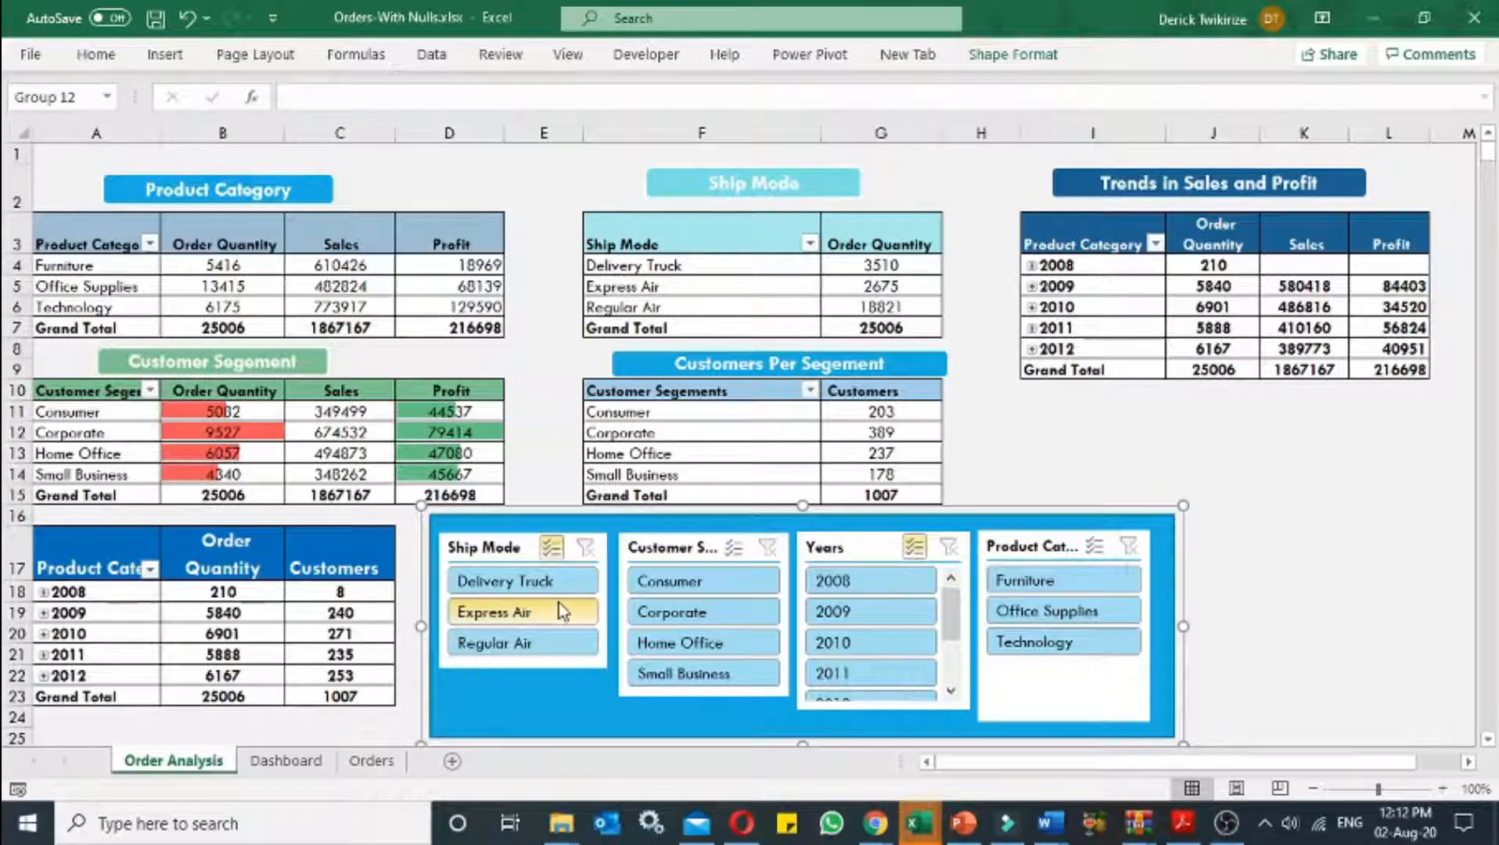
Step: Open the Dashboard sheet and filter its charts to the Home Office customer segment
click(285, 760)
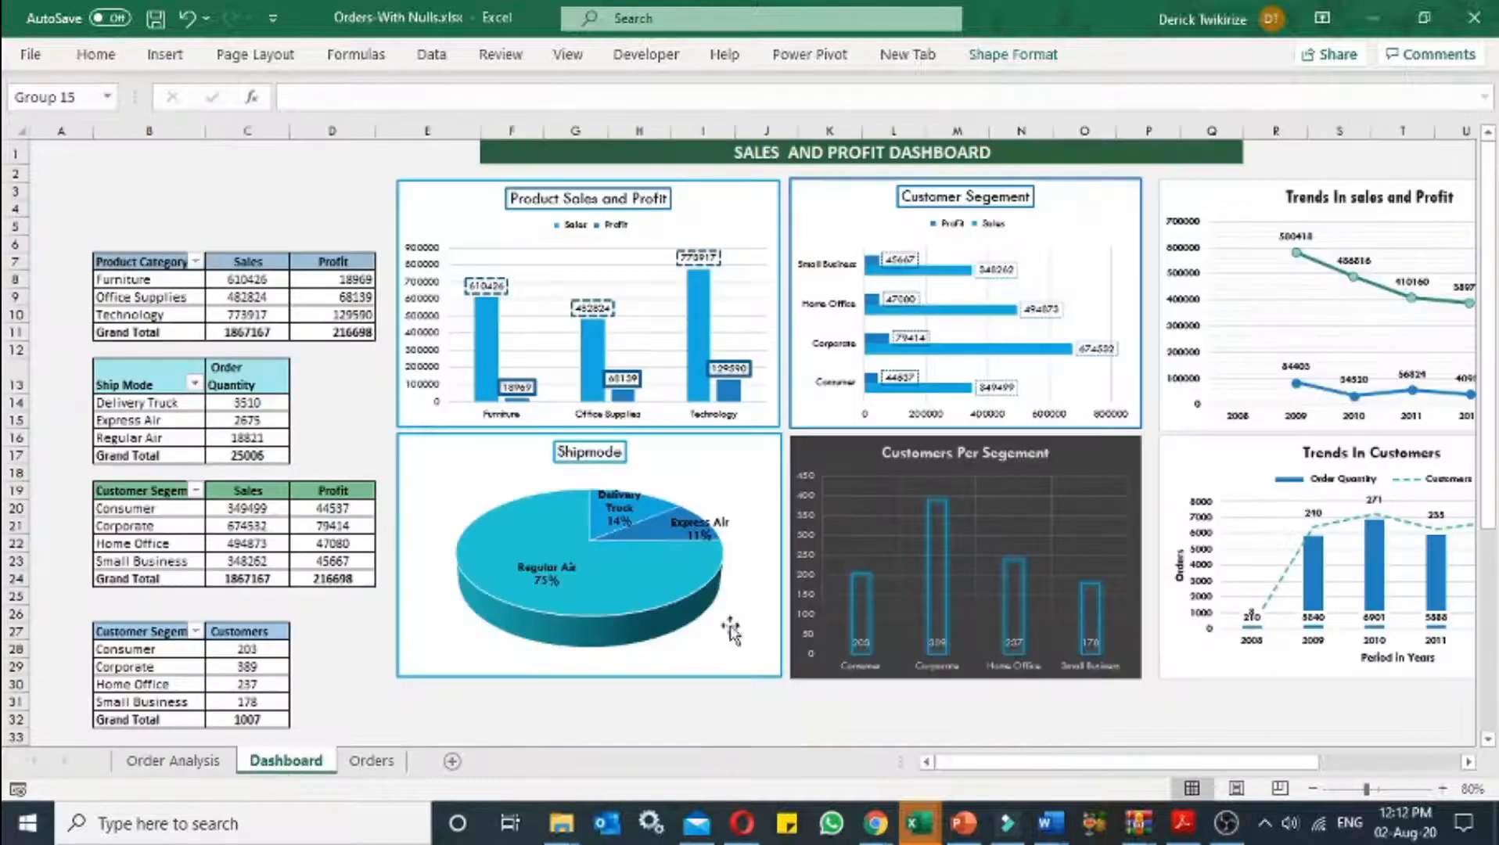
click(1469, 761)
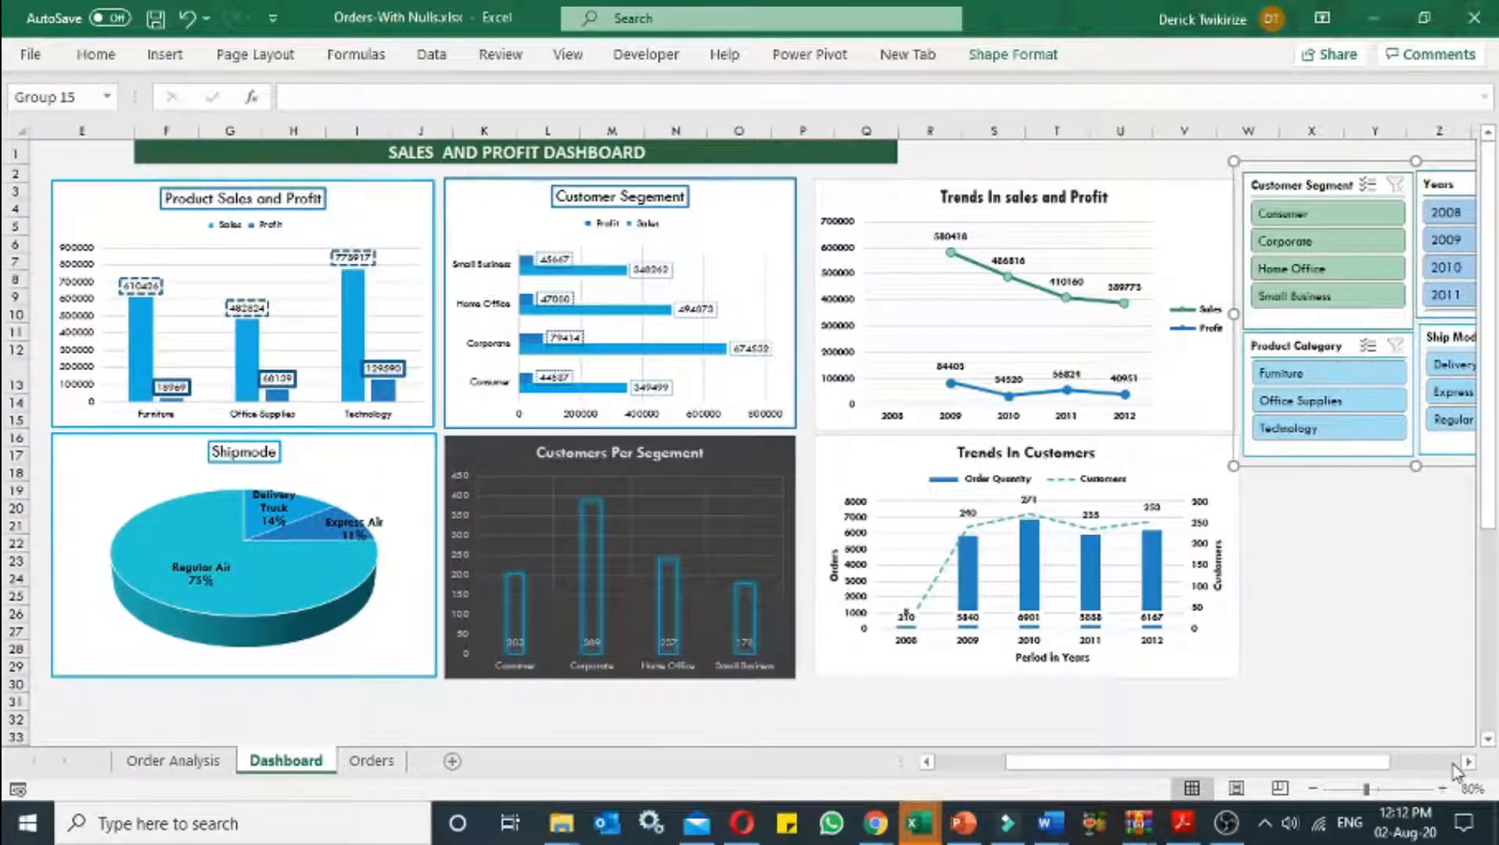
drag(1244, 763, 1283, 763)
click(1177, 269)
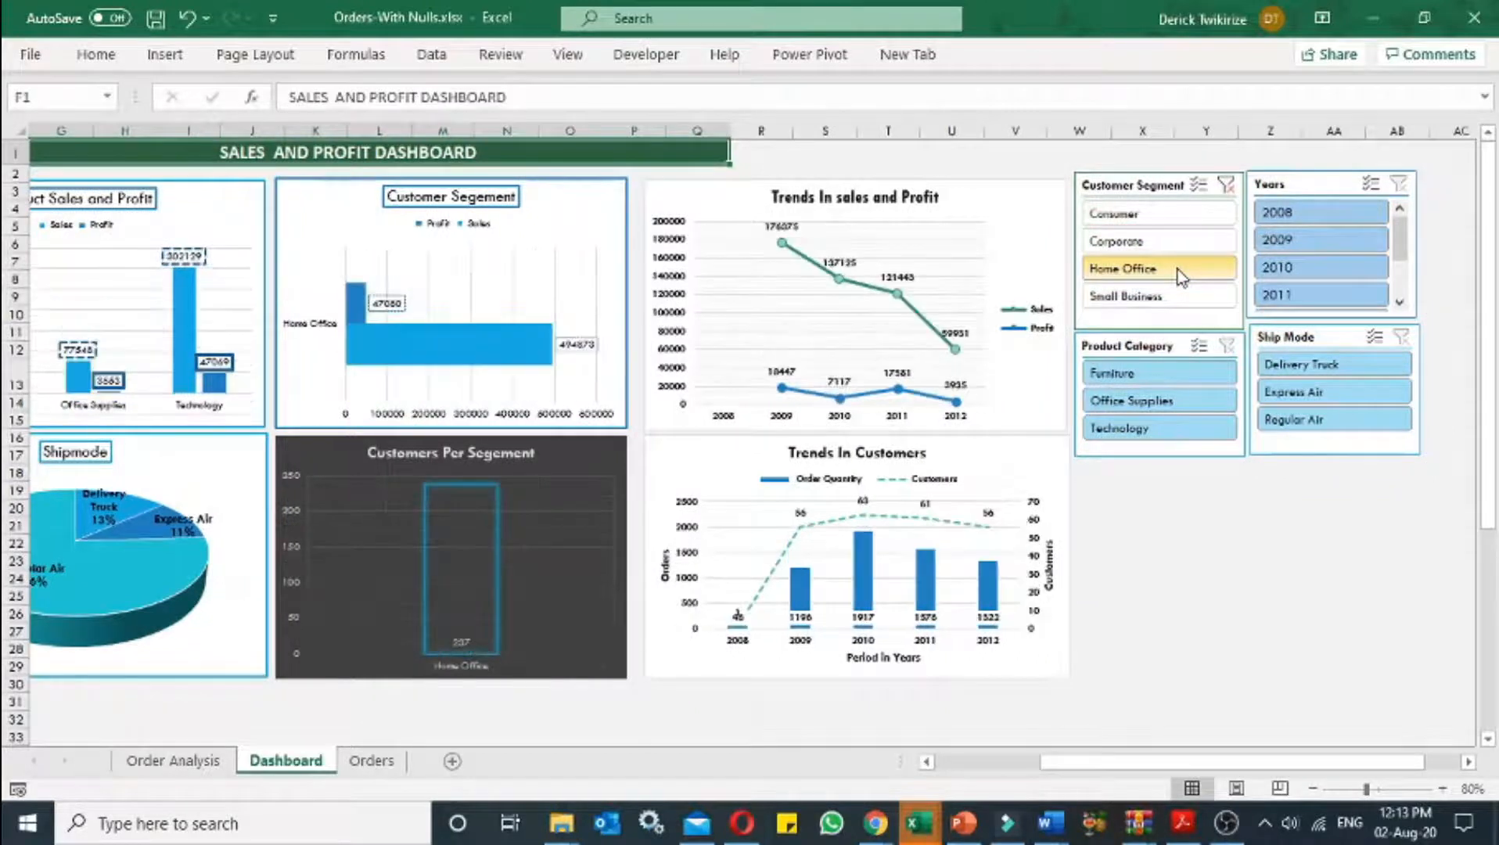
drag(1215, 769, 1345, 760)
click(1442, 788)
click(1442, 788)
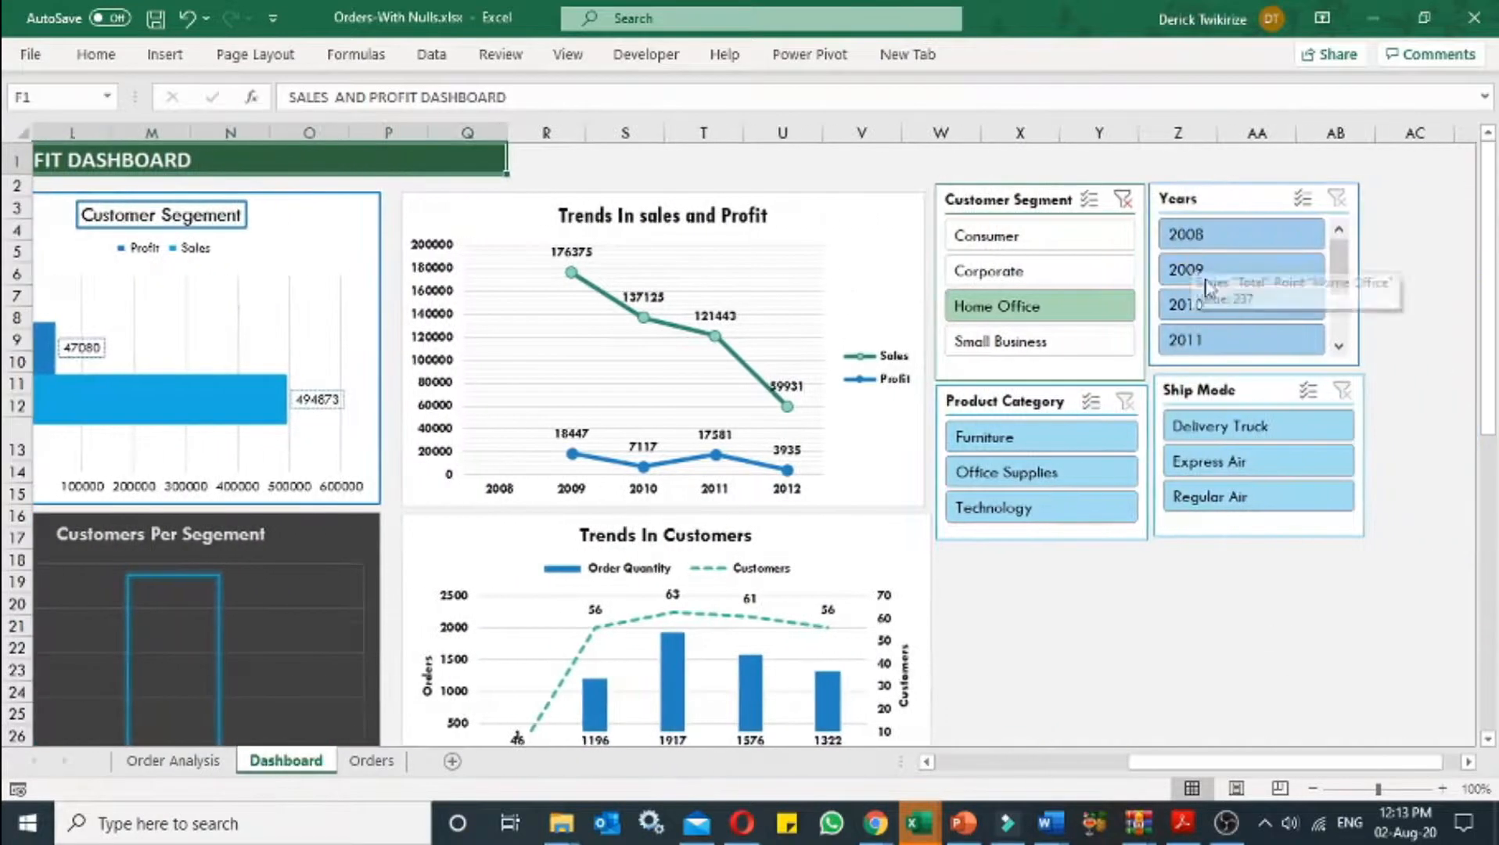
Step: Clear the customer segment filter and filter the dashboard to the year 2010
click(1123, 199)
click(1230, 303)
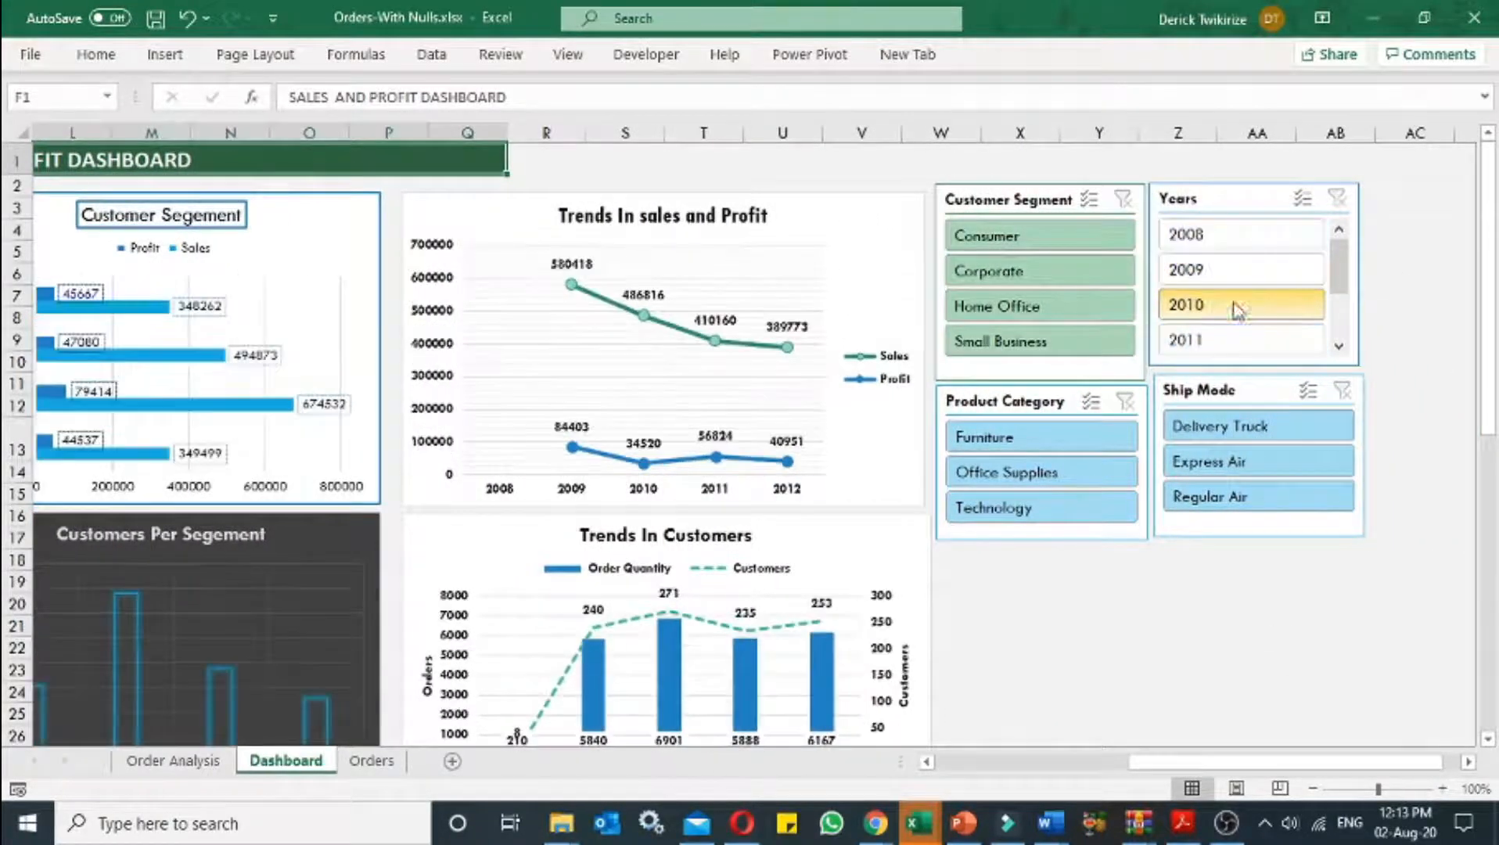
drag(1252, 761, 1082, 789)
click(1312, 788)
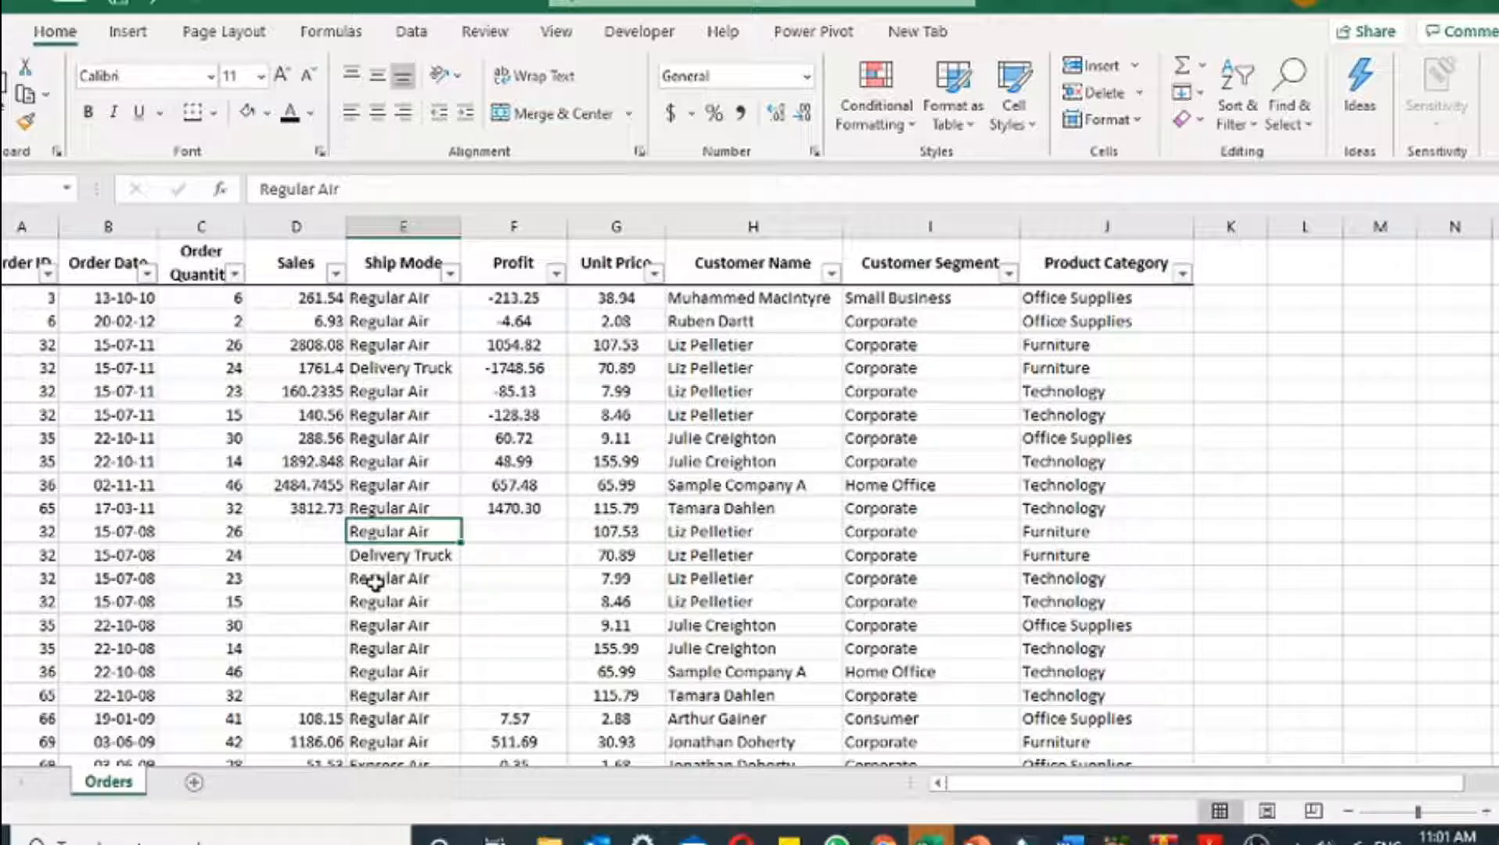
Step: Convert the Orders data range into a table with headers
click(19, 273)
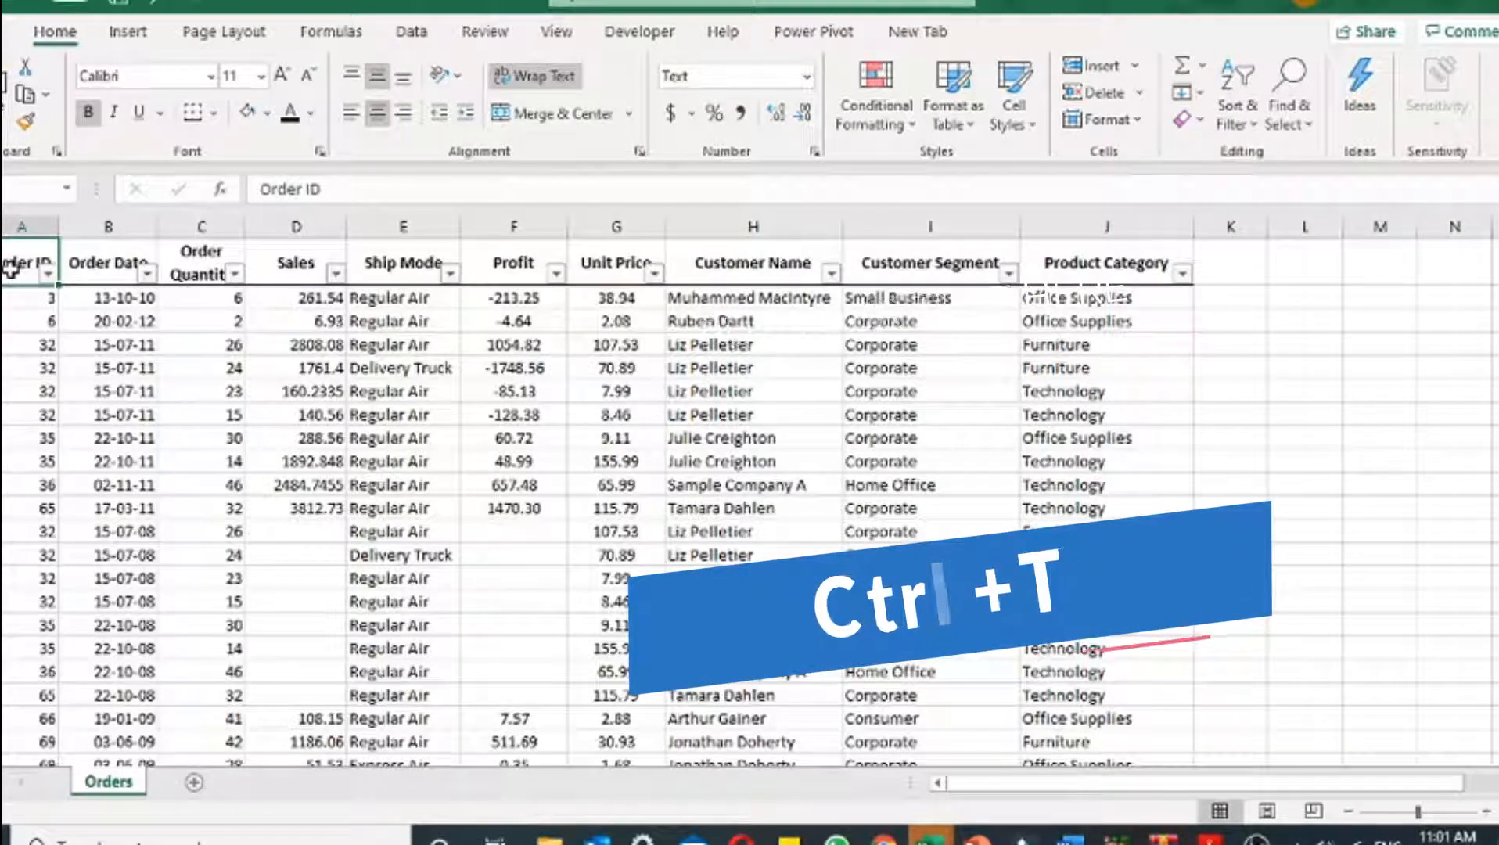
key(ctrl+t)
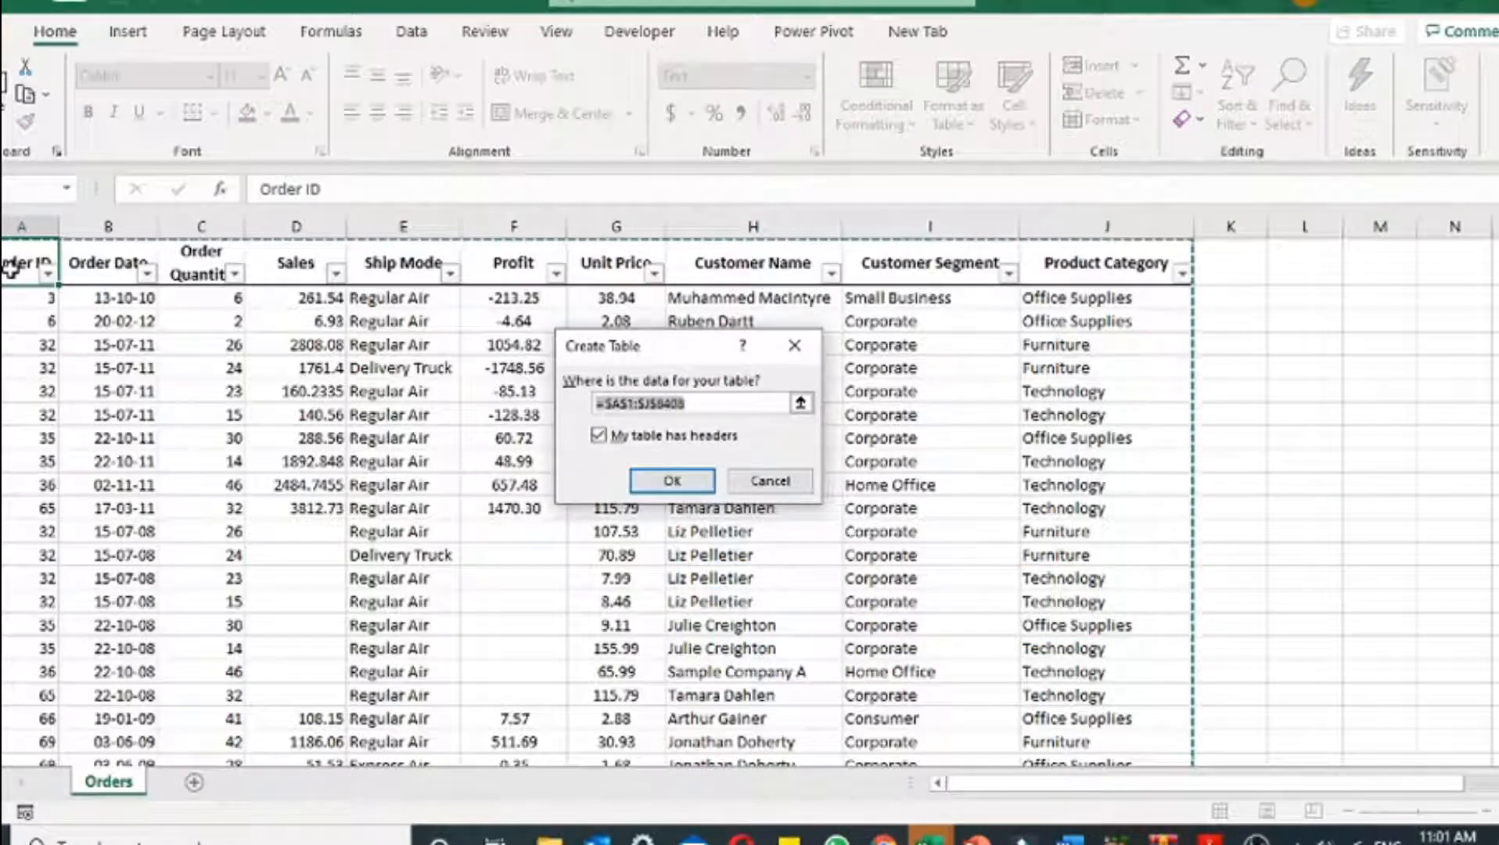
click(599, 440)
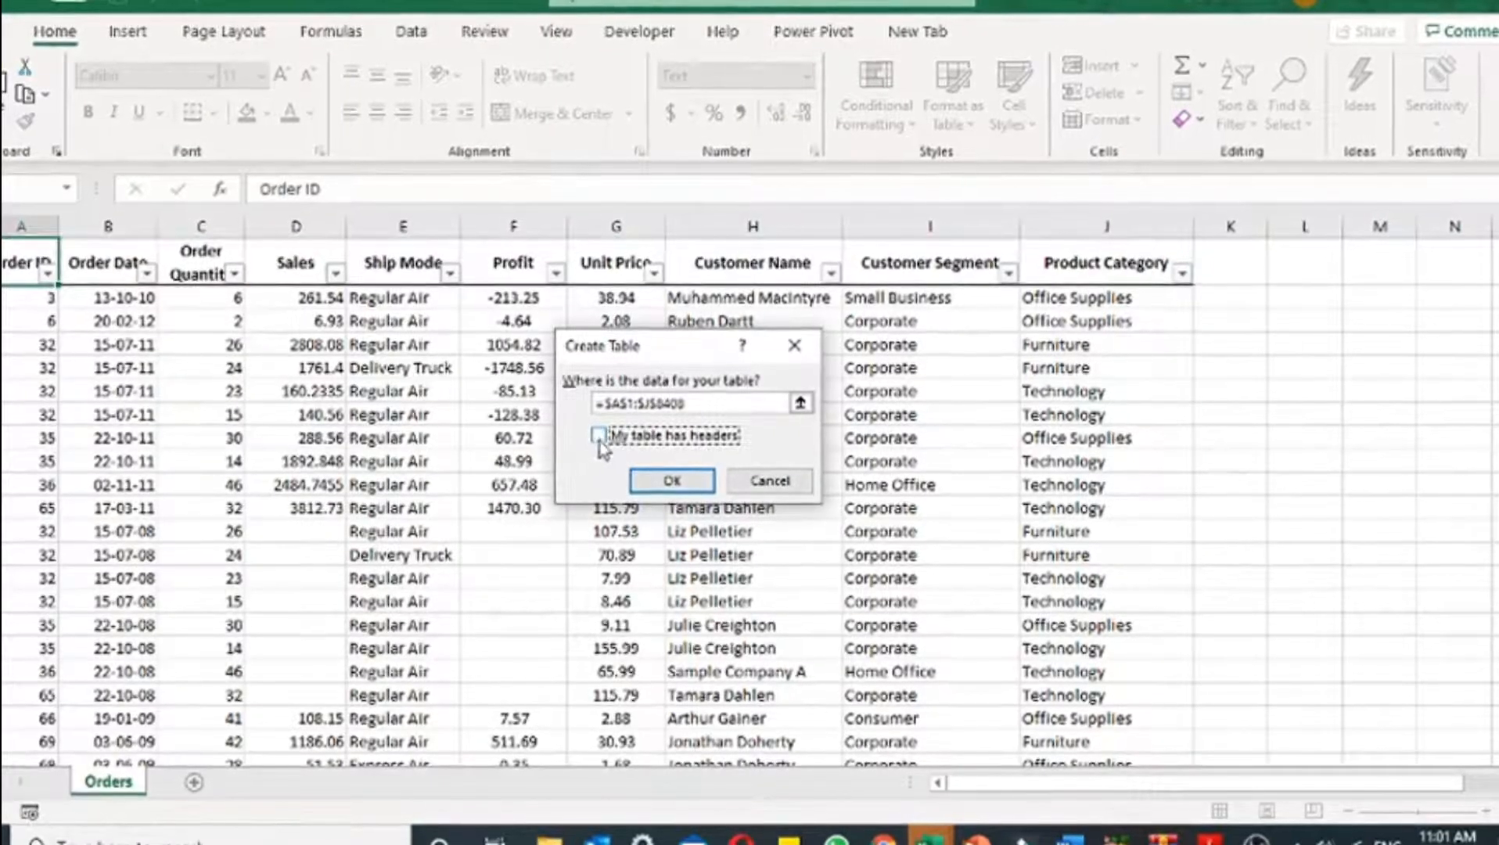
click(599, 436)
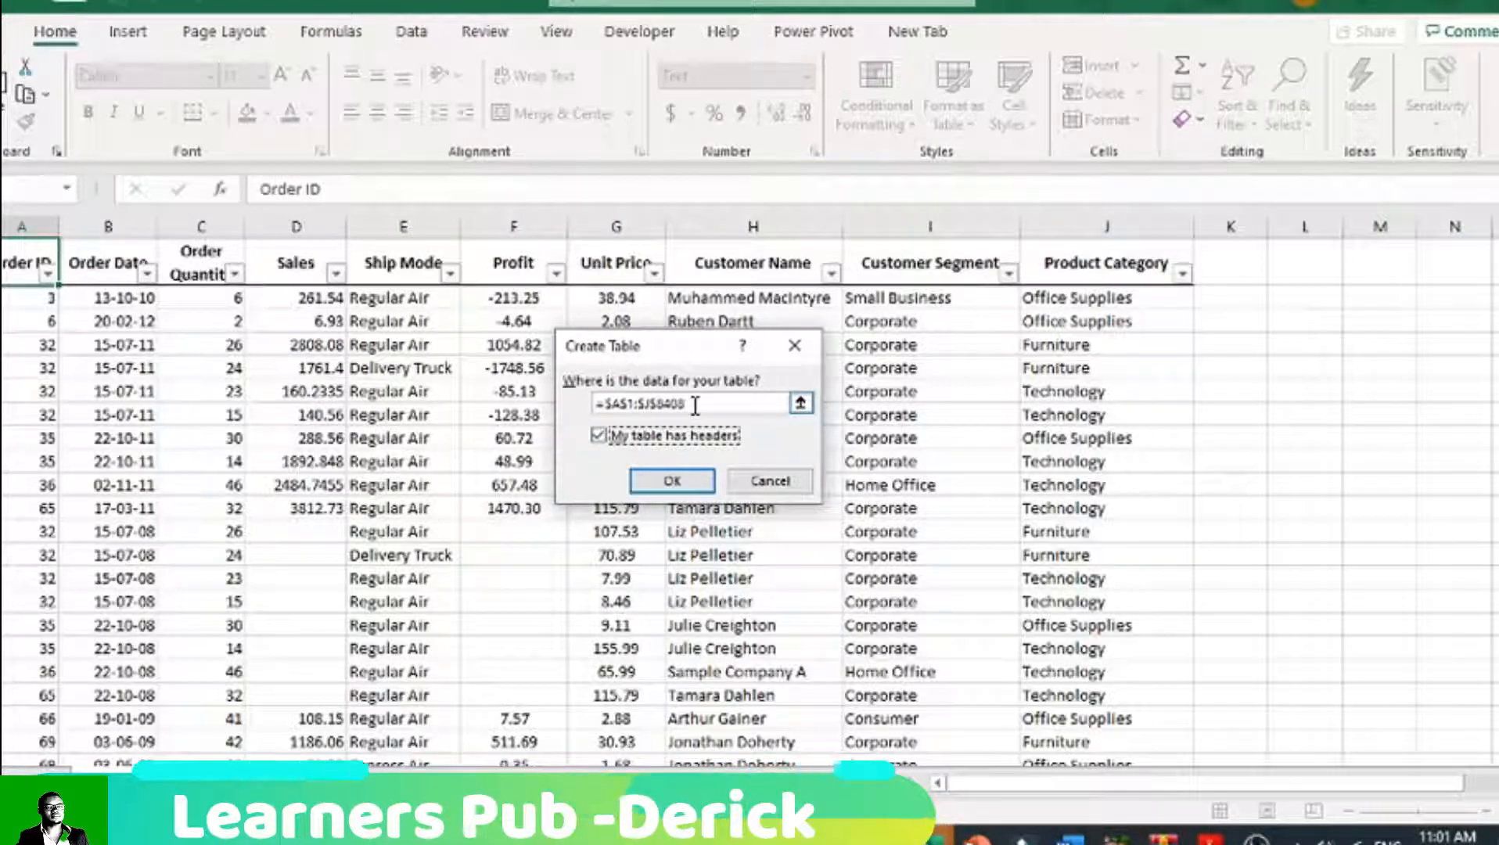
click(674, 481)
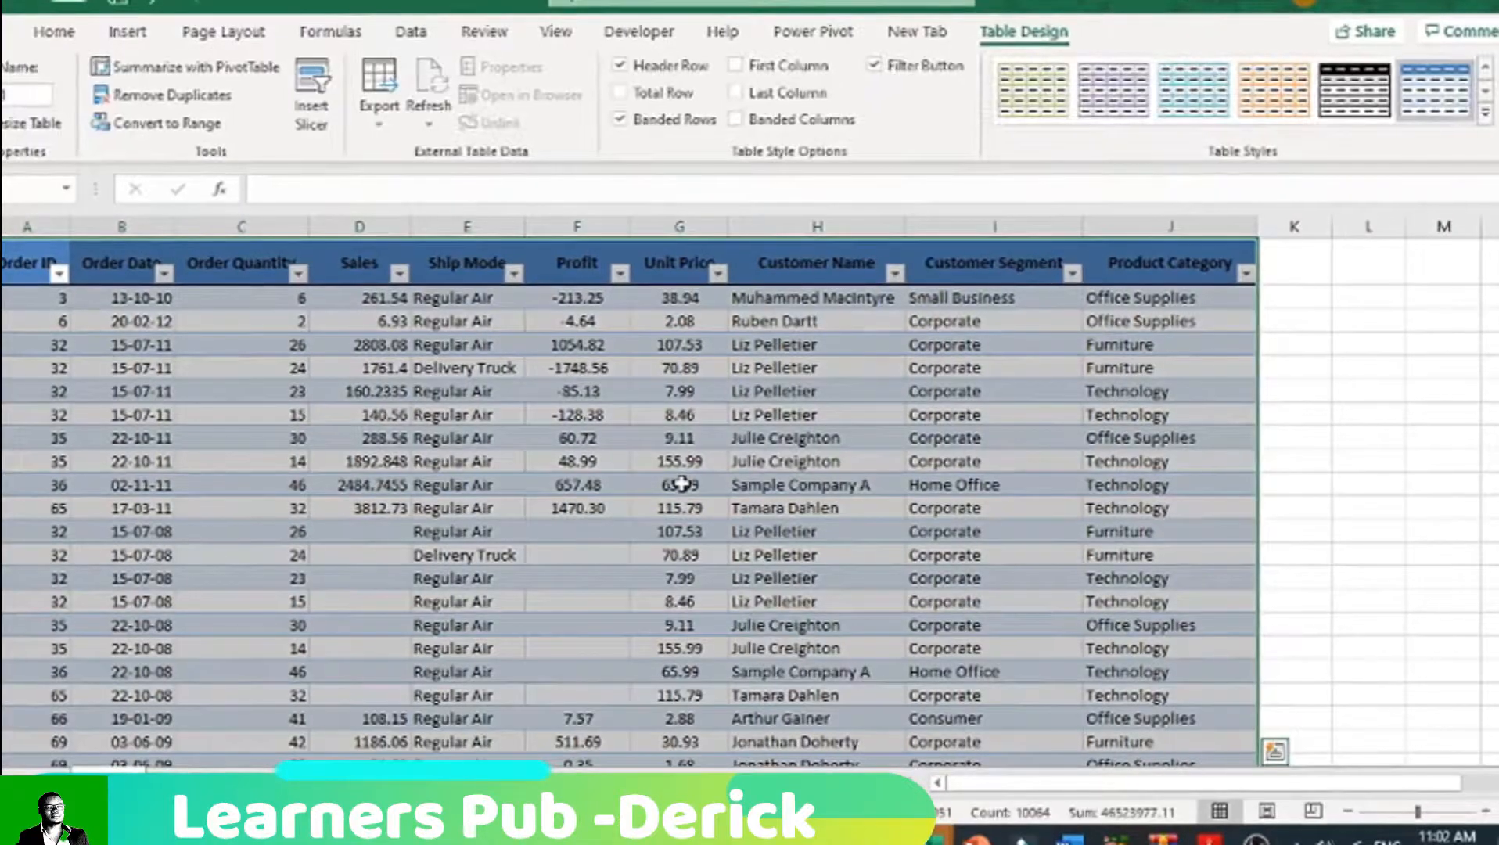
Step: Give the orders table an orange banded style and look through its rows
click(1051, 415)
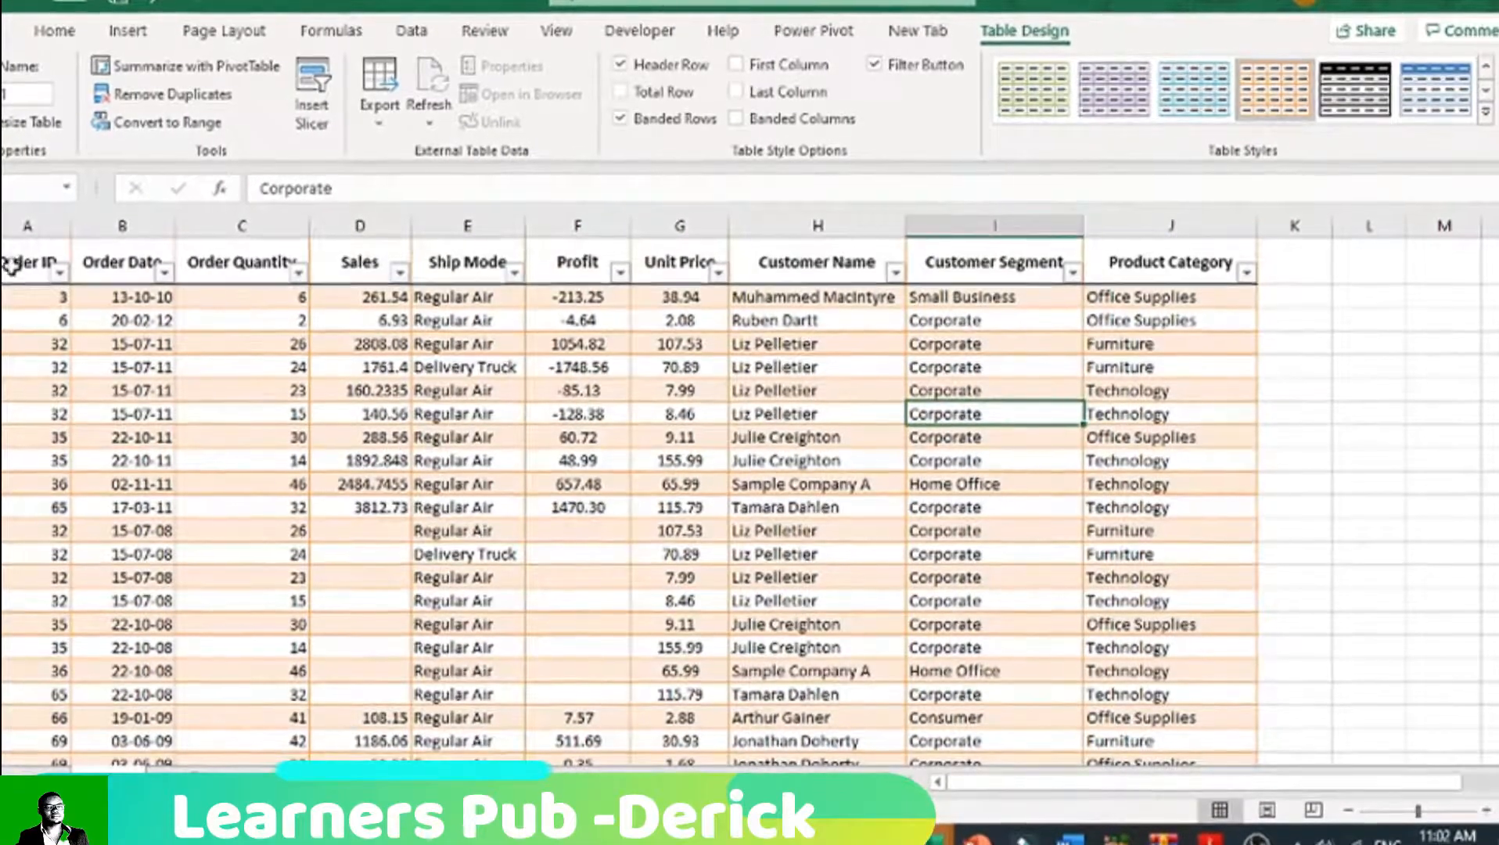
click(141, 438)
scroll(217, 626, down, 15)
scroll(215, 638, down, 20)
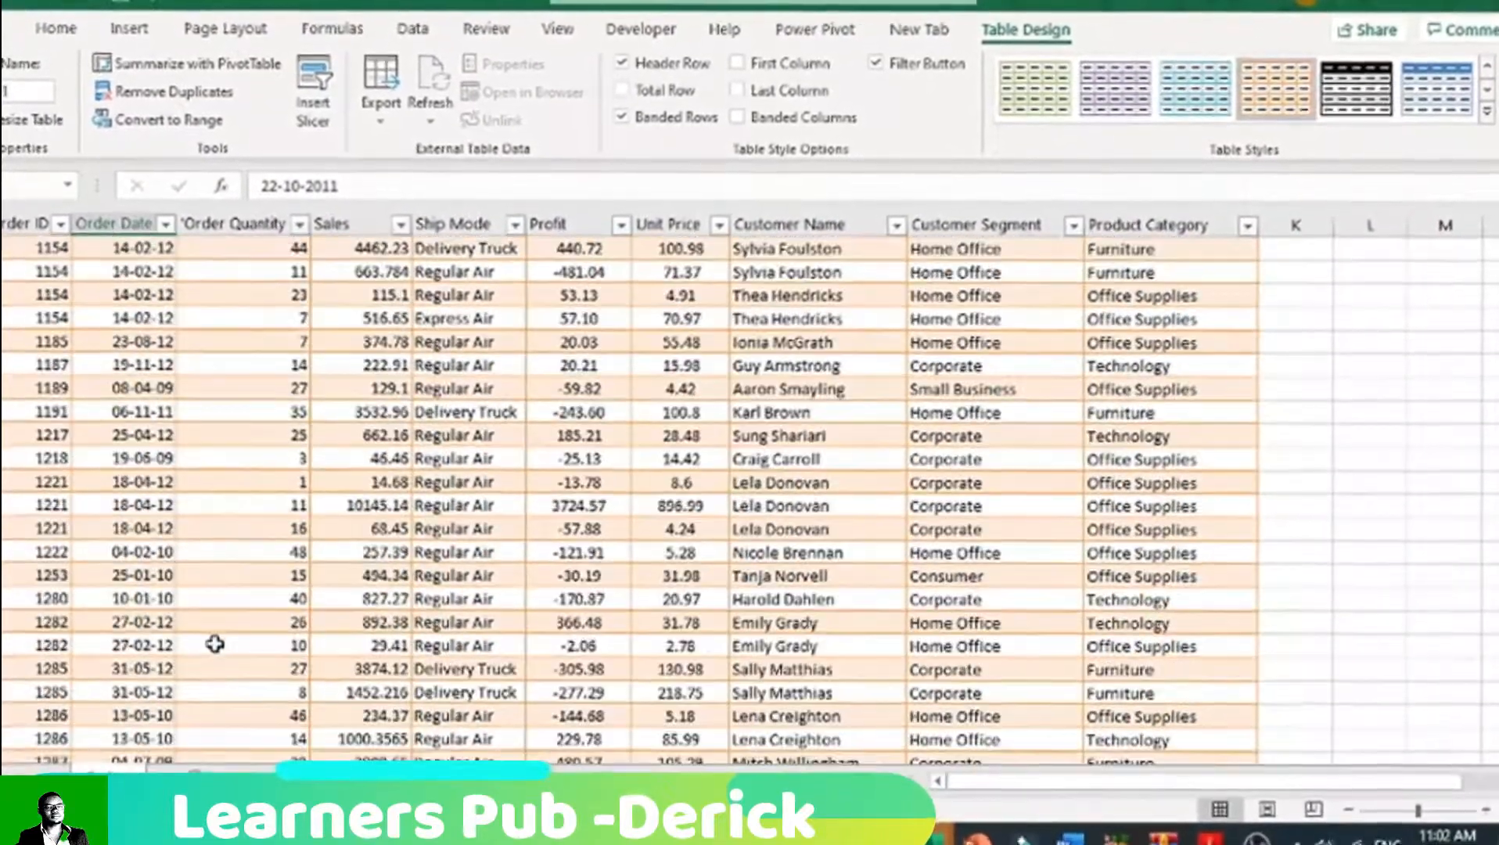
scroll(215, 644, down, 20)
drag(1497, 260, 1498, 297)
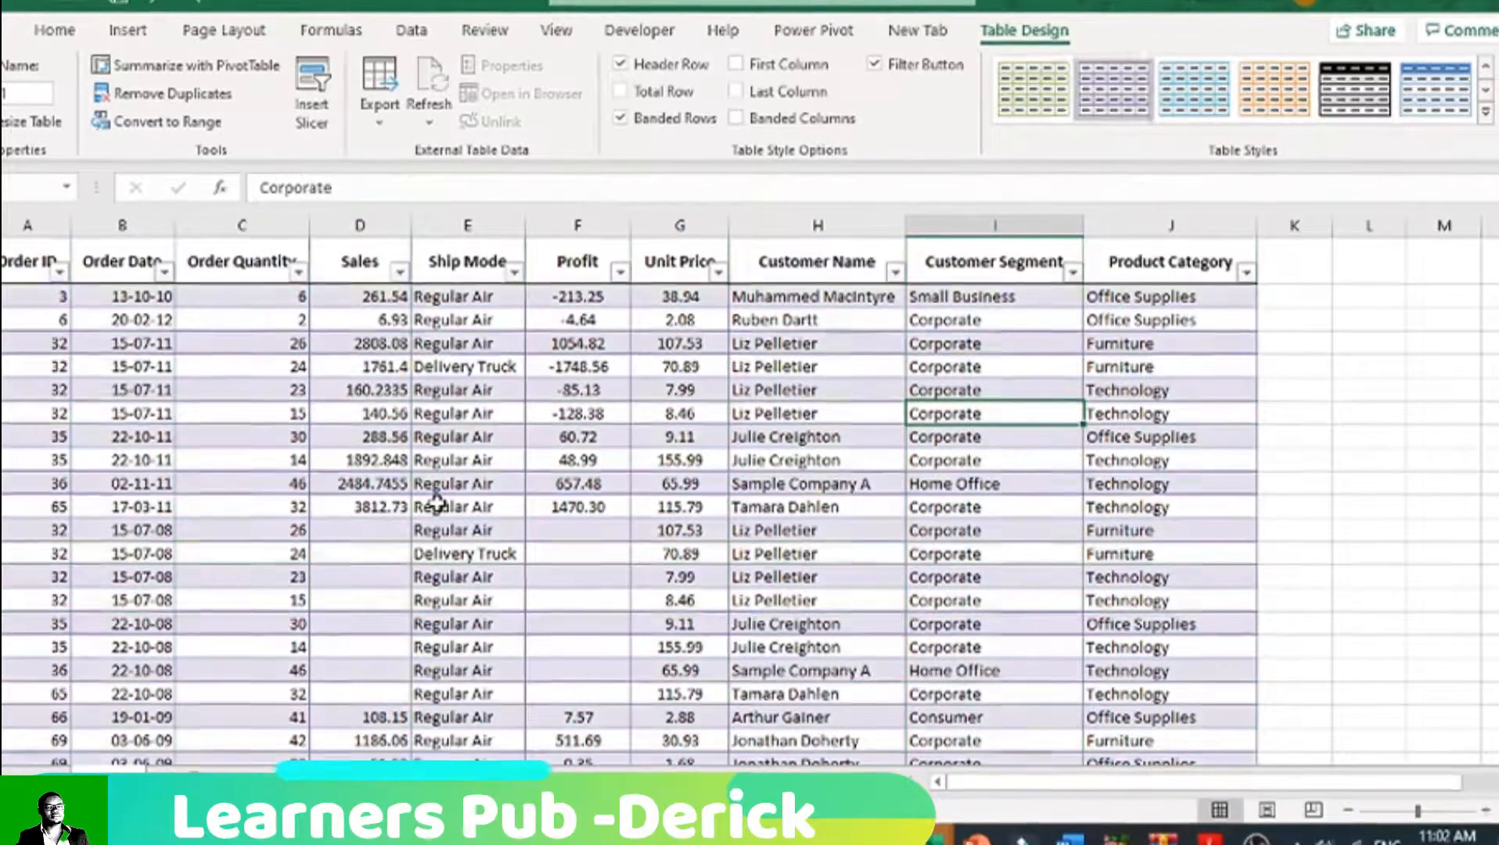
Step: Undo the table styling and the conversion of the orders data into a table
key(ctrl+z)
key(ctrl+z)
key(ctrl+z)
key(ctrl+z)
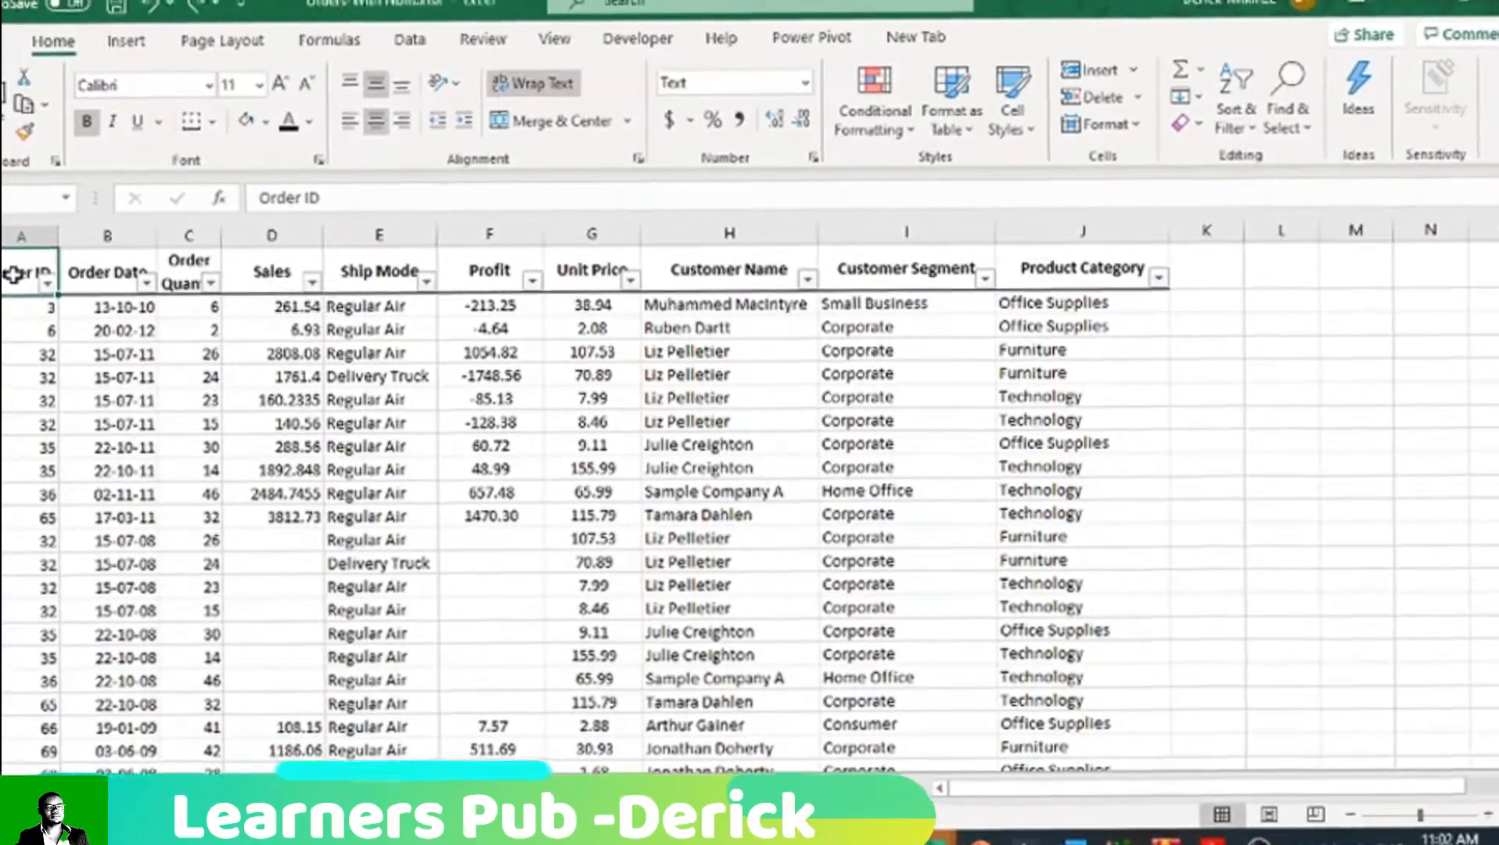
Step: Try to insert a table with headers over the filtered orders range A1:J1008
drag(19, 266, 1090, 708)
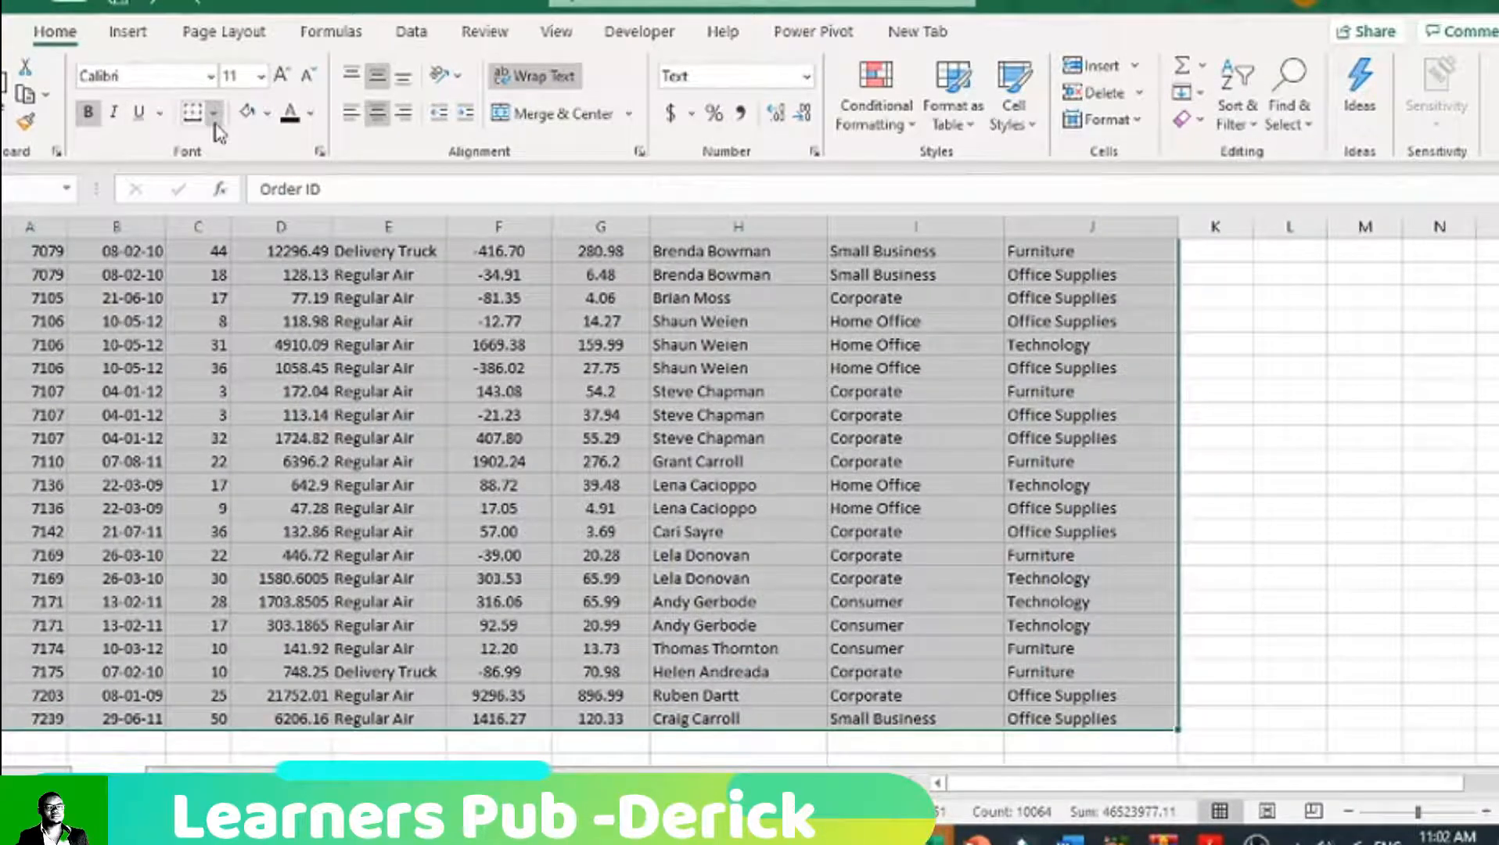
click(128, 30)
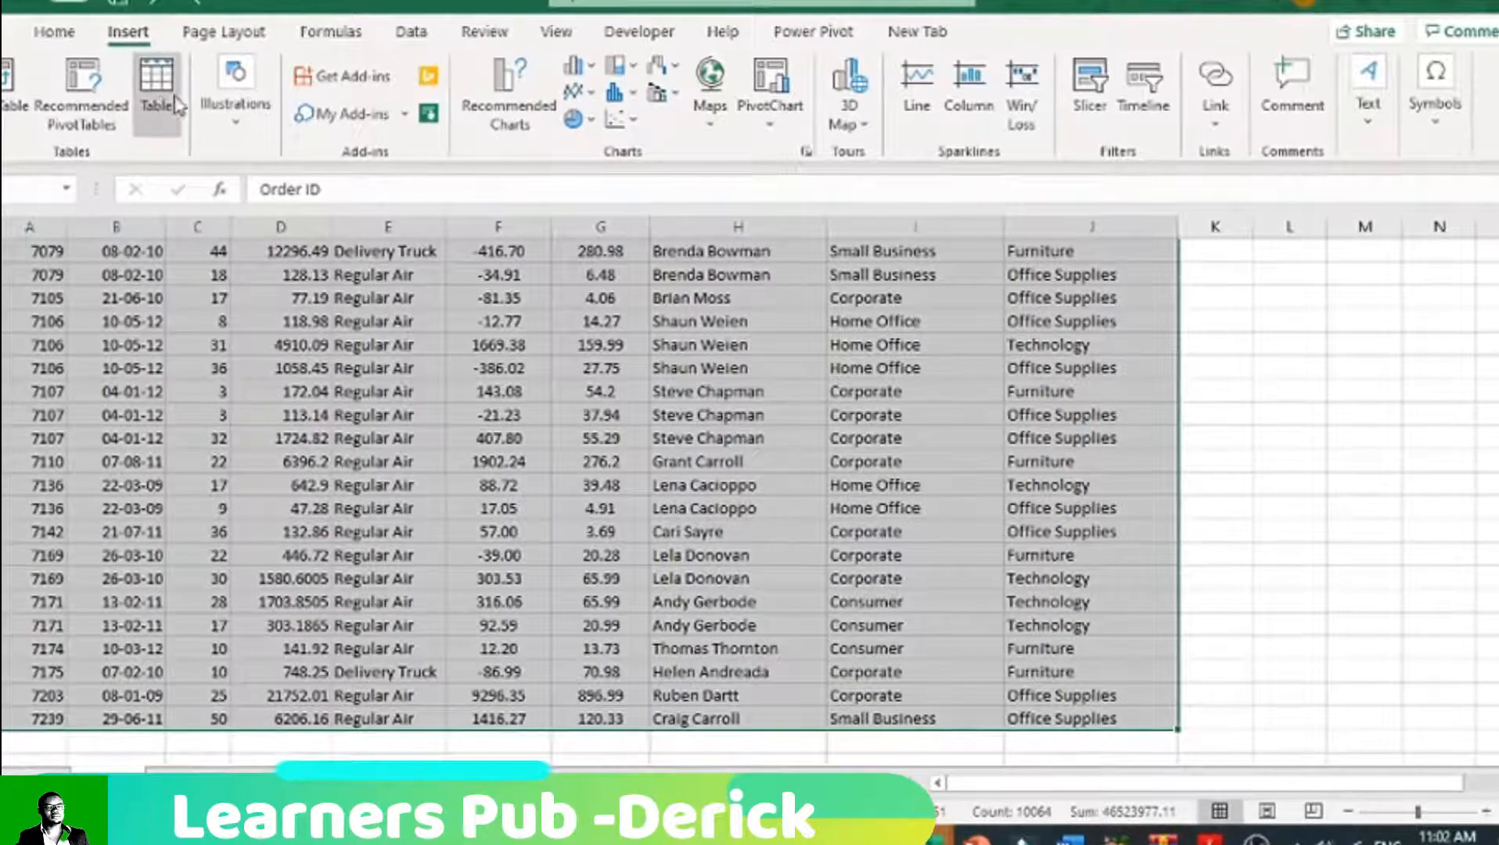
click(156, 108)
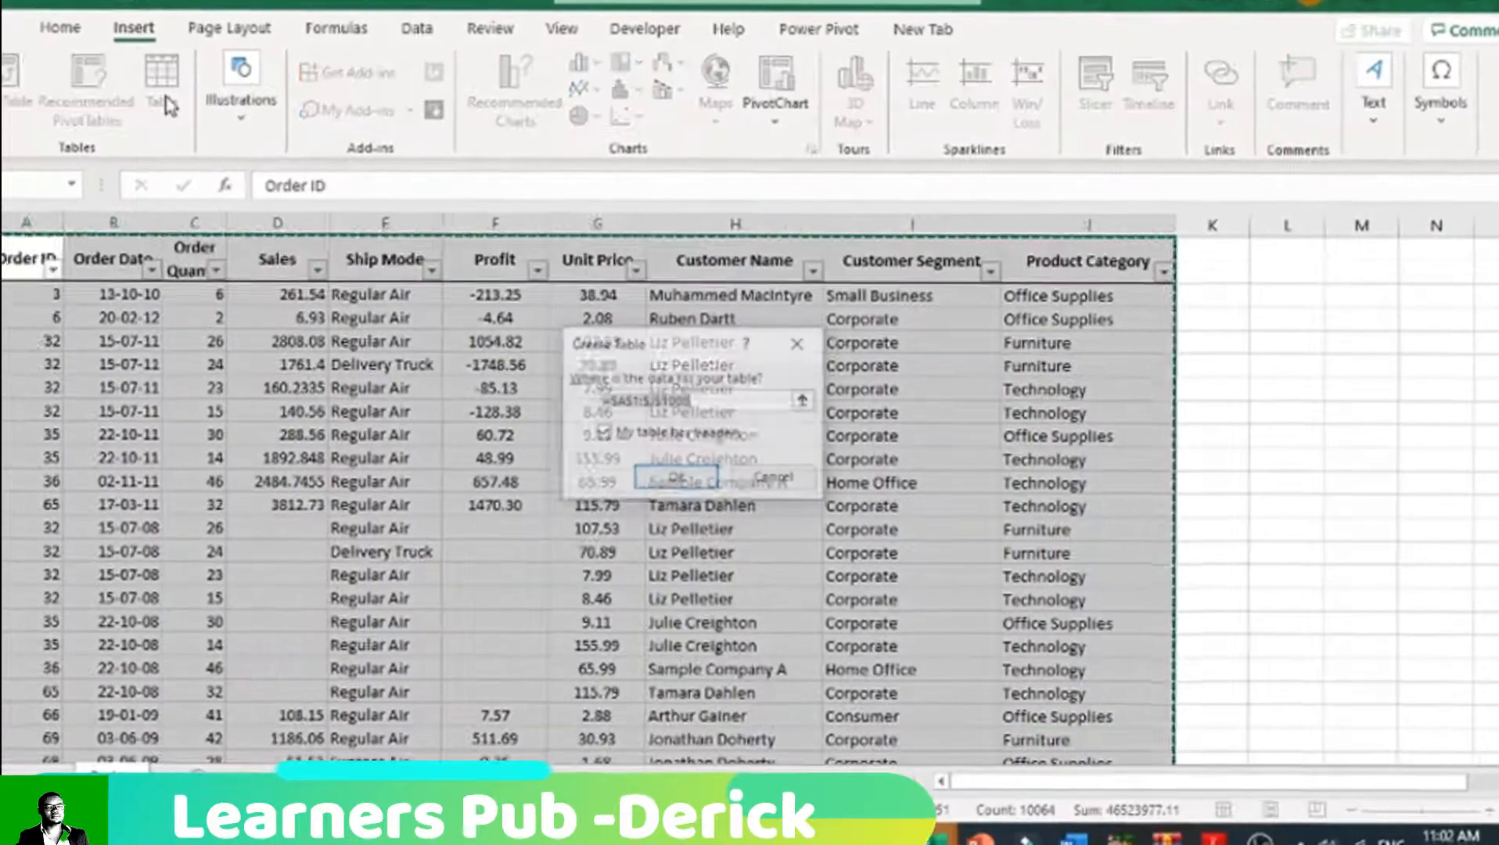
click(678, 484)
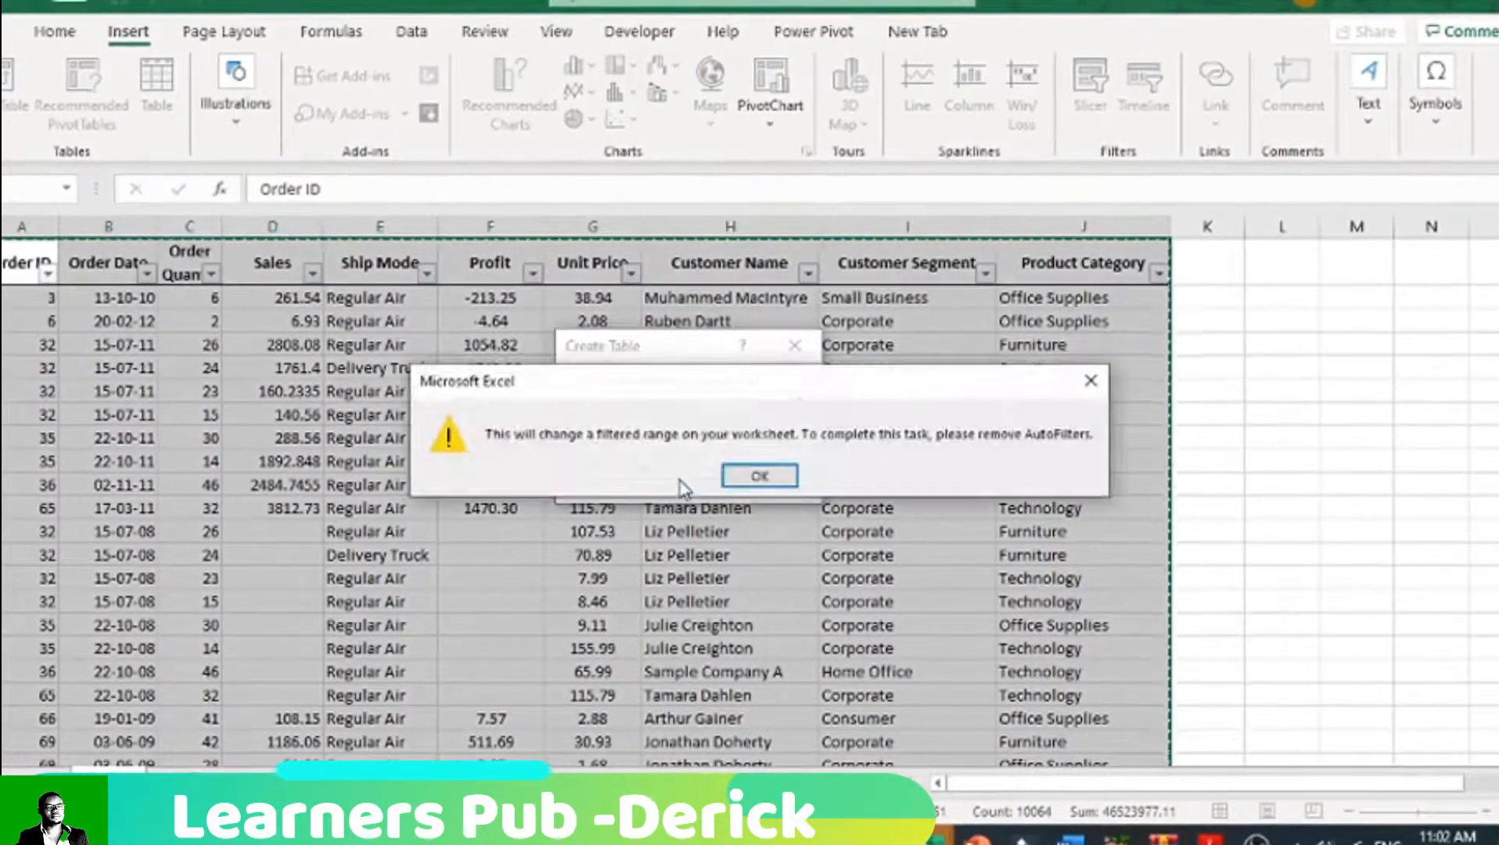
click(780, 485)
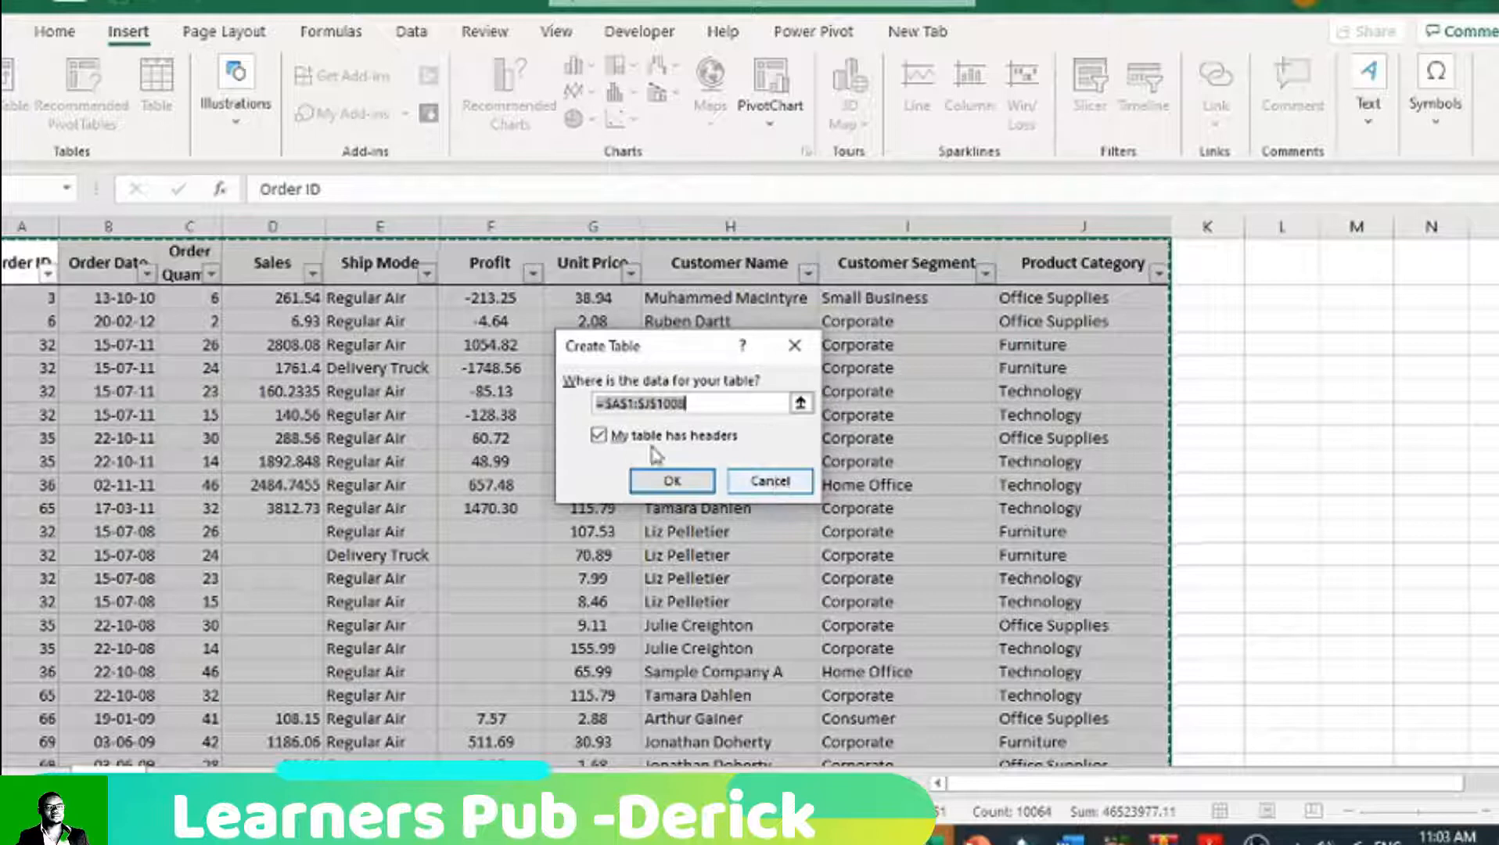
click(768, 482)
Step: Remove the filter from the header row of the orders data
click(2, 265)
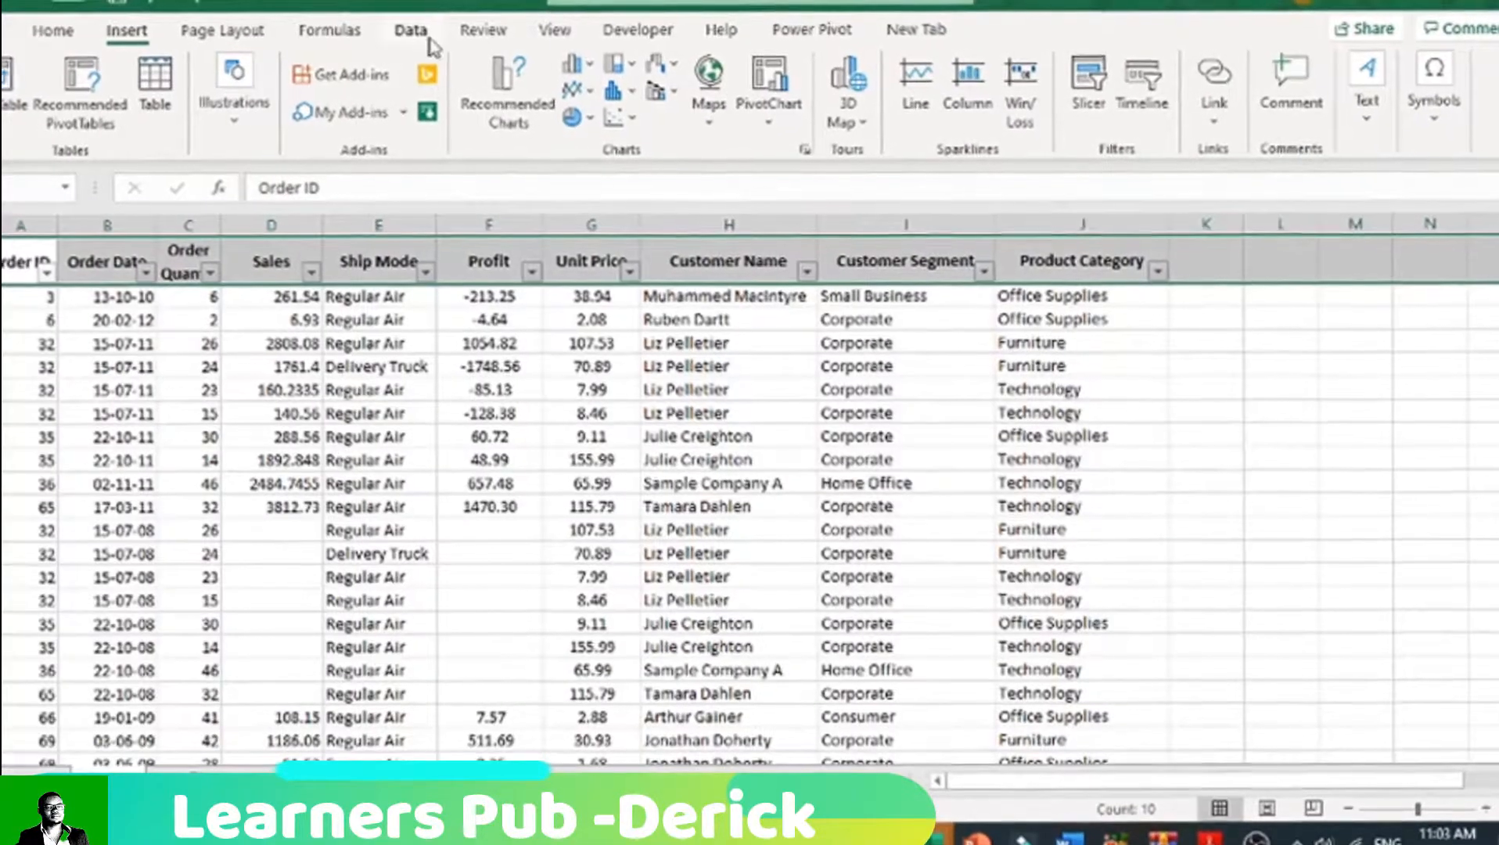
click(423, 36)
click(657, 98)
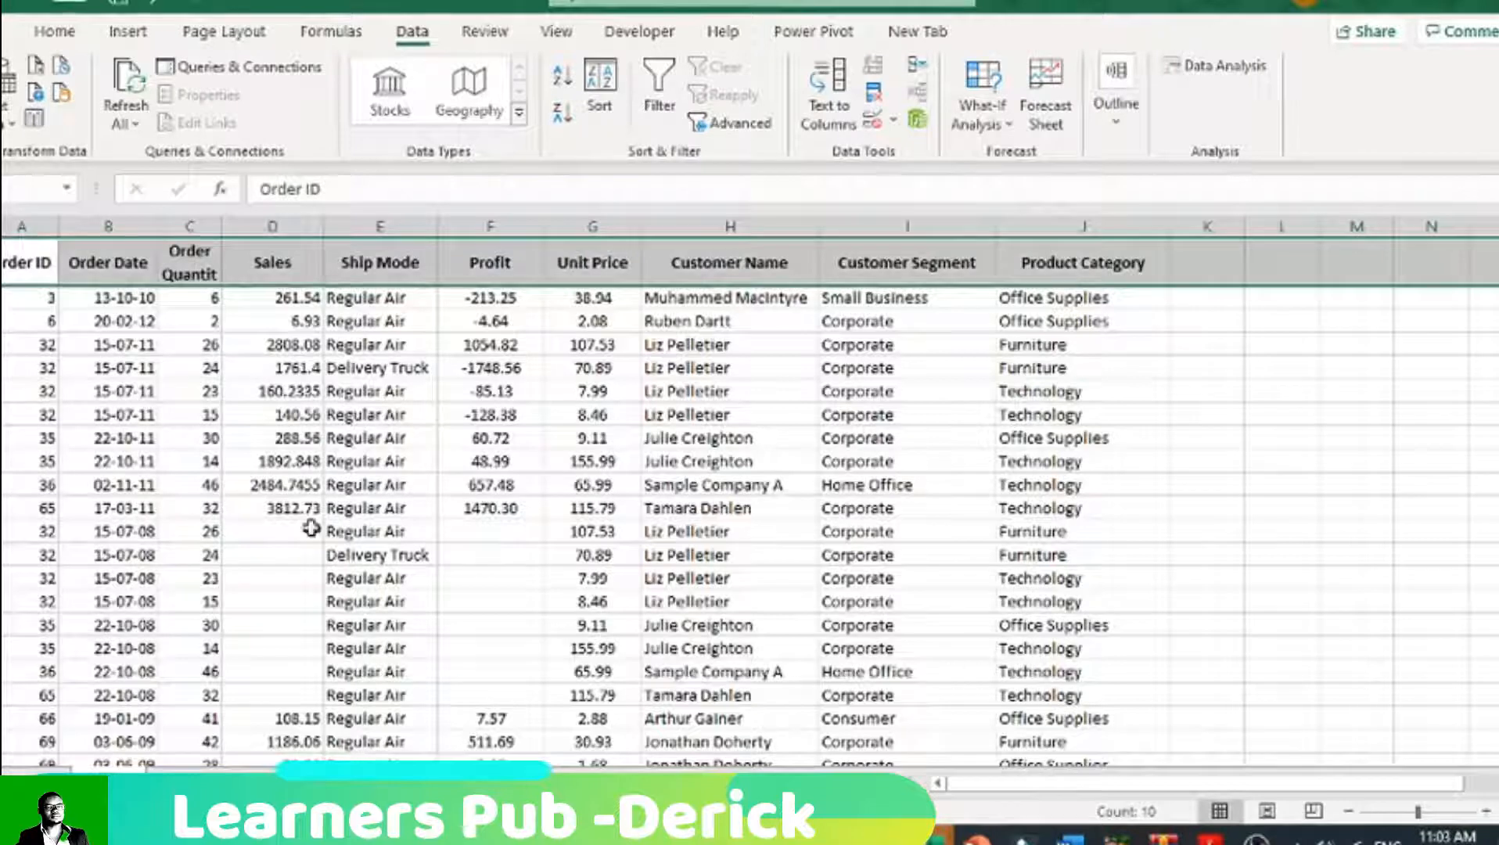
Step: Select the whole orders range from the headers to the last record and insert it as a table with headers
drag(21, 266, 1117, 721)
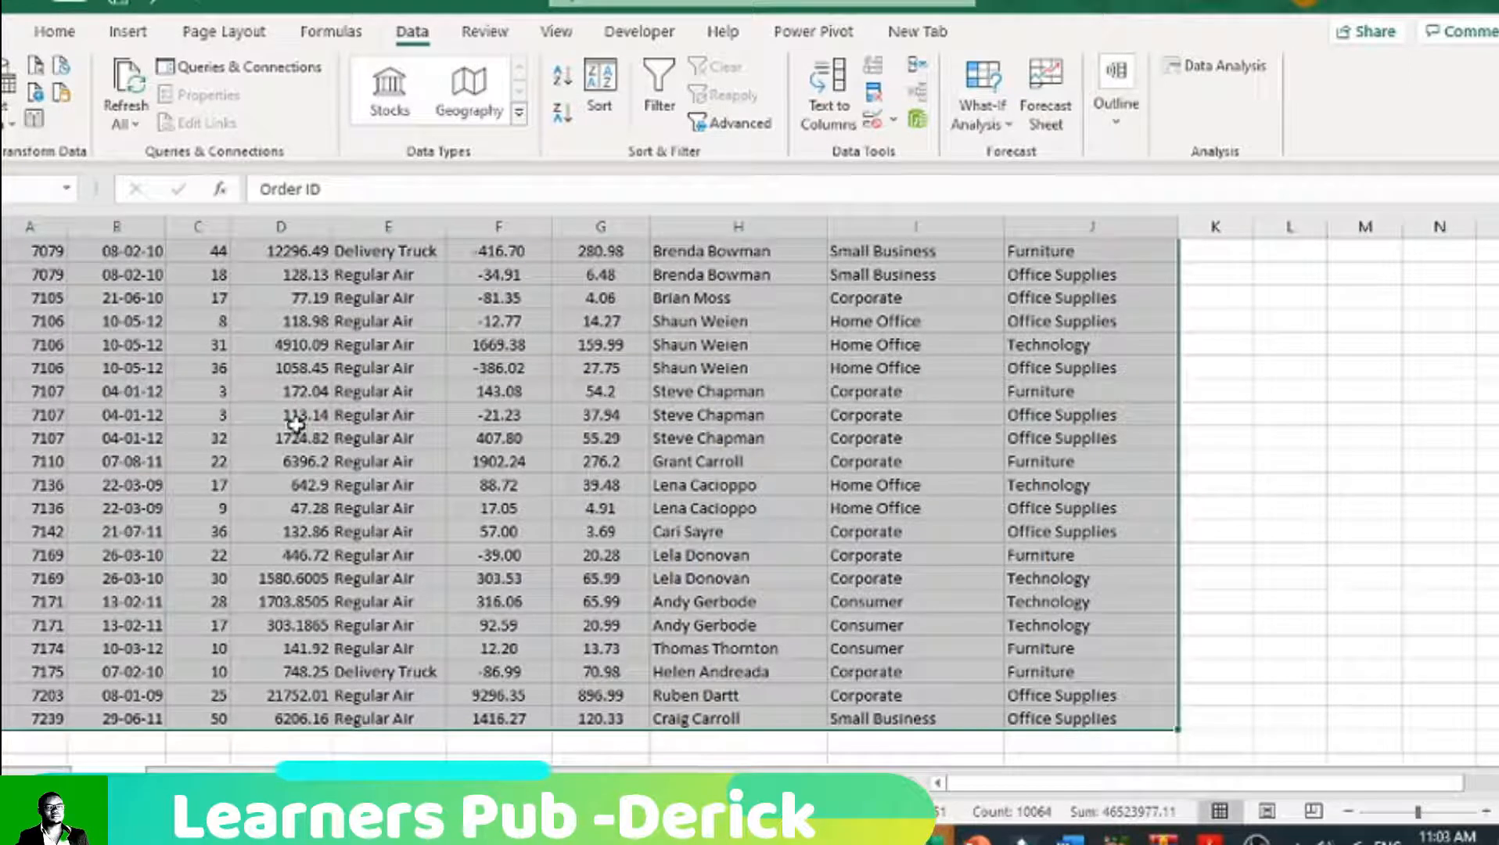
click(128, 32)
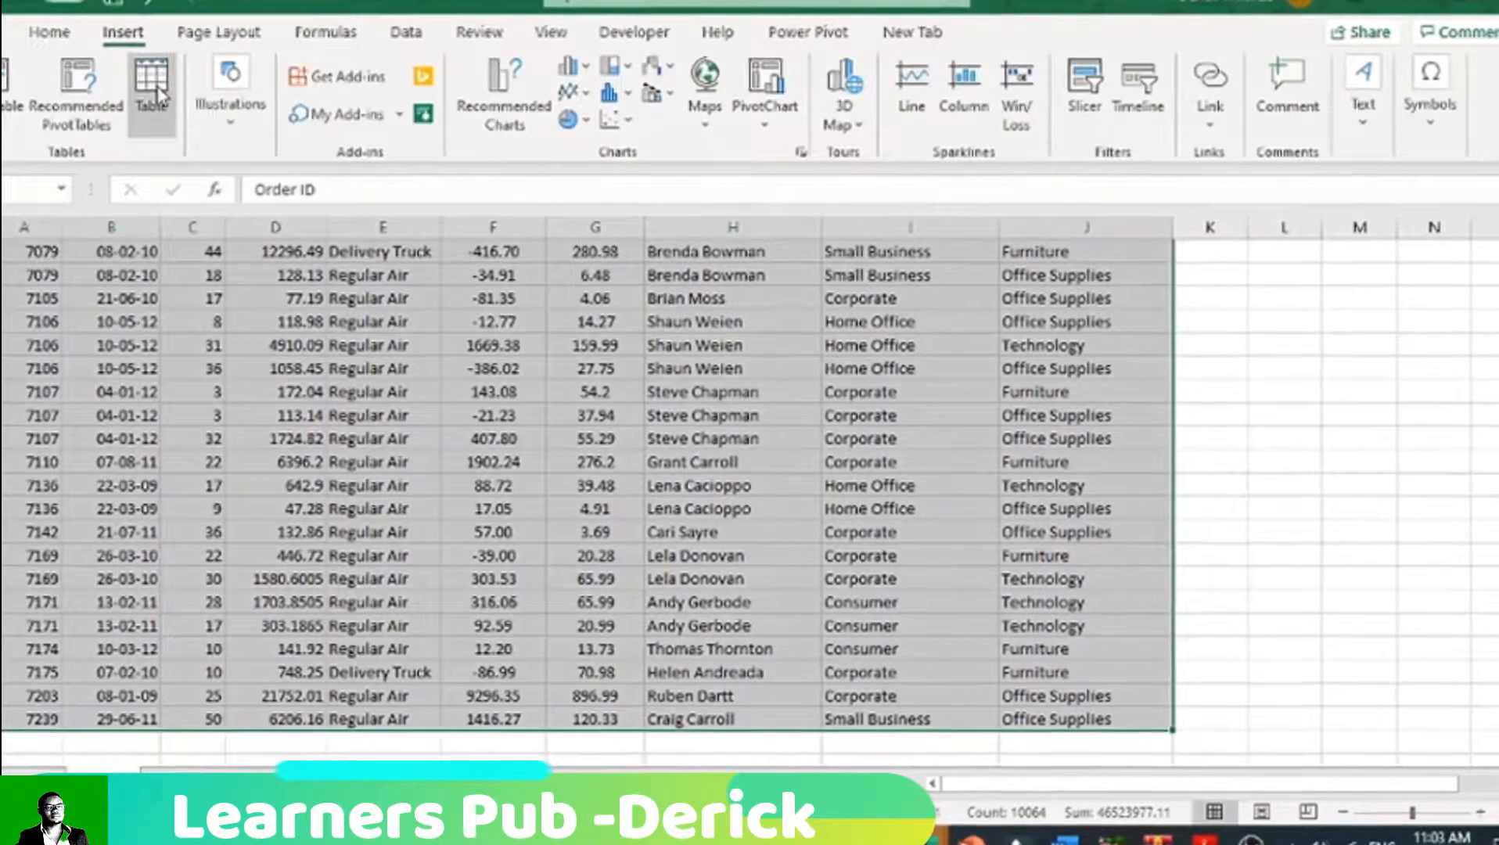
click(165, 82)
click(677, 480)
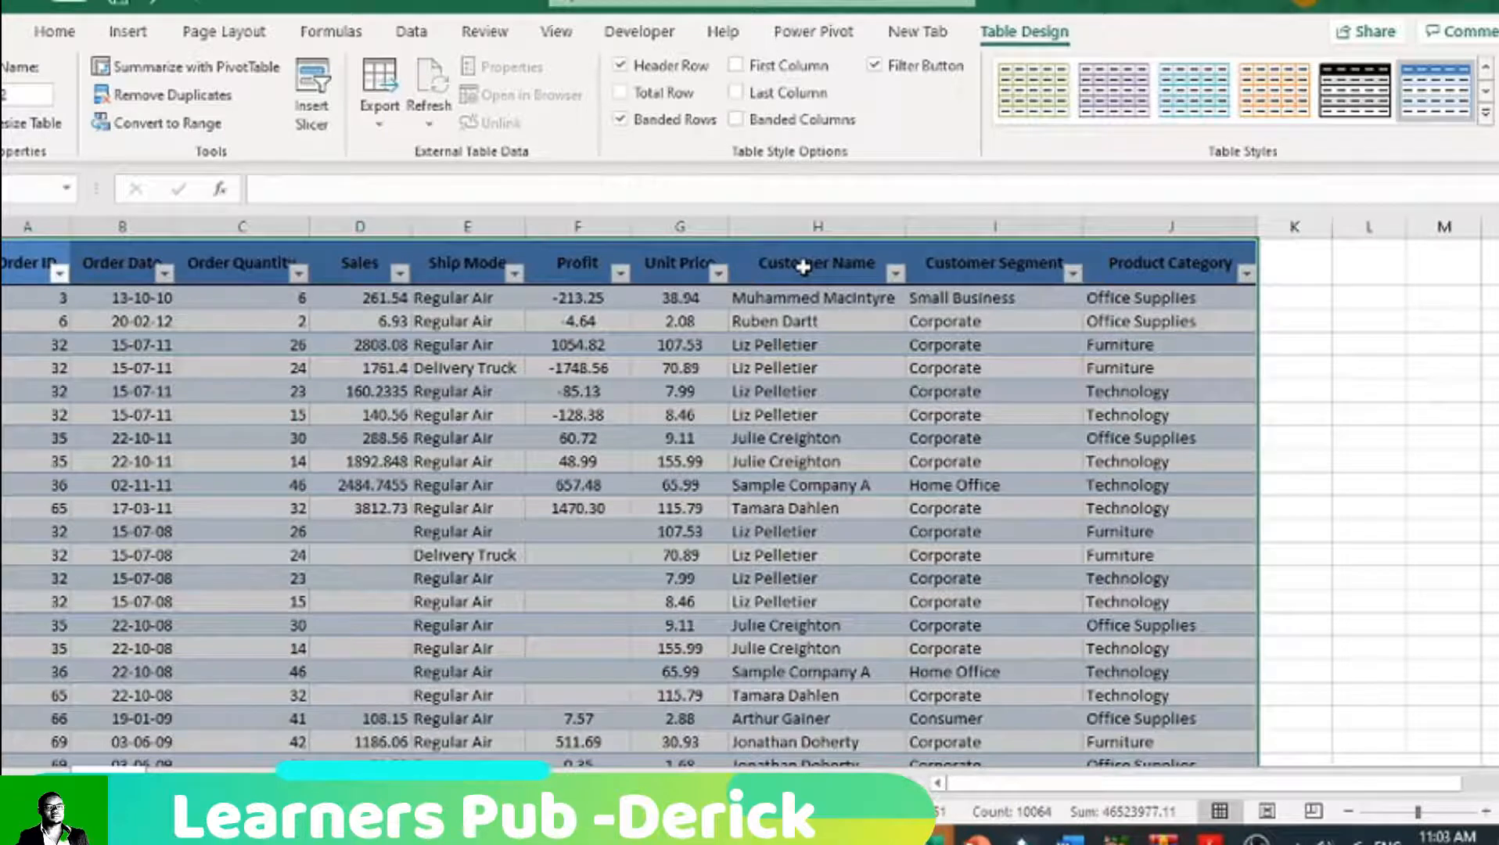
Step: Apply the orange banded table style to the orders table
click(739, 438)
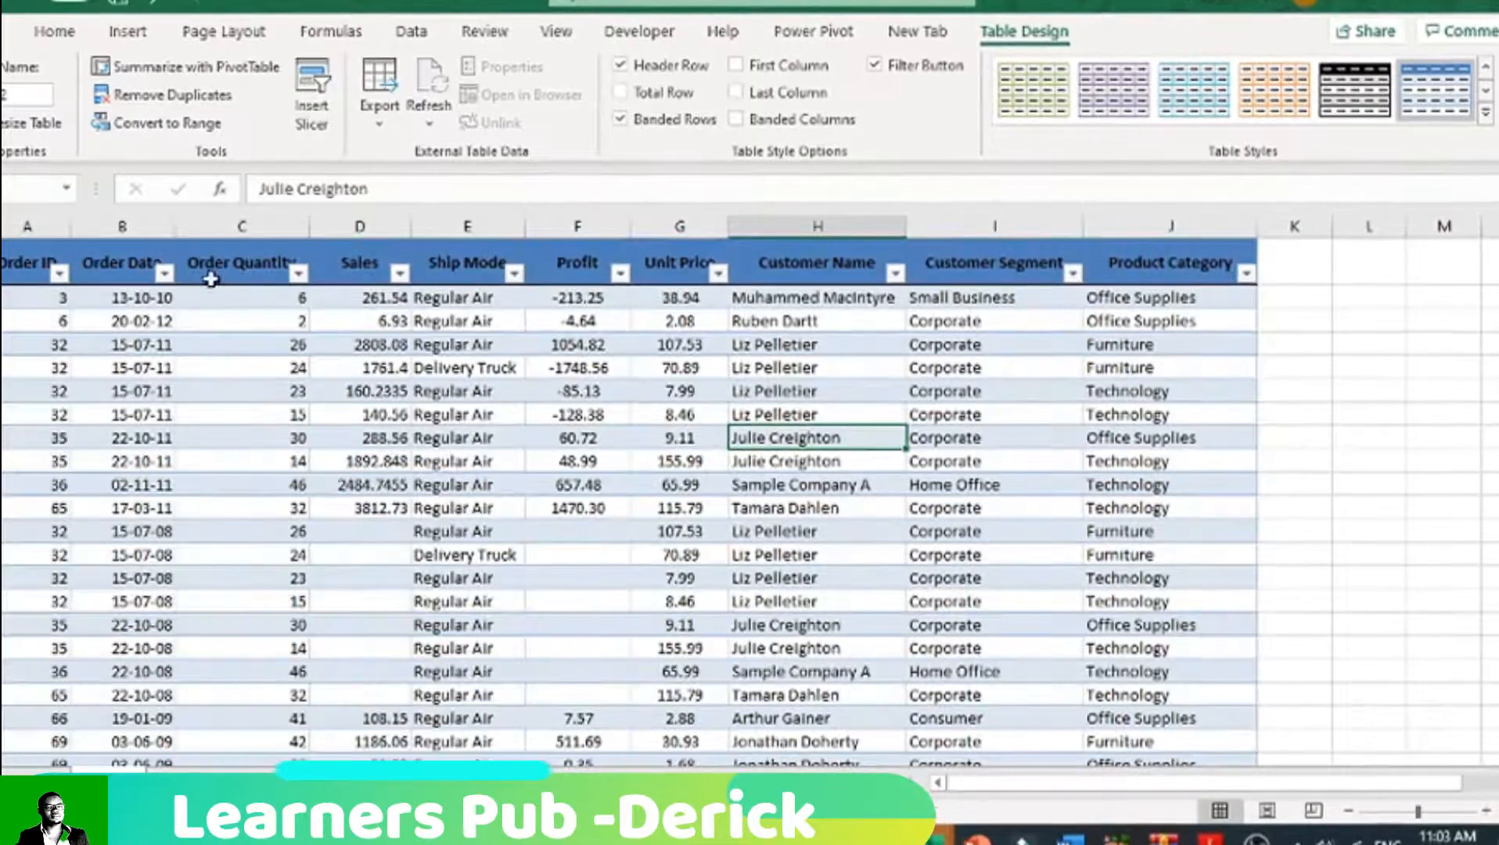
drag(23, 266, 1242, 302)
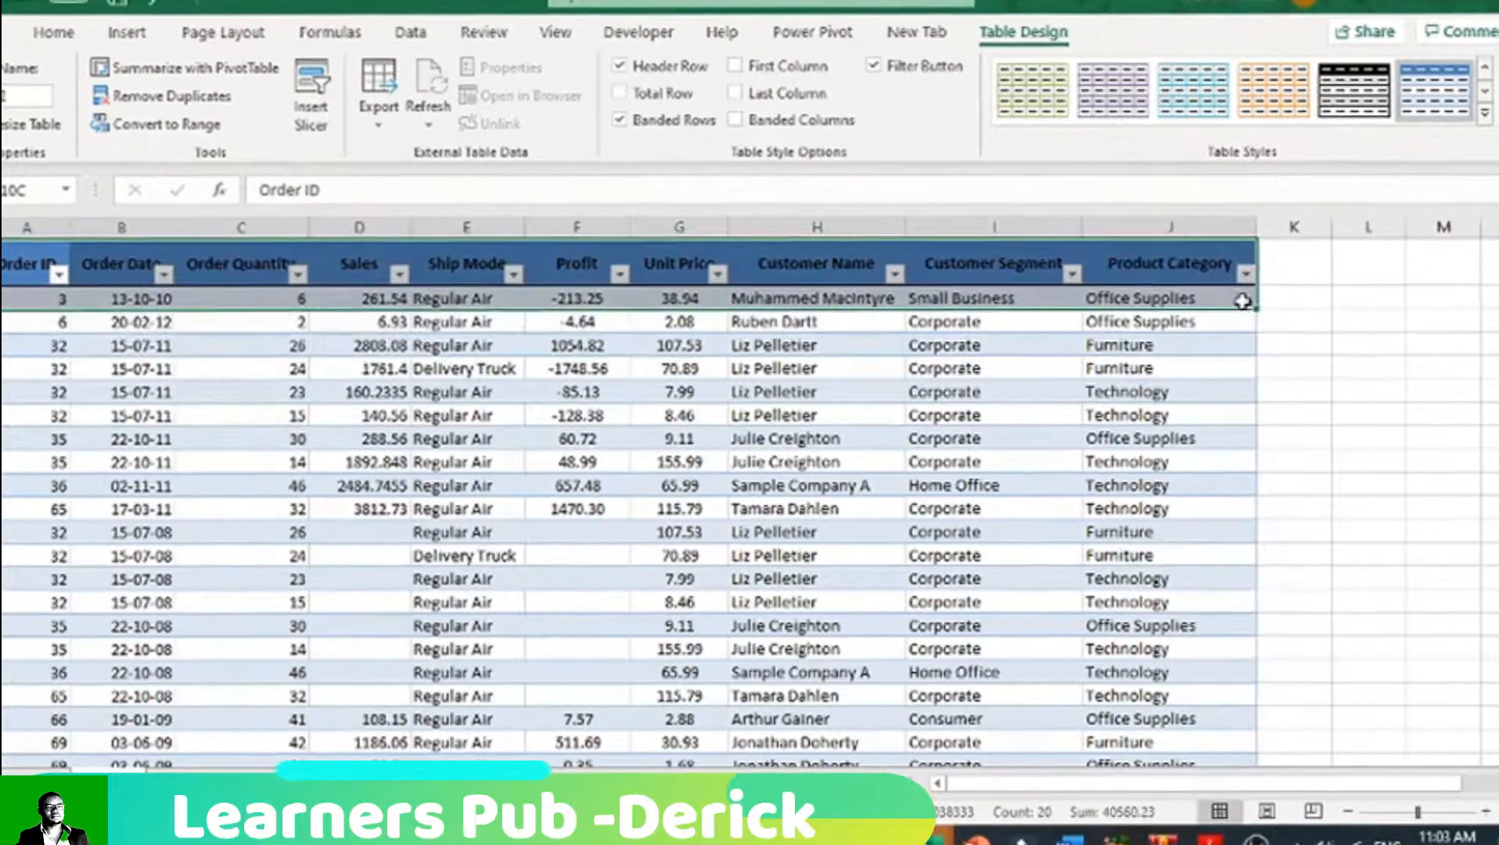
click(1273, 93)
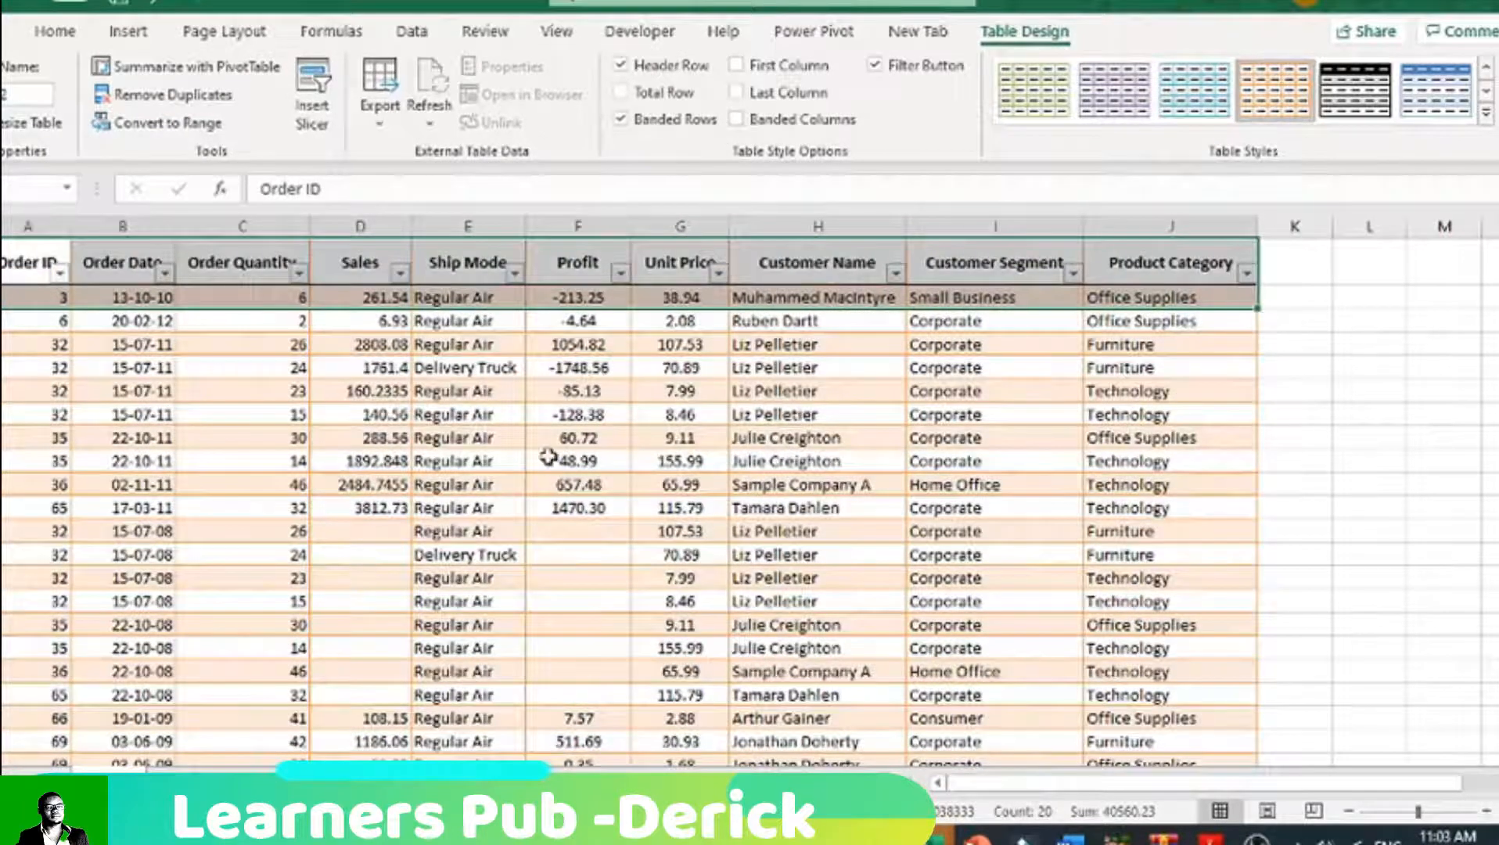
click(189, 425)
mouse_move(1496, 249)
mouse_down()
mouse_move(1496, 306)
mouse_move(1495, 249)
mouse_up()
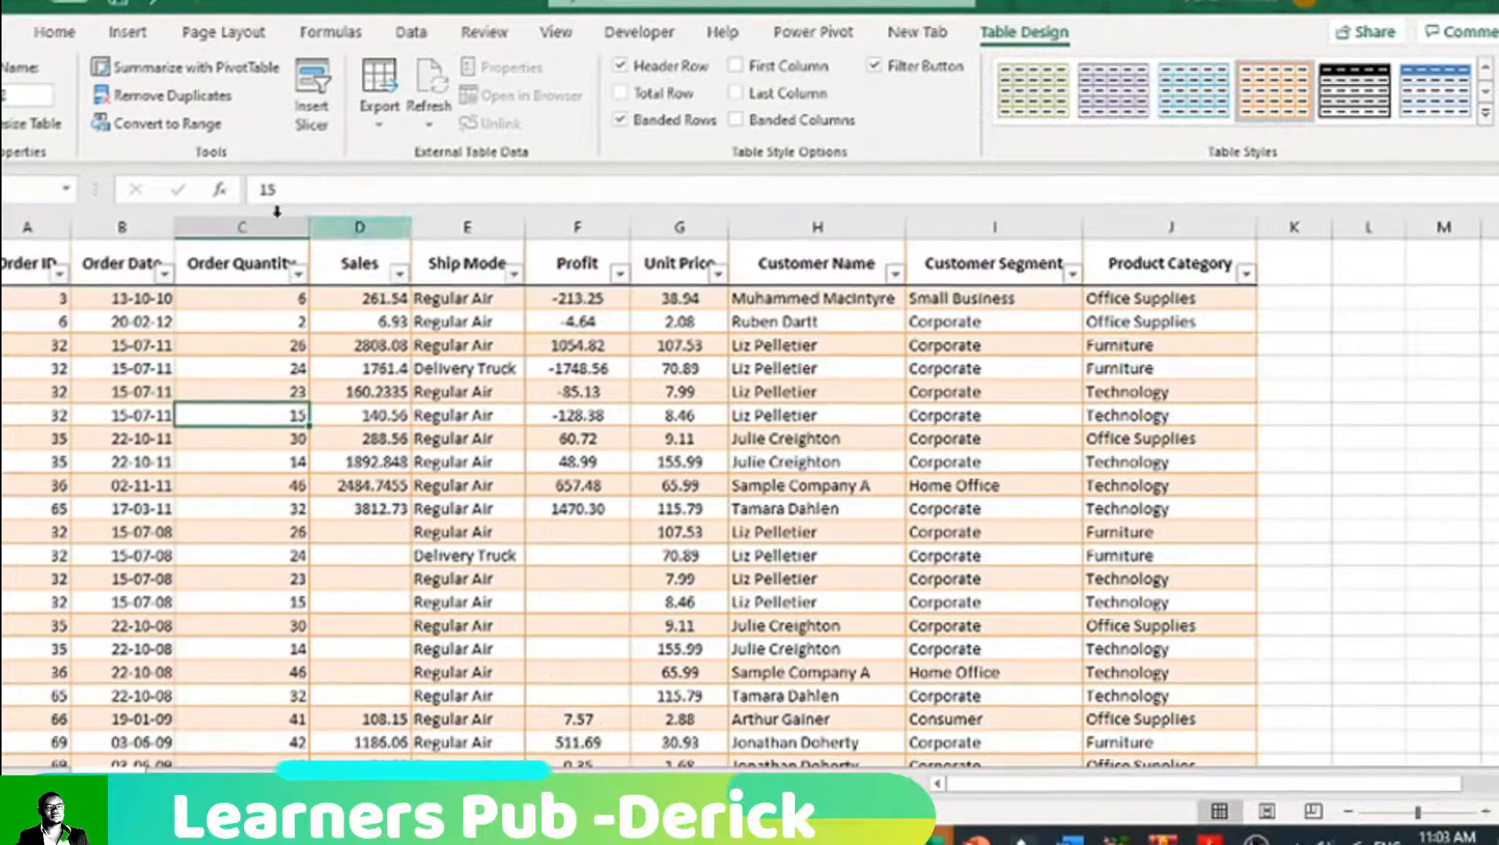
Step: Hide the gridlines on the Orders sheet
click(241, 30)
click(753, 94)
click(853, 415)
mouse_move(1496, 248)
mouse_down()
mouse_move(1496, 270)
mouse_move(1496, 255)
mouse_up()
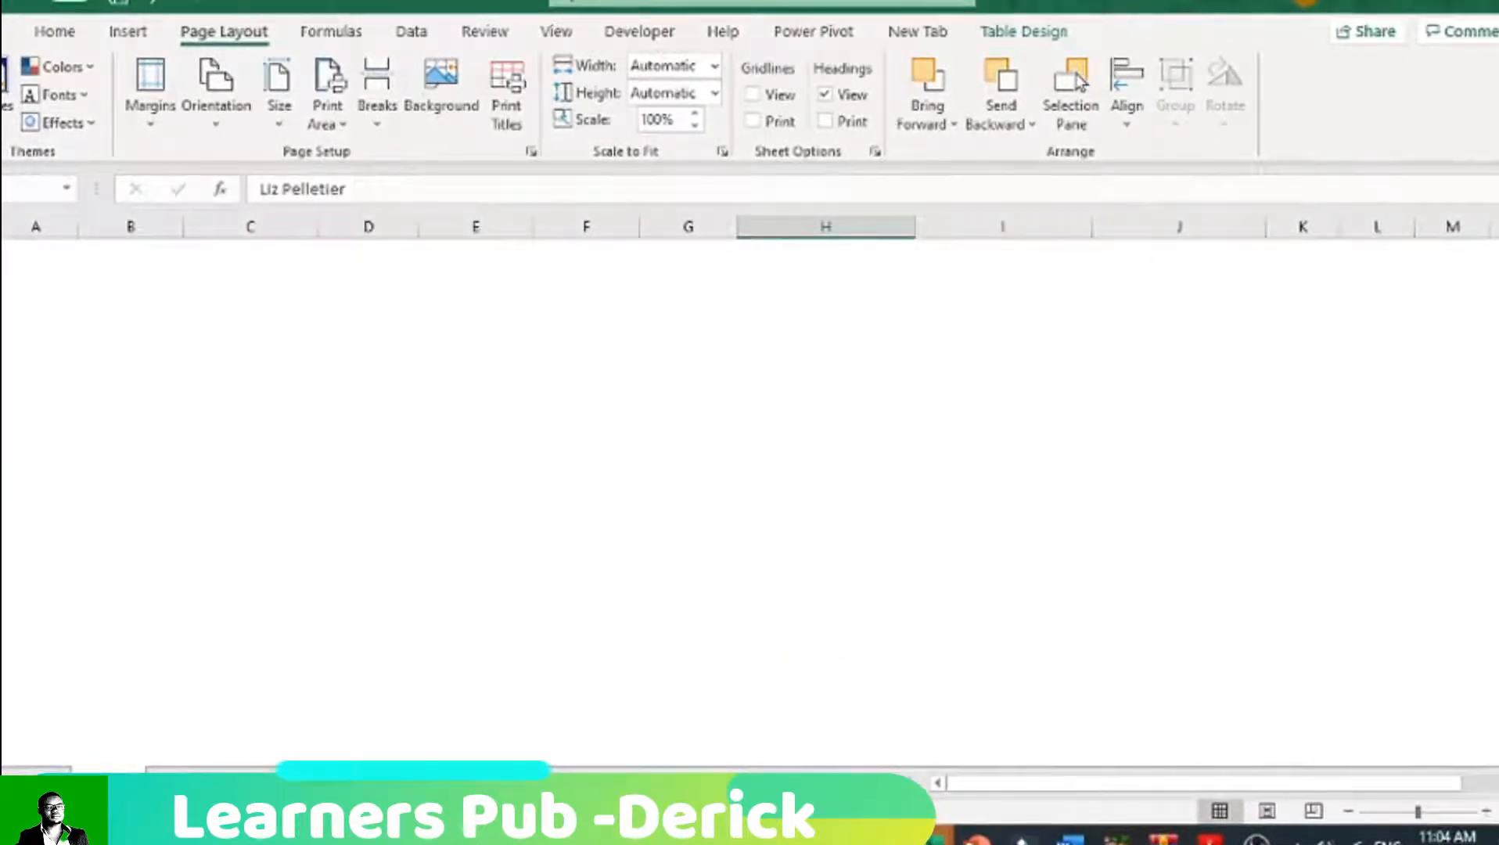
mouse_move(1496, 291)
mouse_down()
mouse_move(1496, 378)
mouse_move(1496, 290)
mouse_up()
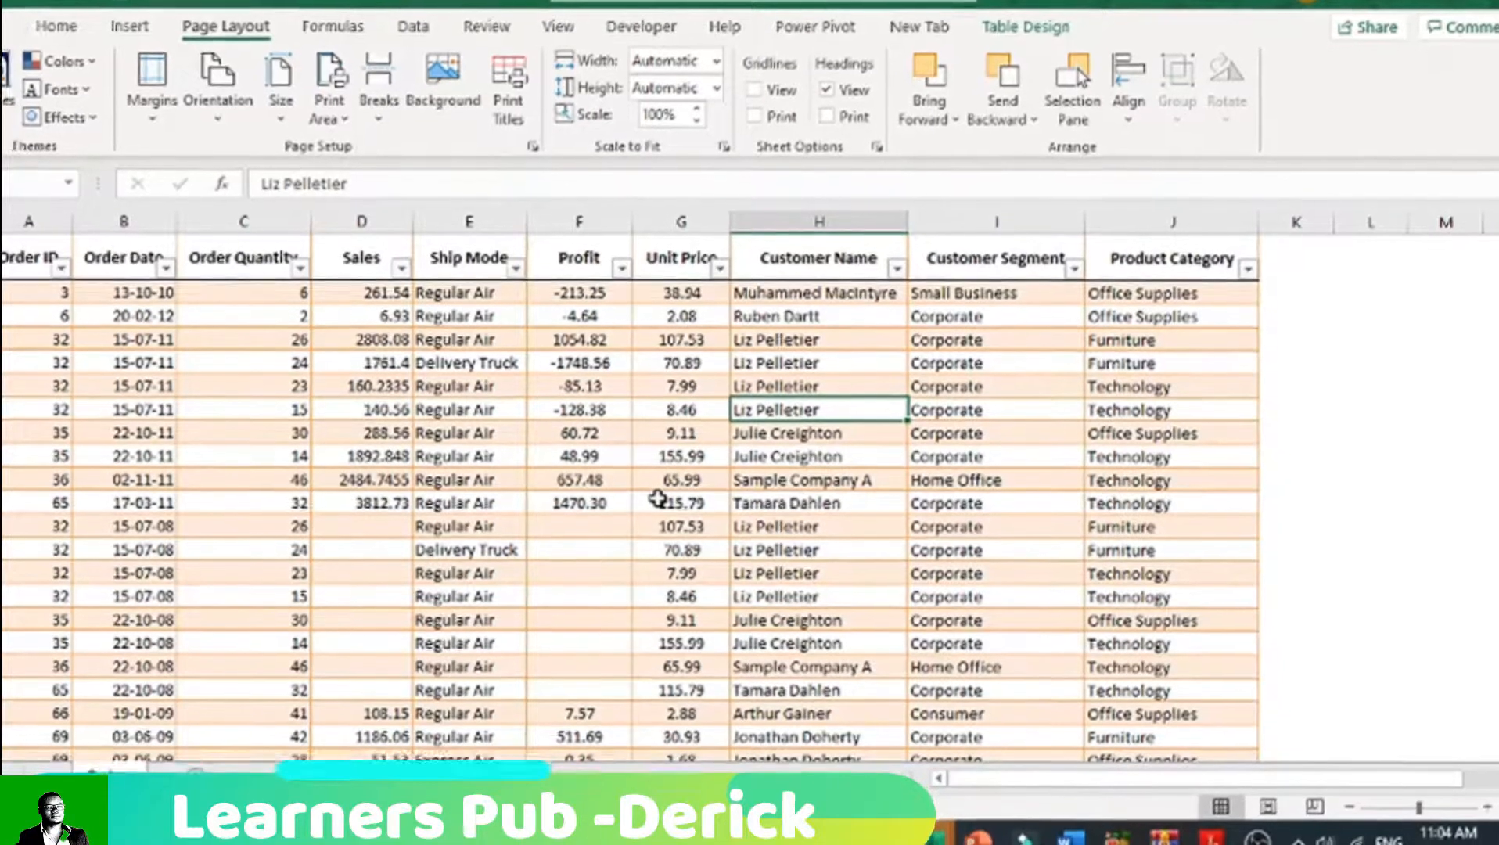
Step: Look through the formatted orders table and go from the Order ID header to the last record
scroll(529, 626, down, 2)
scroll(529, 630, down, 8)
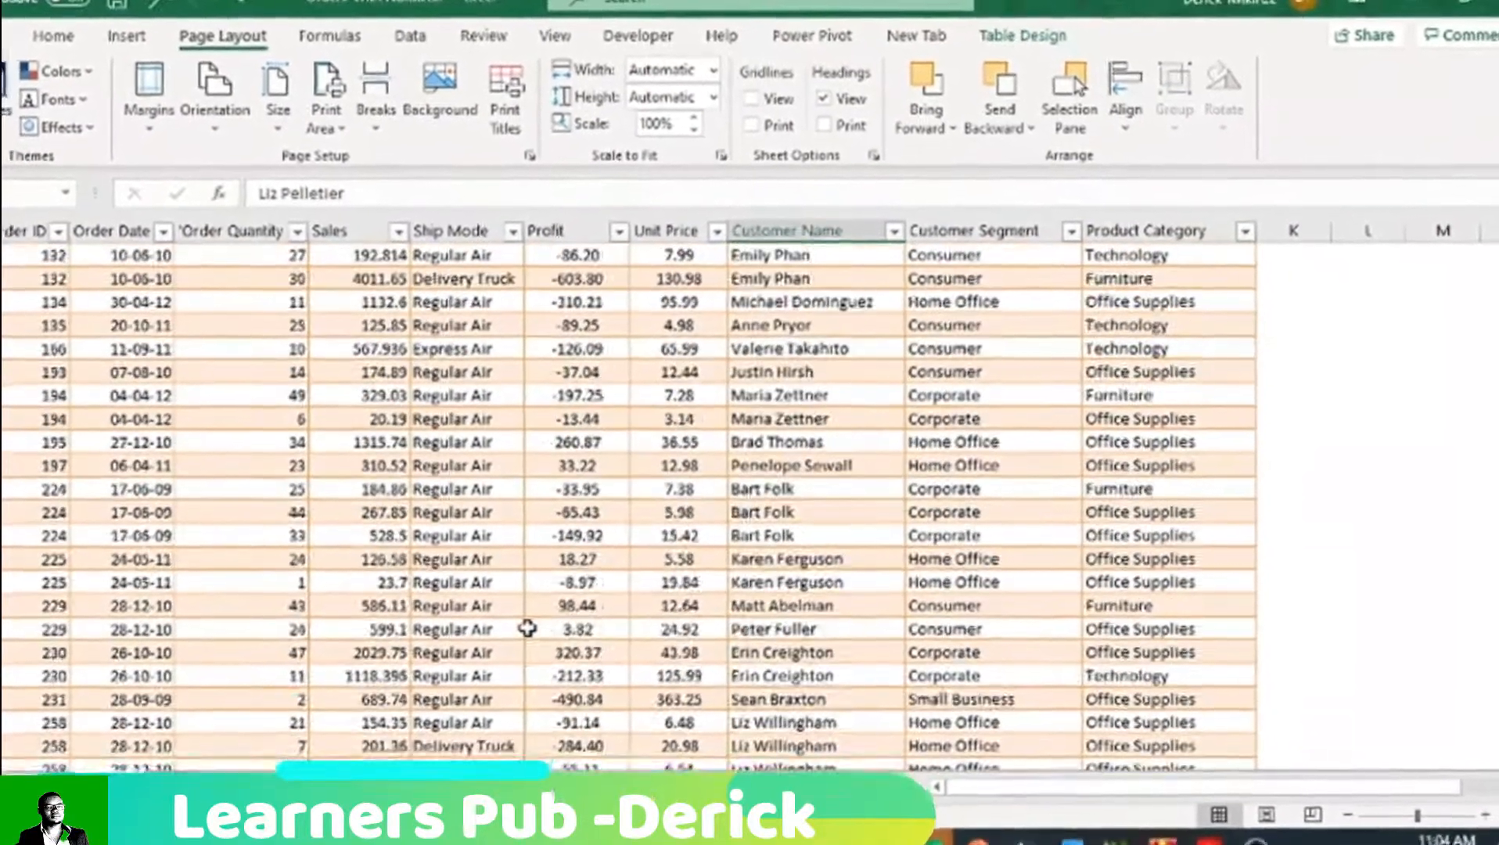
scroll(528, 623, up, 10)
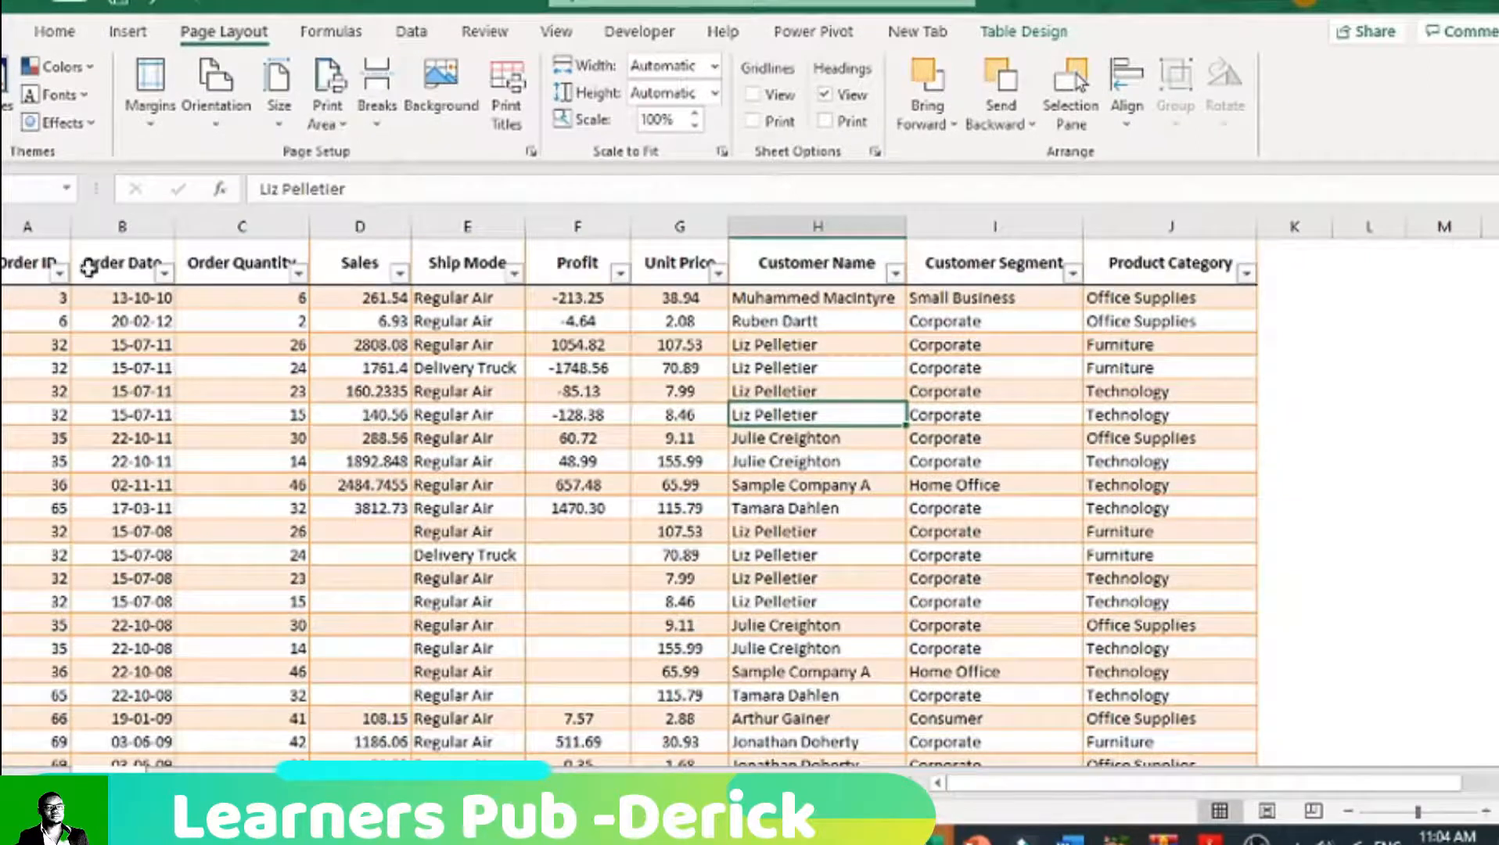
click(16, 259)
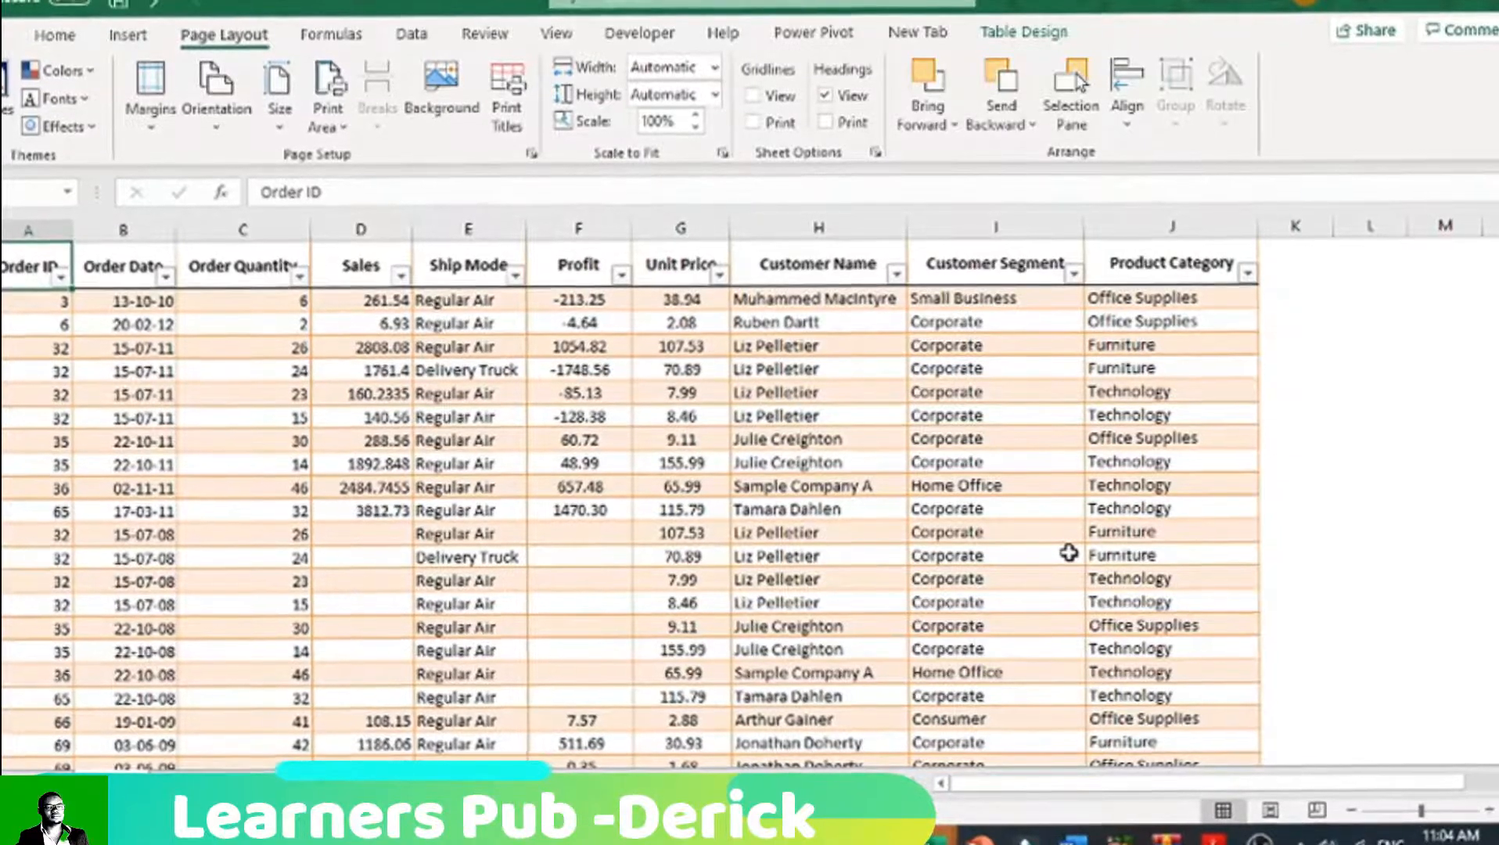
key(ctrl+Down)
scroll(251, 572, down, 1)
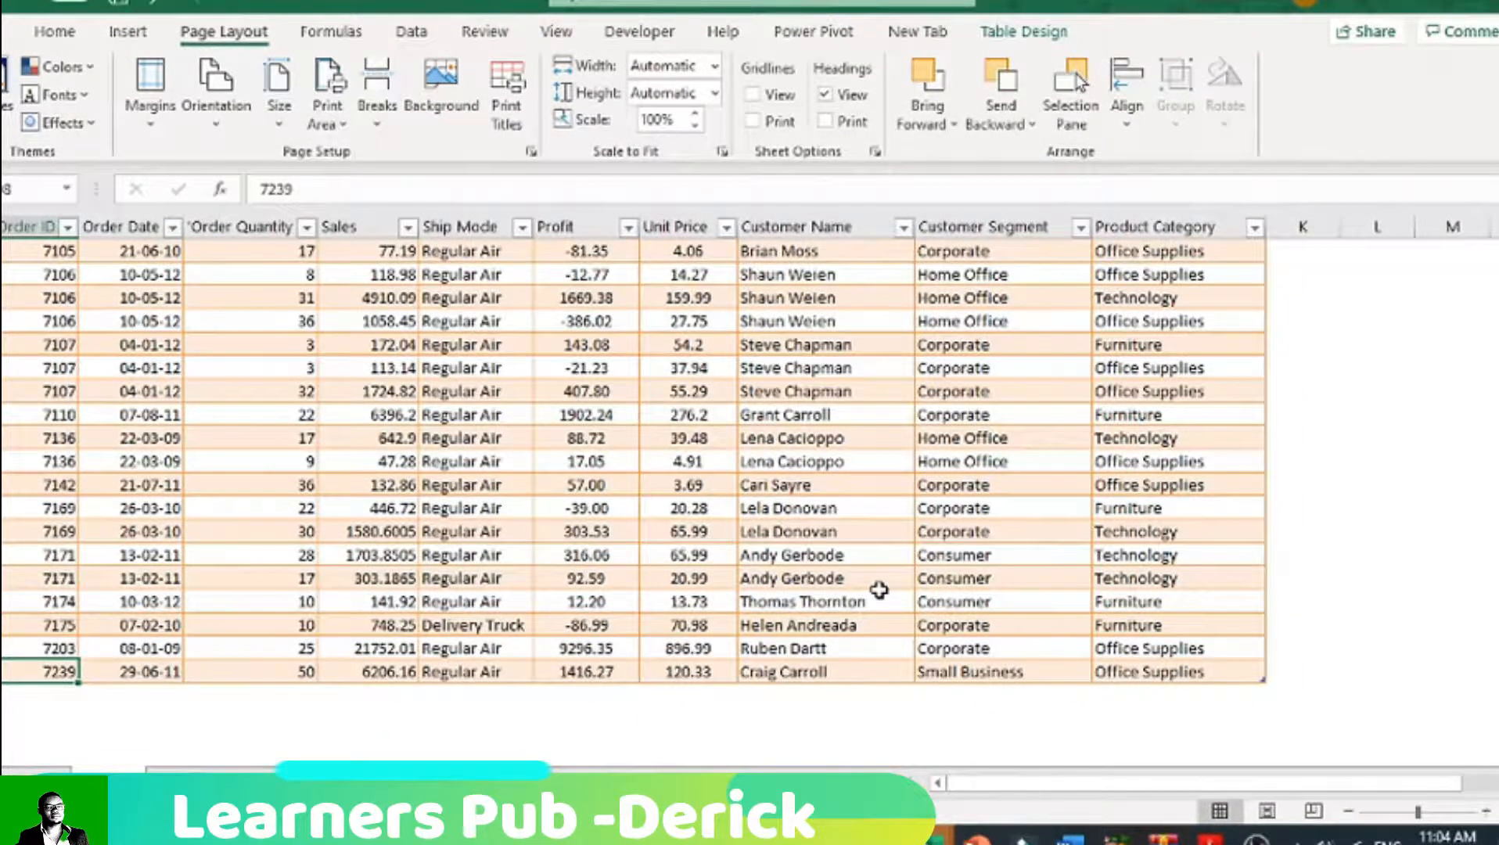
Step: Go to the table's first header, across to the Product Category header and down to that column's last record
key(ctrl+Home)
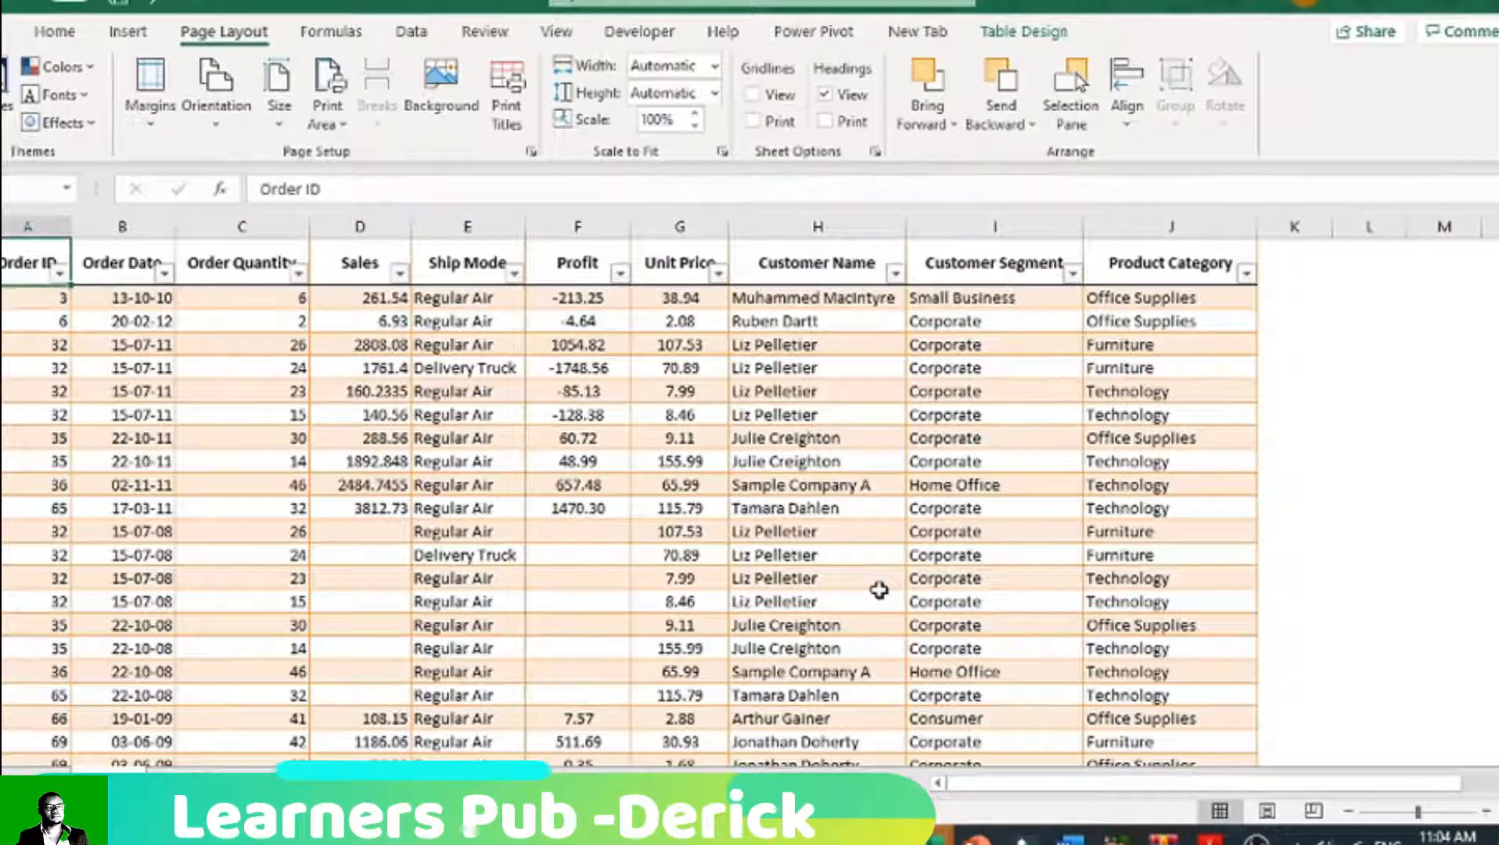
key(ctrl+Right)
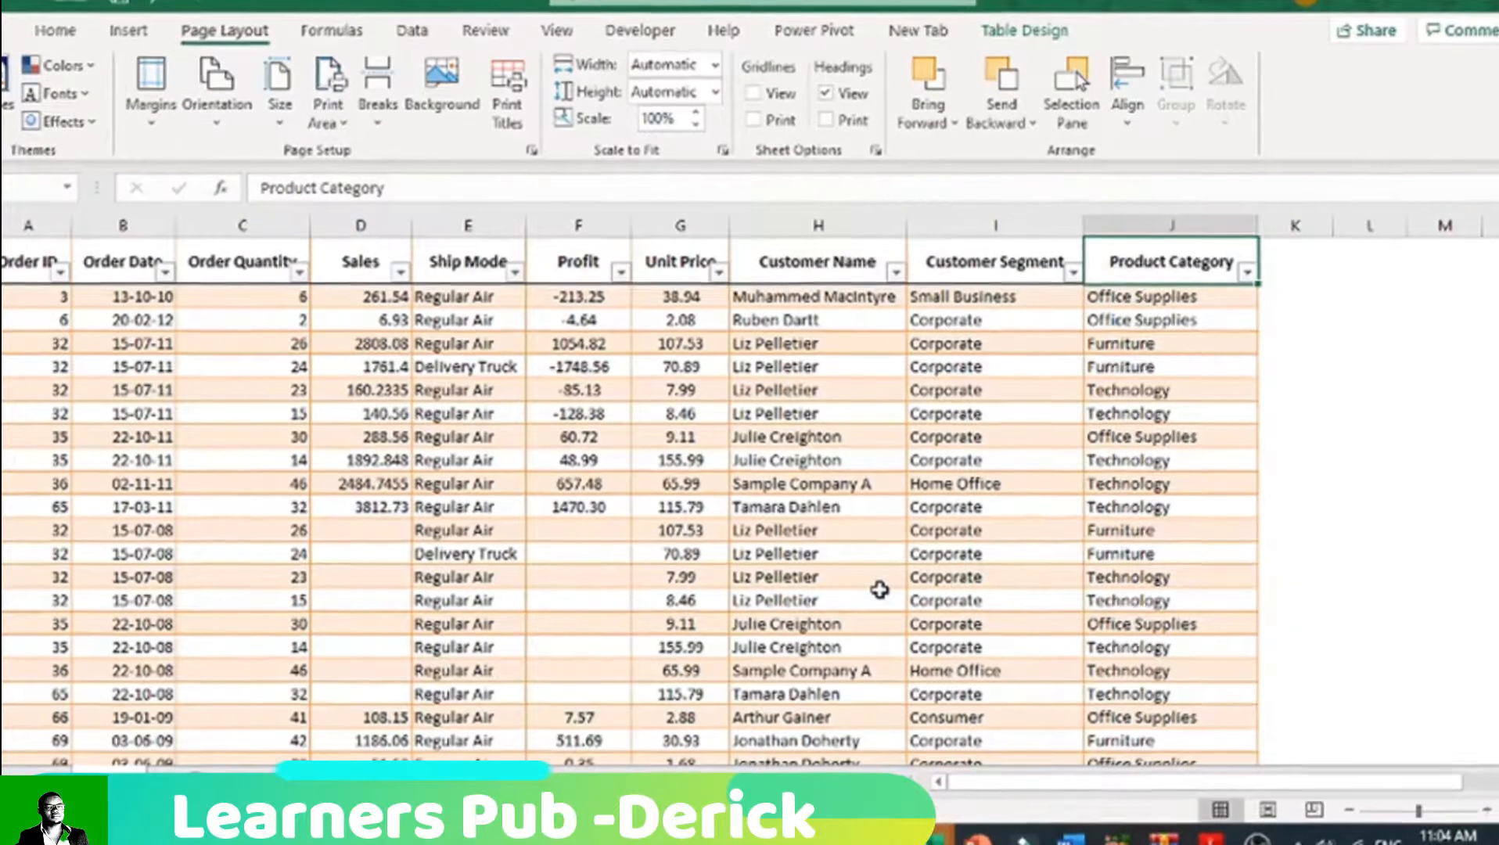
key(ctrl+Down)
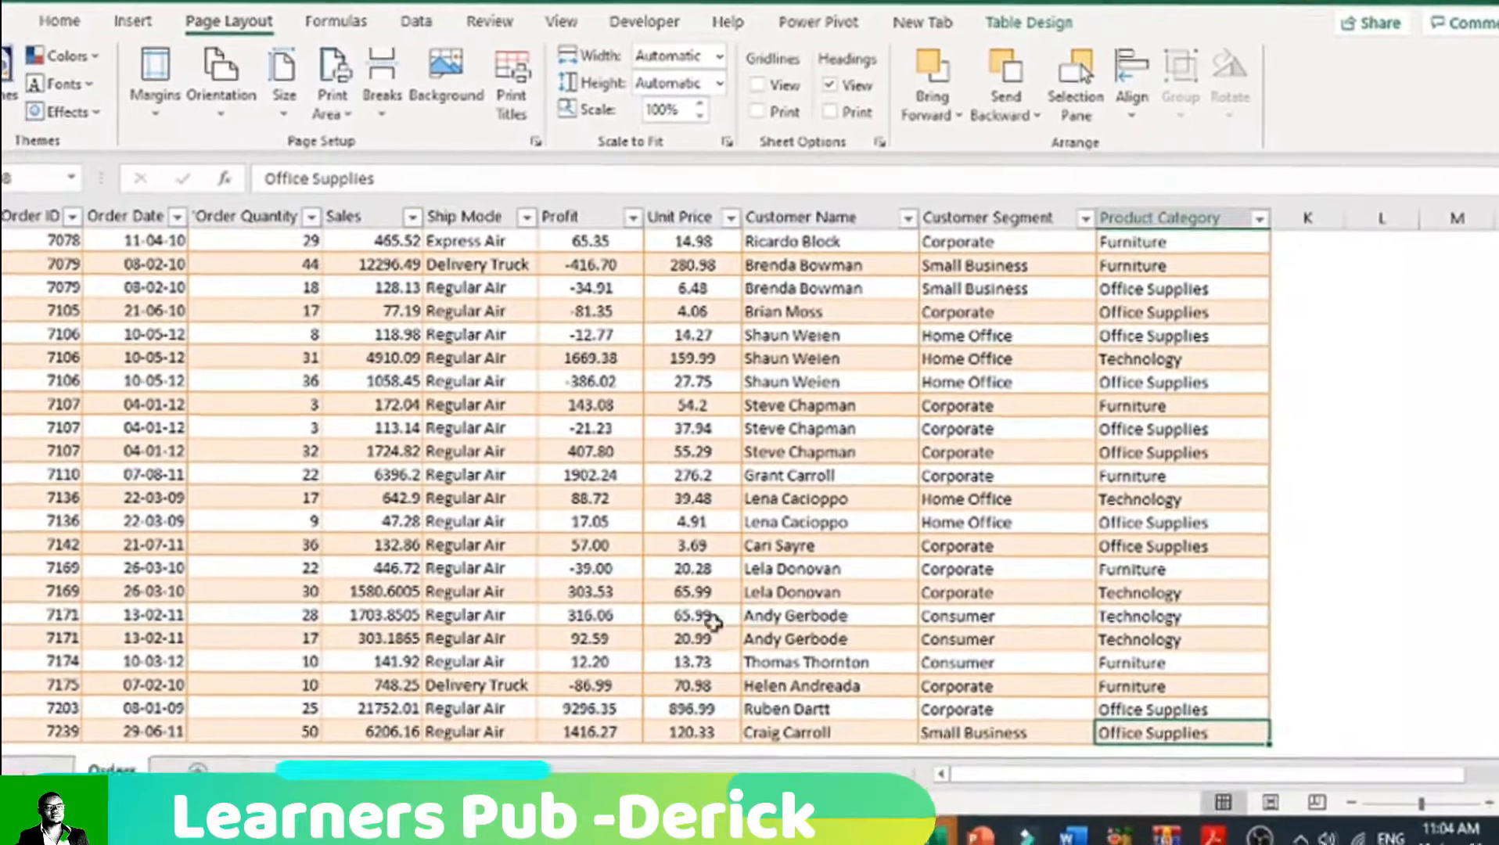
scroll(712, 621, down, 1)
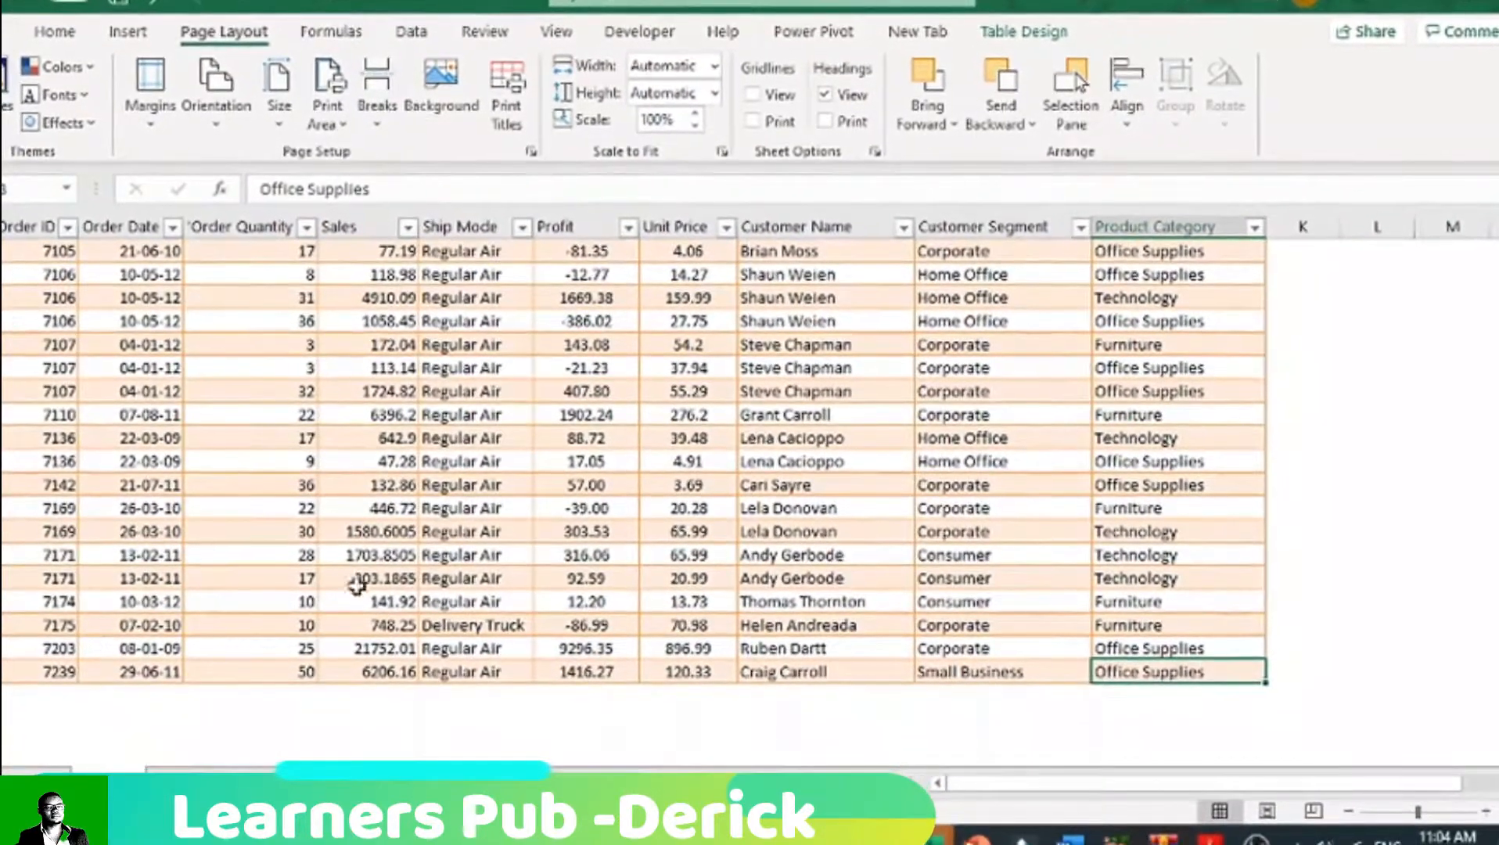
Step: Add a total row below the last record of the orders table
click(51, 676)
click(262, 669)
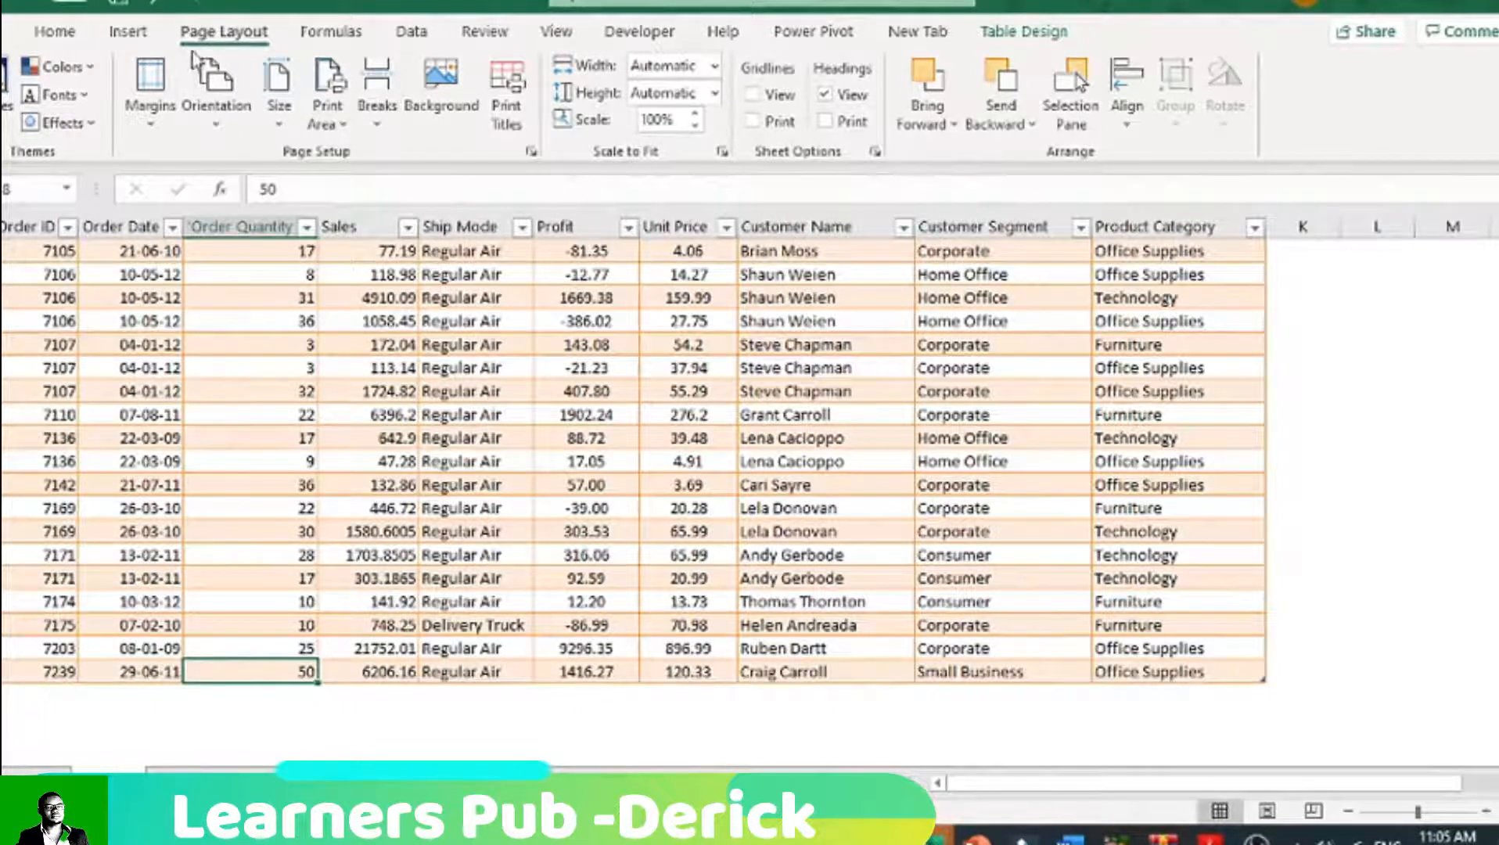
click(1054, 32)
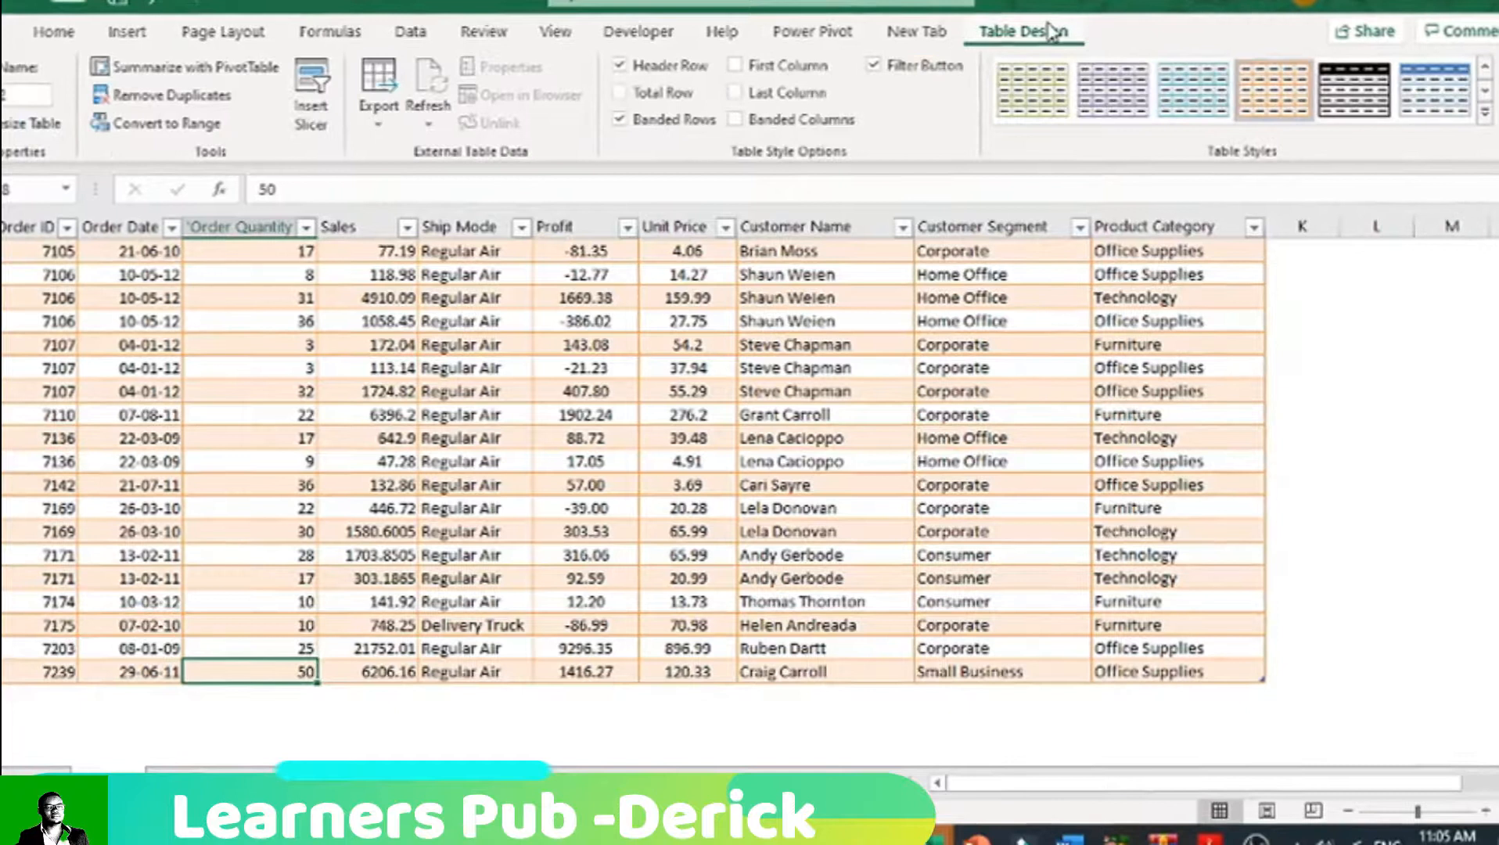
click(620, 92)
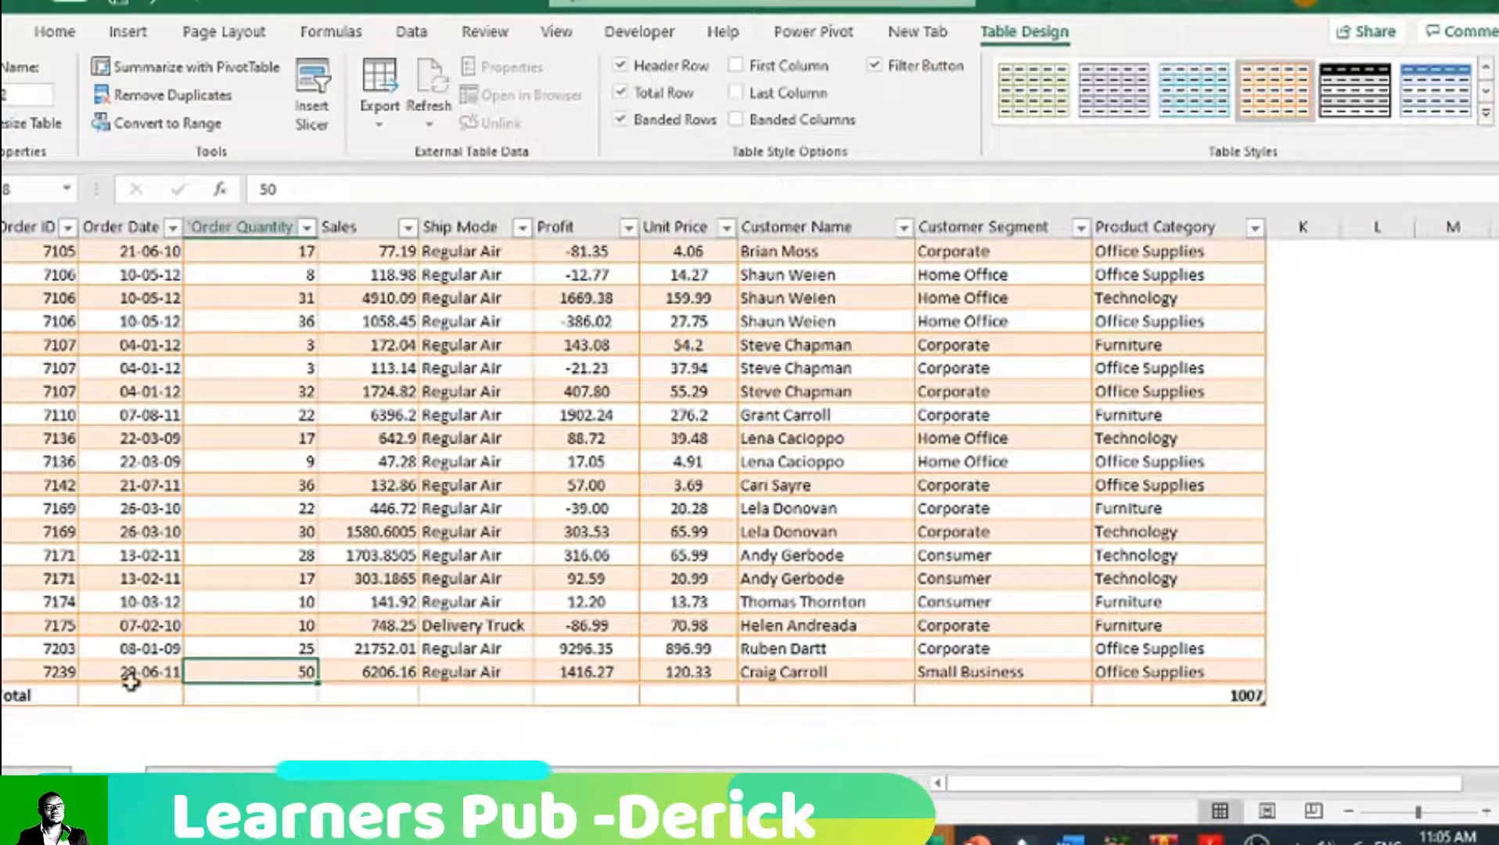
key(ctrl+a)
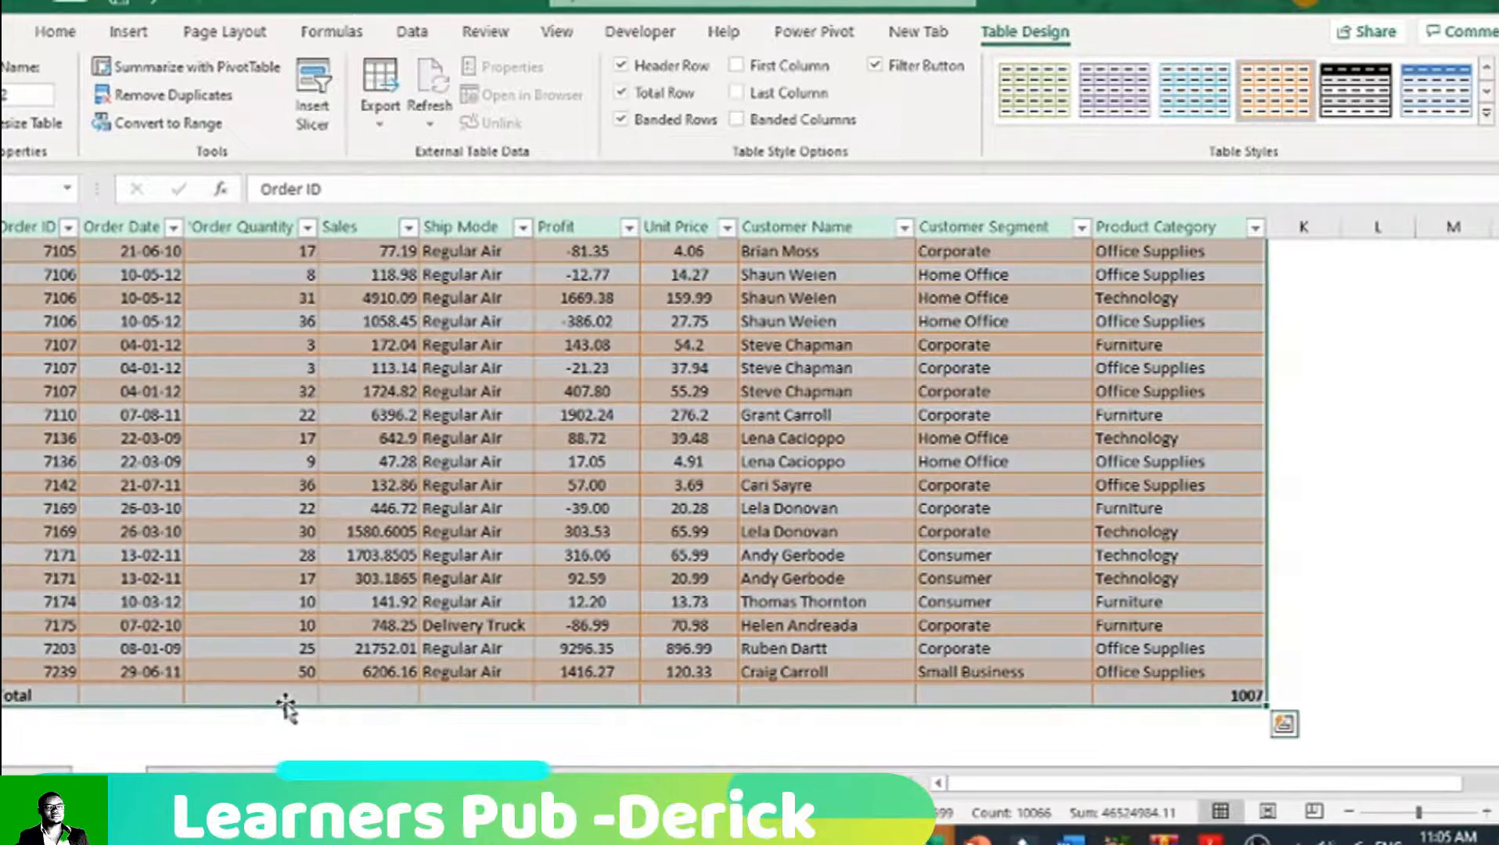
Step: Summarize the Order Quantity column with Sum in the total row
click(288, 696)
click(327, 695)
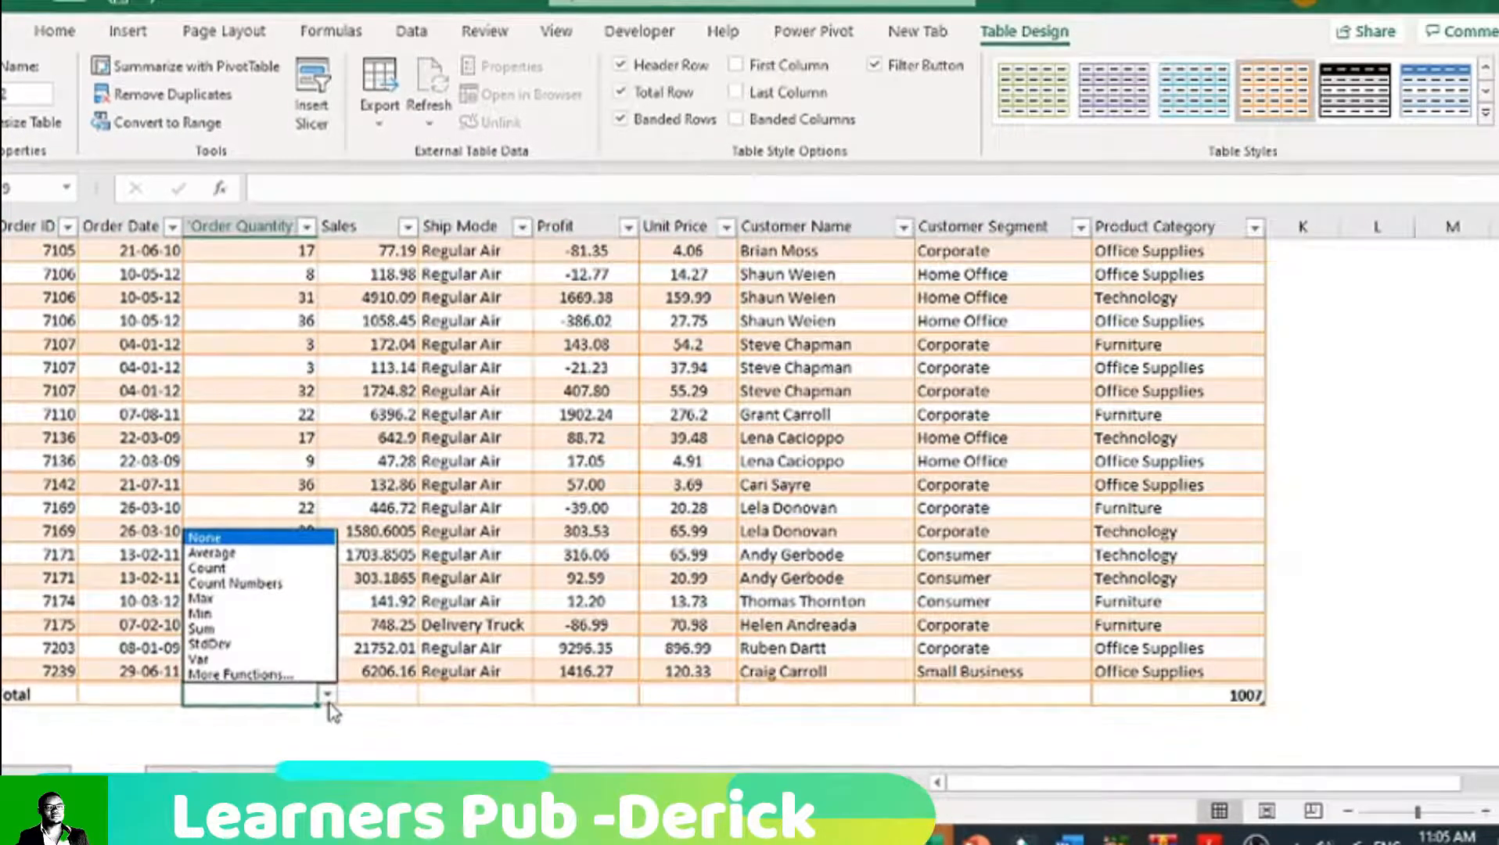
click(327, 696)
click(338, 699)
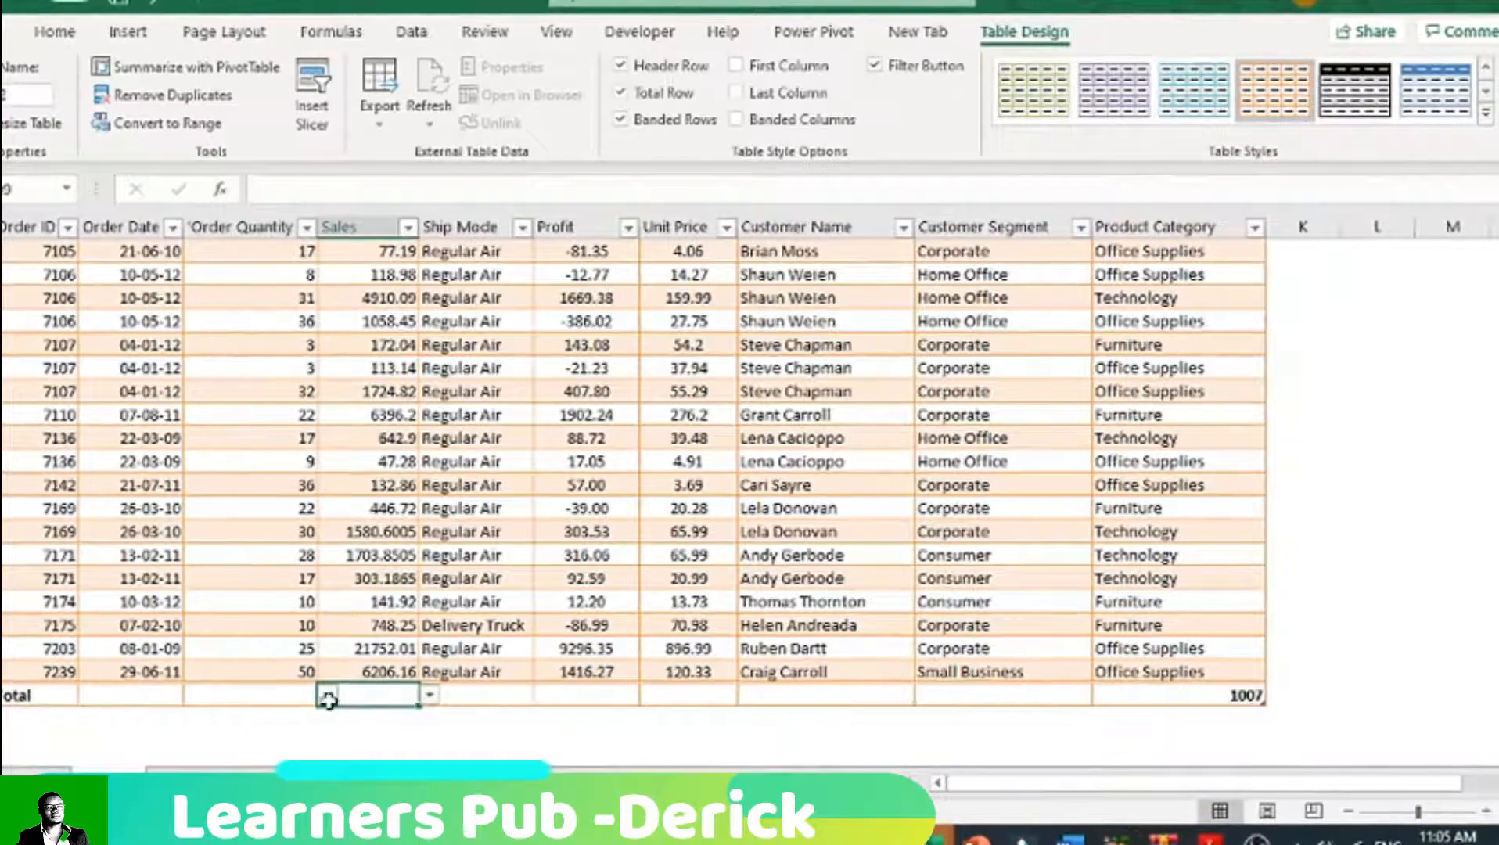
click(305, 698)
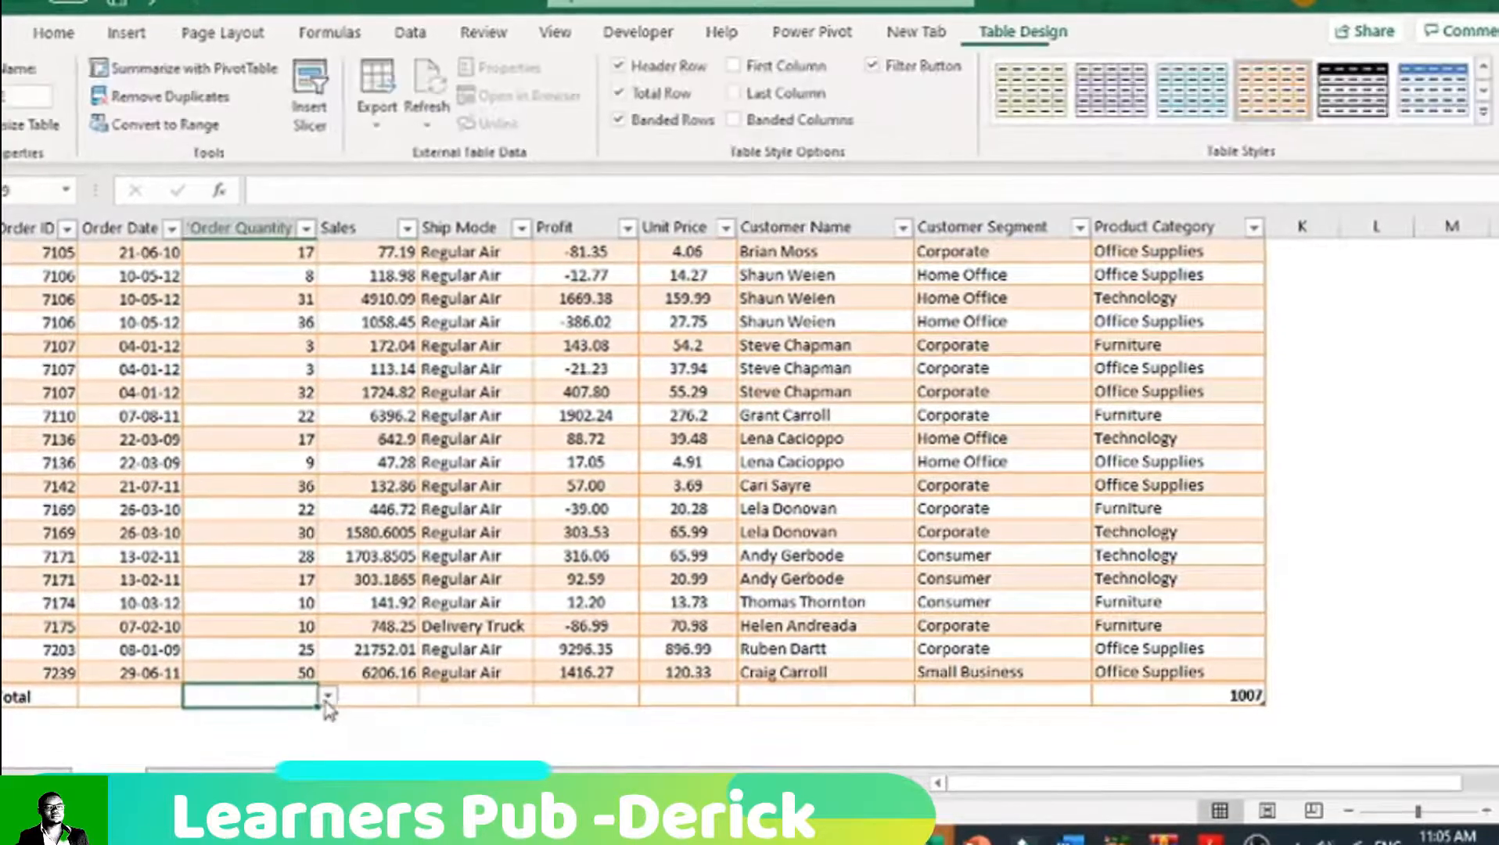
click(327, 695)
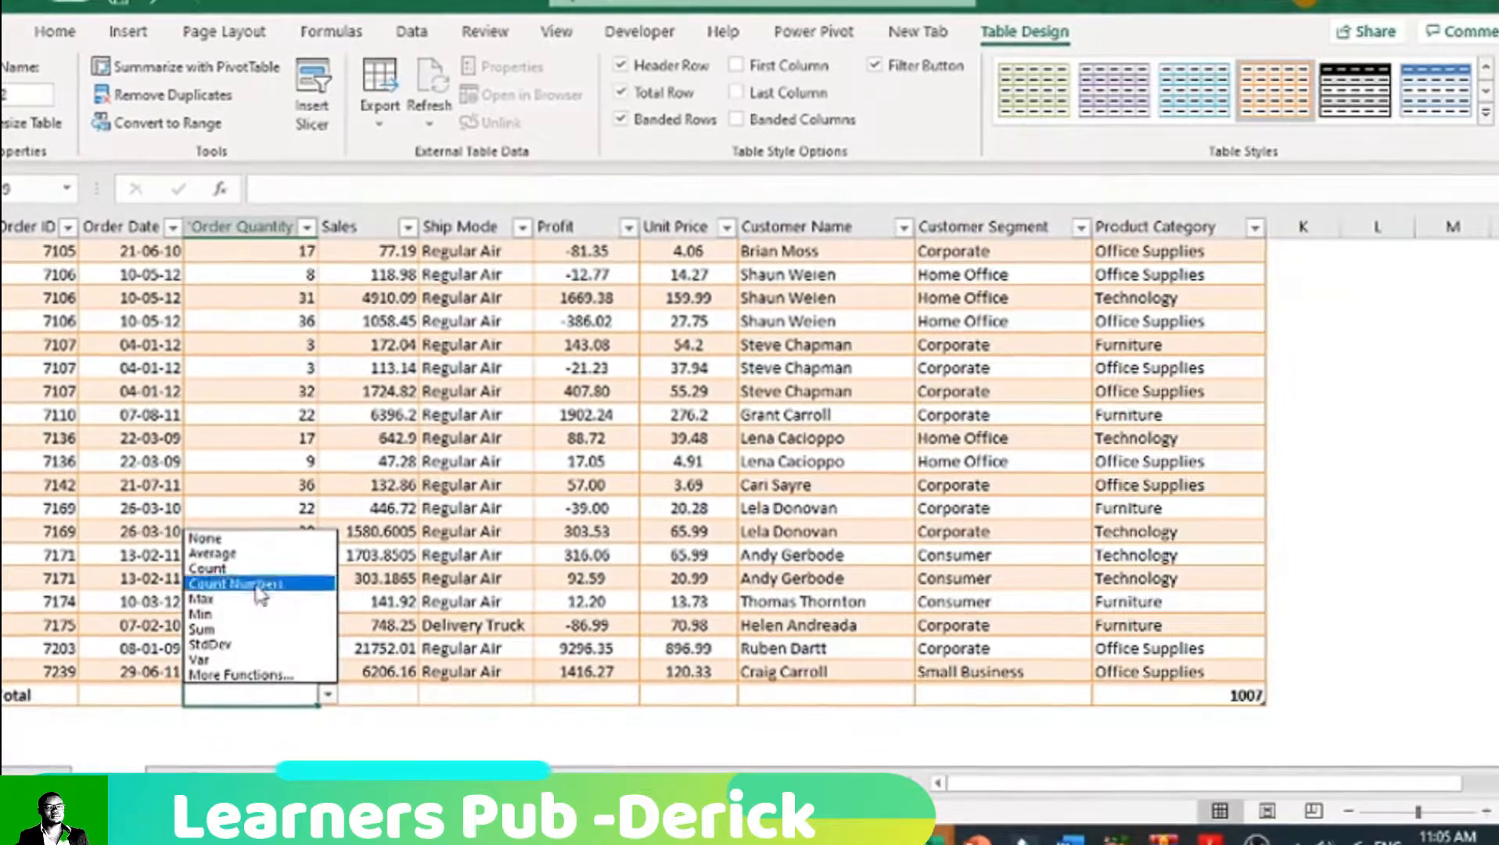
click(244, 630)
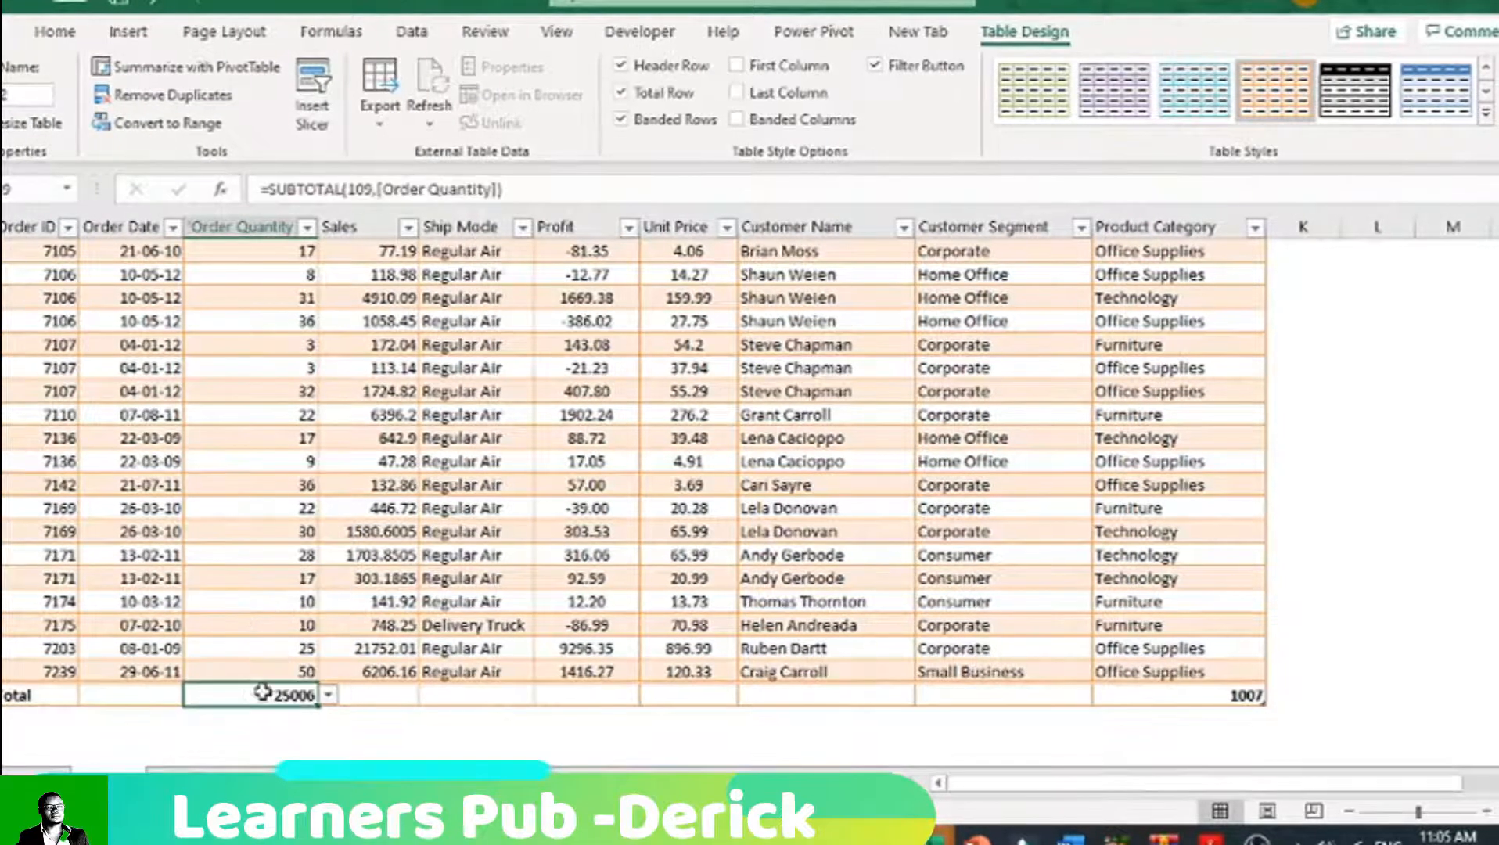
Step: Summarize the Profit column with Sum in the total row
click(595, 694)
click(649, 695)
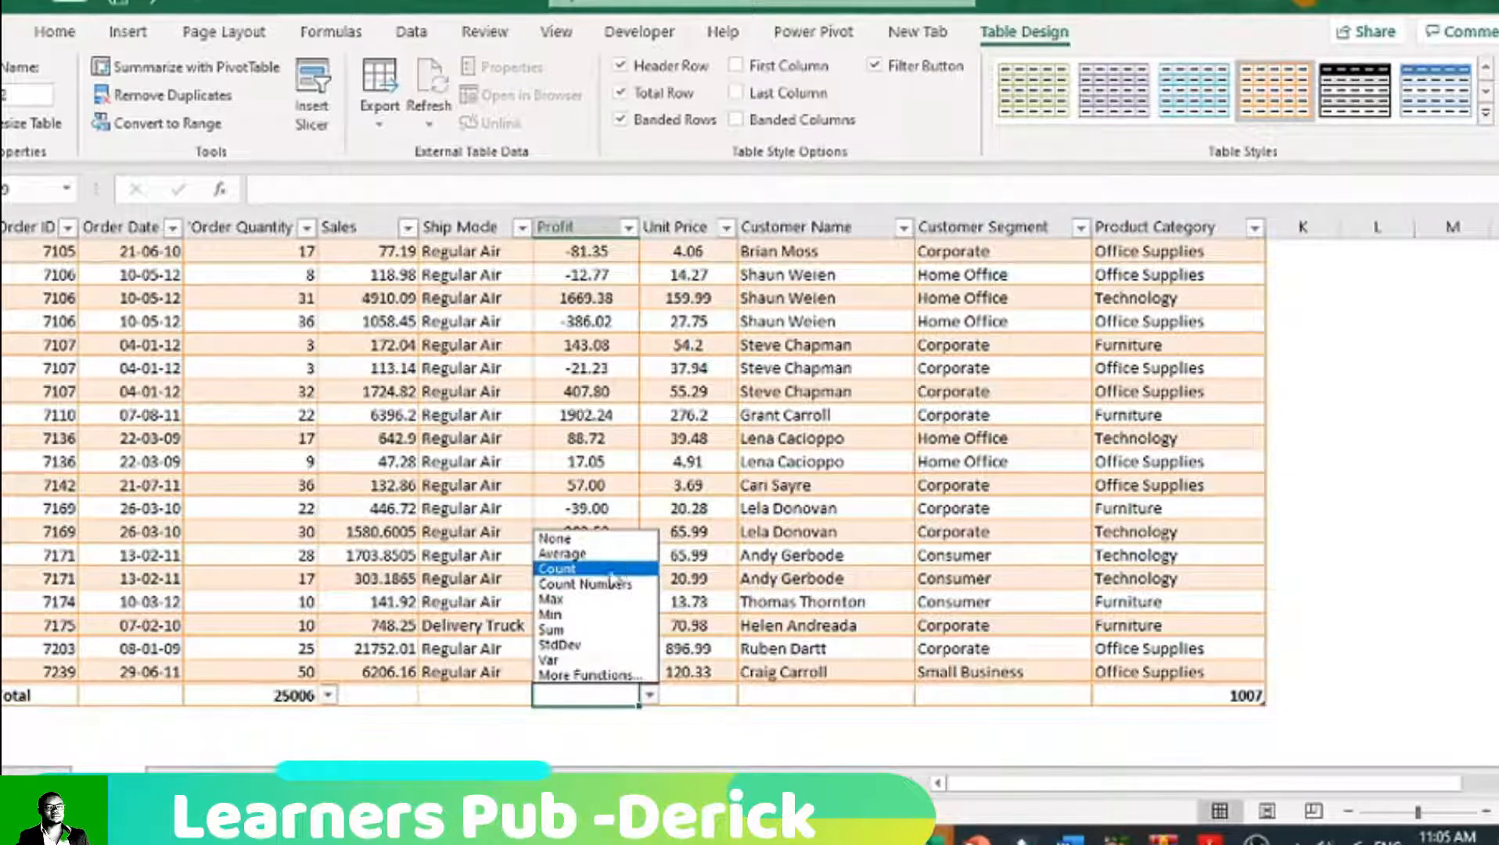
click(563, 629)
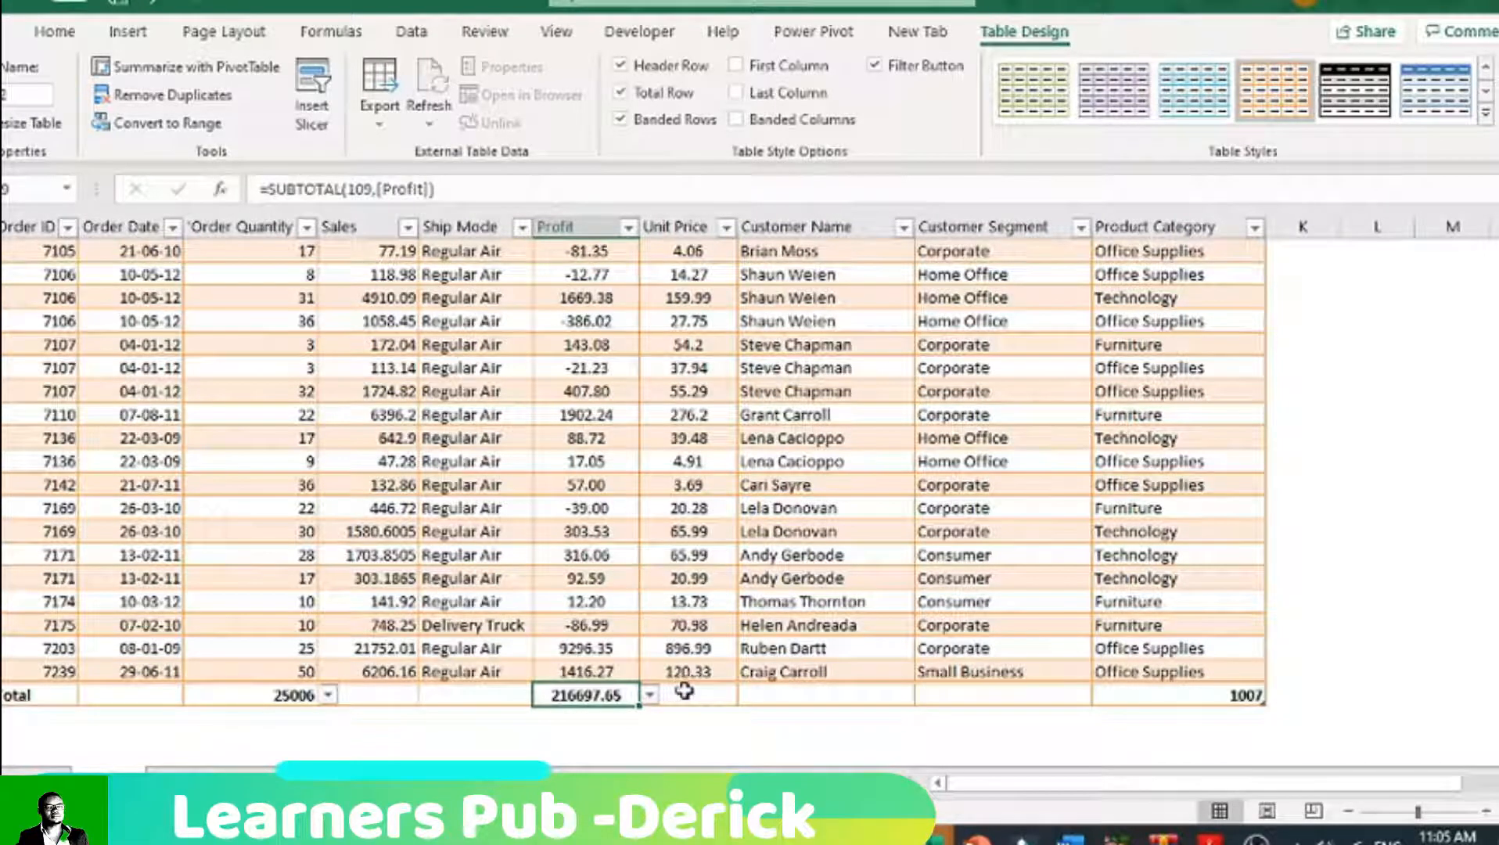
Step: Replace the Total label under the Order ID column with a Count of the orders
click(845, 696)
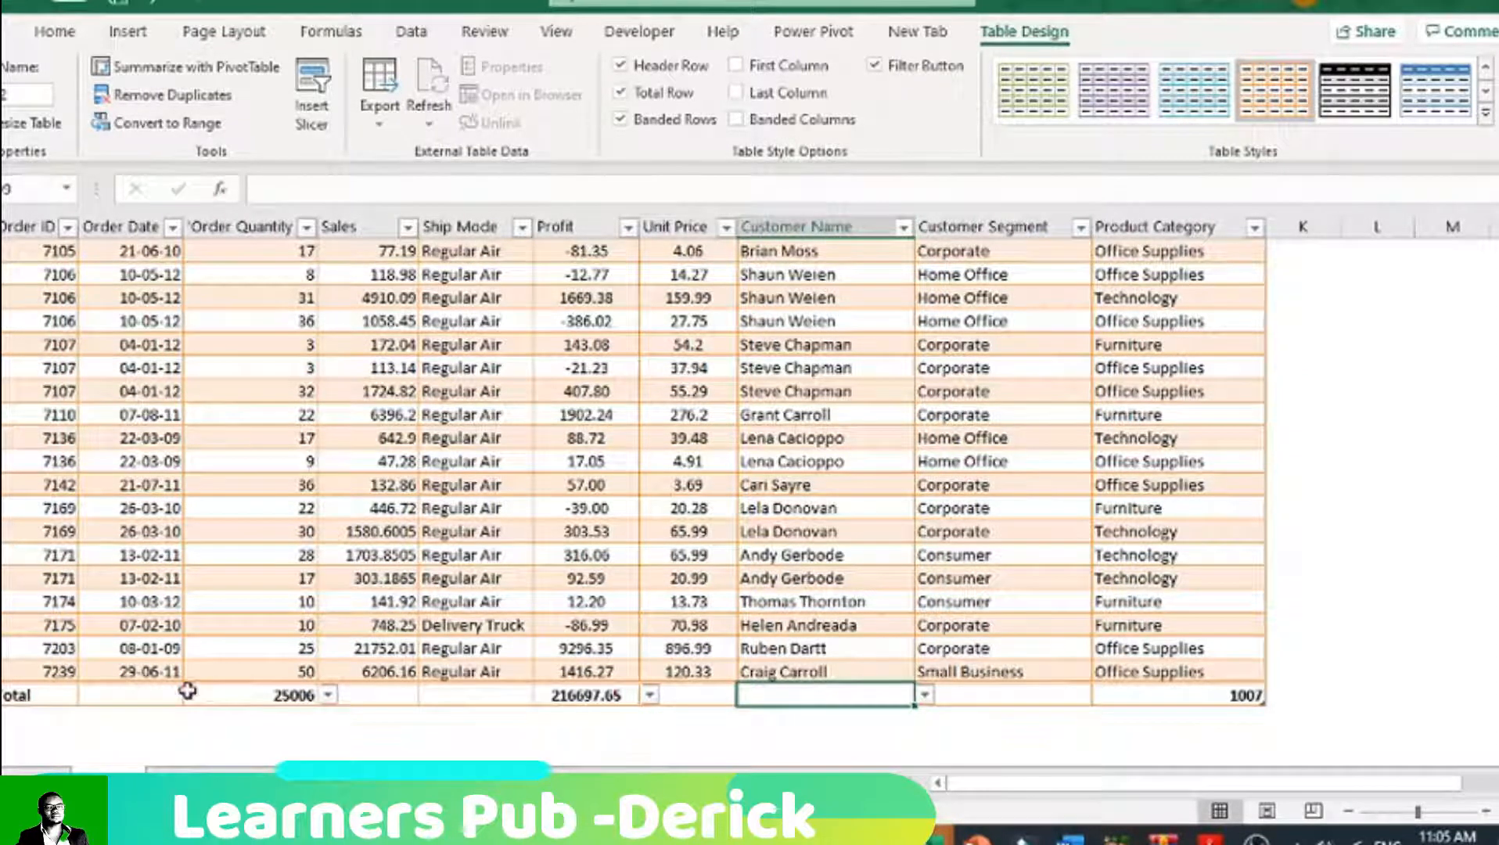
click(51, 696)
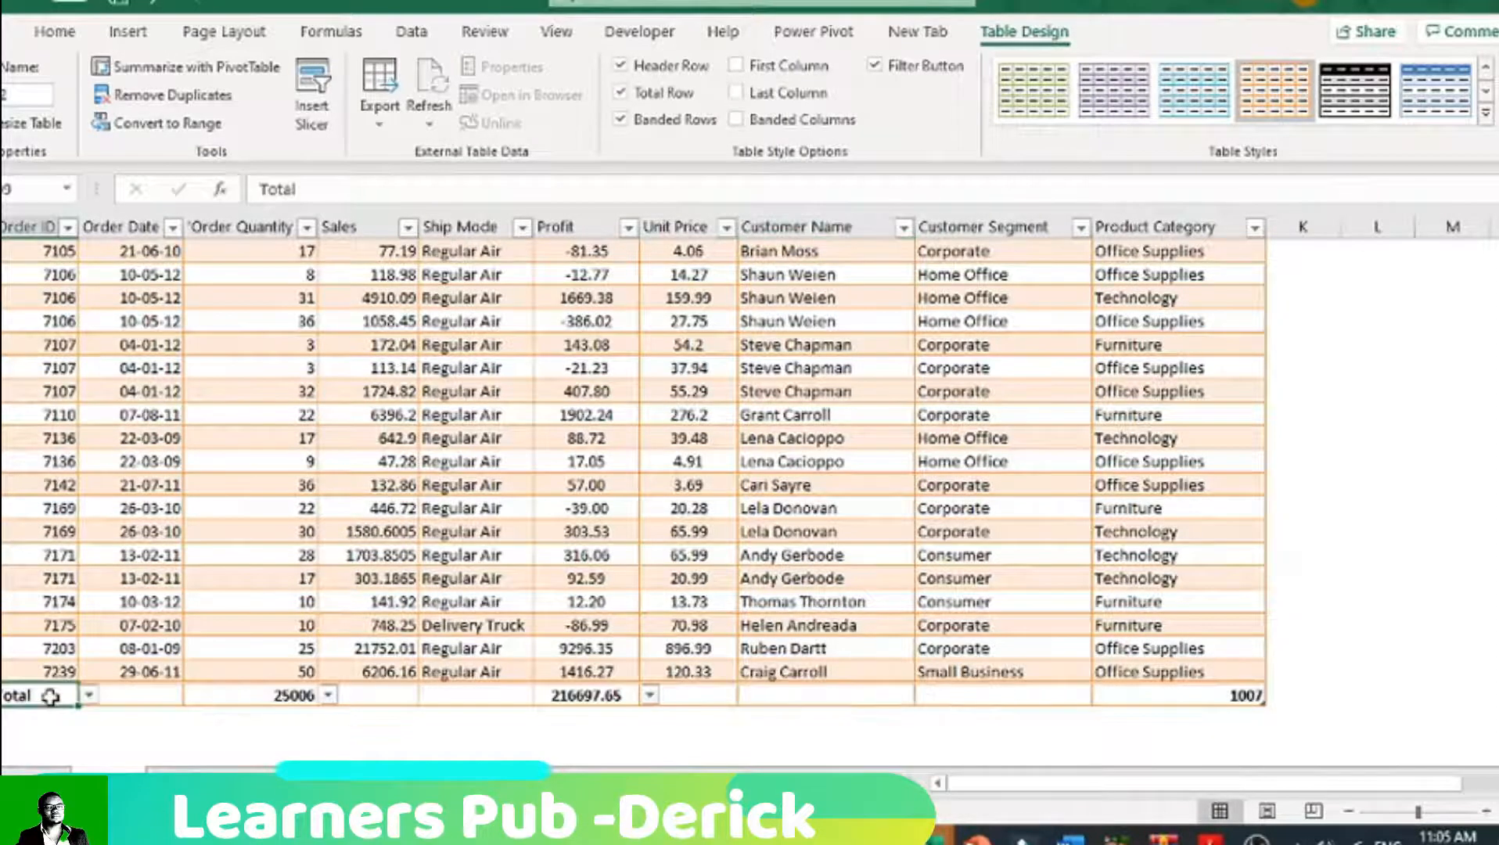
click(87, 692)
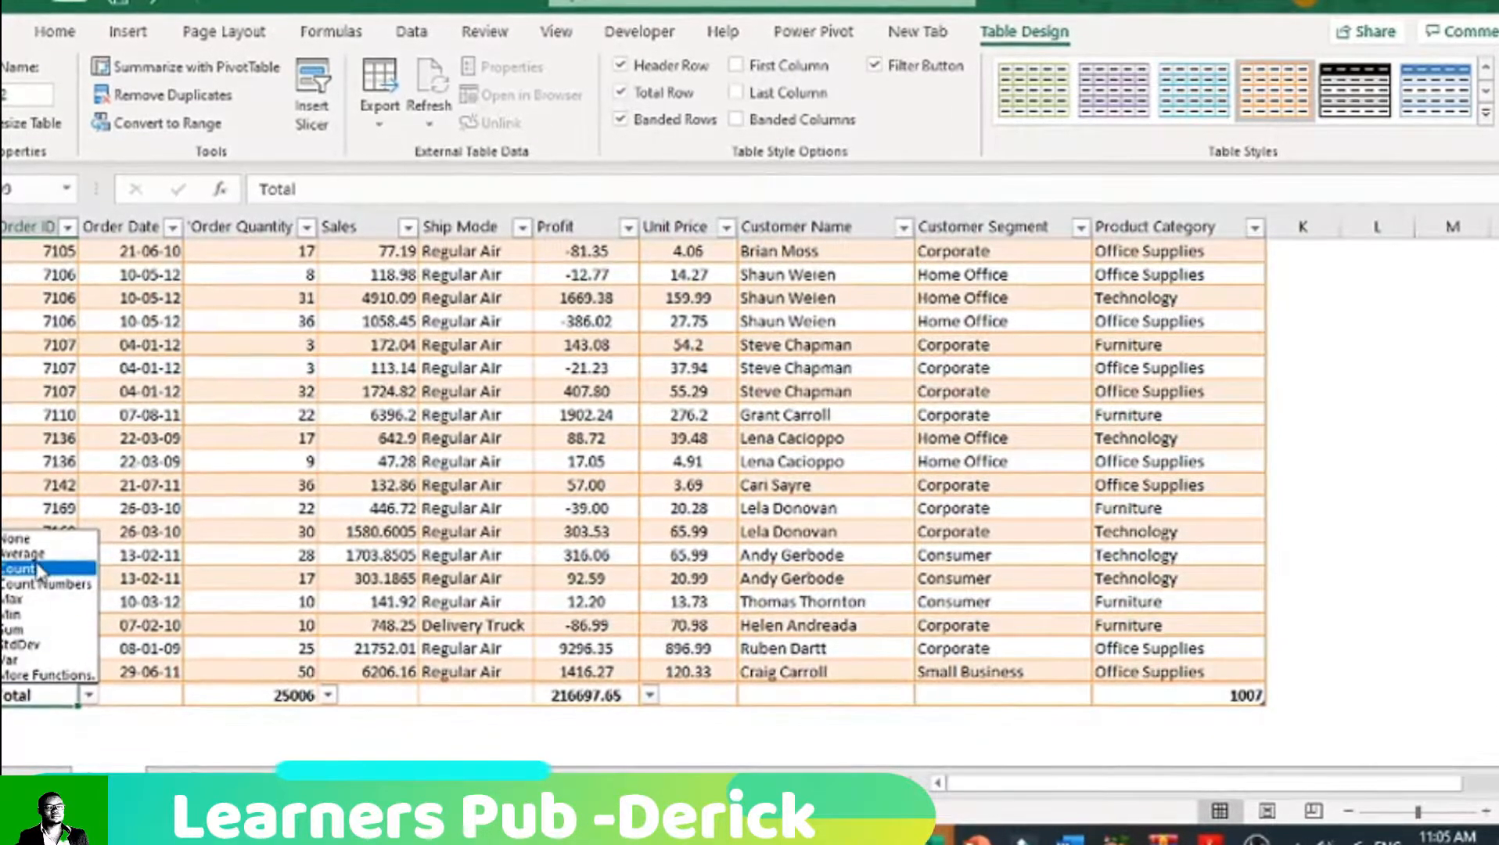
click(39, 569)
click(208, 624)
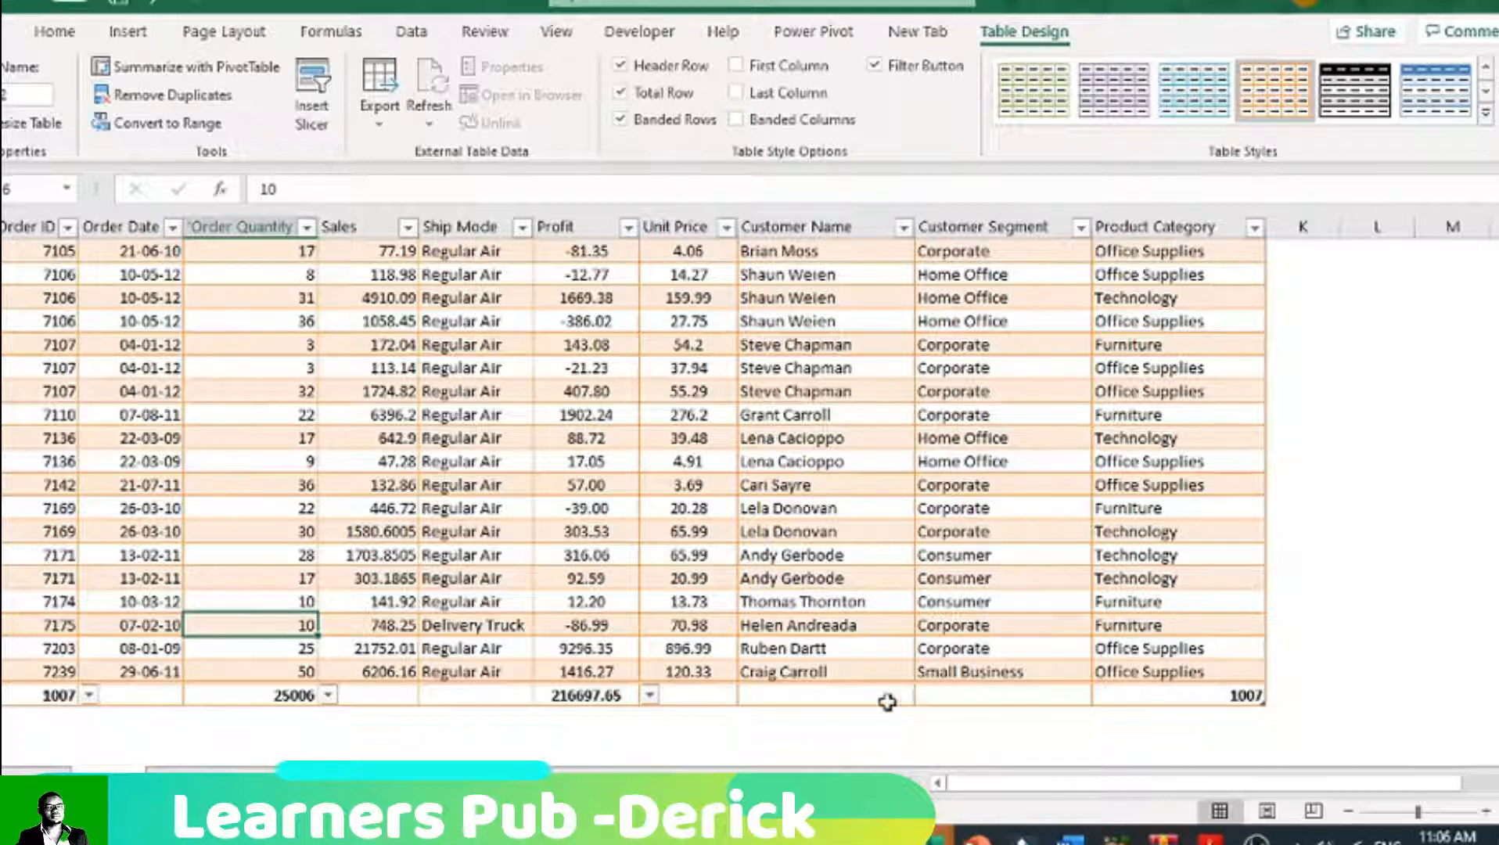
Step: Summarize the Customer Name column with Count in the total row and check the repeated customer names above it
click(860, 678)
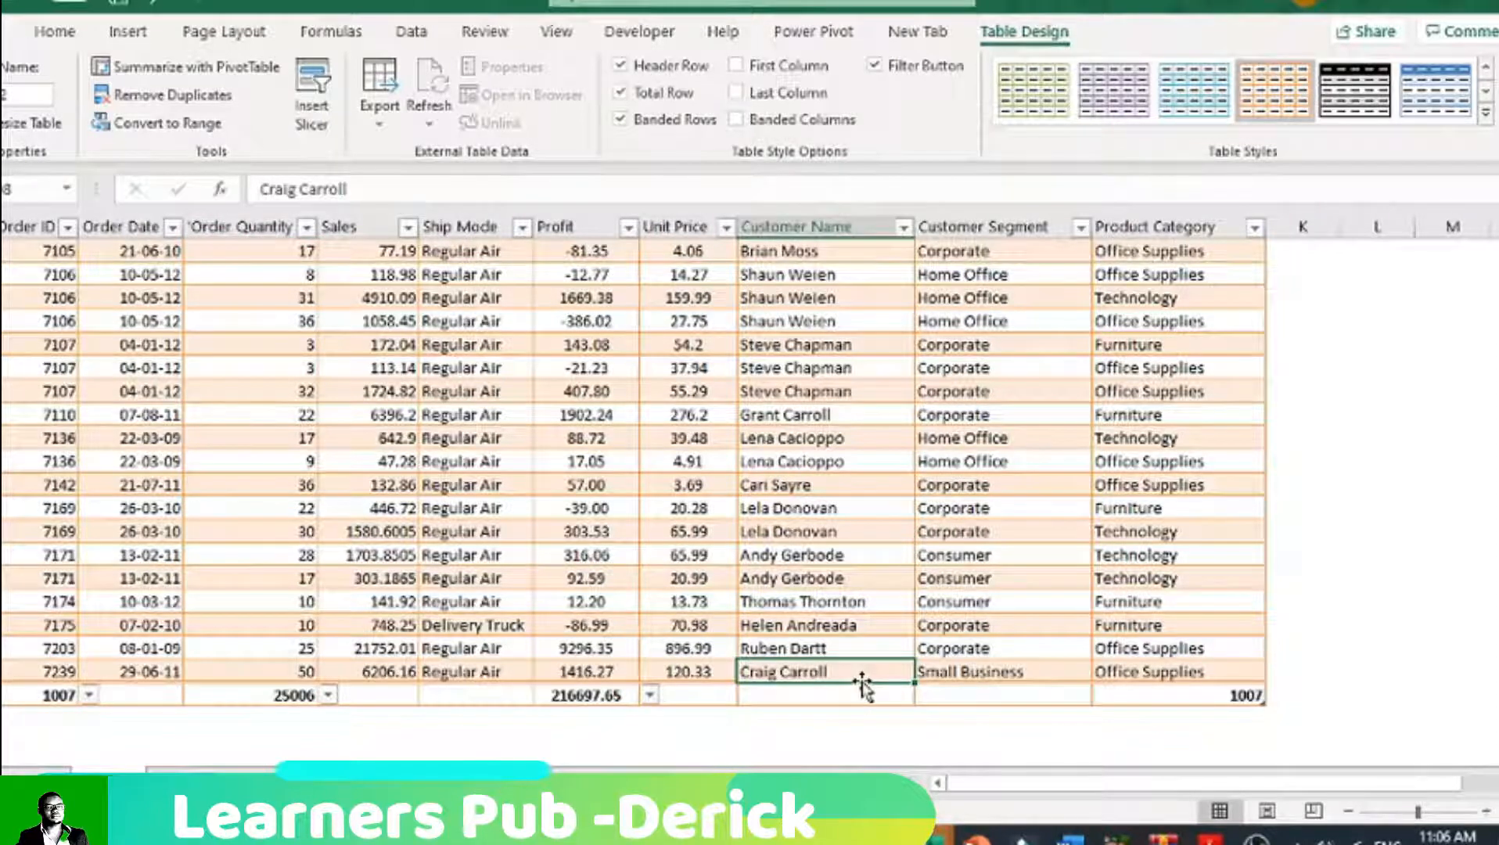
click(862, 693)
click(924, 694)
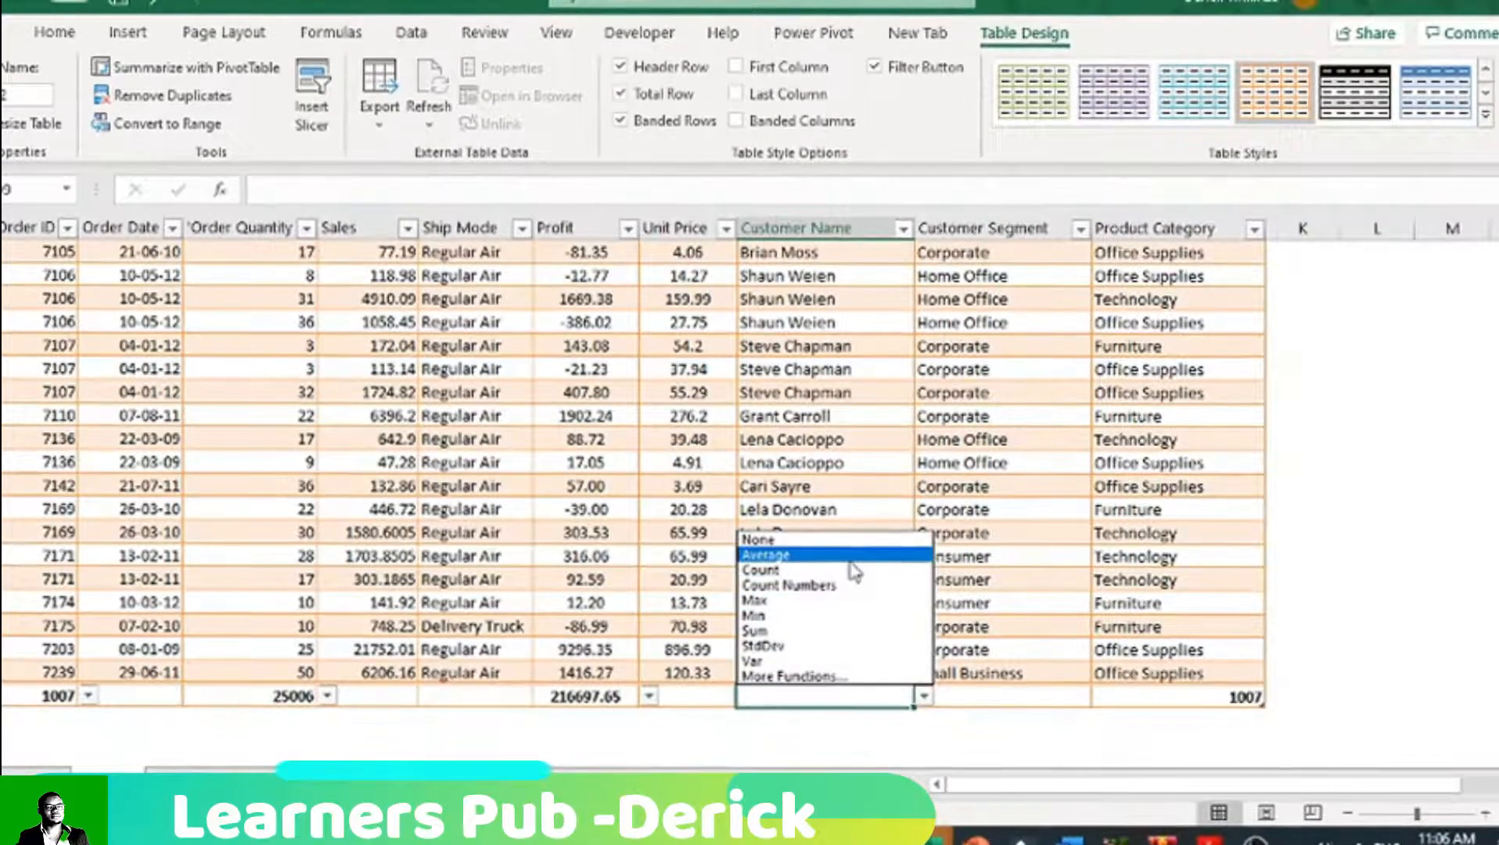
click(849, 569)
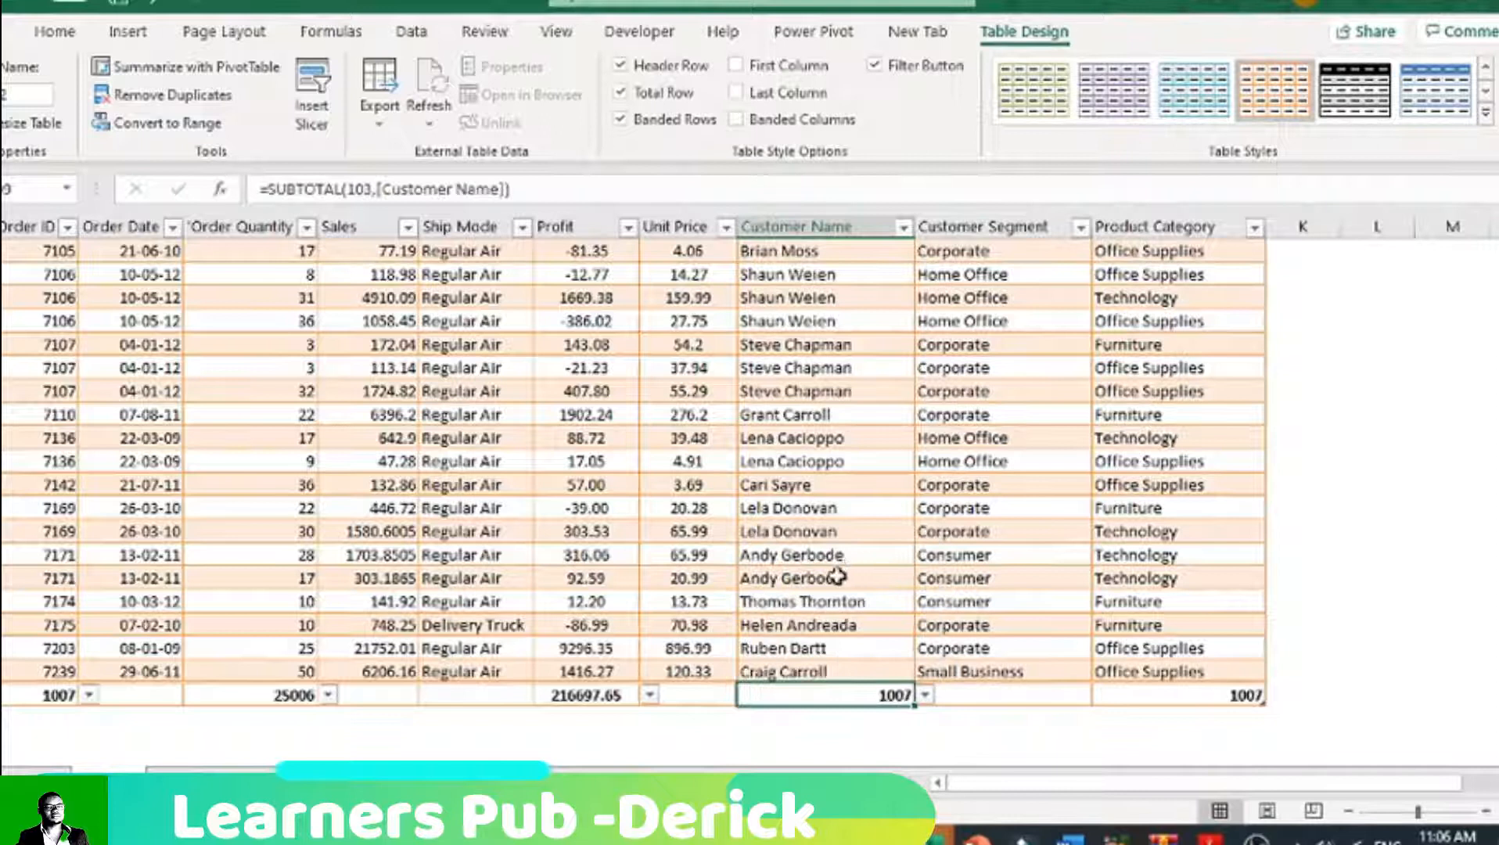
drag(833, 350, 841, 380)
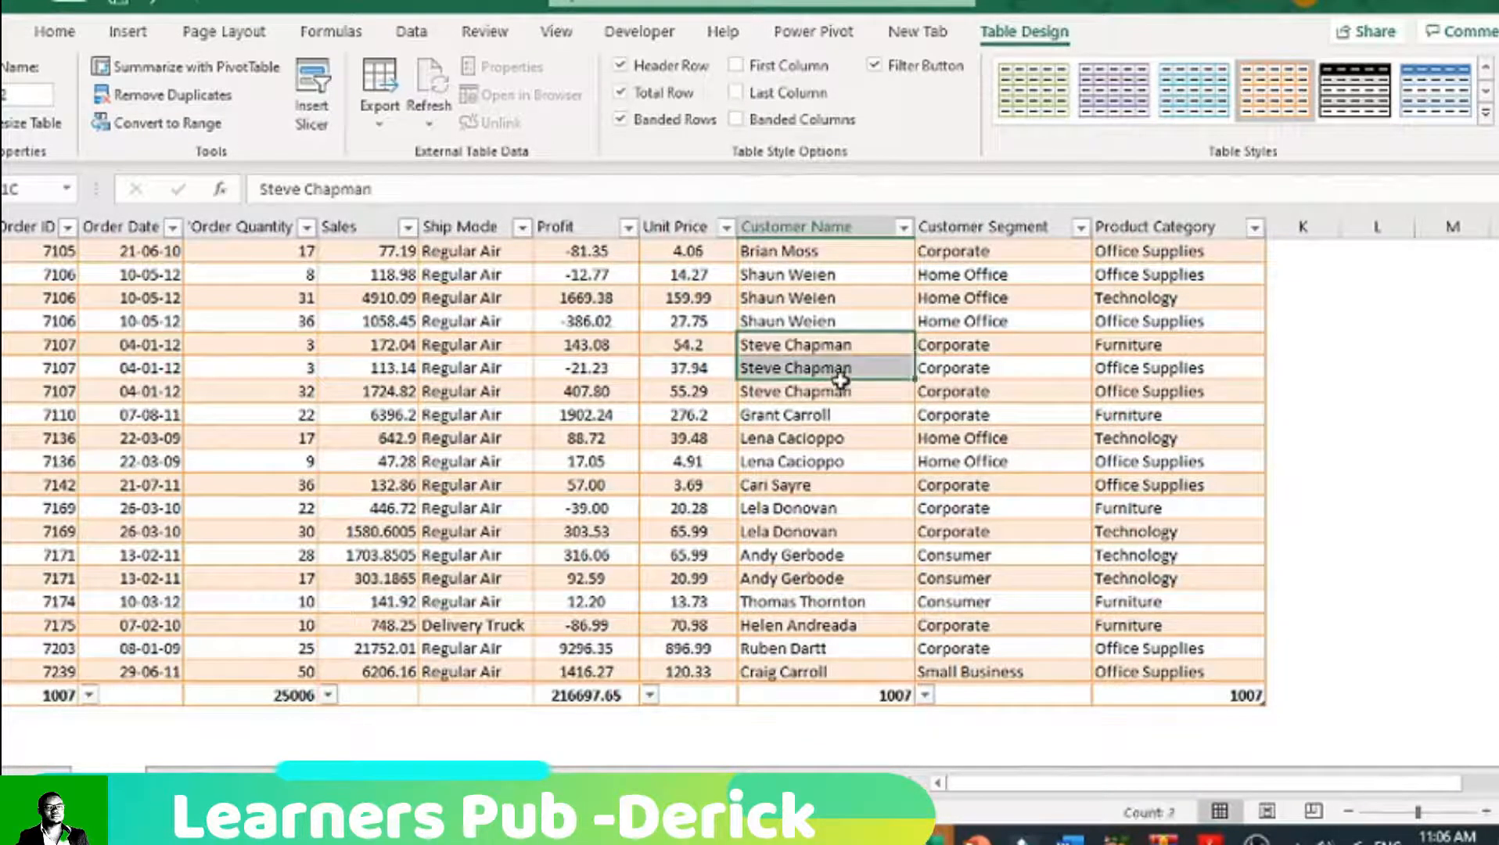
click(918, 699)
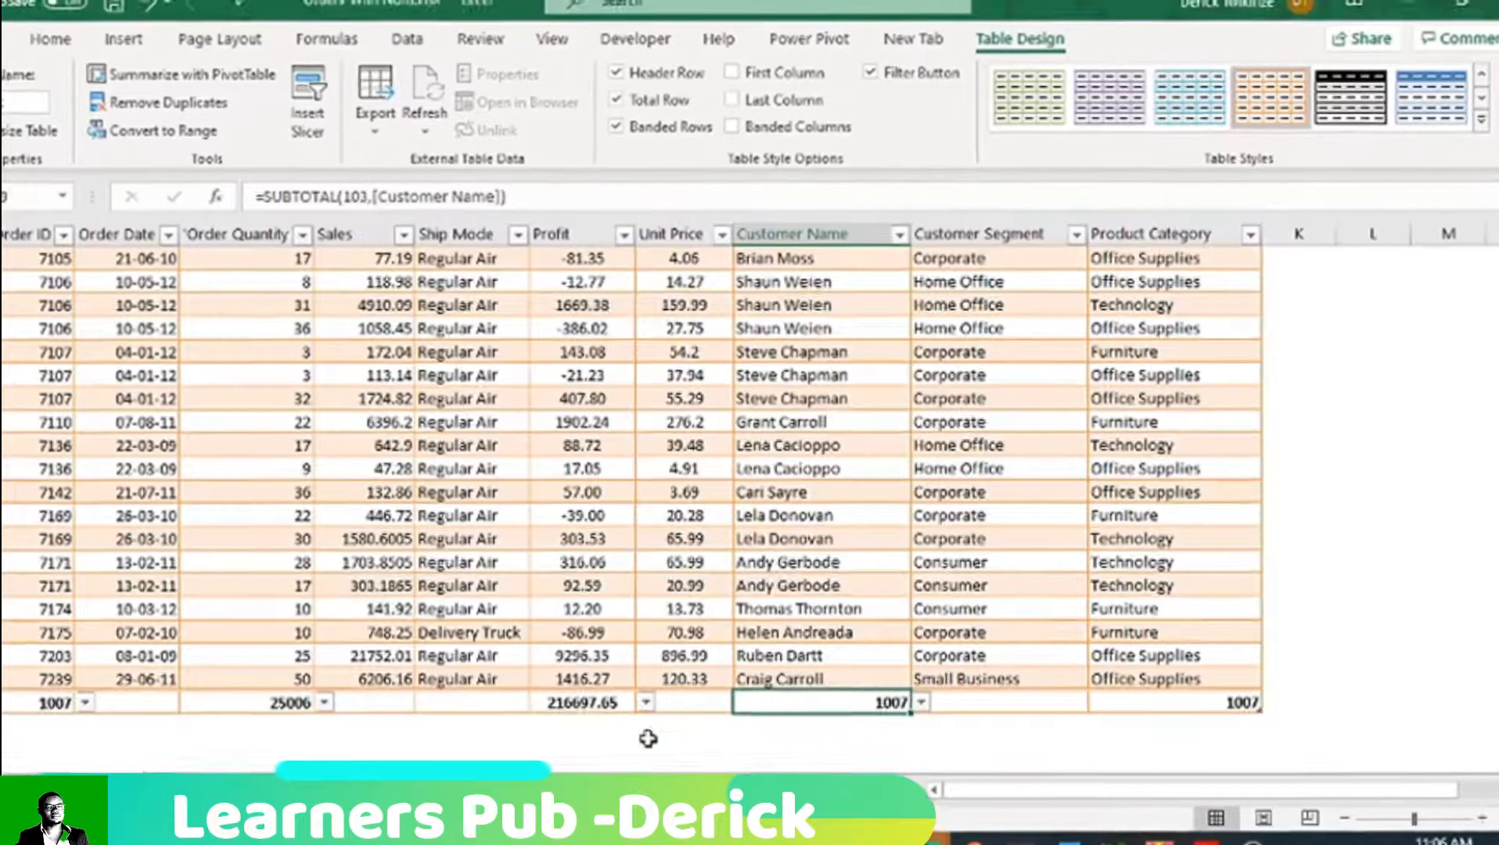
Step: Remove the total row from the orders table and return to the beginning of the data
scroll(664, 702, up, 6)
scroll(664, 702, down, 4)
scroll(663, 701, down, 5)
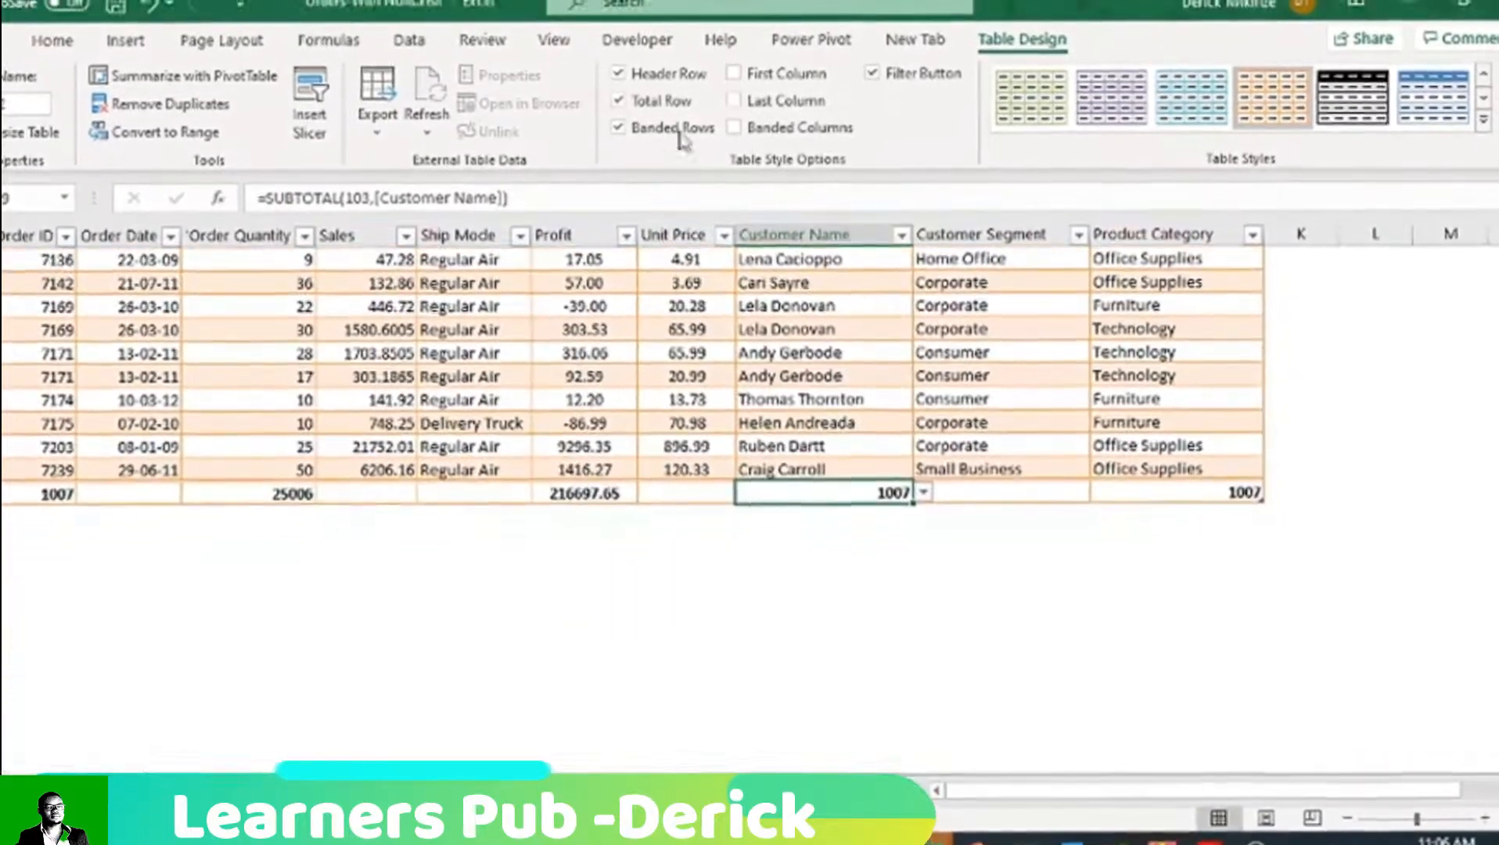
click(622, 84)
click(820, 596)
scroll(819, 597, up, 3)
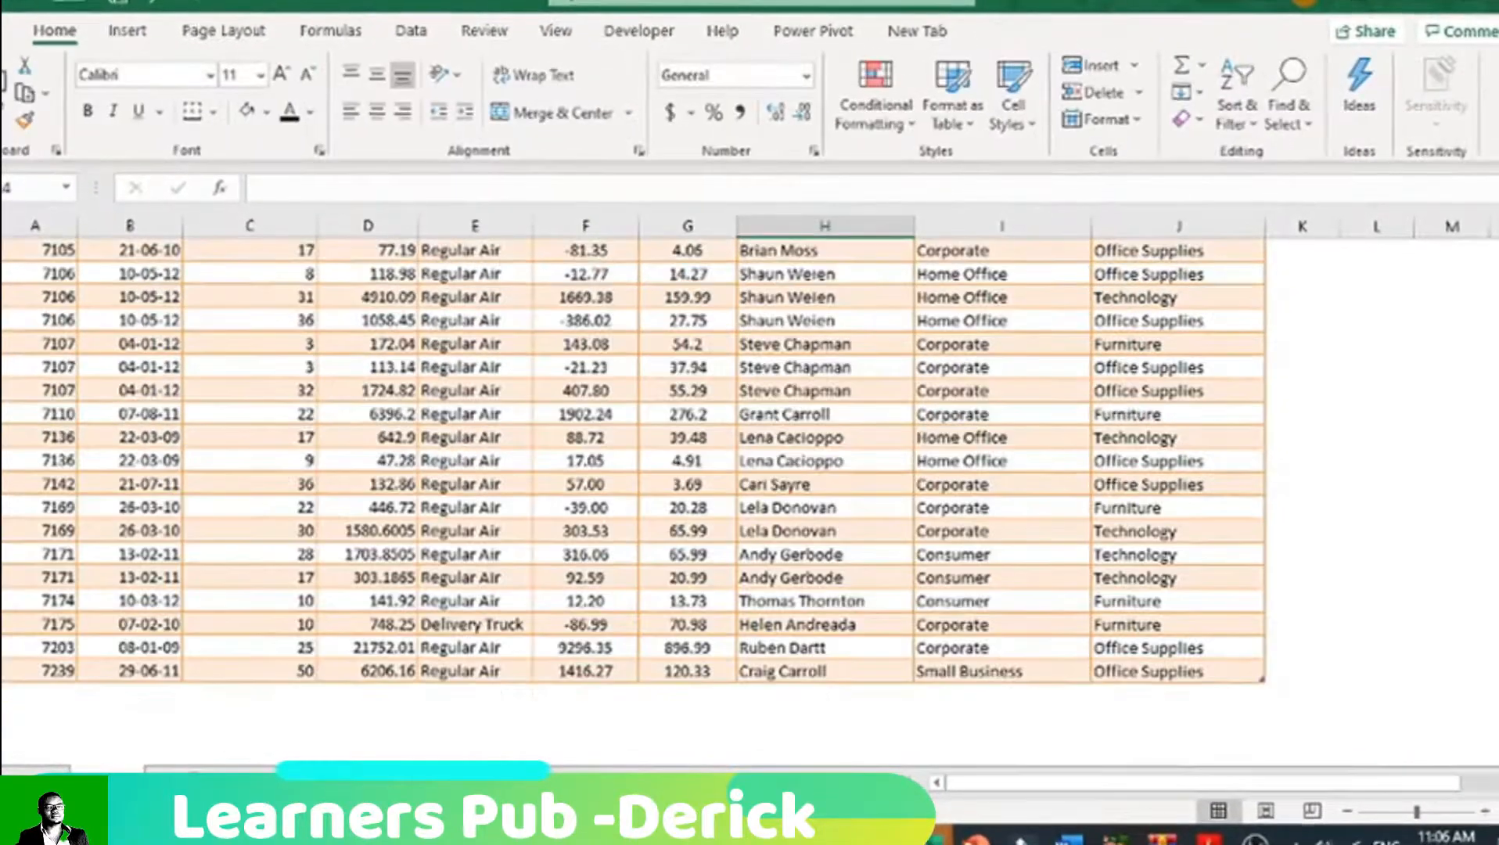
drag(1497, 310, 1498, 238)
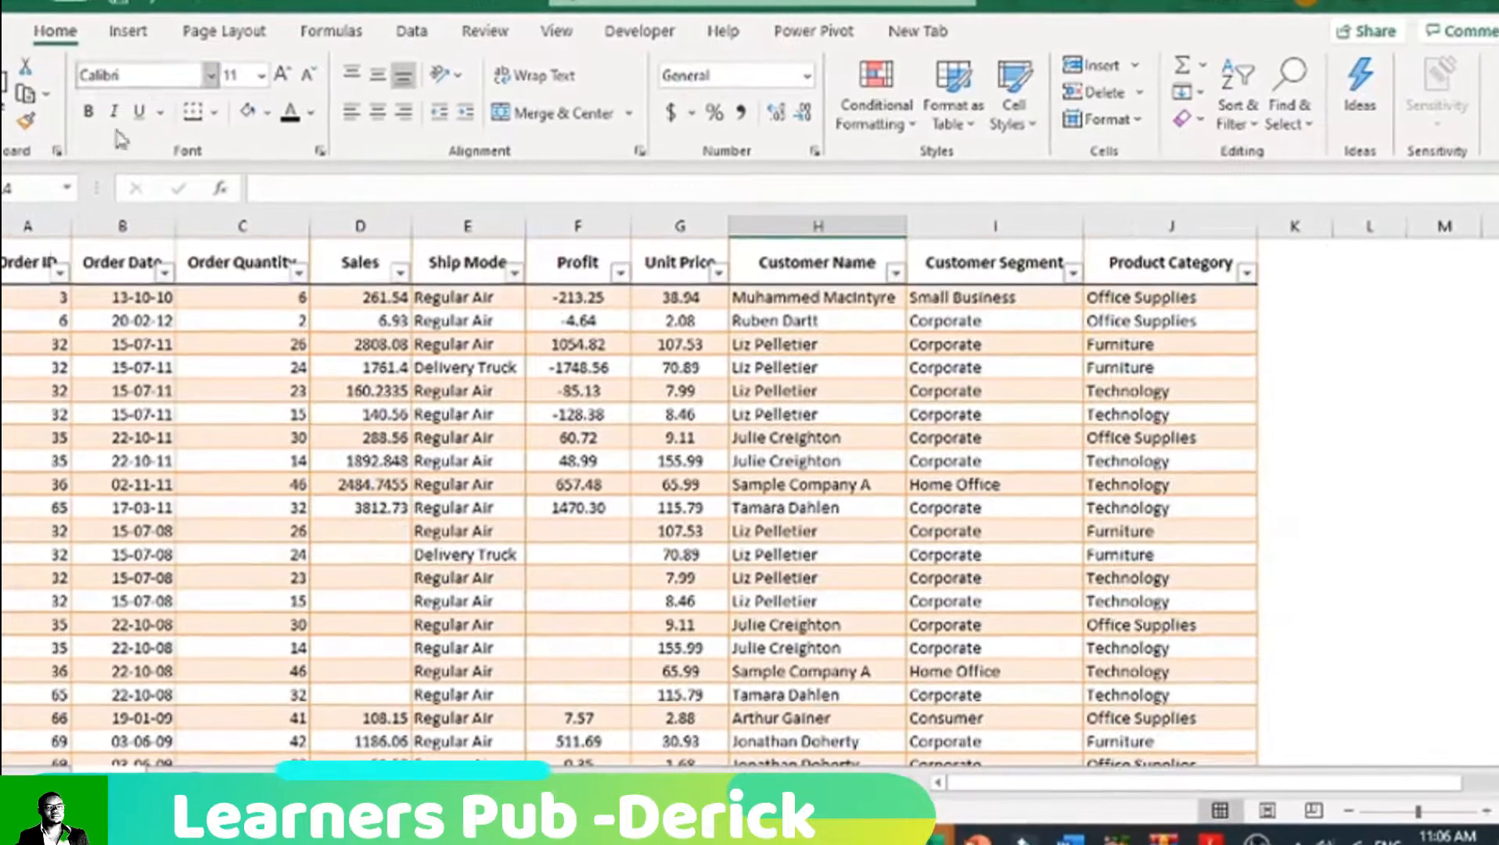
Step: Rename the orders table with a valid name ending in "stbl", correcting the rejected first entry
click(45, 267)
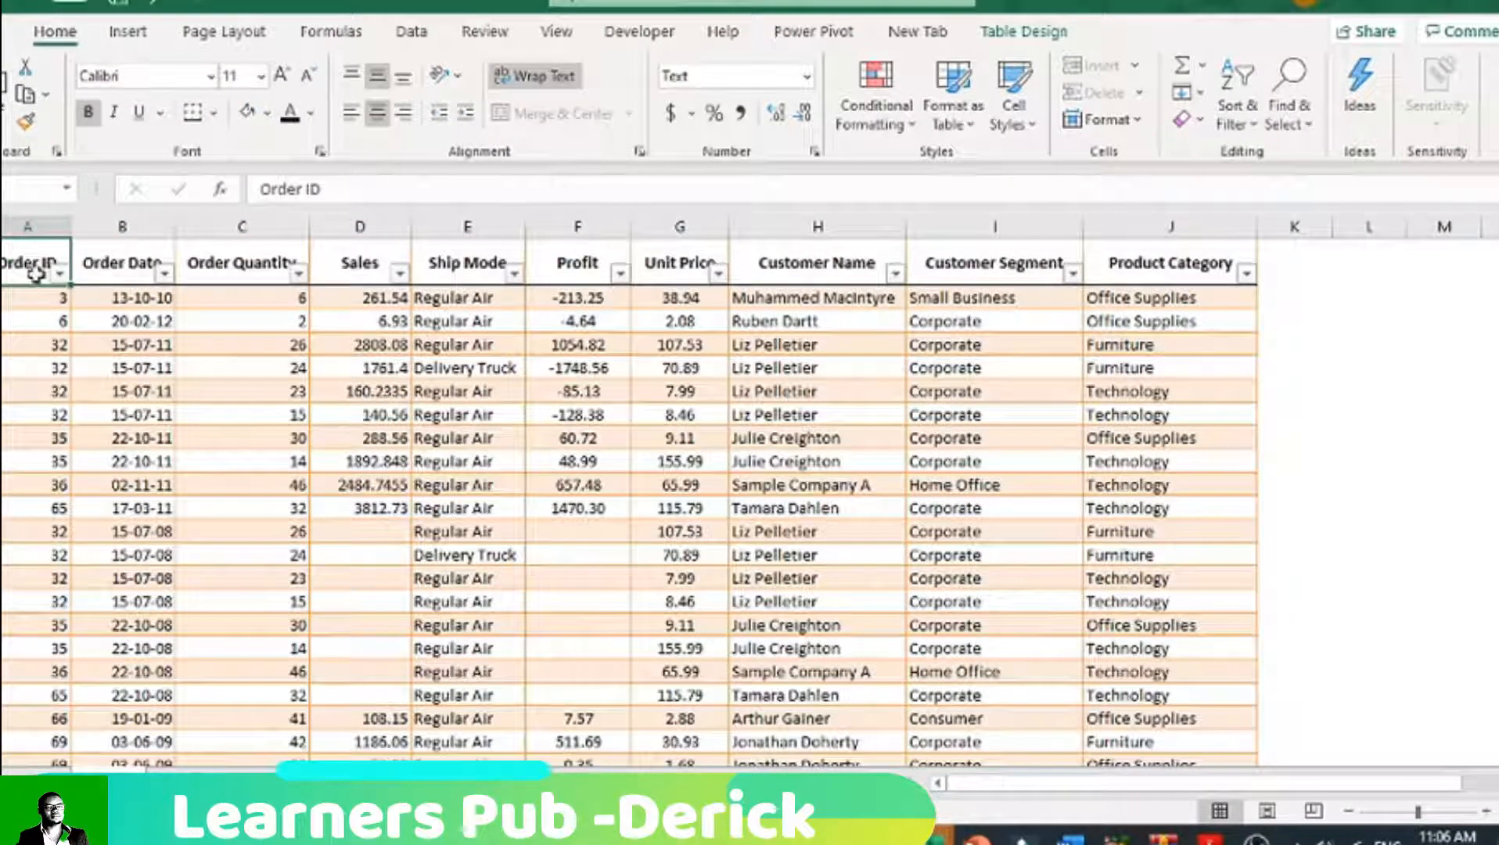
click(1034, 34)
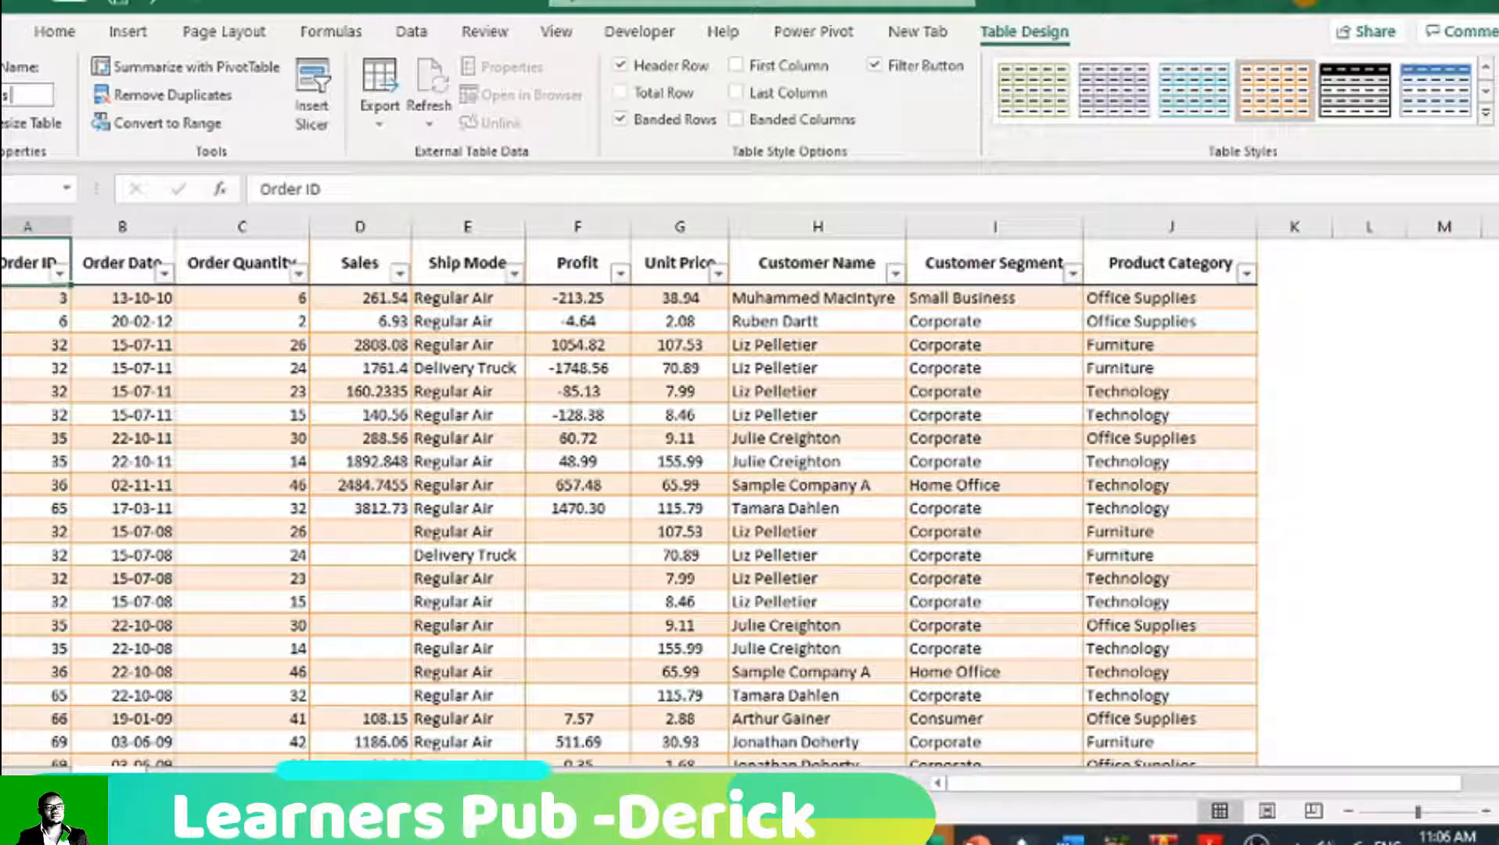
key(Return)
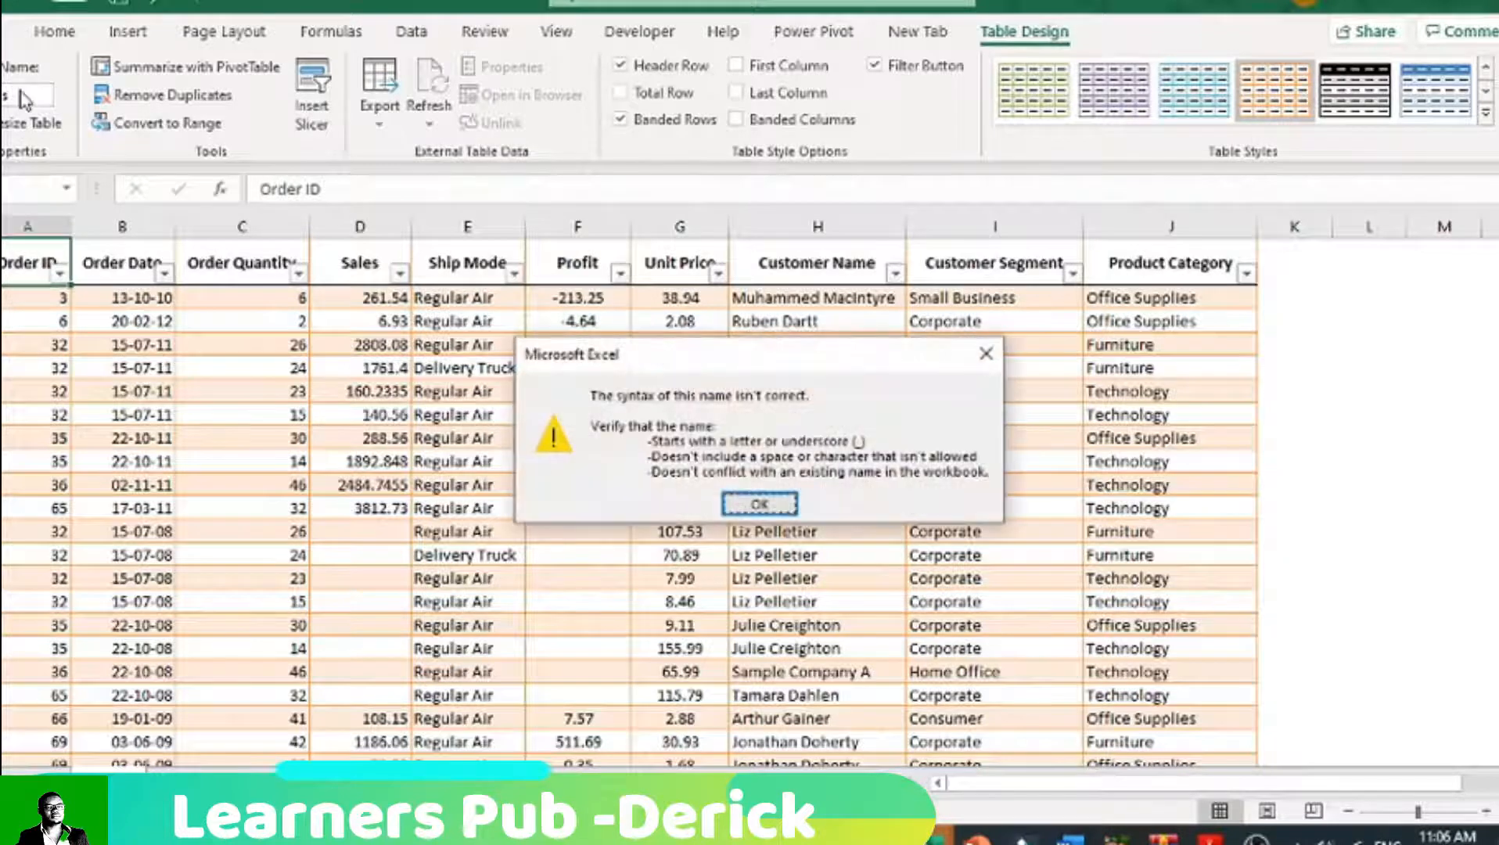
key(Return)
key(BackSpace)
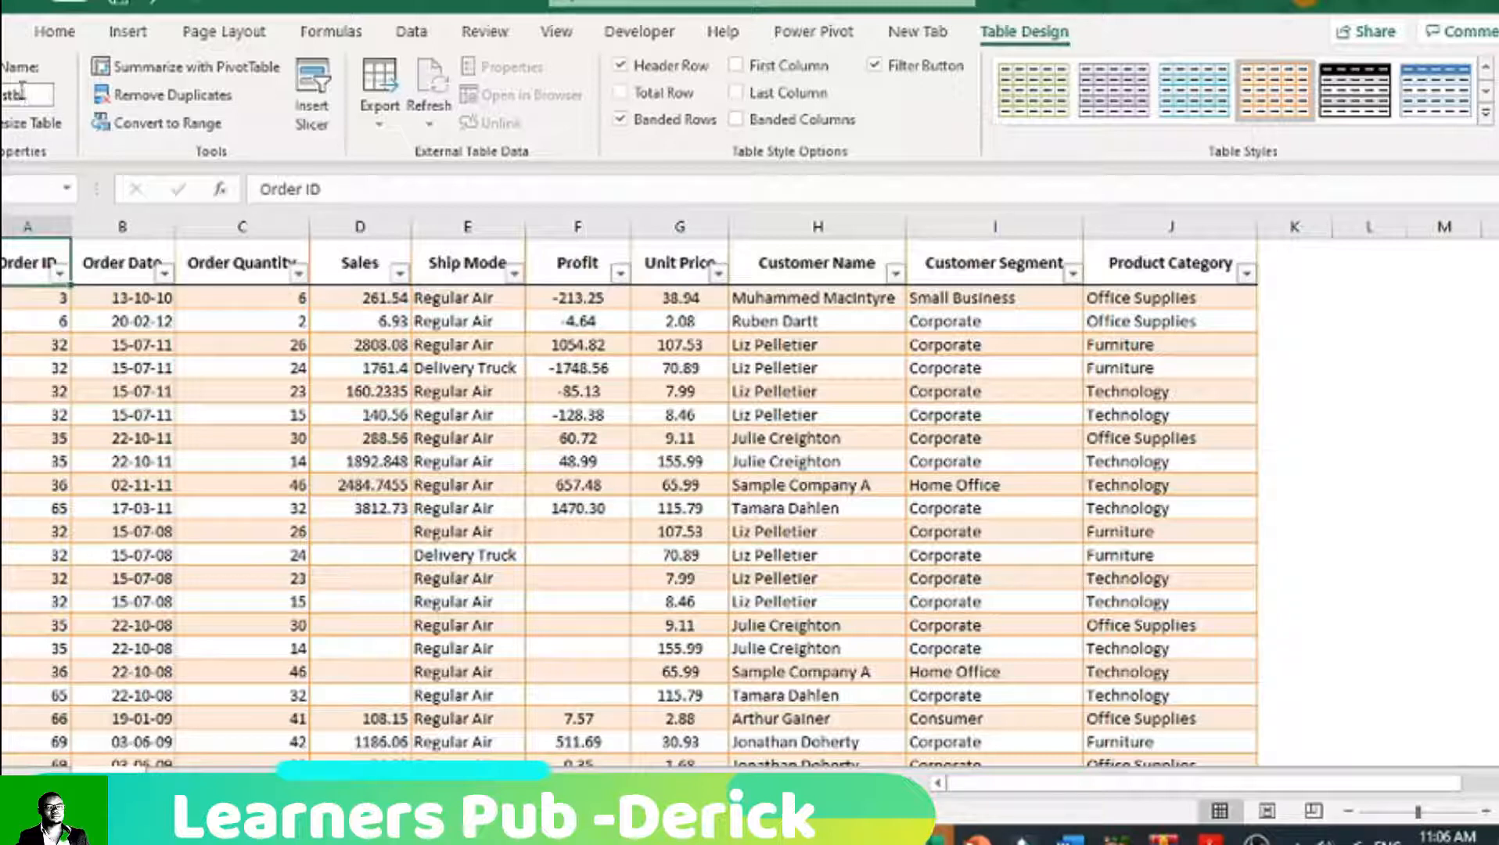
click(505, 466)
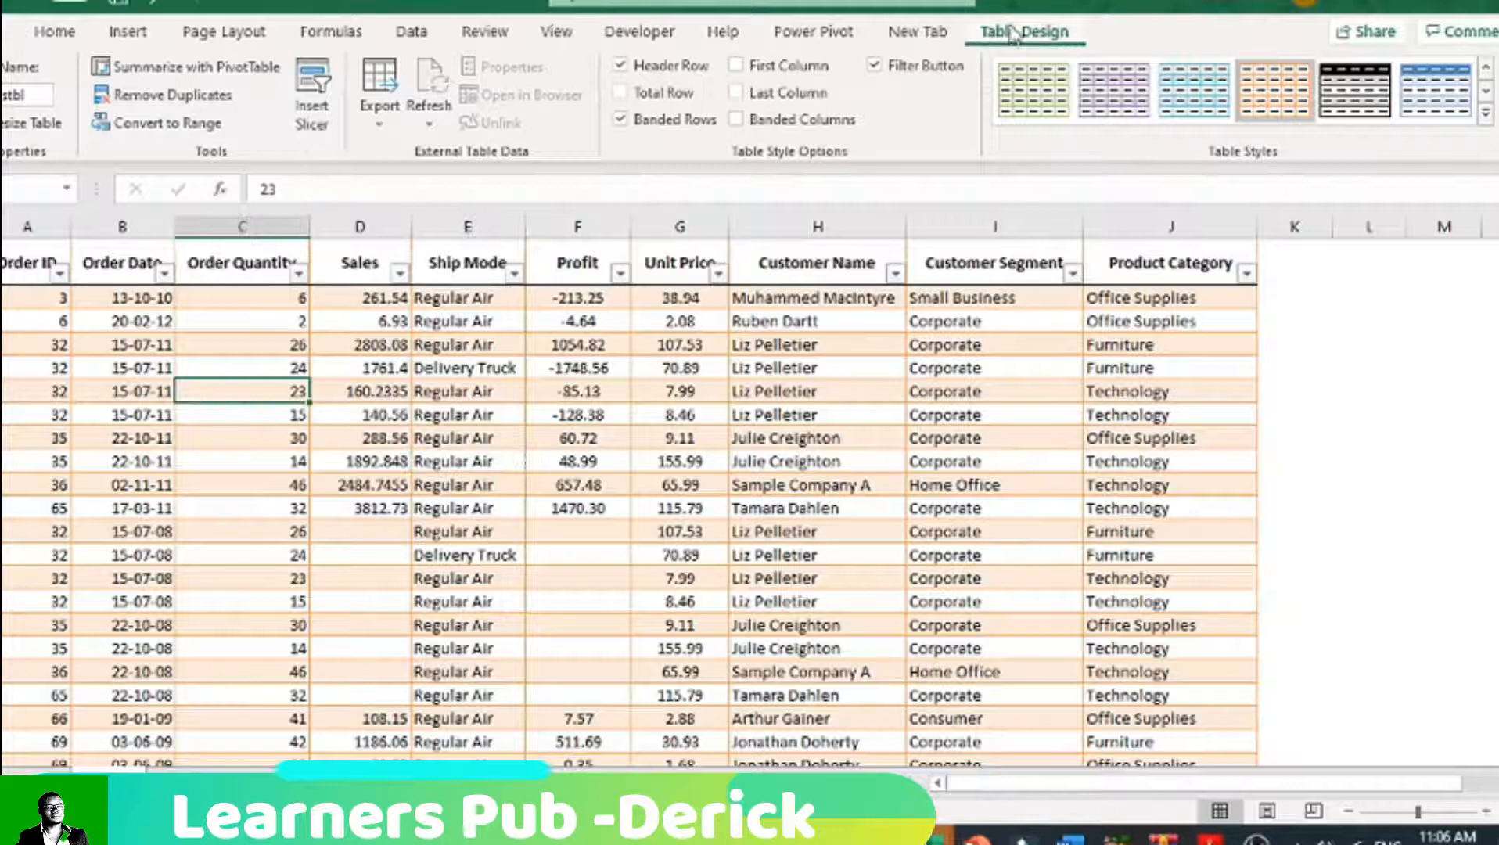
Step: Create a PivotTable from the Orderstbl table, placed on a new worksheet
click(1020, 604)
click(104, 741)
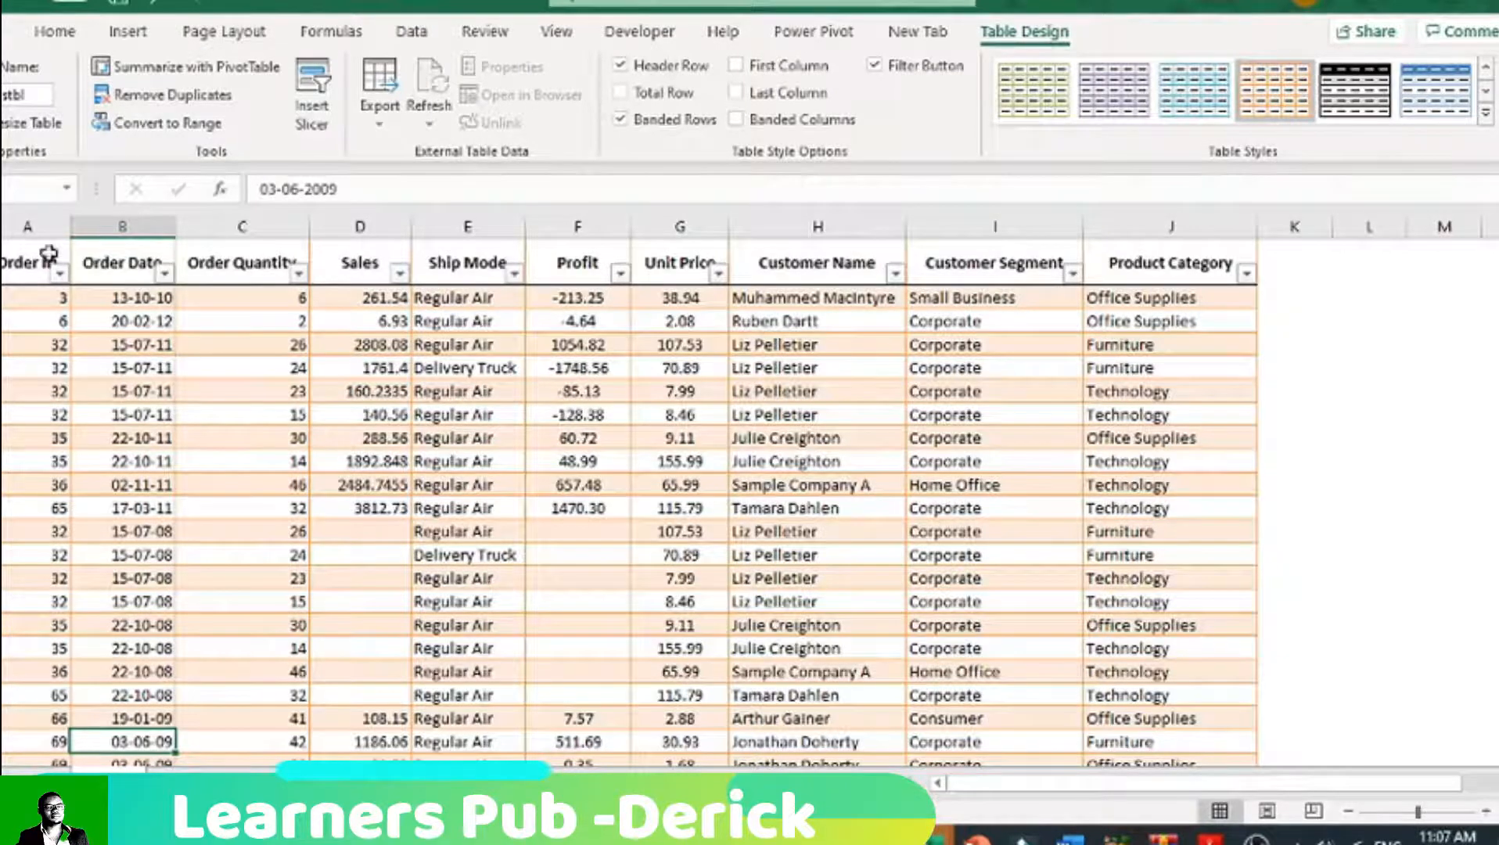
click(56, 33)
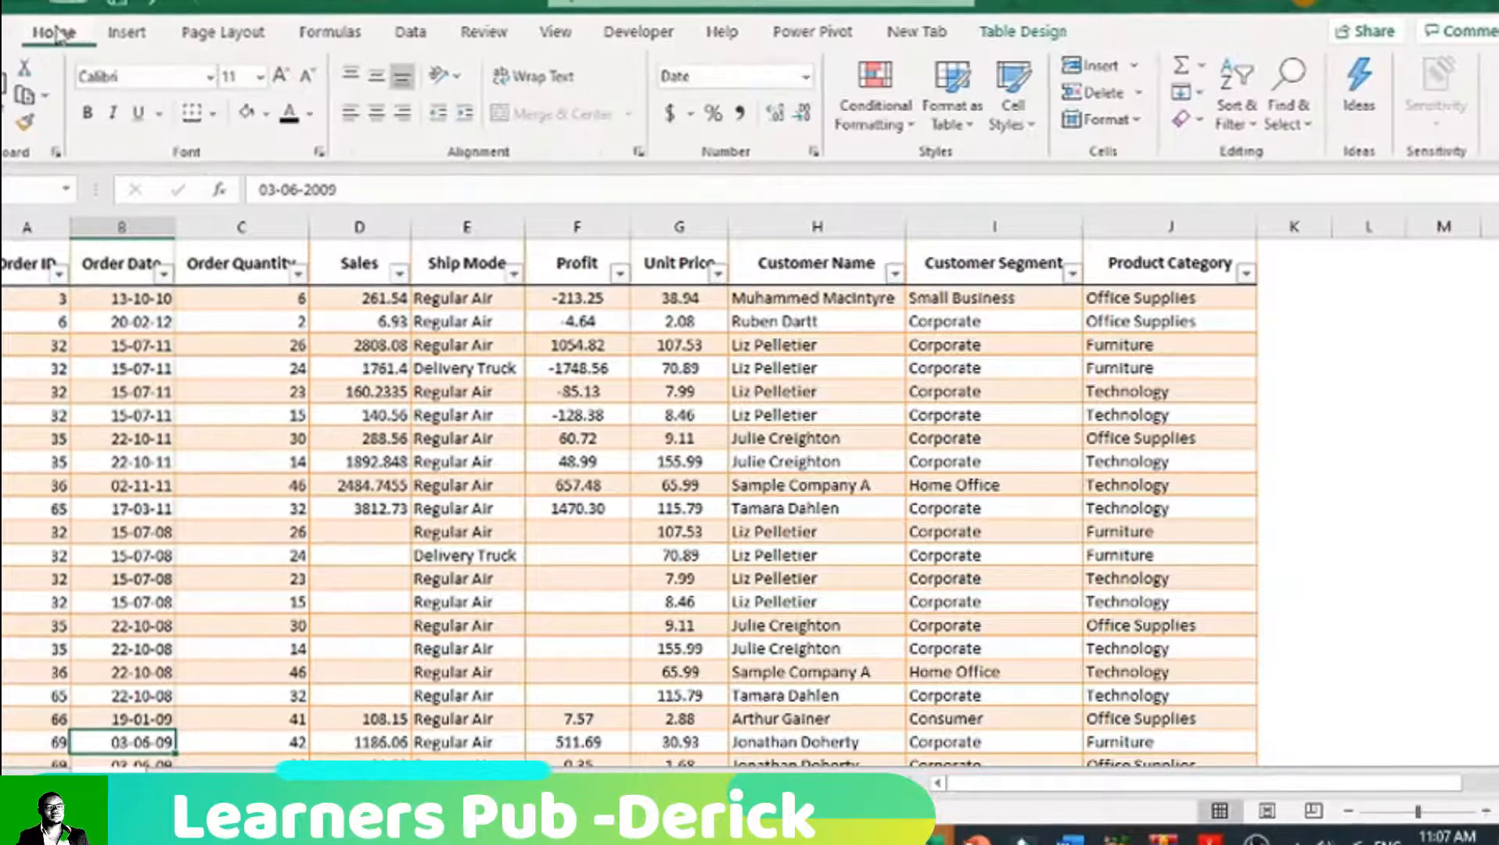
click(27, 266)
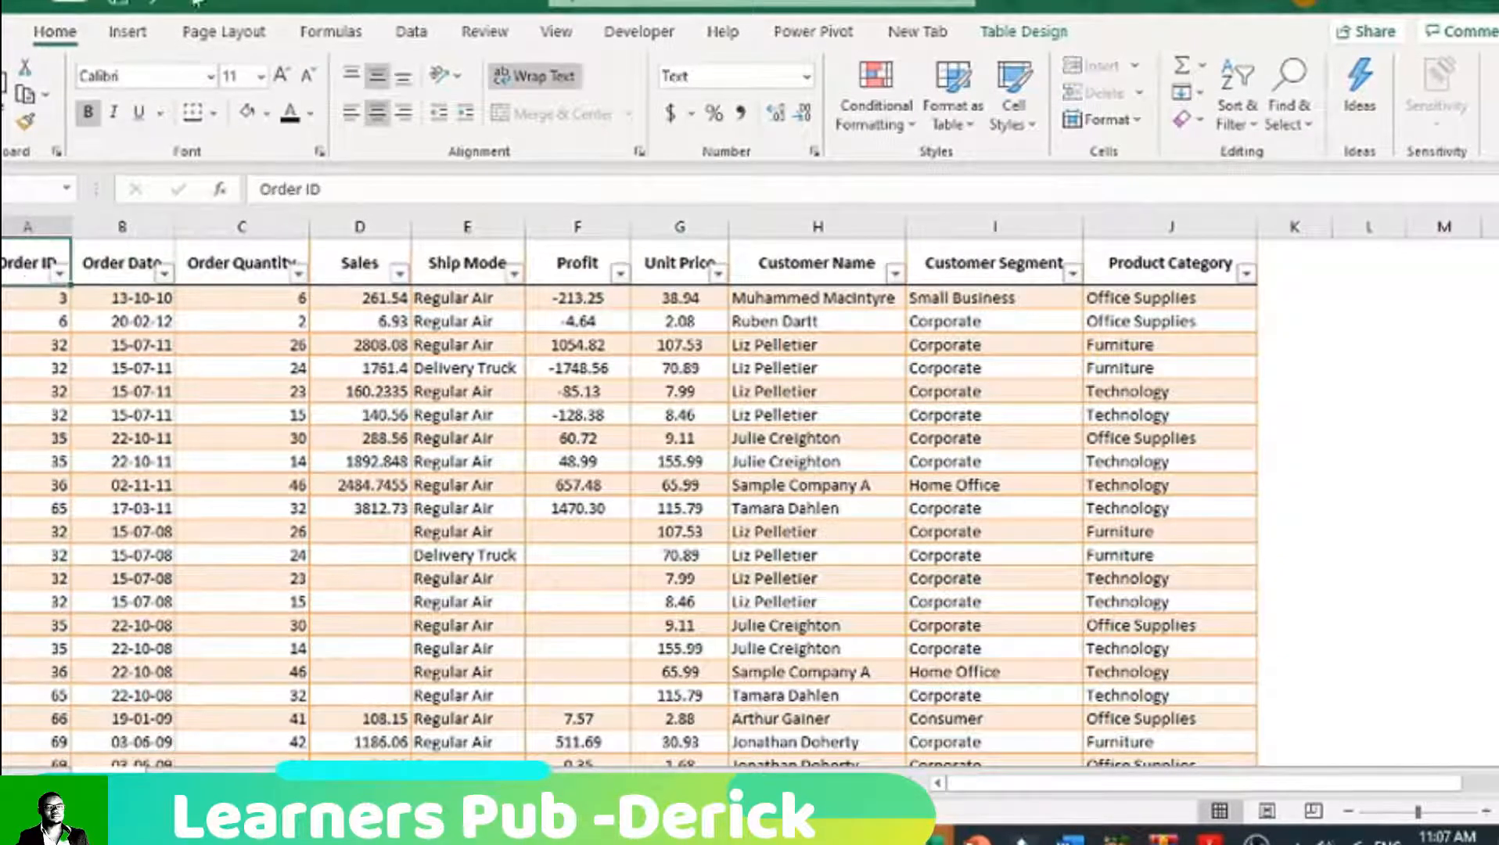
click(150, 36)
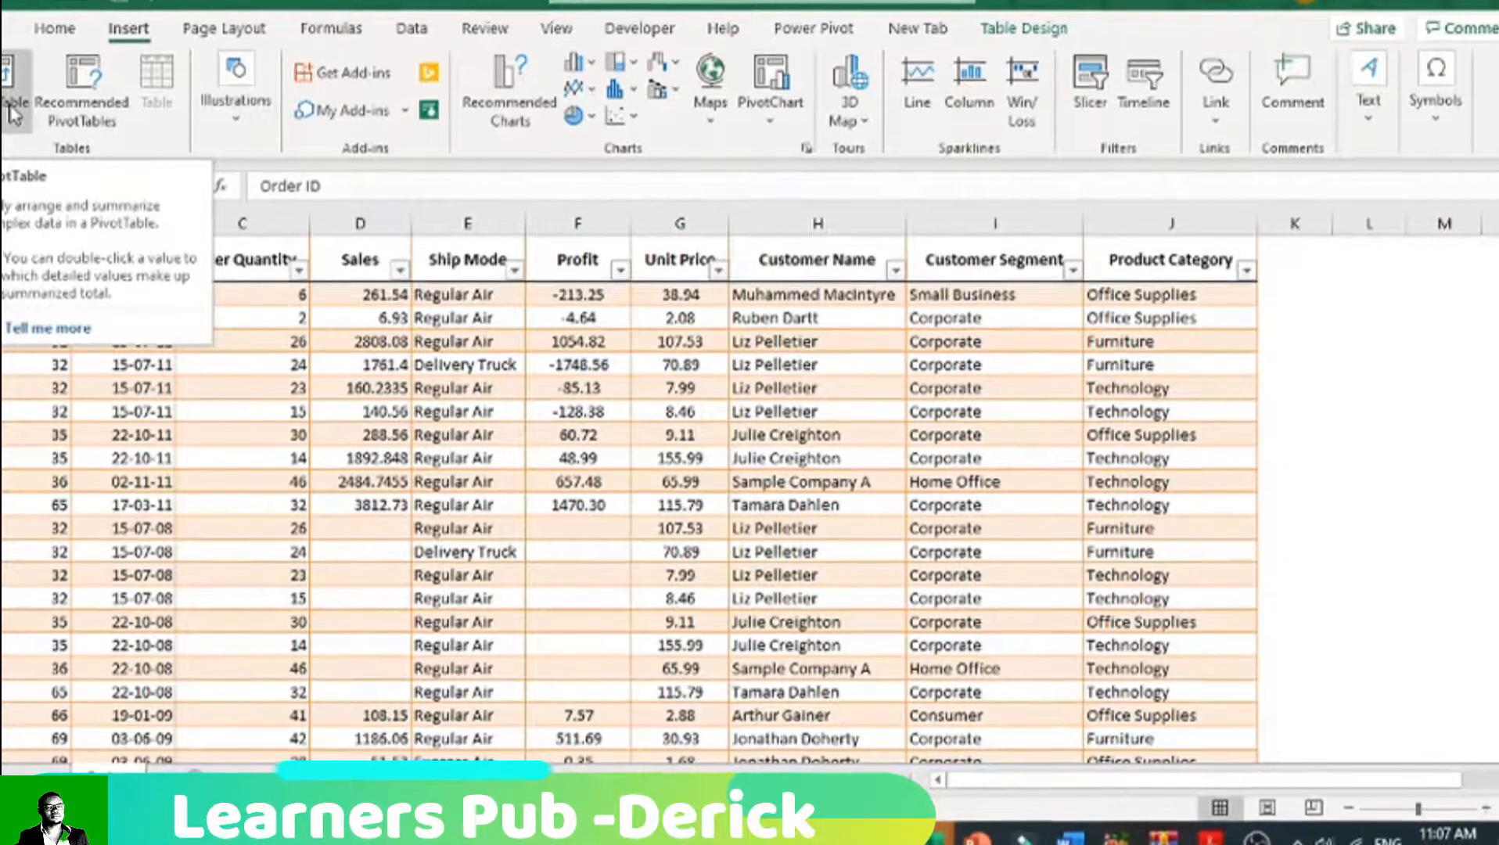
click(14, 114)
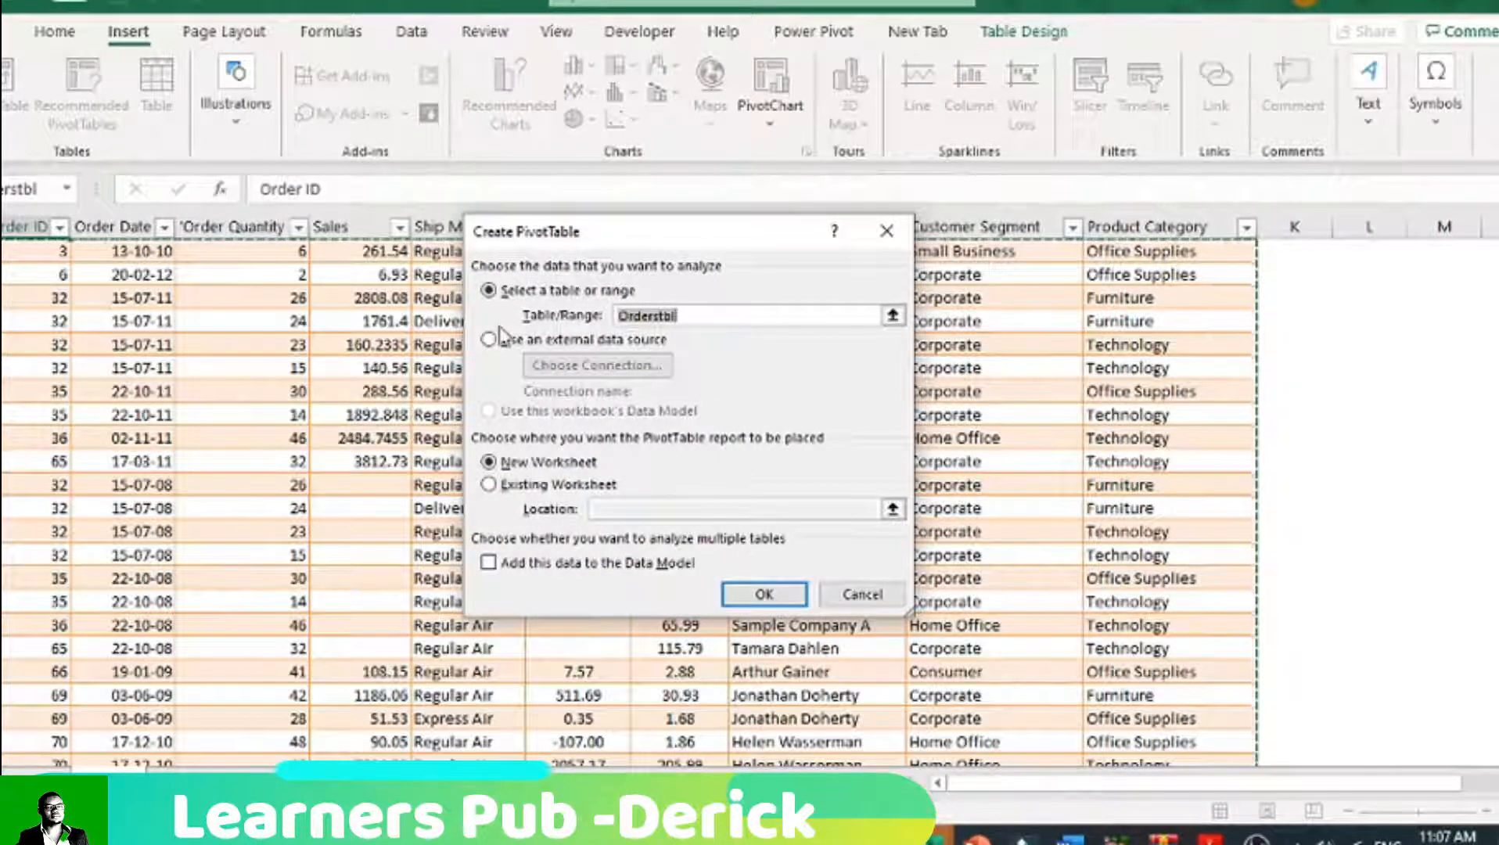
click(688, 321)
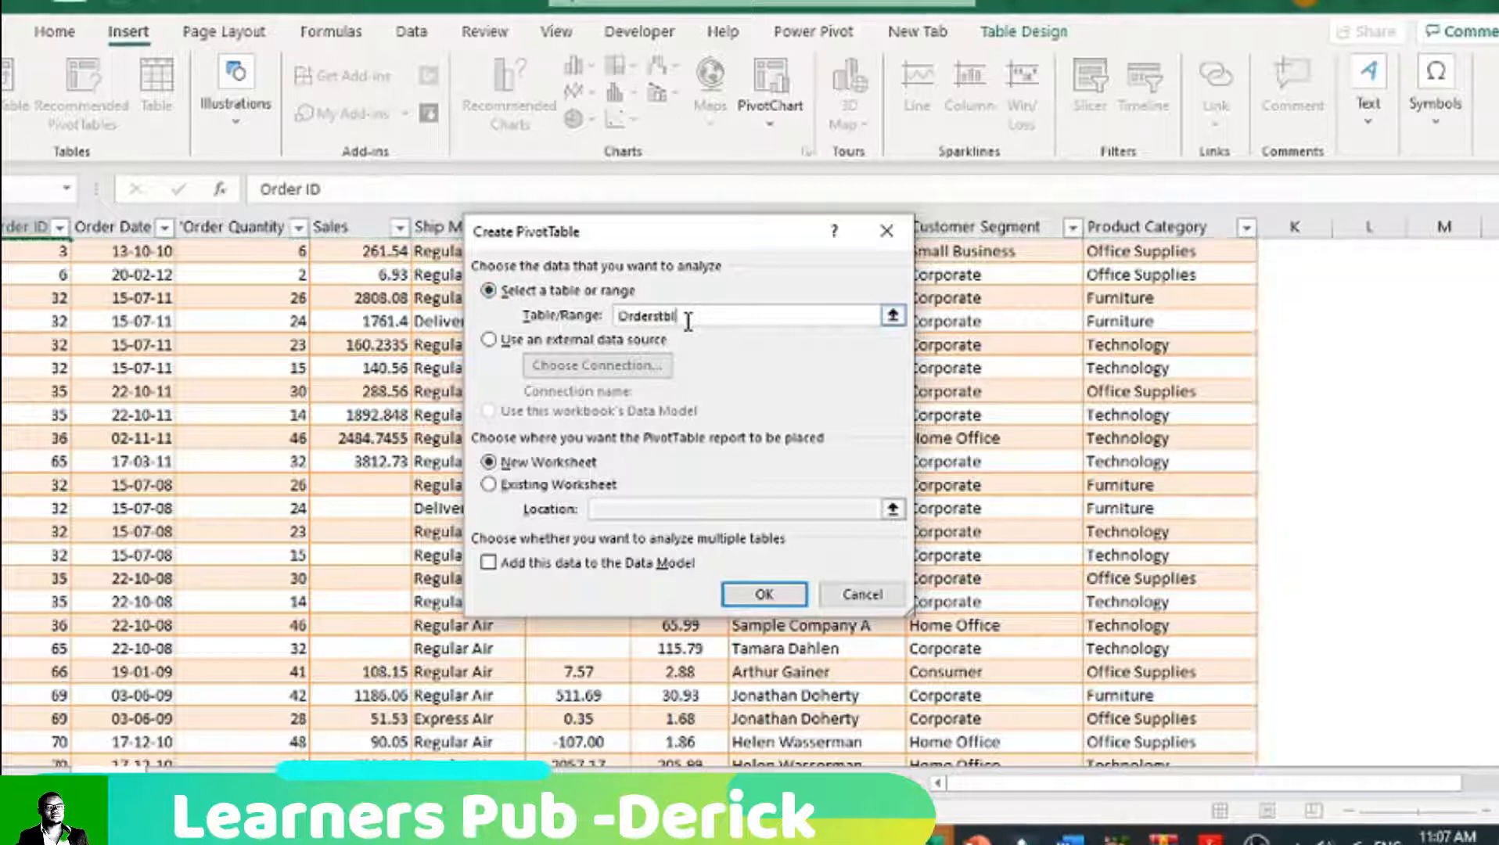
click(780, 604)
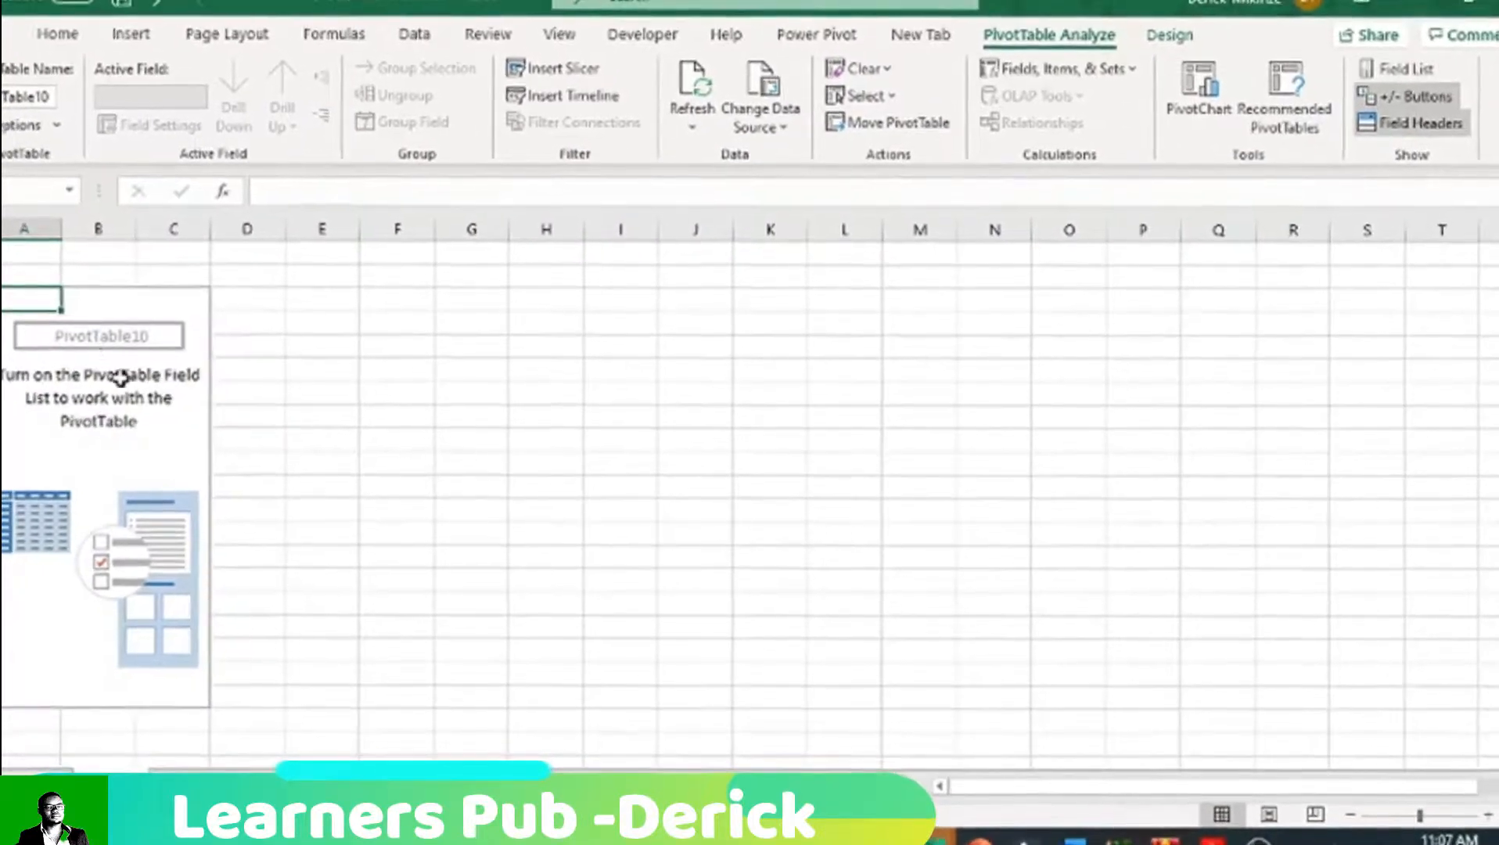
Step: Hide the gridlines on the new PivotTable worksheet
click(23, 229)
click(76, 232)
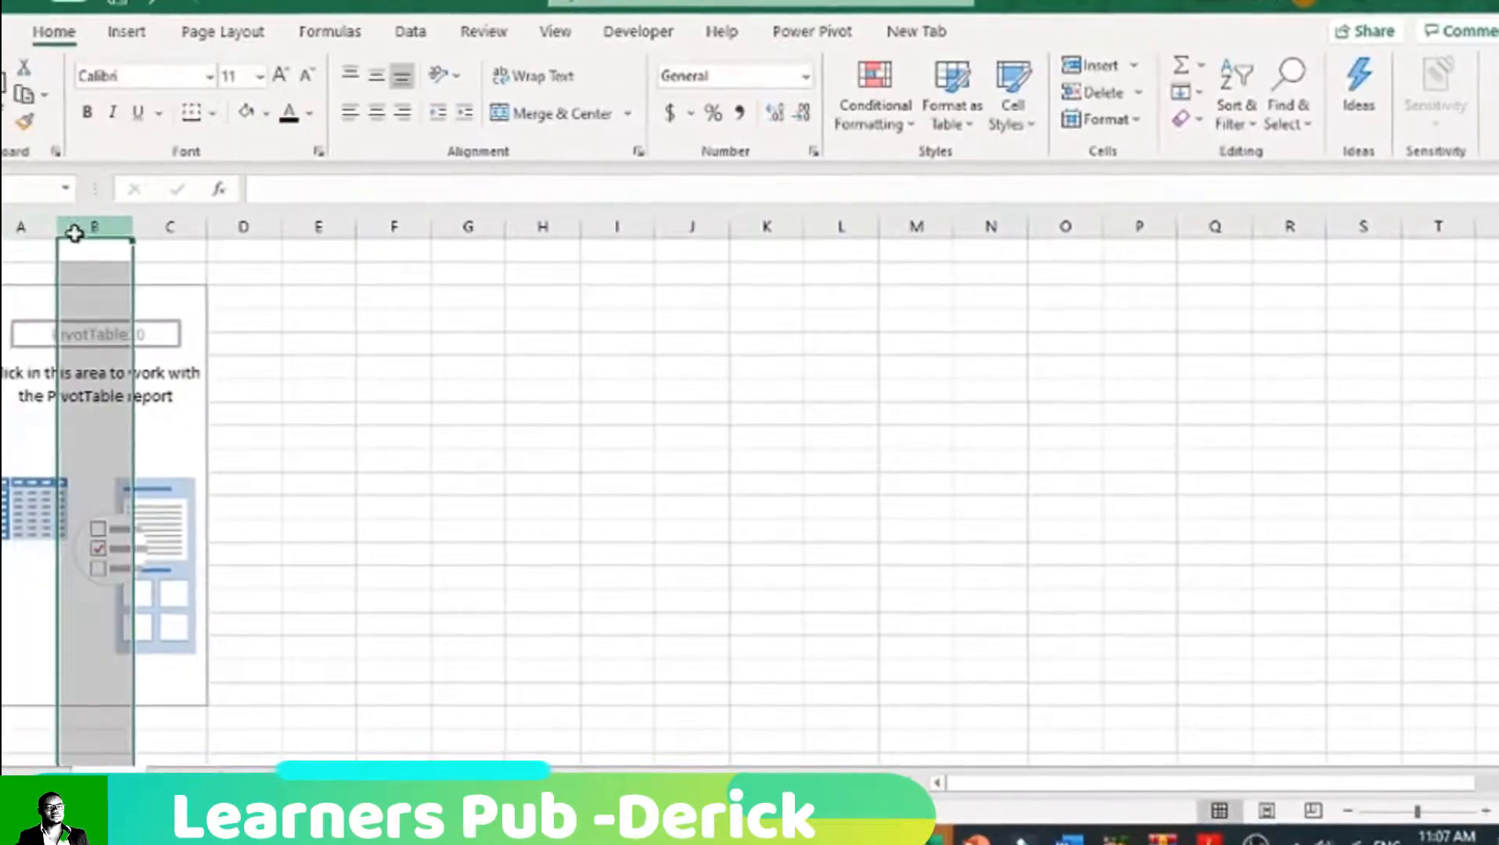
click(393, 484)
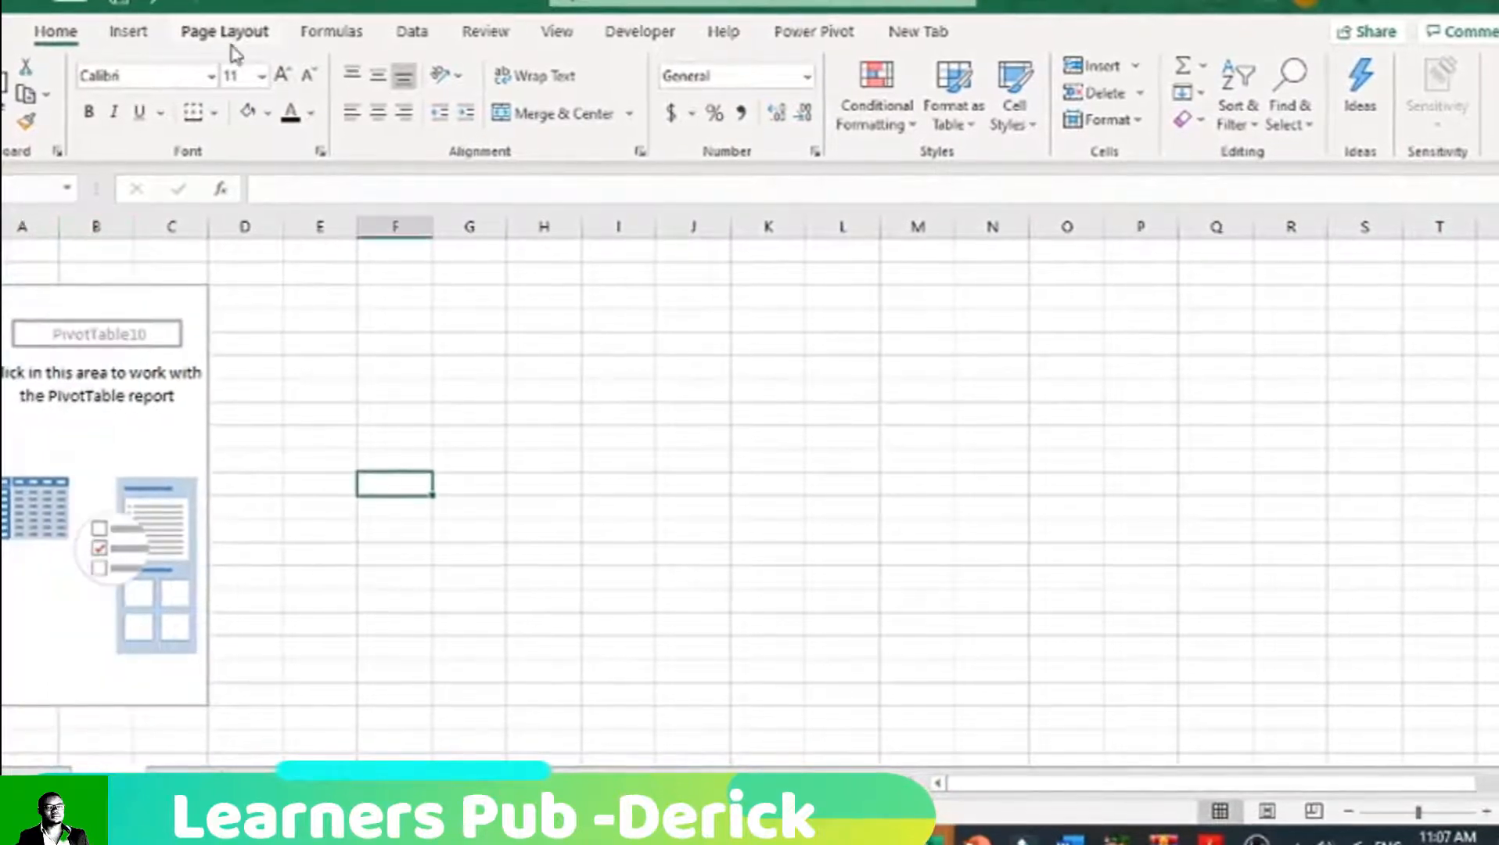
click(223, 31)
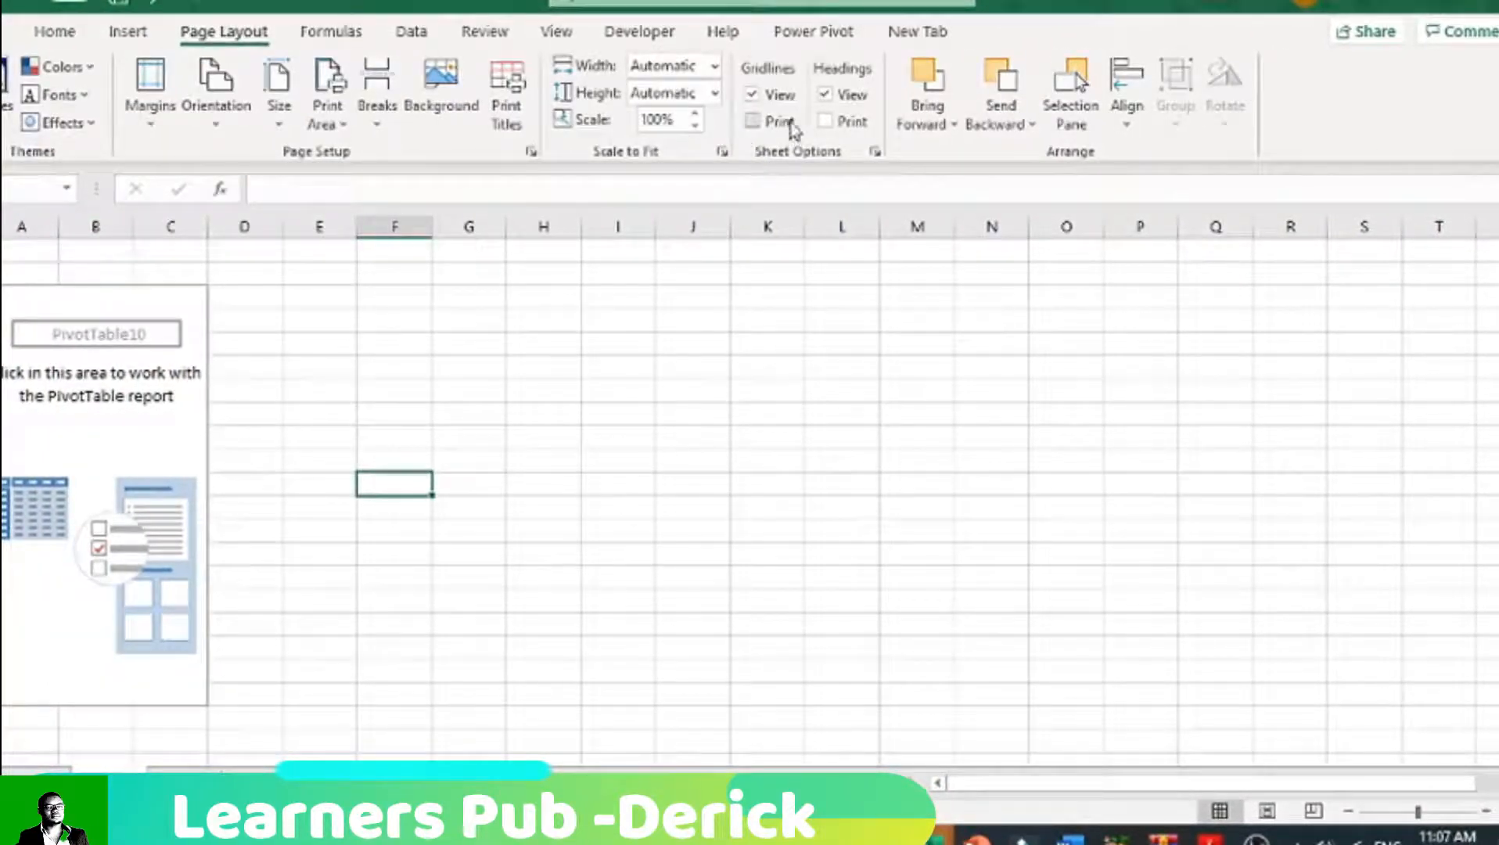
click(752, 94)
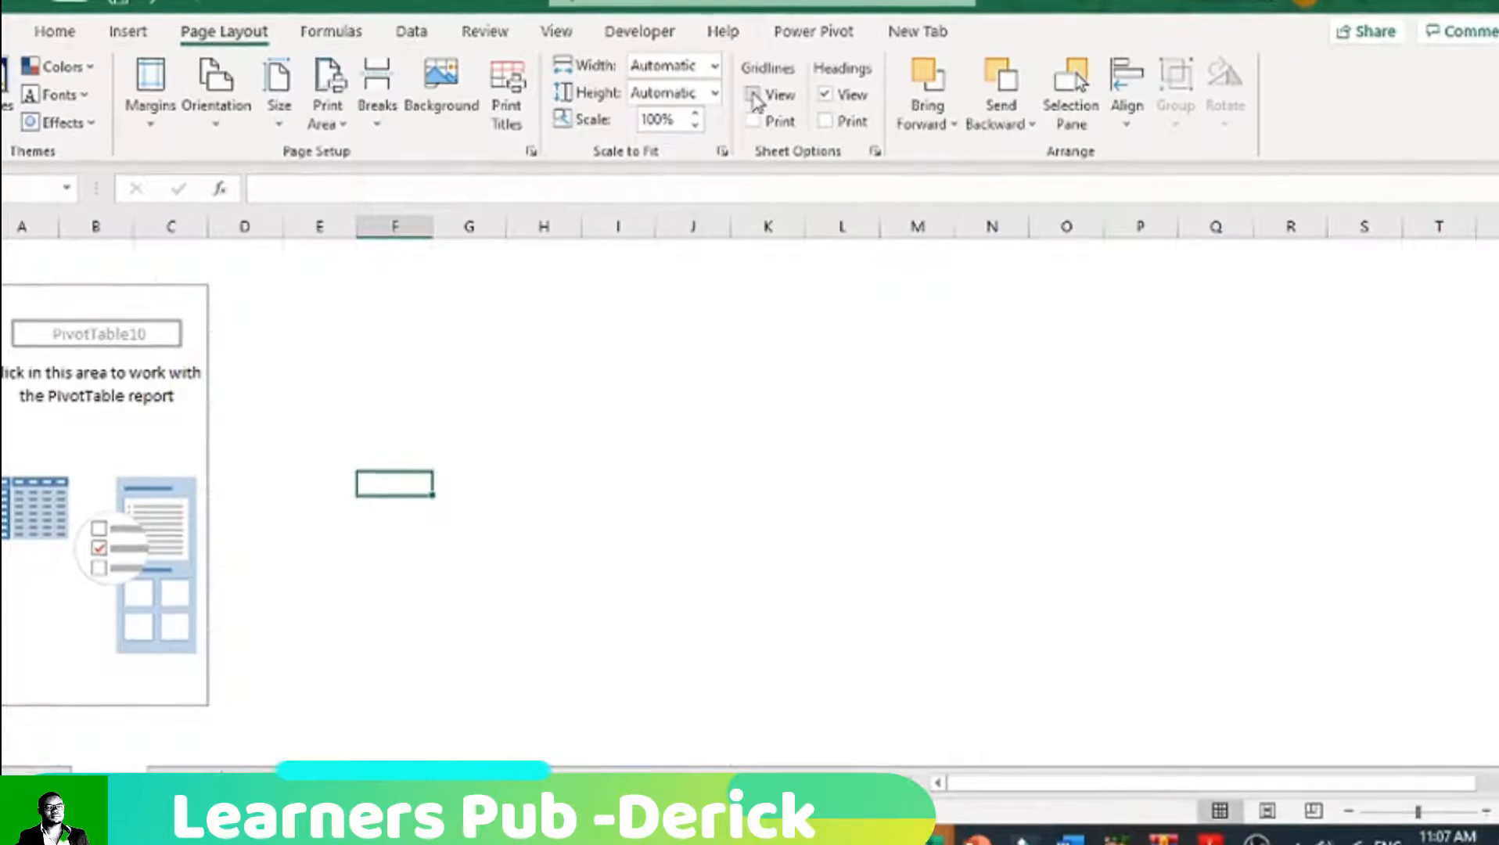
click(674, 407)
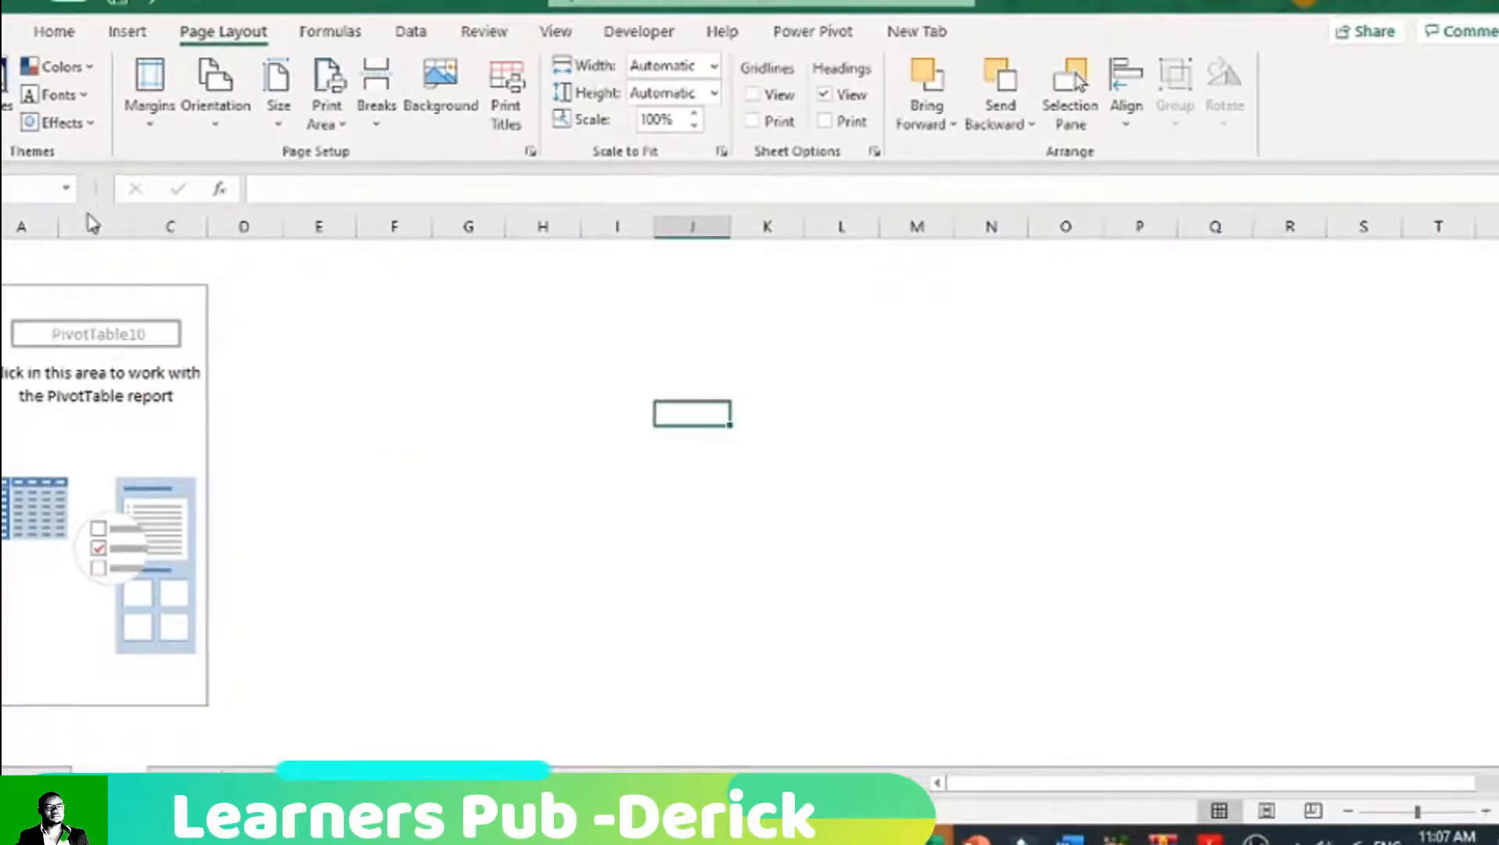
Step: Rename the worksheet that holds the empty PivotTable
right_click(90, 783)
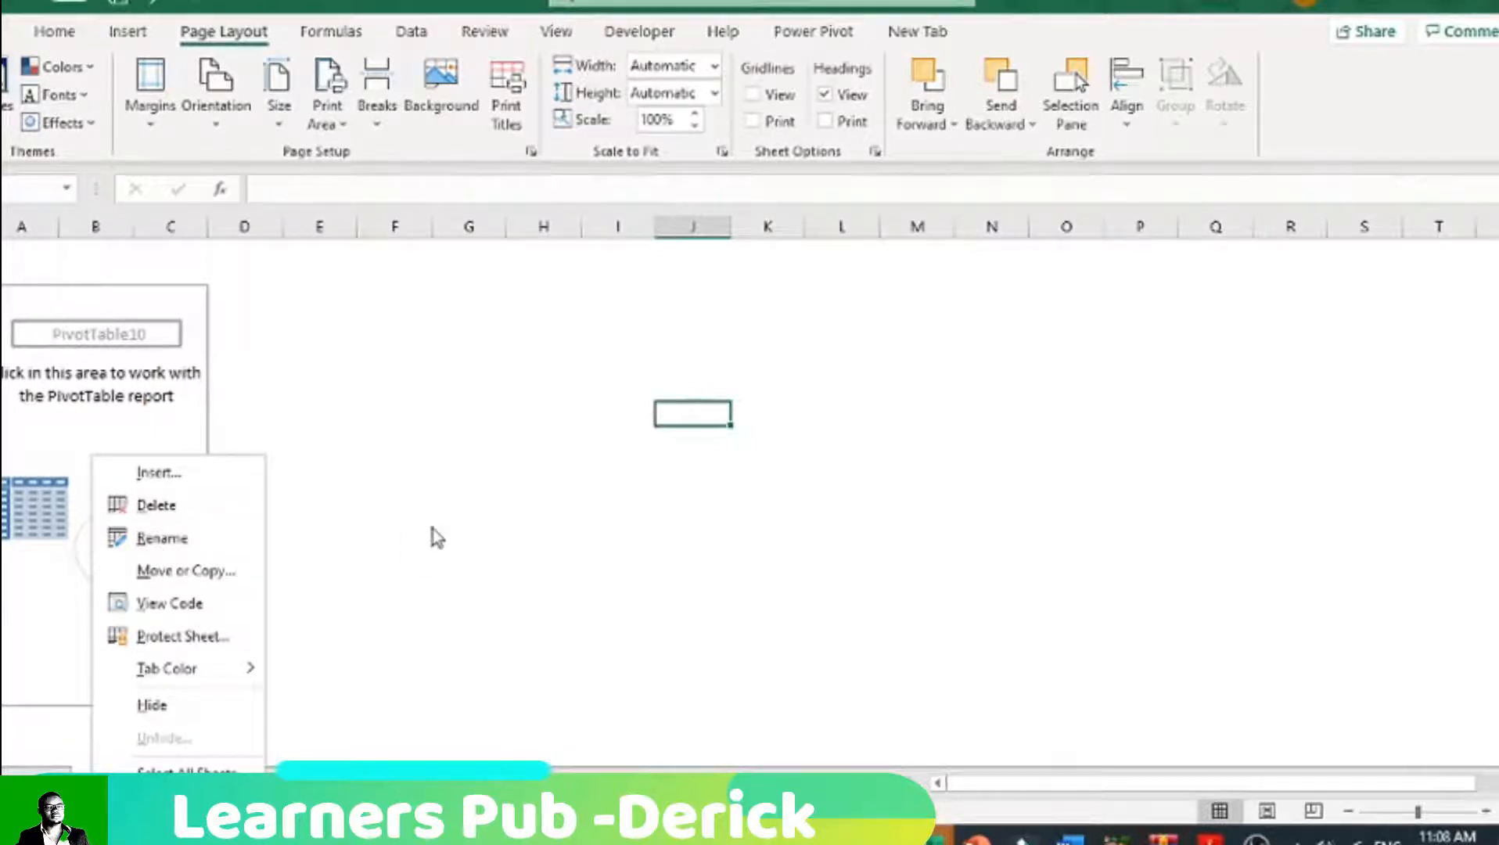
click(207, 535)
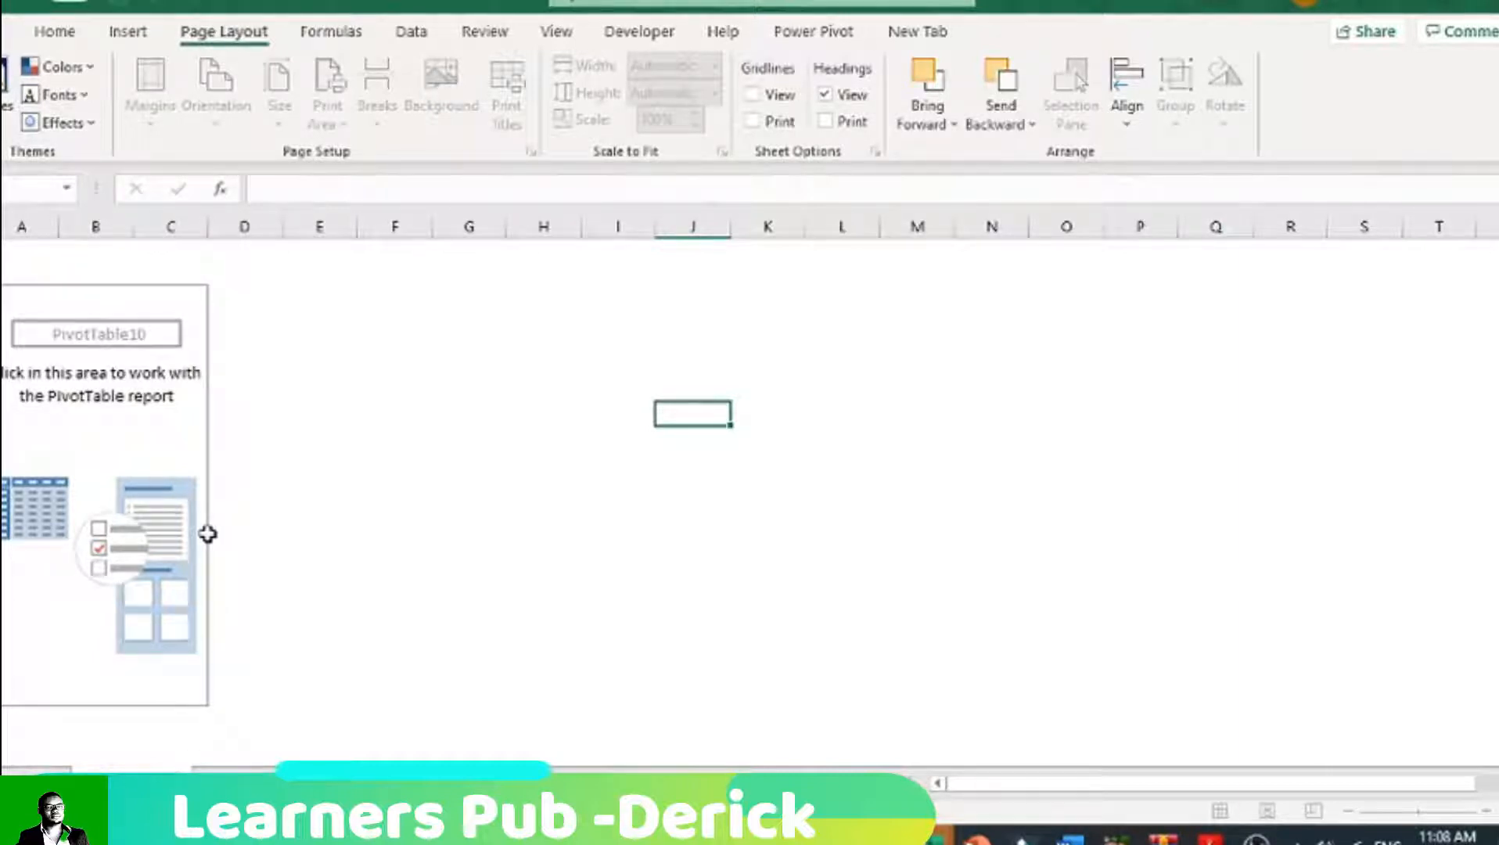
click(268, 646)
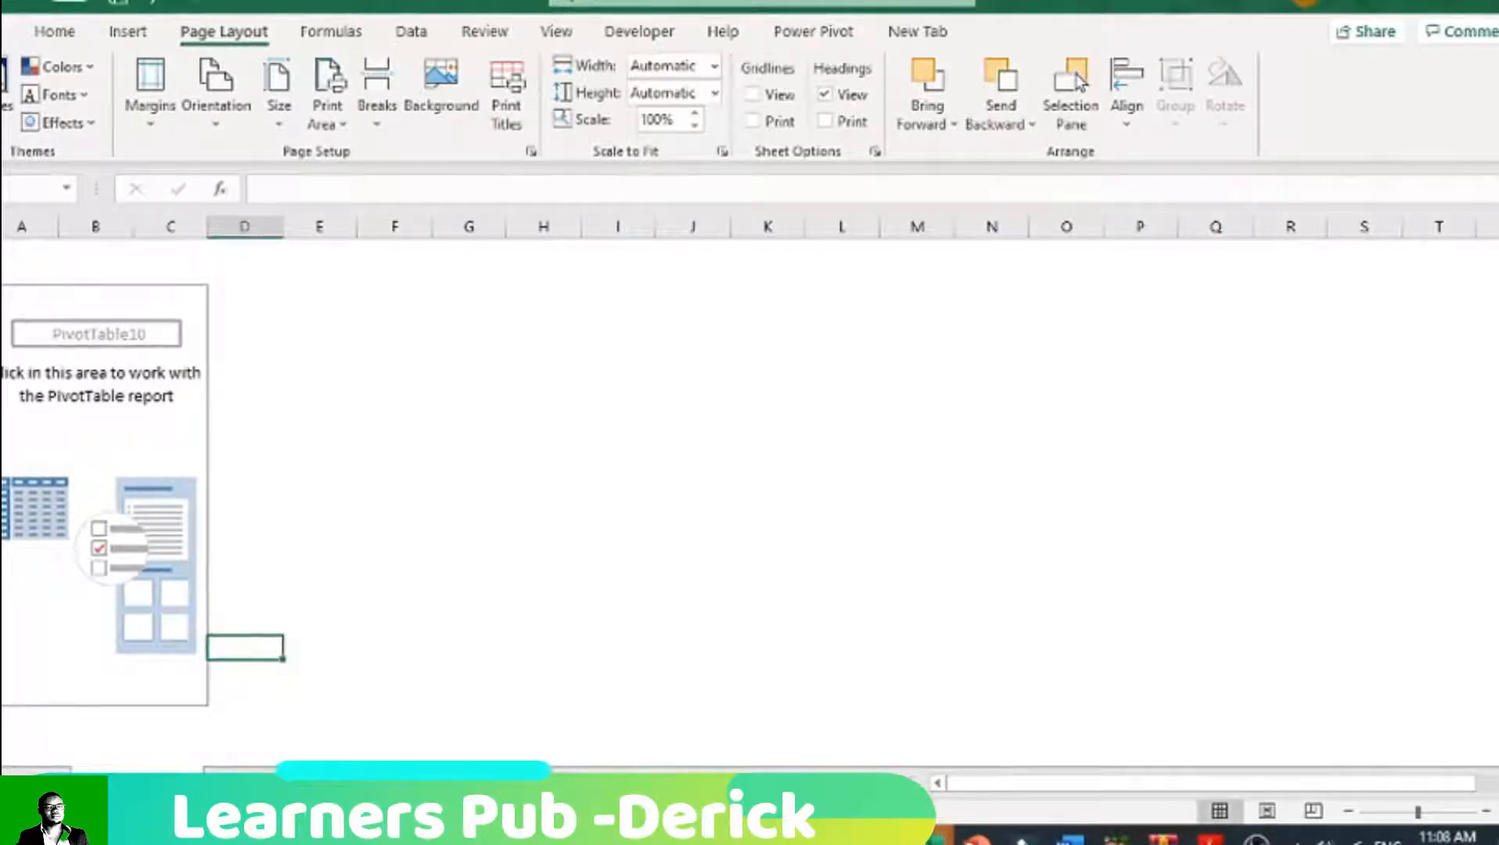
Step: Add another blank worksheet after the PivotTable sheet and rename it
click(244, 784)
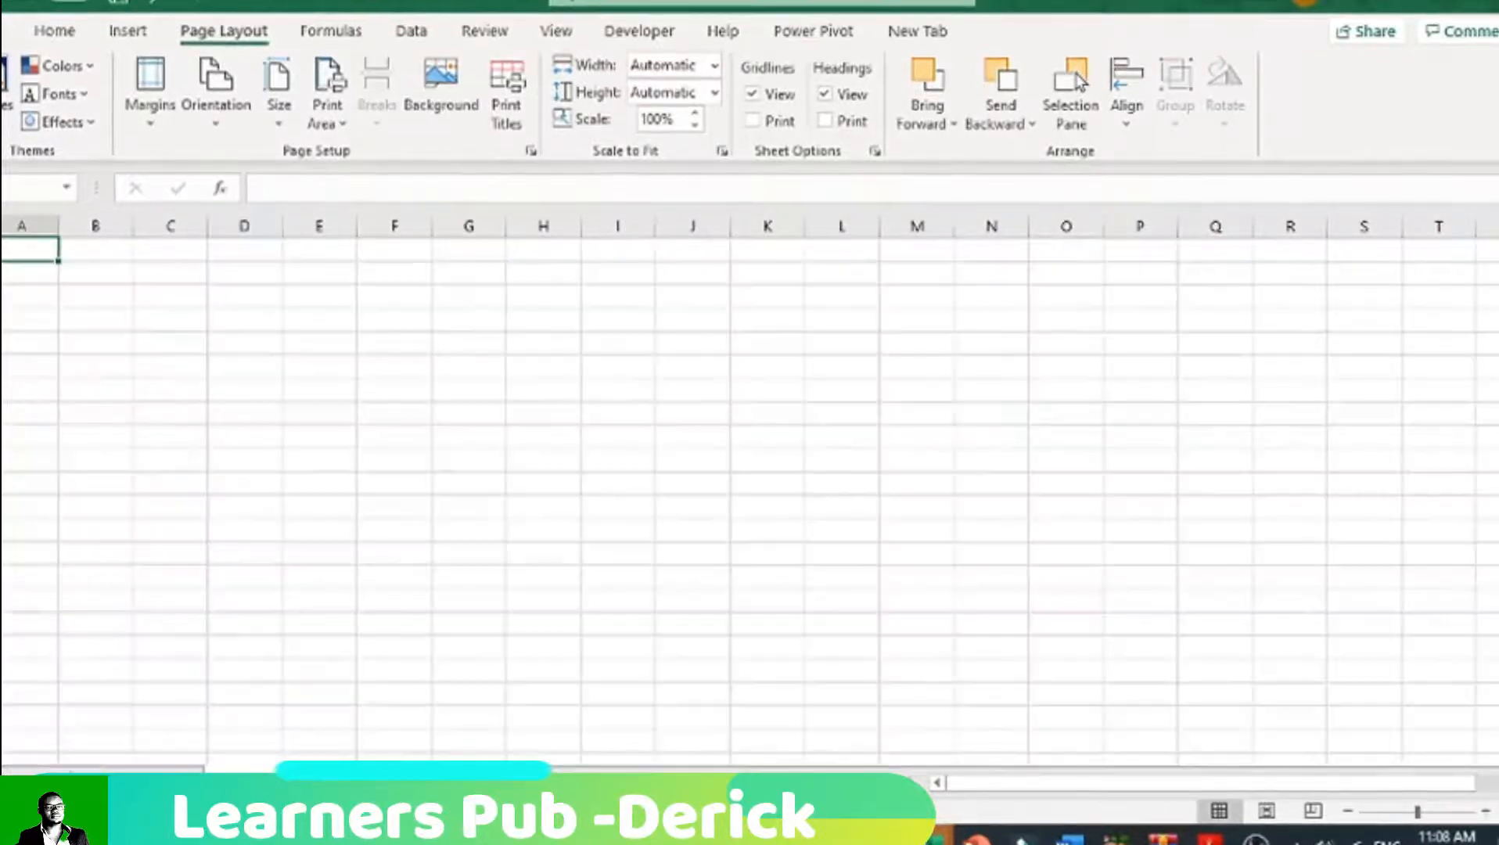
right_click(244, 785)
click(274, 535)
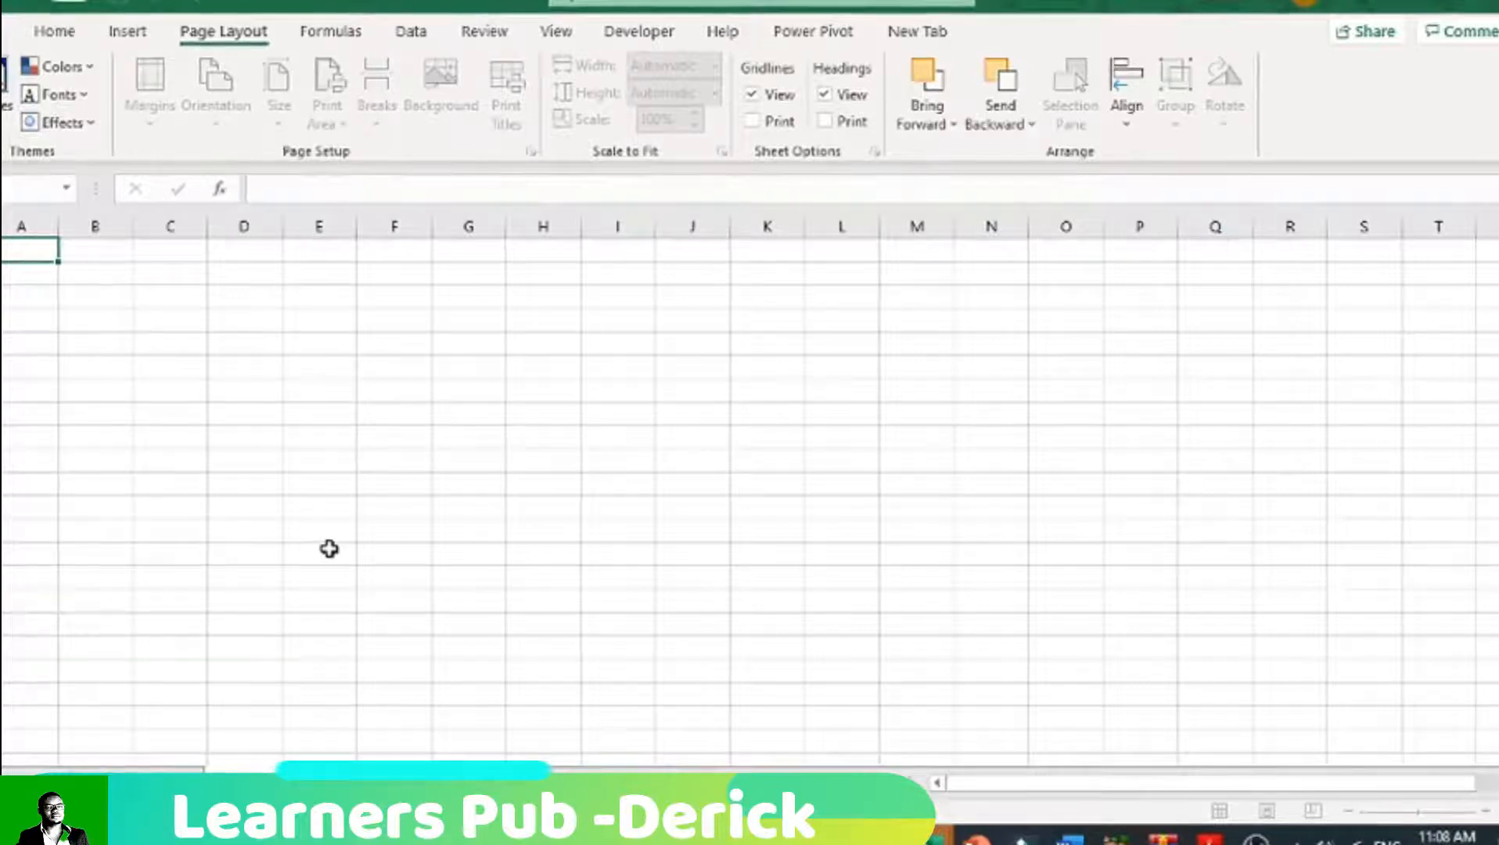
click(329, 549)
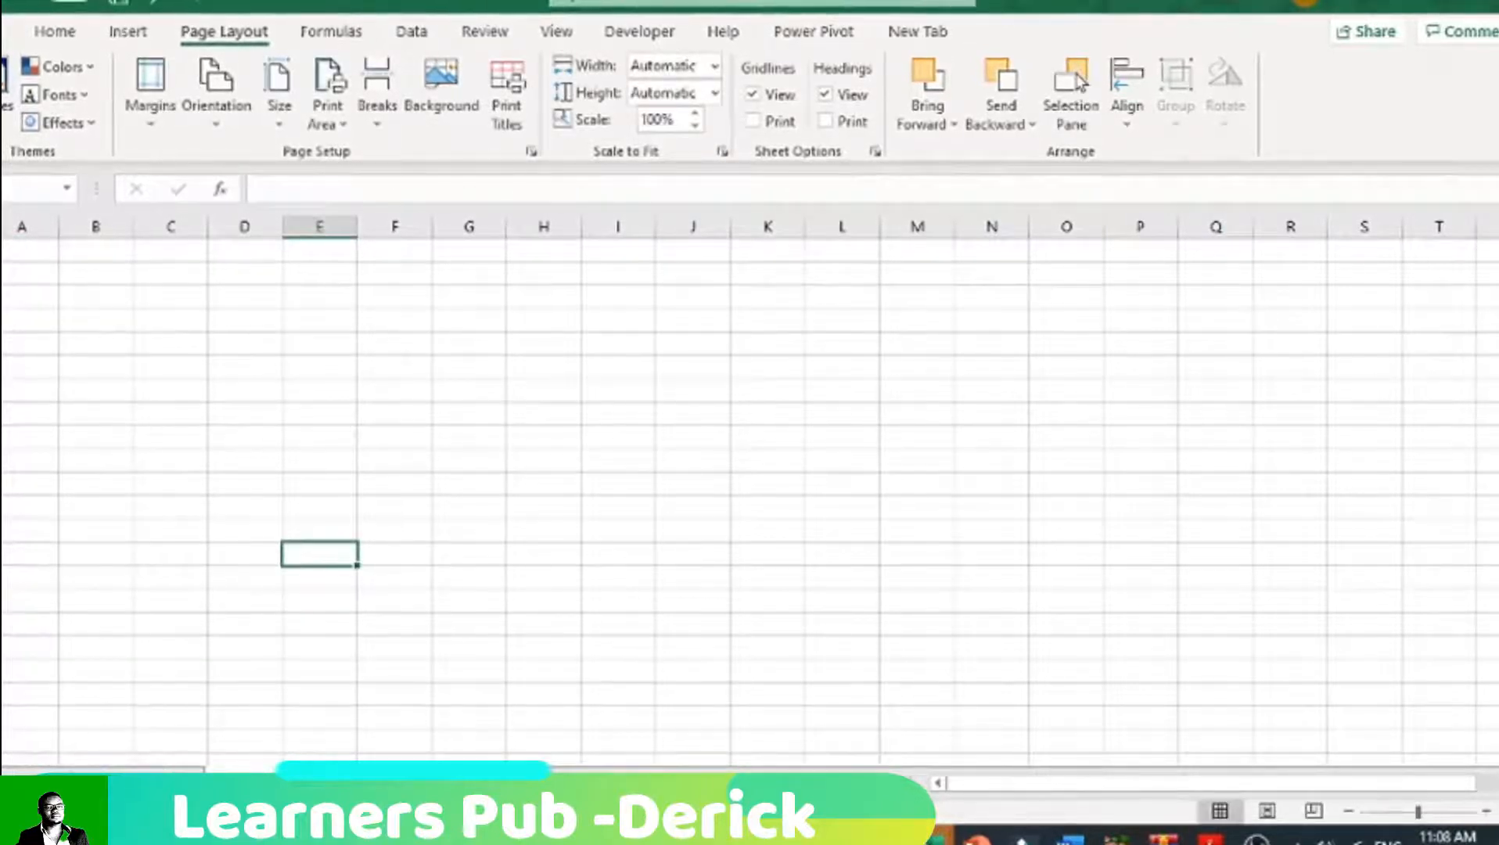
Step: Hide the gridlines on the blank worksheet and fill all its cells with the lightest grey theme color below white
click(235, 270)
click(752, 96)
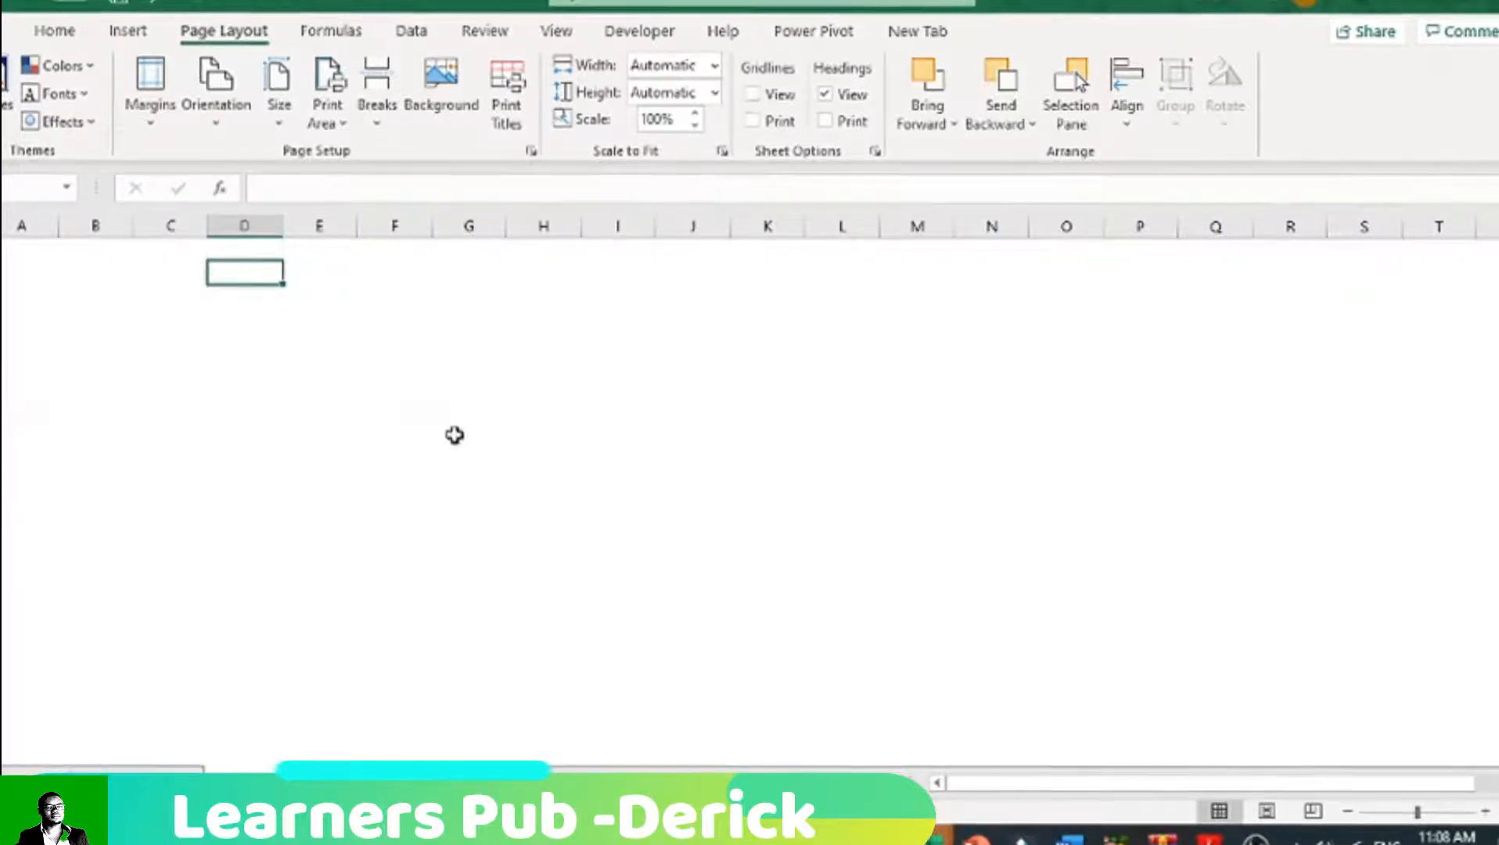
click(451, 434)
key(ctrl+a)
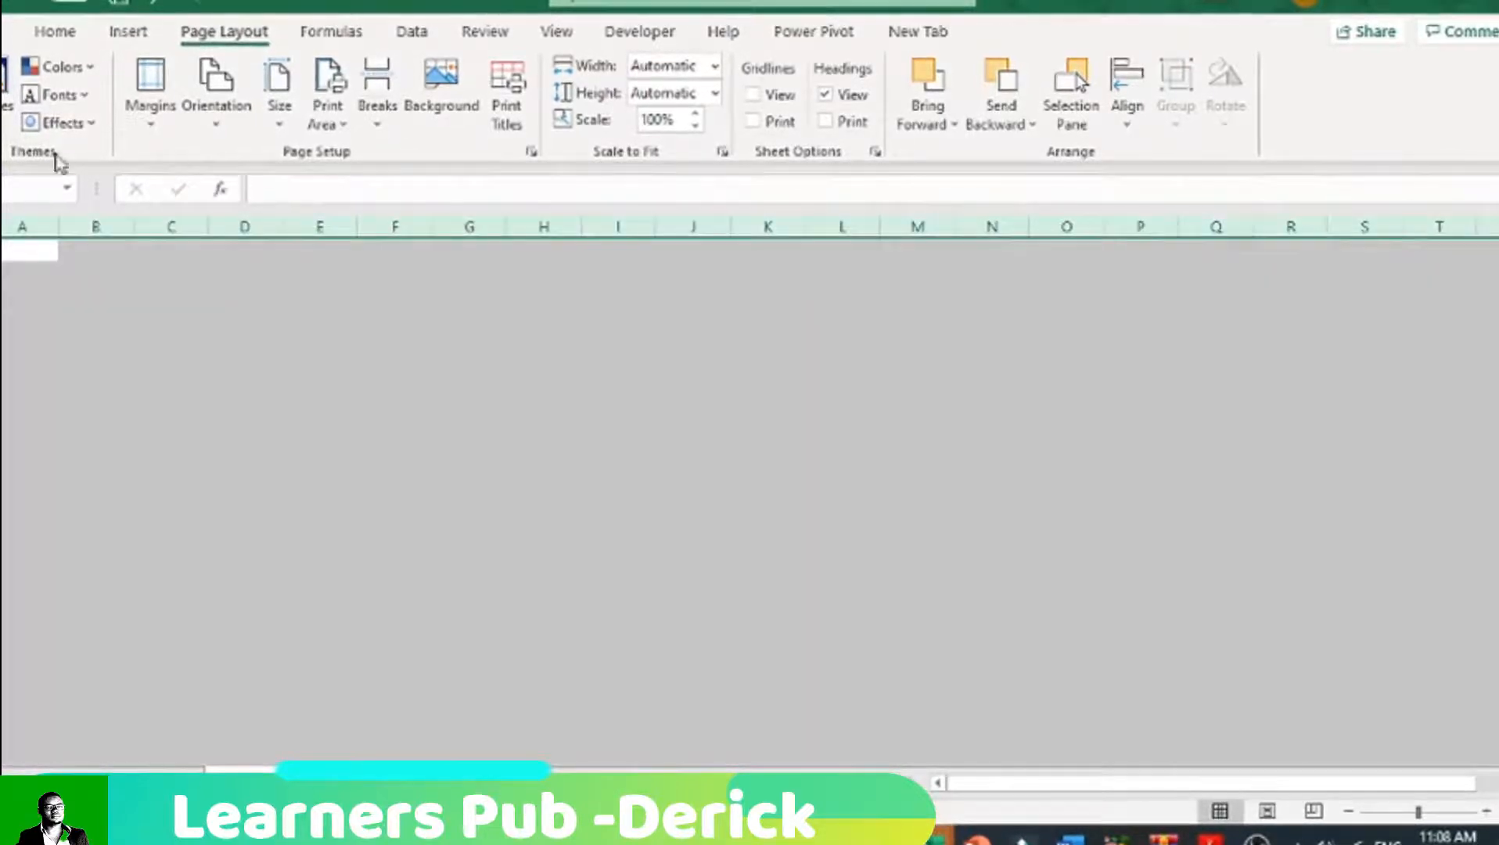
click(55, 32)
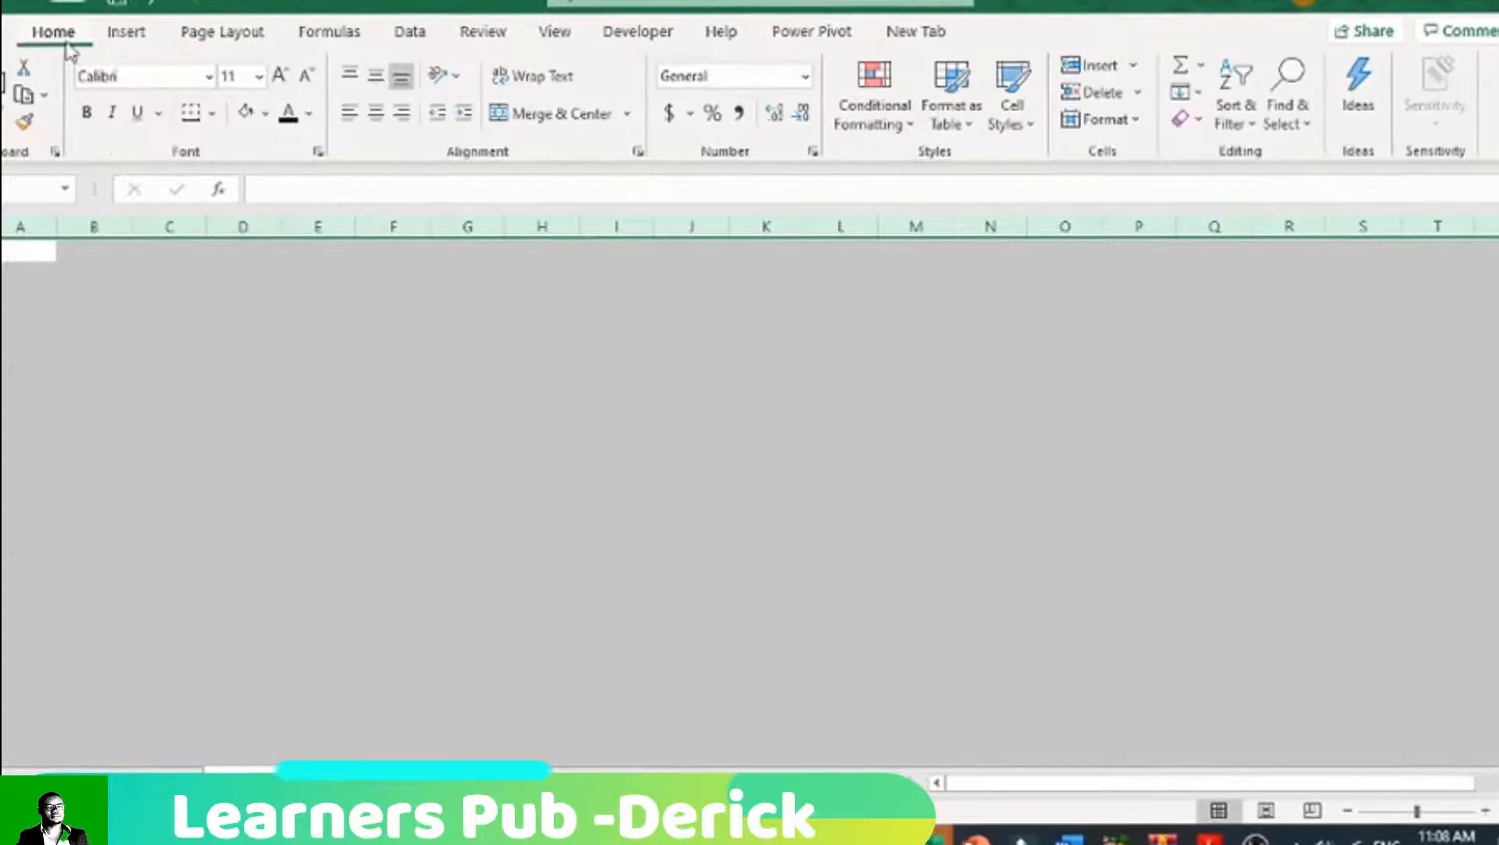
click(266, 114)
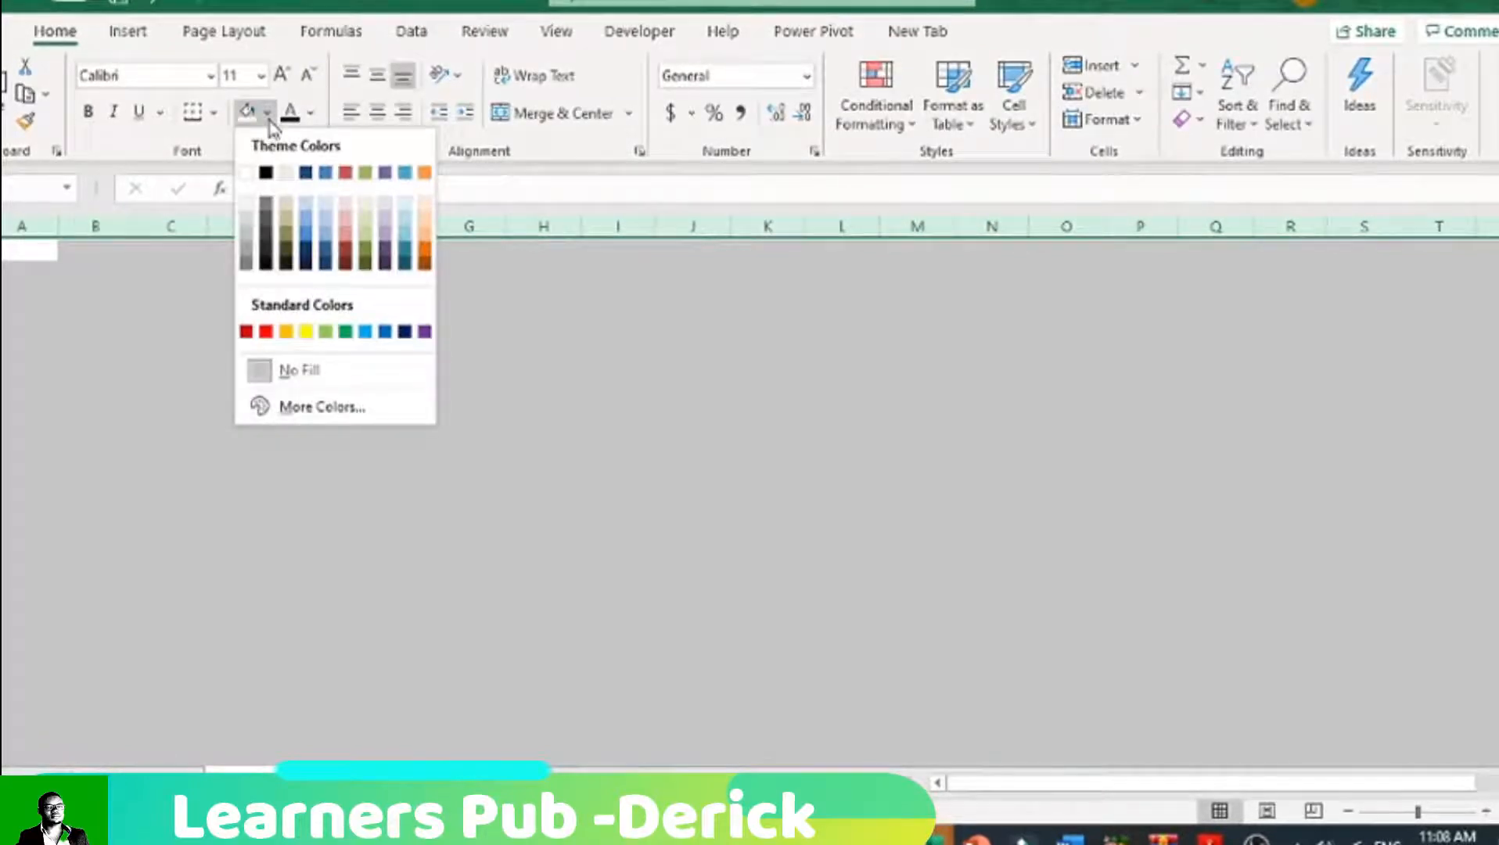
click(247, 206)
click(294, 411)
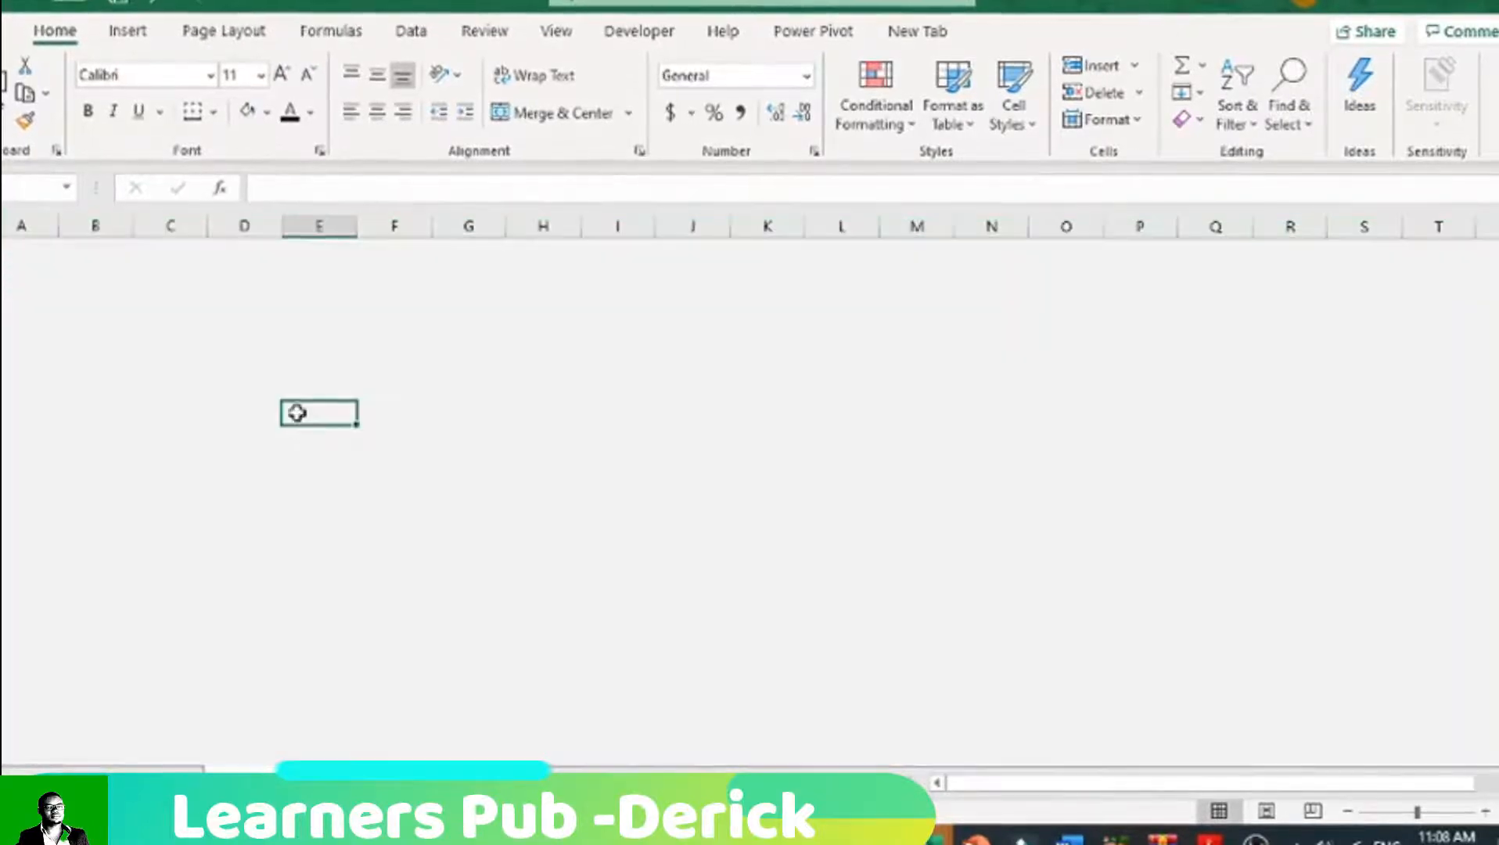
Step: Fill the whole PivotTable worksheet with the same lightest grey theme color
click(156, 783)
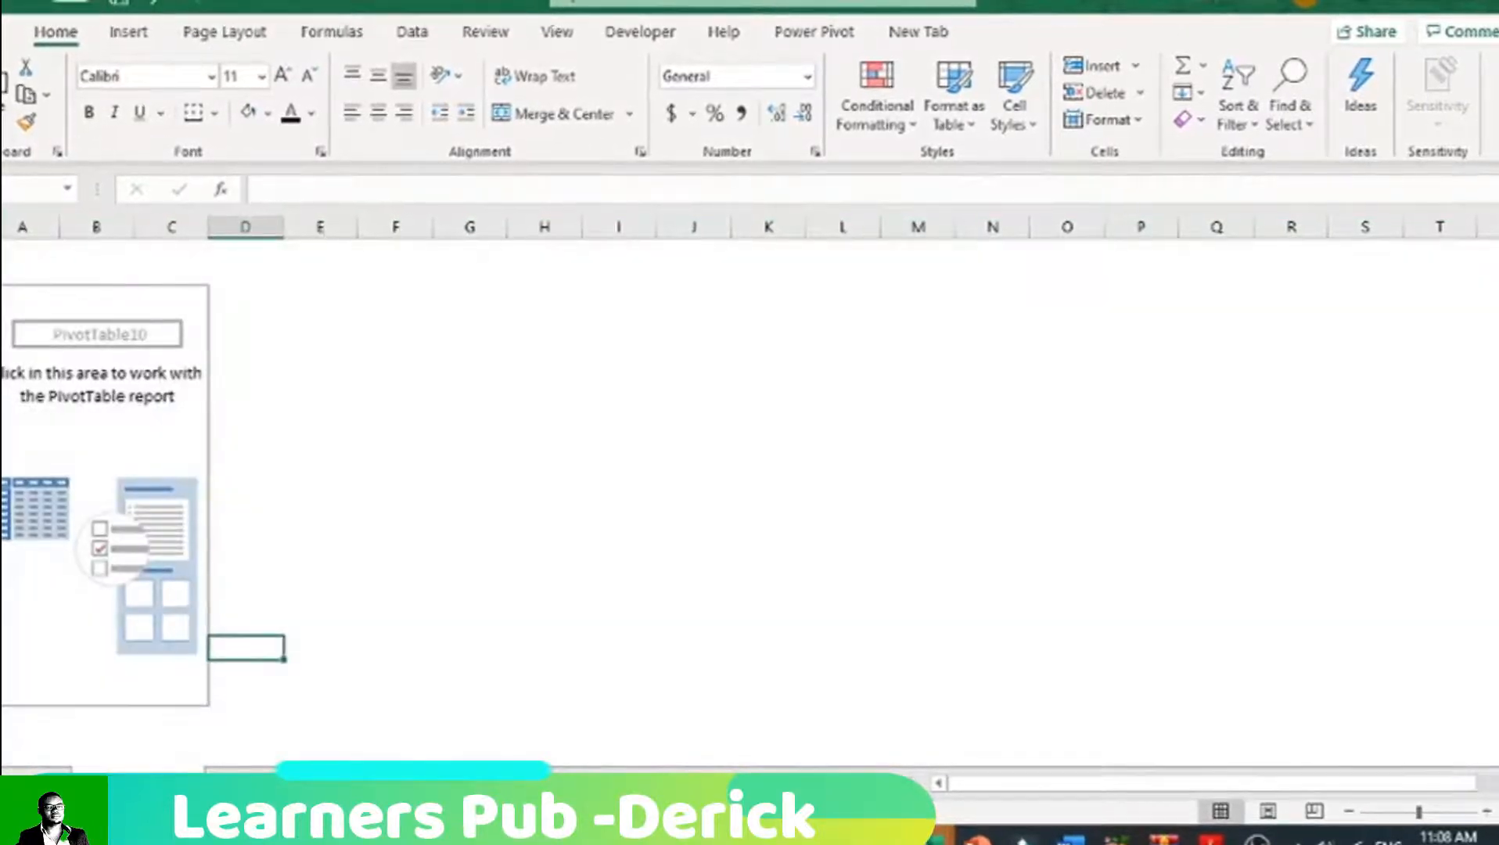
click(1, 227)
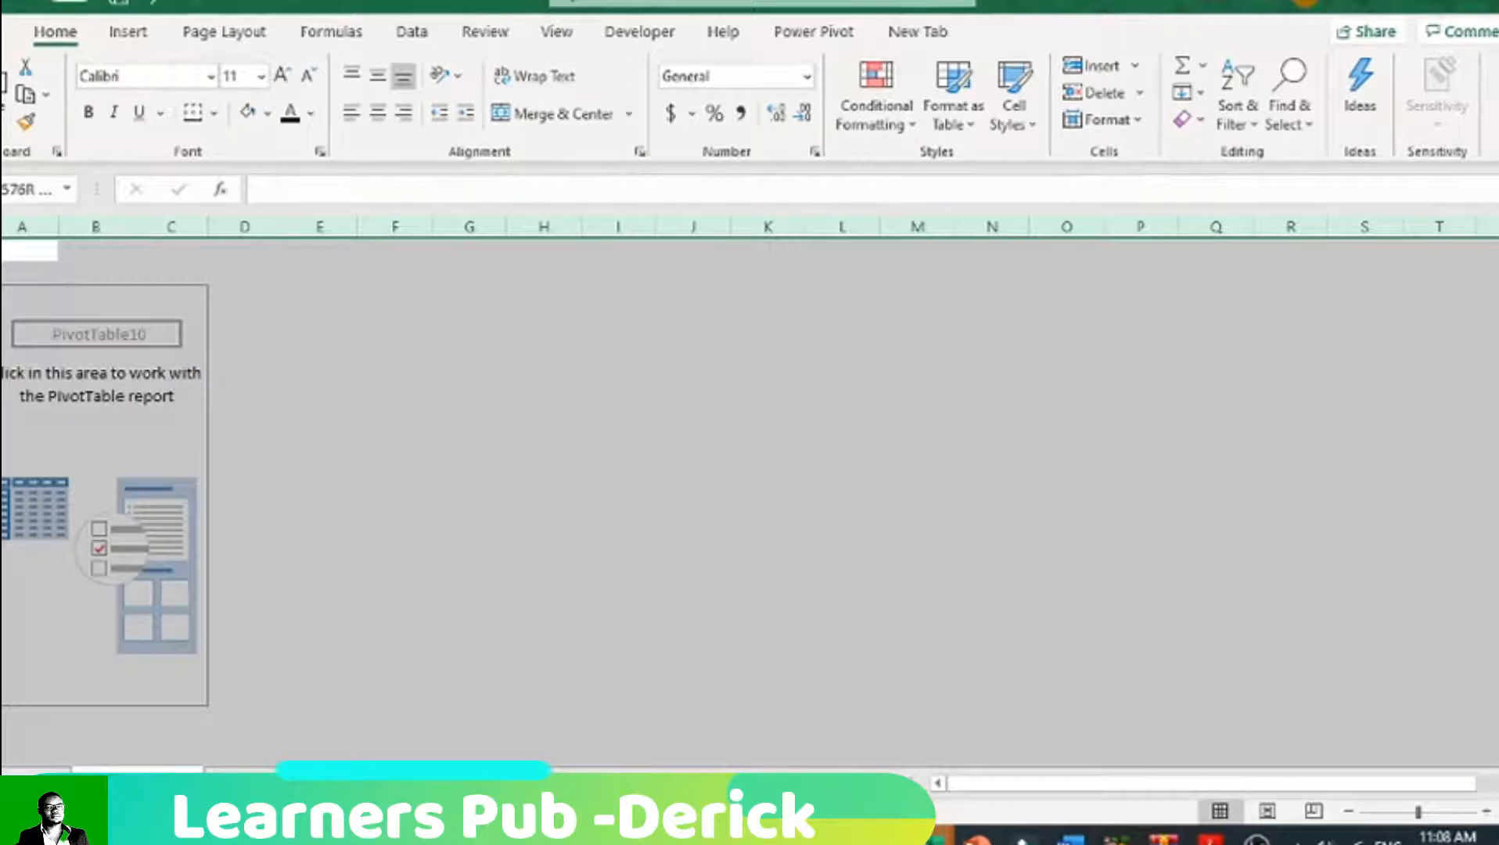
click(267, 113)
click(249, 206)
click(374, 439)
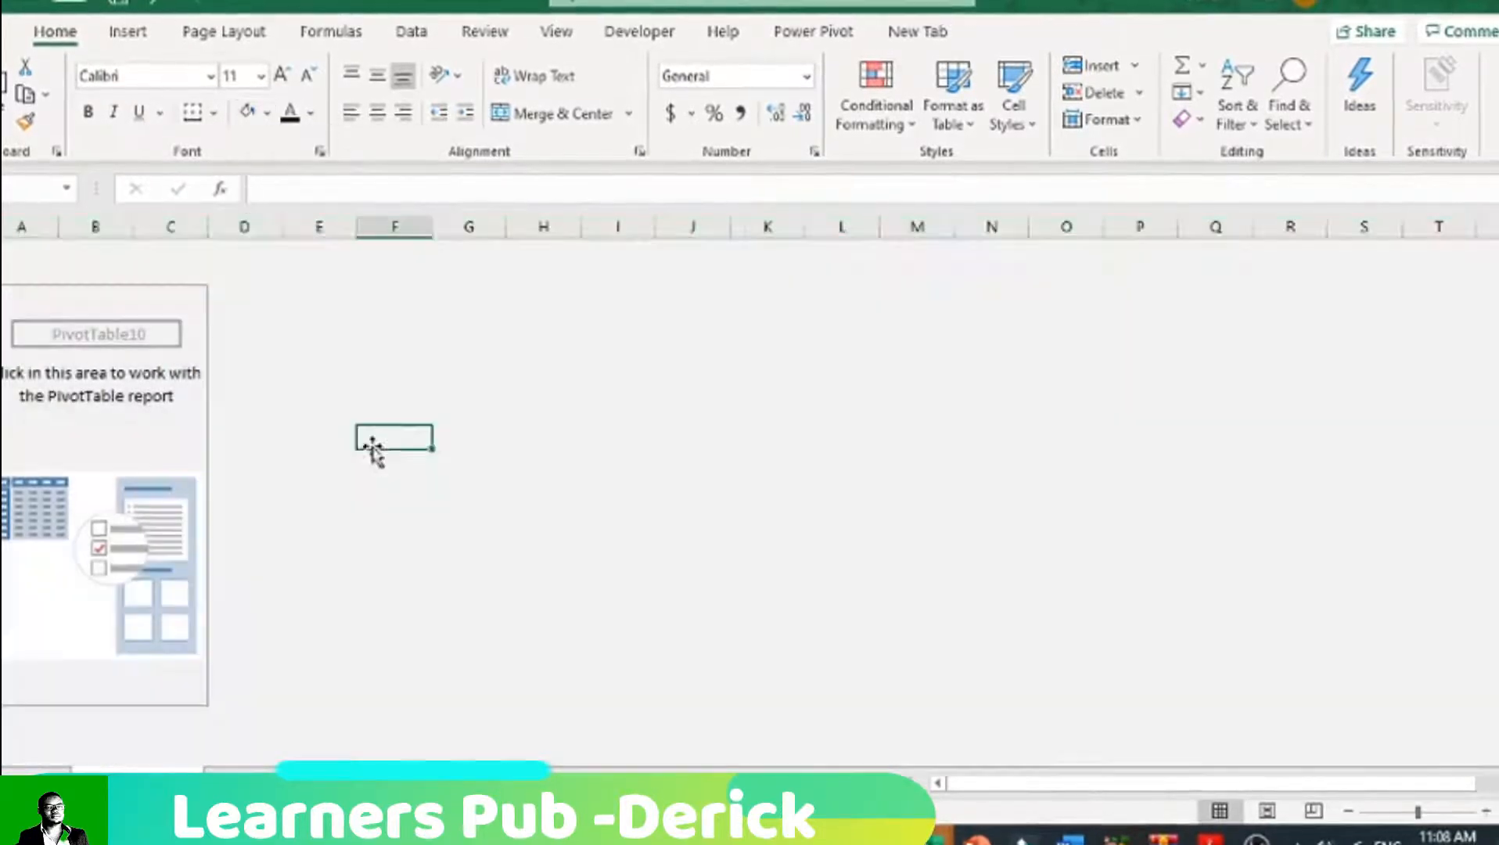
Step: Turn on the Field List for the empty PivotTable
click(50, 301)
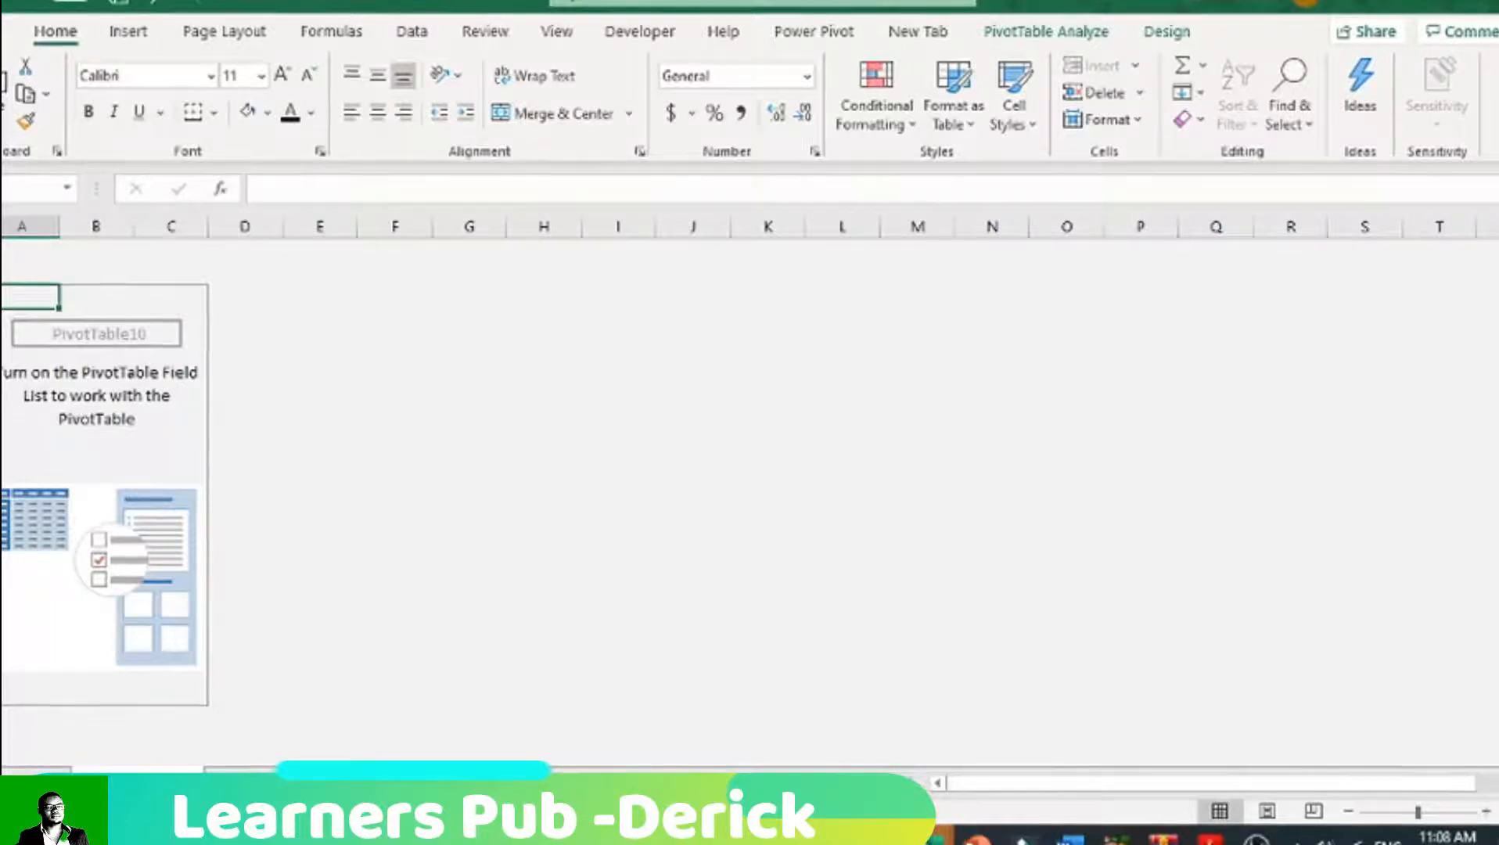
click(1069, 40)
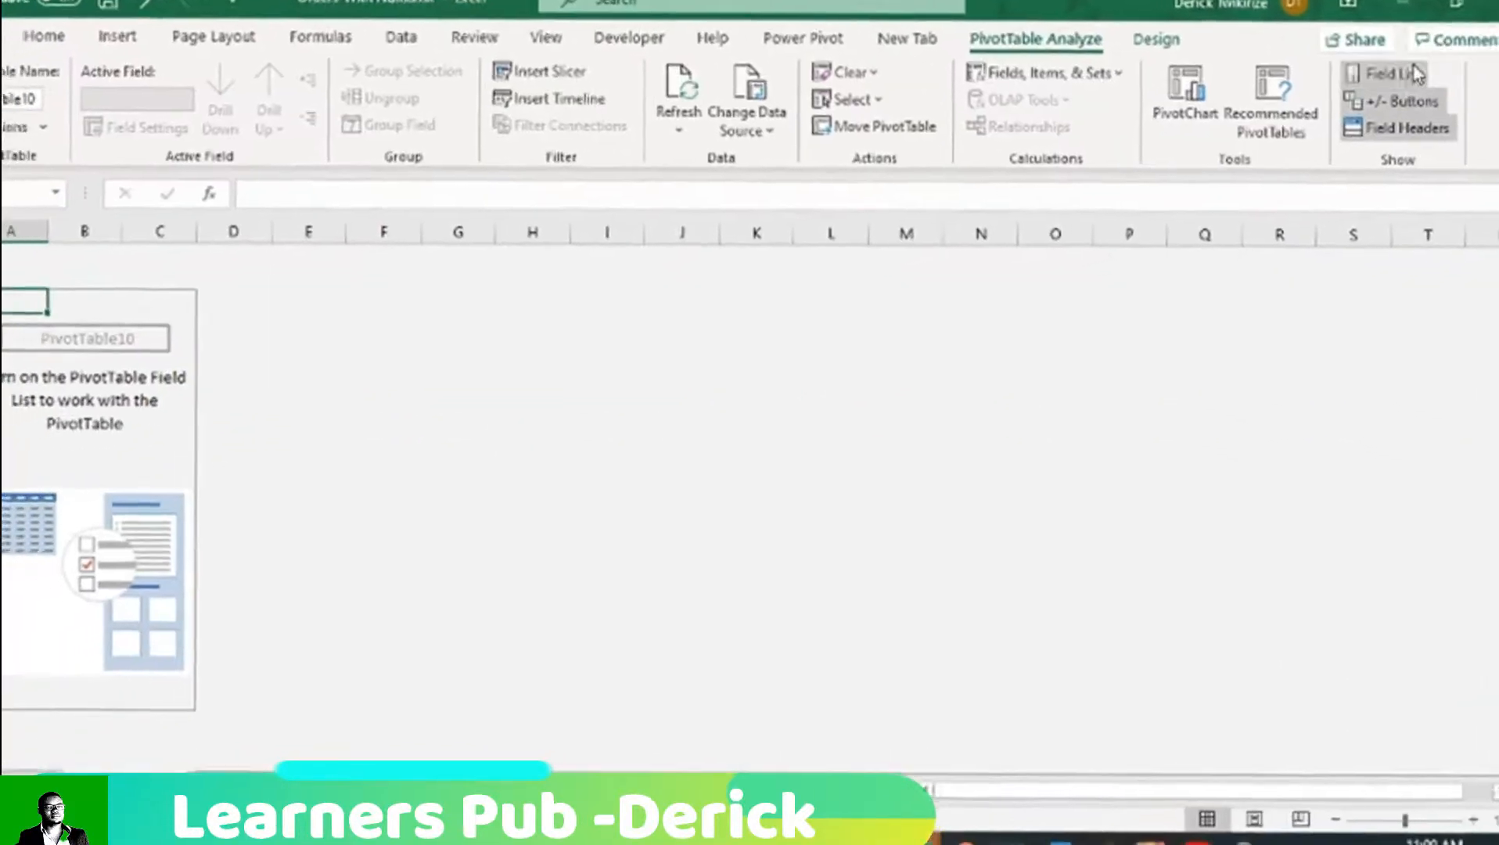
click(1414, 74)
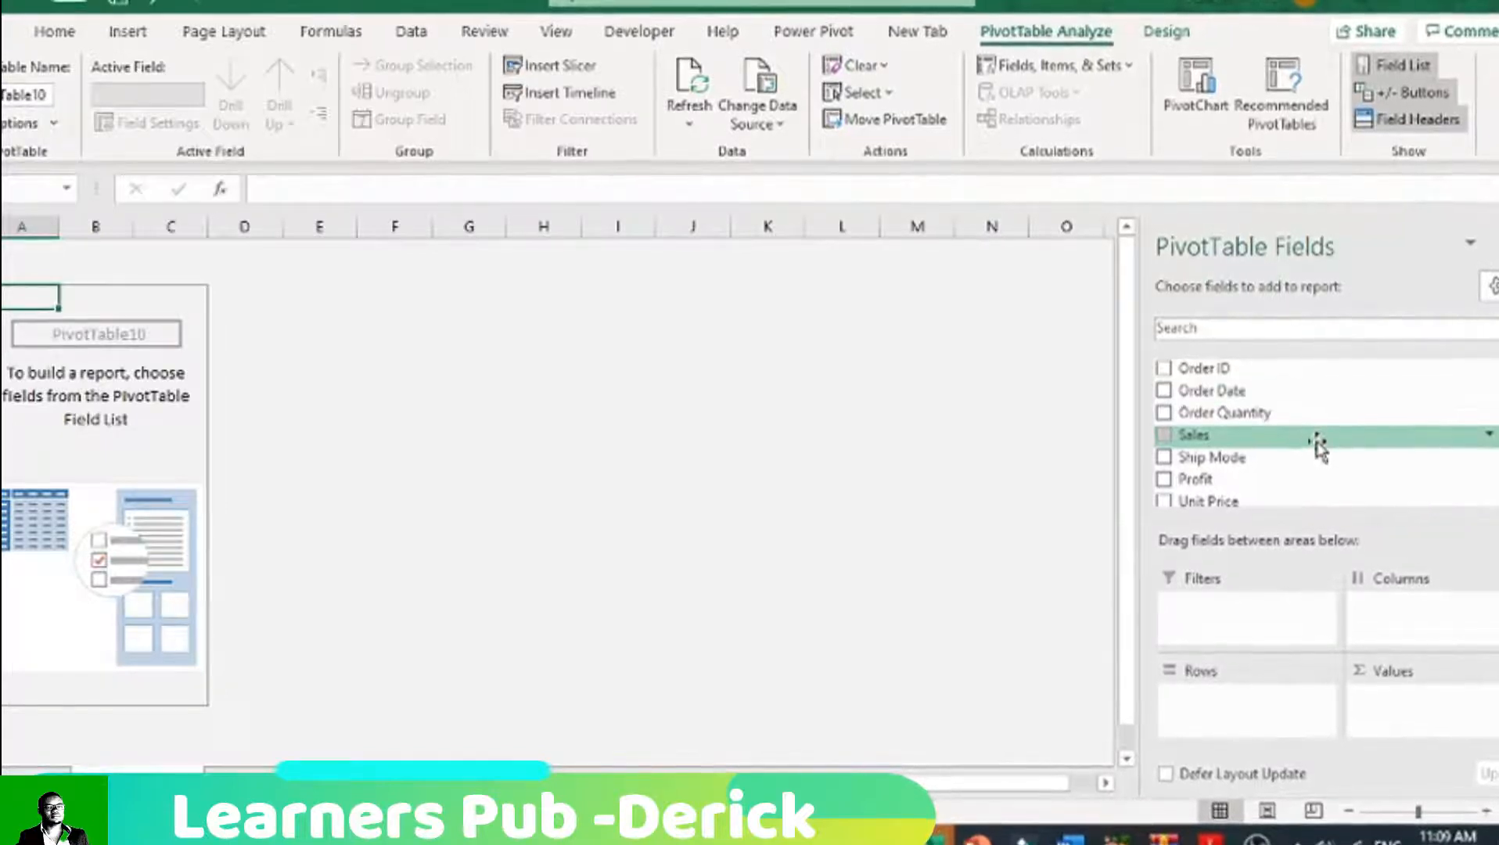
Step: Add the Product Category field to the PivotTable's Rows
scroll(1318, 448, down, 1)
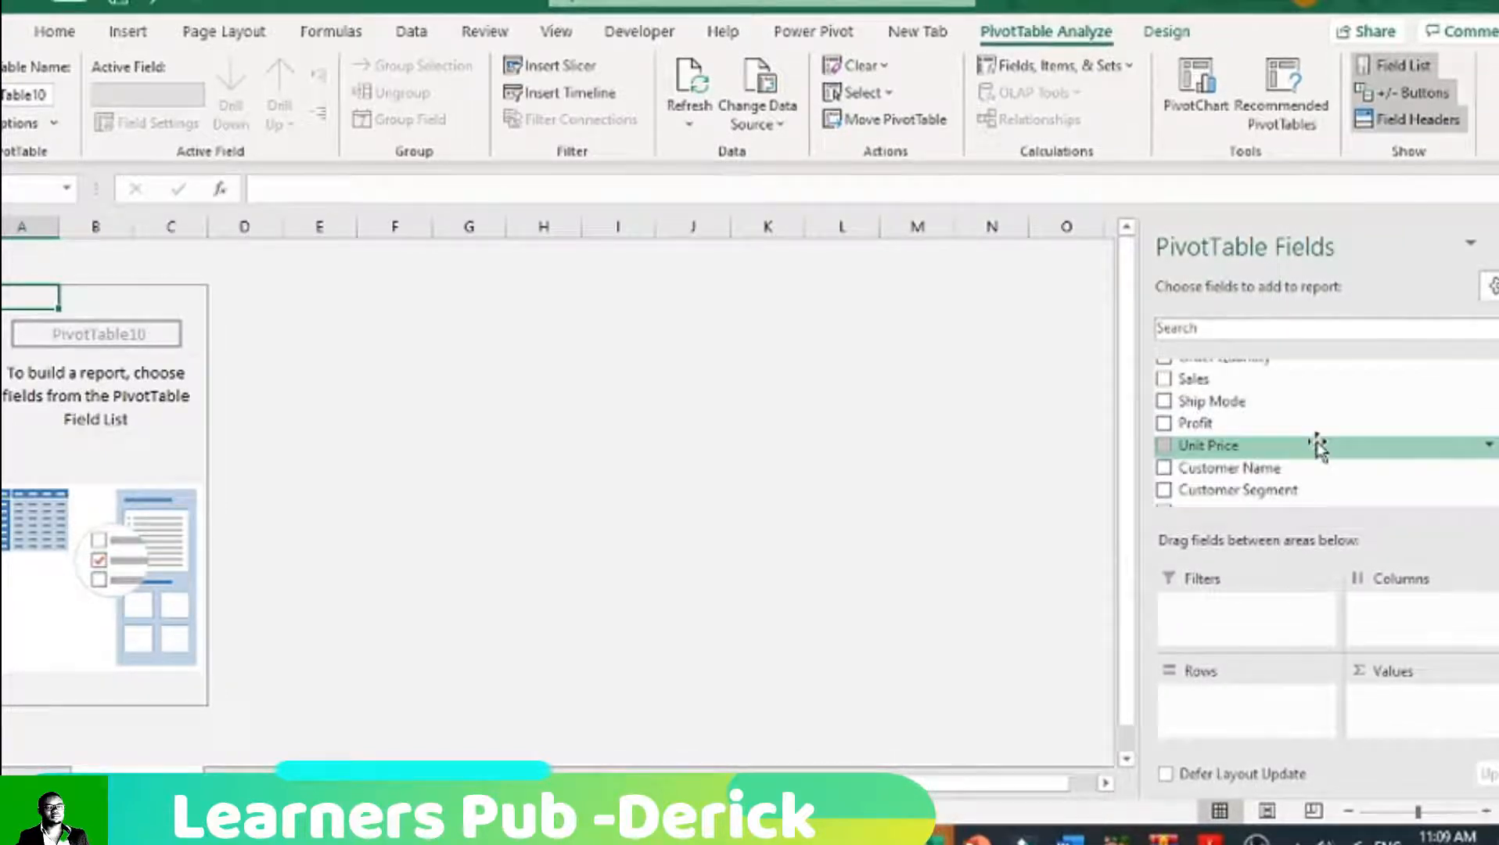
scroll(1318, 448, down, 1)
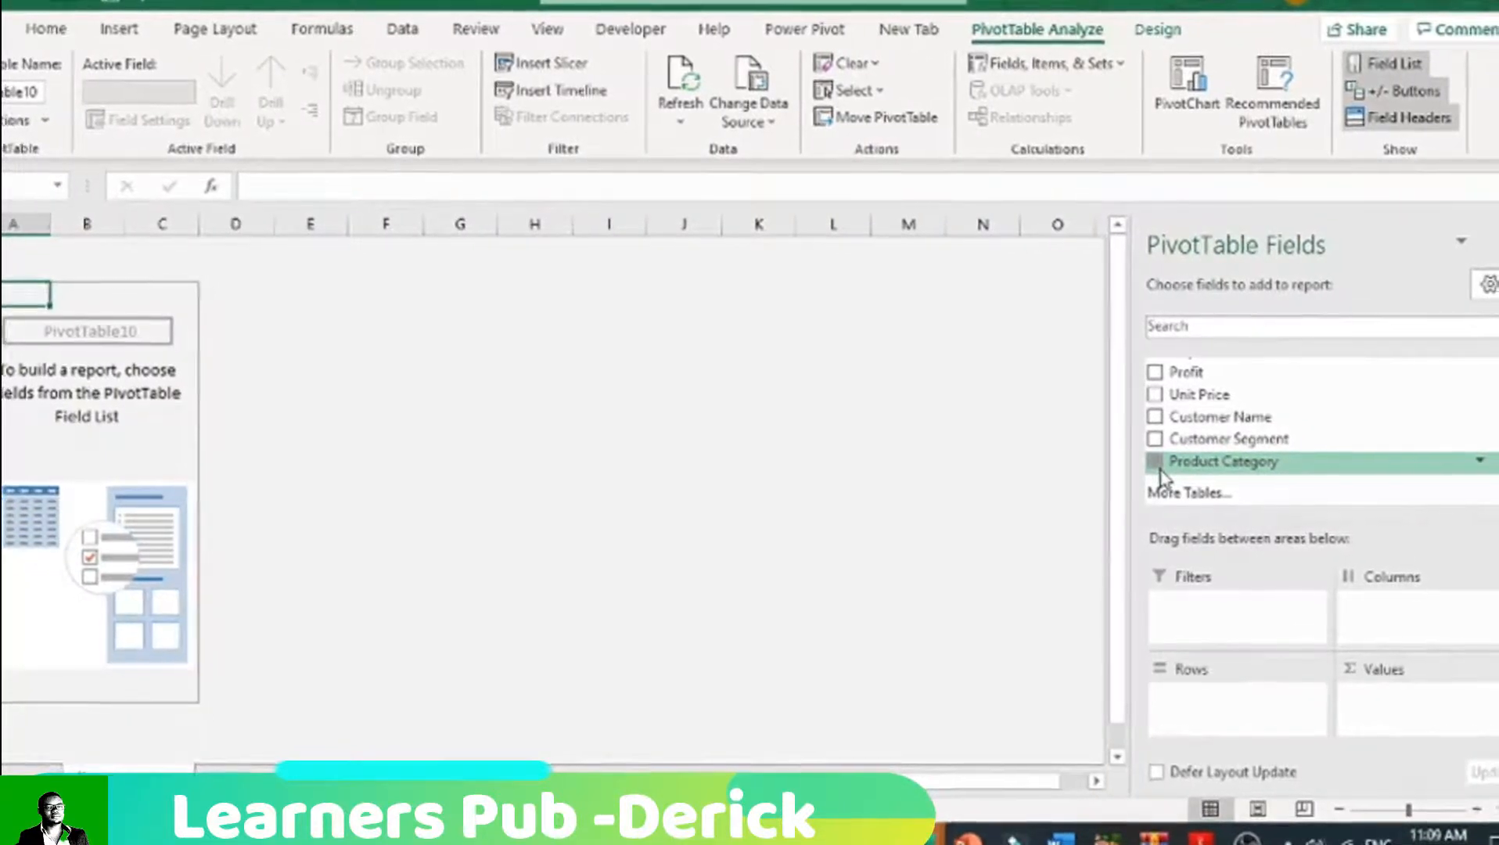
click(1168, 472)
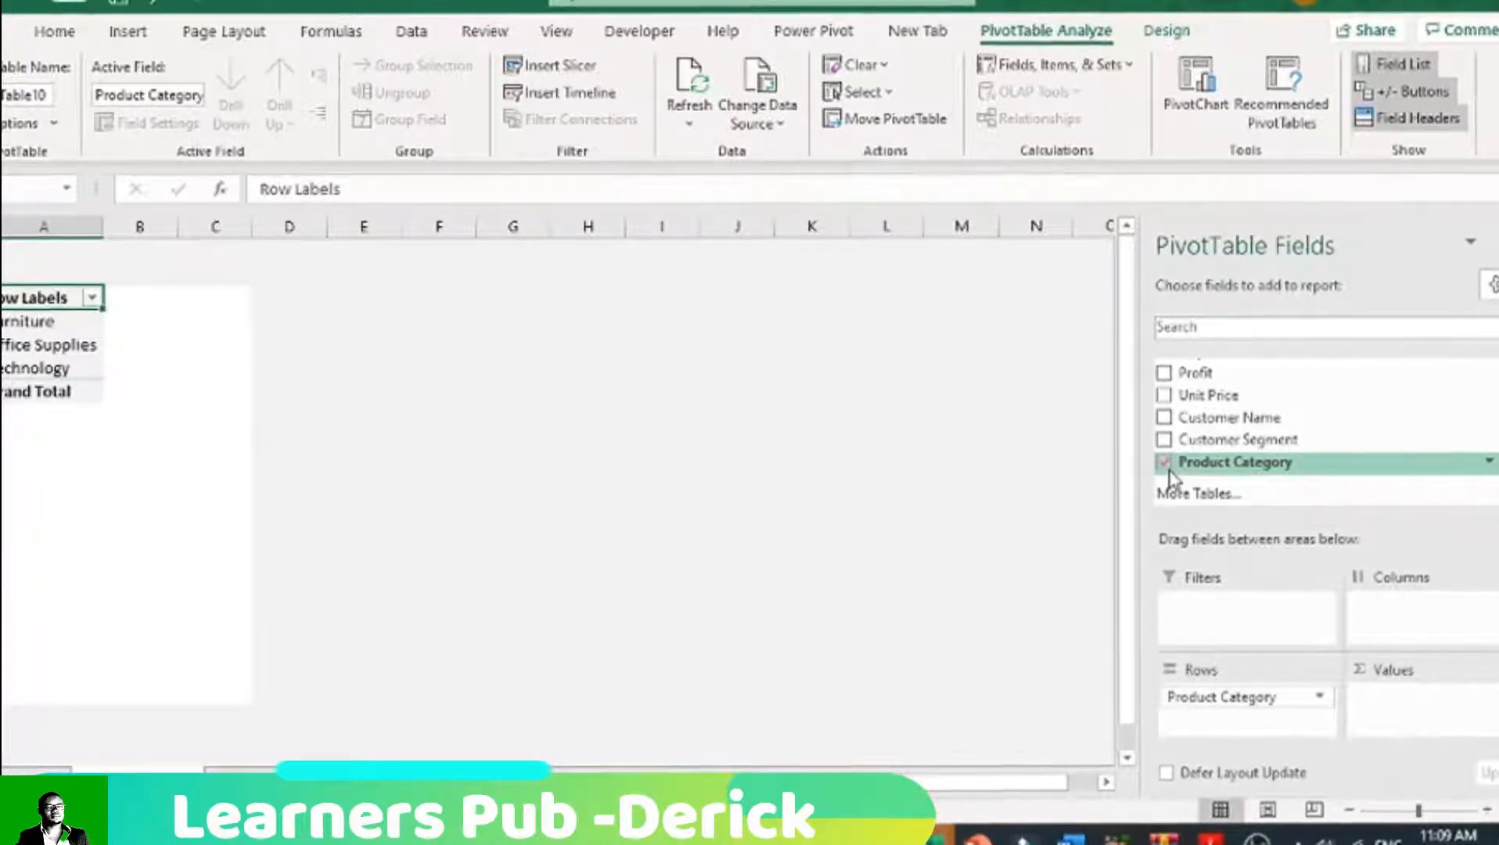
Step: Add the Order Quantity field to the PivotTable's Values
scroll(1248, 434, up, 1)
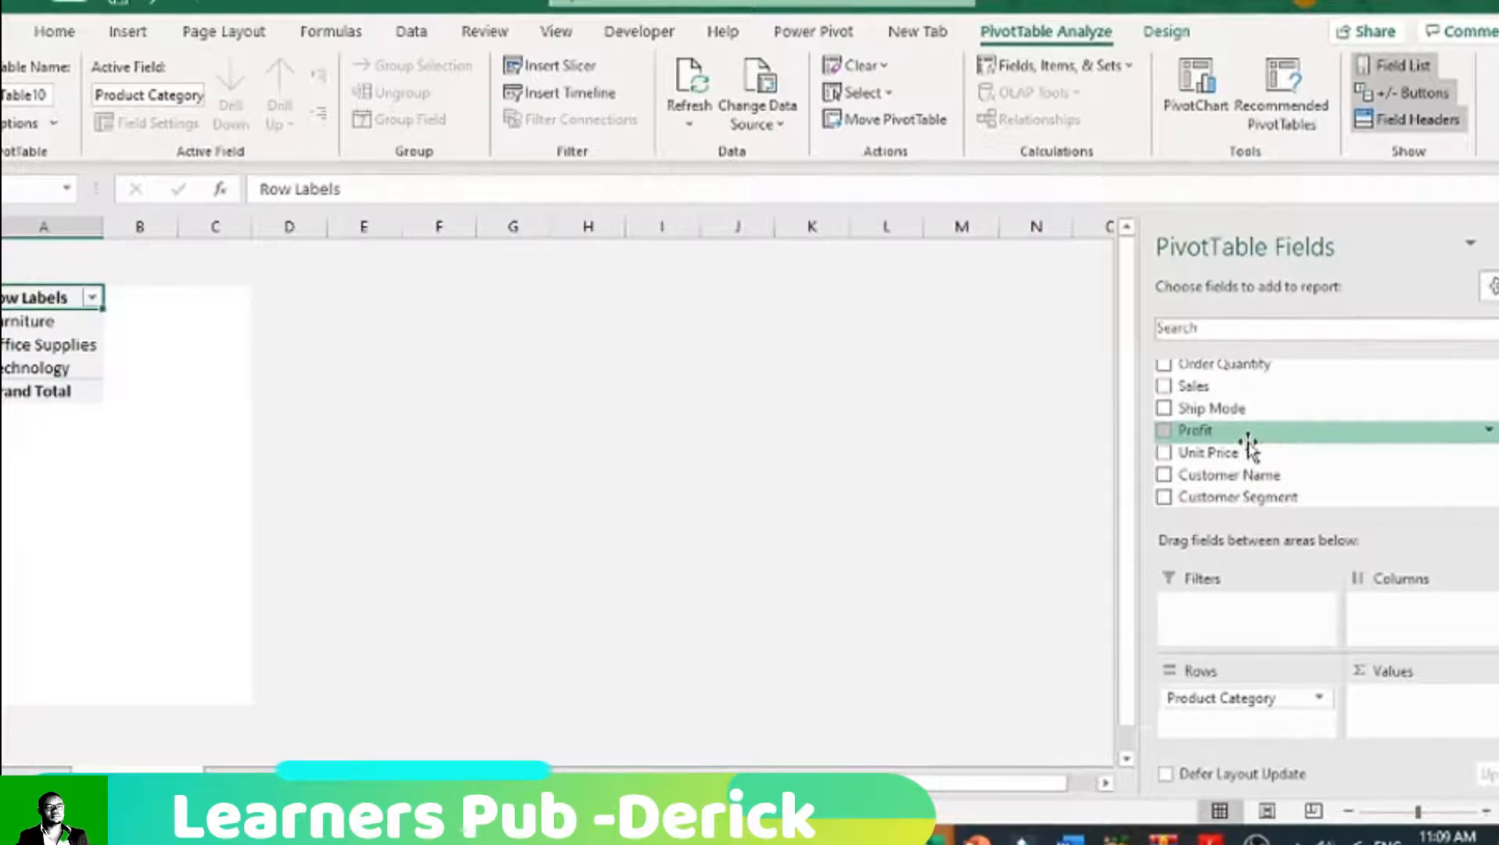
scroll(1248, 443, up, 1)
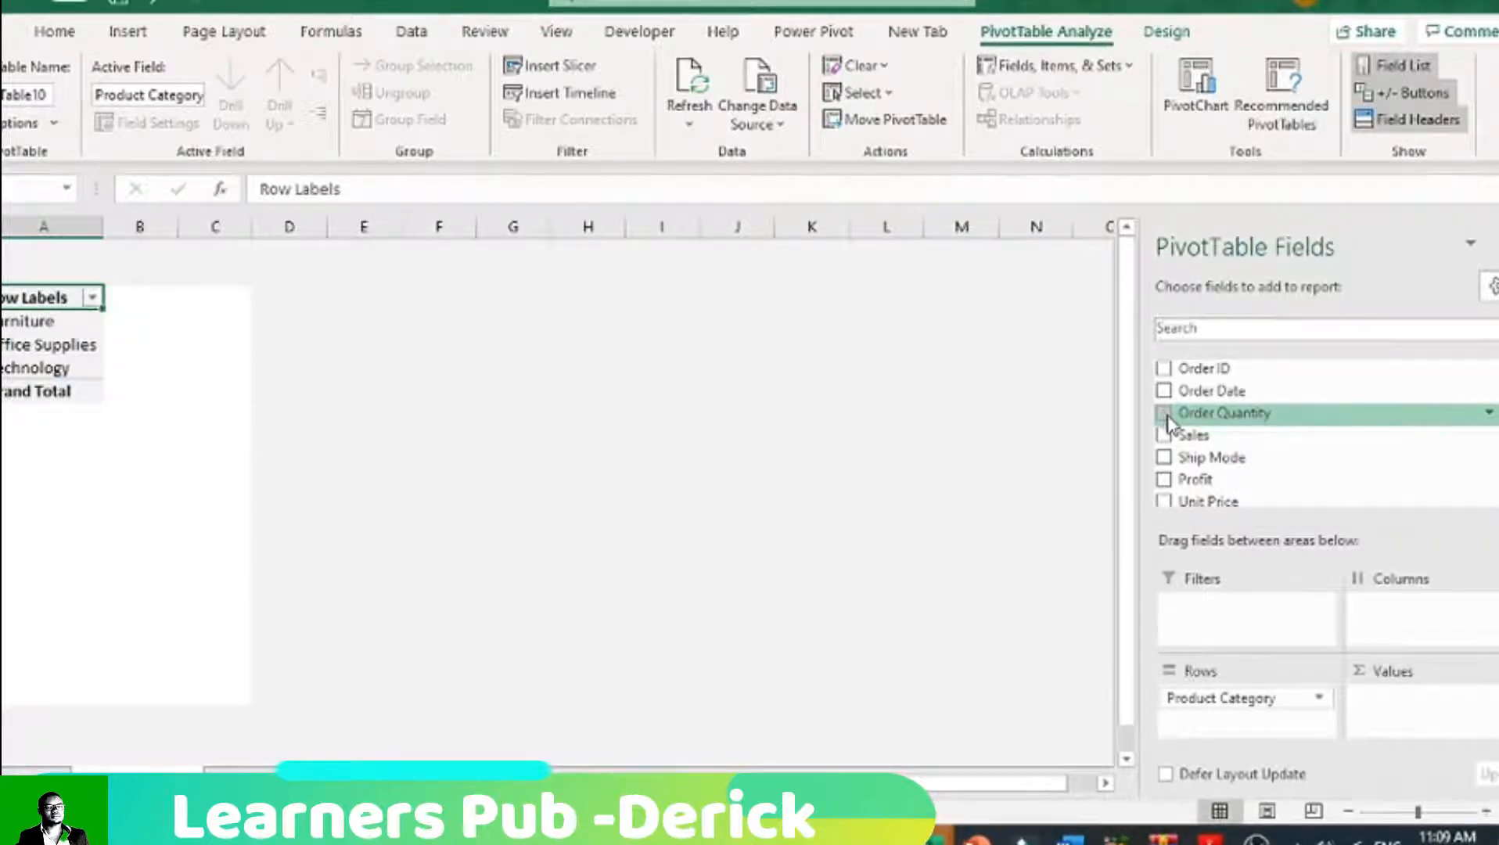
drag(1165, 423, 1248, 426)
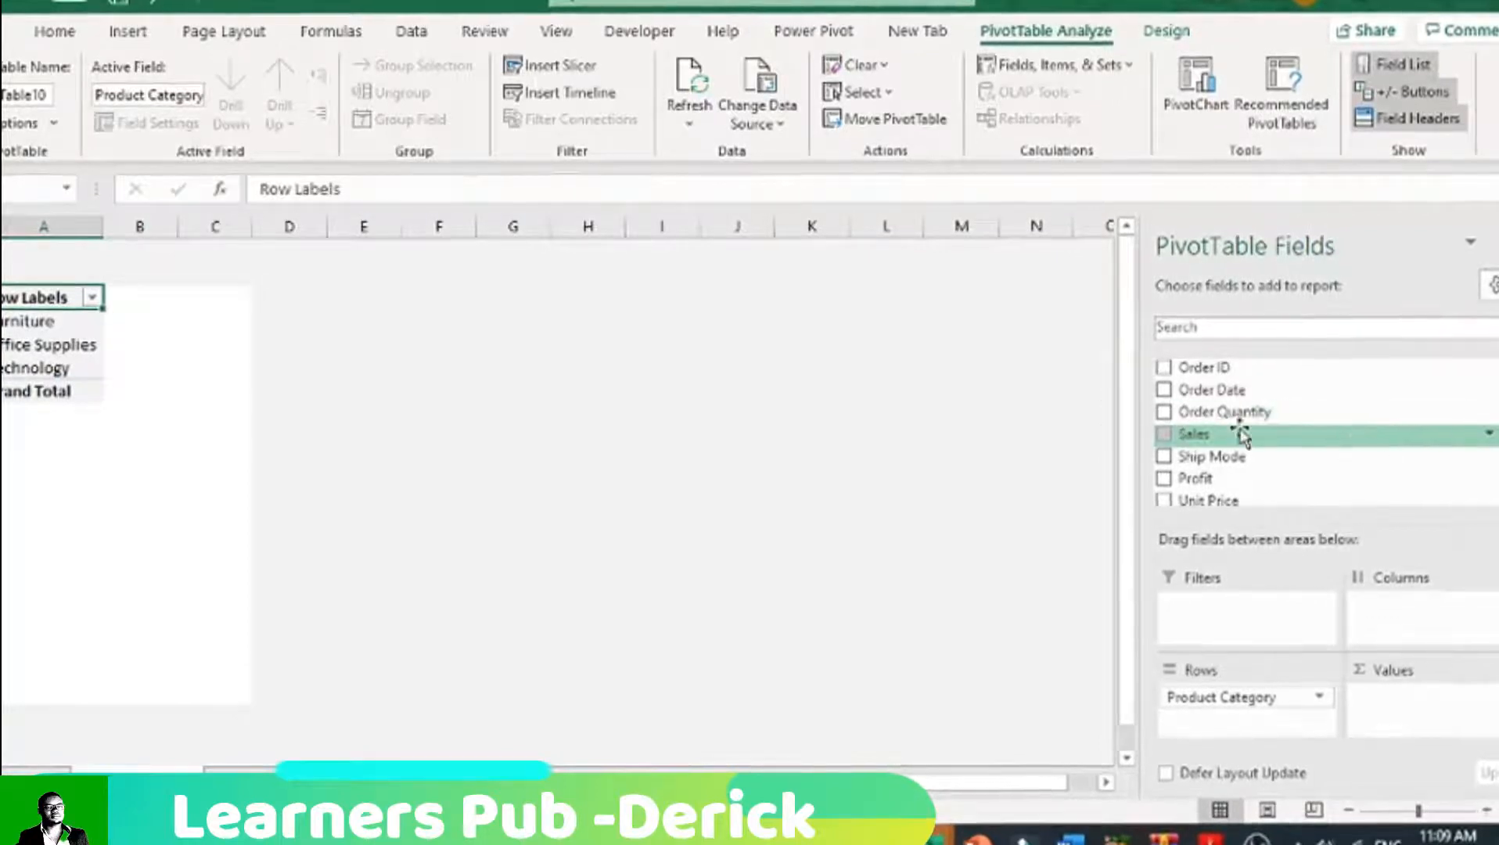
right_click(1168, 421)
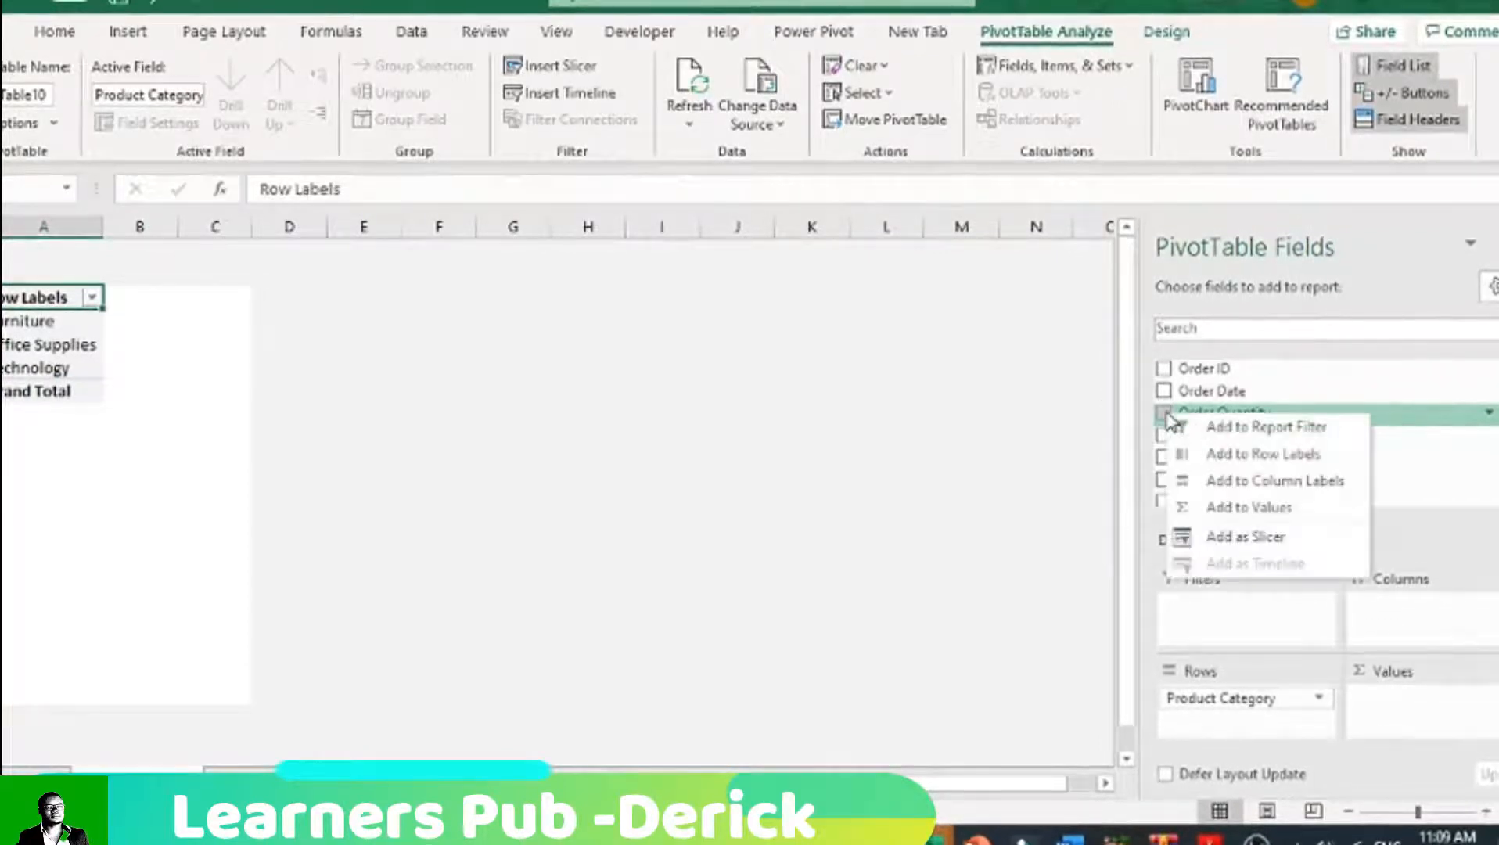
click(1249, 510)
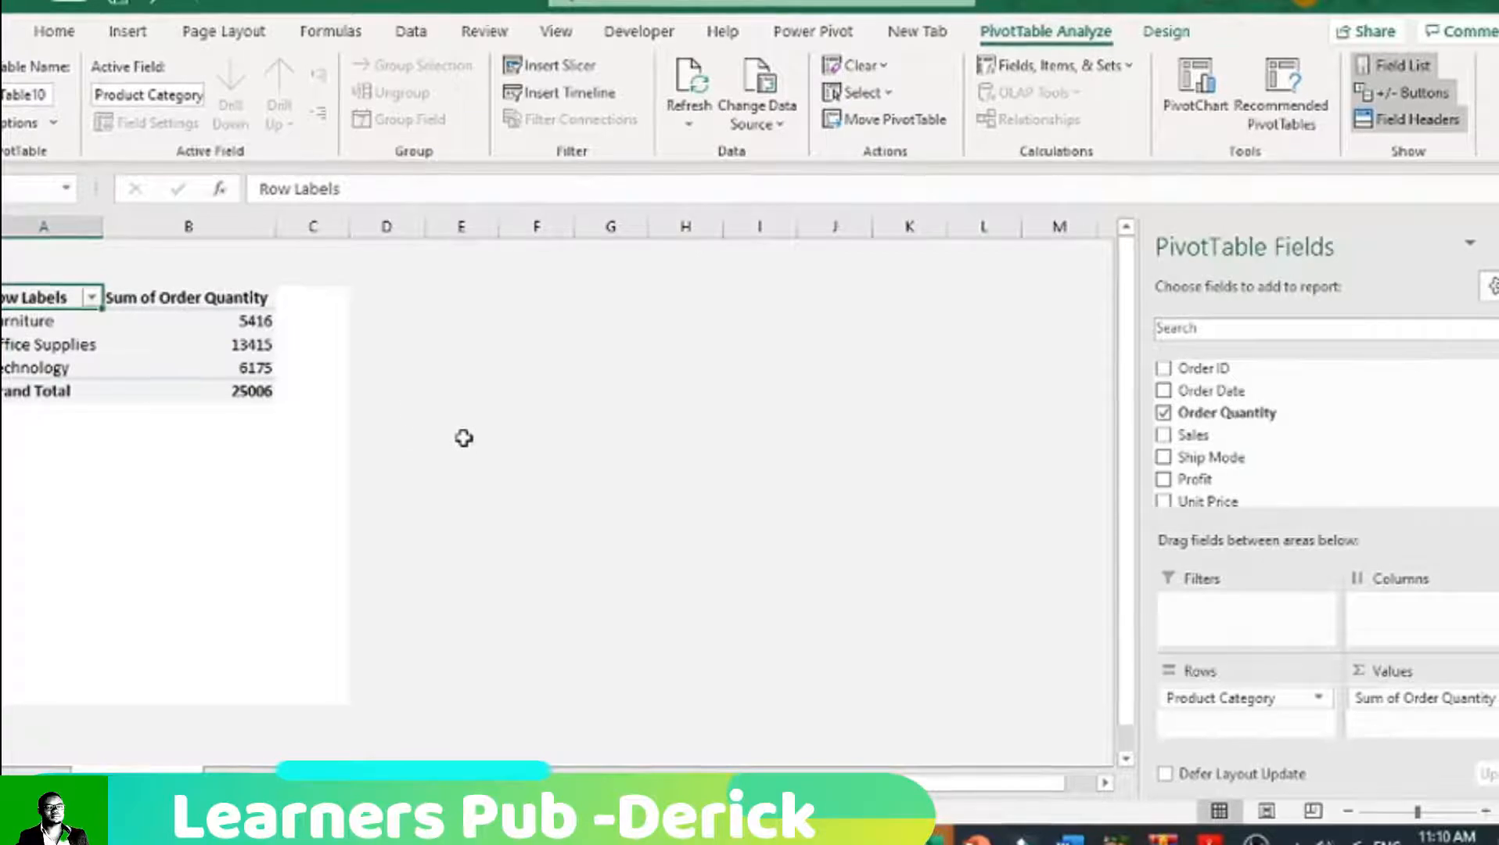
click(135, 342)
click(146, 298)
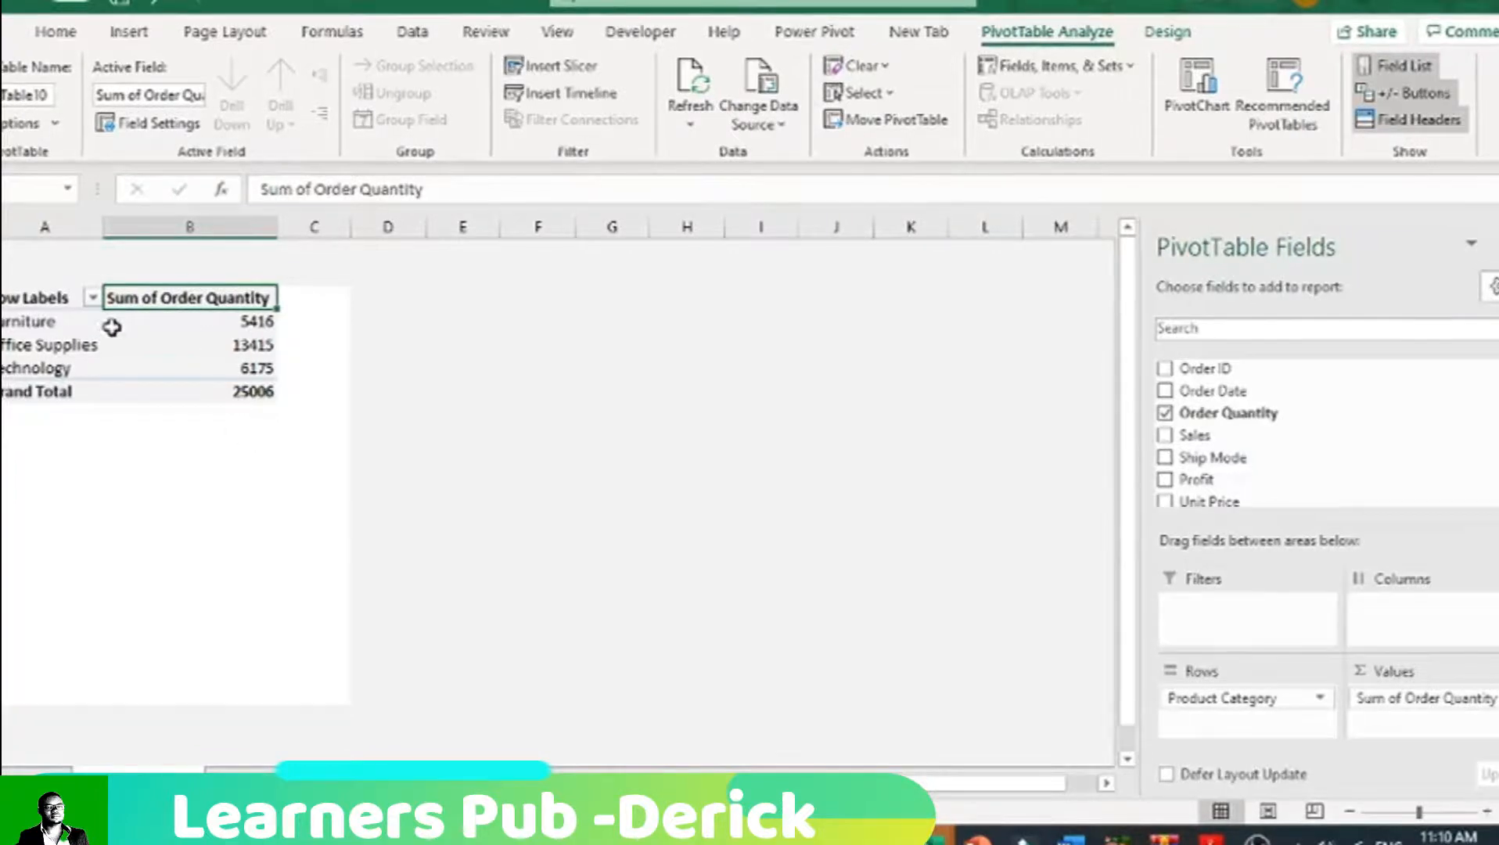
click(245, 342)
click(460, 342)
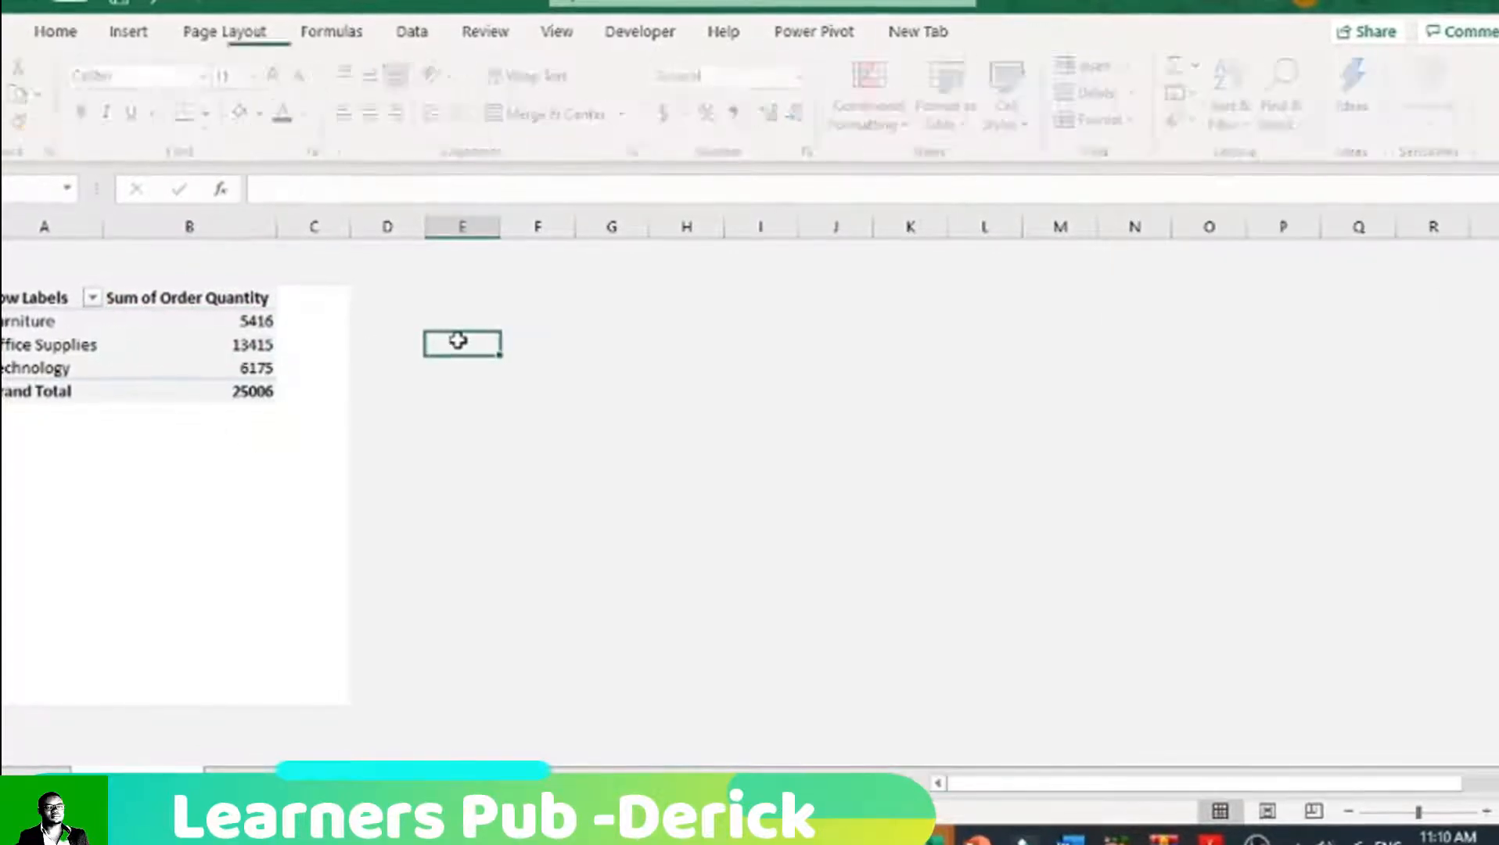
Step: Add the Sales field to the PivotTable's Values beside the order quantities
click(177, 345)
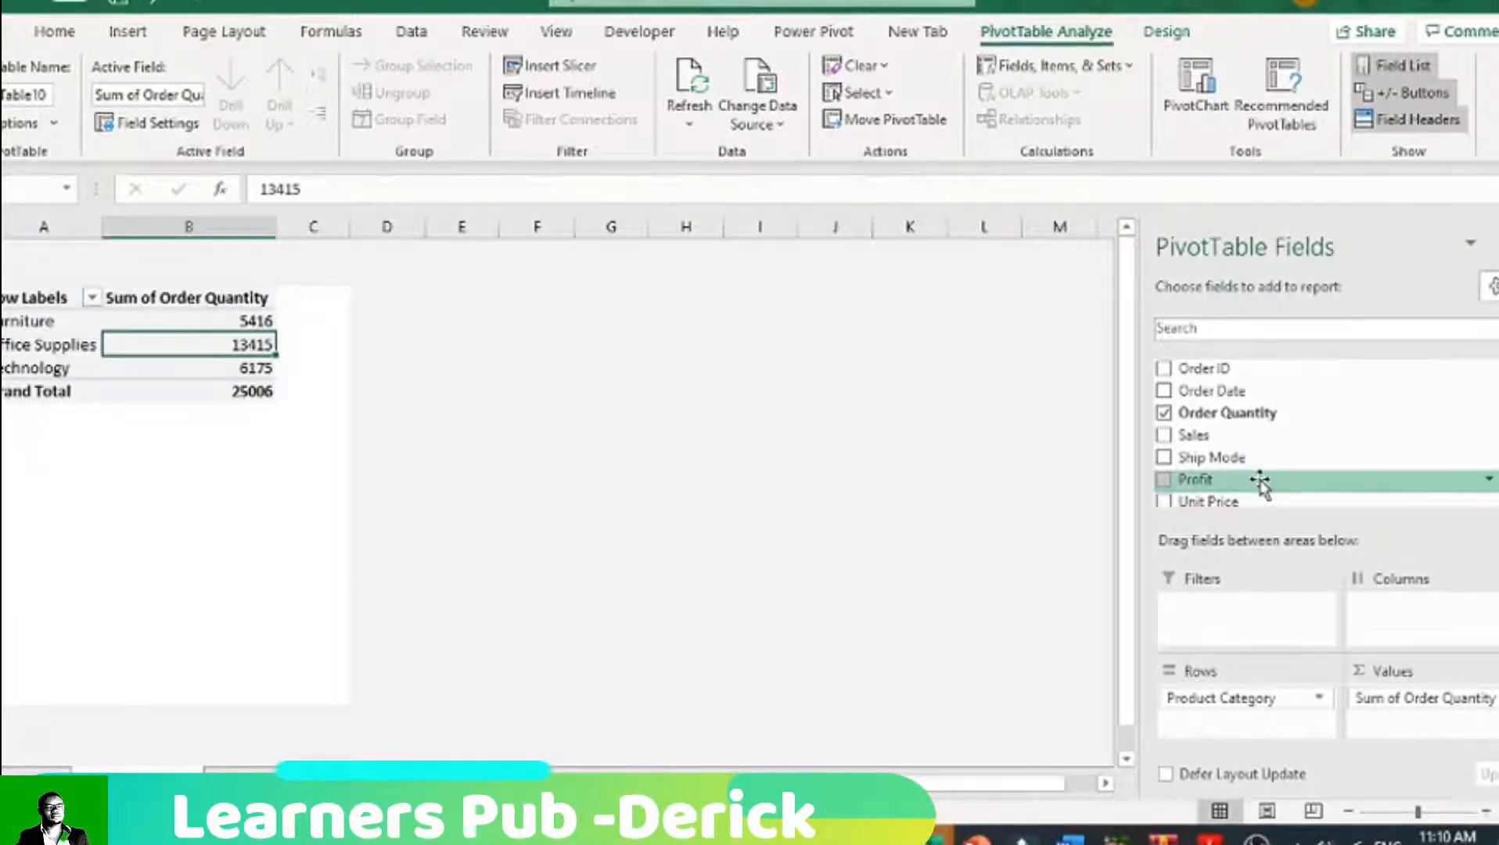
scroll(1261, 483, down, 1)
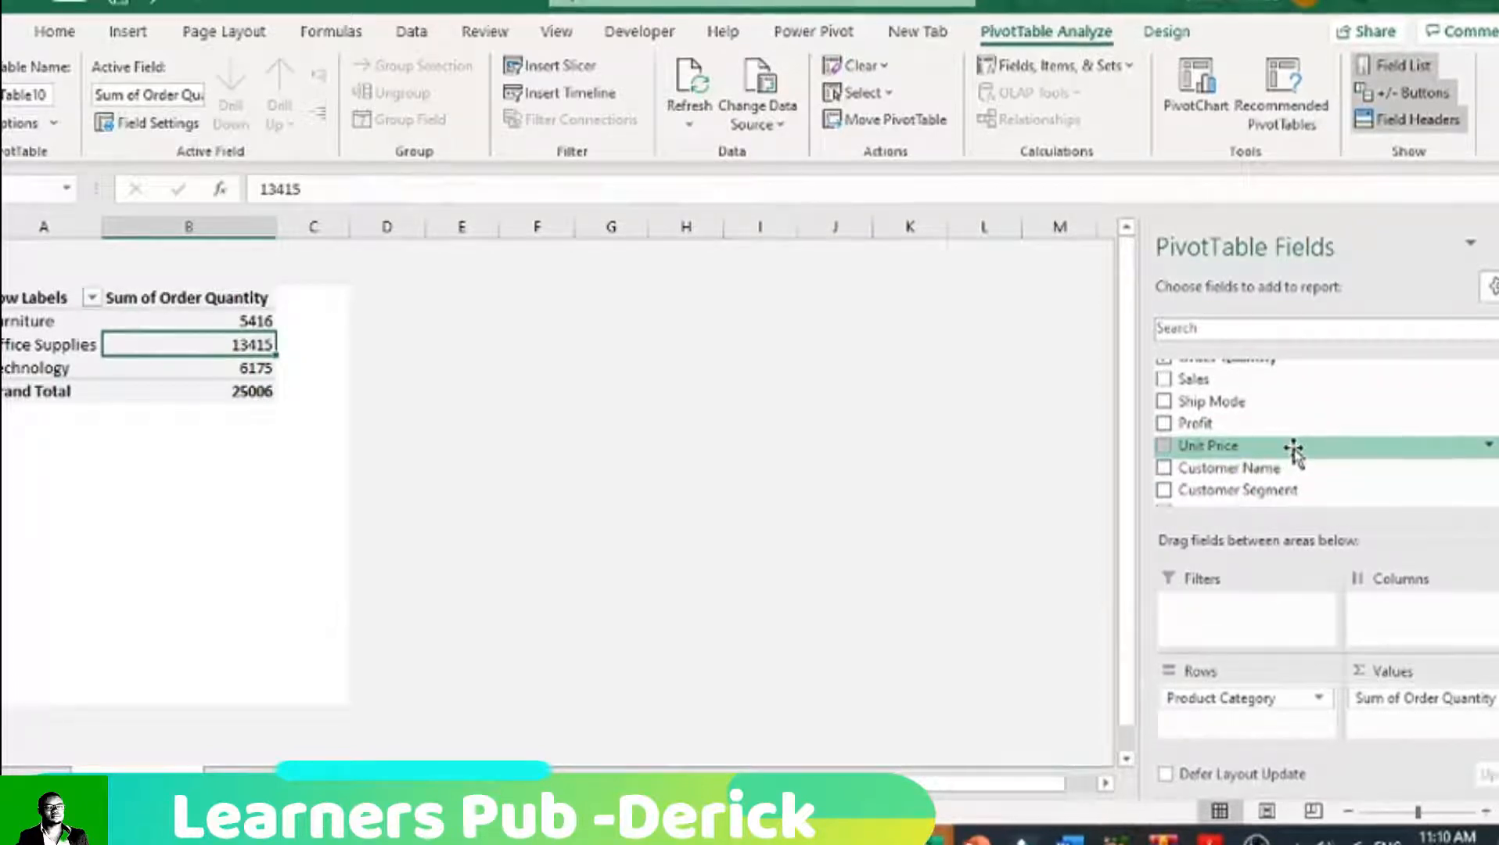
scroll(1292, 449, up, 1)
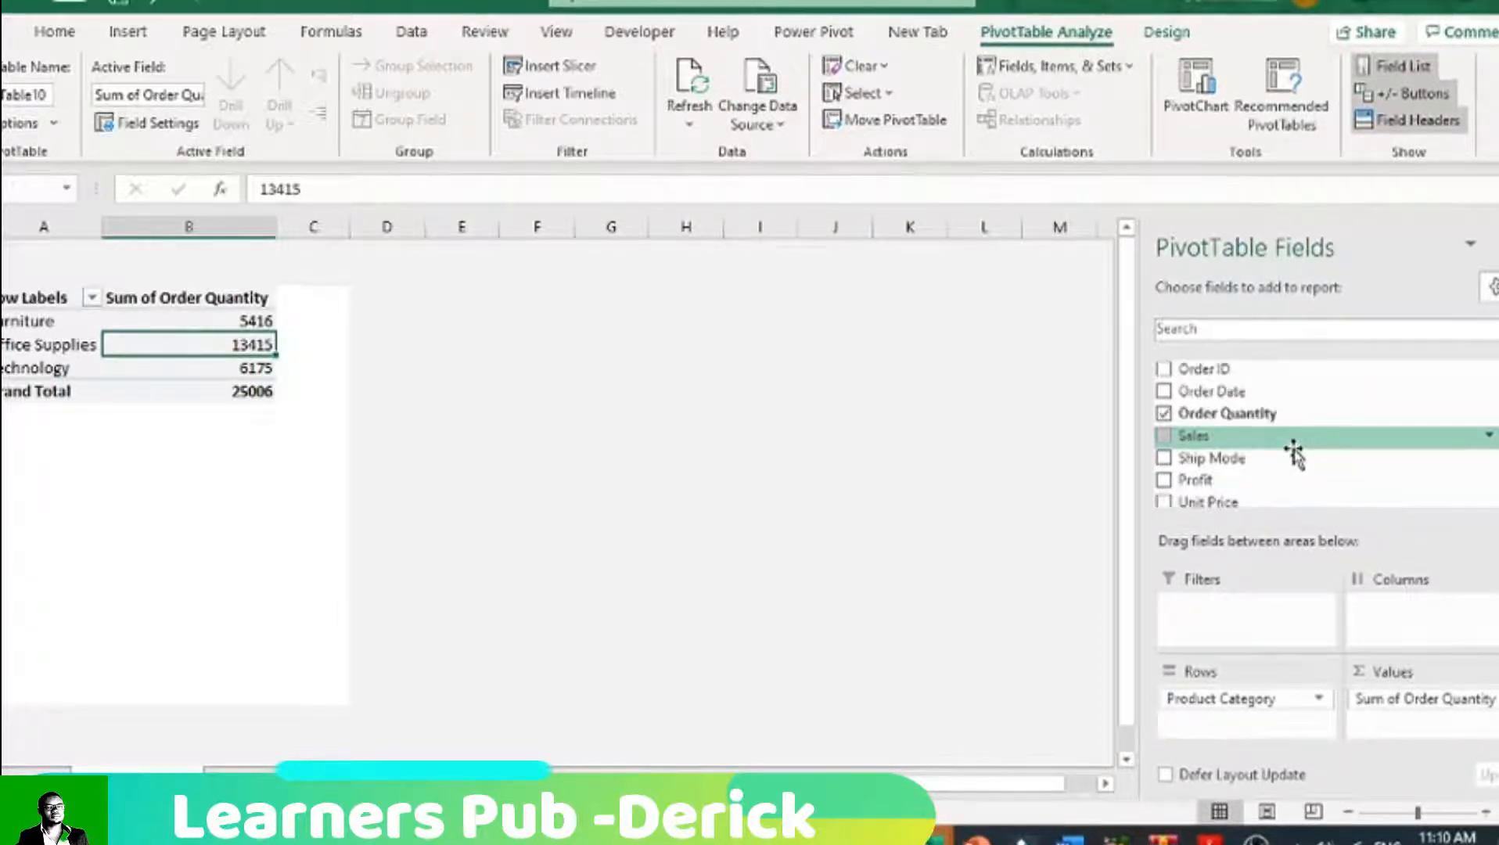
right_click(1166, 444)
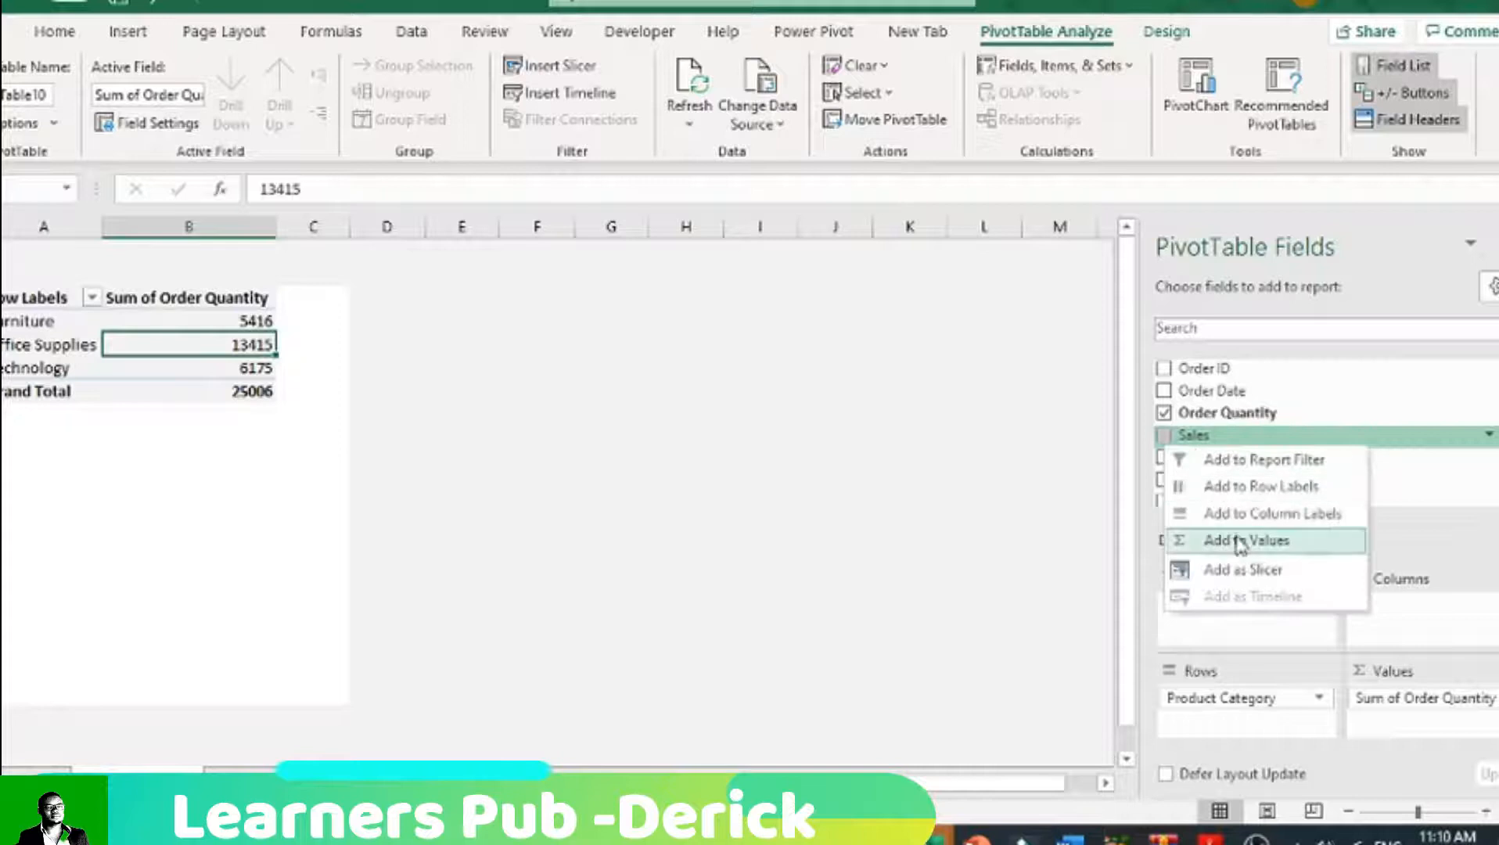
click(1238, 542)
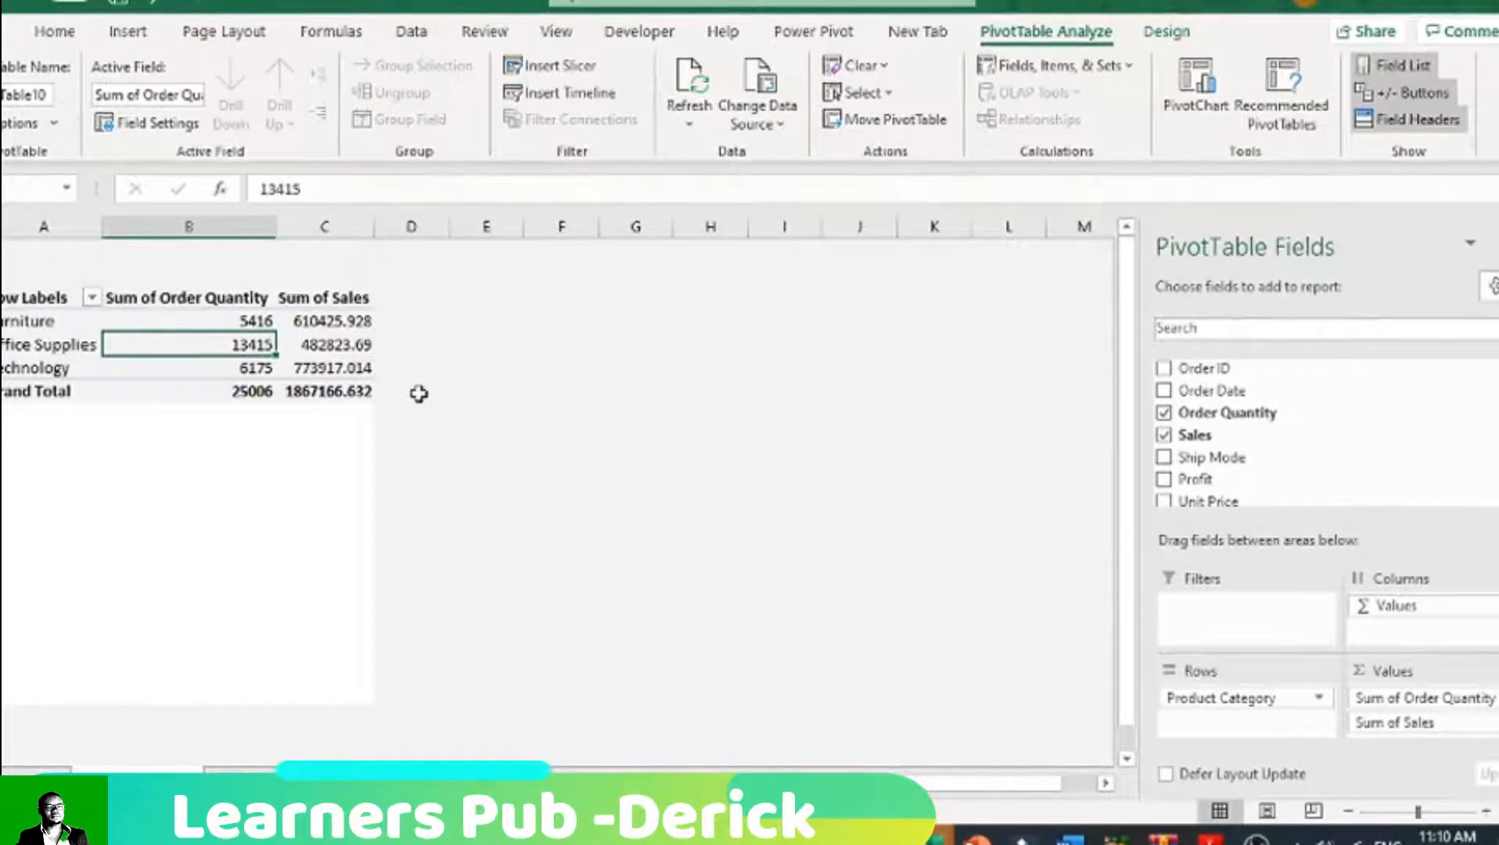
Step: Format the Sum of Sales figures, including the grand total, to show no decimal places
drag(328, 319, 320, 393)
click(54, 31)
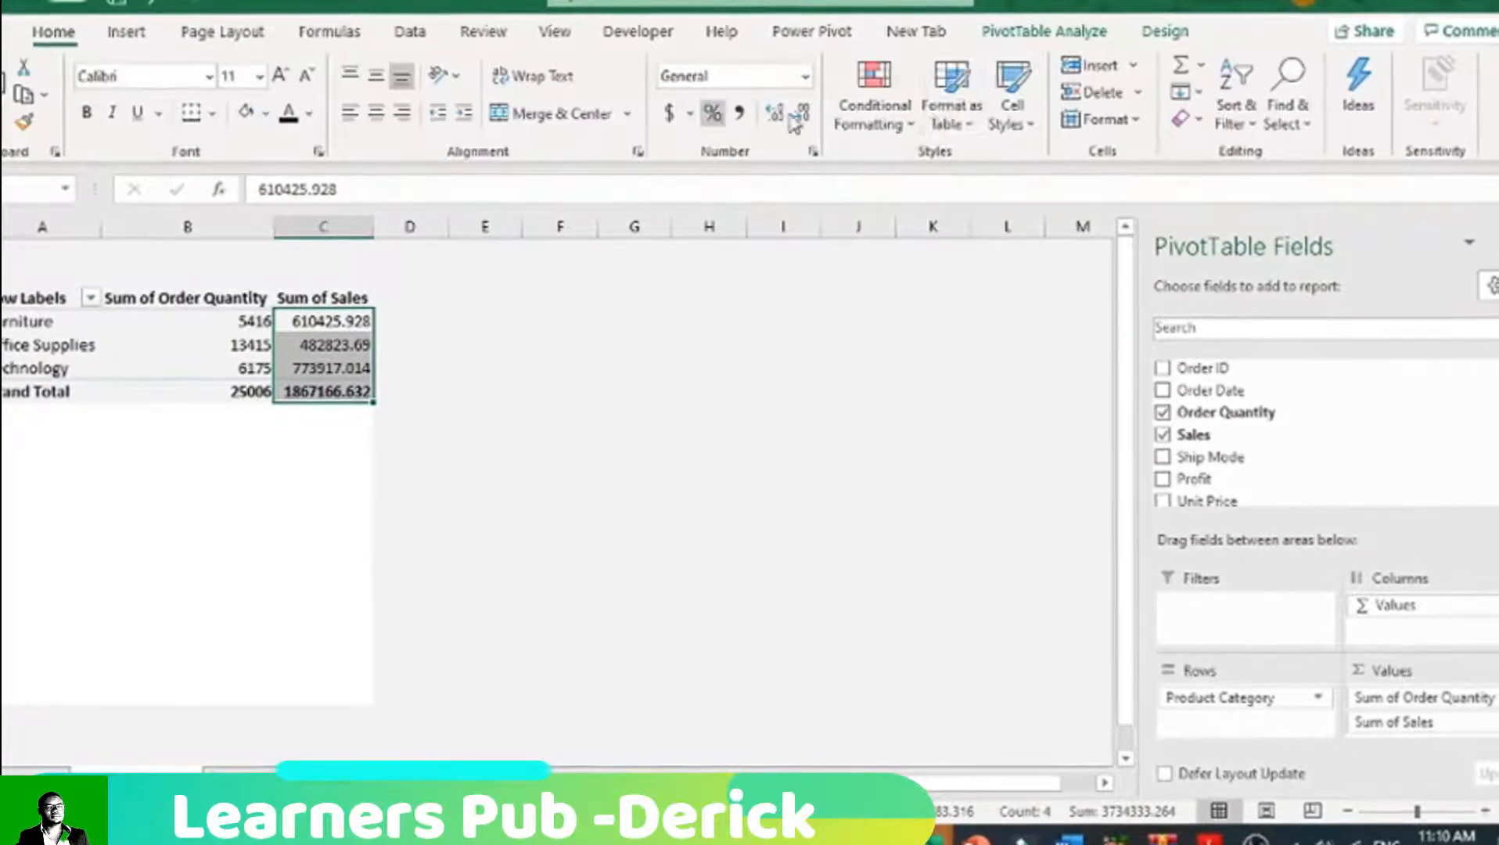
click(804, 116)
click(804, 115)
click(804, 116)
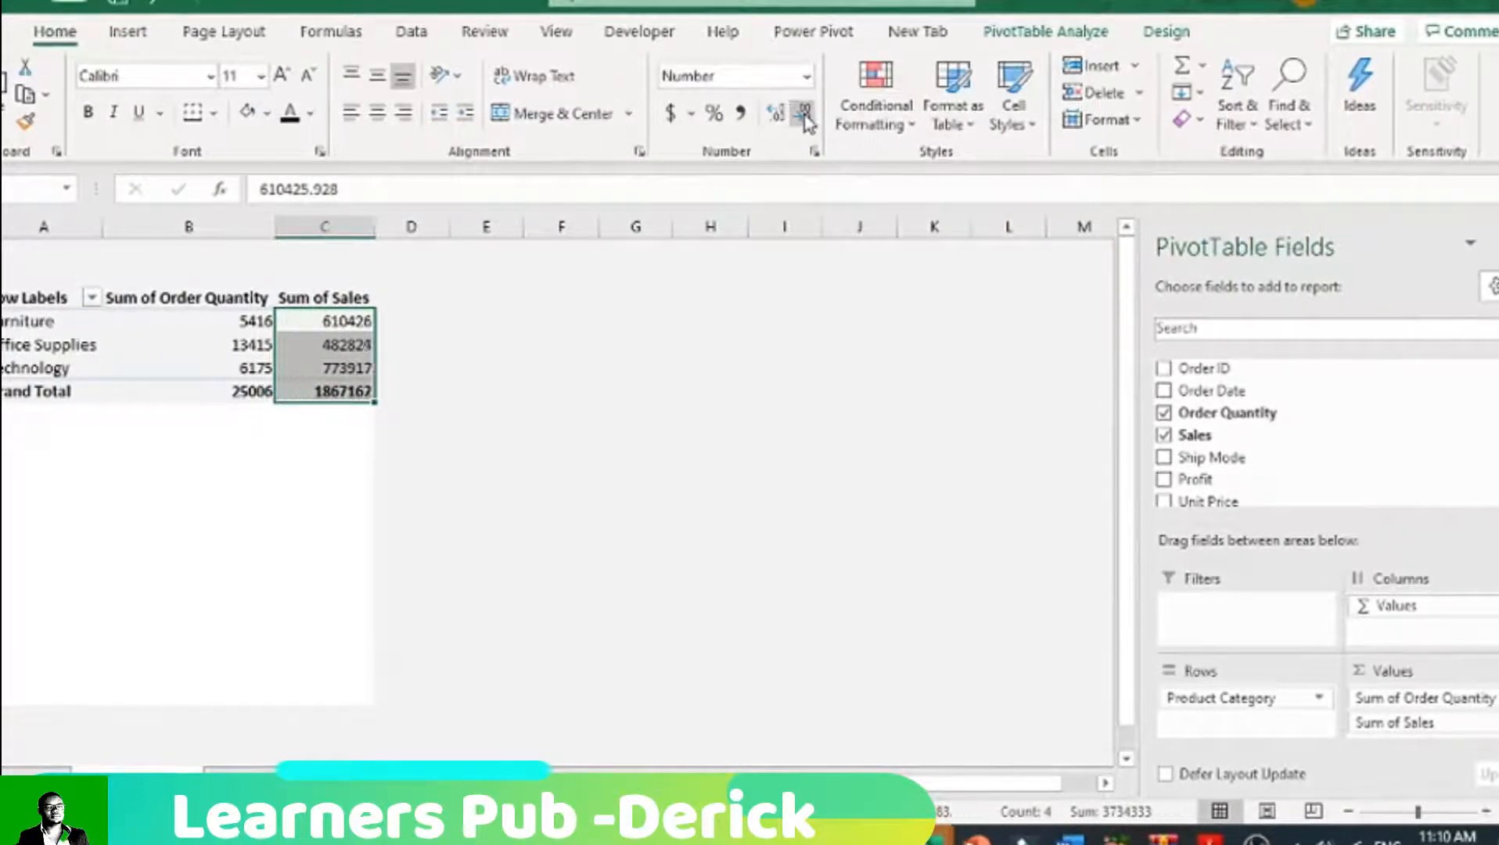
click(550, 388)
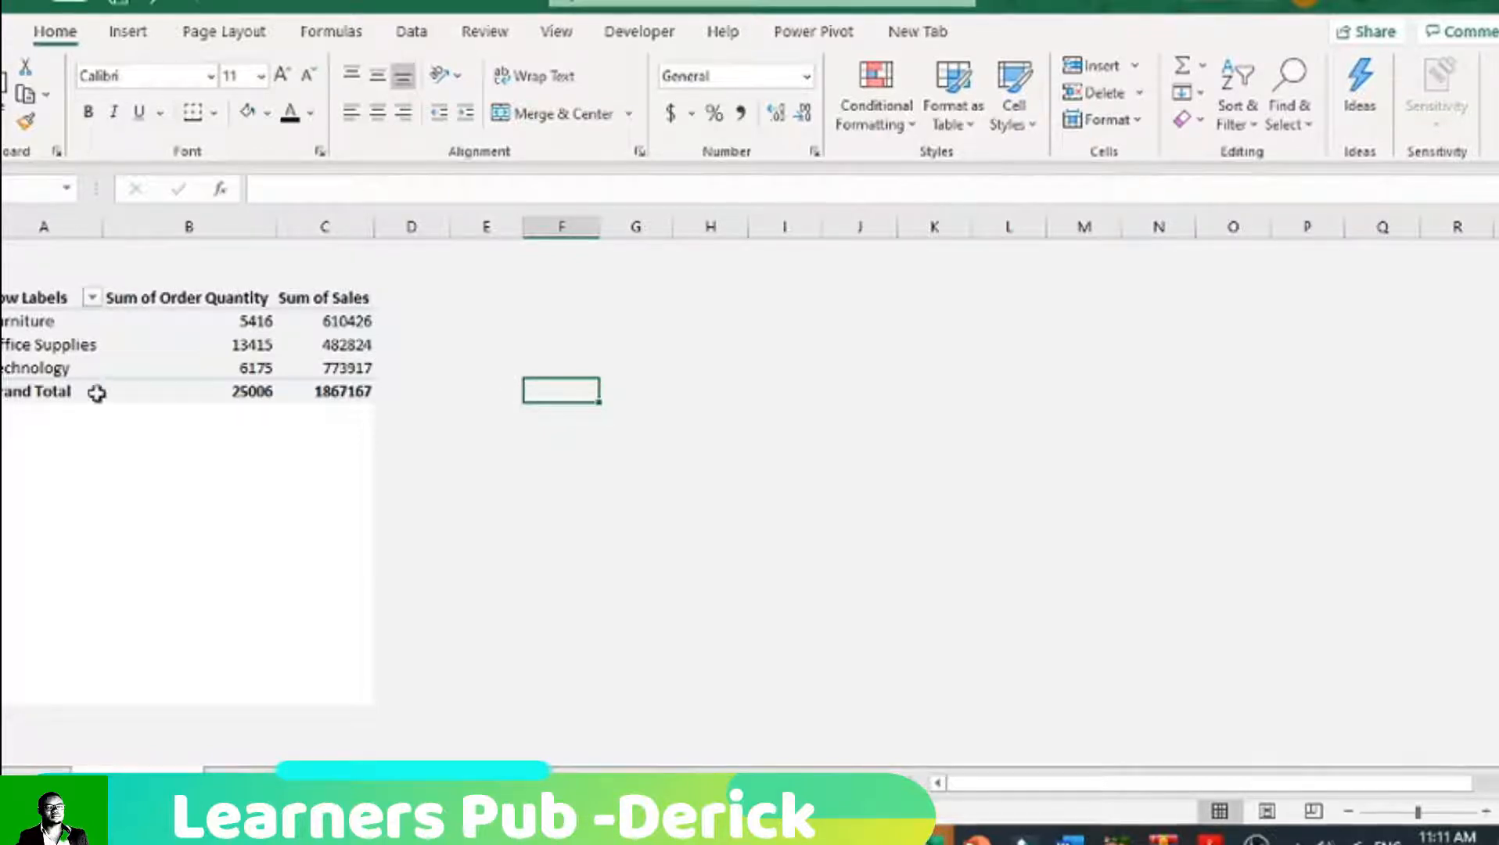
Step: Add the Profit field to the PivotTable's Values after Sales
drag(86, 368, 78, 321)
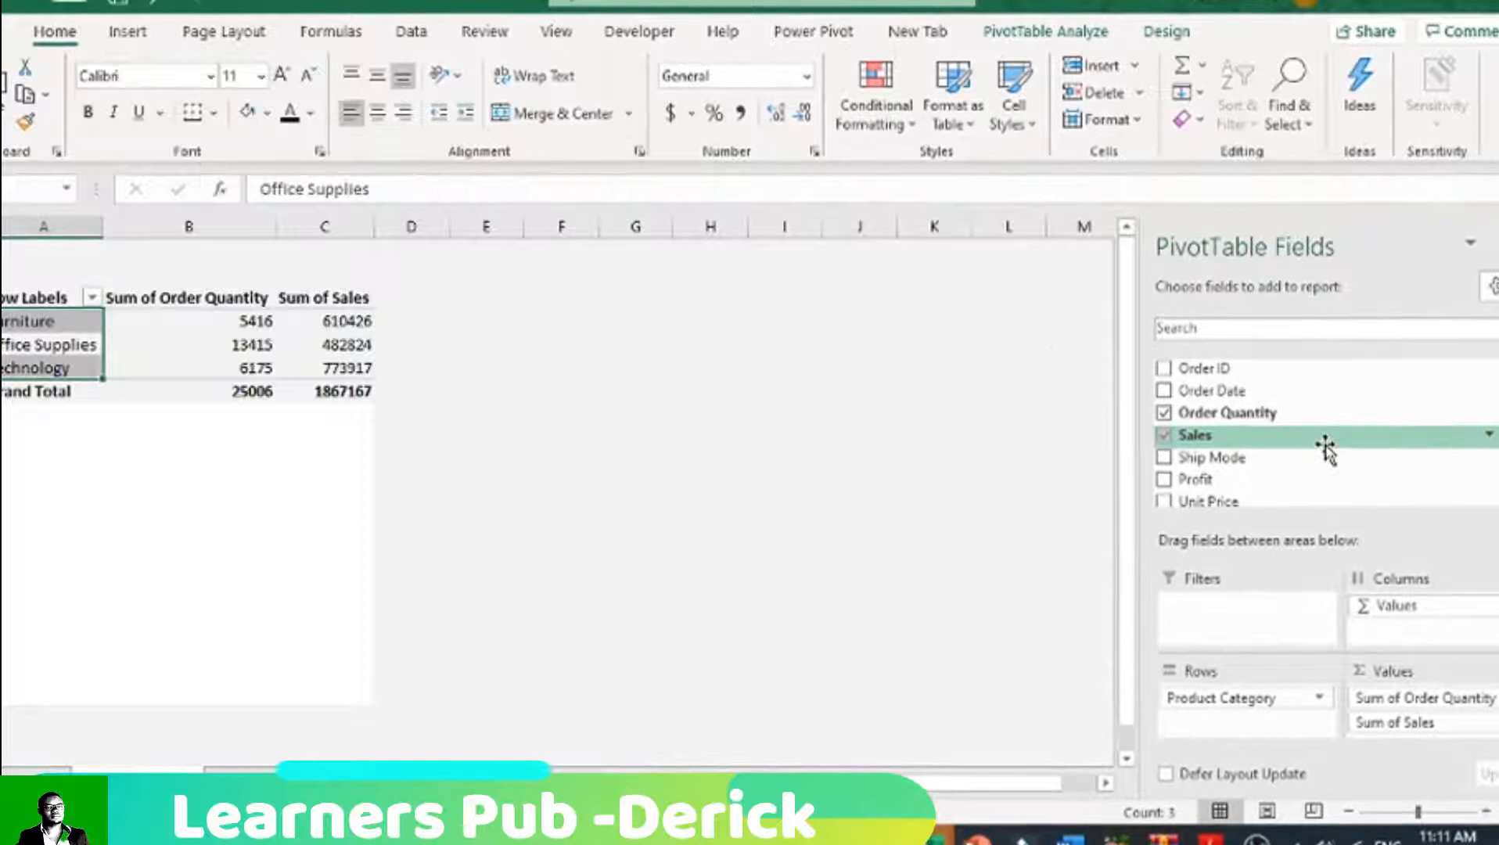
scroll(1324, 449, down, 1)
scroll(1322, 447, down, 1)
scroll(1322, 442, up, 2)
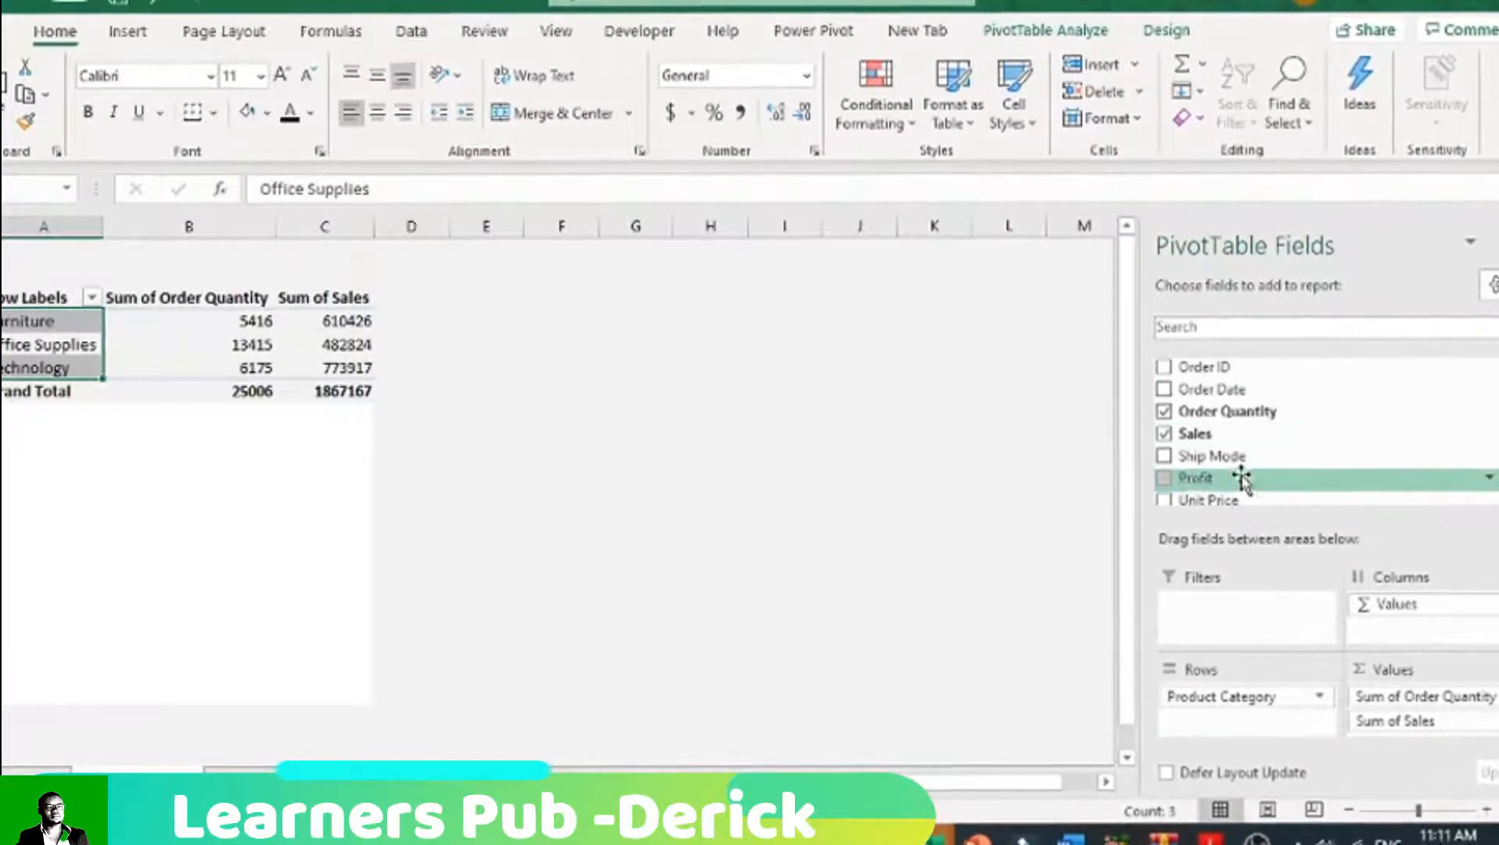
right_click(1171, 487)
click(1218, 583)
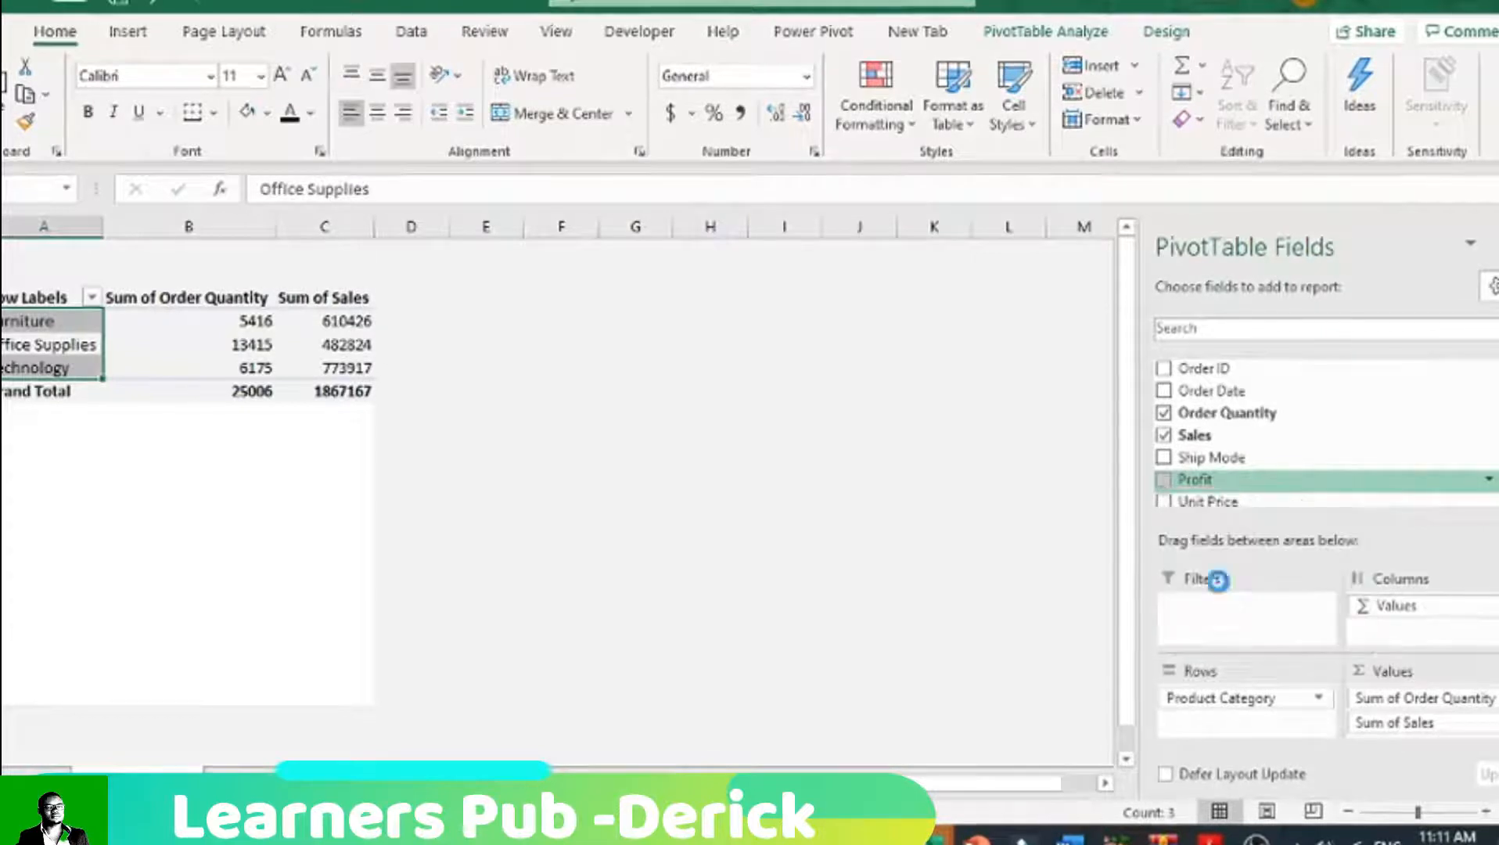
Step: Apply all borders to the whole PivotTable, from headers to grand total, and fill its cells with white
drag(40, 296, 446, 399)
click(213, 112)
click(248, 349)
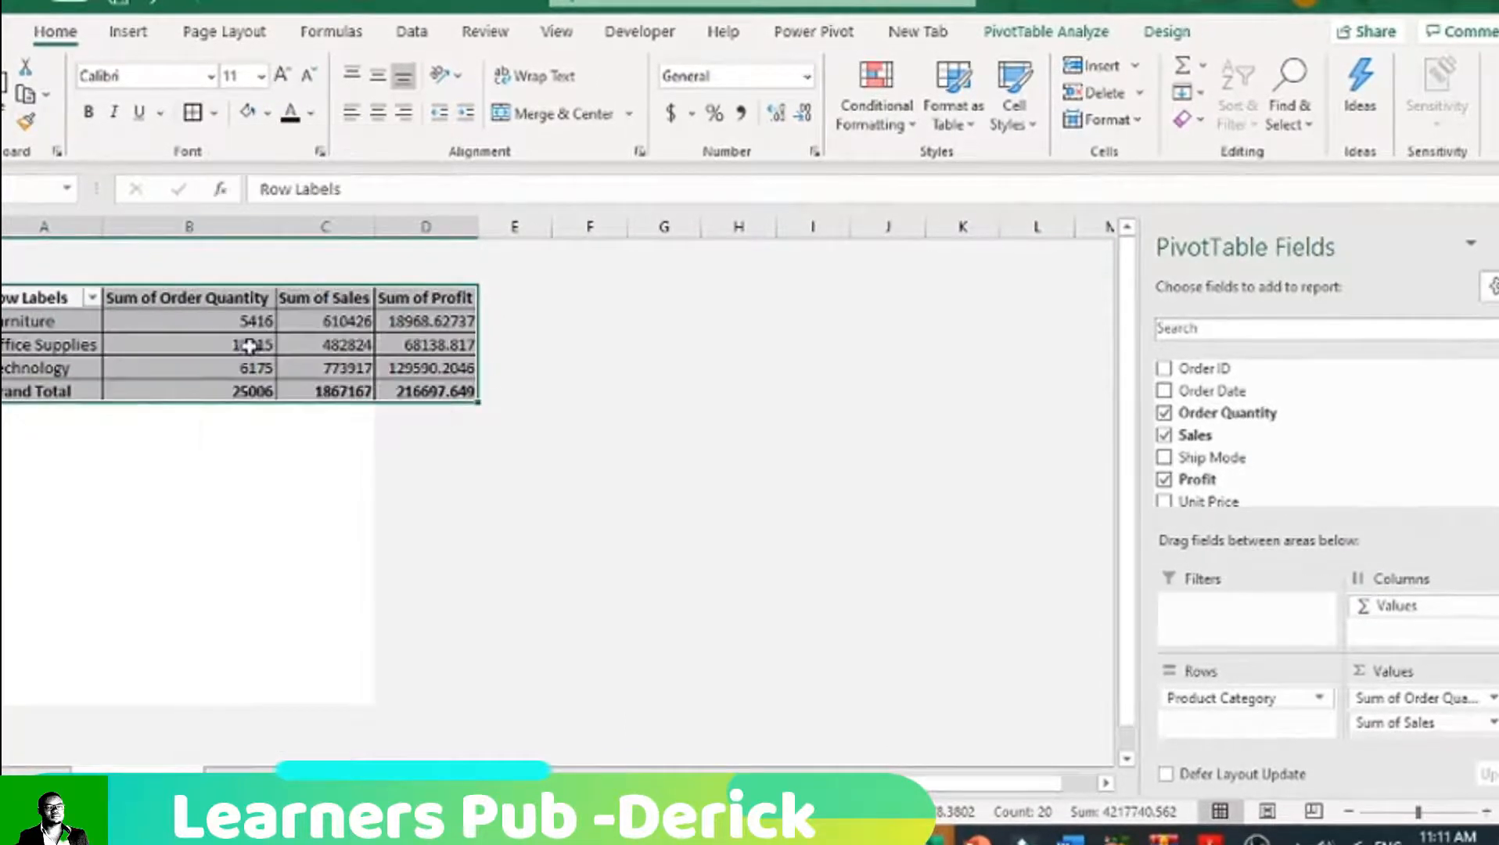
click(213, 112)
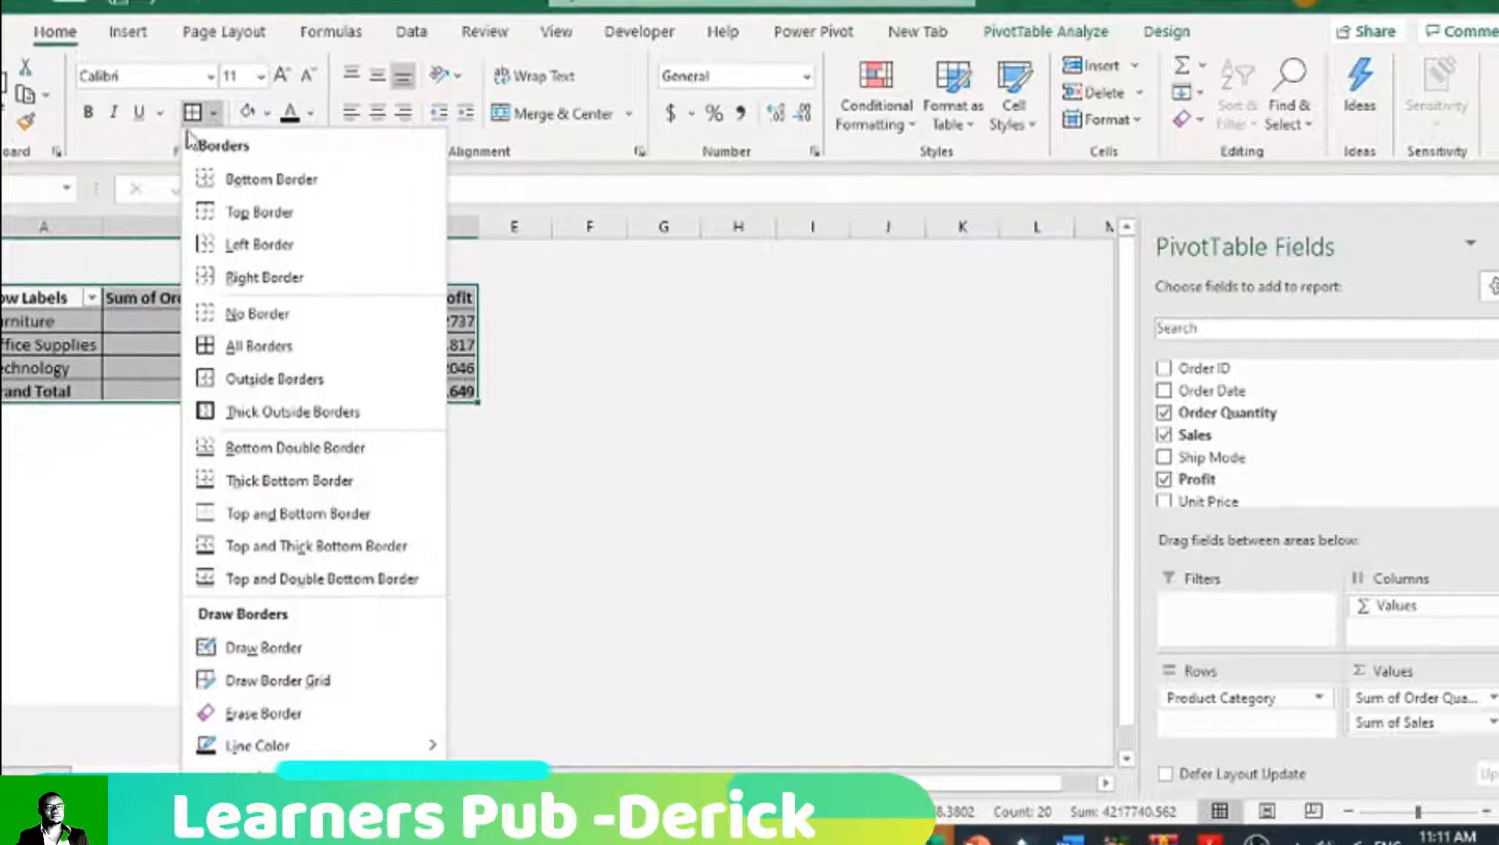
click(266, 115)
click(245, 179)
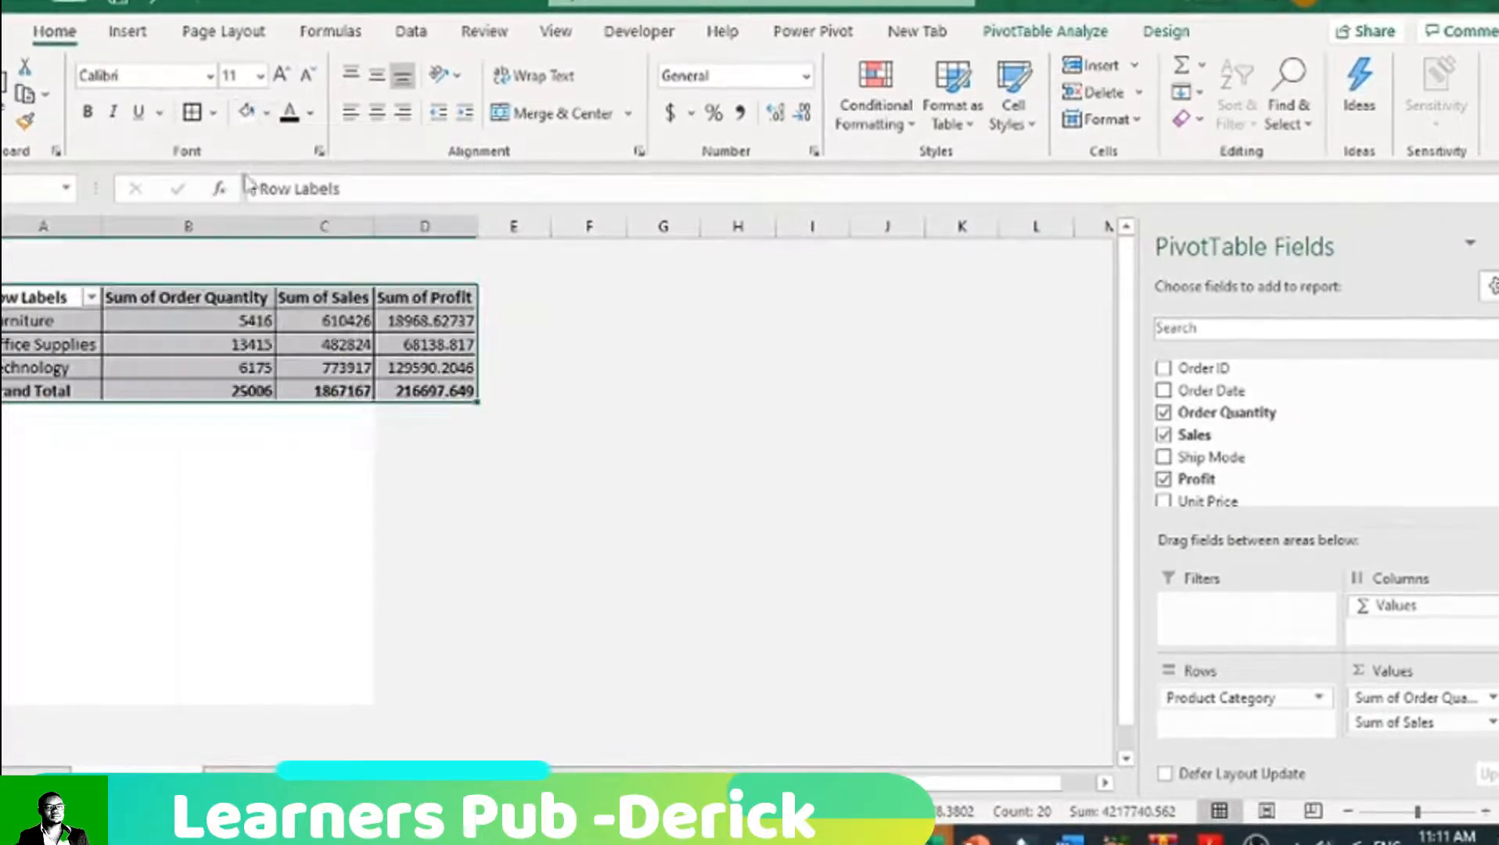
Step: Rename the Row Labels header of the PivotTable as Product Category
double_click(42, 300)
drag(80, 300, 2, 301)
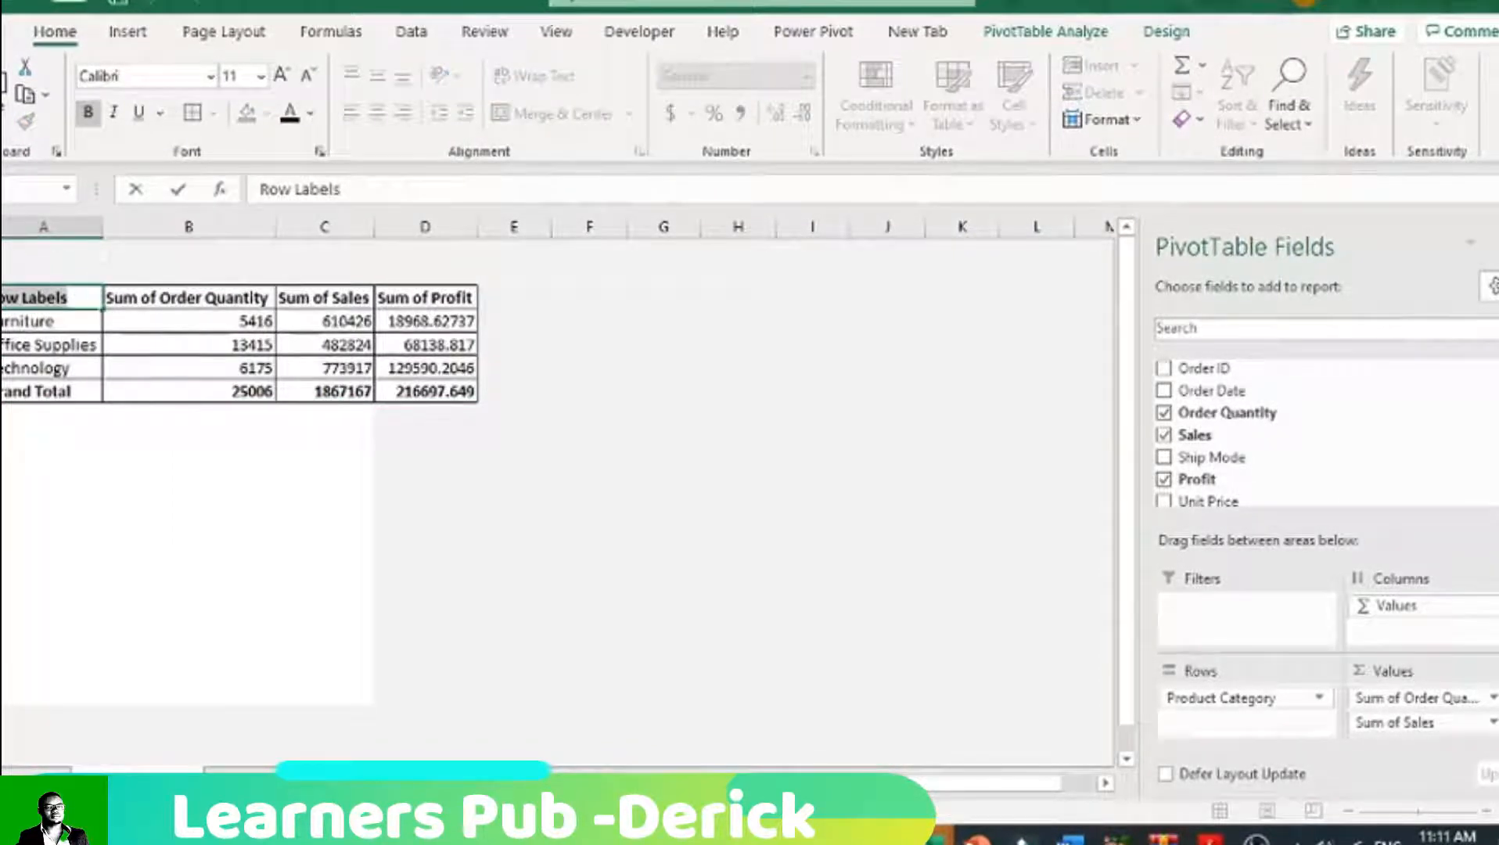
text(Product)
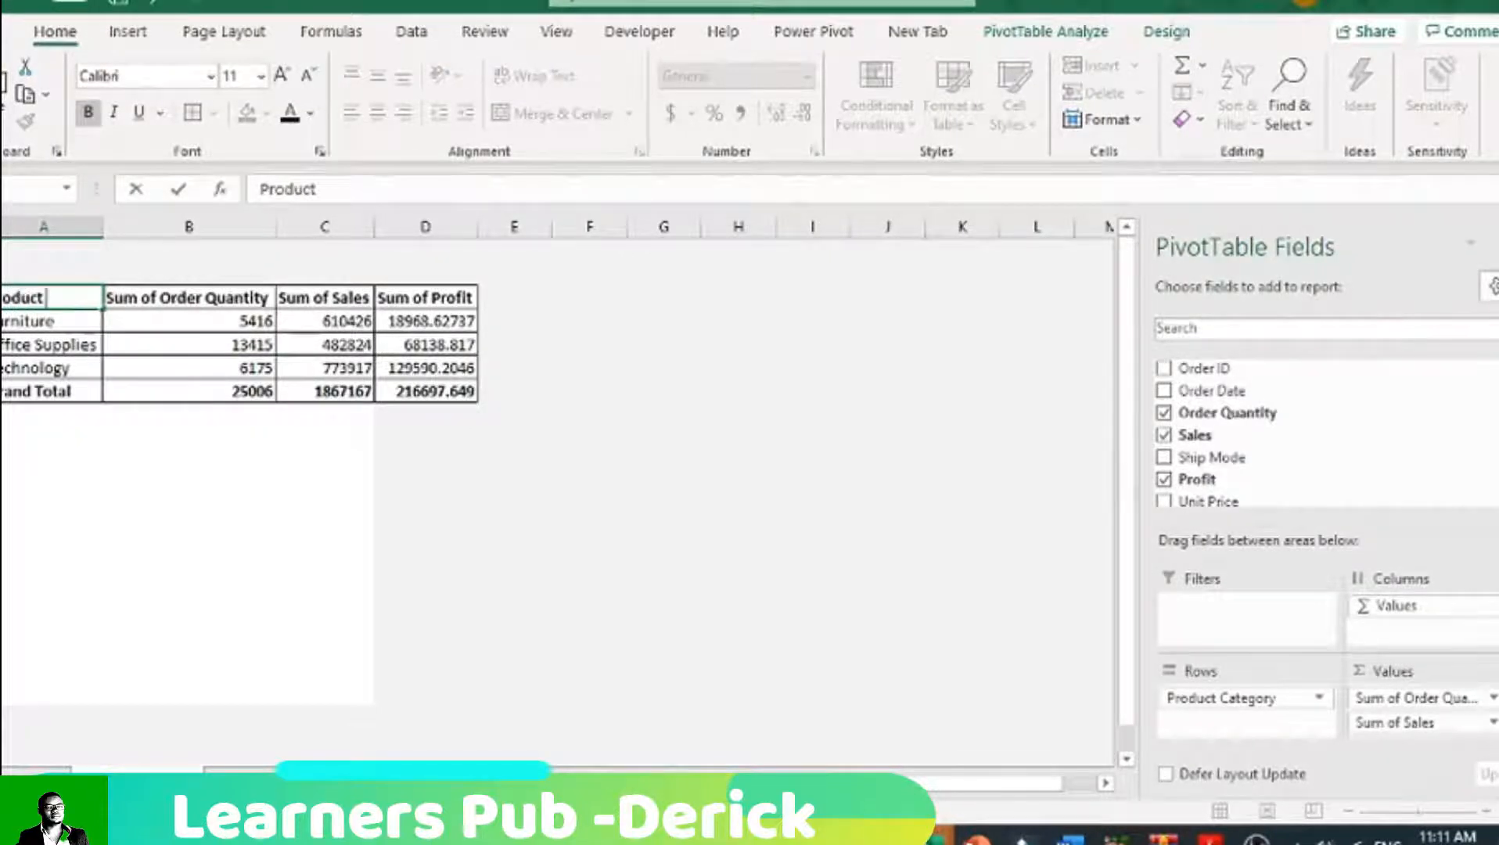
text( Category)
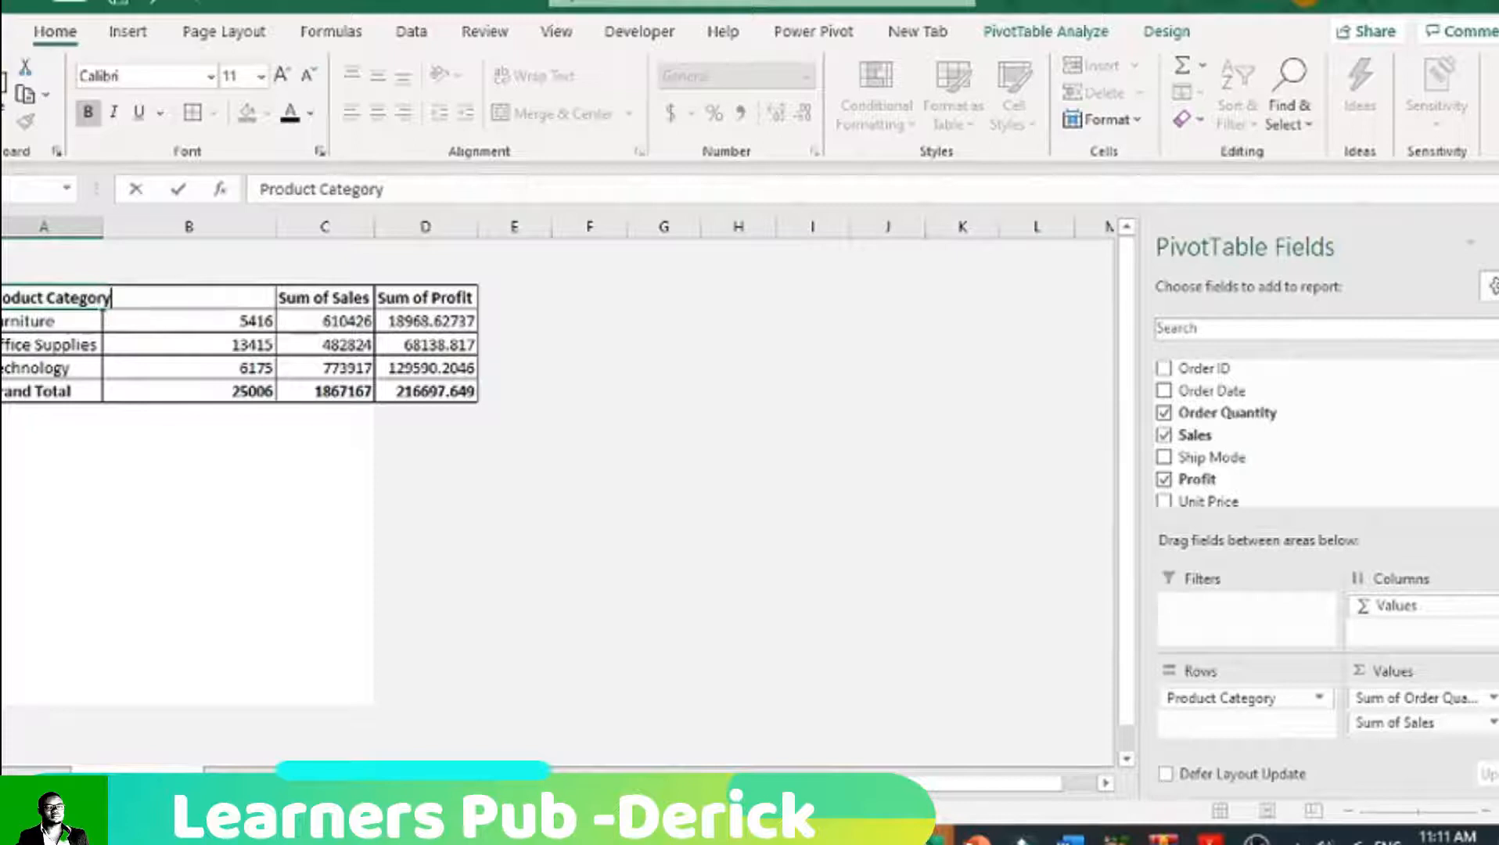
click(117, 438)
Step: Remove the "Sum of" prefix from the order quantity header so it reads Order Quantity
click(195, 302)
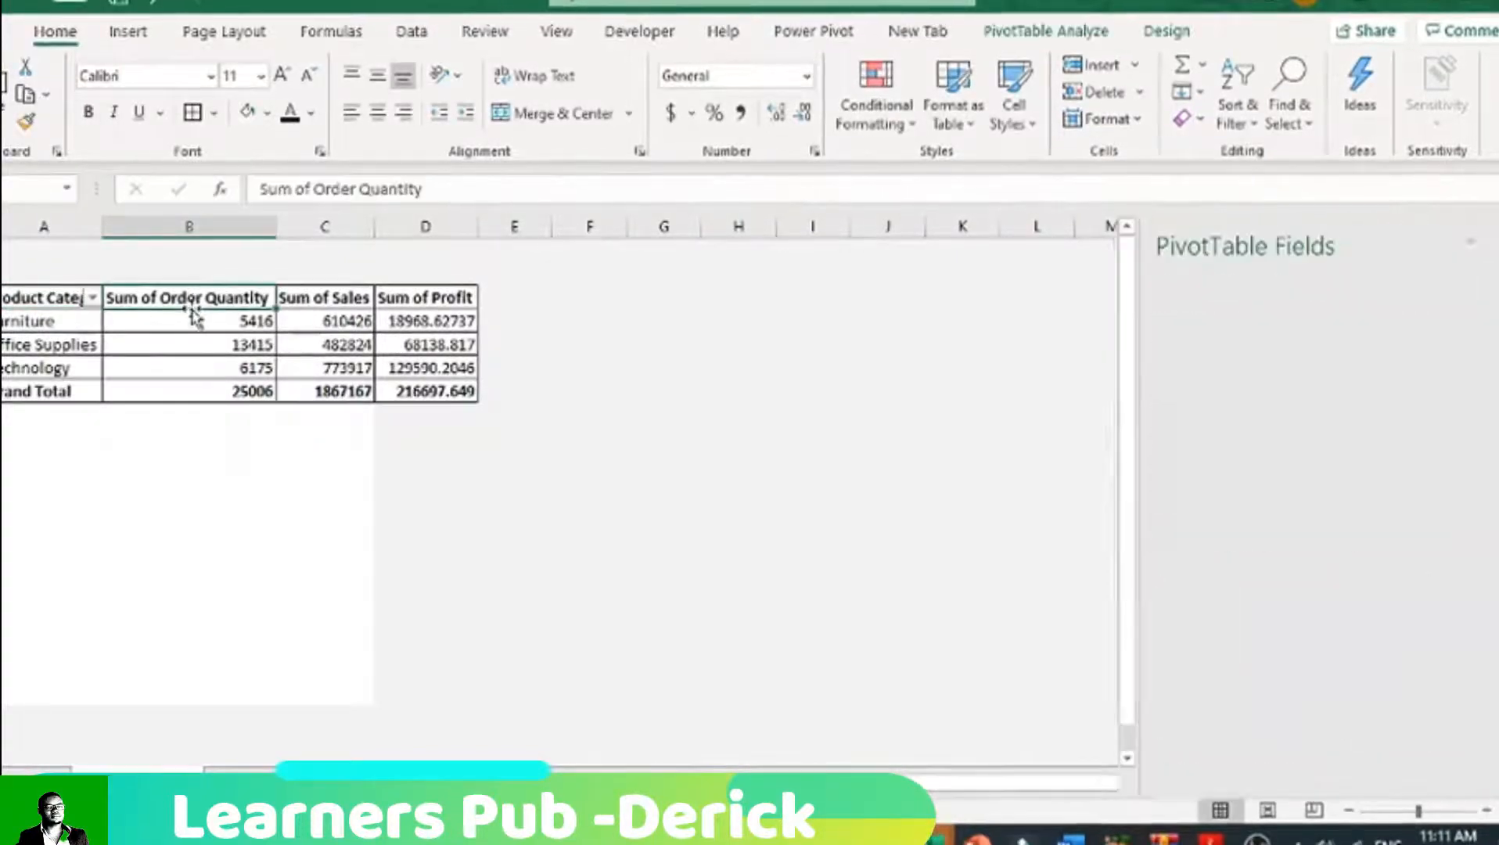
drag(312, 188, 188, 198)
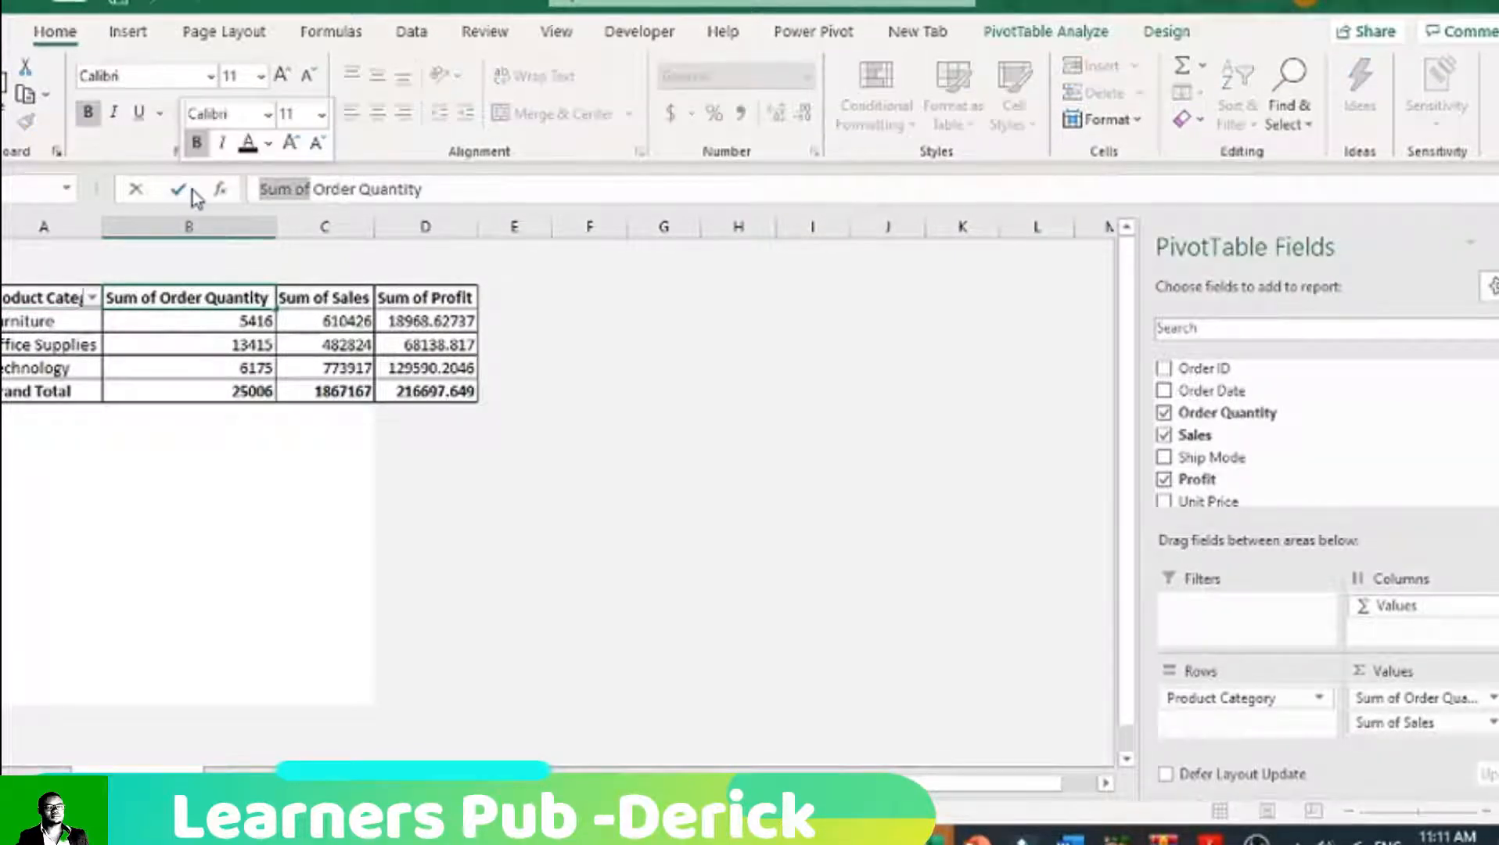
key(BackSpace)
click(266, 391)
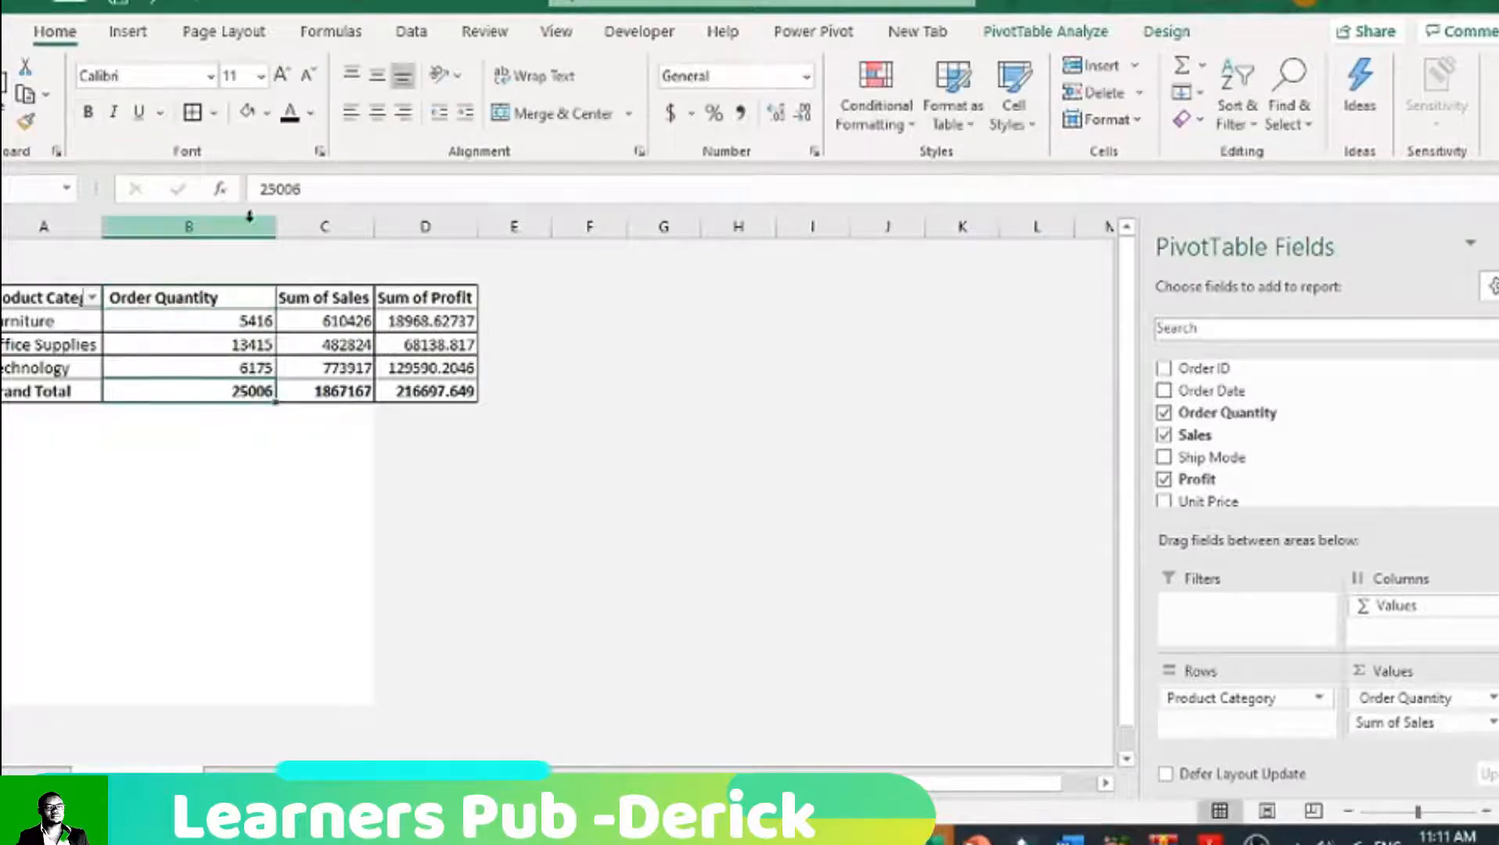
click(207, 227)
Step: Shorten the sales and profit column headers to Sales and Profit by removing their "Sum of" prefix
click(304, 294)
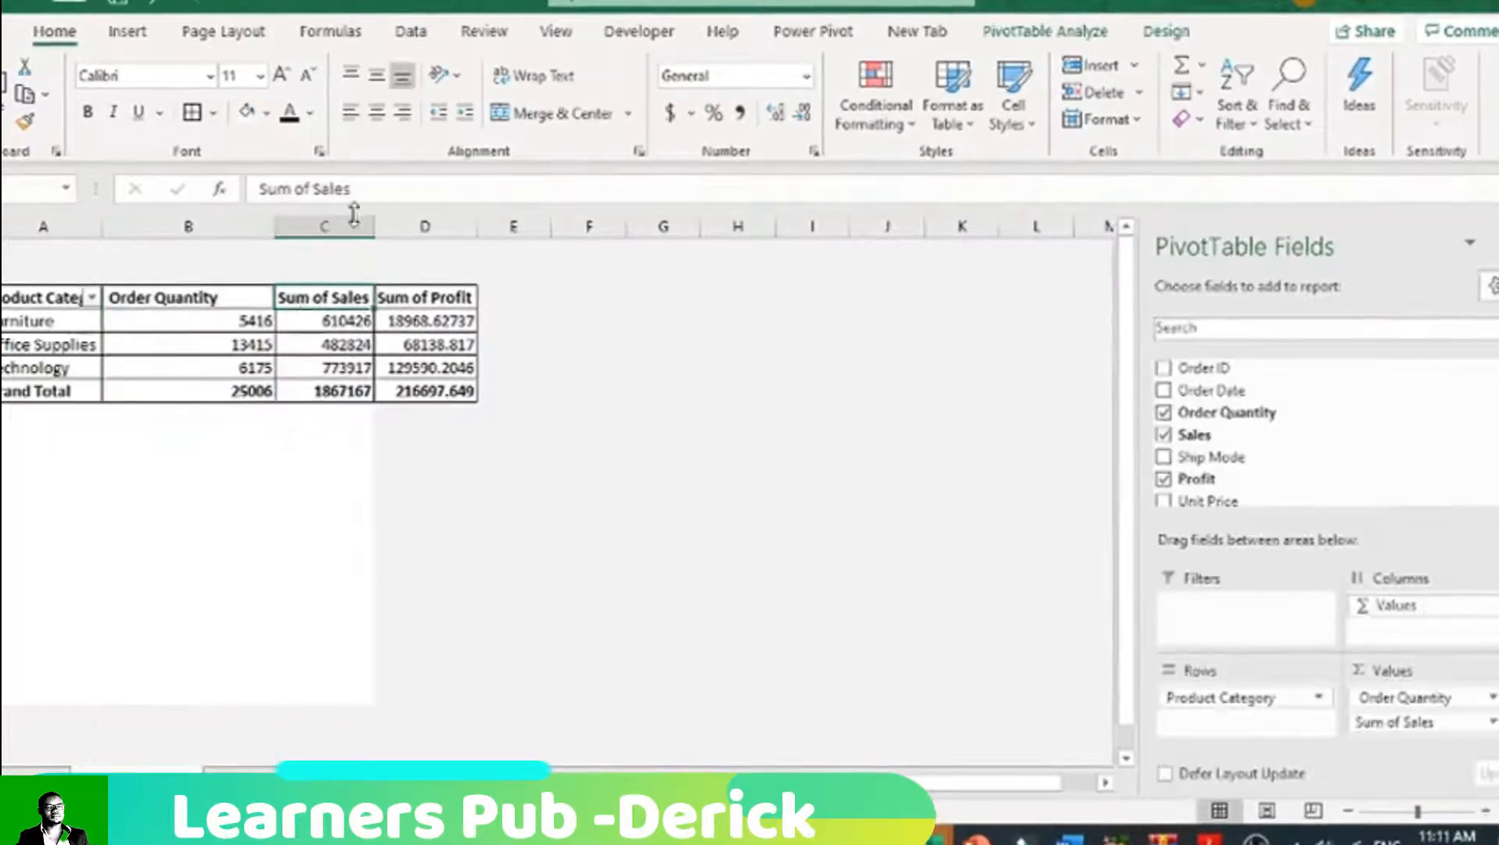
drag(314, 189, 259, 189)
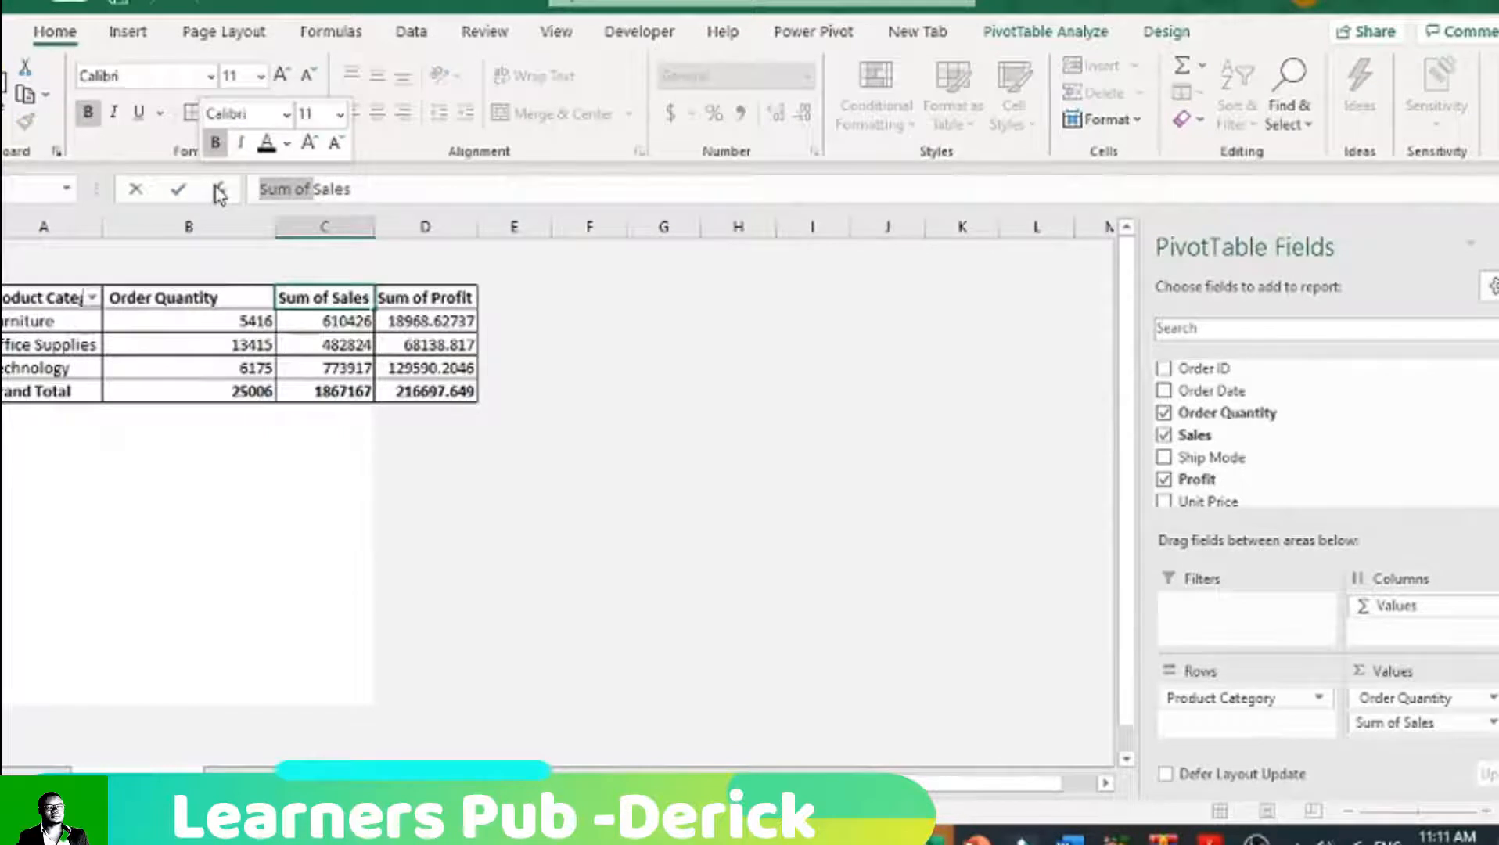
key(Delete)
click(285, 296)
click(406, 303)
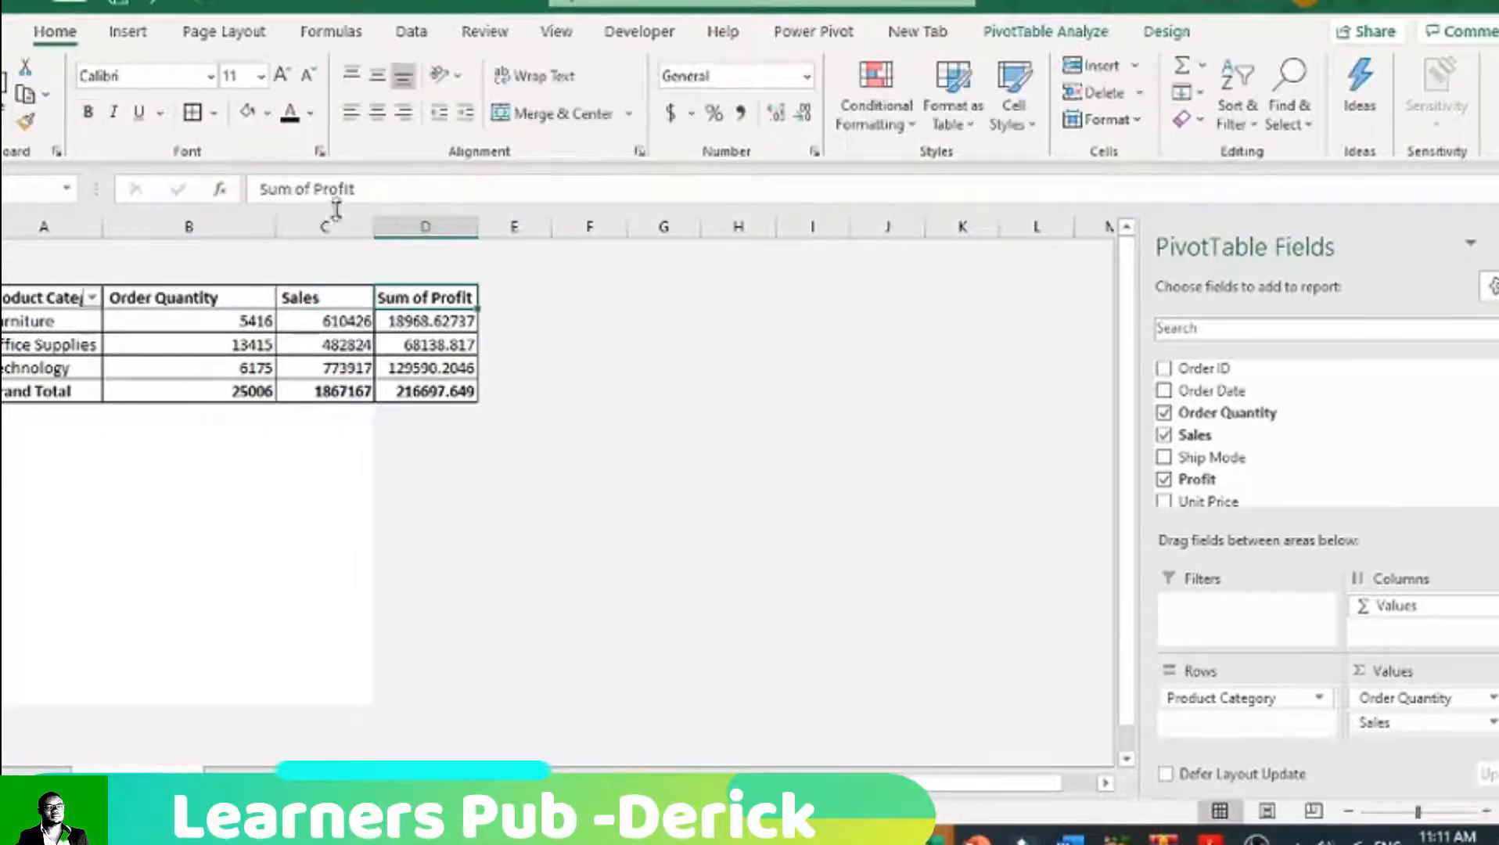
drag(310, 188, 141, 191)
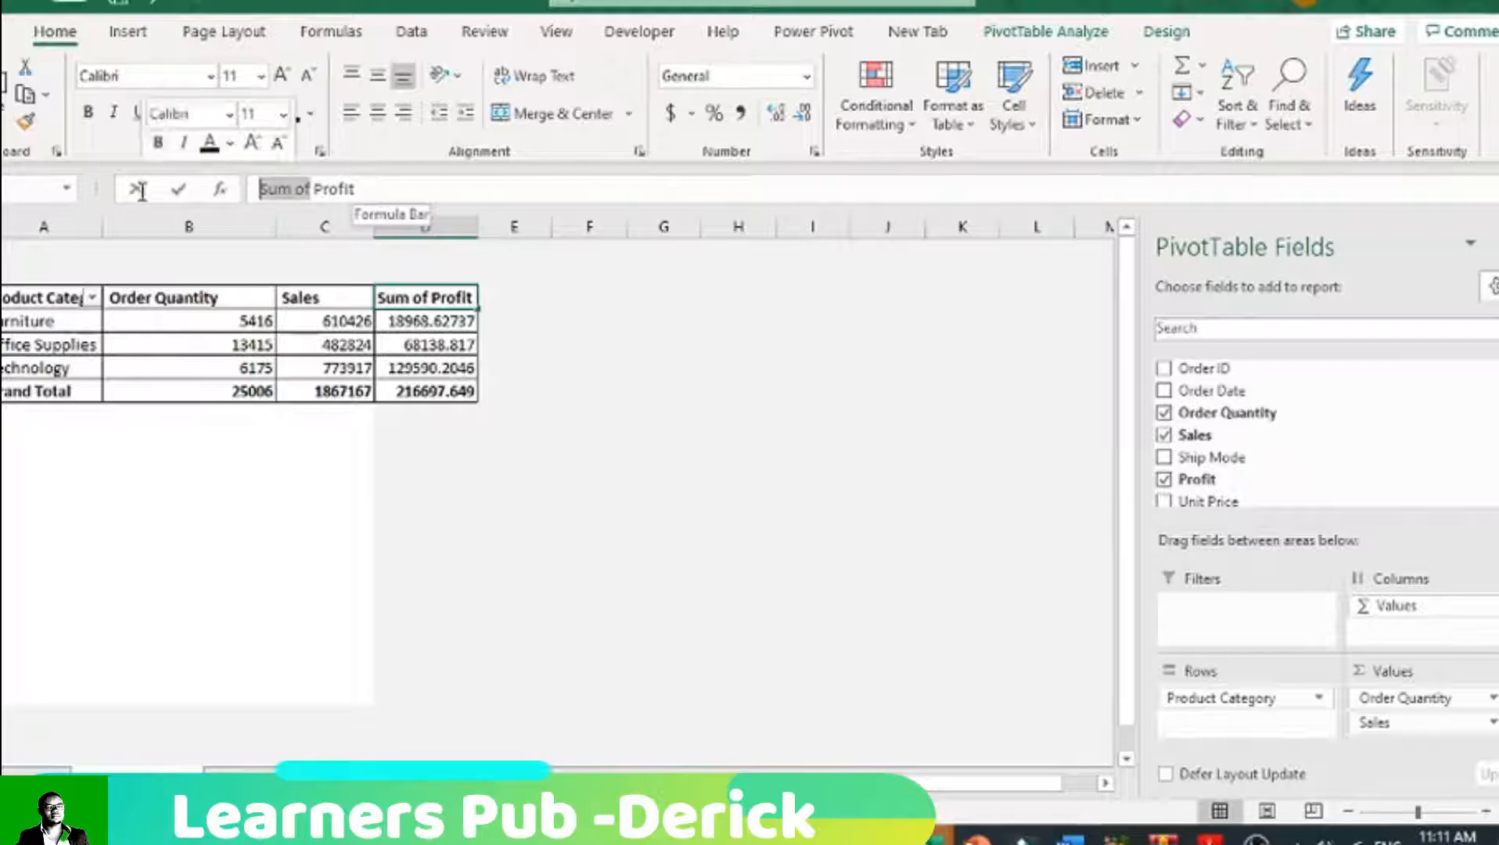
key(Delete)
click(349, 475)
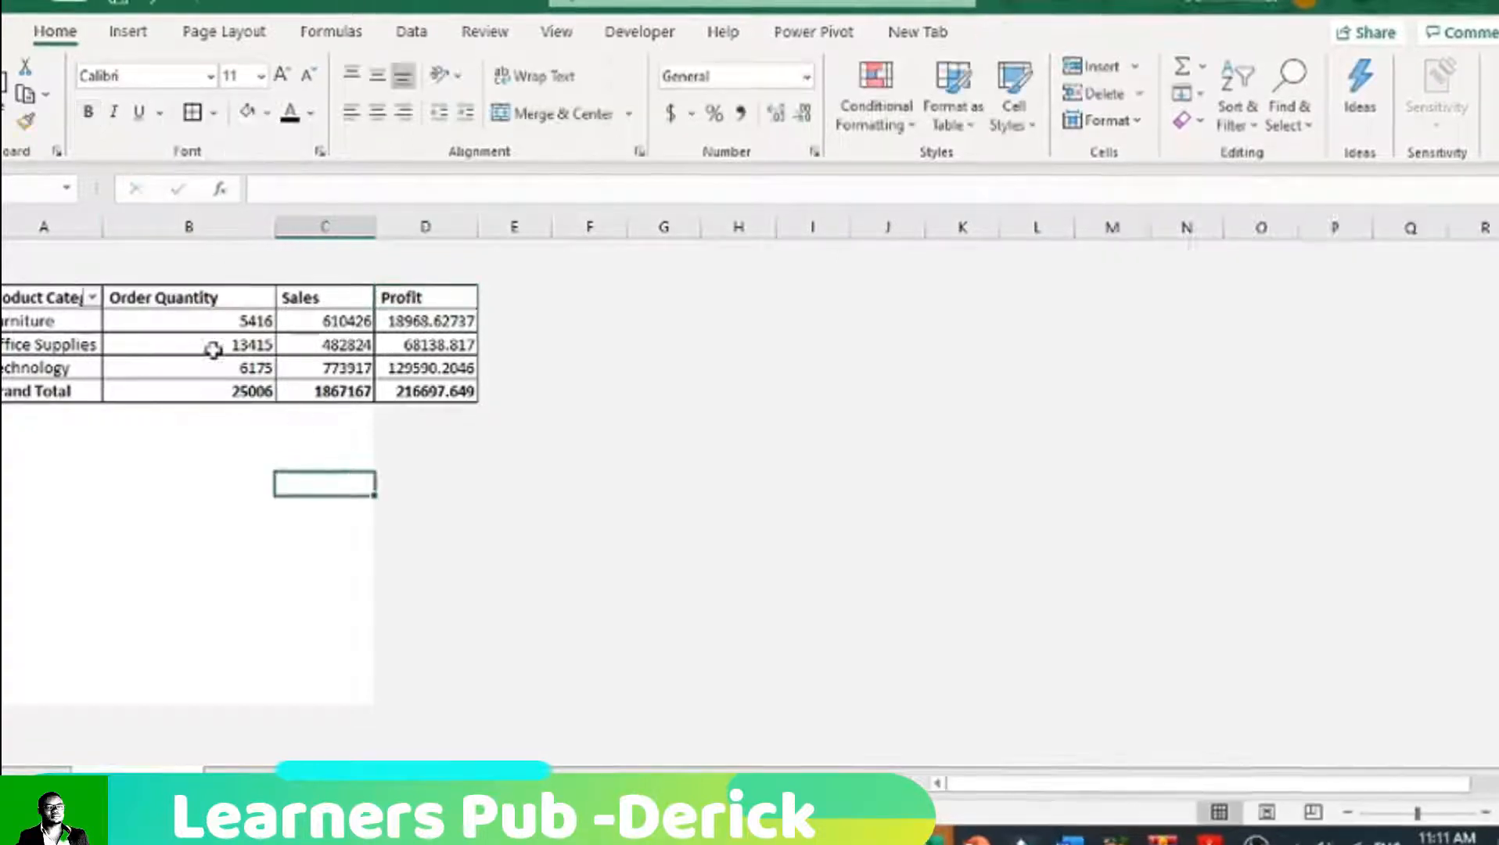
Step: Narrow the PivotTable's value columns to a more compact width and wrap the text in the whole header row
click(145, 299)
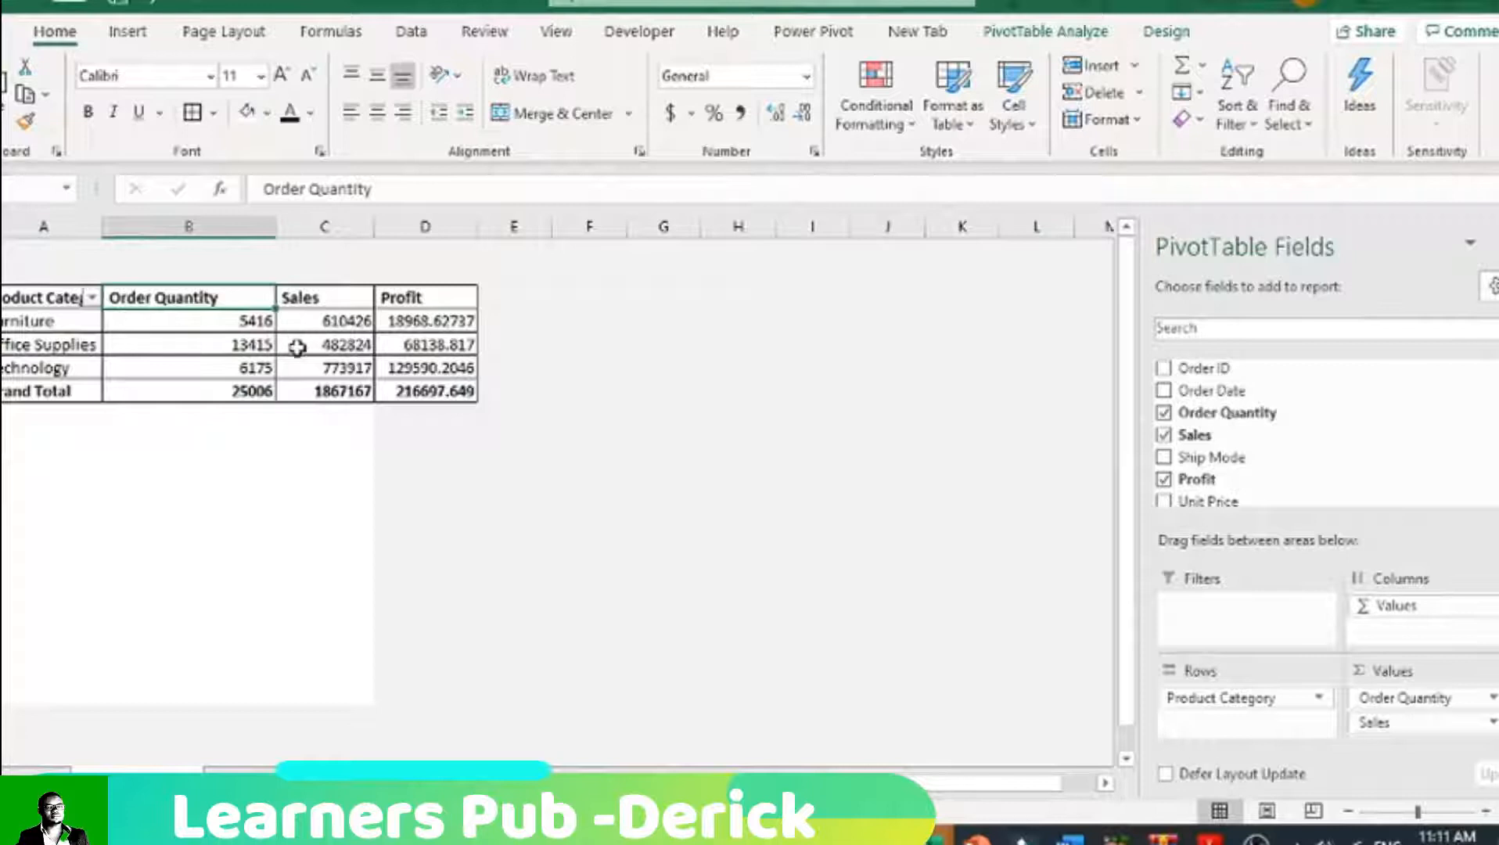
drag(181, 225, 344, 229)
drag(172, 229, 207, 228)
click(3, 297)
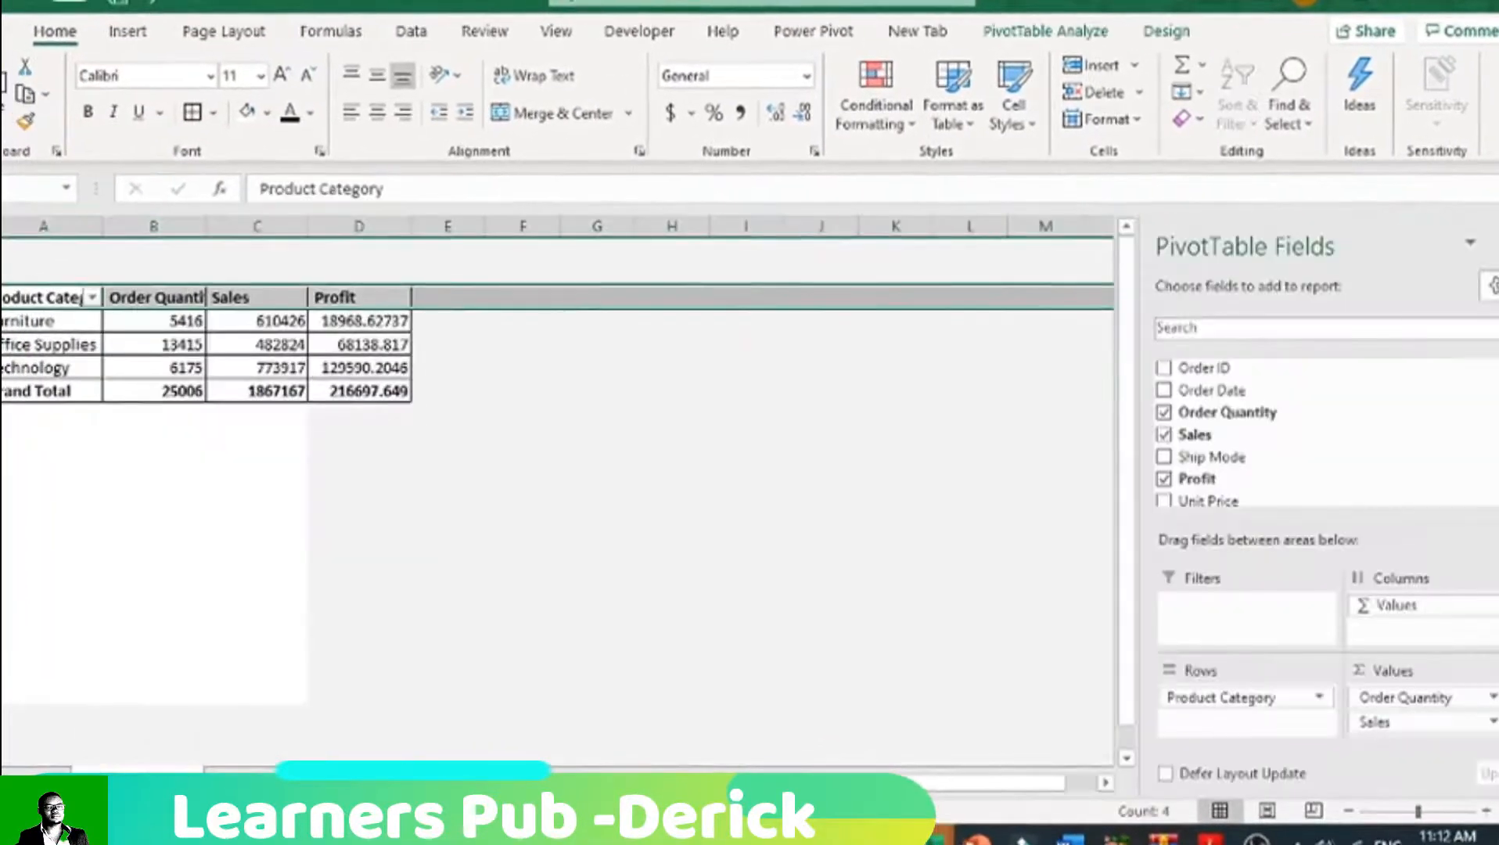
click(525, 82)
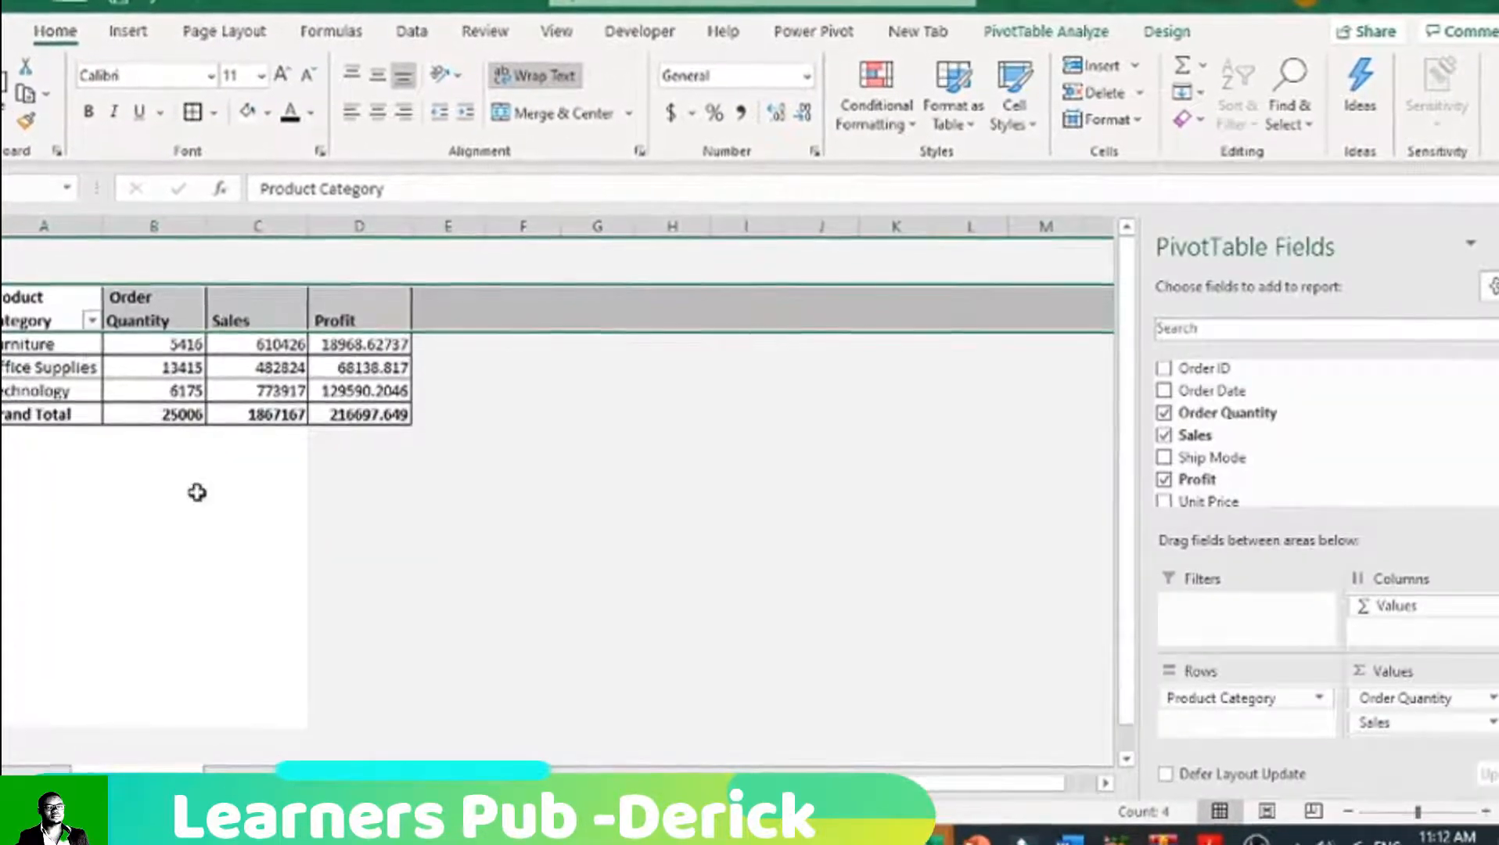
Step: Centre the contents of the three value columns and turn off autofitting of column widths on update in the PivotTable options
drag(156, 227, 361, 224)
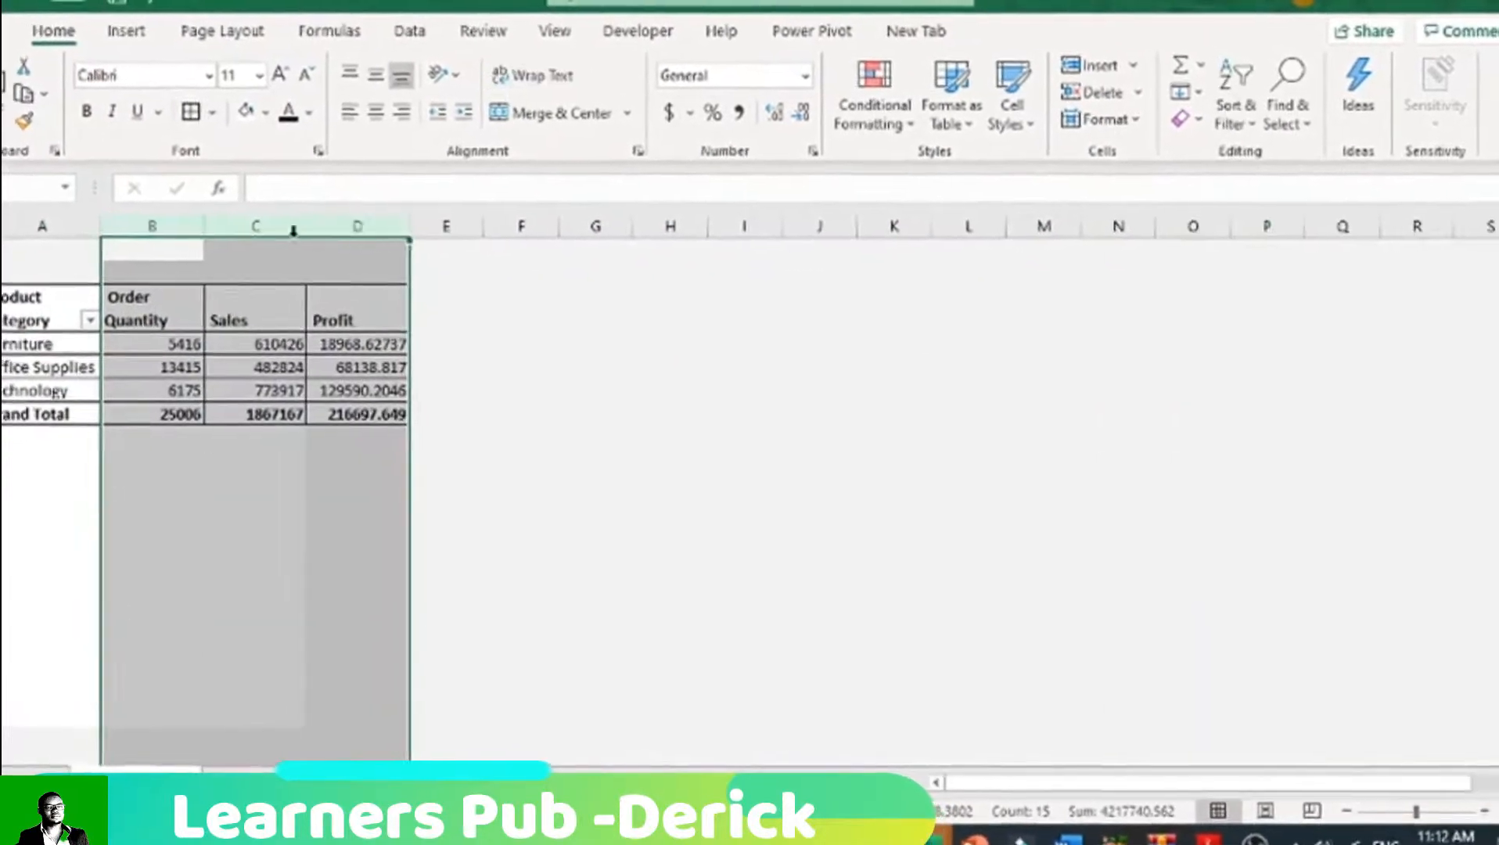
click(377, 113)
right_click(155, 364)
click(133, 318)
click(129, 321)
right_click(127, 330)
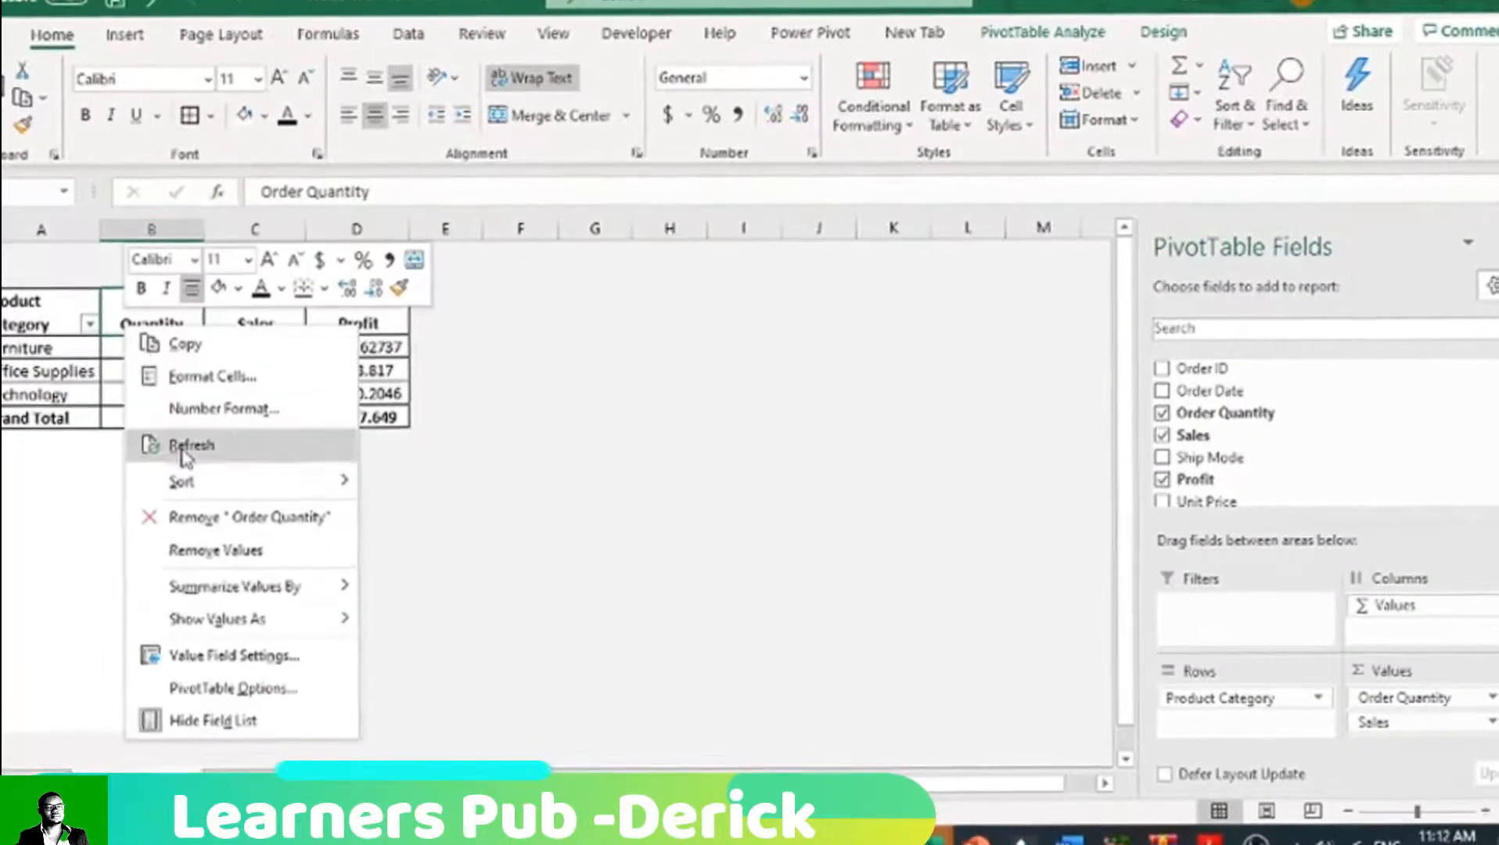
click(252, 693)
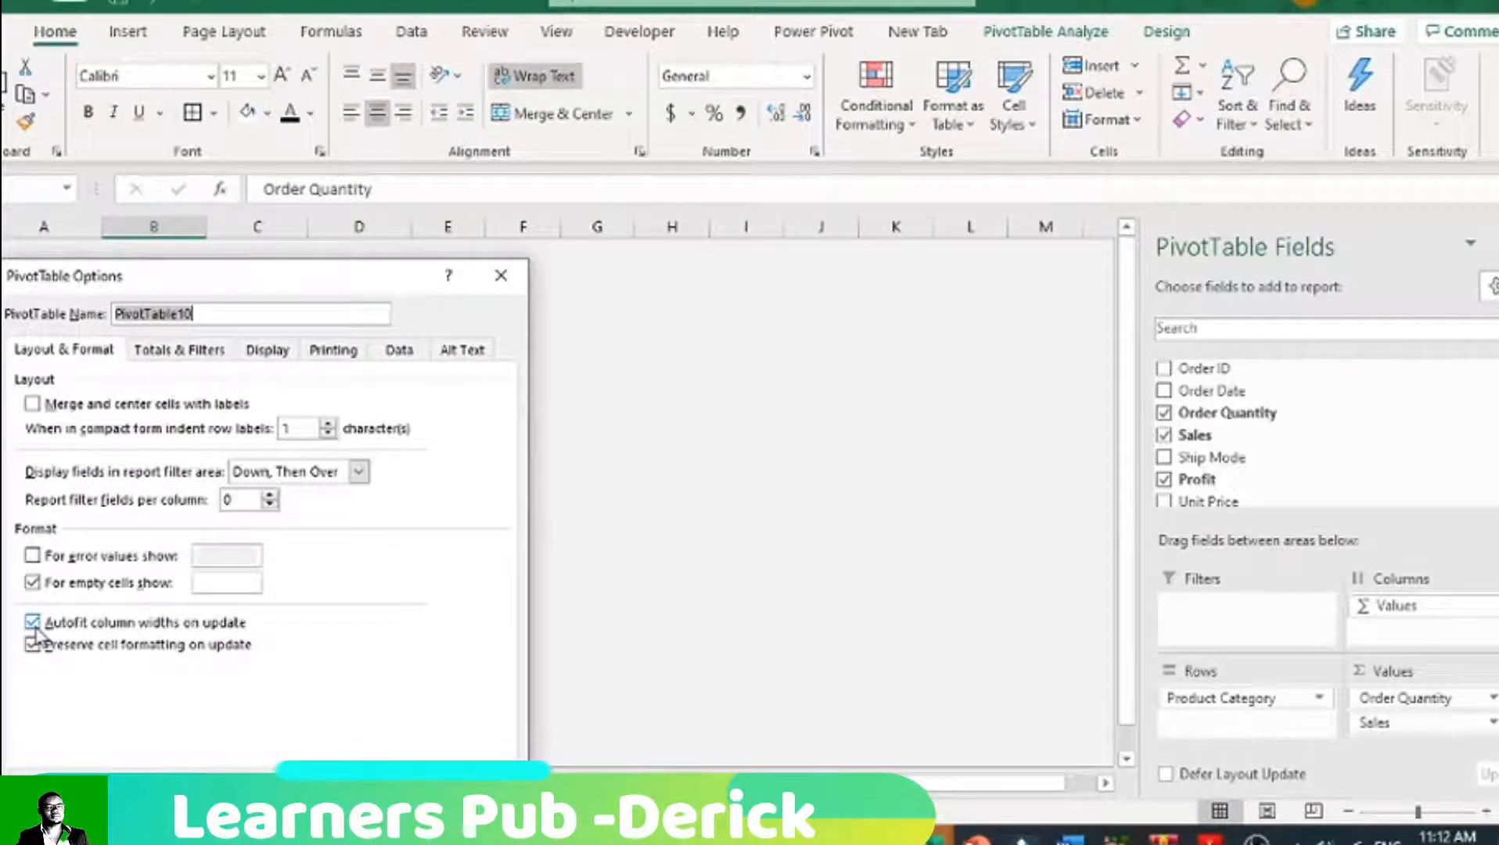
click(32, 624)
click(391, 748)
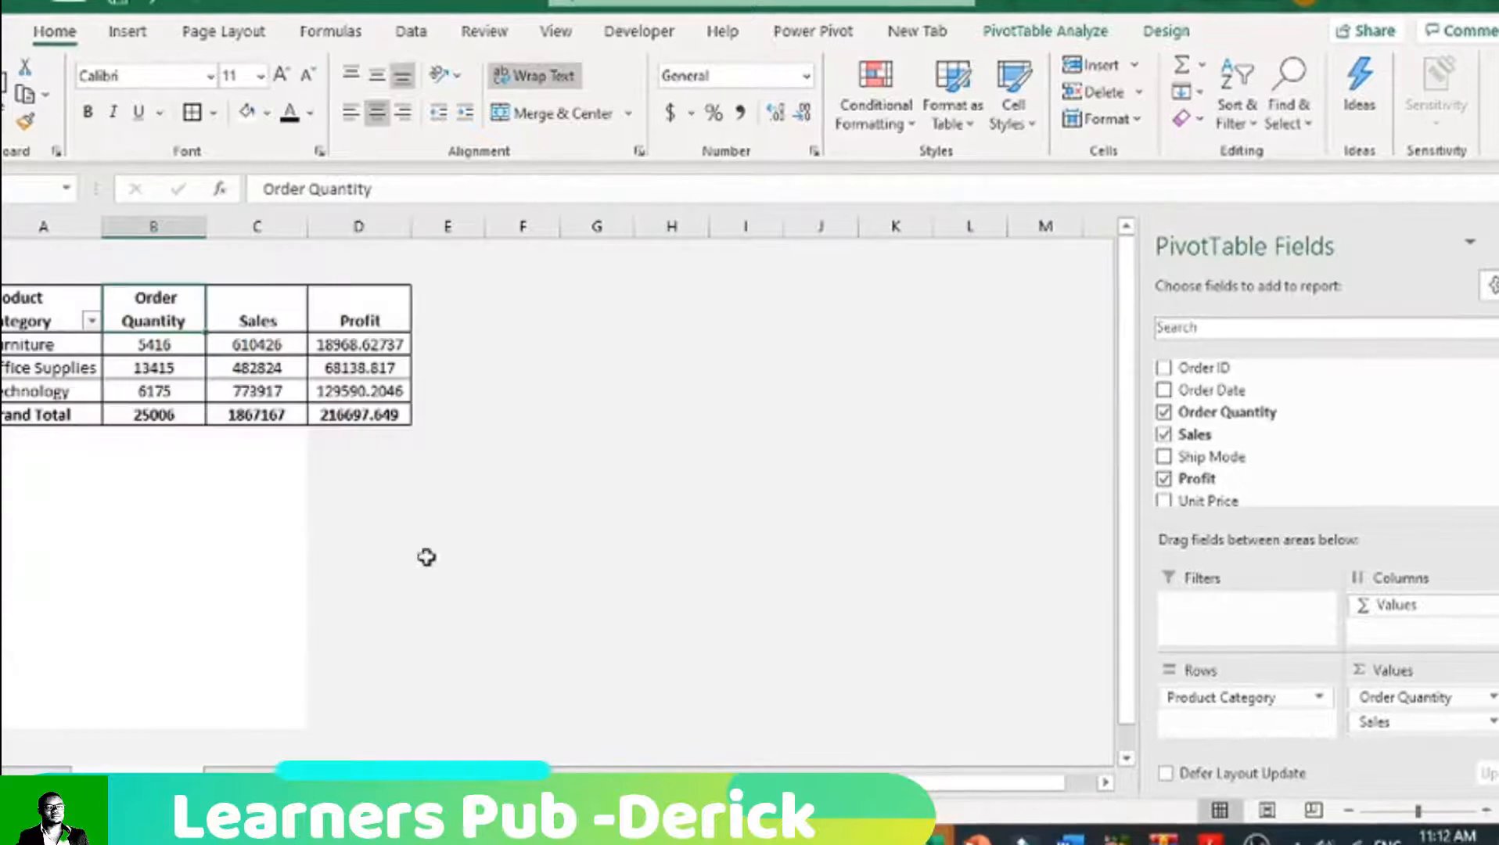
Step: Remove the centre alignment from the Profit values, including the grand total, and show them with no decimal places
click(435, 532)
drag(392, 344, 376, 414)
click(378, 118)
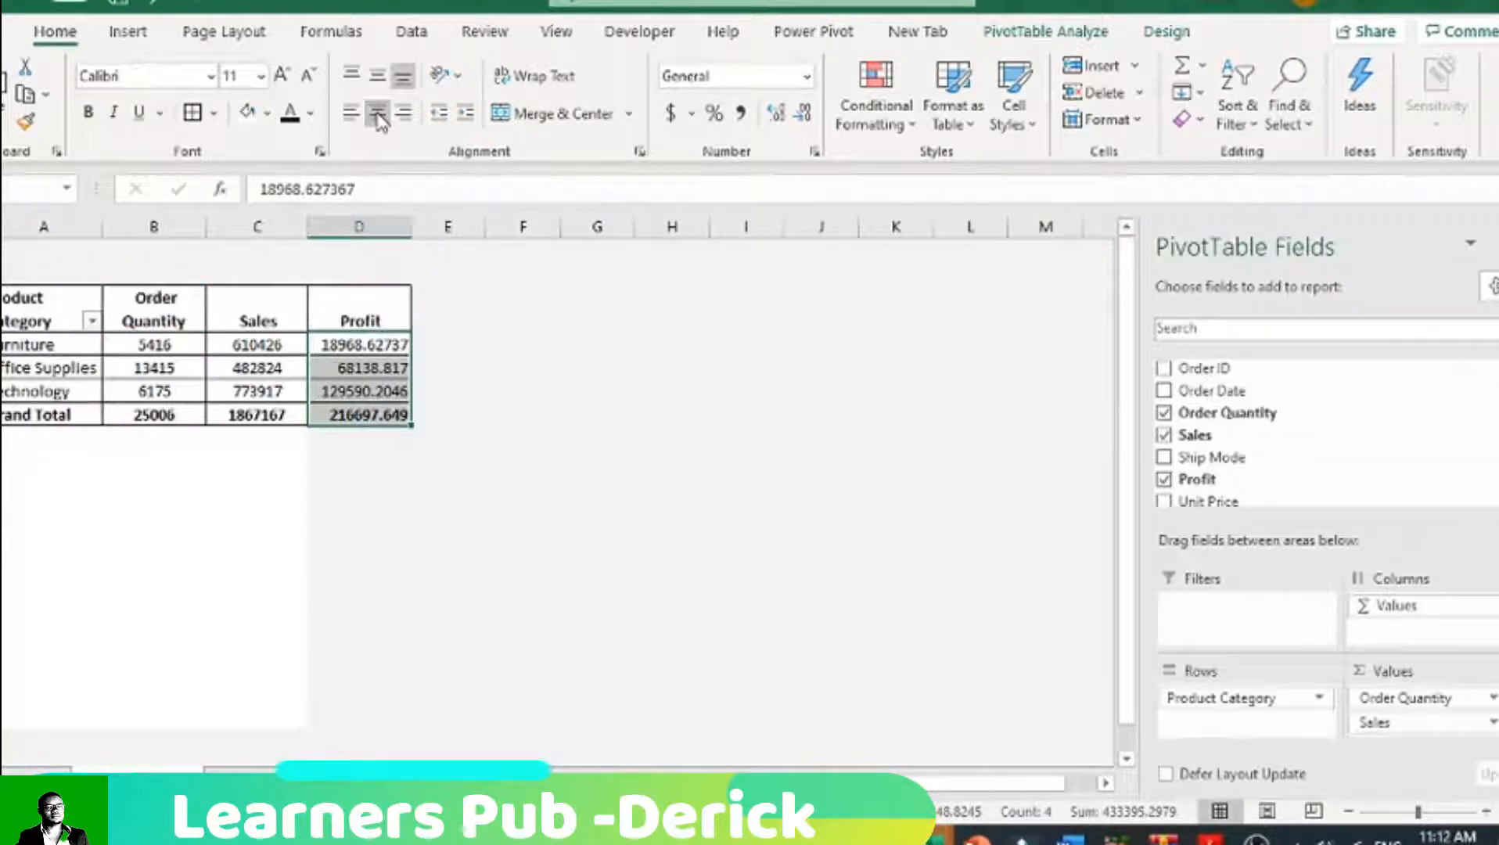
click(803, 113)
click(804, 114)
click(803, 114)
click(803, 114)
click(803, 115)
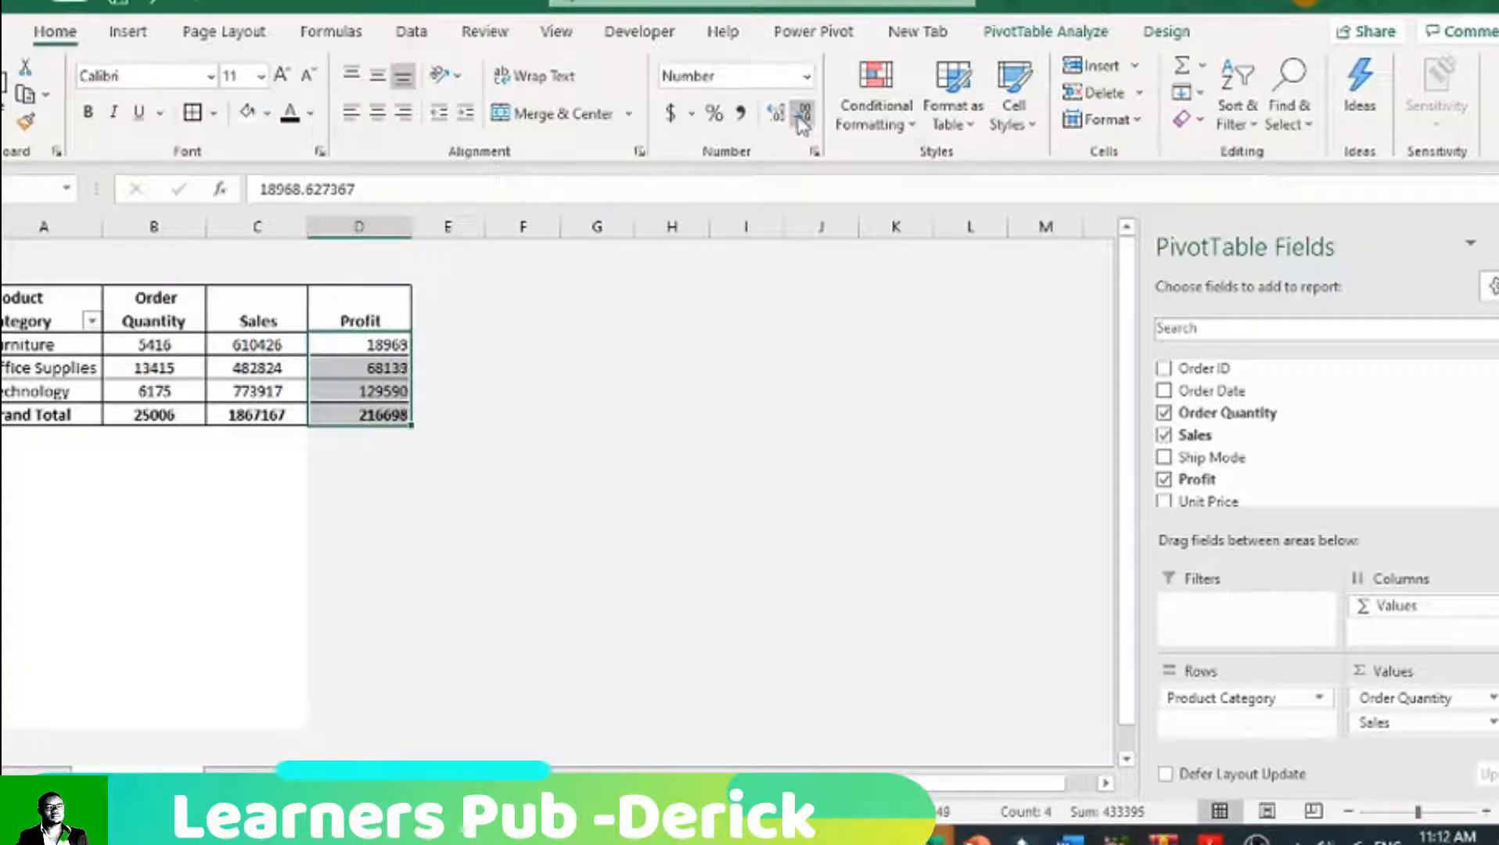
click(653, 489)
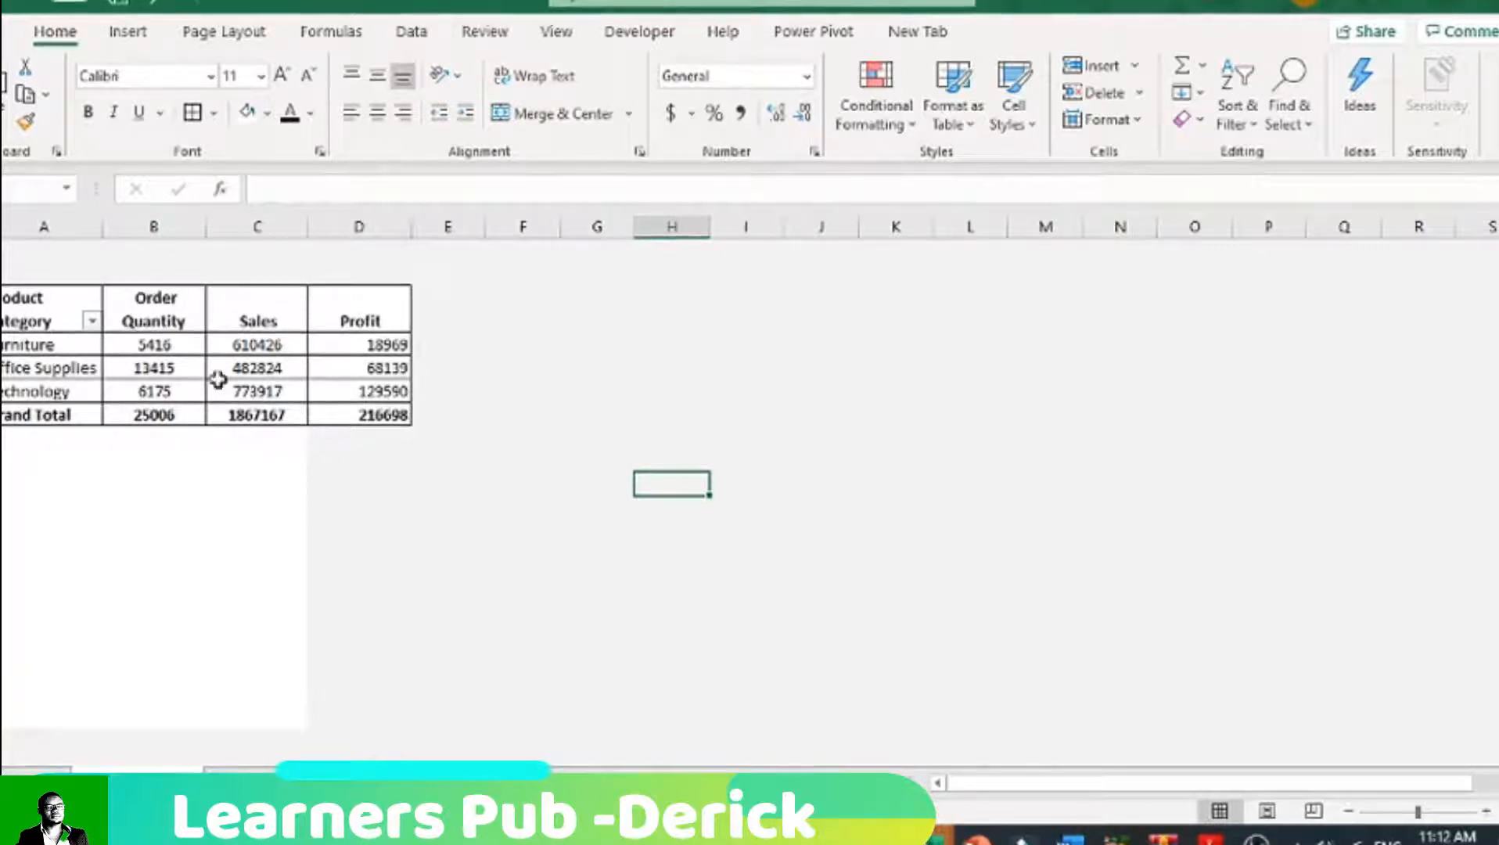
Step: Fill the PivotTable's header row with a light red theme colour
click(249, 309)
drag(21, 309, 368, 317)
click(267, 112)
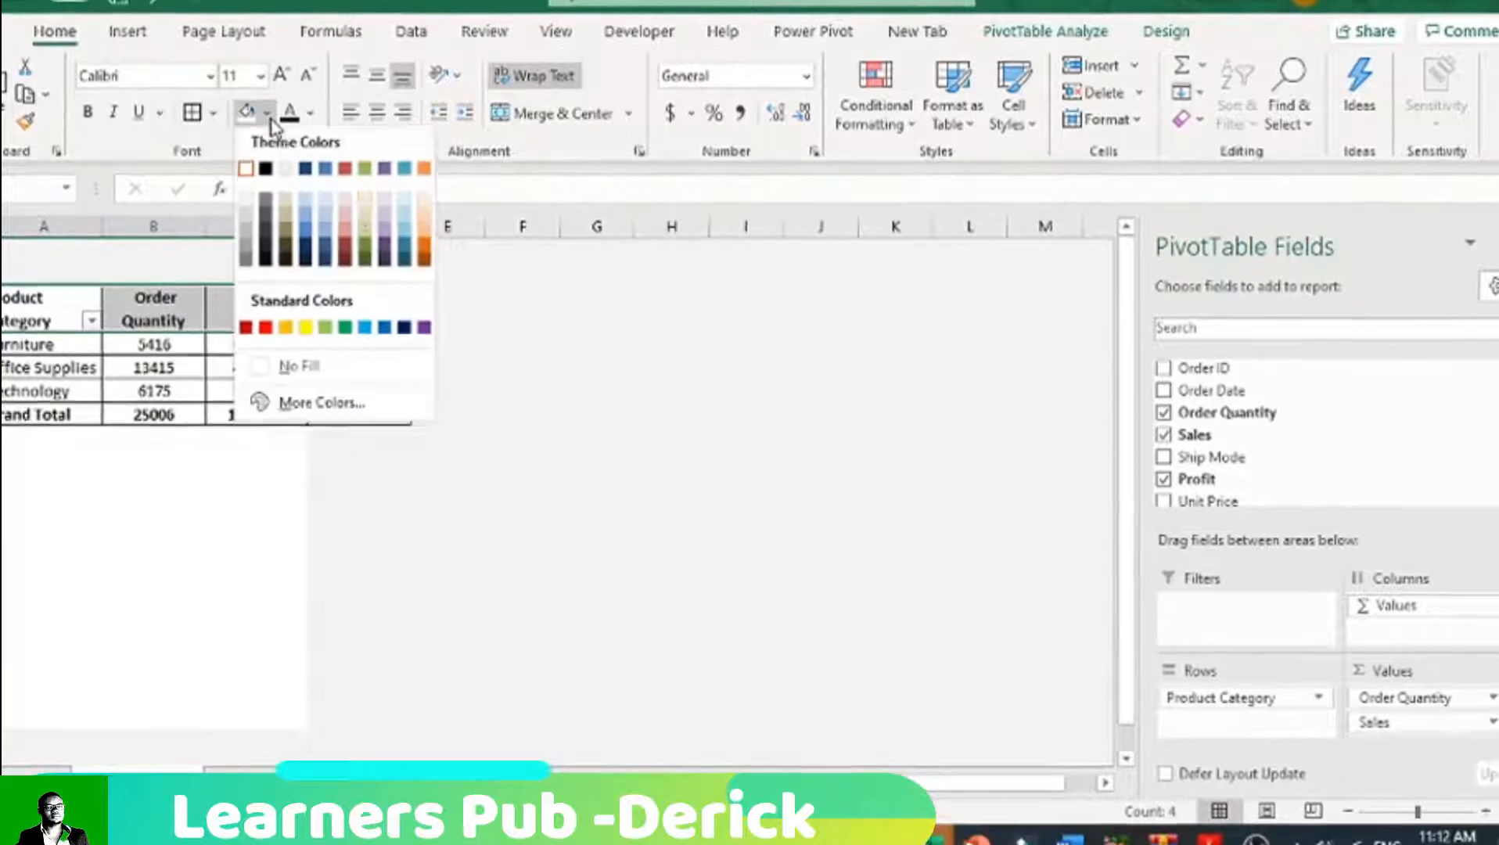
click(347, 232)
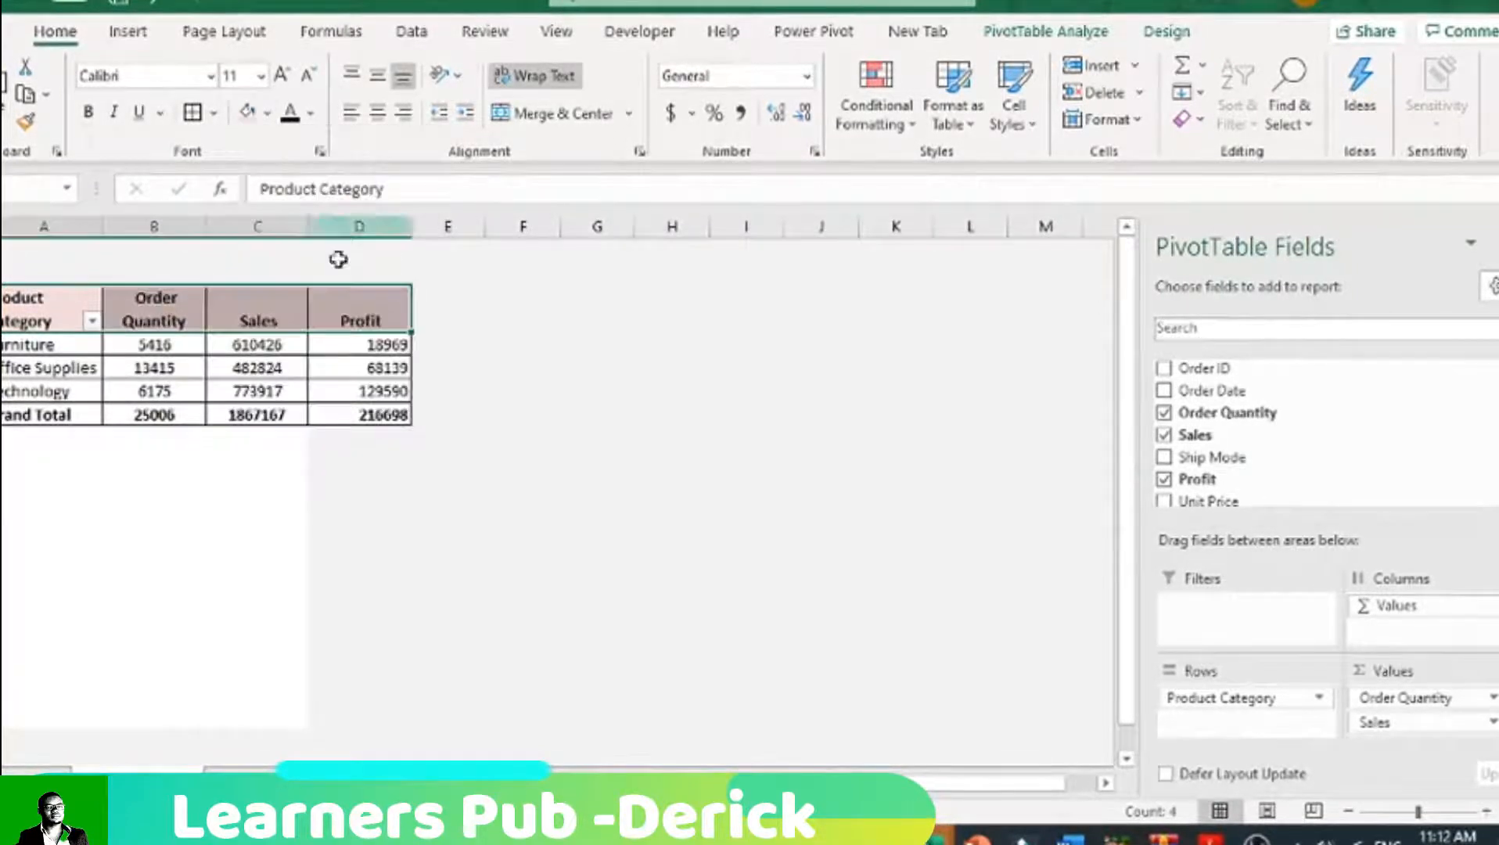
click(358, 530)
Step: Make the blank row above the PivotTable taller and fill the table's header row with a light blue theme colour
drag(2, 284, 1, 310)
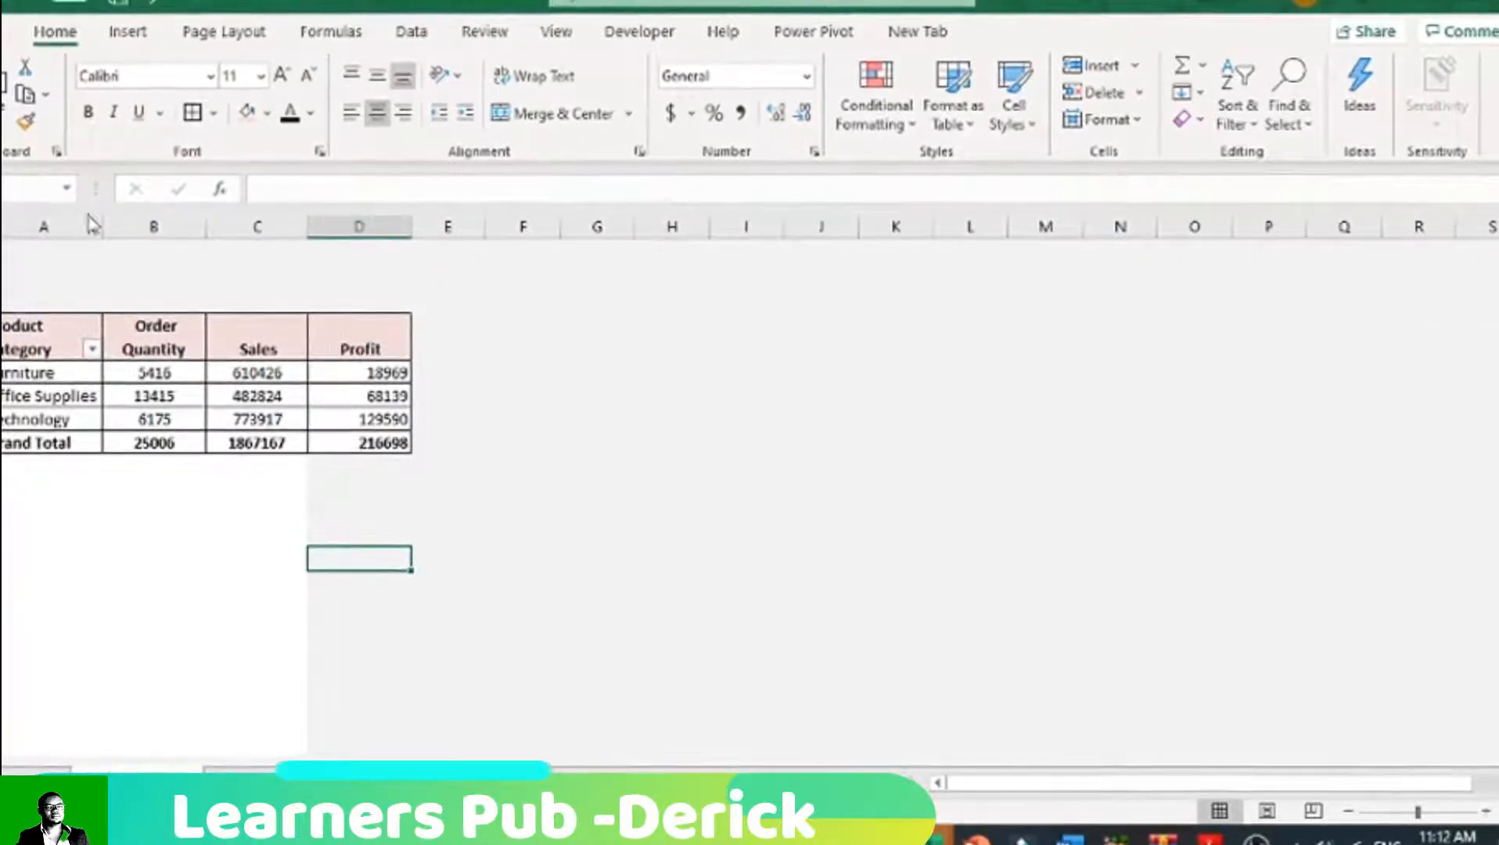
drag(65, 333, 355, 327)
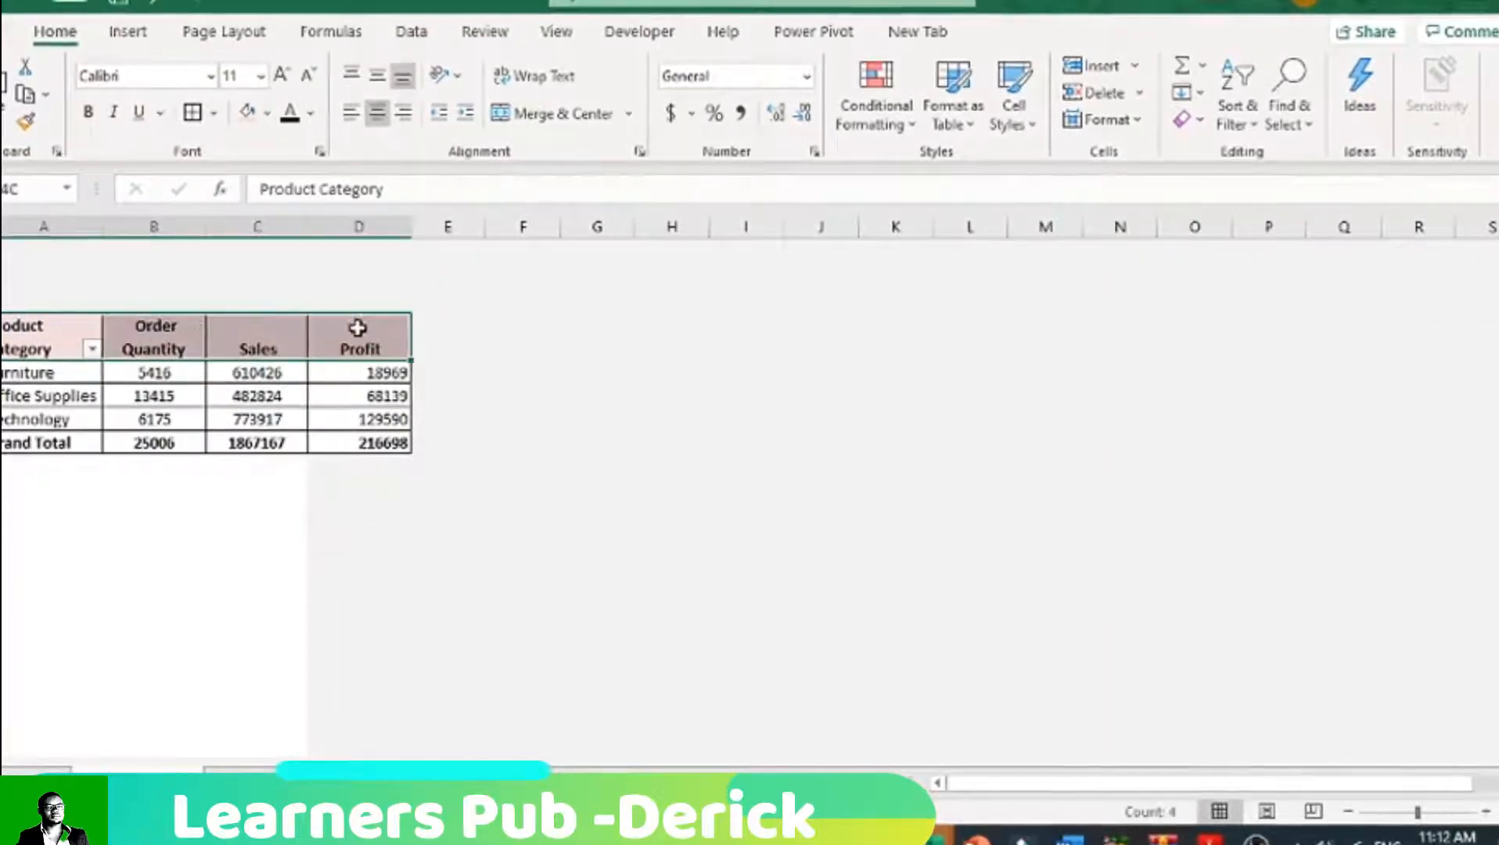
click(268, 119)
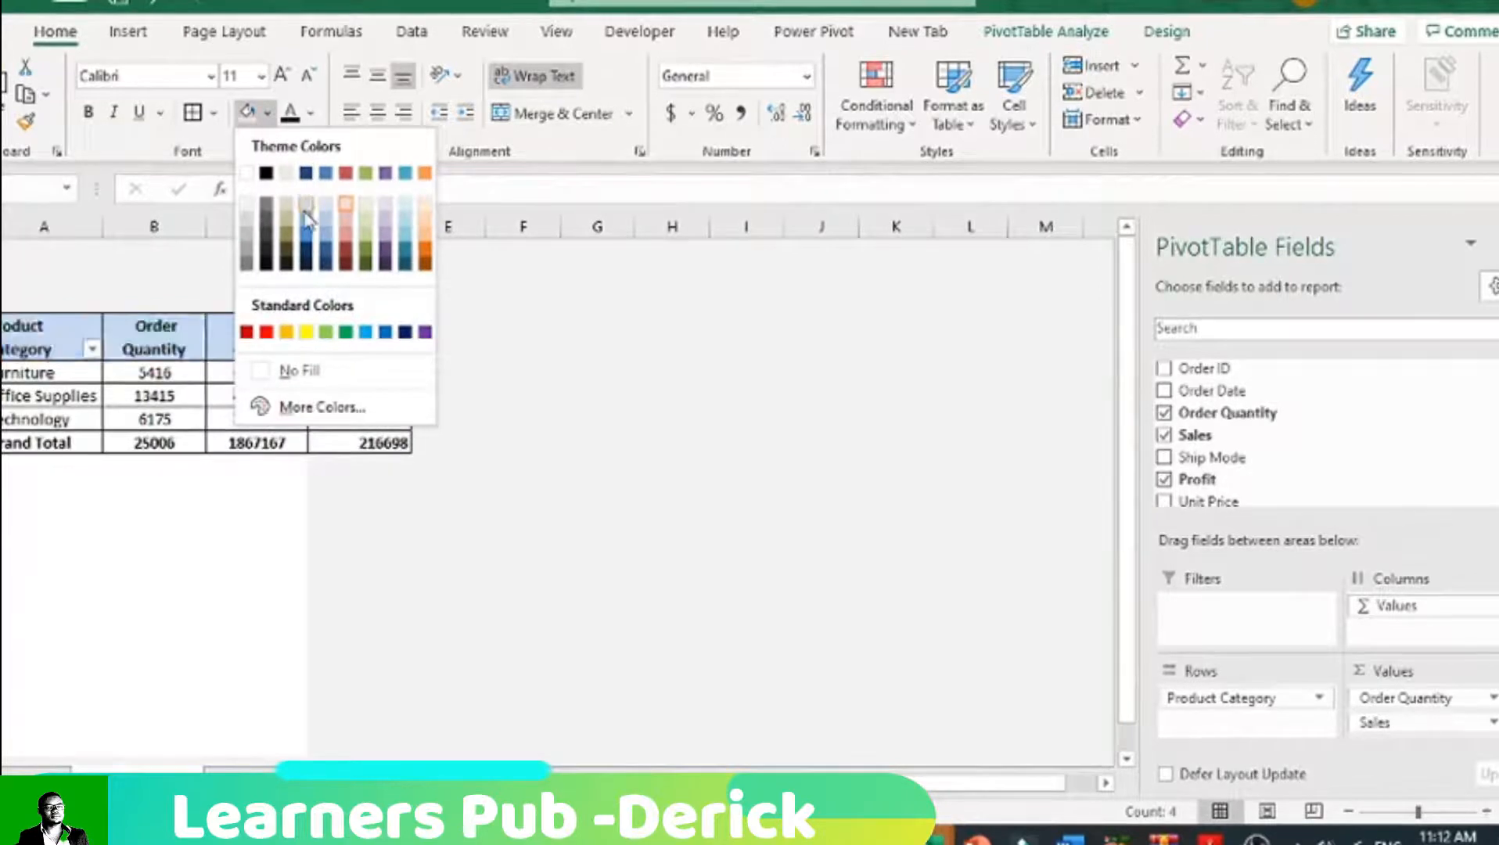
click(310, 221)
click(163, 295)
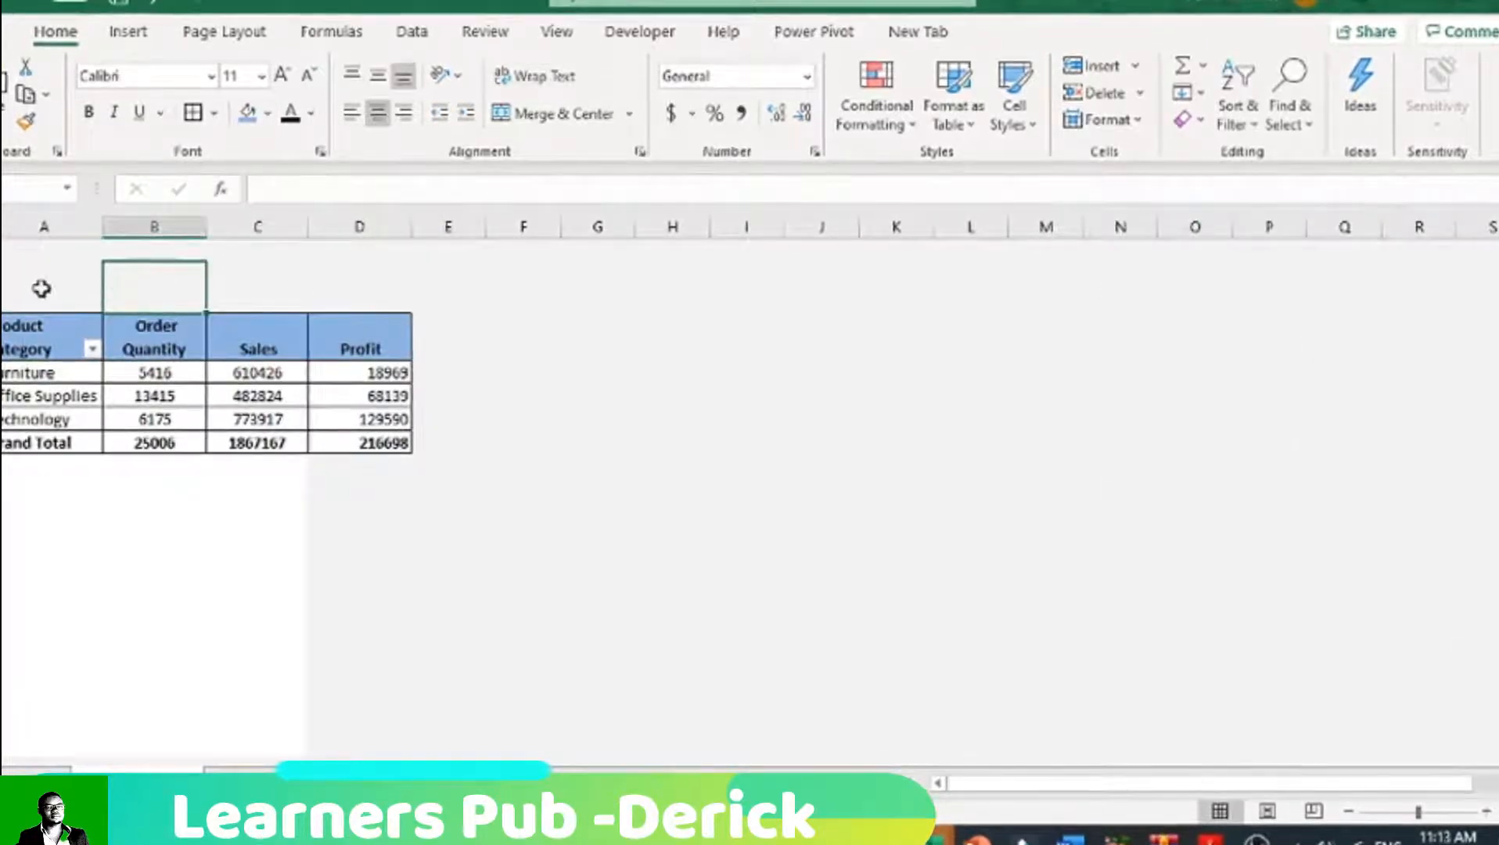
Step: Draw a rounded rectangle about 2.23 by 0.29 inches in the blank row above the PivotTable
click(127, 31)
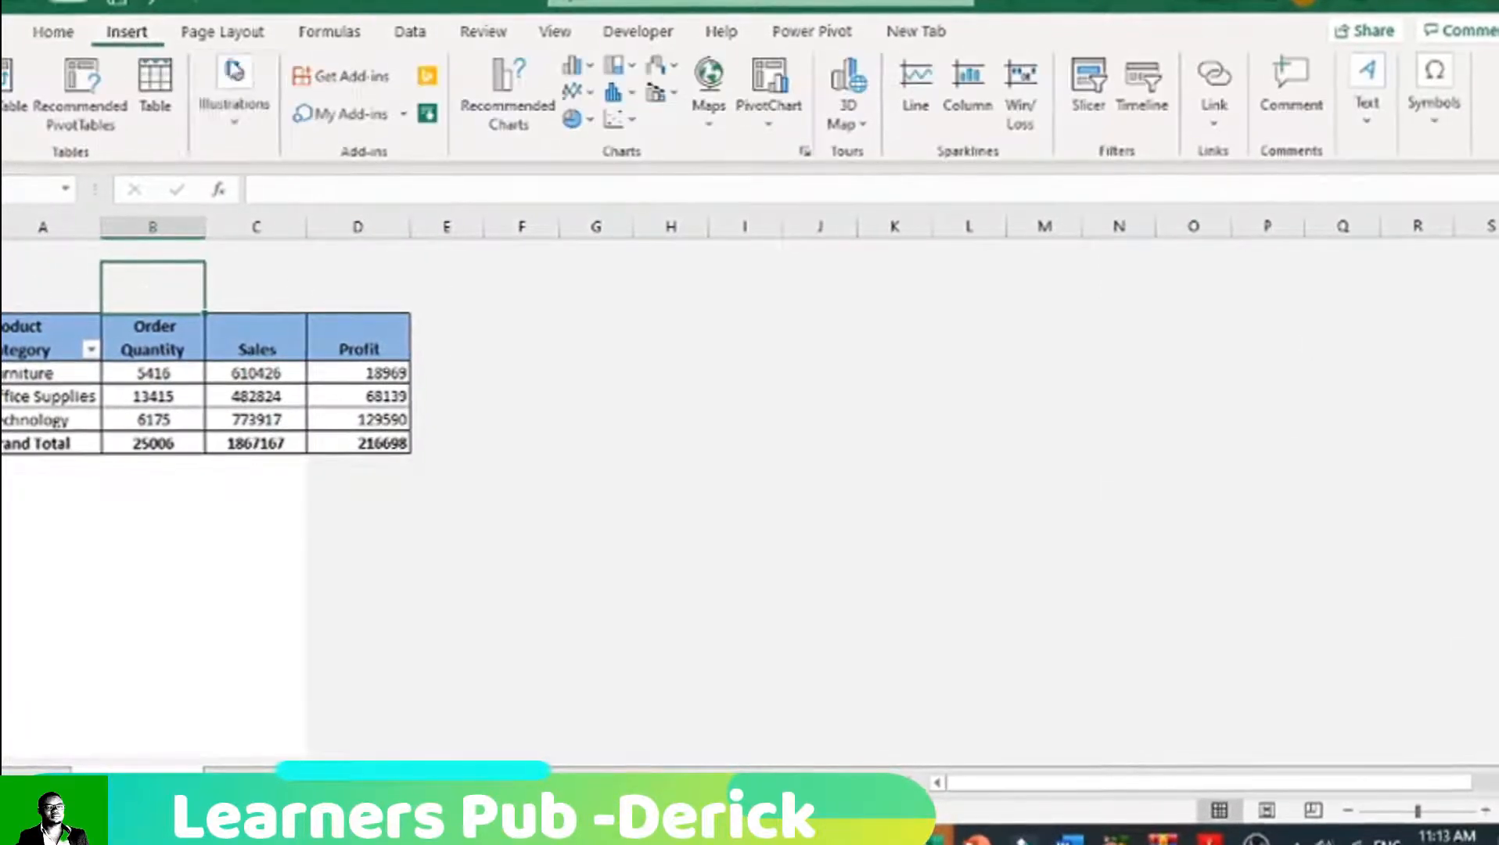
click(234, 90)
click(266, 207)
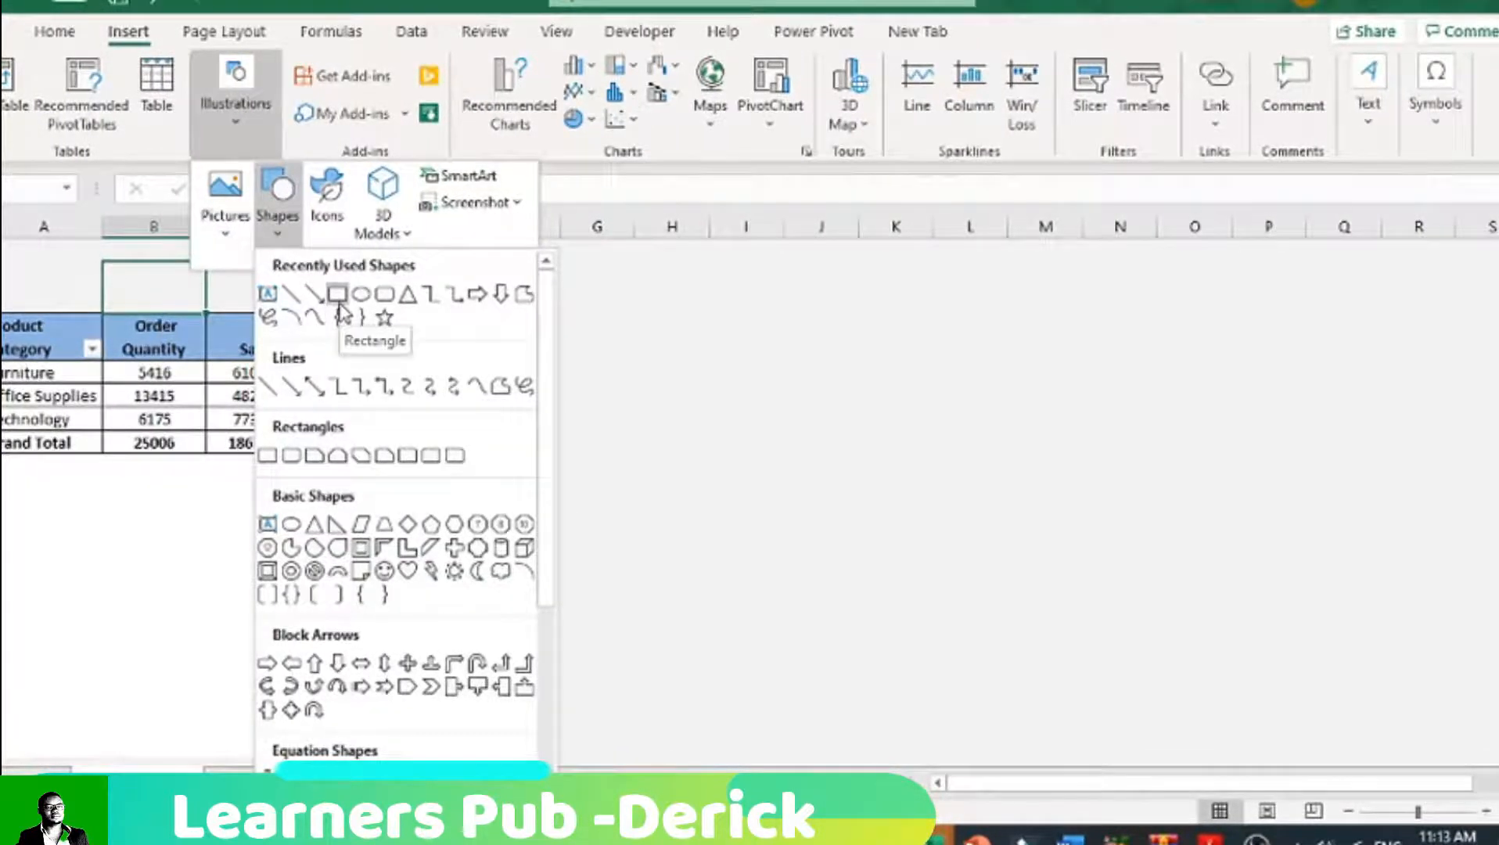
click(267, 456)
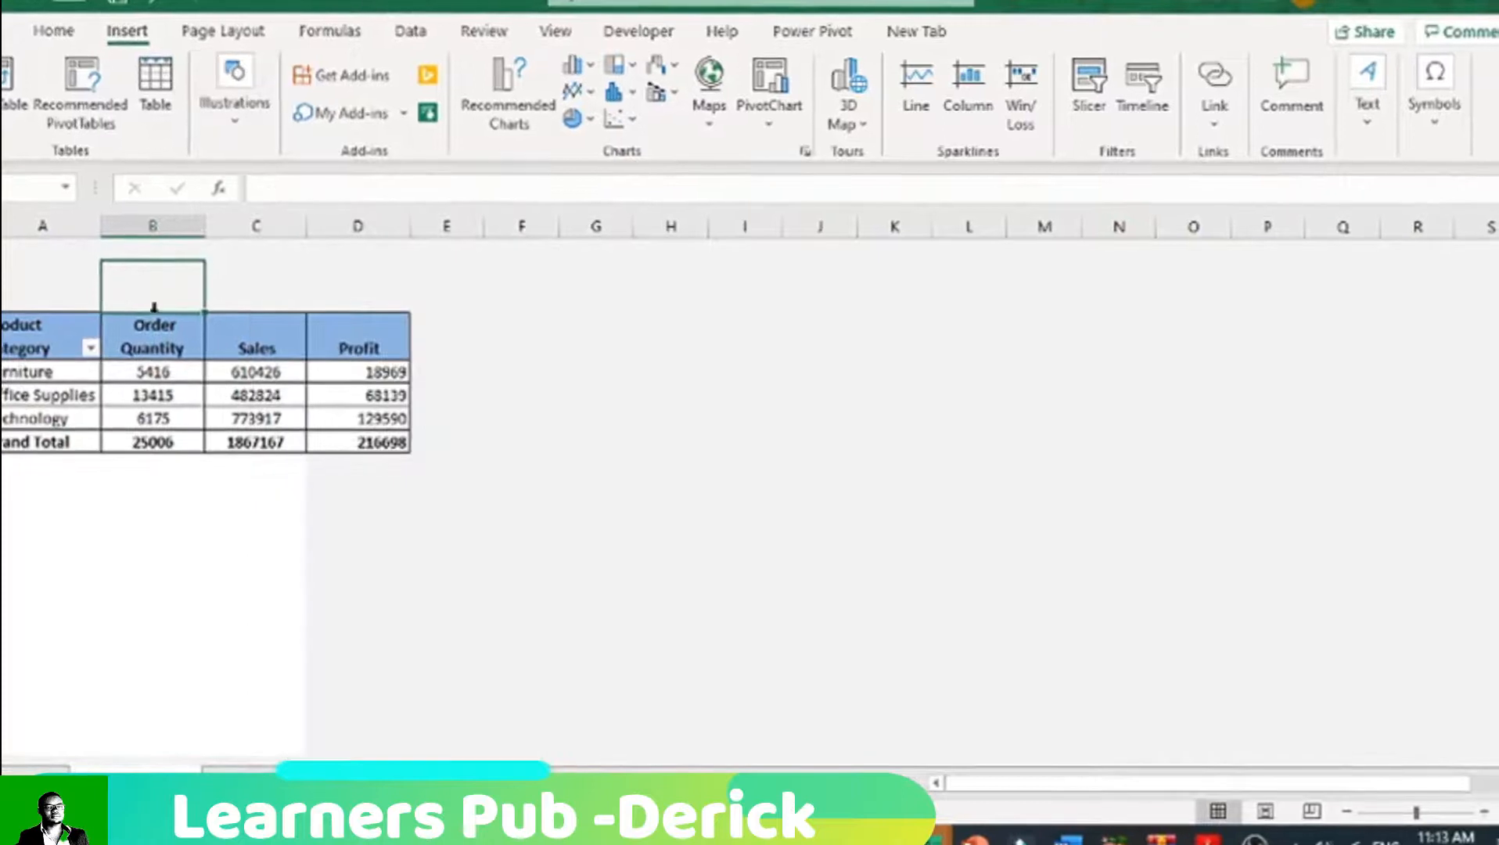
drag(64, 264, 316, 298)
Step: Add the text Product Category to the rectangle above the PivotTable
right_click(205, 270)
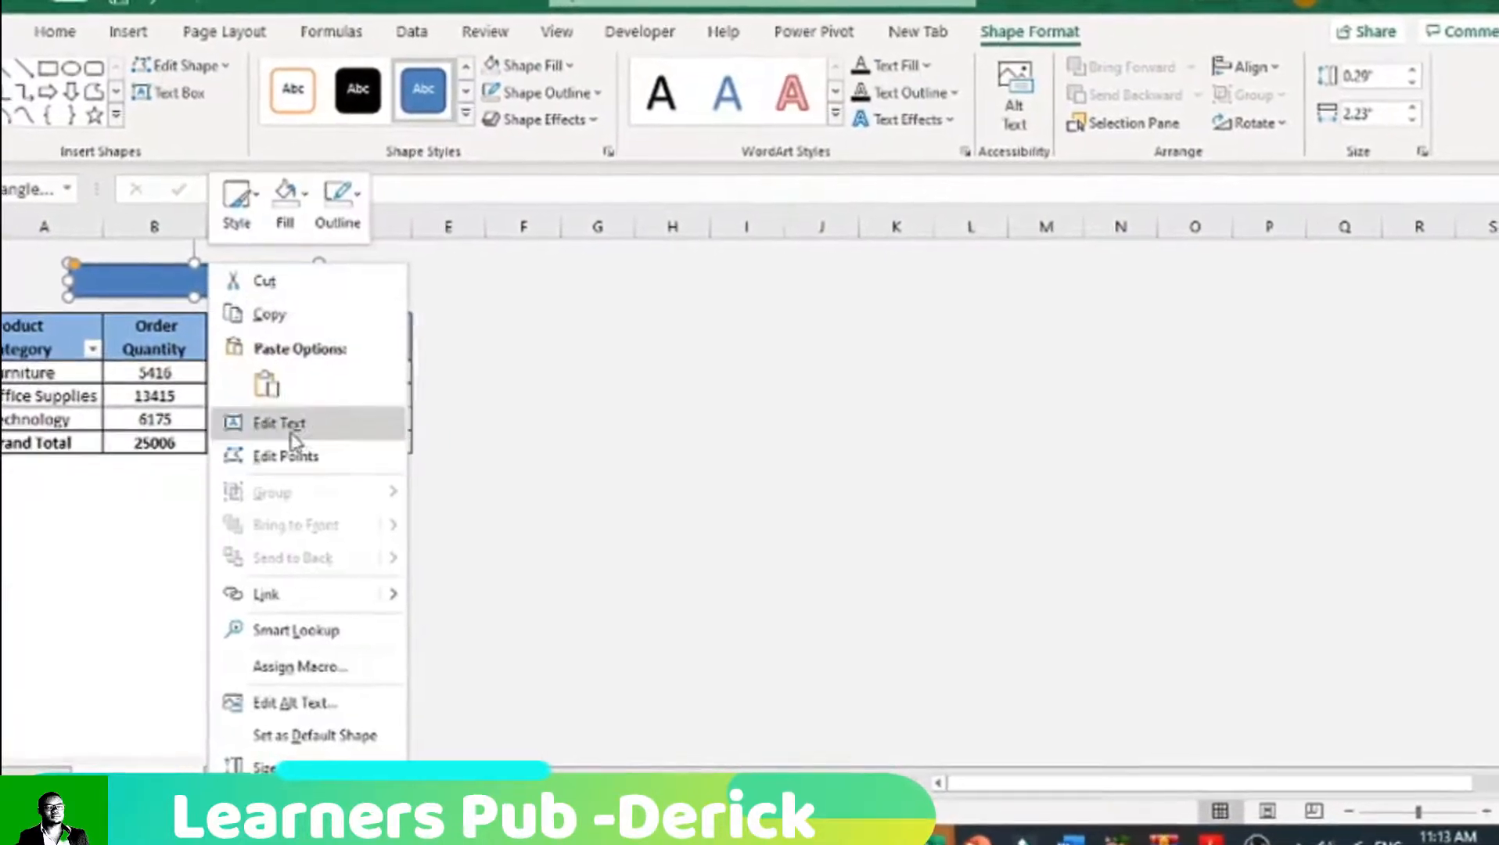
click(292, 429)
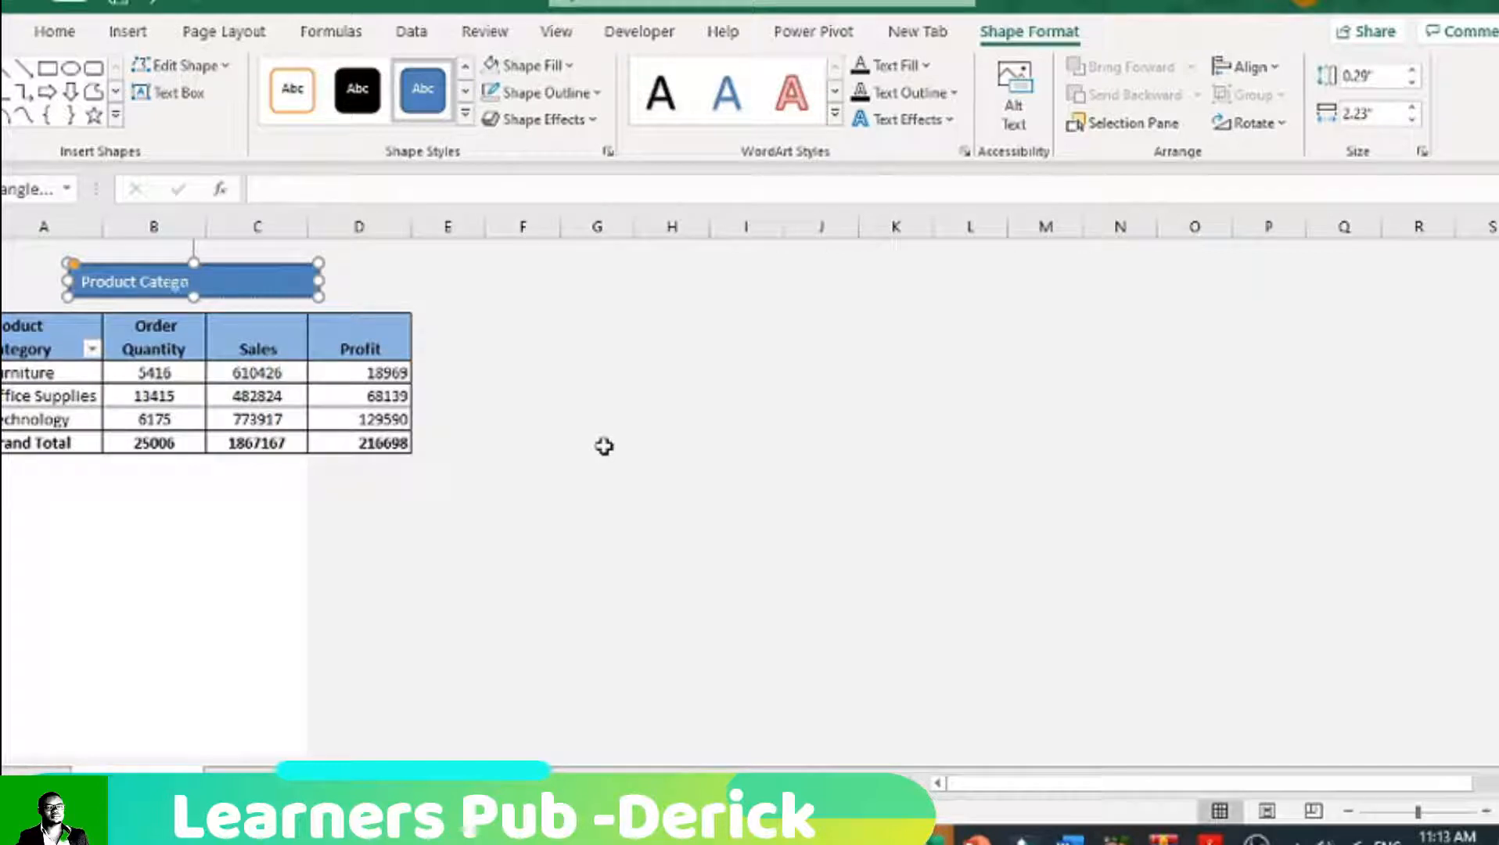
click(474, 352)
Step: Make the Product Category label bold at 14 pt and resize its rectangle to about 1.78 inches wide
click(289, 281)
drag(318, 281, 235, 282)
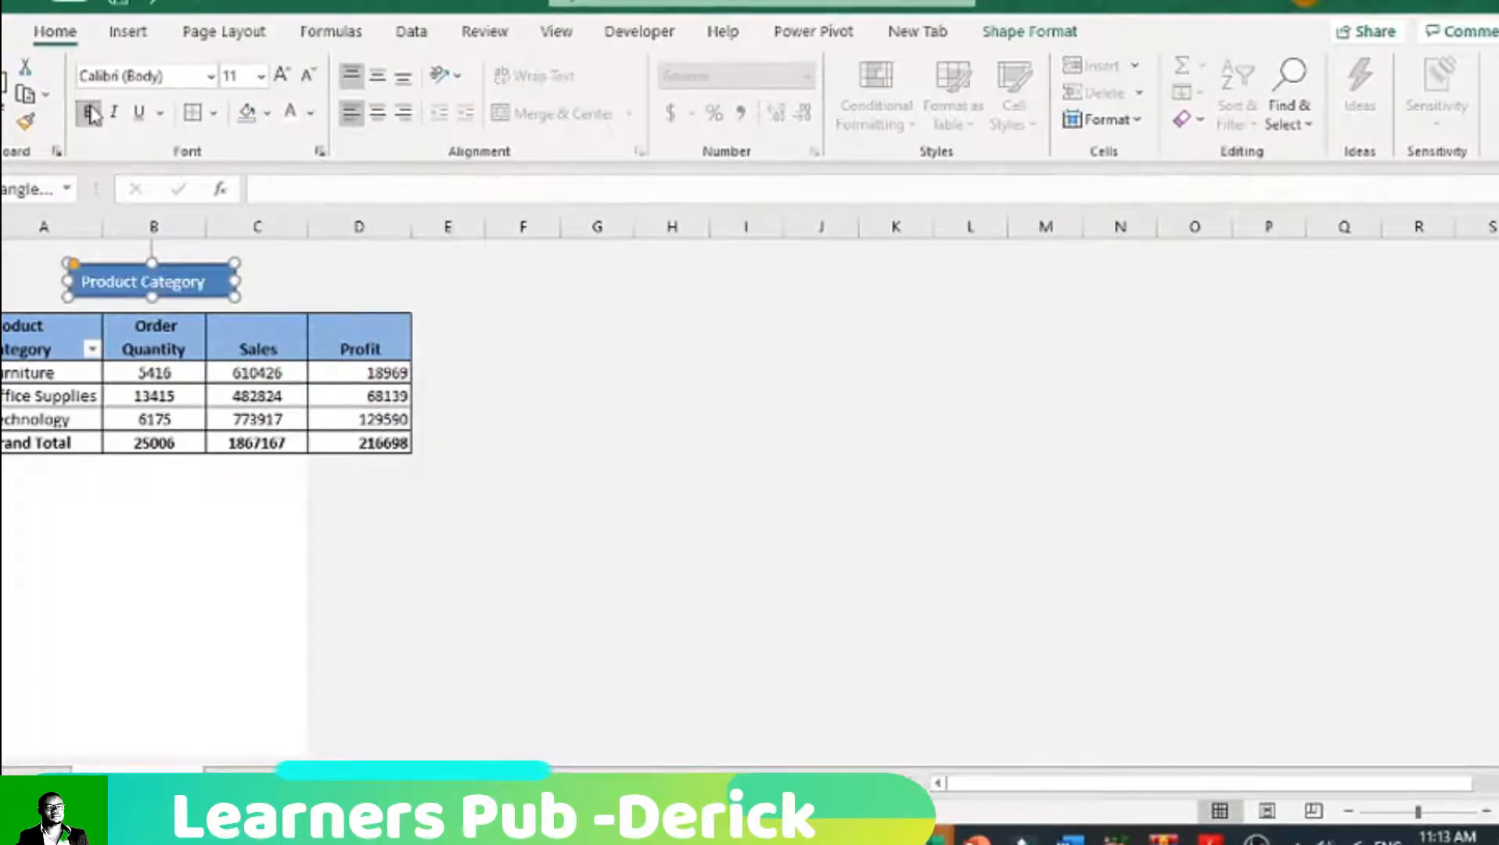
click(283, 75)
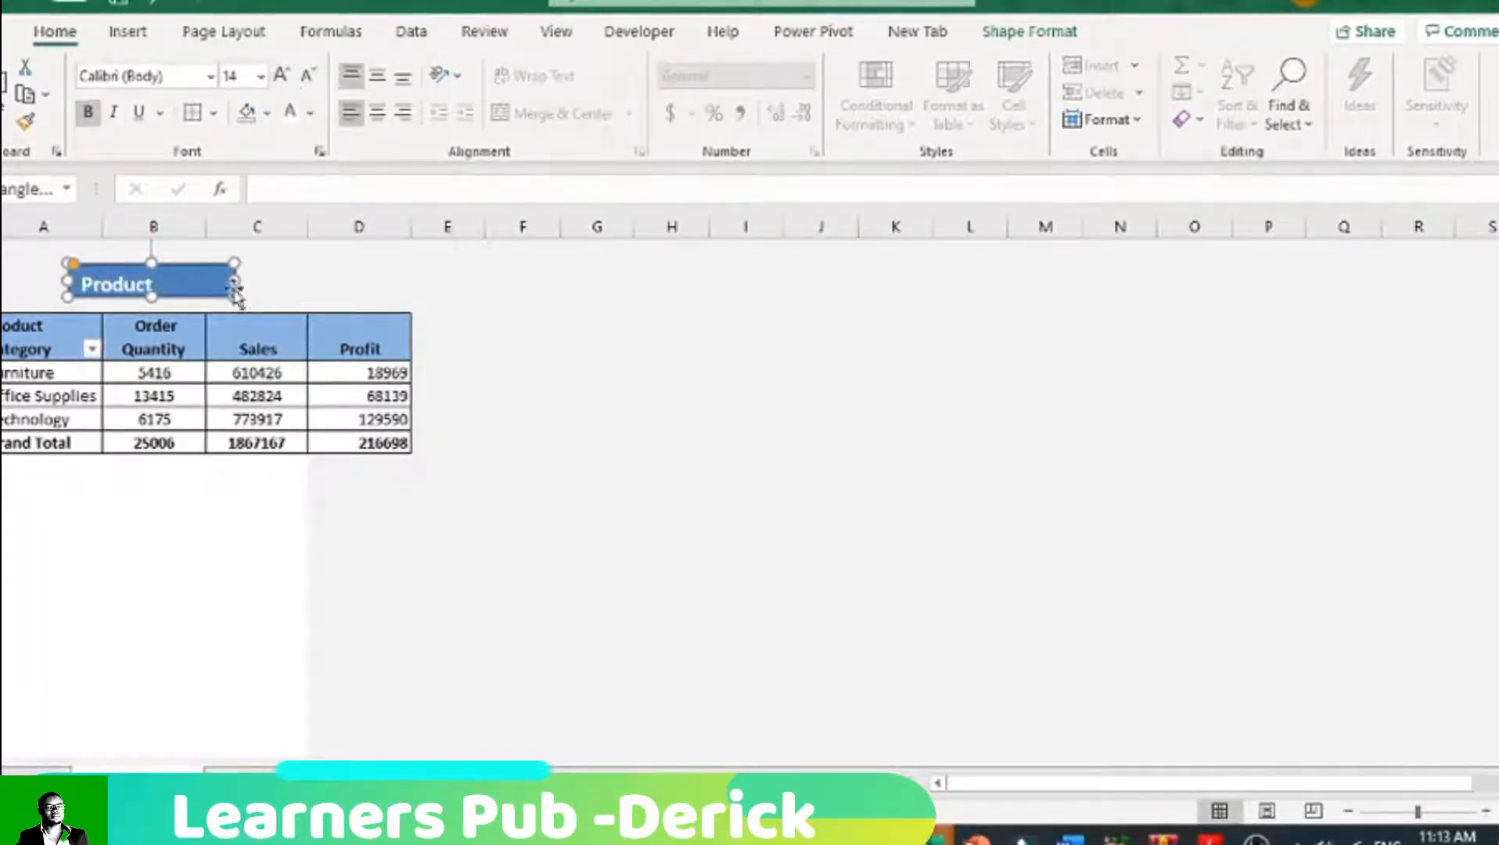
drag(238, 274, 268, 275)
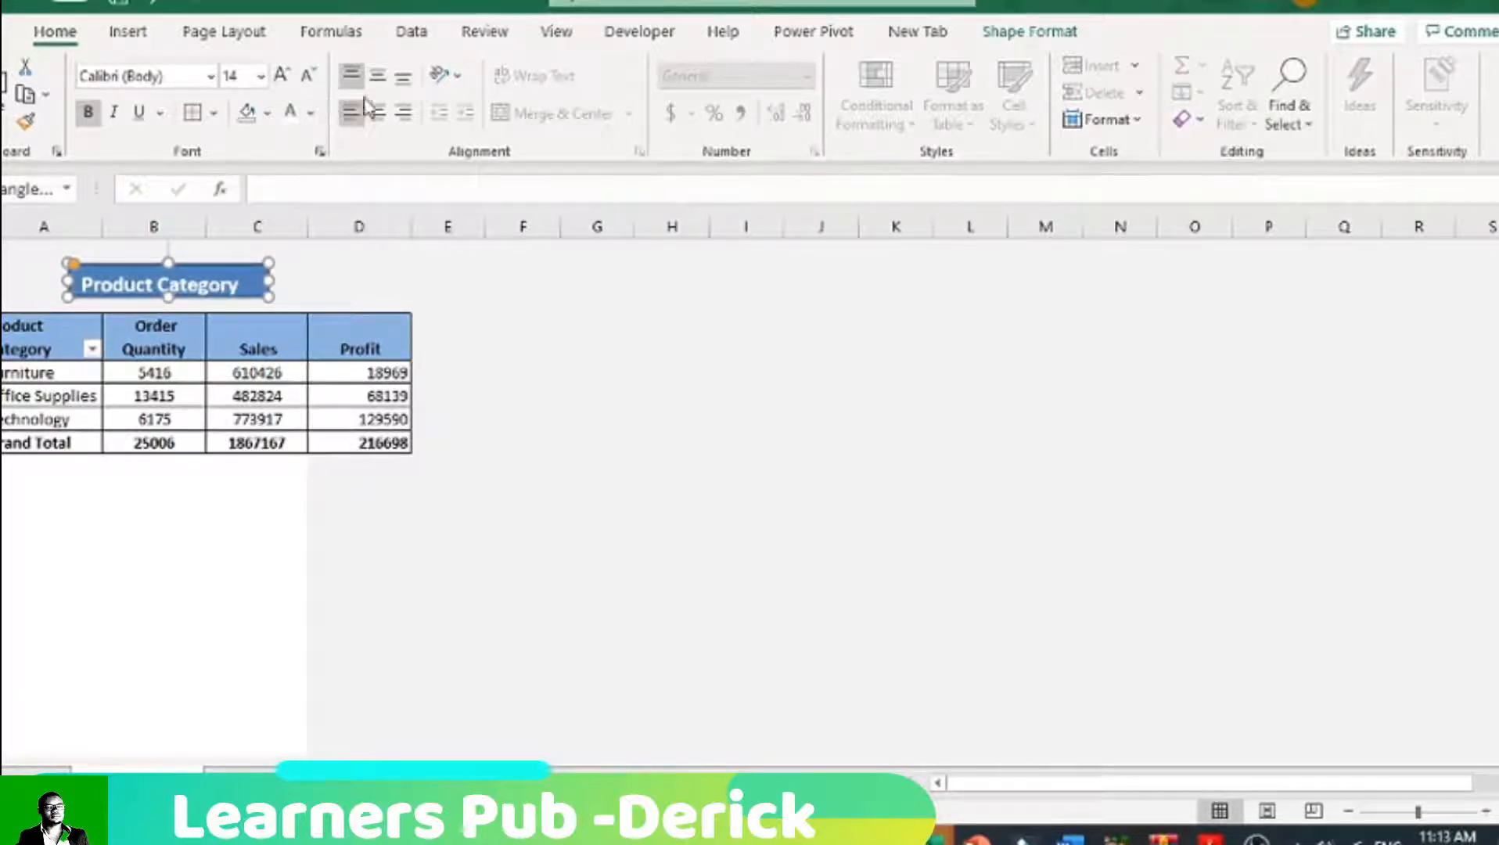
Step: Centre the Product Category label both vertically and horizontally within its rectangle
click(376, 75)
click(376, 114)
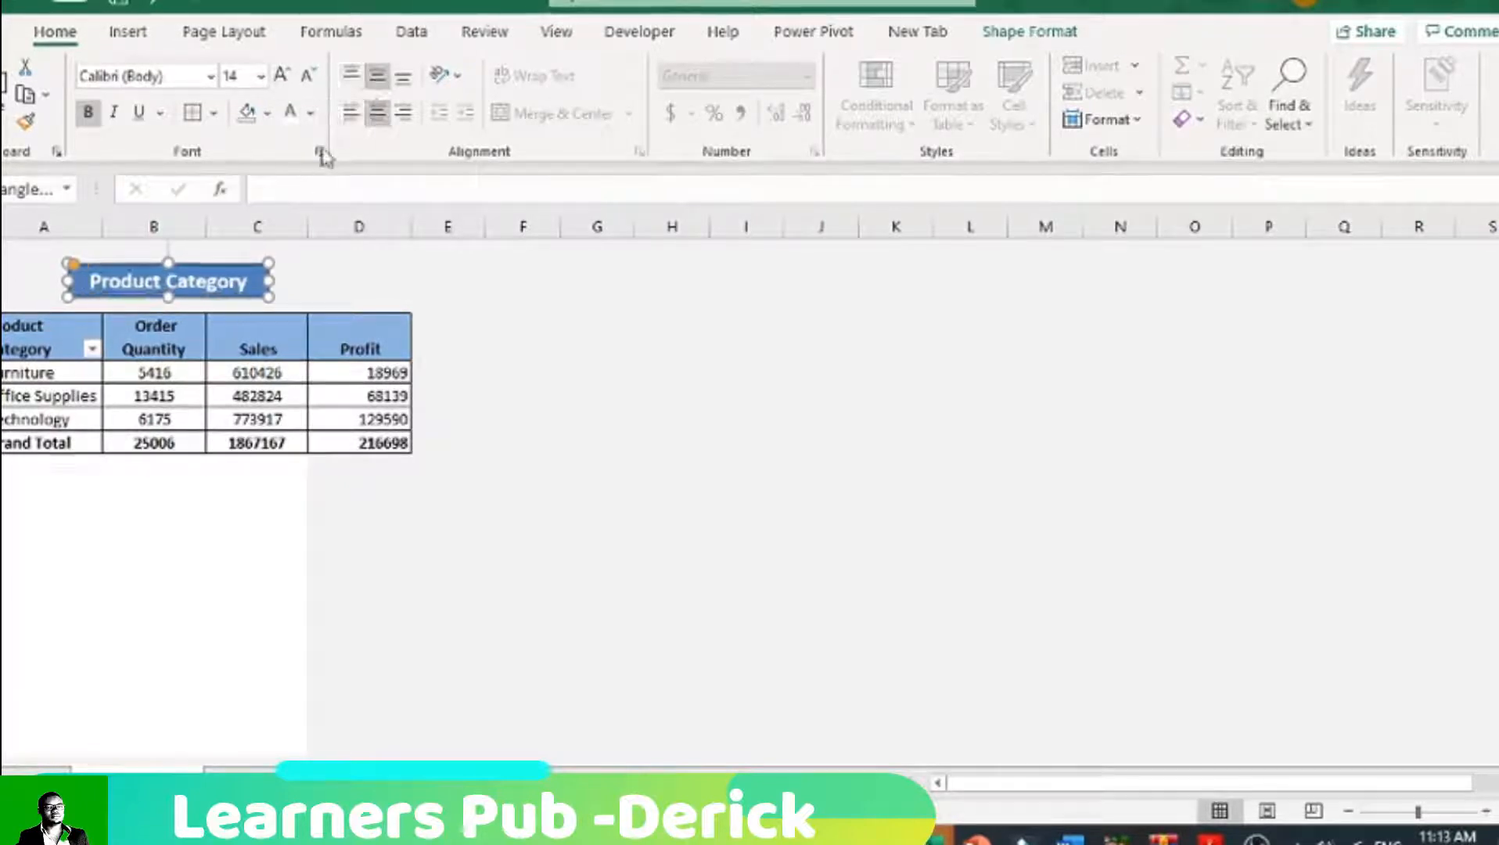
click(346, 283)
Step: Give the Product Category rectangle a white outline
click(203, 293)
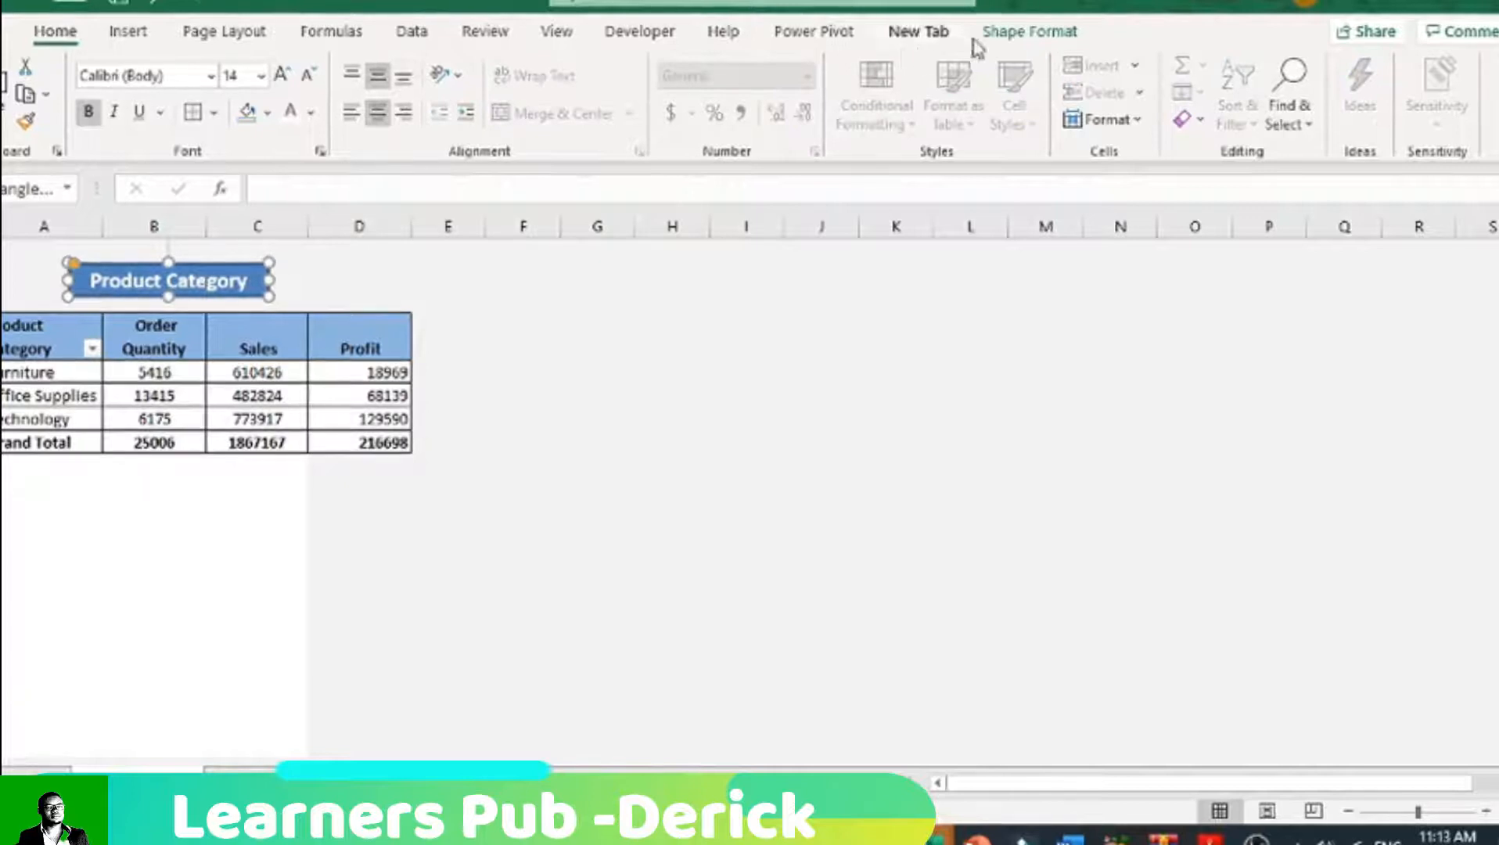
click(1028, 31)
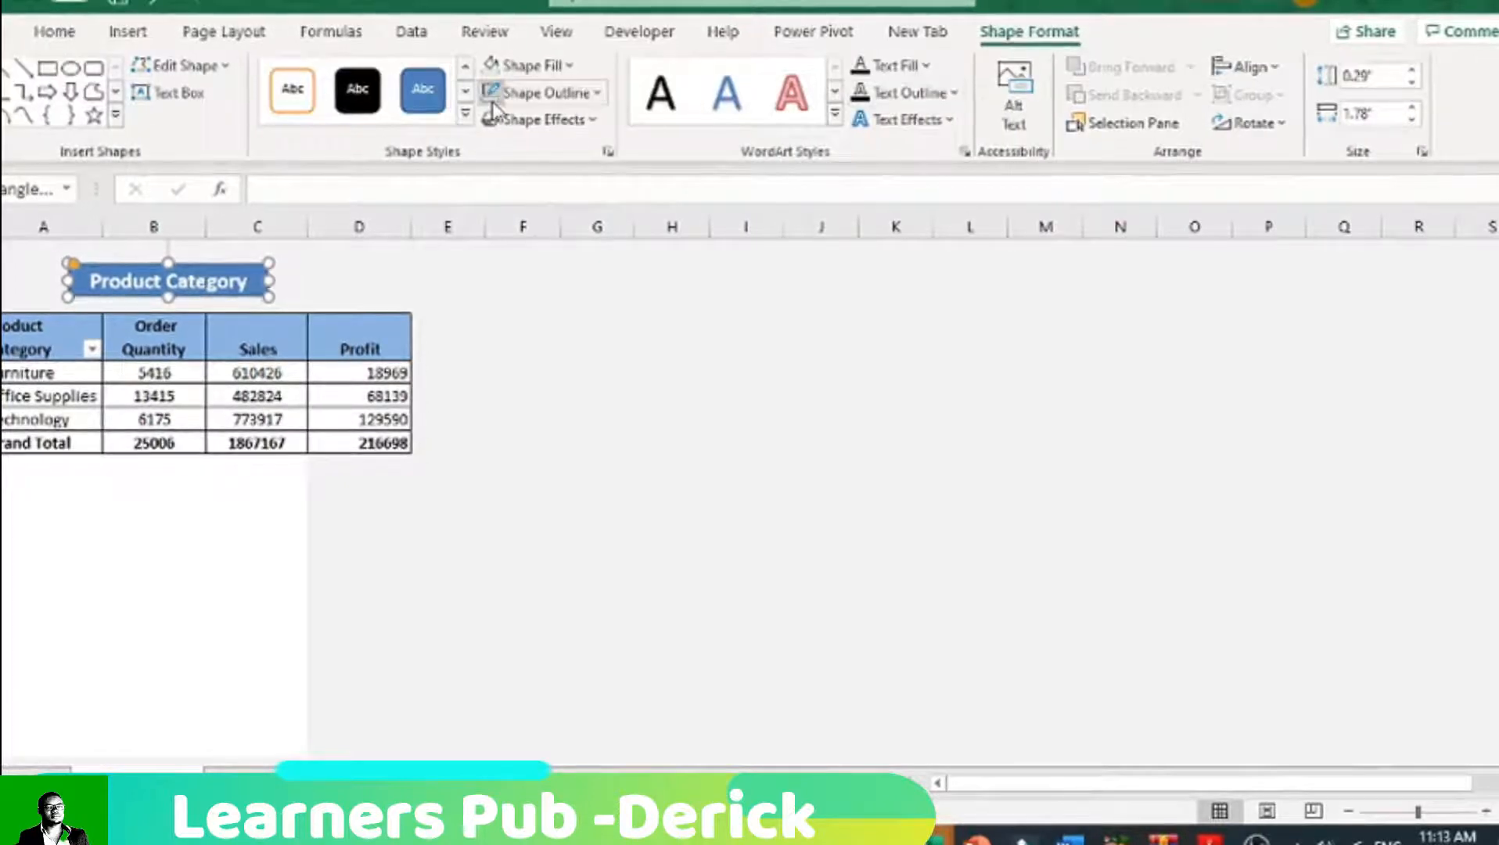
click(525, 329)
click(259, 283)
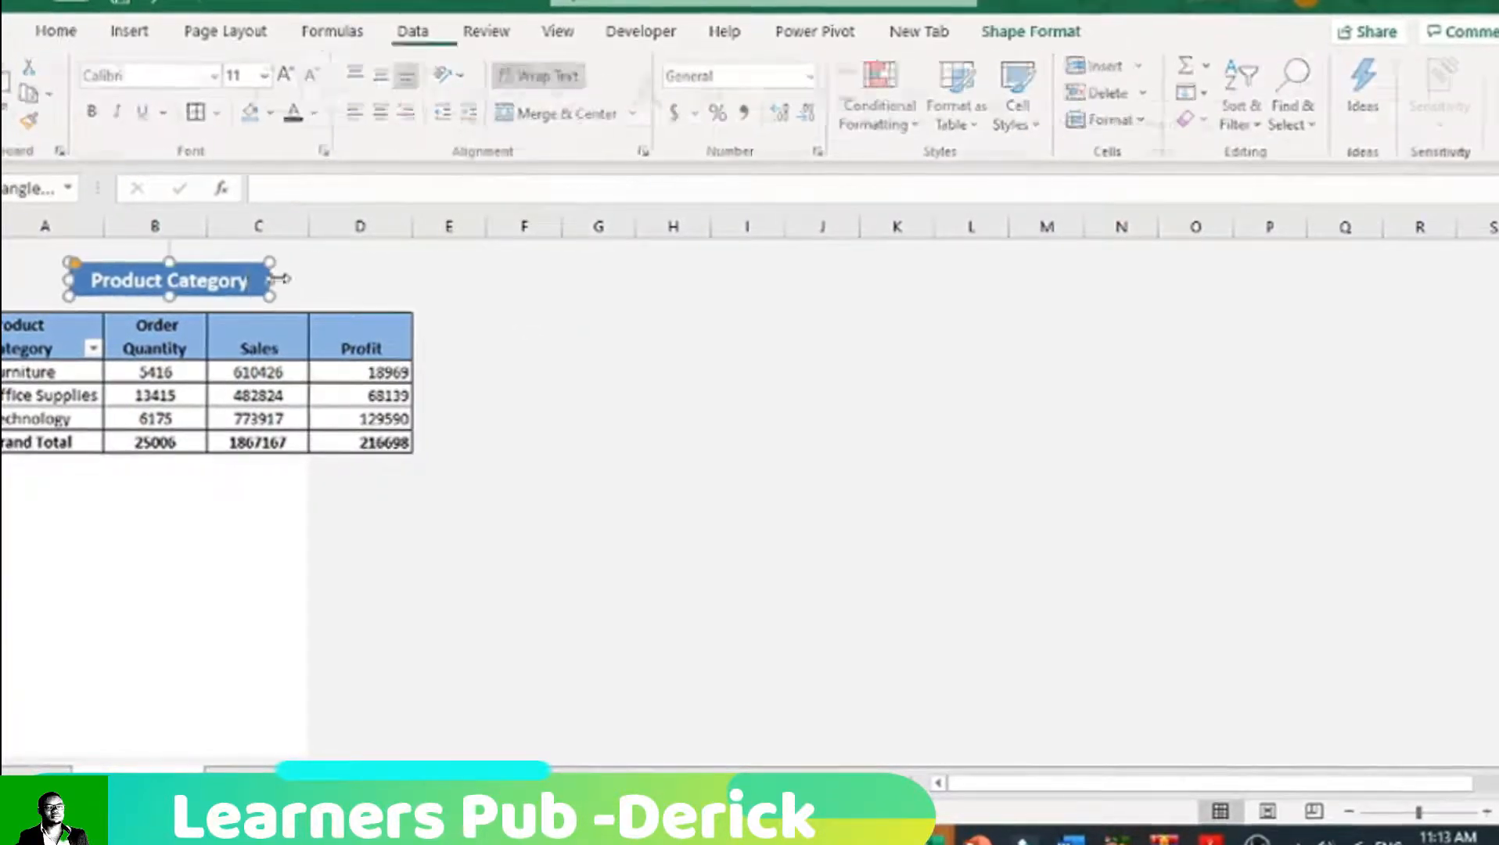
click(1027, 31)
click(597, 93)
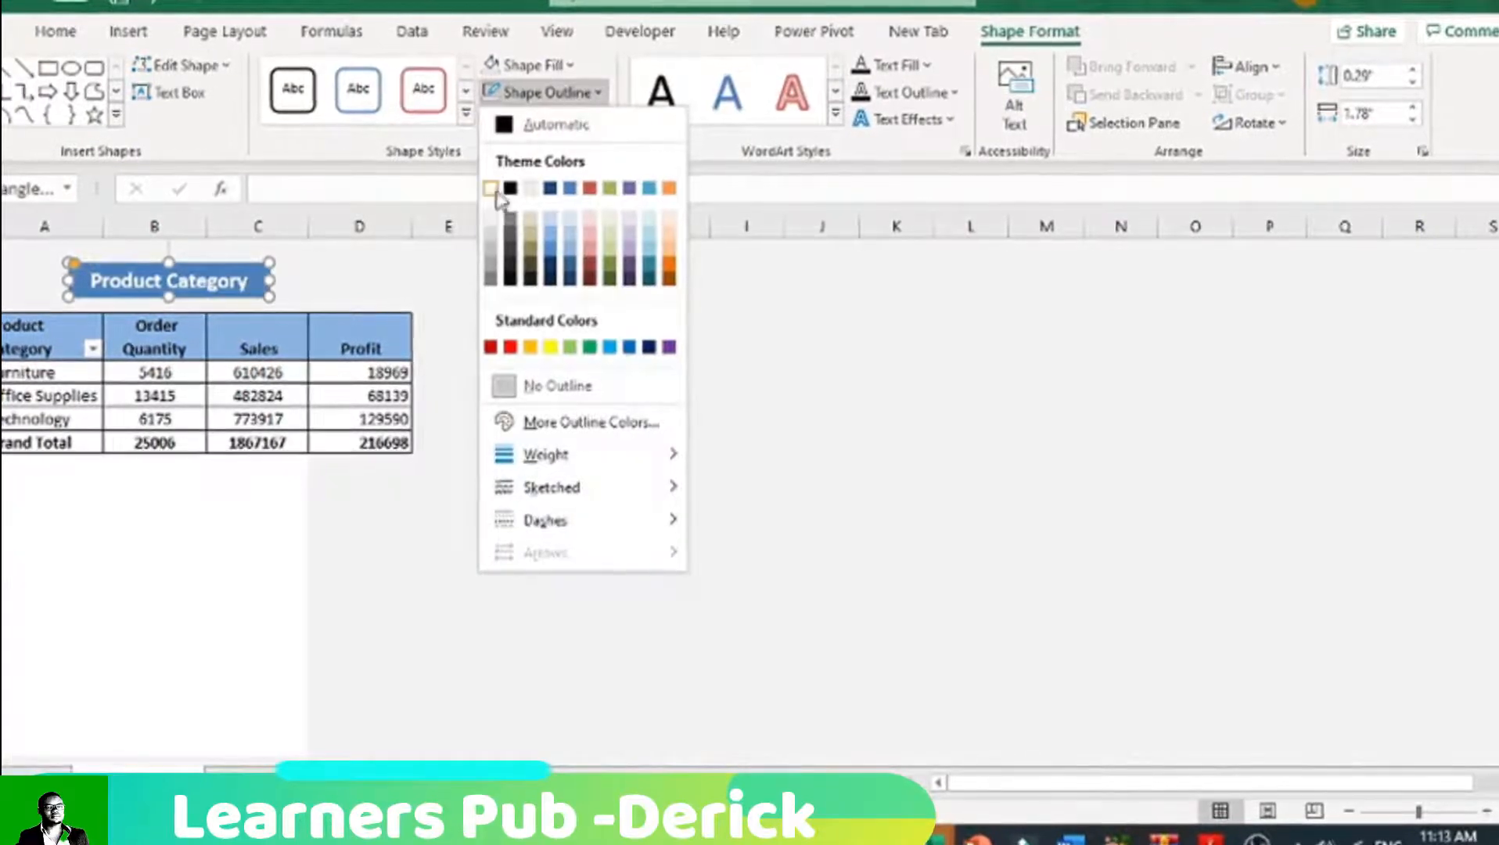
click(493, 187)
click(358, 283)
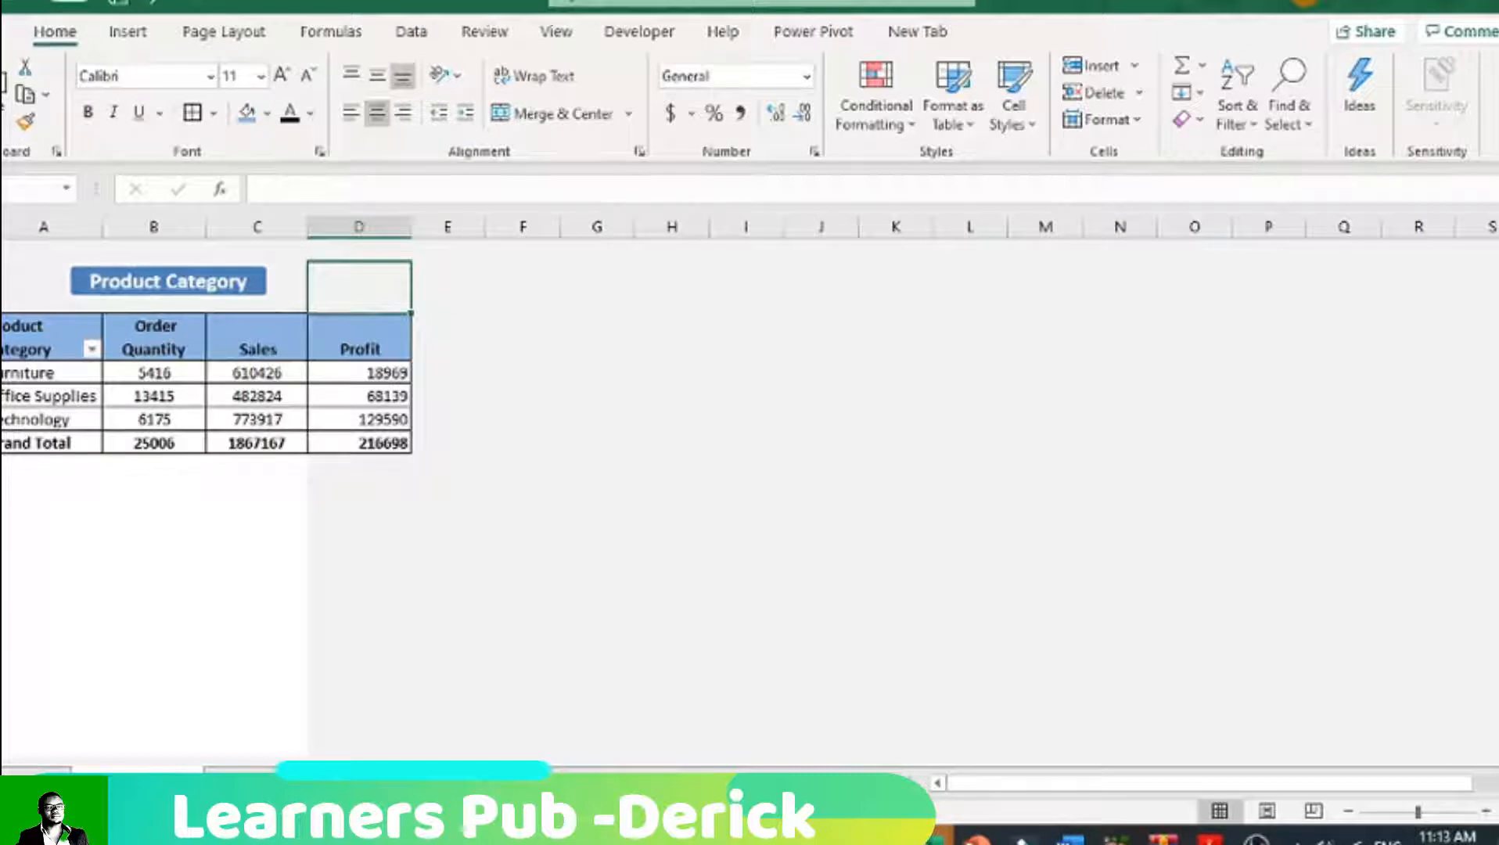
Step: Copy the whole Product Category PivotTable, from headers to grand total, and open the blank worksheet
drag(30, 333, 392, 442)
right_click(47, 356)
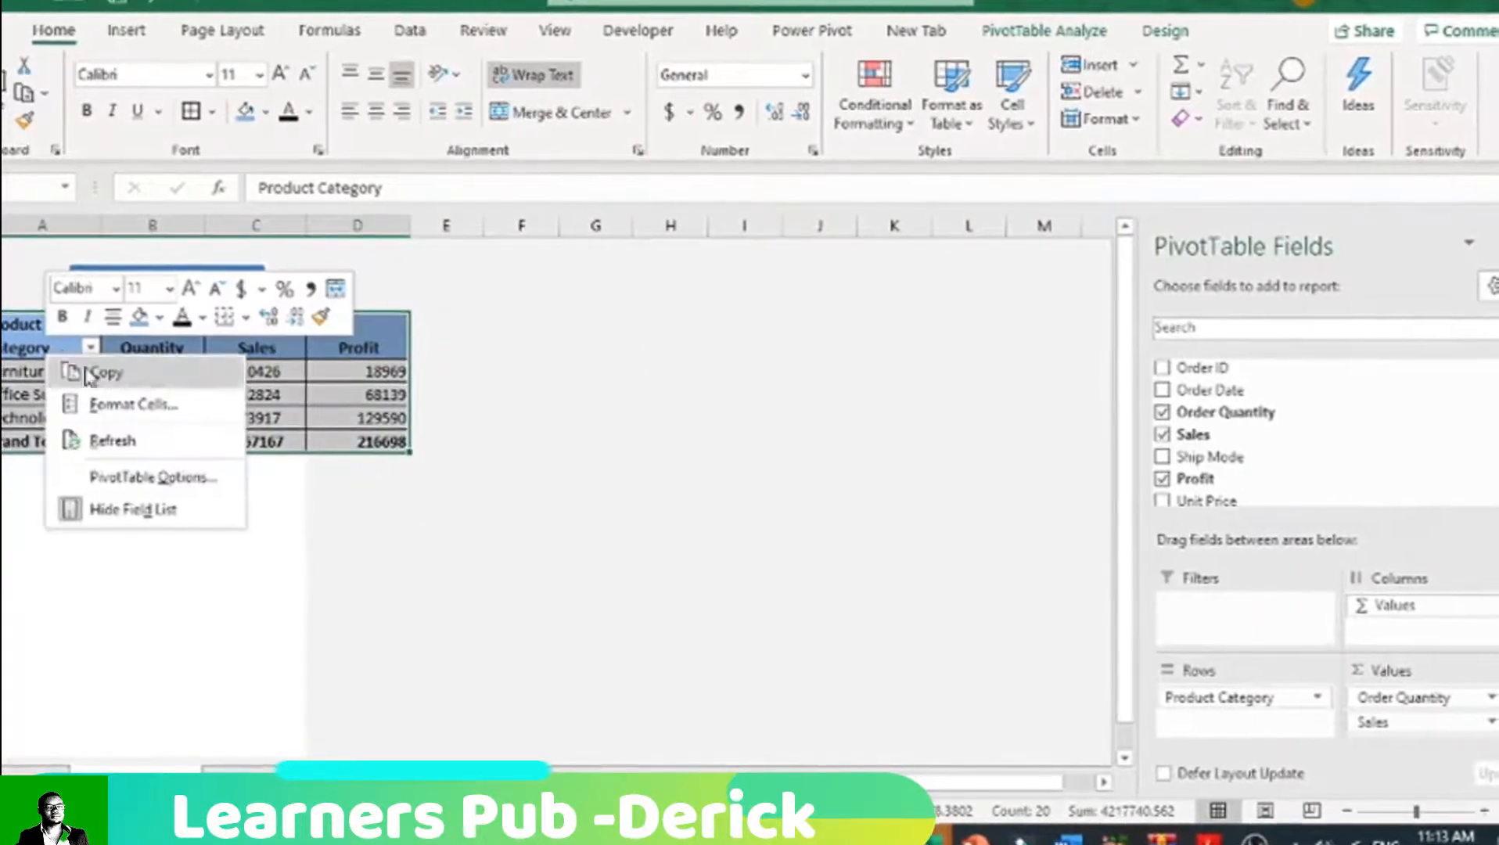
click(98, 373)
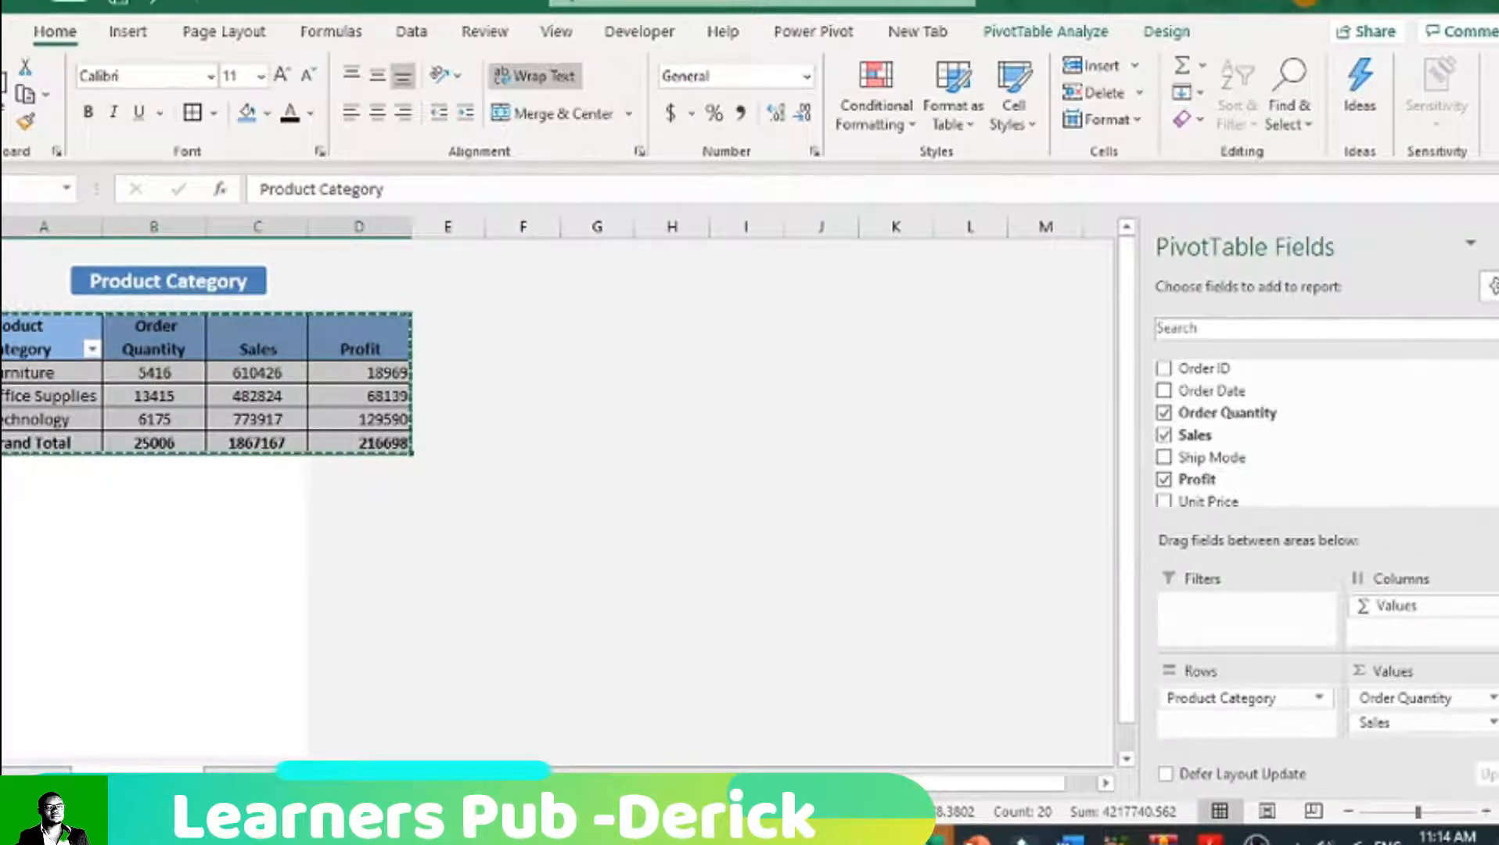
click(241, 783)
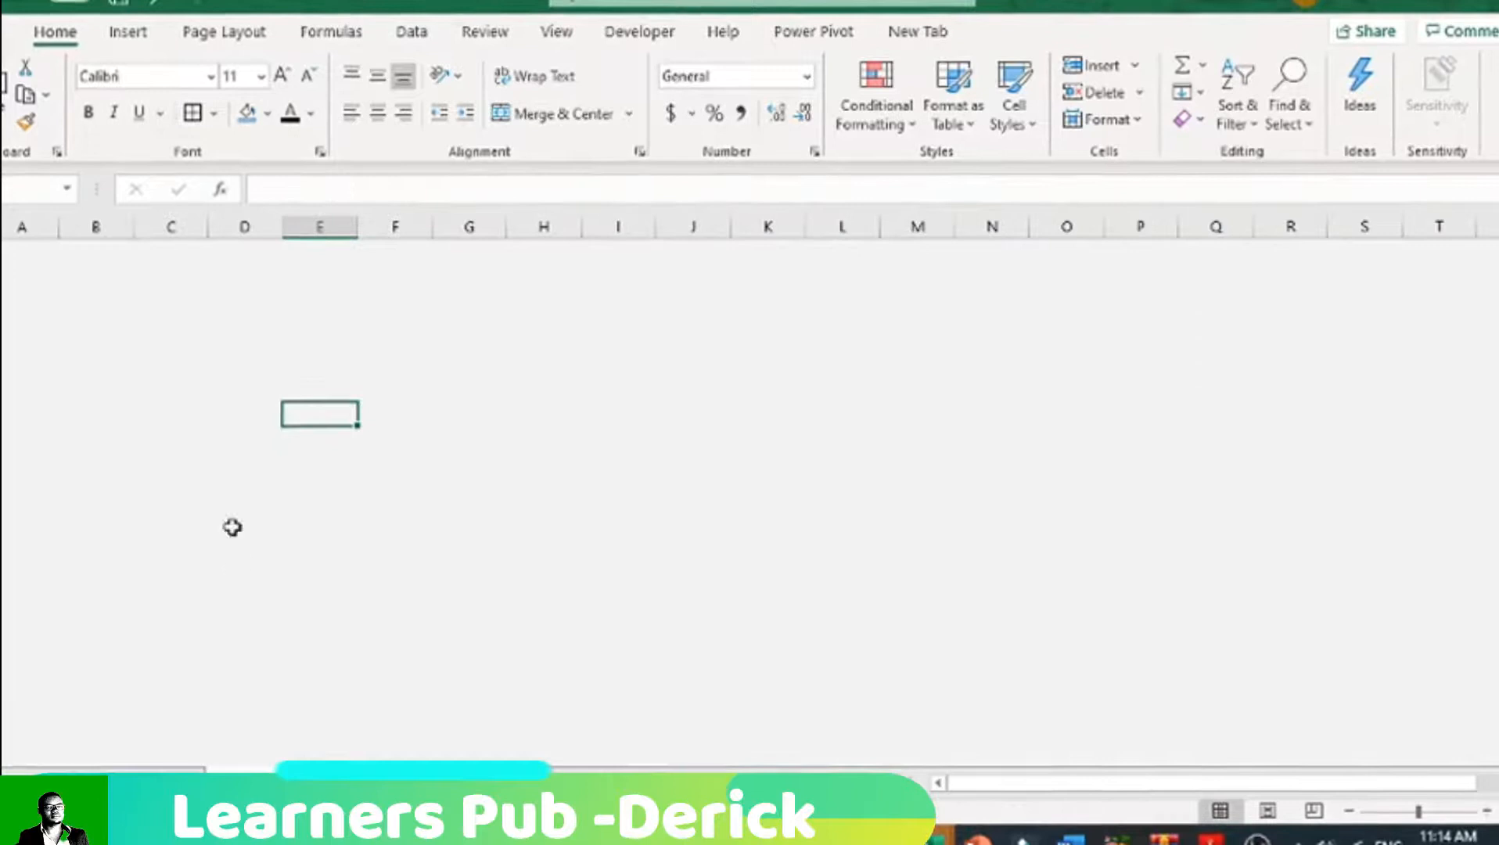
Step: Paste the PivotTable into the blank sheet starting in column B and widen columns B and C to fit its contents
click(190, 338)
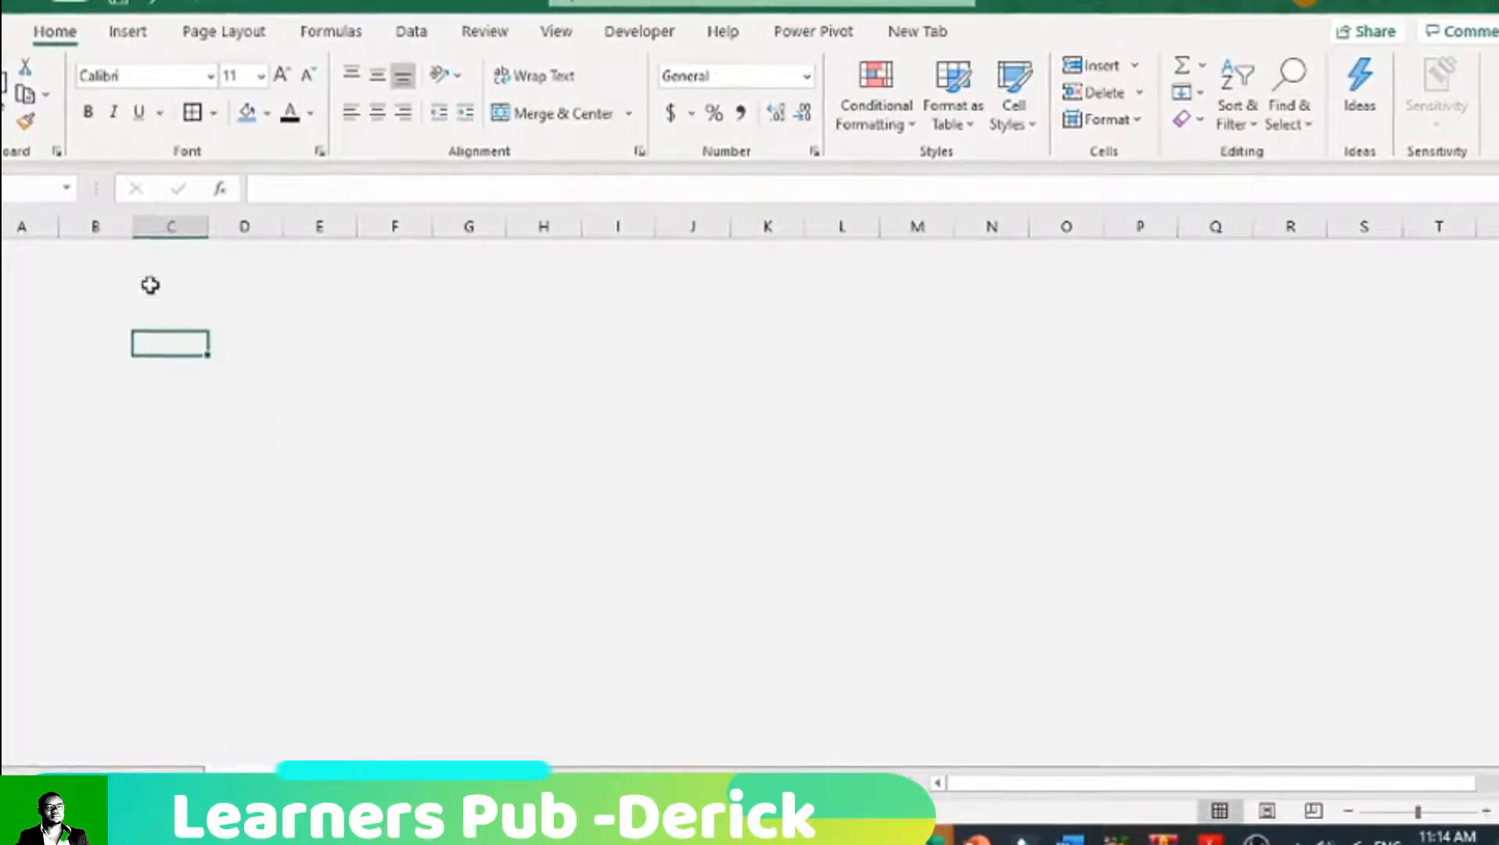
click(82, 345)
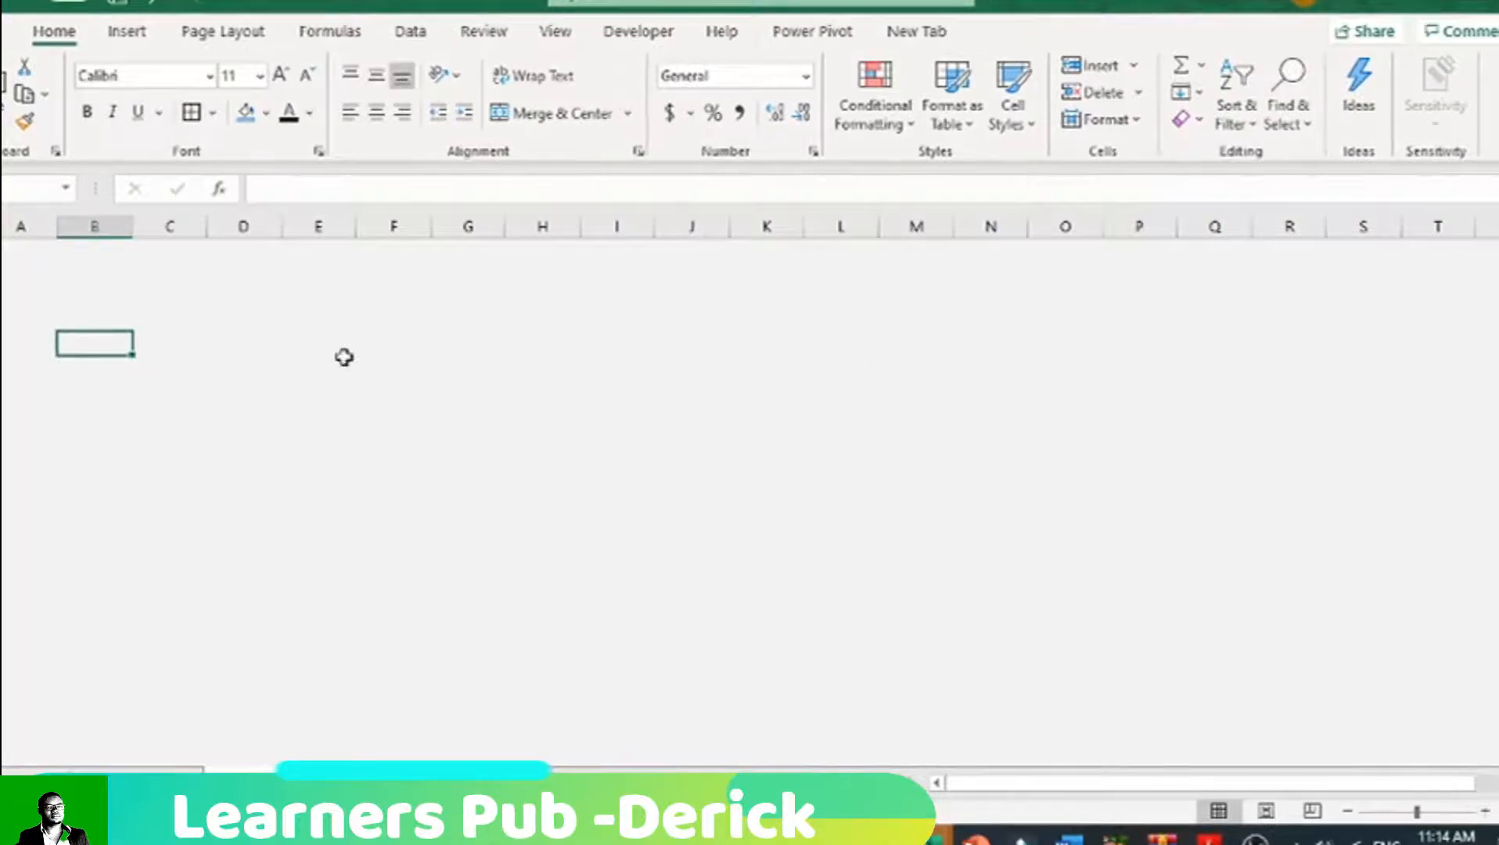
right_click(86, 345)
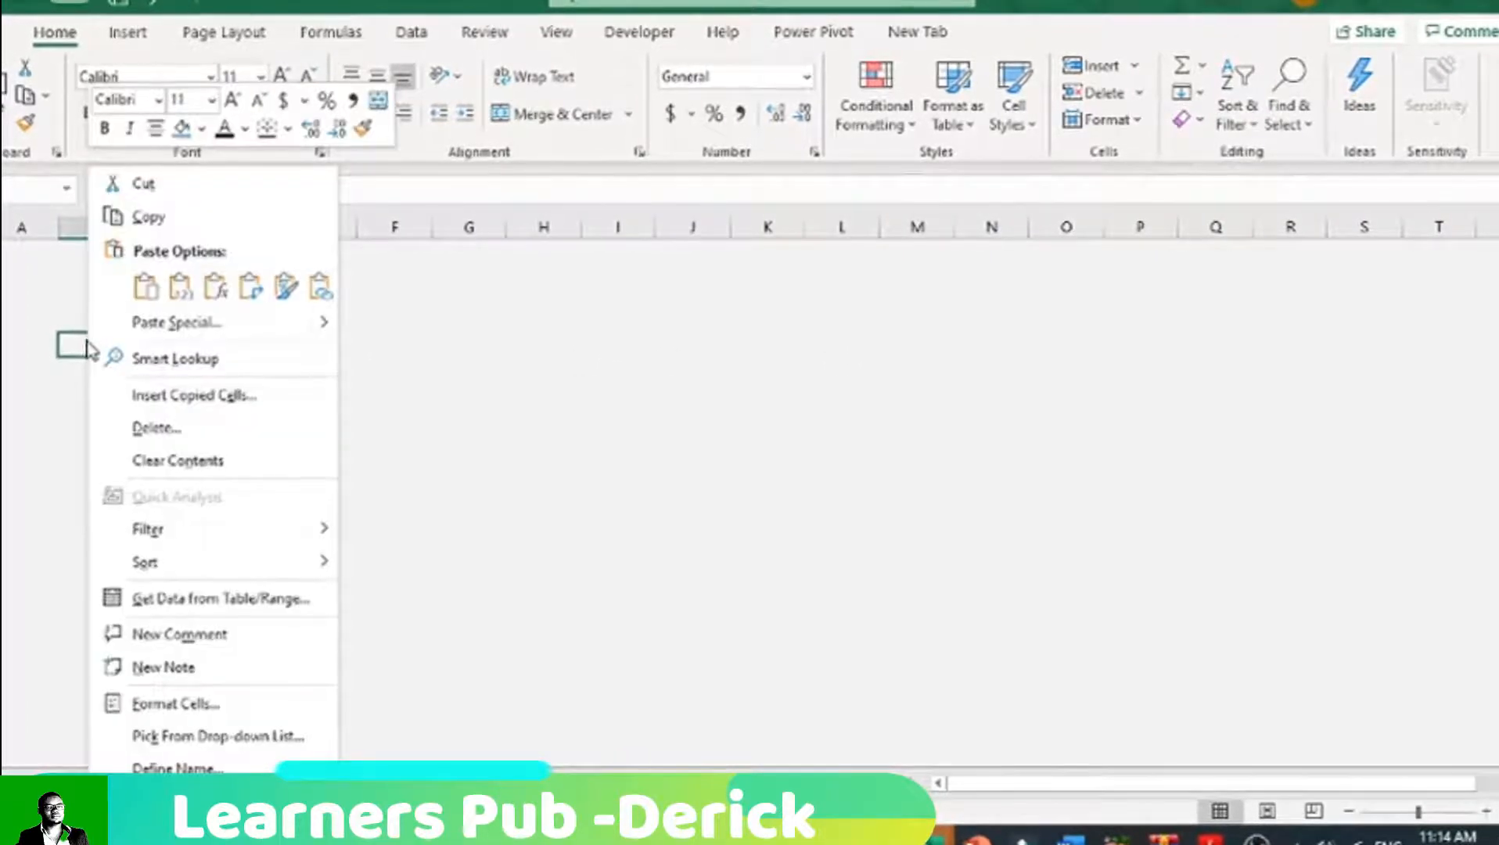
click(146, 288)
drag(133, 226, 277, 232)
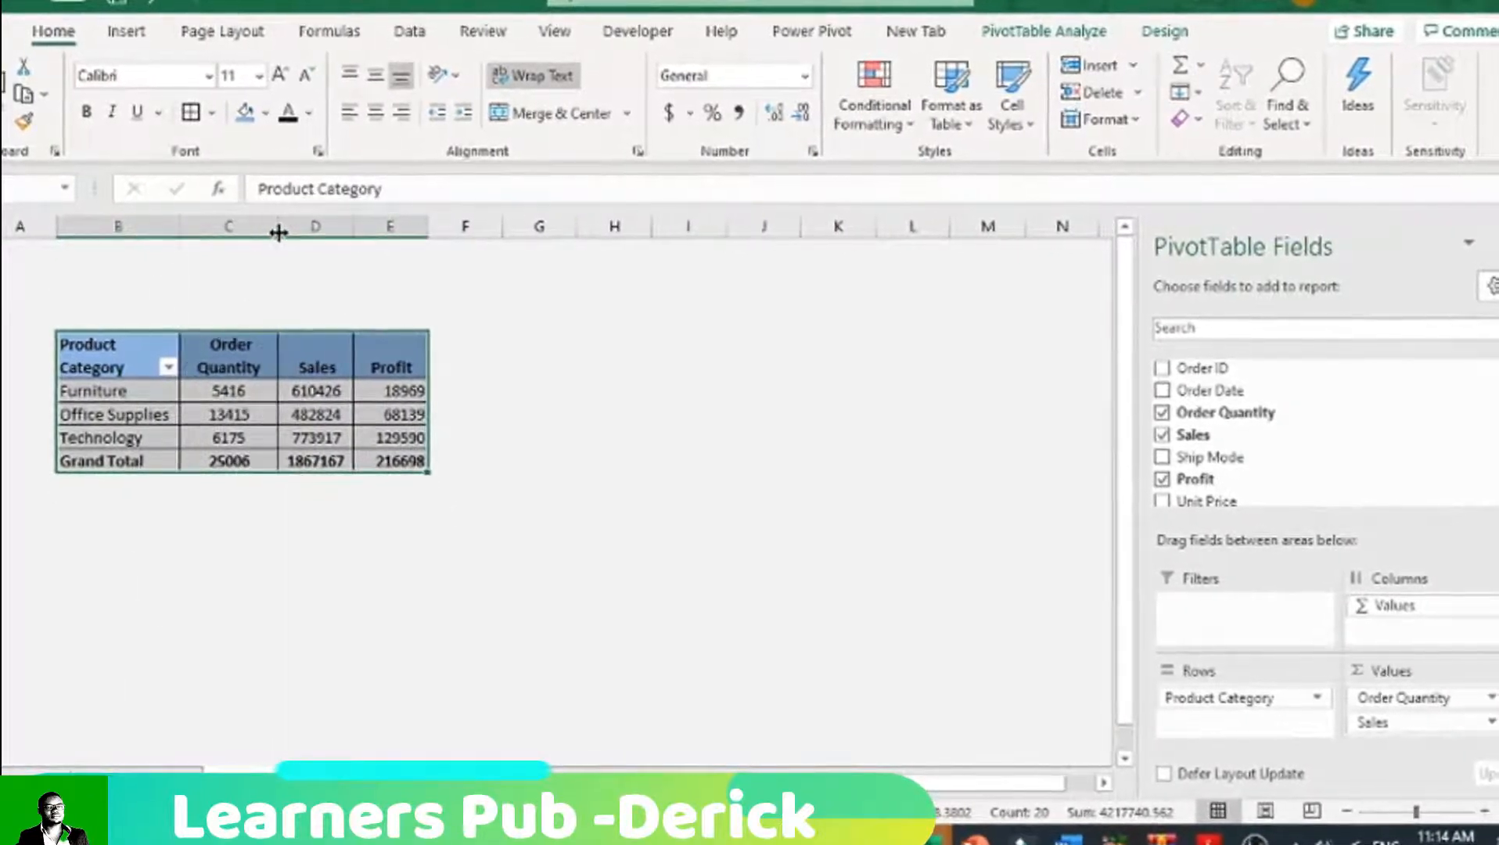
click(411, 359)
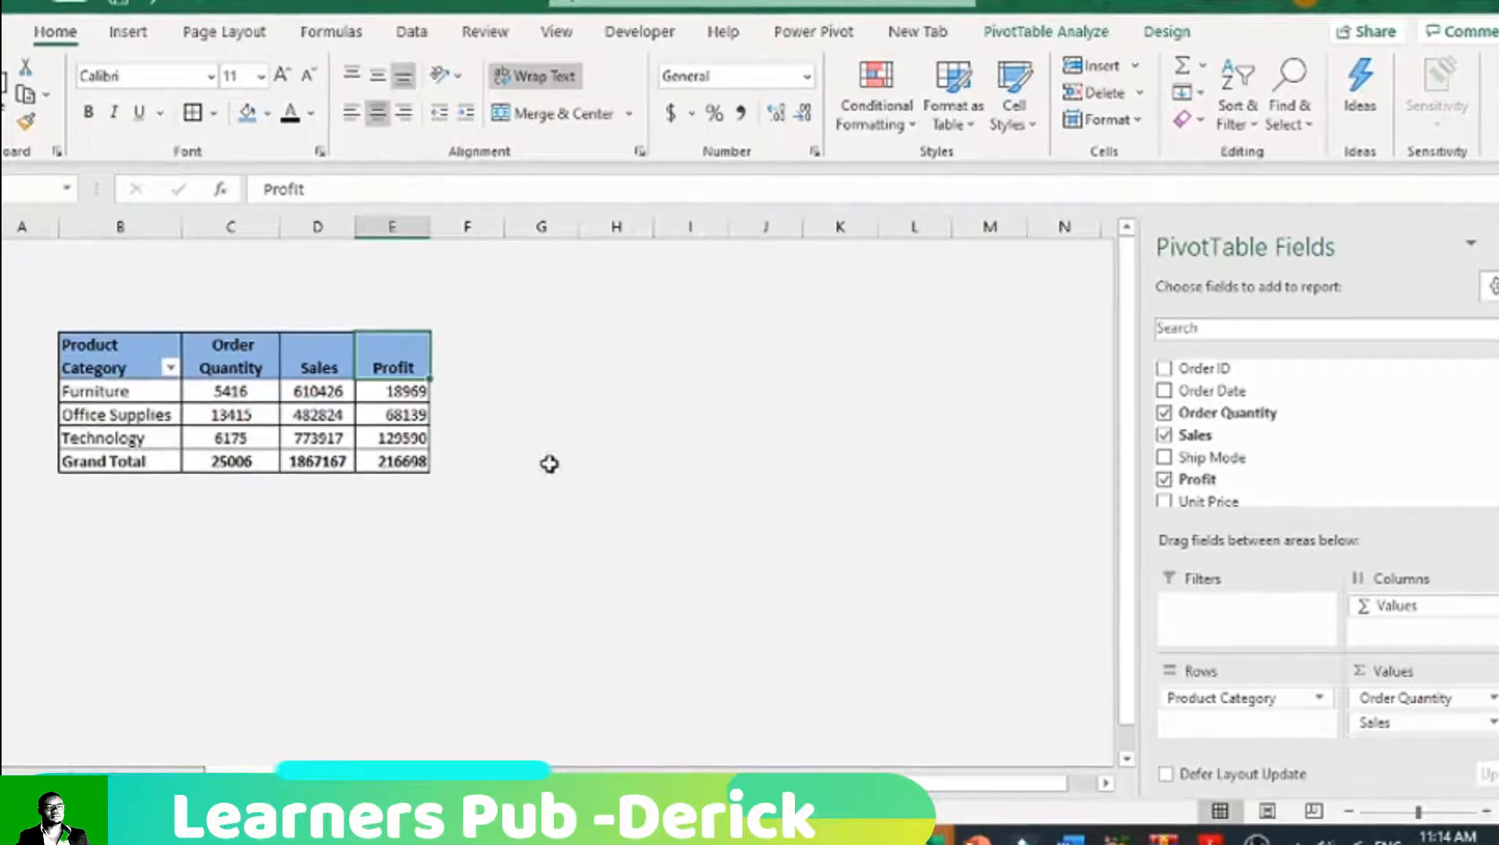
Step: Widen column E and remove Order Quantity from the pasted PivotTable, keeping Sales and Profit by Product Category
drag(429, 227, 495, 227)
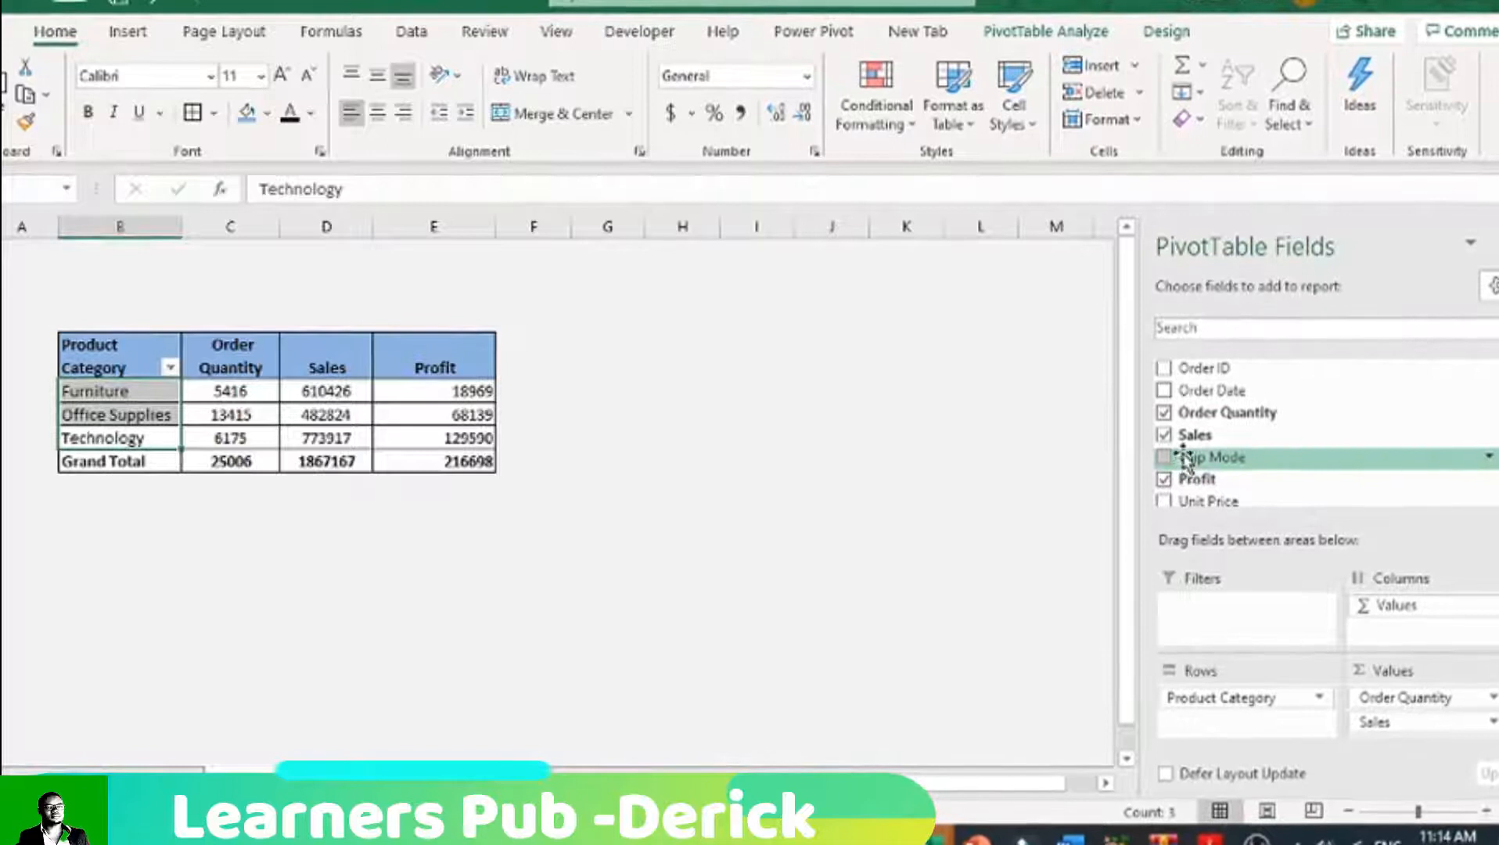
click(1166, 417)
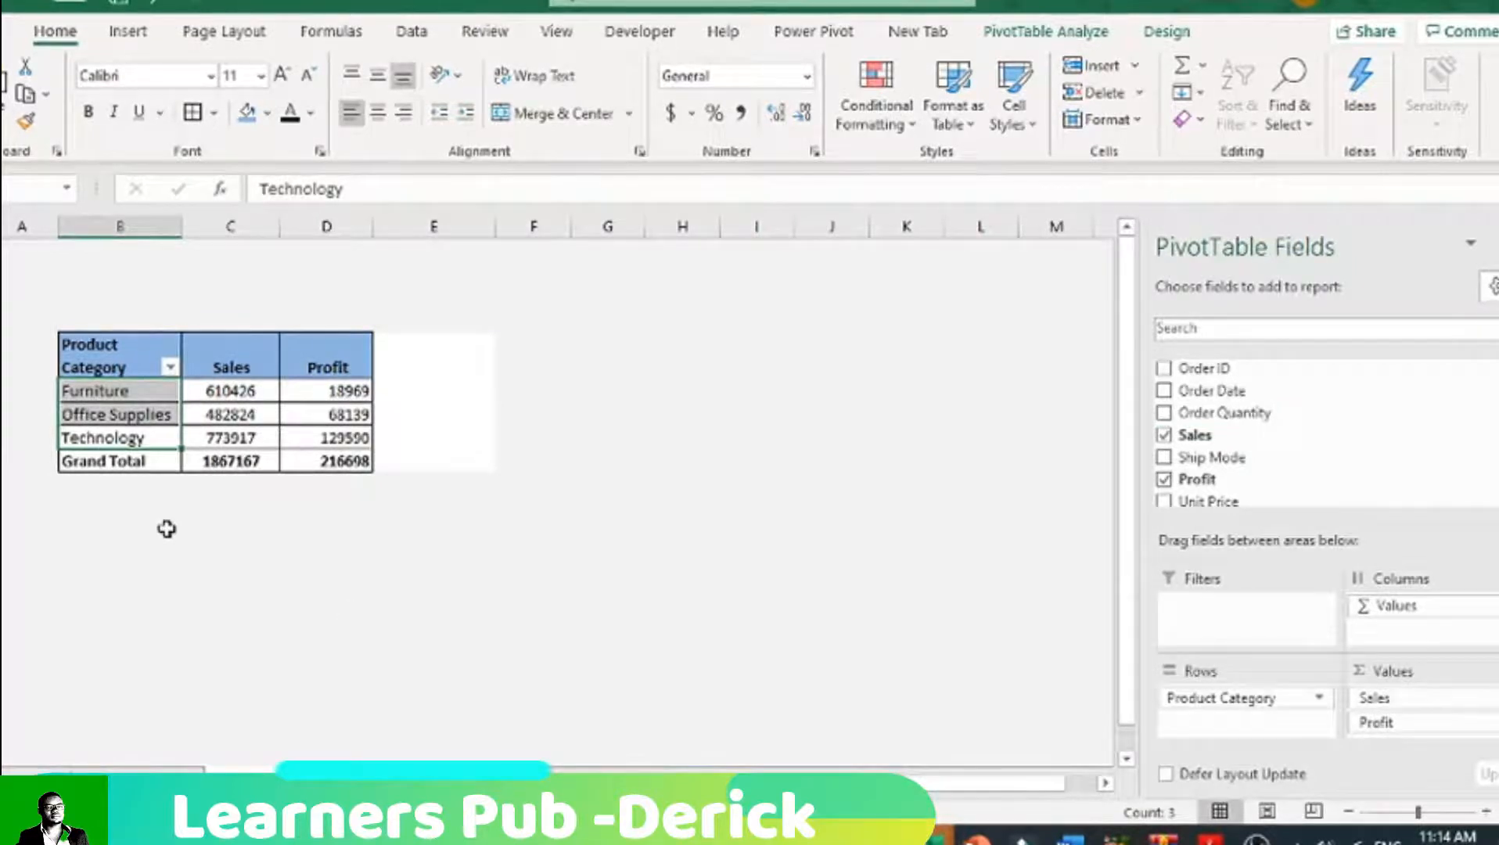
click(100, 344)
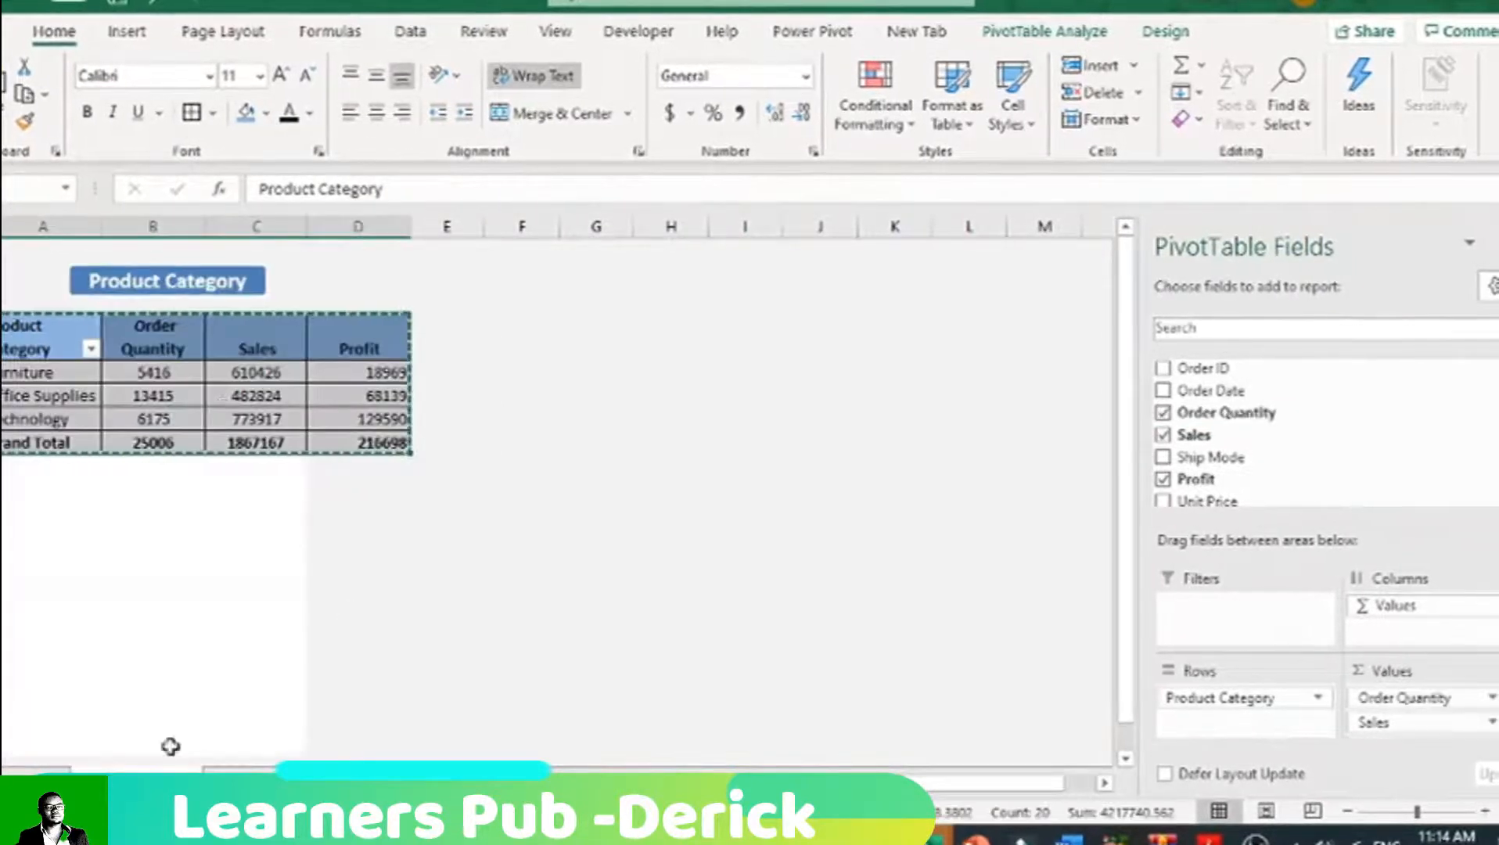
click(241, 508)
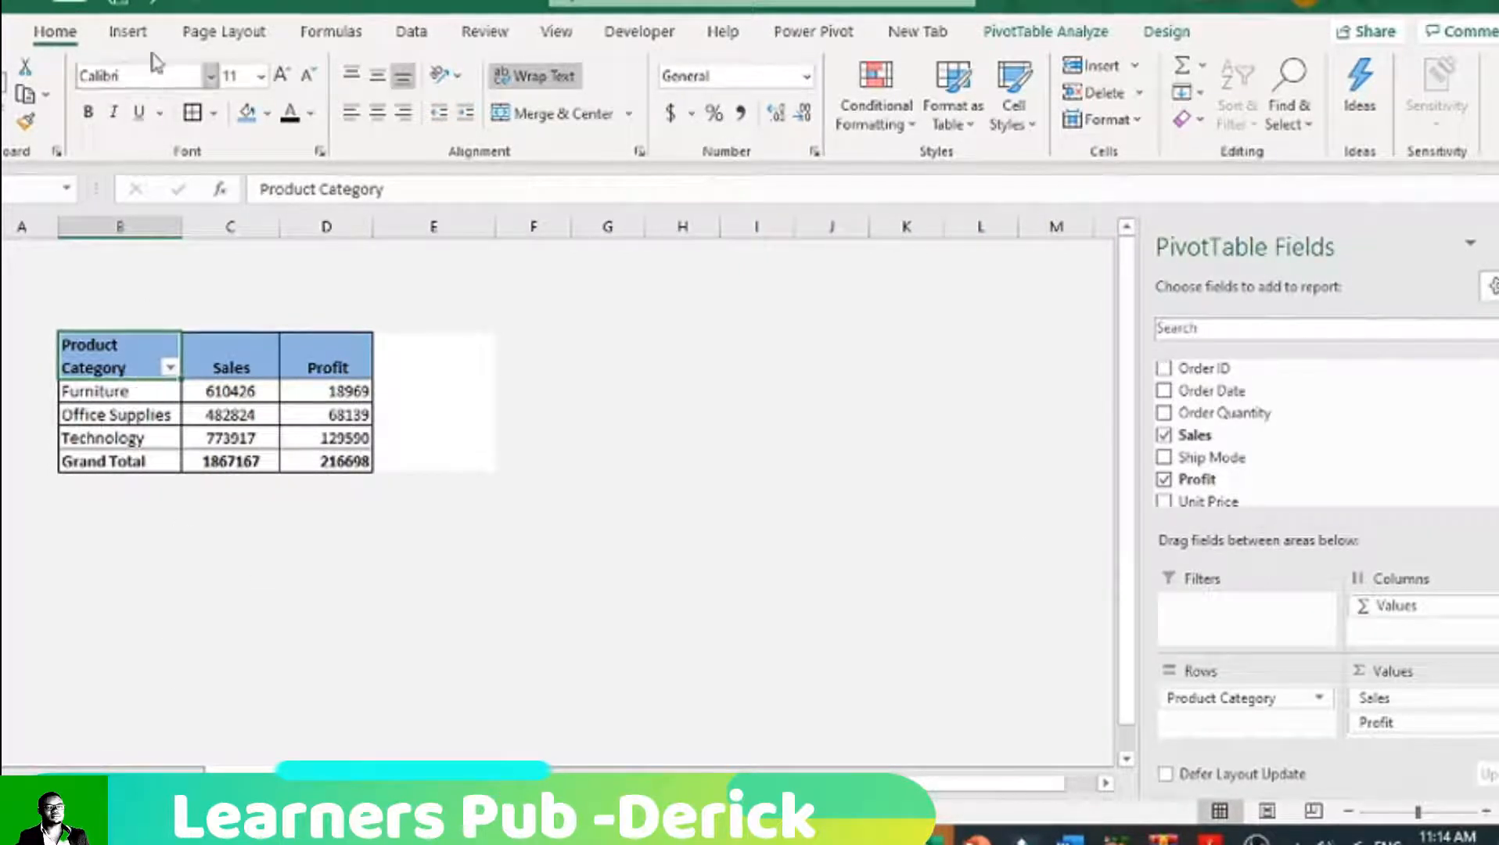
Step: Insert a Clustered Column PivotChart from the Product Category PivotTable and position it beside the table
click(234, 360)
click(160, 360)
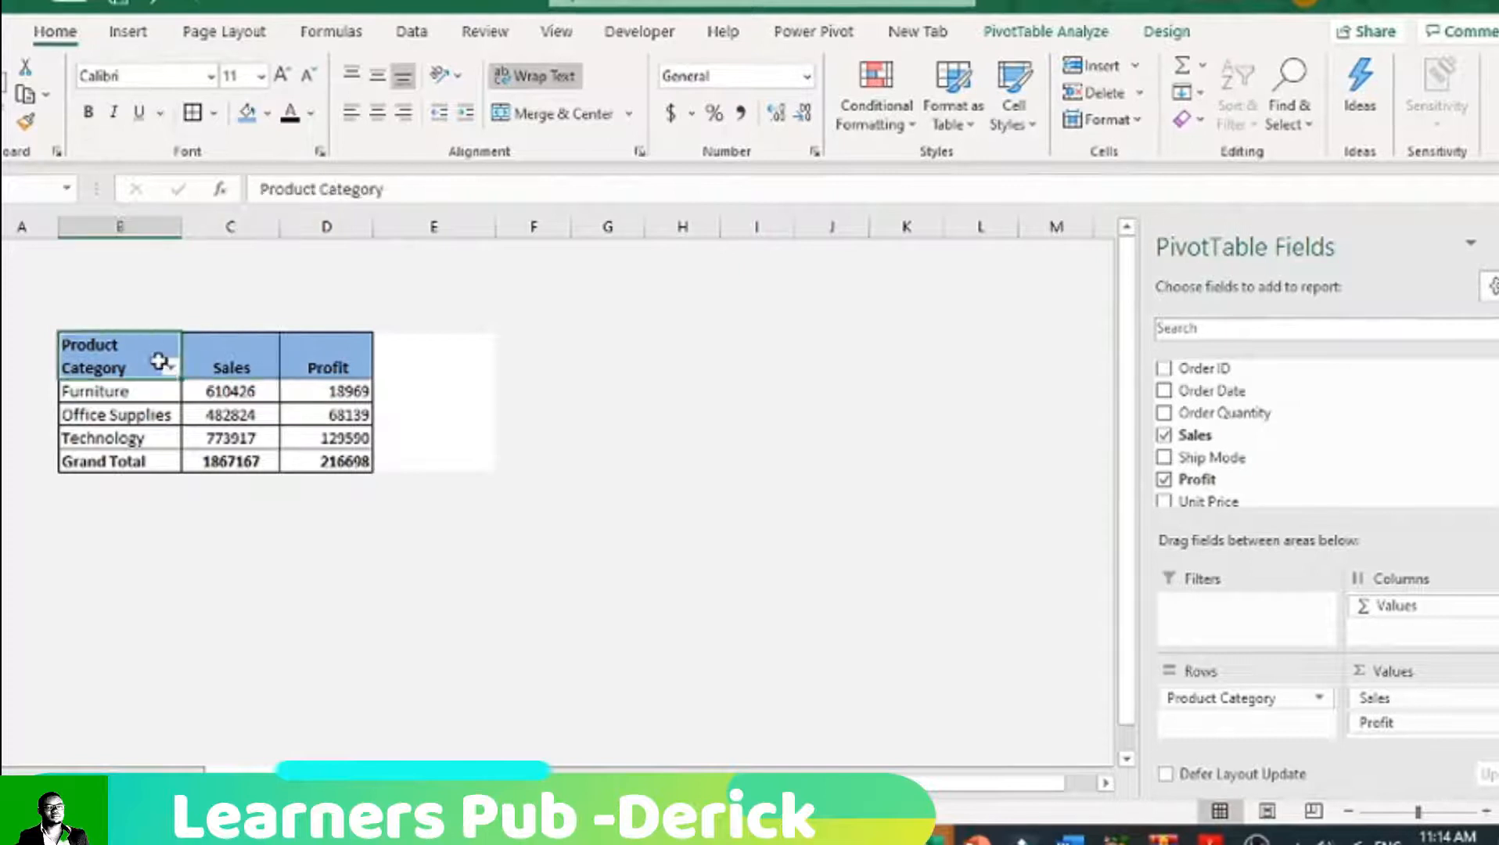
click(143, 412)
click(142, 370)
click(128, 33)
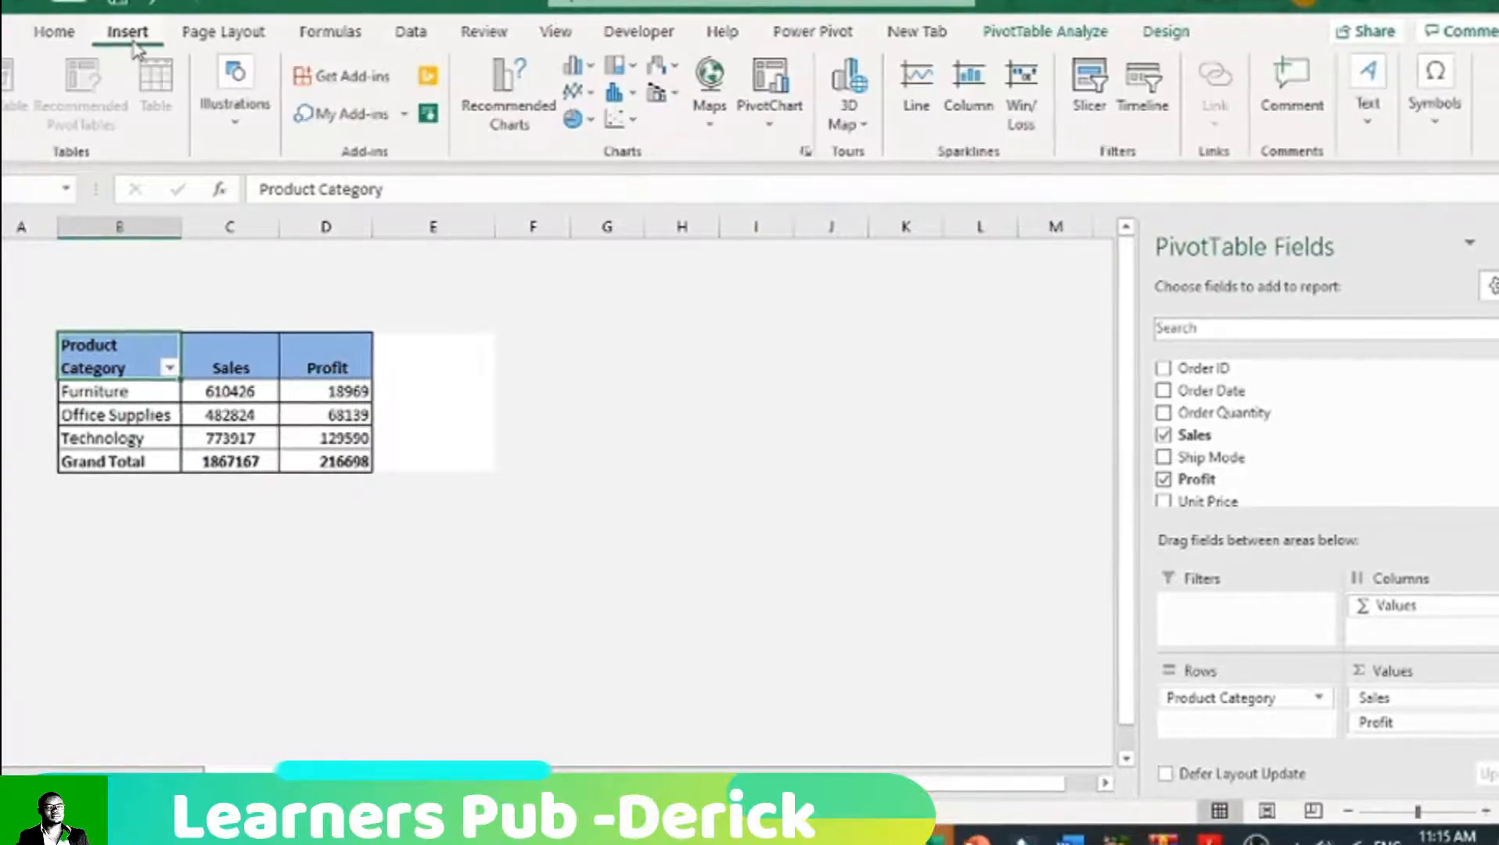
click(772, 131)
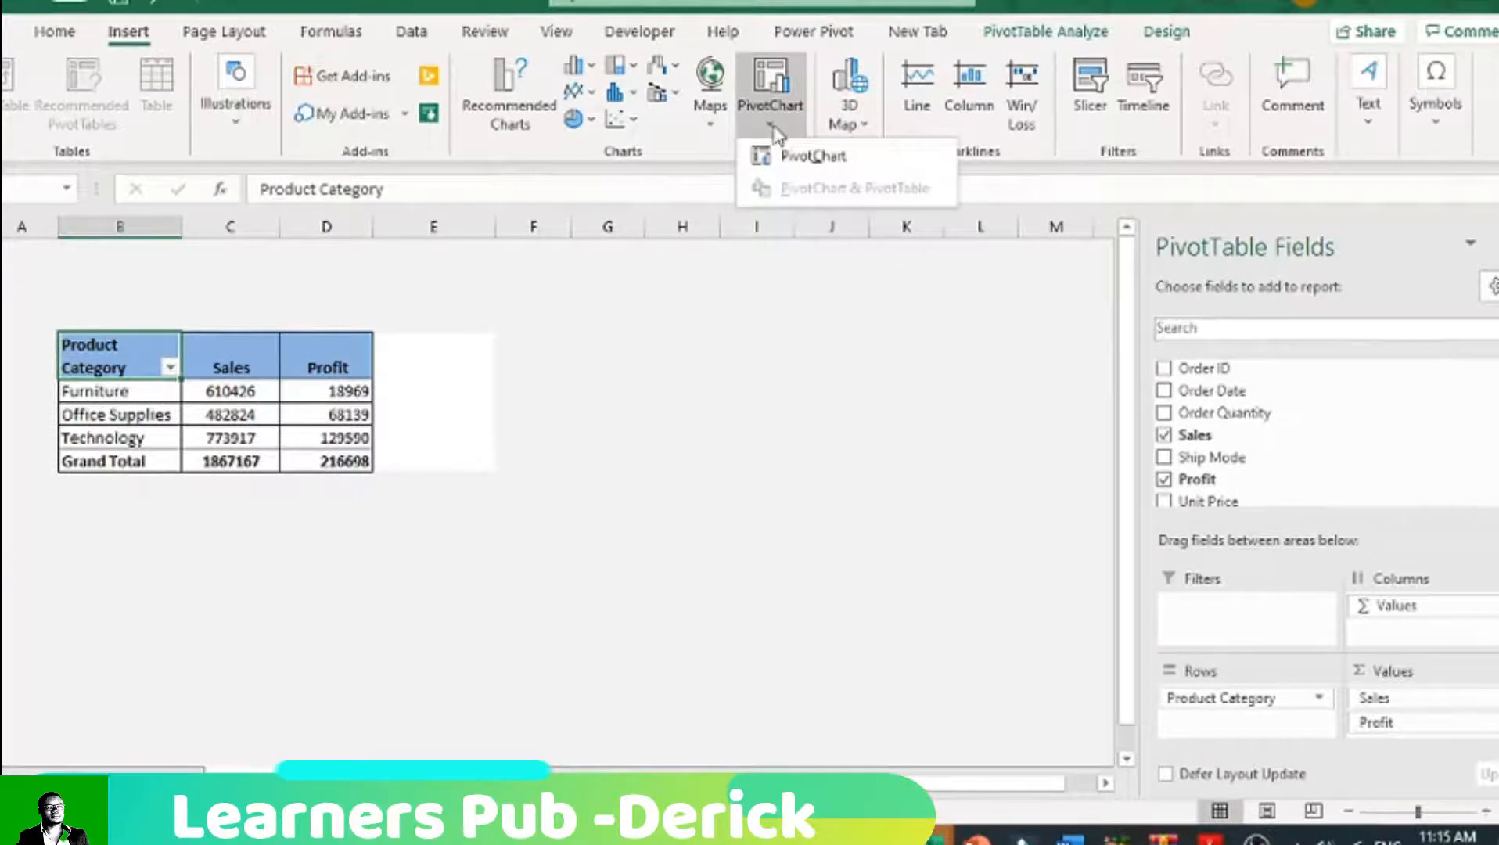
click(794, 156)
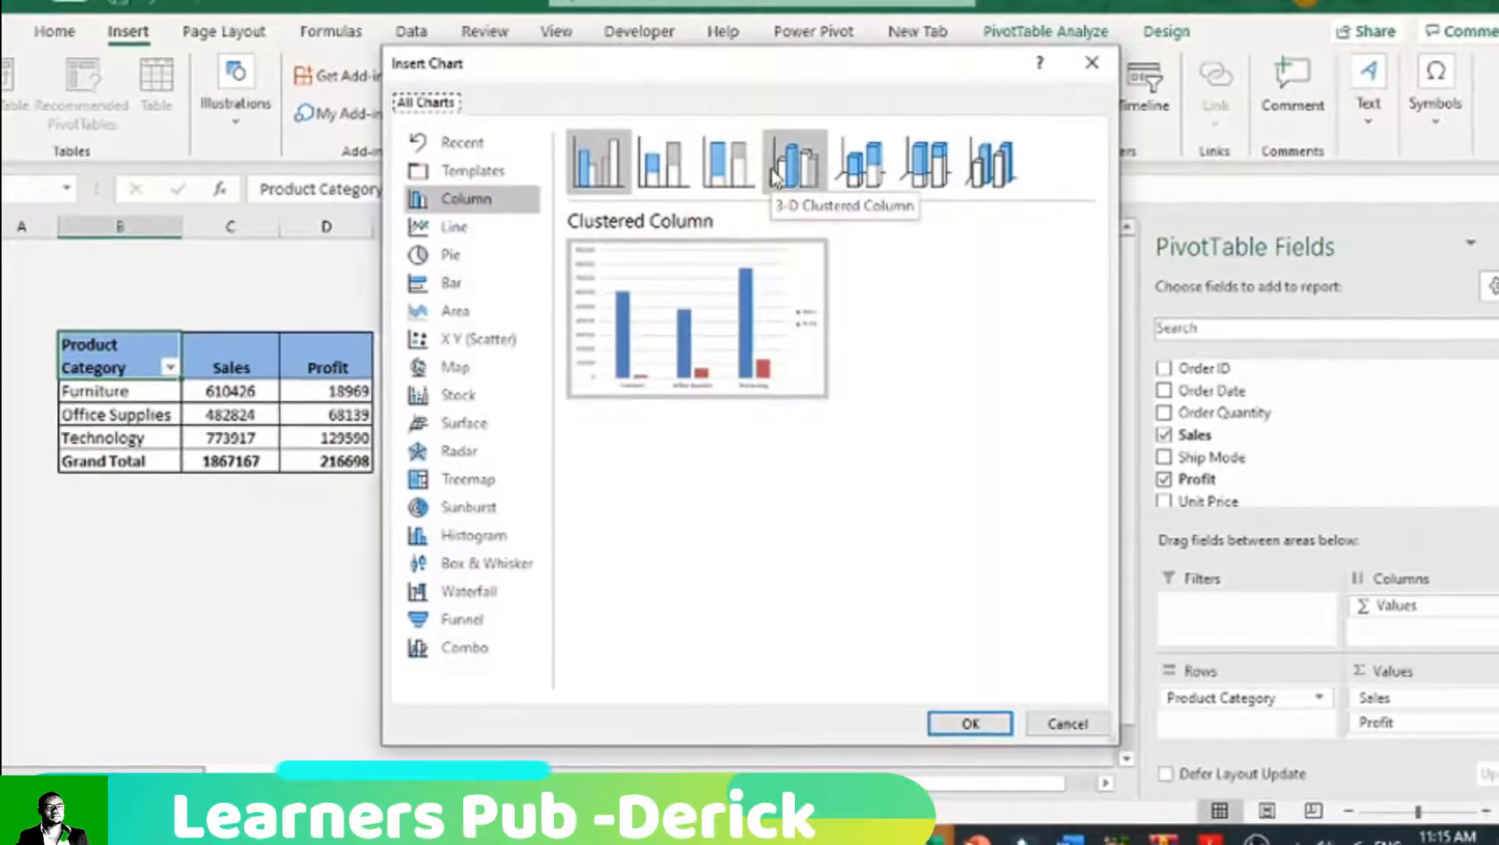
mouse_move(671, 293)
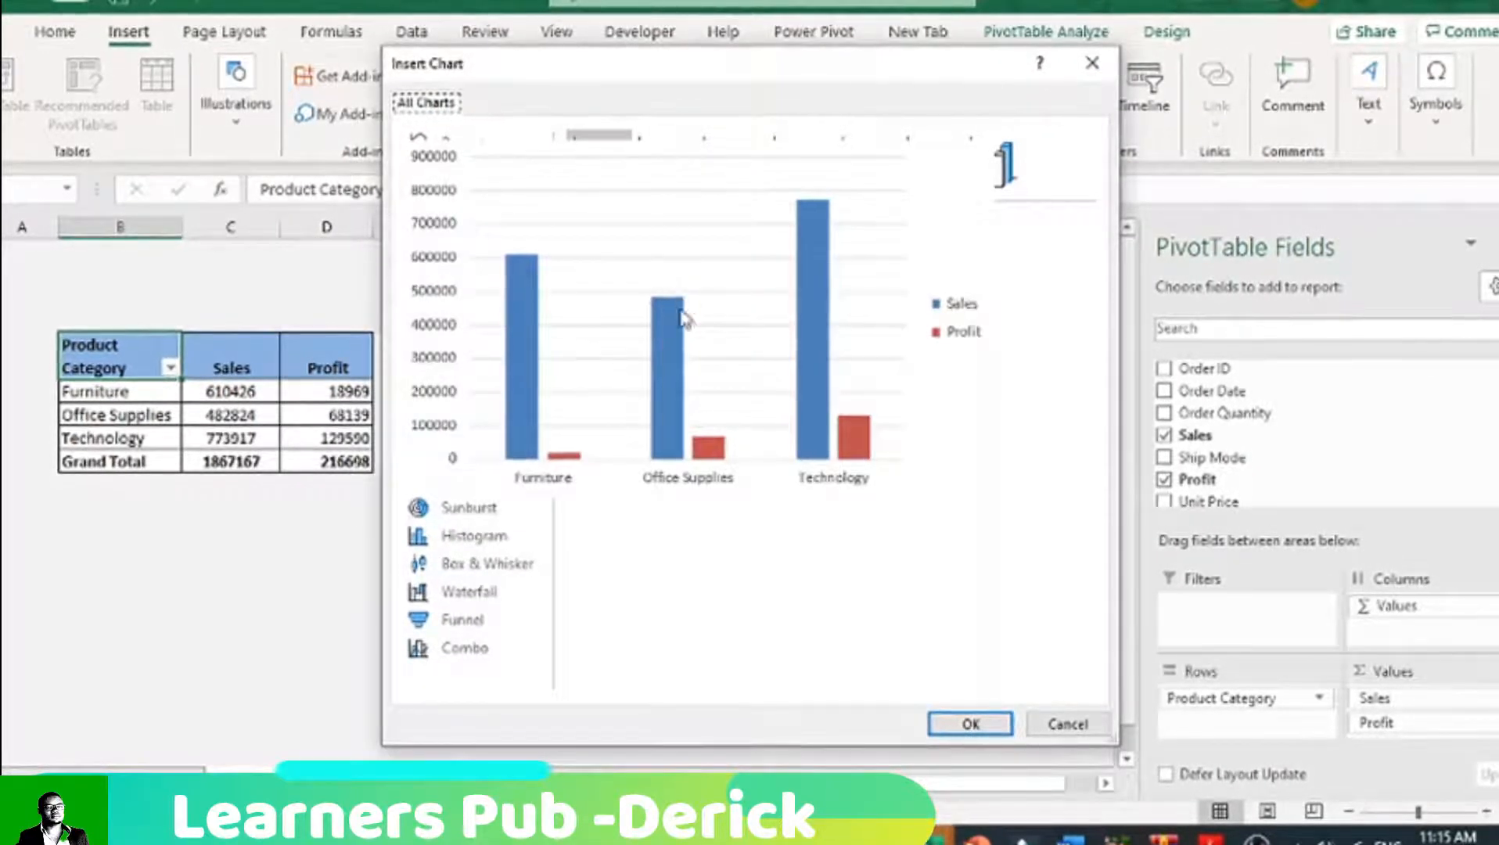
mouse_move(739, 386)
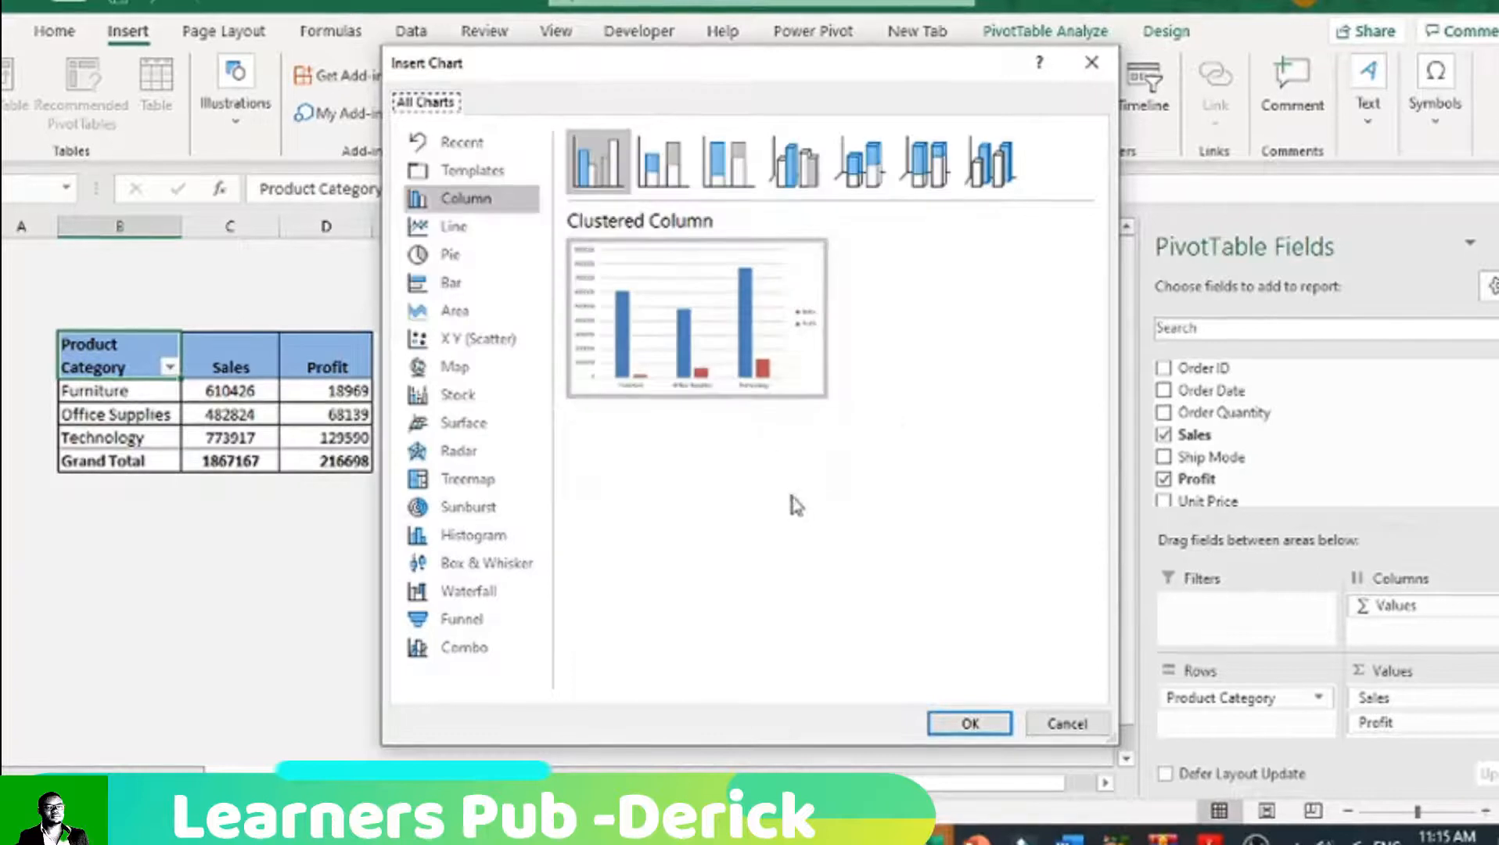
click(969, 723)
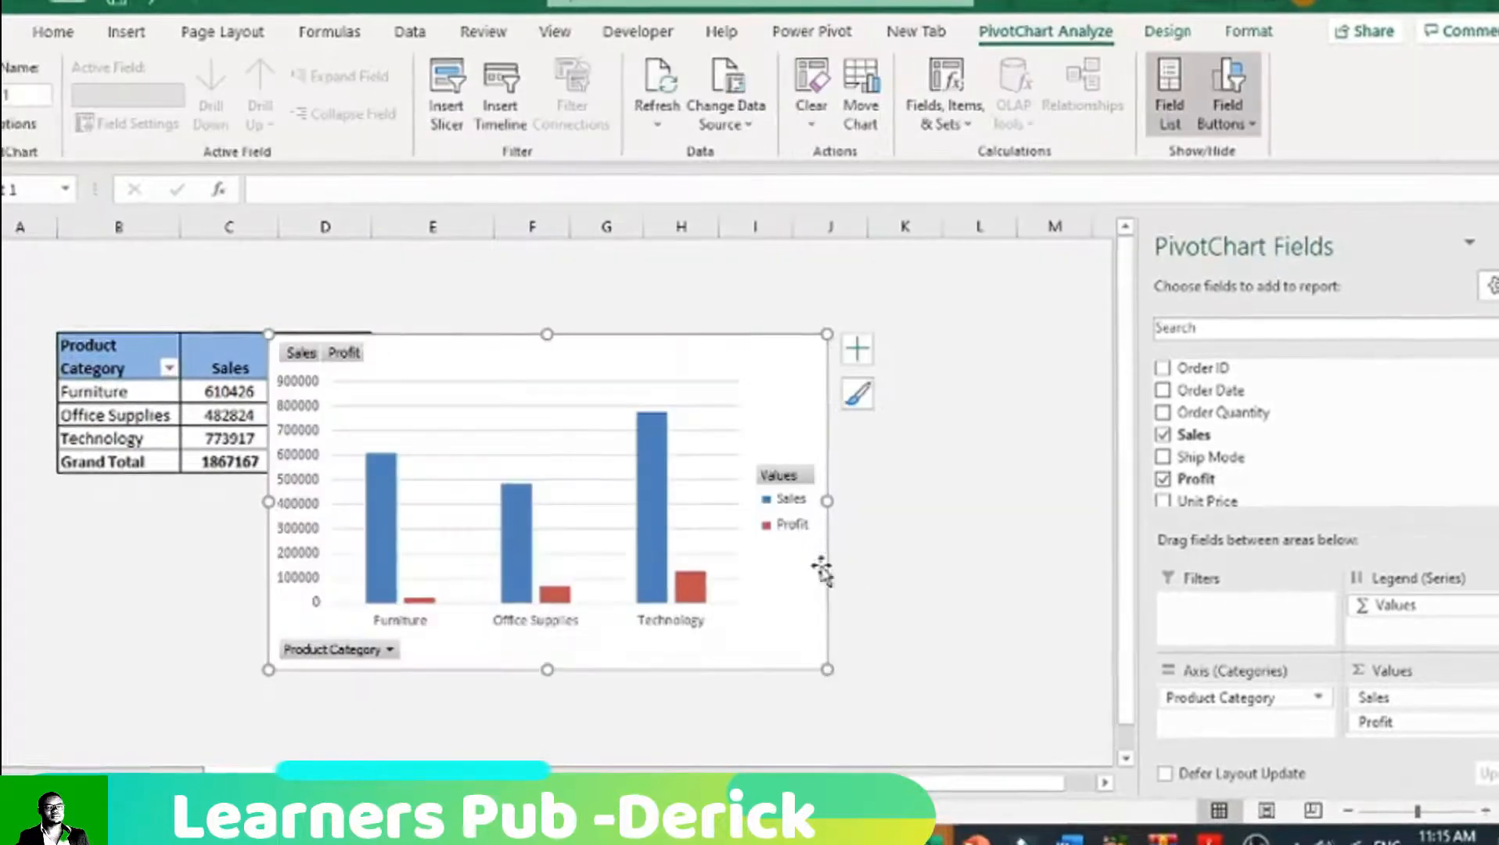
drag(579, 395, 742, 334)
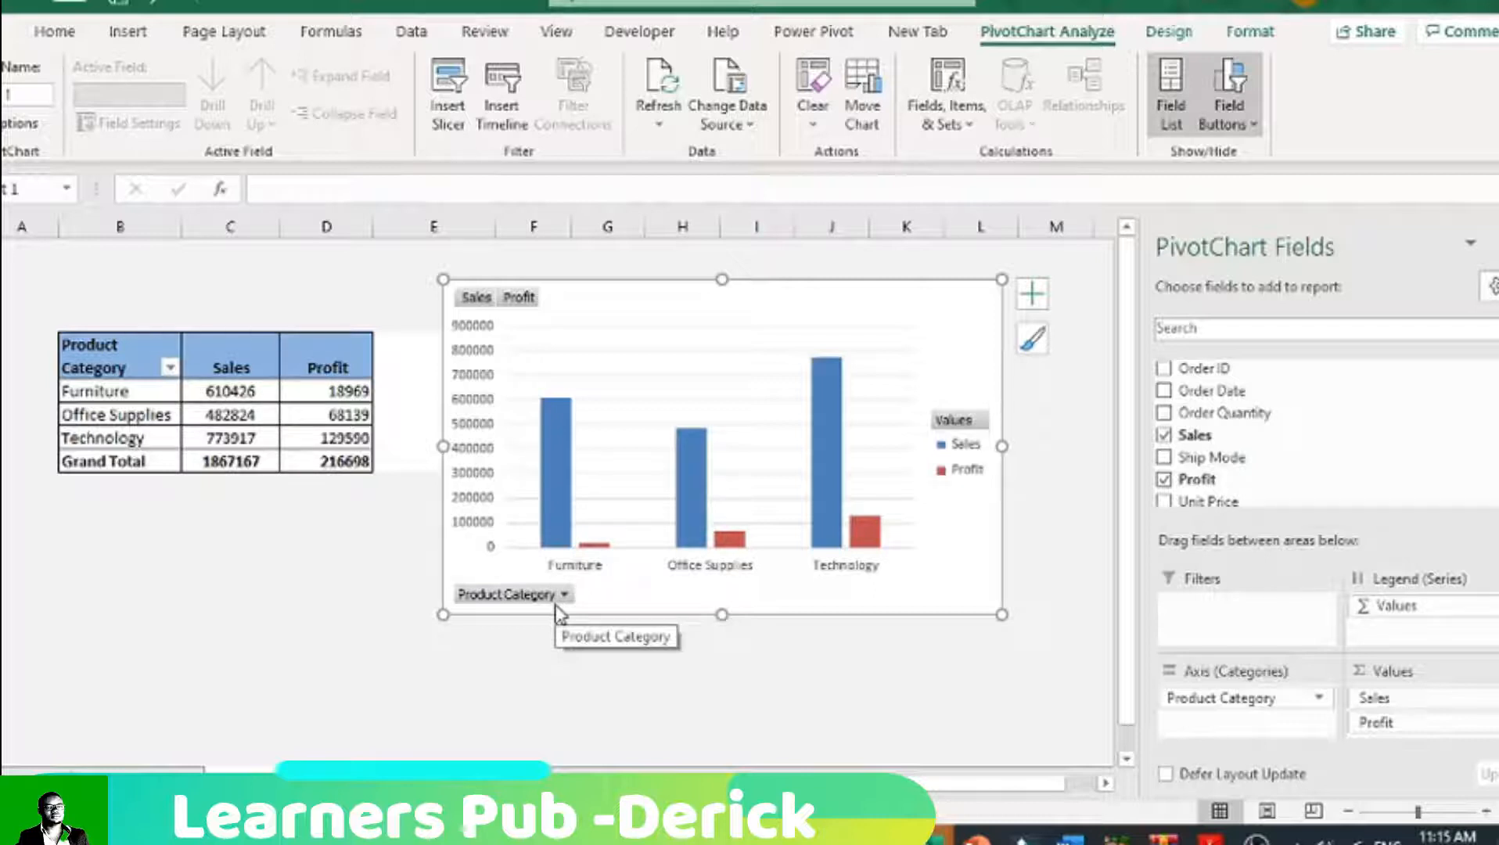
Step: Try hiding all field buttons on the PivotChart and undo that change
right_click(510, 298)
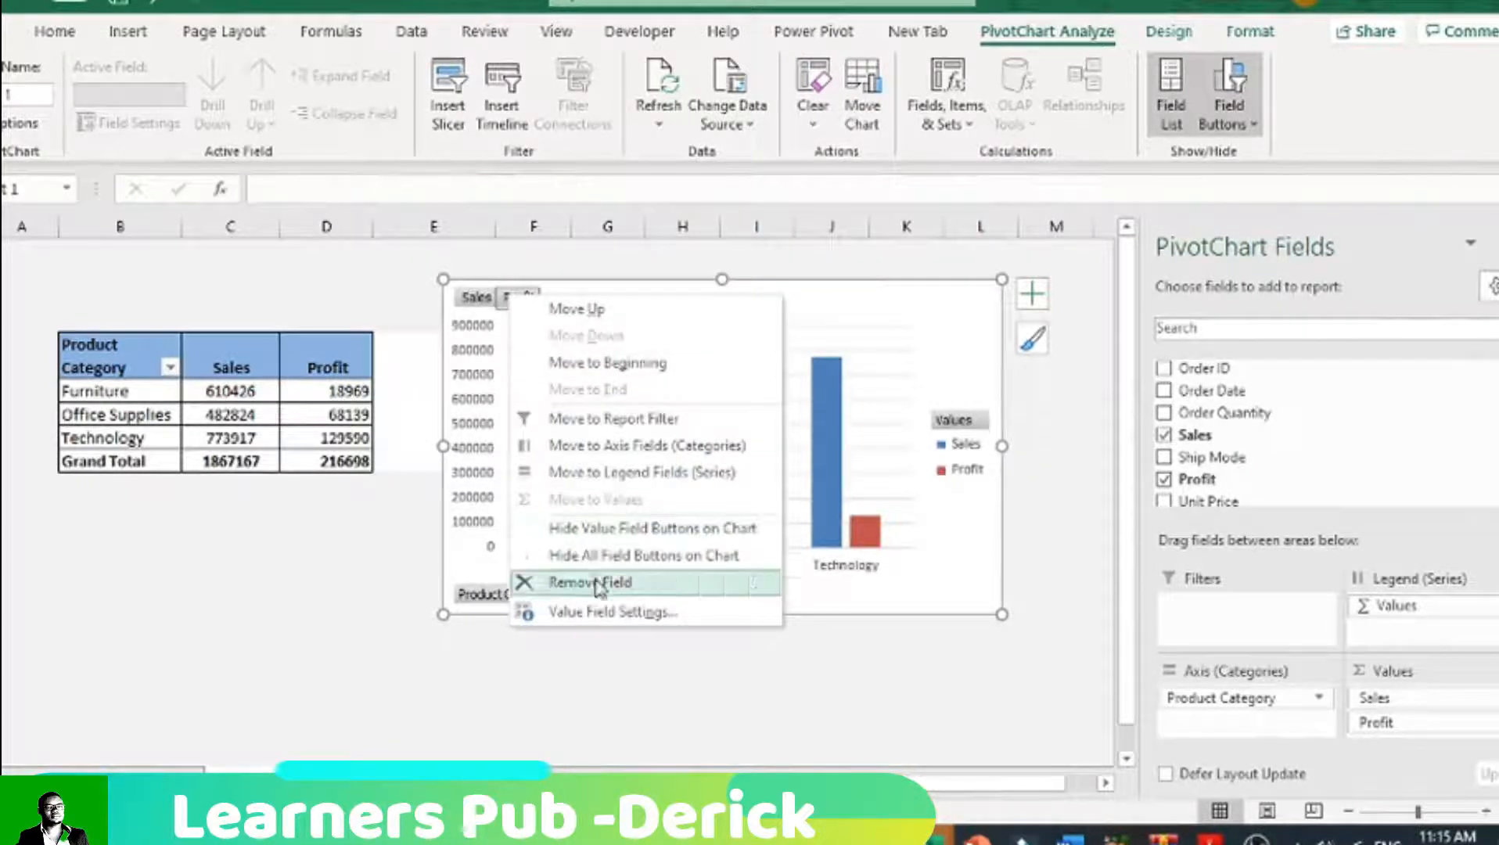
click(607, 557)
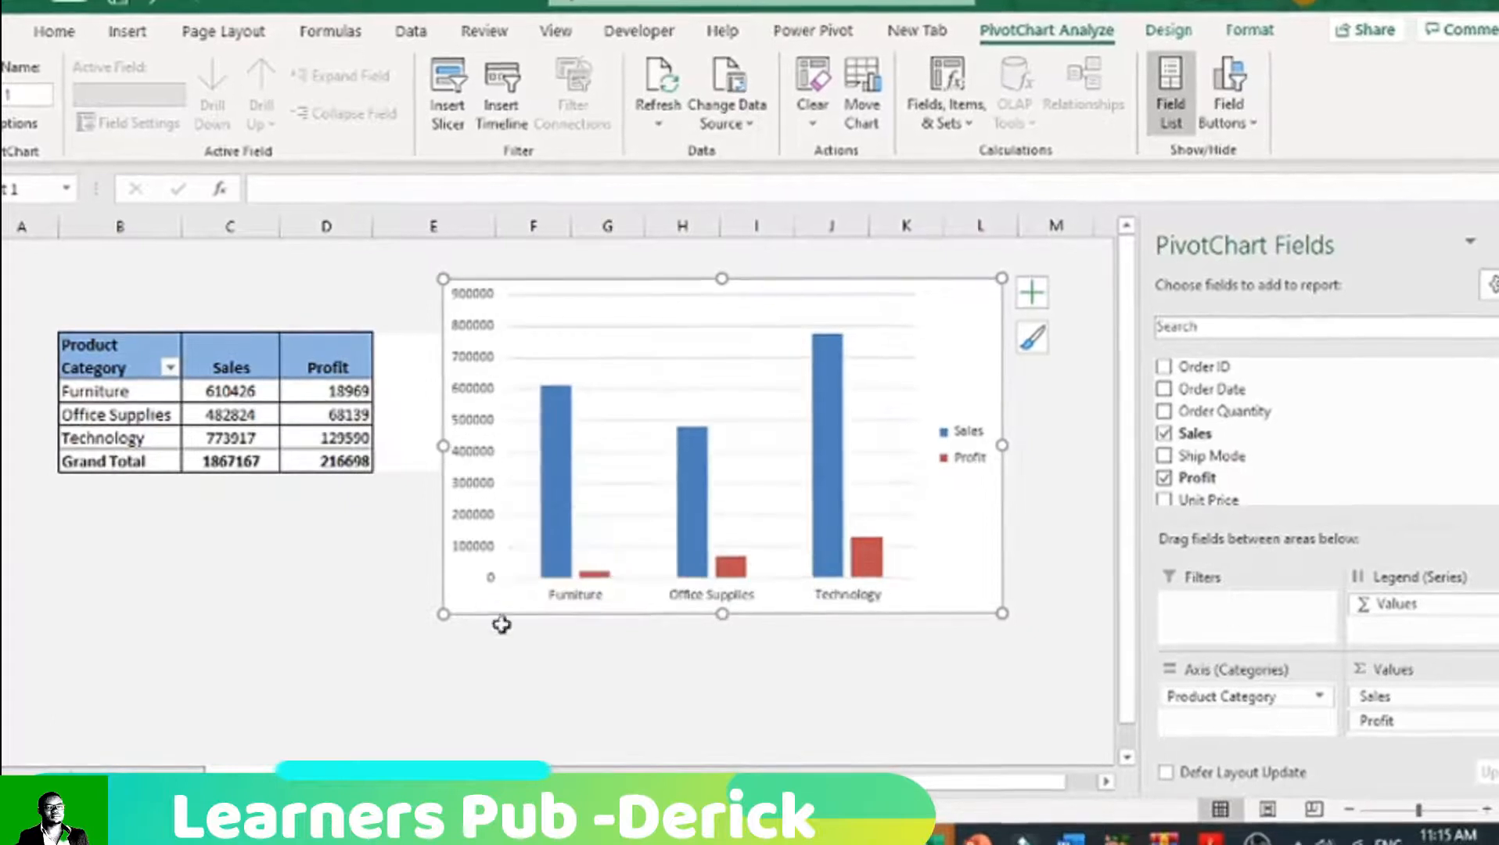
click(532, 646)
click(629, 313)
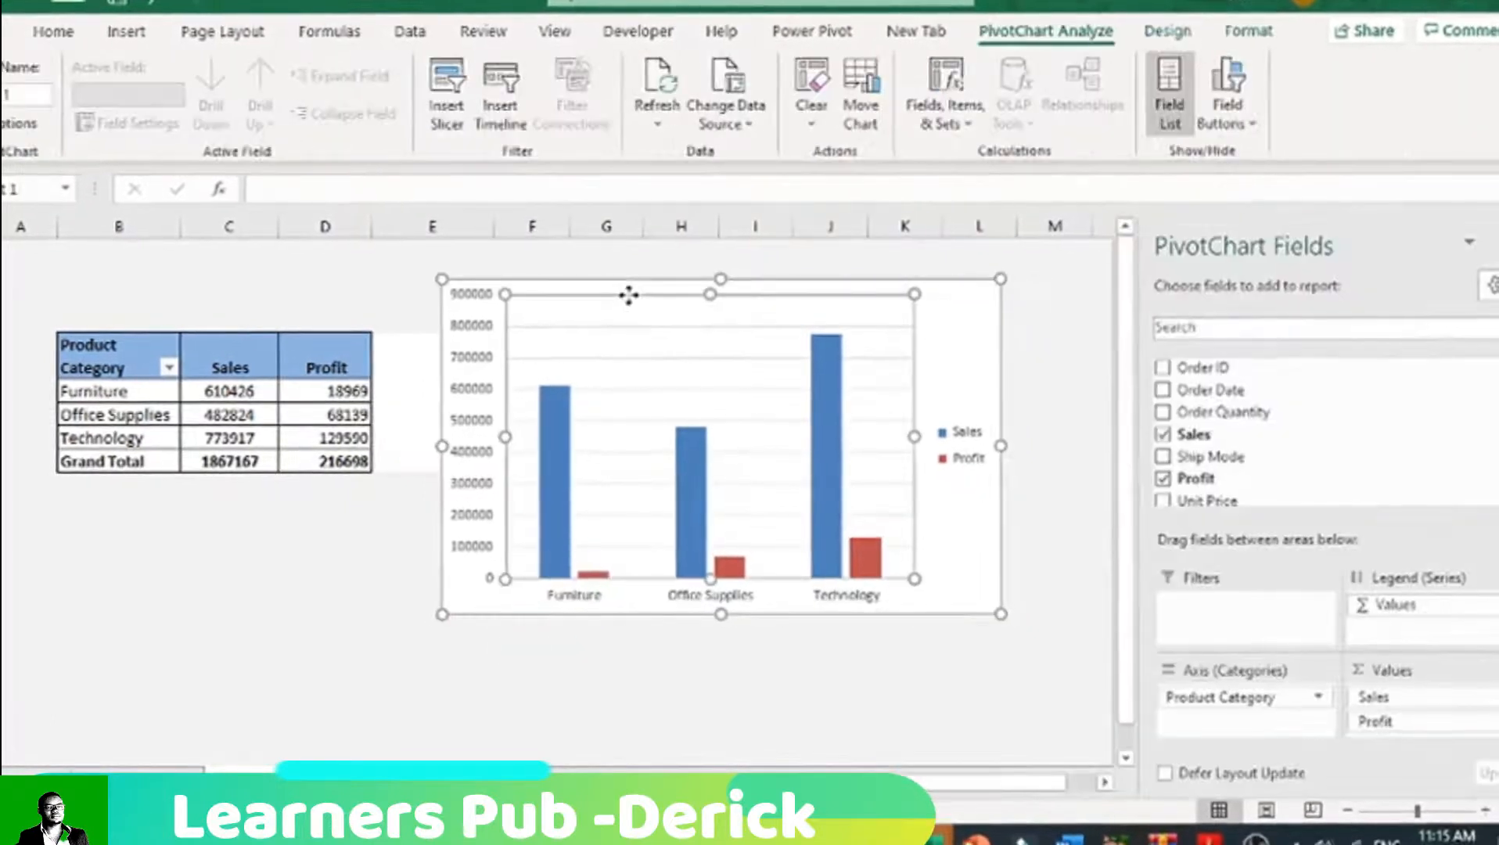
key(ctrl+z)
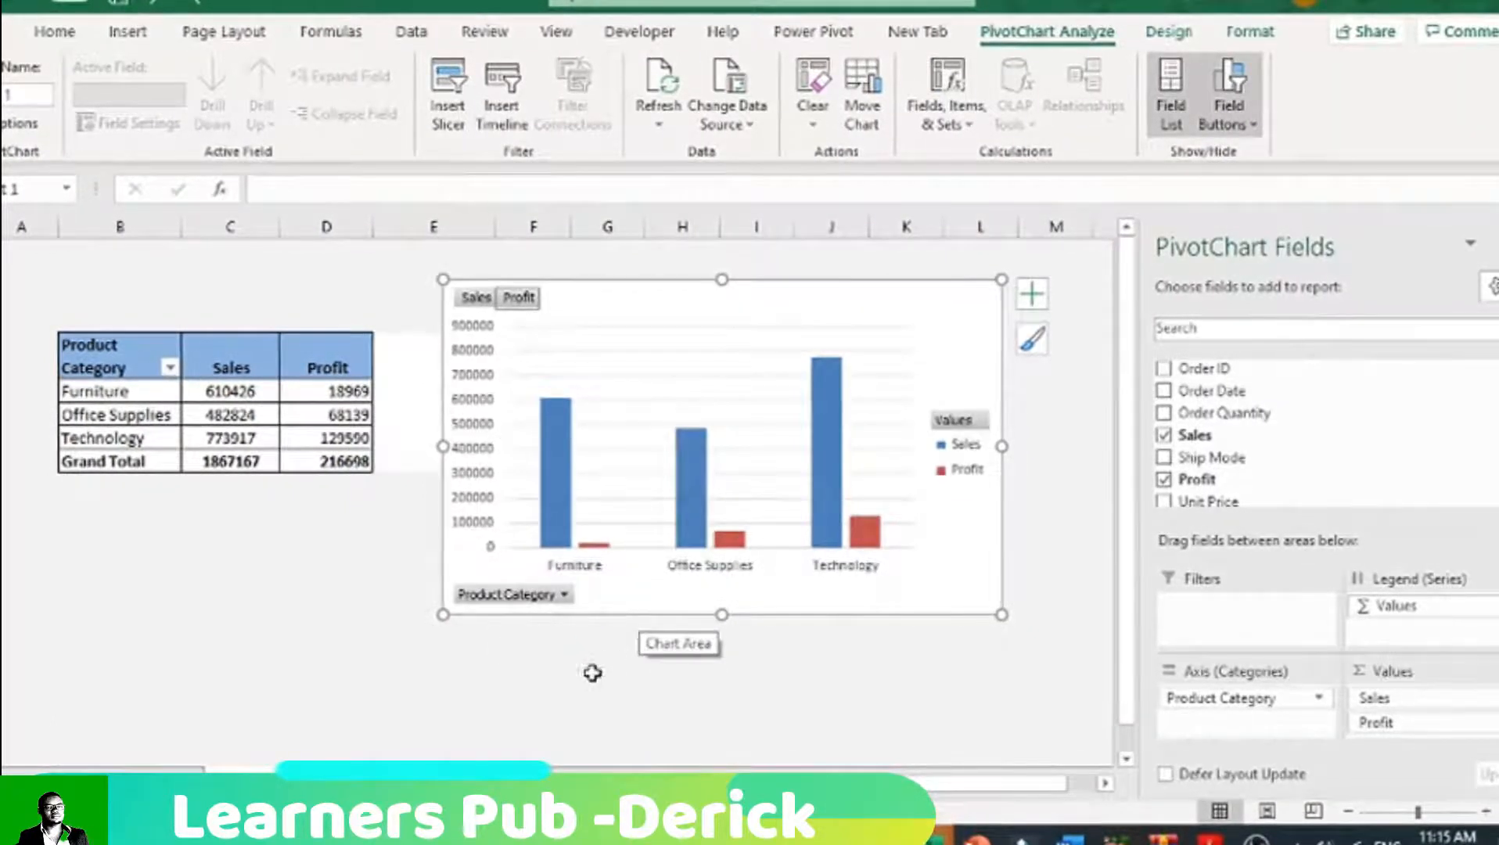
Step: Hide all field buttons on the PivotChart and add the chart title "Product Sales and Profit"
right_click(531, 597)
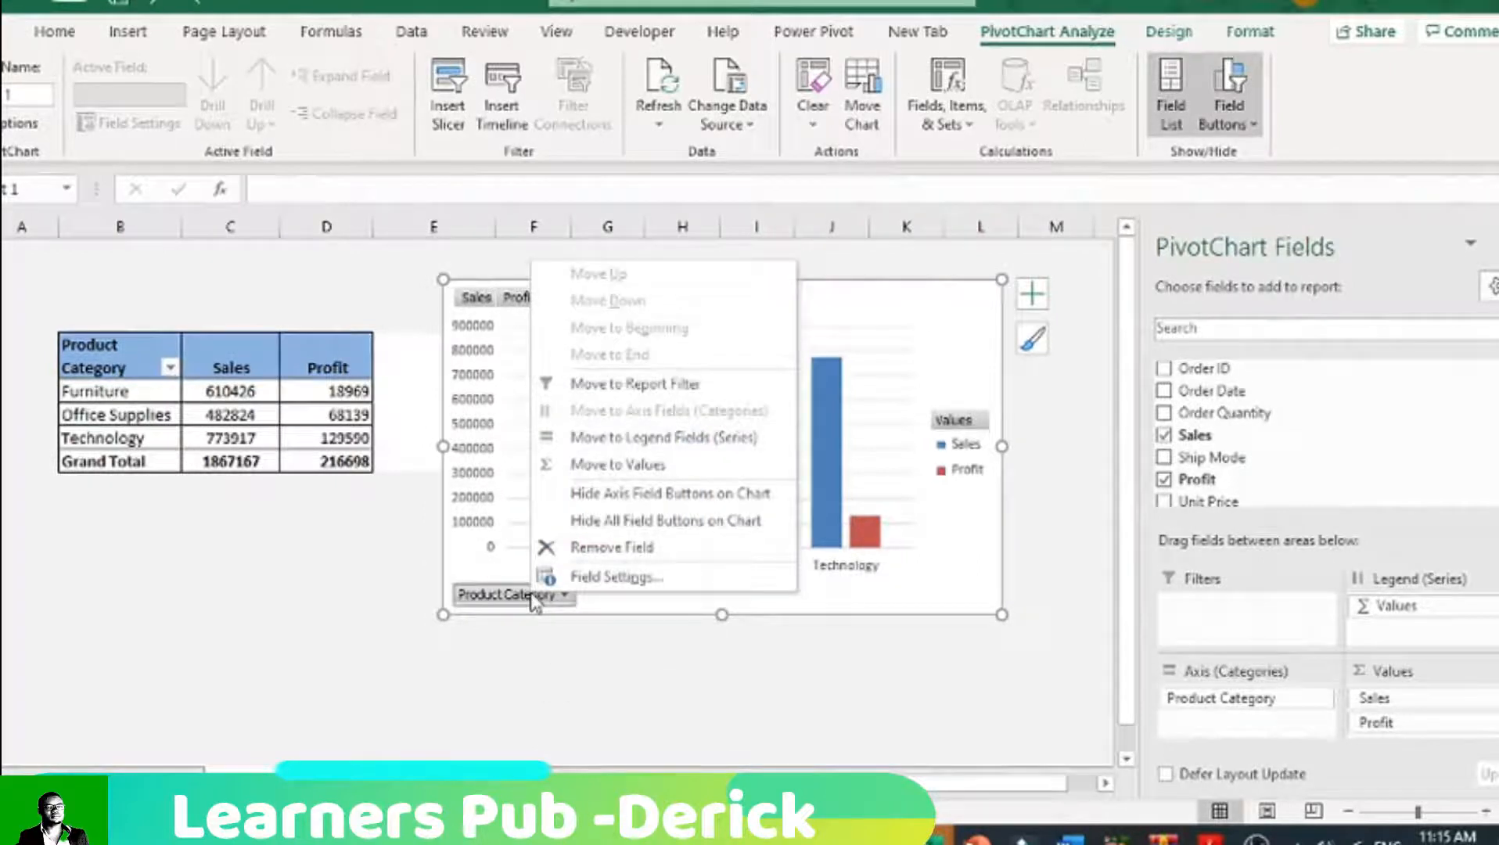
click(593, 531)
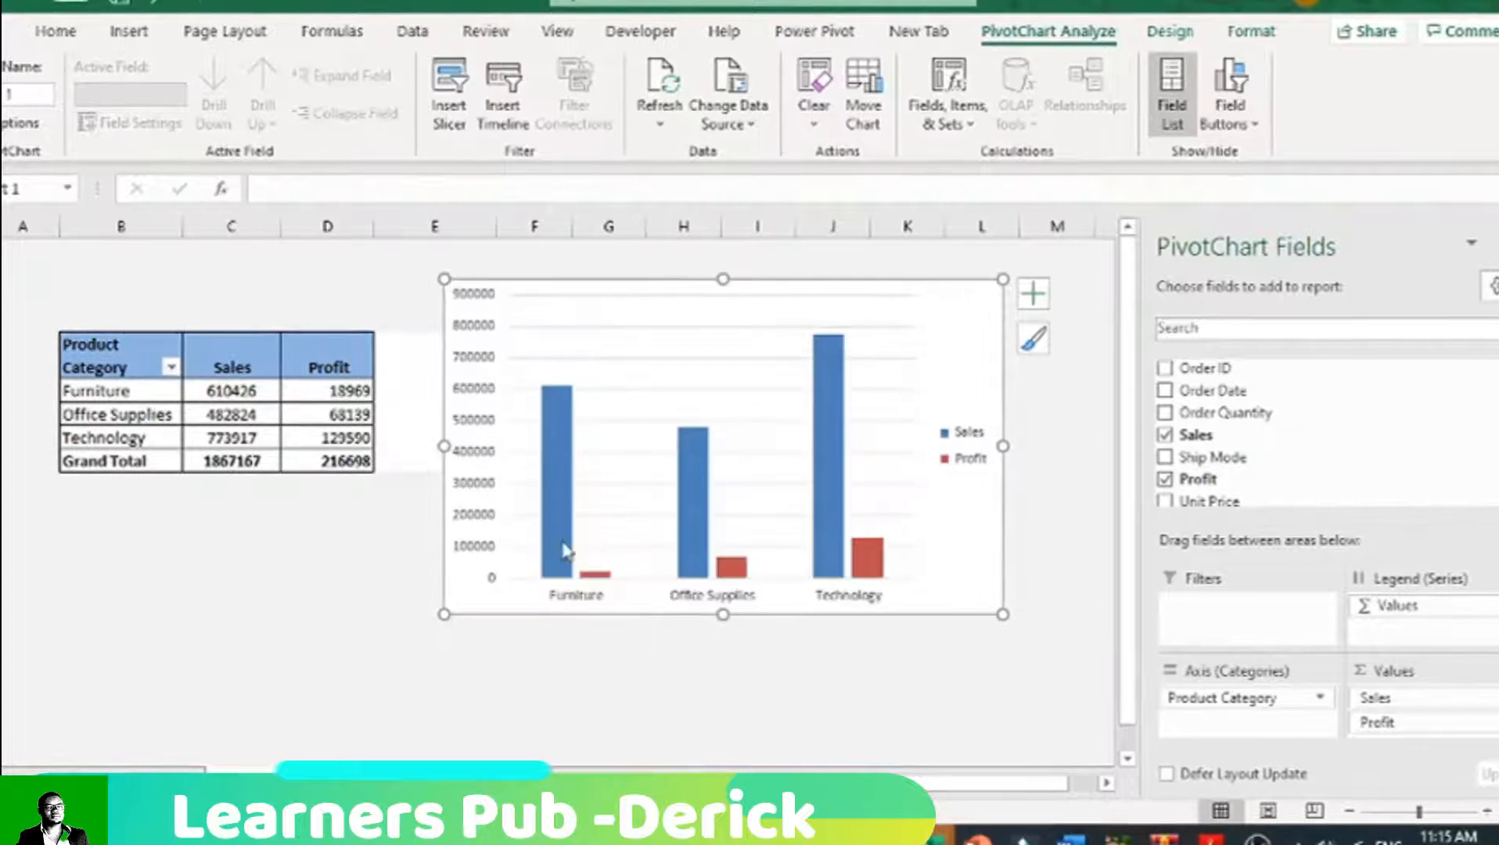
click(1033, 296)
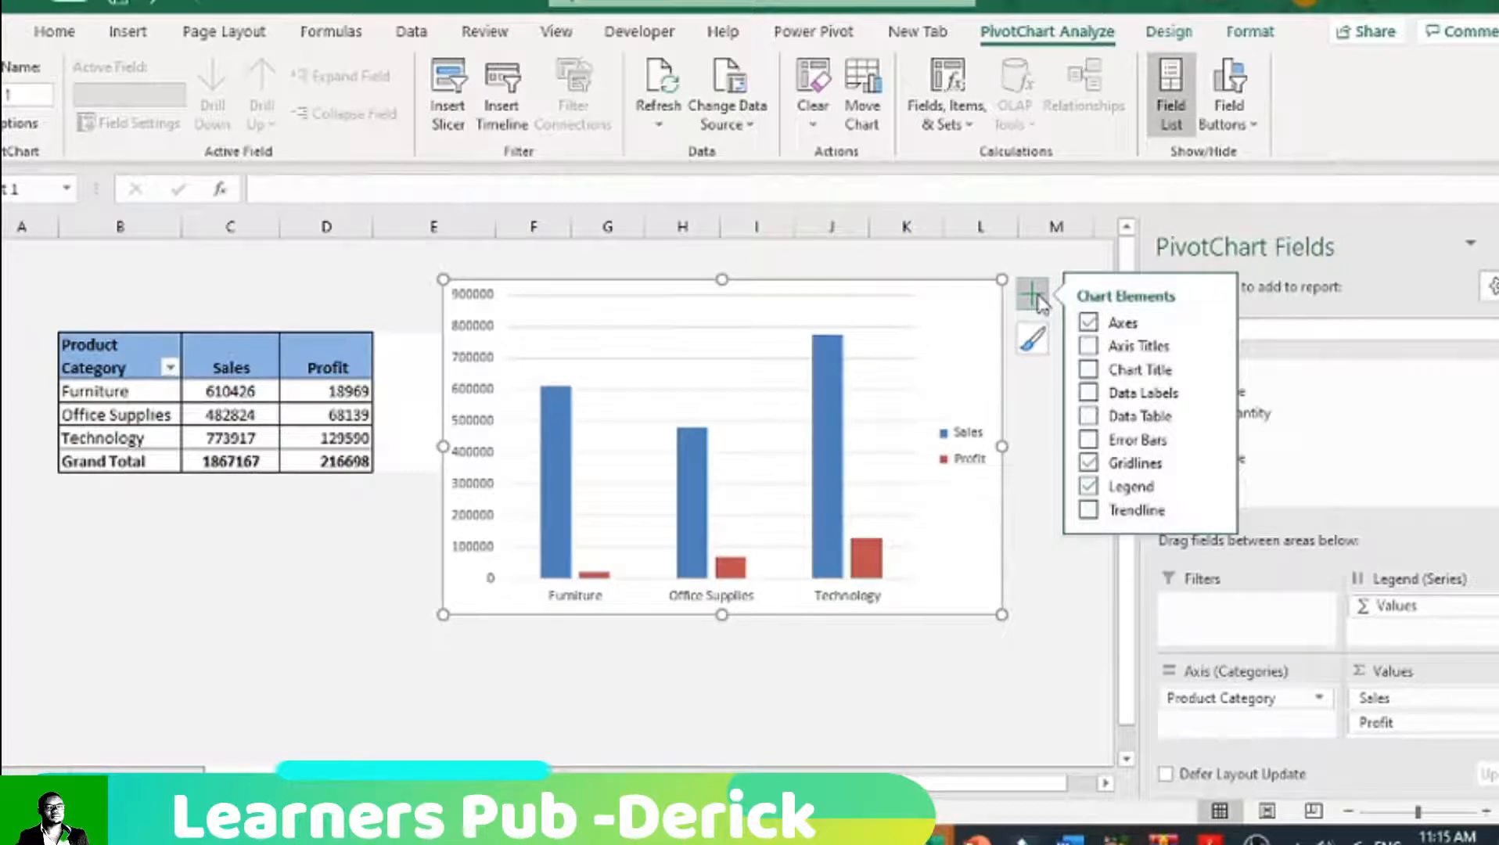
click(1171, 31)
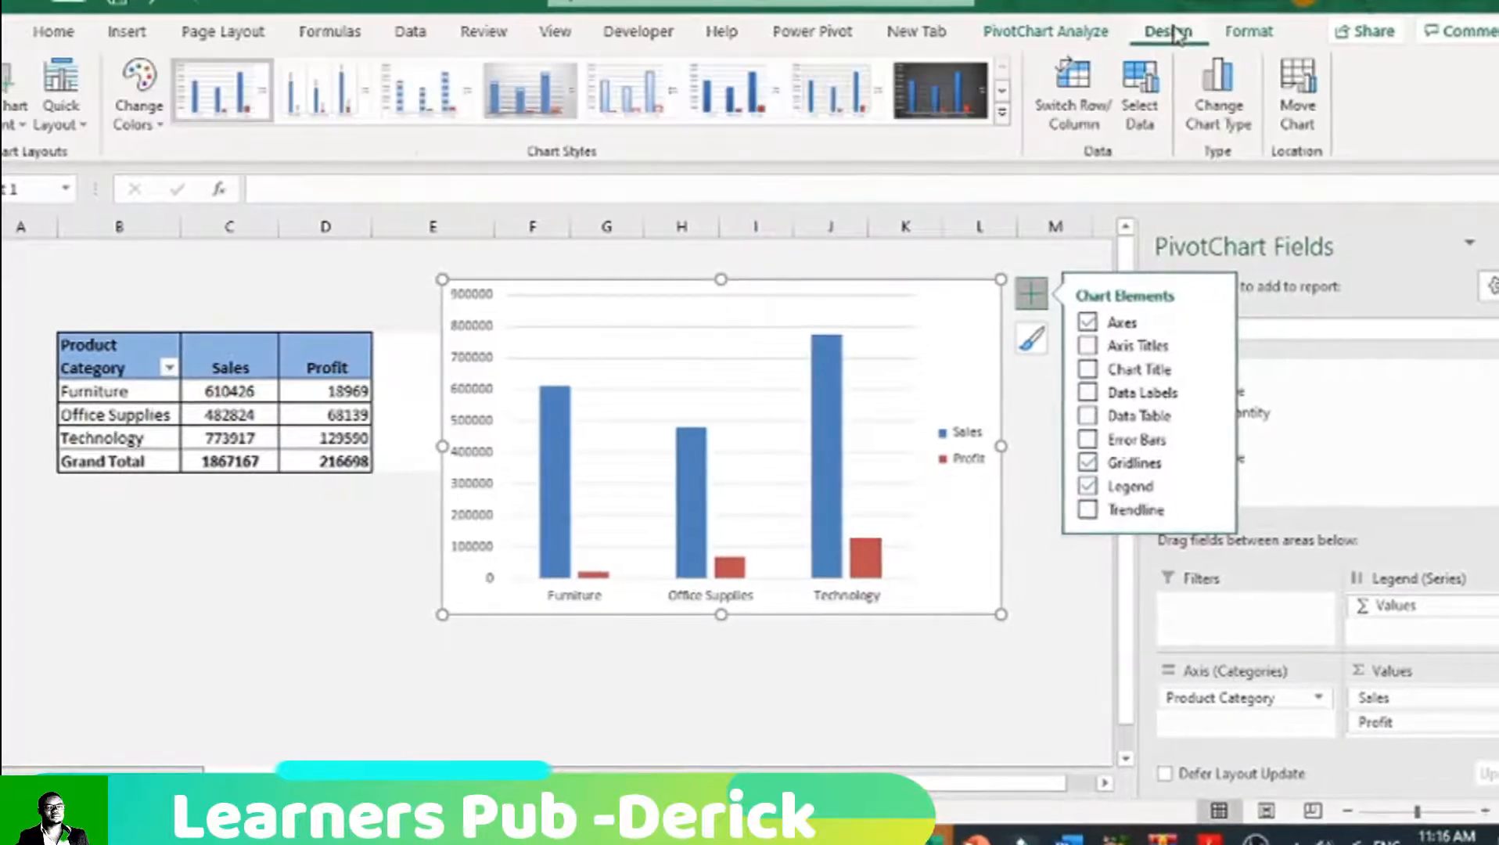
click(14, 118)
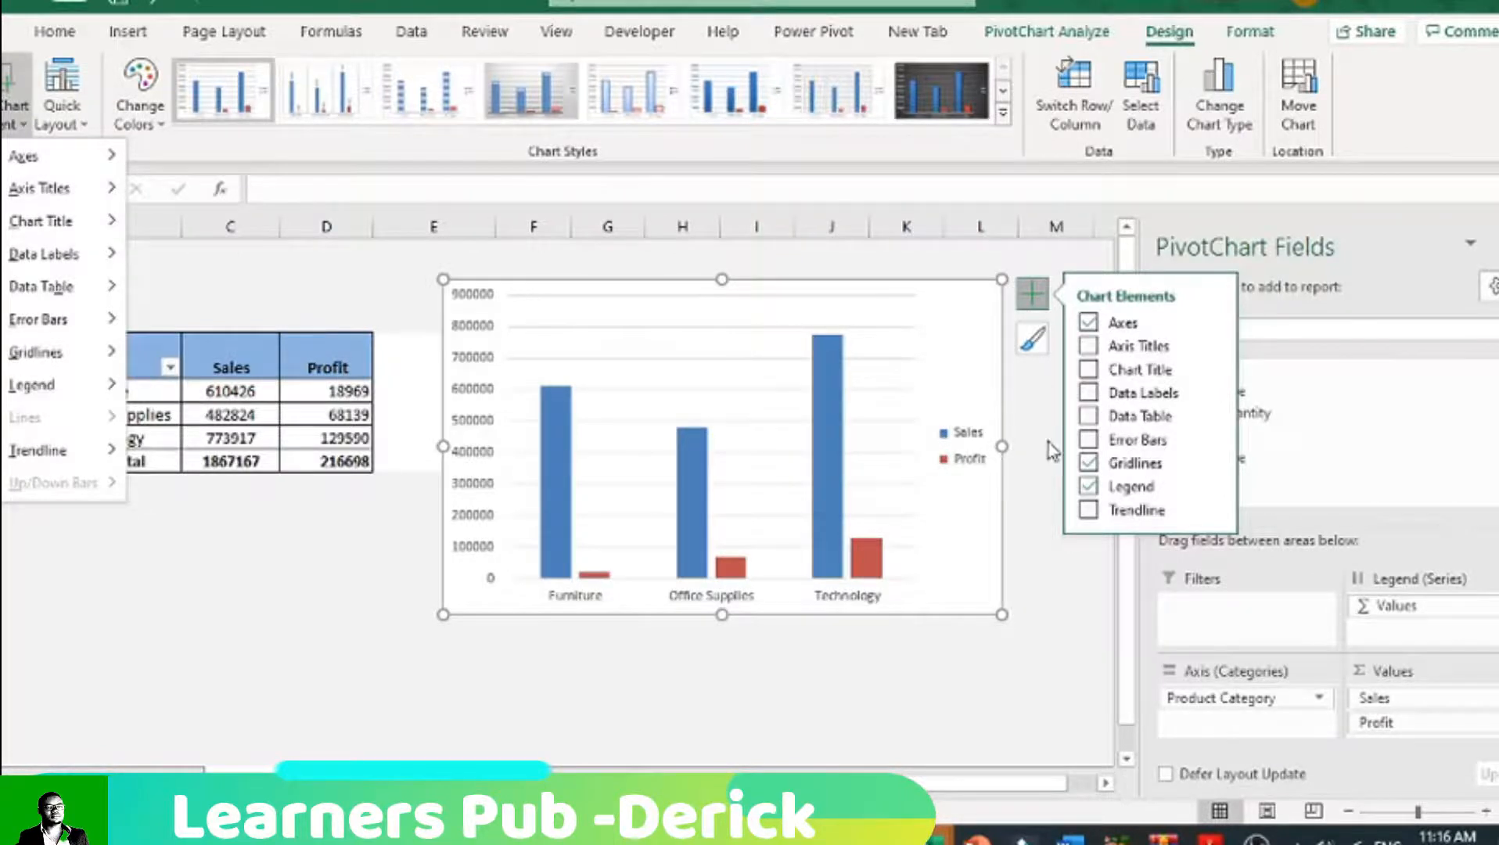
click(1088, 369)
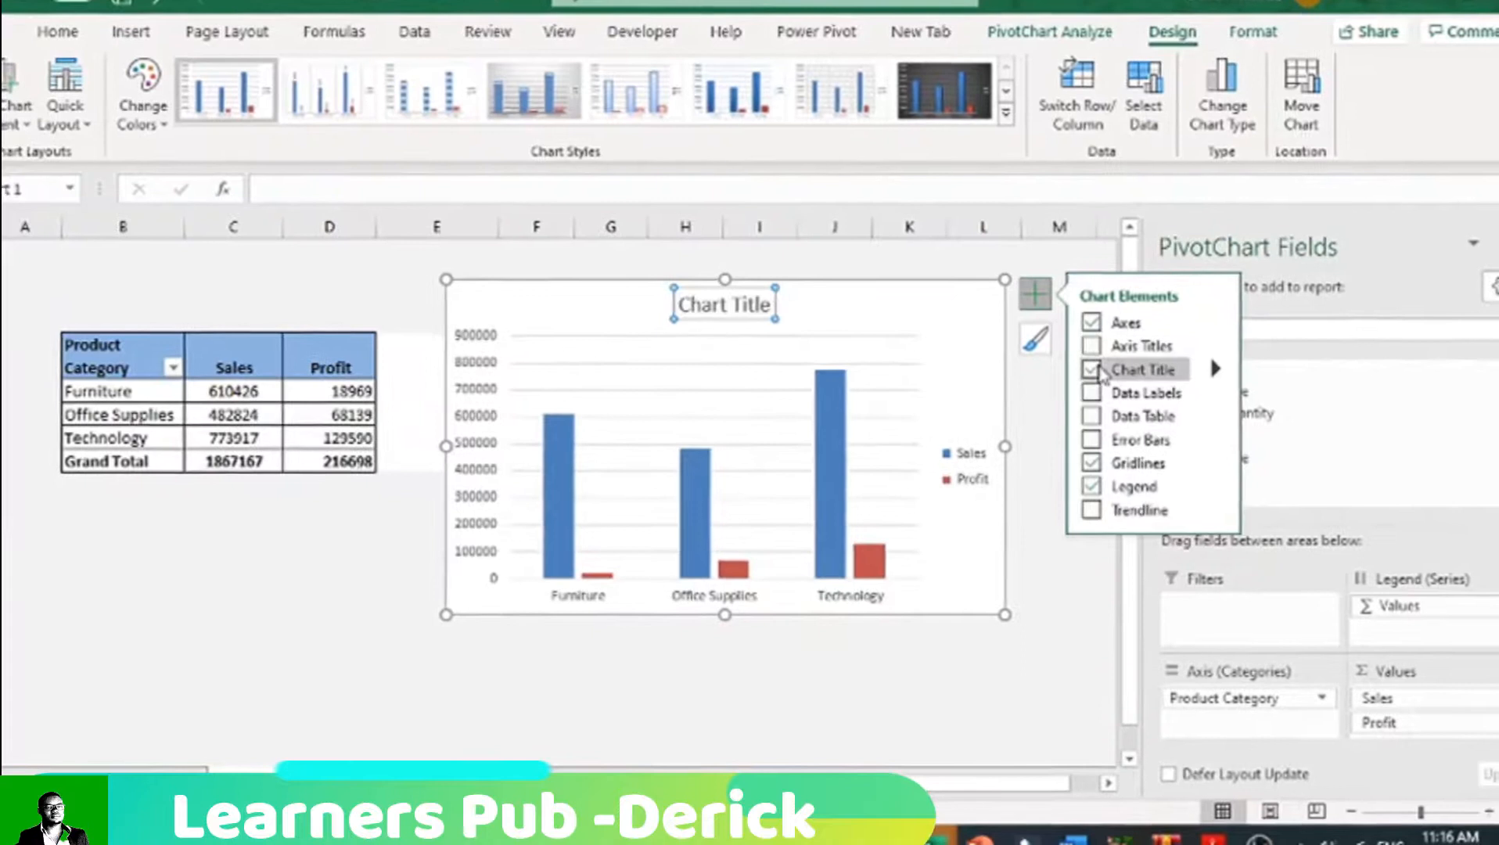
click(767, 305)
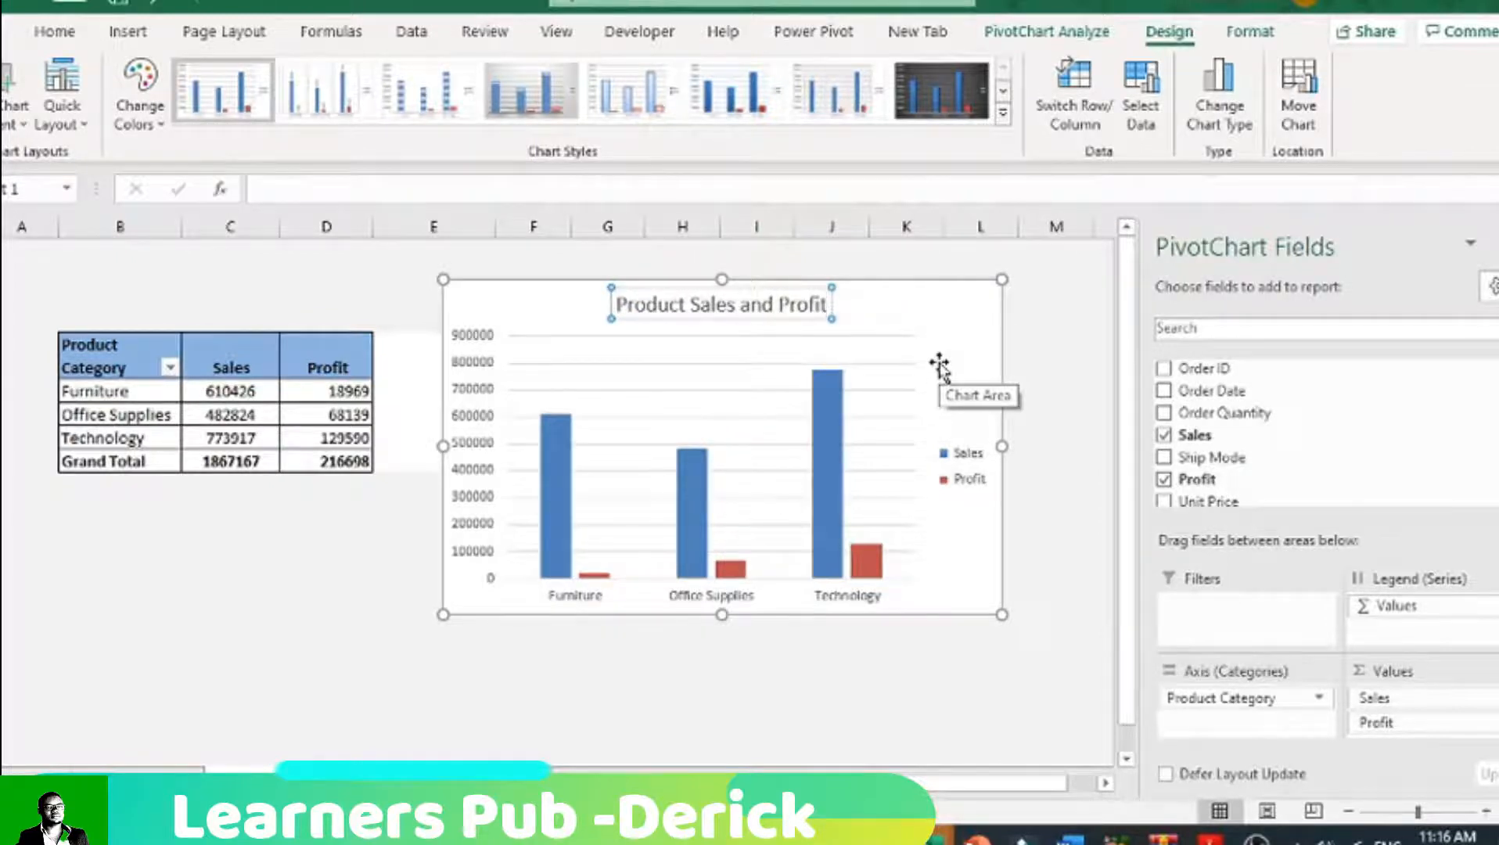
click(1126, 294)
Step: Make all text in the Product Sales and Profit chart bold with a black font colour
click(851, 321)
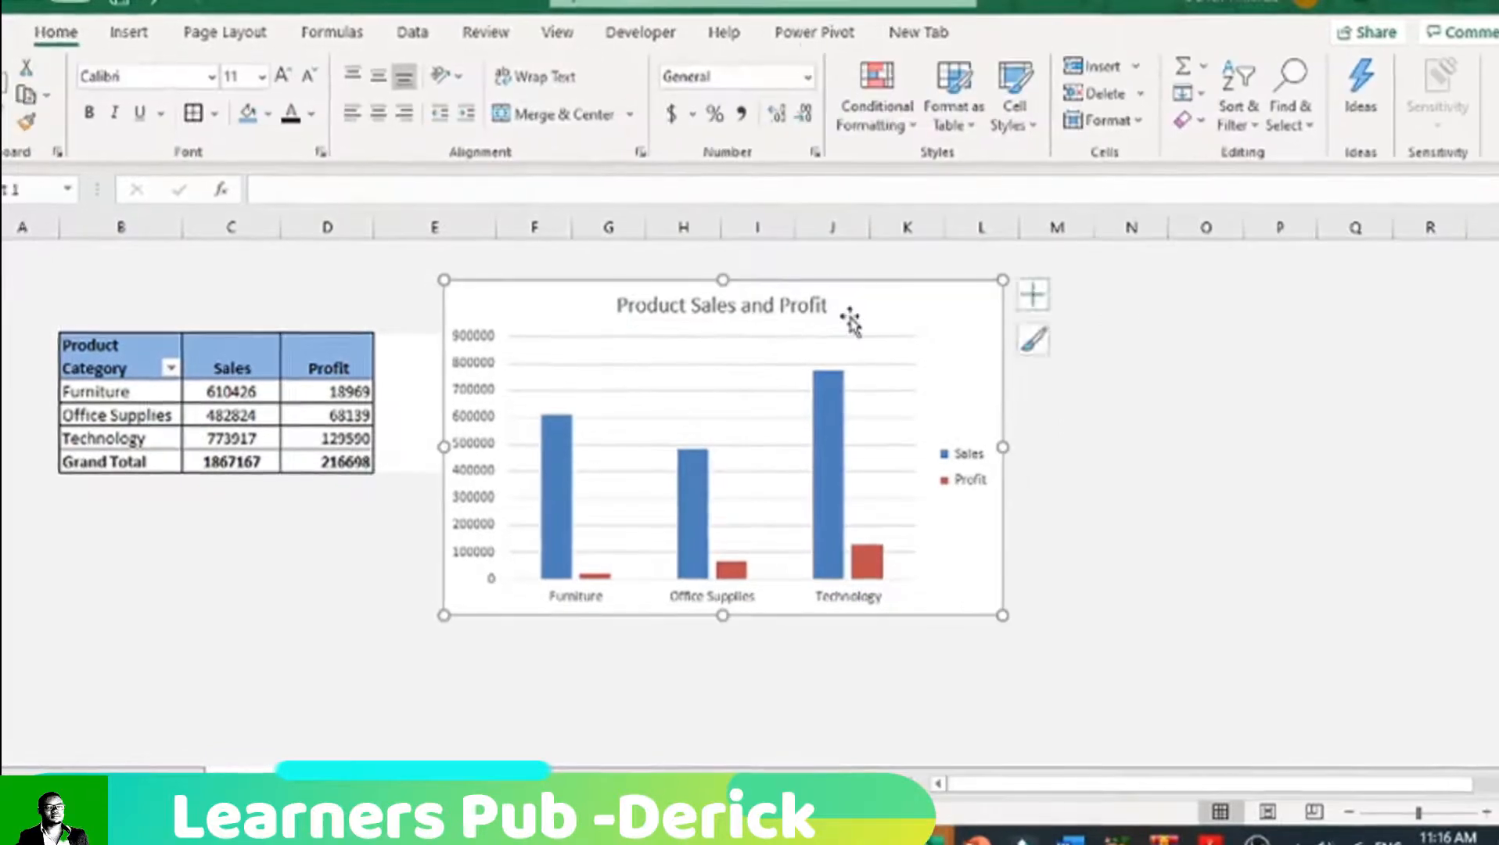
click(55, 31)
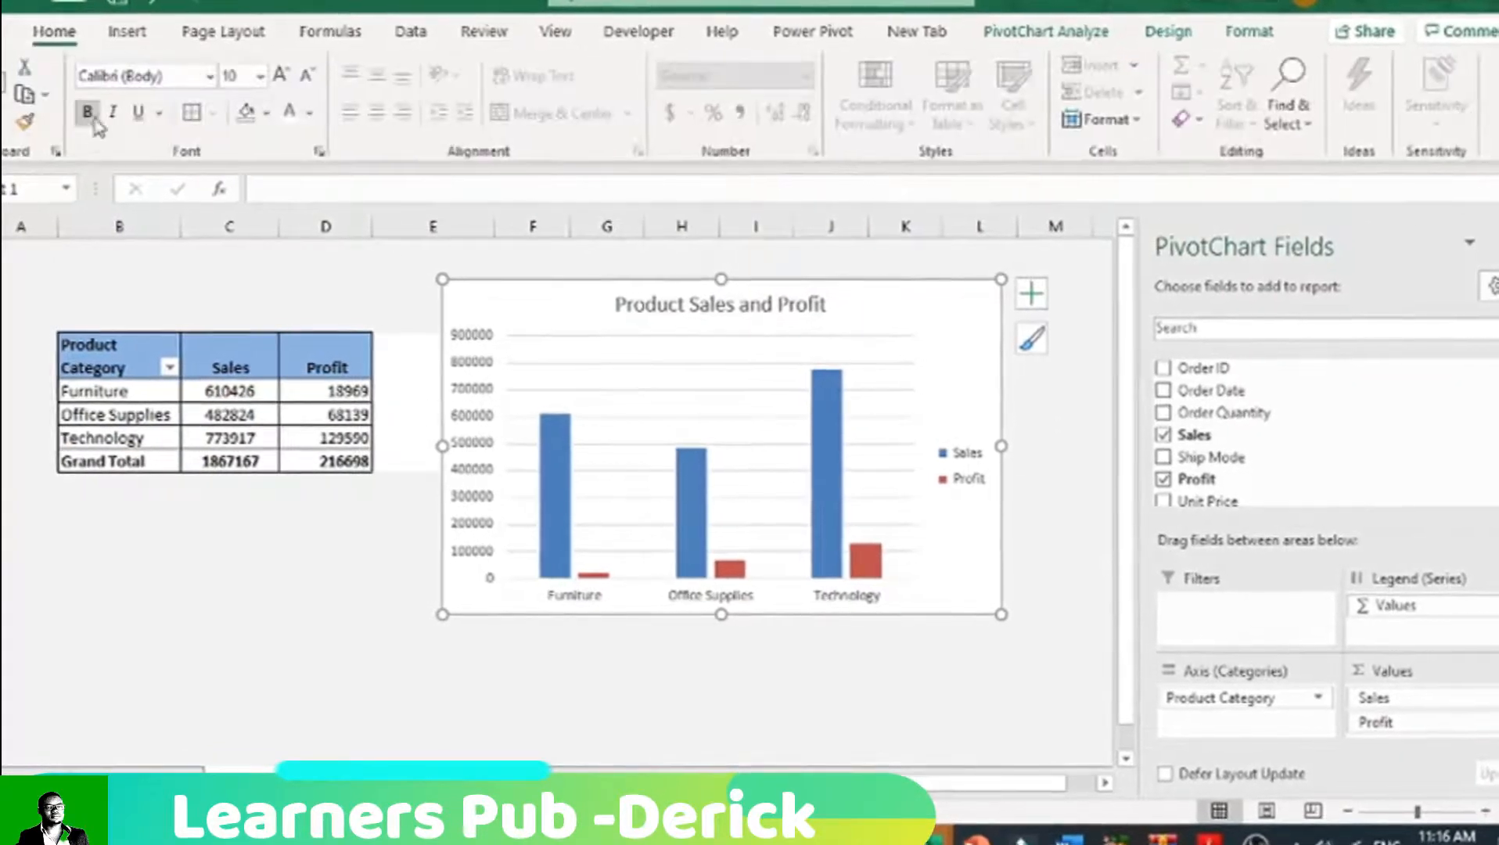
click(310, 112)
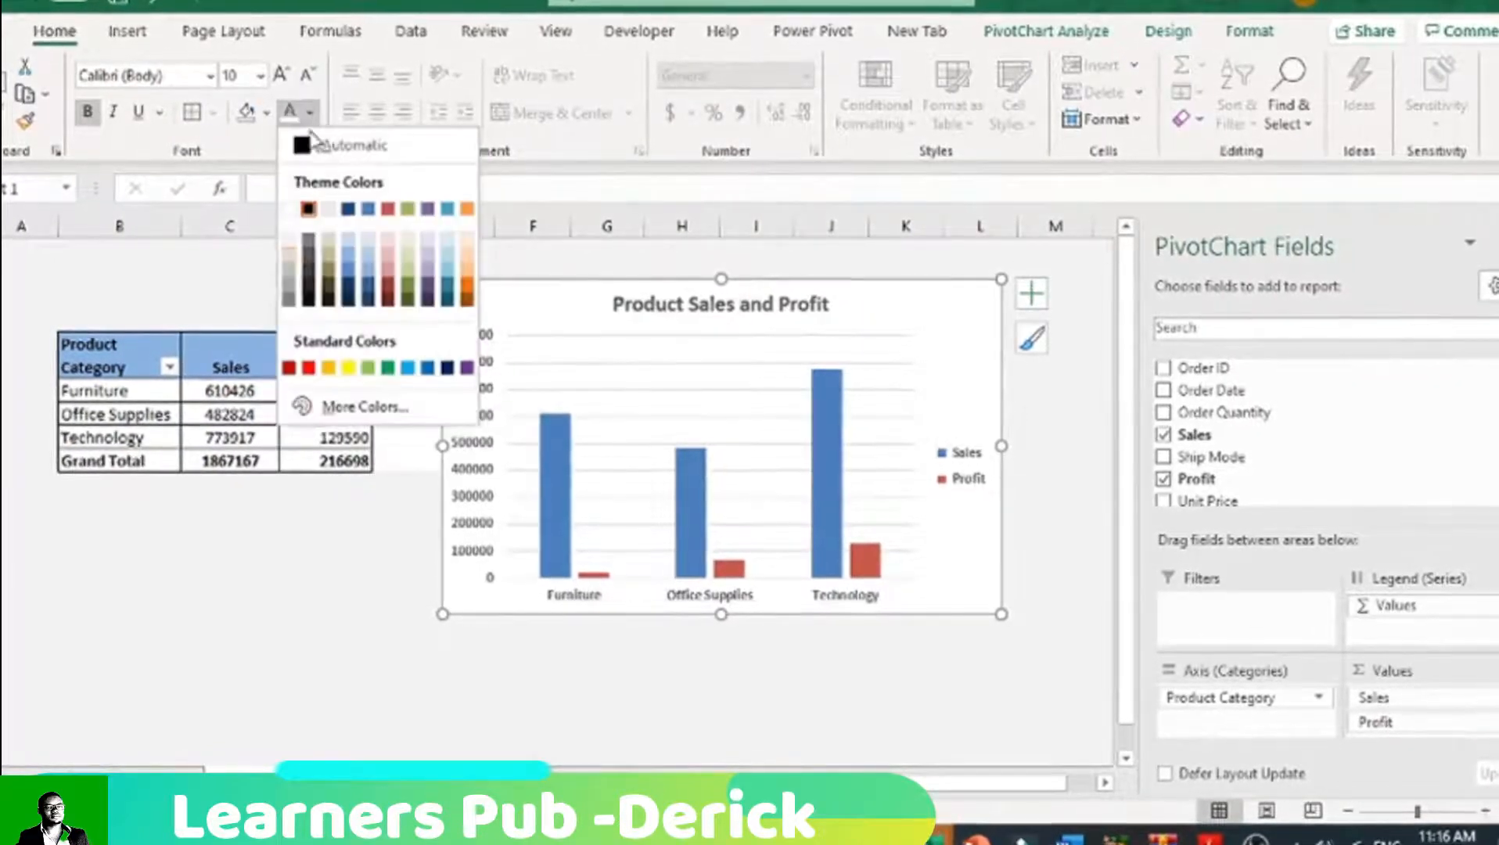
click(307, 293)
click(538, 694)
Step: Make the chart slightly taller and move it closer to the PivotTable
click(566, 536)
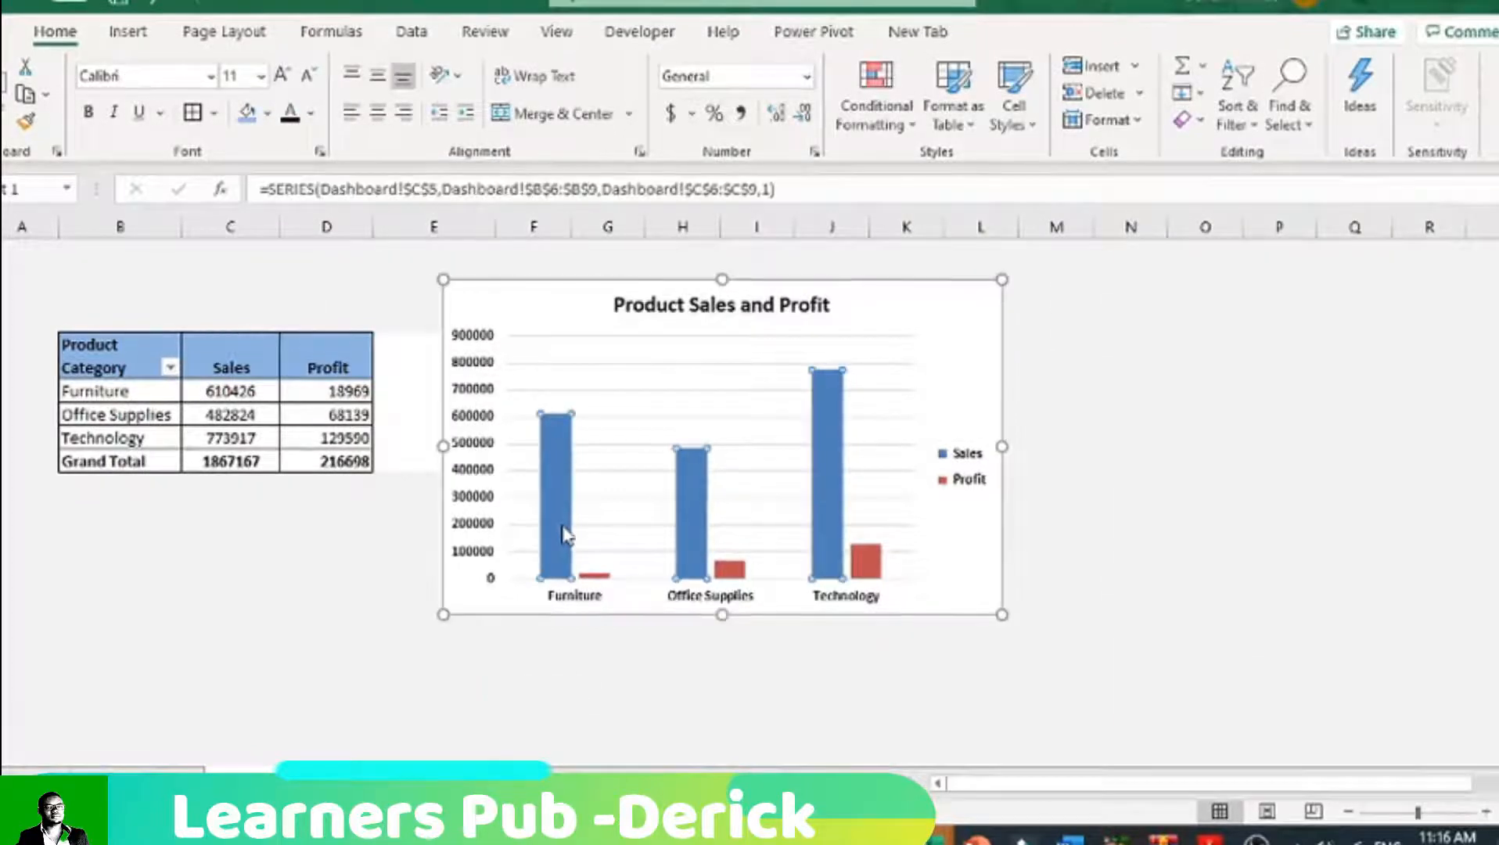
drag(721, 615, 721, 631)
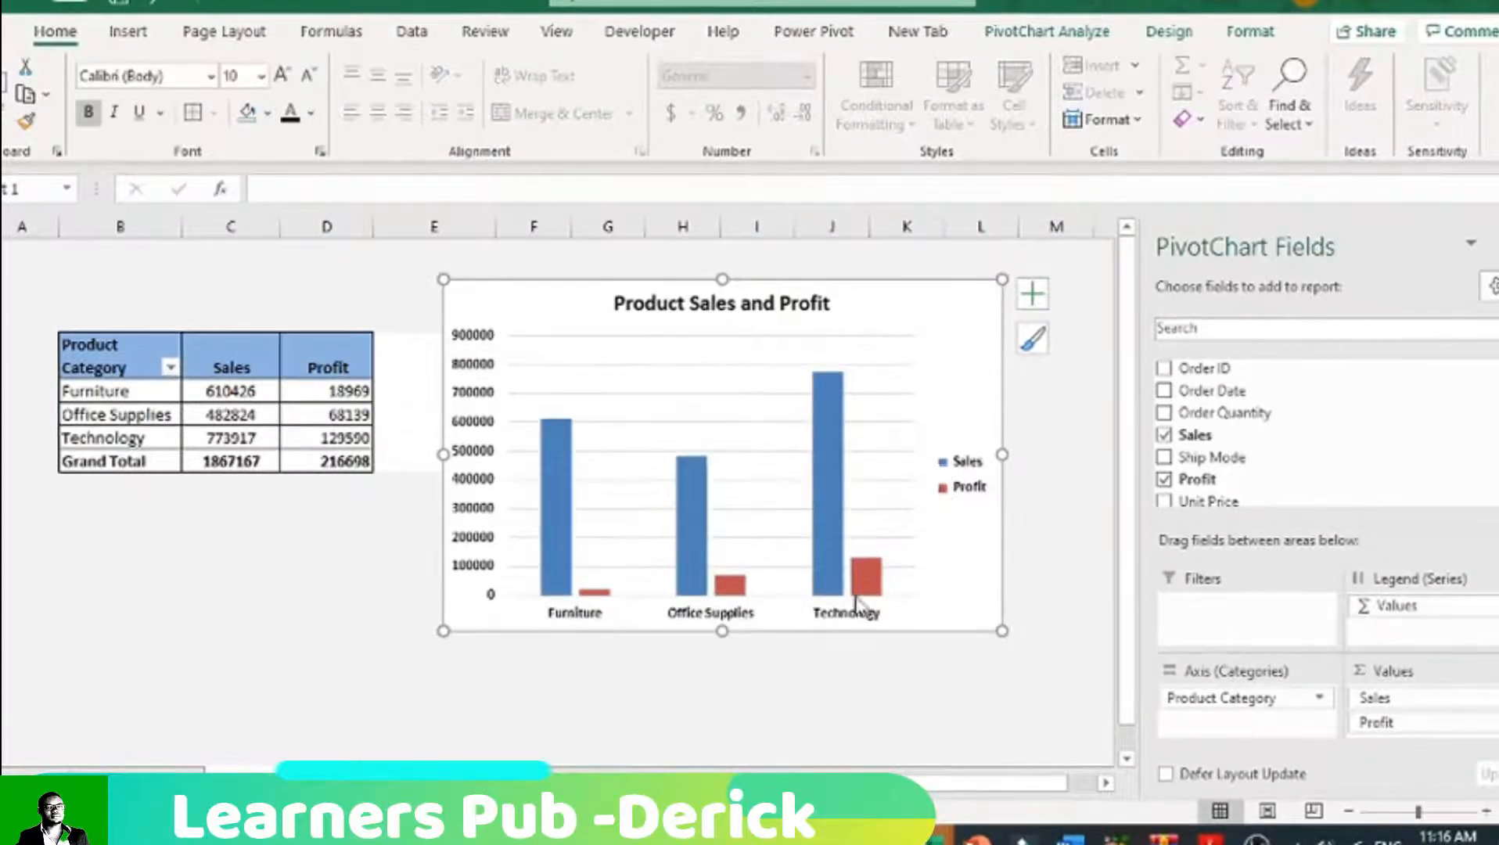
drag(495, 309, 455, 301)
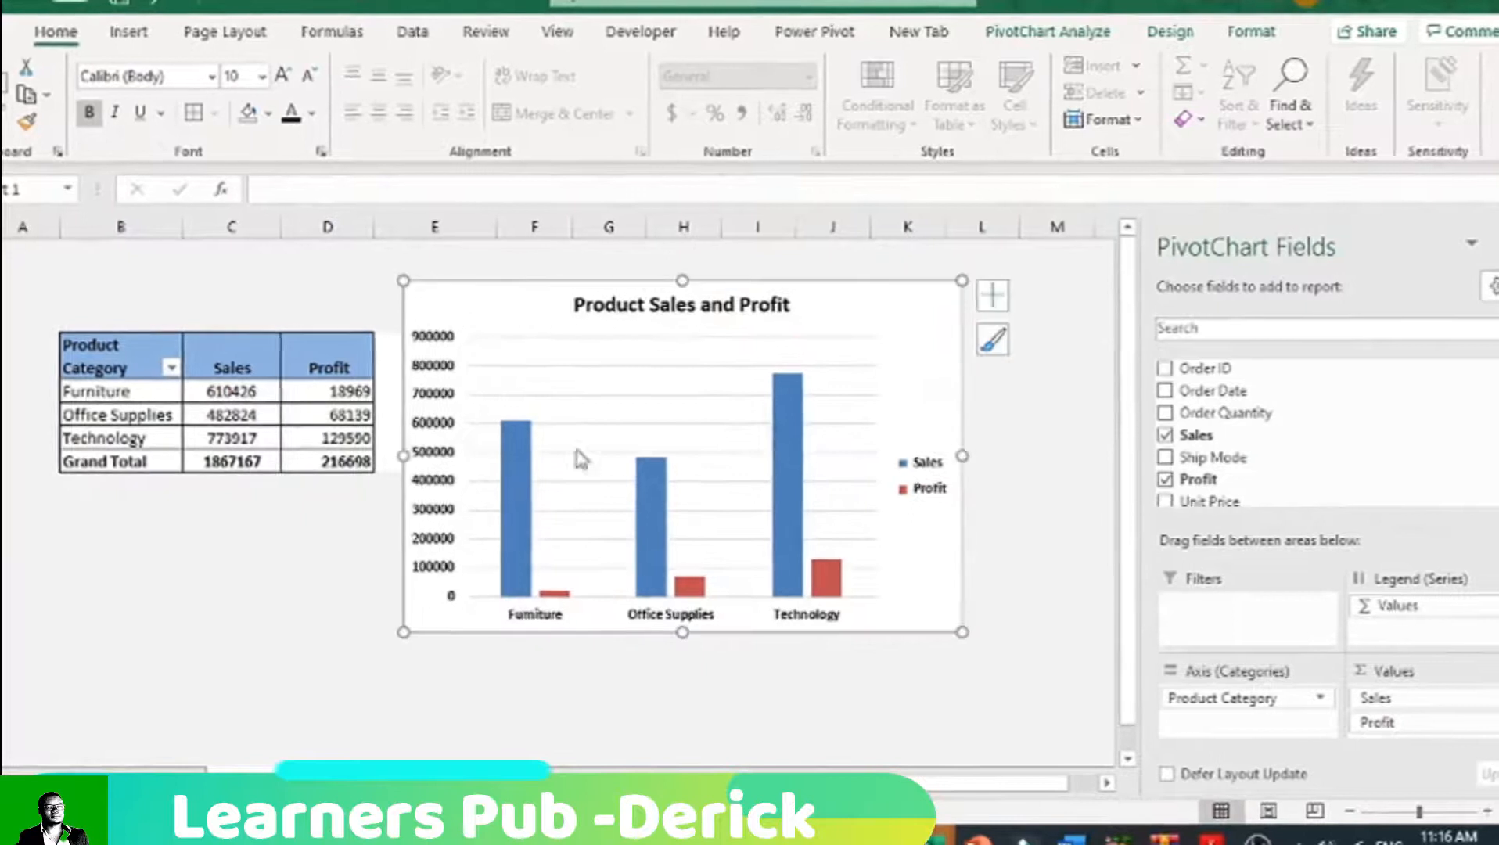
Step: Apply the Facet theme to the workbook to restyle the PivotTable and chart
click(224, 31)
click(6, 94)
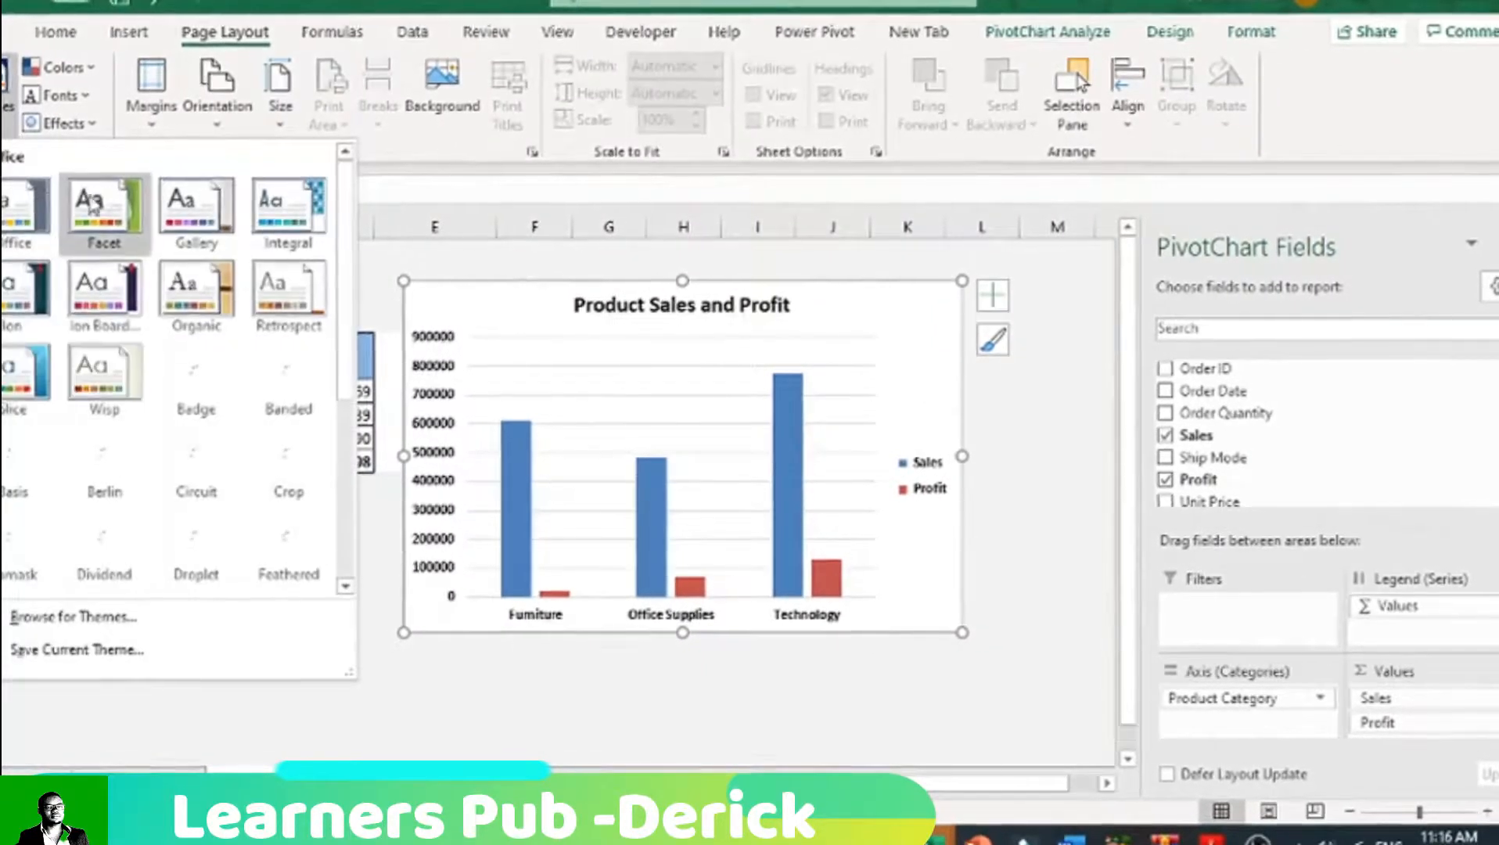
click(91, 205)
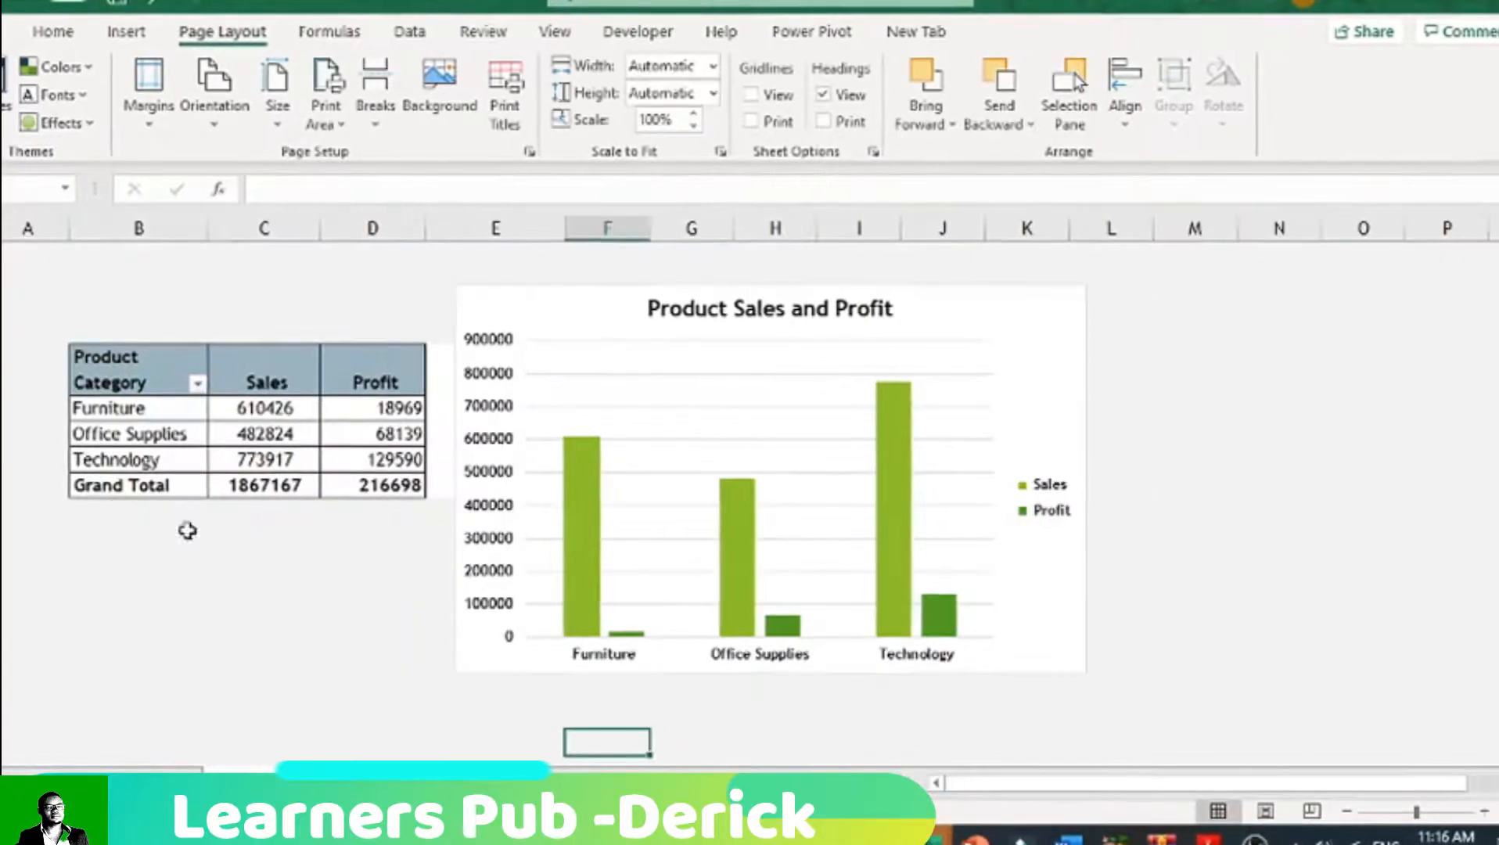
click(187, 531)
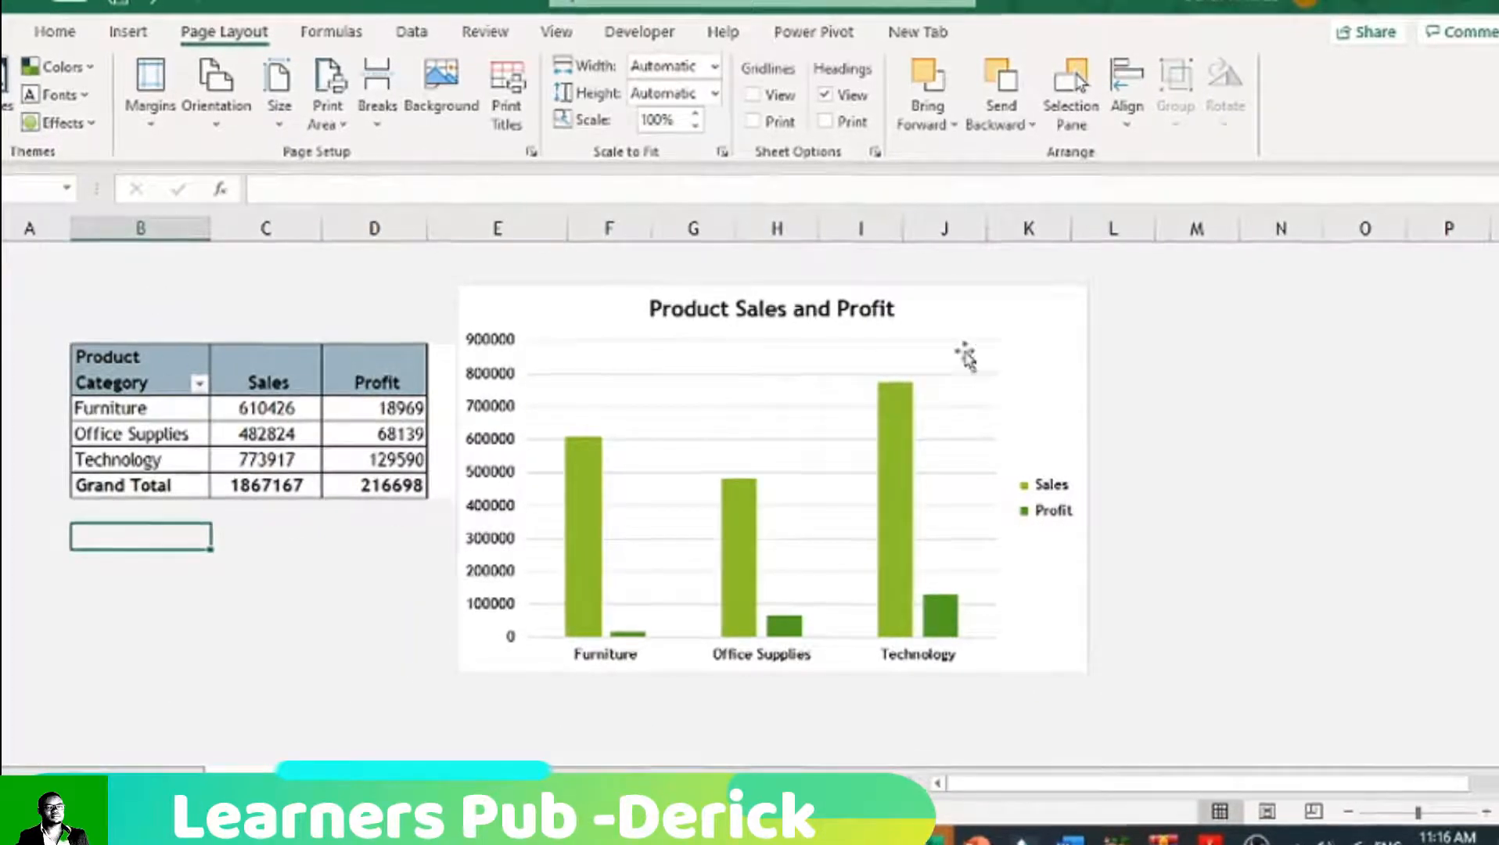
click(963, 352)
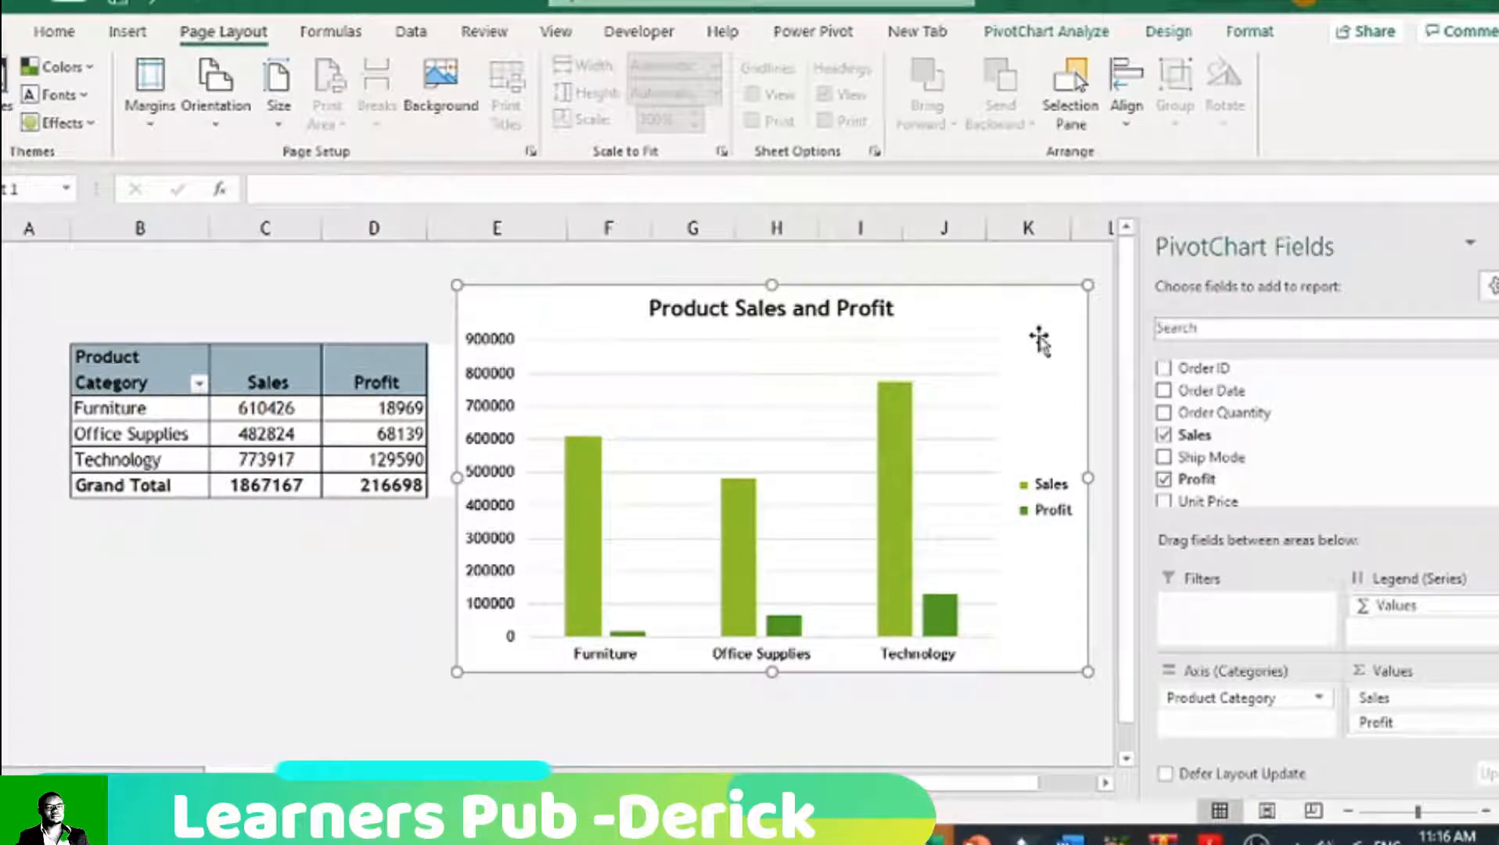
click(1053, 501)
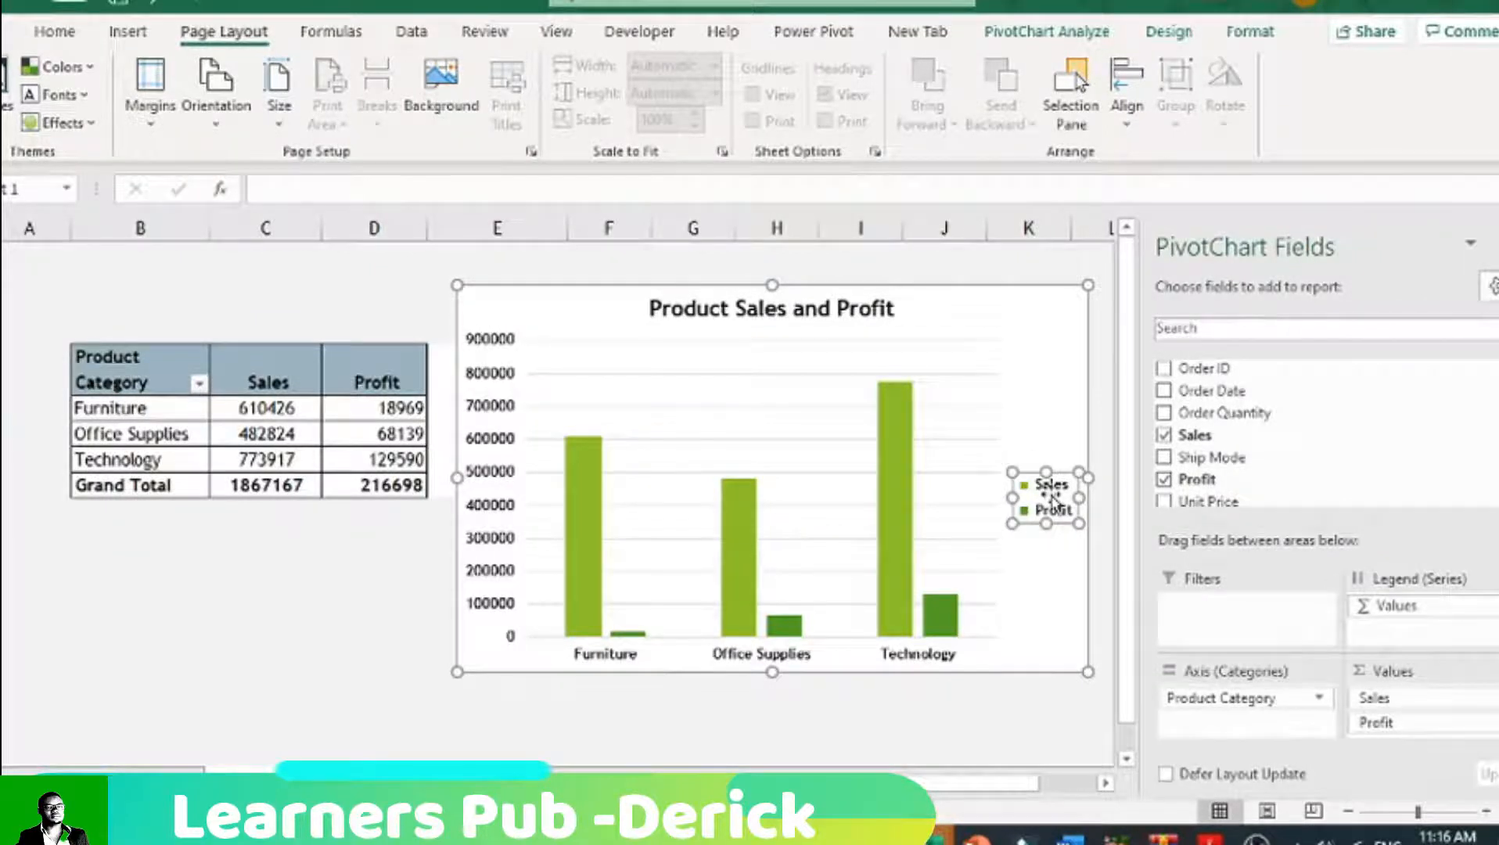
click(1058, 249)
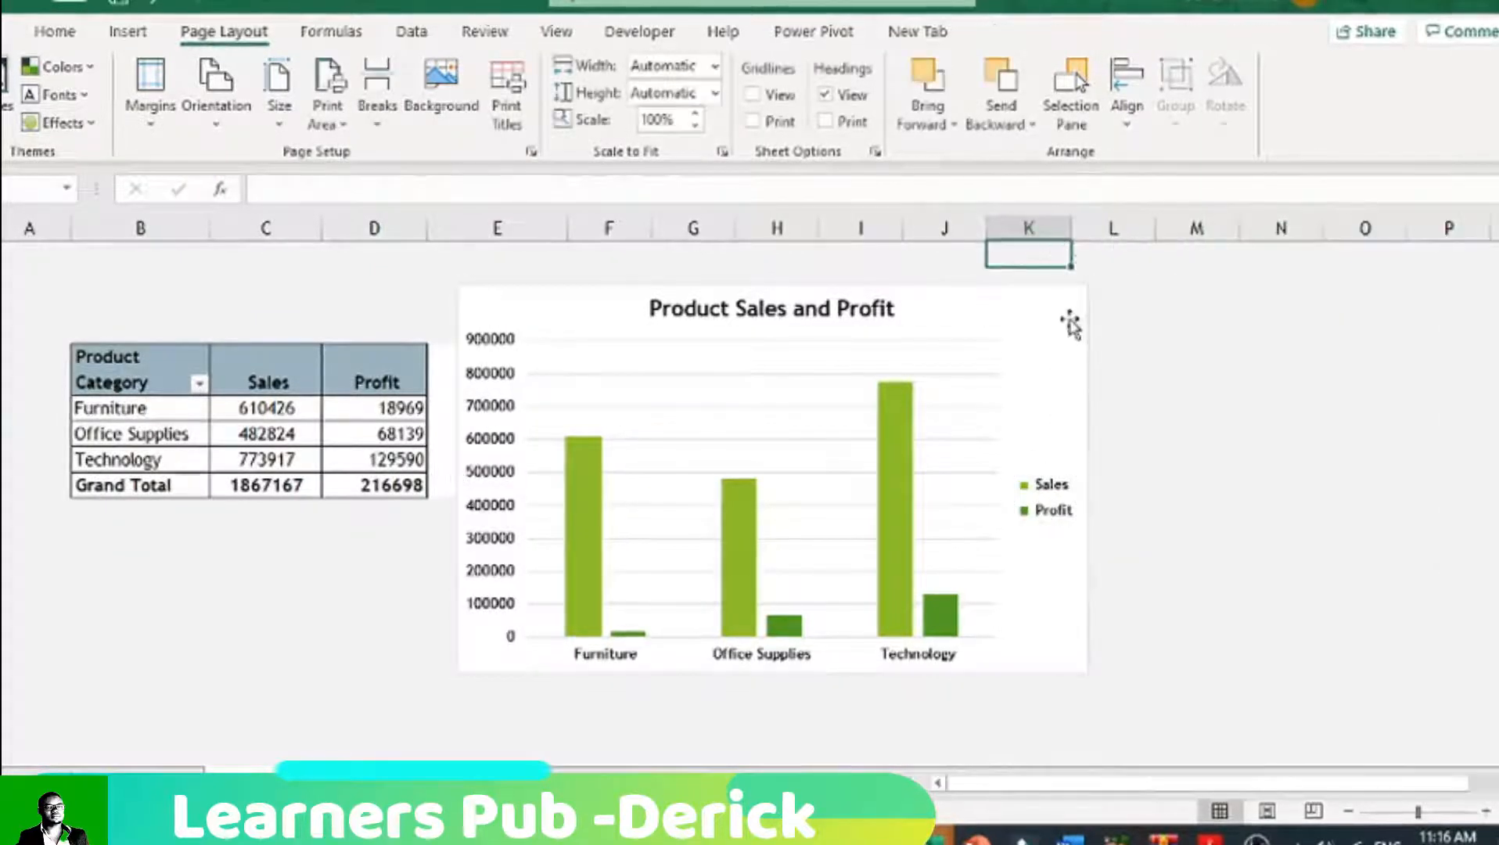
Step: Move the legend of the Product Sales and Profit chart to the top, beneath the chart title
click(1070, 324)
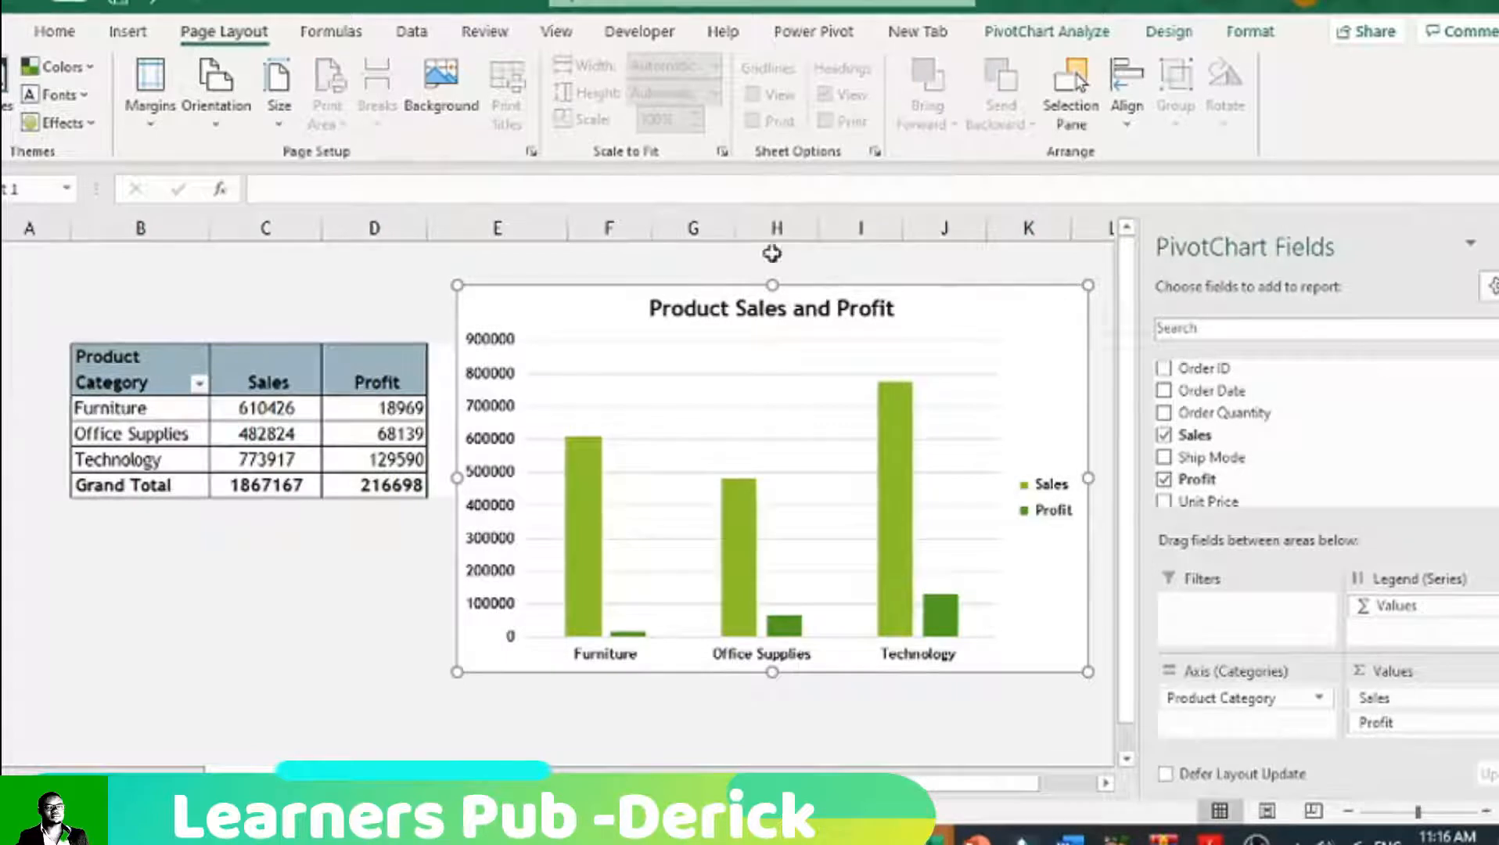
scroll(227, 98, down, 10)
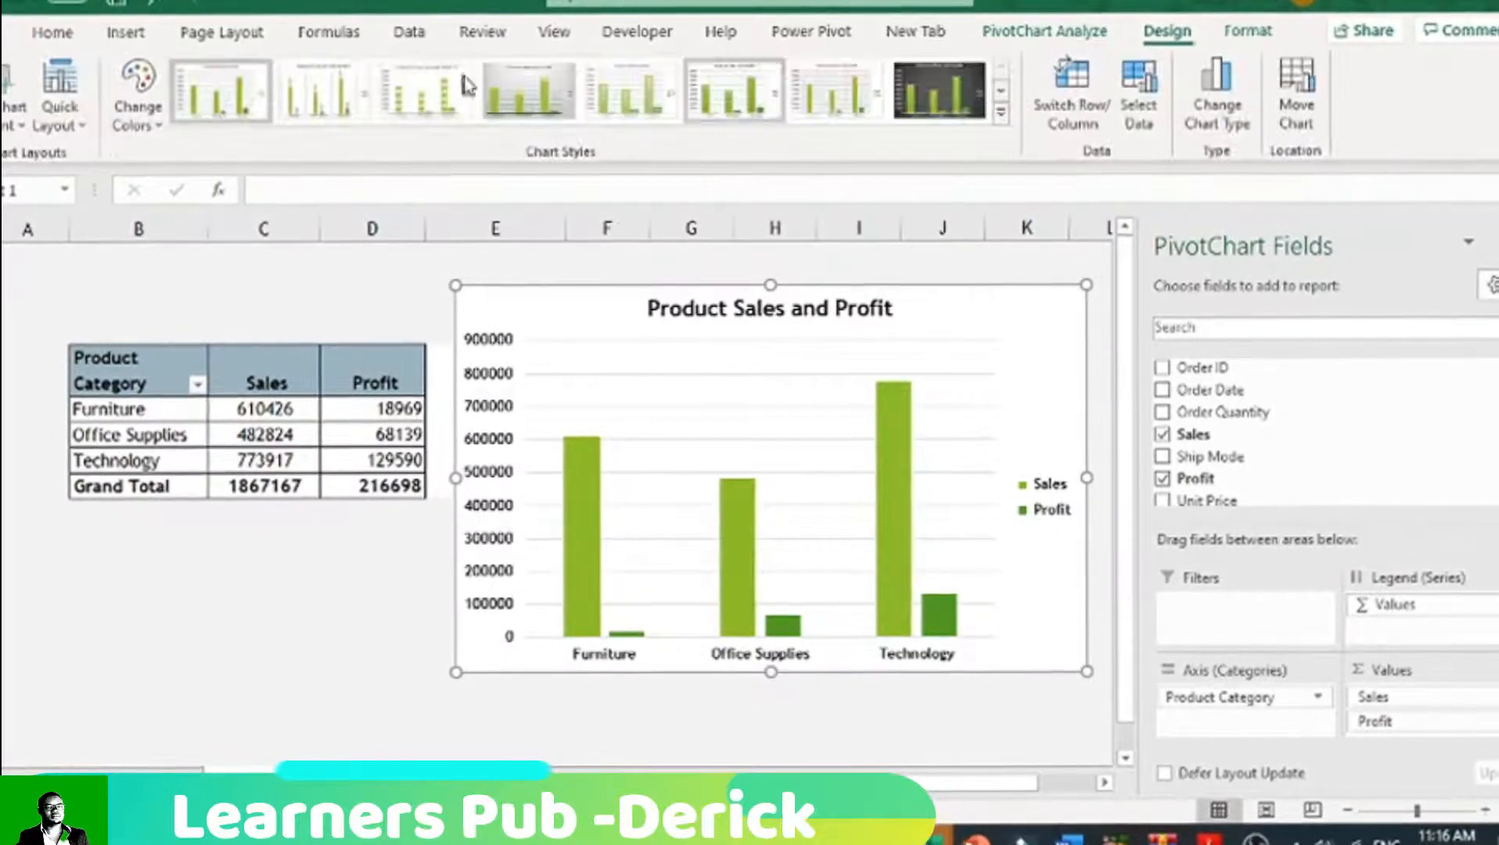
click(22, 114)
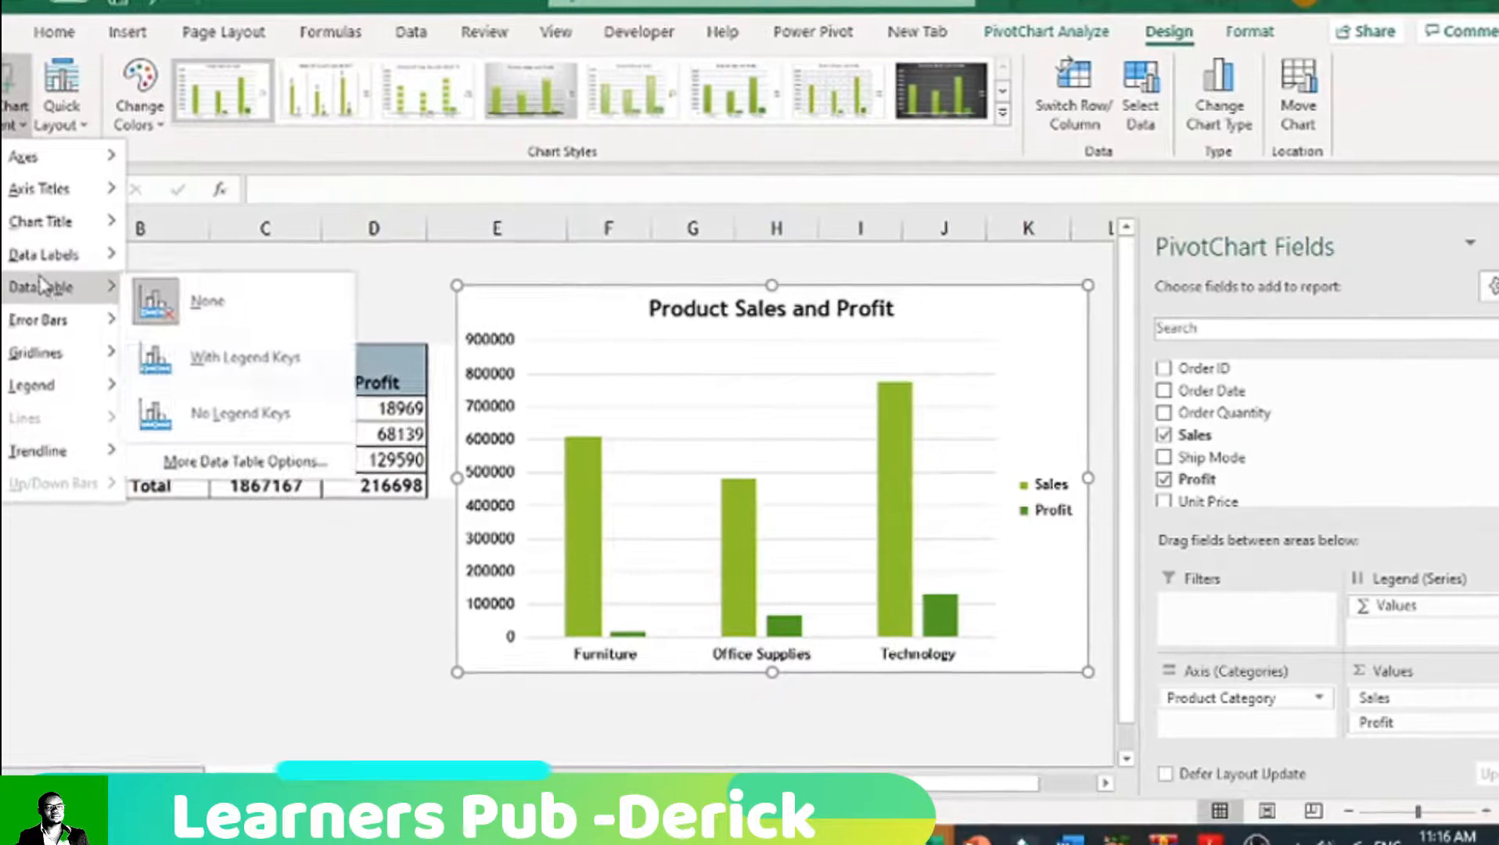
mouse_move(35, 385)
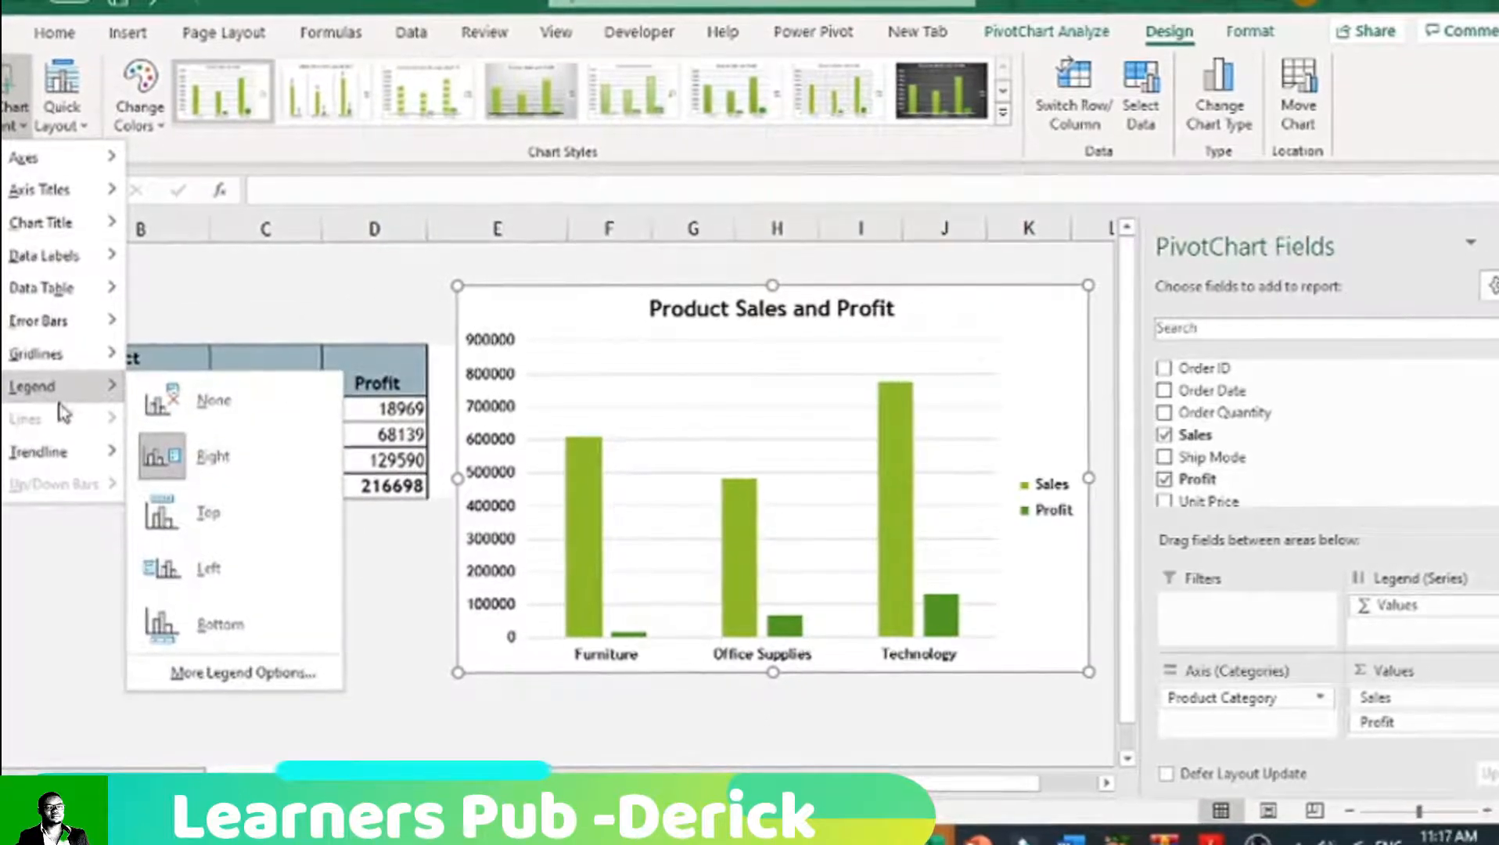
click(192, 507)
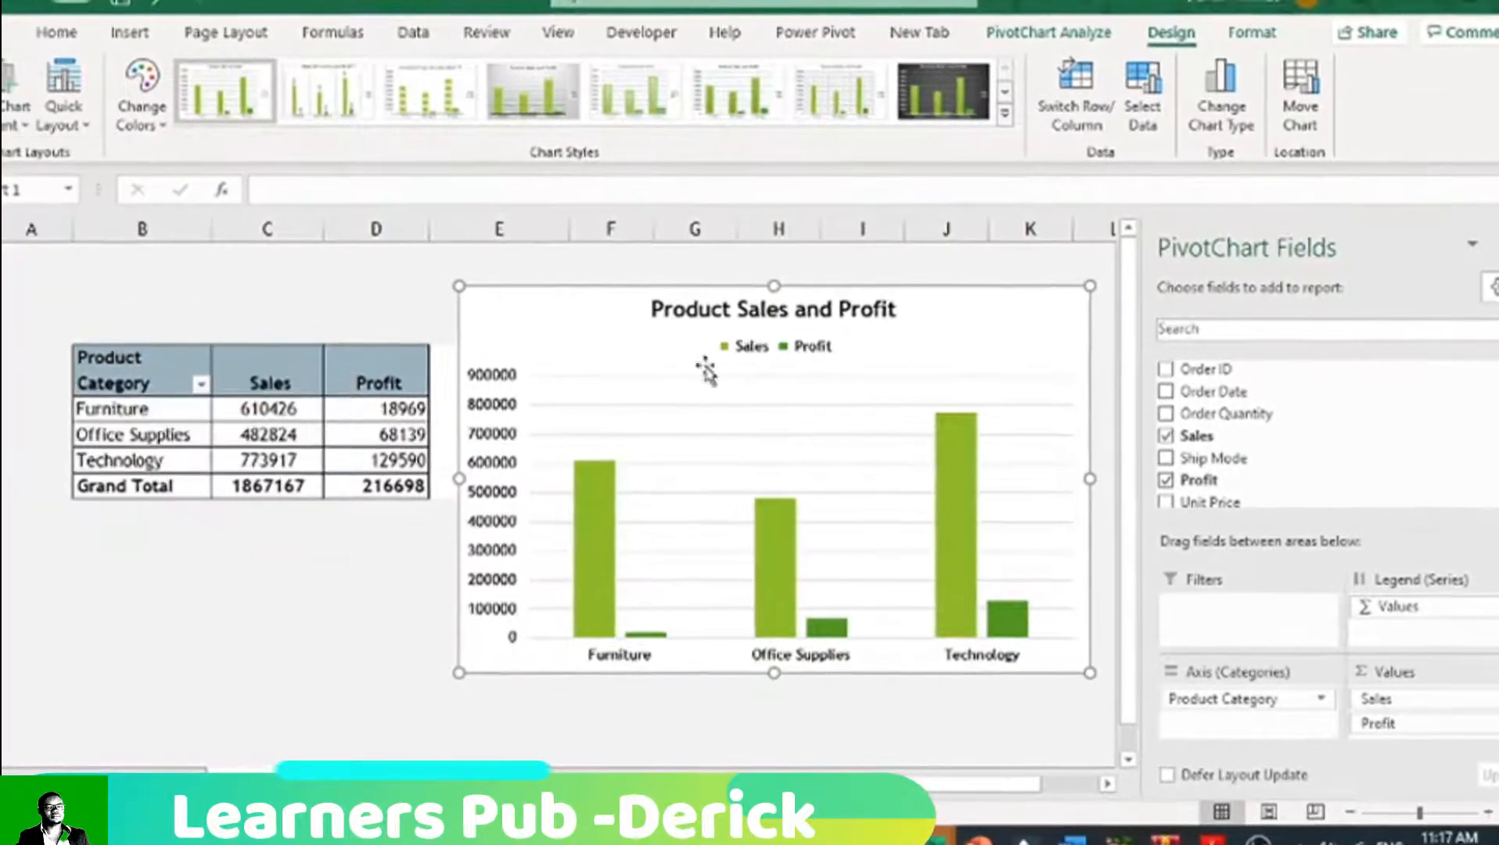
Step: Apply the dark green outline shape style to the chart title and the lime green outline shape style to the chart area
click(859, 309)
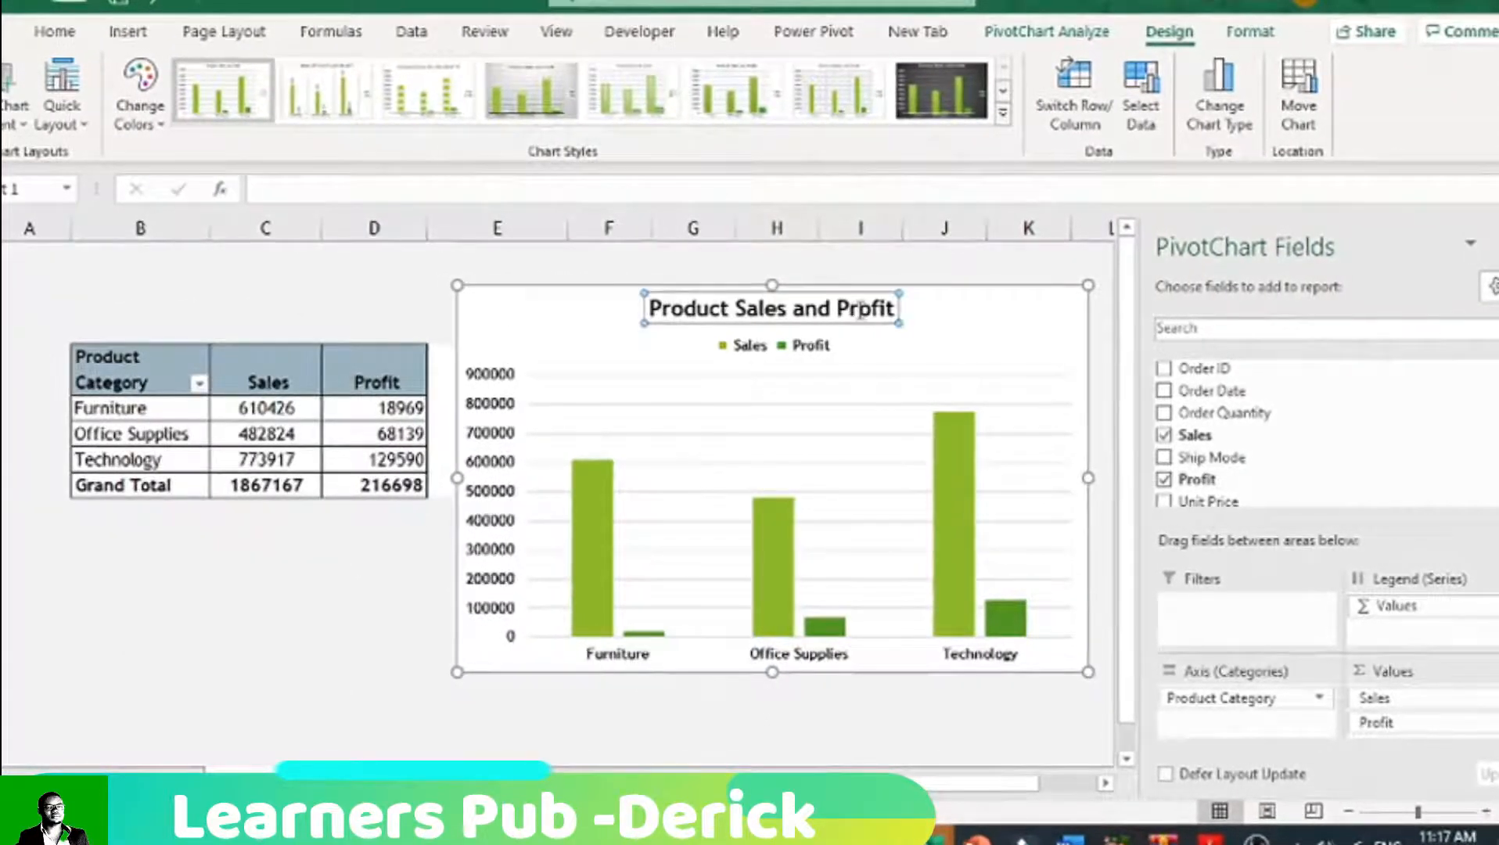
click(1249, 31)
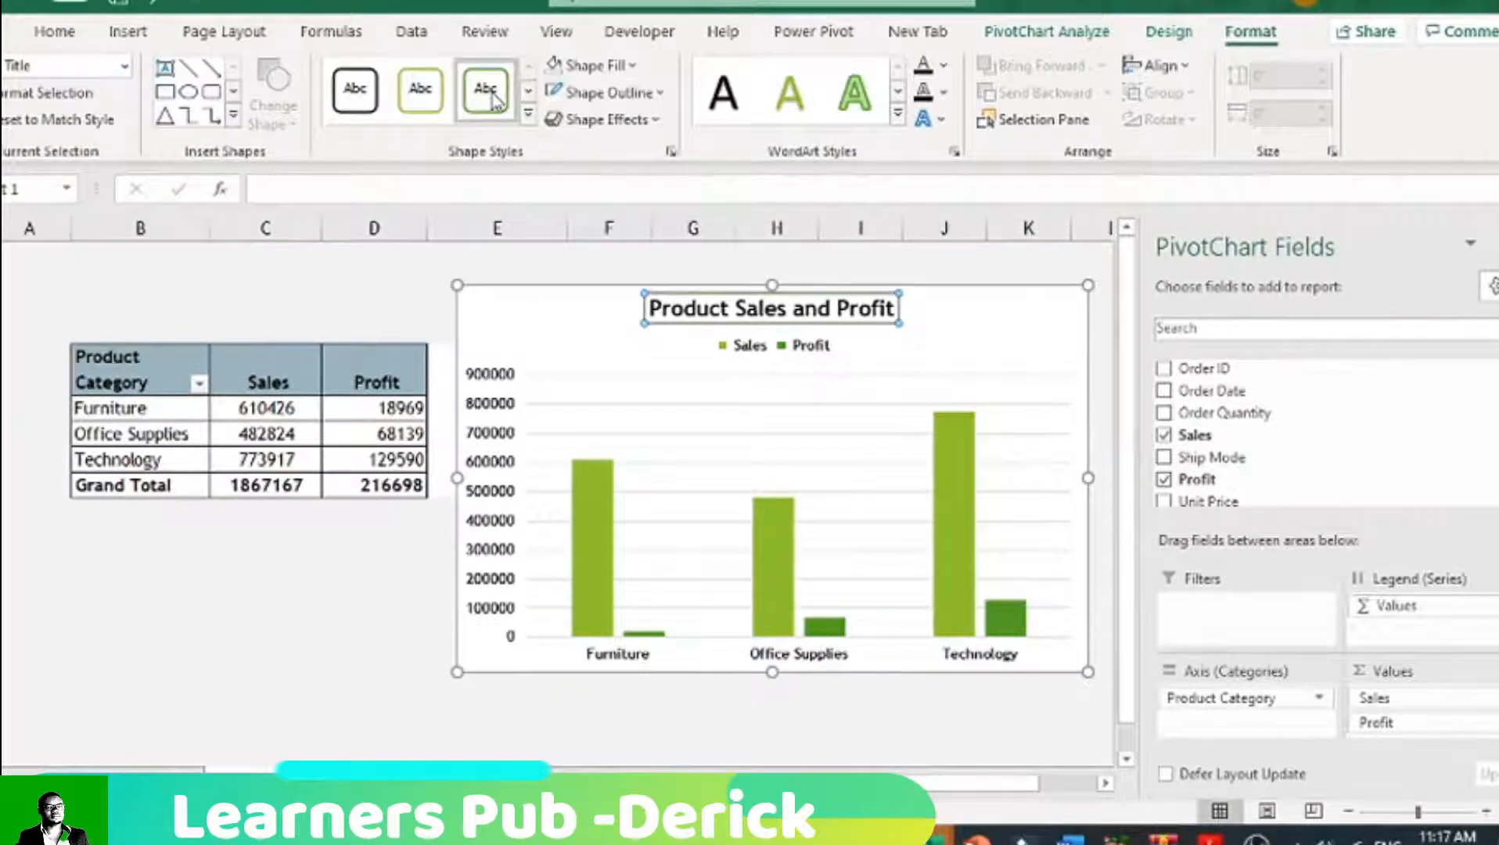
click(575, 275)
click(558, 298)
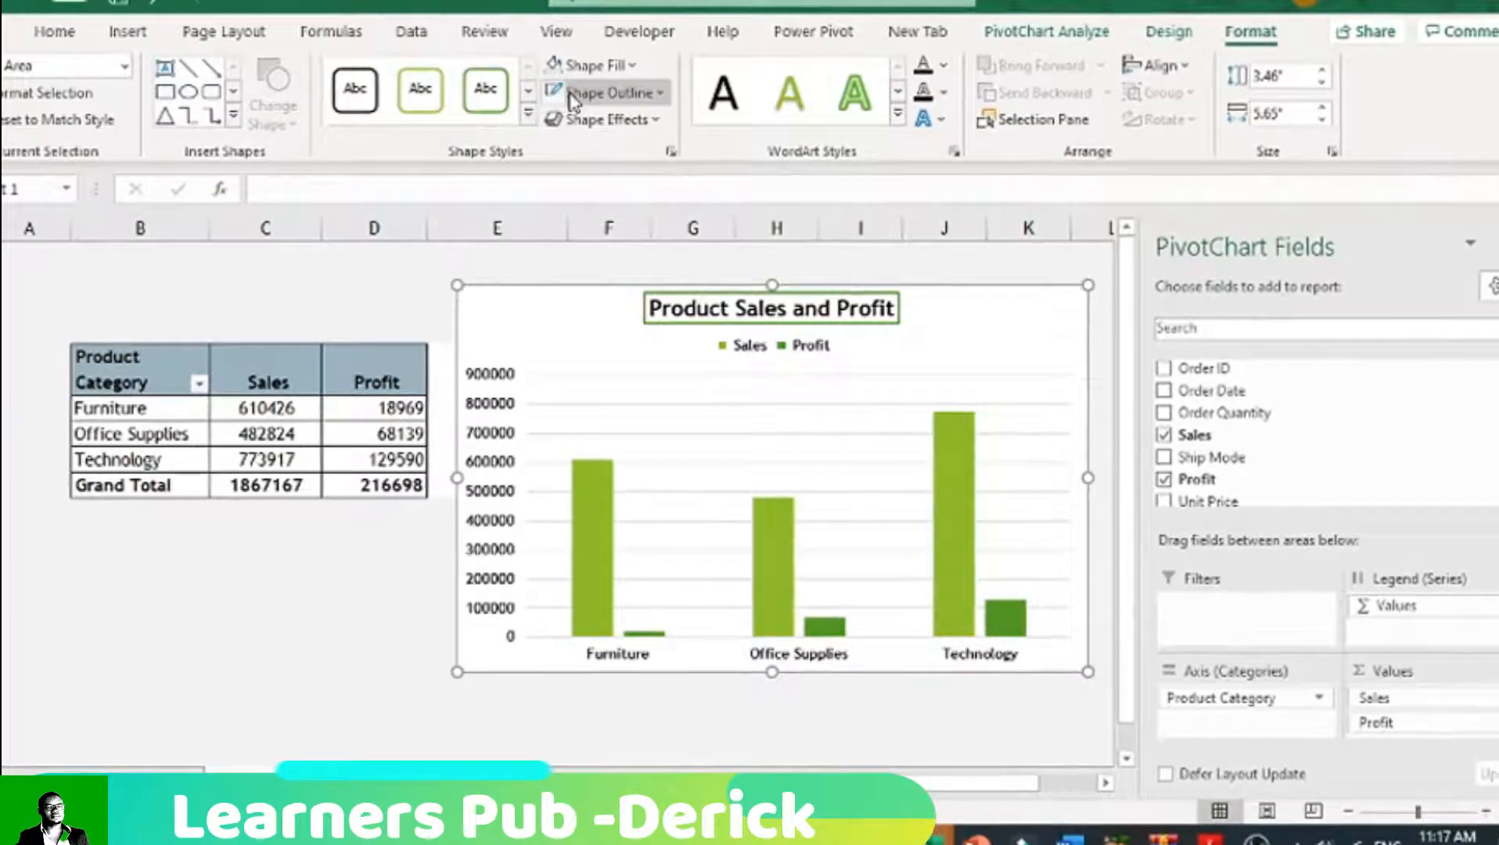
click(430, 105)
click(337, 284)
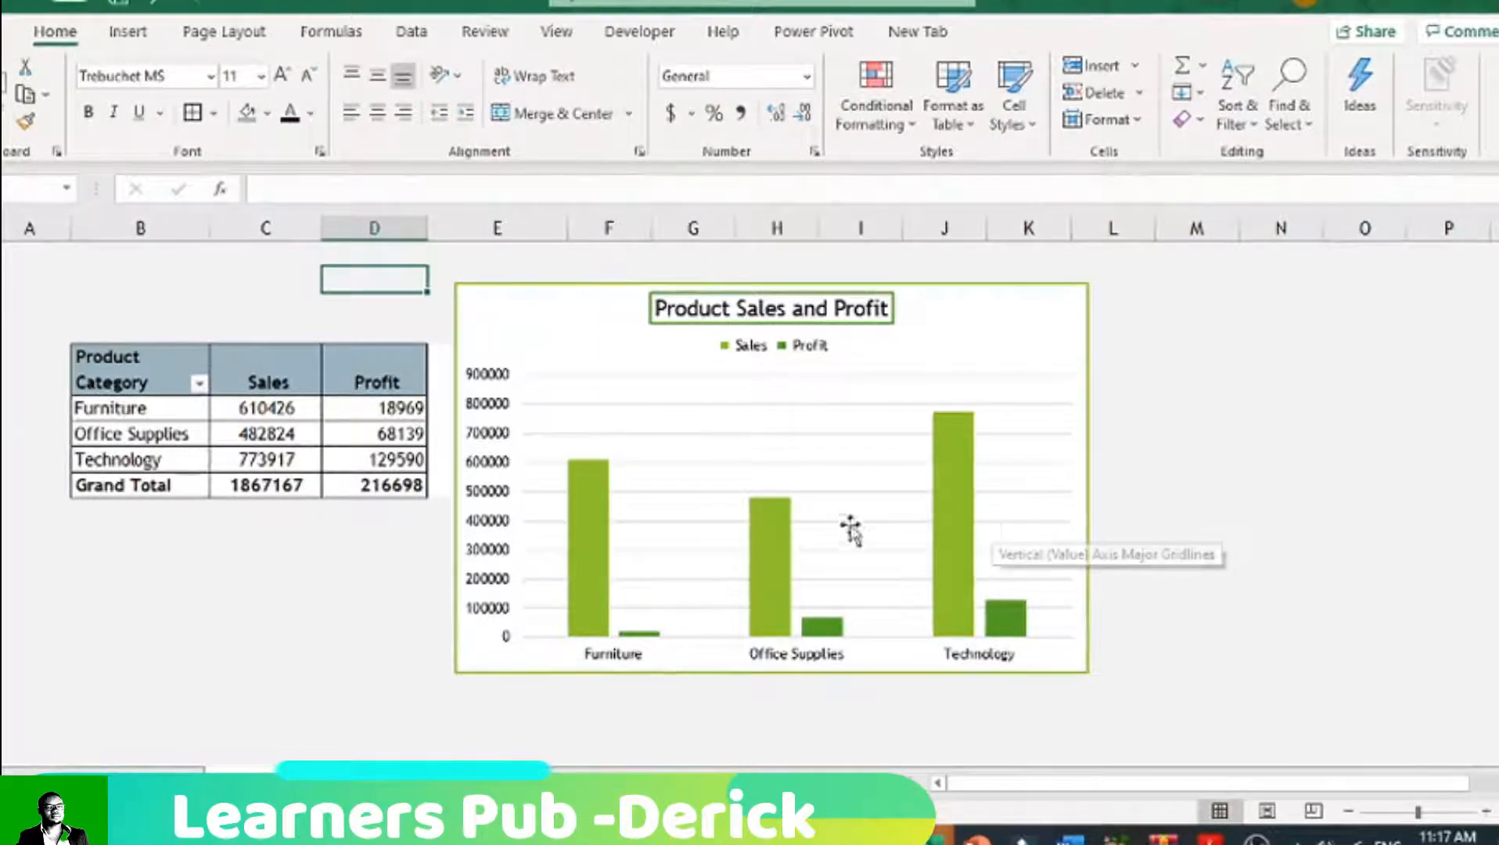
Step: Add data labels at the outside end of the Sales and Profit columns in the chart
click(998, 359)
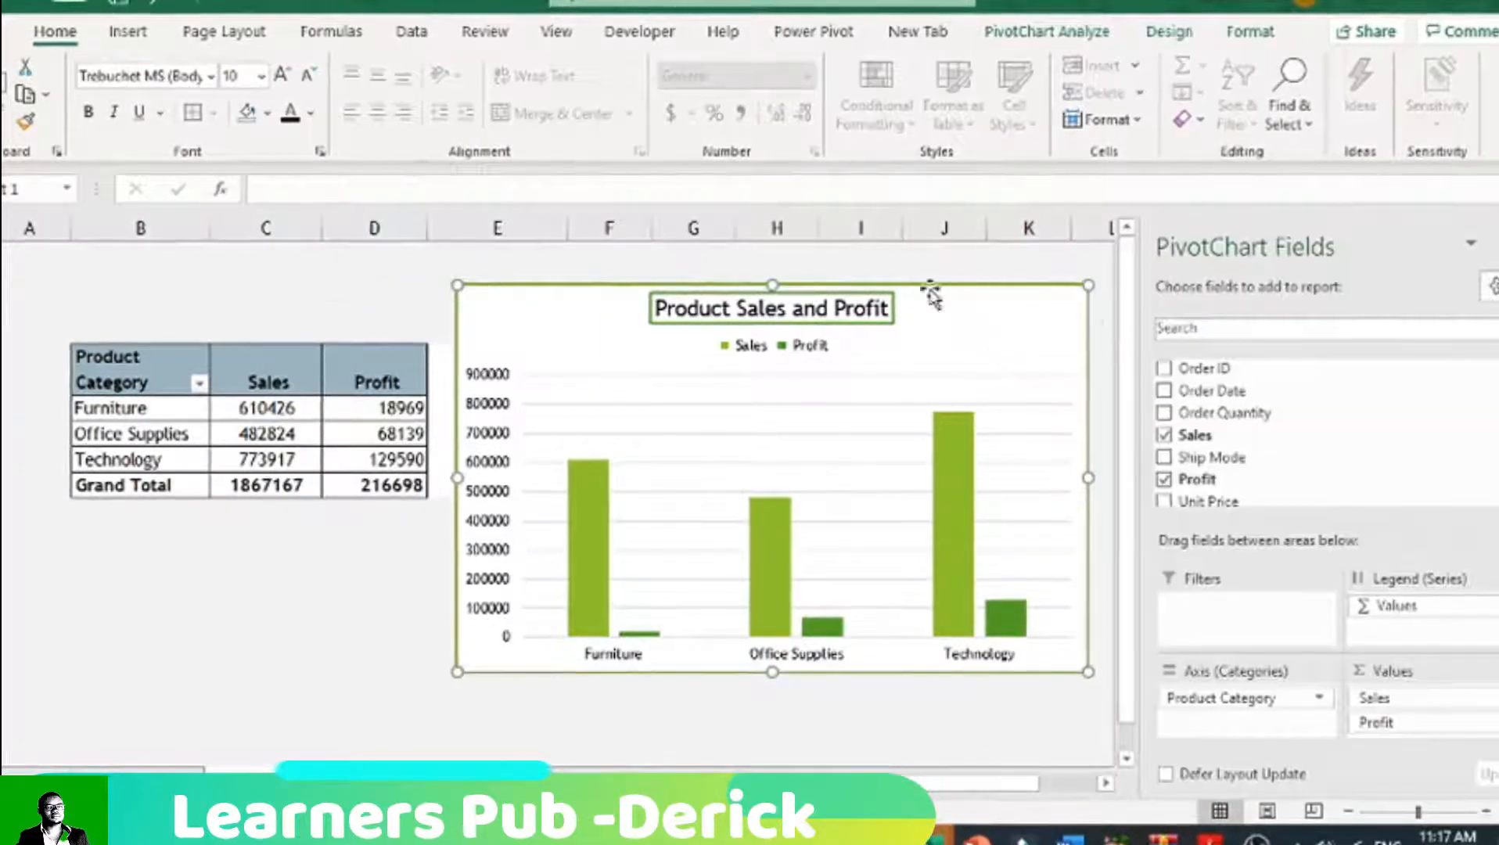
click(1168, 31)
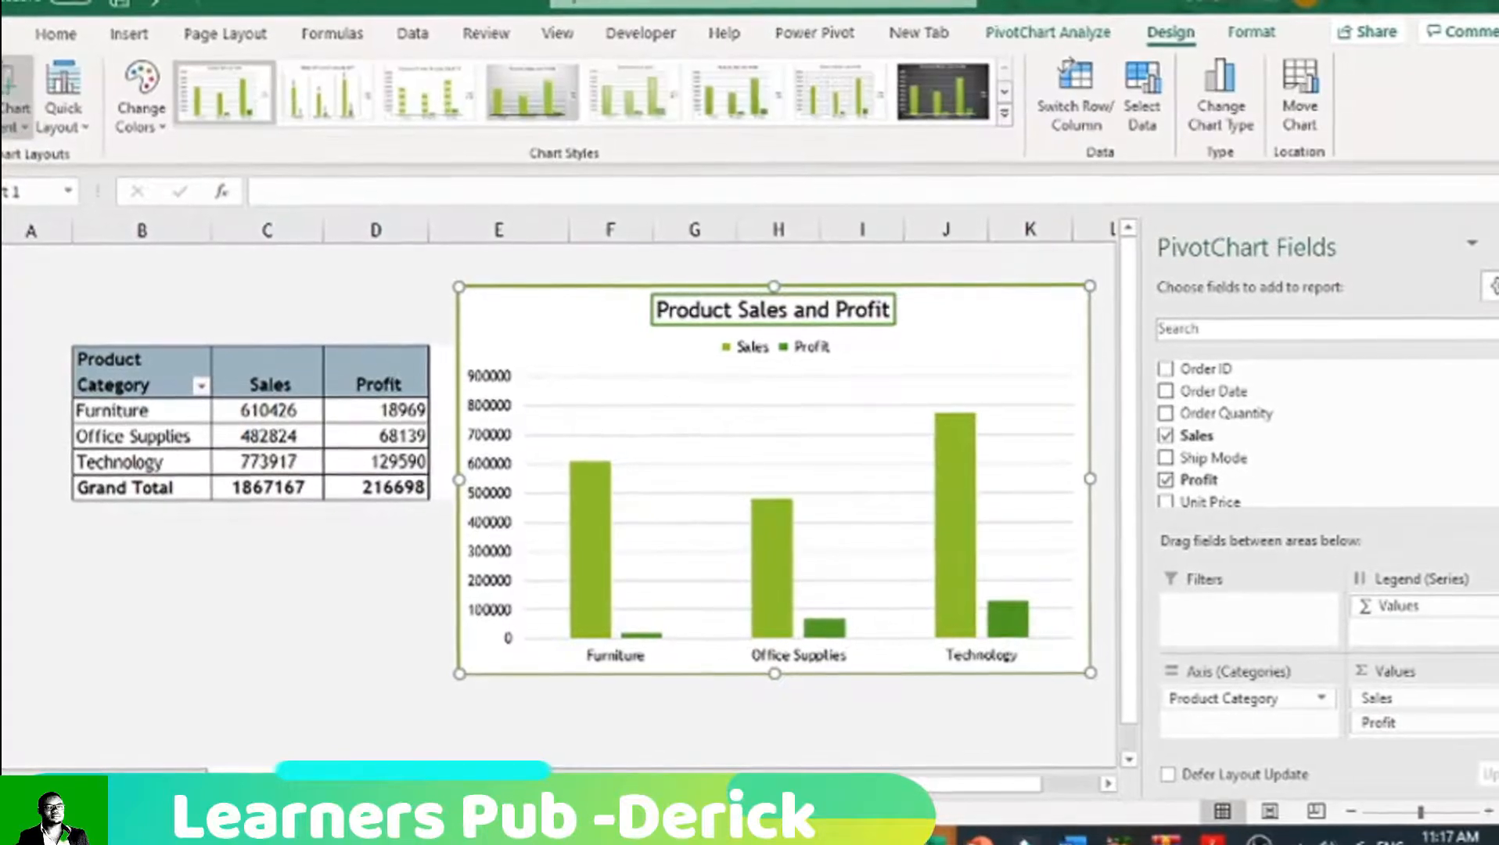
click(15, 109)
mouse_move(43, 254)
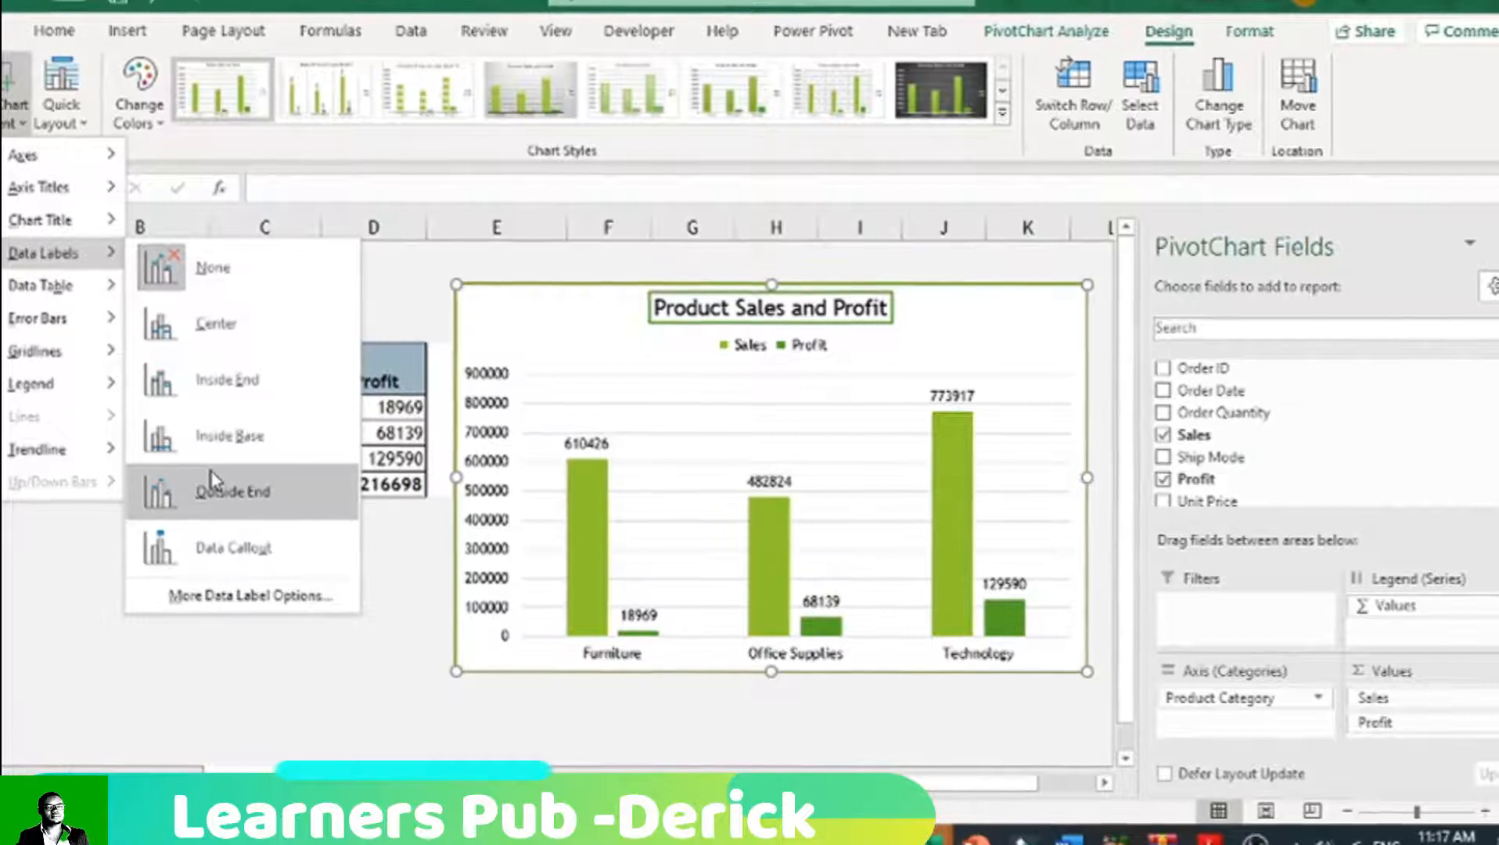
click(213, 481)
click(526, 710)
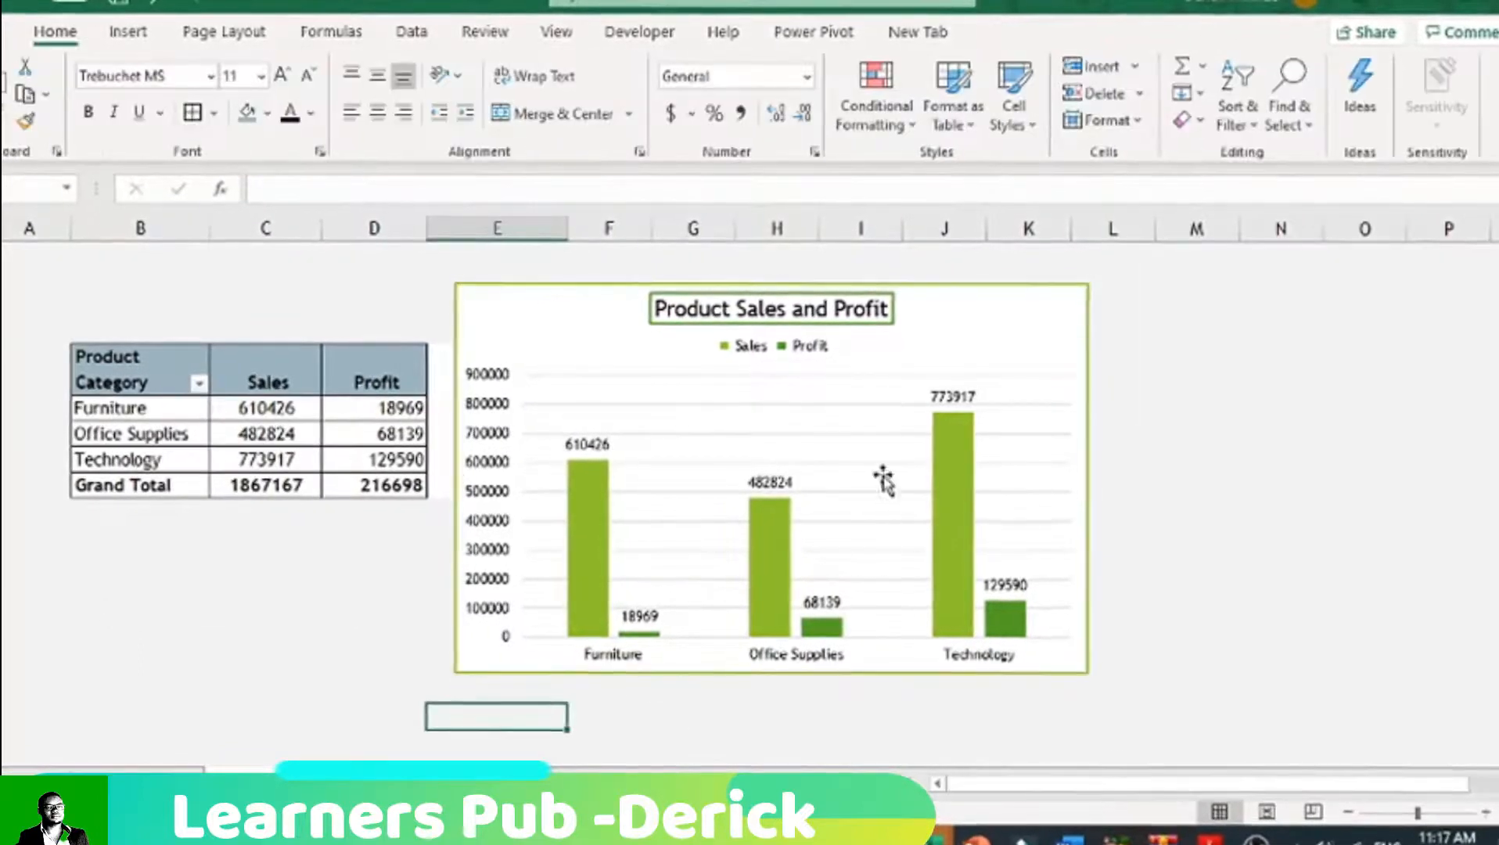
Step: Shrink the chart in width and height from its lower-right corner so it spans columns E to J
click(1078, 667)
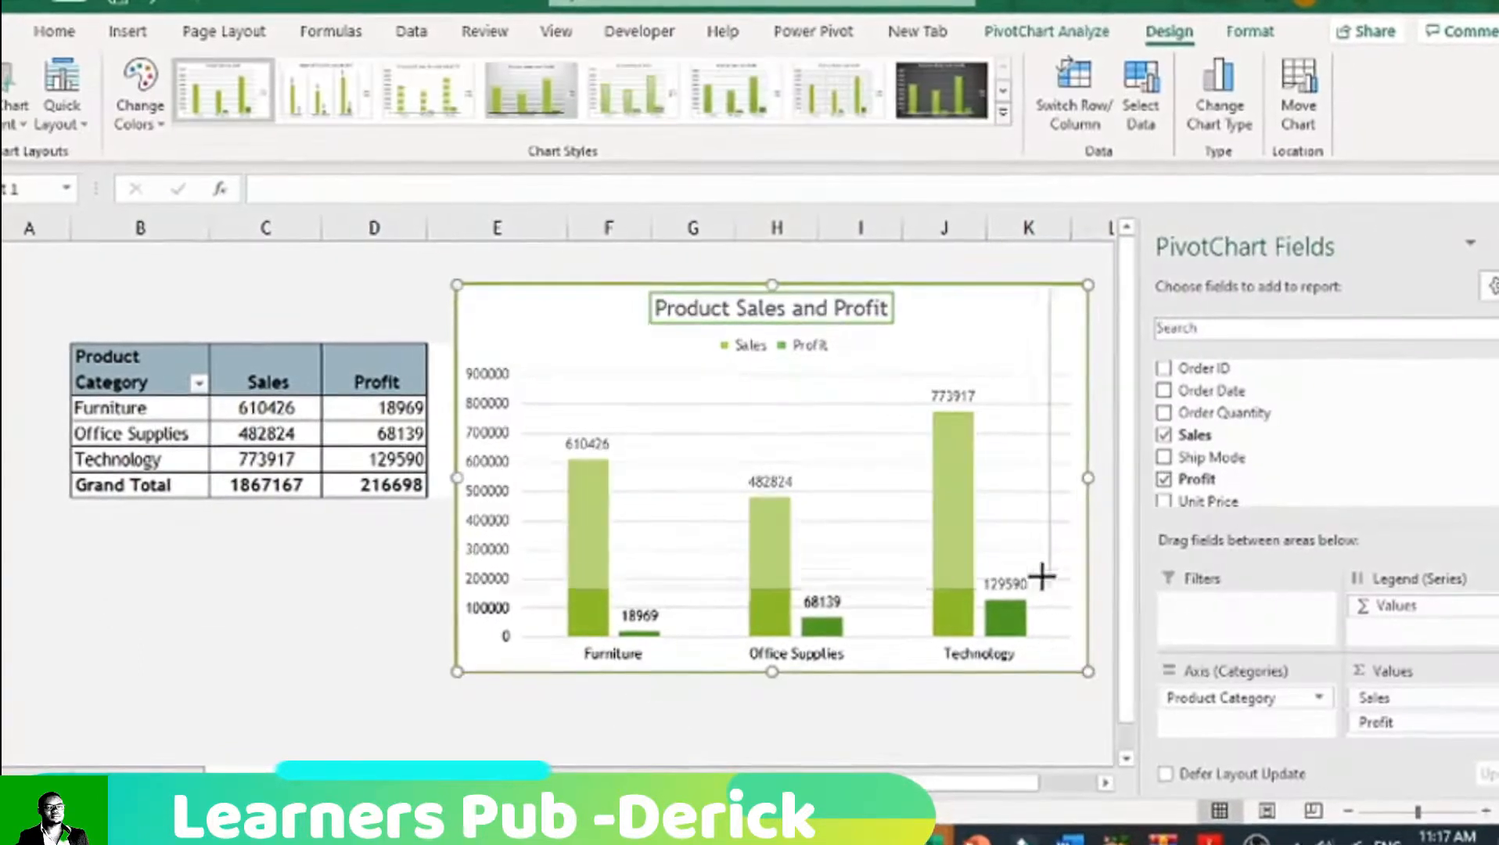
drag(951, 588, 952, 588)
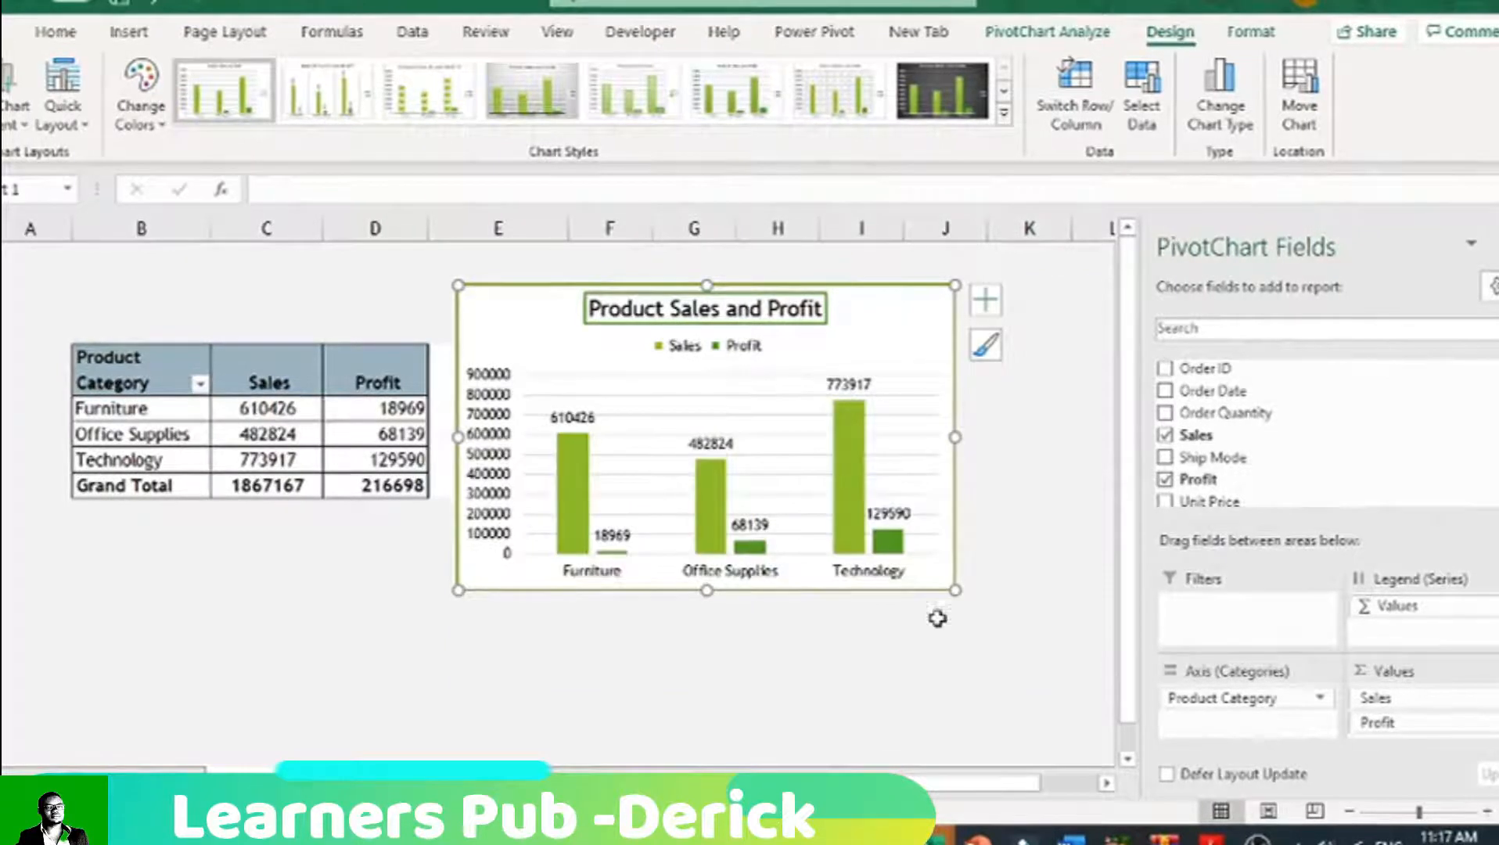
click(892, 645)
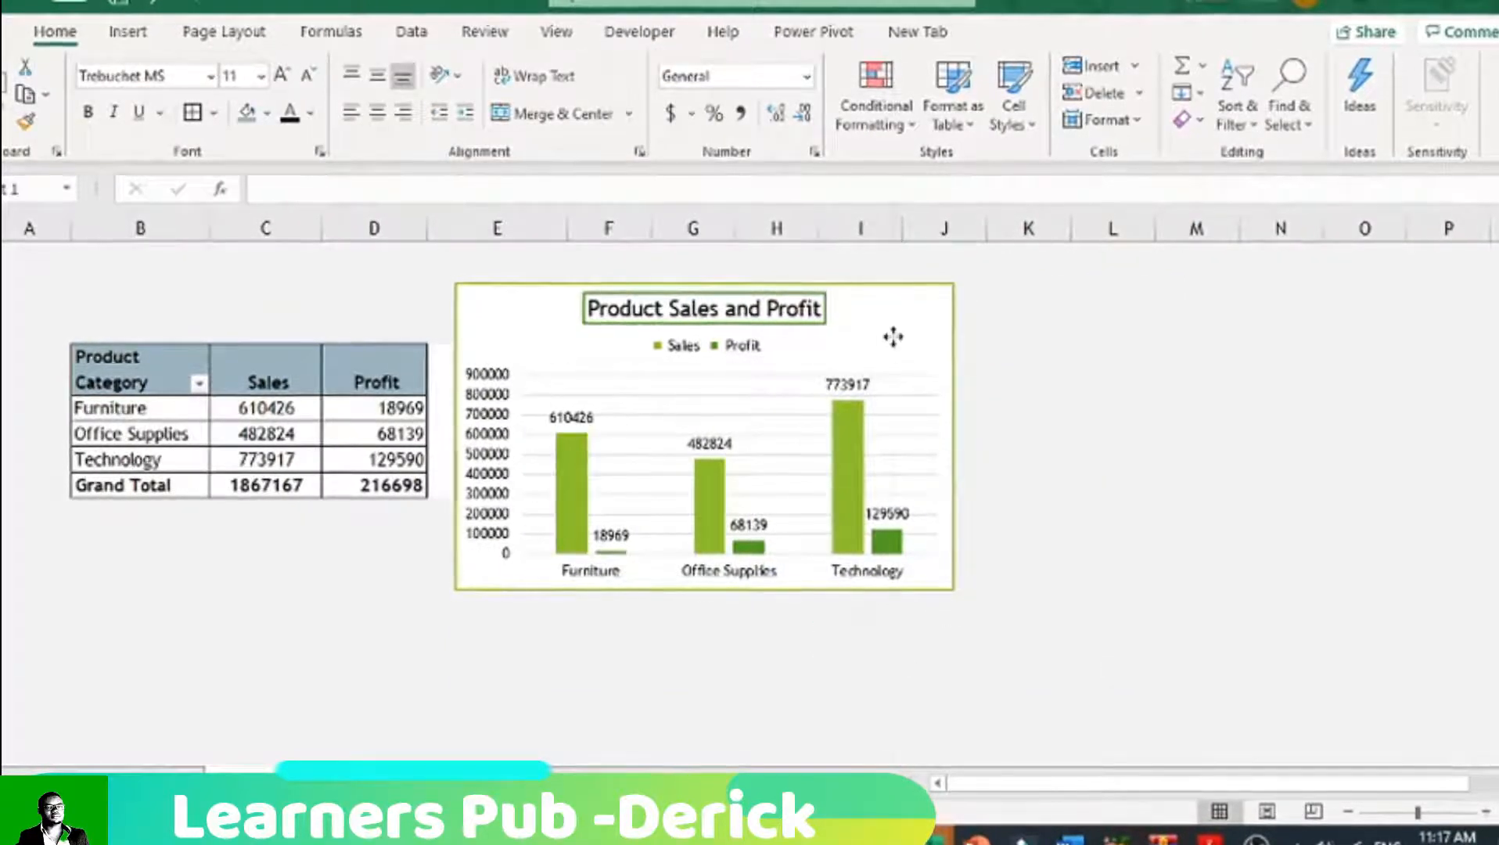
Step: Look over the layout and format settings in the chart's PivotChart options
right_click(895, 342)
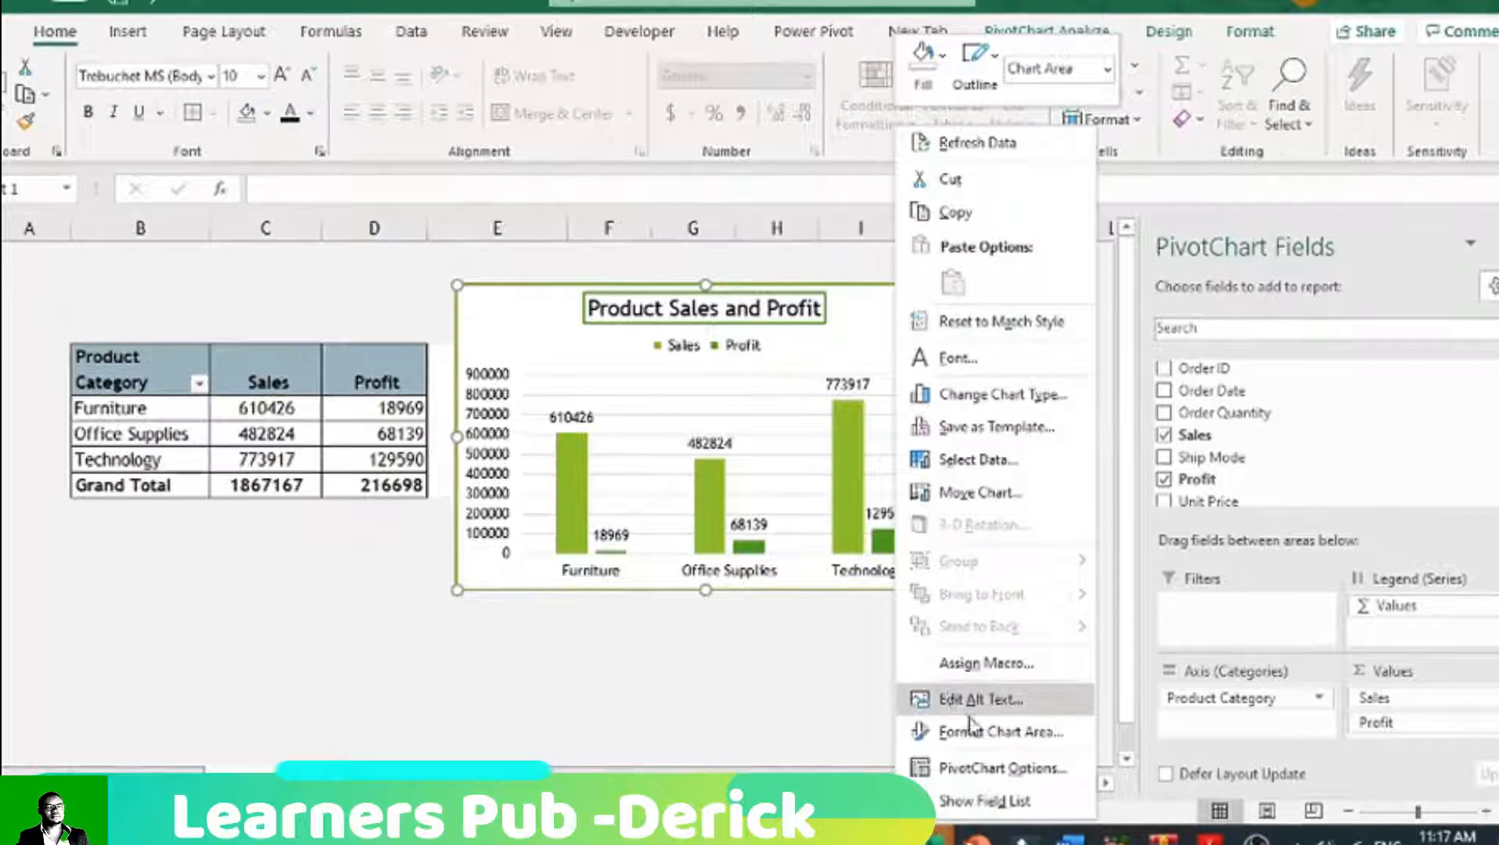
click(976, 770)
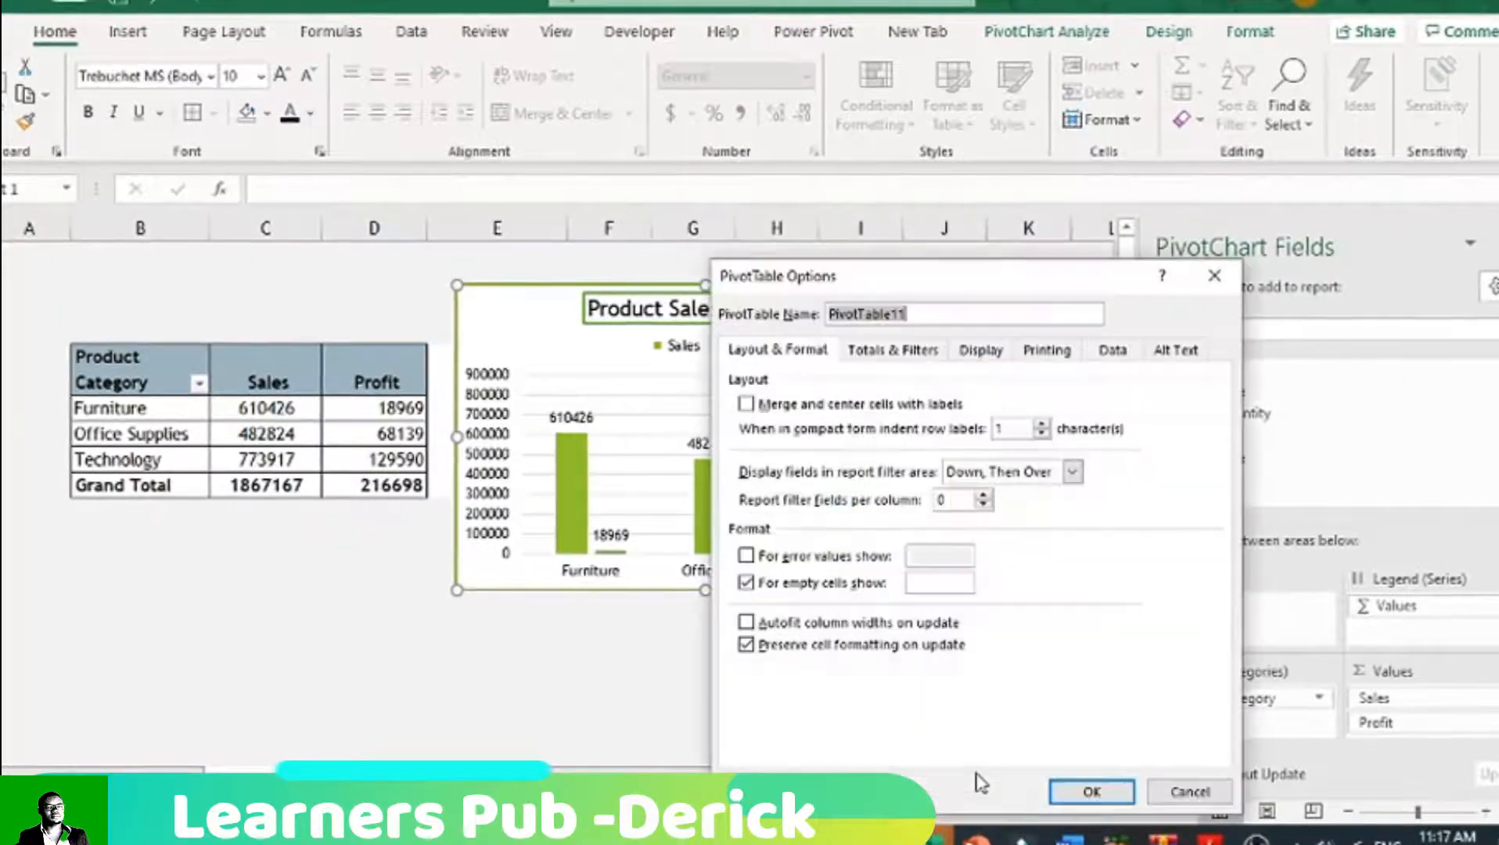
click(1093, 793)
click(886, 718)
click(873, 354)
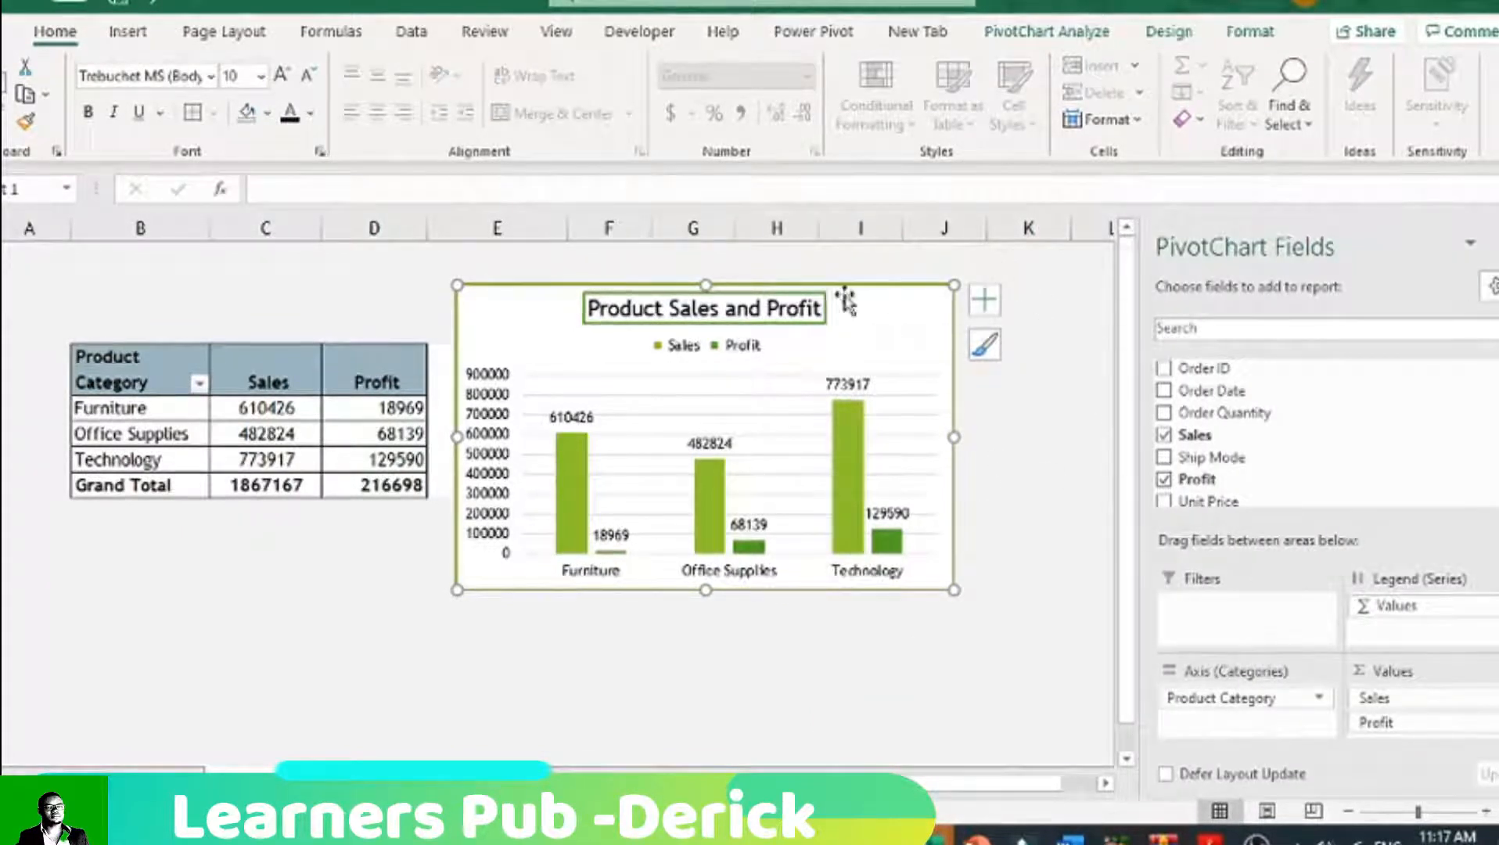
right_click(903, 312)
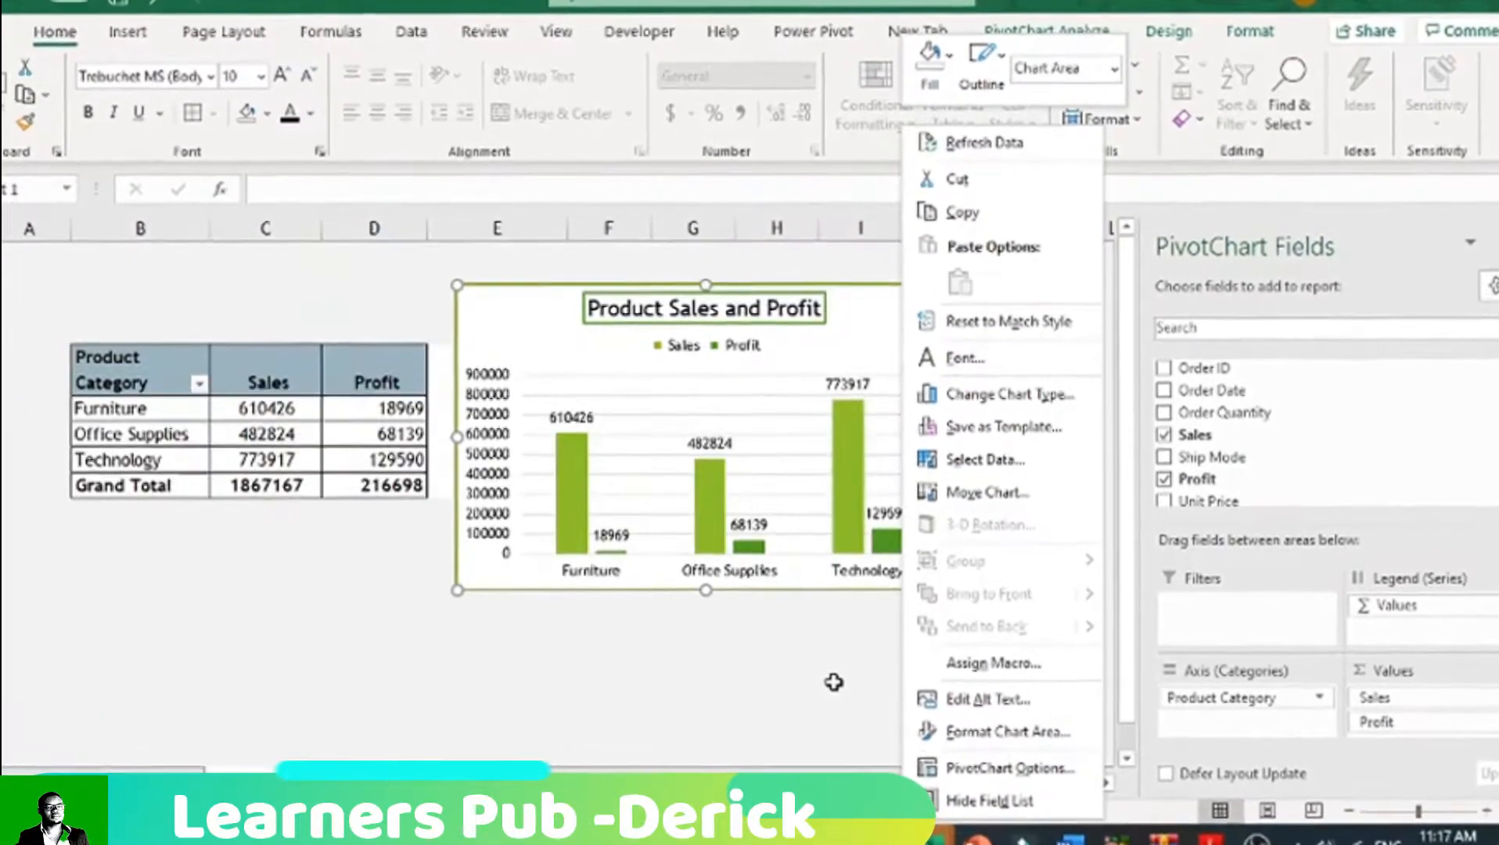
click(790, 687)
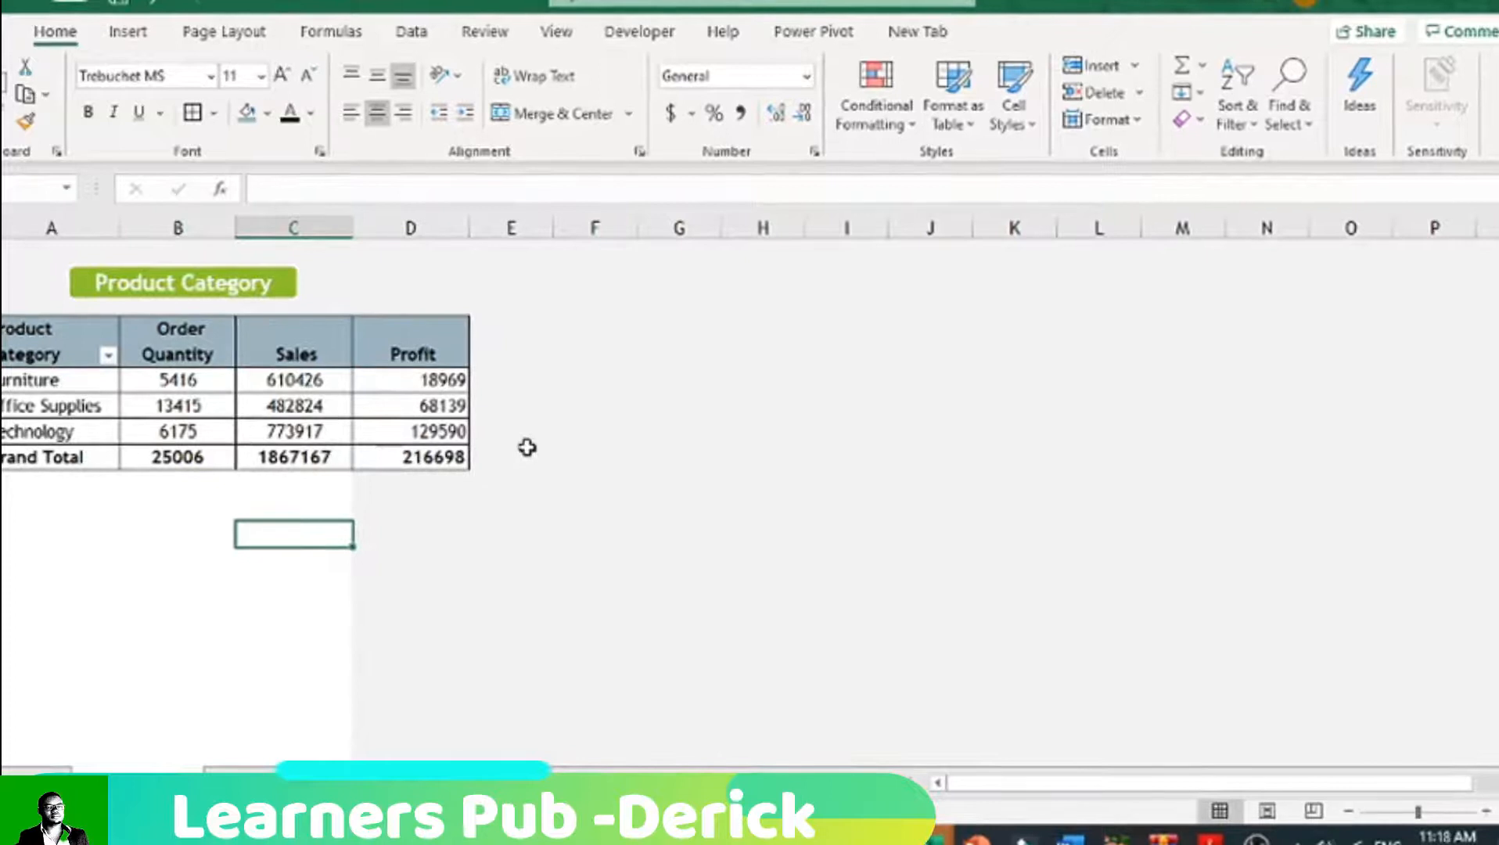
Step: Select a cell in the Product Category PivotTable that includes Order Quantity, Sales and Profit
click(202, 400)
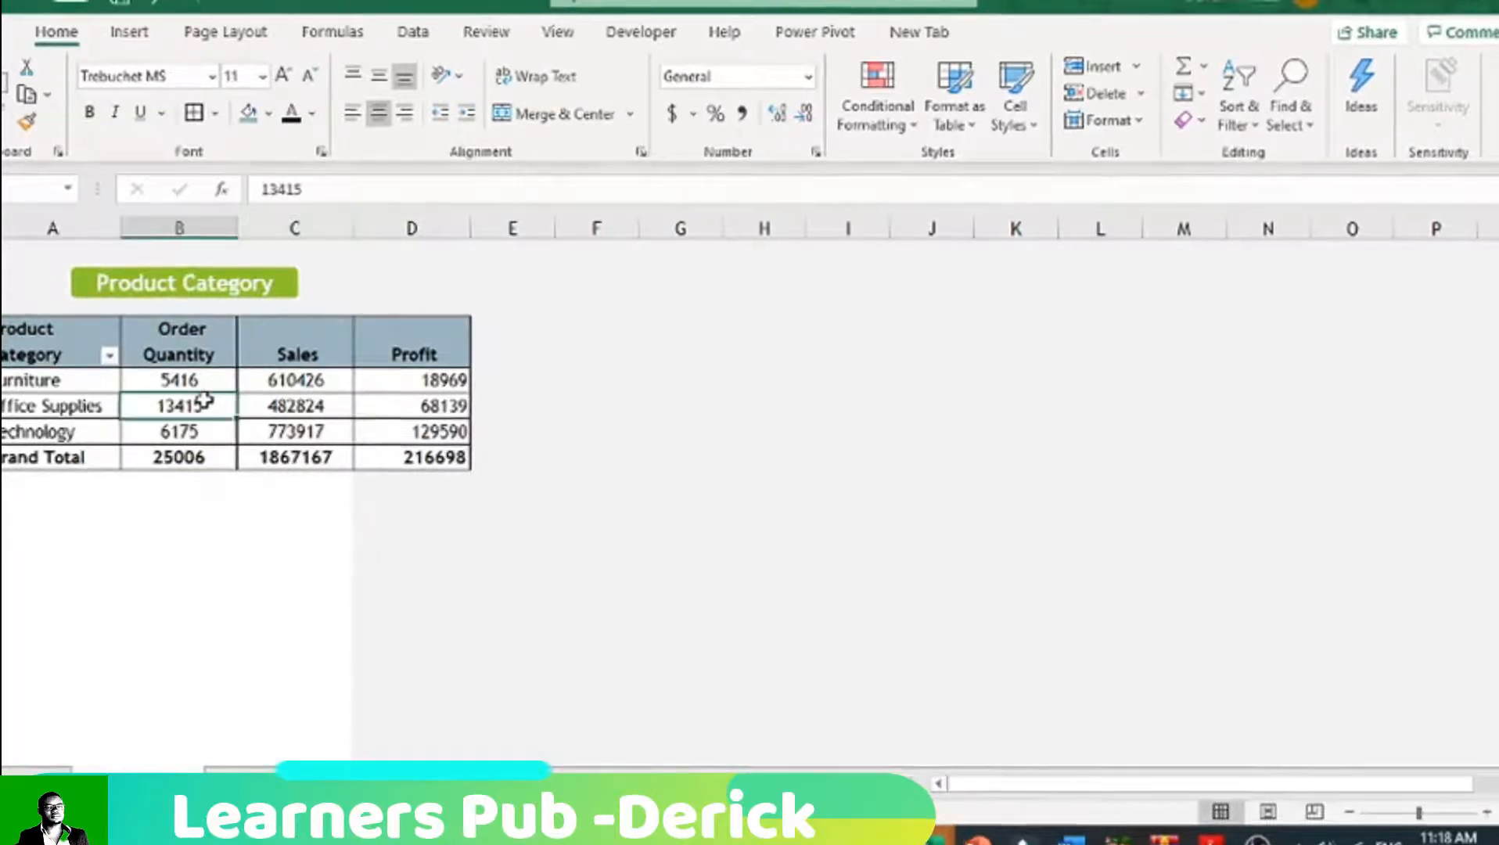
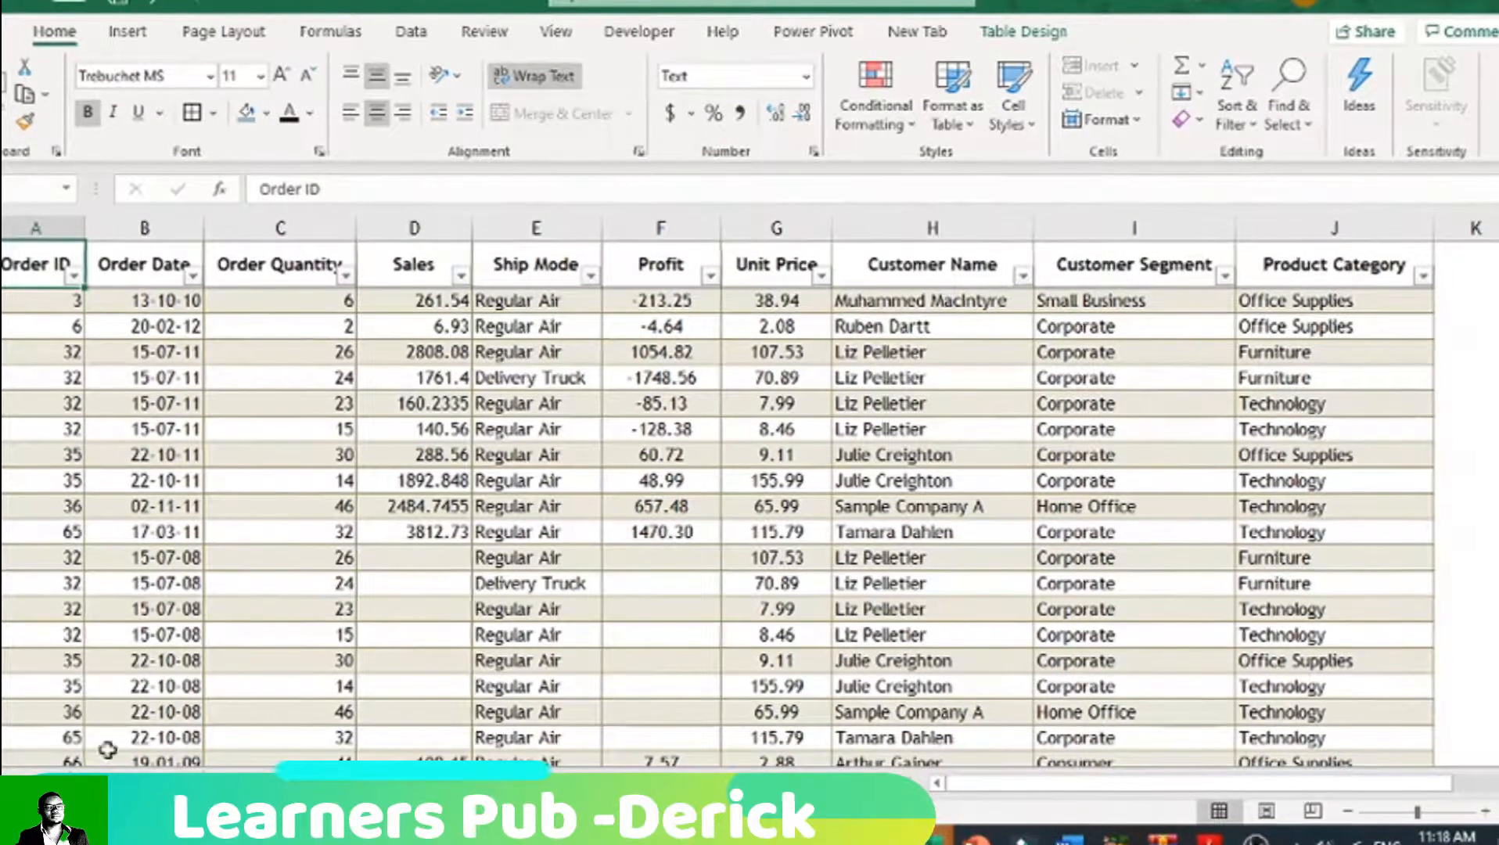
Step: Copy the Product Category PivotTable on the Order Analysis sheet to cell F3 and widen columns F and I
click(139, 781)
drag(53, 348, 400, 463)
key(ctrl+c)
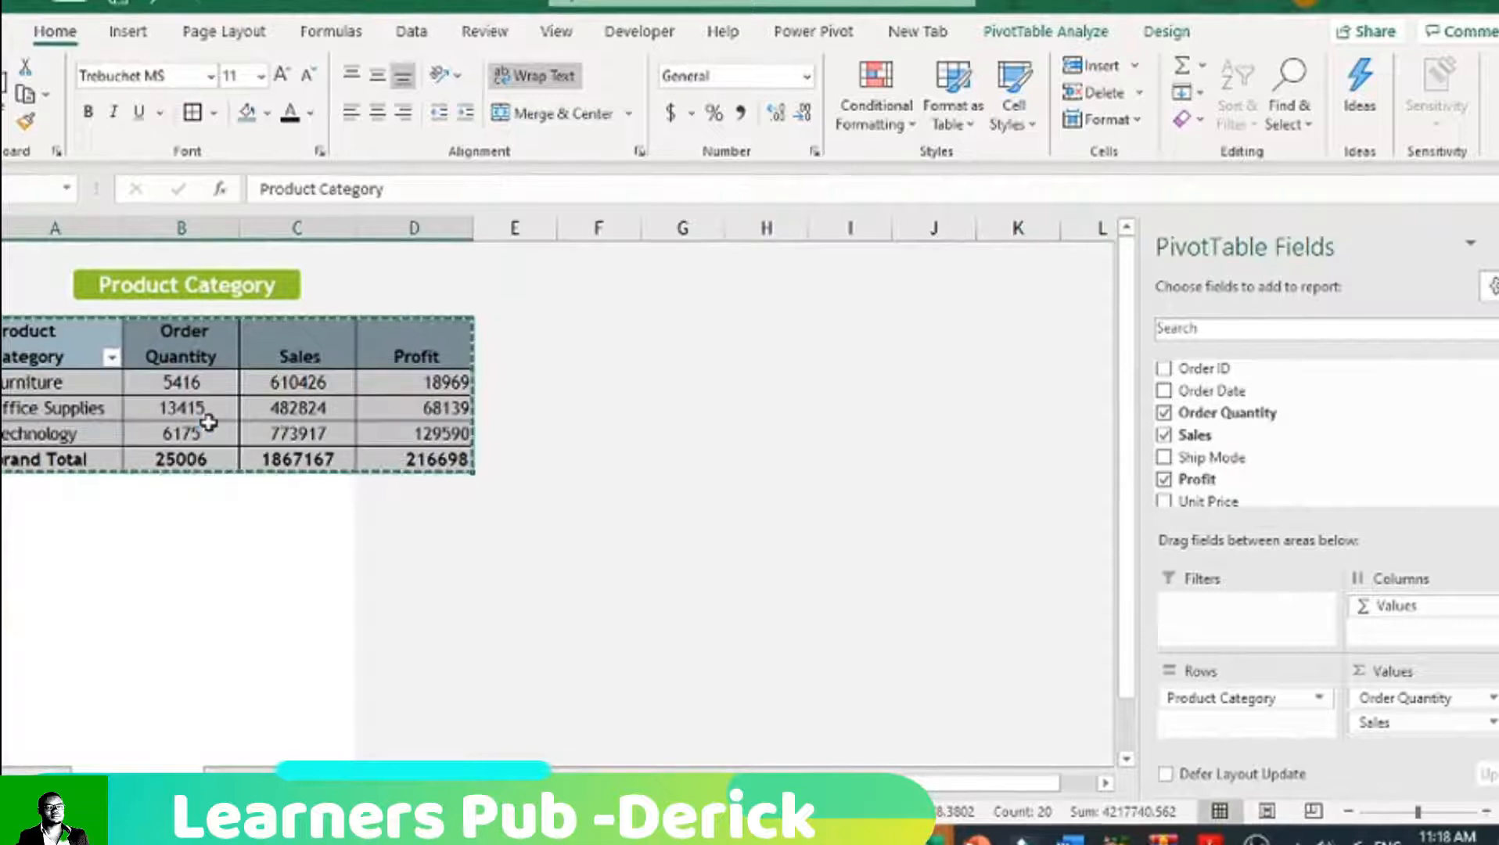
mouse_move(814, 782)
mouse_down()
mouse_move(850, 783)
mouse_move(815, 789)
mouse_up()
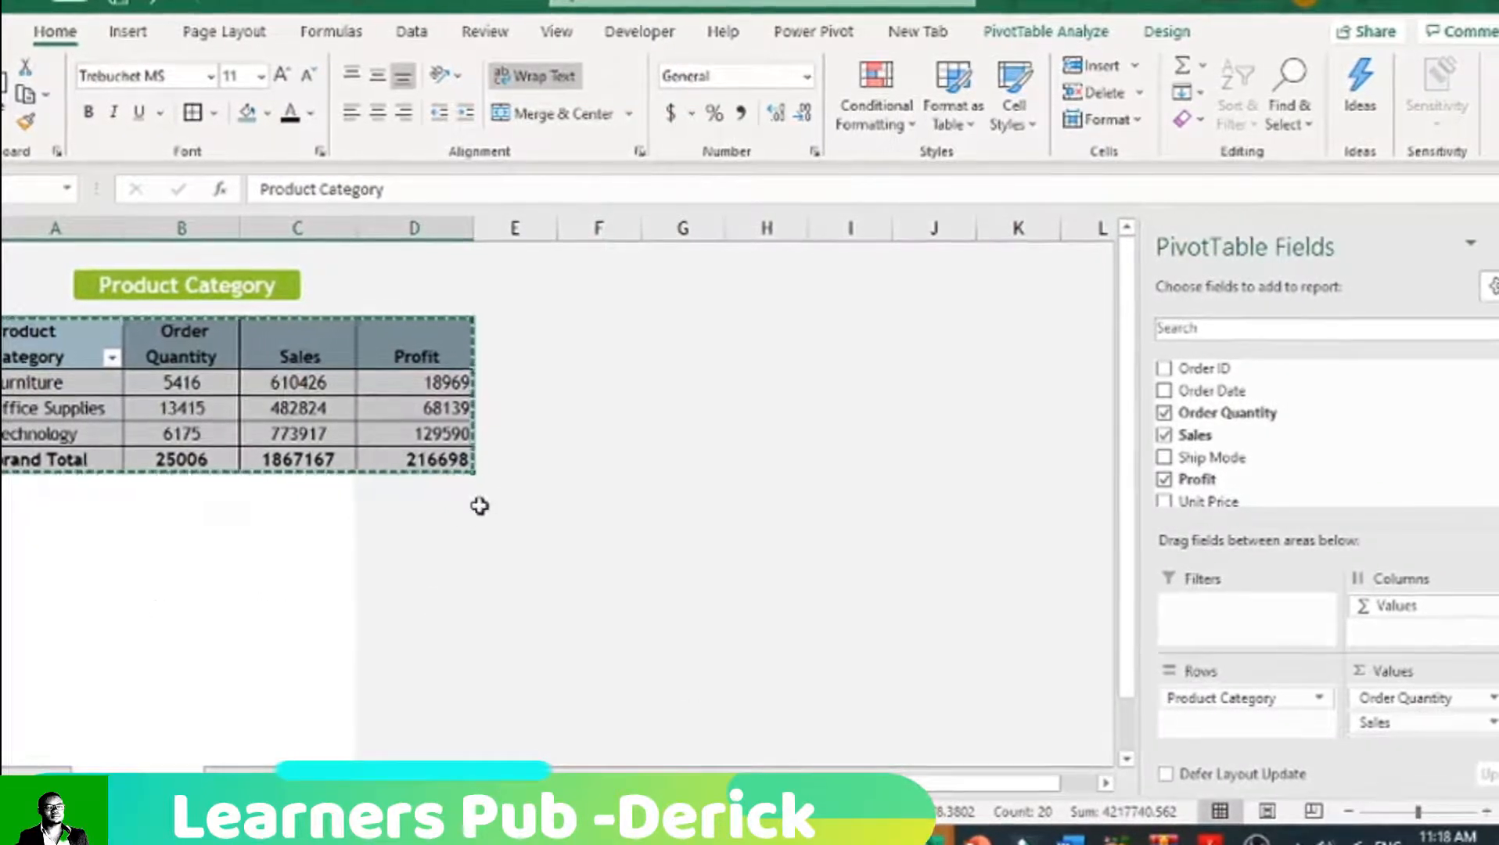
click(708, 346)
click(611, 337)
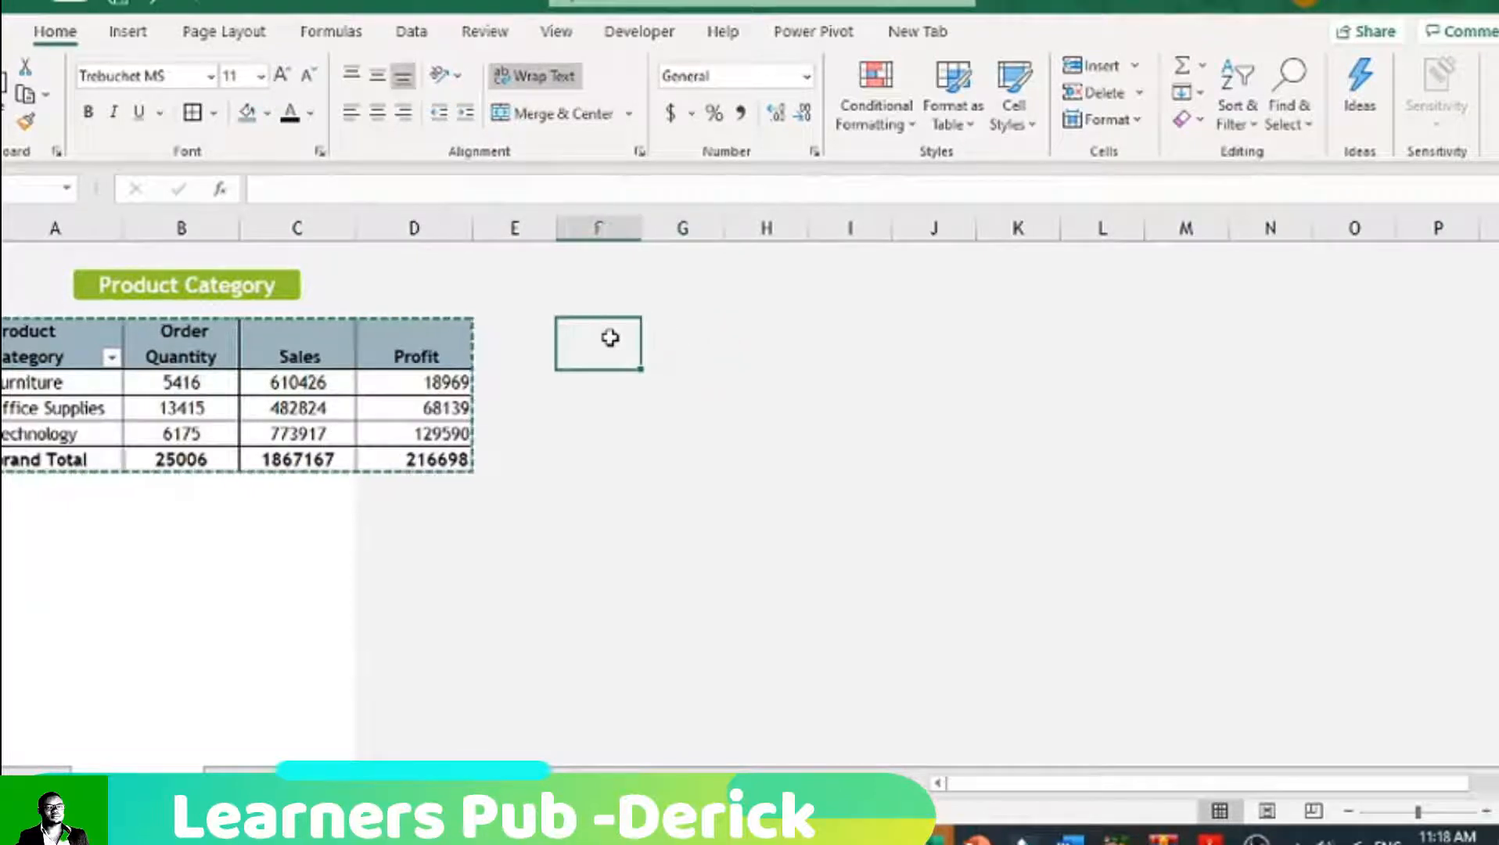
right_click(614, 342)
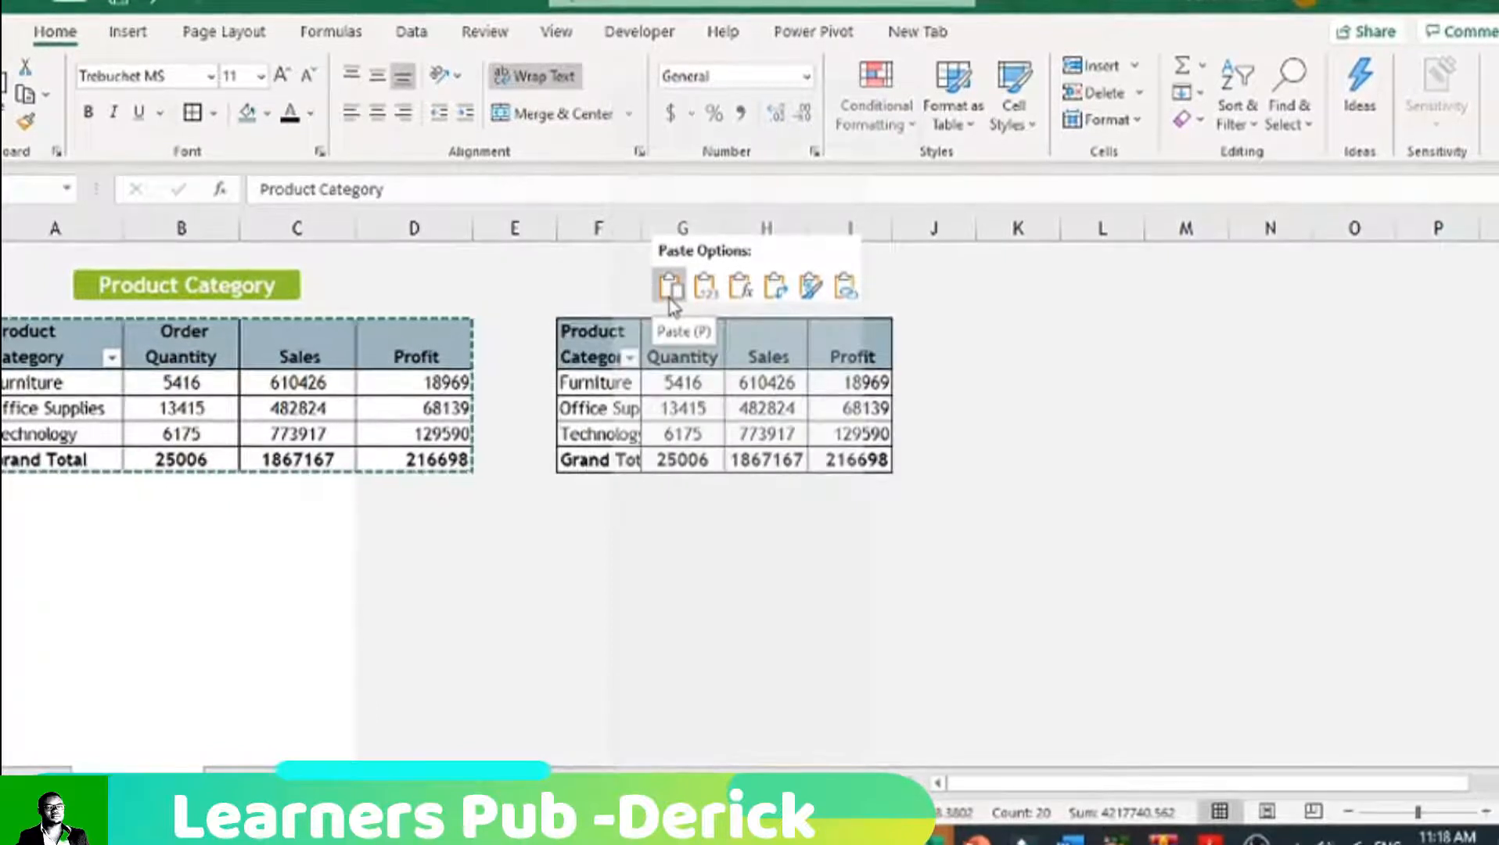
click(670, 299)
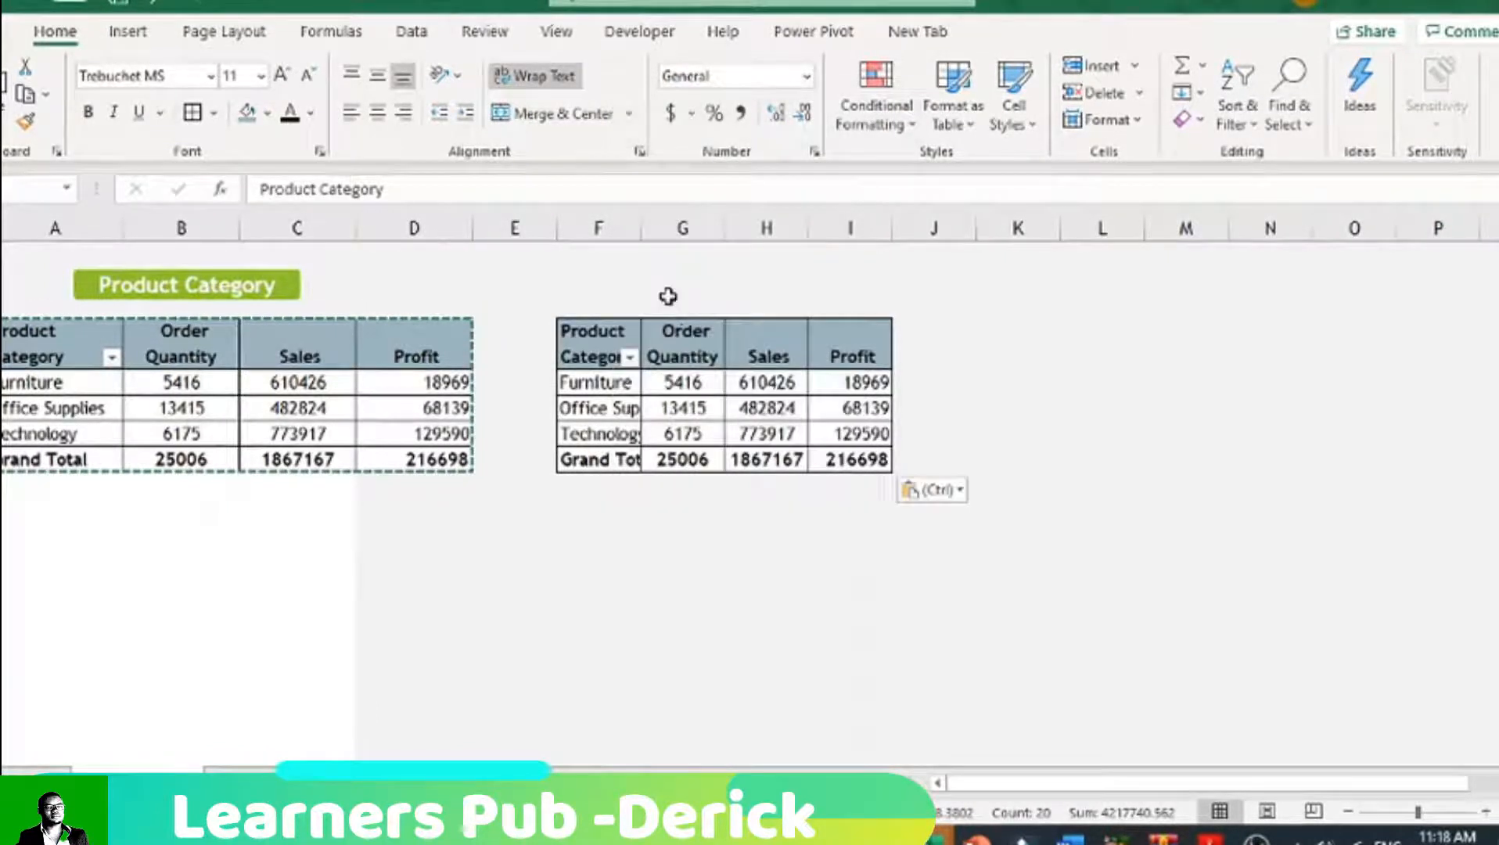
drag(642, 238, 704, 238)
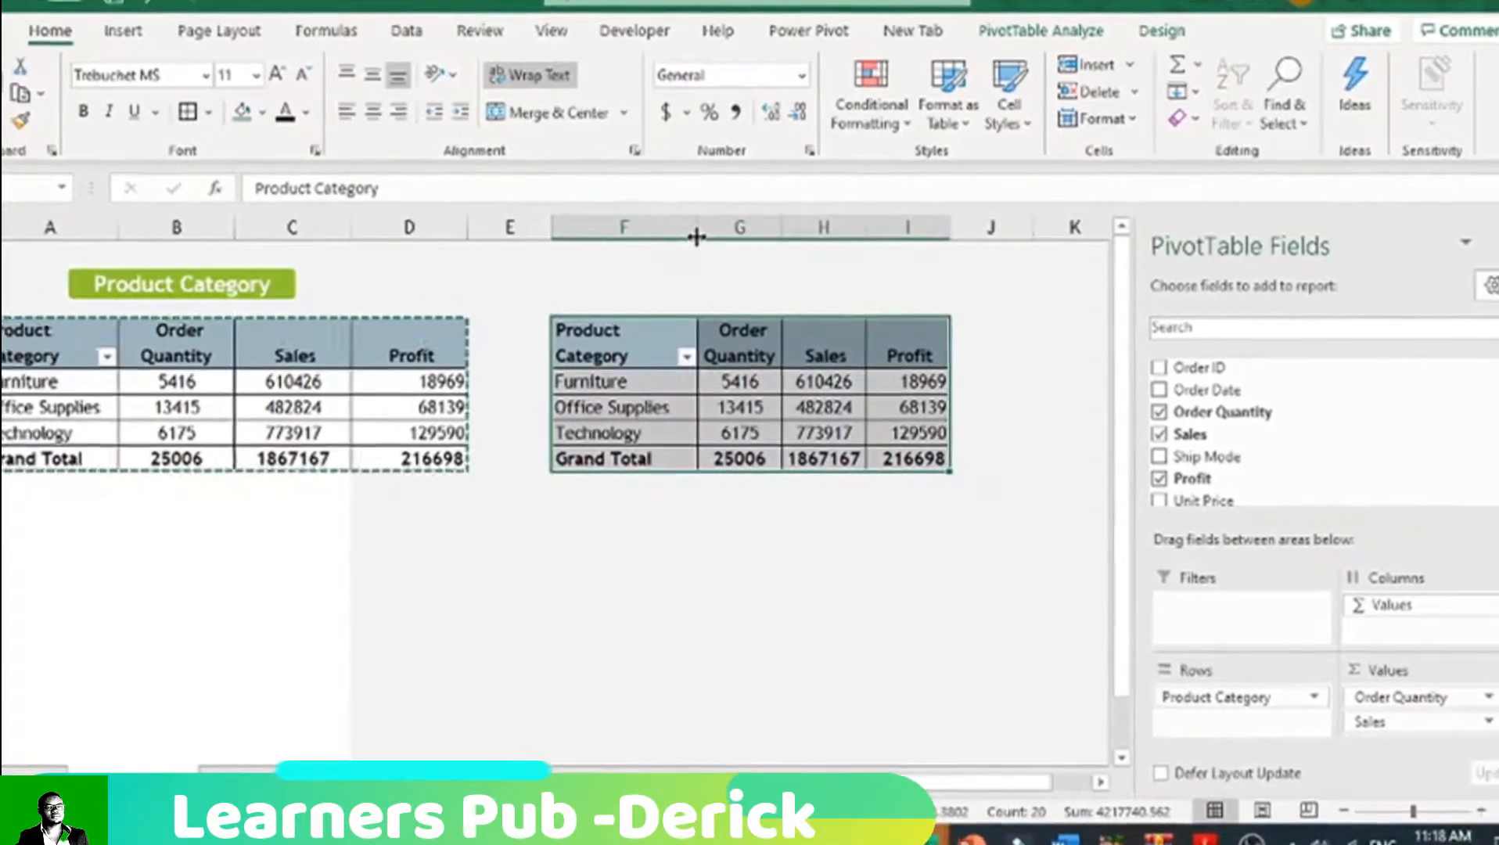
drag(961, 227, 987, 227)
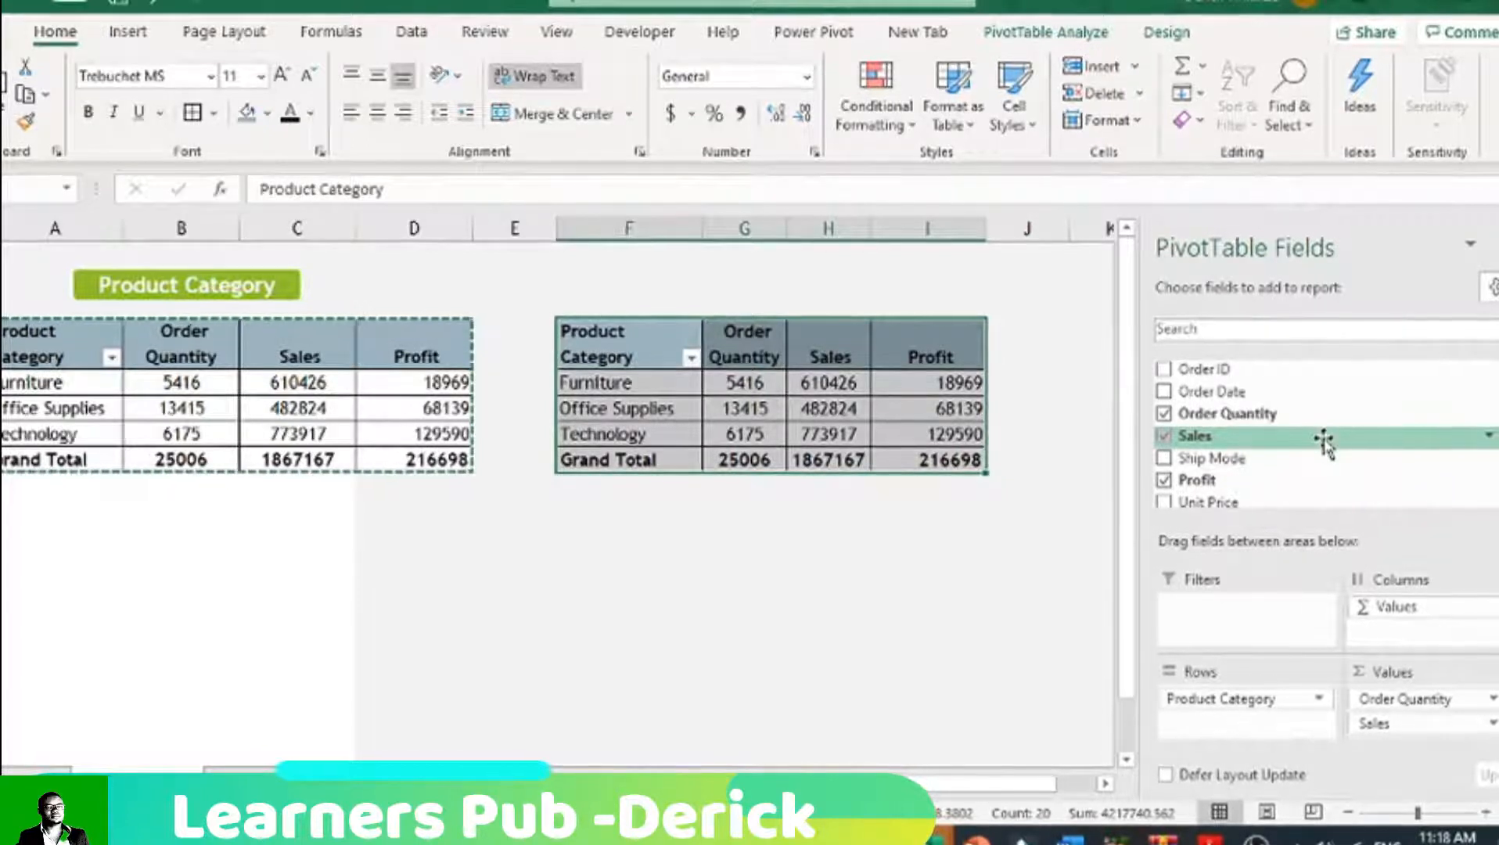
Step: Remove the Profit, Sales and Order Quantity fields from the copied PivotTable
click(1166, 479)
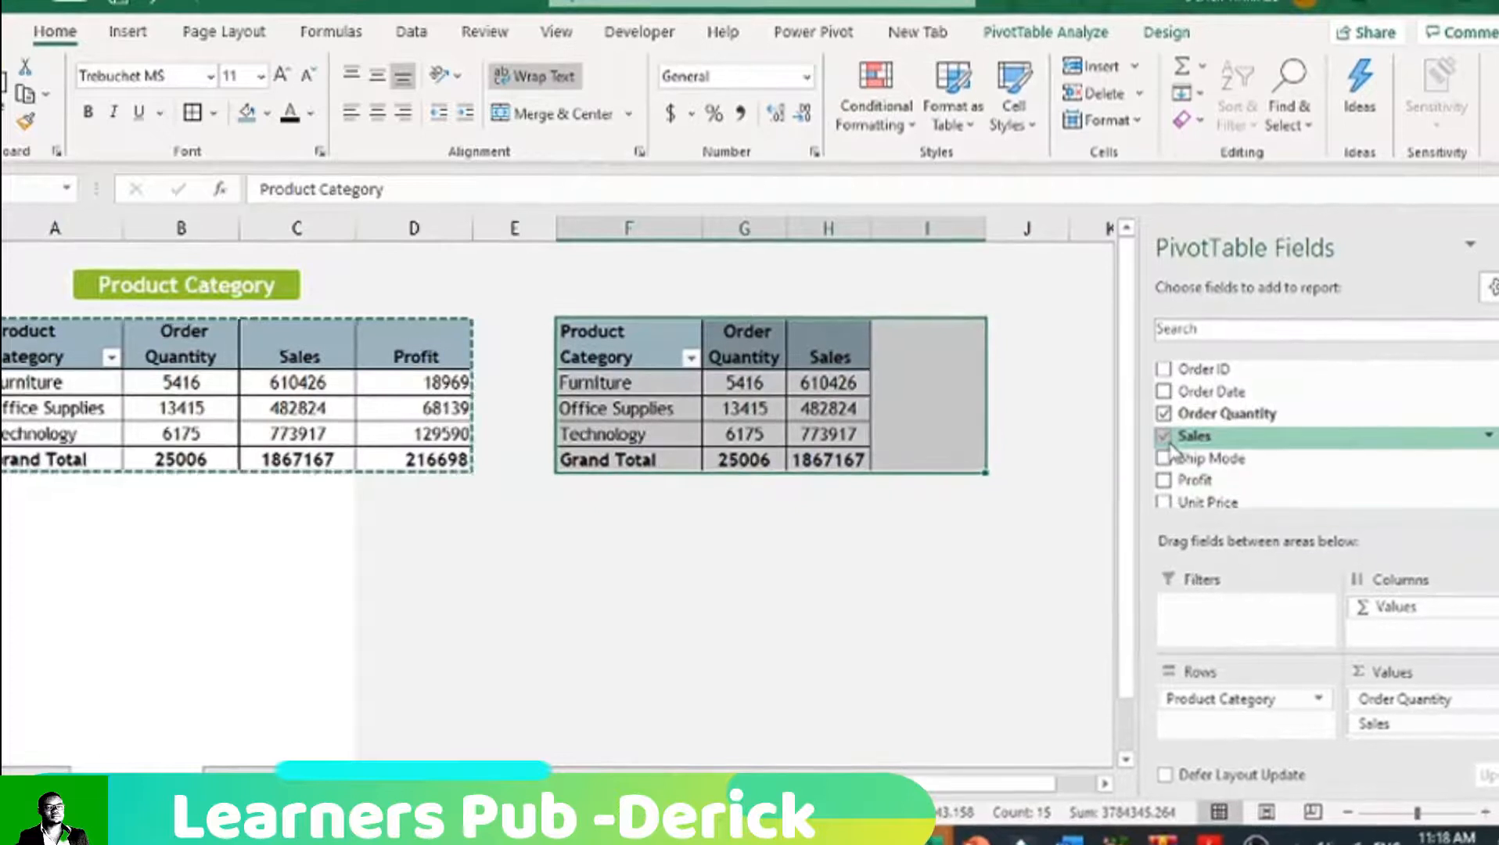
click(1165, 437)
scroll(1174, 467, down, 1)
scroll(1175, 467, up, 1)
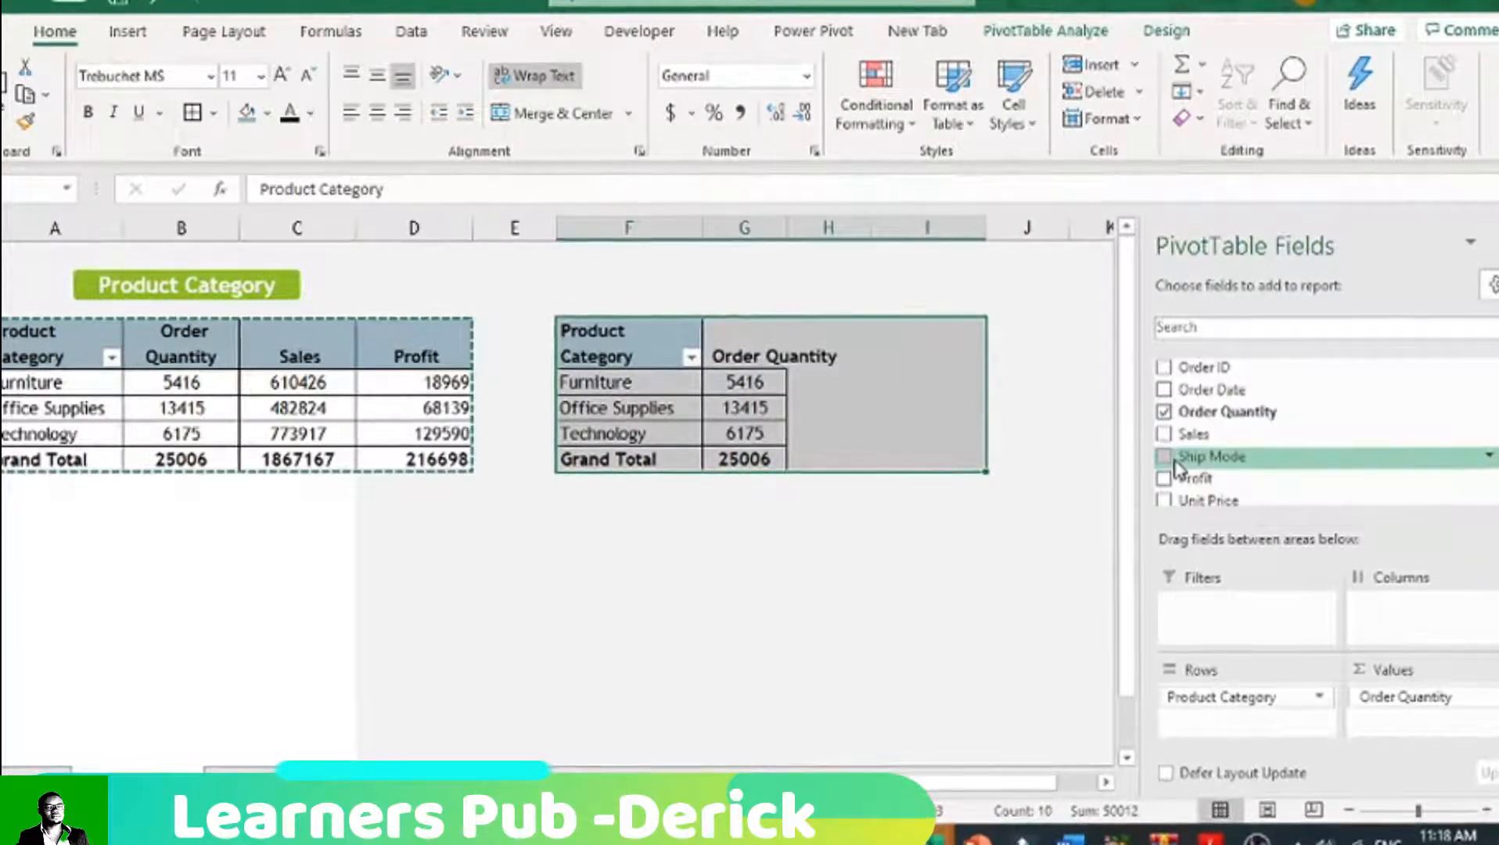
click(1164, 415)
scroll(1230, 479, down, 1)
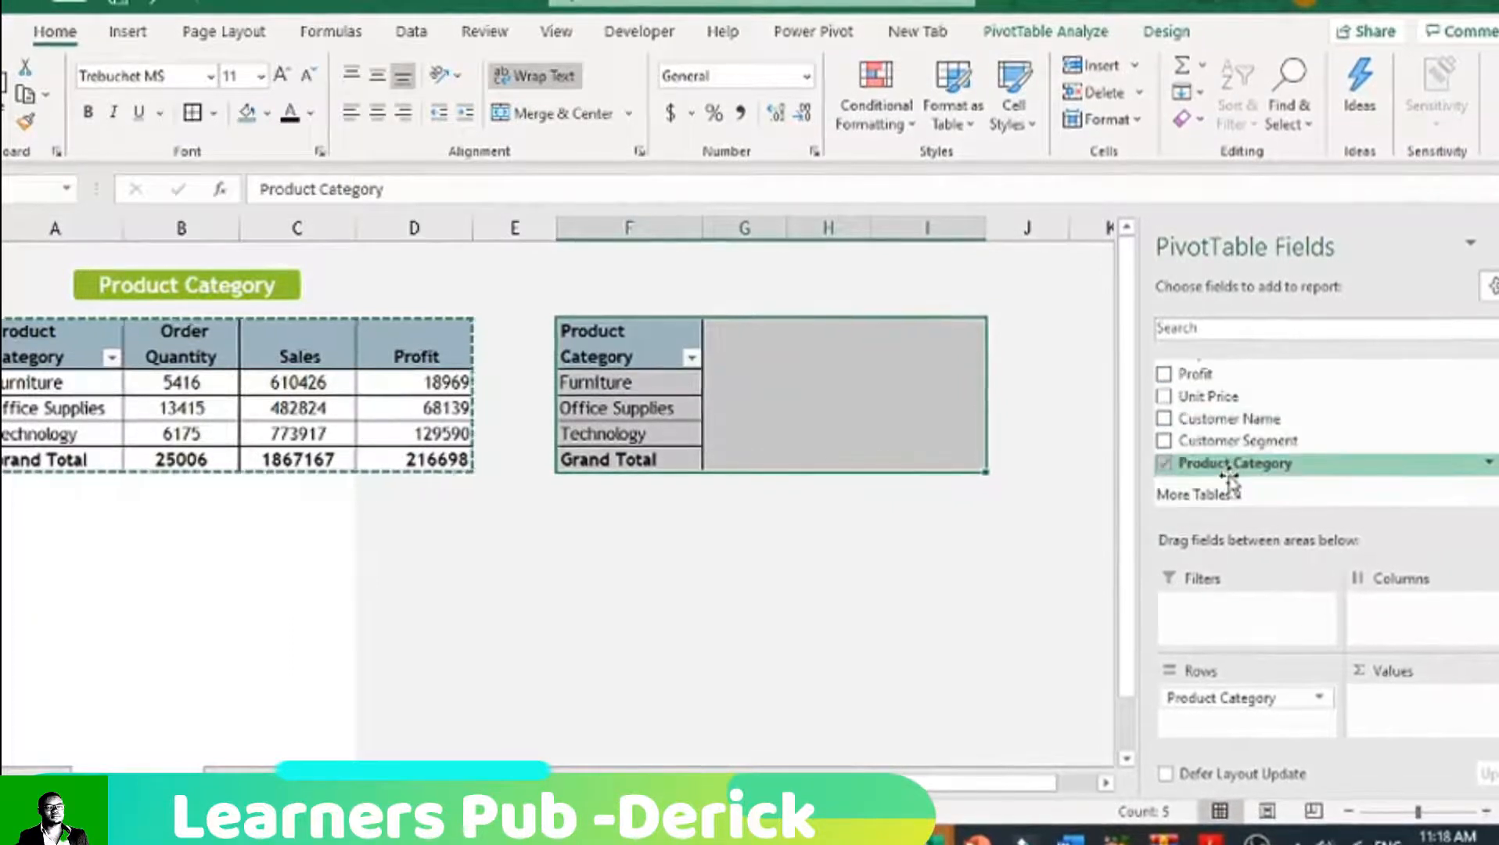
Step: Try replacing Product Category with Ship Mode in the copied PivotTable's rows, and undo both field changes
click(1164, 464)
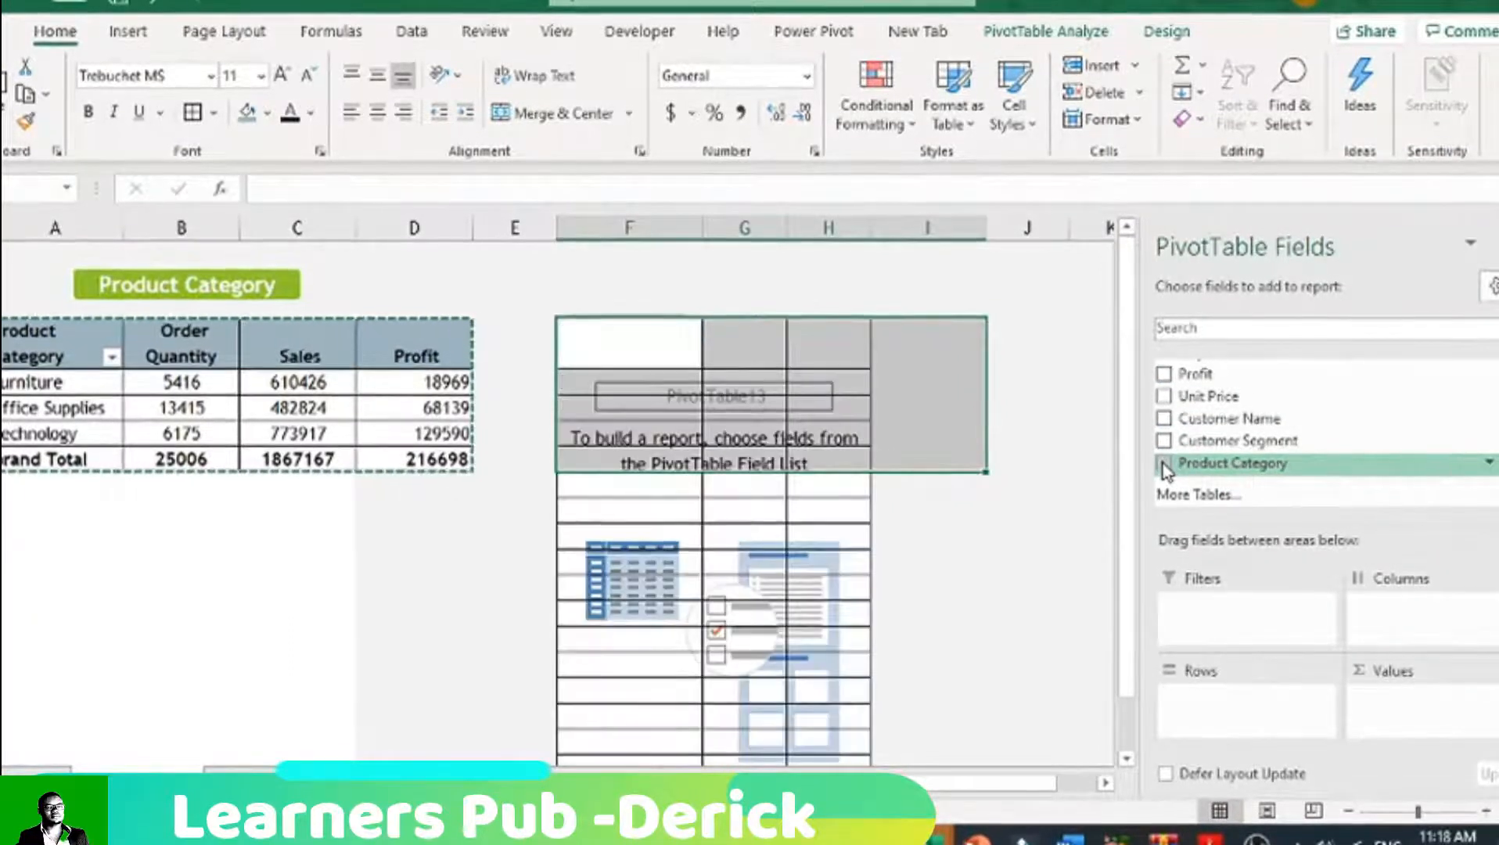
scroll(1171, 423, up, 2)
click(1165, 457)
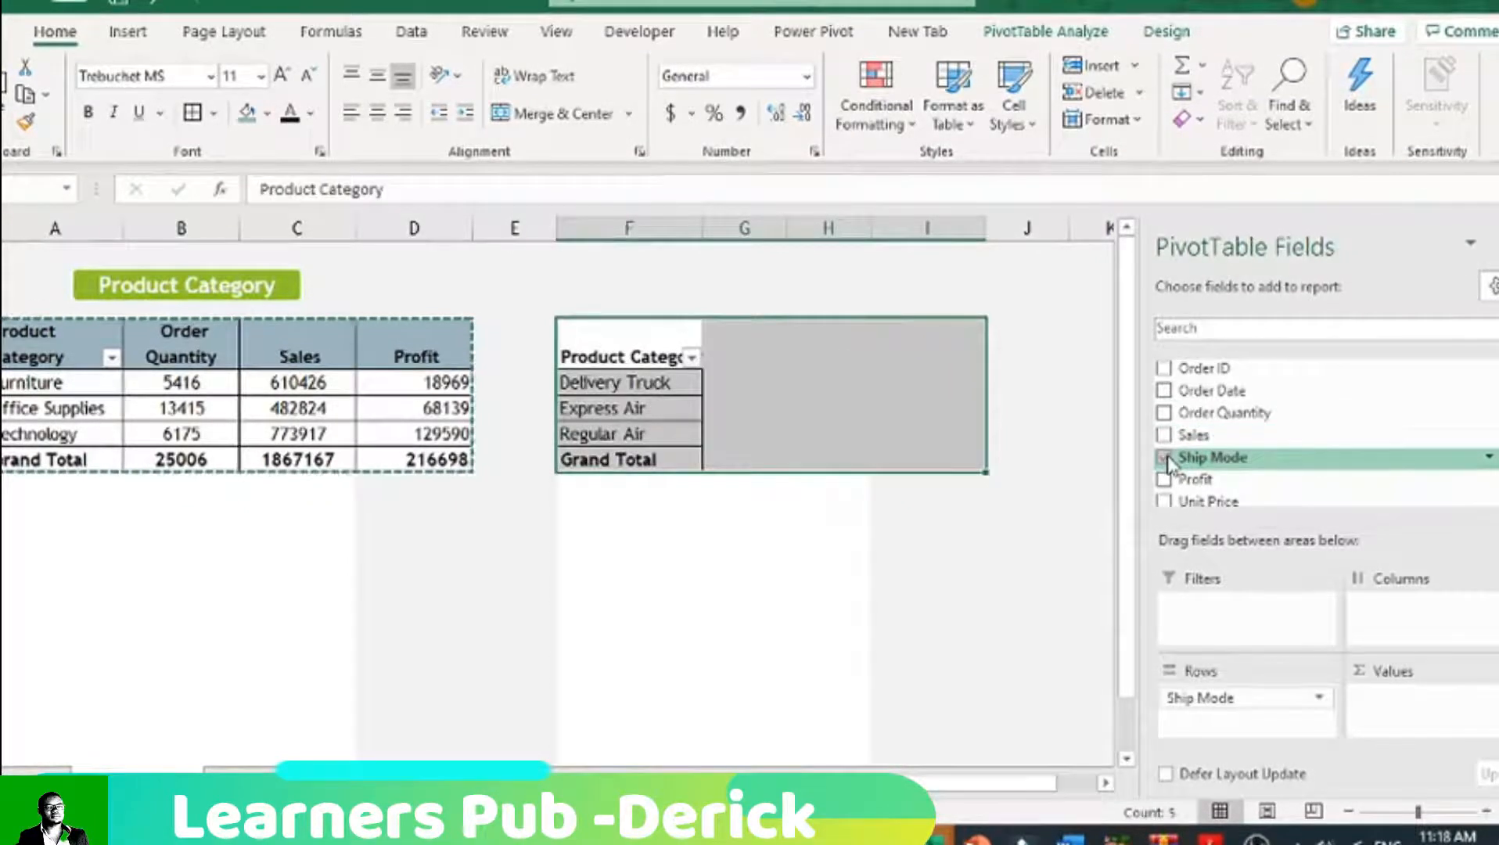
key(ctrl+z)
key(ctrl+z)
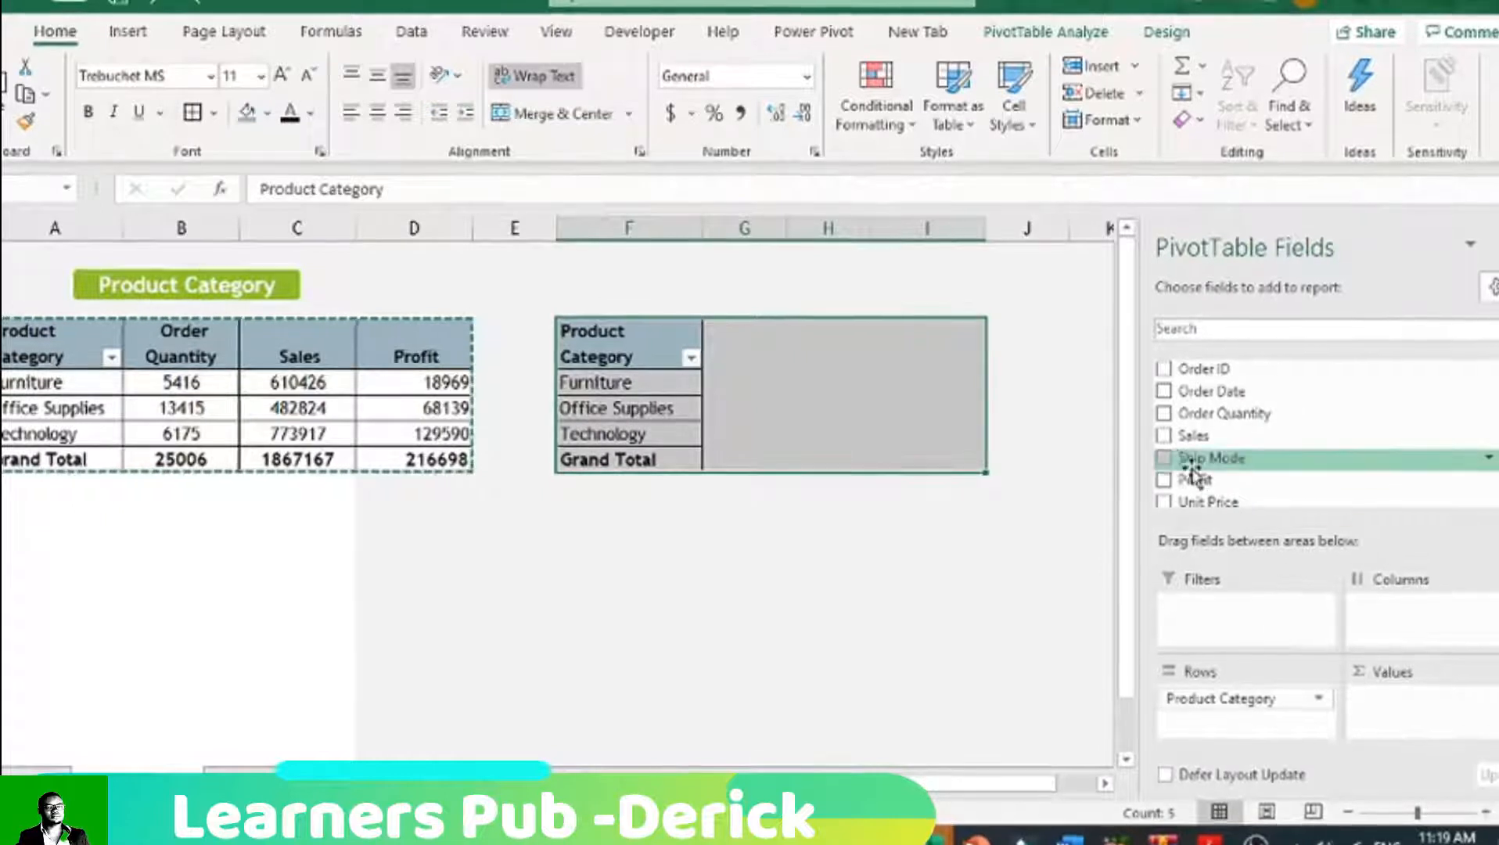
Step: Add the Ship Mode field beneath Product Category in the rows of the copied PivotTable
click(1165, 459)
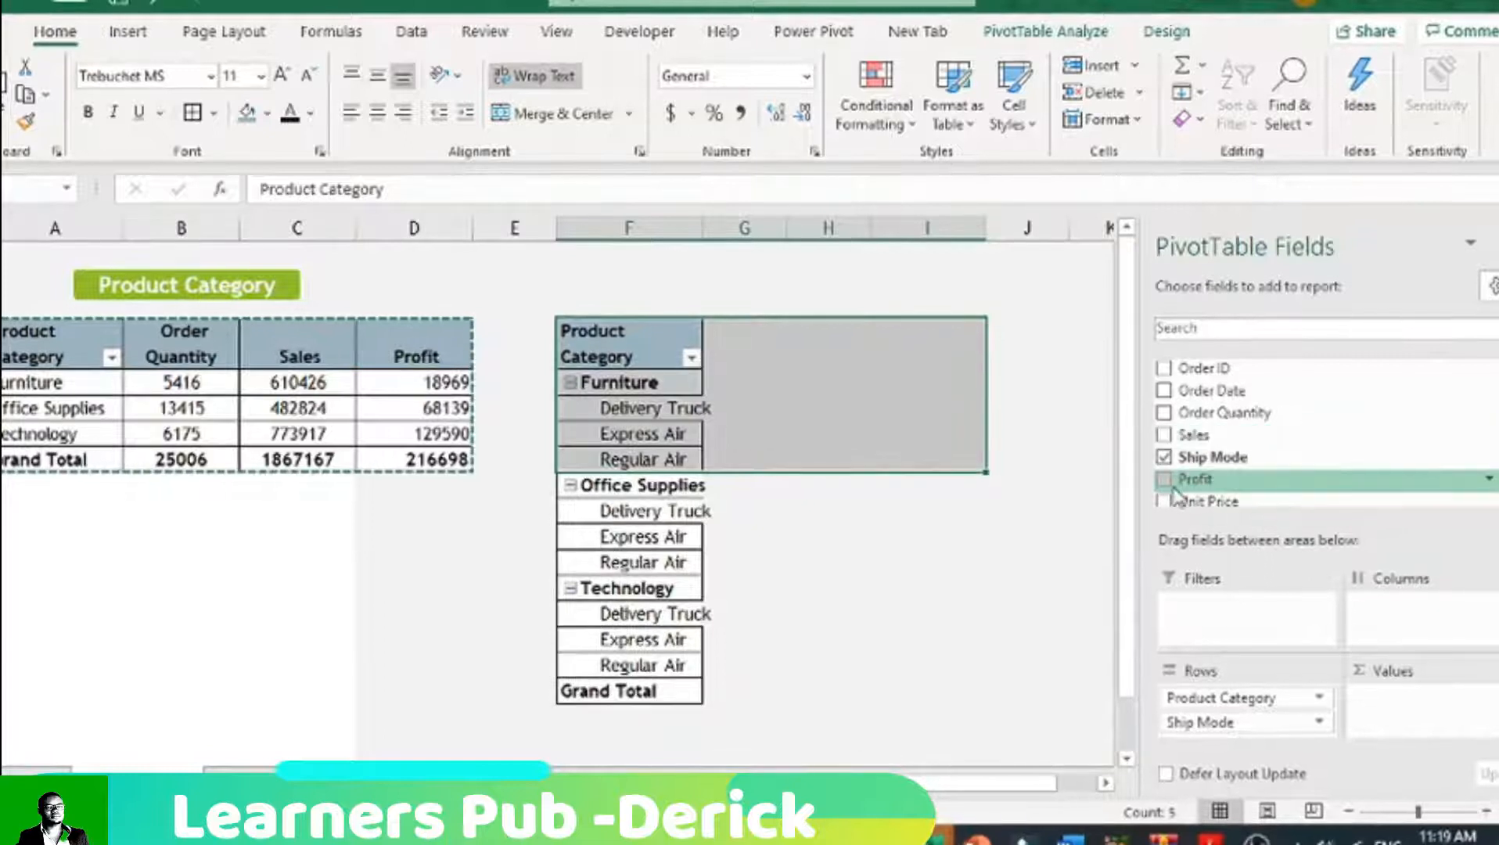
scroll(1176, 495, down, 1)
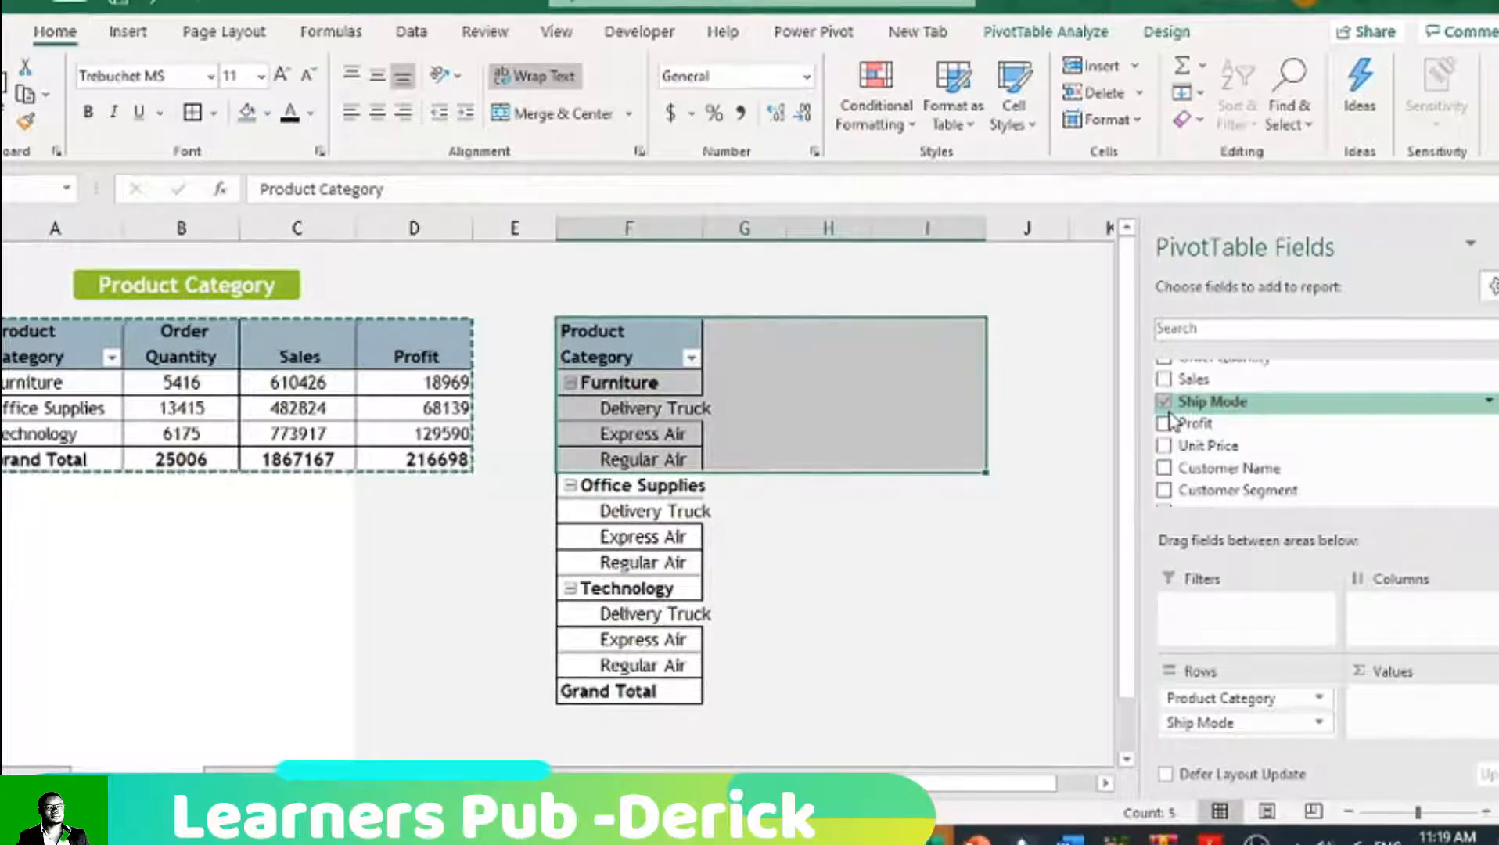
scroll(1171, 420, up, 1)
scroll(1171, 420, down, 1)
scroll(1171, 420, up, 1)
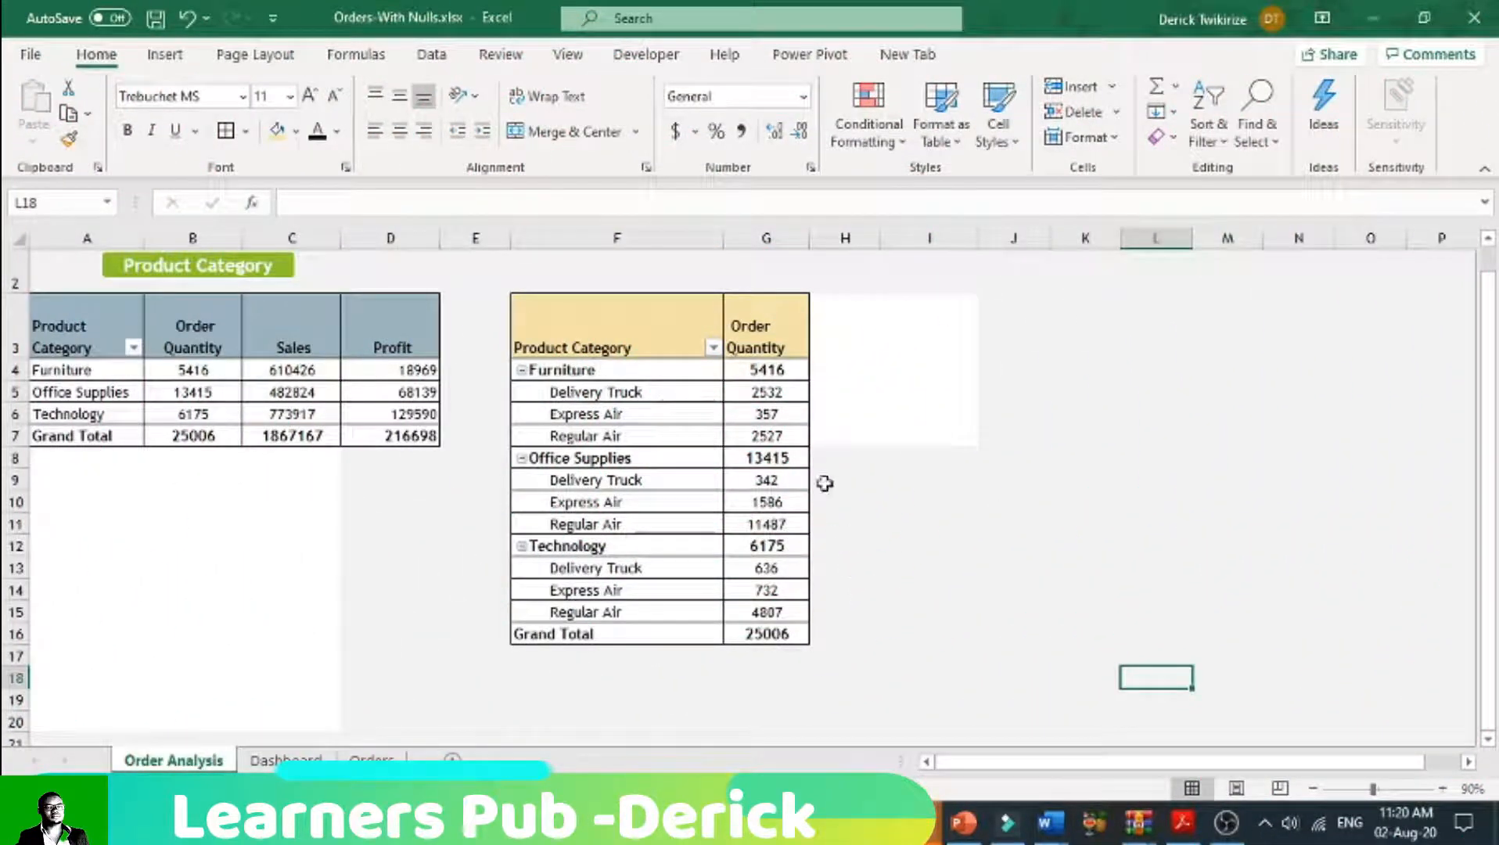
Step: Widen column G and remove Product Category from the copied PivotTable so only Ship Mode stays in the rows
drag(804, 240, 822, 239)
drag(822, 238, 832, 238)
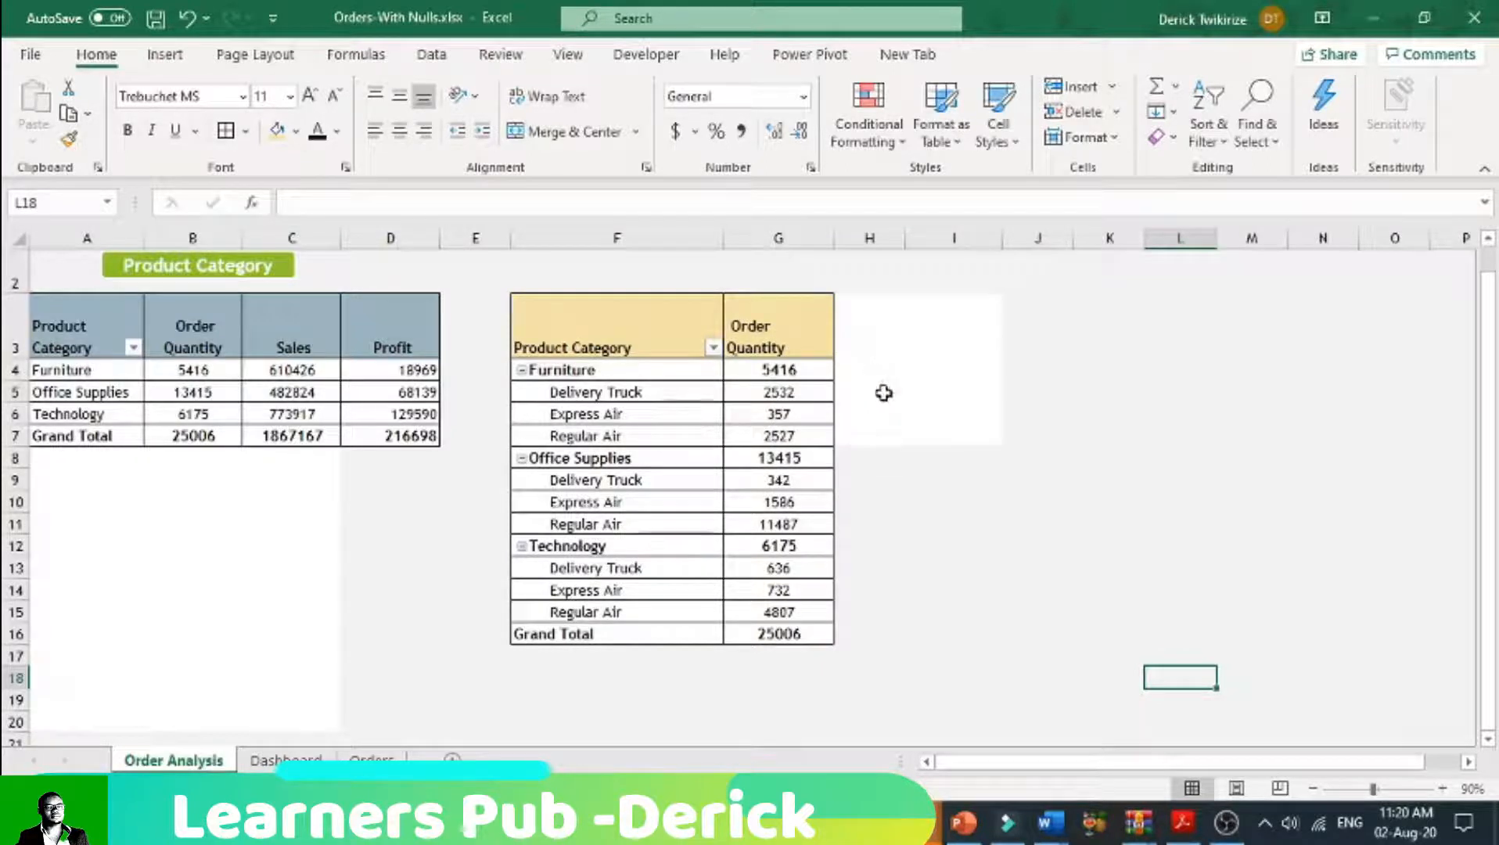
click(665, 391)
scroll(1172, 469, down, 1)
scroll(1171, 469, up, 1)
scroll(1171, 469, down, 1)
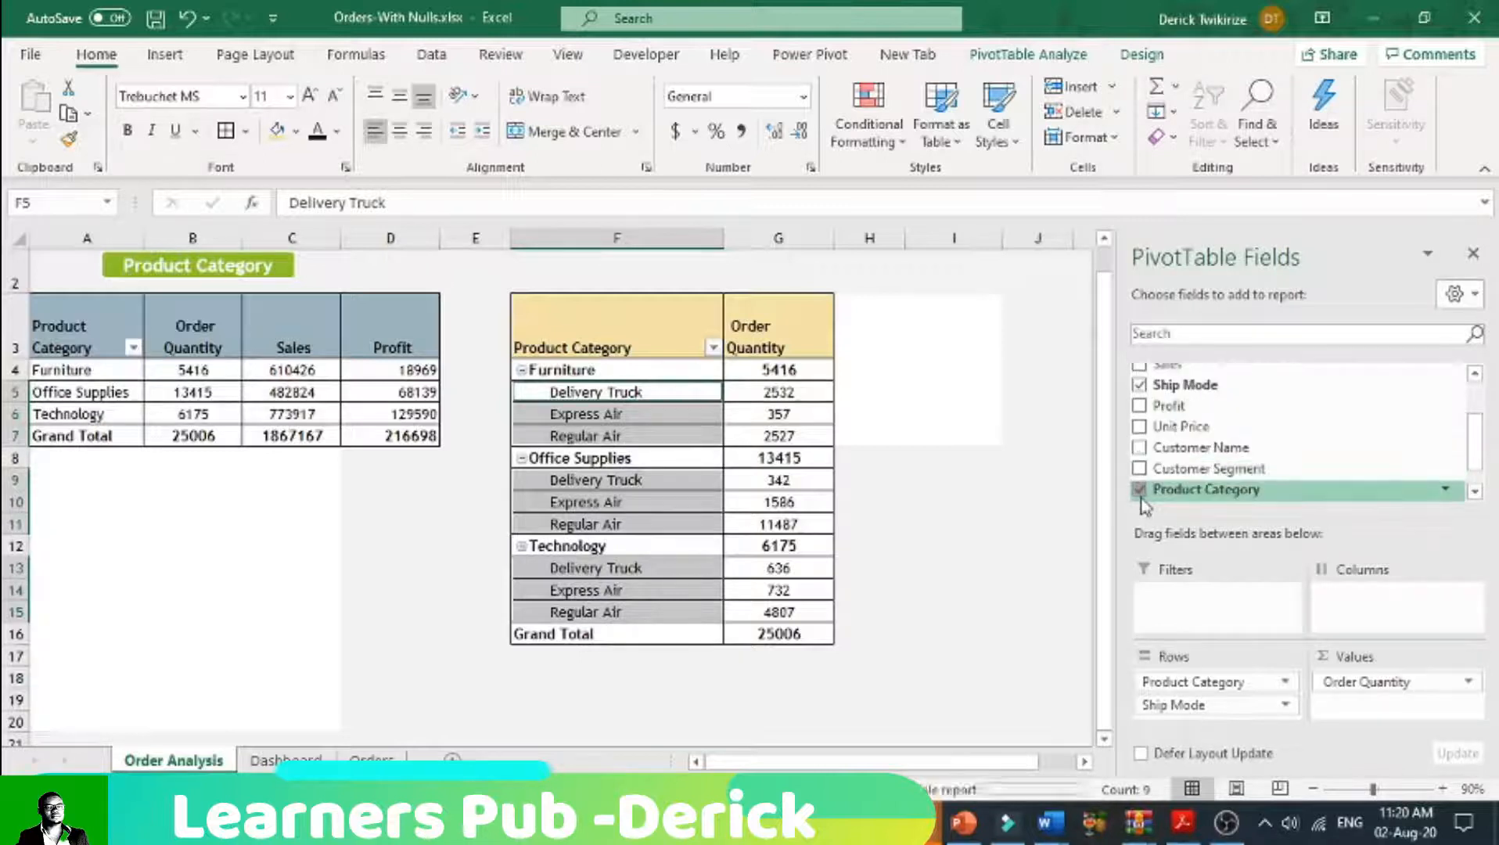
click(1140, 493)
click(774, 632)
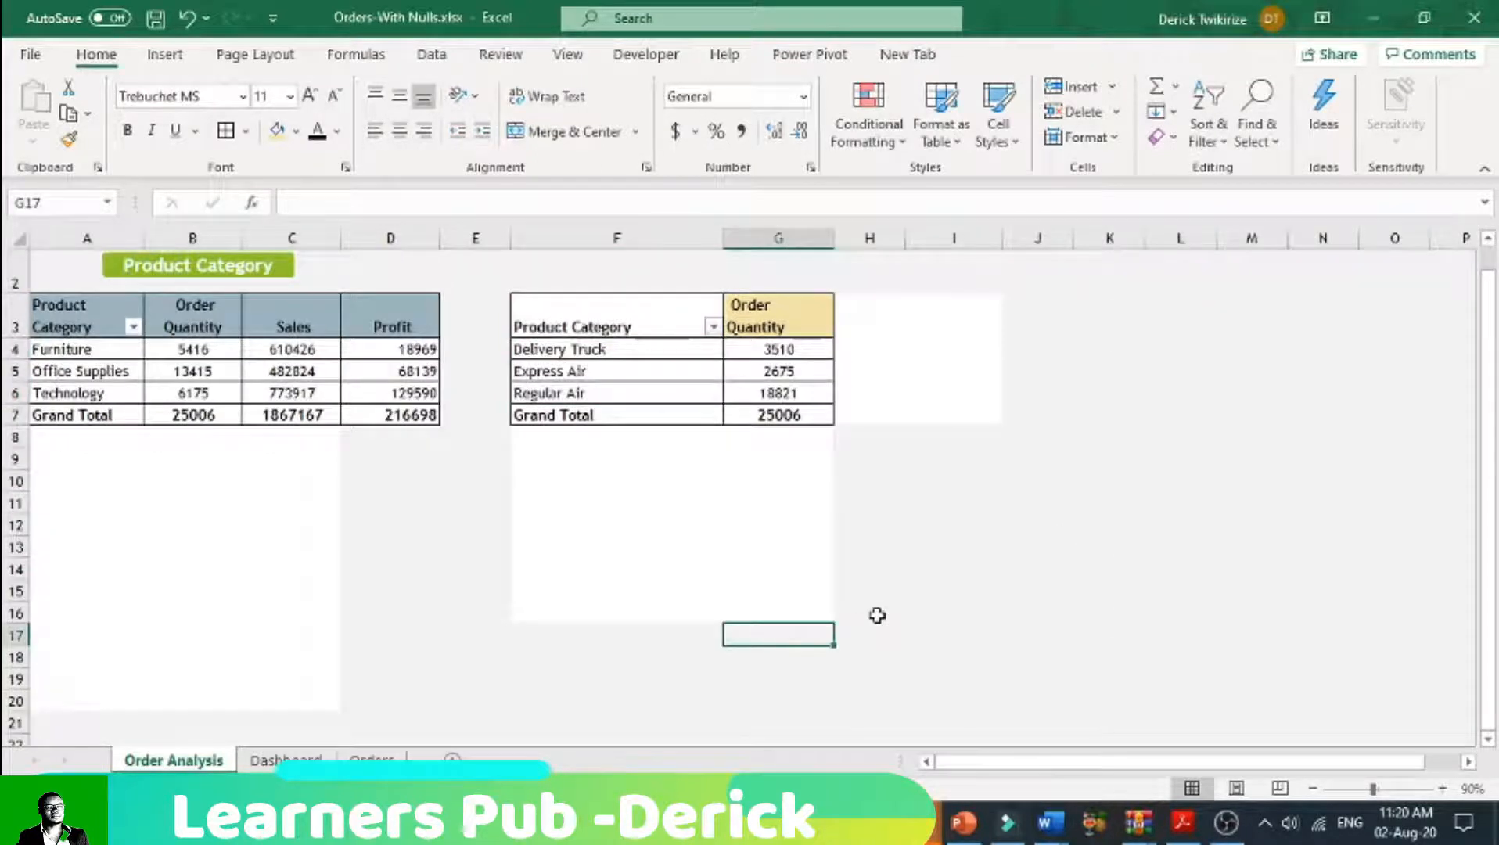
Step: Rename the copied PivotTable's row header in F3 as Ship Mode and give it the gold fill of the Order Quantity header
click(648, 322)
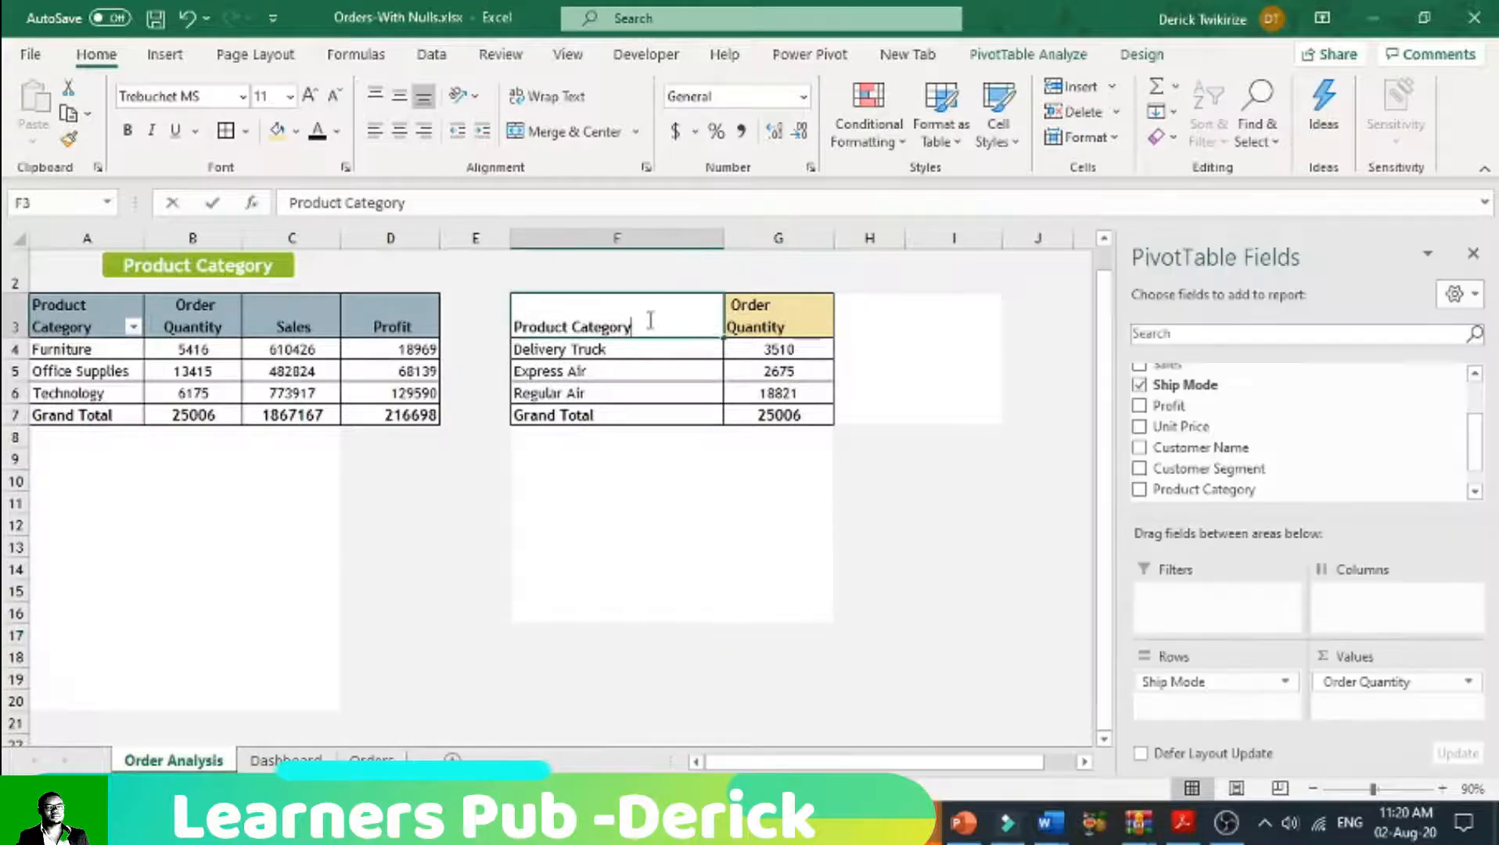
text(Ship Mode)
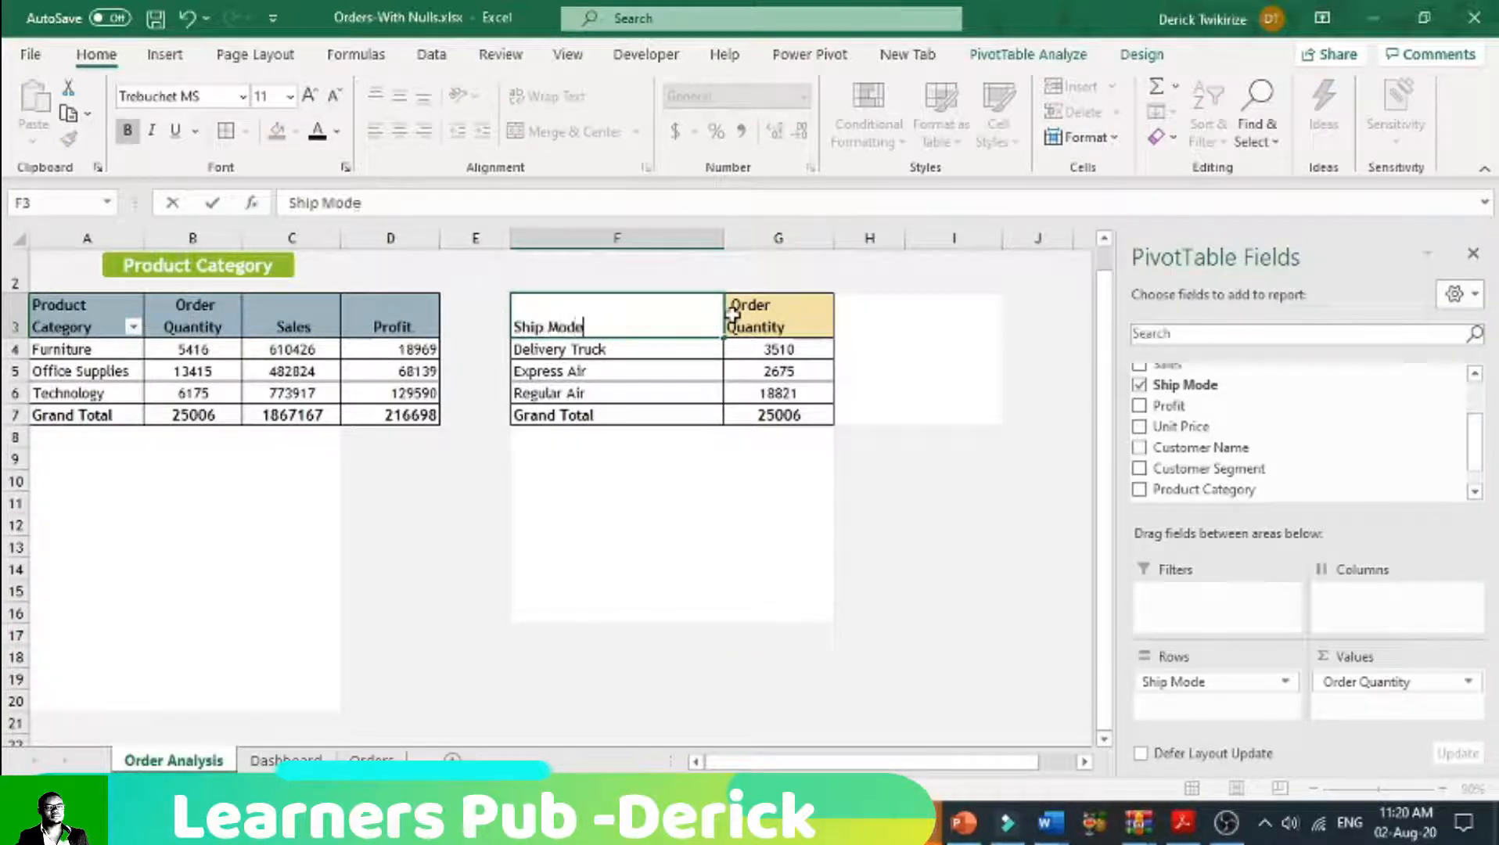
click(927, 569)
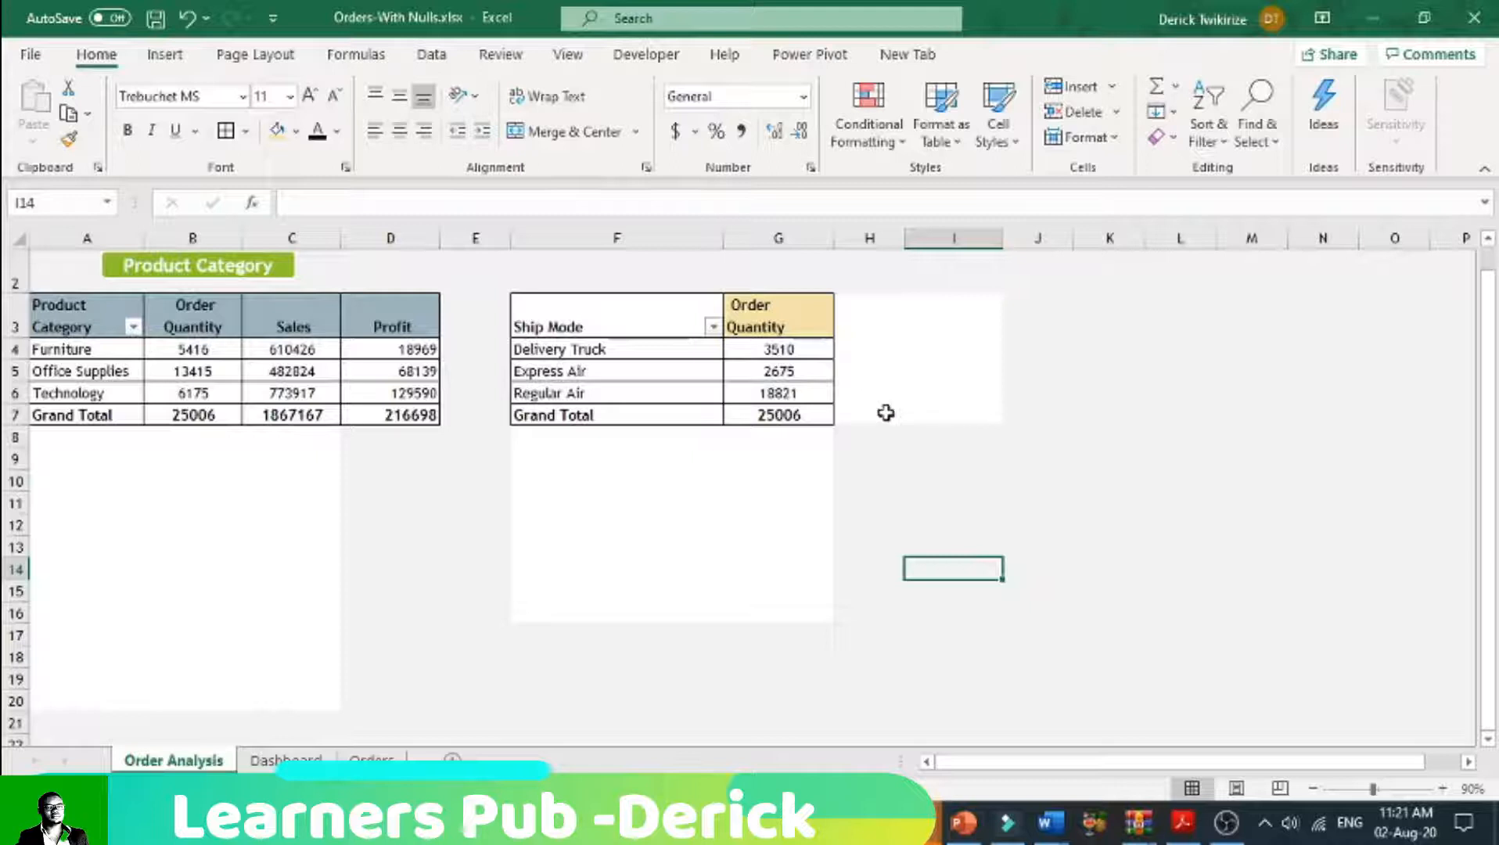
drag(577, 327, 724, 328)
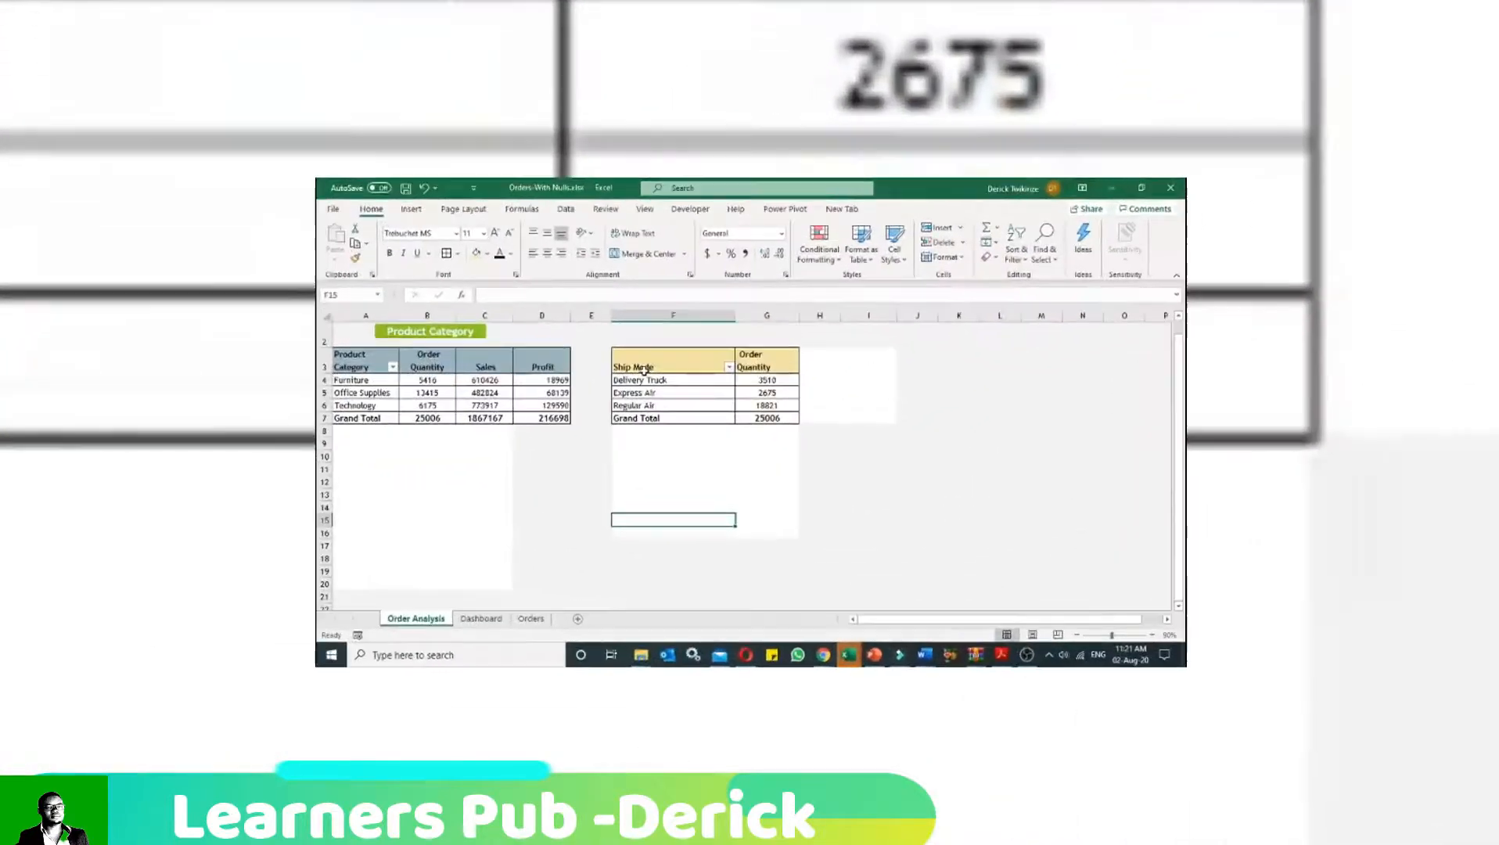
Step: Copy the Ship Mode and Order Quantity PivotTable and paste it with its formatting at cell B11 of the Dashboard sheet
drag(644, 369, 775, 419)
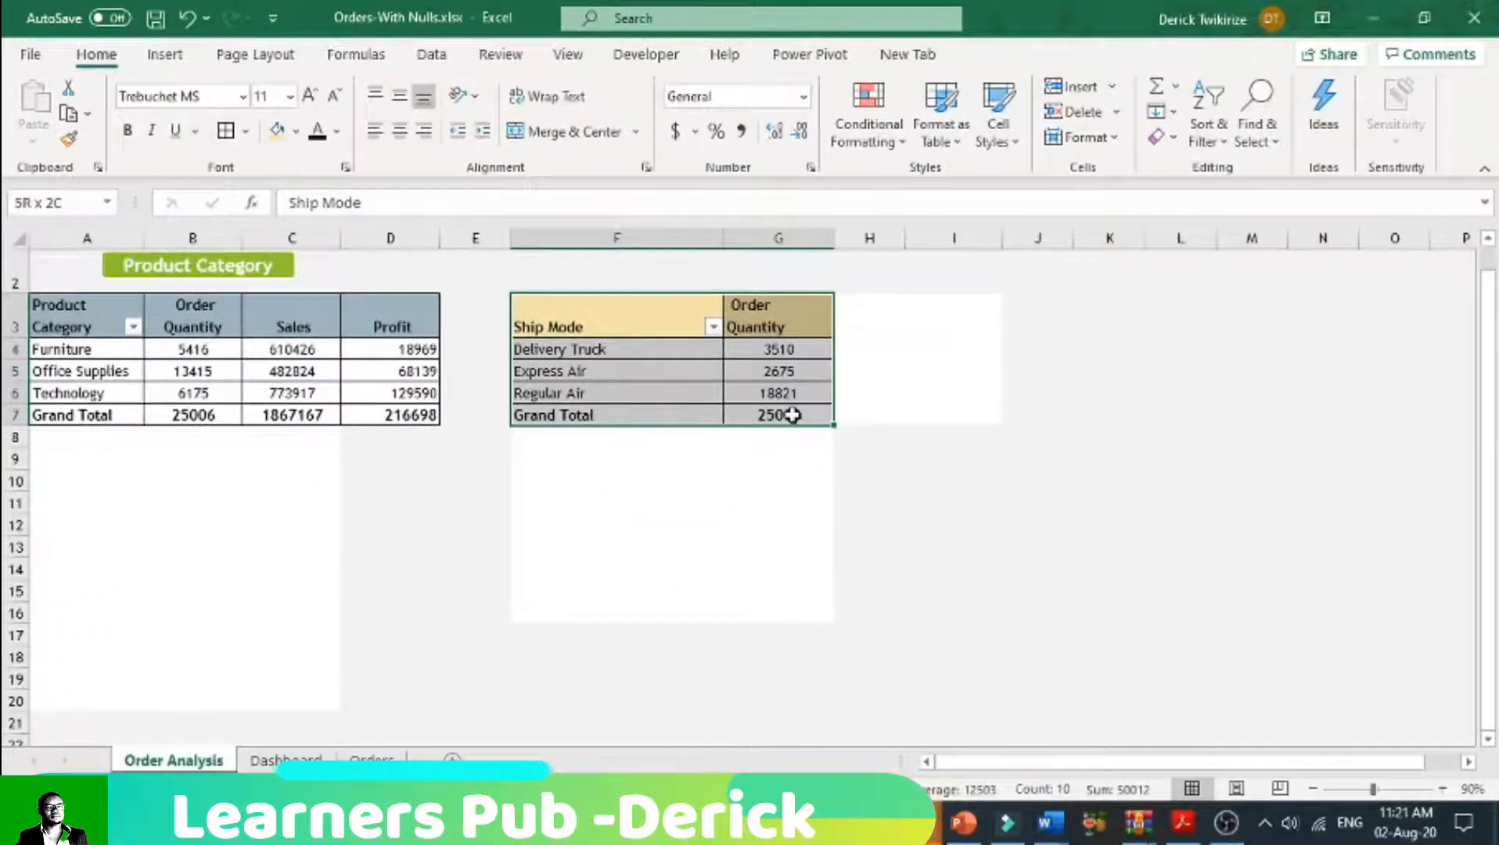
right_click(557, 322)
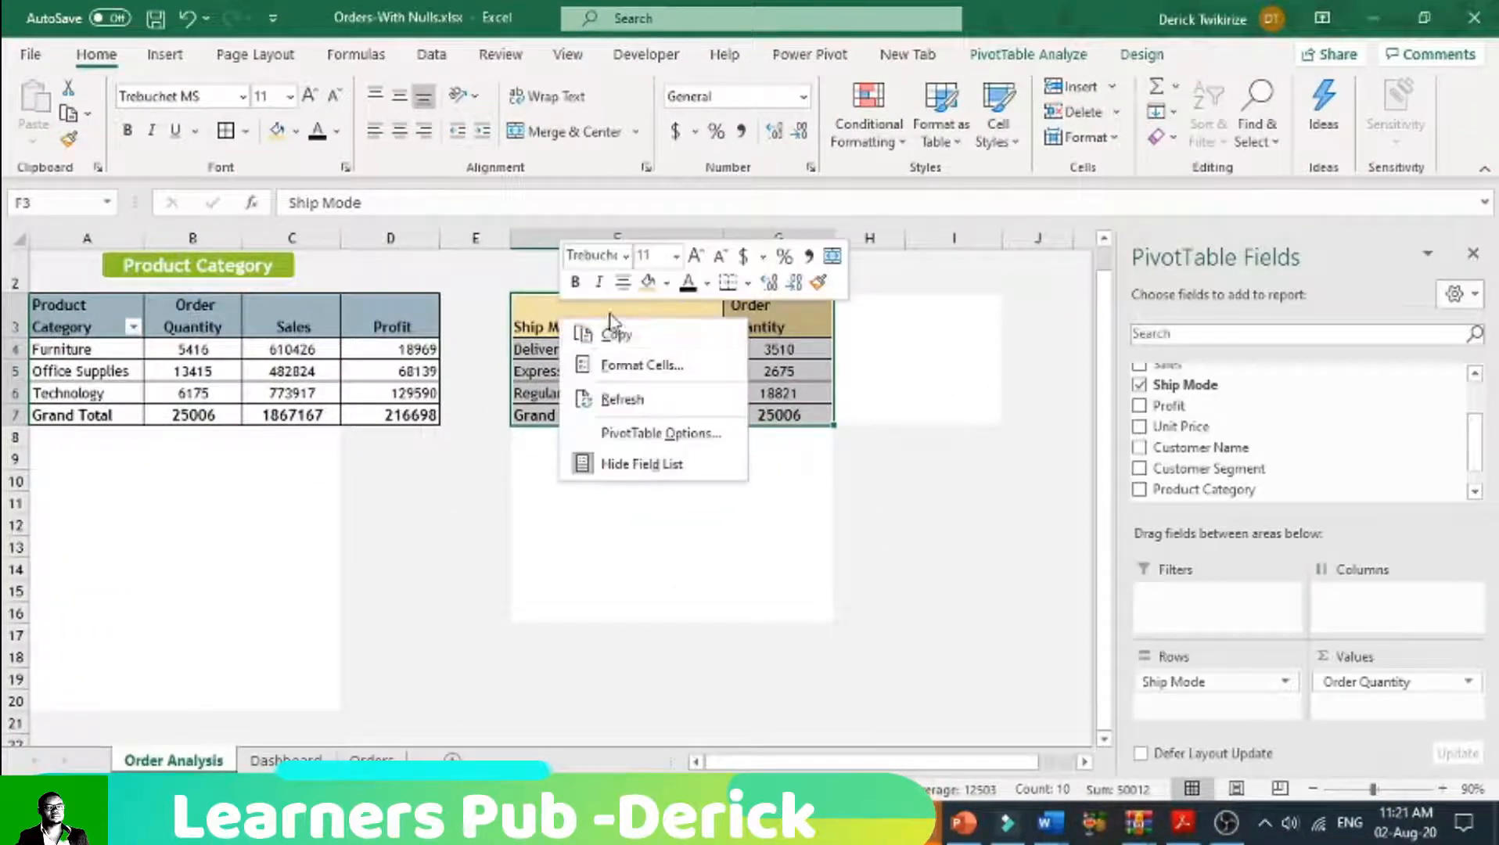
click(616, 335)
click(285, 759)
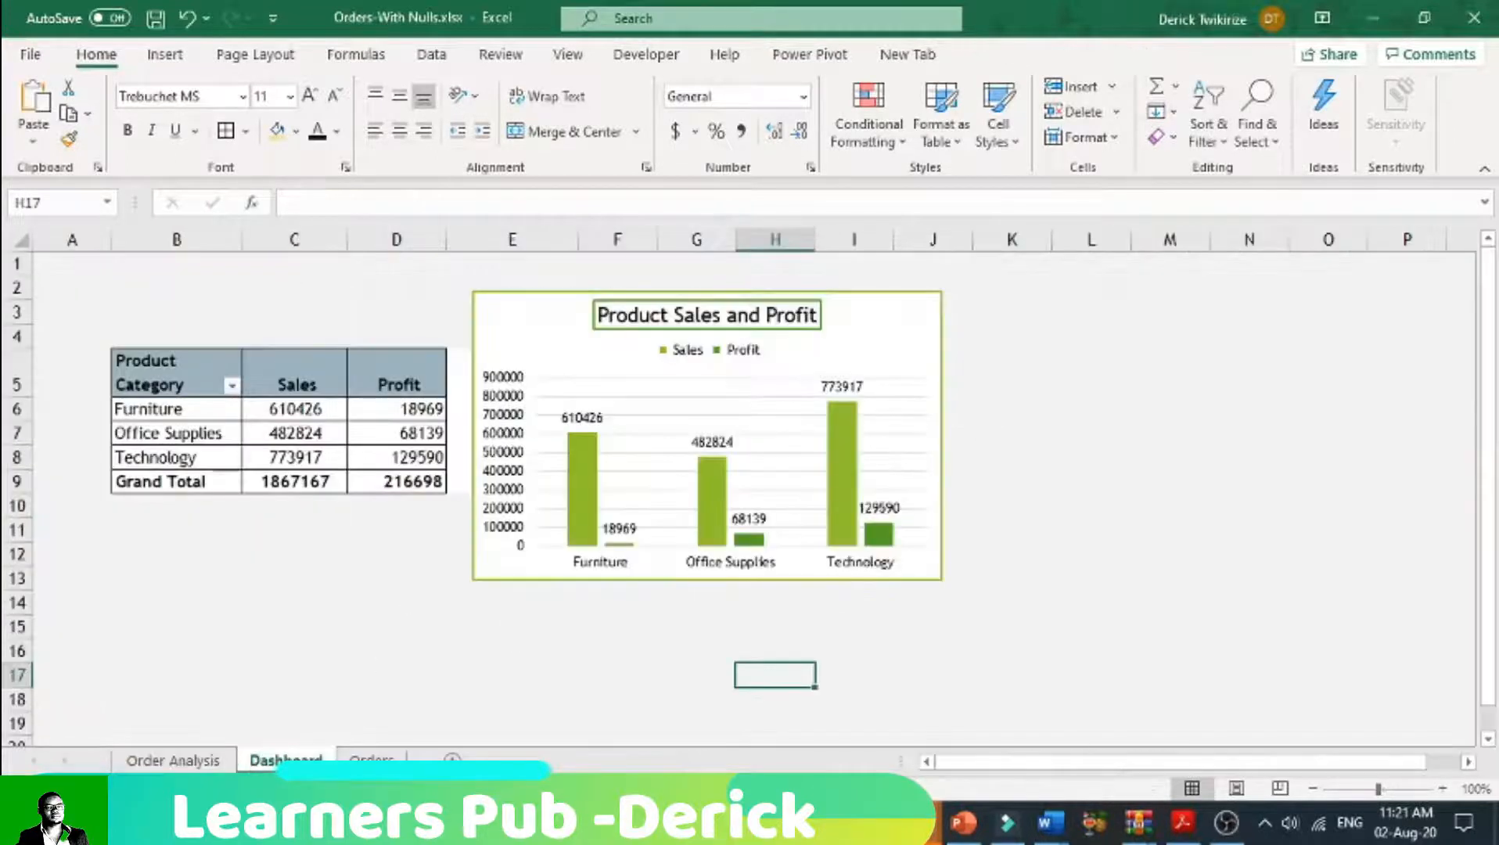
scroll(268, 589, down, 1)
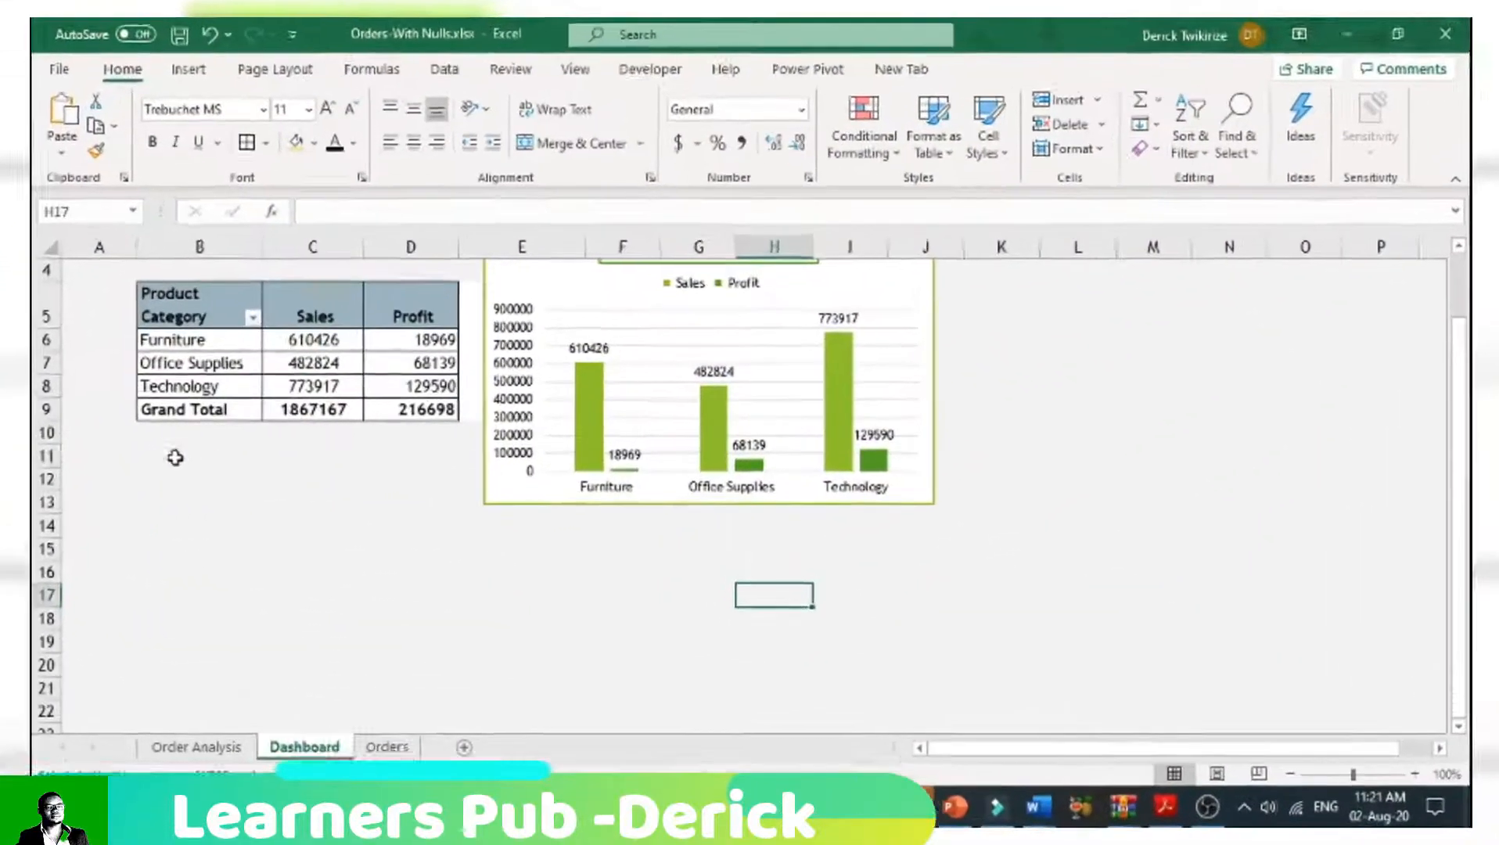
click(148, 457)
right_click(145, 457)
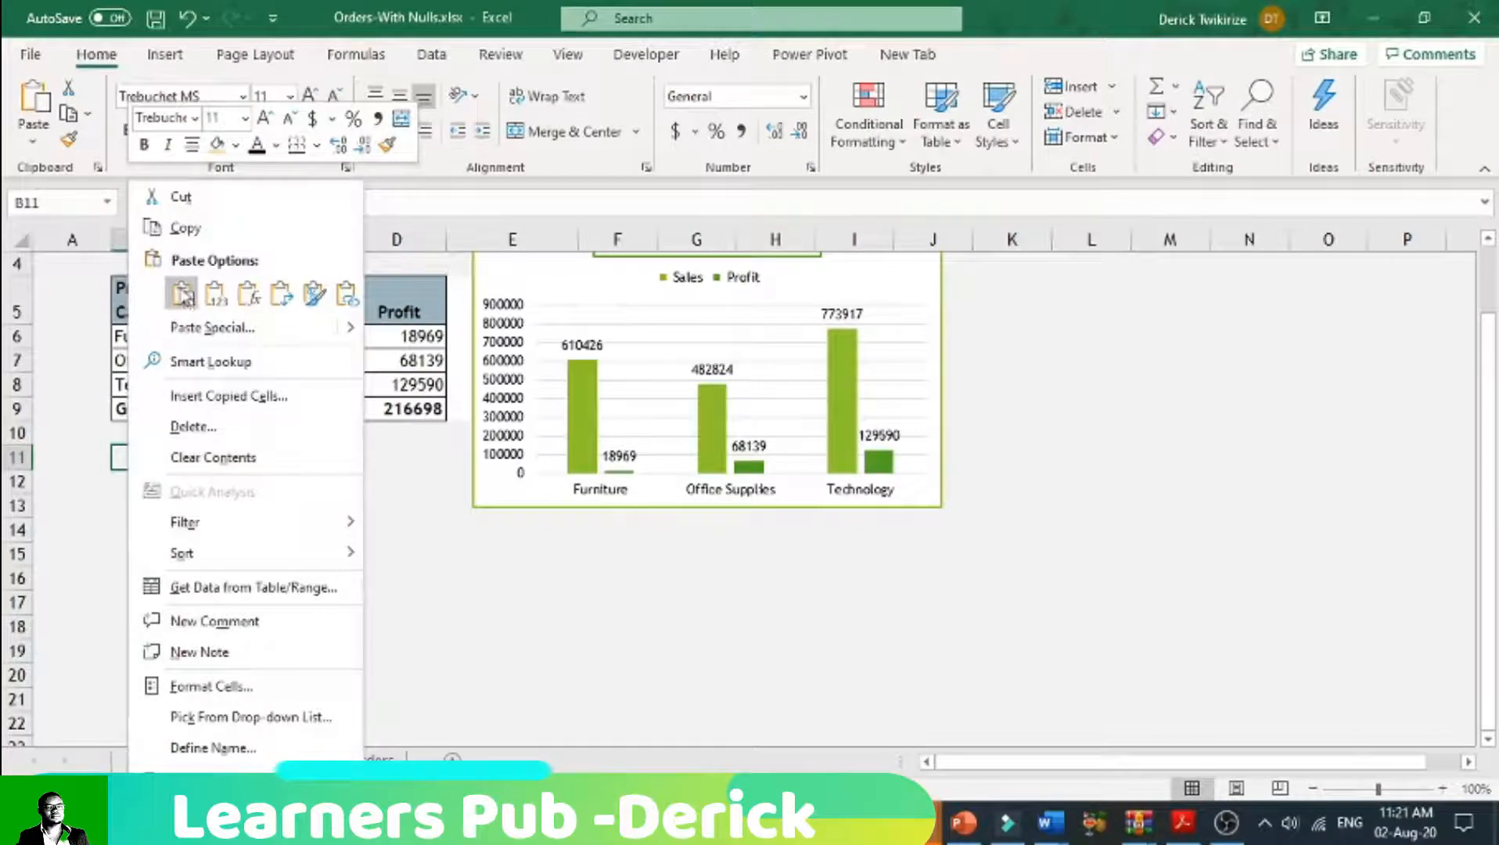
click(183, 296)
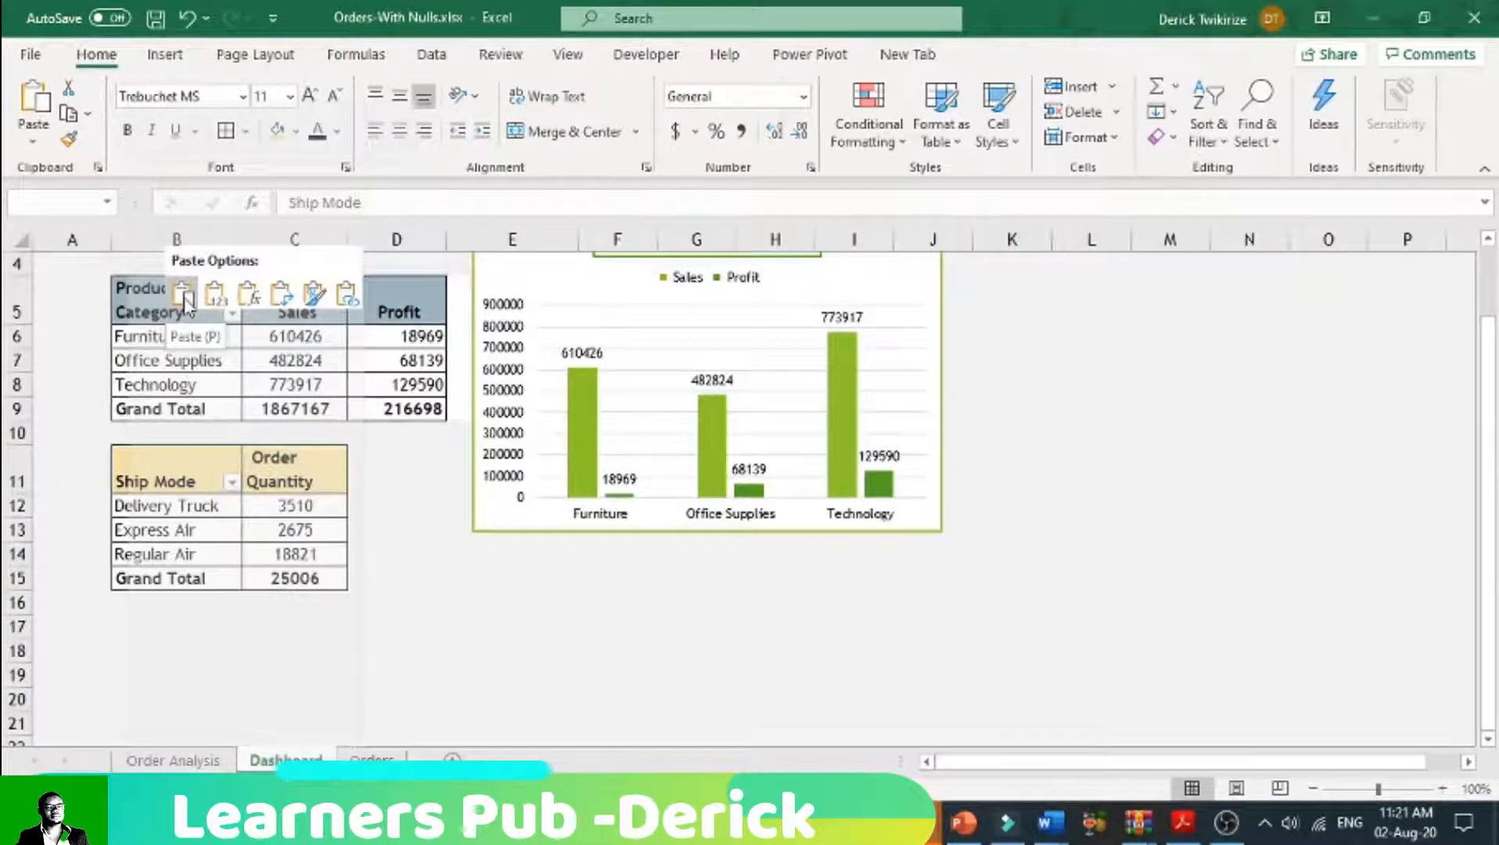
key(ctrl+z)
right_click(133, 457)
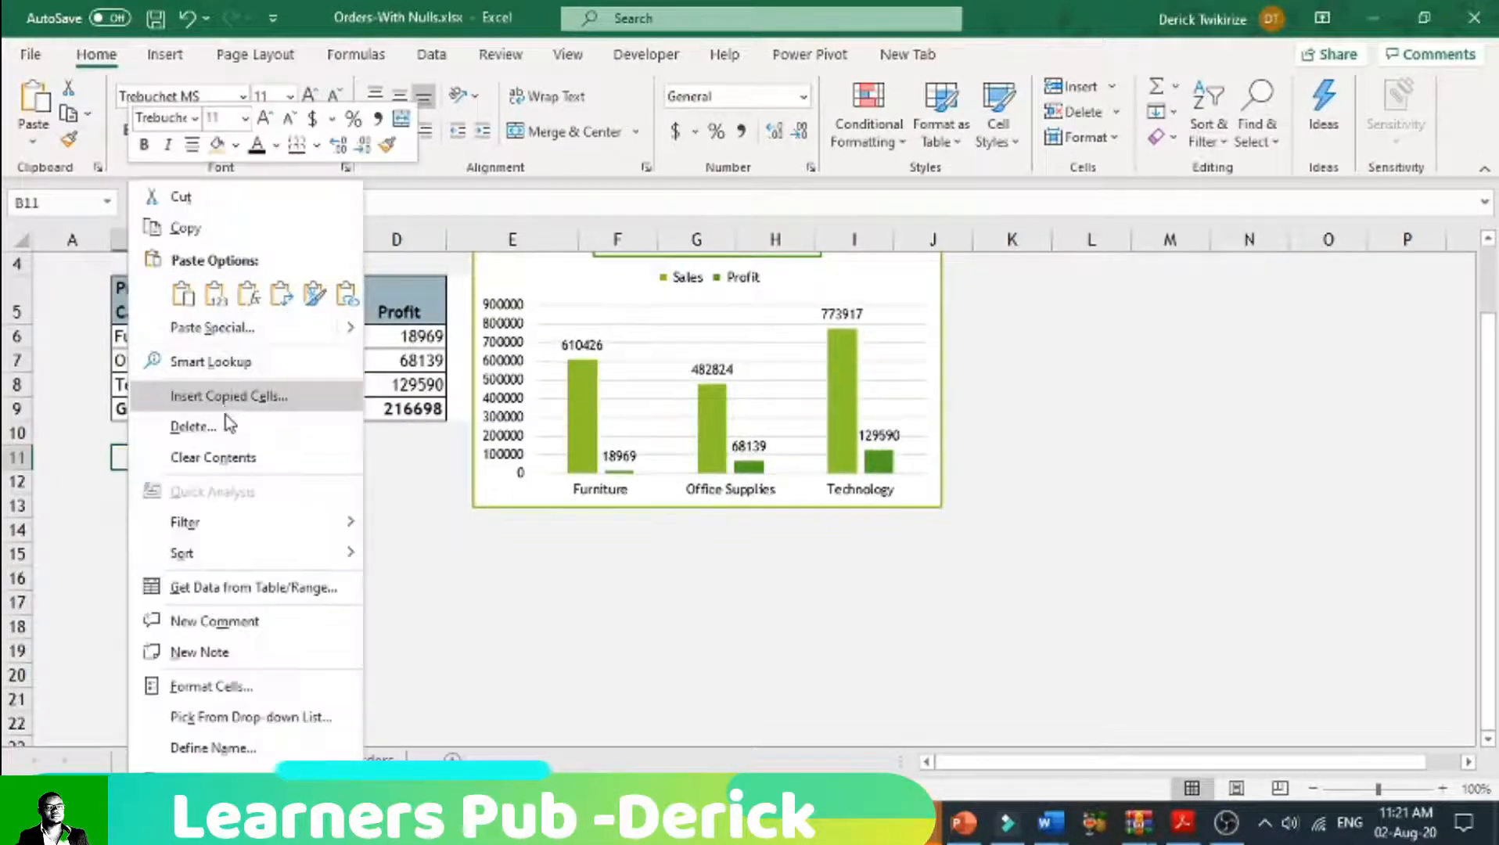
click(183, 295)
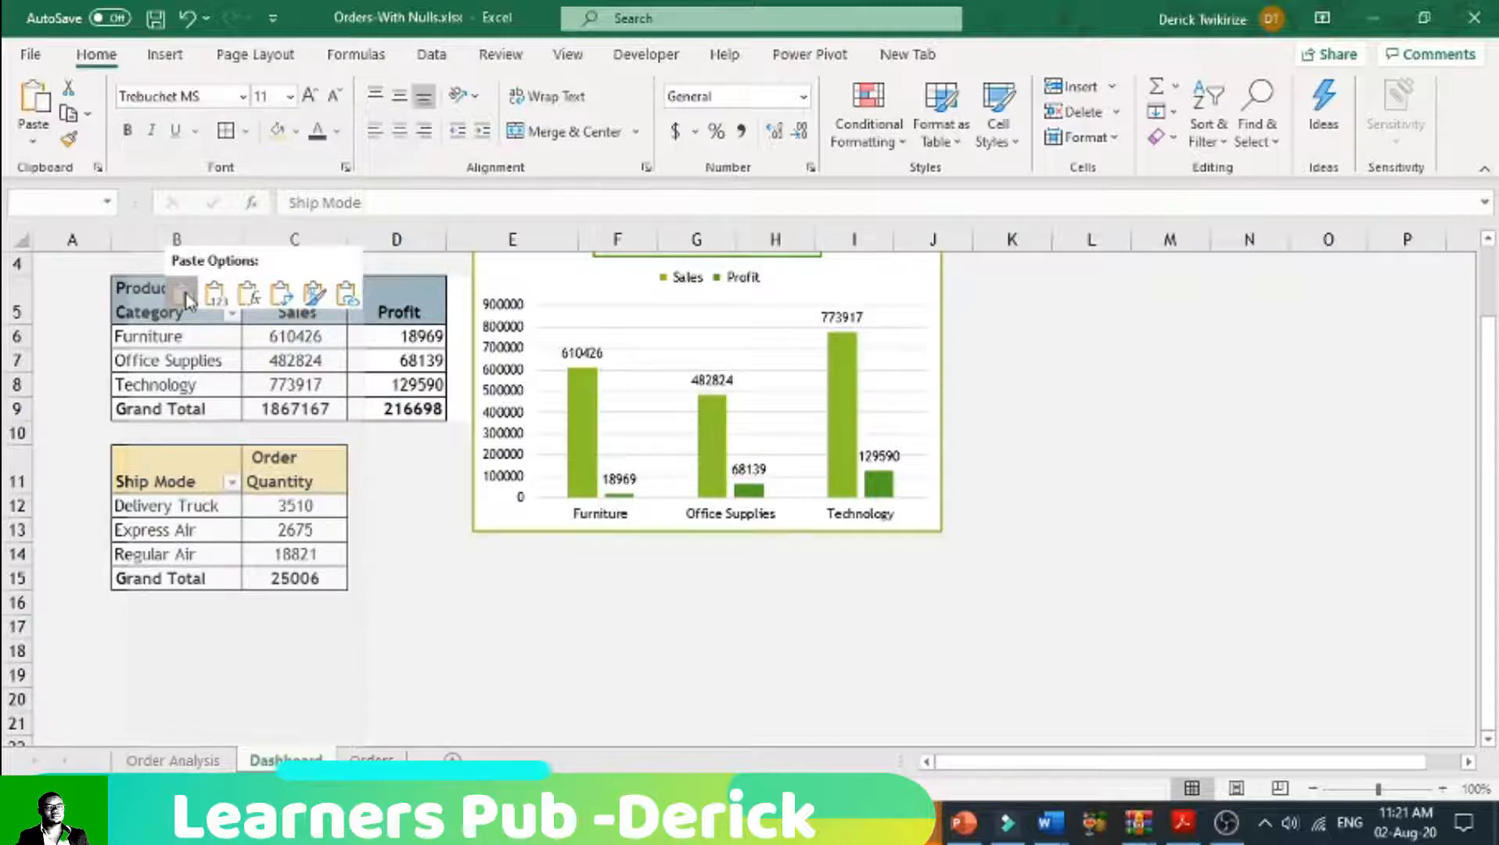
click(184, 298)
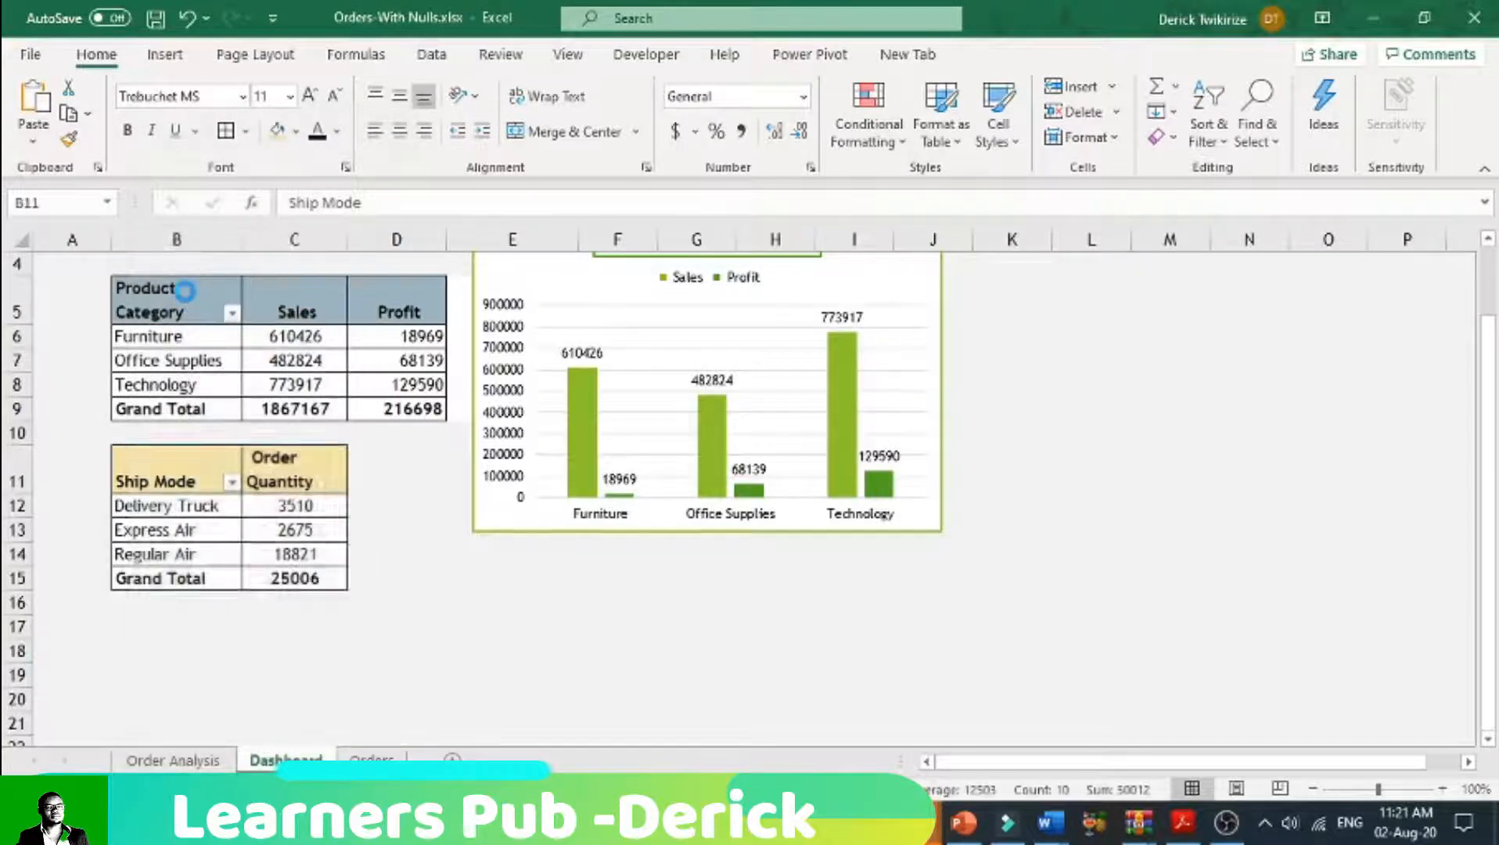
click(906, 283)
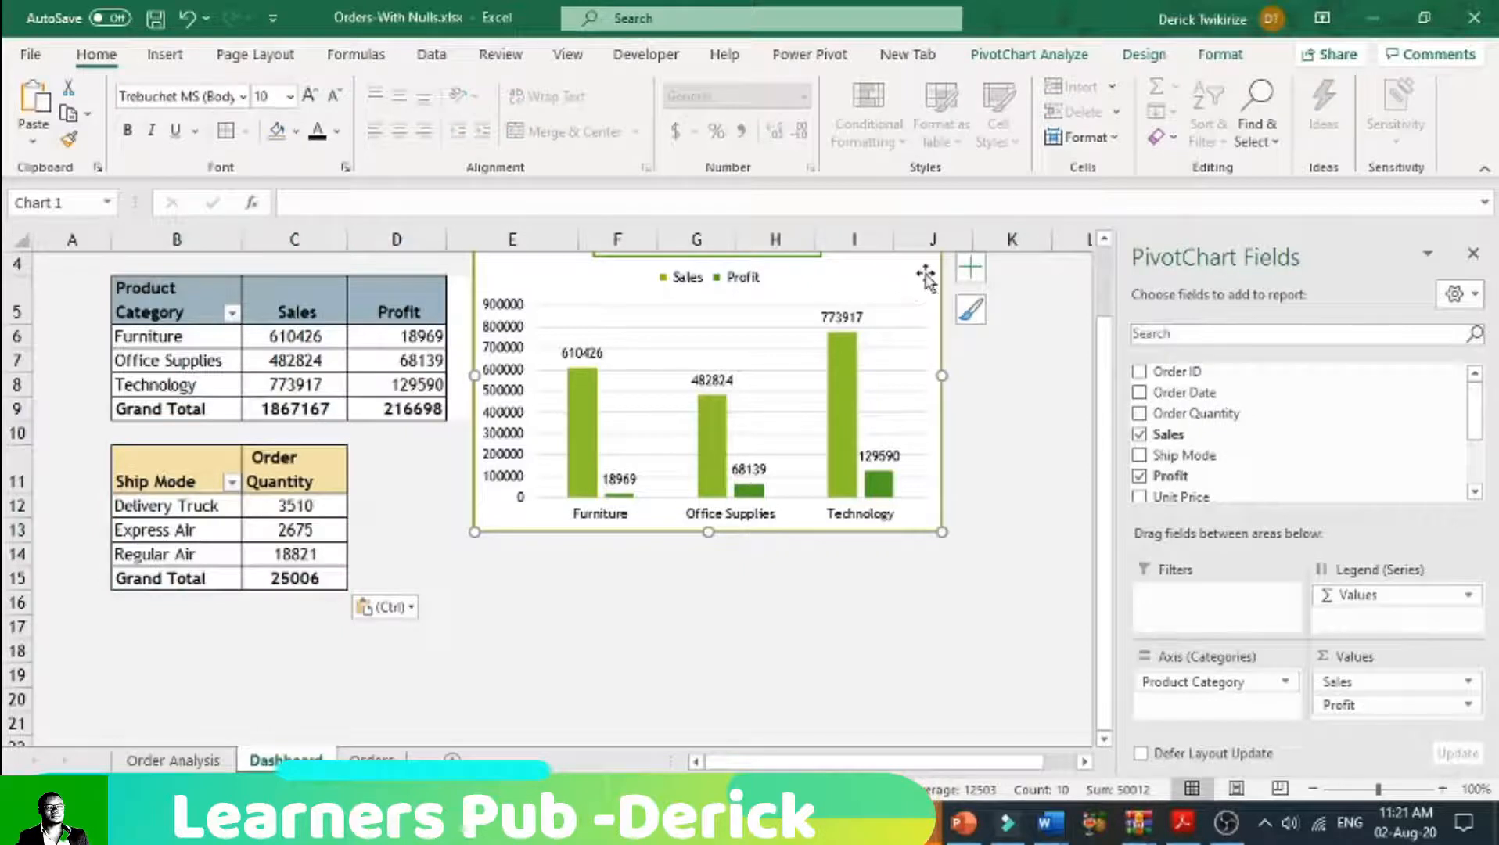
click(971, 274)
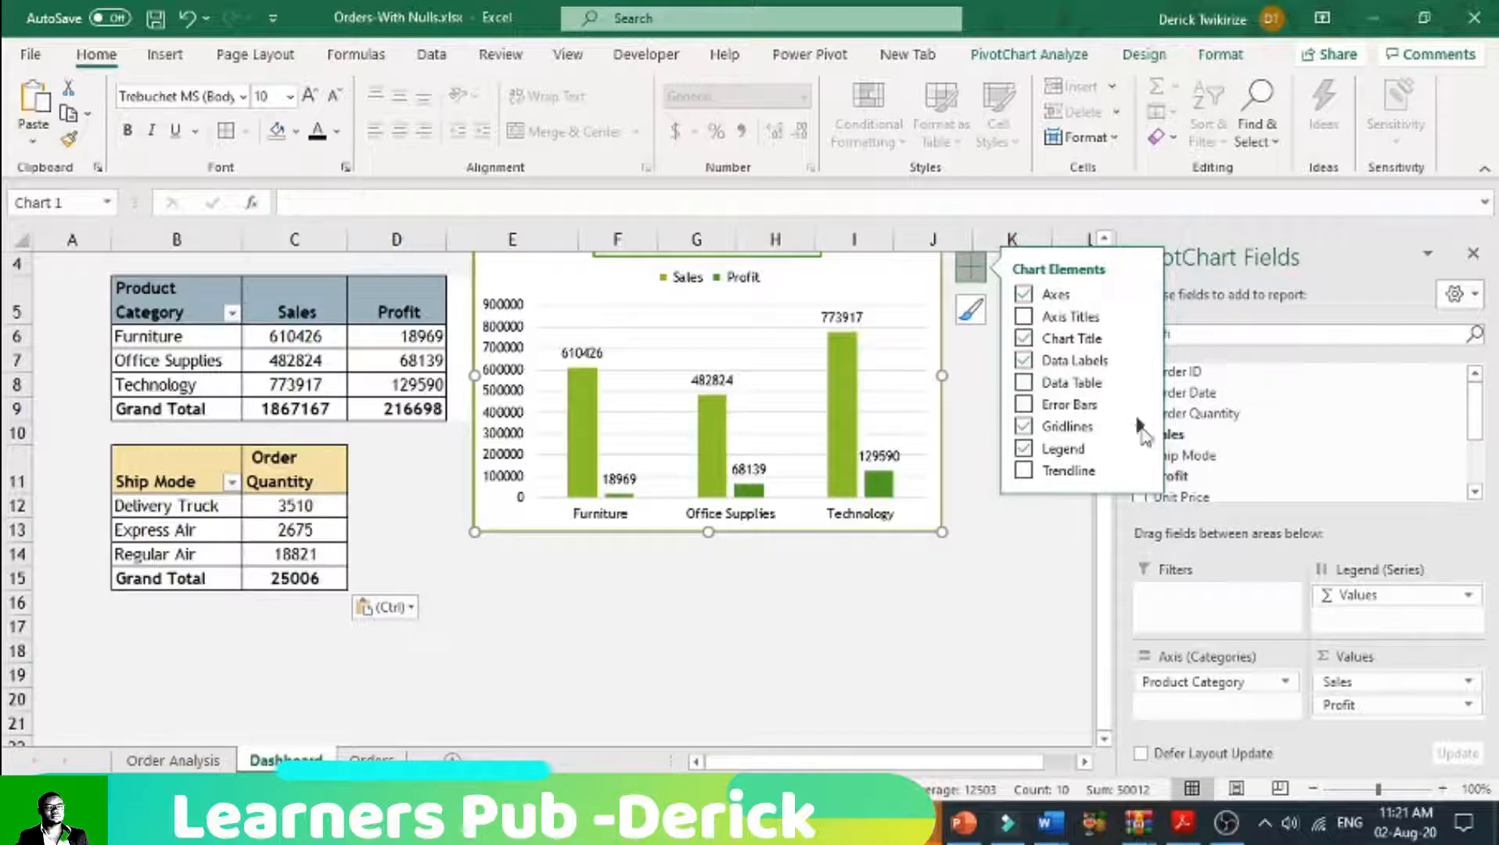
click(1212, 530)
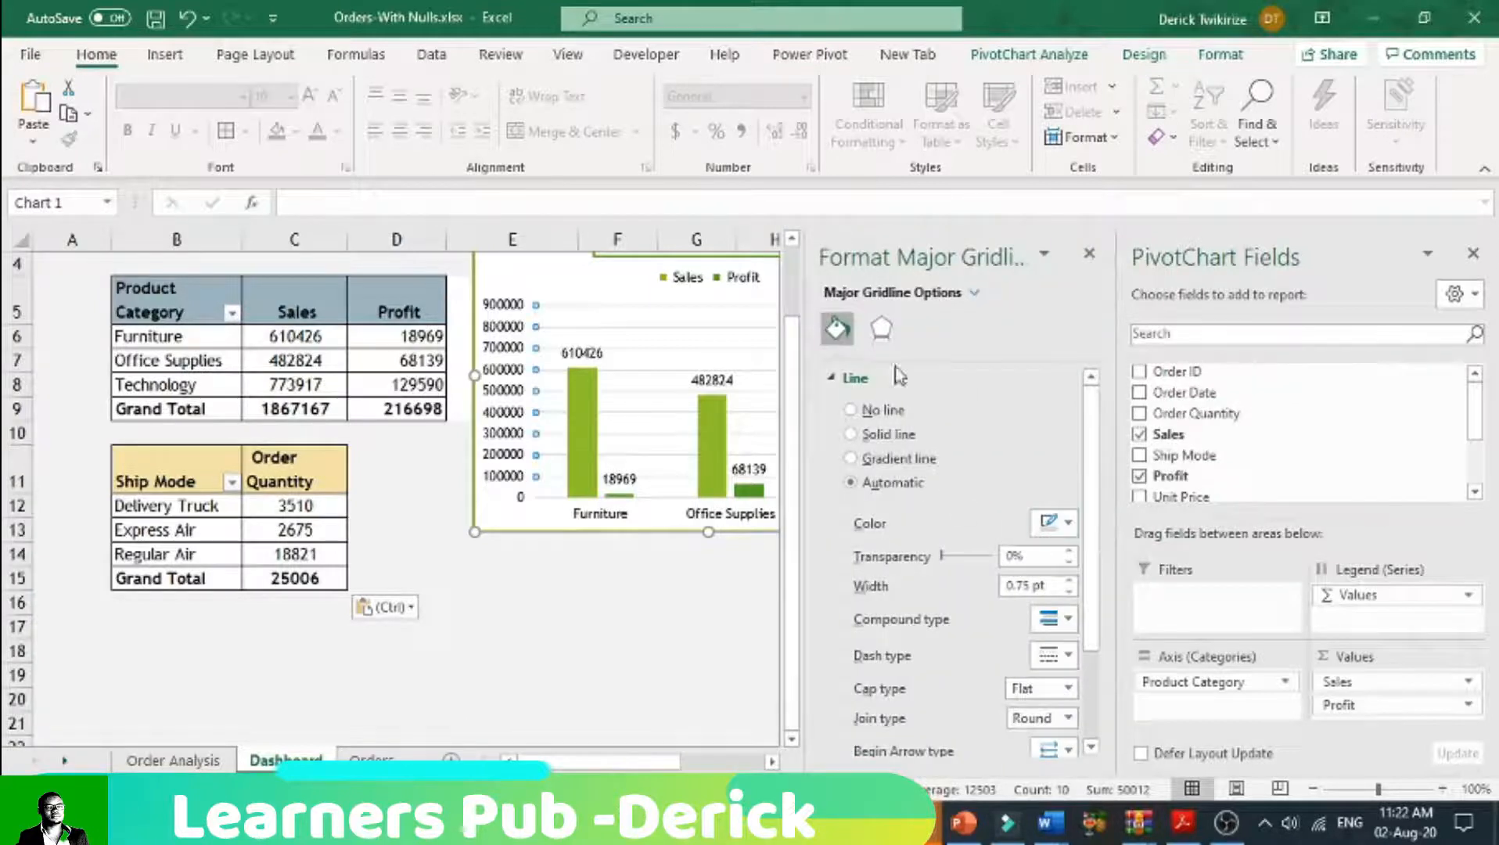
click(881, 329)
click(837, 328)
scroll(964, 522, down, 3)
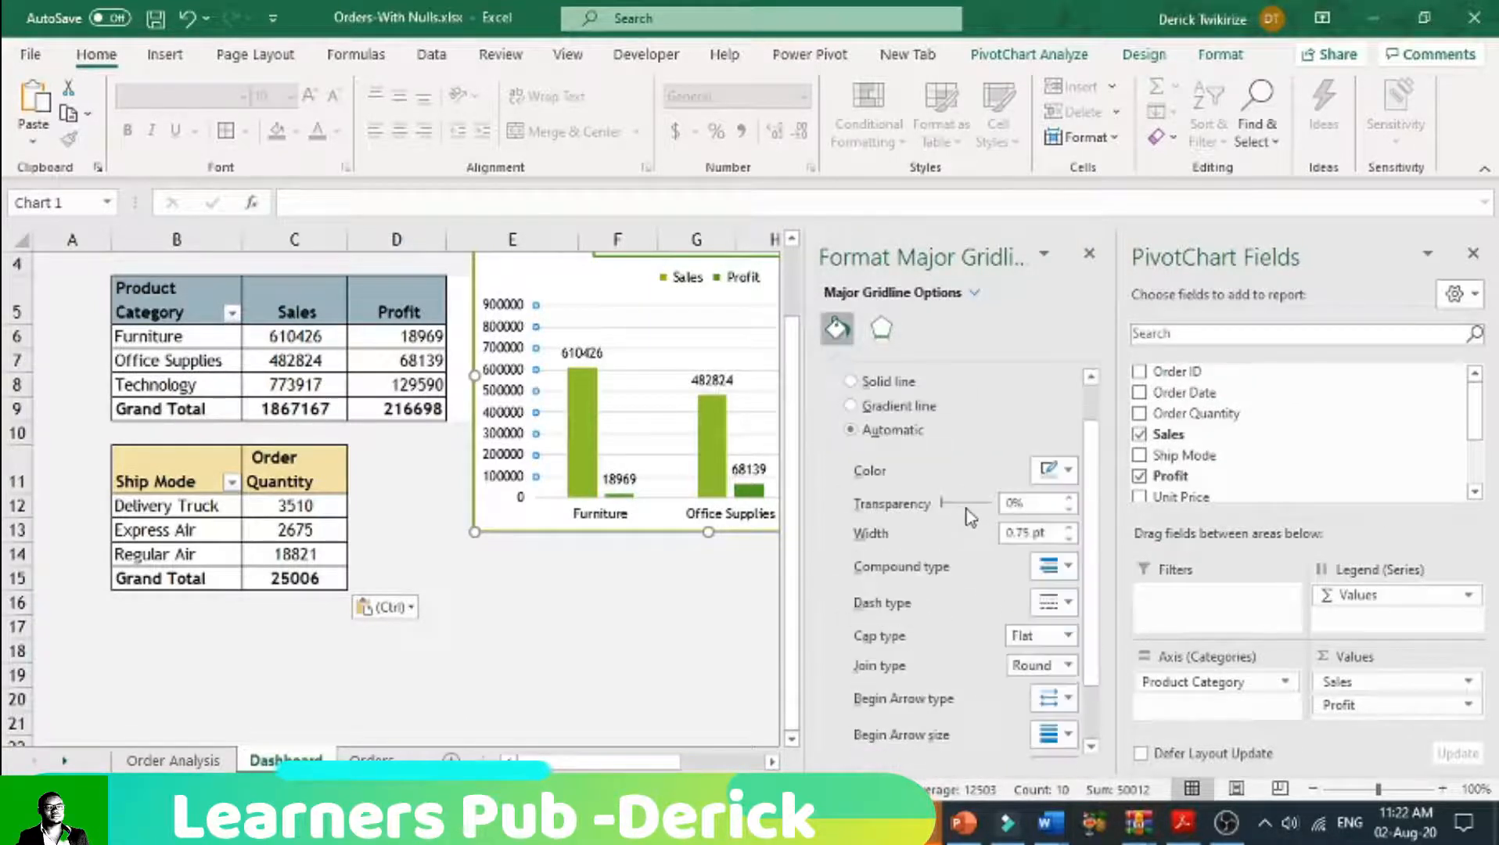
click(881, 329)
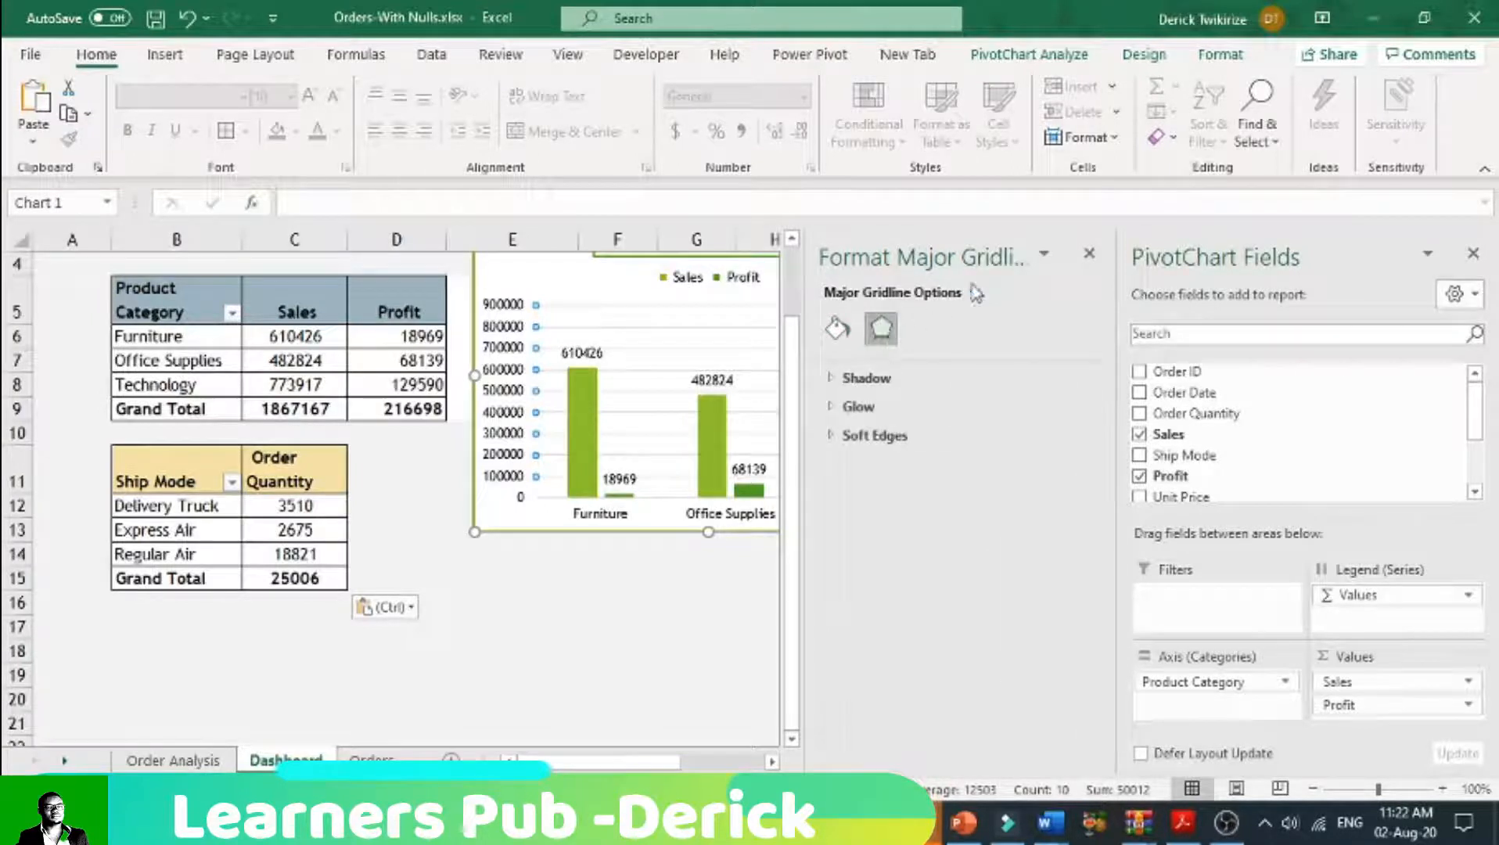
click(1044, 256)
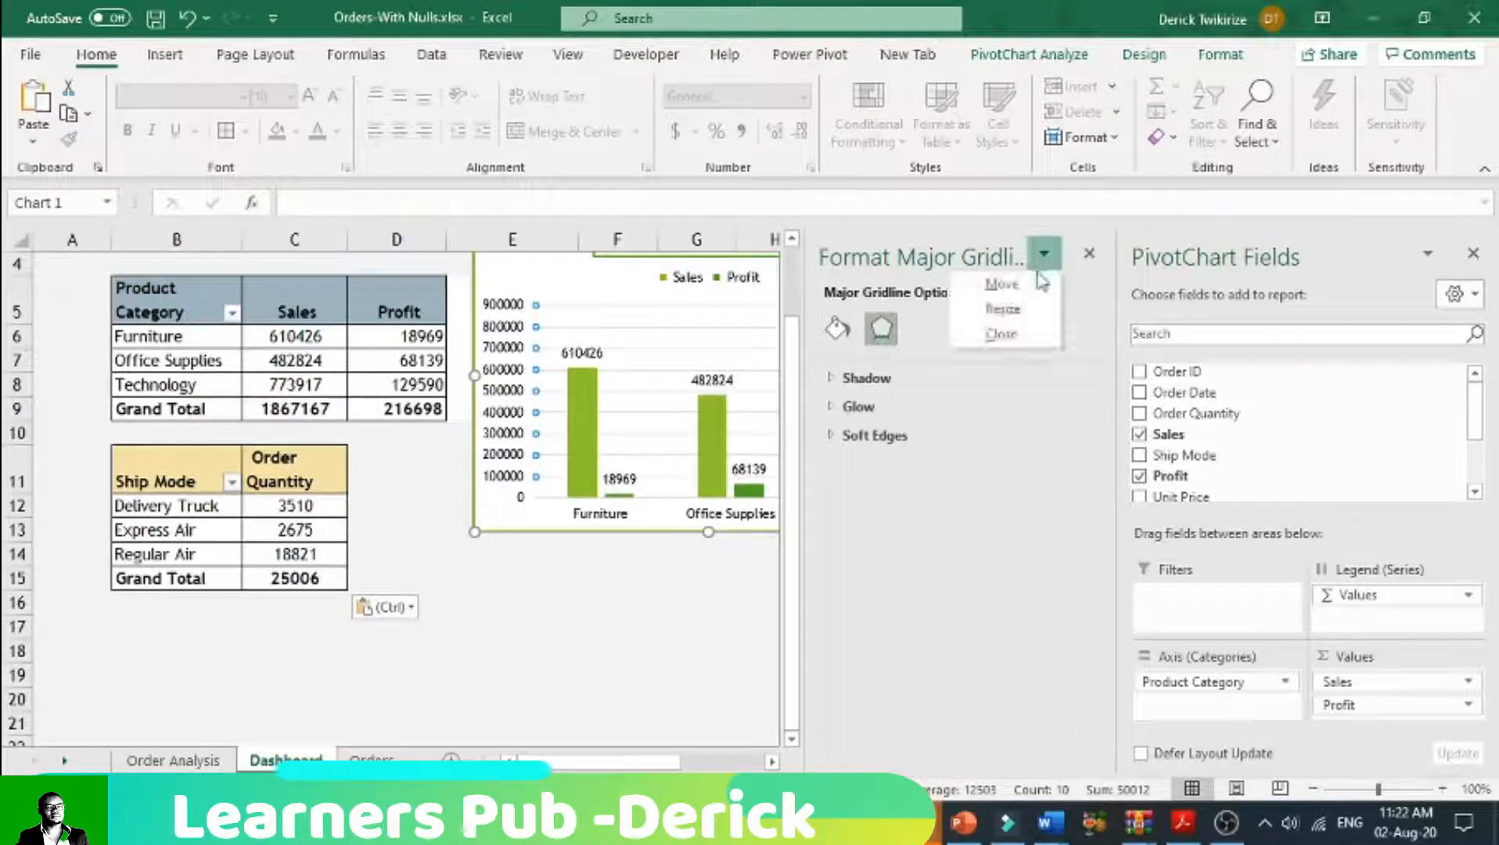
click(1089, 255)
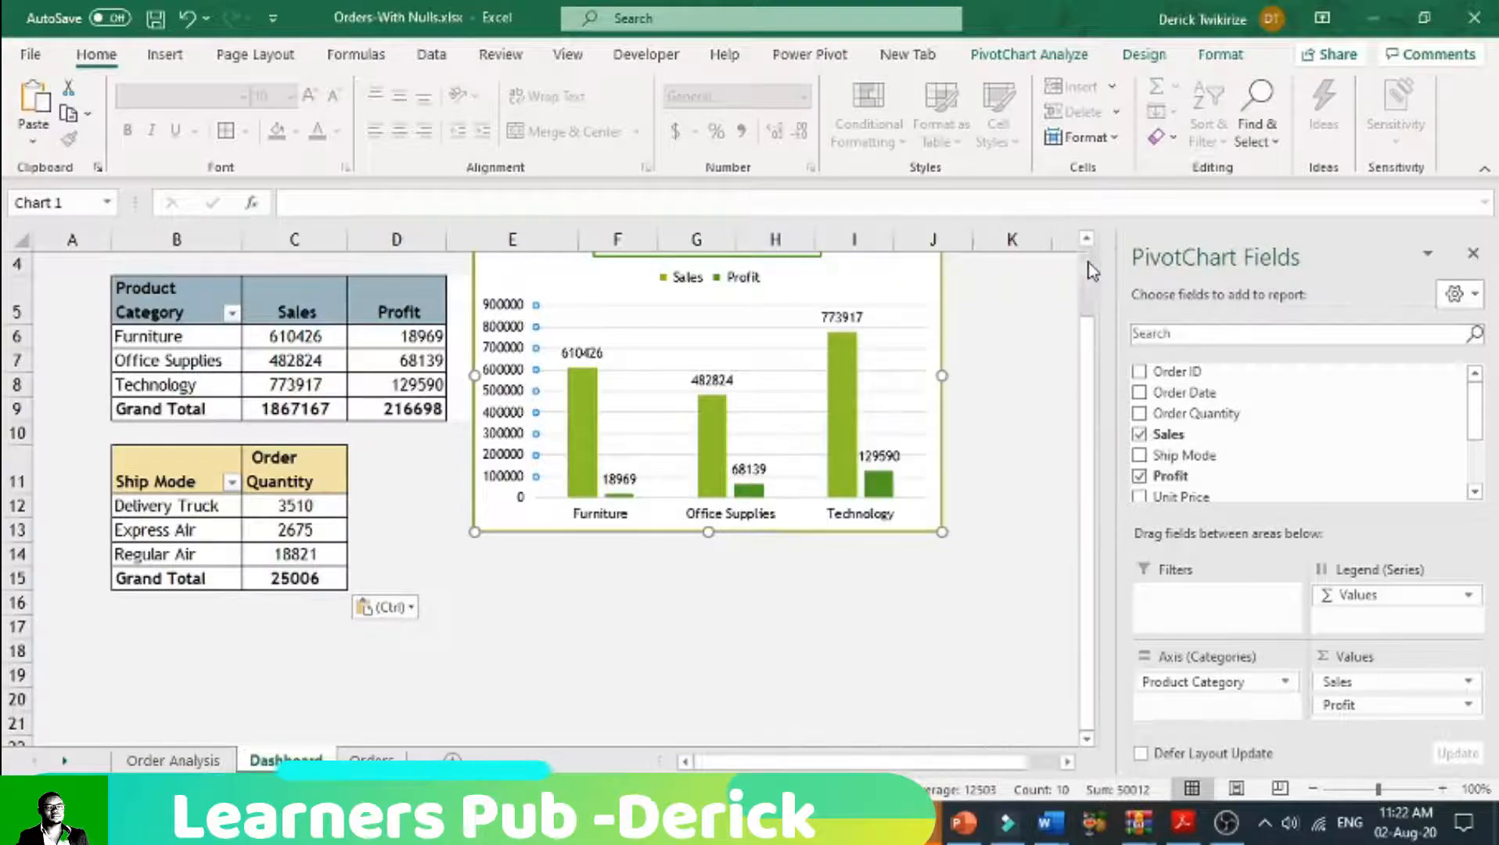
right_click(798, 293)
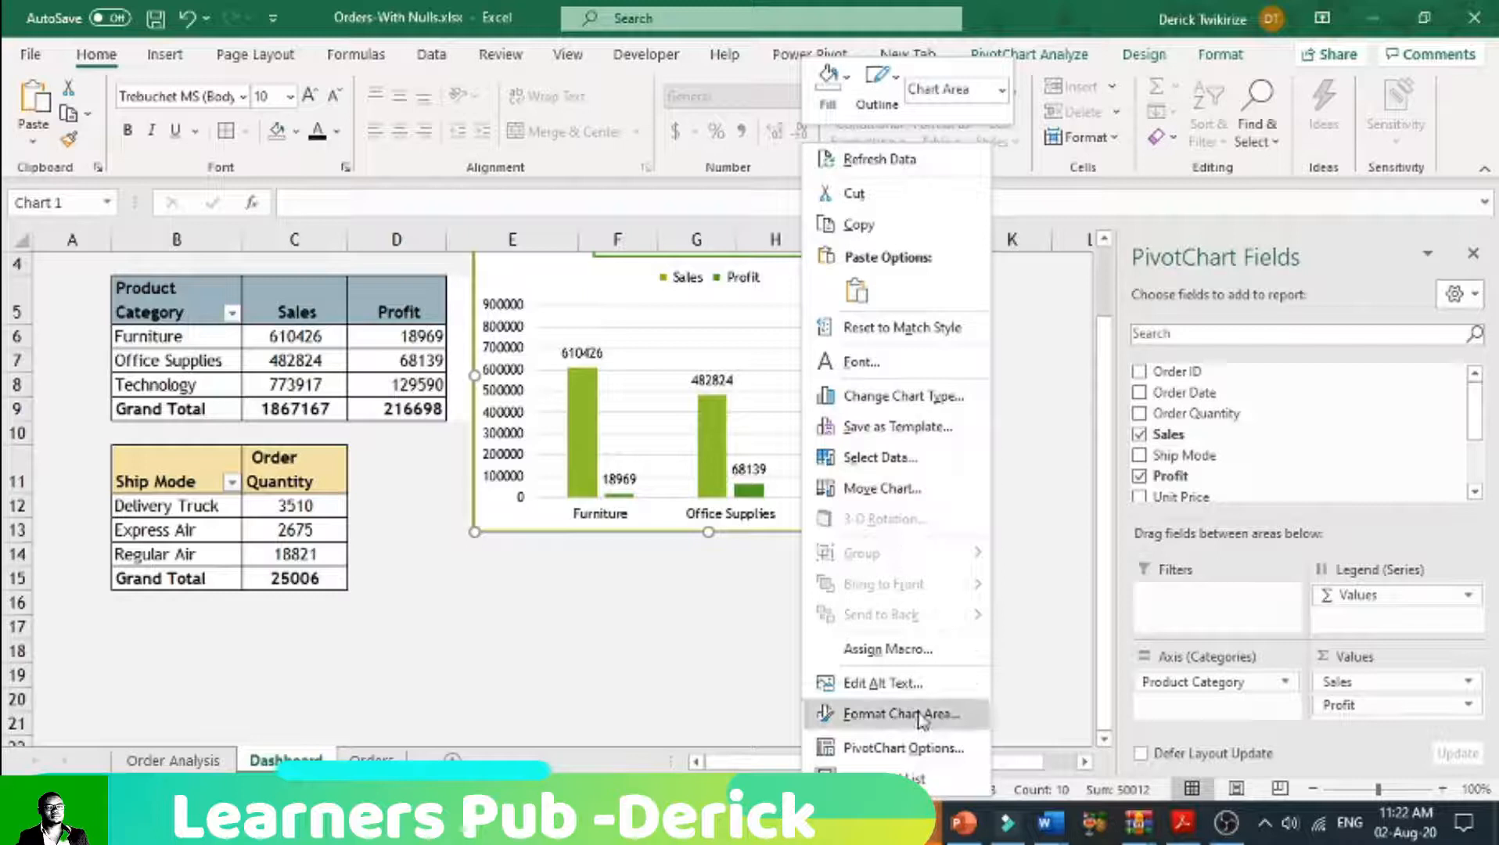
click(905, 749)
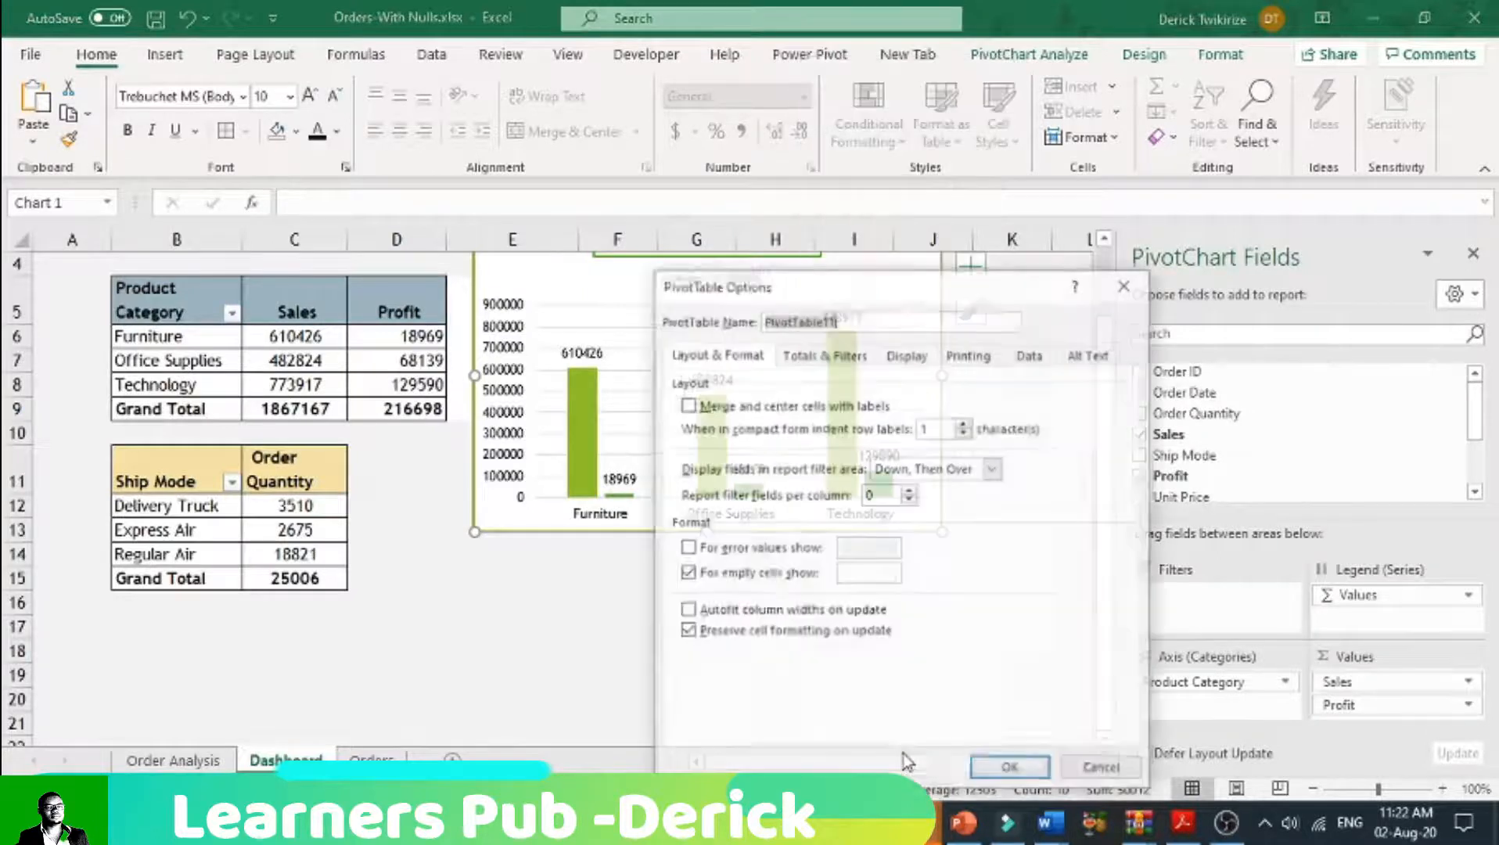
click(1103, 769)
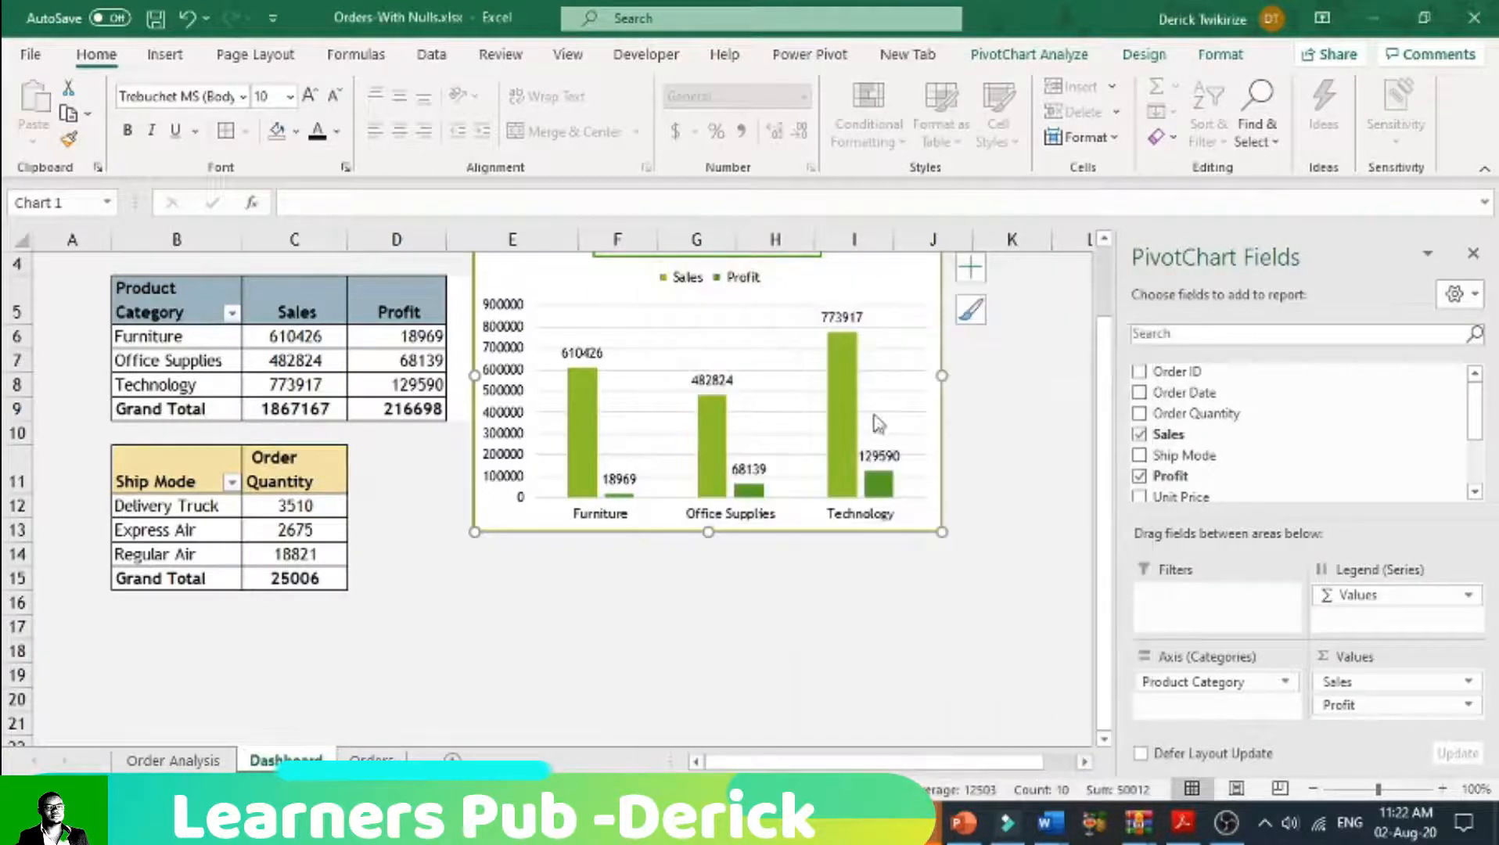
right_click(841, 286)
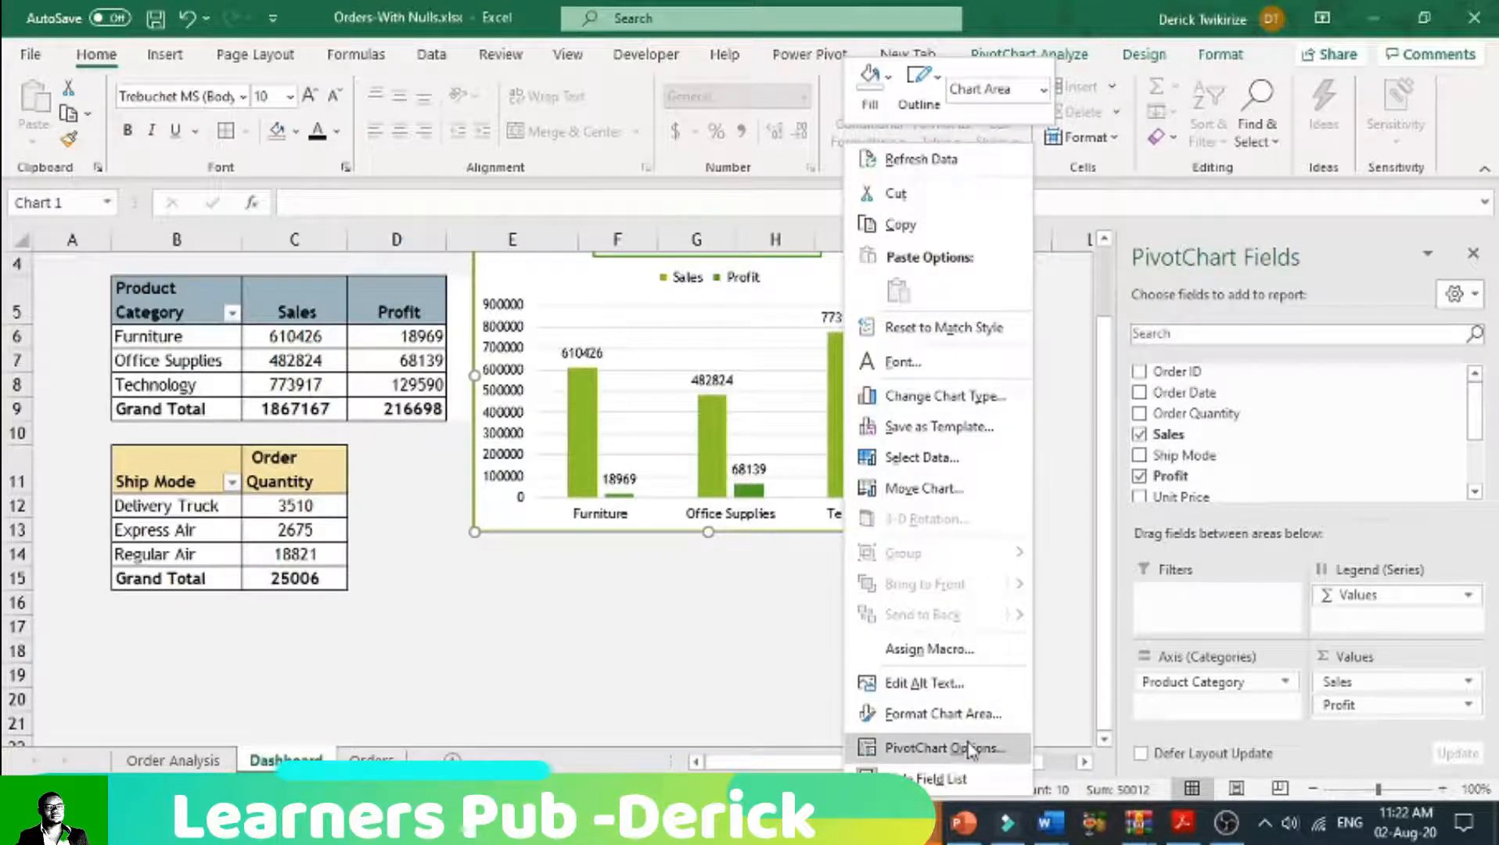
key(Escape)
scroll(904, 317, up, 1)
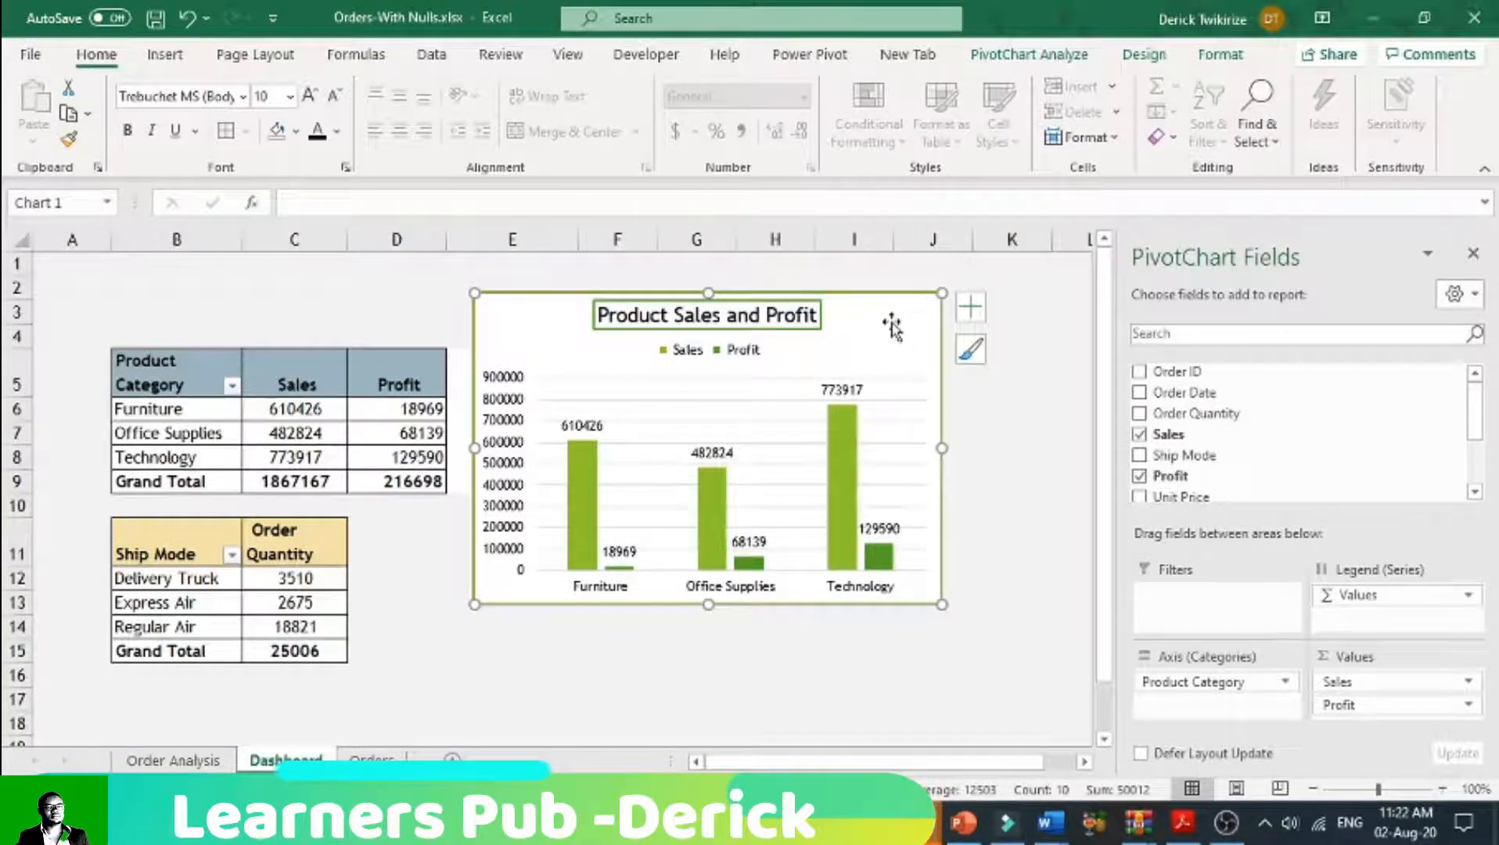
Step: Set the Product Sales and Profit chart's properties to Don't move or size with cells
double_click(892, 321)
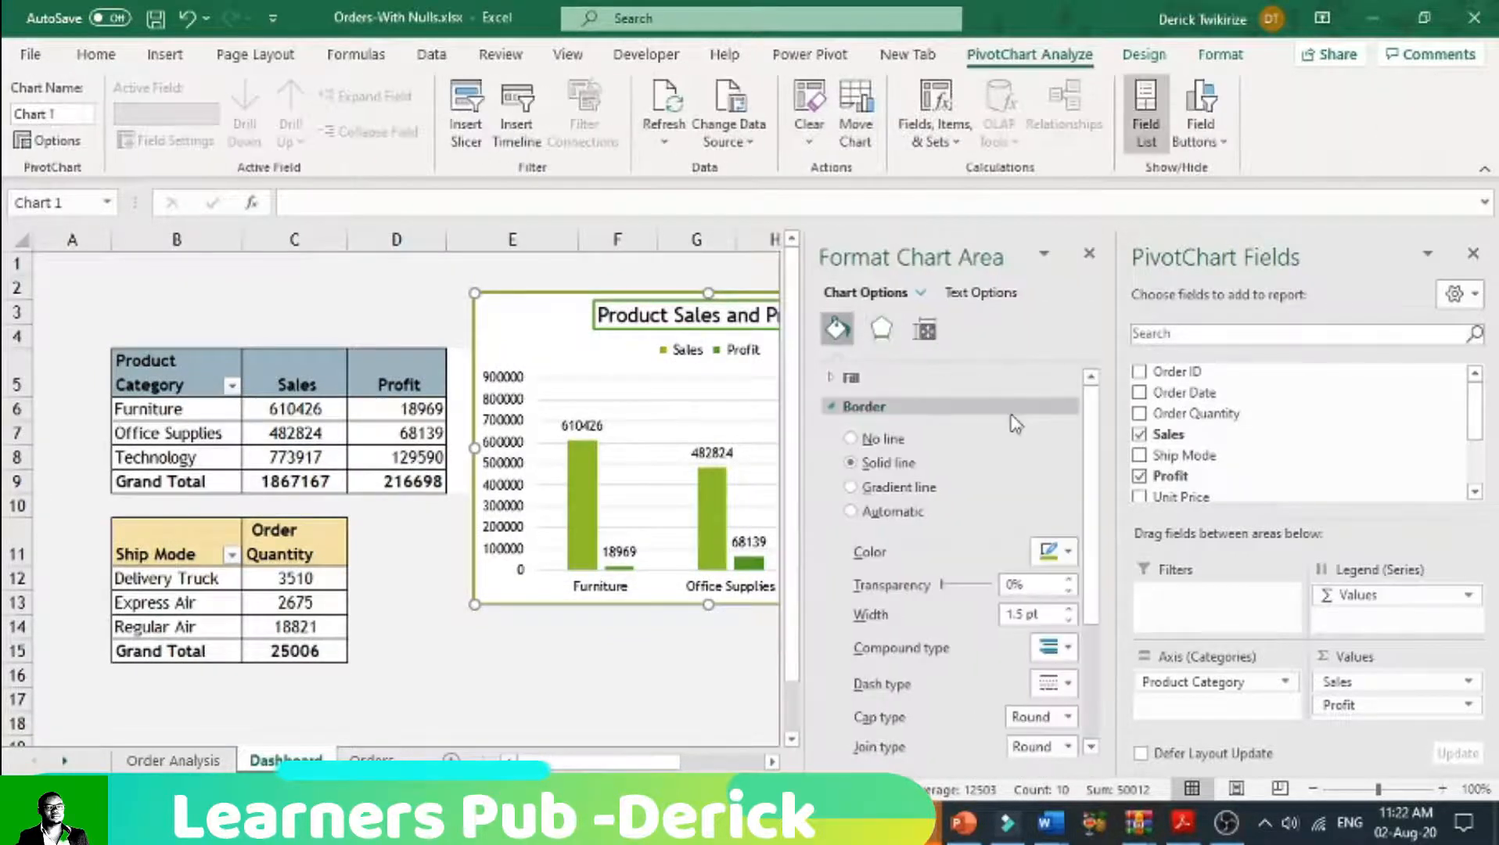
click(926, 333)
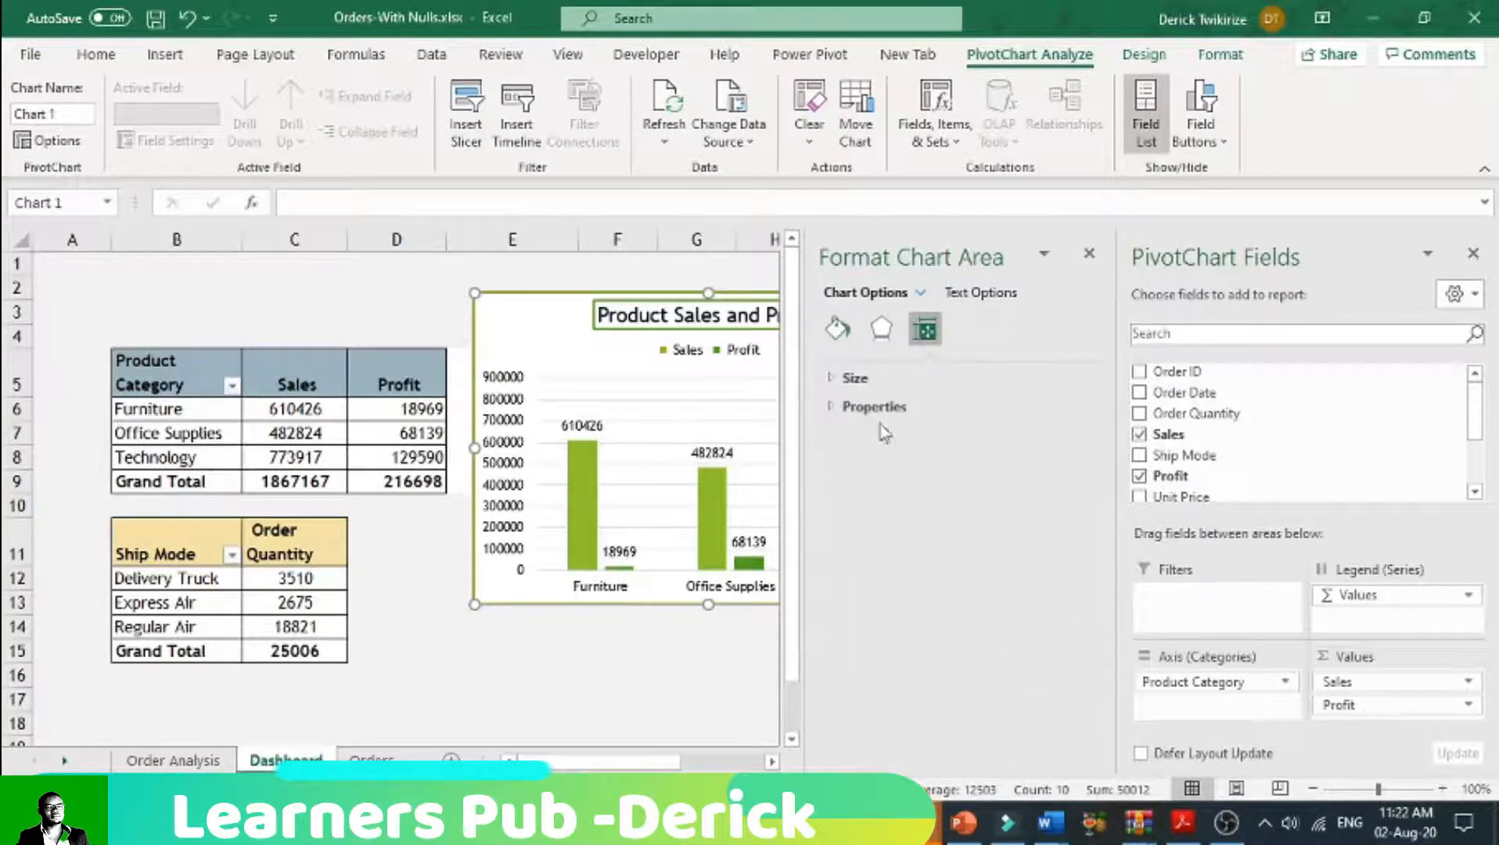
click(848, 408)
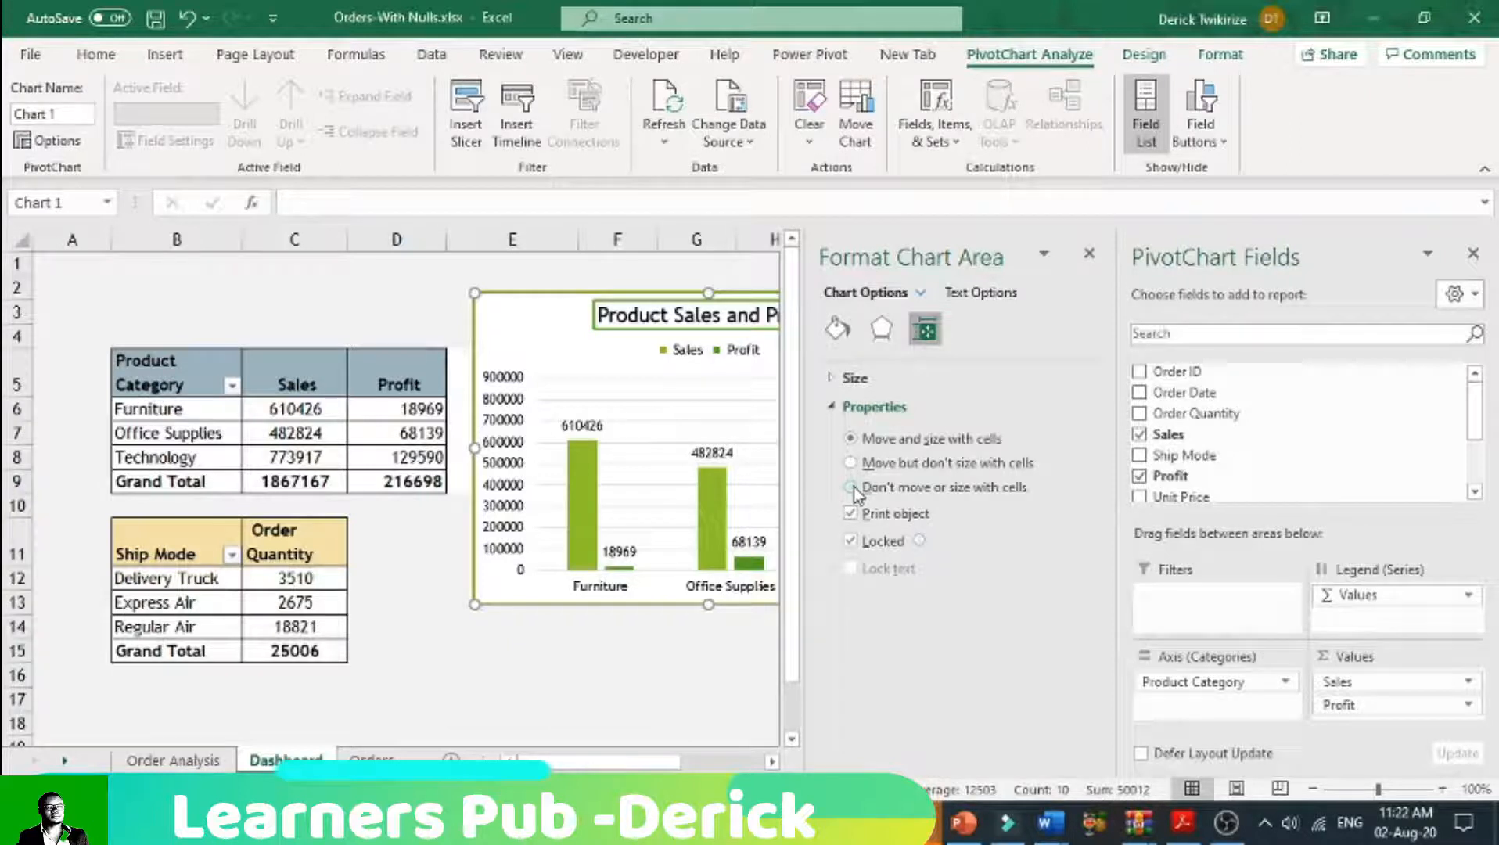
click(673, 647)
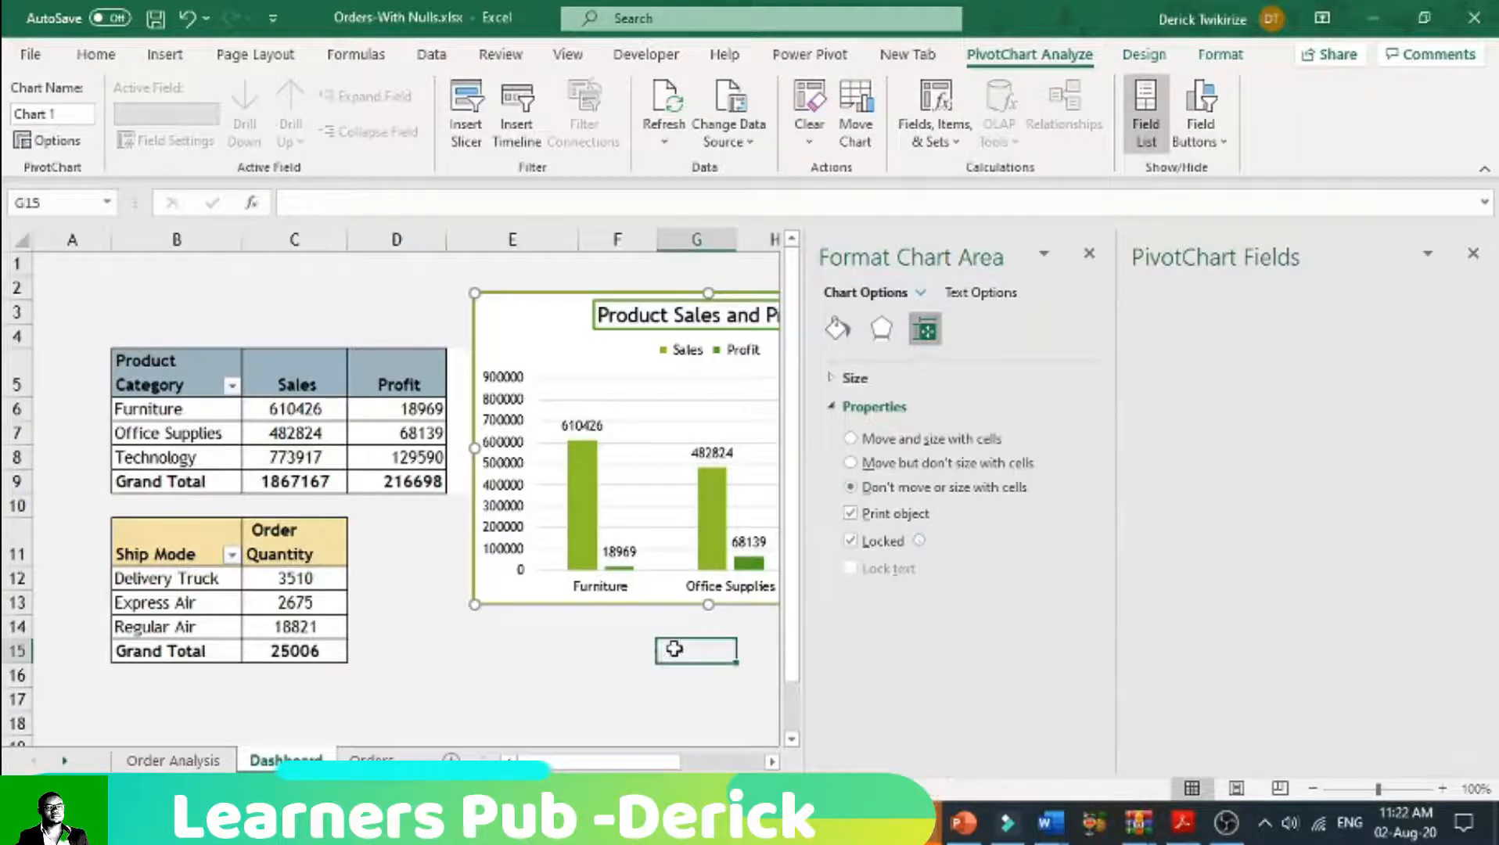
click(1066, 454)
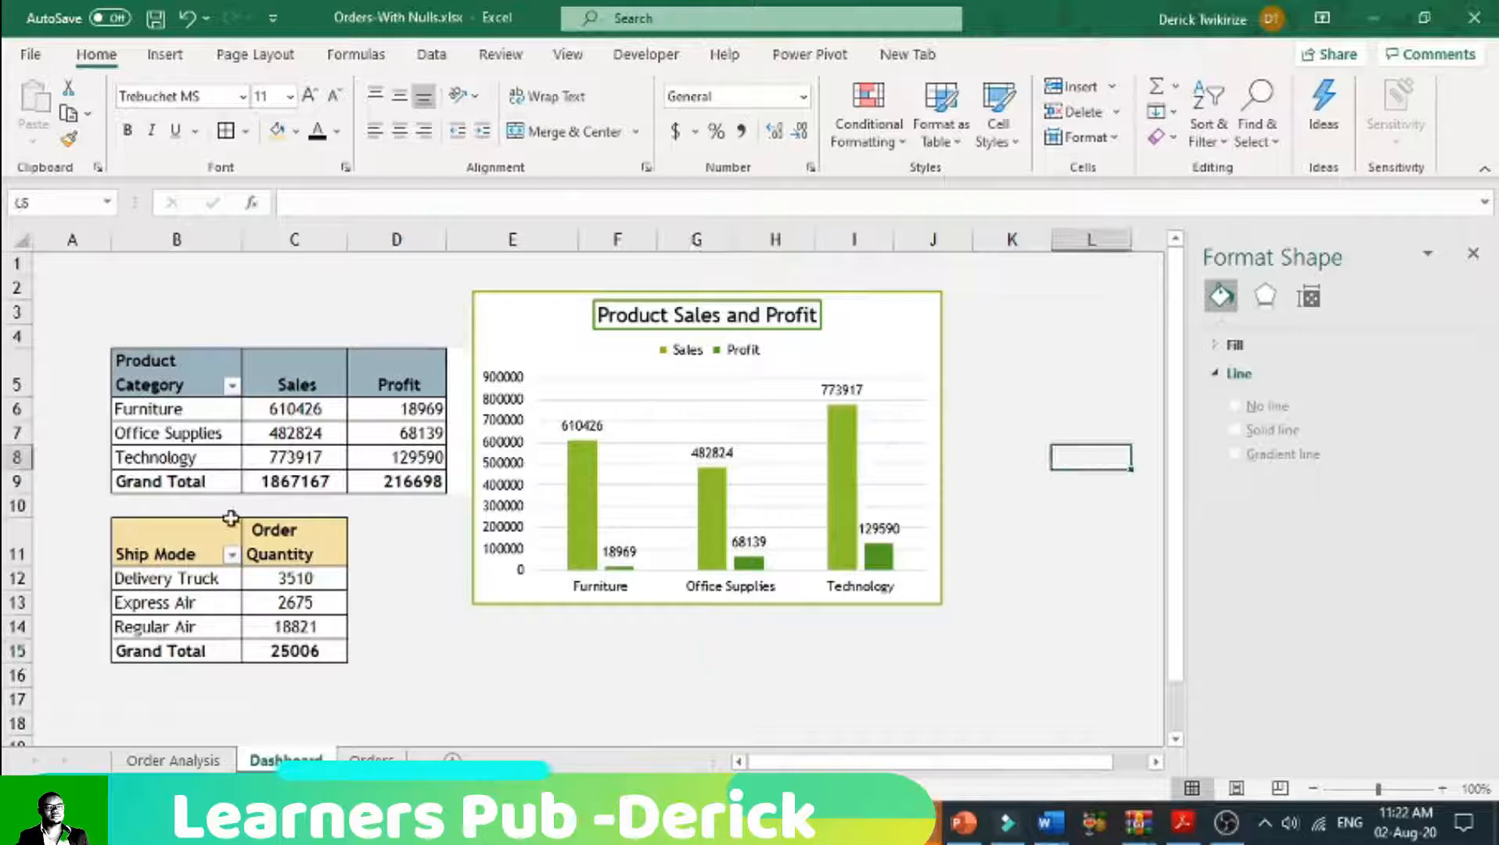
Step: Delete the Ship Mode and Order Quantity PivotTable from B11:C15 of the Dashboard sheet
drag(137, 536, 313, 652)
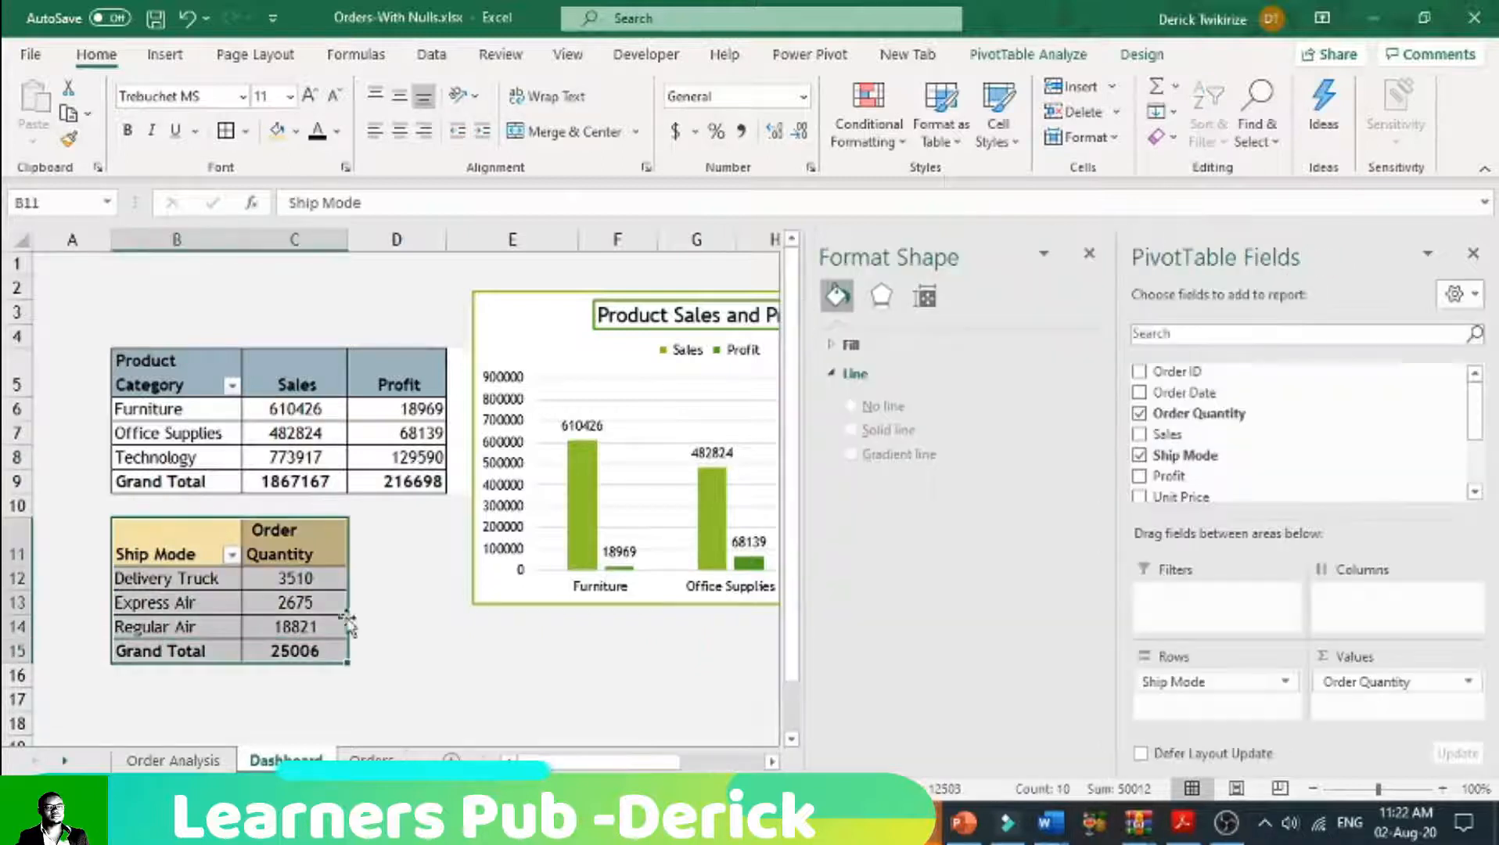
key(Delete)
click(291, 649)
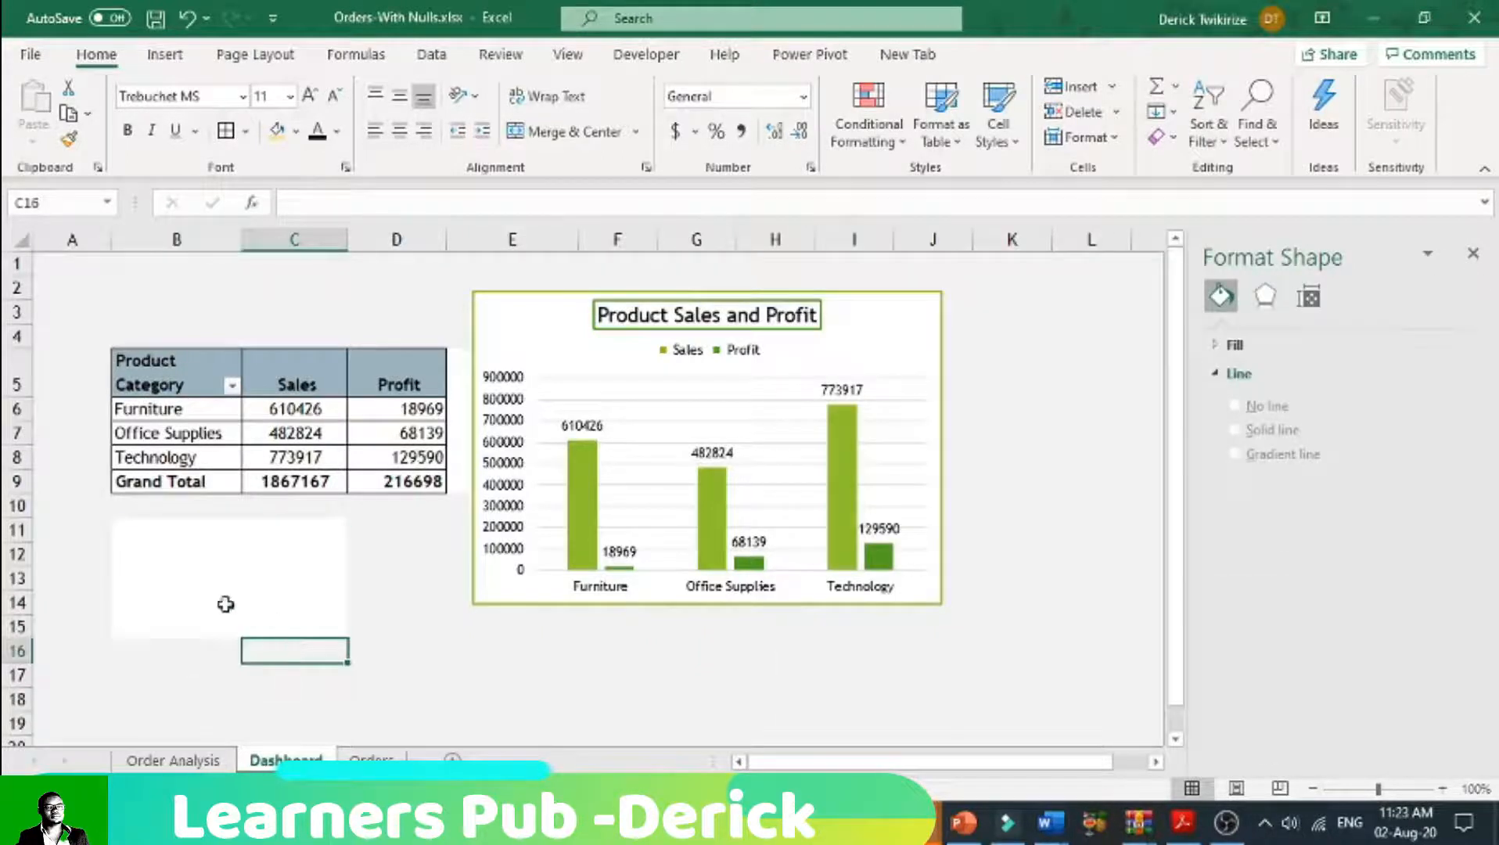
right_click(122, 536)
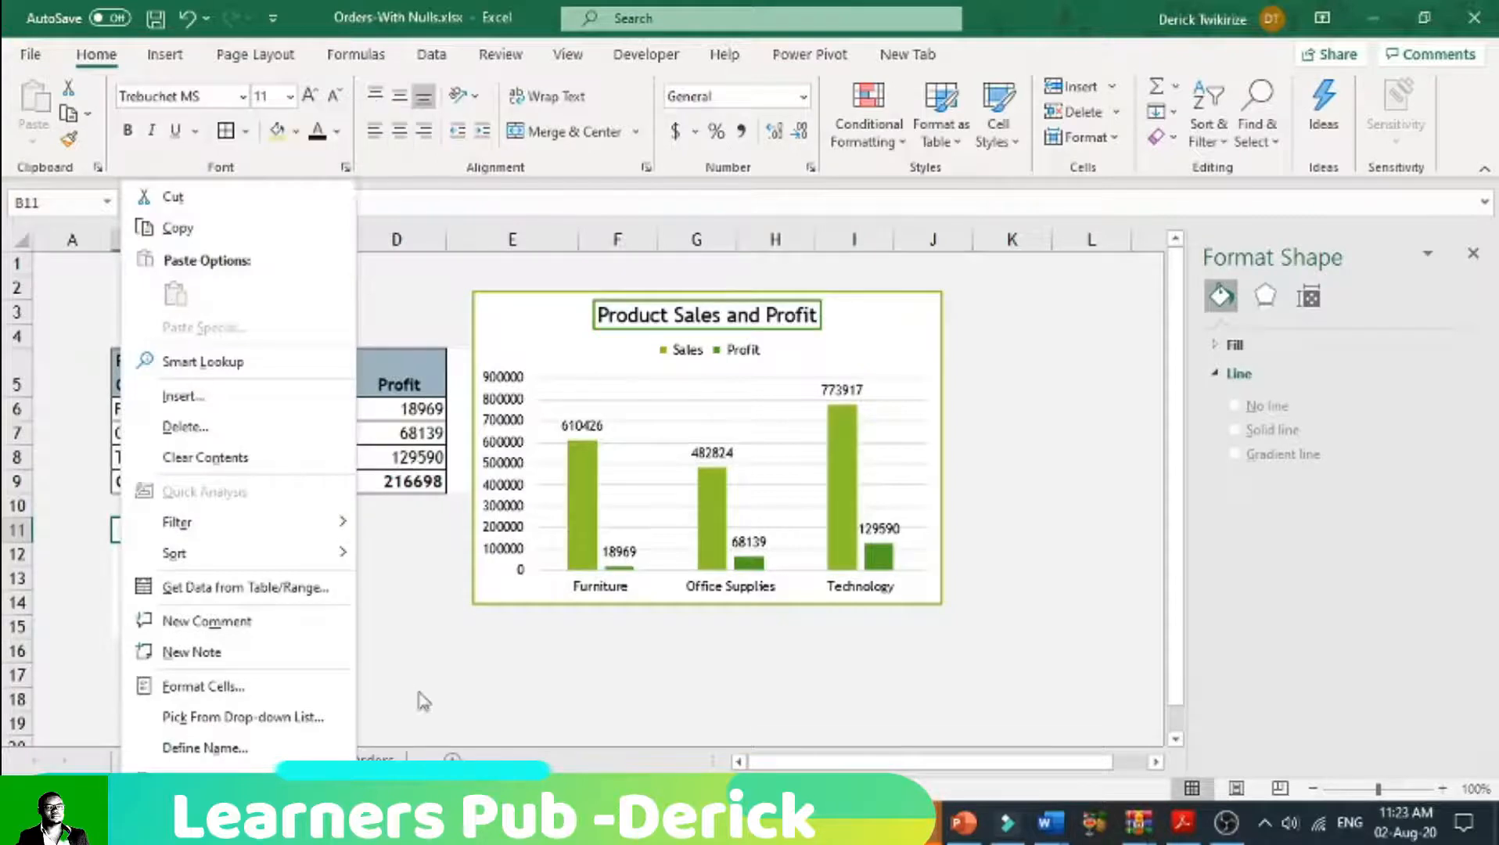
click(422, 703)
Step: Copy the Ship Mode PivotTable from F3:G7 of the Order Analysis sheet and paste it at cell B11 of the Dashboard sheet
click(158, 761)
drag(545, 325, 596, 415)
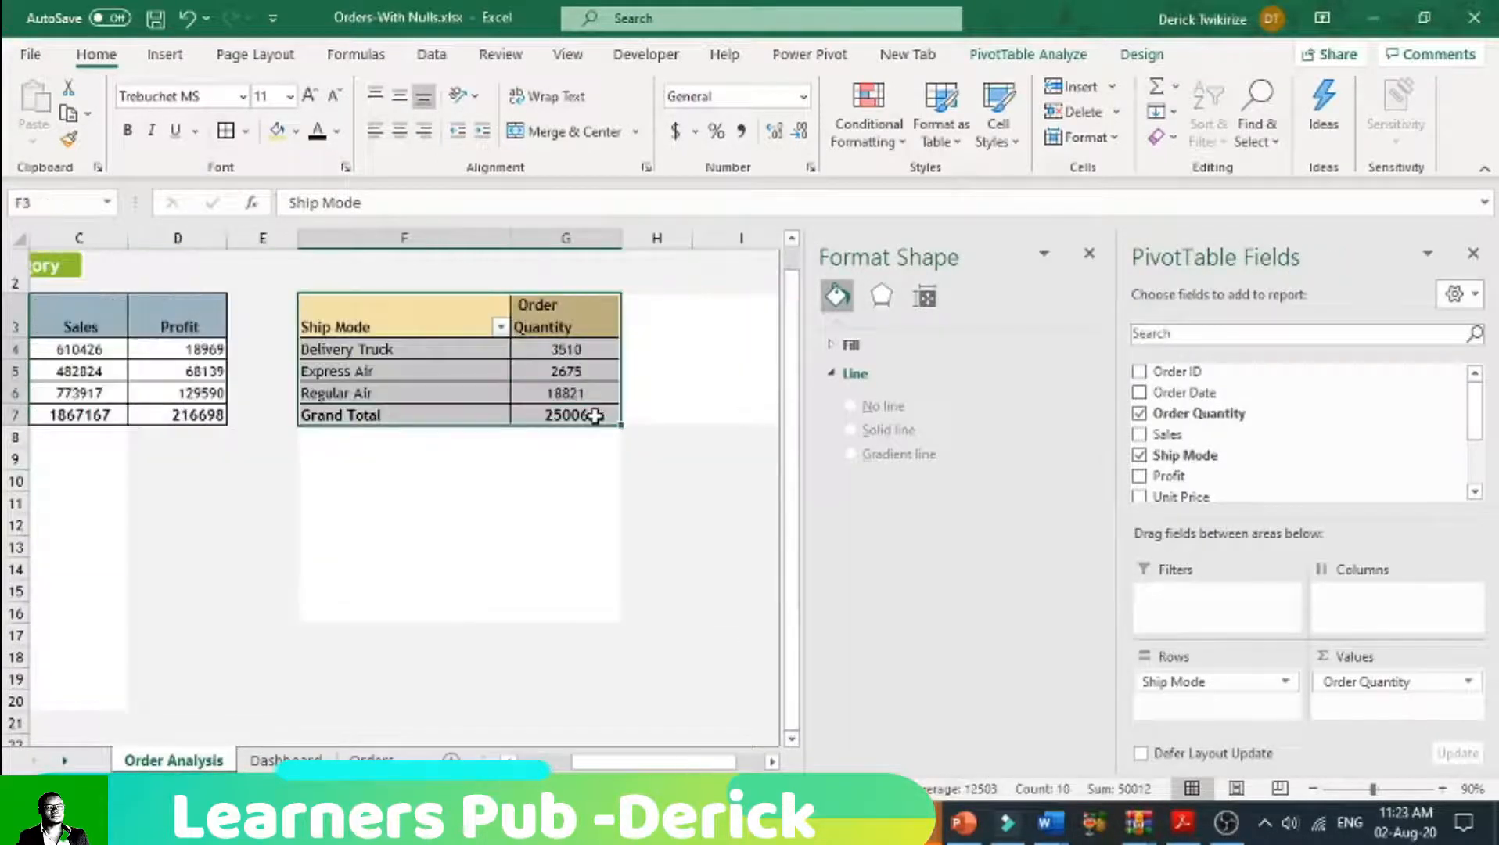
key(ctrl+c)
click(286, 761)
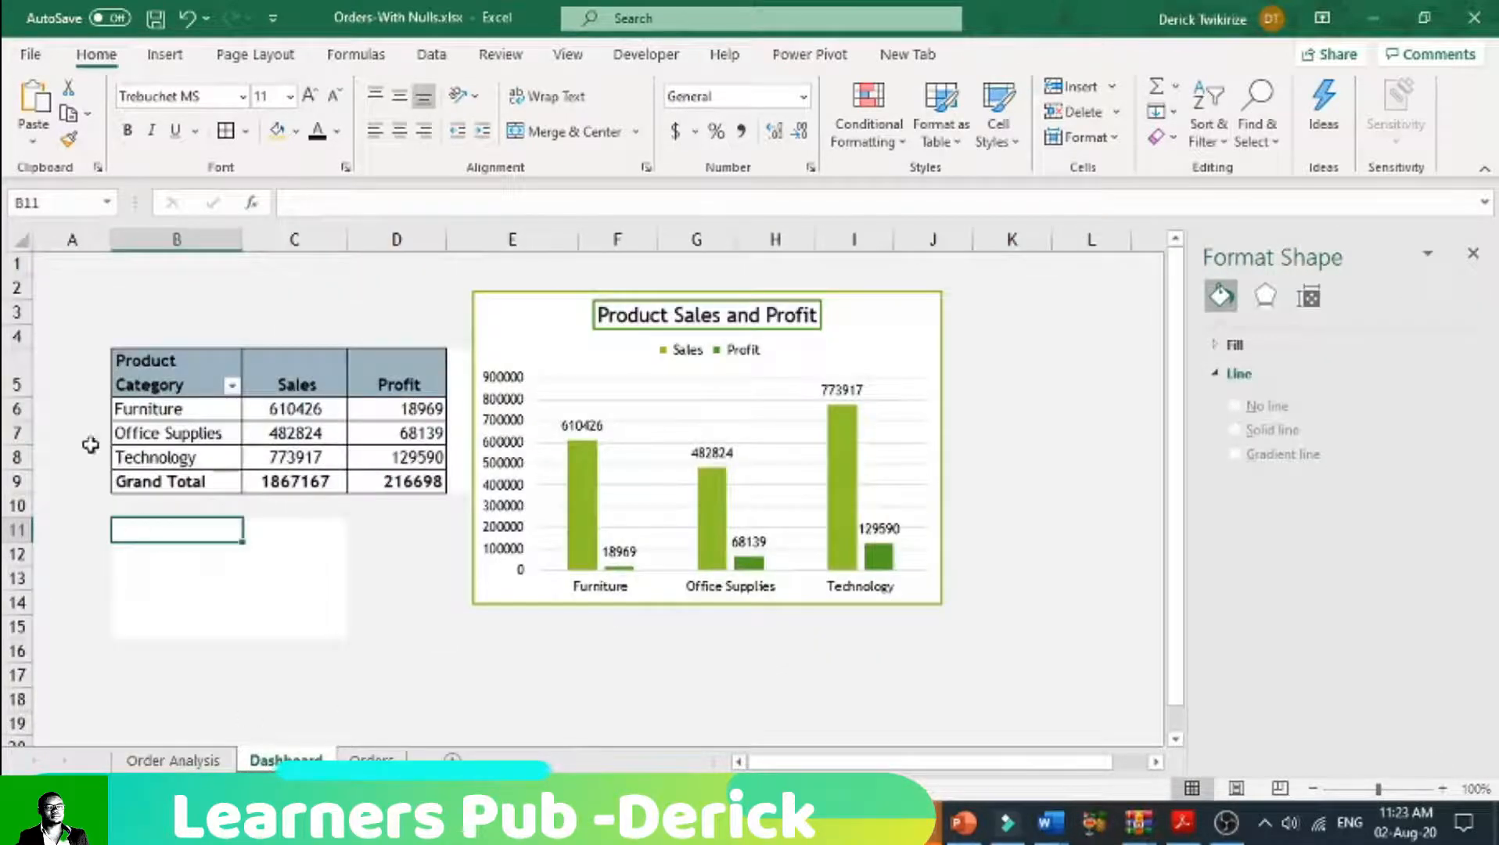
right_click(130, 529)
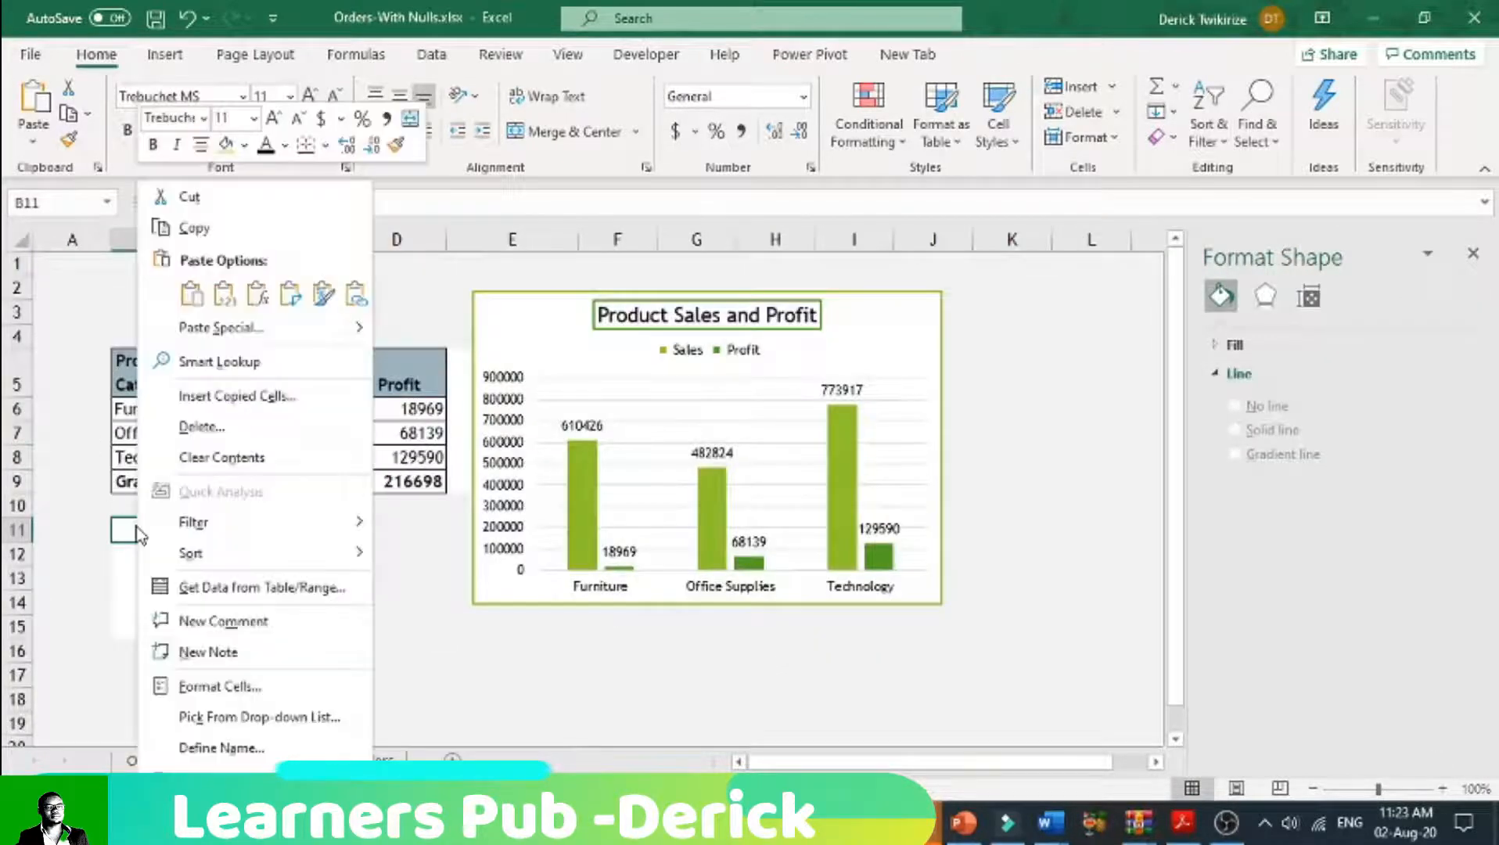
click(191, 294)
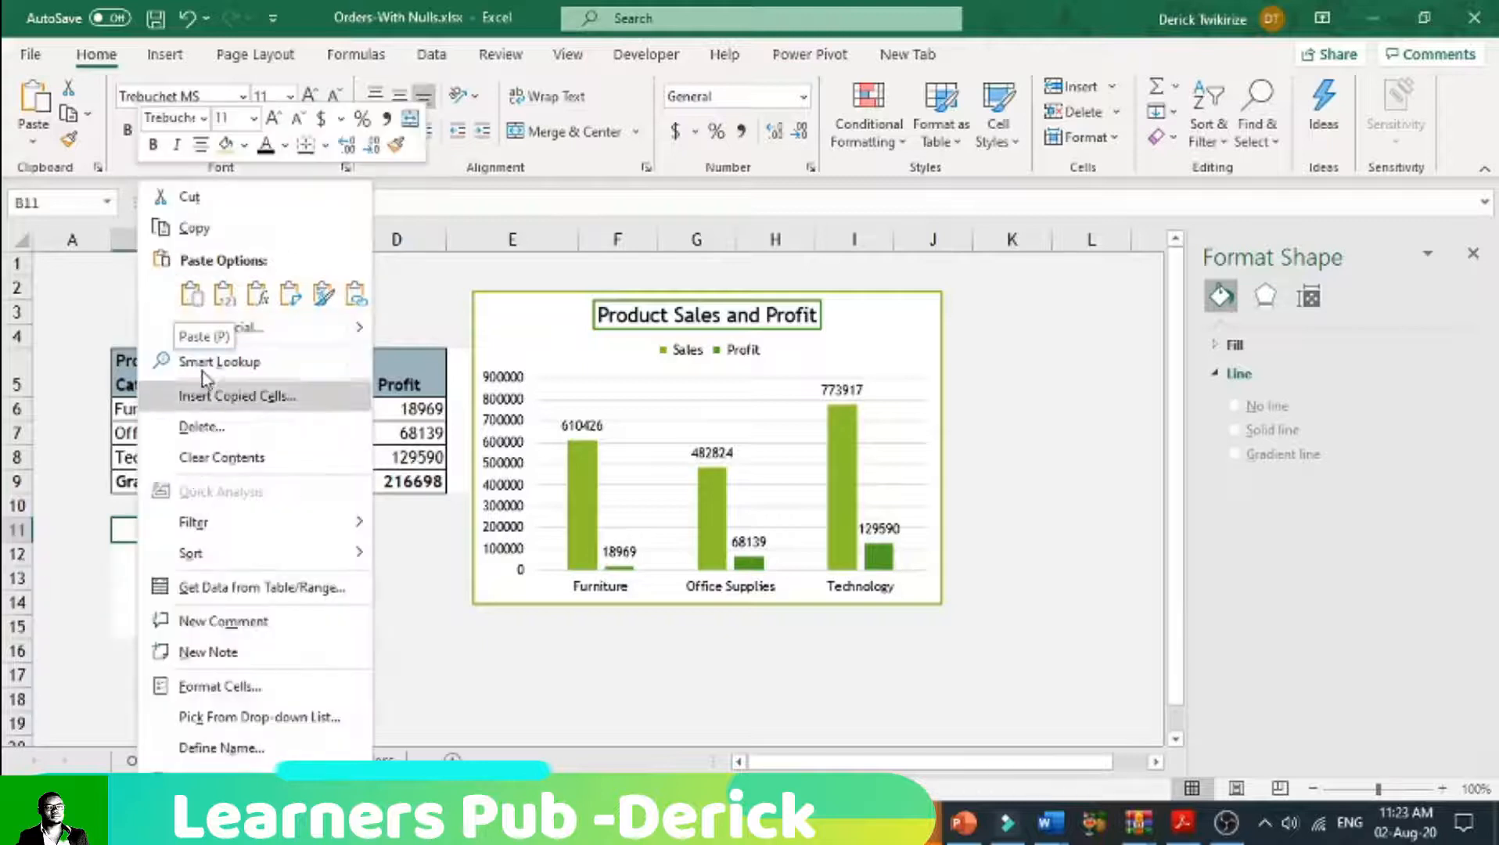
click(191, 295)
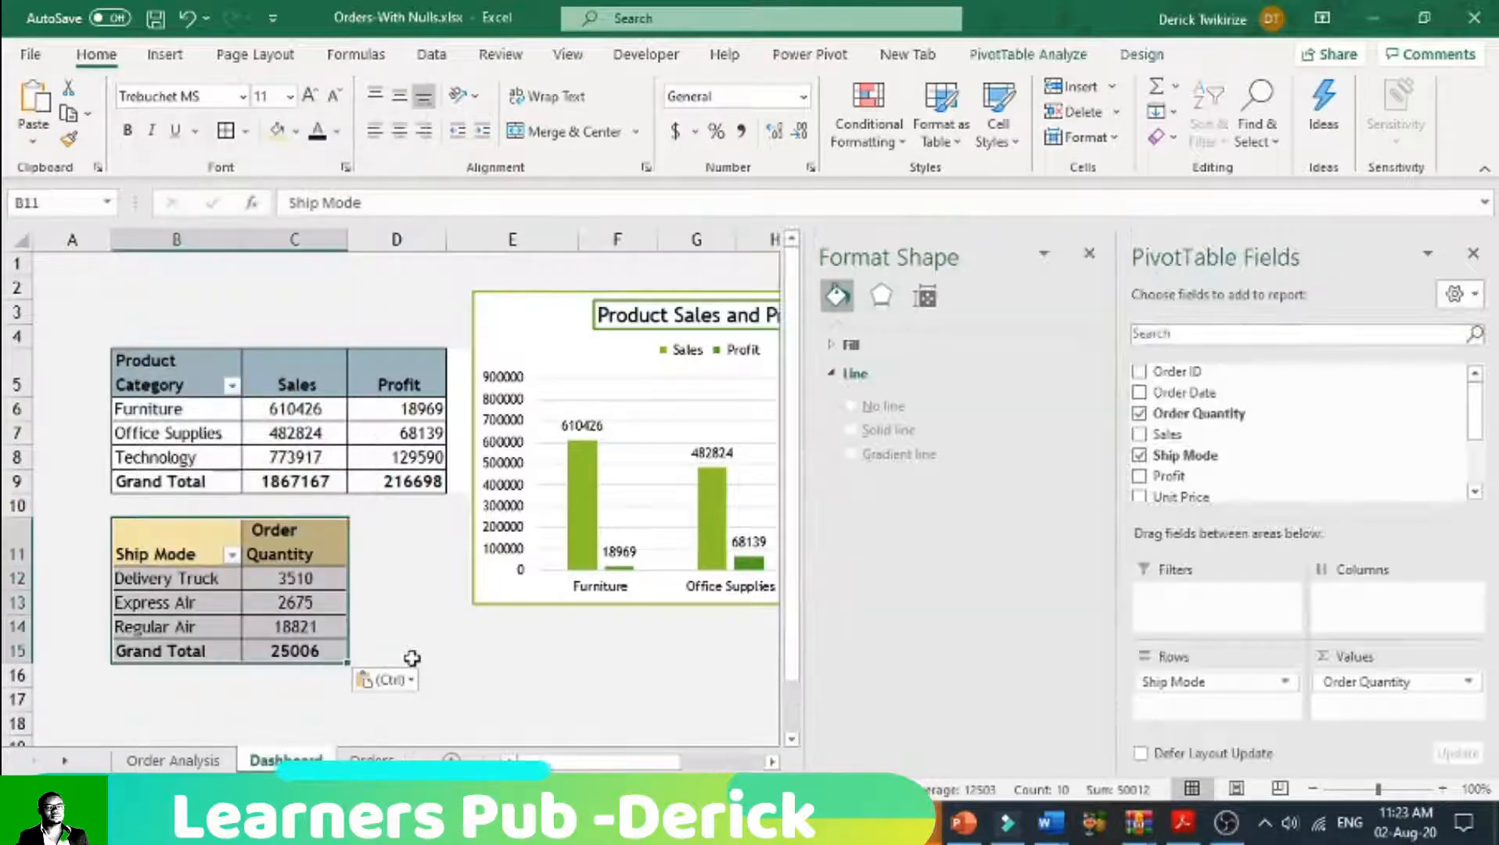
click(416, 651)
click(1473, 255)
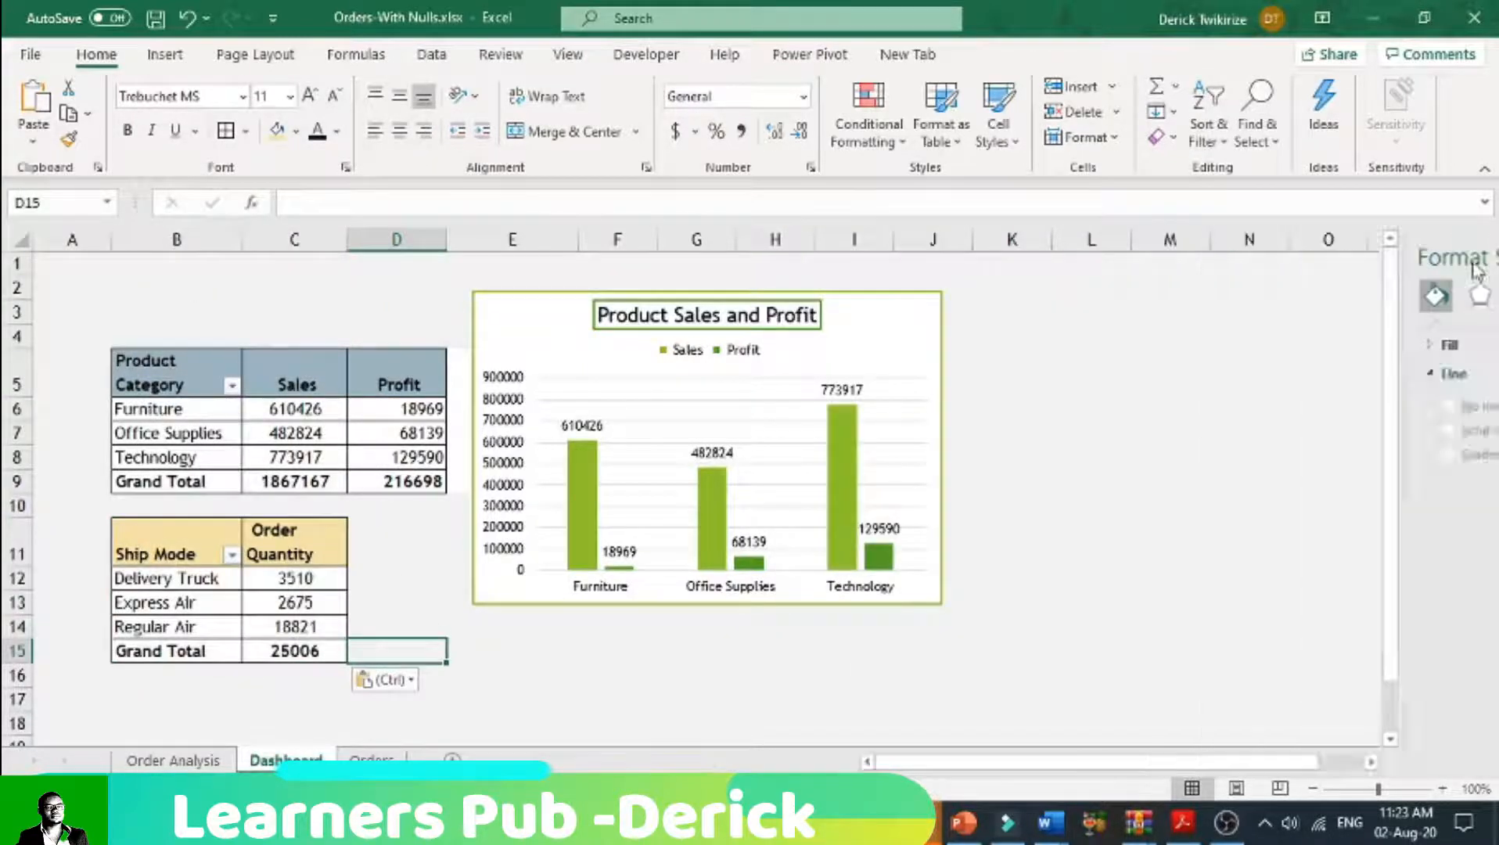
Step: Widen column B slightly and move the Product Sales and Profit chart further from the tables, starting near the end of column E
click(429, 611)
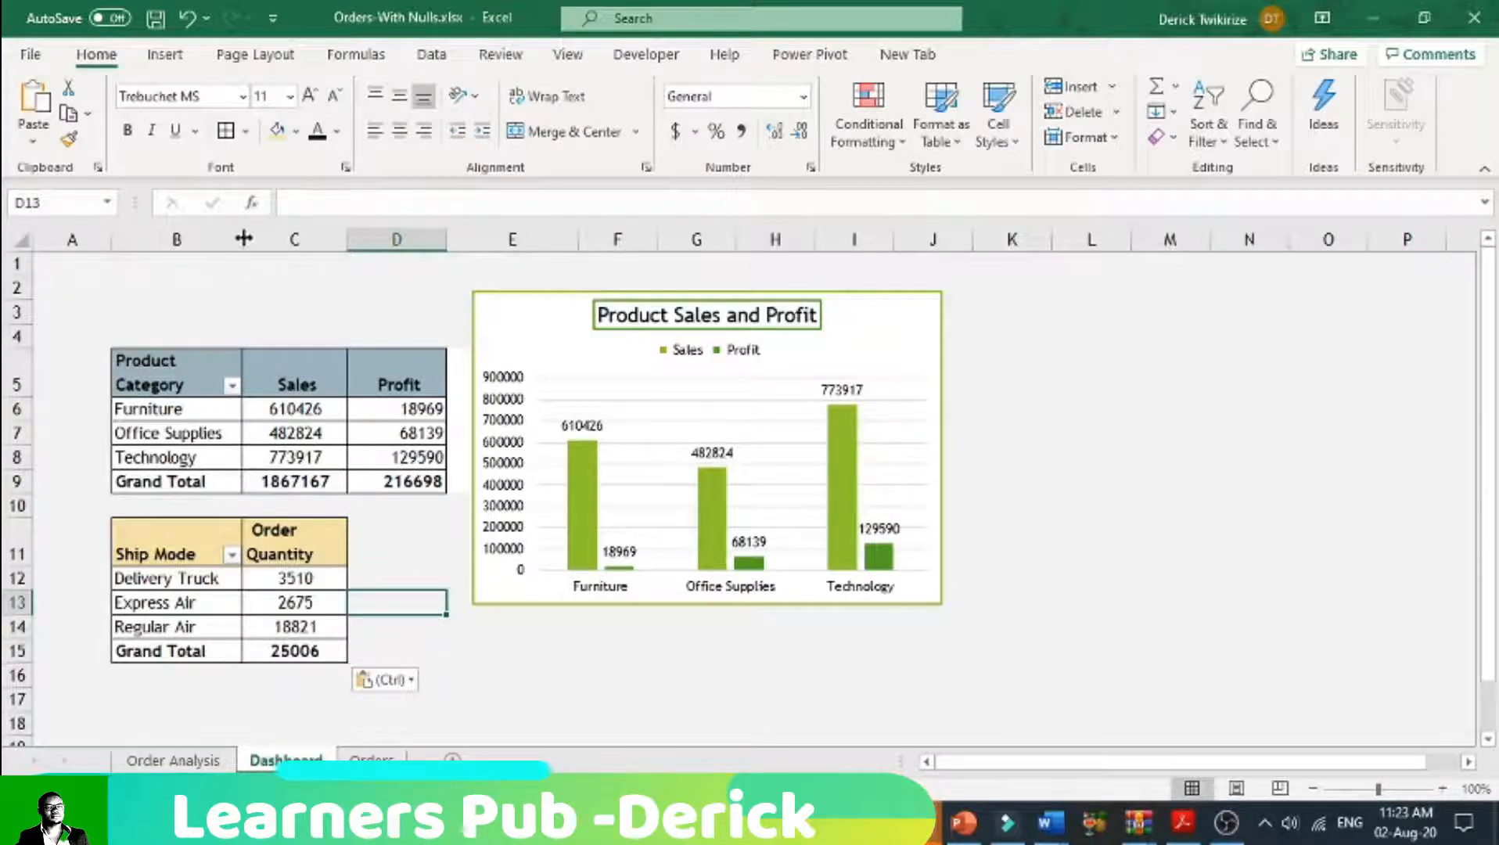
mouse_move(241, 233)
mouse_down()
mouse_move(264, 243)
mouse_move(246, 232)
mouse_up()
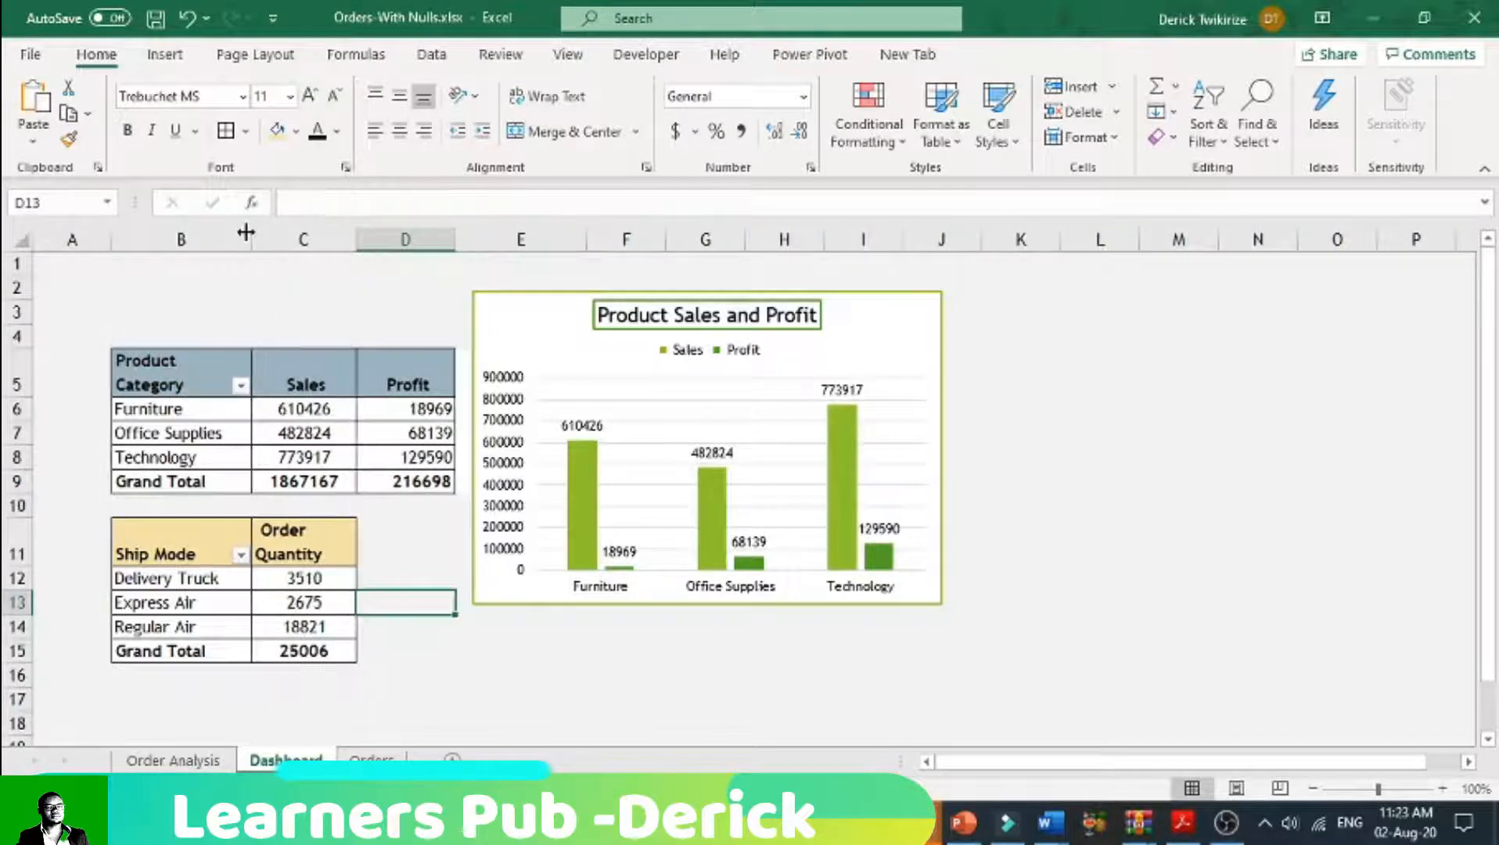
drag(525, 327, 629, 336)
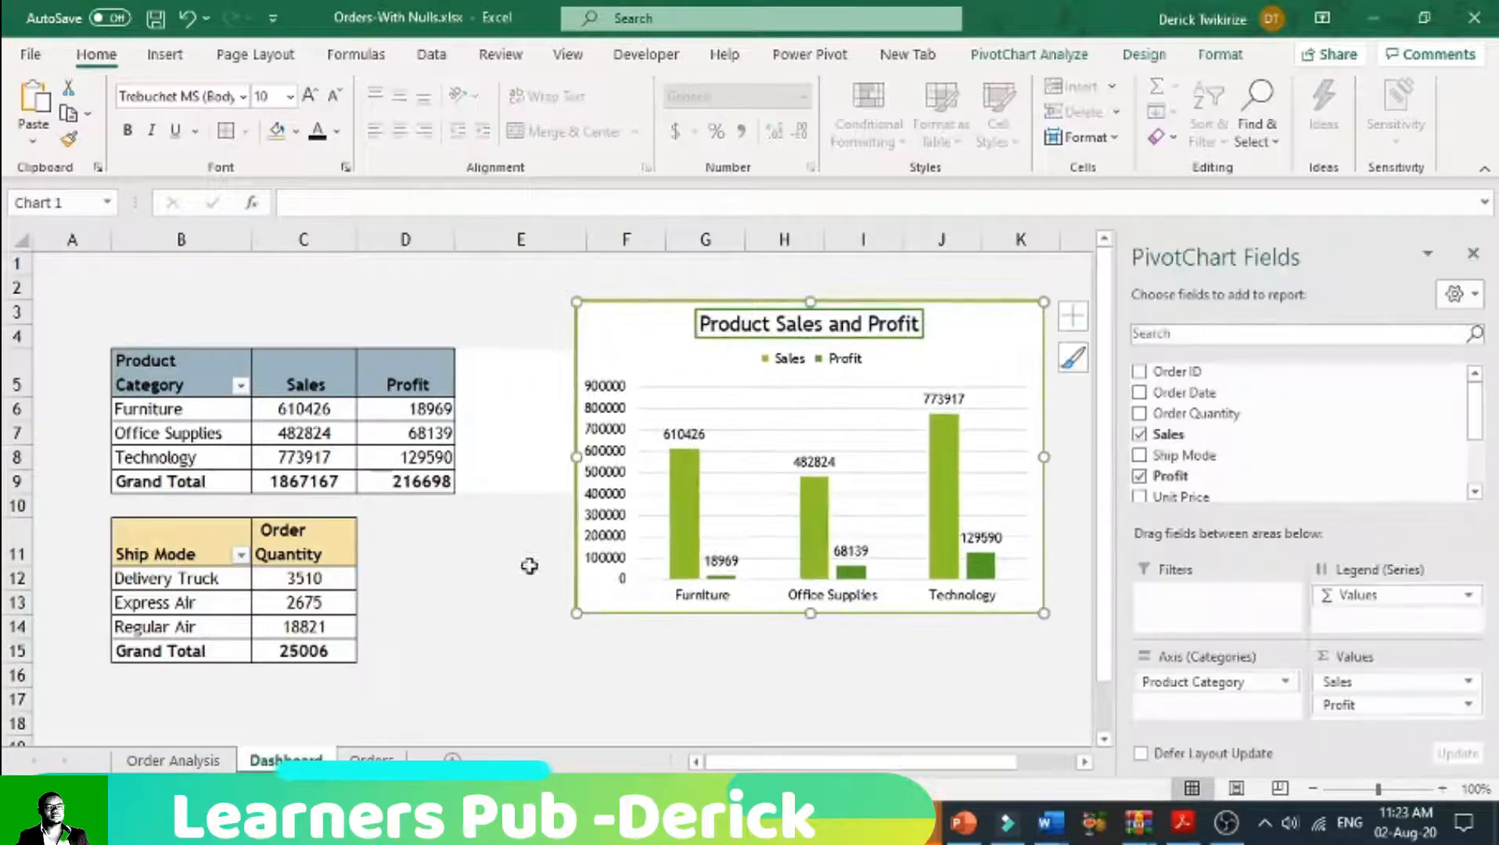
Step: Insert a 3-D pie PivotChart based on the Ship Mode and Order Quantity PivotTable
click(227, 545)
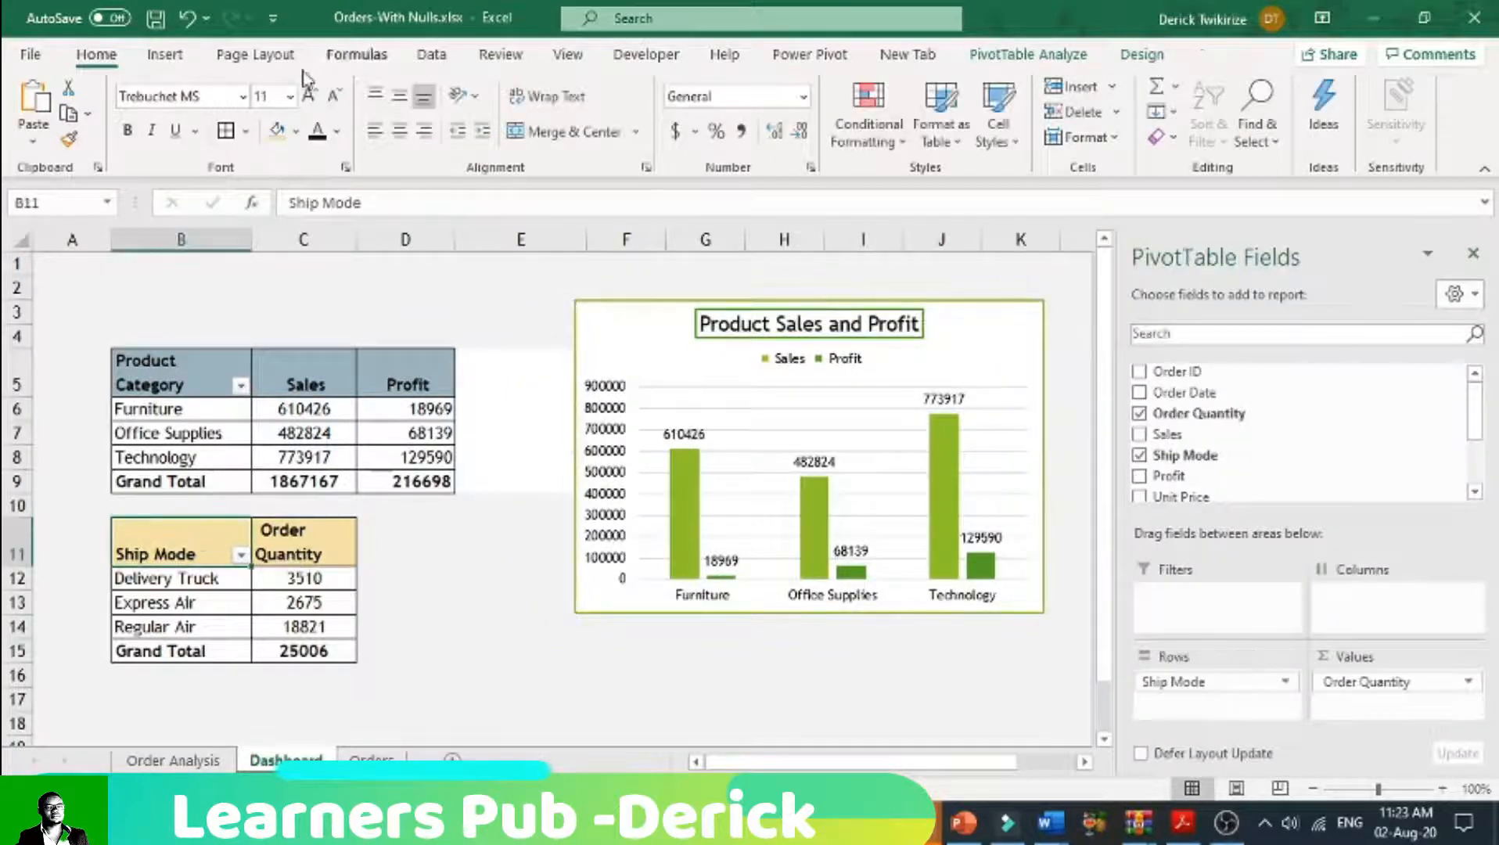
click(165, 54)
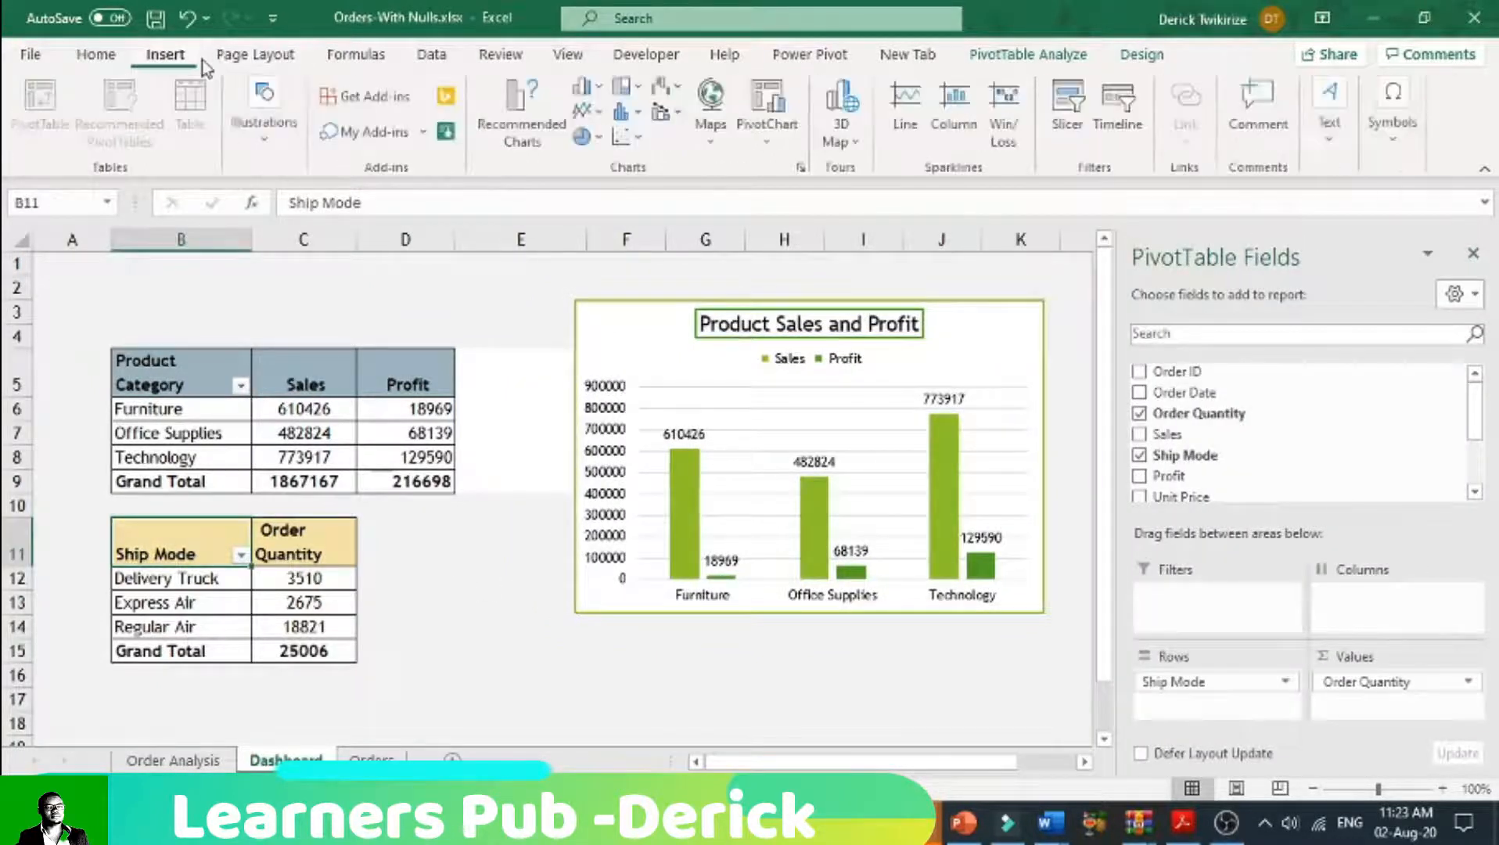
click(599, 140)
click(604, 312)
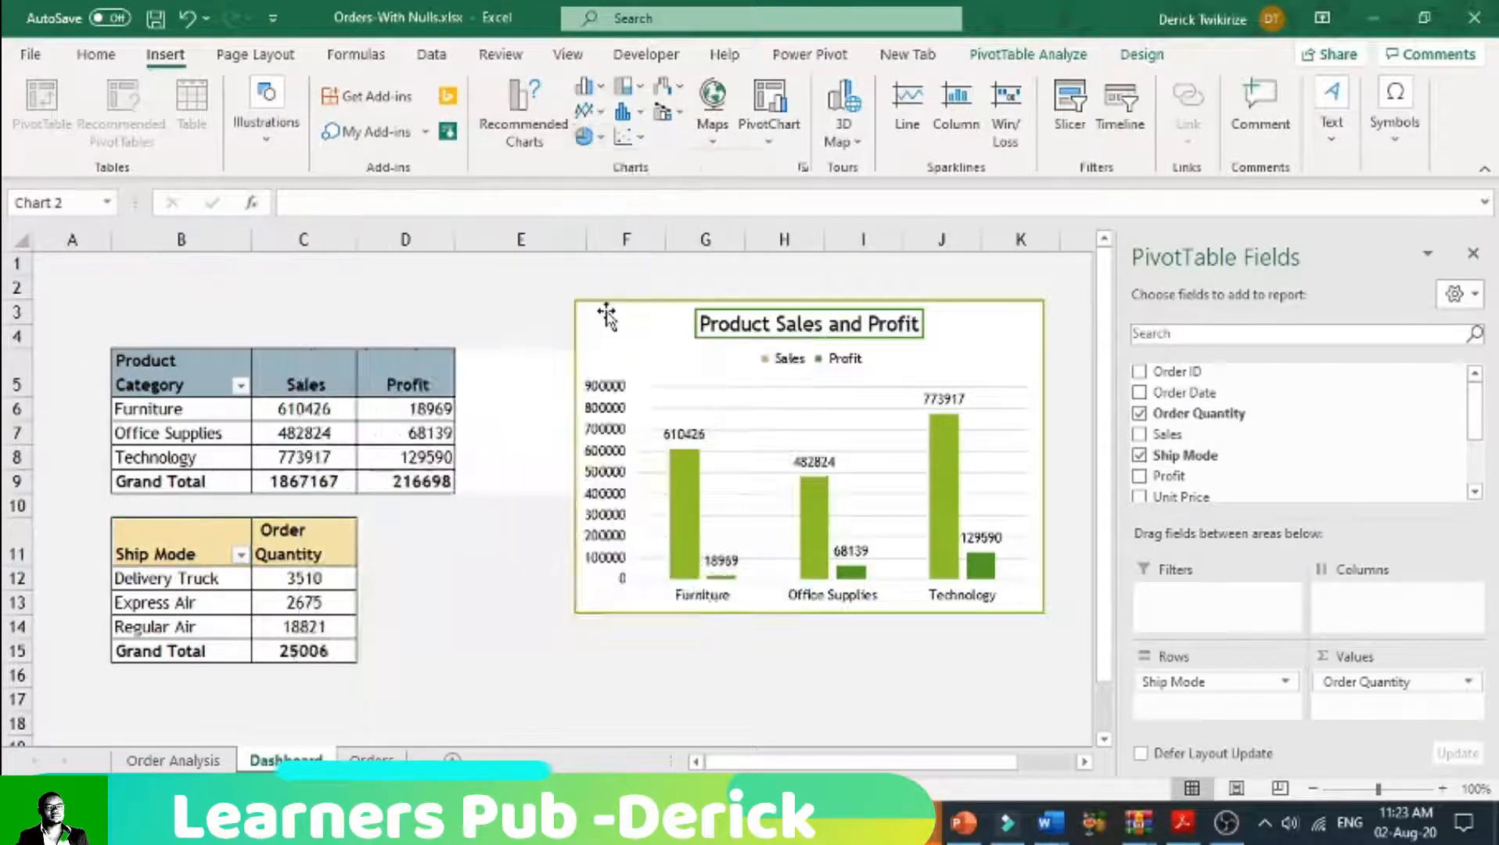
Step: Place the pie chart below the column chart, about rows 16 to 27, and hide all its field buttons
drag(696, 658, 940, 624)
drag(1066, 320, 1027, 346)
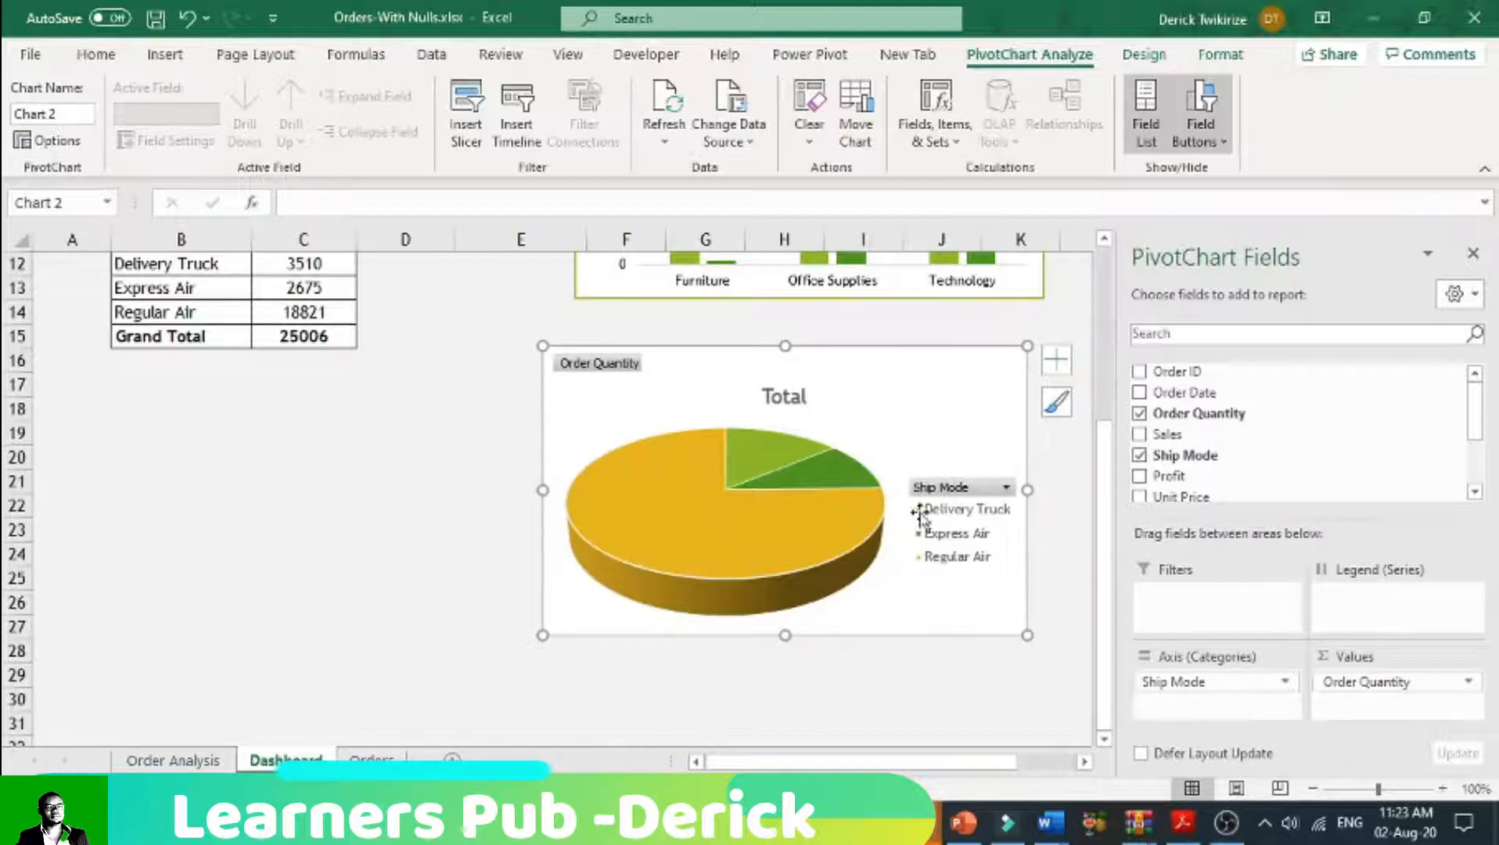
right_click(968, 498)
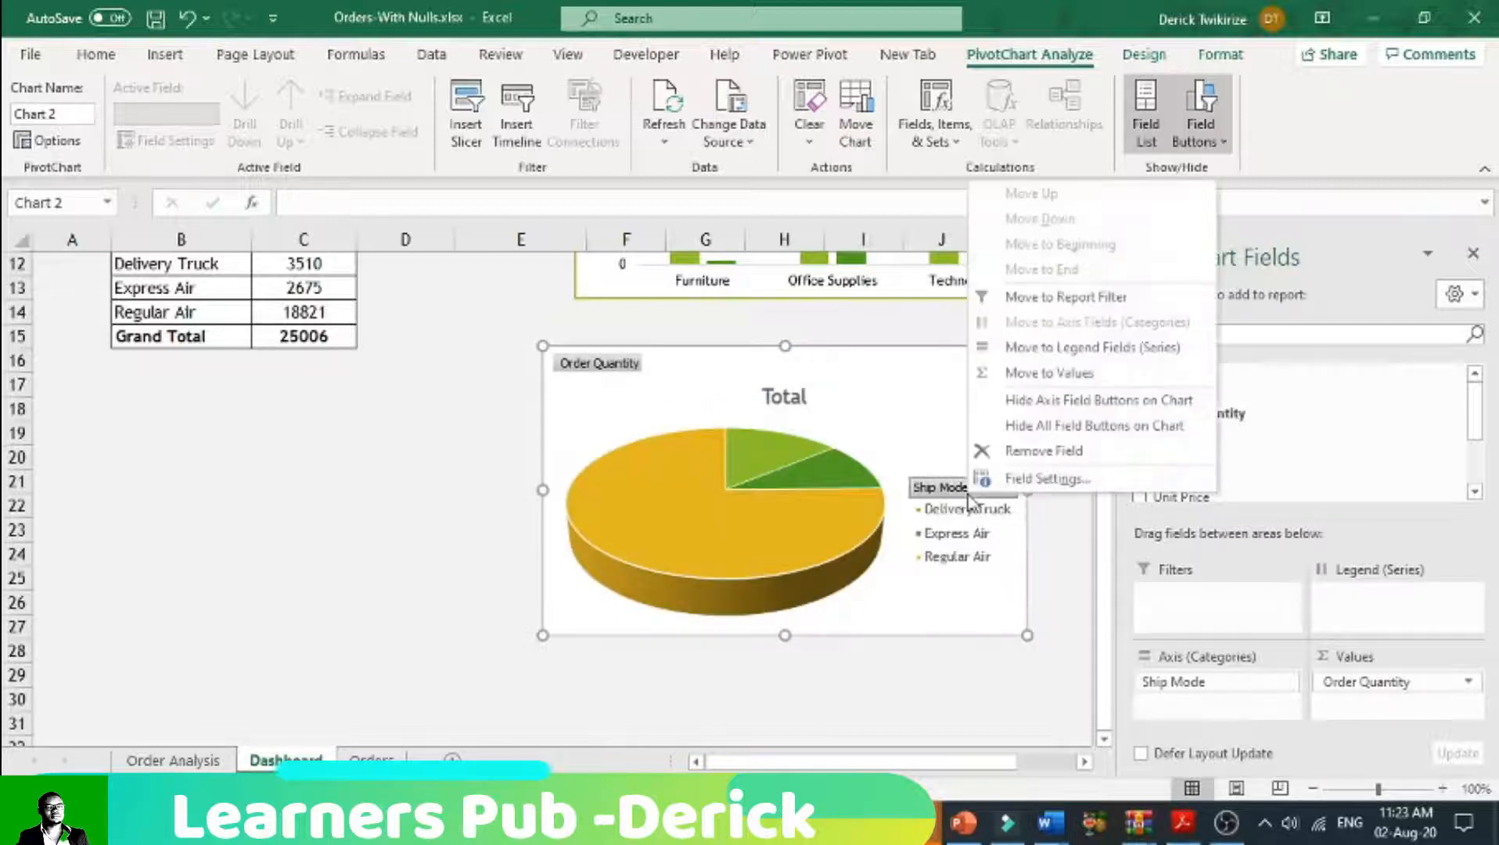
click(1021, 425)
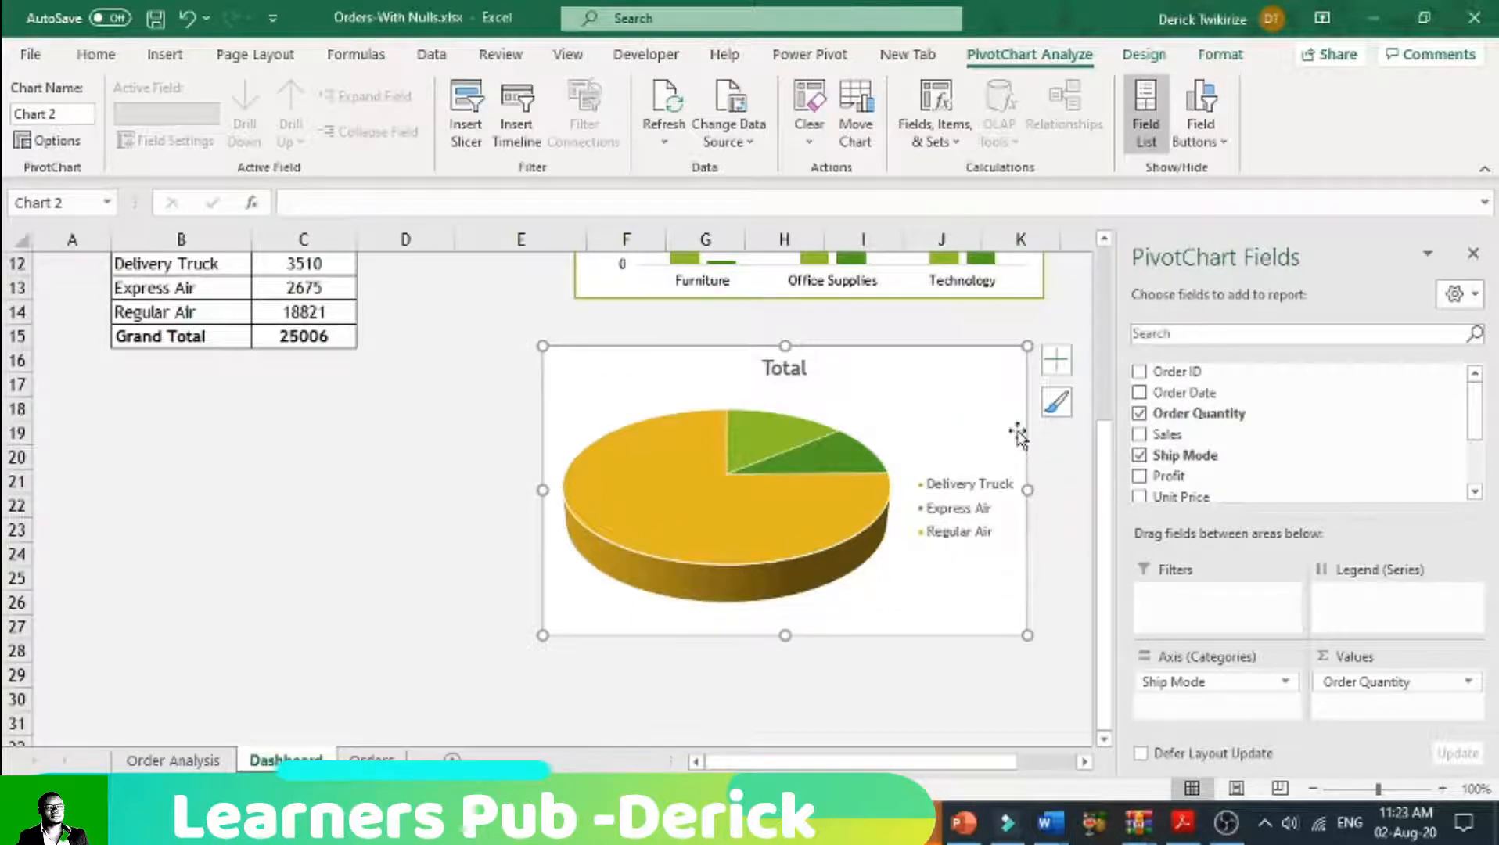
Step: Apply chart Layout 1 to the Ship Mode pie chart and enlarge the chart slightly to about row 28
click(788, 366)
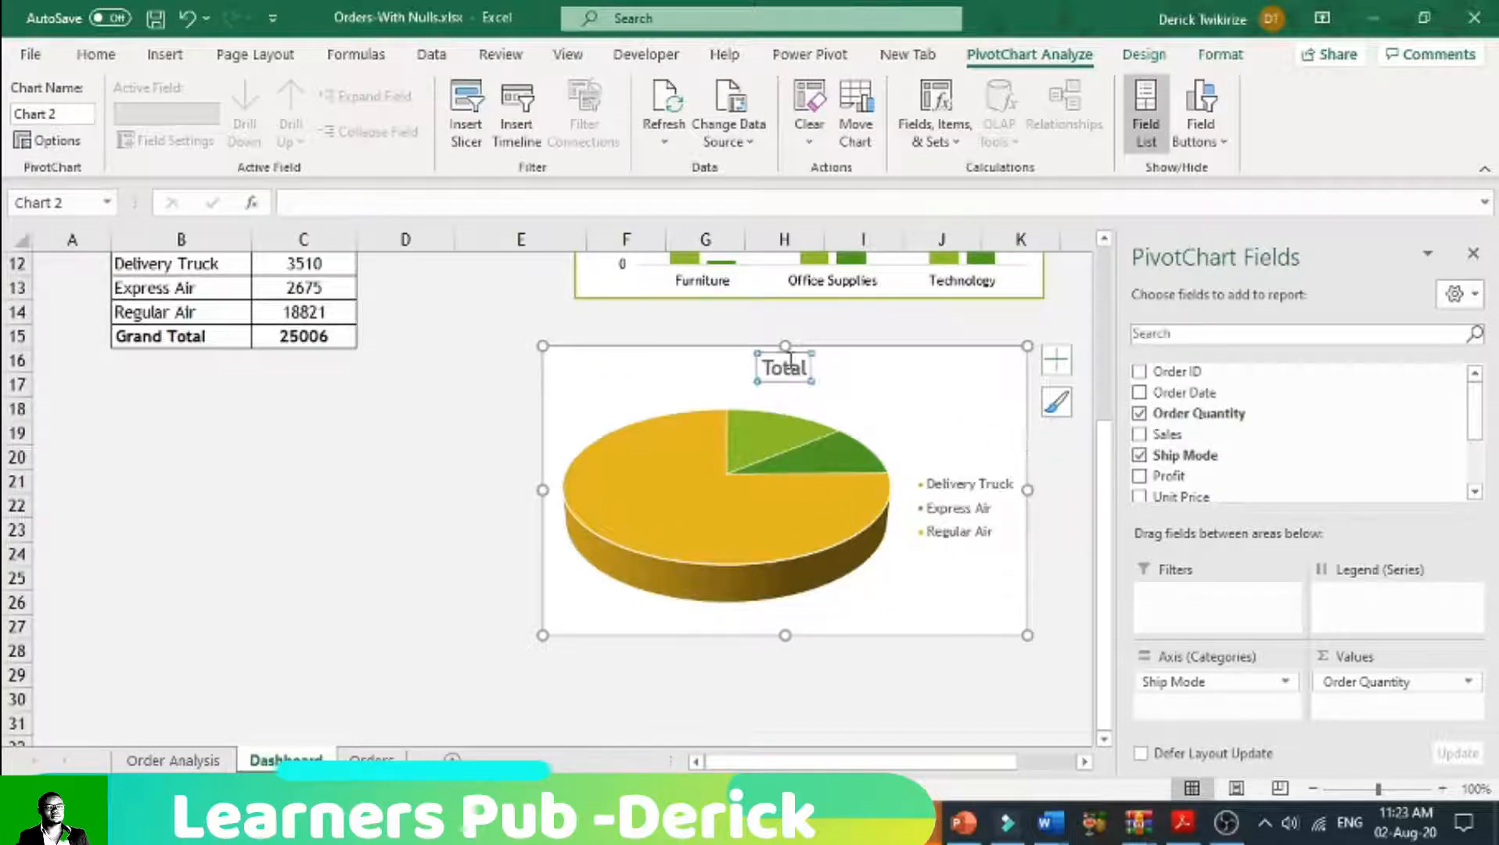
click(1144, 54)
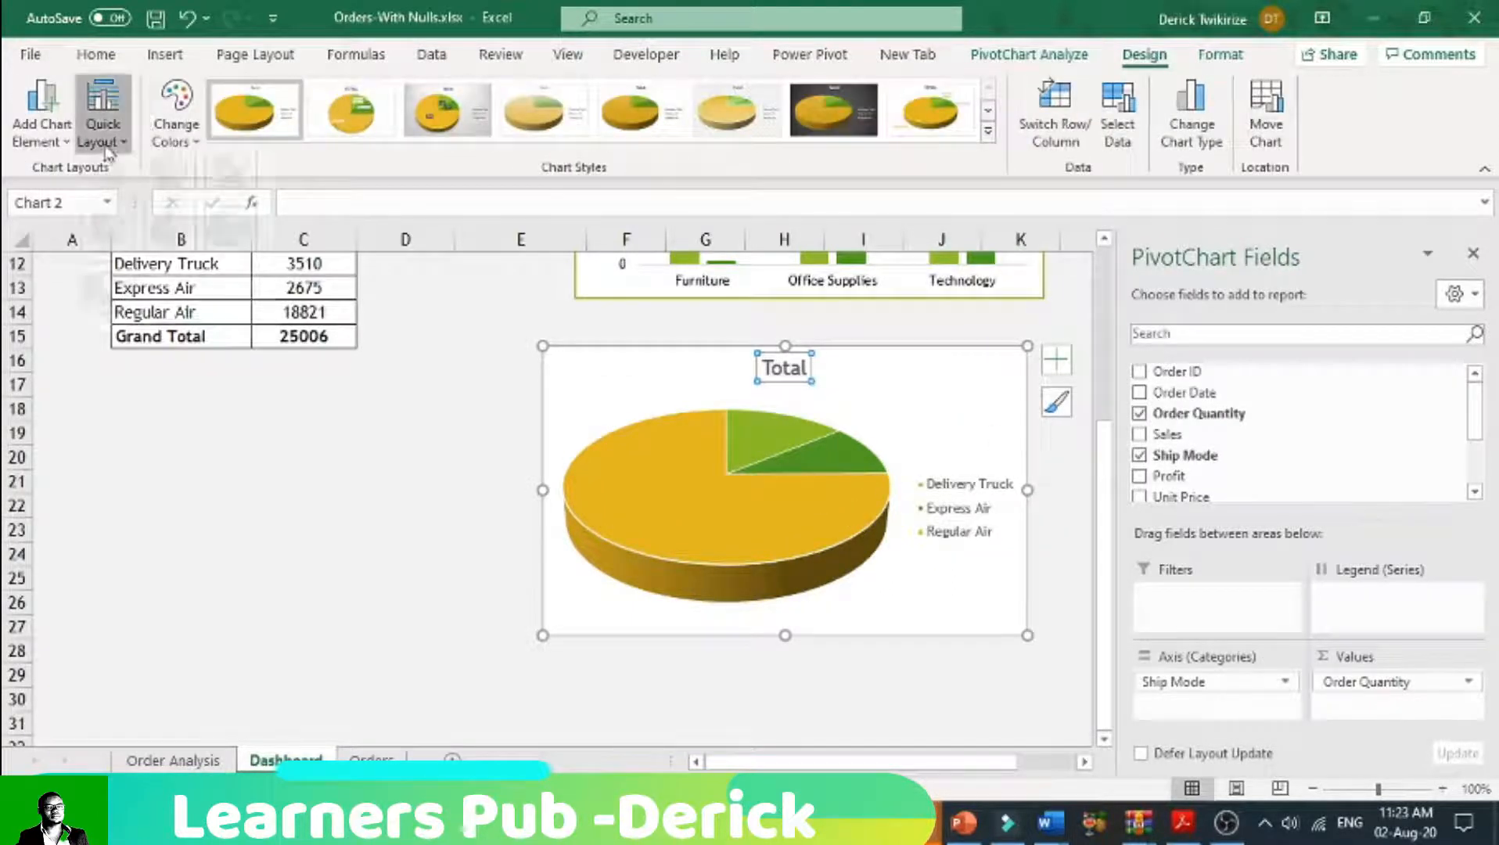
click(102, 125)
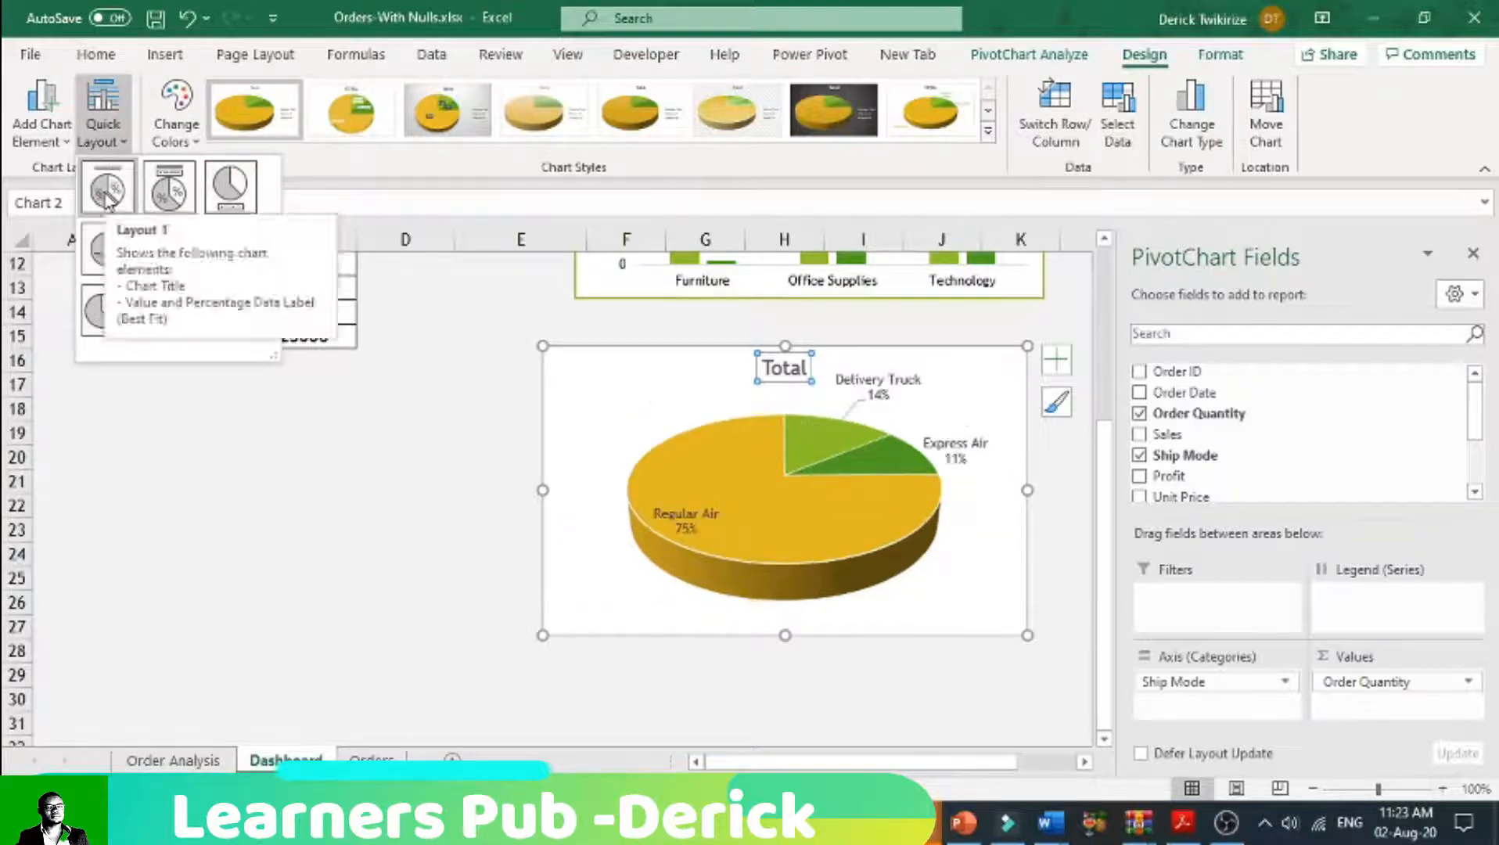
click(107, 192)
drag(1028, 635, 1048, 658)
Step: Change the pie chart's title to "Shipmode"
click(804, 366)
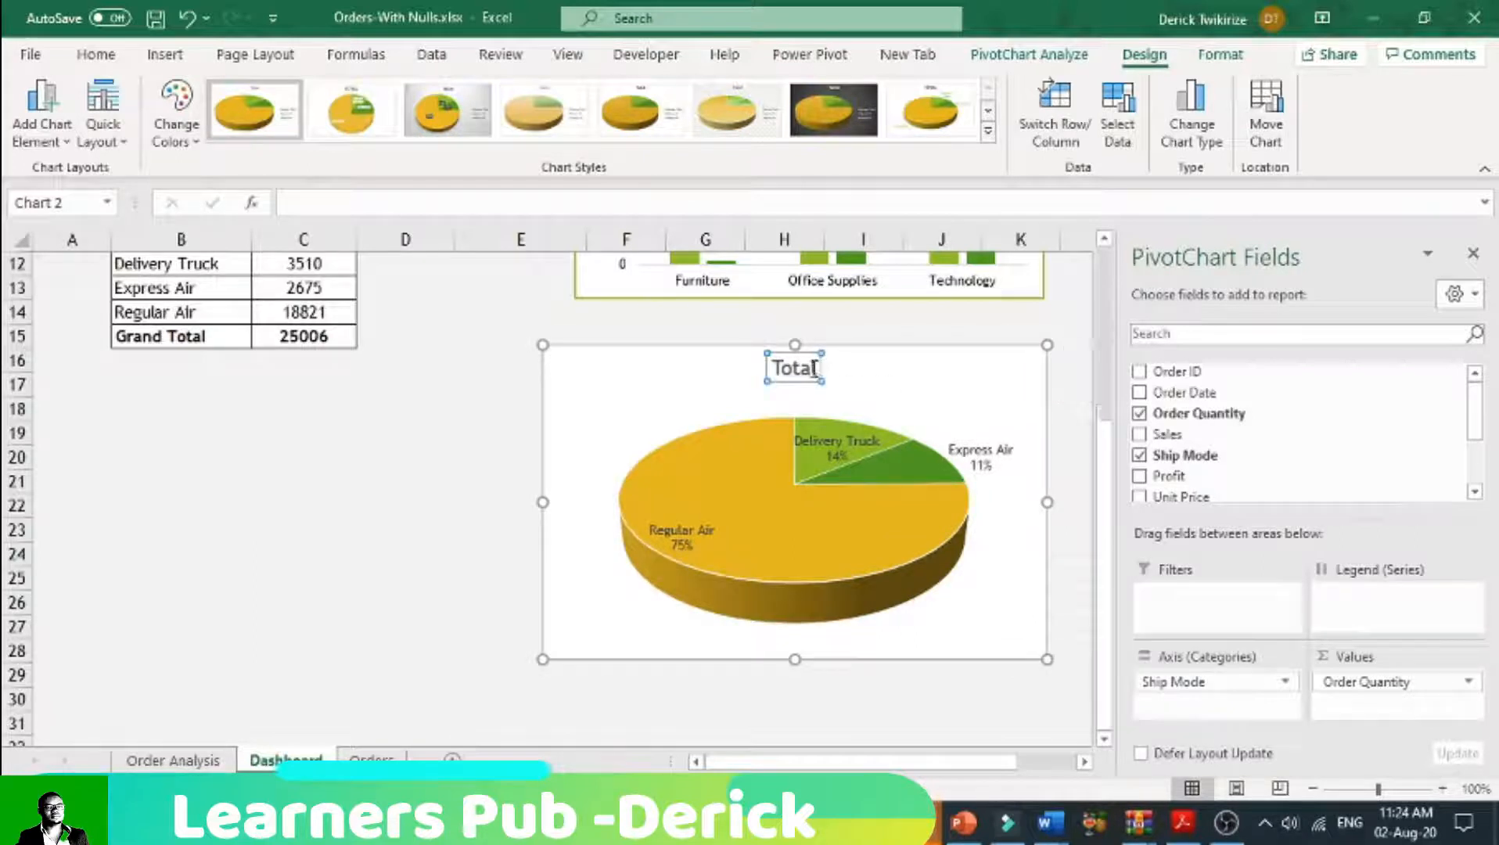
double_click(794, 368)
key(BackSpace)
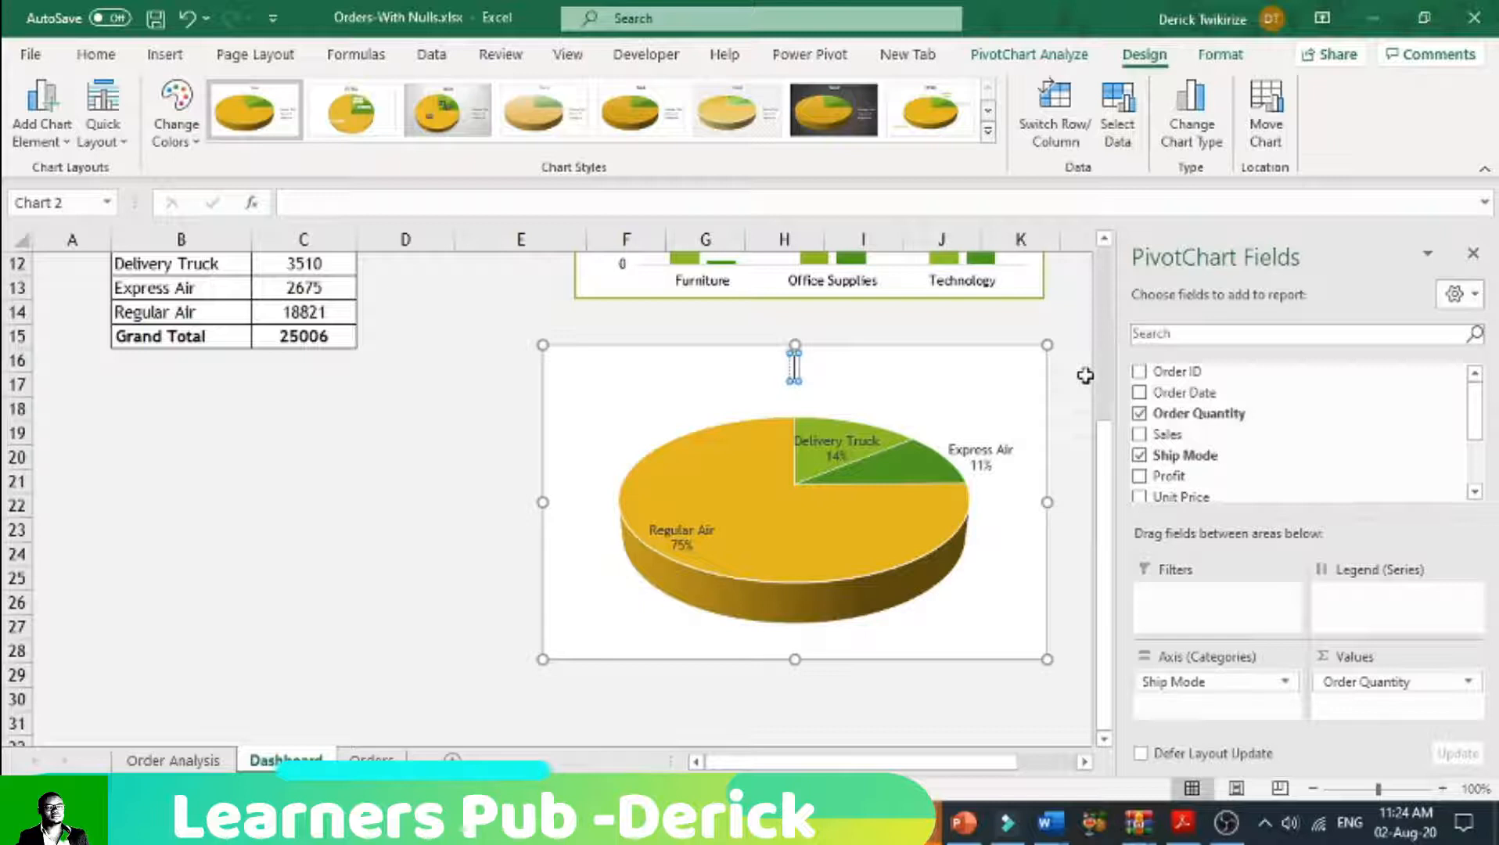
text(Shipmode)
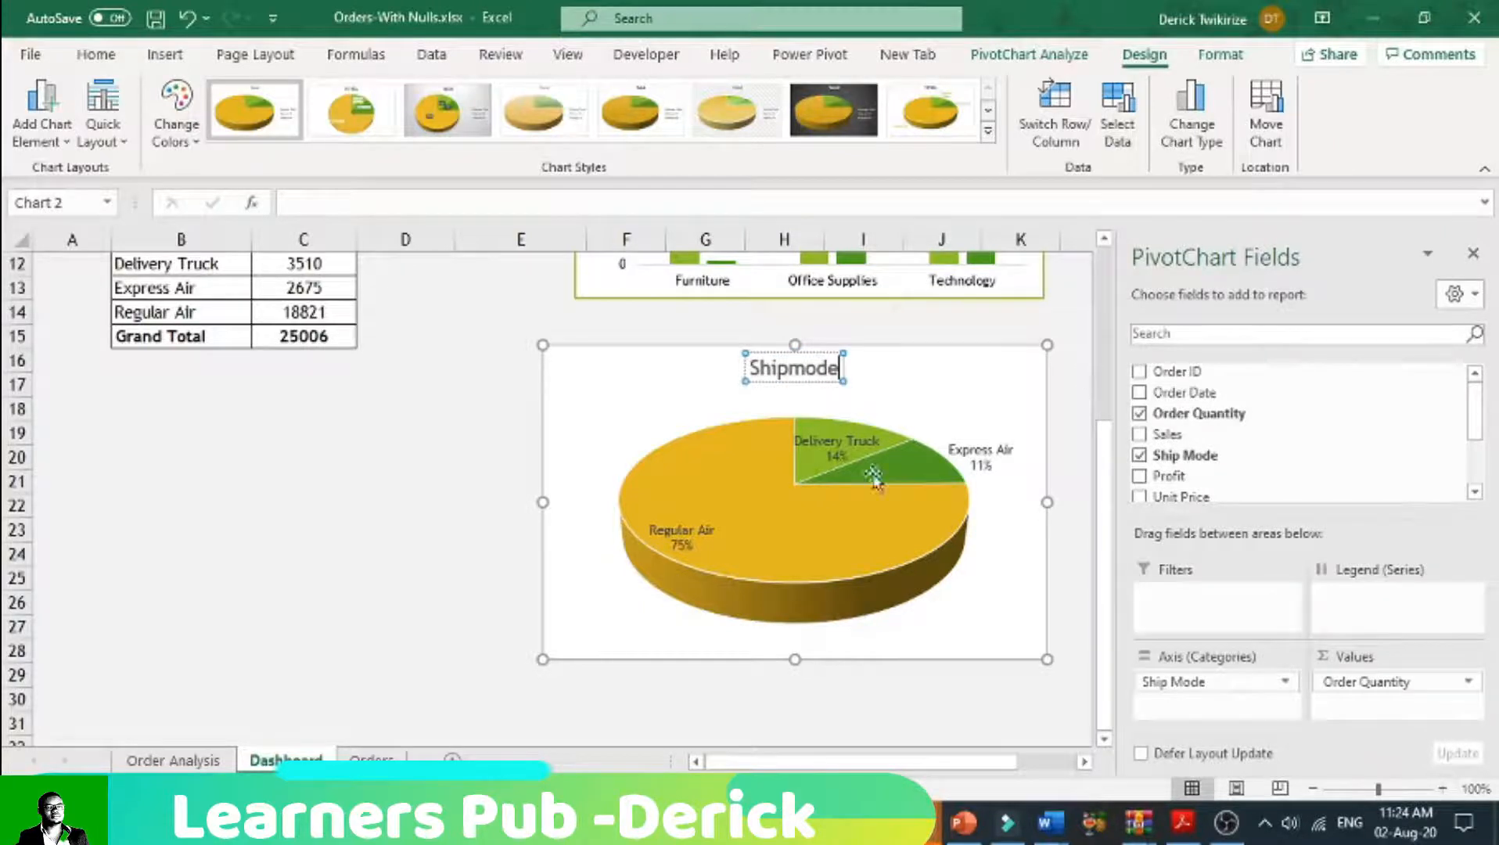
click(363, 478)
Step: Make the pie chart's title bold
click(795, 383)
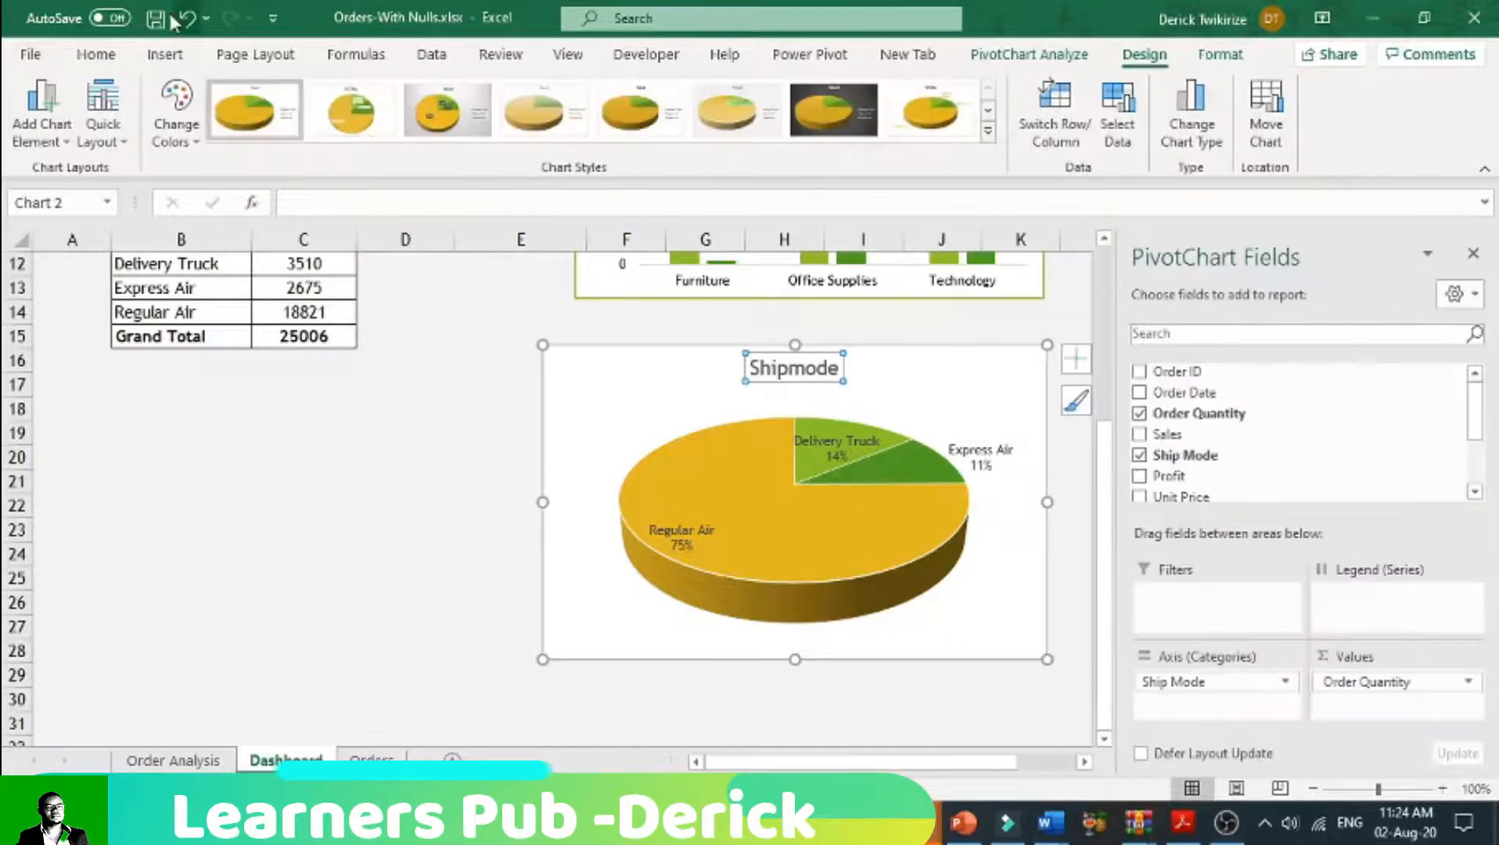
click(96, 54)
click(127, 131)
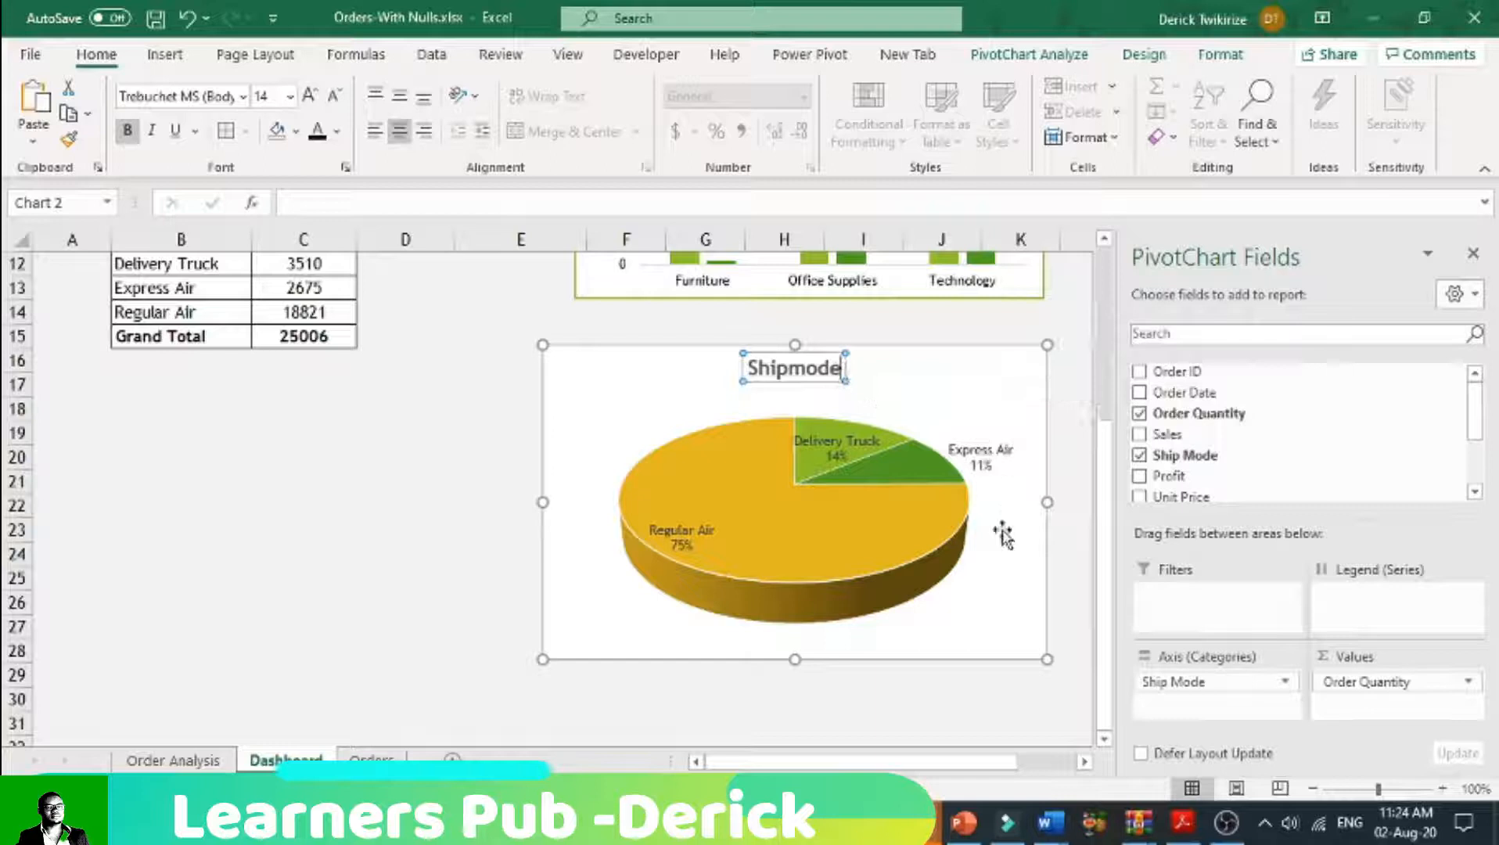
click(987, 603)
Step: Apply the green outline shape style to the pie chart's title and to its chart area
click(794, 368)
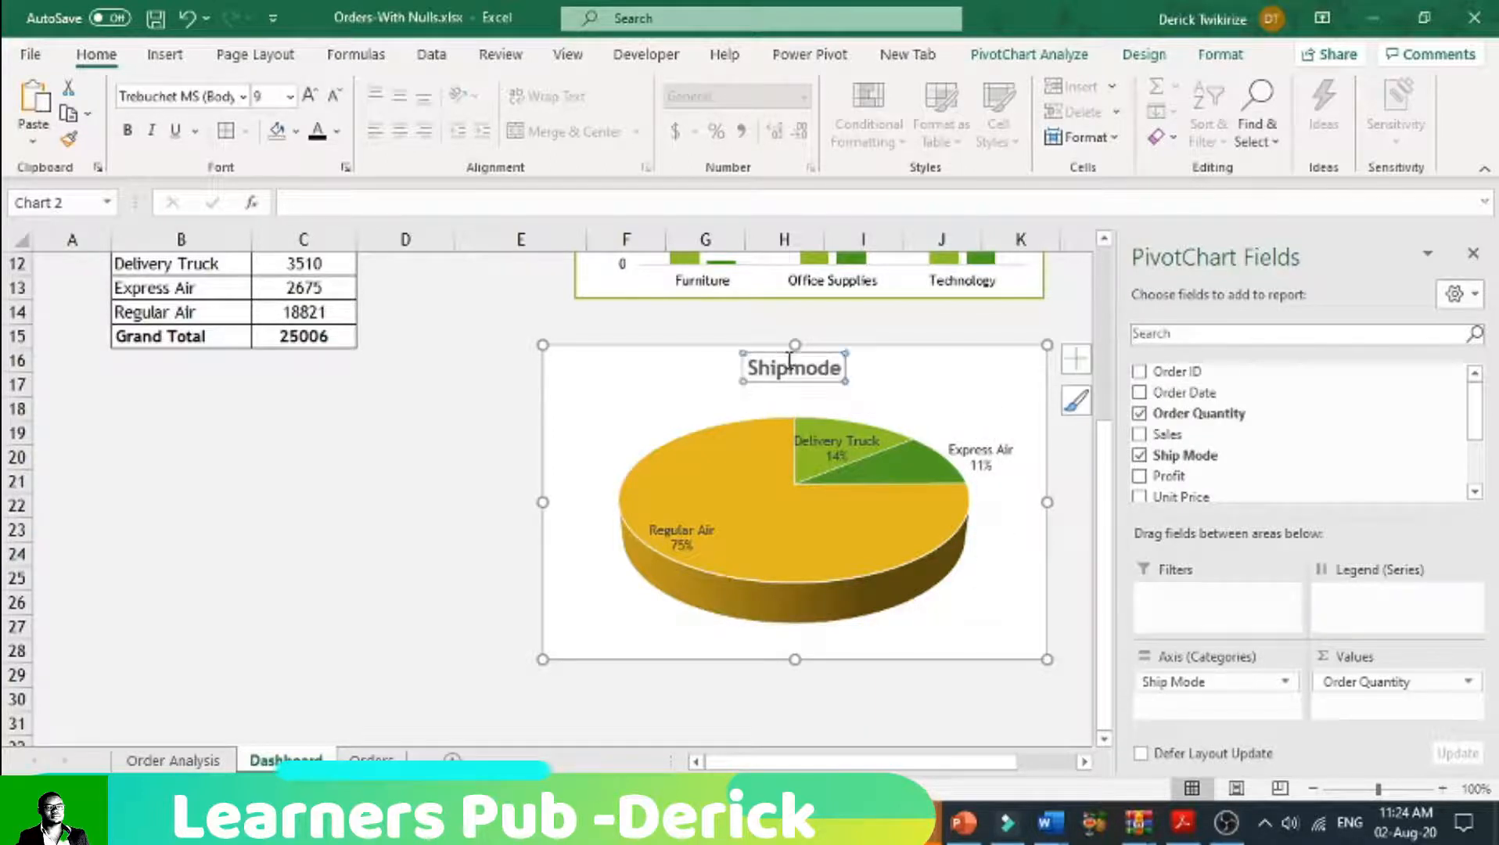
click(1029, 54)
click(1144, 56)
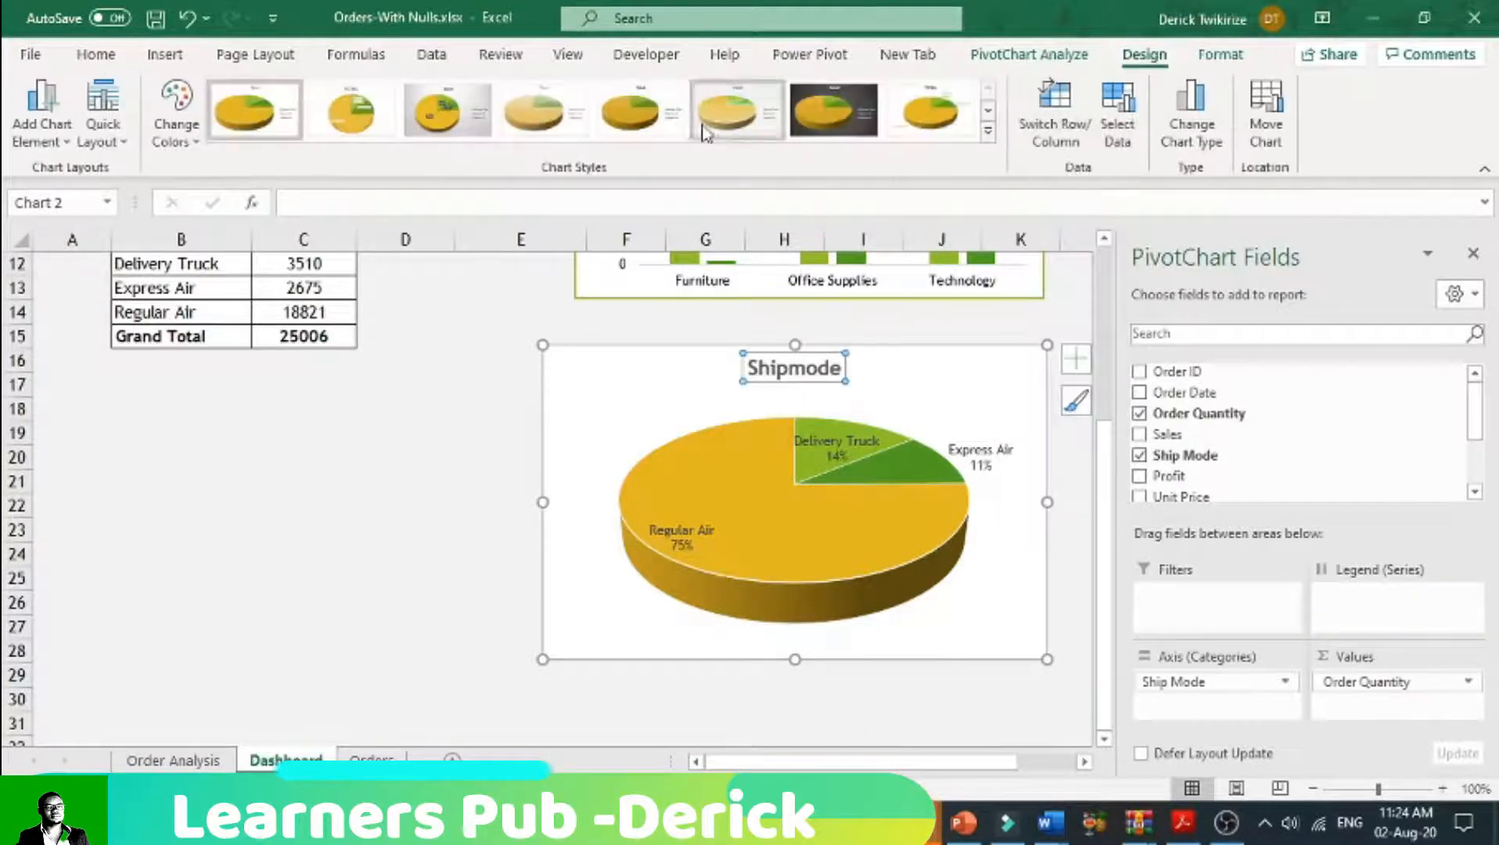
click(1214, 59)
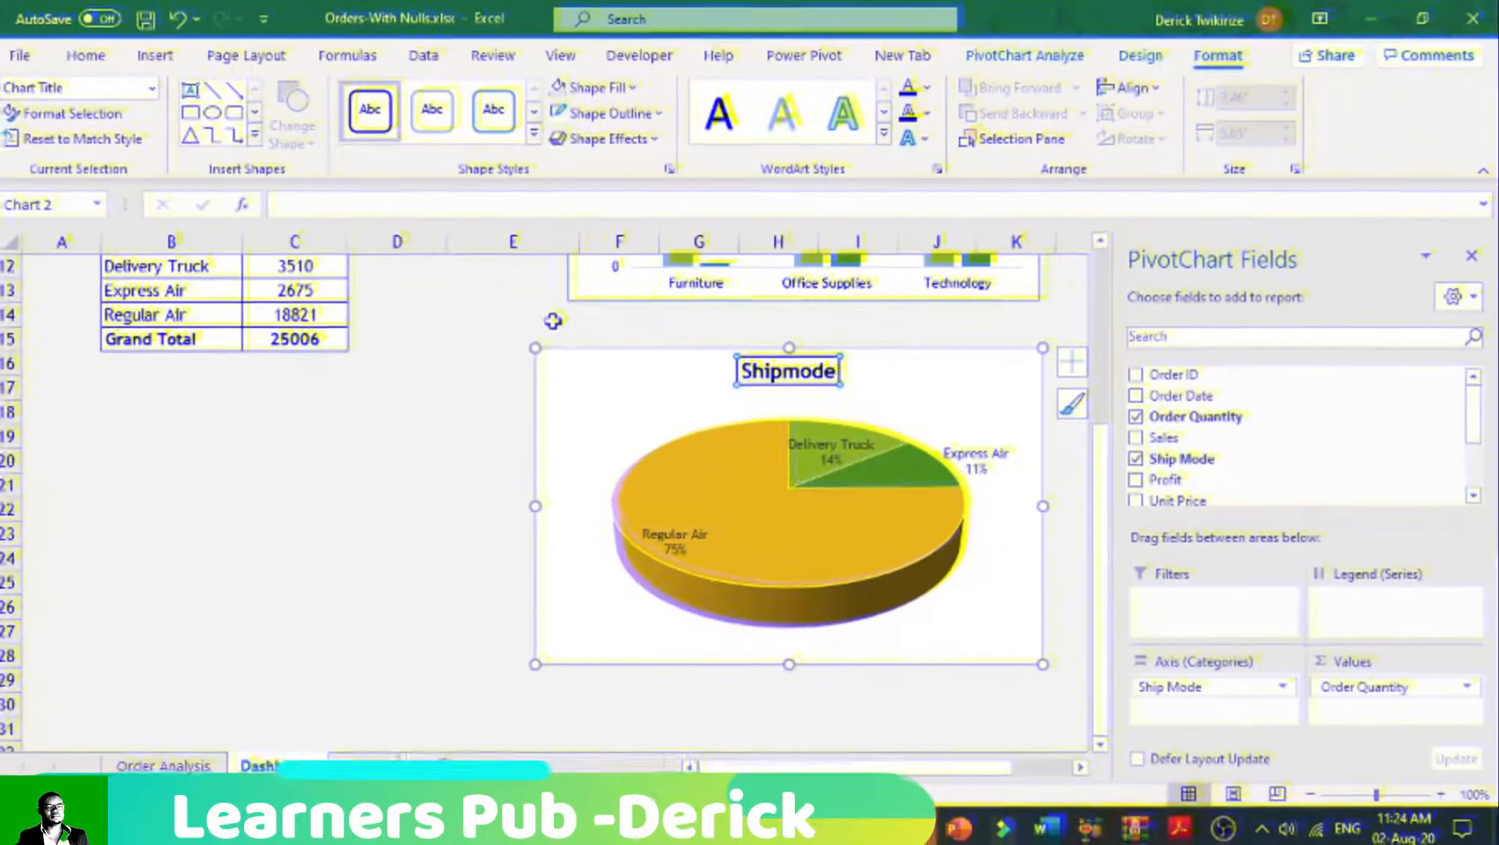
click(545, 351)
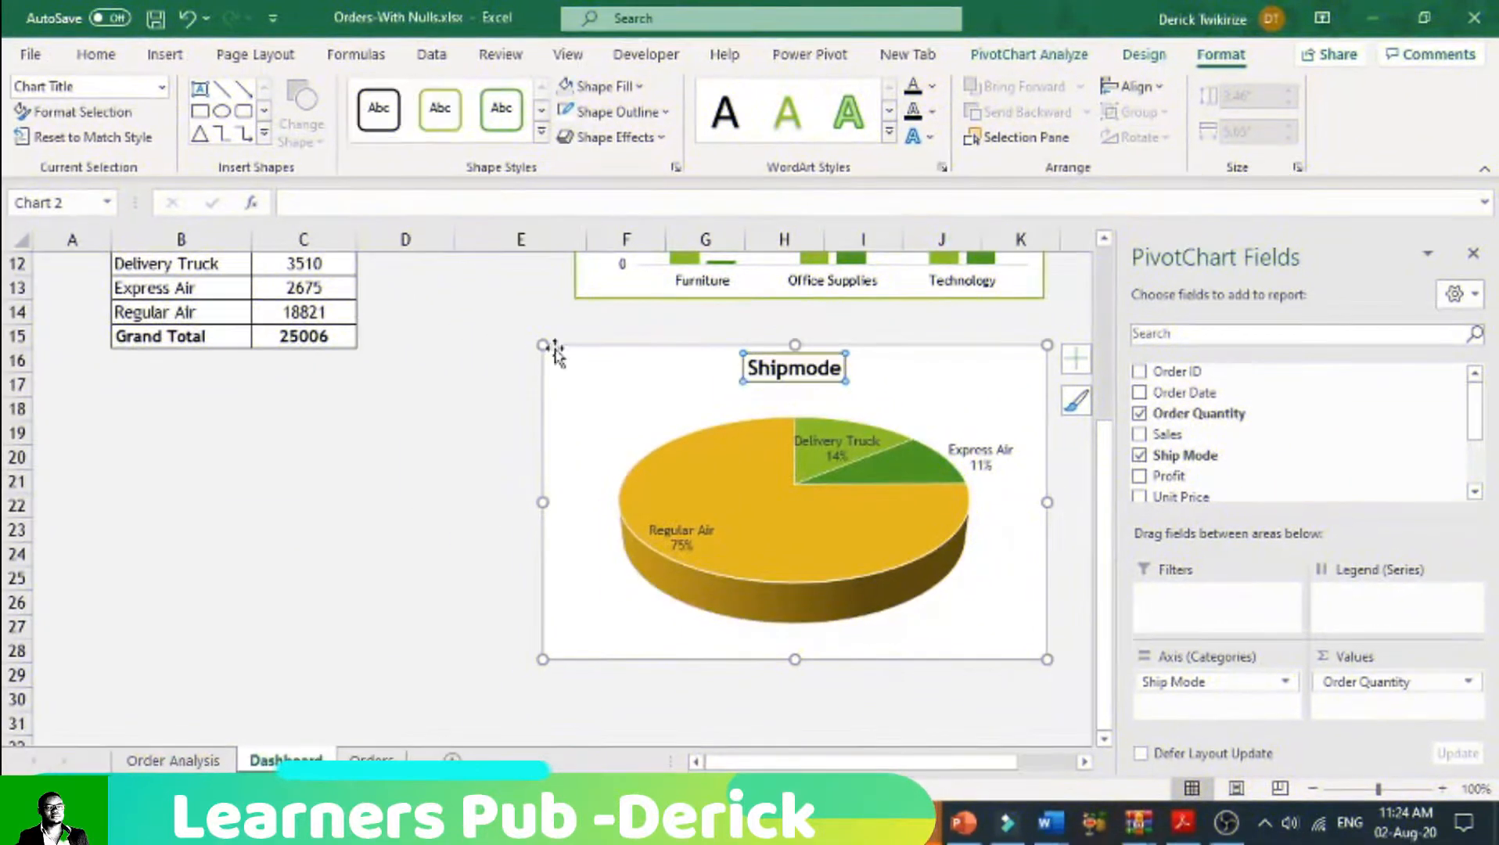
click(448, 487)
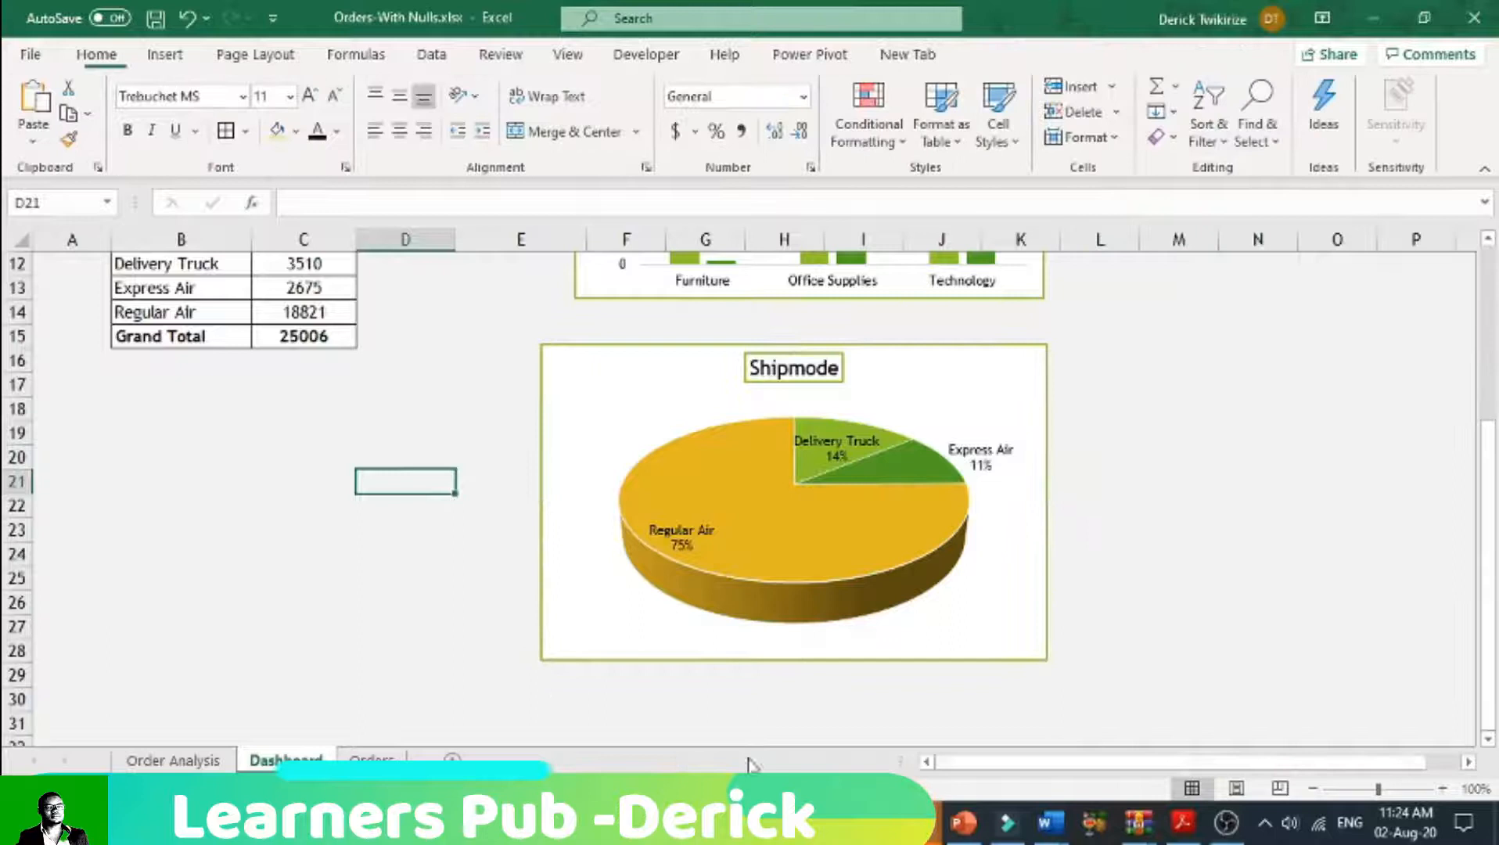
Step: Make the pie chart's data labels bold and enlarge their font to 10.5
click(1169, 552)
click(1027, 478)
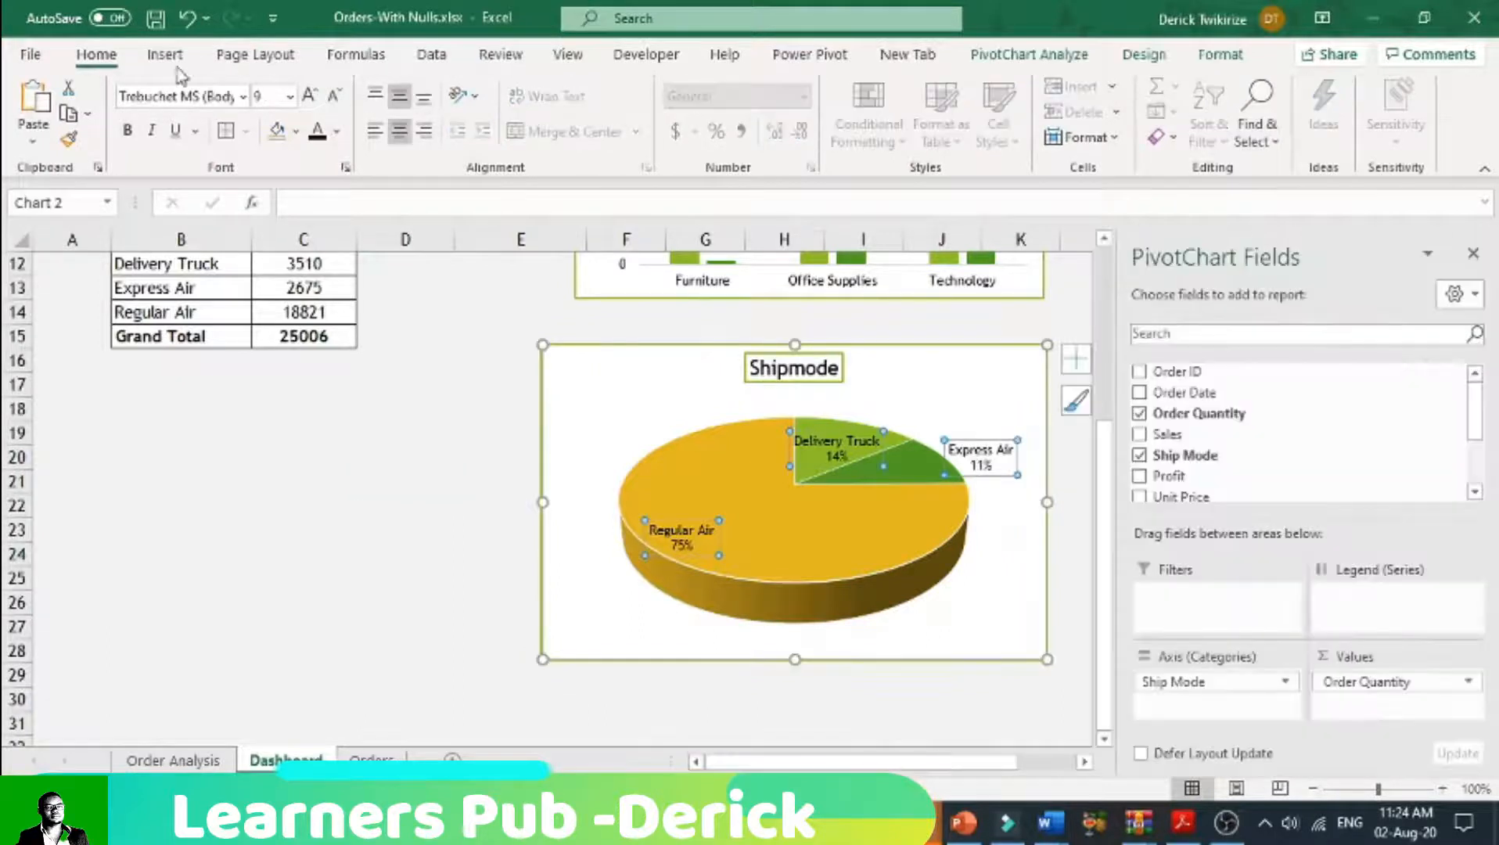
click(592, 411)
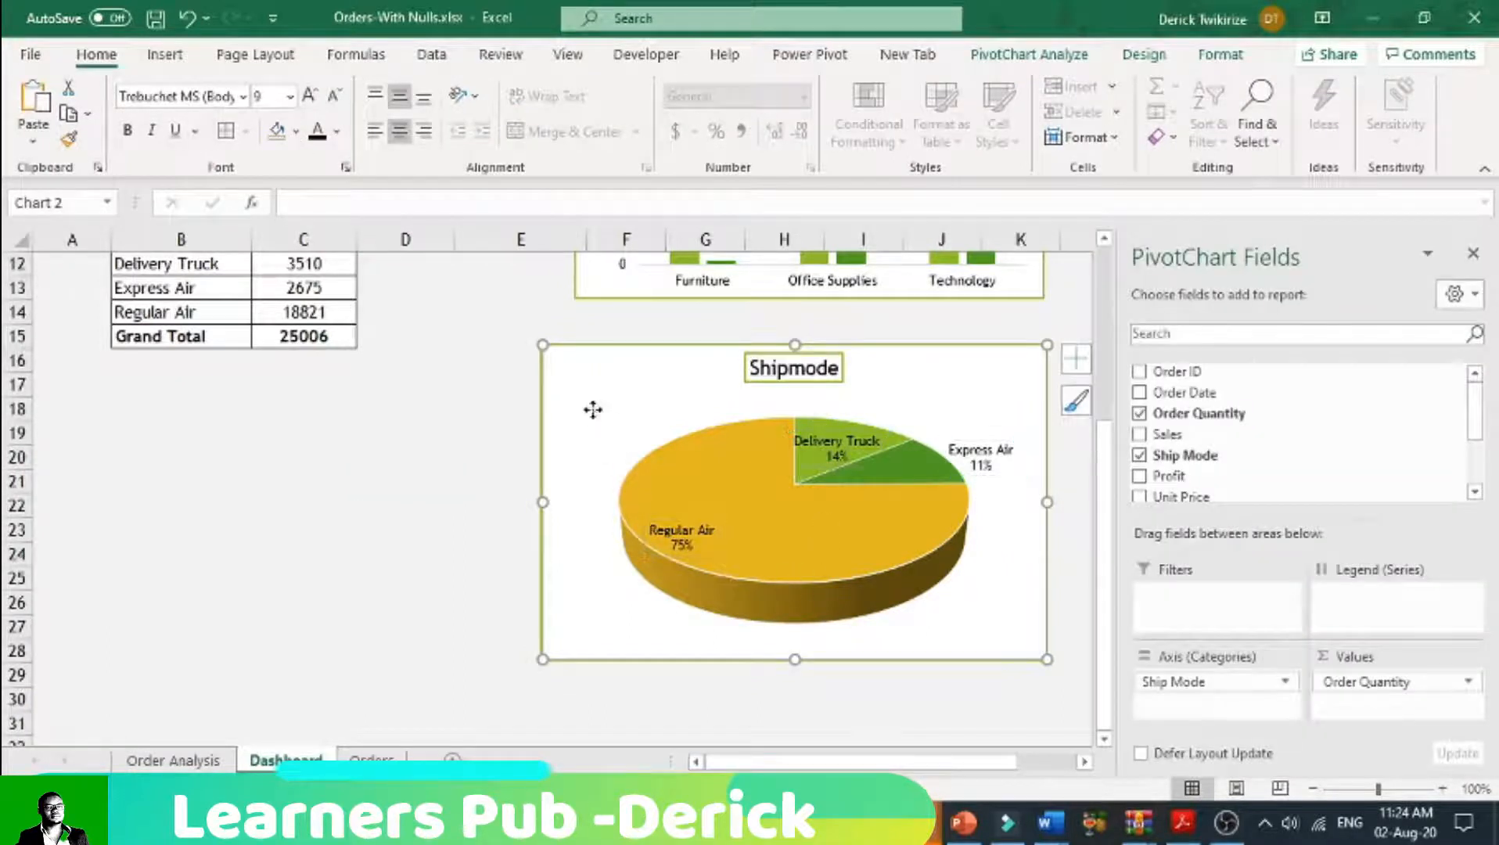
click(673, 530)
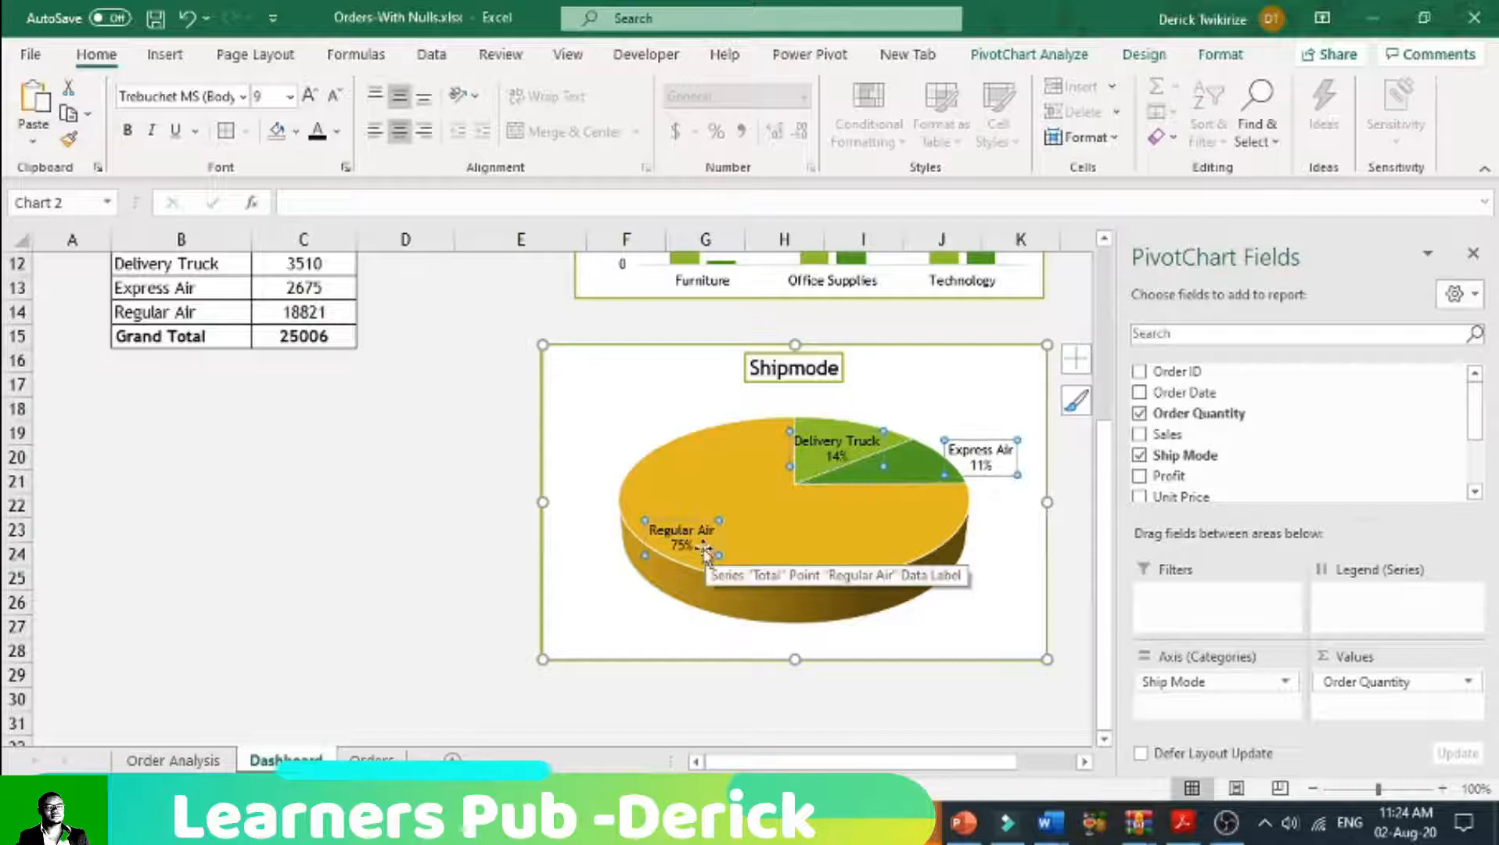
click(128, 131)
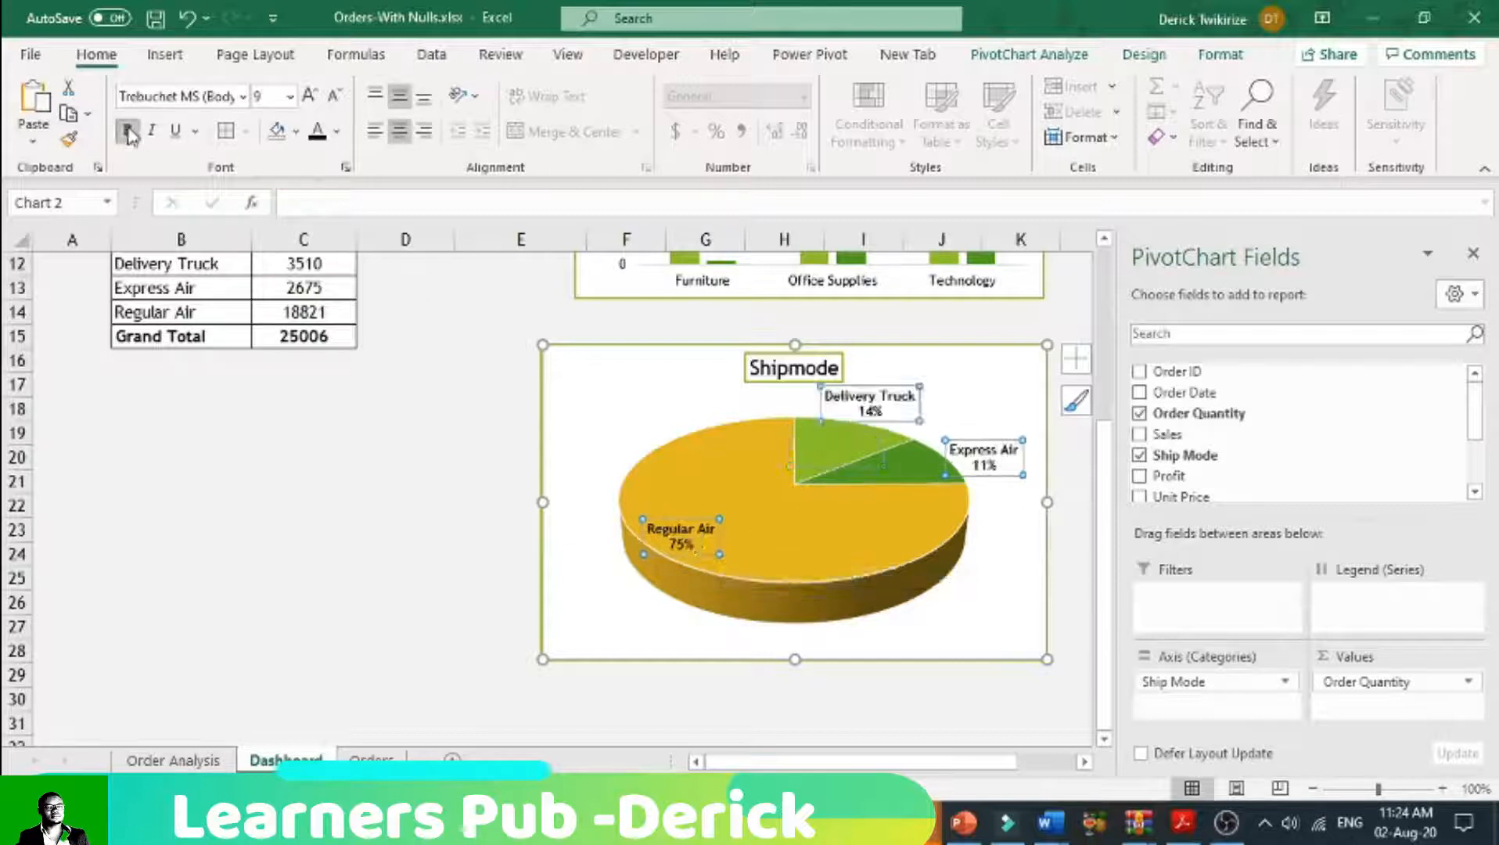
click(311, 96)
click(310, 95)
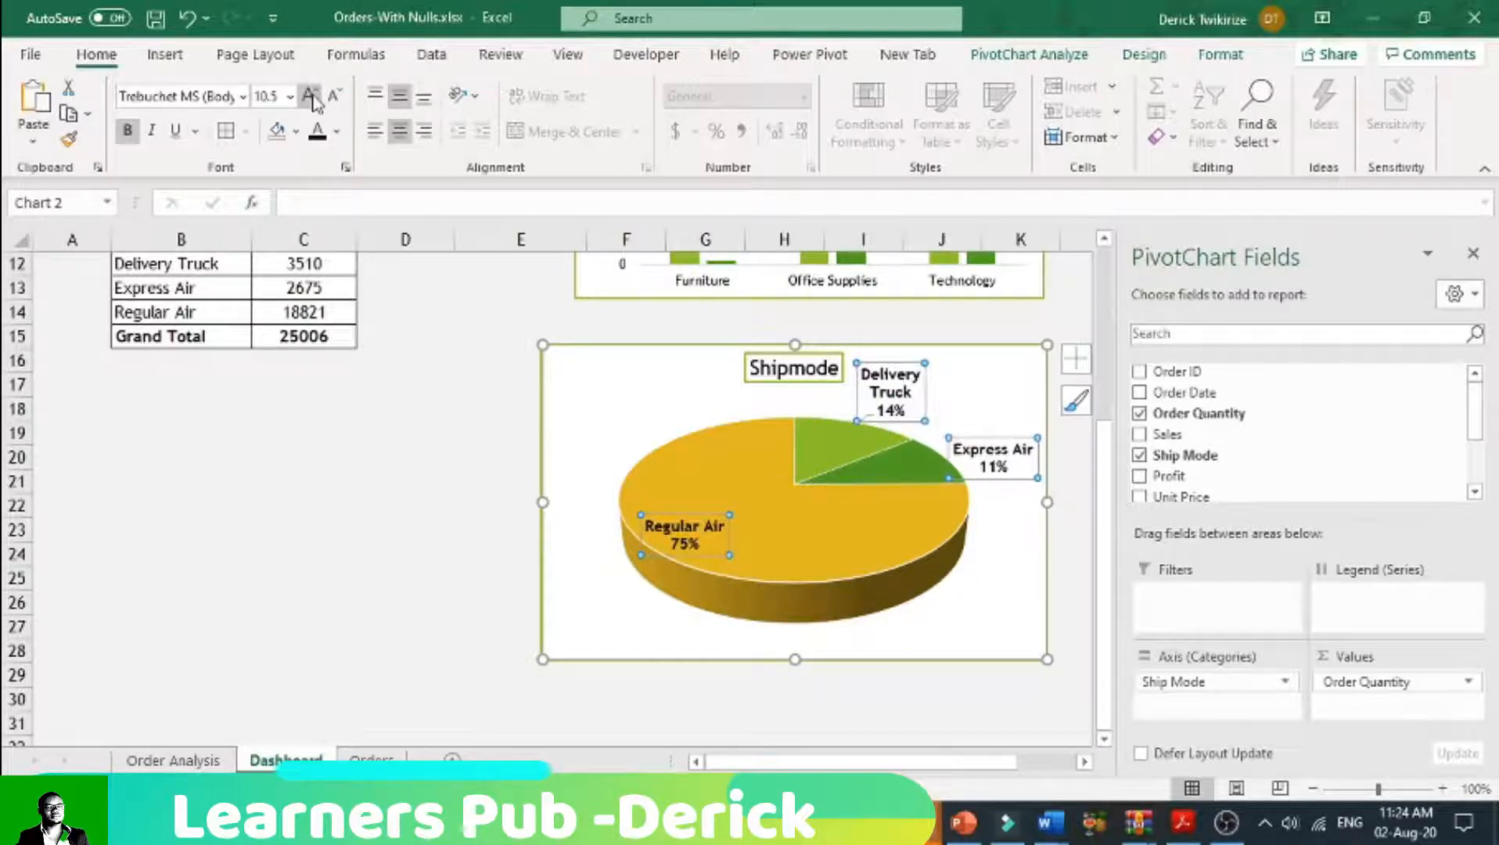
Step: Move the Delivery Truck, Express Air and Regular Air labels onto their own pie slices
click(896, 387)
drag(899, 382, 843, 432)
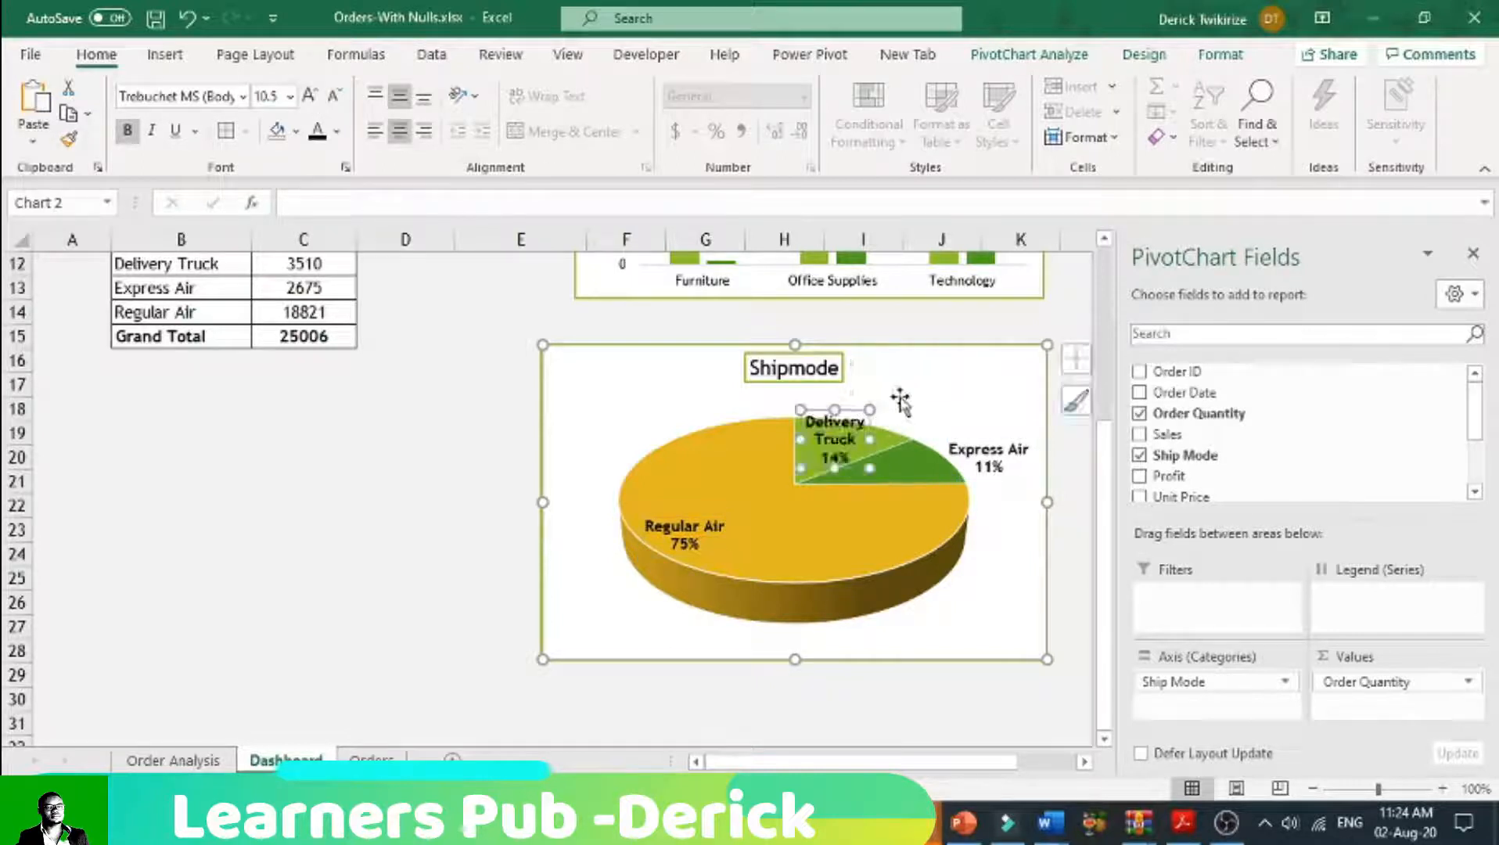
click(977, 466)
drag(976, 466, 950, 467)
click(679, 543)
drag(679, 543, 736, 535)
click(970, 625)
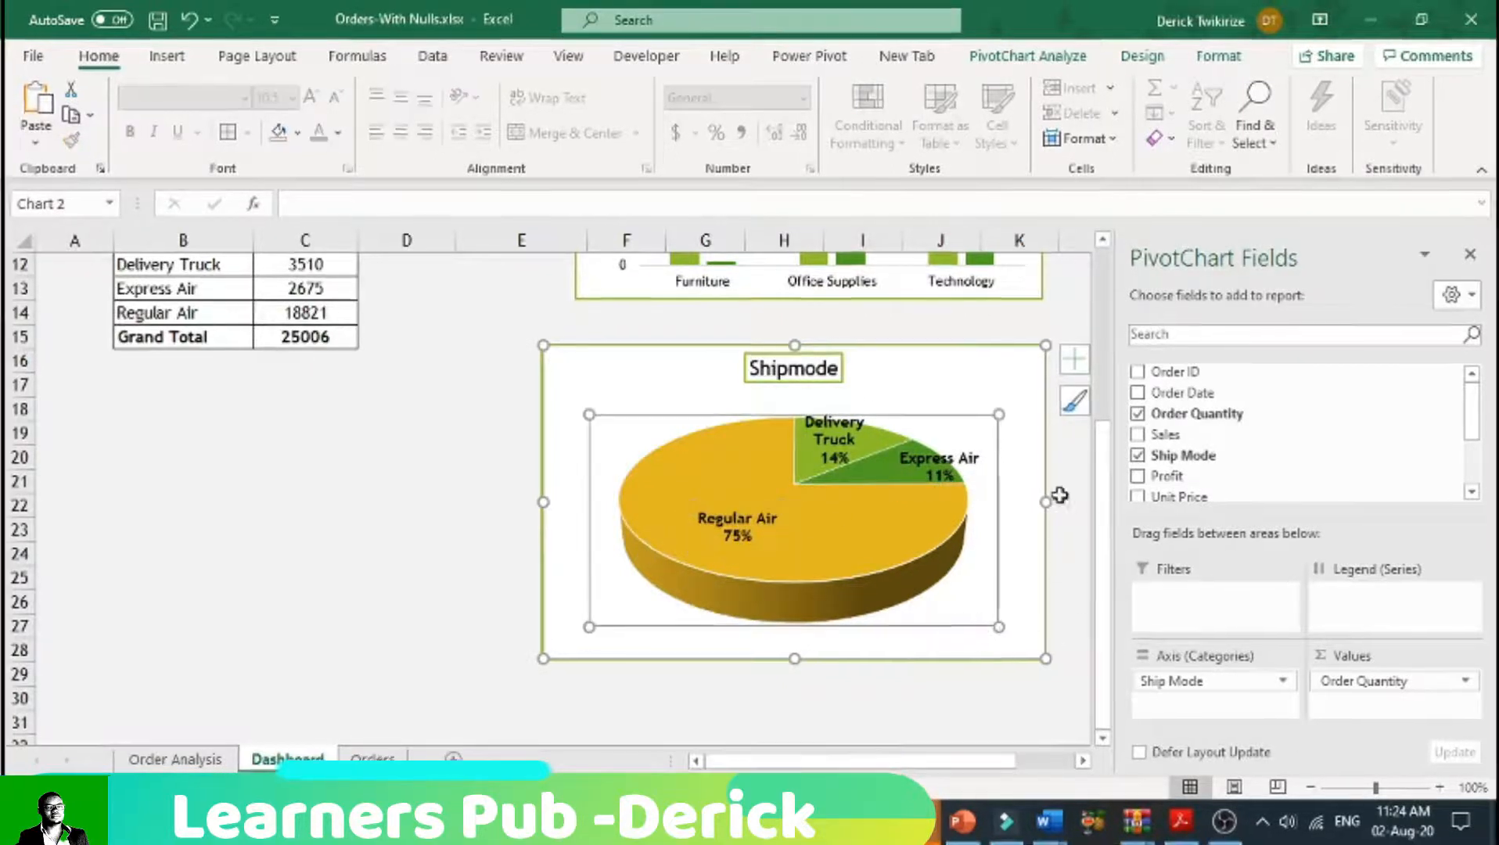
Step: Move the pie chart directly below the column chart with left edges aligned, and narrow it slightly
click(1044, 317)
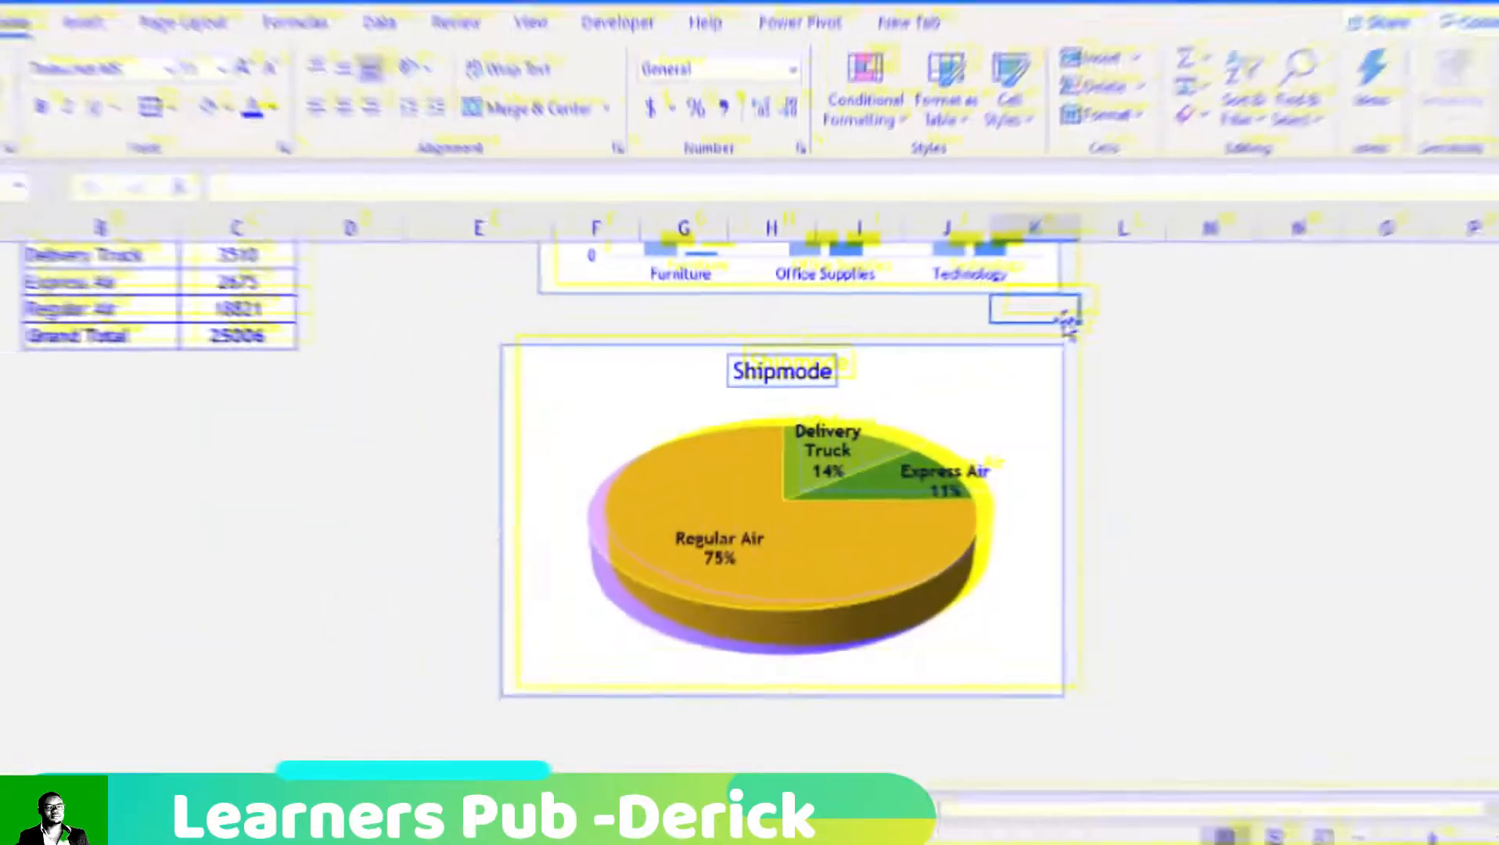
drag(1001, 353, 1035, 313)
drag(1082, 626, 1055, 623)
click(808, 686)
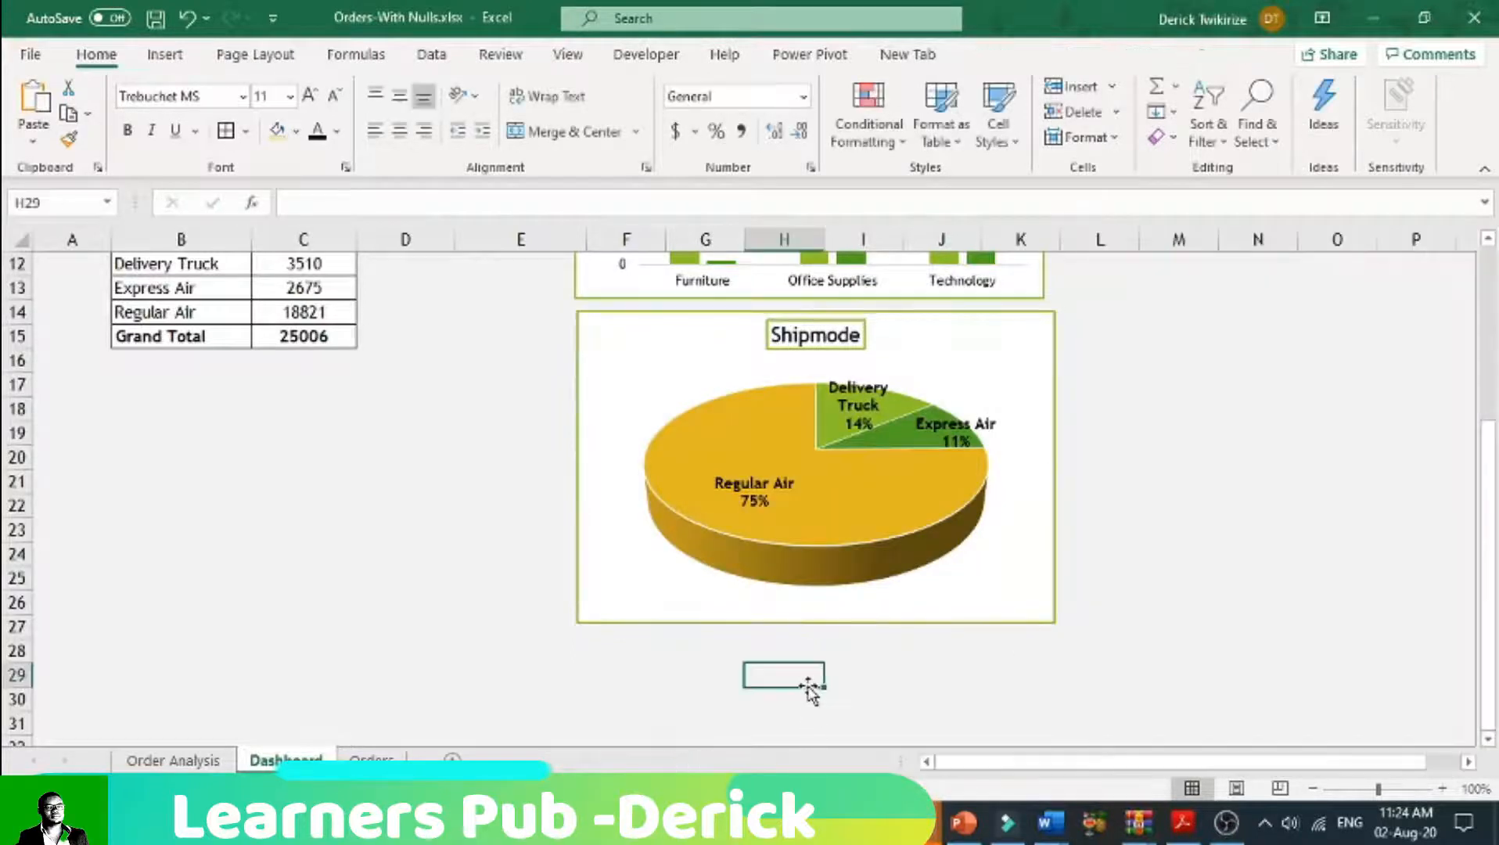
Step: Widen the product category column chart slightly to bring its width closer to the pie chart's
scroll(811, 688, up, 3)
scroll(806, 687, down, 1)
click(1045, 371)
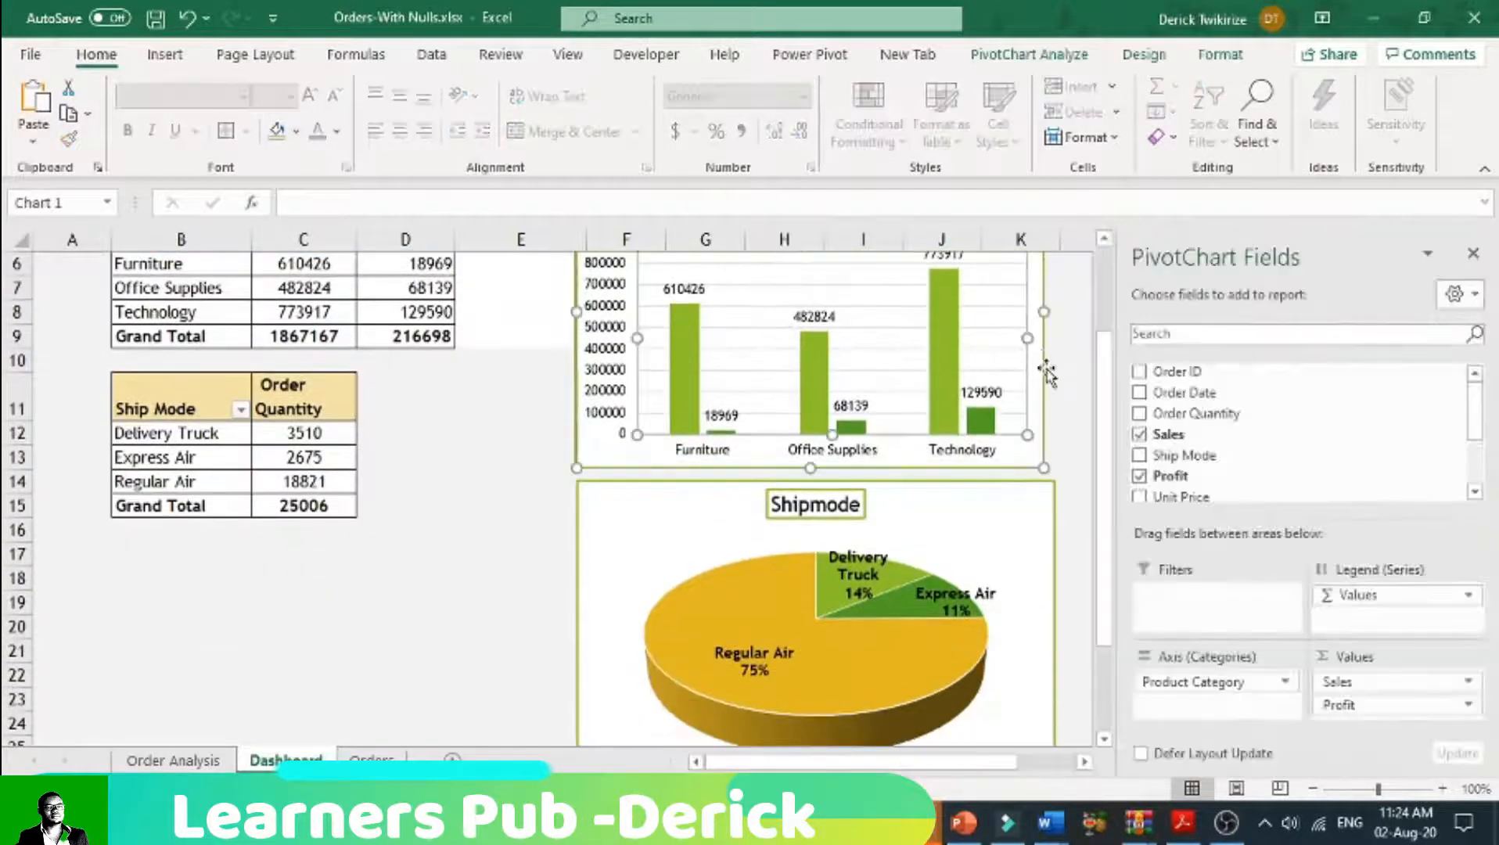
drag(1044, 311, 1050, 313)
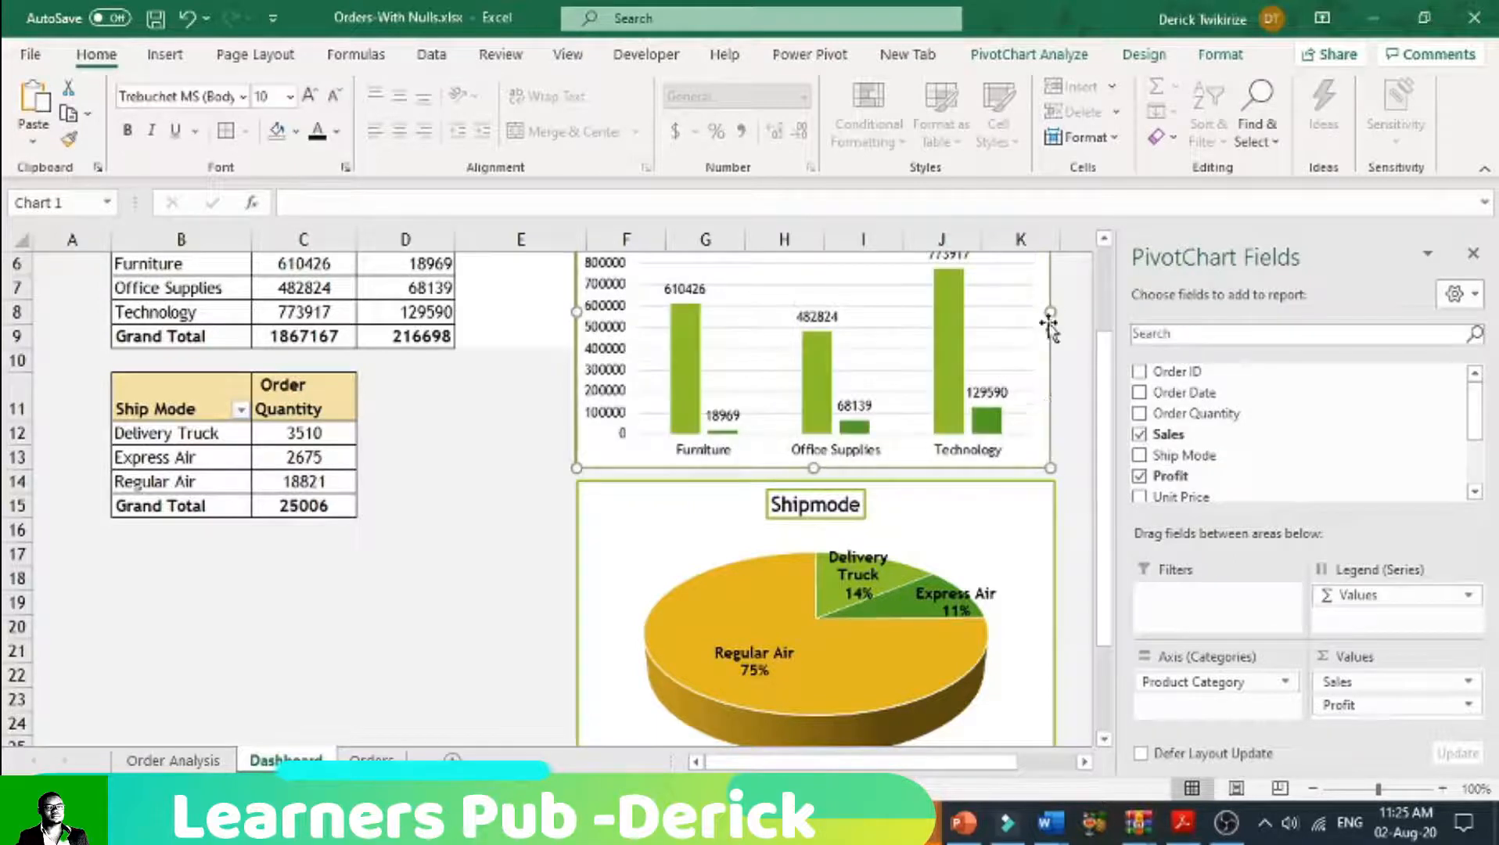
Step: Set the pie chart to Don't move or size with cells, and open the Order Analysis sheet
double_click(1046, 523)
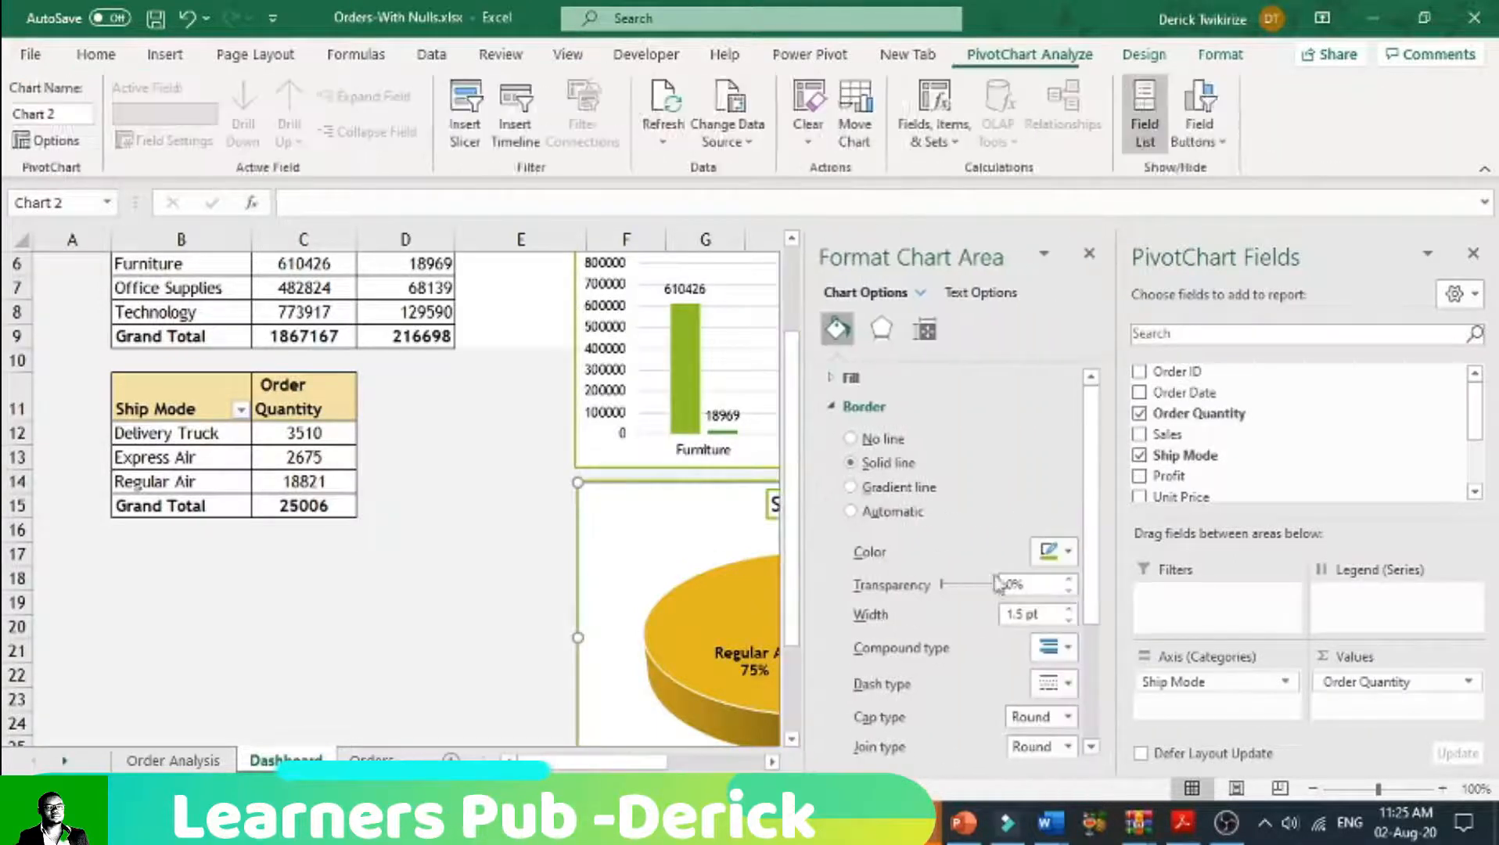
click(924, 329)
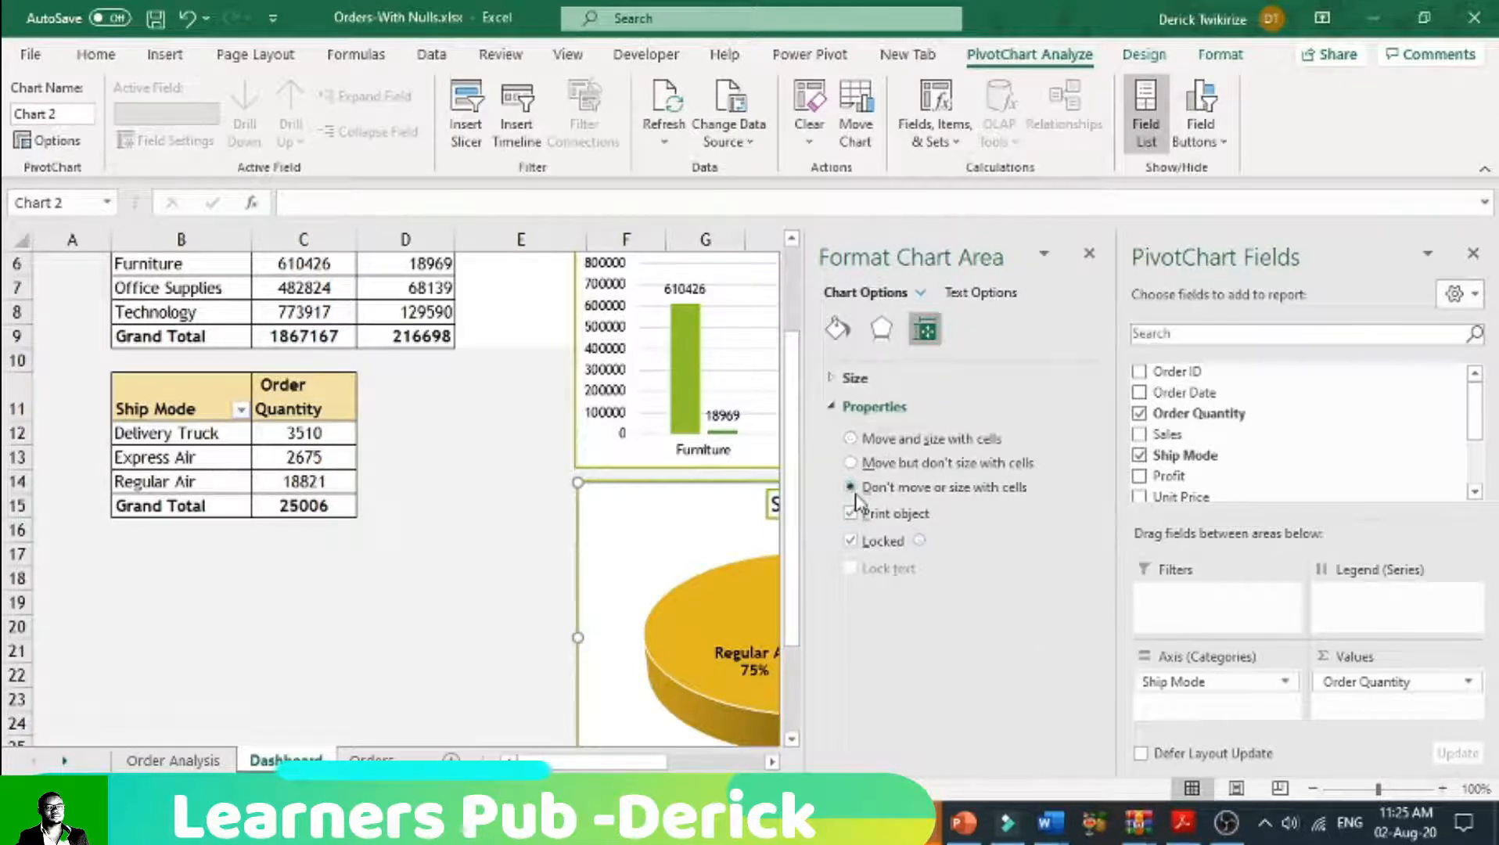
click(1090, 256)
click(403, 626)
click(210, 759)
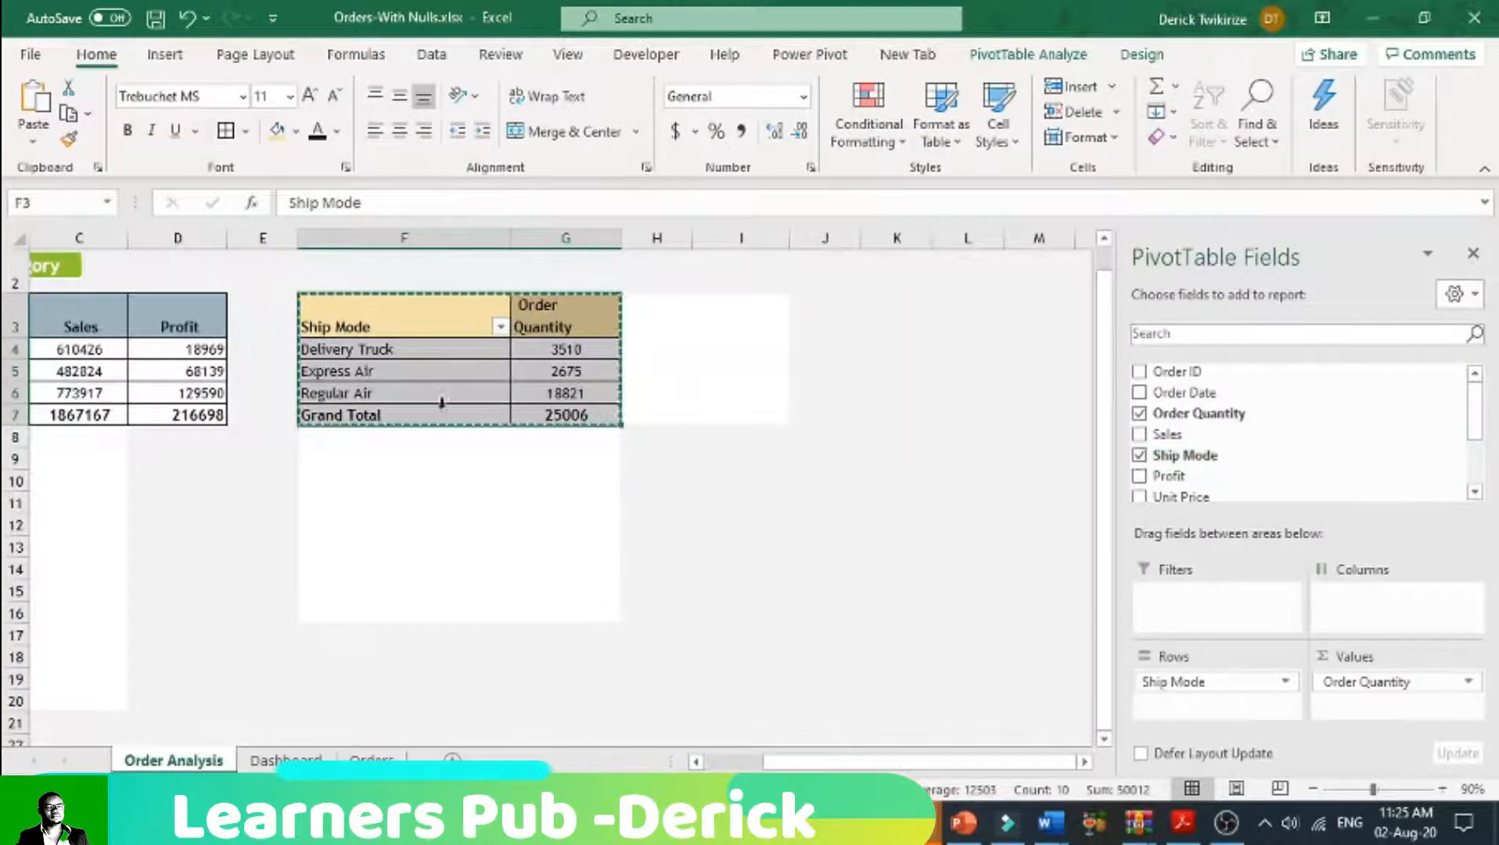
Step: Try to copy the Product Category label into cell F2 above the Ship Mode table
click(72, 274)
right_click(72, 274)
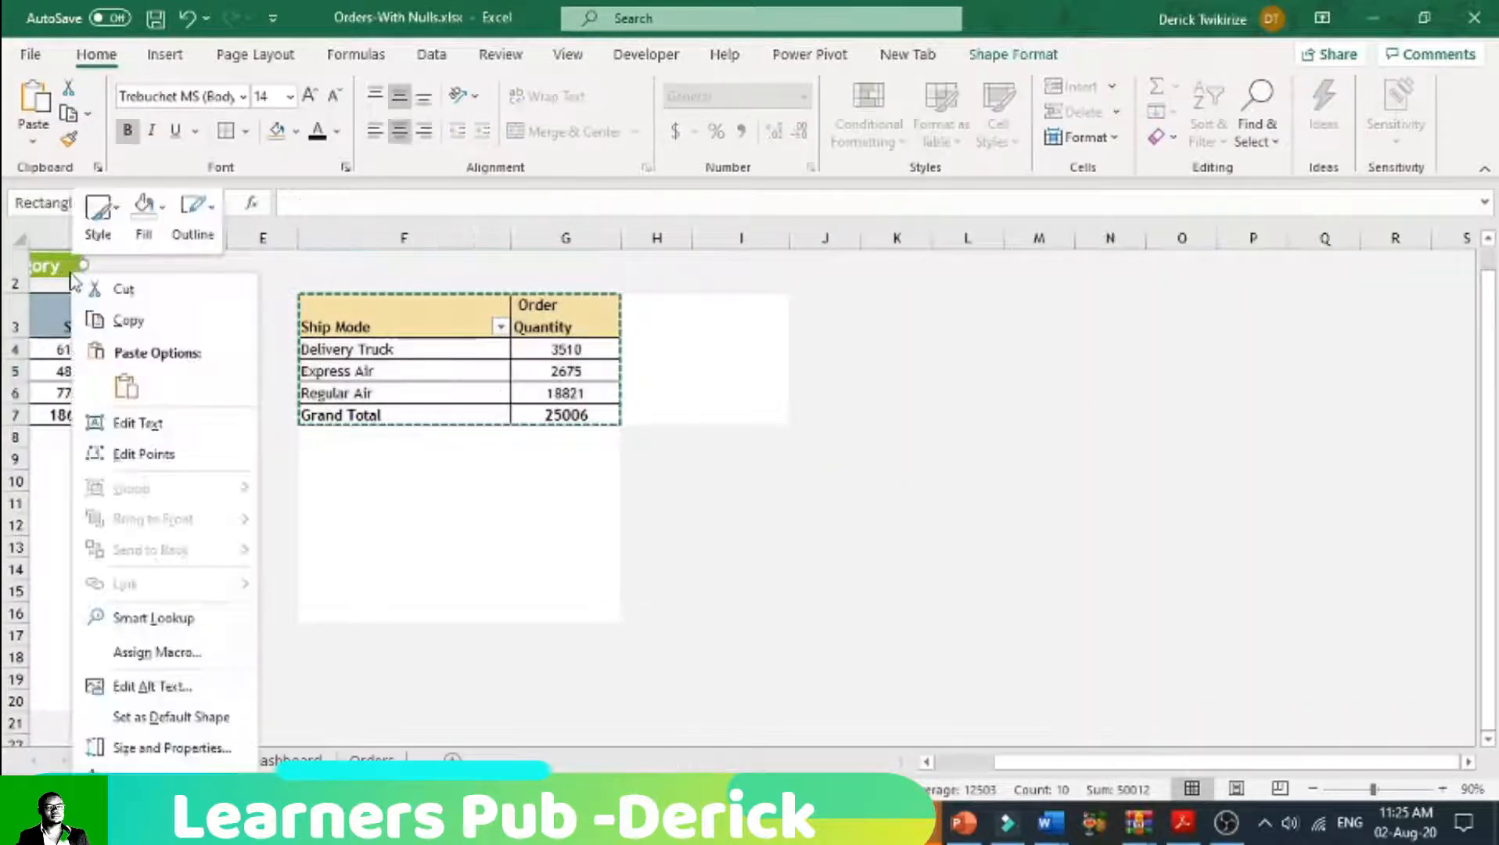
click(327, 261)
click(335, 267)
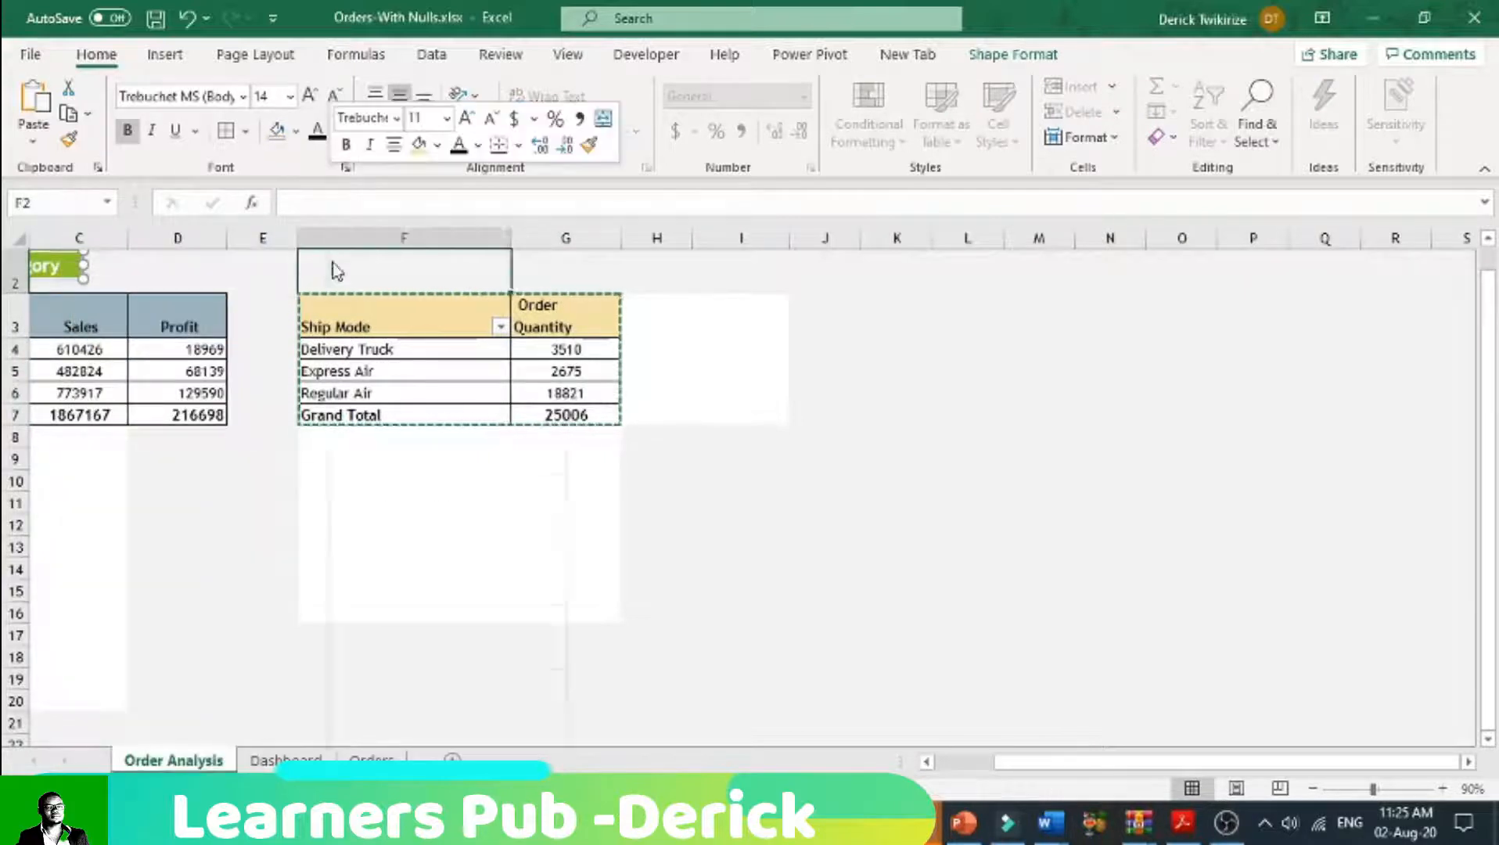
right_click(335, 268)
click(395, 296)
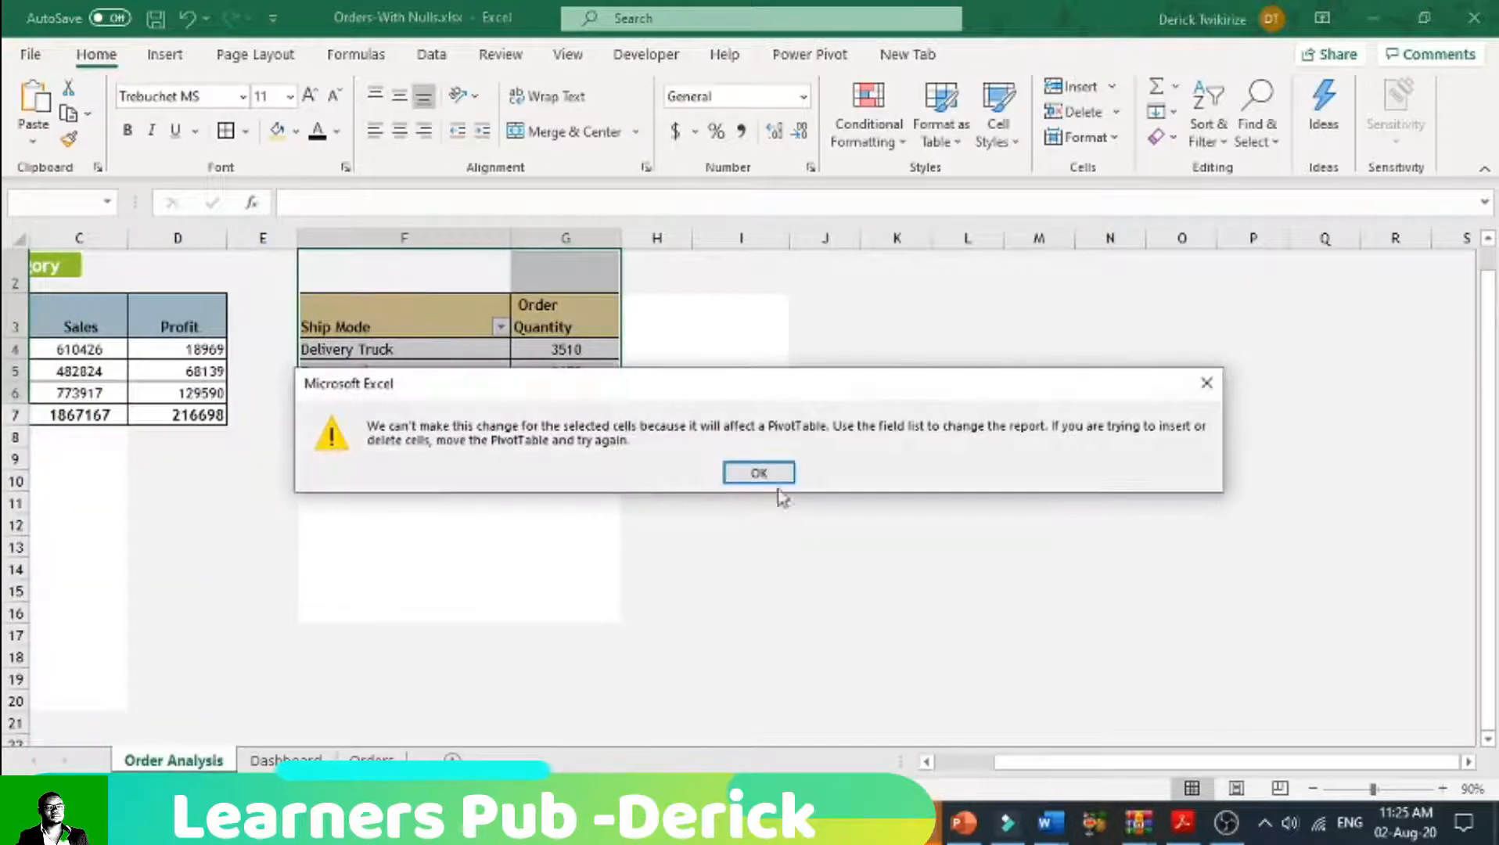
click(759, 473)
Step: Place a copy of the Product Category label centred above the Ship Mode table
click(1017, 544)
drag(1111, 763, 1017, 763)
click(344, 579)
drag(238, 266, 287, 277)
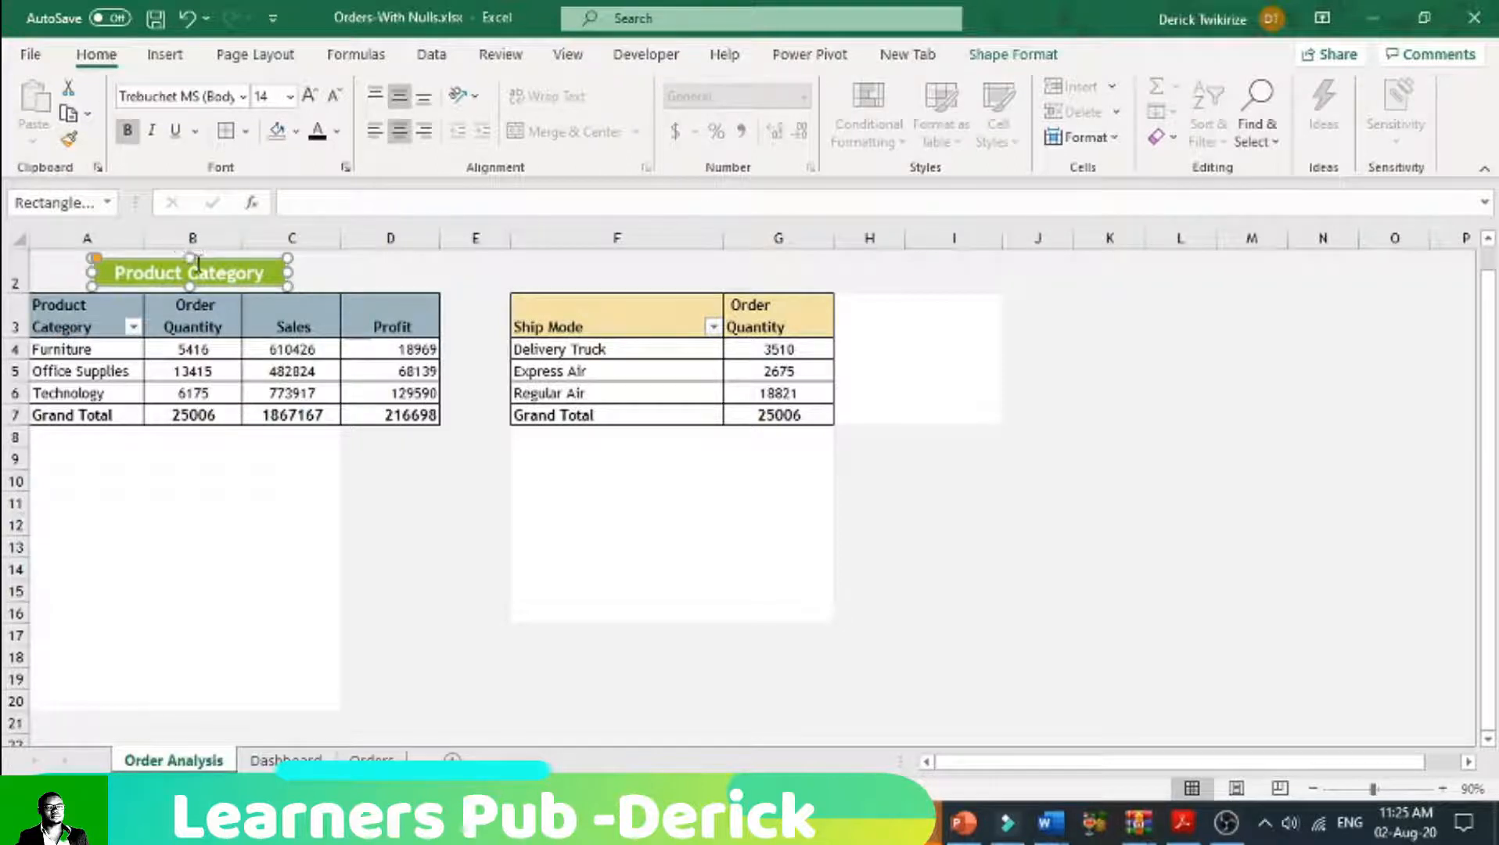
drag(278, 274, 755, 290)
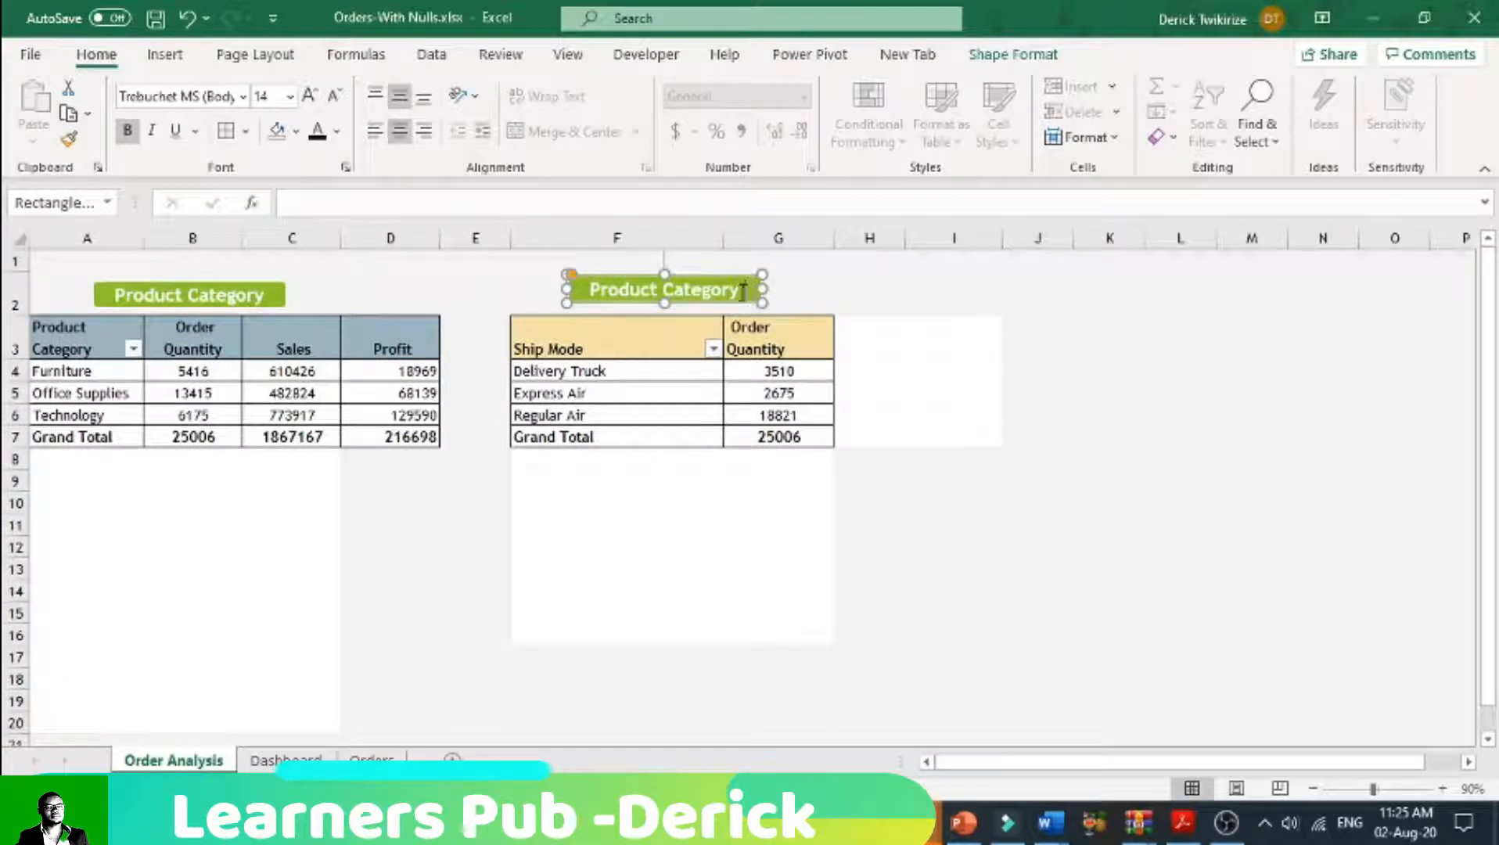
Step: Change the copied label's text to "Ship Mode"
drag(742, 292, 583, 293)
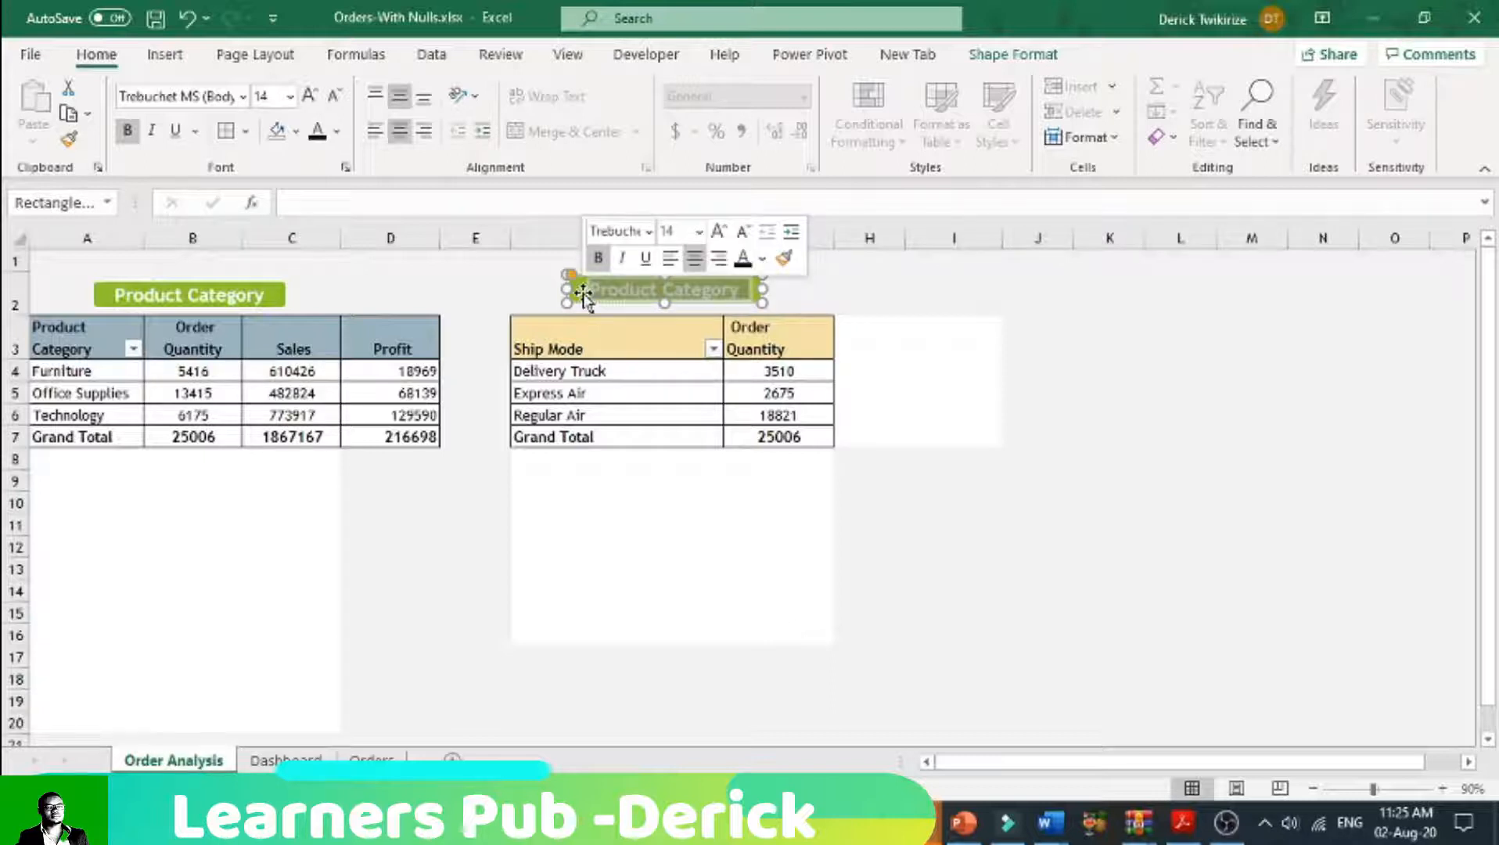
text(Sh)
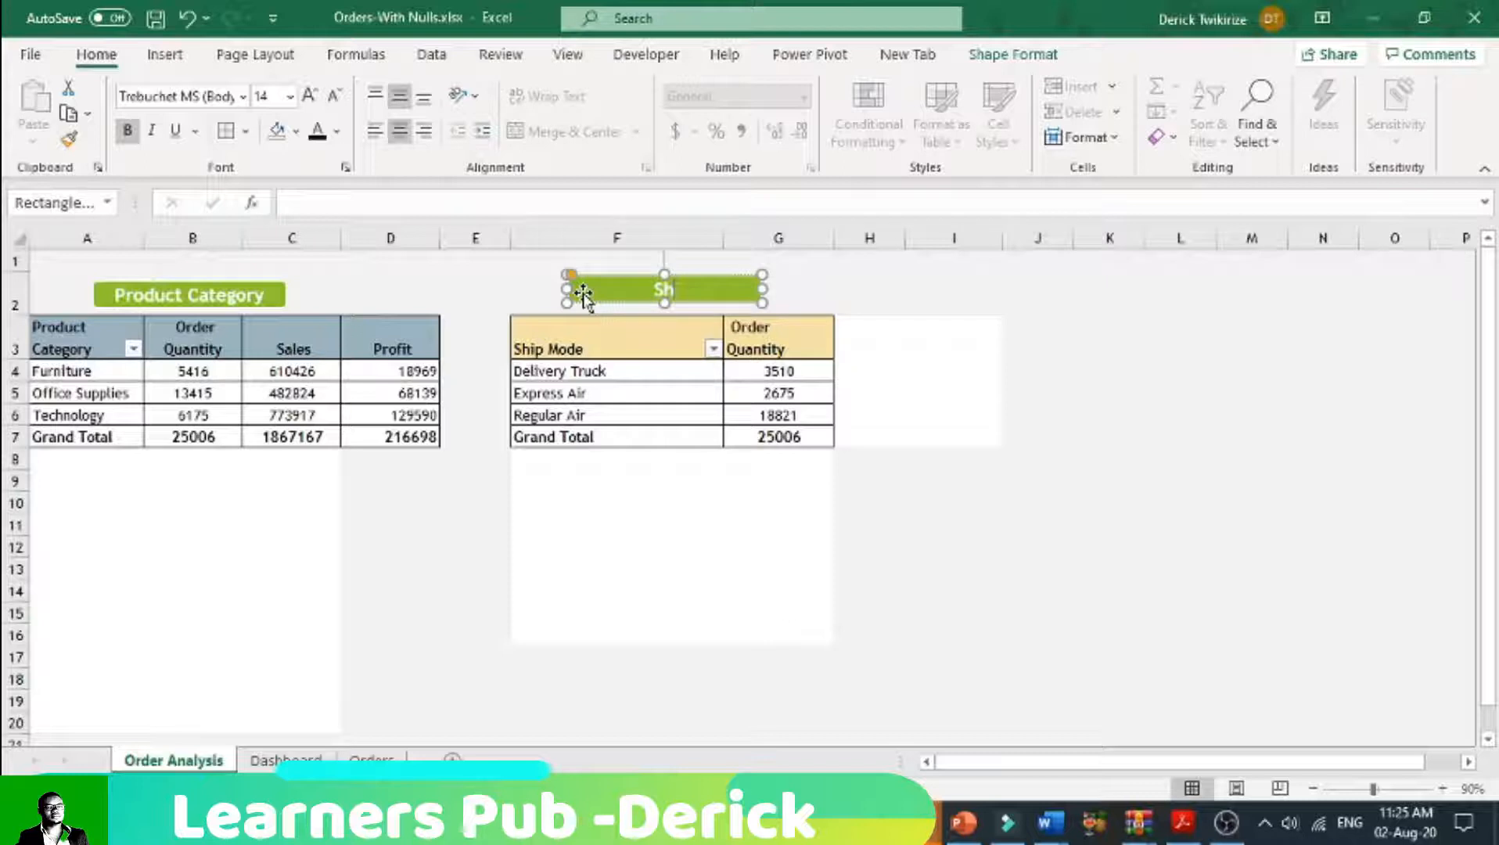
text(ip Mode)
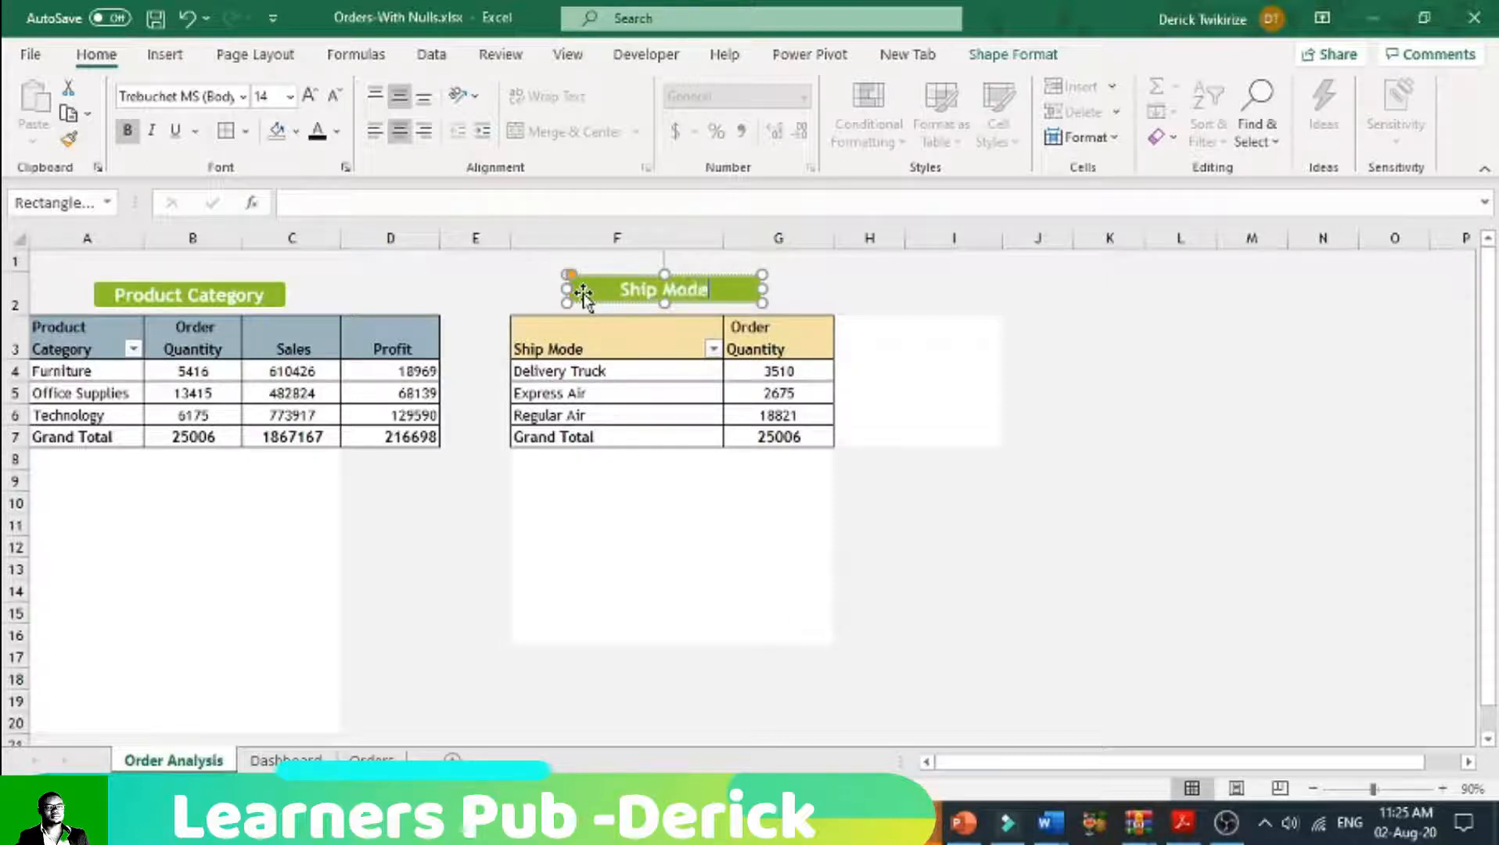
click(834, 551)
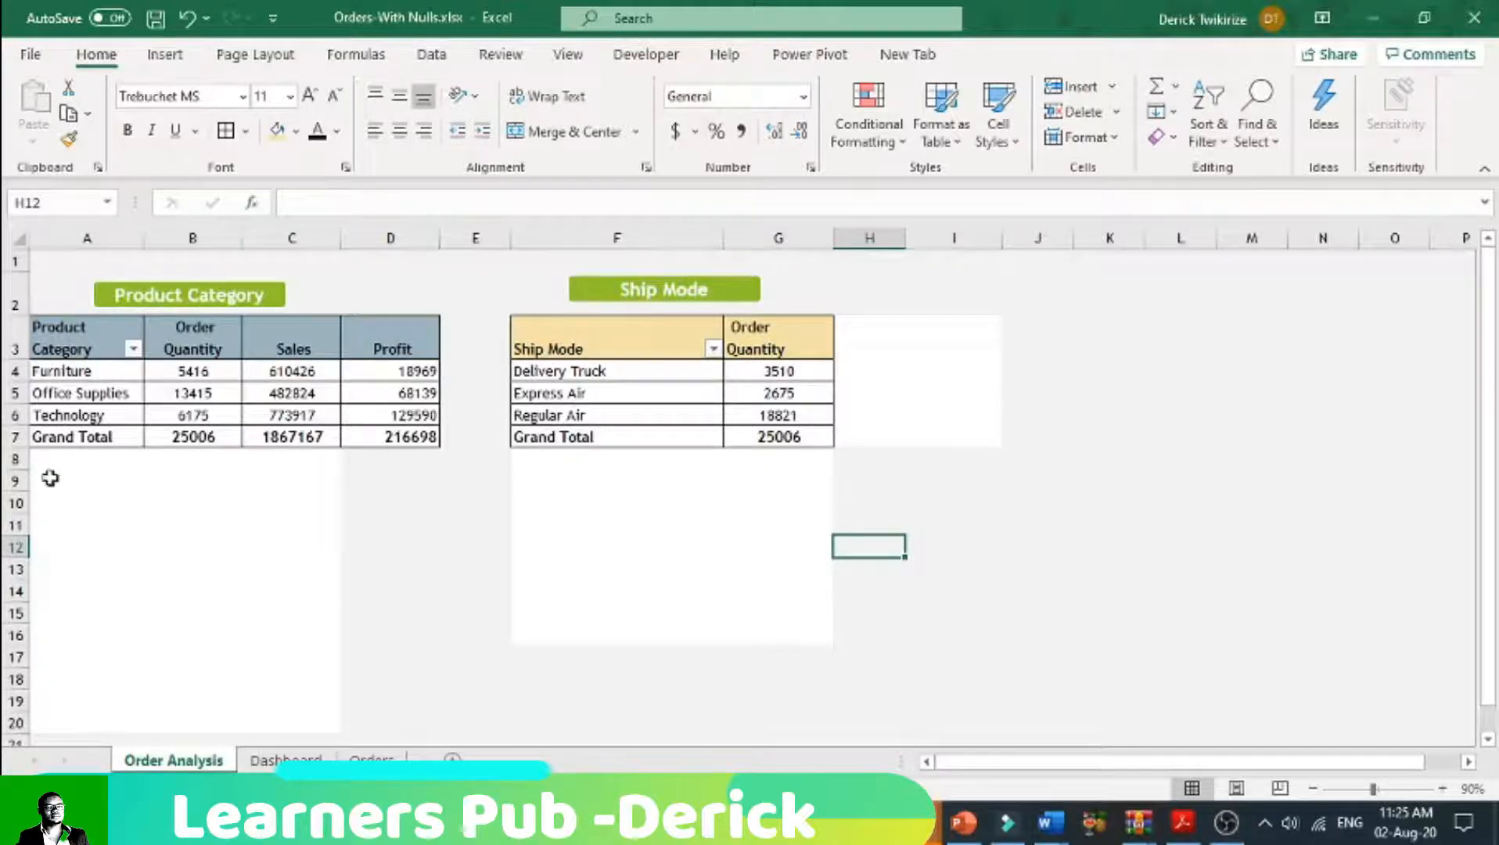
Step: Fill the white block A8:C20 below the Product Category table with the light grey background color
drag(44, 459, 257, 474)
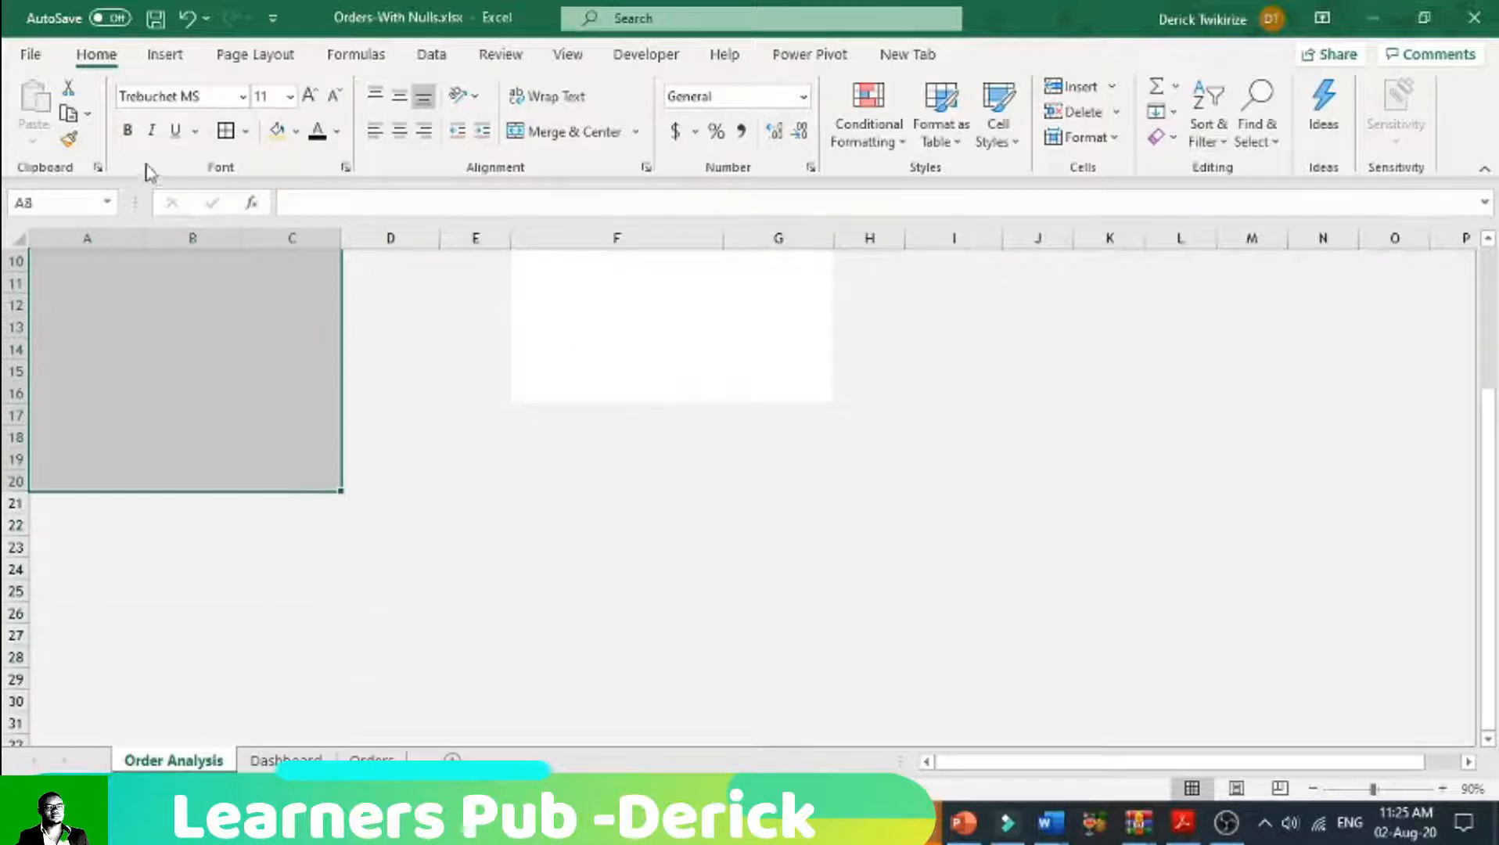
click(295, 131)
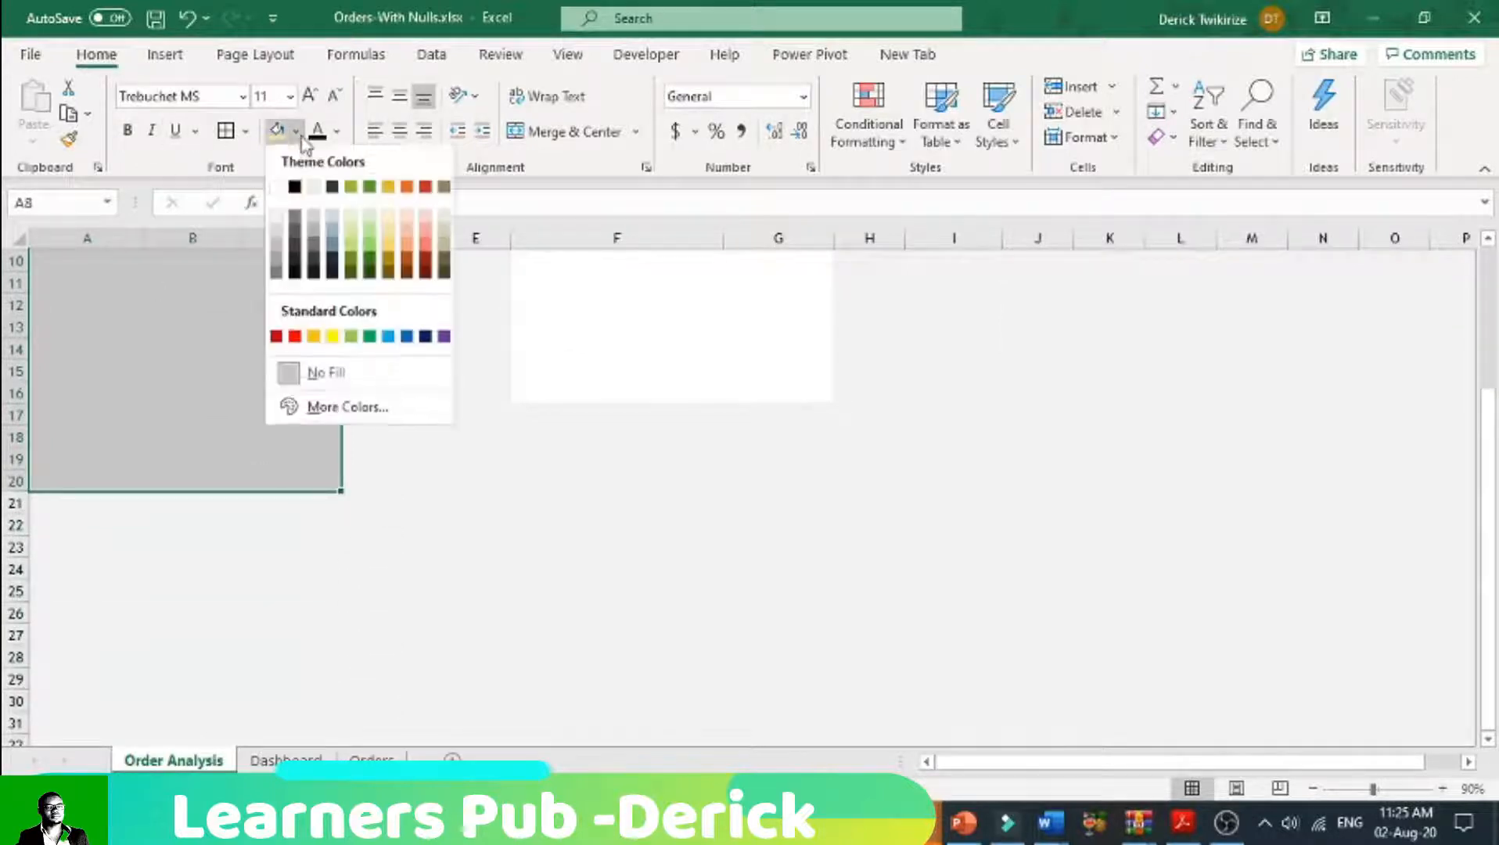
click(277, 215)
scroll(419, 518, up, 3)
click(395, 525)
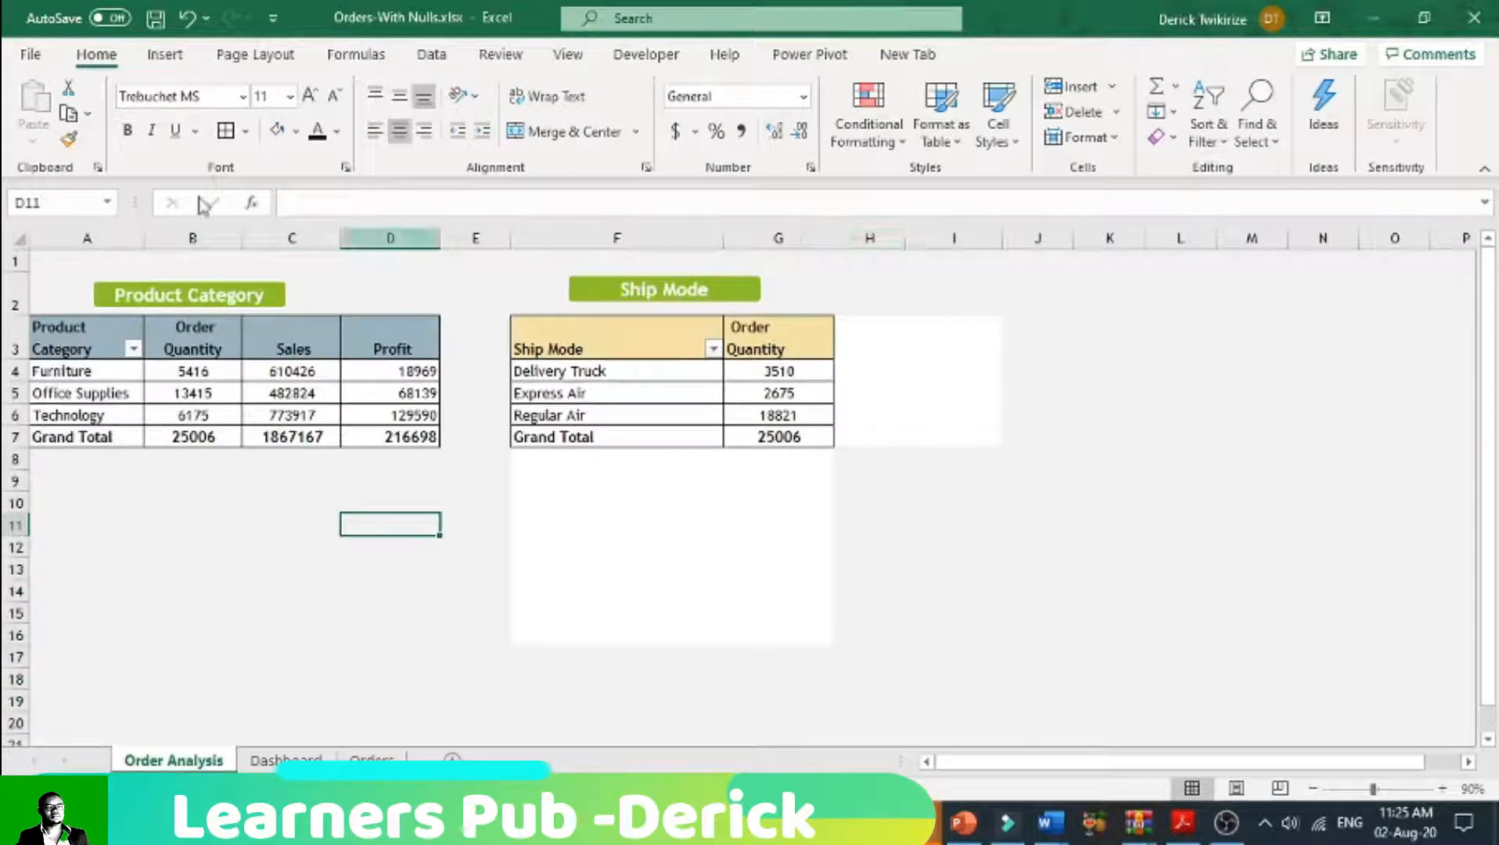
Step: Copy the Product Category pivot table and paste it below the original, starting at cell A10
drag(86, 348, 376, 435)
right_click(132, 356)
click(173, 378)
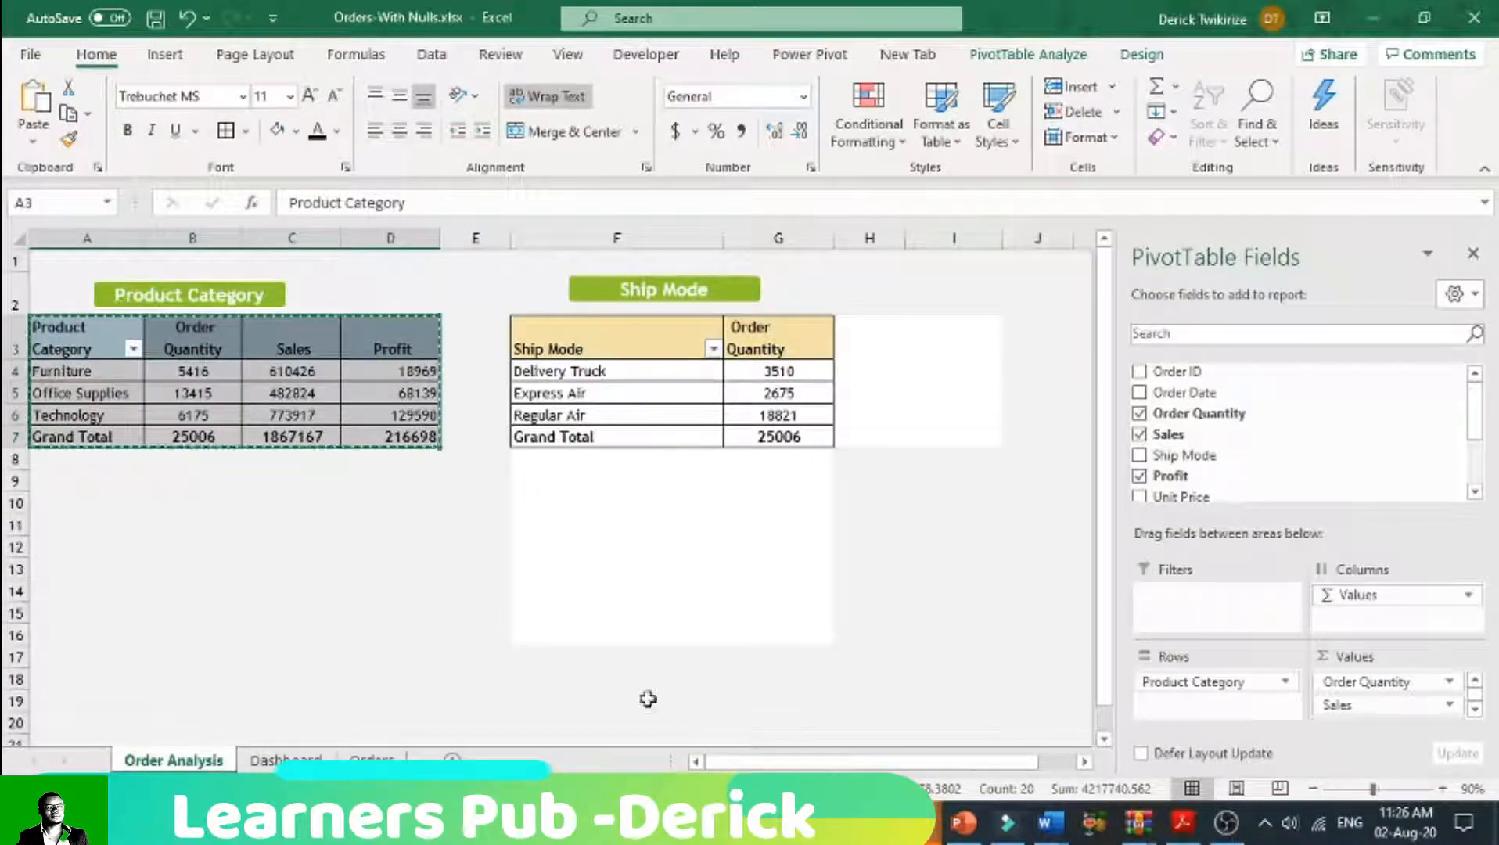
click(58, 501)
right_click(59, 501)
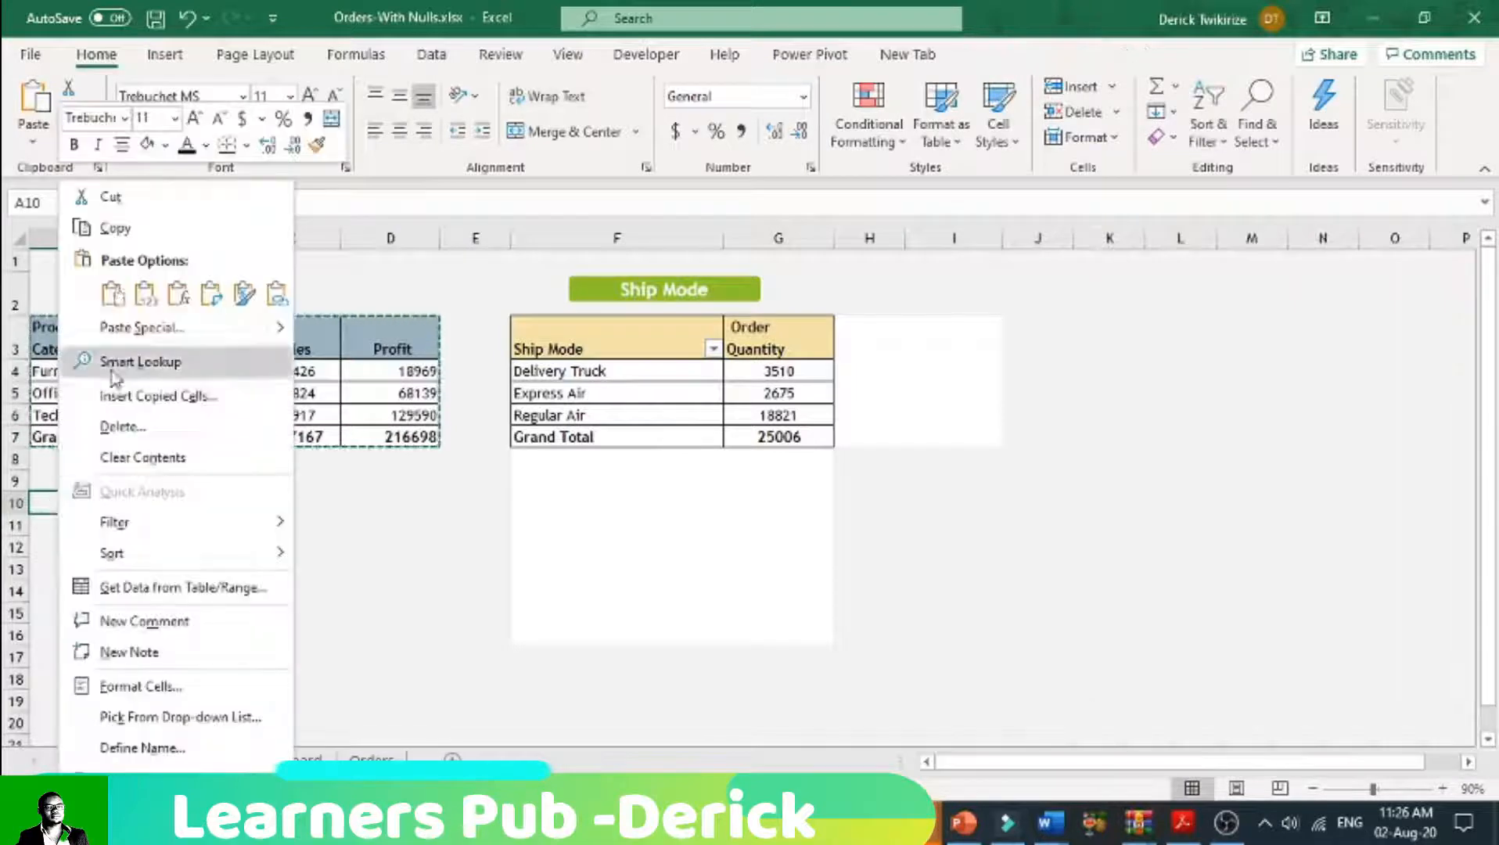
click(112, 294)
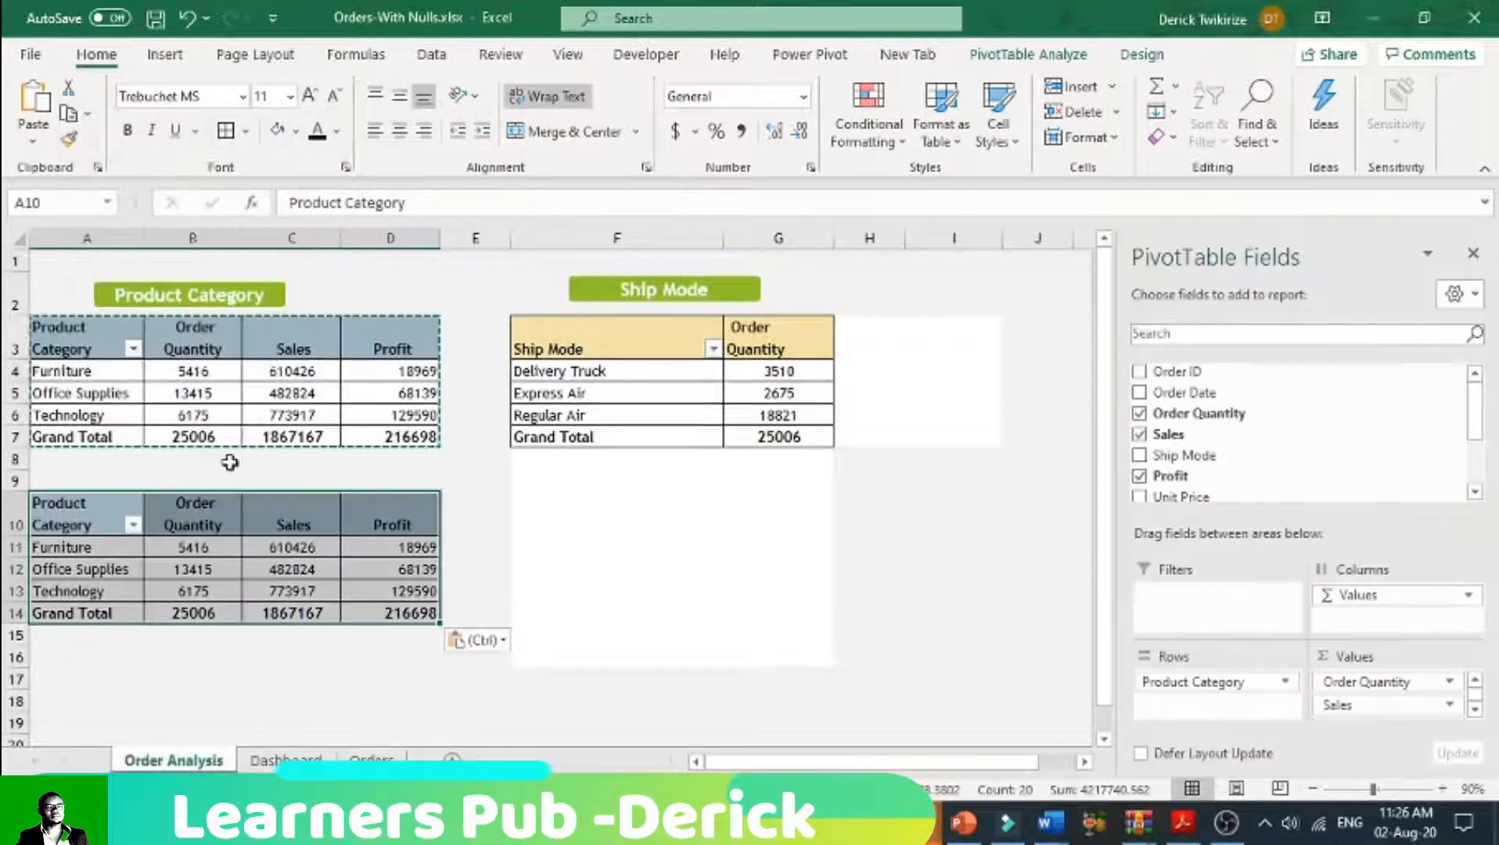
click(476, 546)
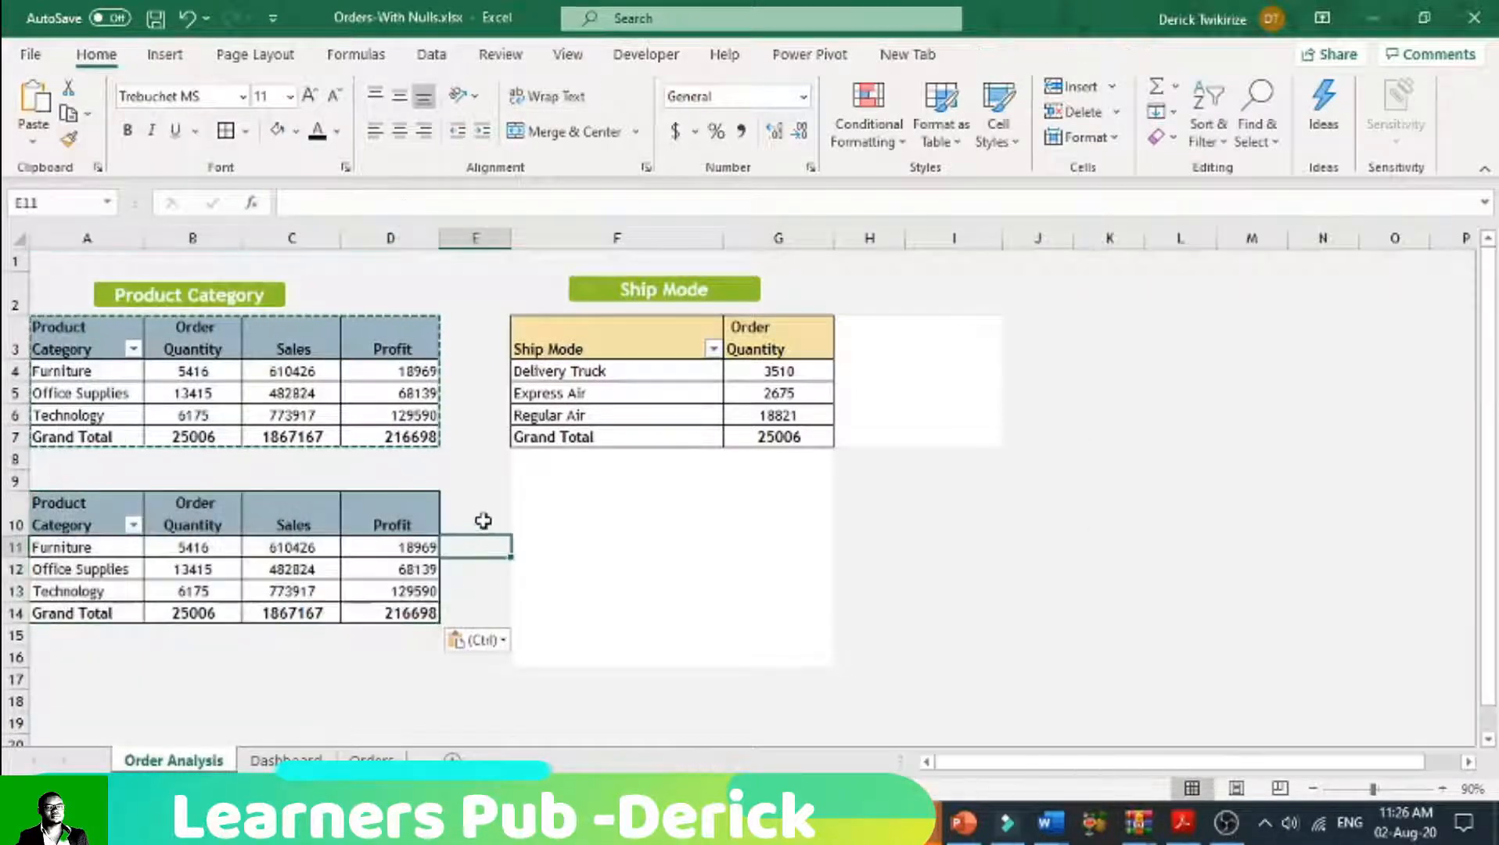
Step: Replace the Product Category field with Customer Segment in the rows of the copied pivot table
click(105, 514)
scroll(1224, 469, down, 1)
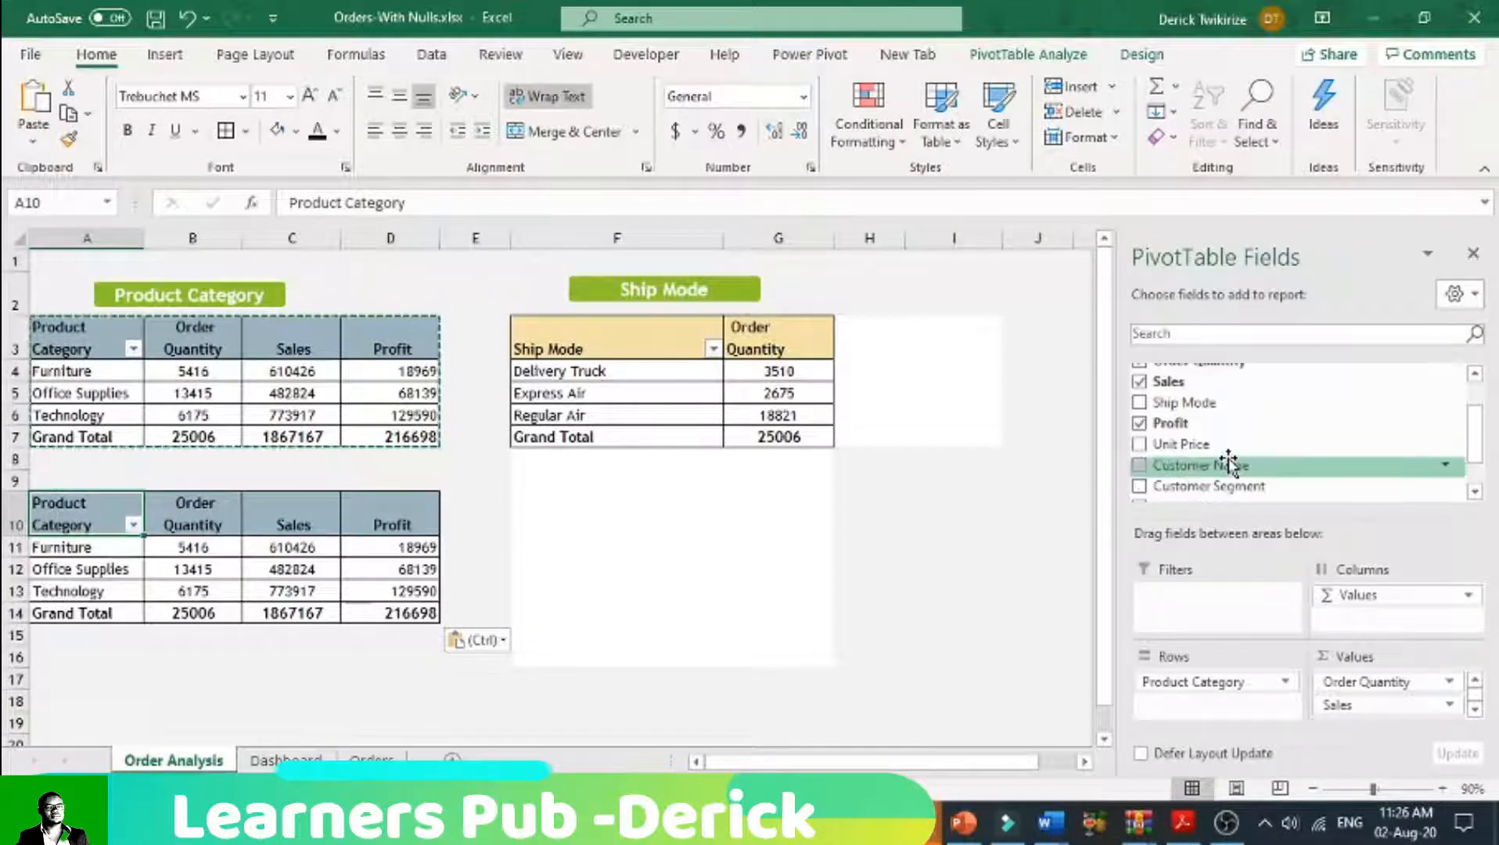
scroll(1233, 463, down, 1)
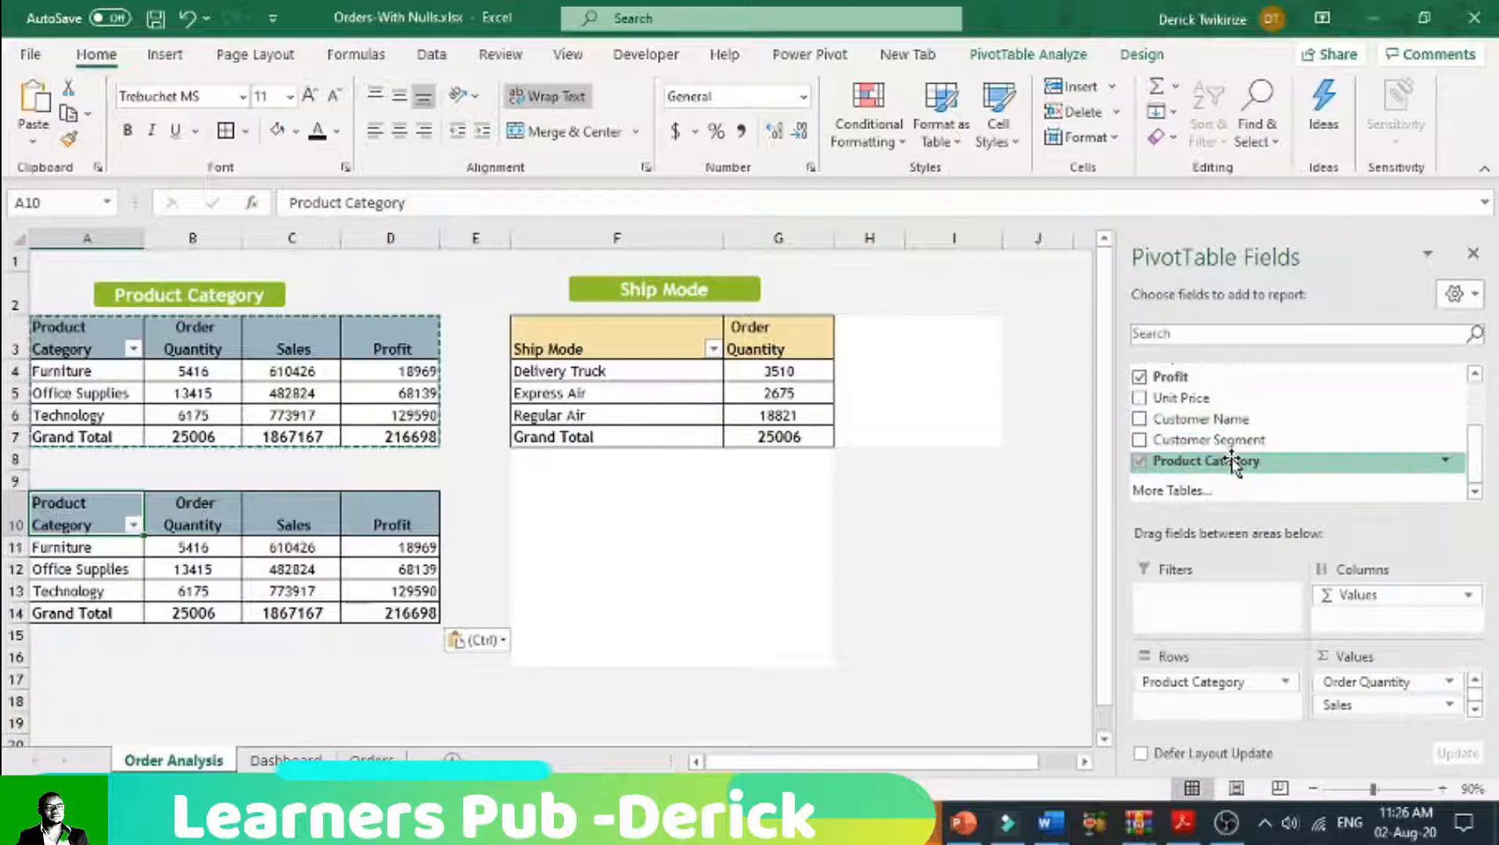
click(1141, 462)
click(1140, 440)
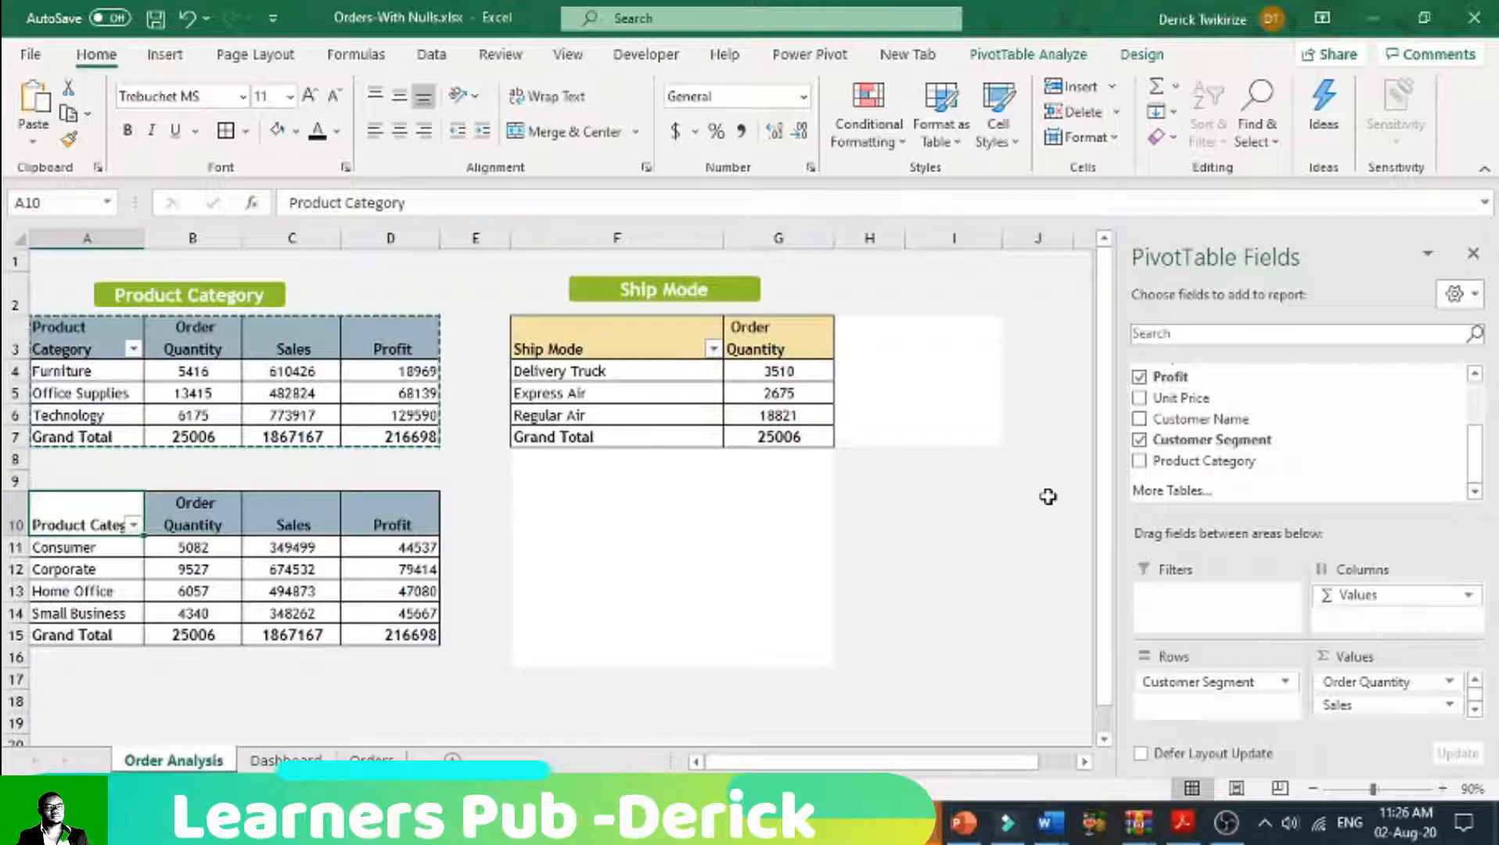
Step: Change the copied pivot table's row header in A10 to "Shippment"
double_click(113, 513)
drag(151, 525, 35, 525)
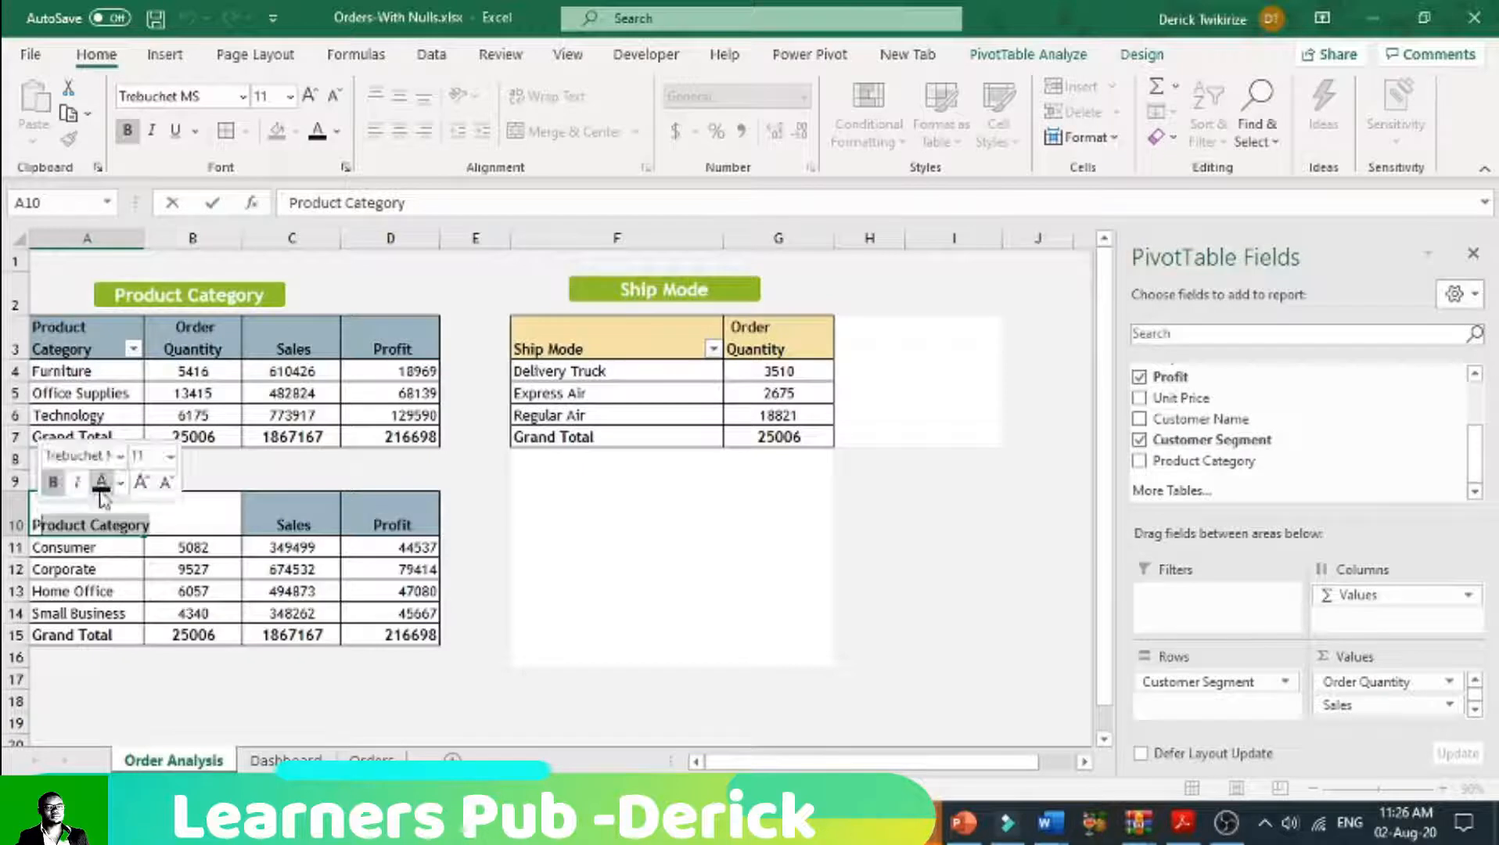
text(P)
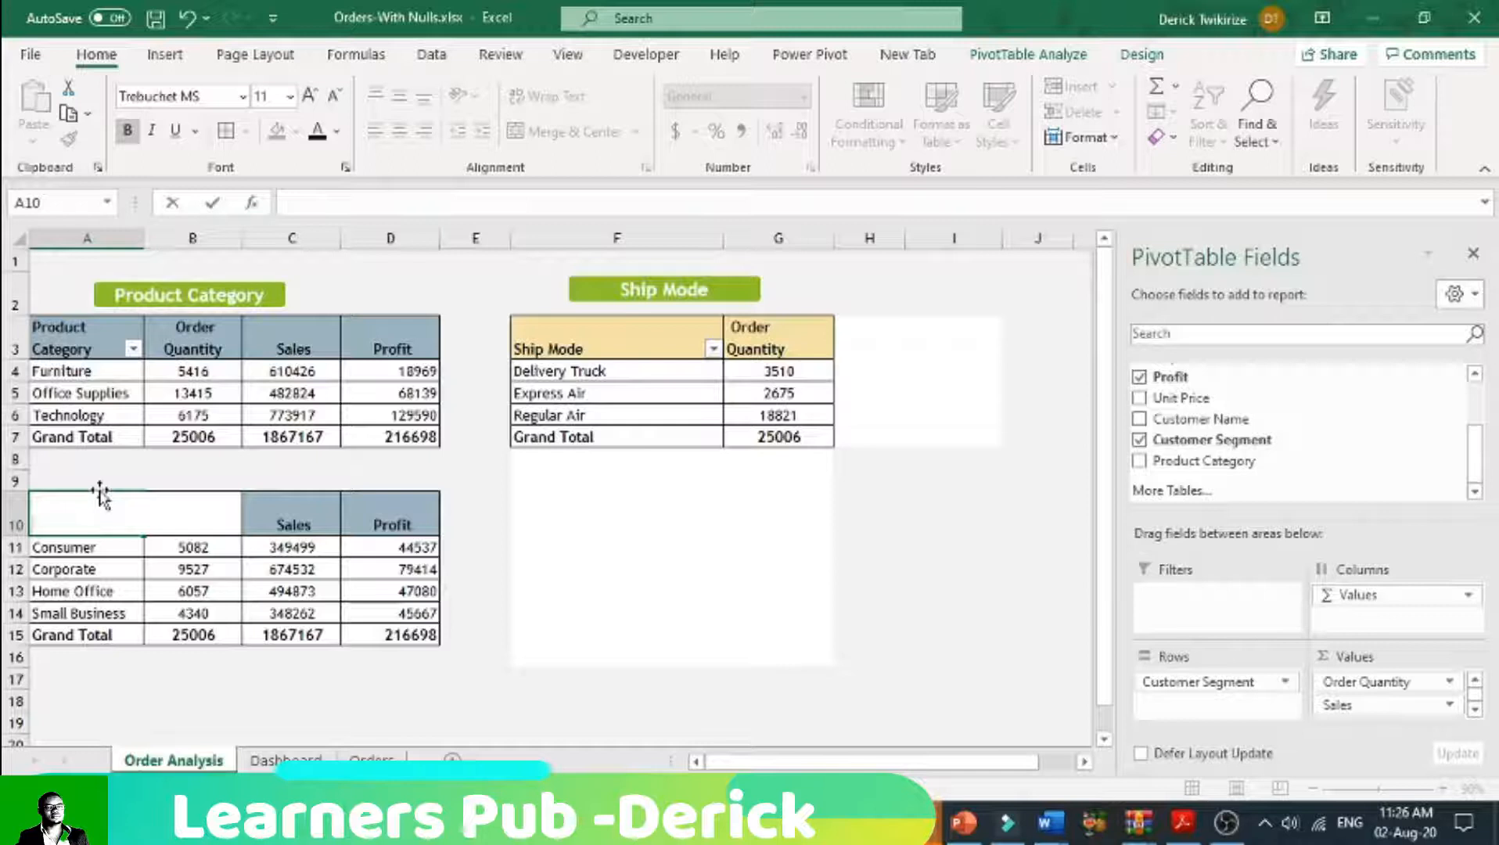
text(Shippment)
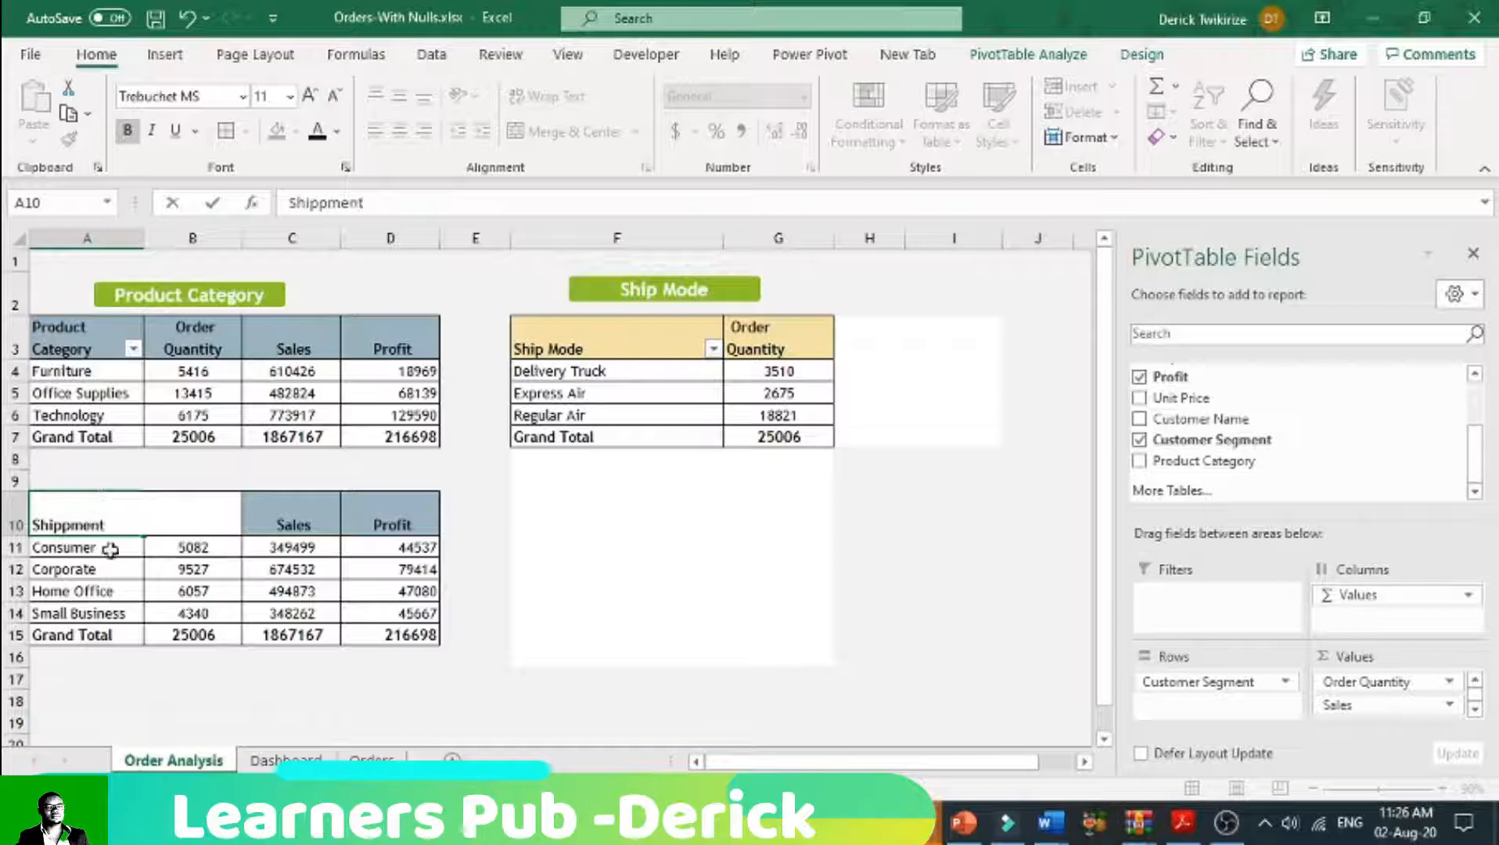
click(496, 667)
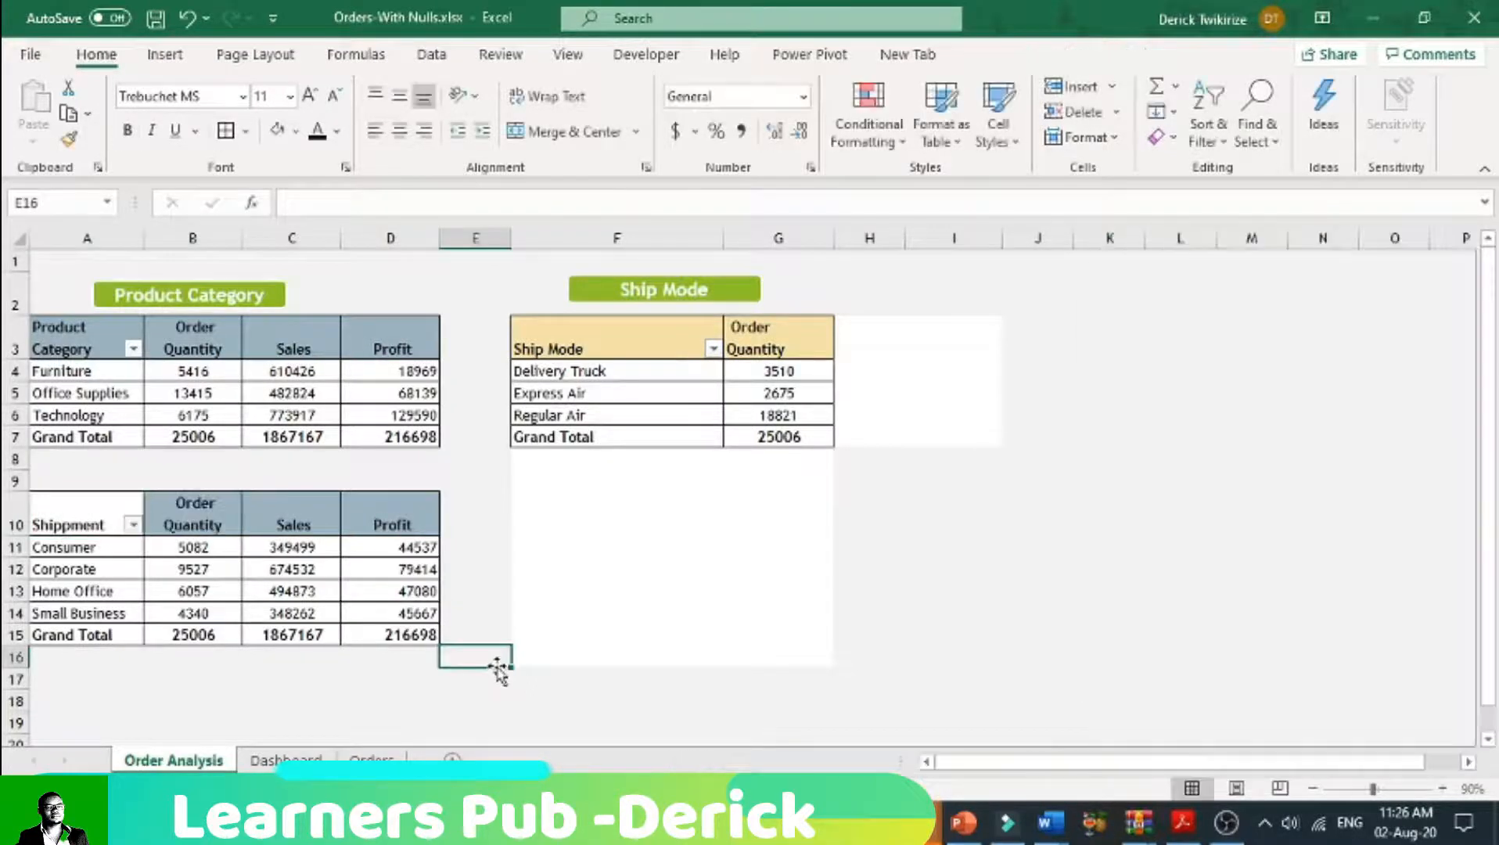
Step: Rename the lower pivot table's row header in A10 as "Customer Segements"
mouse_move(203, 640)
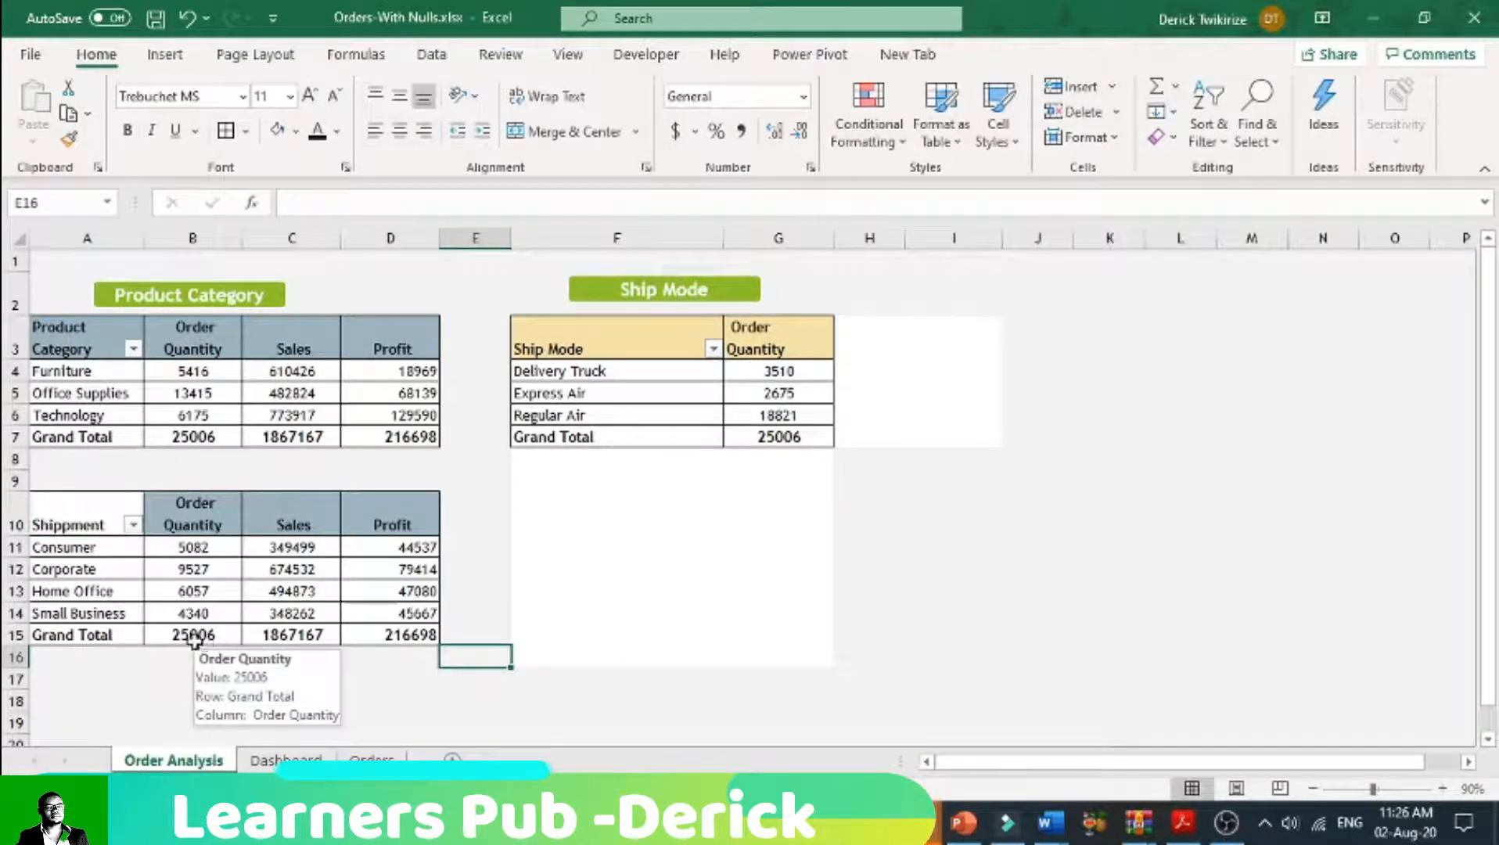
double_click(113, 518)
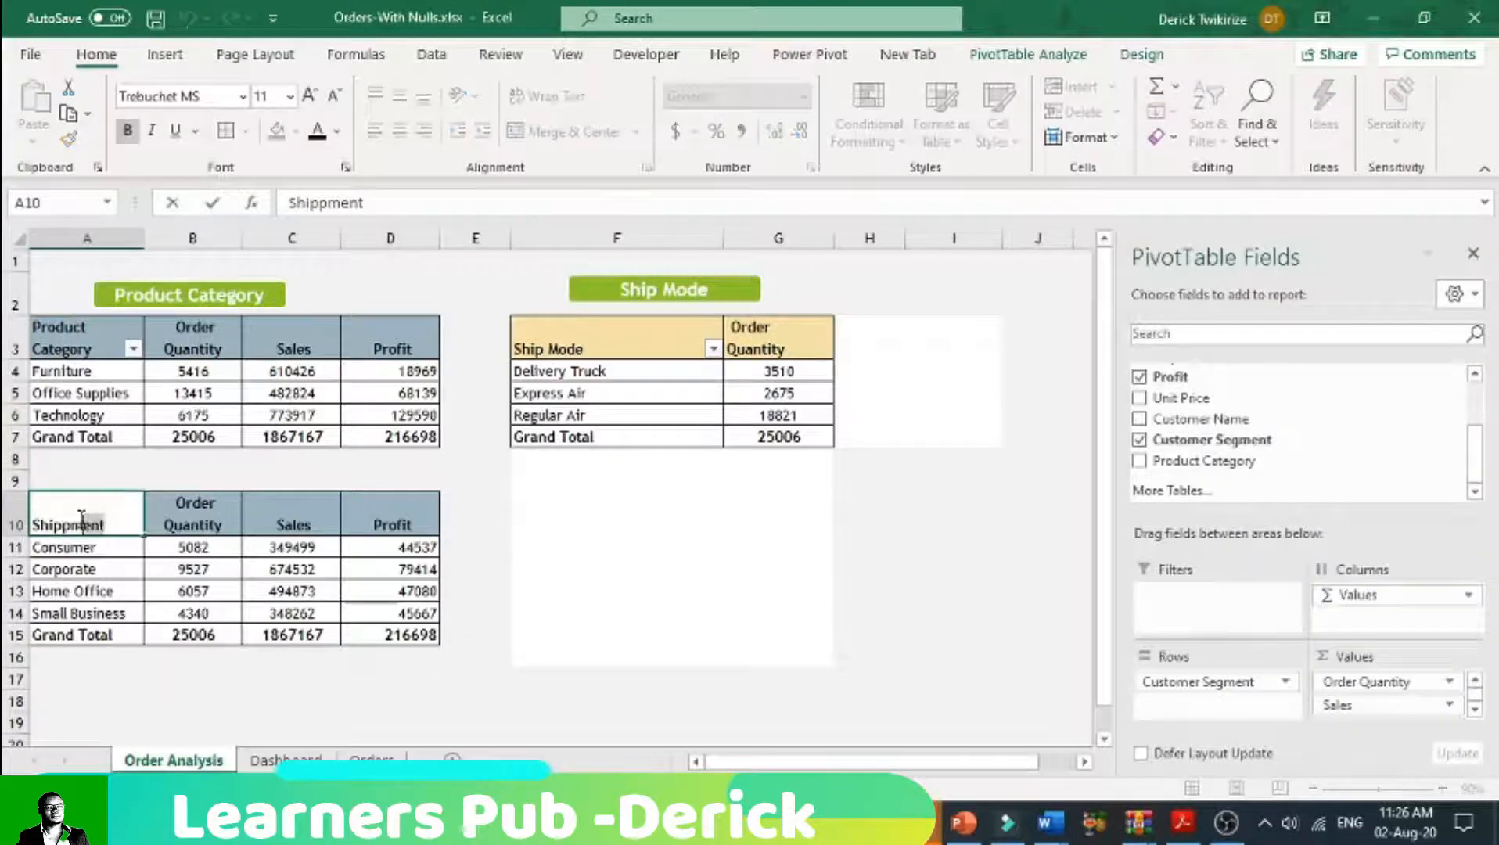
drag(62, 518, 30, 521)
text(Custom)
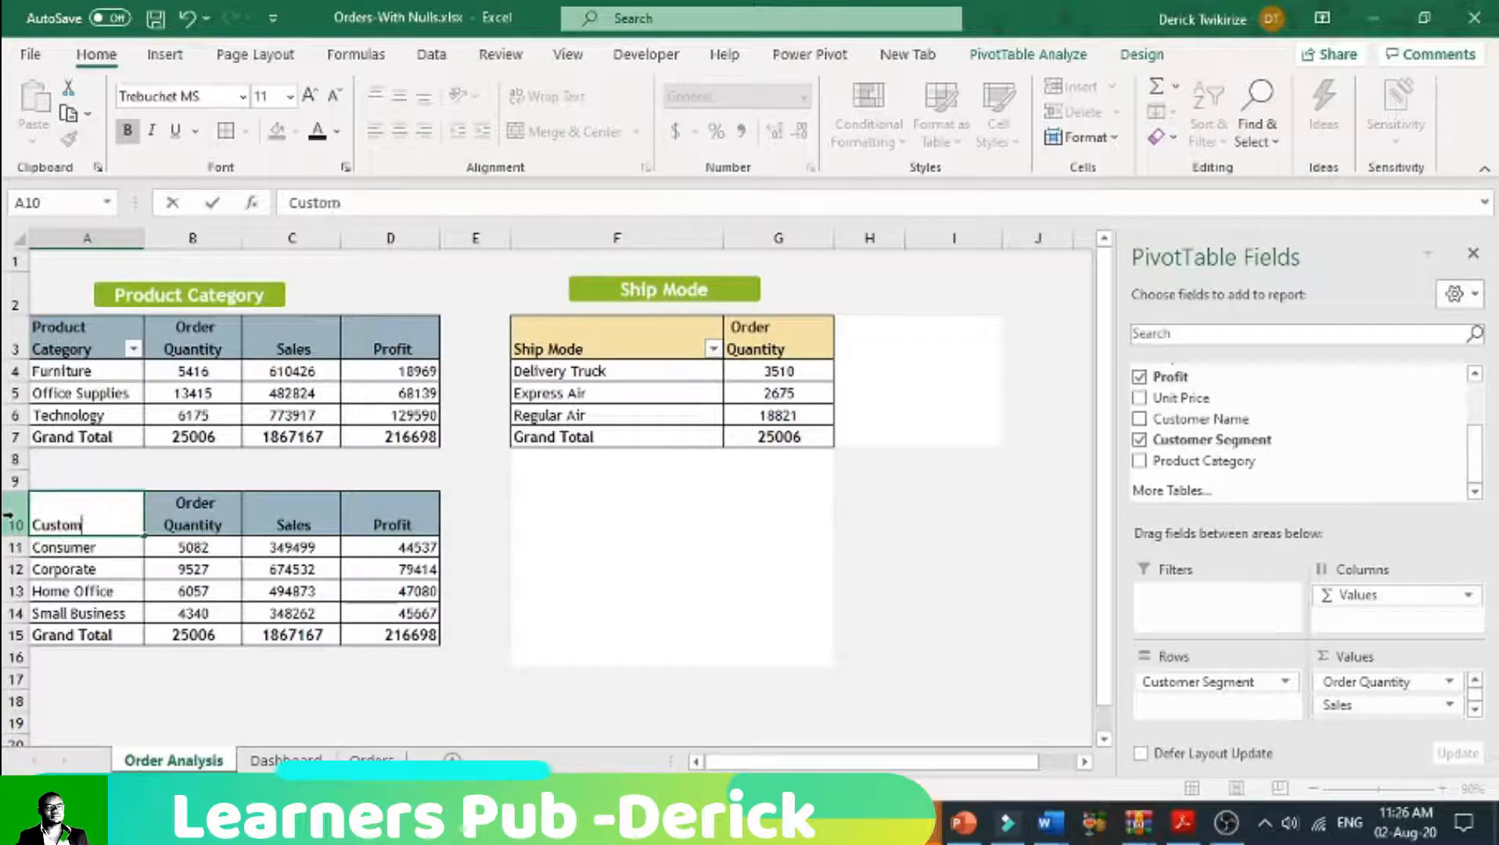
text(er Segements)
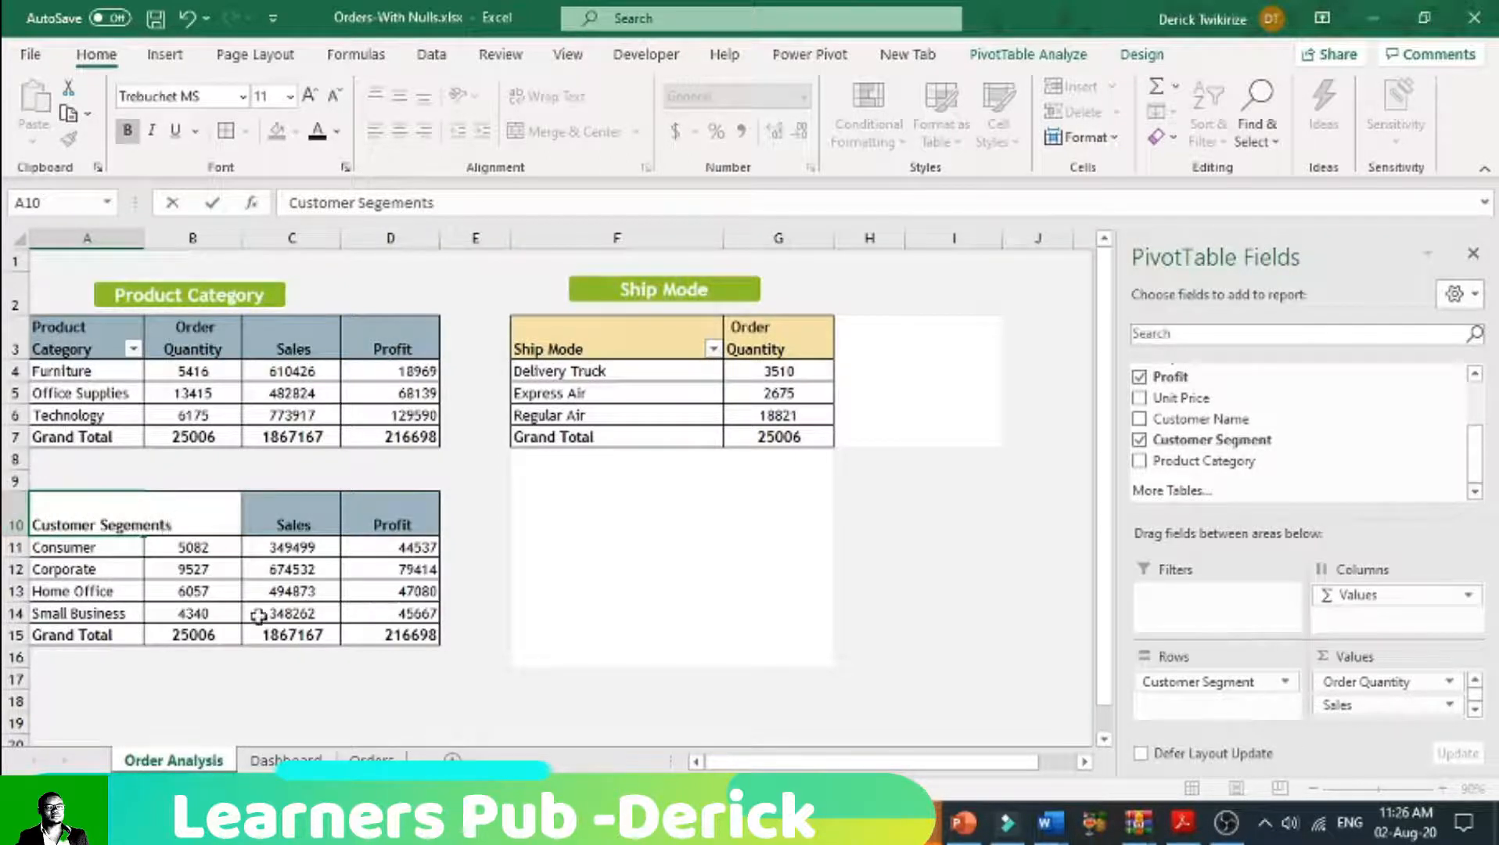
click(426, 593)
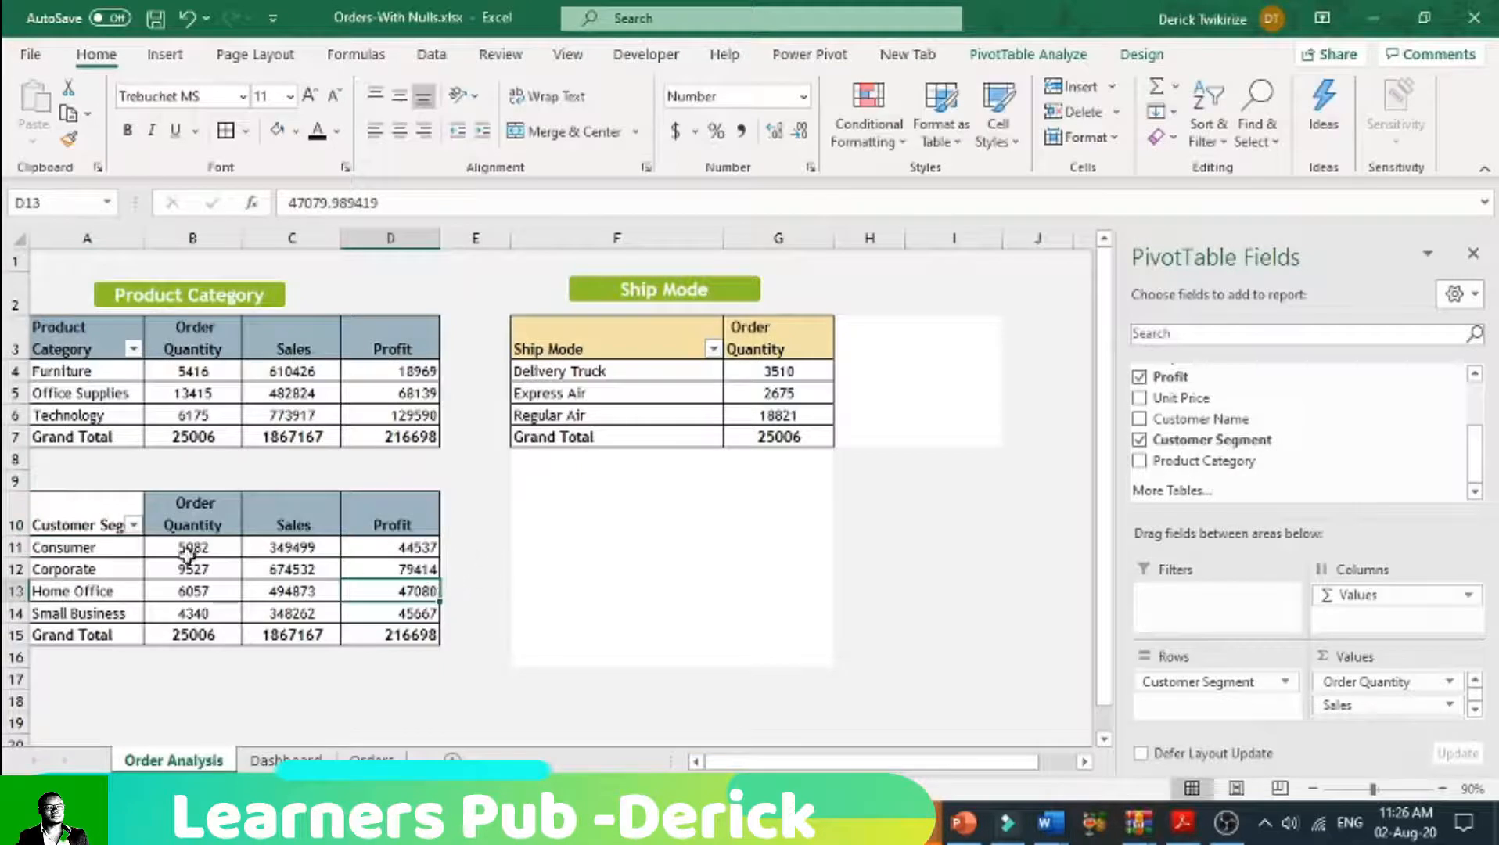
Step: Fill the header row A10:D10 of the customer segment pivot table with a light red theme color
drag(137, 525, 426, 529)
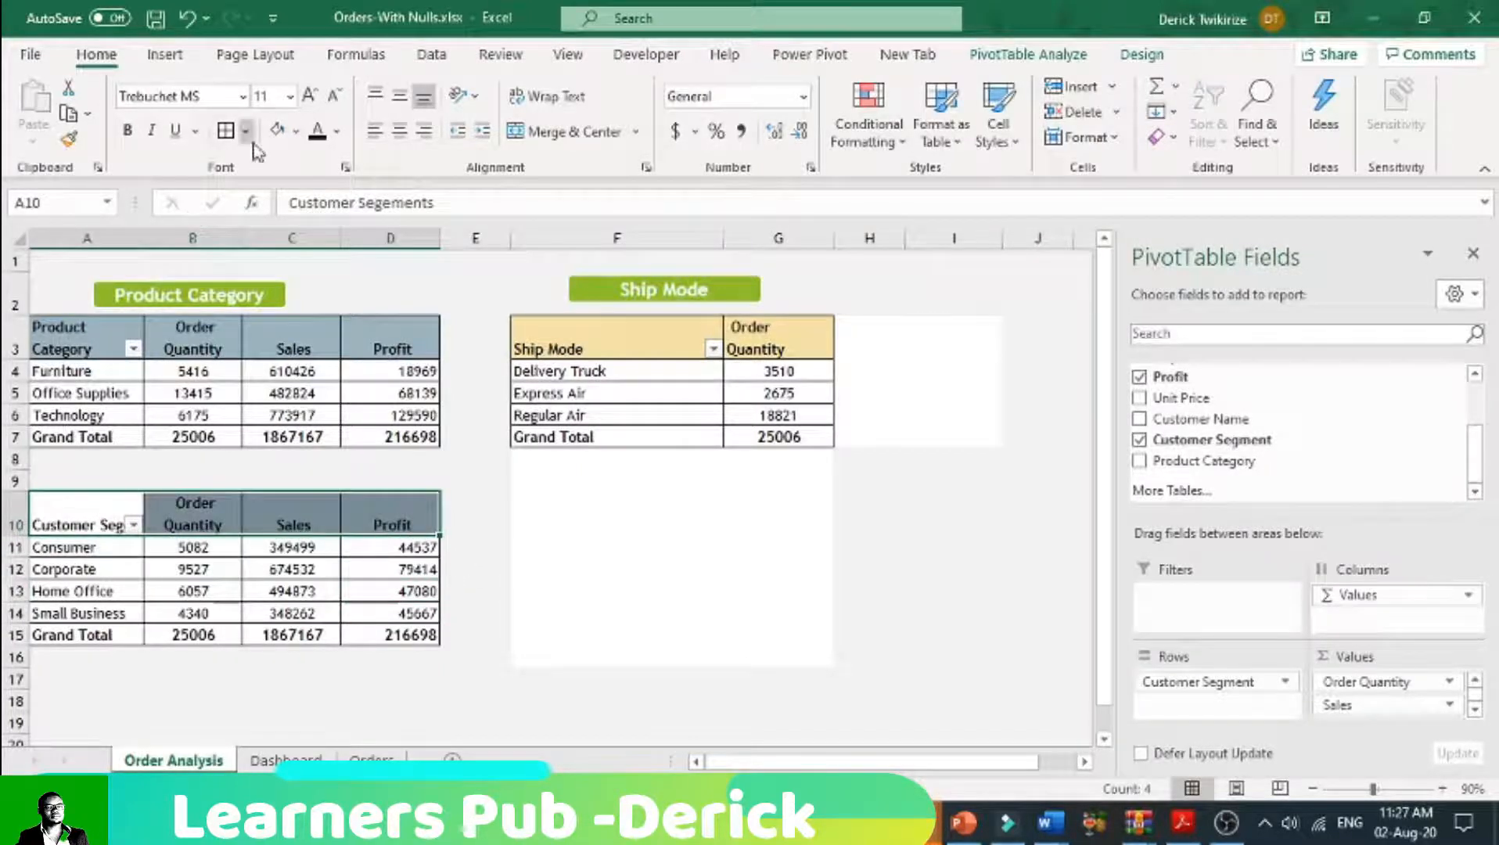
click(296, 132)
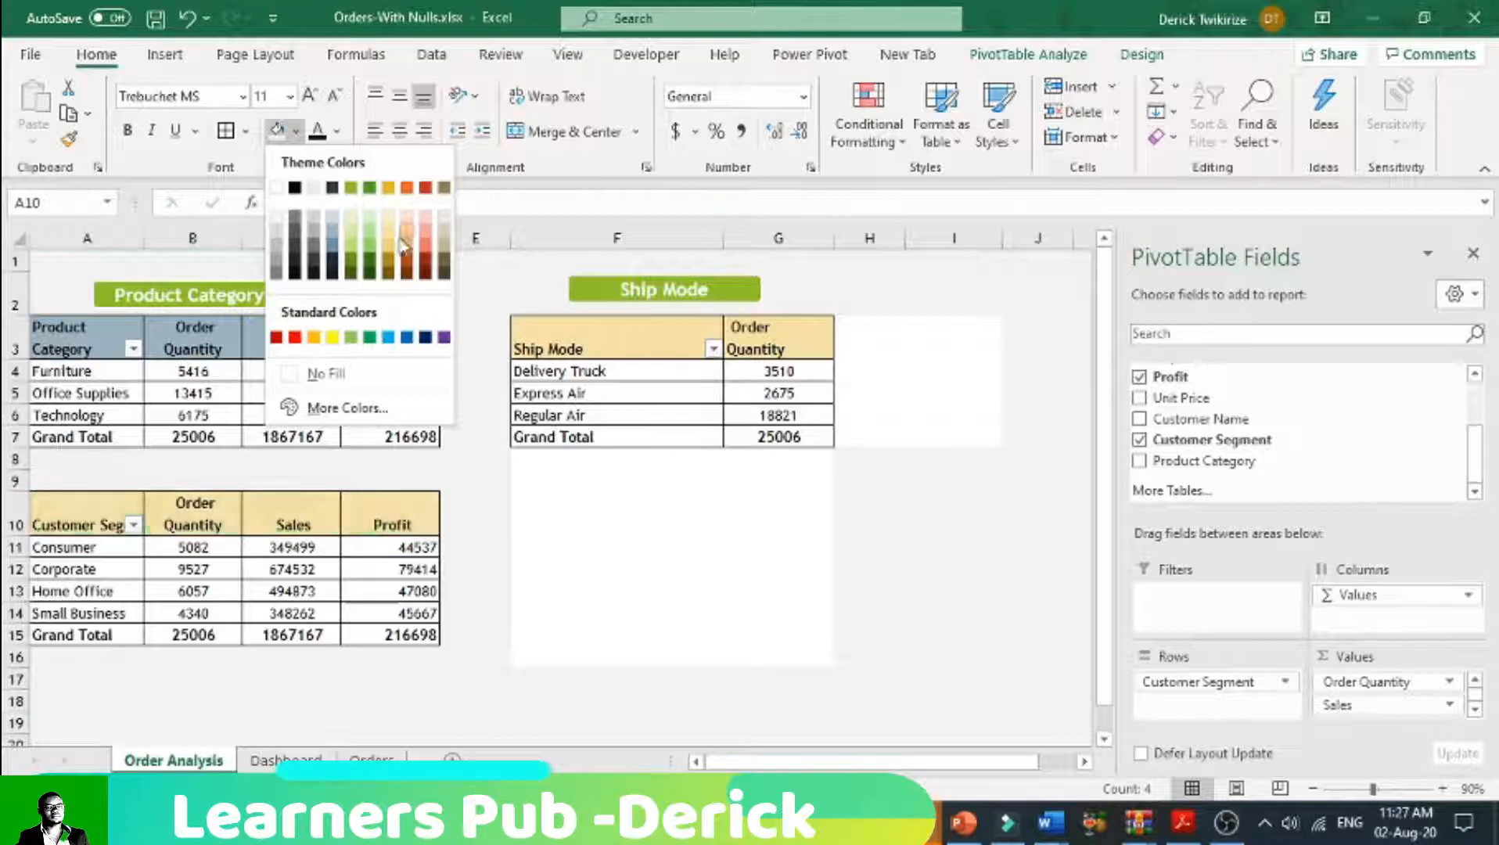
click(424, 248)
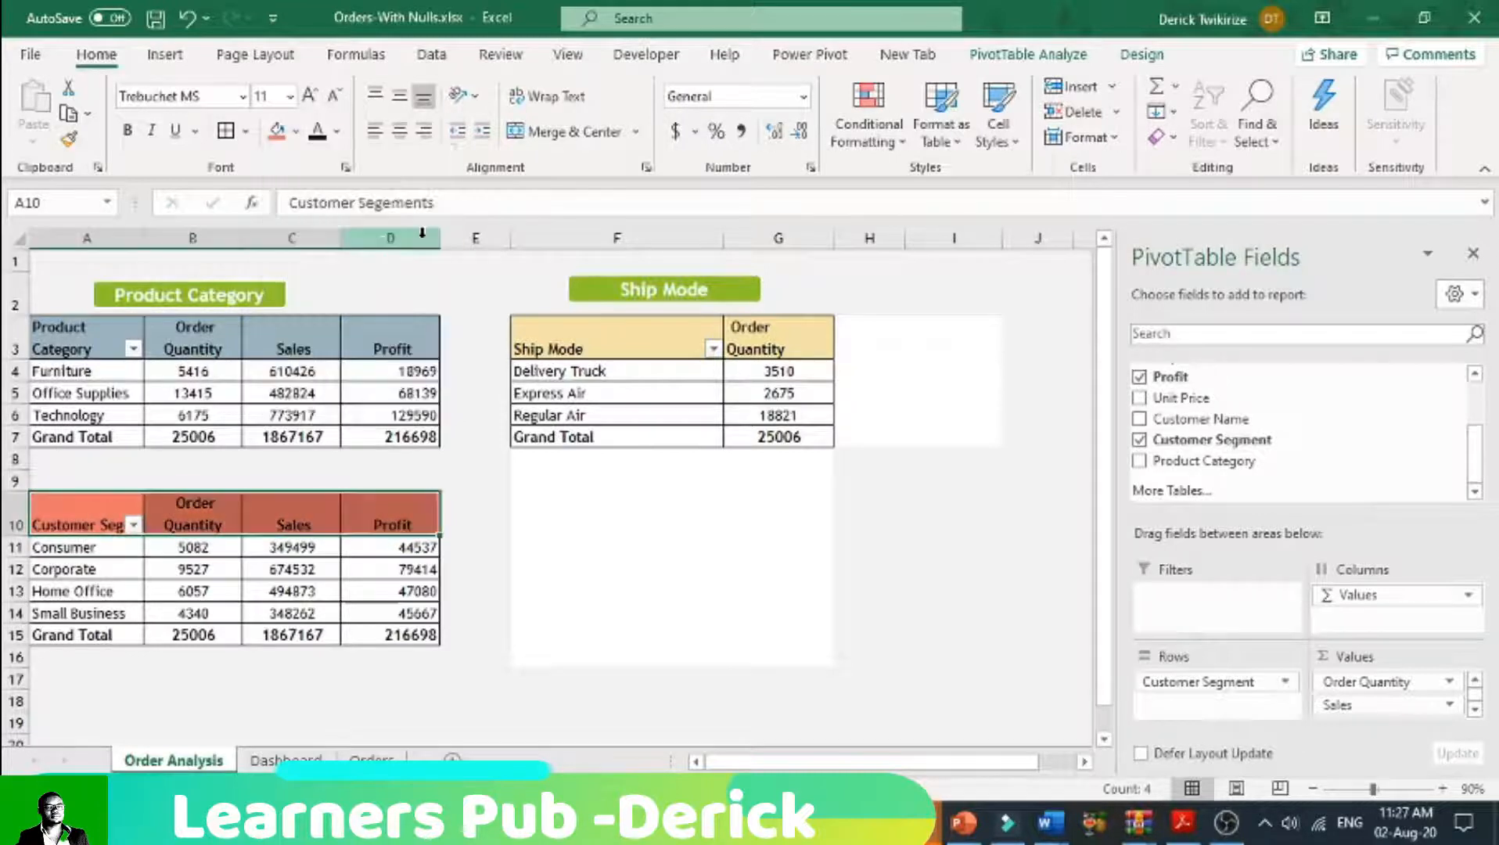
Step: Place a copy of the Product Category label above the customer segment table and fill it with matching light red
click(279, 293)
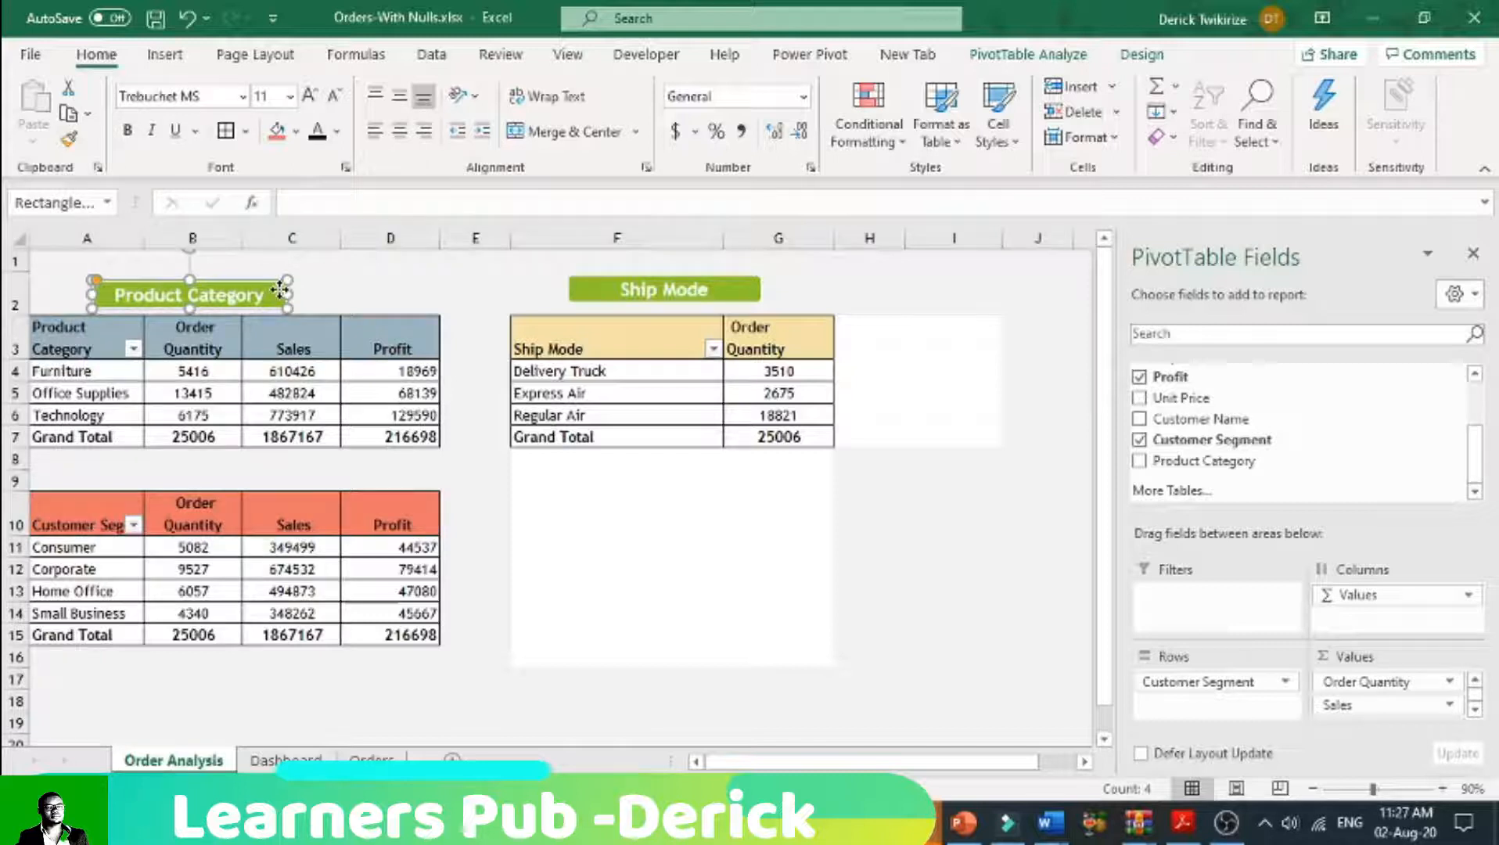
drag(280, 291, 280, 472)
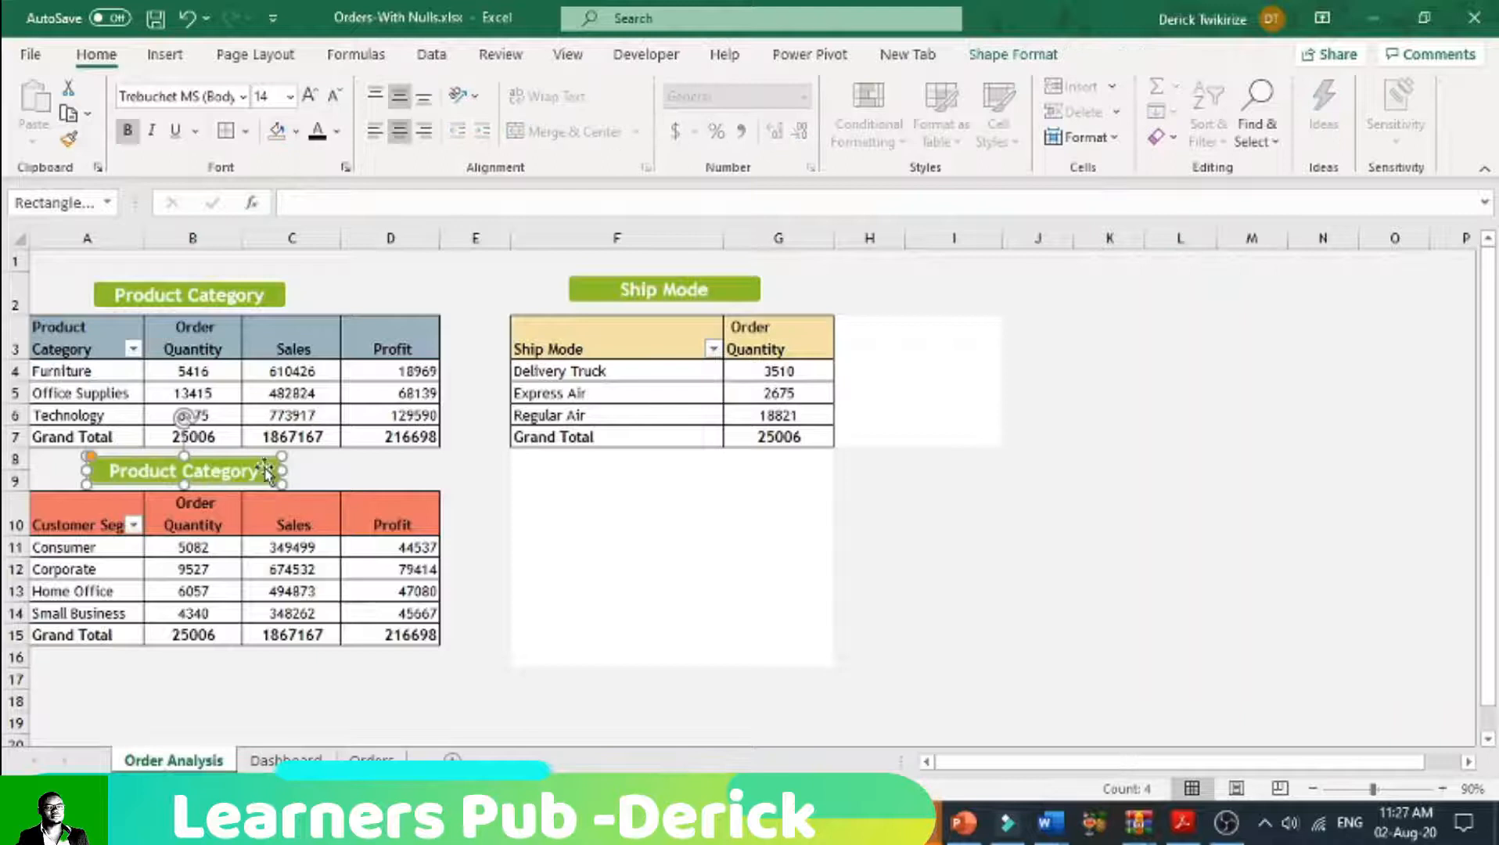
click(296, 130)
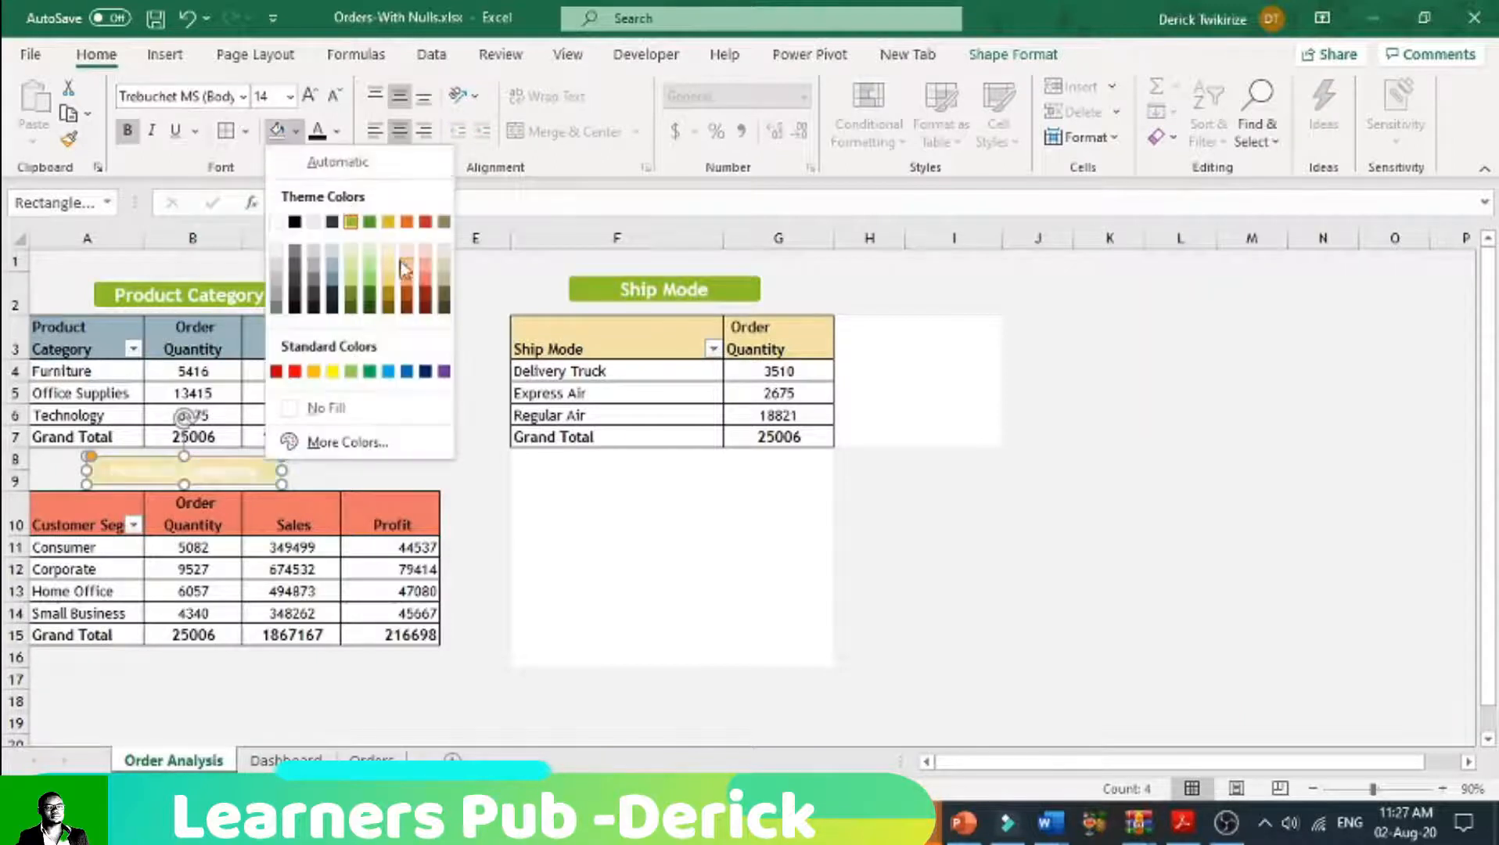
click(430, 280)
Step: Replace the red label's text with "Customer Segement"
click(265, 471)
drag(265, 471, 103, 471)
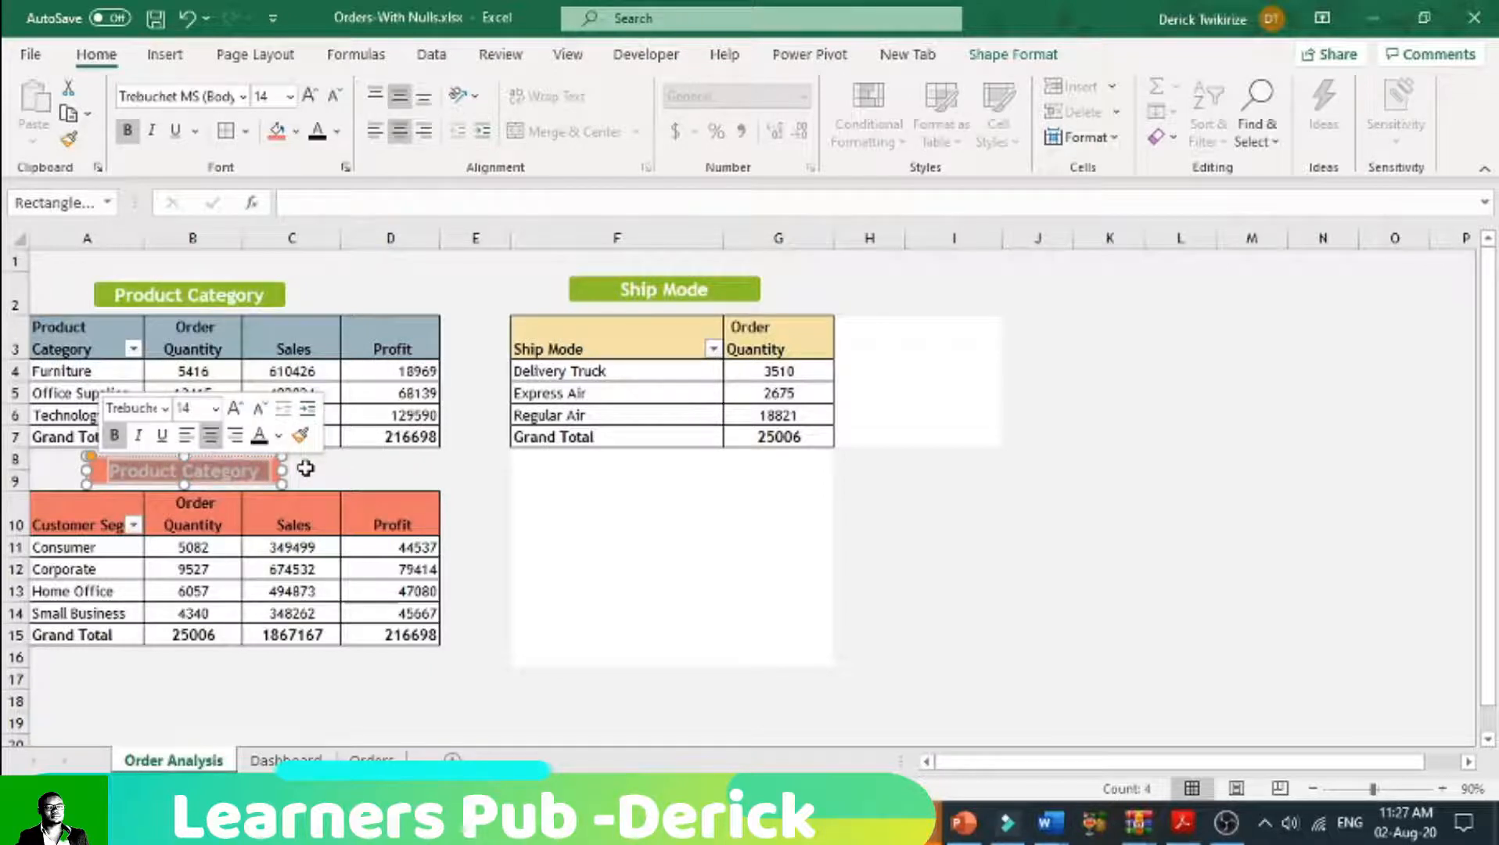
key(BackSpace)
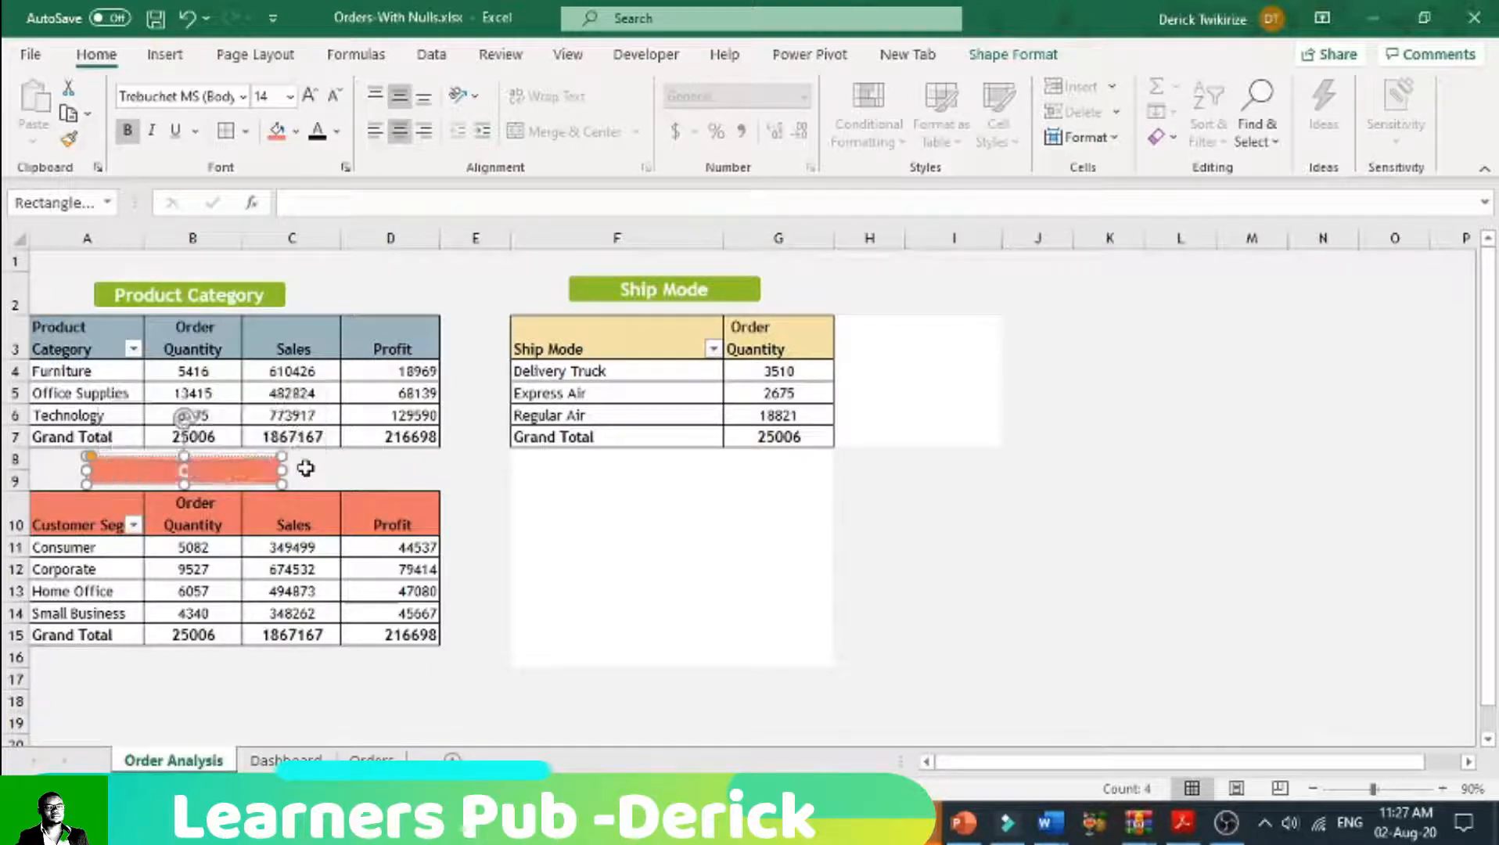
text(Customer Segement)
click(1038, 613)
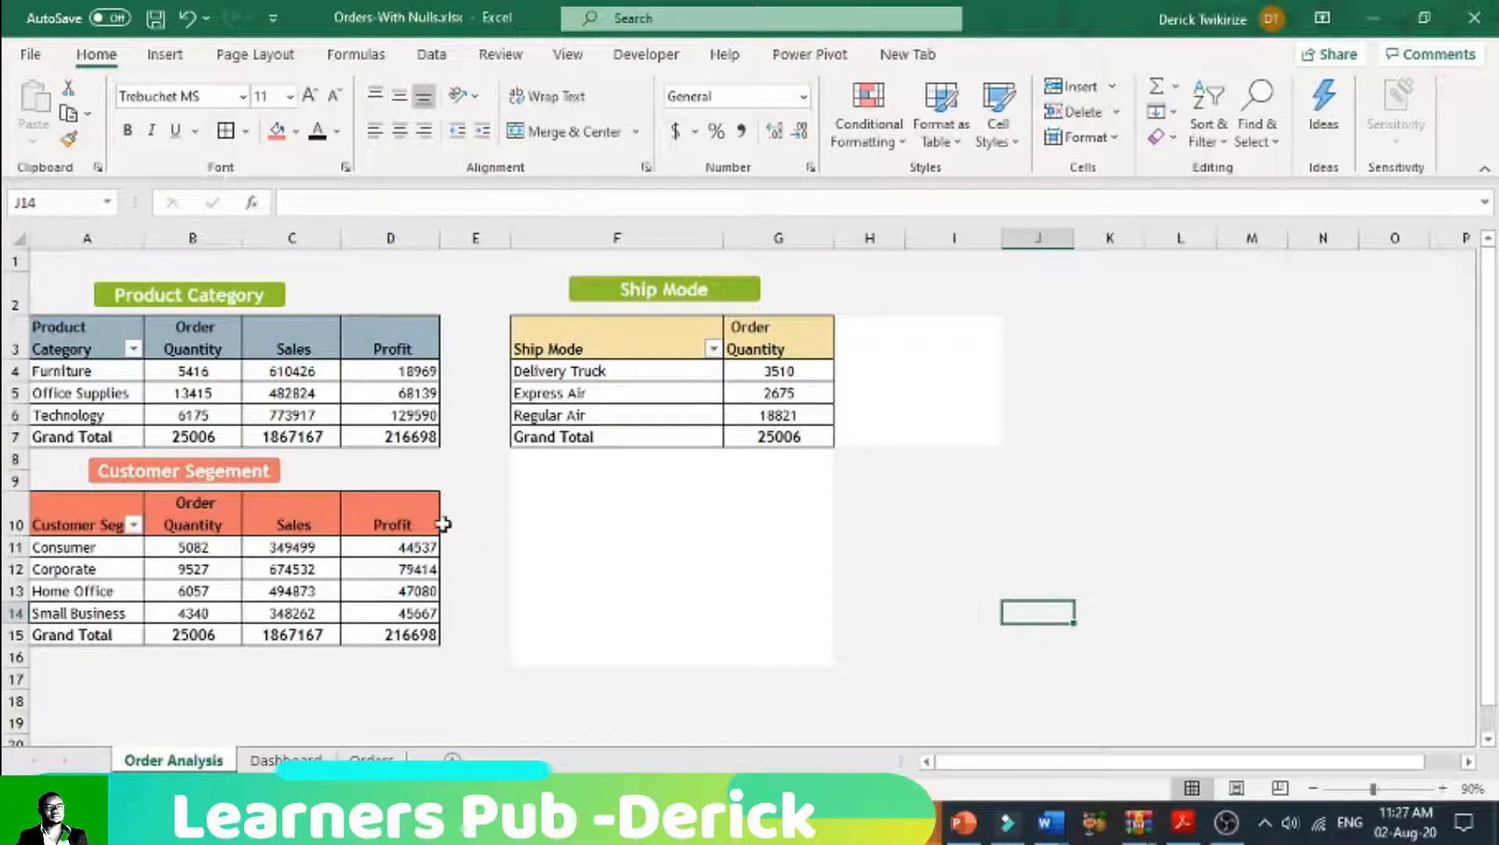
Step: Center the order quantity, sales and profit values in B11:D15 of the customer segment table
drag(196, 548, 392, 635)
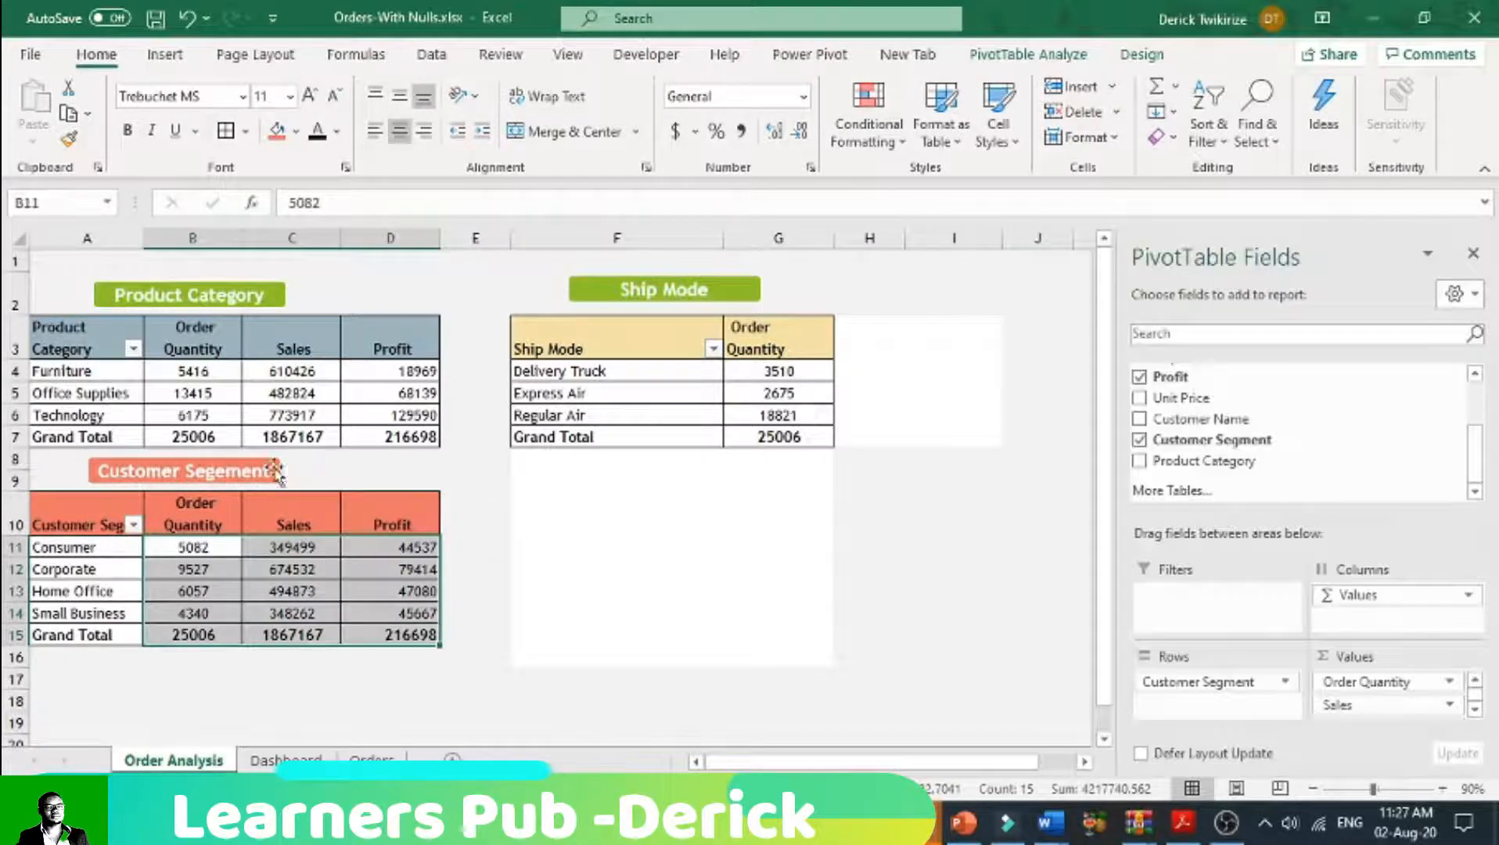
click(399, 131)
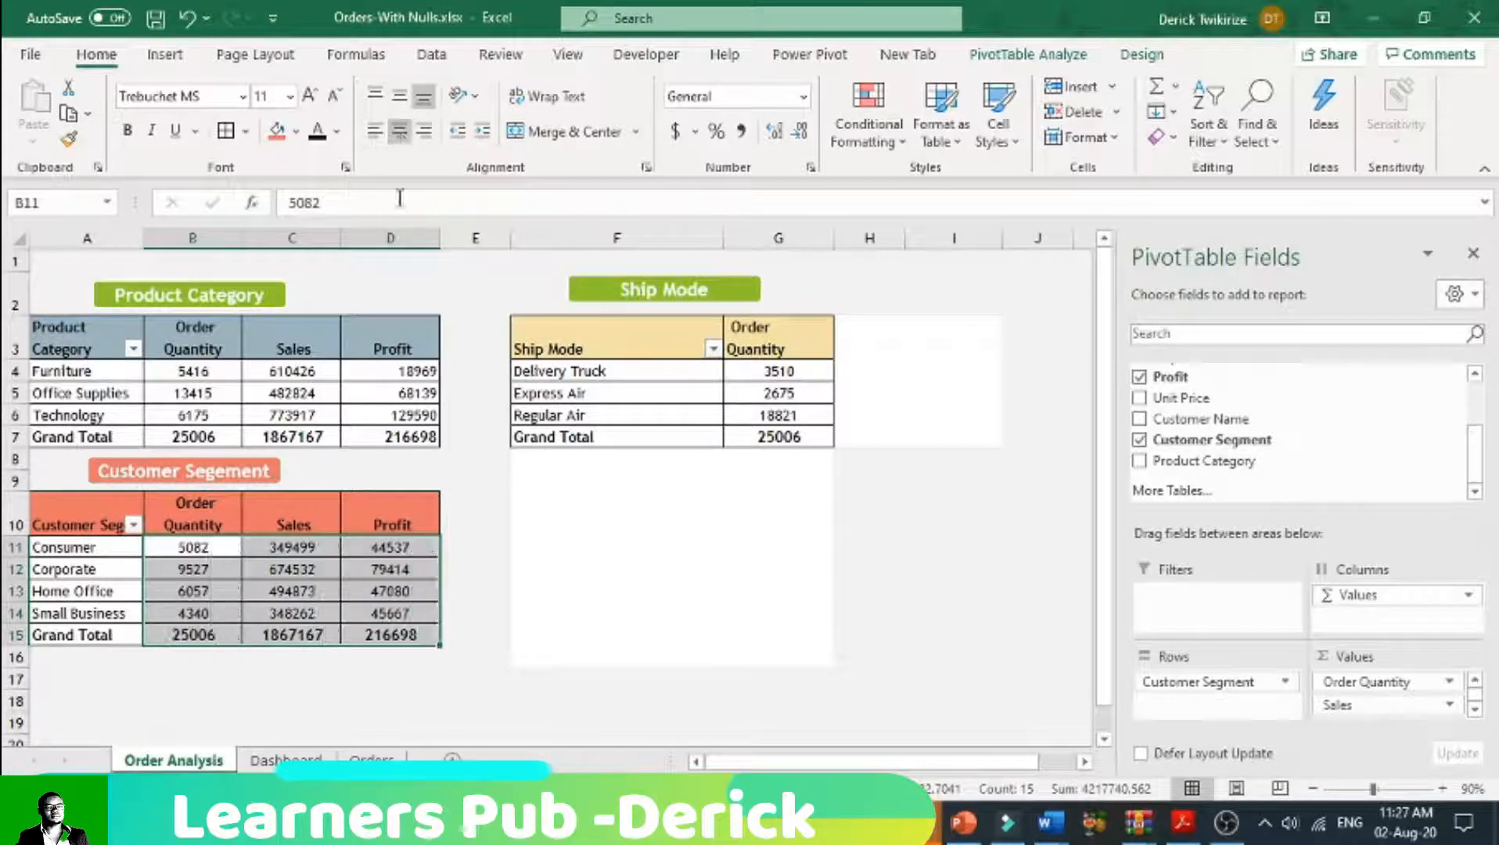
click(370, 683)
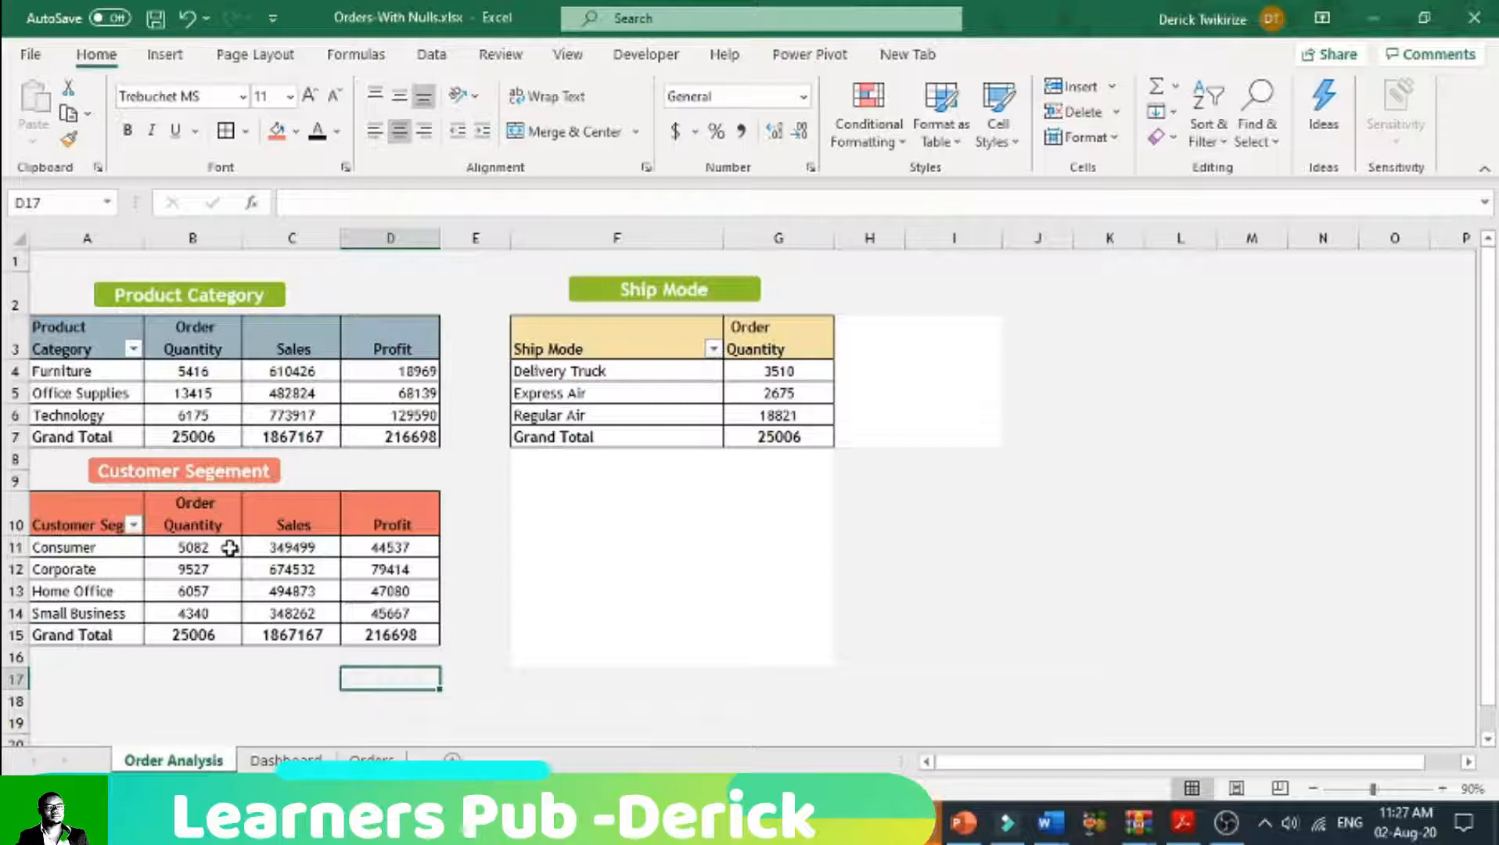
Step: Apply solid red data bars to the order quantities in B11:B14 of the customer segment table
click(212, 571)
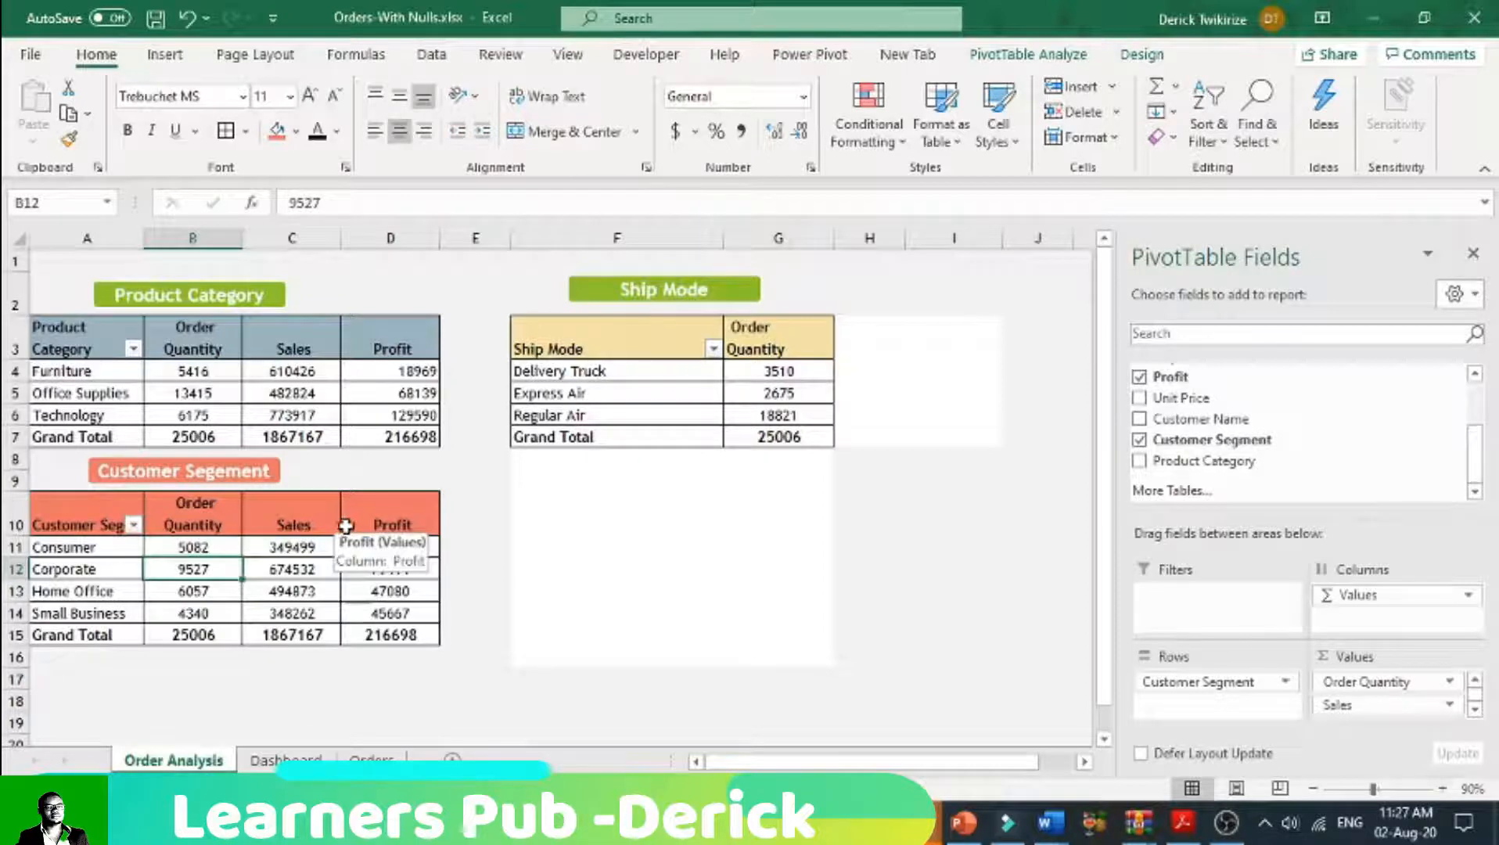
drag(214, 550, 227, 614)
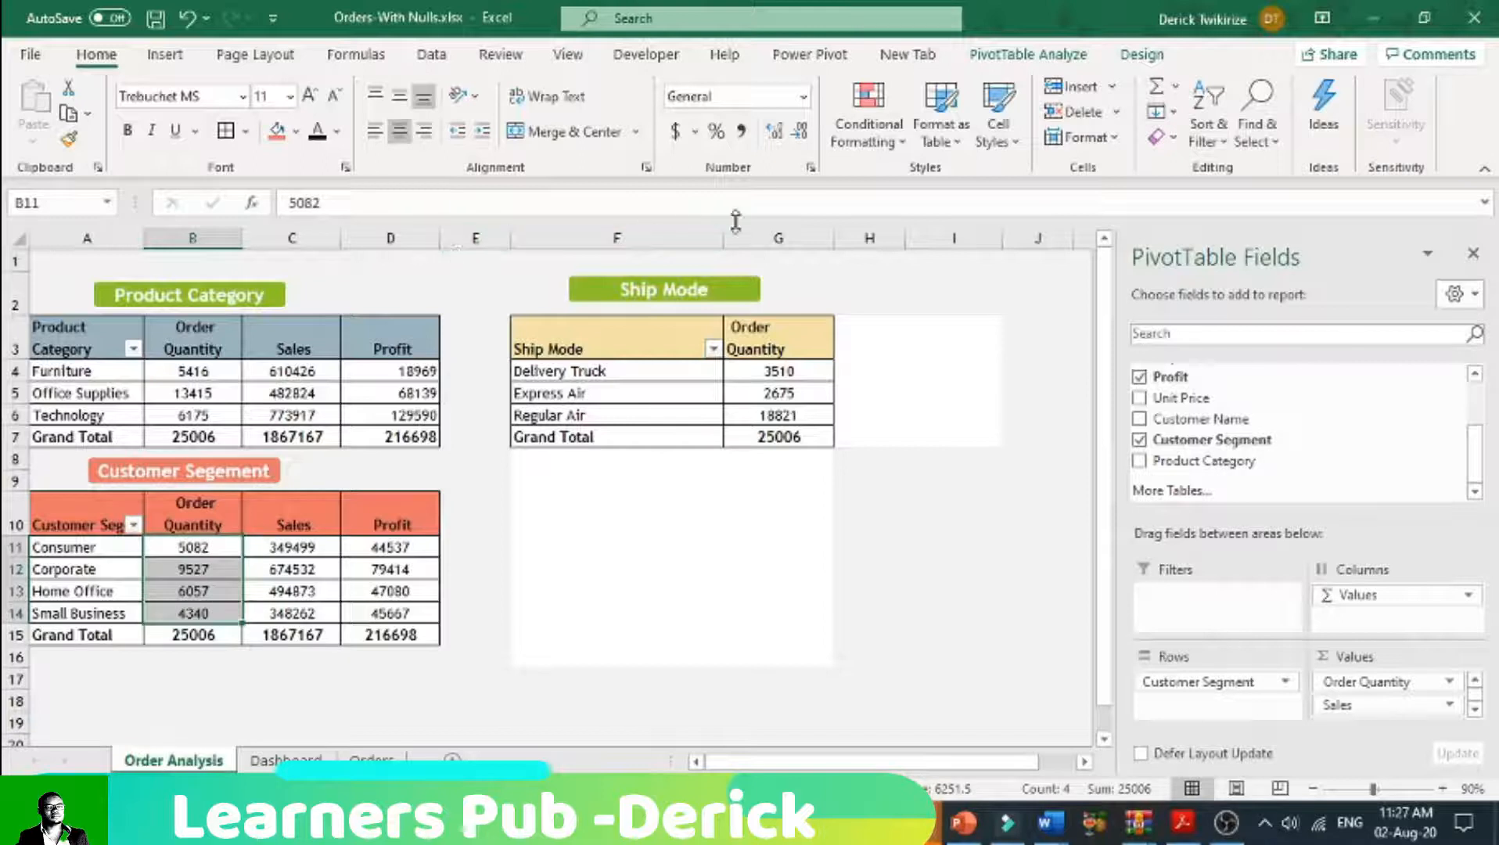
click(868, 129)
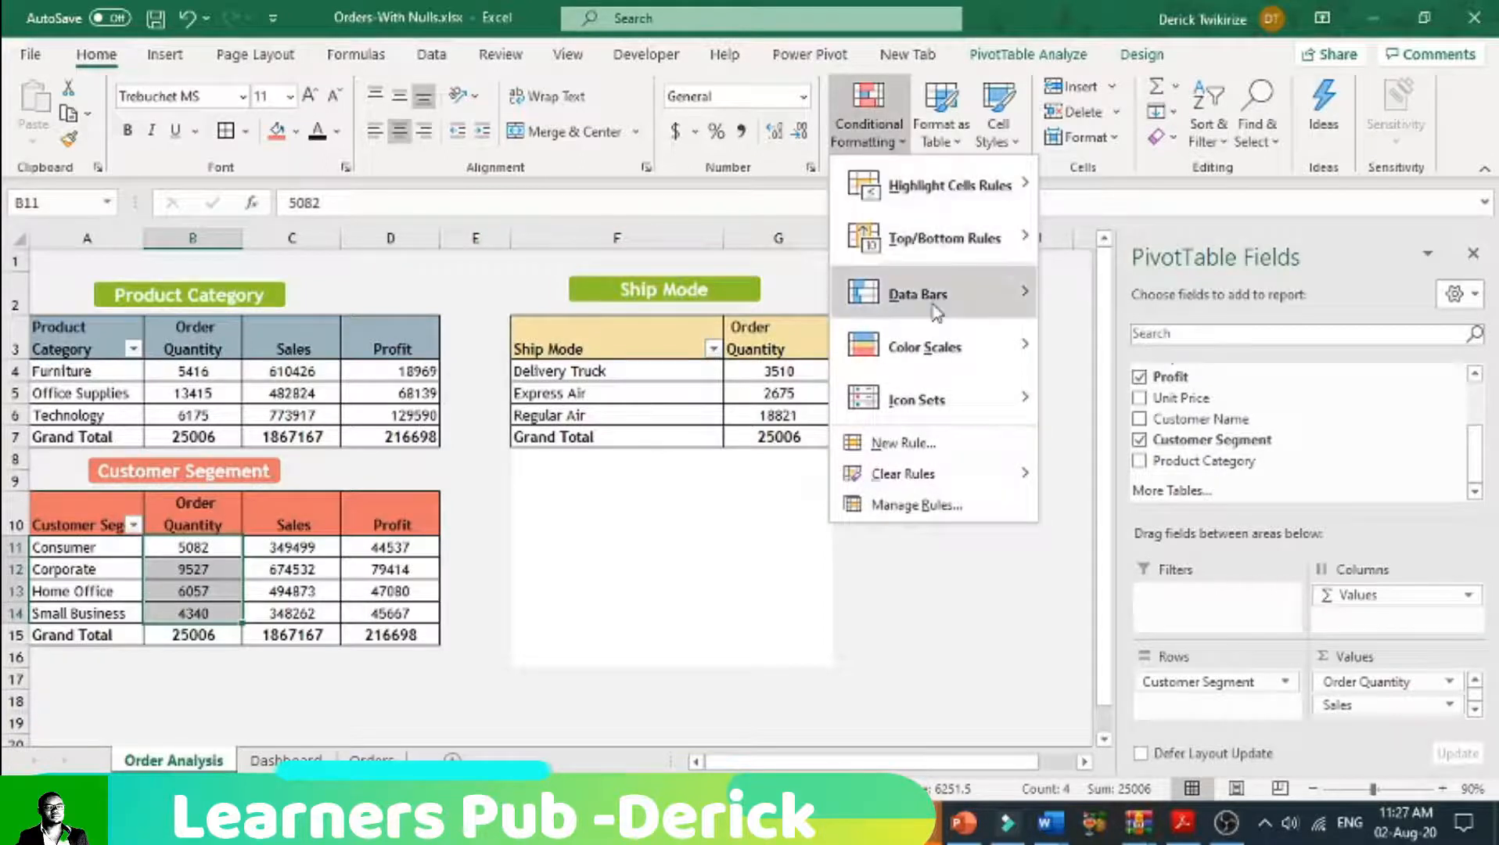
mouse_move(936, 311)
mouse_move(943, 346)
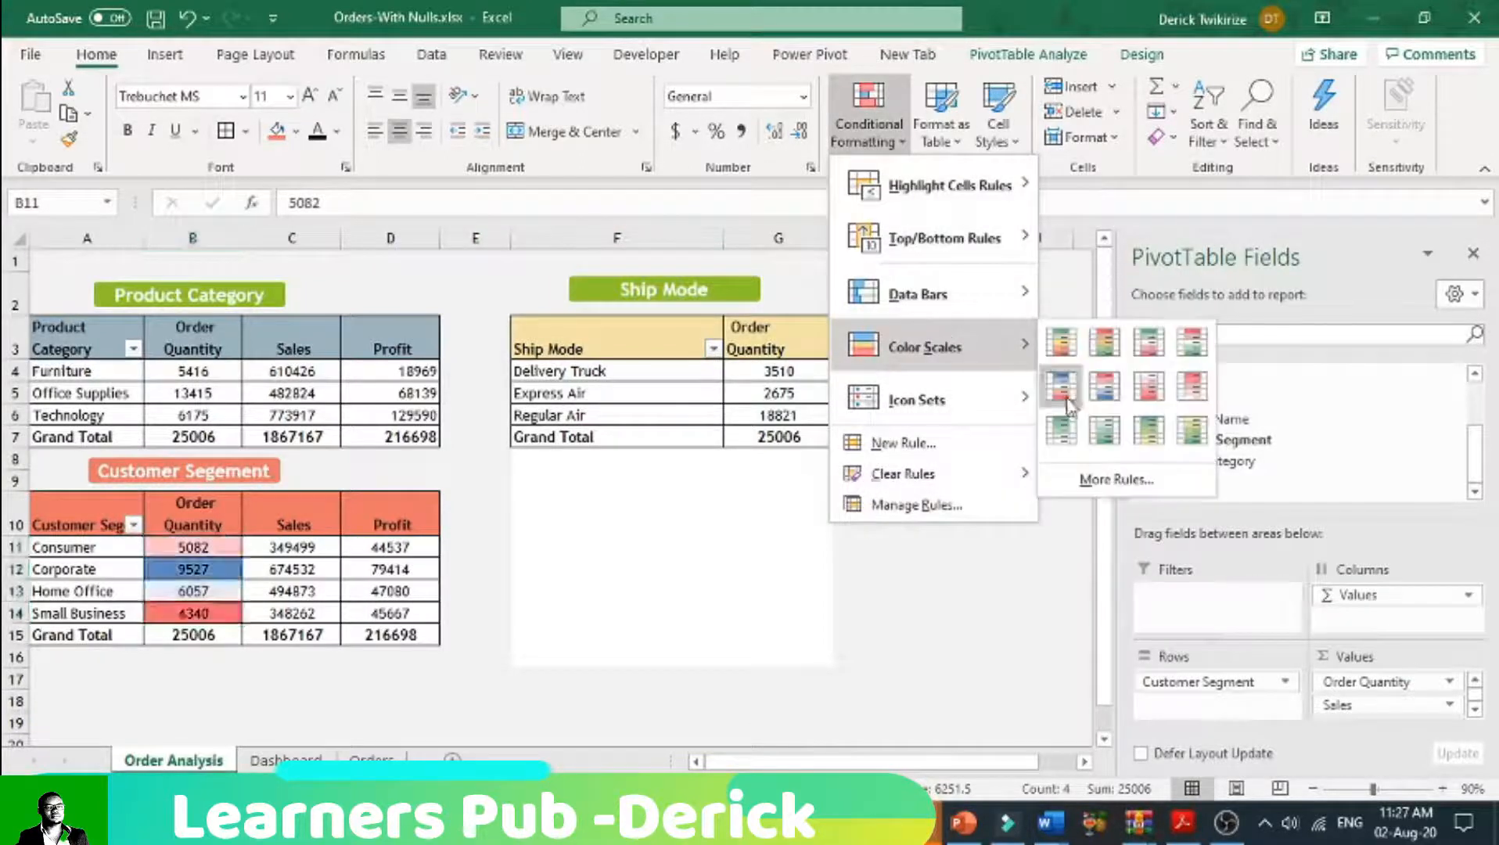
mouse_move(1017, 301)
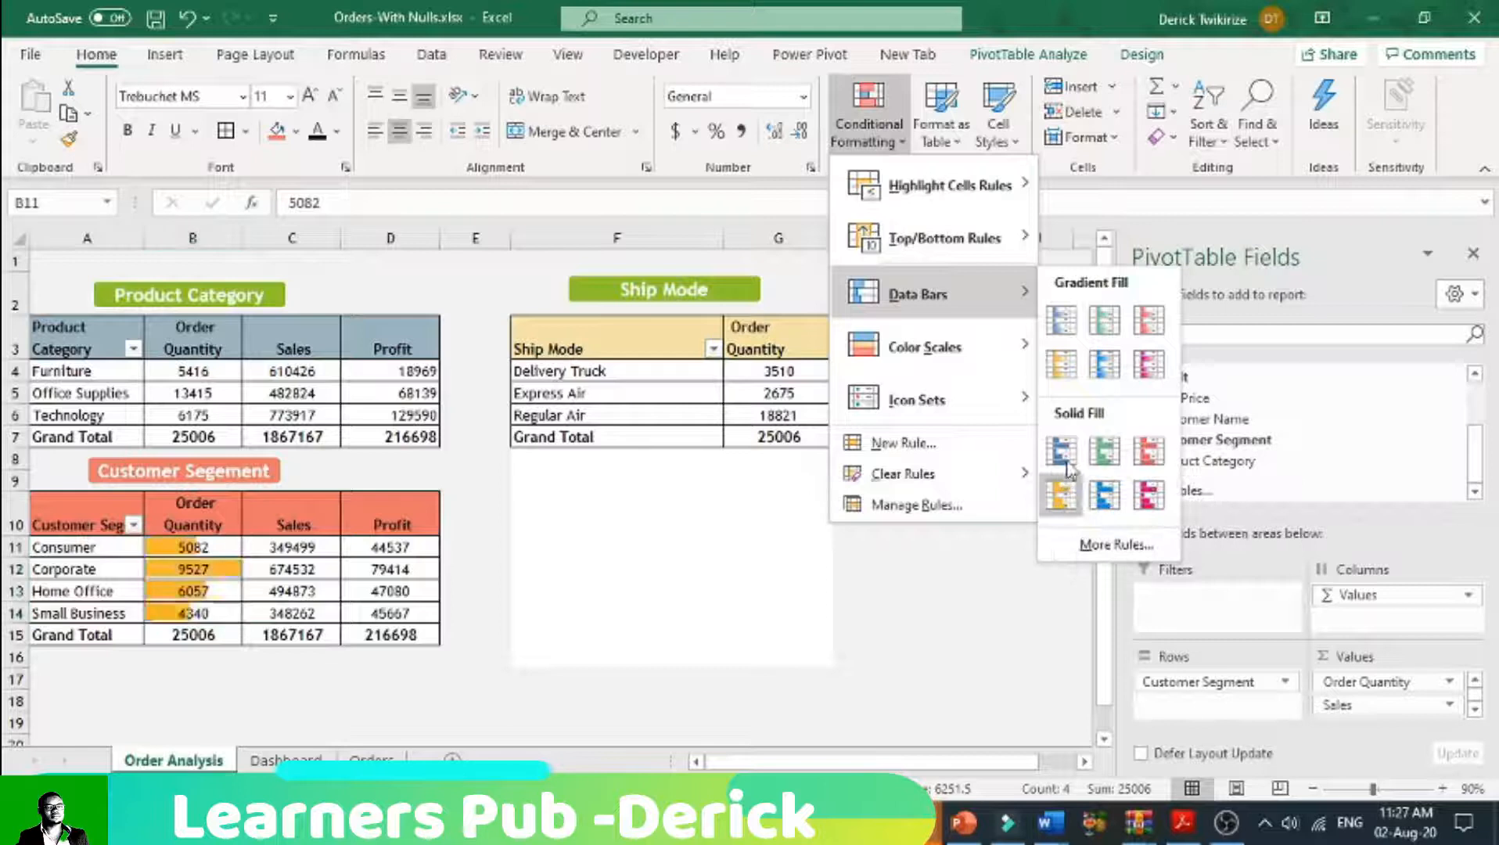
click(1149, 452)
Step: Apply solid green data bars to the profit values in D11:D14 of the customer segment table
drag(393, 545, 393, 613)
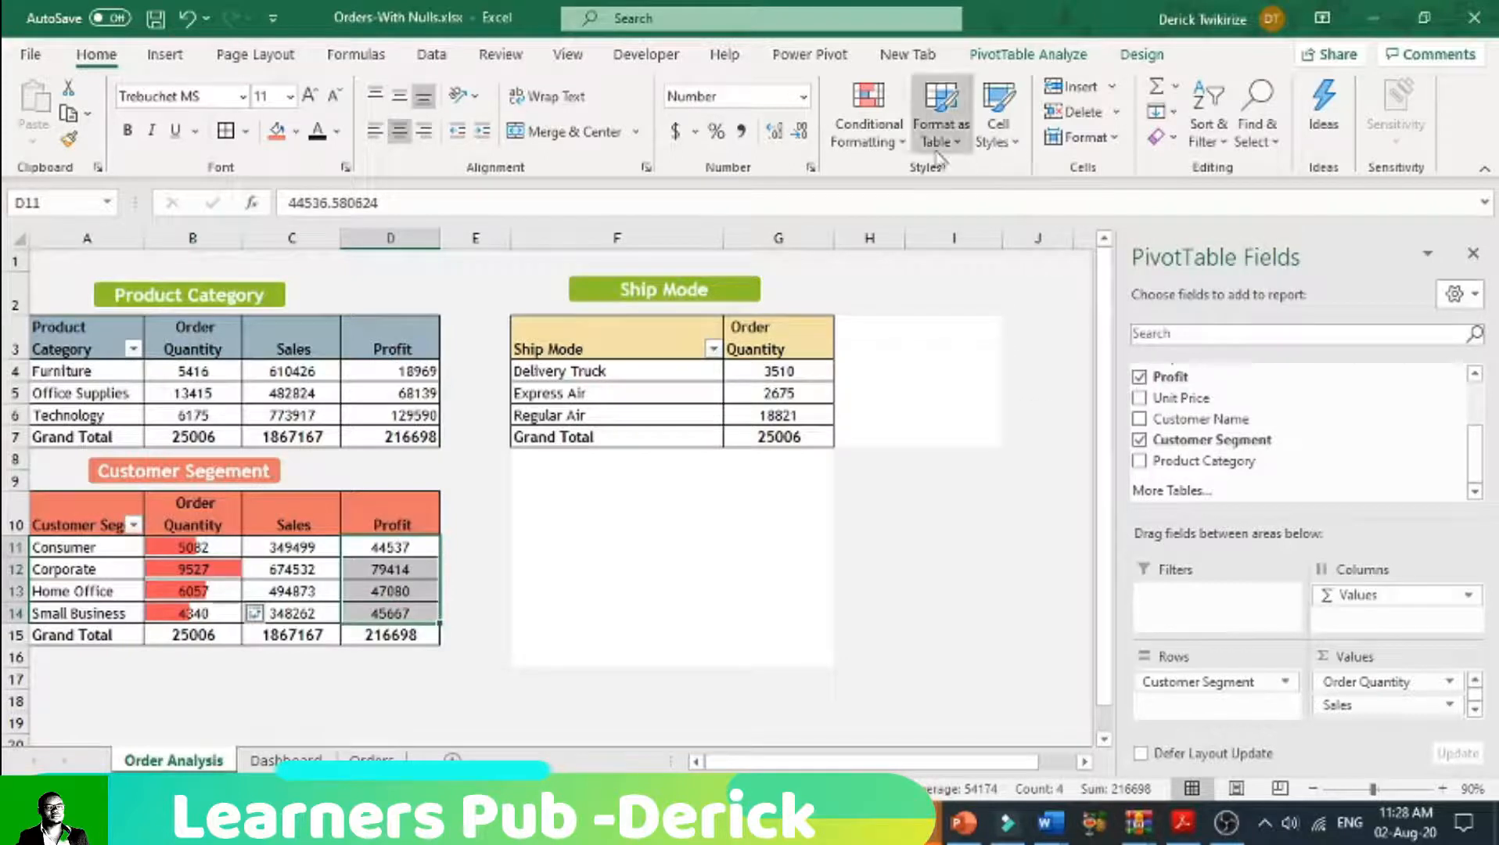
click(869, 117)
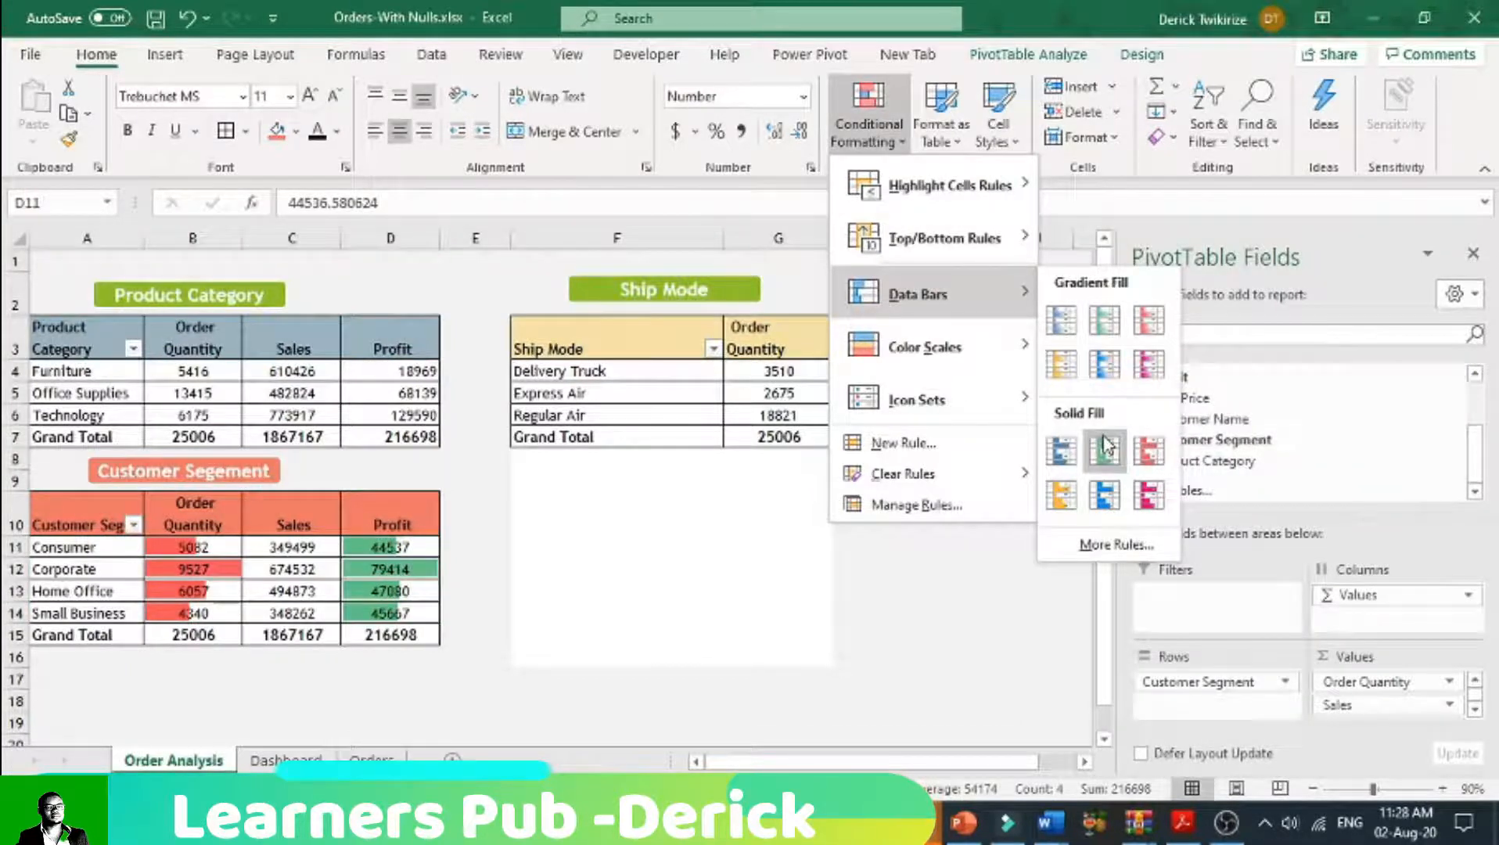
click(1105, 446)
click(574, 529)
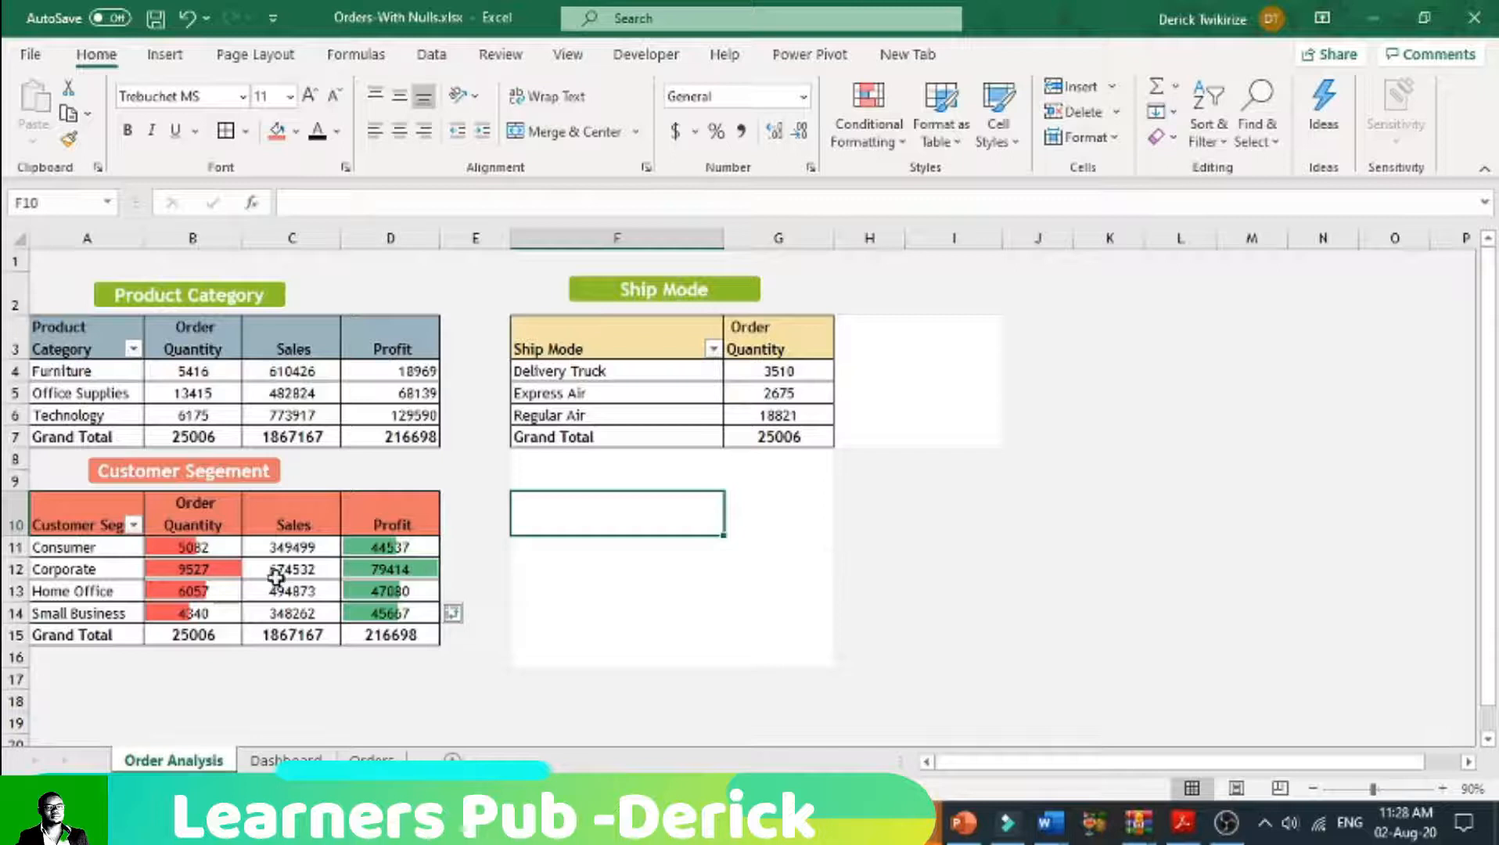
Step: Copy the whole customer segment pivot table and paste it into the Dashboard sheet at B17, below the ship mode table
drag(111, 522, 414, 635)
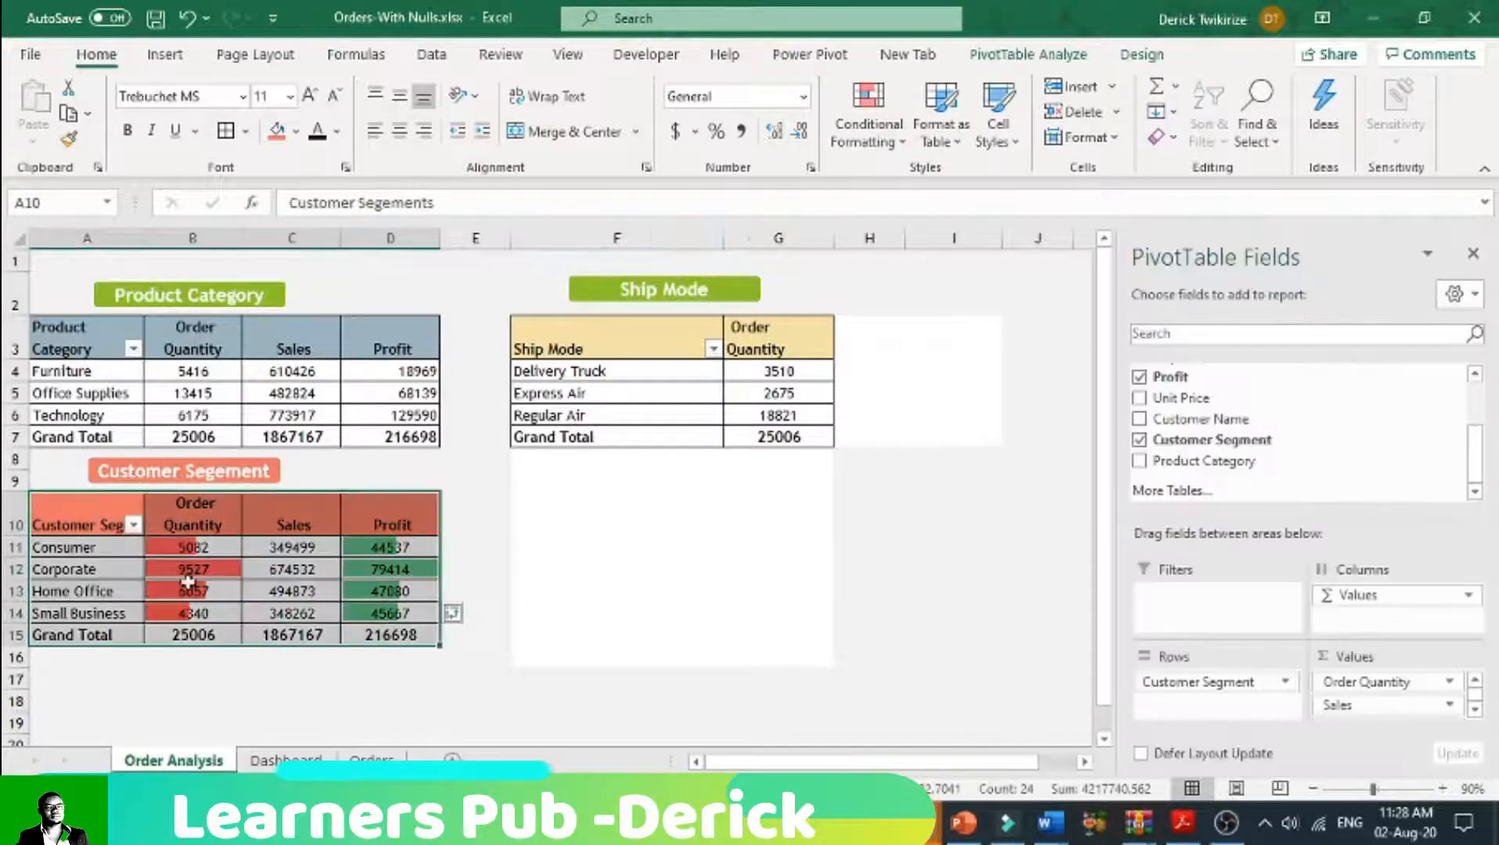
right_click(180, 581)
click(232, 595)
click(286, 759)
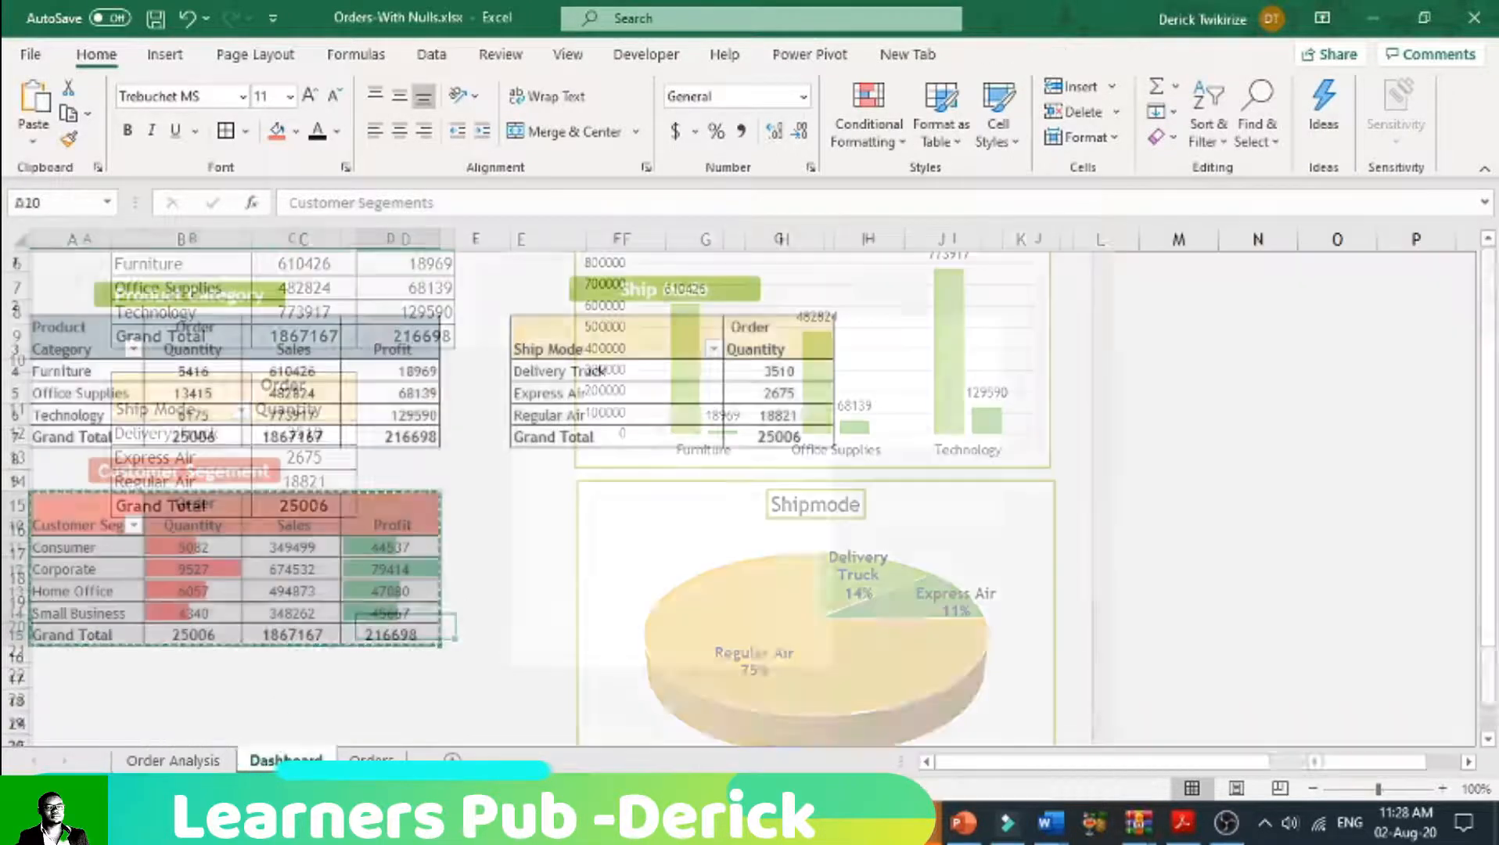
scroll(345, 597, down, 1)
click(134, 502)
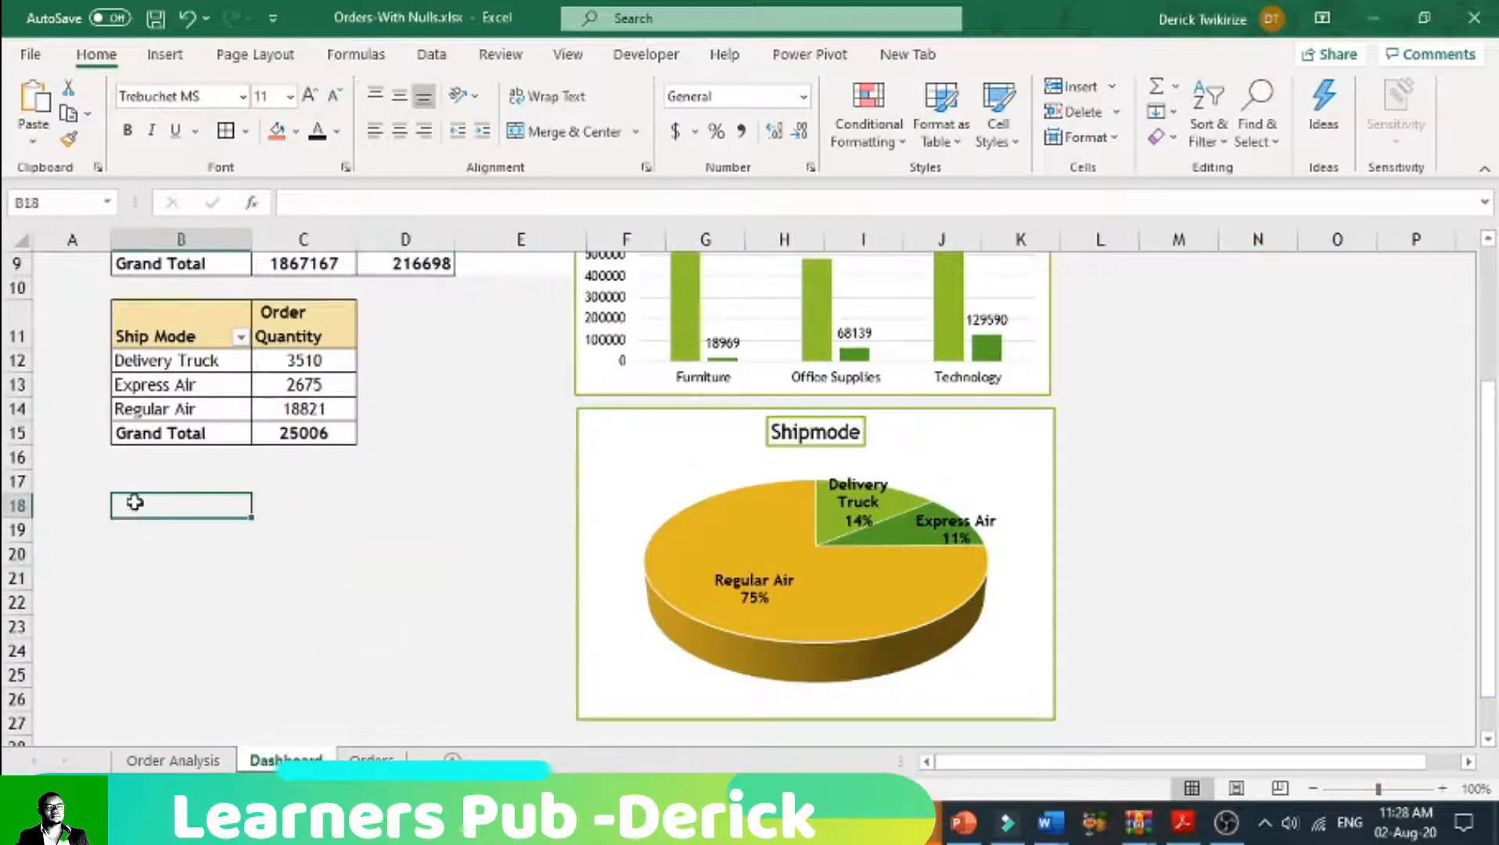
click(132, 485)
right_click(131, 483)
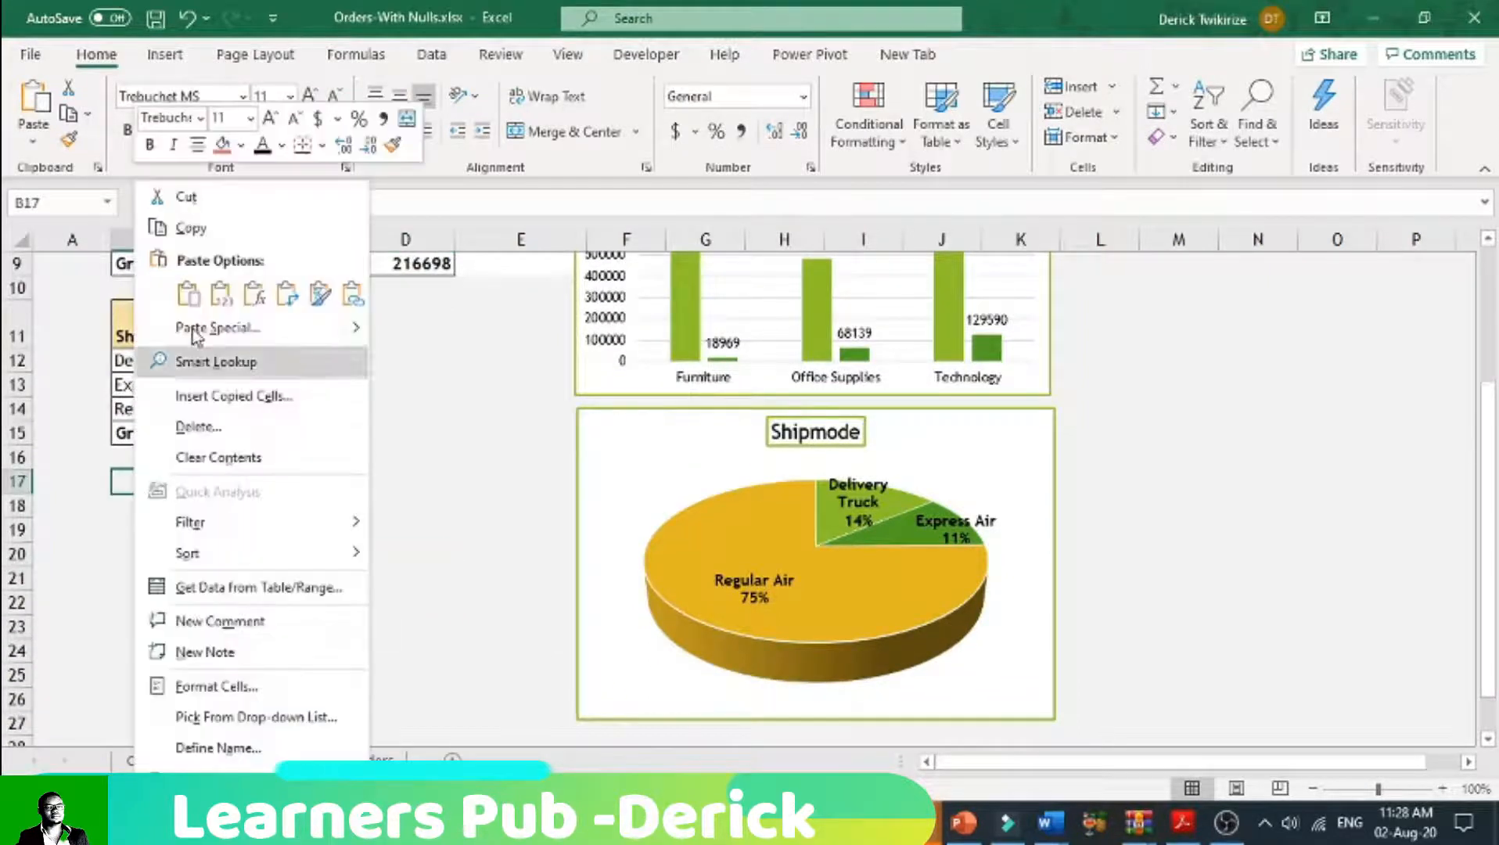
click(187, 295)
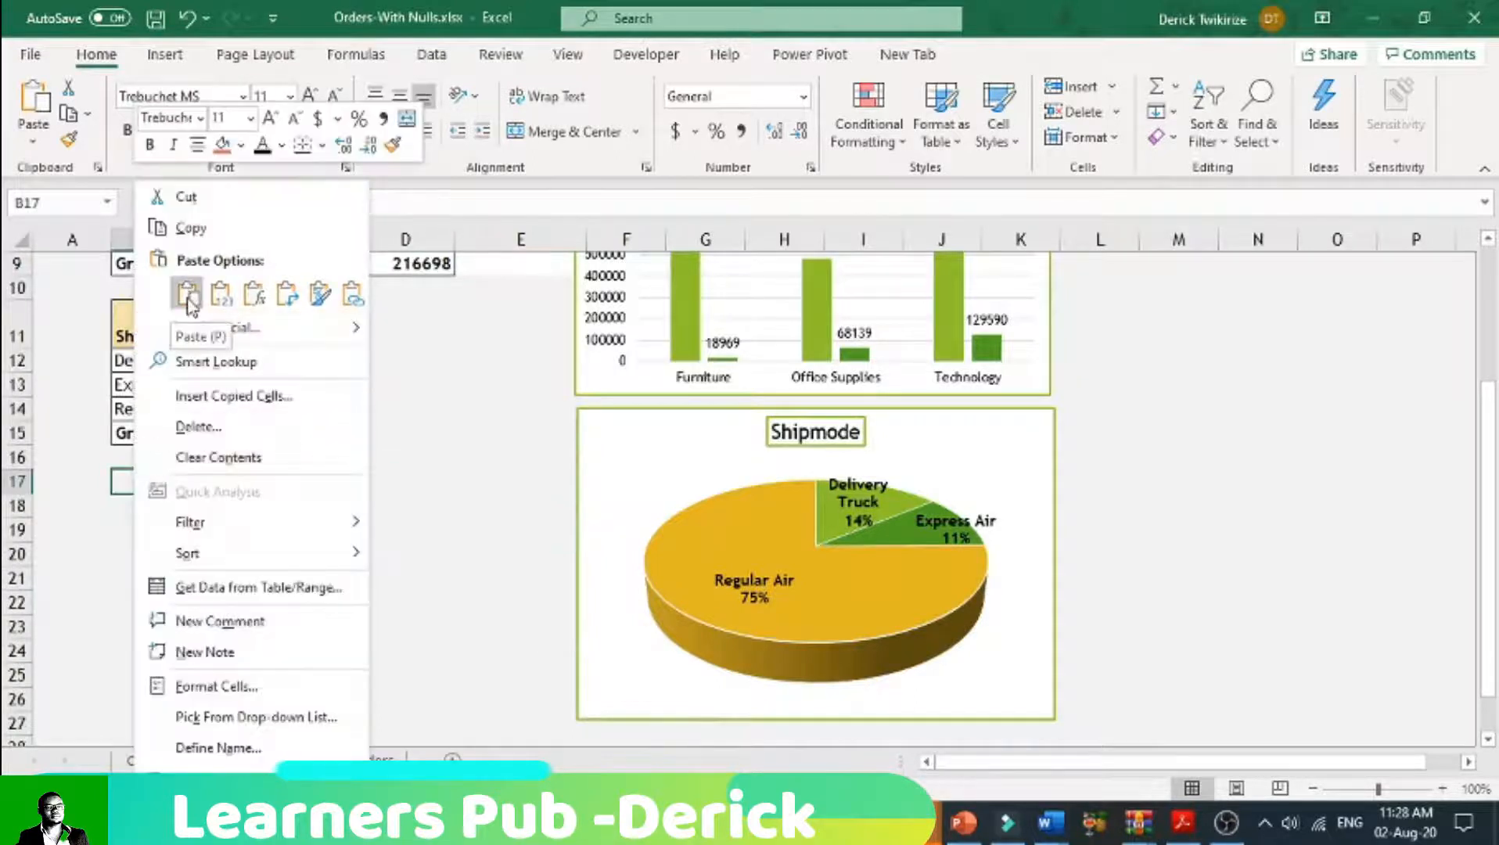
click(188, 294)
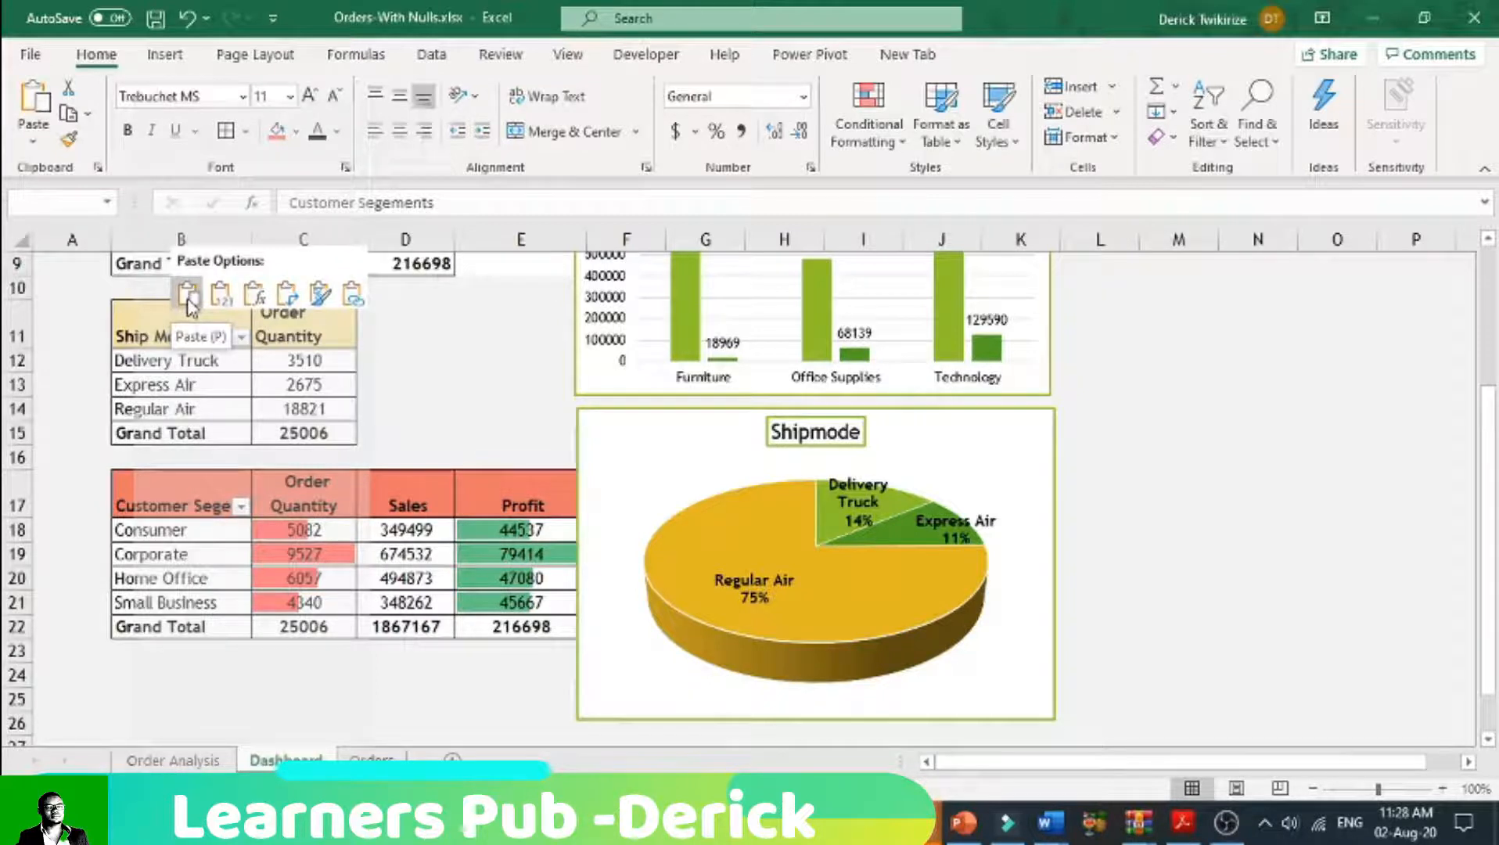
click(188, 296)
Step: Shift the Shipmode pie chart to the right so it clears the pasted customer segment table
drag(661, 452, 701, 446)
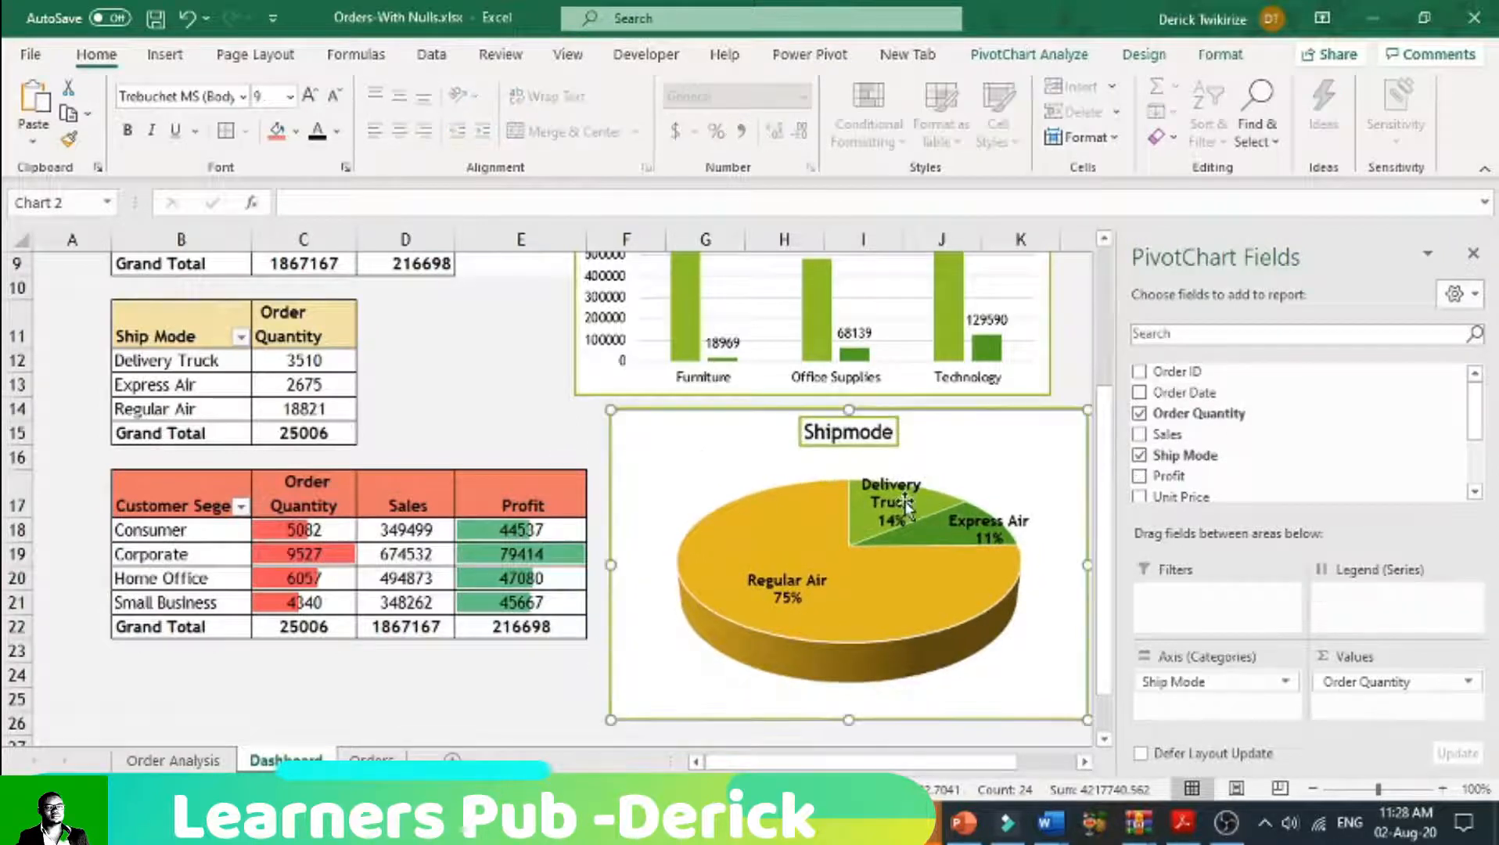
scroll(904, 501, up, 3)
scroll(864, 591, down, 2)
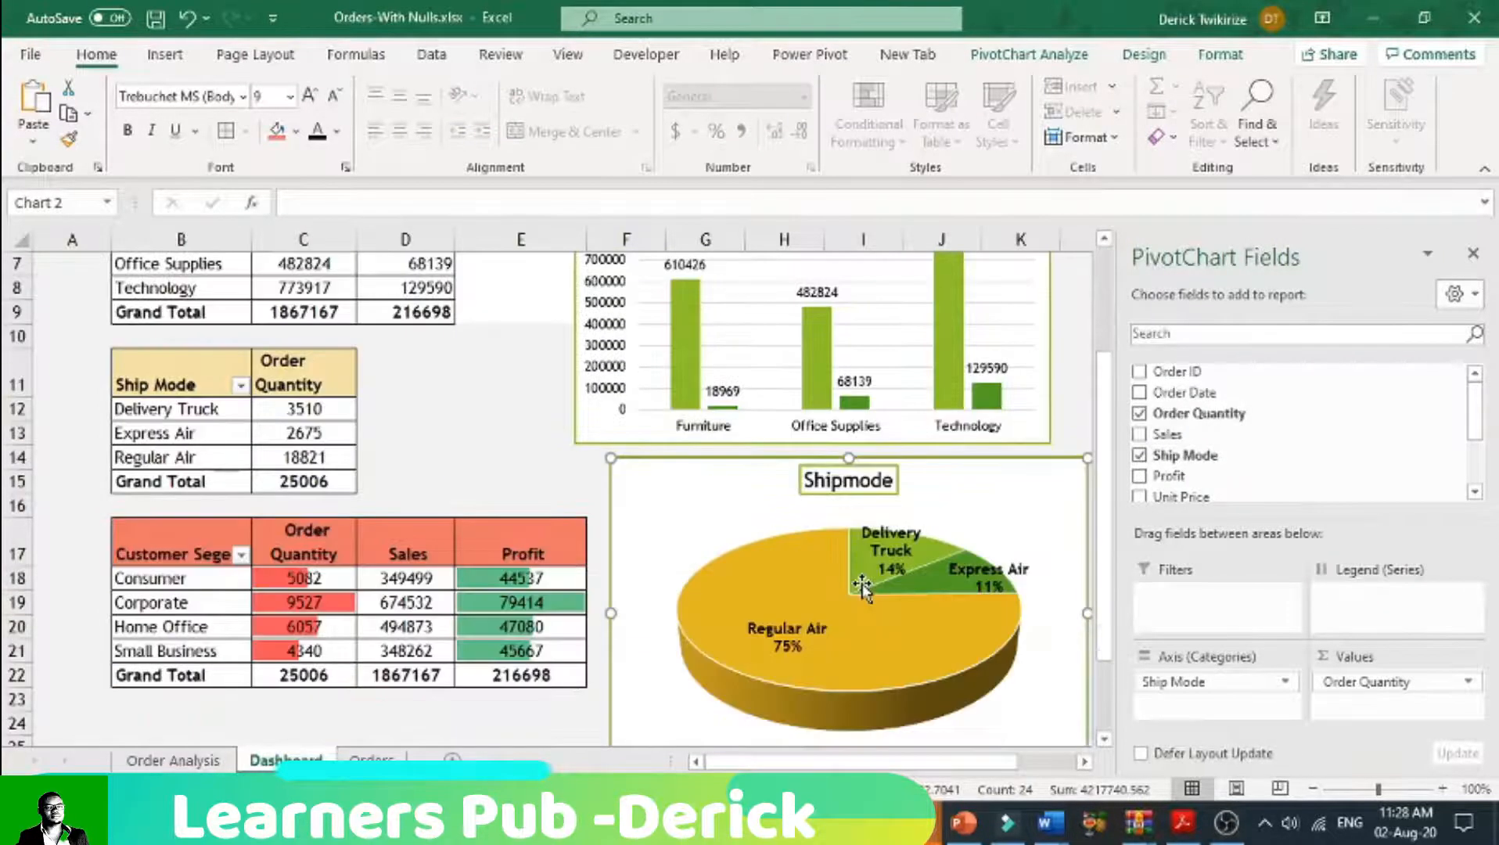
Step: Remove the Order Quantity field from the customer segment pivot table on the Dashboard sheet
scroll(862, 587, down, 2)
drag(201, 392, 460, 510)
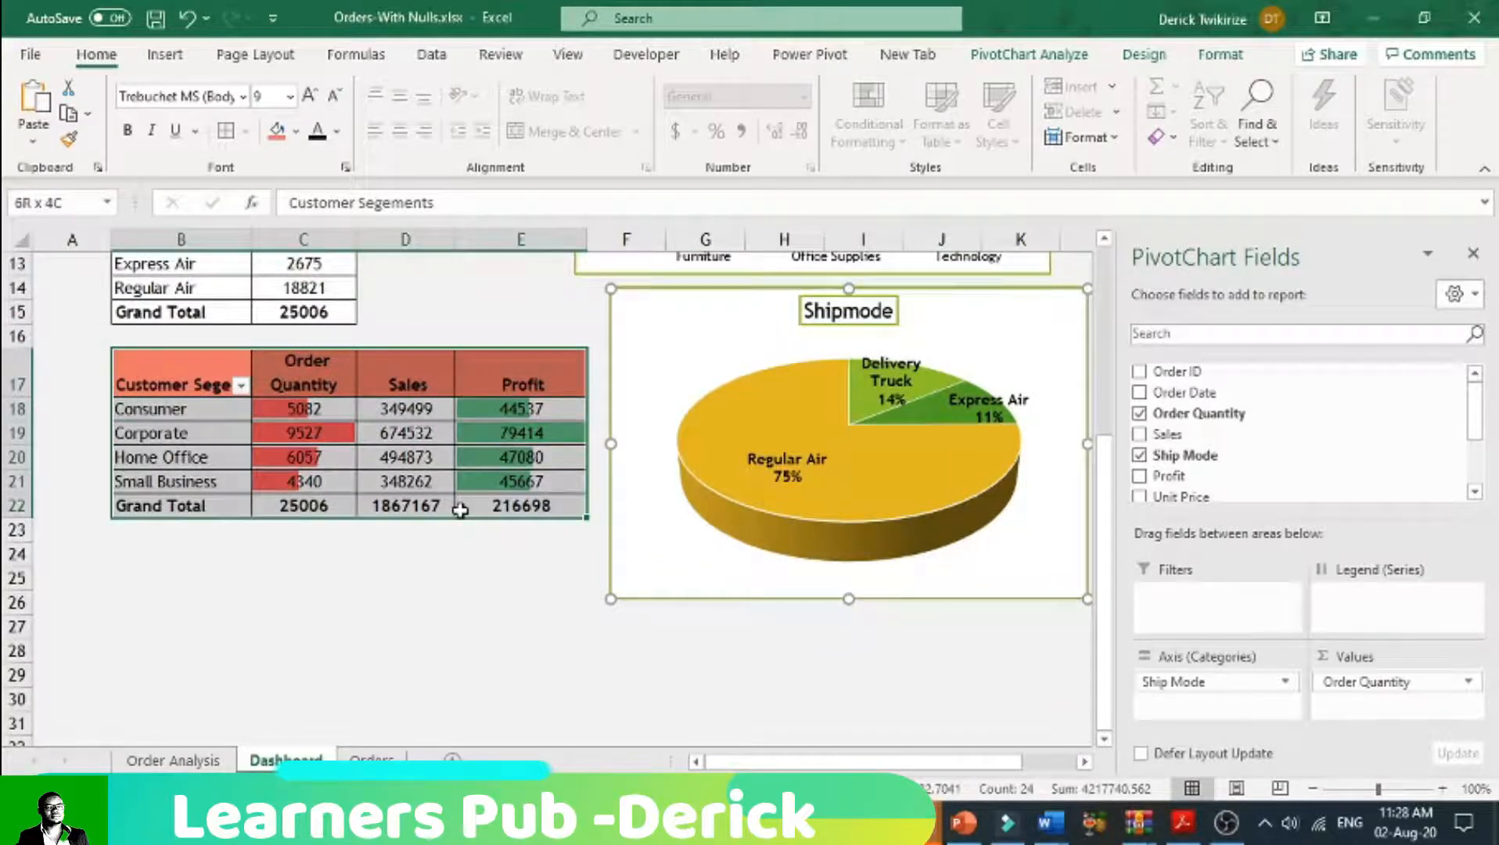
click(167, 386)
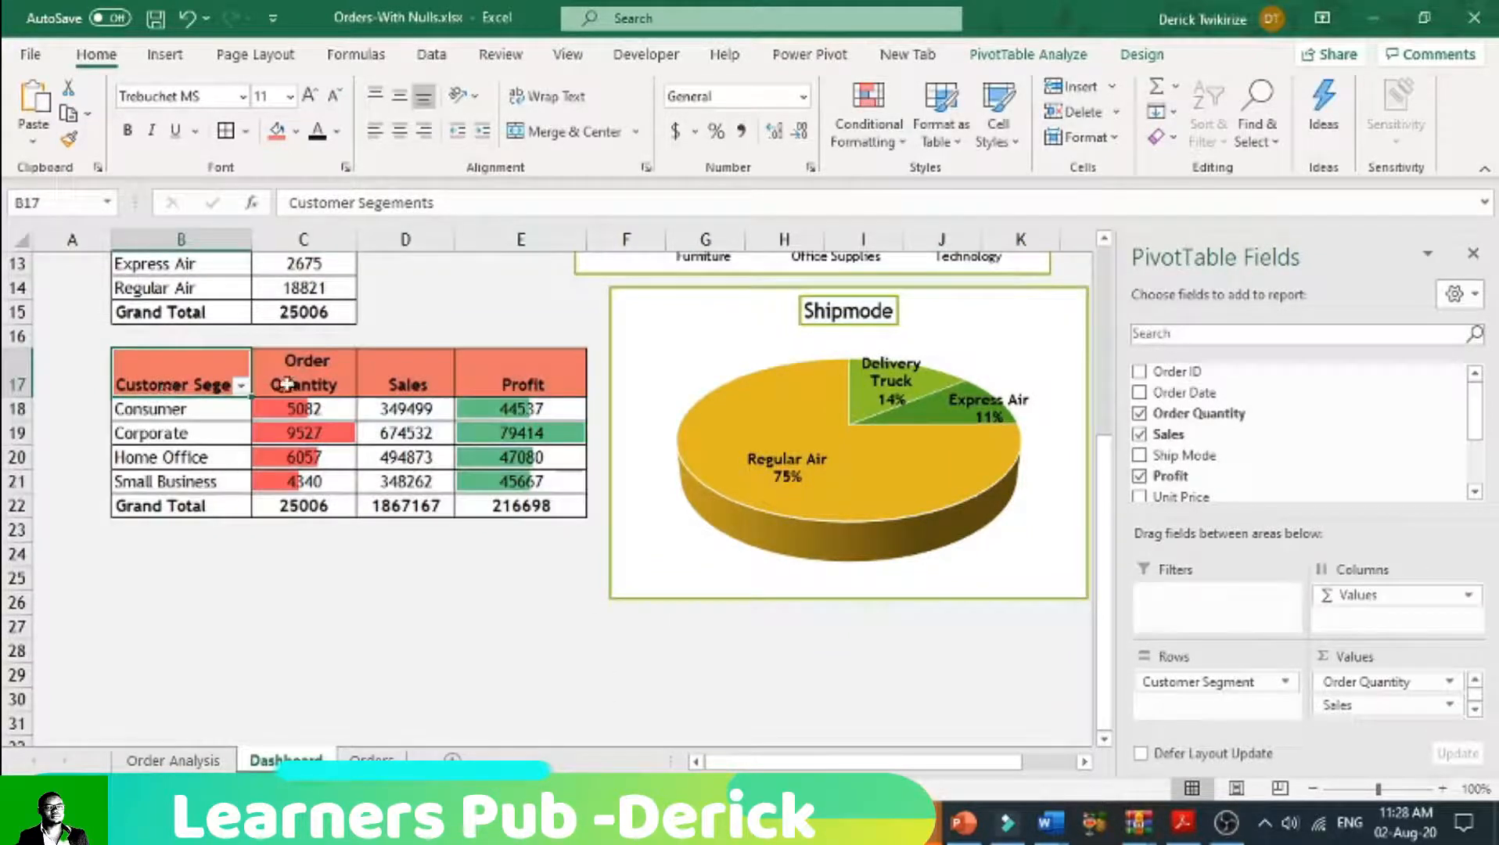
click(1139, 414)
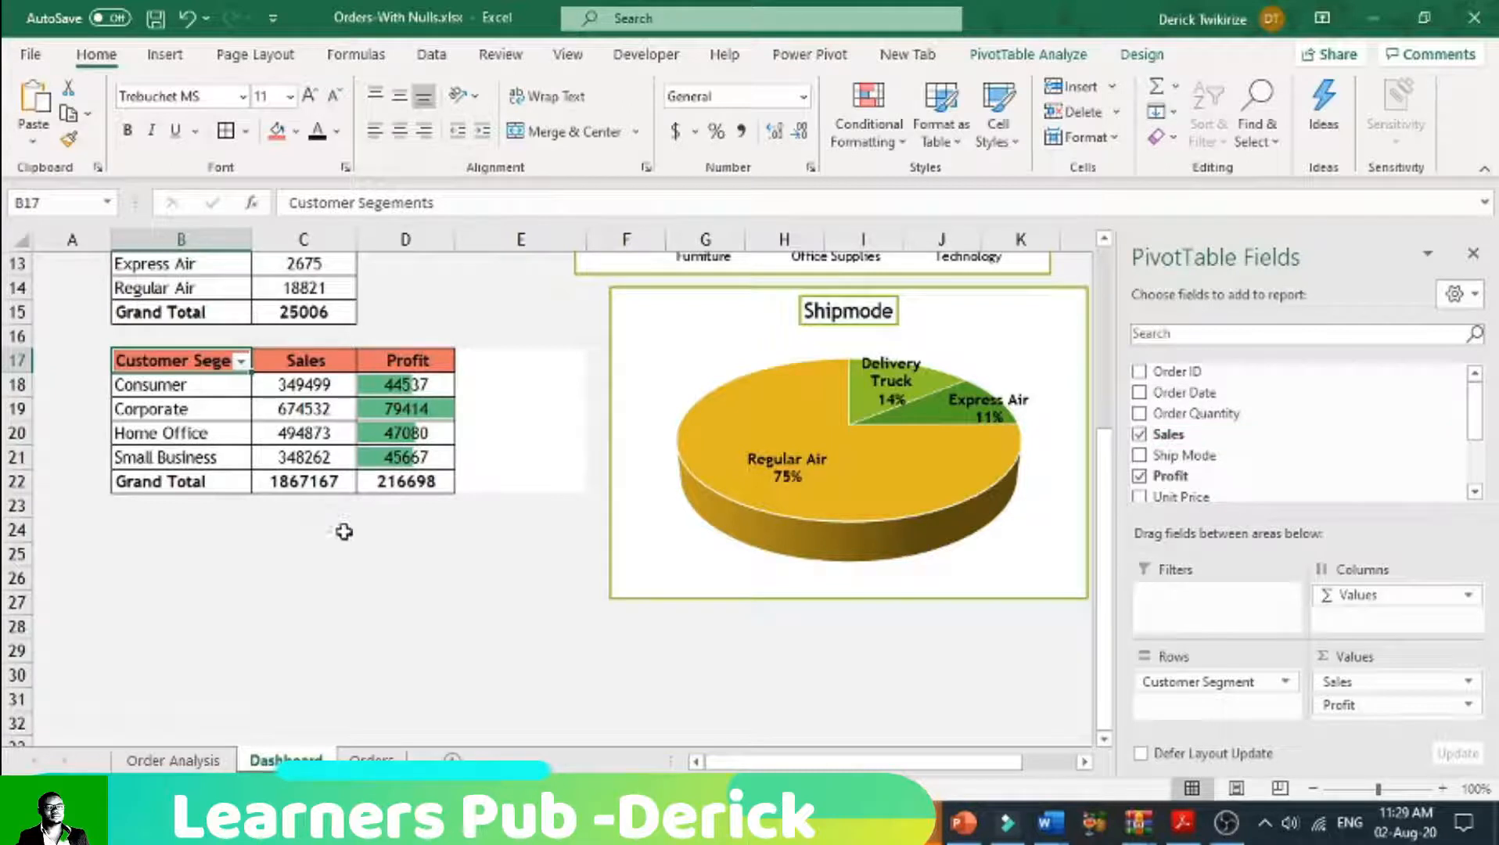
Step: Fill column E with the light gray theme color matching the sheet background and widen column D slightly
click(564, 231)
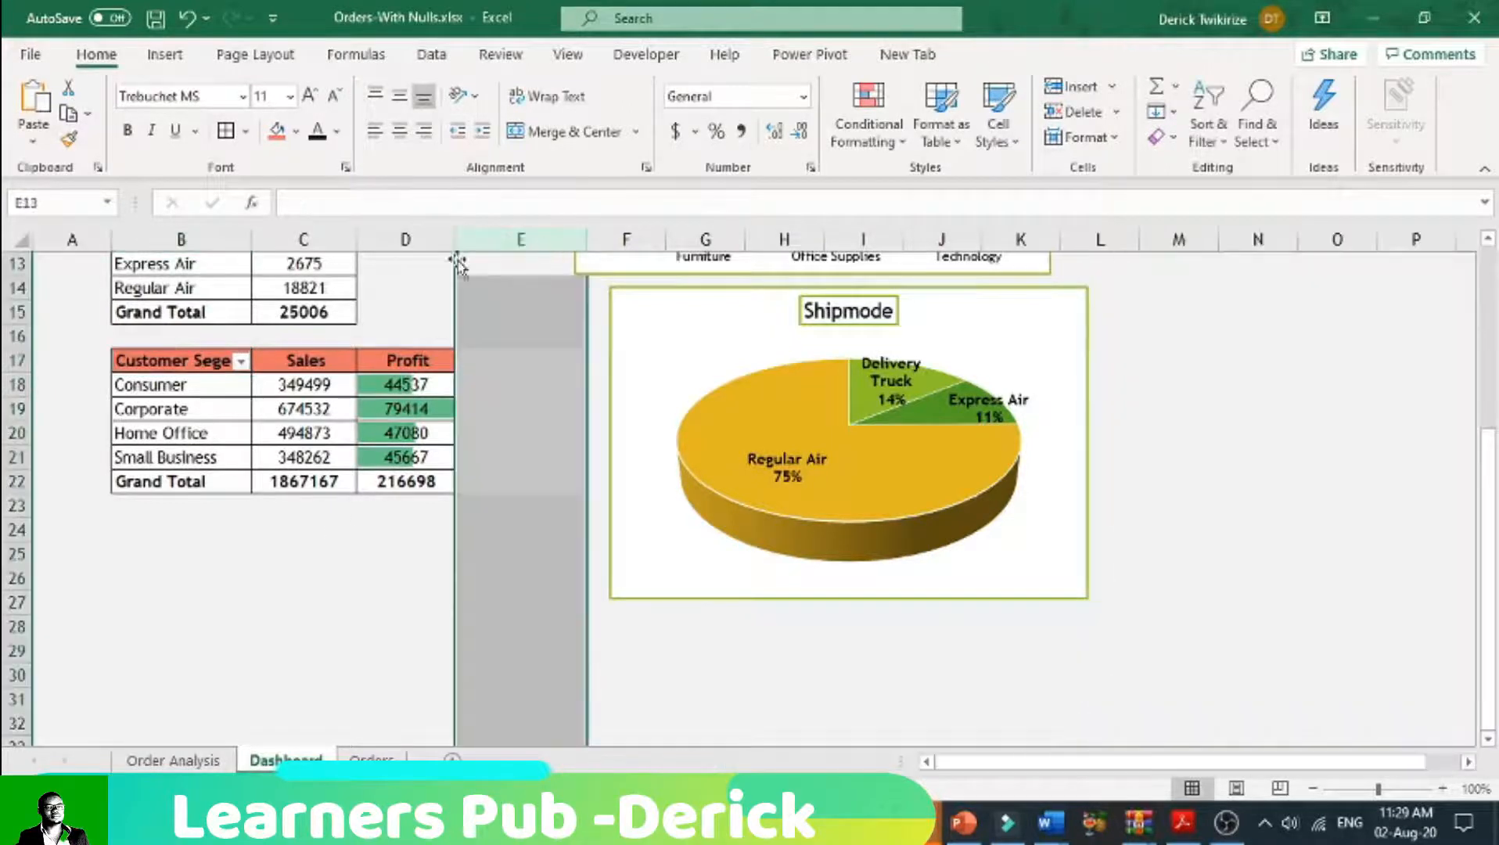
click(297, 133)
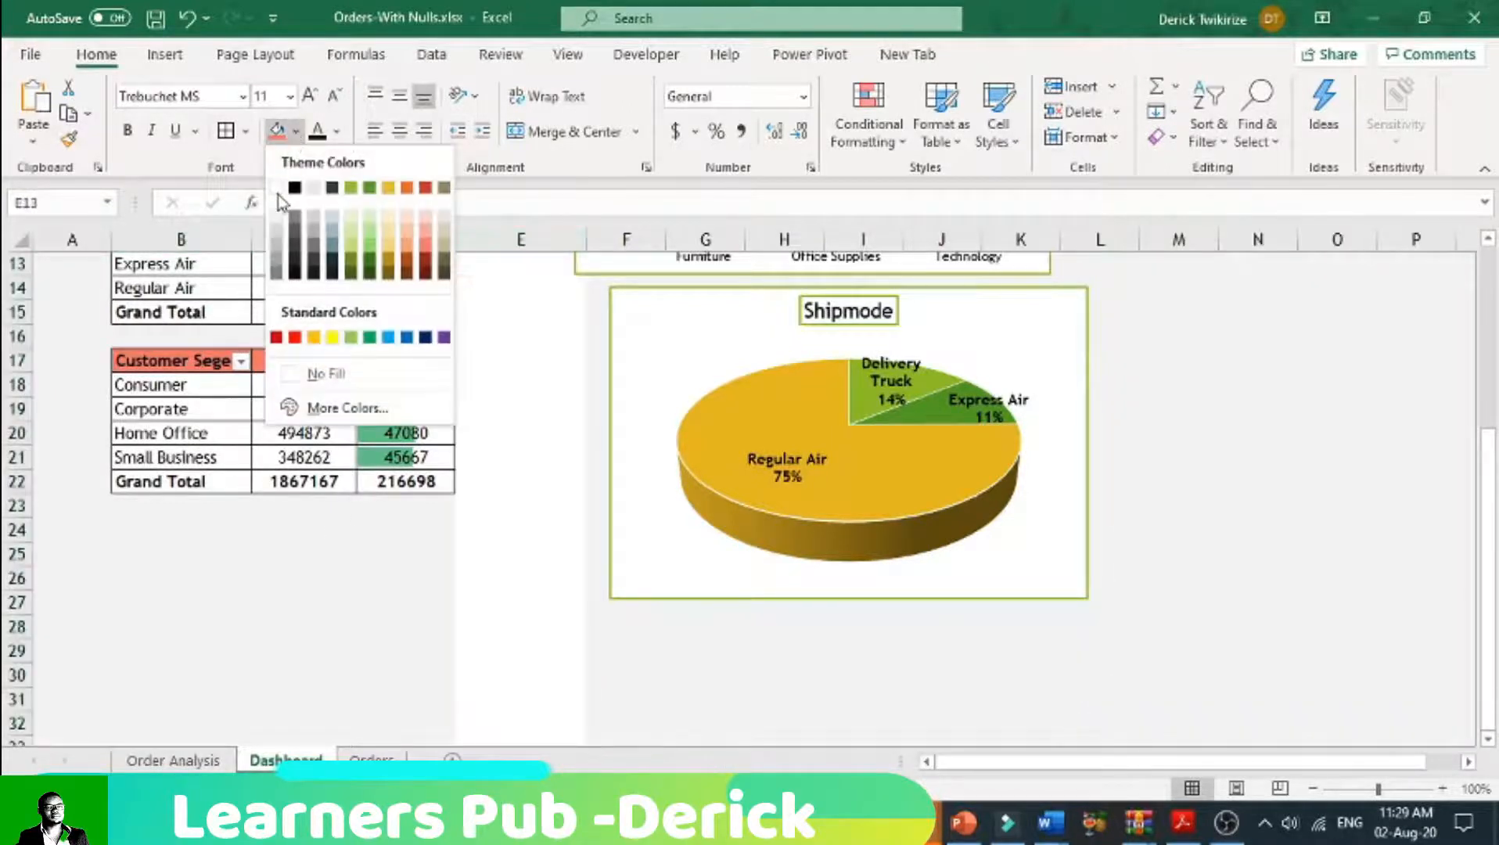
click(276, 218)
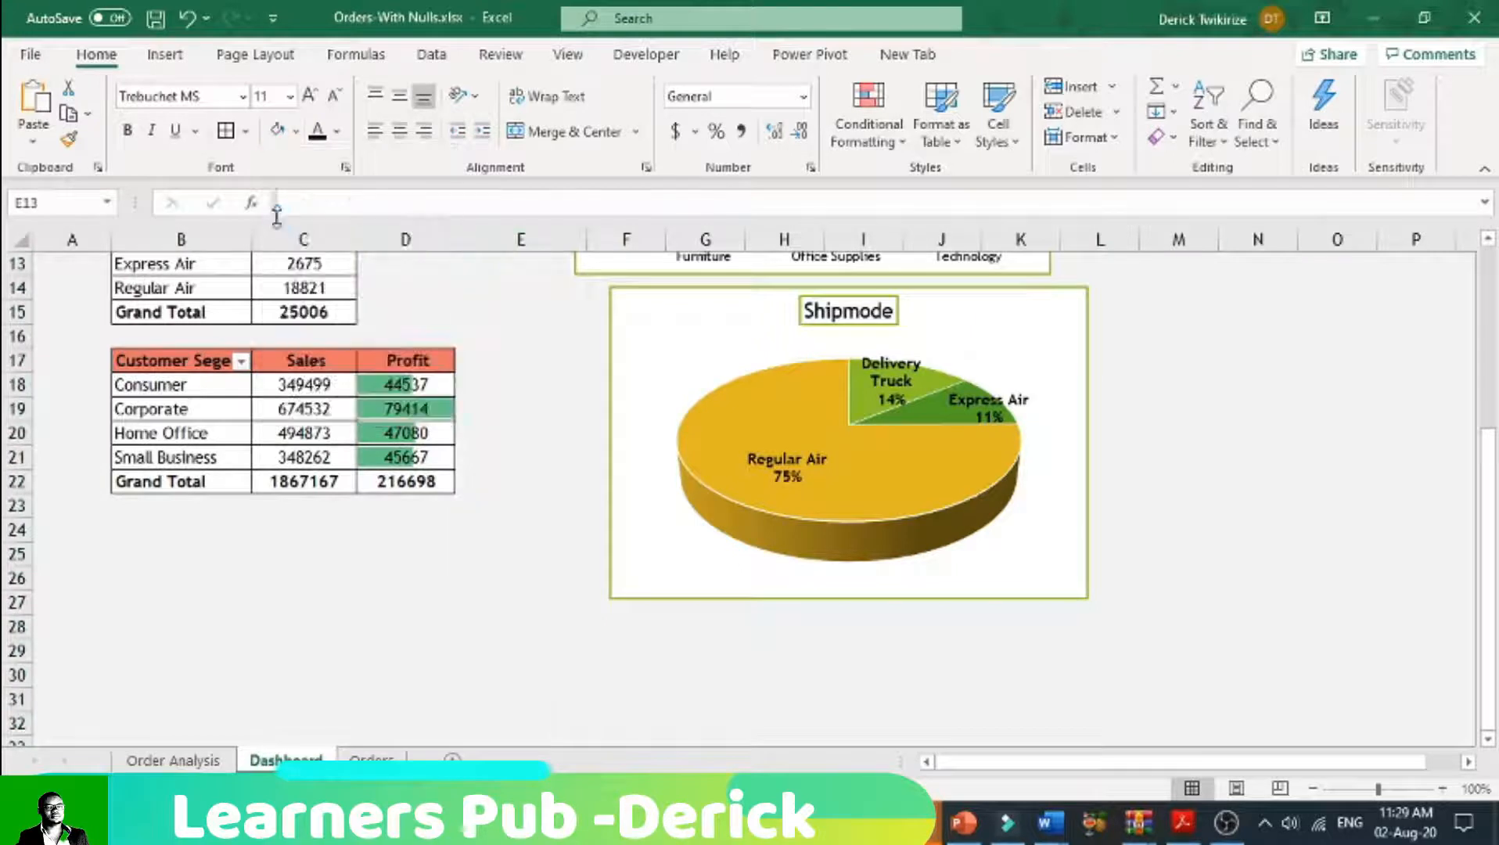
click(403, 588)
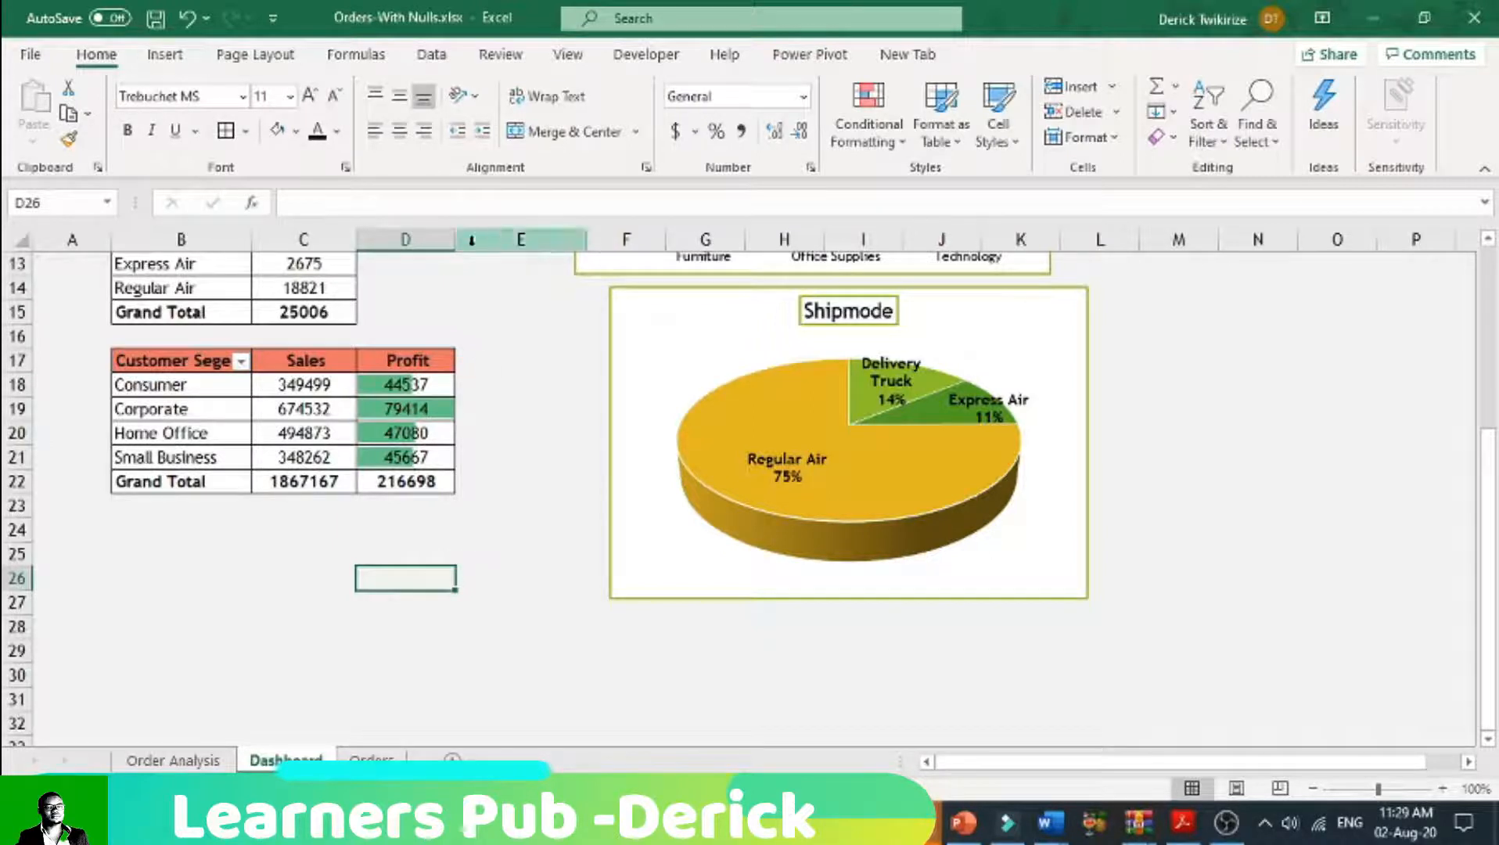
drag(454, 245, 462, 249)
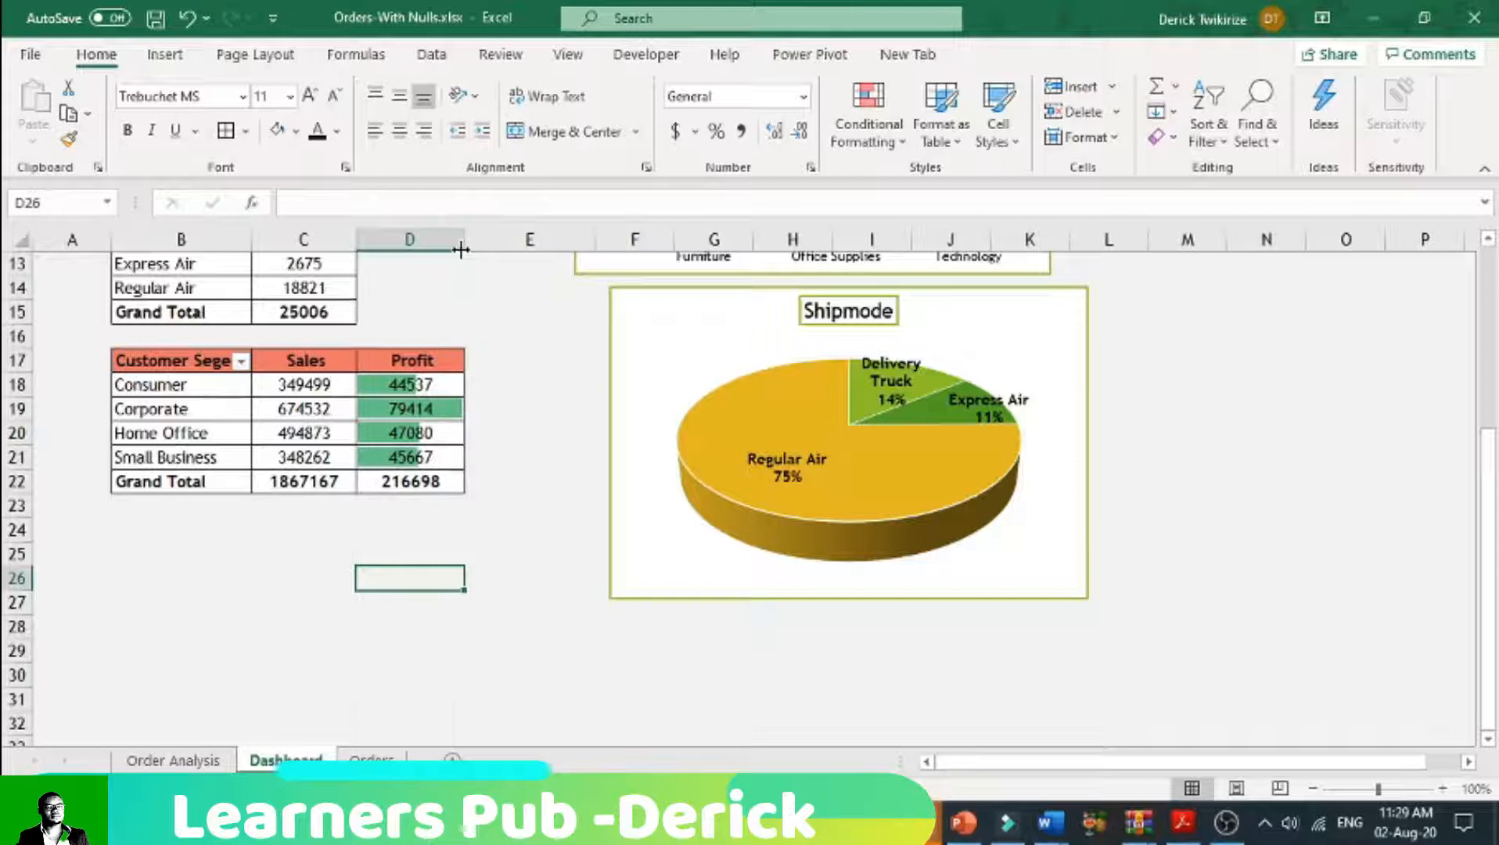
Step: Insert a 2-D clustered bar PivotChart from the Dashboard's customer segment pivot table
click(200, 362)
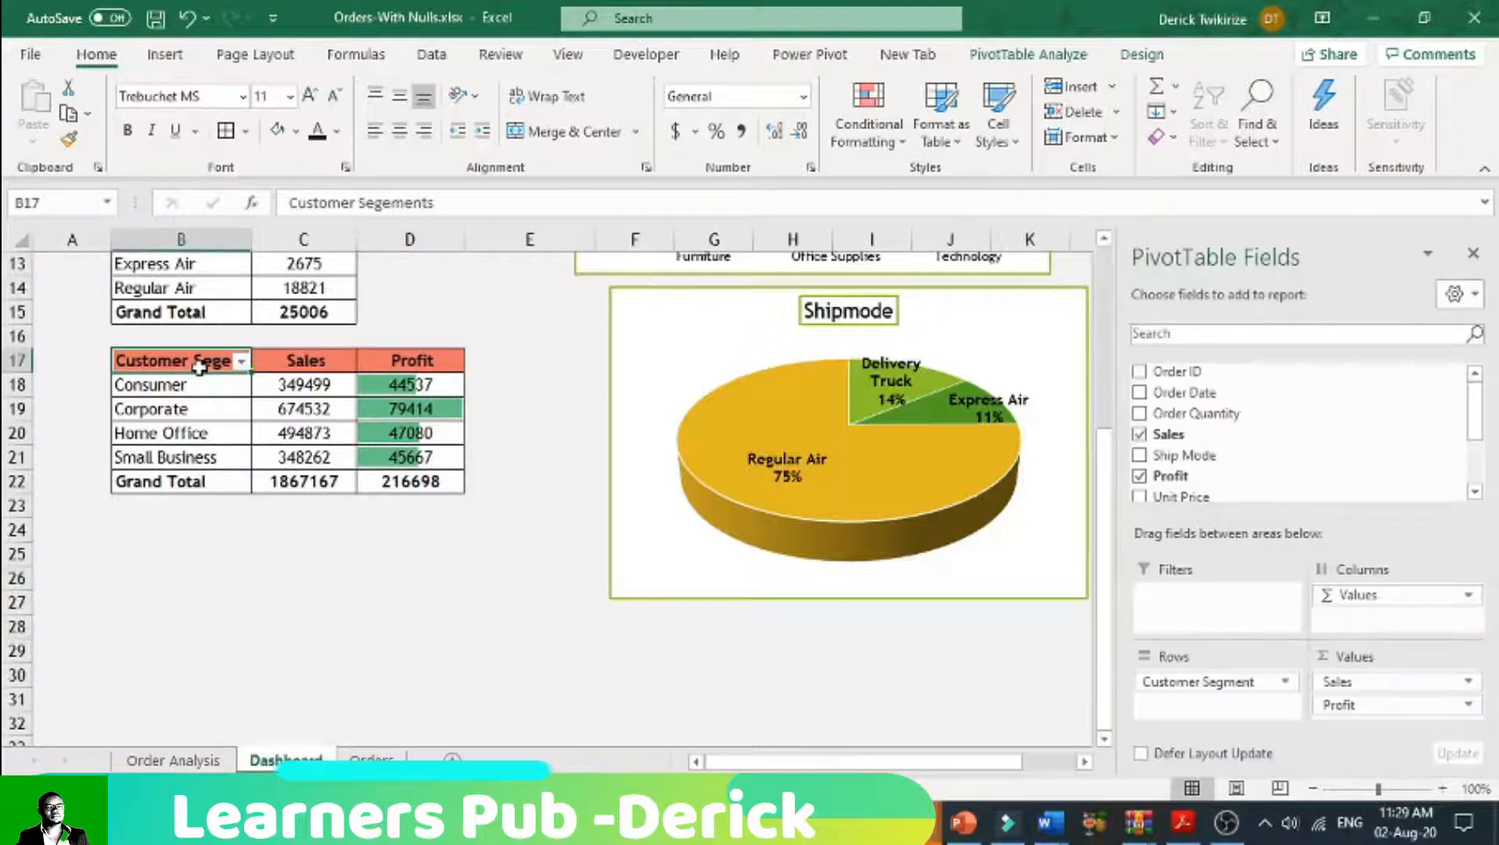
click(166, 54)
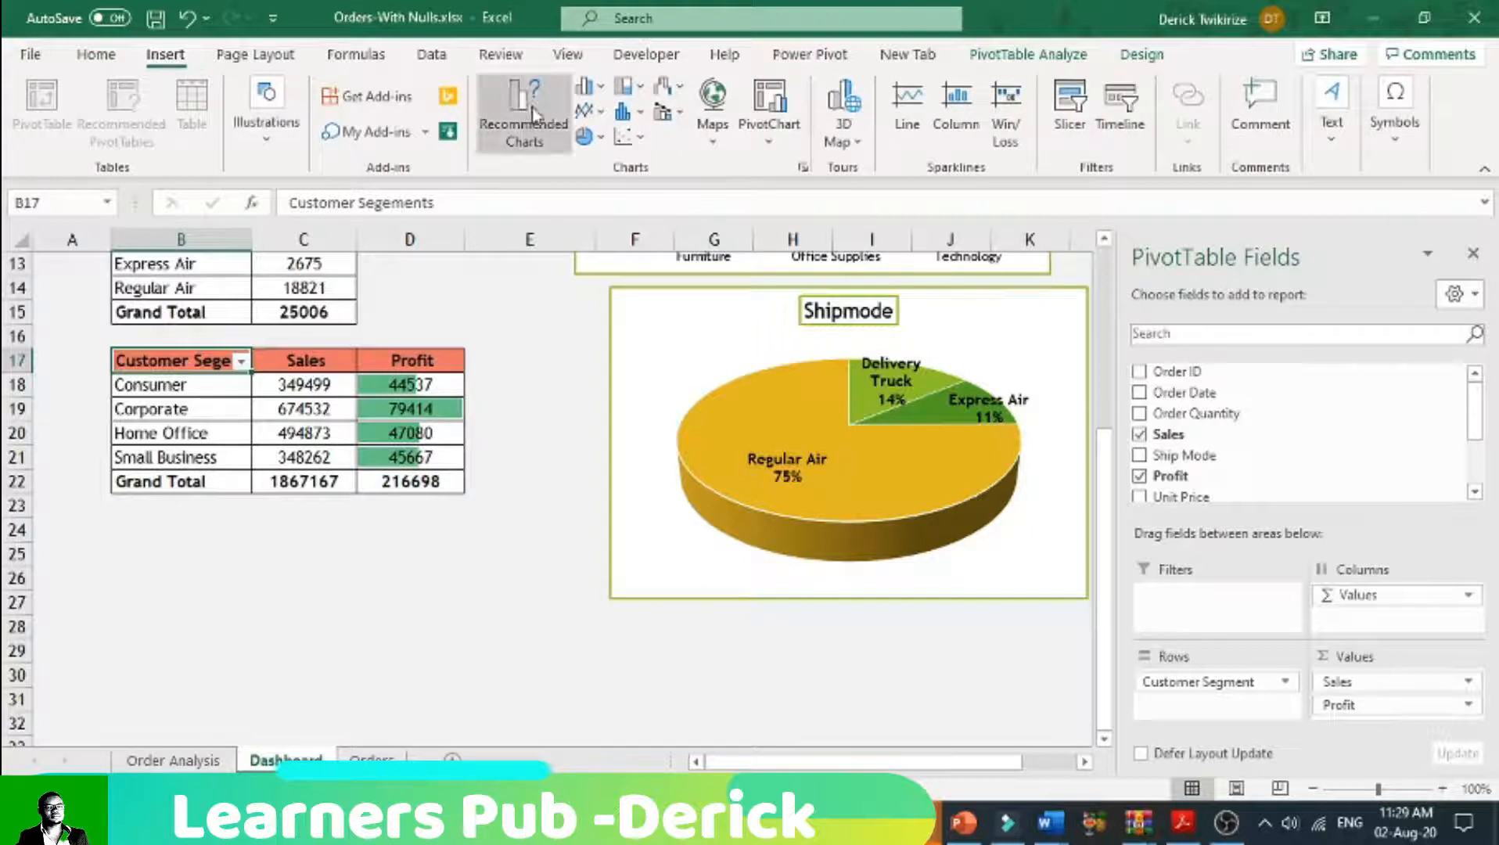
click(589, 86)
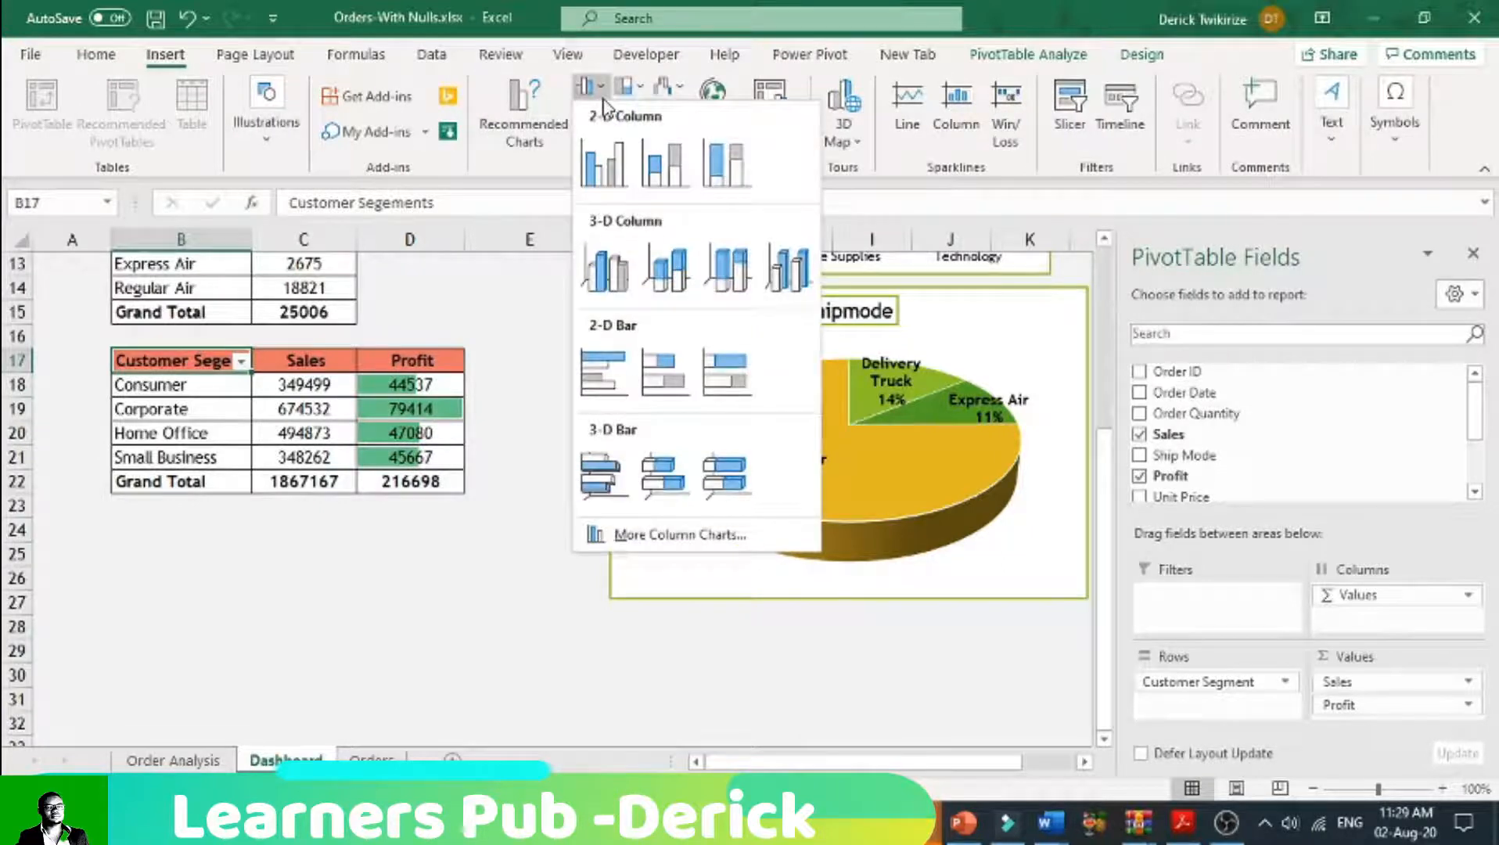
click(607, 383)
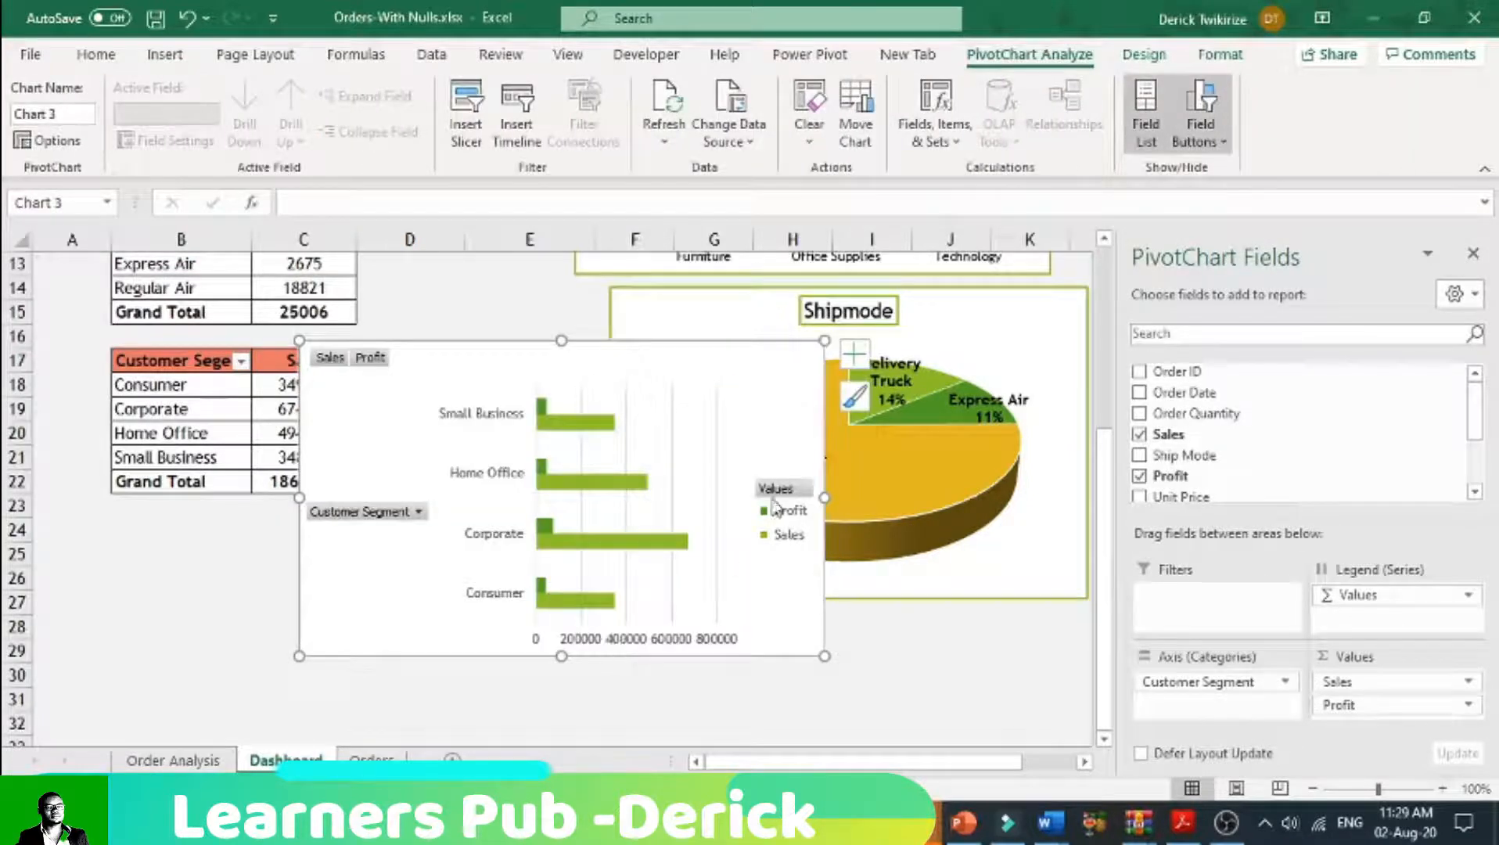
Step: Hide all field buttons on the customer segment bar chart
right_click(364, 519)
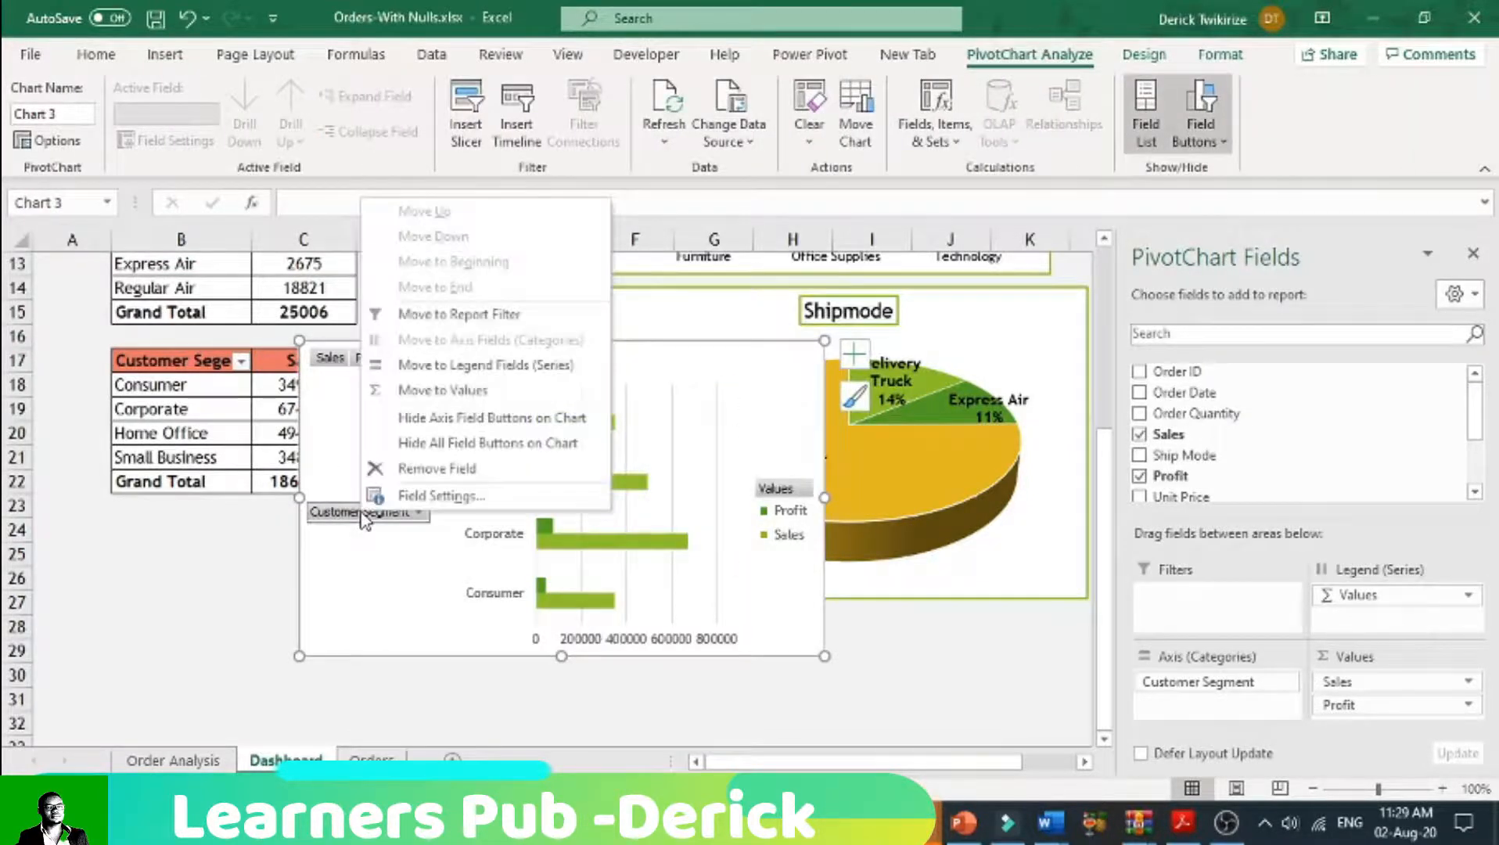
click(435, 458)
click(782, 719)
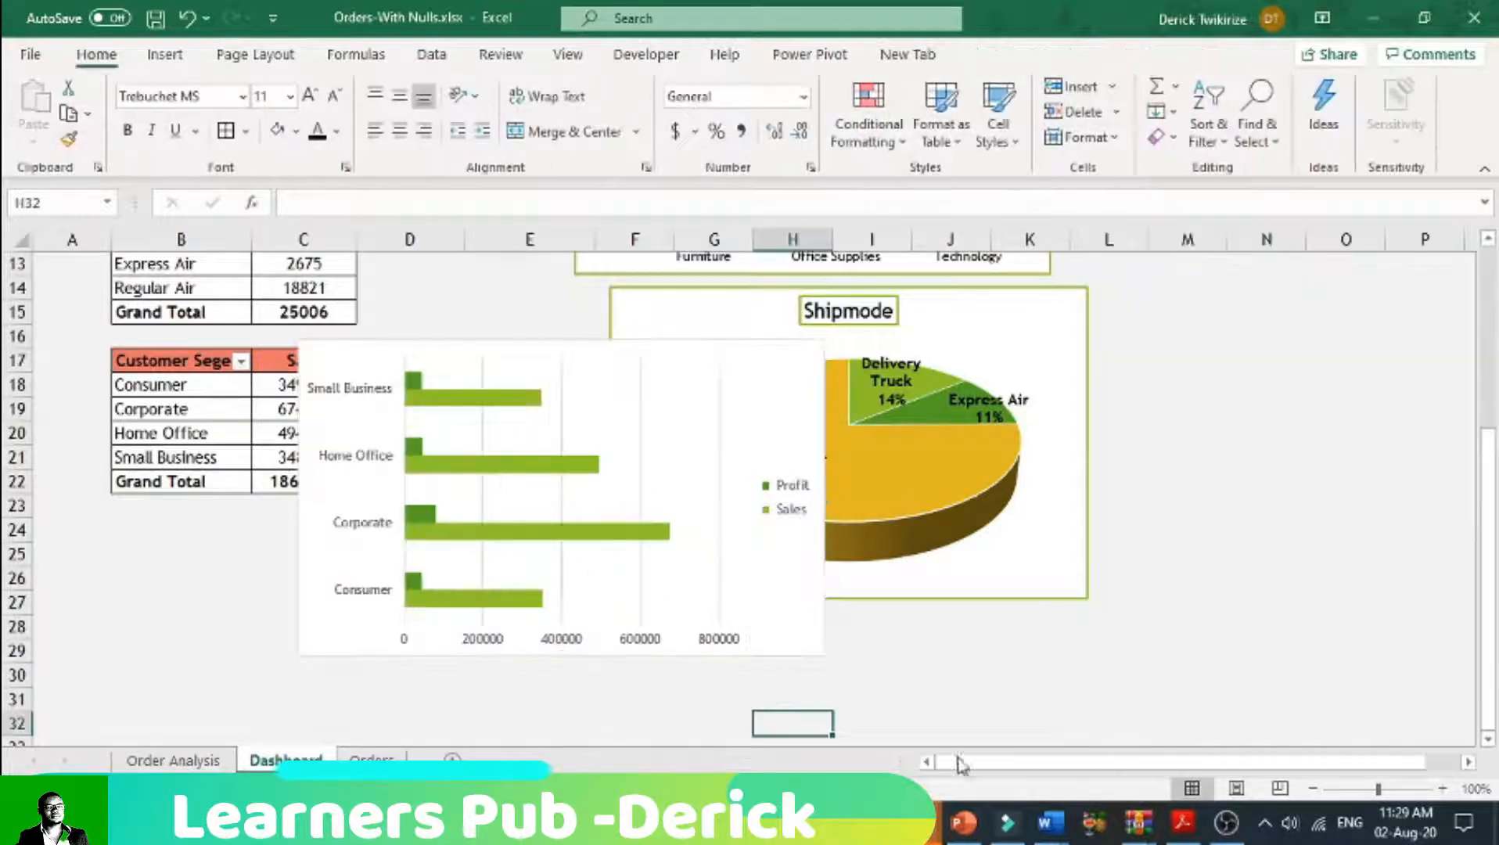
Step: Move the customer segment bar chart to the right of the Product Sales and Profit chart, aligned with its top edge
drag(485, 344, 1194, 265)
drag(930, 764, 1062, 770)
scroll(708, 372, up, 4)
mouse_move(661, 676)
mouse_down()
mouse_move(733, 400)
mouse_move(716, 496)
mouse_up()
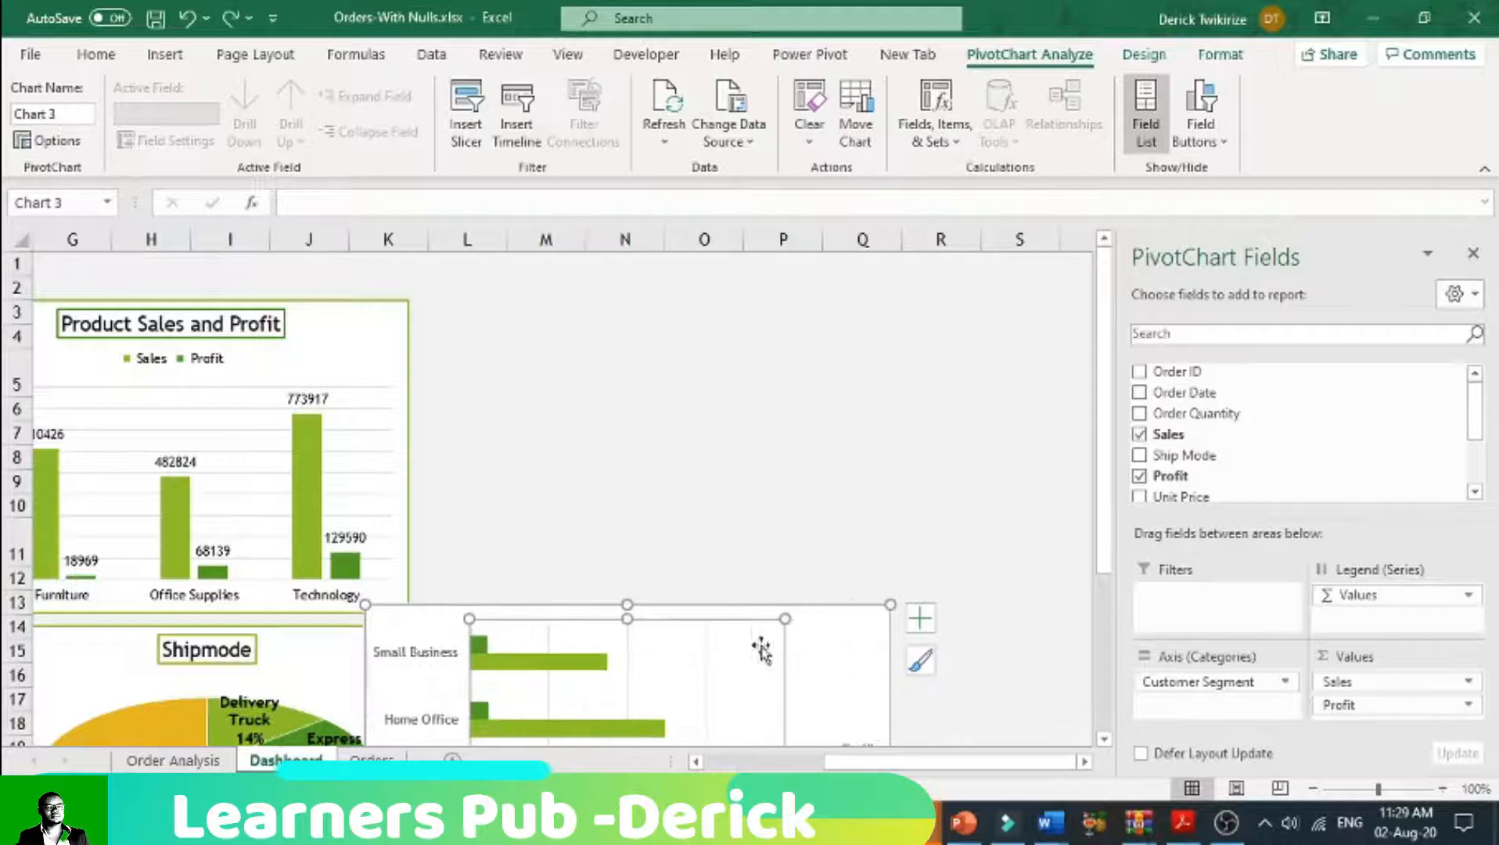
drag(857, 628, 911, 352)
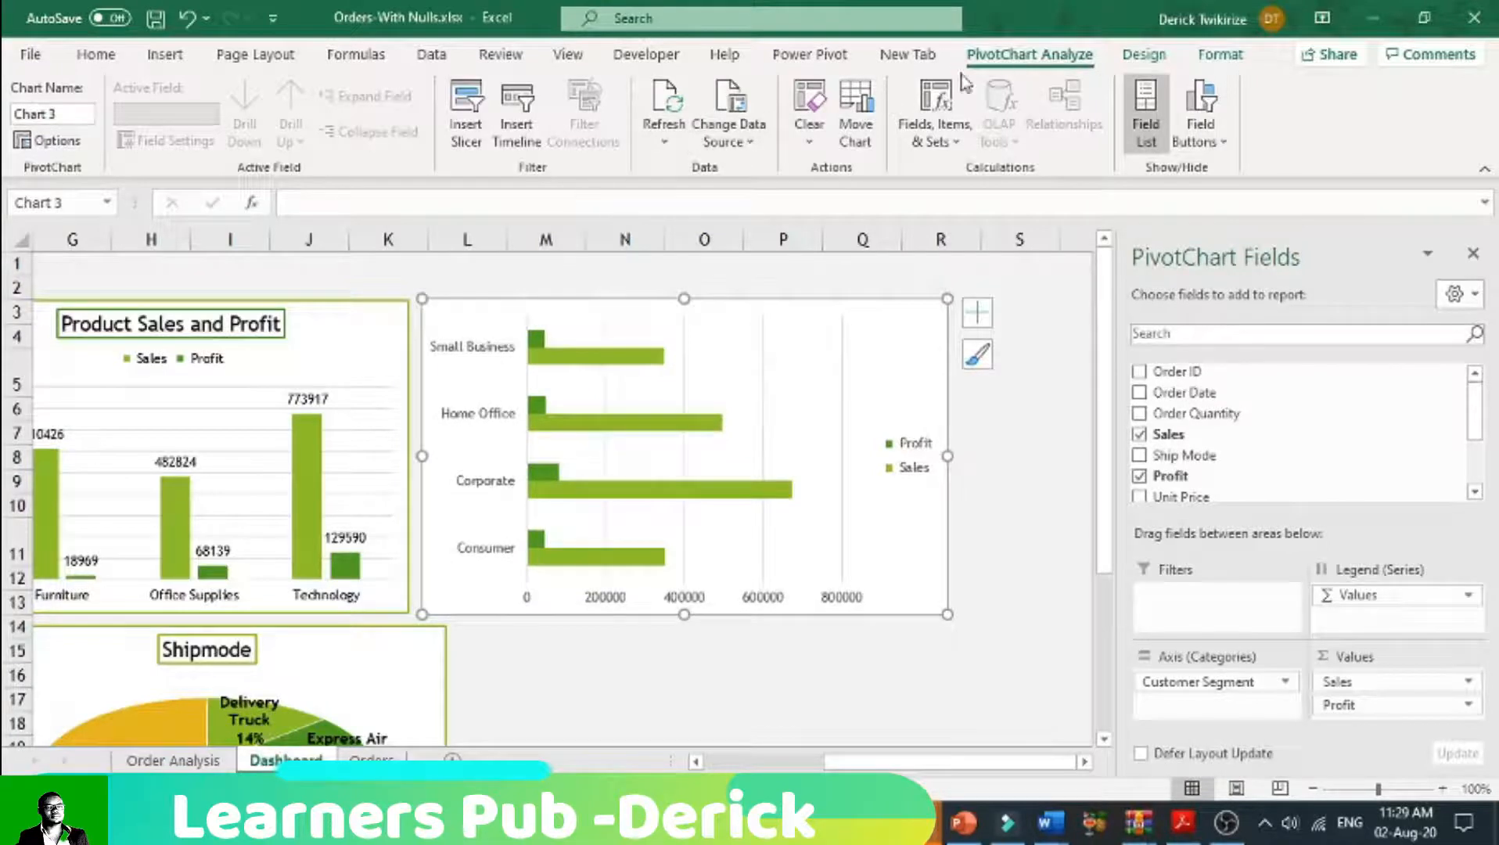
Step: Add data labels to the customer segment bar chart, leaving the data table turned off
click(654, 444)
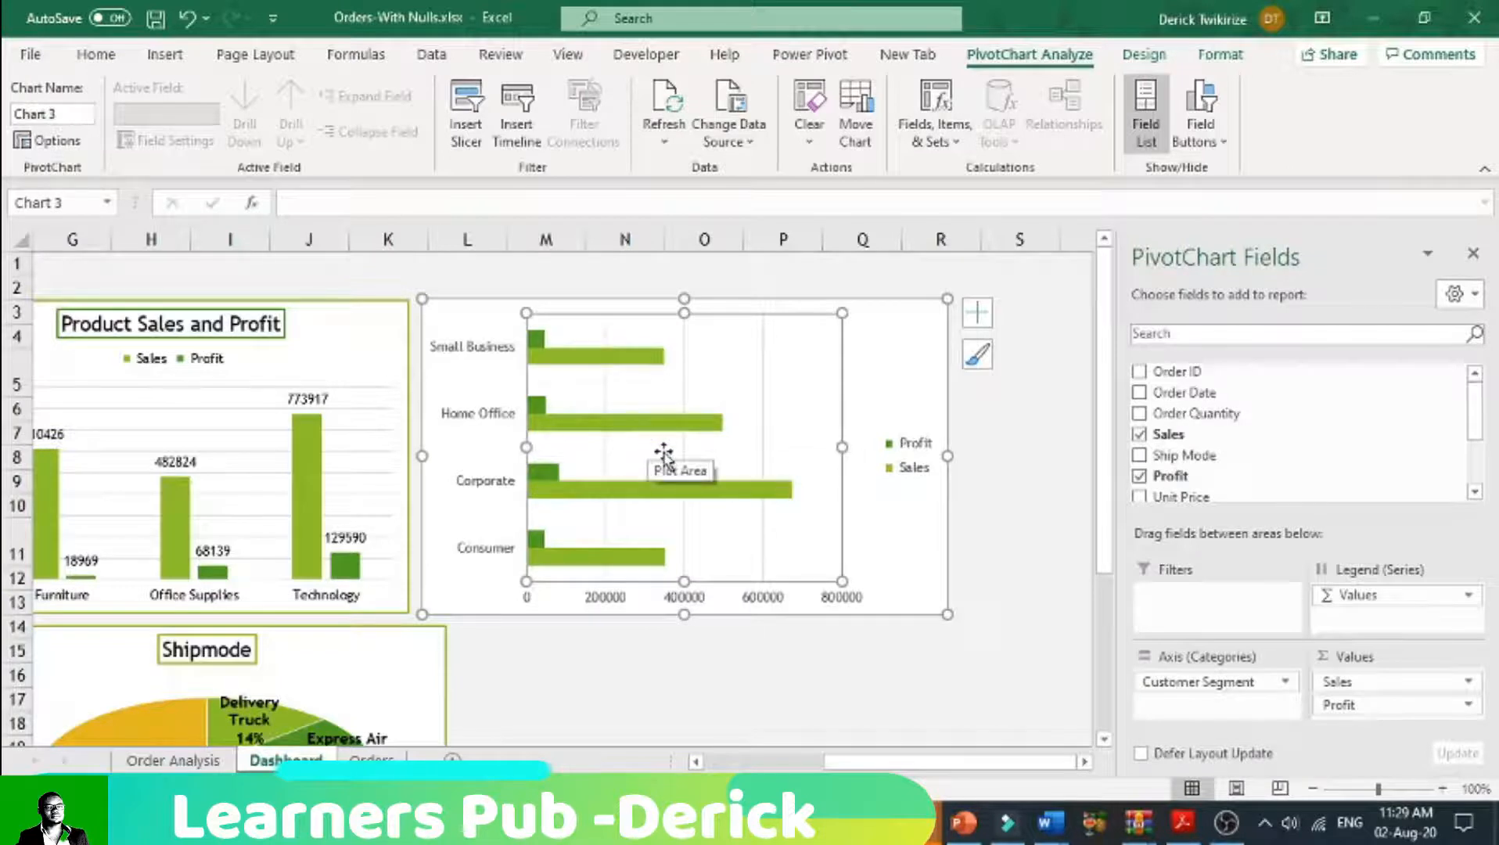
click(977, 312)
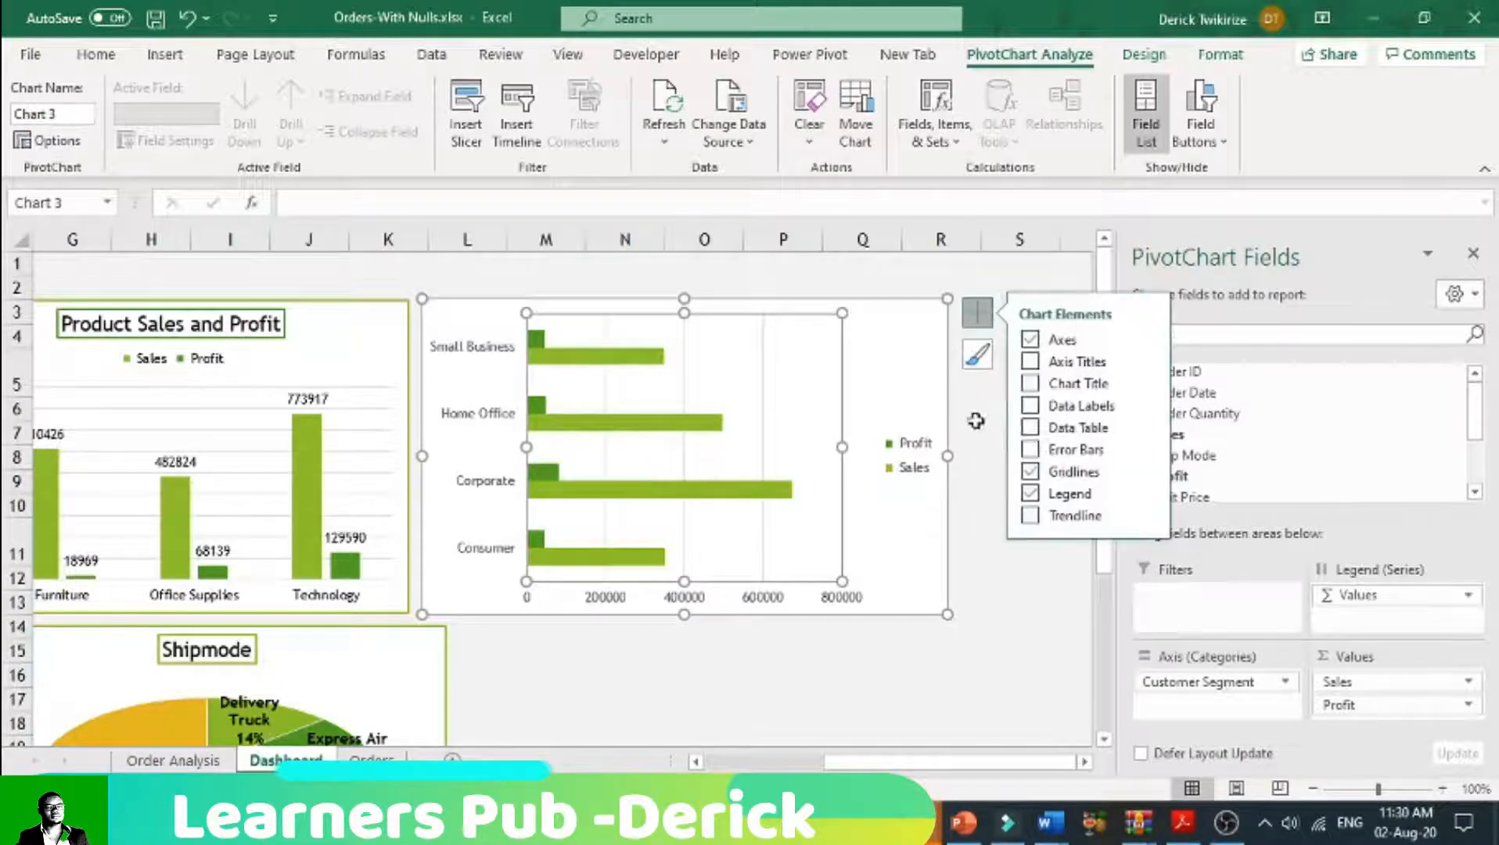
click(1030, 428)
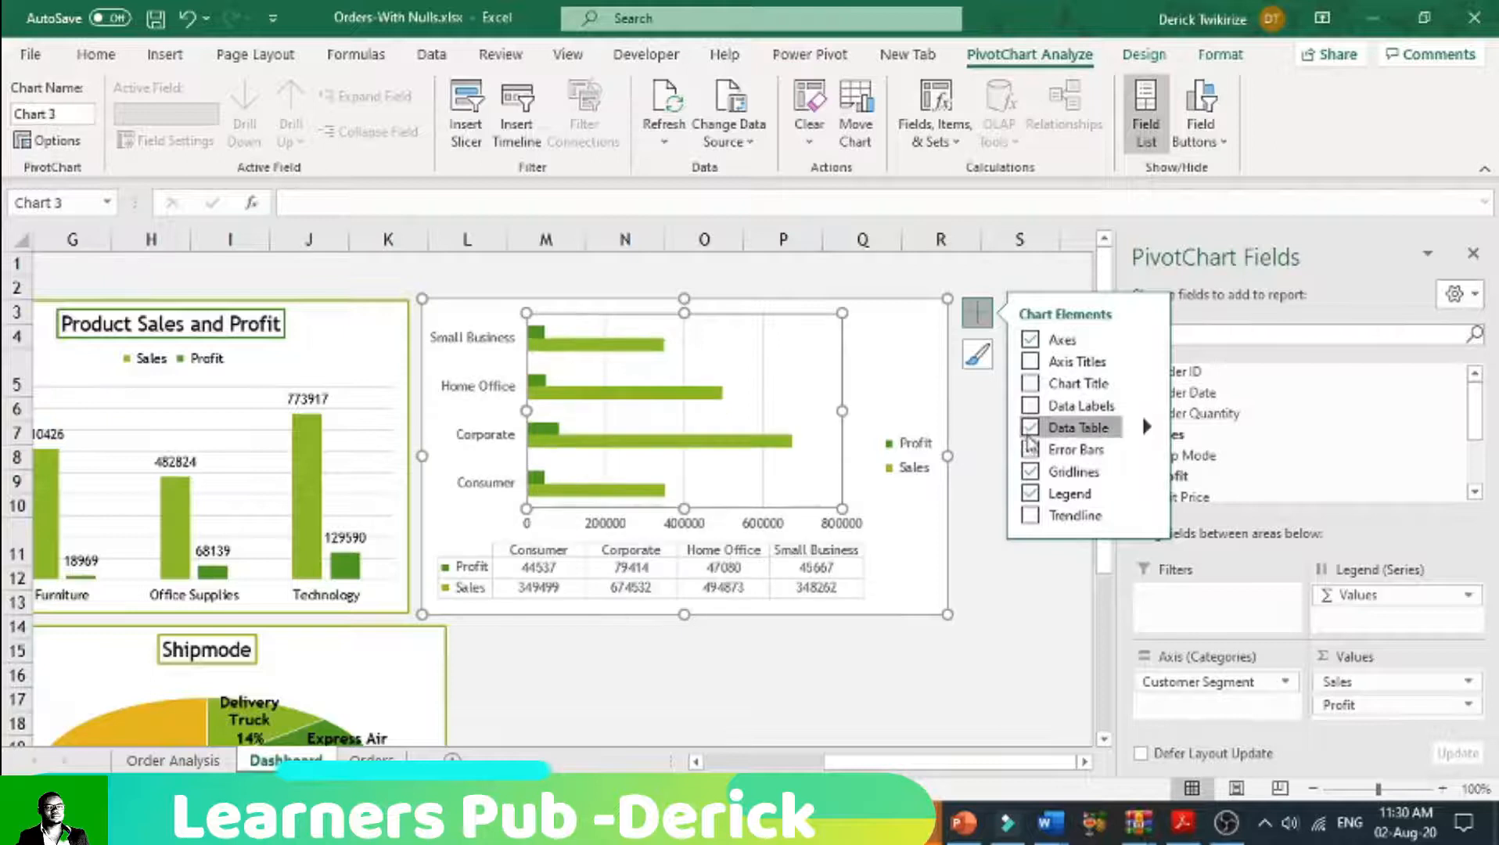
click(1030, 429)
click(1030, 407)
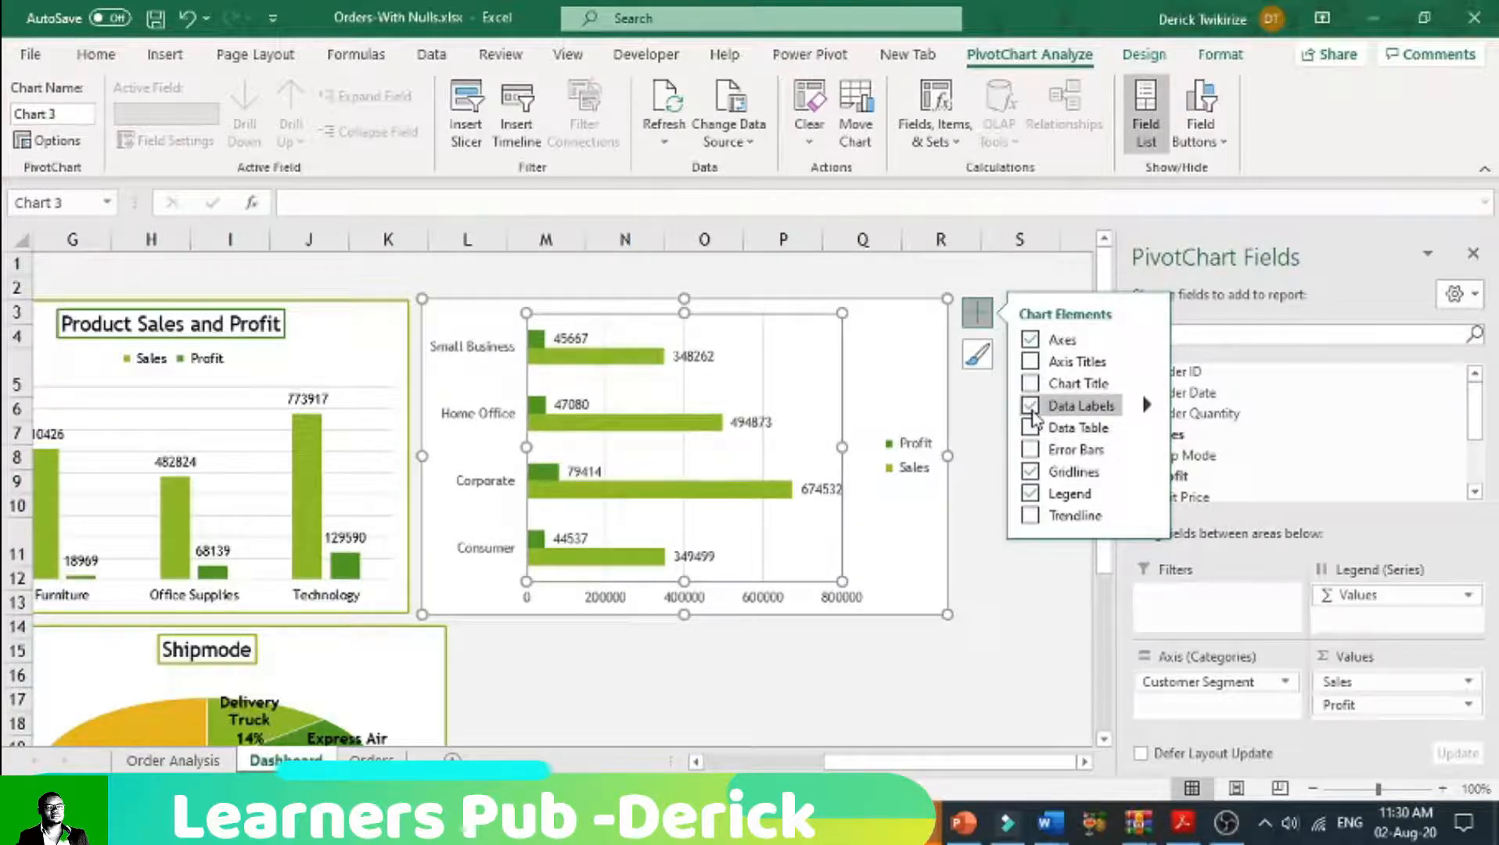
Step: Give the Sales data labels of the customer segment bar chart a light green dotted outline
click(839, 493)
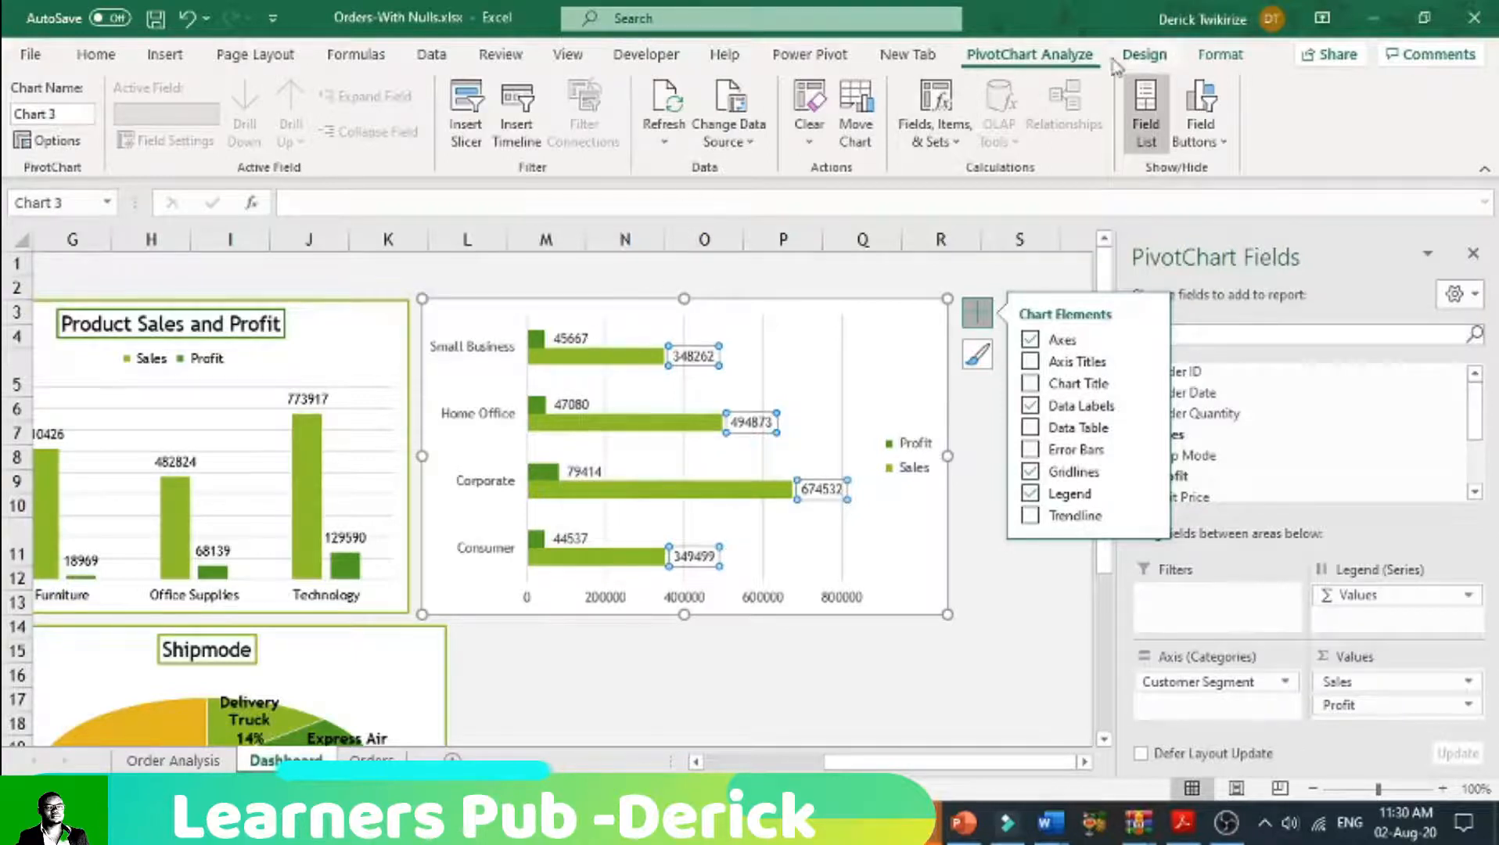
click(1144, 54)
click(1220, 54)
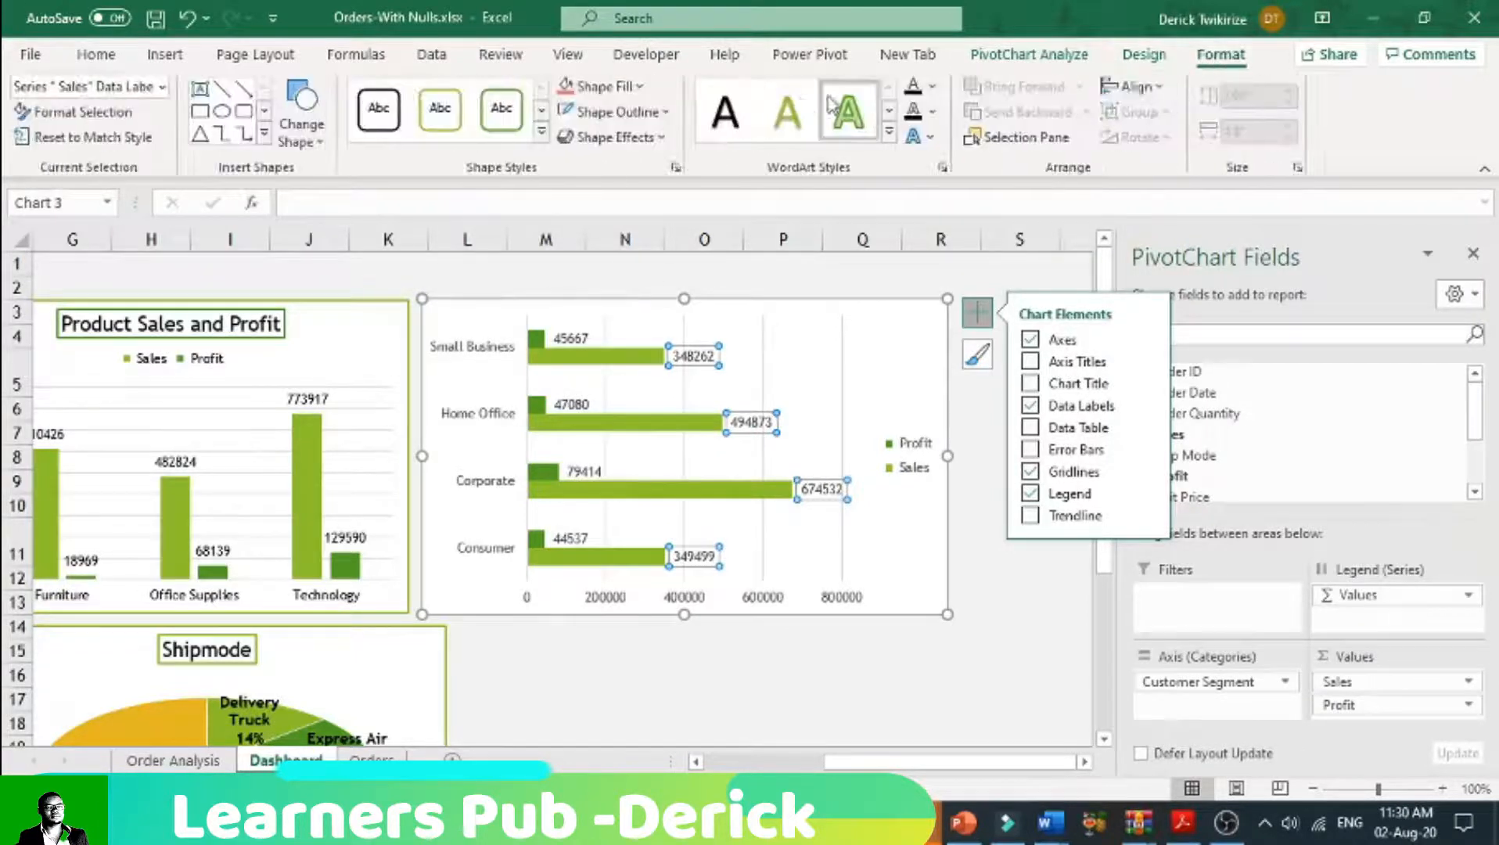
click(616, 112)
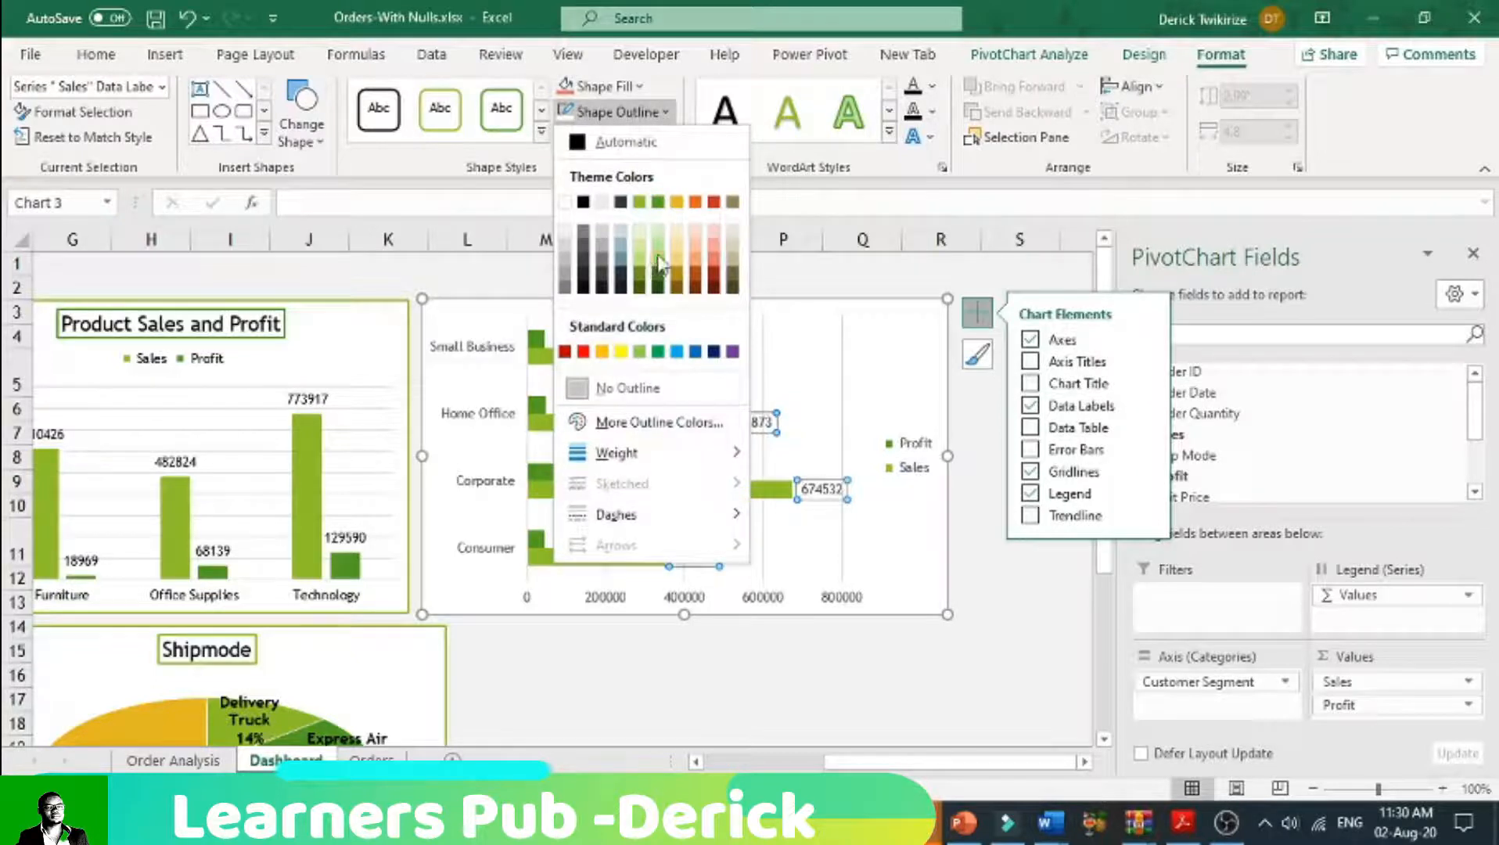
click(658, 264)
click(664, 116)
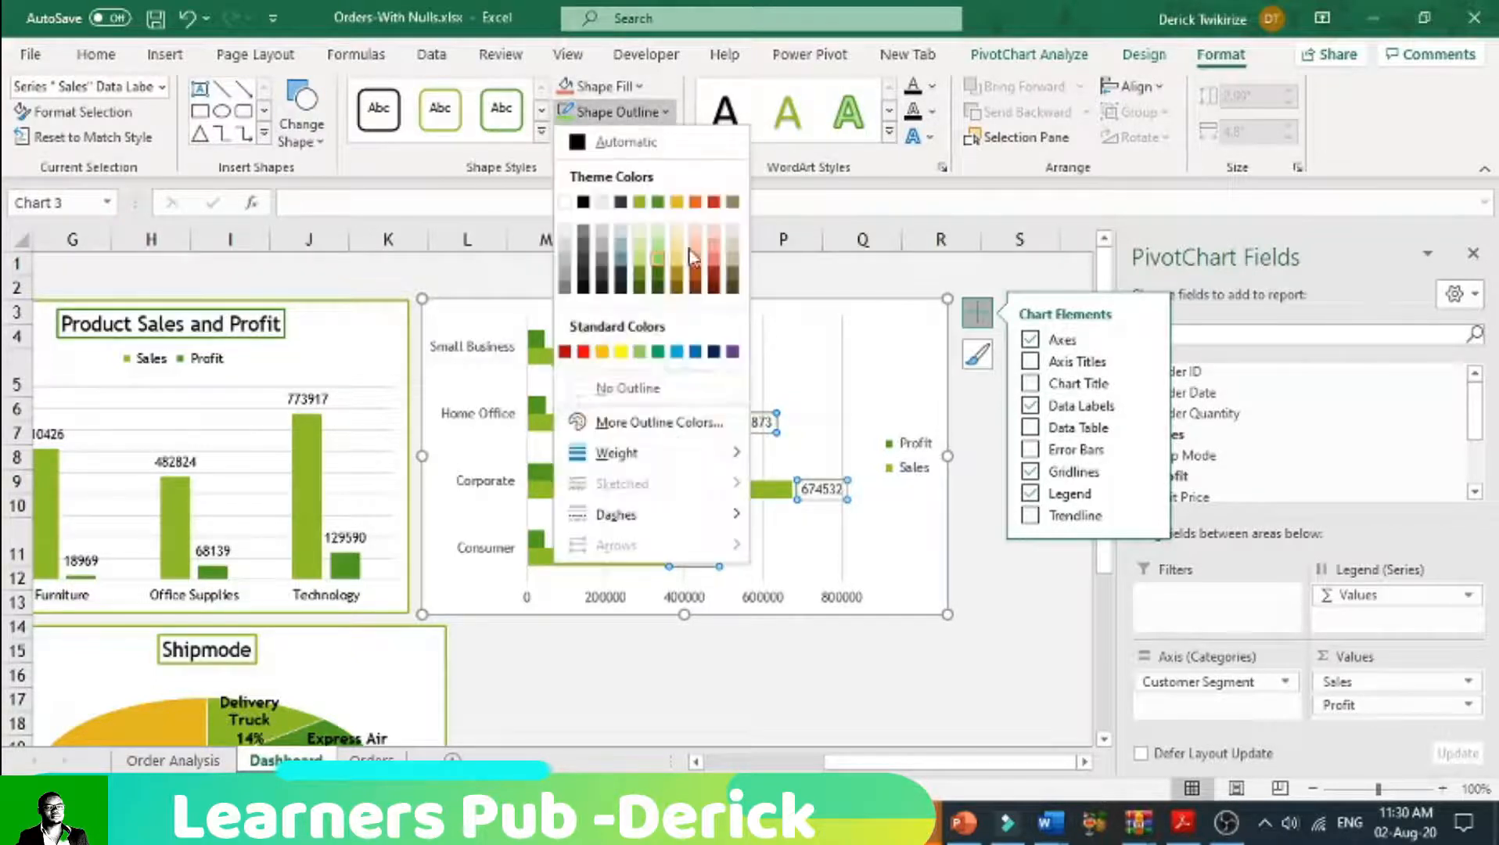
mouse_move(679, 516)
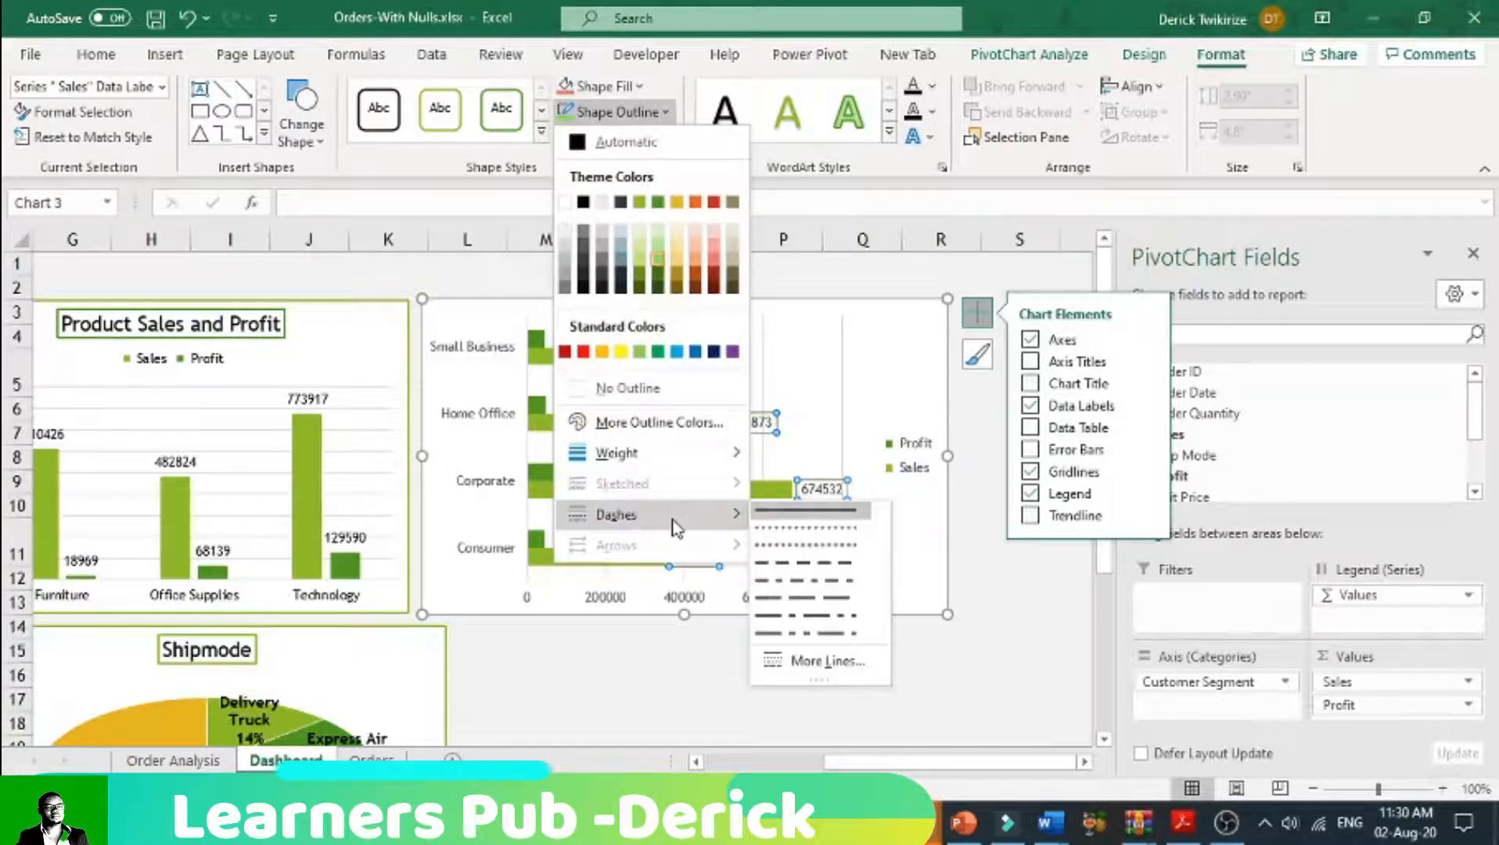
click(790, 545)
click(863, 401)
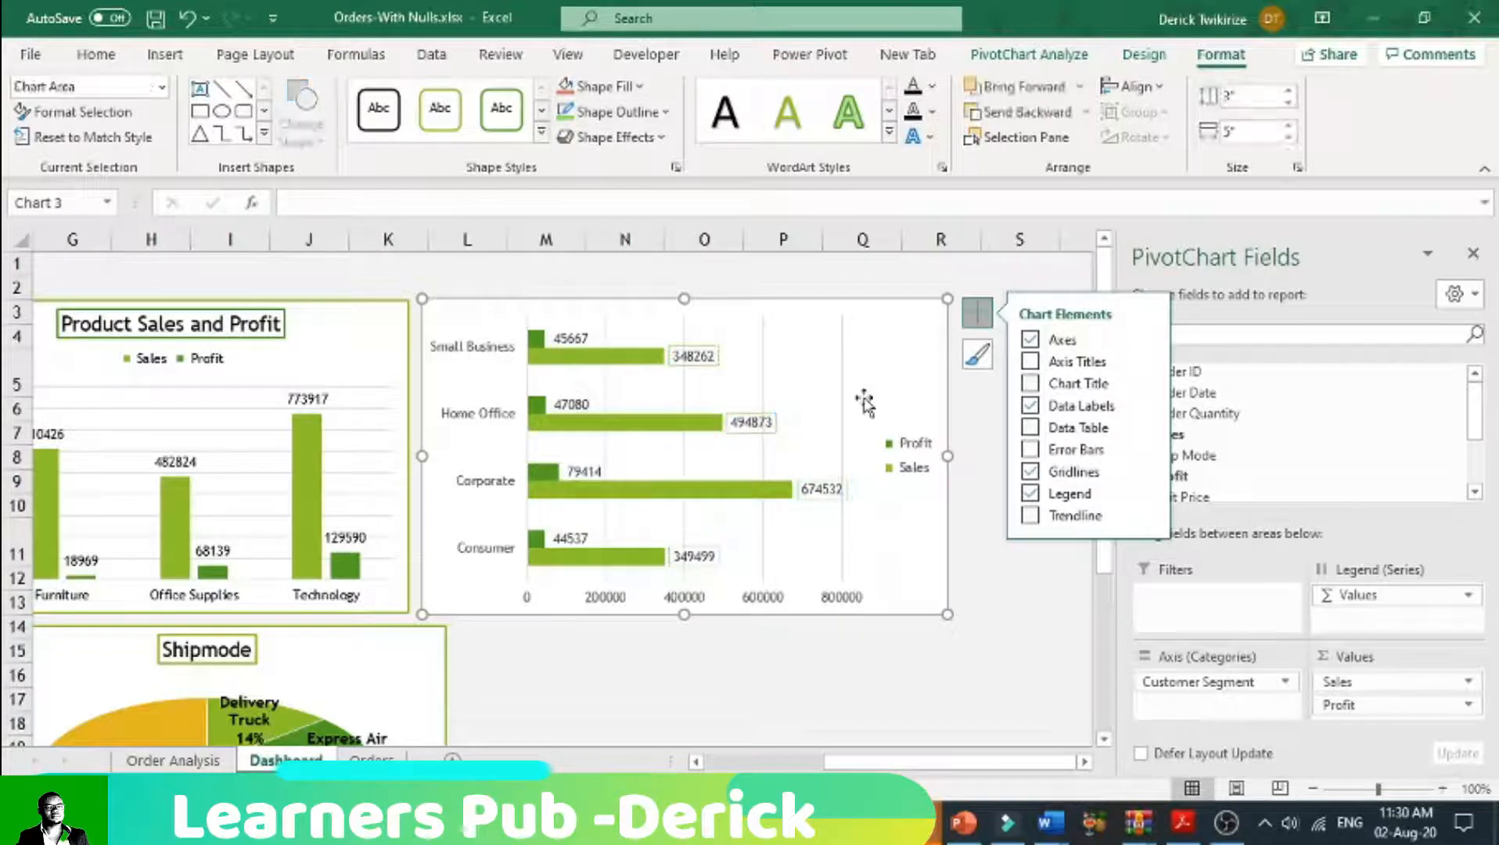
Step: Give the Profit data labels of the customer segment bar chart a dark green dotted outline
click(570, 338)
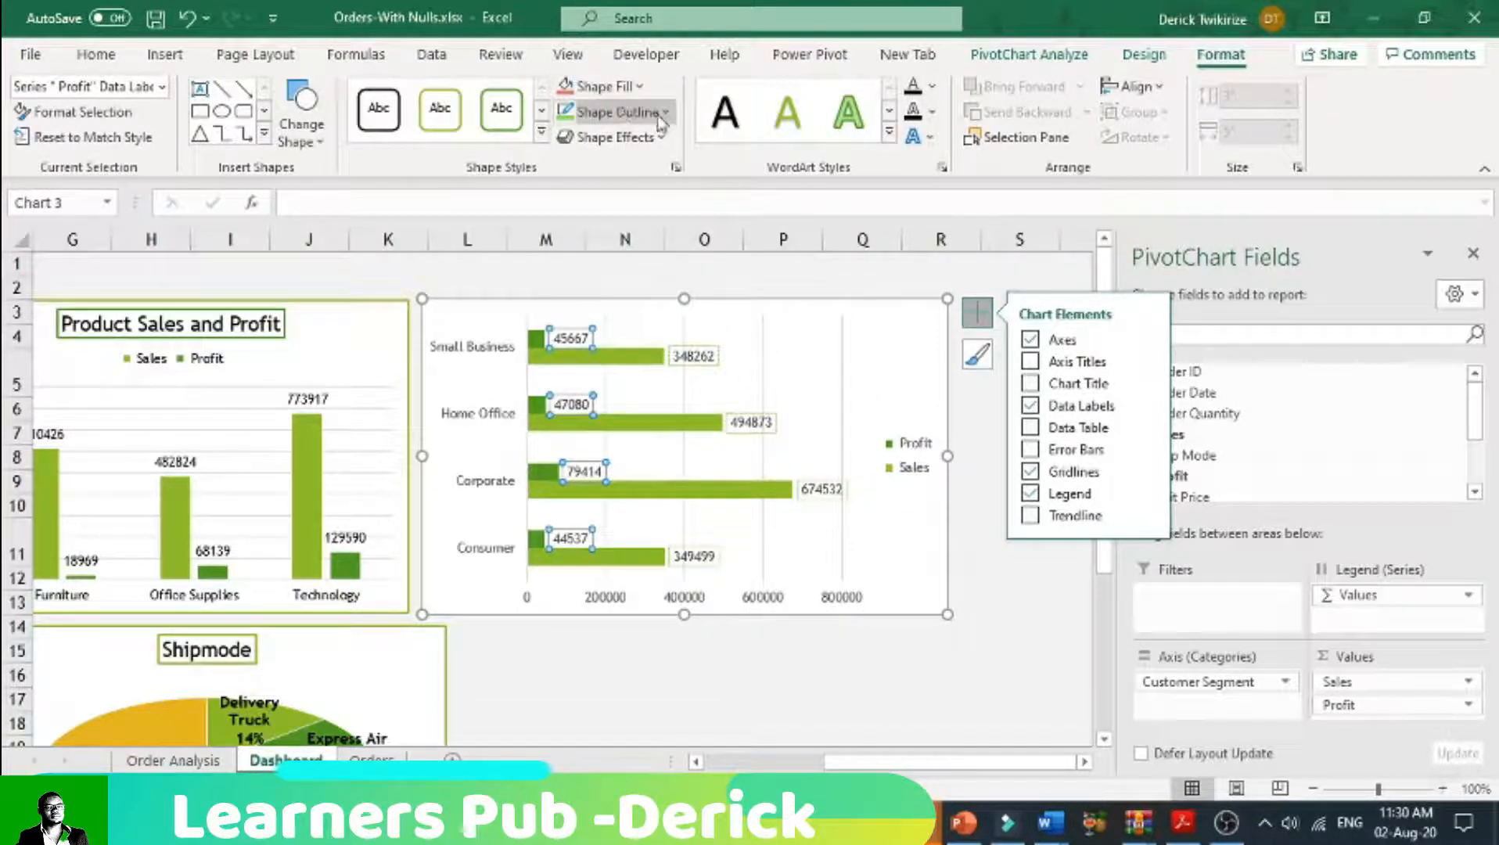
click(626, 111)
click(665, 282)
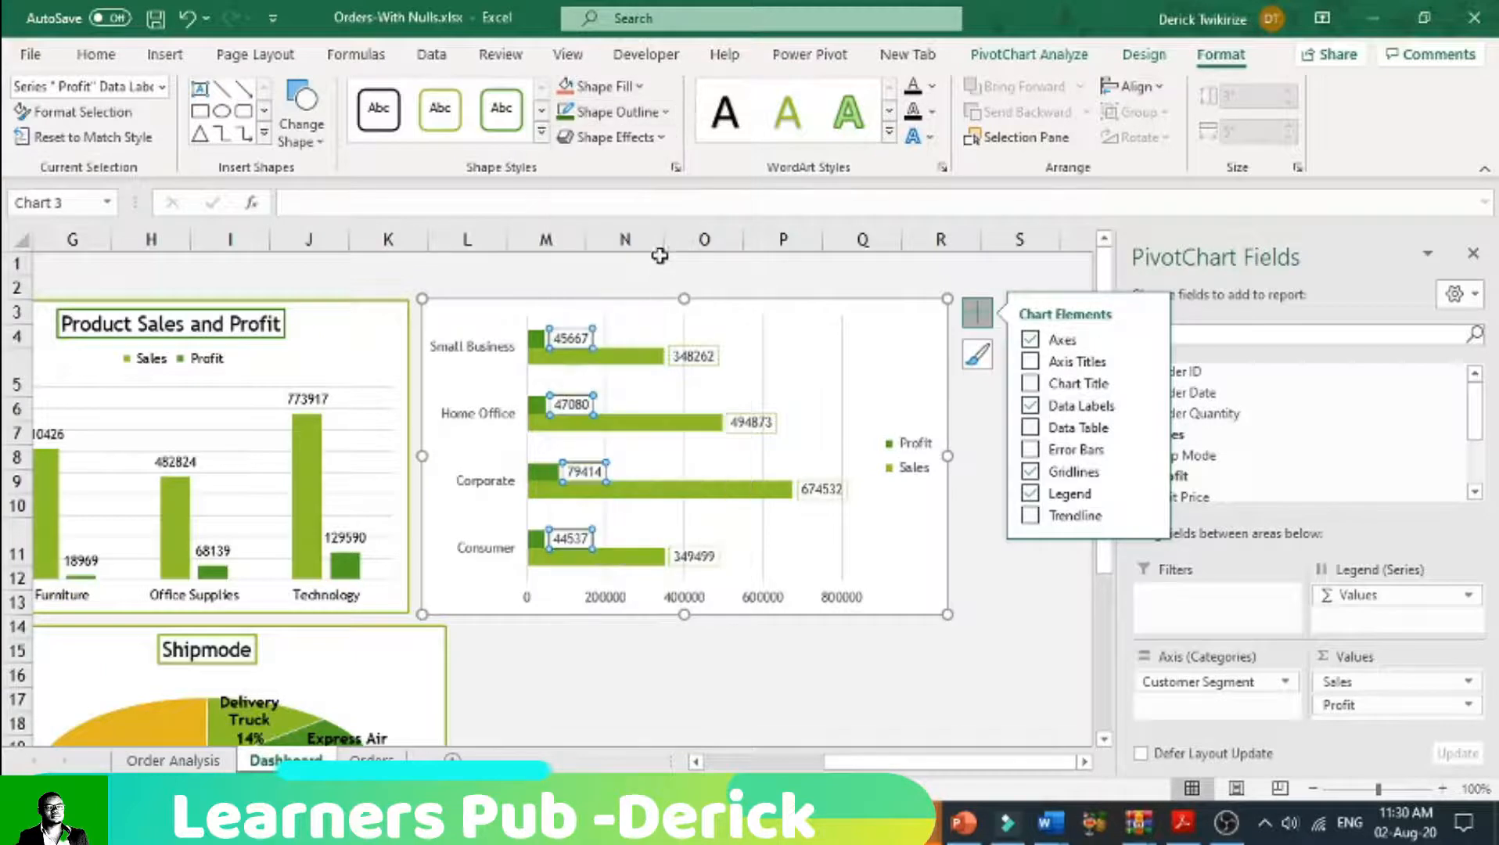
click(648, 113)
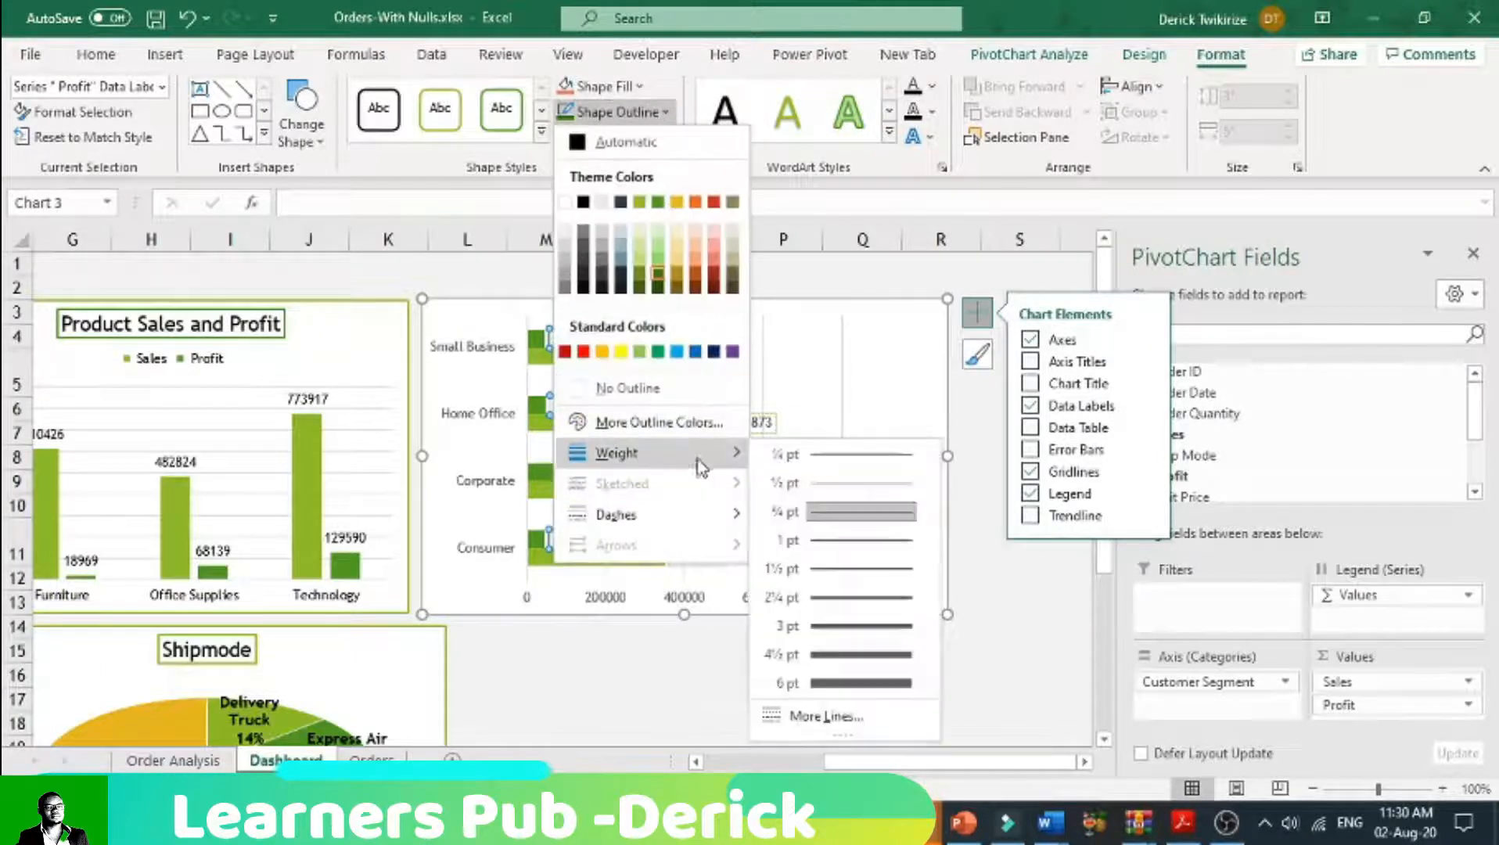
mouse_move(731, 514)
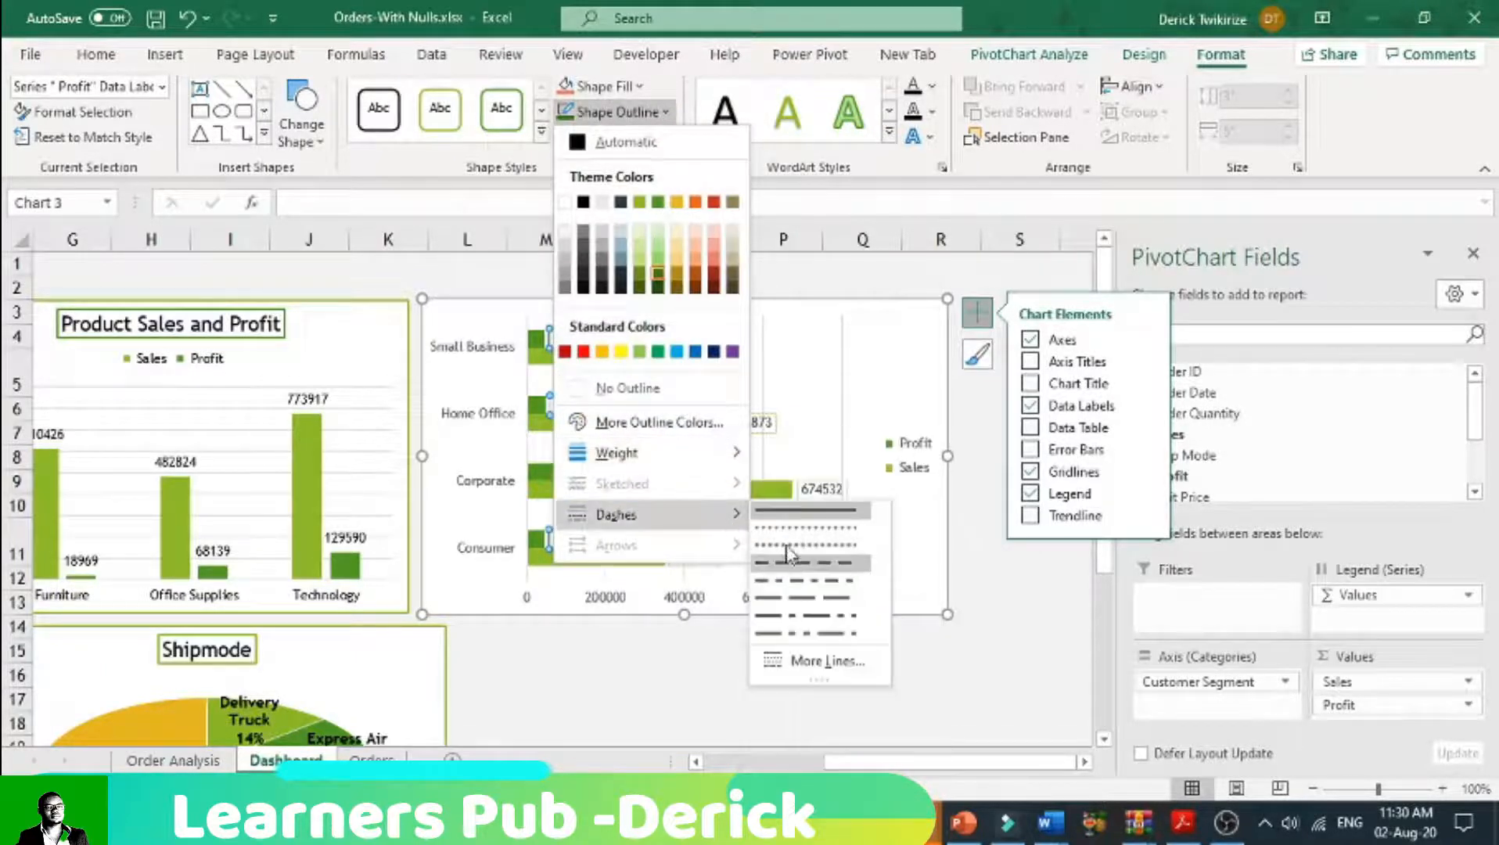
click(794, 546)
click(861, 377)
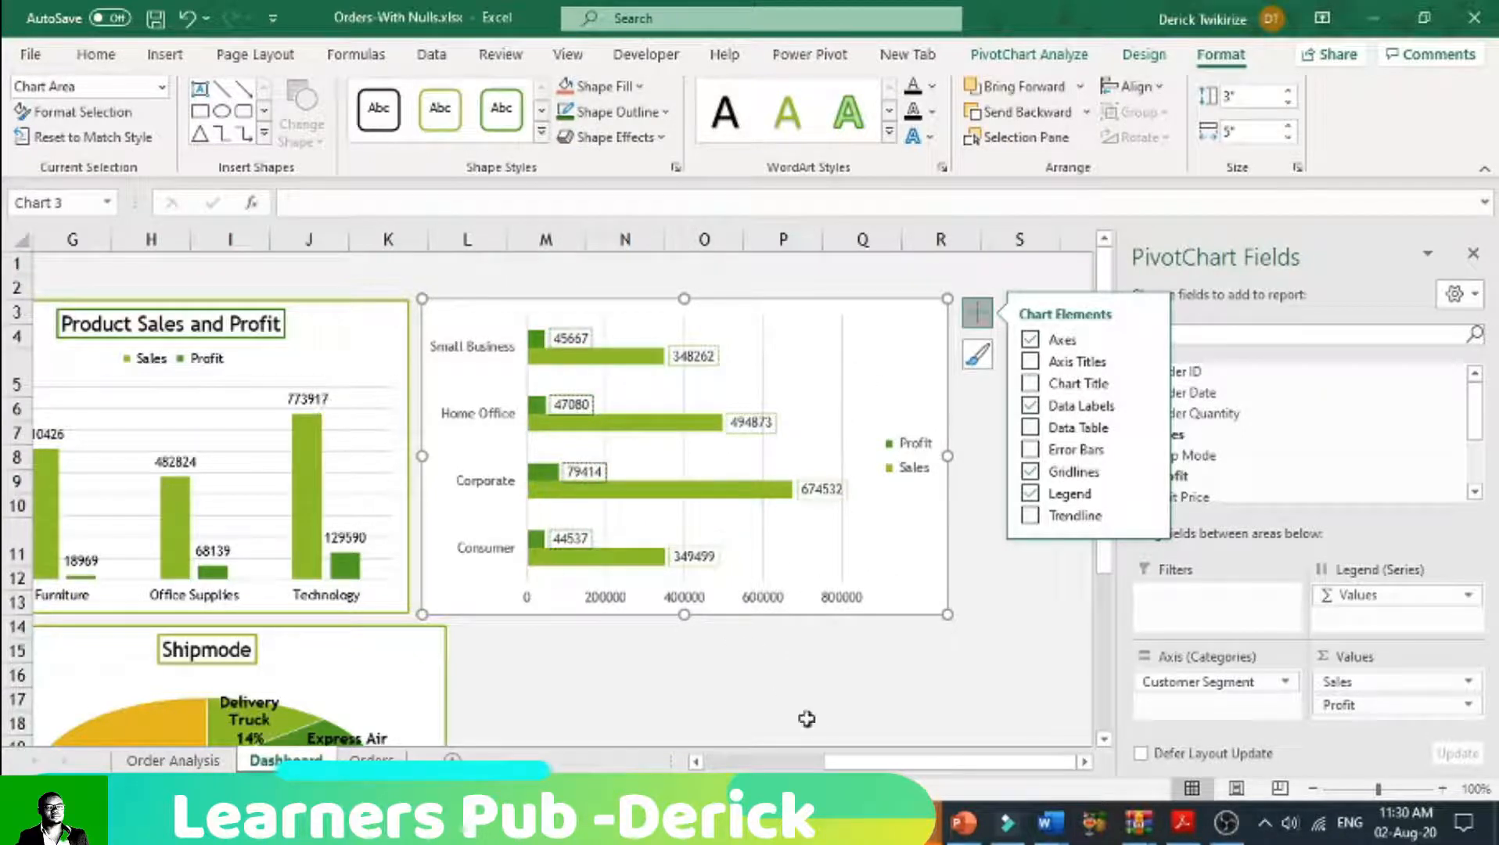
Step: Outline the Profit data labels of the Product Sales and Profit chart in dark green with a thicker line weight
drag(871, 760, 792, 745)
click(467, 435)
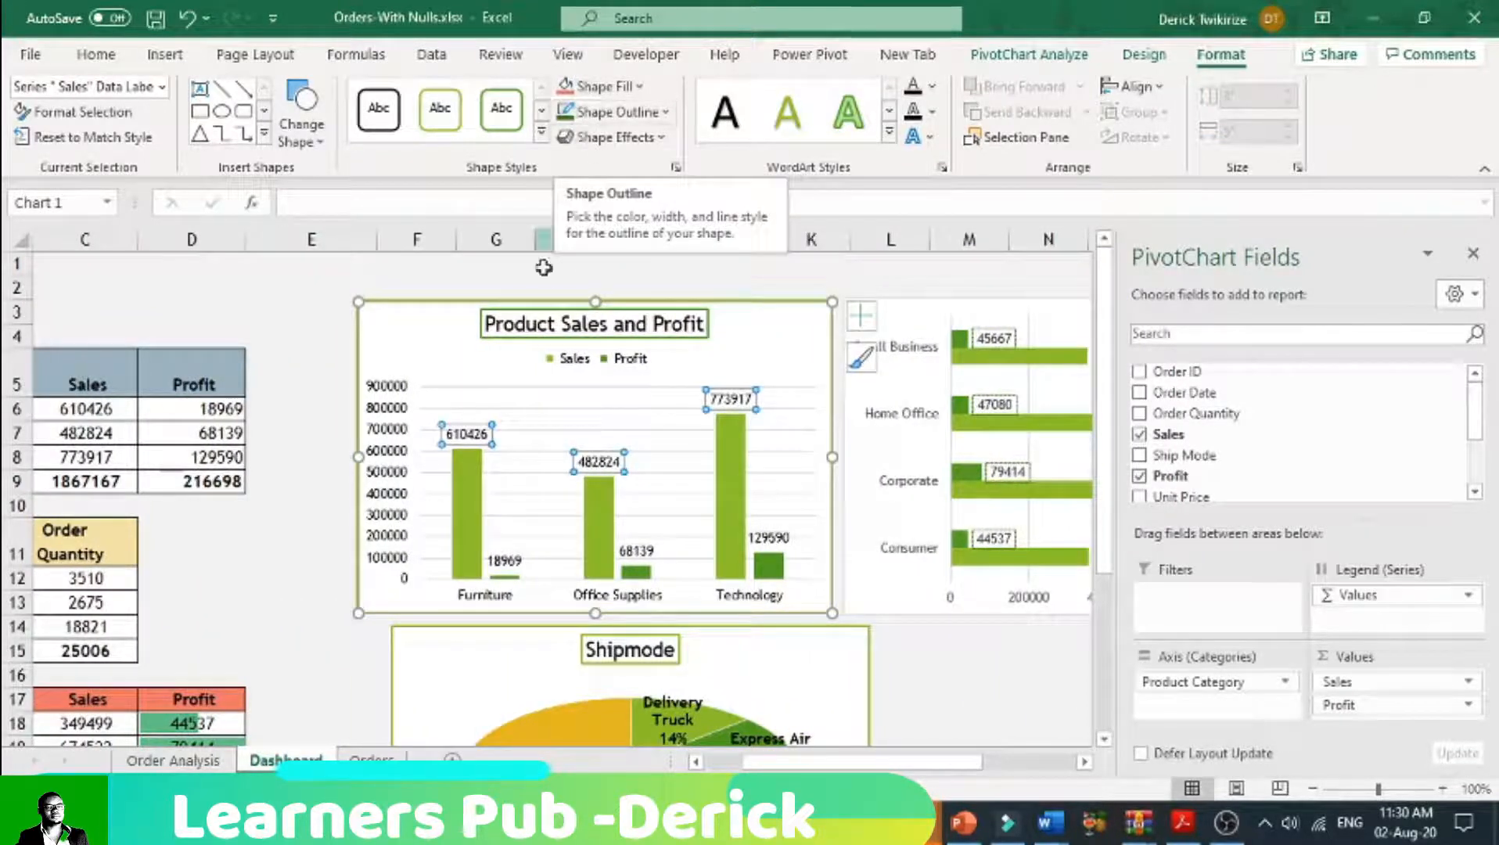
click(506, 550)
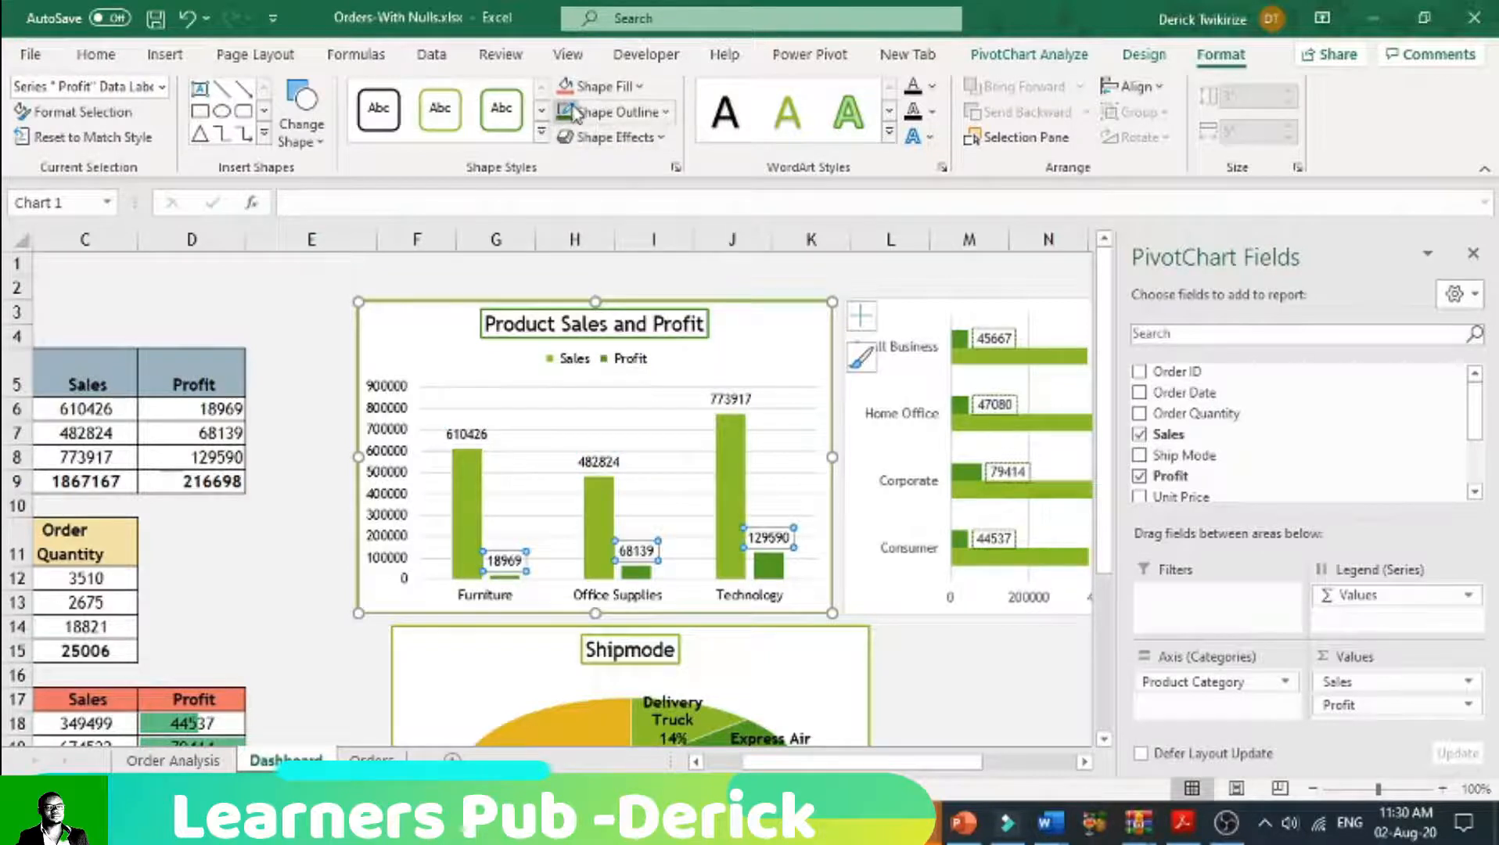
click(641, 112)
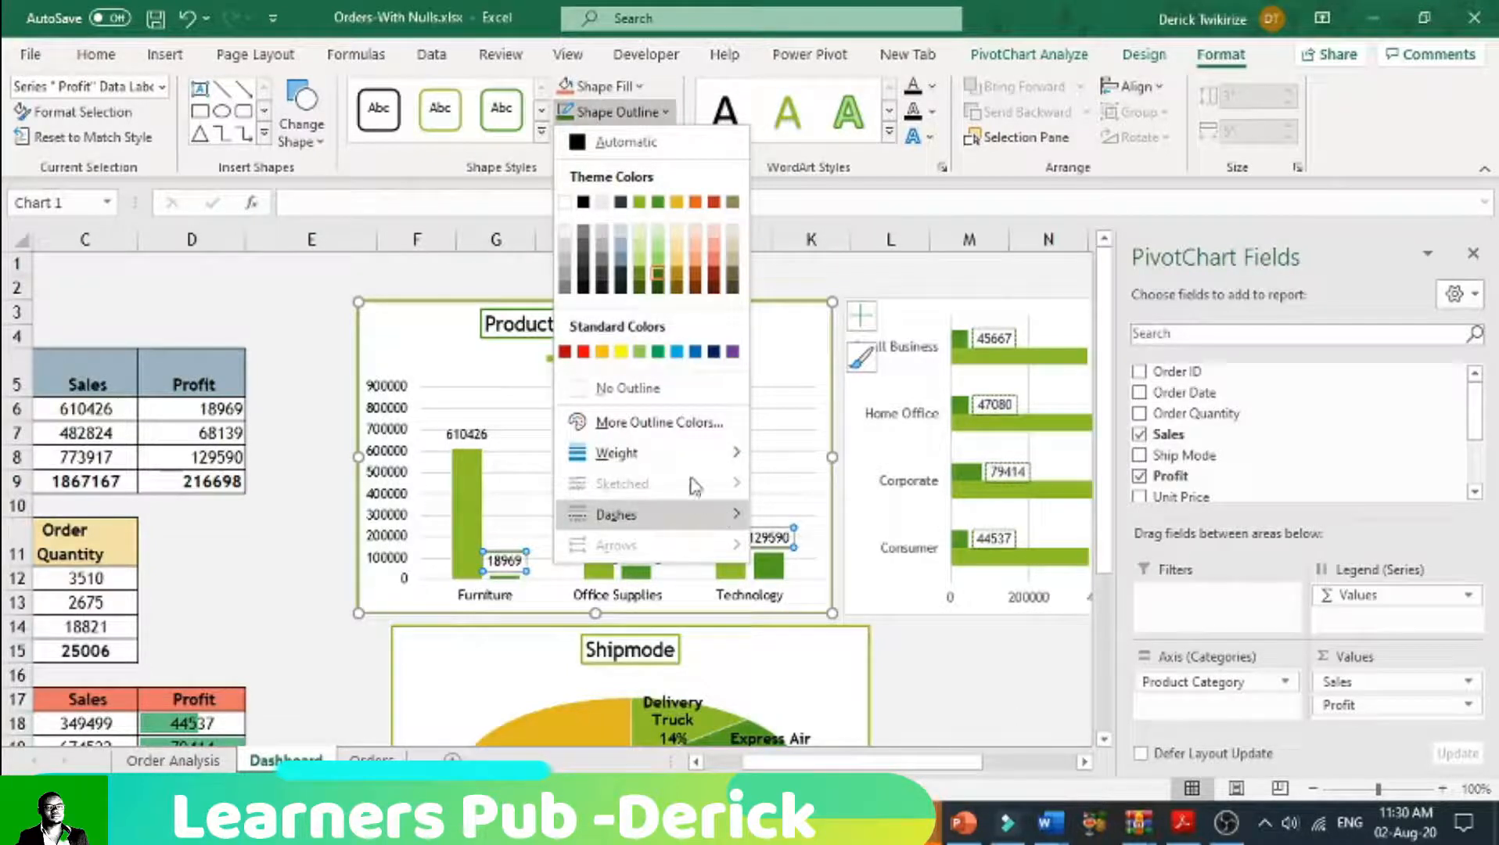
mouse_move(704, 453)
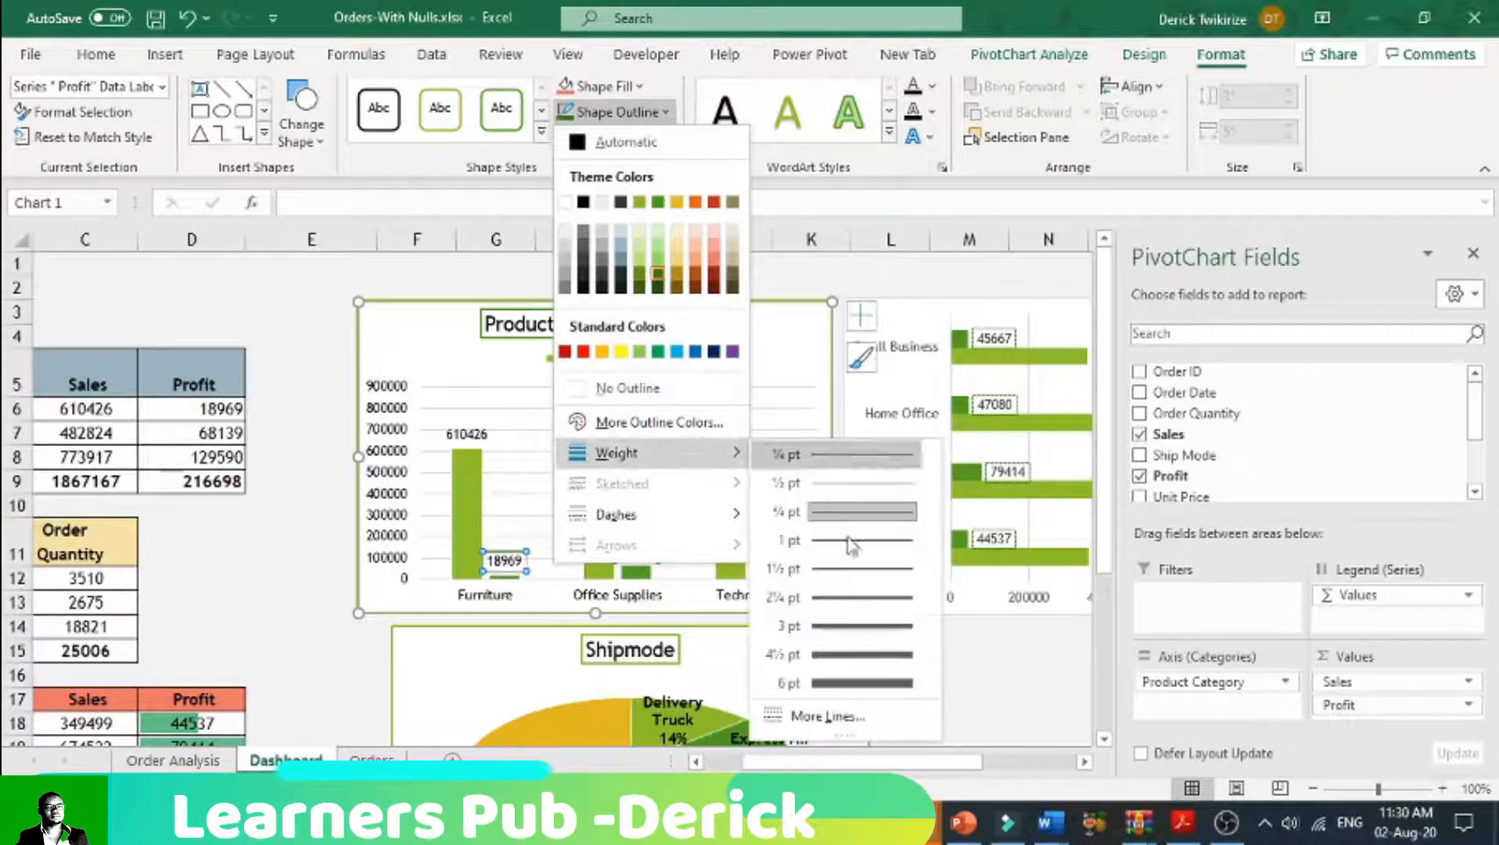
click(868, 643)
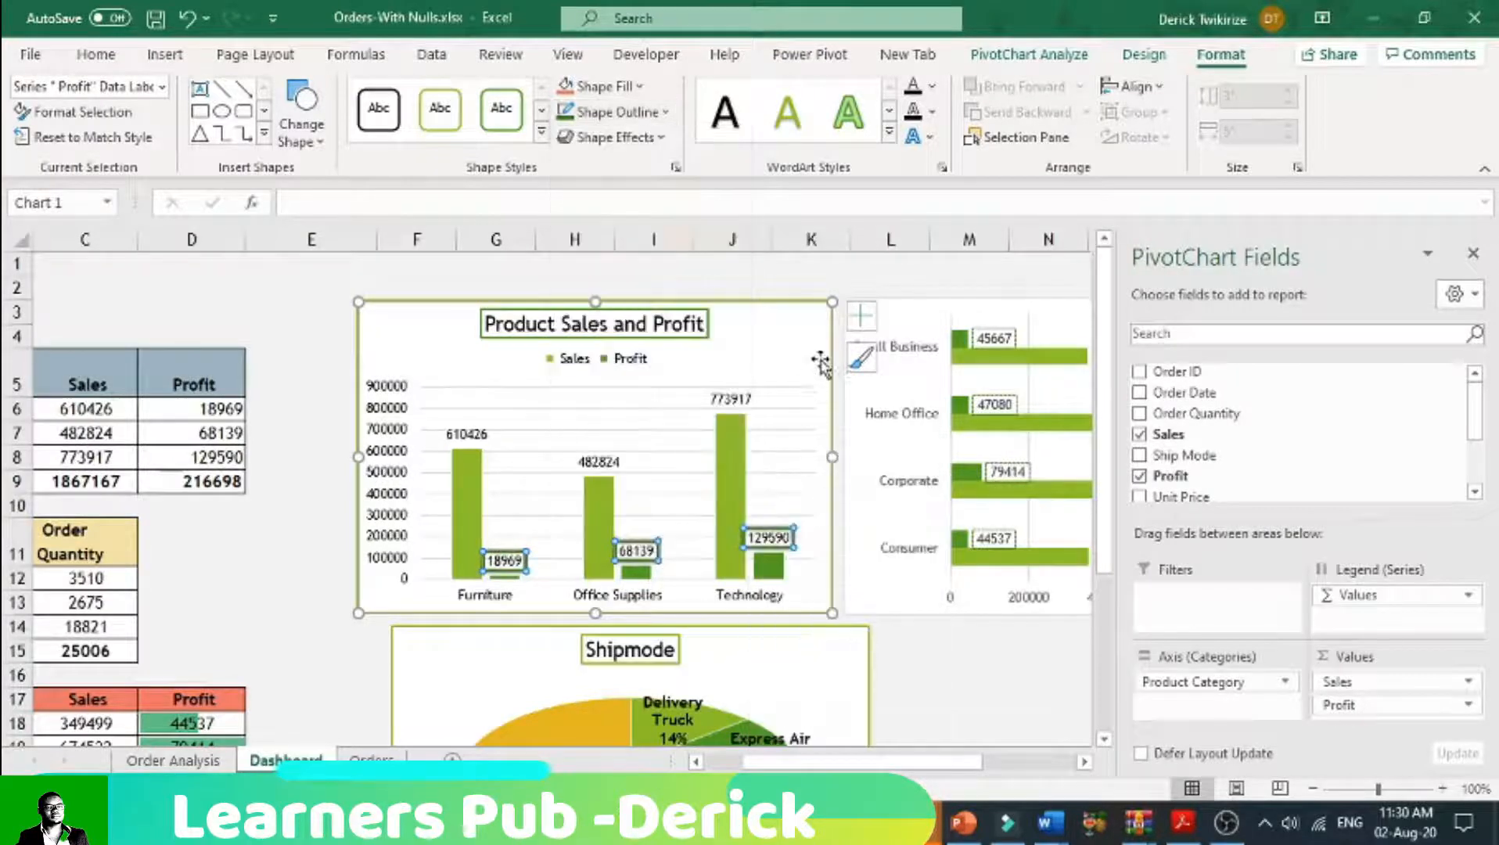
click(830, 280)
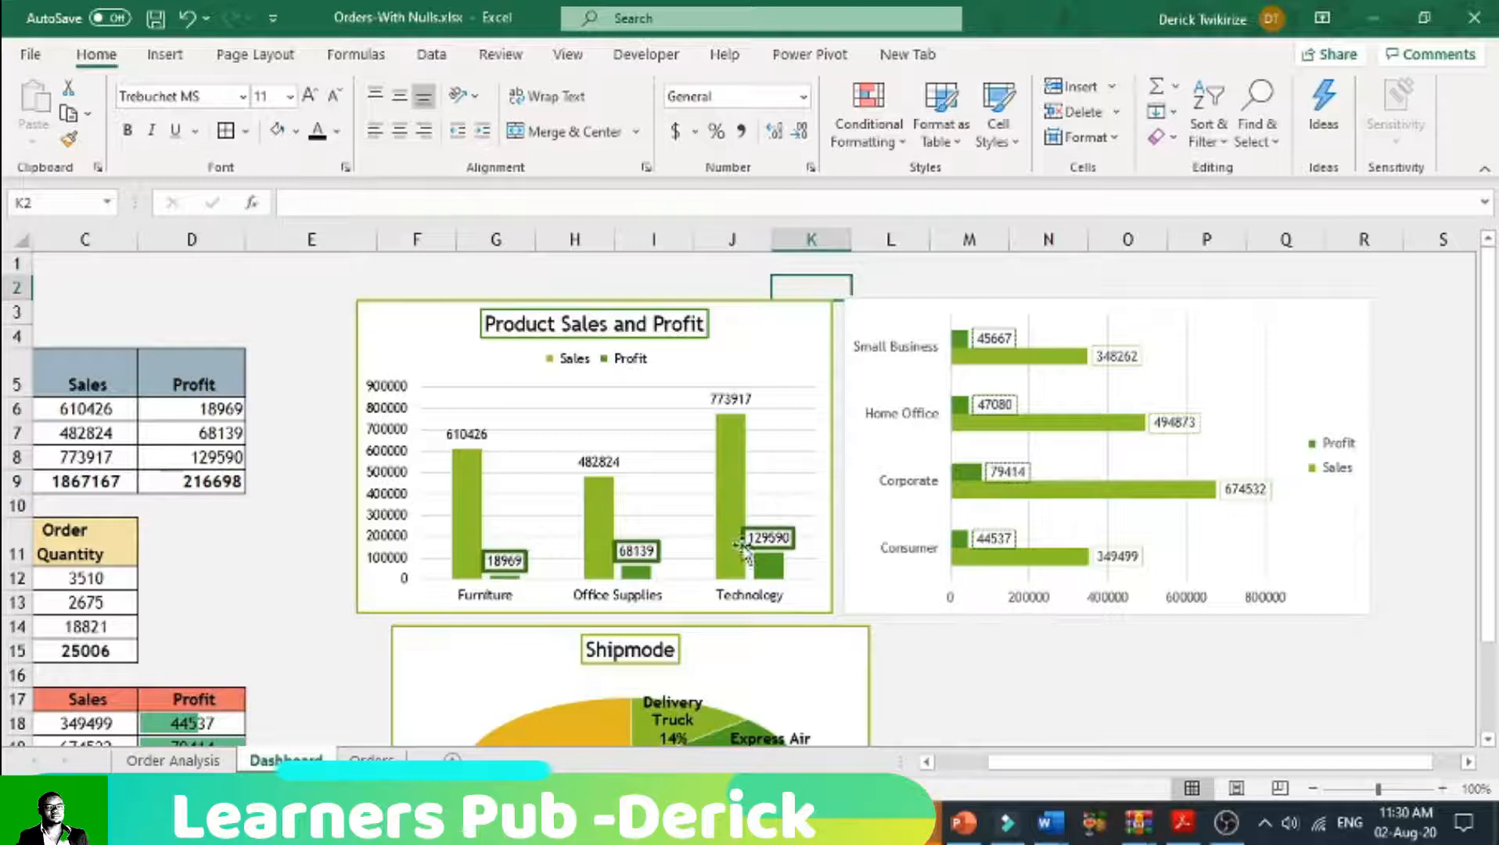
Step: Outline the Sales data labels of the Product Sales and Profit chart in dark green at 2¼ pt
click(598, 462)
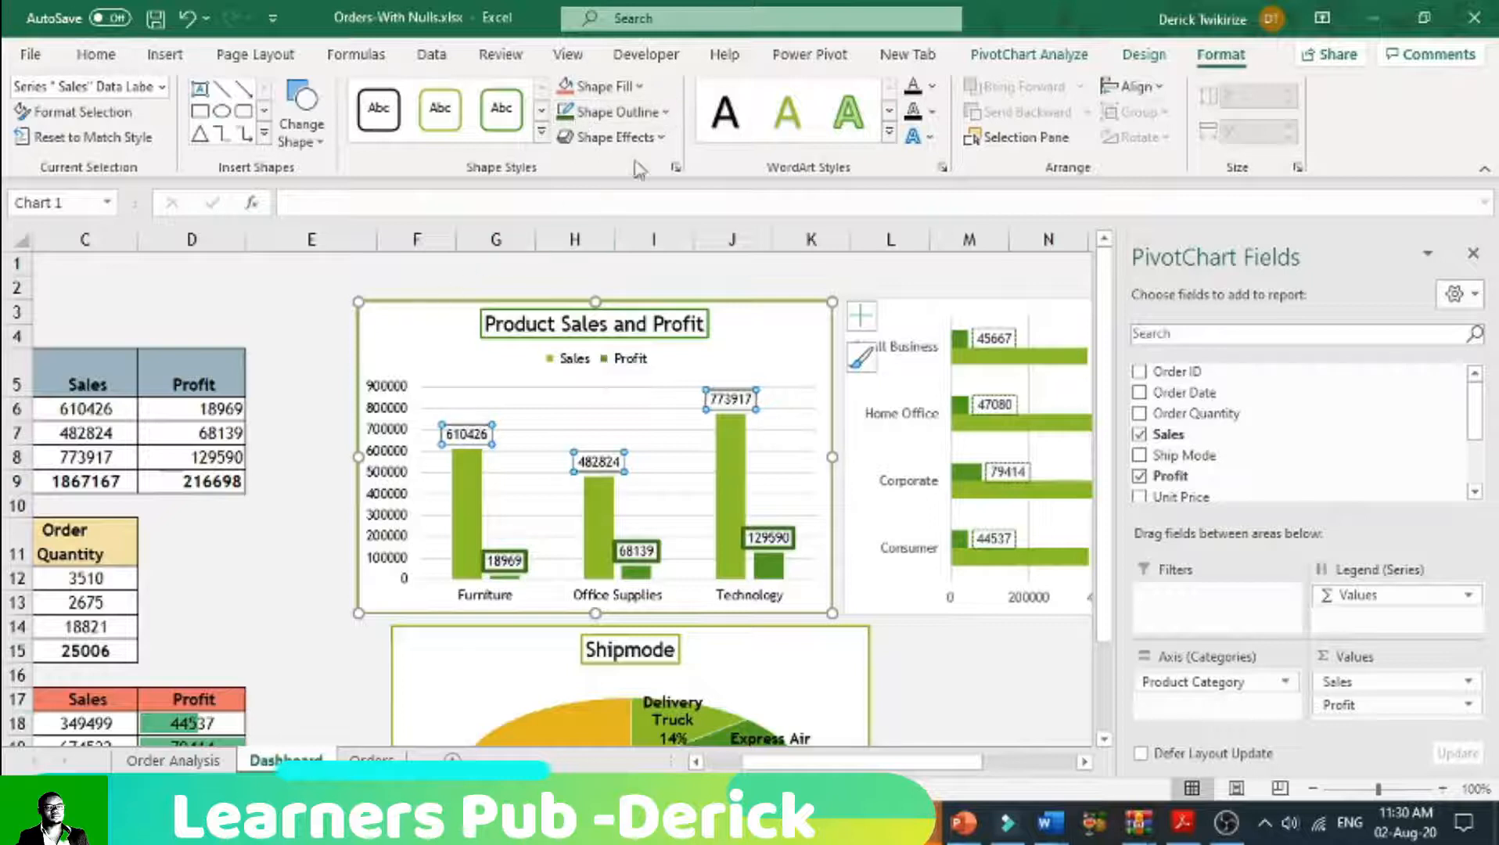
click(618, 112)
mouse_move(680, 457)
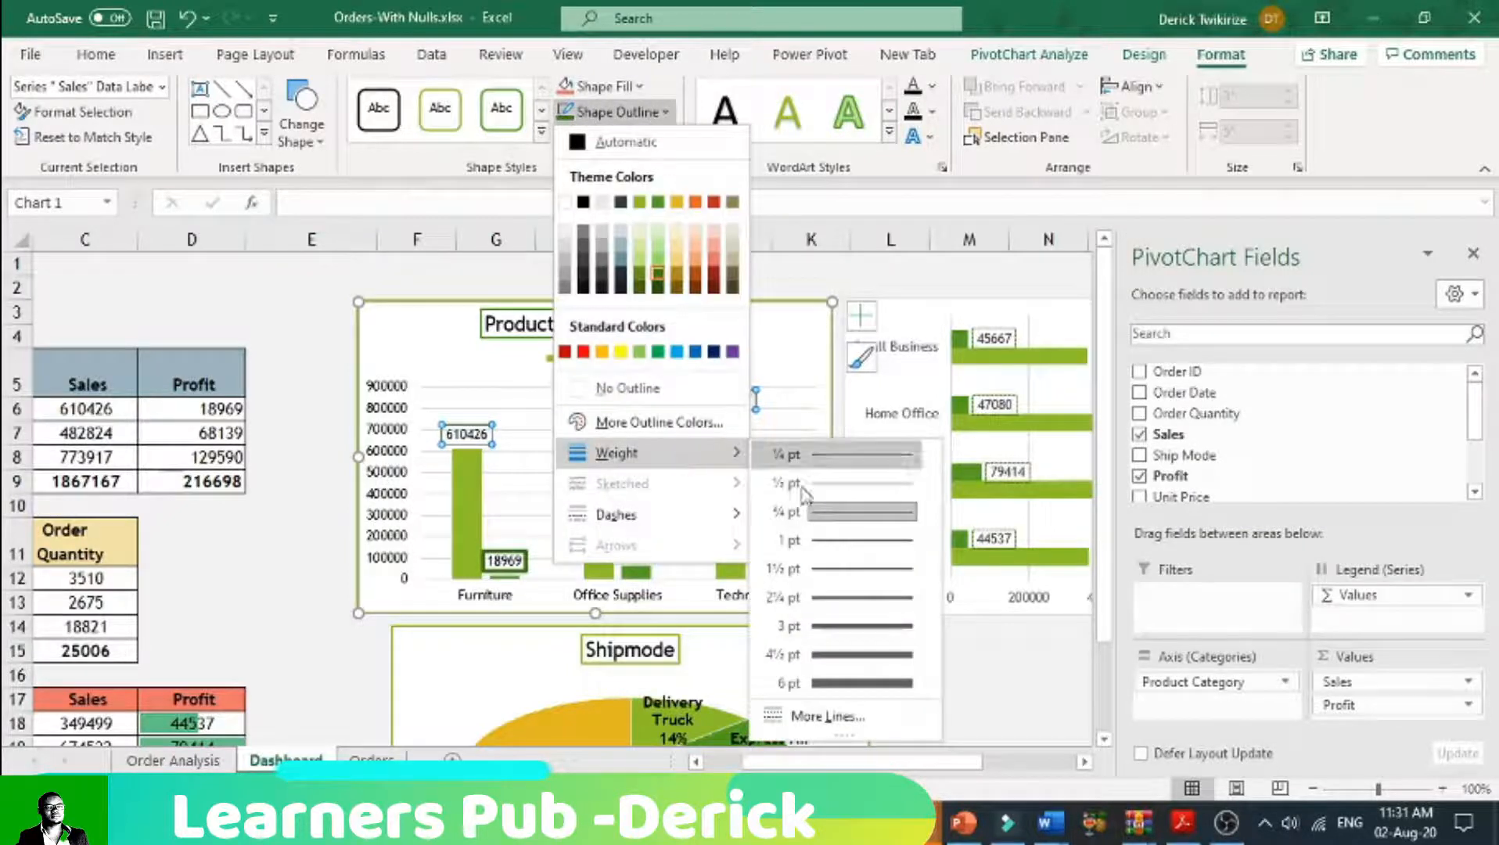
click(857, 598)
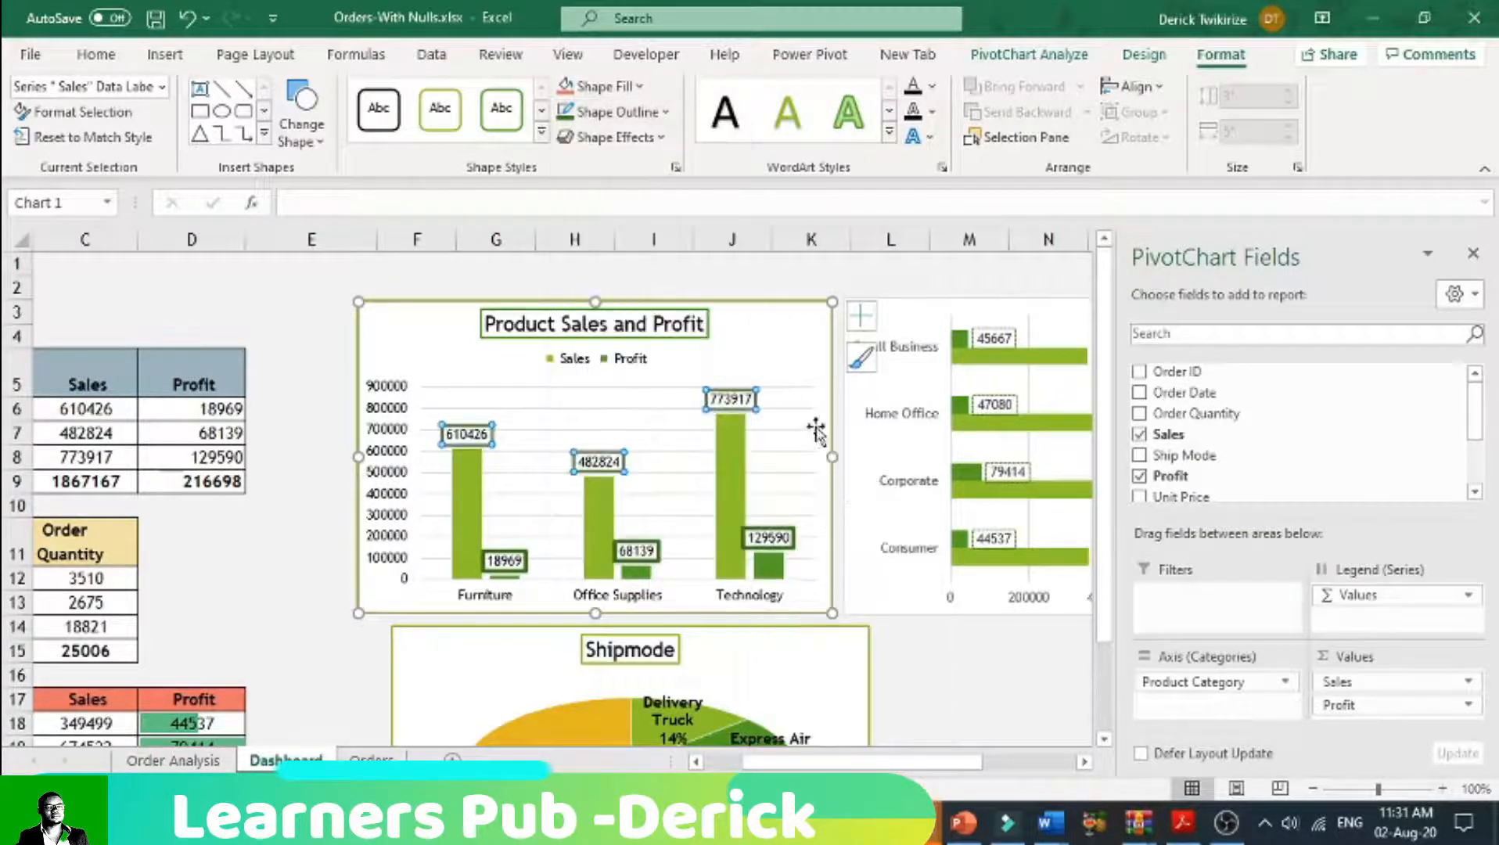
click(784, 293)
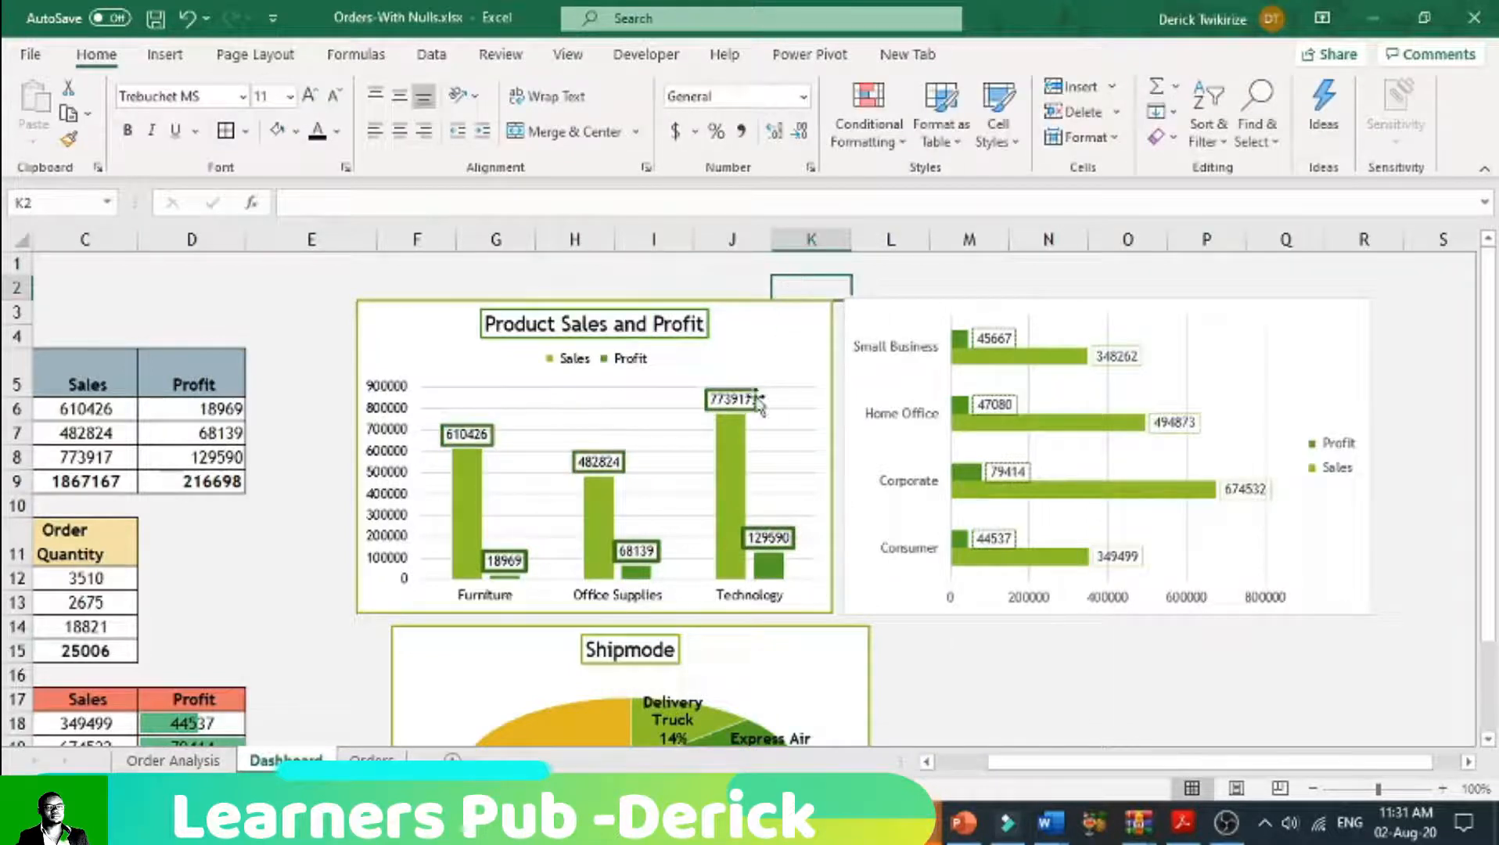
Step: Change the outline of the Product Sales and Profit chart's Sales data labels to a dashed line
click(751, 401)
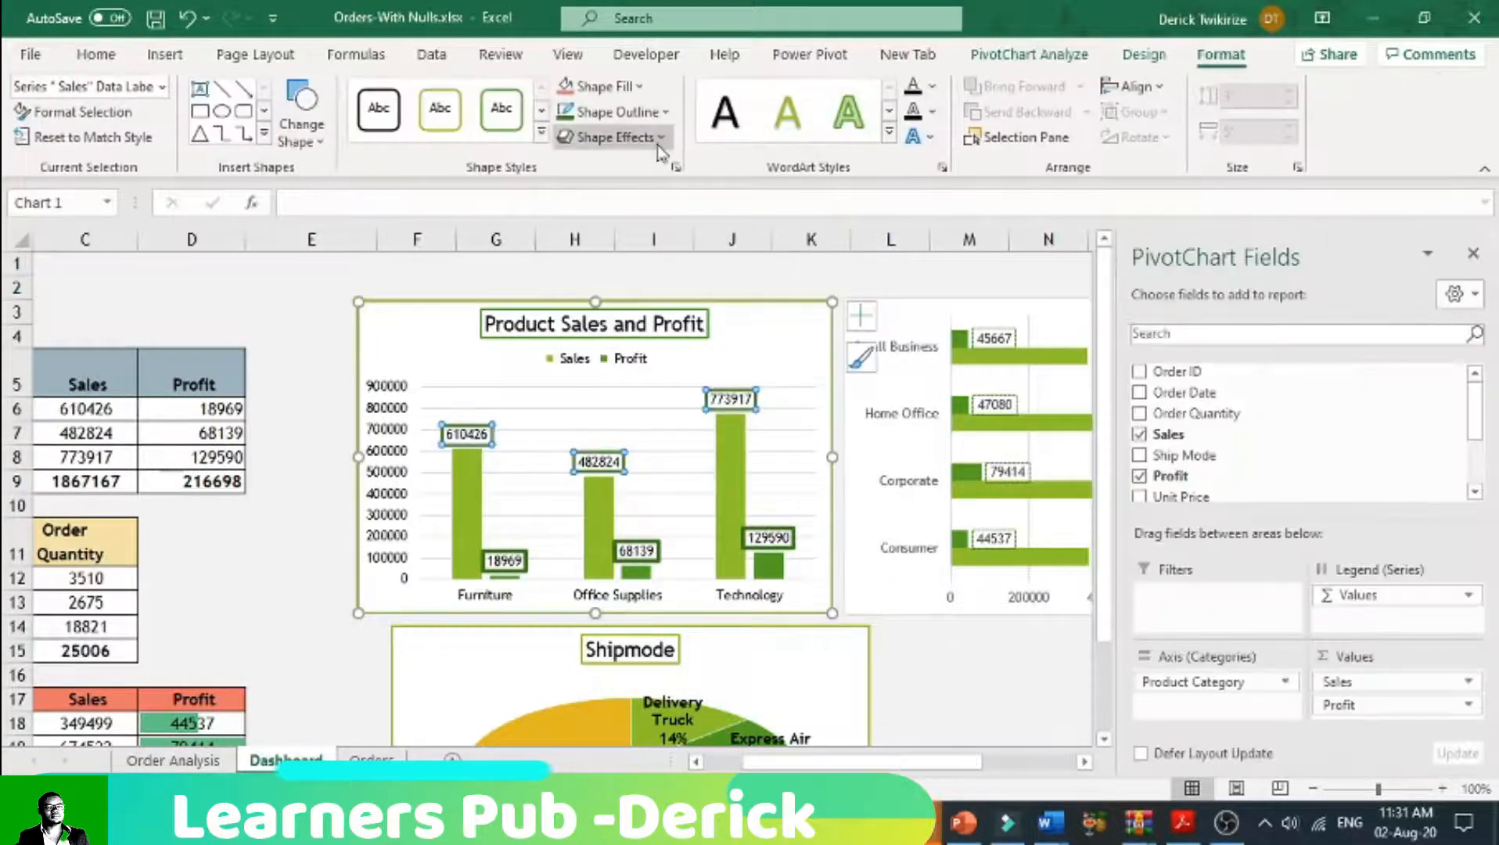
click(657, 112)
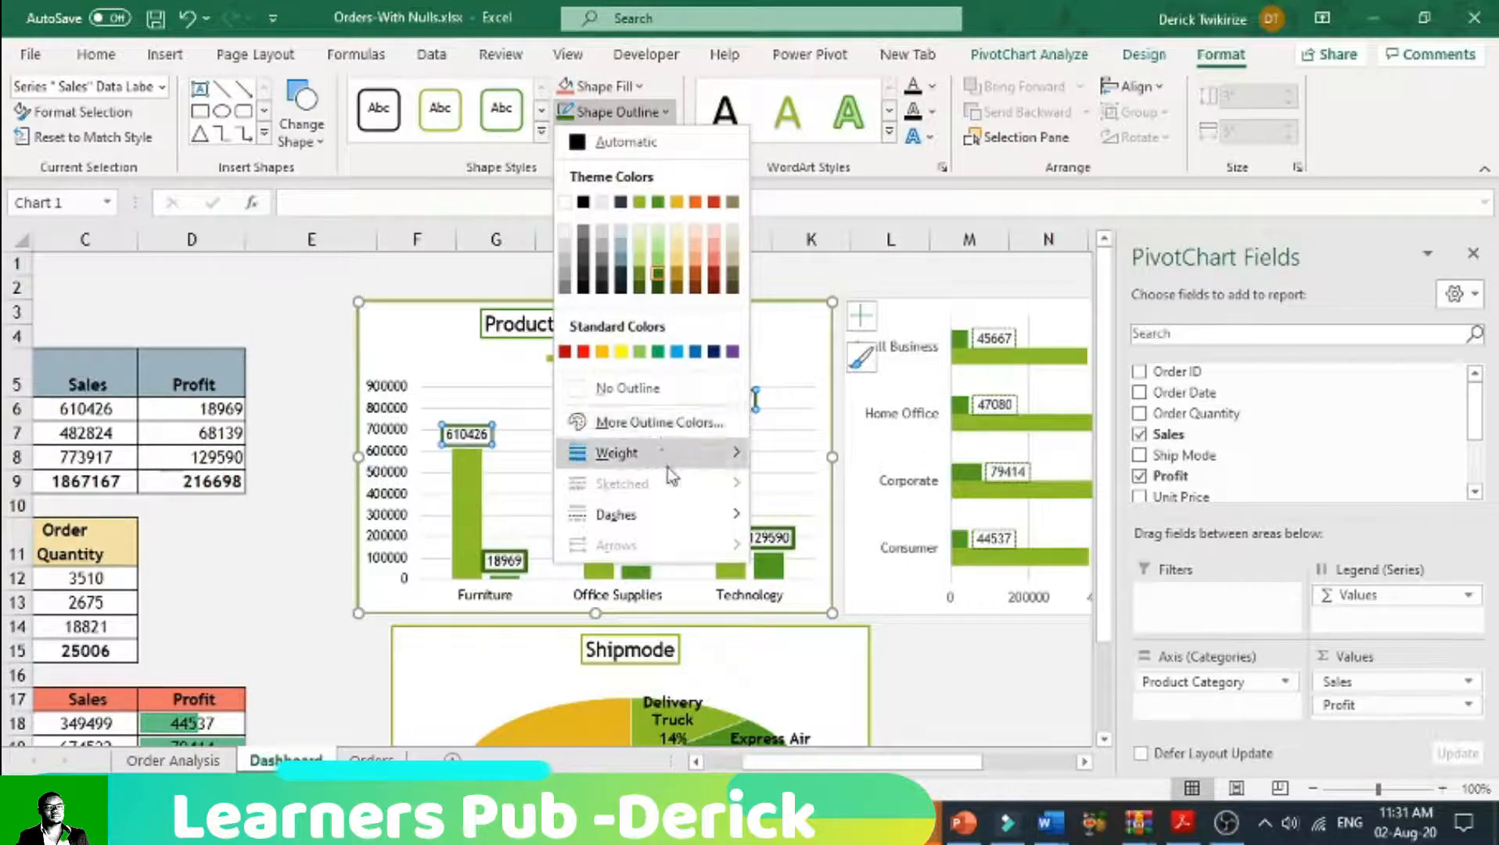
mouse_move(685, 527)
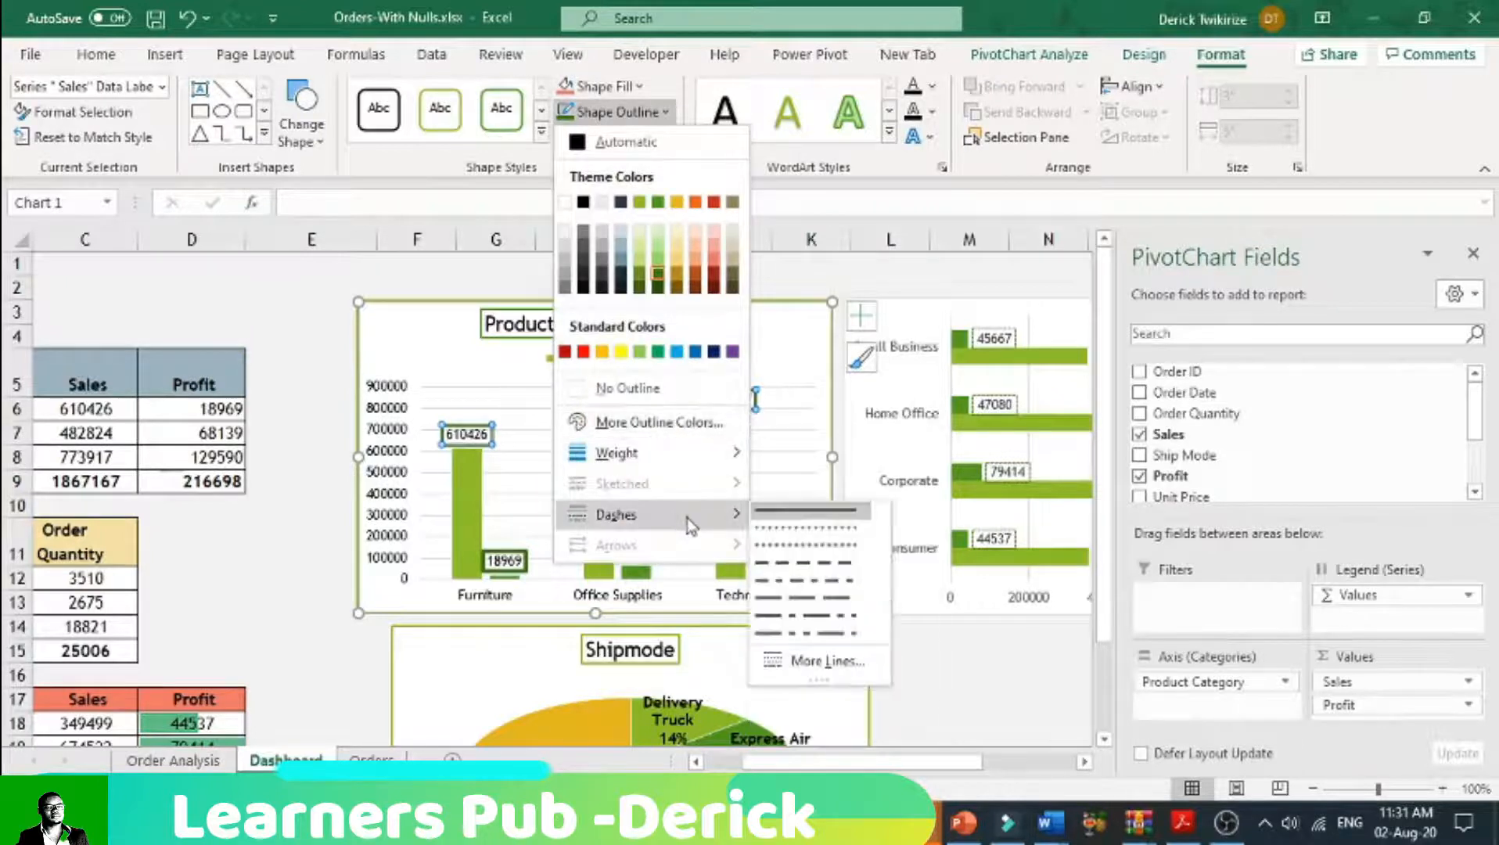
click(783, 557)
click(811, 283)
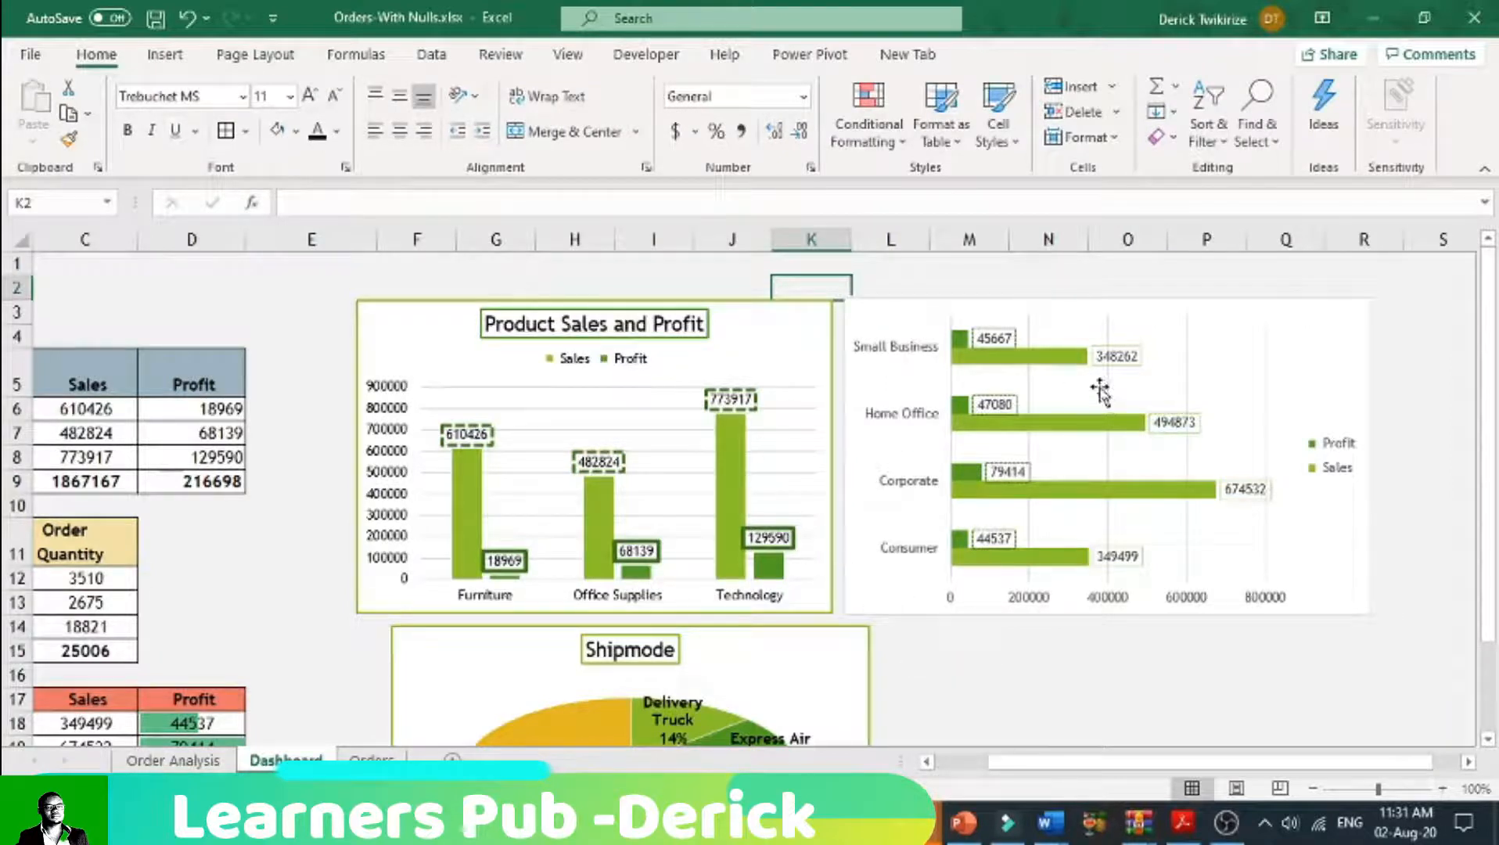
Step: Add a chart title to the customer segment bar chart and set its text to "Customer Segement"
click(1296, 342)
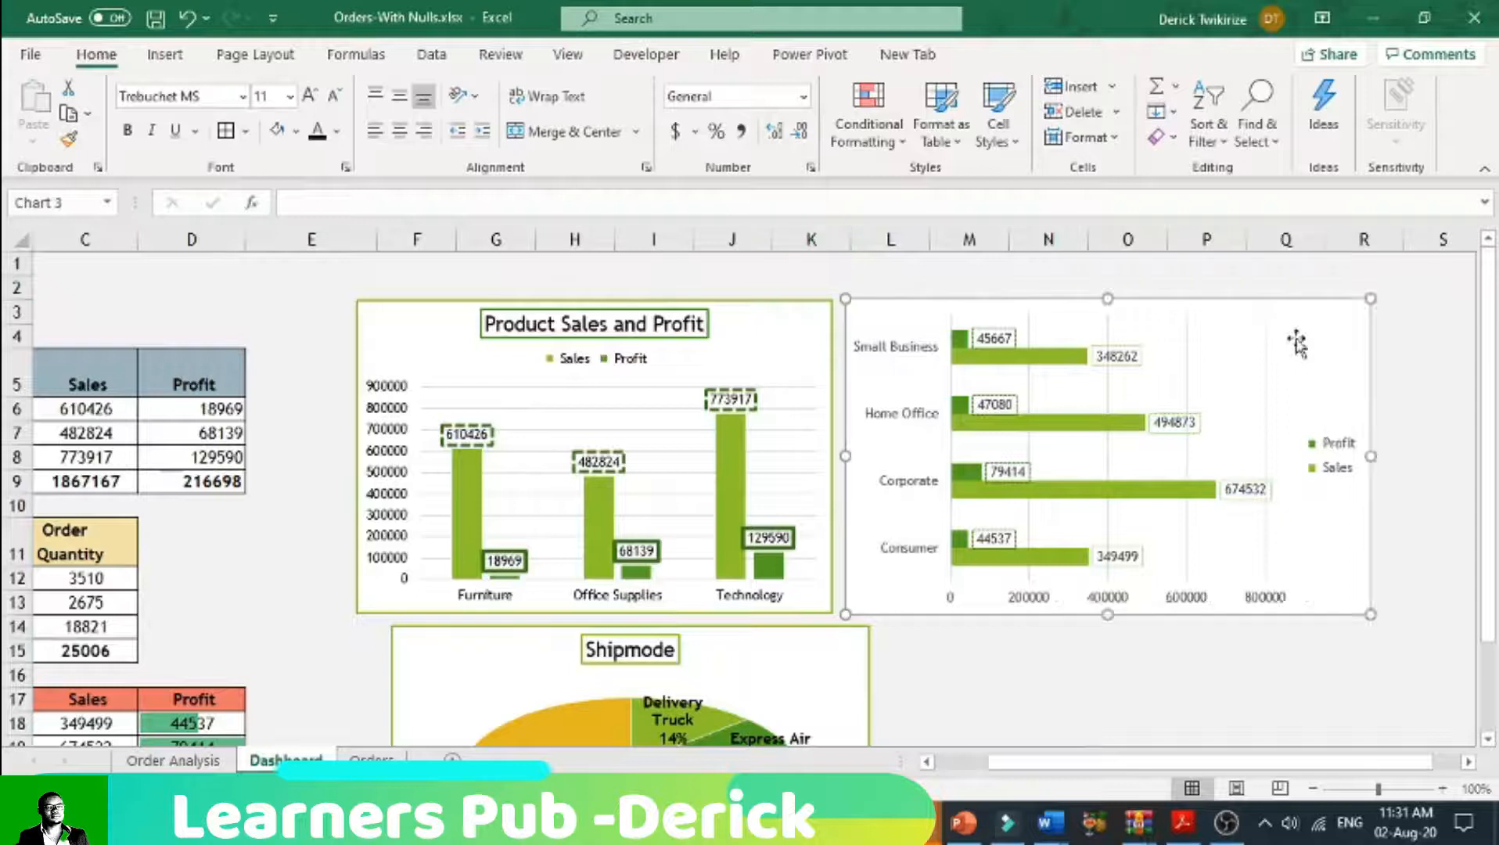
click(1473, 252)
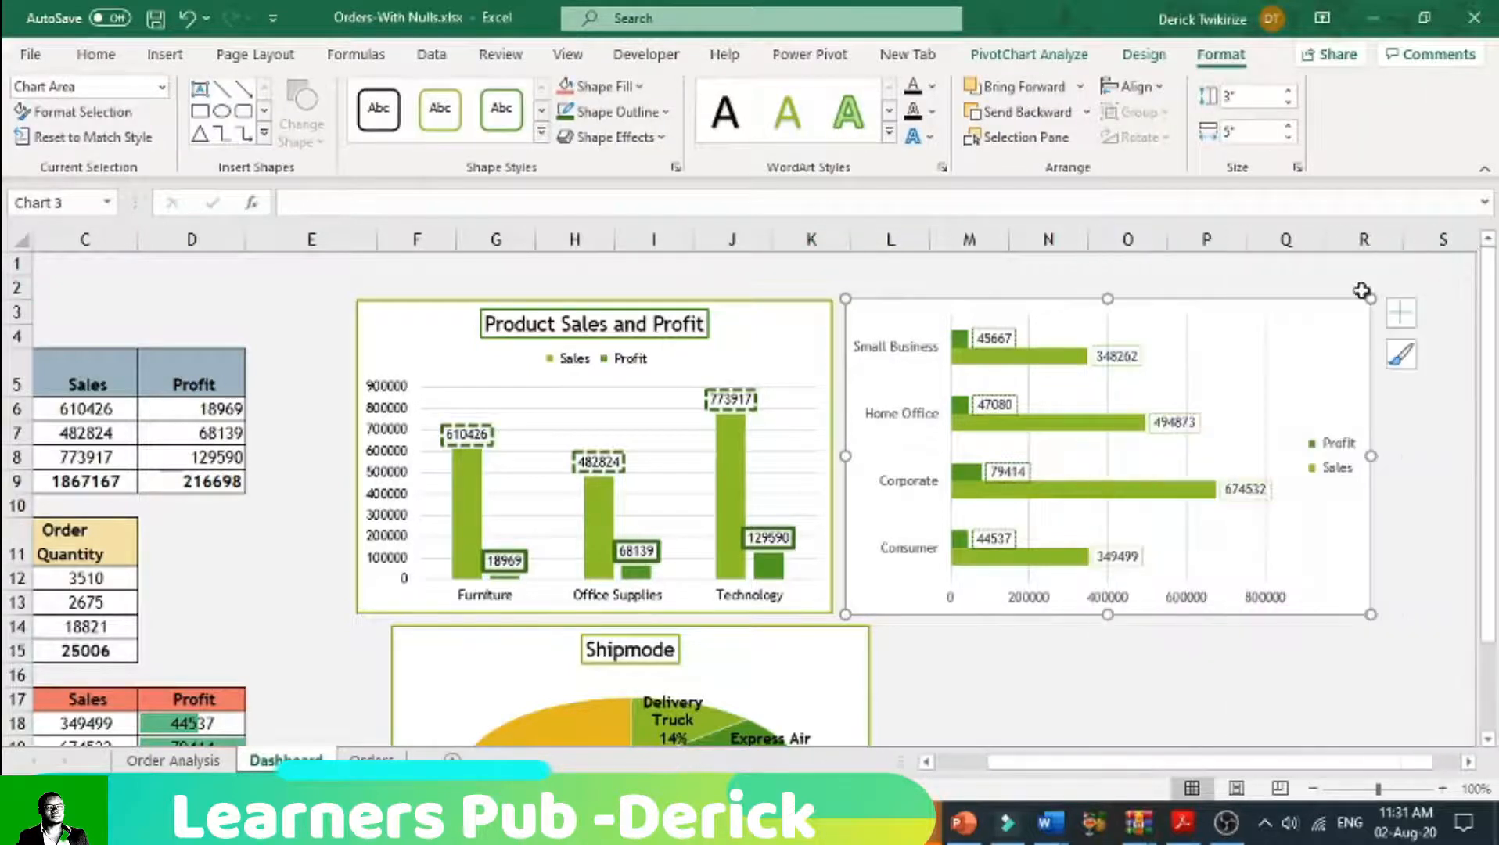
click(1400, 312)
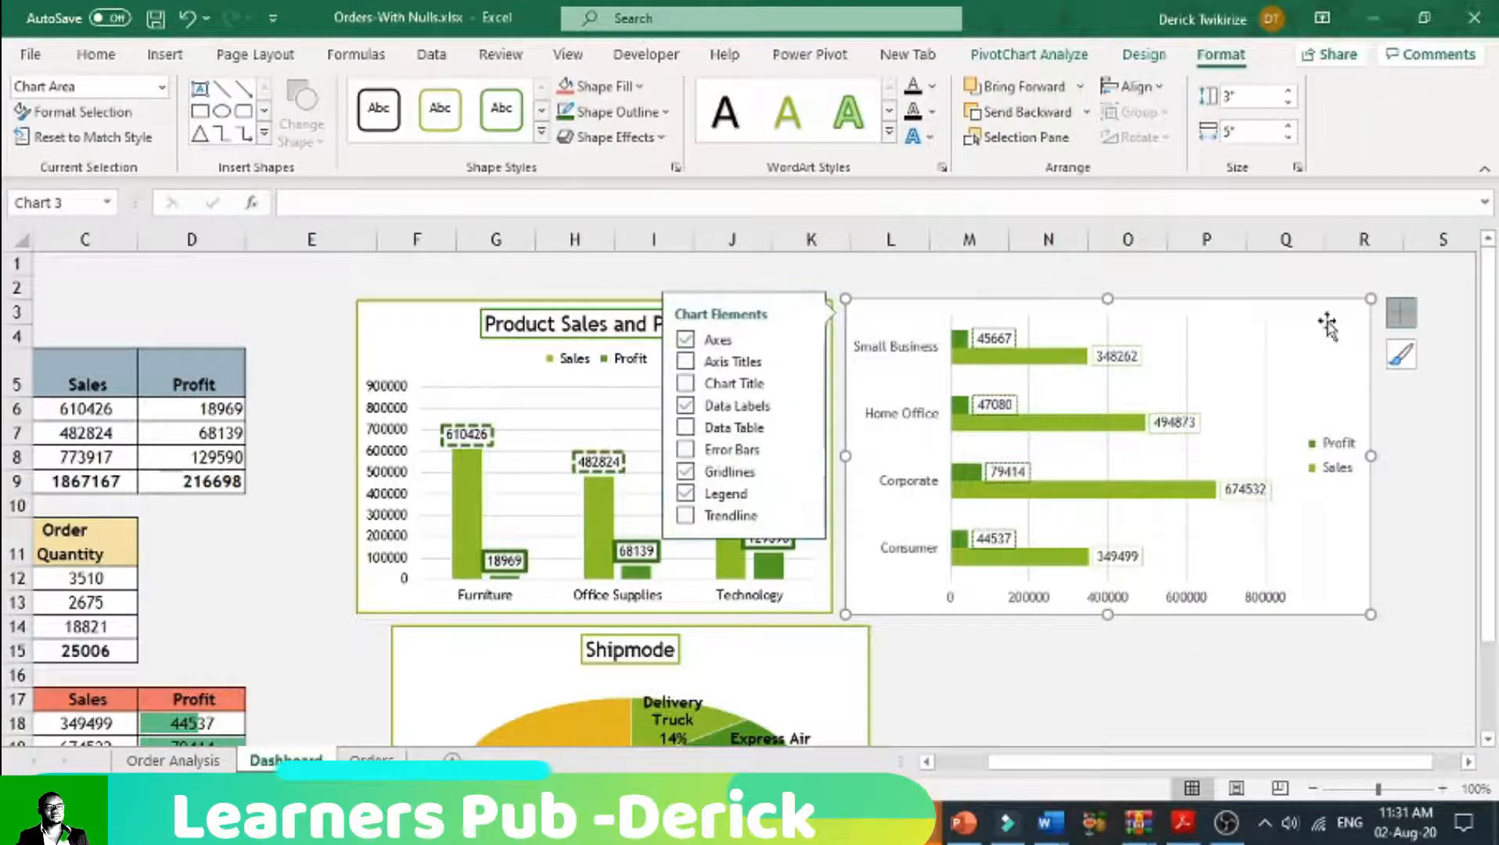
click(685, 383)
click(1144, 322)
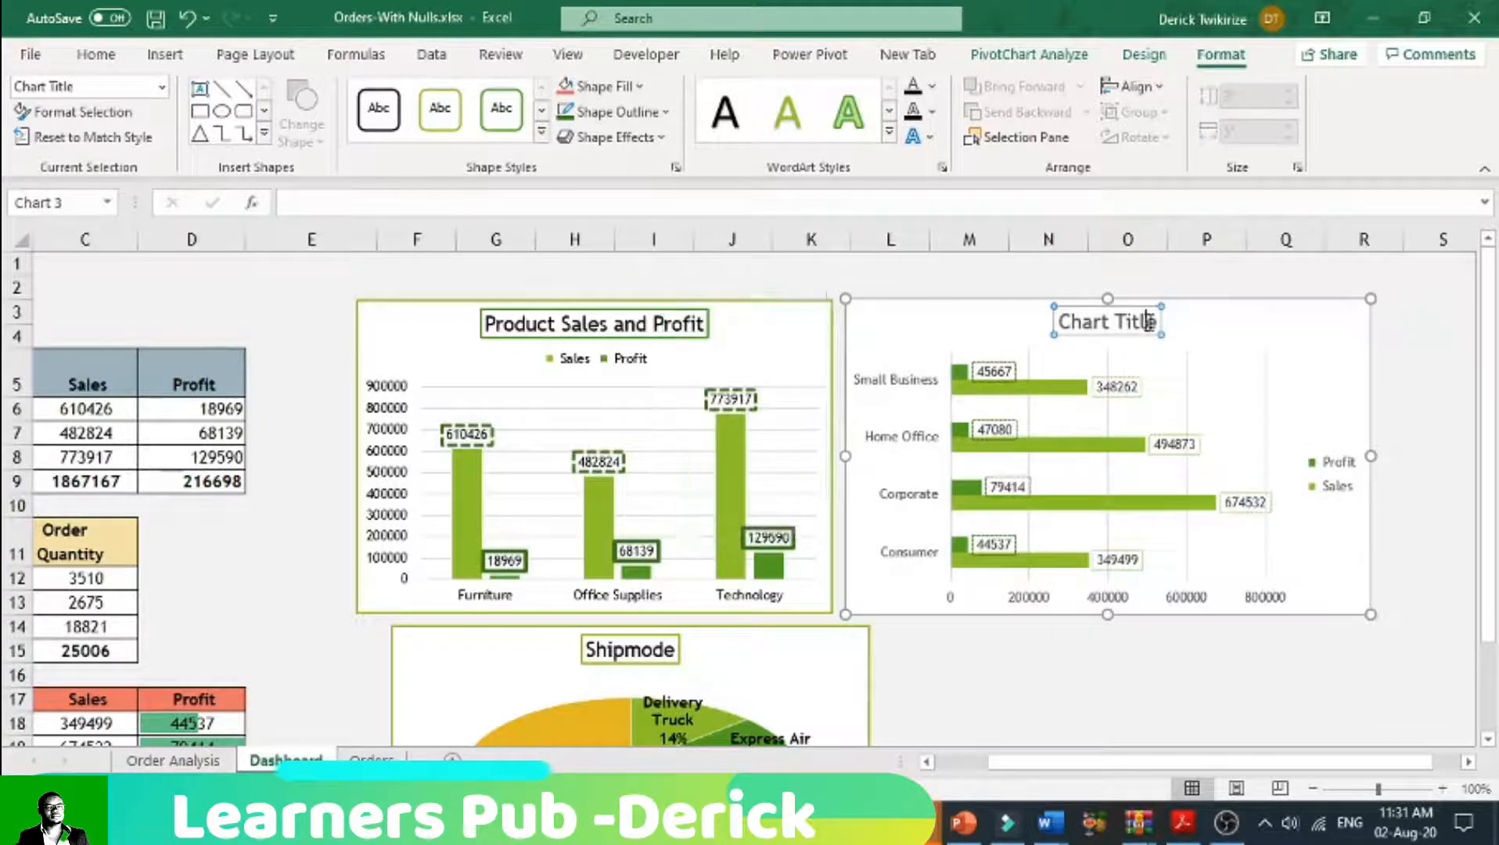
drag(1157, 323, 1044, 325)
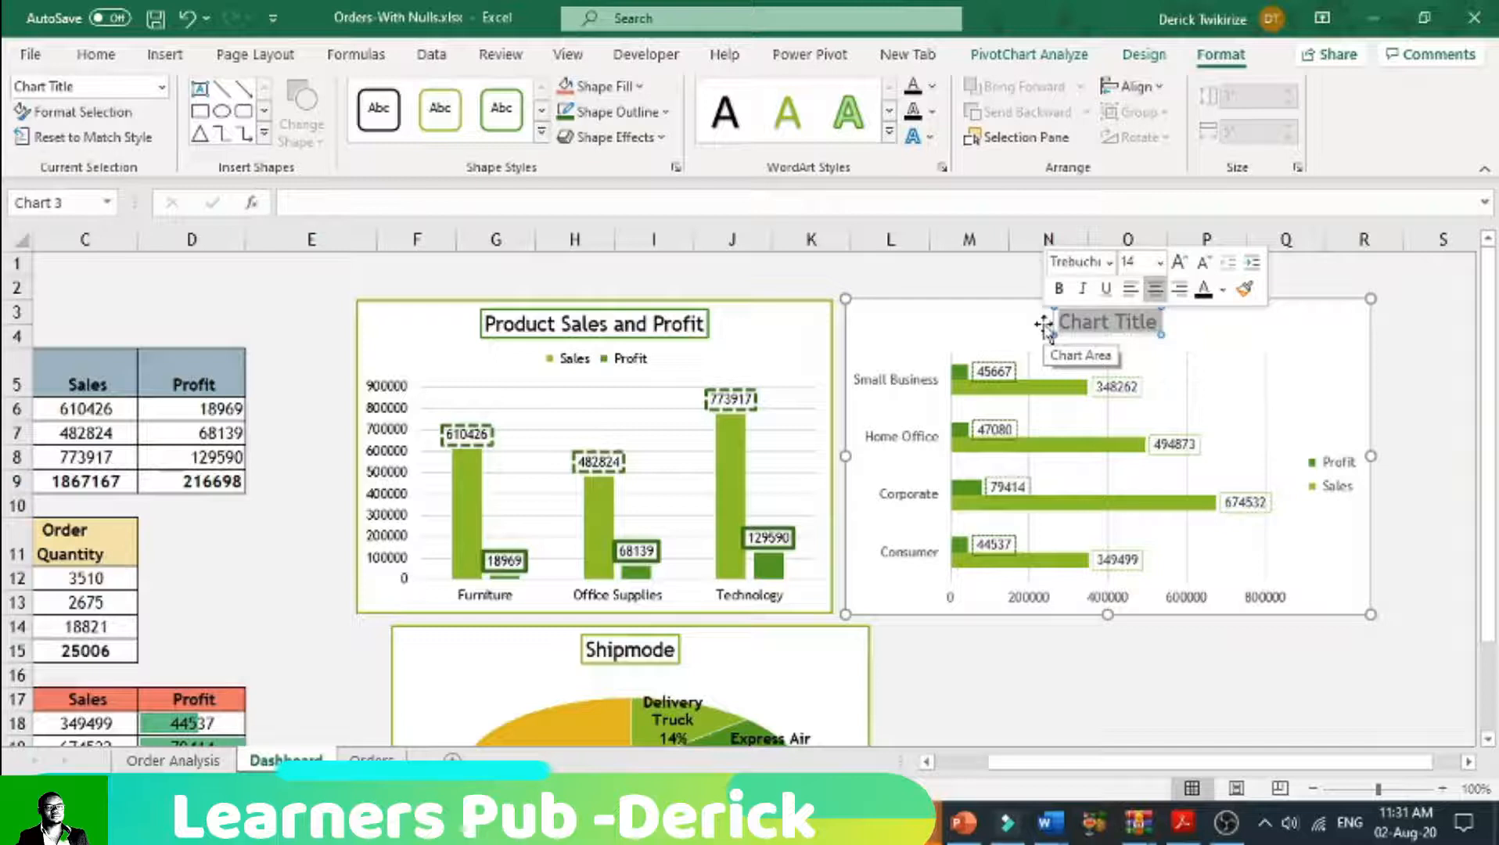
text(Customer S)
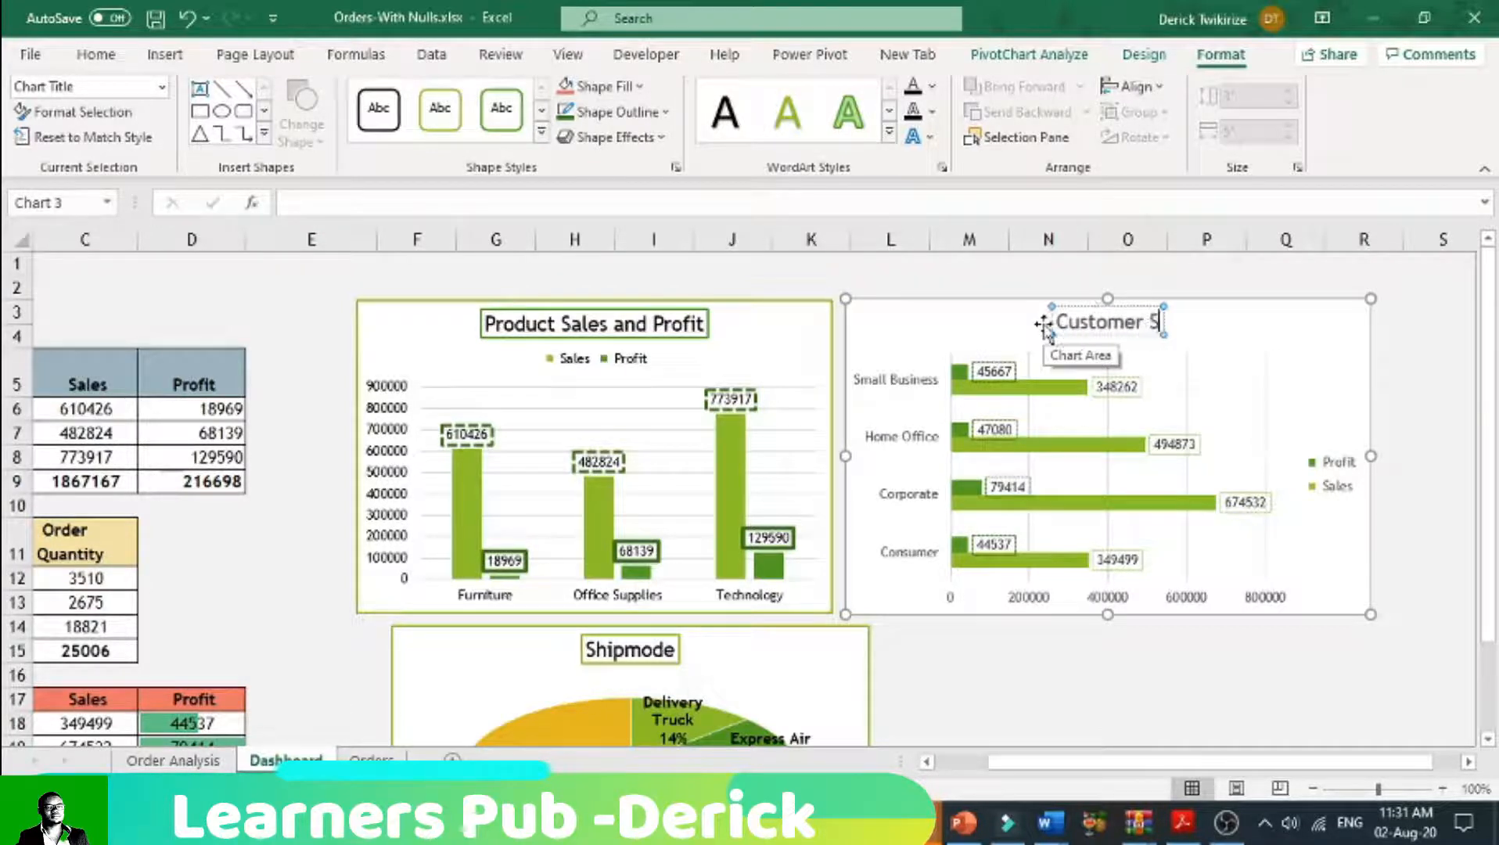
text(egement)
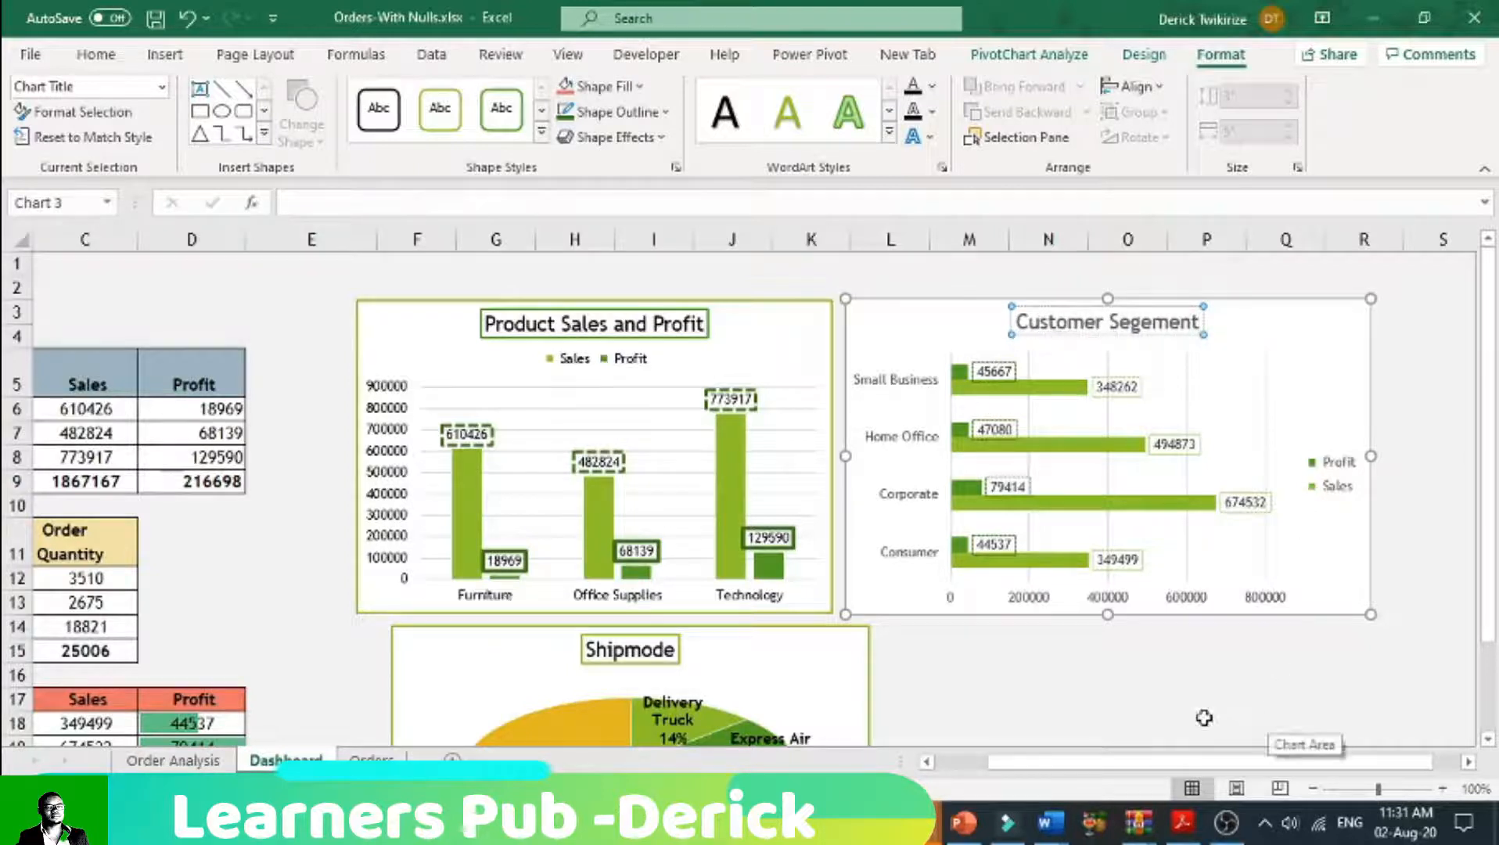
click(890, 291)
Step: Apply the green outline shape style to the Customer Segement chart and to its title
click(886, 301)
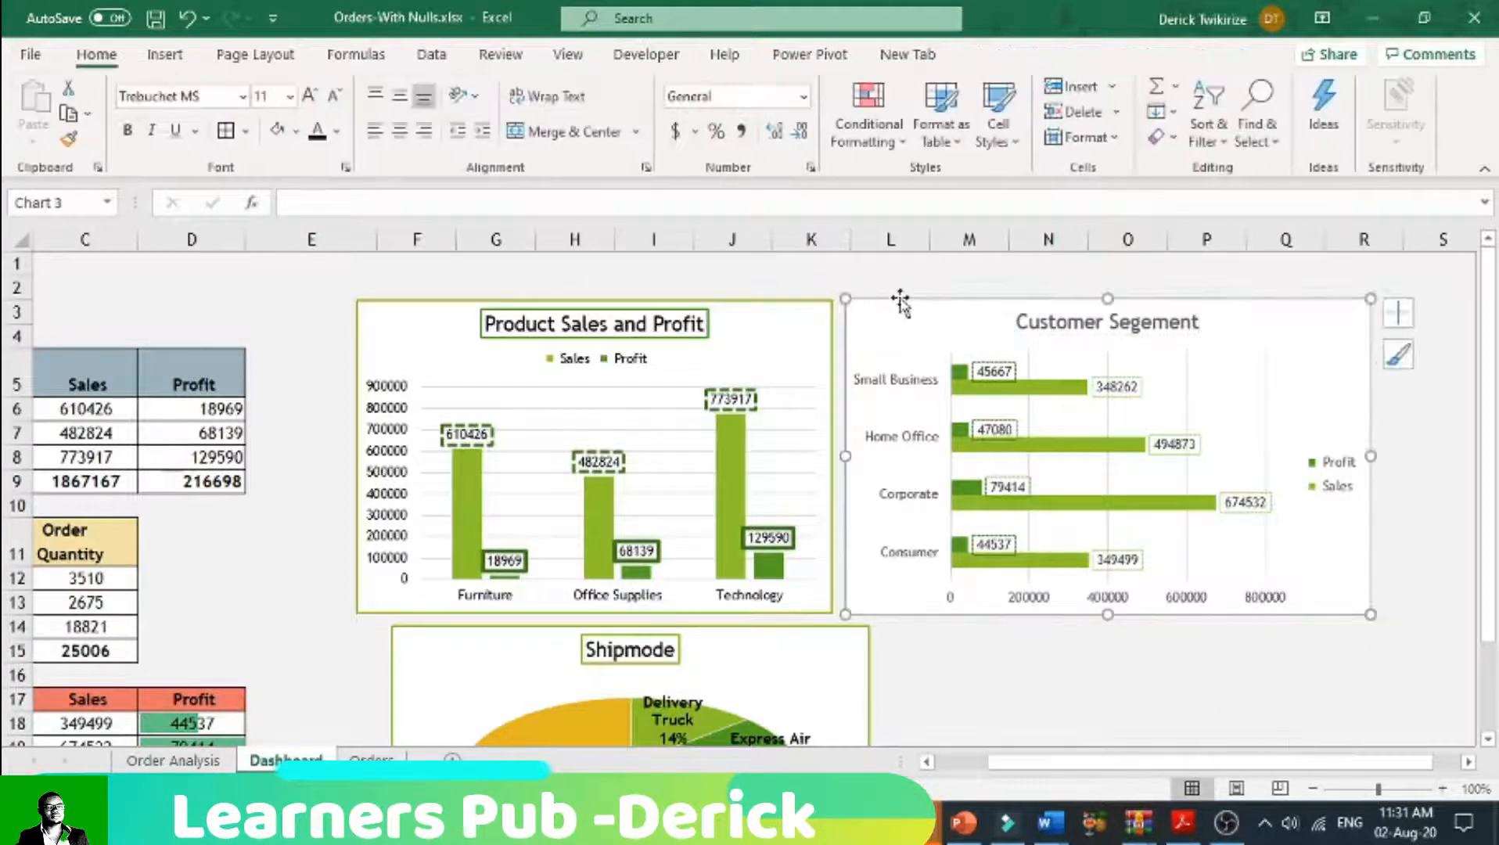
click(501, 114)
click(1134, 320)
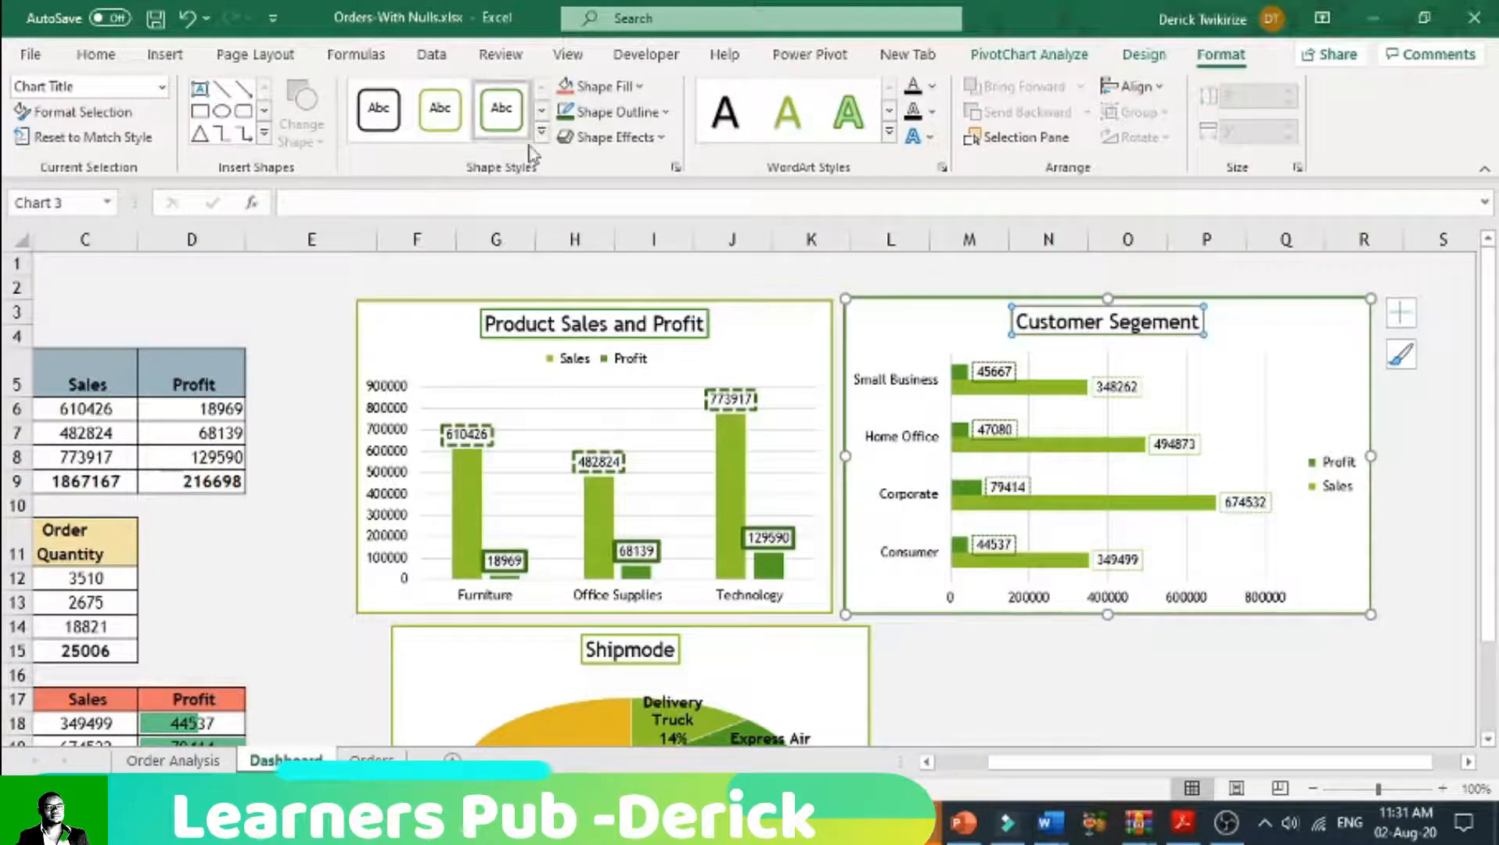
click(1060, 667)
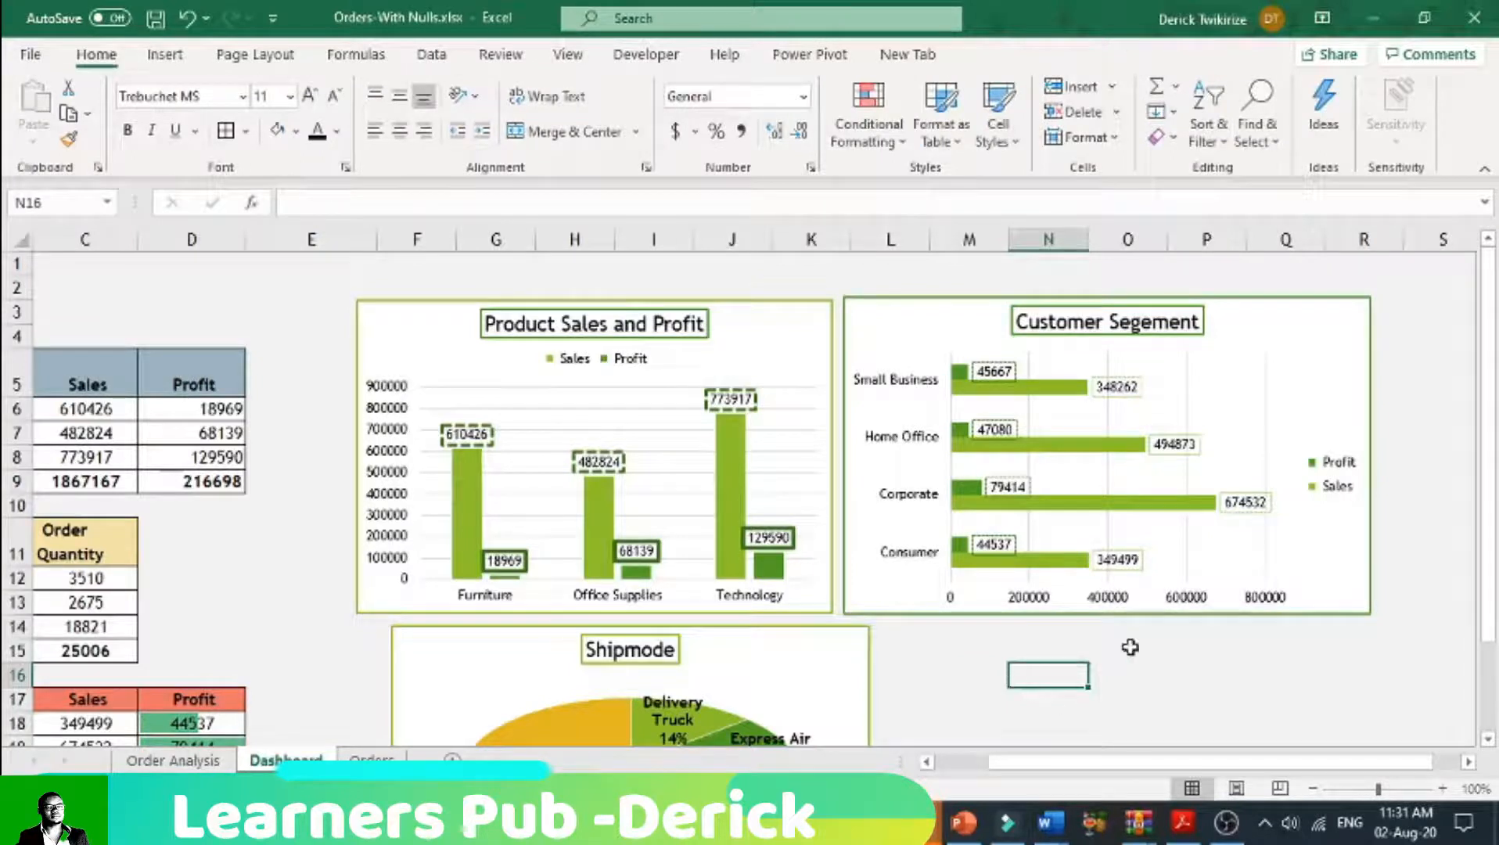
Step: Align the Shipmode chart beneath the Product Sales and Profit chart and narrow the Customer Segement chart to end near column P
scroll(1152, 615, down, 3)
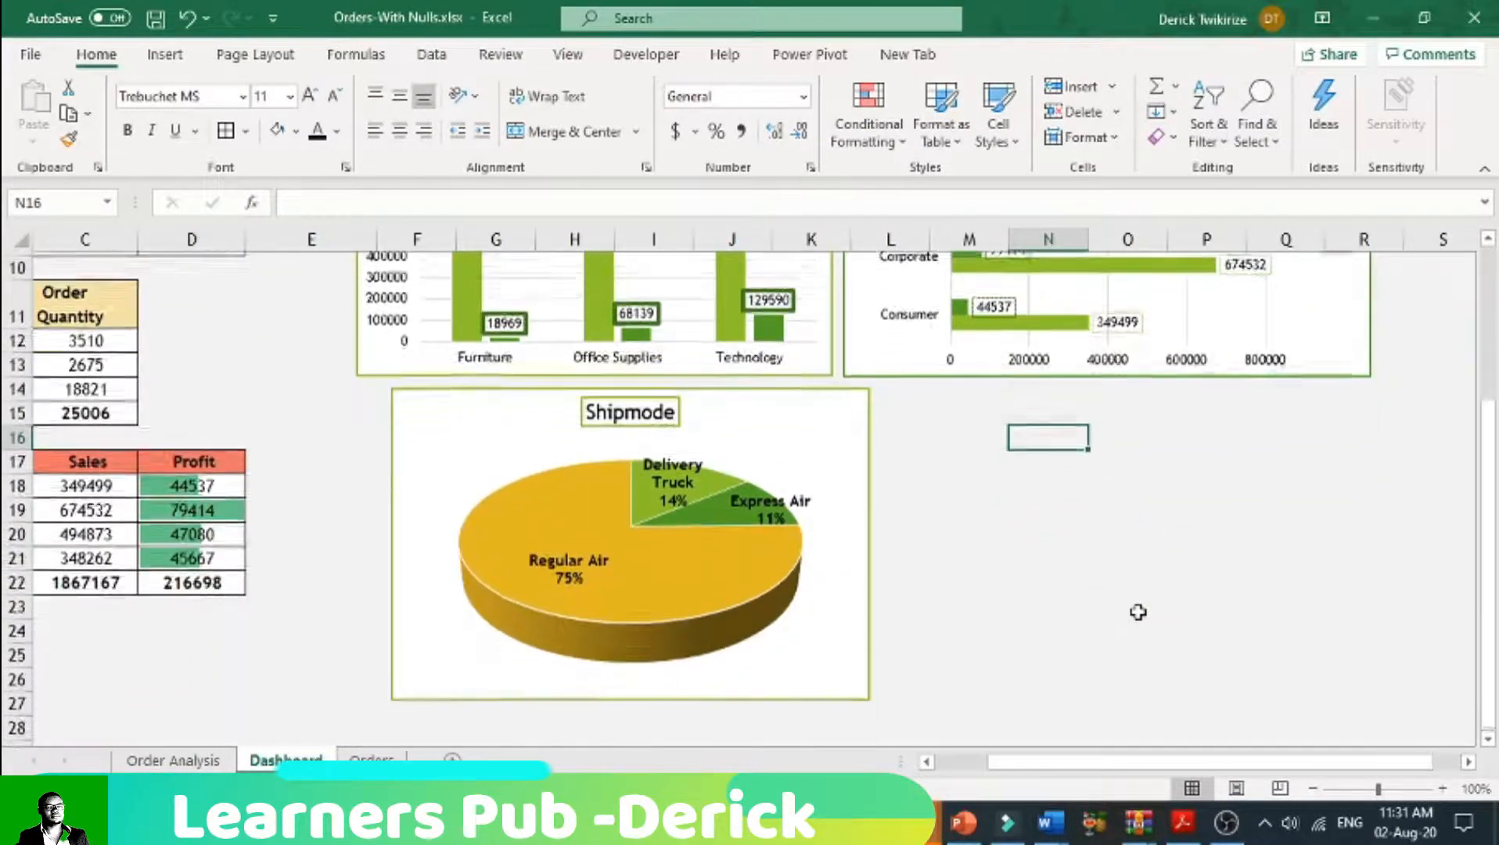
drag(825, 392, 792, 387)
click(956, 306)
click(1328, 312)
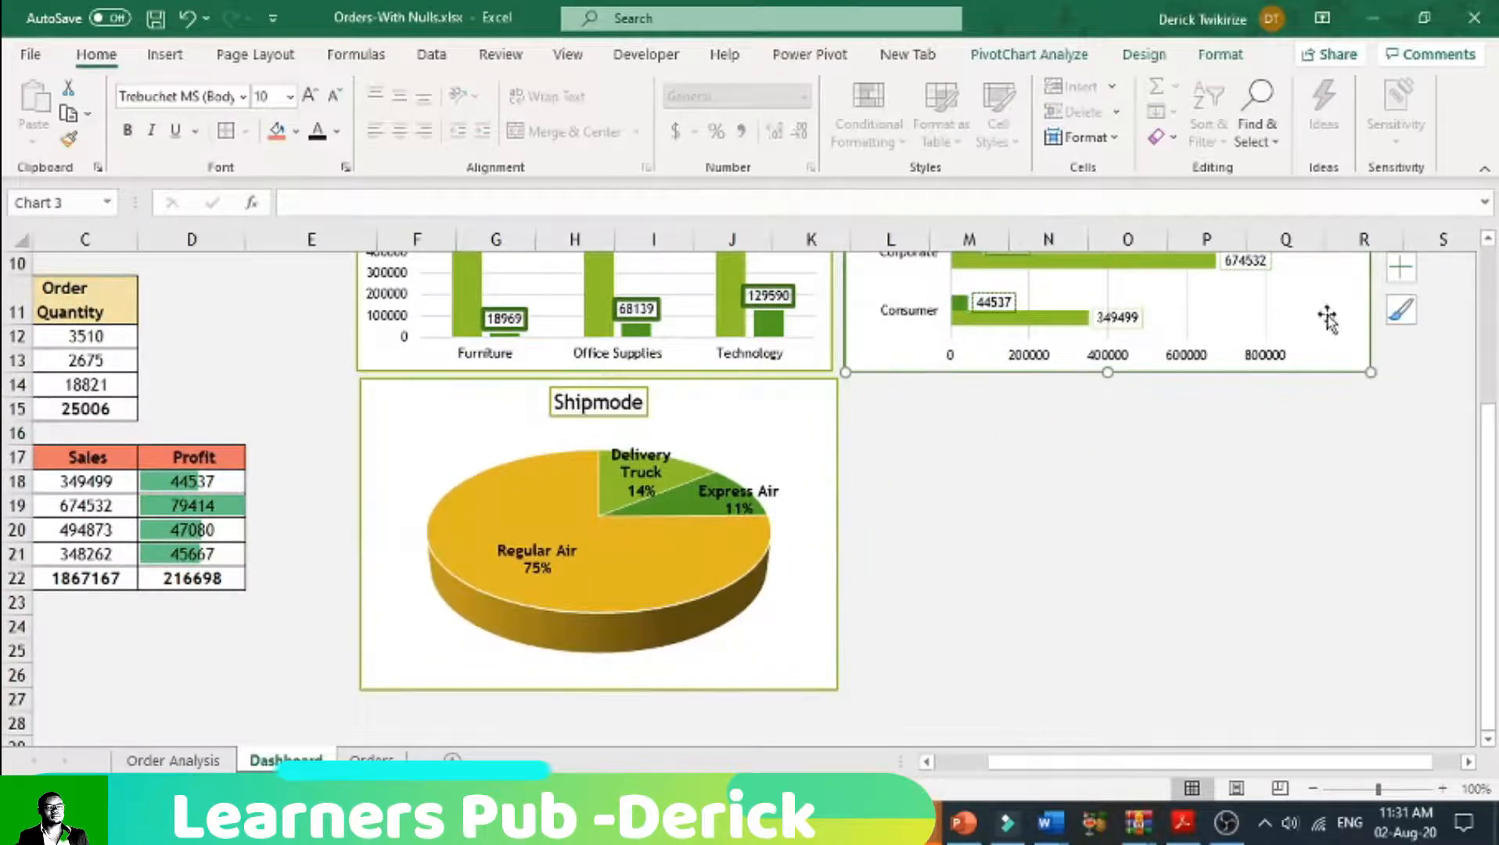
scroll(1374, 456, up, 3)
drag(1375, 456, 1280, 458)
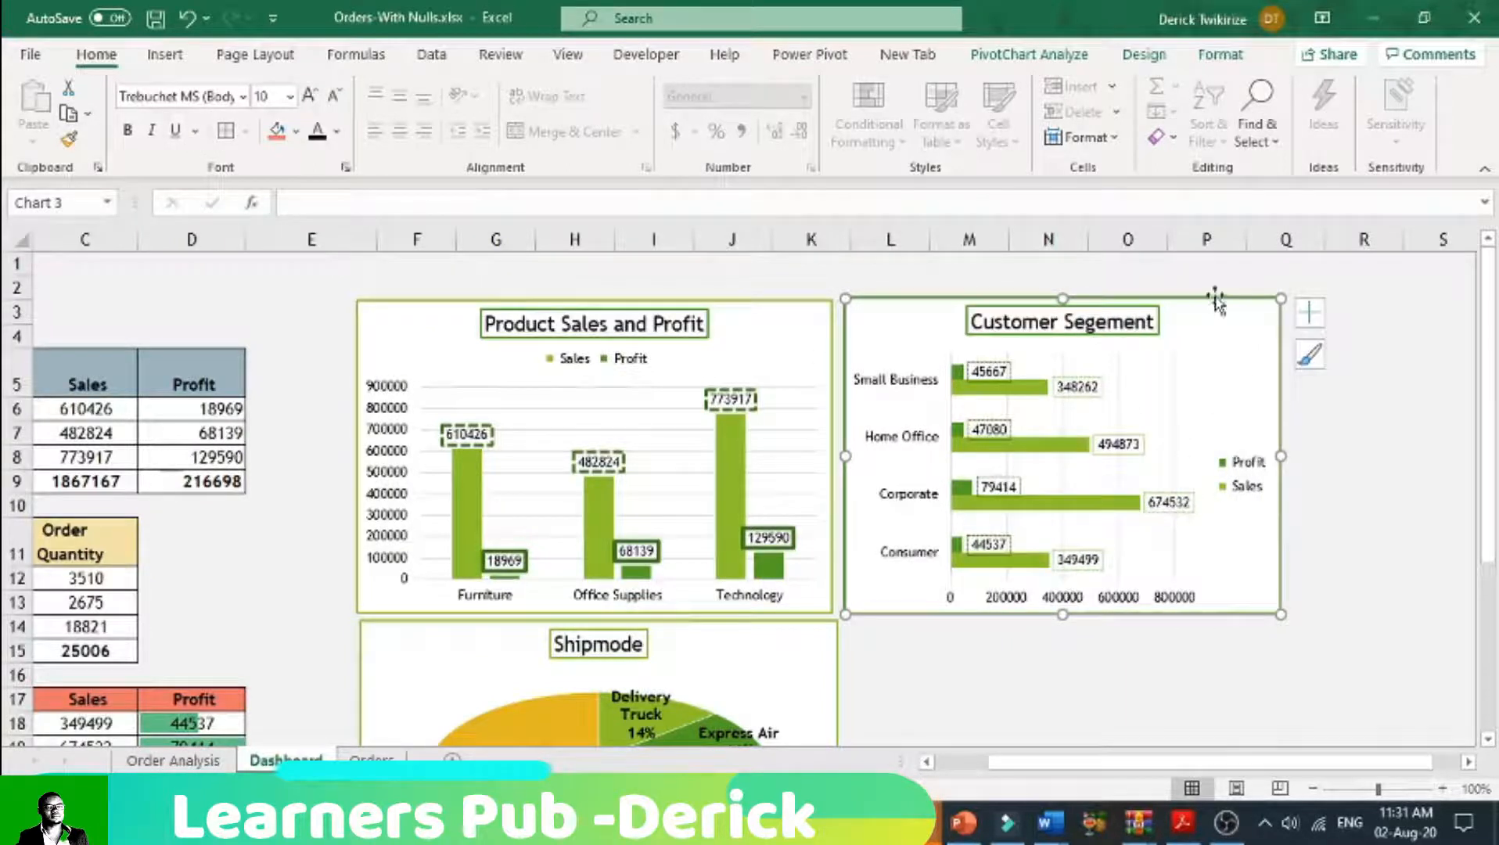
Step: Place the legend of the Customer Segement chart at the top
click(1309, 312)
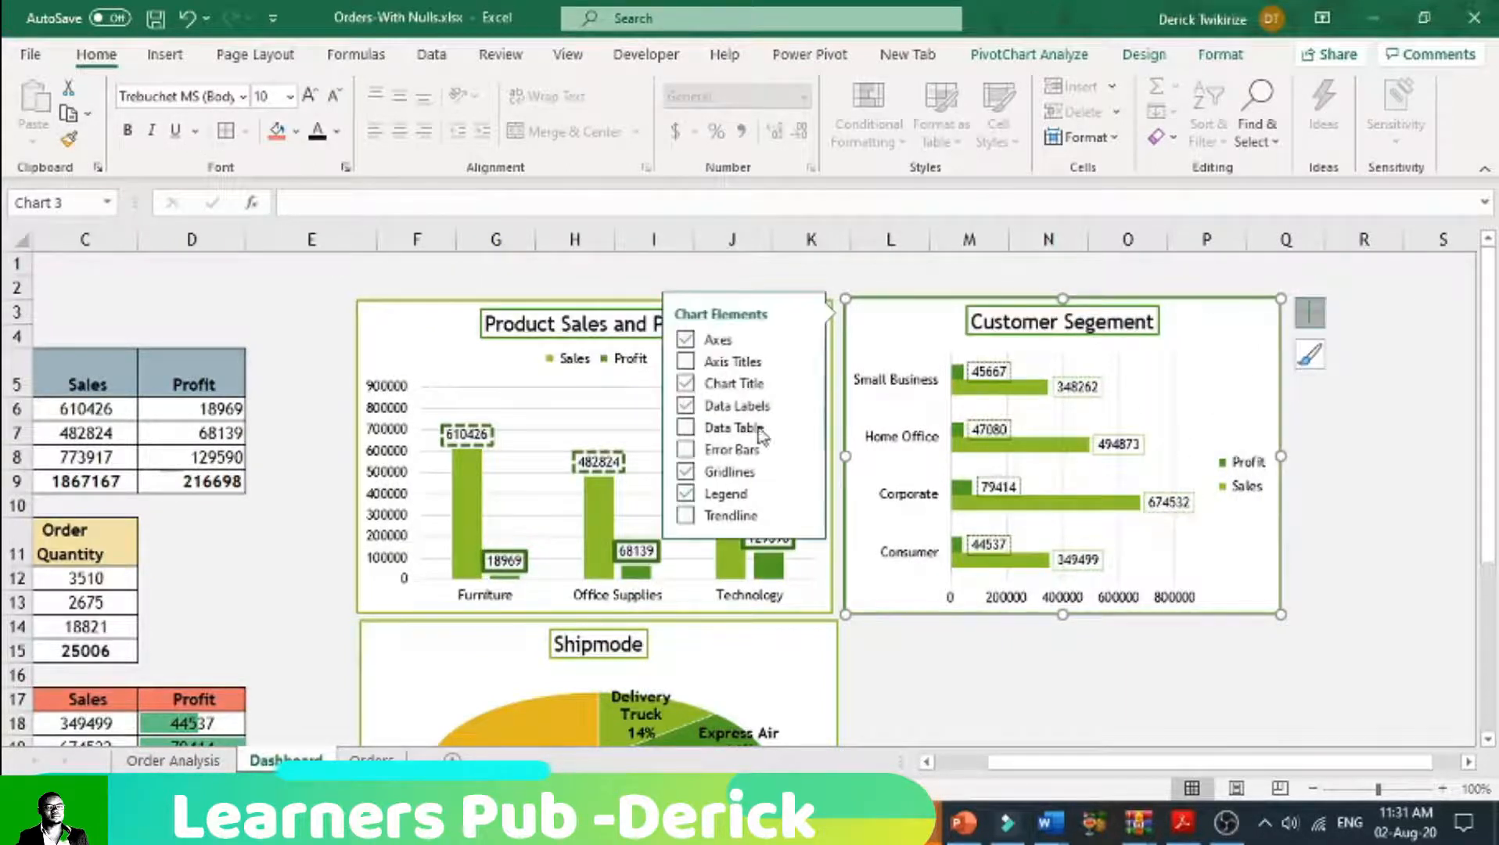
click(799, 494)
click(852, 525)
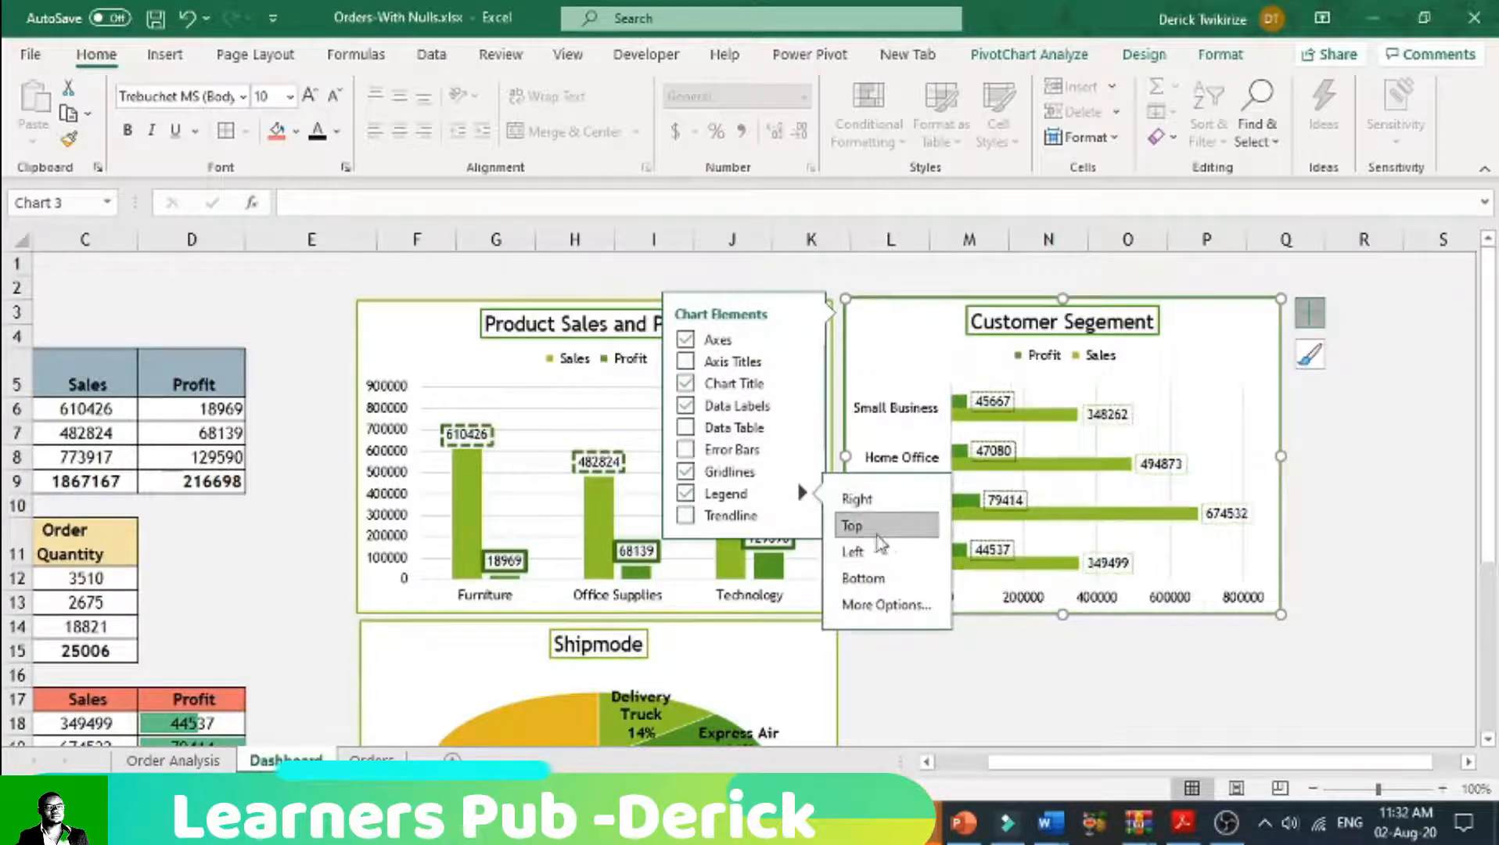
click(1284, 458)
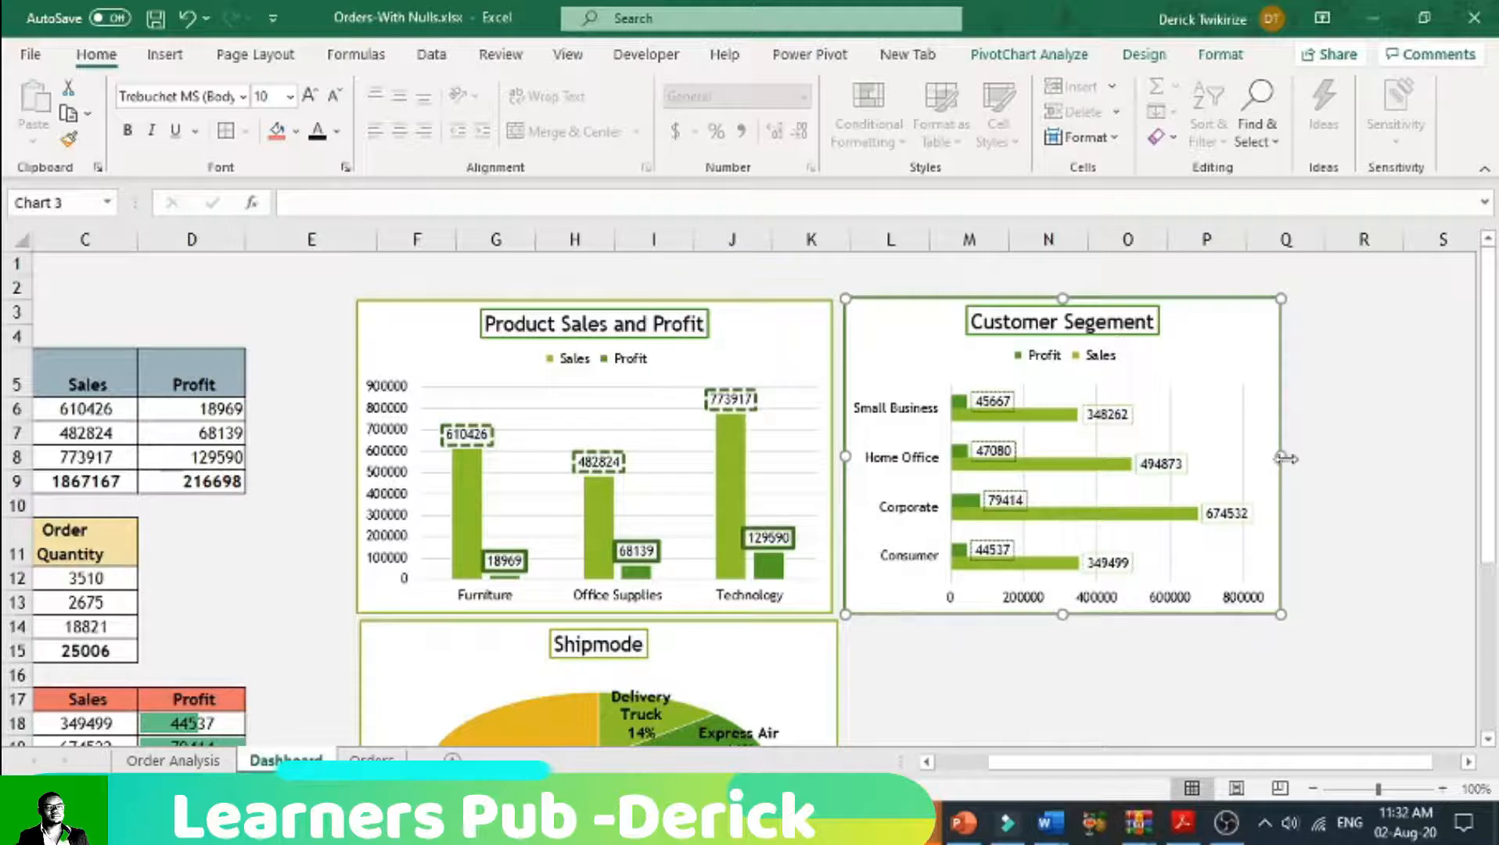
Step: Set the Customer Segement chart's properties to Don't move or size with cells
double_click(1284, 455)
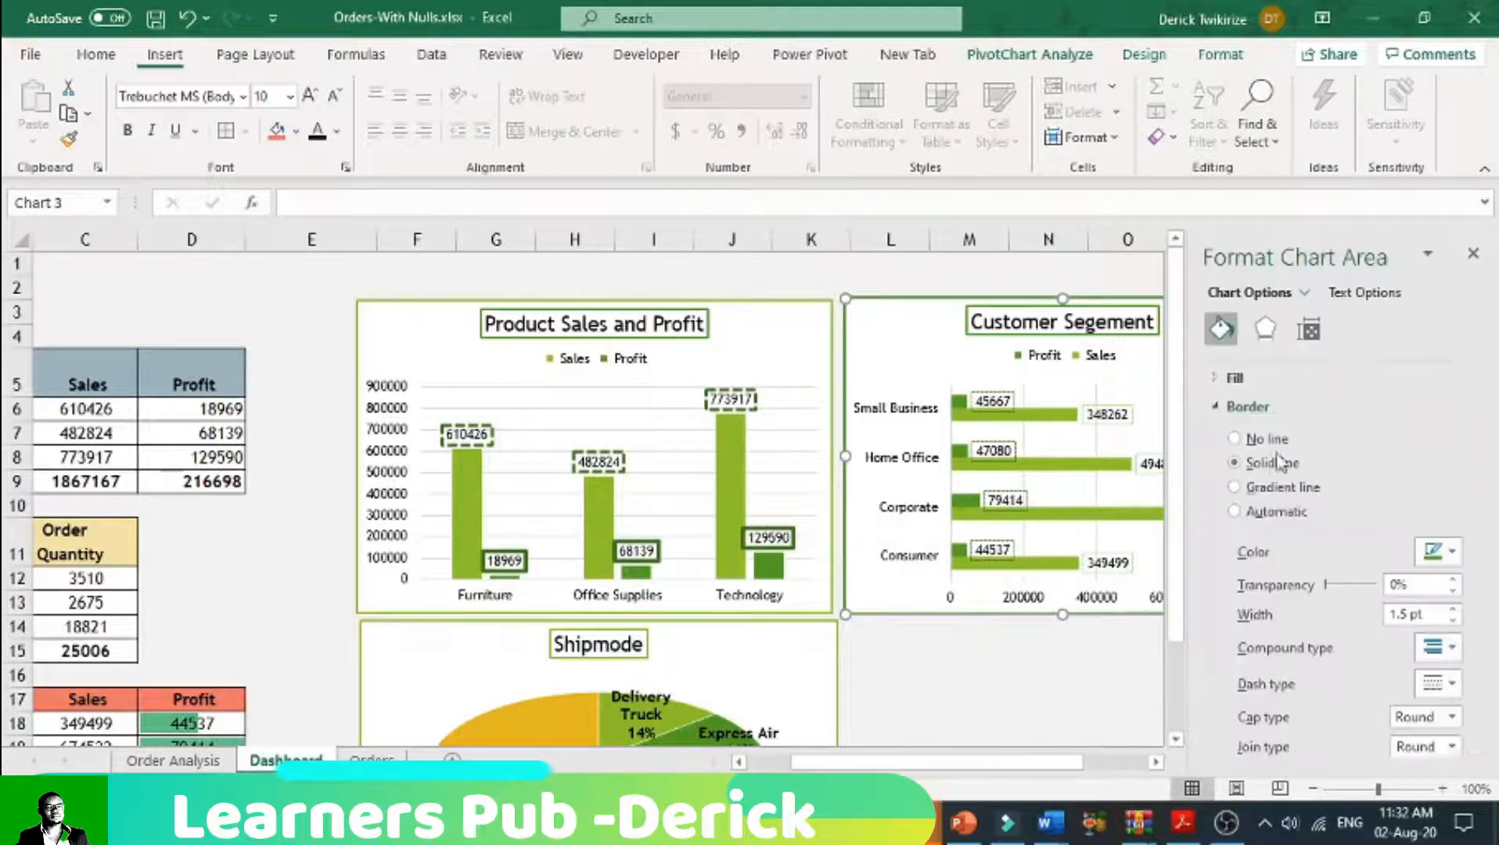
click(970, 673)
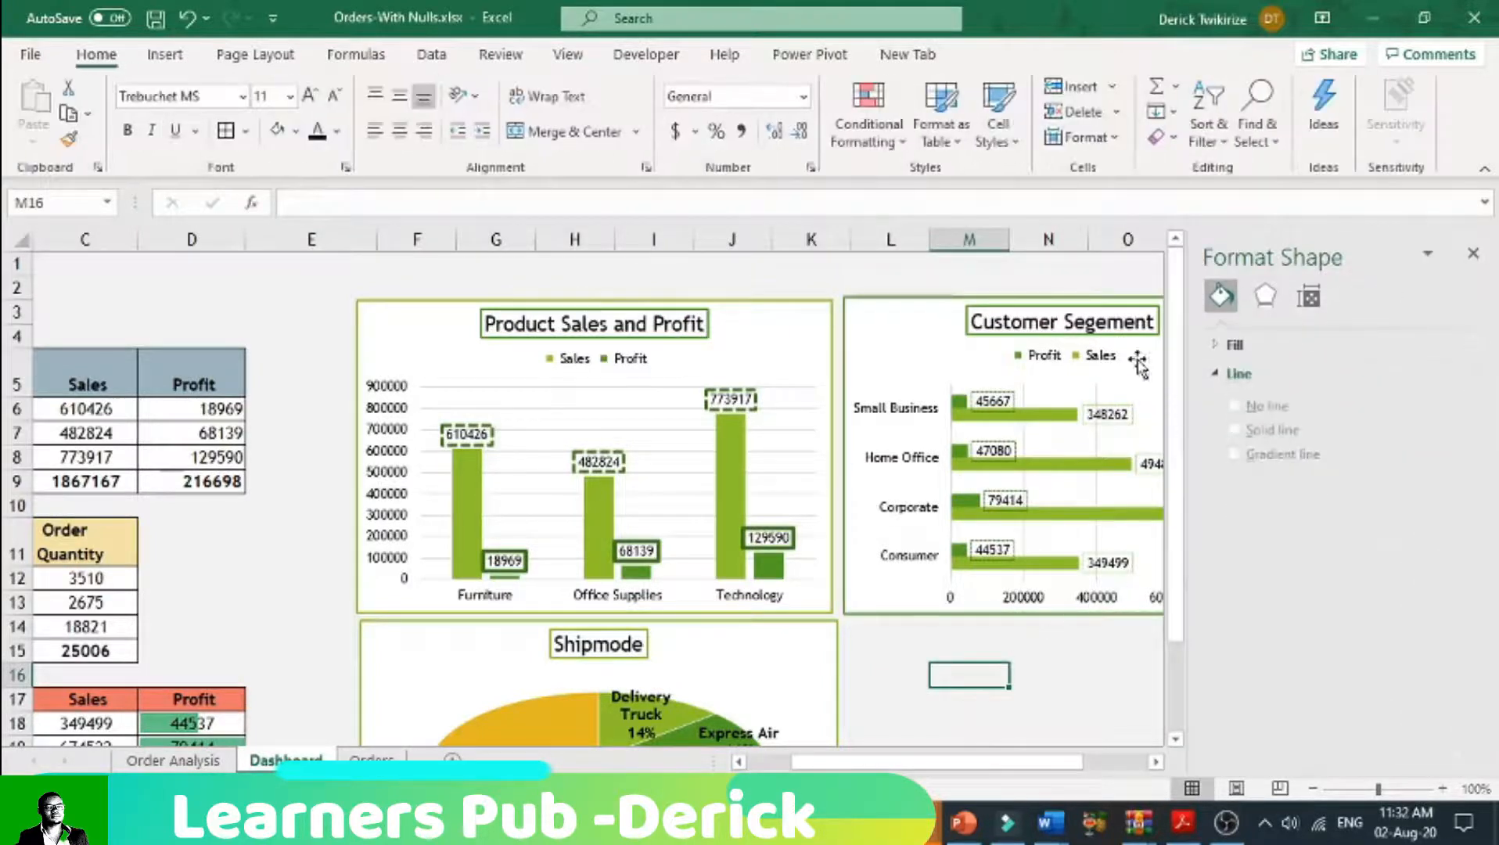
click(1309, 297)
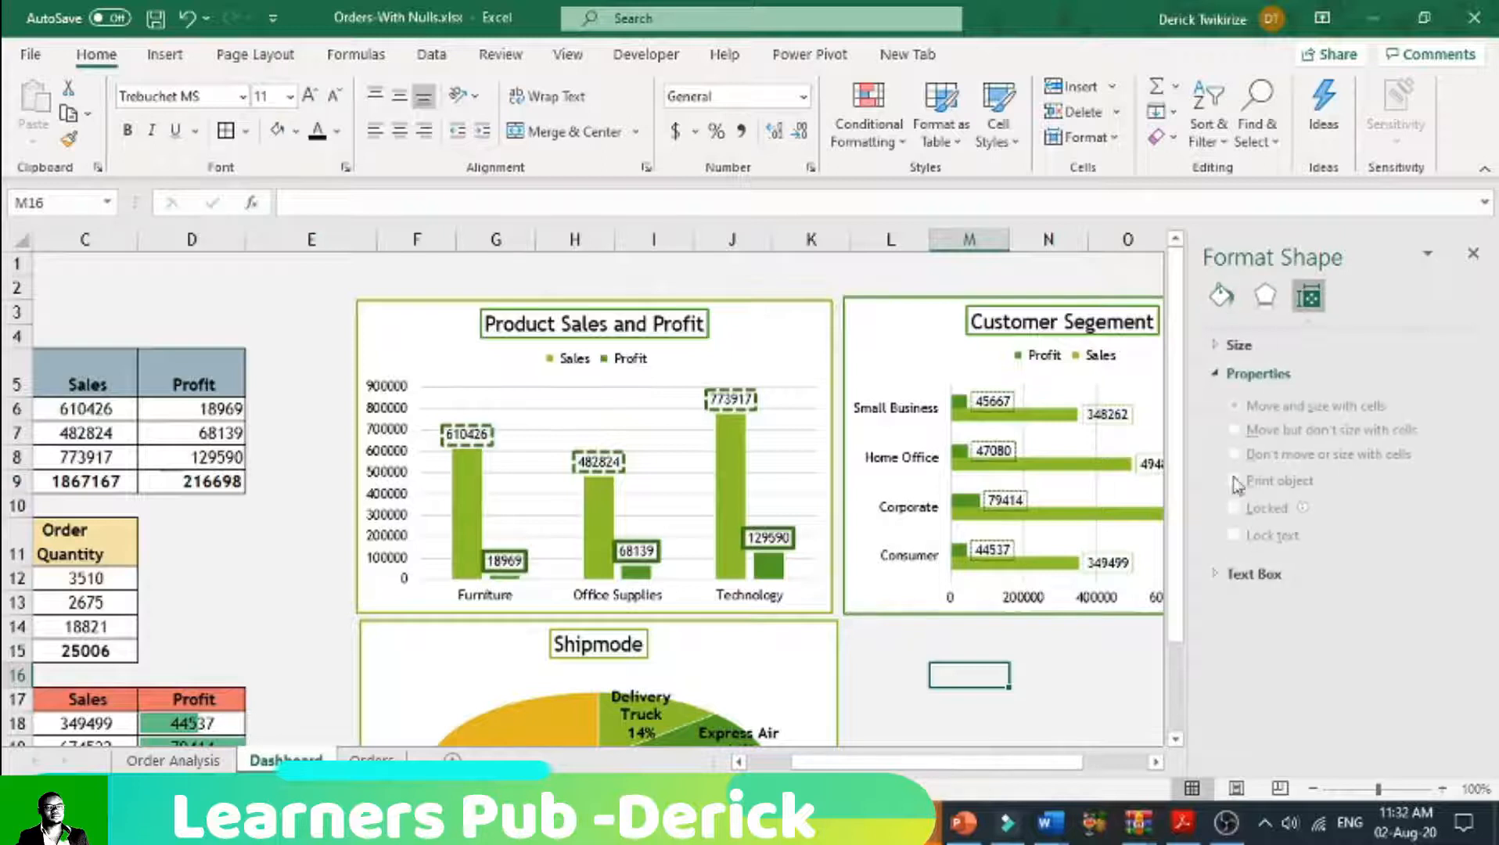
click(1236, 374)
click(920, 340)
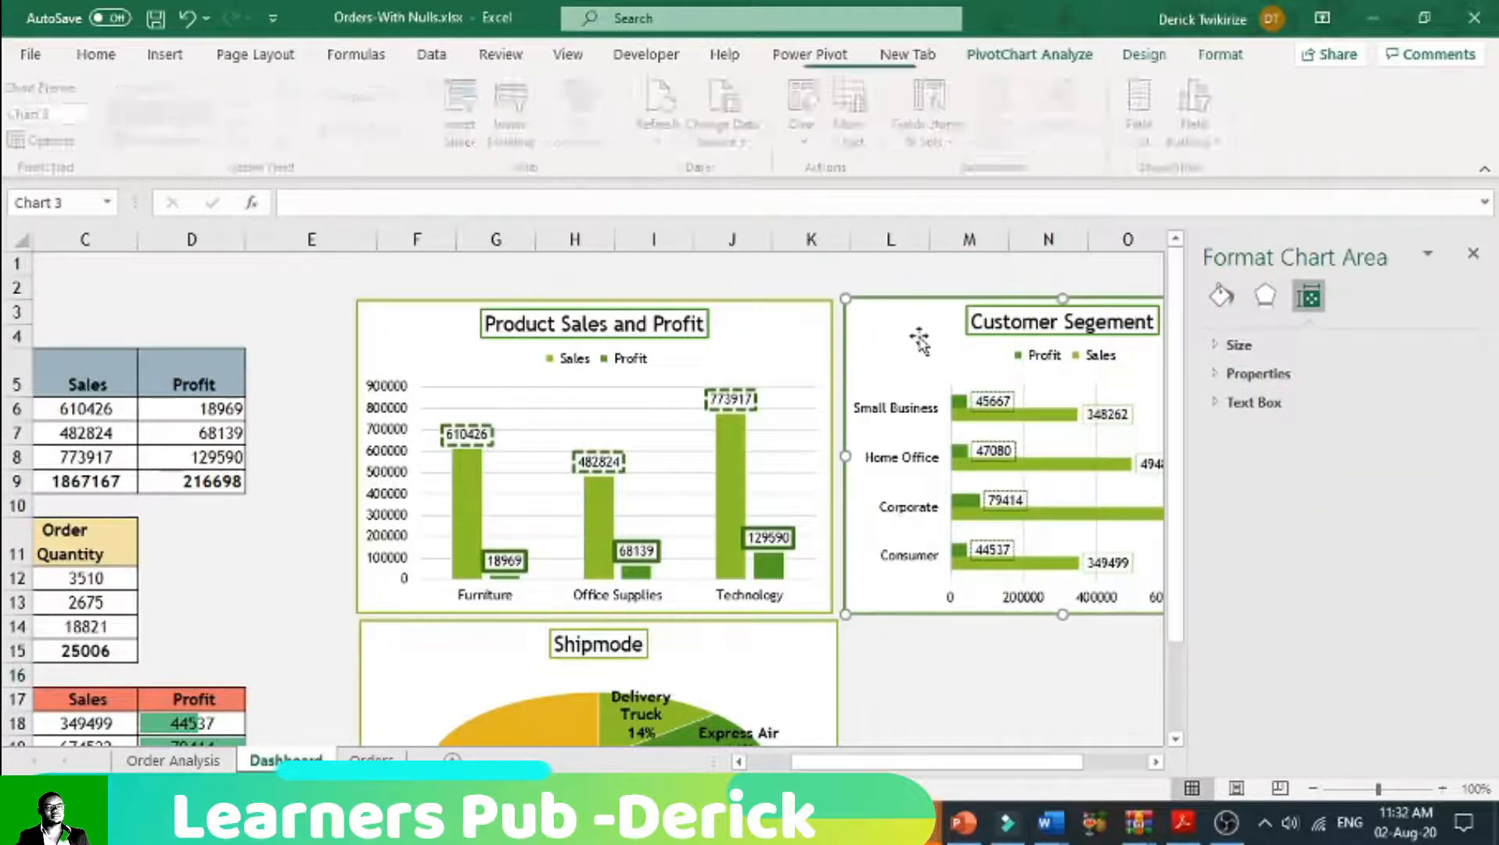
click(1309, 329)
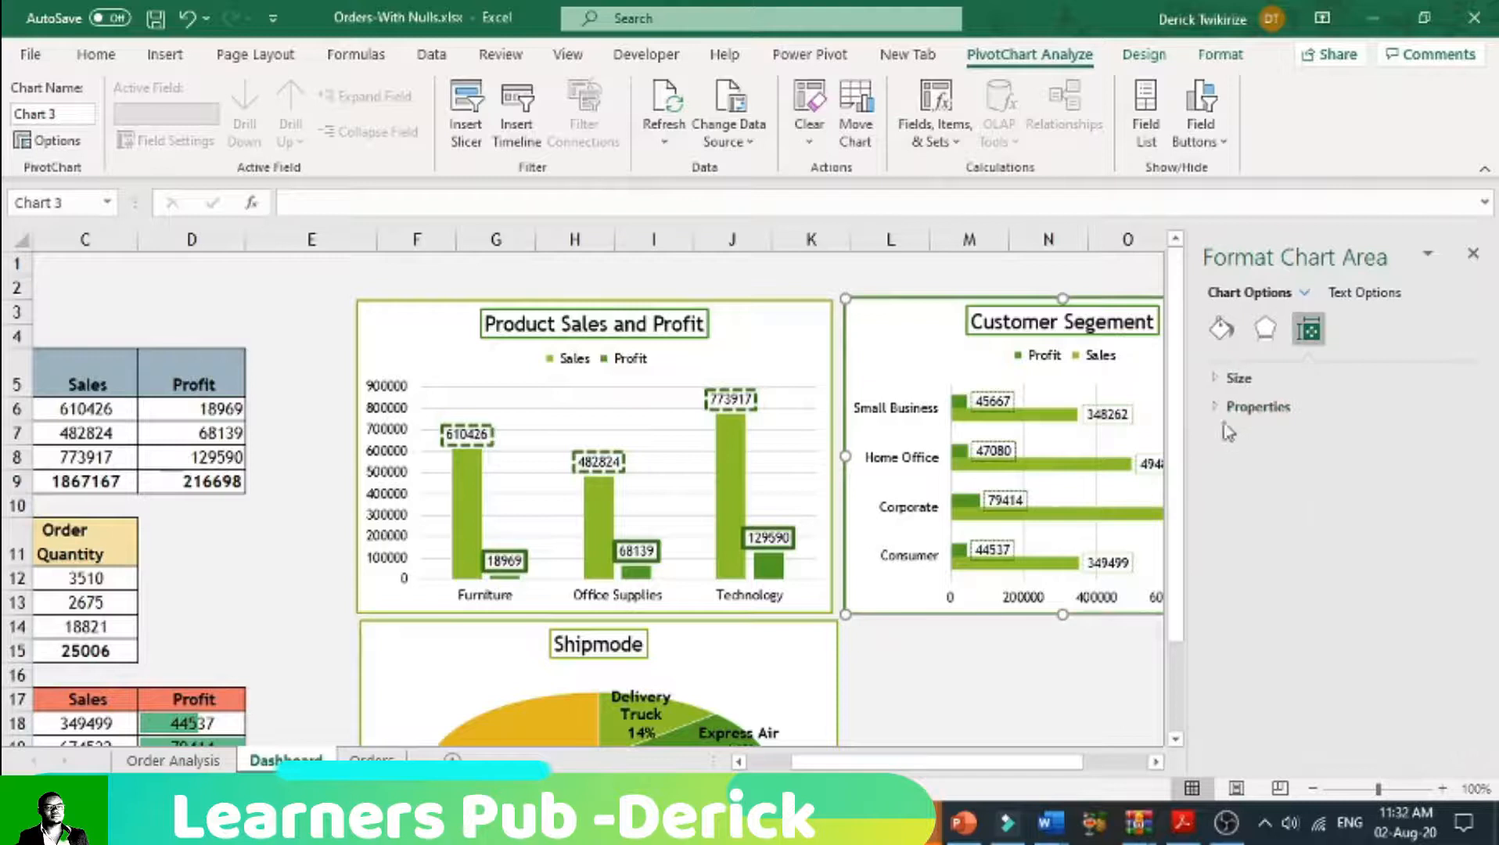
click(1232, 408)
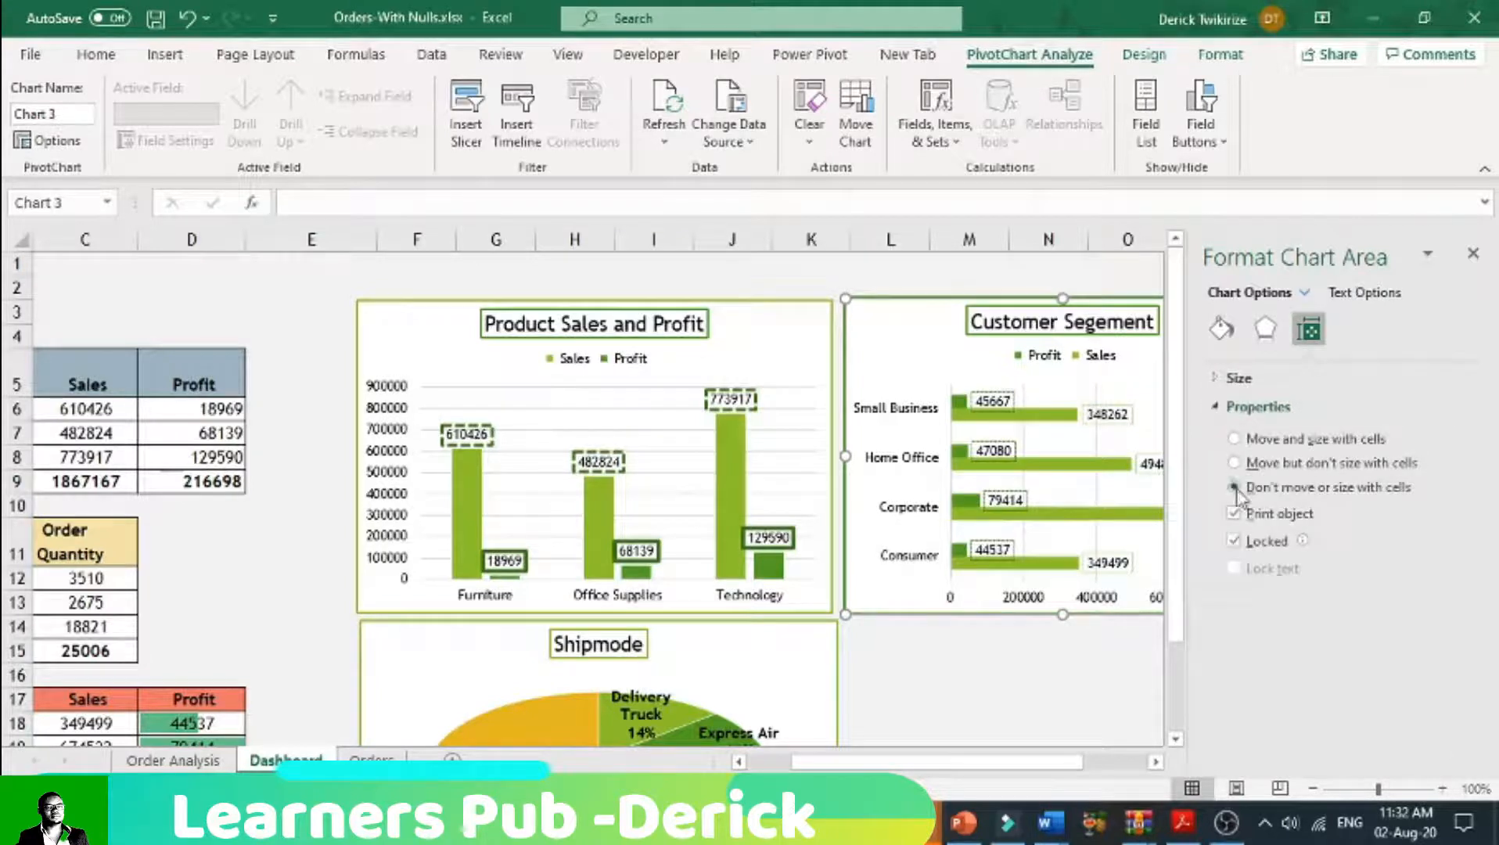
click(994, 669)
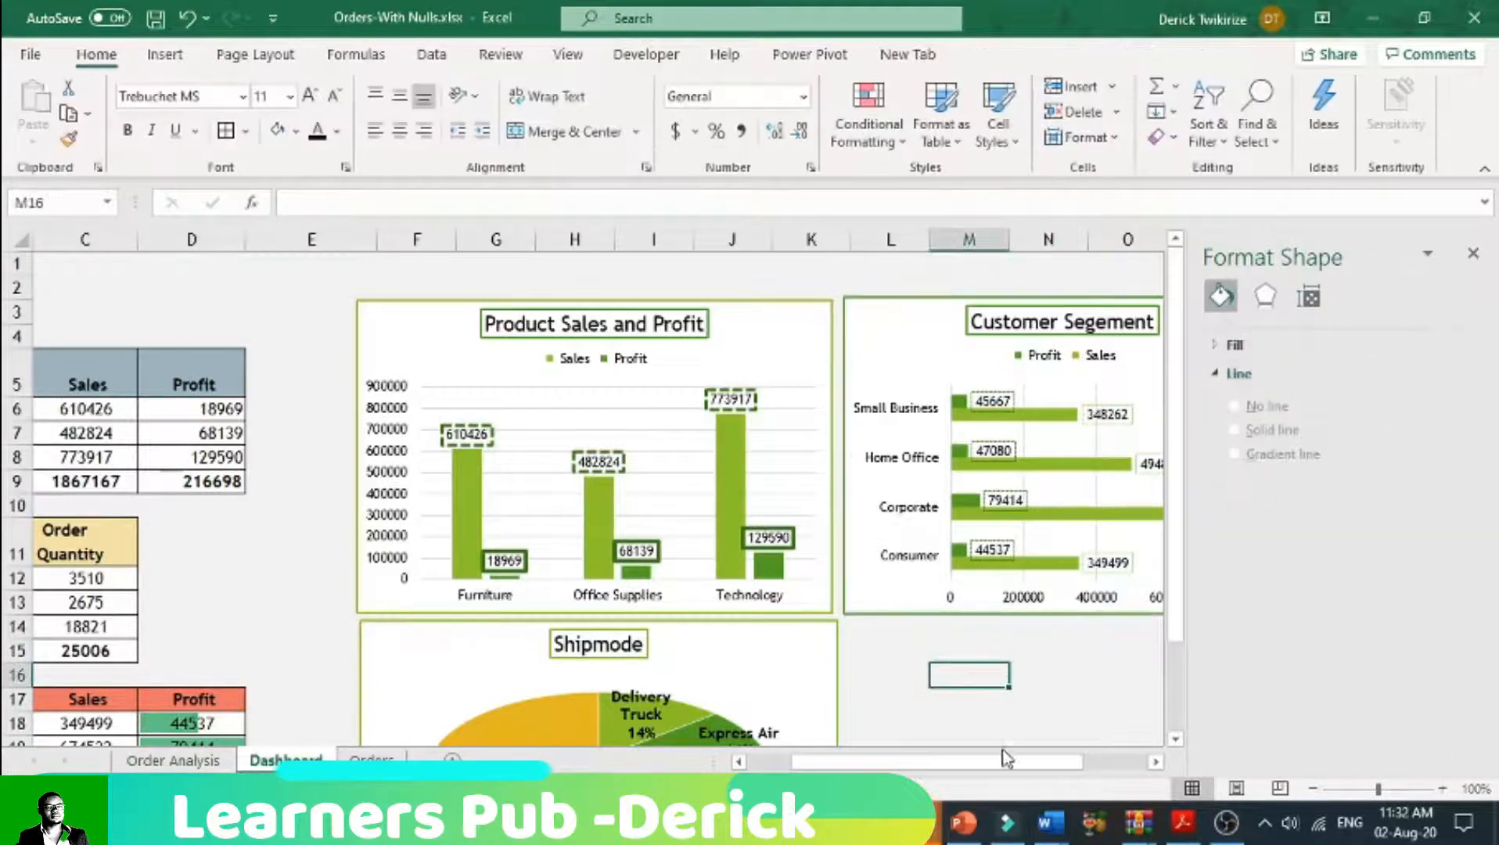
Step: Copy the Customer Segement pivot table on the Order Analysis sheet and paste it at cell F10
drag(1010, 760, 965, 760)
click(219, 759)
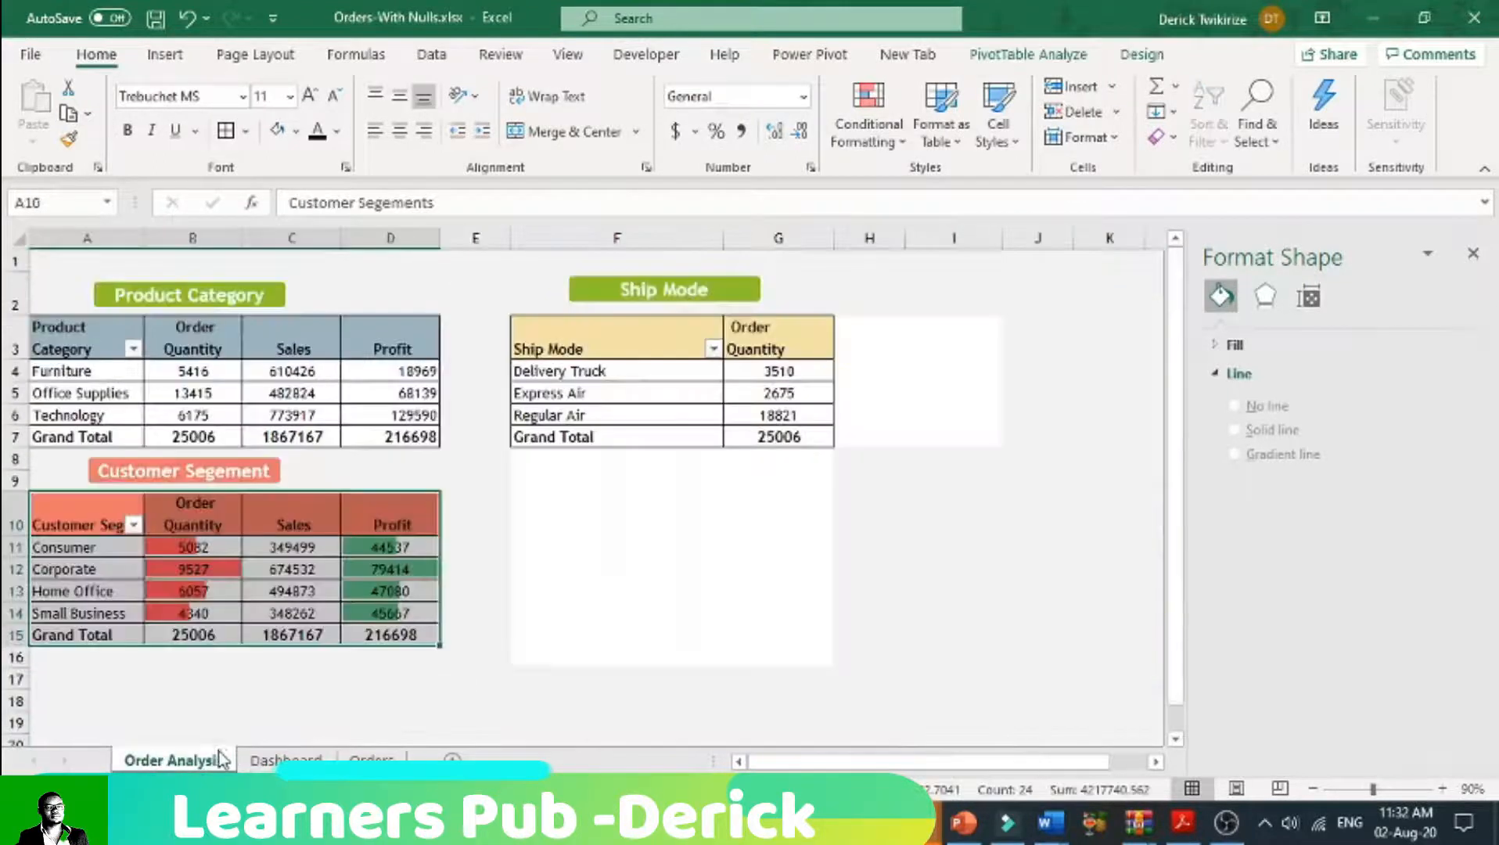
click(285, 759)
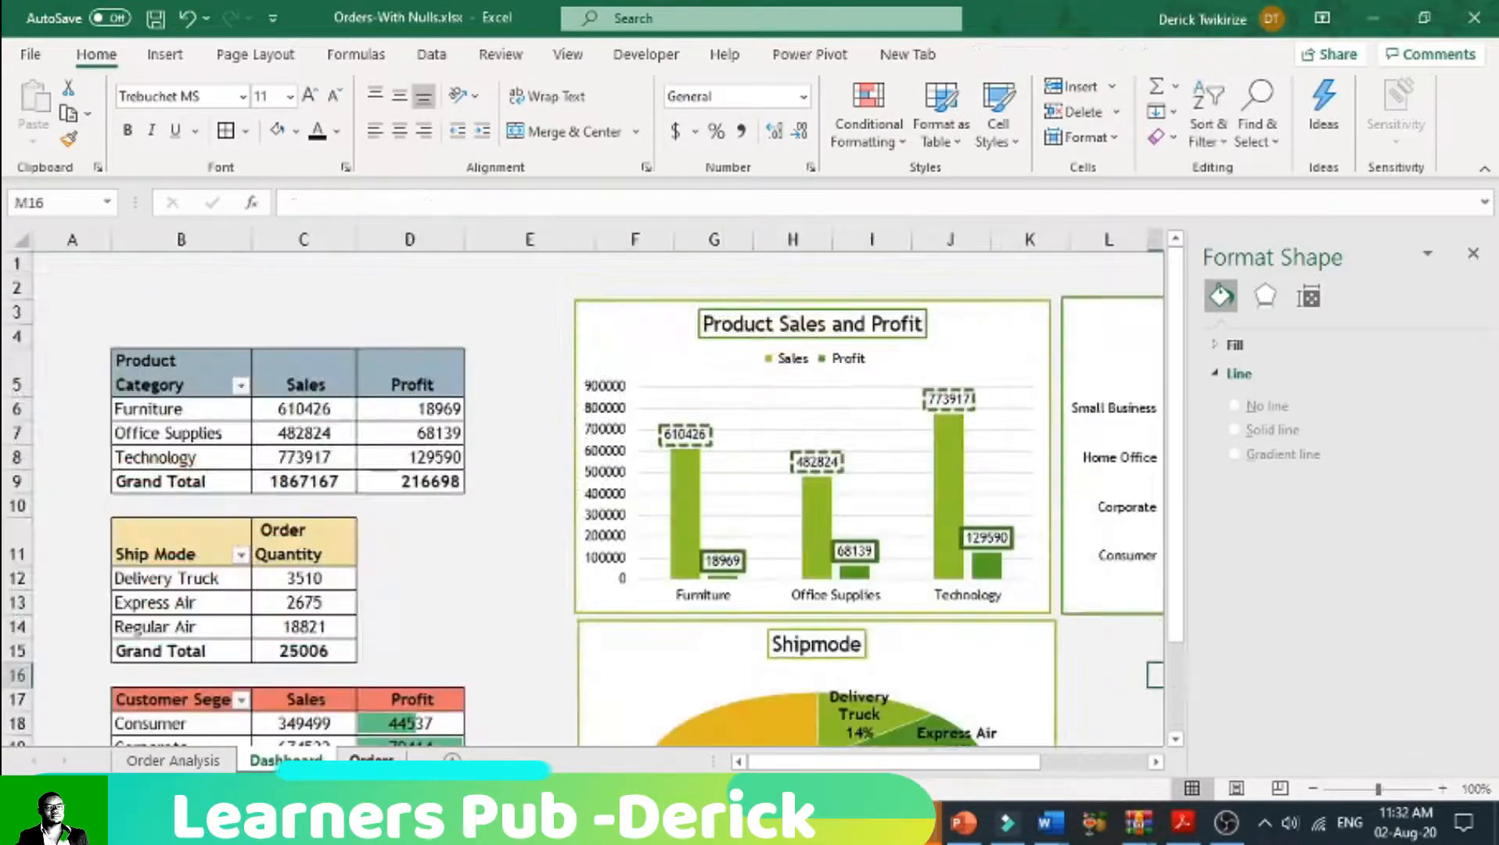
click(187, 761)
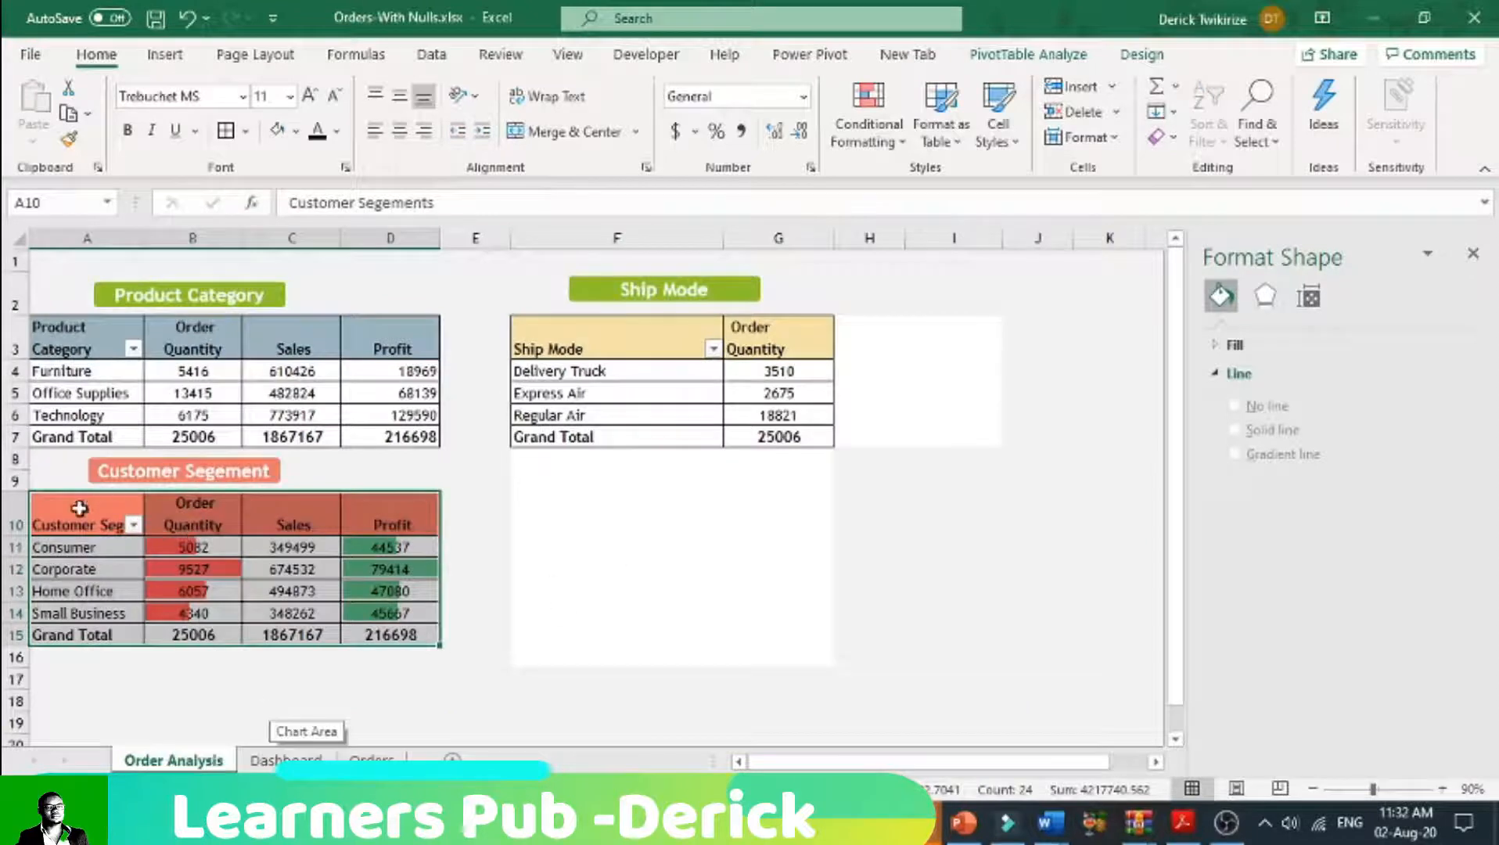
right_click(40, 551)
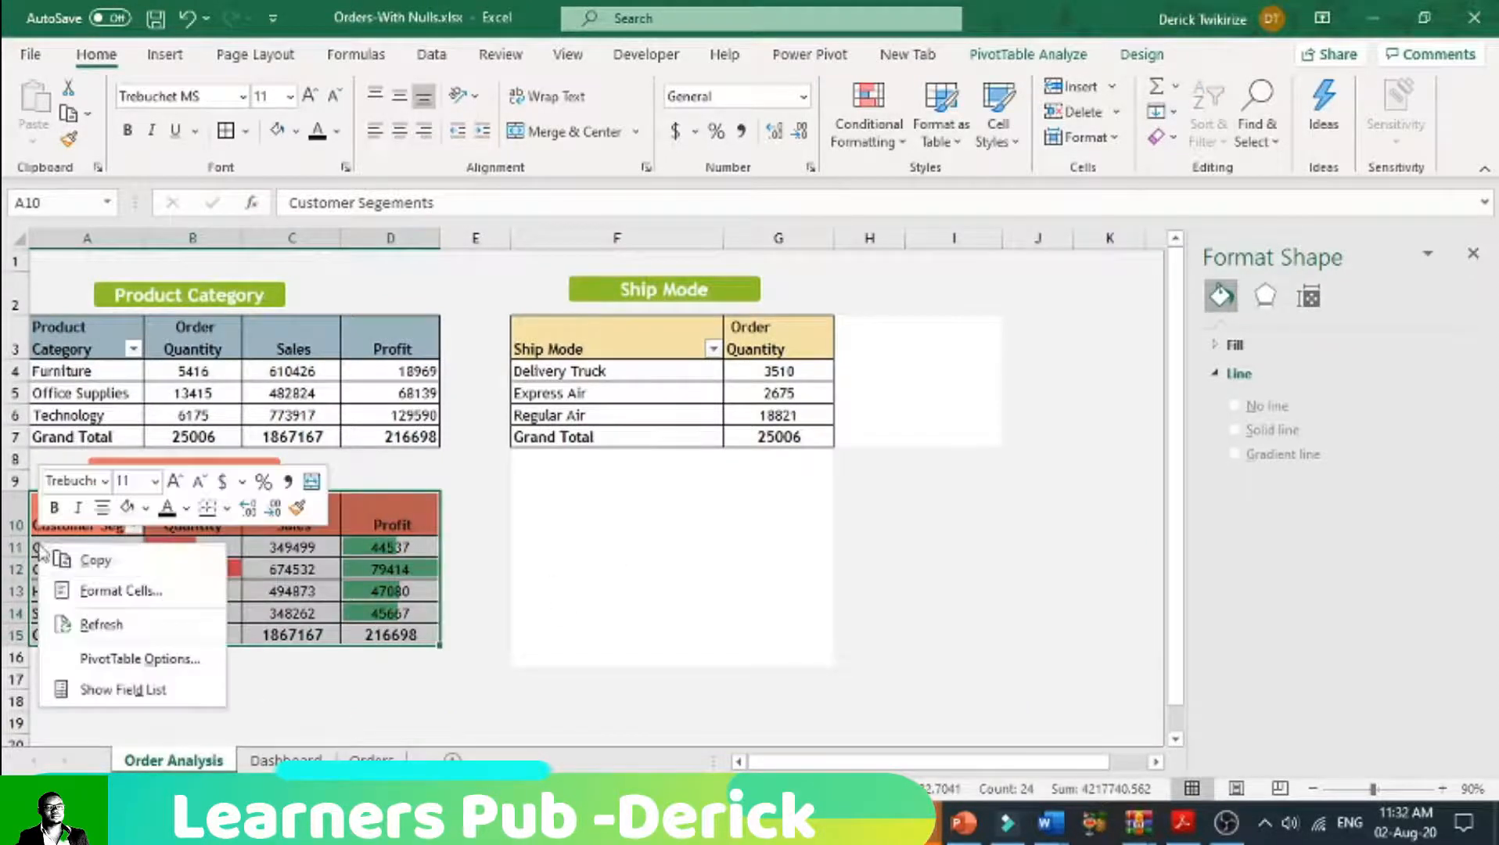
click(85, 562)
click(534, 486)
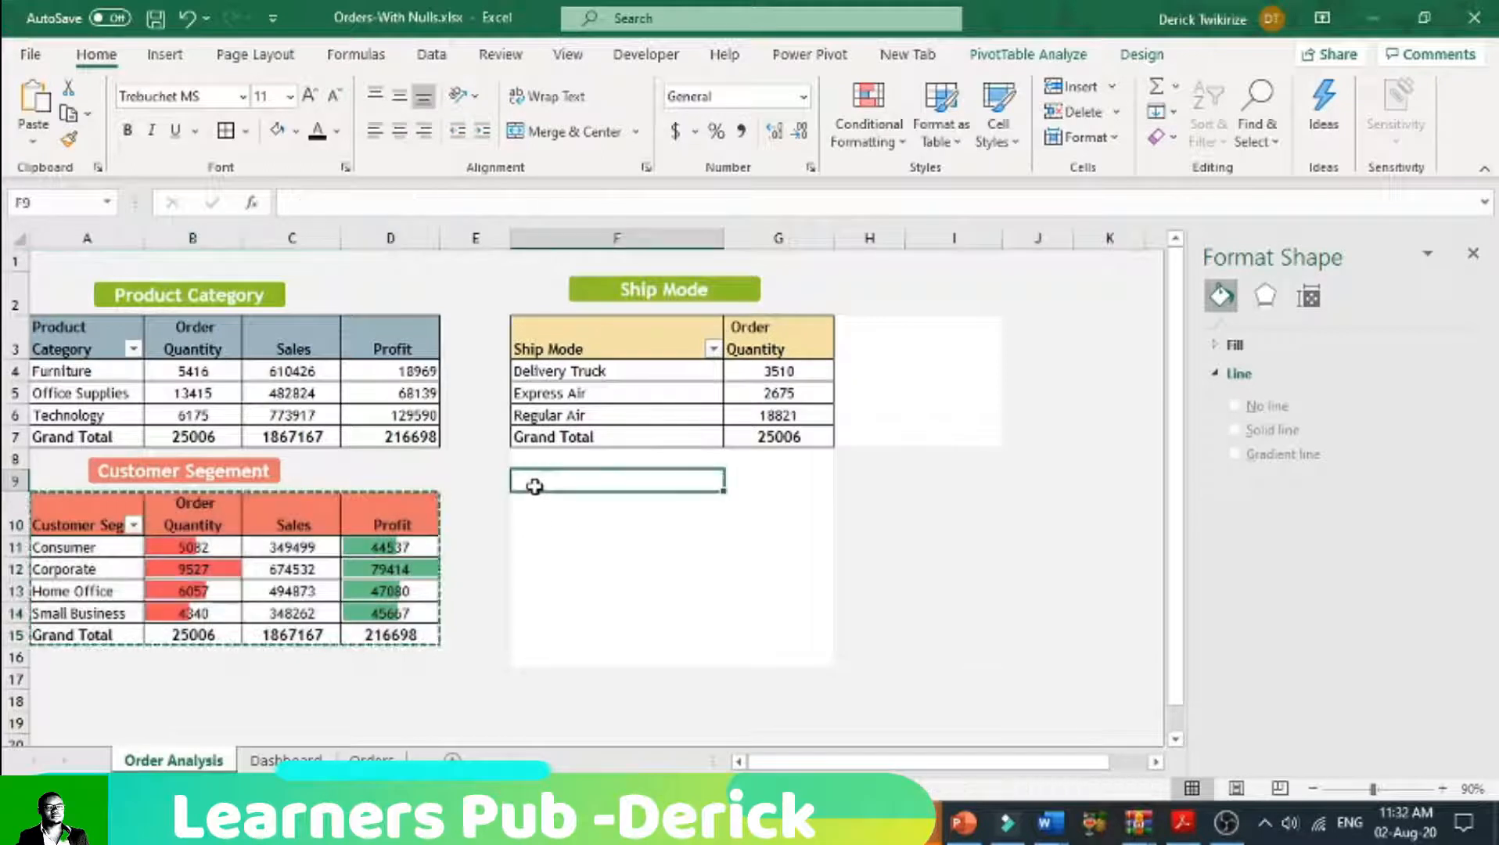
click(535, 494)
right_click(537, 497)
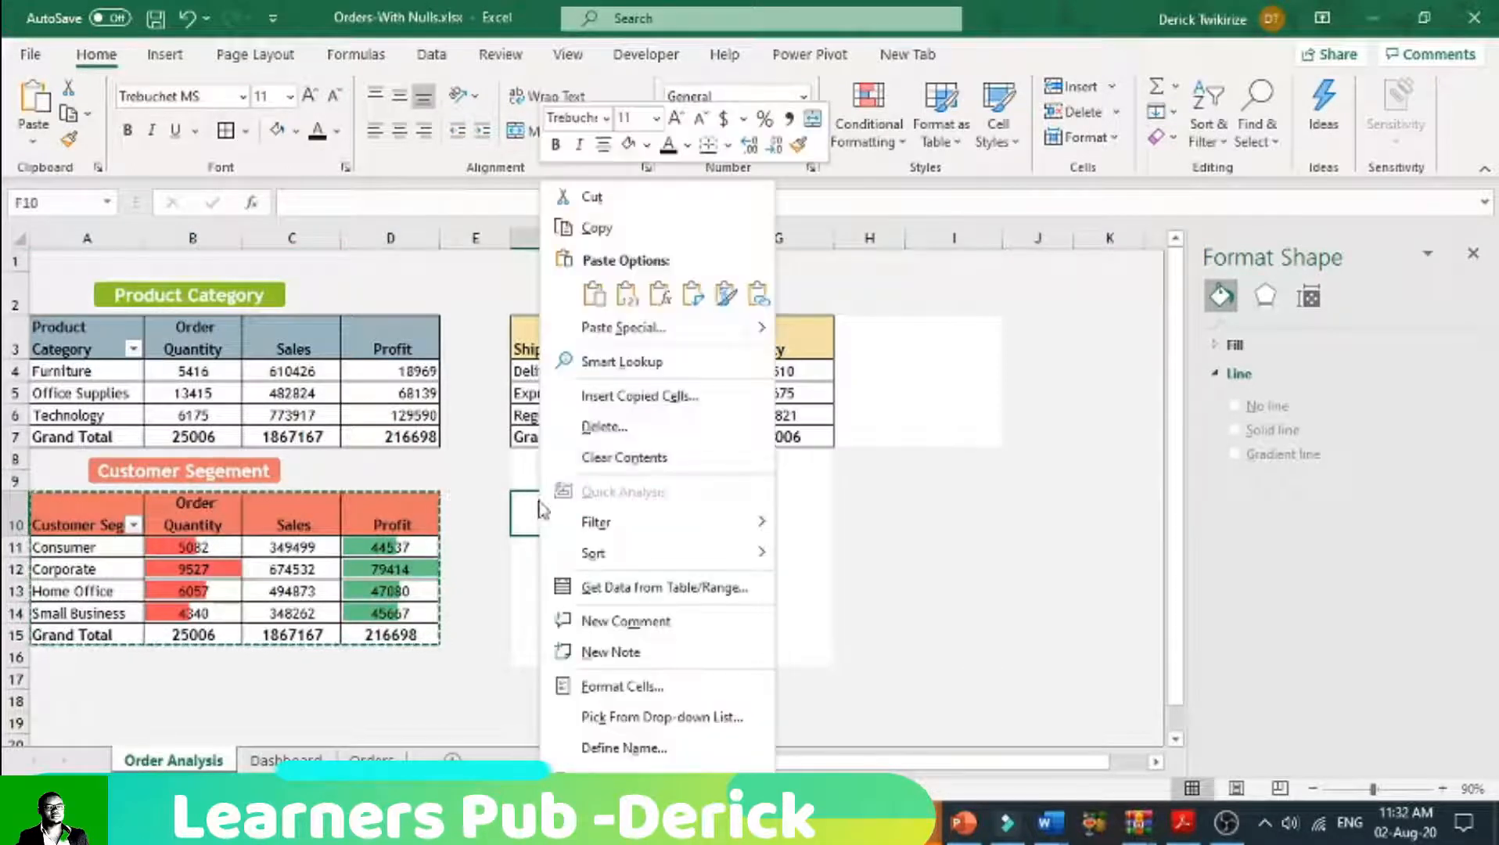
click(594, 295)
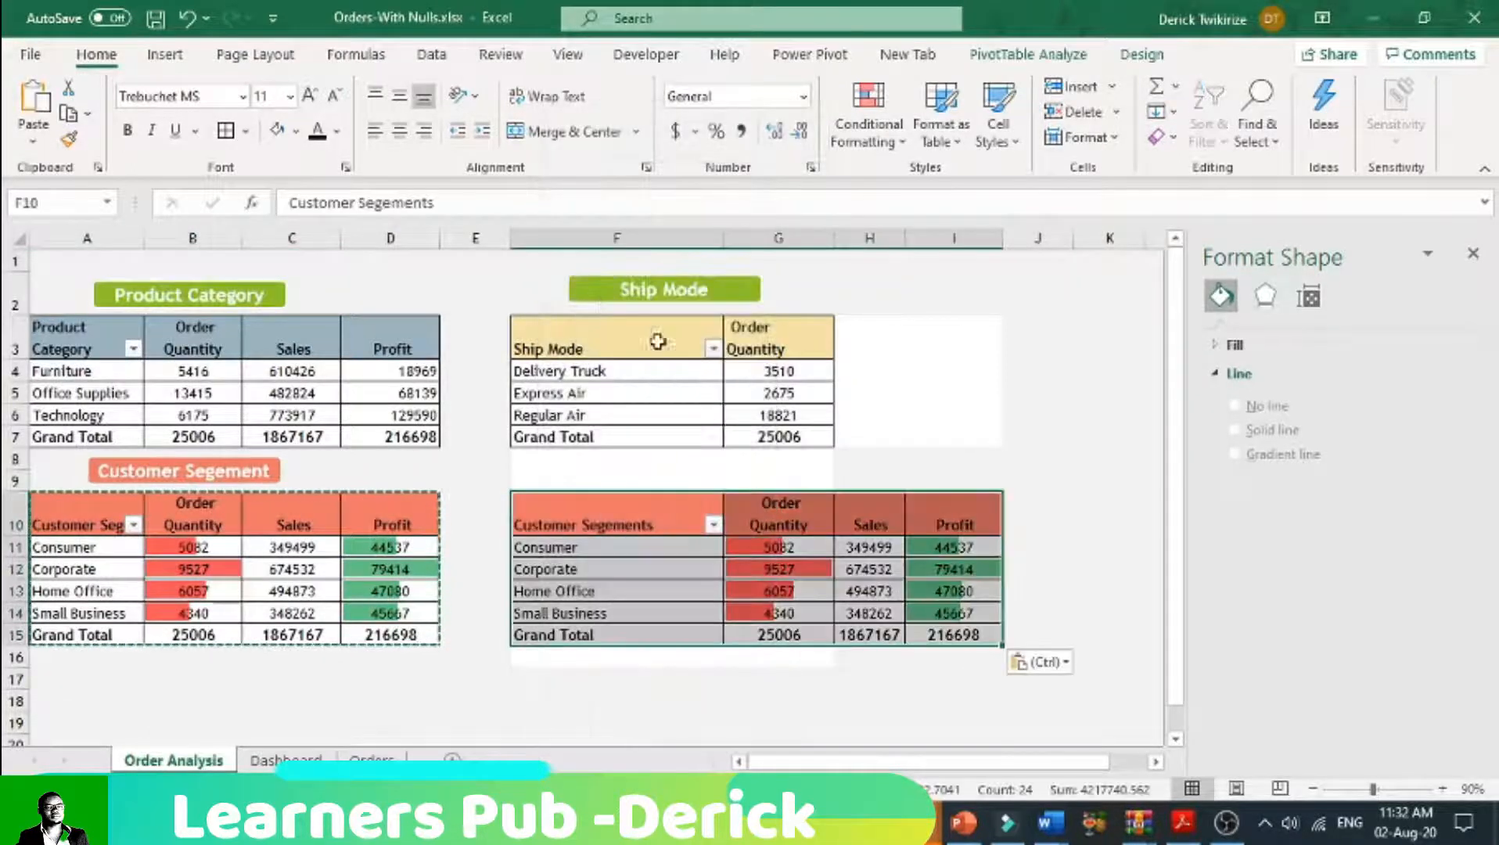
Step: Replace the Customer Segment row field with Customer Name in the pivot table at F10
click(613, 510)
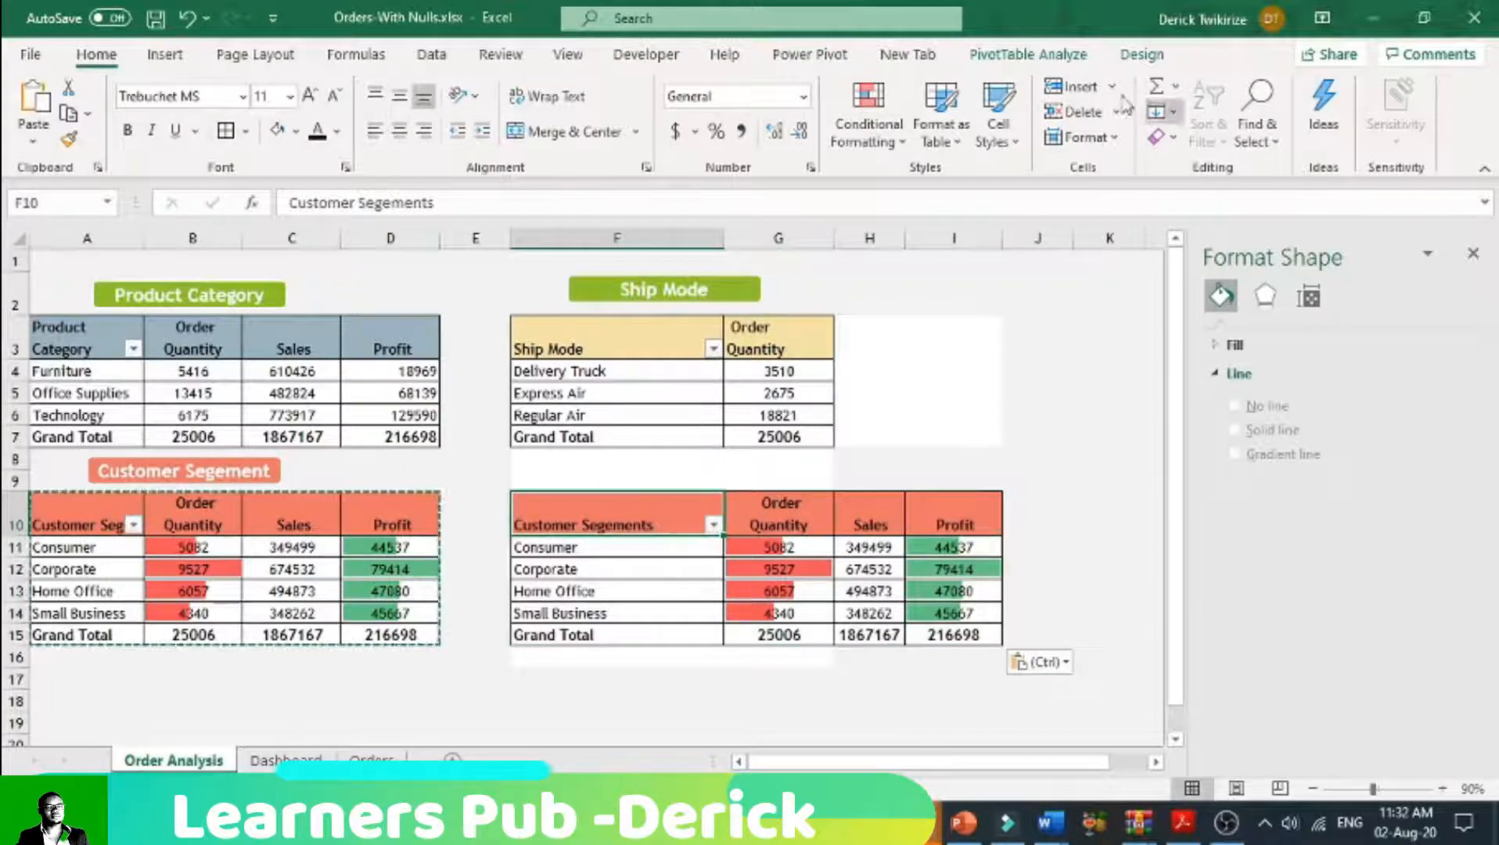
click(1041, 55)
click(1362, 90)
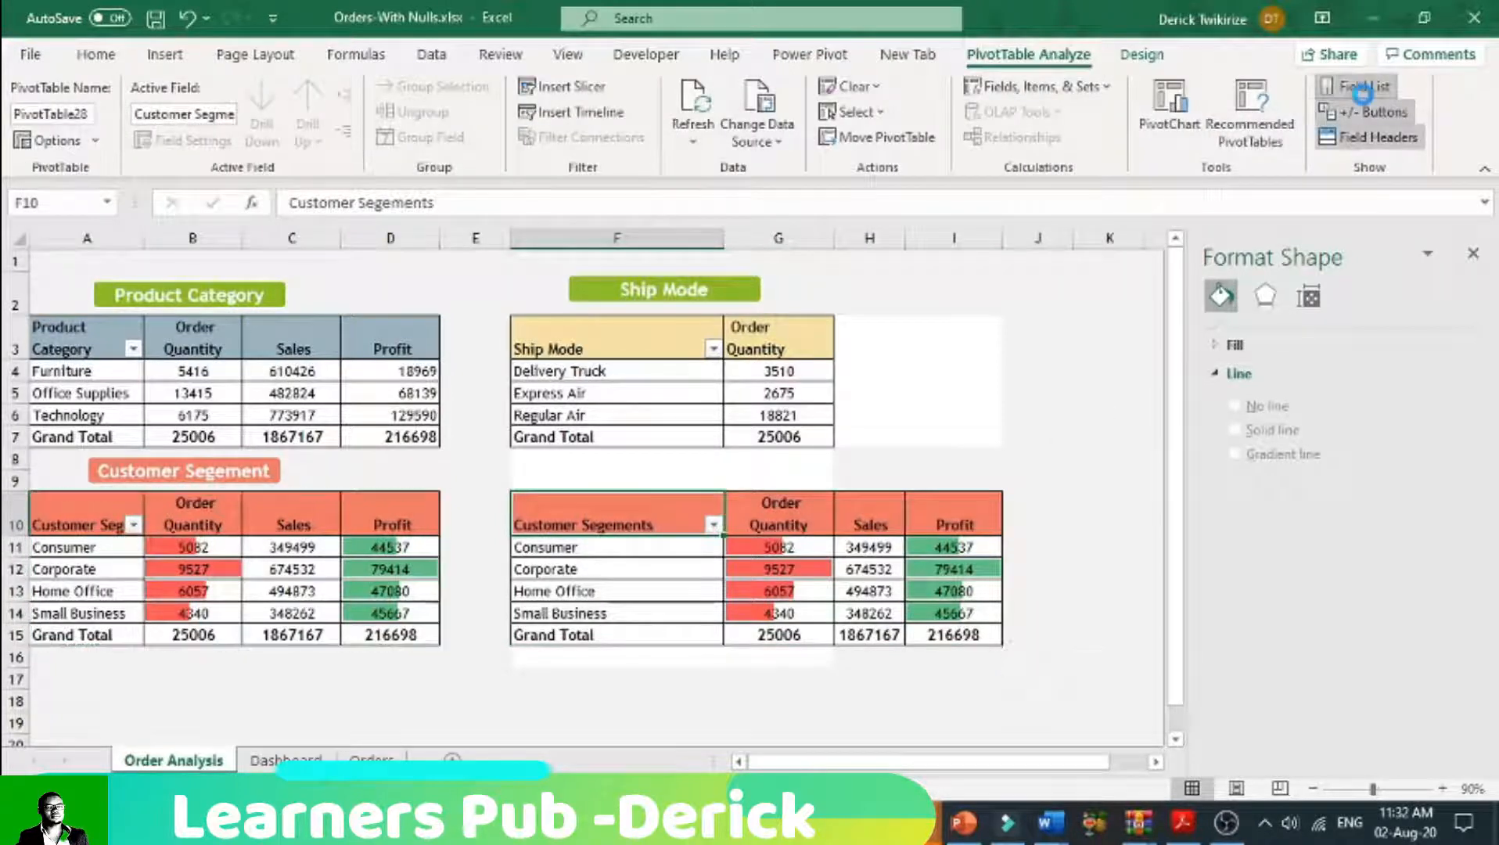
scroll(1234, 485, down, 1)
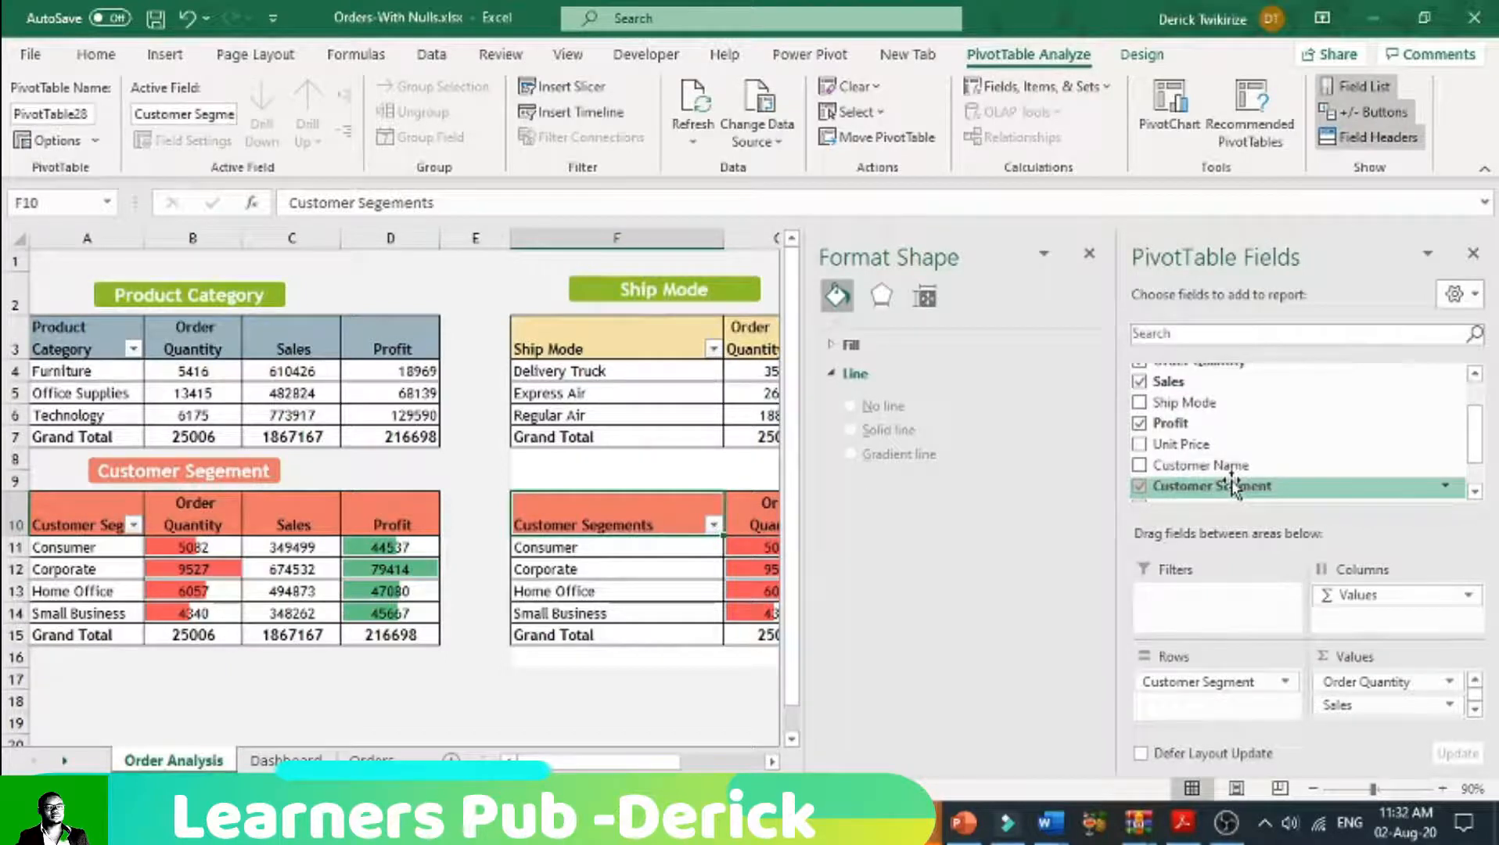
scroll(1233, 485, up, 1)
scroll(1233, 485, down, 2)
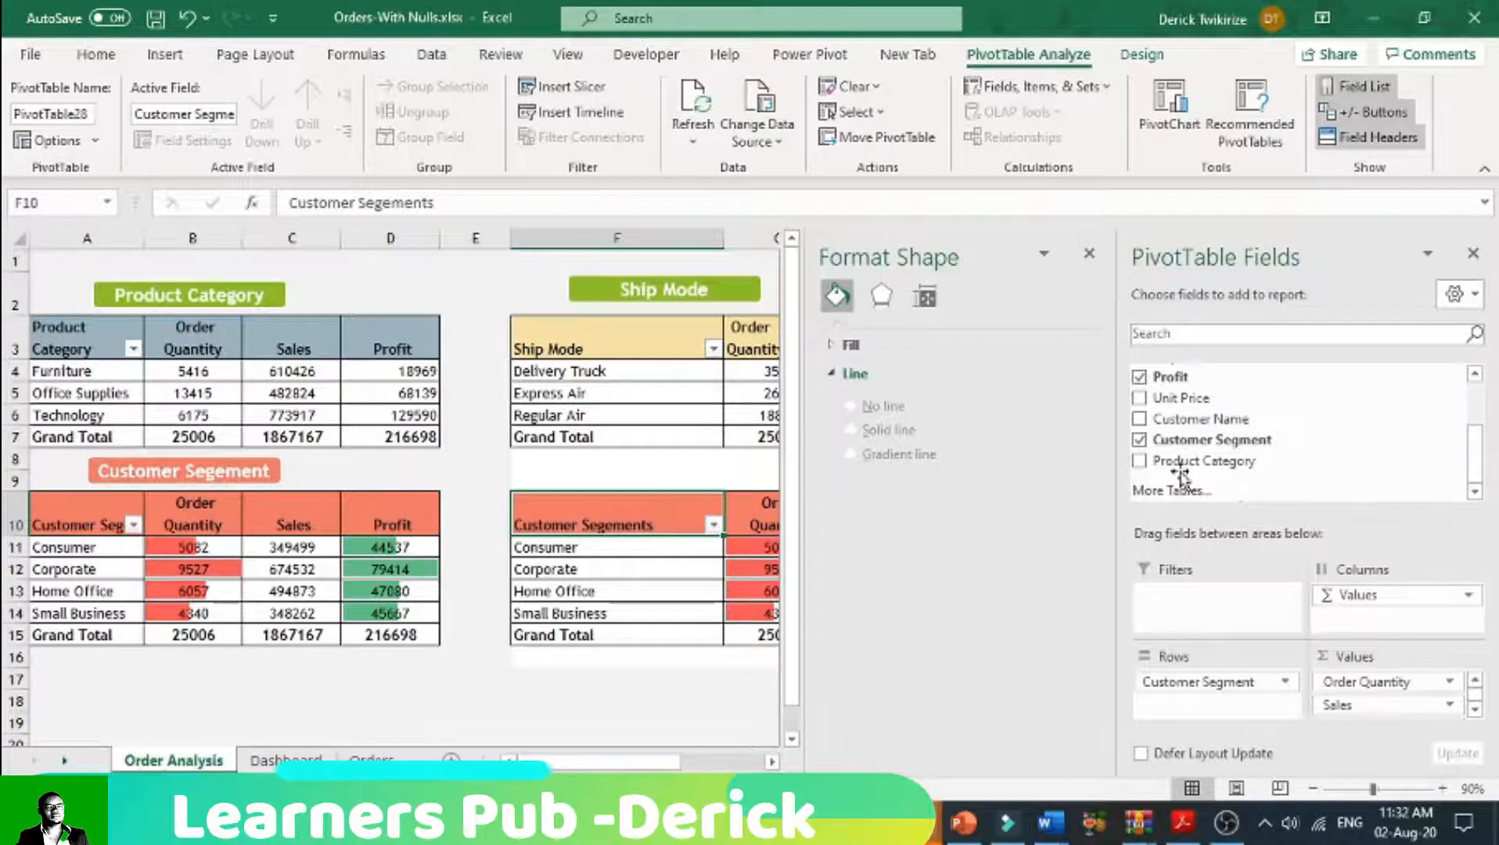
click(1144, 441)
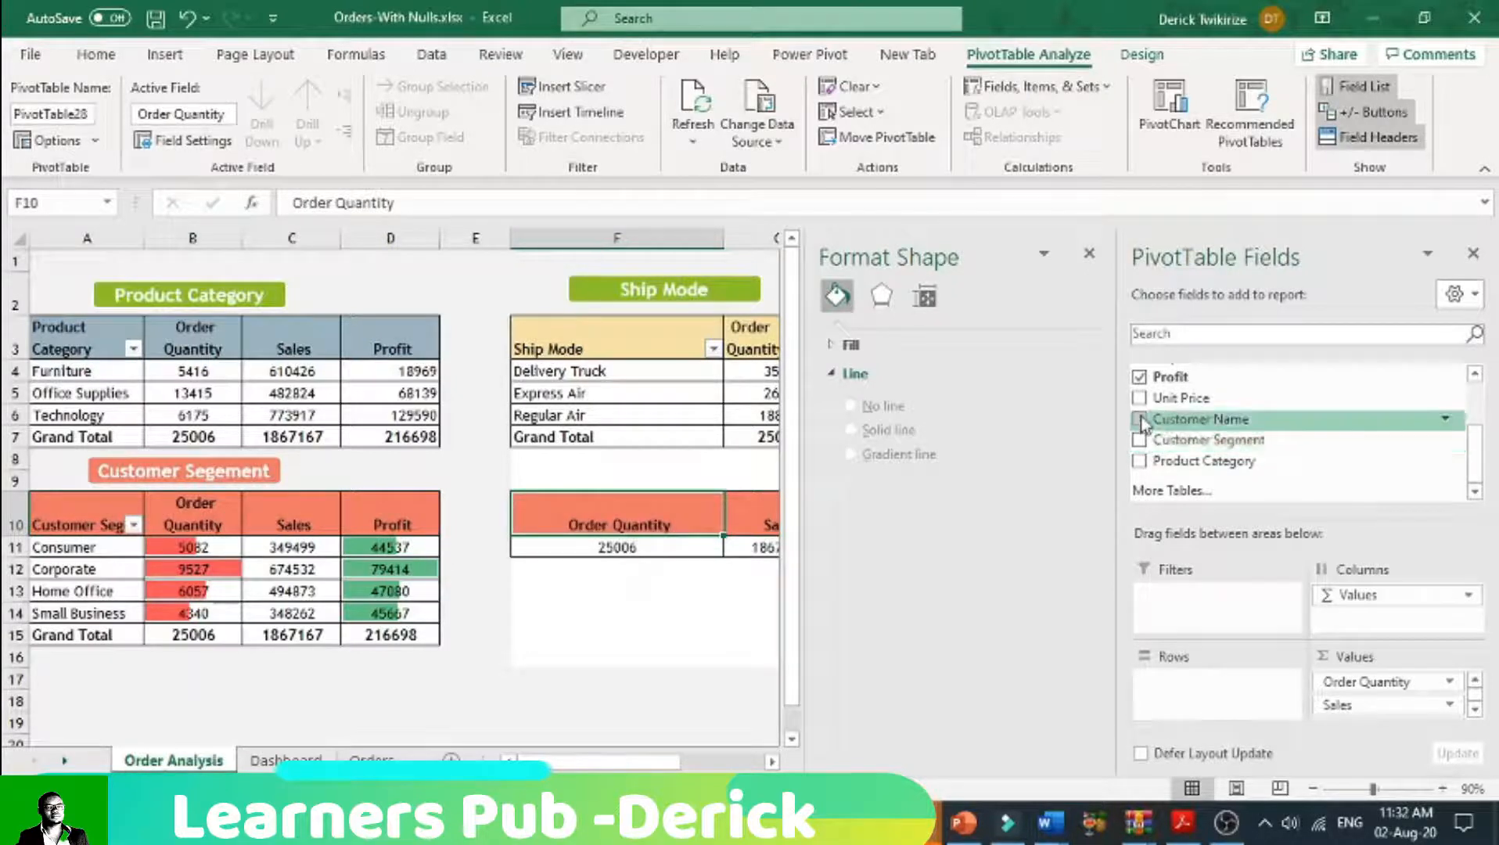
click(1141, 421)
Step: Look through the customer name pivot table's order quantity, sales and profit rows, closing the Format Shape pane
scroll(530, 671, down, 10)
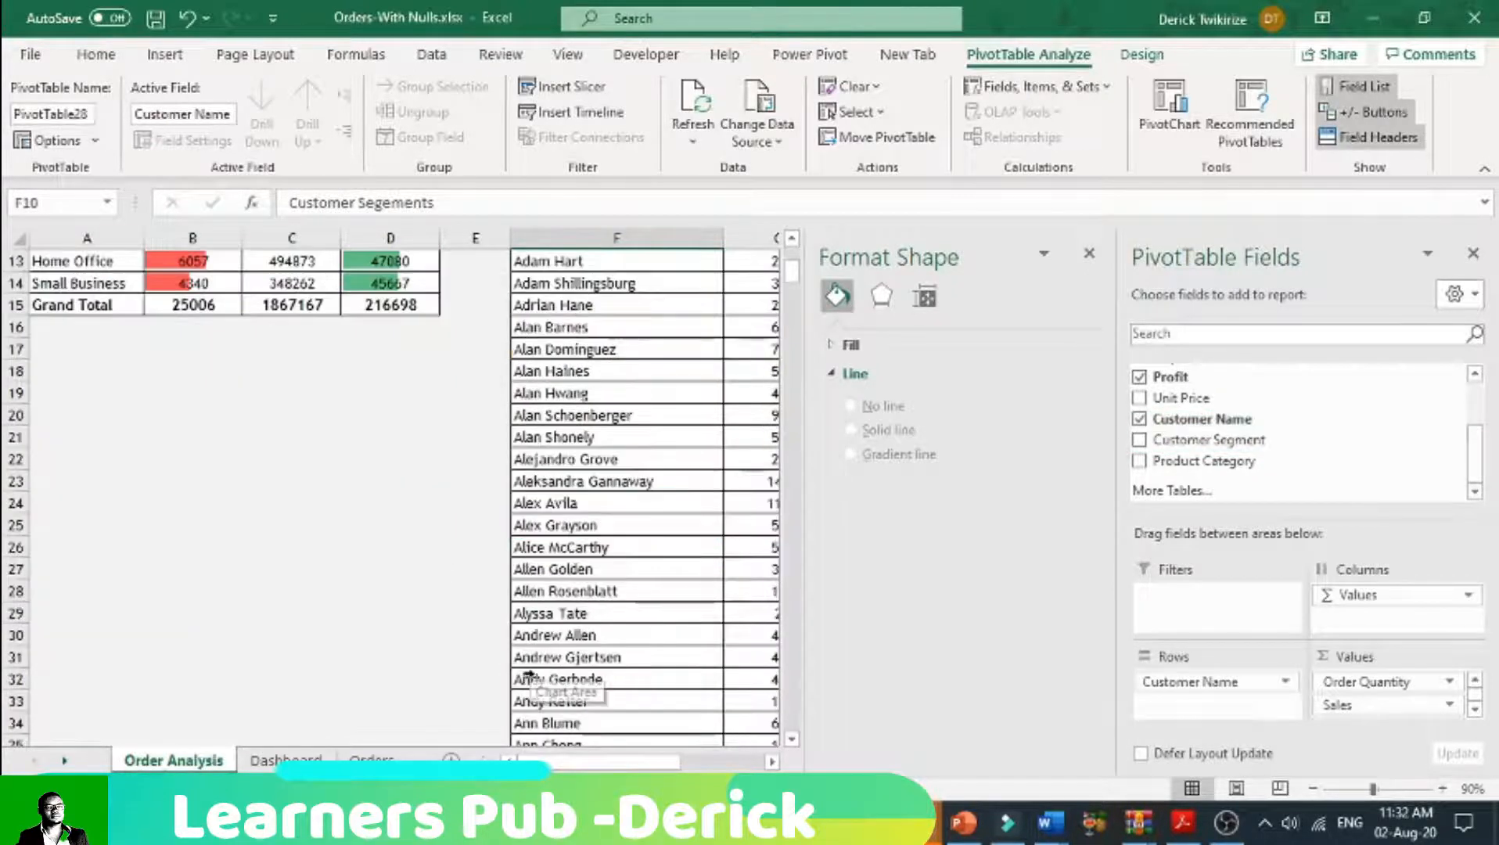
scroll(531, 670, down, 20)
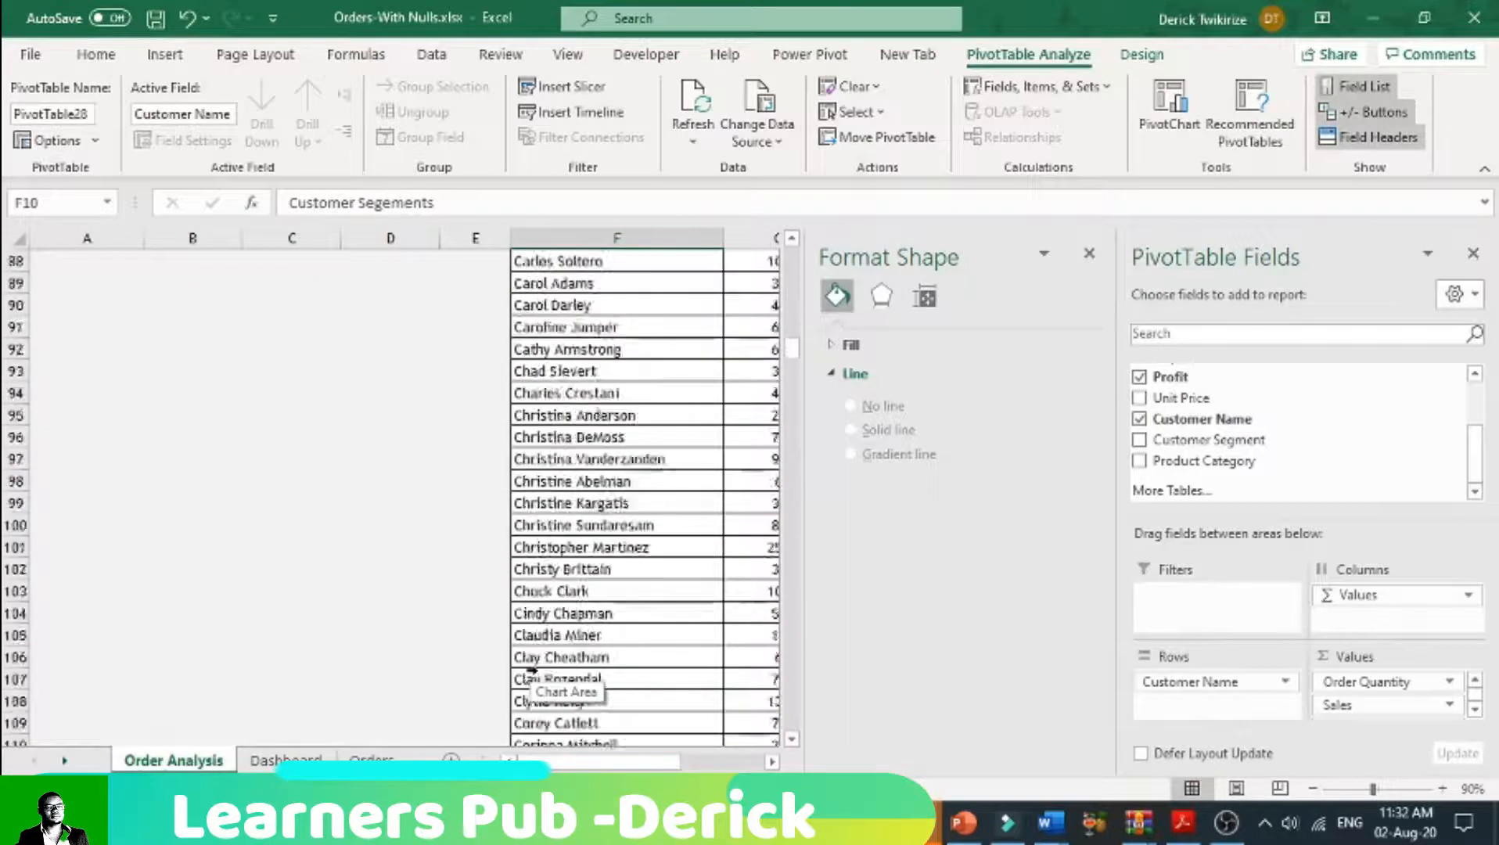
scroll(531, 671, down, 20)
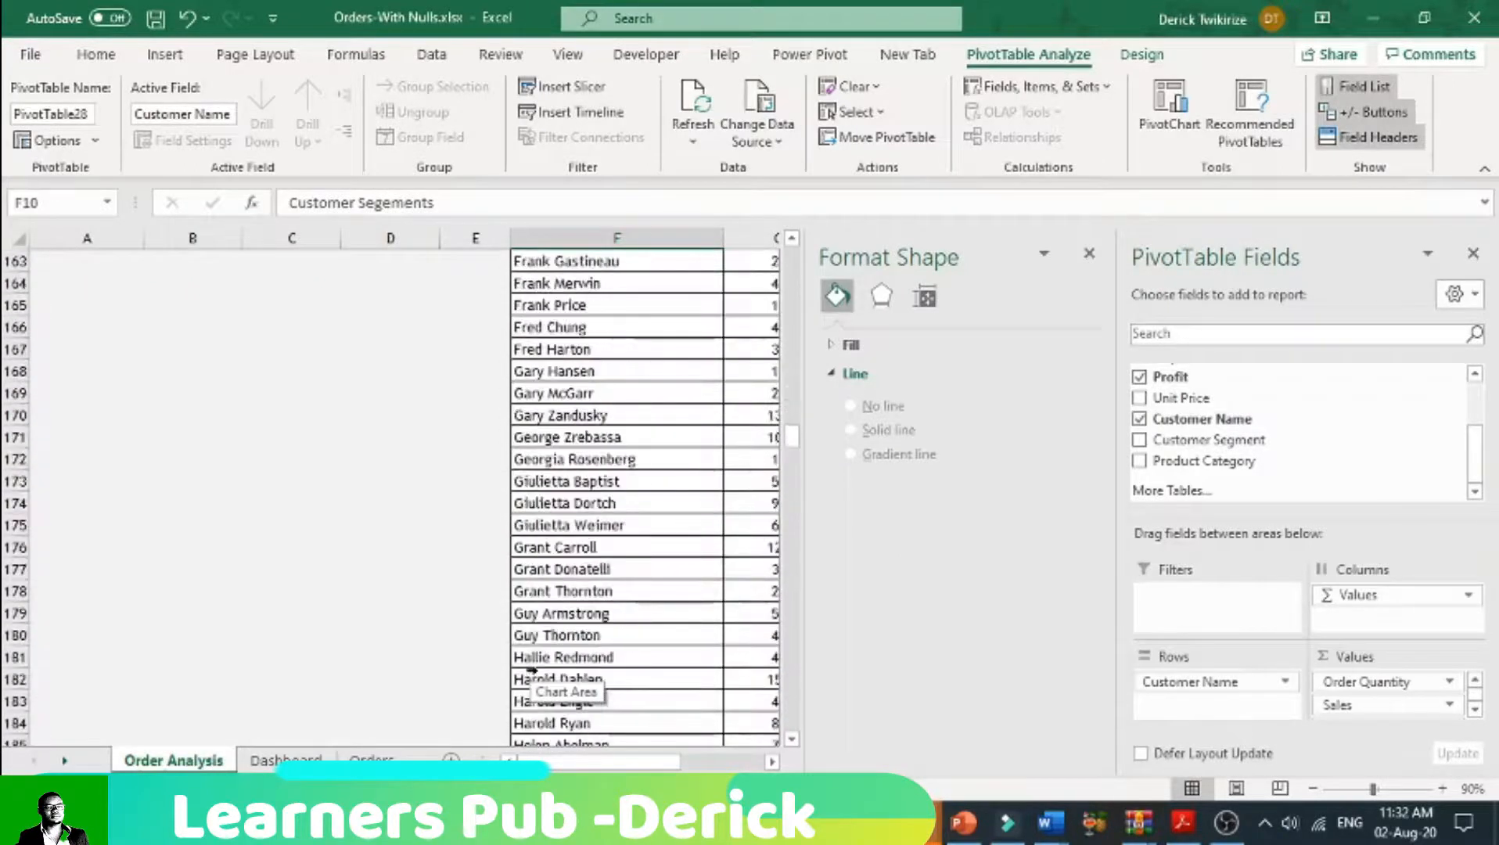
scroll(530, 671, down, 13)
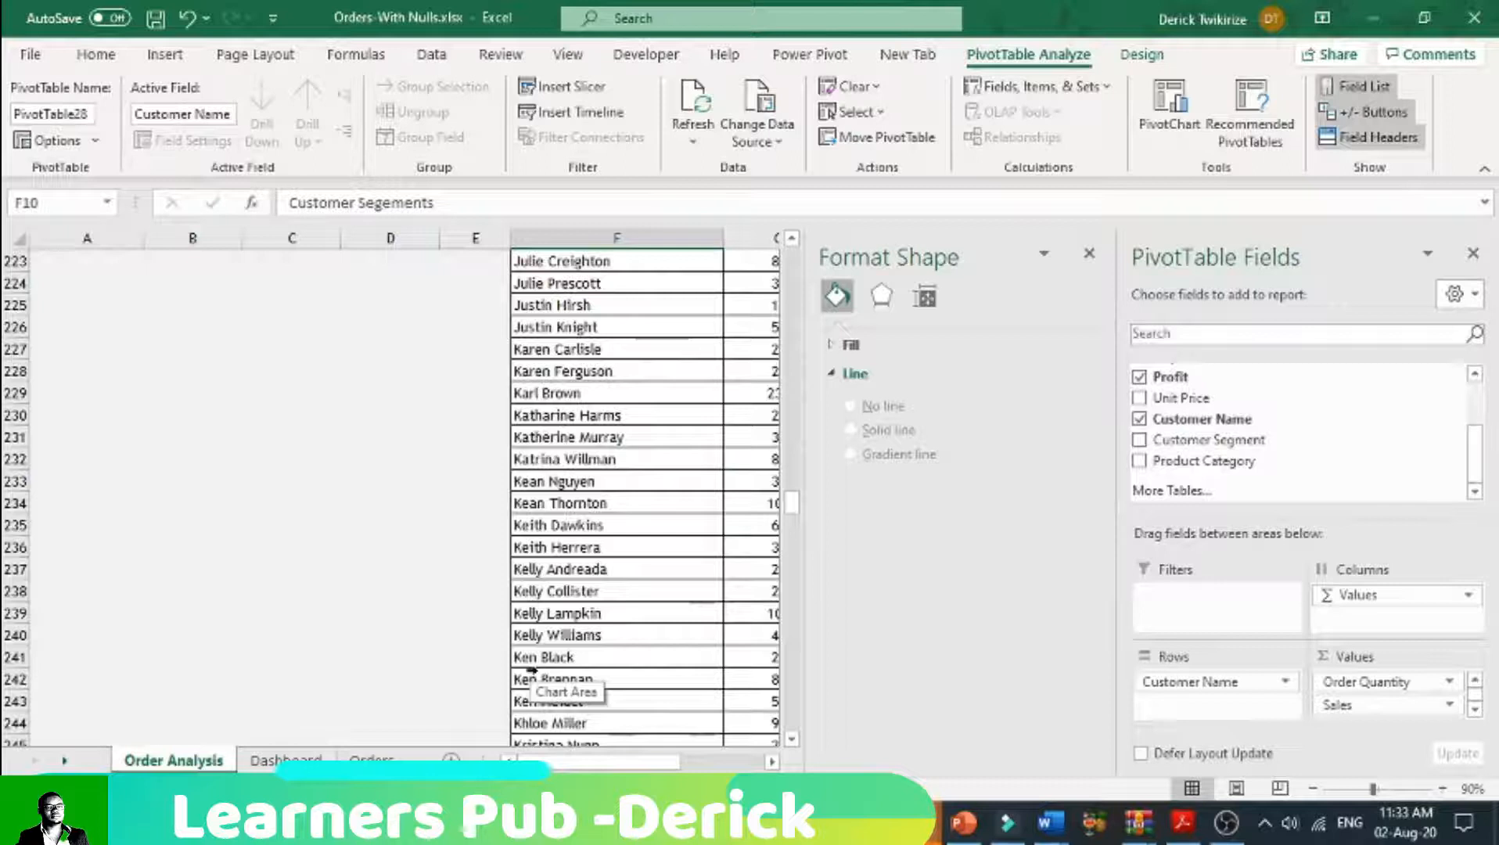
scroll(531, 670, up, 20)
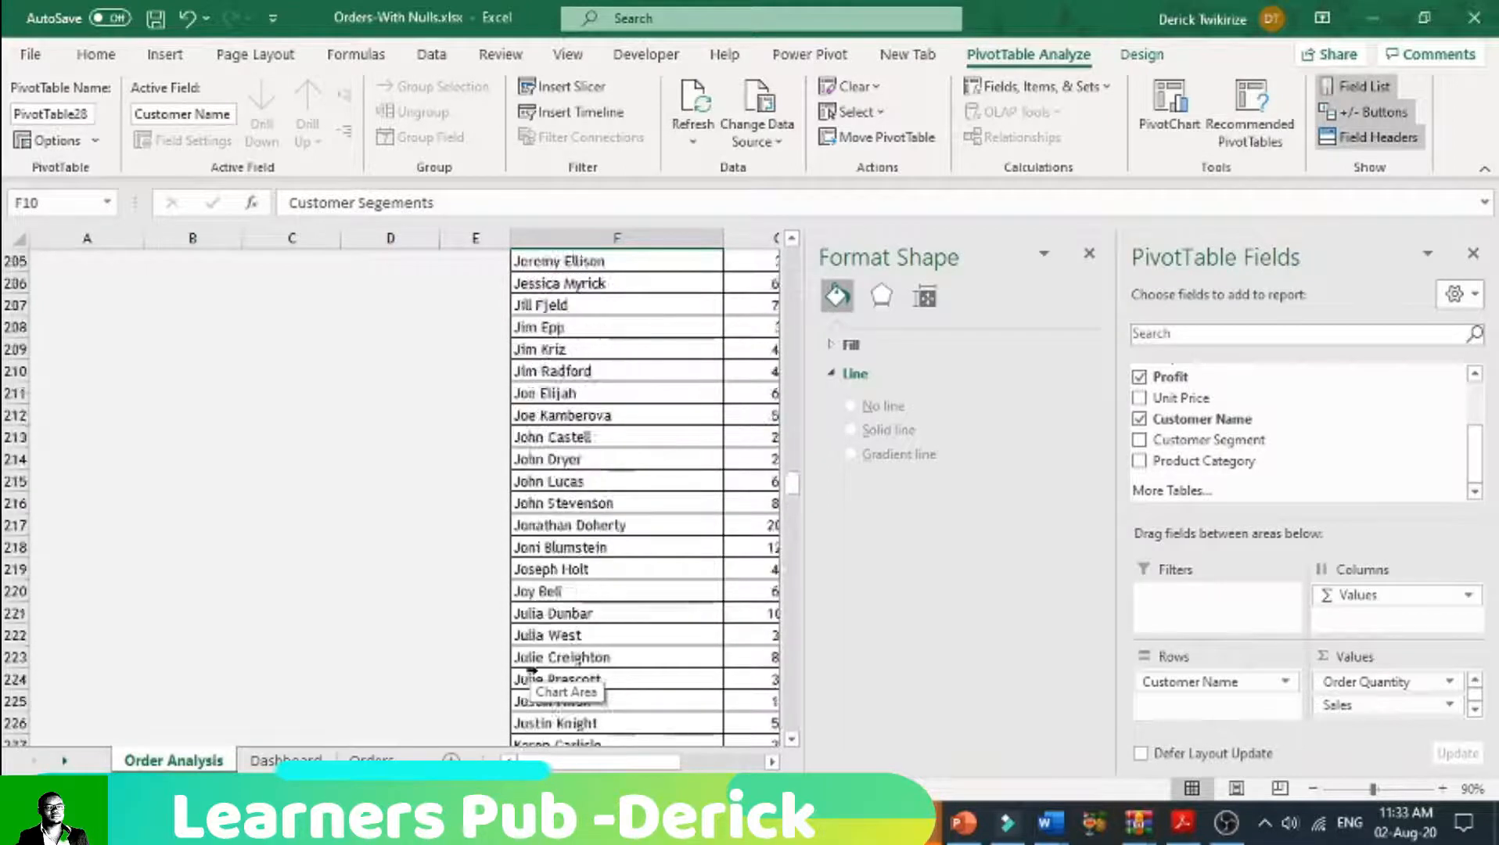
scroll(530, 671, up, 20)
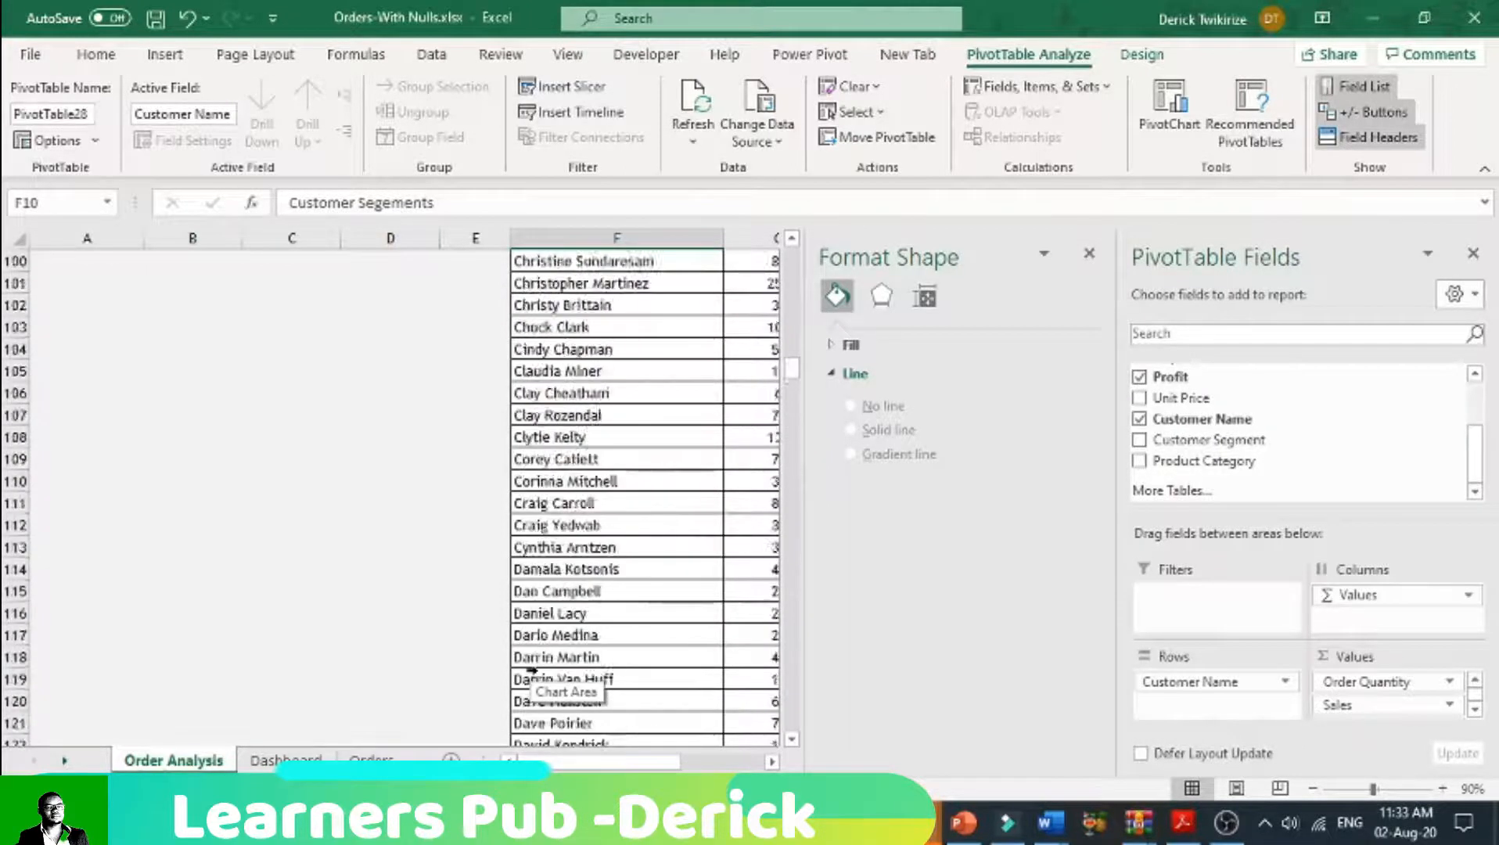
scroll(530, 671, up, 10)
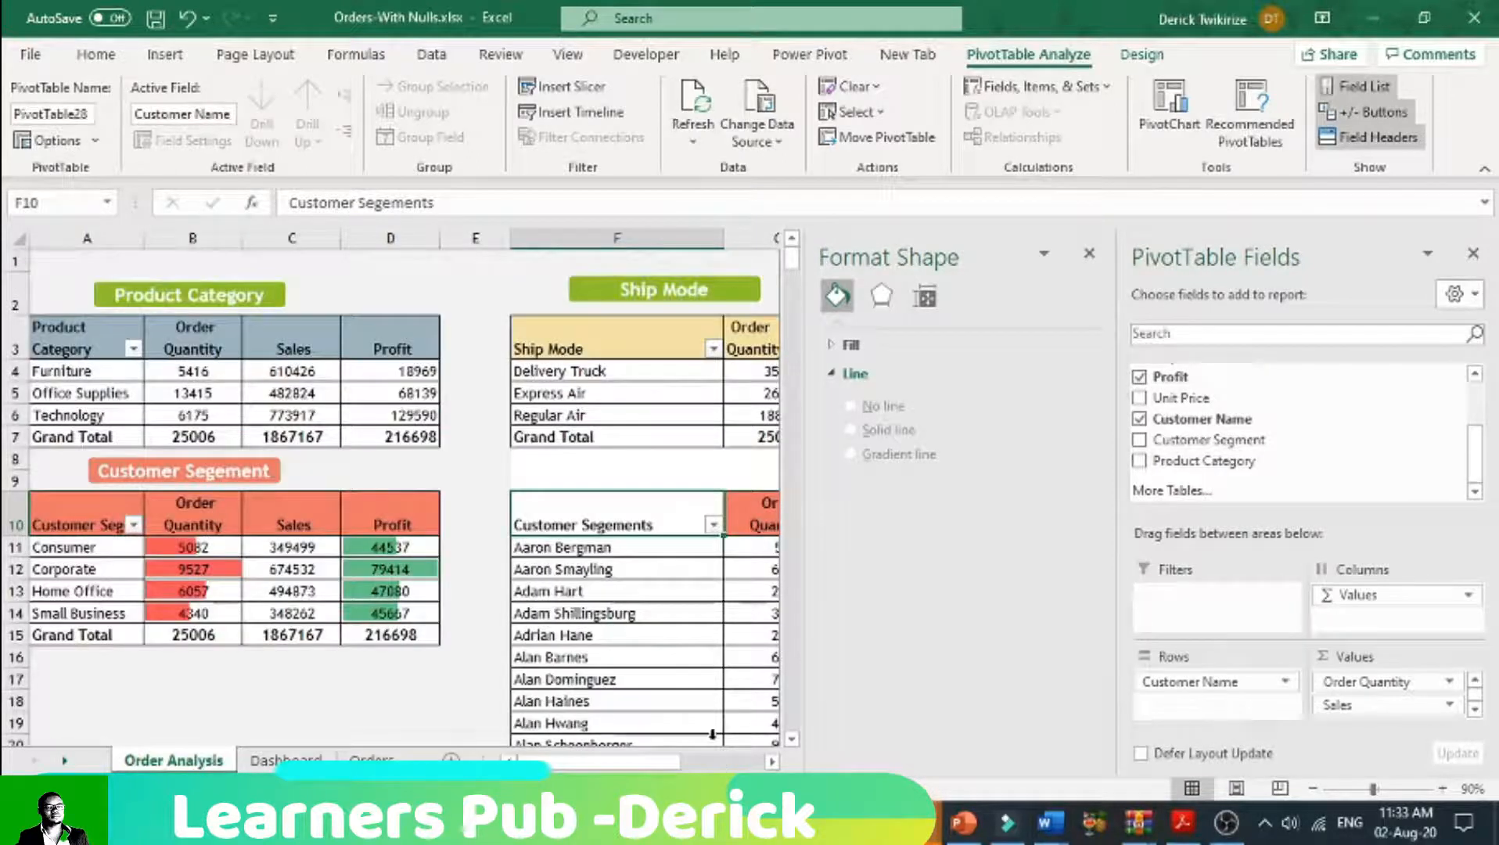
click(1089, 253)
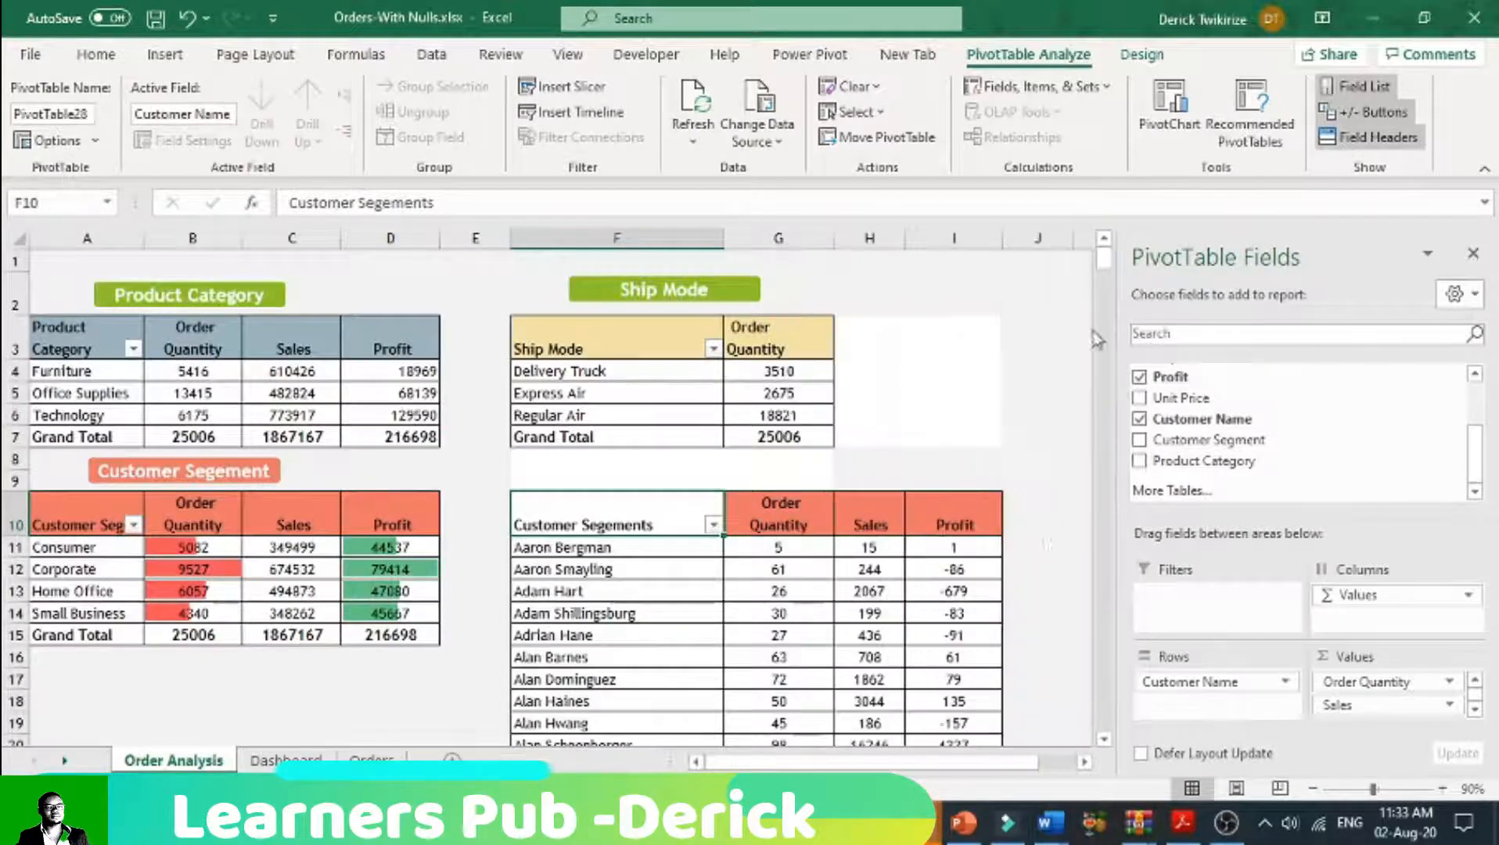
scroll(991, 644, down, 3)
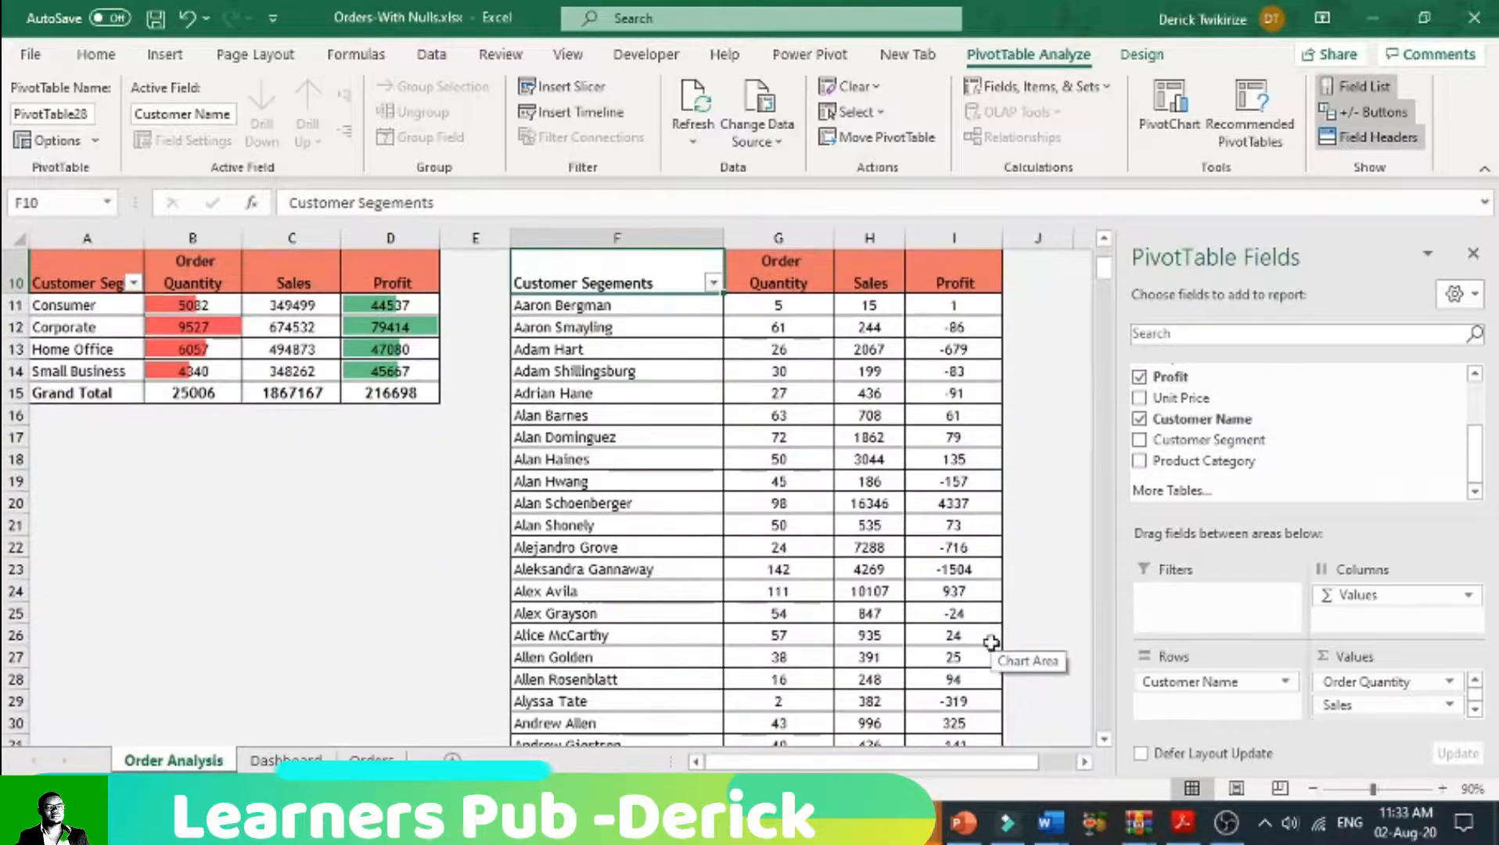
scroll(991, 643, down, 1)
scroll(991, 643, up, 1)
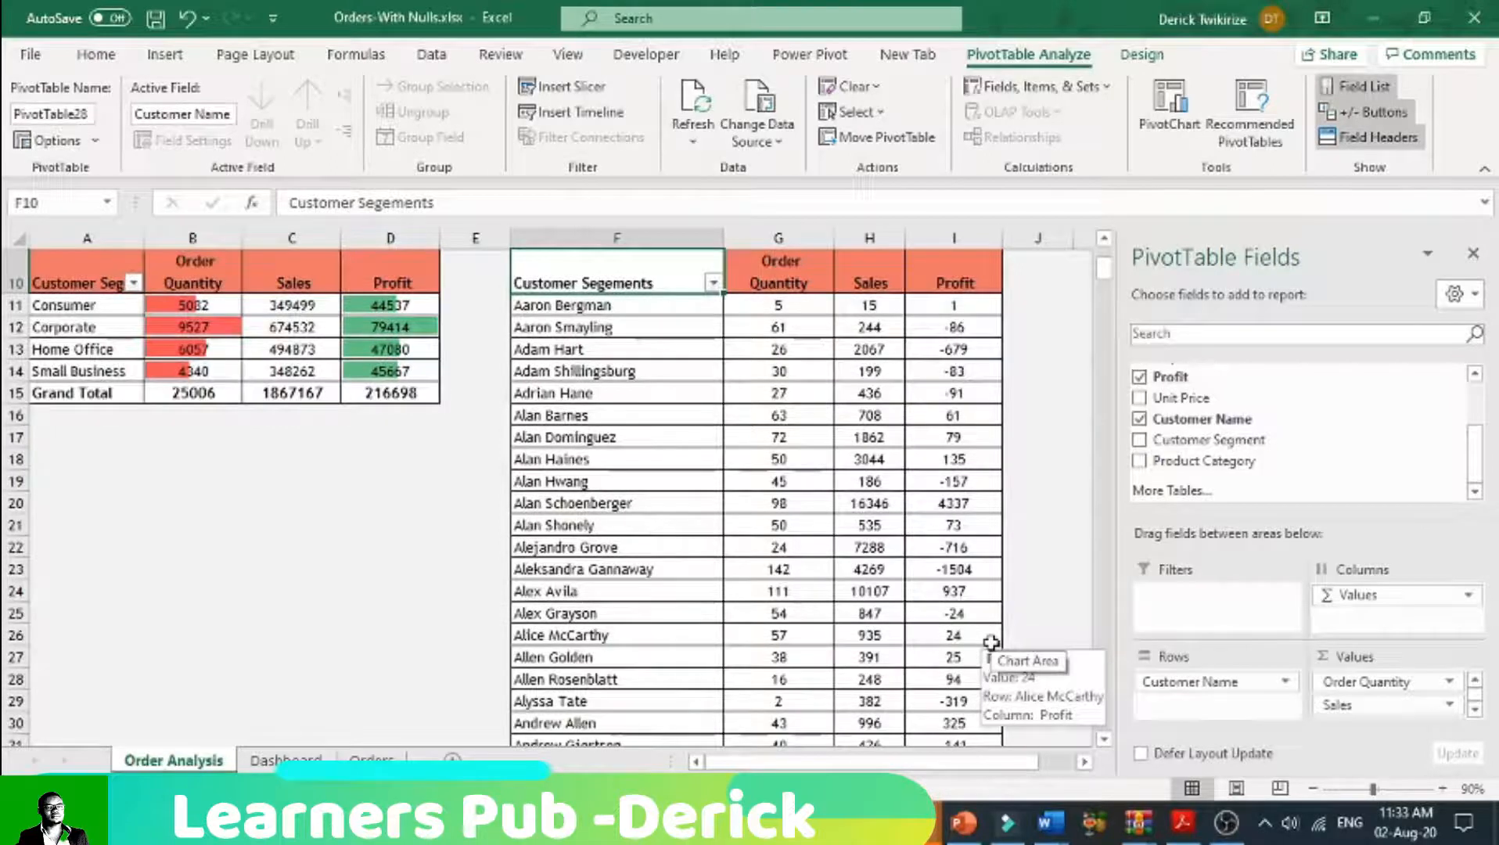
Step: Examine how far the customer list in the pivot table at F10 extends down the sheet, and return to its header row
scroll(636, 686, down, 4)
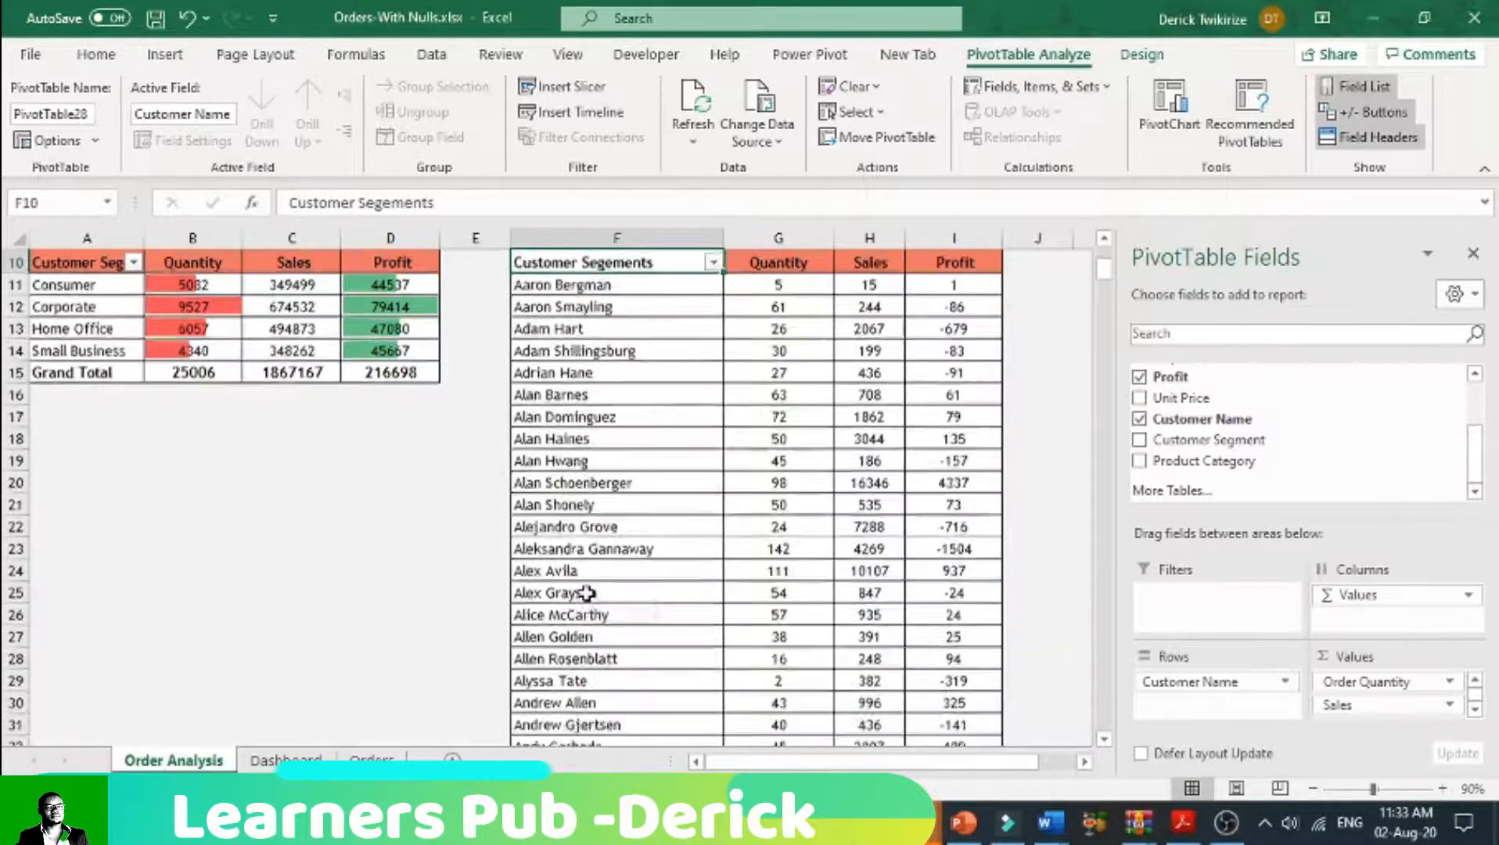
scroll(587, 593, down, 10)
scroll(587, 592, up, 15)
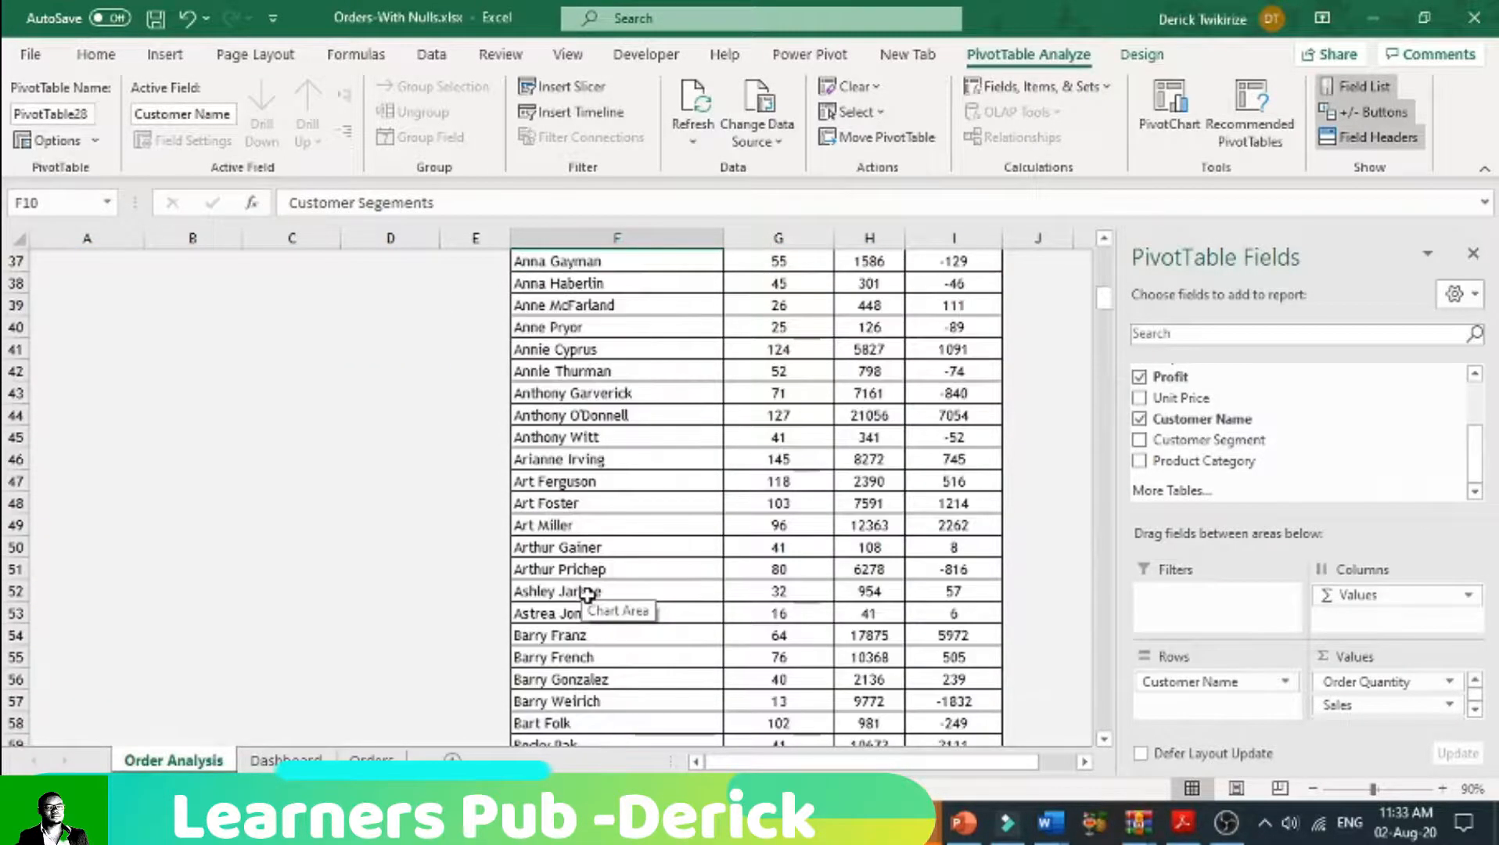
scroll(587, 593, up, 1)
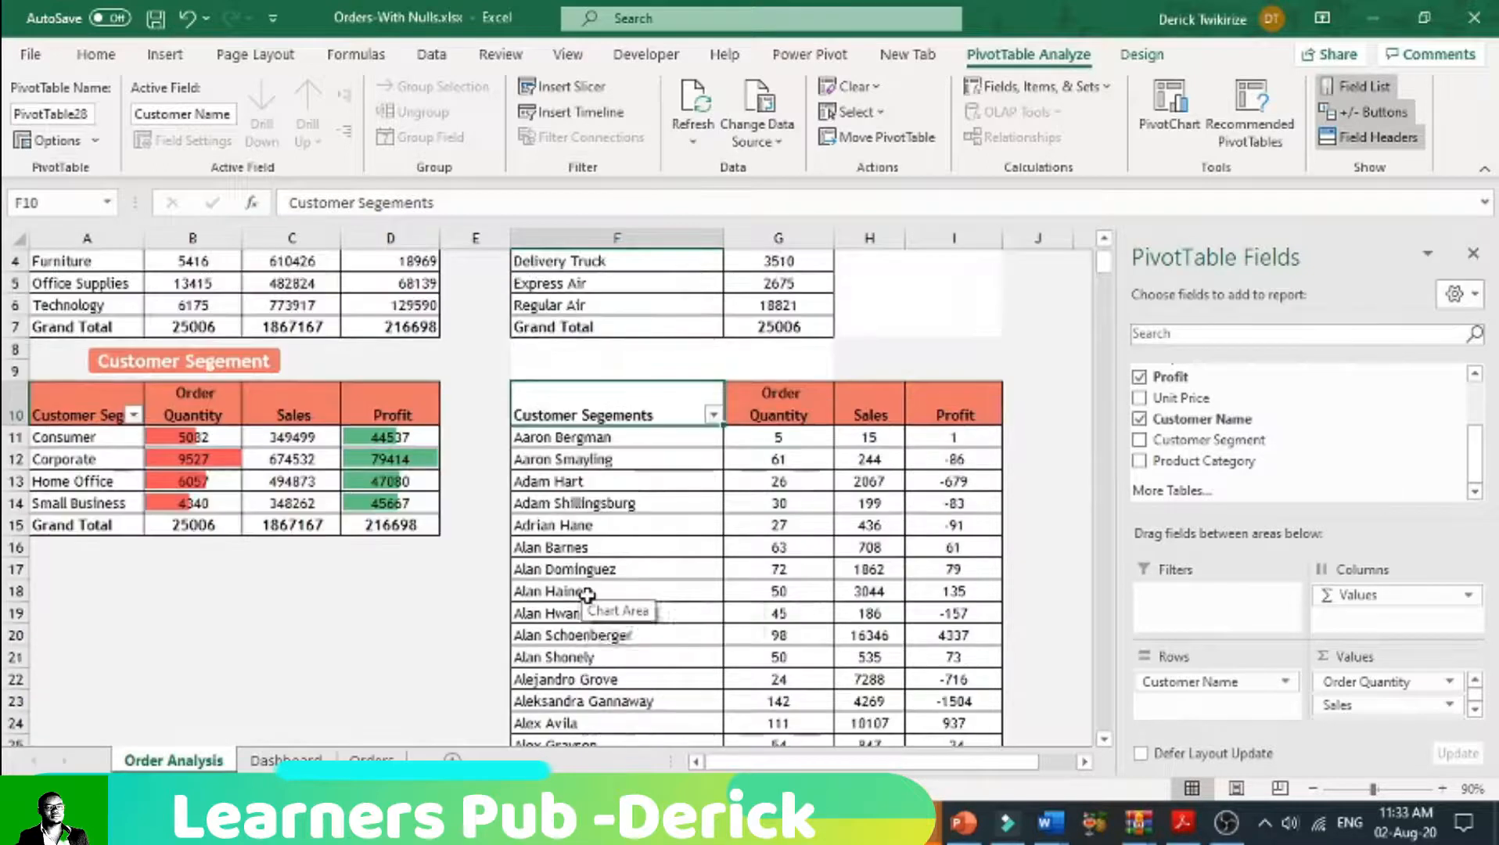
scroll(586, 592, down, 4)
scroll(587, 595, down, 20)
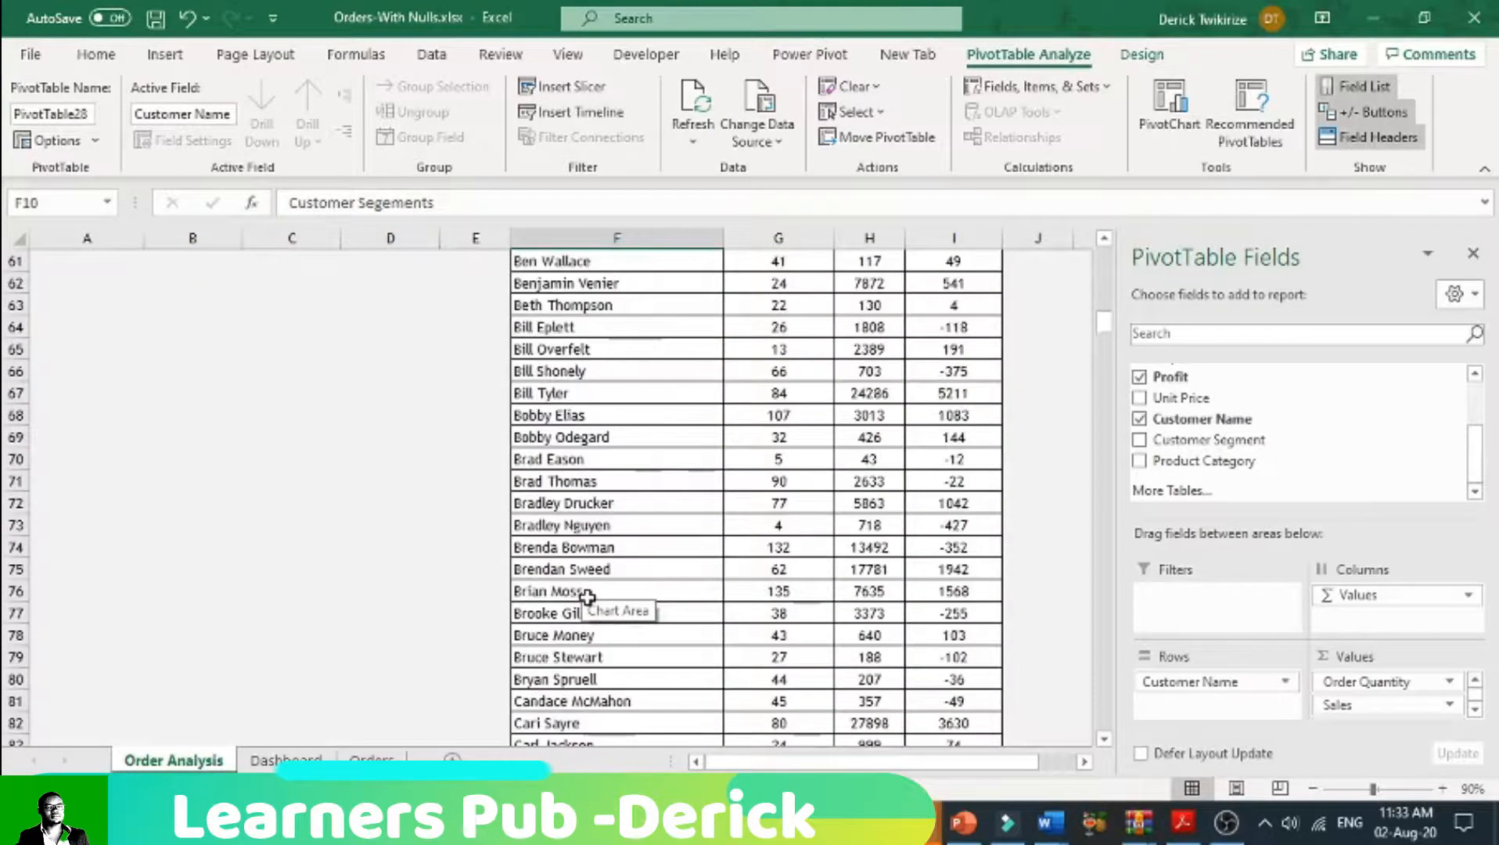
scroll(586, 596, down, 19)
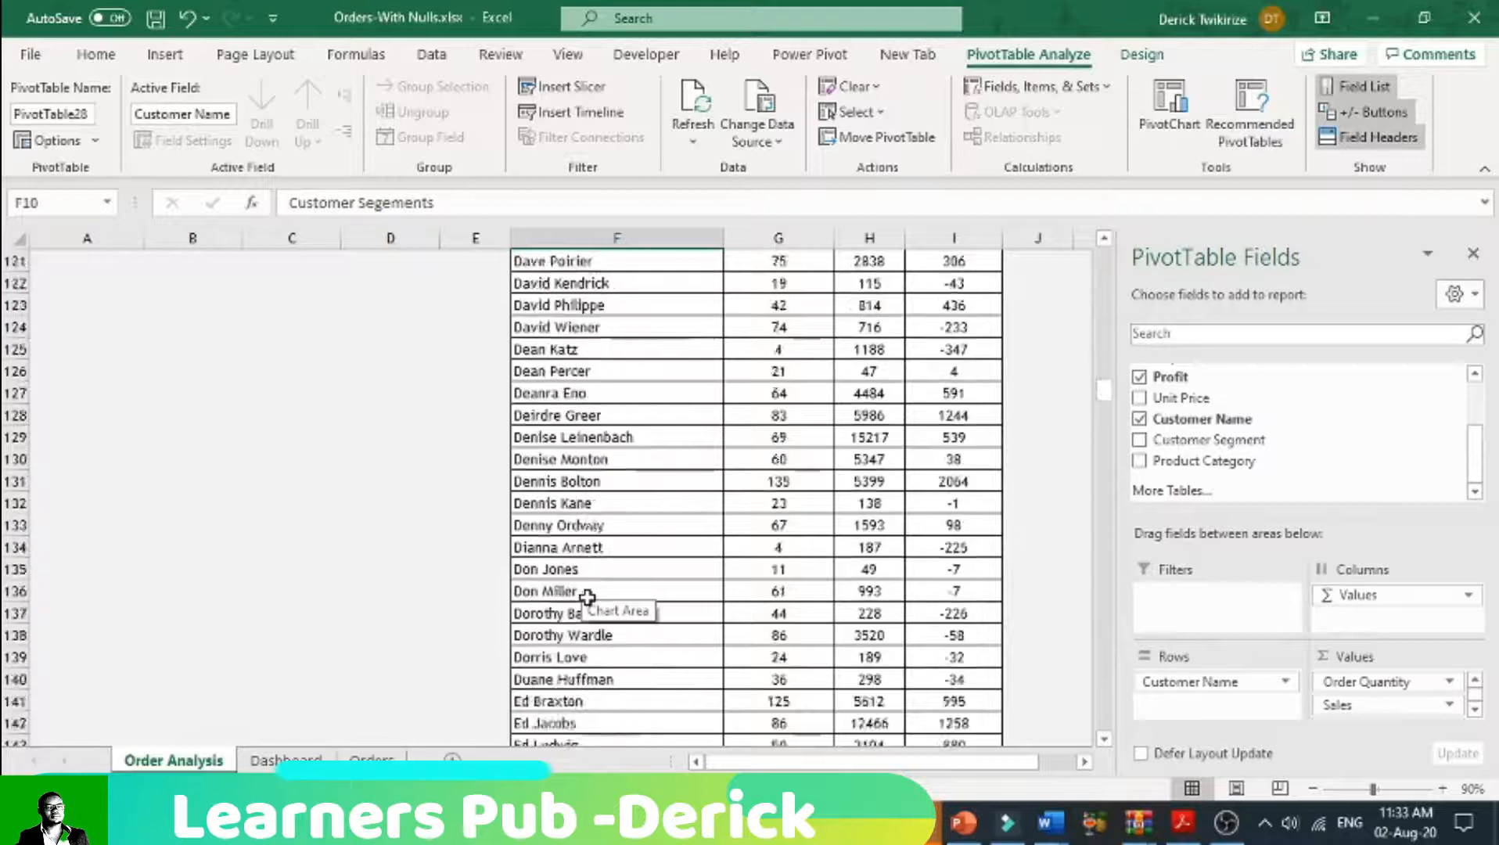
scroll(587, 597, down, 20)
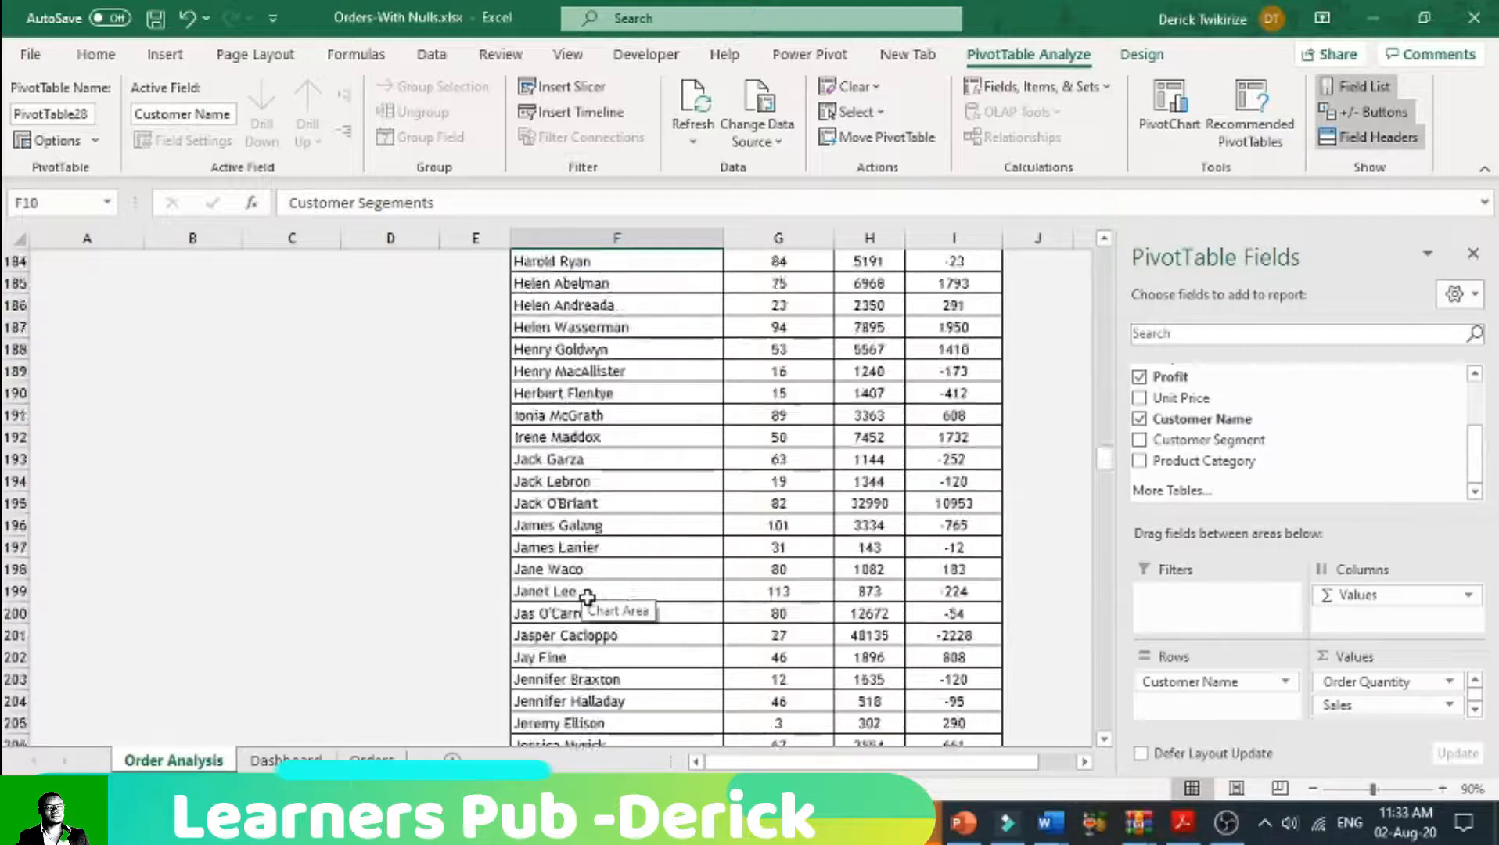
scroll(586, 595, down, 5)
drag(1104, 501, 1104, 262)
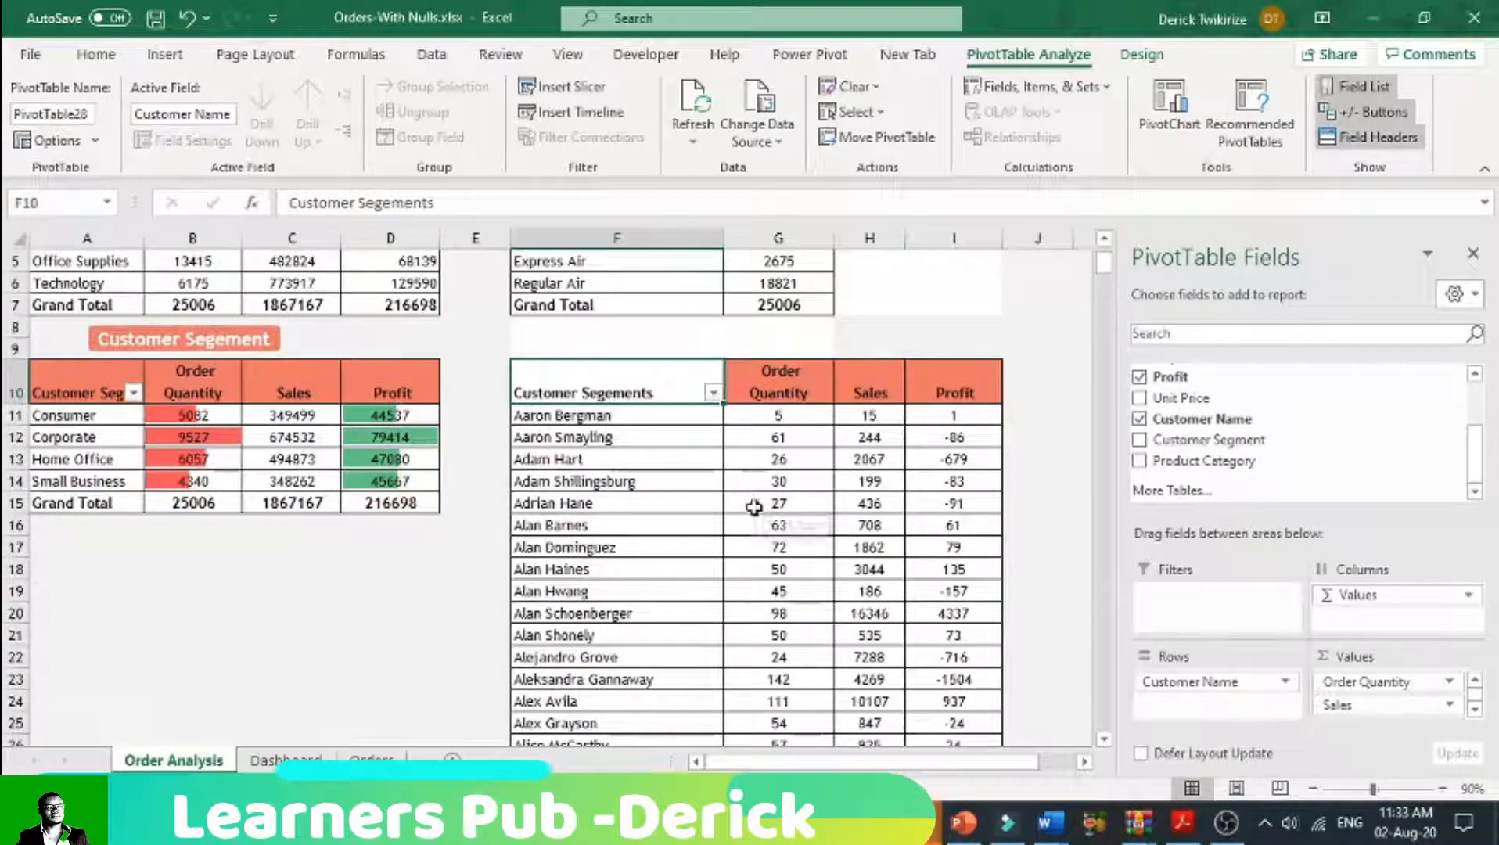
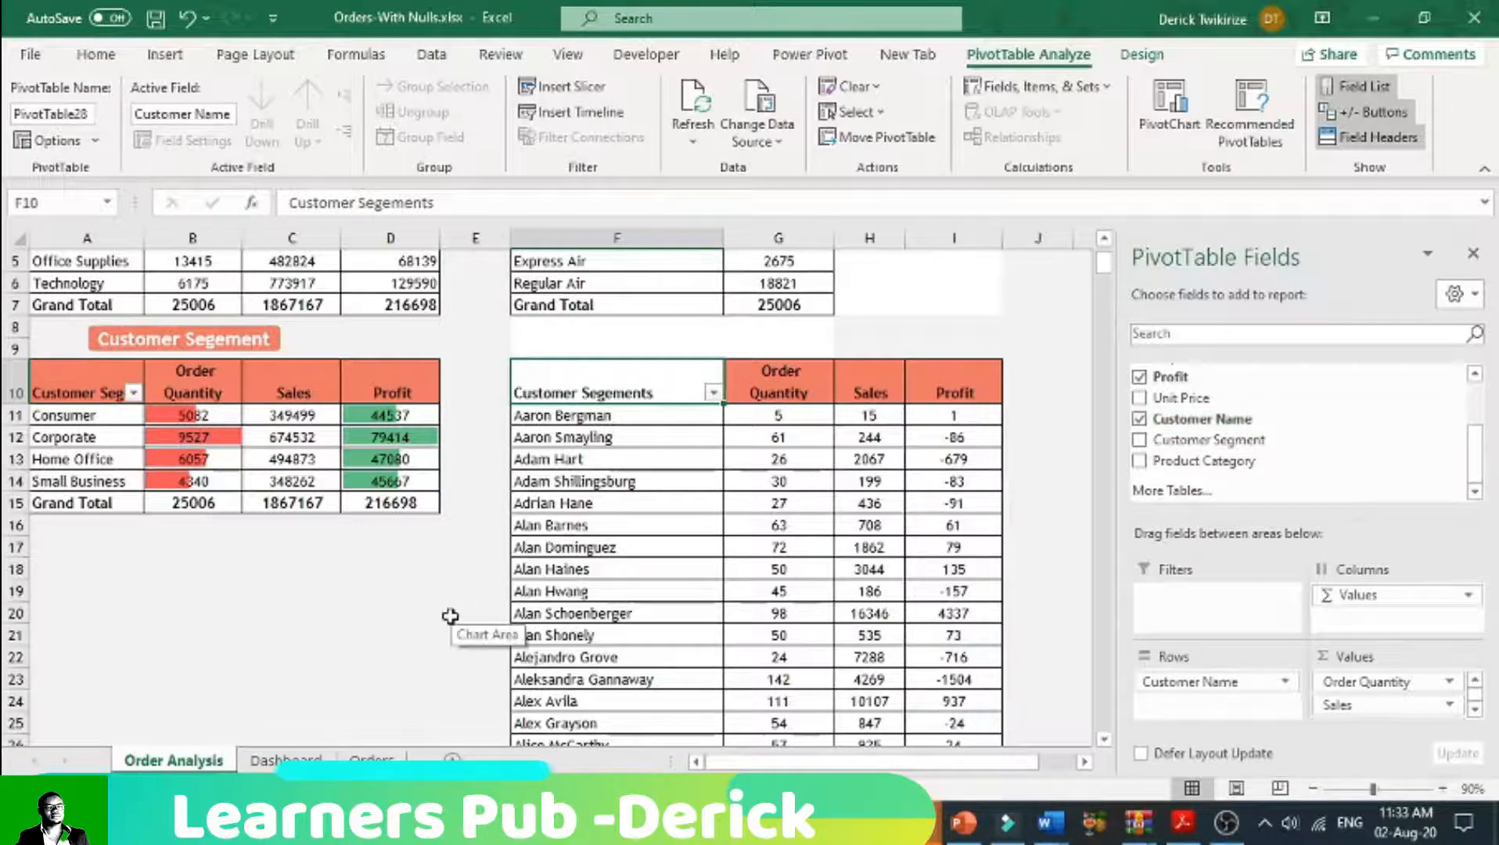
Step: Put Customer Segment back as the row field of the pivot table at F10 and replace its values with a count of Customer Name
key(ctrl+z)
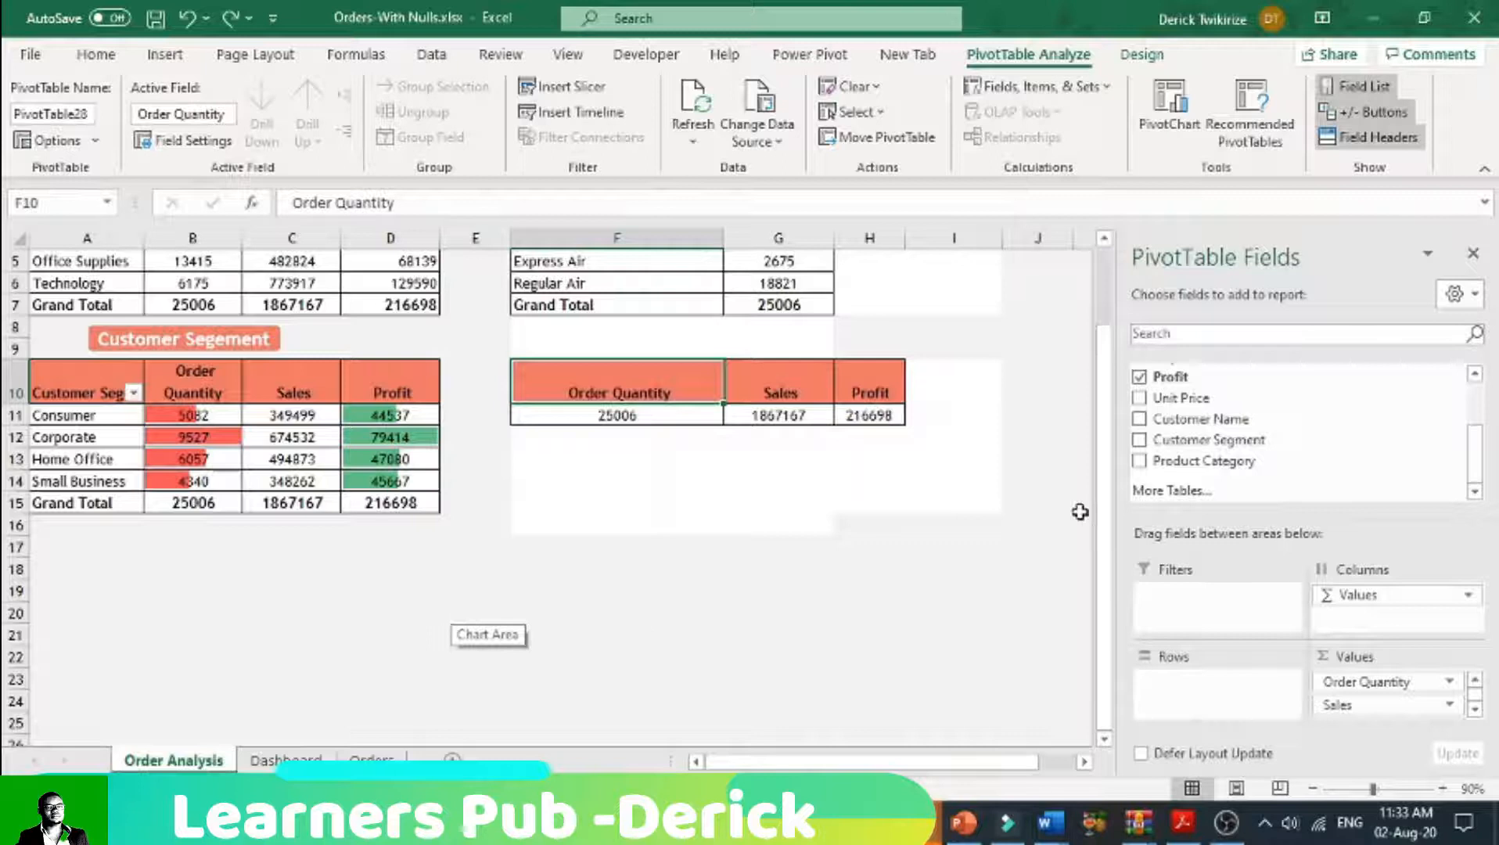
click(1140, 441)
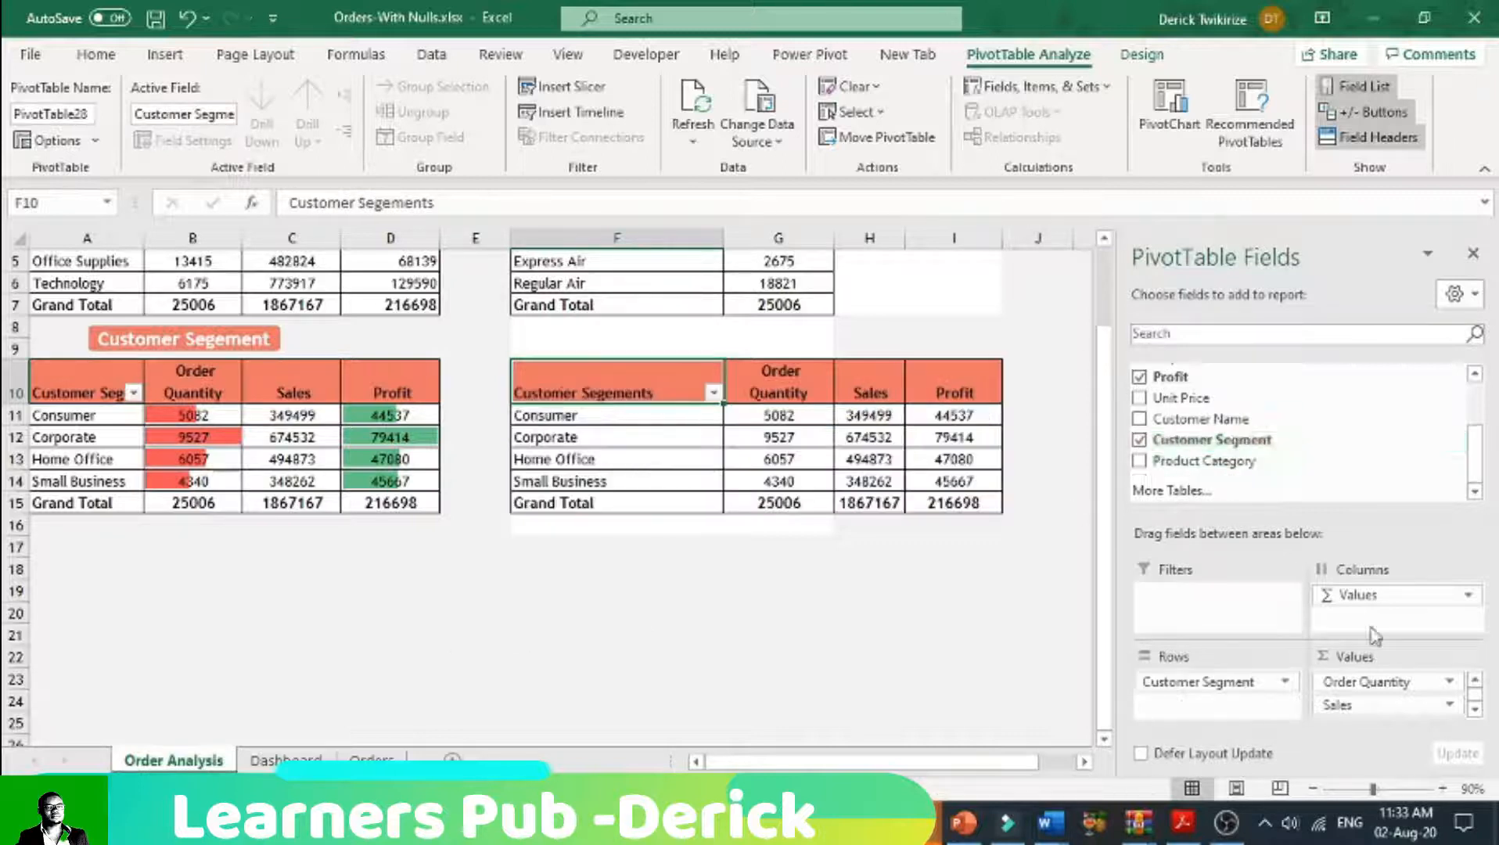
scroll(1145, 458, up, 2)
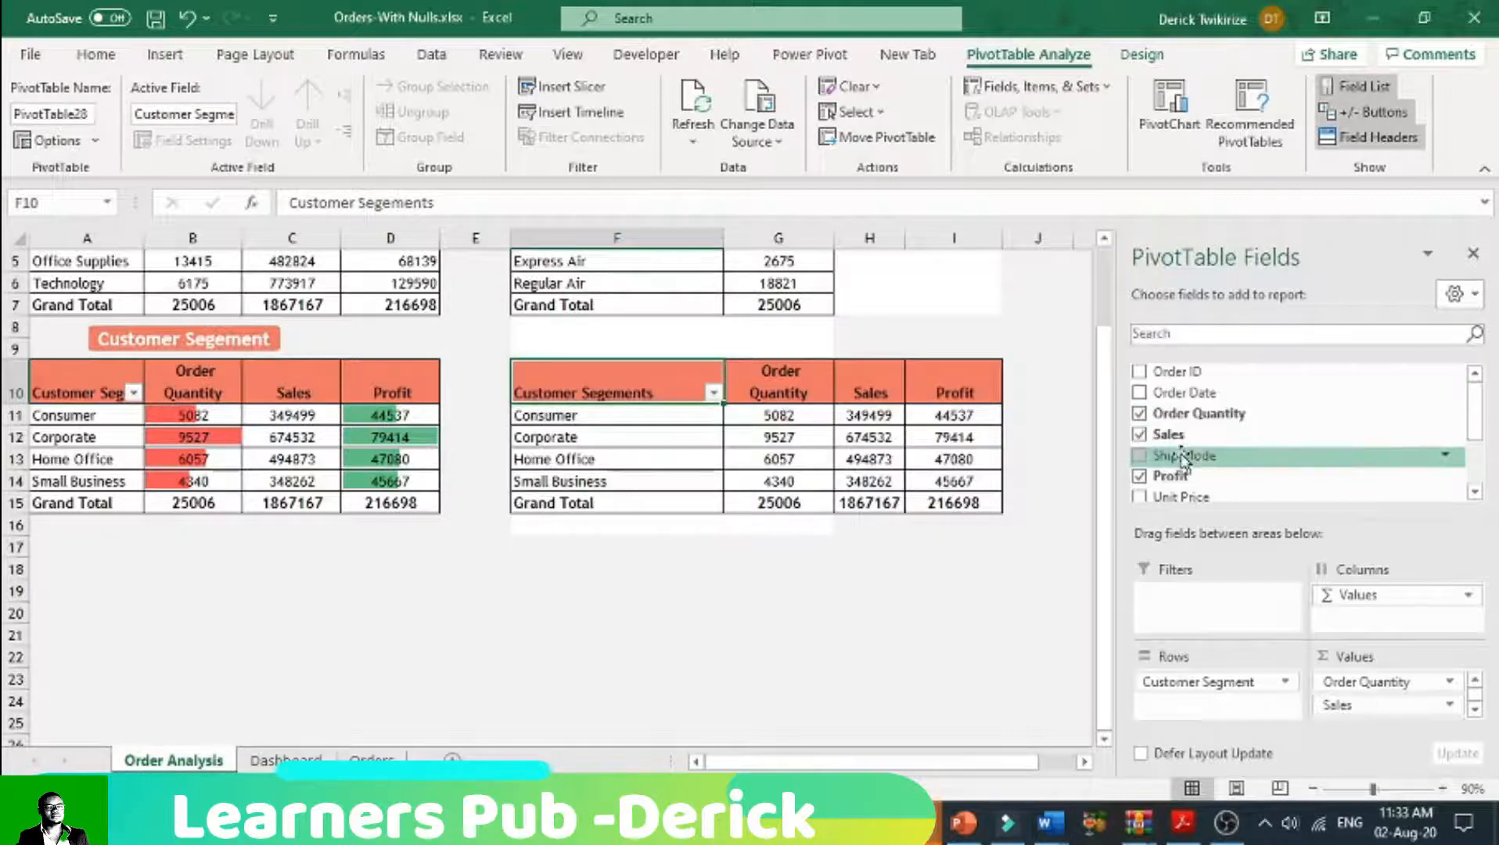
click(1140, 414)
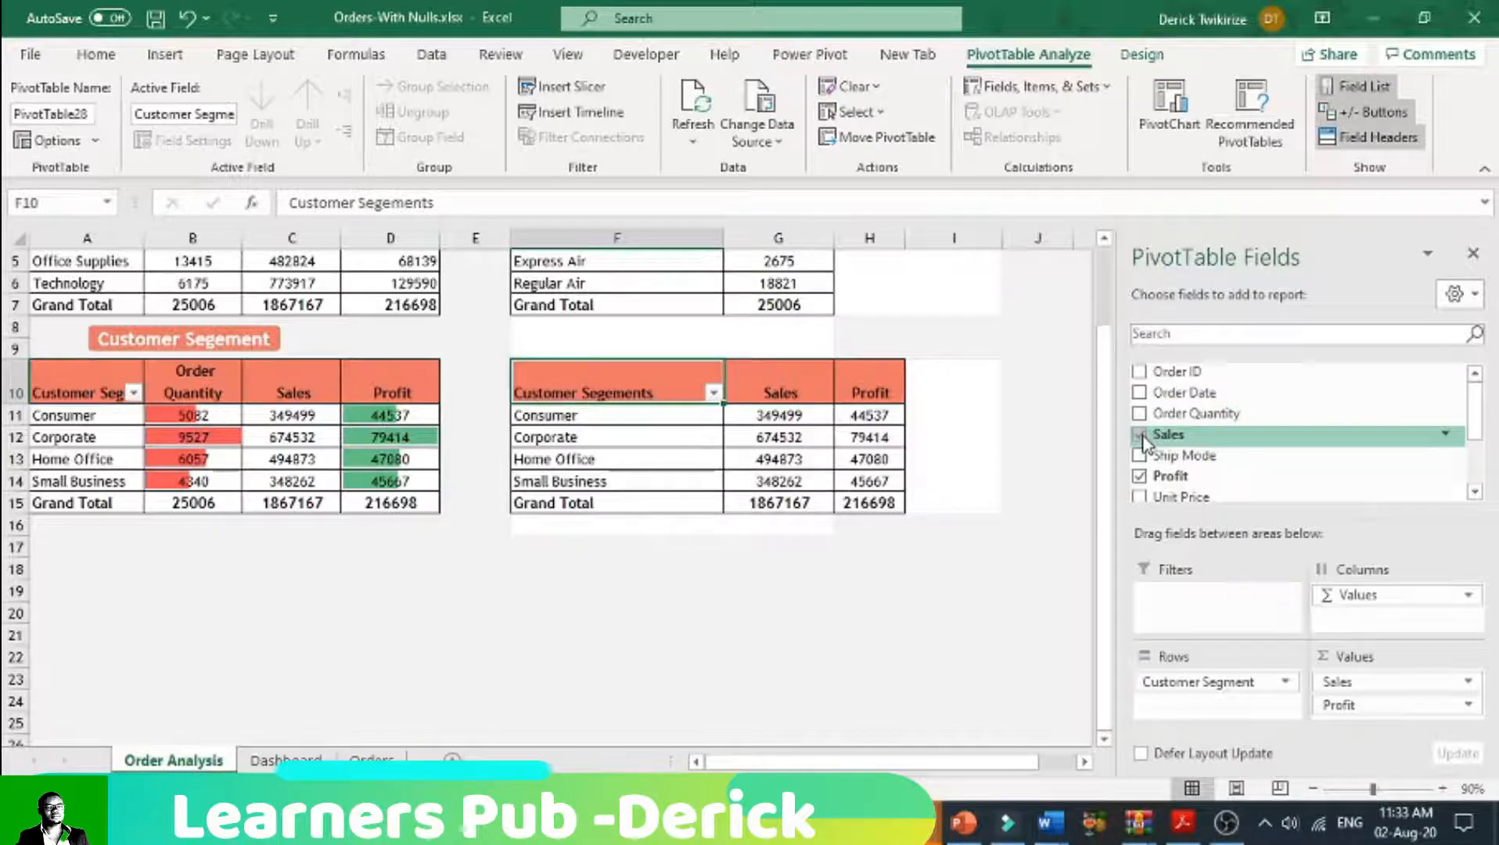
click(1139, 435)
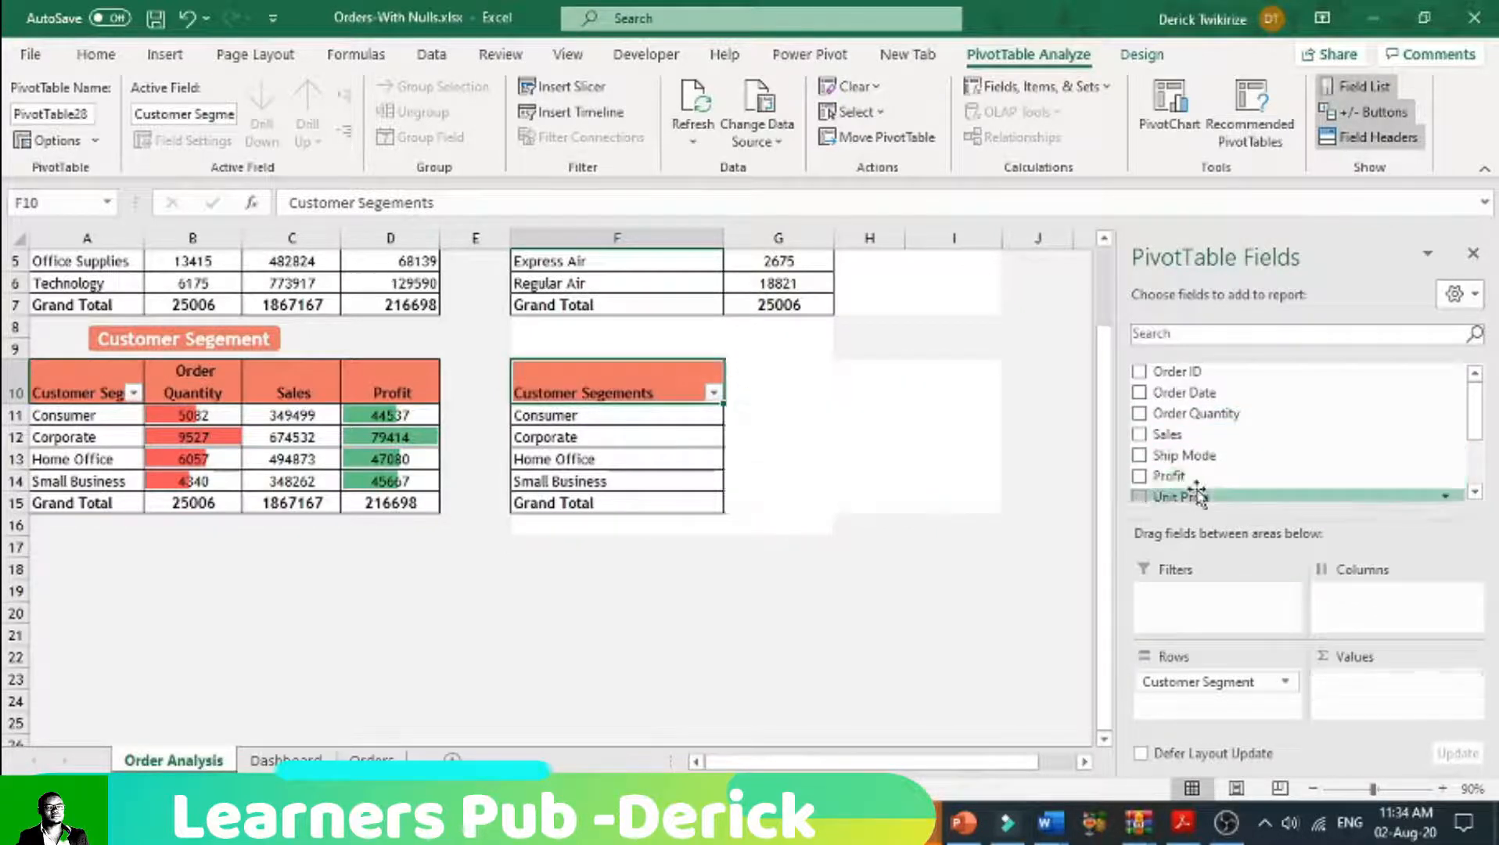
scroll(1201, 473, down, 1)
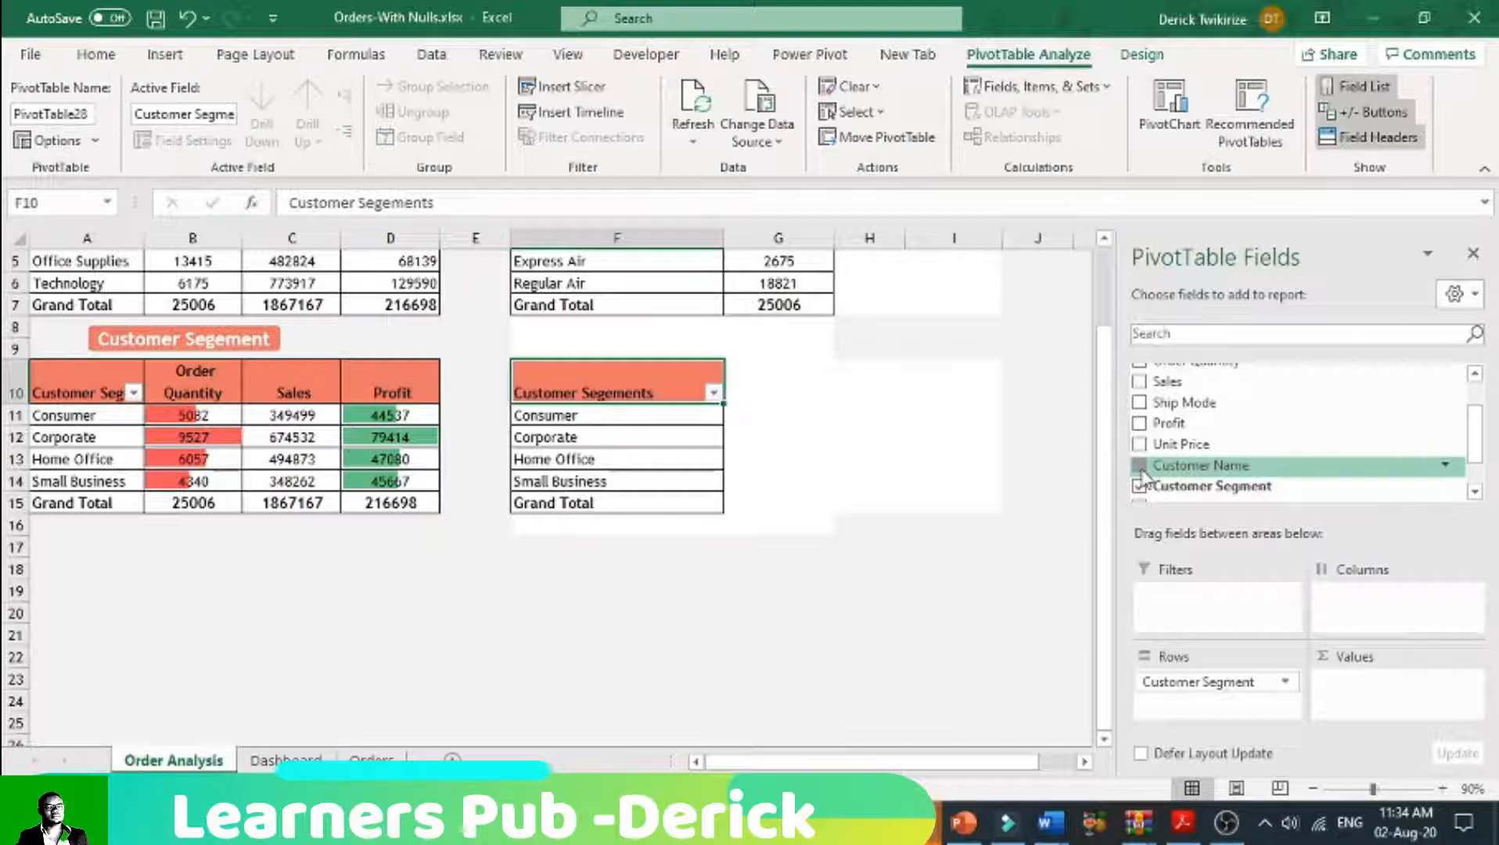
drag(1141, 469, 1392, 684)
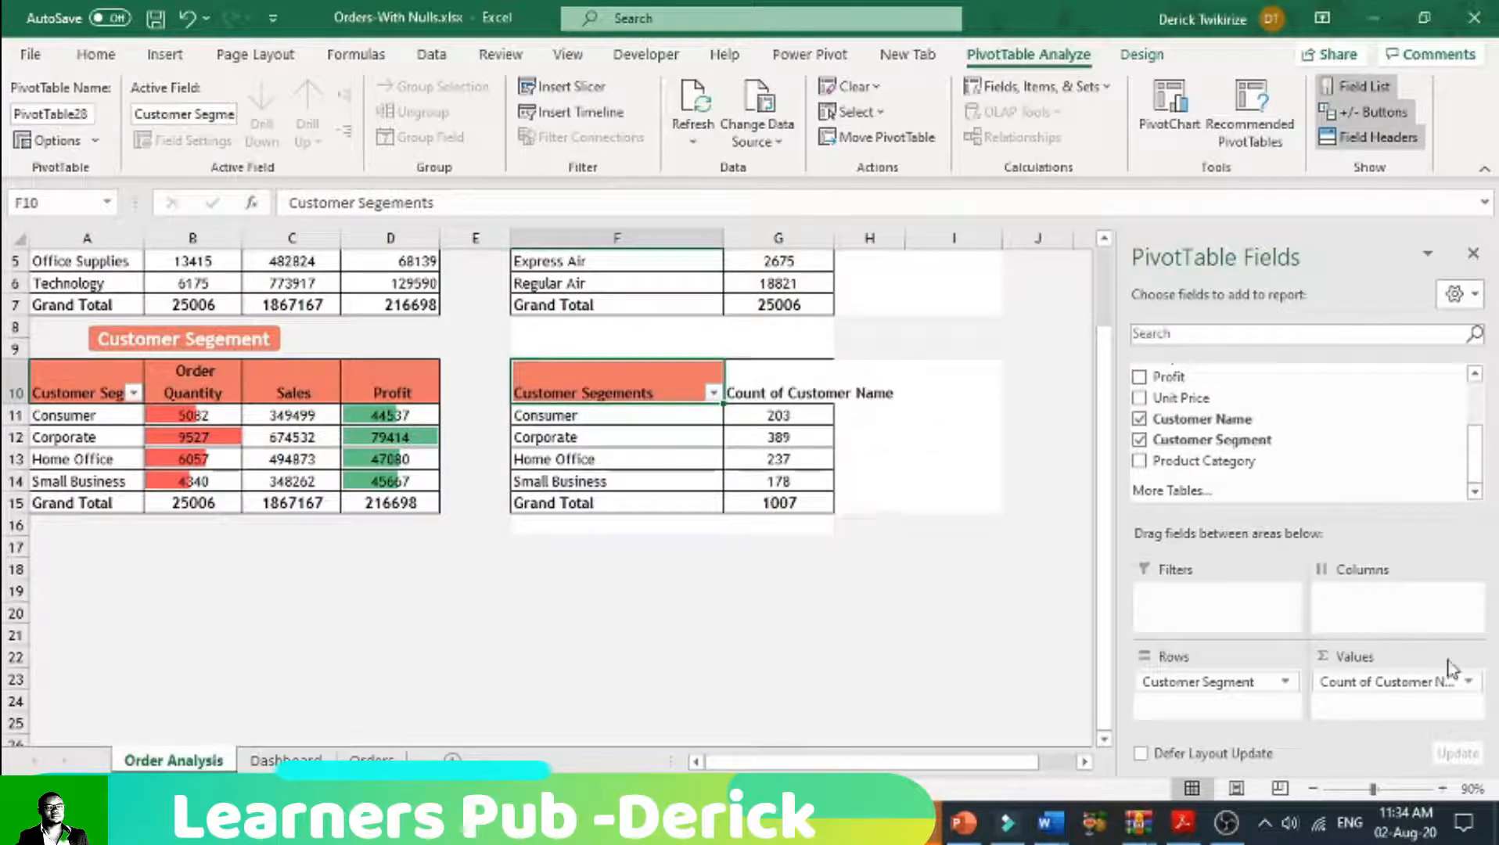
Step: Set the custom name of the customer count field in G10 to Customer Name, keeping it distinct from the source field
double_click(781, 395)
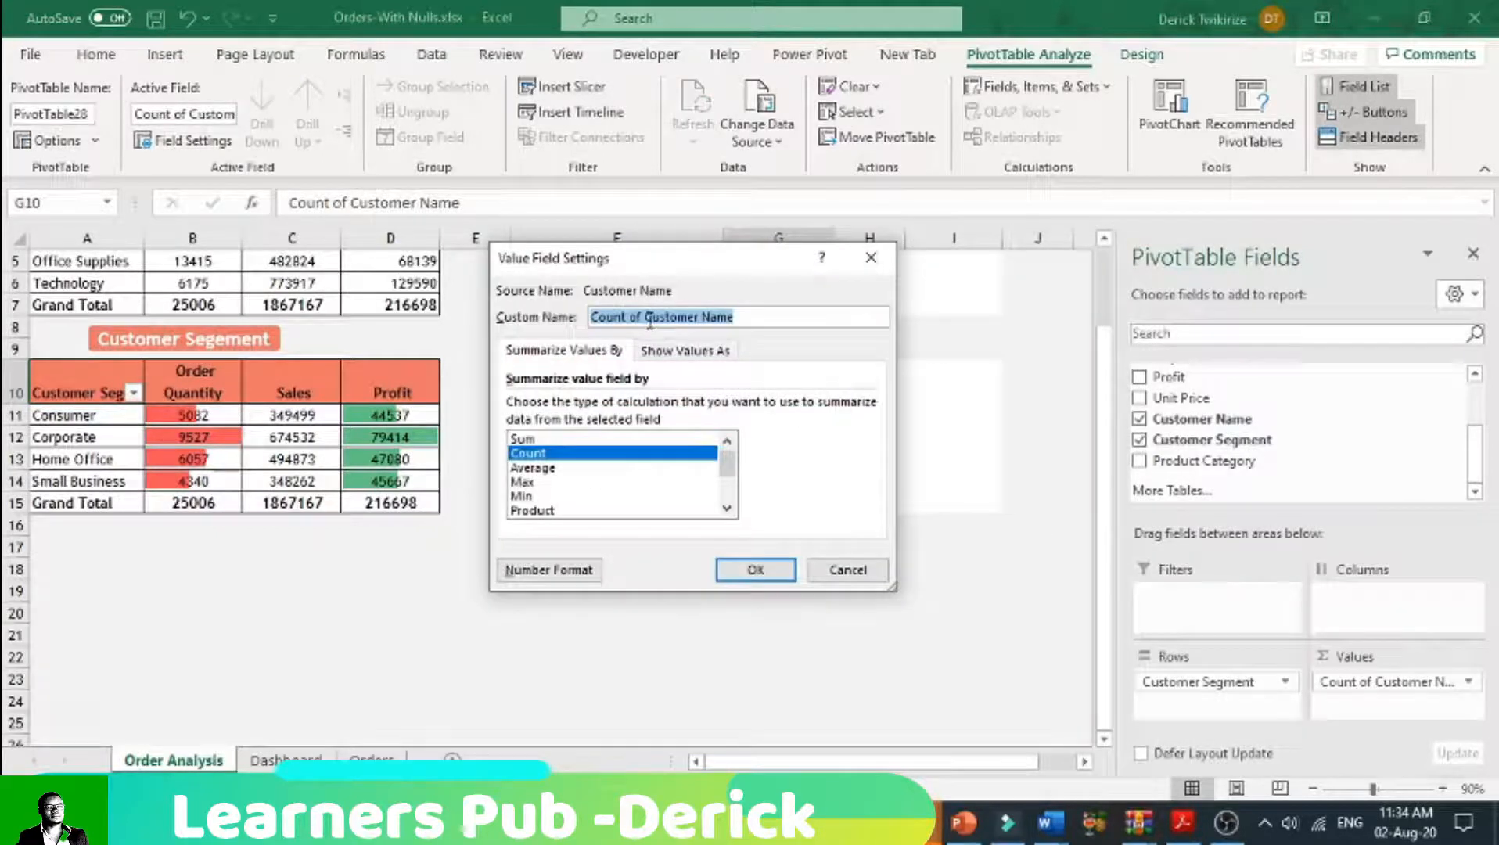
drag(650, 323, 565, 313)
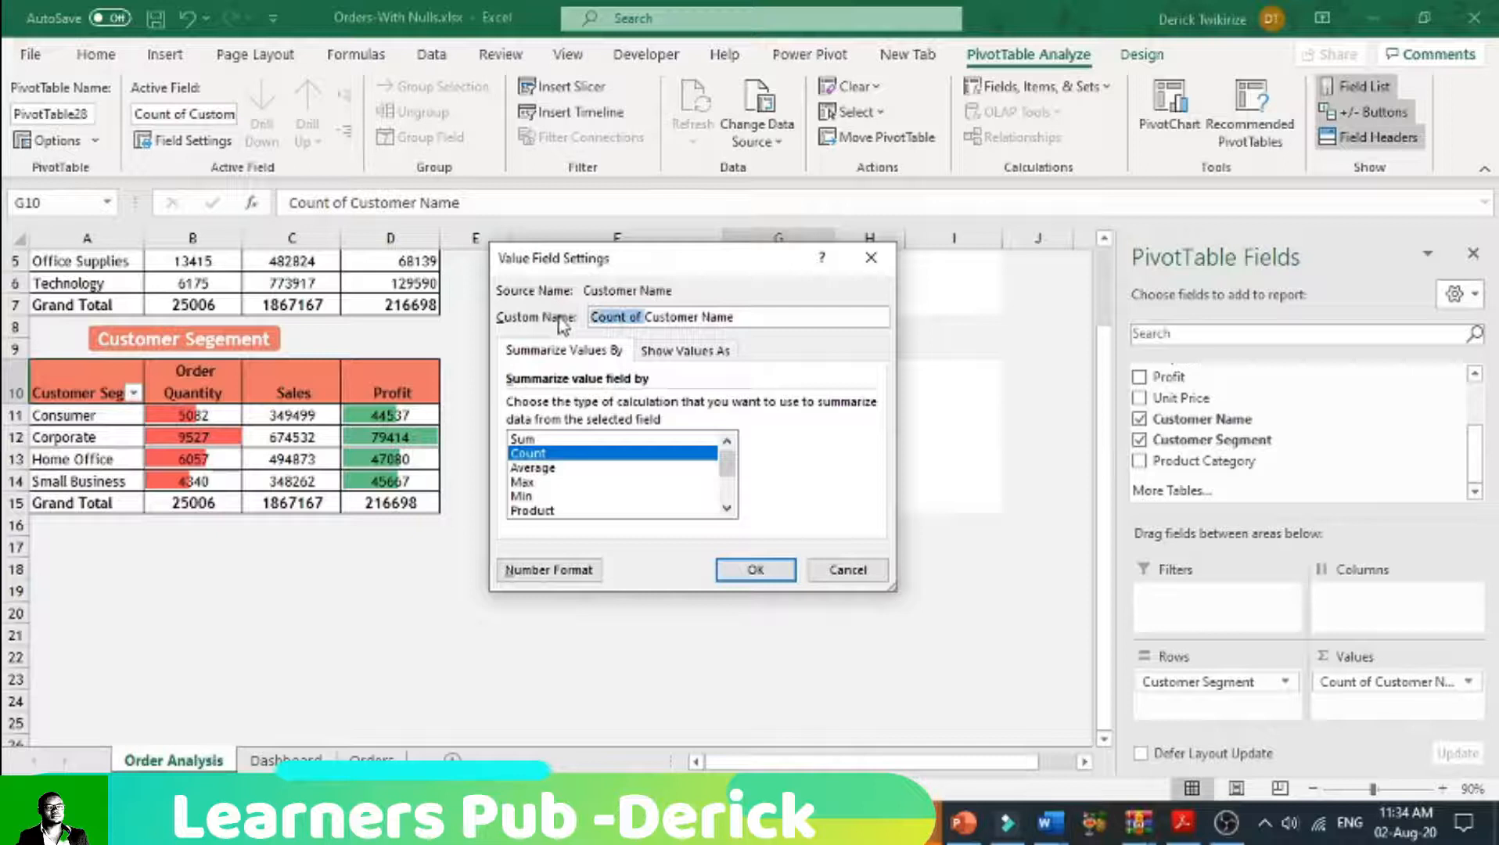
key(BackSpace)
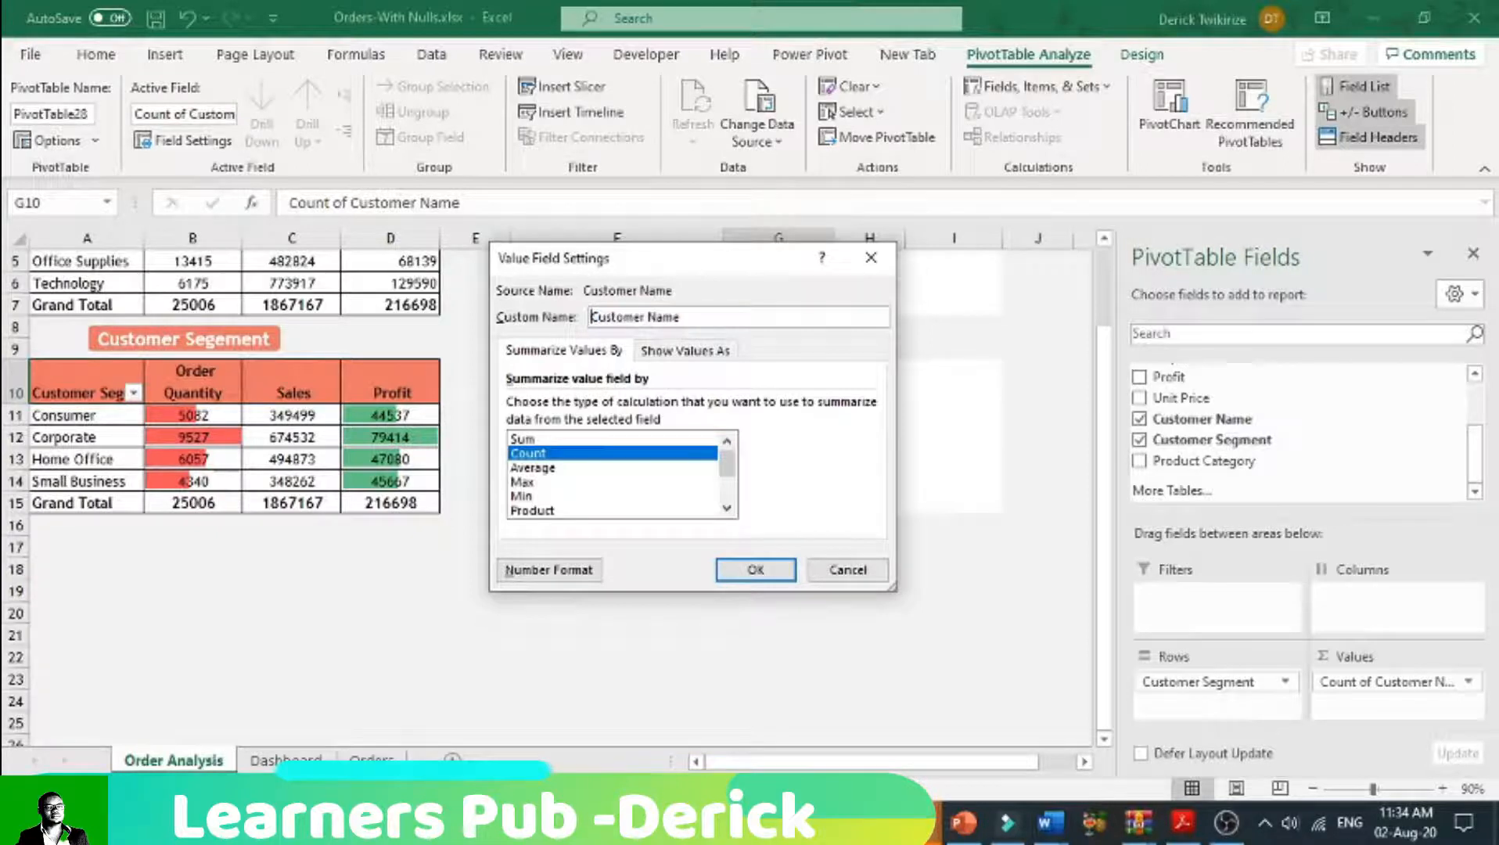
click(743, 572)
click(751, 471)
click(588, 318)
click(593, 317)
click(760, 576)
click(763, 526)
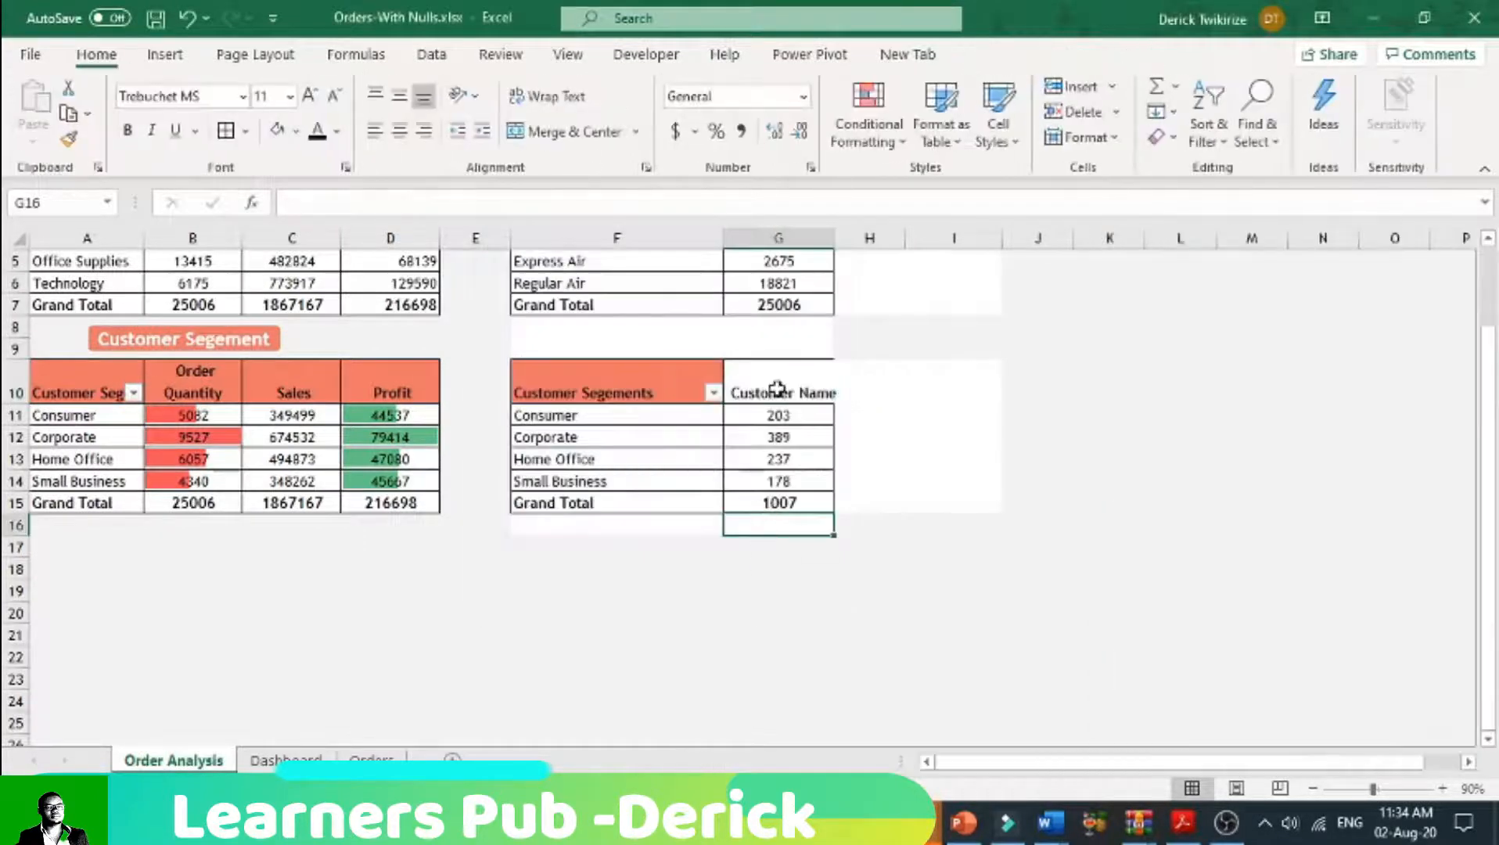
click(779, 387)
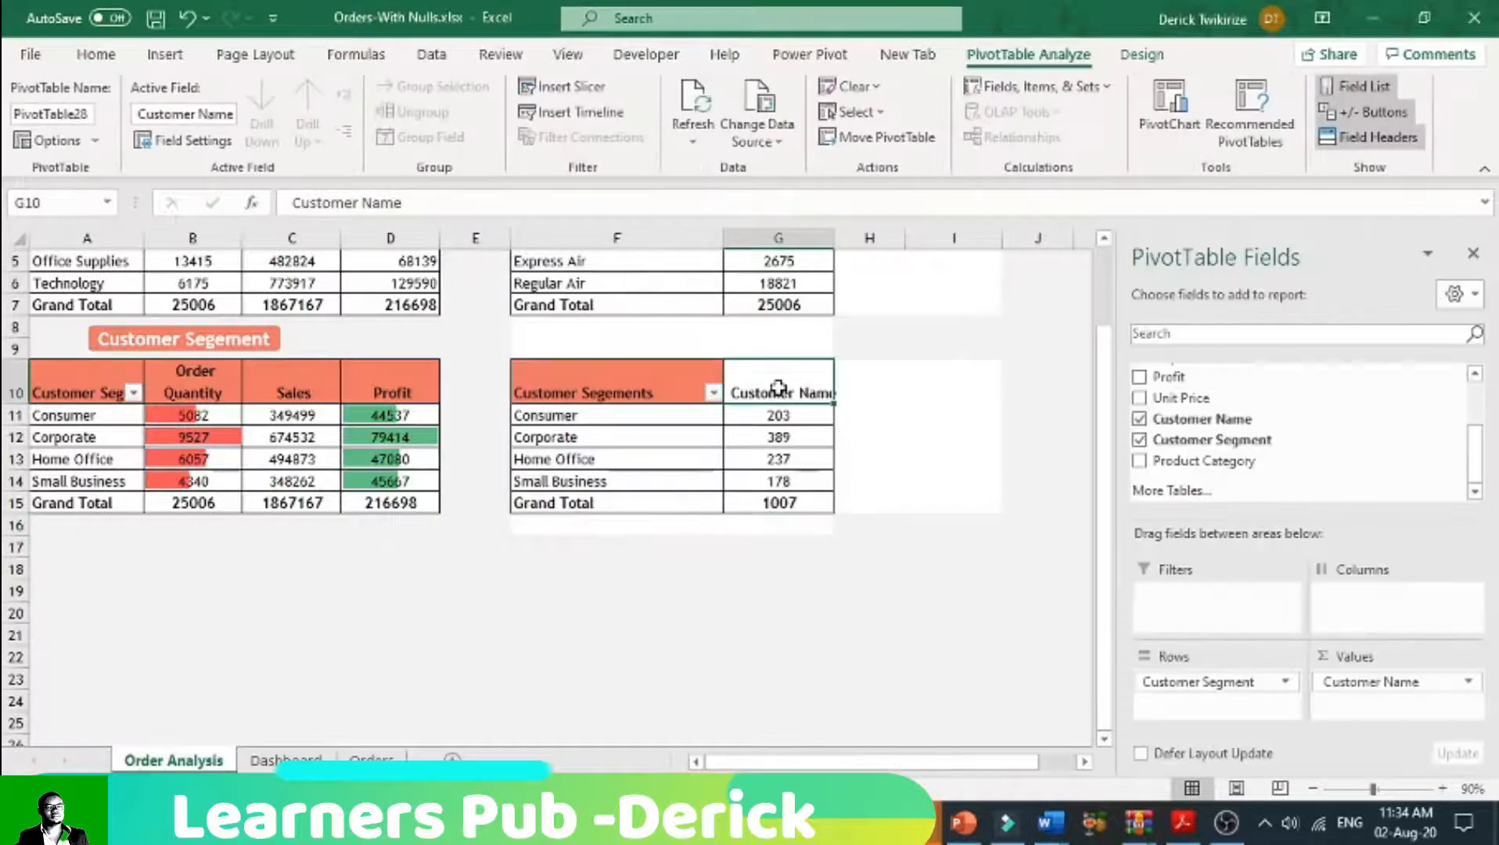
mouse_move(784, 488)
click(812, 442)
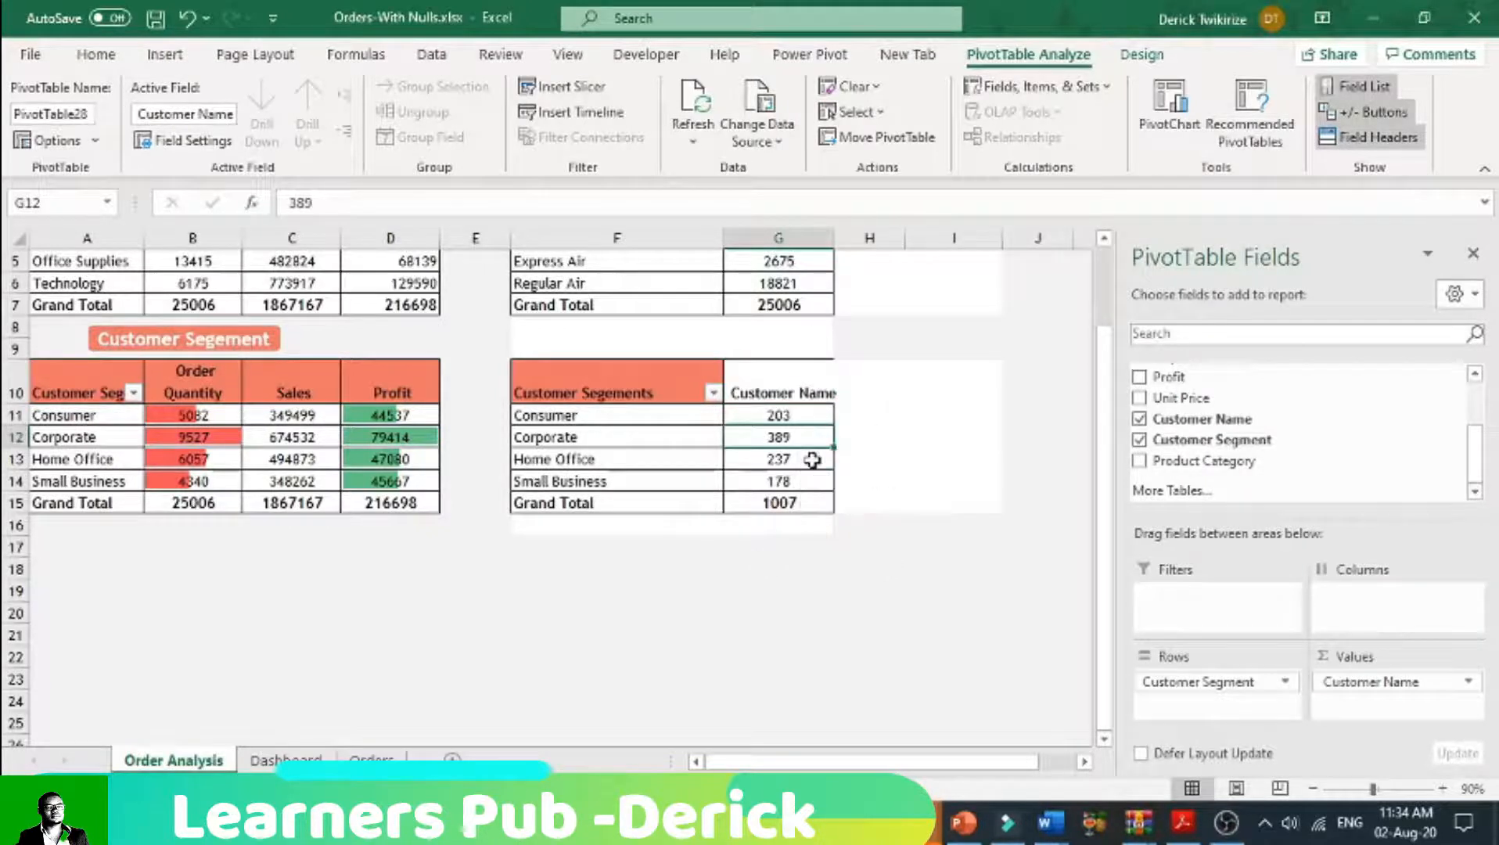
click(800, 483)
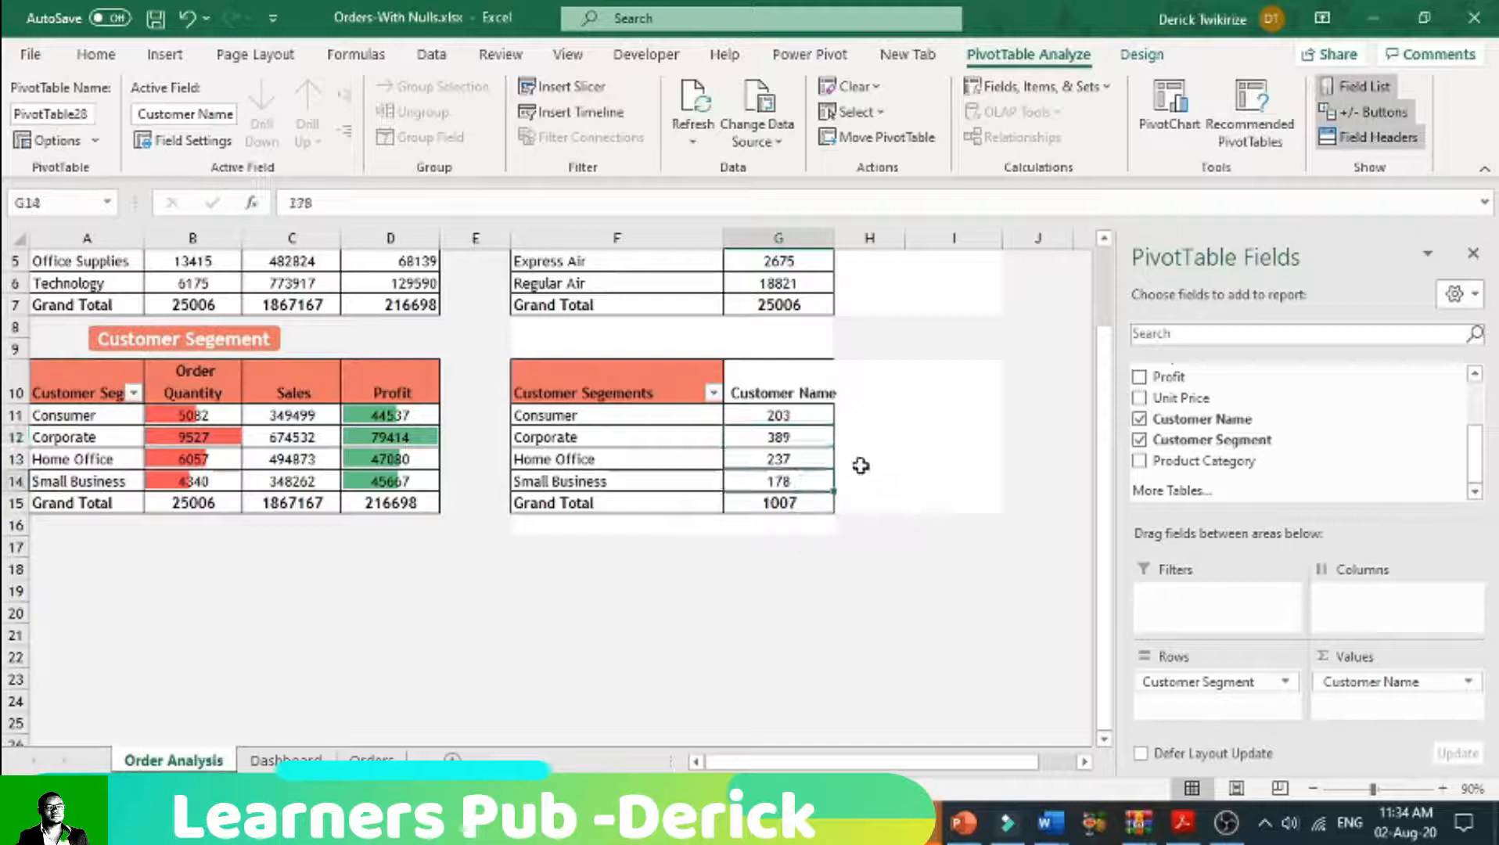
Step: Fill the header cells F10:G10 of the customer count pivot table with light green
drag(690, 384, 783, 502)
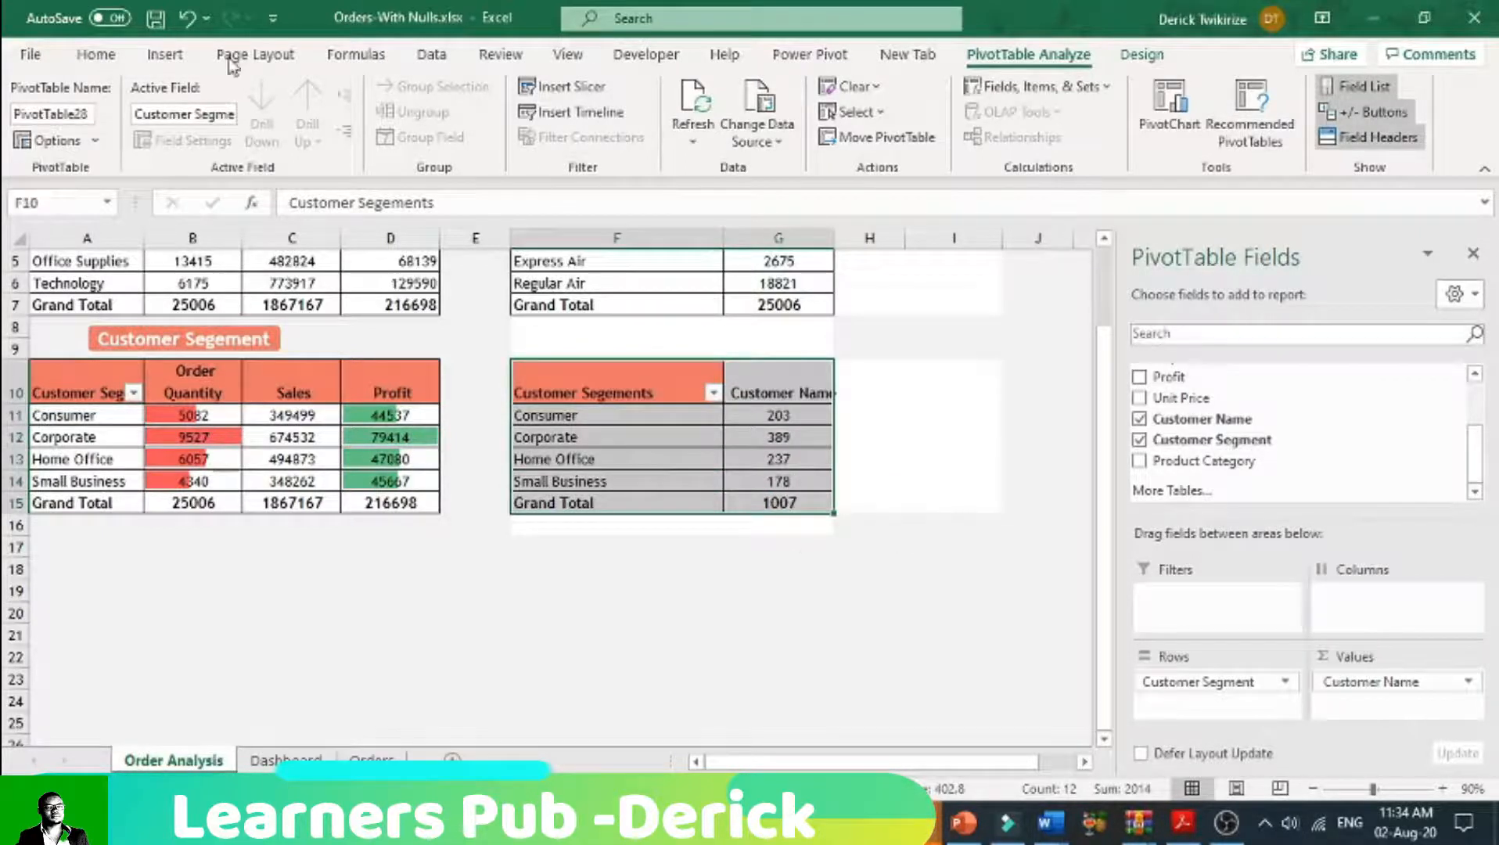
click(96, 54)
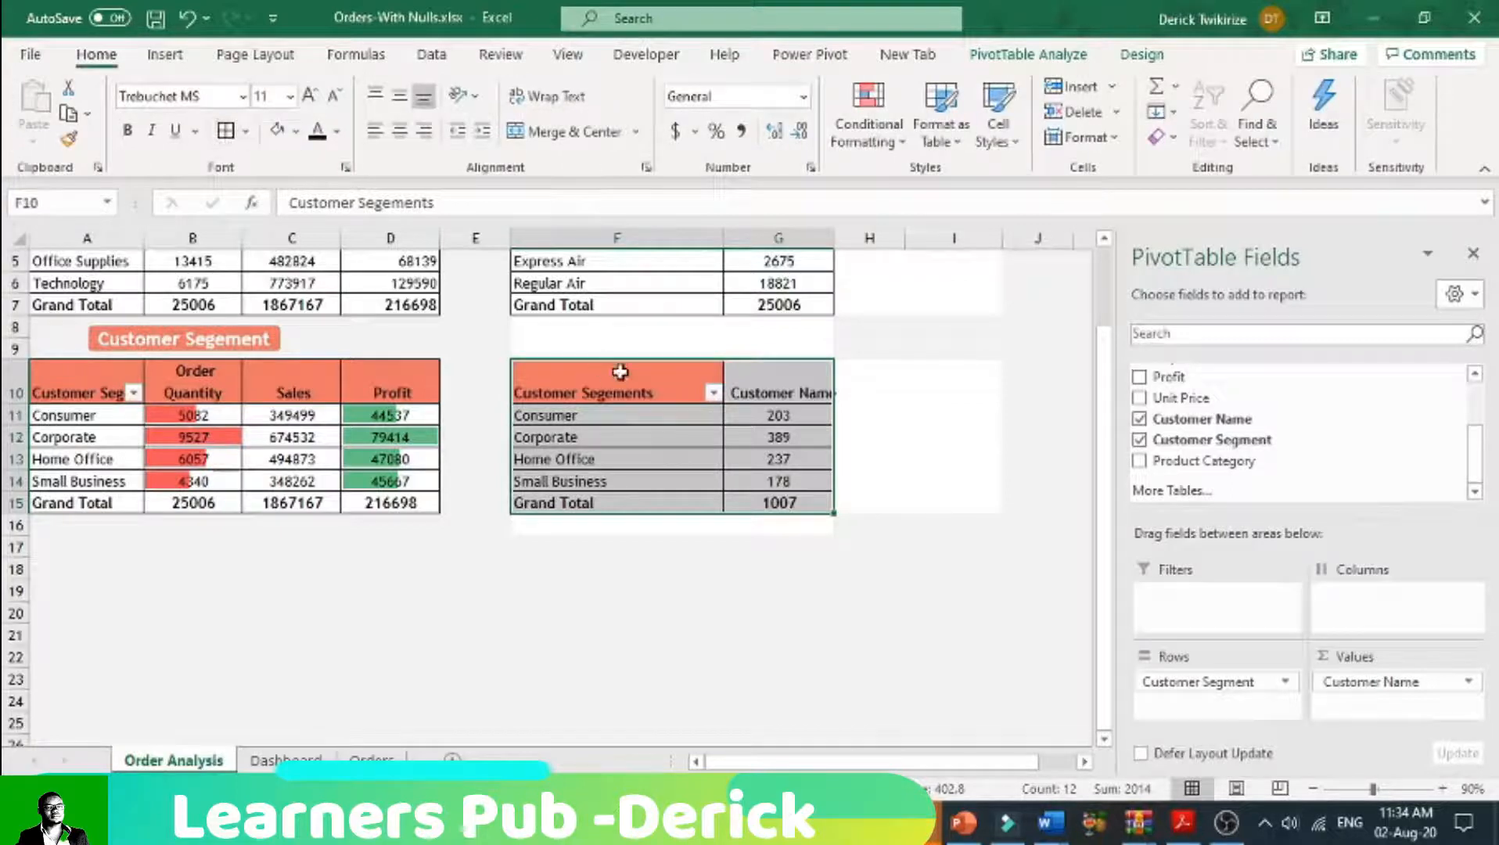
drag(781, 387, 673, 387)
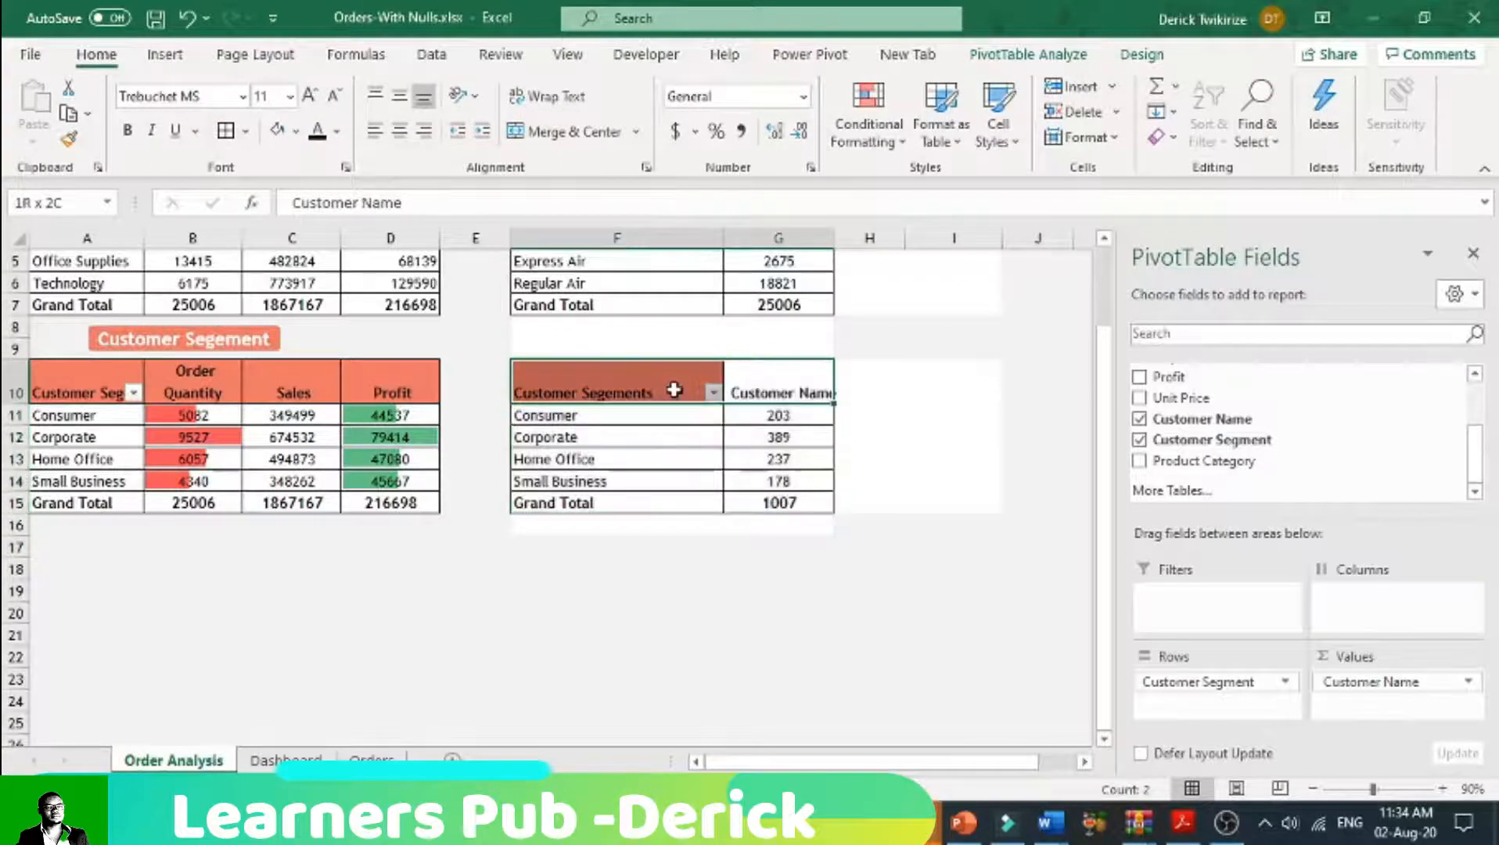
click(295, 131)
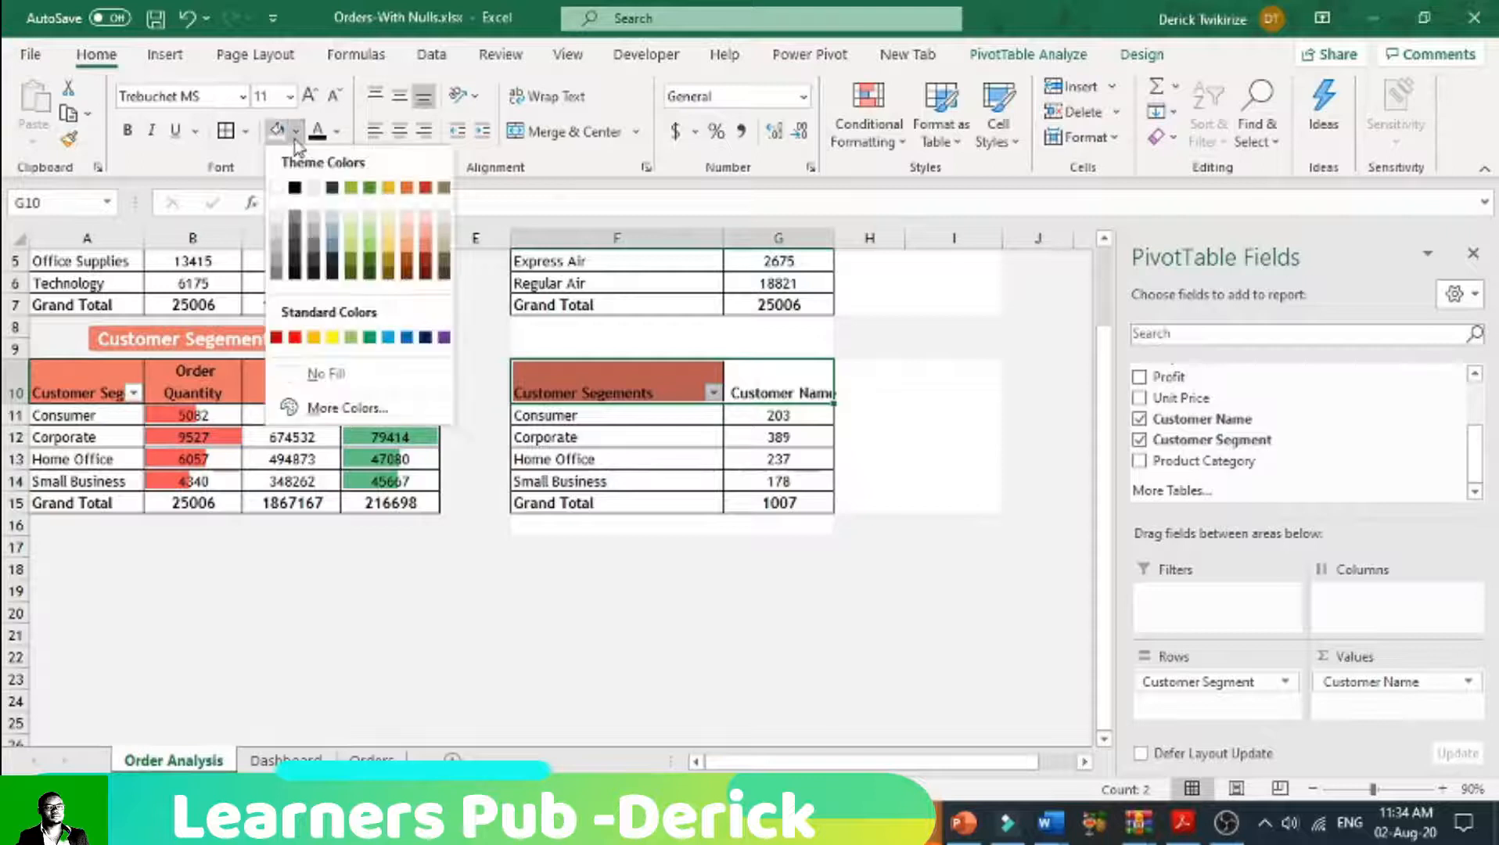
click(352, 228)
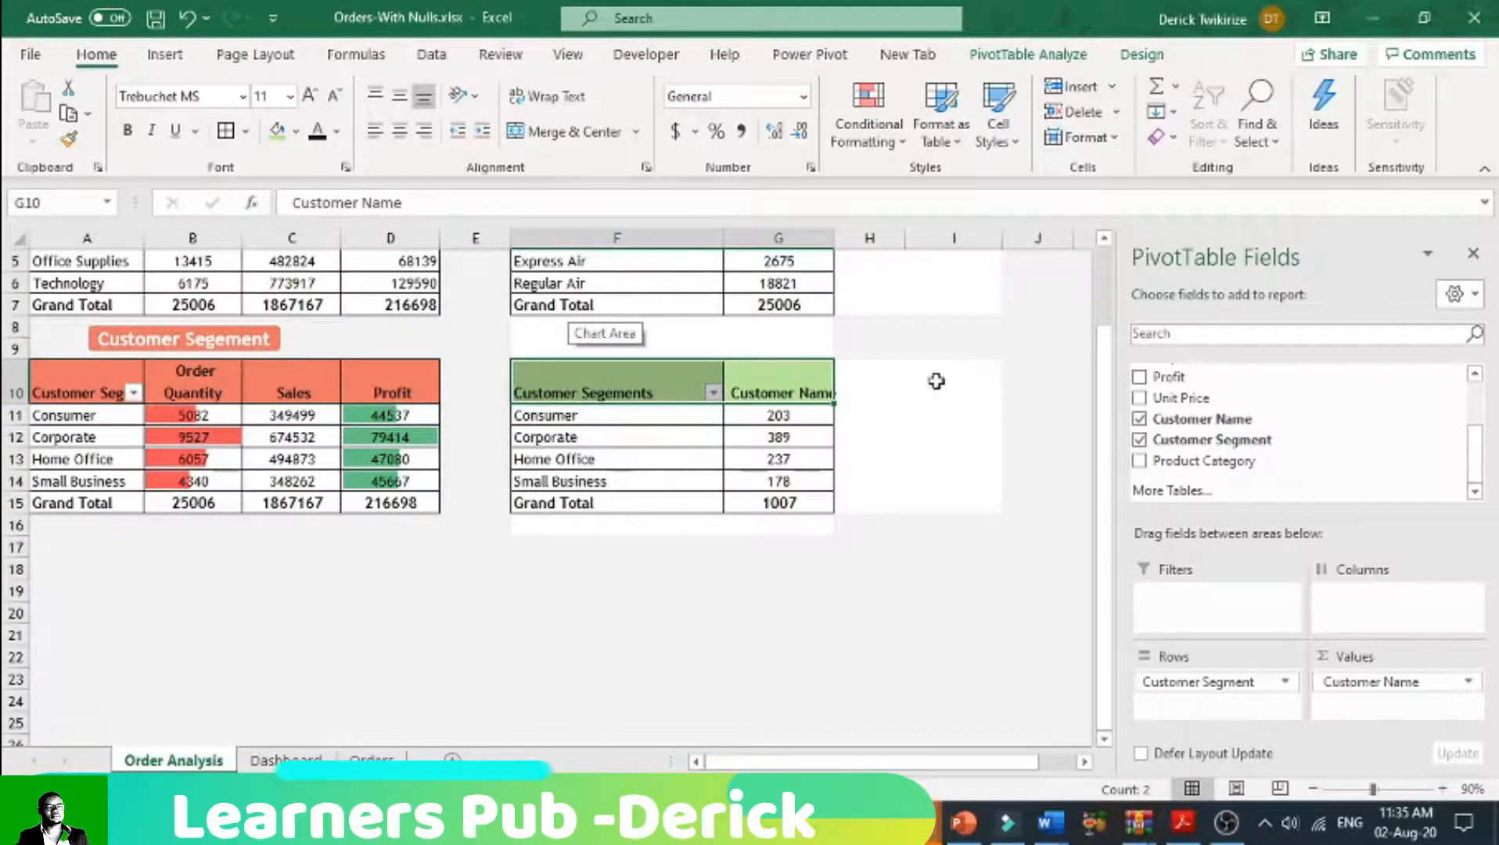
Step: Fill columns H and I with the light grey of the sheet background
scroll(936, 381, up, 2)
click(872, 238)
drag(872, 238, 954, 238)
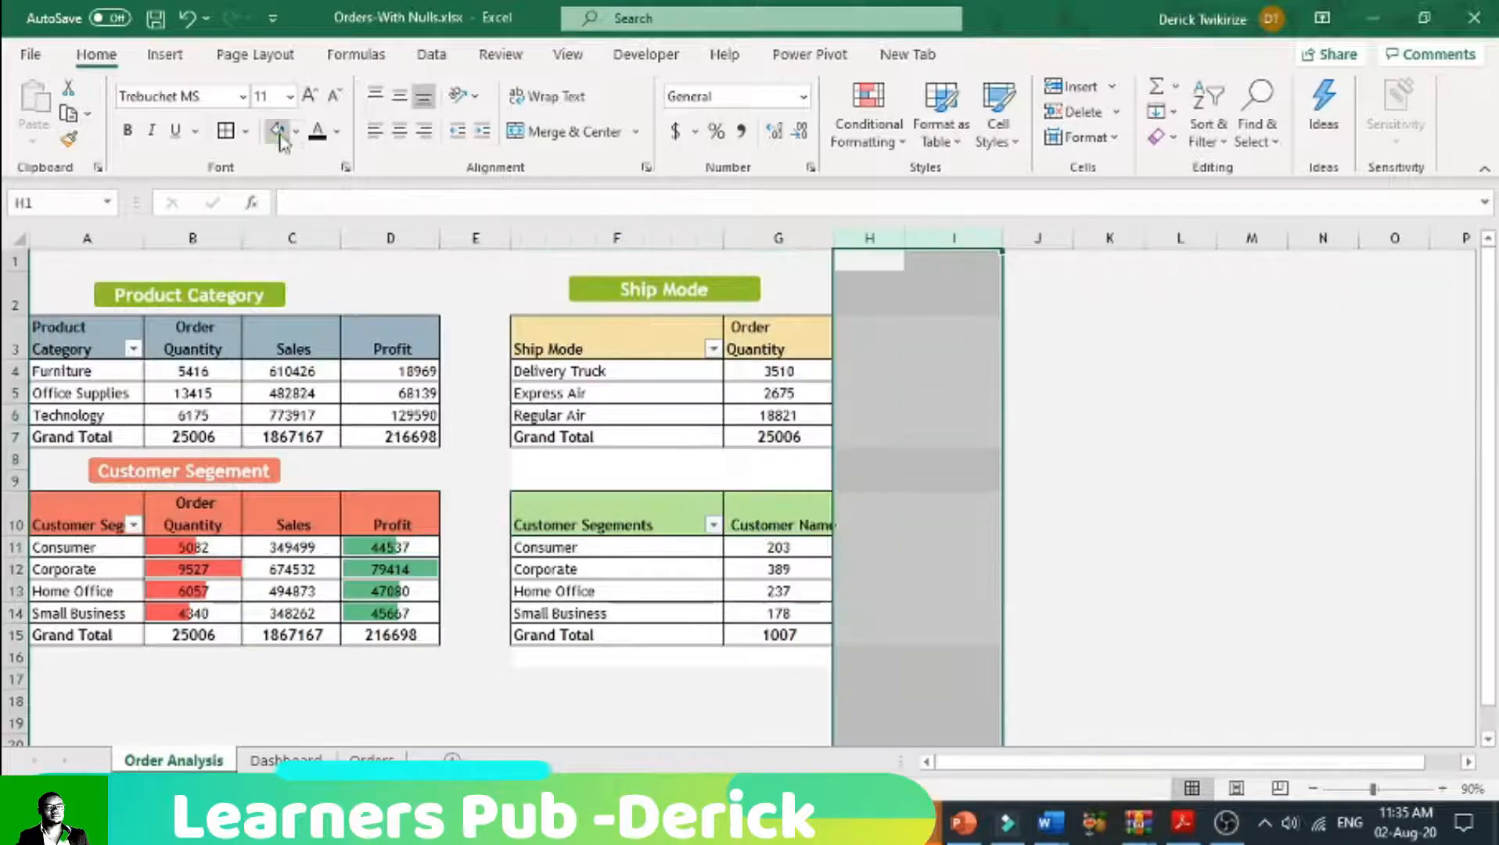
click(295, 132)
click(275, 215)
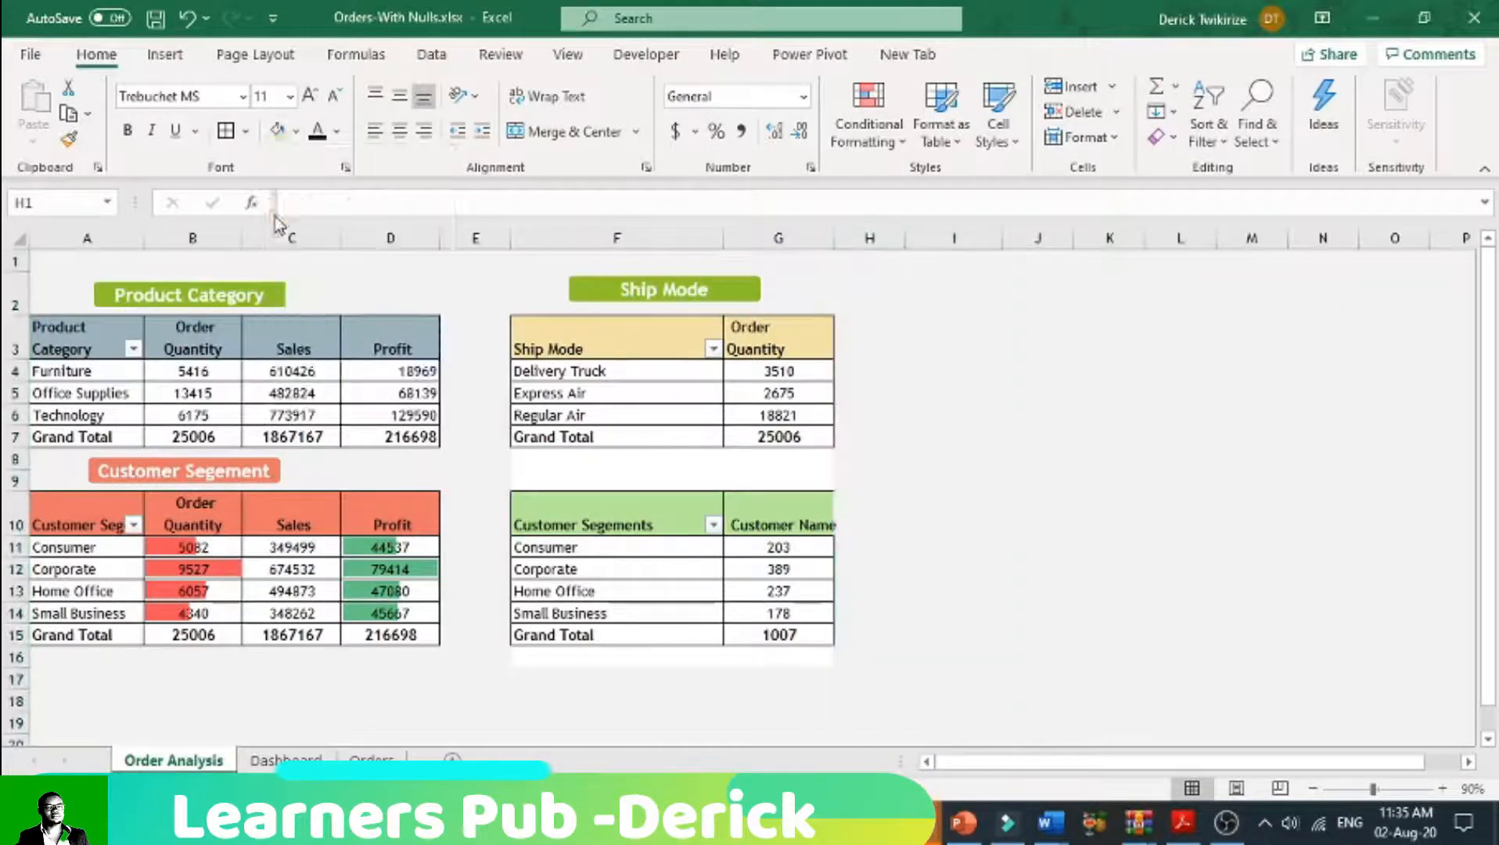
click(954, 414)
Step: Apply the same light grey fill to the white cells F8:G9 and F16:G16 around the customer count pivot table
drag(521, 465, 813, 472)
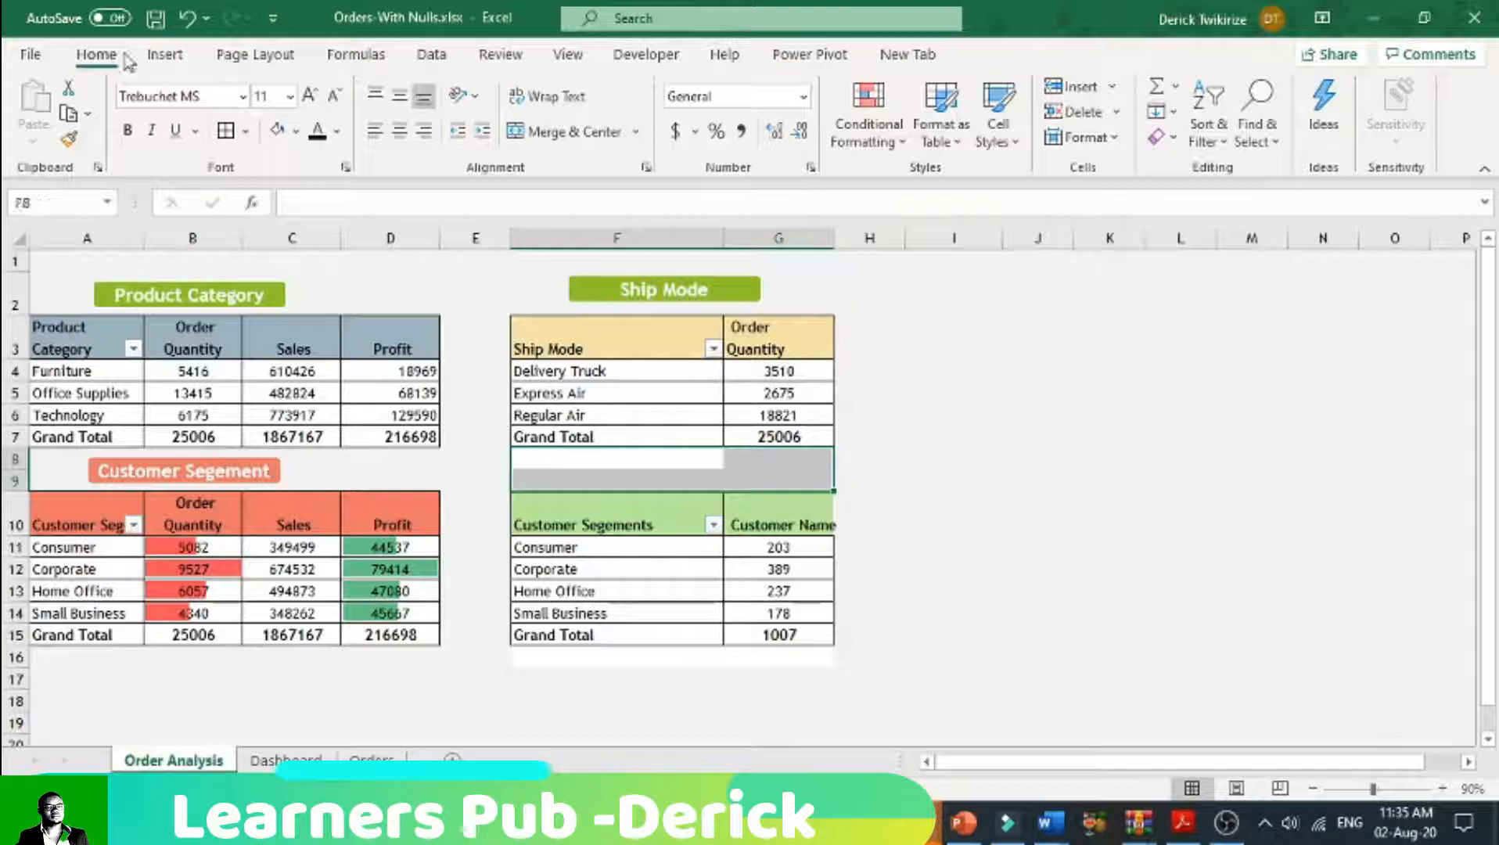
click(279, 133)
drag(532, 657, 771, 656)
click(278, 133)
click(932, 455)
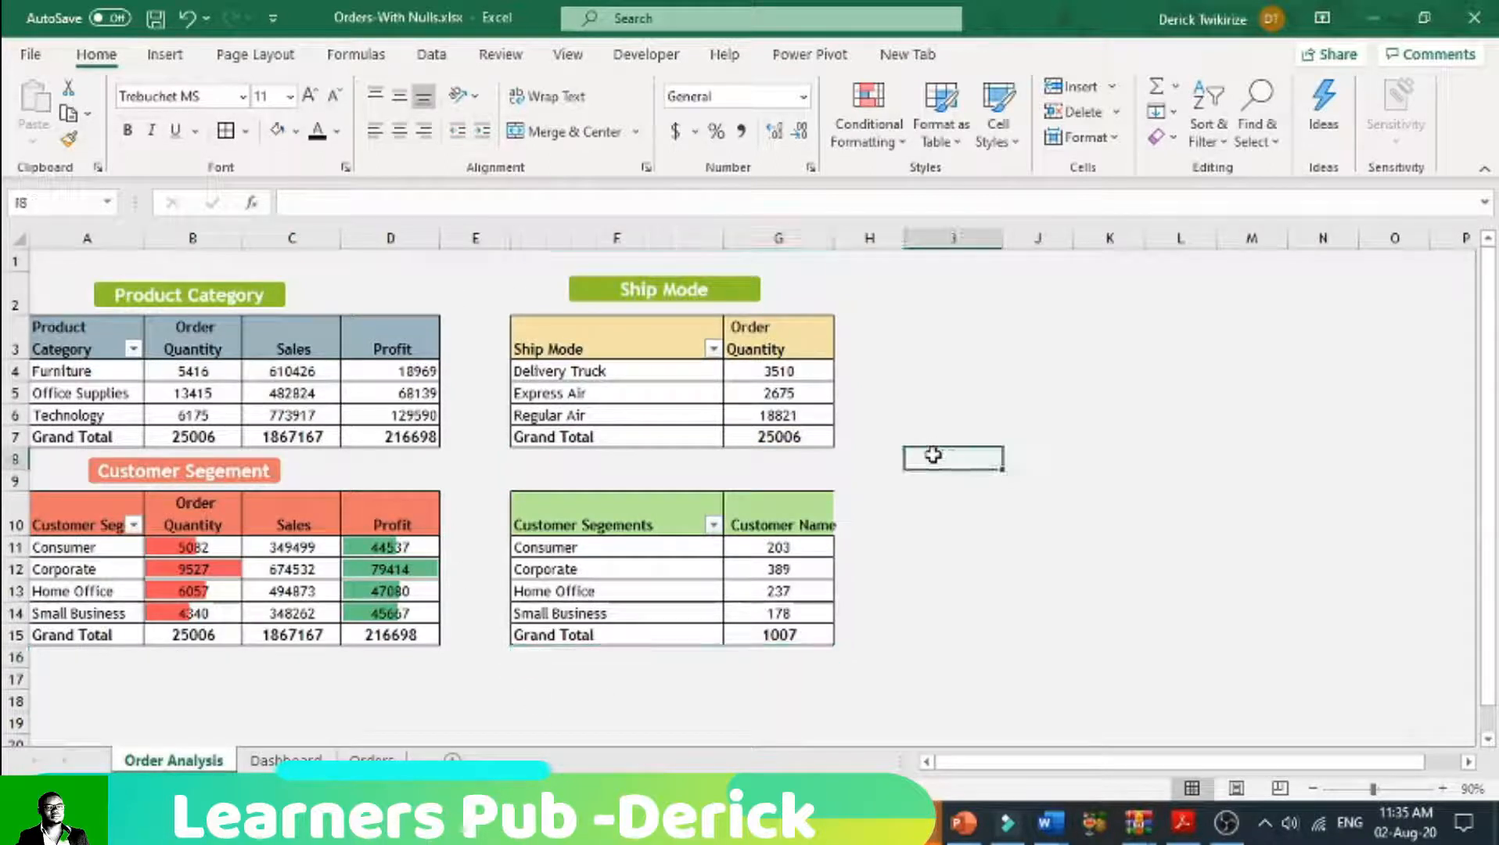
Step: Copy the green Ship Mode label into rows 8 and 9, directly above the customer count pivot table
click(280, 468)
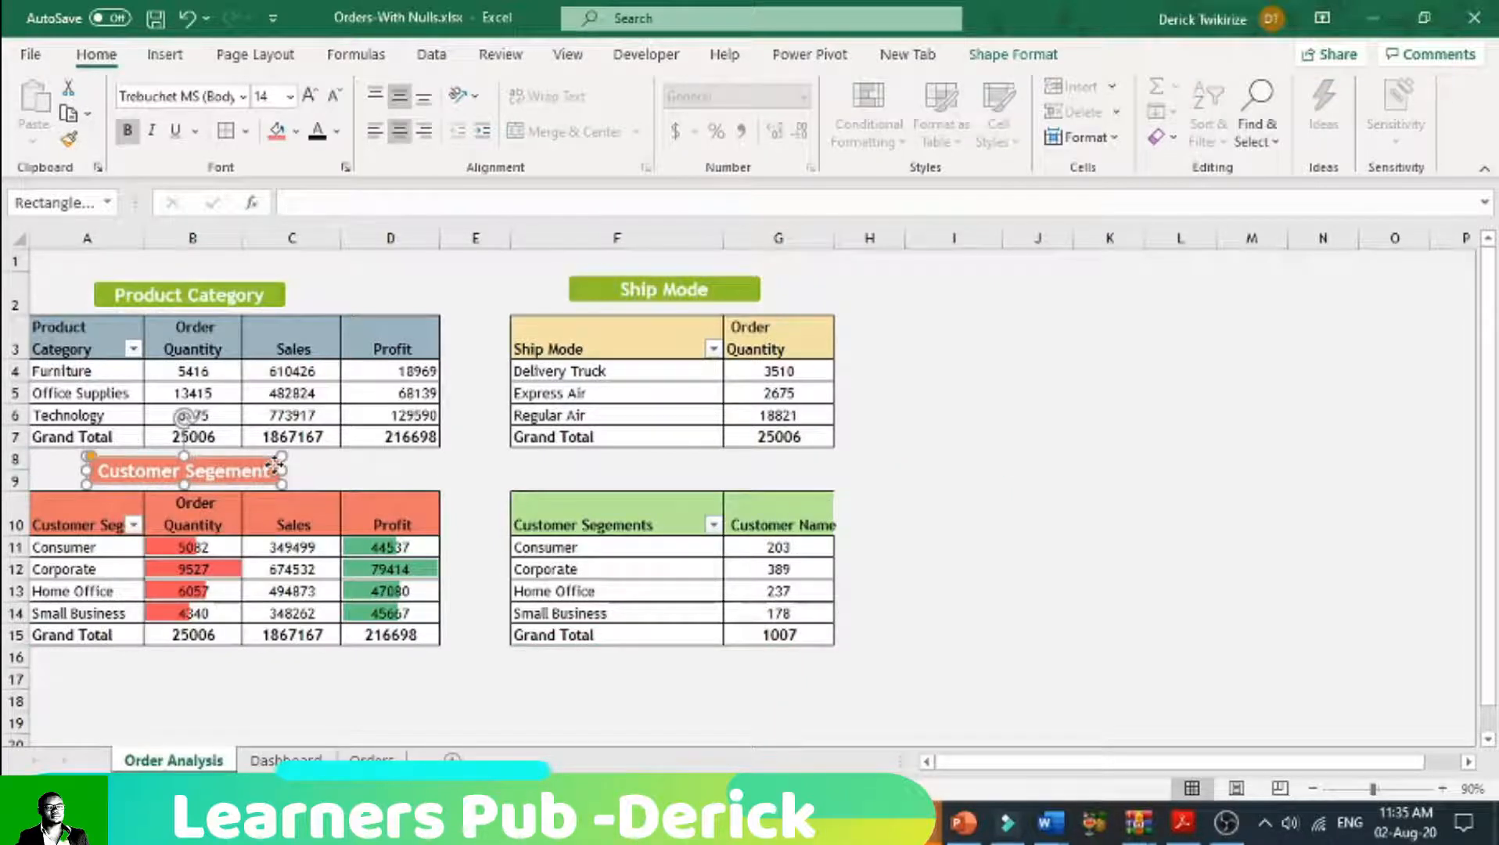
click(752, 293)
drag(756, 300, 757, 480)
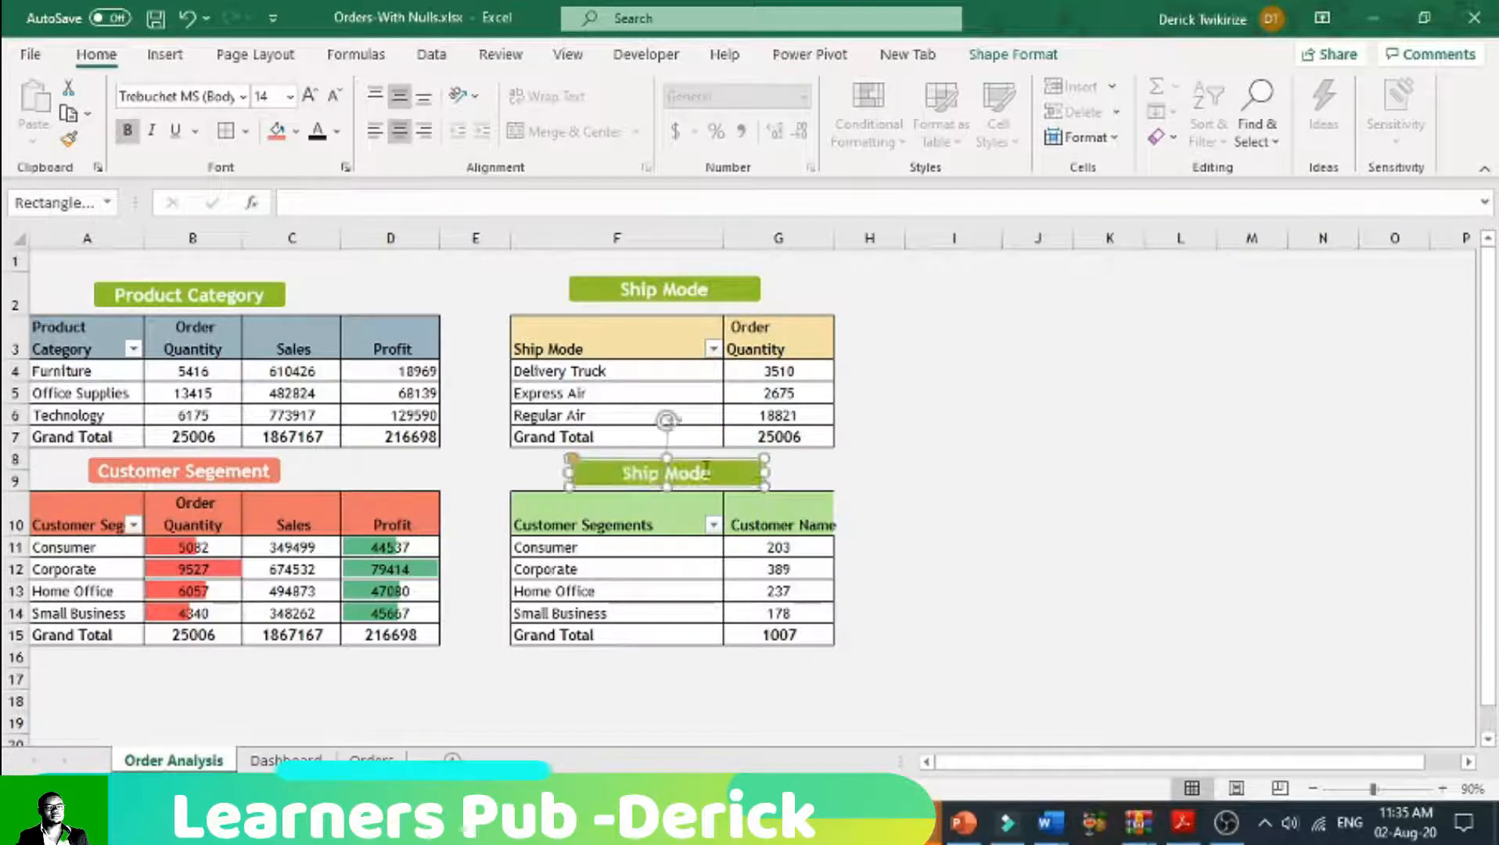
click(687, 522)
double_click(687, 522)
drag(685, 522, 476, 522)
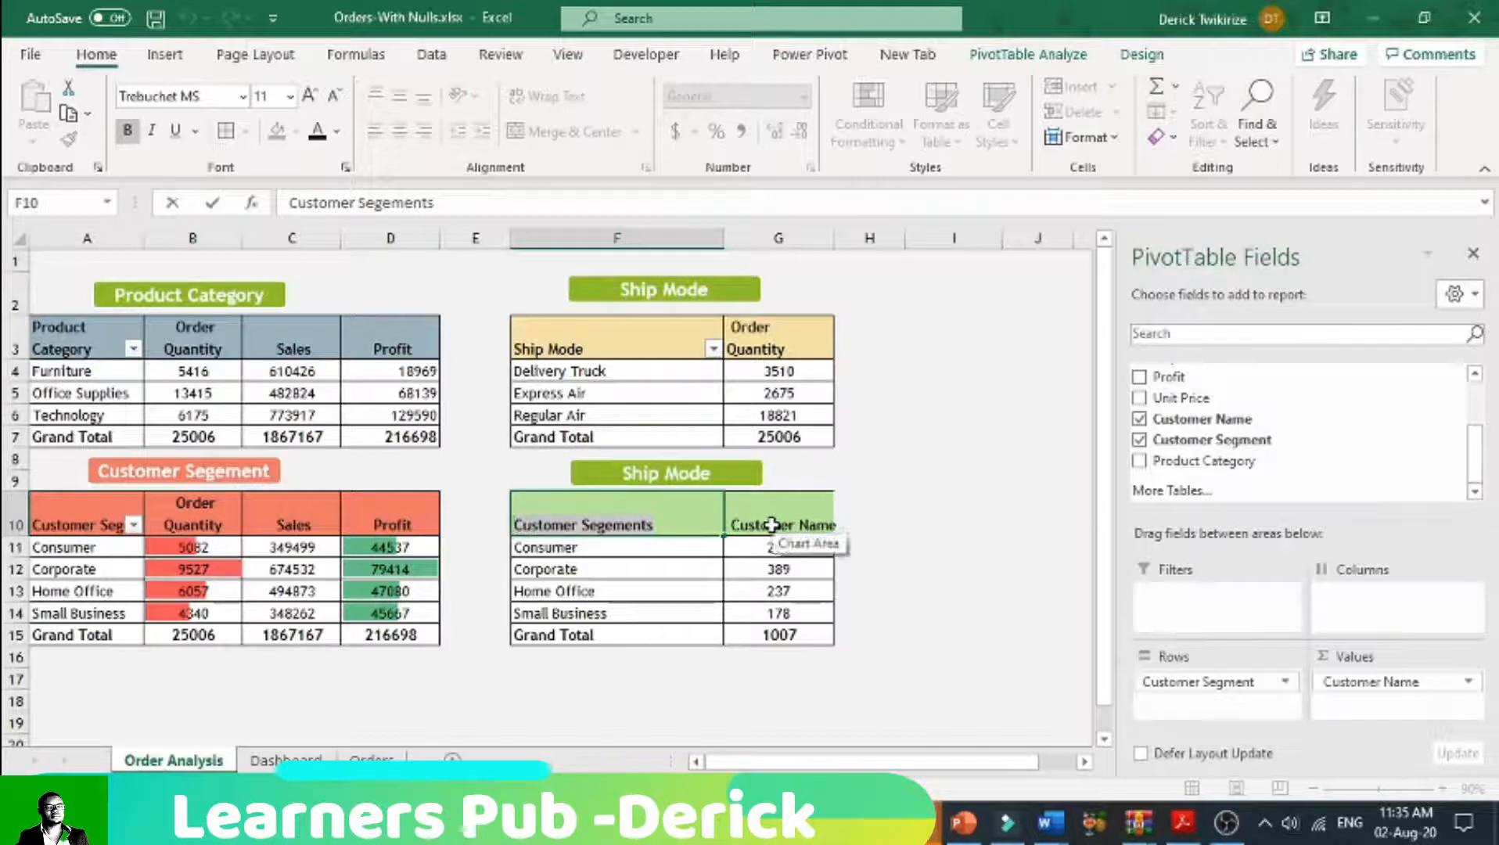
click(630, 569)
double_click(778, 523)
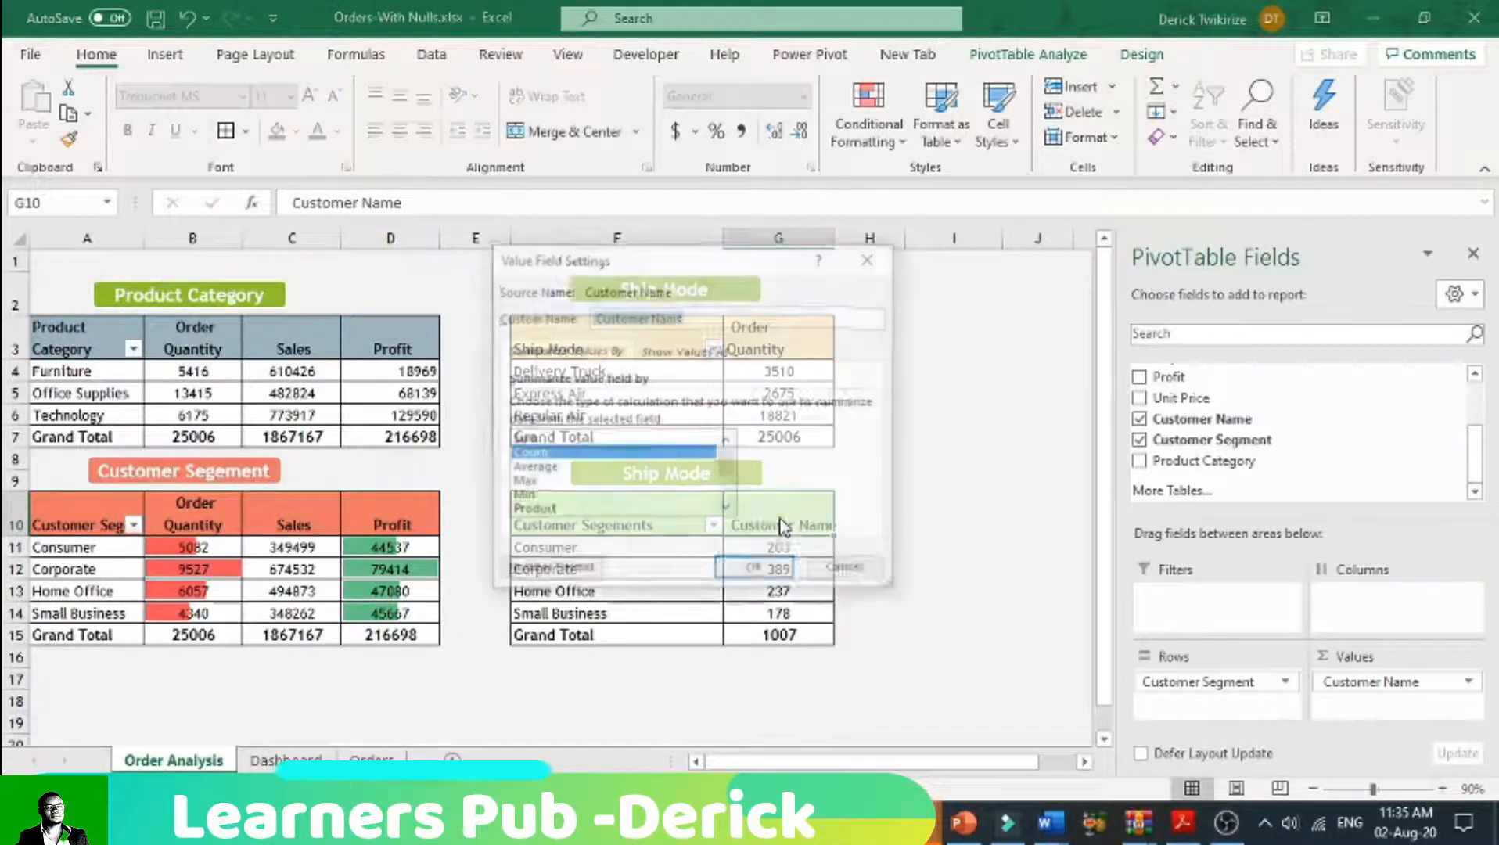
click(849, 570)
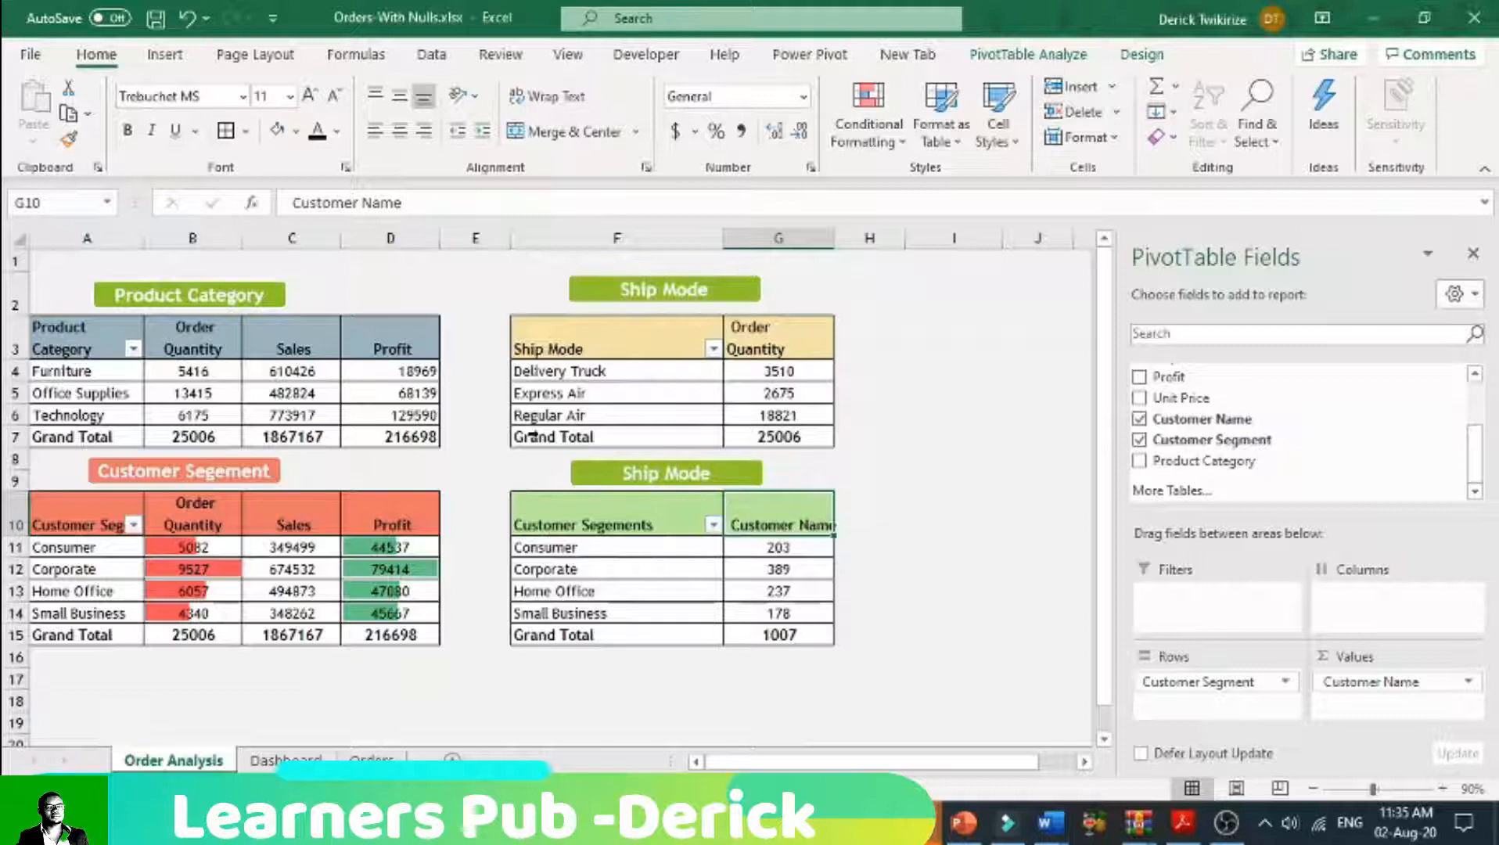
Step: Rename the value column header in G10 as Customers
click(456, 206)
key(BackSpace)
key(BackSpace)
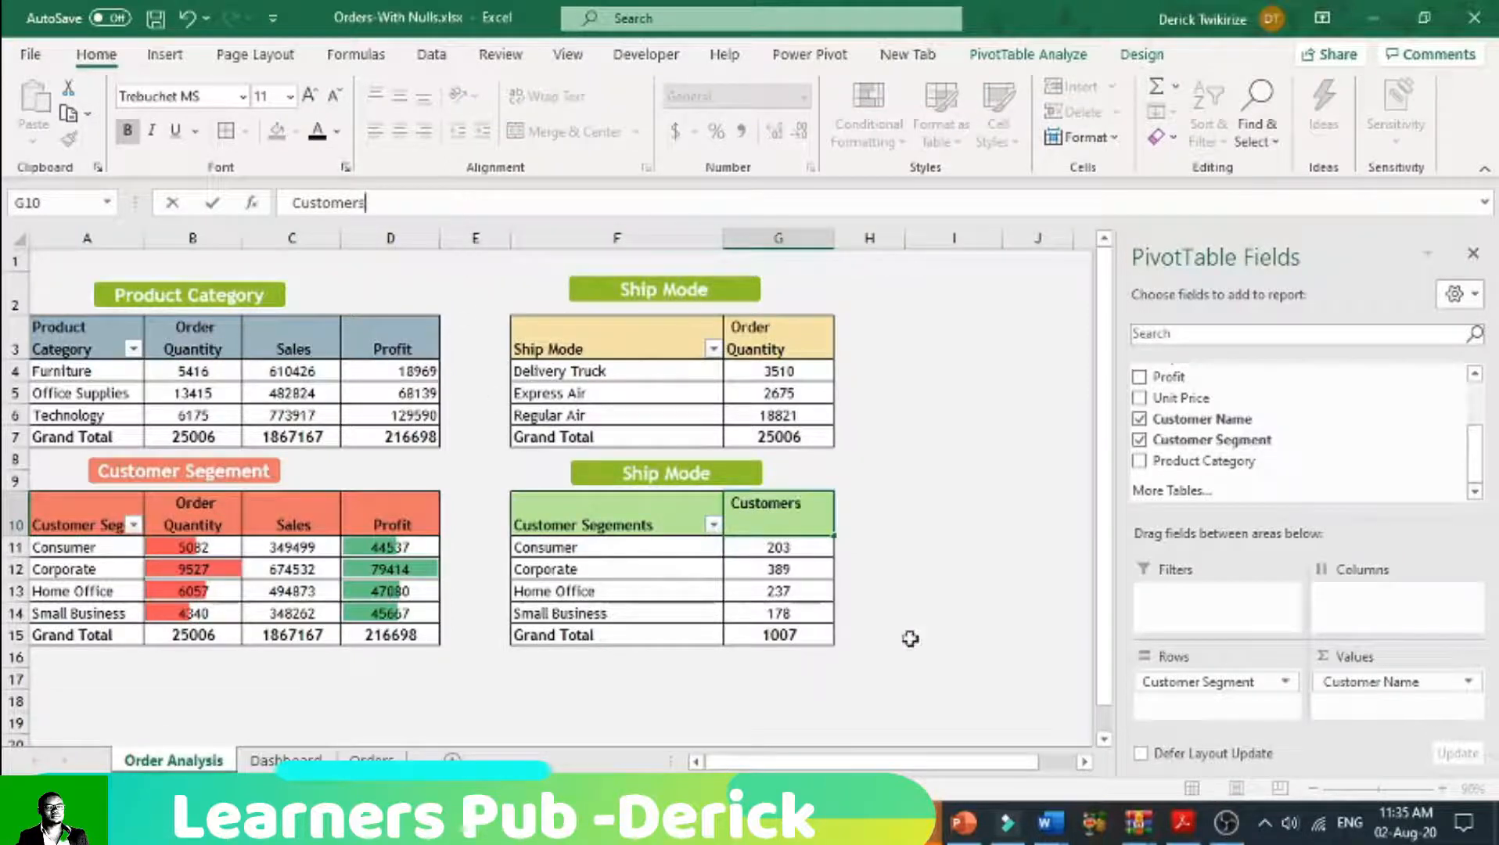
click(911, 613)
click(760, 530)
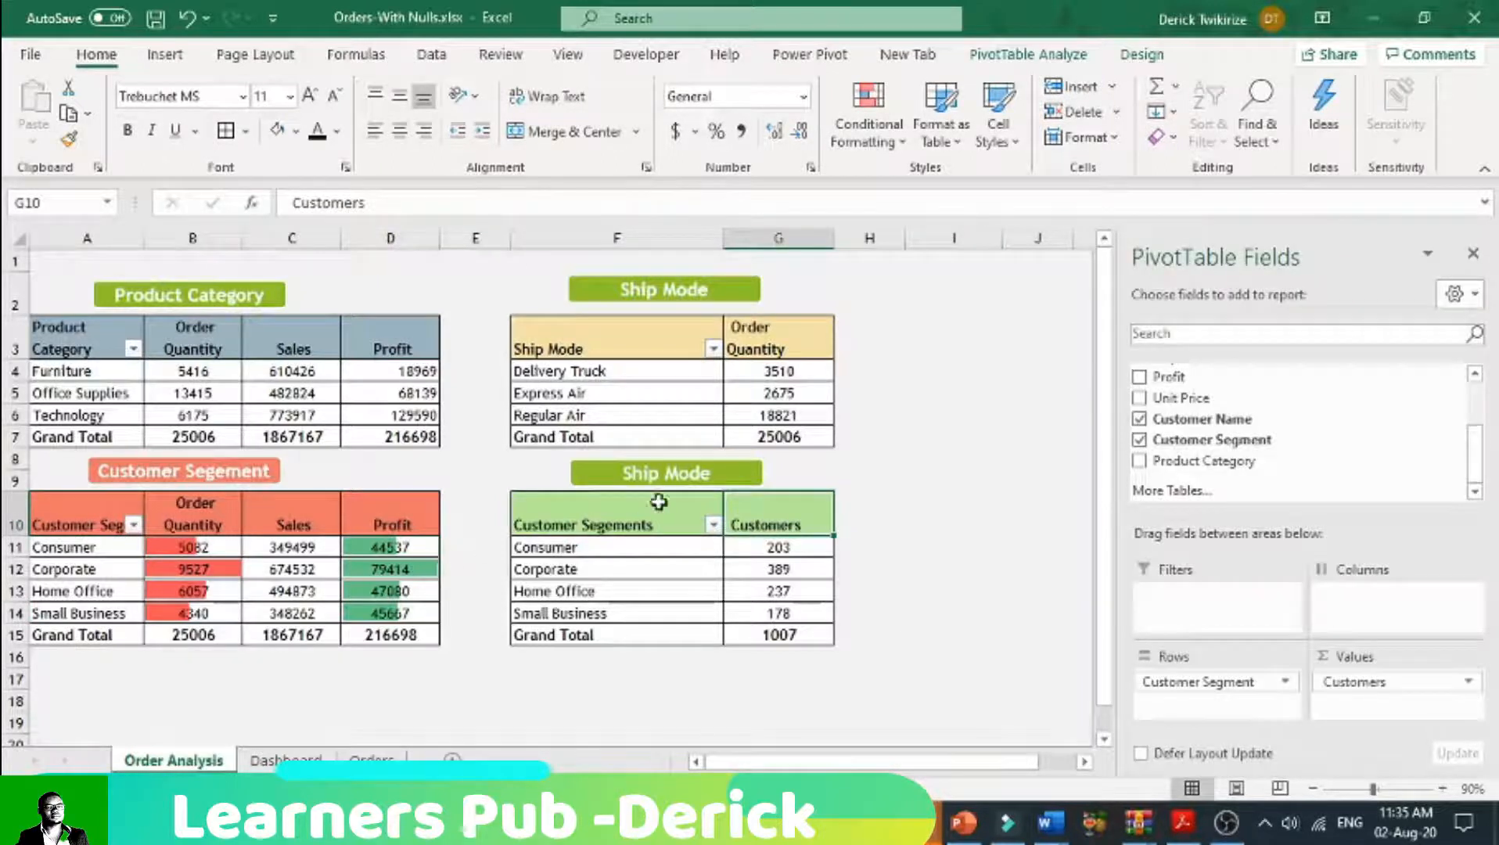
Step: Replace the text of the copied green label above the customer count pivot table with Customers Per Segment
double_click(670, 476)
click(713, 476)
drag(713, 476, 621, 477)
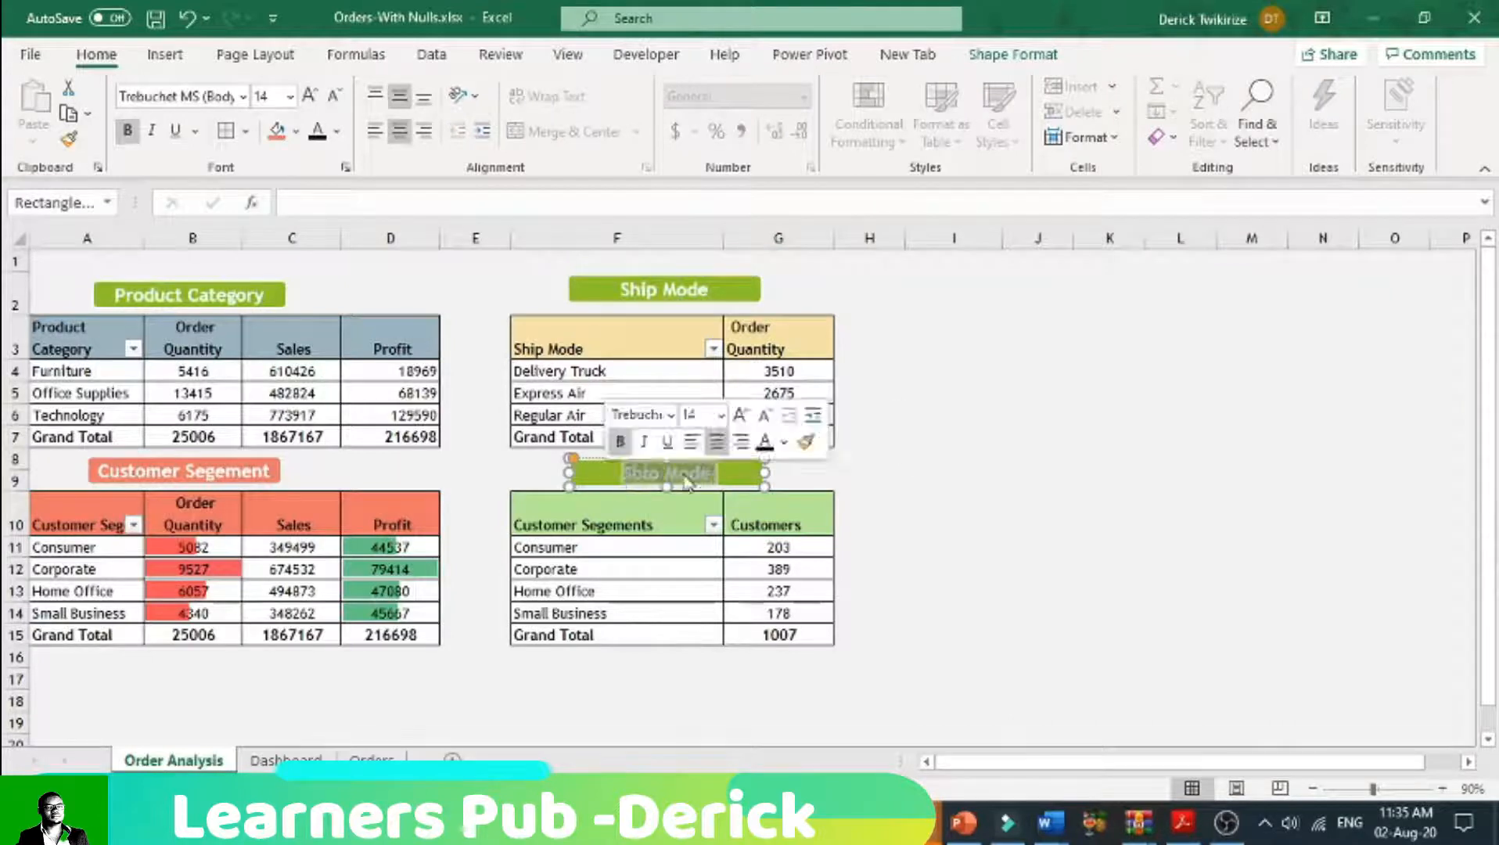
text(Custom)
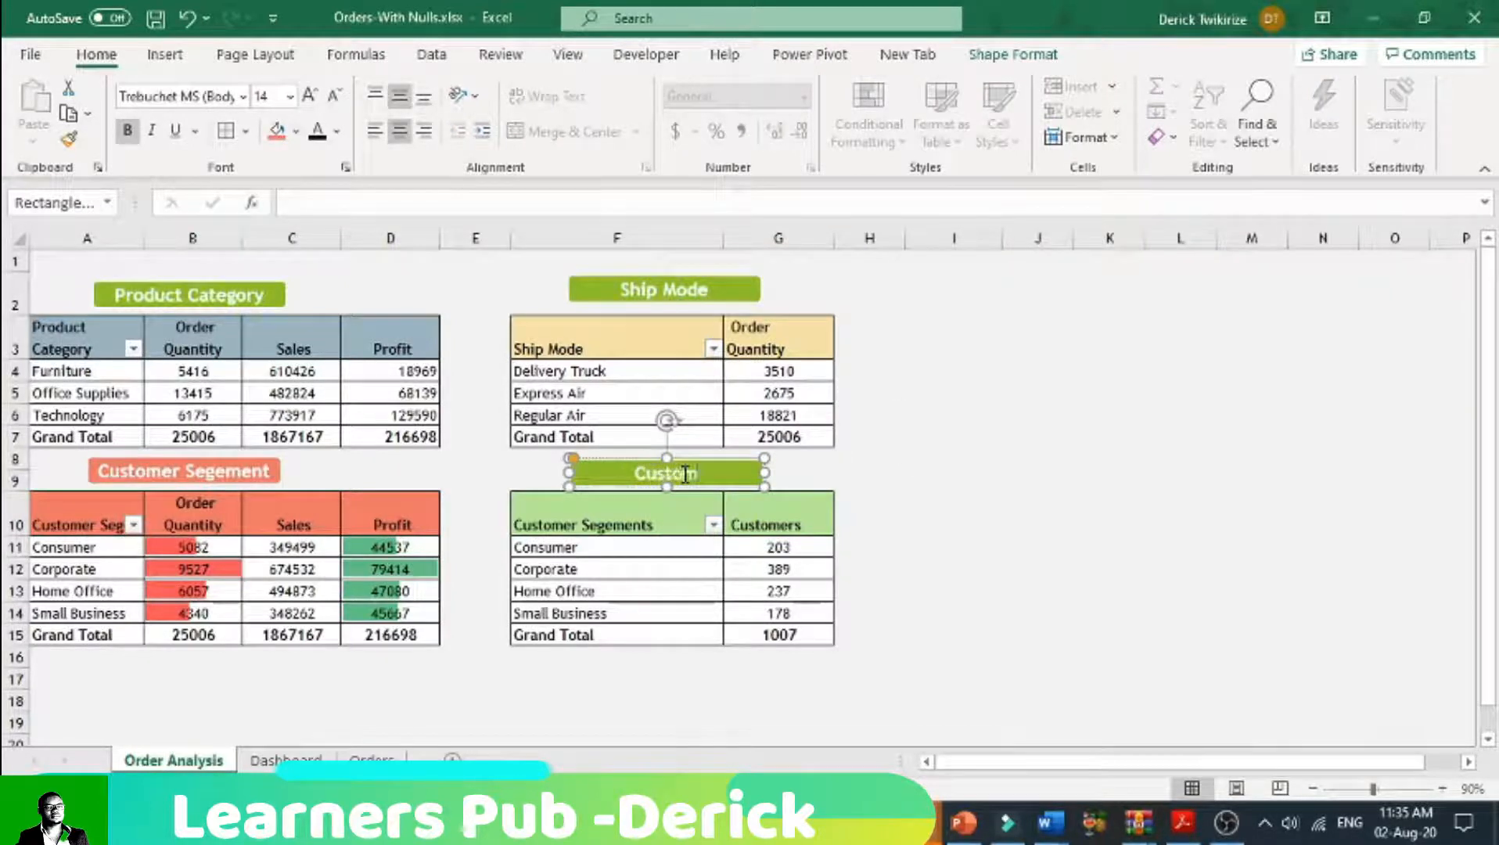
text(ers Per)
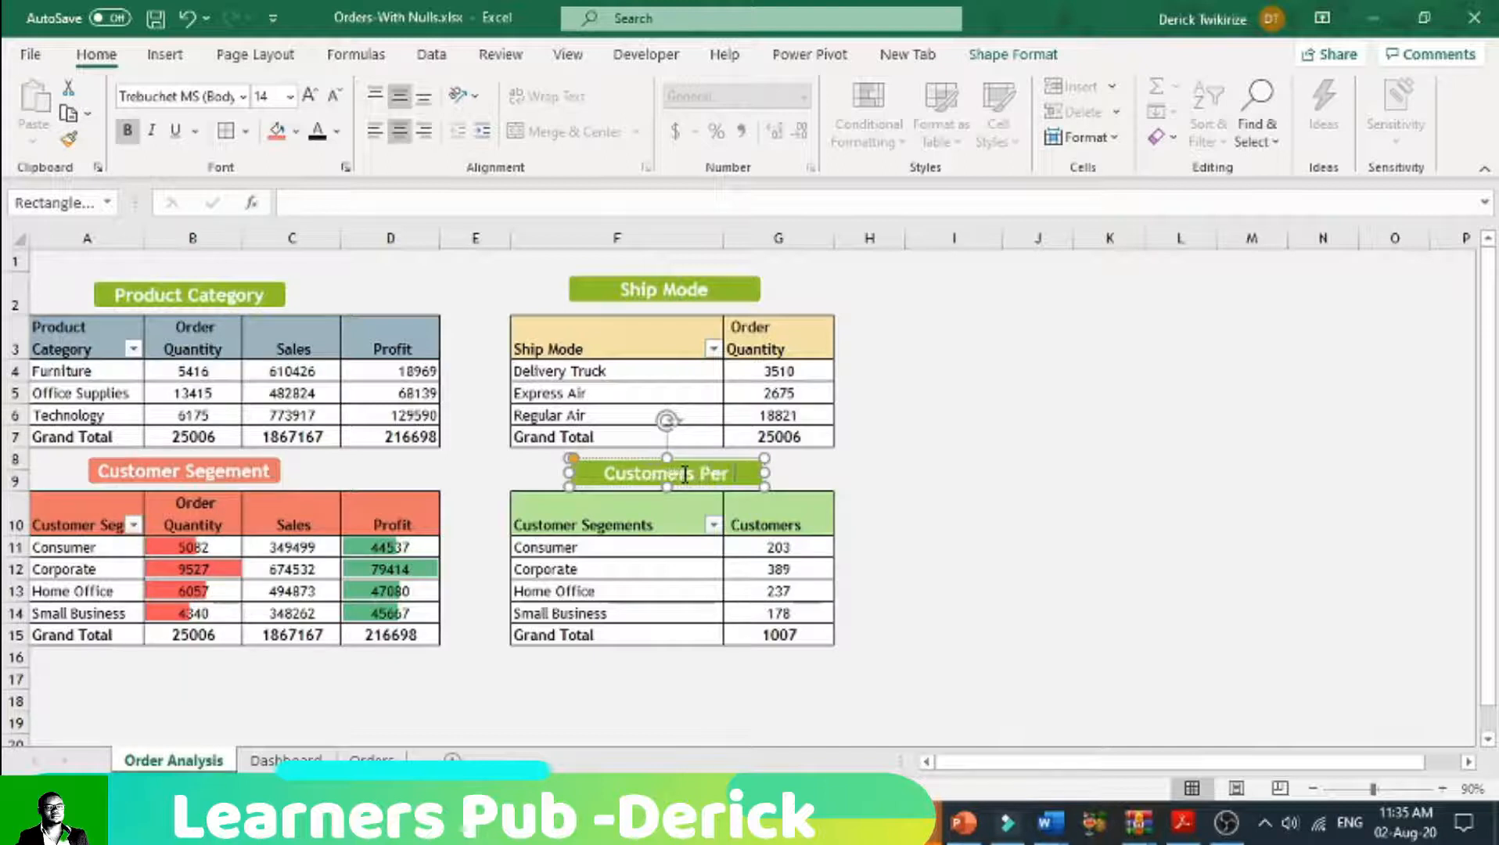
text( Segme)
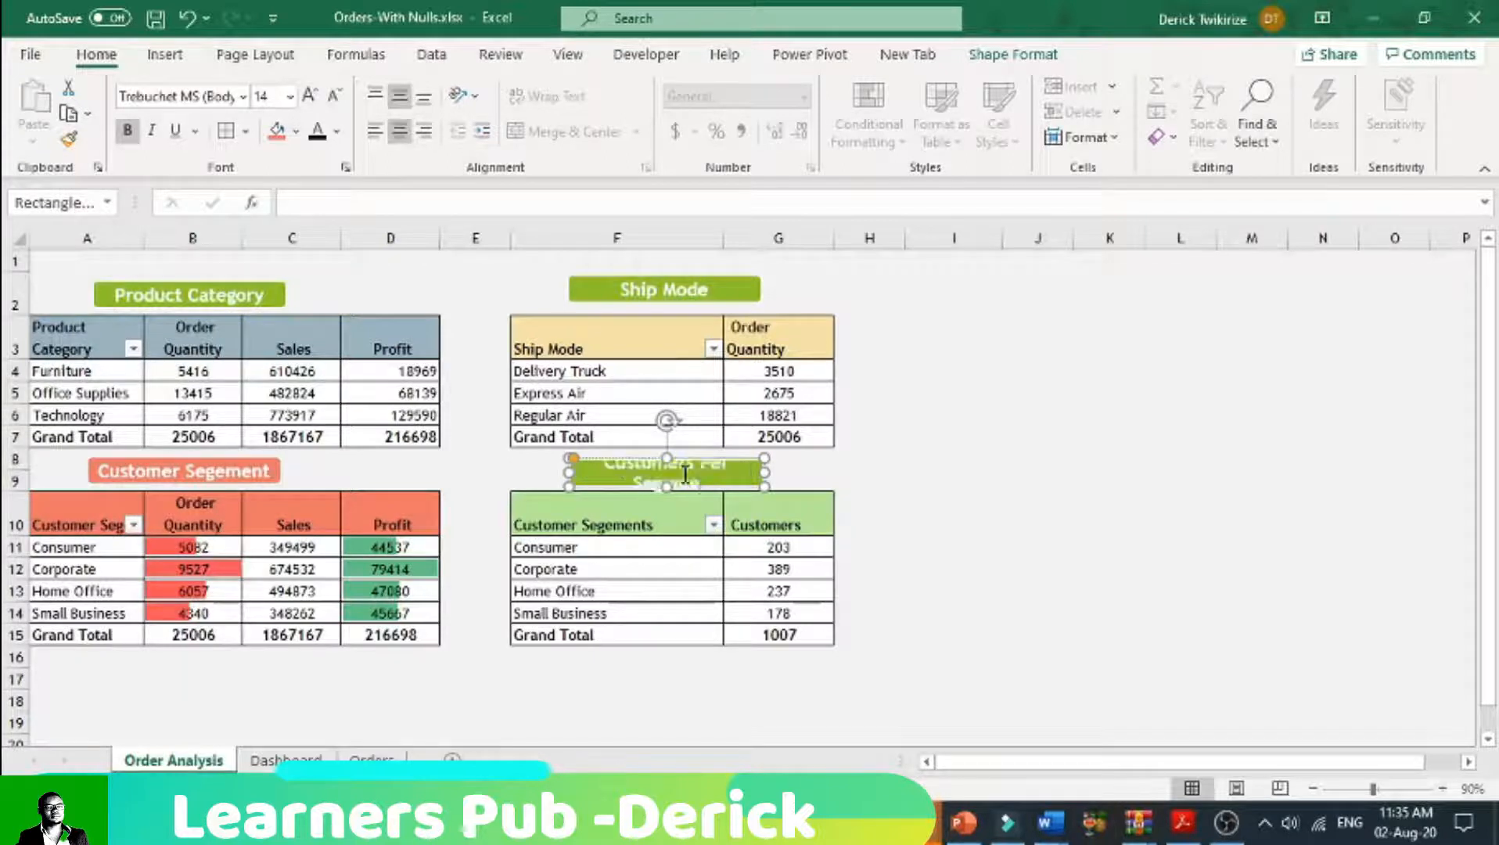
Step: Widen the green label above the customer count pivot table slightly and deselect it
drag(771, 472, 797, 474)
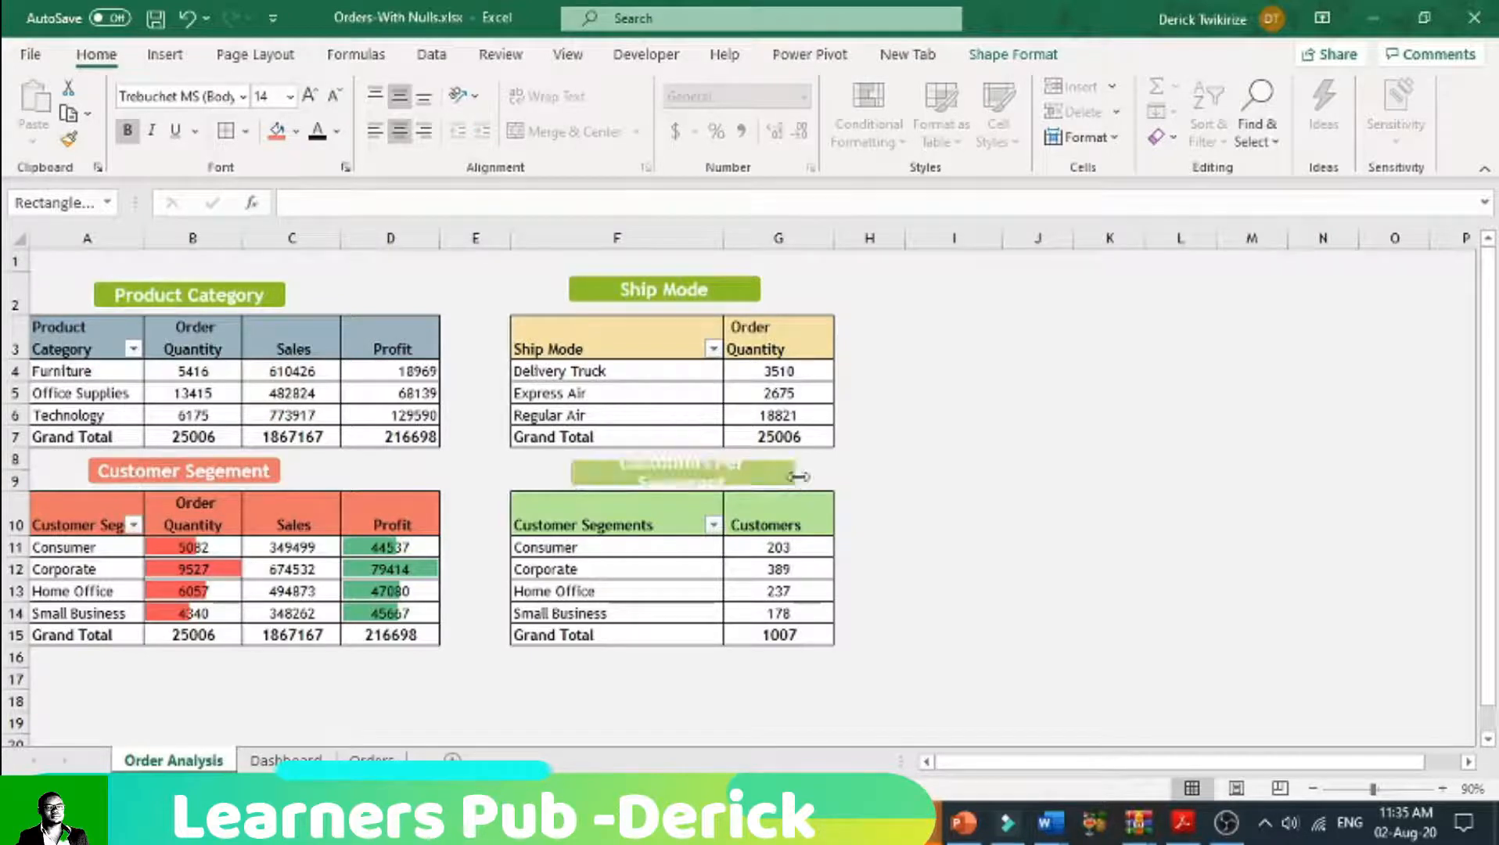
click(947, 494)
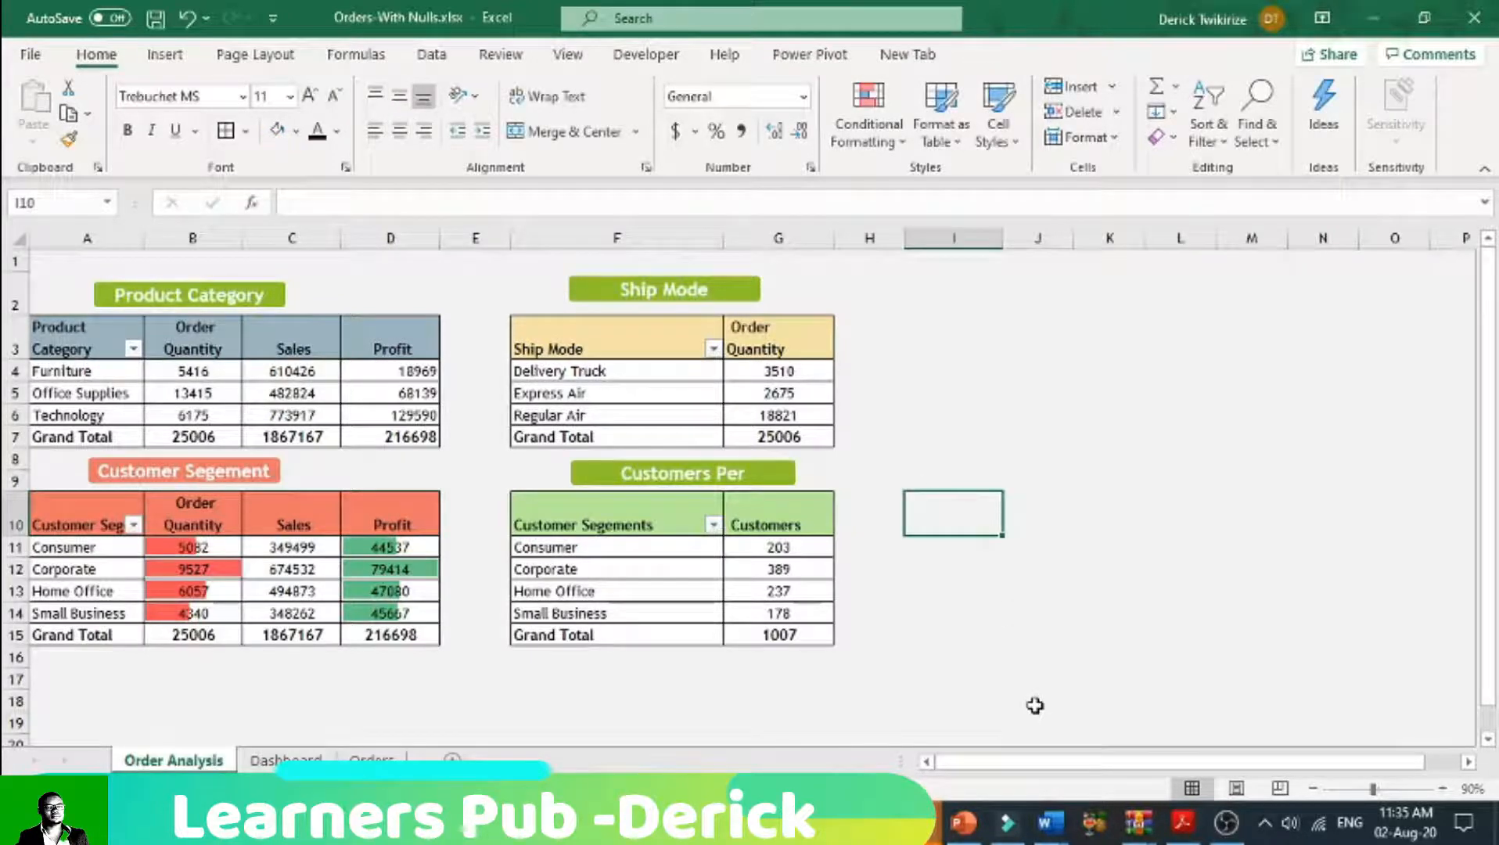
click(997, 701)
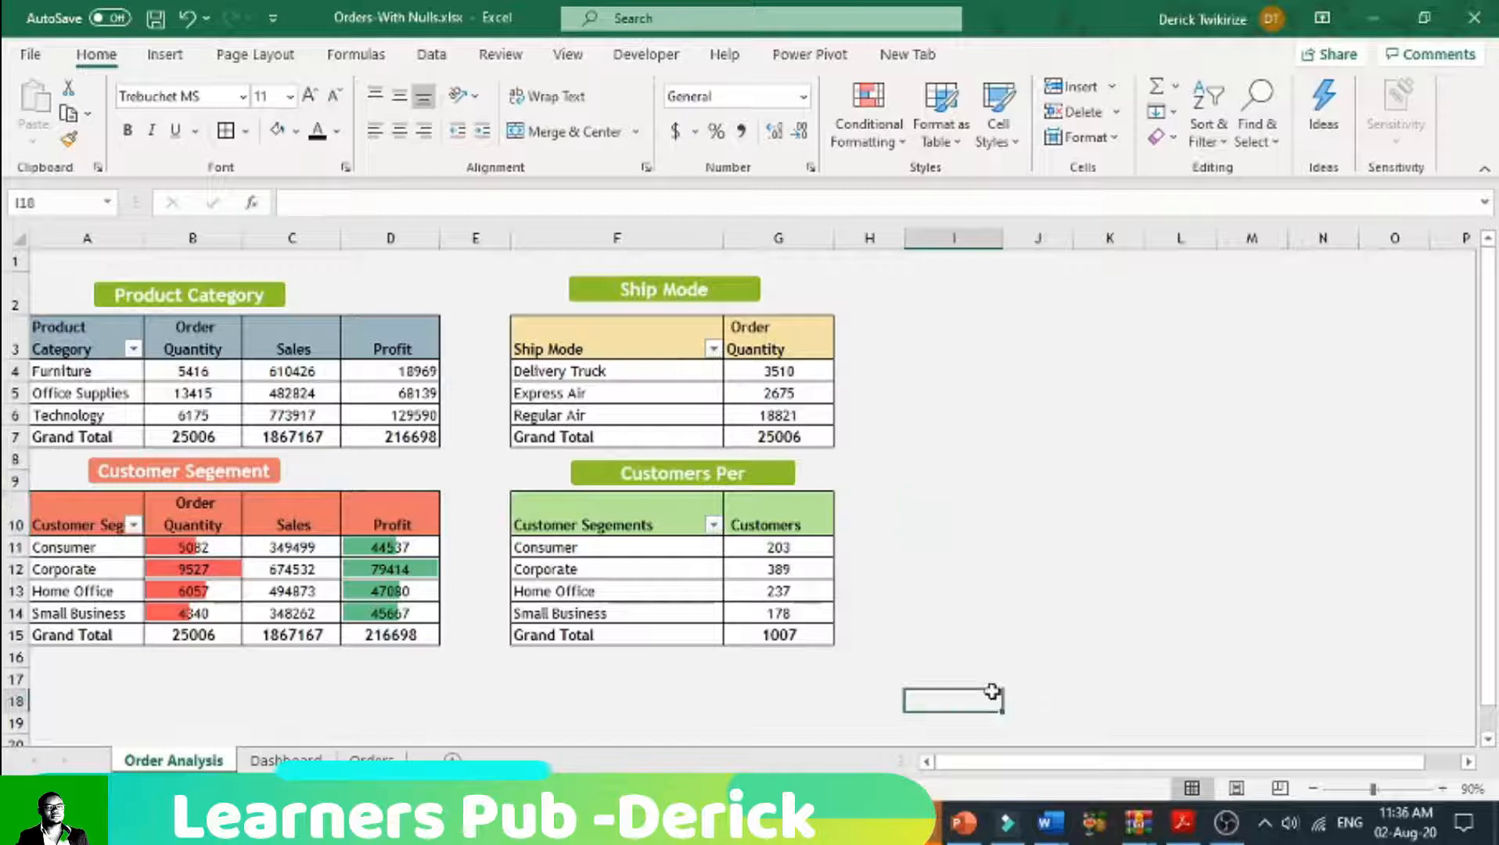
click(1027, 763)
click(294, 677)
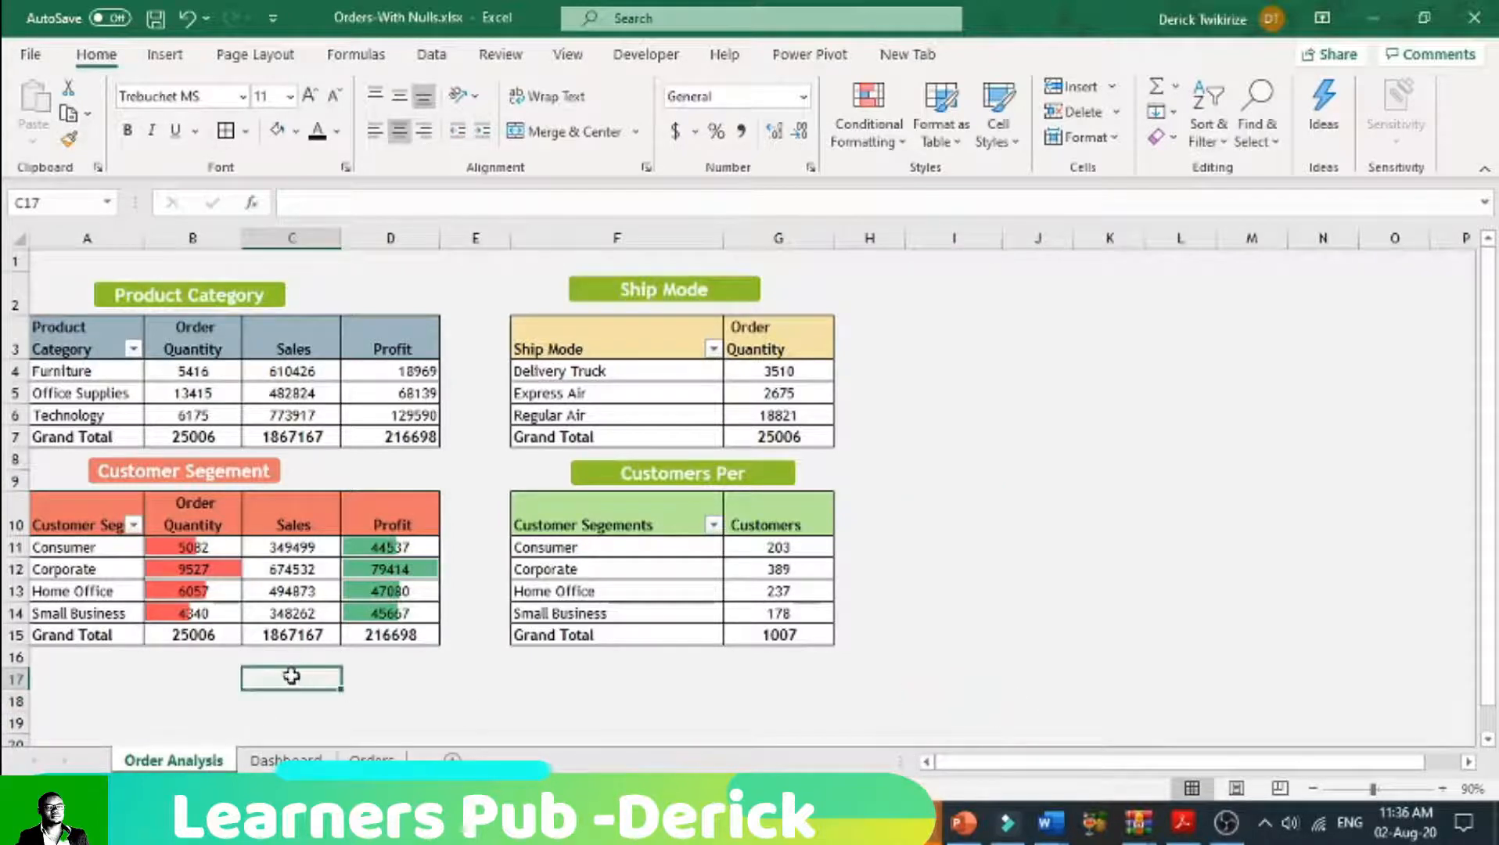
Step: Copy the customer count pivot table F10:G15 to cell B25 of the Dashboard sheet, below the customer segment pivot table
drag(595, 522, 762, 635)
right_click(531, 559)
click(577, 580)
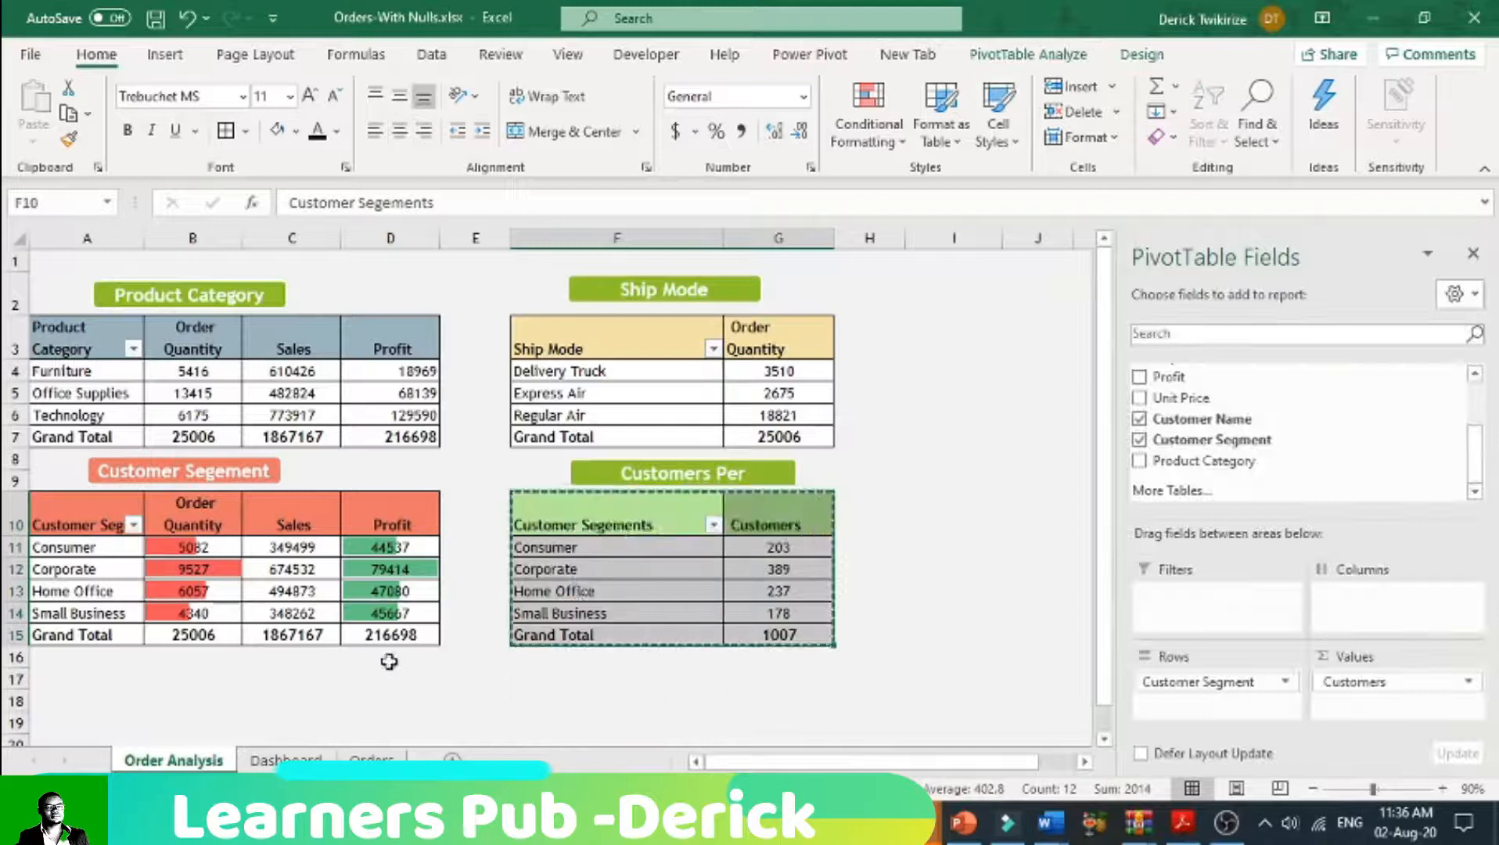
click(285, 759)
scroll(376, 614, down, 2)
scroll(378, 610, down, 3)
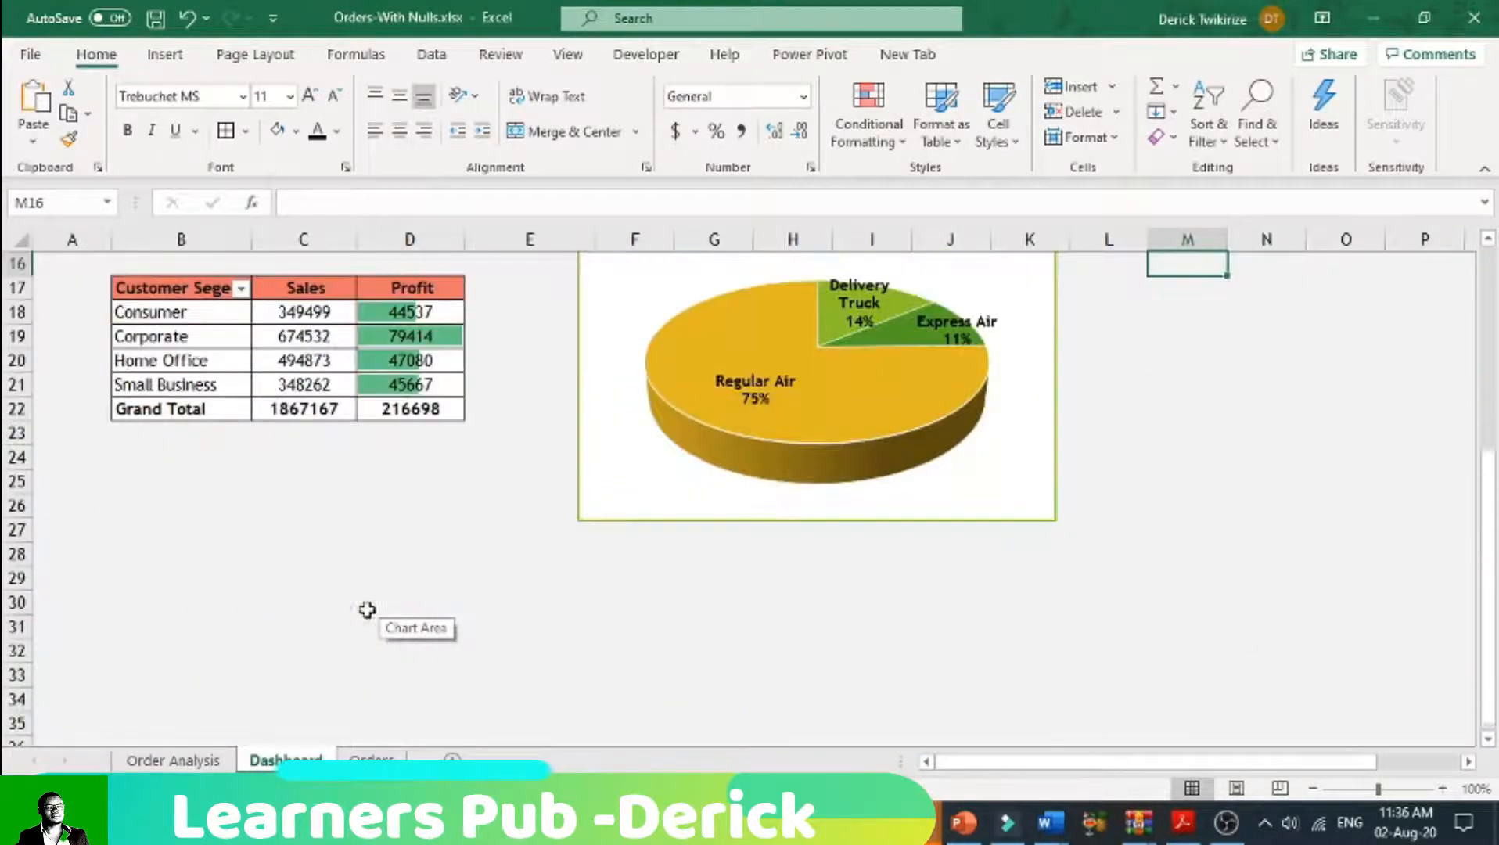
click(141, 479)
click(137, 438)
click(141, 478)
right_click(139, 483)
click(196, 294)
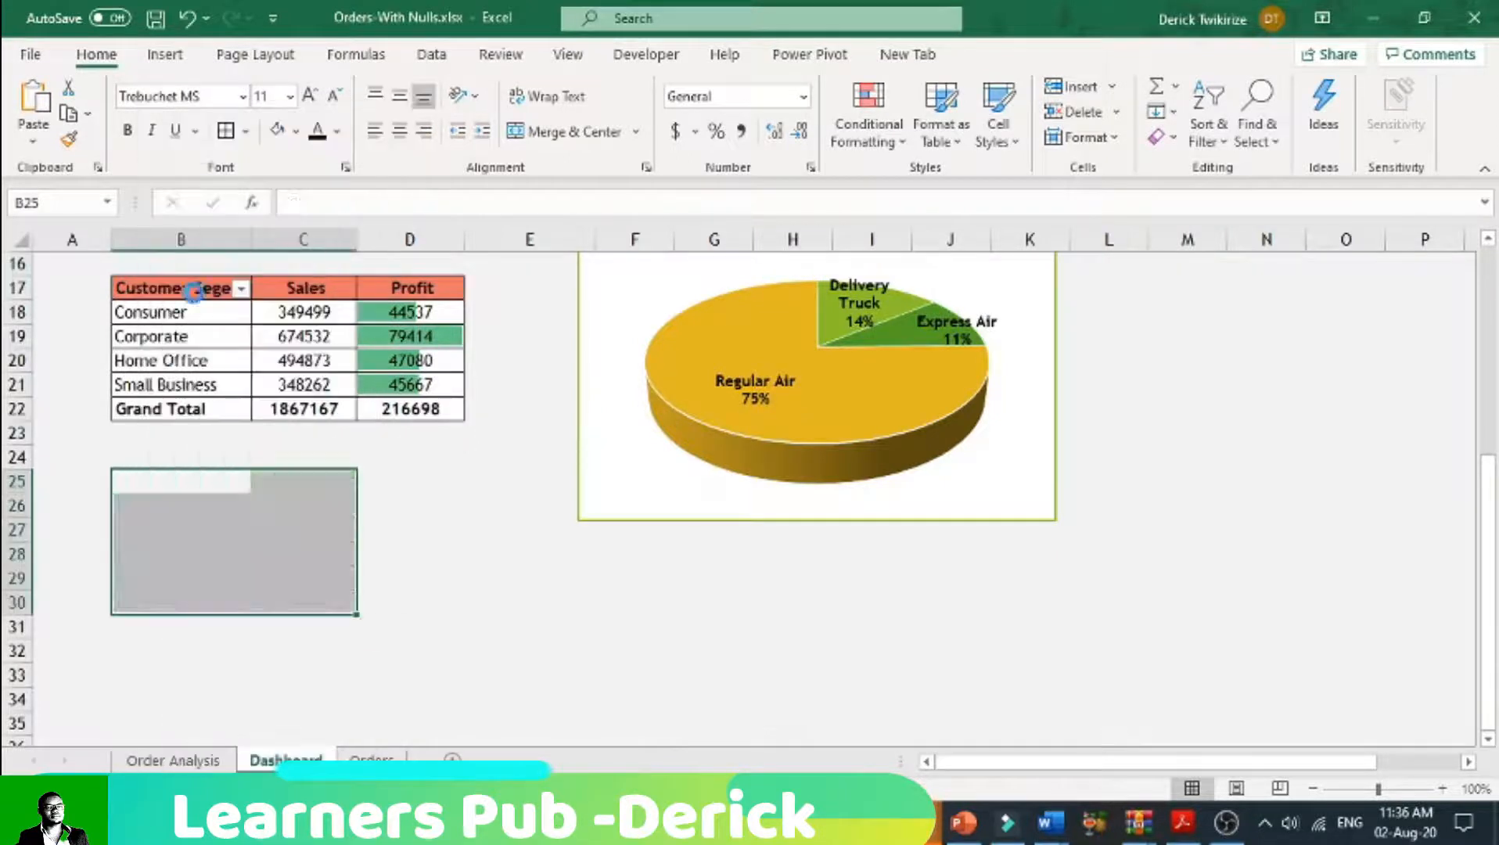
click(320, 532)
Step: Look over the pivot tables and charts on the Dashboard sheet
scroll(402, 545, up, 5)
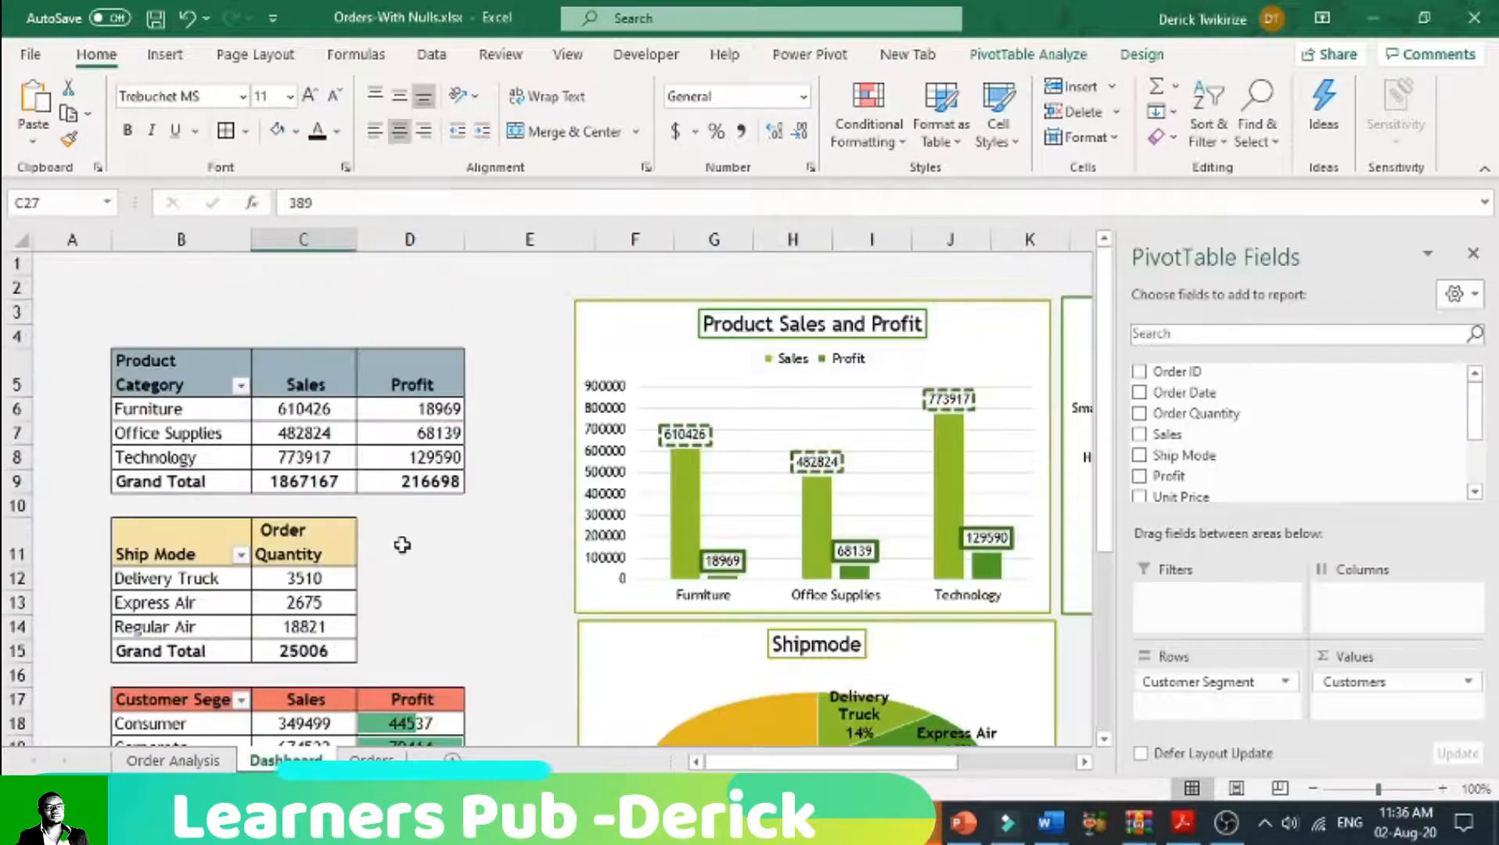
scroll(402, 544, down, 3)
scroll(402, 545, up, 2)
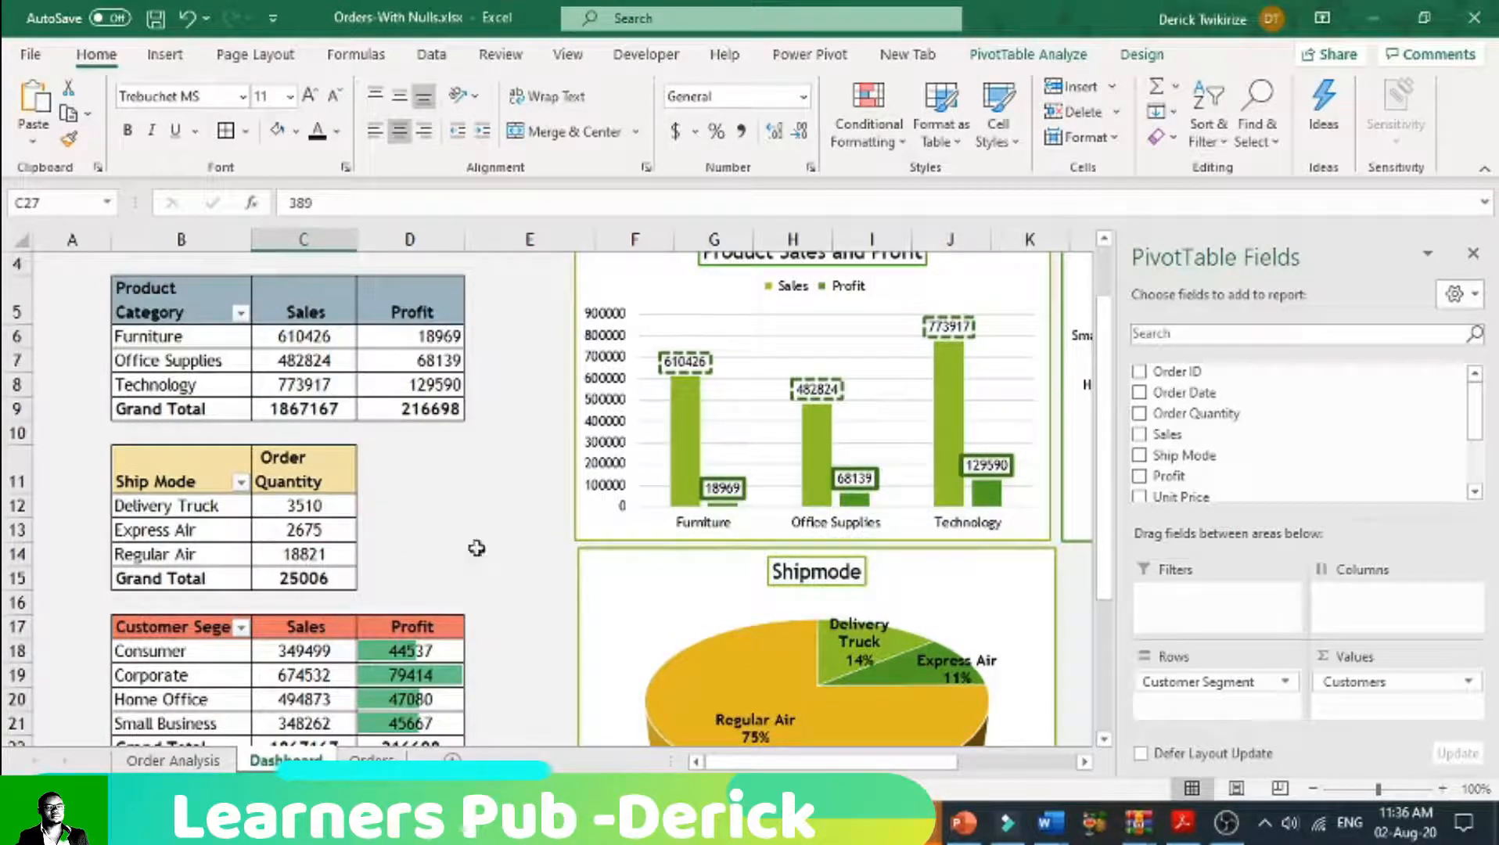
scroll(338, 677, down, 5)
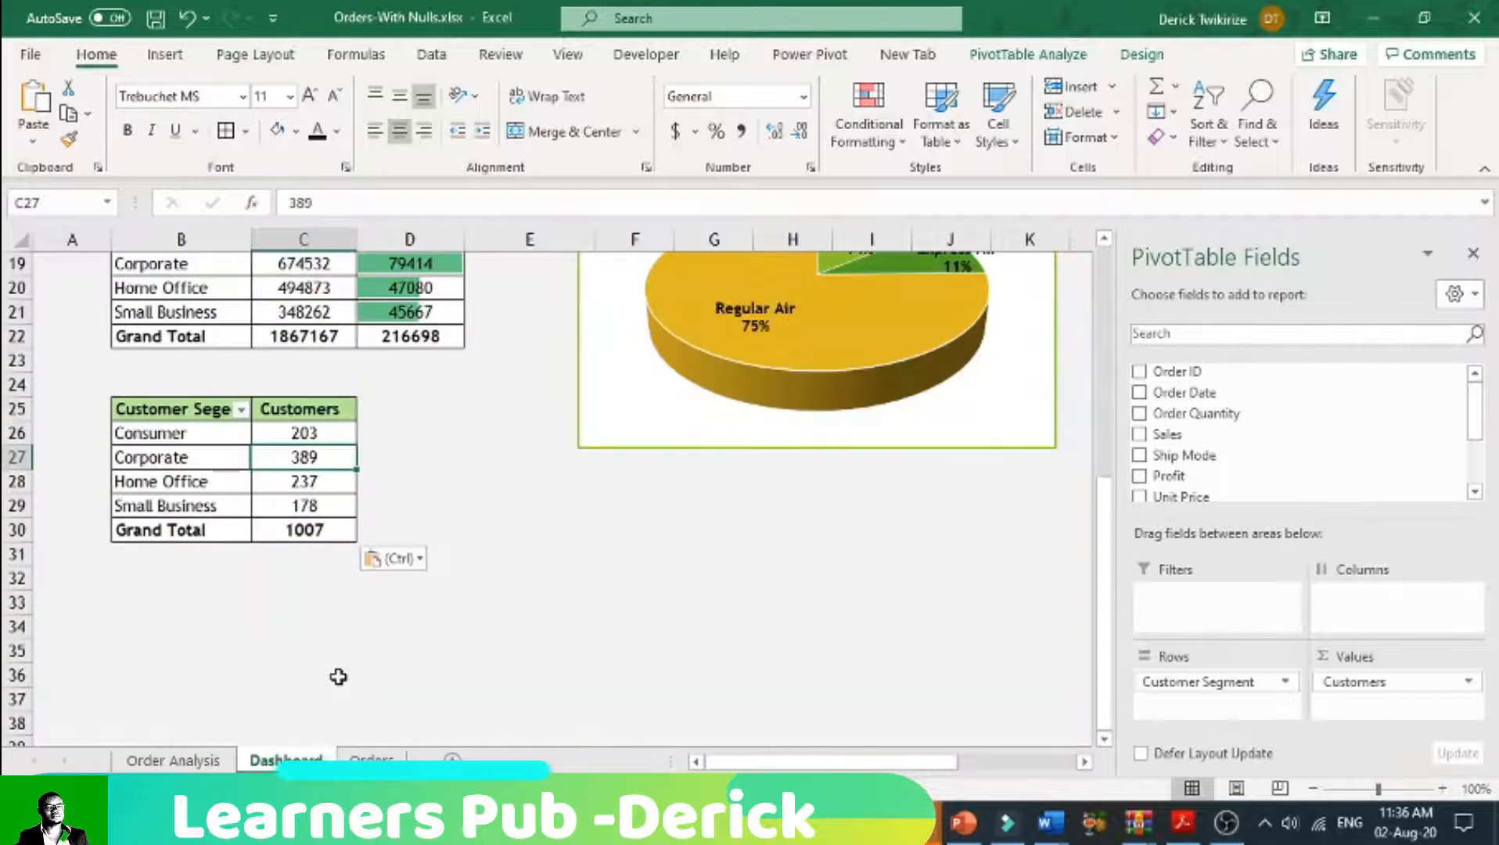
scroll(234, 611, up, 4)
scroll(227, 610, down, 2)
scroll(227, 610, down, 3)
click(115, 525)
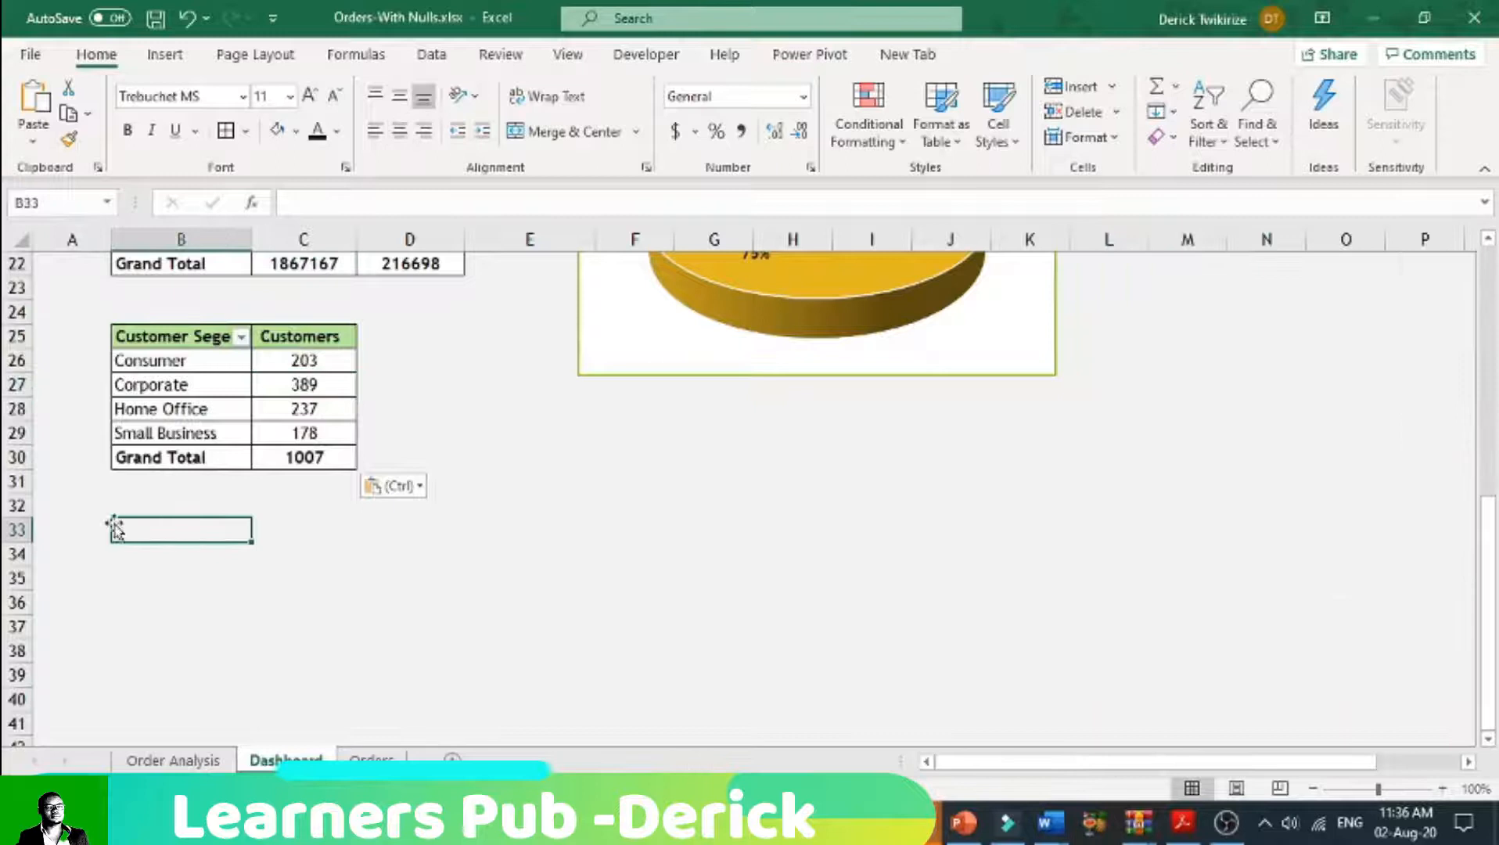
Step: Insert a Clustered Column PivotChart from the customer count pivot table on the Dashboard sheet
click(166, 364)
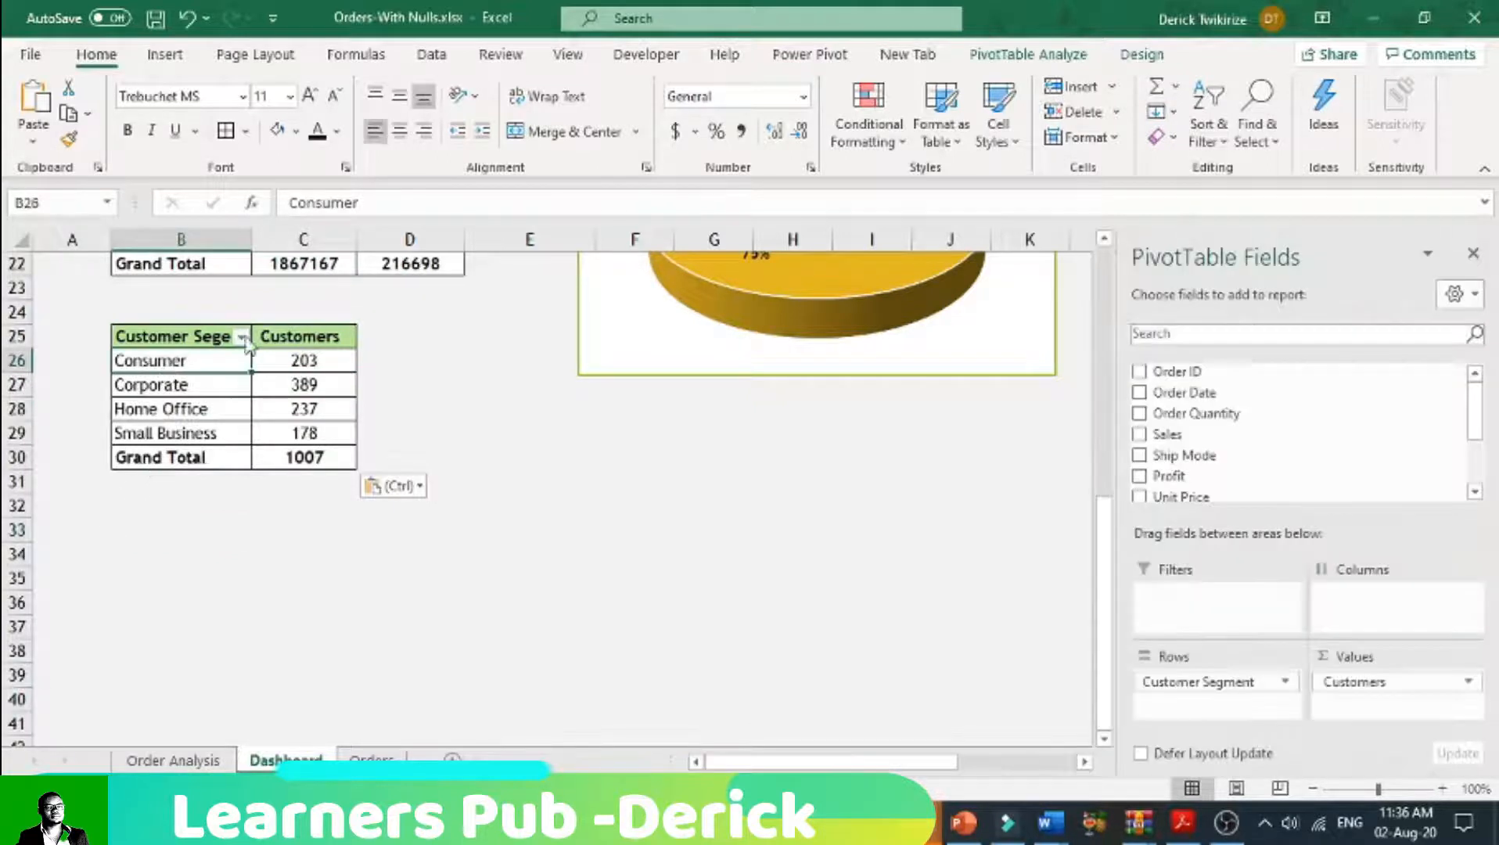
click(165, 55)
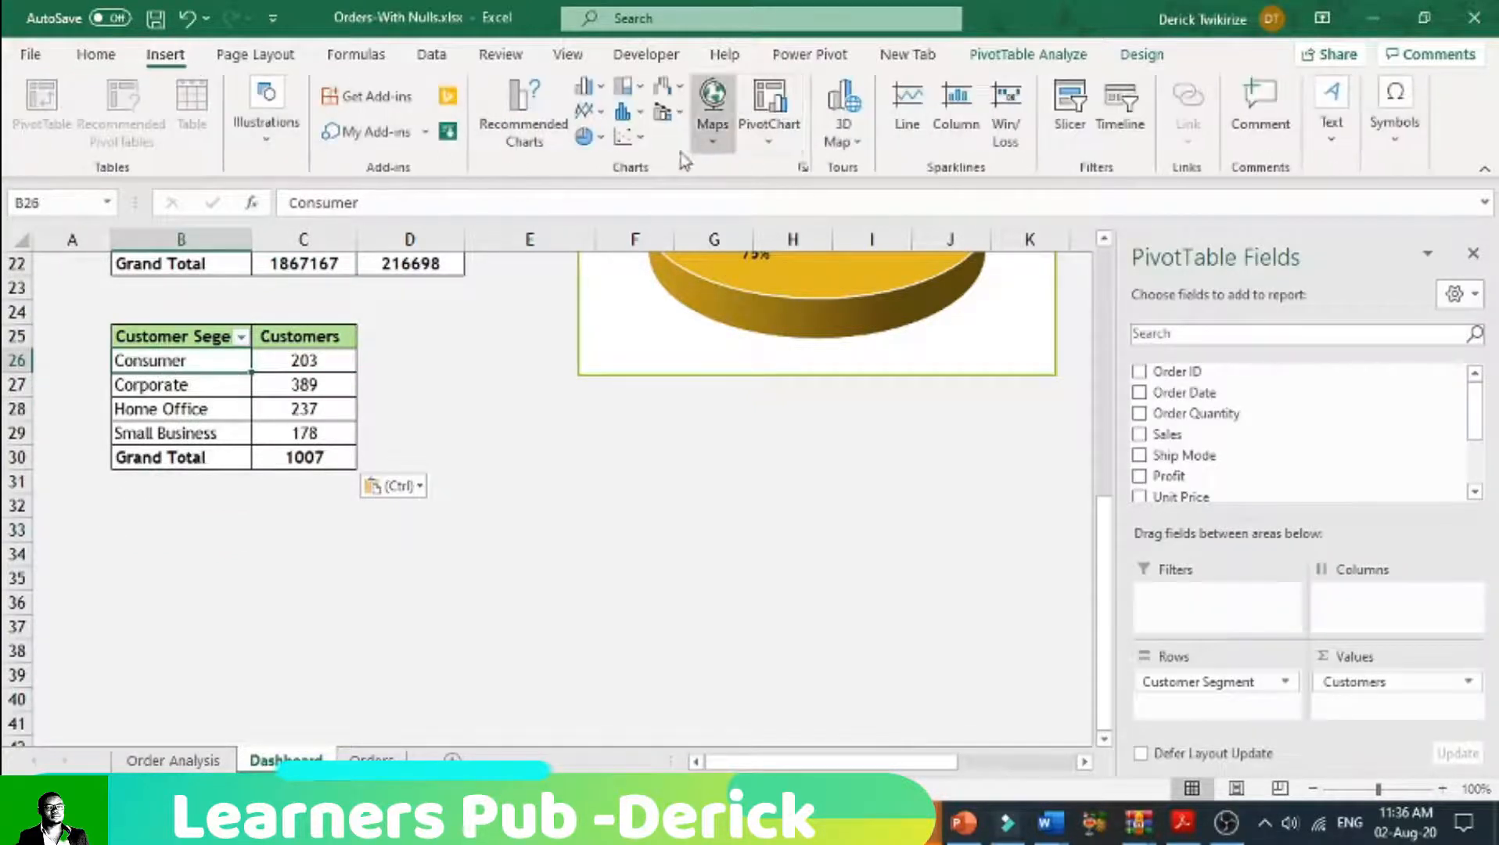
click(522, 143)
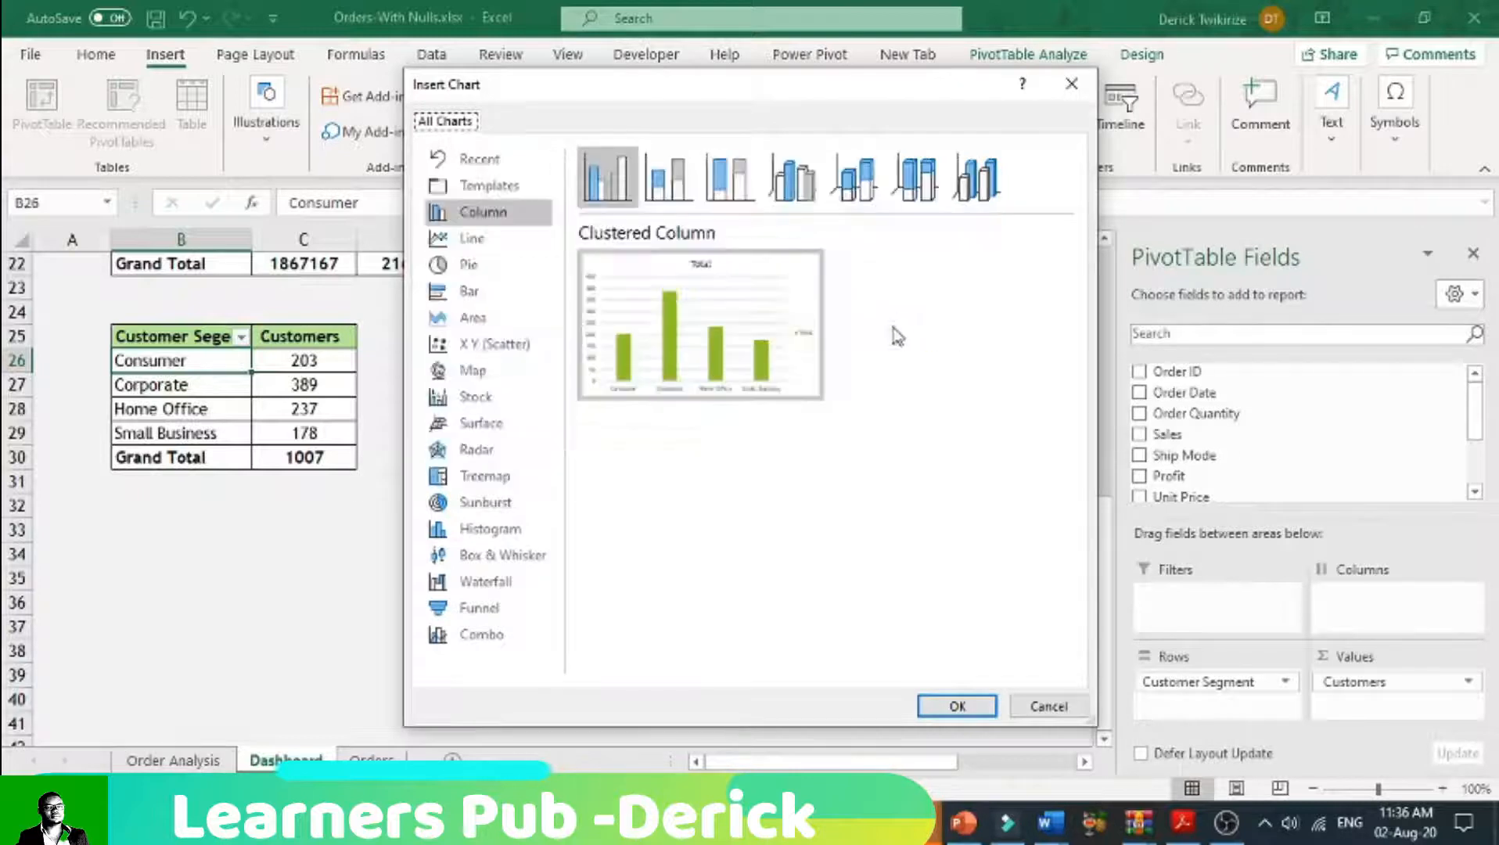
mouse_move(759, 380)
click(958, 706)
Step: Set the new column chart's title to Customers Per Segement
click(565, 402)
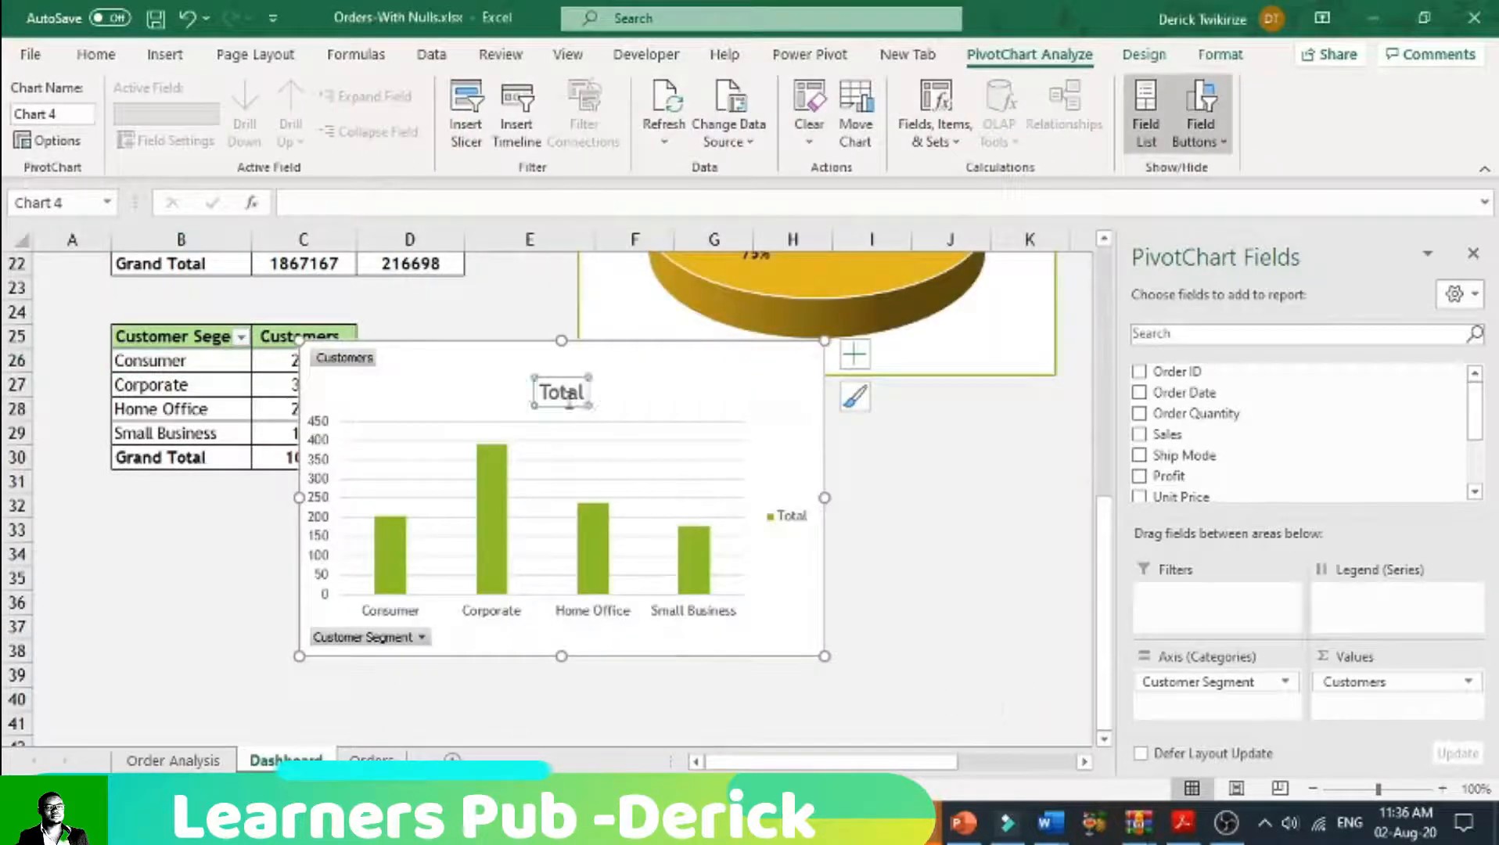
click(583, 395)
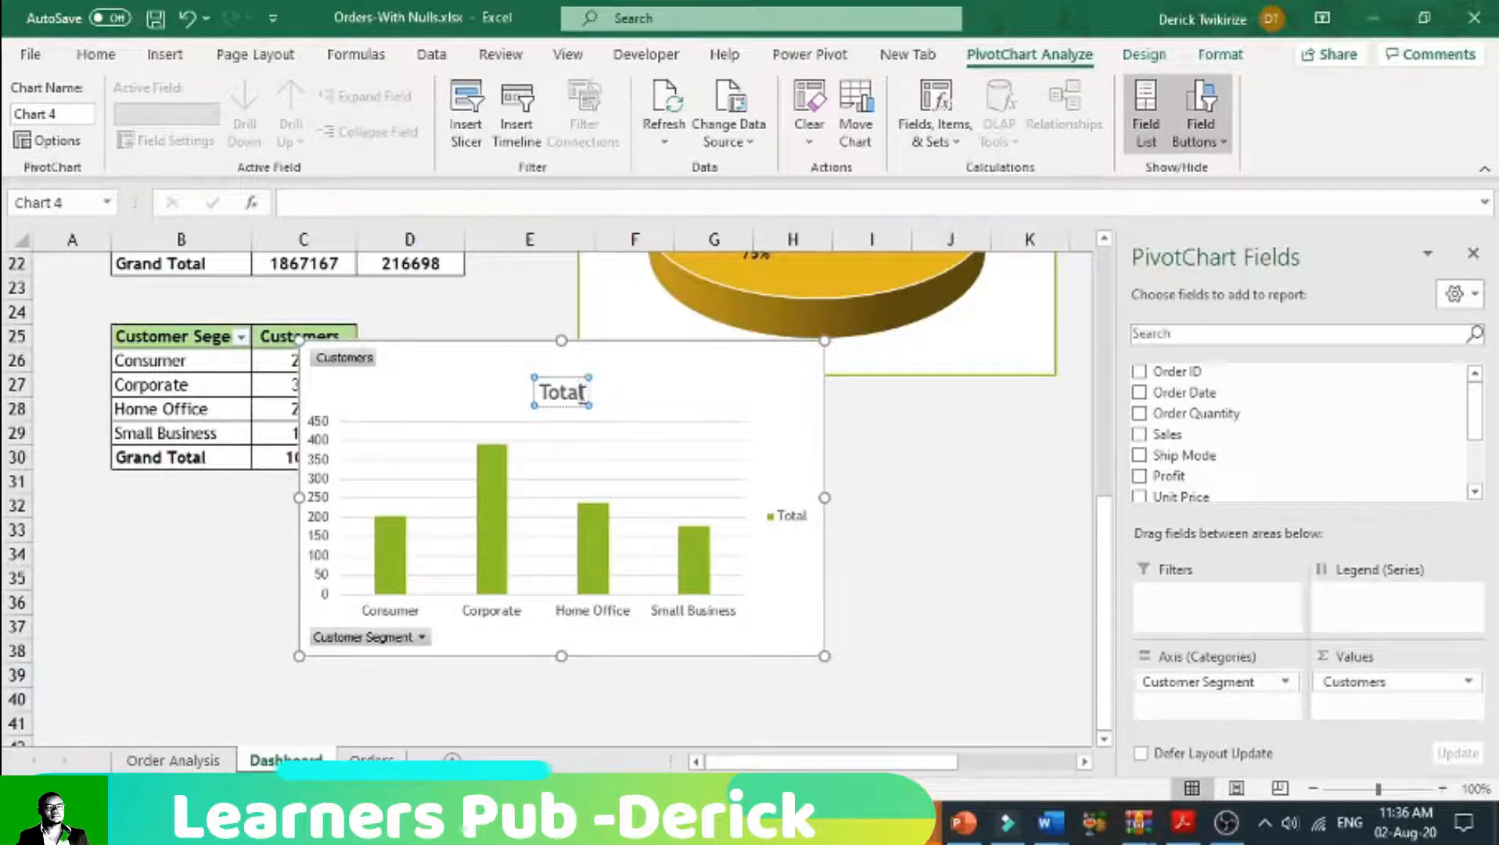
double_click(557, 393)
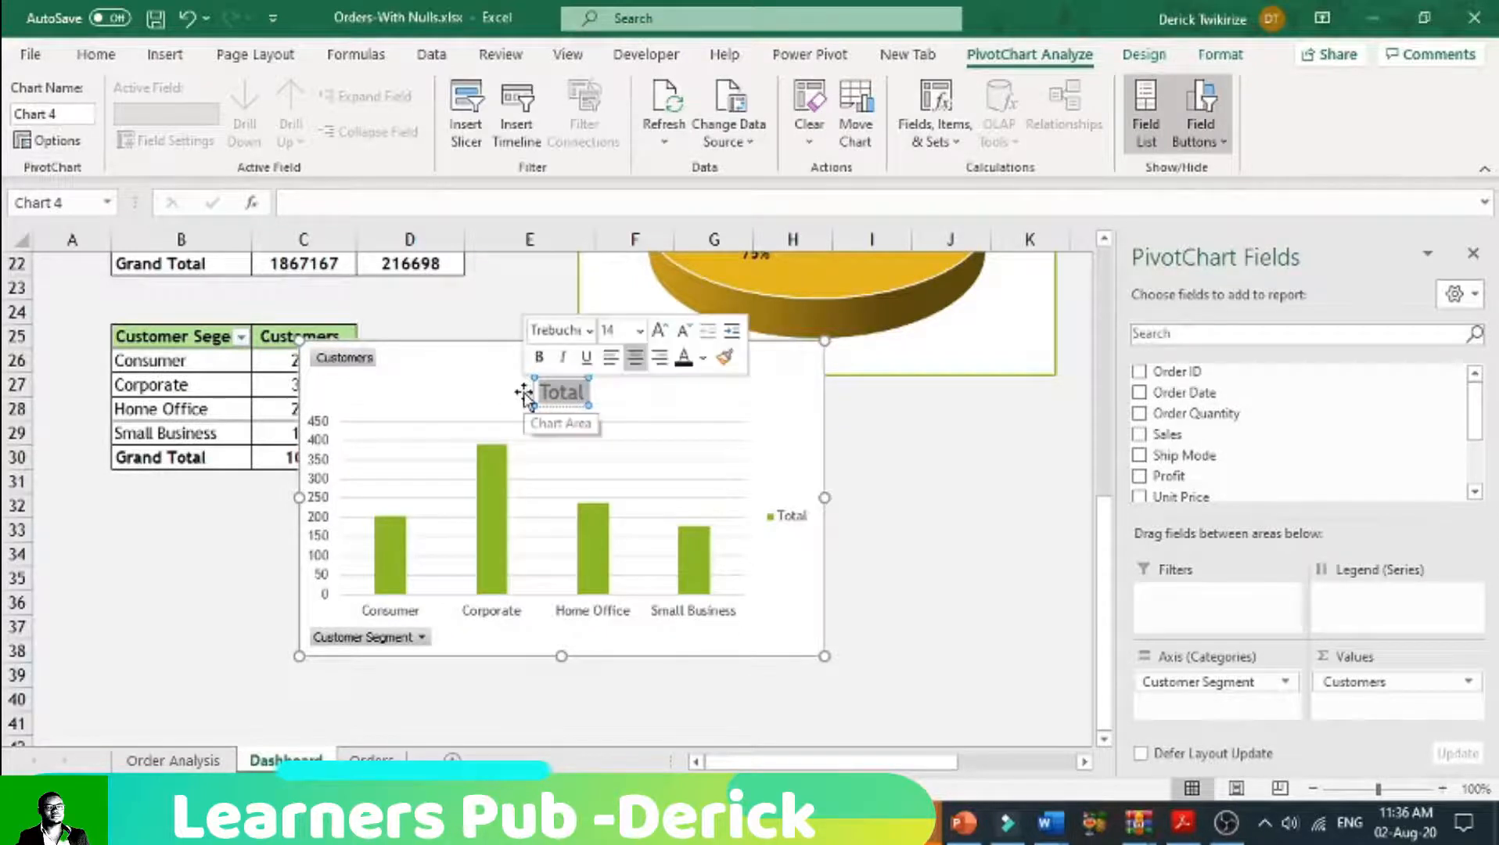
text(Custom)
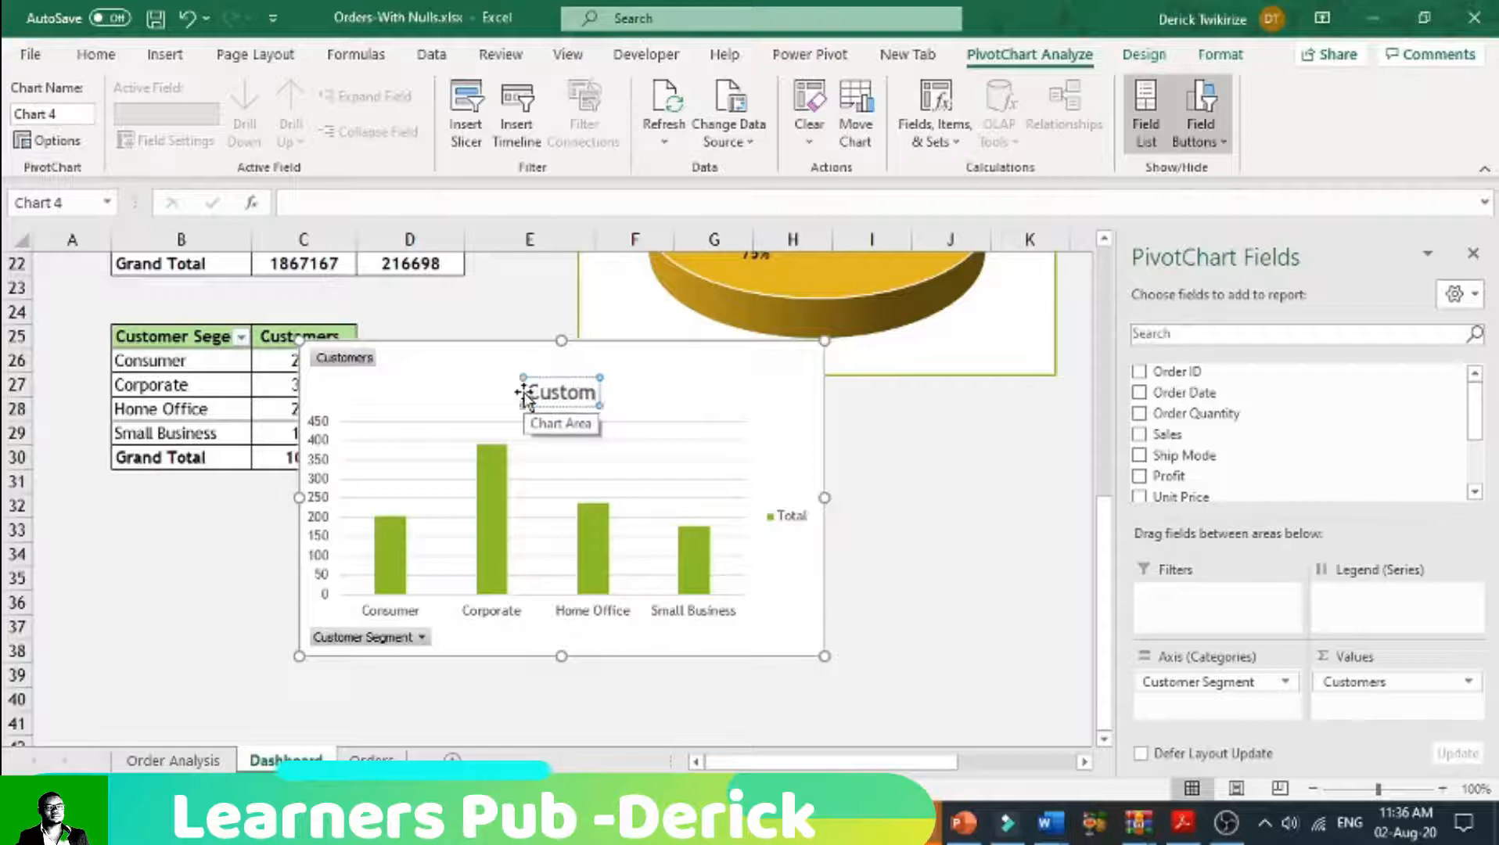
text(ers Per)
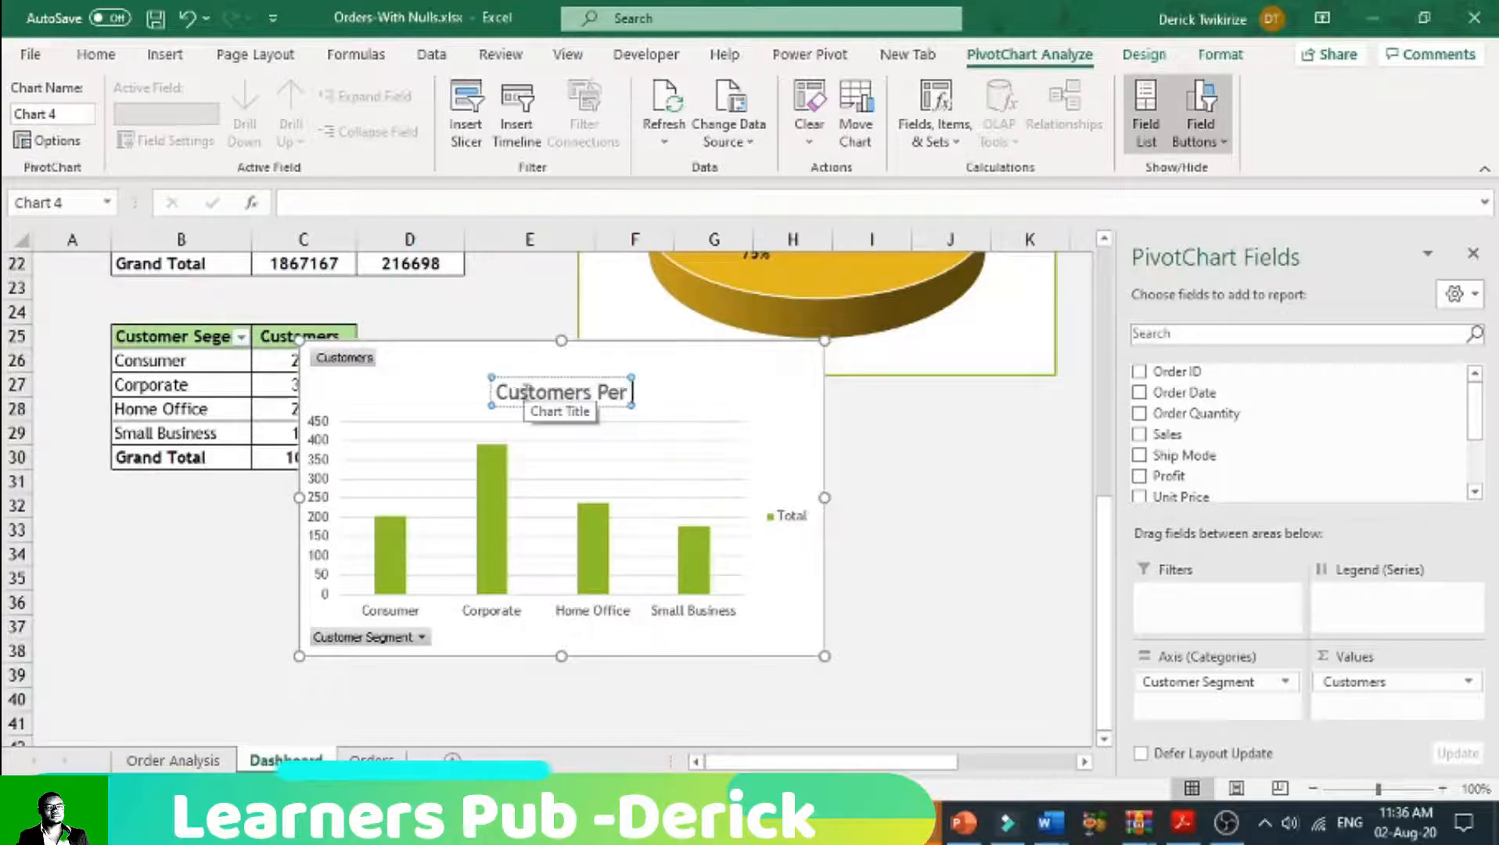
text( Seg)
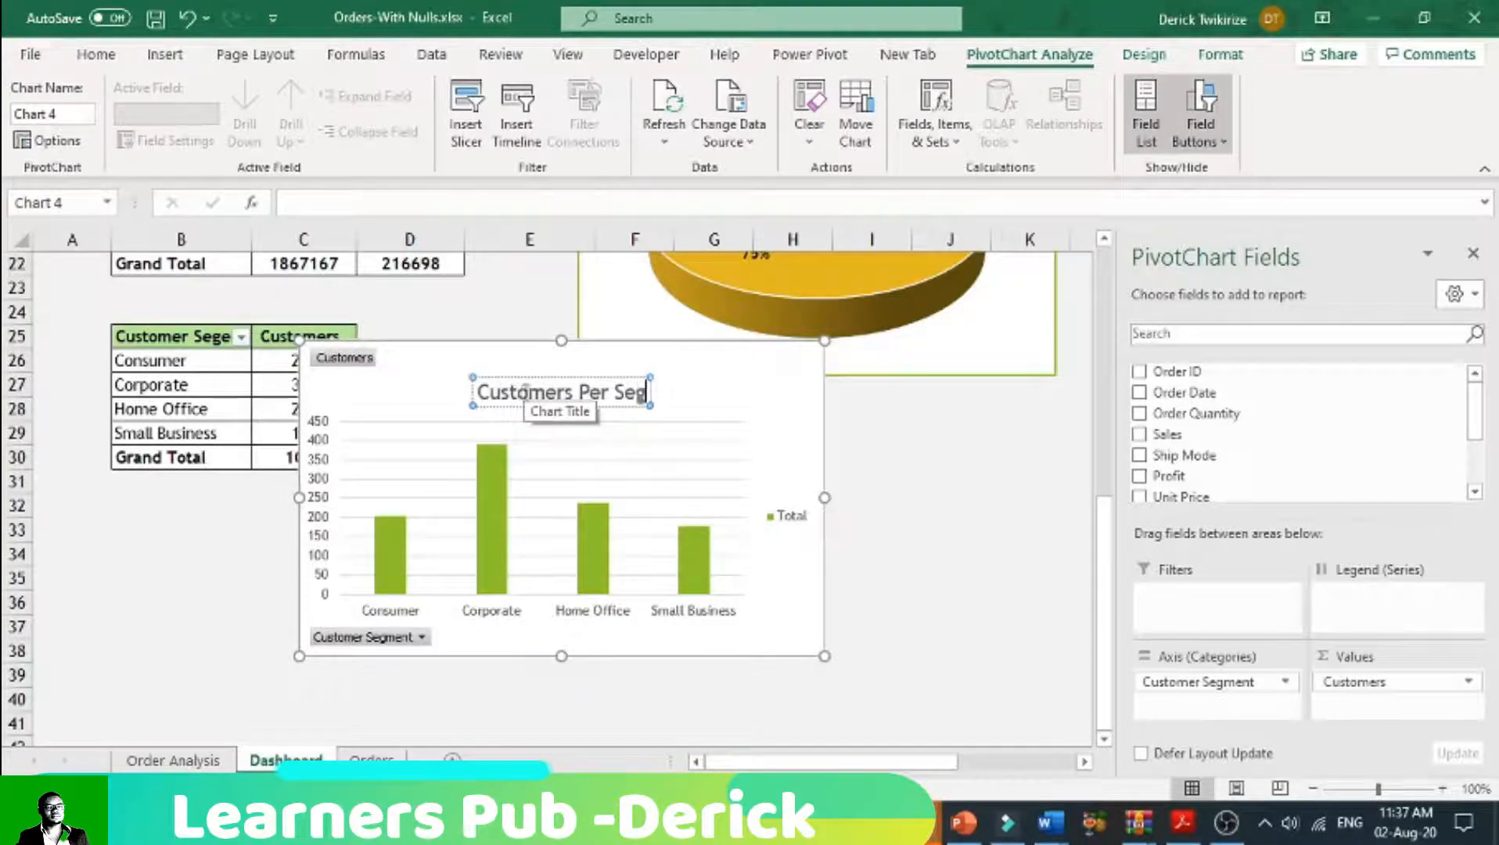
text(ement)
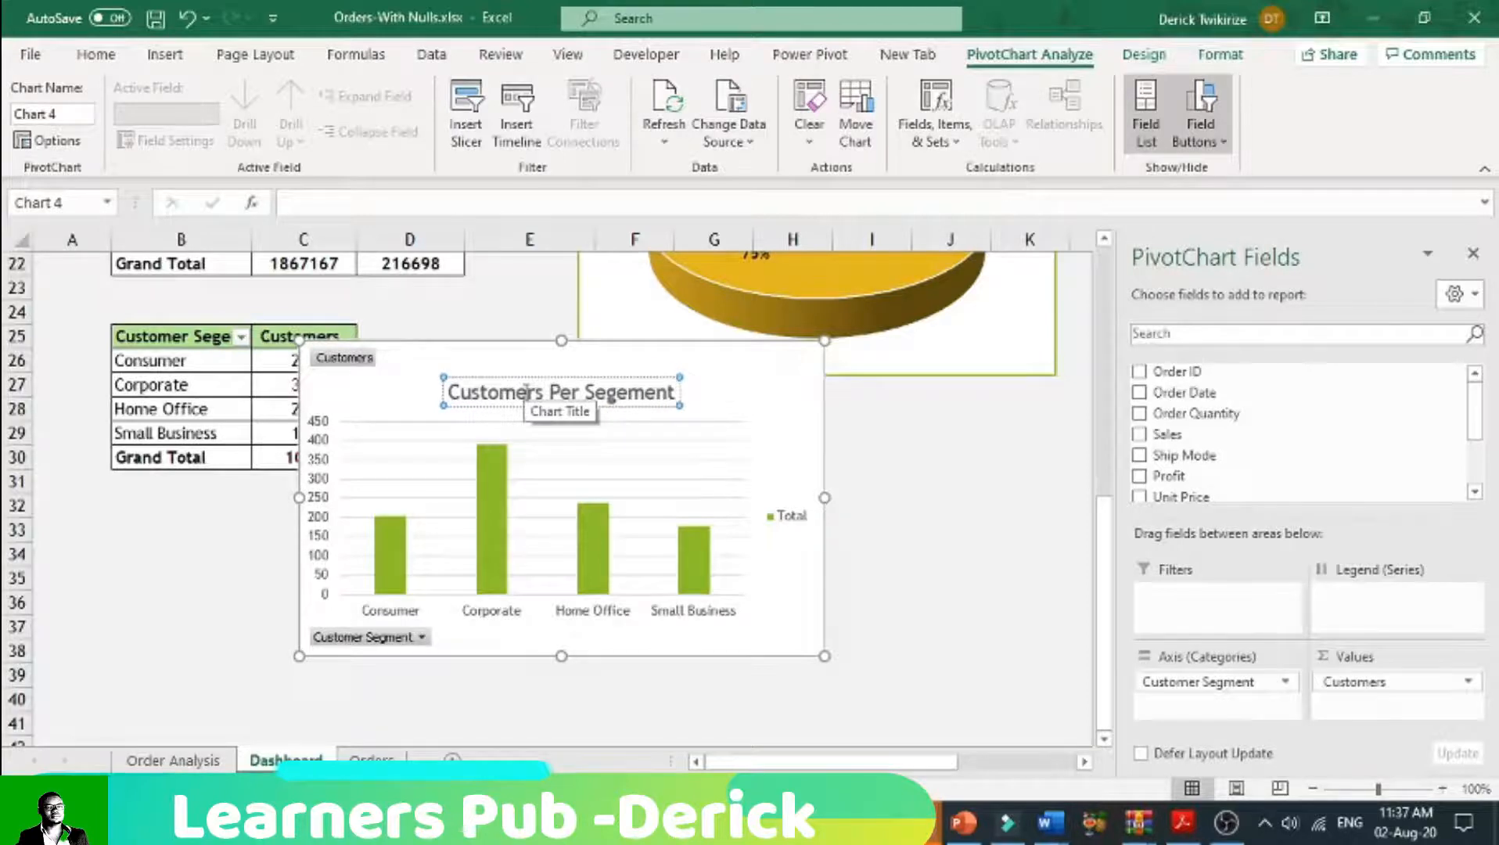
Step: Delete the column chart's legend and hide all of its field buttons
click(789, 519)
key(Delete)
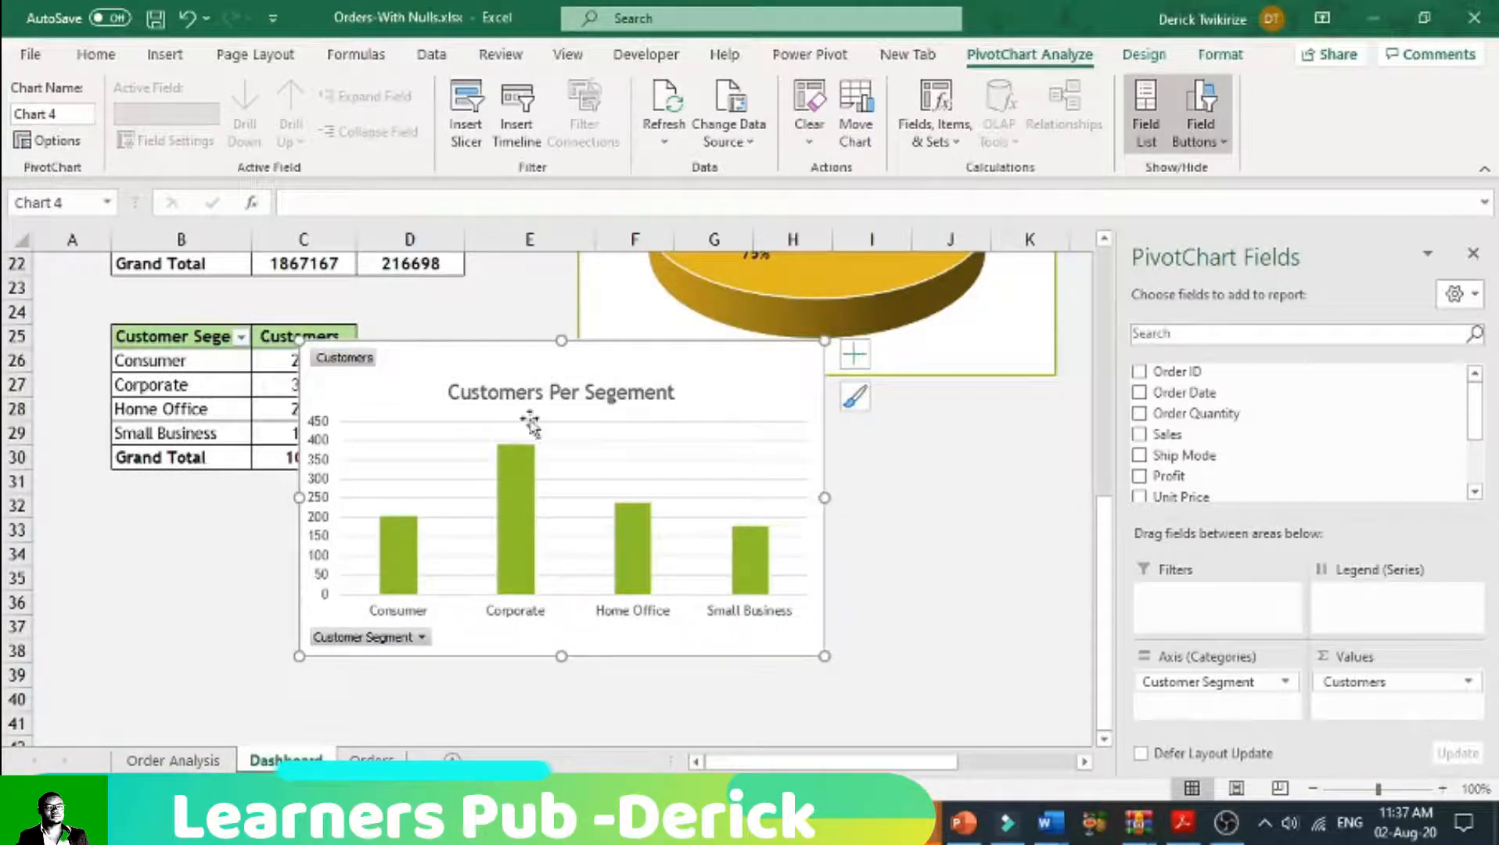
right_click(361, 360)
click(450, 617)
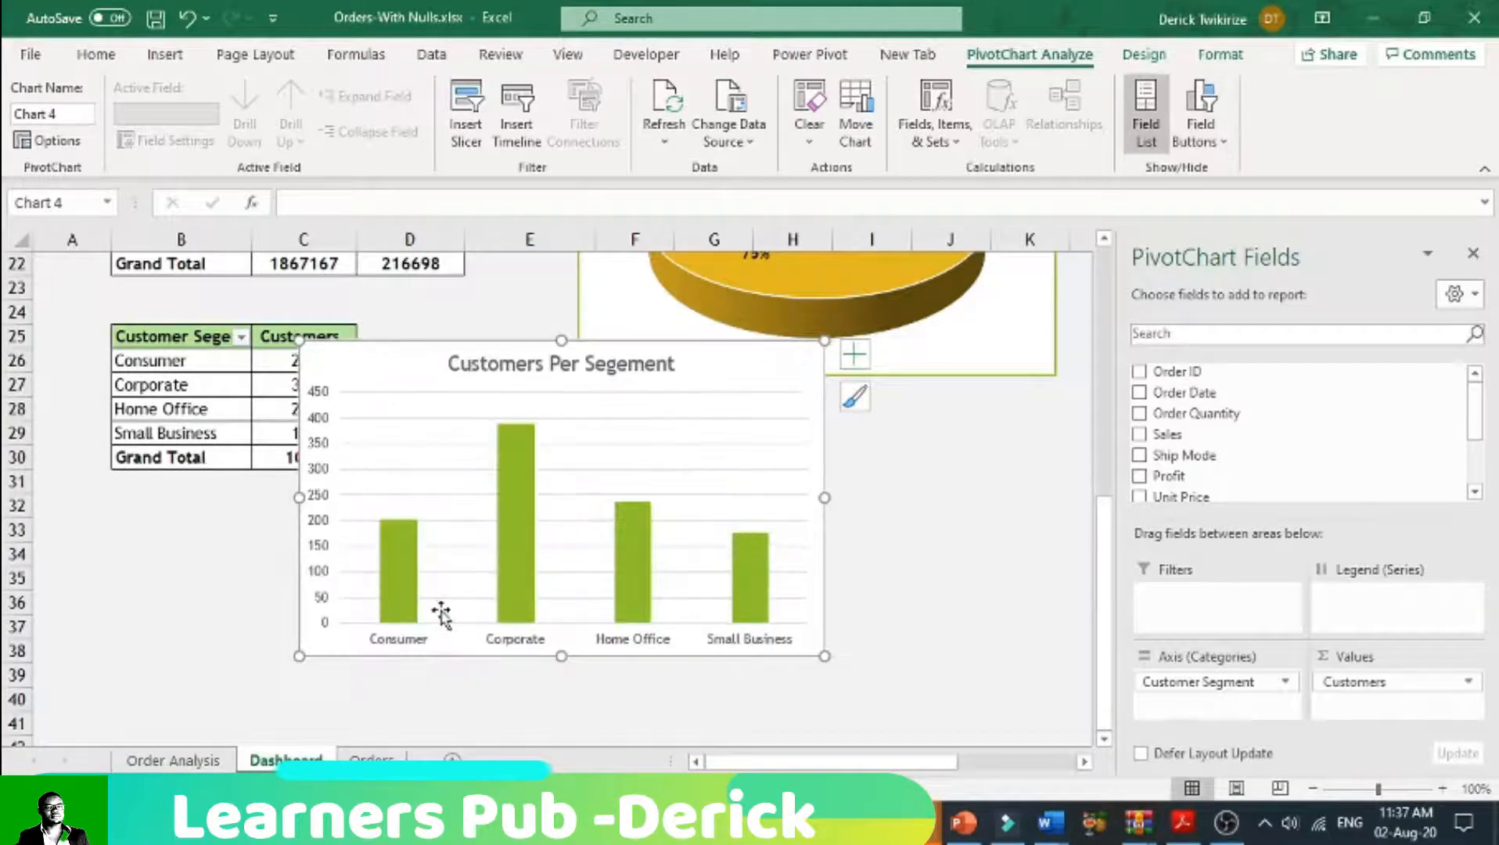
Step: Move the customers chart clear of its pivot table and apply the dark chart style Style 13
drag(415, 371, 664, 388)
click(1144, 55)
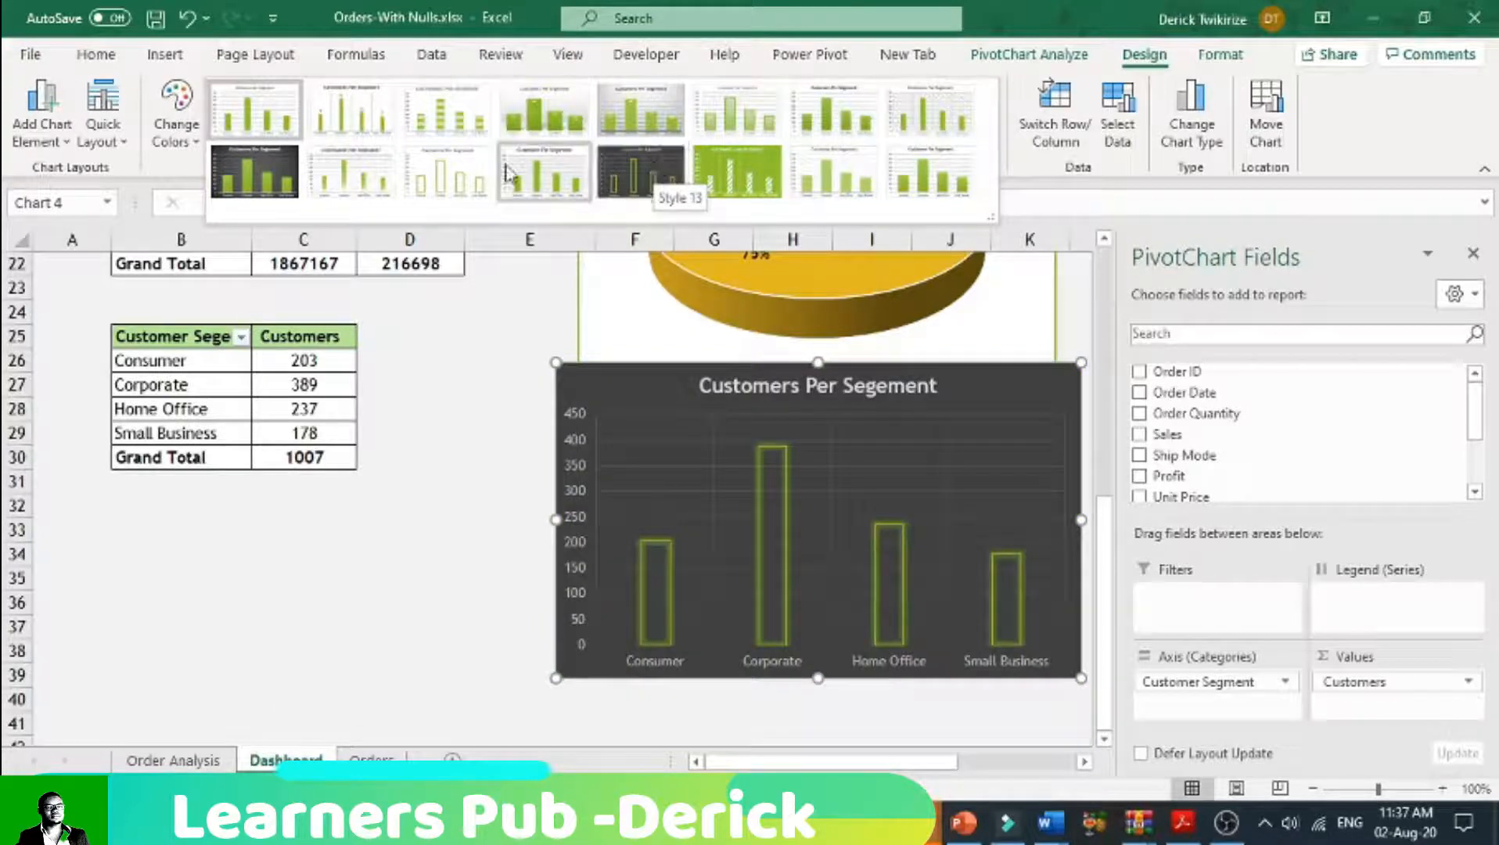
click(640, 171)
click(473, 556)
Step: Close the PivotChart field list and place the customers chart beside the Shipmode pie, directly below the customer segment bar chart
drag(874, 430, 1249, 335)
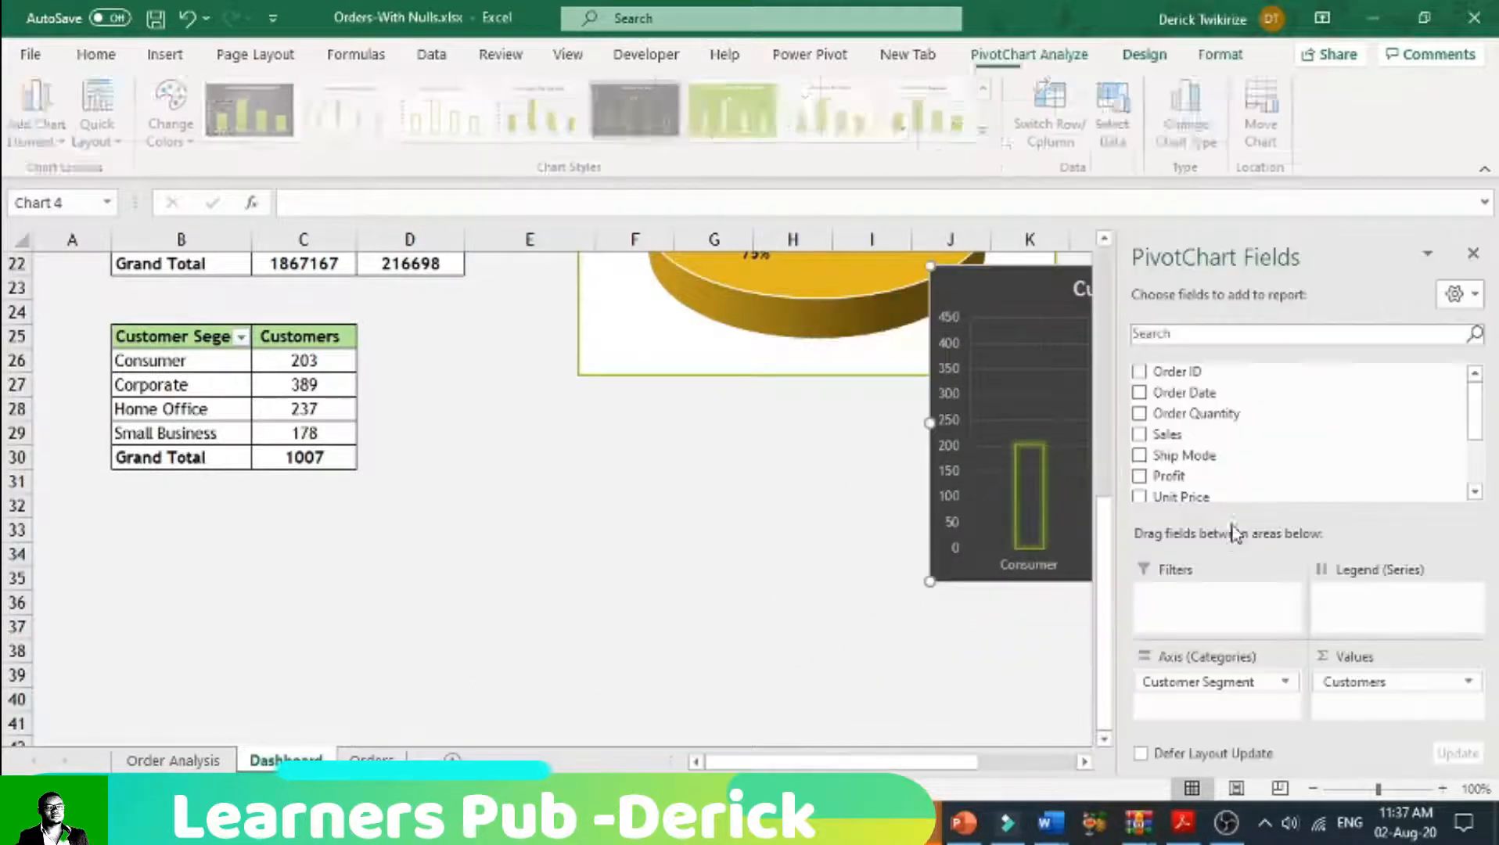
click(1472, 254)
scroll(1143, 534, up, 4)
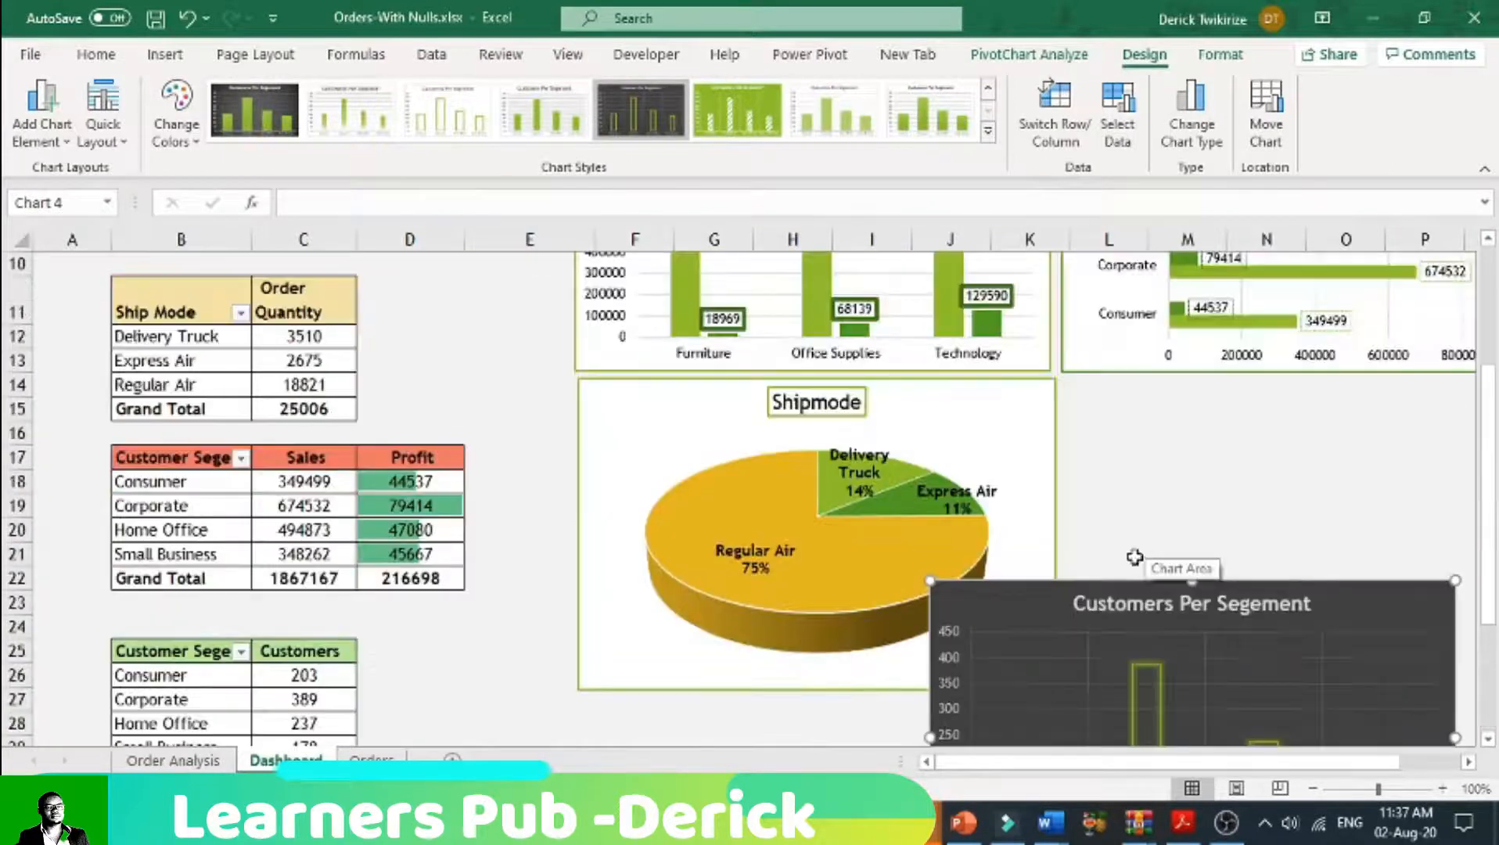
click(1048, 632)
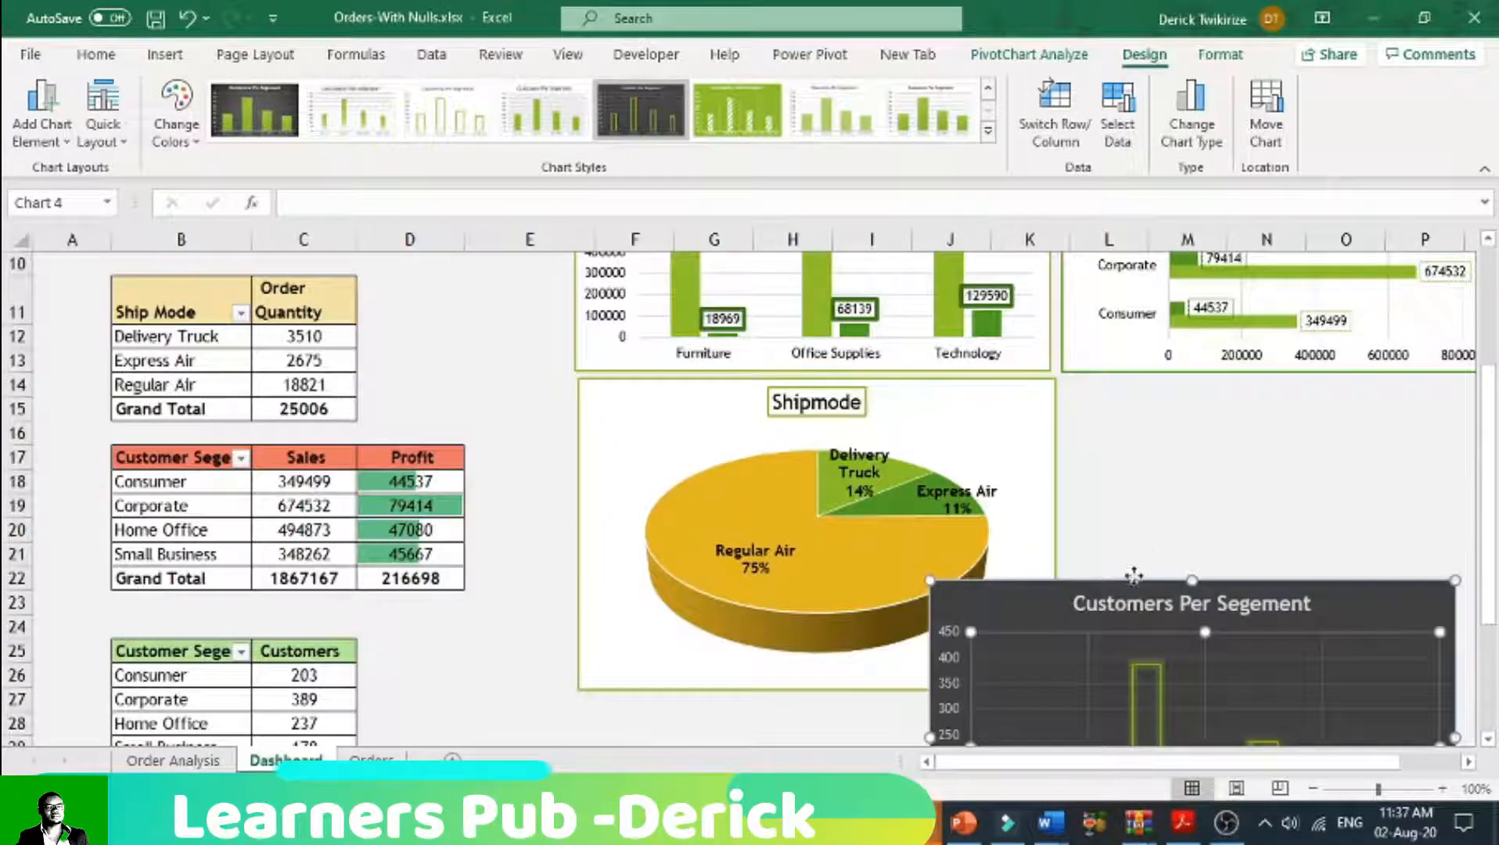
drag(1133, 575, 1132, 582)
key(ctrl+z)
click(987, 596)
drag(987, 596, 1126, 395)
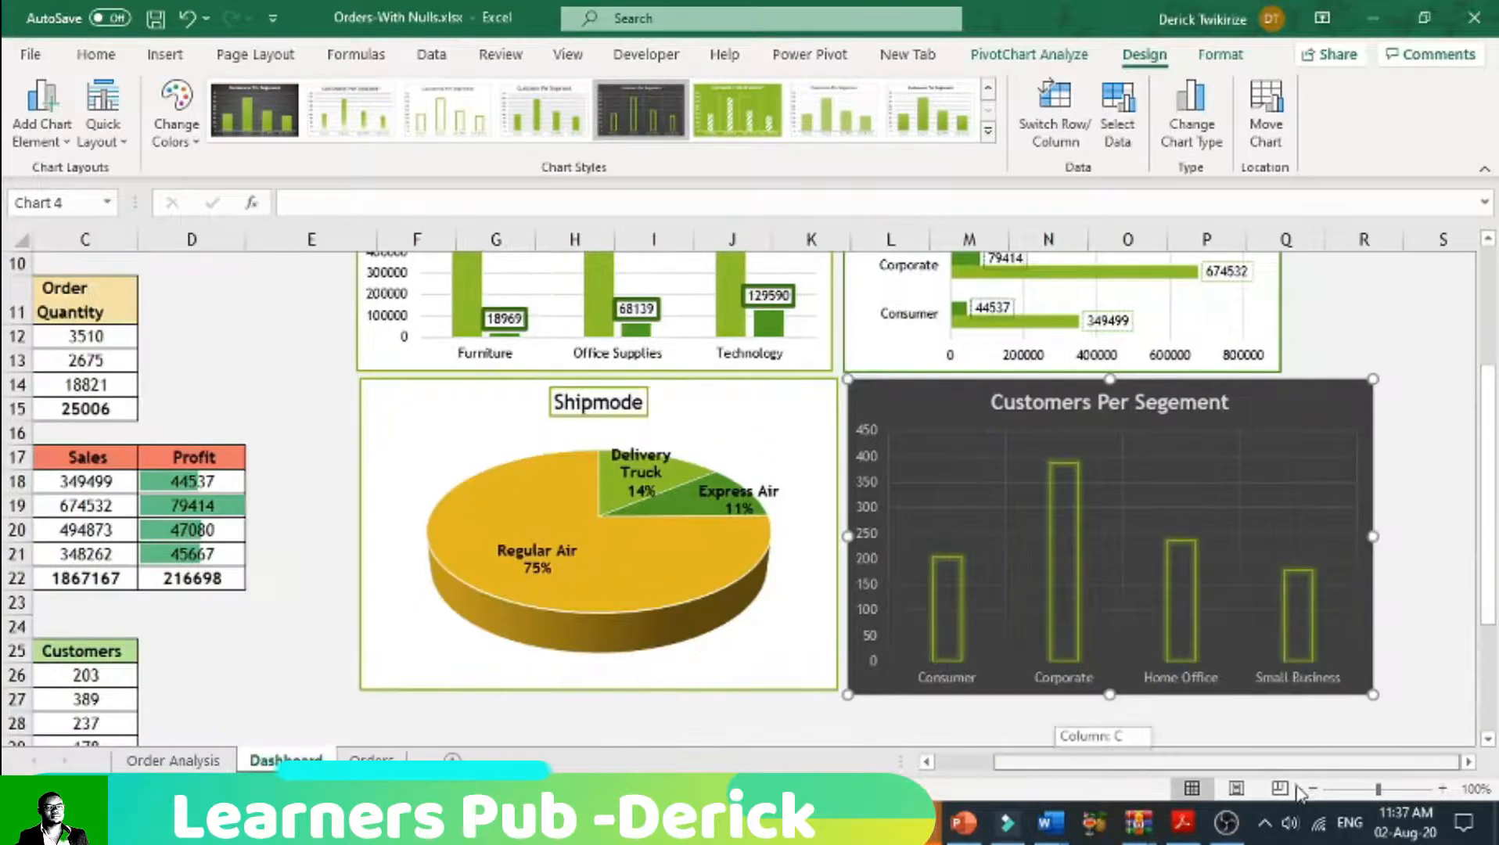
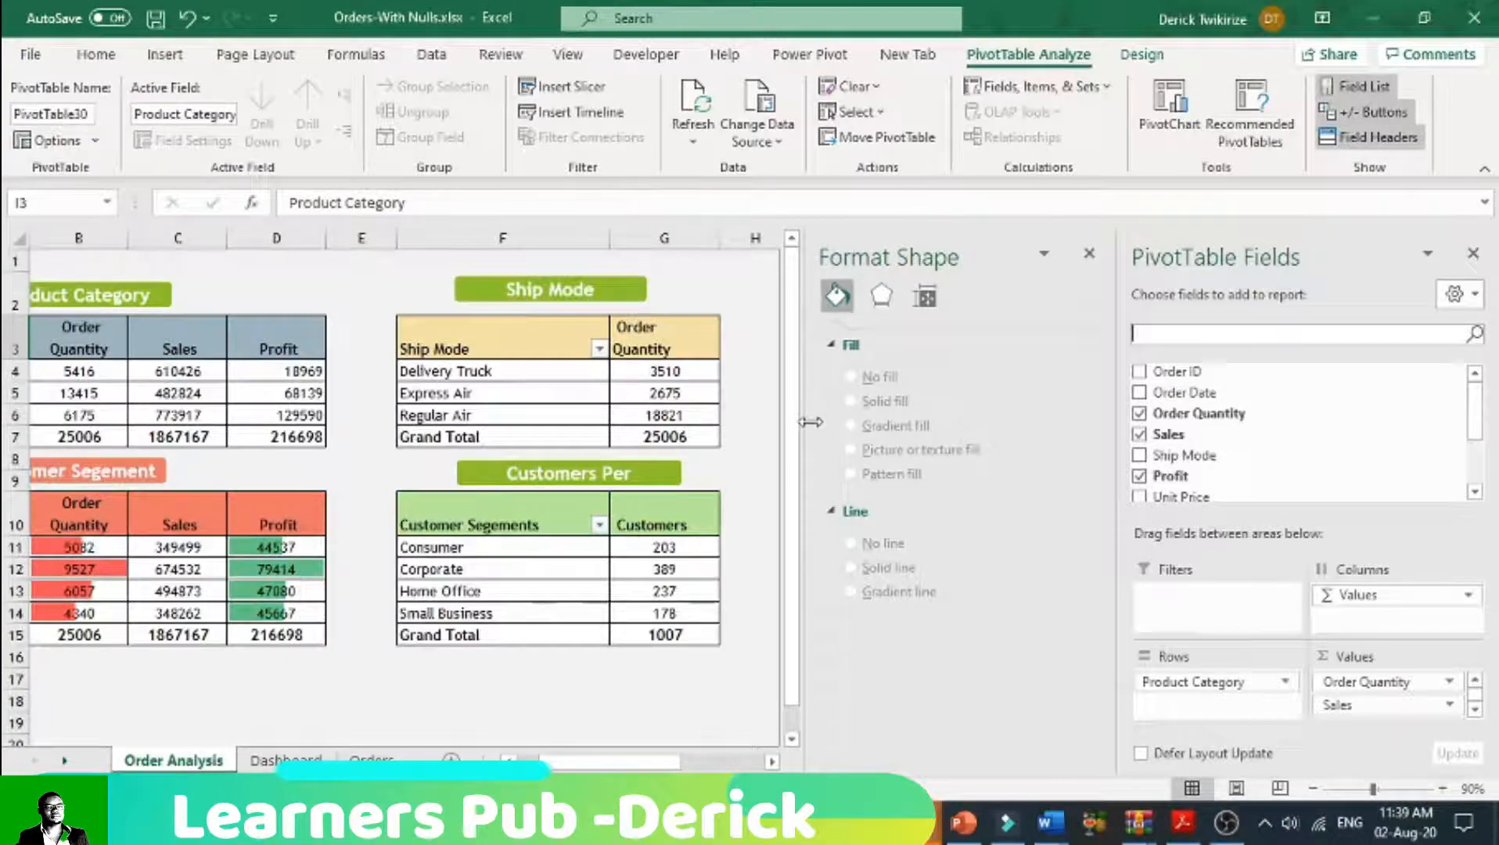
Step: Close the Format Shape pane, add Order Date to the copied product category pivot table, and widen its Order Quantity column
click(1092, 256)
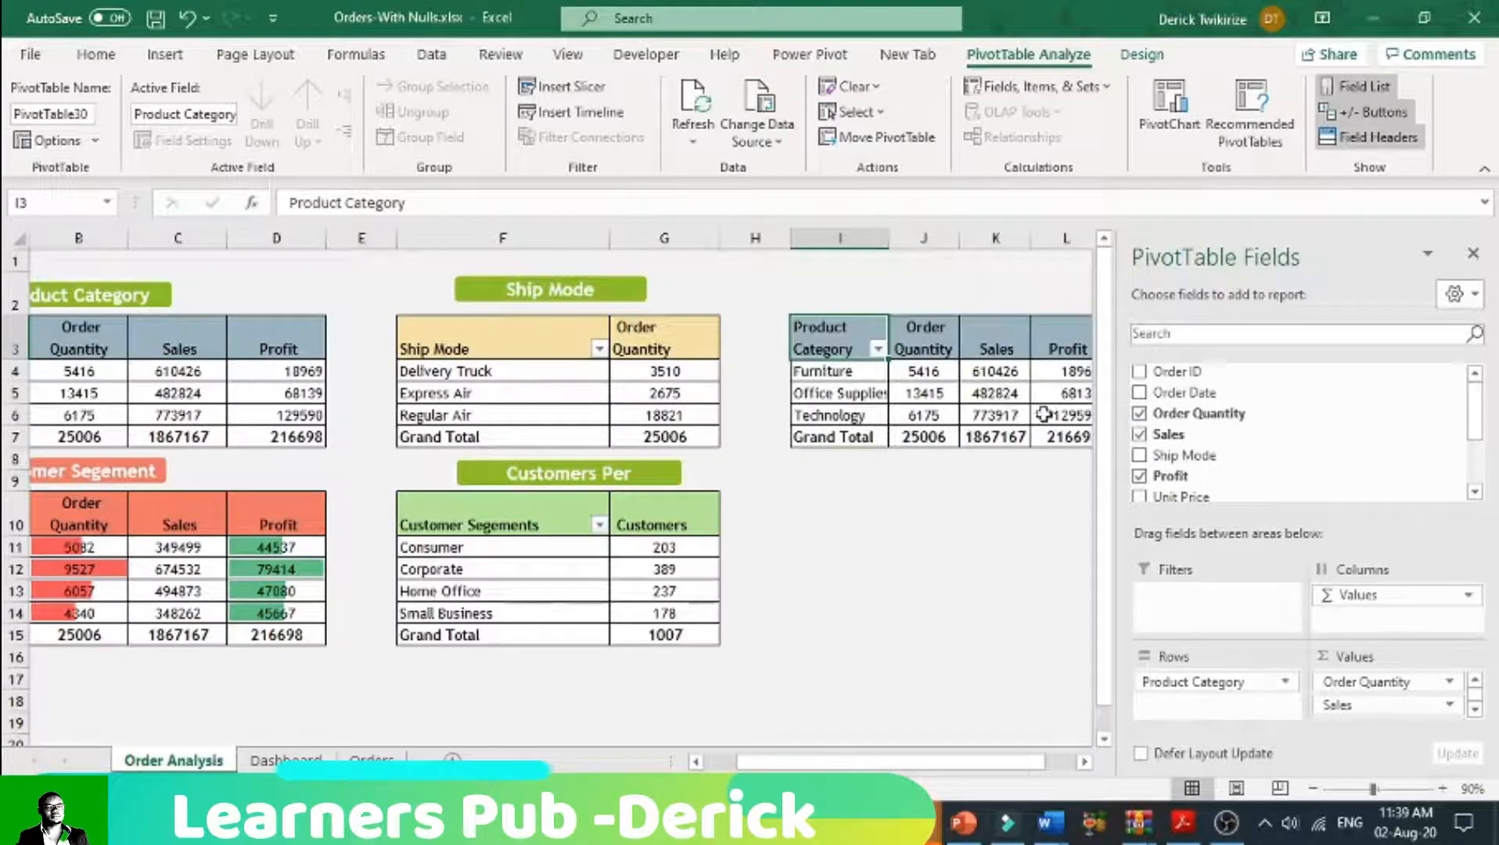
click(1139, 394)
drag(889, 242, 922, 246)
drag(909, 764, 978, 769)
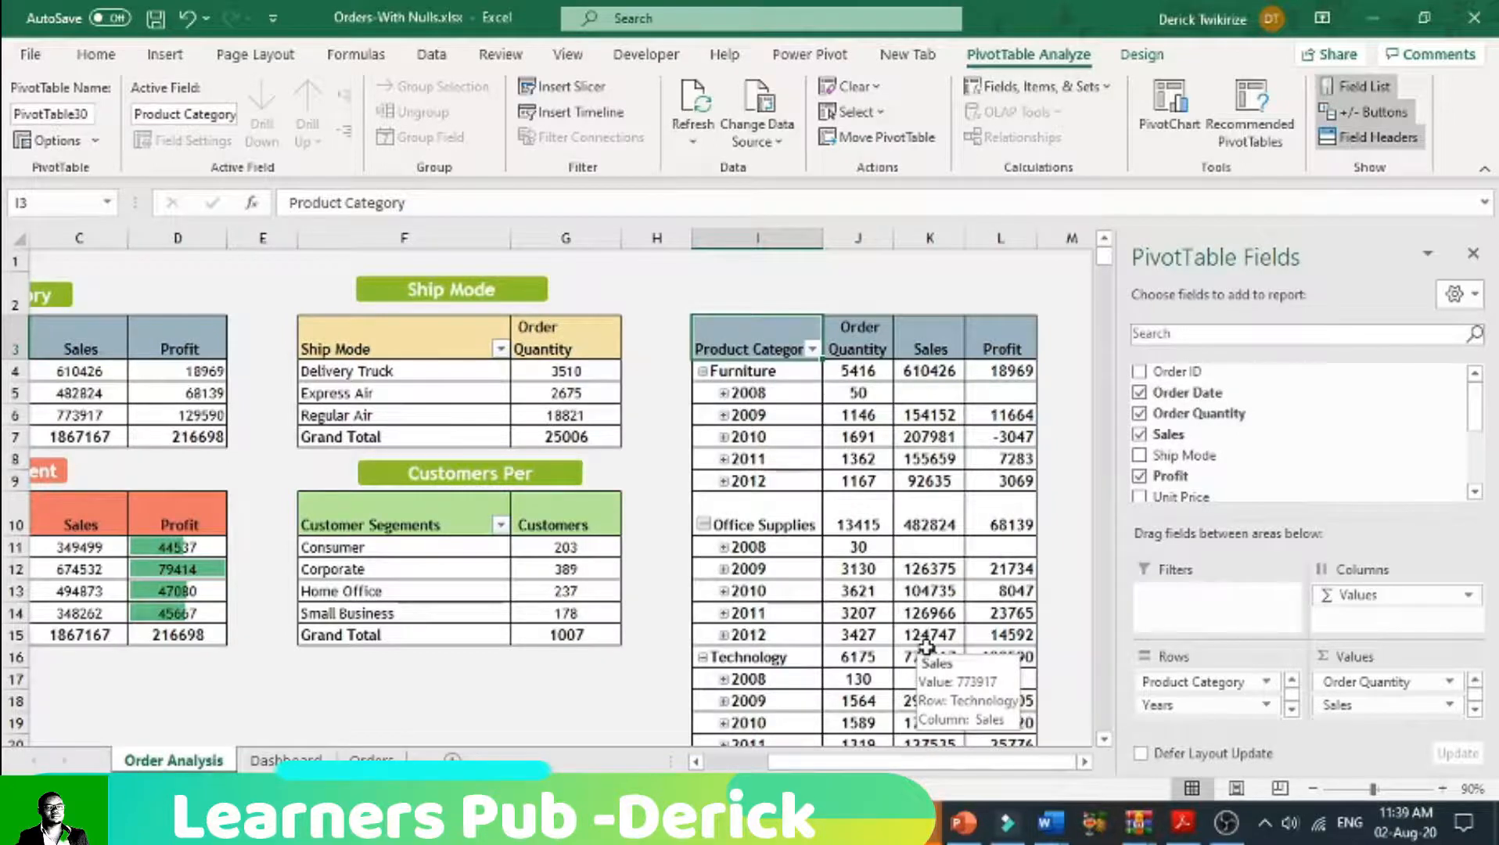
scroll(921, 643, down, 2)
scroll(915, 642, up, 2)
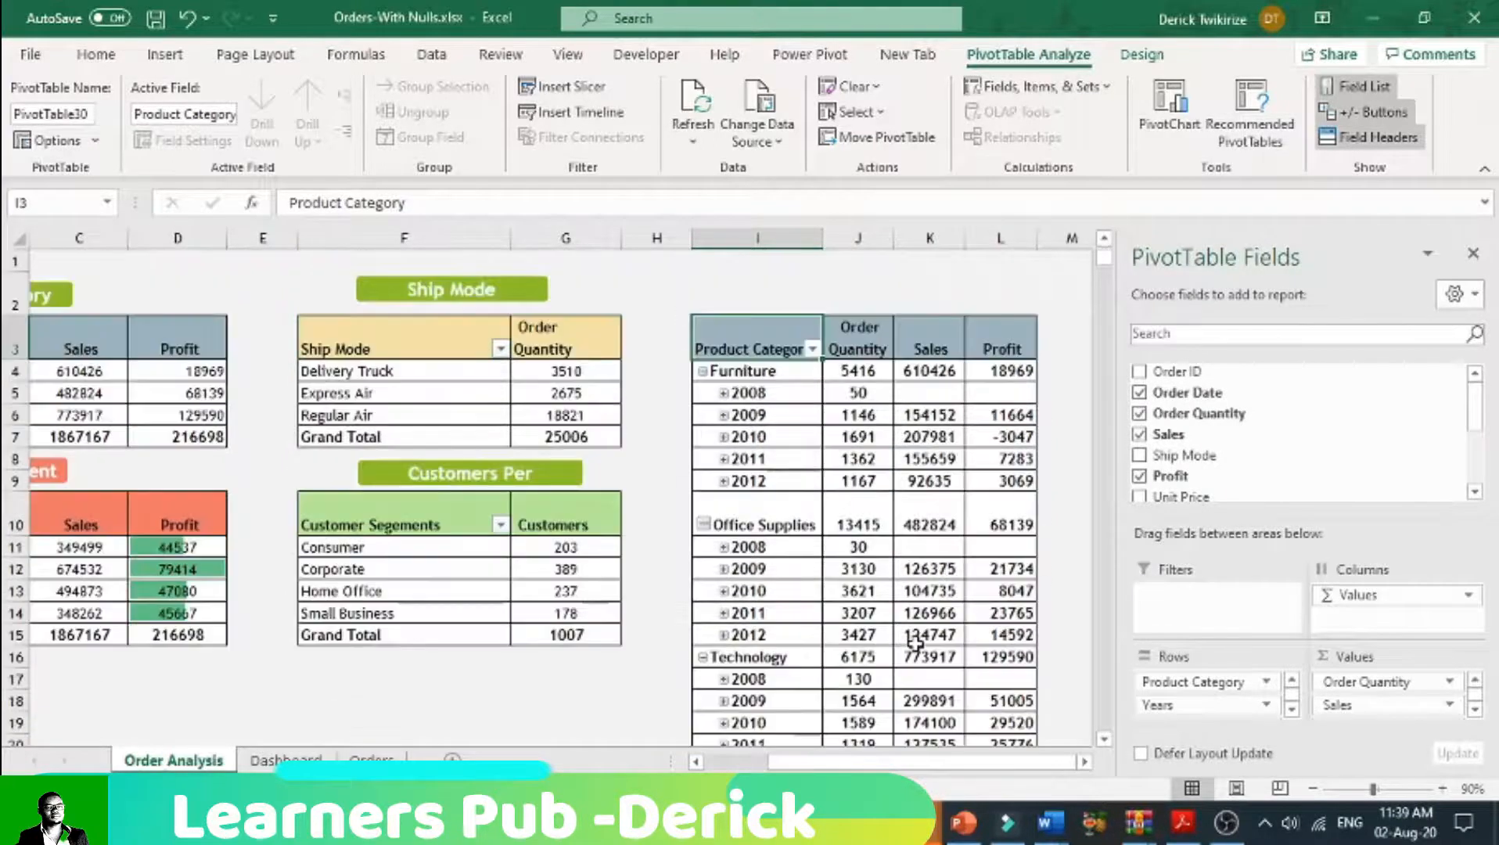
drag(895, 239, 1063, 240)
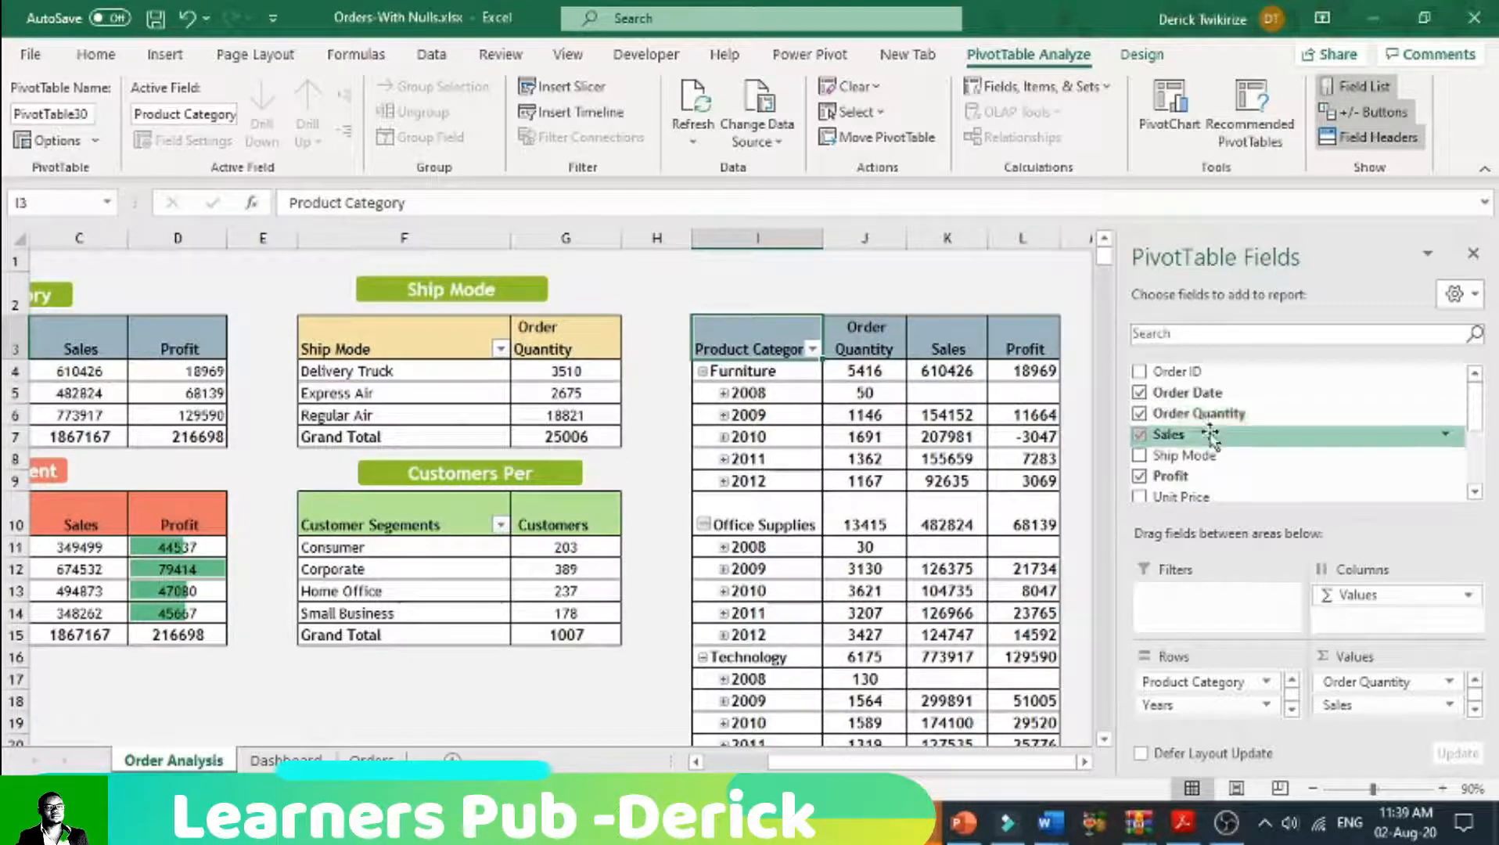
Step: Remove Product Category from the copied pivot table so its rows are grouped by order year
scroll(1168, 434, down, 1)
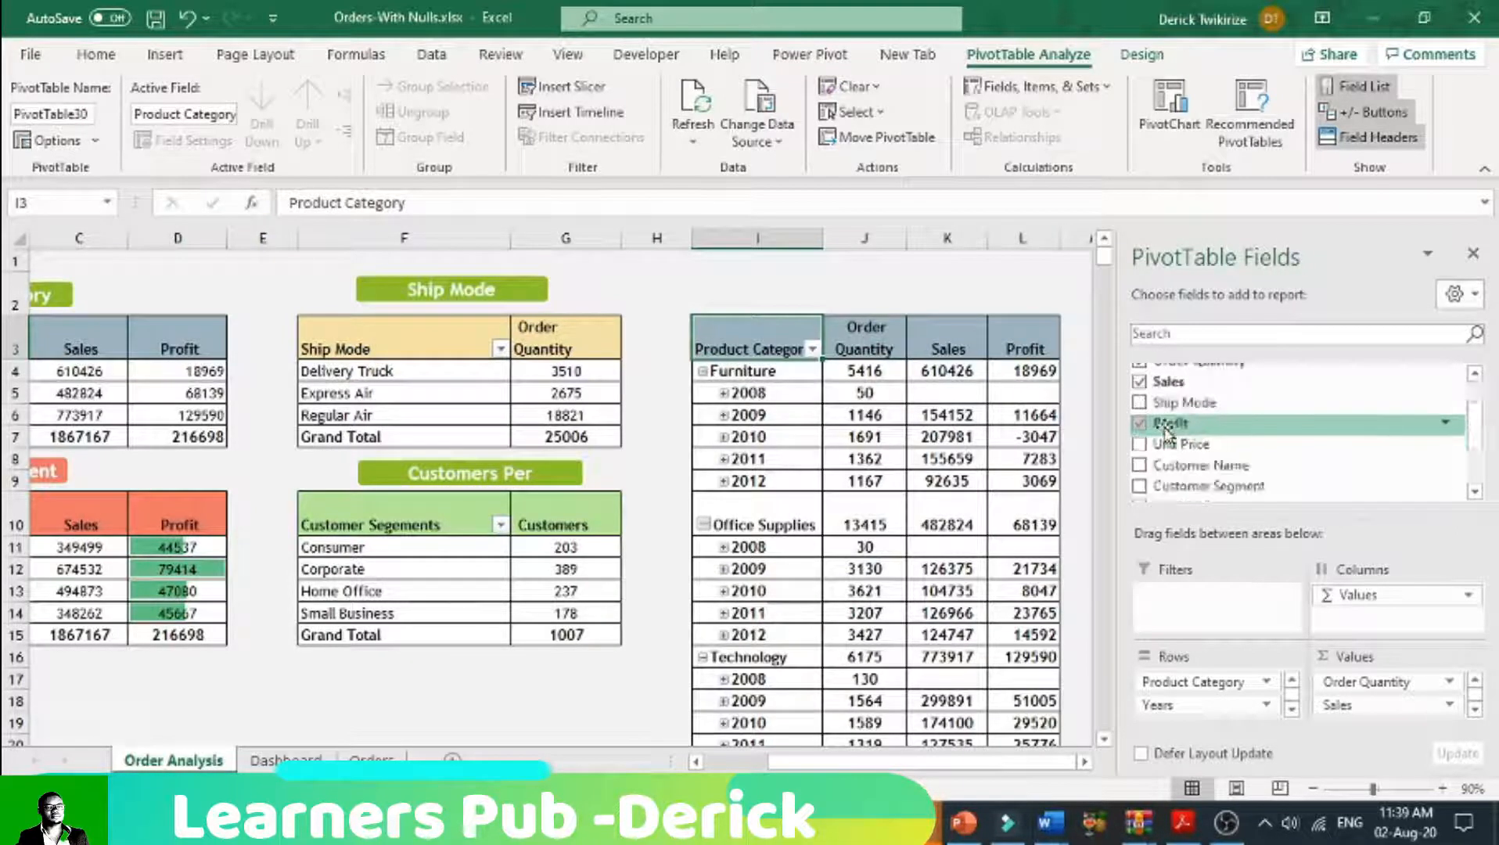
scroll(1166, 433, down, 2)
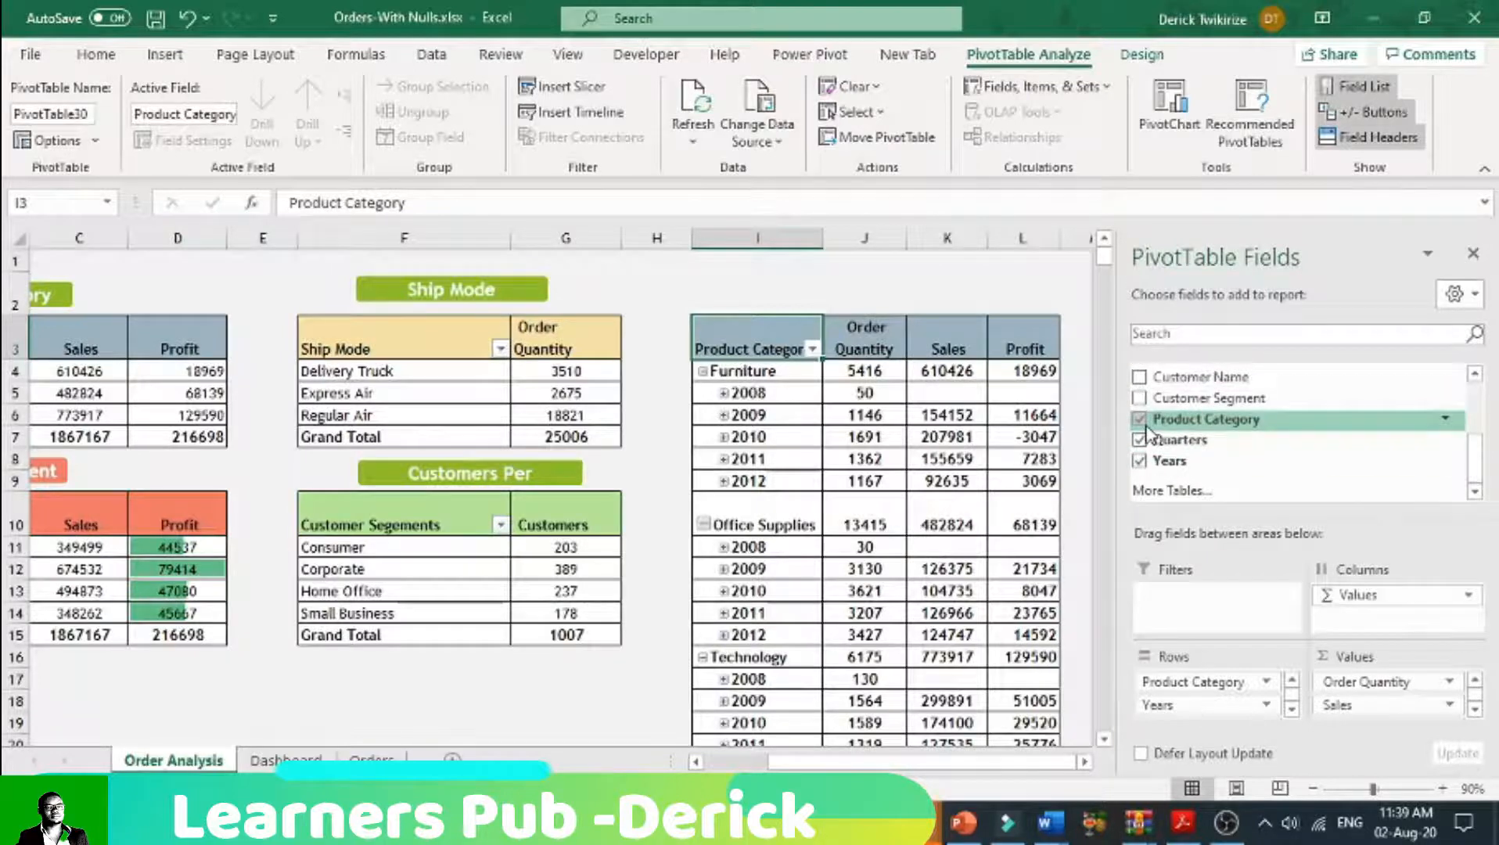
click(1140, 420)
click(919, 586)
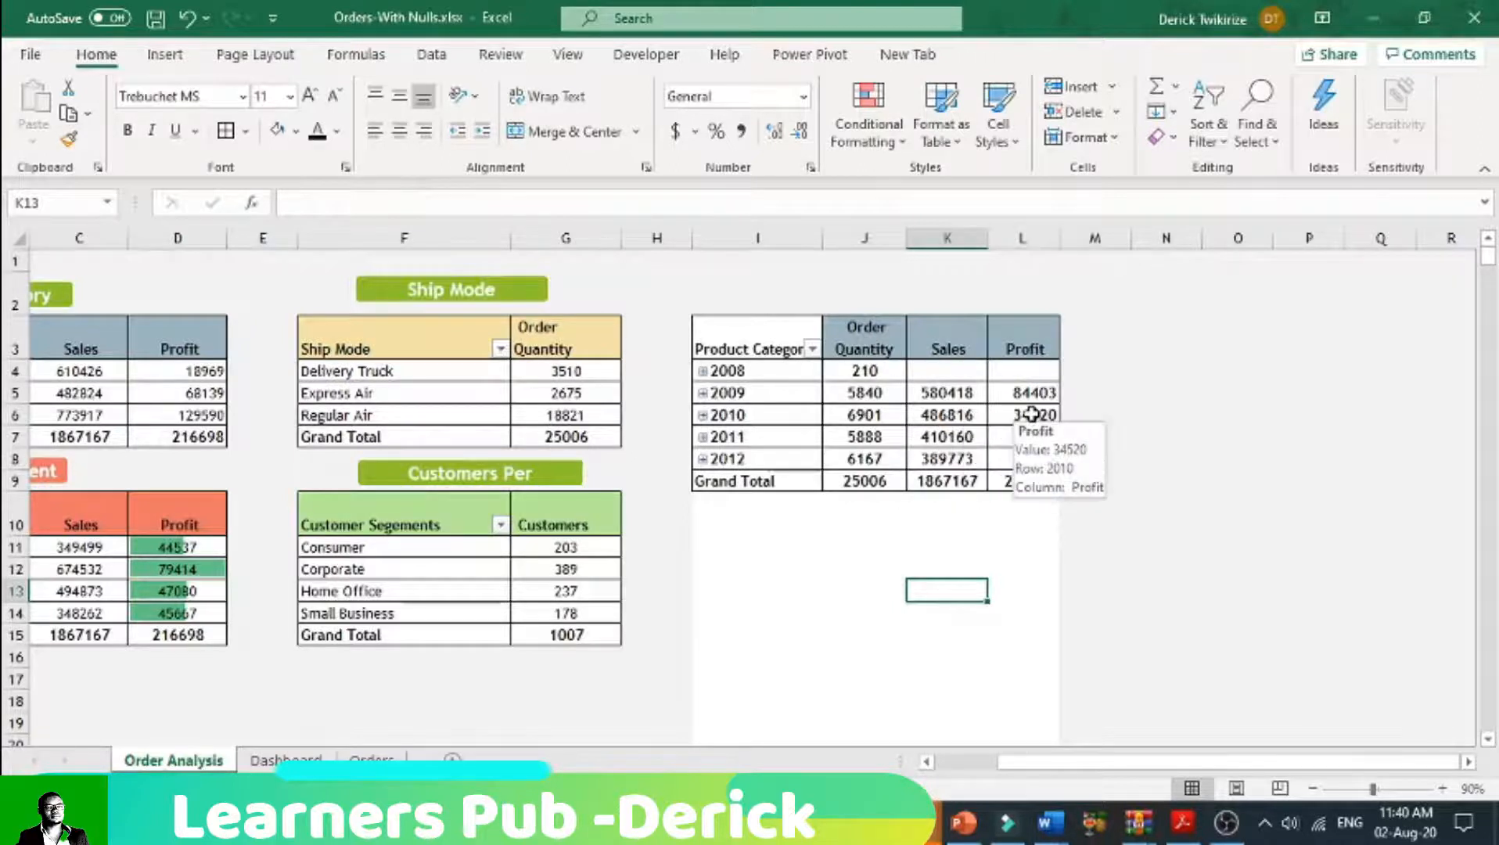
drag(967, 393, 974, 457)
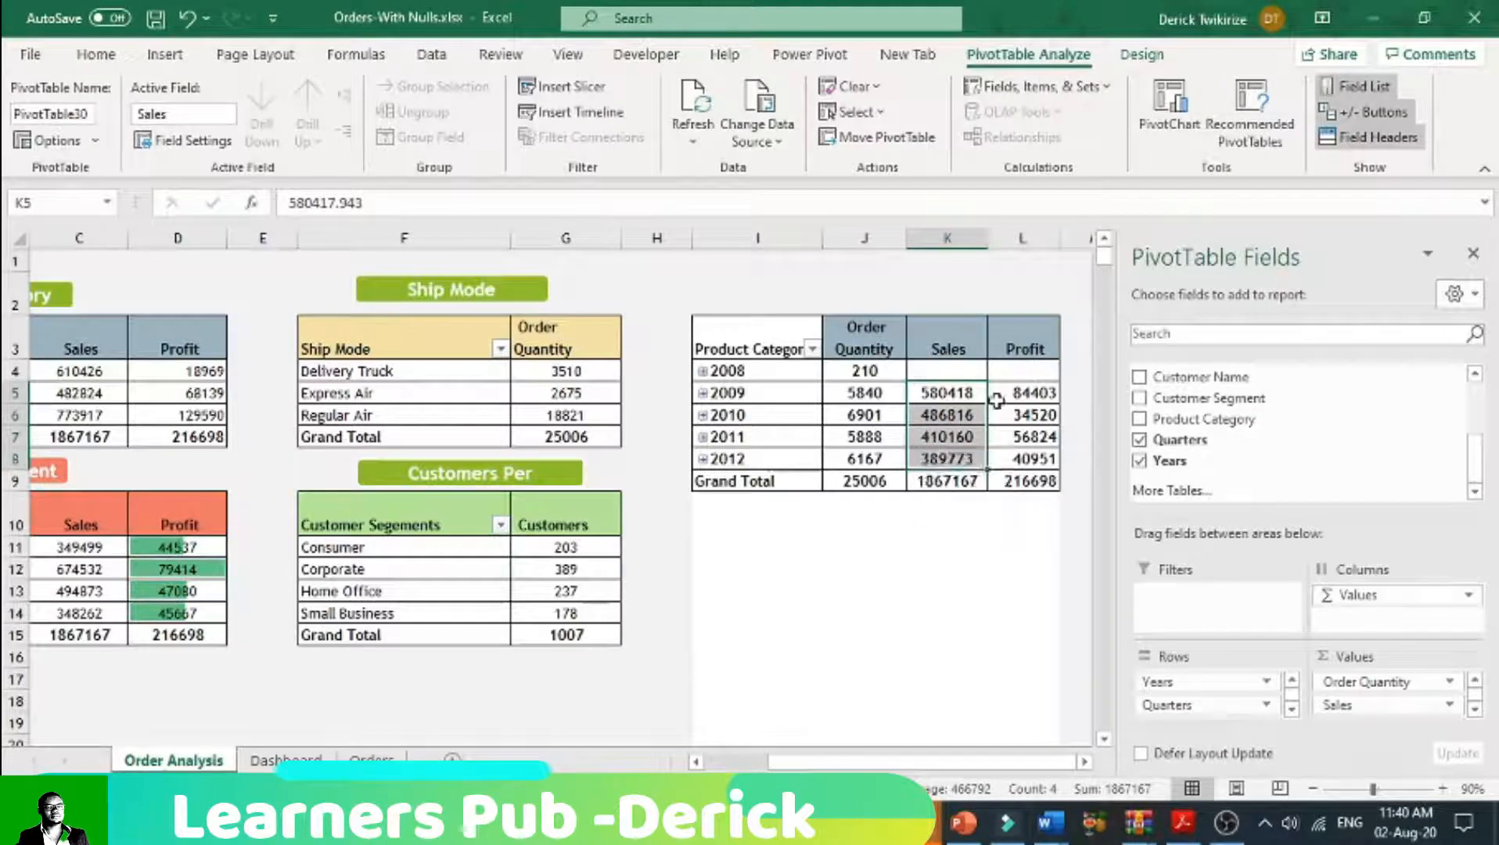
click(1029, 394)
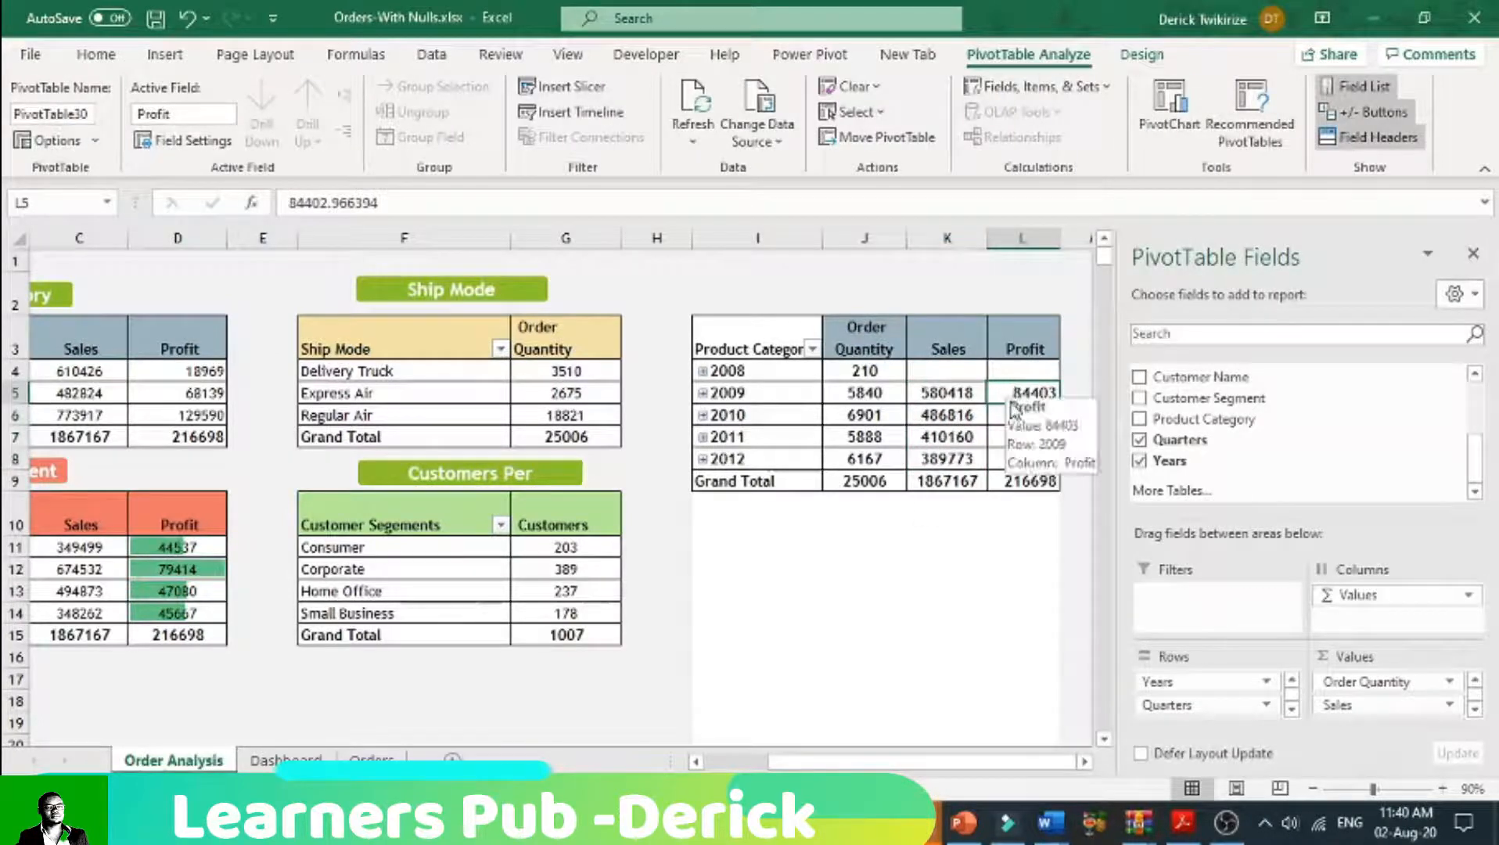
click(961, 392)
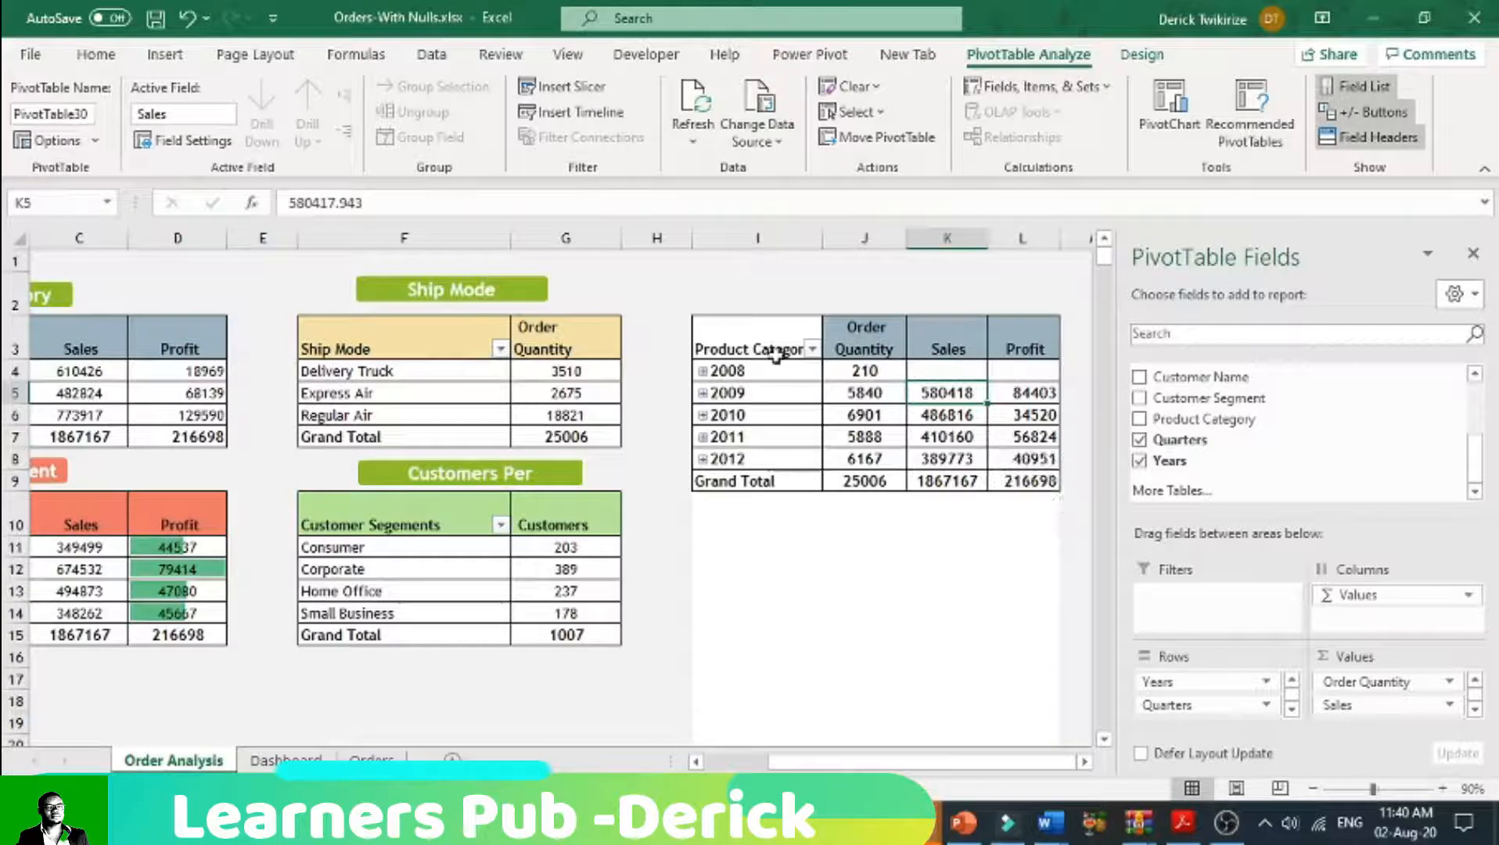
click(1033, 399)
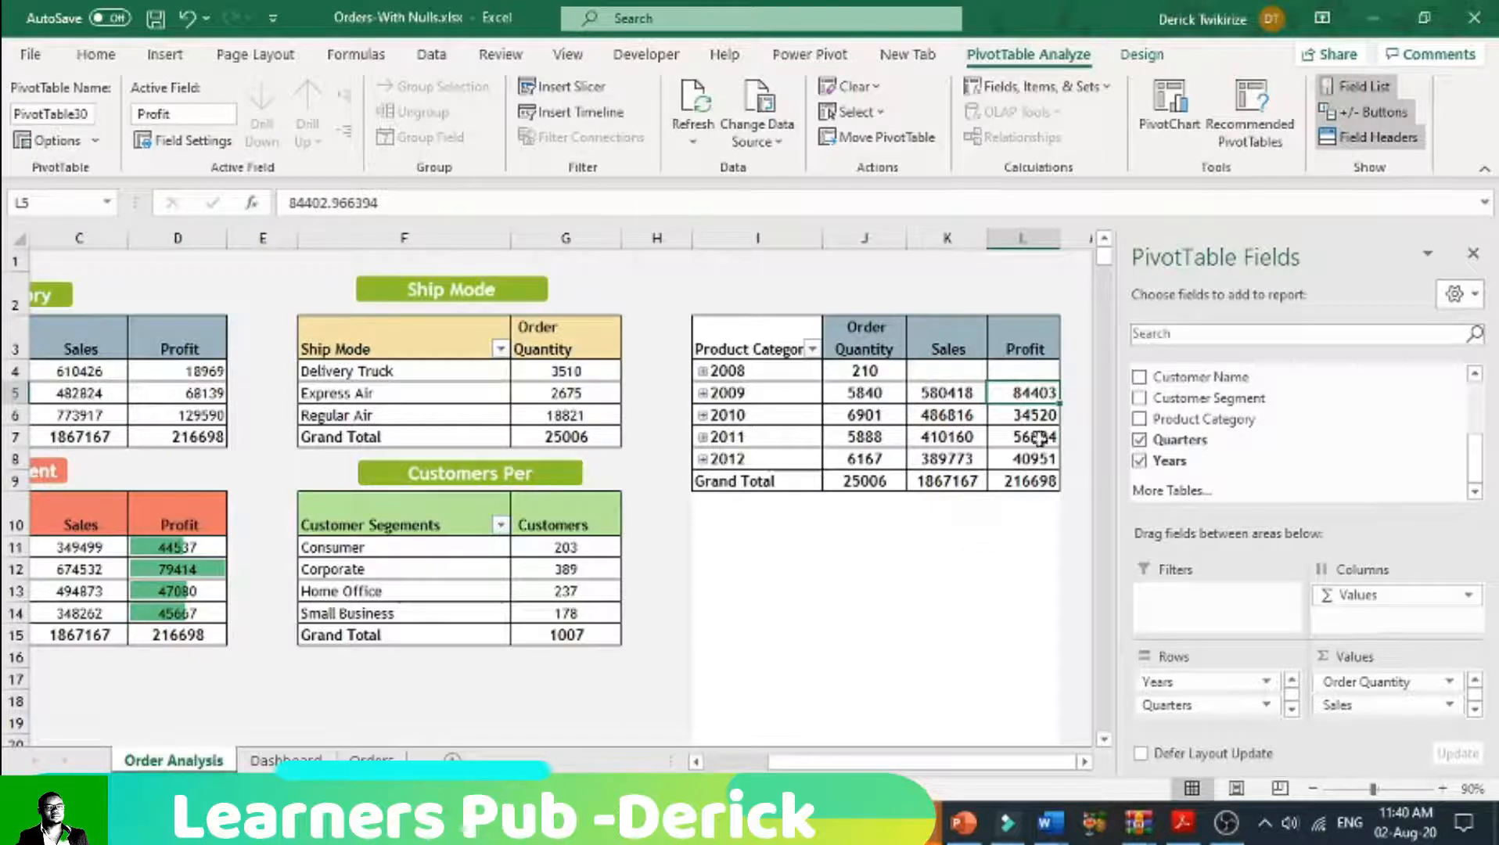
mouse_move(1004, 482)
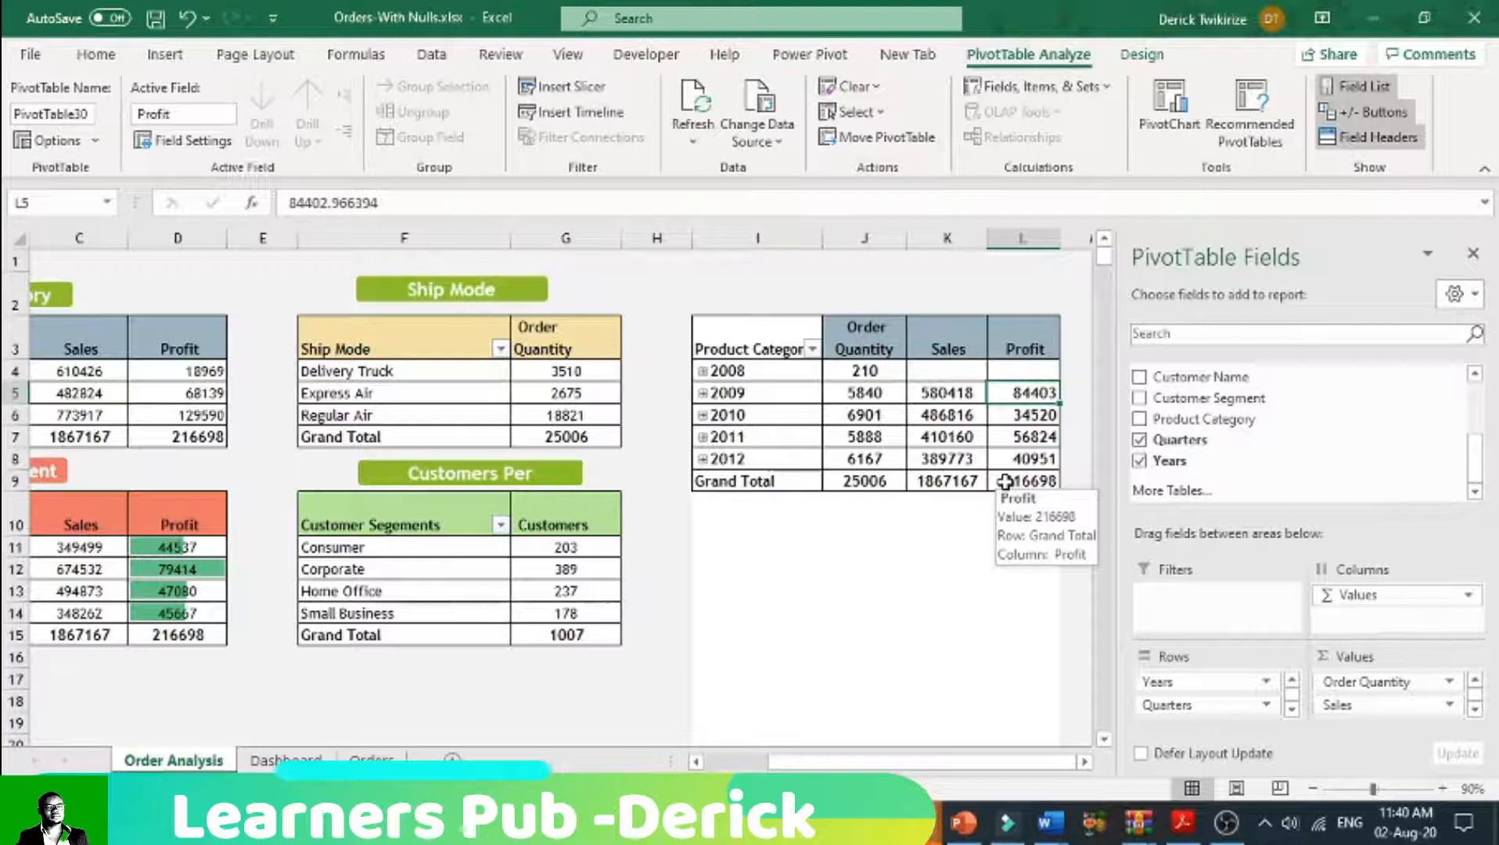
Step: Fill the yearly pivot table's header cells I3:L3 with the light green theme colour
click(781, 349)
drag(780, 348, 864, 348)
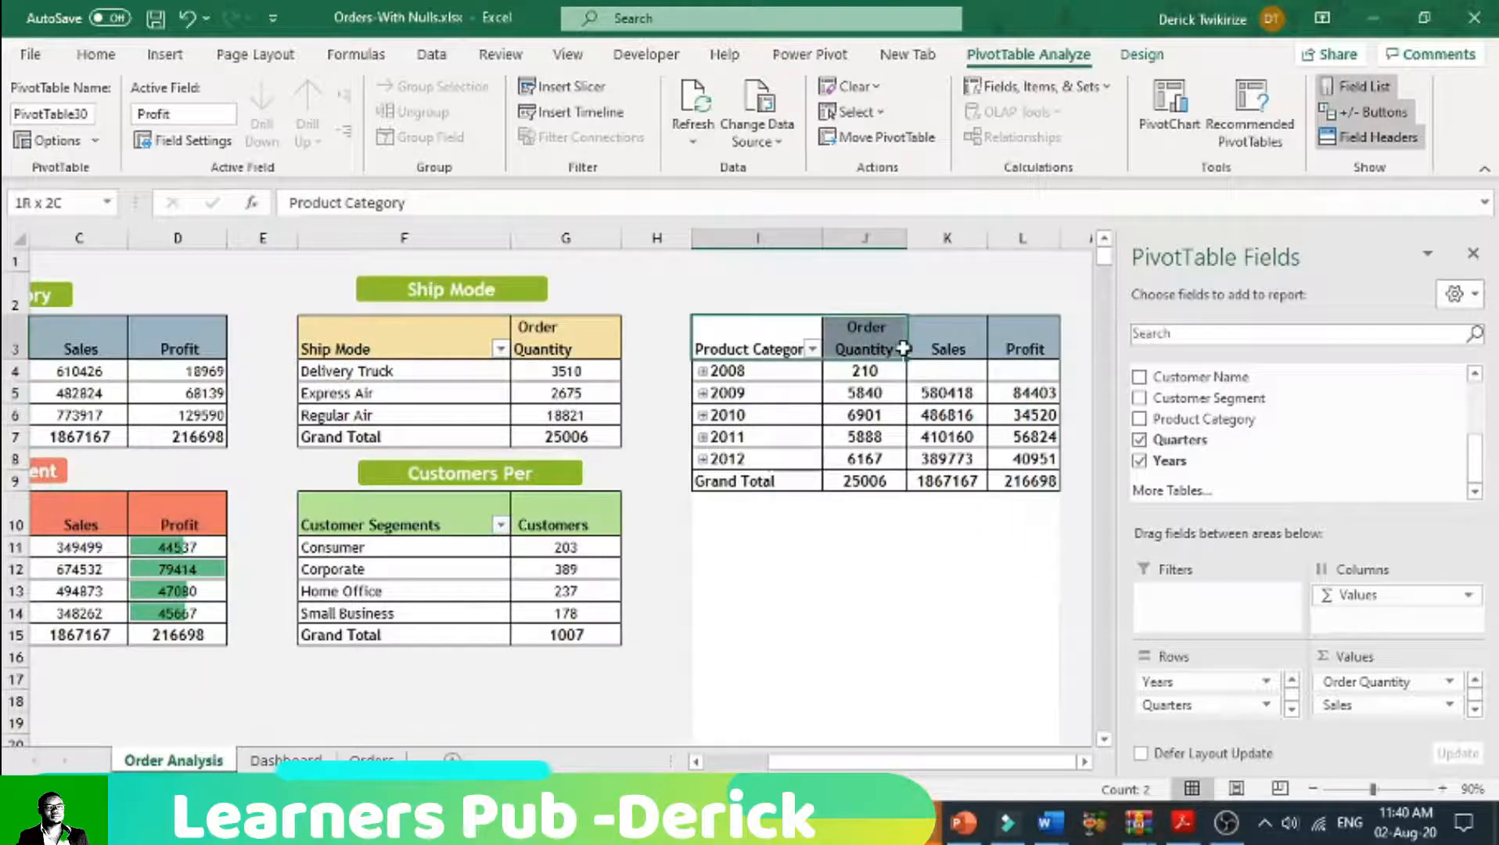
click(96, 54)
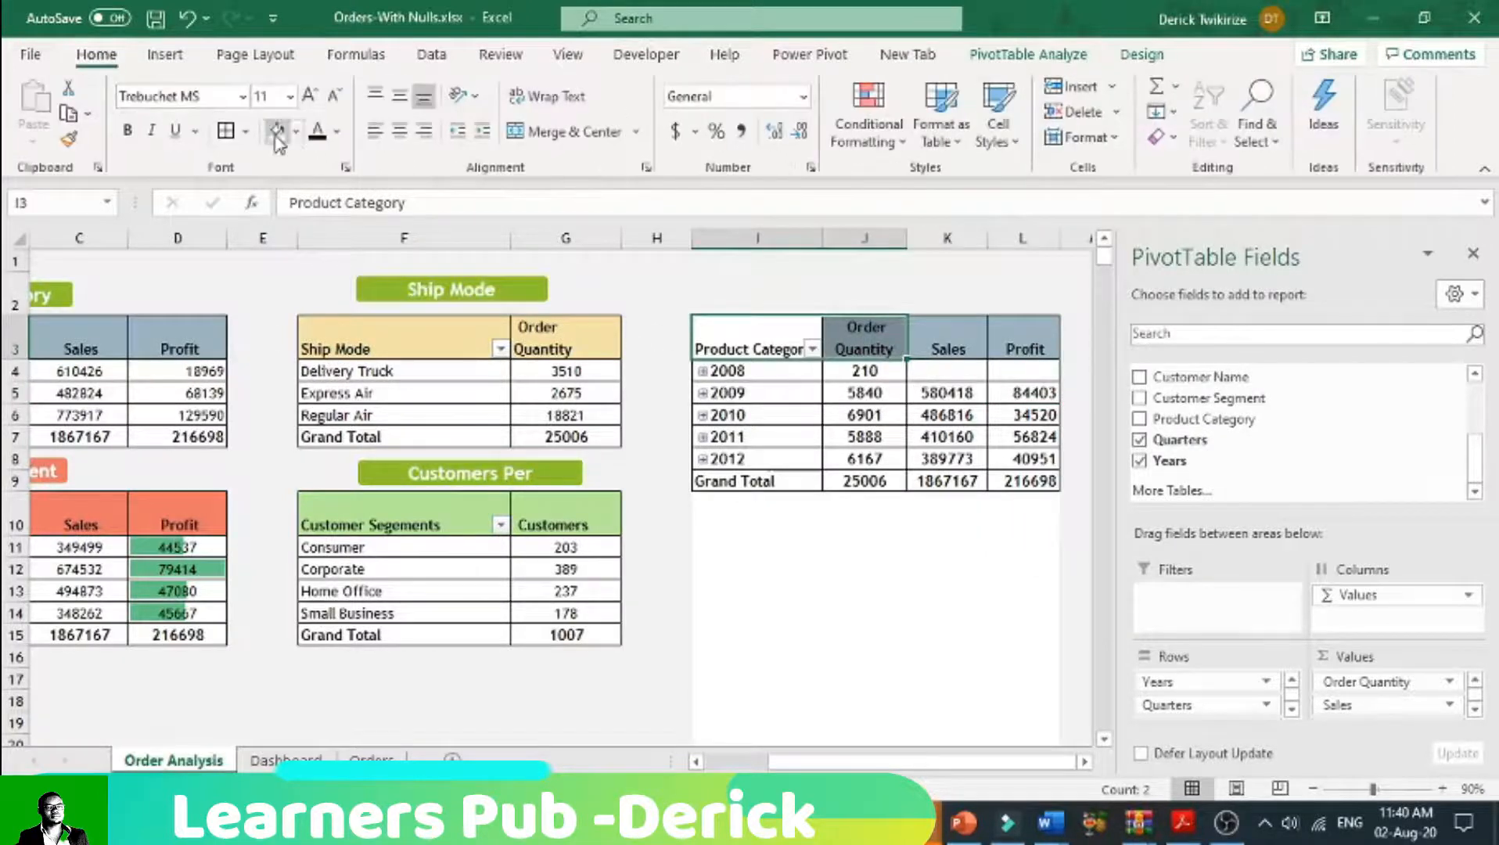
click(295, 131)
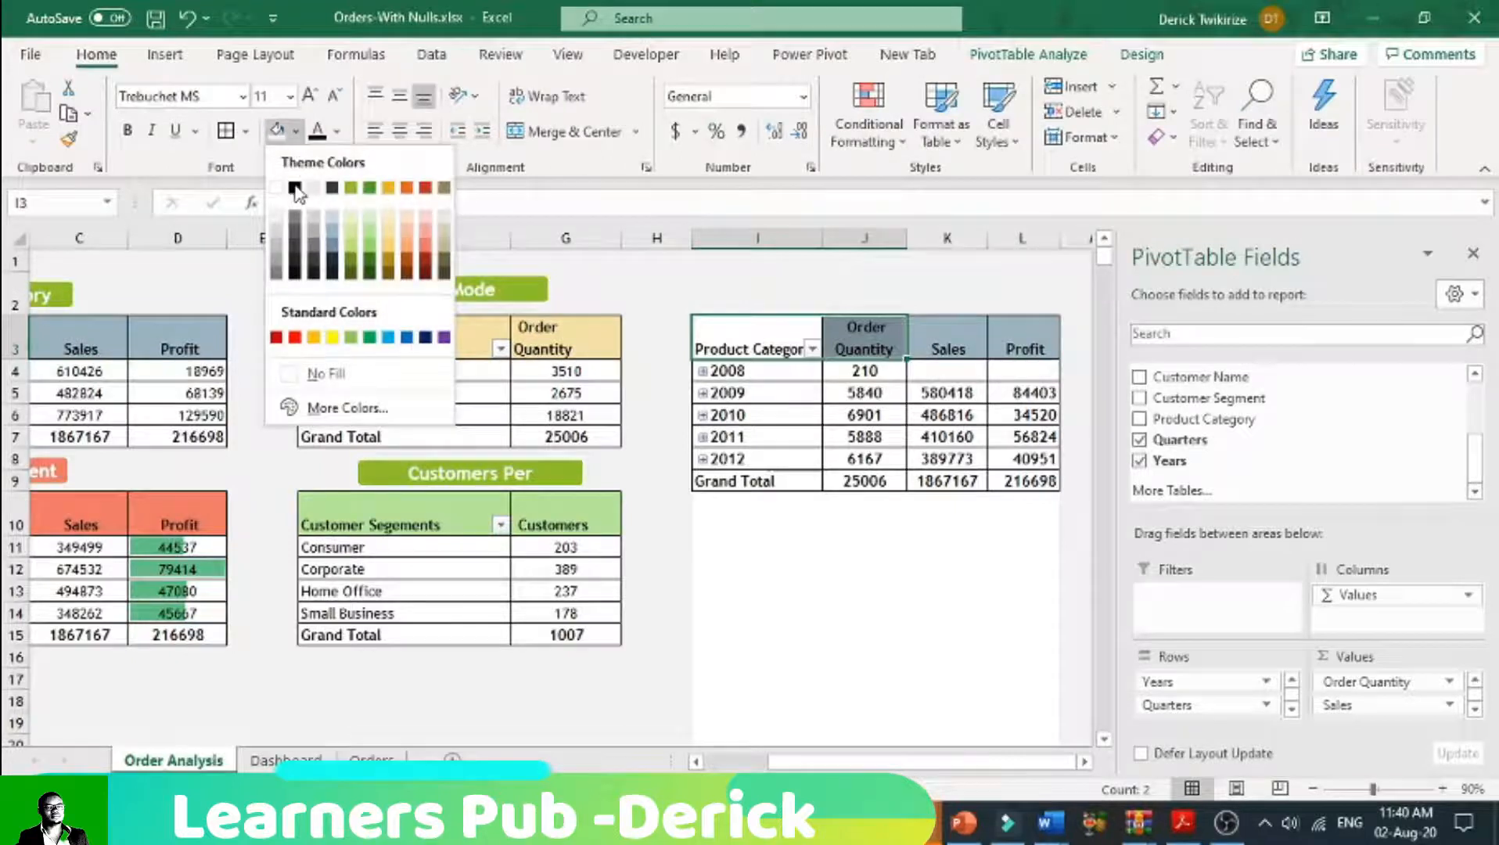
click(351, 229)
click(786, 347)
drag(786, 347, 1025, 348)
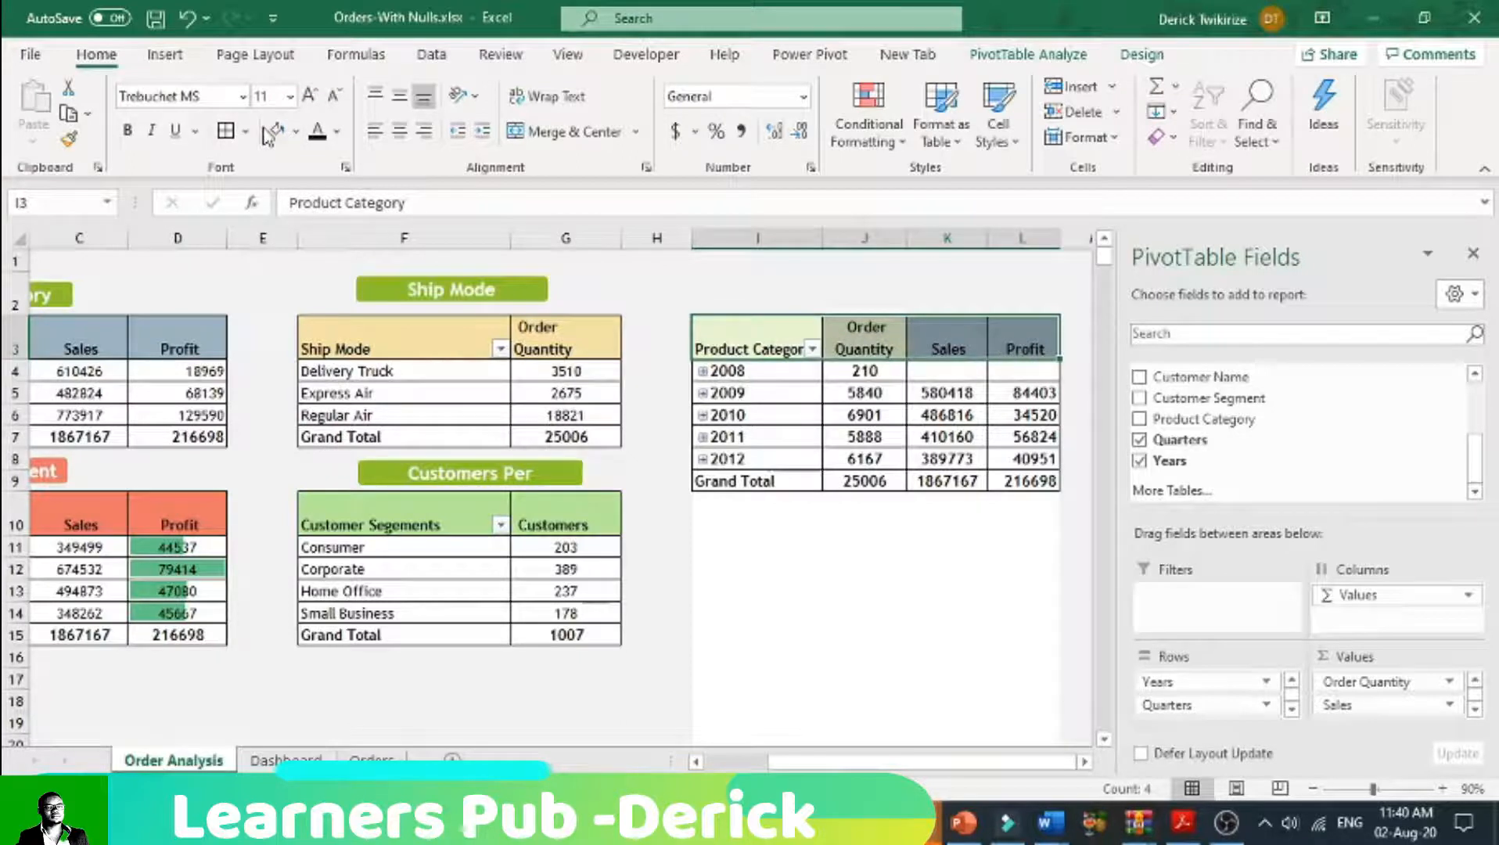
click(277, 131)
click(864, 415)
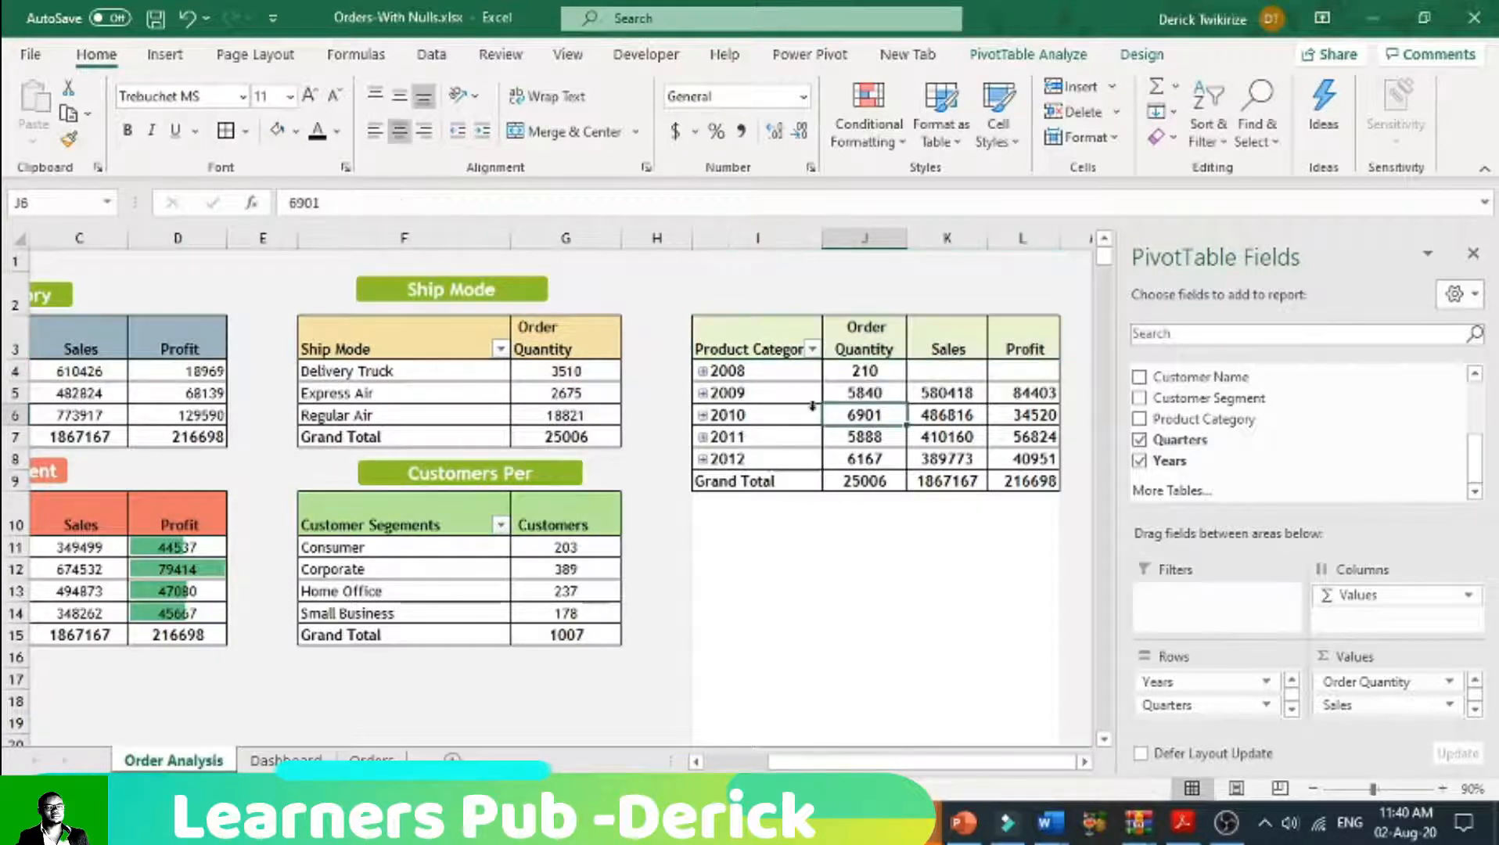
click(867, 344)
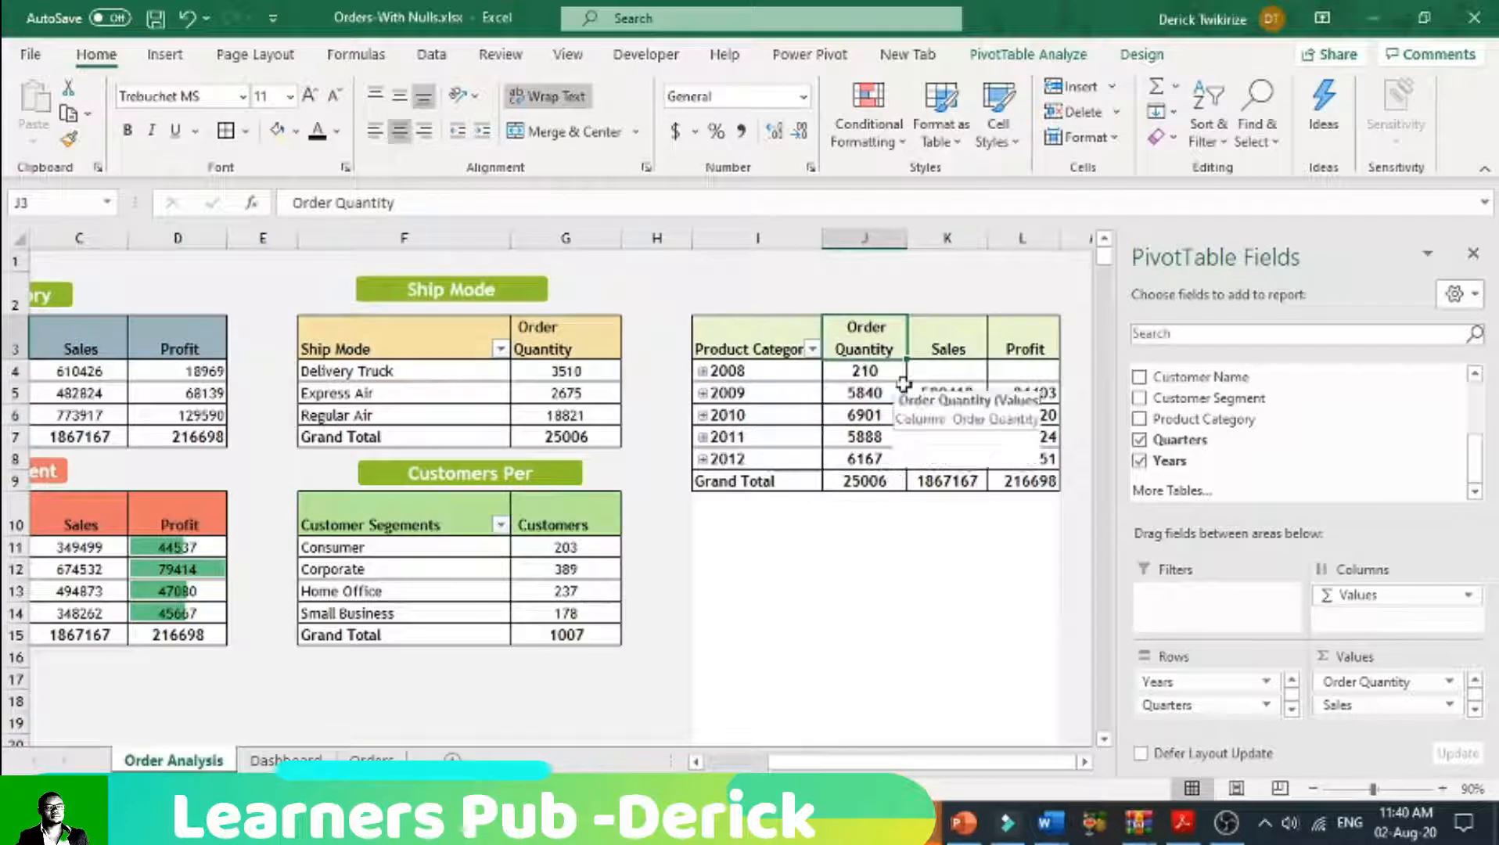
click(885, 395)
click(886, 417)
click(880, 391)
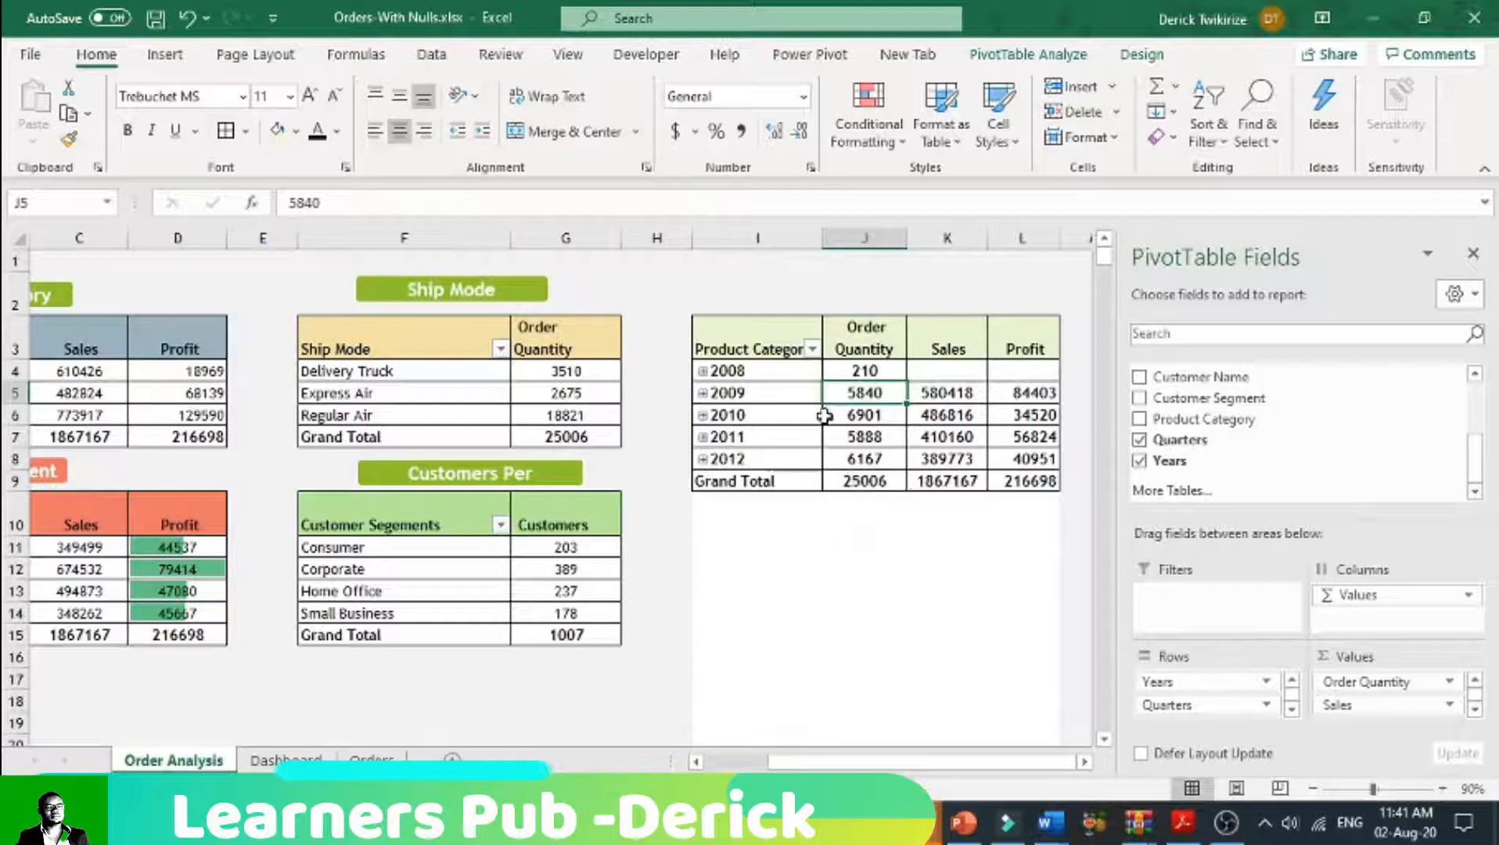
Step: Copy the yearly pivot table and paste it on the Dashboard sheet at cell B33, below the customers pivot table
drag(758, 348, 1026, 482)
key(ctrl+c)
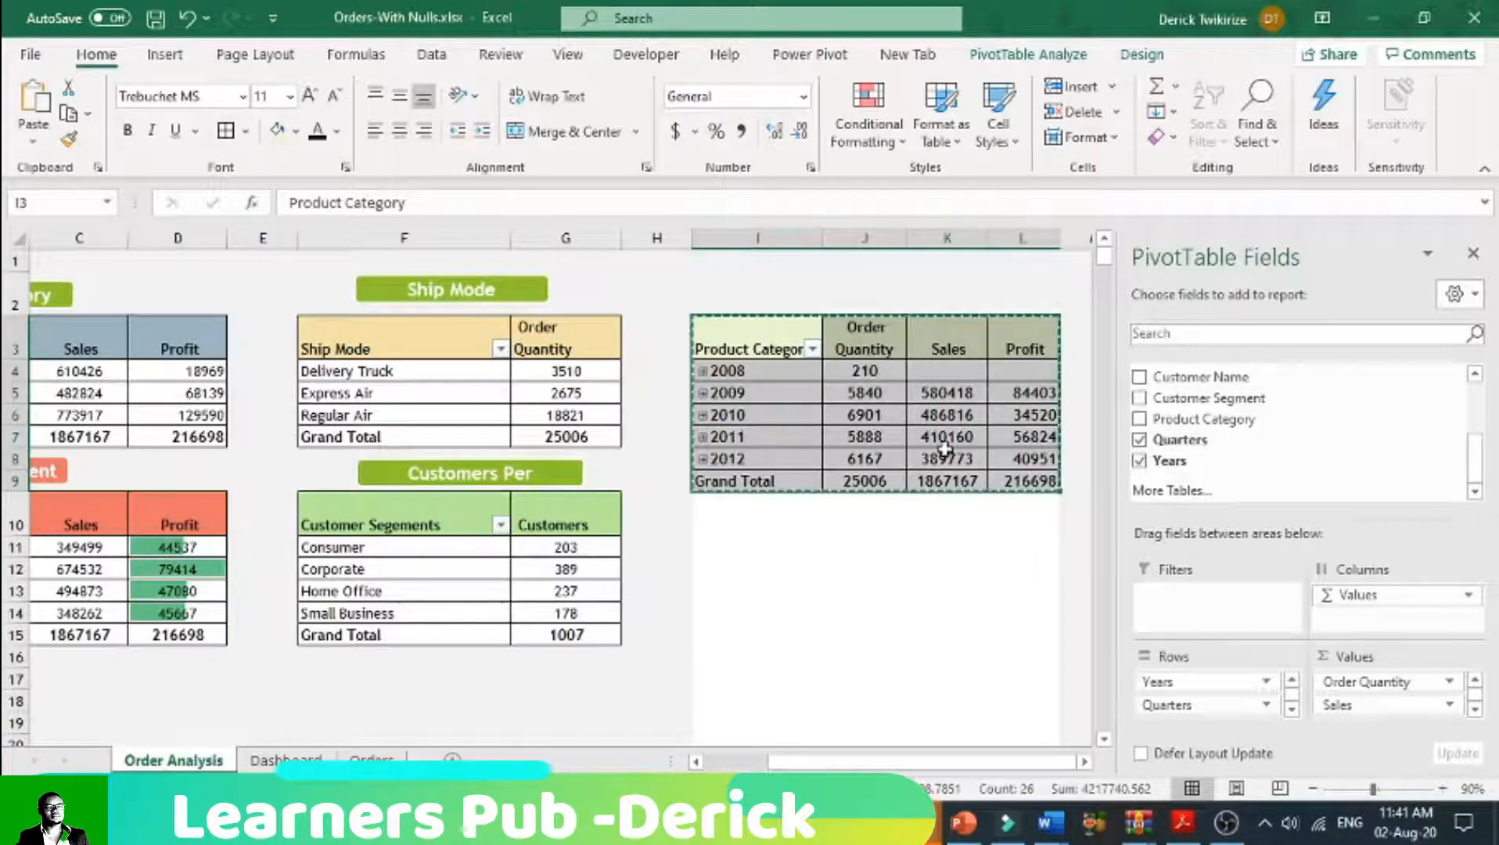
key(ctrl+Page_Down)
scroll(368, 665, down, 4)
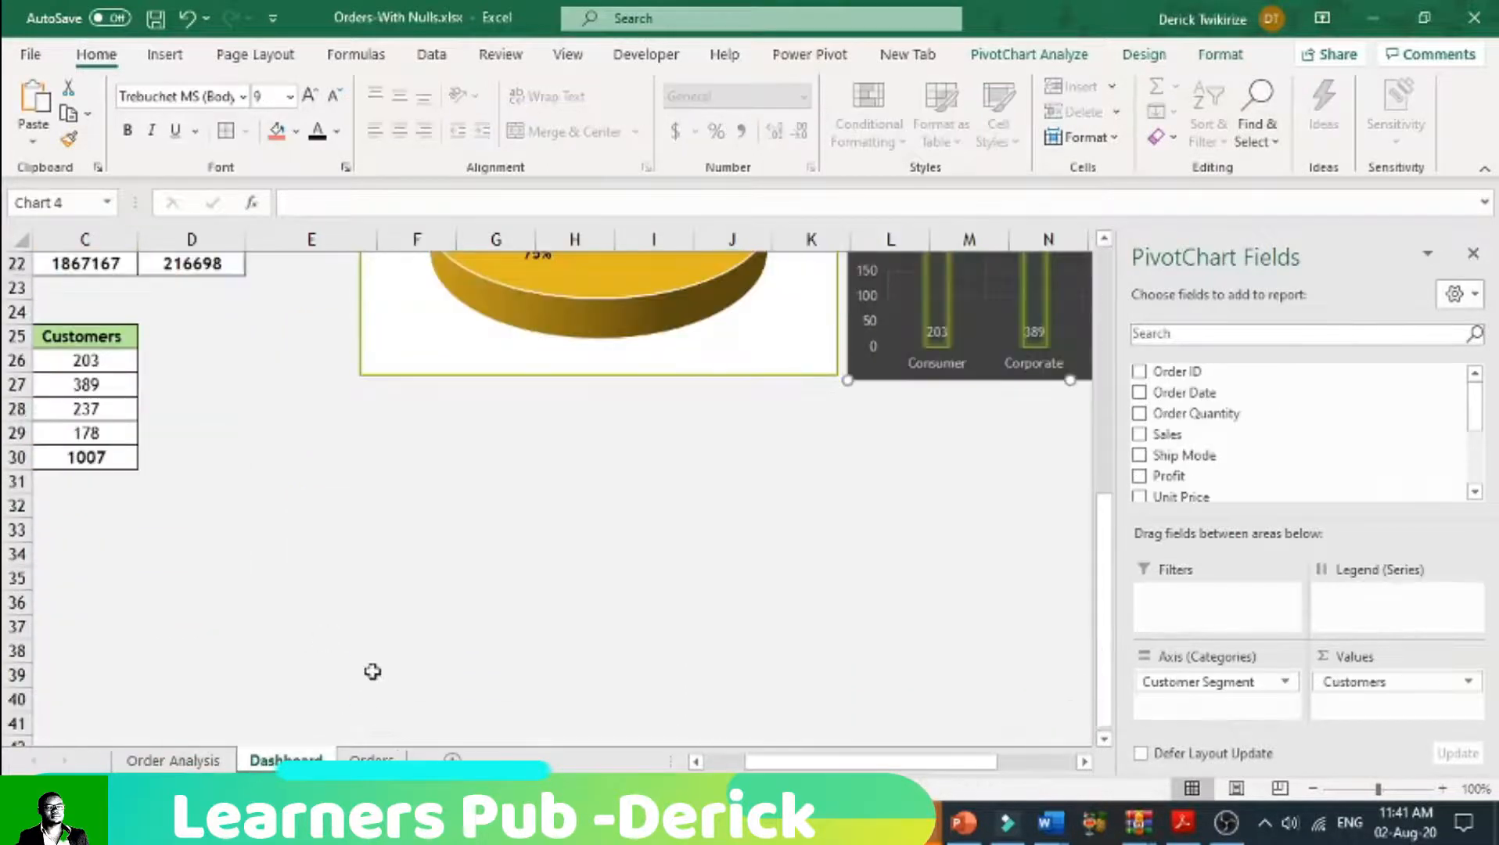
drag(784, 762, 740, 762)
click(129, 538)
right_click(130, 536)
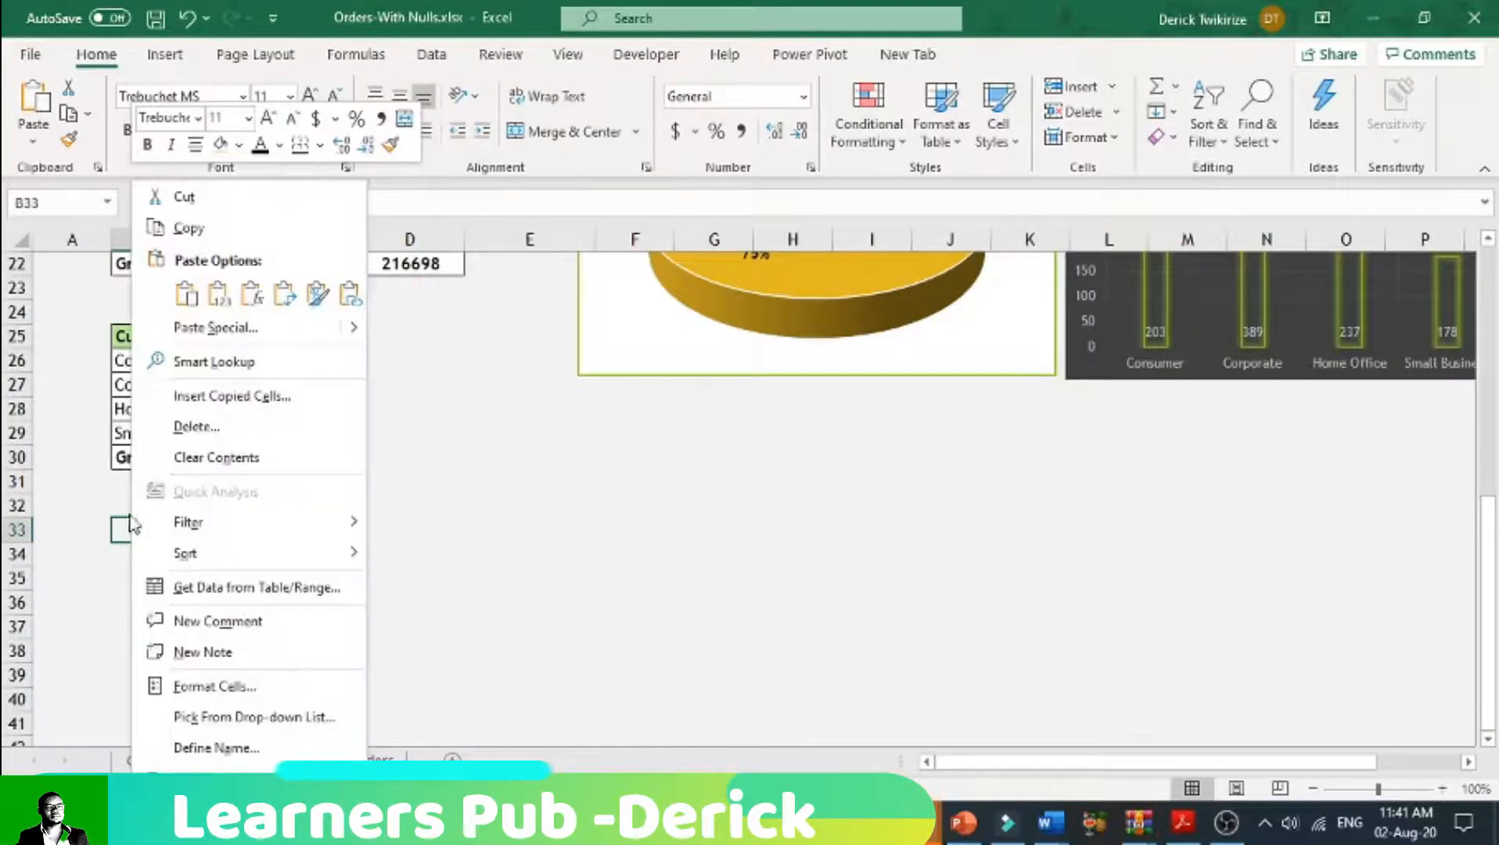
click(187, 306)
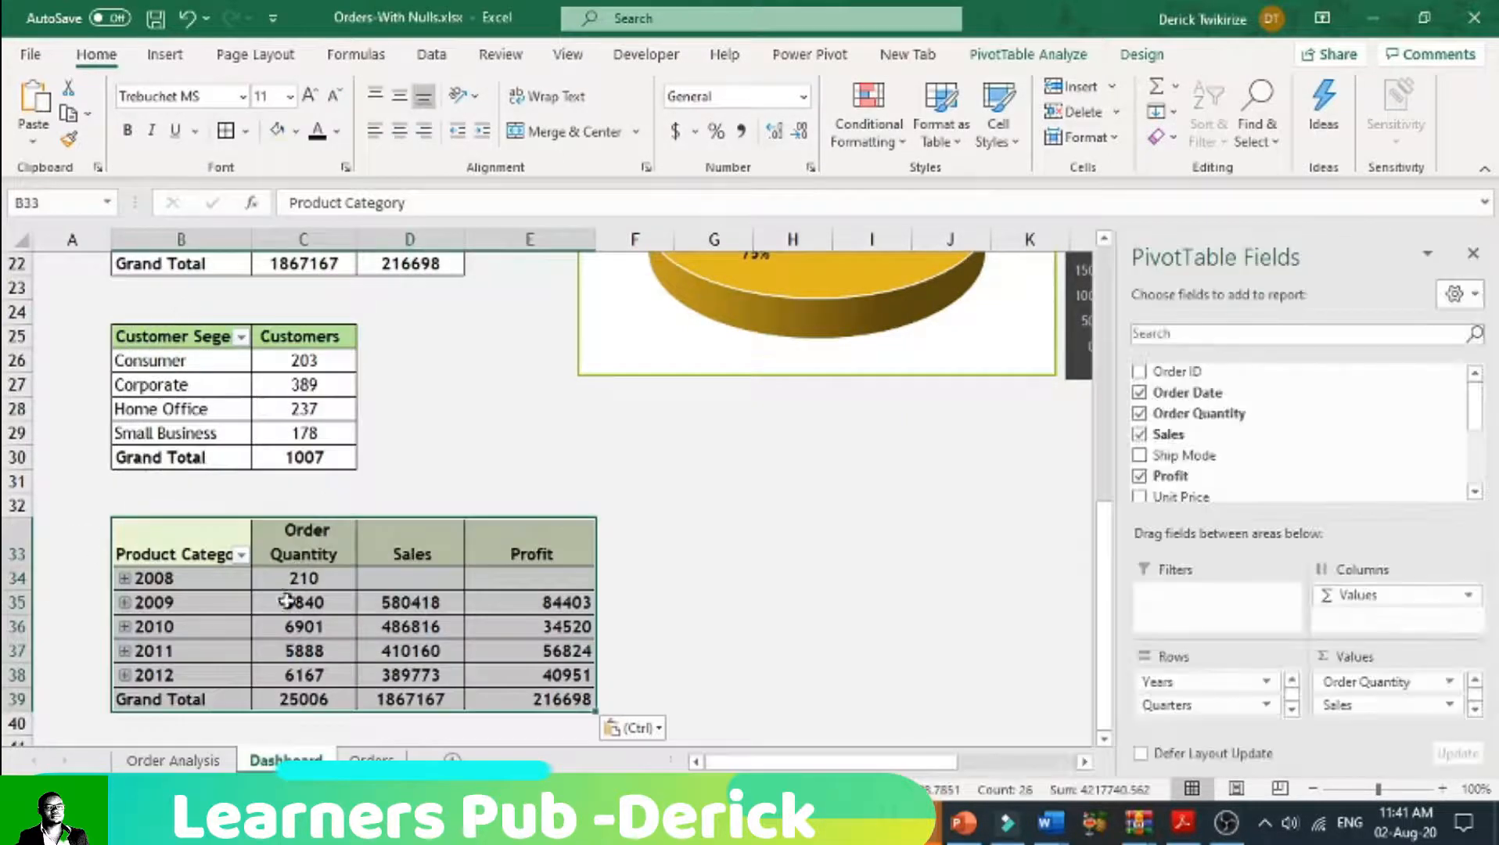
Step: Try a line PivotChart of order quantity, sales and profit by year on the Dashboard sheet, and delete it
click(206, 563)
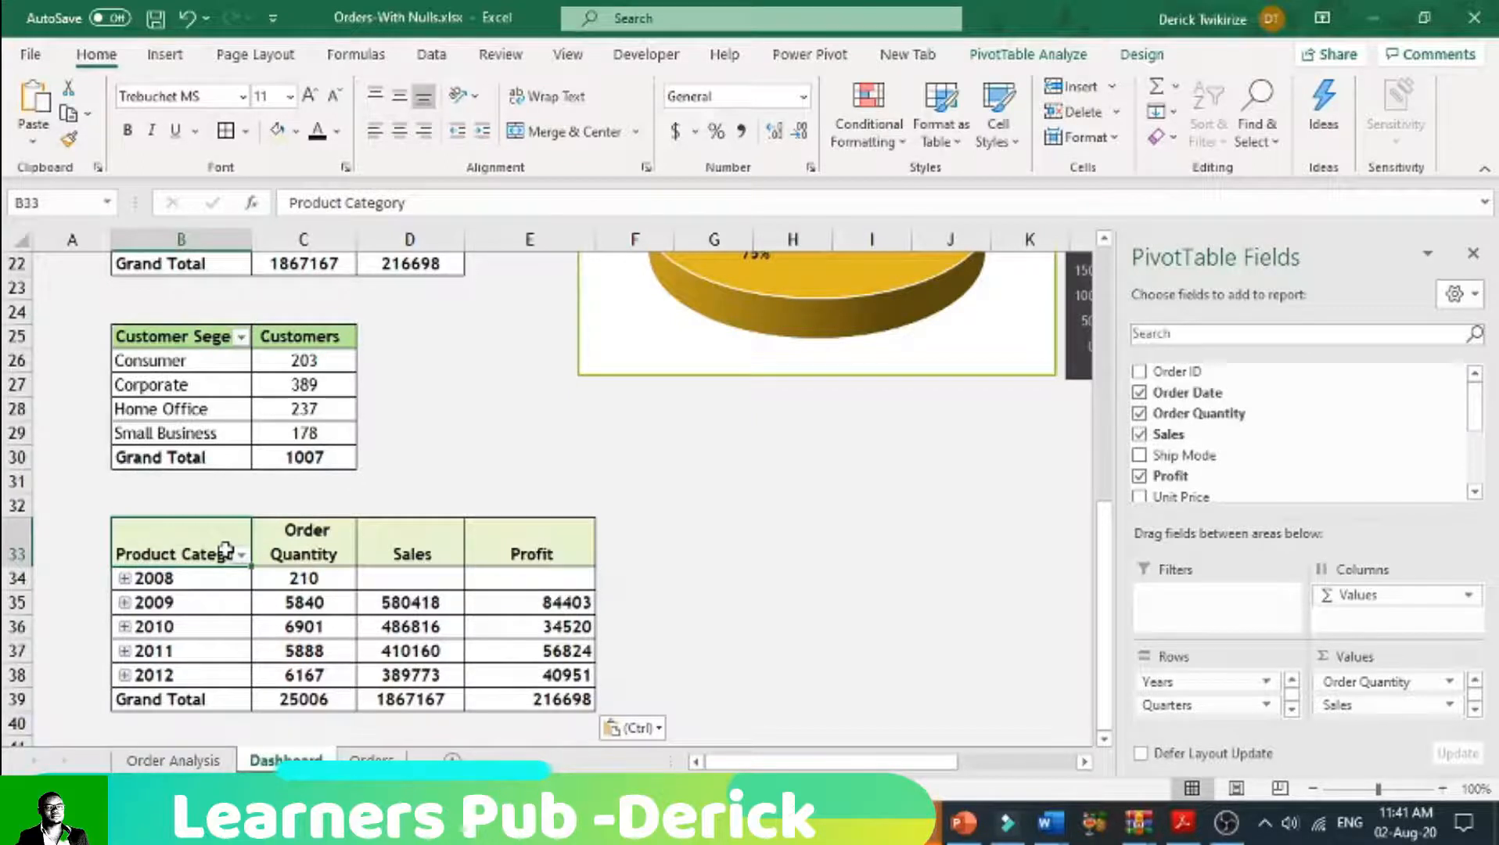
drag(225, 552, 529, 700)
click(166, 54)
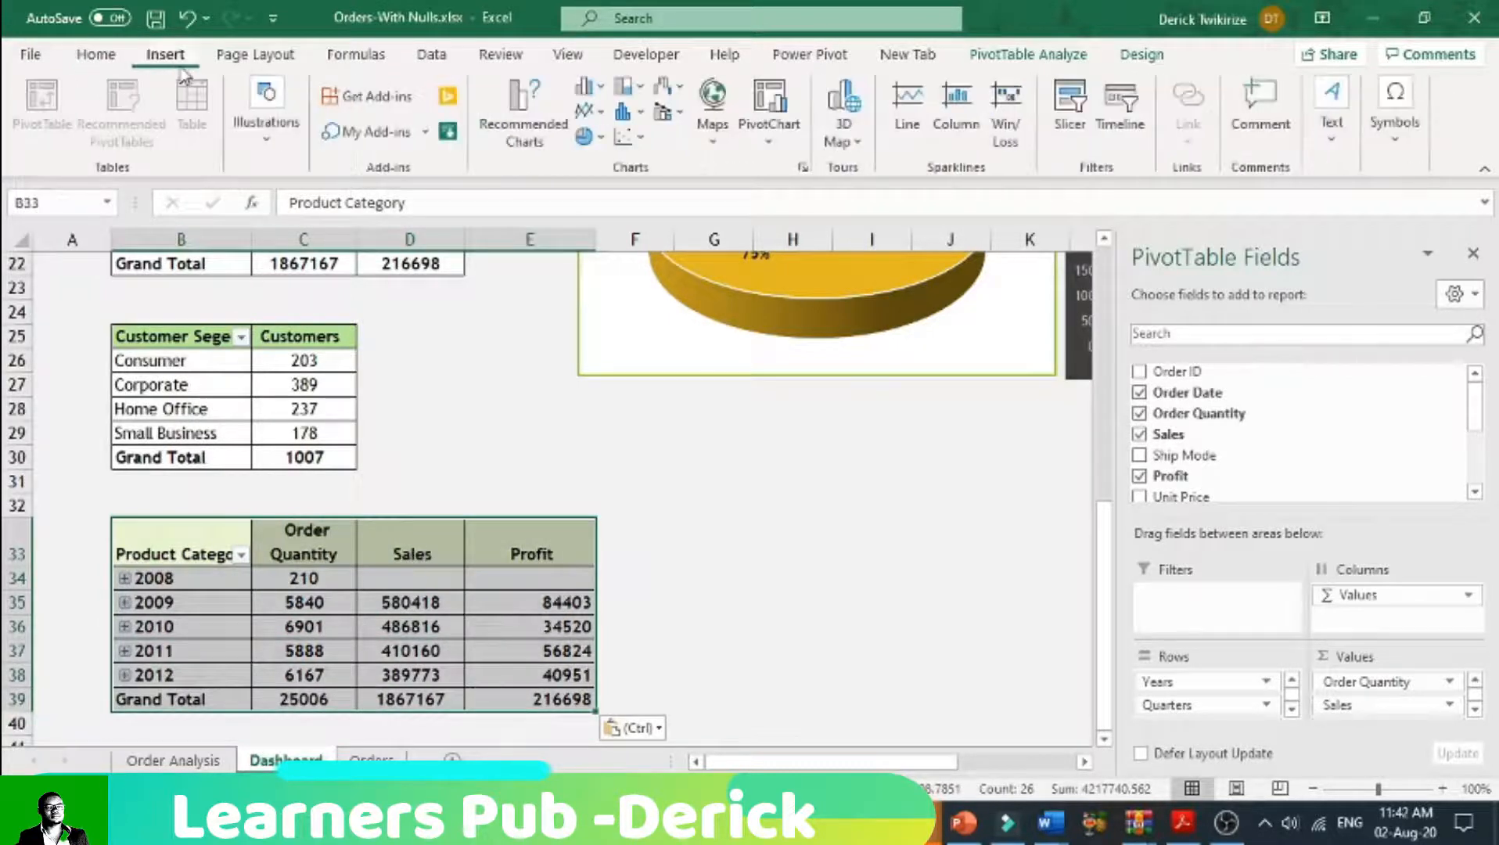
click(307, 625)
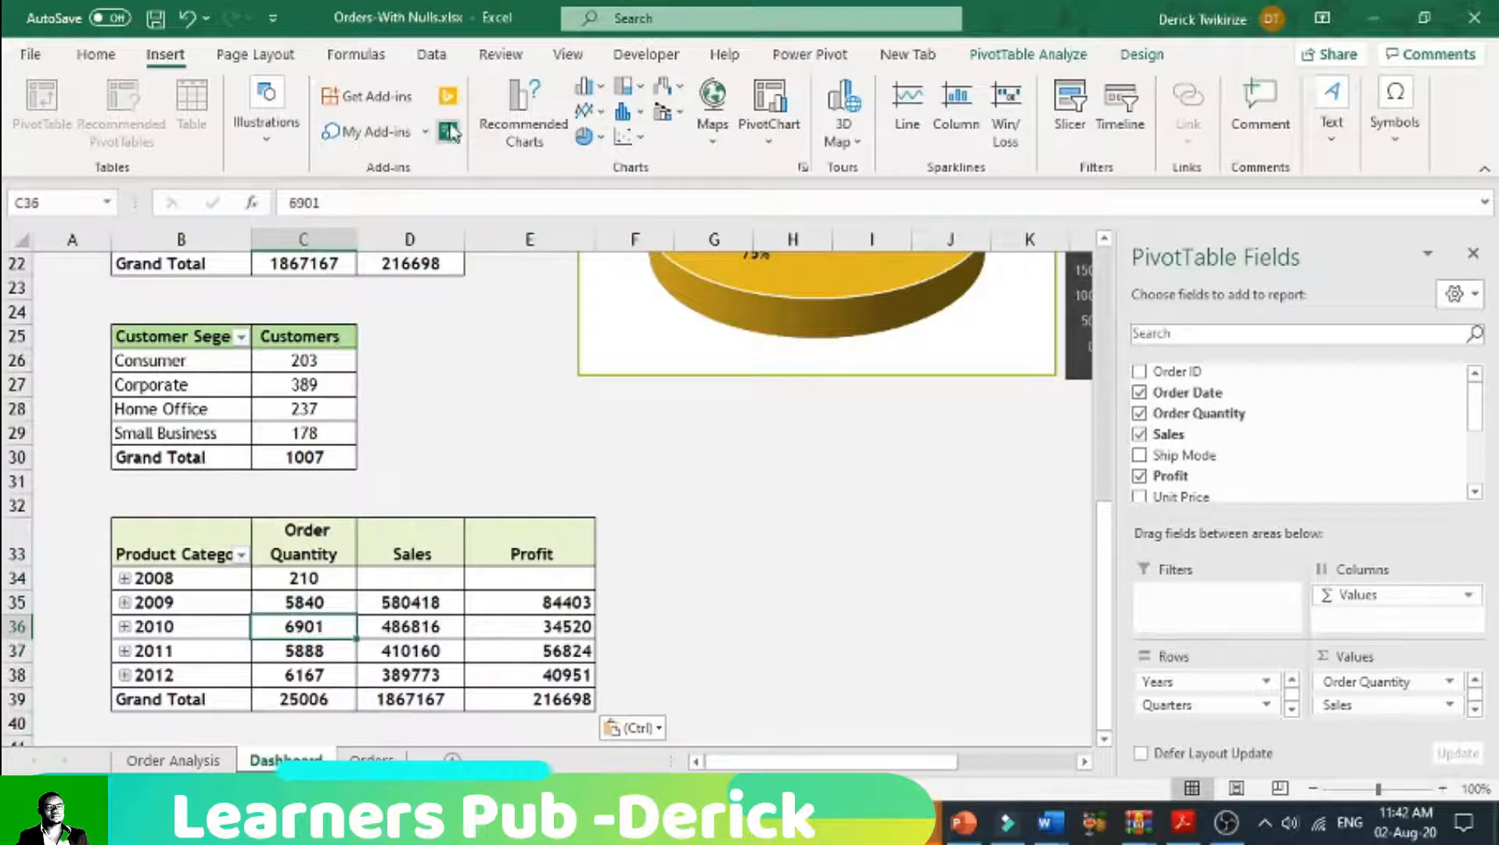
click(782, 141)
click(782, 170)
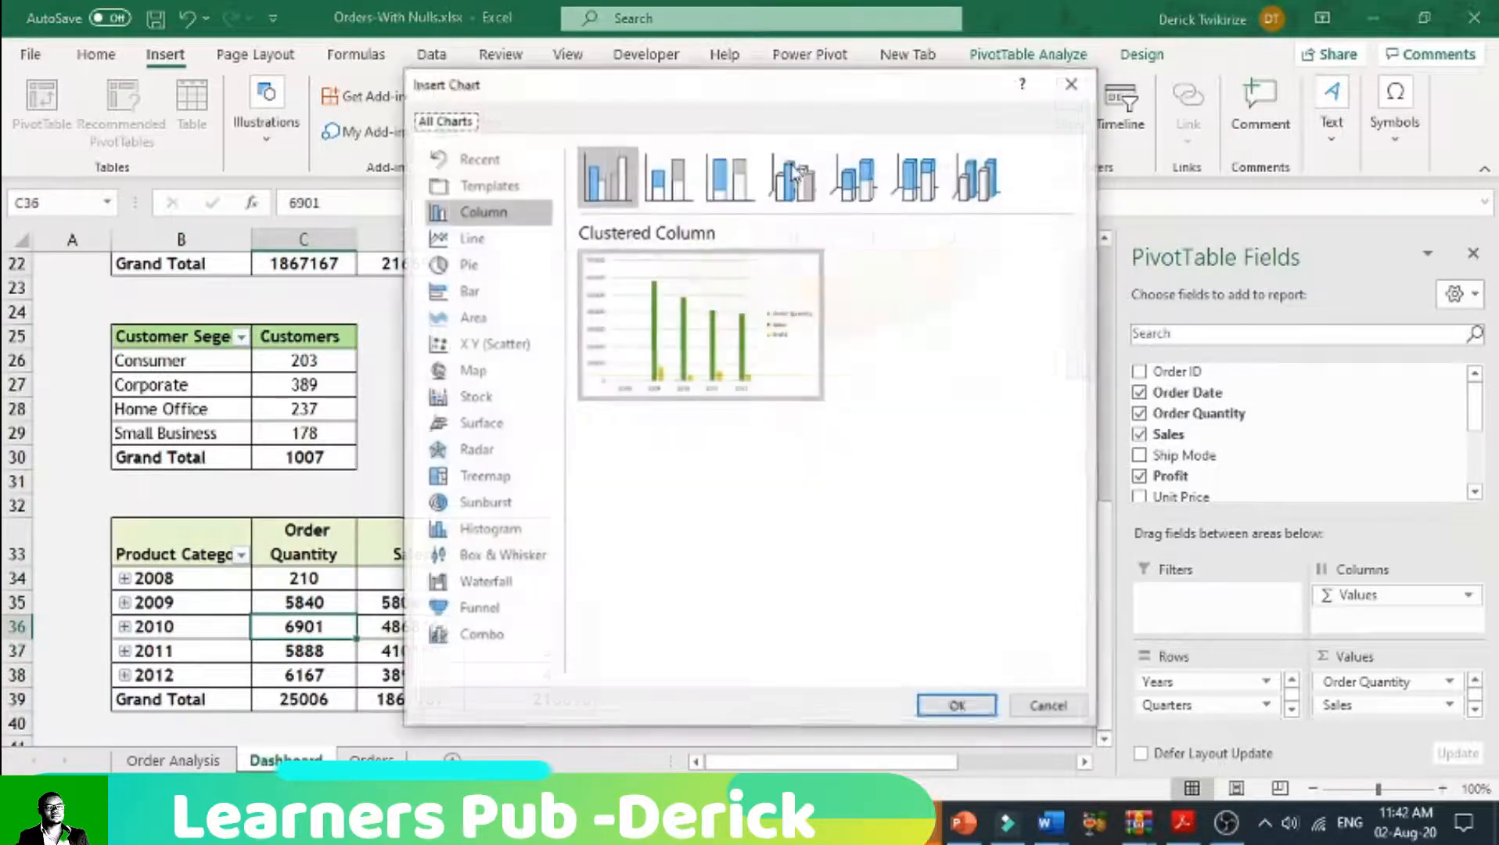
click(487, 245)
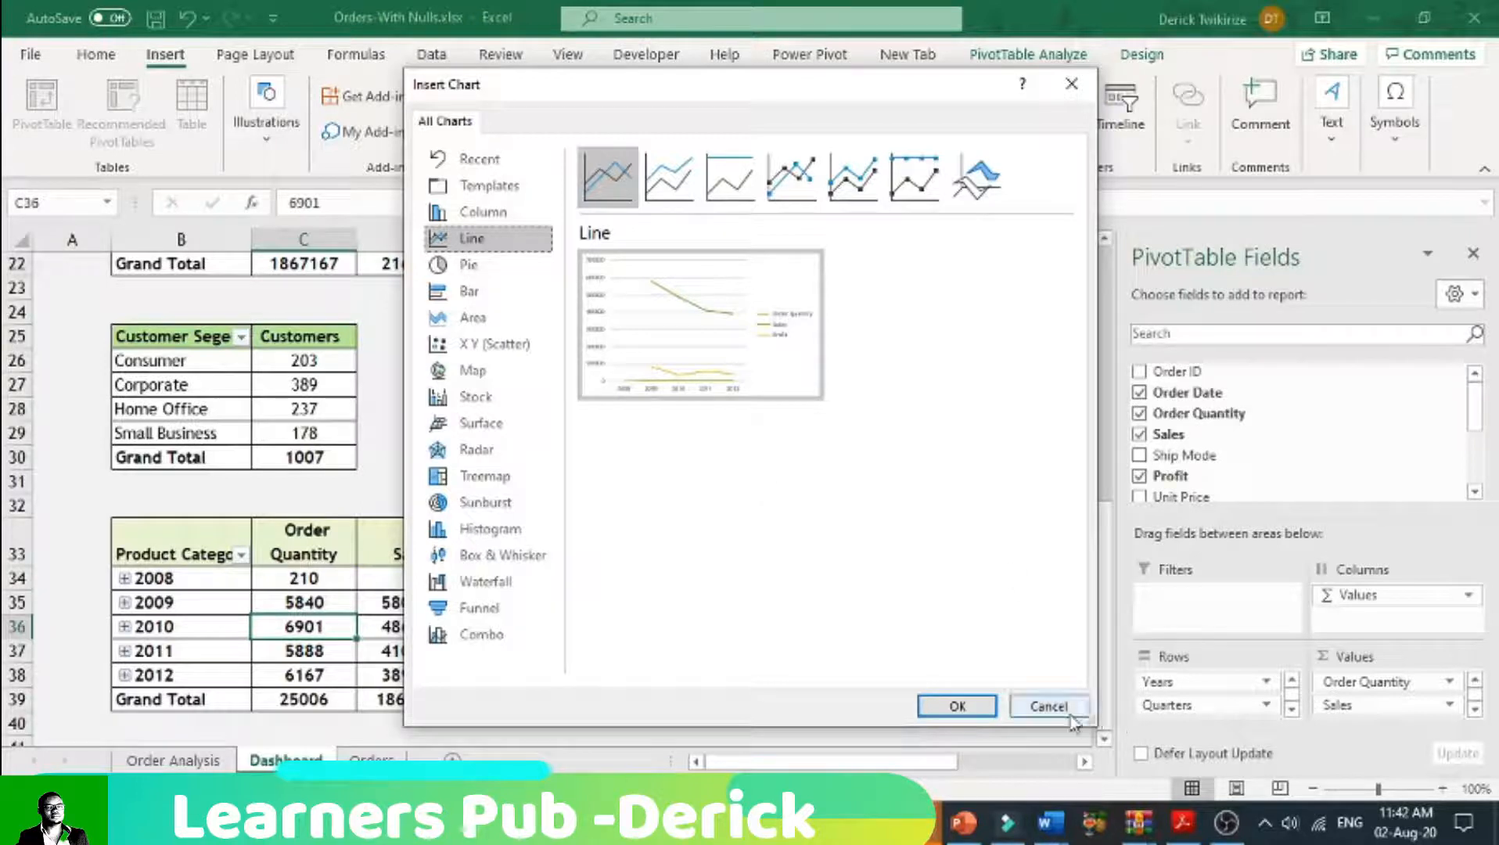
click(956, 707)
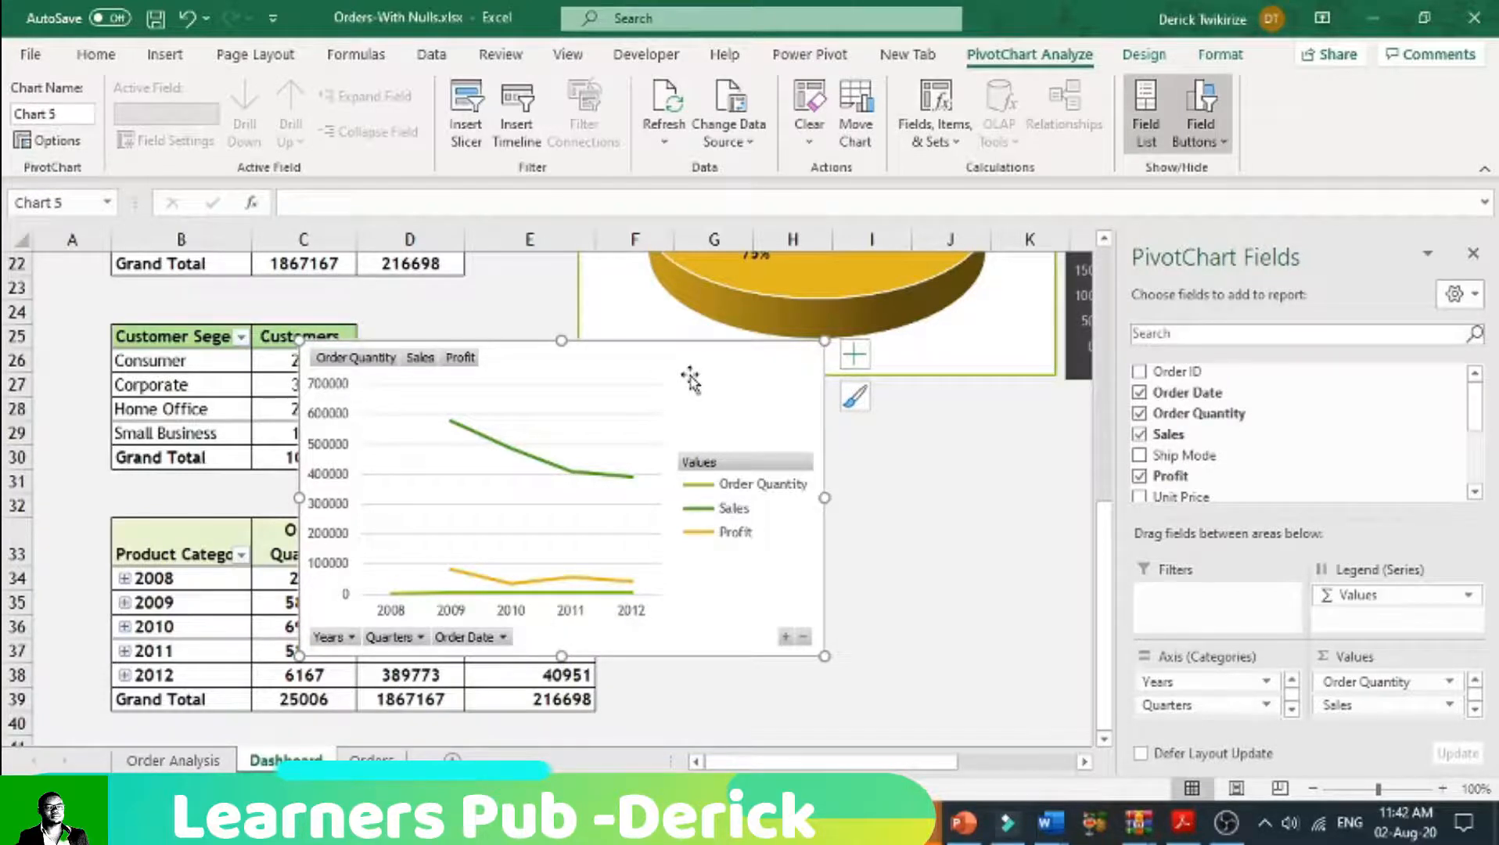
key(Delete)
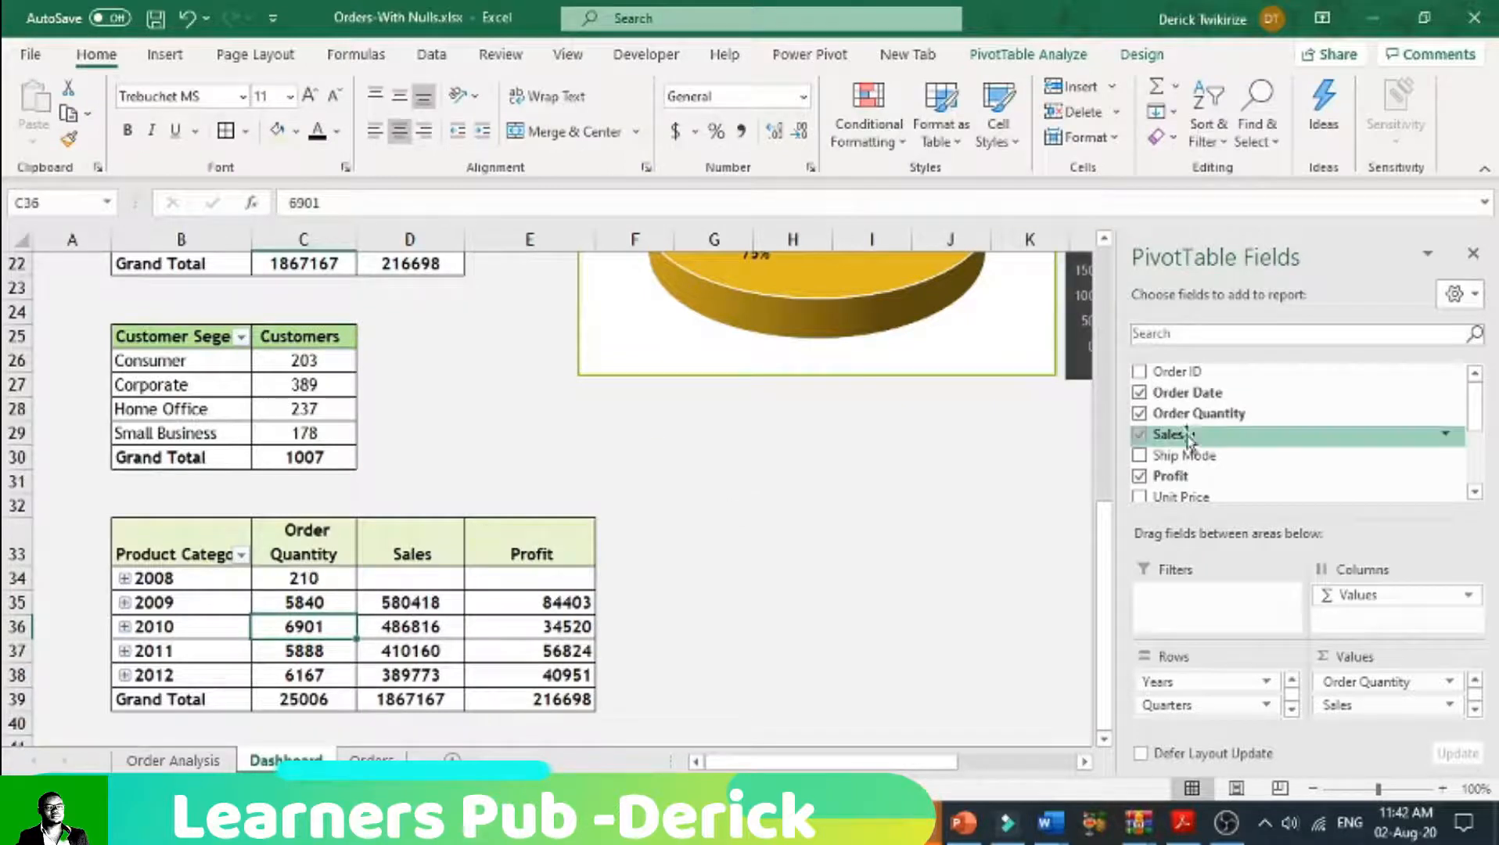
Step: Remove Order Quantity from the Dashboard's yearly pivot table and insert a Line PivotChart of sales and profit by year
click(1143, 413)
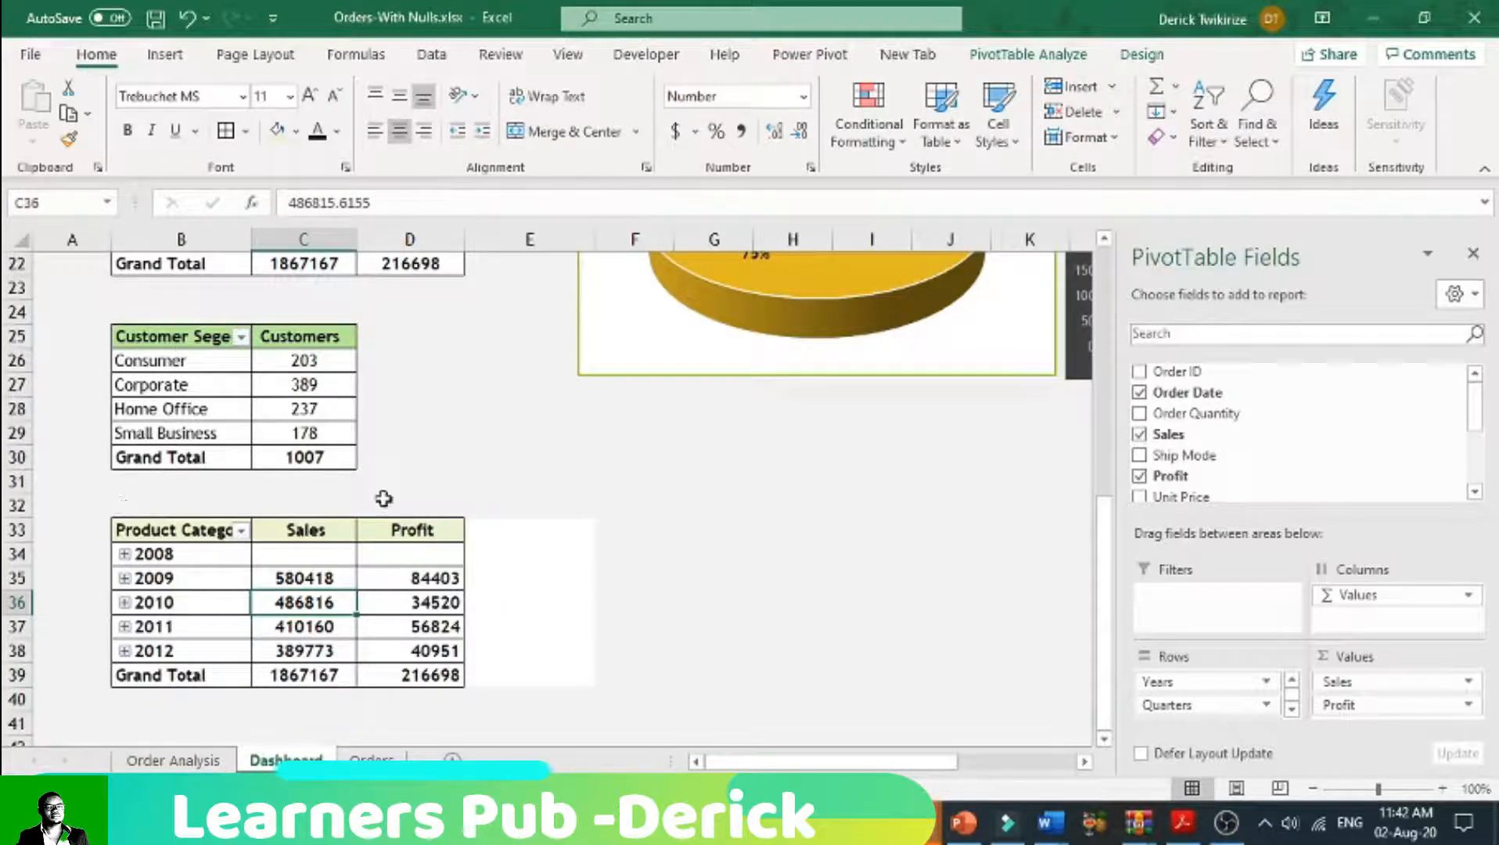
click(201, 567)
click(164, 54)
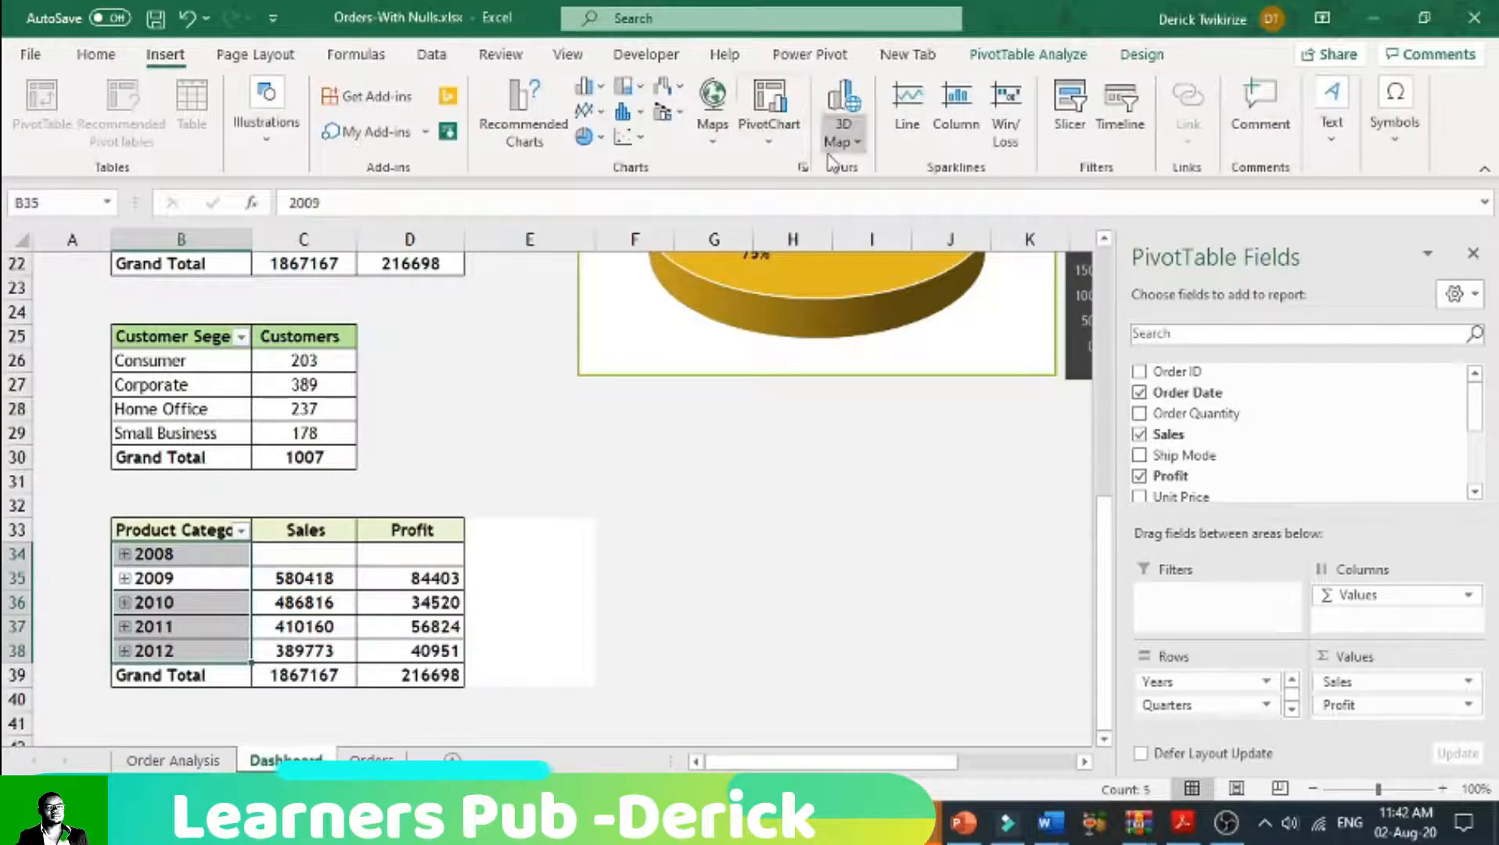
click(770, 150)
click(794, 182)
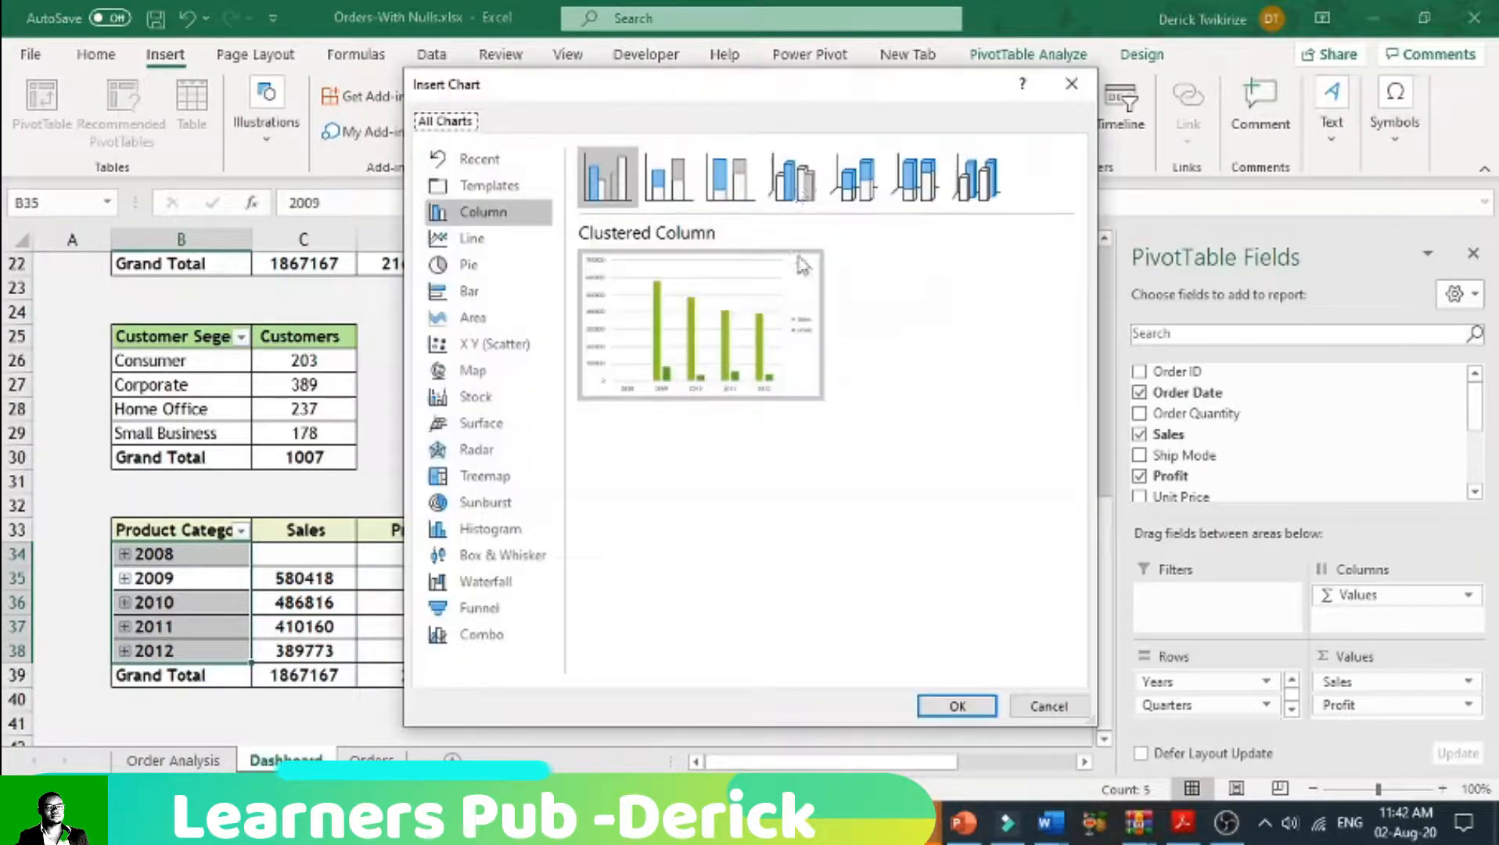
mouse_move(690, 359)
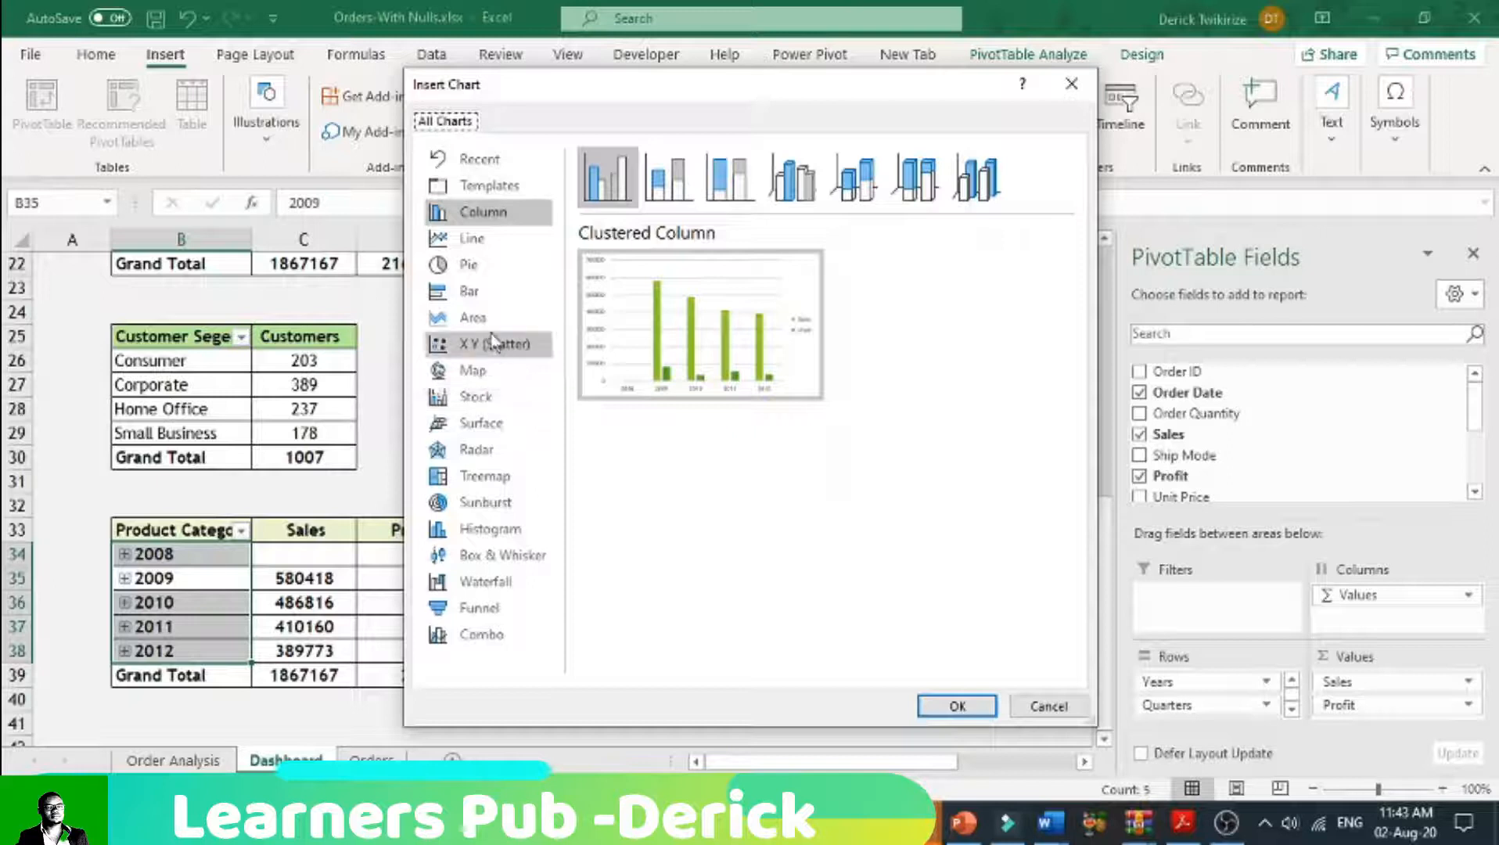
click(472, 238)
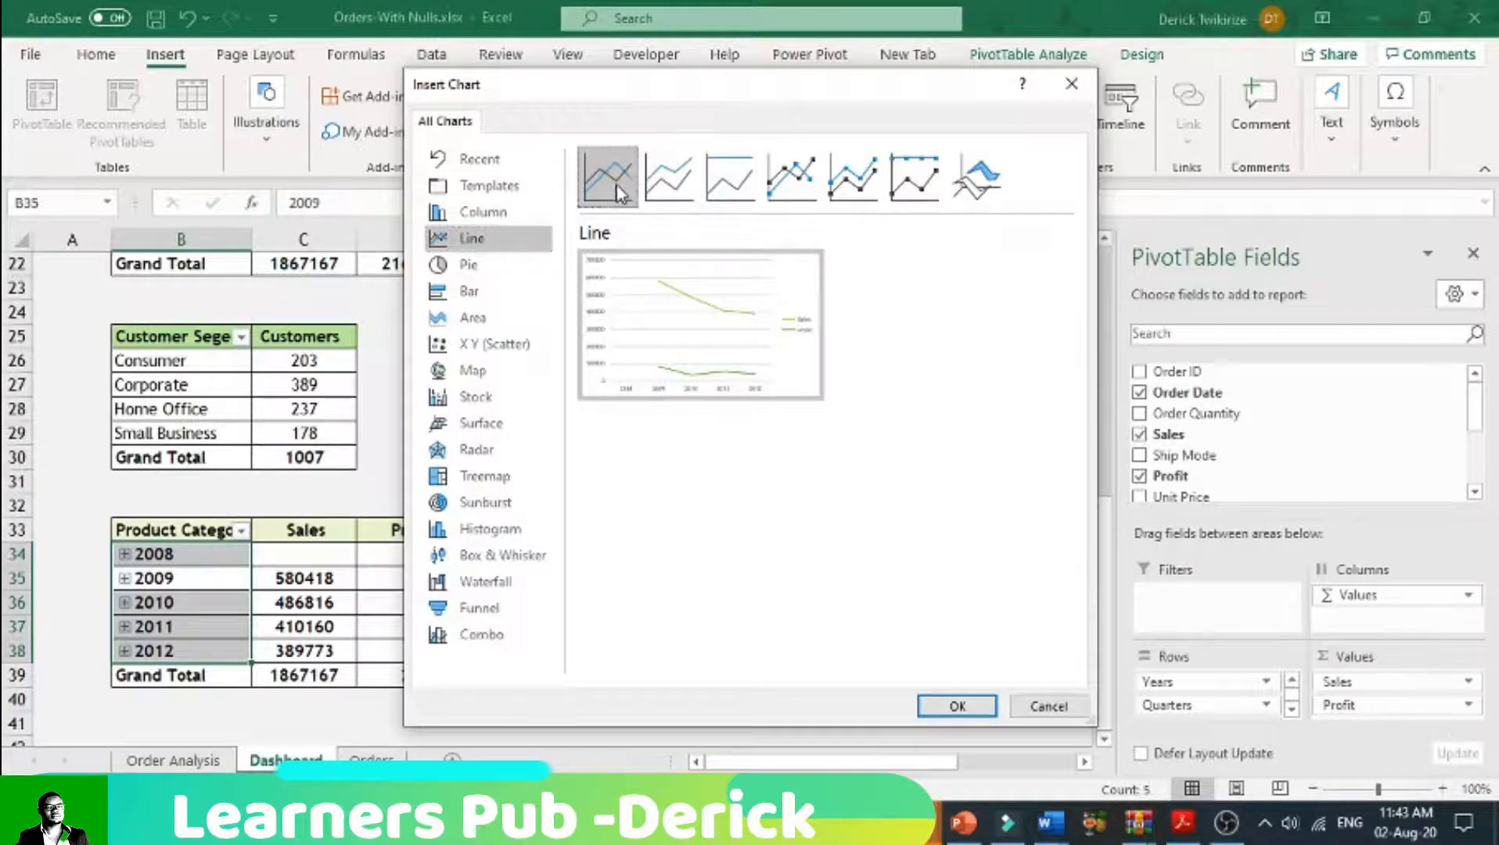
click(956, 705)
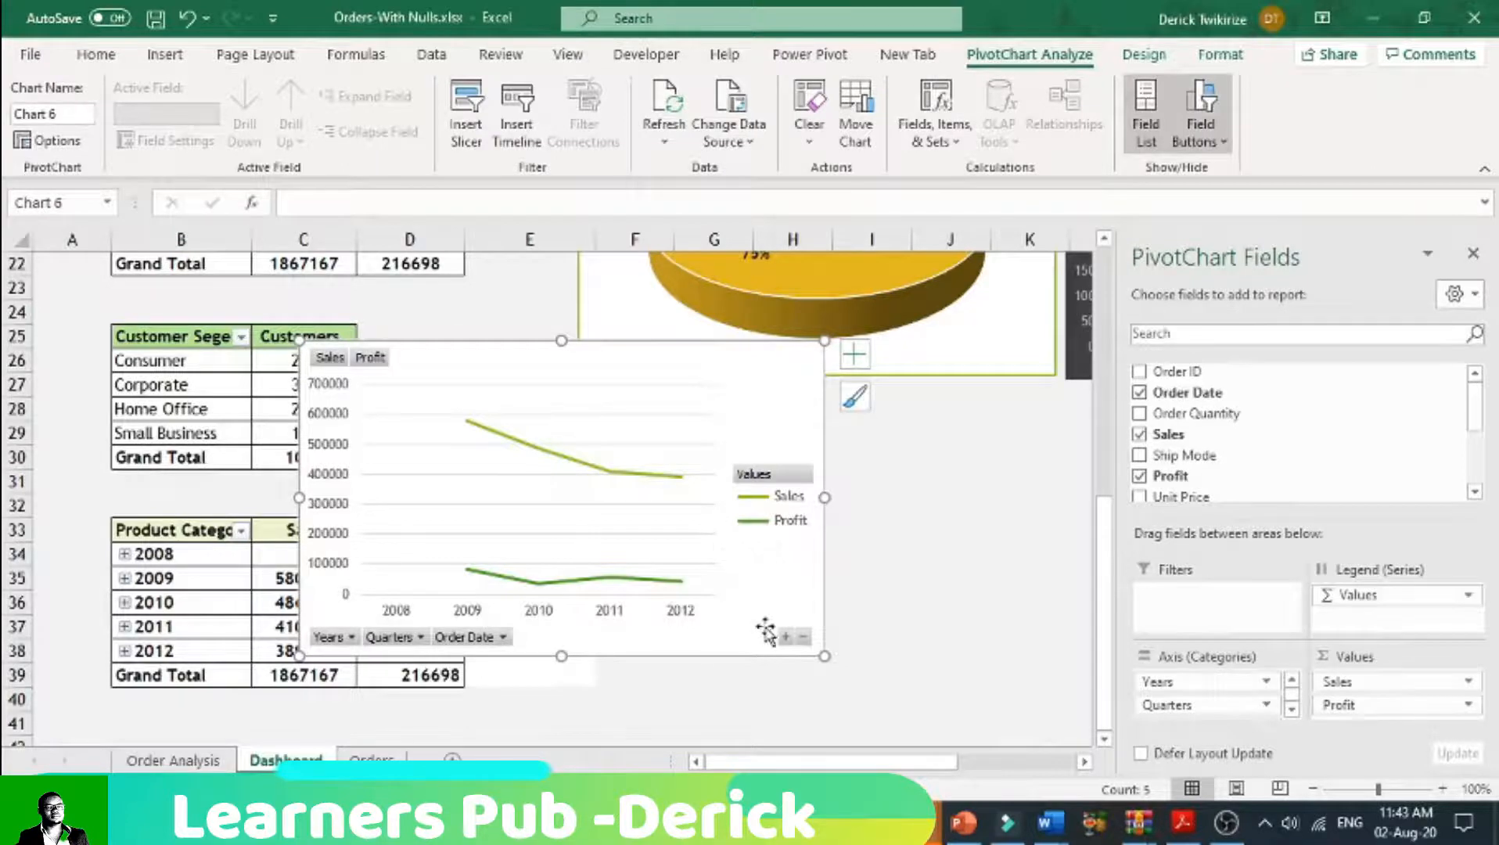
Step: Place the line chart beside the yearly pivot table, below the pie chart, and hide all its field buttons
drag(766, 595, 1012, 651)
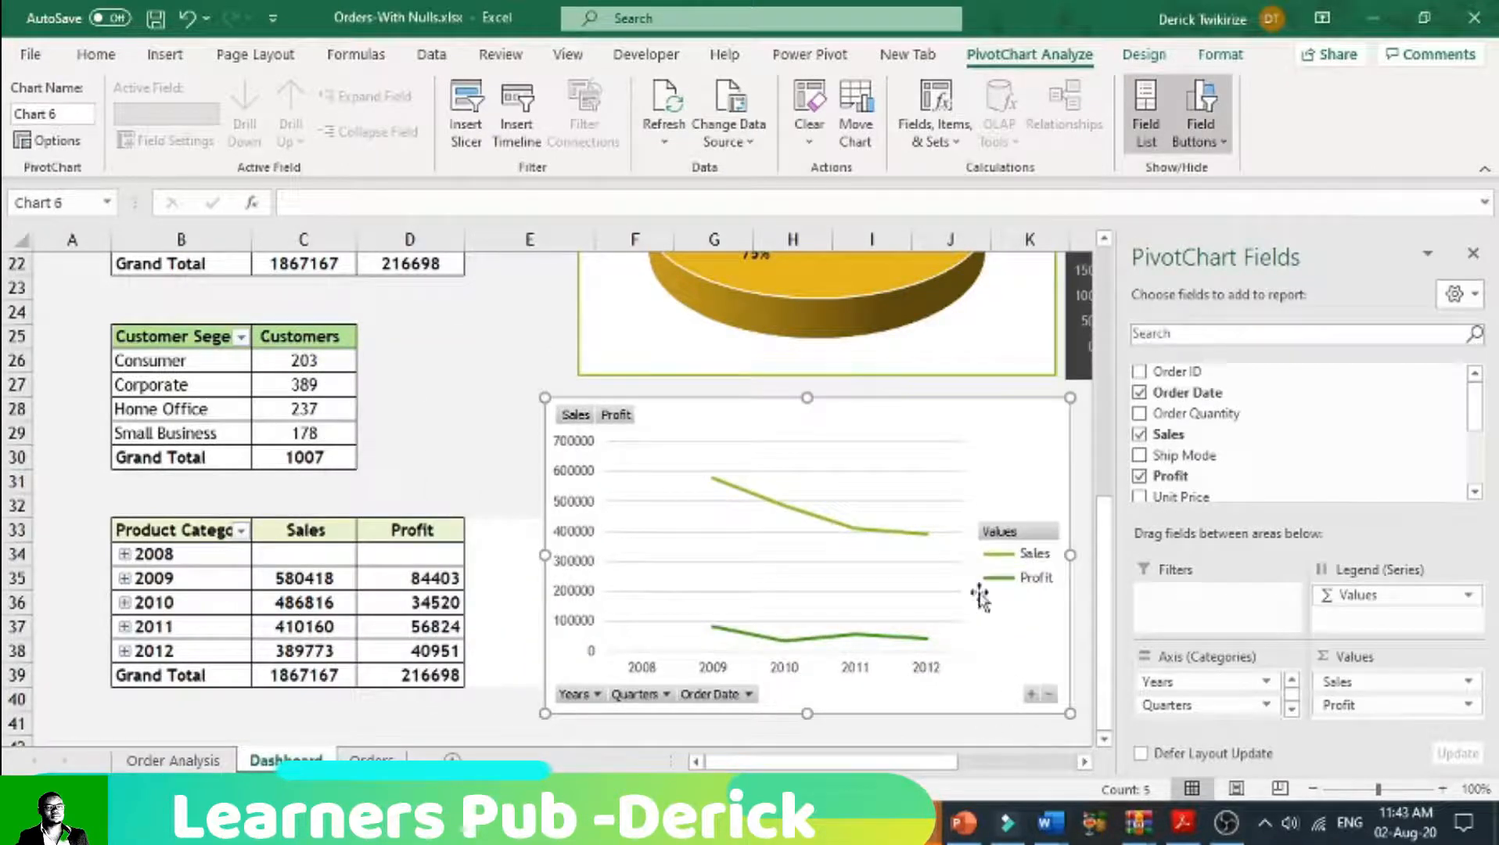
click(1477, 254)
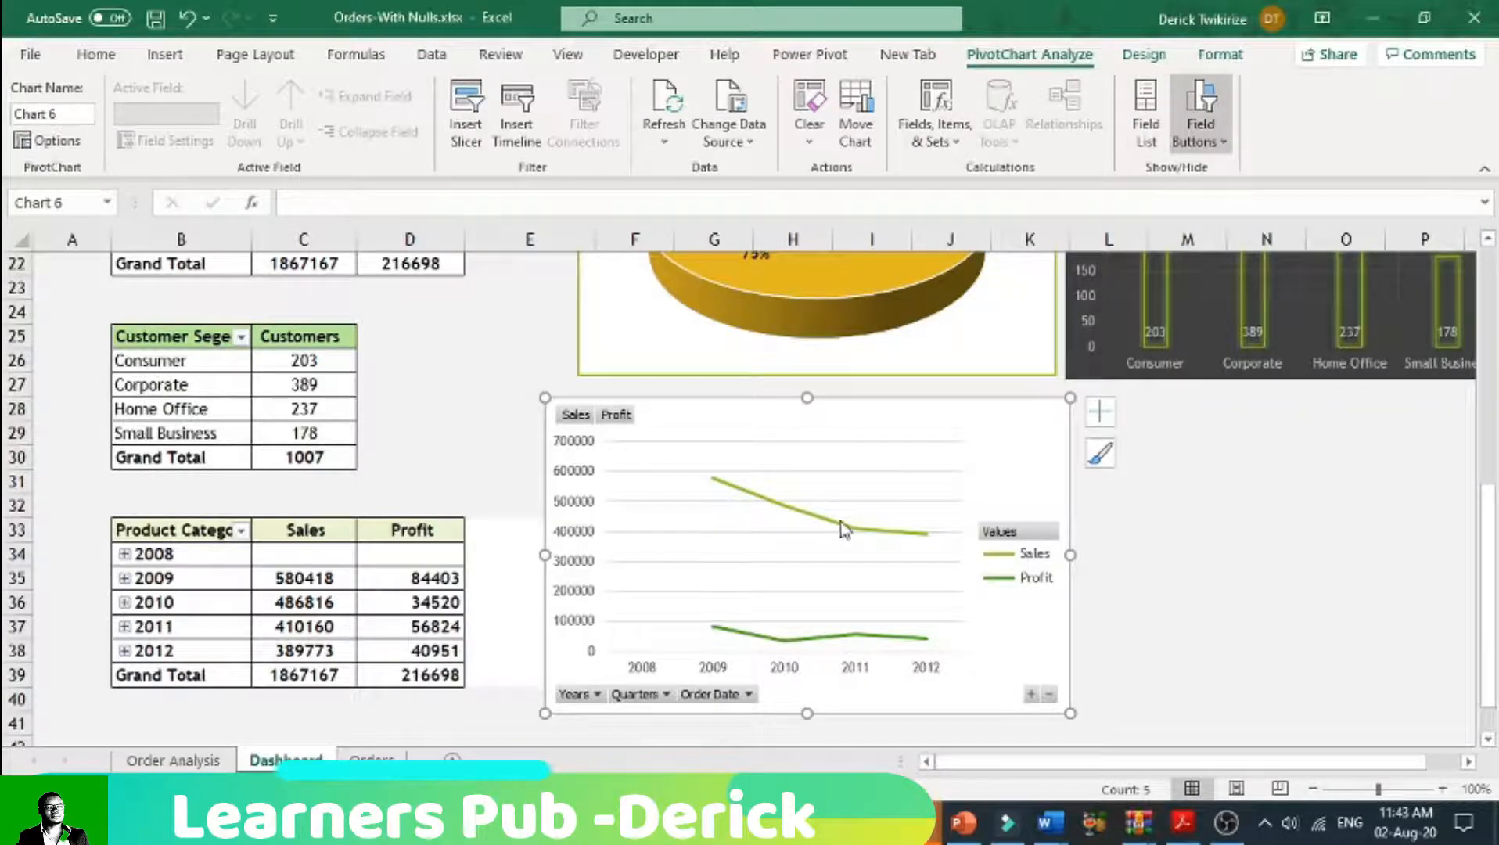
click(844, 527)
click(818, 646)
right_click(1016, 532)
click(1046, 465)
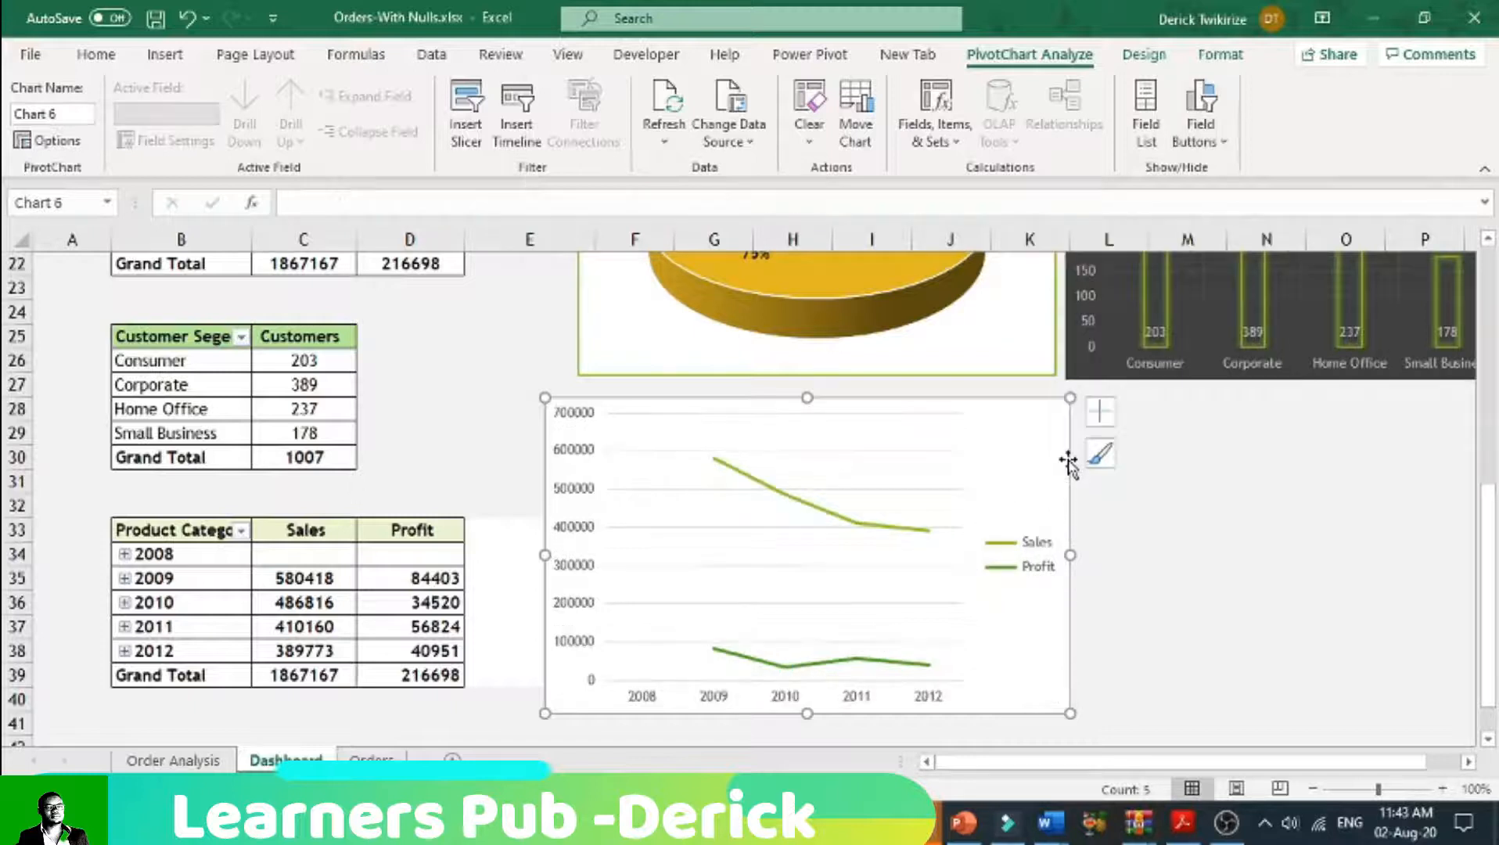
Step: Apply the chart style with round markers and fine horizontal gridlines to the yearly line chart
click(1144, 54)
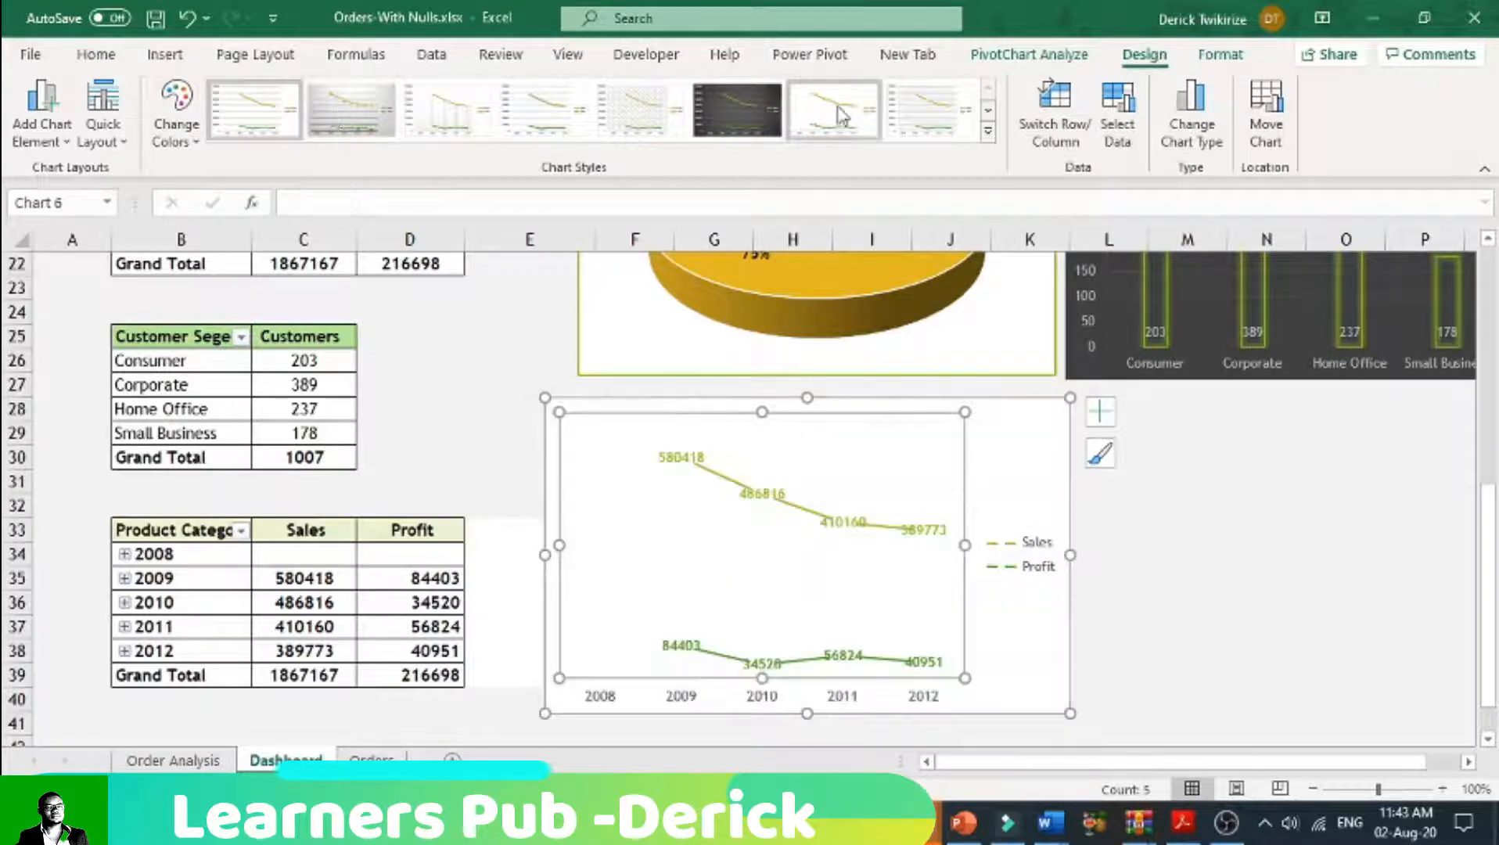
click(944, 122)
click(1139, 558)
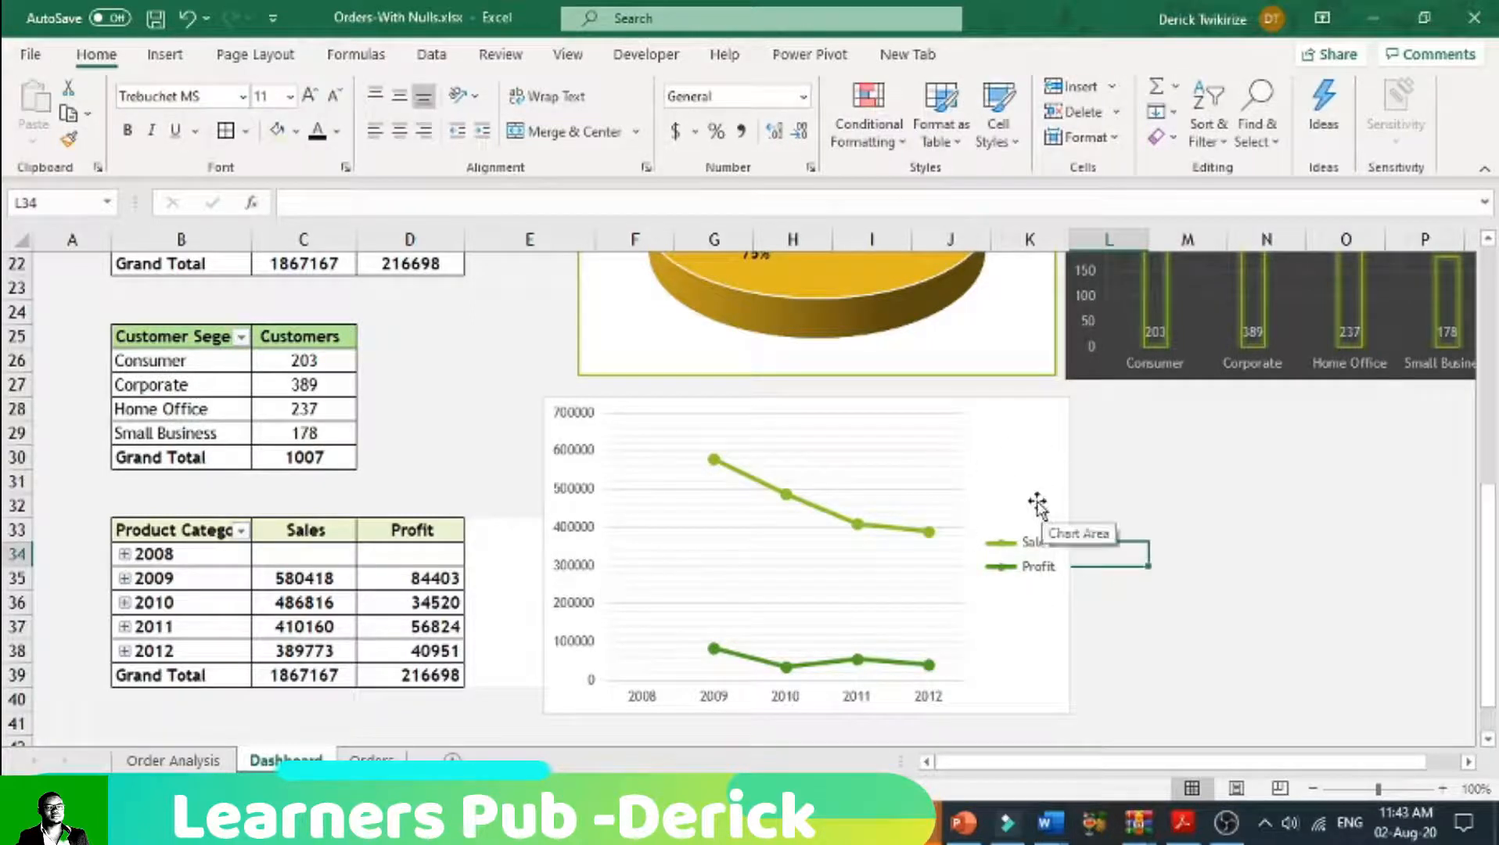
Step: Add a chart title to the yearly line chart reading "Trends In sales and Profit"
right_click(1017, 474)
click(970, 470)
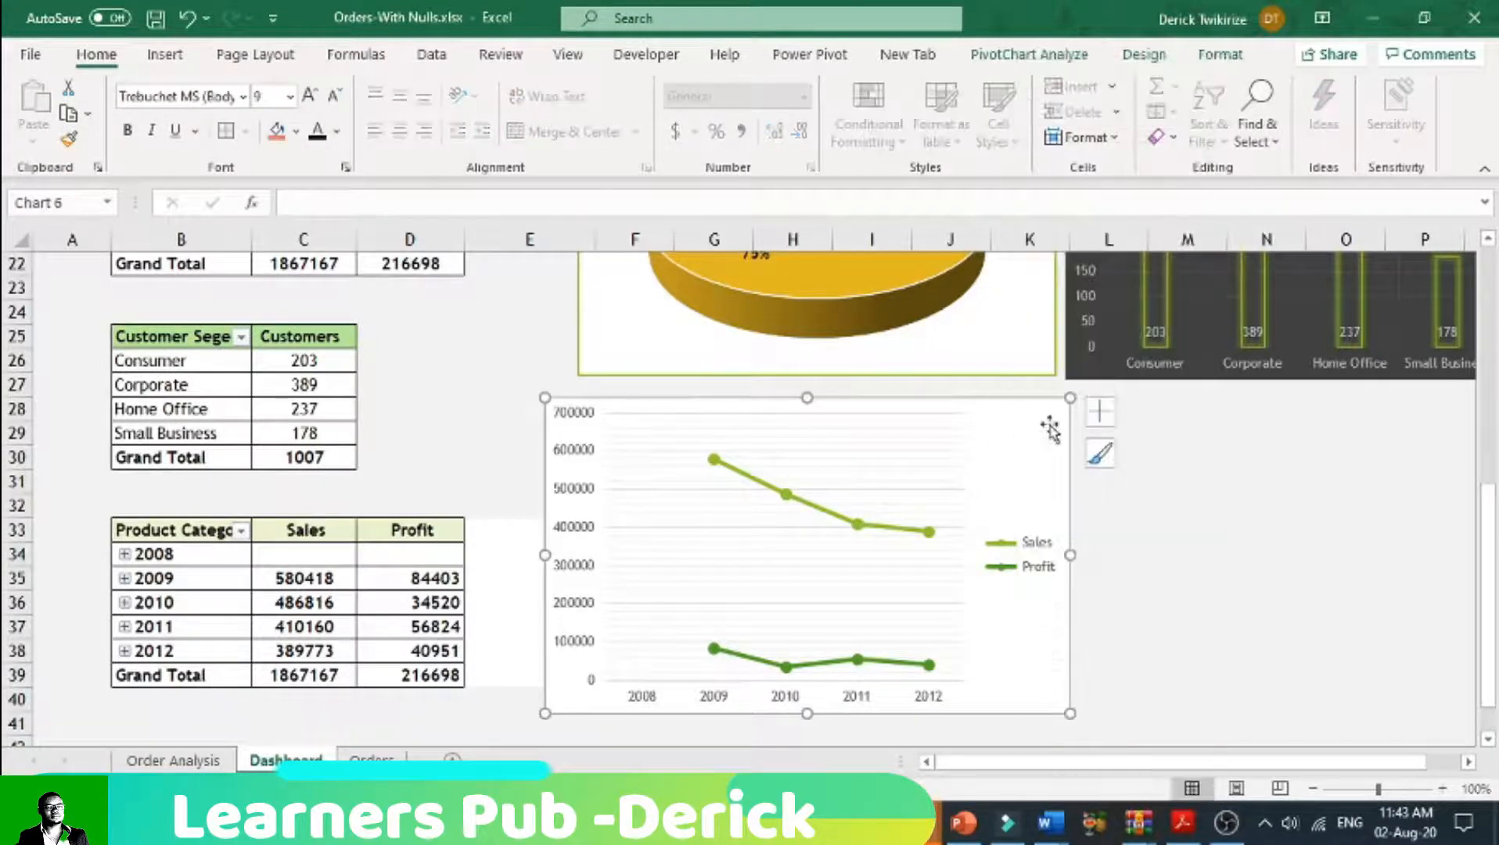
click(1100, 411)
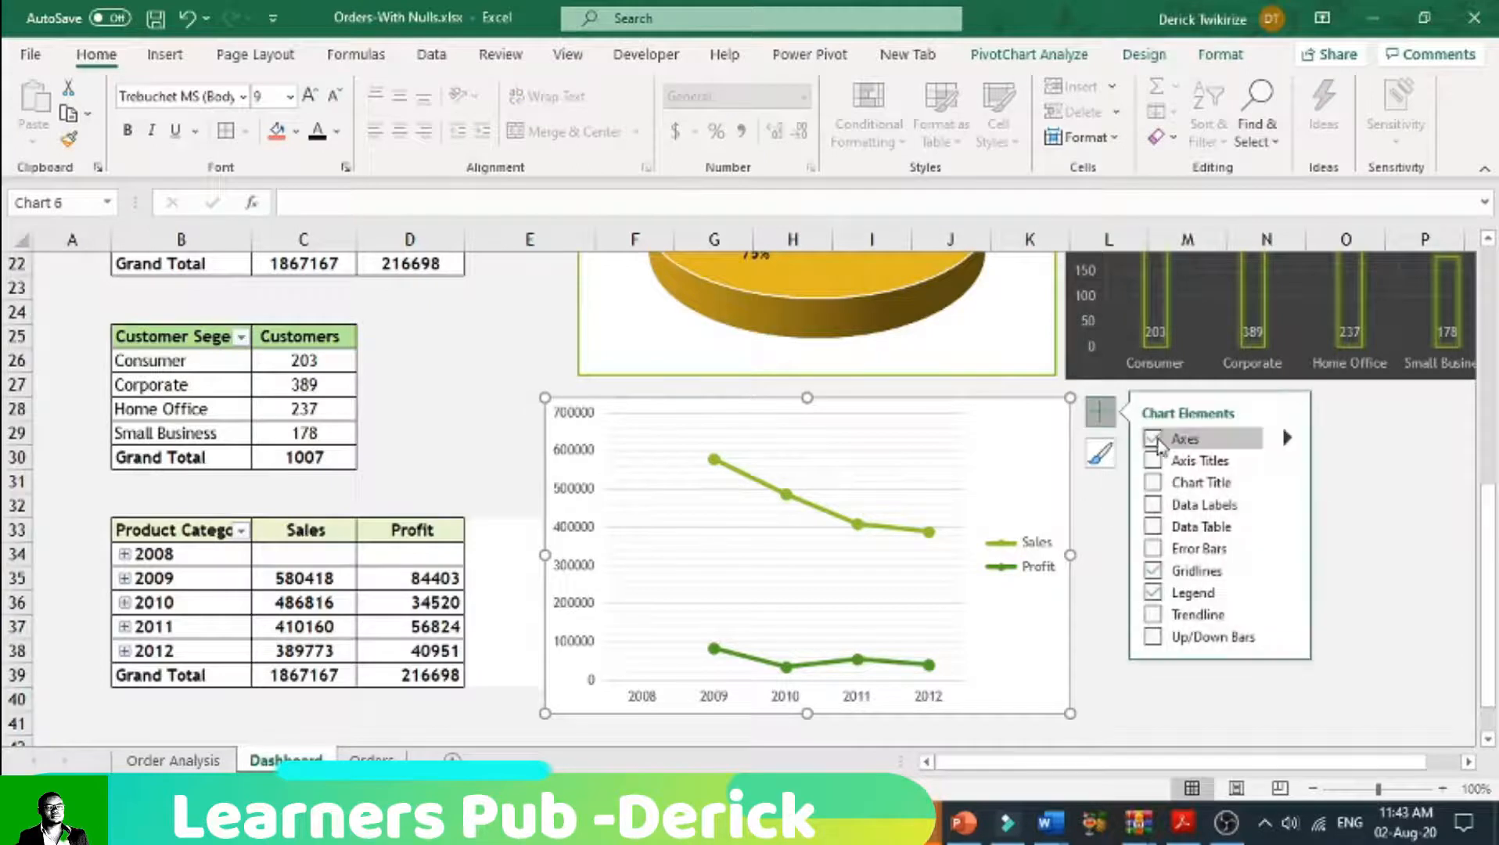
click(1154, 481)
click(874, 430)
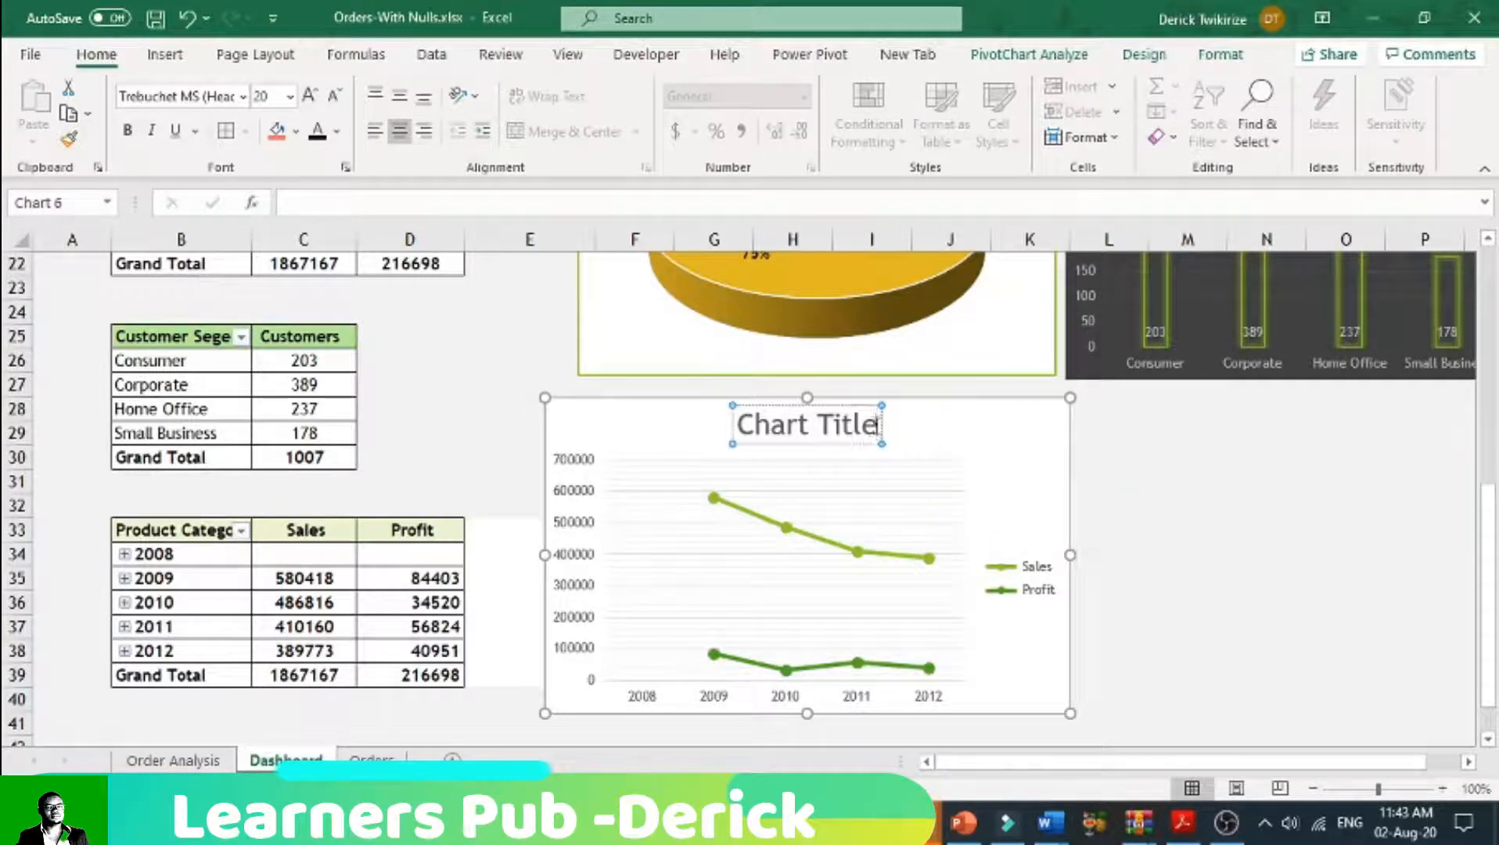
drag(878, 423, 716, 404)
text(Trends In sales and)
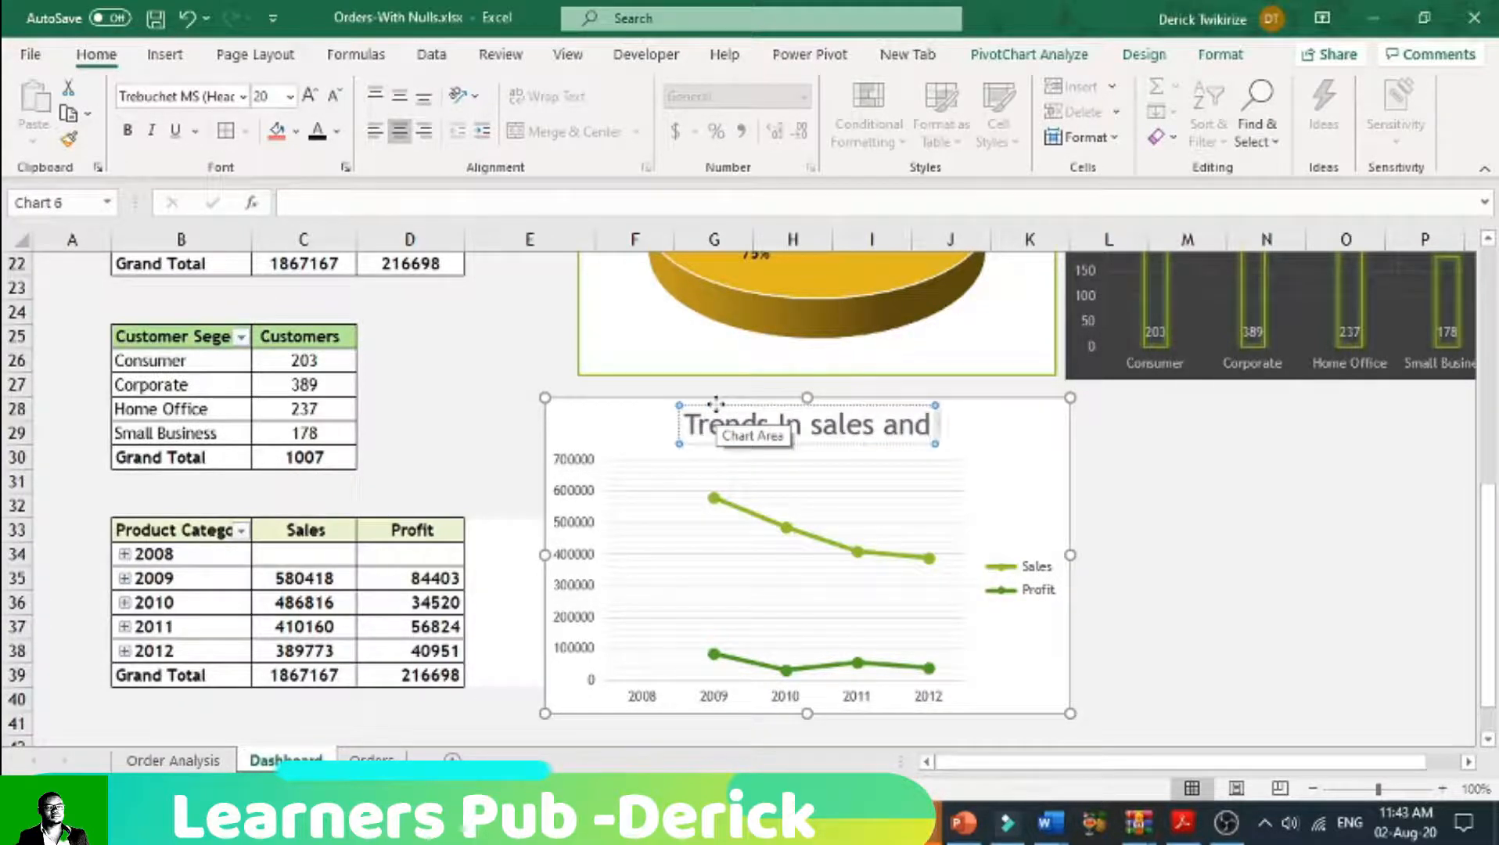
text( Profit)
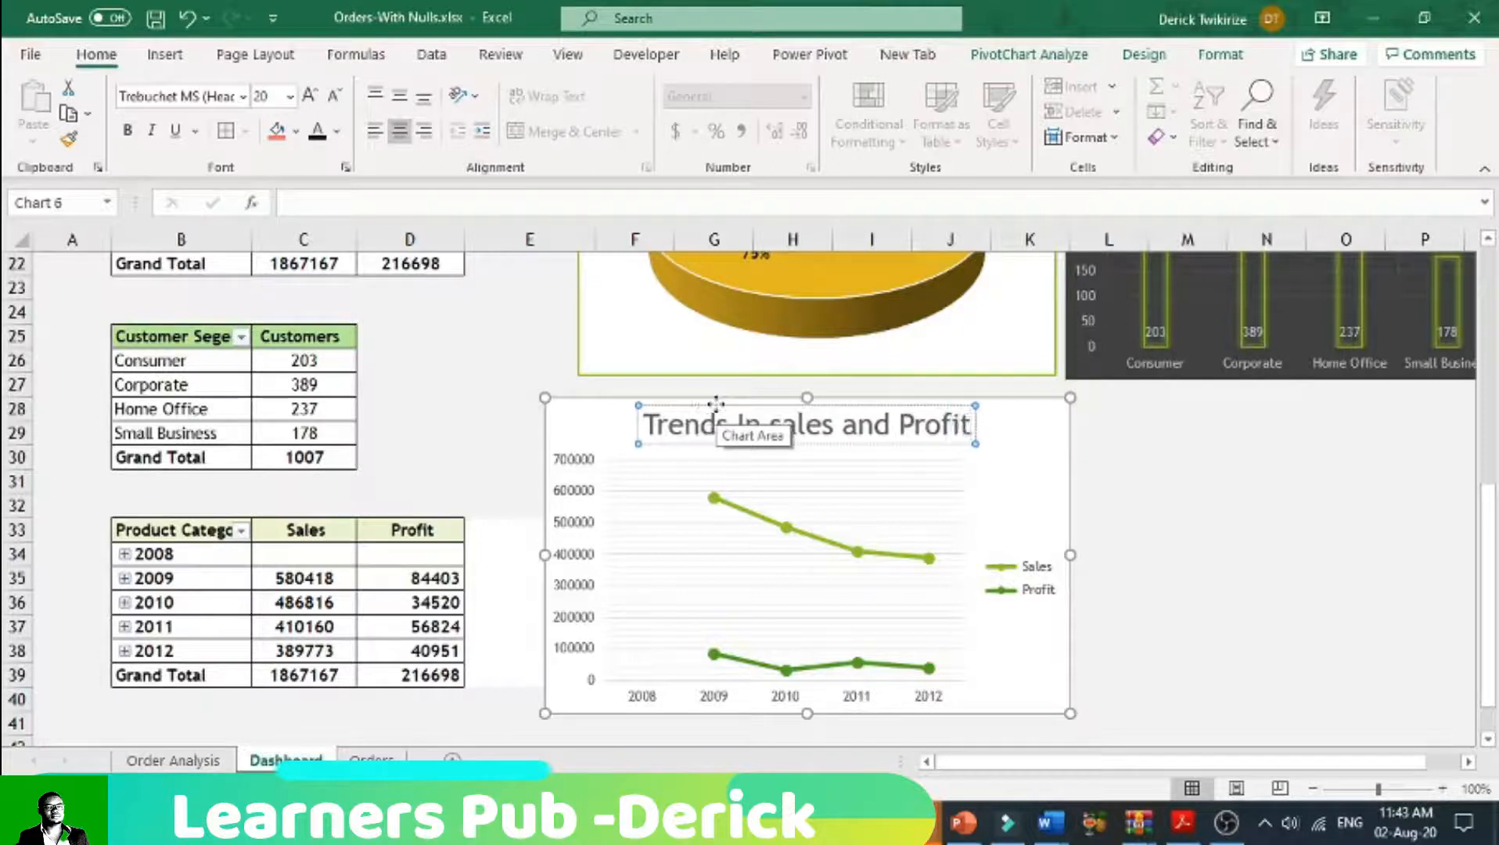
click(1157, 531)
Step: Make all the text in the sales and profit trends chart bold
click(579, 421)
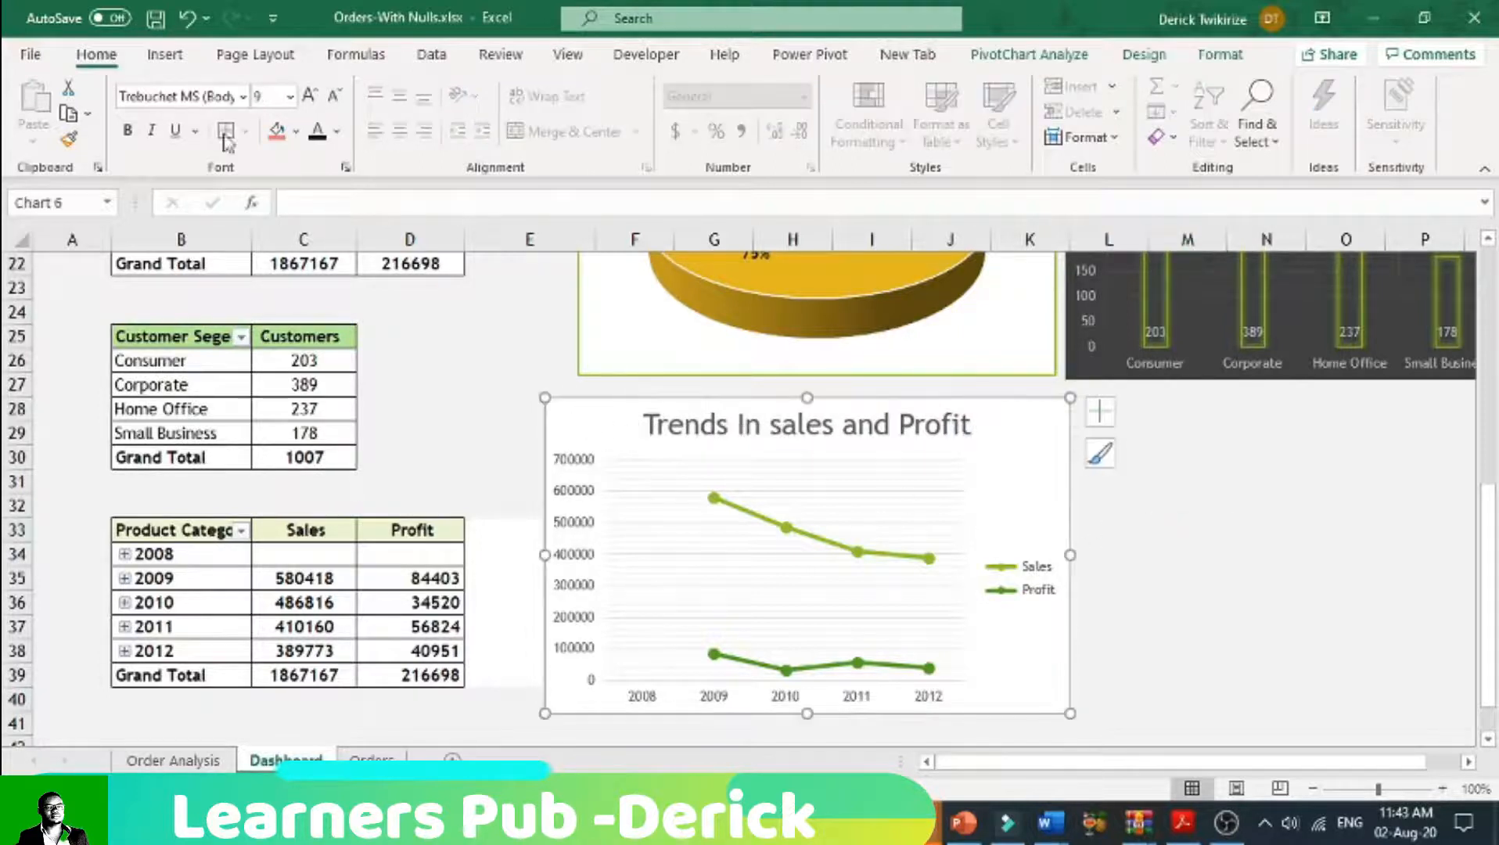
click(127, 130)
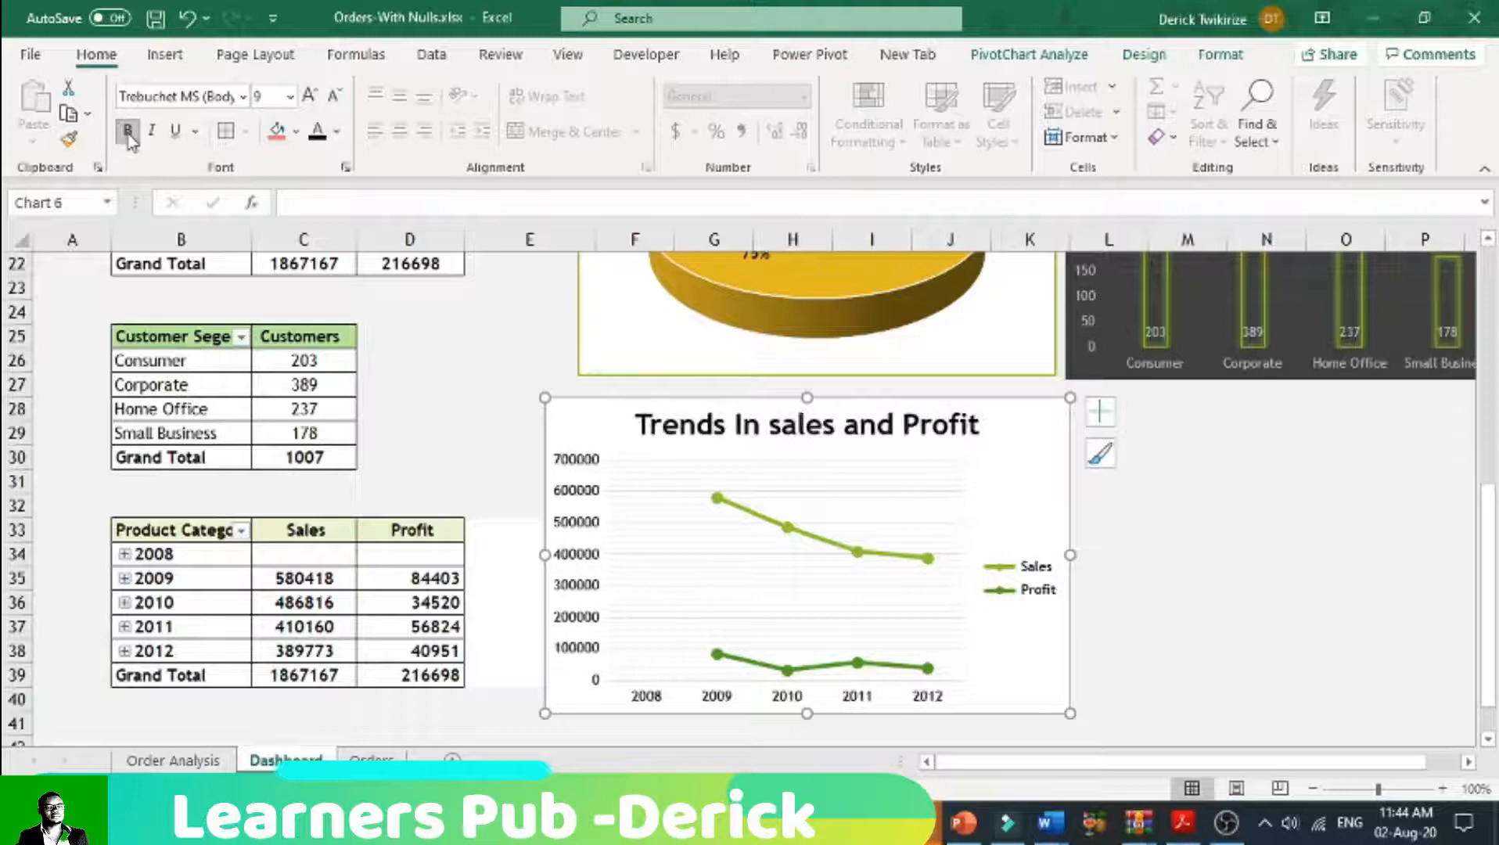
click(1187, 630)
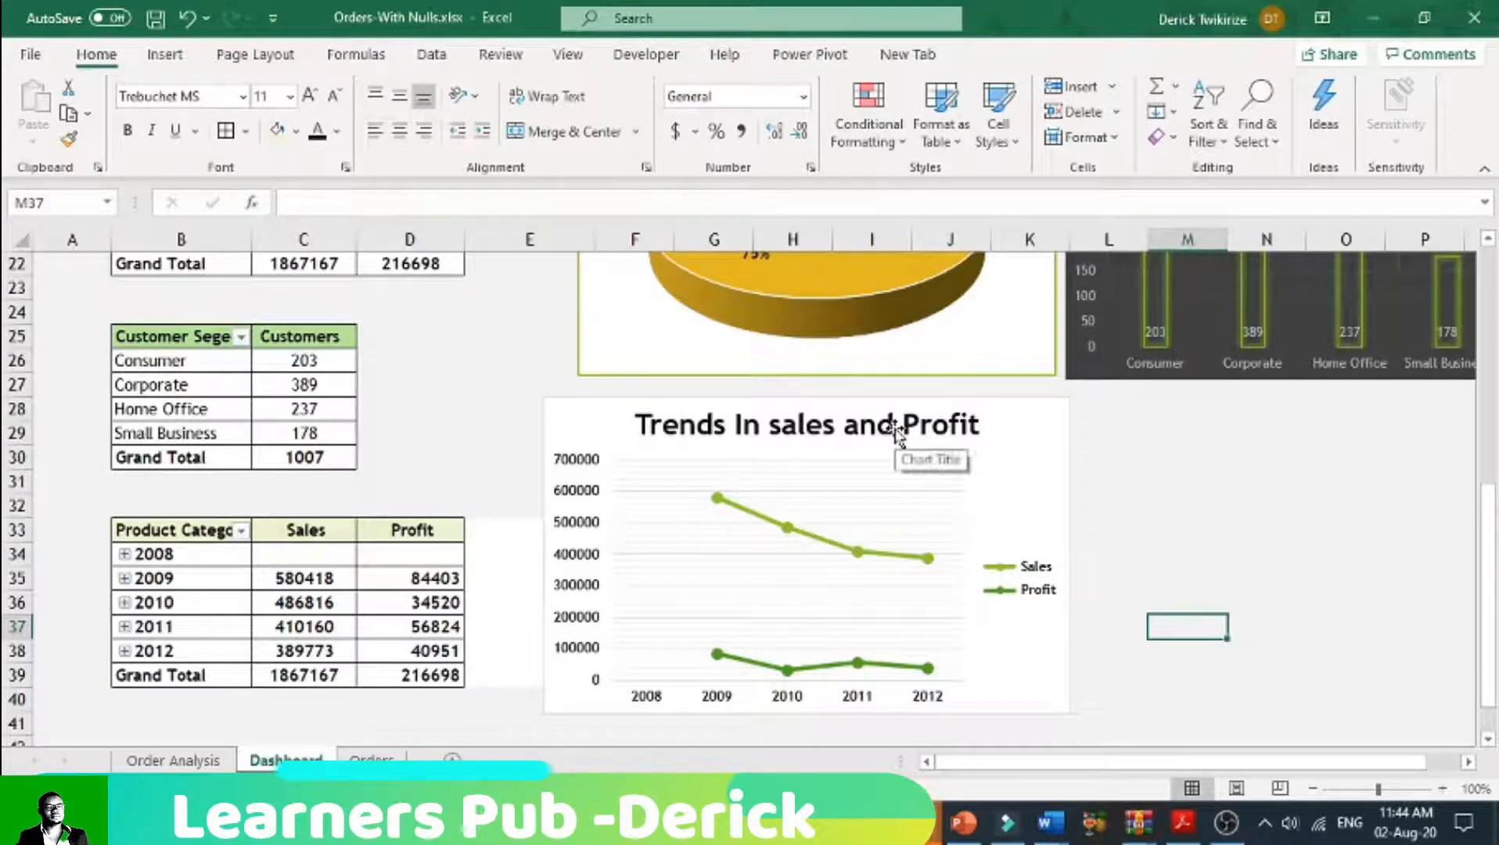
Step: Add data labels to both the Sales and the Profit series of the trends chart
click(929, 560)
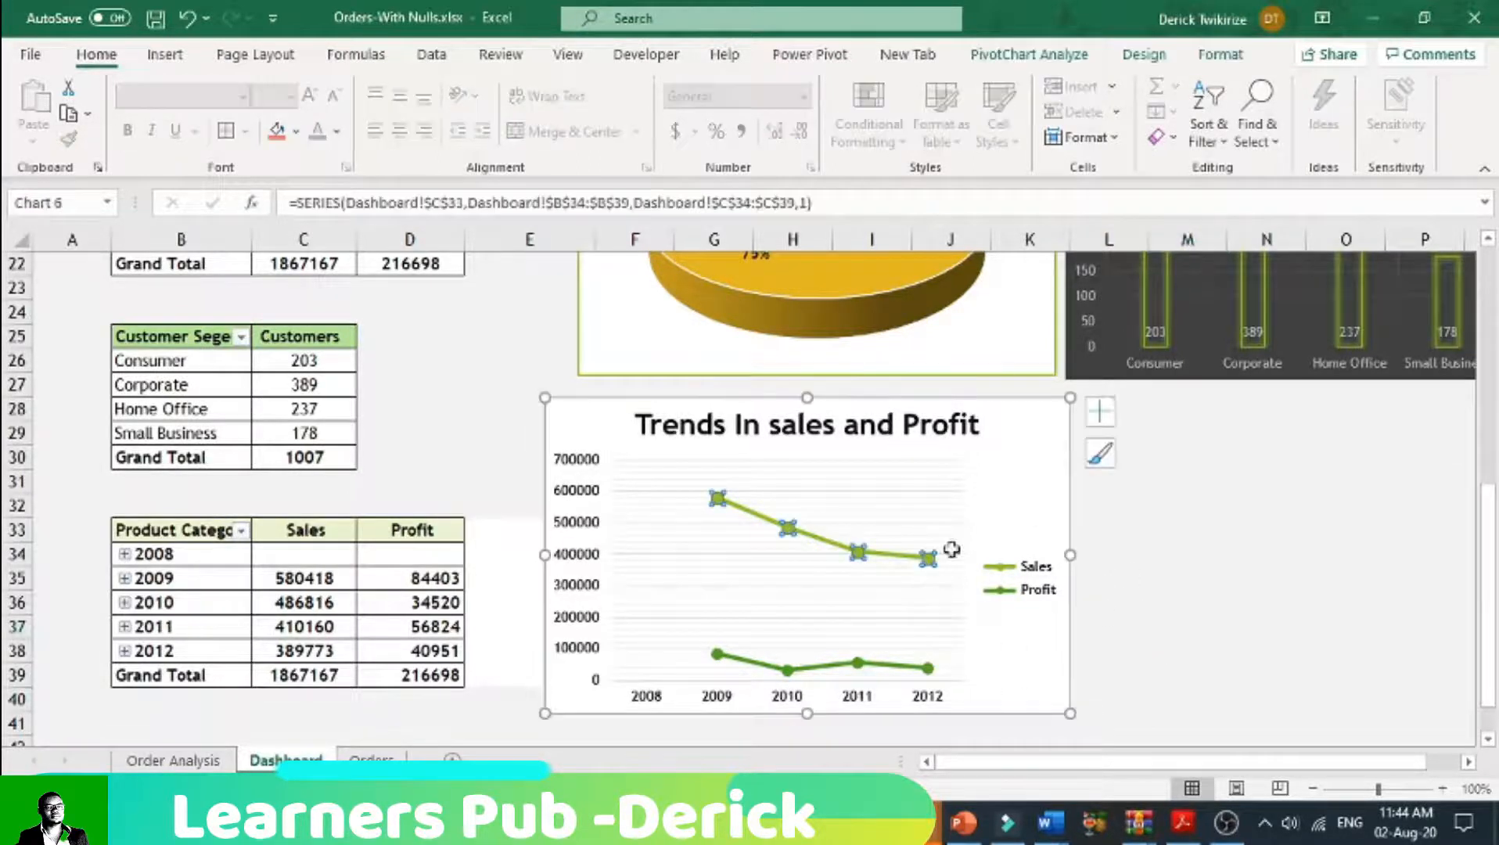
click(1101, 411)
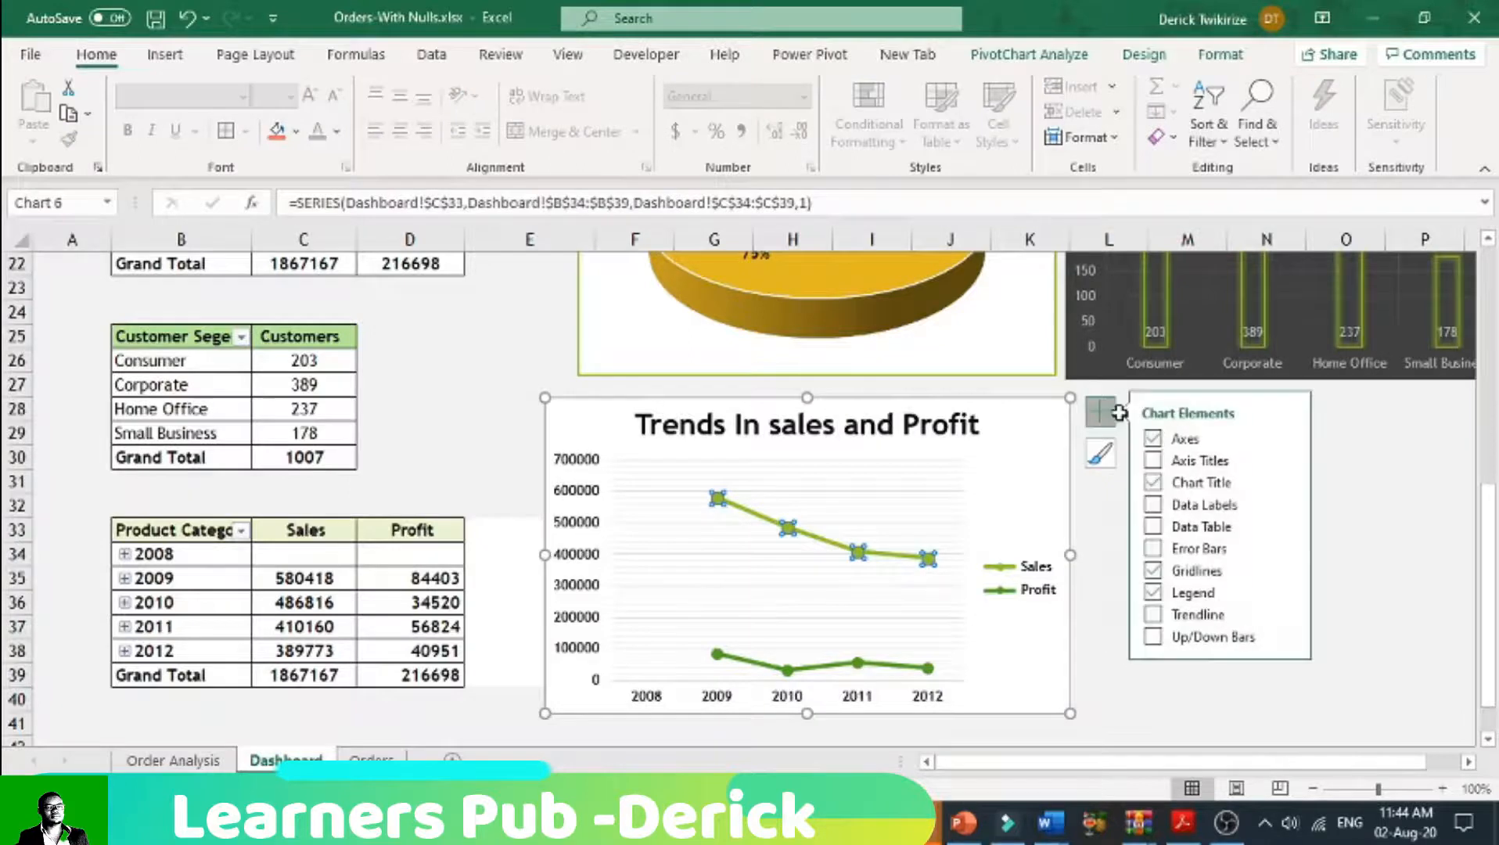
click(1153, 505)
click(860, 661)
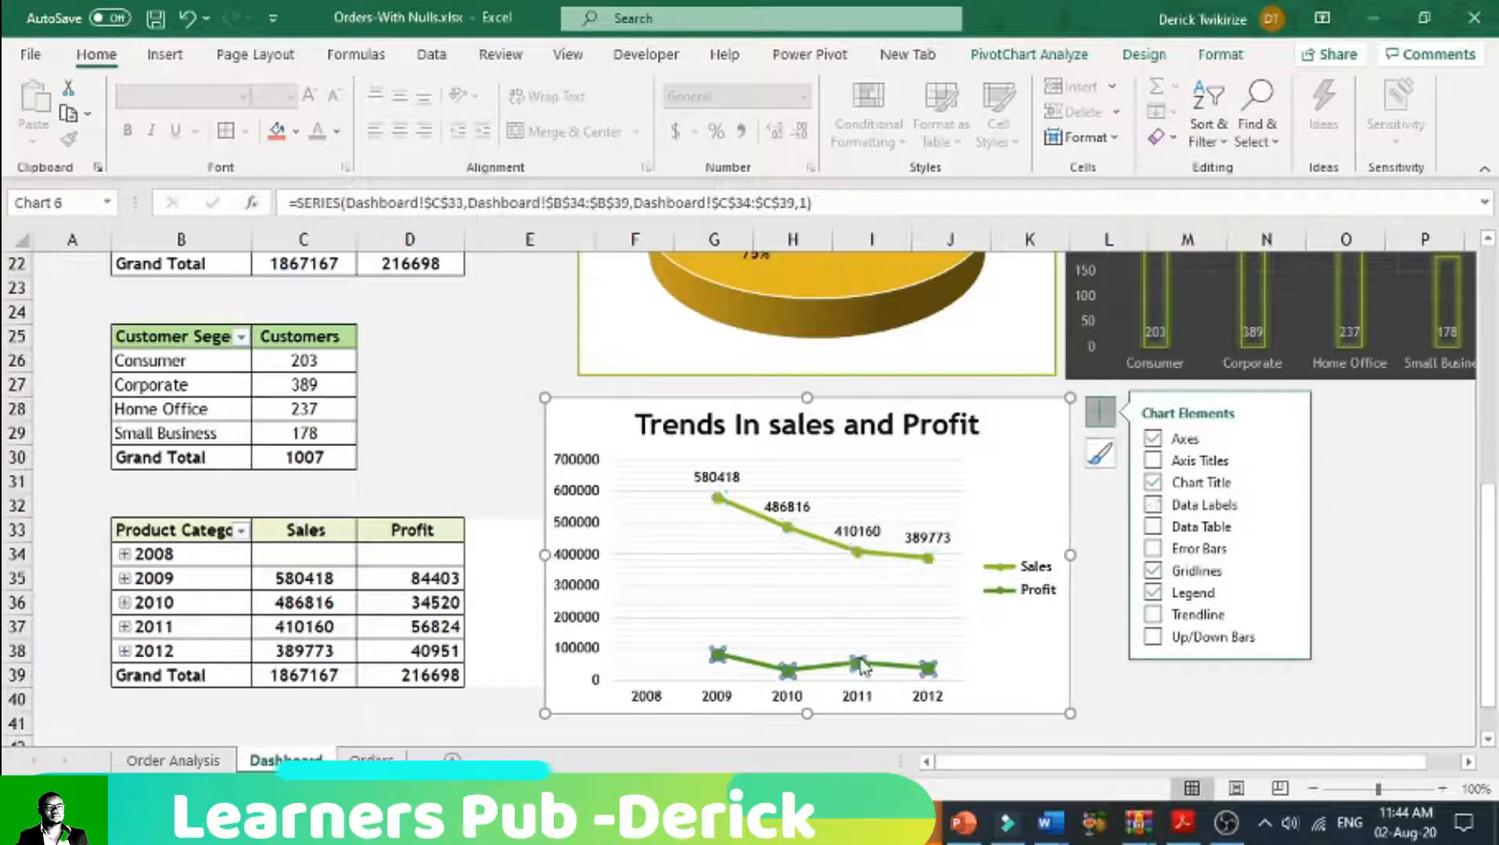
click(1150, 509)
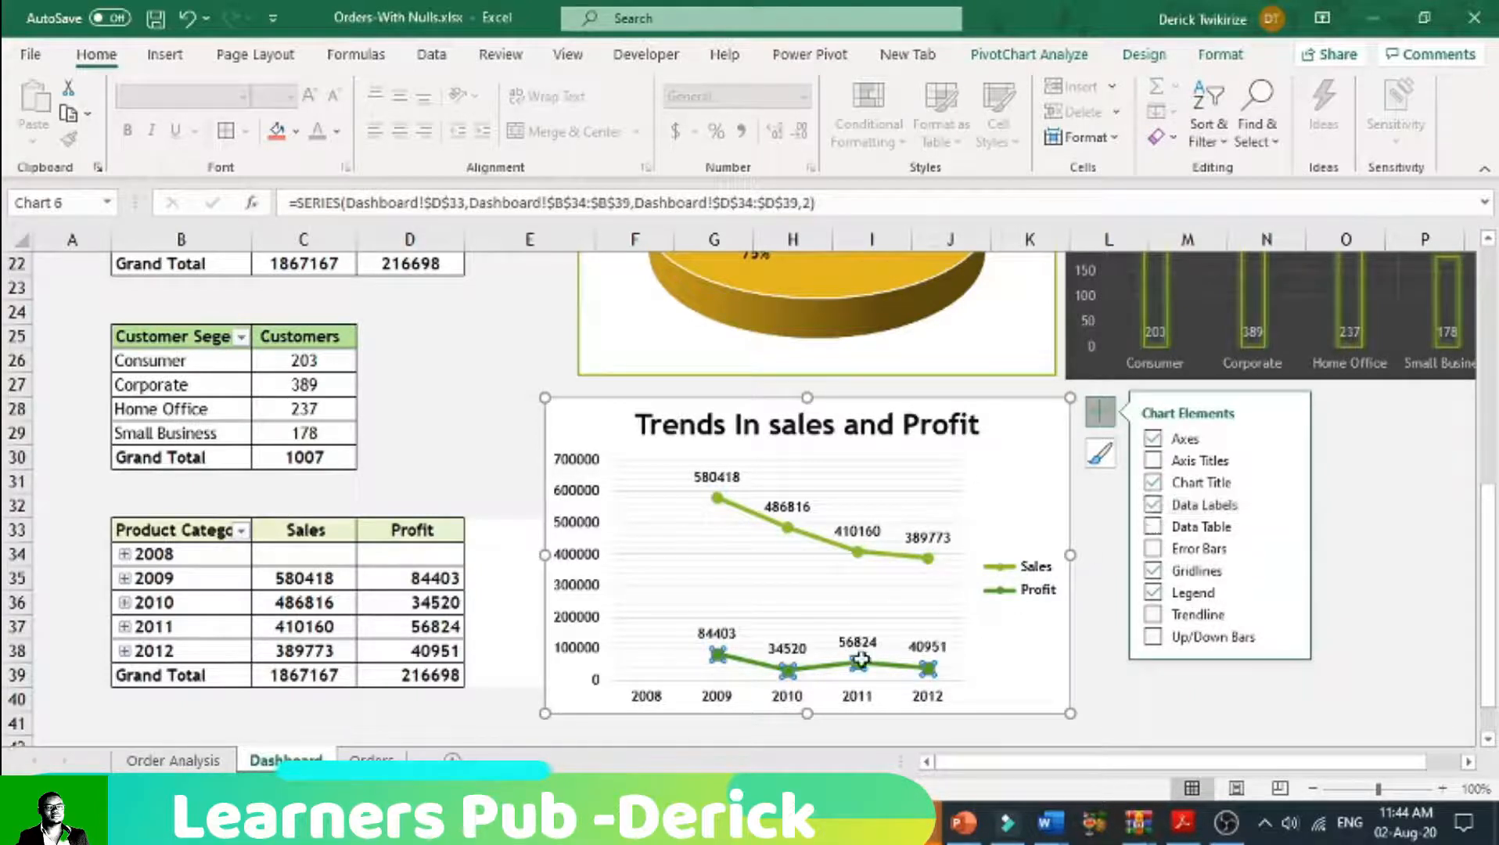
Step: Recolour the Sales series in the trends chart with a dark orange line and light orange marker fill
click(876, 557)
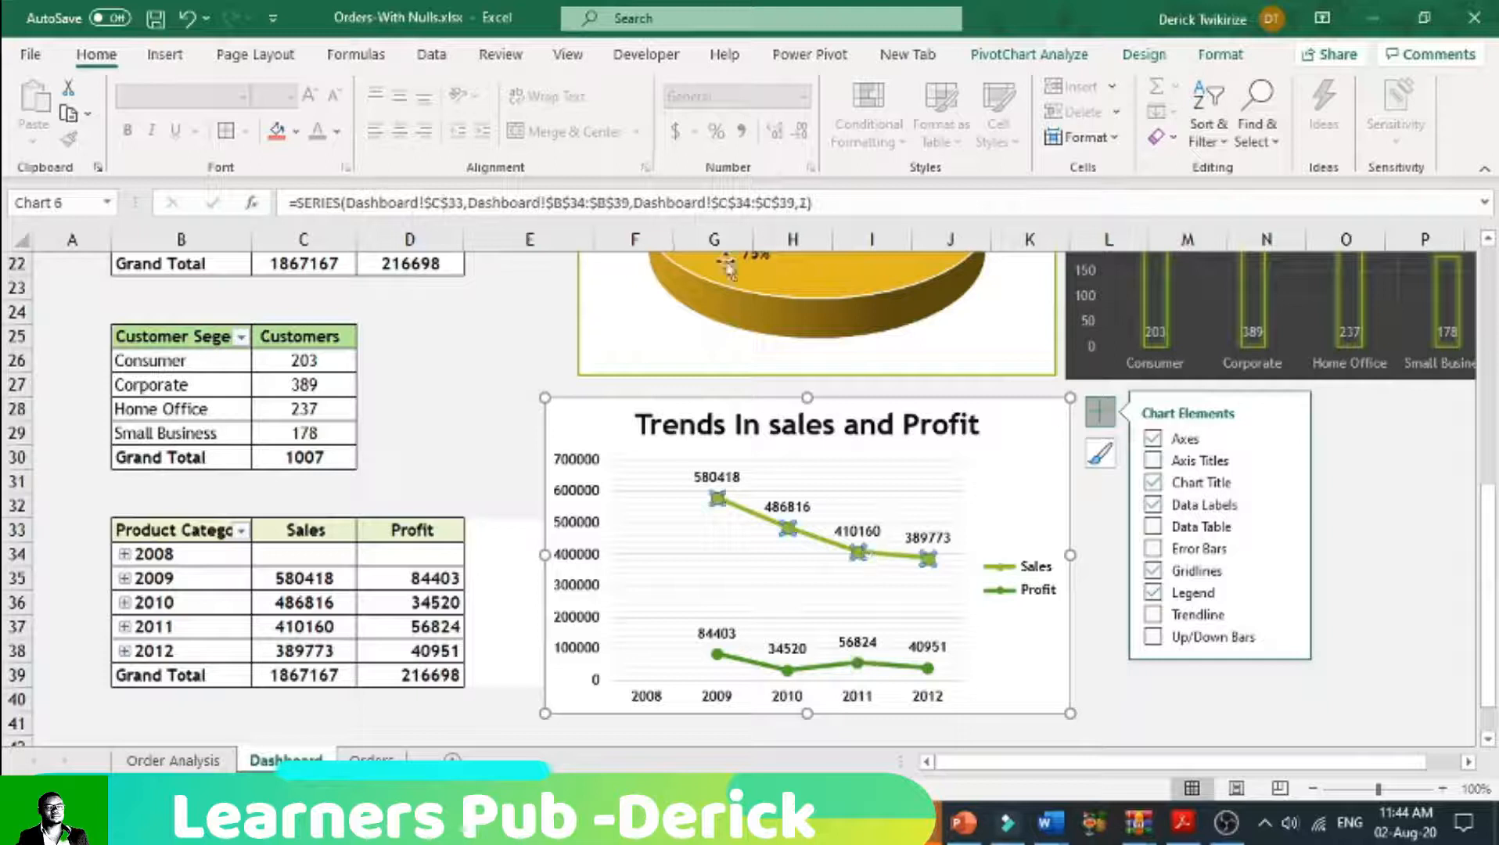
click(1154, 58)
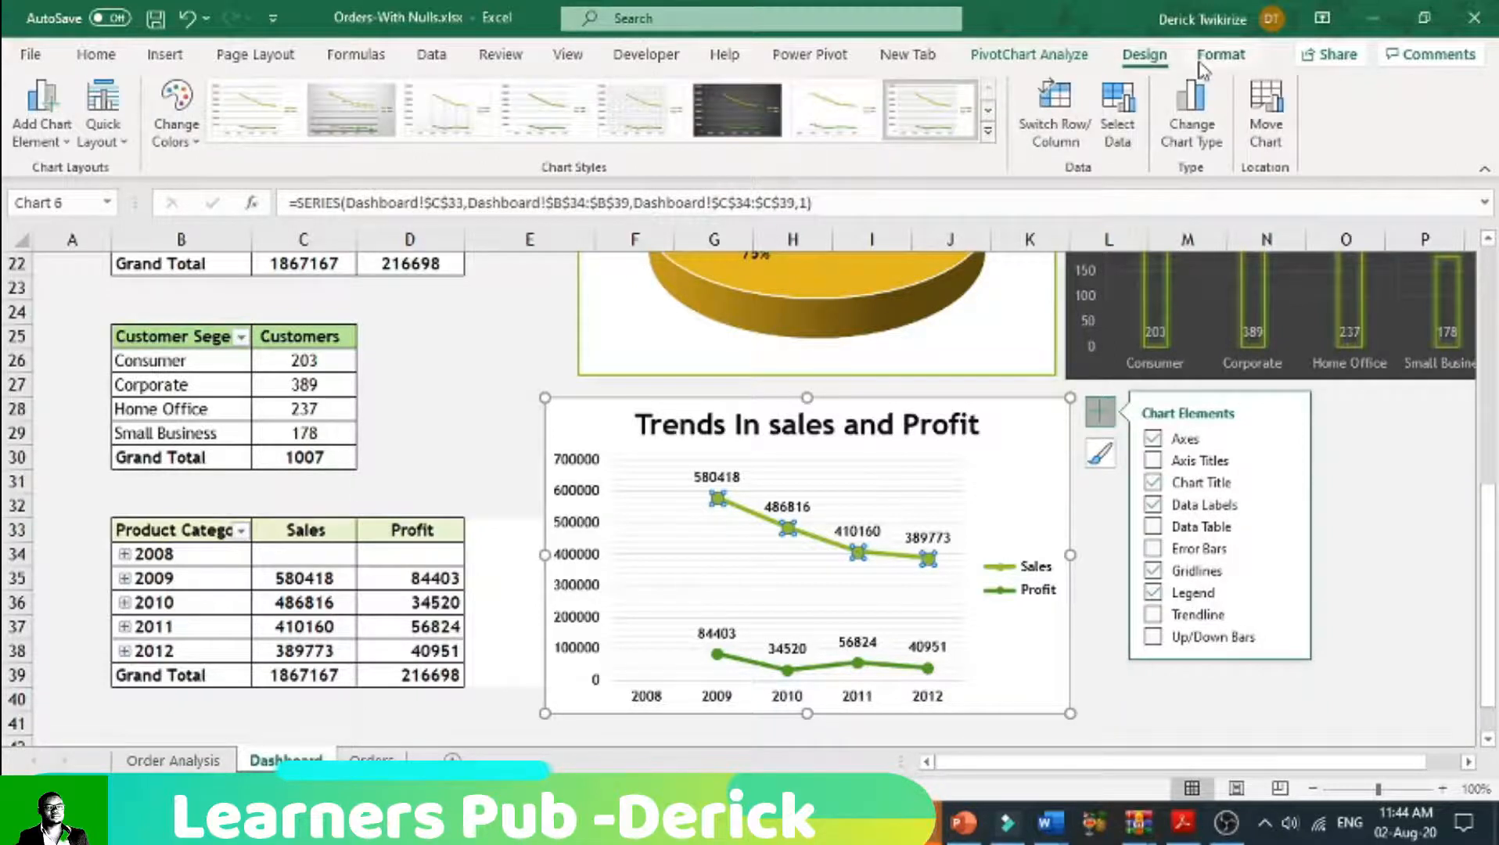
click(1208, 61)
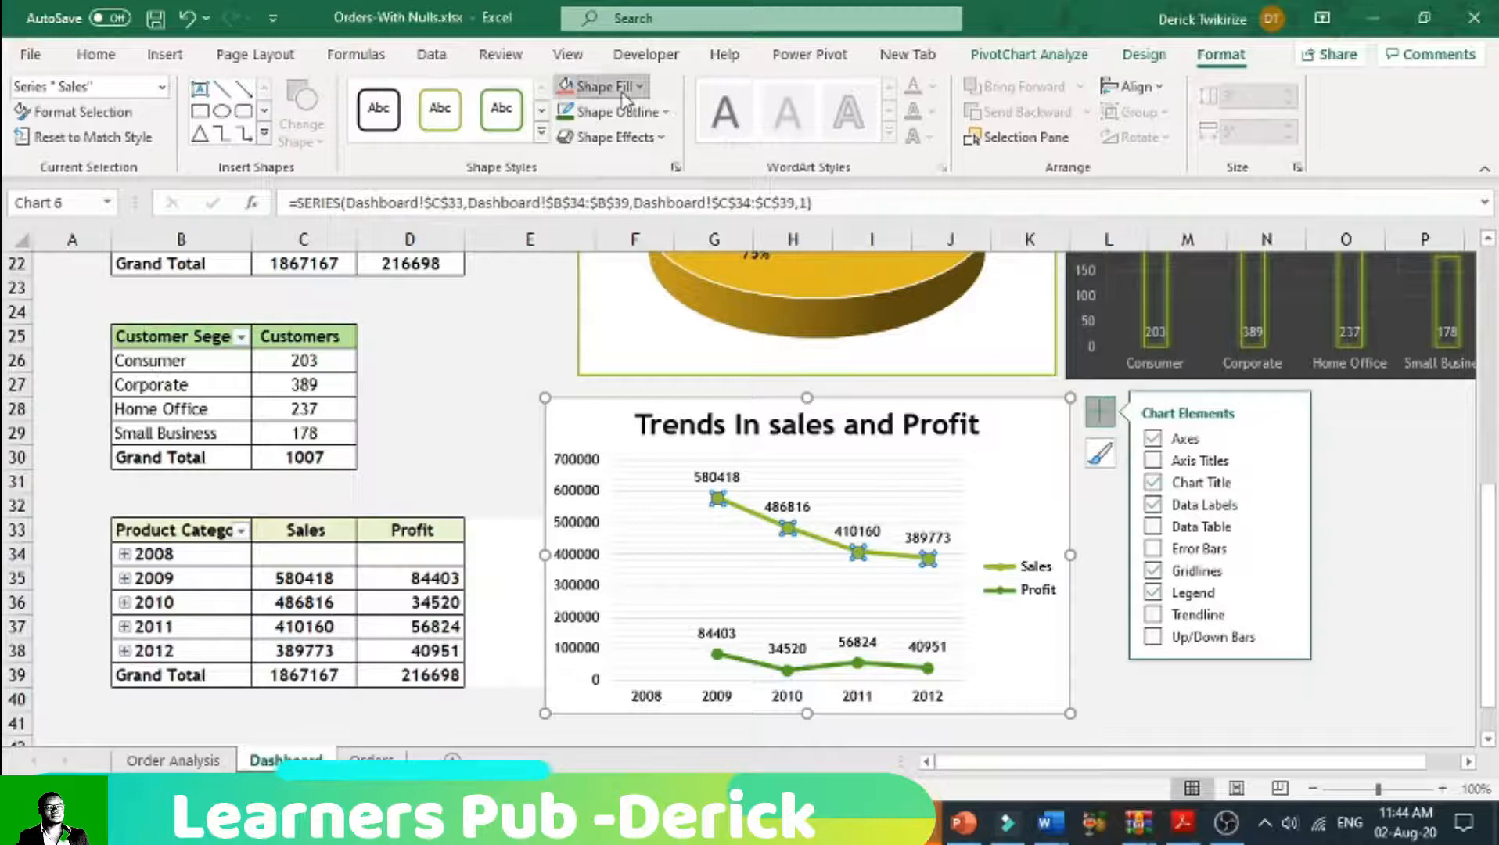
click(603, 87)
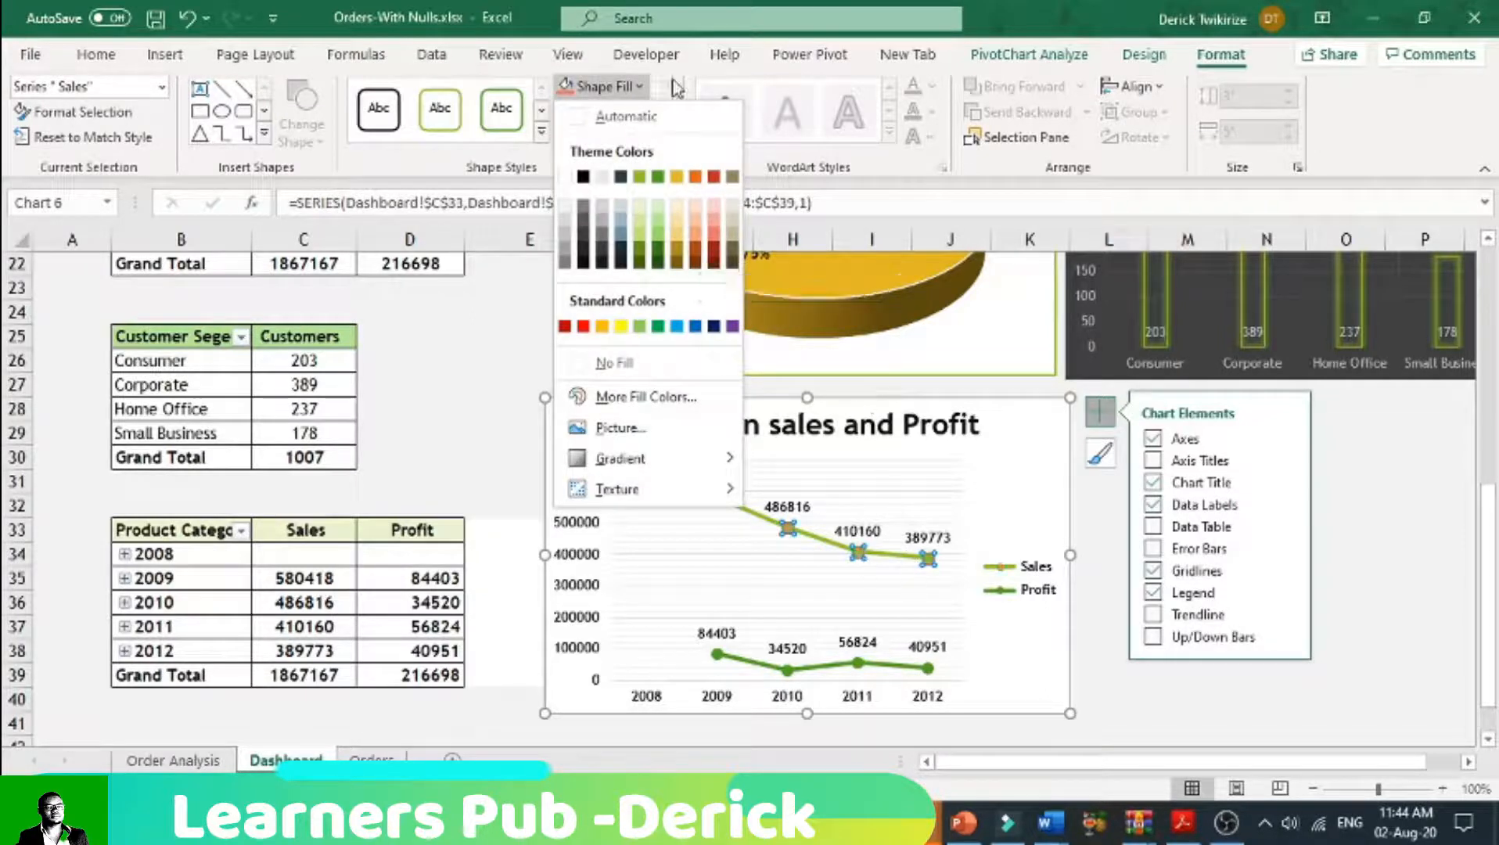
click(618, 111)
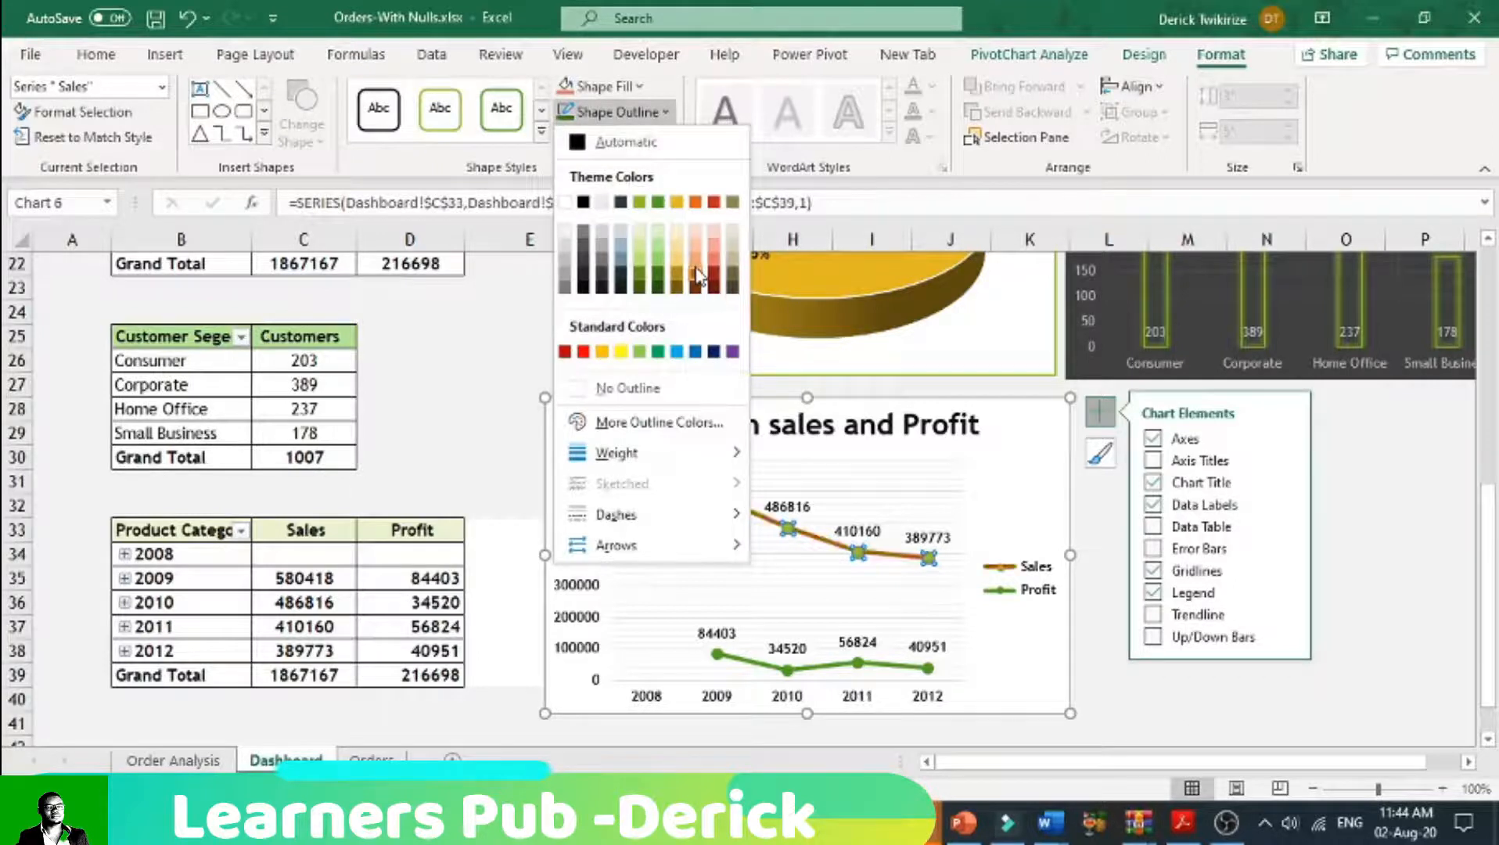
click(698, 276)
click(601, 87)
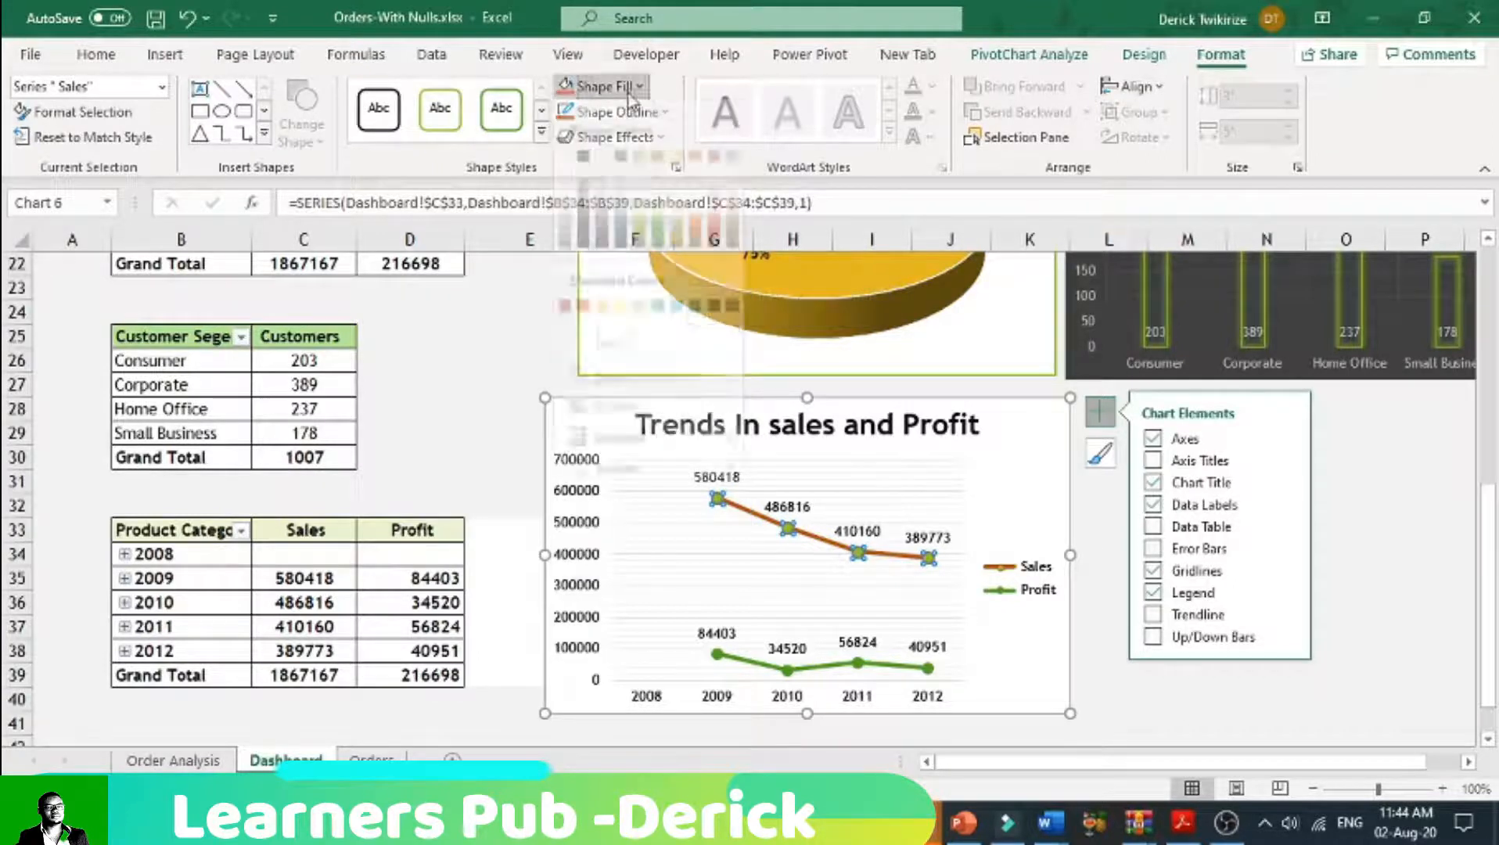
click(699, 249)
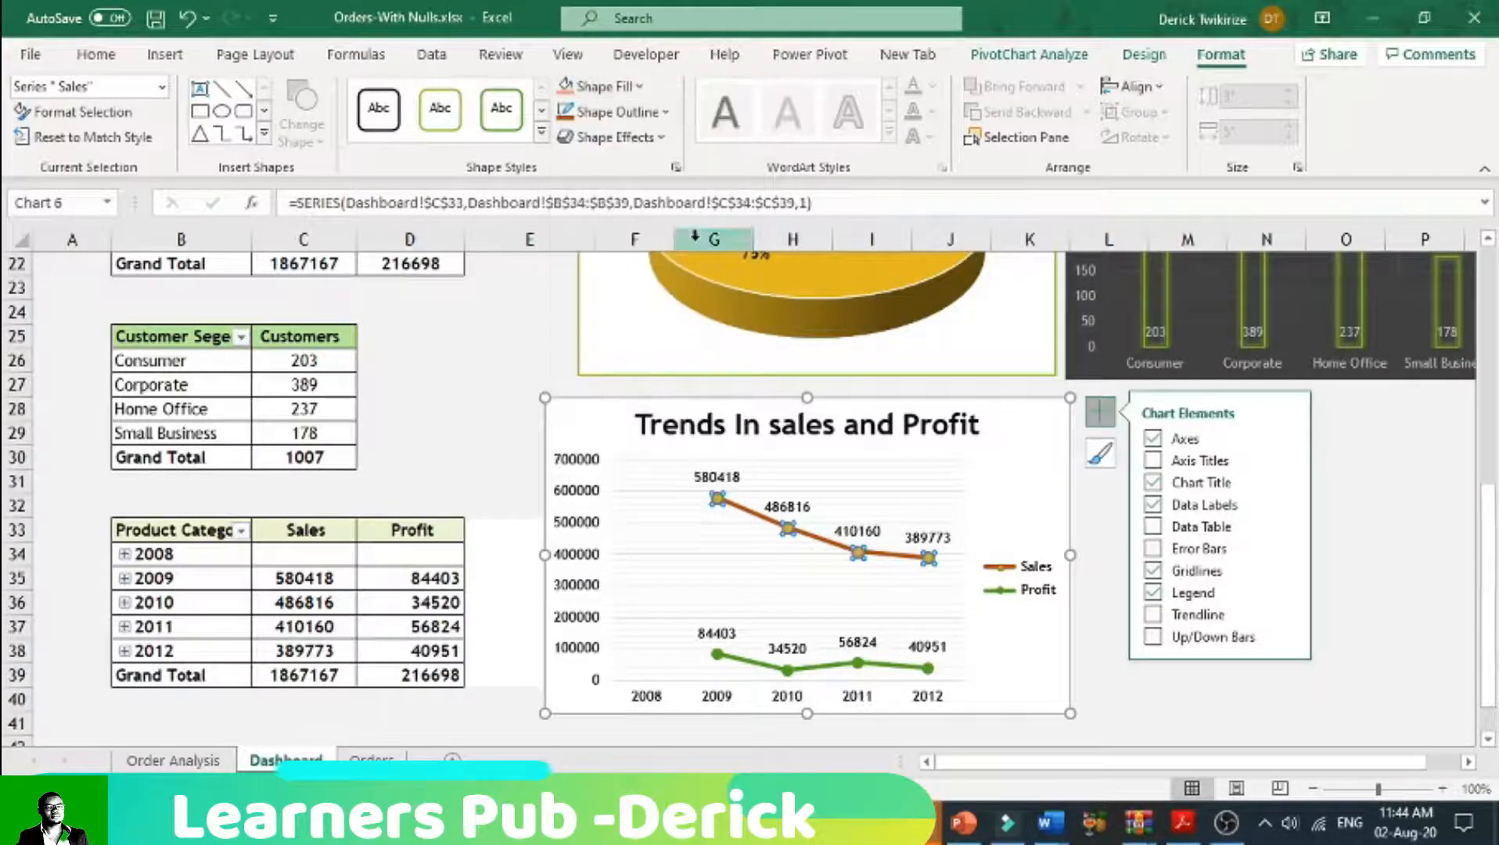
click(1111, 677)
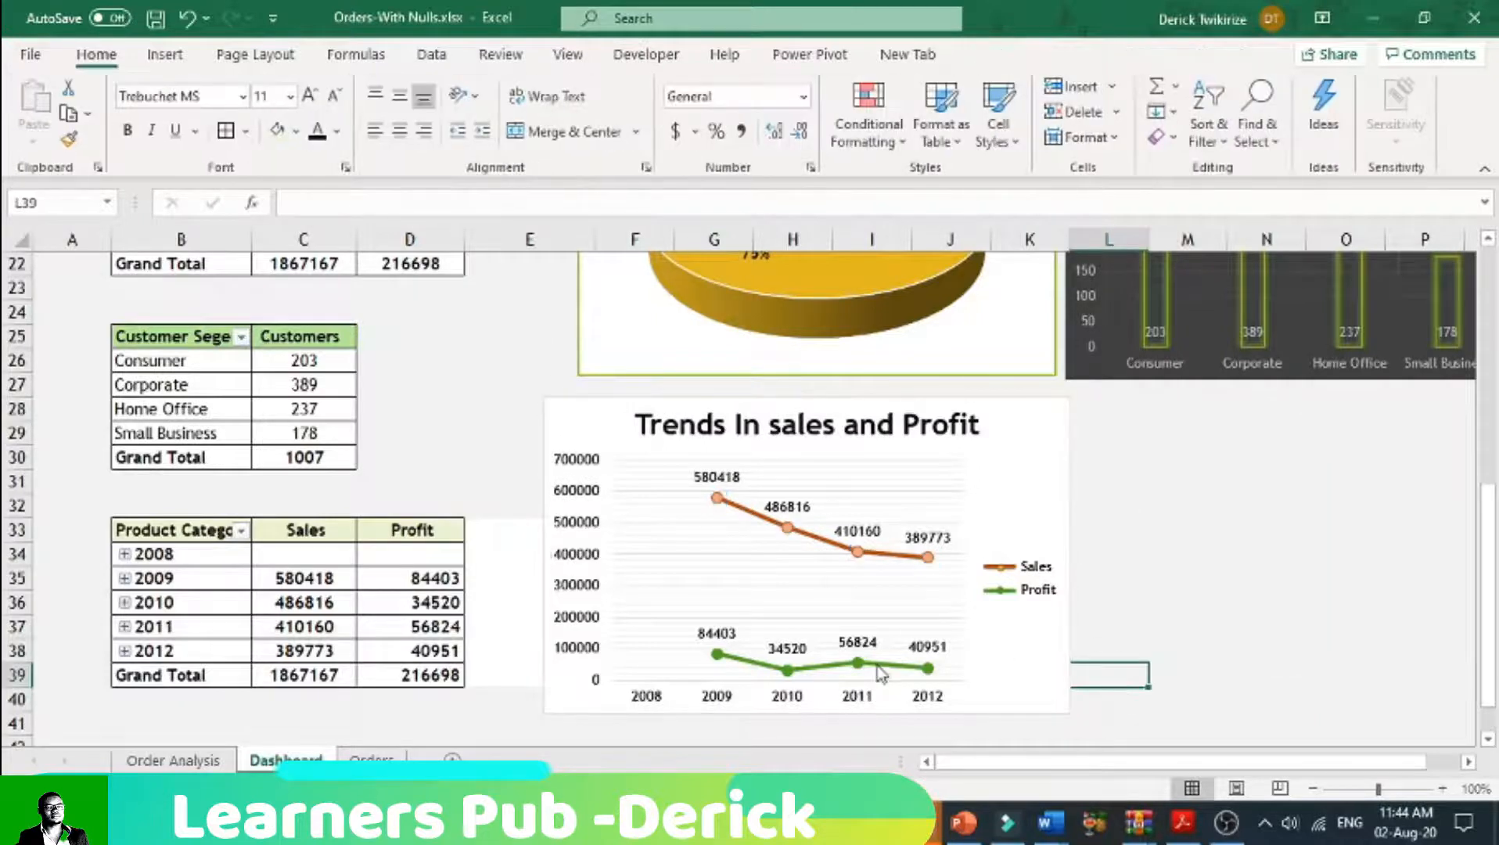
Step: Give the Sales data labels in the trends chart a red outline
click(931, 537)
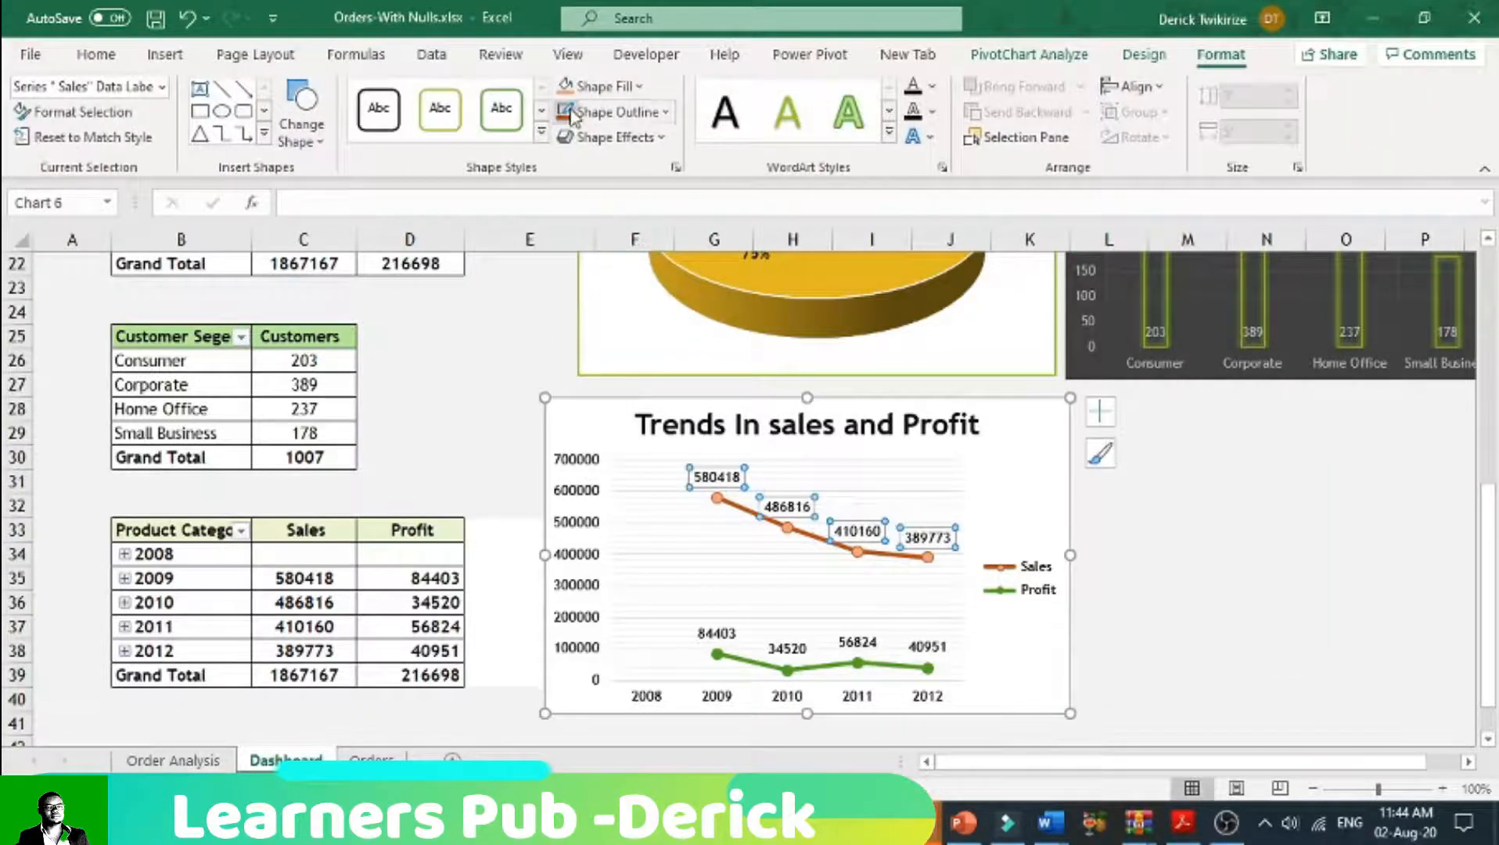
click(661, 115)
click(583, 351)
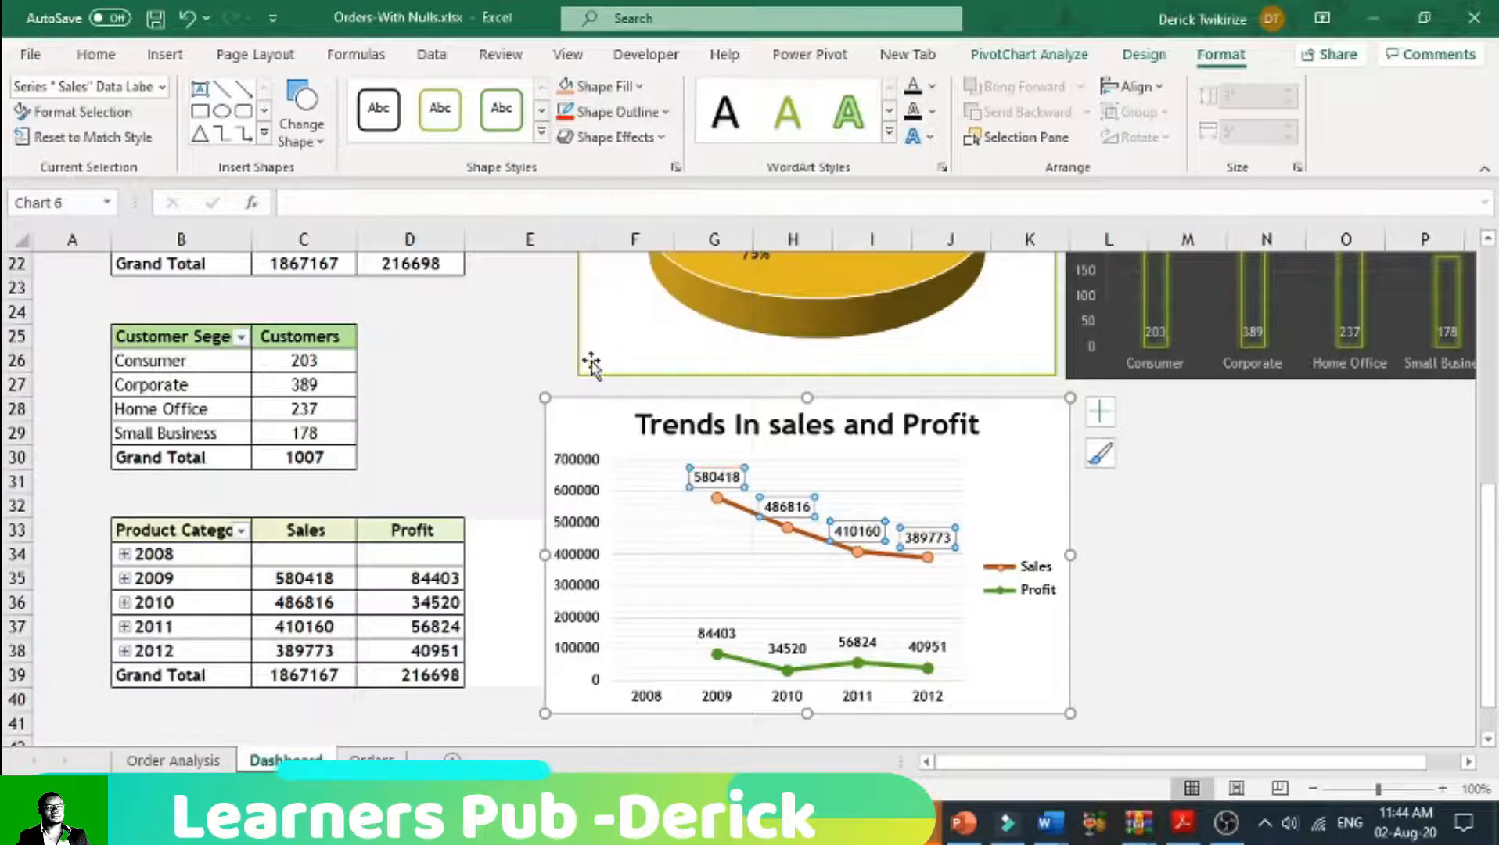
click(1154, 581)
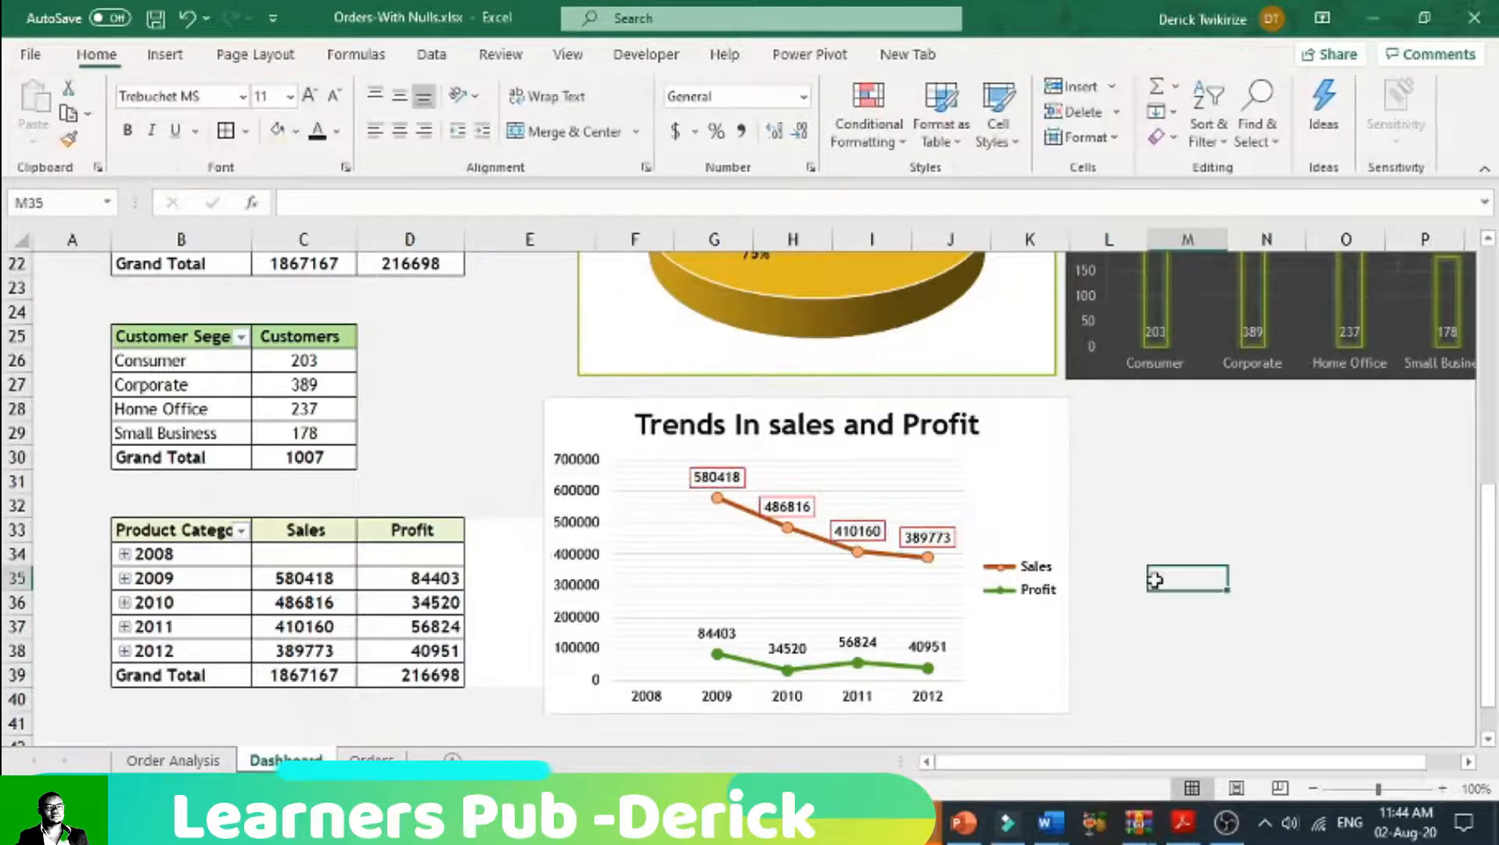
Step: Give the Profit data labels in the trends chart a purple outline
click(893, 665)
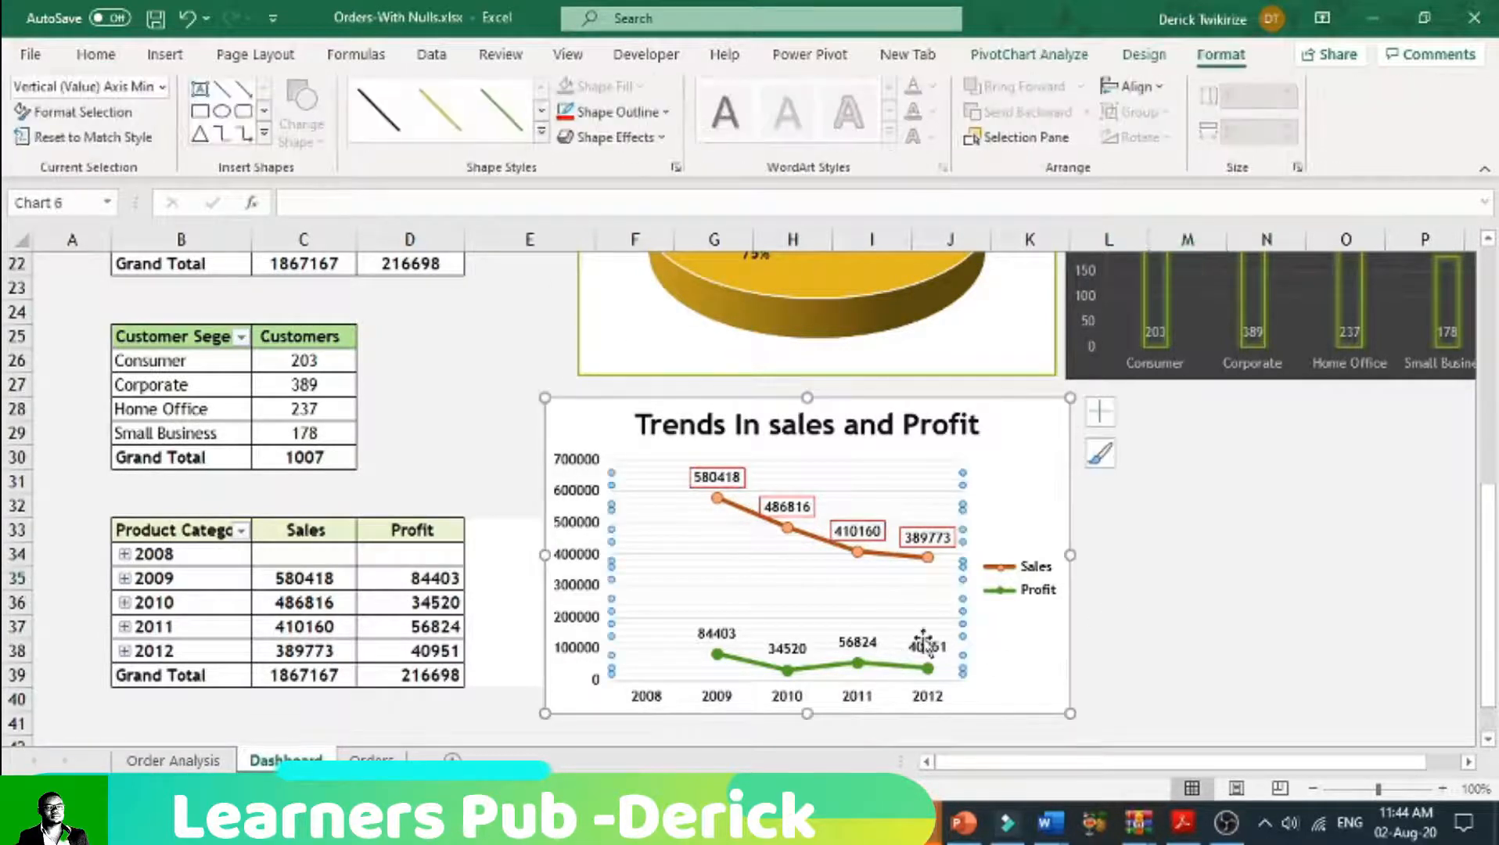
click(928, 643)
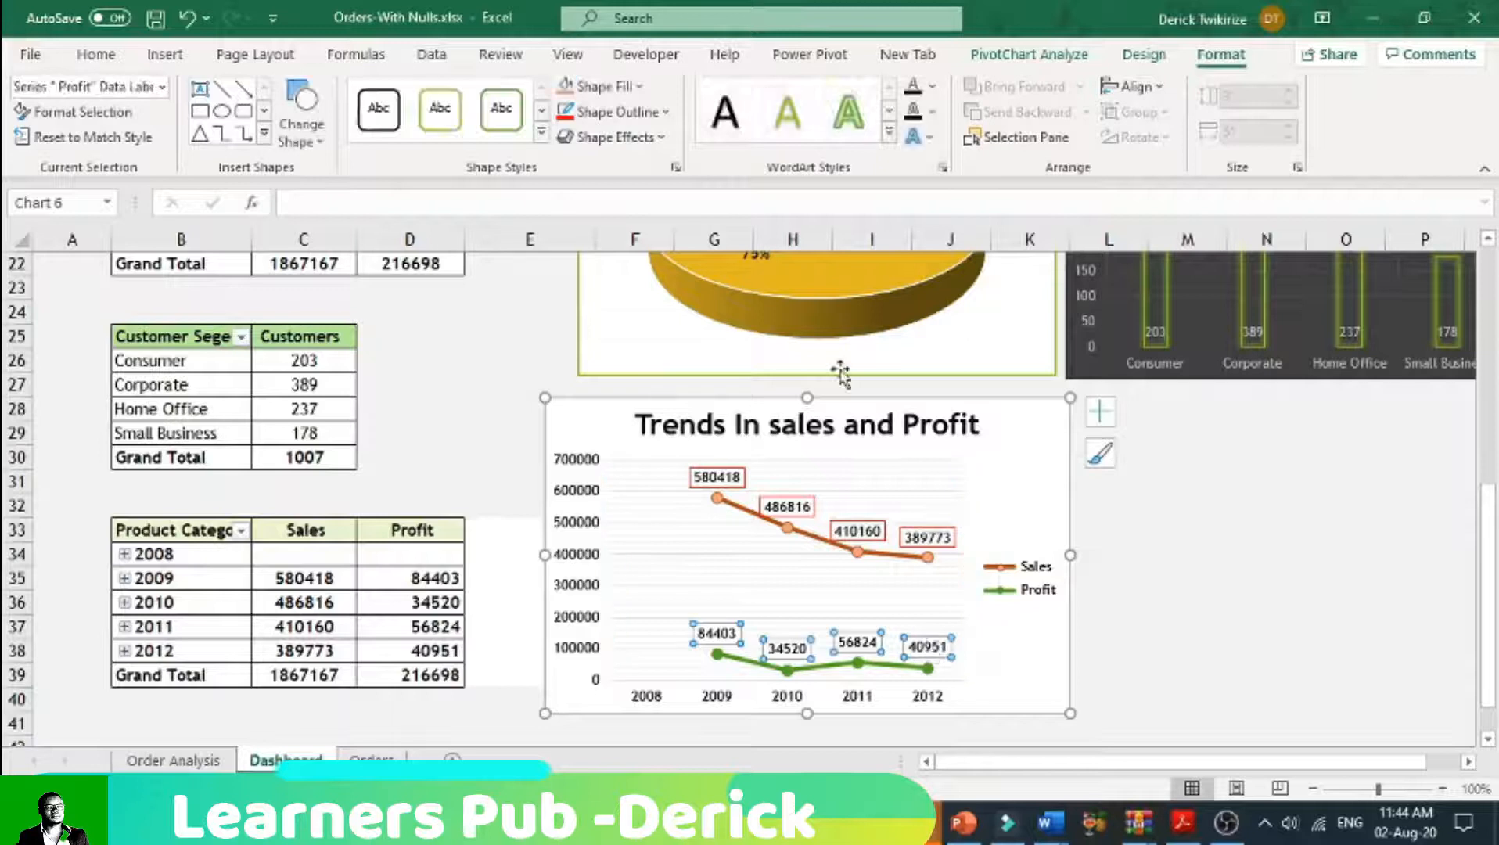
click(663, 112)
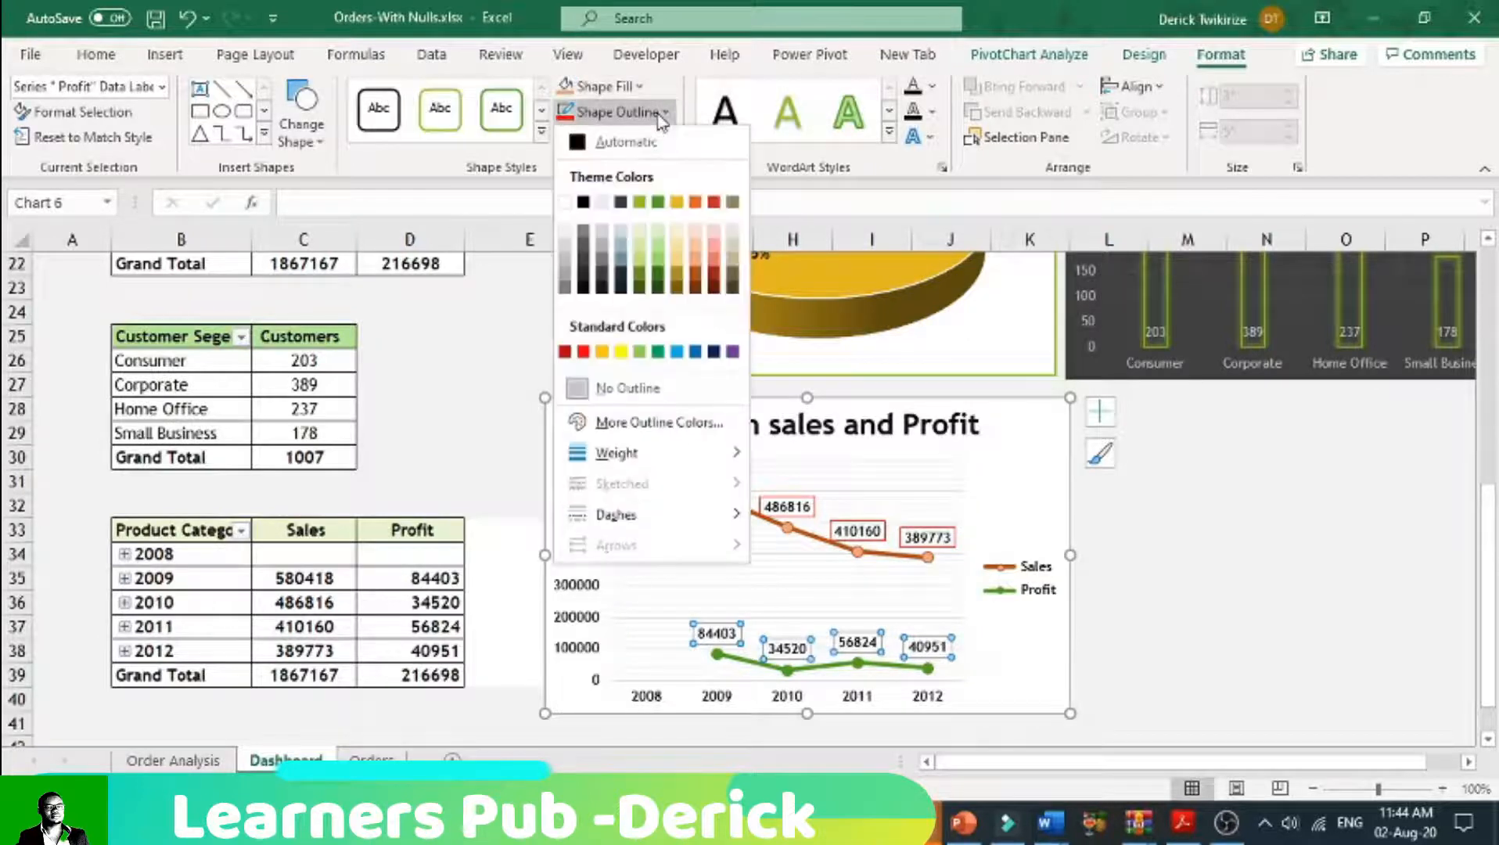
click(733, 353)
click(1233, 646)
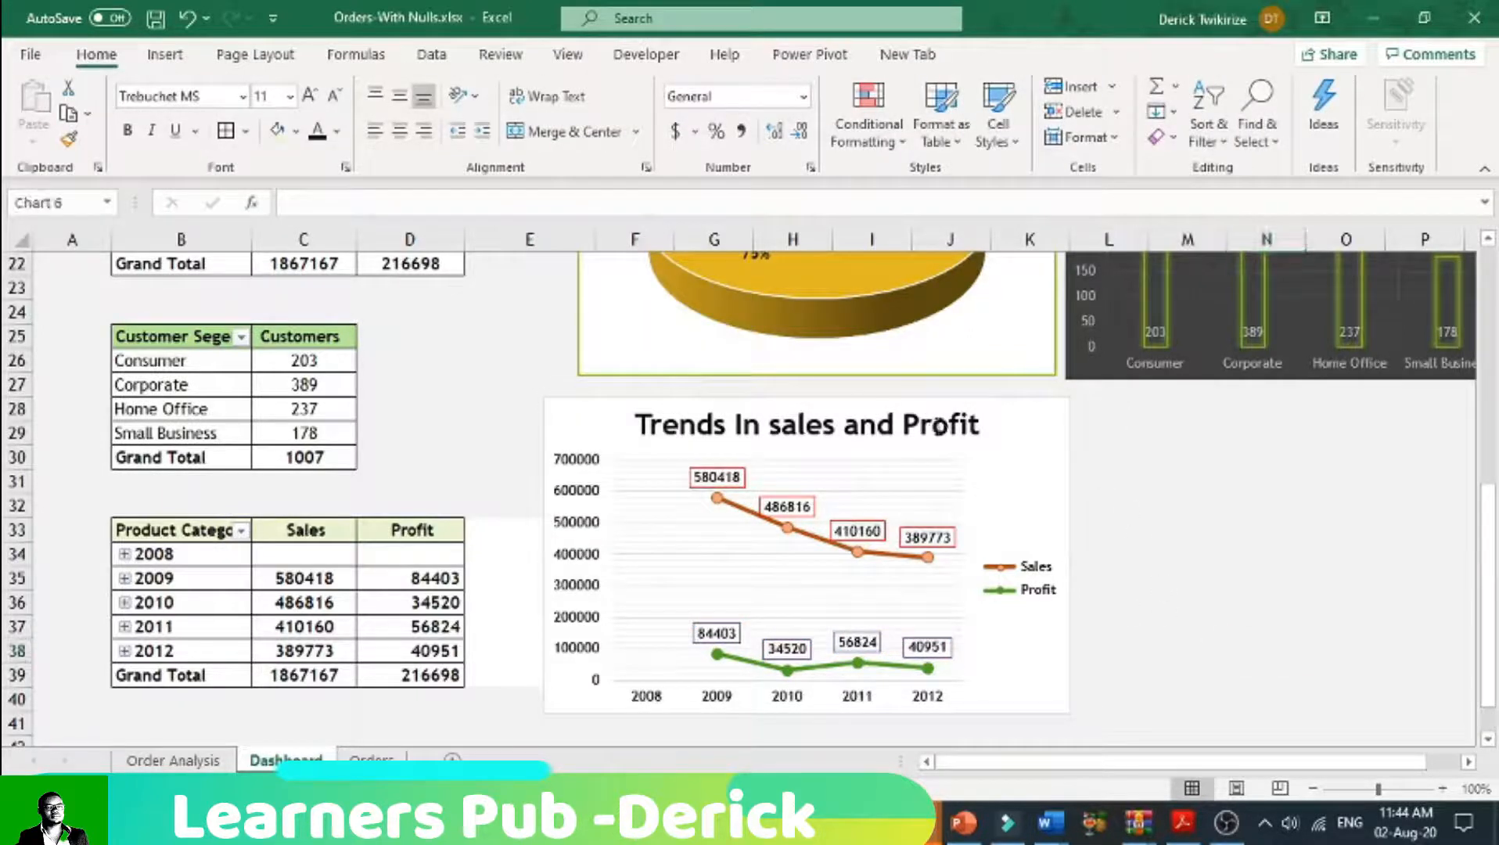
Step: Reduce the font size of the "Trends In sales and Profit" chart title by two size steps
click(936, 428)
click(96, 55)
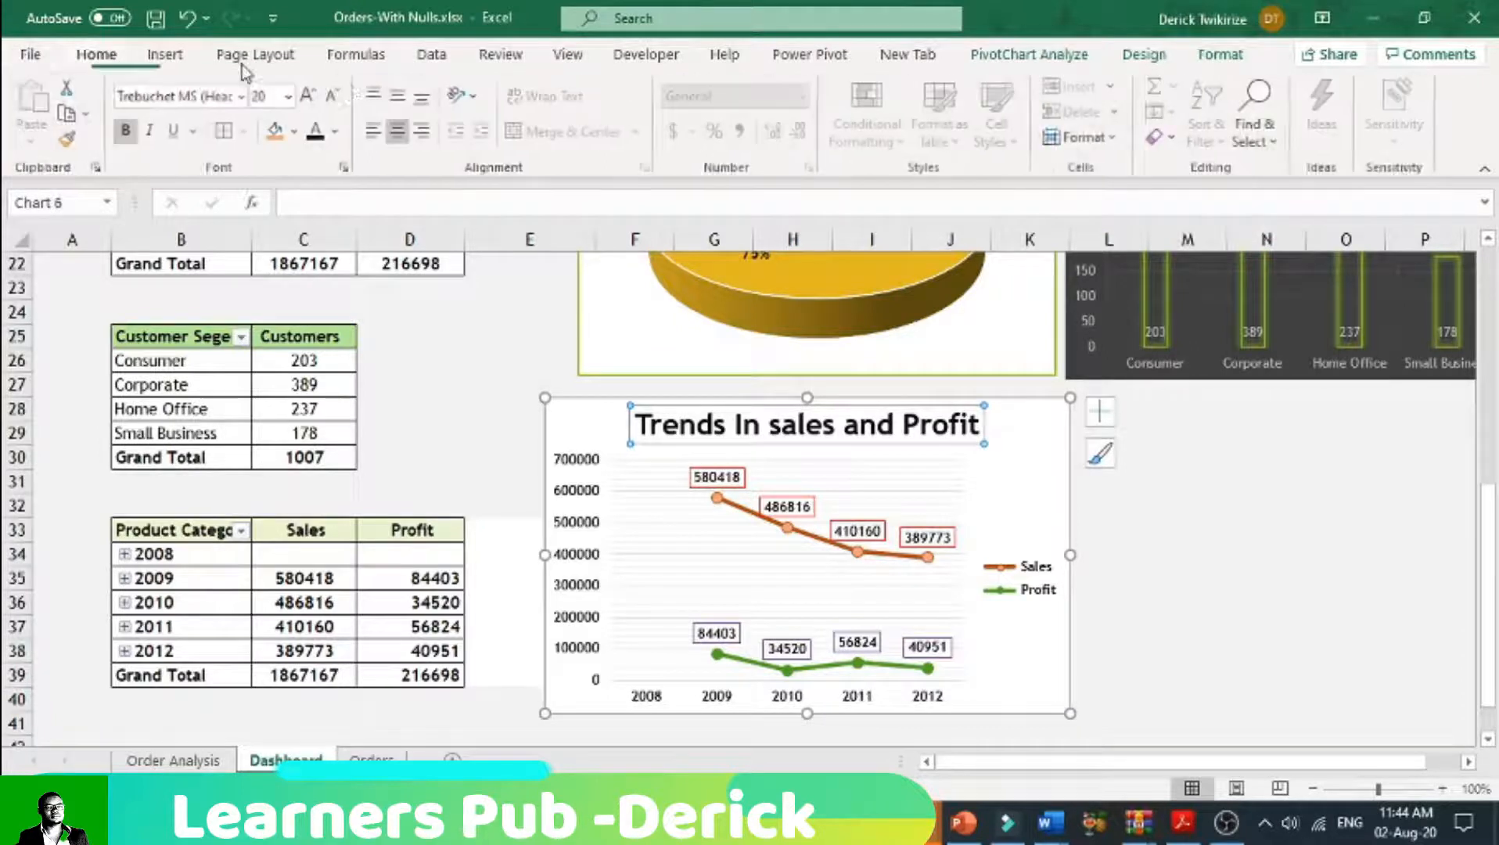
click(341, 131)
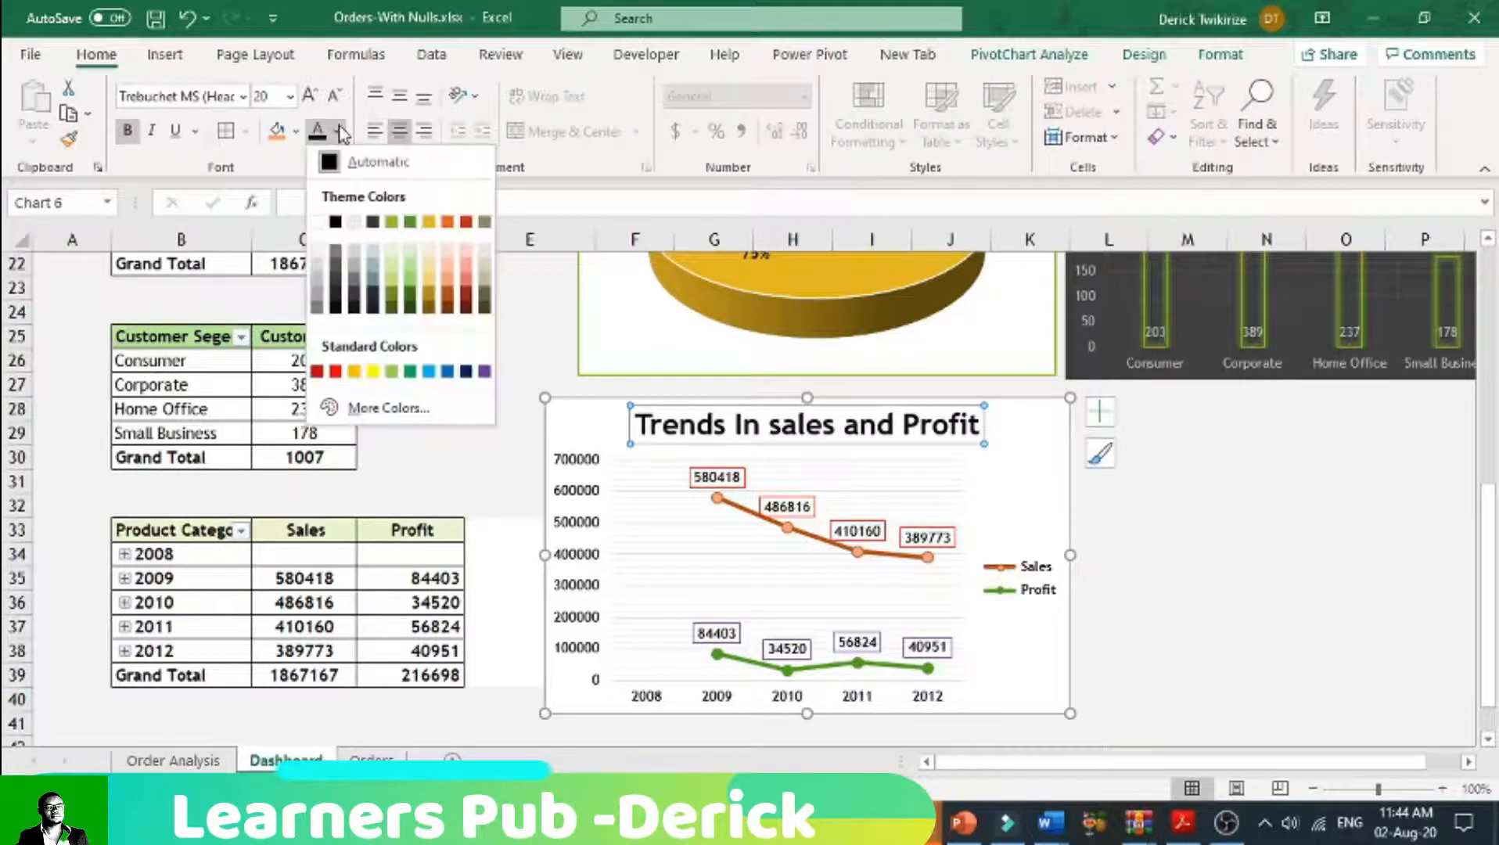
click(337, 98)
click(336, 98)
click(1334, 650)
Step: Shrink the trends chart slightly in both width and height
click(981, 427)
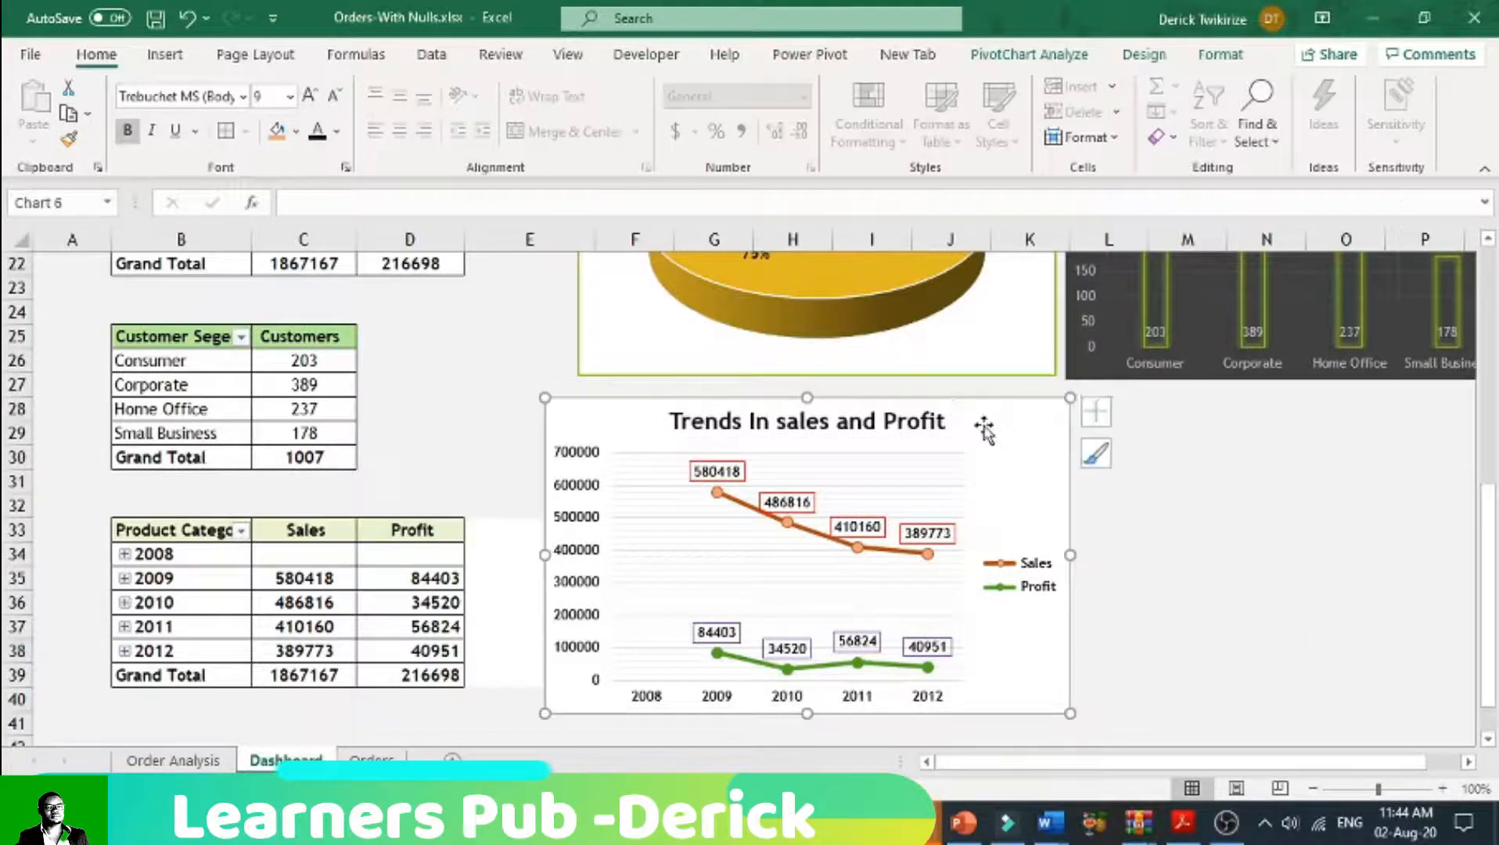
click(1179, 568)
click(1034, 420)
drag(1070, 712, 1043, 682)
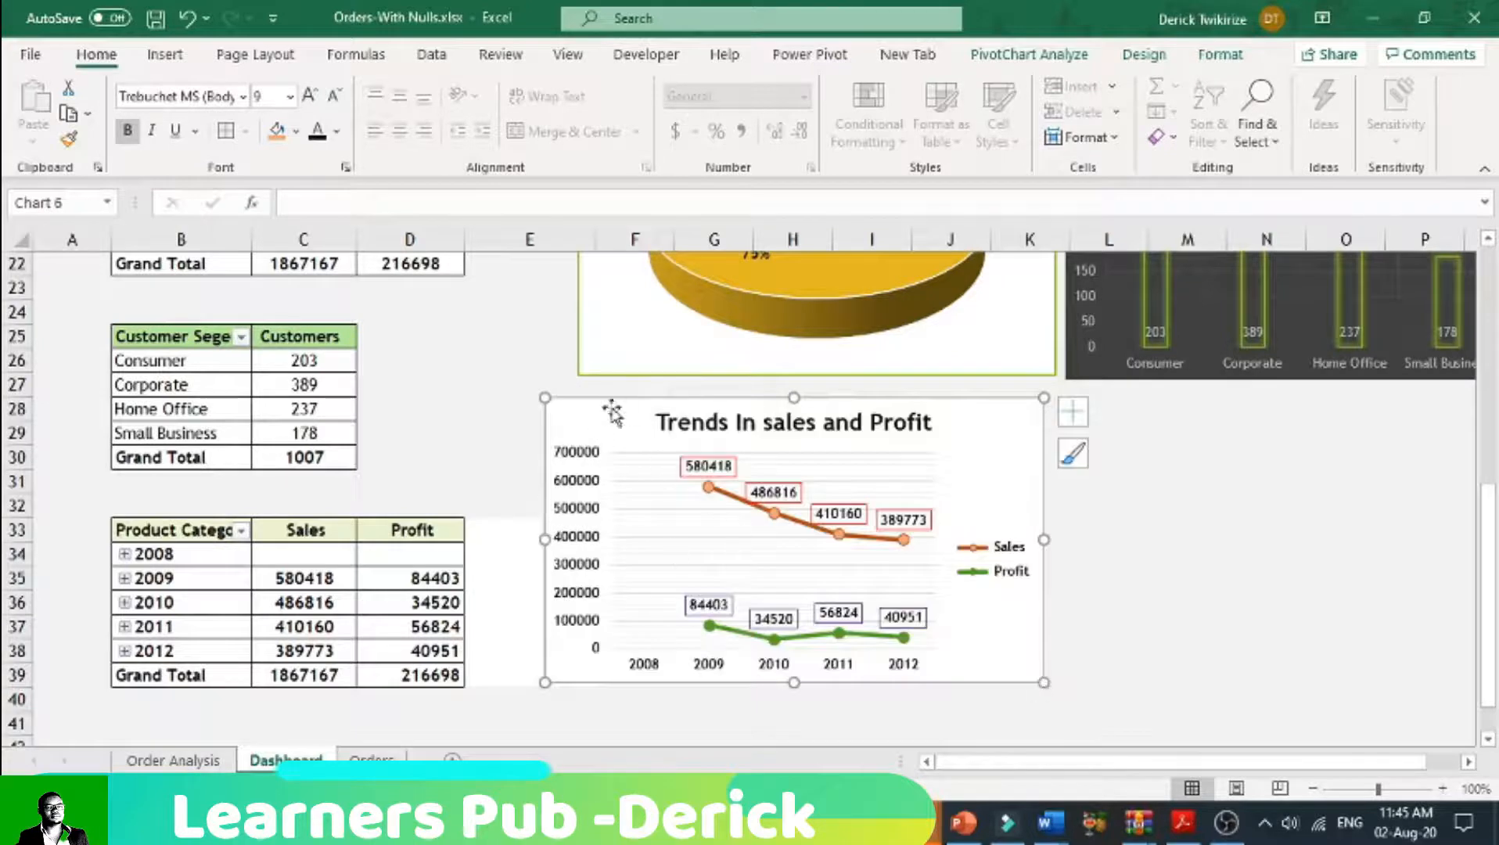
Step: Move the trends chart to the right of the Customer Segement chart and resize it to match that chart's height
scroll(1159, 744, up, 2)
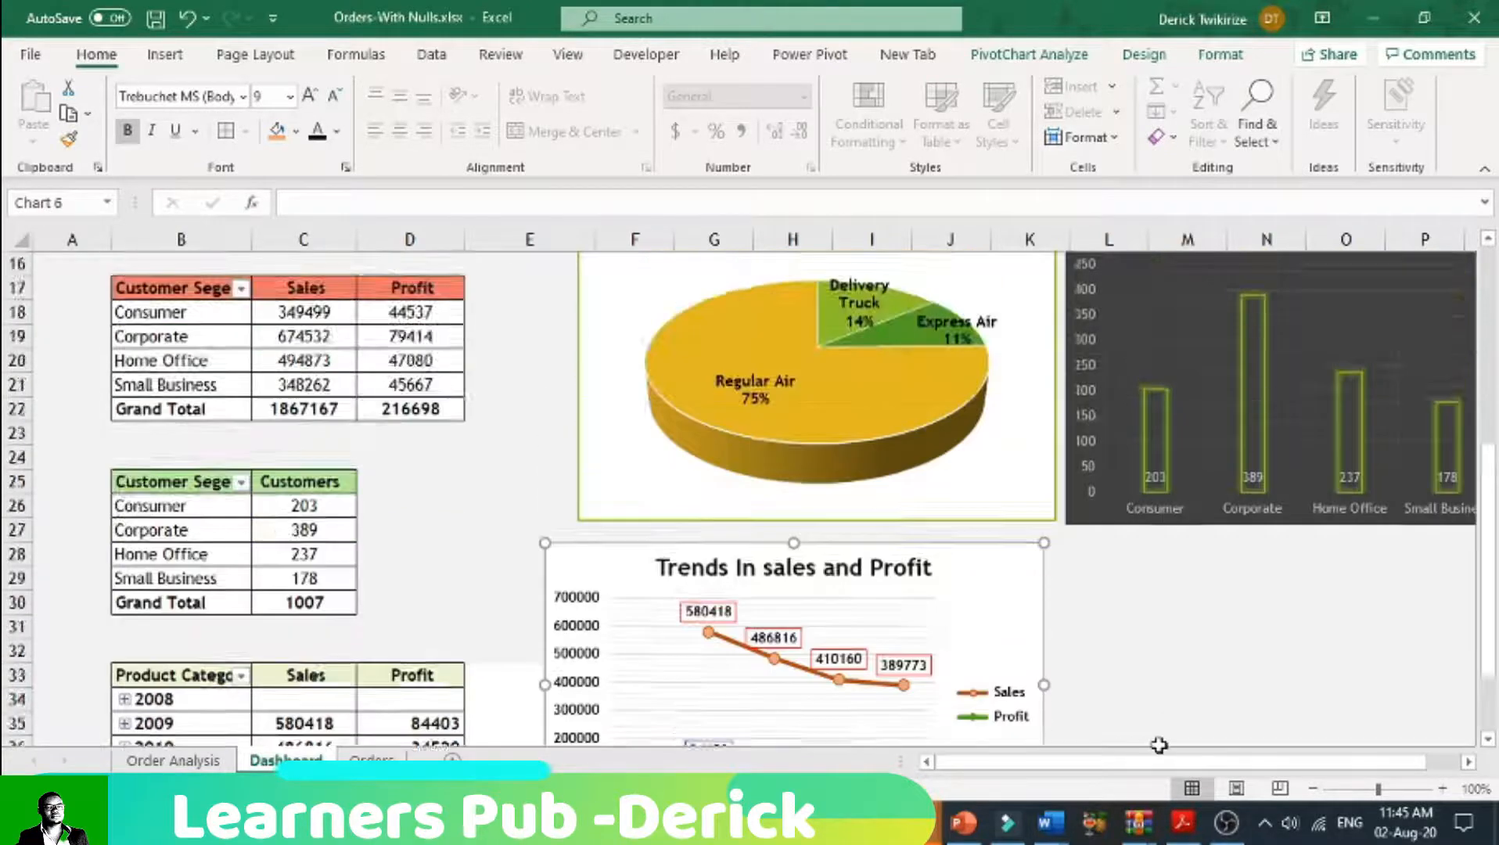
scroll(1159, 744, up, 5)
scroll(1161, 747, down, 3)
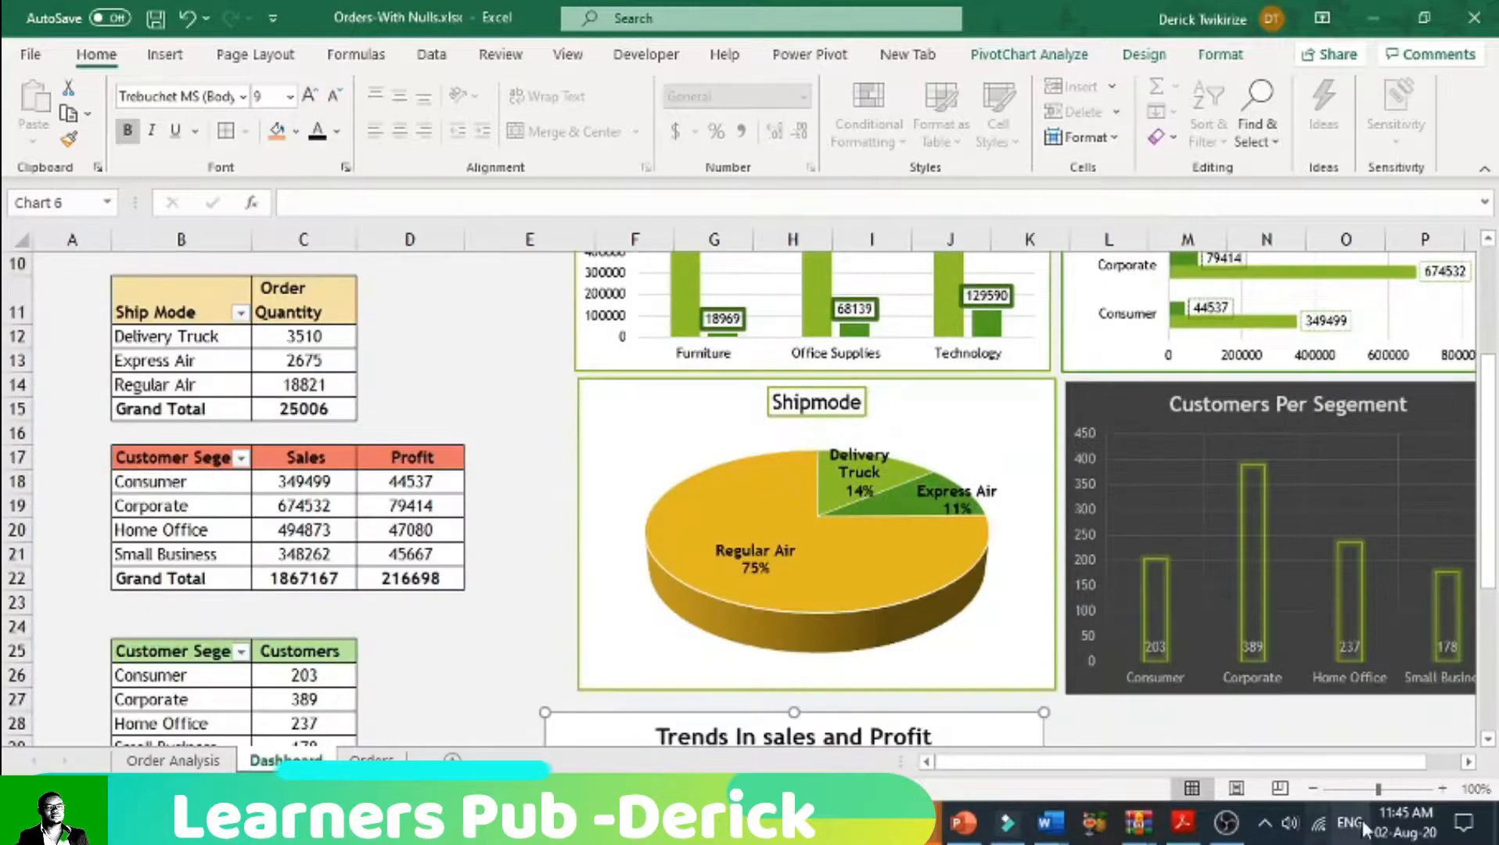
click(1313, 789)
click(1313, 788)
click(1313, 789)
click(1313, 788)
click(1312, 788)
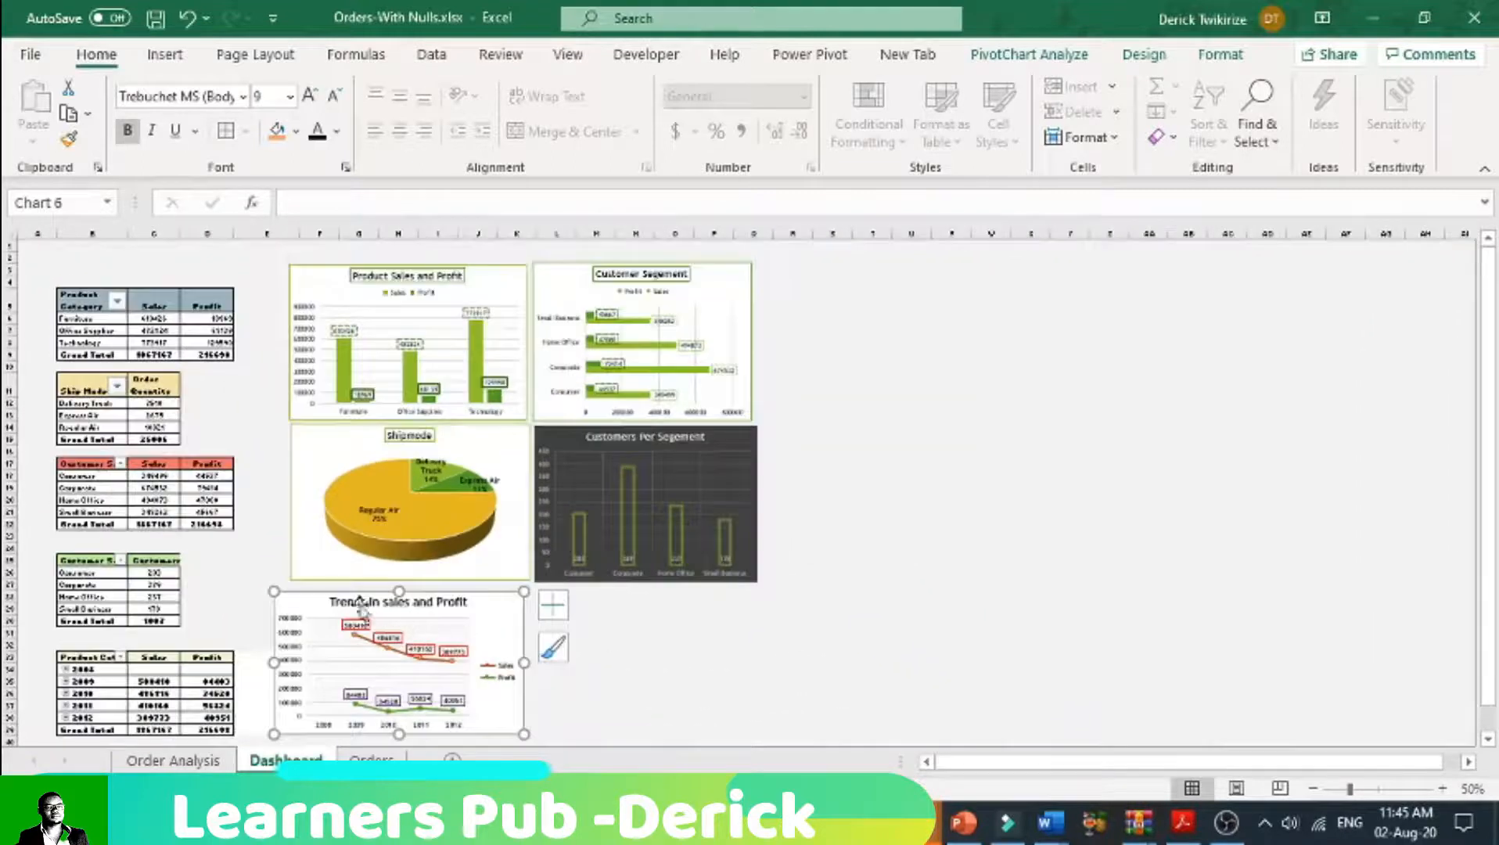
drag(313, 601, 806, 270)
drag(1014, 405, 1027, 420)
drag(798, 268, 788, 271)
click(832, 632)
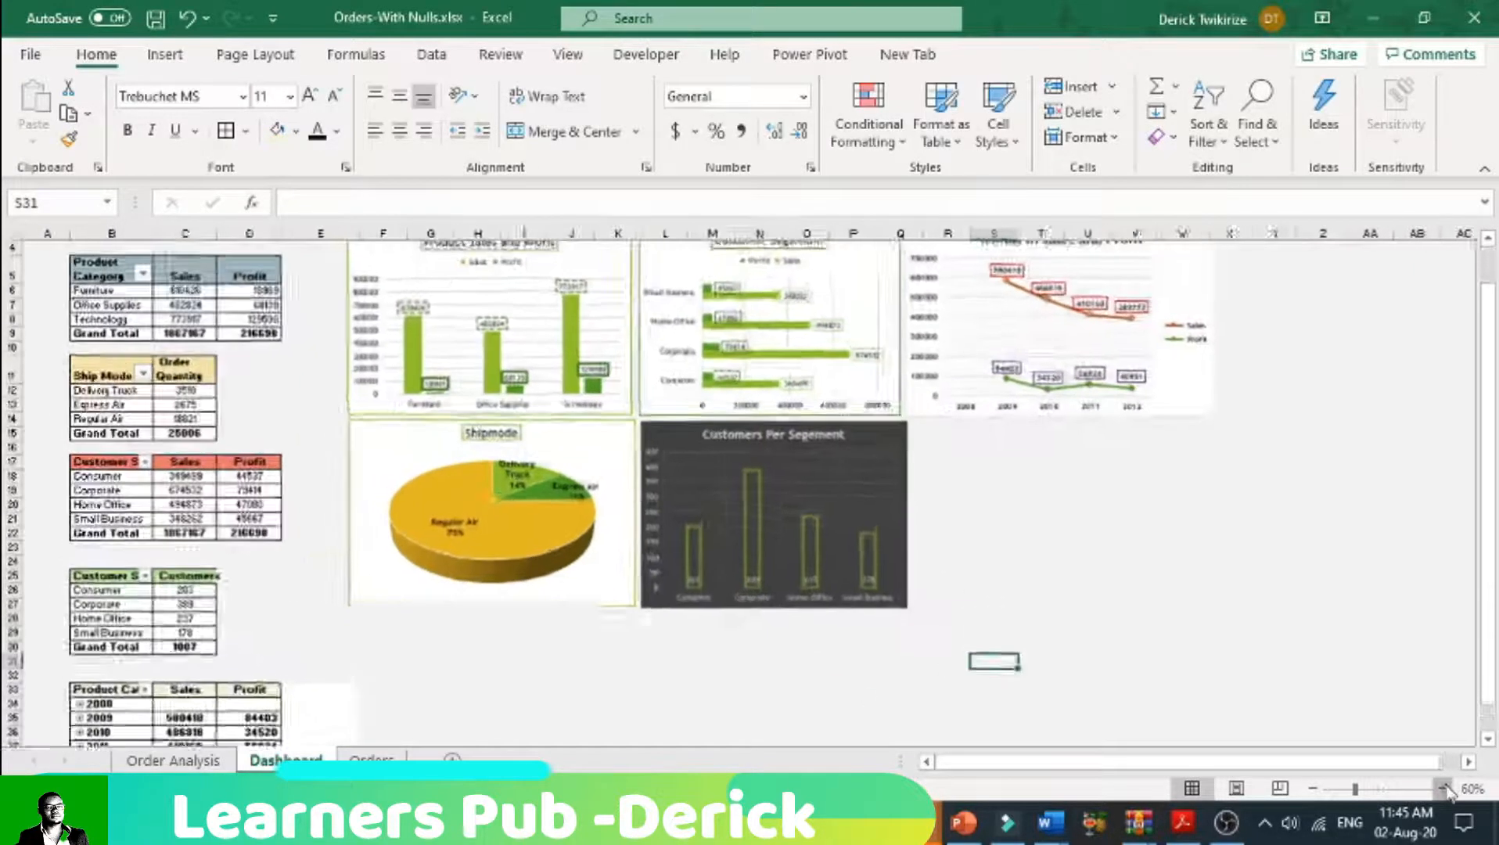
Step: Insert two new rows above row 1 of the Dashboard sheet
click(1442, 788)
click(1442, 788)
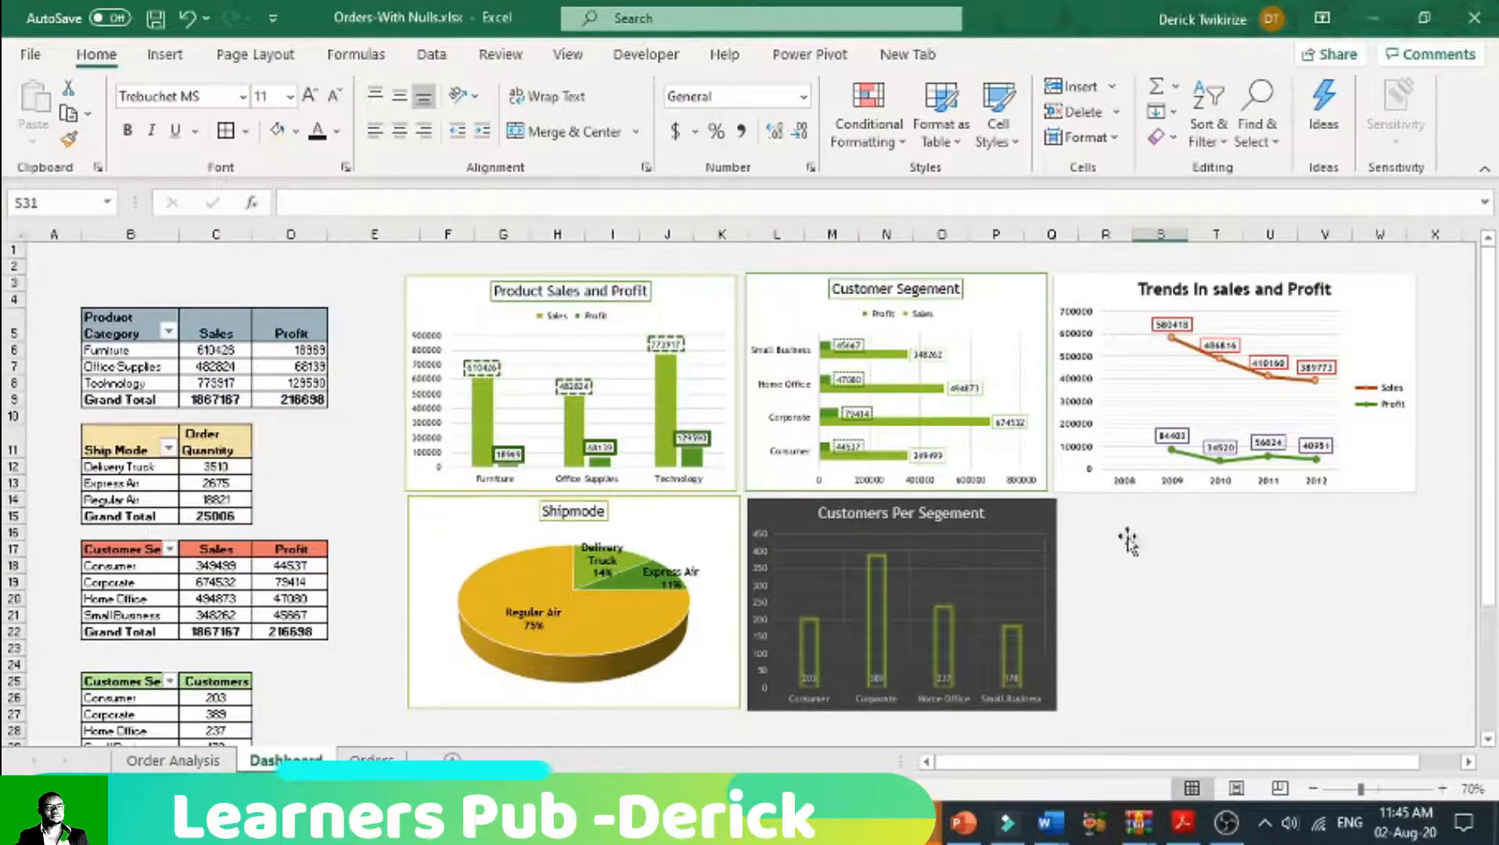
click(8, 250)
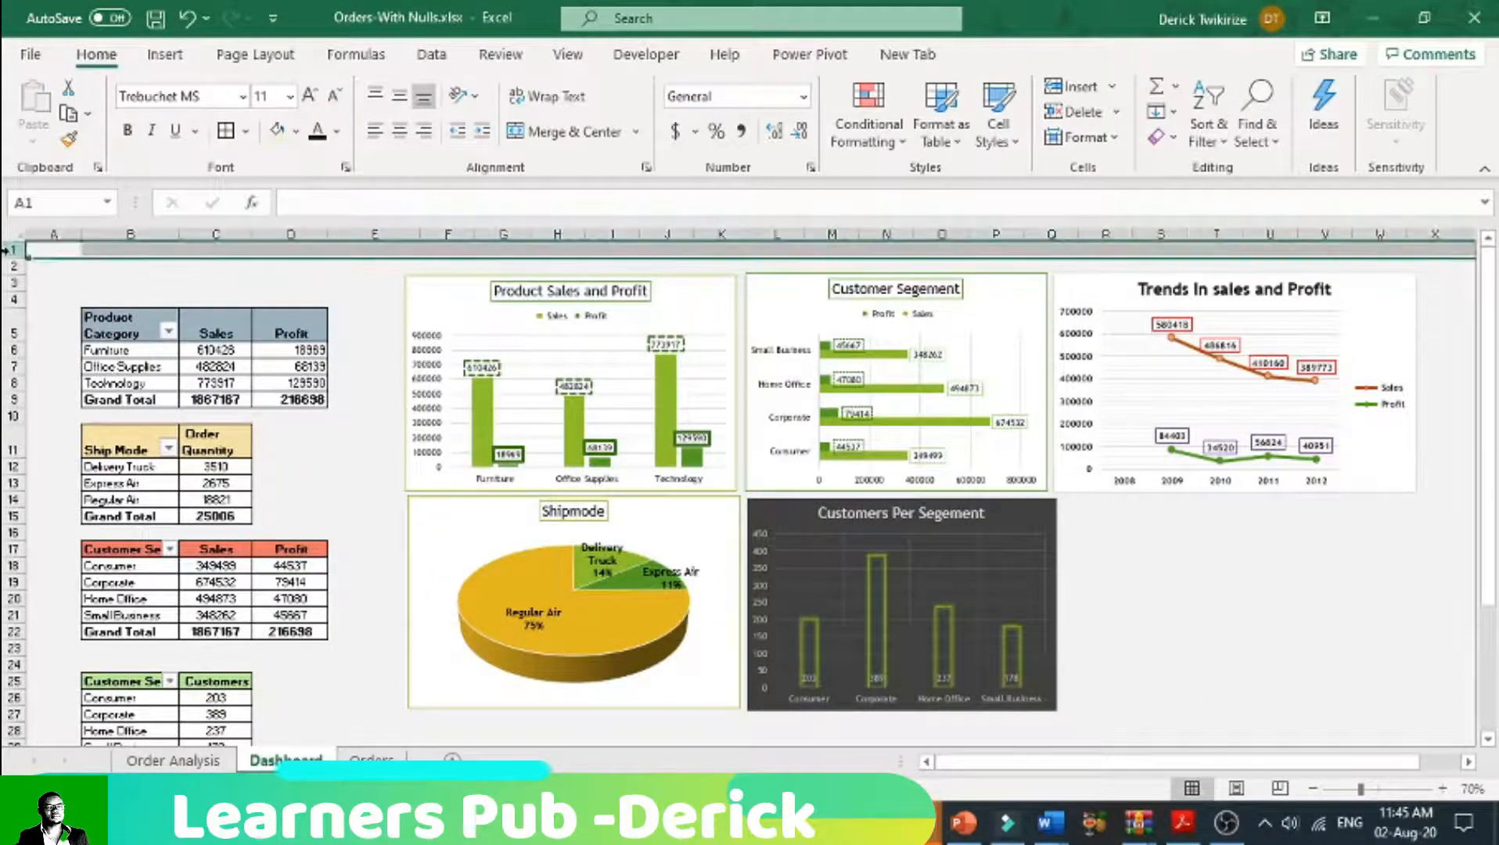
right_click(8, 251)
click(77, 425)
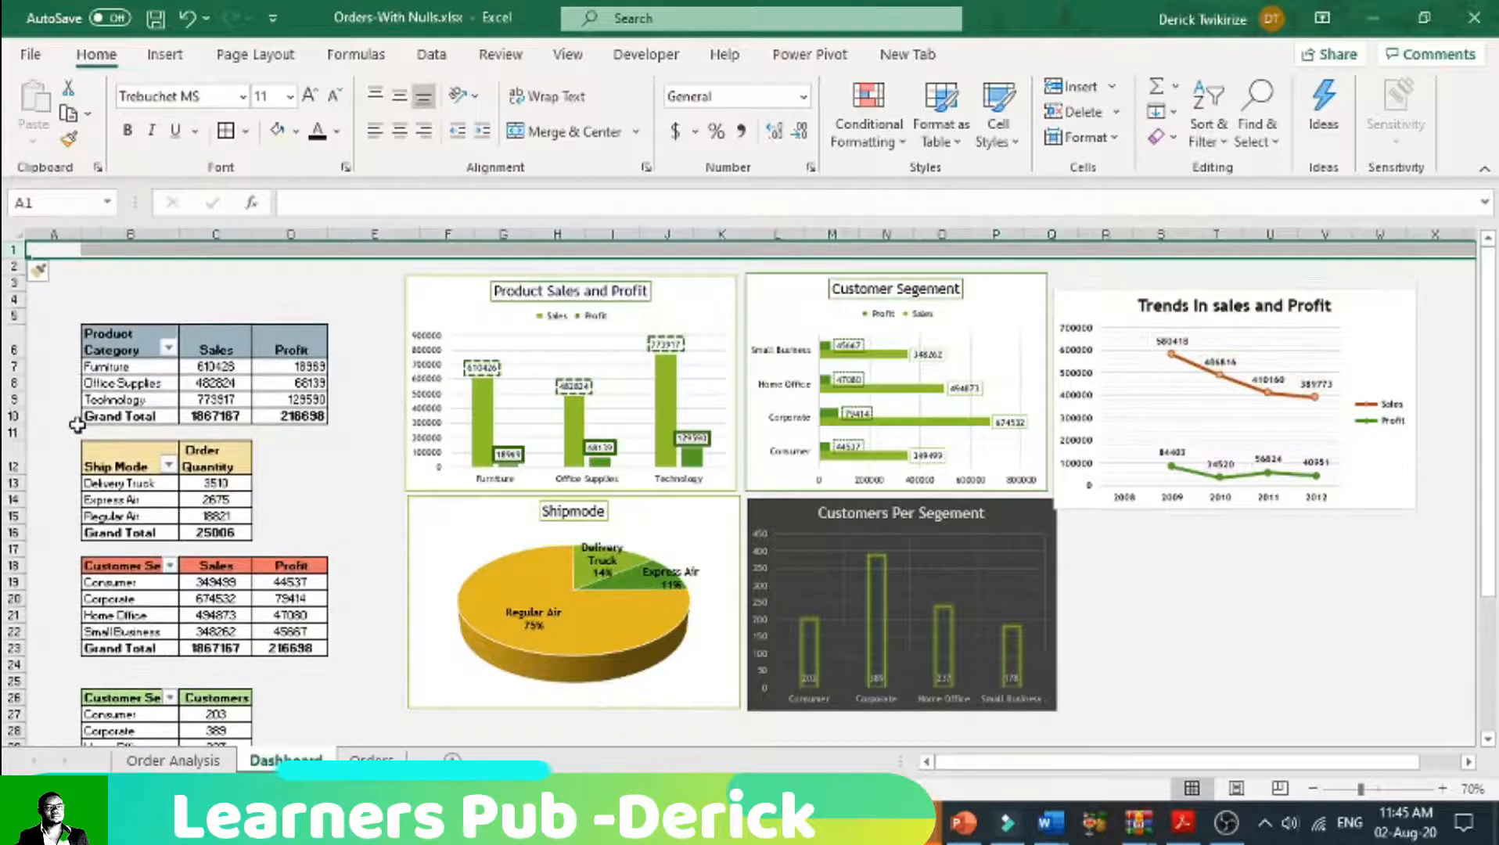
key(ctrl+y)
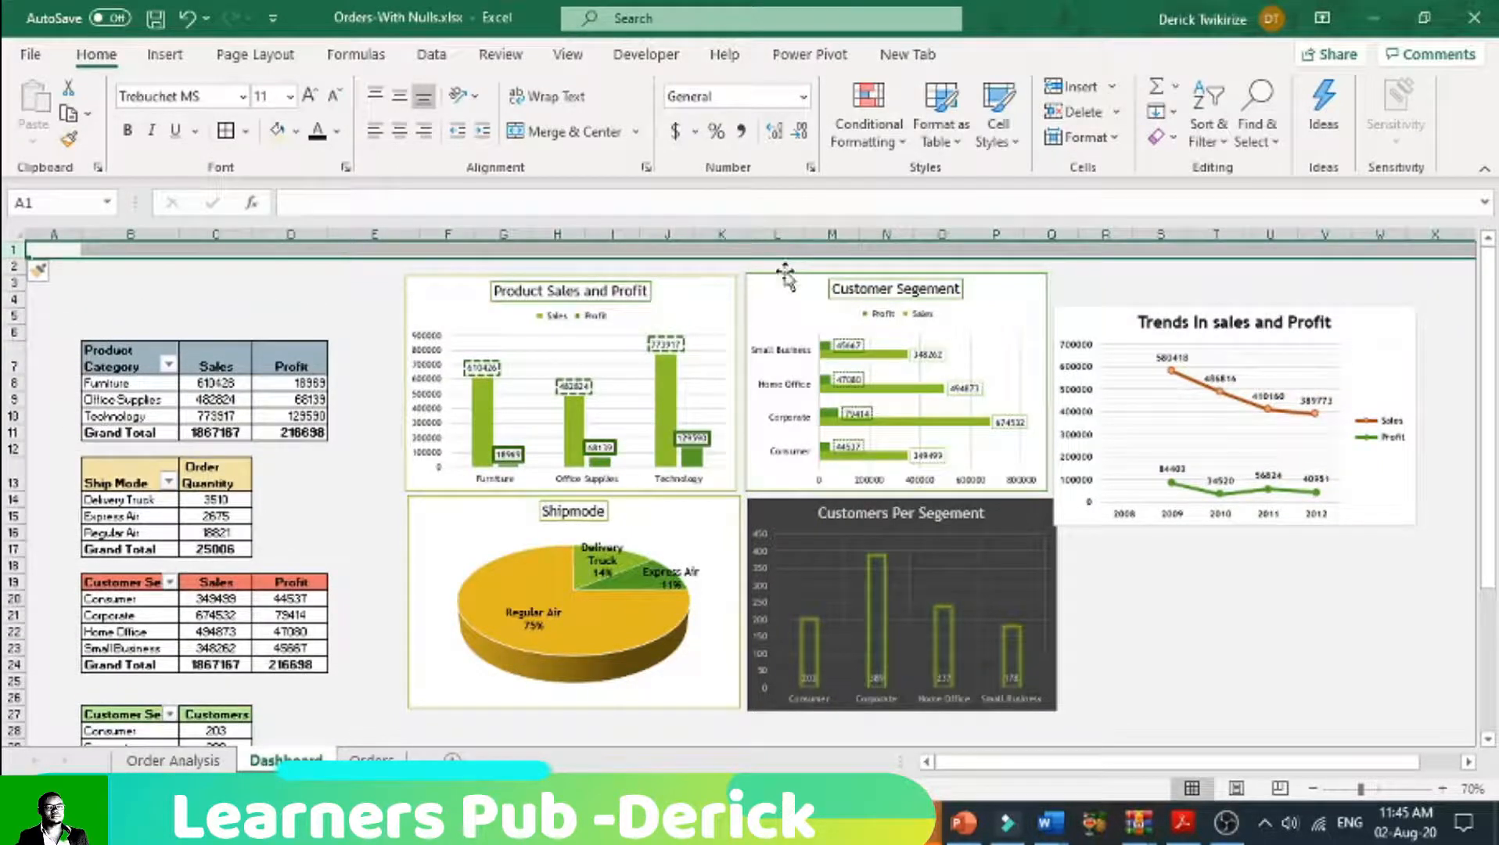
Step: Set the trends chart to "Don't move or size with cells" and realign its top edge with the Customer Segement chart
click(1177, 329)
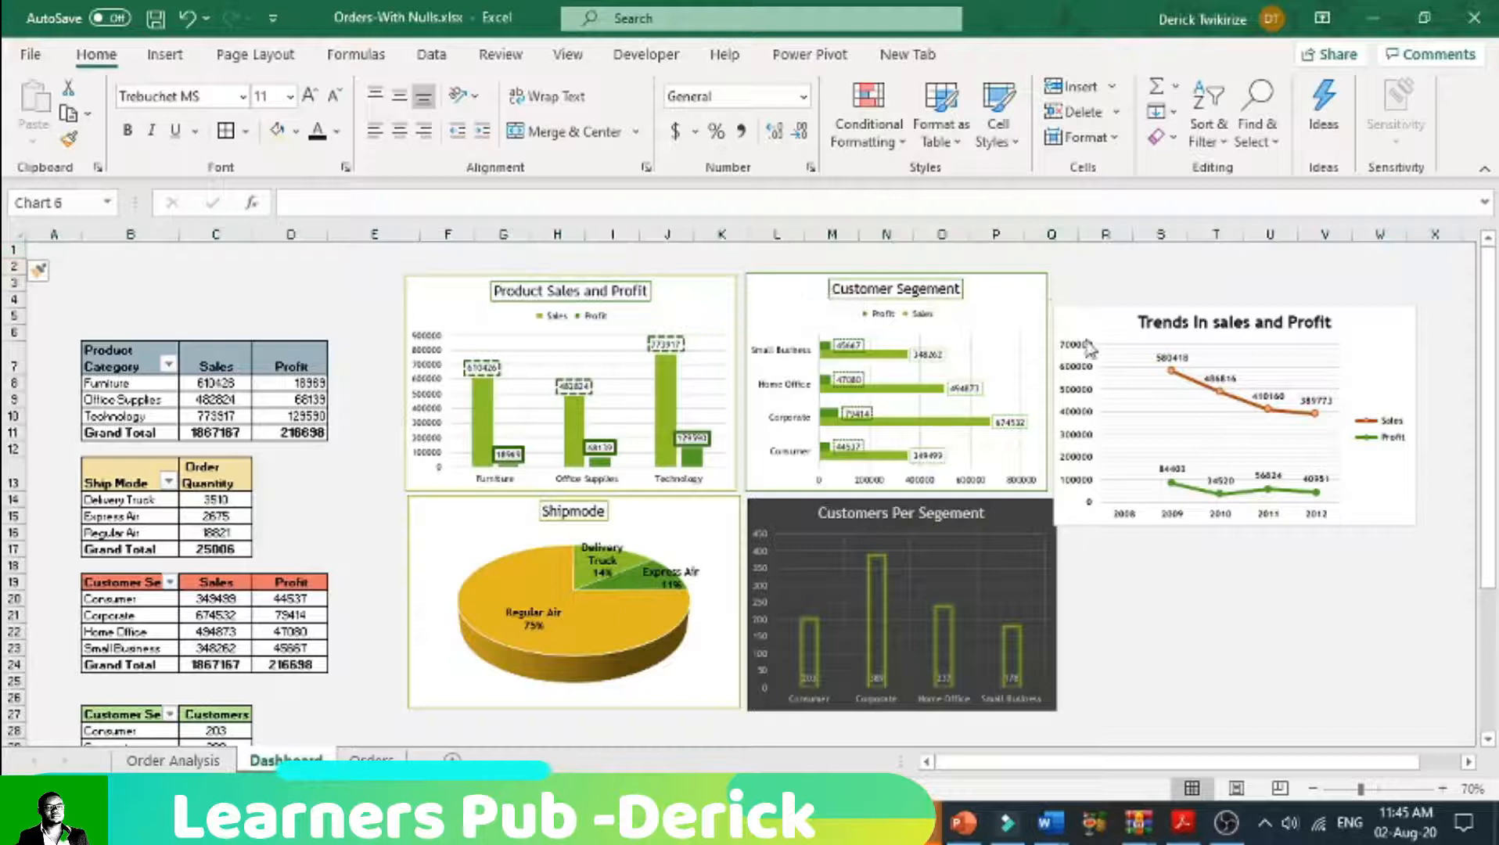
right_click(1123, 318)
click(1107, 325)
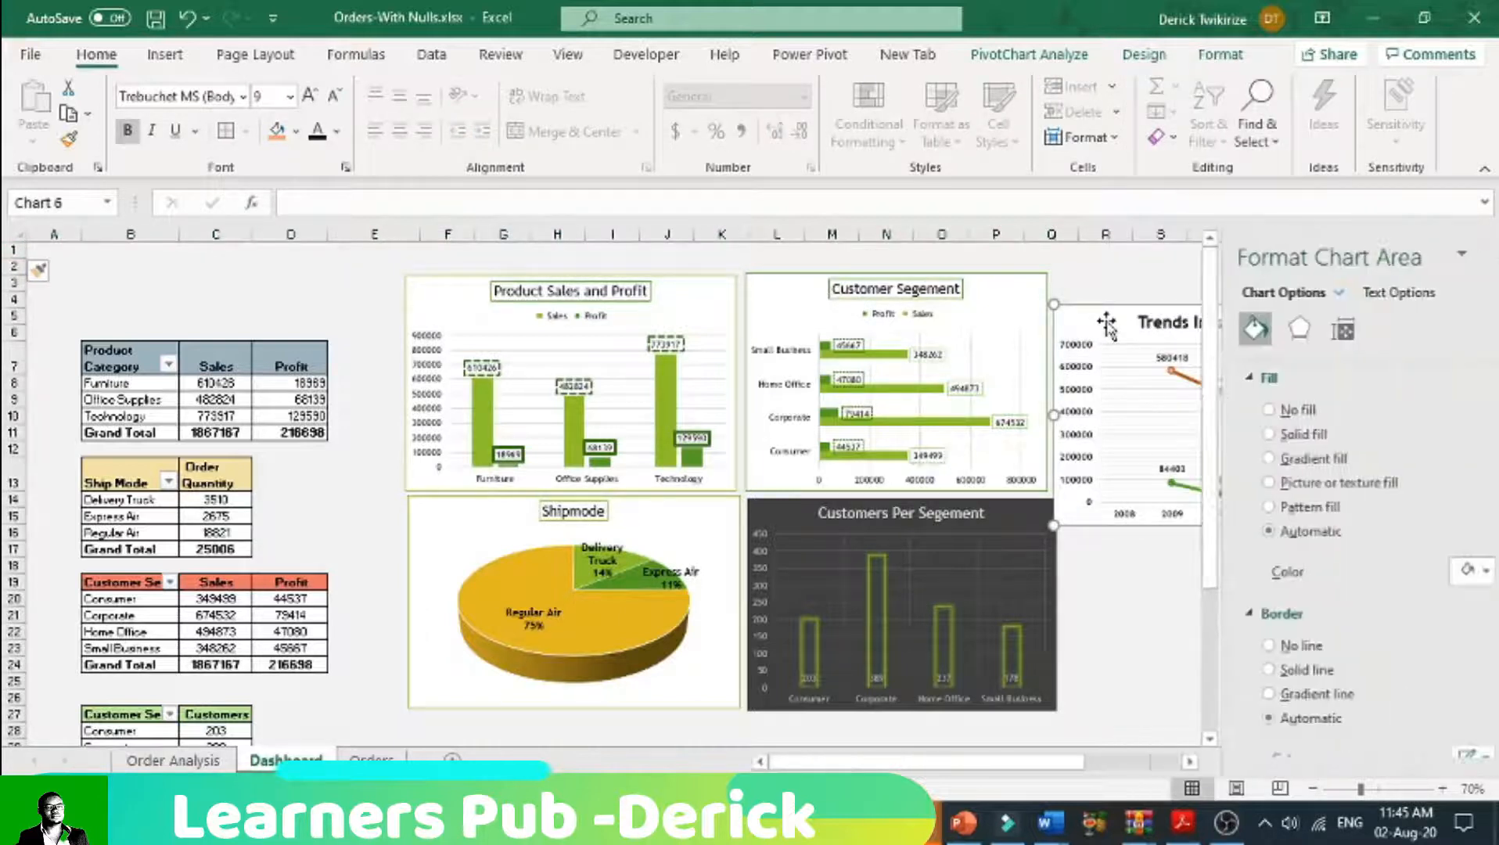
click(1308, 329)
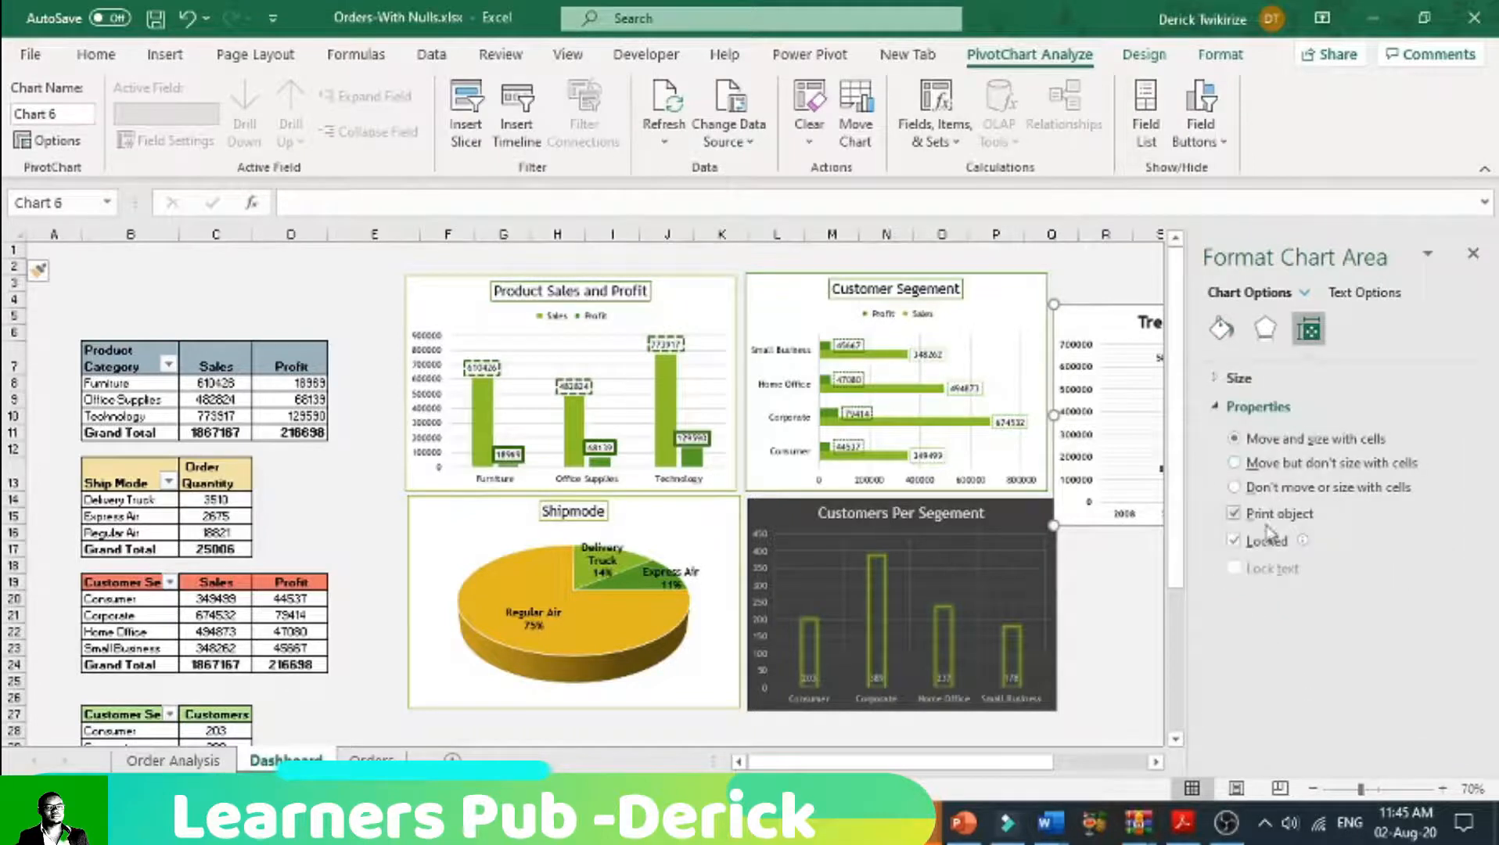
click(1234, 486)
click(1122, 616)
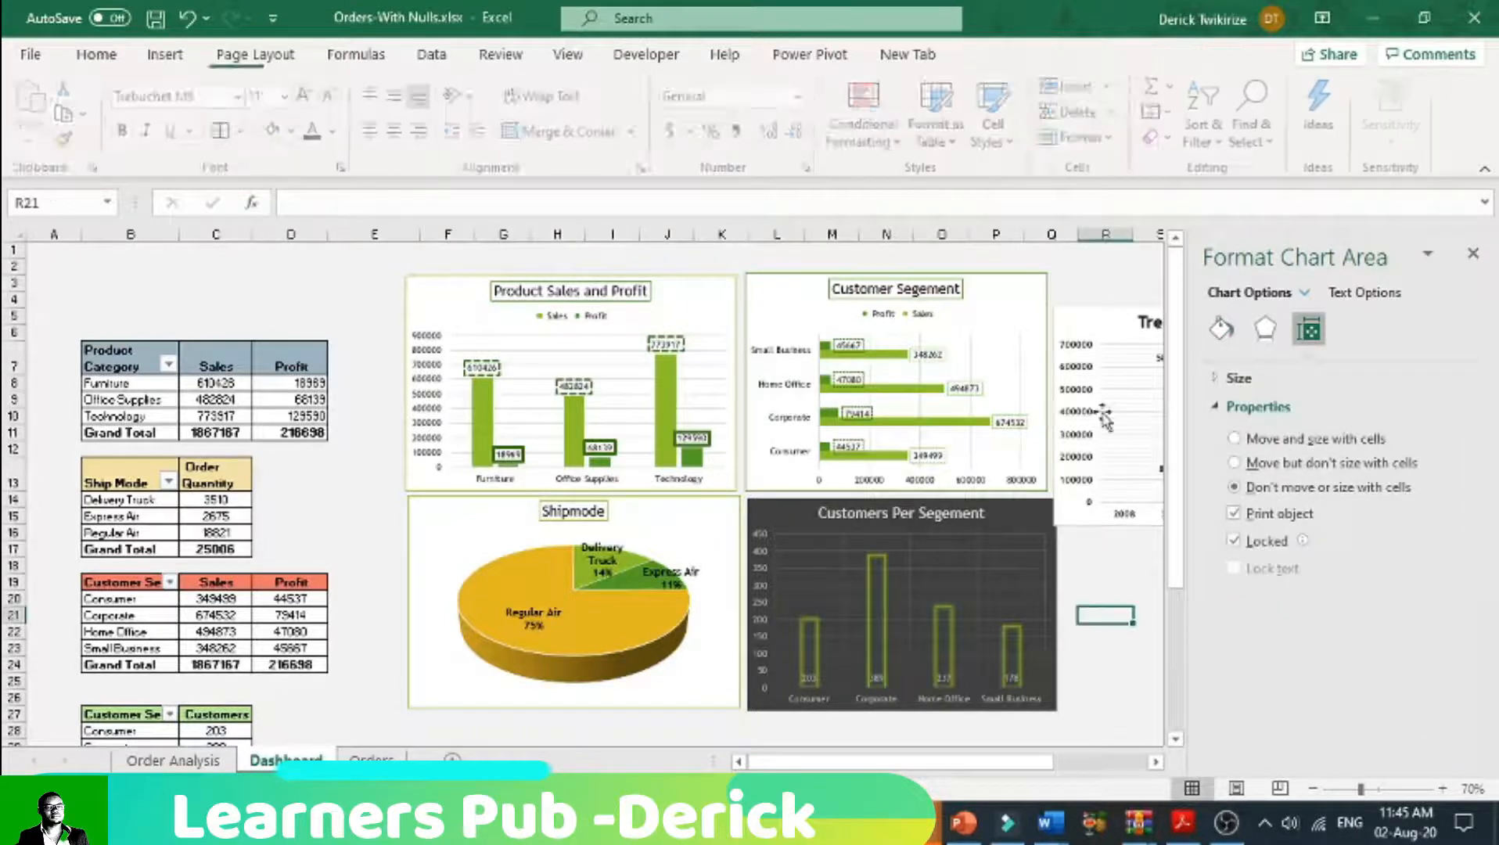
drag(1111, 333, 1108, 300)
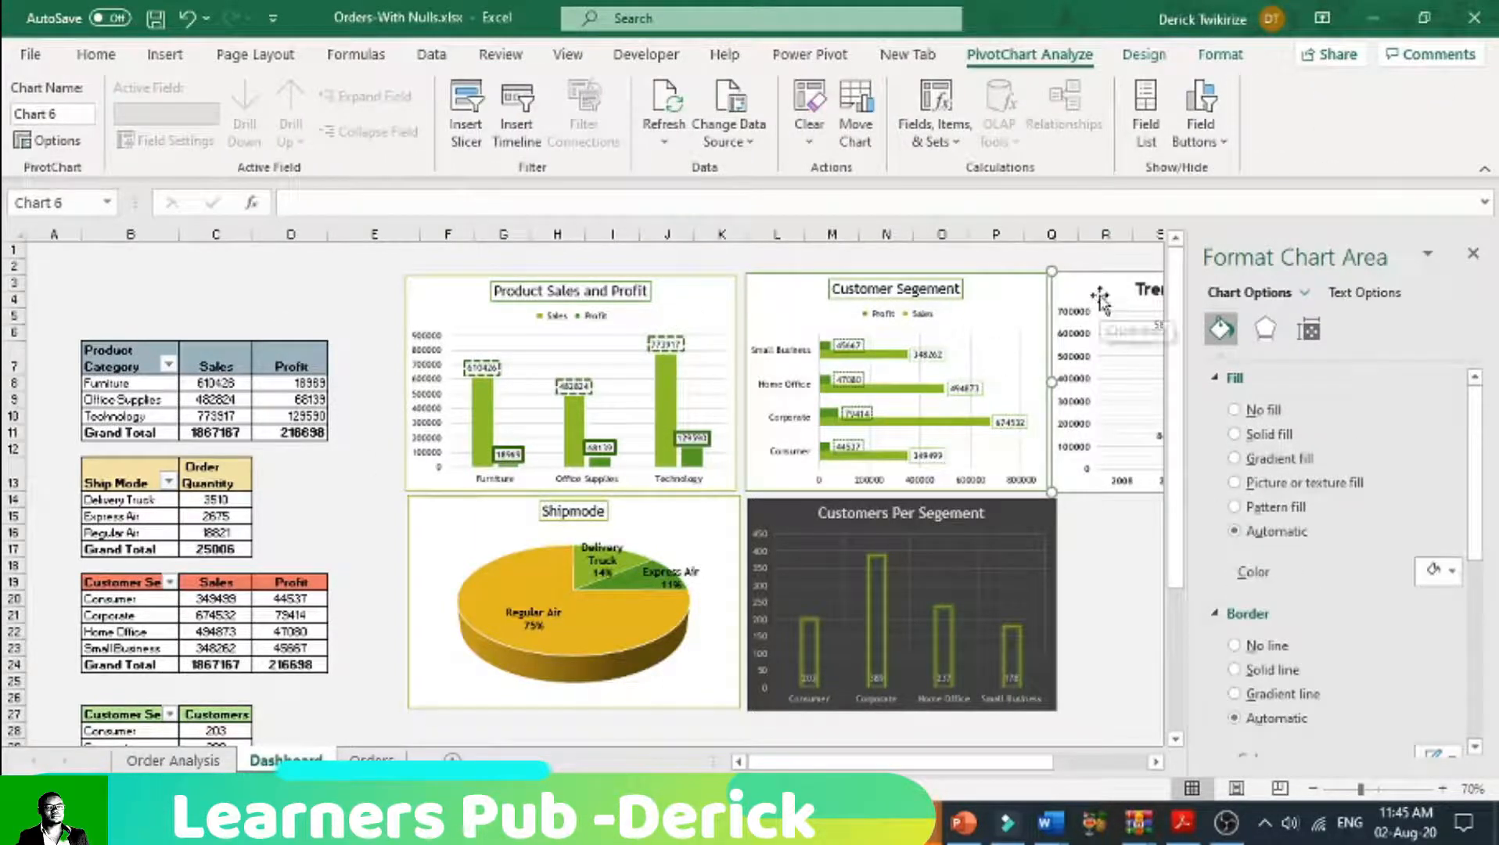
Step: Merge and centre cells F1:Q1 above the charts and make row 1 slightly taller
click(460, 247)
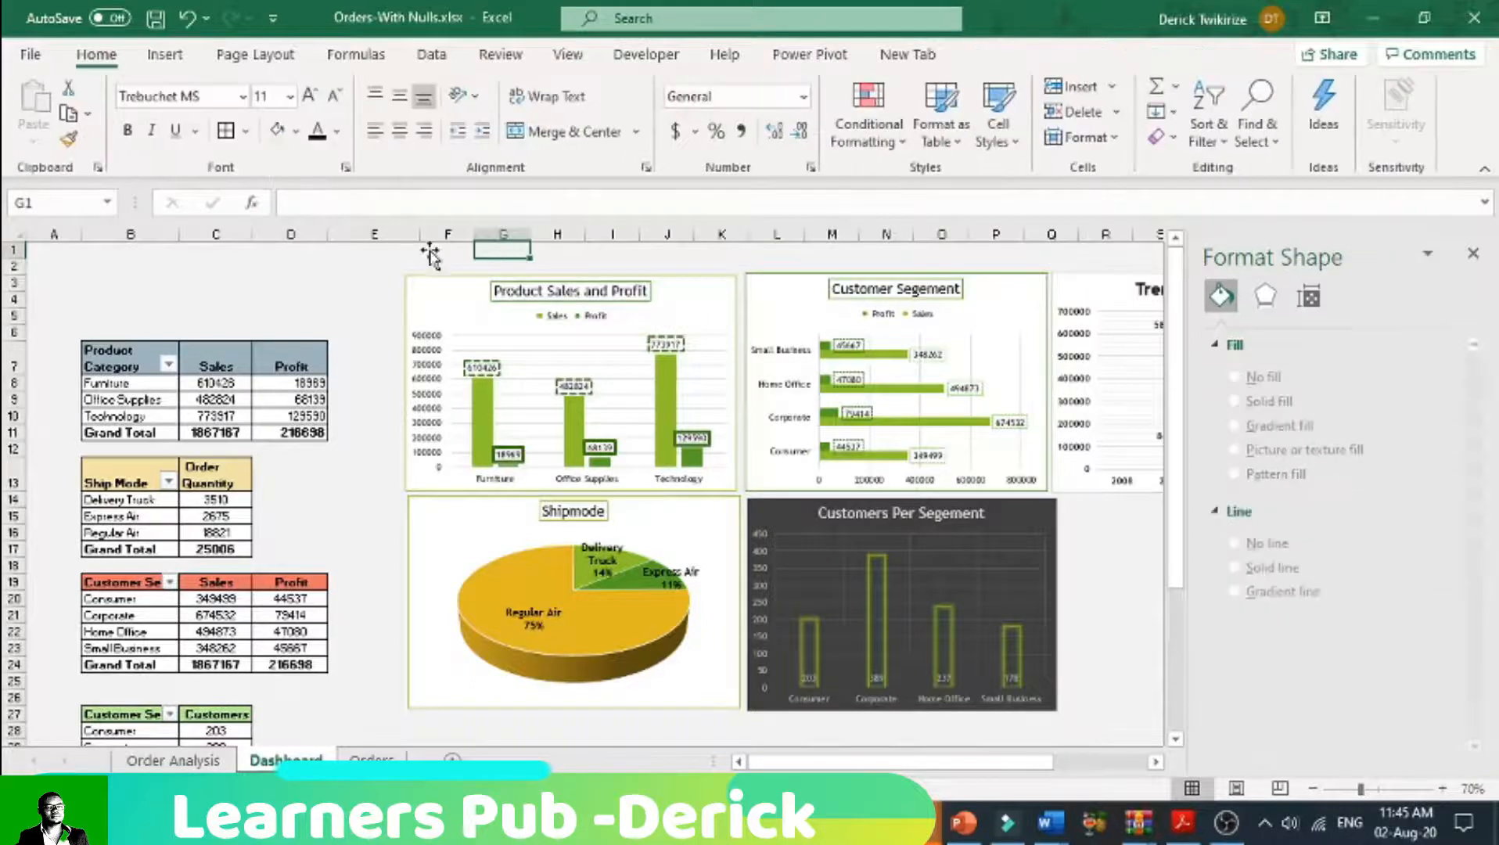
drag(462, 244, 1068, 246)
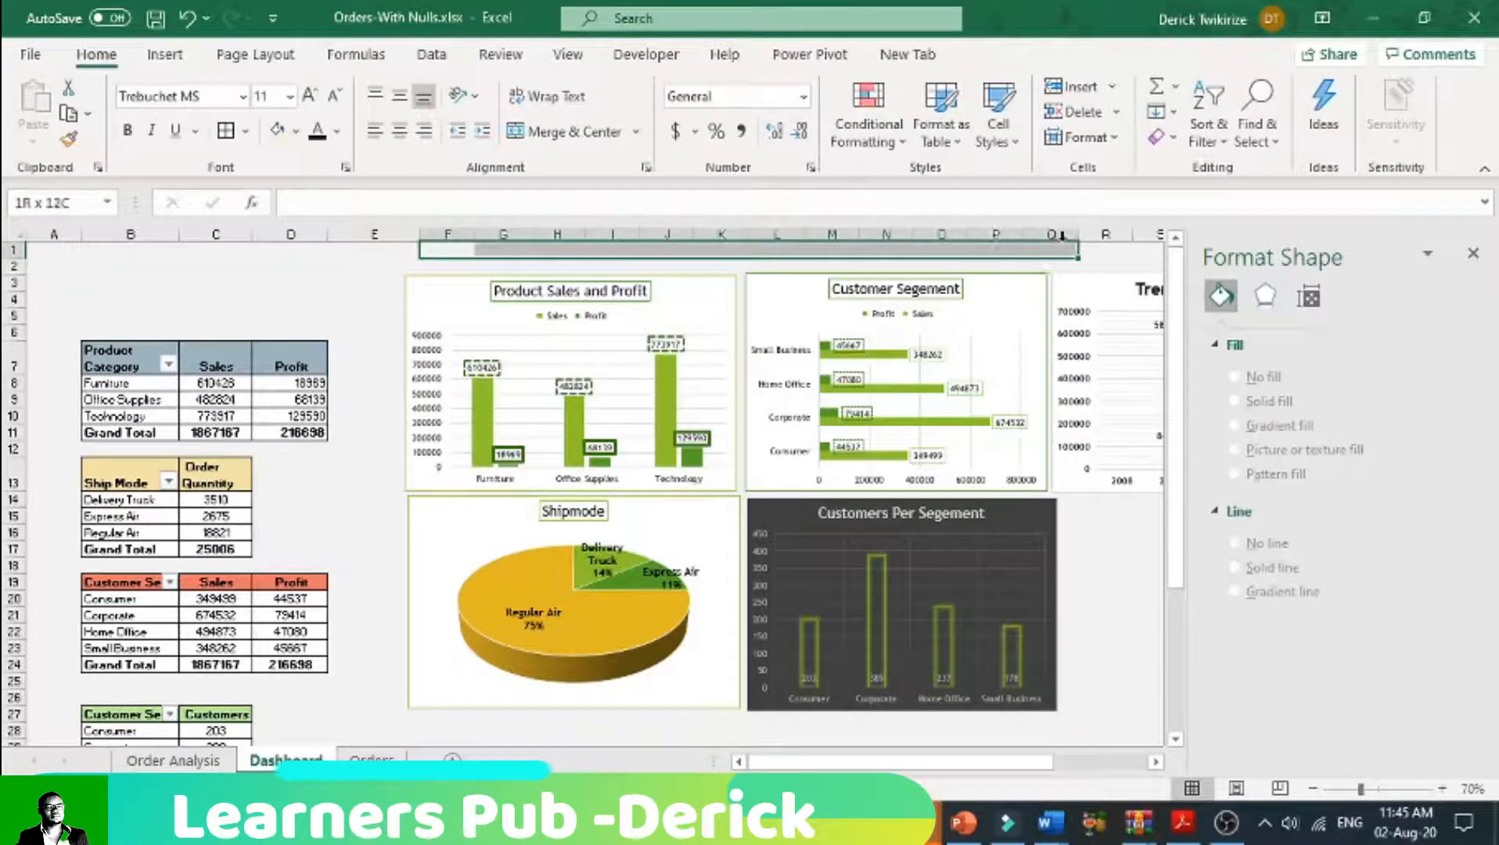
click(565, 131)
drag(14, 256, 13, 263)
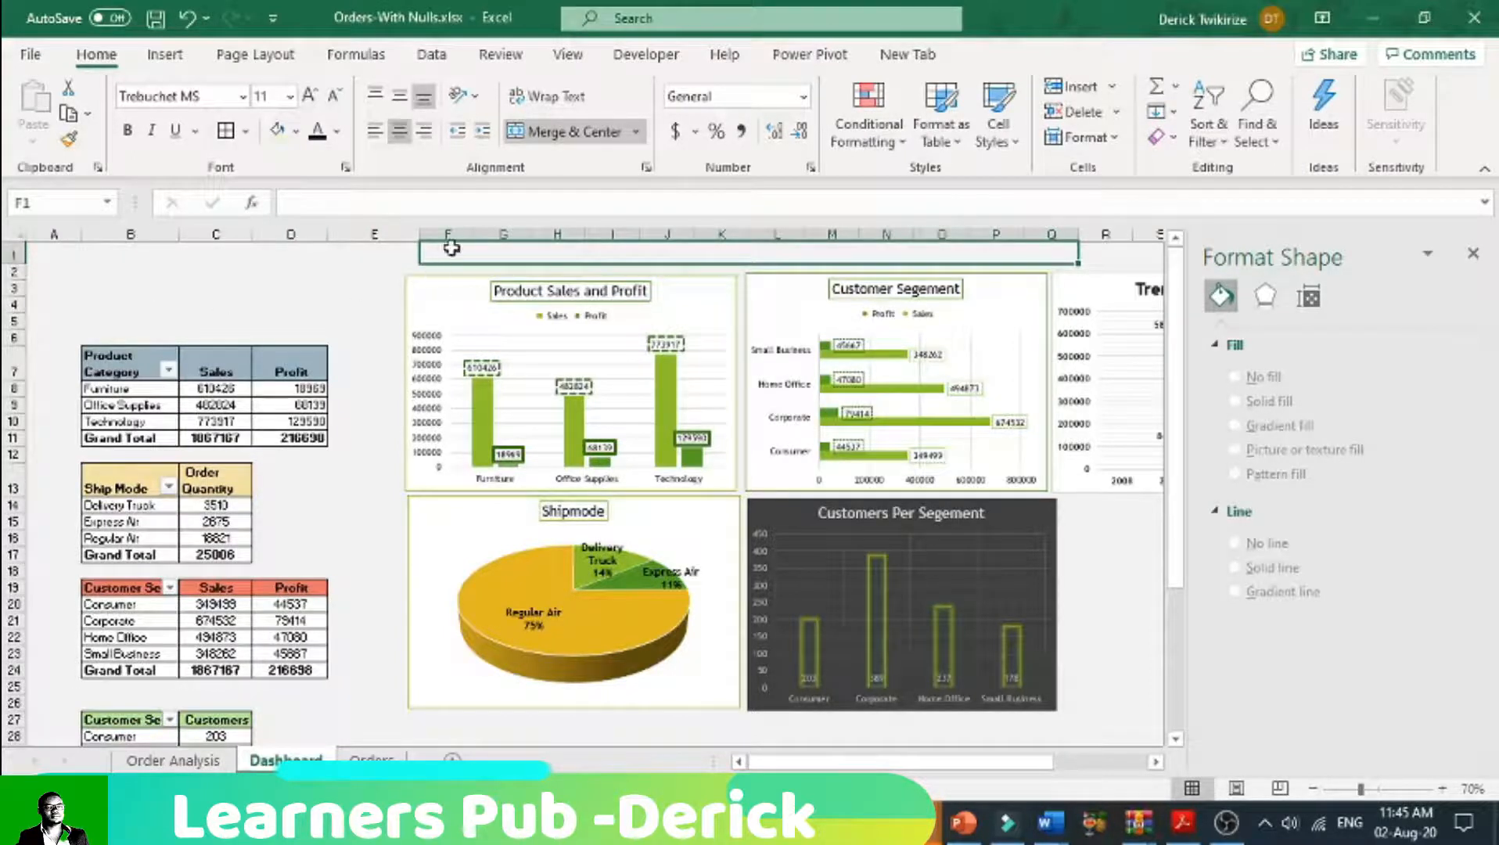
Step: Fill the merged cell above the charts with white
click(295, 133)
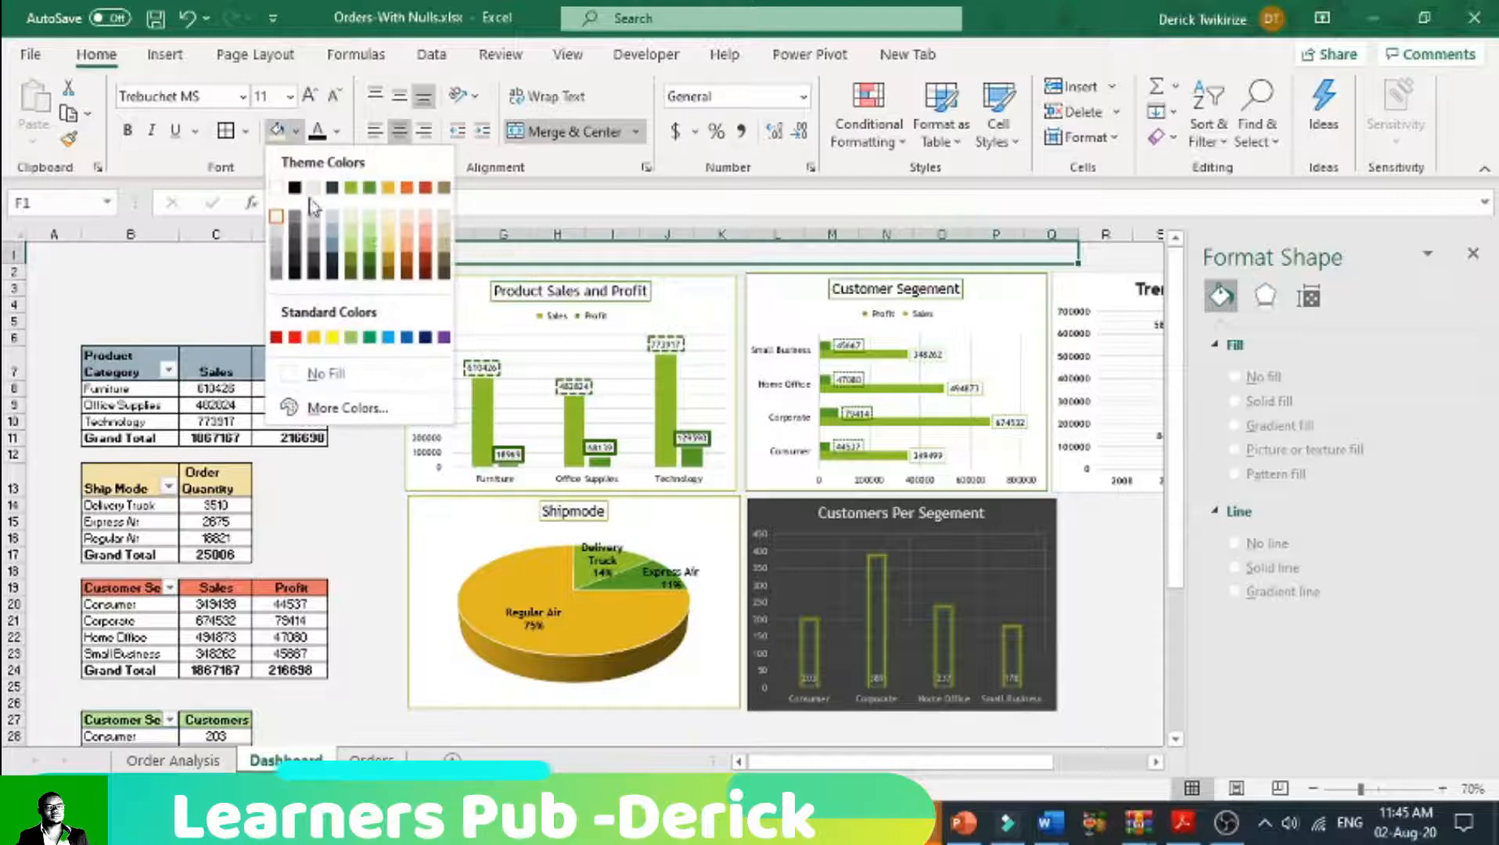
click(277, 187)
right_click(638, 250)
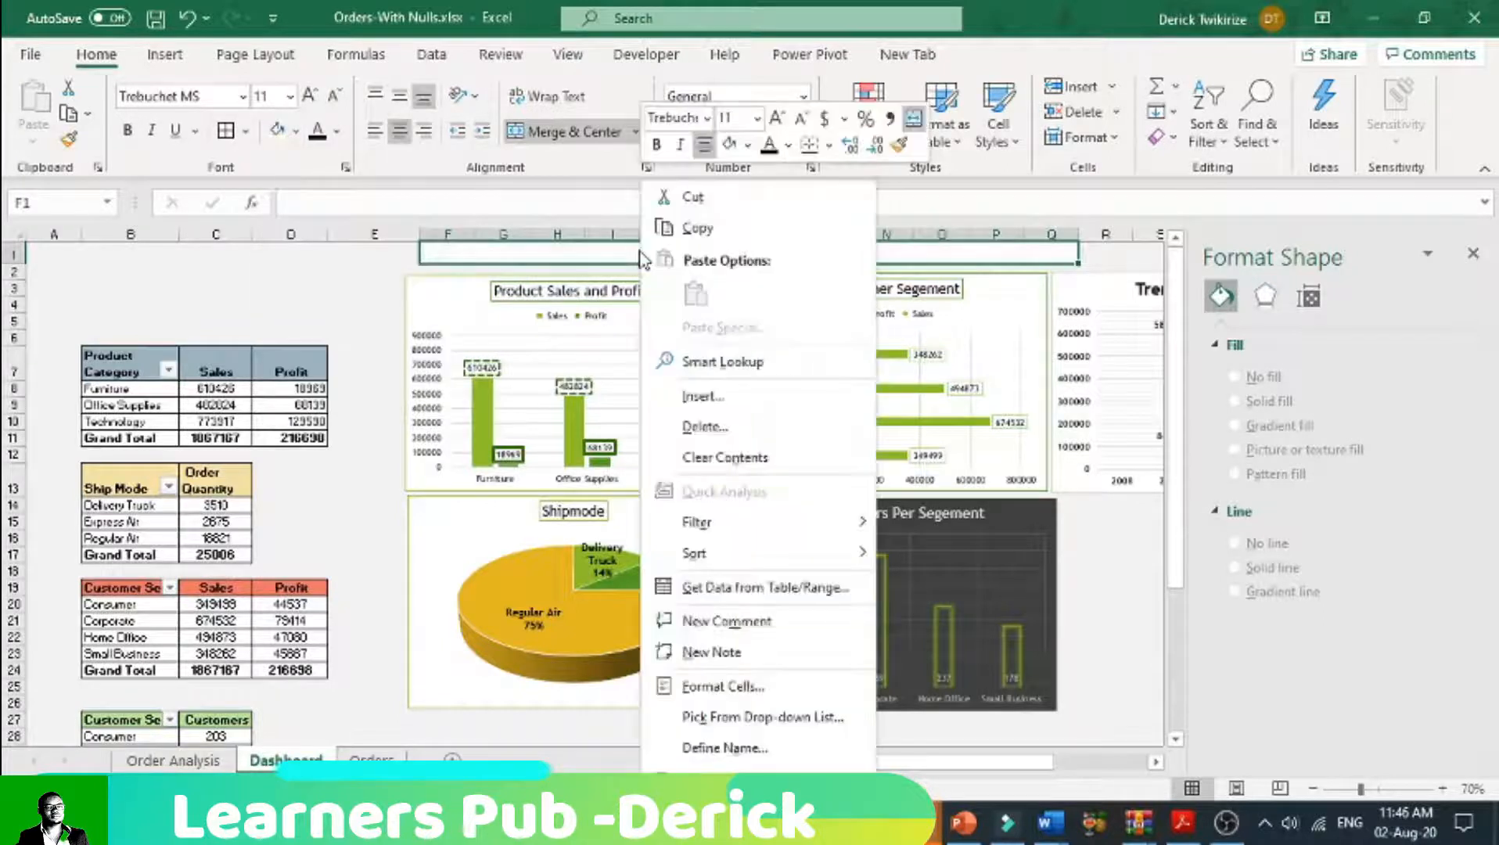
click(571, 262)
Step: Enter the heading "SALES AND PROFIT DASHBOARD" in the merged cell above the charts
double_click(570, 255)
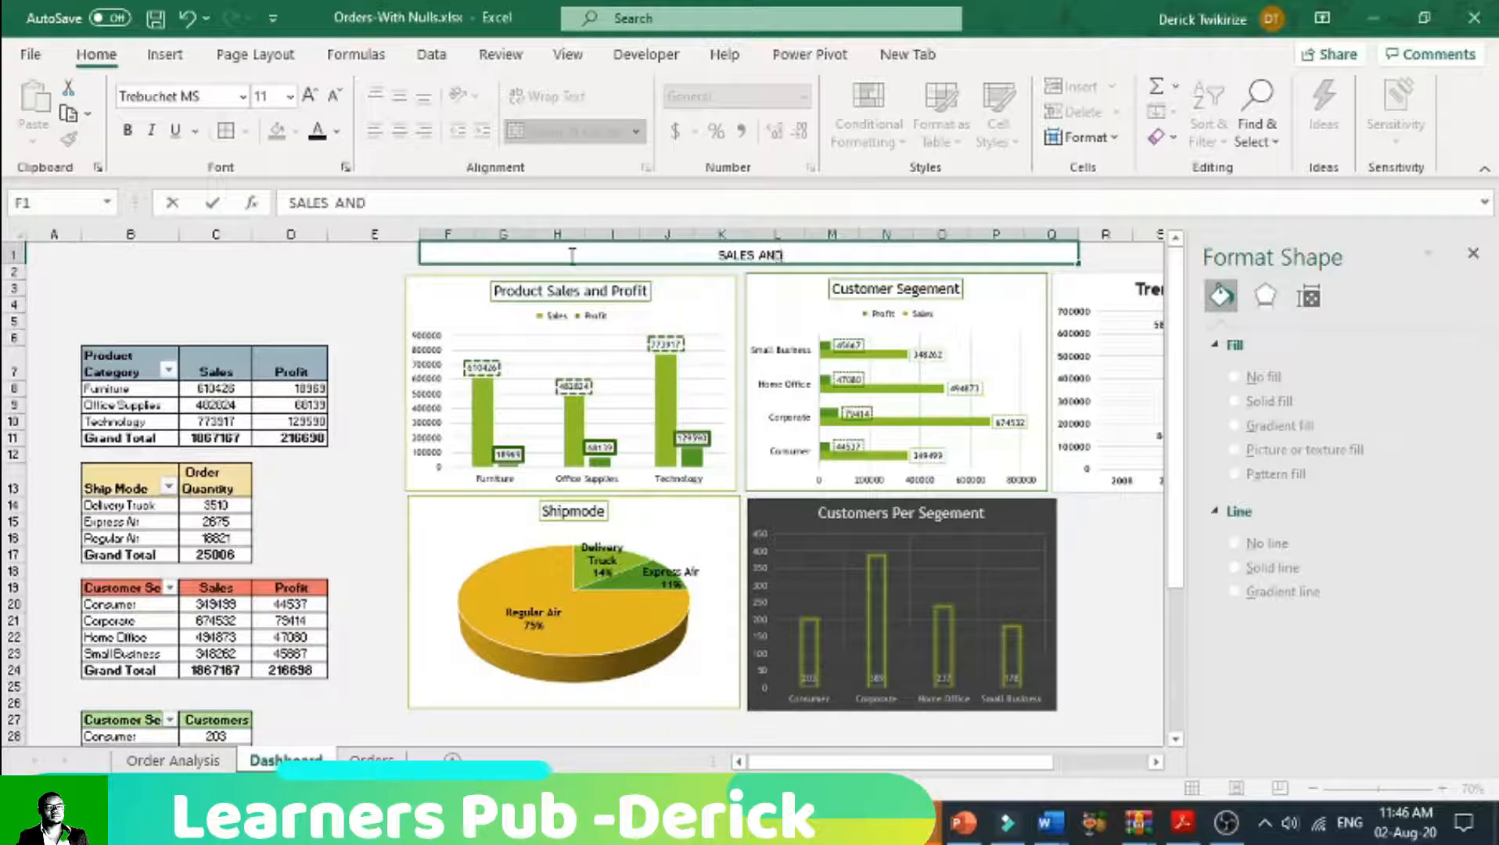
text(ROFI)
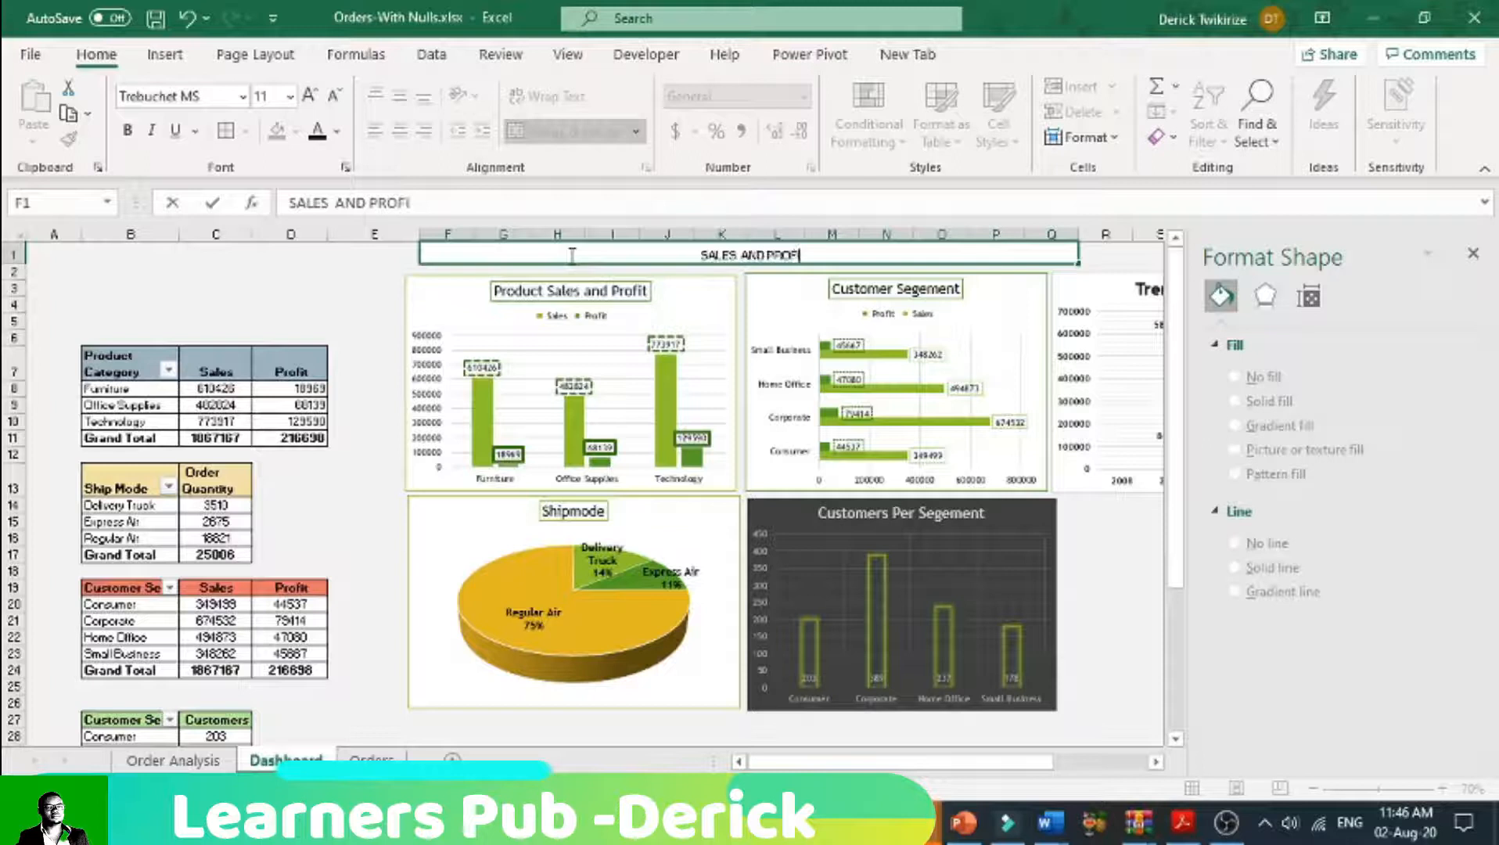
text(T D)
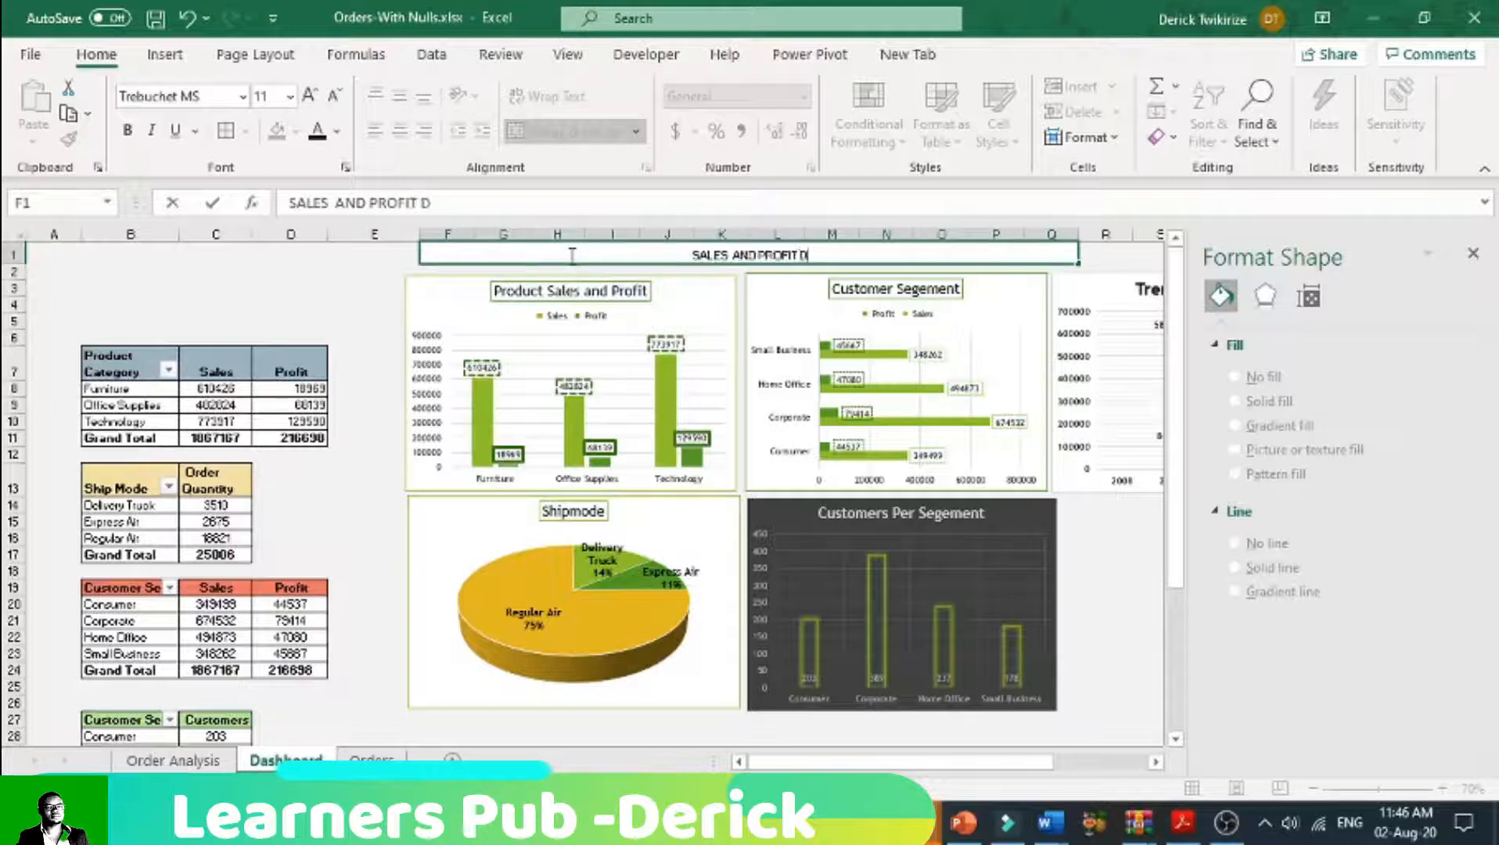
text(ASHBOARD)
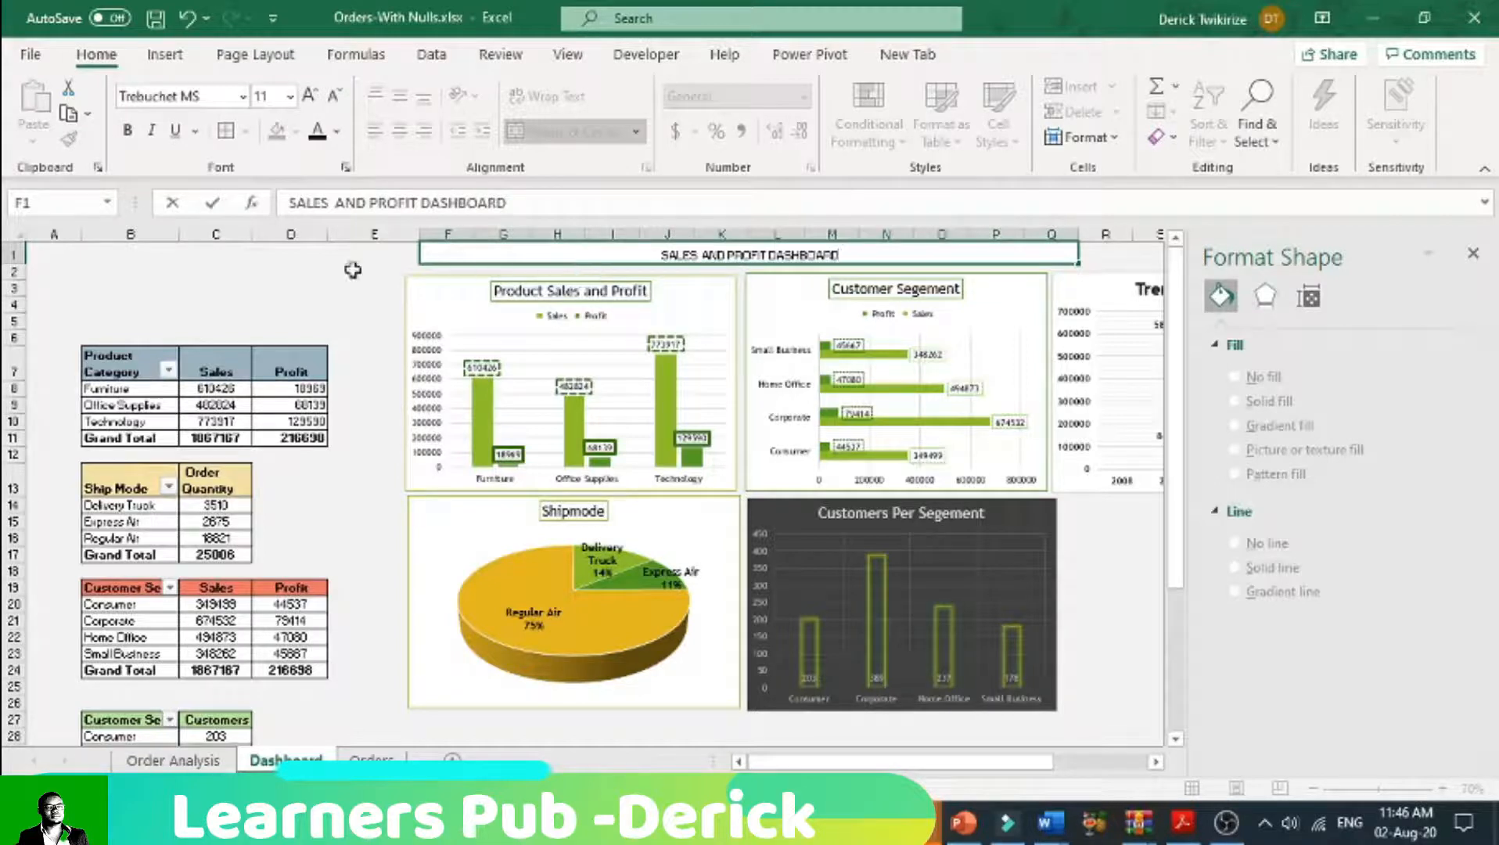
click(286, 272)
Step: Make the dashboard heading bold and set its font size to 16
click(435, 255)
click(127, 130)
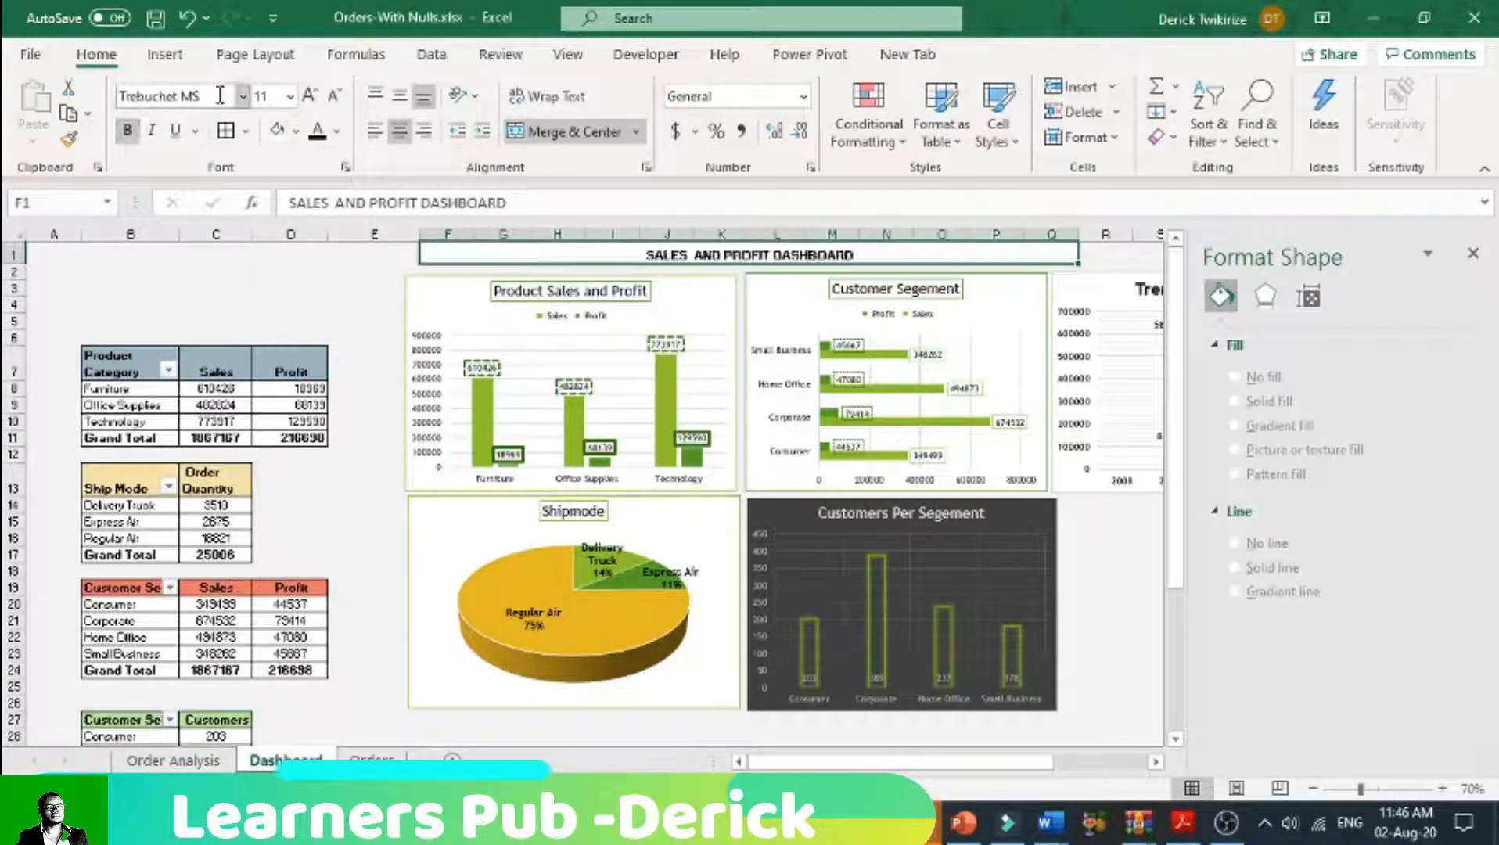
click(309, 96)
click(311, 96)
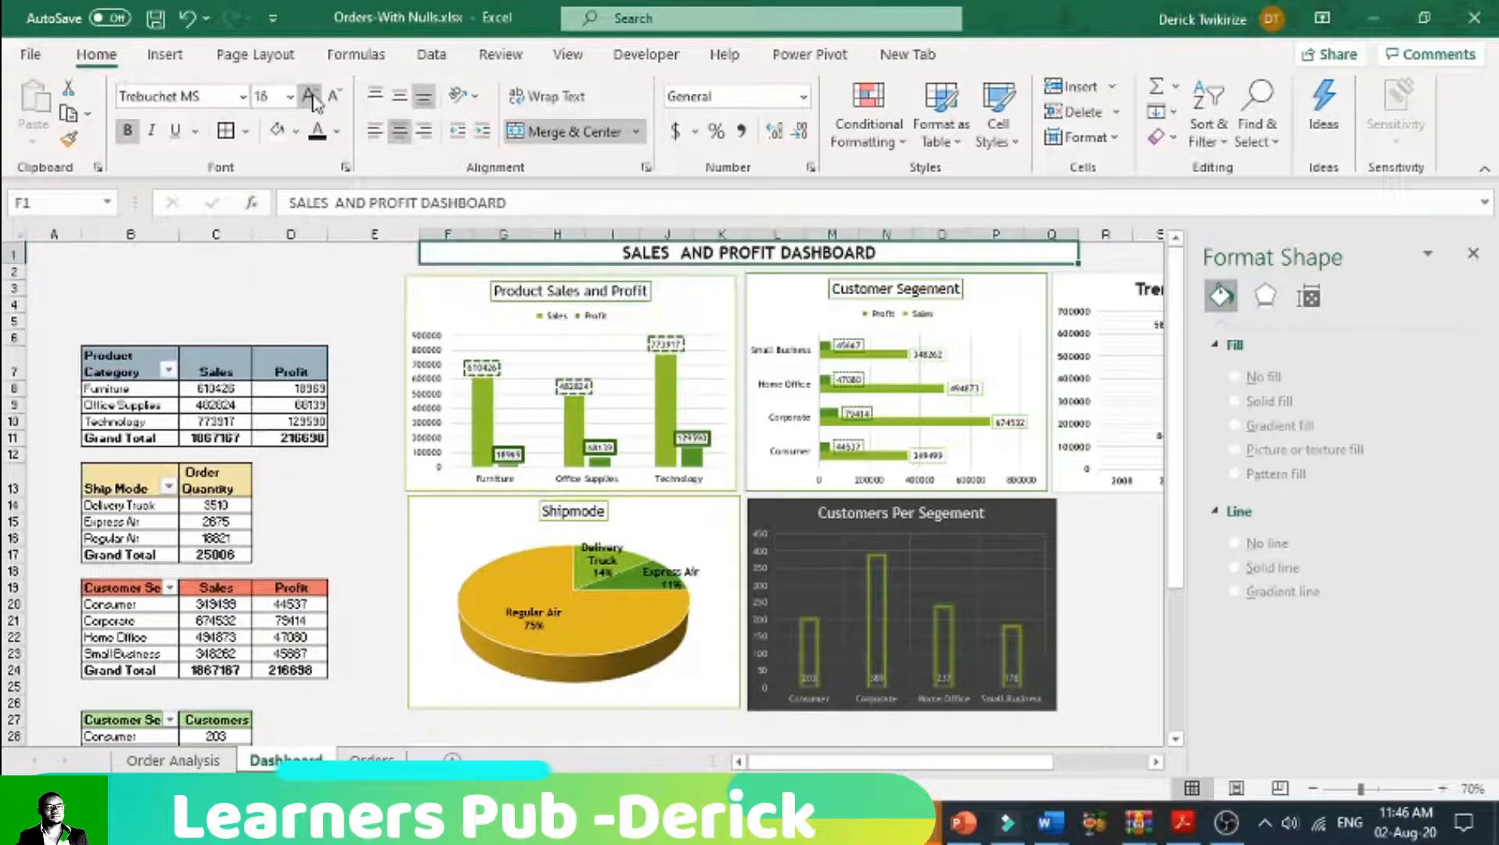
Step: Fill the merged dashboard heading cell with a dark red theme colour
click(284, 284)
click(457, 255)
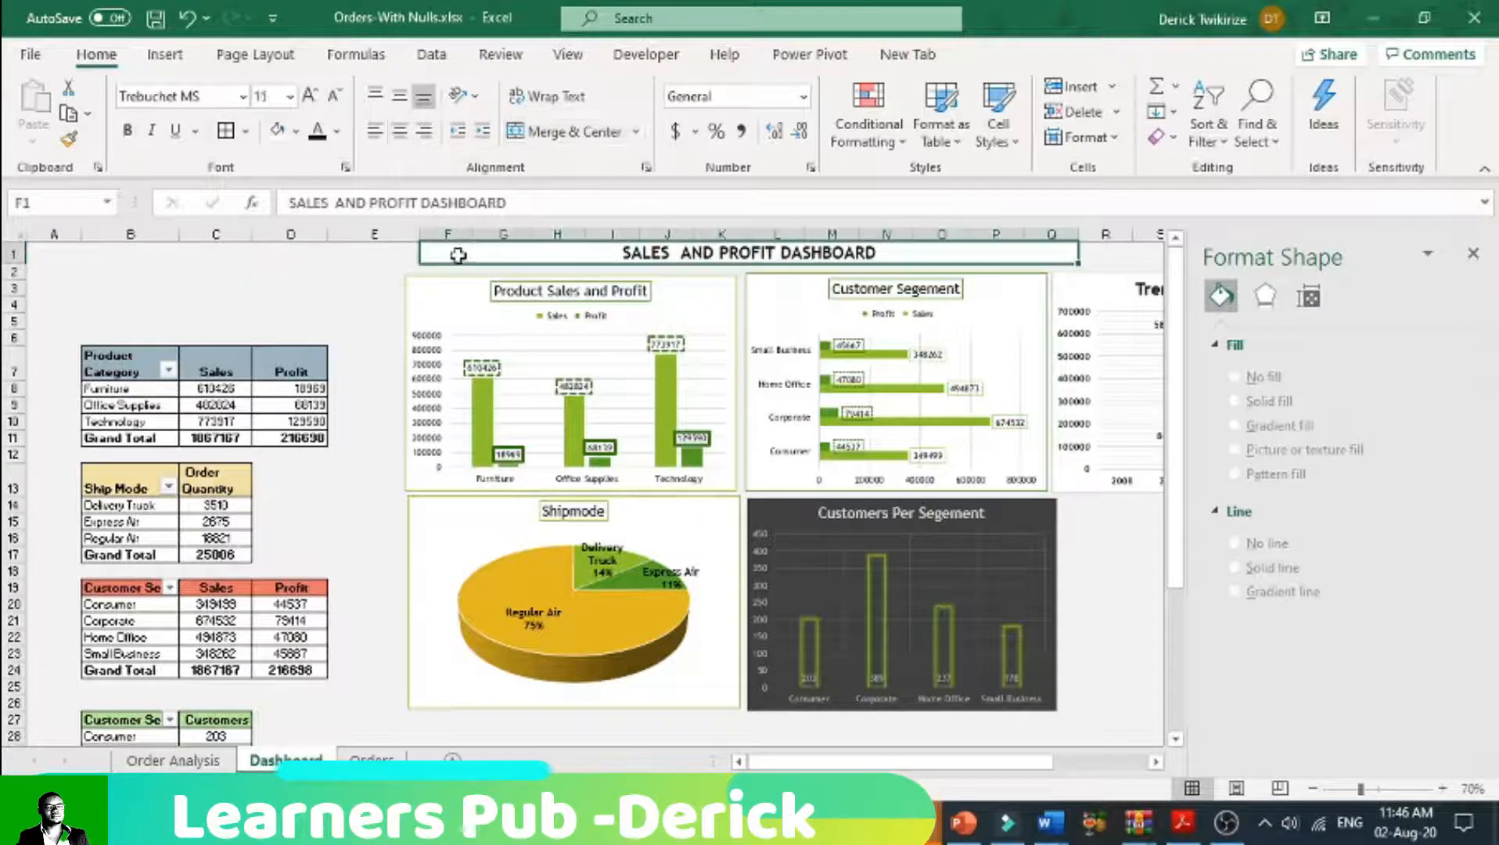
click(296, 130)
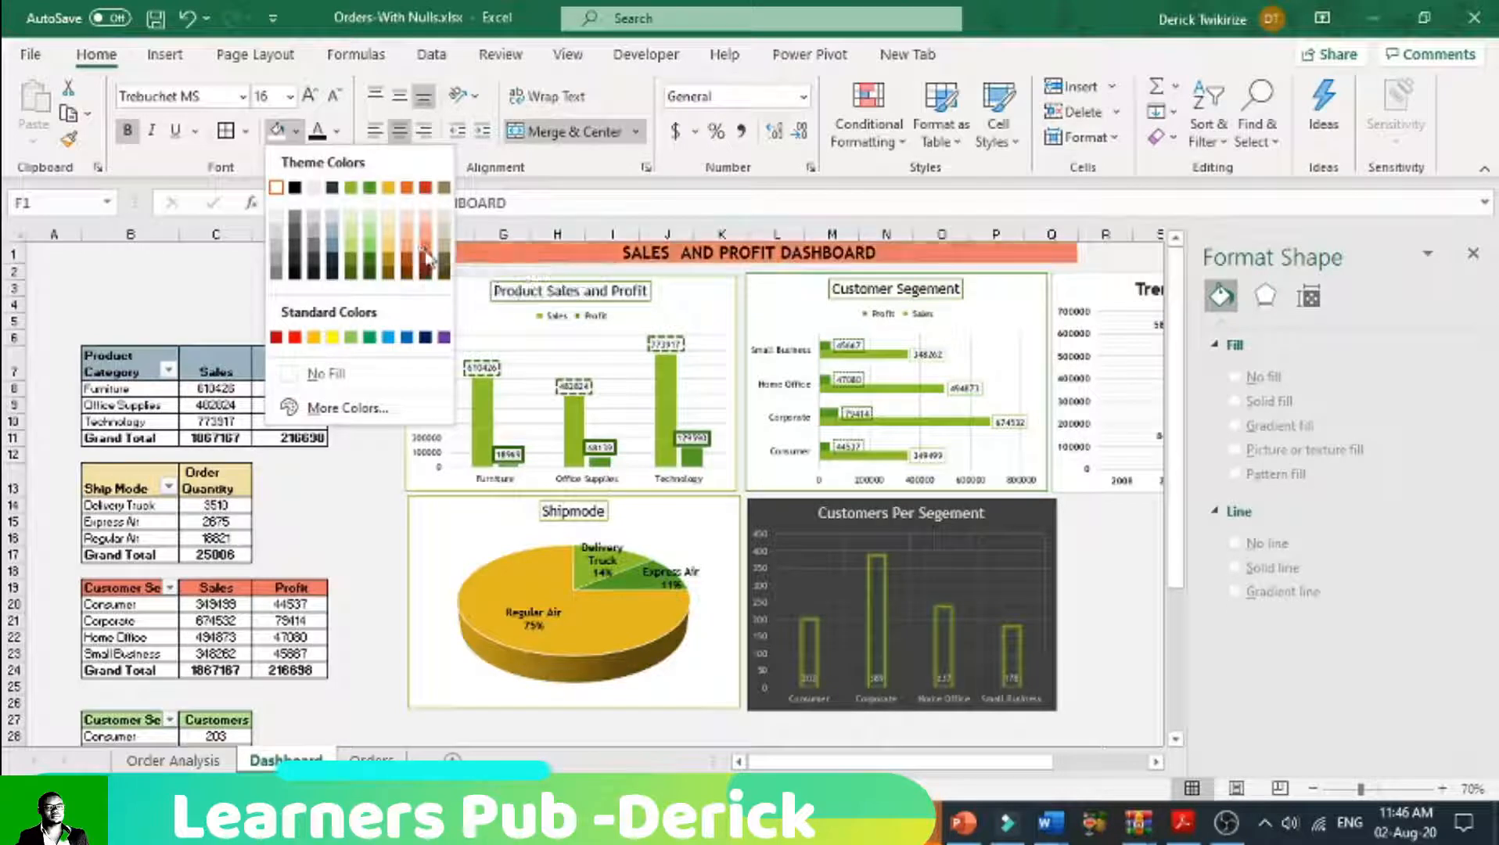
click(425, 260)
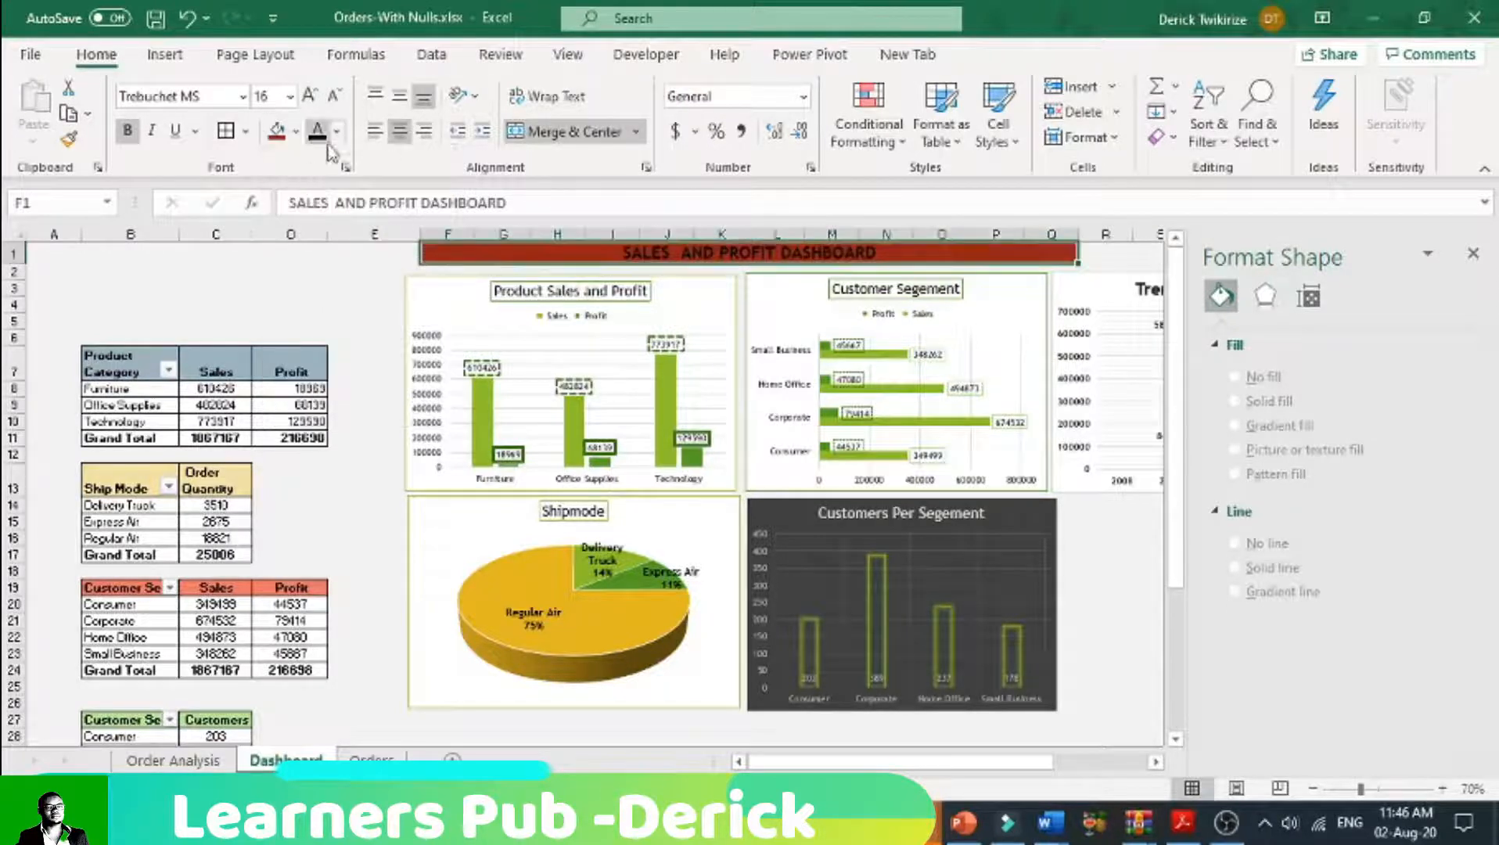
Step: Set the font colour of the "SALES AND PROFIT DASHBOARD" heading to white
click(336, 131)
click(317, 222)
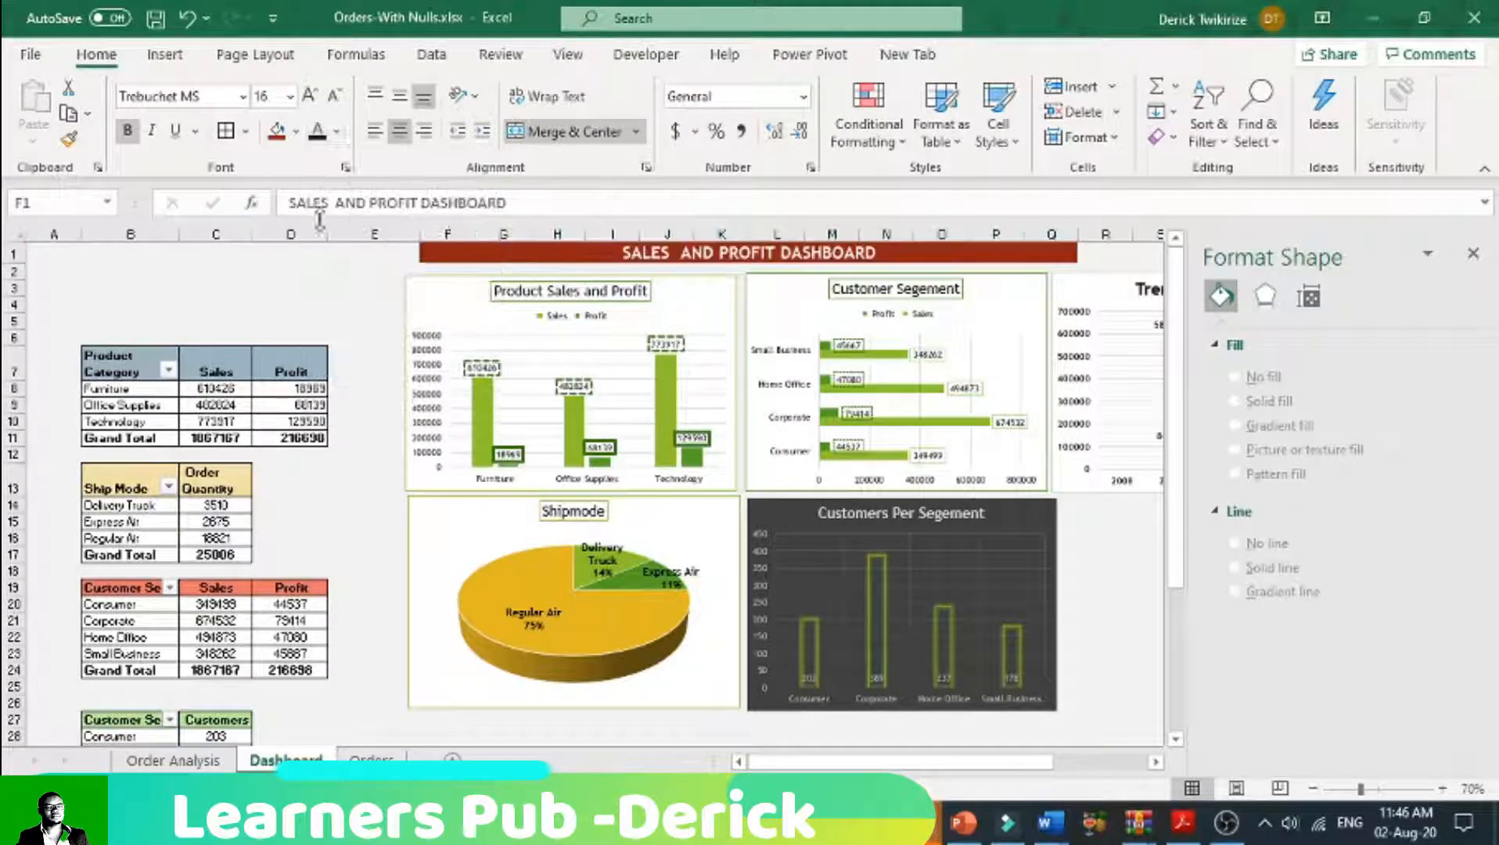
click(310, 308)
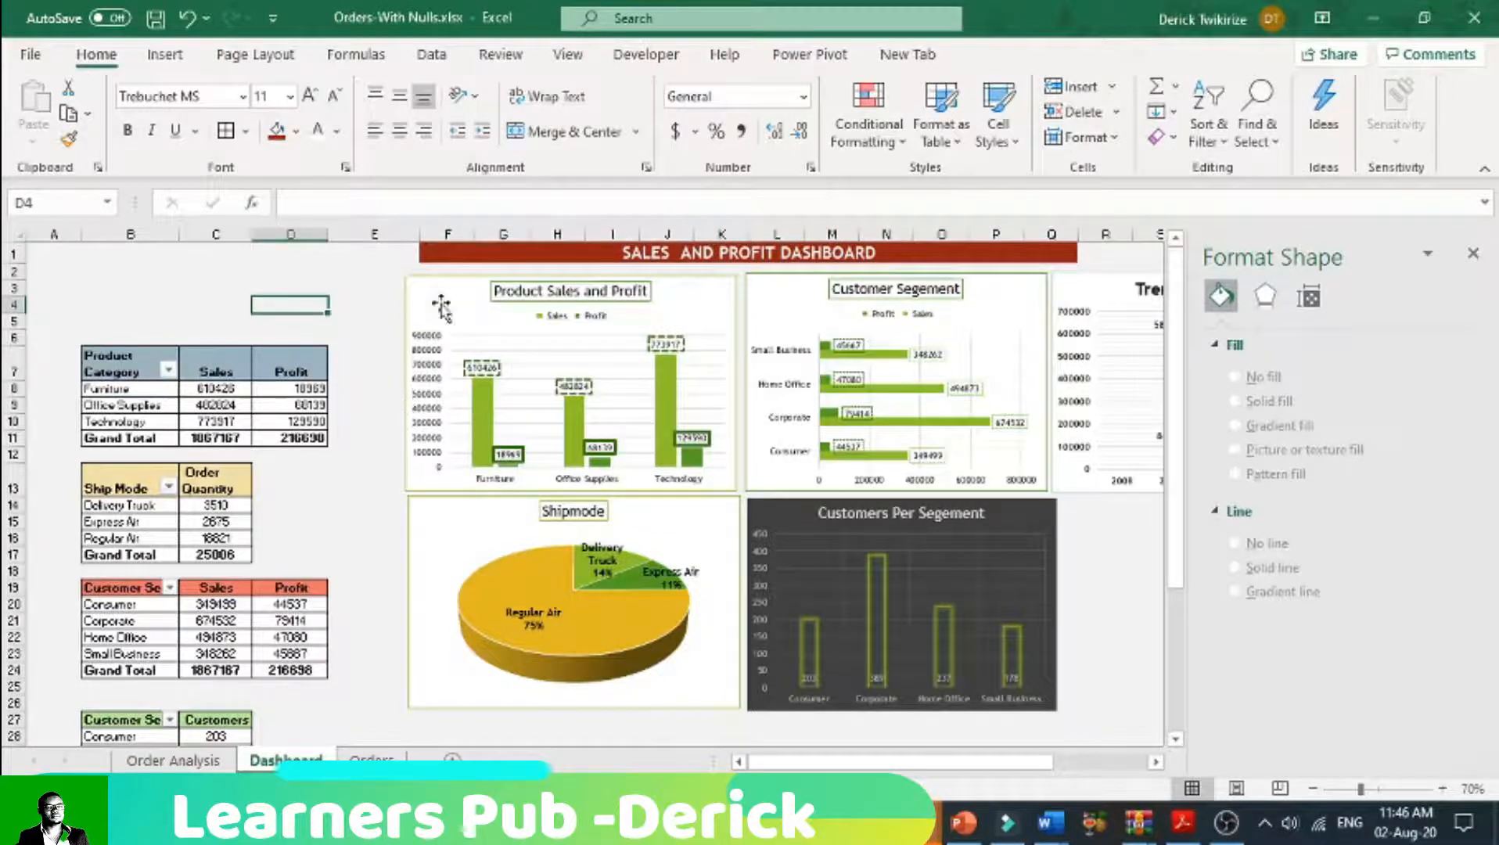
Step: Change the font of the entire Dashboard sheet's cells to Calibri
click(15, 235)
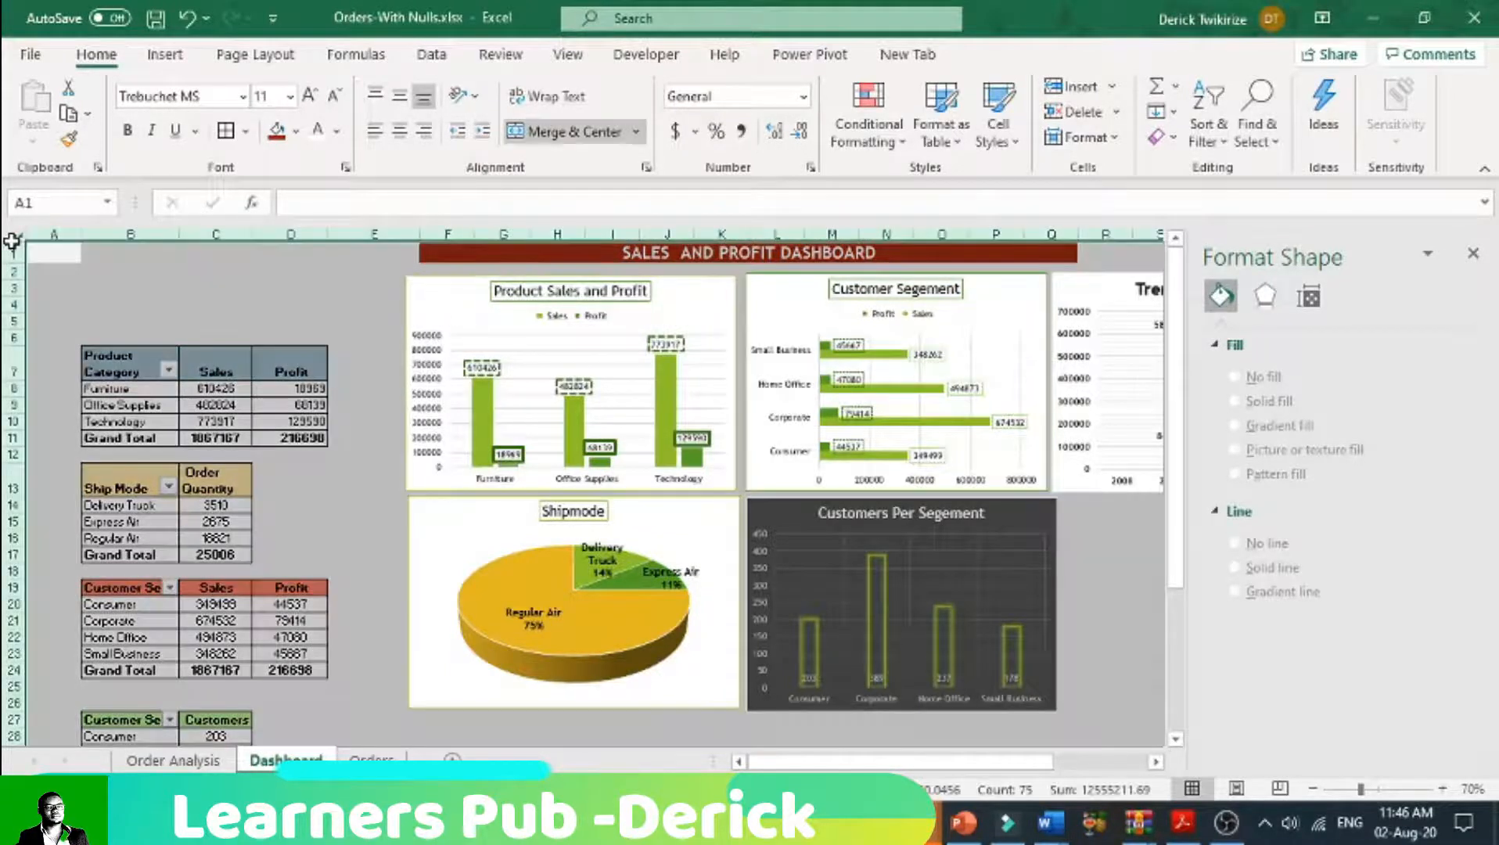
click(242, 95)
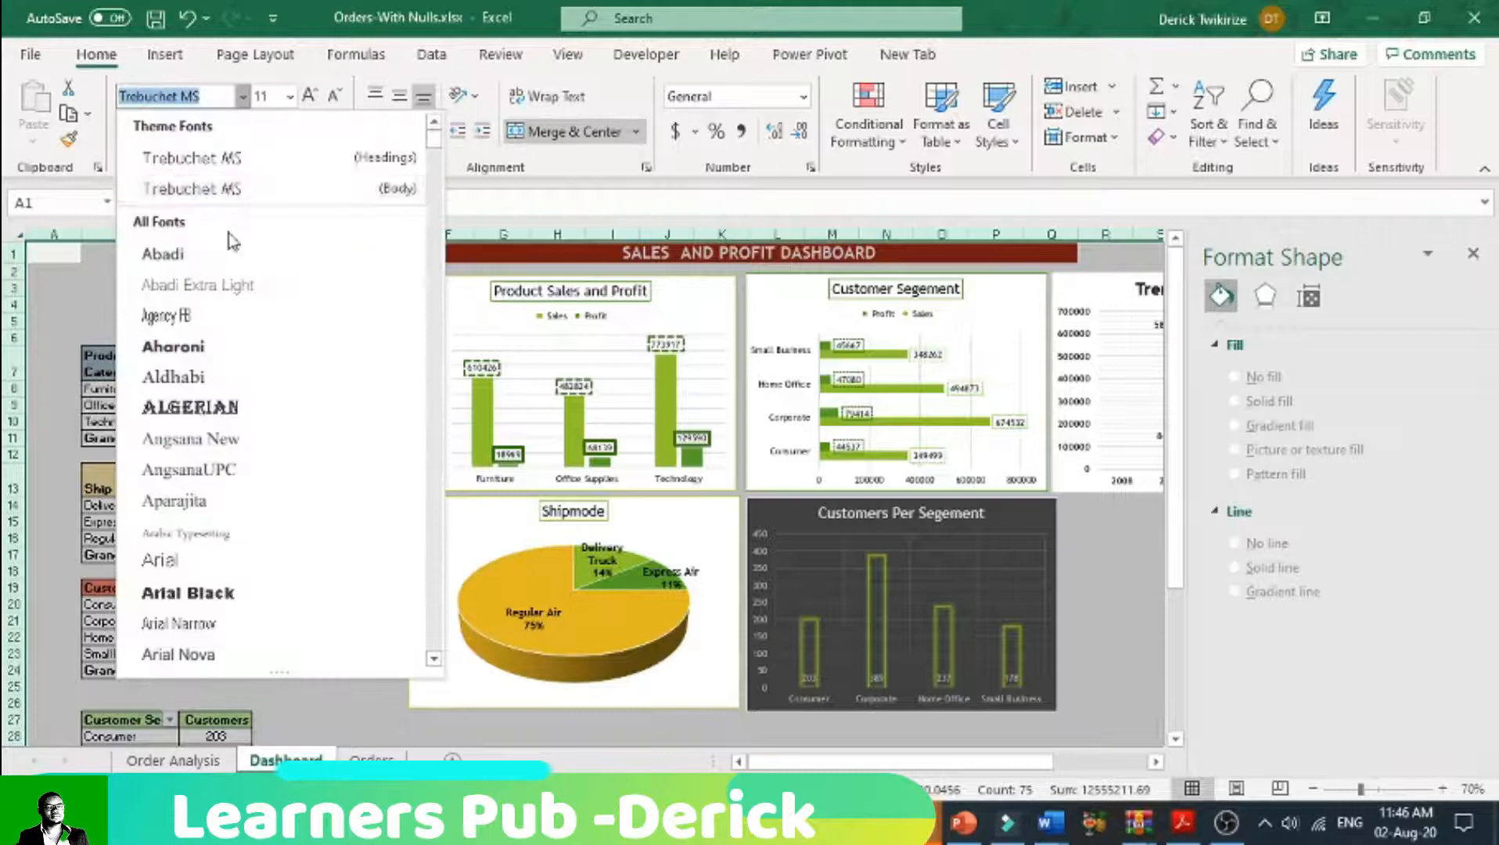
text(c)
key(Return)
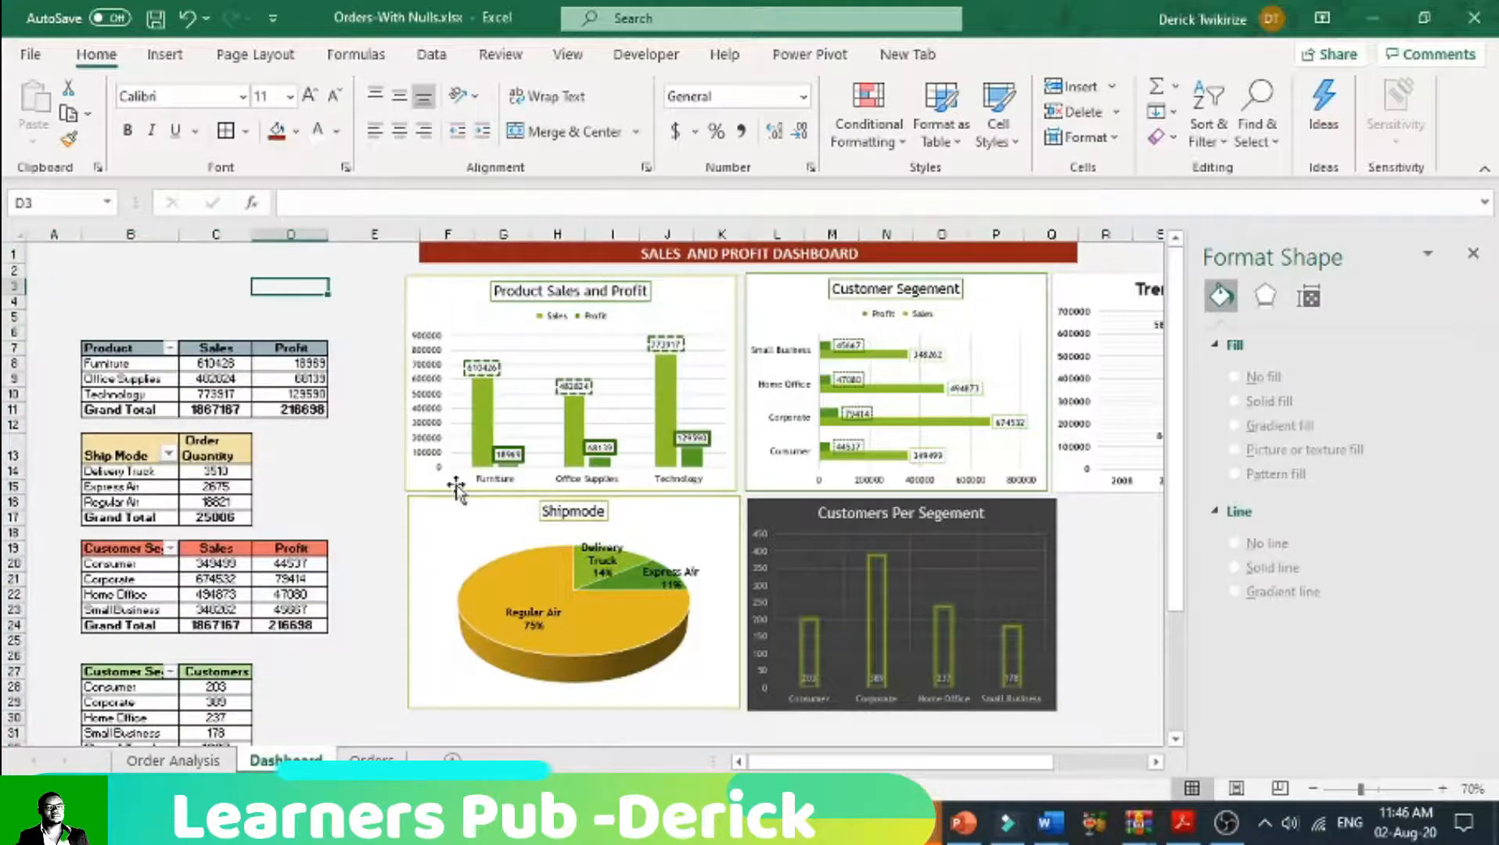
Step: Select the Shipmode and Product Sales and Profit charts together and align their left edges
click(439, 519)
drag(440, 516, 437, 517)
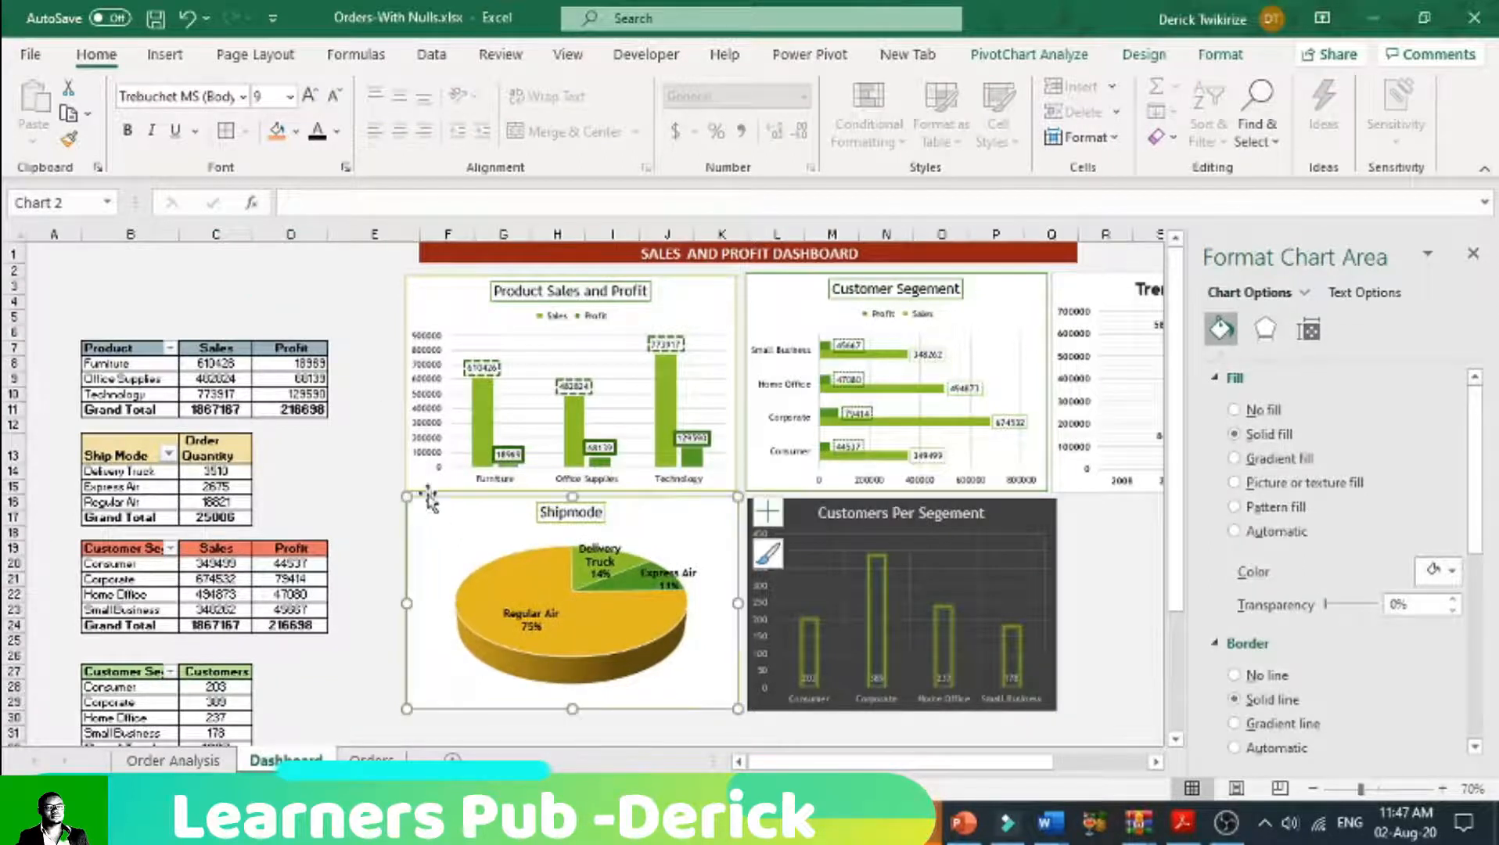
click(436, 329)
ctrl+click(428, 518)
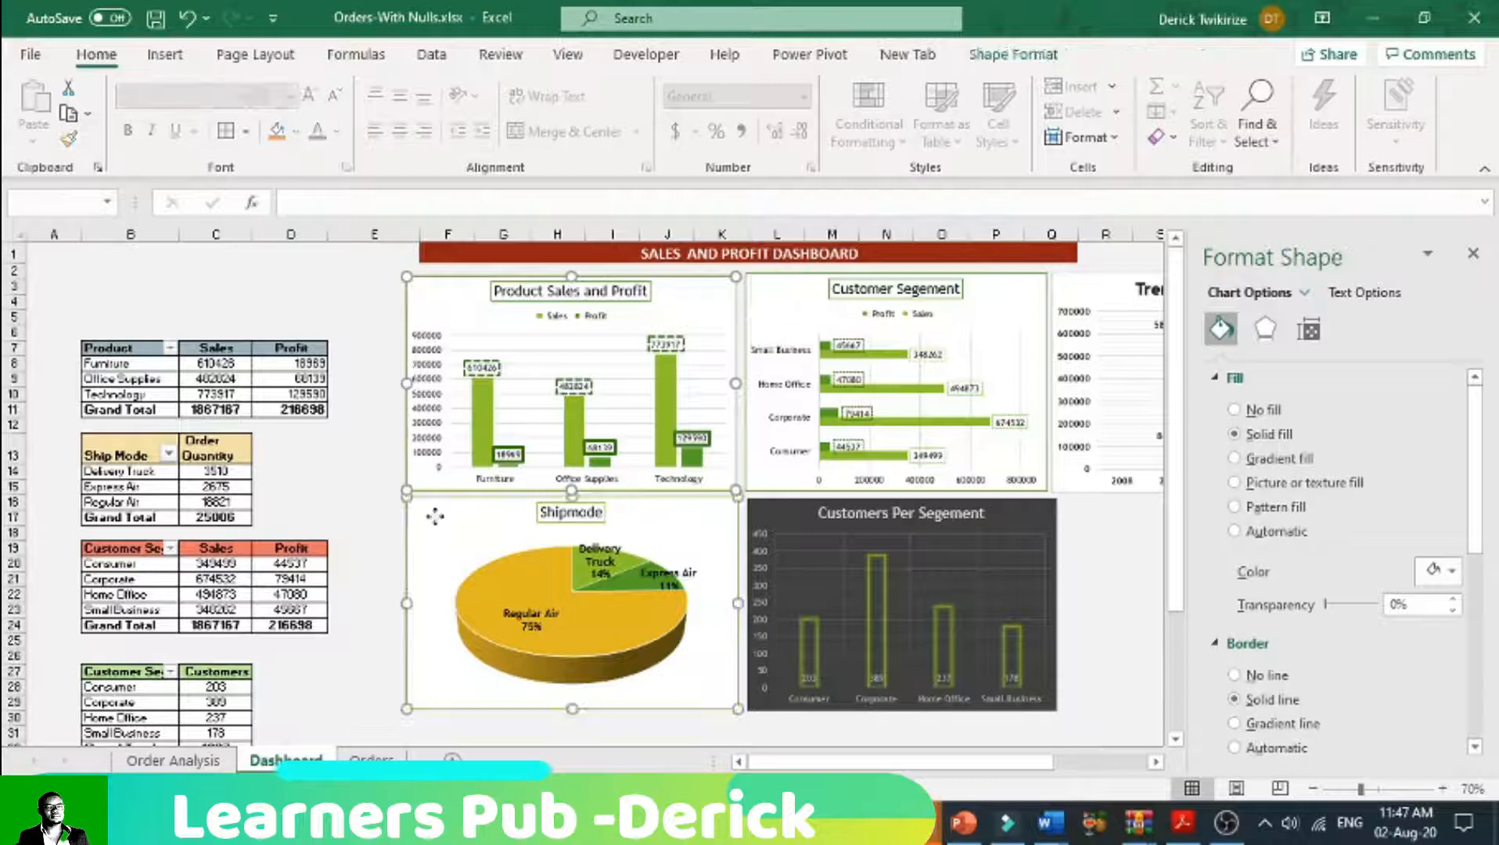
click(1010, 56)
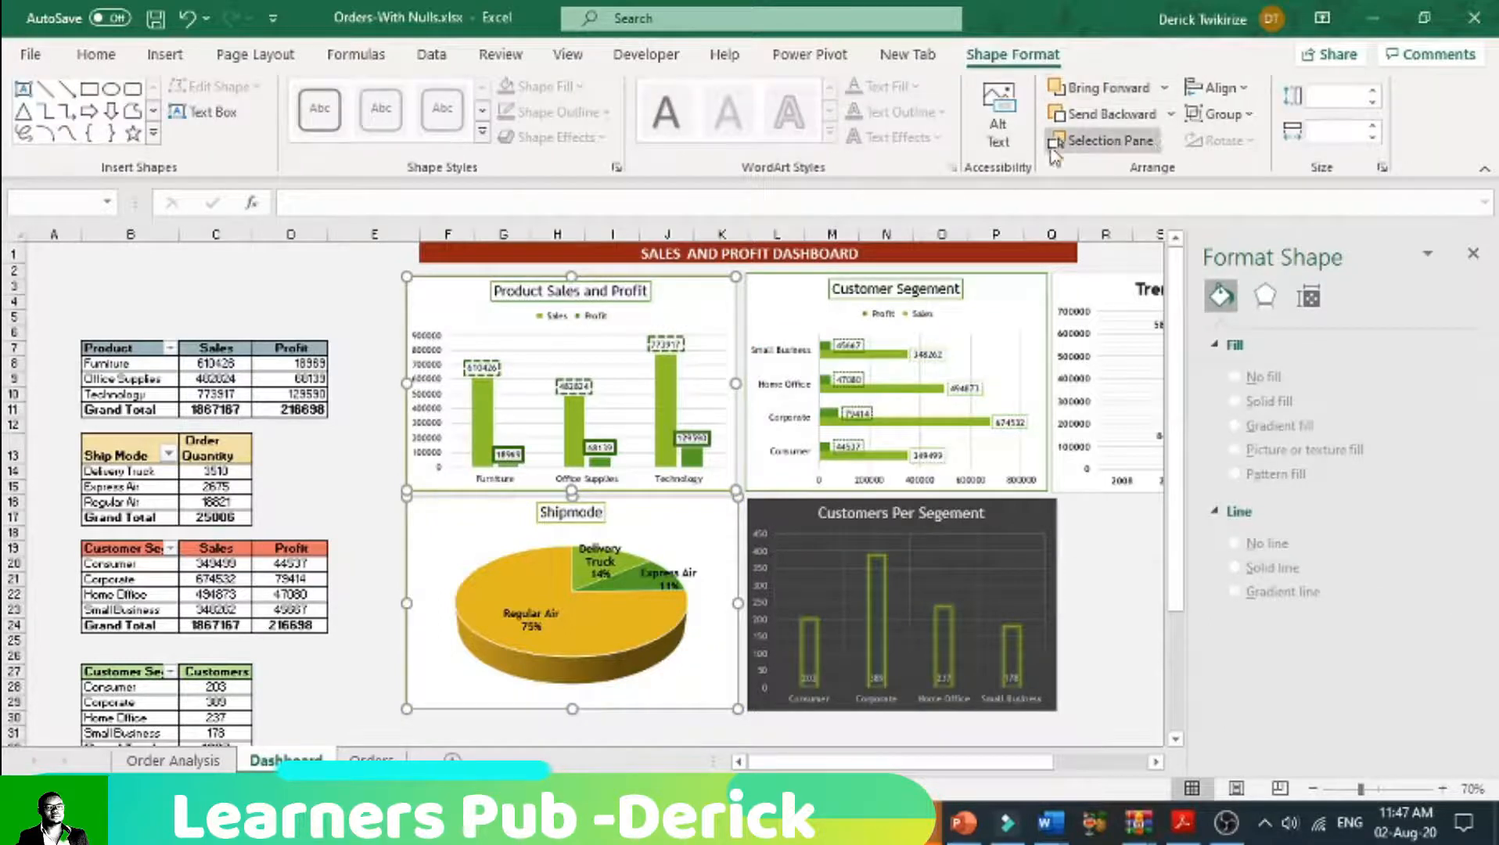
click(1240, 90)
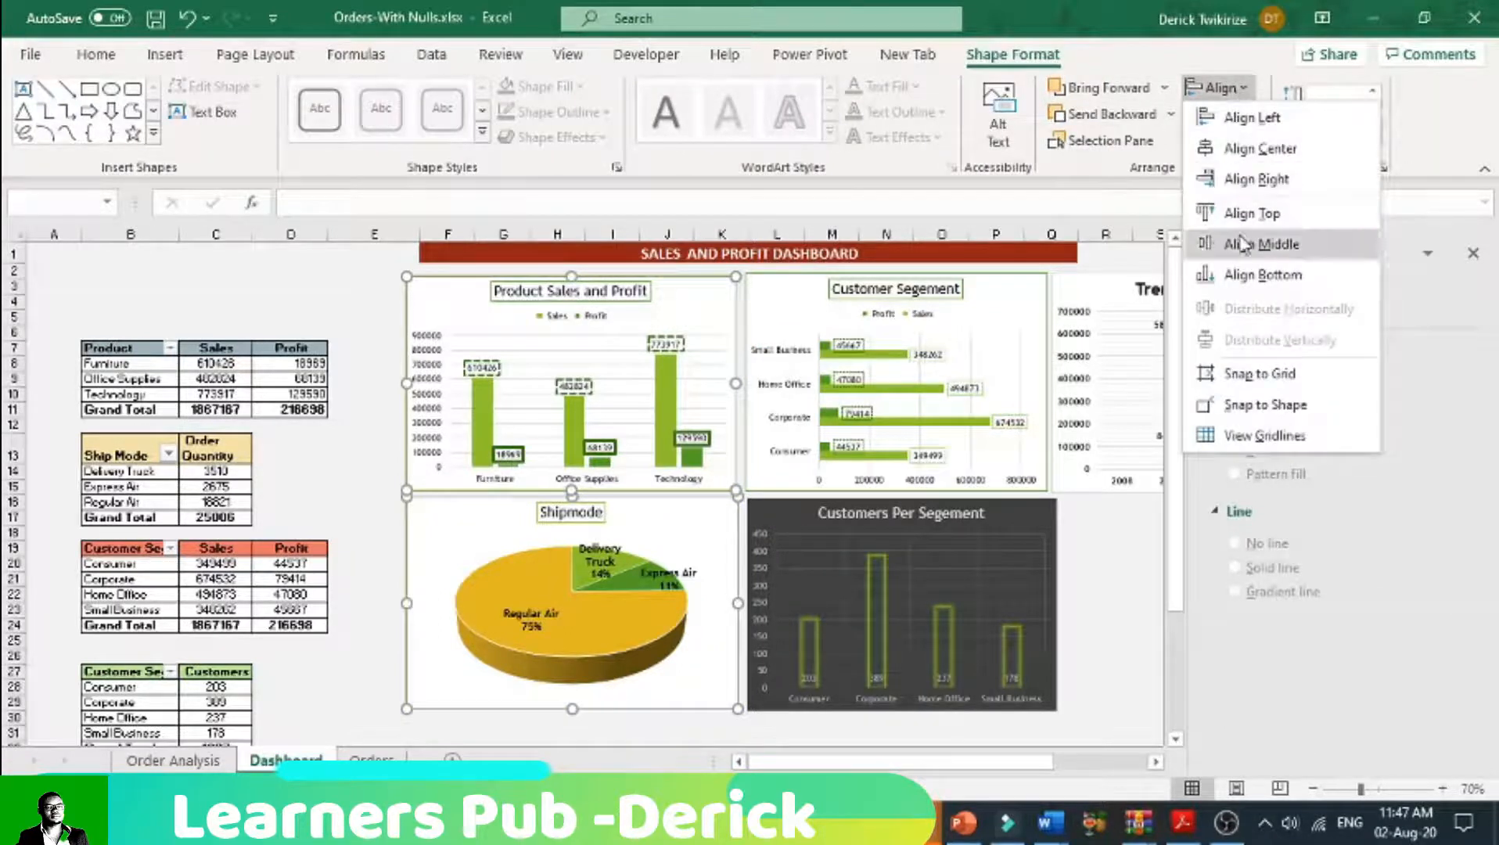
click(1254, 122)
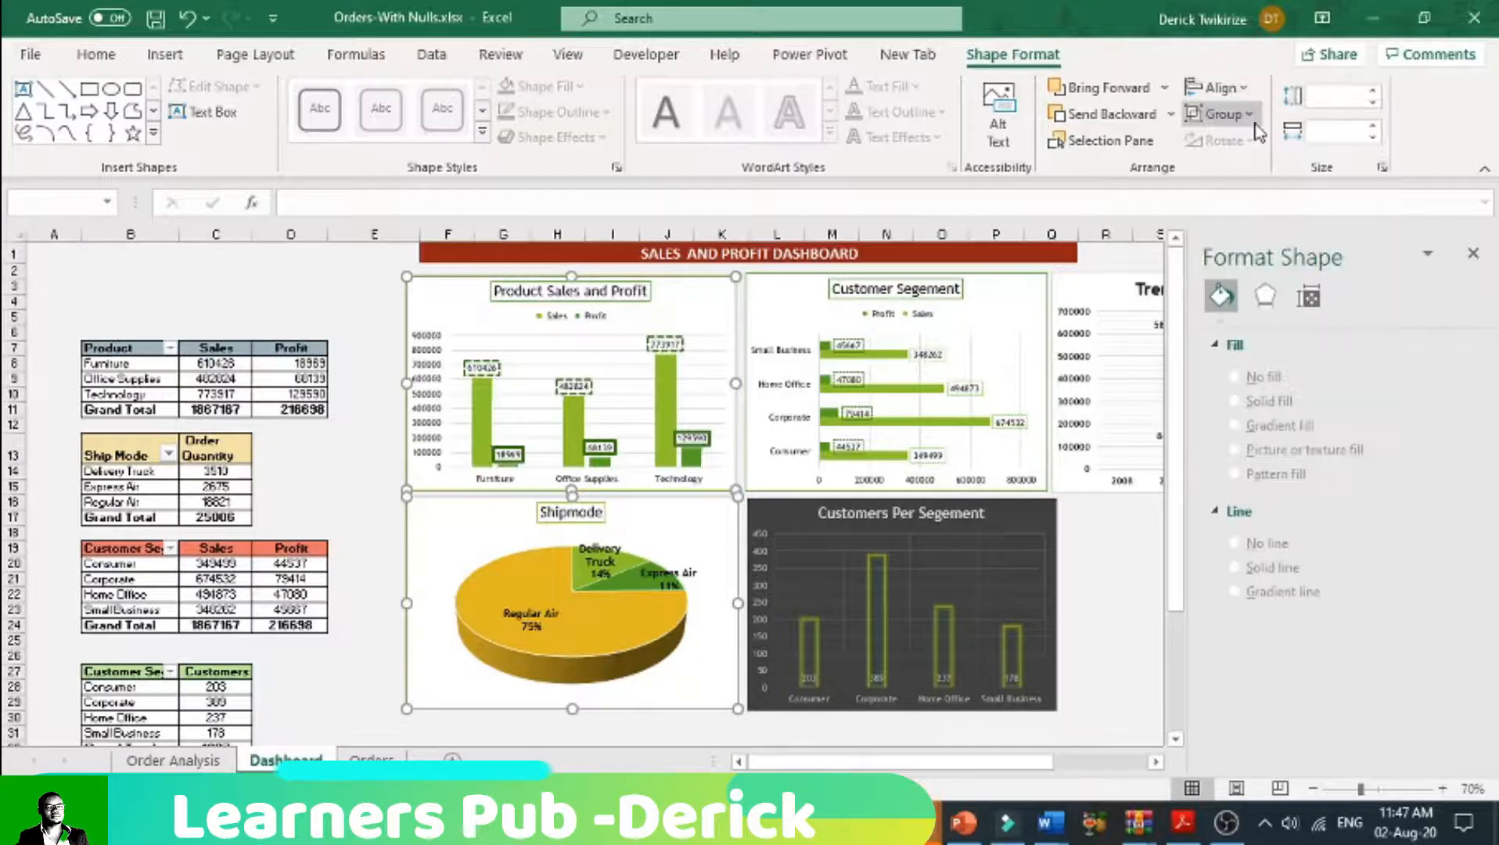
click(788, 317)
click(800, 501)
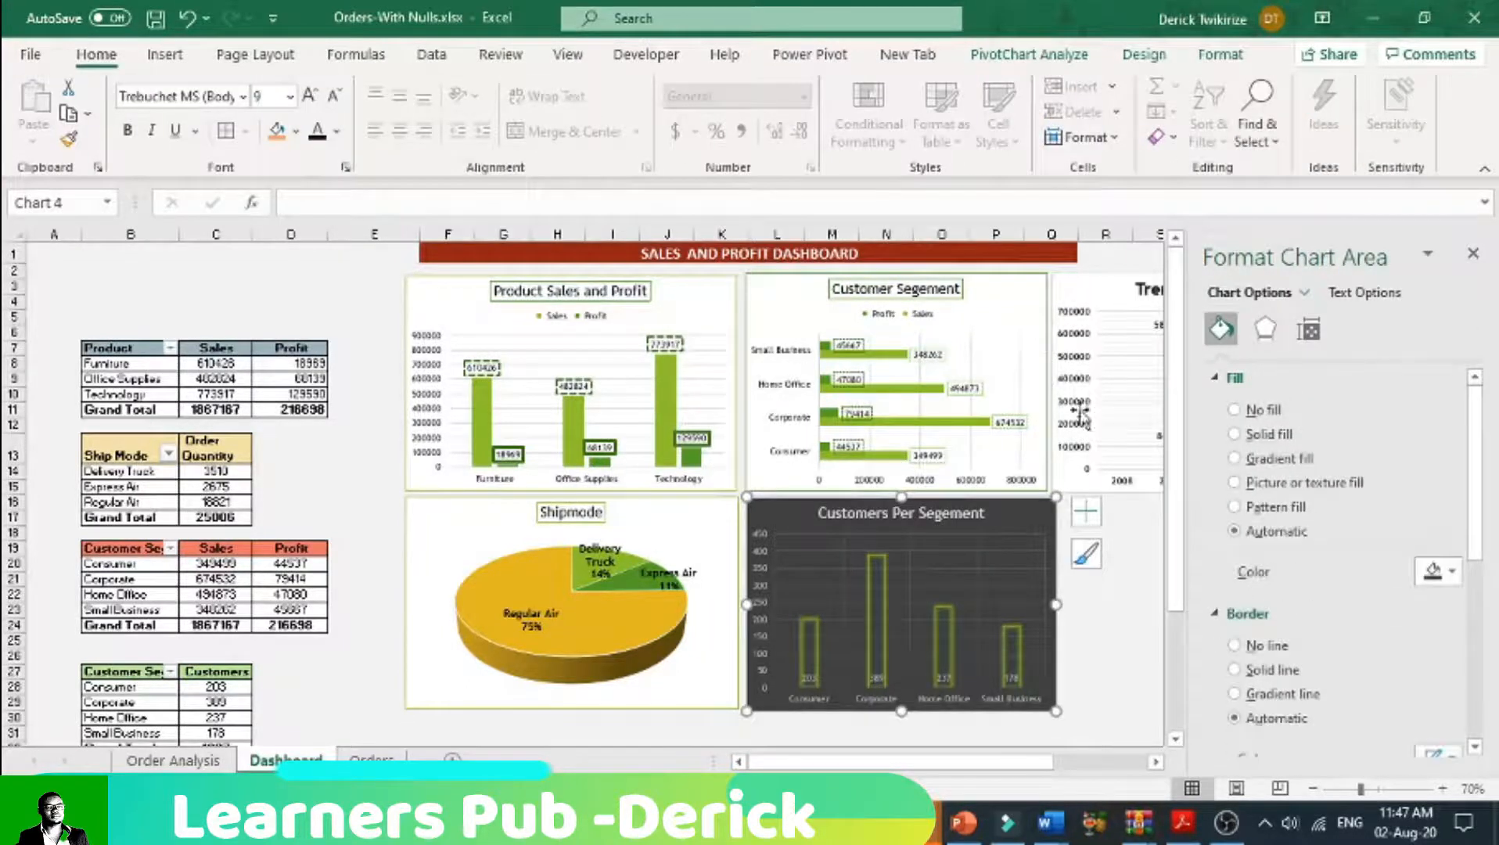
click(1084, 327)
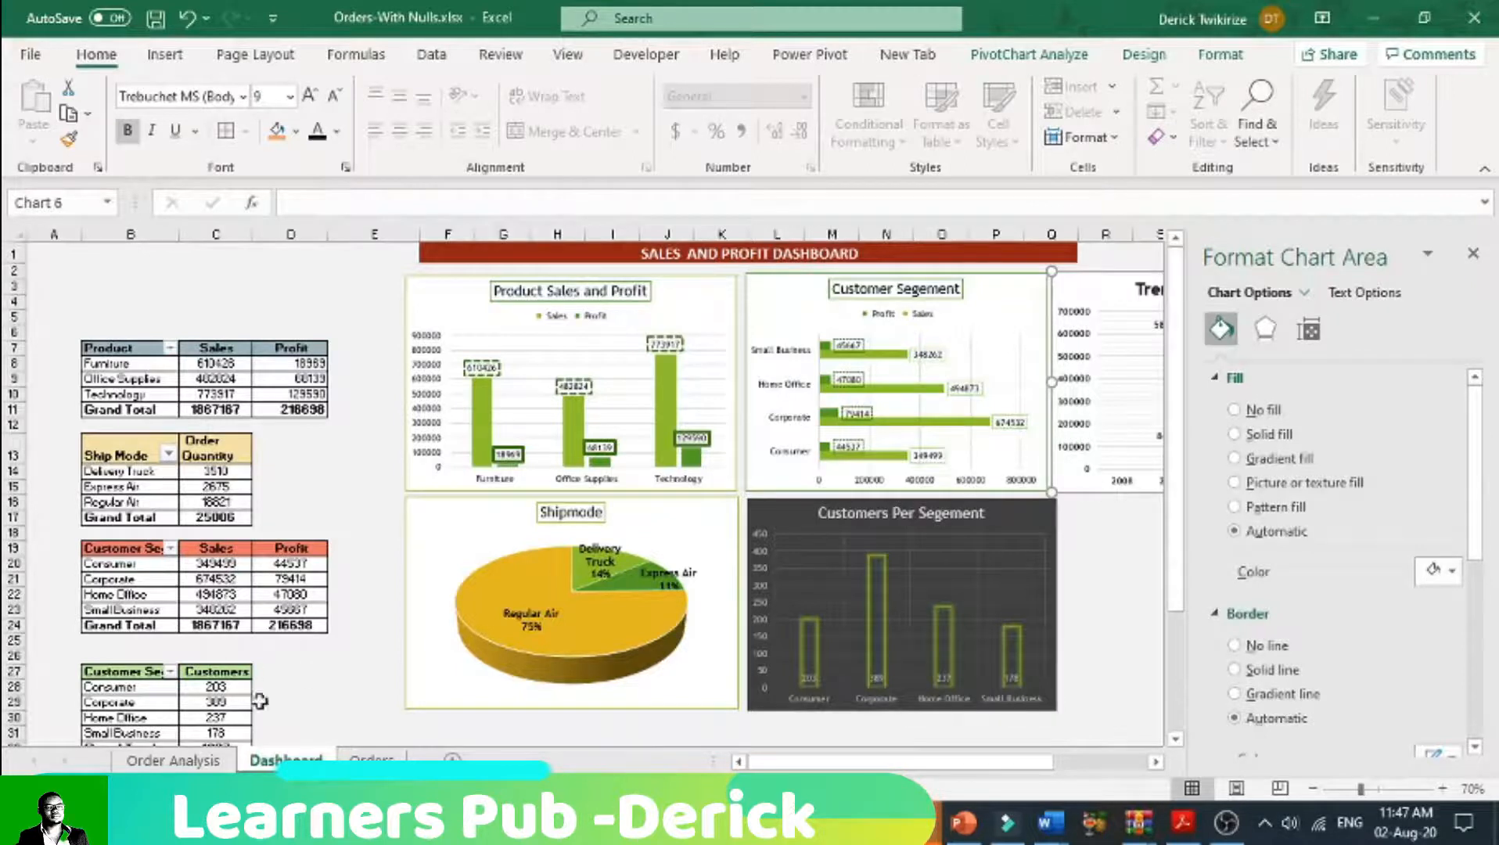
Step: Switch to the Order Analysis sheet and select the empty cell I1 above the yearly pivot table
click(226, 761)
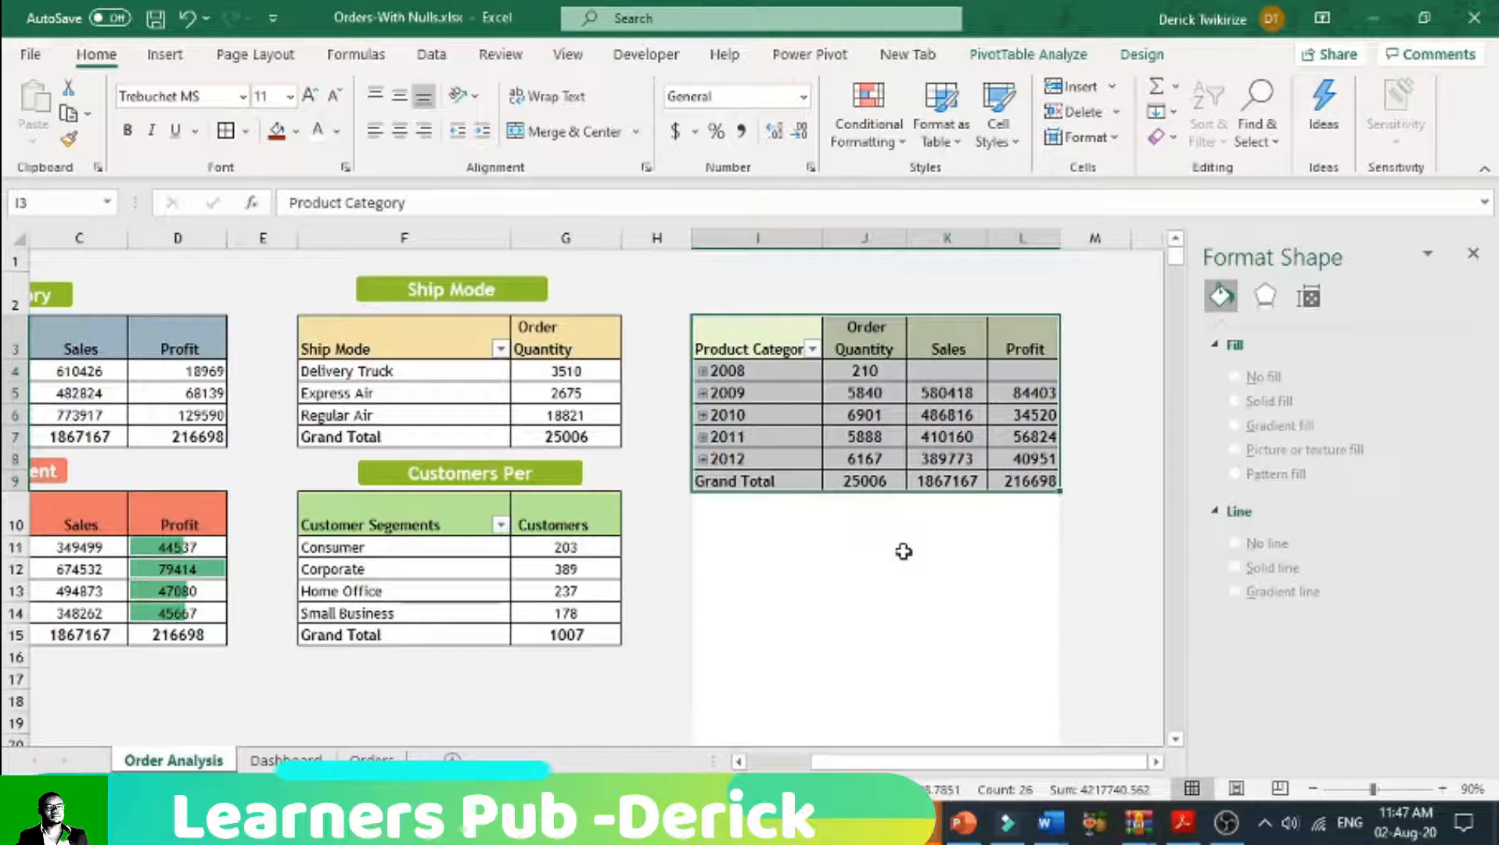
click(765, 264)
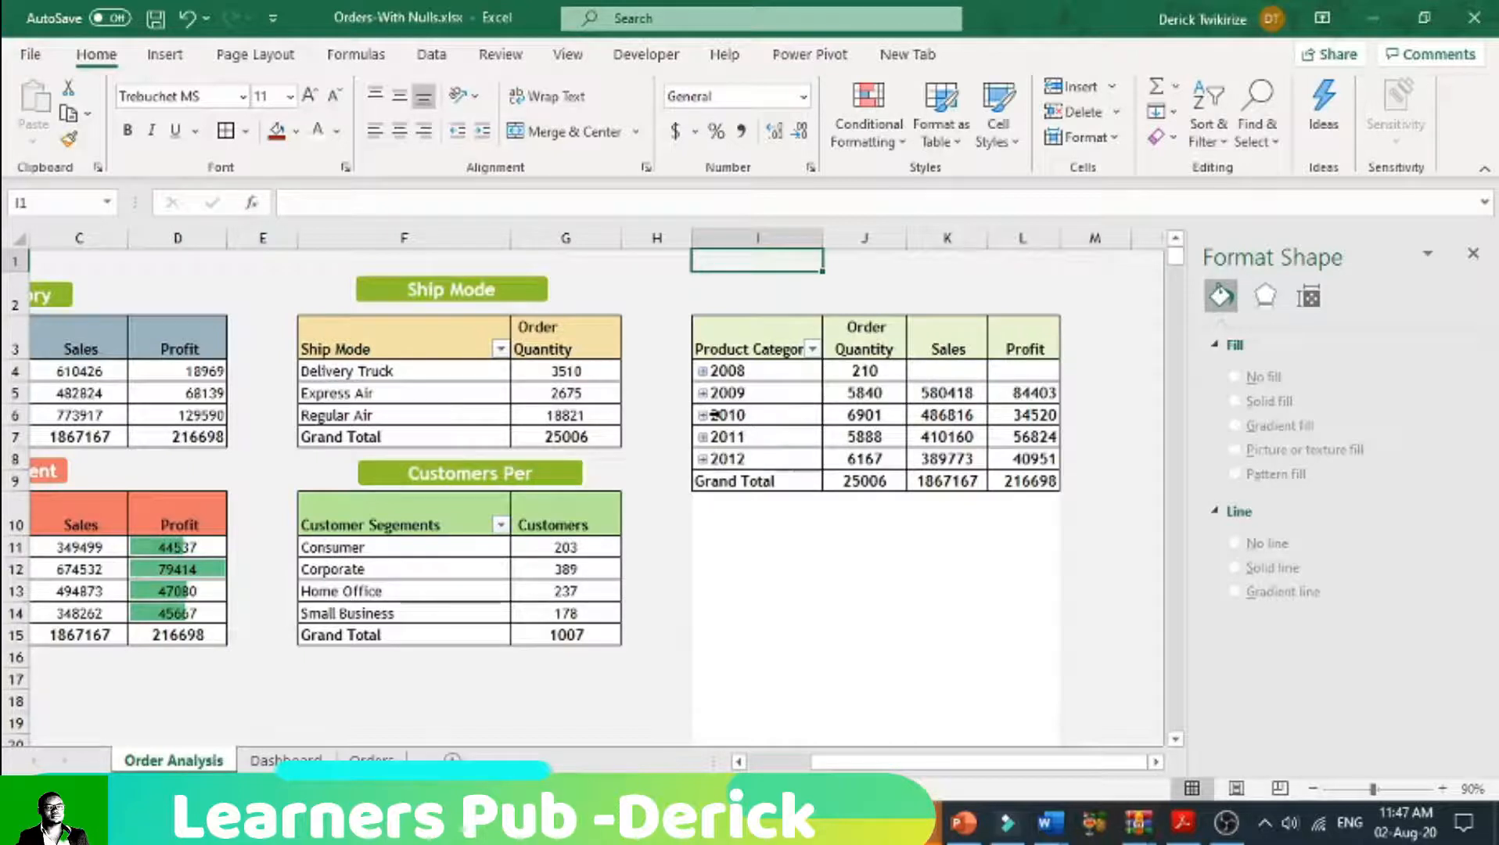
Step: Expand the years 2008, 2009, 2010 and 2011 in the yearly pivot table into their quarters
click(703, 371)
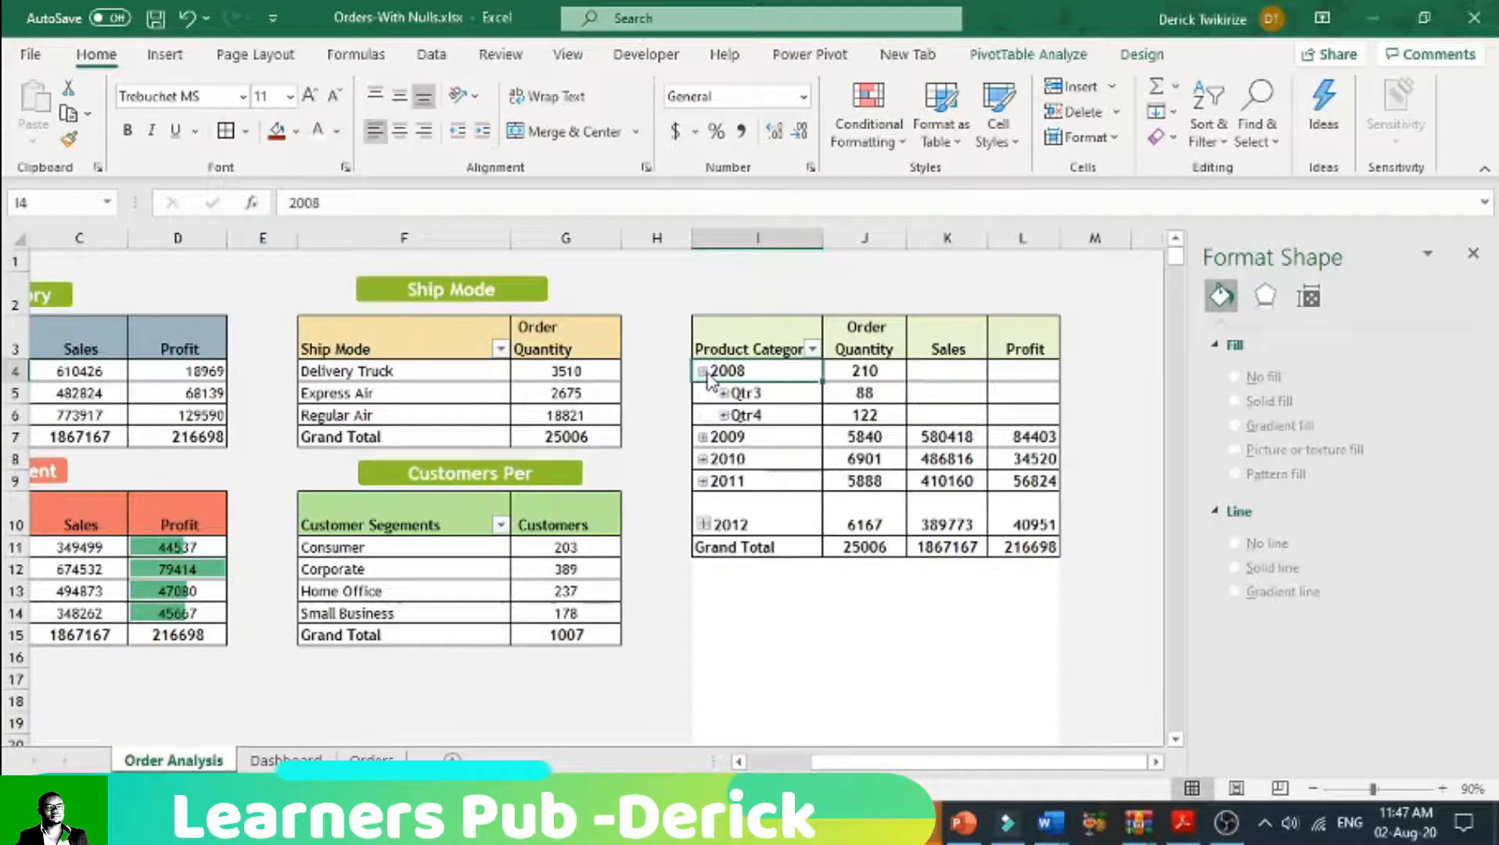
click(704, 438)
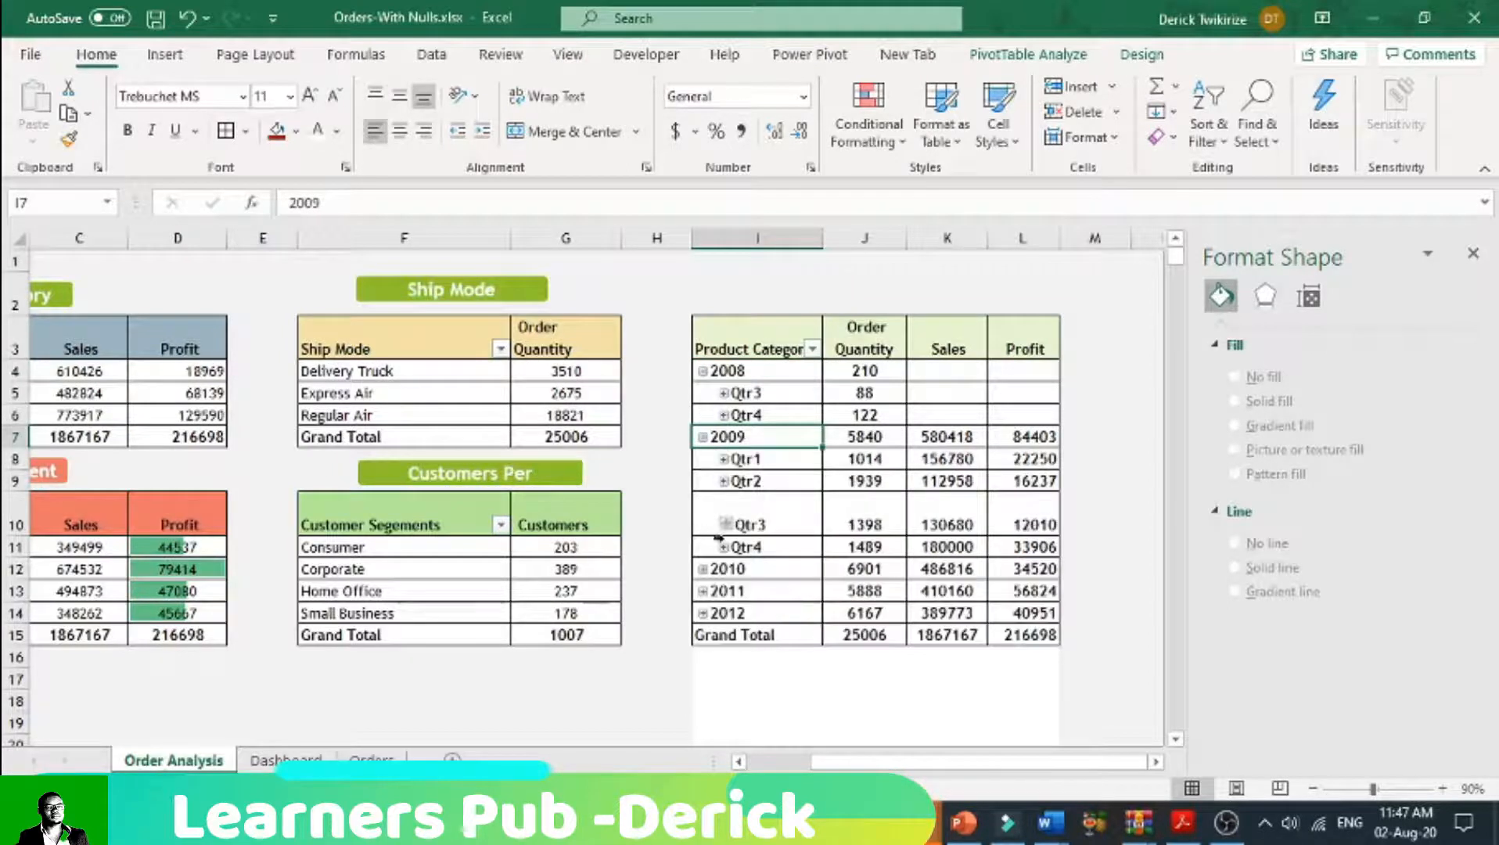
click(703, 569)
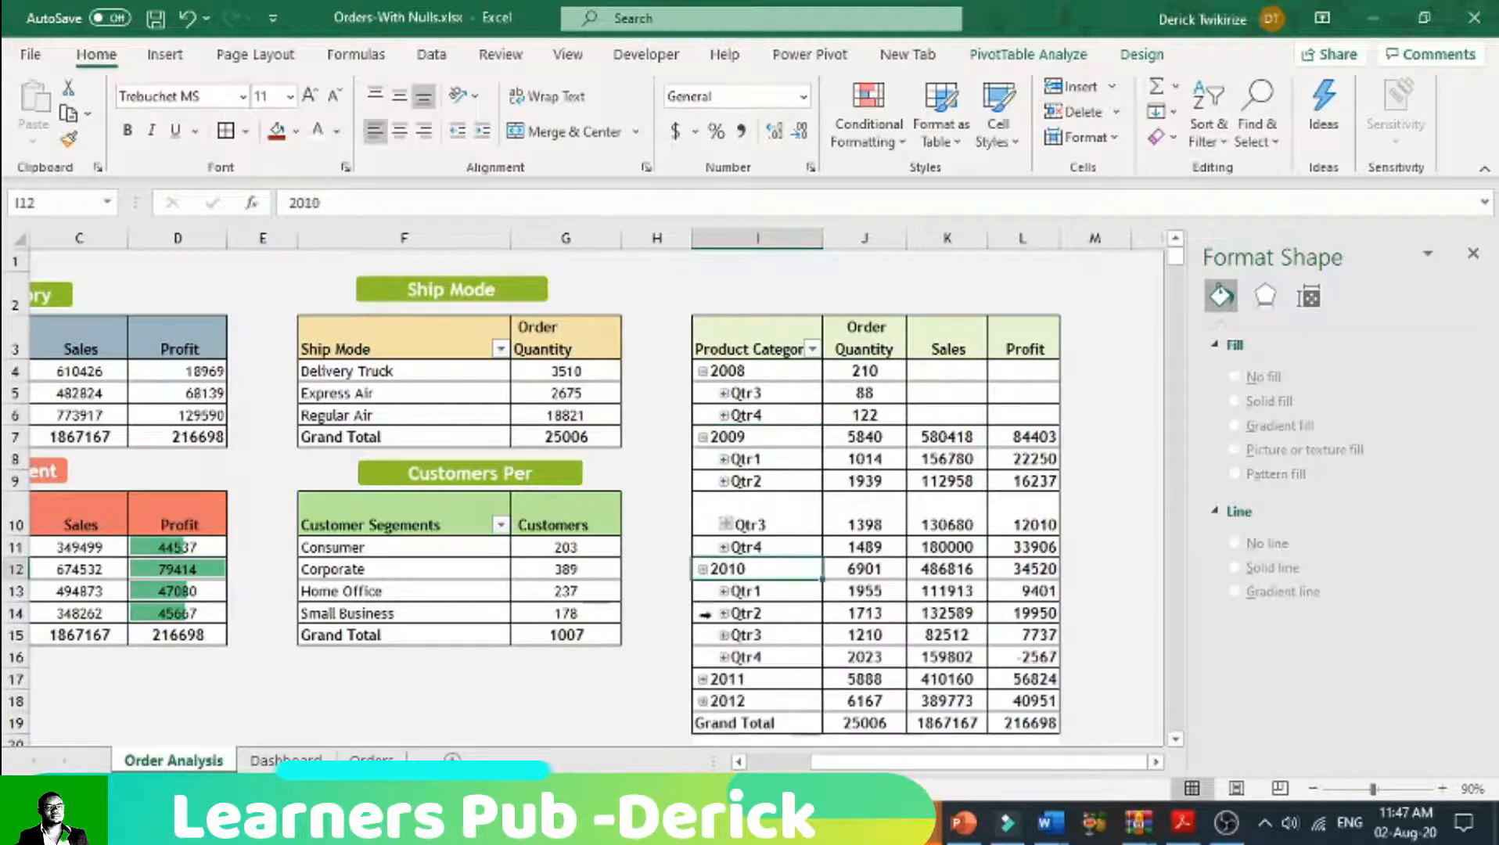
click(704, 679)
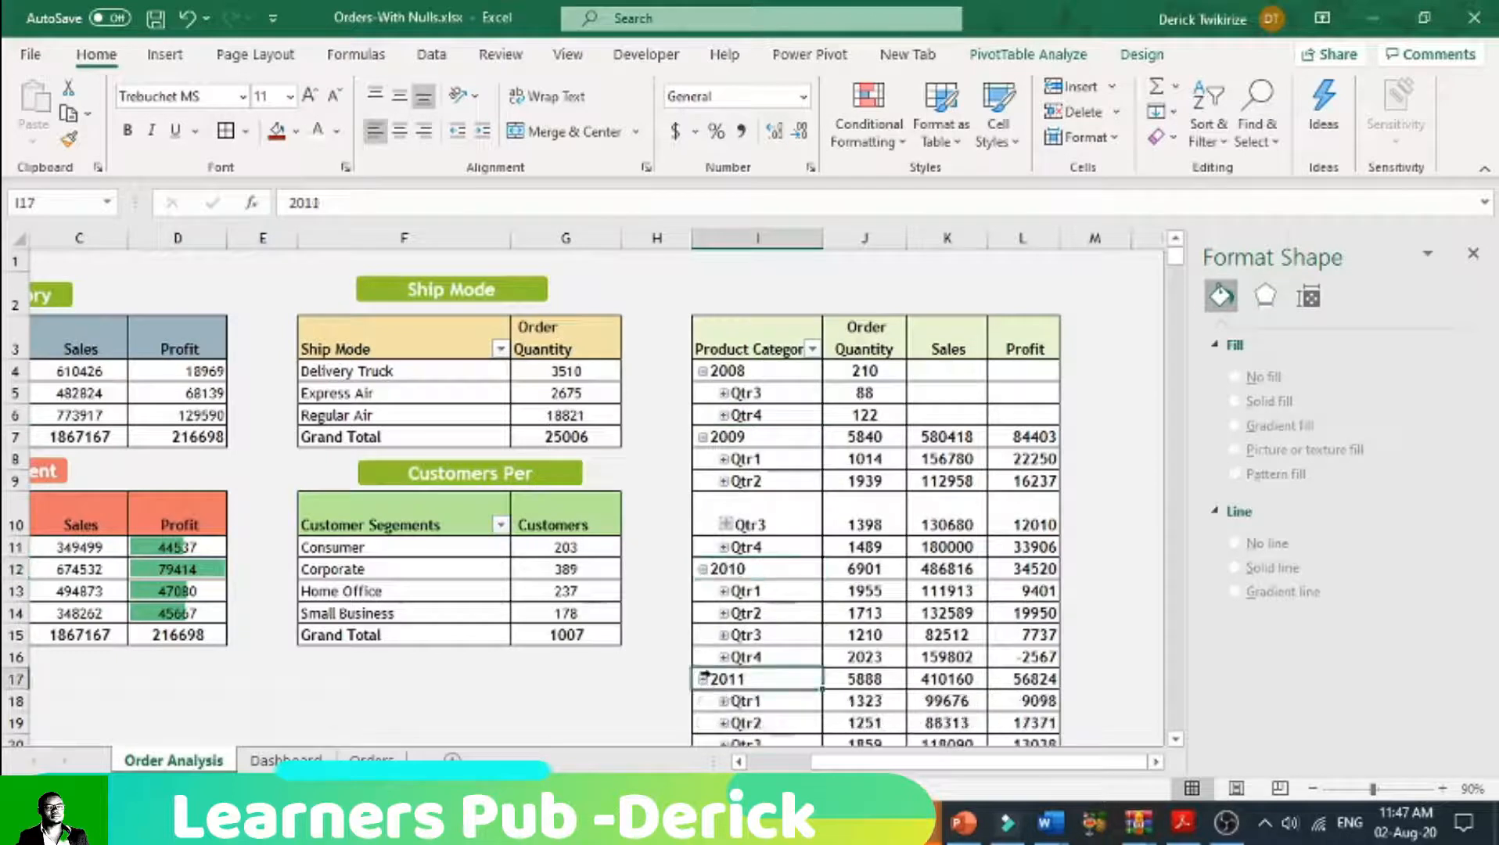
scroll(743, 642, down, 2)
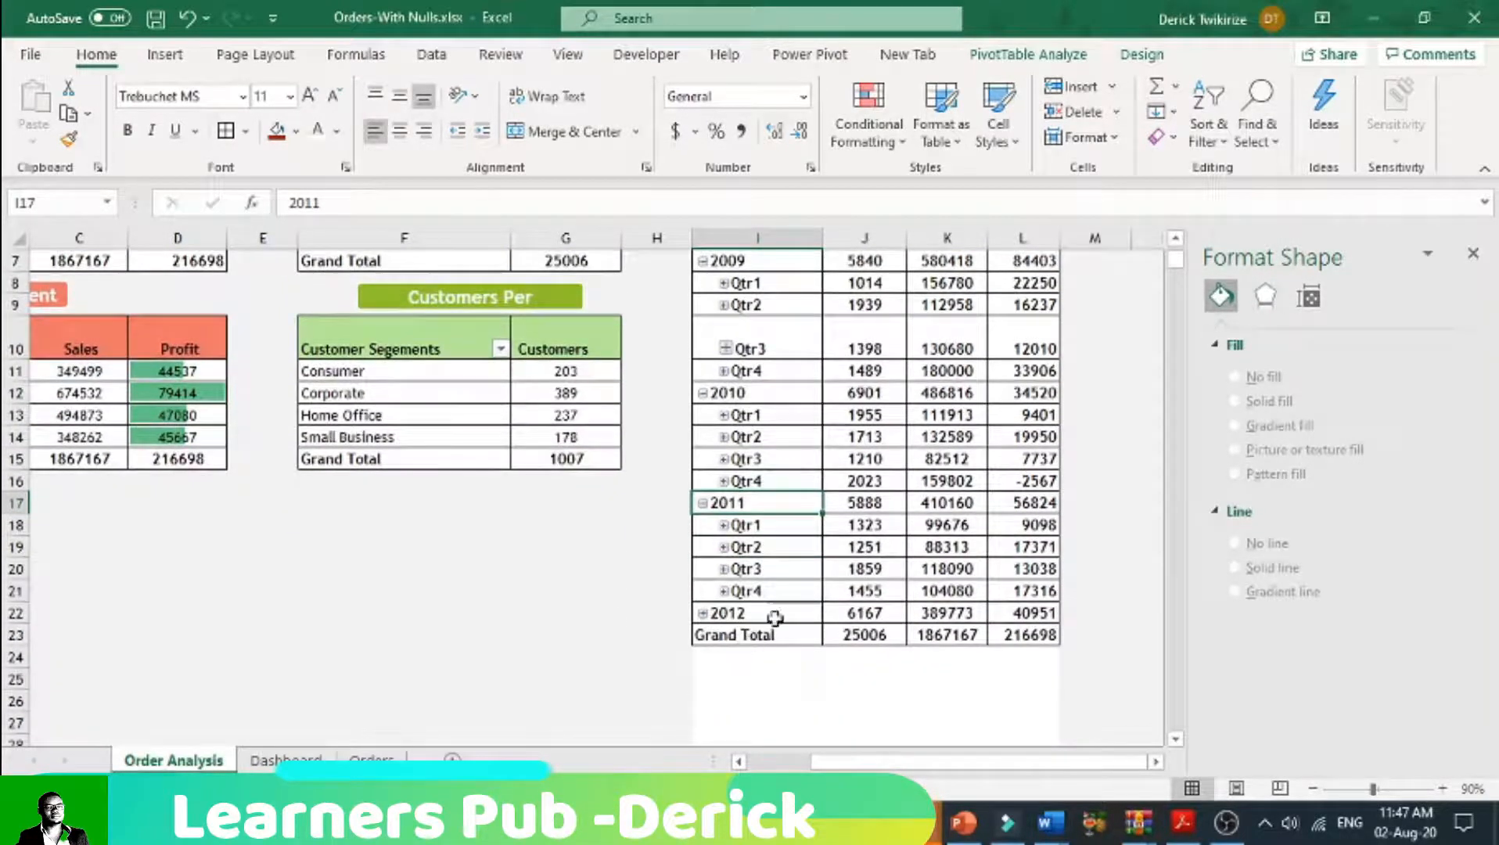
scroll(778, 610, up, 2)
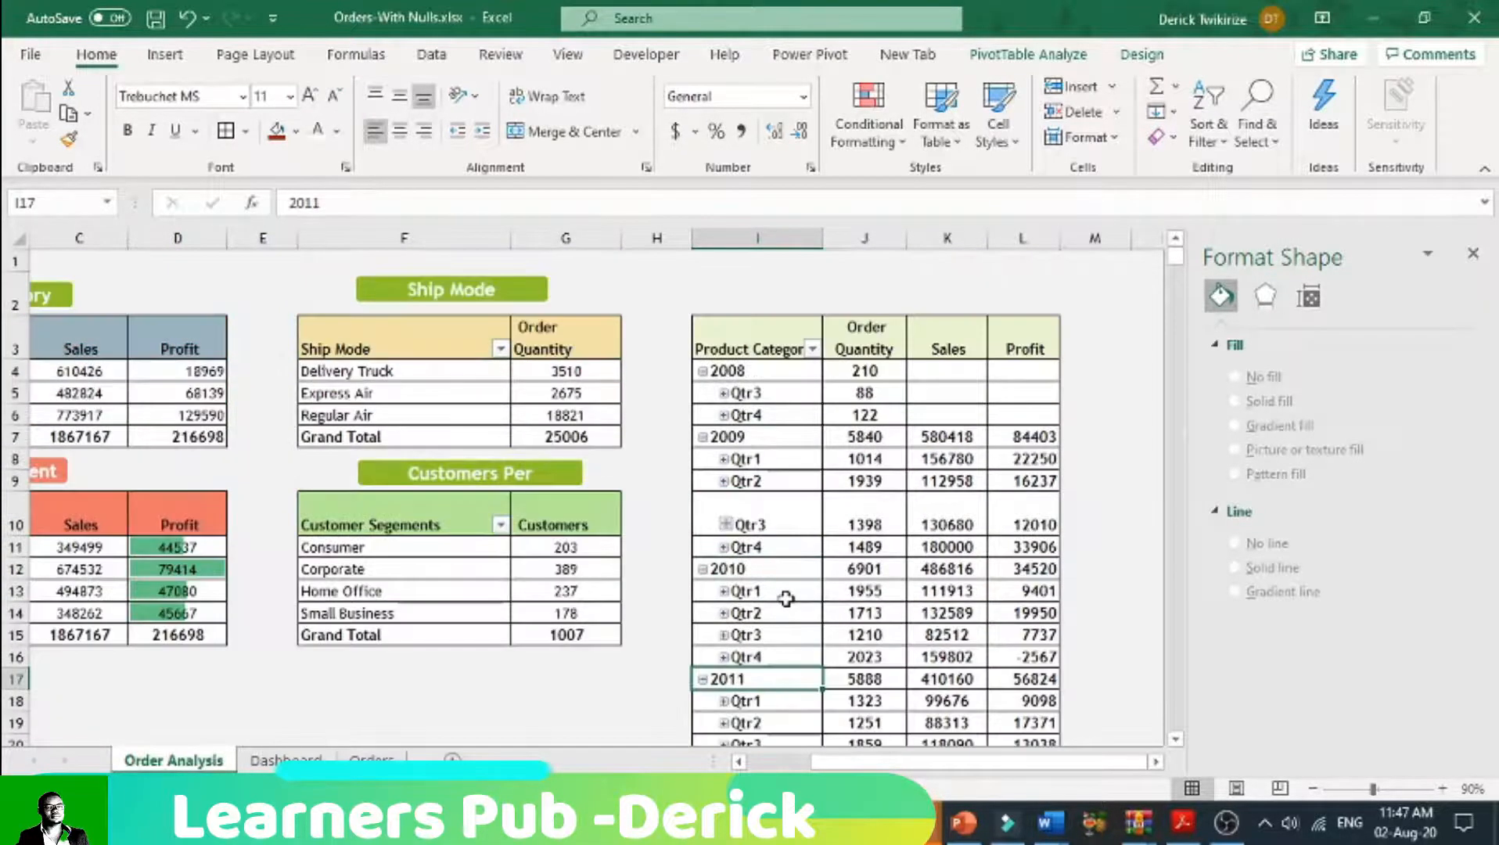
Step: Expand Qtr3 under 2008 into months and collapse it again in the yearly pivot table
click(724, 393)
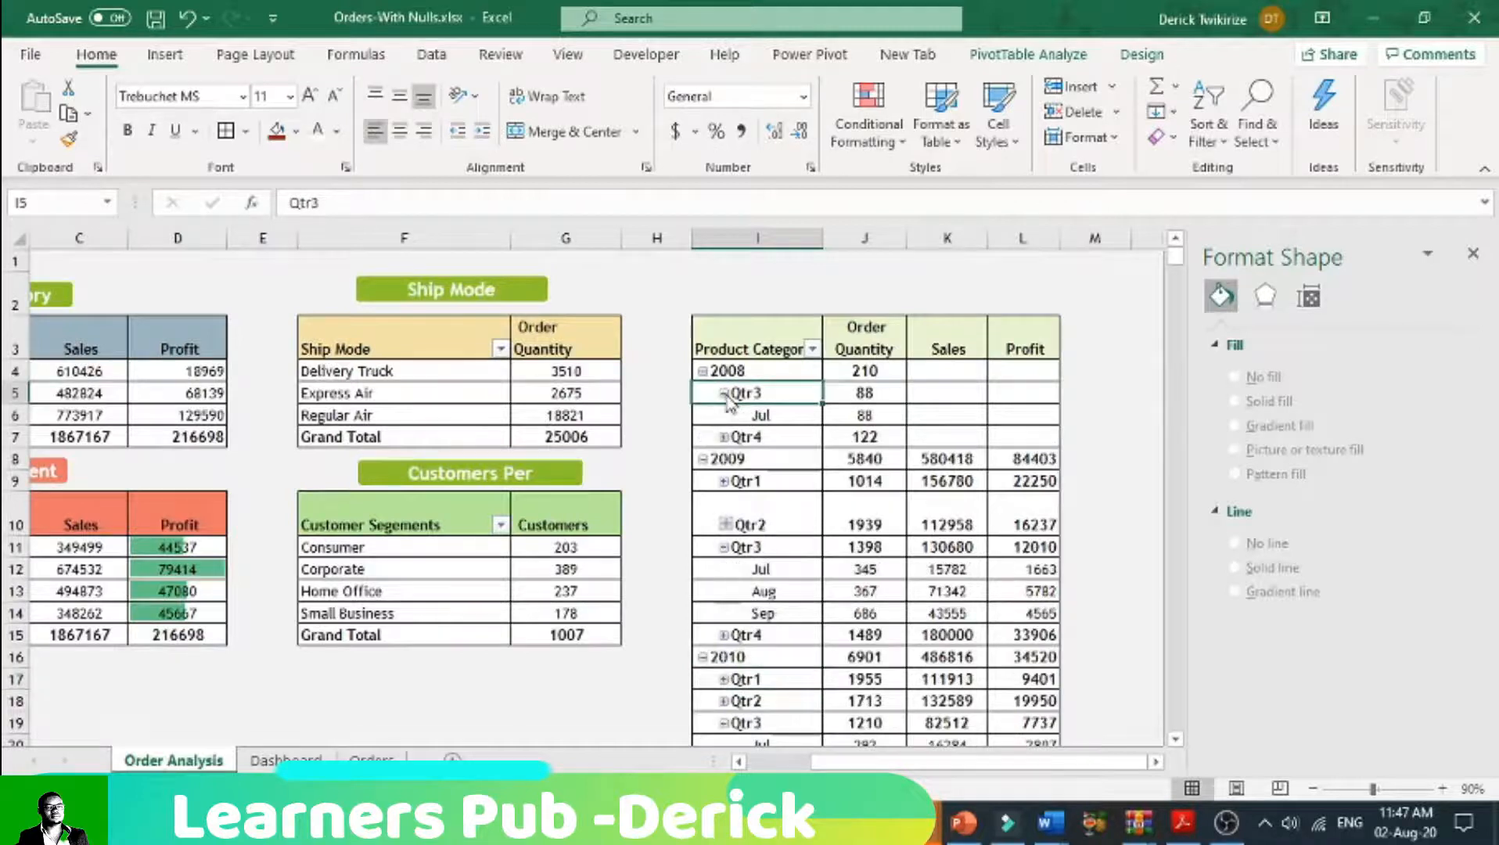
click(727, 439)
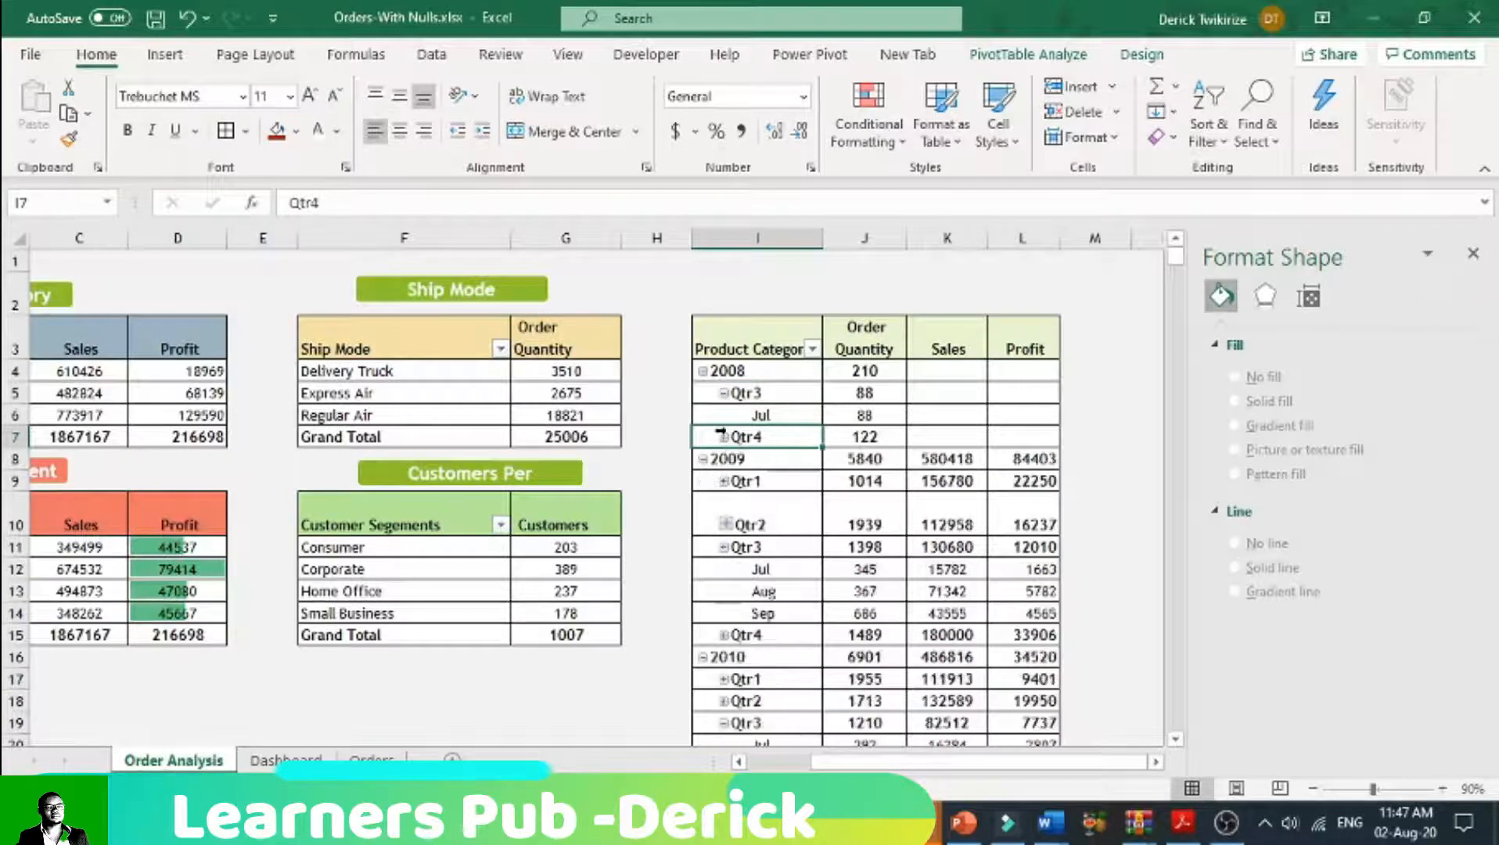
click(724, 394)
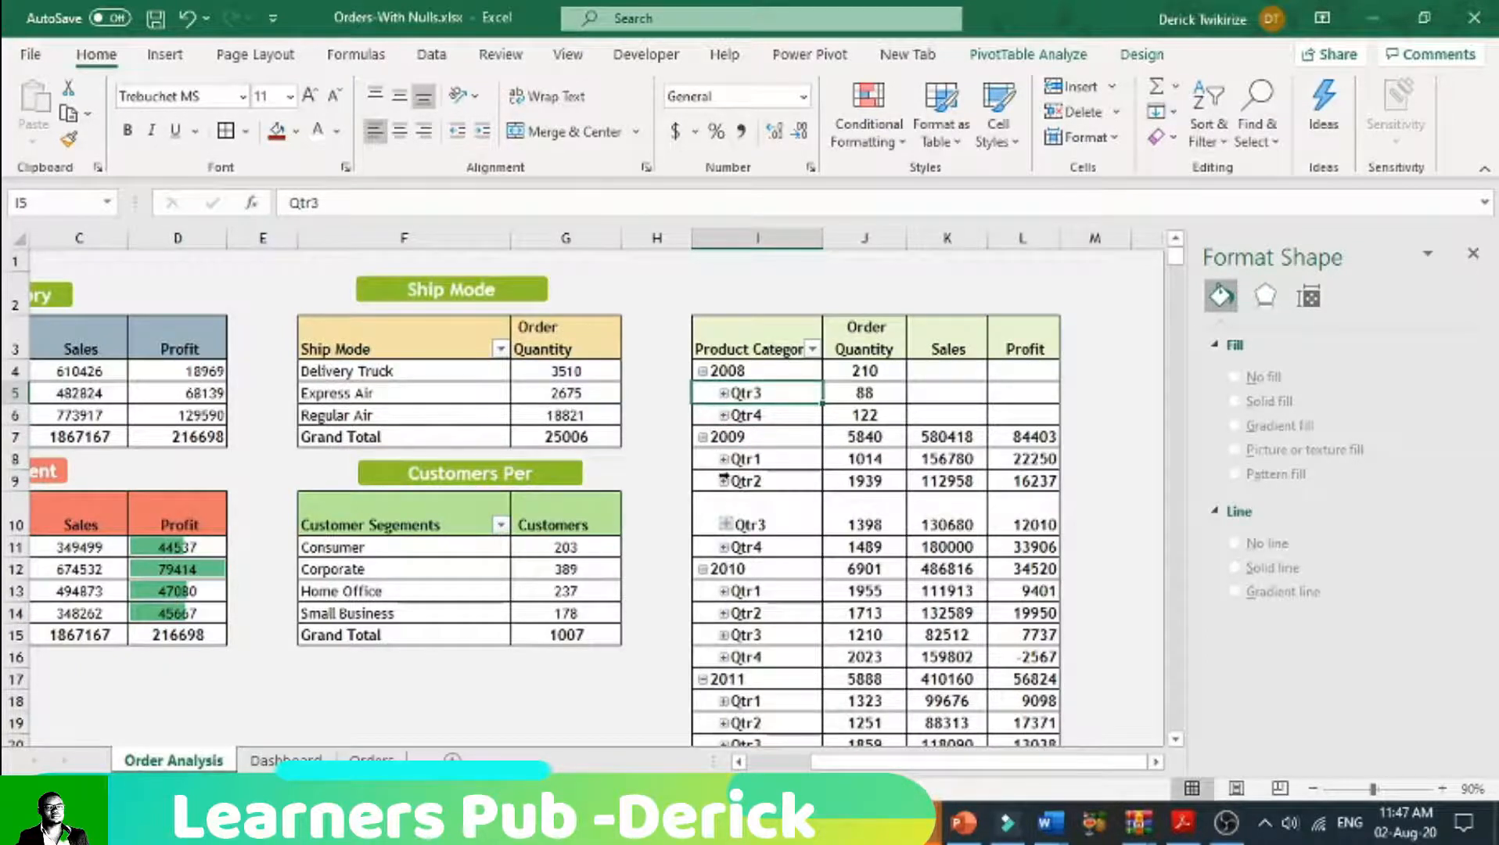
Step: Collapse the years 2009, 2010, 2011 and 2008 in the yearly pivot table
click(702, 437)
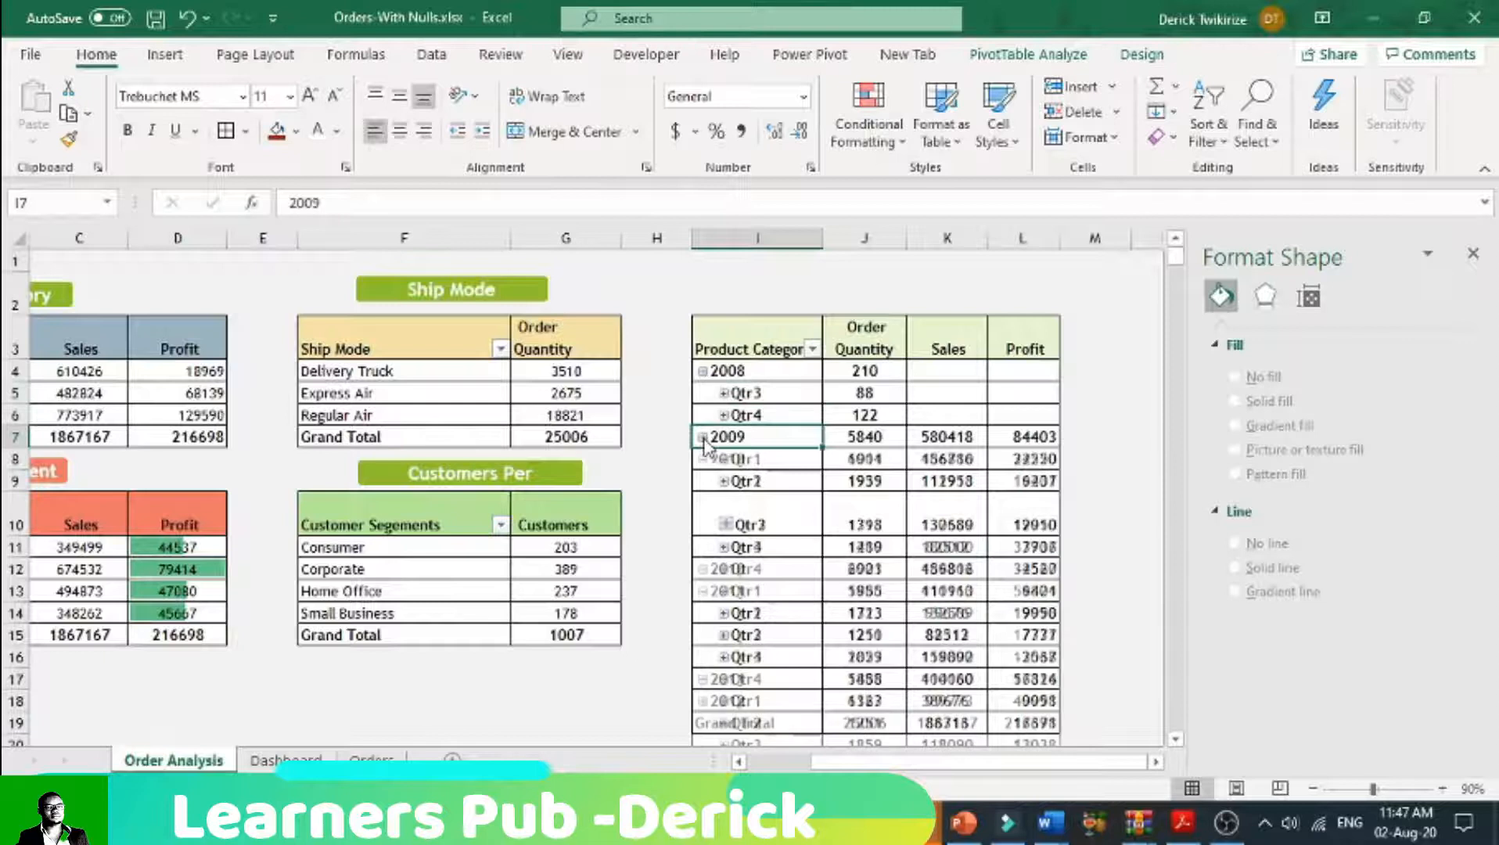
click(701, 460)
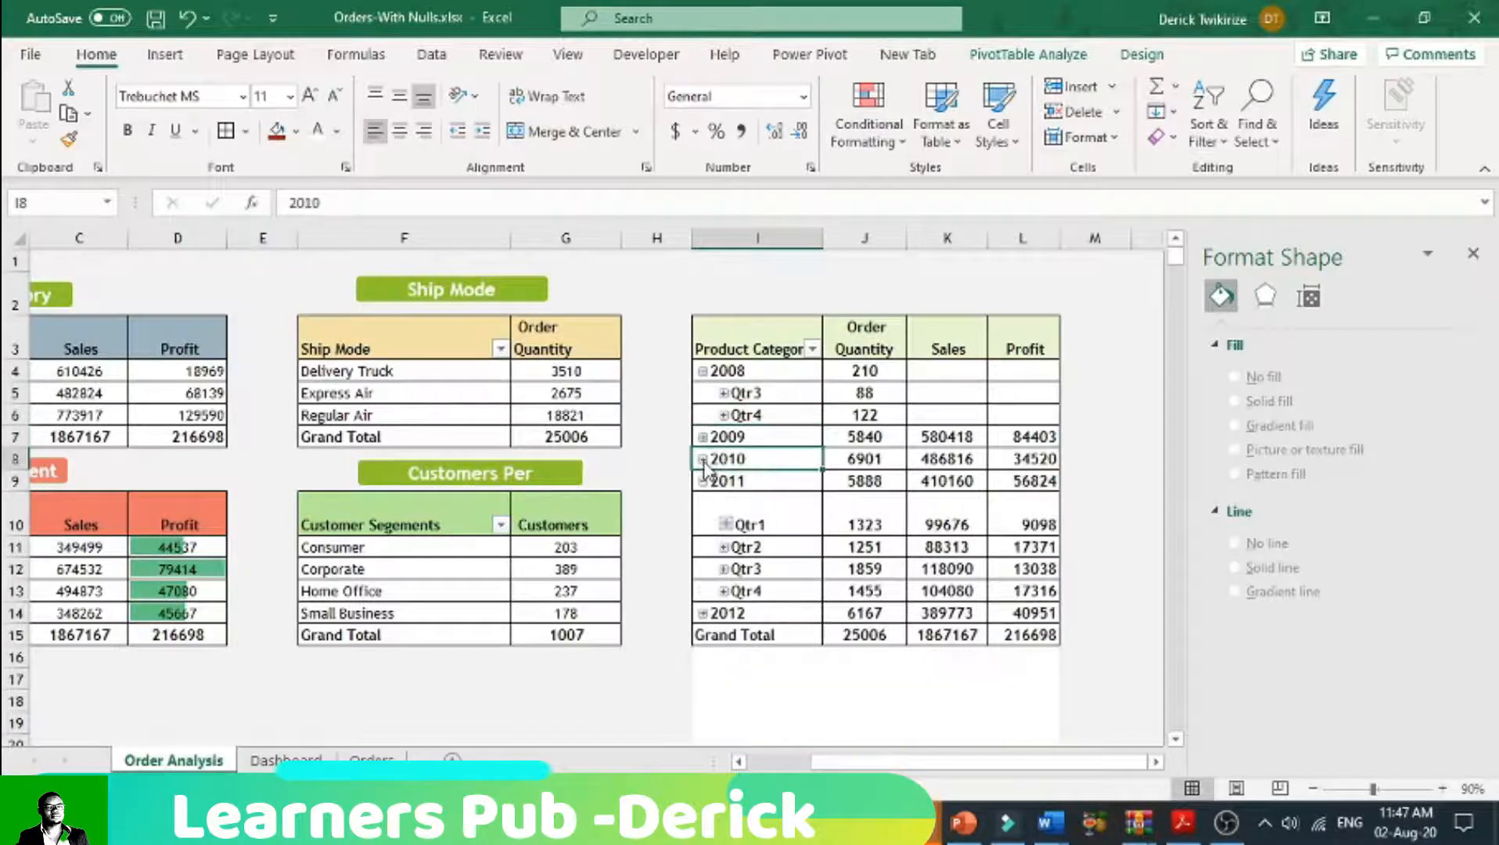
click(695, 483)
click(704, 481)
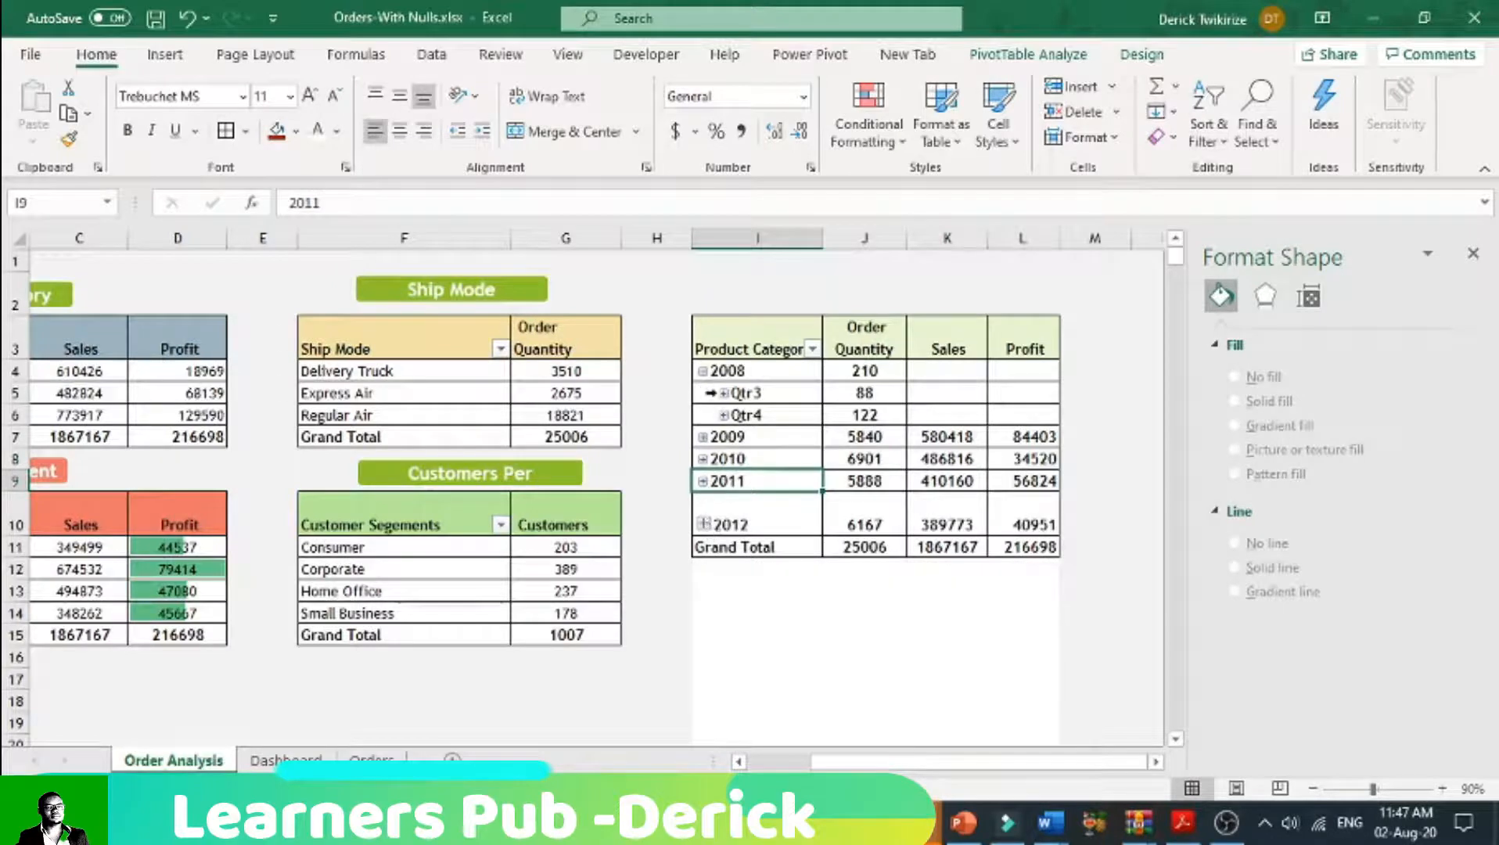
click(702, 371)
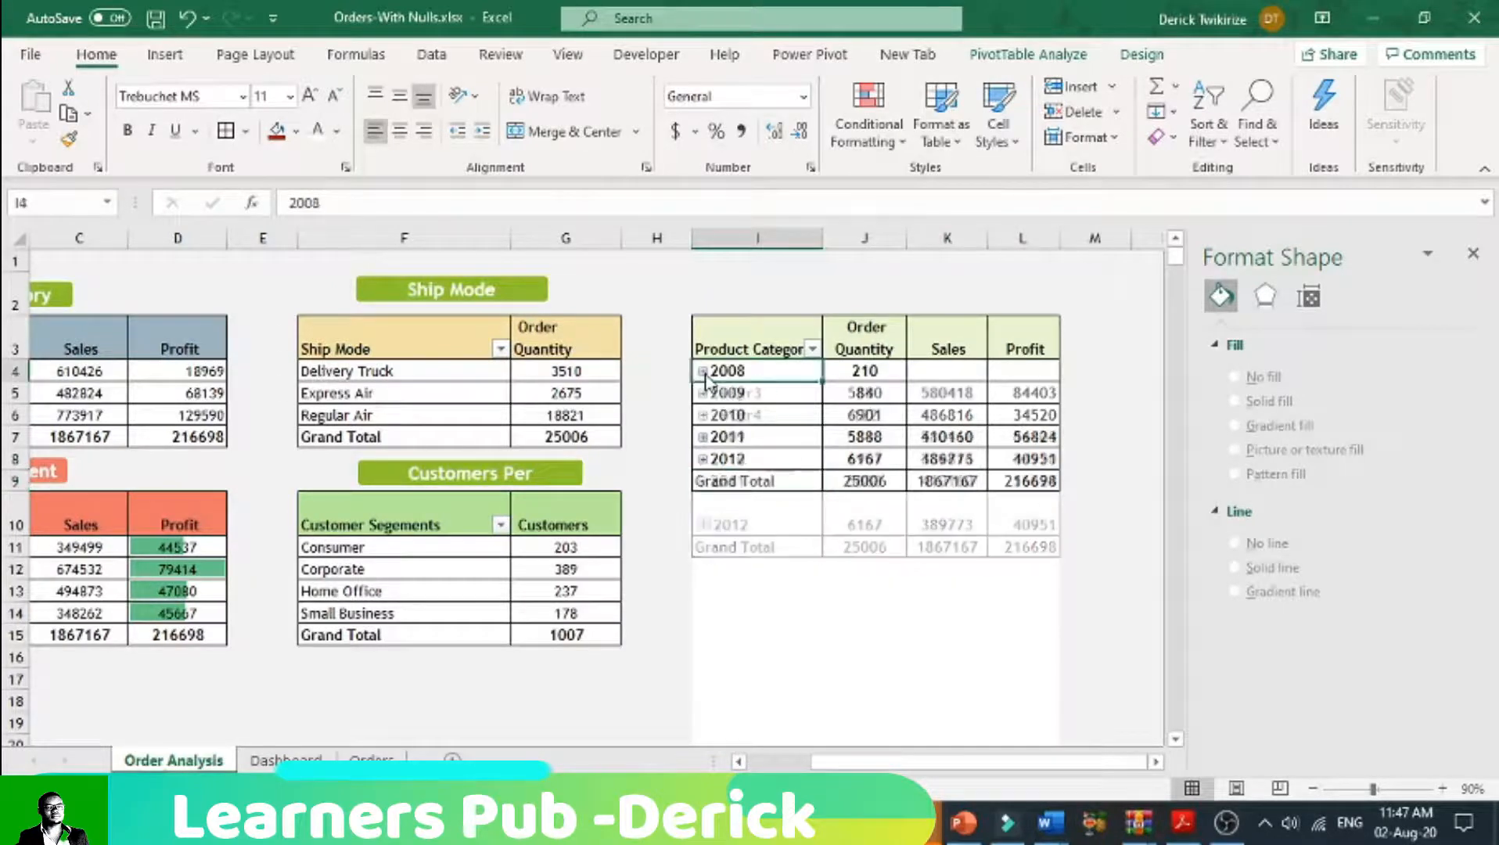
Step: Fill the white cells below the yearly pivot table in columns I to L with the sheet's light grey theme colour
click(766, 517)
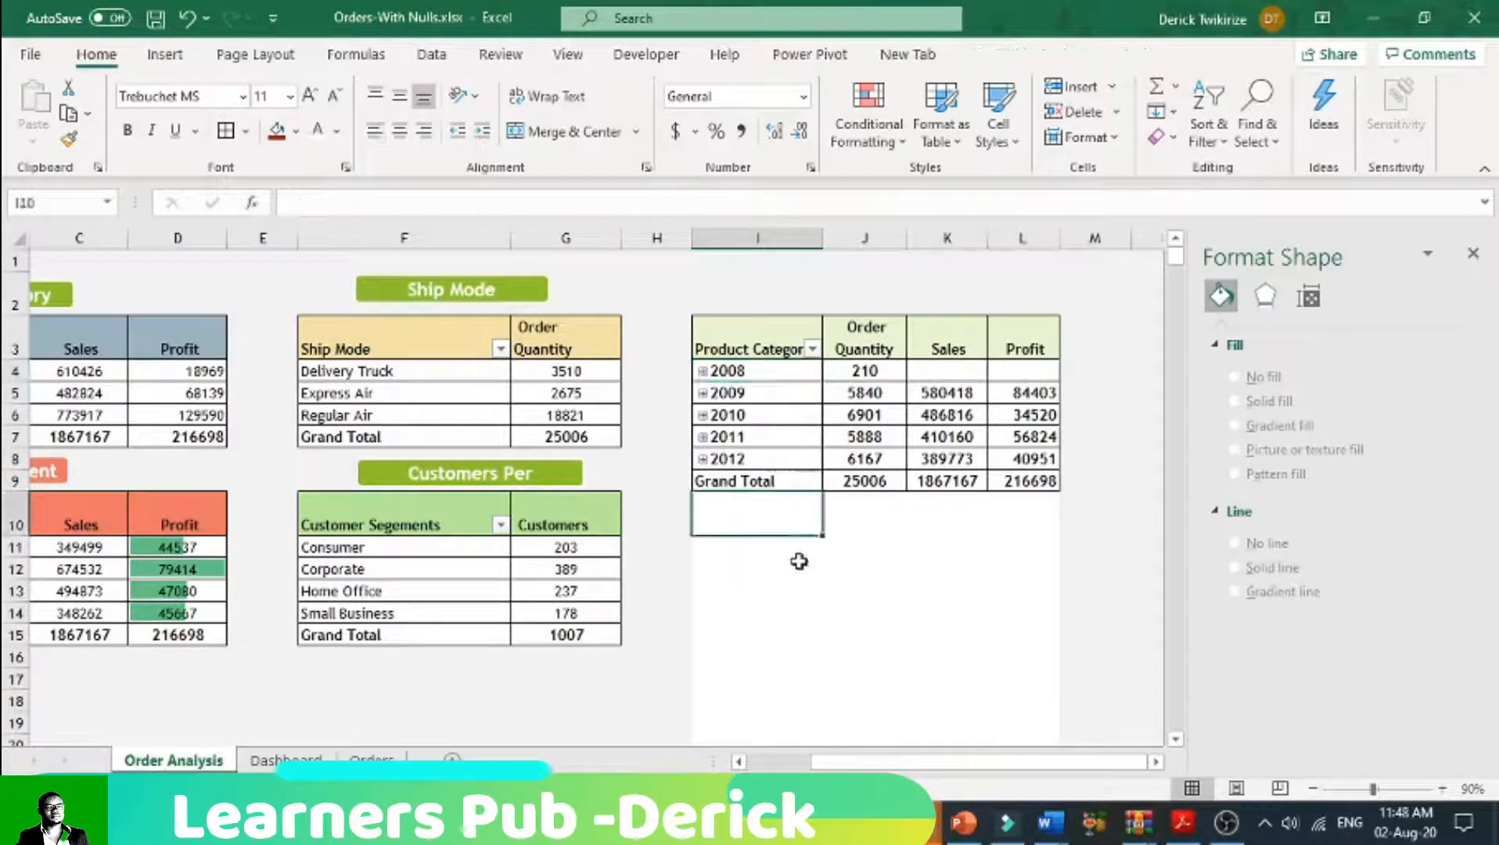
drag(739, 514, 1047, 649)
click(297, 132)
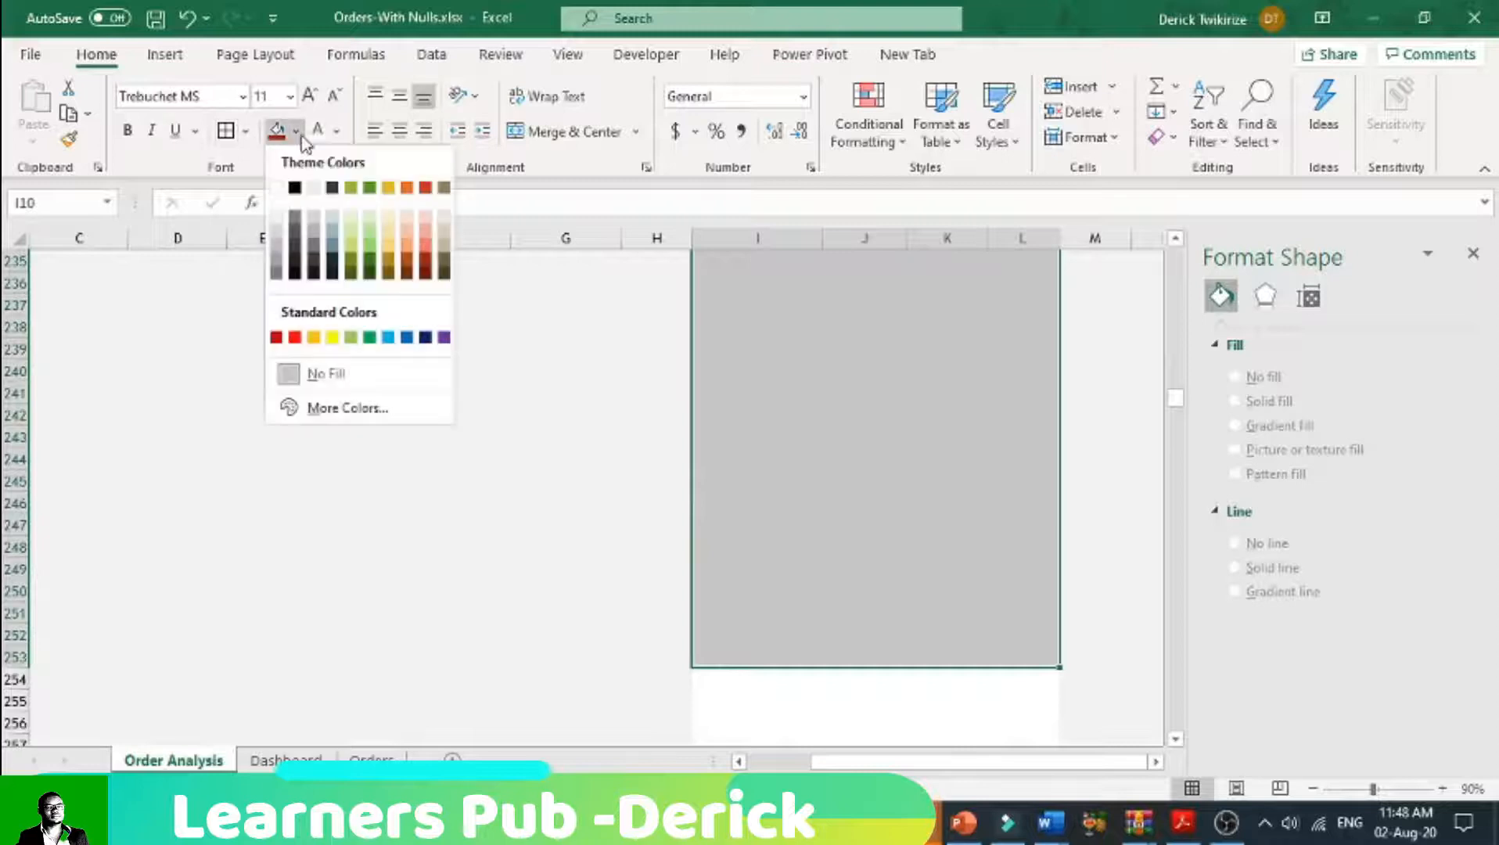
click(279, 219)
scroll(342, 304, up, 20)
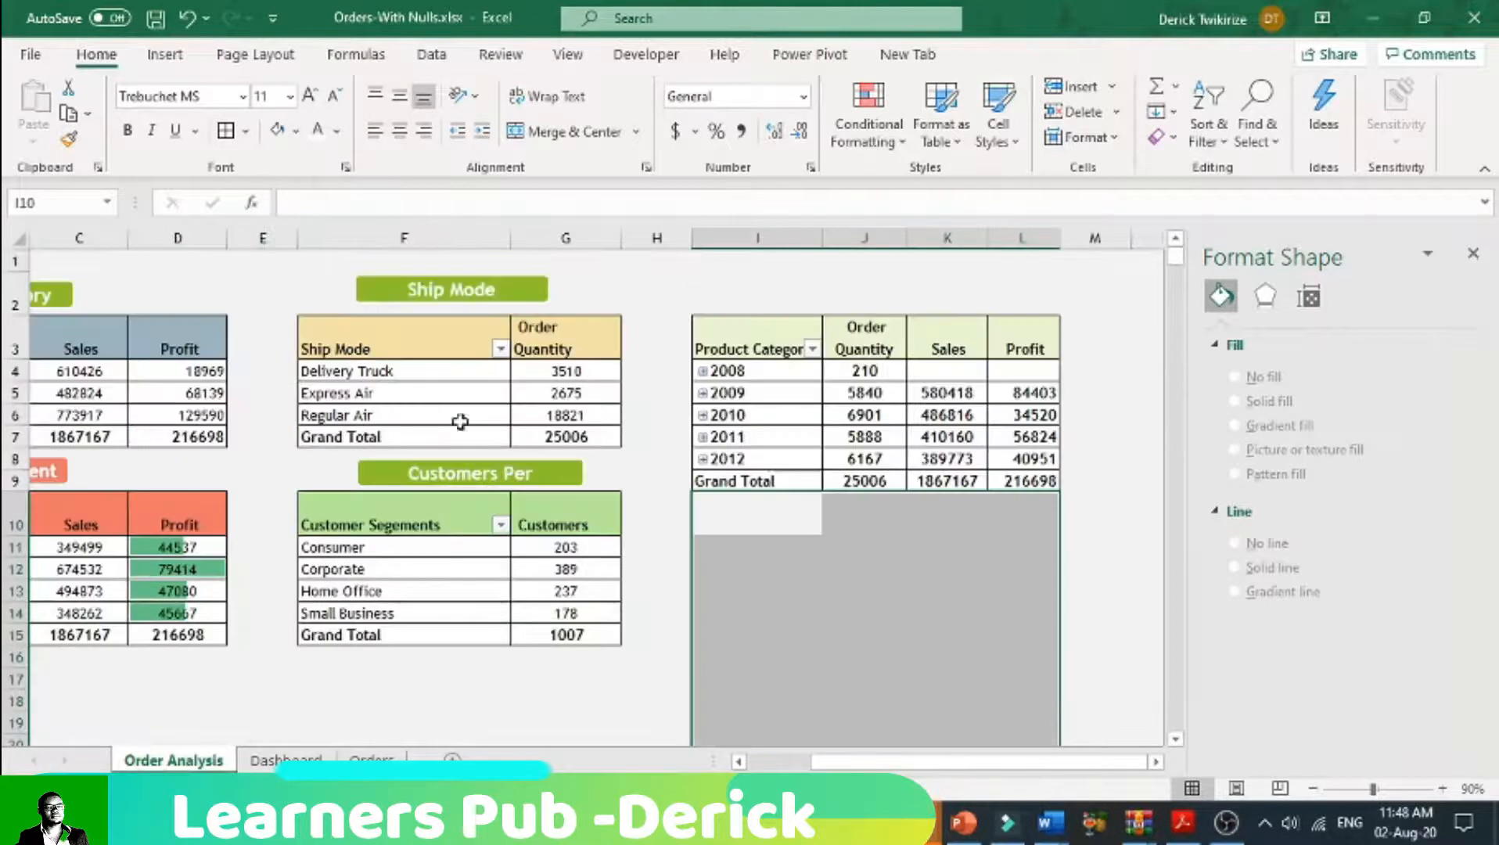
click(1028, 543)
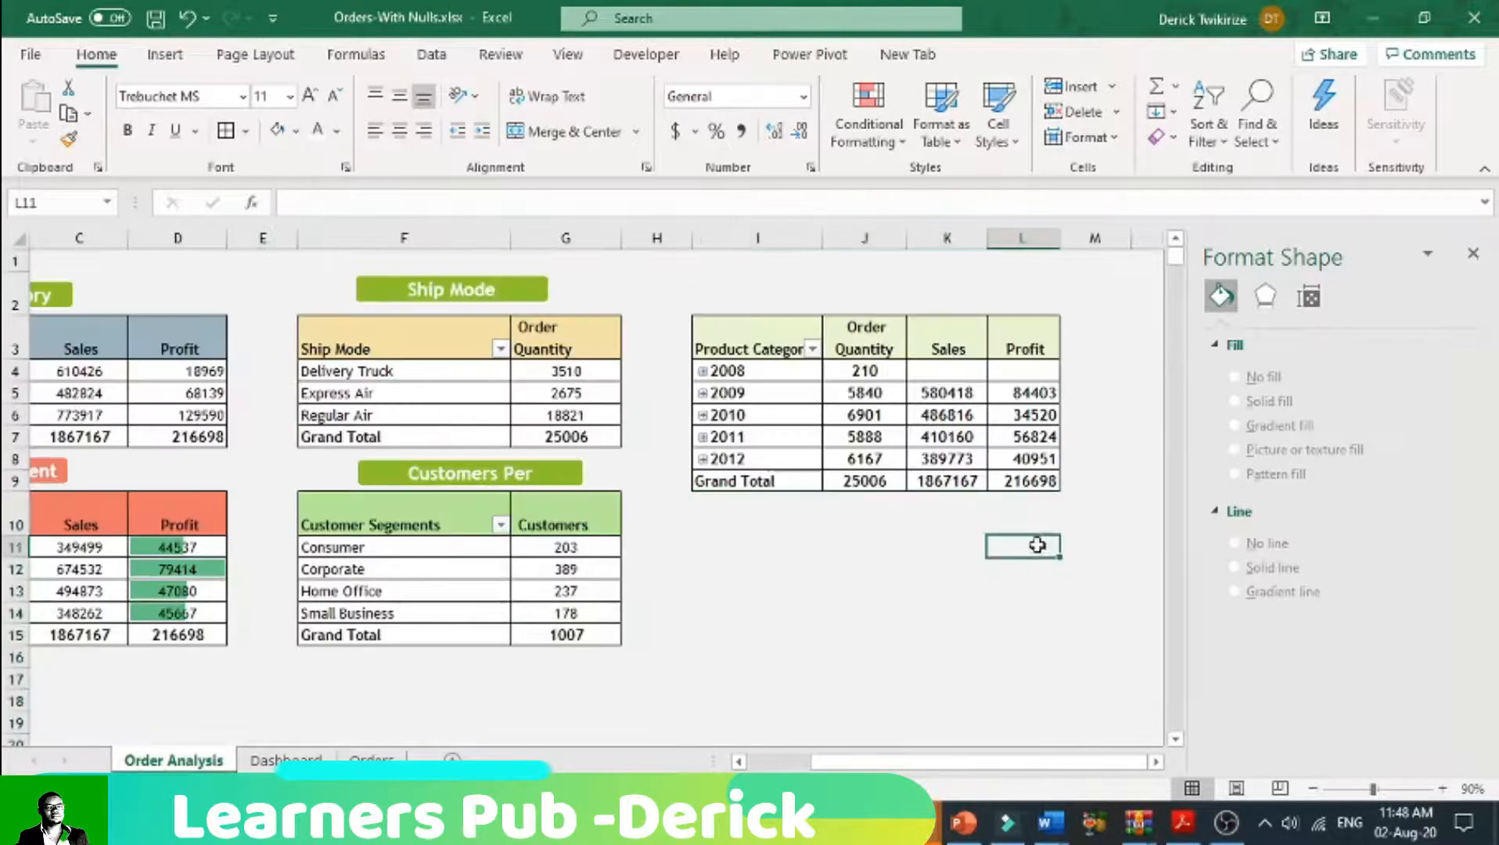
click(1101, 545)
Step: Place a copy of the green Ship Mode label above the yearly pivot table, roughly centred over it
drag(1004, 769, 874, 769)
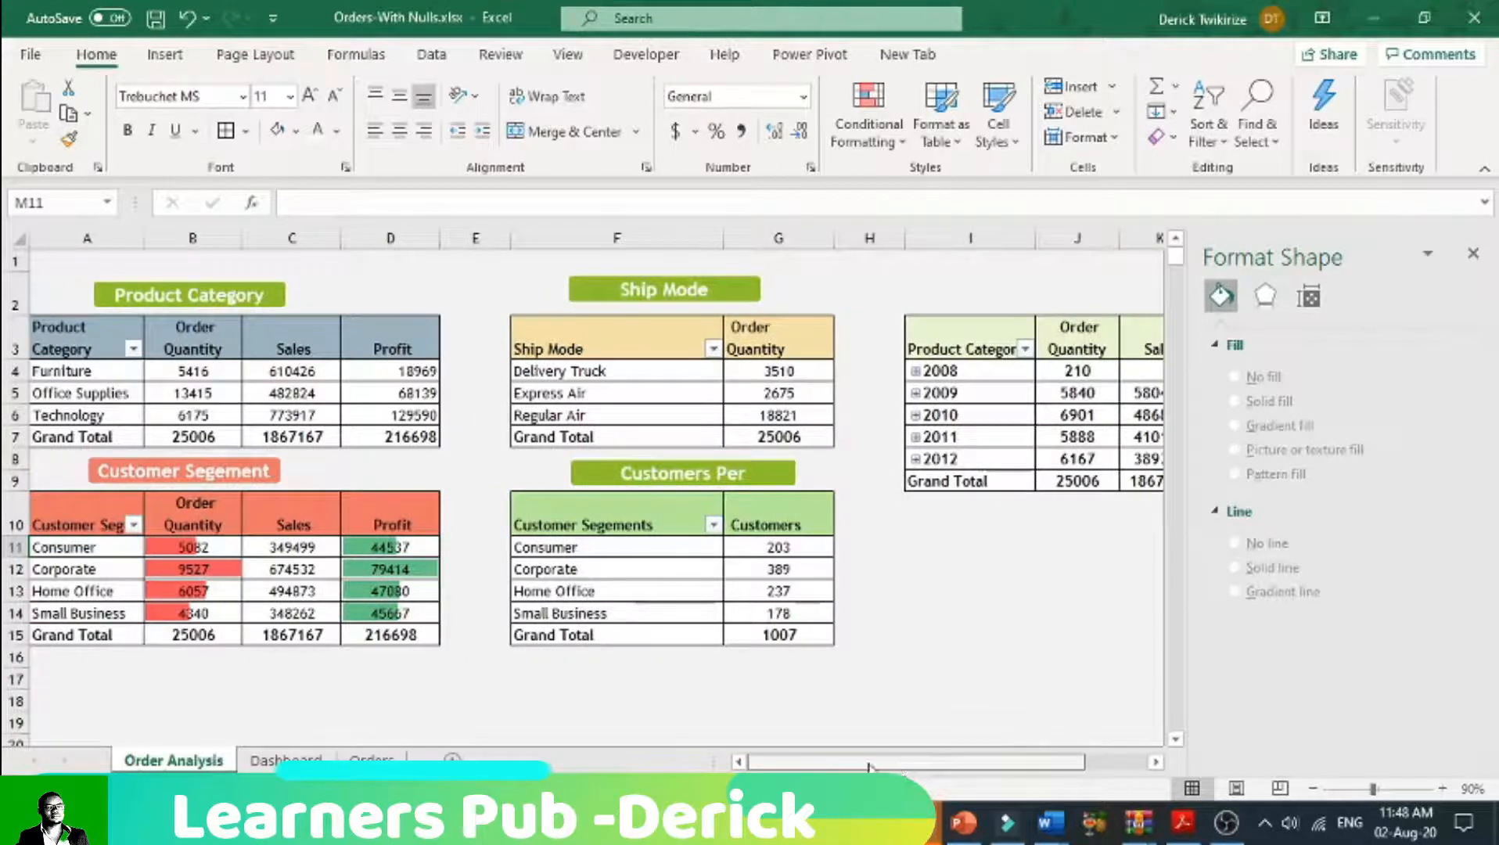
click(959, 653)
drag(1004, 762, 1074, 756)
drag(632, 291, 1056, 288)
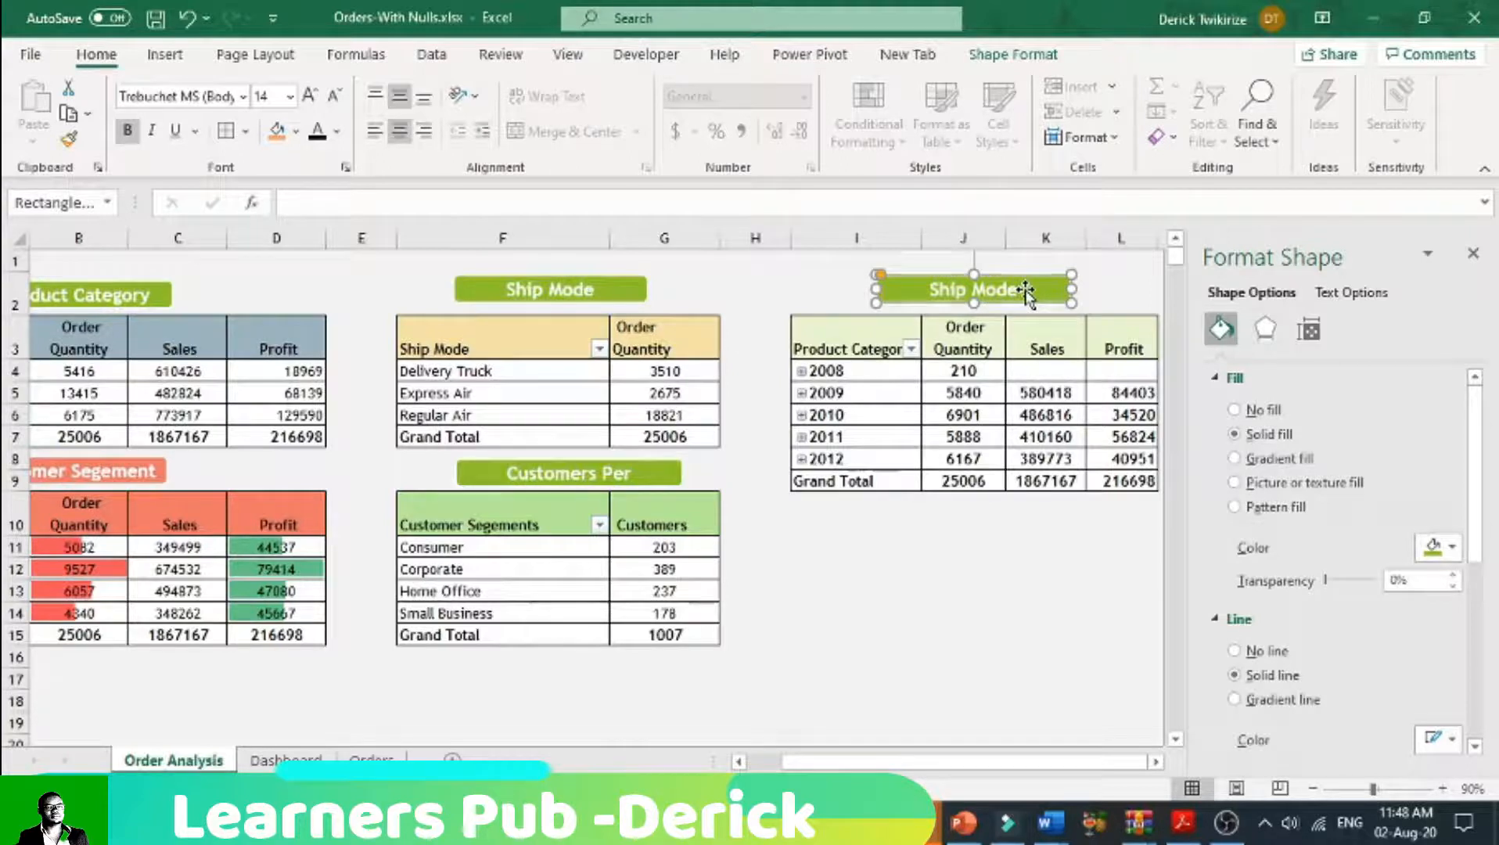
Step: Replace the copied label's text with "Sales and Profit"
key(BackSpace)
key(BackSpace)
key(BackSpace)
key(BackSpace)
key(BackSpace)
key(BackSpace)
key(BackSpace)
key(BackSpace)
key(BackSpace)
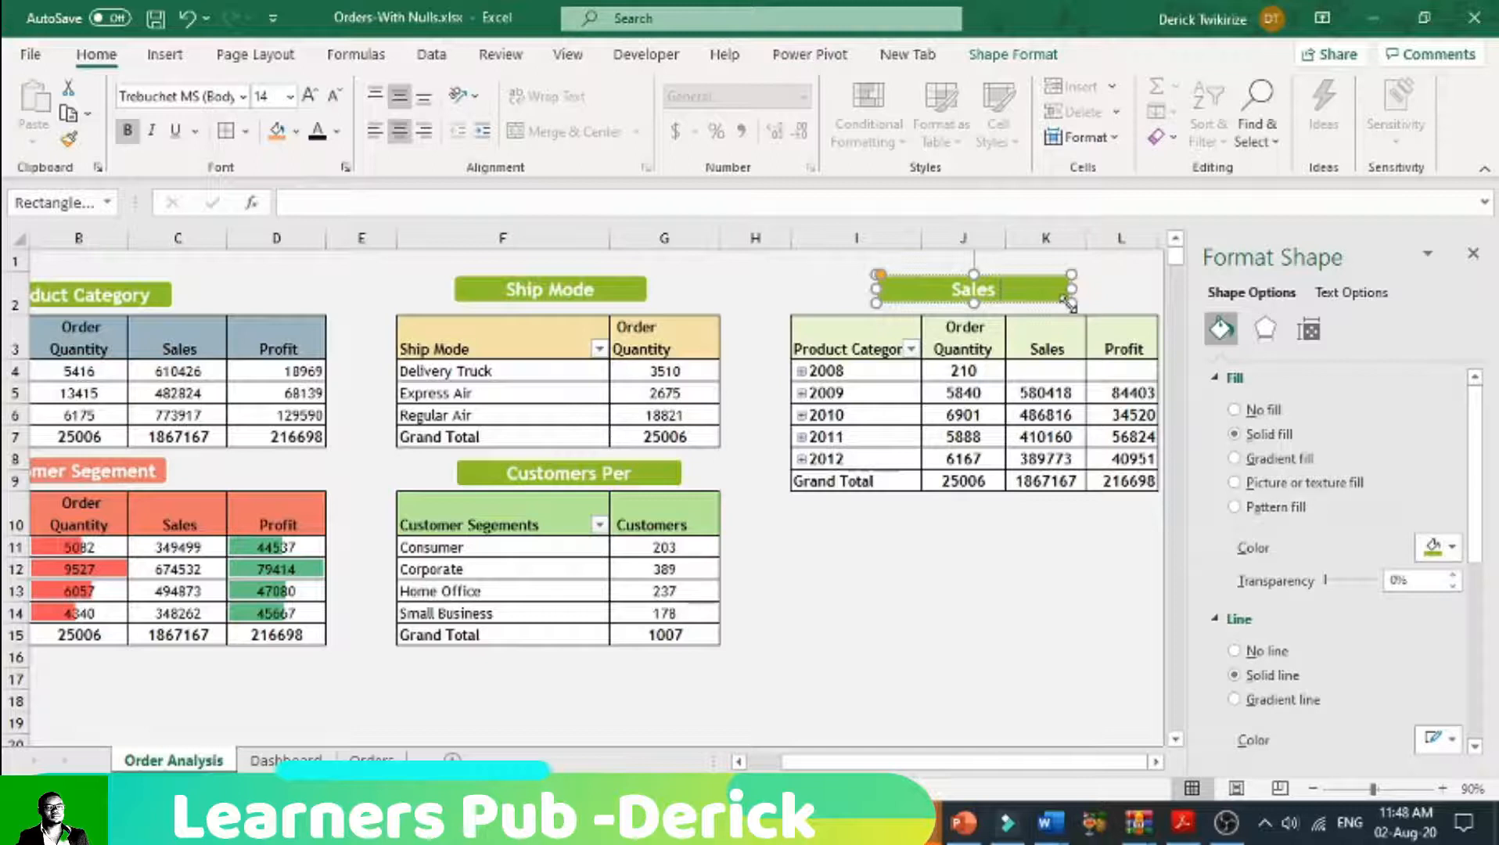
text(and Pro)
text(fit)
key(BackSpace)
text(i)
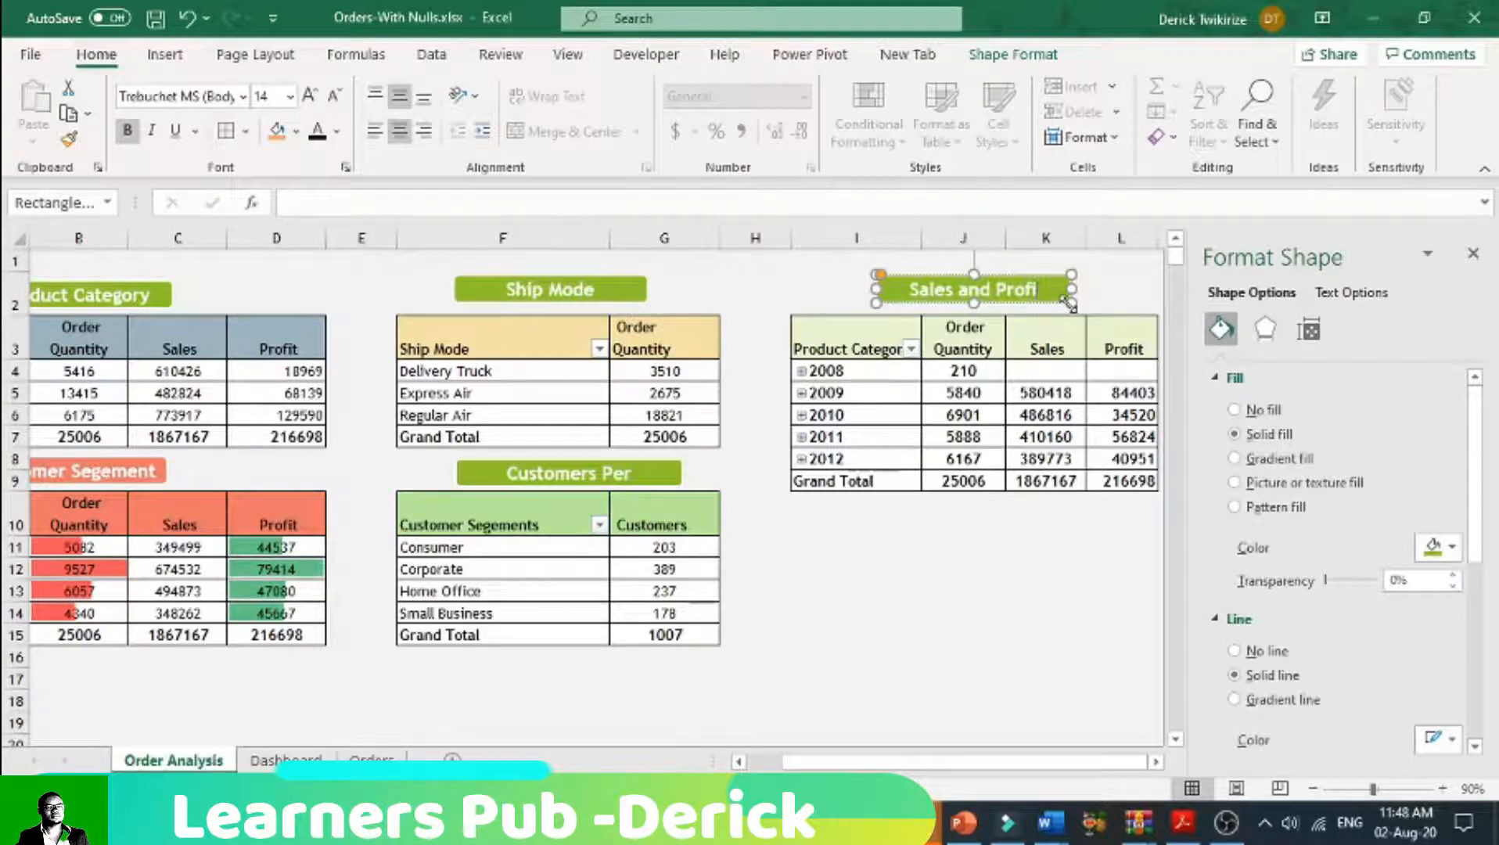
text(t)
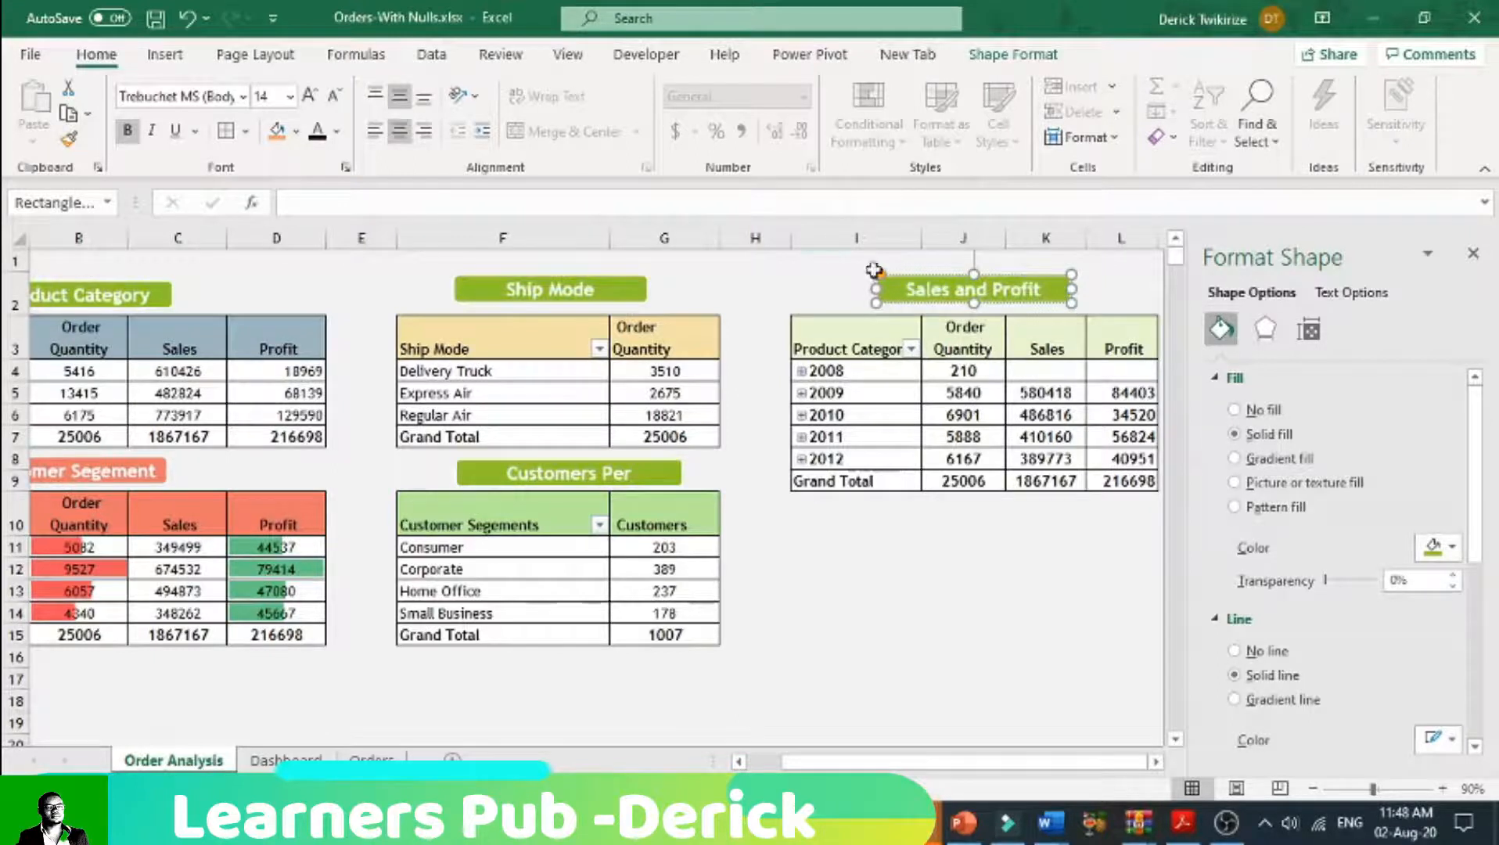
Step: Extend the label text above the yearly pivot table to "Trends in Sales and Profit" and widen it to fit on one line
key(Home)
text(Trends)
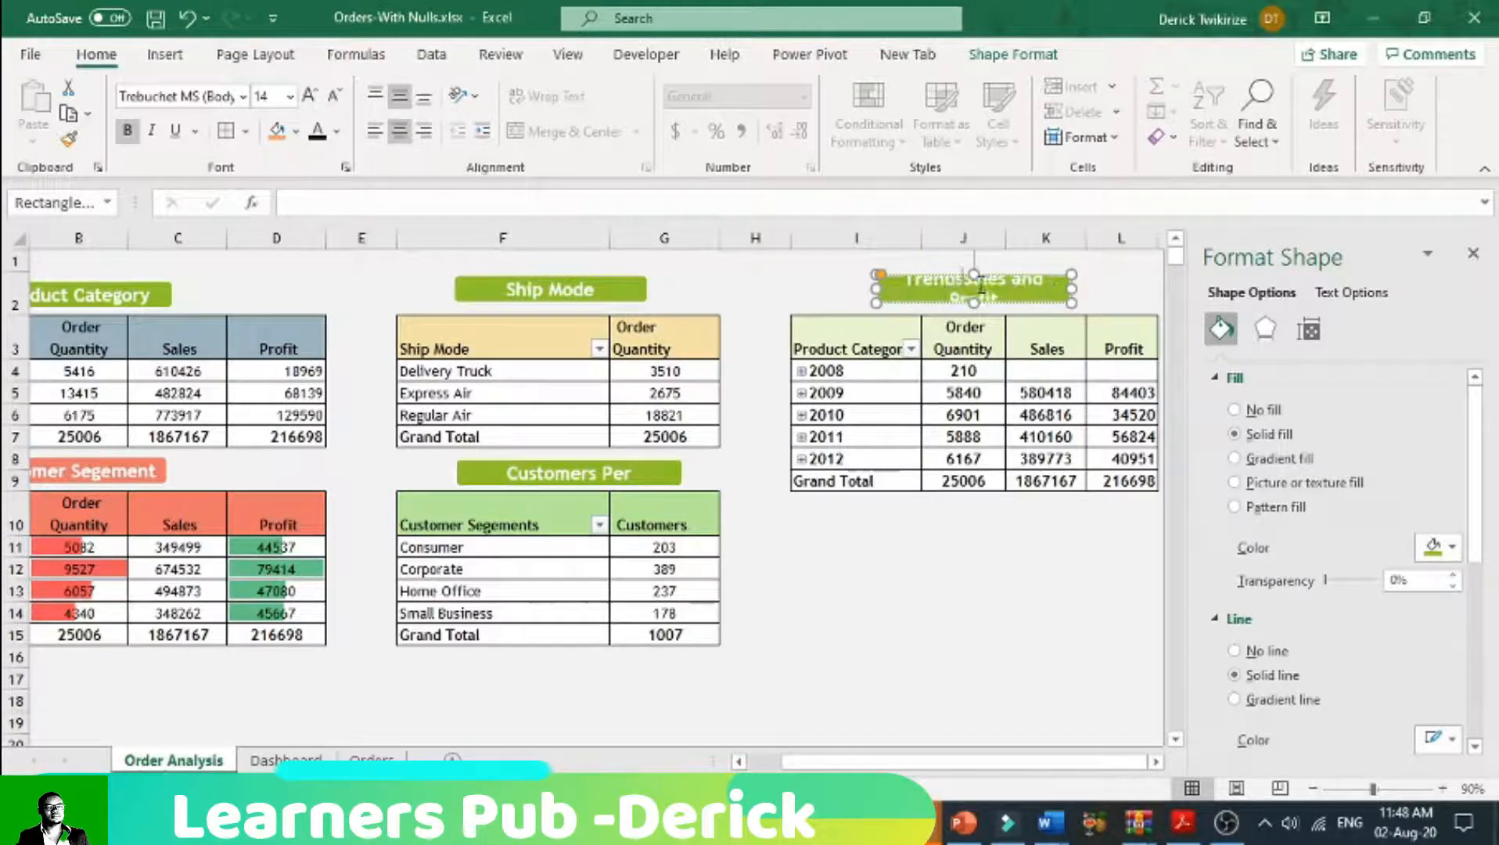
text( in)
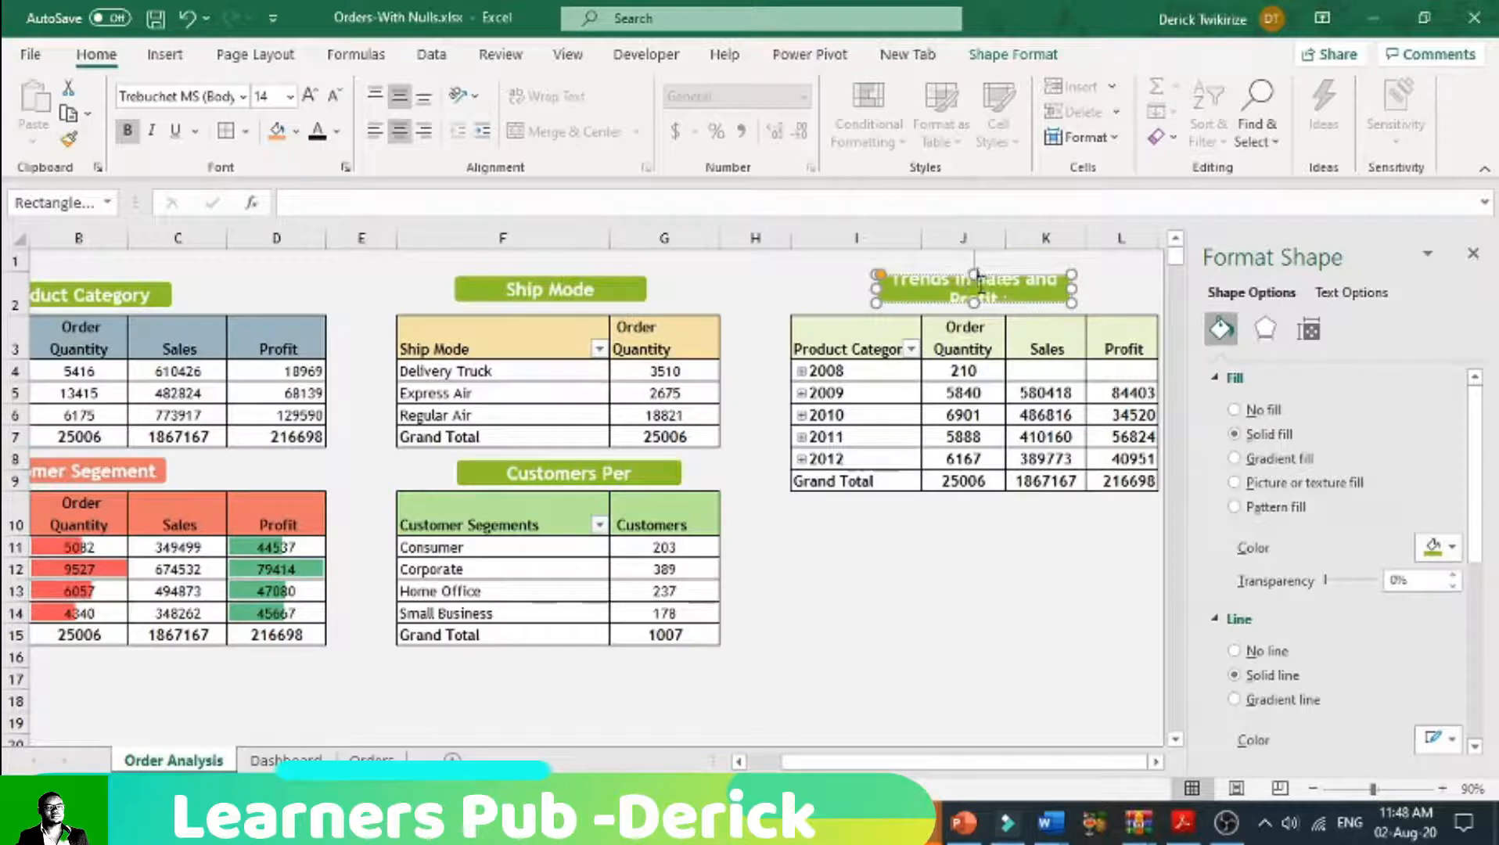
drag(871, 288, 819, 288)
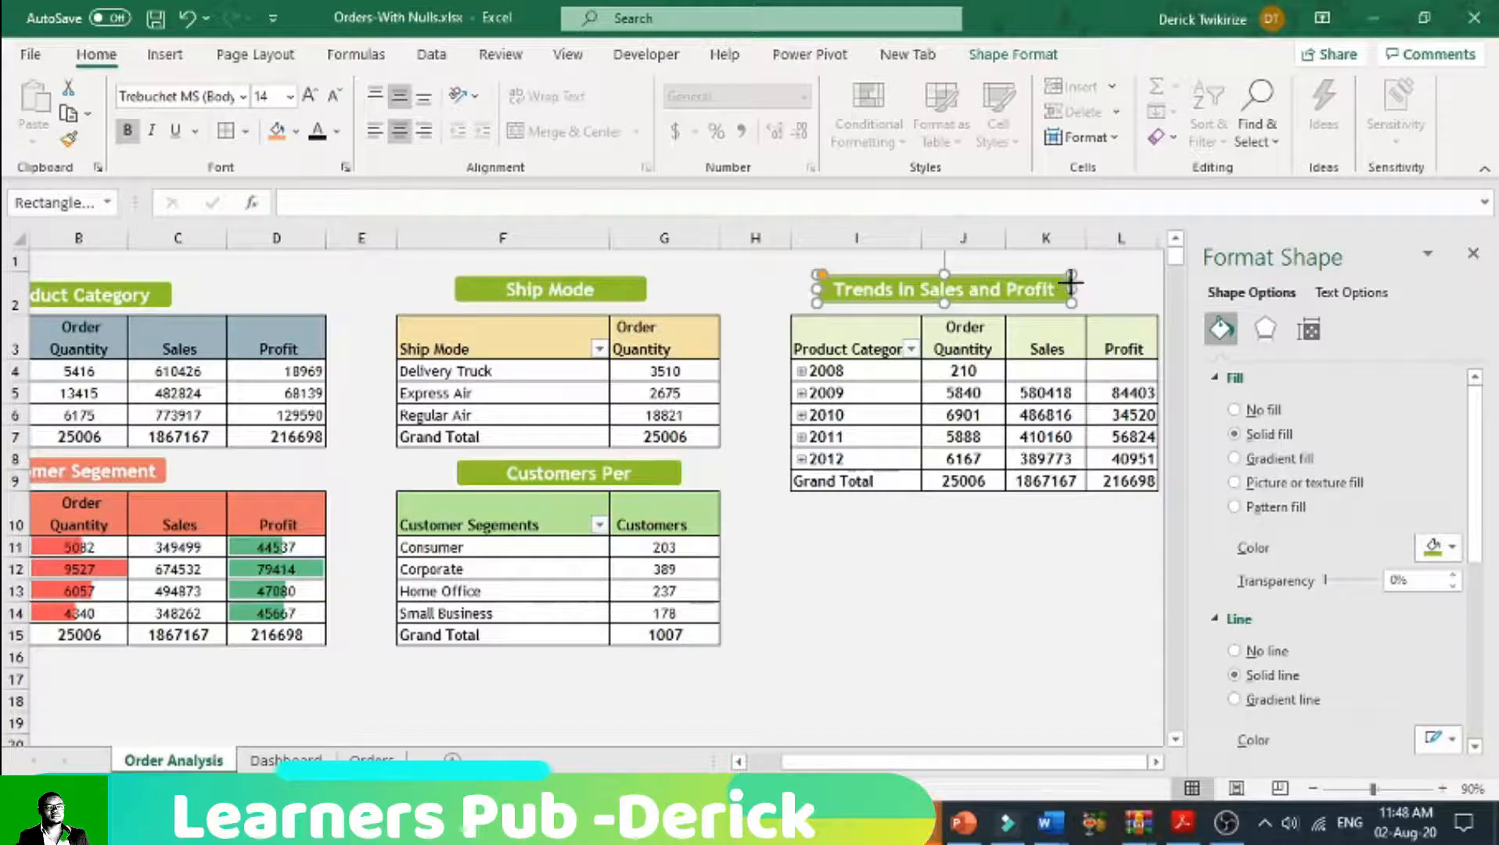
drag(1071, 282, 1100, 283)
Step: Fill the header row of the yearly pivot table, I3 to L3, with a dark green theme colour
drag(905, 336, 1134, 337)
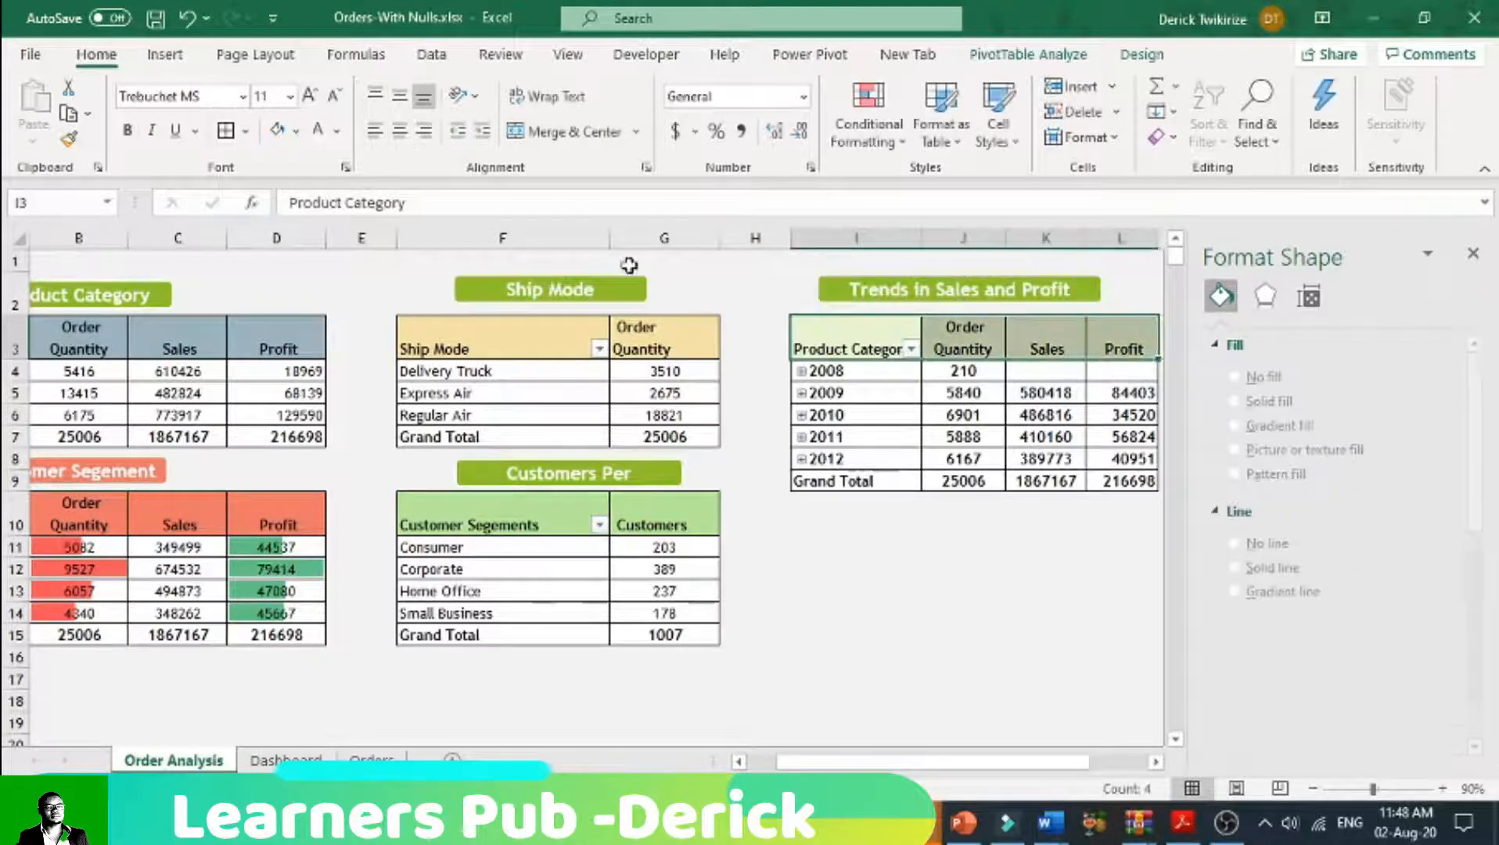
click(296, 131)
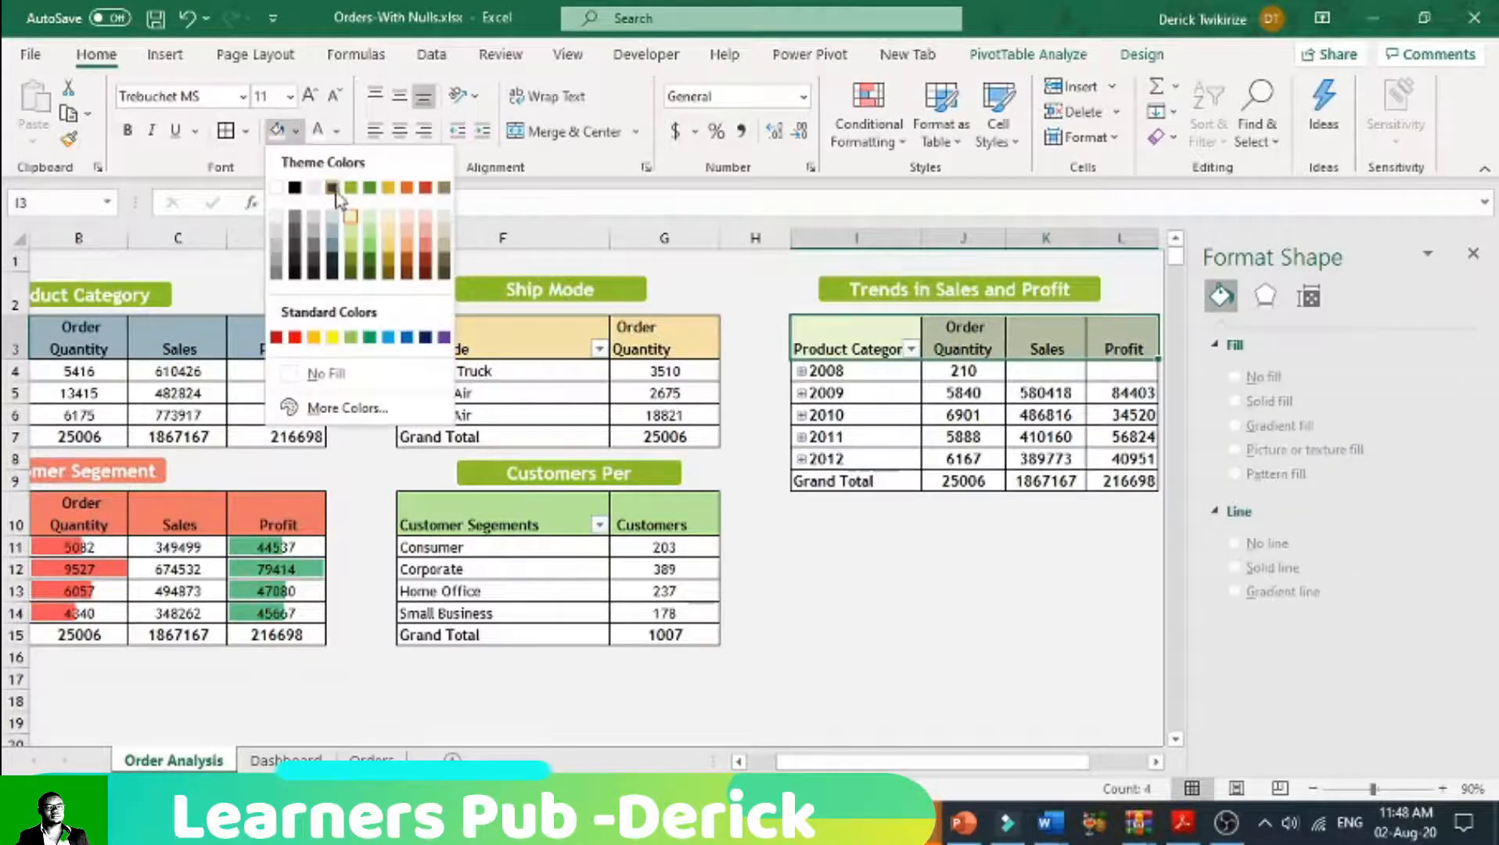
click(370, 264)
click(755, 612)
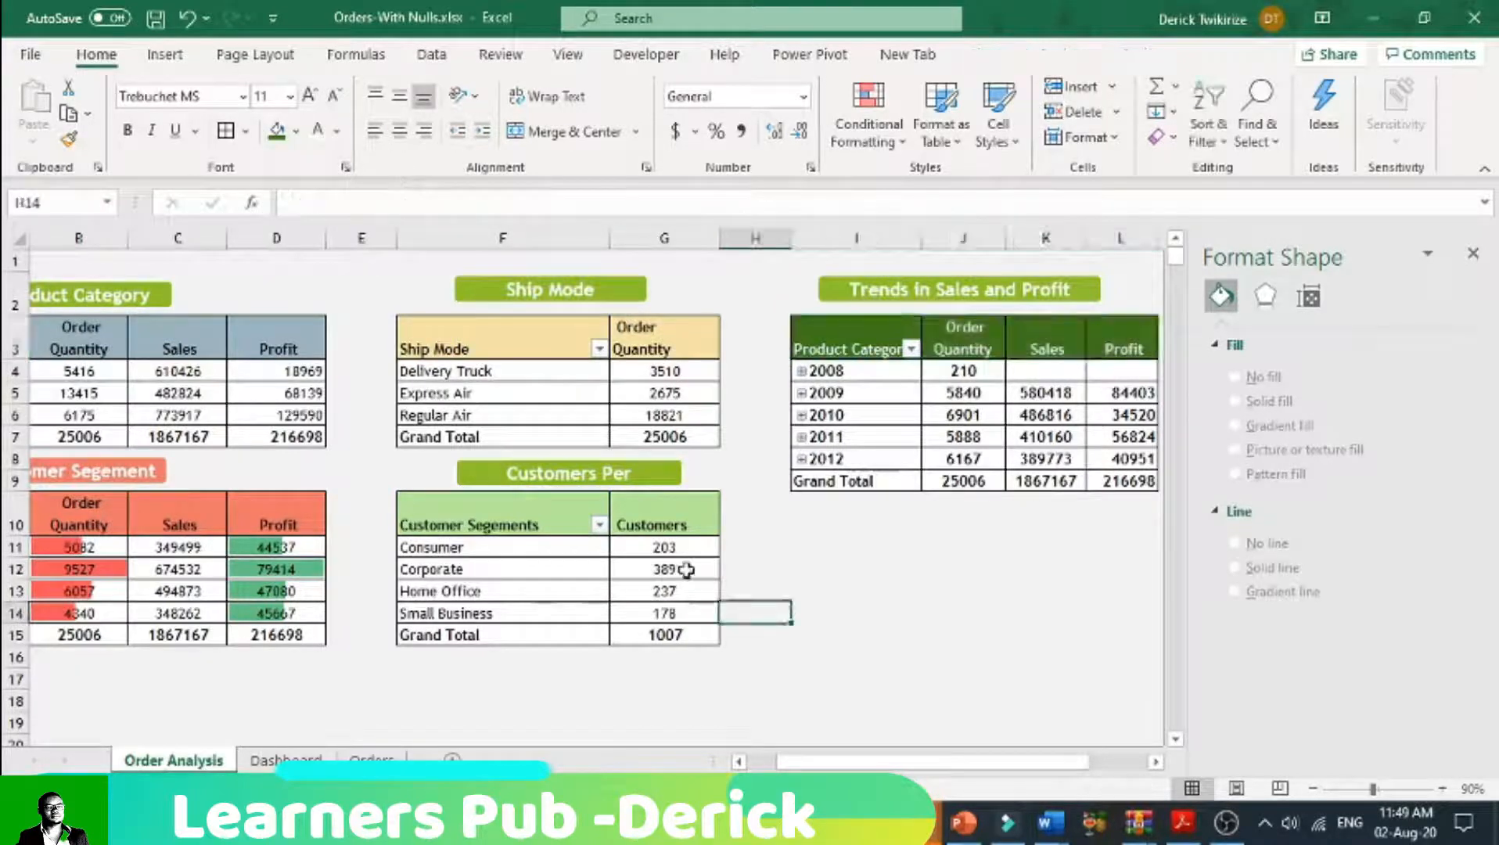
Step: Widen the "Customers Per Segement" label on both sides so its full text fits on one line above its table
click(650, 479)
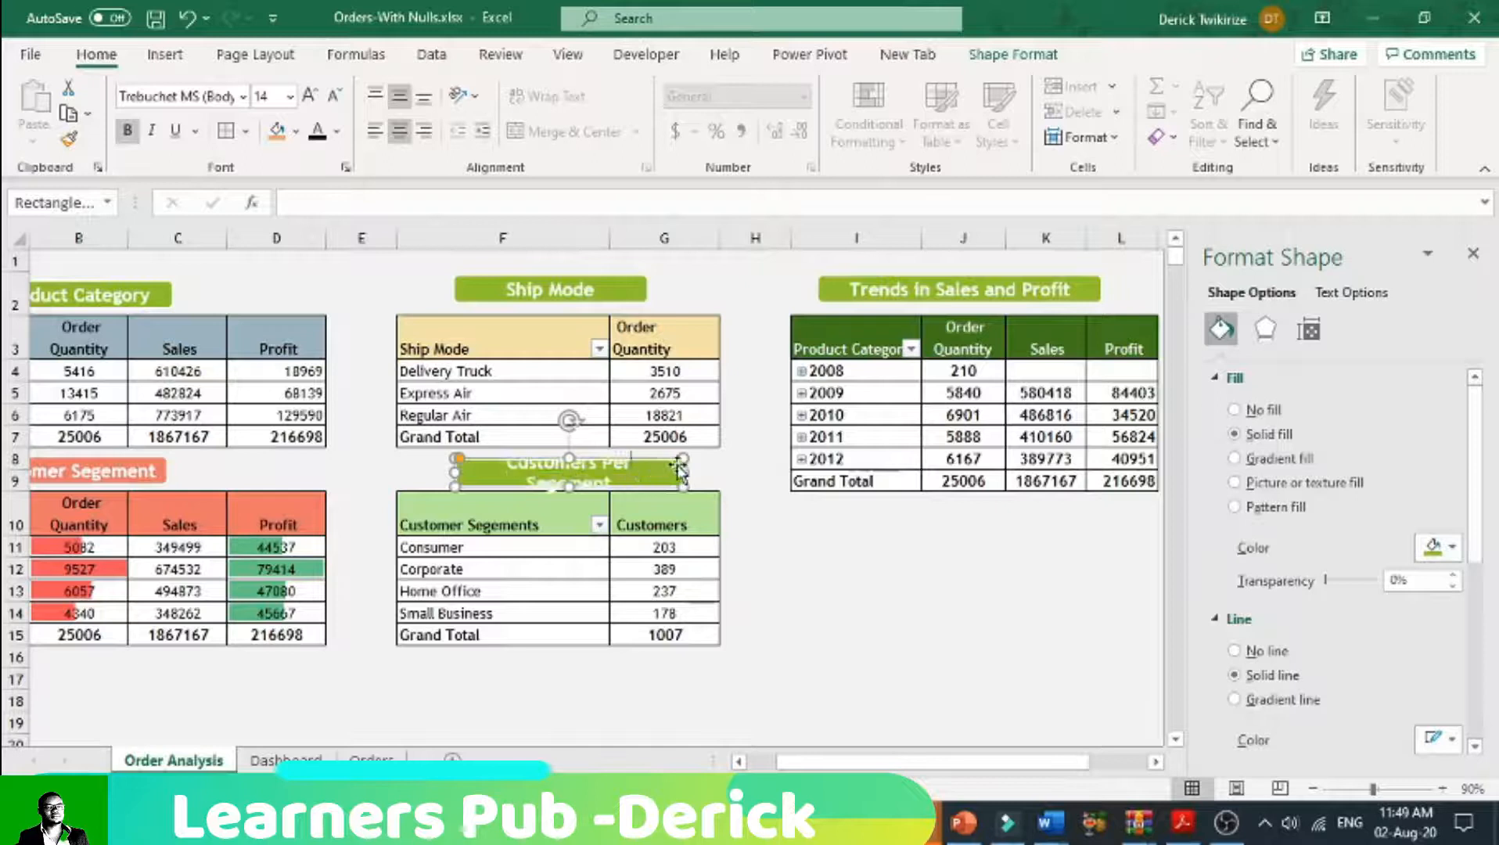
drag(684, 471, 726, 472)
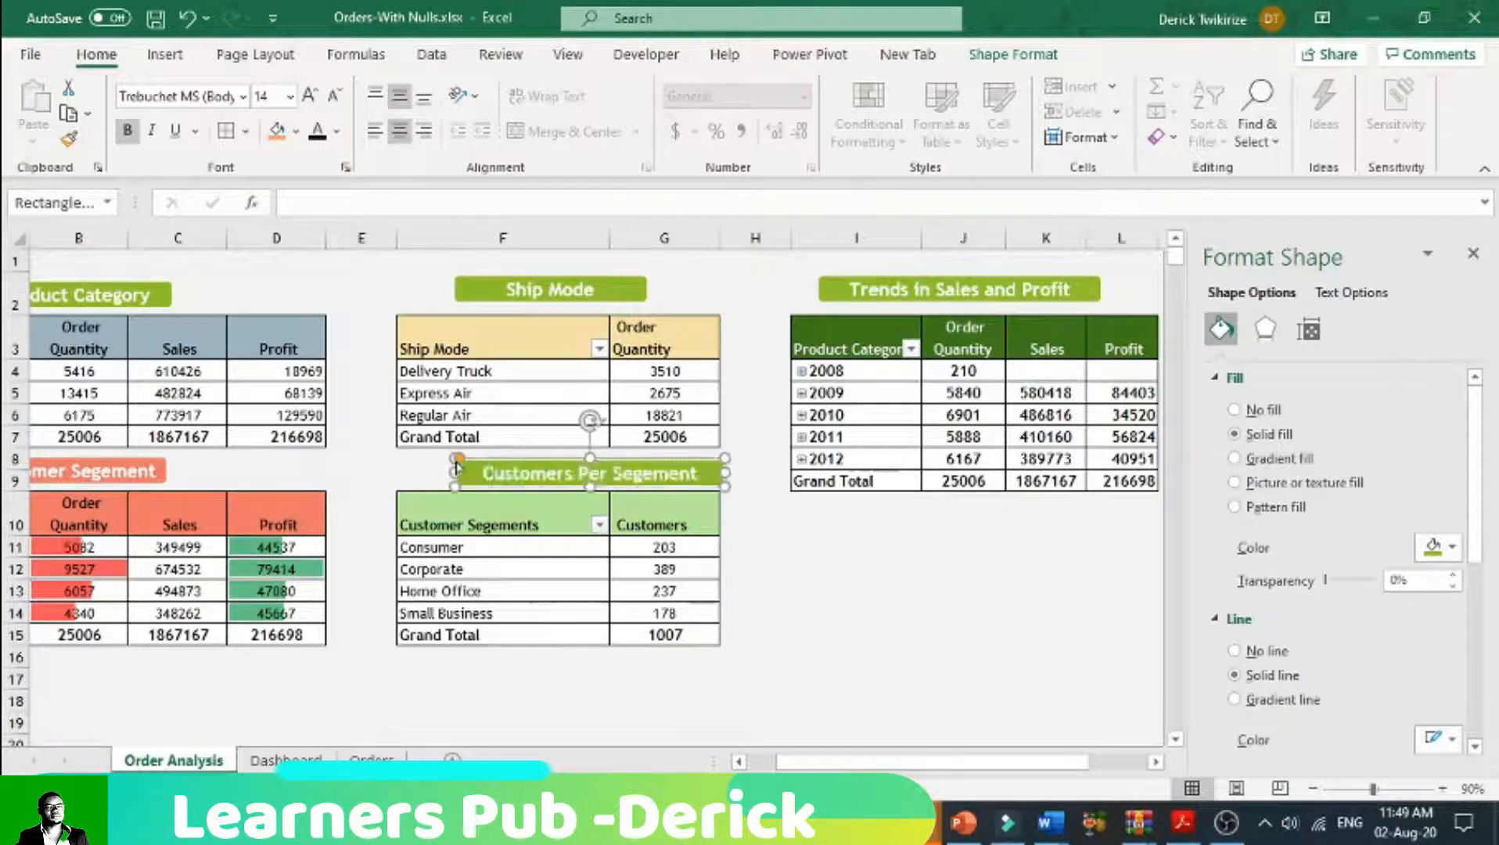
drag(451, 469, 421, 471)
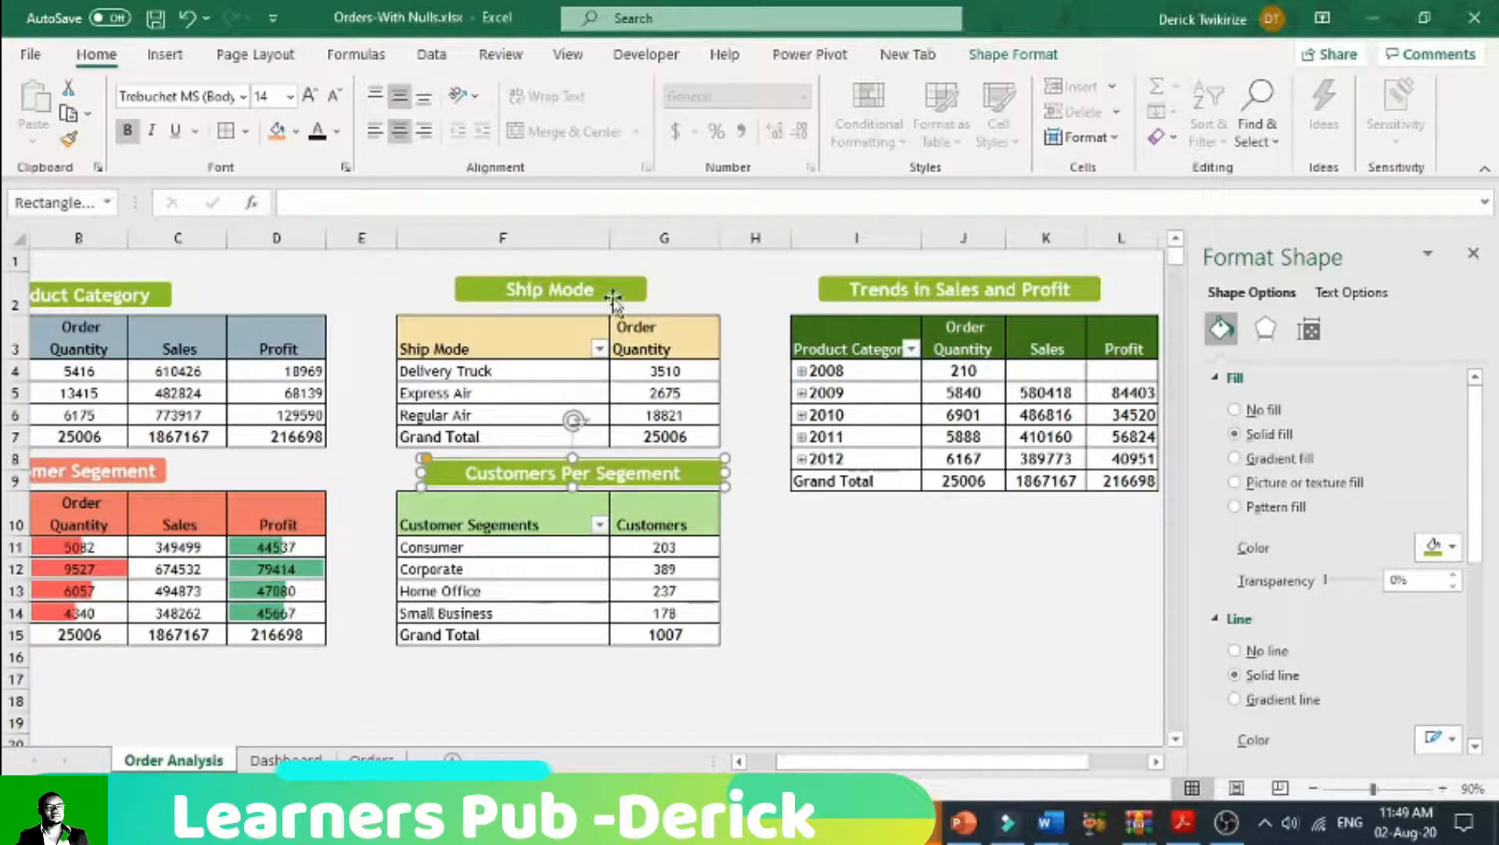
Step: Recolour the "Trends in Sales and Profit" label dark green and the Ship Mode label light orange to match their table headers
click(851, 290)
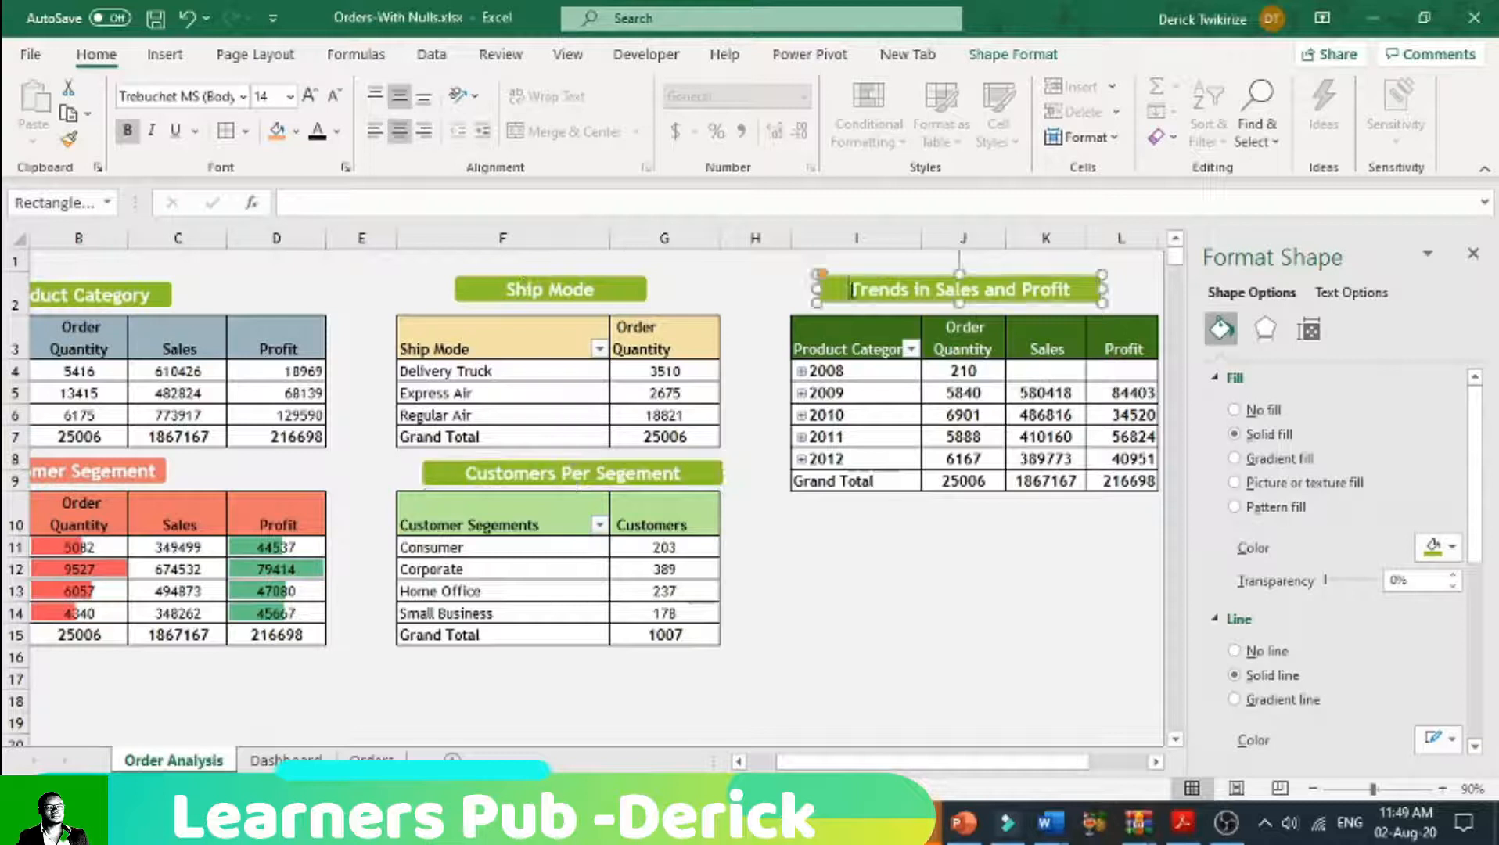
click(295, 131)
click(369, 305)
click(618, 291)
click(296, 131)
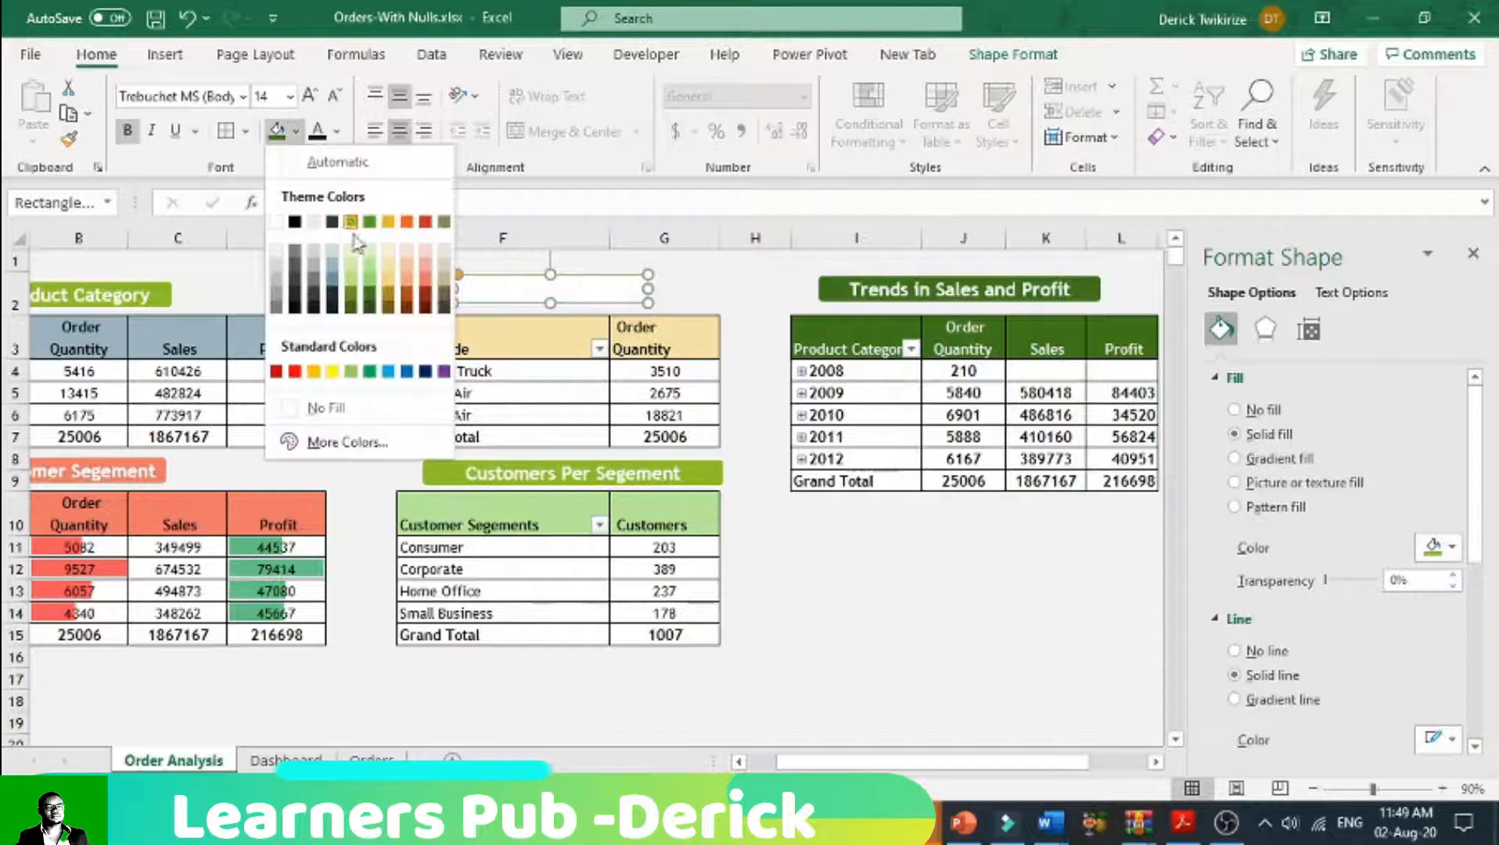
click(389, 295)
click(916, 610)
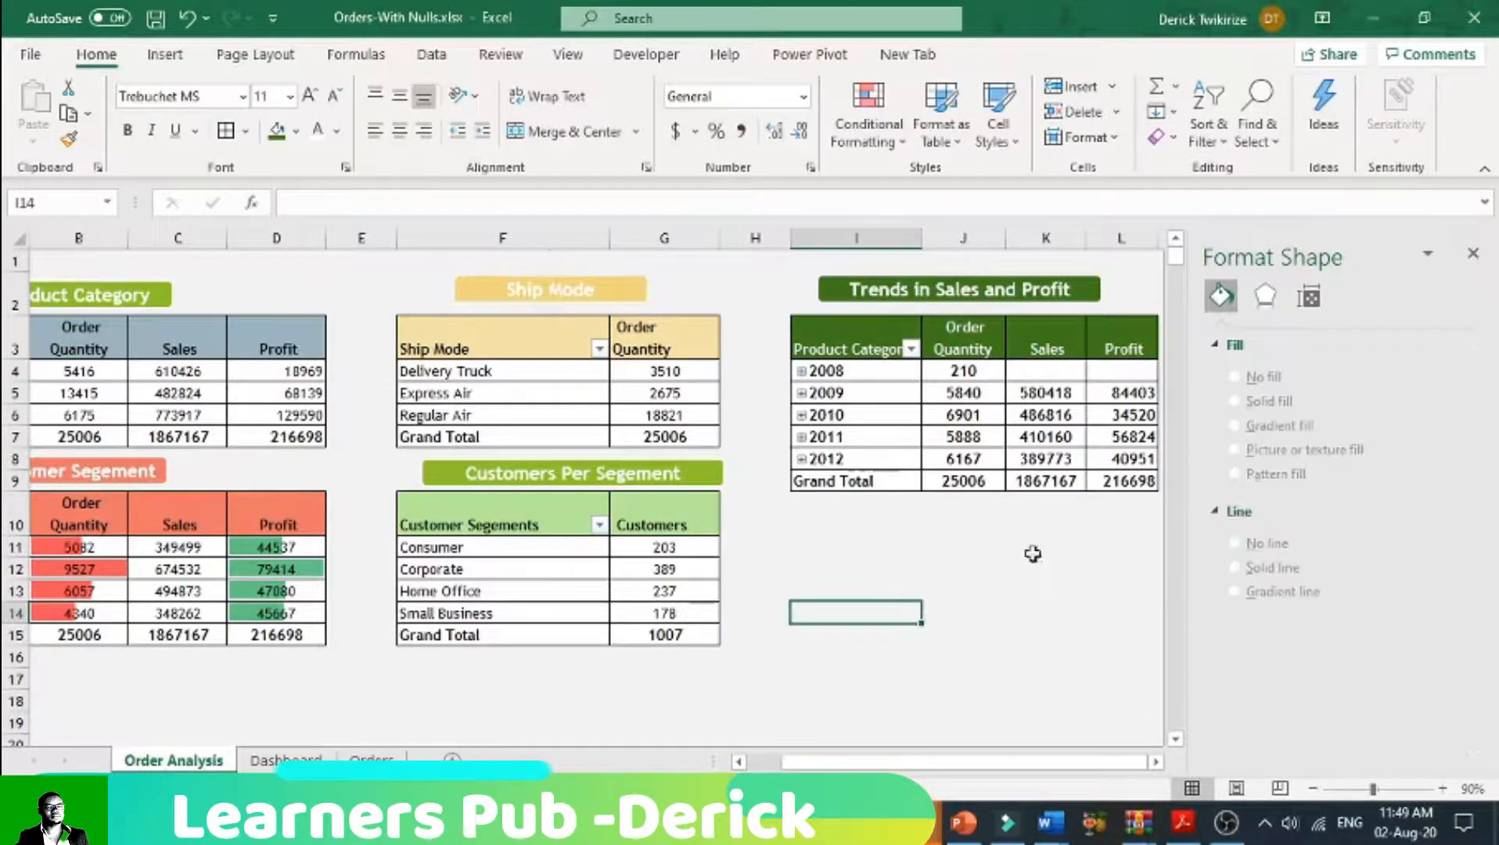
click(1123, 656)
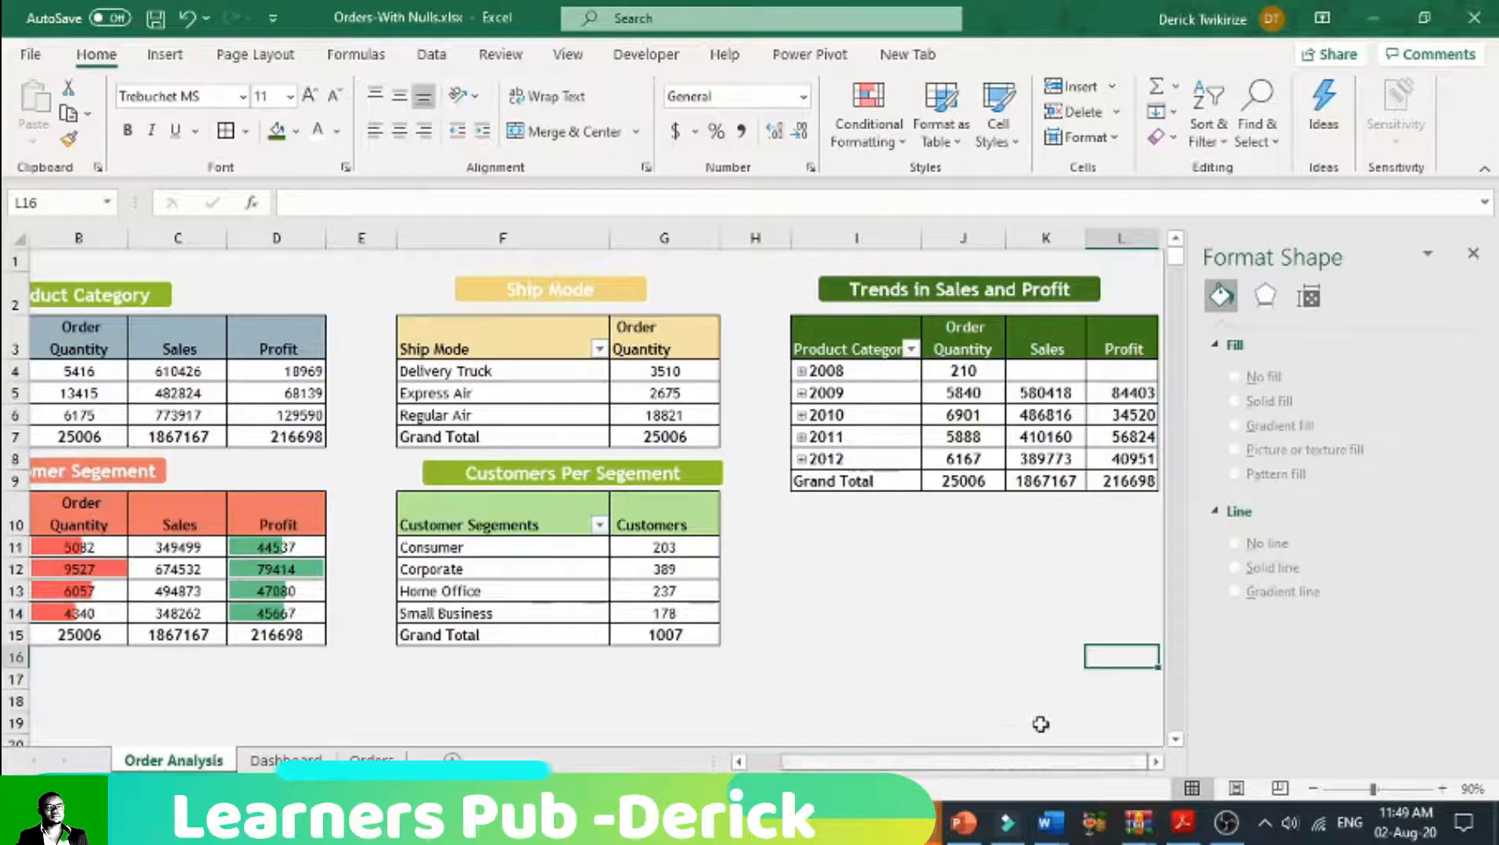
click(900, 696)
Step: Copy the whole yearly pivot table and paste it at A17, below the Customer Segment pivot table
drag(845, 762, 107, 735)
drag(963, 352, 1052, 485)
right_click(760, 342)
click(786, 364)
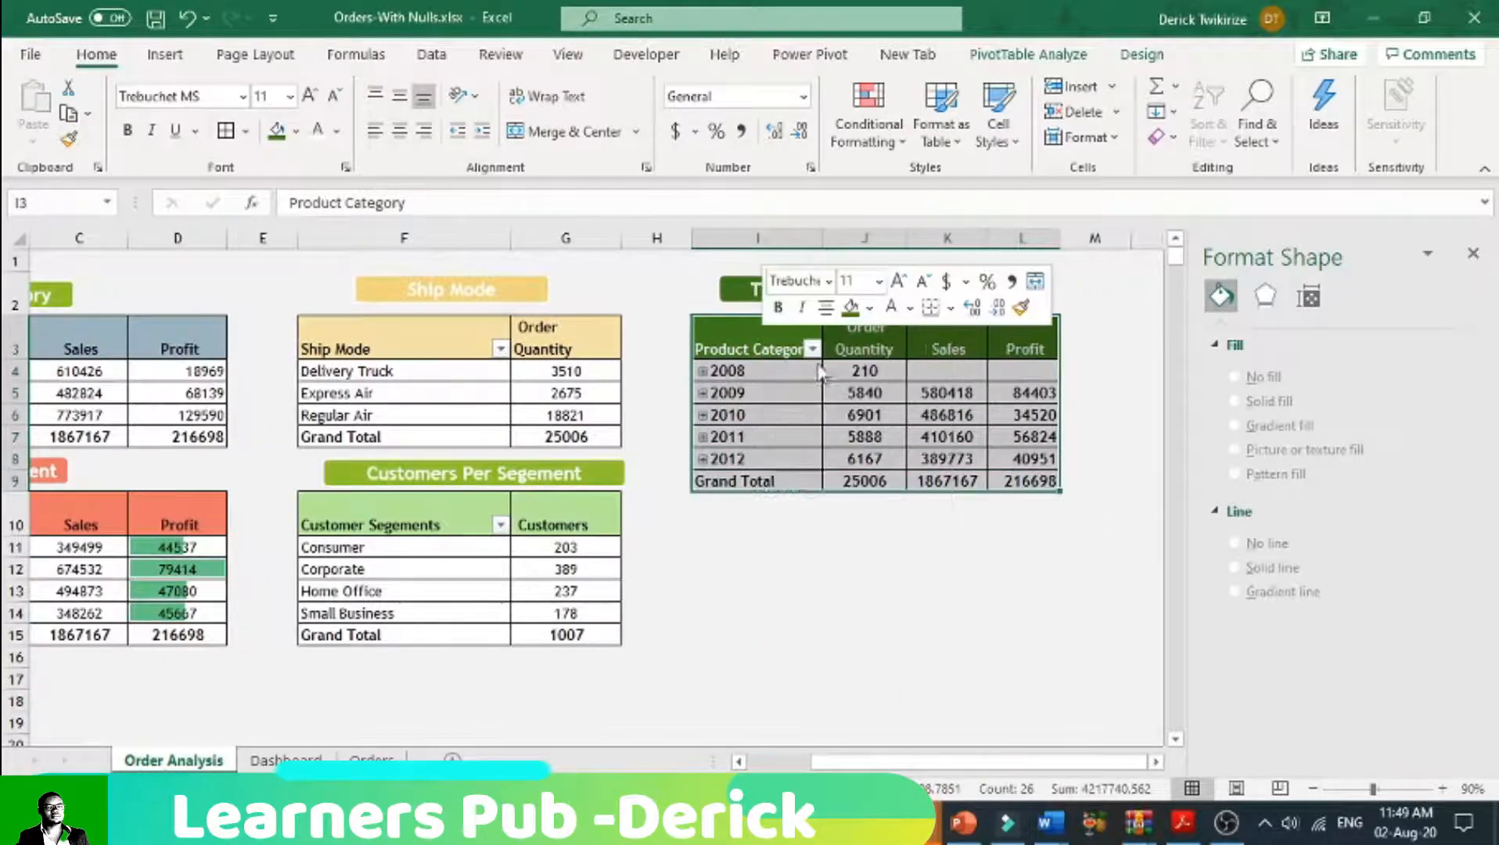
drag(918, 762, 857, 763)
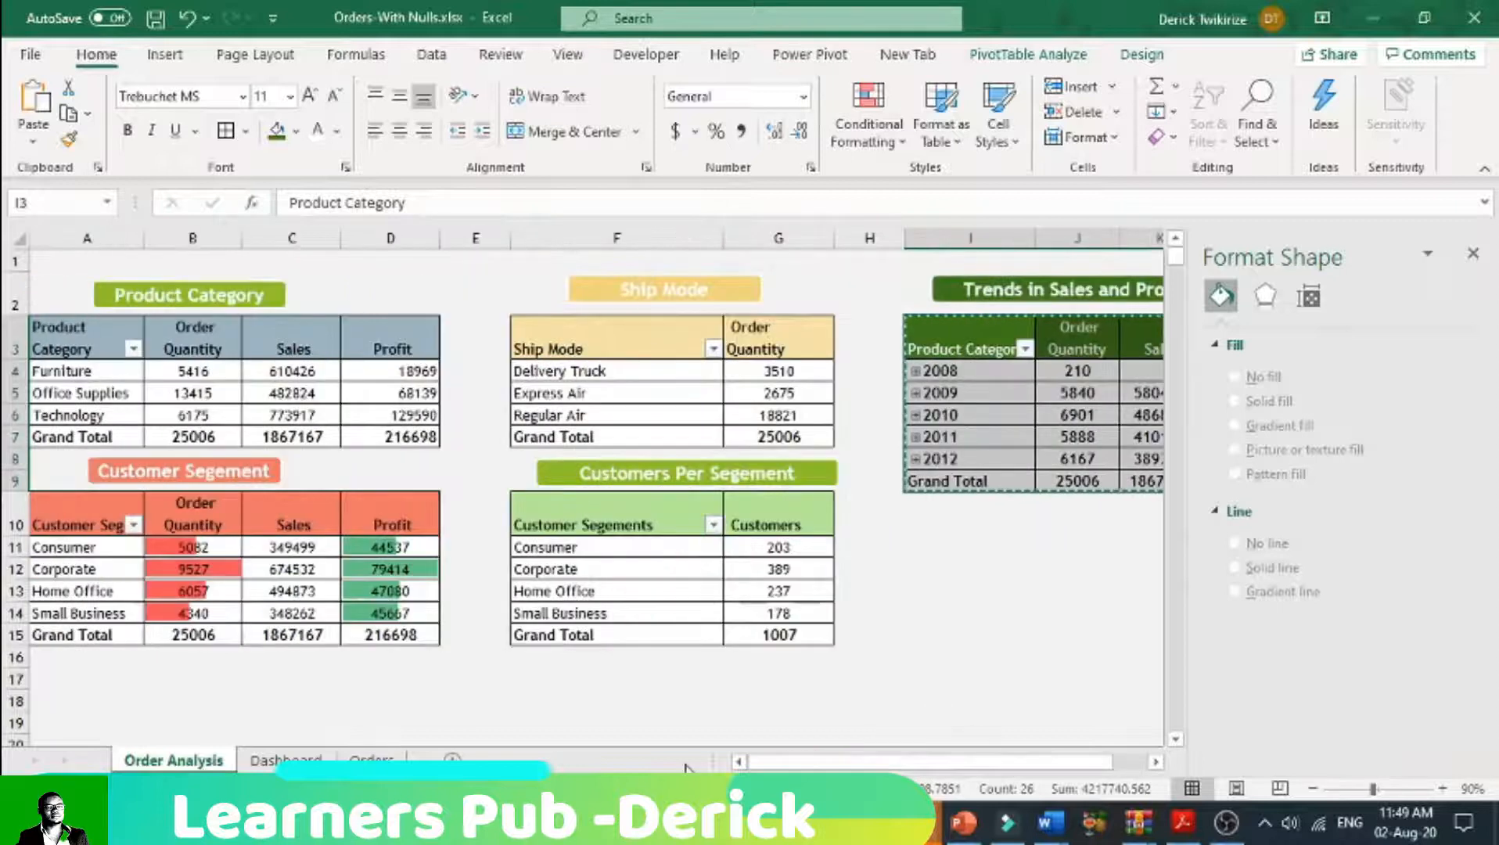
scroll(676, 702, down, 2)
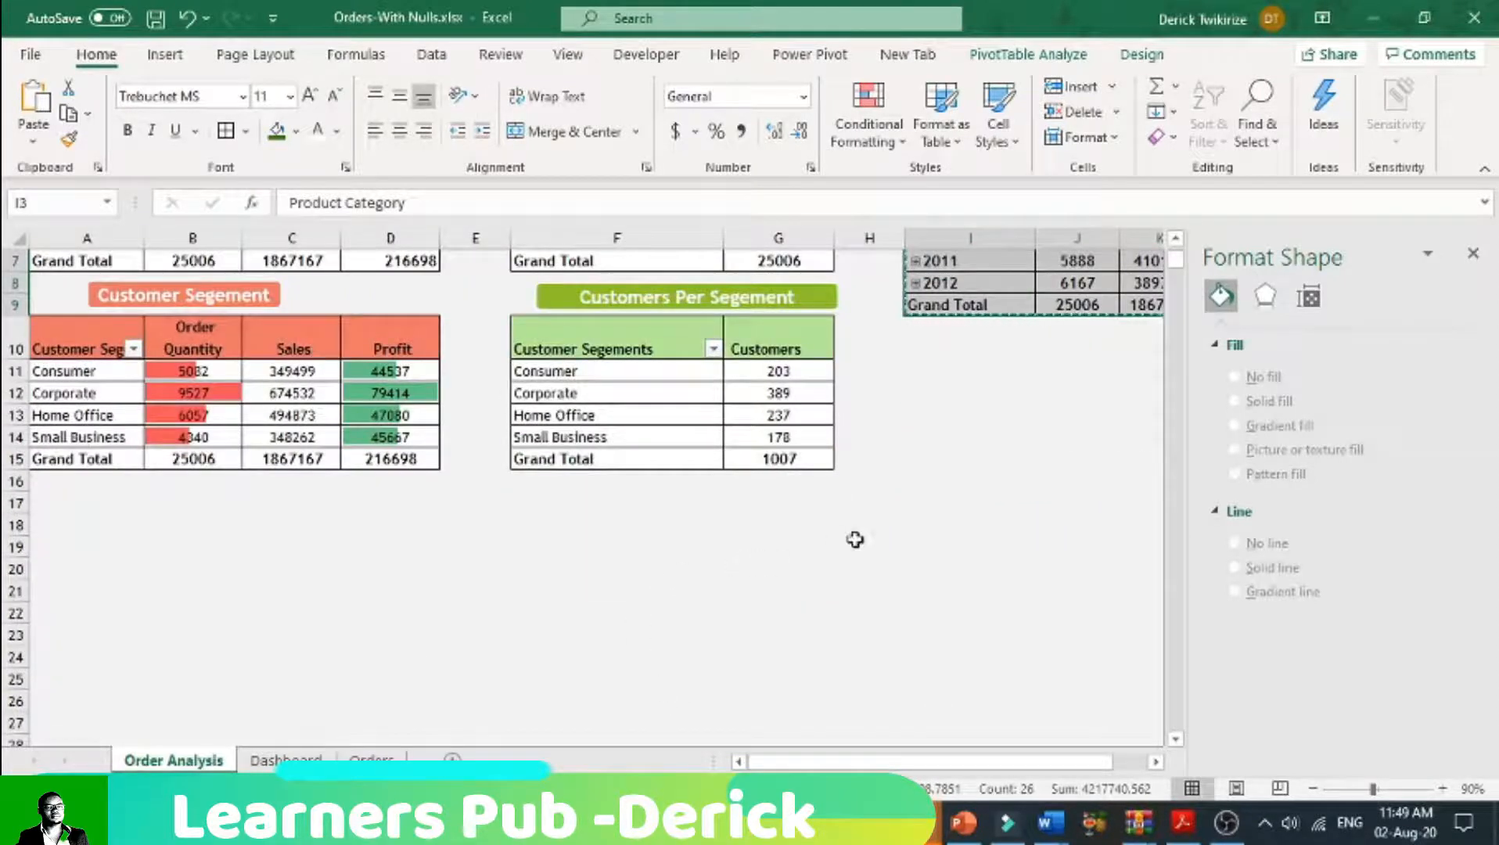
click(65, 508)
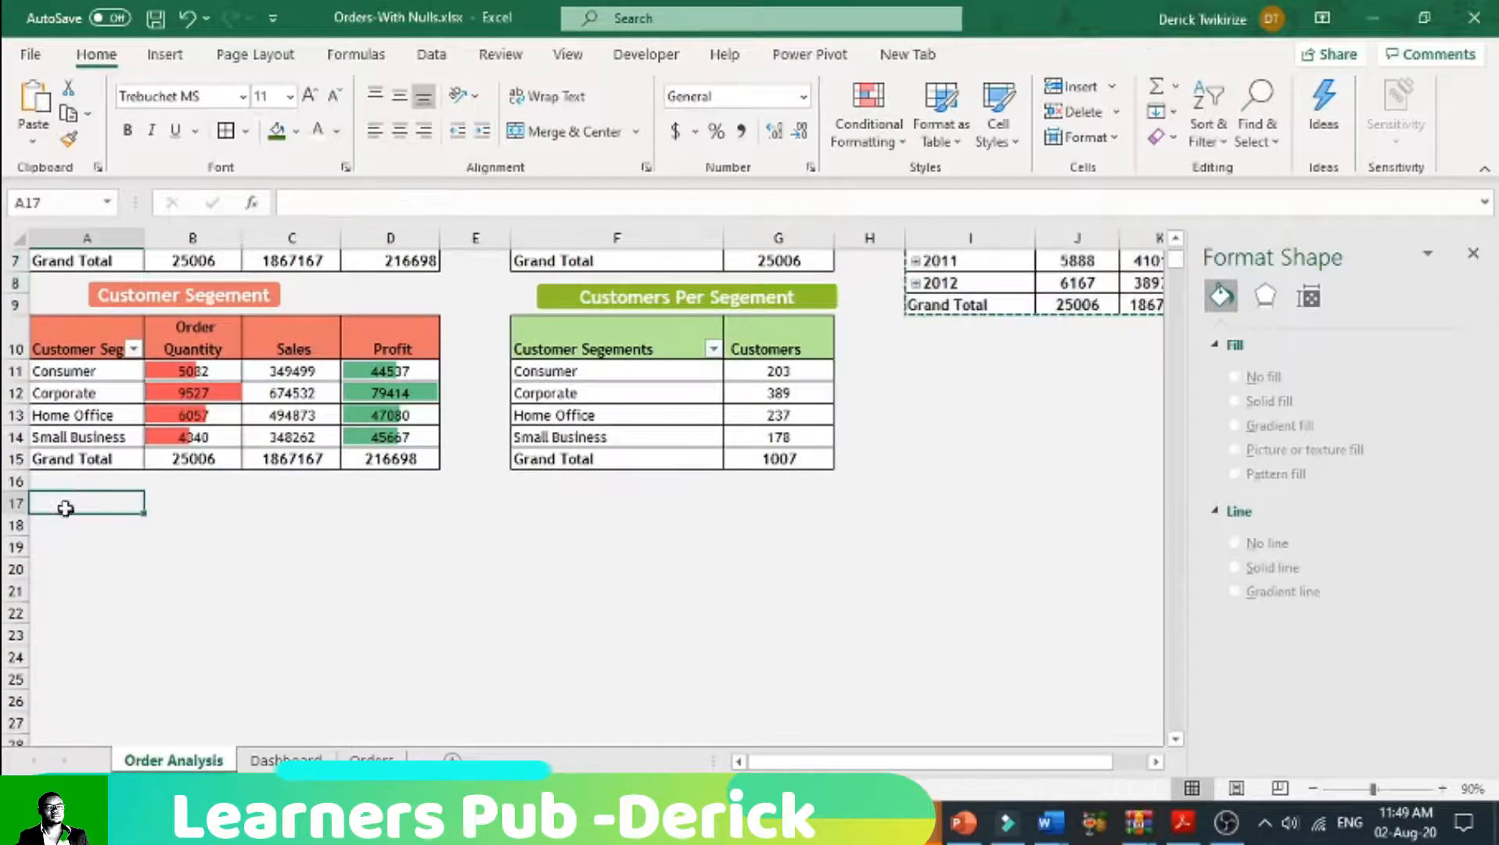
right_click(67, 505)
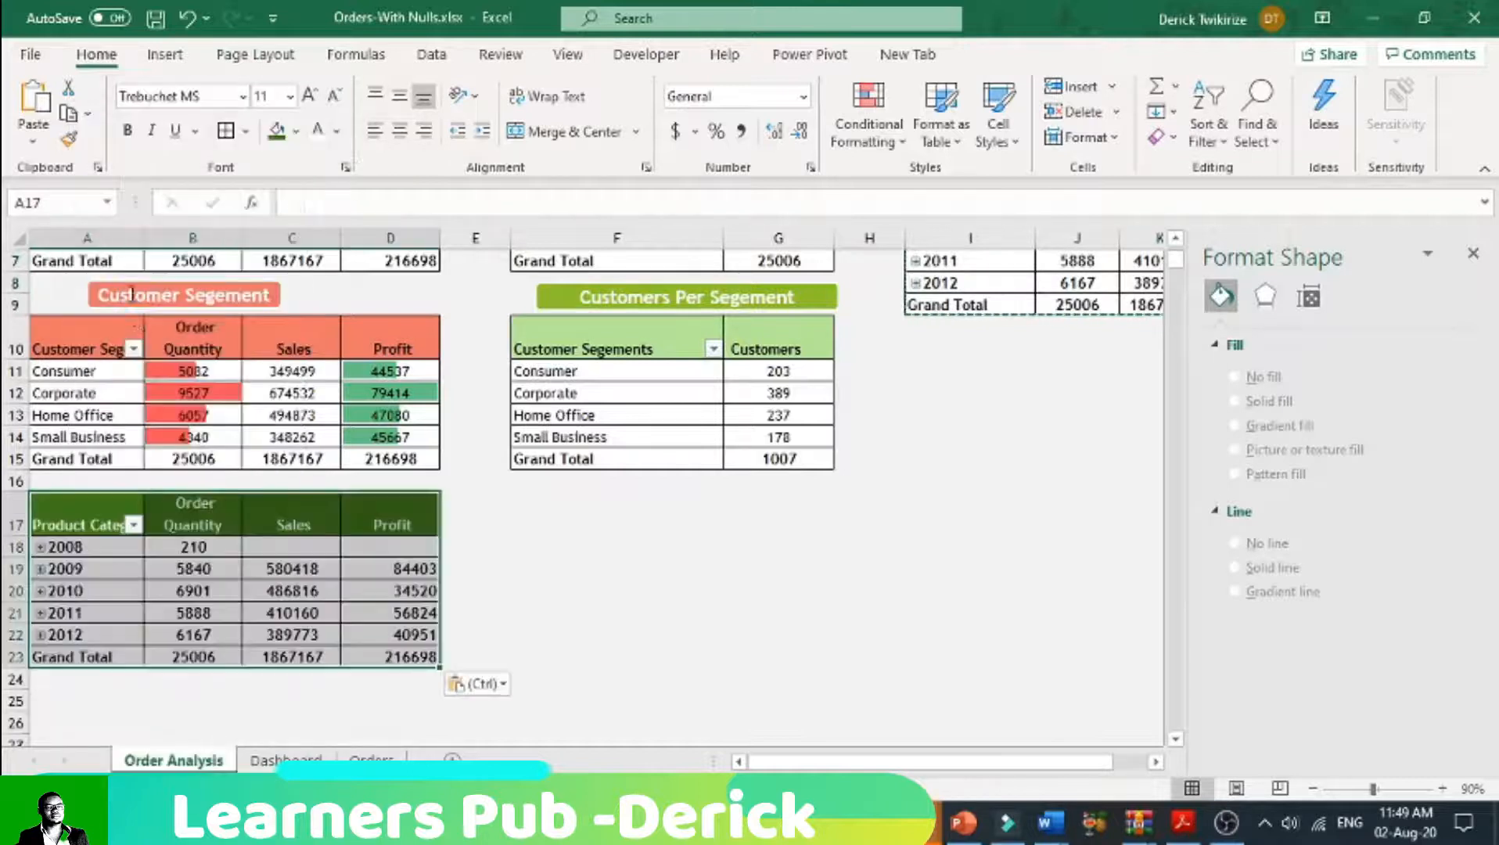
click(134, 294)
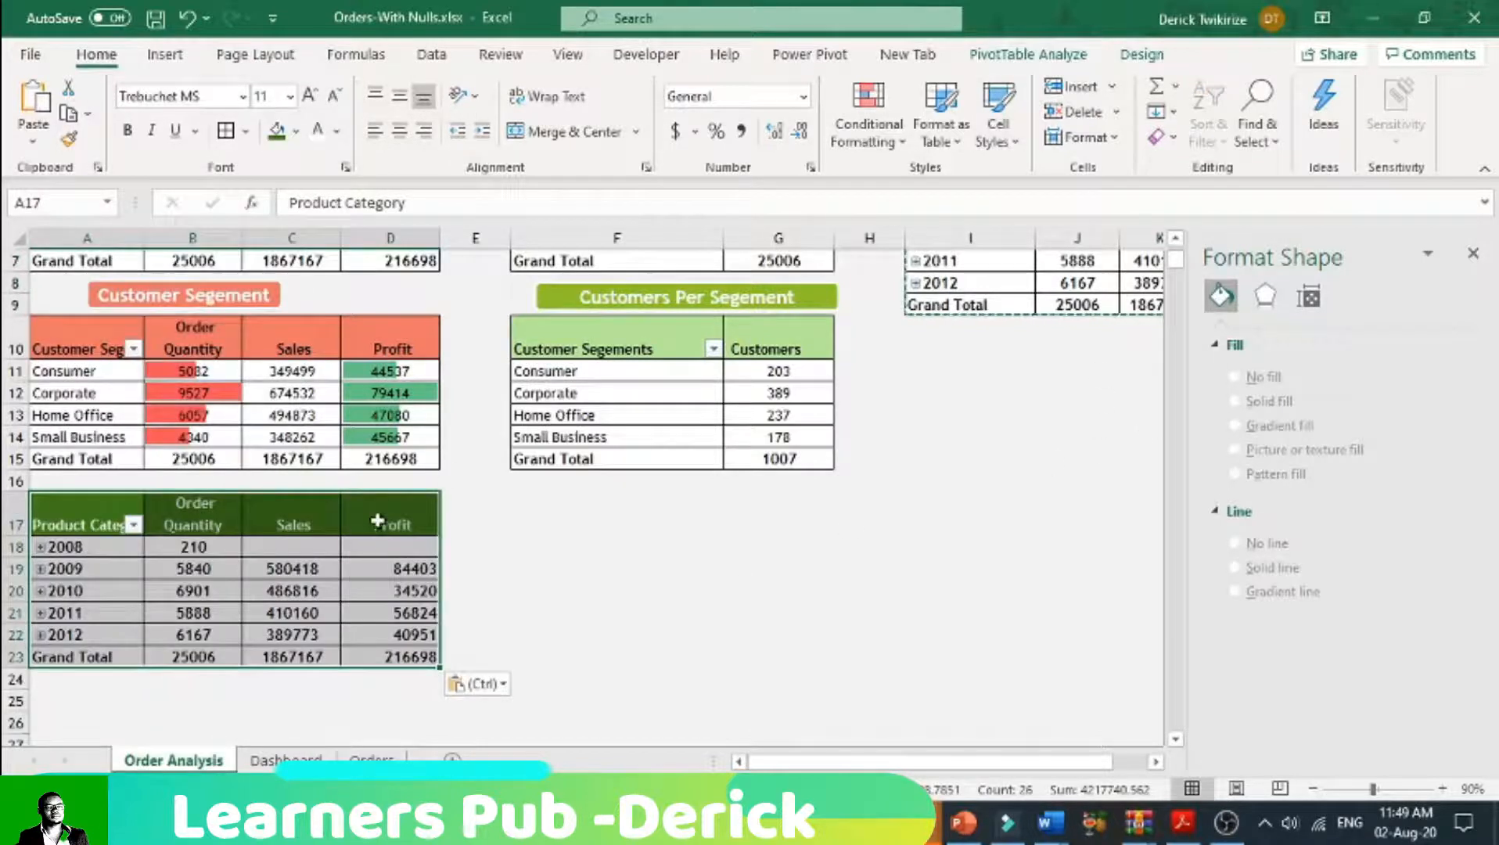
Step: Show the field list for the pasted pivot table and remove its Profit and Sales fields
click(383, 546)
click(1023, 54)
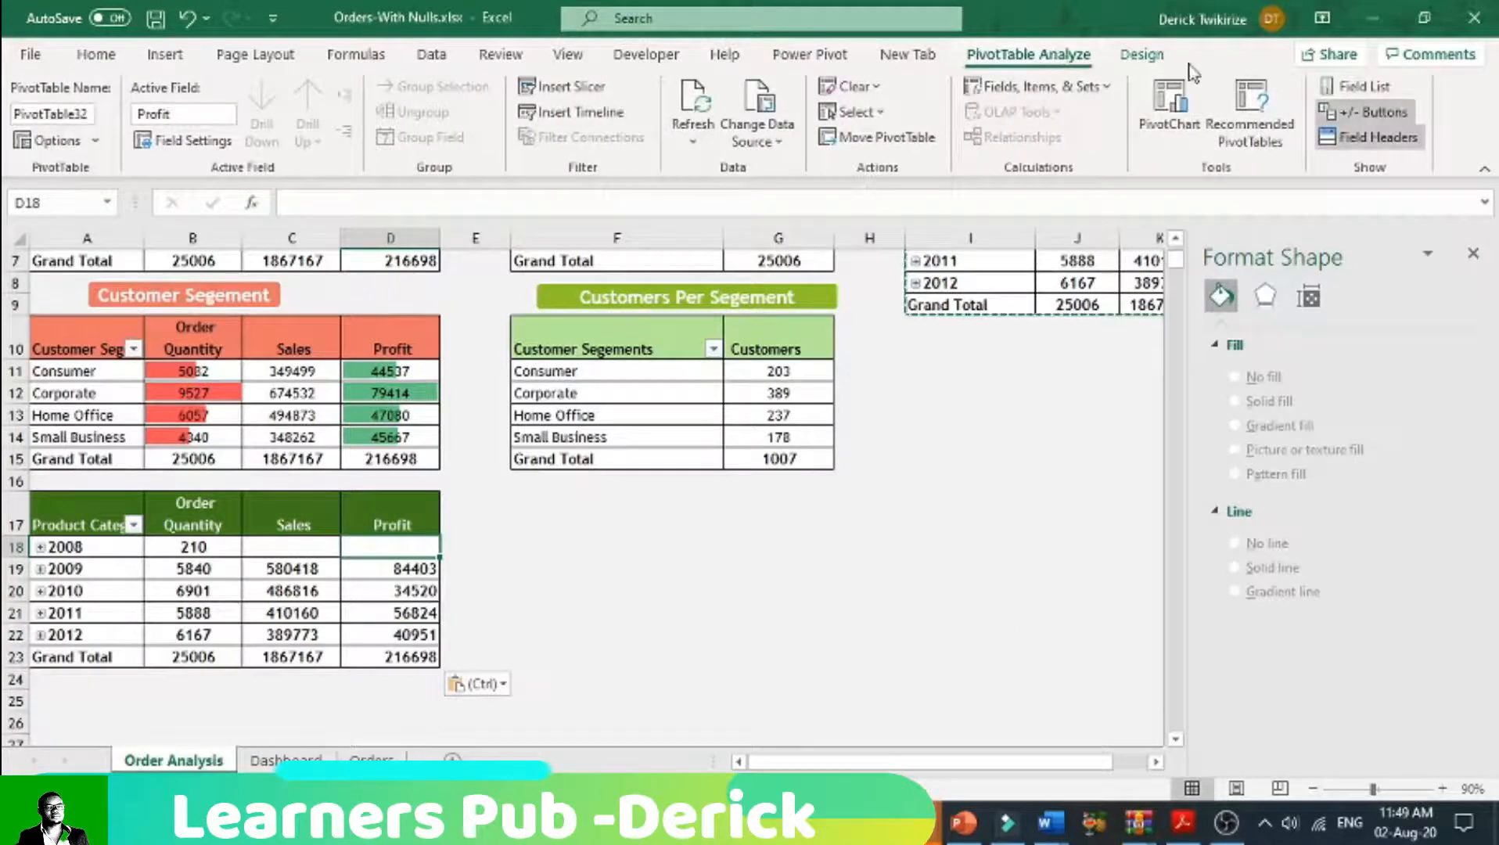
click(1362, 86)
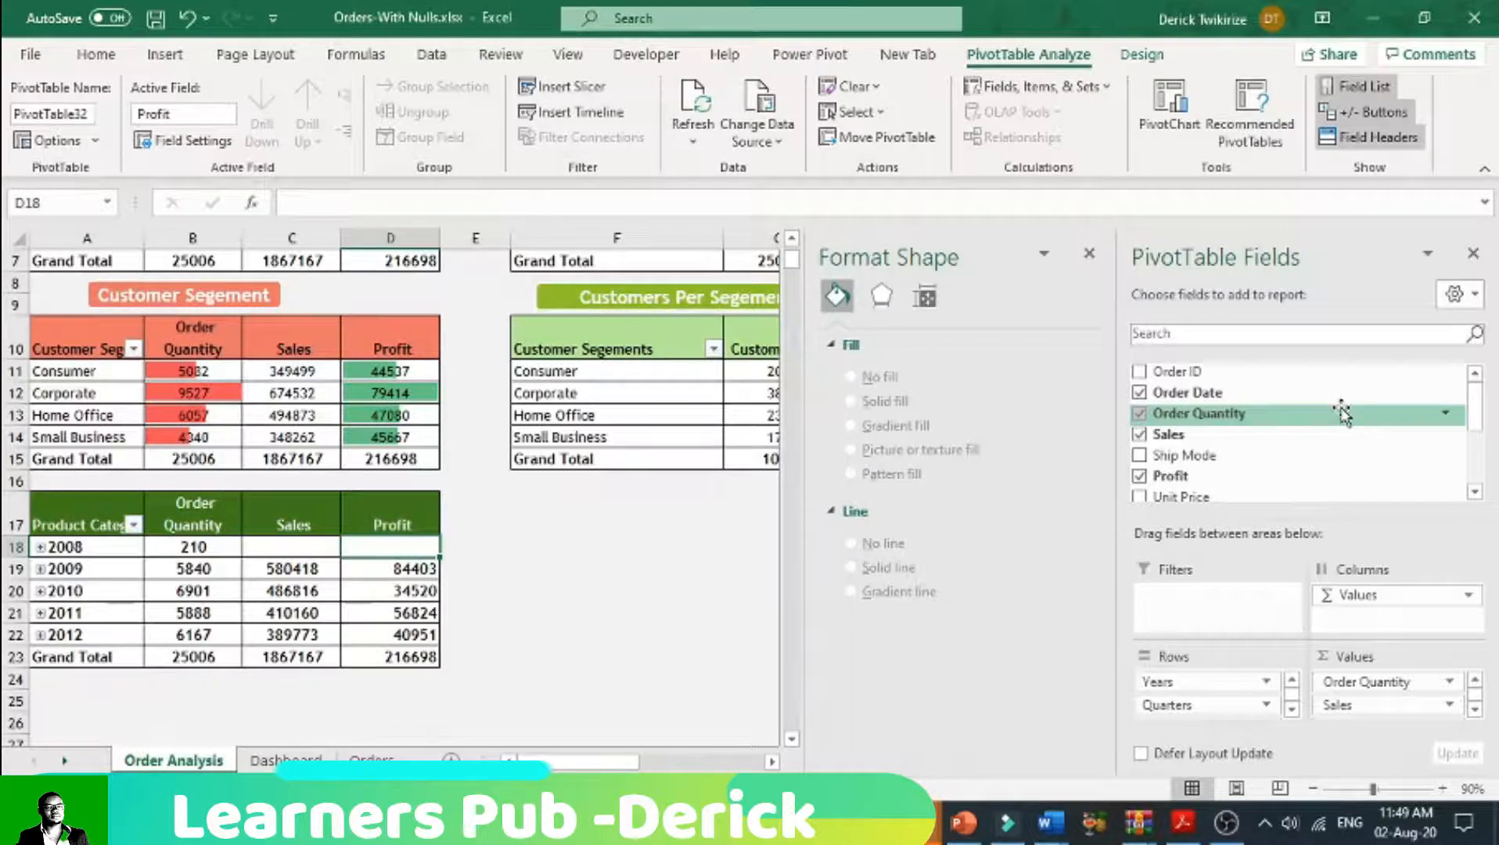
click(1152, 481)
click(1145, 436)
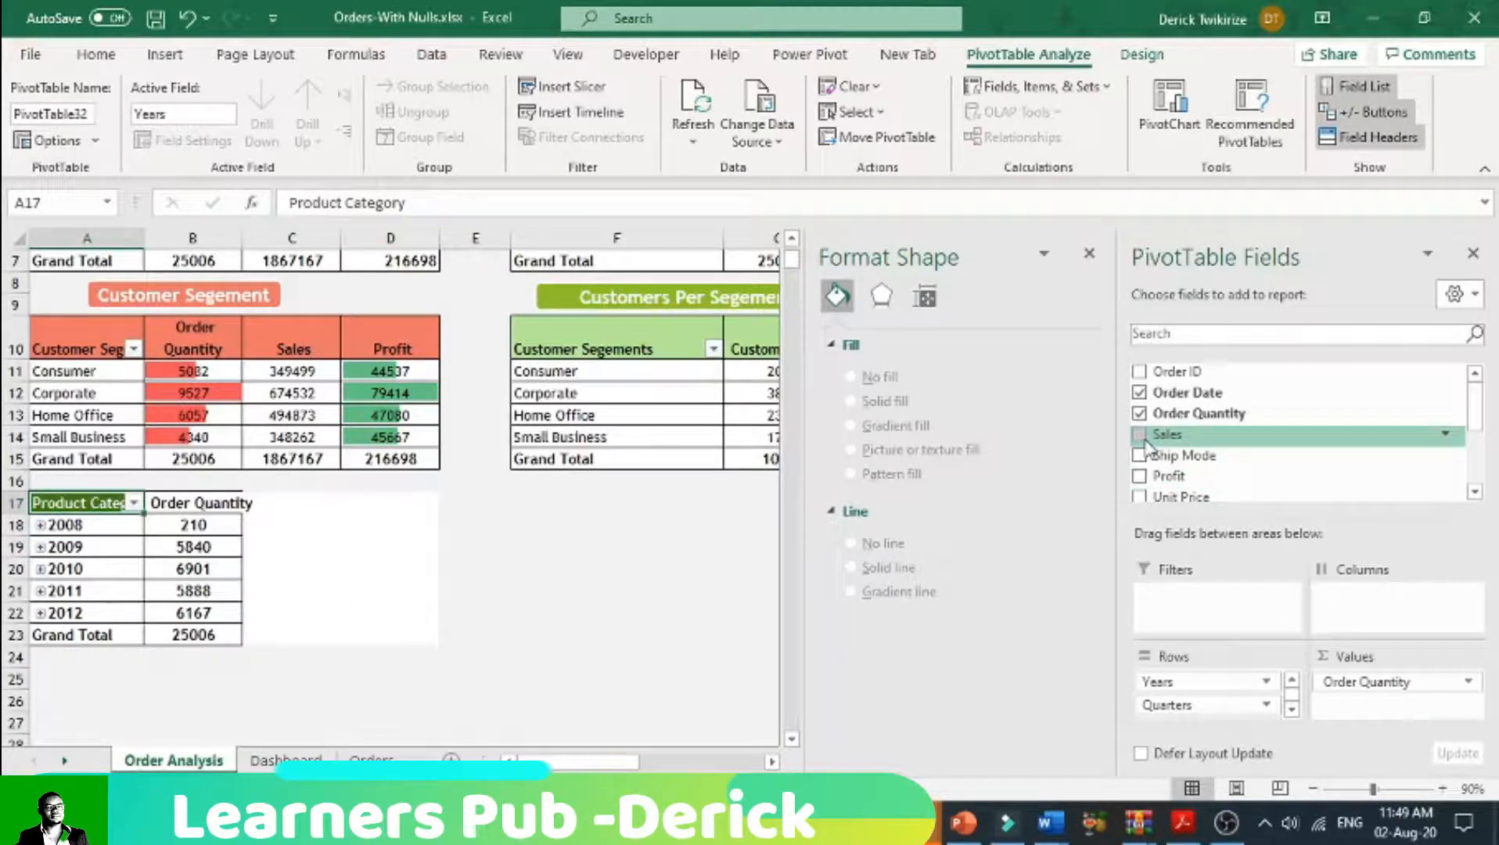
Step: Try adding a count of Customer Segment to the values of the pasted pivot table
scroll(1197, 469, down, 2)
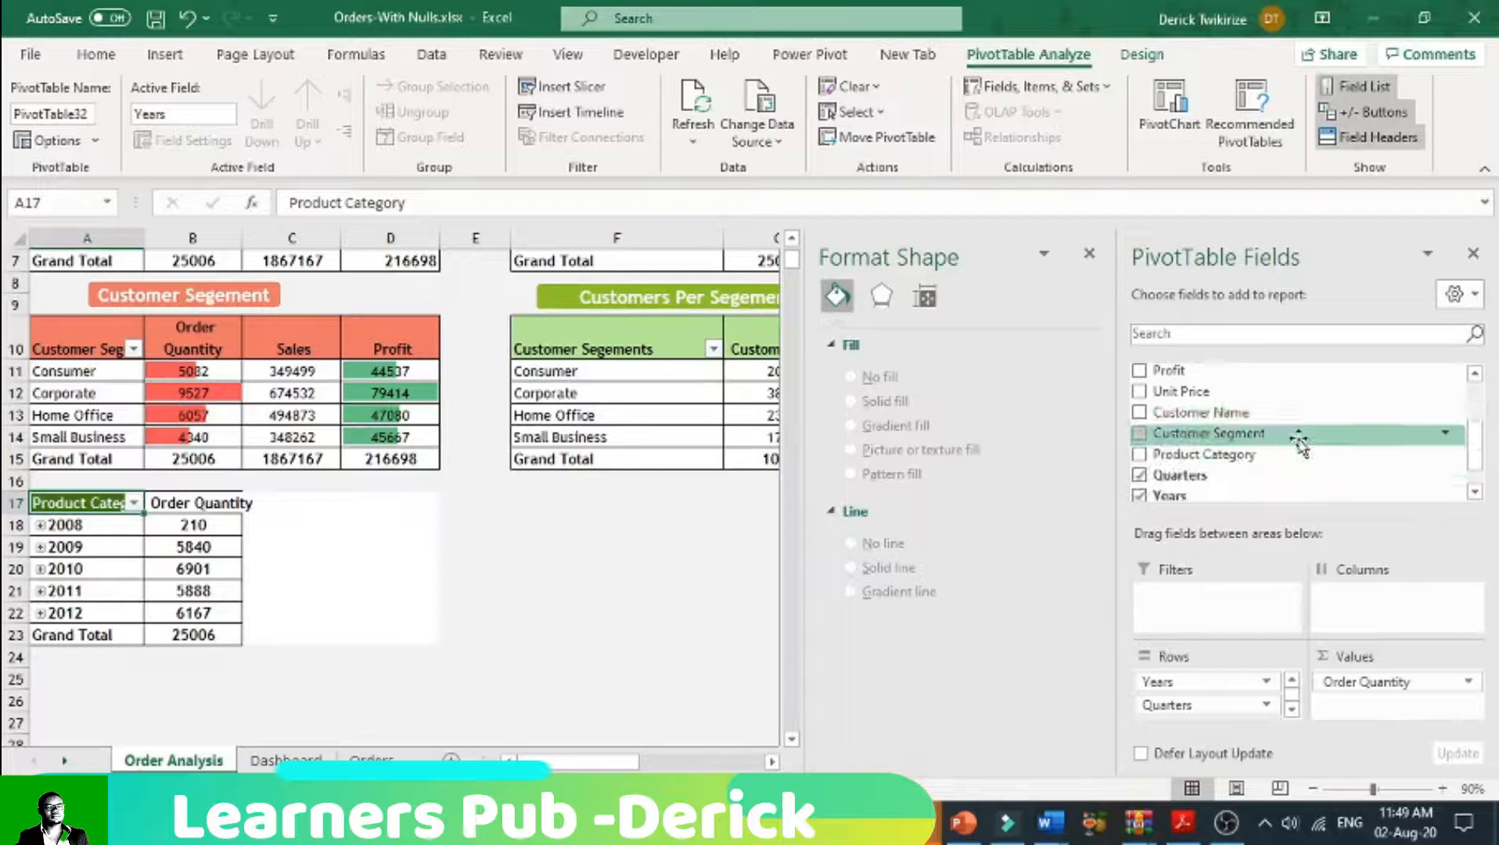
click(1143, 435)
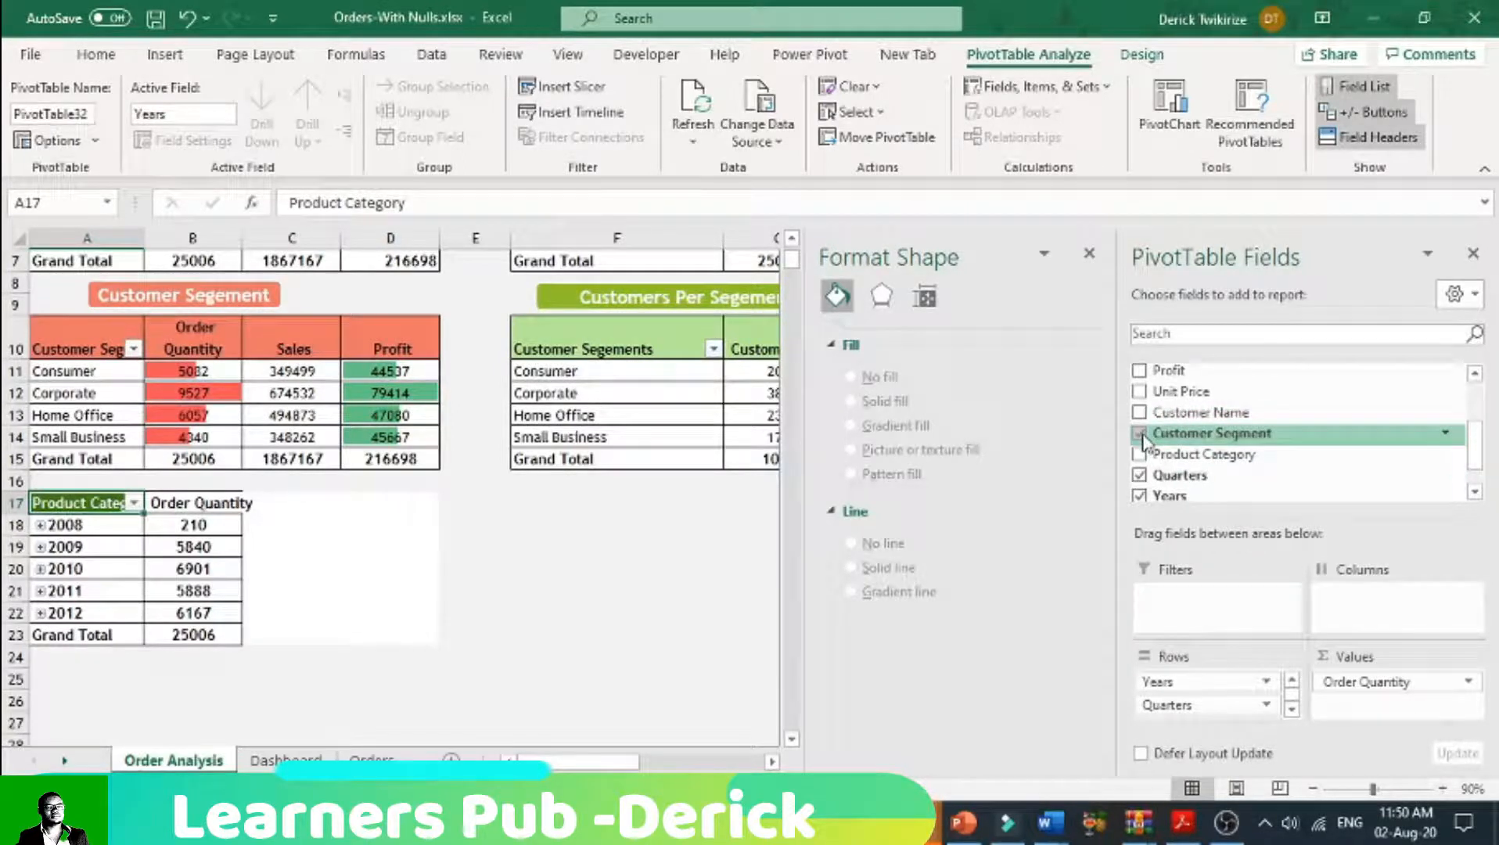
click(1142, 434)
right_click(1143, 435)
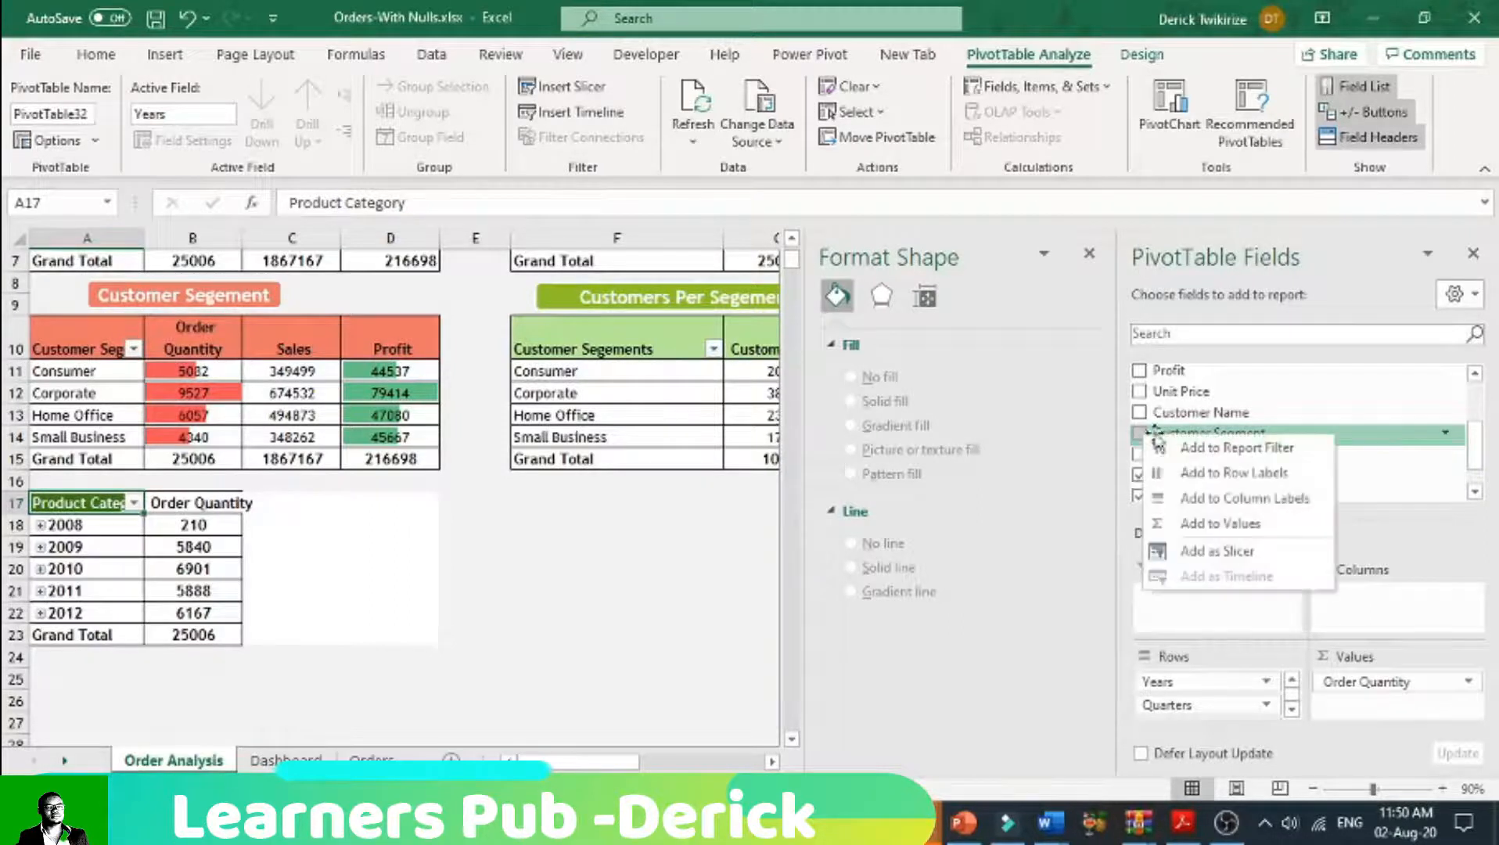
click(1217, 518)
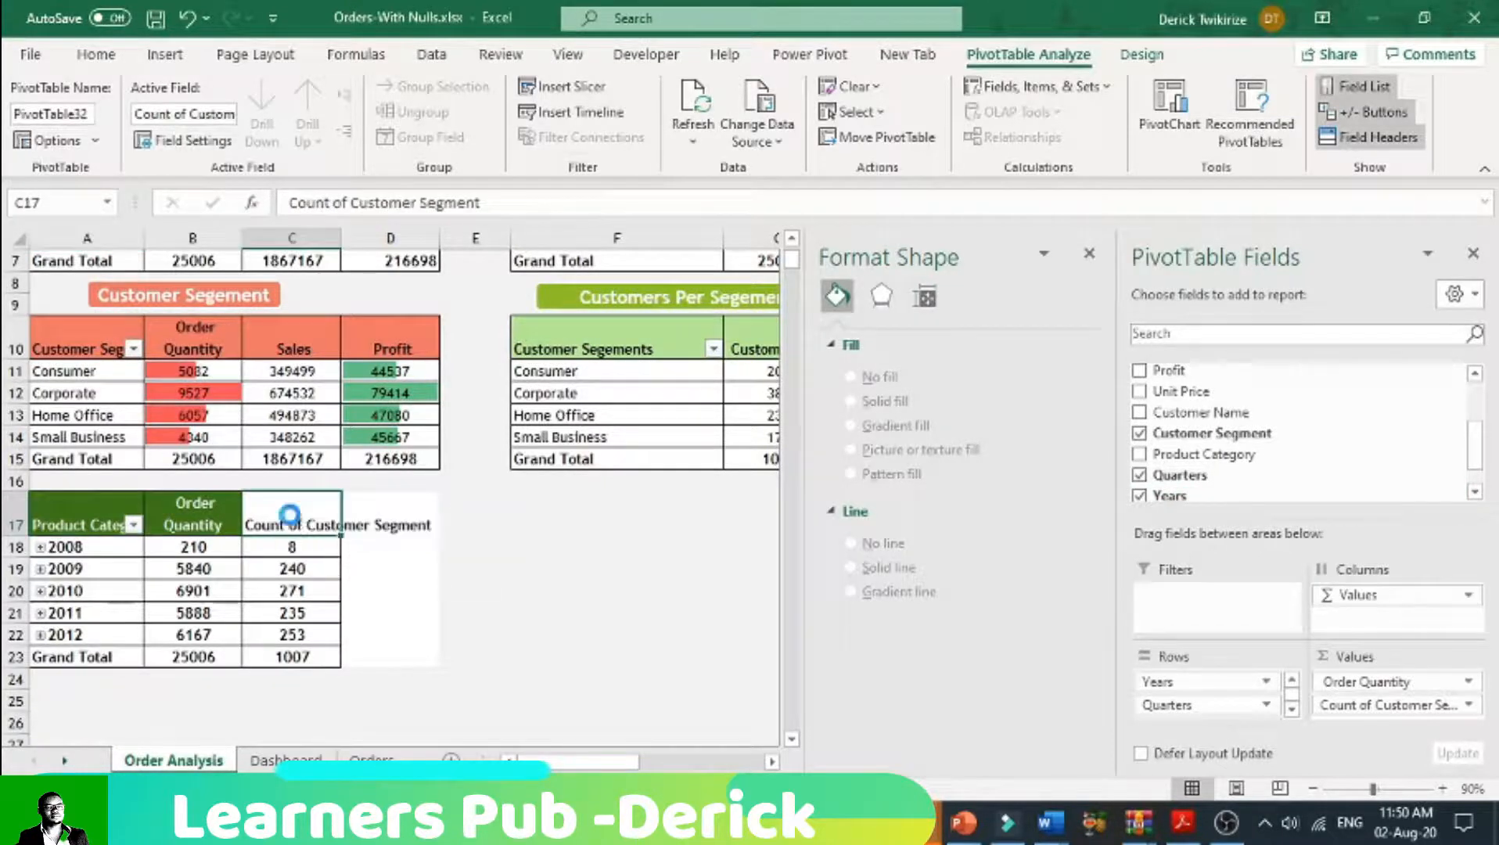
double_click(291, 514)
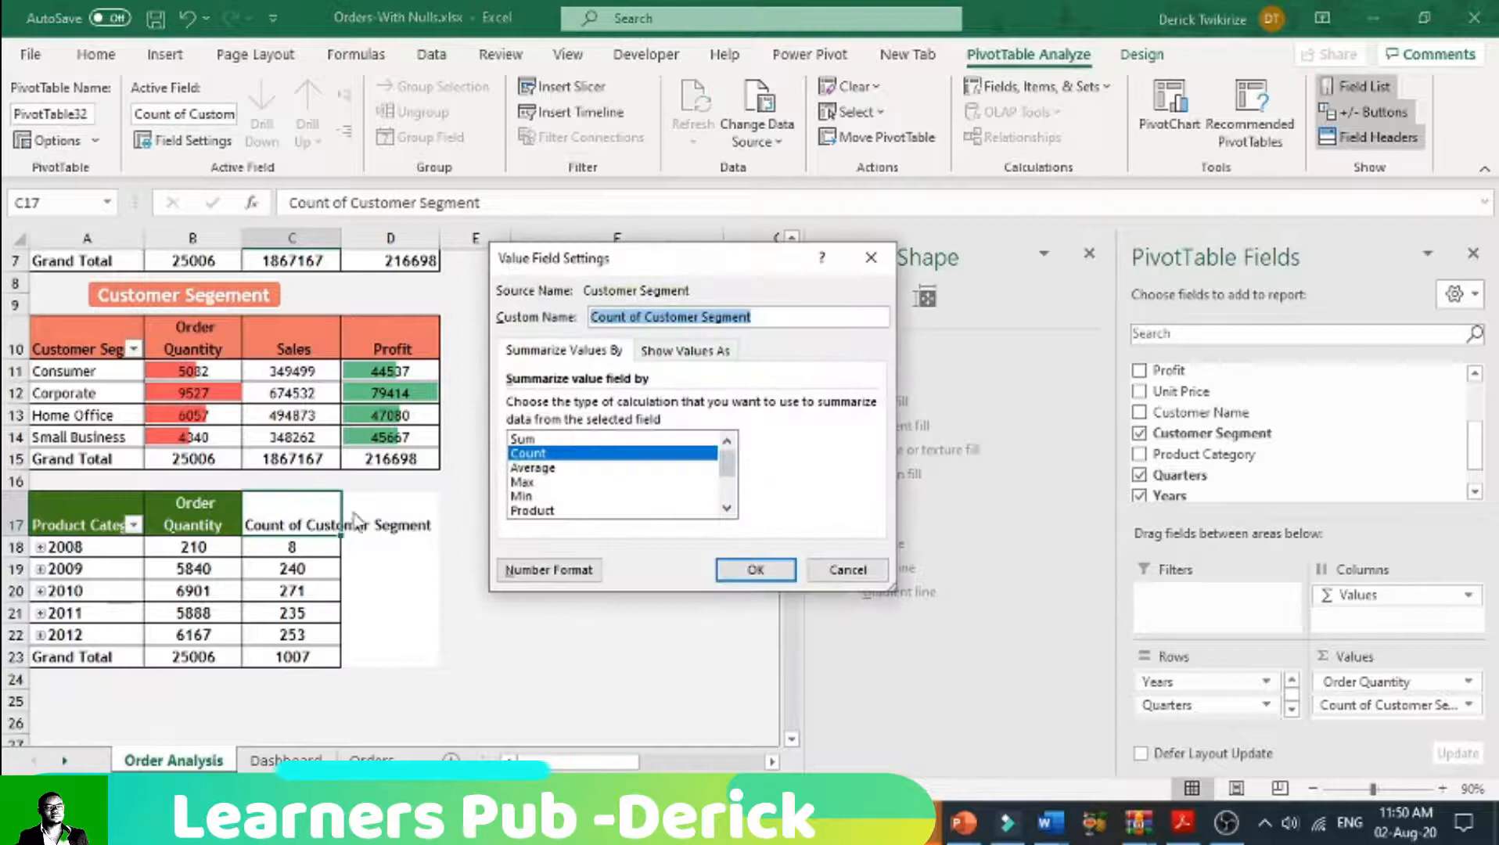
click(647, 317)
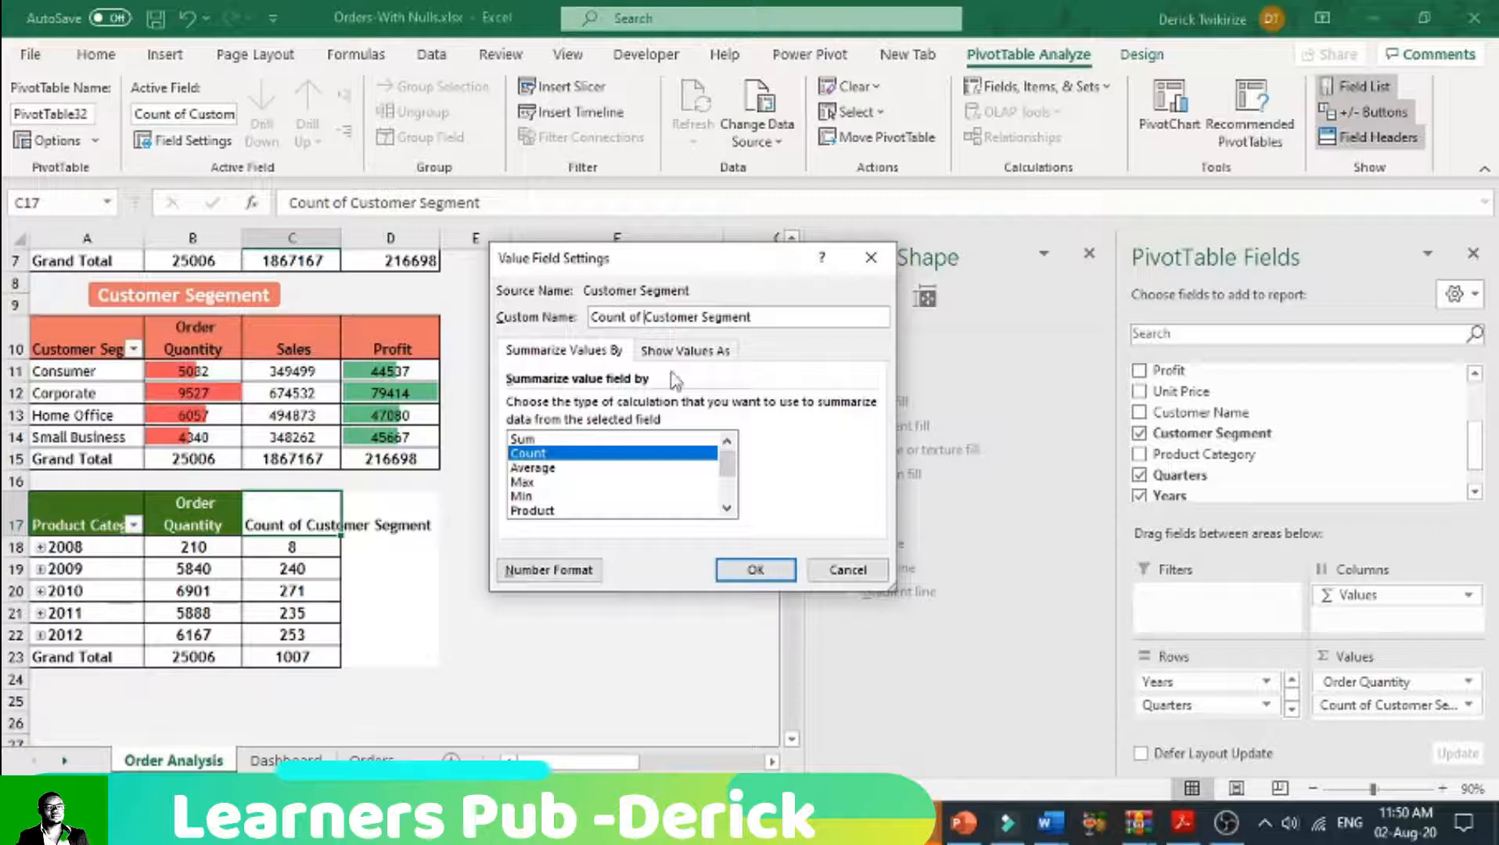
click(860, 570)
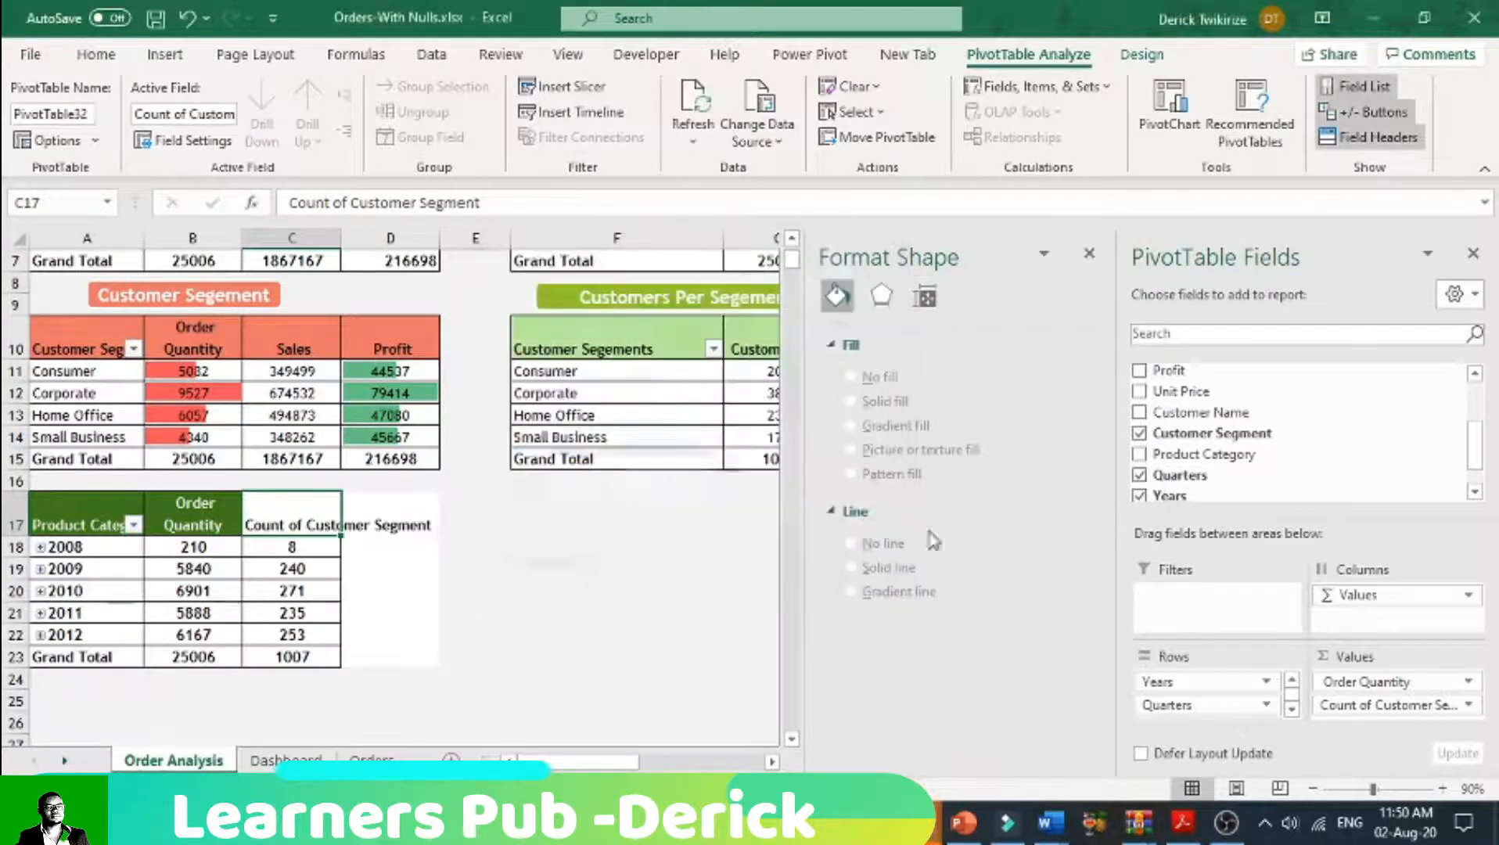
click(1141, 433)
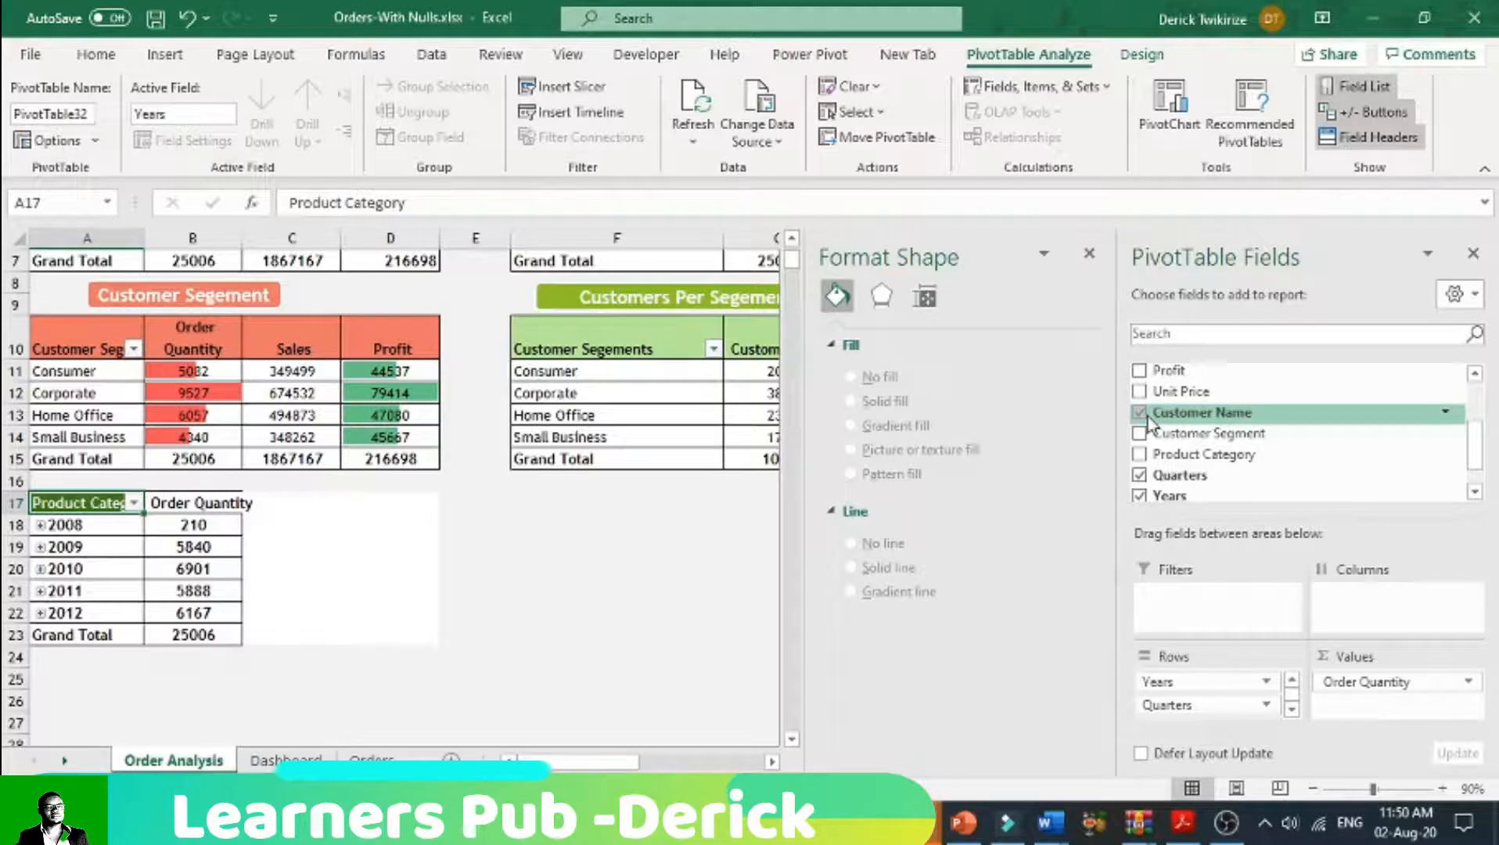
Step: Add Customer Name to the values of the pasted pivot table as a count and review the yearly customer counts
right_click(1148, 423)
click(1222, 510)
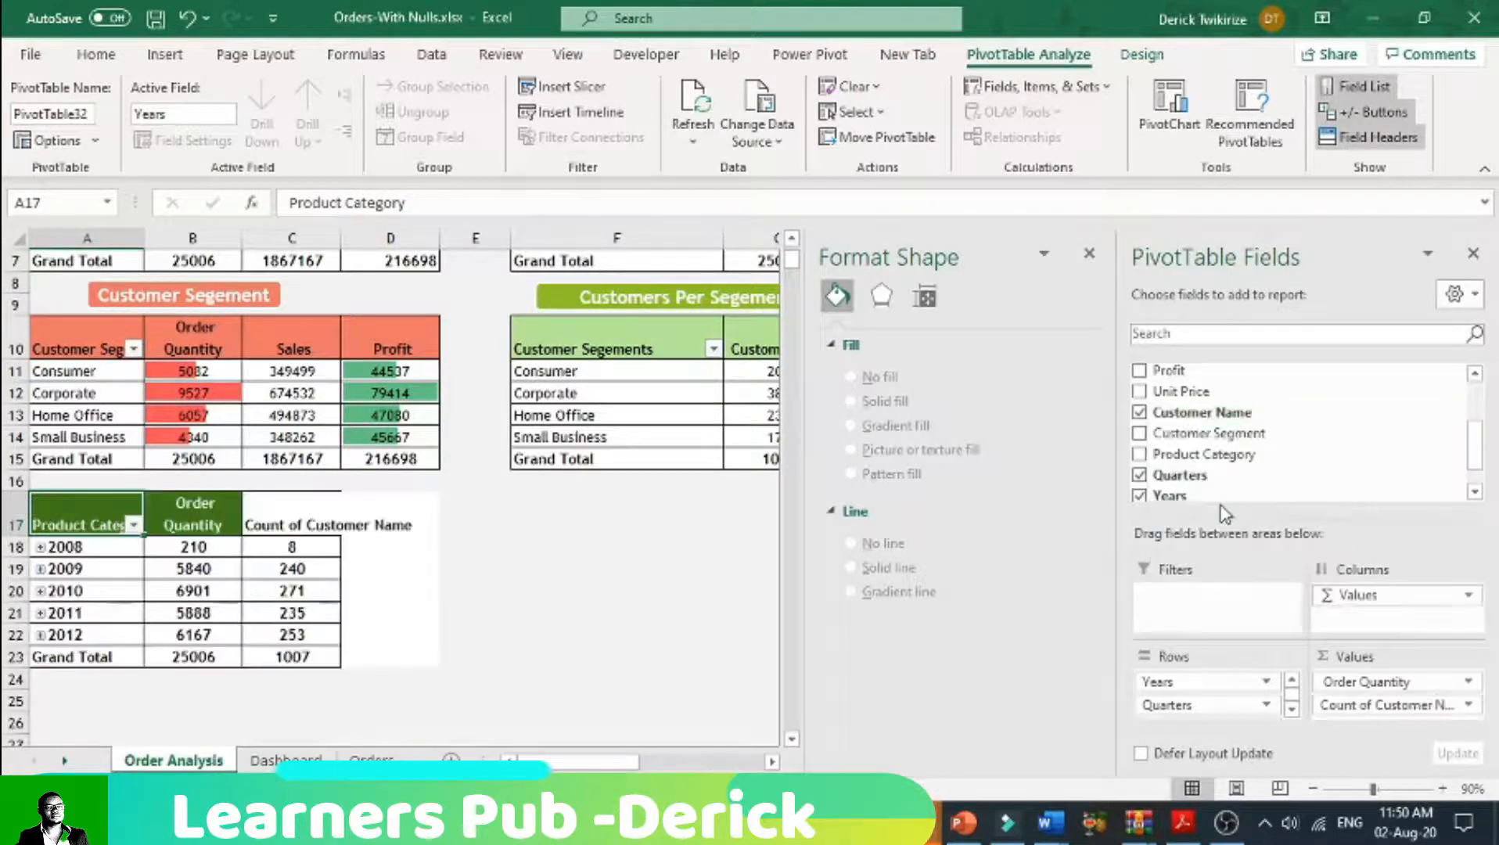
click(308, 614)
click(313, 569)
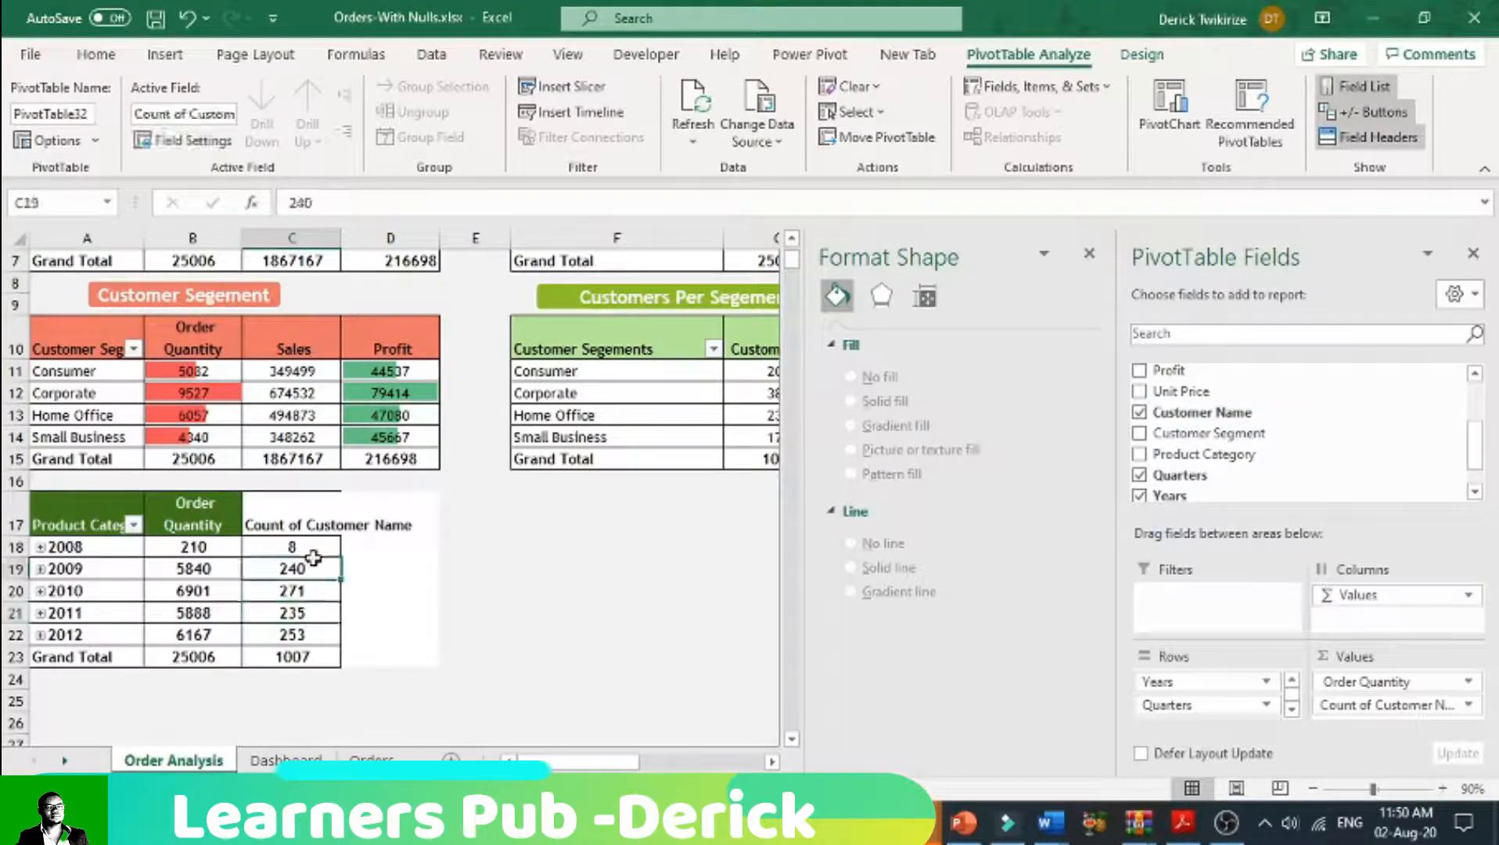
mouse_move(317, 575)
mouse_down()
mouse_move(313, 637)
mouse_move(310, 592)
mouse_up()
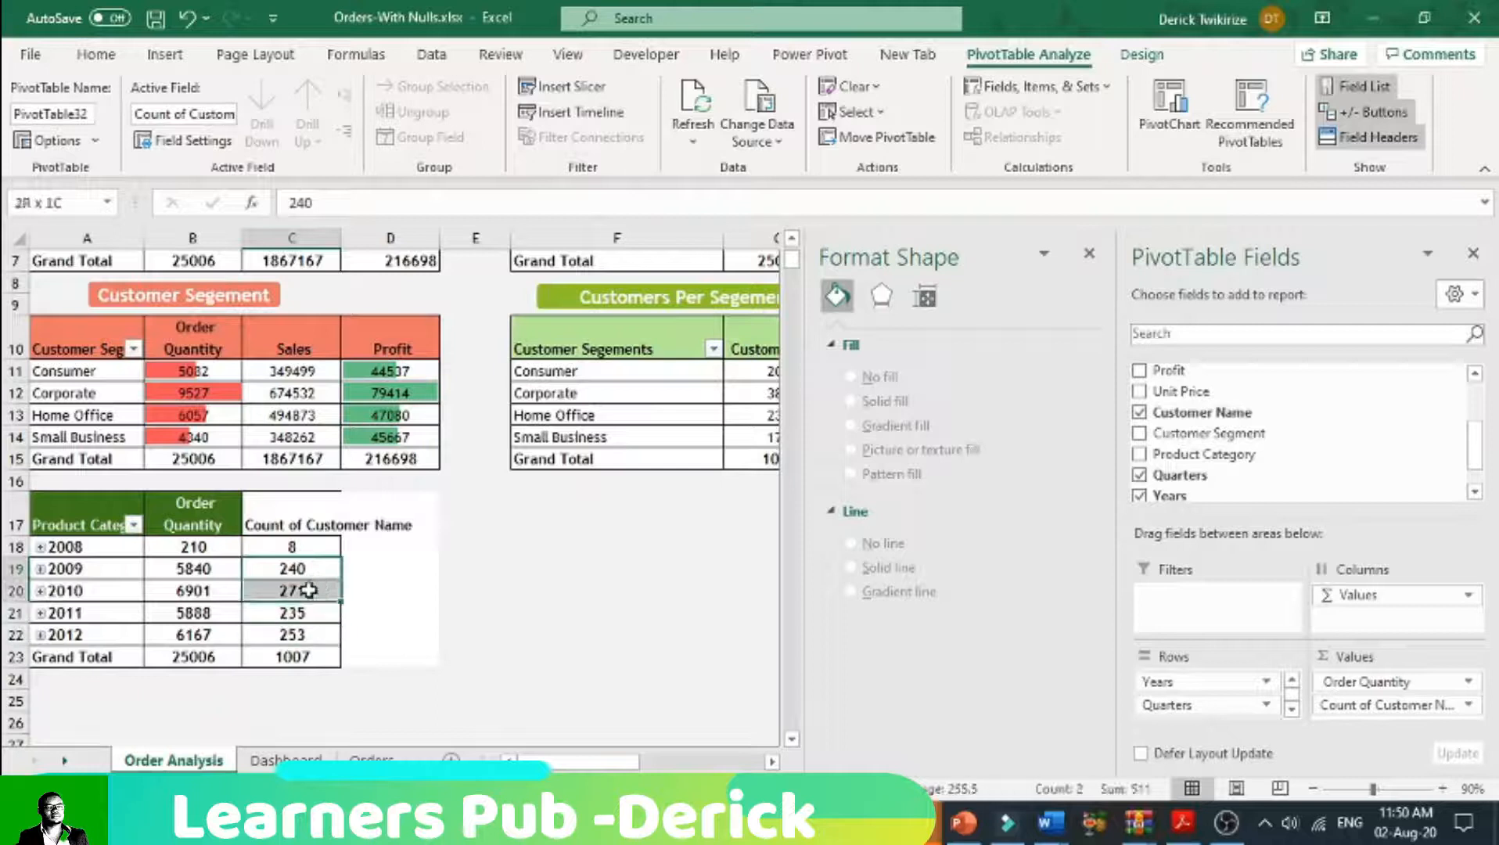
click(104, 571)
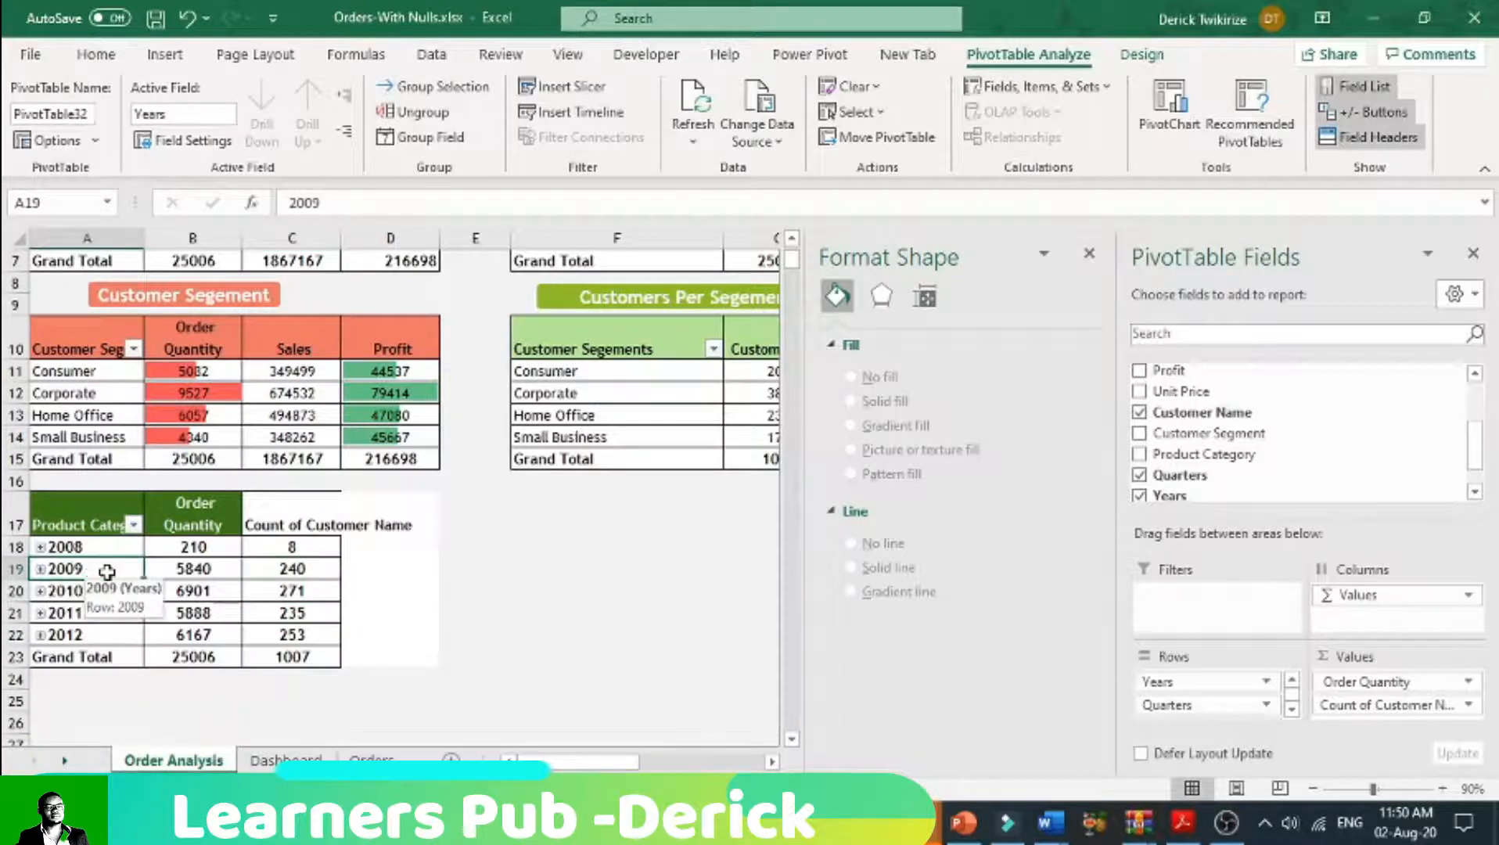
mouse_move(326, 570)
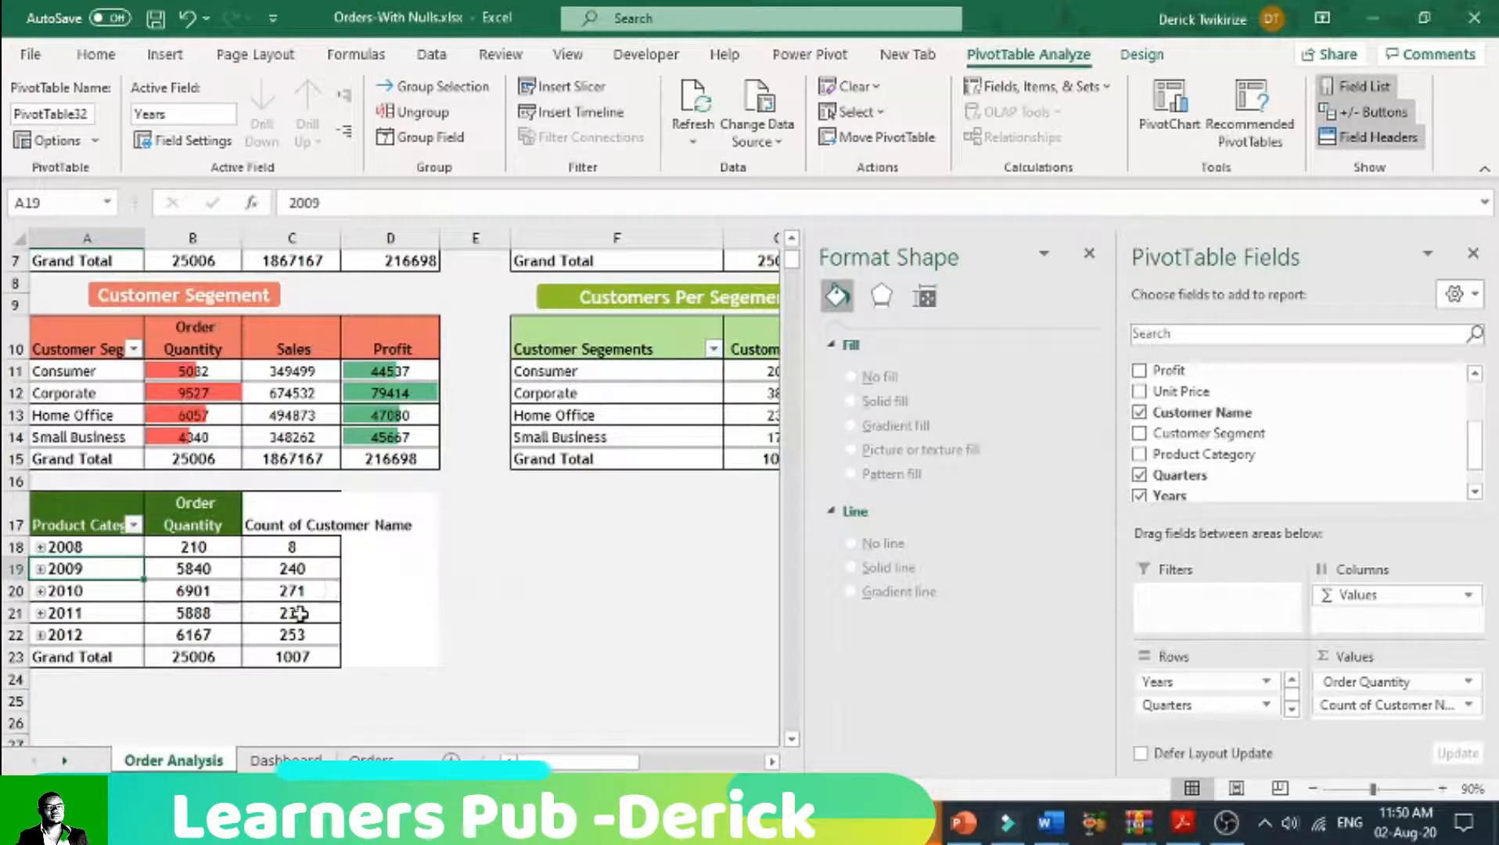
click(319, 593)
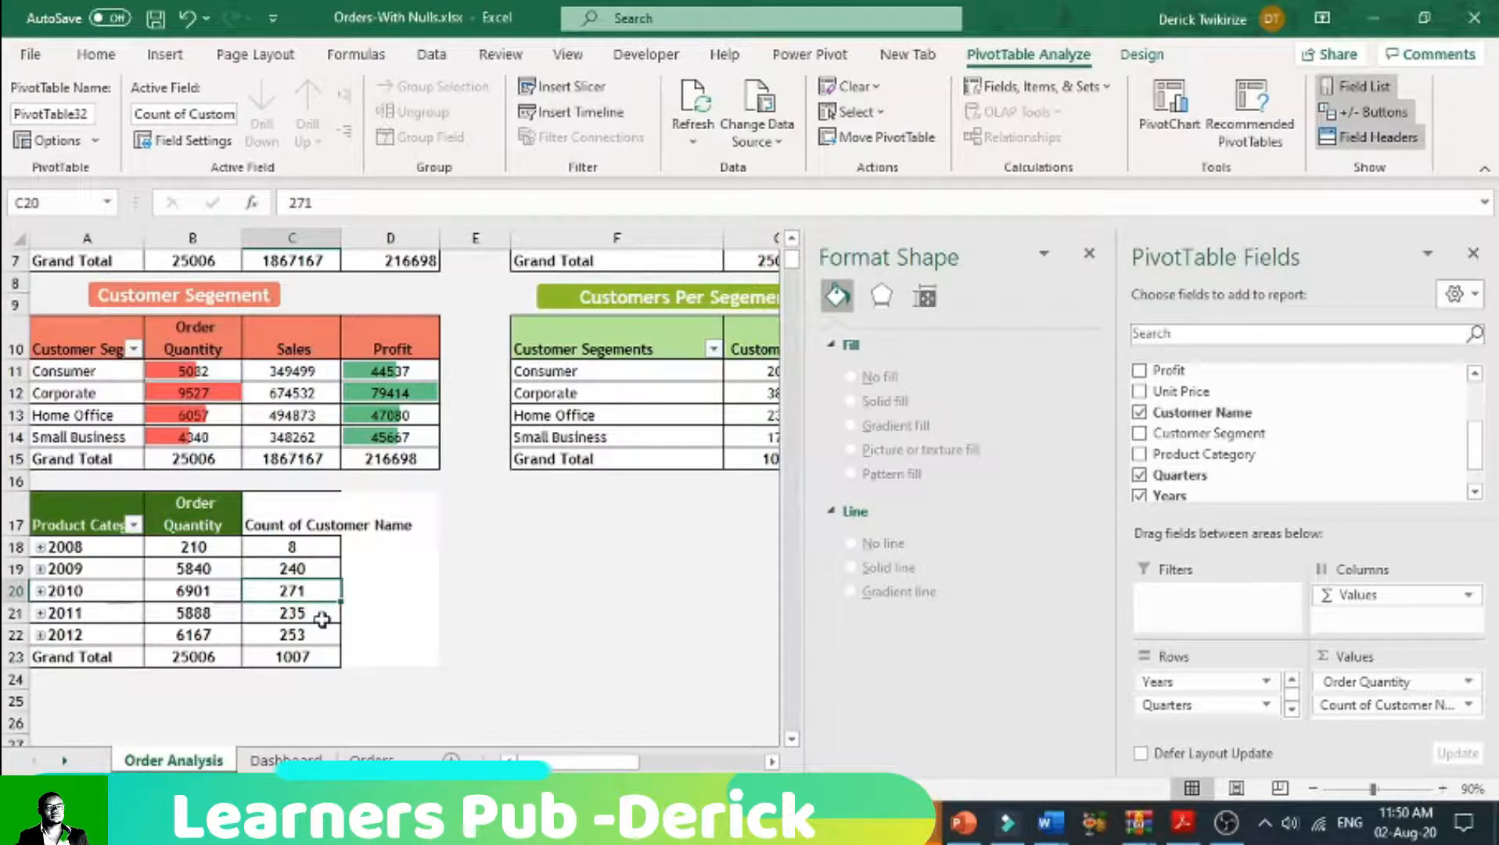
click(322, 613)
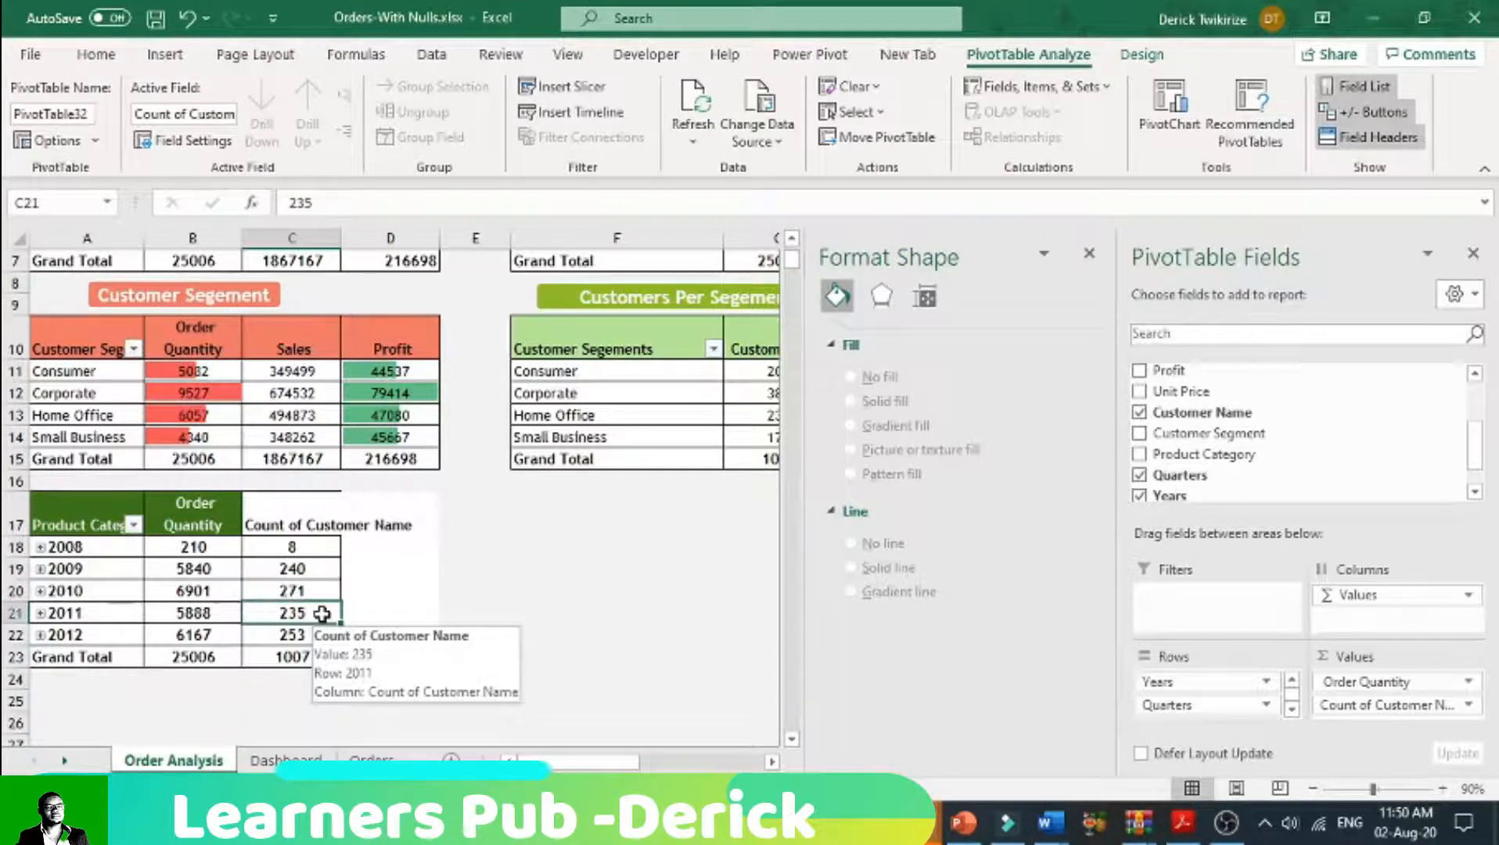
click(319, 632)
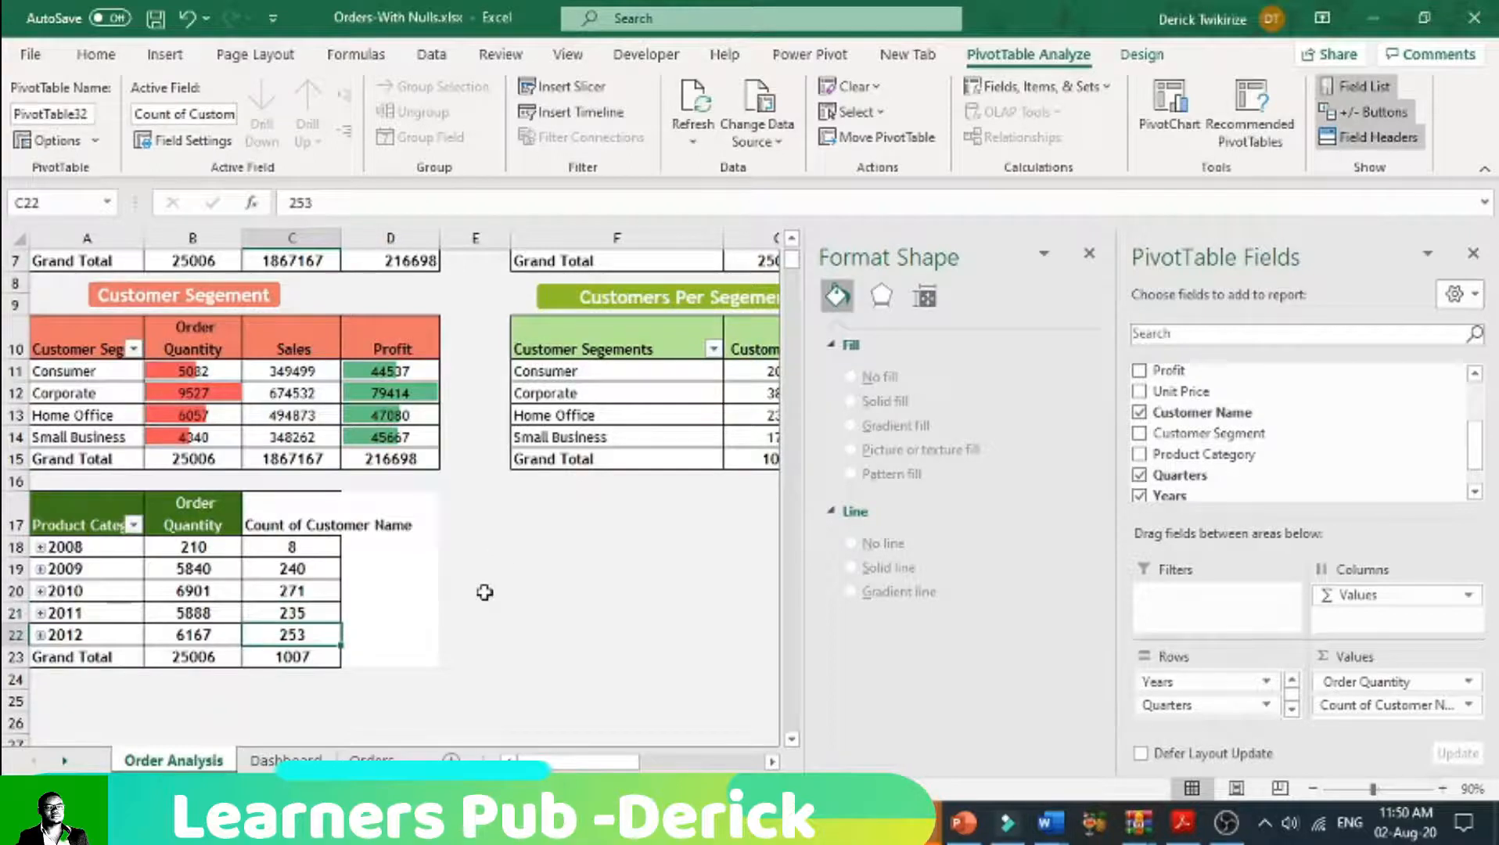
Step: Rename the Count of Customer Name value field in the yearly pivot table as Customers
click(275, 522)
click(95, 54)
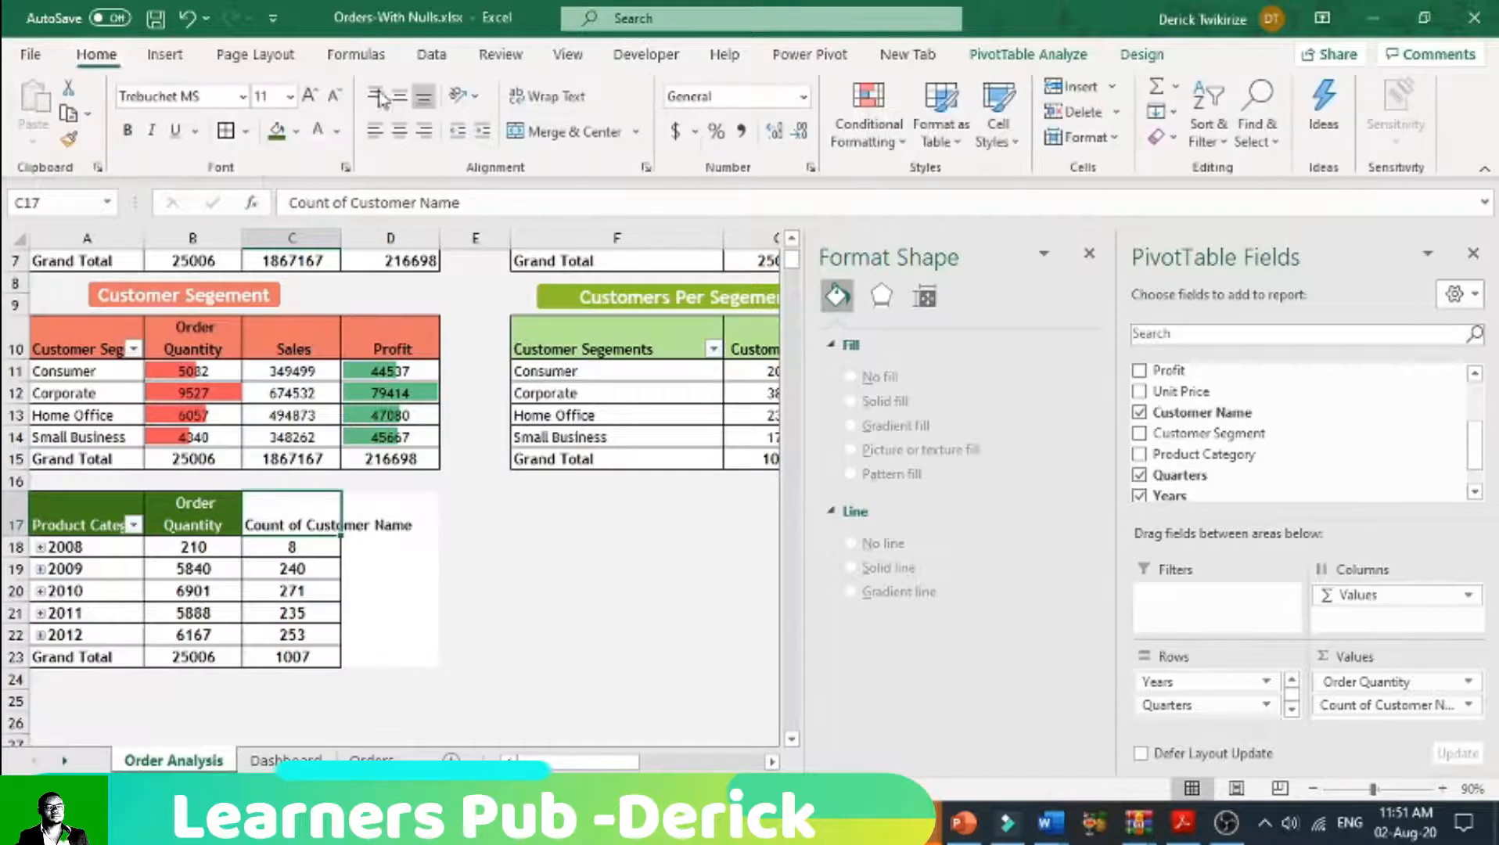
double_click(298, 514)
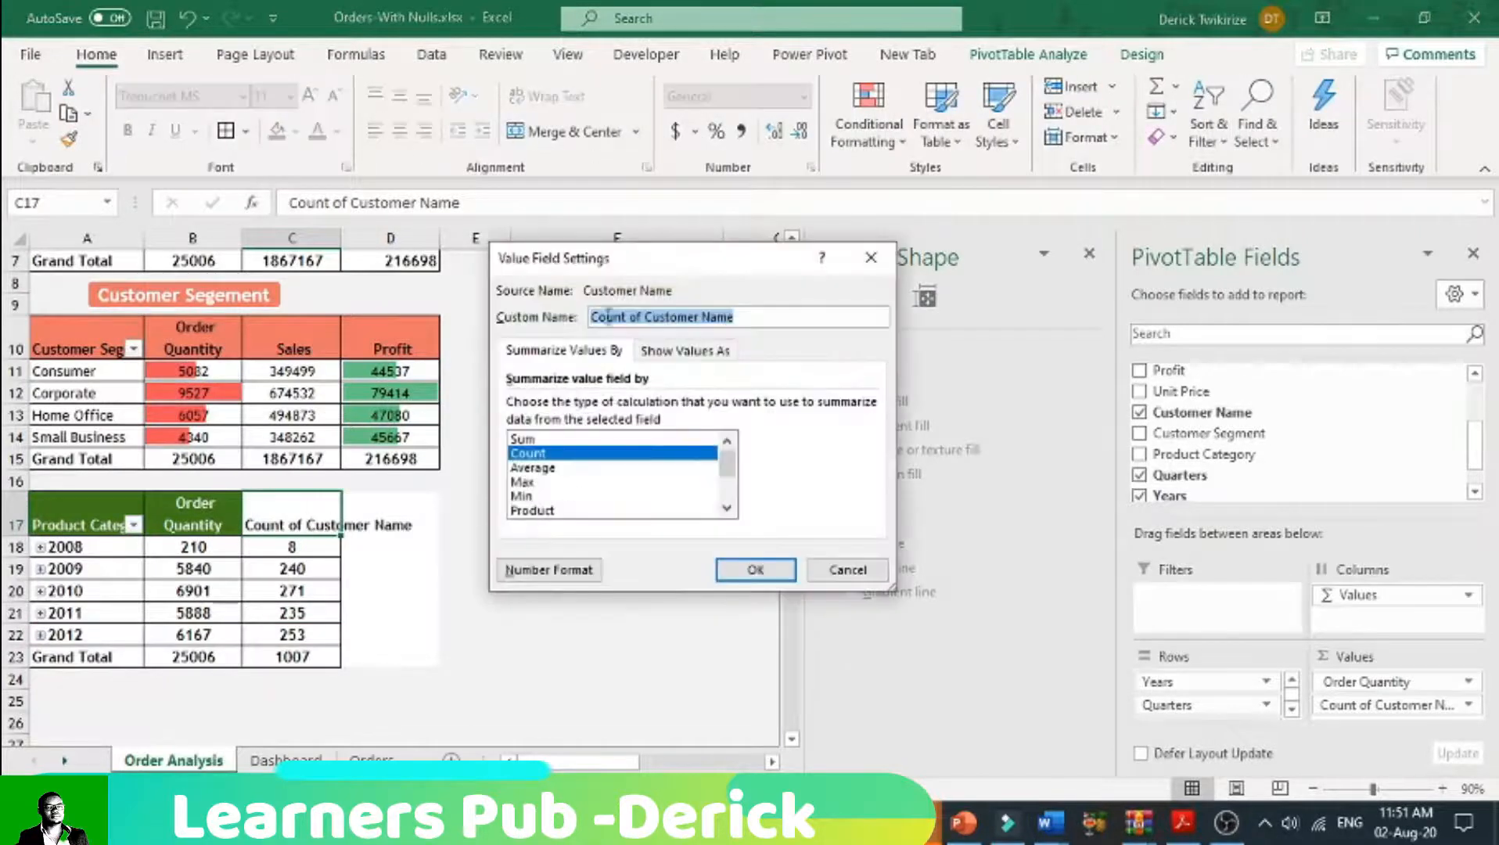
drag(647, 316, 591, 316)
key(BackSpace)
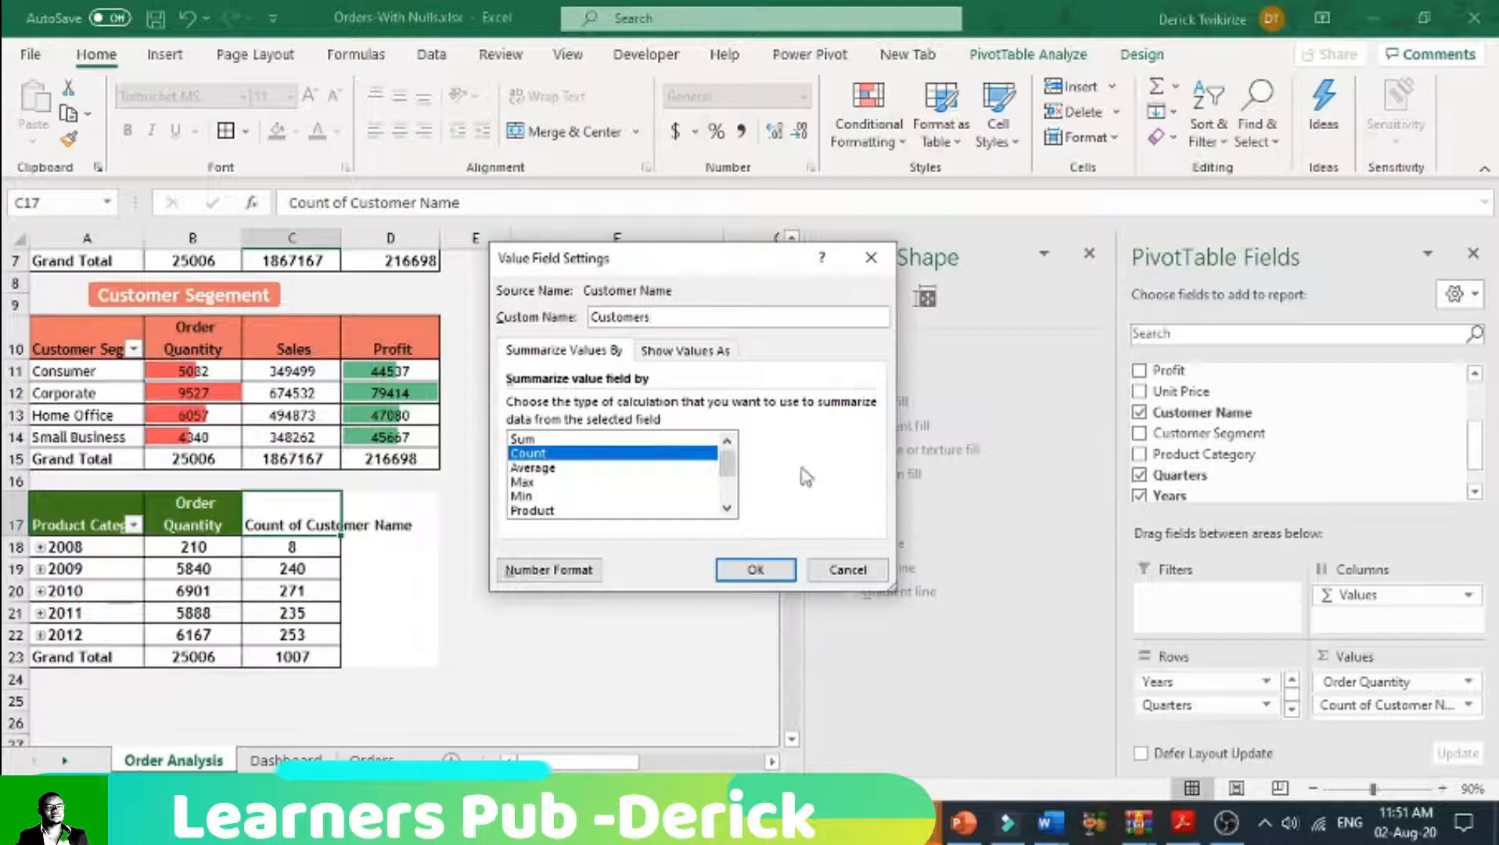
click(756, 570)
click(392, 634)
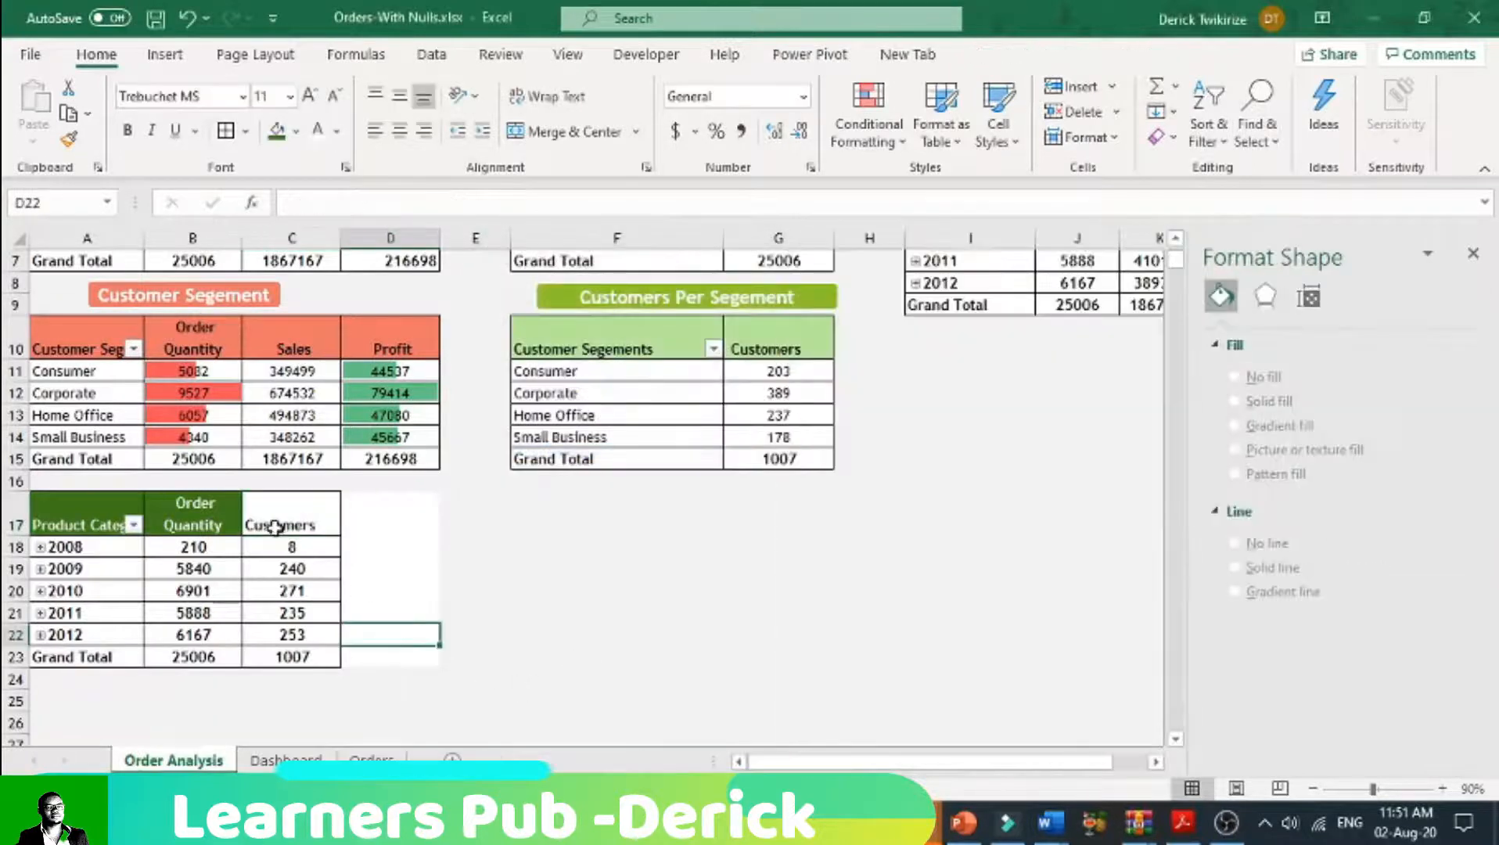
Step: Fill the yearly pivot table's header row A17:C17 with blue and make its text white
drag(274, 527, 194, 518)
click(275, 129)
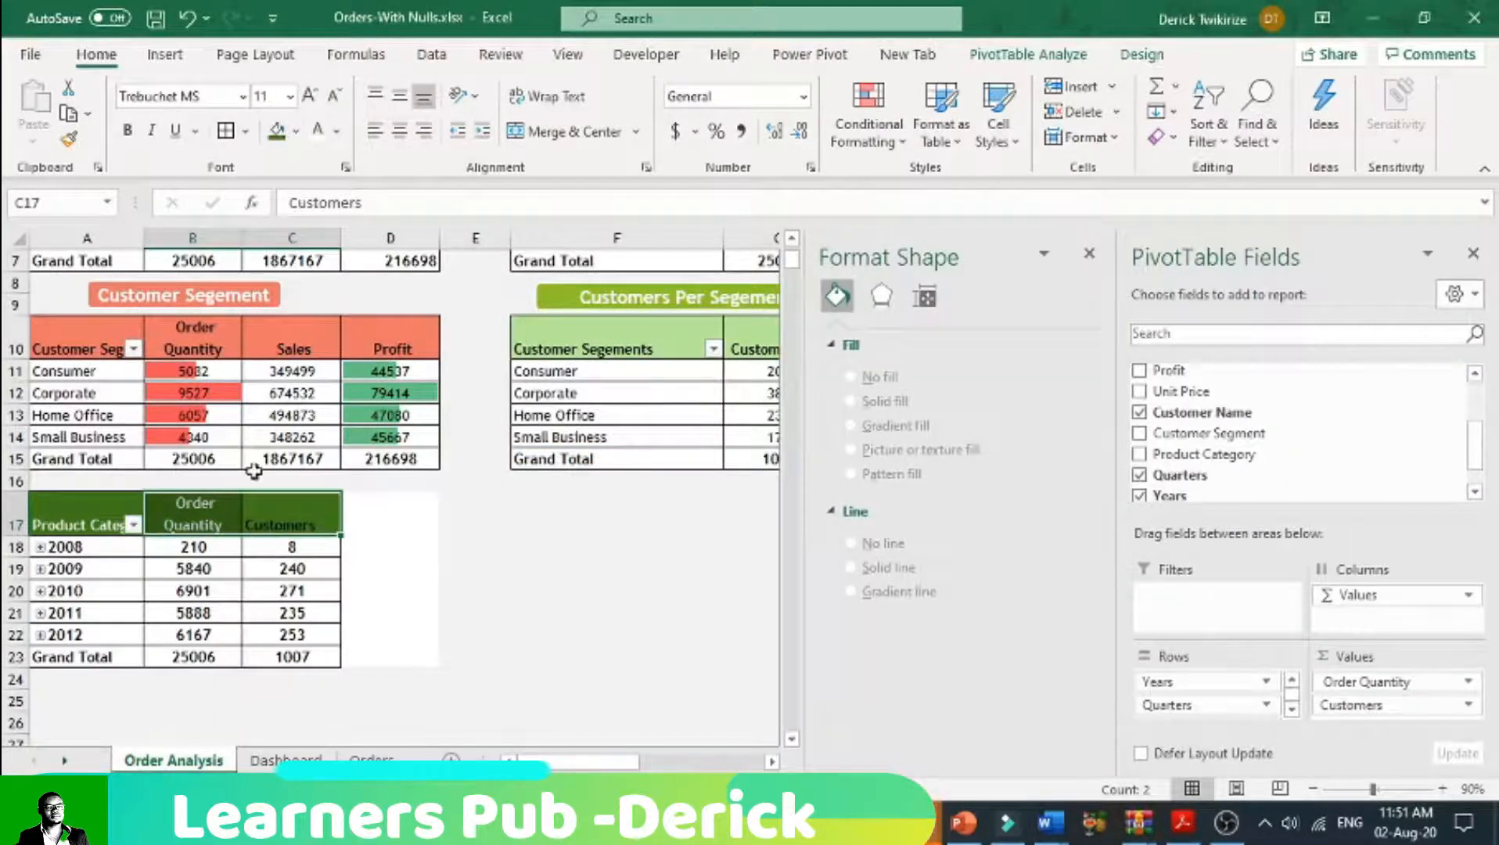
drag(93, 523, 291, 522)
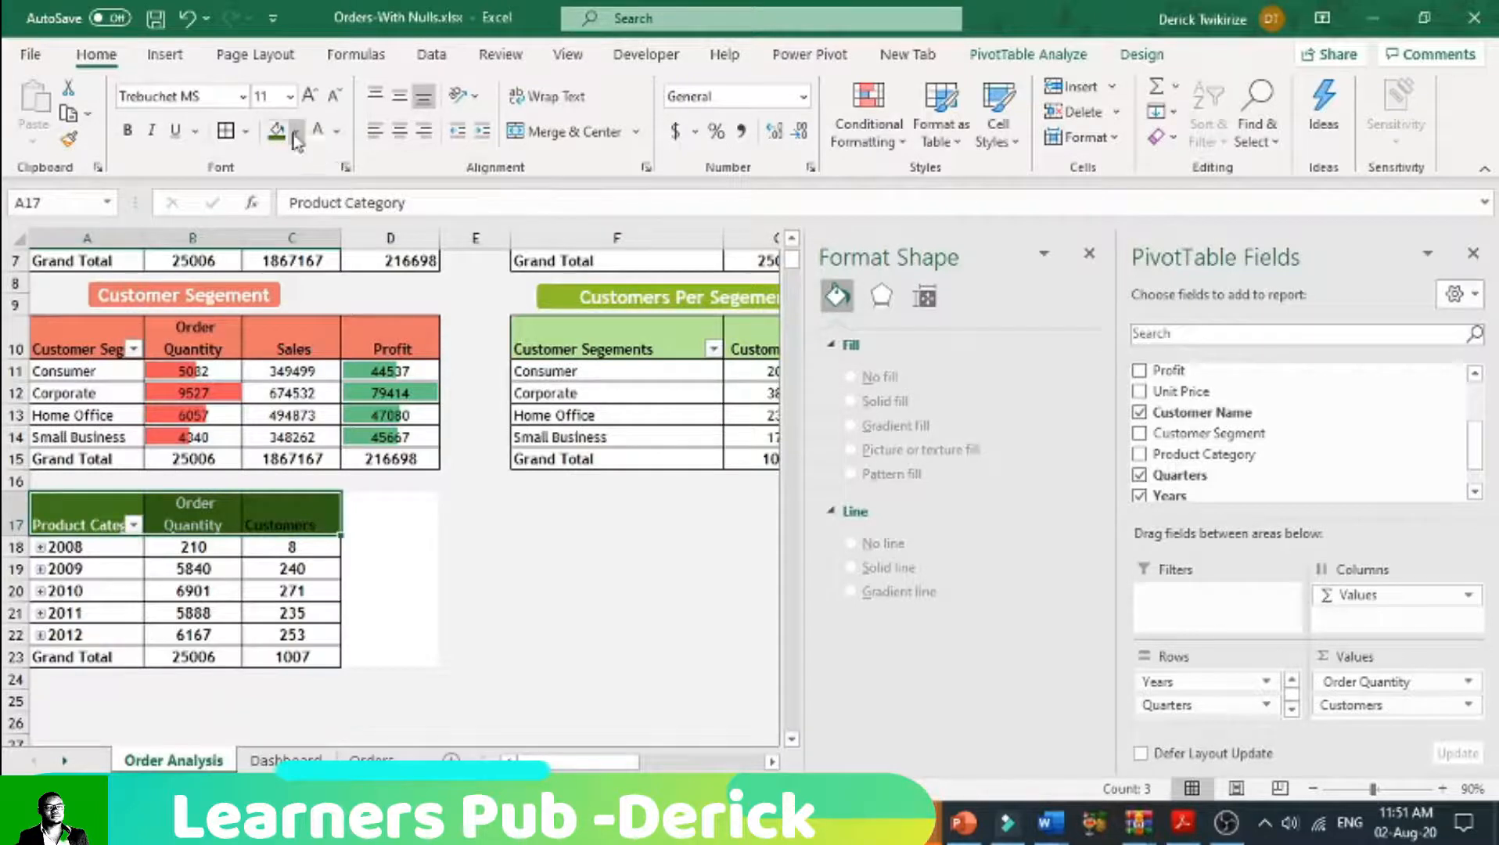
click(295, 141)
click(401, 330)
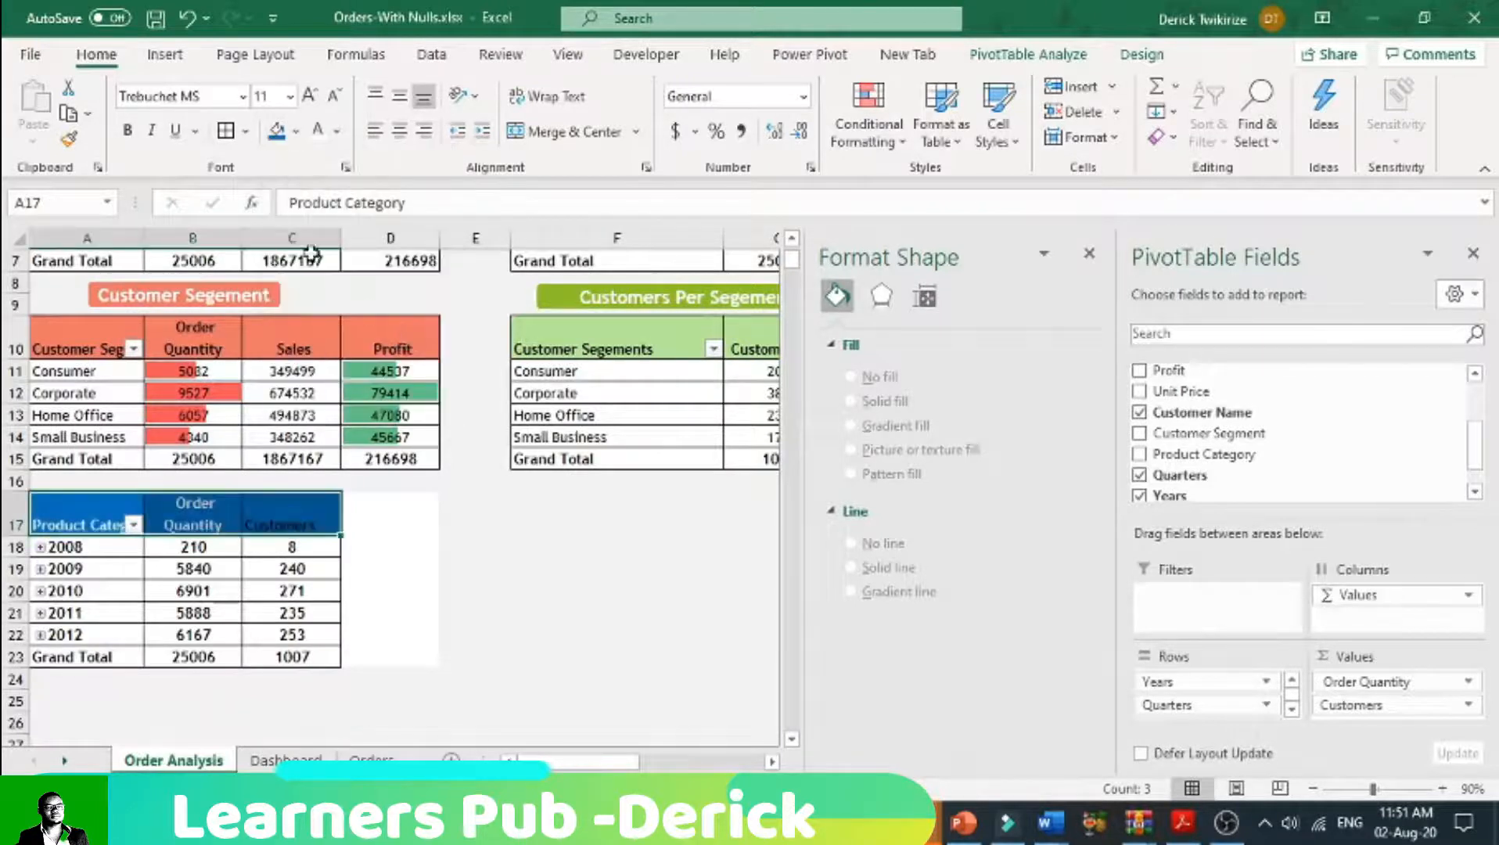
click(318, 131)
Step: Make the yearly pivot table's header text bold at size 14 and widen column B slightly
click(126, 129)
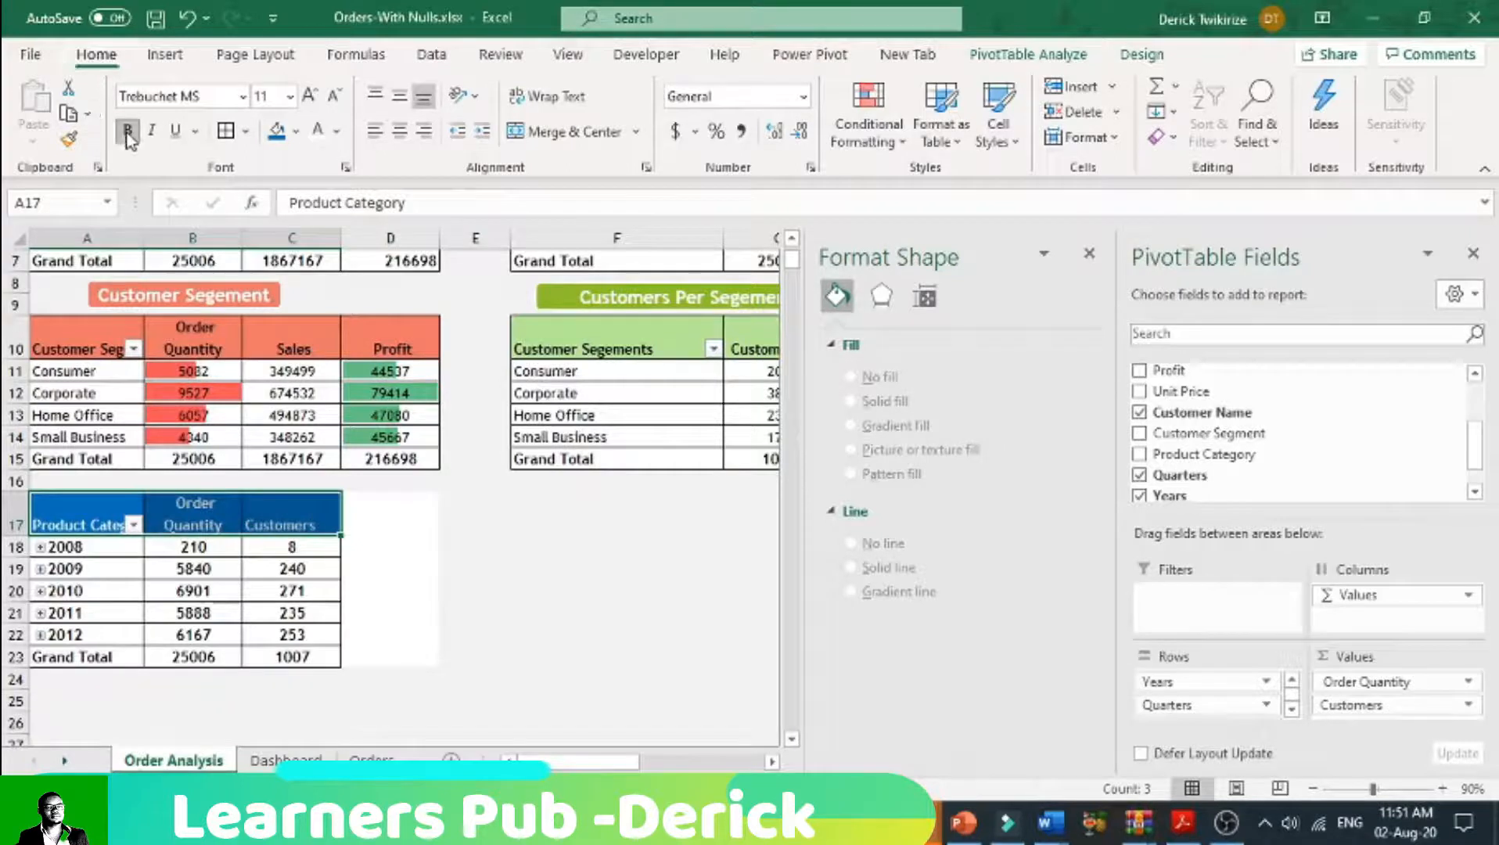
click(310, 97)
click(311, 97)
click(412, 579)
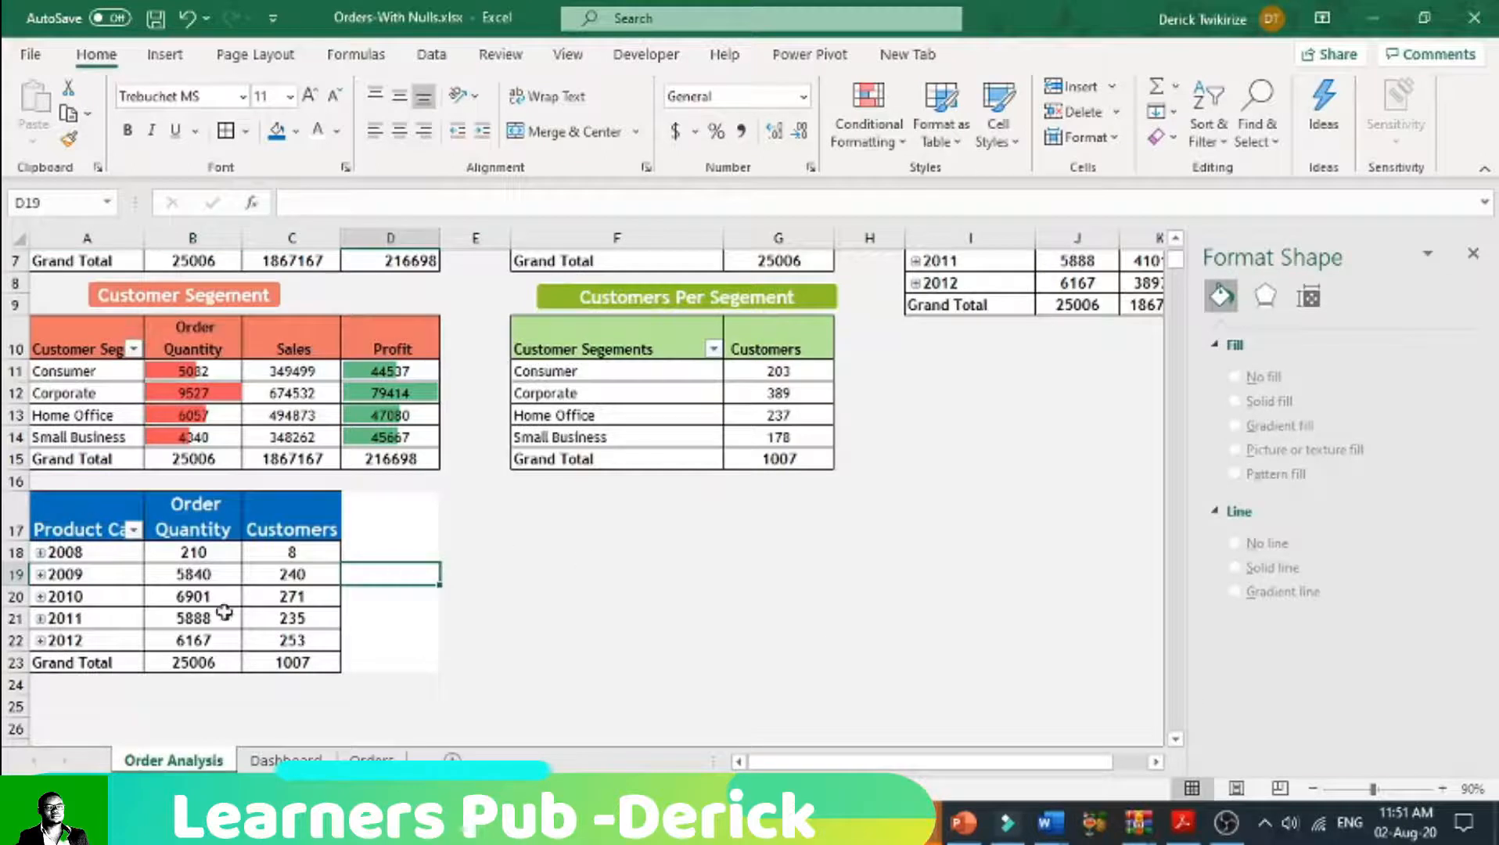
mouse_move(313, 638)
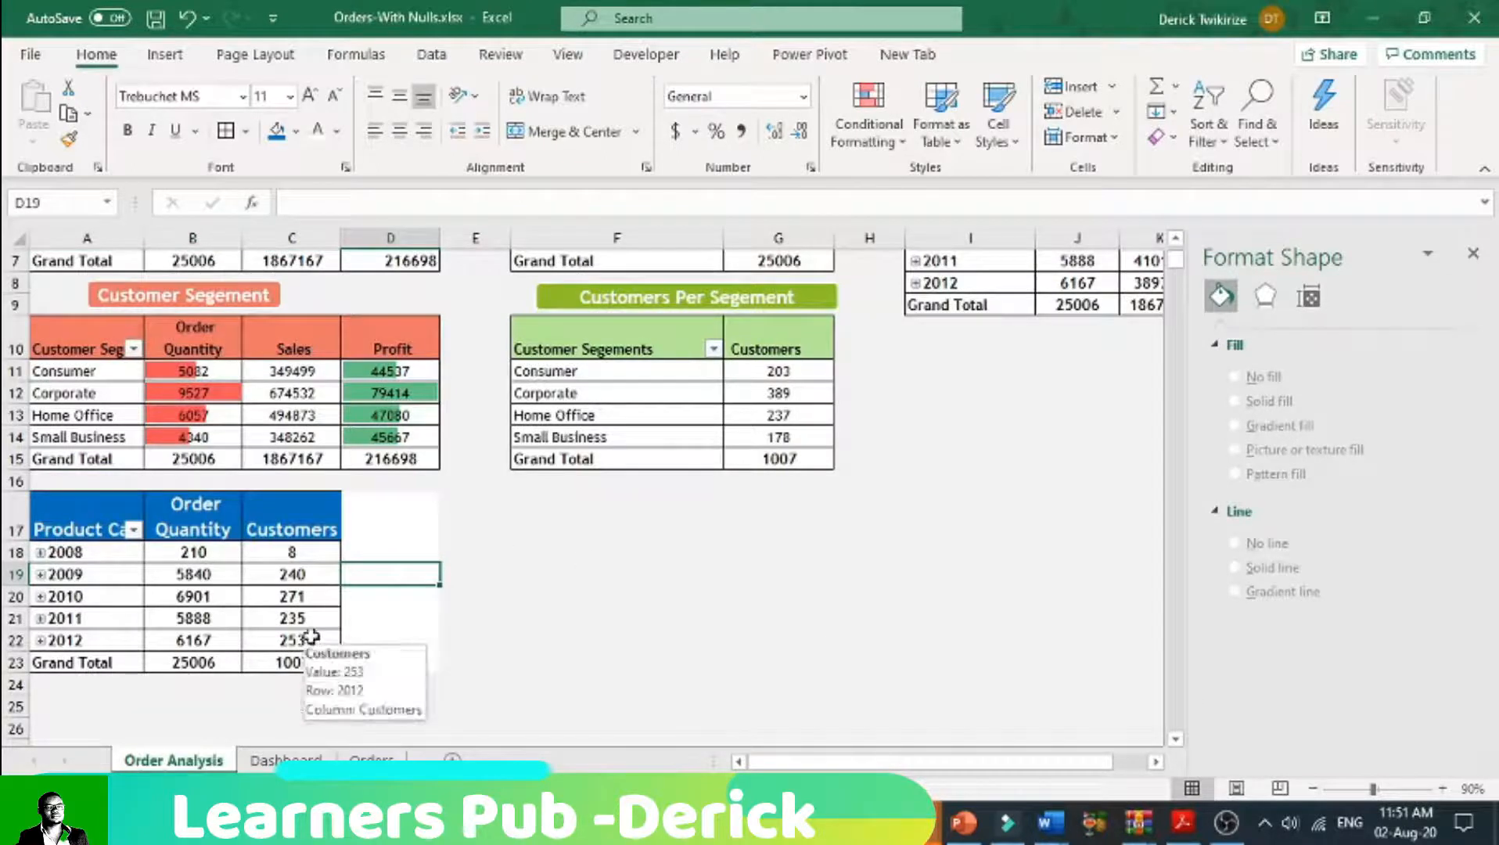
click(634, 592)
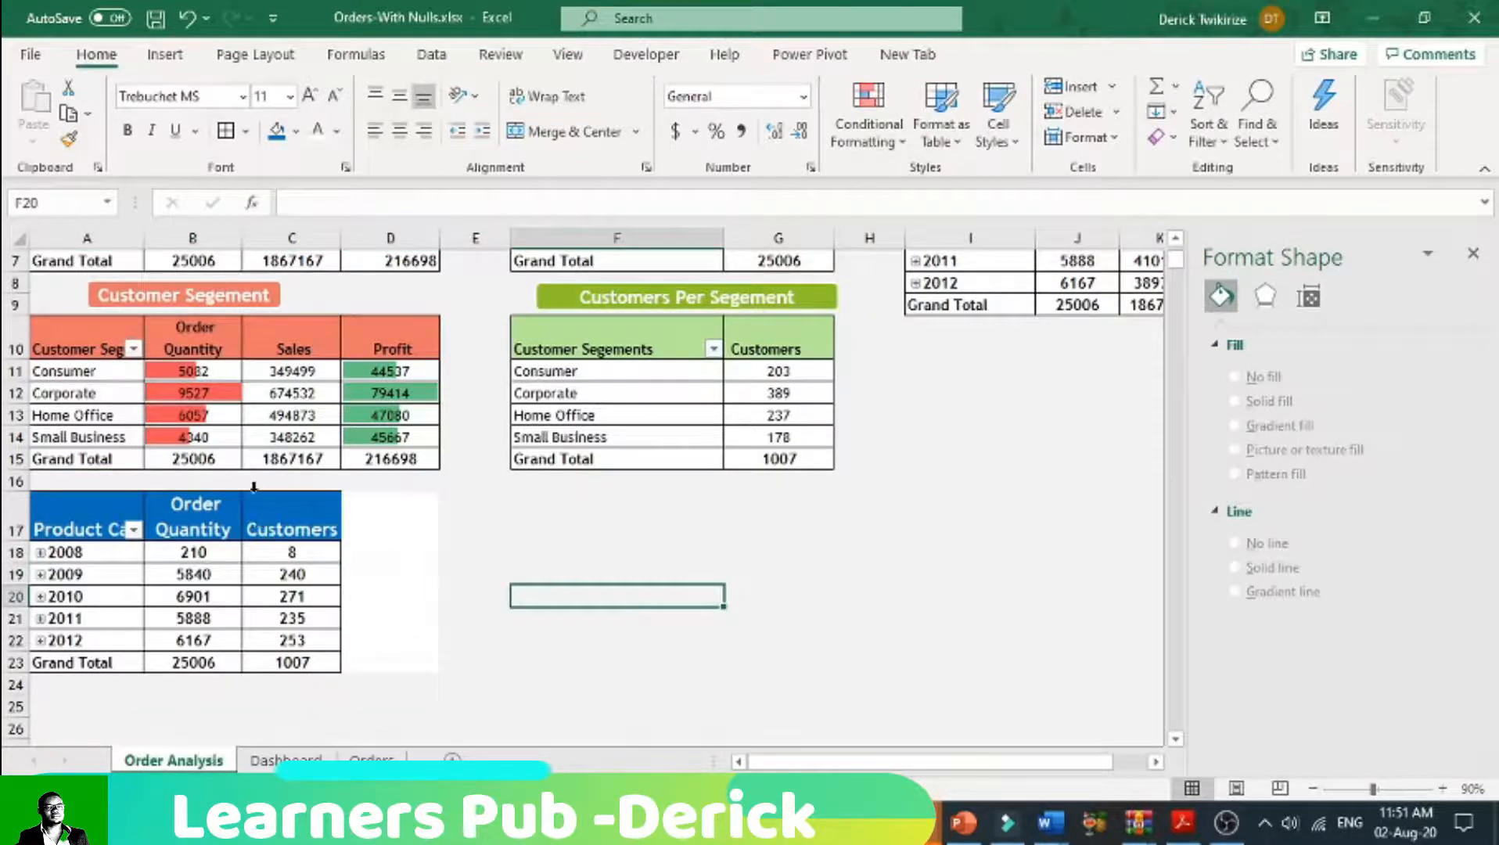
drag(242, 238, 256, 238)
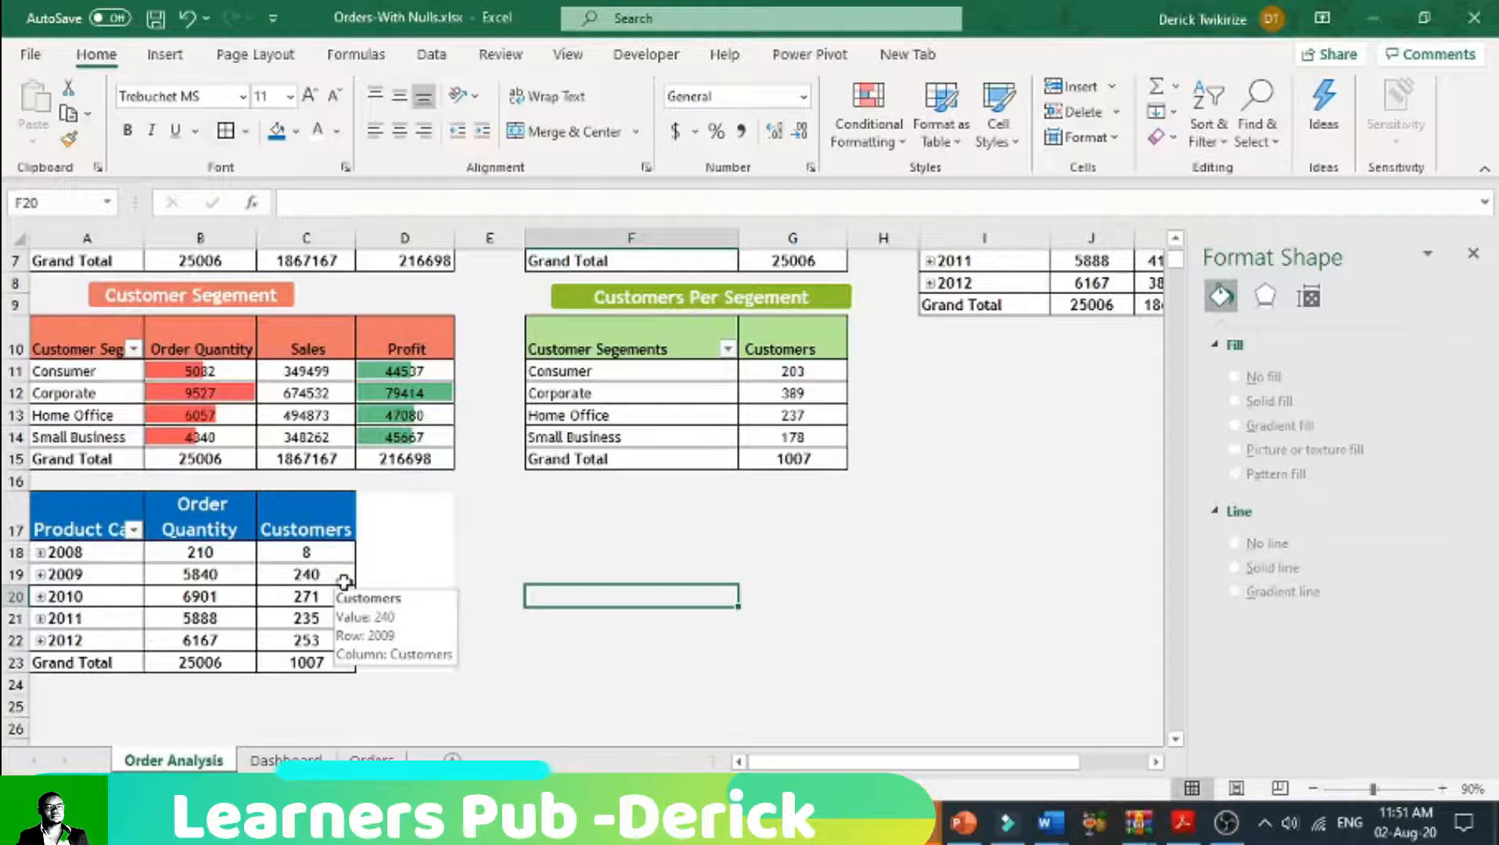
click(288, 578)
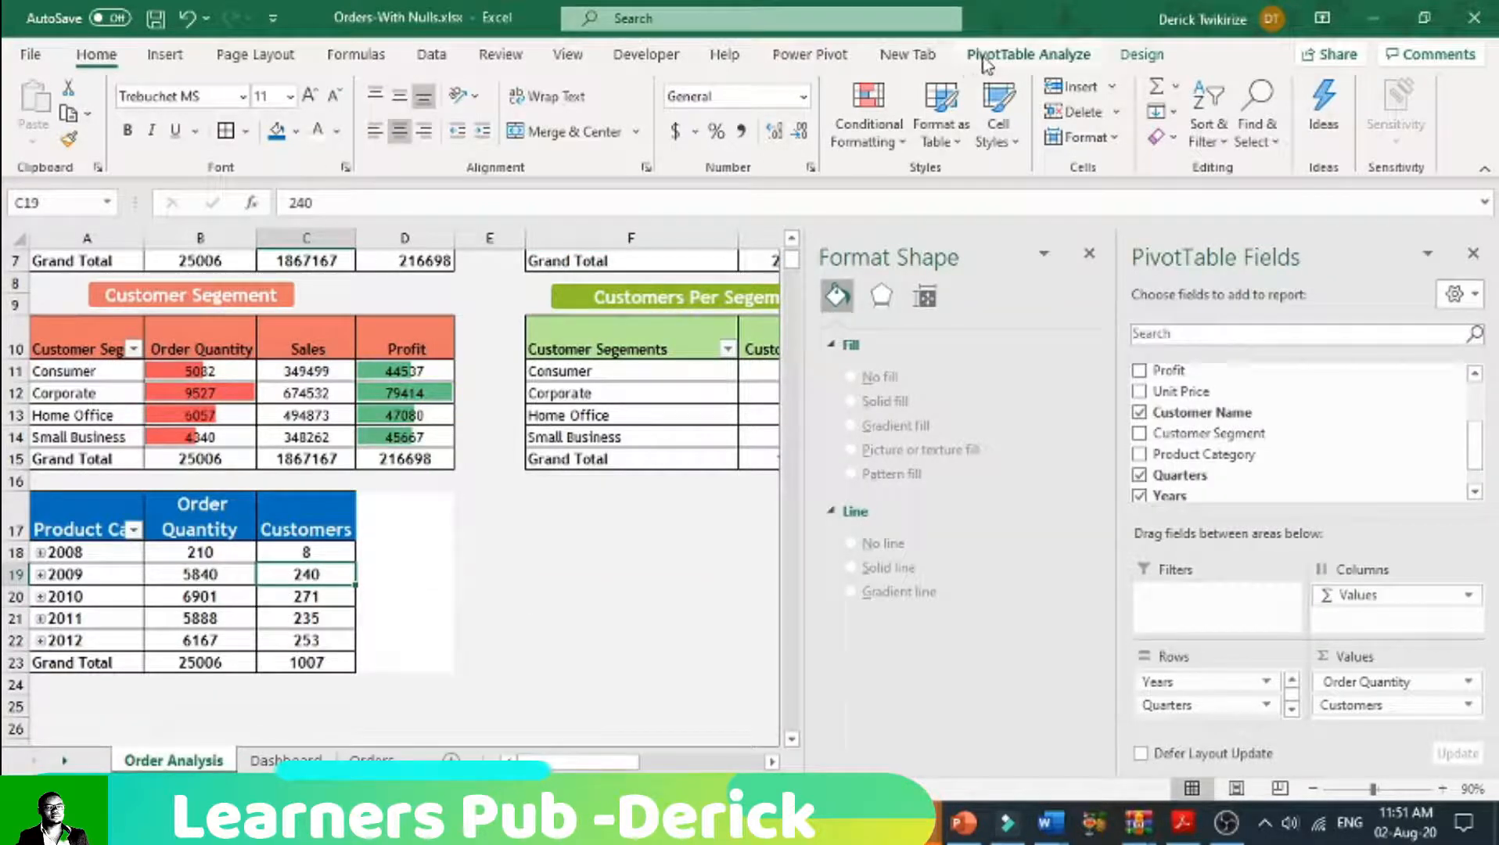
click(174, 57)
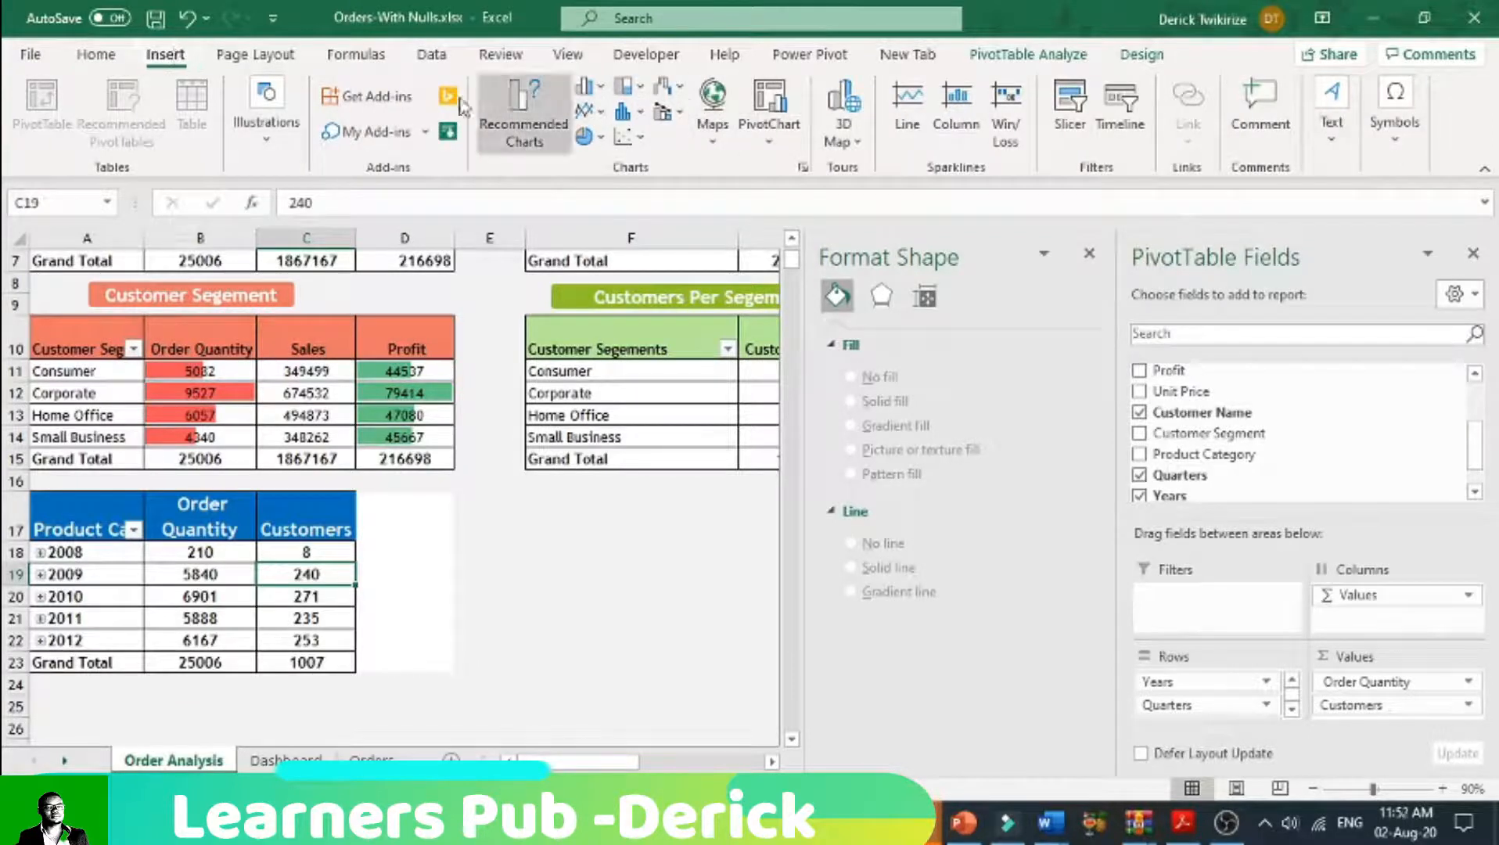
click(94, 55)
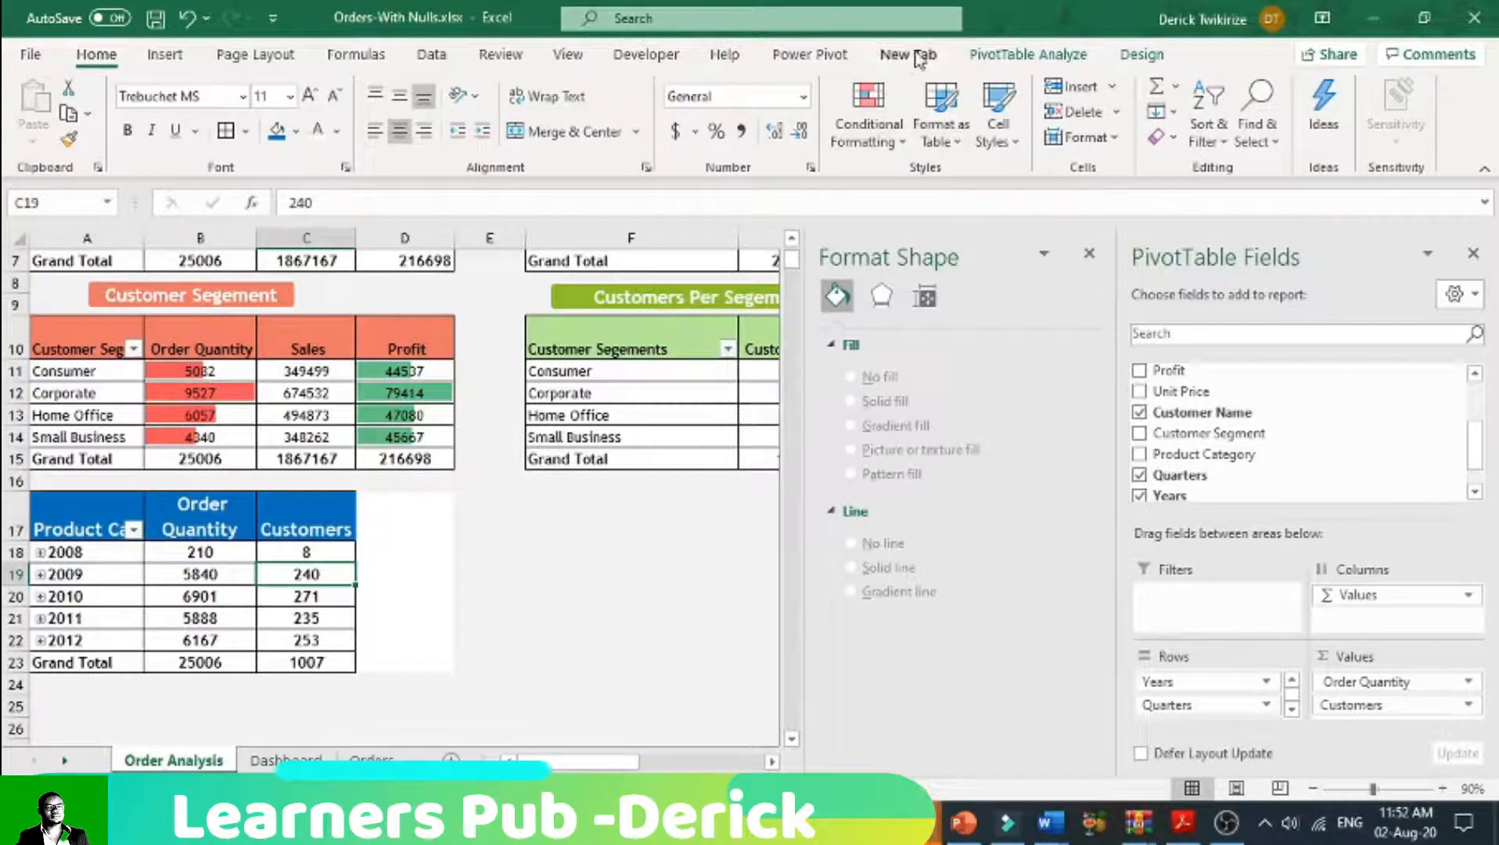
click(739, 23)
text(dat)
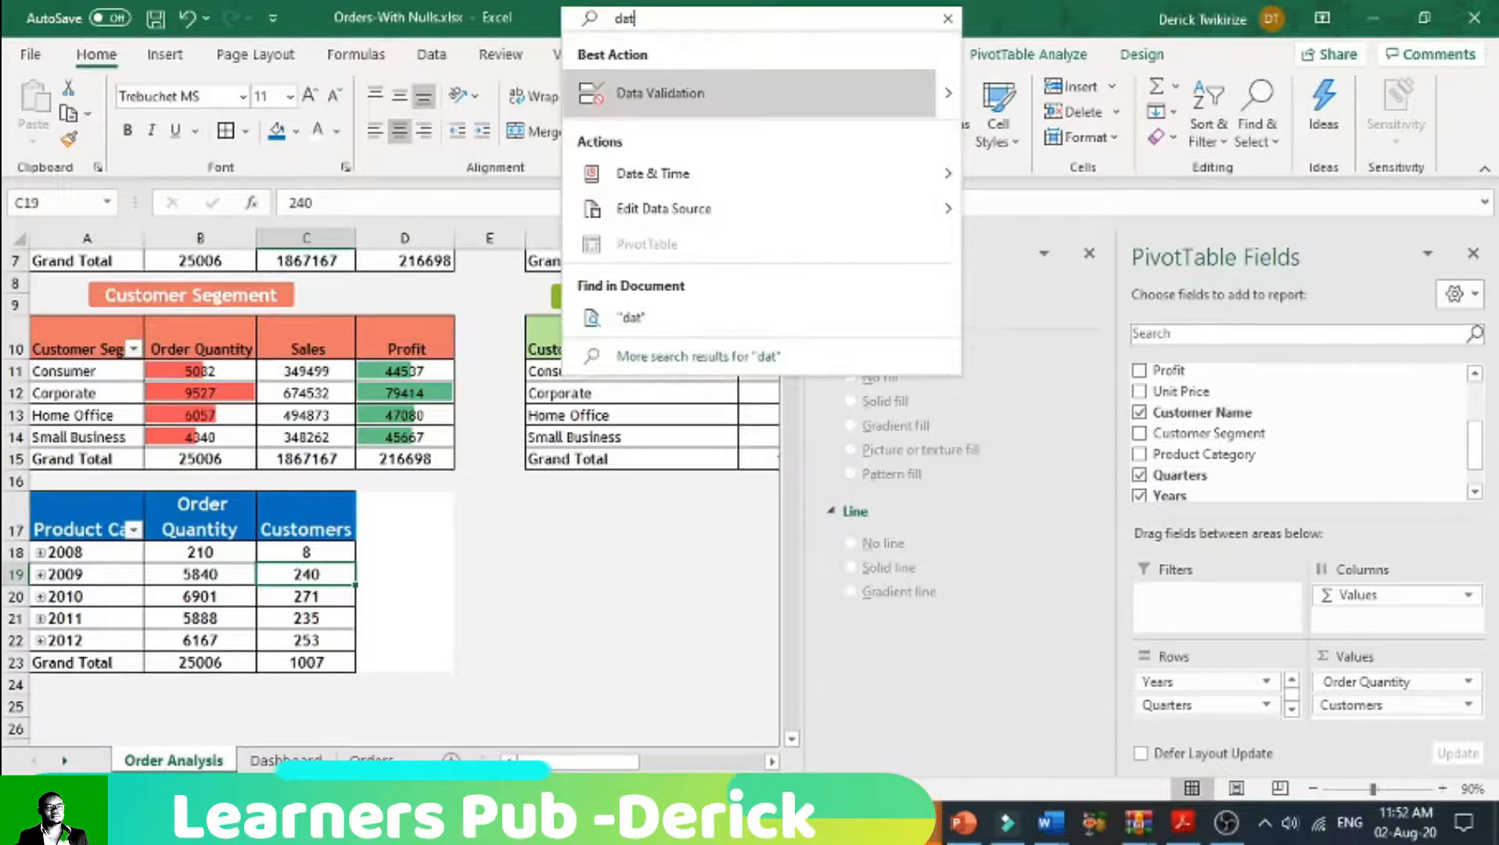
key(BackSpace)
key(BackSpace)
key(BackSpace)
key(Escape)
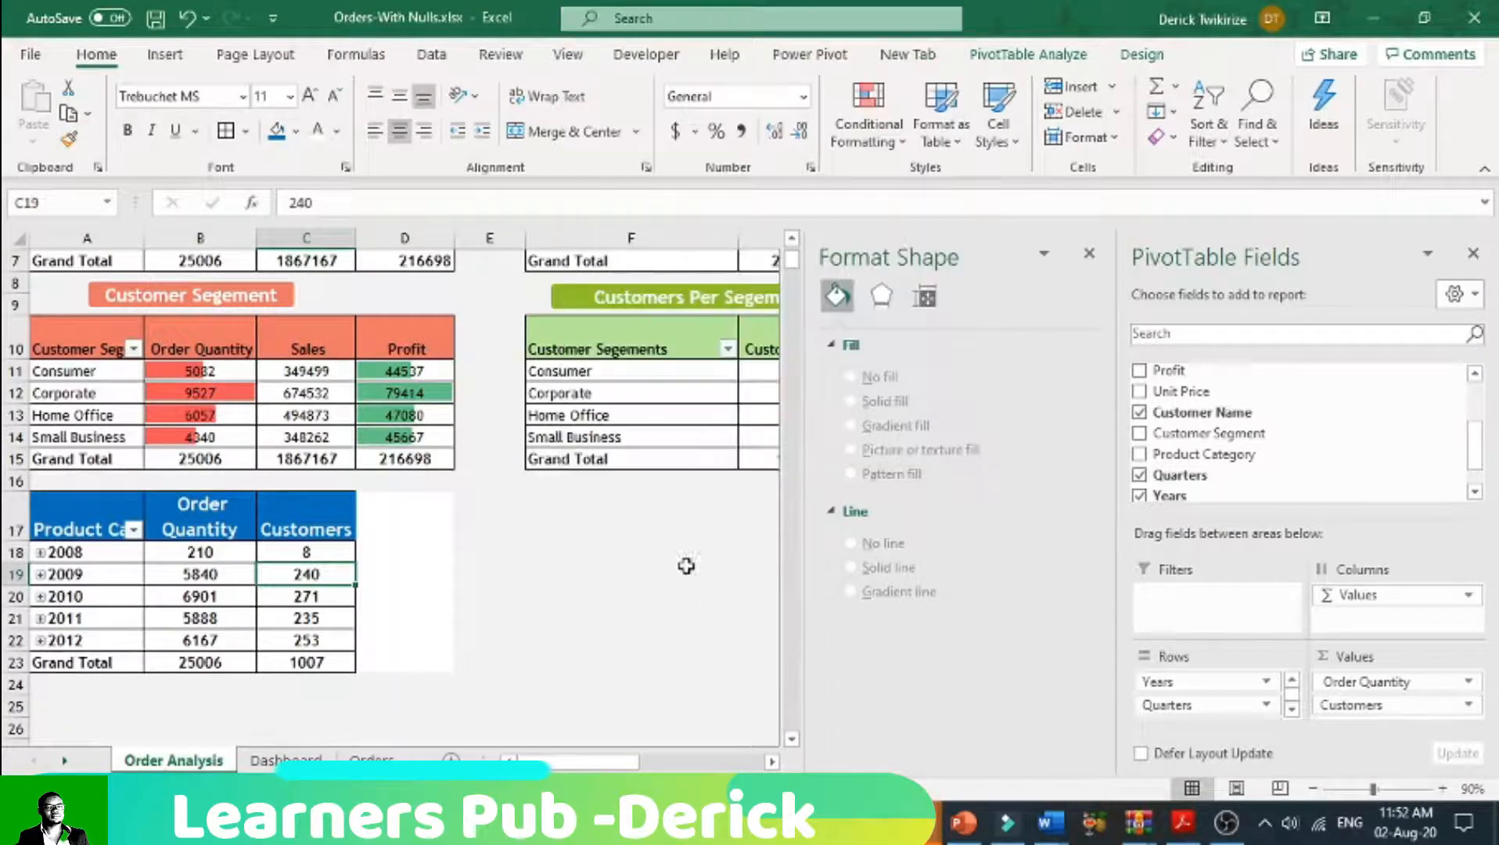
Step: Fill the blank cells D17:D23 beside the yearly pivot table with light grey to match the sheet background
click(593, 601)
drag(409, 517, 422, 658)
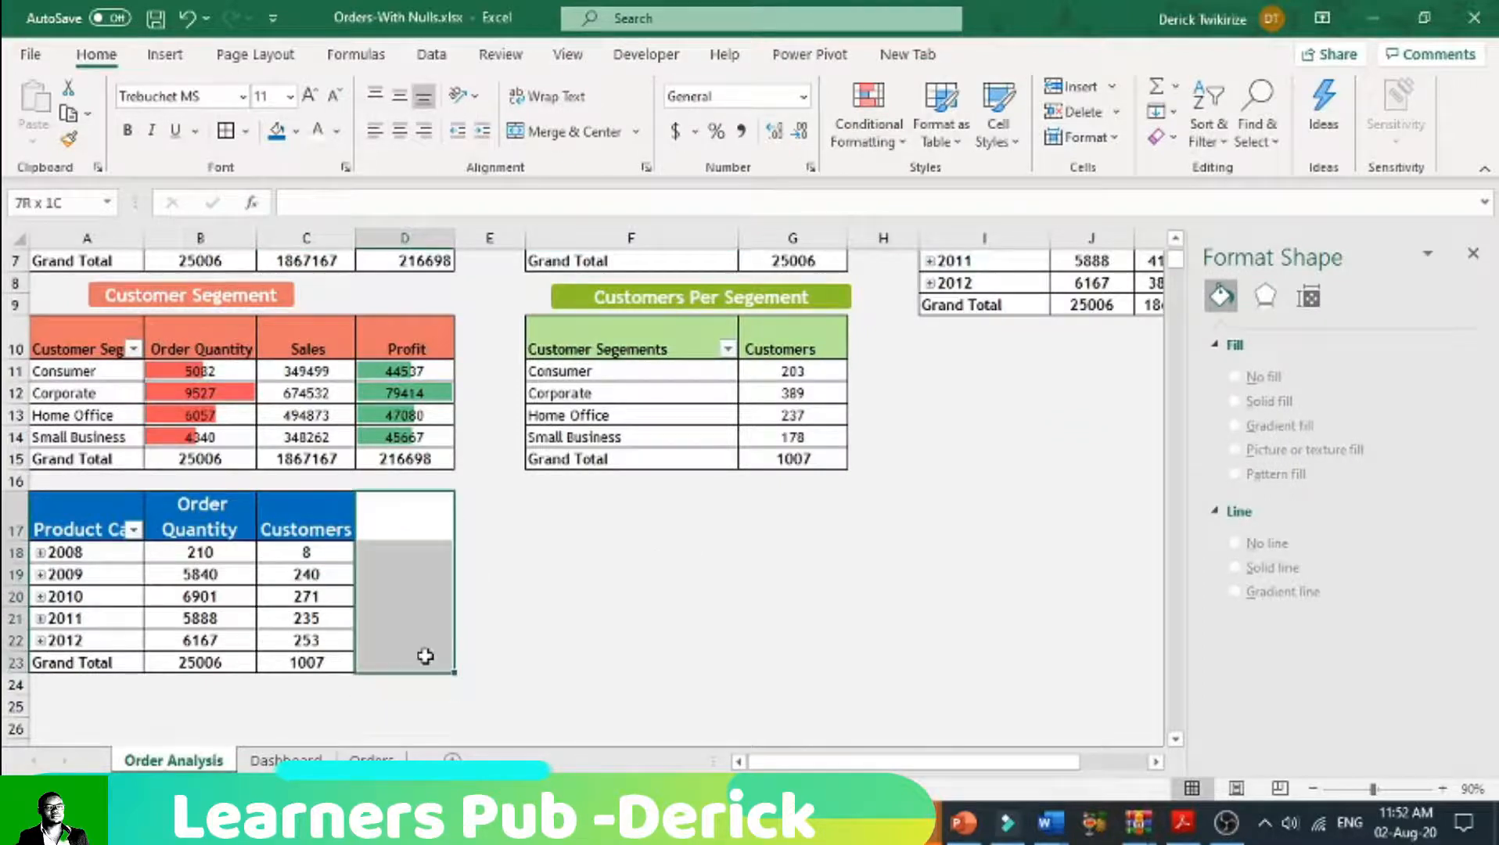
click(300, 132)
click(281, 215)
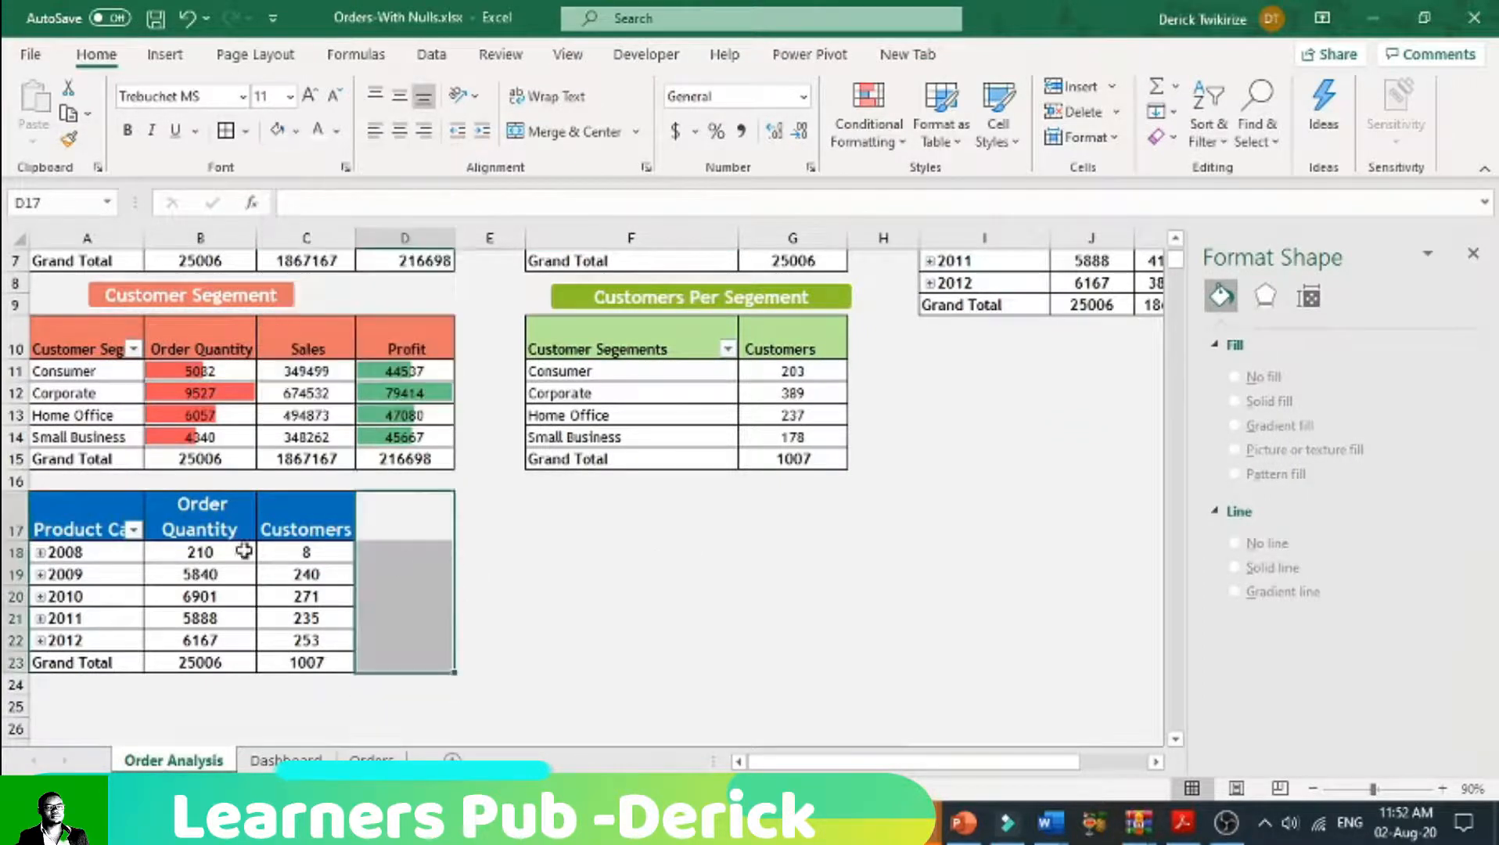
Step: Copy the yearly order quantity and customers pivot table and paste it into the Dashboard sheet at B44
drag(78, 525, 309, 661)
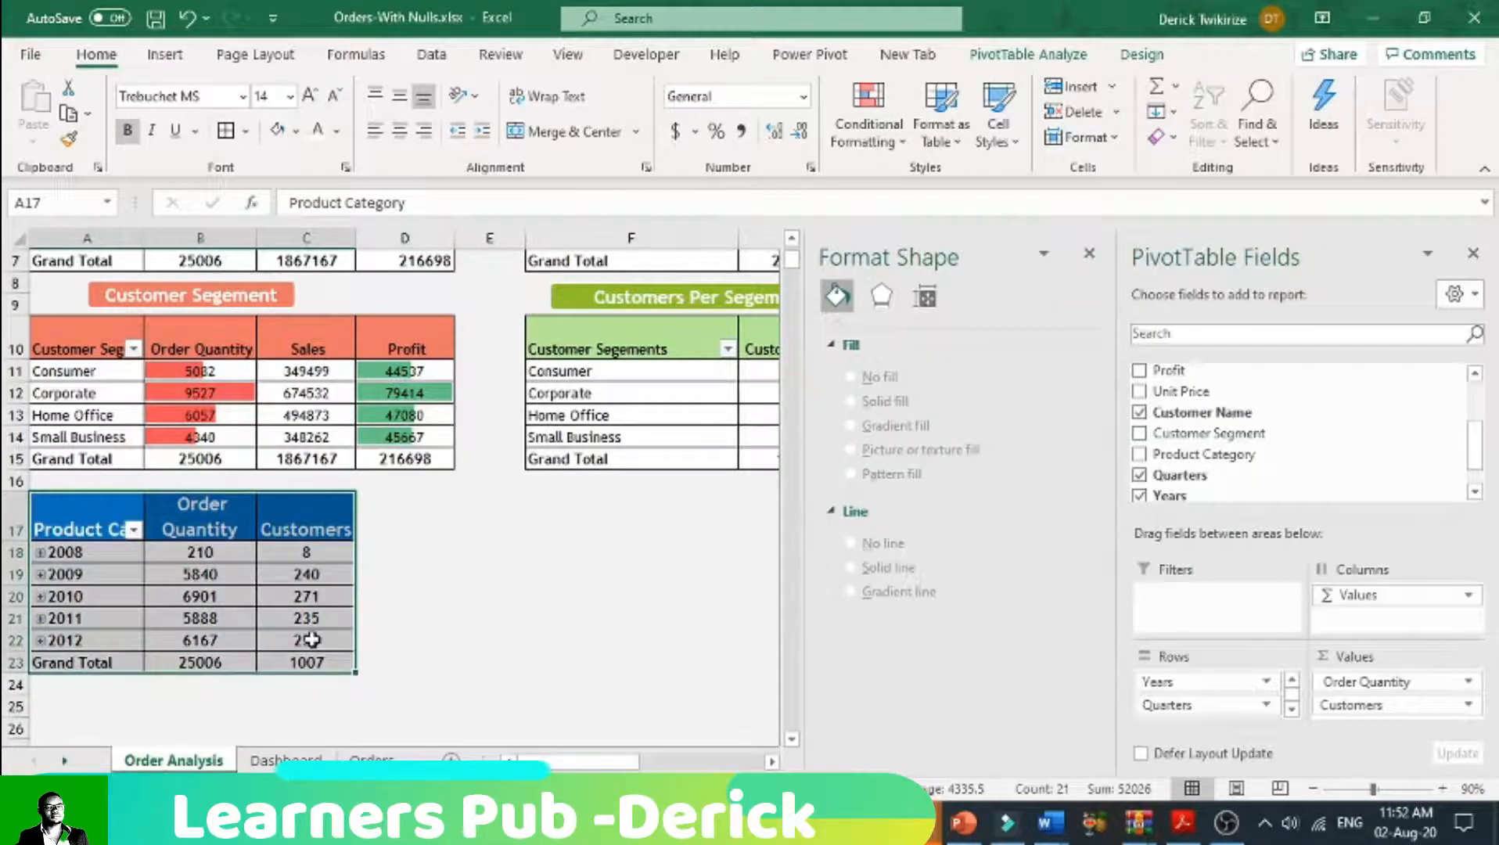
click(286, 760)
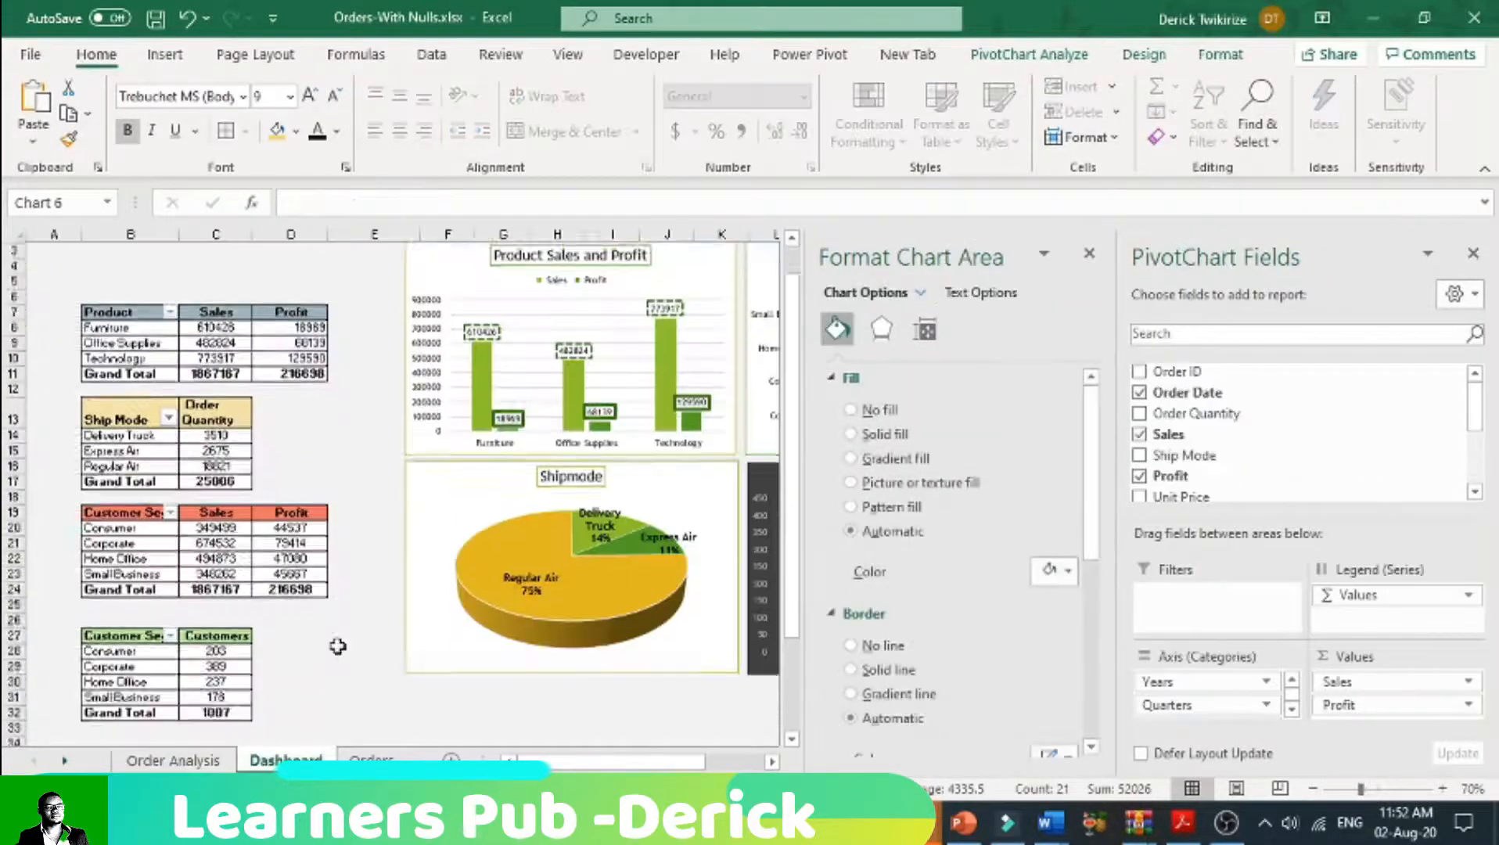
scroll(337, 647, down, 6)
click(98, 588)
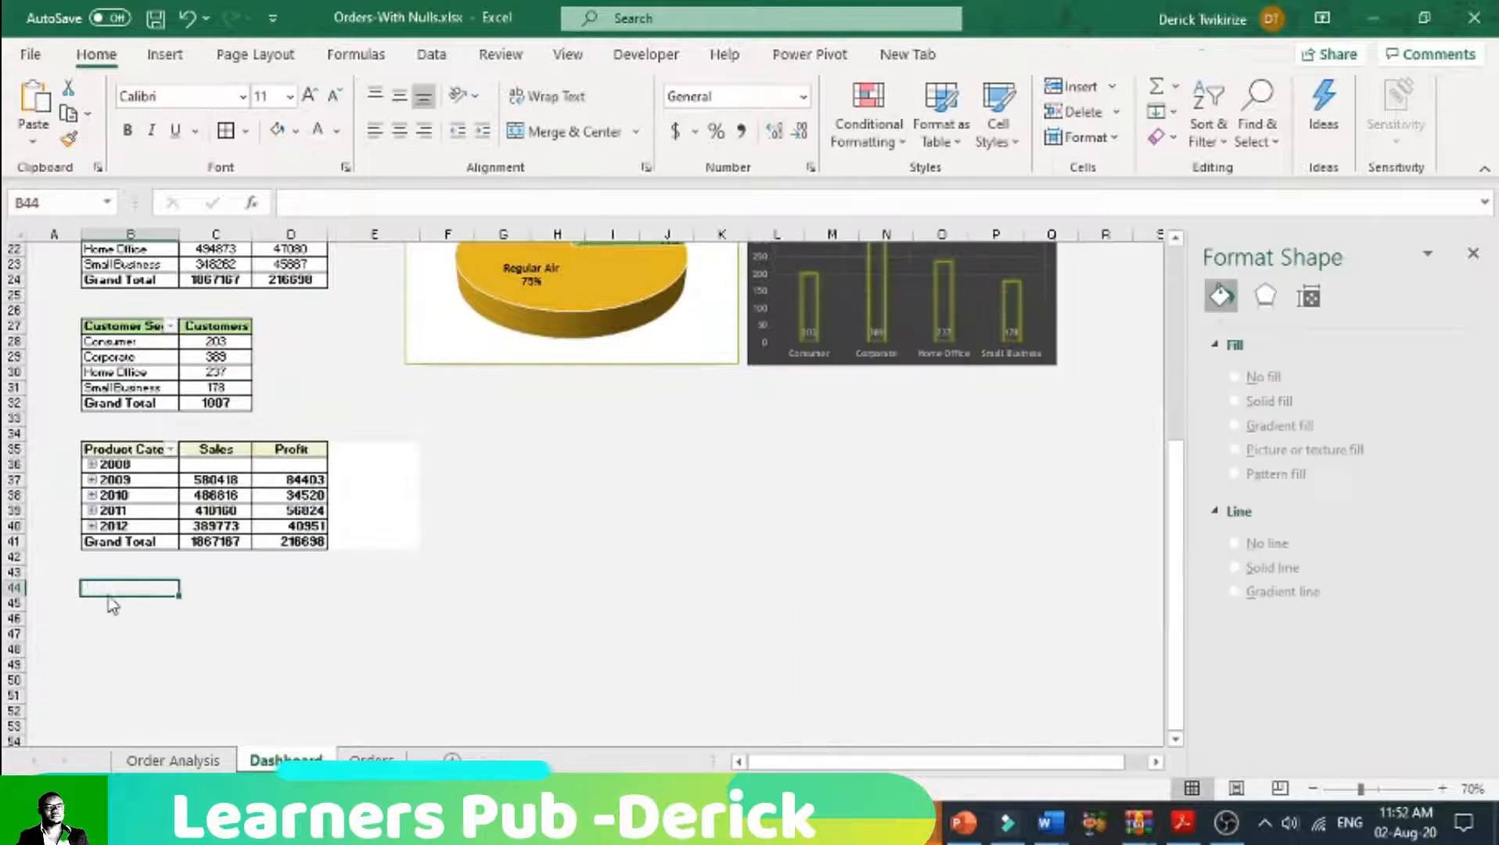
right_click(130, 599)
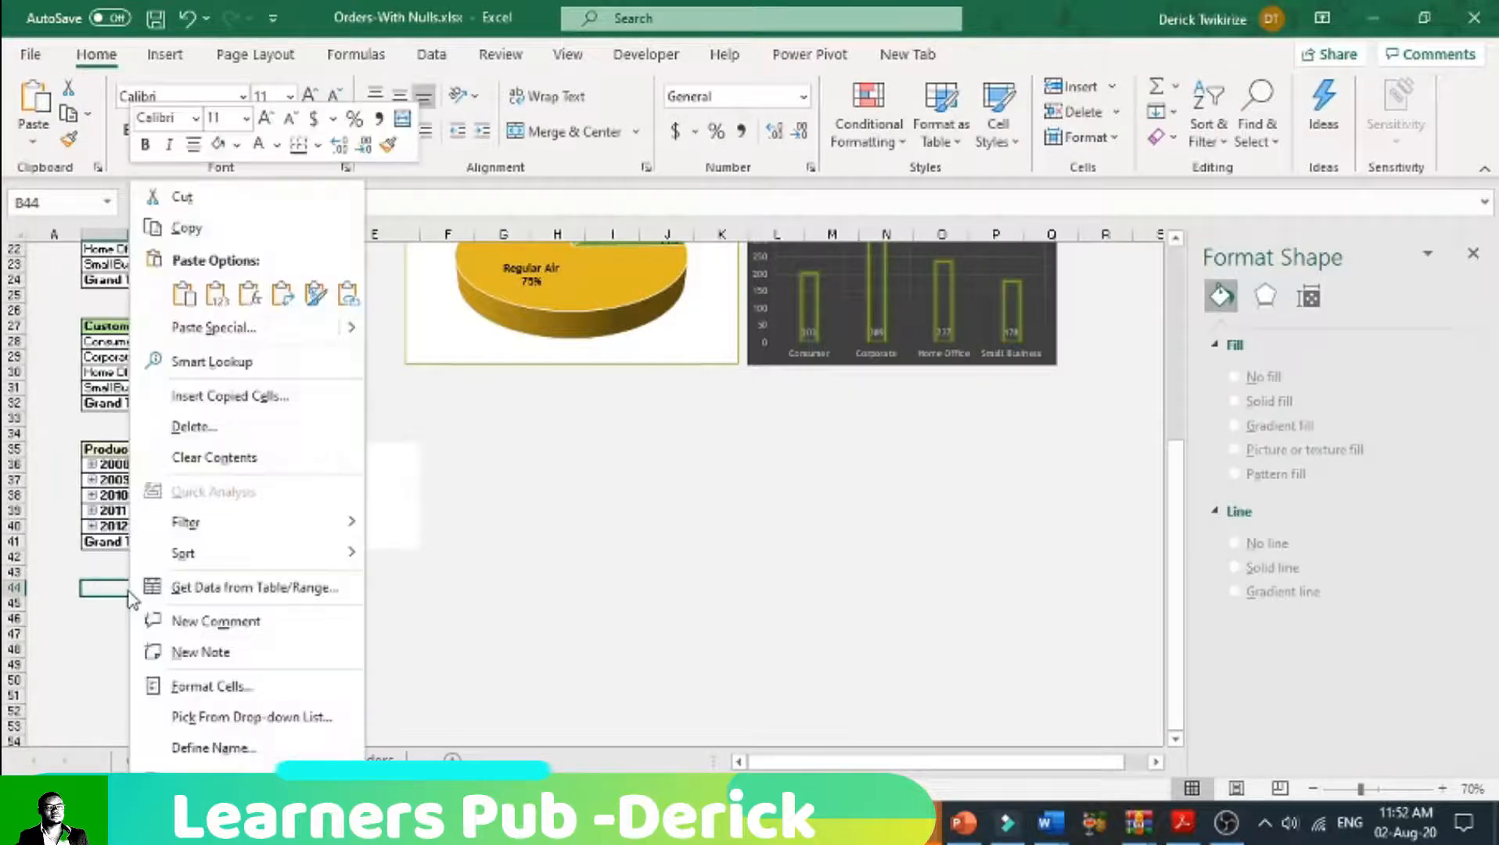
click(185, 294)
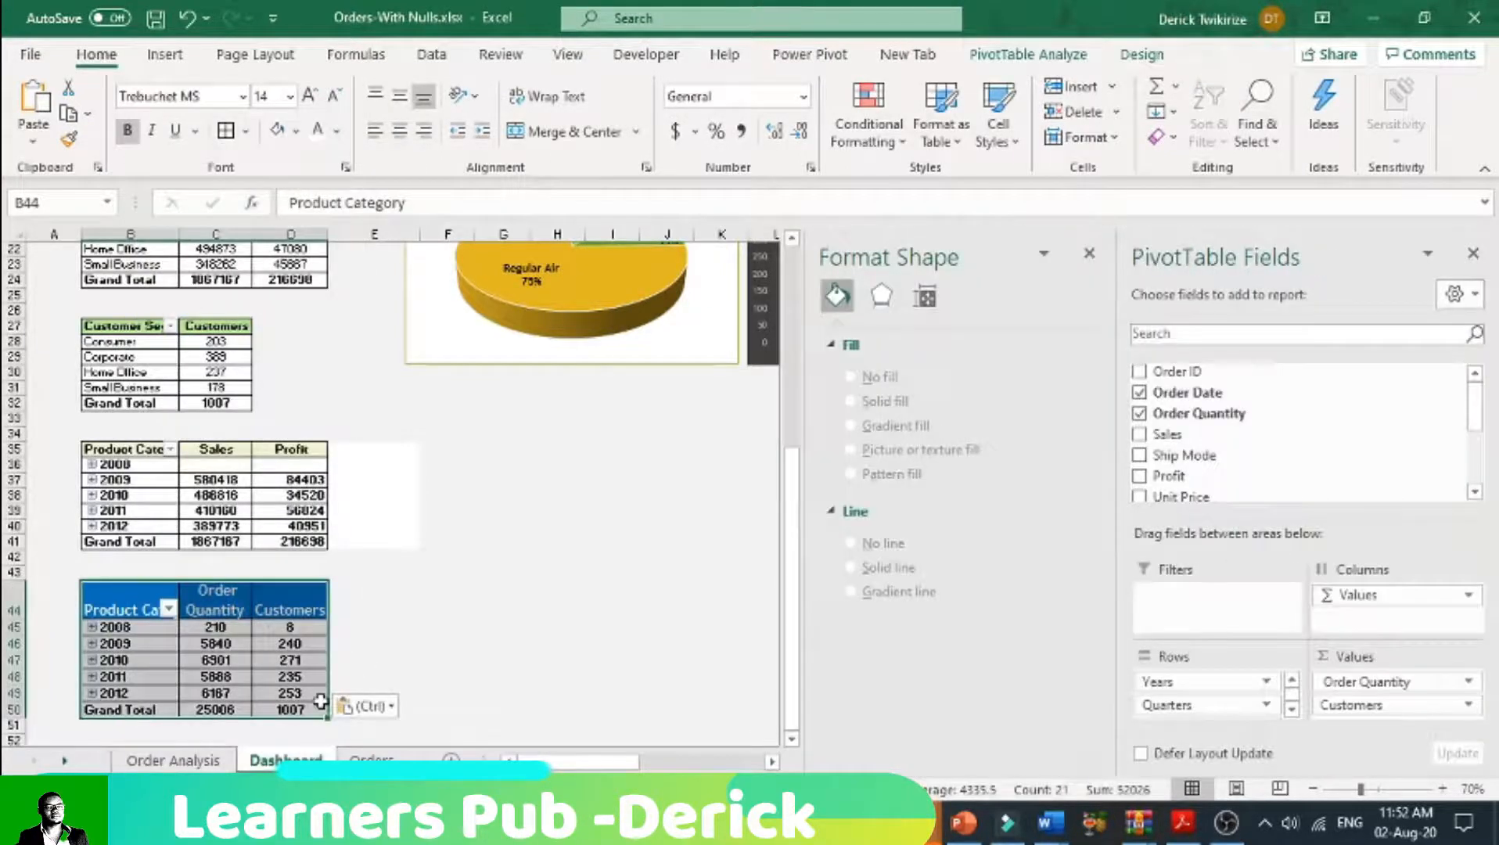
Step: Insert a Line with Markers PivotChart from the pasted order quantity and customers pivot table
click(153, 610)
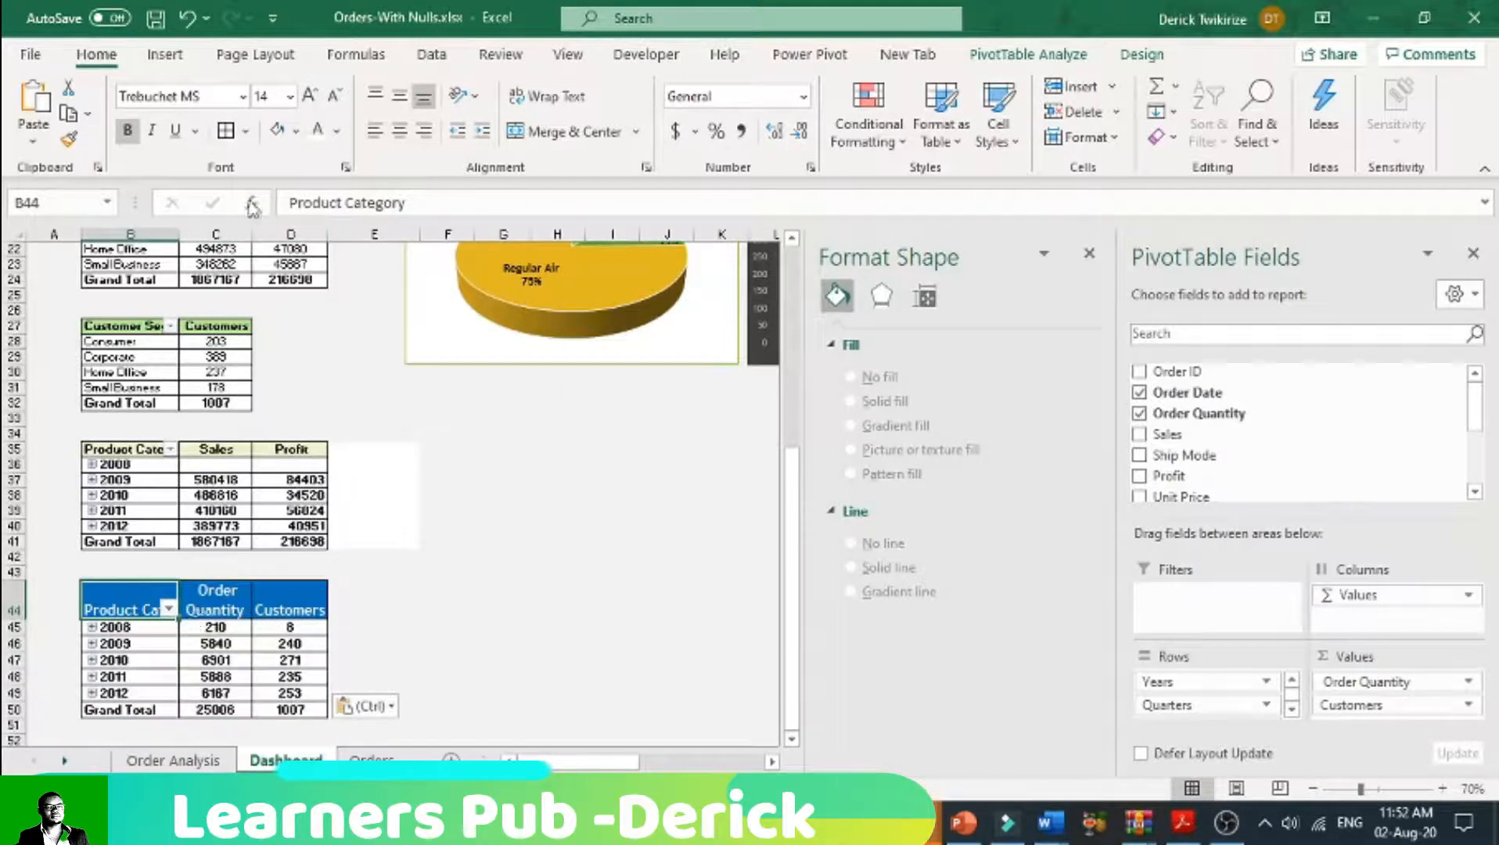
click(164, 55)
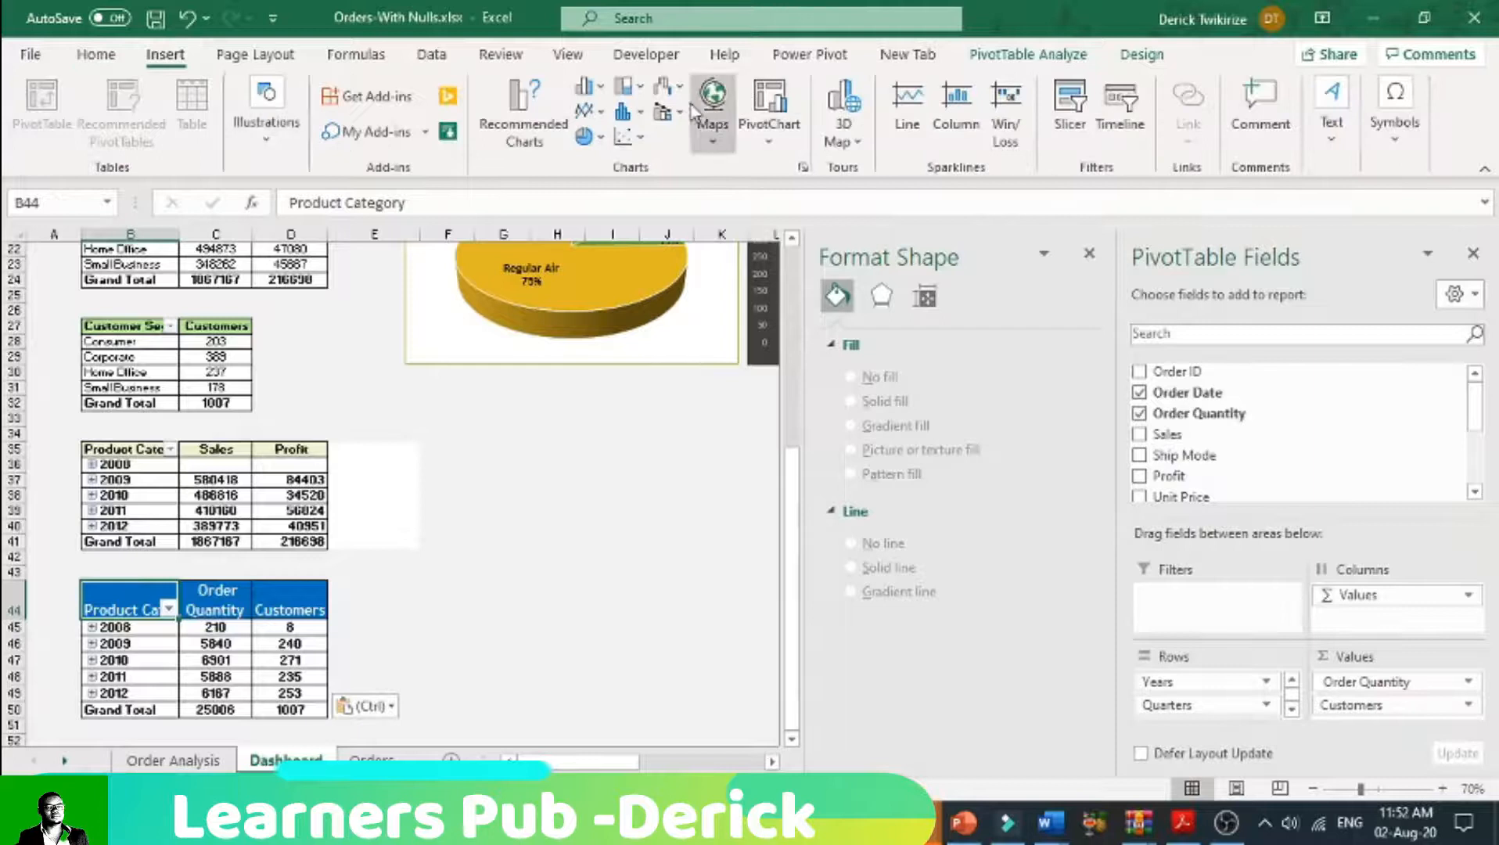
click(590, 110)
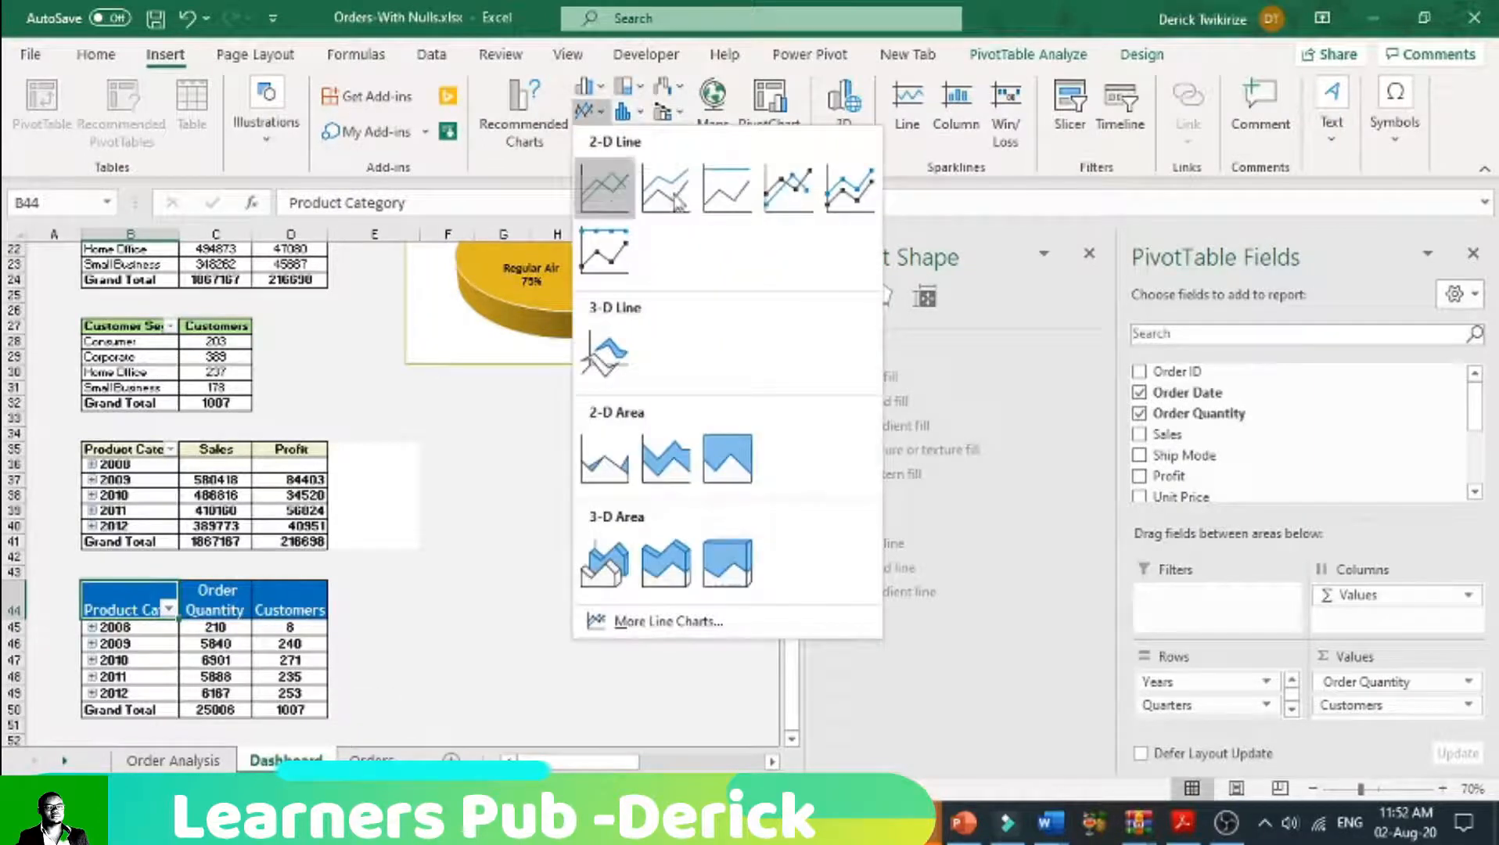
click(776, 201)
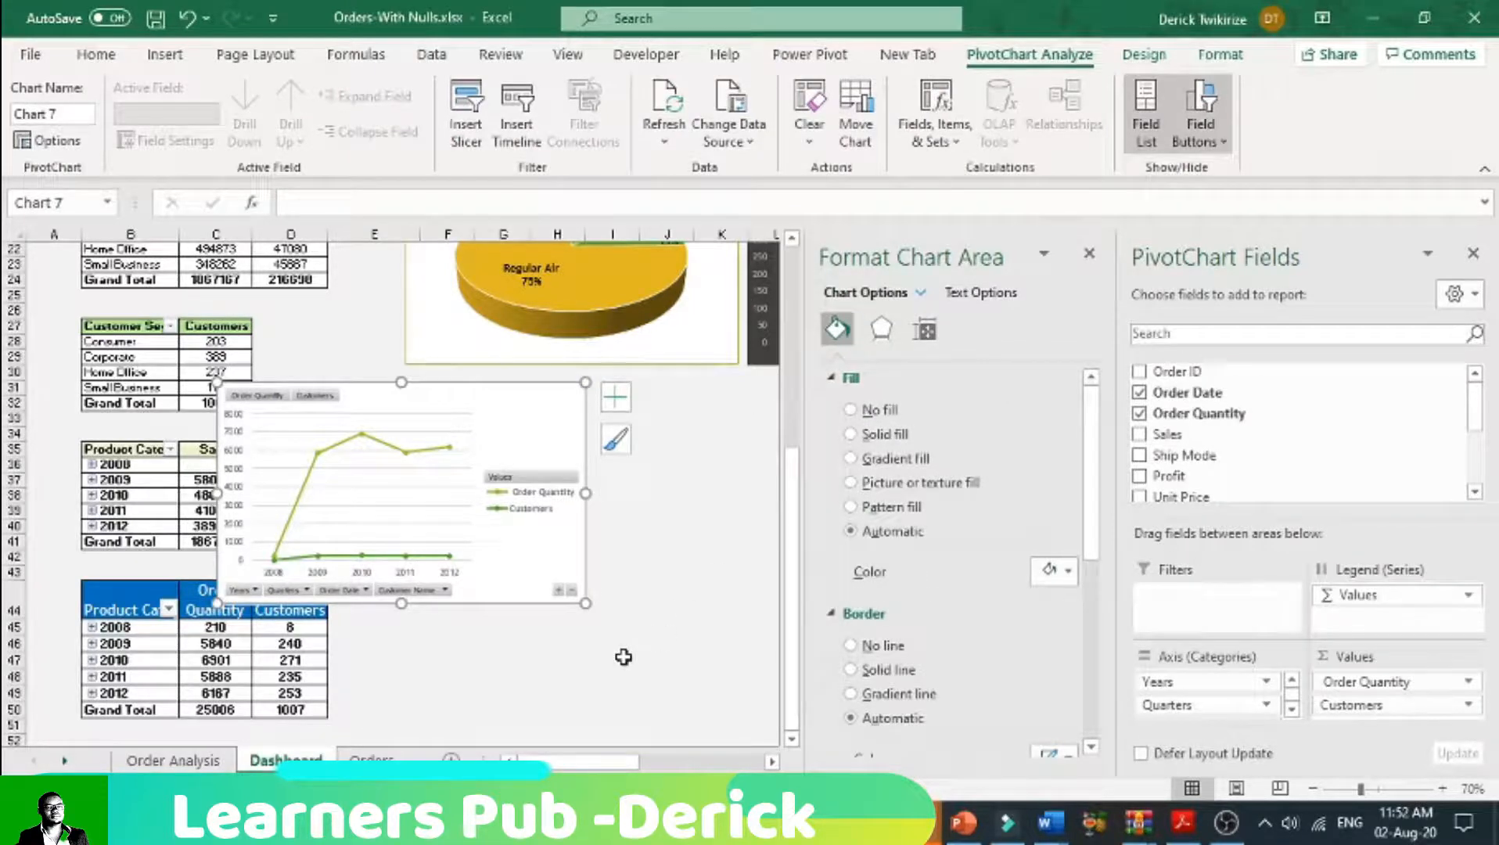
Step: Move the new line chart off the pivot tables to the space below the Shipmode pie chart and close the Format Chart Area pane
right_click(516, 443)
click(435, 423)
click(1444, 789)
click(1443, 789)
click(641, 666)
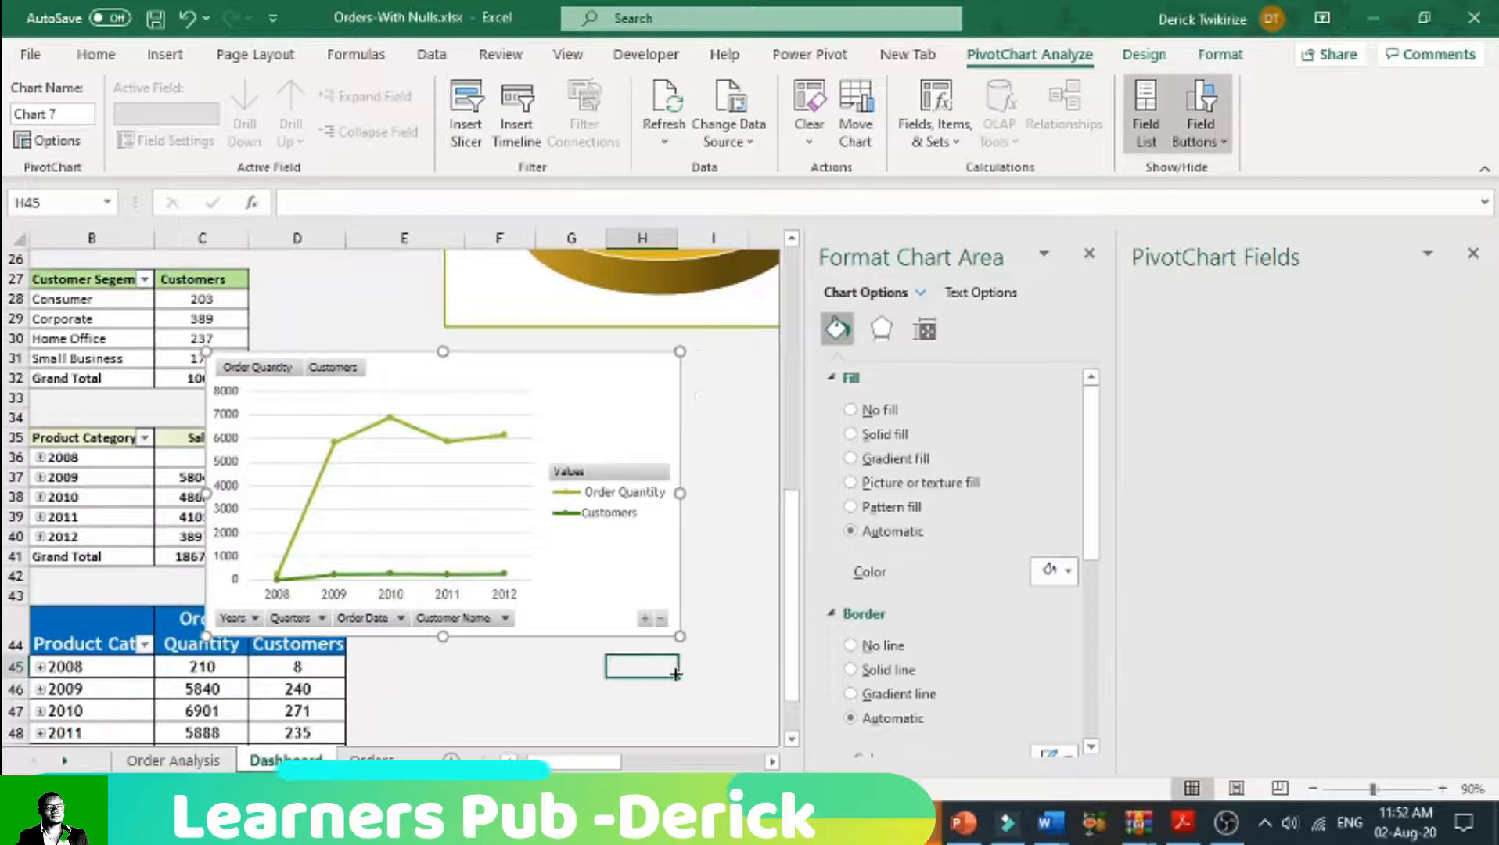
drag(586, 413, 854, 436)
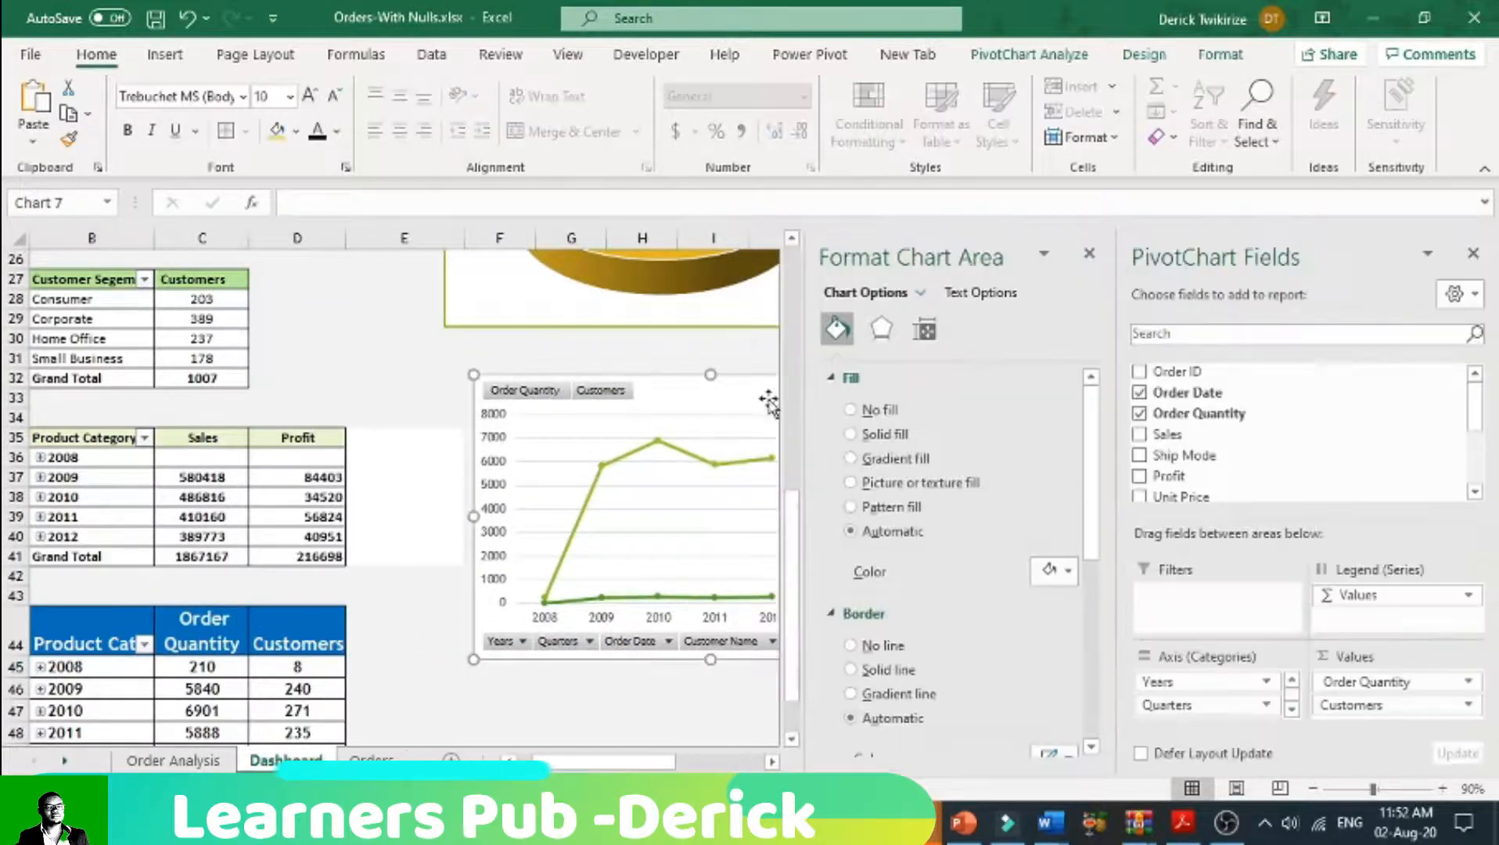
click(1088, 253)
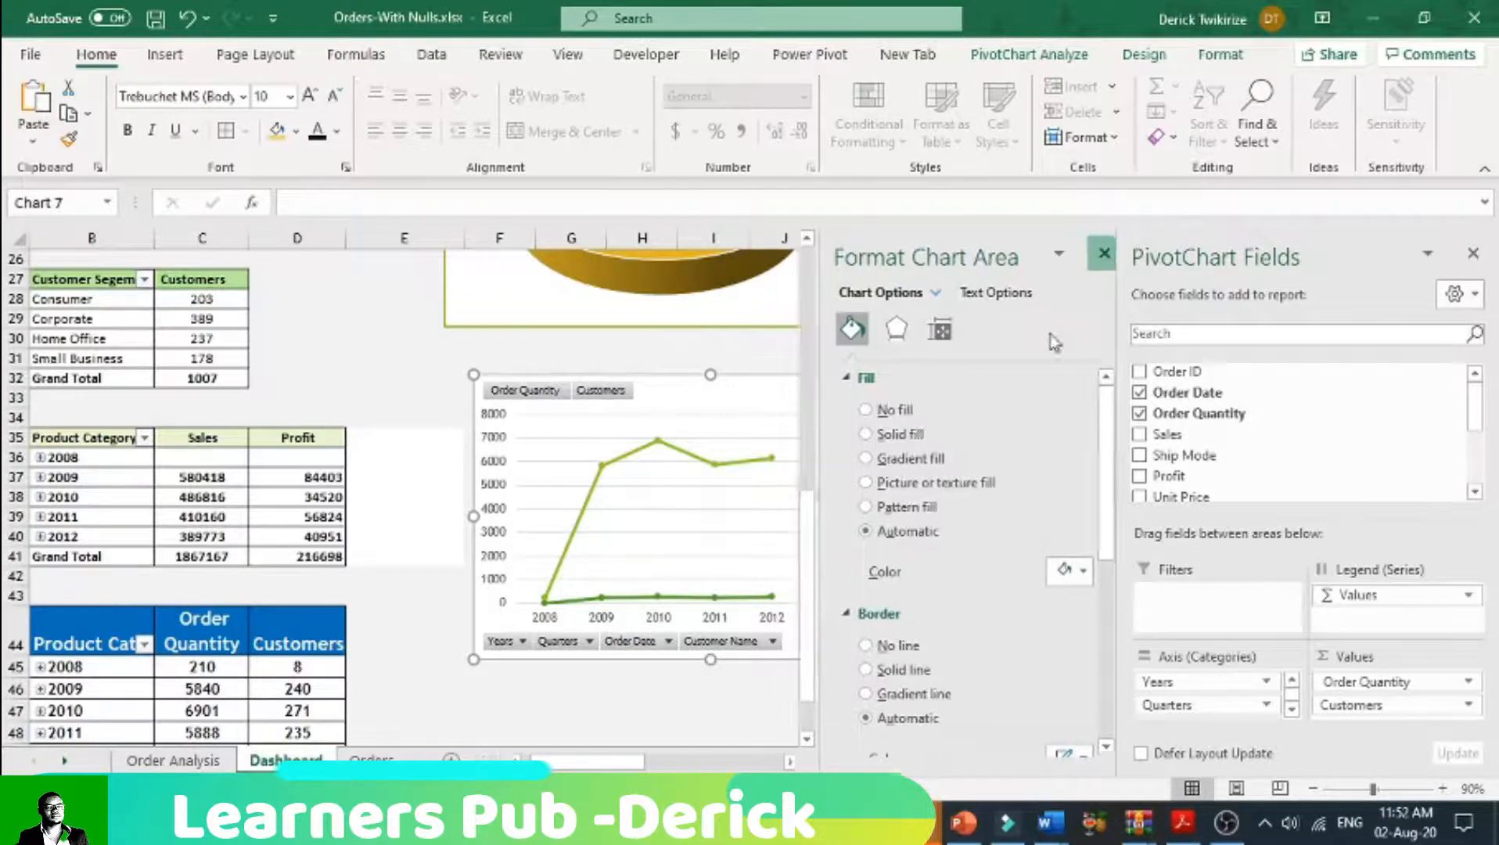
click(1041, 54)
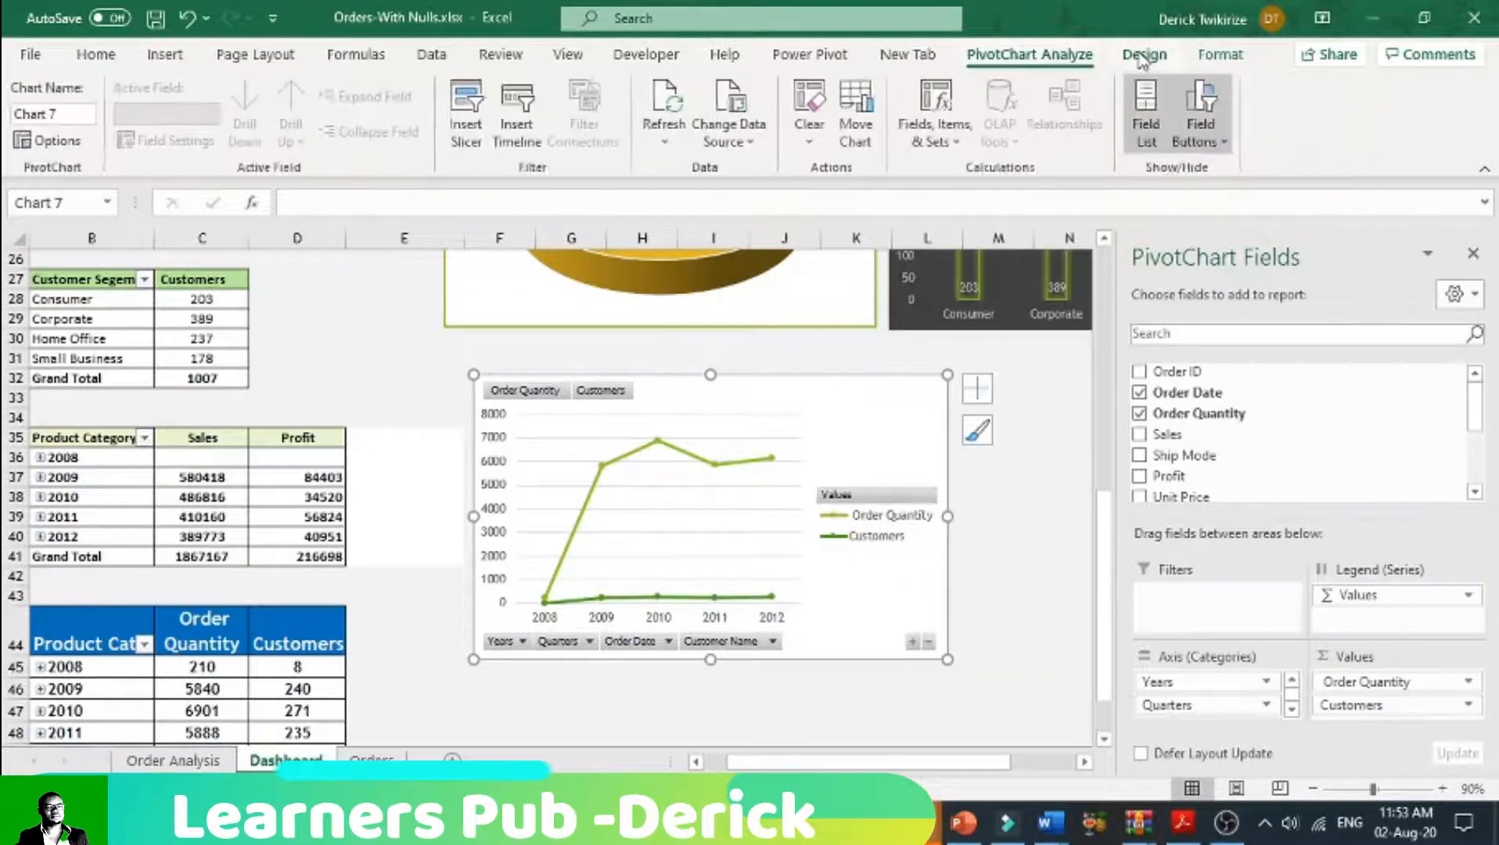
Step: Change the line chart to a Combo with Order Quantity as Clustered Column and Customers as Line on the secondary axis
click(1144, 54)
click(1197, 129)
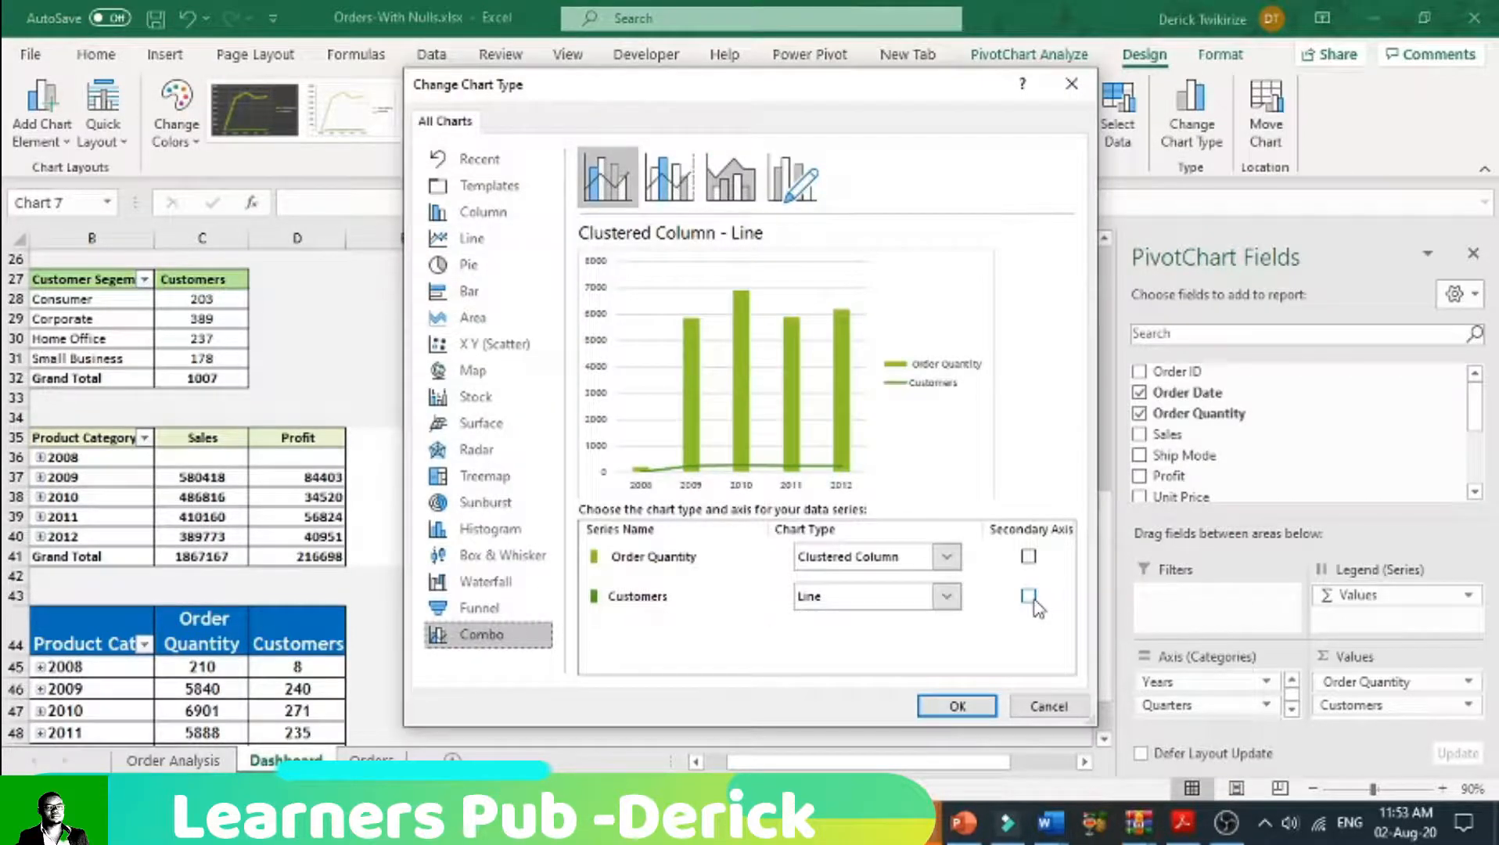
click(1028, 556)
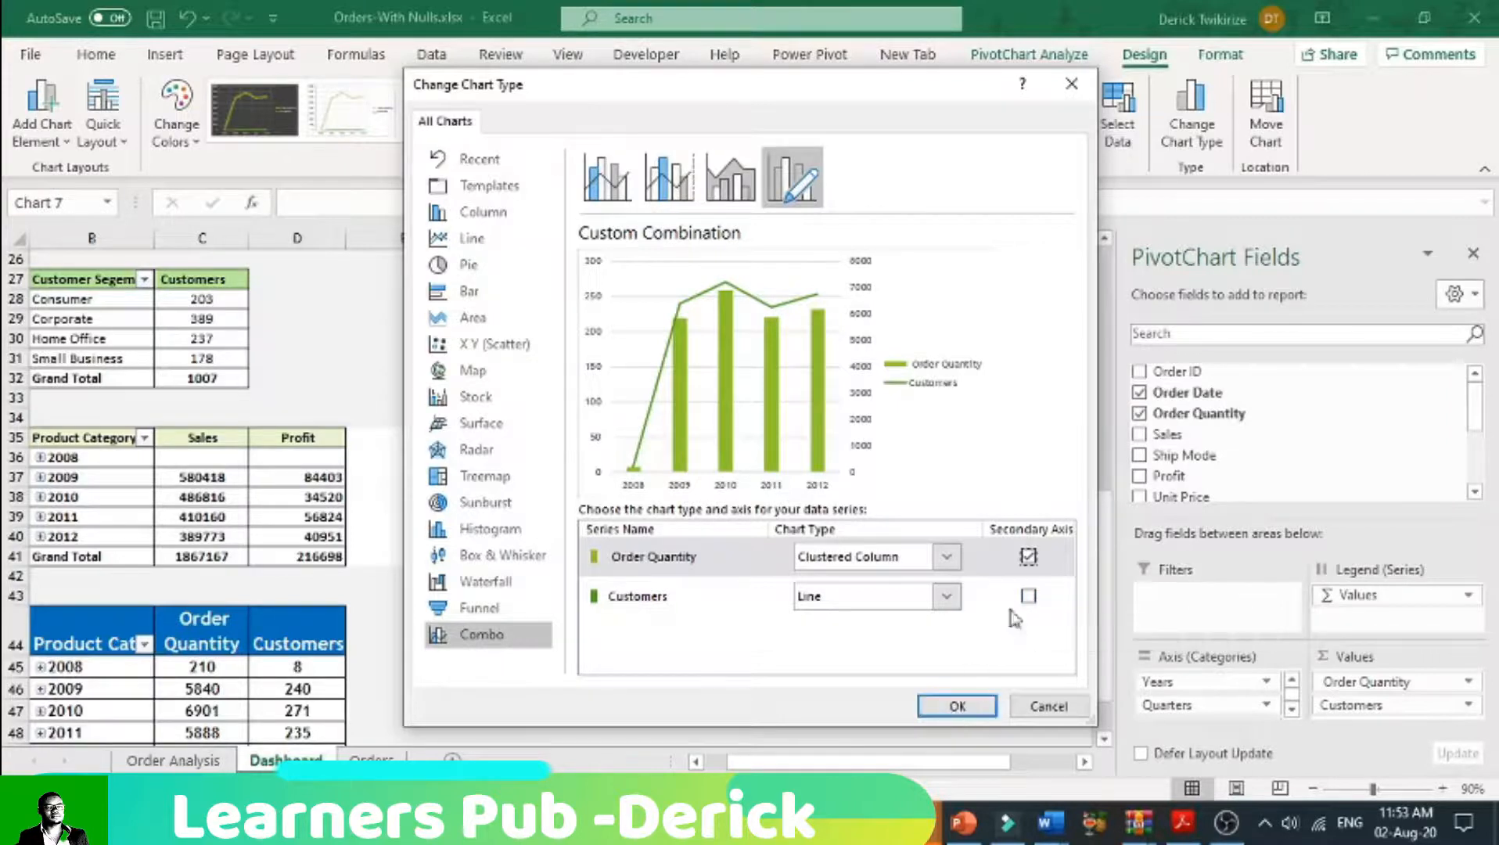
click(1028, 556)
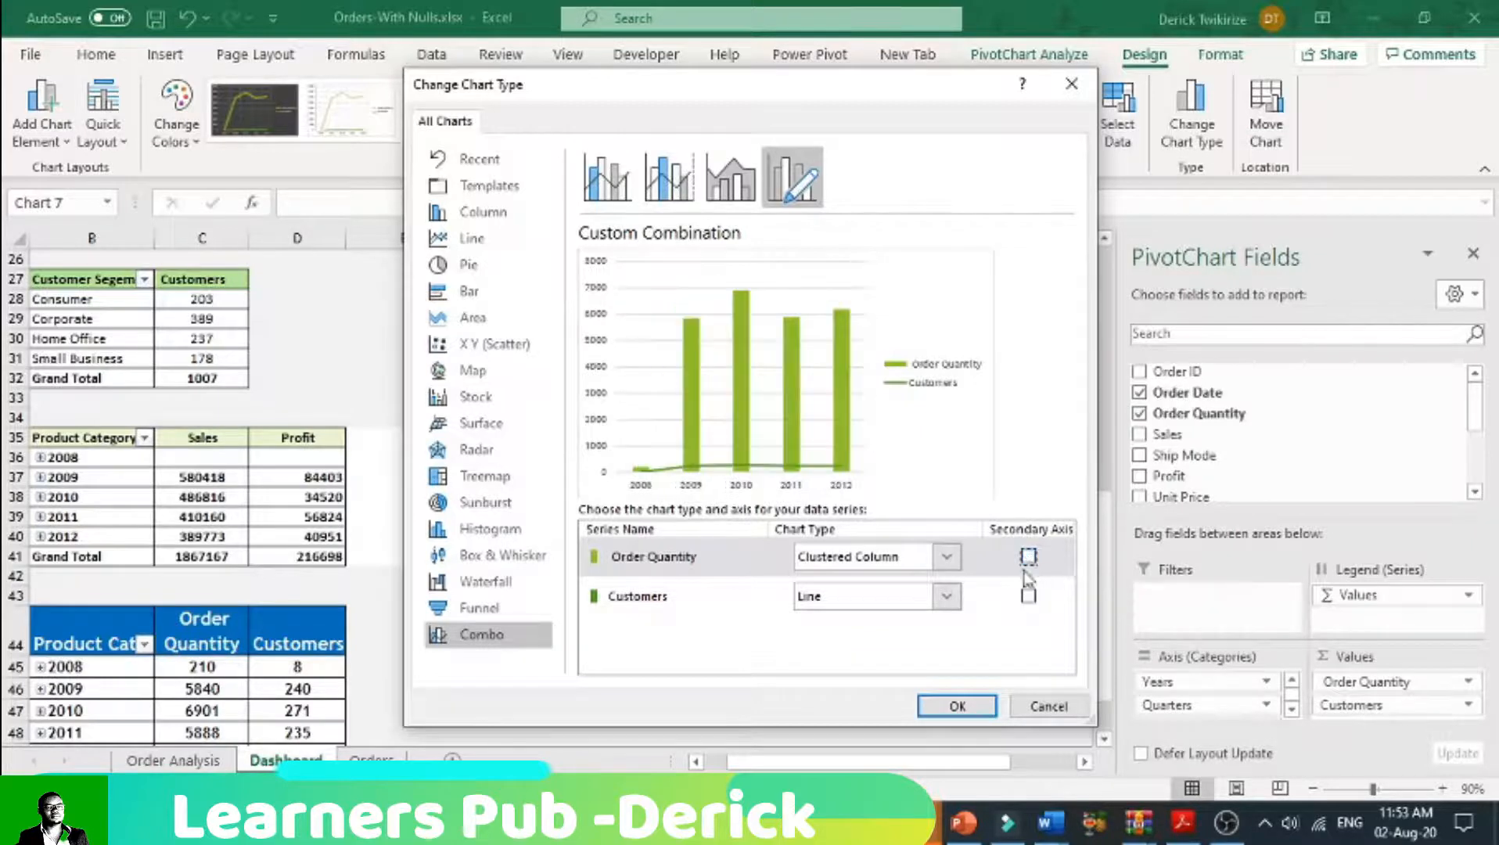
click(947, 557)
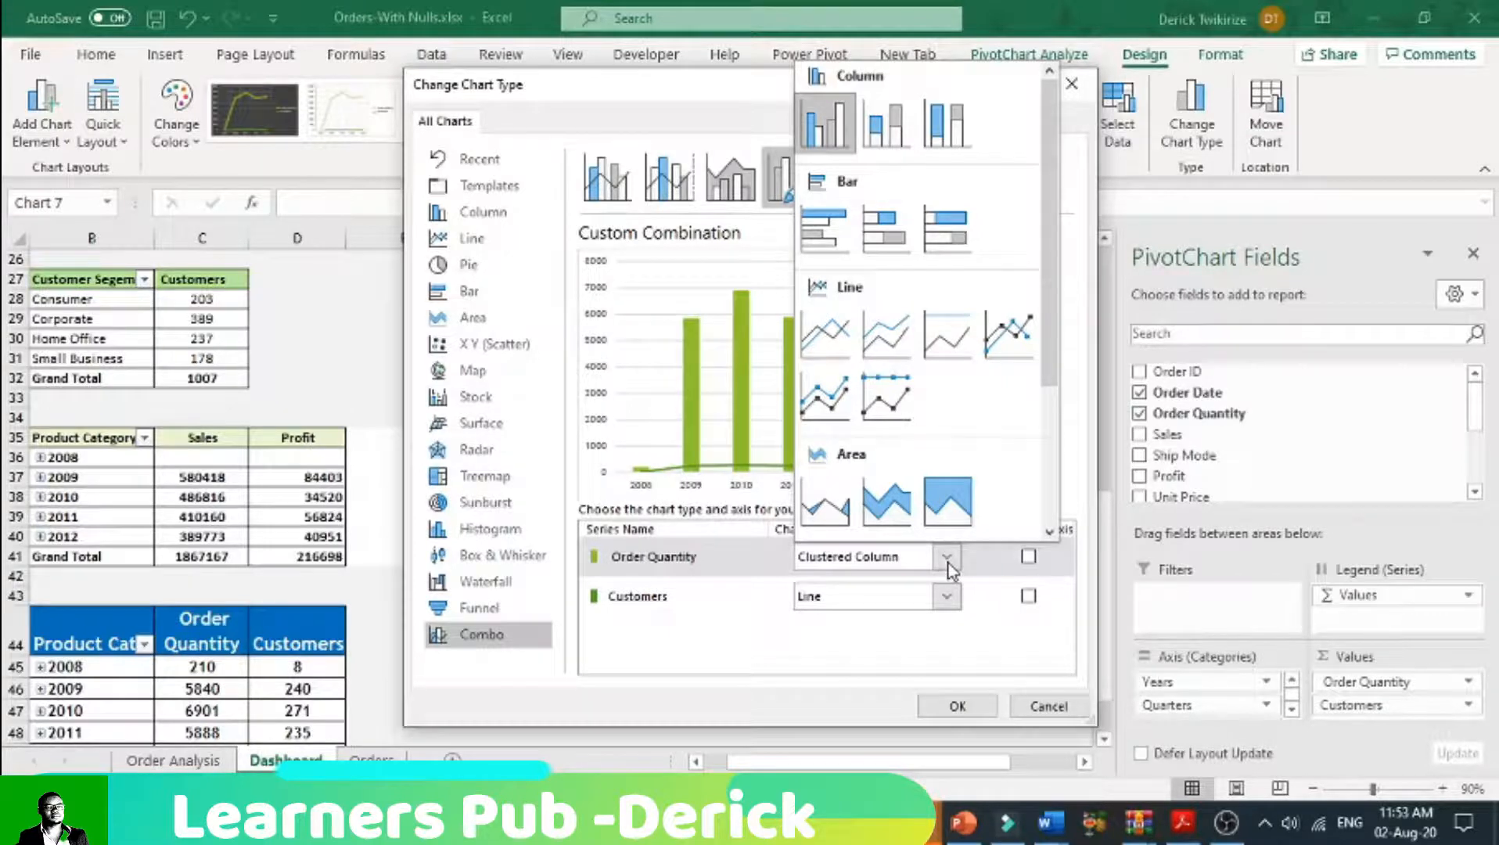
click(832, 139)
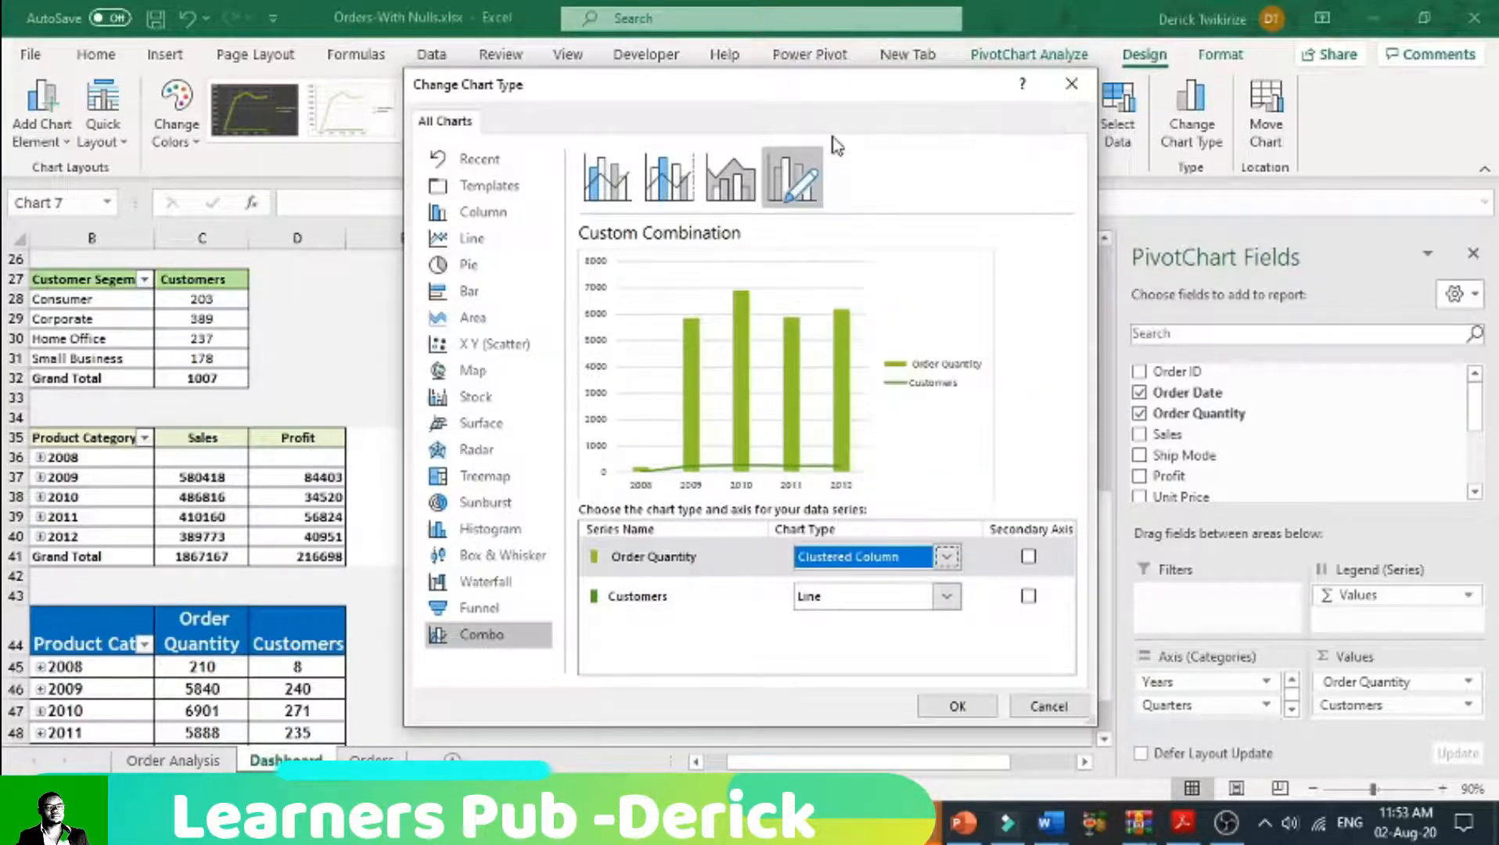
click(1029, 596)
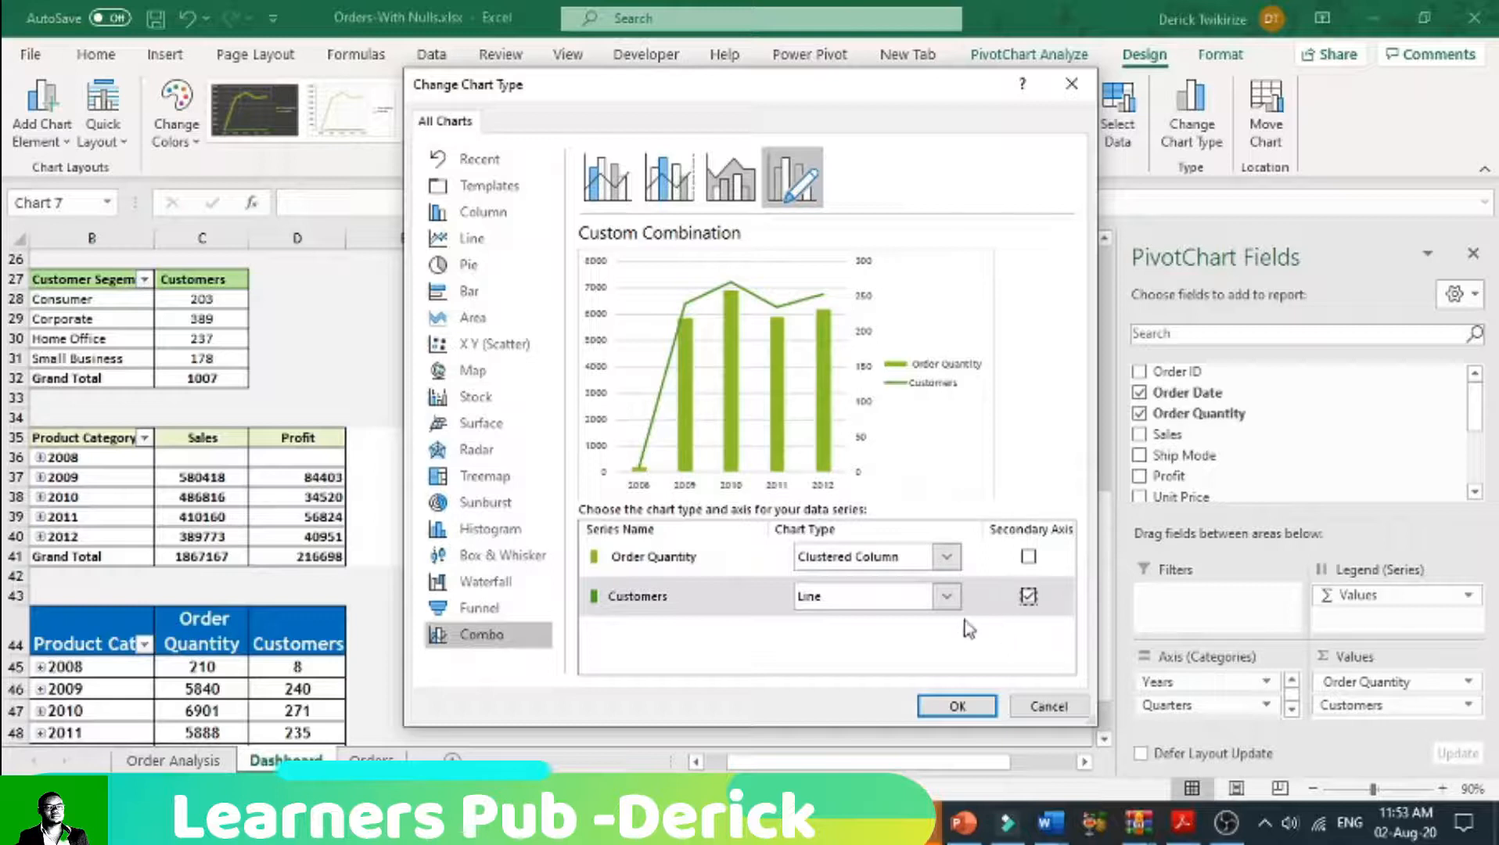
click(956, 706)
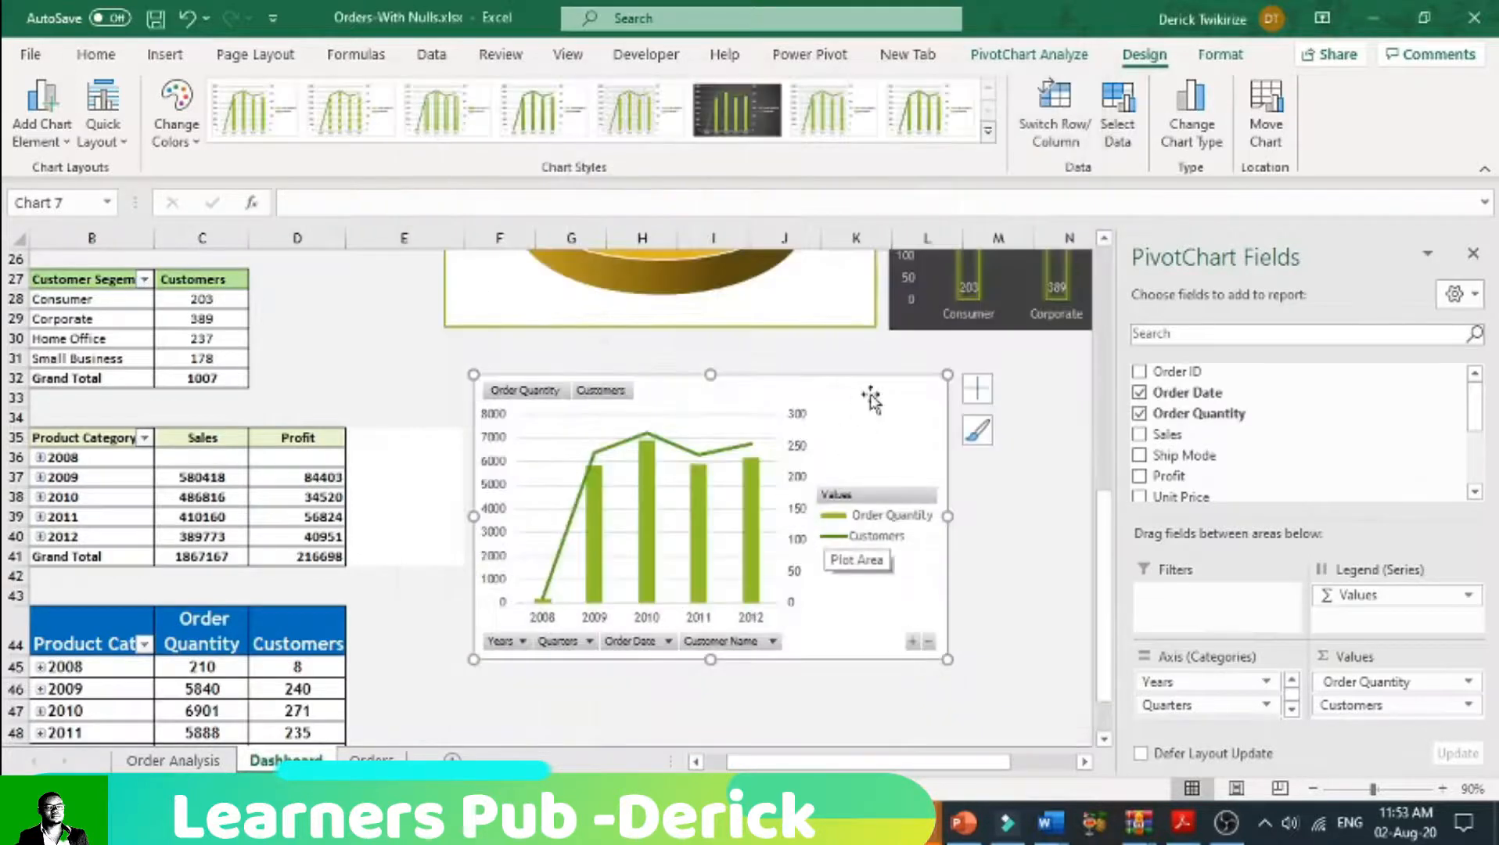
Step: Hide all field buttons on the combo chart and add the chart title "Trends In Customers"
right_click(666, 642)
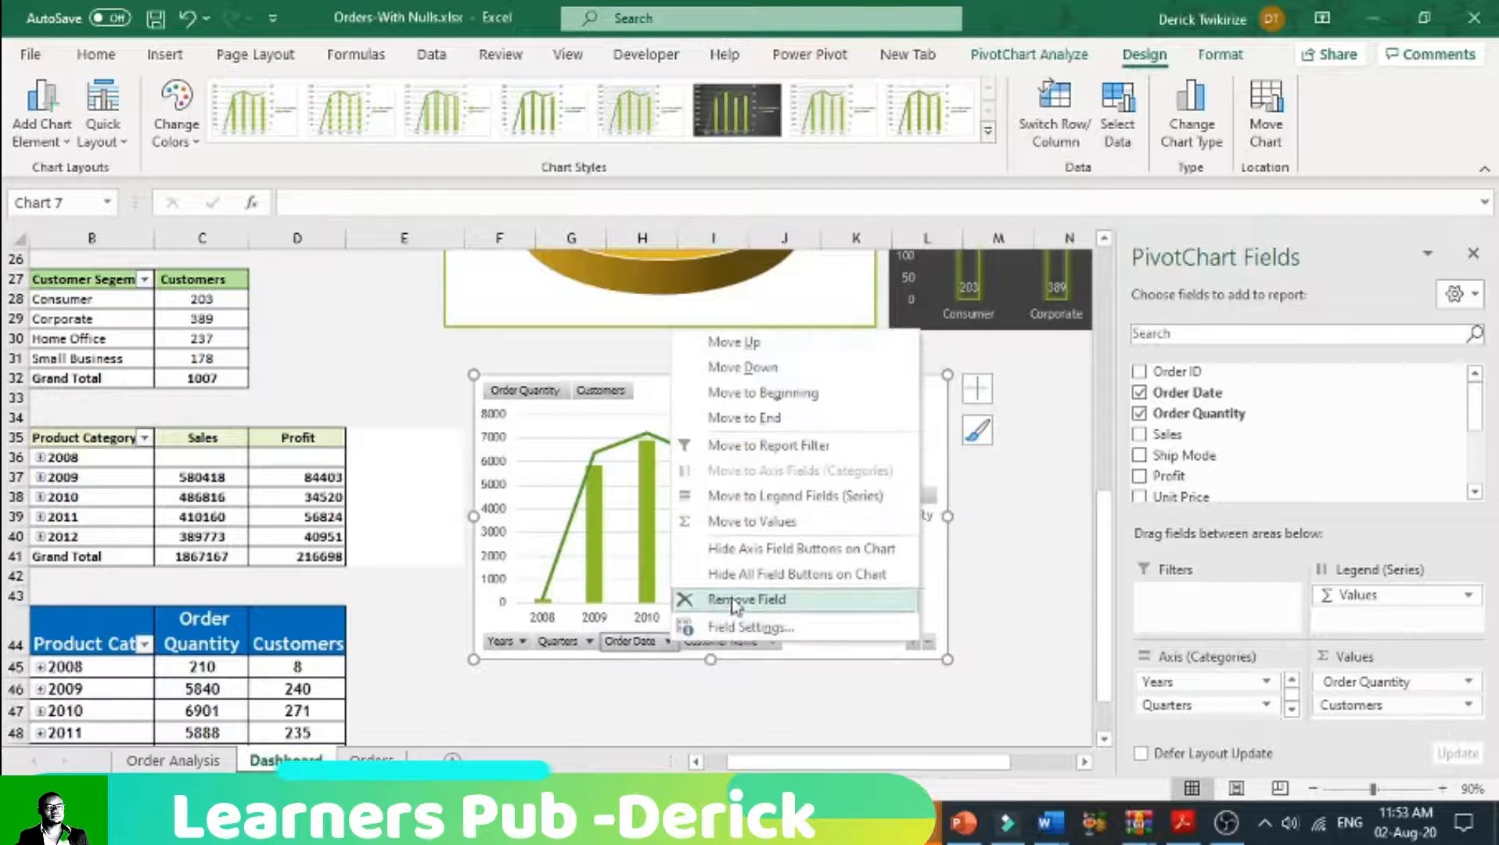
click(738, 579)
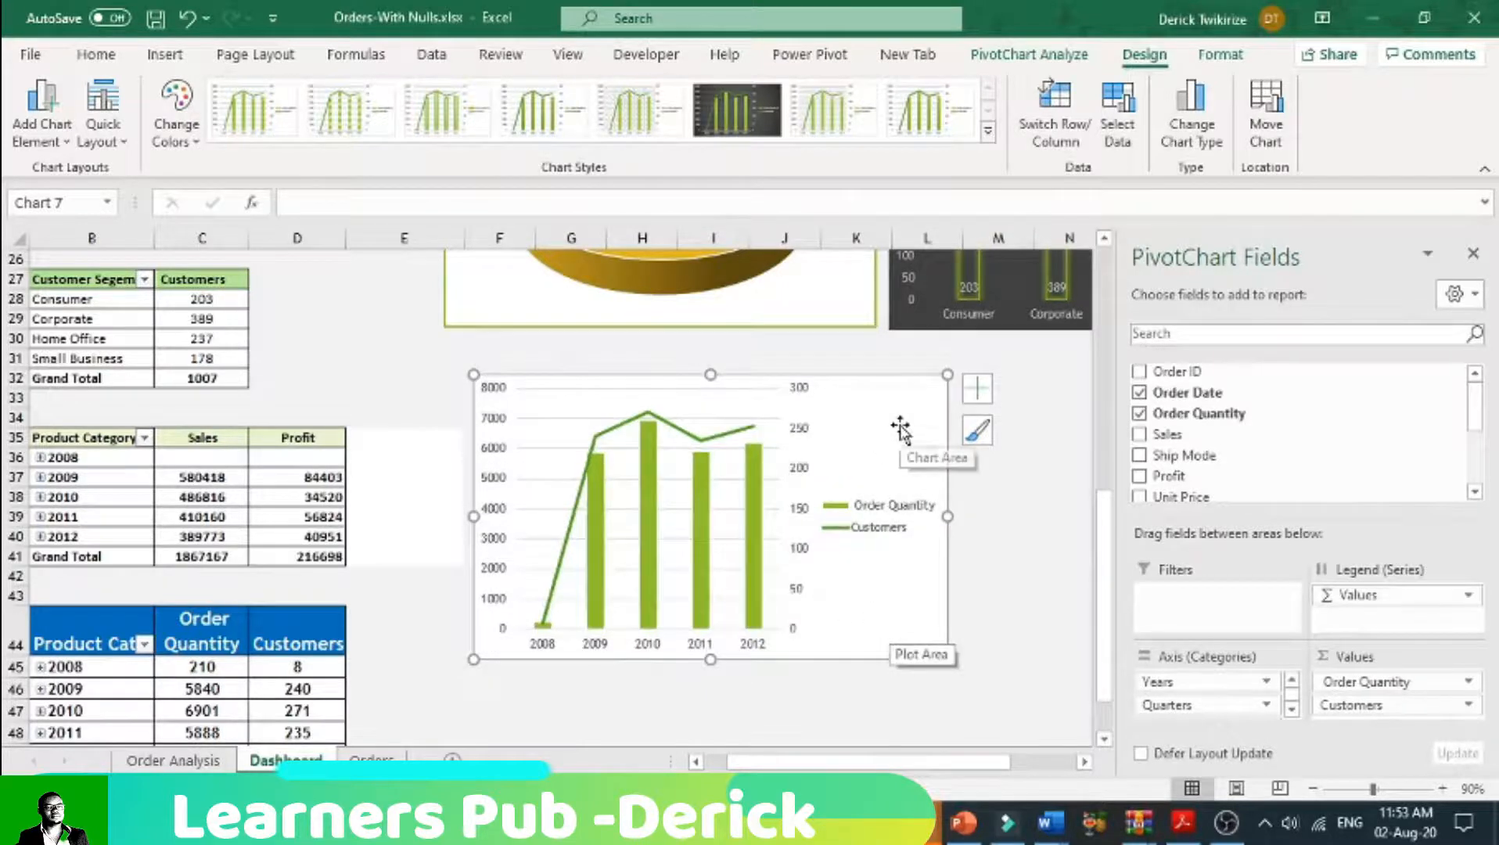
click(977, 387)
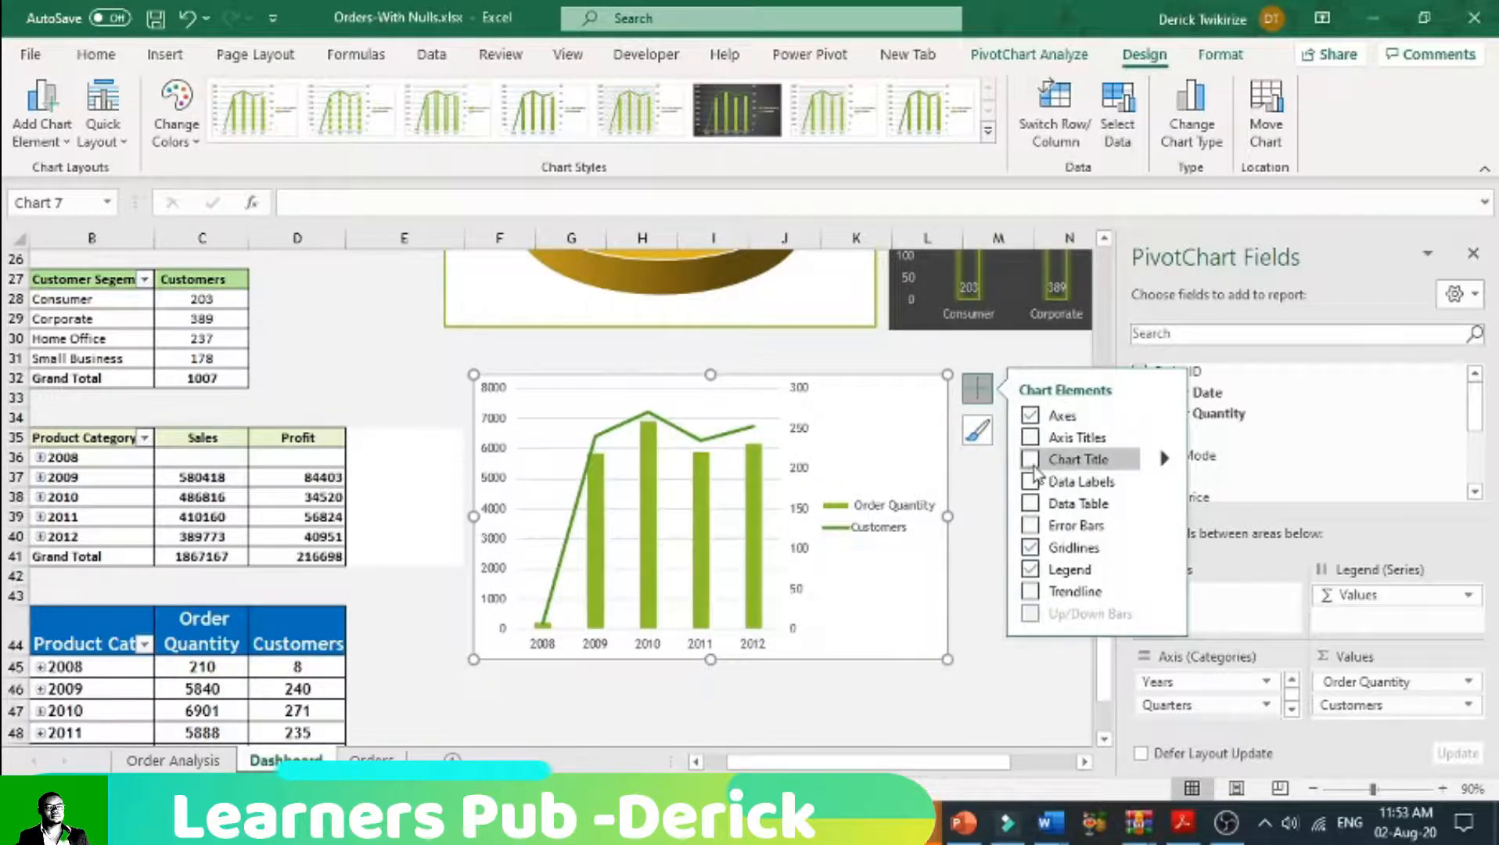
click(1034, 464)
click(748, 395)
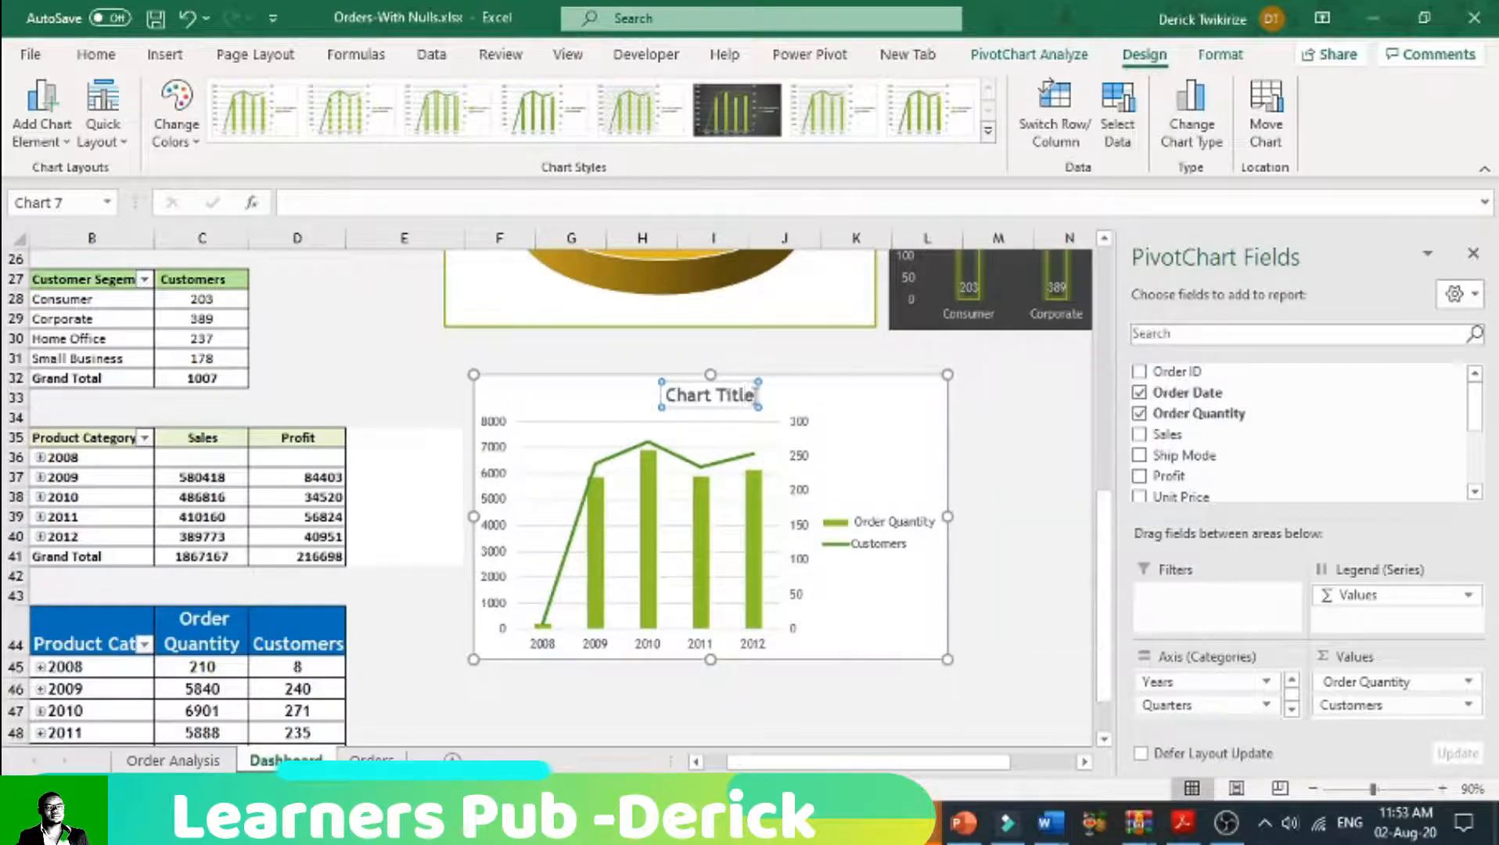
drag(753, 395, 617, 396)
text(Tr)
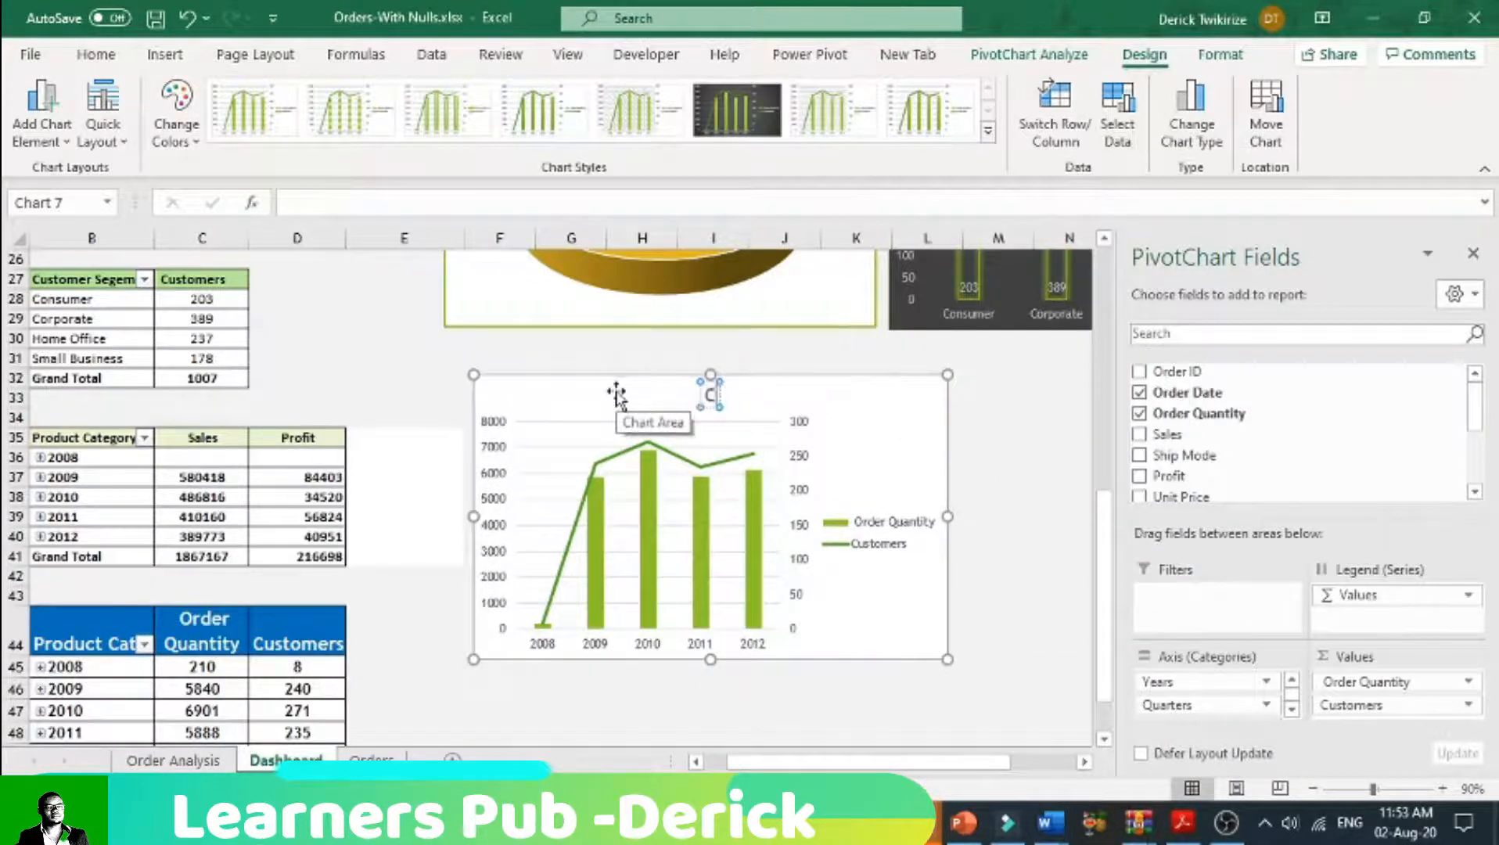
text(ens)
key(BackSpace)
text(ds)
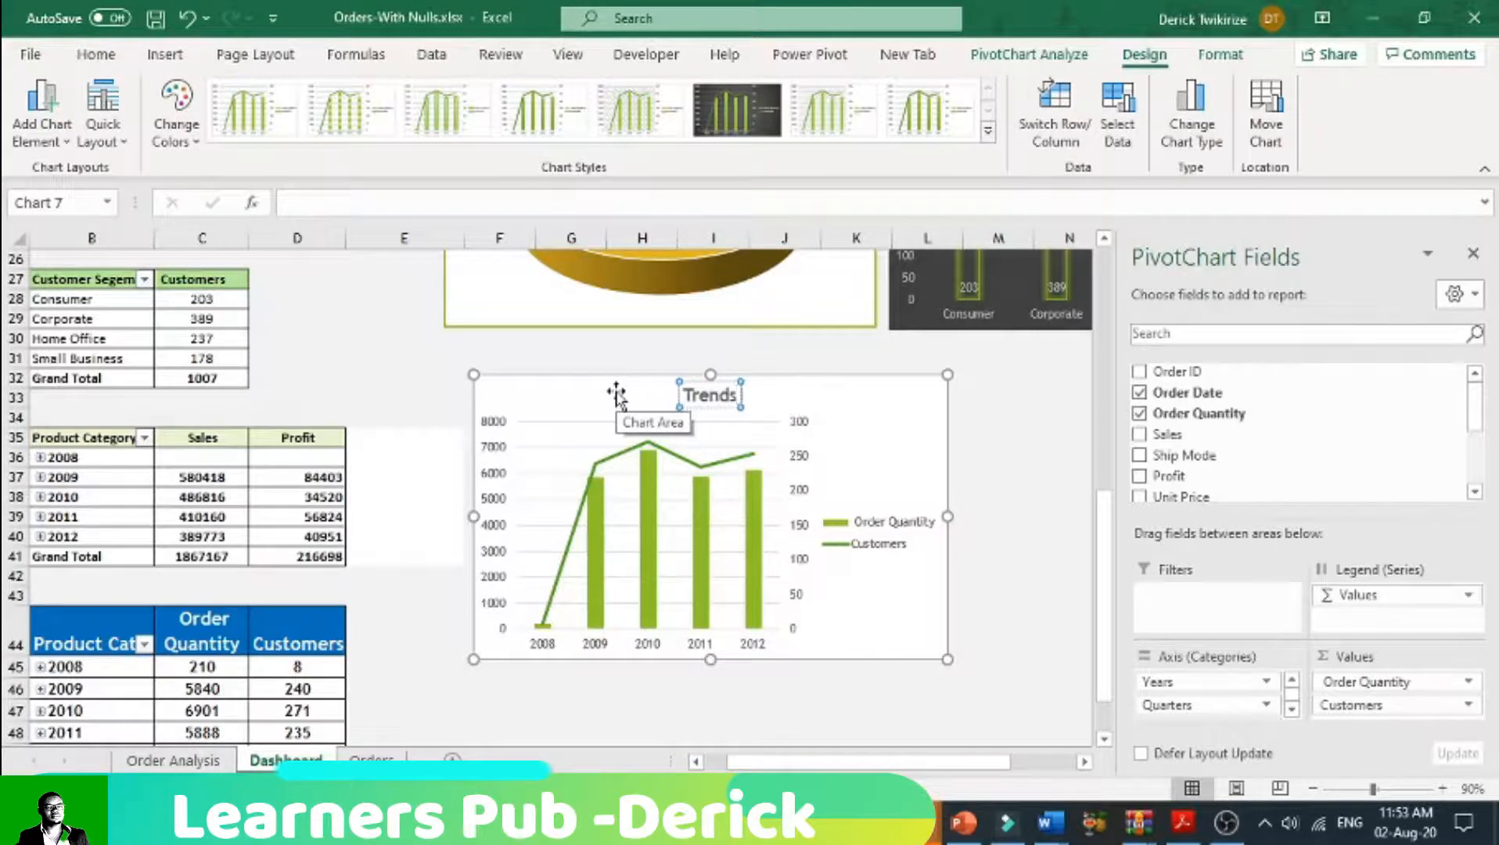
text( In Cu)
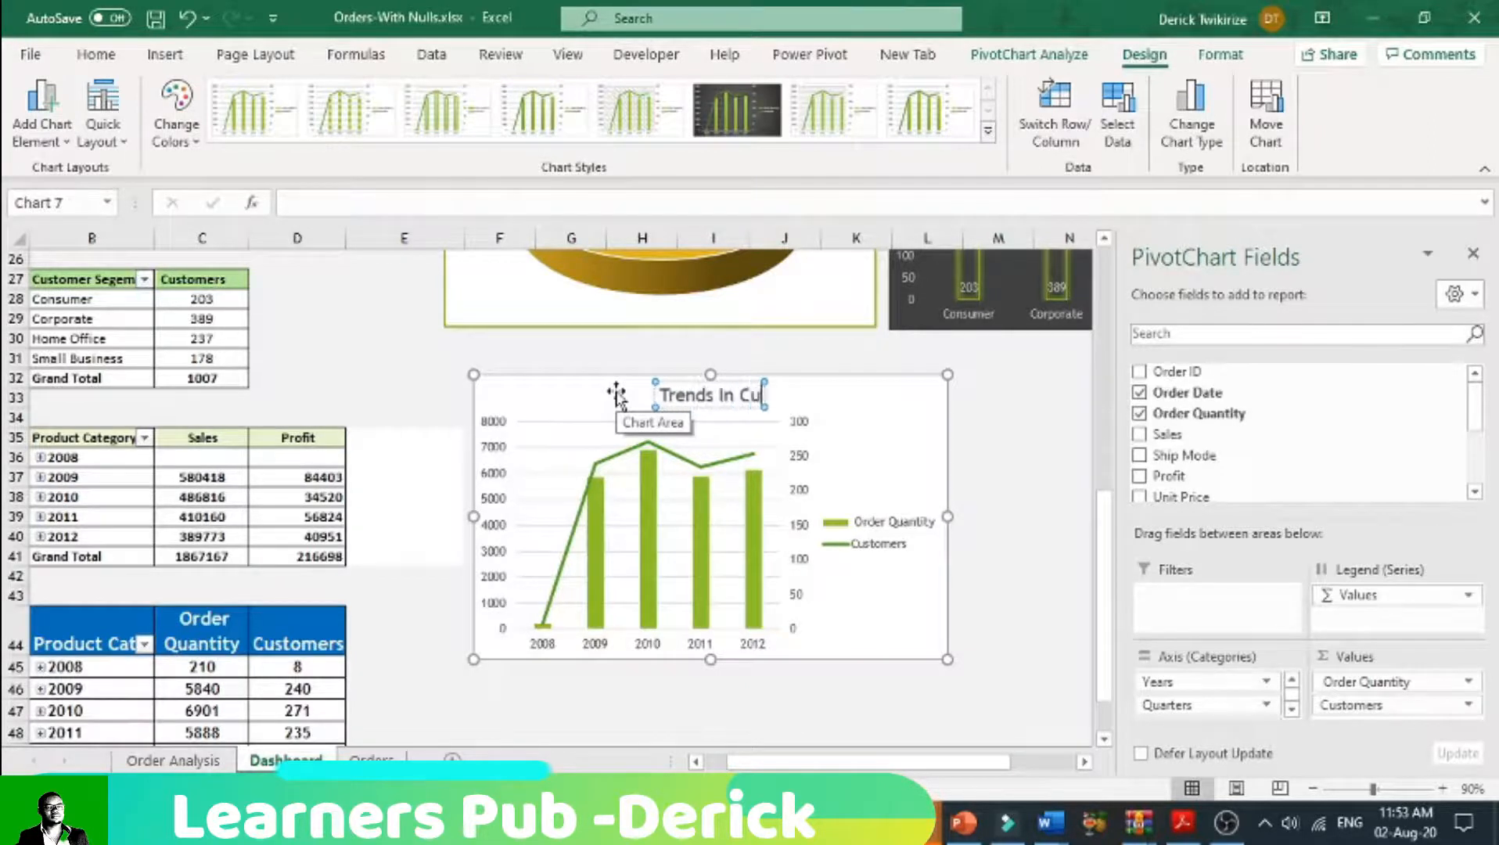
key(BackSpace)
text(ustomers)
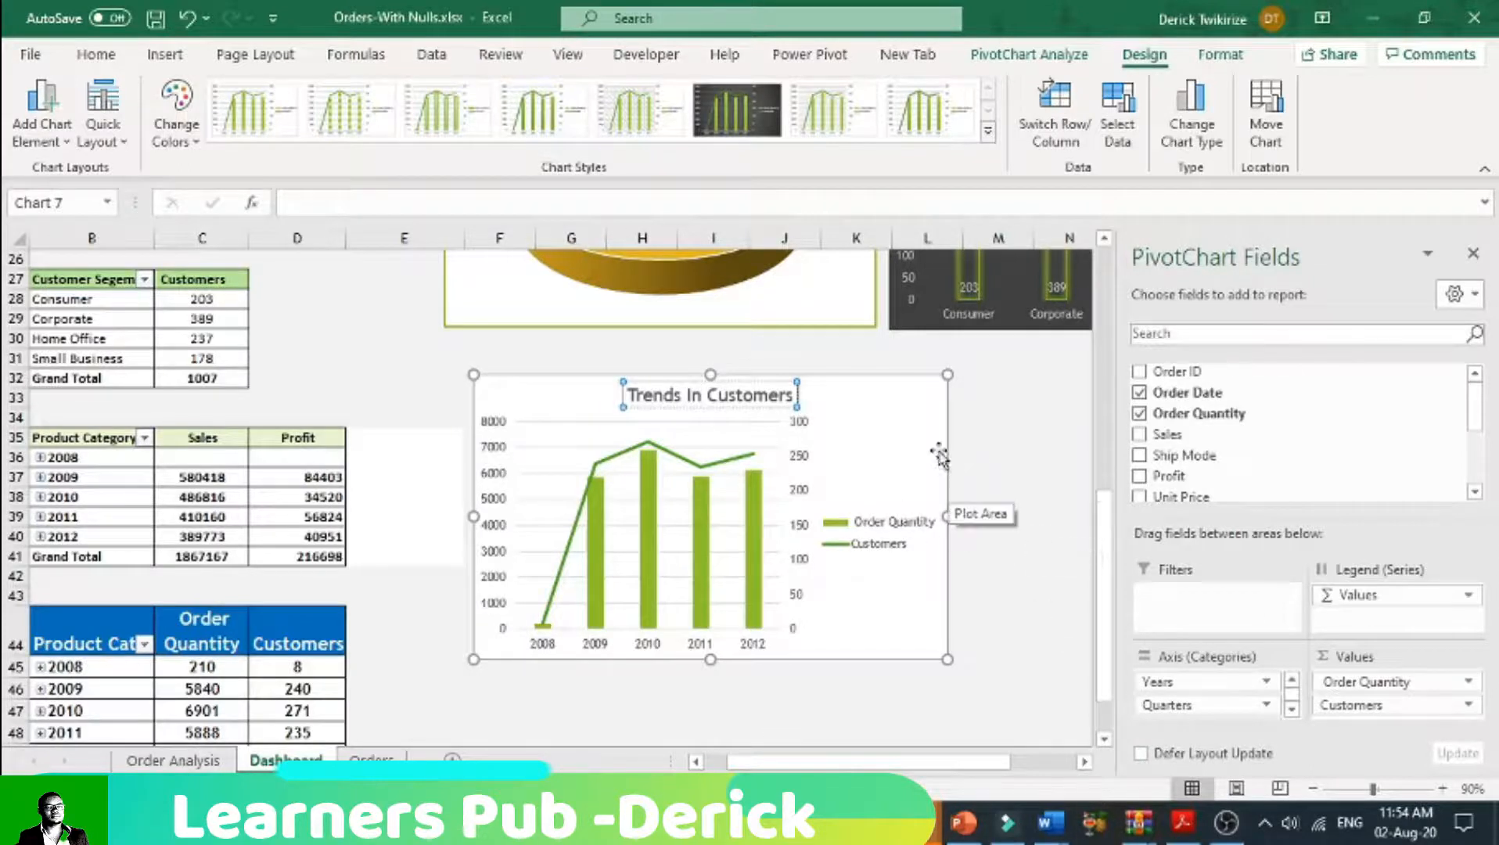
click(923, 421)
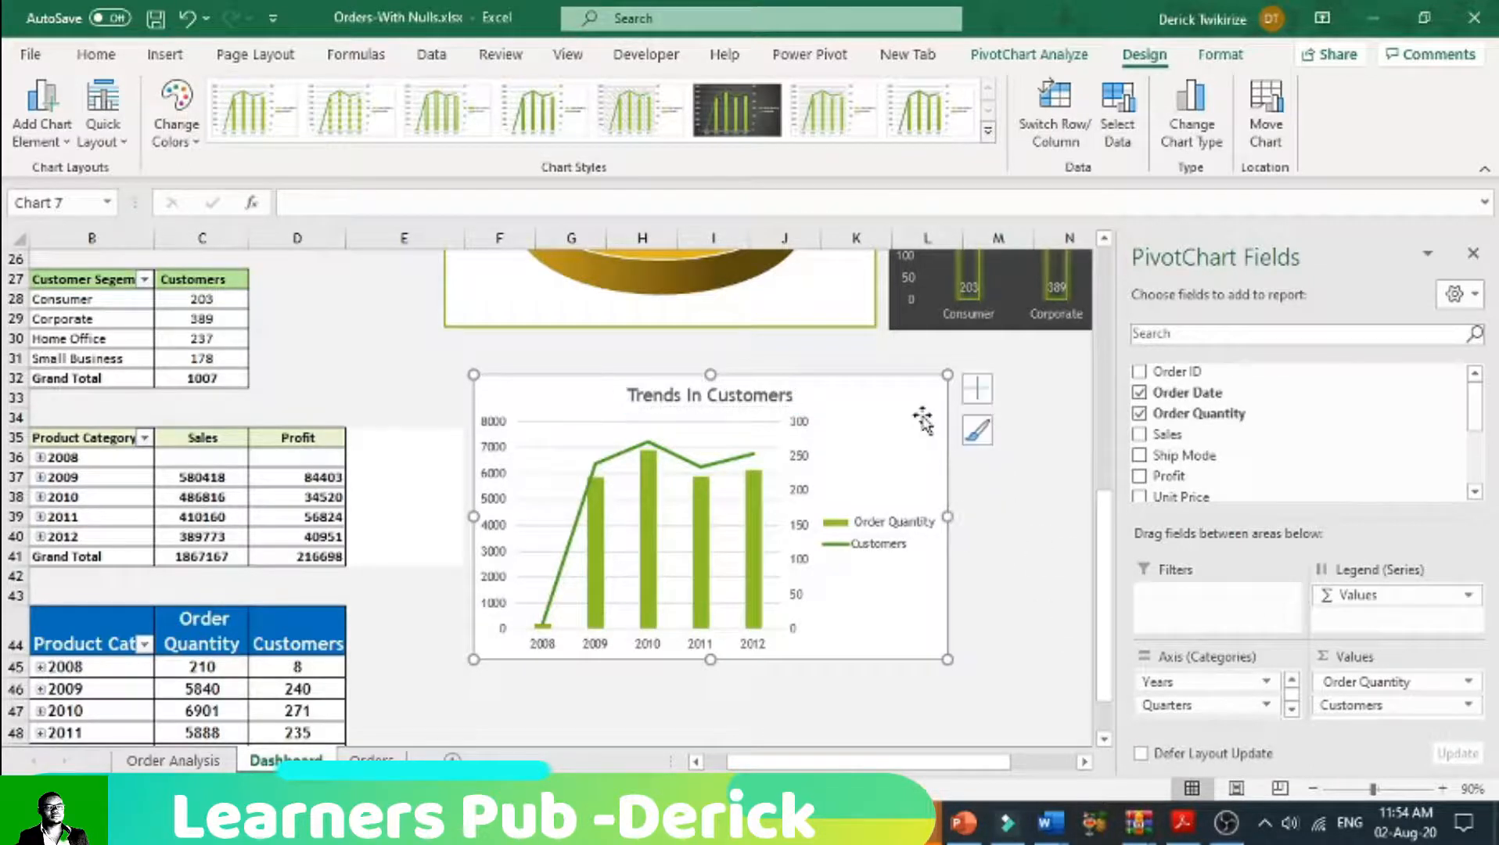
Step: Place the Trends In Customers chart's legend at the top of the chart and enlarge the chart slightly
click(720, 461)
click(976, 399)
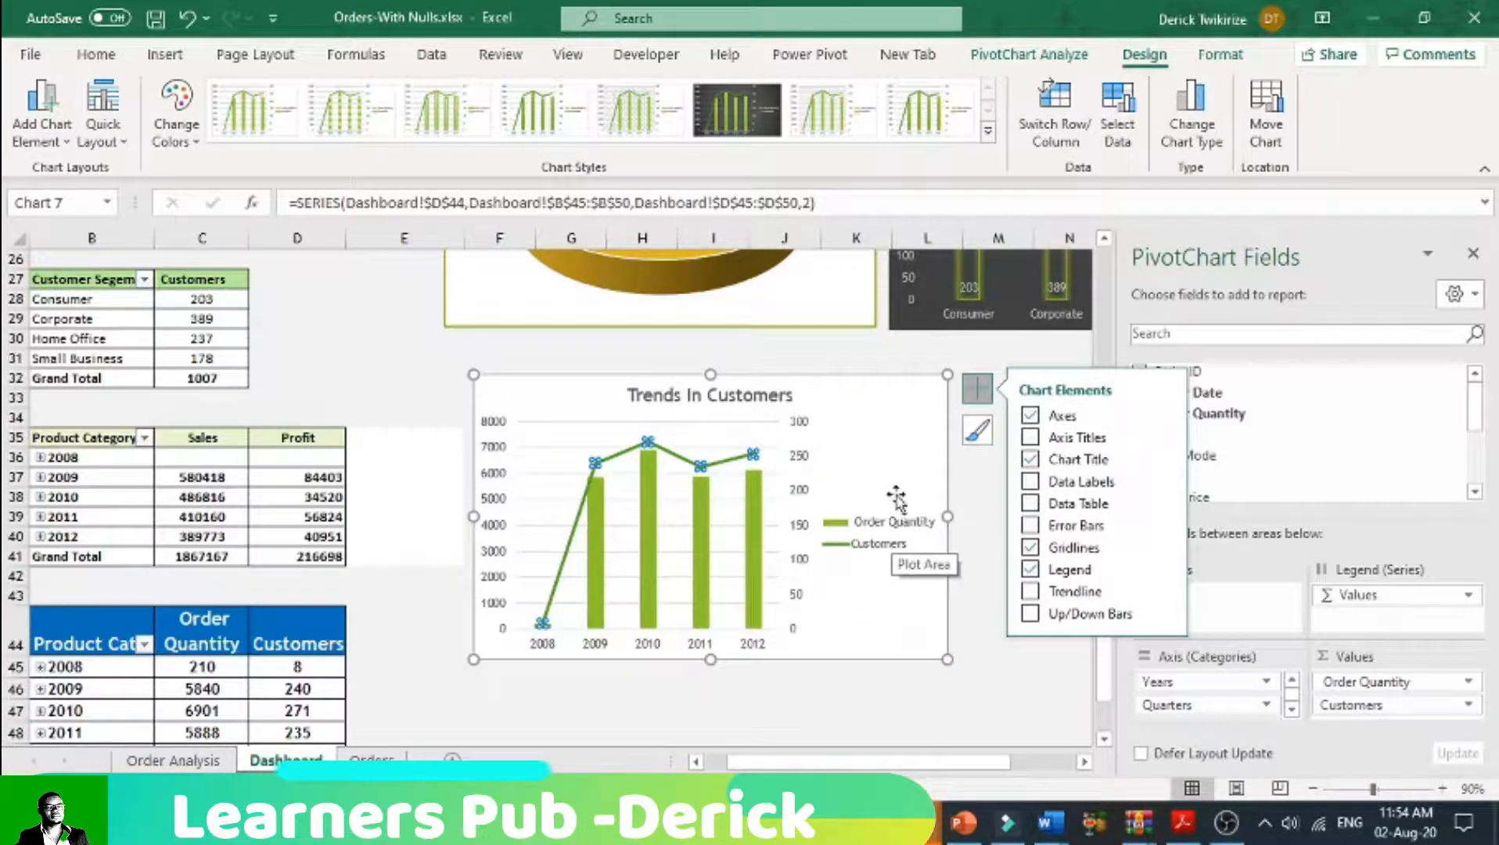
mouse_move(1166, 571)
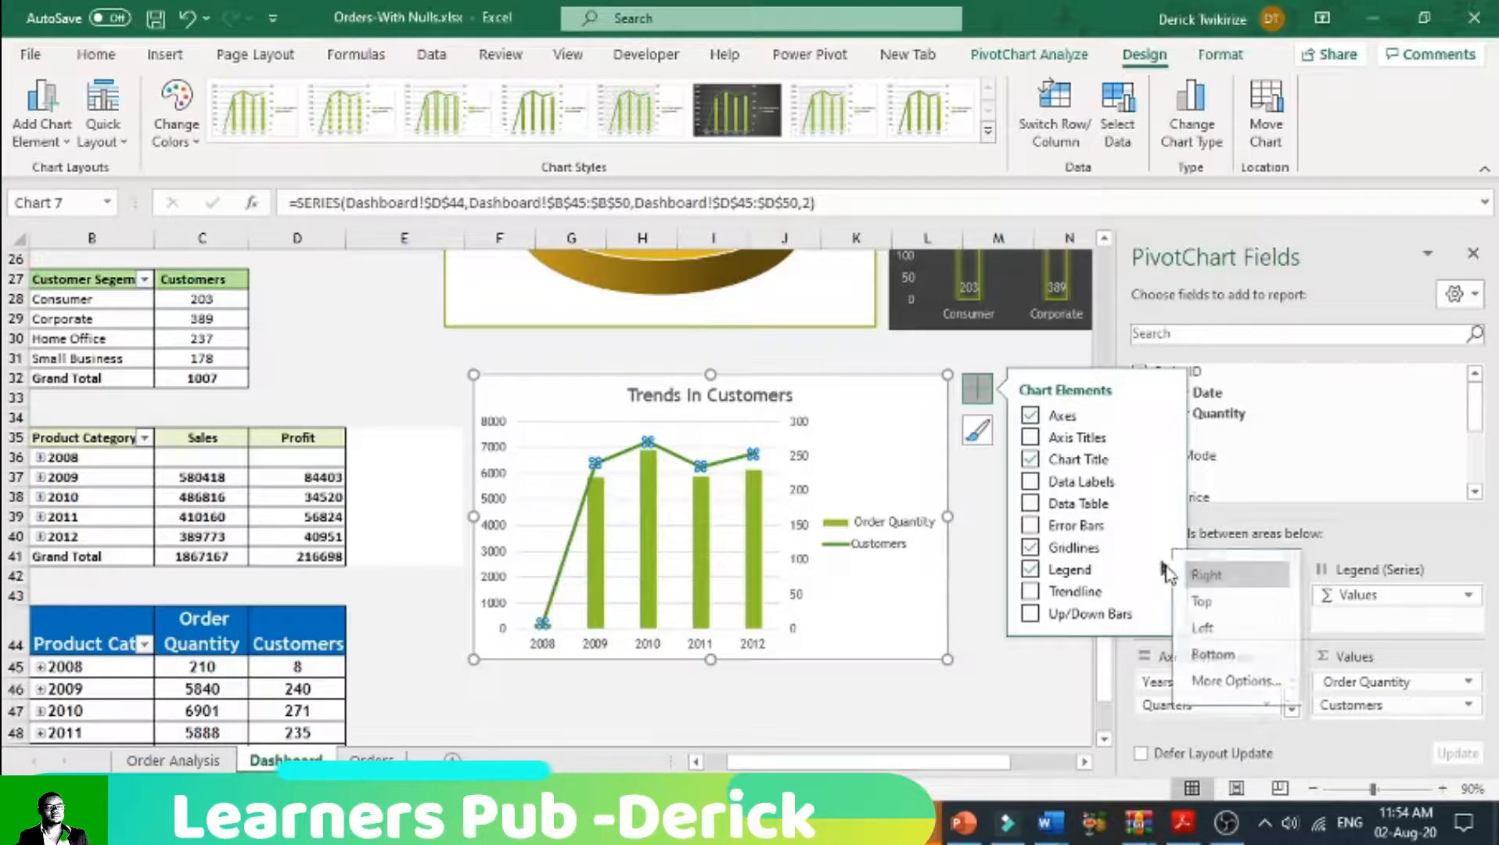
click(1213, 600)
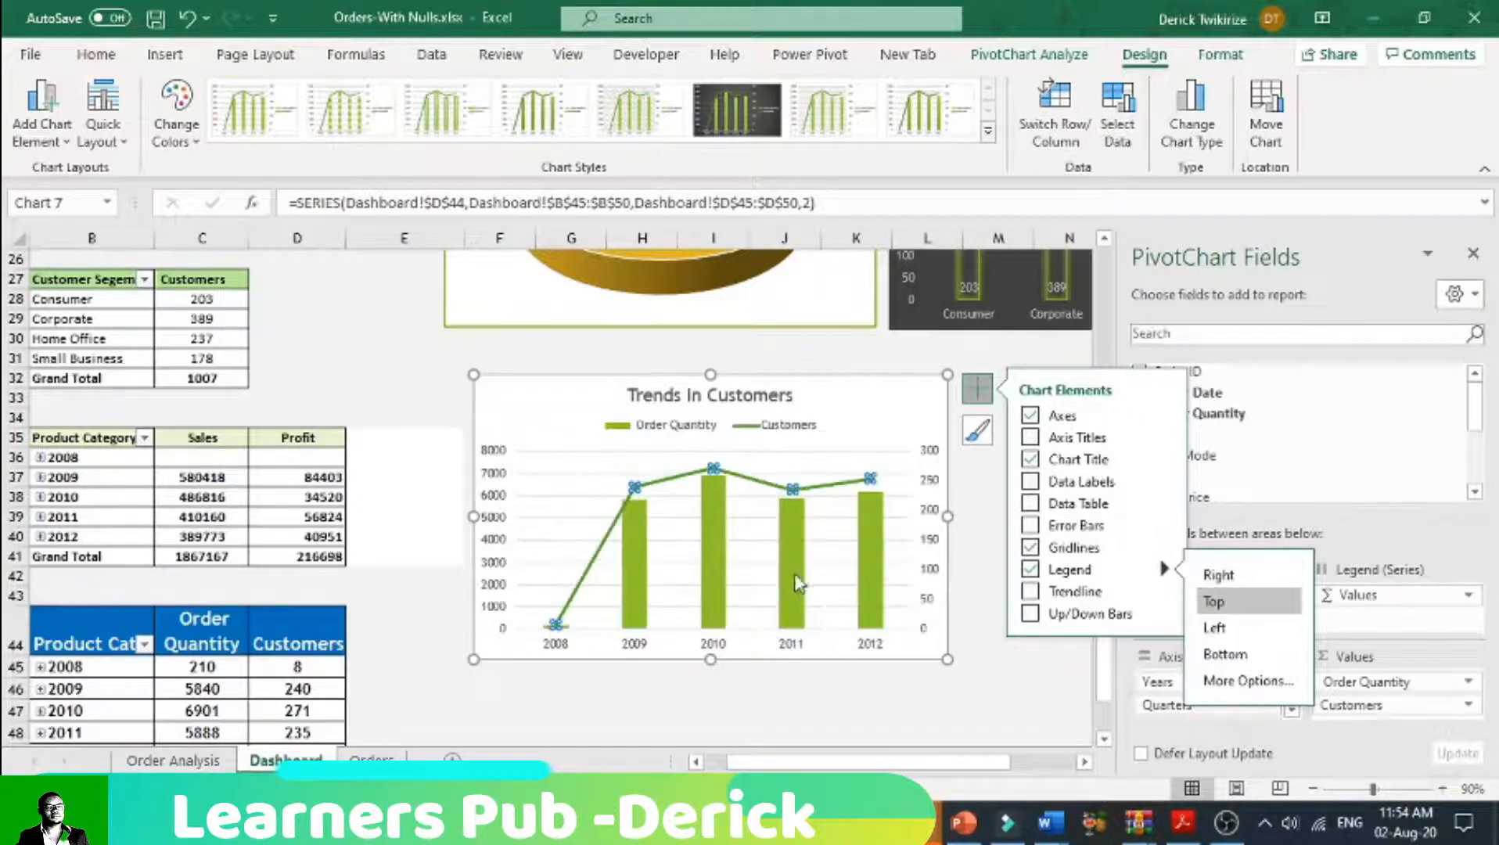
drag(947, 660, 958, 662)
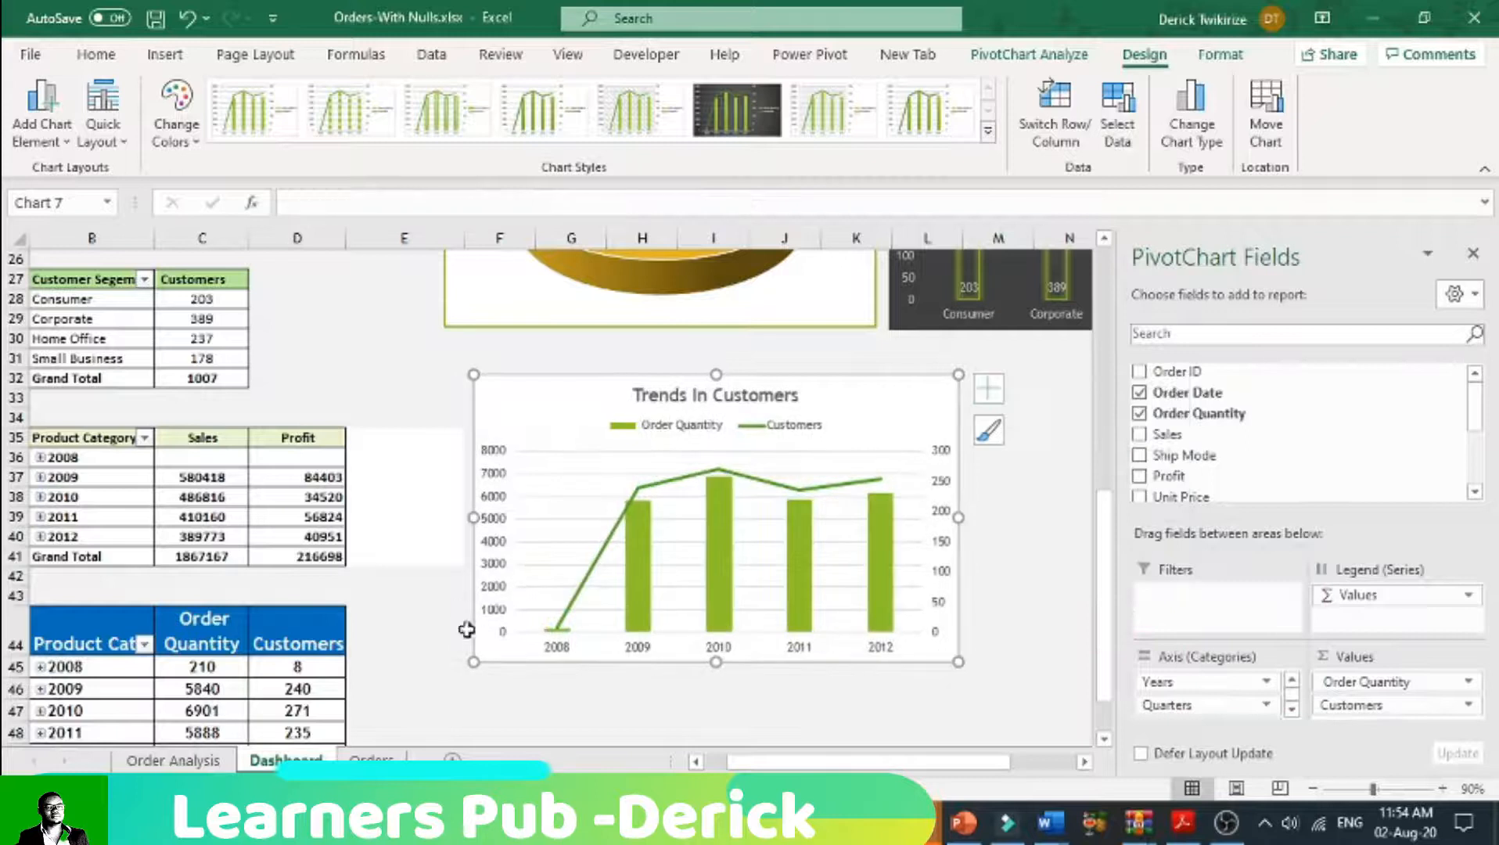
Step: Recolour the Trends In Customers chart with the third Colorful palette, giving green columns and an orange line
click(176, 117)
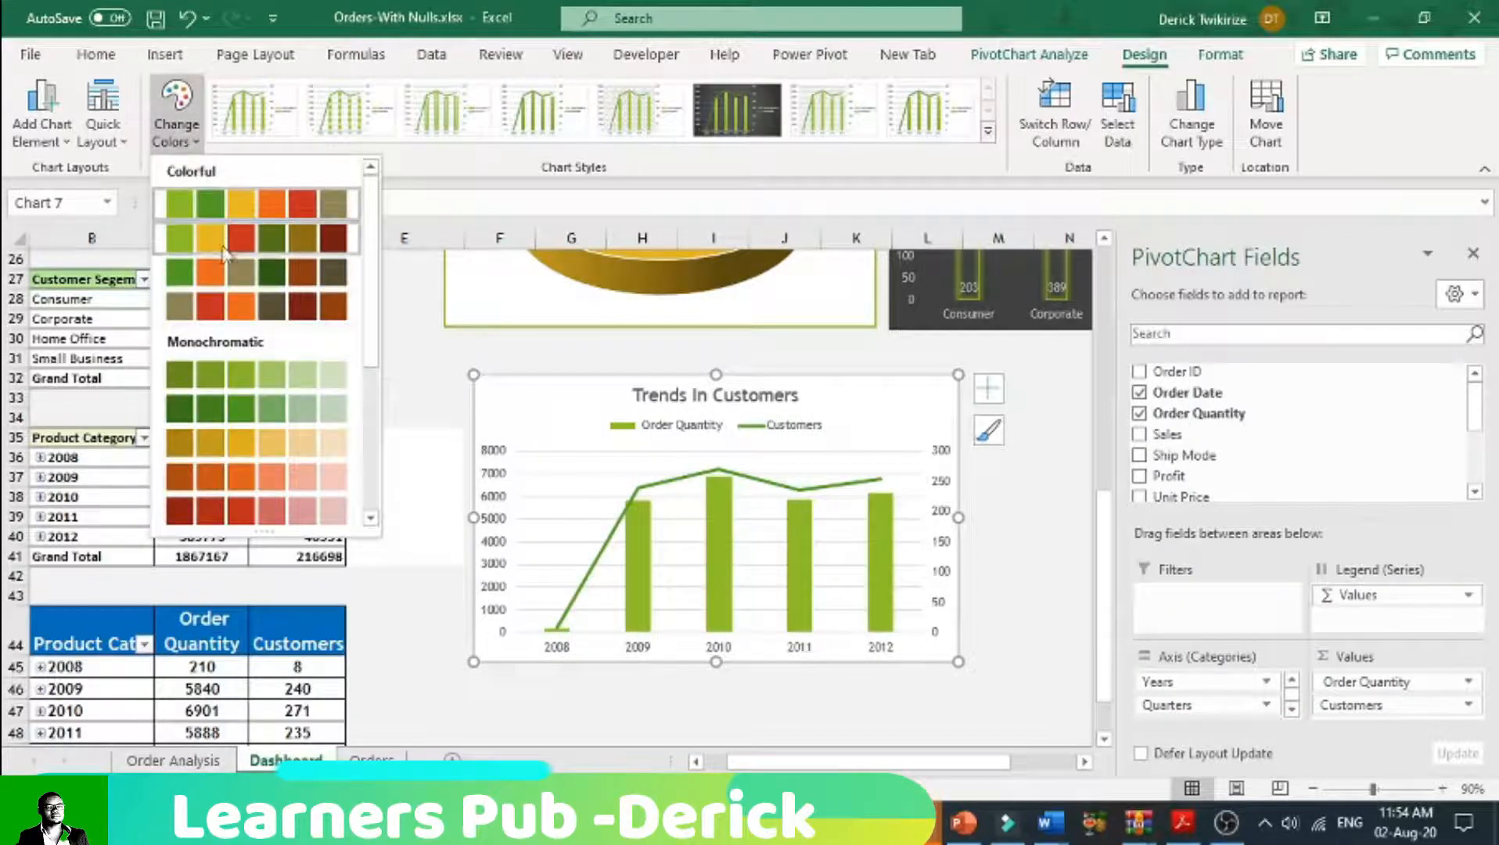
click(219, 272)
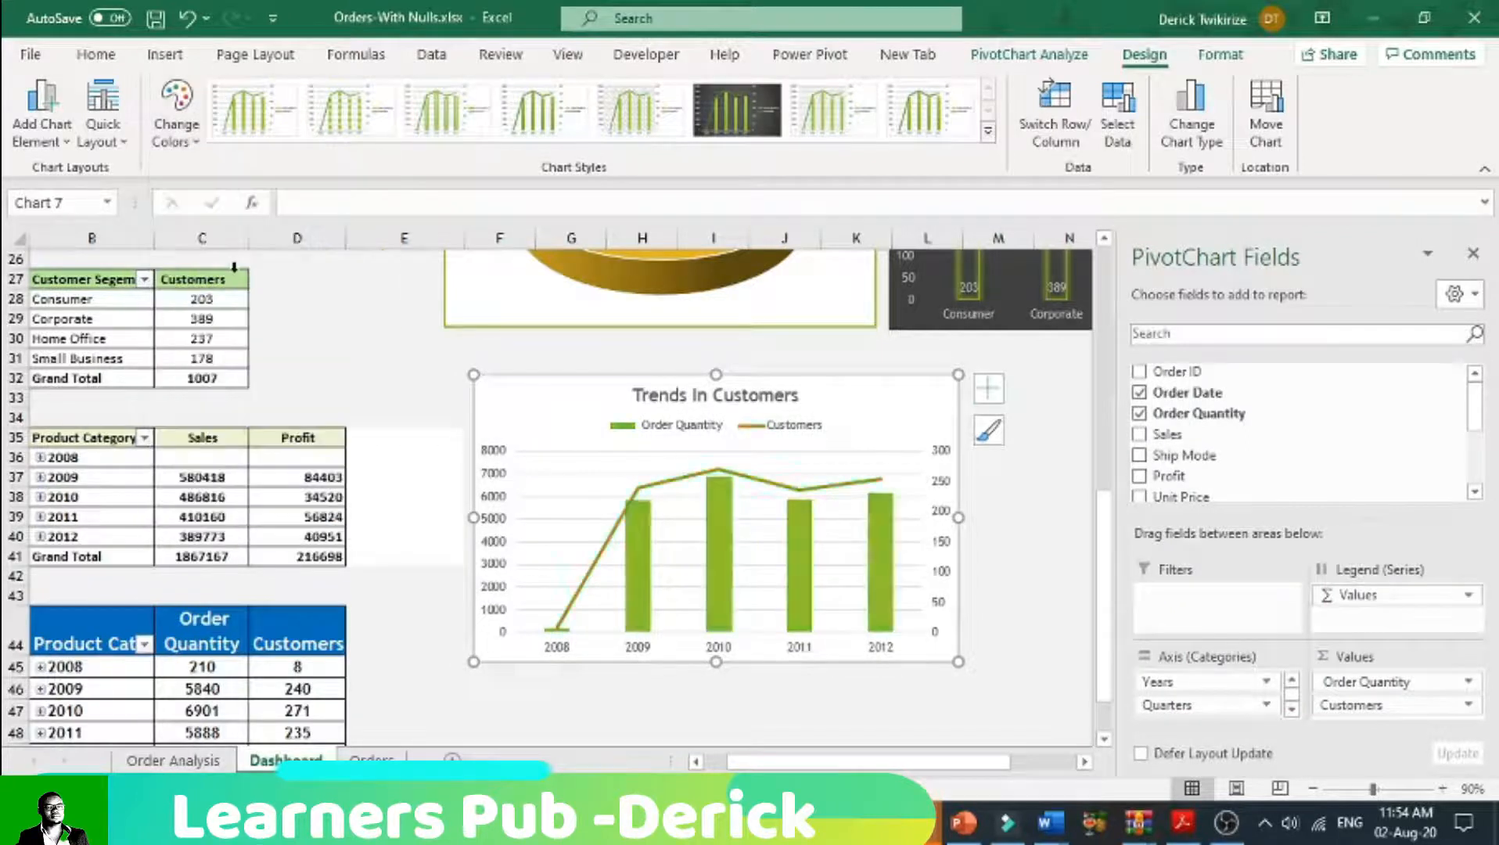
click(787, 490)
Step: Add data labels at Inside Base to the Order Quantity columns
click(790, 566)
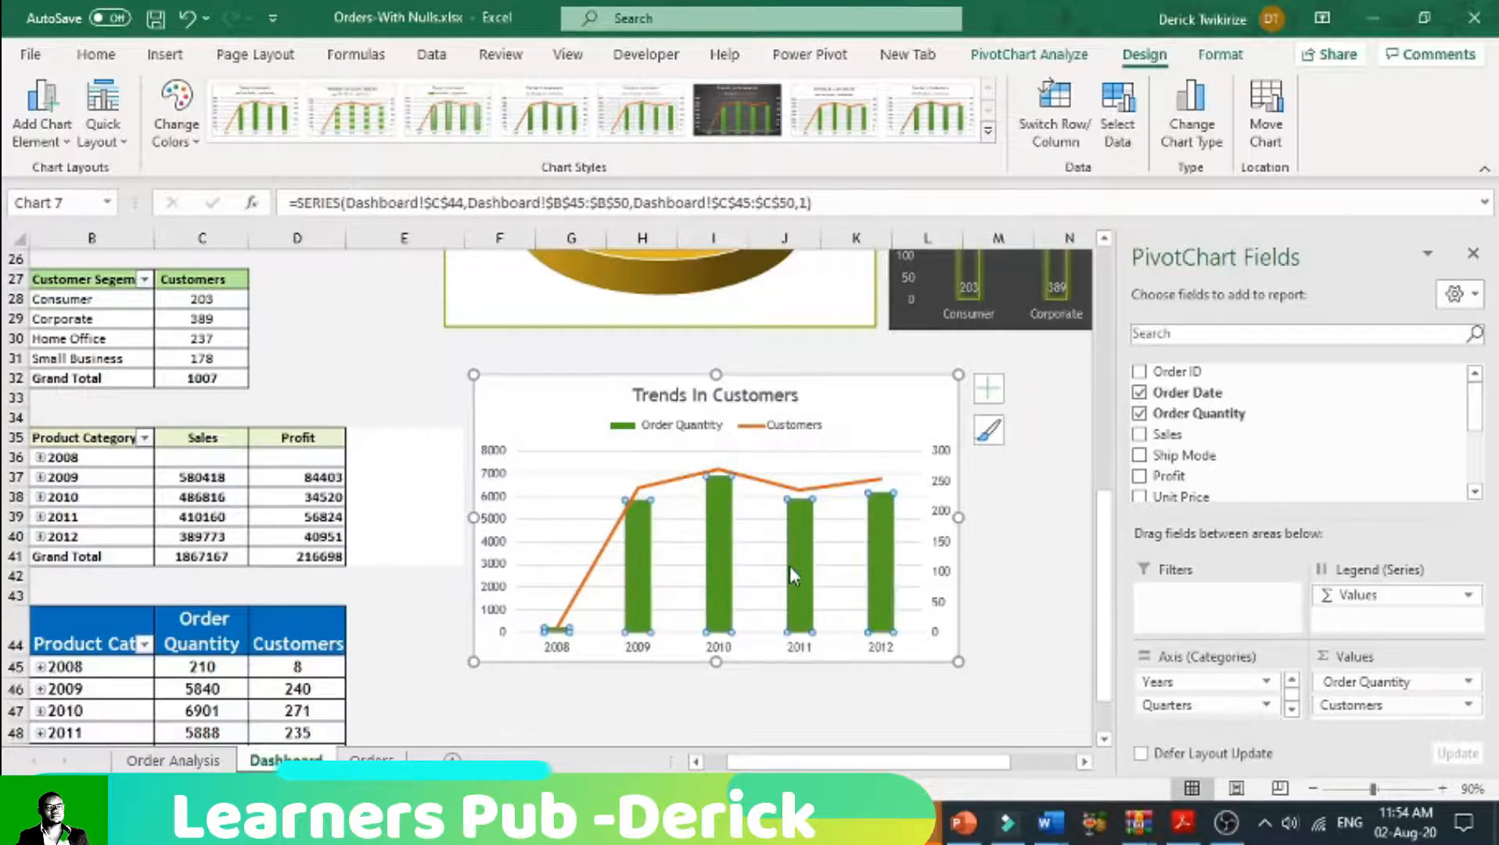
click(988, 388)
click(1176, 481)
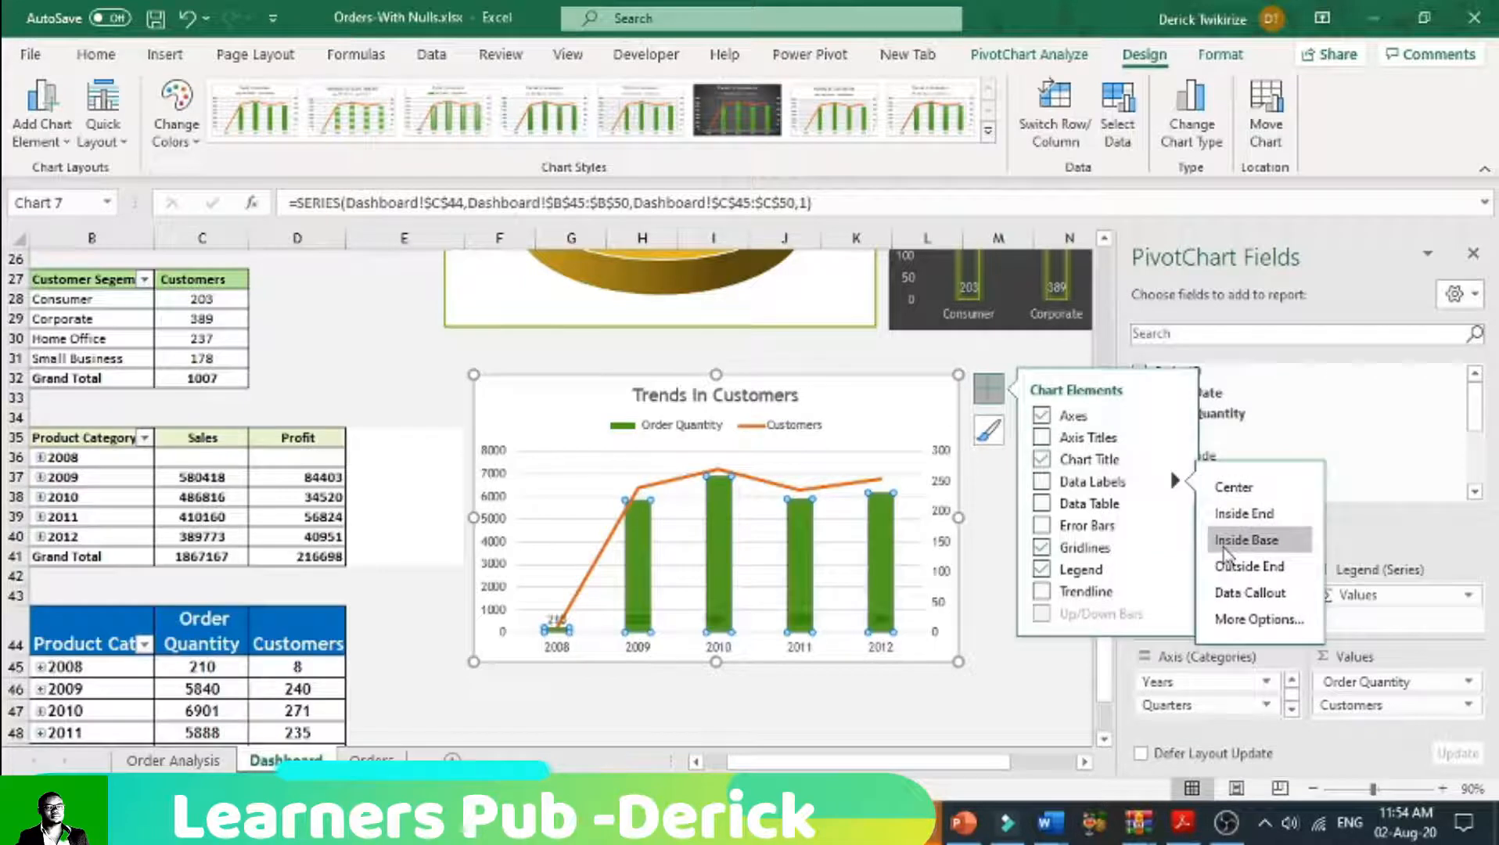
click(1247, 539)
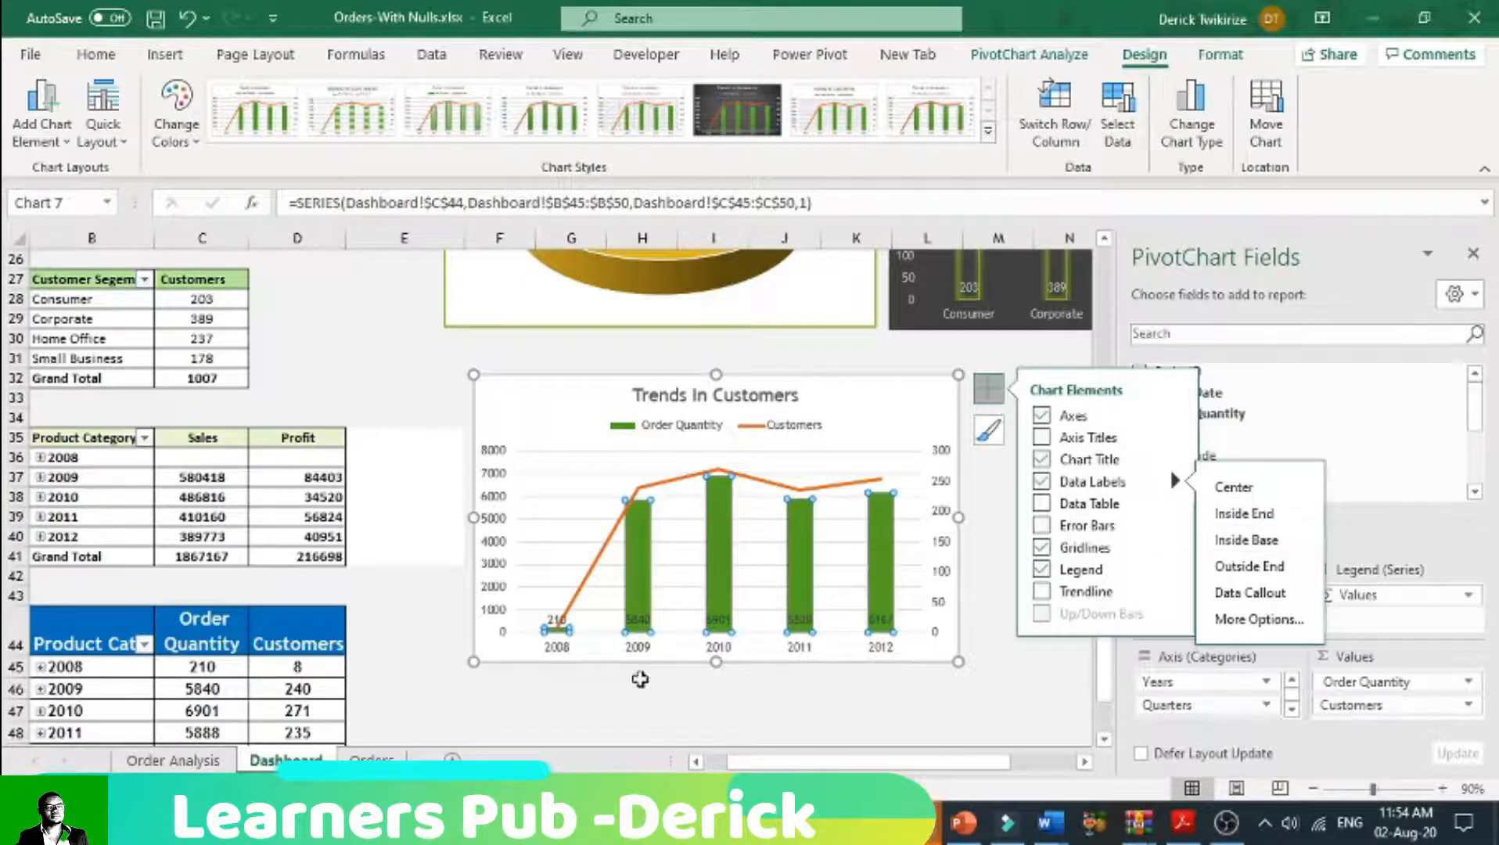
Step: Give the Order Quantity data labels a white shape fill
click(716, 622)
click(1049, 58)
click(1145, 59)
click(1209, 63)
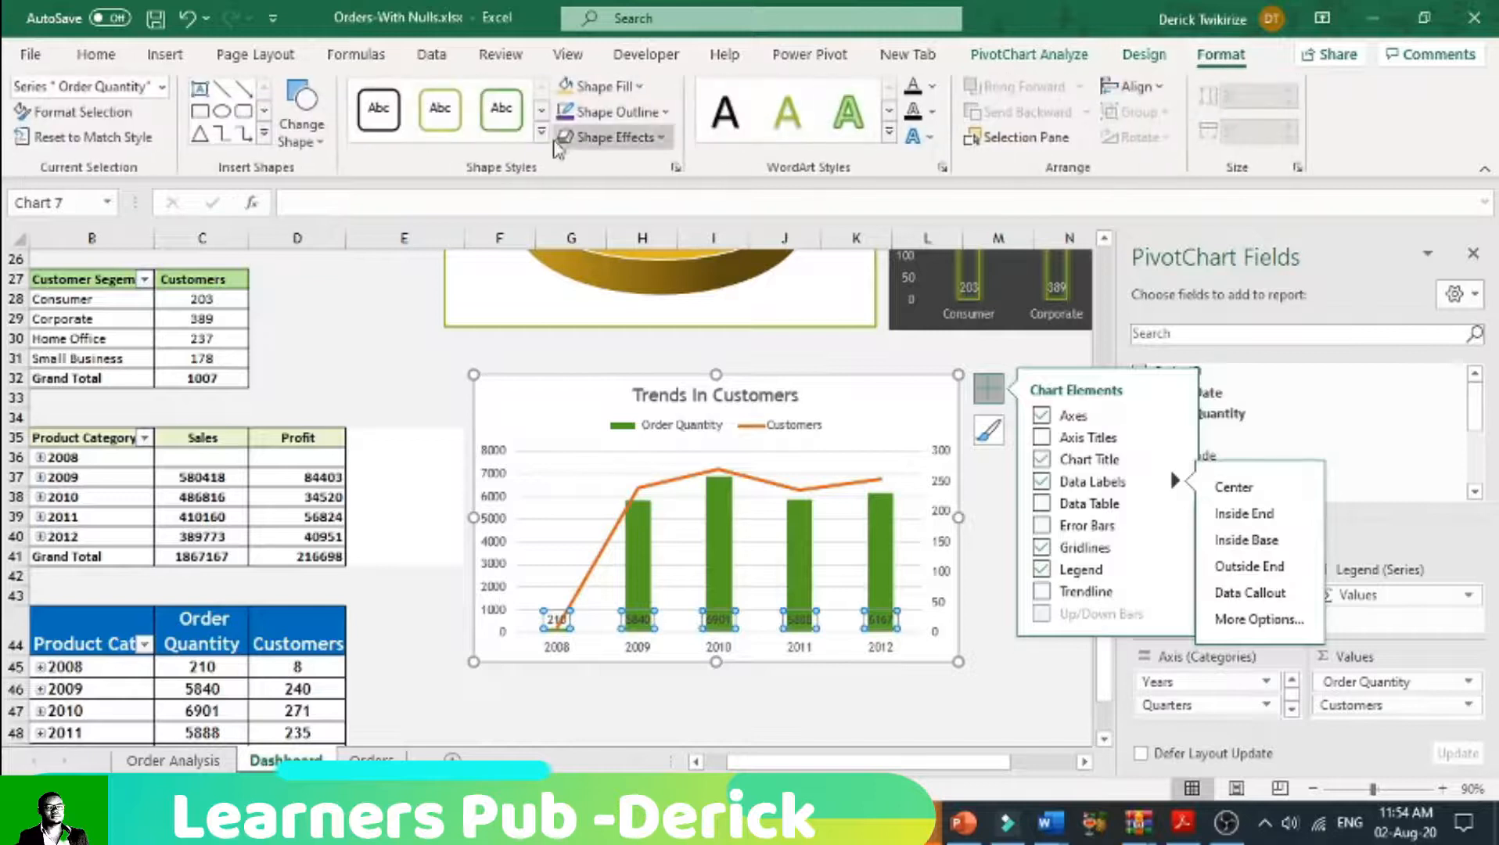
click(660, 114)
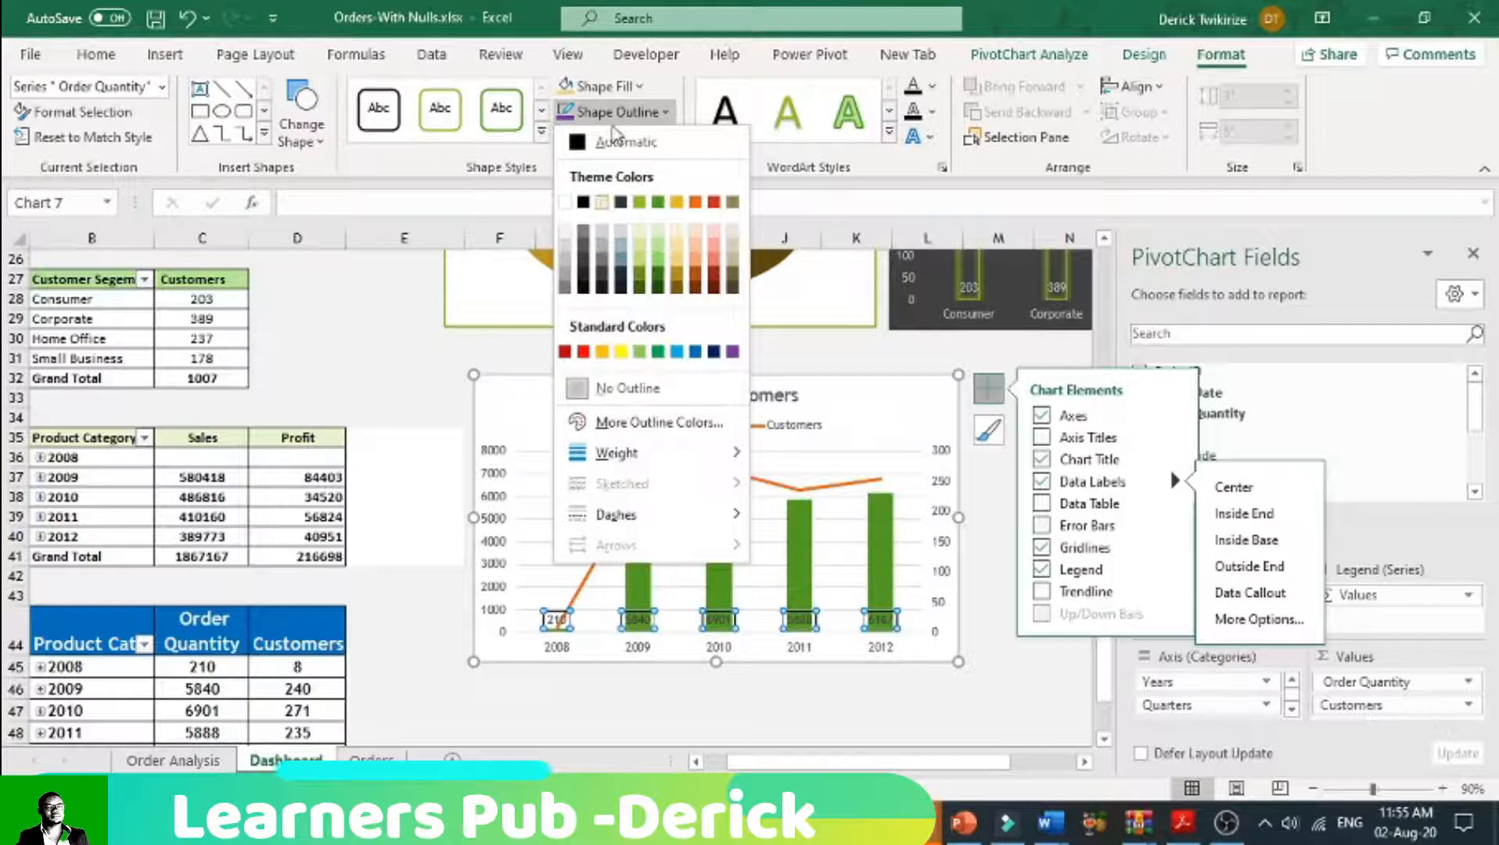
click(632, 103)
click(625, 86)
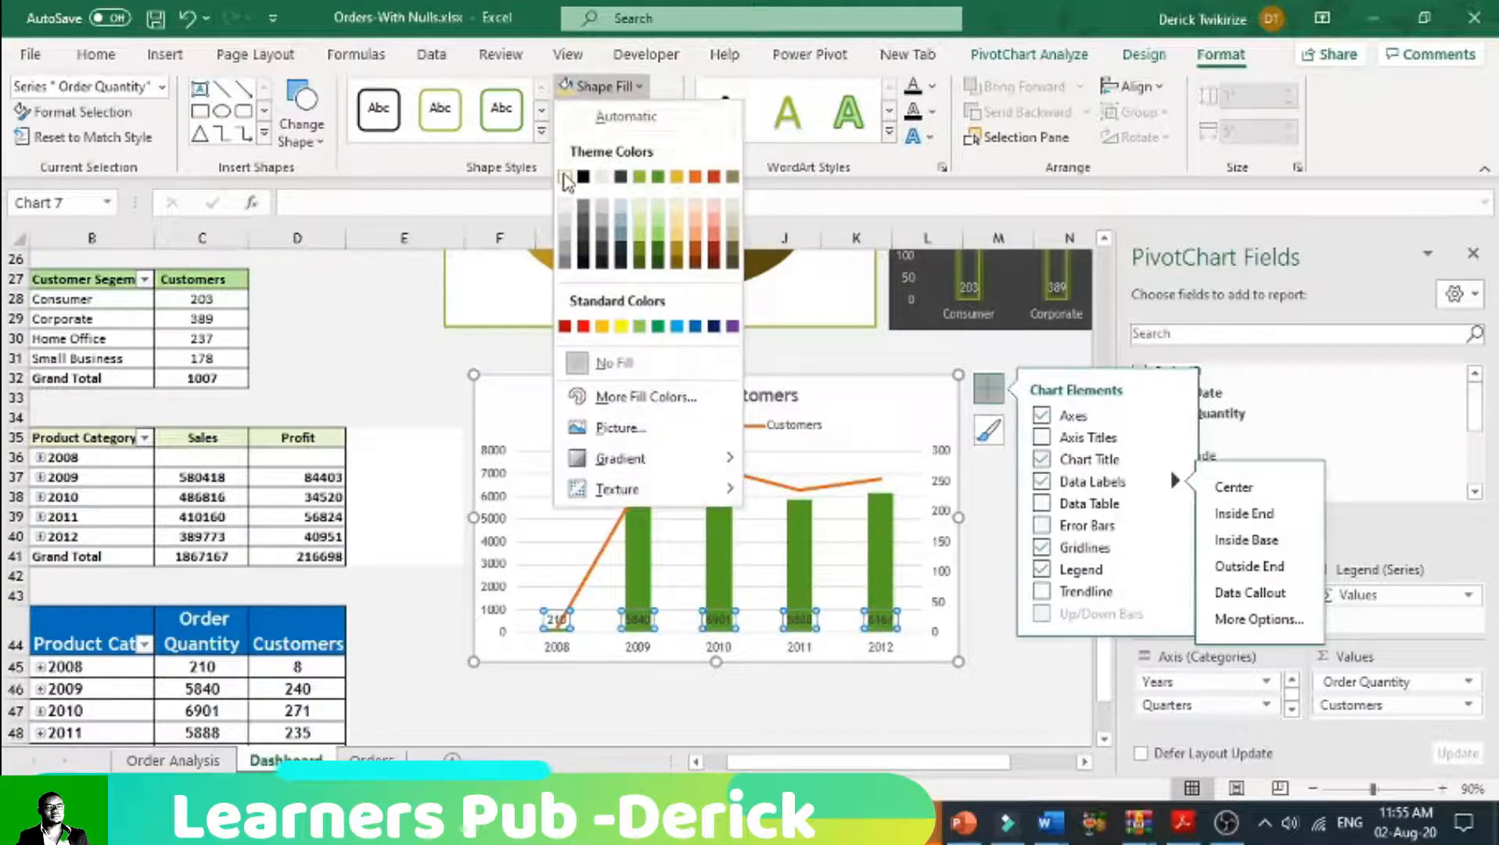
click(567, 182)
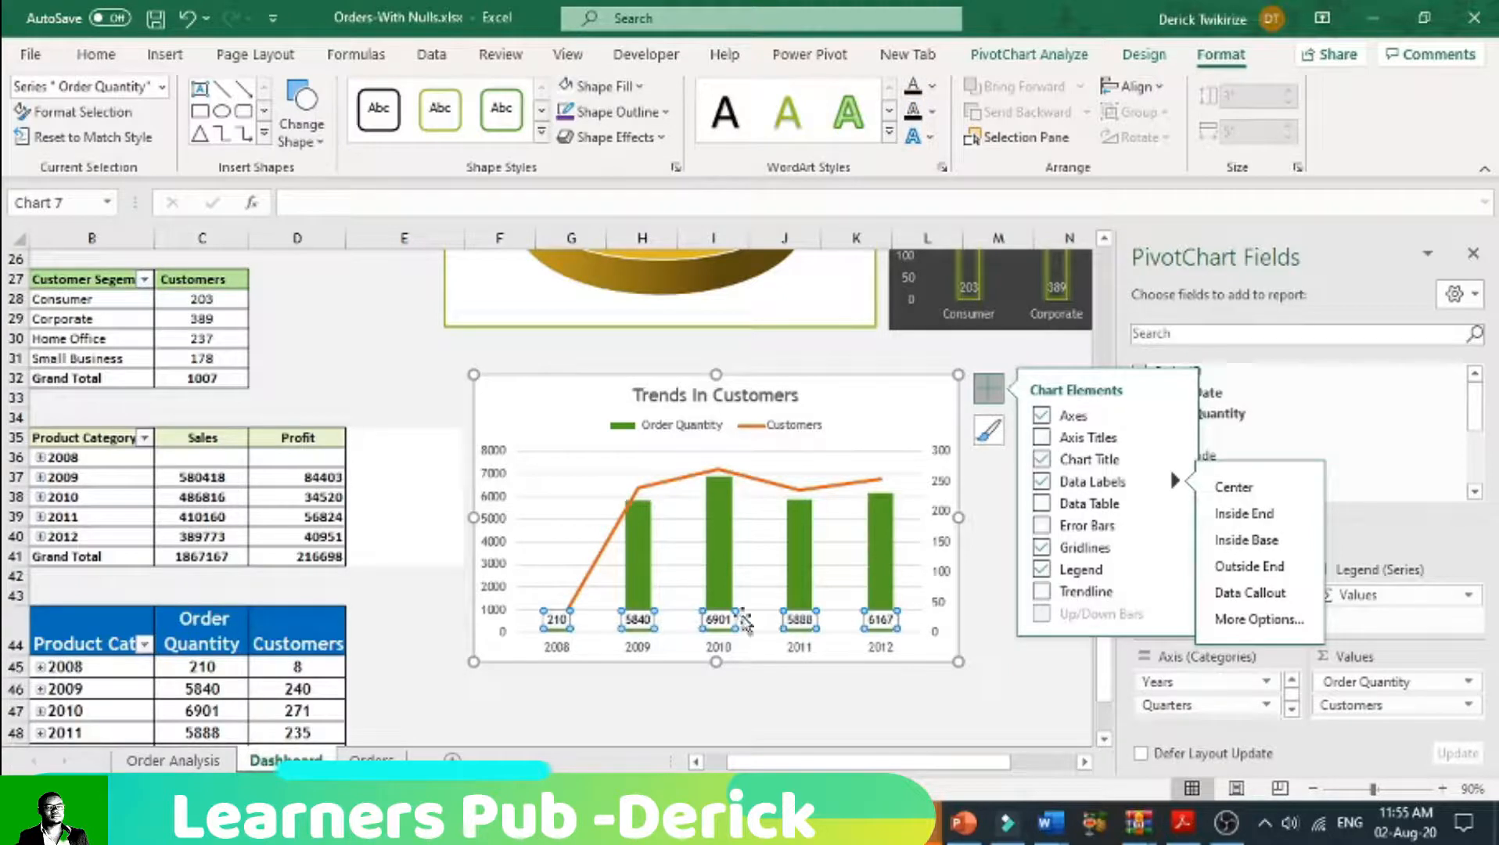
Step: Make the year labels on the chart's horizontal axis bold
click(716, 654)
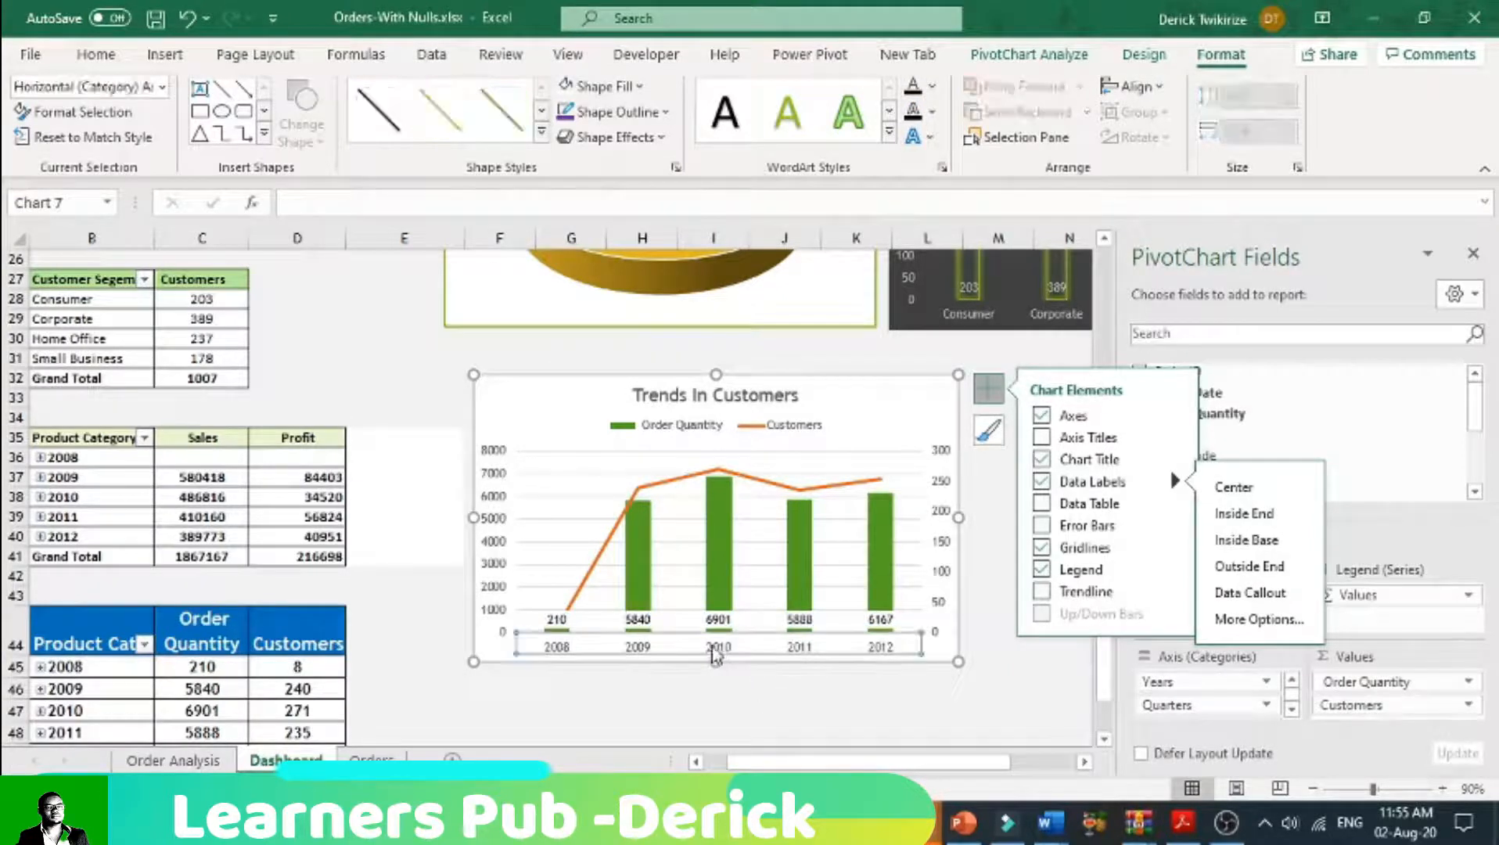
click(96, 54)
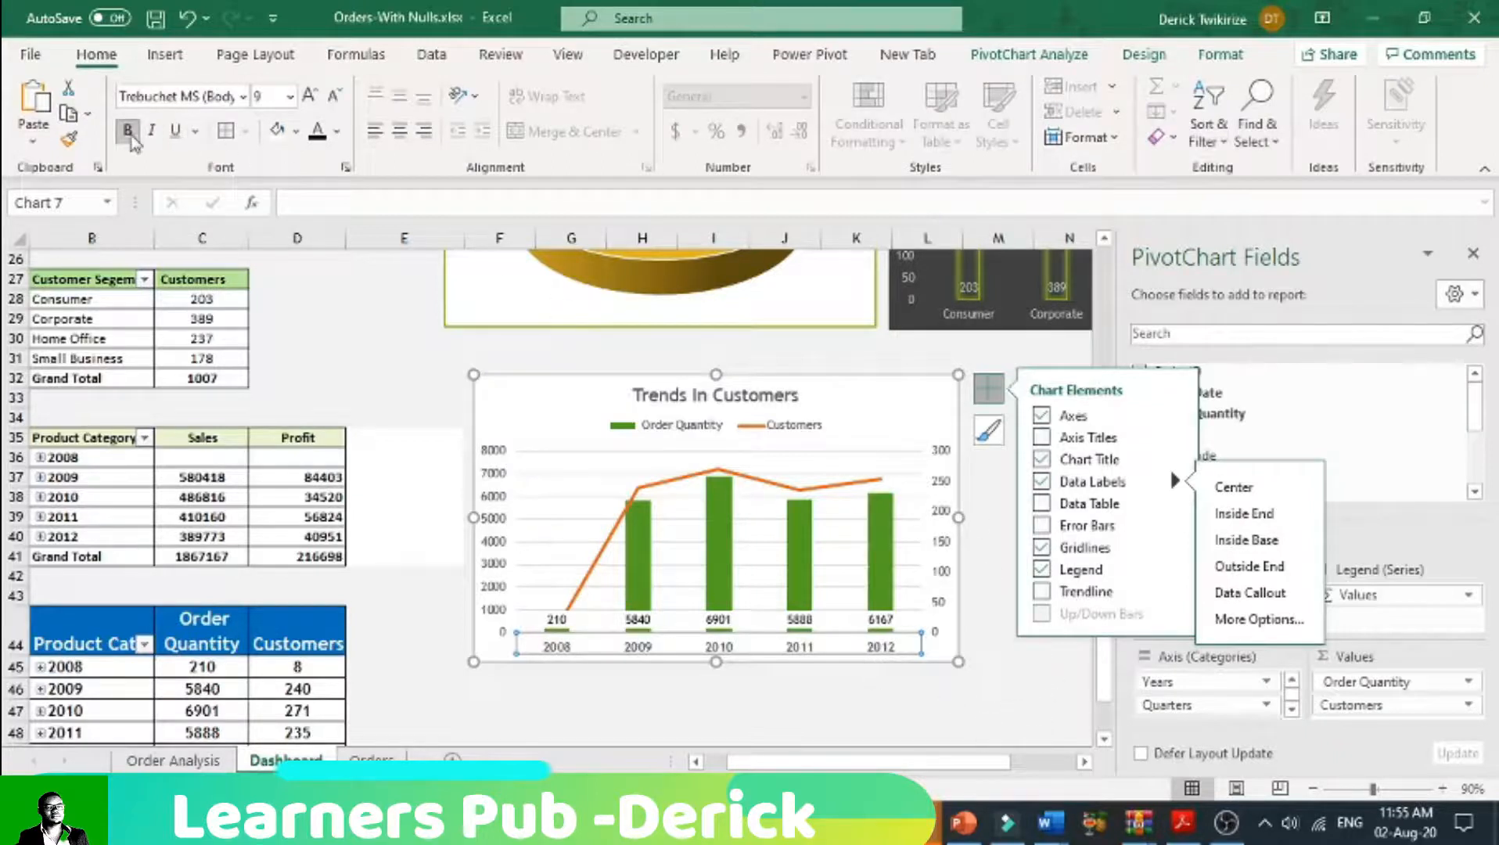
mouse_move(716, 559)
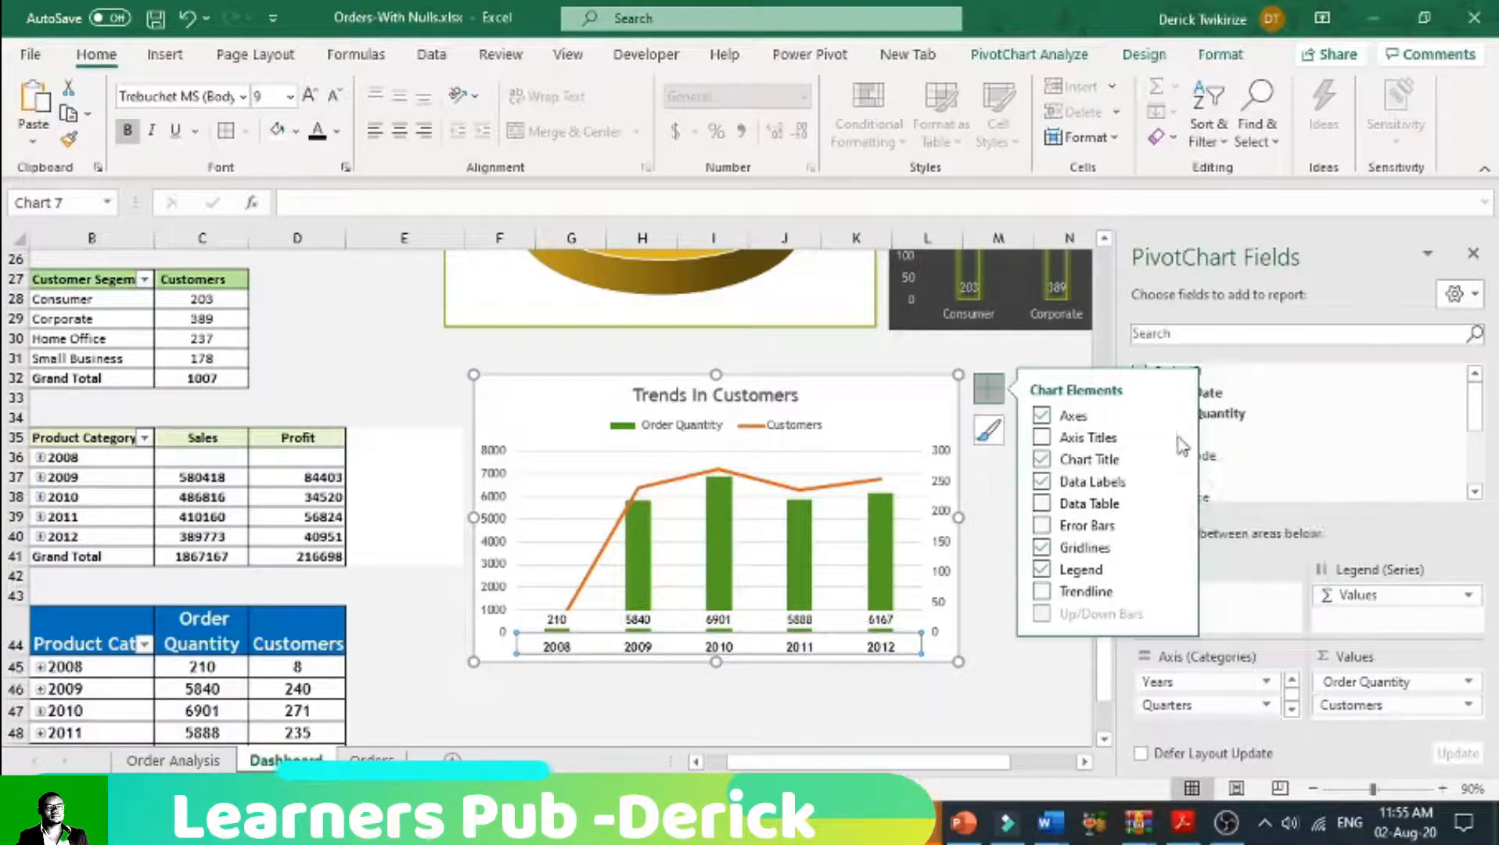
Step: Add a primary vertical axis title reading "Orders" to the Trends In Customers chart and make it bold
mouse_move(1174, 436)
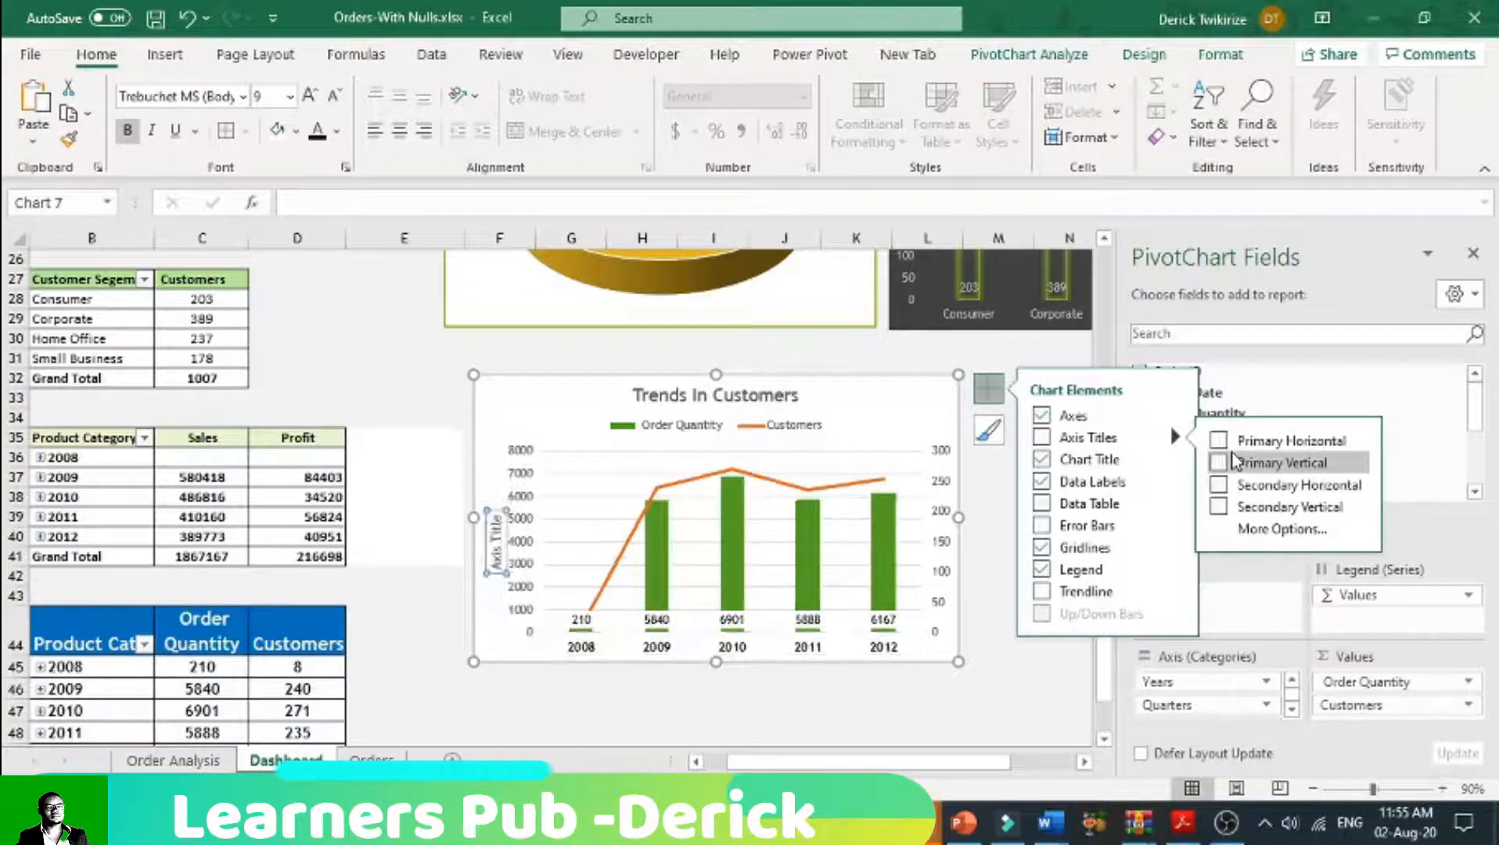
click(1233, 462)
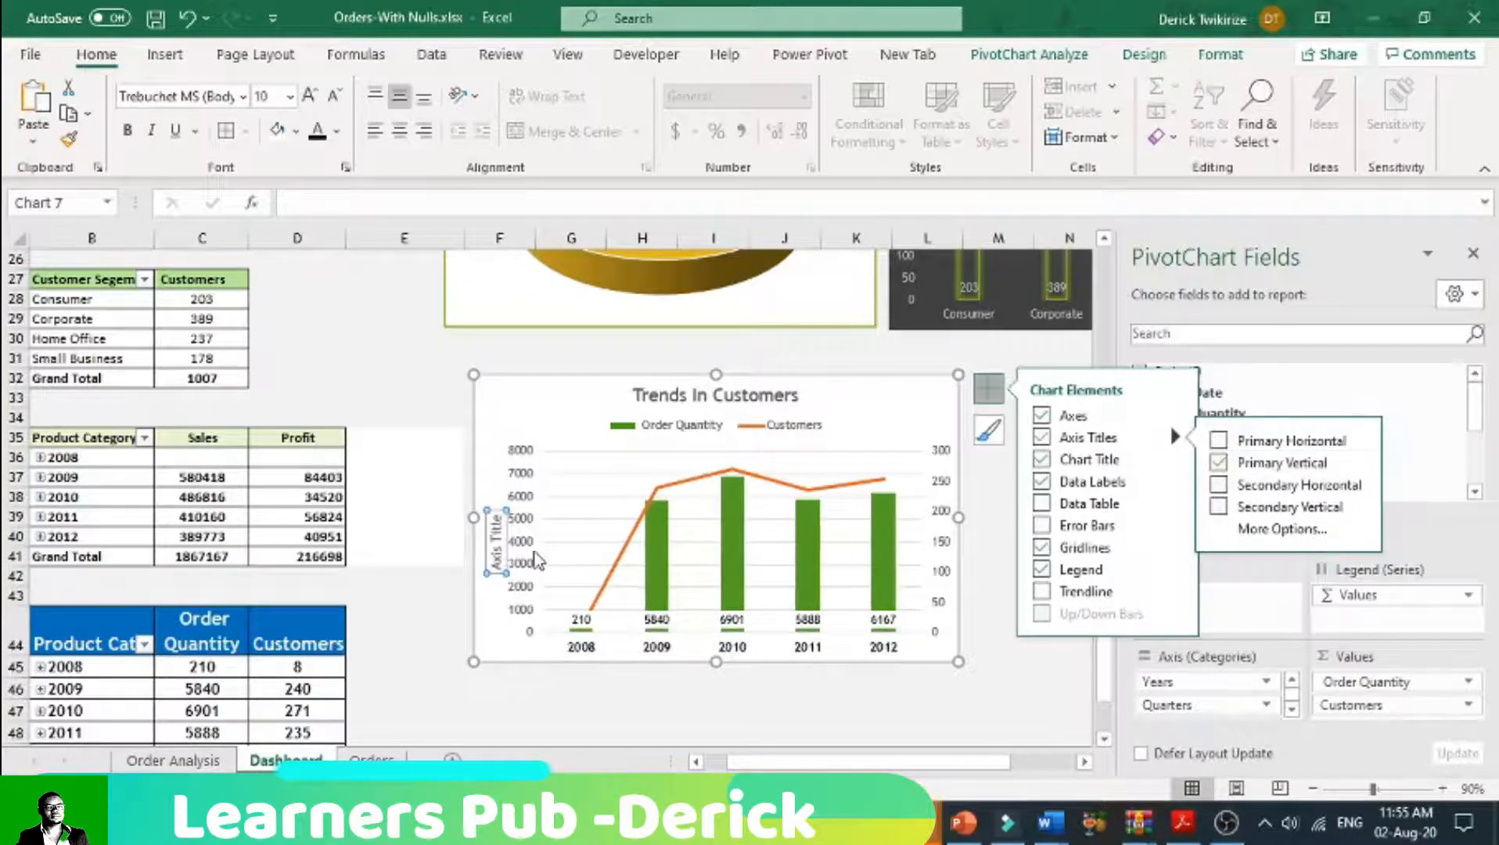
click(501, 557)
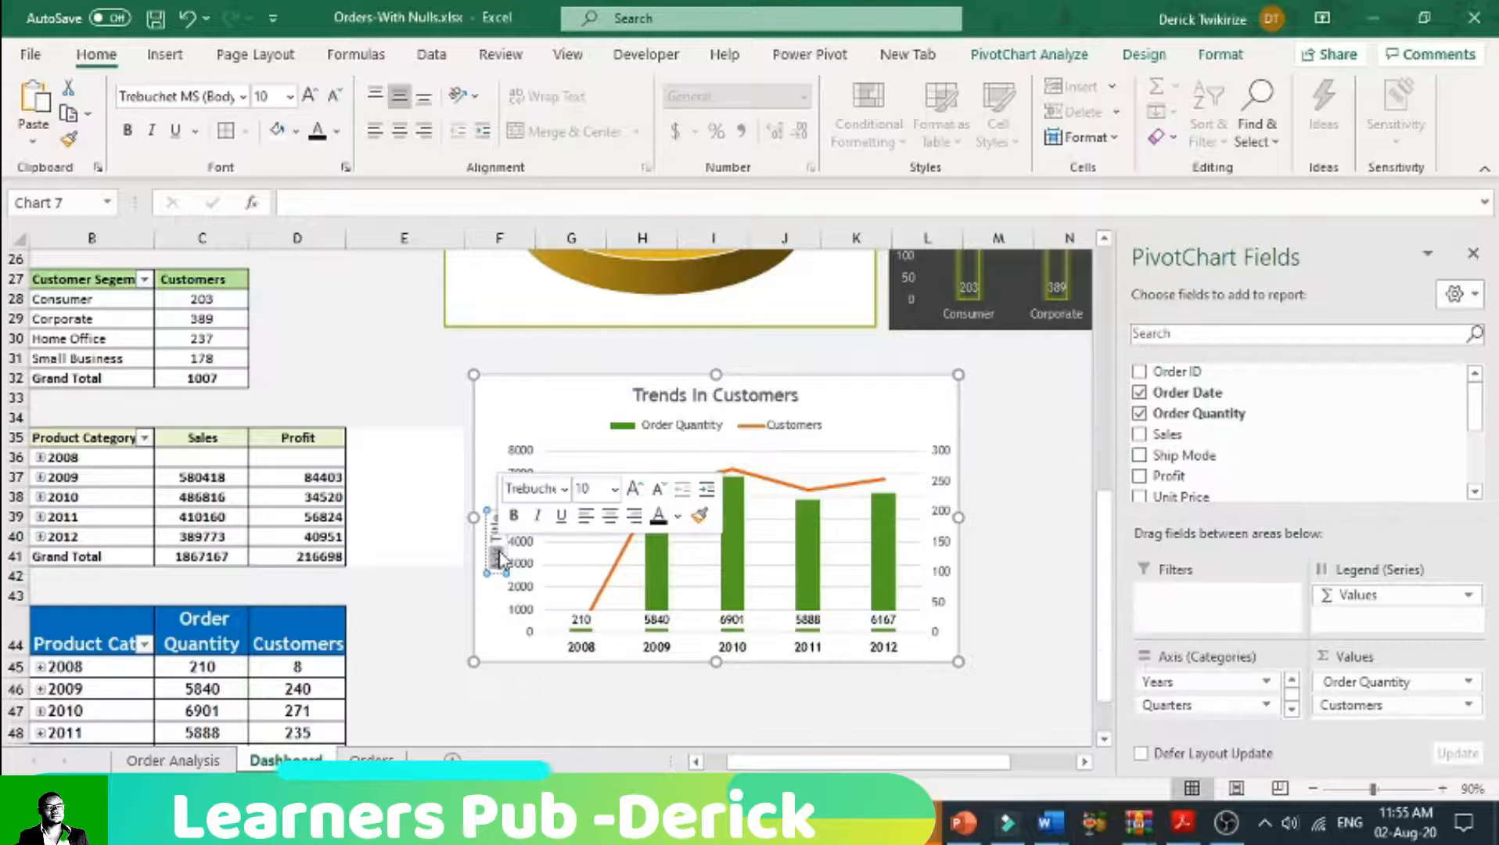
key(BackSpace)
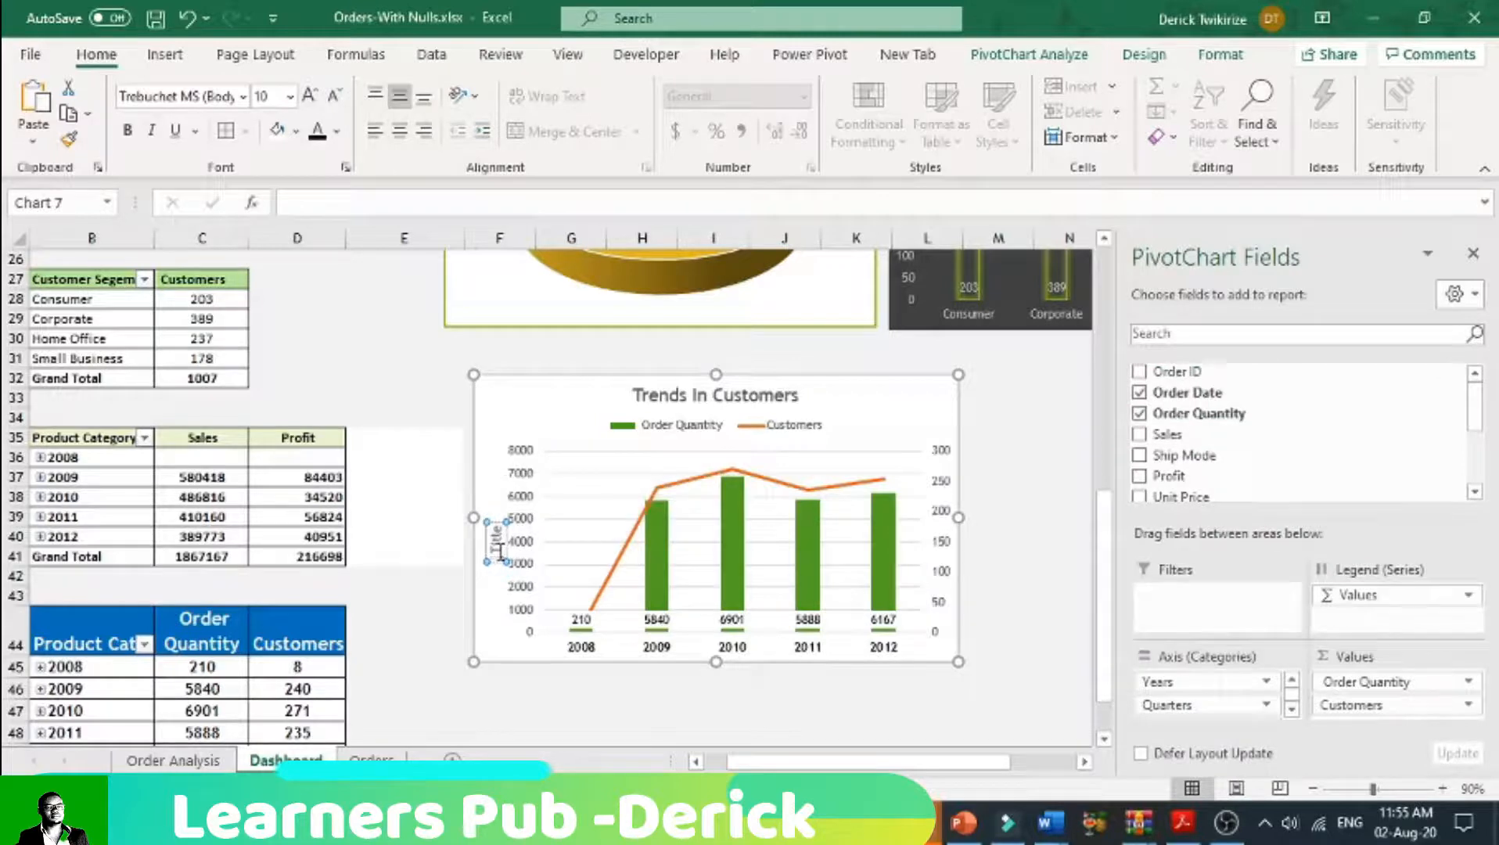
key(Delete)
key(Delete)
key(Delete)
key(Delete)
key(Delete)
key(Delete)
text(Orders)
click(592, 427)
click(497, 543)
click(128, 131)
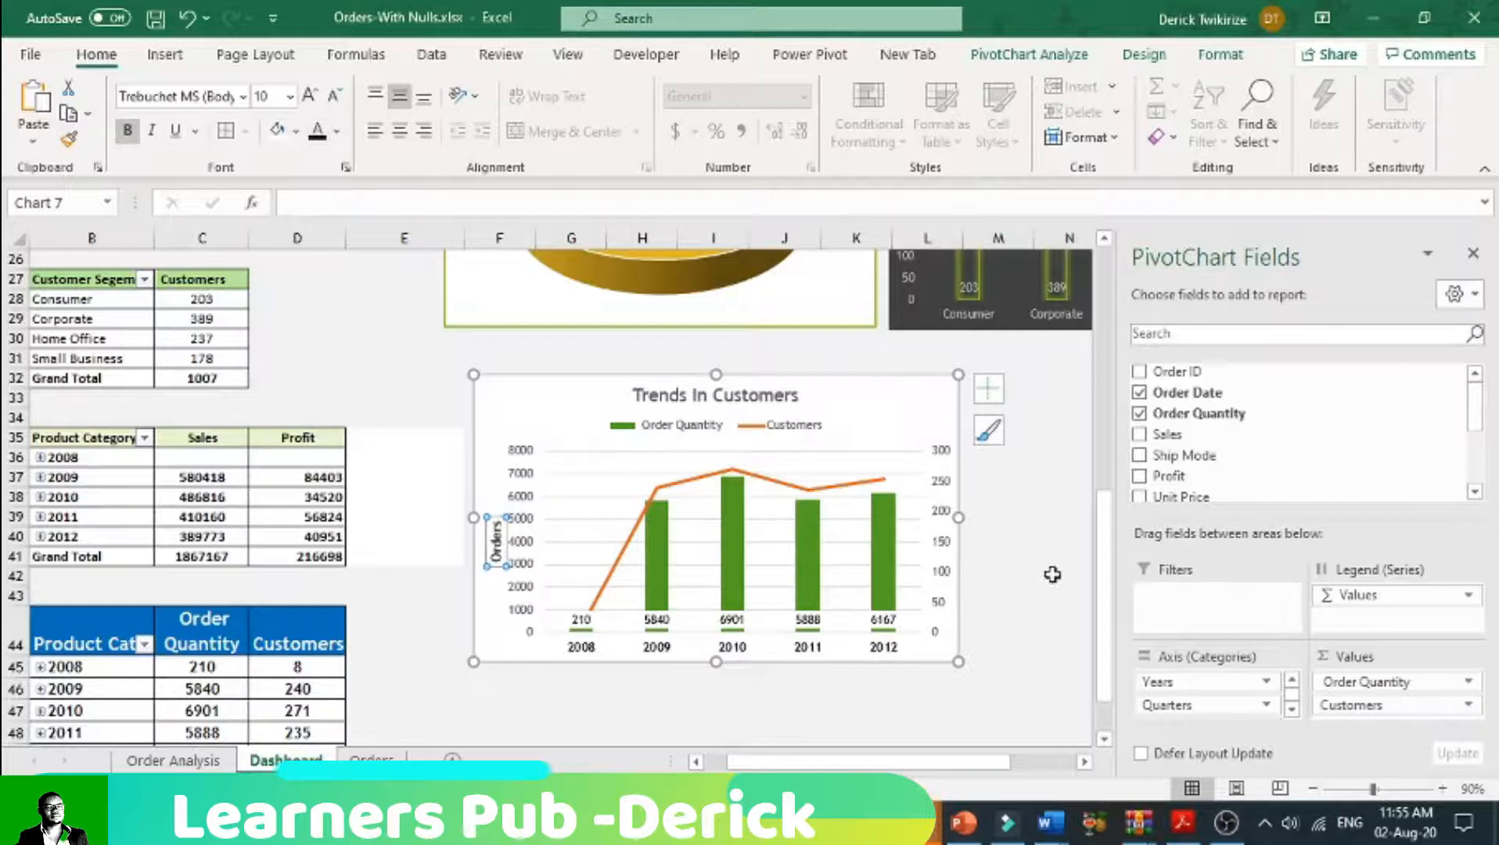
Step: Add a secondary horizontal axis title to the Trends In Customers chart, reading "Period in Years"
click(992, 397)
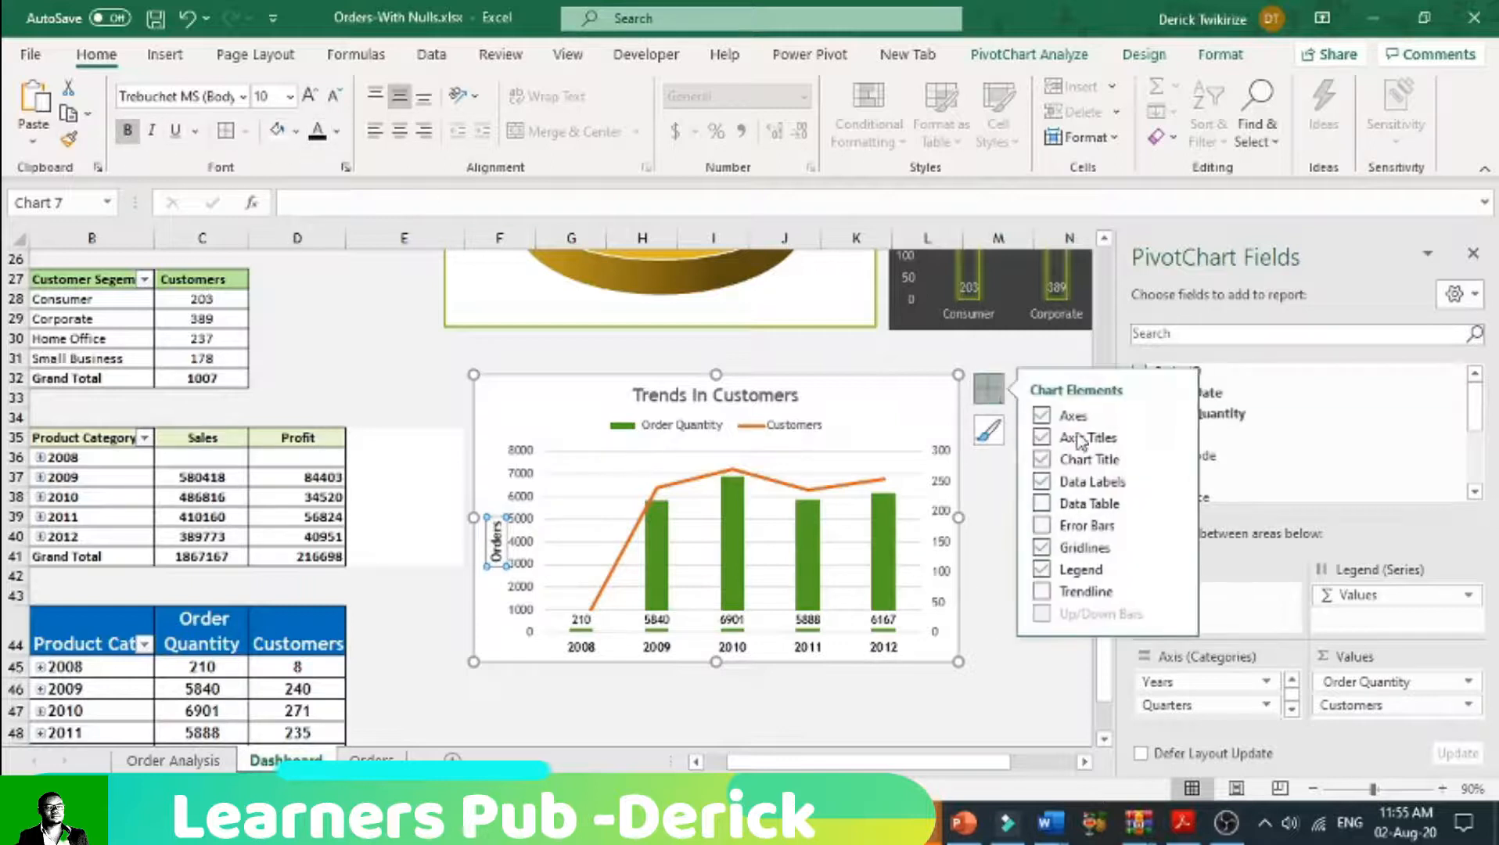
click(1178, 441)
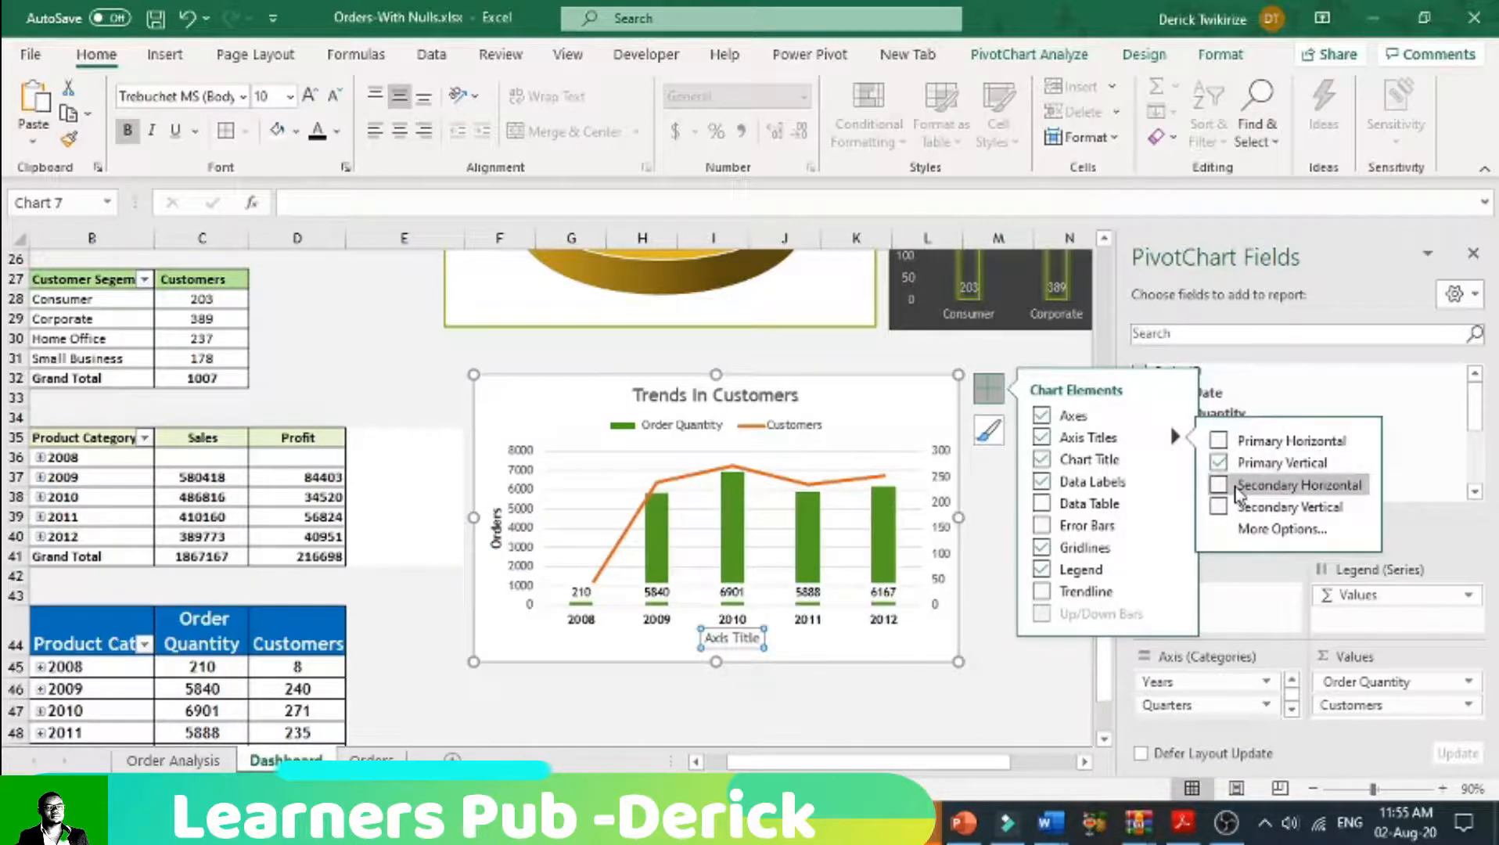
double_click(753, 639)
click(756, 638)
click(759, 638)
click(761, 642)
key(BackSpace)
key(BackSpace)
key(BackSpace)
key(BackSpace)
key(BackSpace)
key(BackSpace)
key(BackSpace)
key(BackSpace)
key(BackSpace)
key(BackSpace)
text(Period)
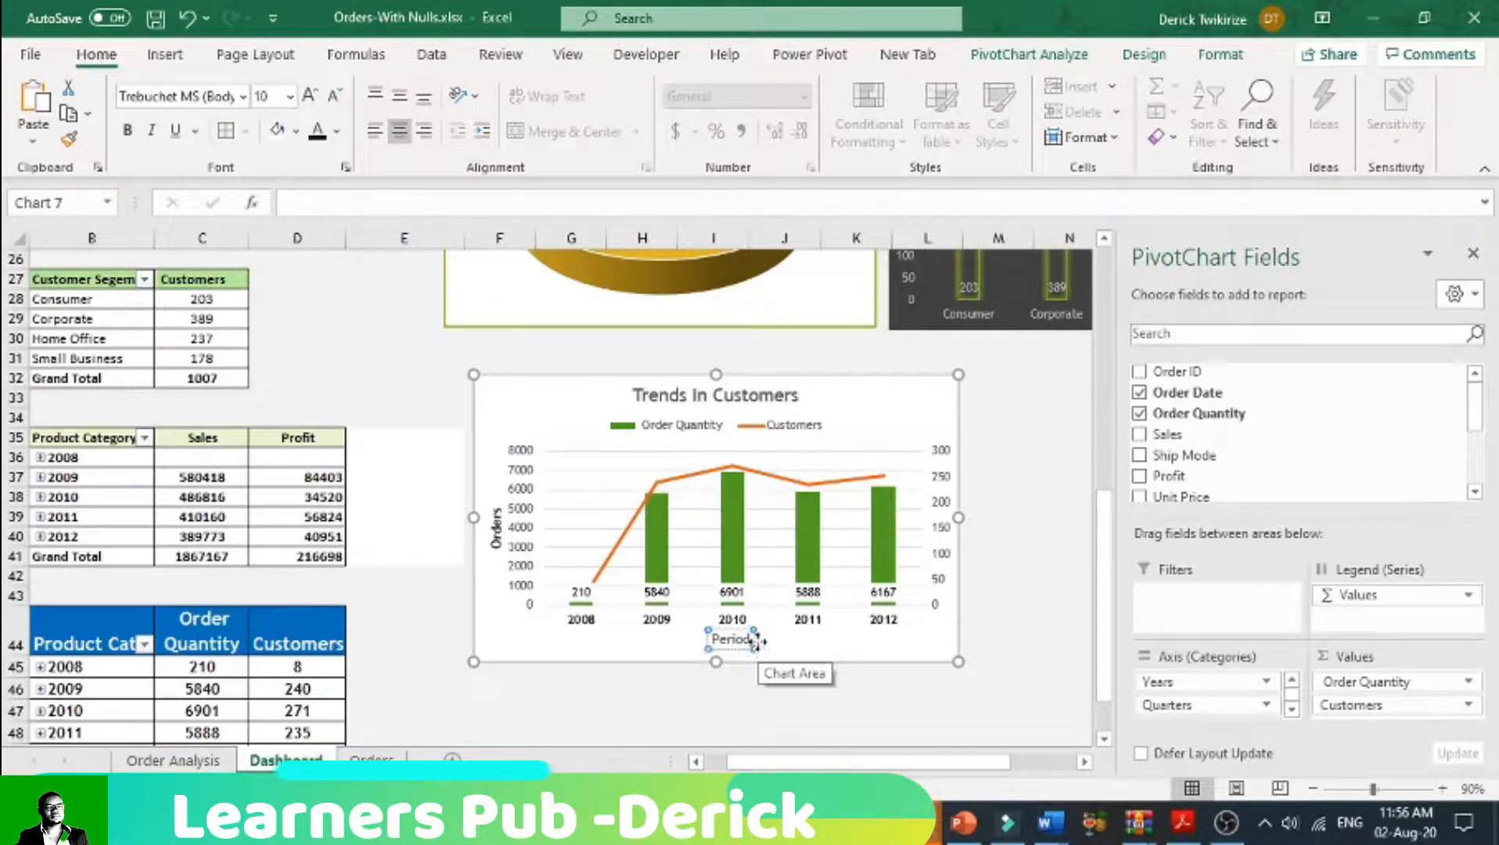
text( in Years)
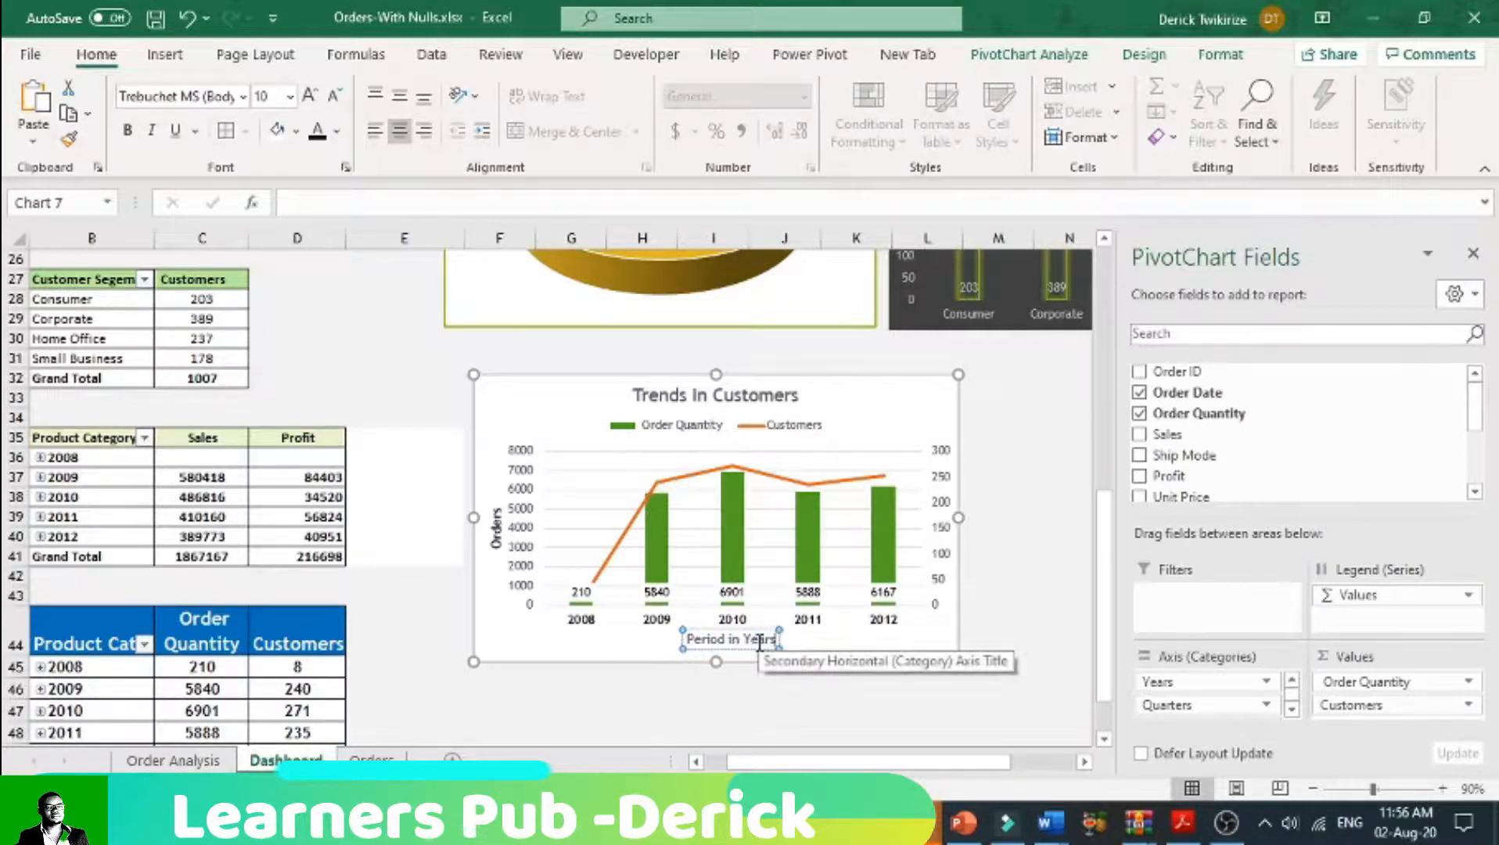
Step: Make the "Period in Years" axis title bold
click(809, 646)
click(784, 642)
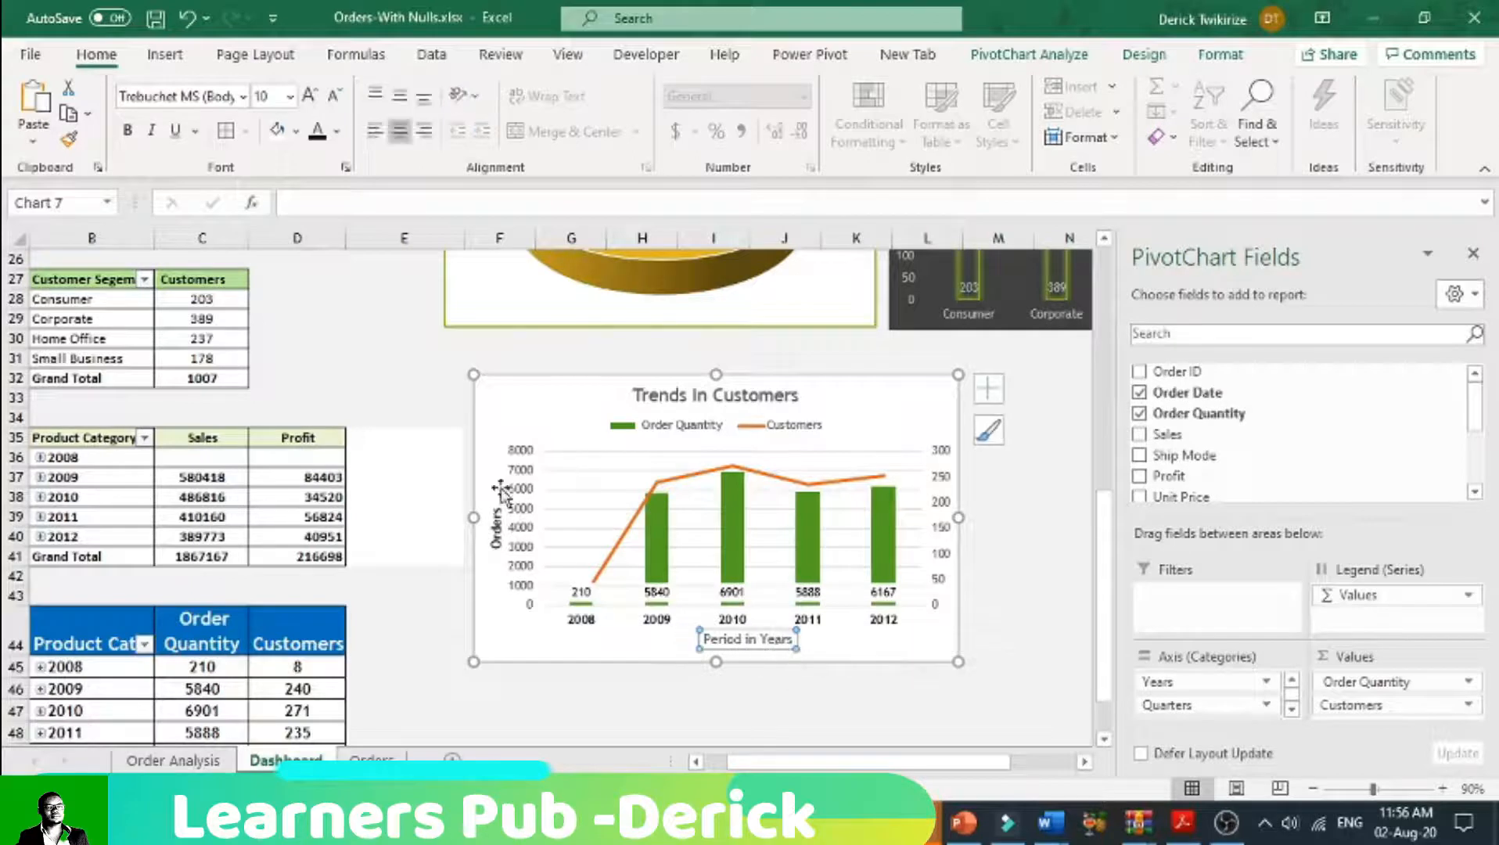
click(128, 130)
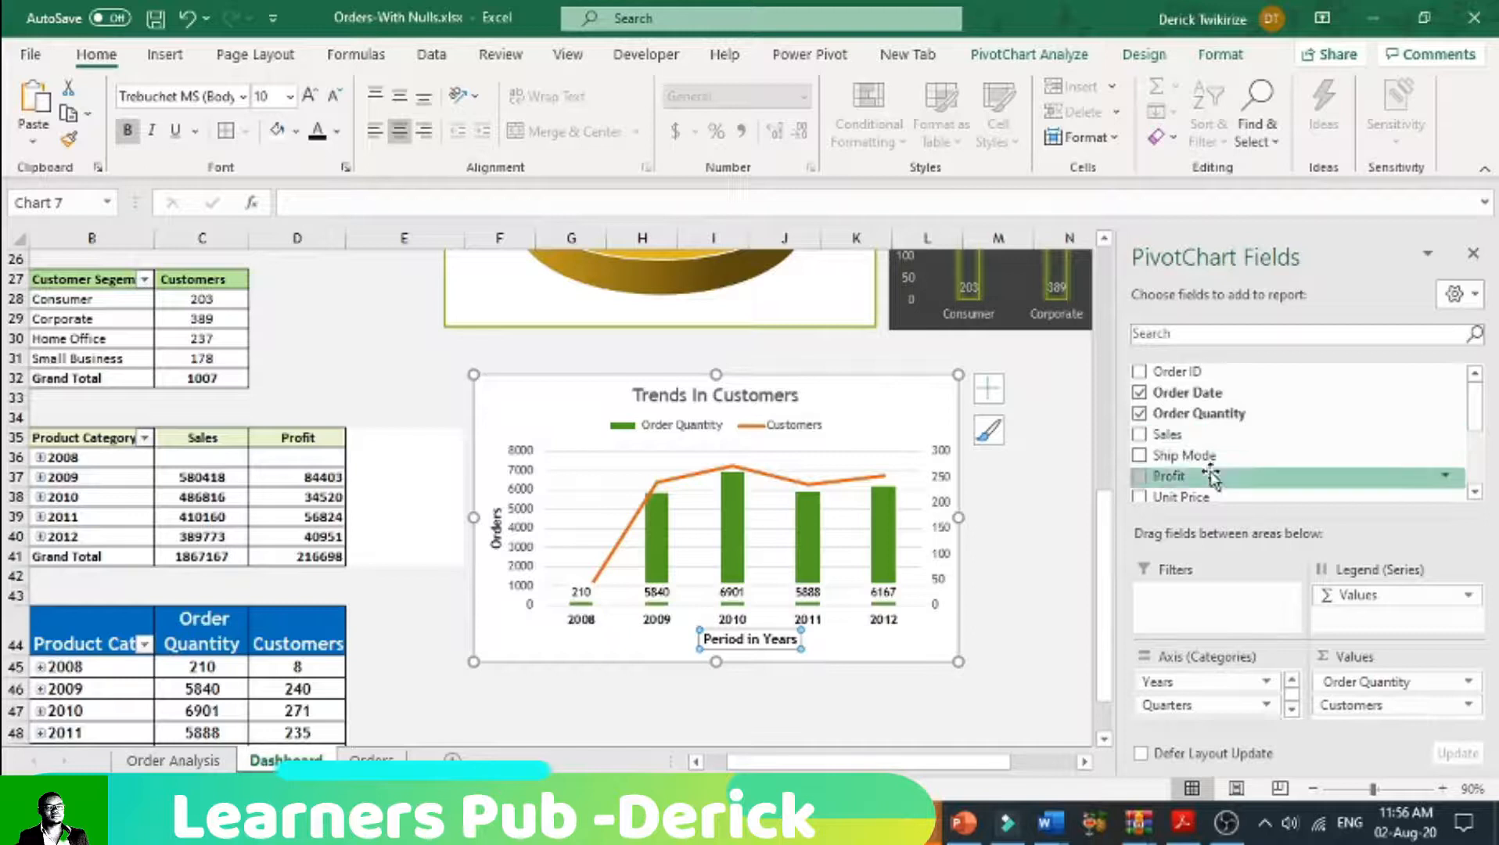
Step: Add a secondary vertical axis title reading "Customers" to the chart and make it bold
click(988, 388)
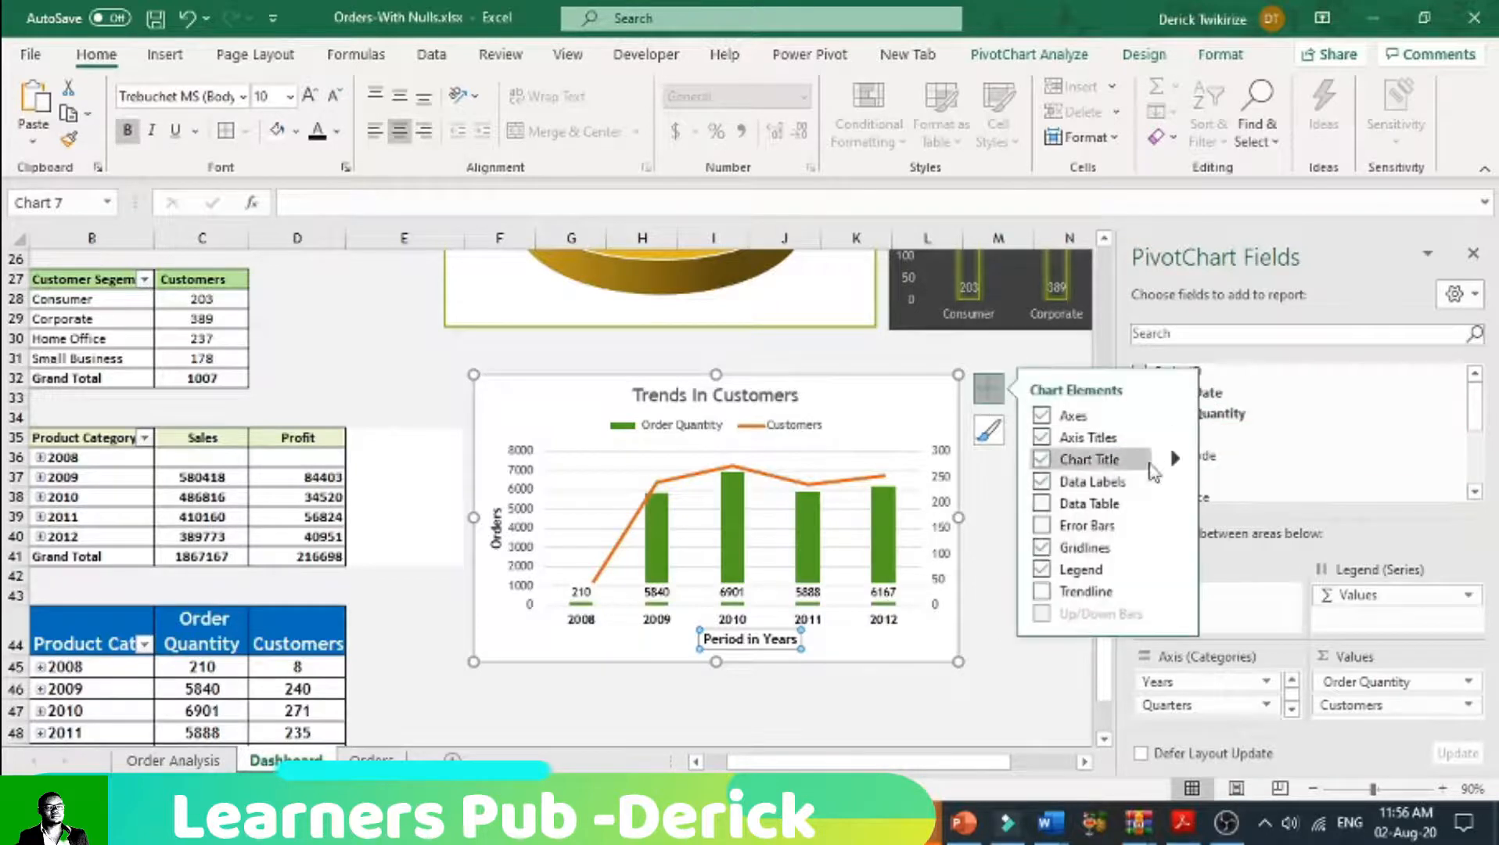
mouse_move(1175, 437)
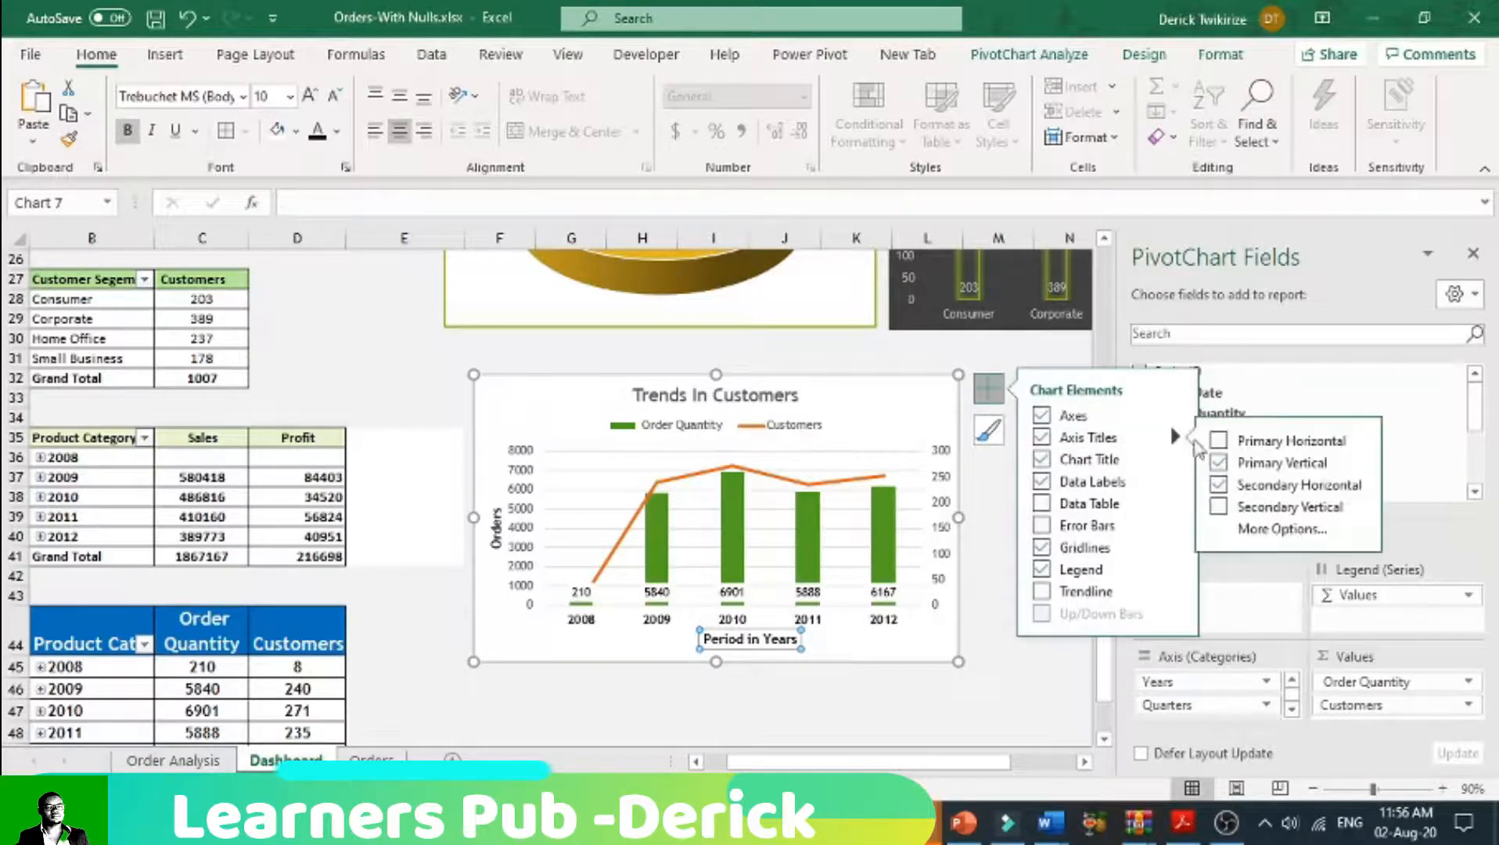
click(1231, 508)
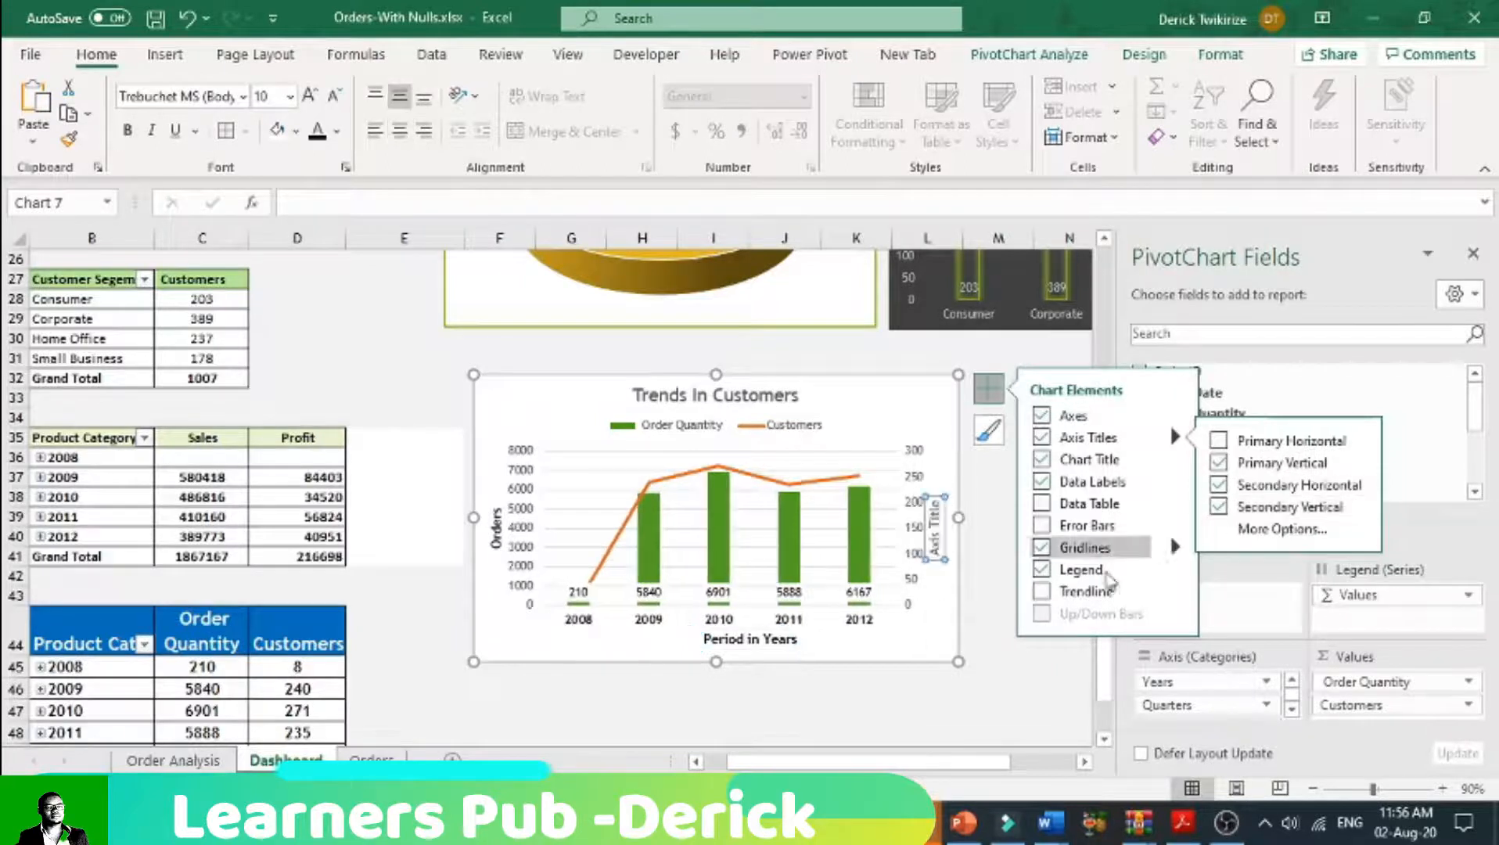
double_click(940, 550)
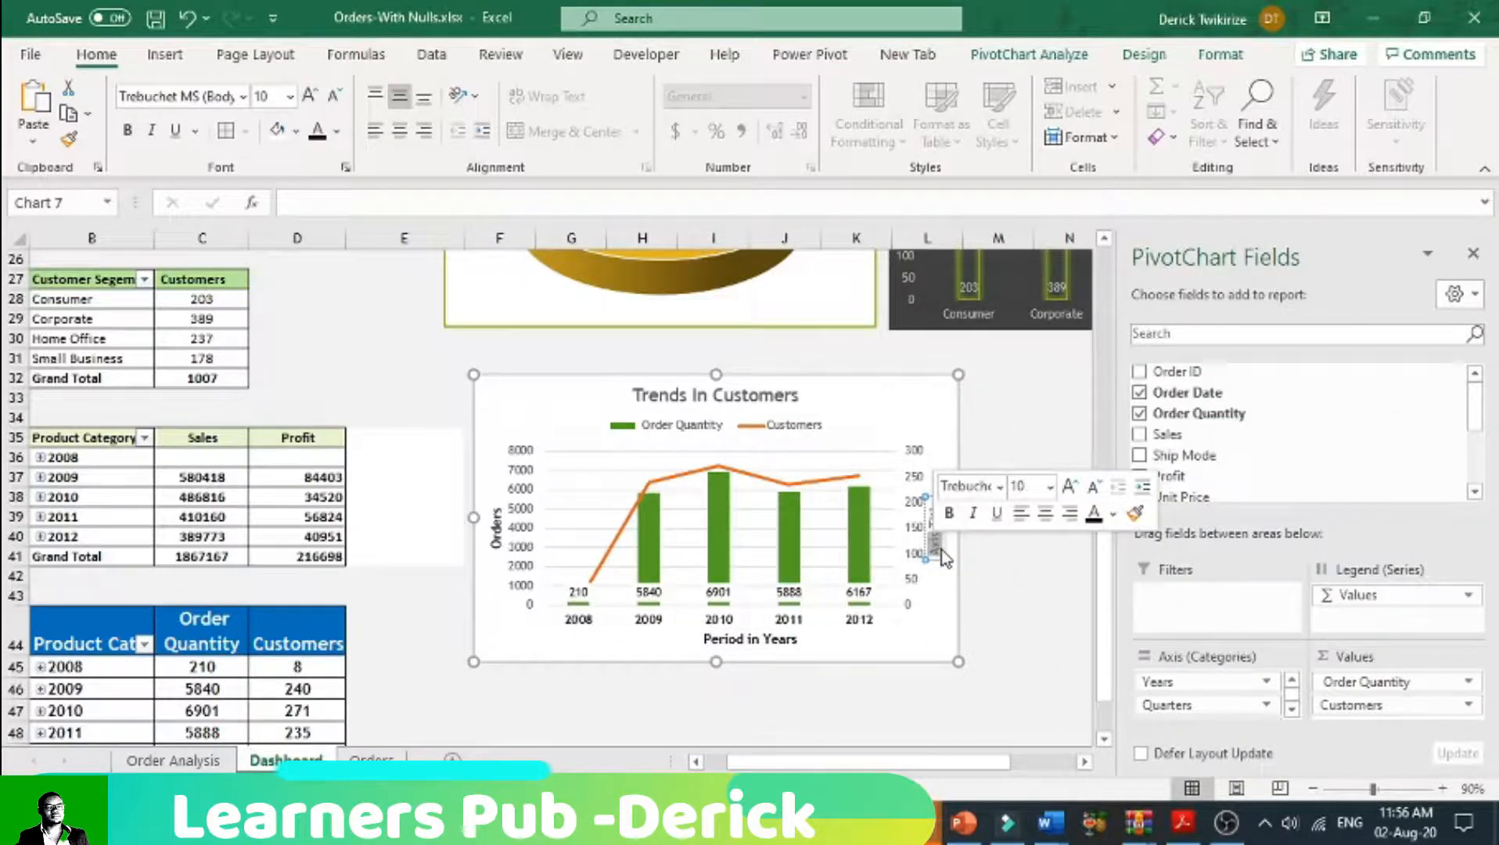
key(BackSpace)
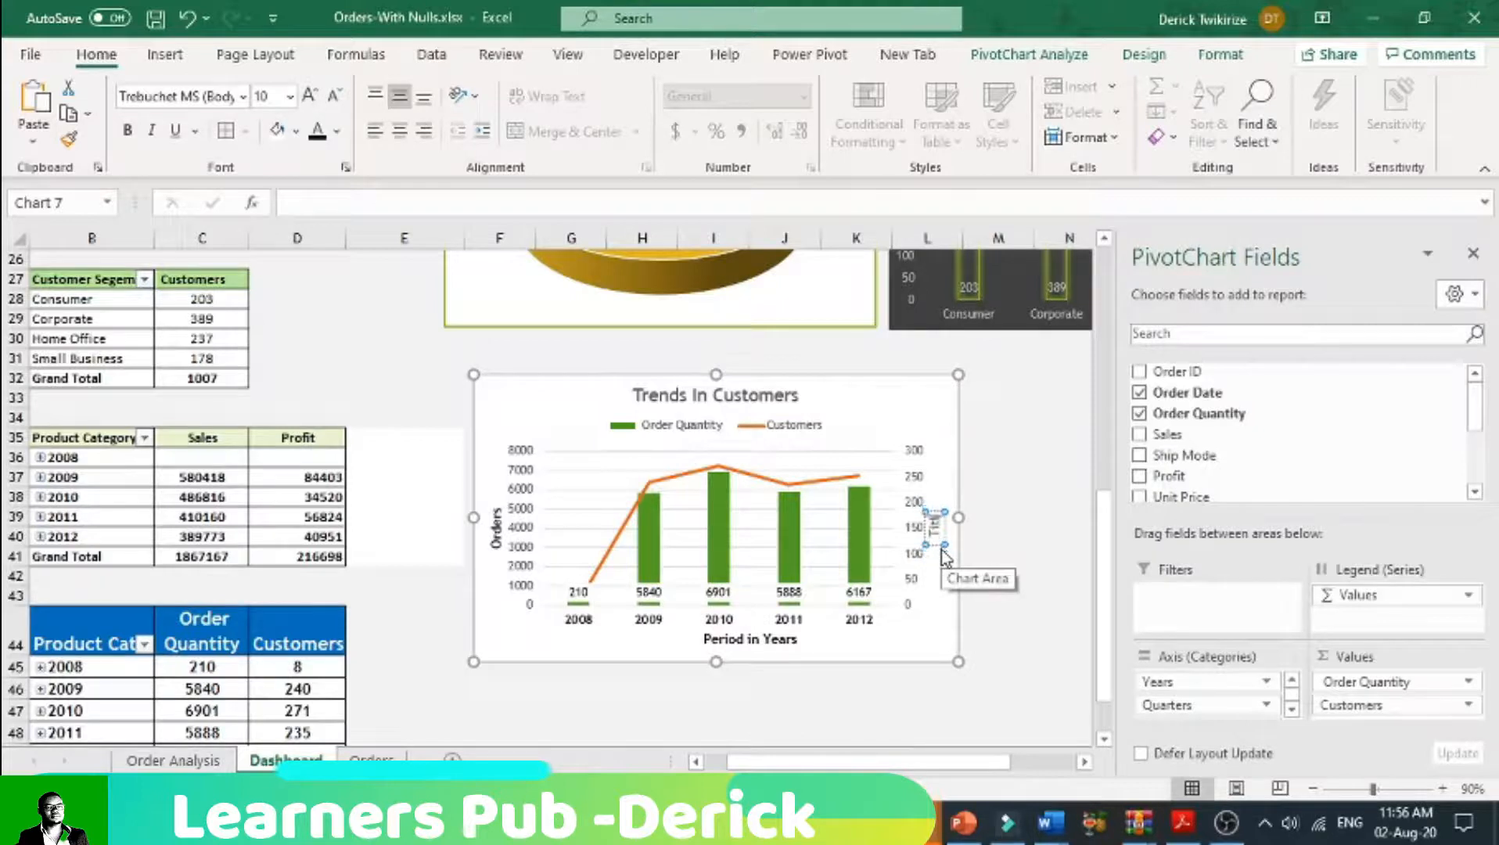
text(omers)
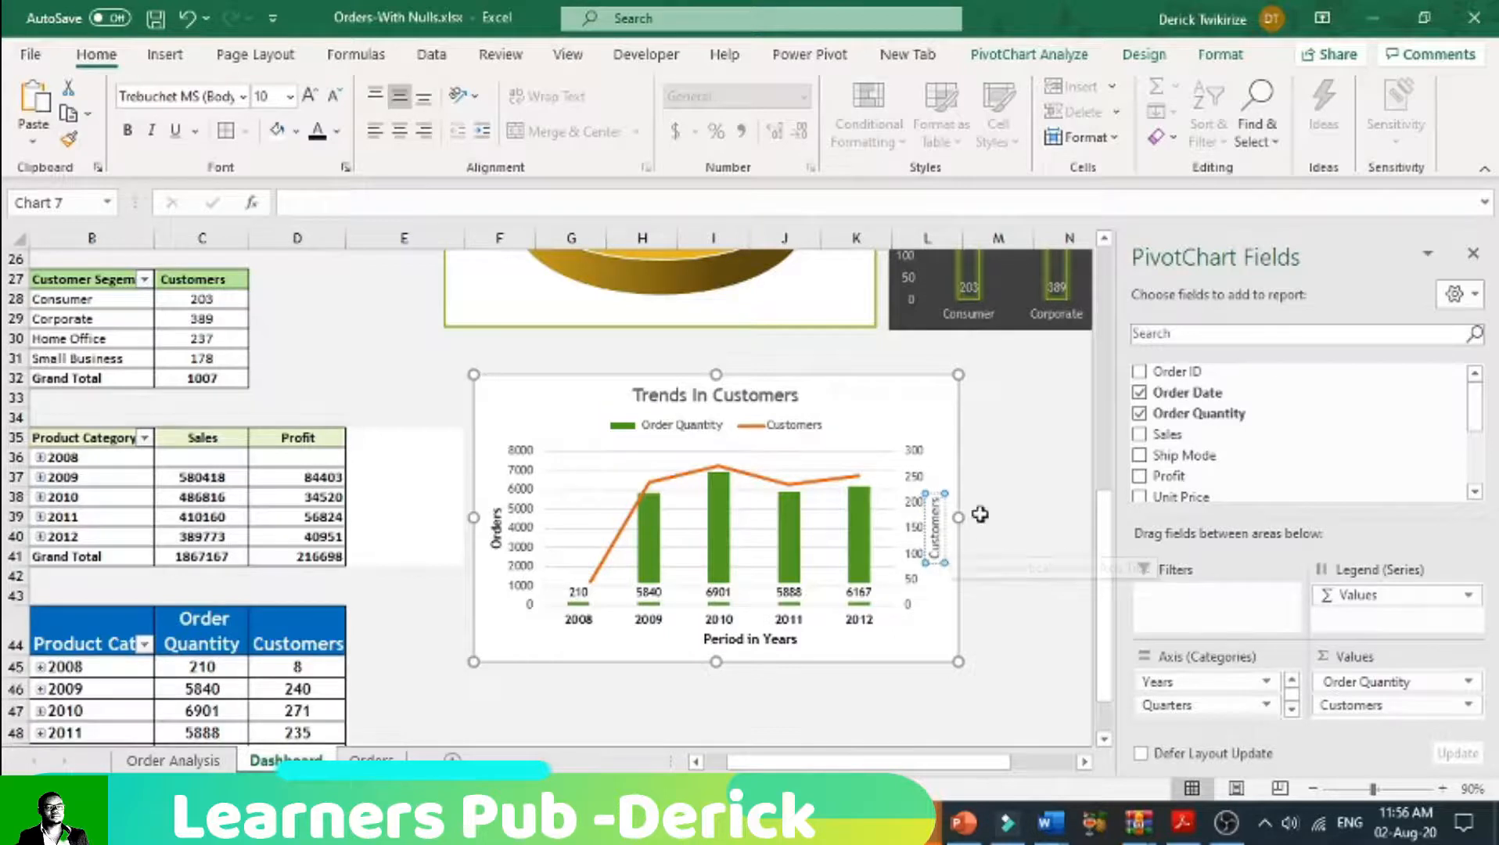
click(987, 479)
click(939, 534)
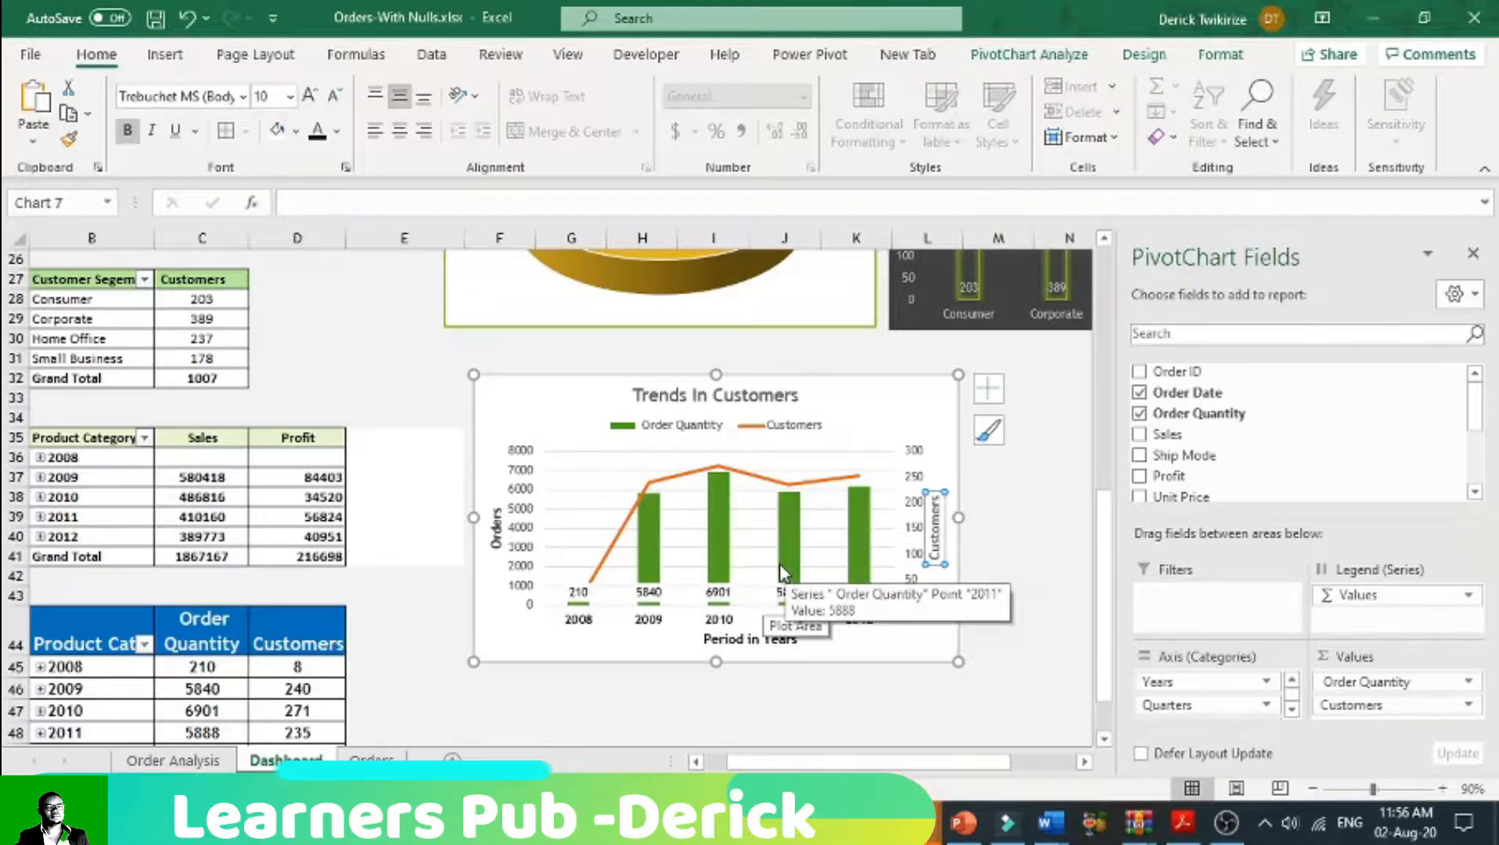
Step: Add data labels positioned Above to the Customers line in the Trends In Customers chart
scroll(780, 574, down, 1)
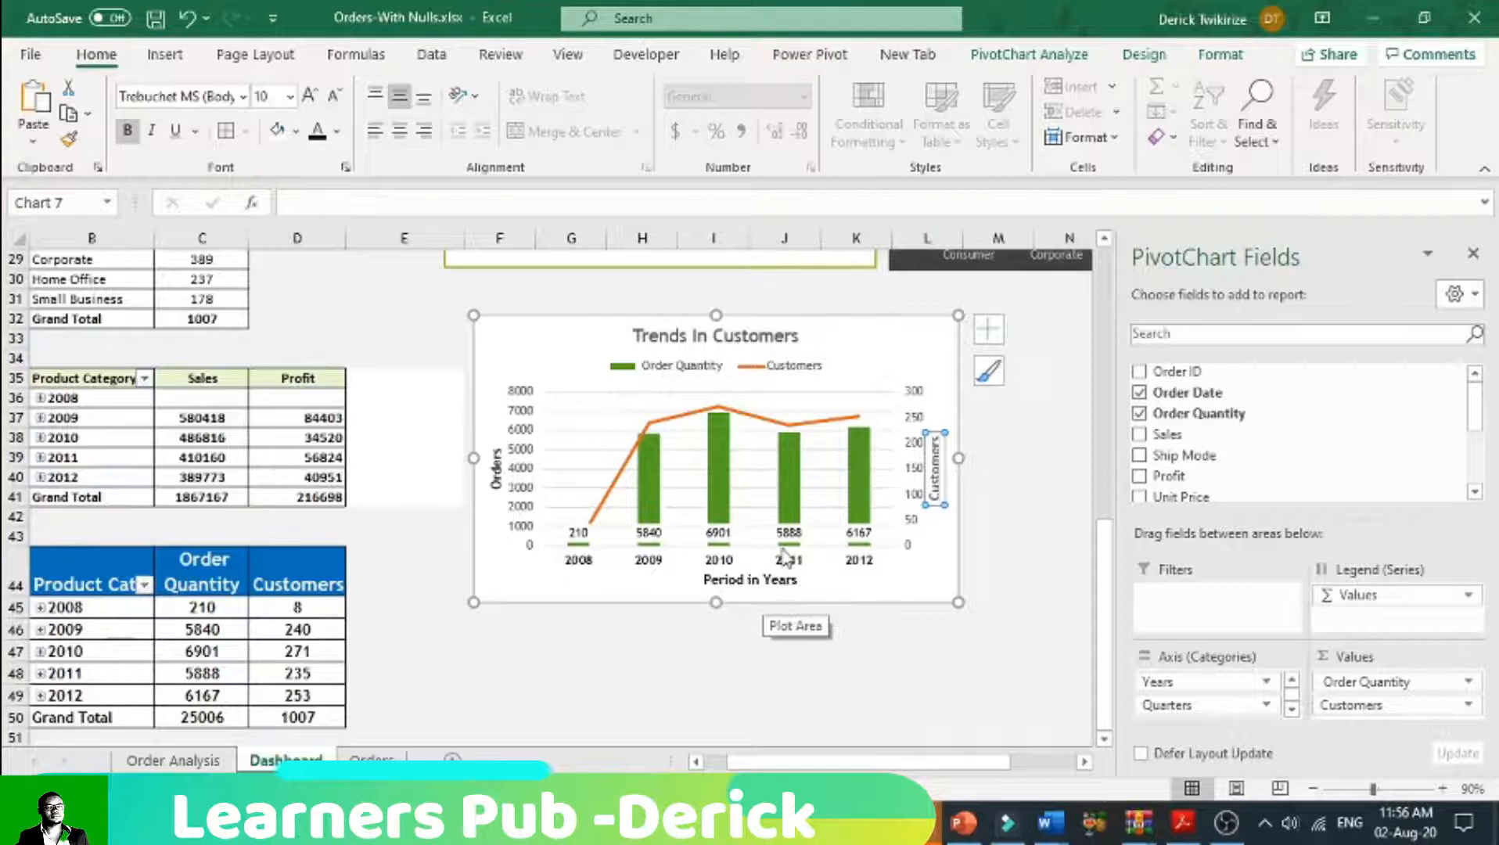
click(721, 403)
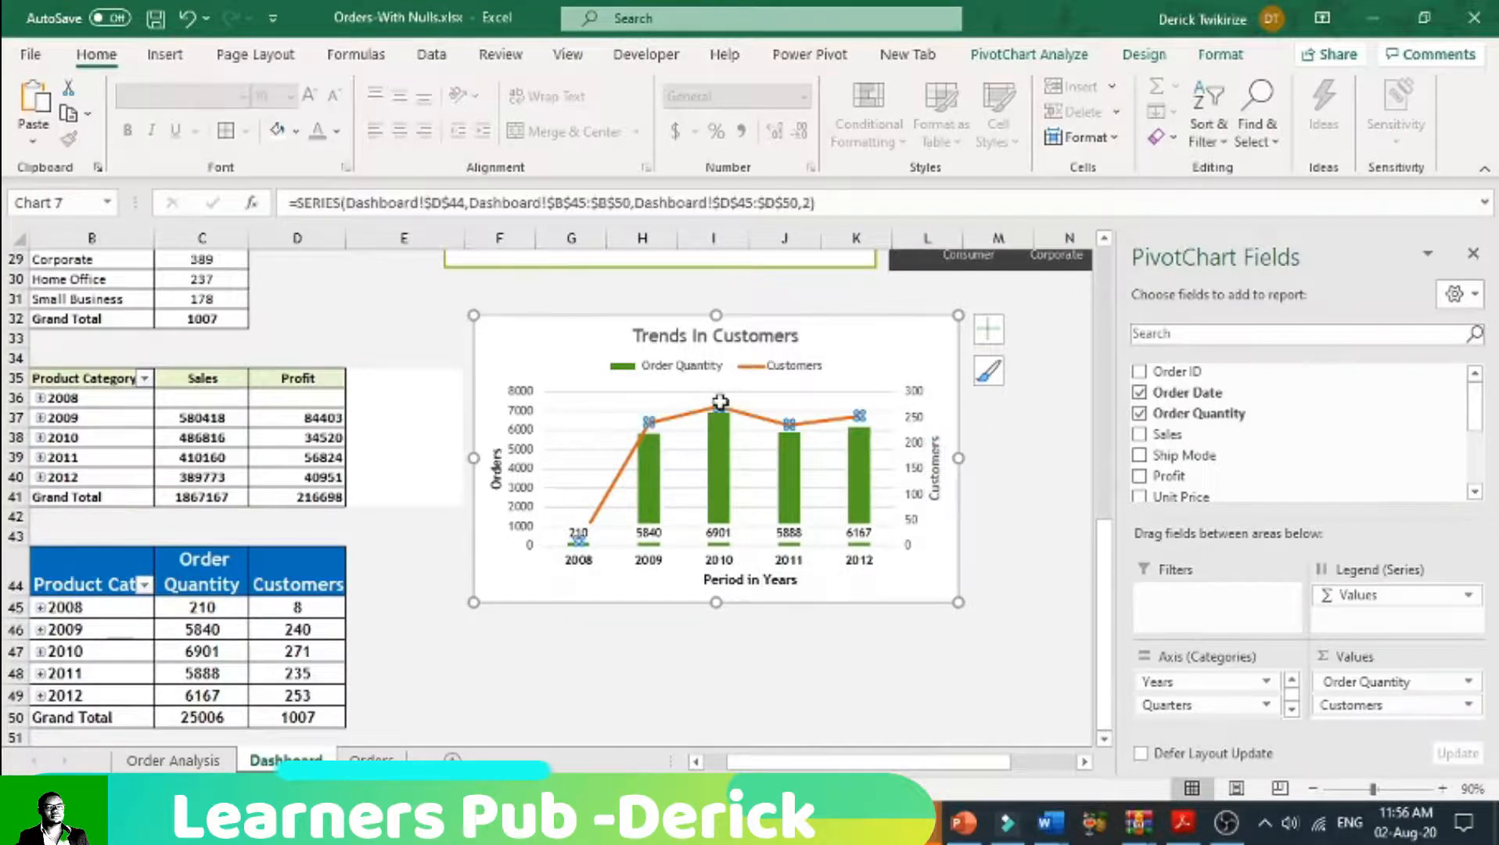
click(988, 328)
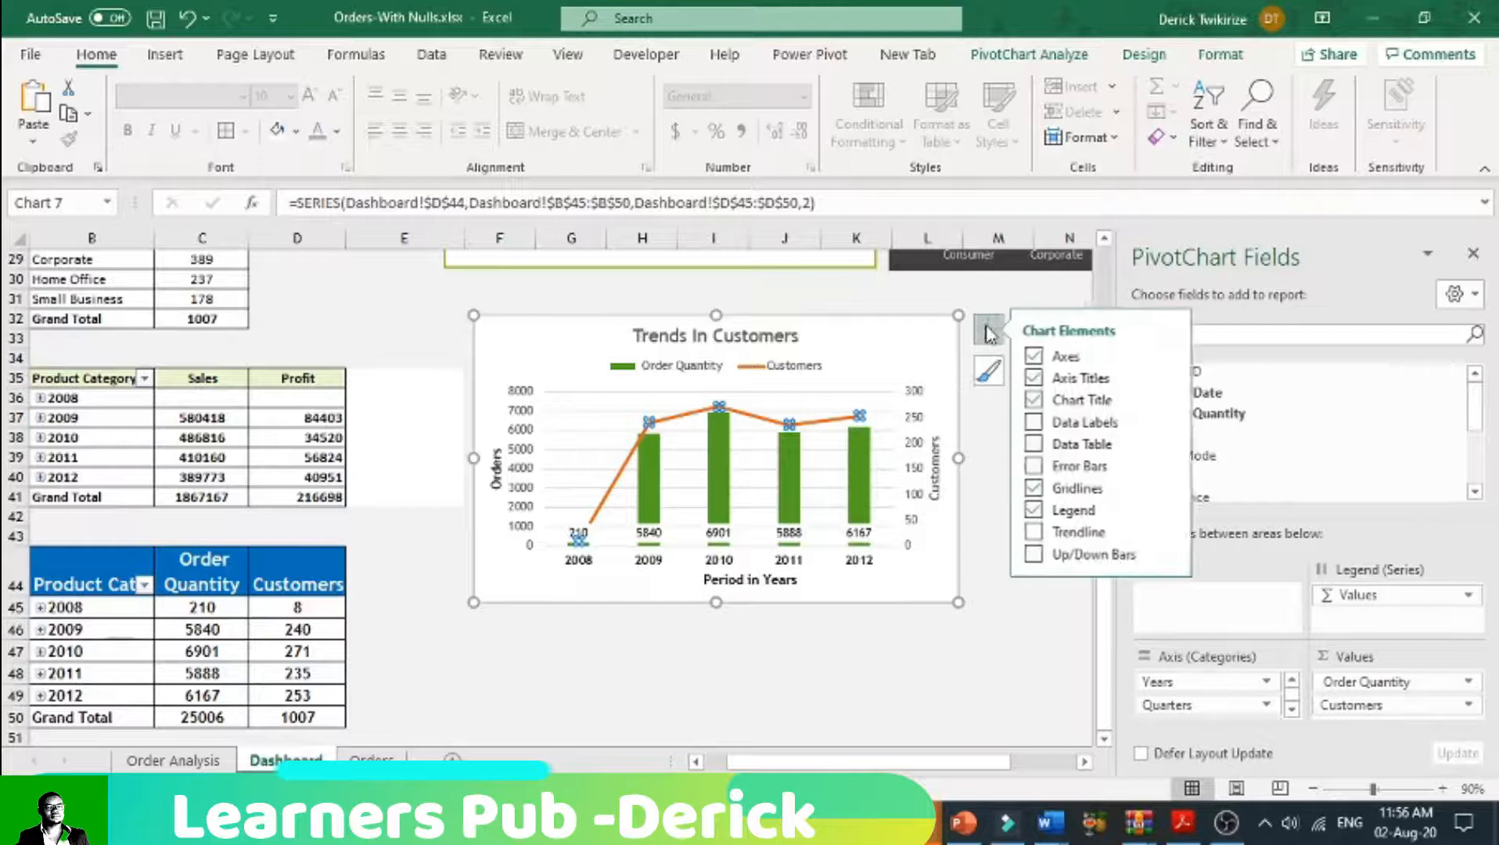
click(1041, 423)
click(1175, 421)
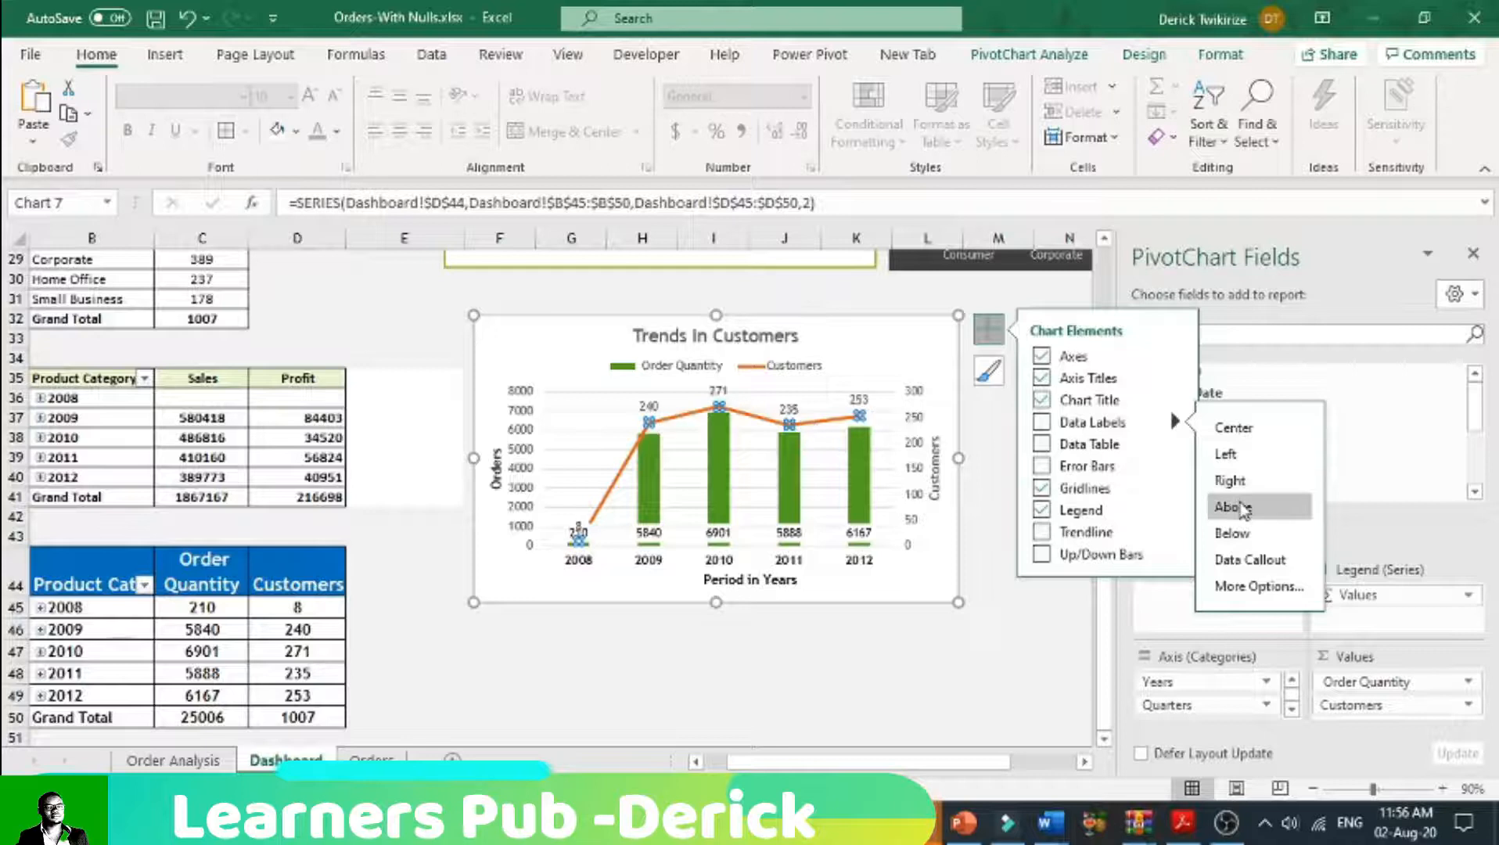
click(1233, 507)
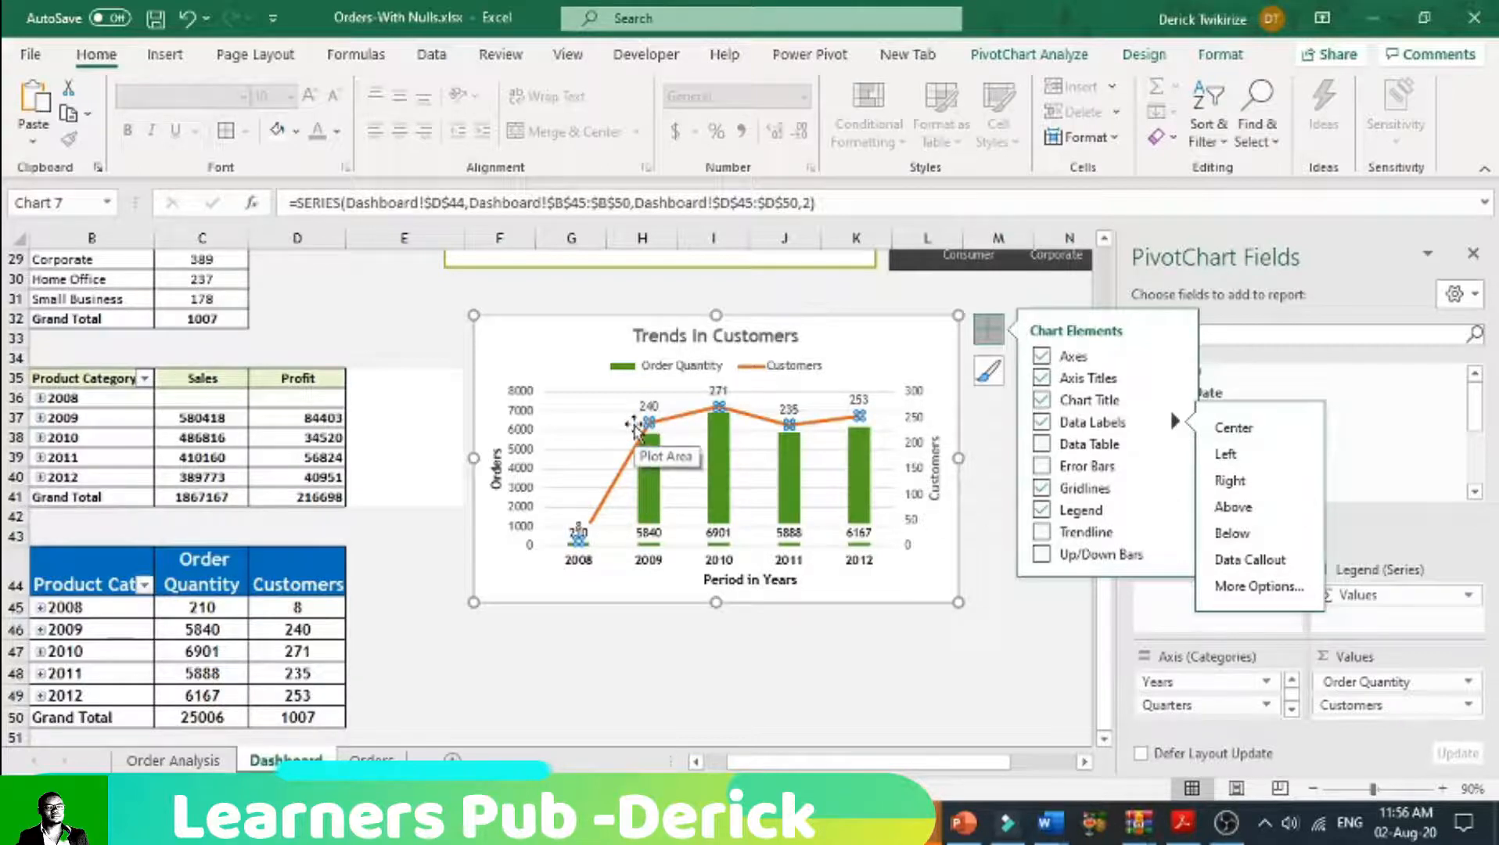
click(903, 643)
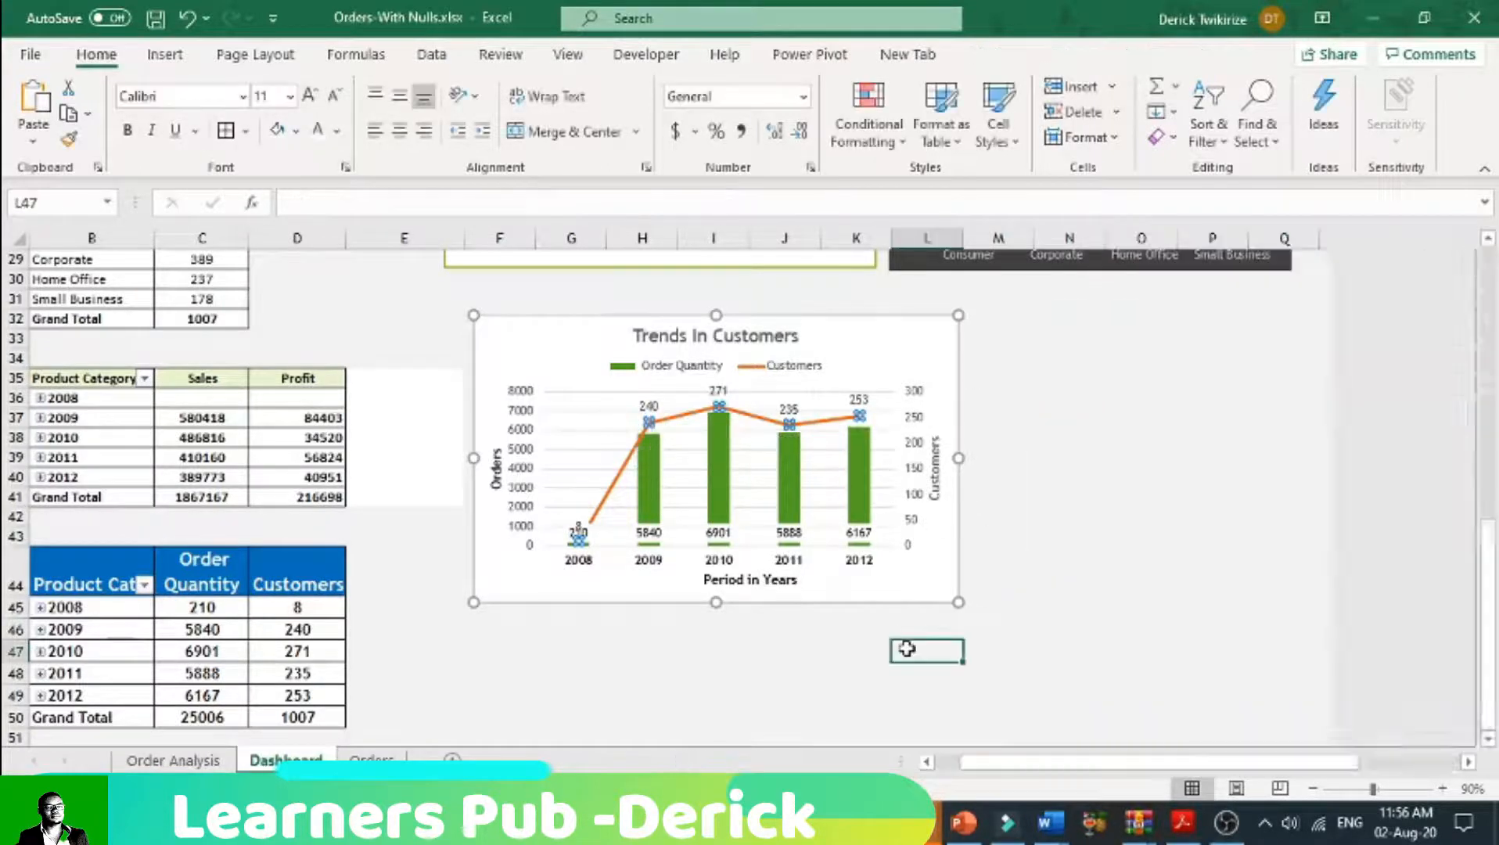
Step: Change the outline of the Customers line from solid to a short-dash style
click(699, 420)
click(1072, 56)
click(1144, 55)
click(1222, 58)
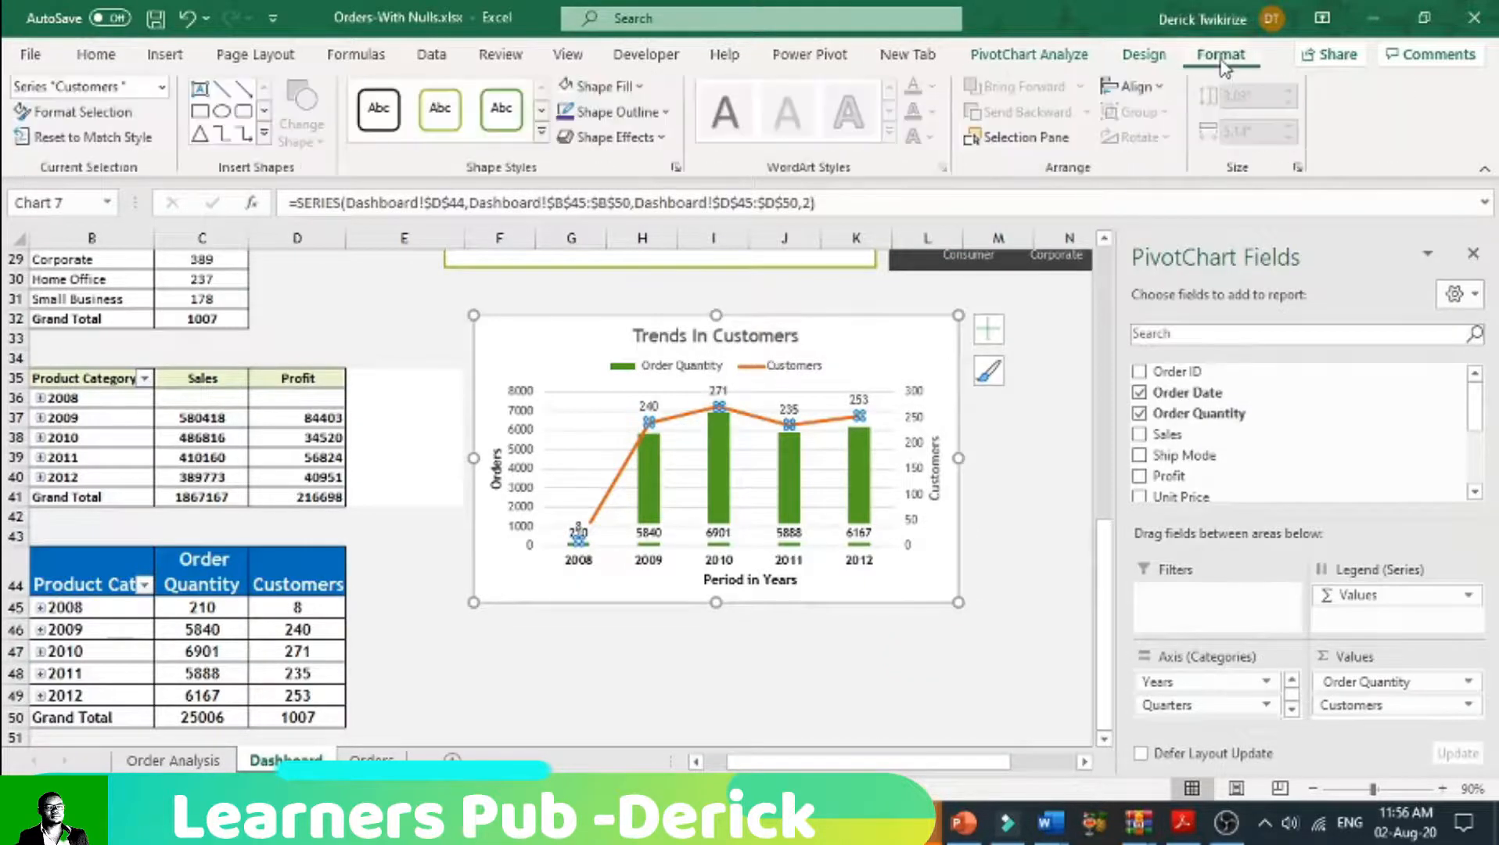
click(661, 111)
mouse_move(675, 455)
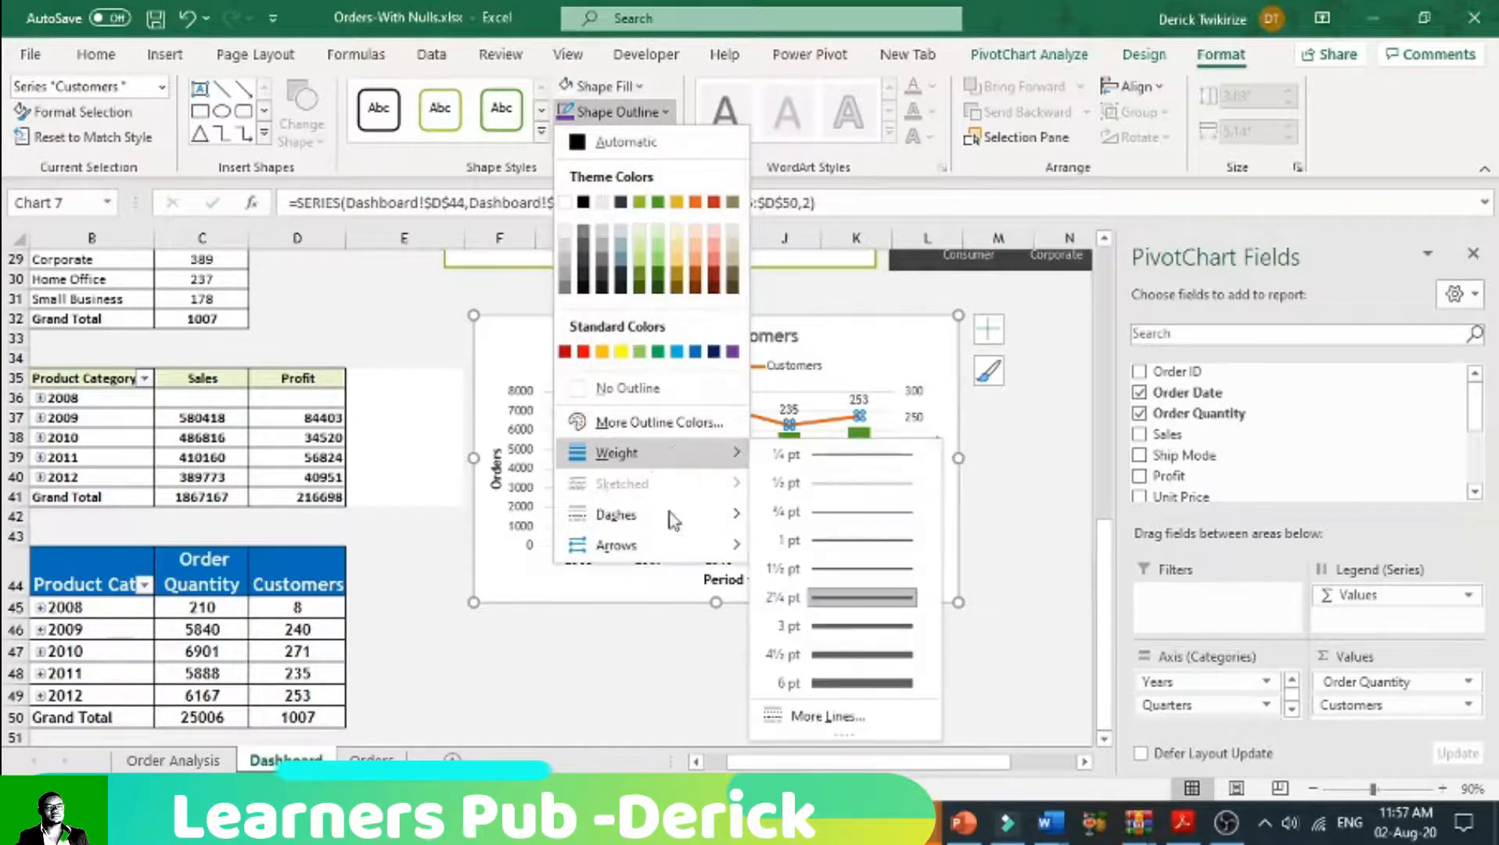
mouse_move(684, 517)
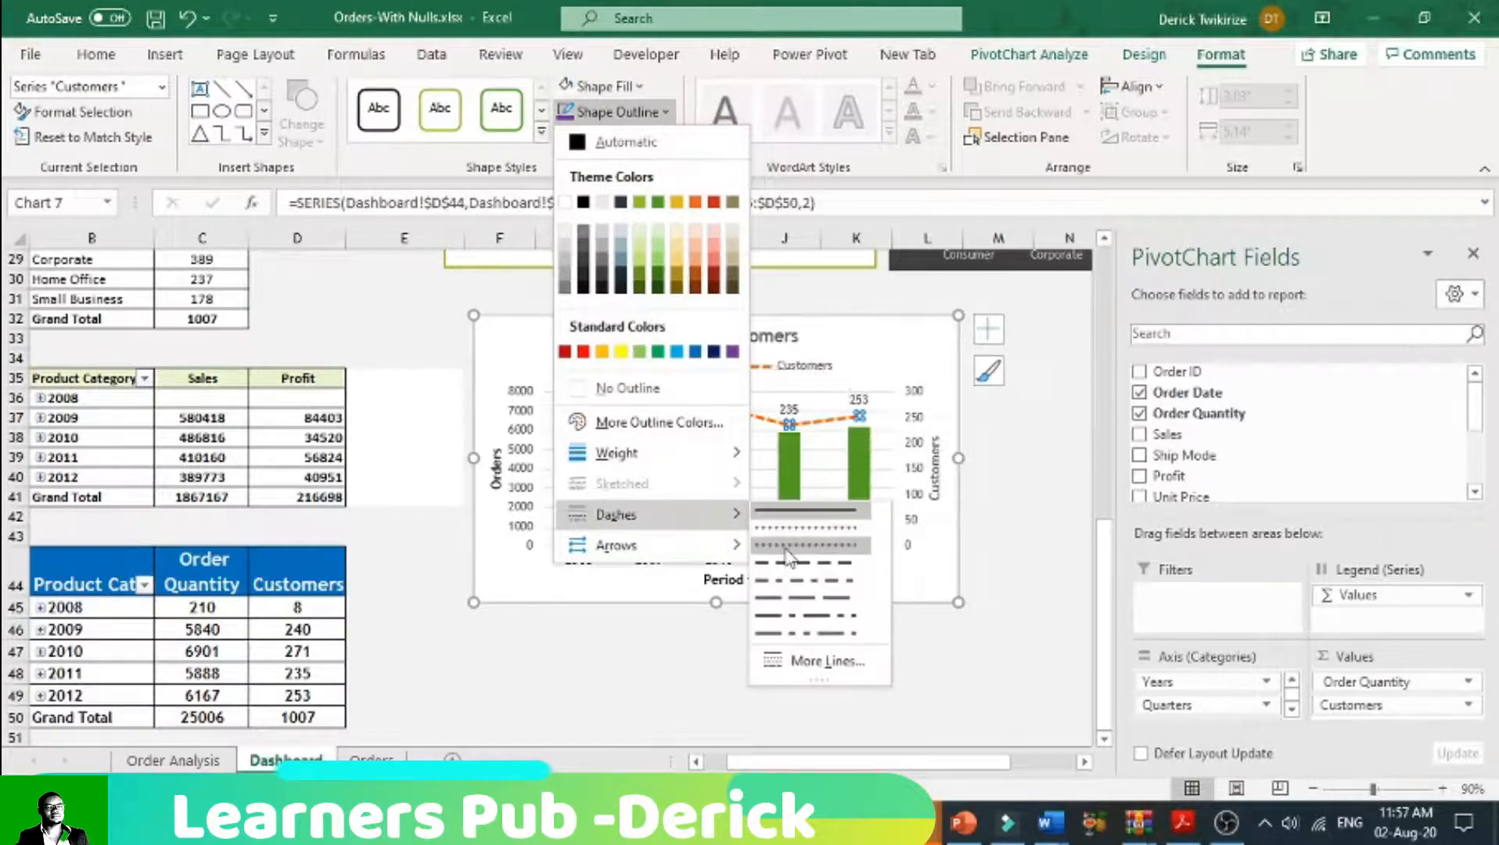
click(788, 560)
click(987, 648)
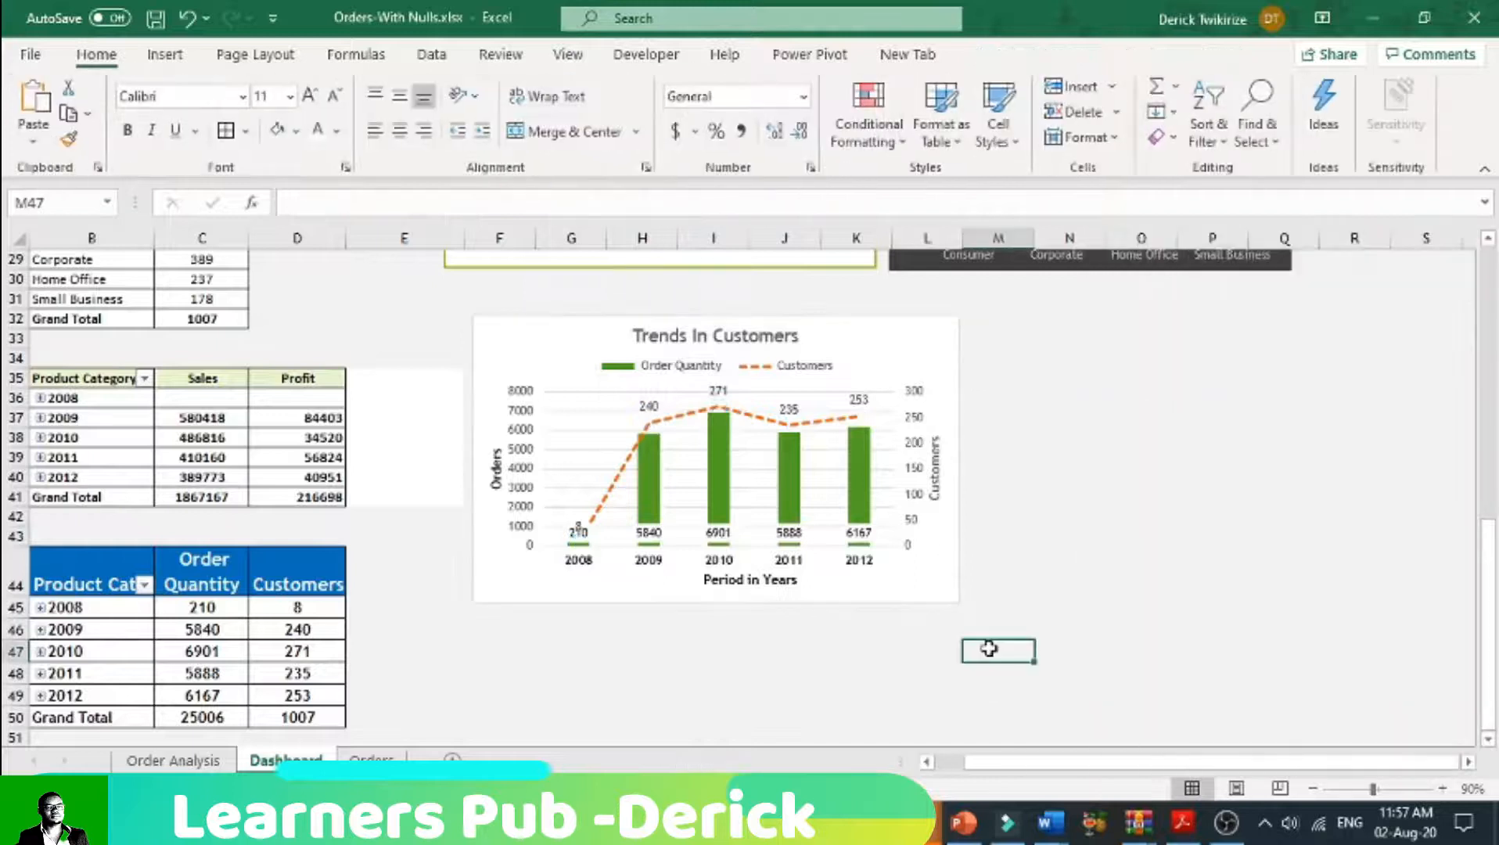
Step: Examine the size and properties settings of the Trends In Customers chart area, leaving the formatting options closed
click(647, 408)
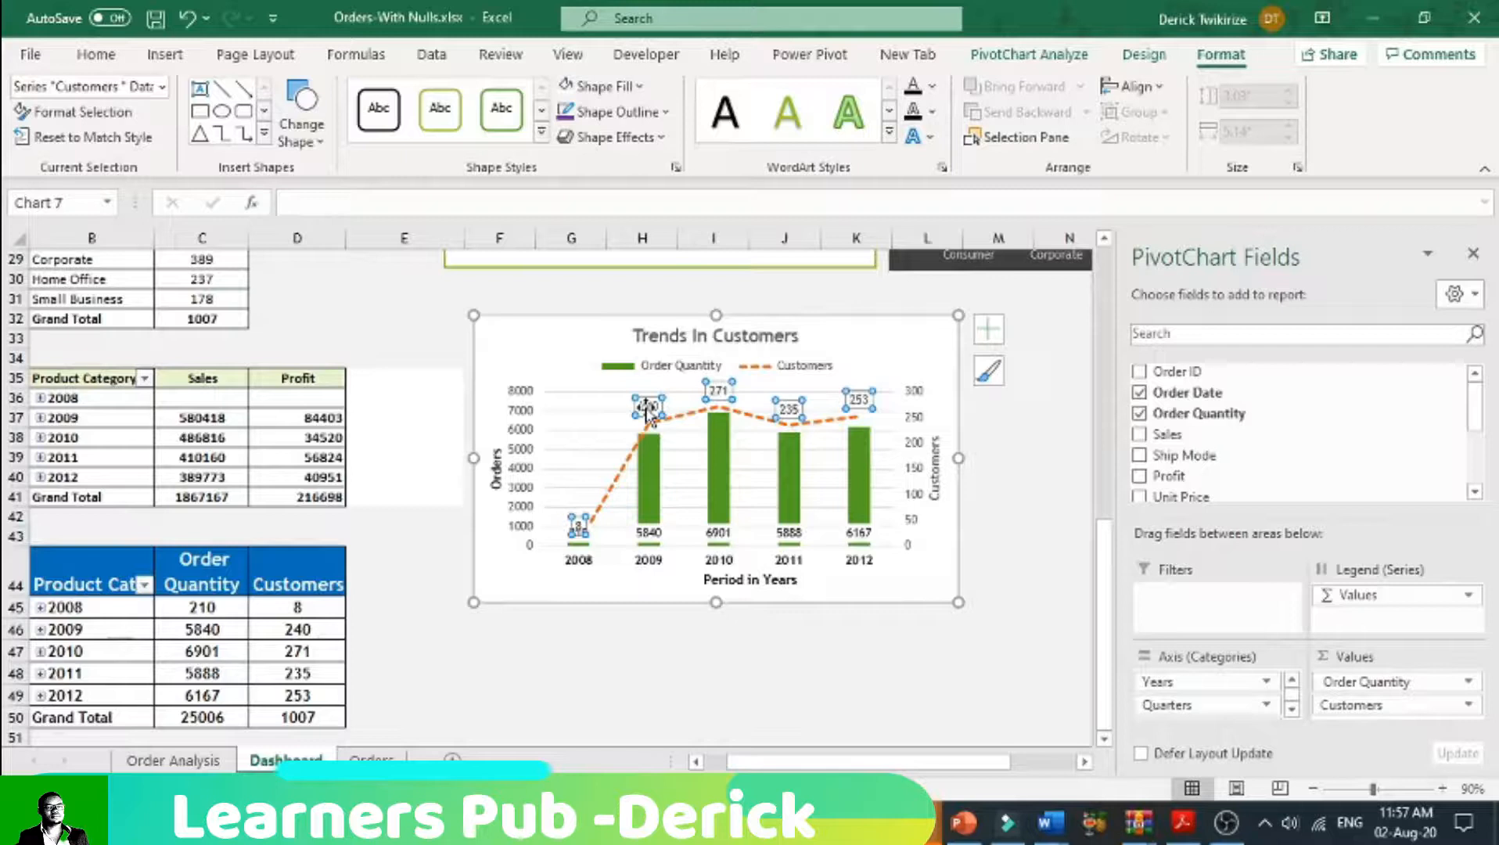
click(736, 640)
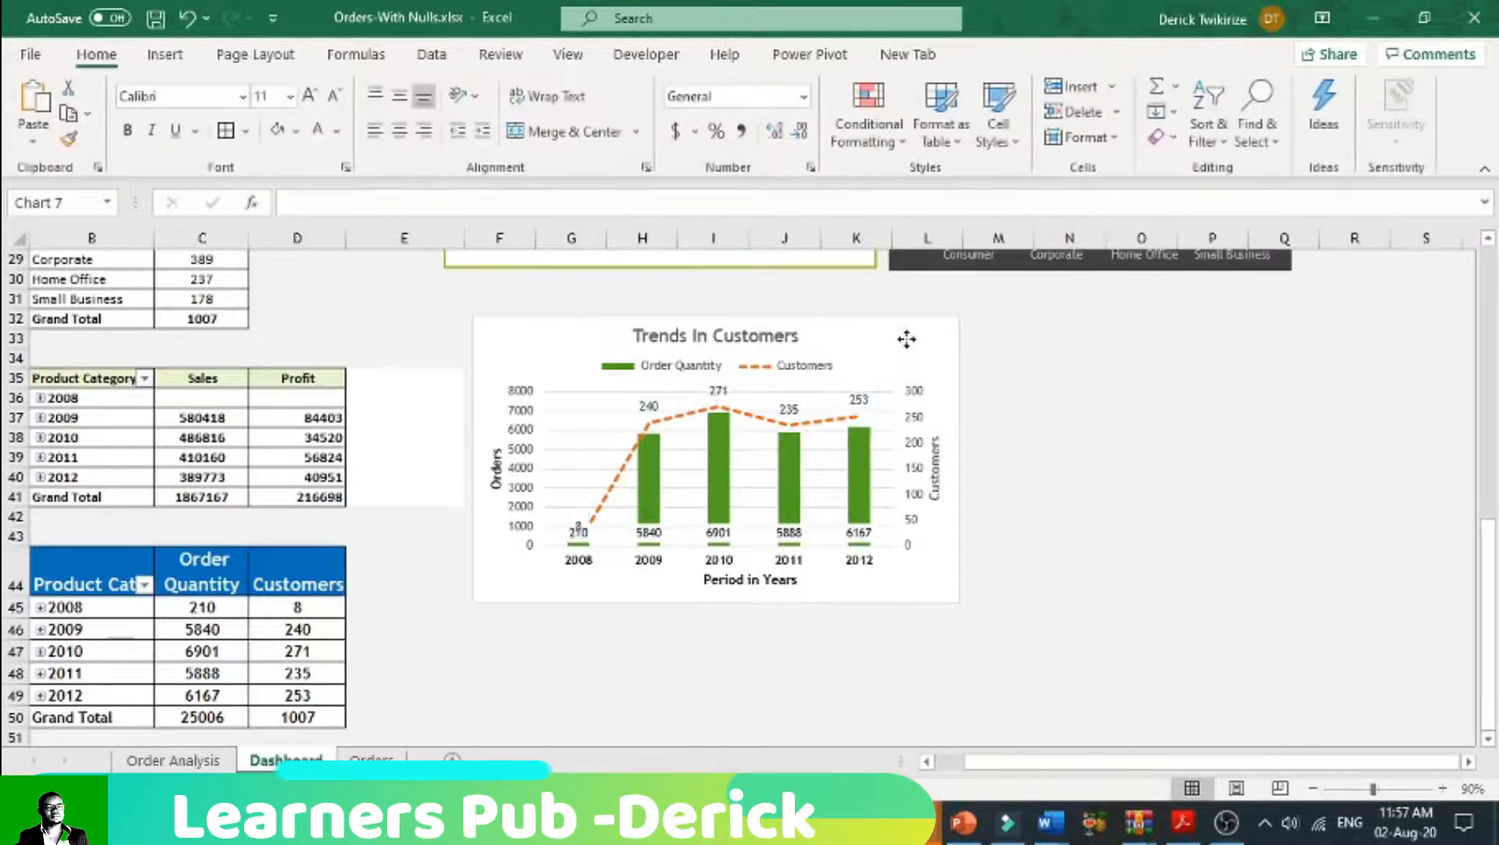
right_click(905, 337)
click(833, 358)
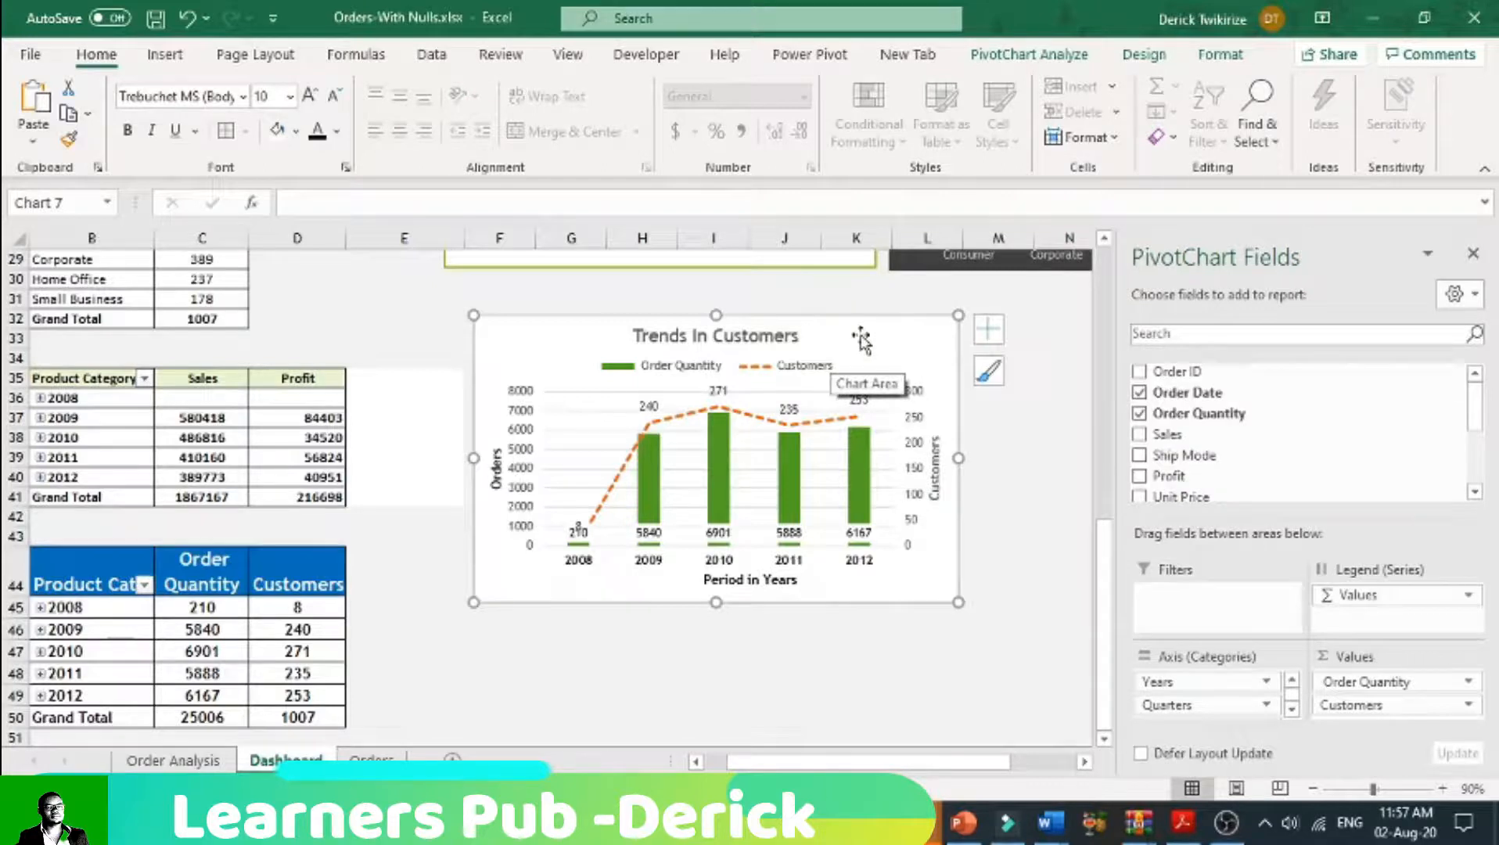
double_click(861, 339)
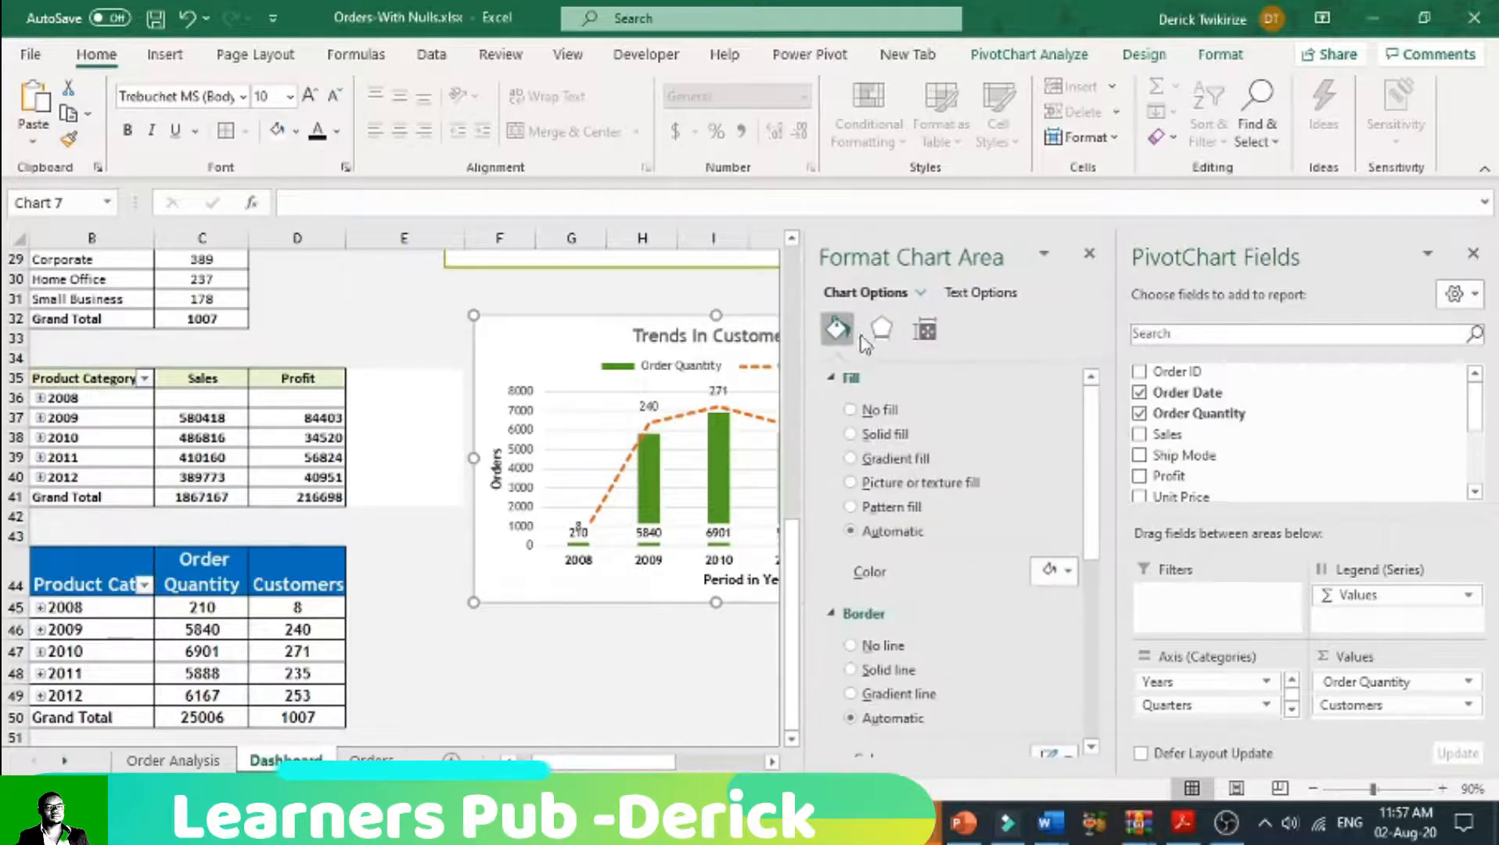
click(926, 330)
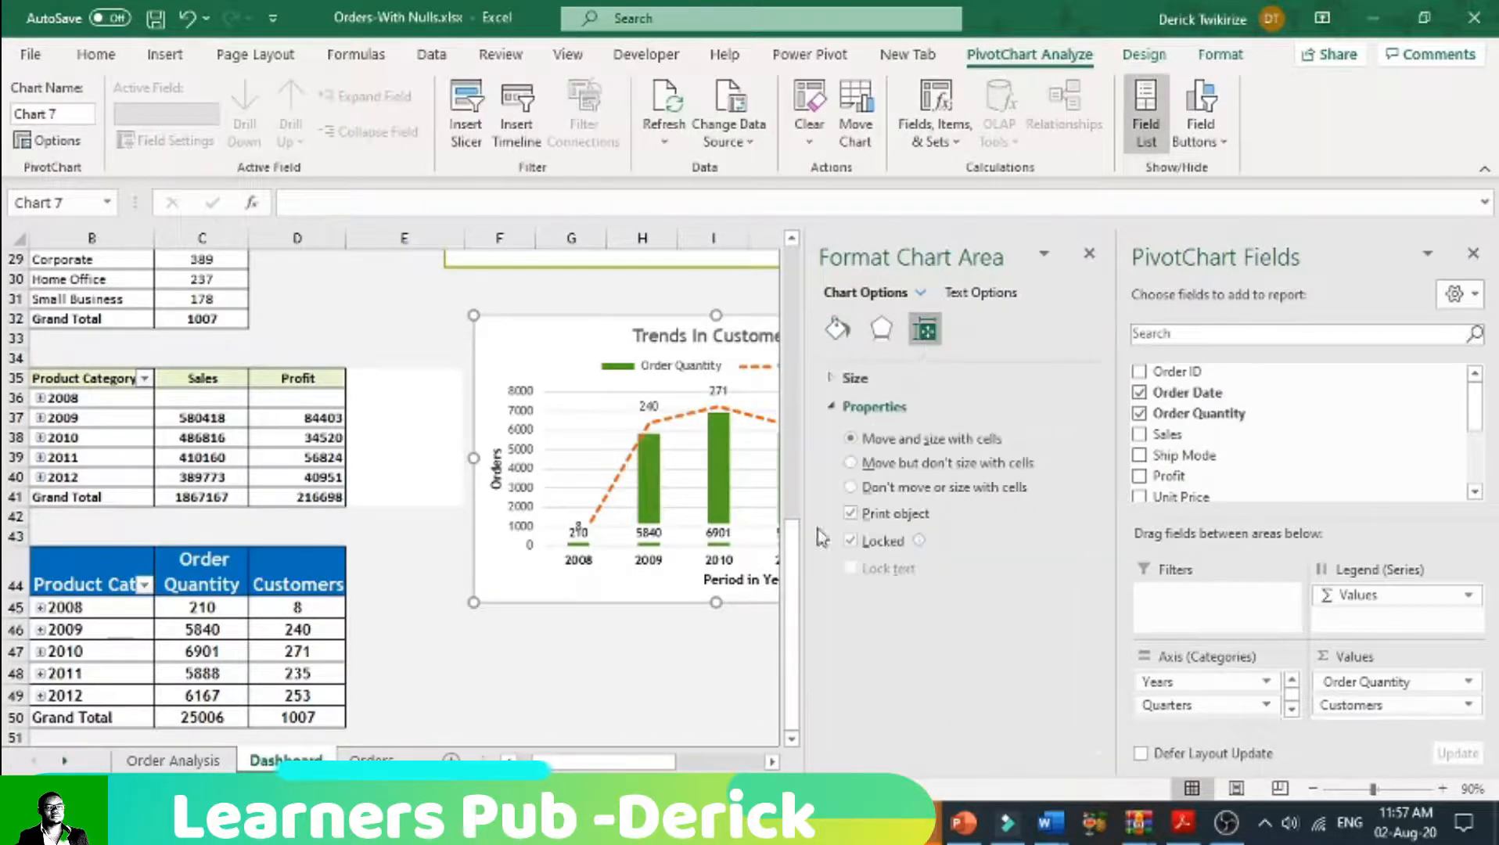
click(751, 662)
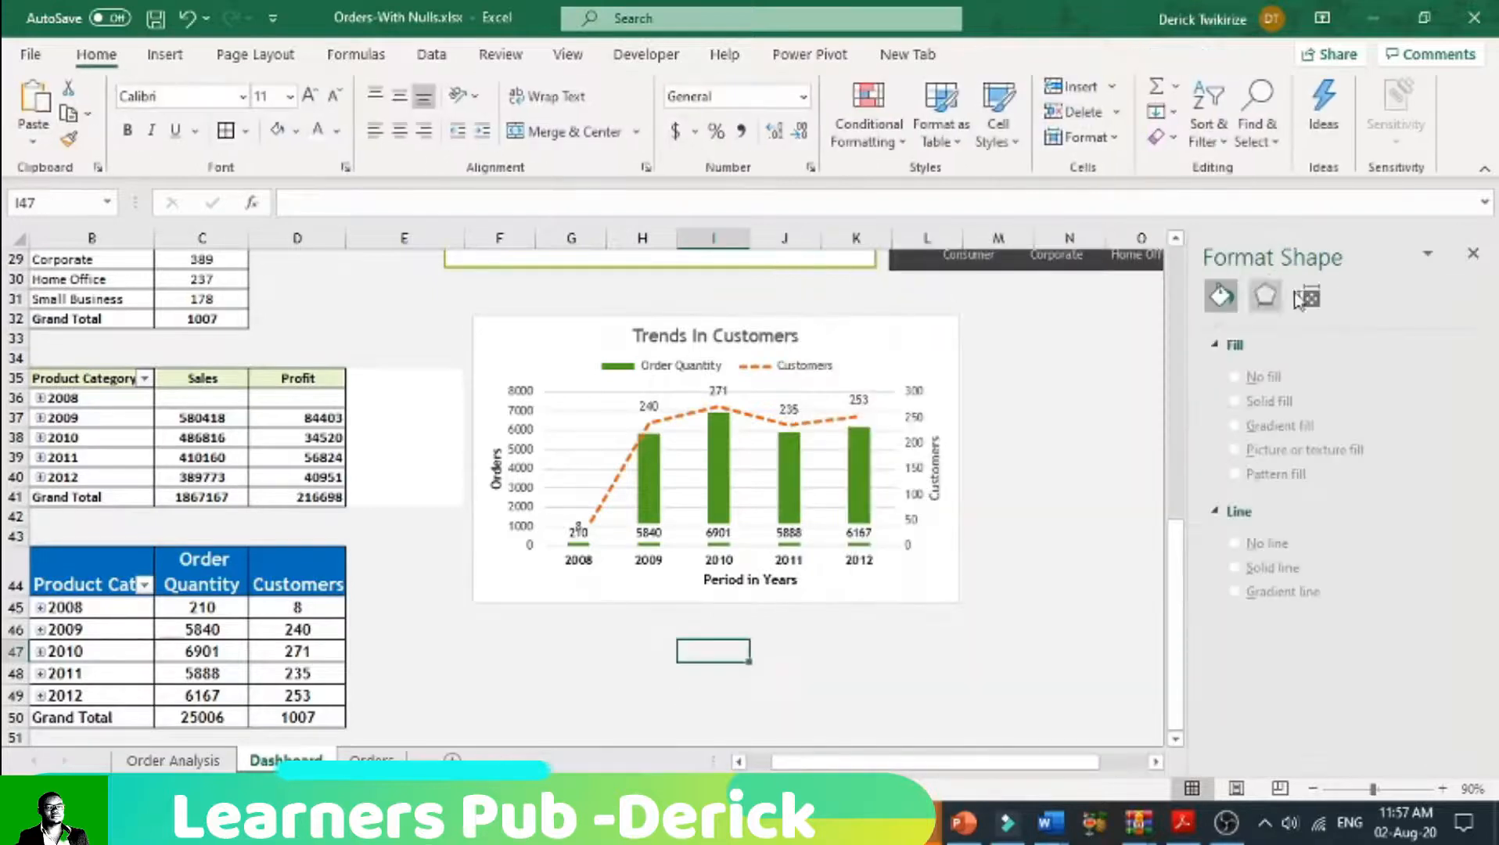
click(1473, 255)
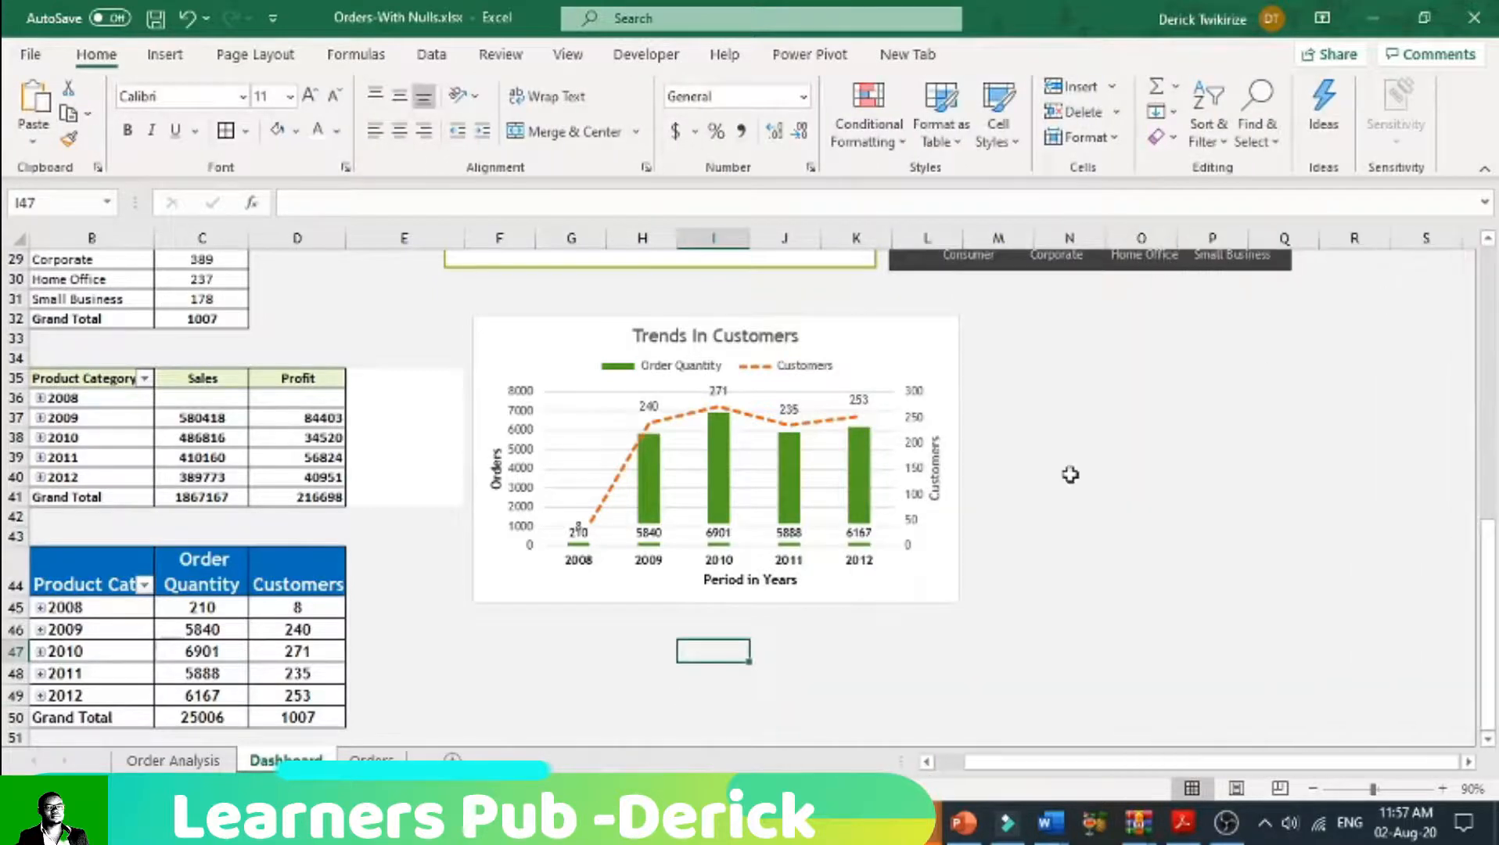
Step: Place the finished Trends In Customers chart at cell R17, beside the Customers Per Segement chart
click(880, 336)
right_click(877, 327)
click(927, 156)
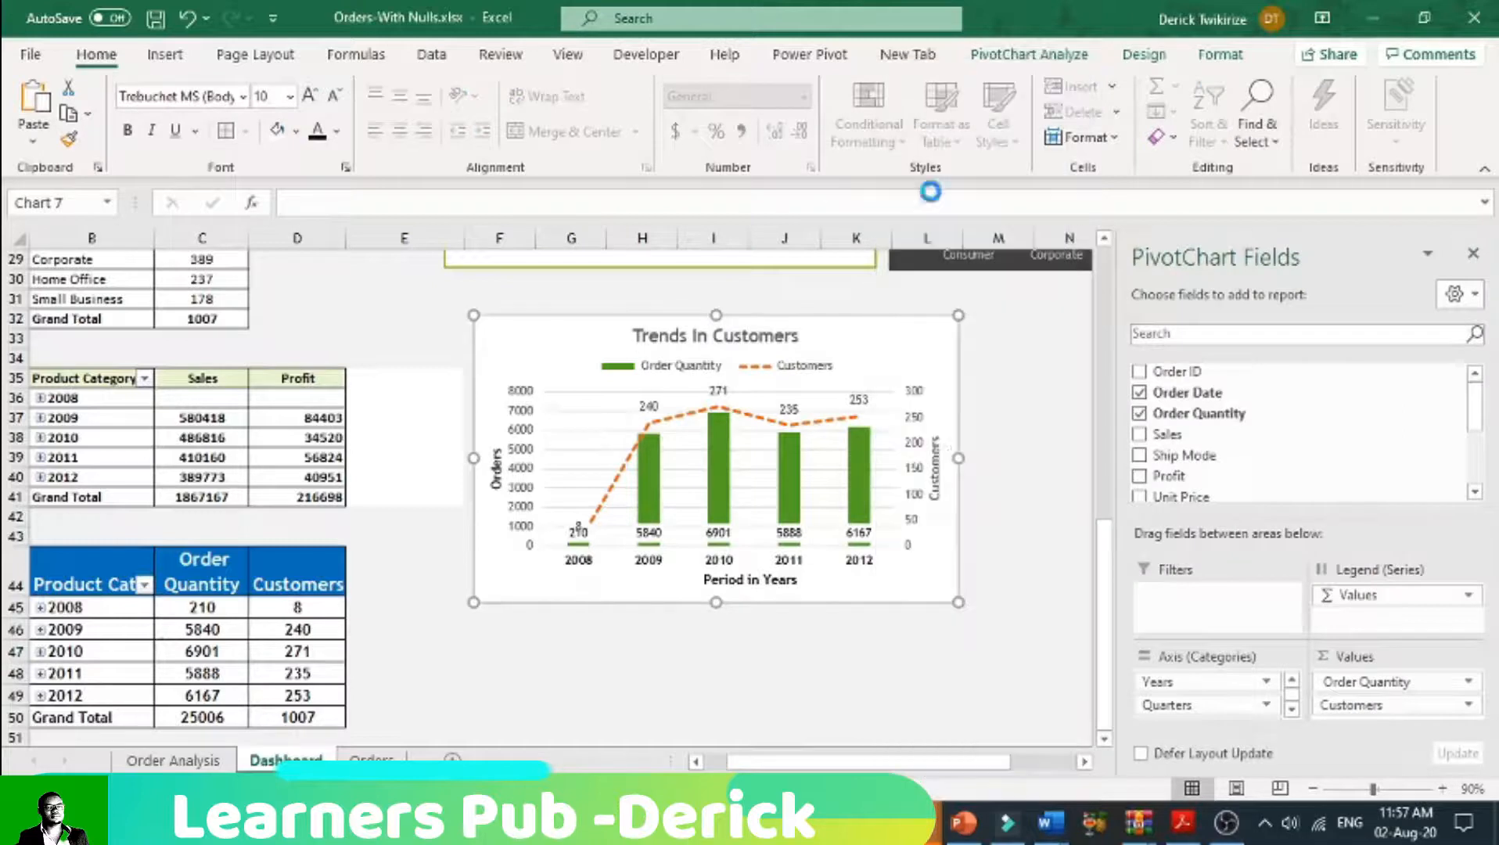
scroll(1322, 518, up, 5)
drag(1260, 763, 1359, 763)
click(835, 316)
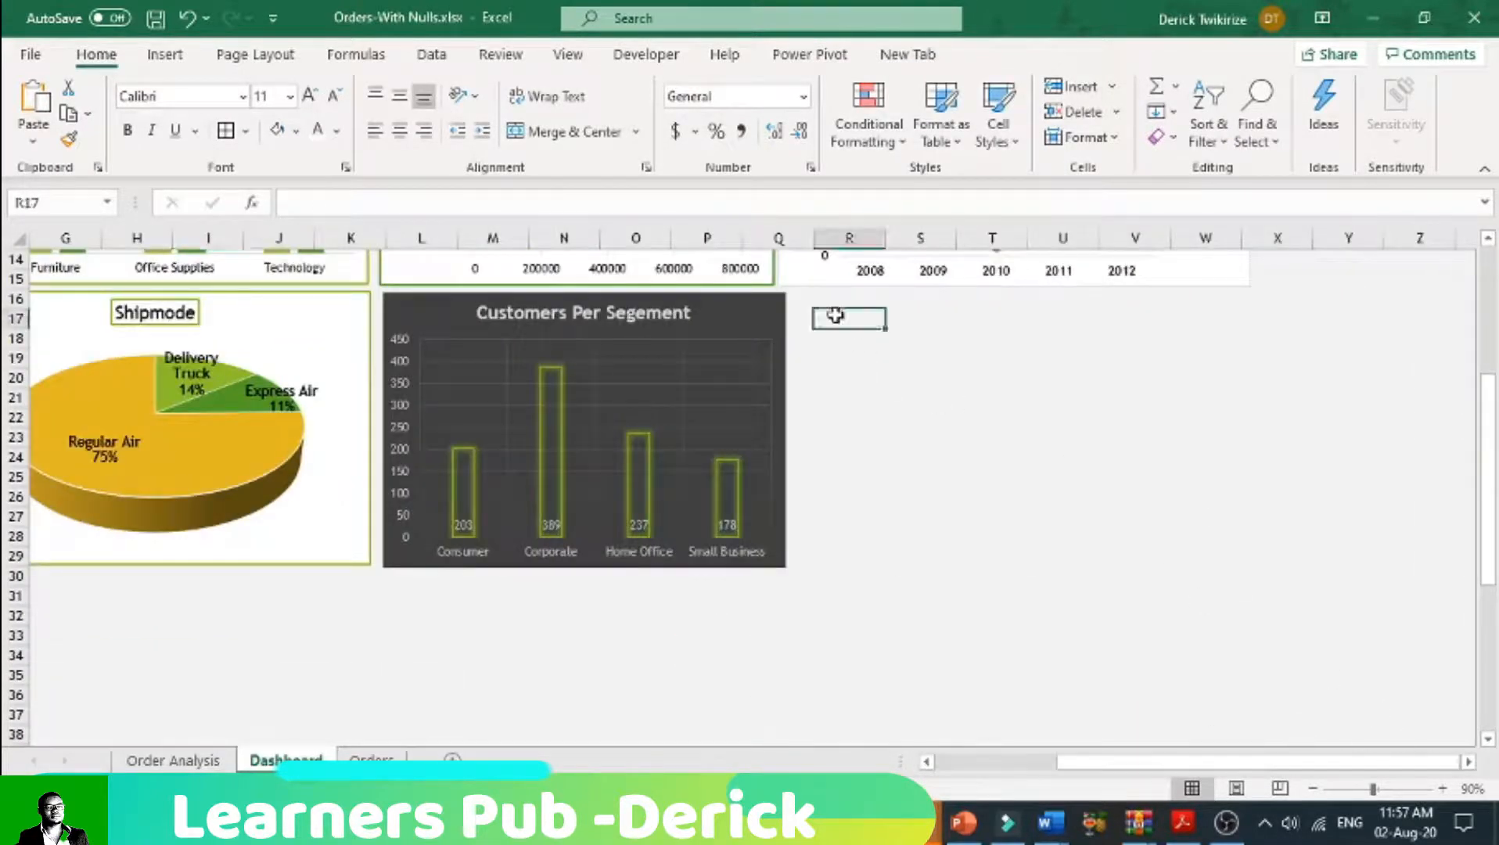
right_click(836, 315)
click(874, 296)
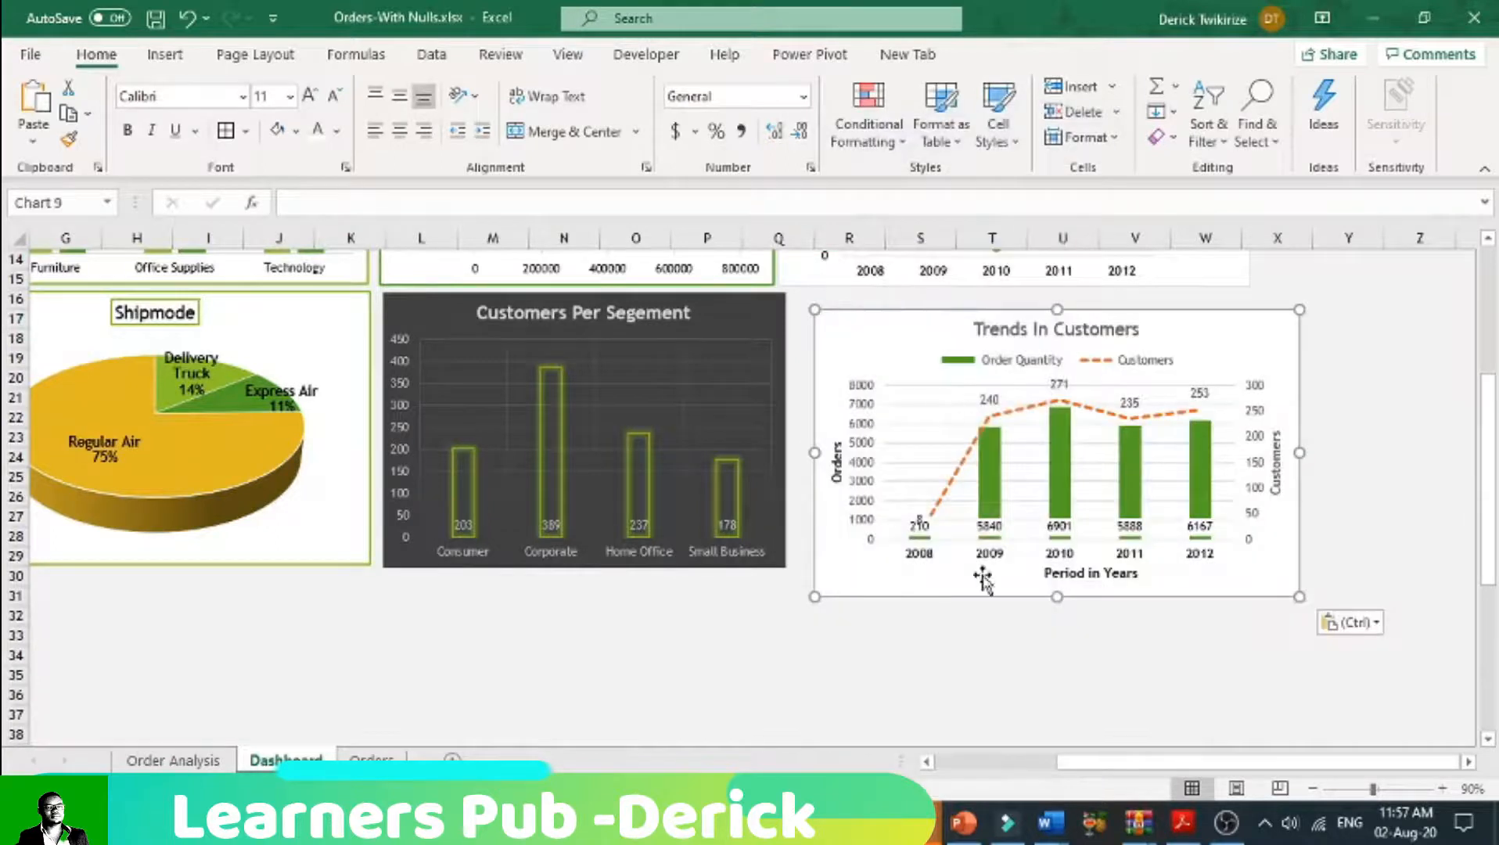
Step: Align the Trends In Customers chart with the top of the Customers Per Segement chart and shorten it to a matching height
drag(873, 317, 854, 305)
drag(1037, 579, 1037, 566)
click(990, 616)
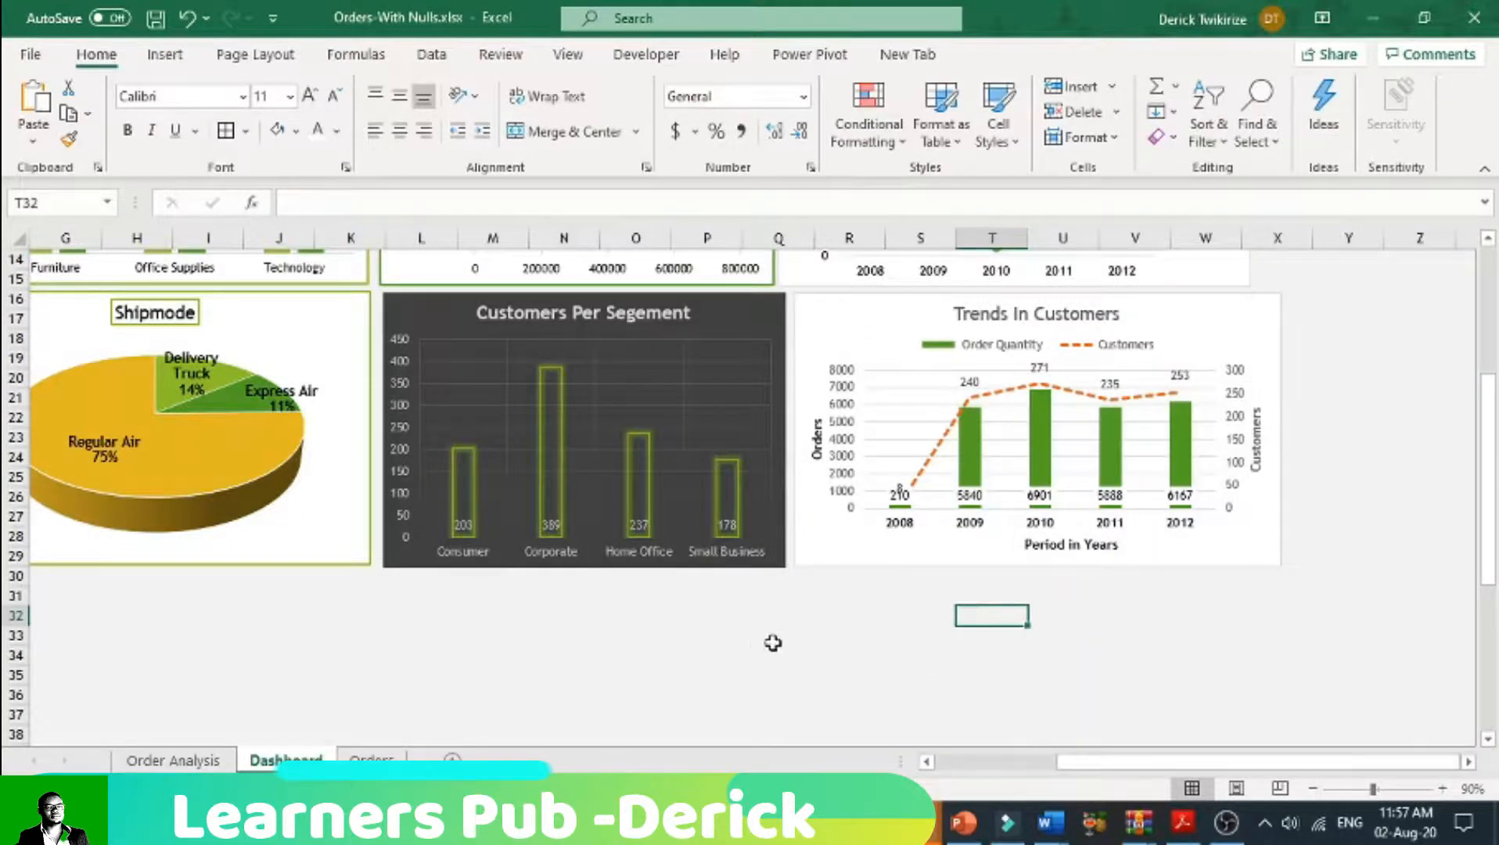
Step: Shift the Trends In sales and Profit chart into line above Trends In Customers, and narrow the lower chart to nearly the same width
scroll(760, 644, up, 5)
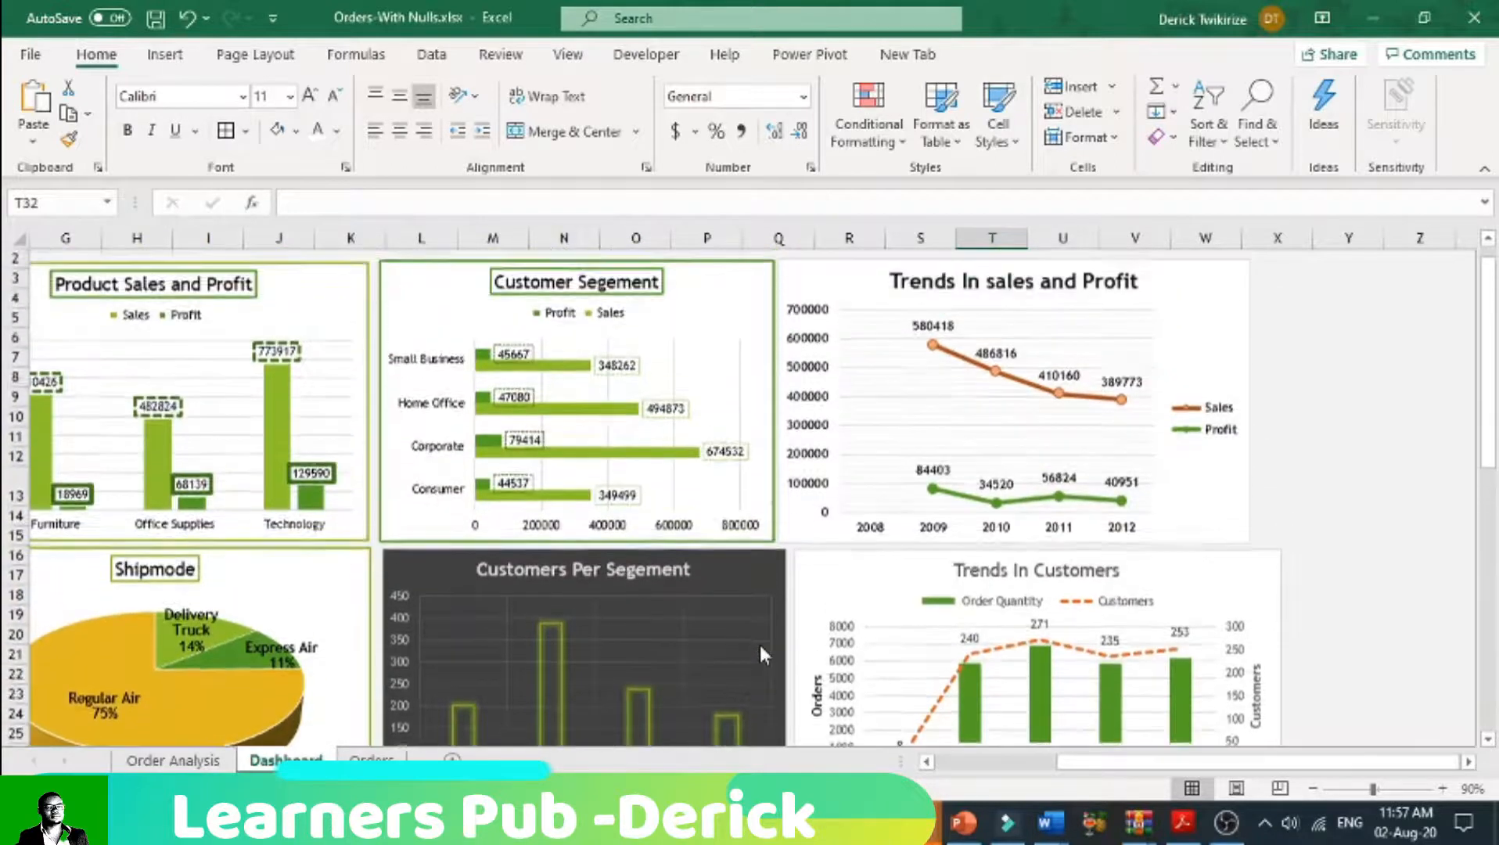
drag(816, 305, 830, 301)
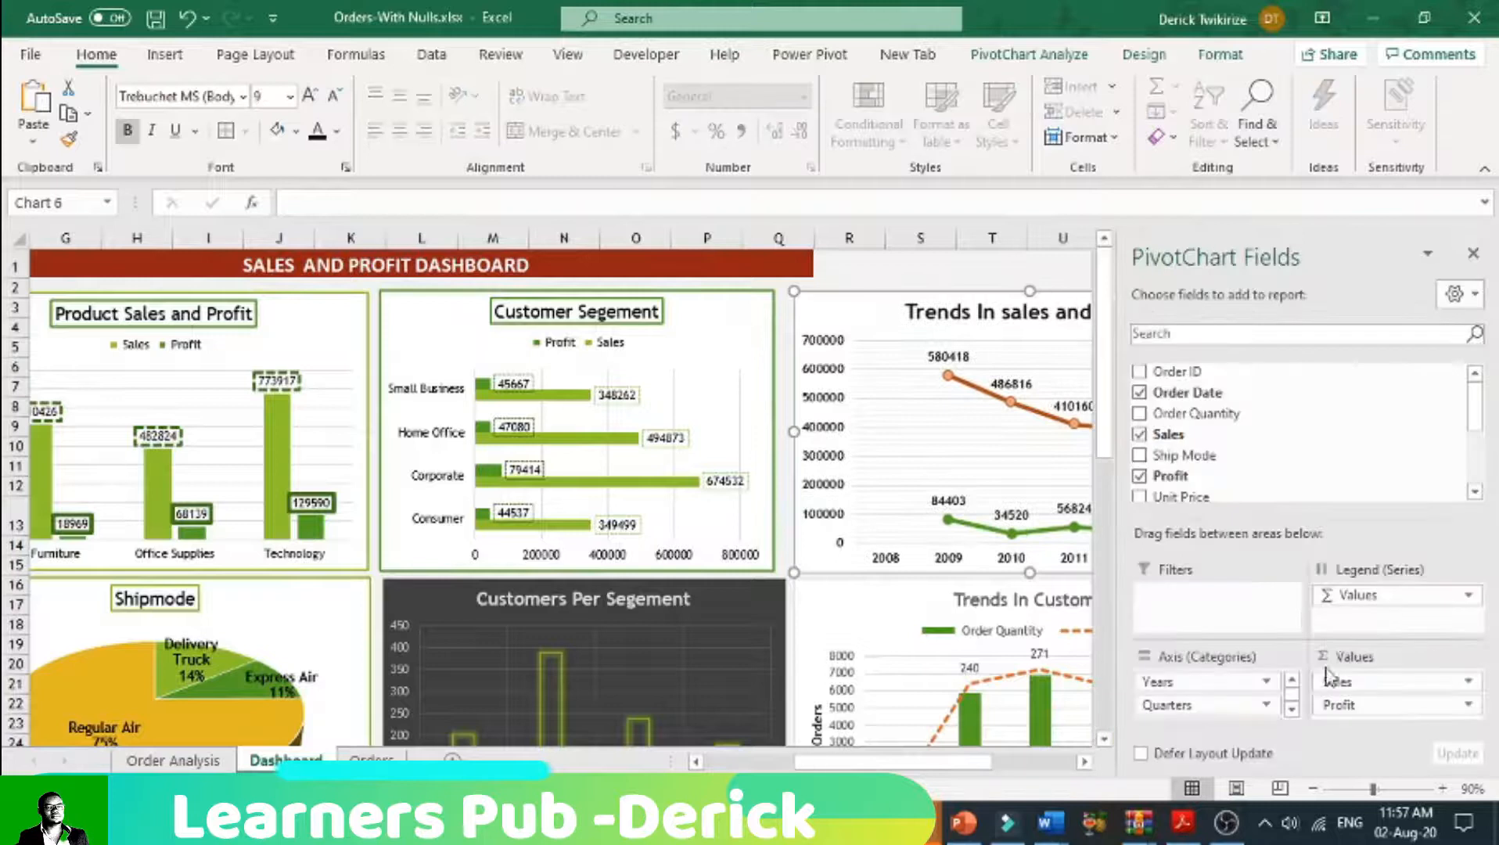
click(1473, 252)
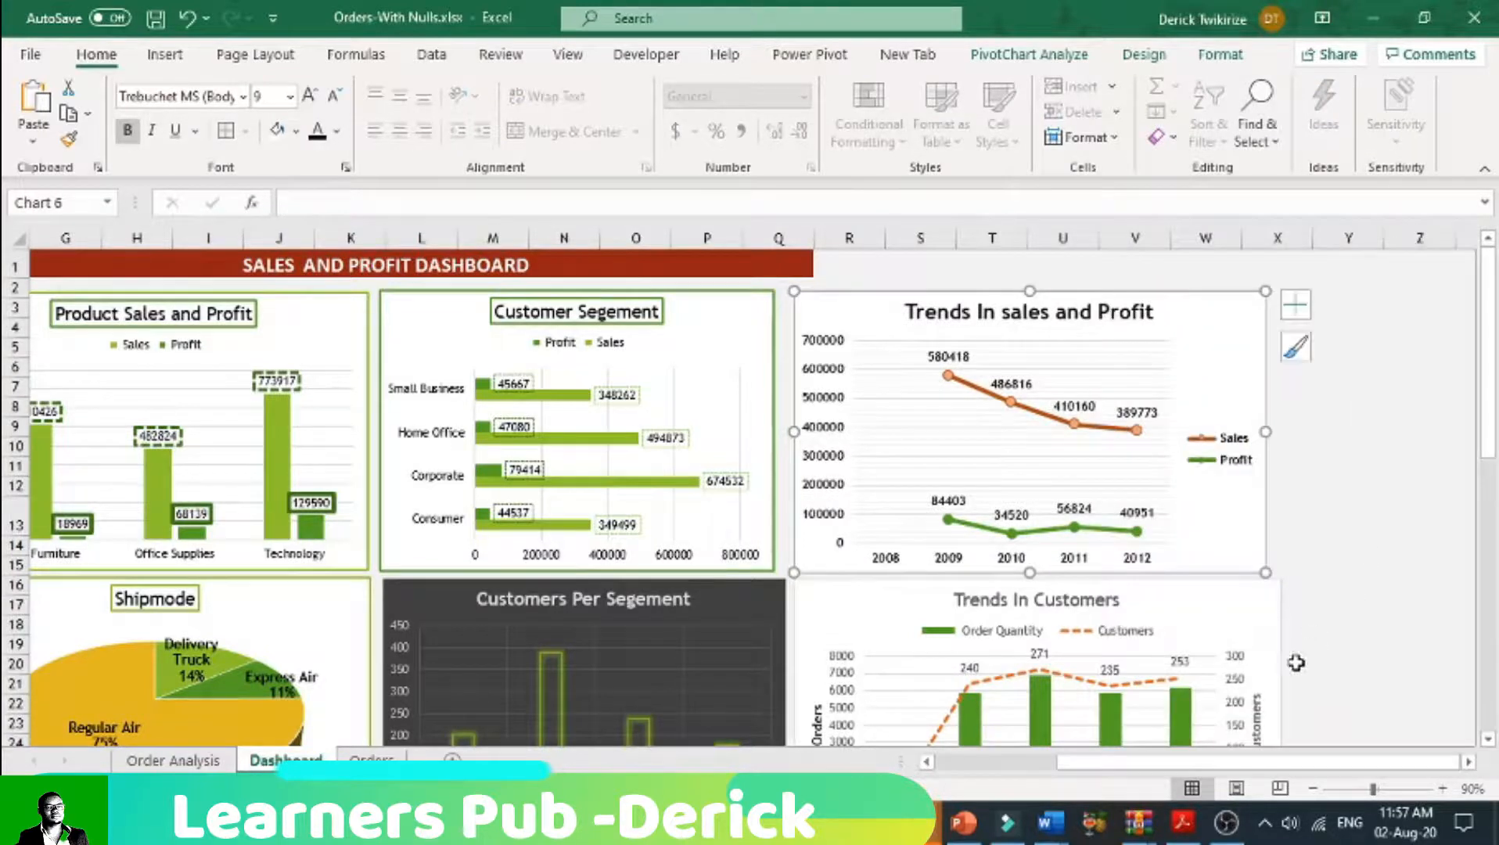
click(1271, 653)
drag(1278, 715, 1269, 714)
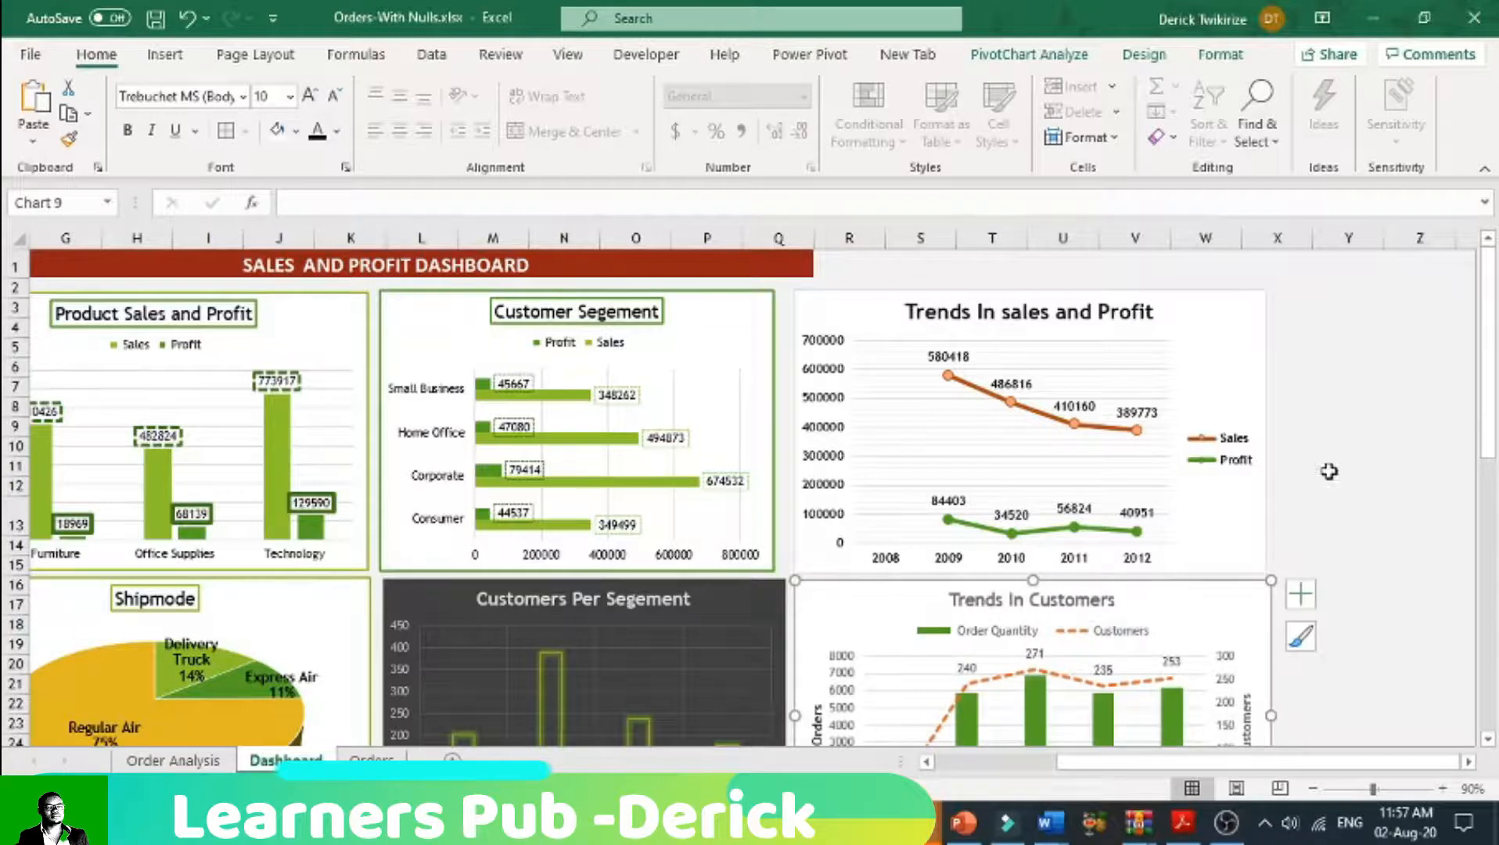
click(1329, 468)
Step: Return to the SALES AND PROFIT DASHBOARD title and open the gallery of workbook themes
drag(1072, 770, 948, 785)
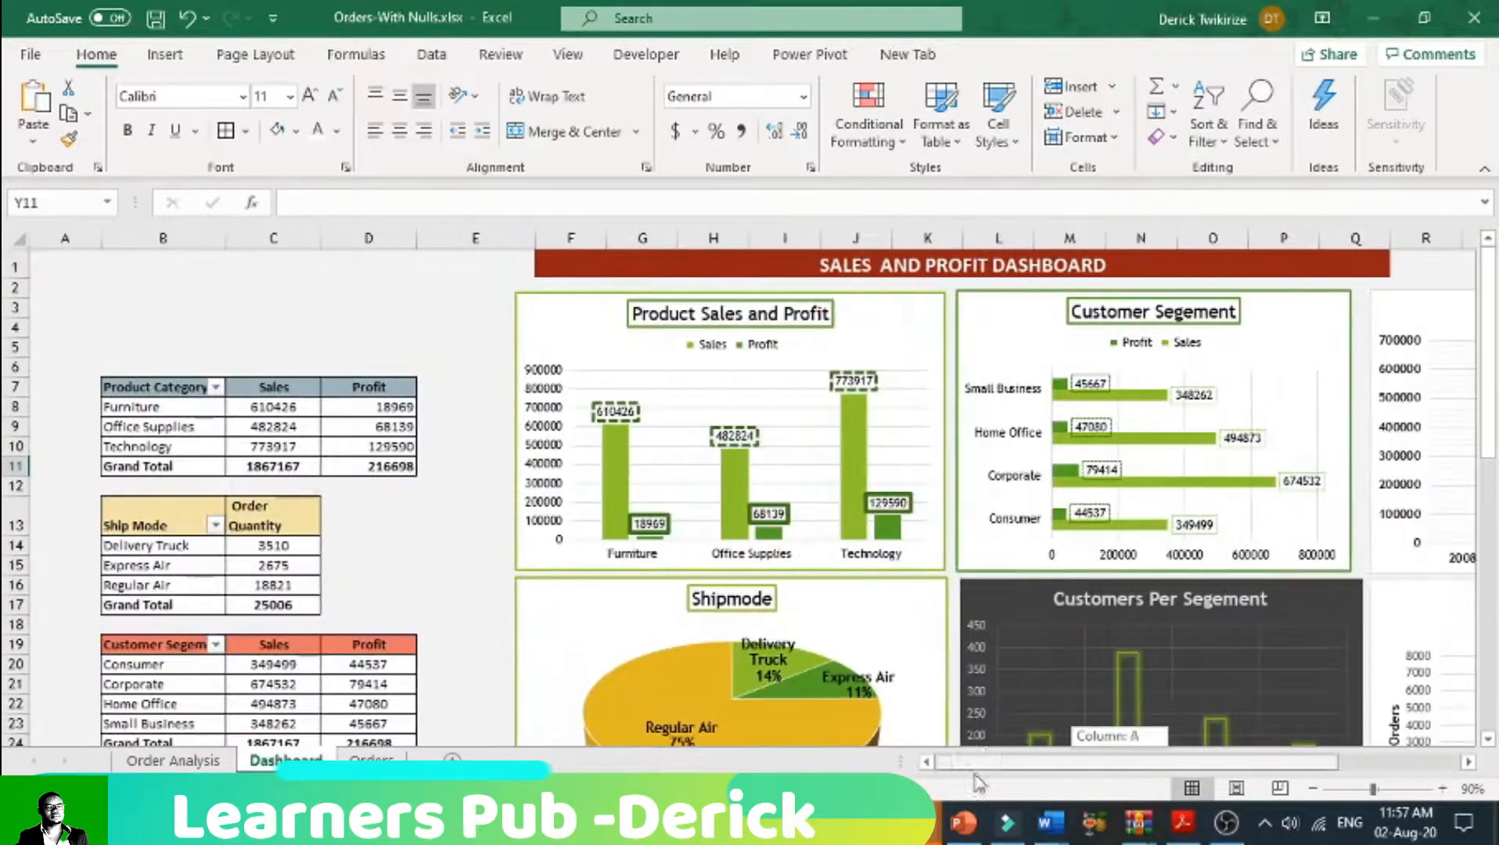
scroll(1072, 560, down, 4)
scroll(1074, 570, up, 4)
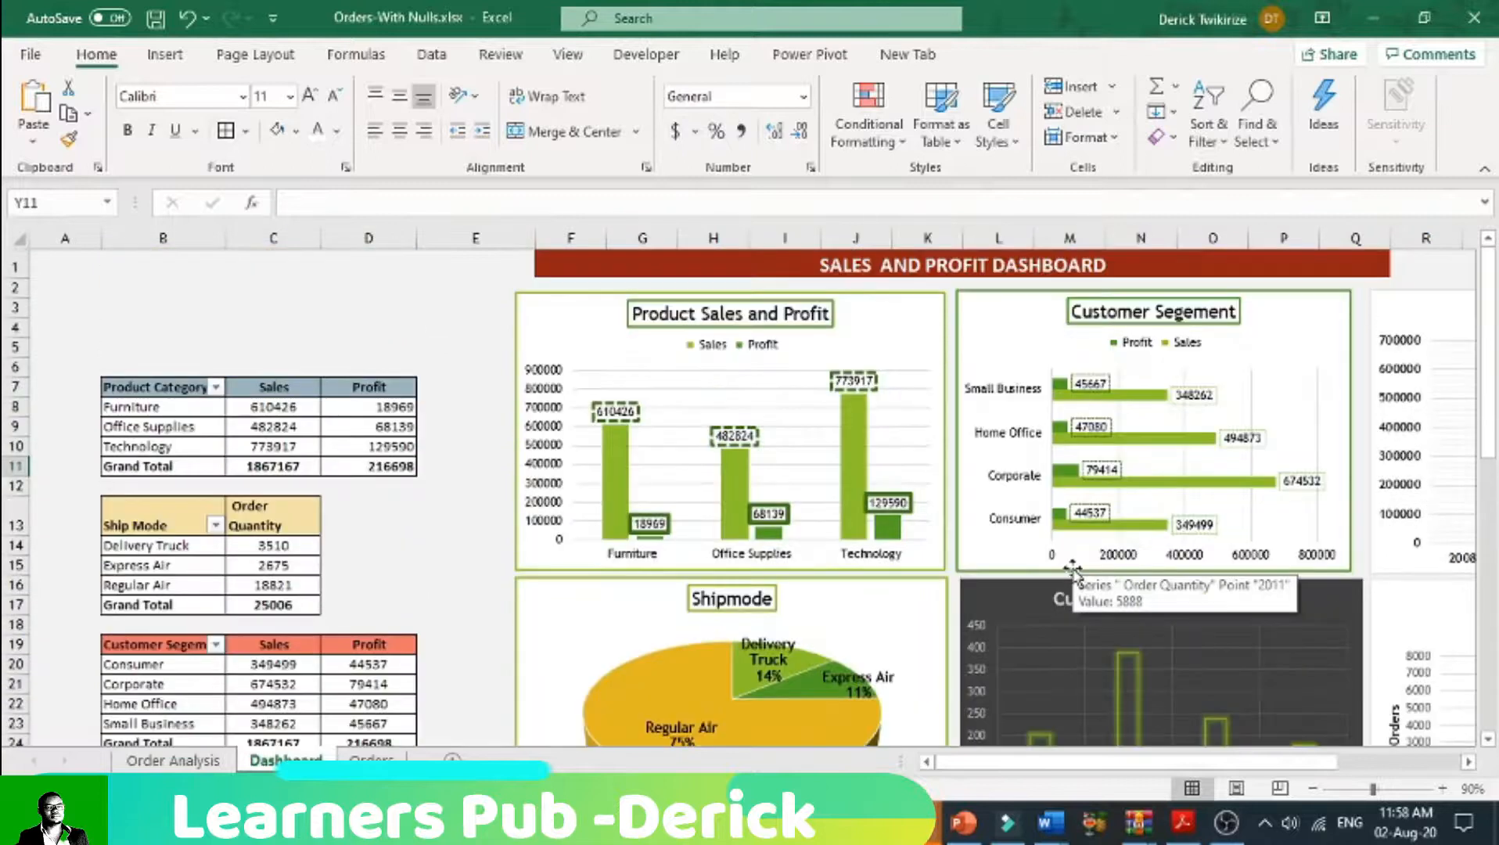
drag(1041, 763, 905, 755)
click(785, 268)
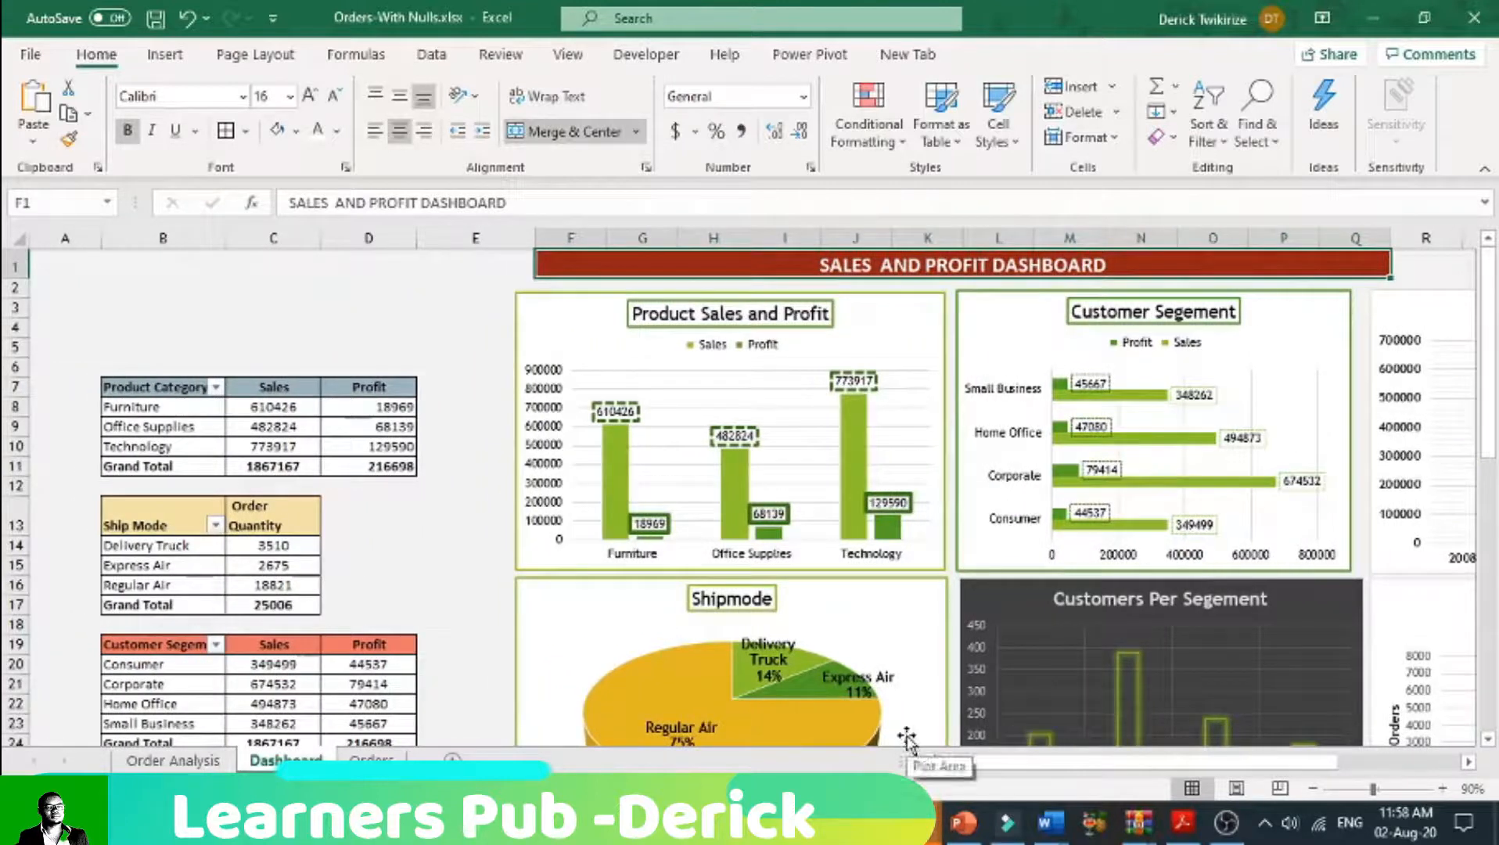
click(255, 54)
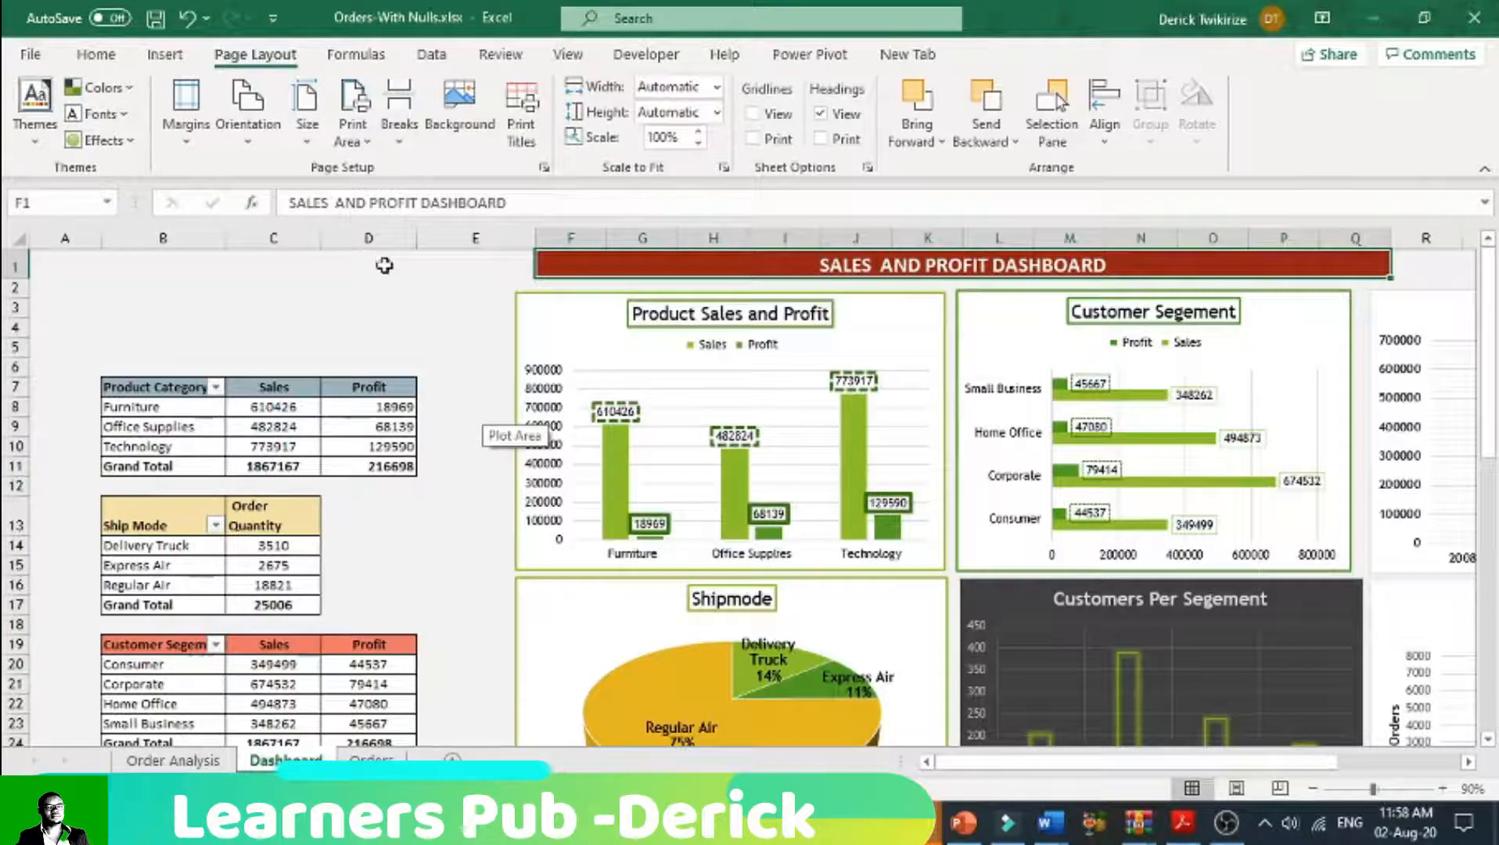
click(34, 106)
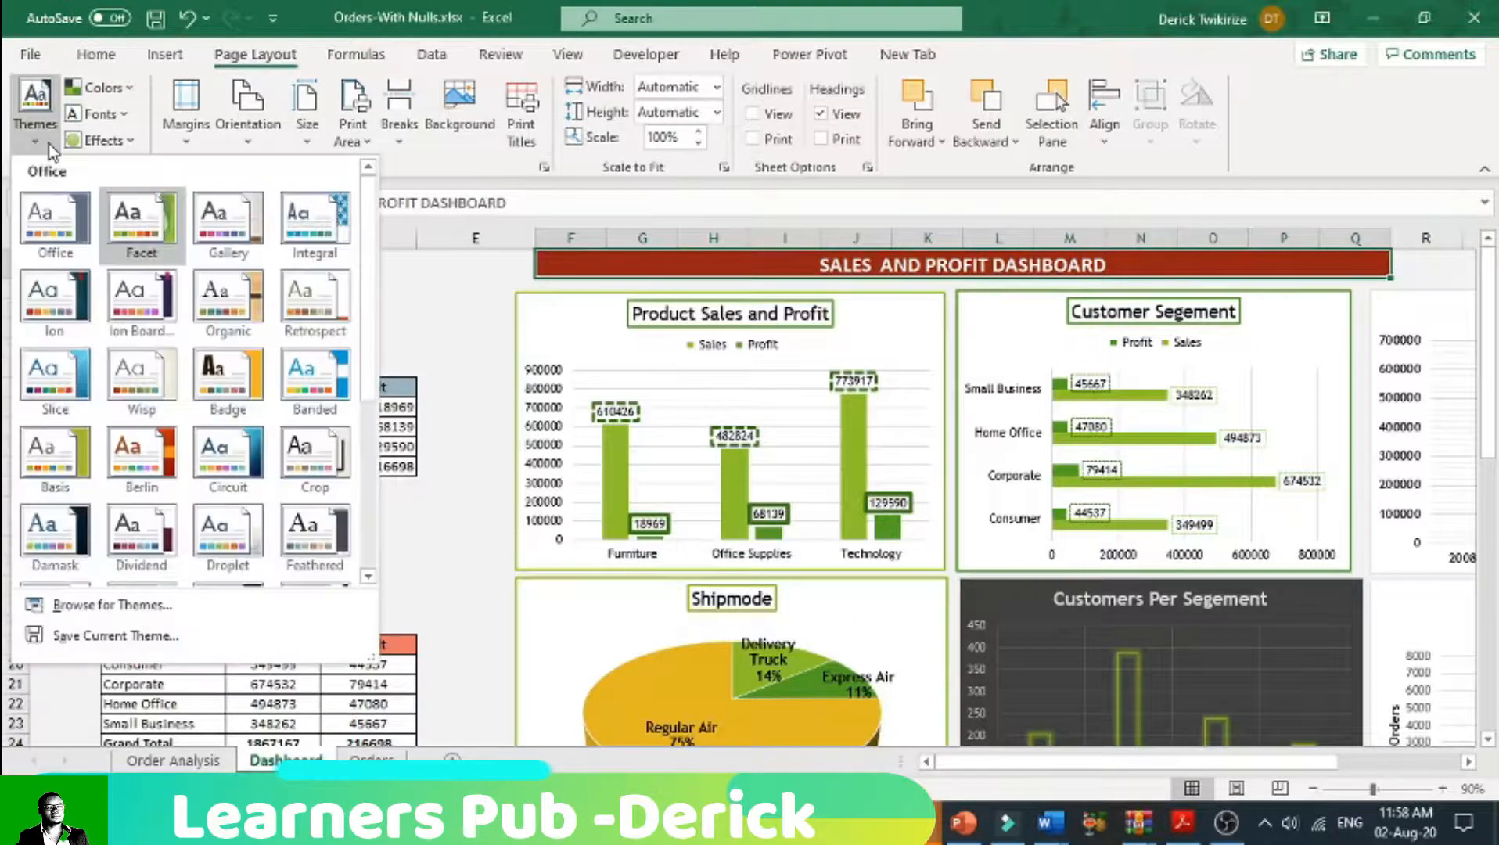
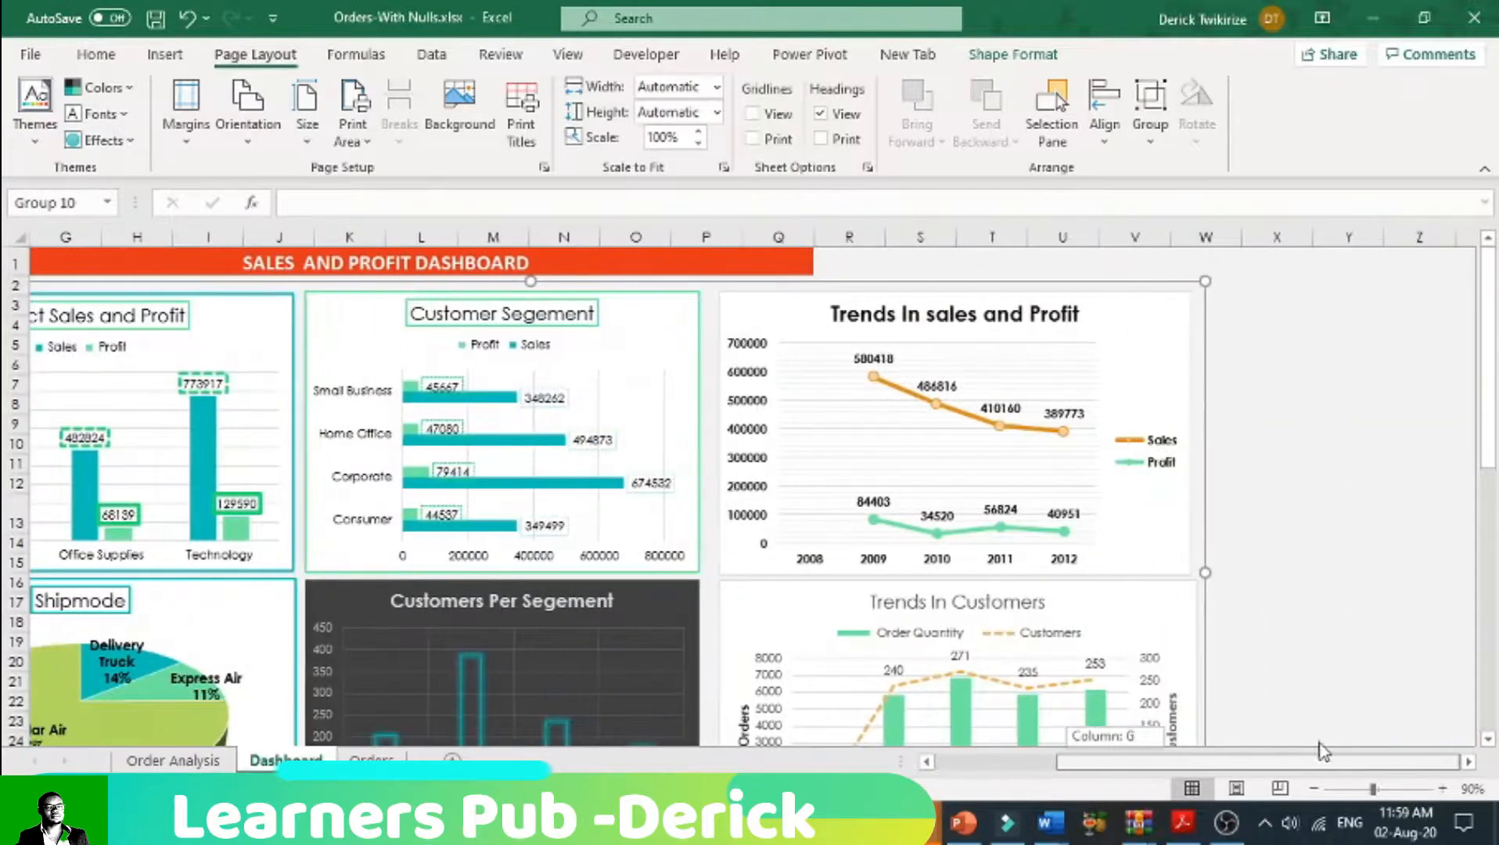
Step: Insert Ship Mode, Customer Segment, Product Category and Years slicers for the Trends In sales and Profit chart
click(1469, 762)
click(1468, 762)
click(1469, 763)
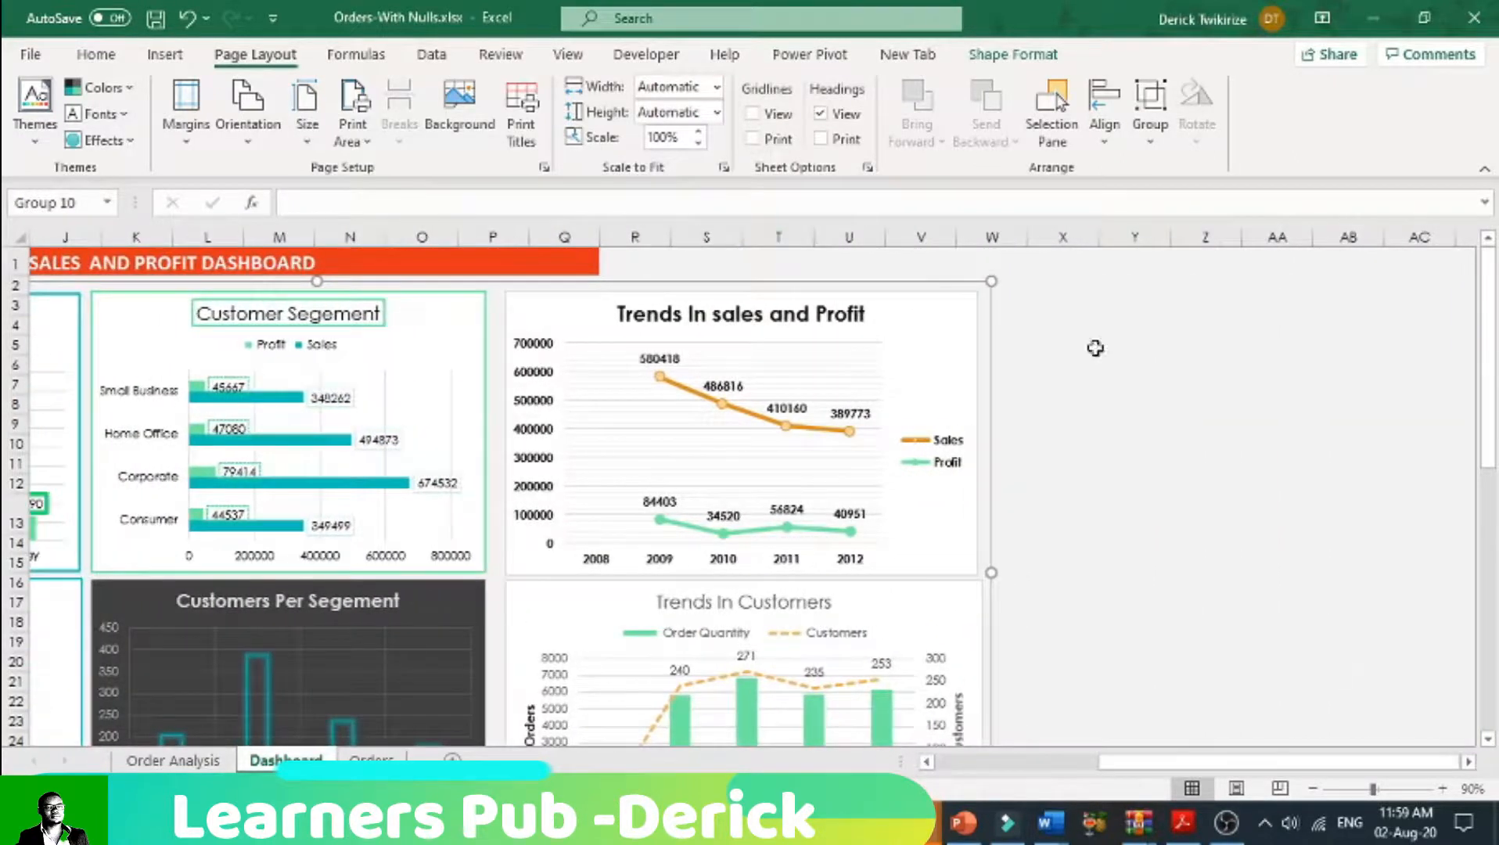
click(569, 317)
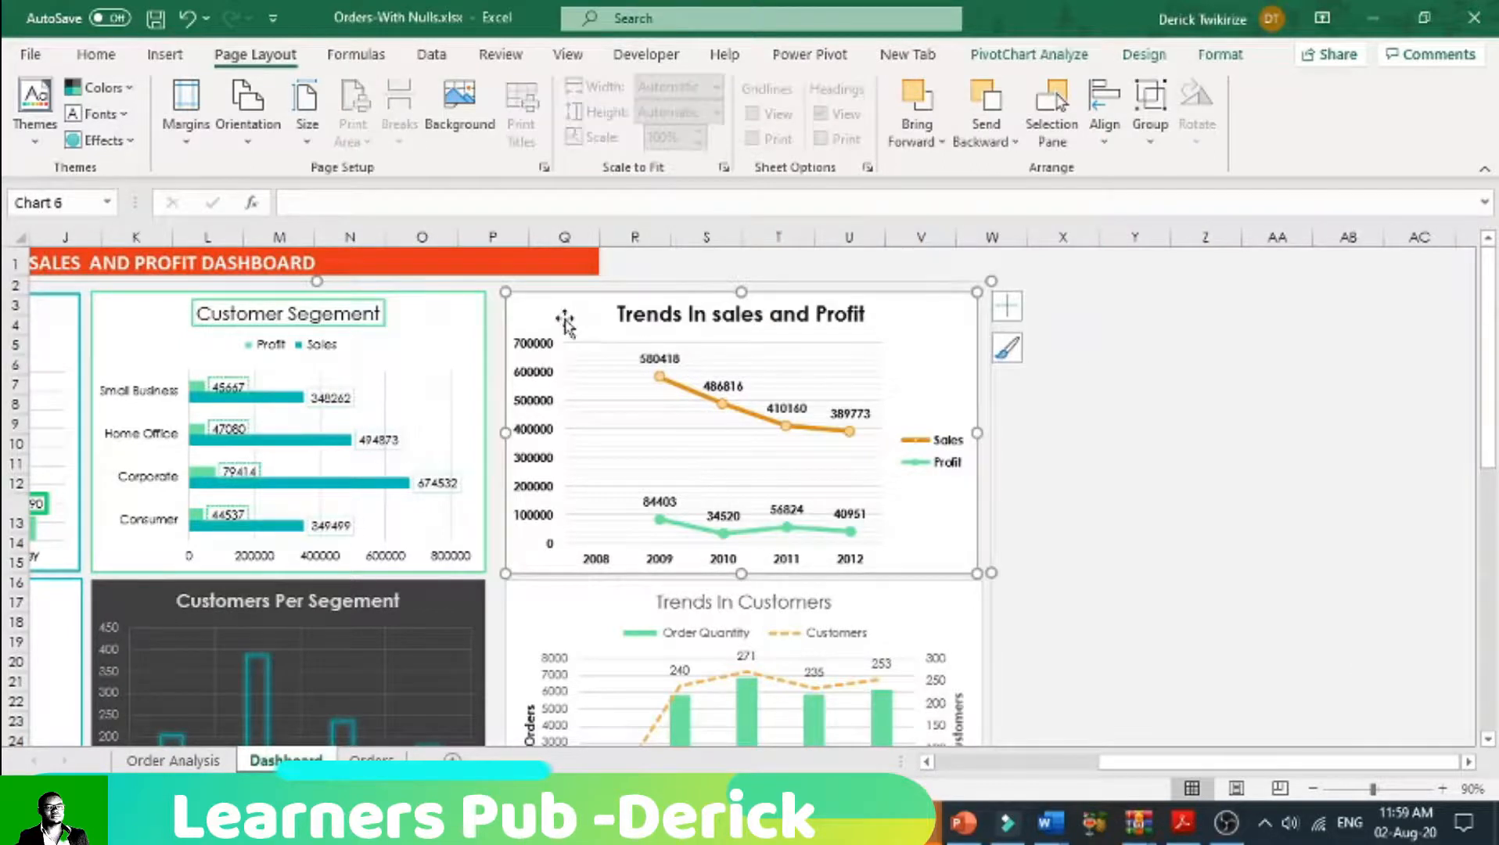
double_click(564, 321)
right_click(568, 325)
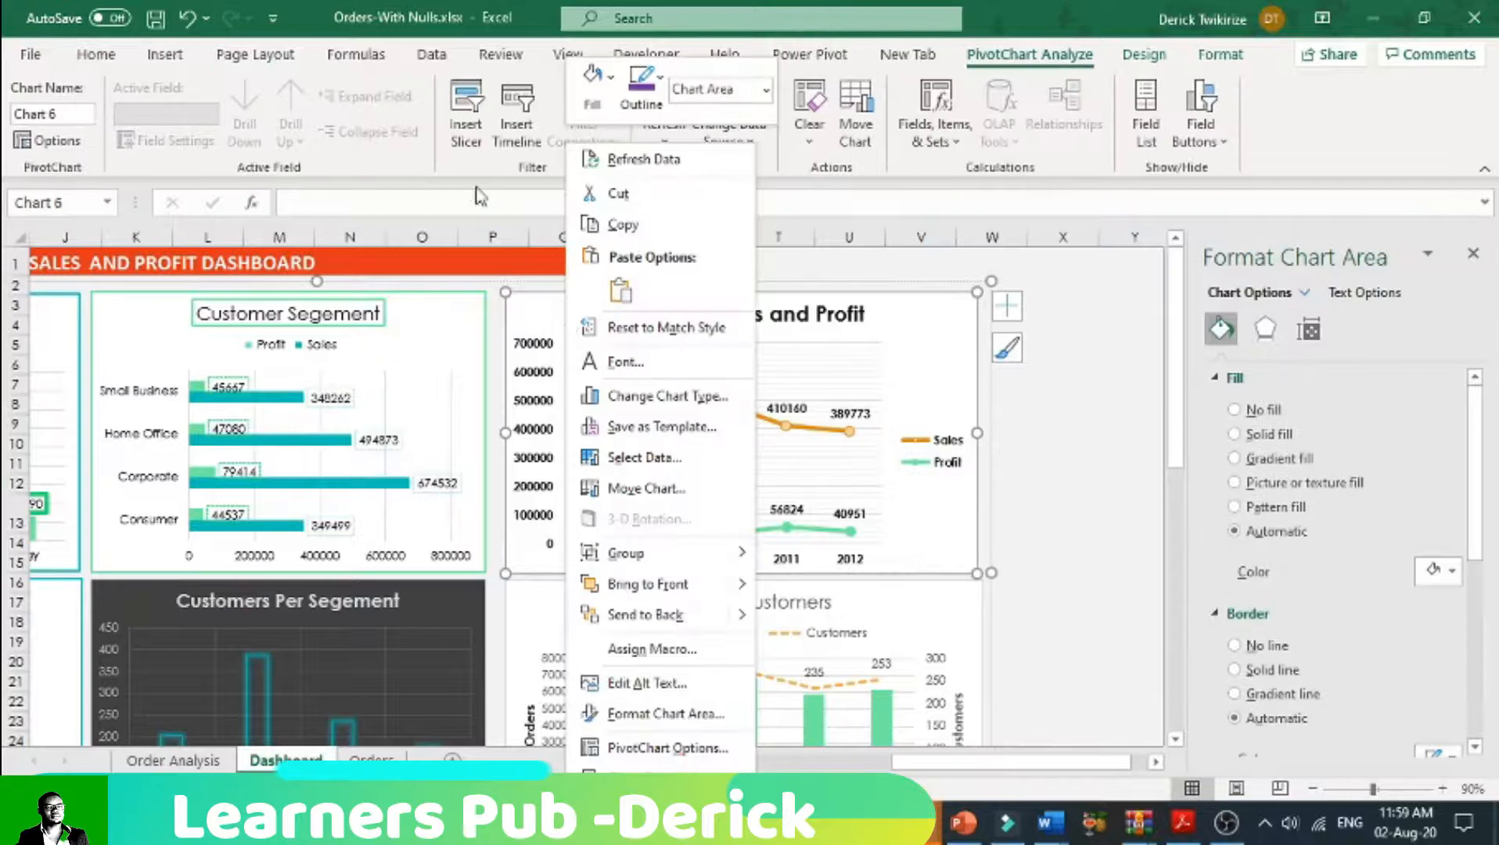
click(166, 56)
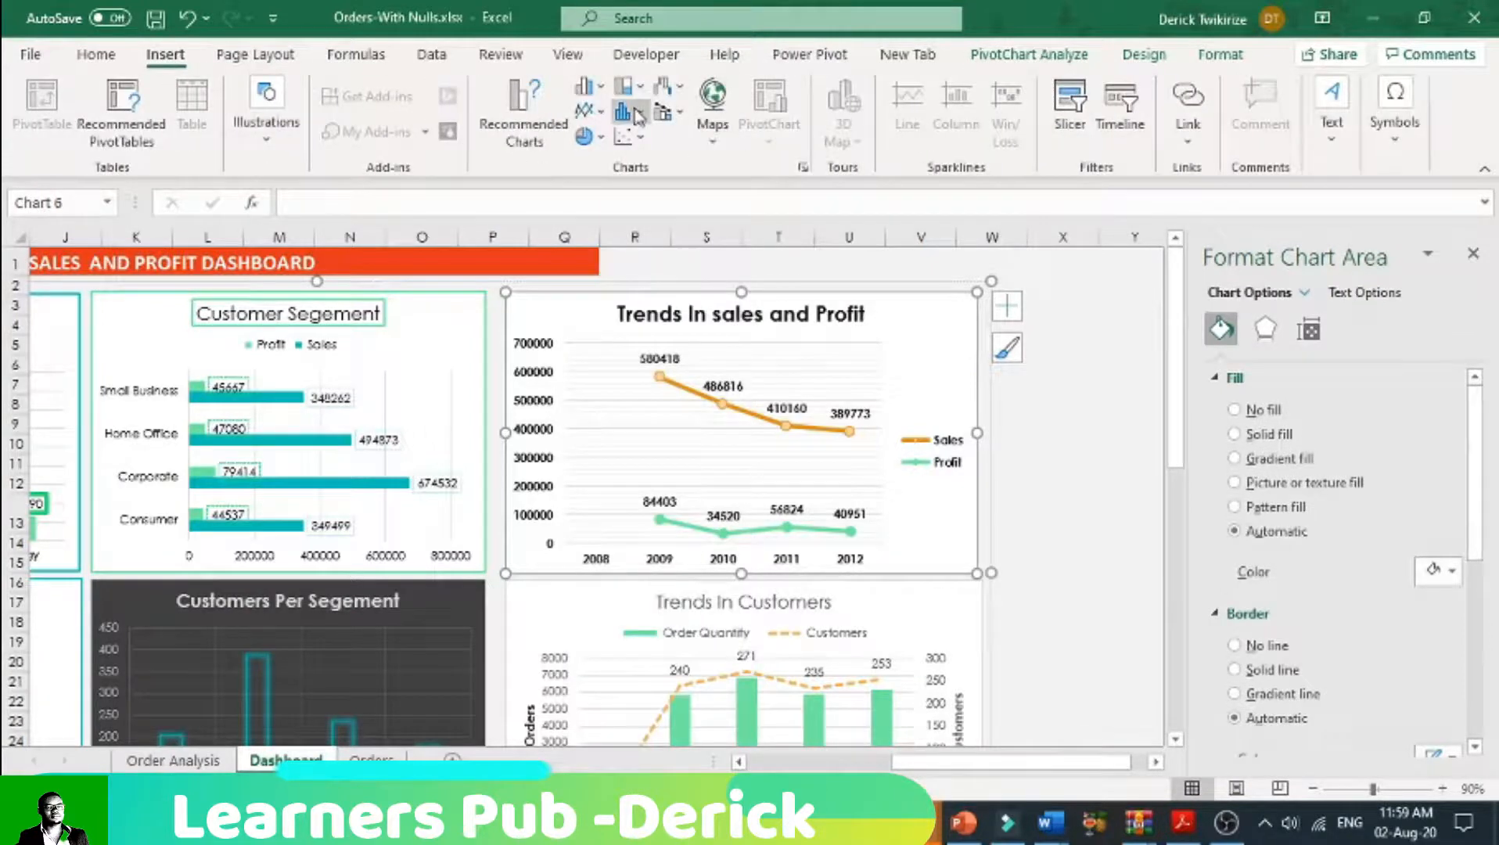
click(1079, 125)
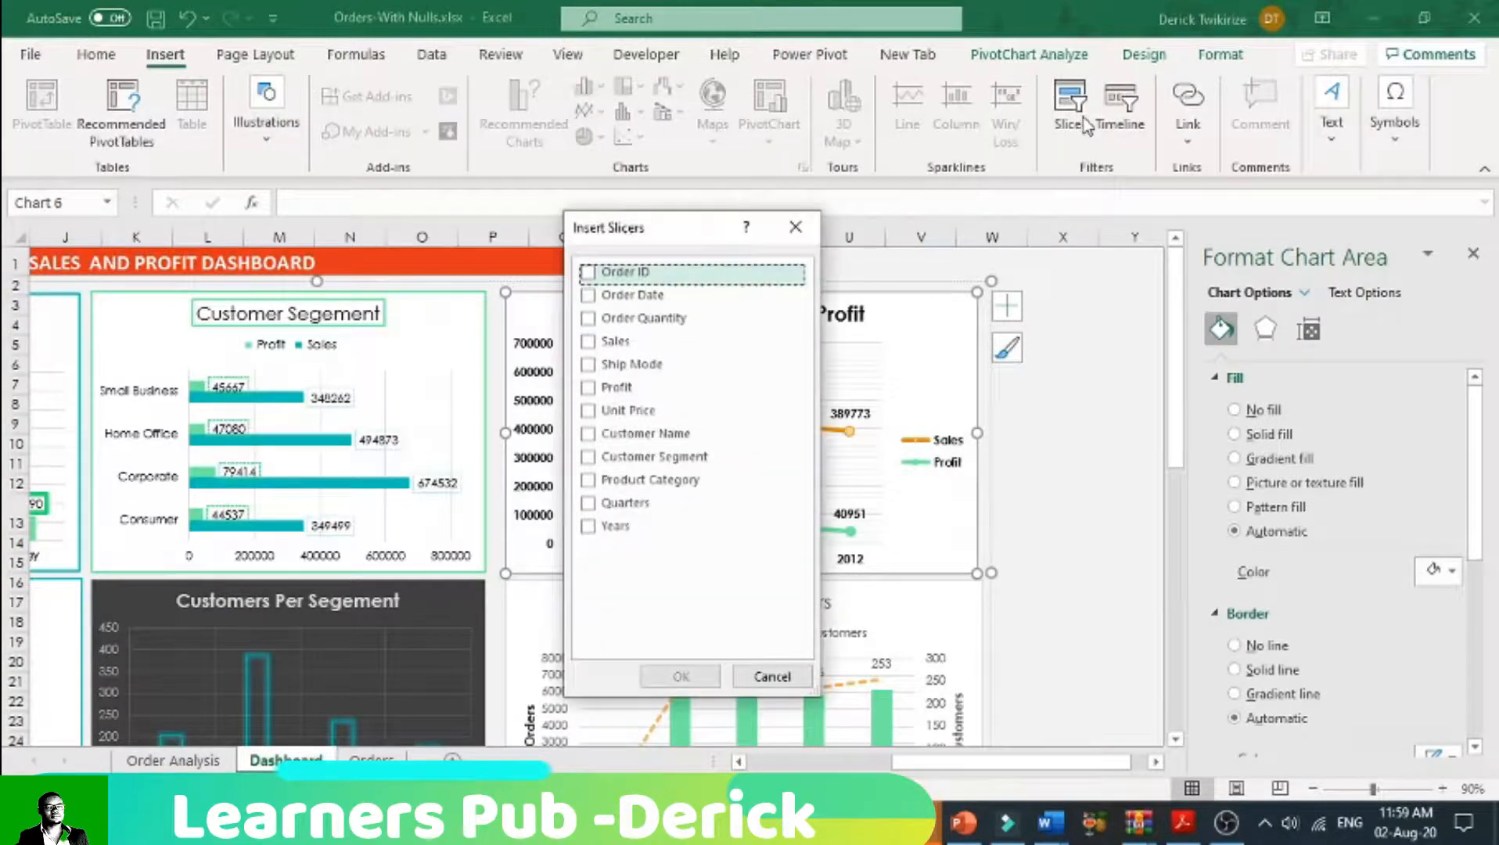
click(588, 295)
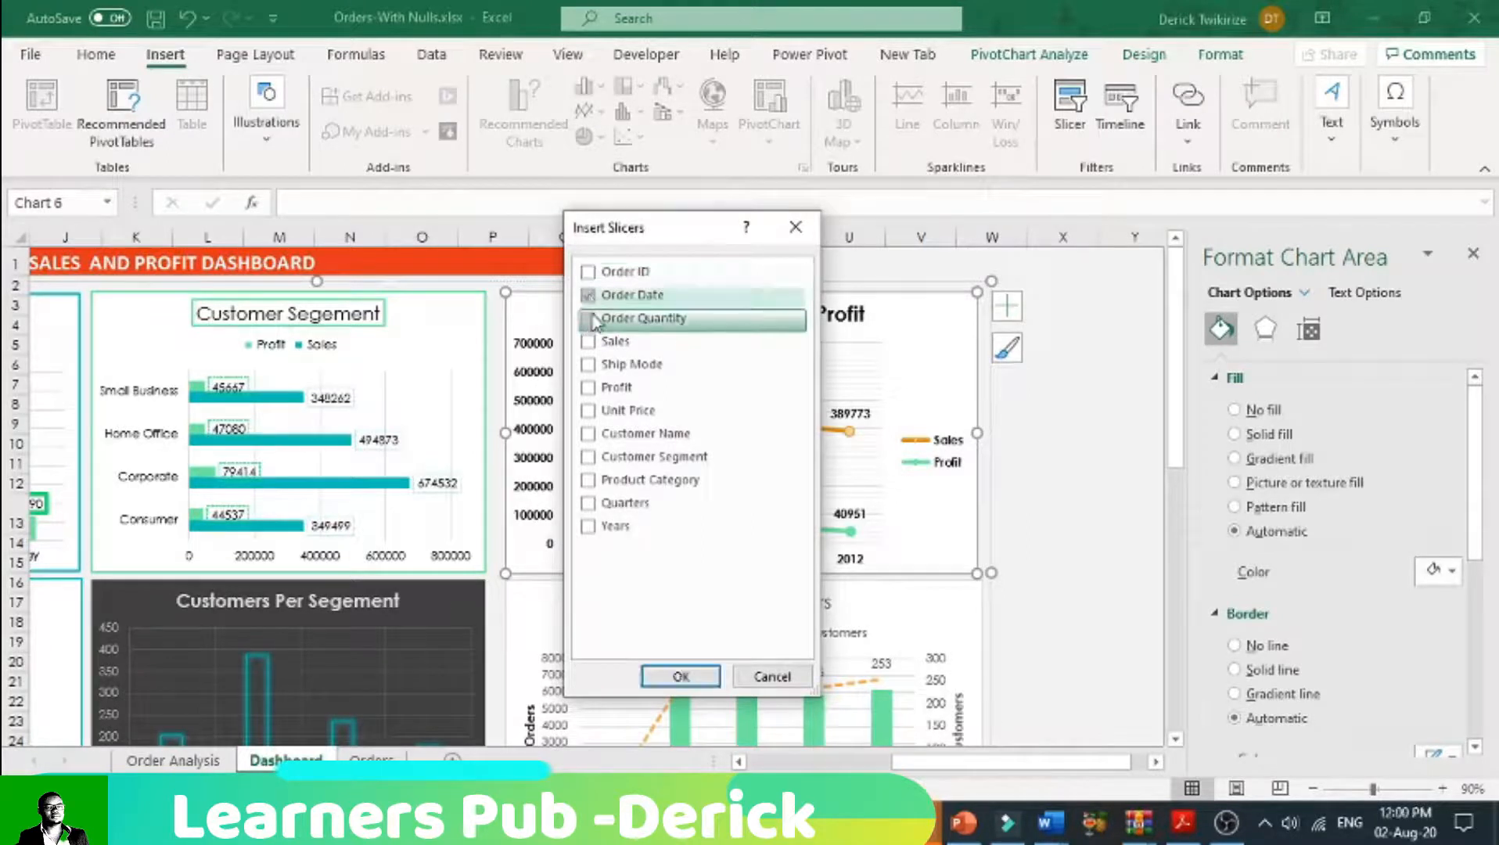
click(598, 369)
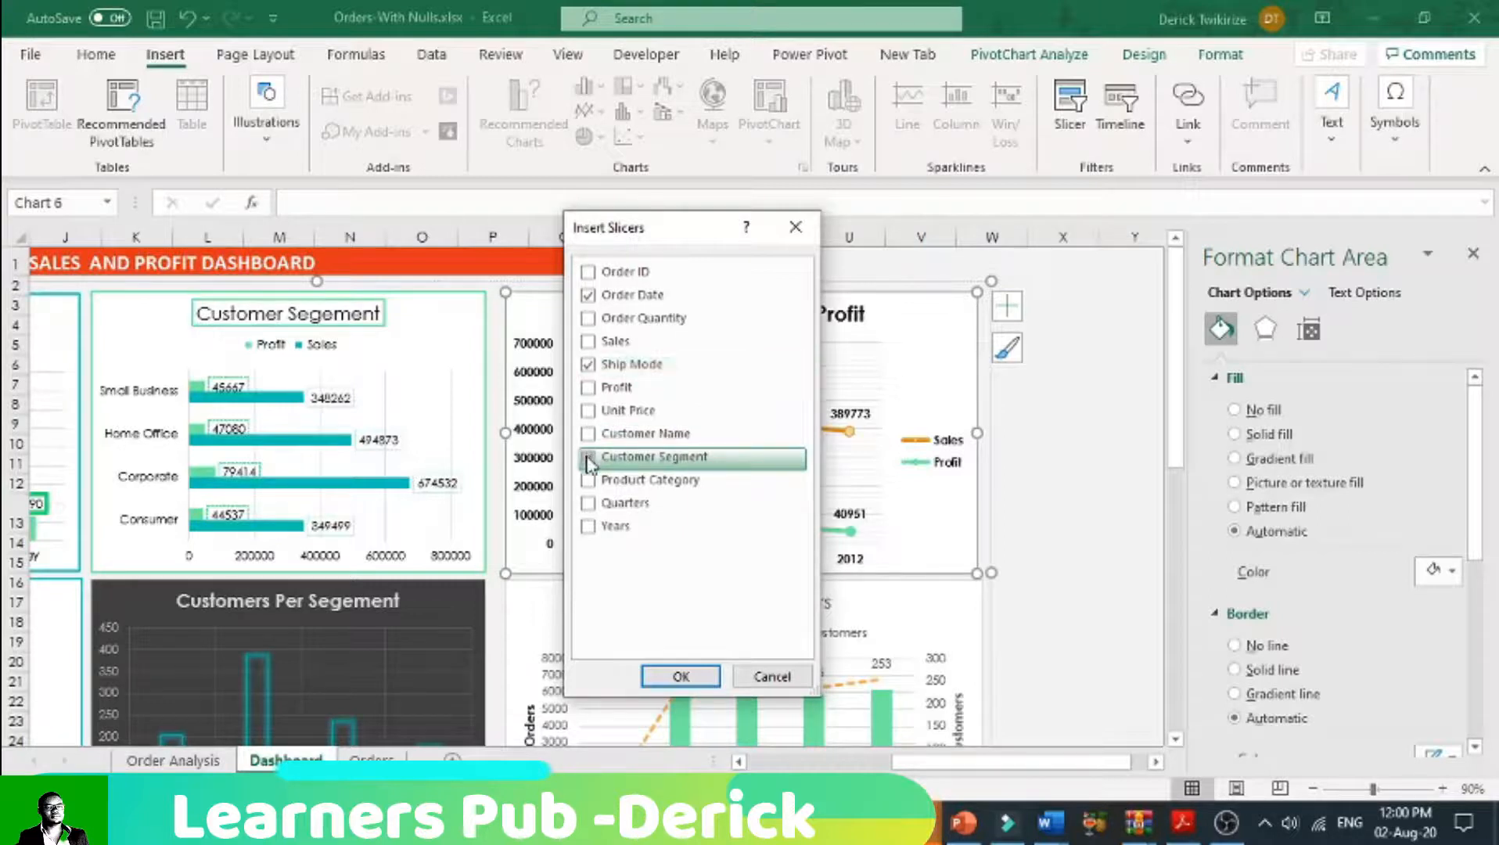
click(587, 458)
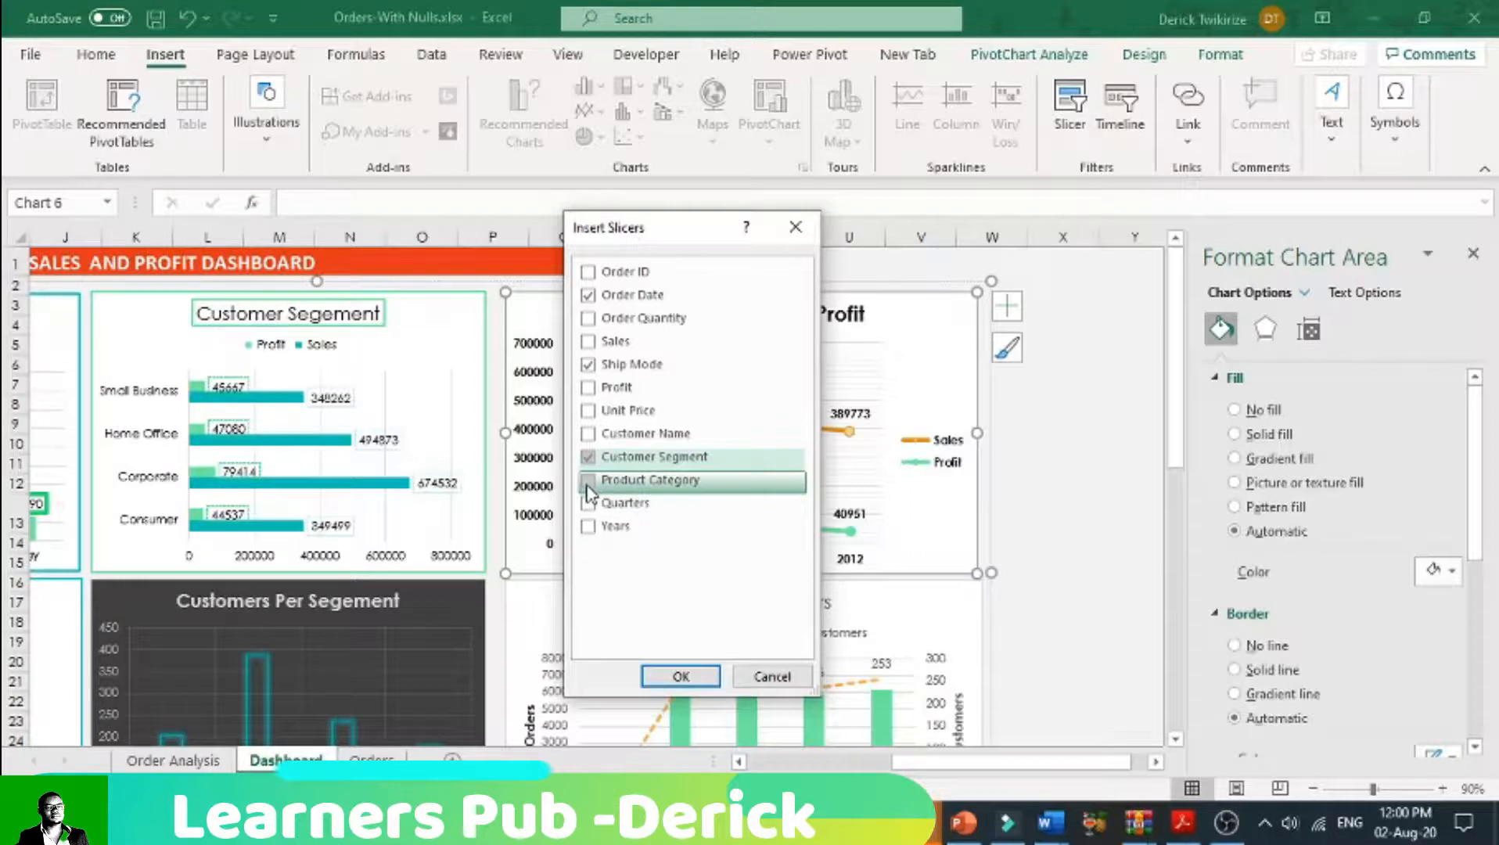
click(588, 482)
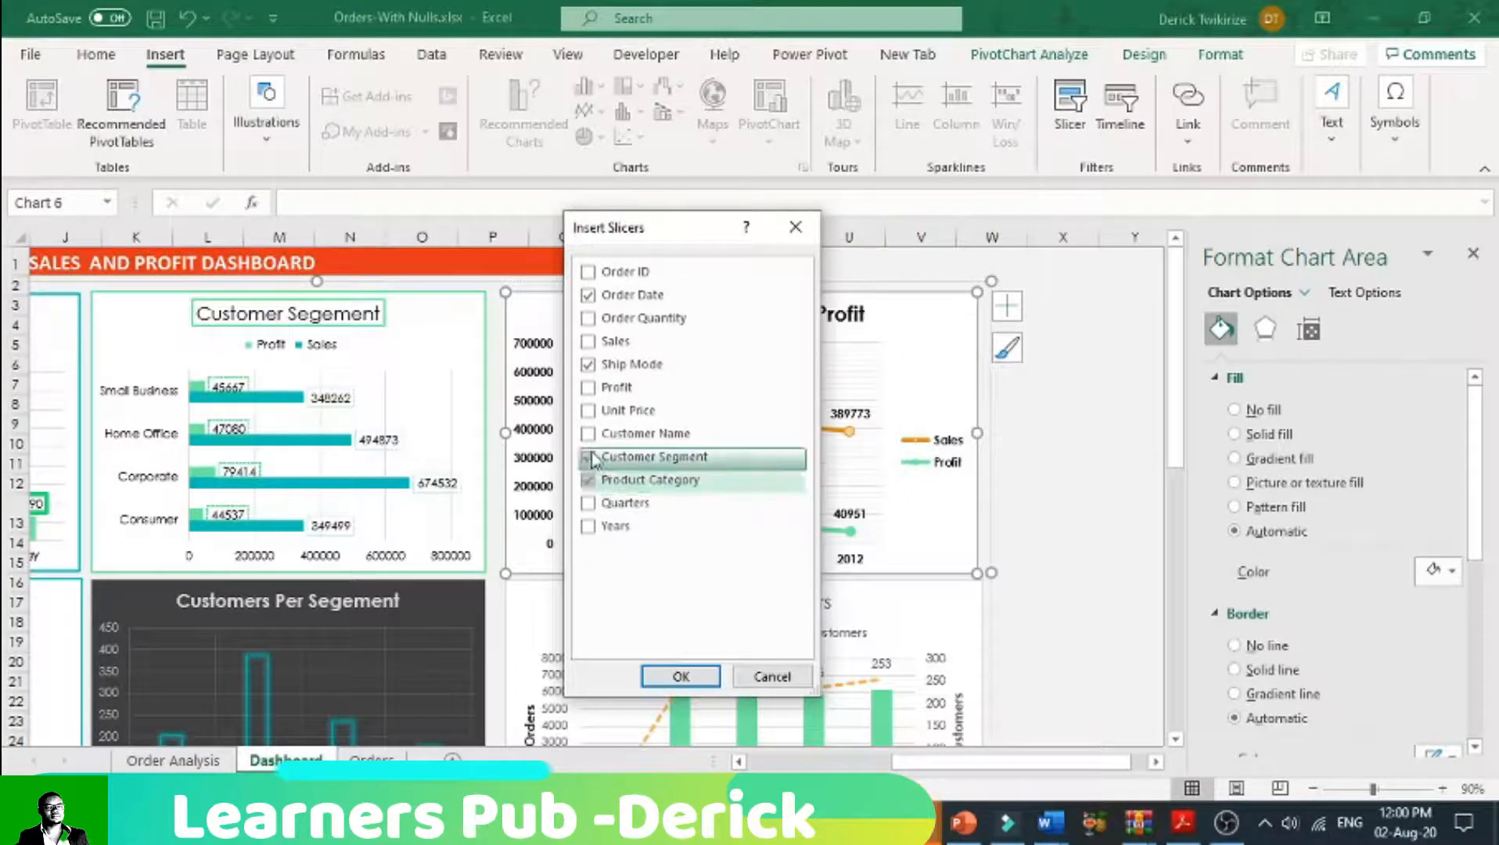
click(591, 299)
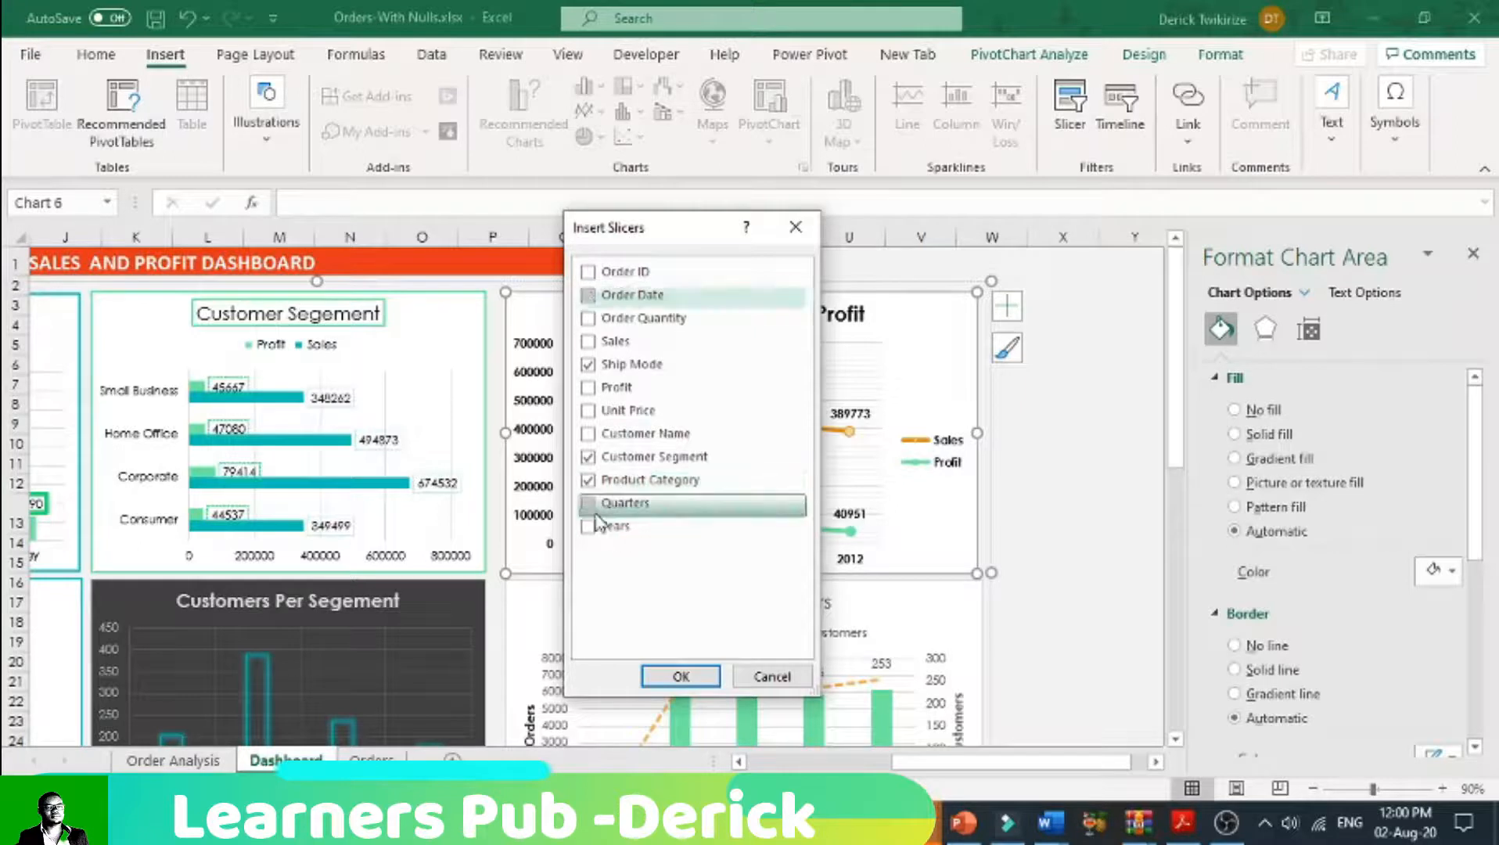
click(593, 526)
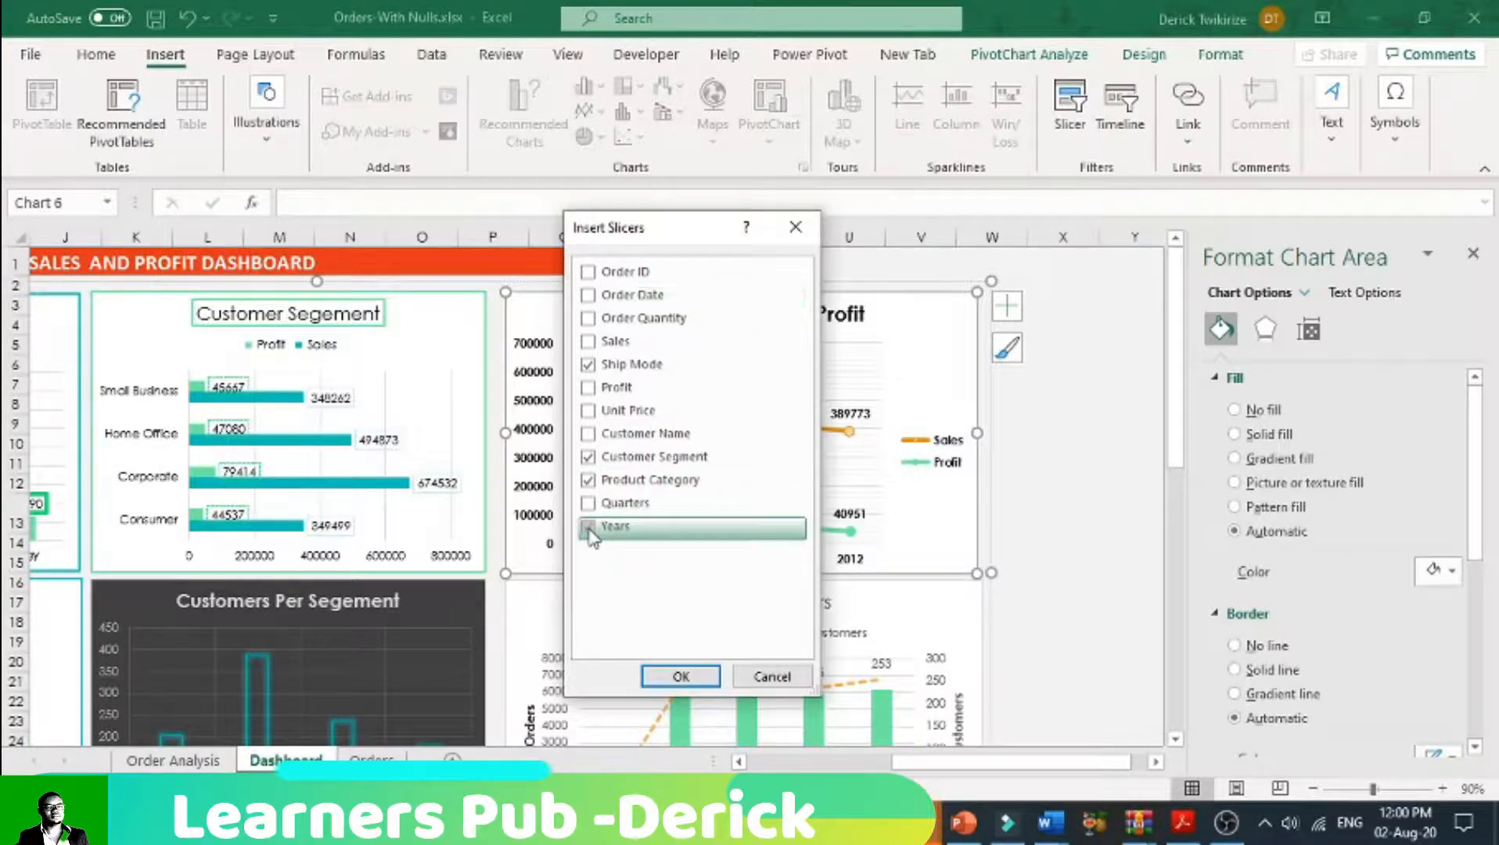
click(681, 677)
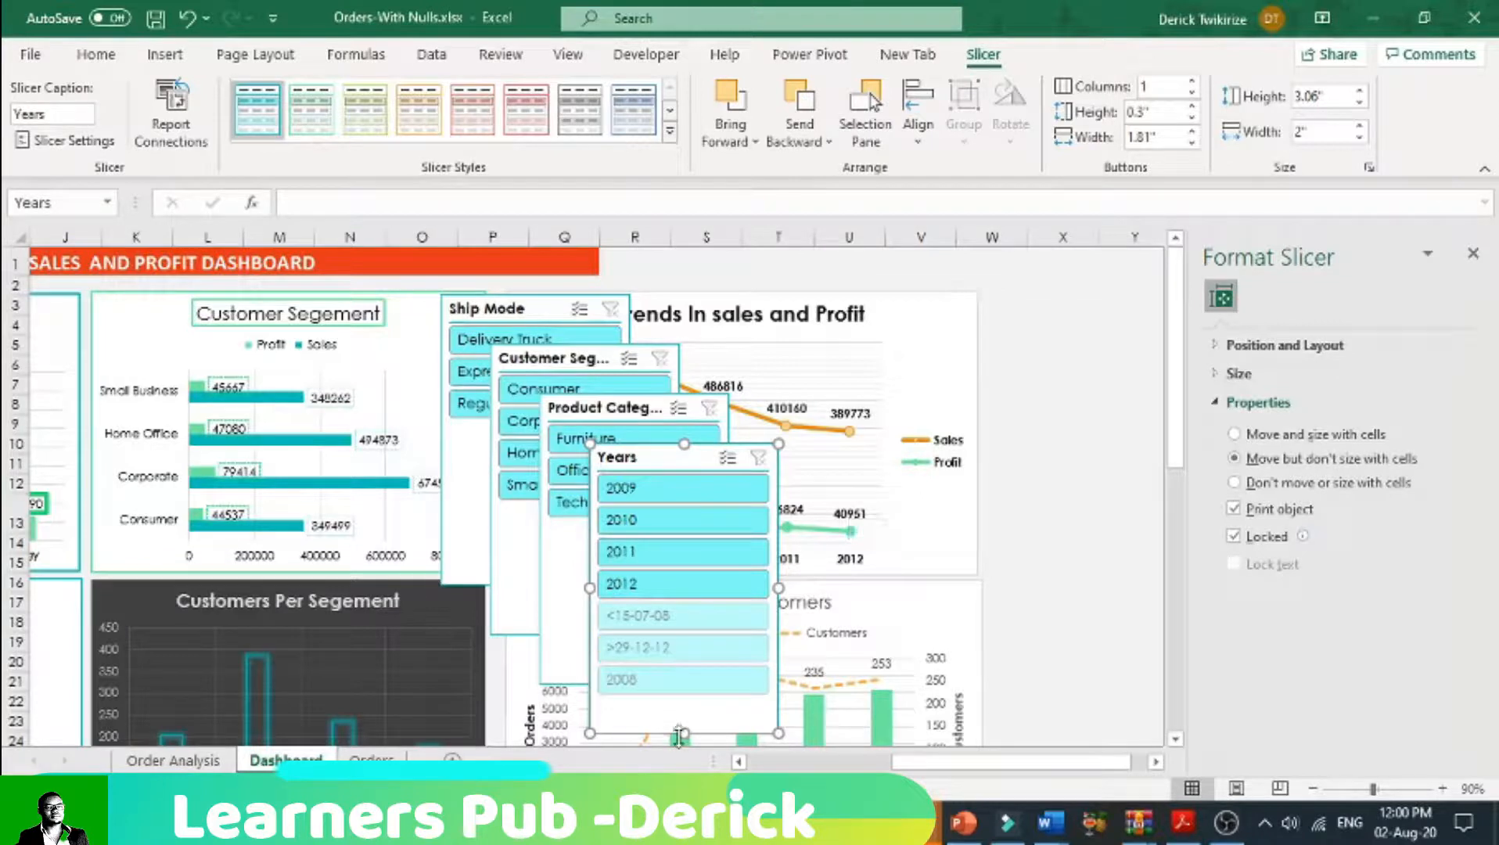
Step: Shorten the Years slicer to about 1.73 inches high
drag(686, 733, 699, 608)
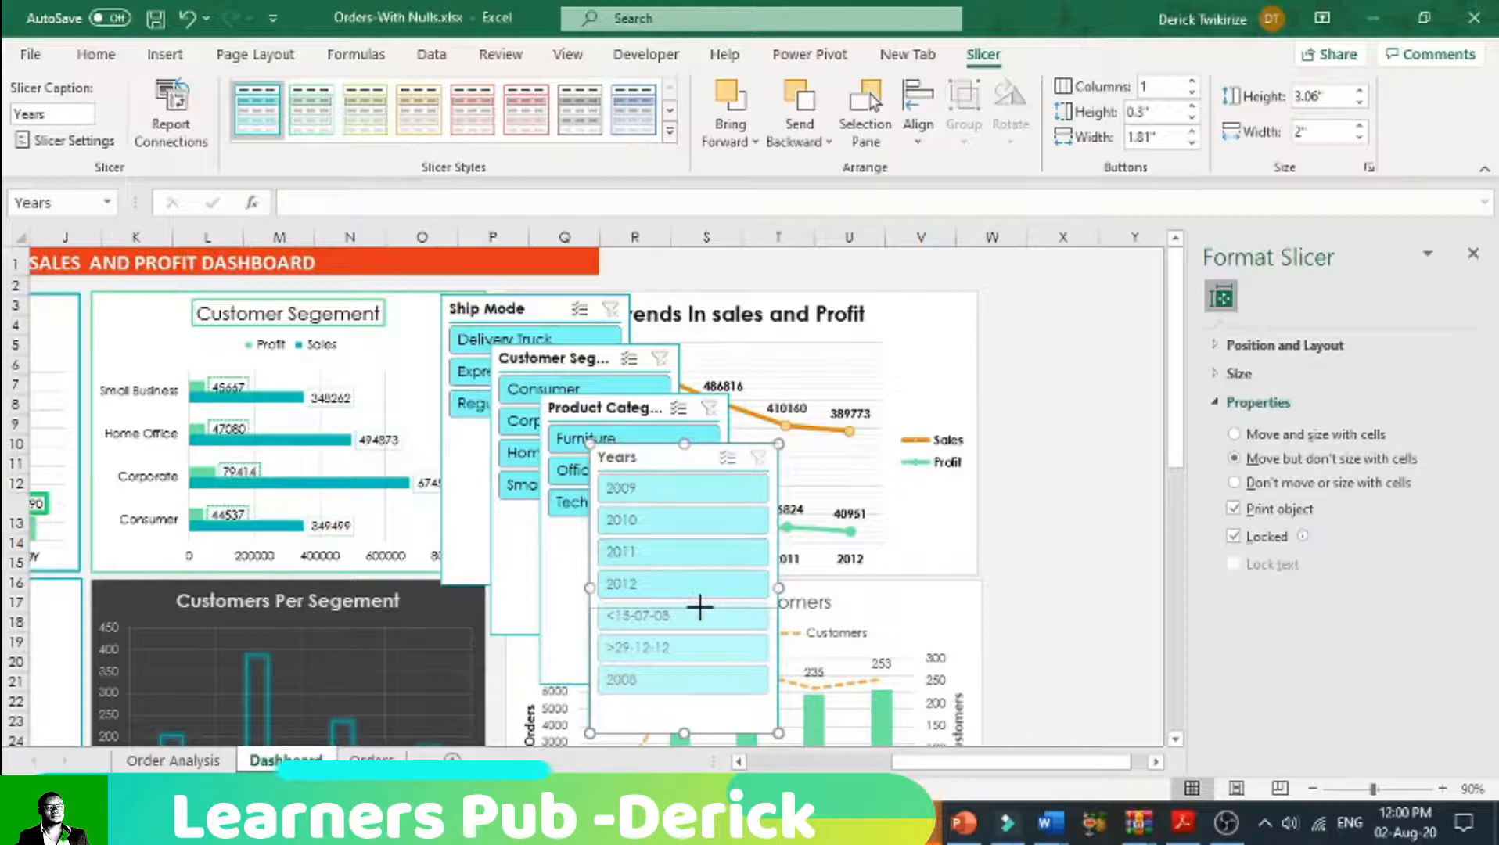
drag(699, 606, 700, 607)
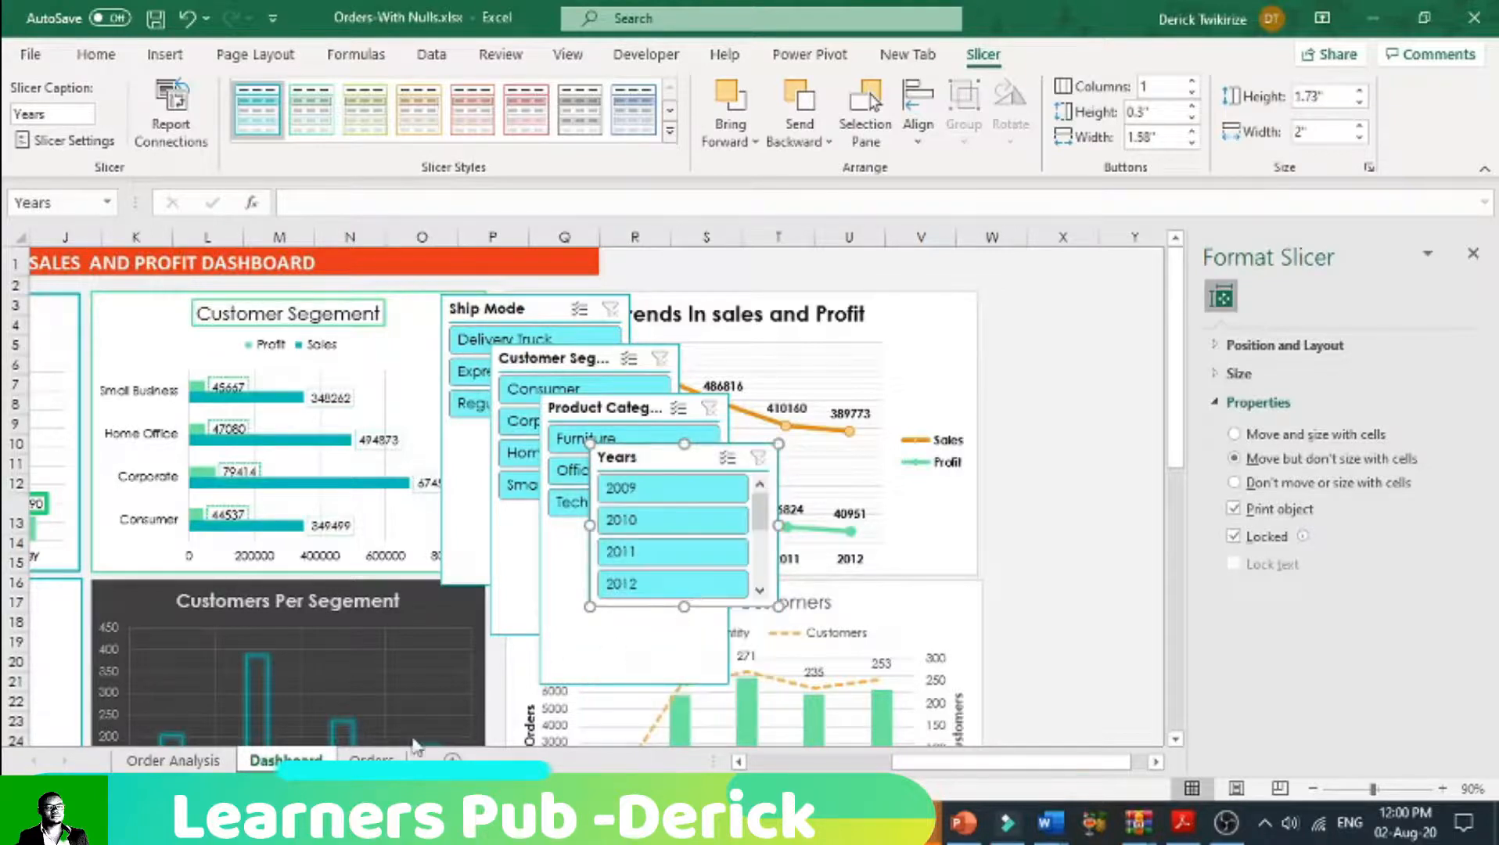
Step: Examine the order dates and the years they cover in the Orders sheet
click(173, 761)
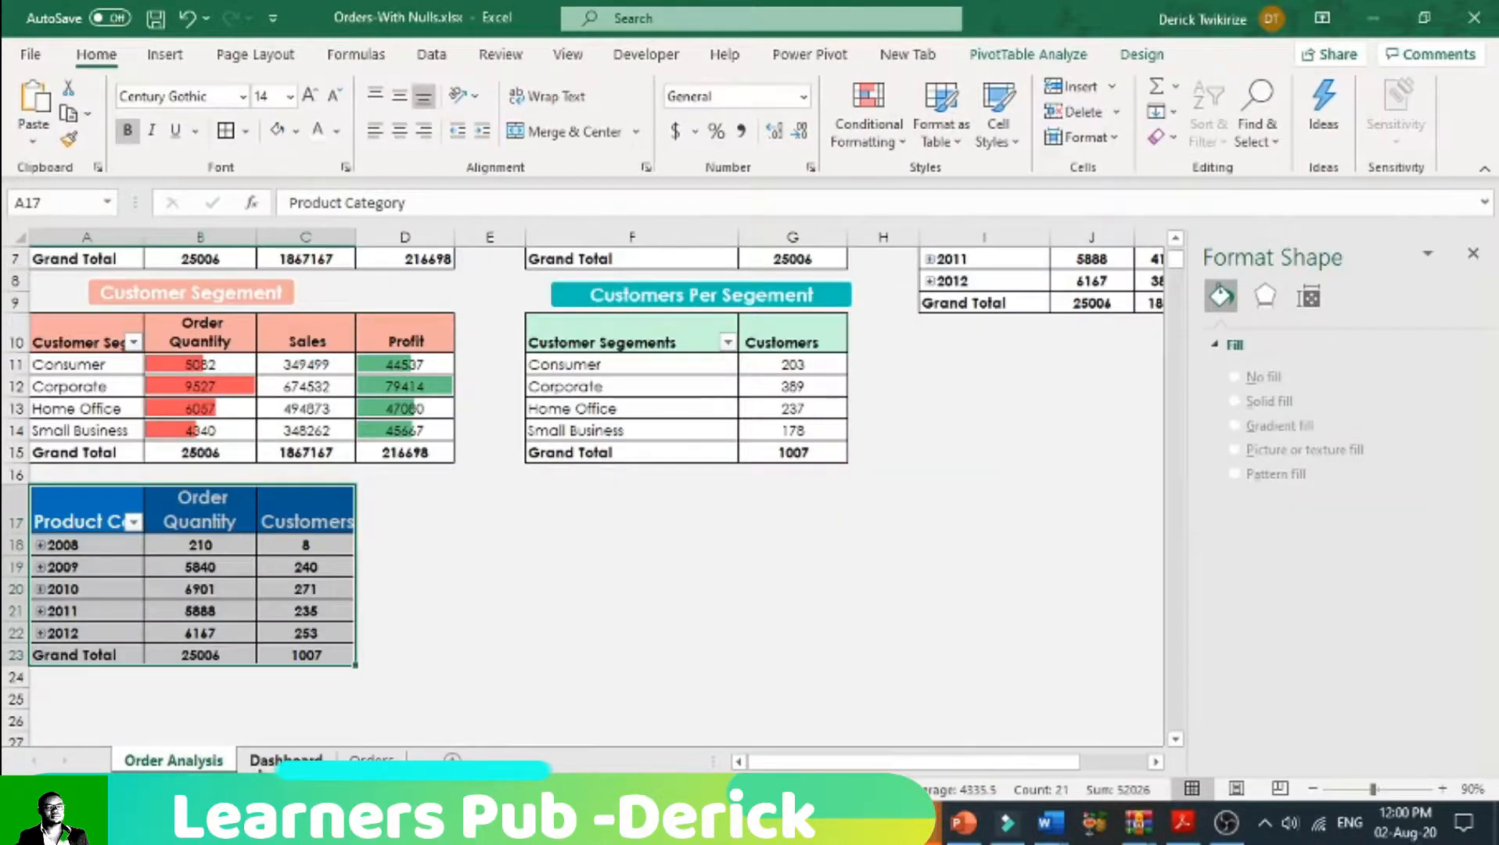
click(286, 760)
click(372, 761)
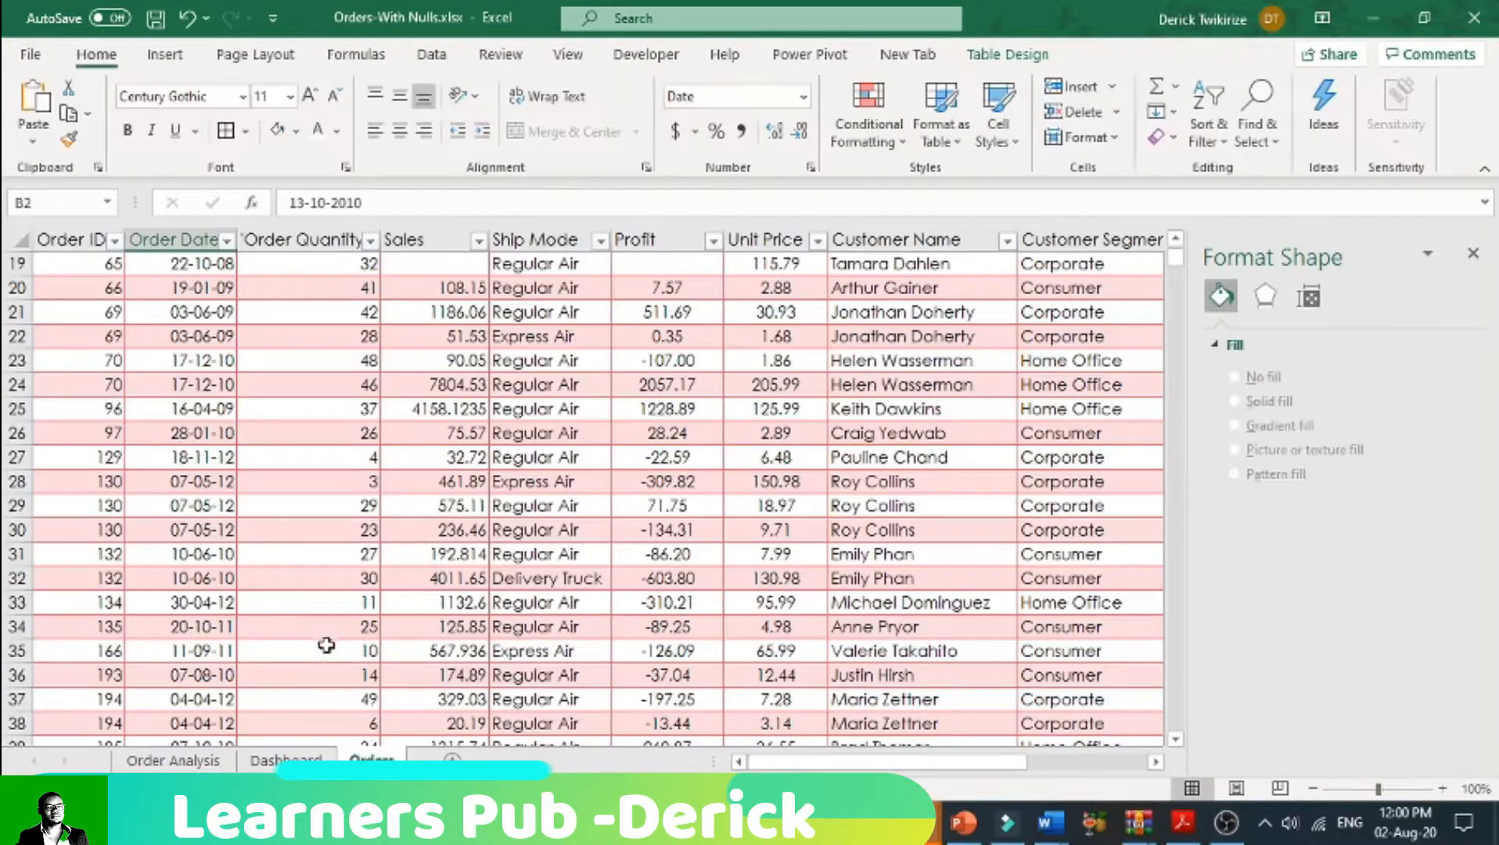
scroll(325, 649, up, 1)
scroll(325, 649, down, 19)
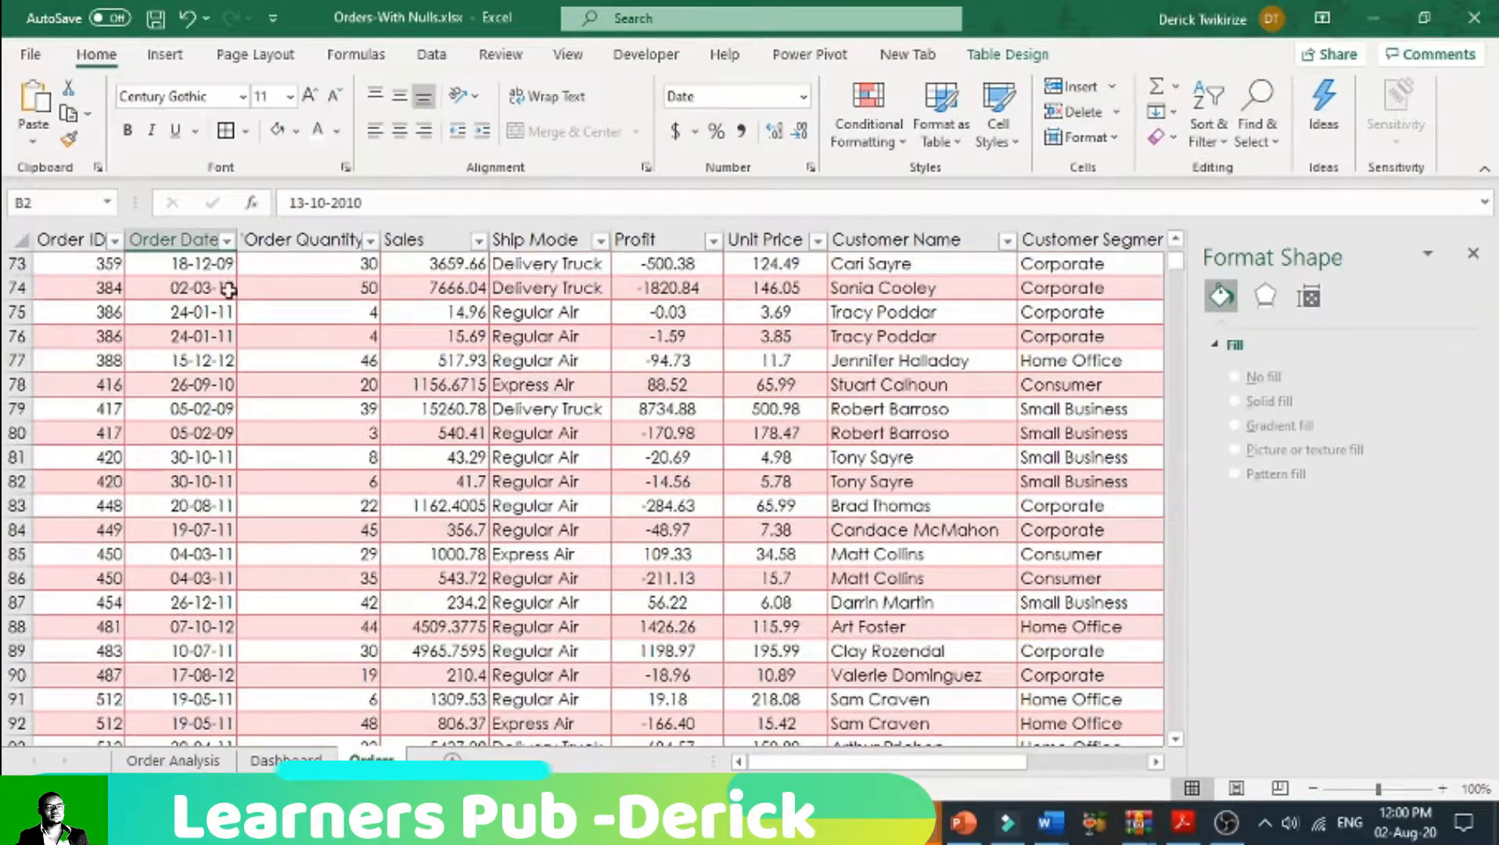
click(226, 240)
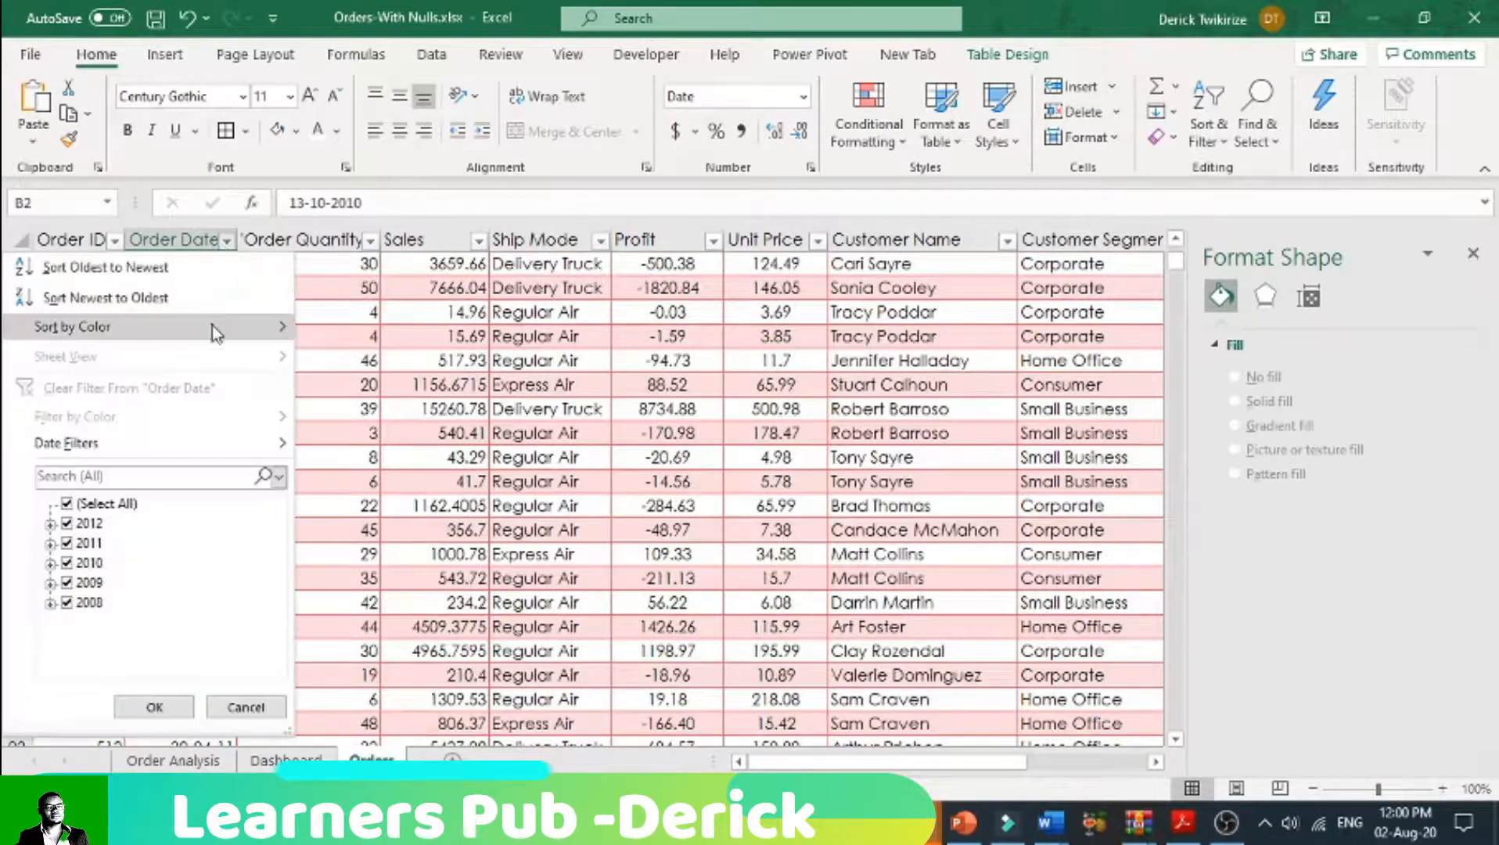
click(391, 485)
scroll(178, 583, down, 20)
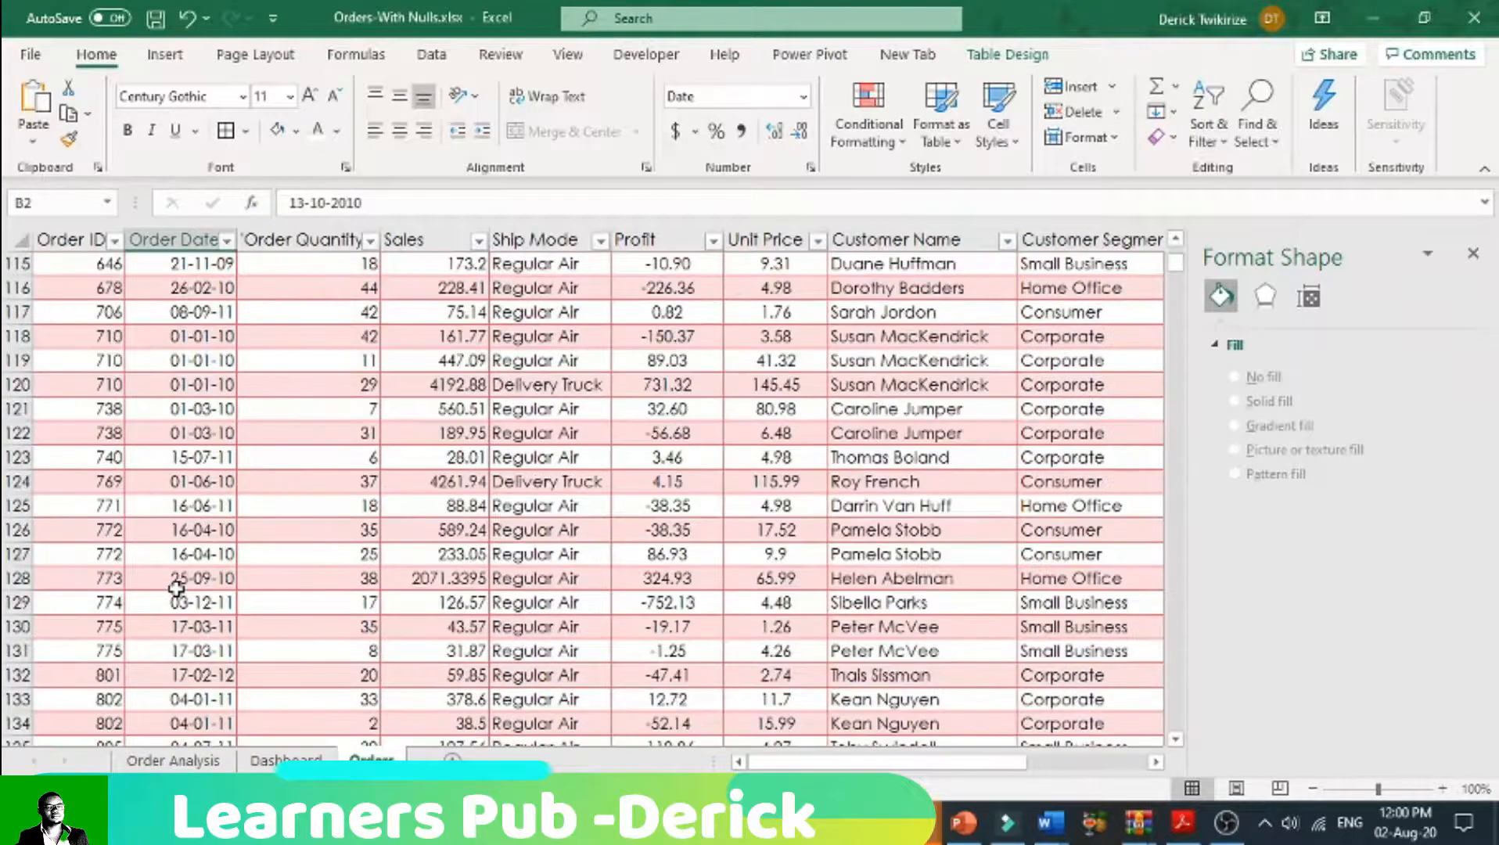
scroll(174, 626, down, 20)
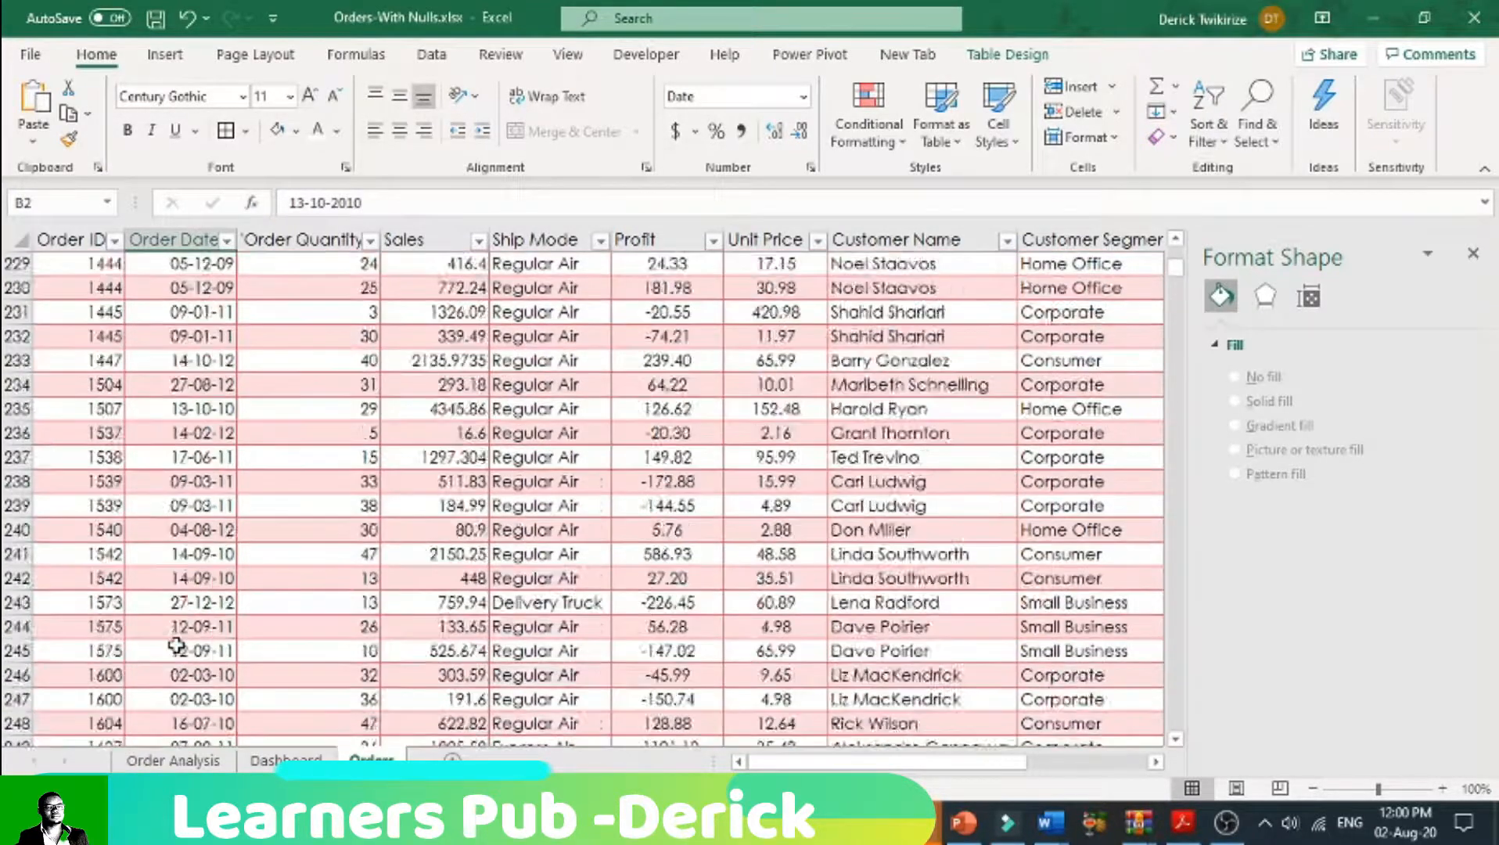
scroll(201, 676, up, 15)
scroll(202, 675, up, 20)
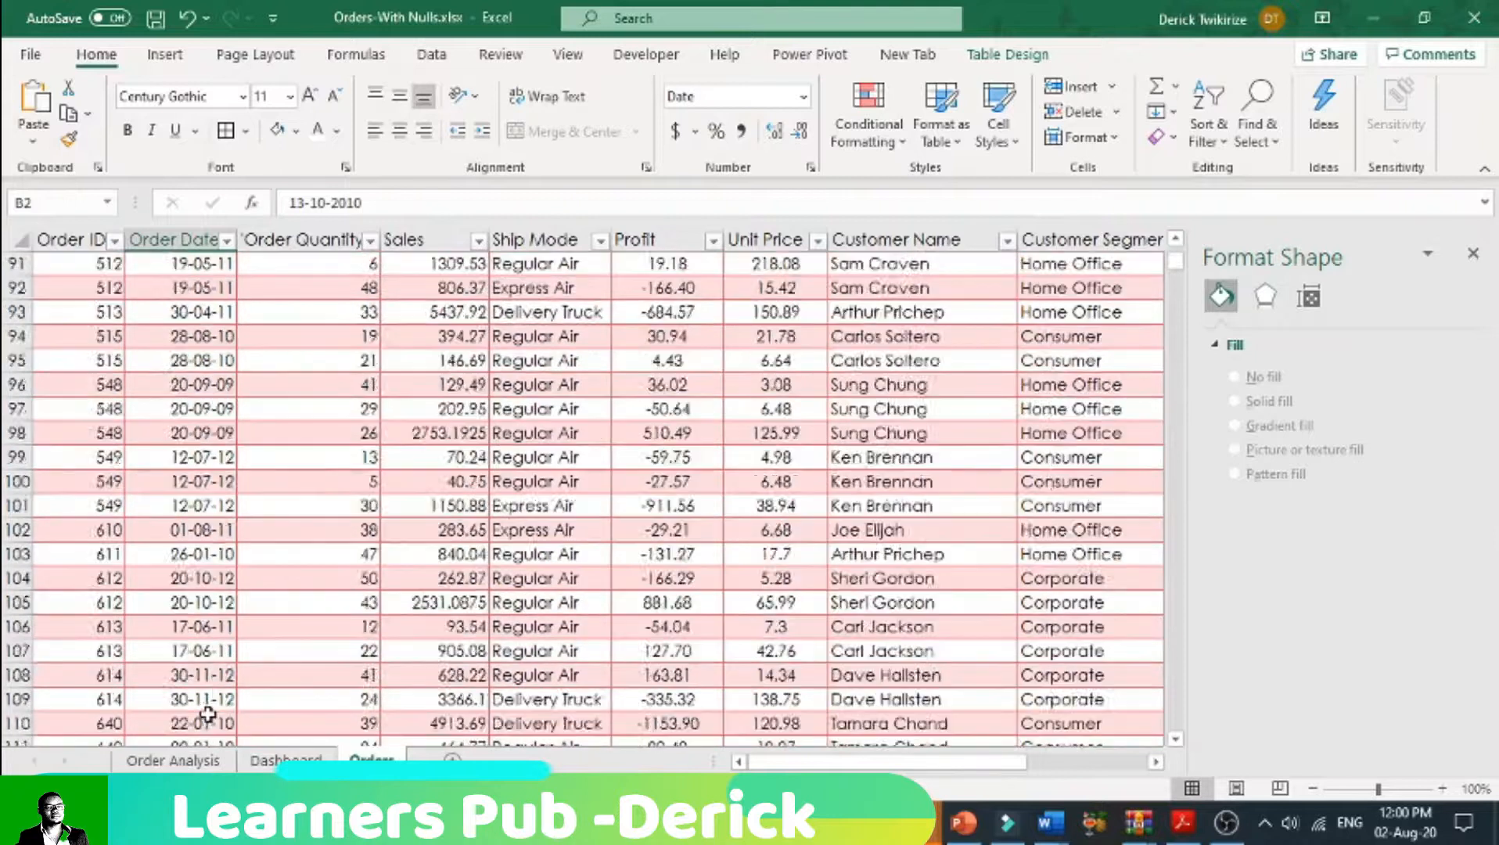
Step: On the Dashboard sheet, move the Years, Product Category and Customer Segment slicers beside the trend charts and close the slicer formatting options
click(286, 760)
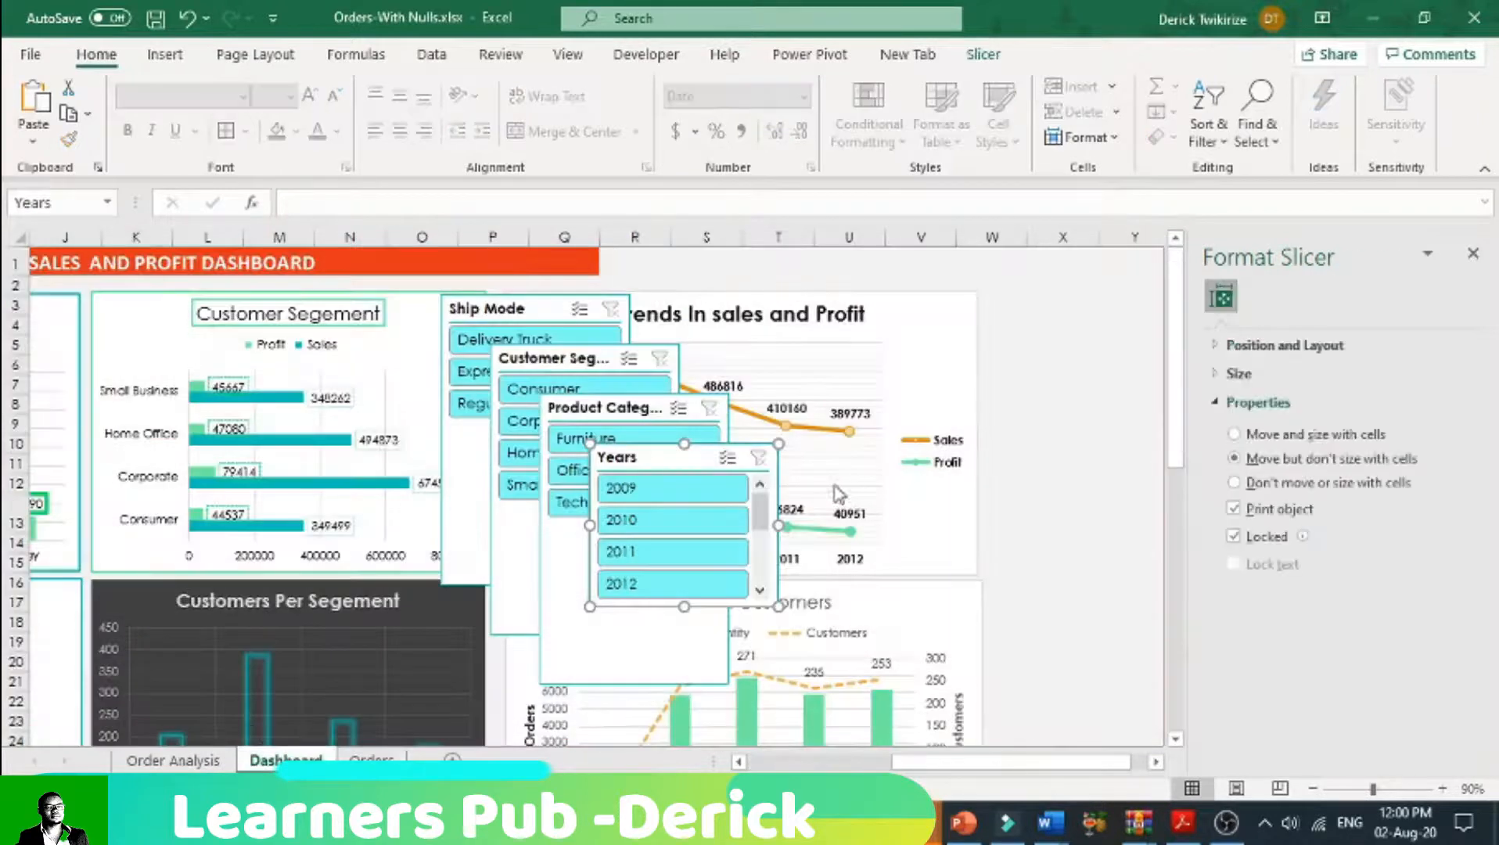
drag(666, 459, 1073, 310)
drag(609, 410, 1058, 487)
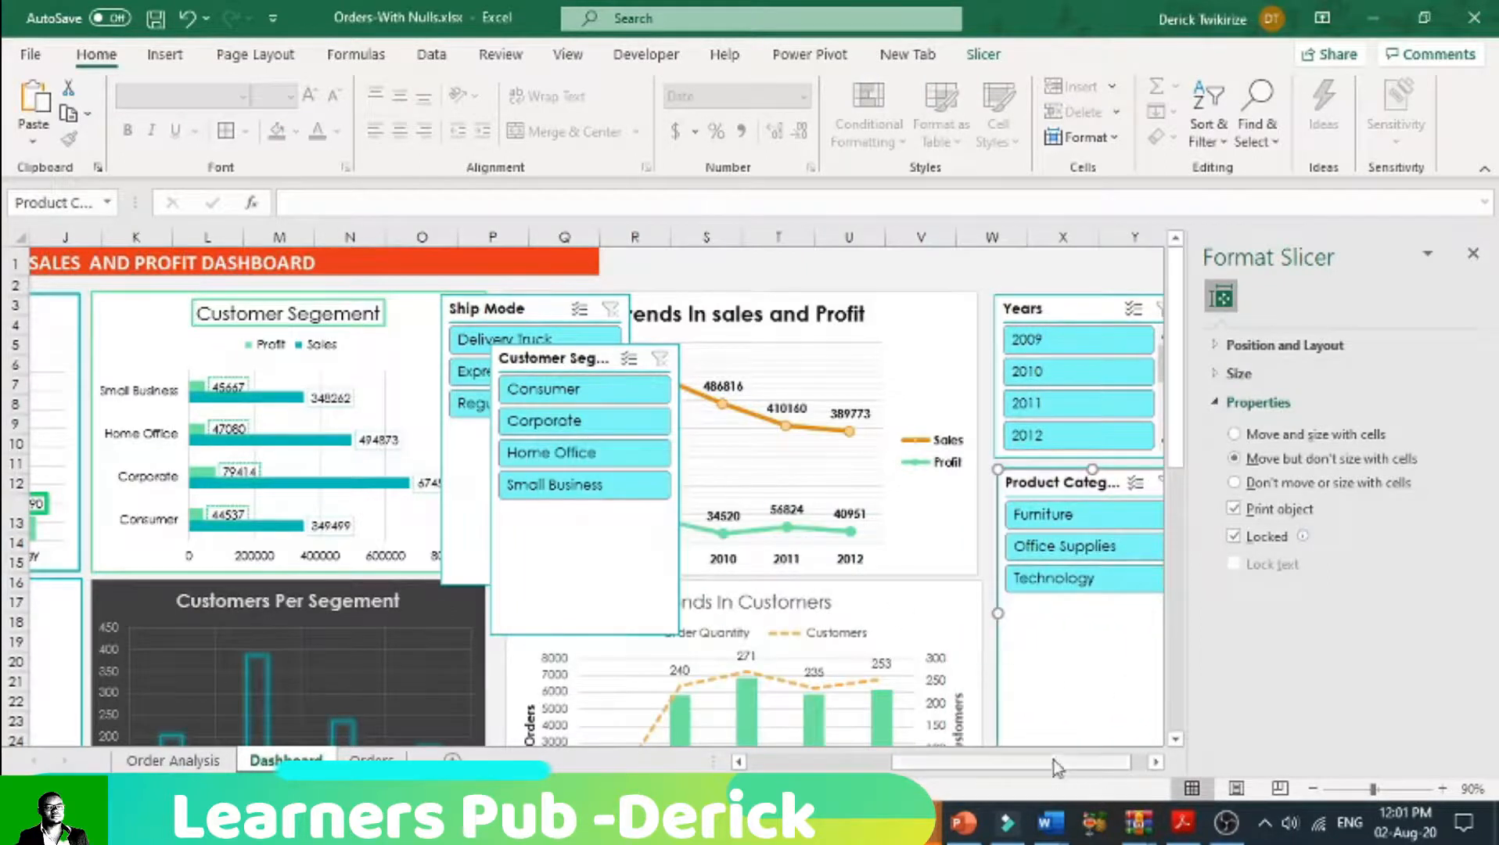
scroll(1056, 766, right, 1)
drag(468, 357, 977, 308)
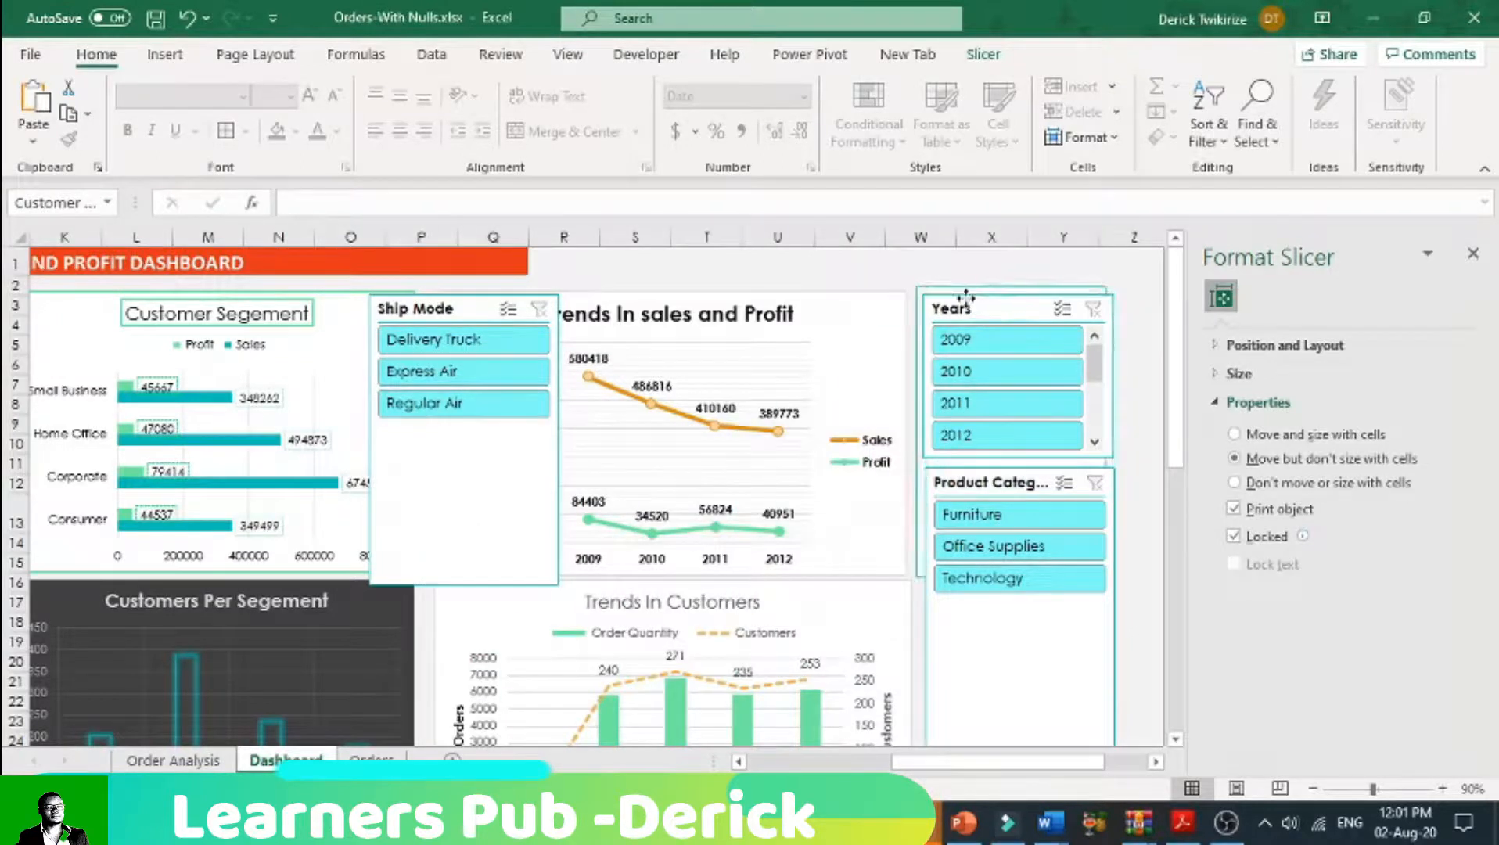
click(1473, 254)
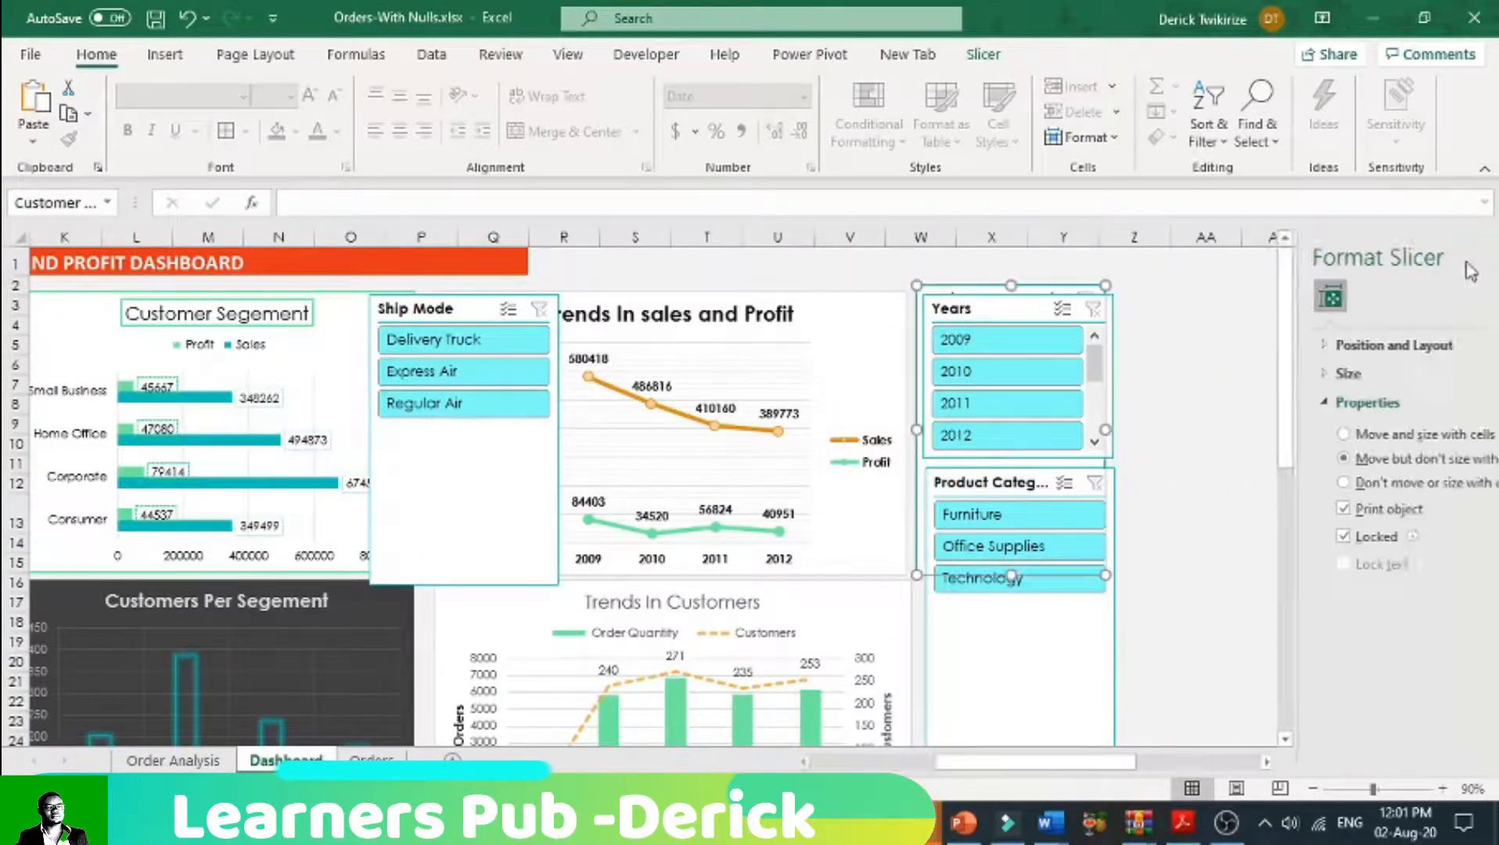
Step: Shorten the Customer Segment slicer to about 1.86 inches and arrange the four slicers in two columns, with Years above Ship Mode
drag(951, 310, 1137, 300)
click(428, 310)
drag(428, 310, 1175, 460)
drag(1034, 488, 1011, 460)
click(1009, 521)
drag(1044, 601, 1022, 481)
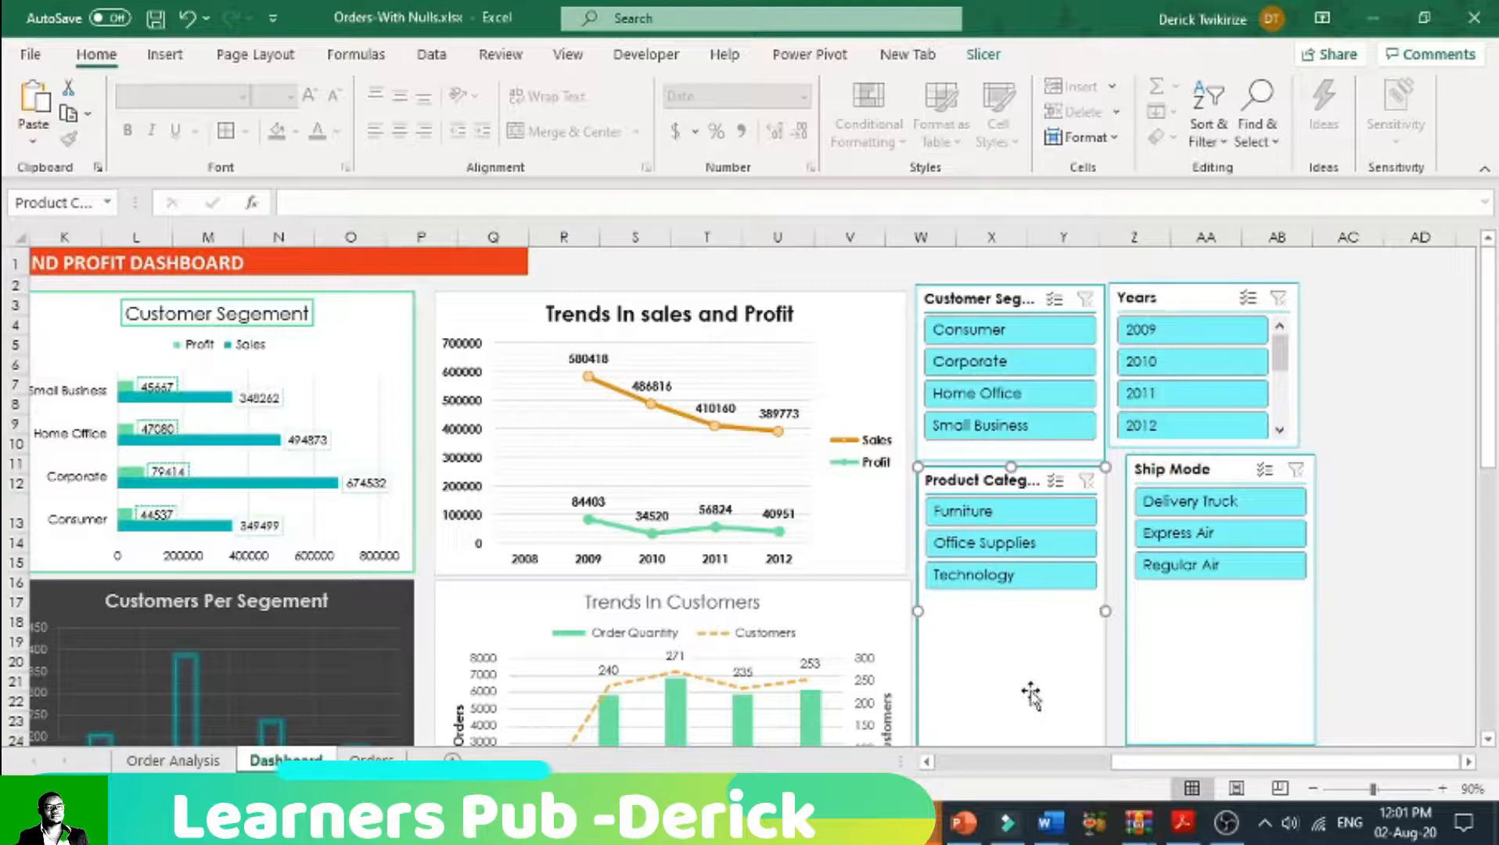
Step: Shorten the Product Category slicer to about 1.46 inches, then align Ship Mode beside it and reduce its height to match
drag(1479, 445, 1471, 526)
drag(1010, 610, 1006, 457)
drag(1488, 532, 1488, 466)
drag(1209, 472, 1189, 478)
drag(1209, 741, 1198, 573)
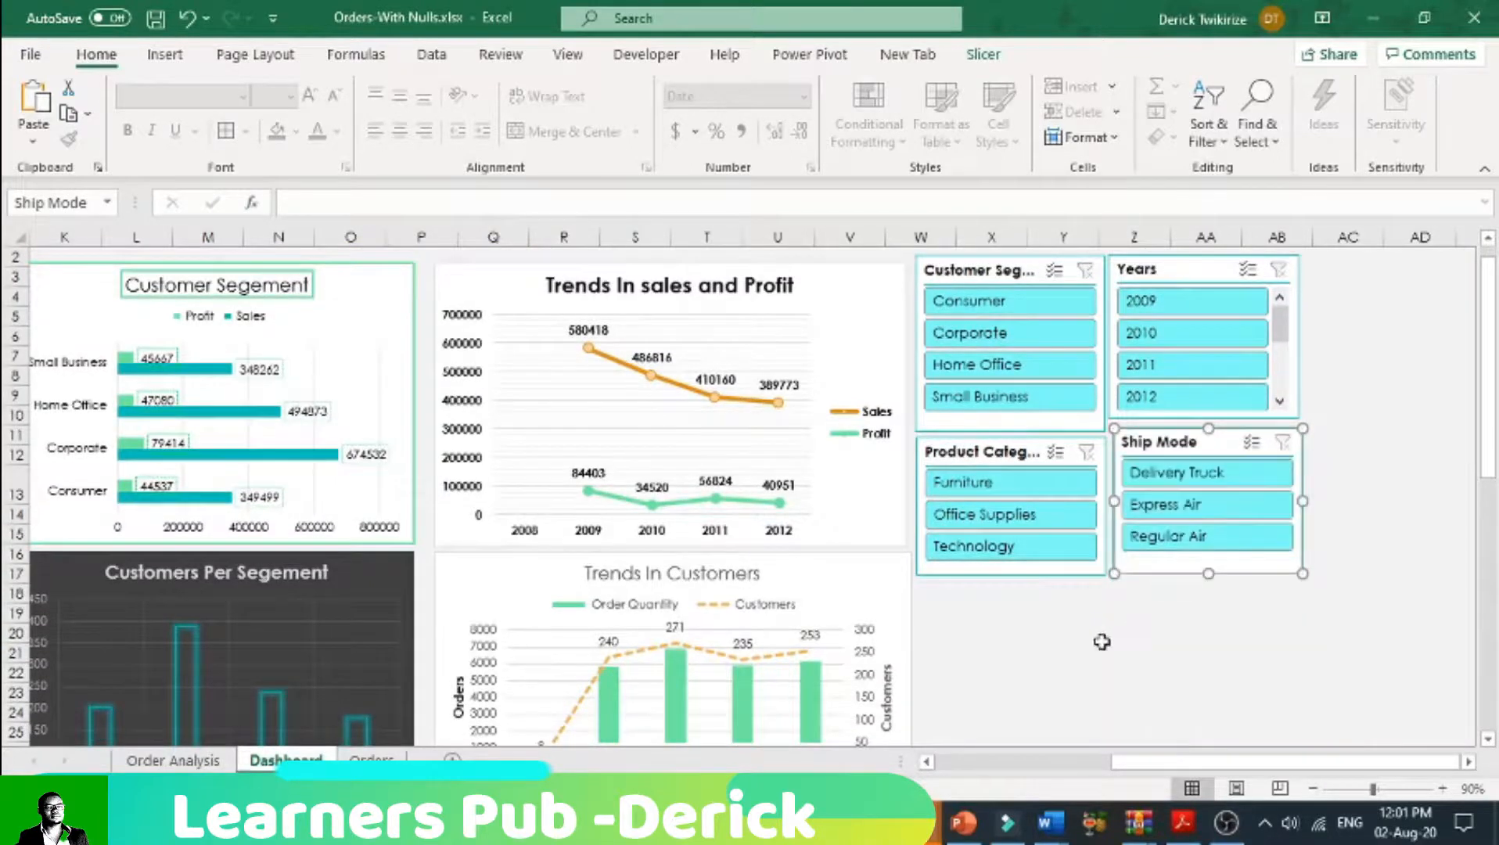
click(1064, 659)
scroll(1056, 626, up, 1)
Step: Apply a light red slicer style to the Customer Segment slicer and a light green style to the Years slicer
click(1023, 305)
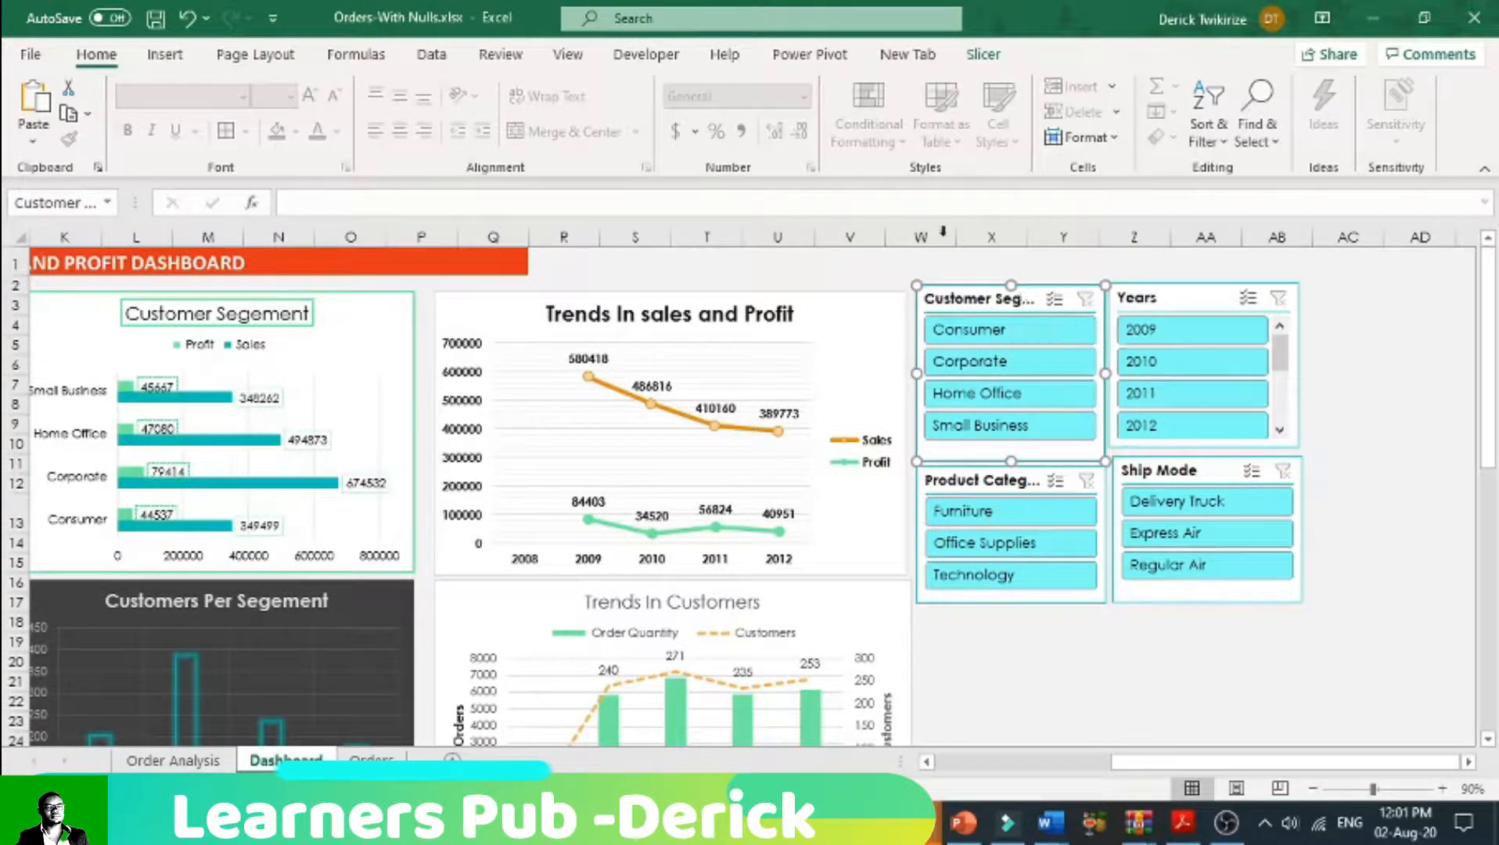
click(974, 57)
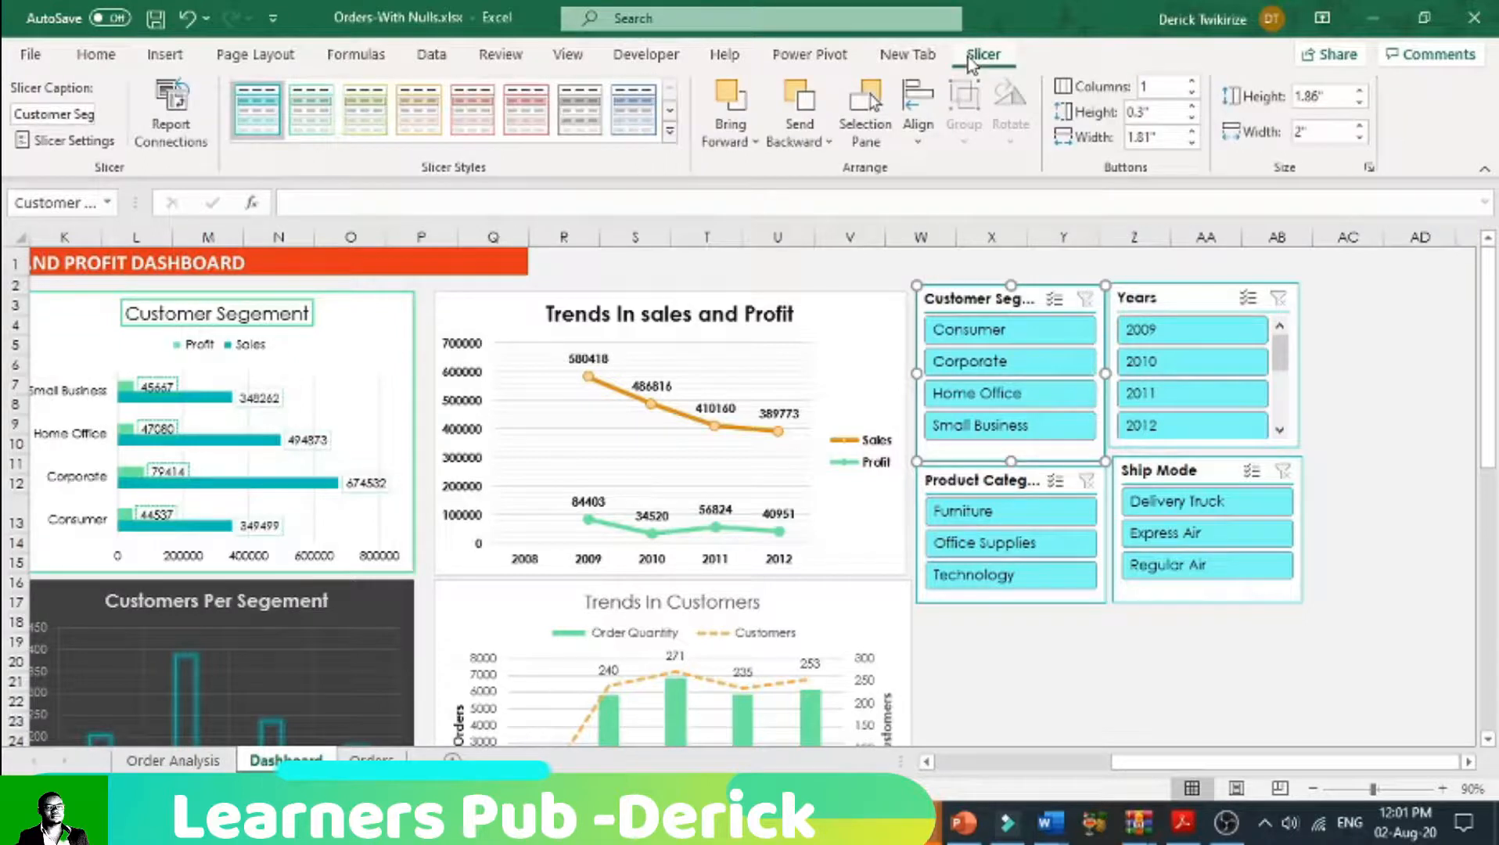
click(478, 118)
click(1171, 303)
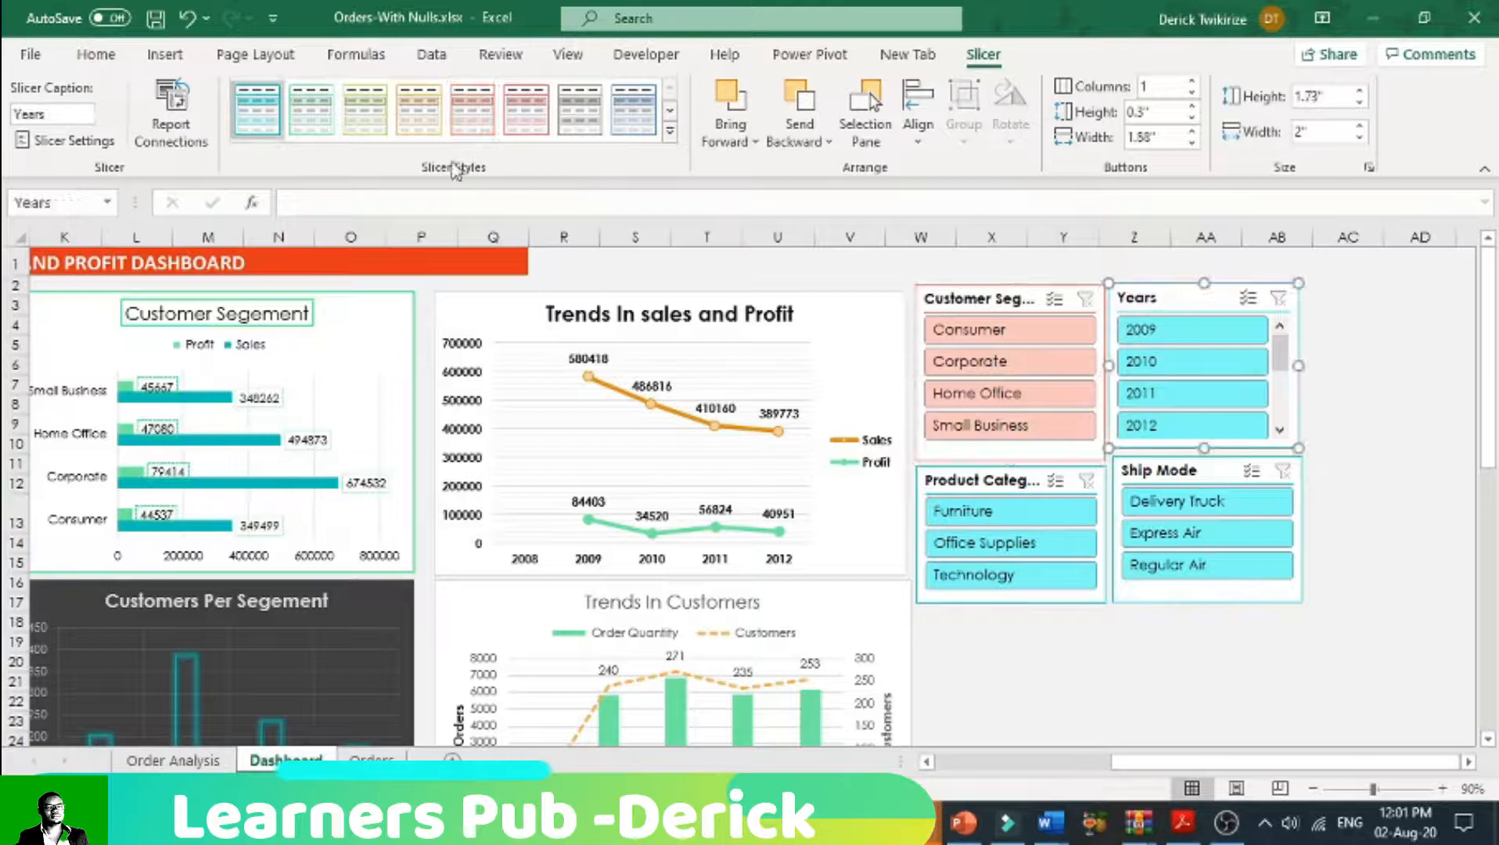
click(311, 110)
click(939, 482)
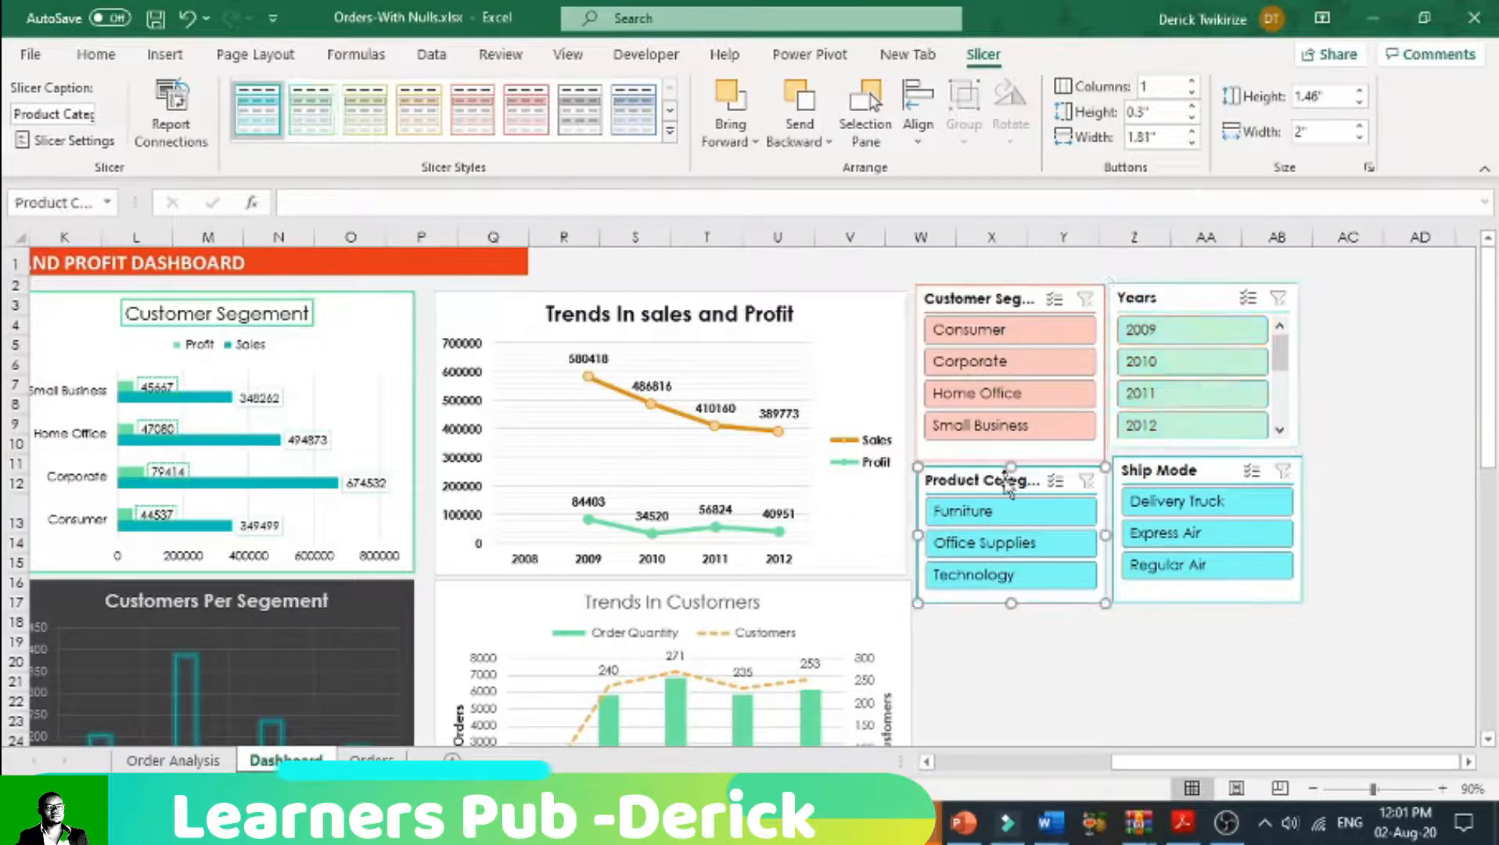
click(1228, 720)
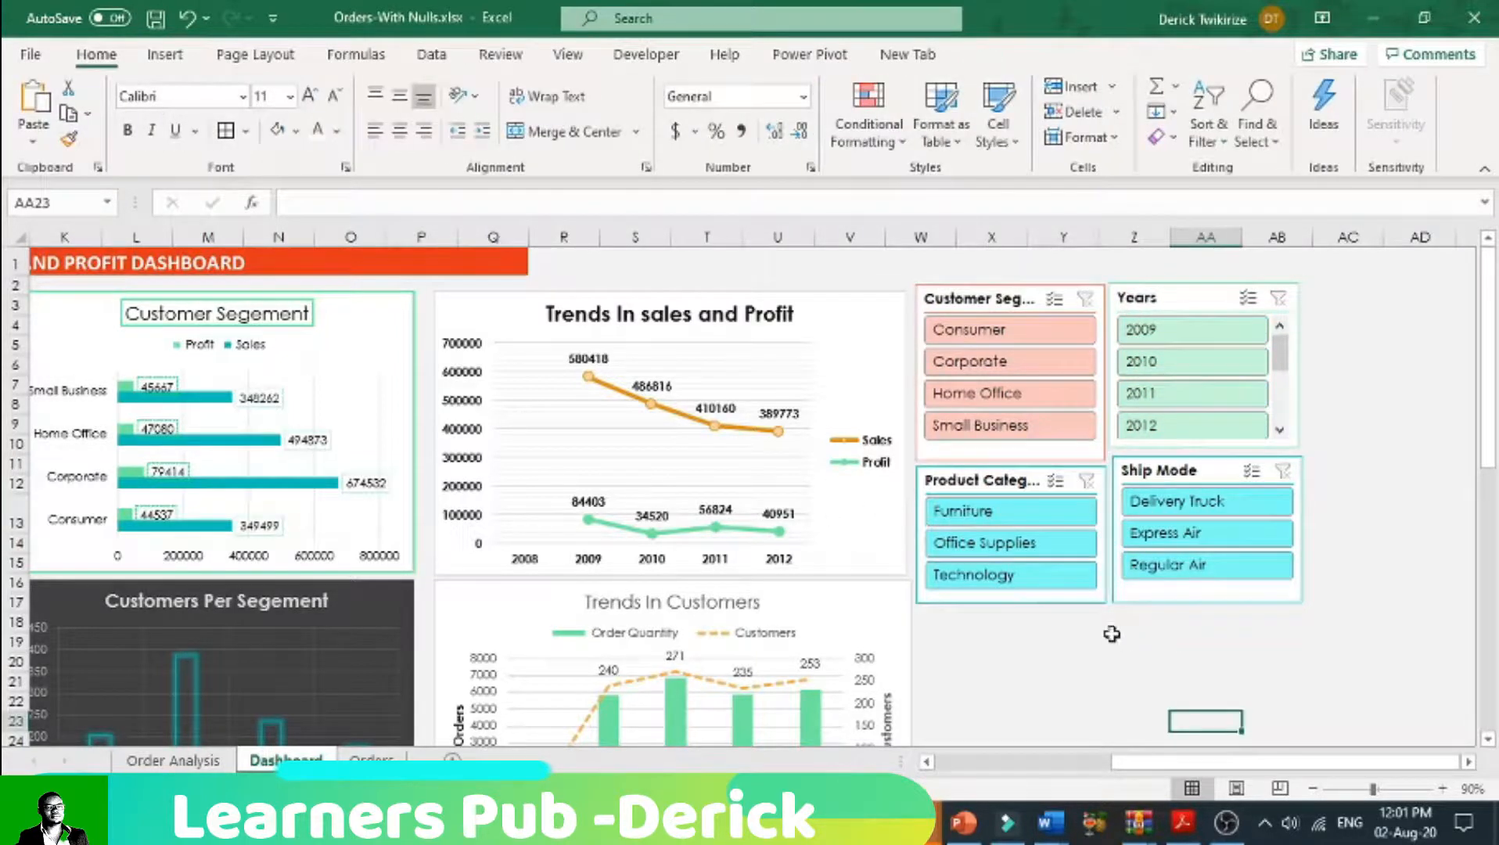
Step: Test the Customer Segment slicer by filtering to Consumer, and clear the filter
mouse_move(1232, 762)
mouse_down()
mouse_move(1041, 765)
mouse_move(1239, 759)
mouse_up()
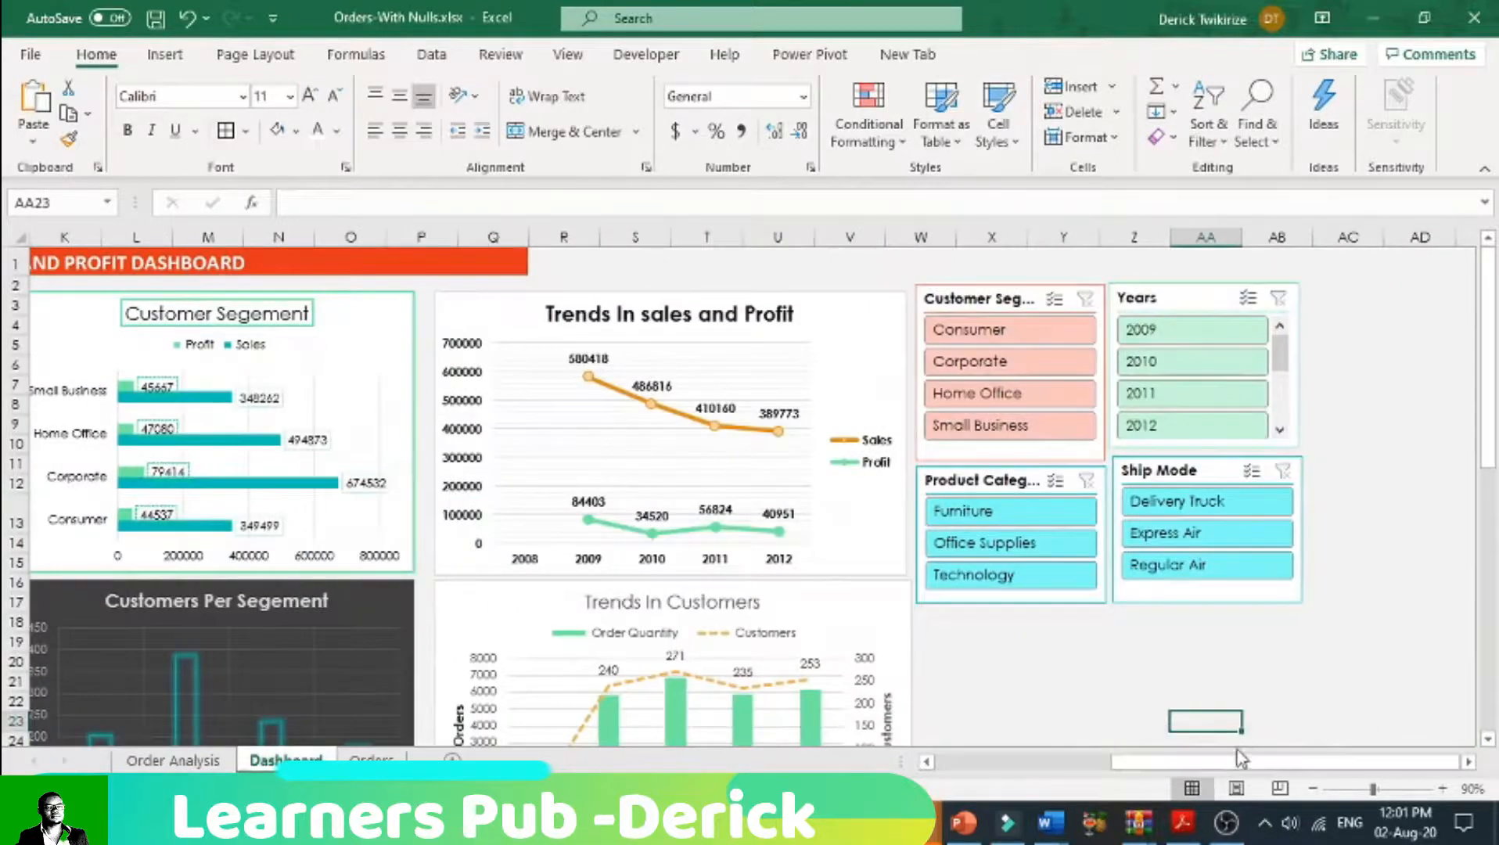
click(1010, 333)
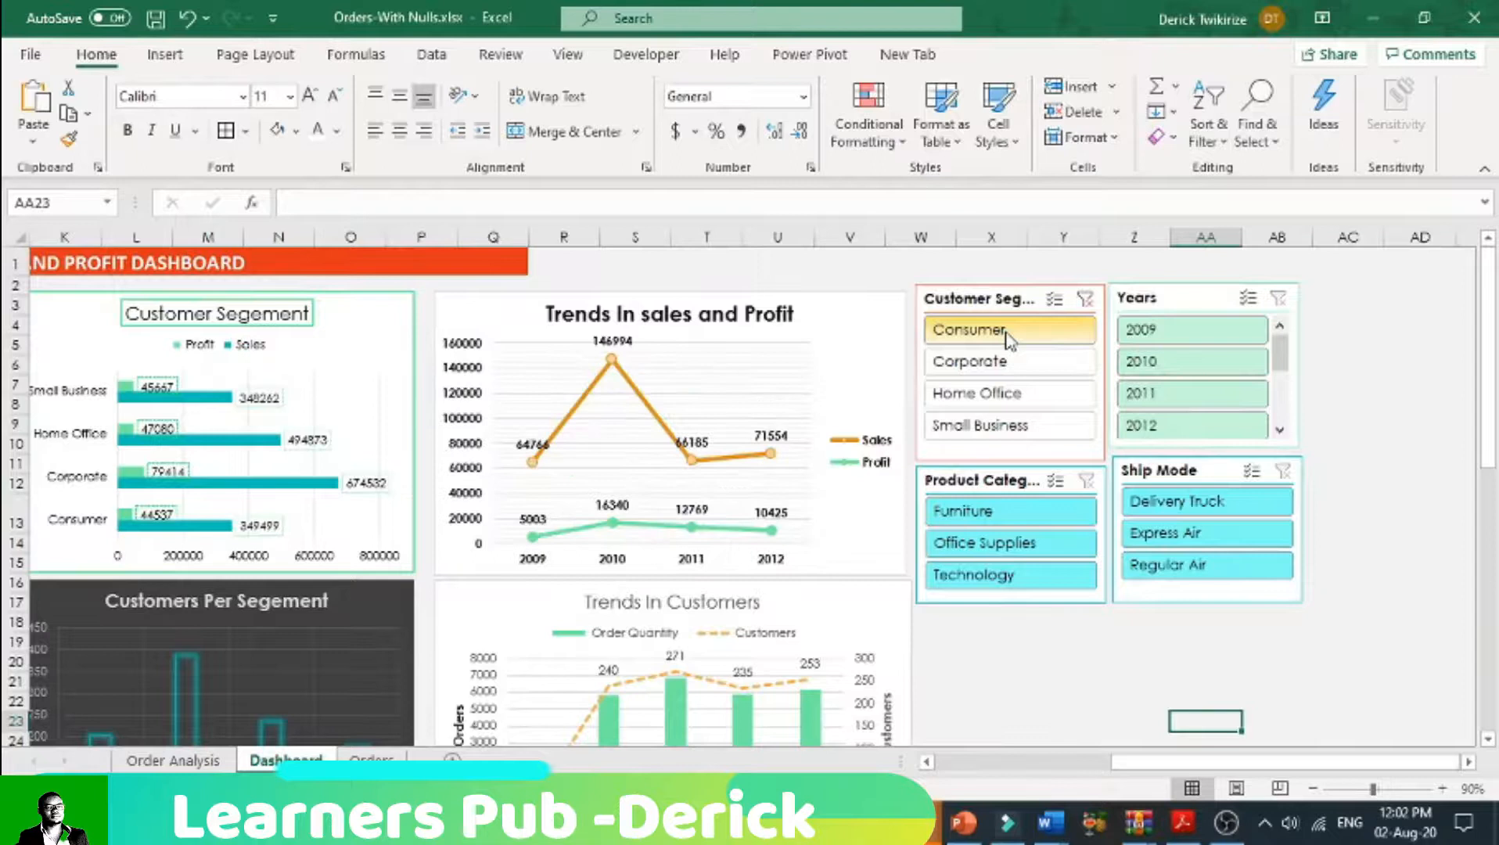
click(1086, 301)
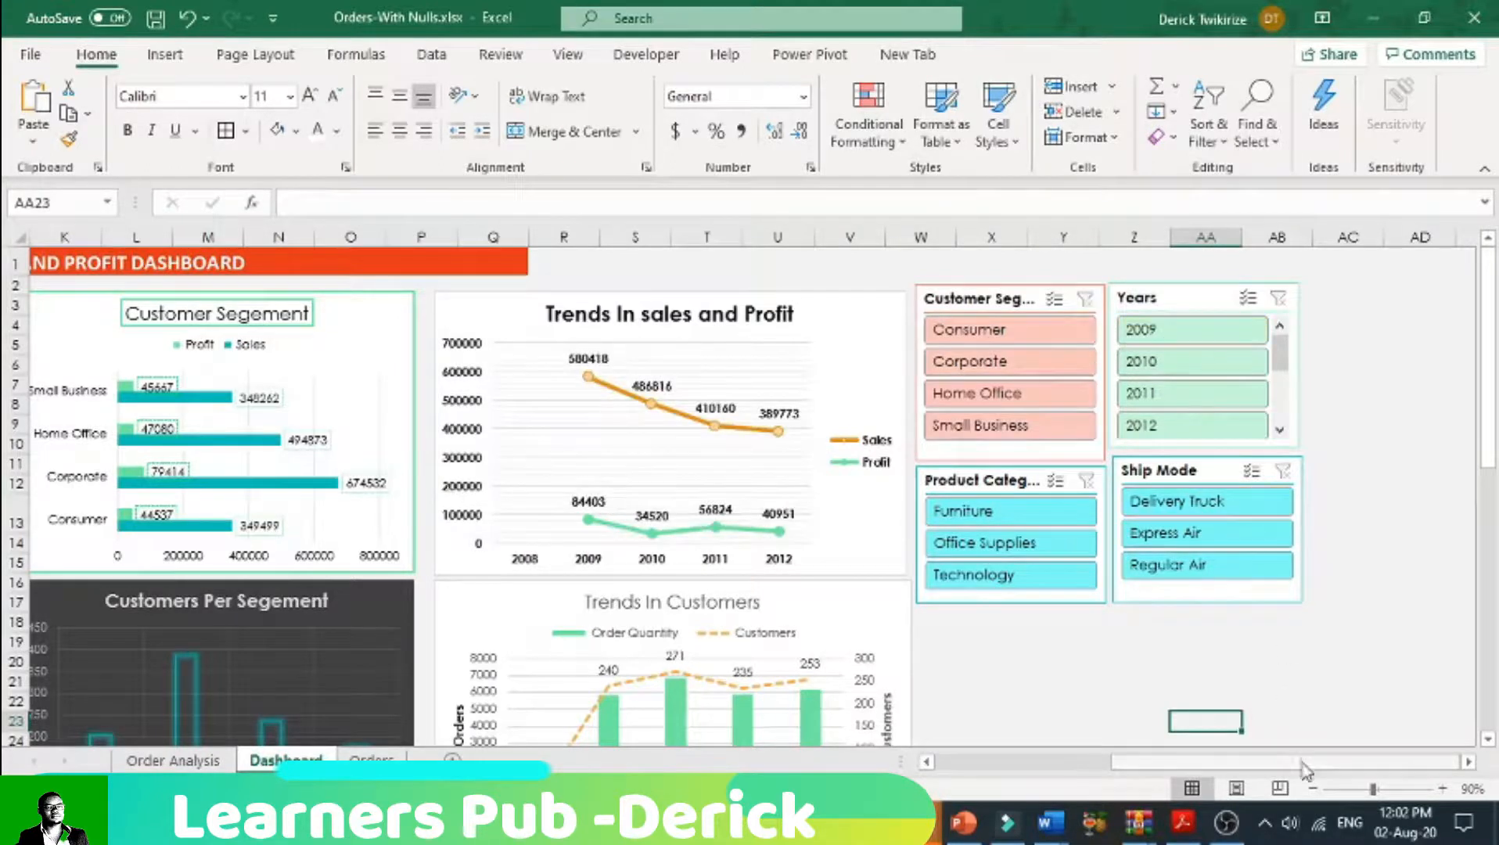
Step: Test the Product Category slicer by filtering to Office Supplies, clear the filter, and look over the dashboard's pivot tables and charts
click(1019, 544)
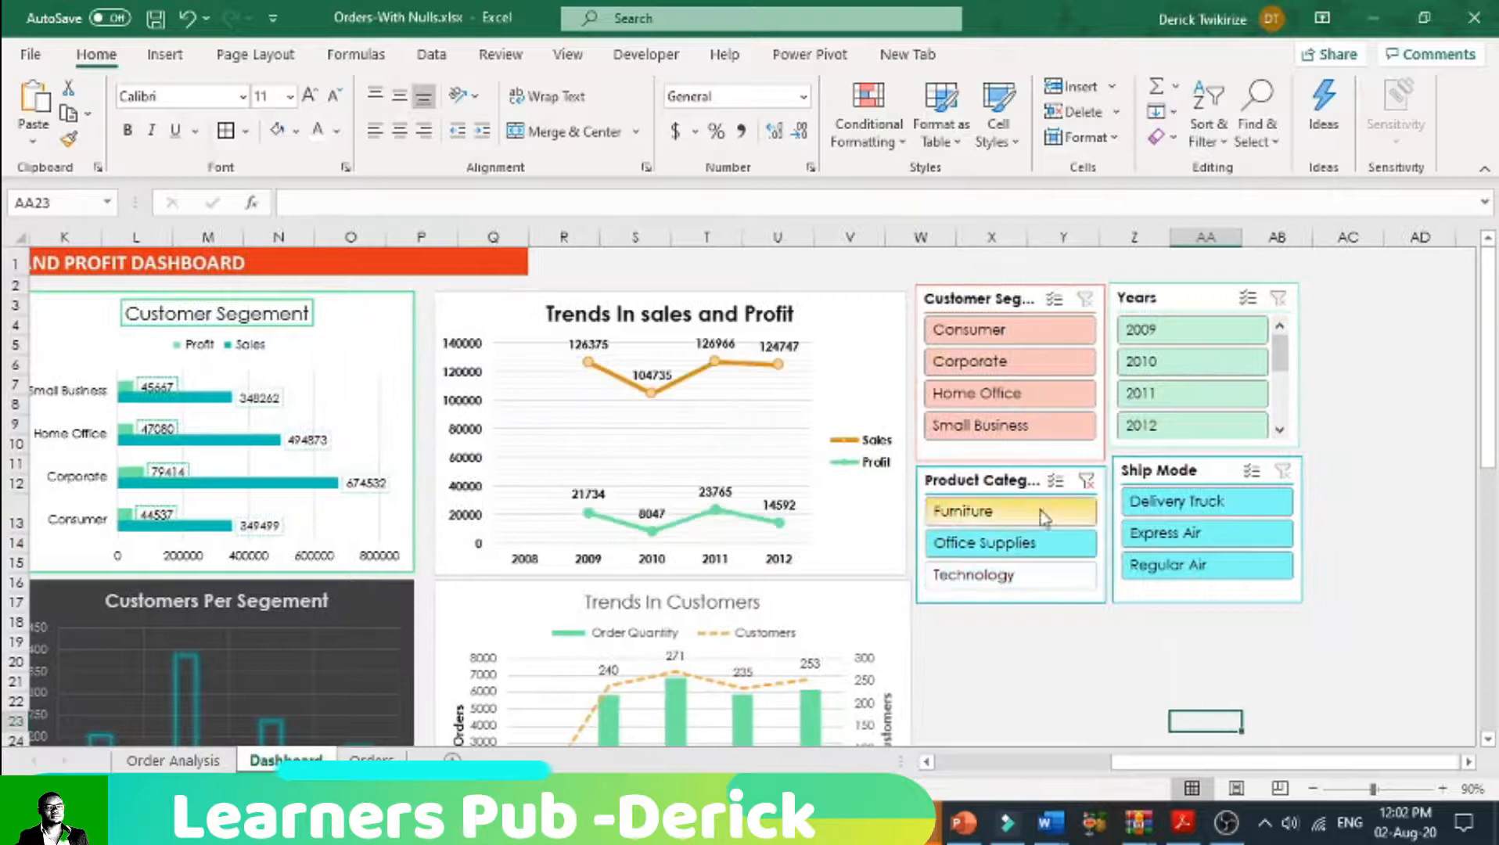
click(1085, 481)
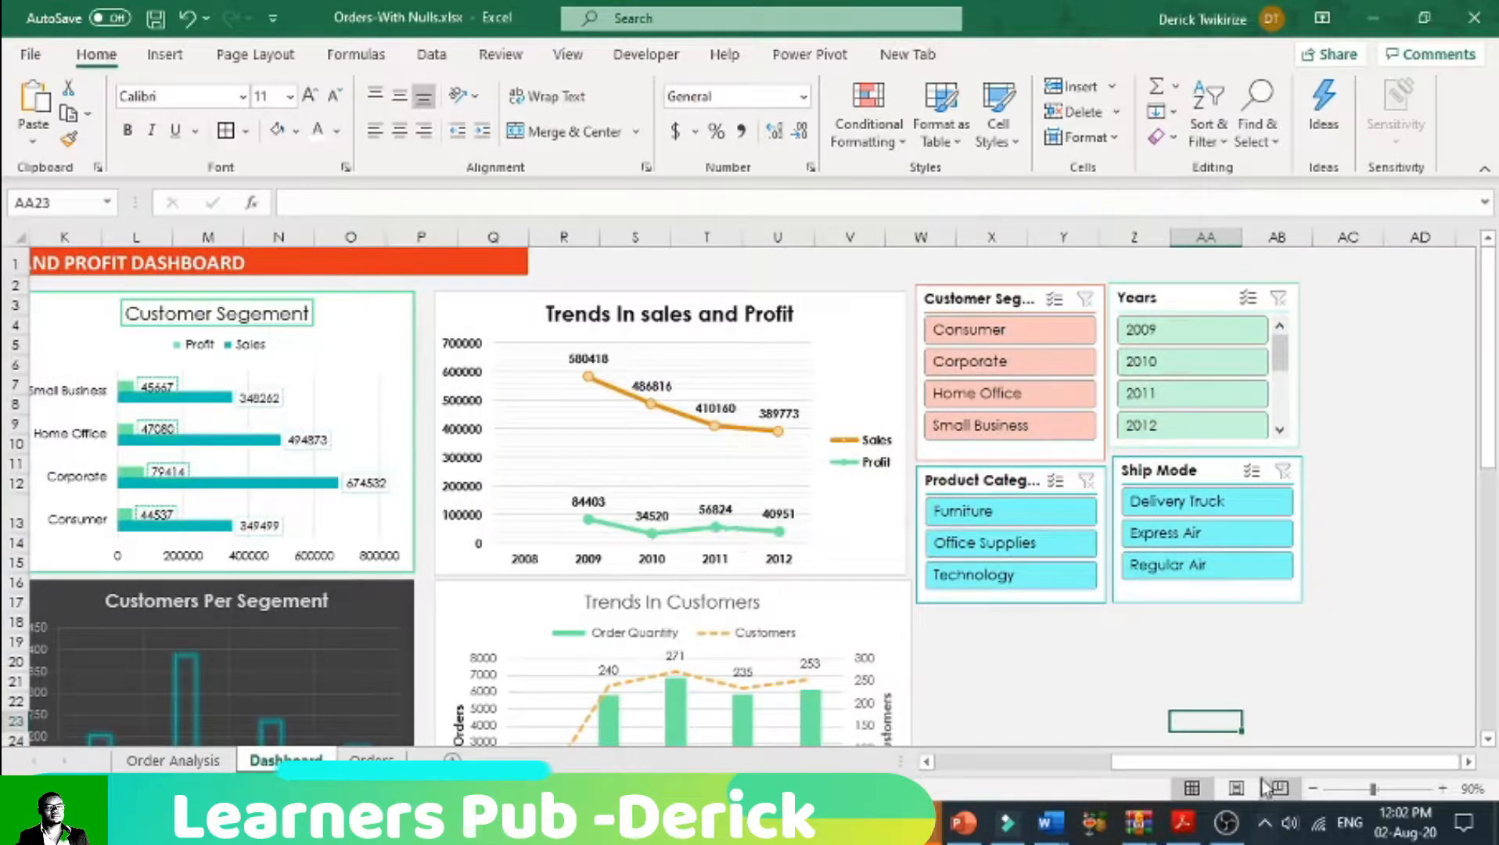
drag(1190, 763, 1003, 763)
scroll(414, 704, down, 1)
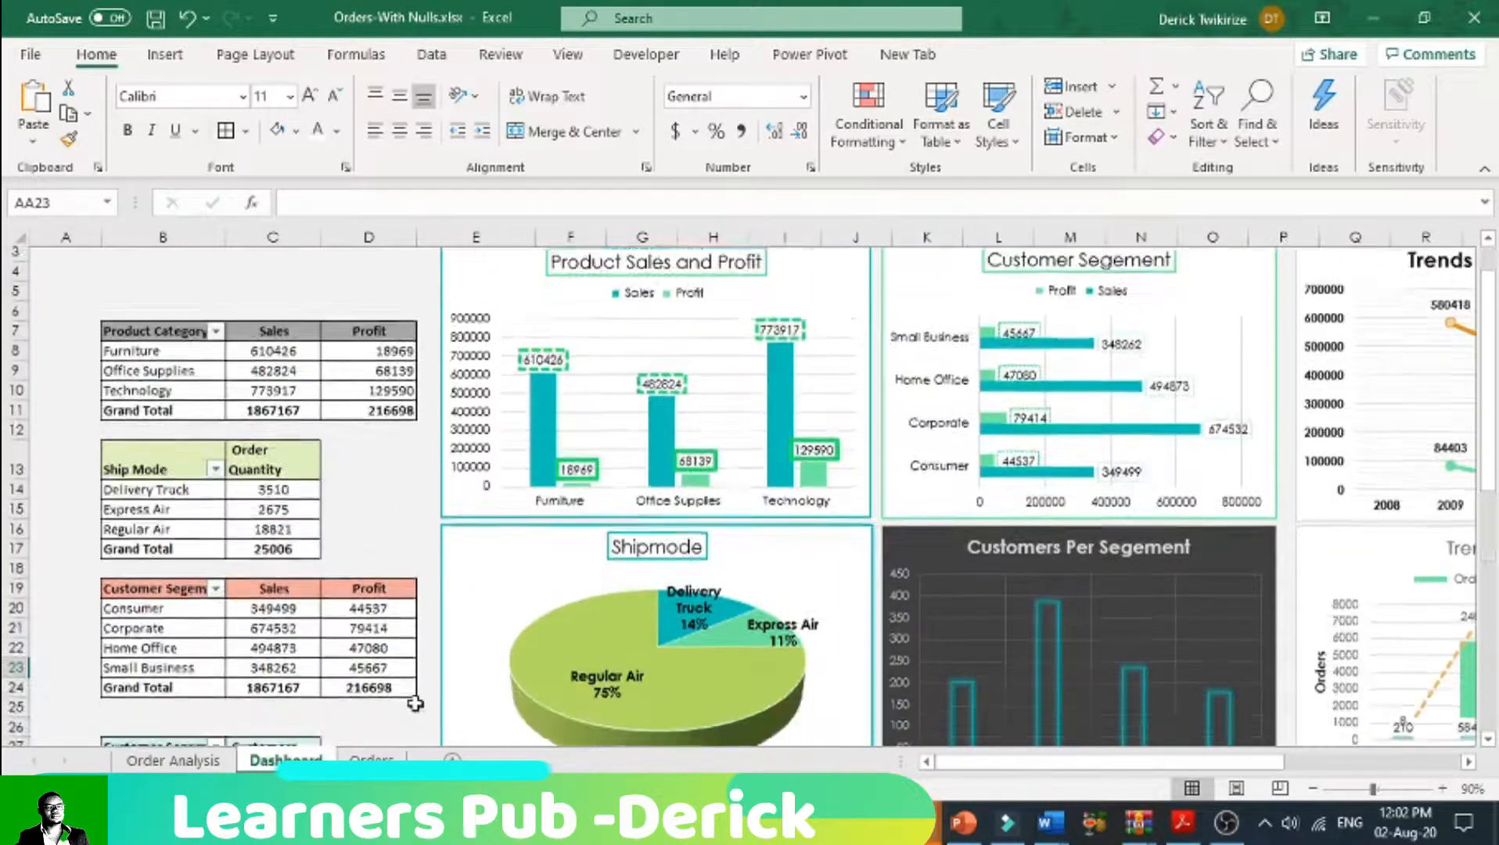
scroll(415, 703, down, 3)
scroll(414, 702, up, 4)
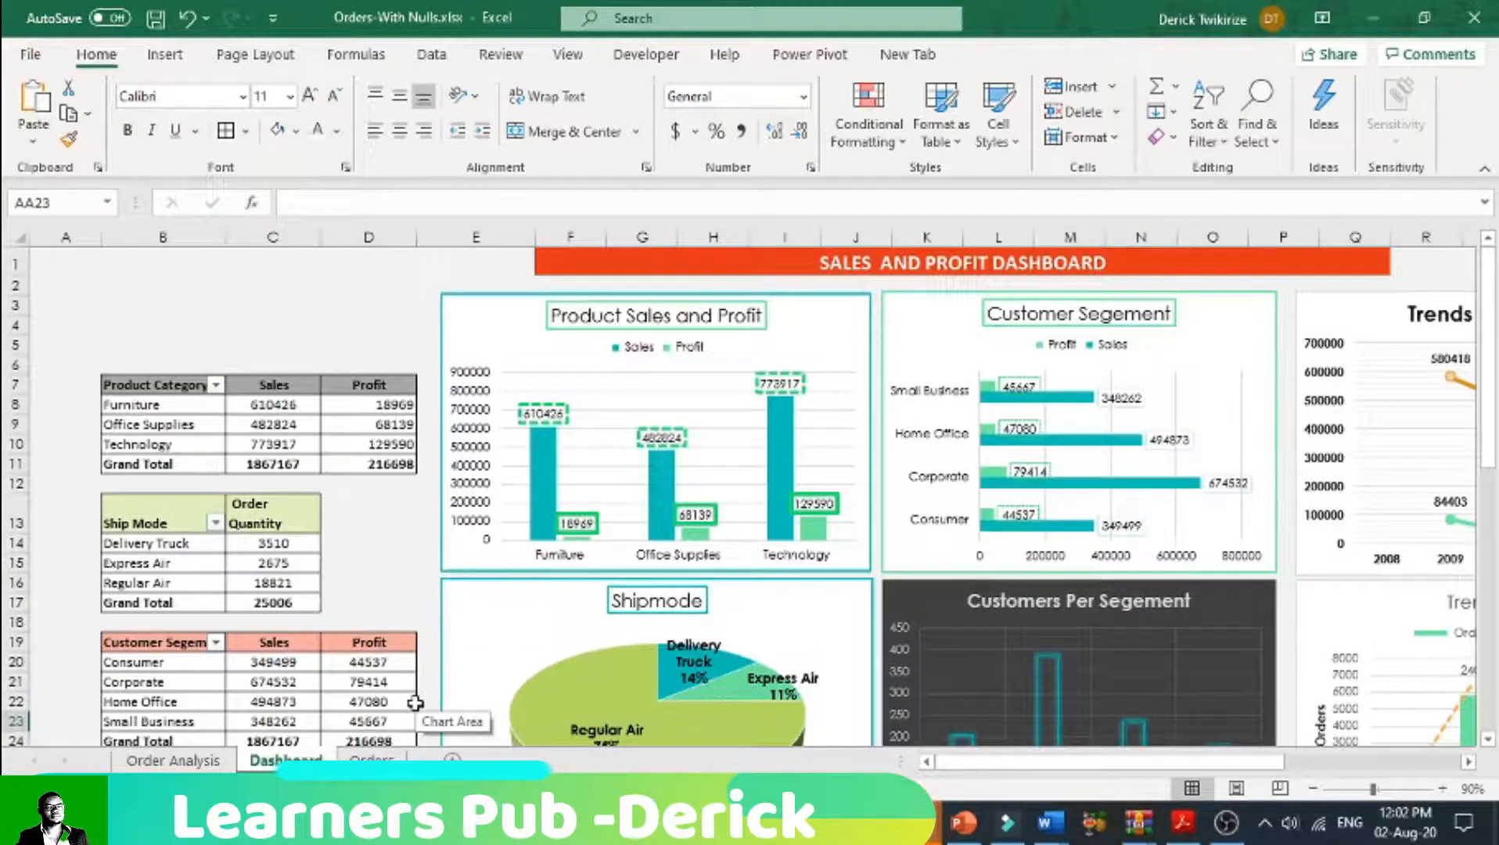
drag(1034, 773, 1209, 768)
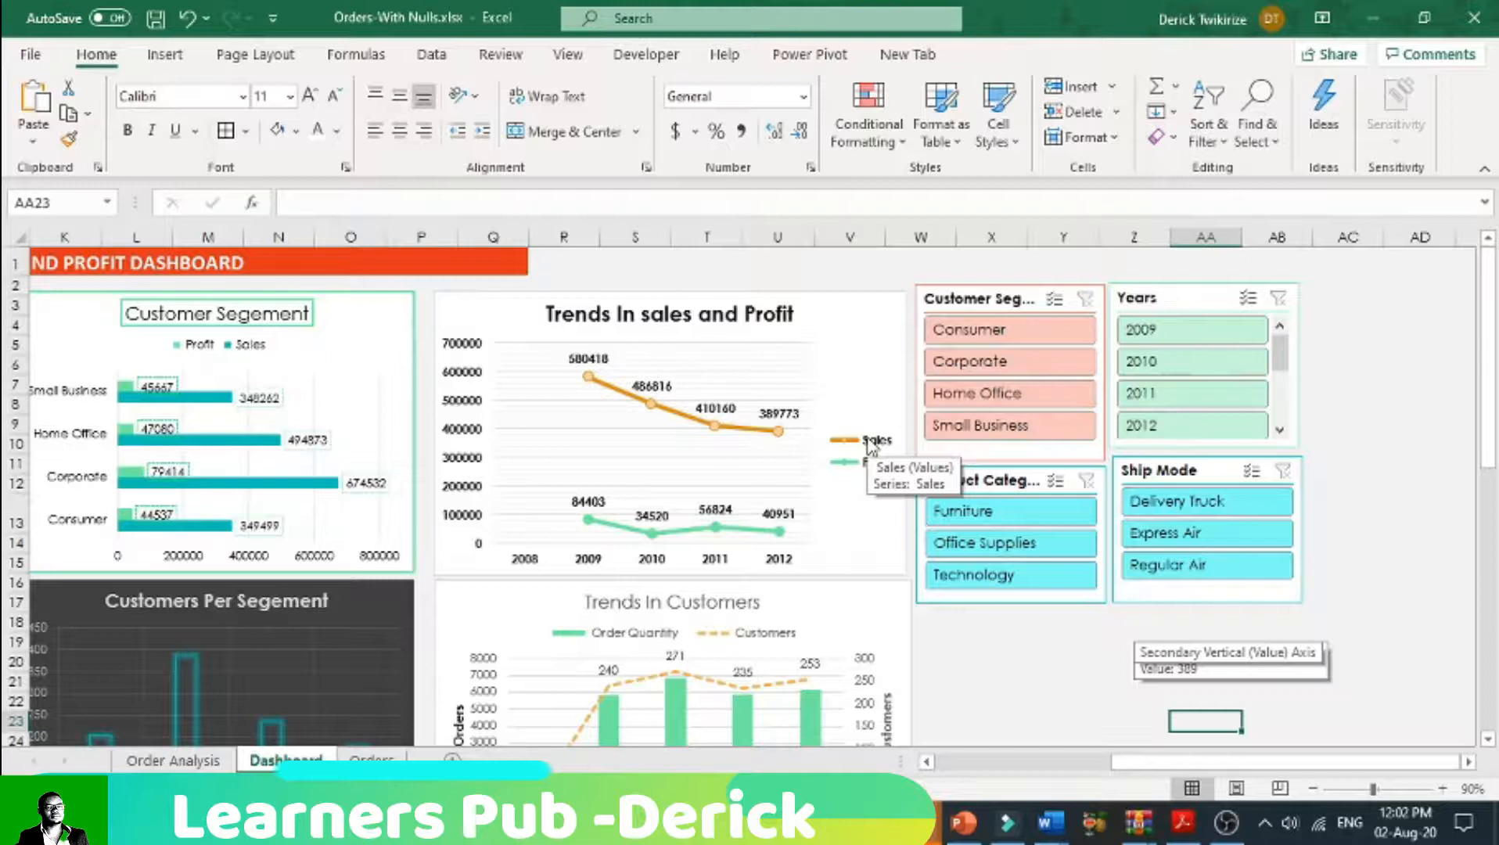
Step: Connect the Customer Segment slicer to the Dashboard reports PivotTable11, PivotTable21, PivotTable26, PivotTable29 and PivotTable34 through its report connections
right_click(984, 297)
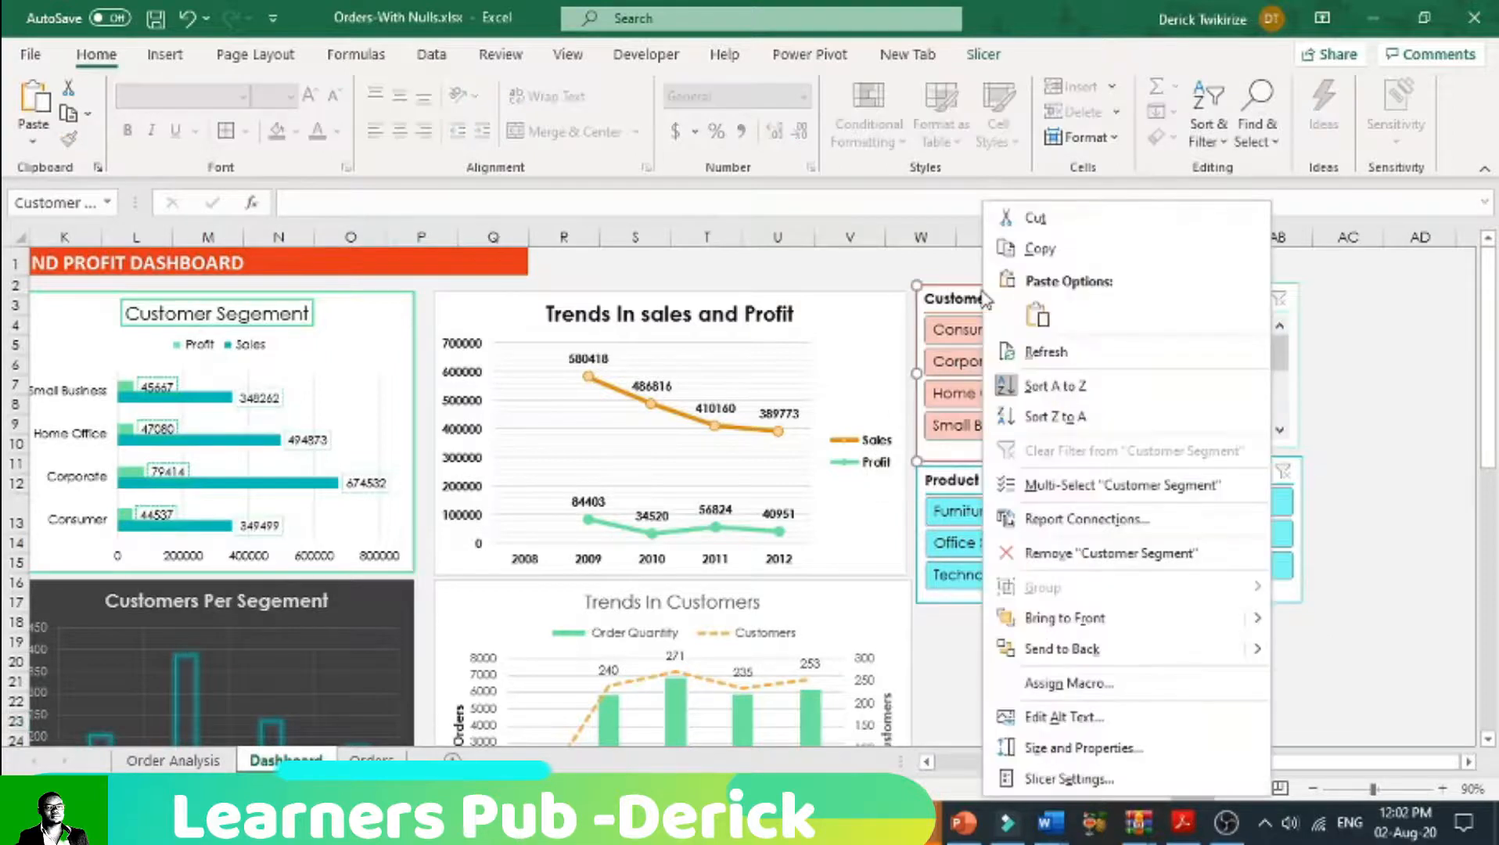
click(1066, 520)
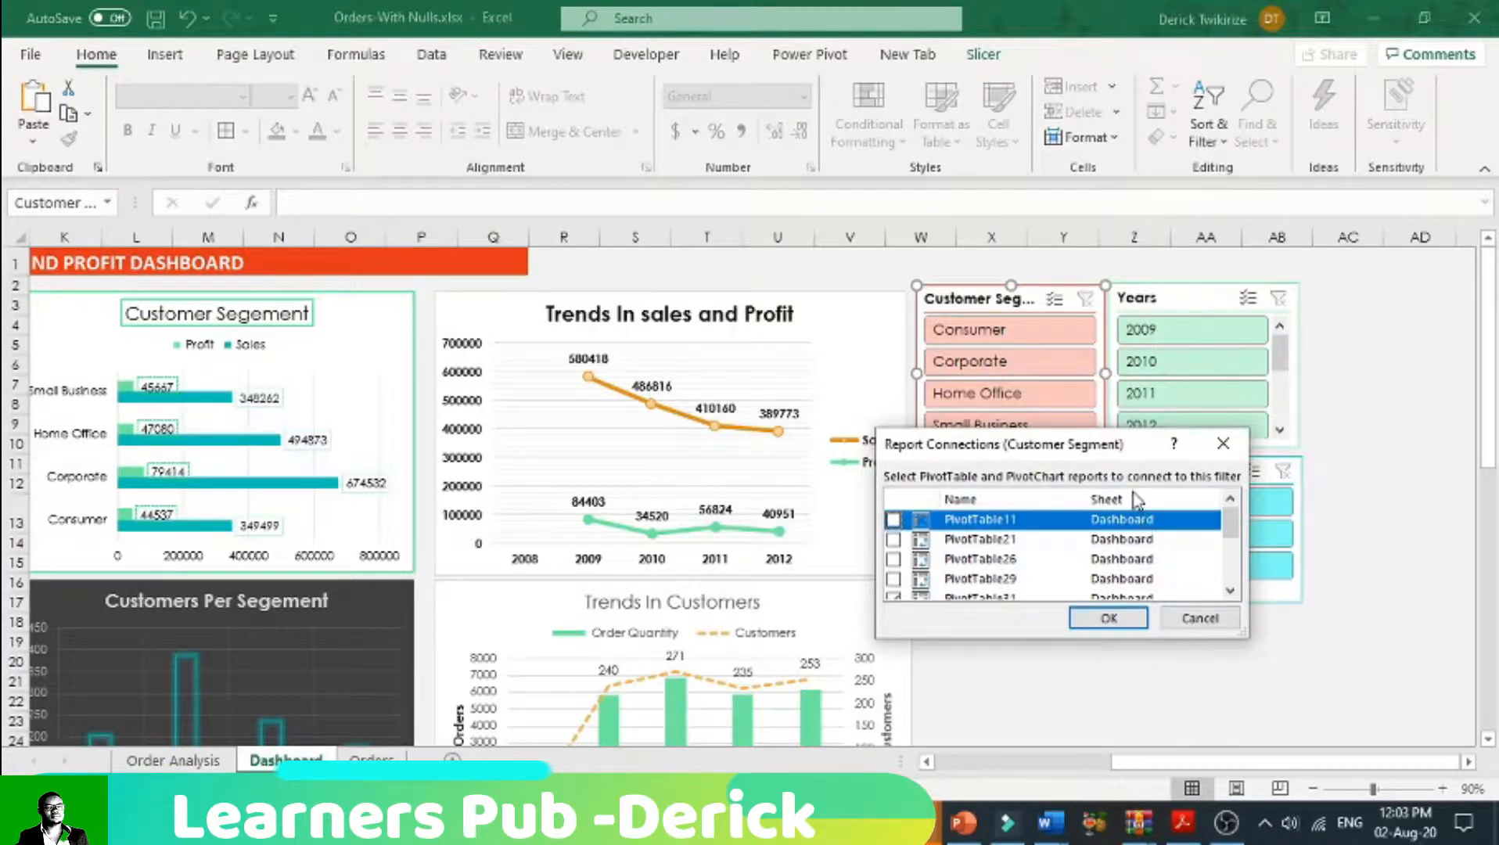
scroll(1127, 534, down, 1)
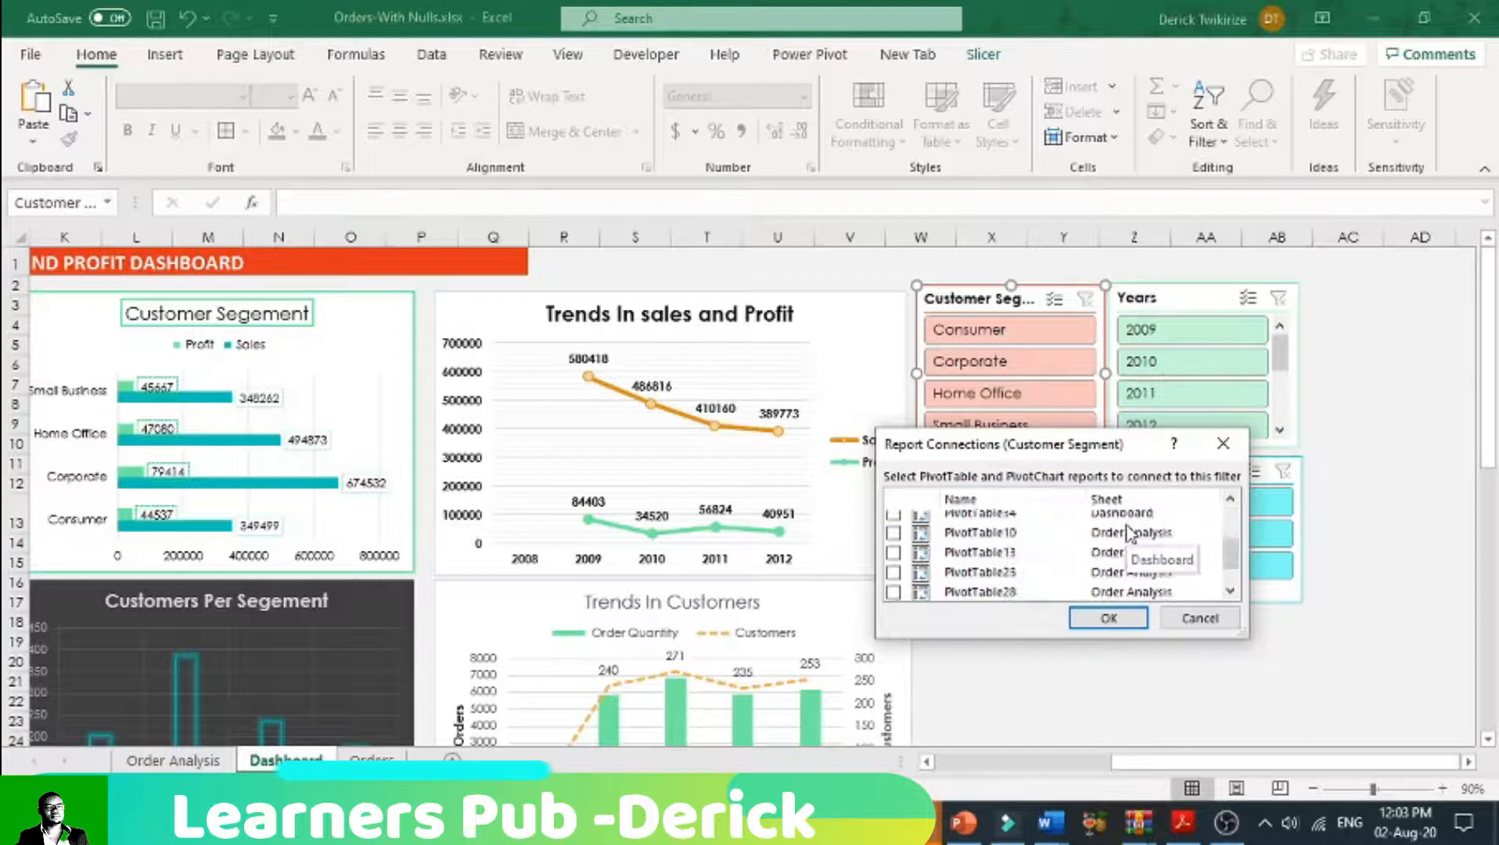
scroll(1128, 534, up, 1)
scroll(1127, 534, up, 1)
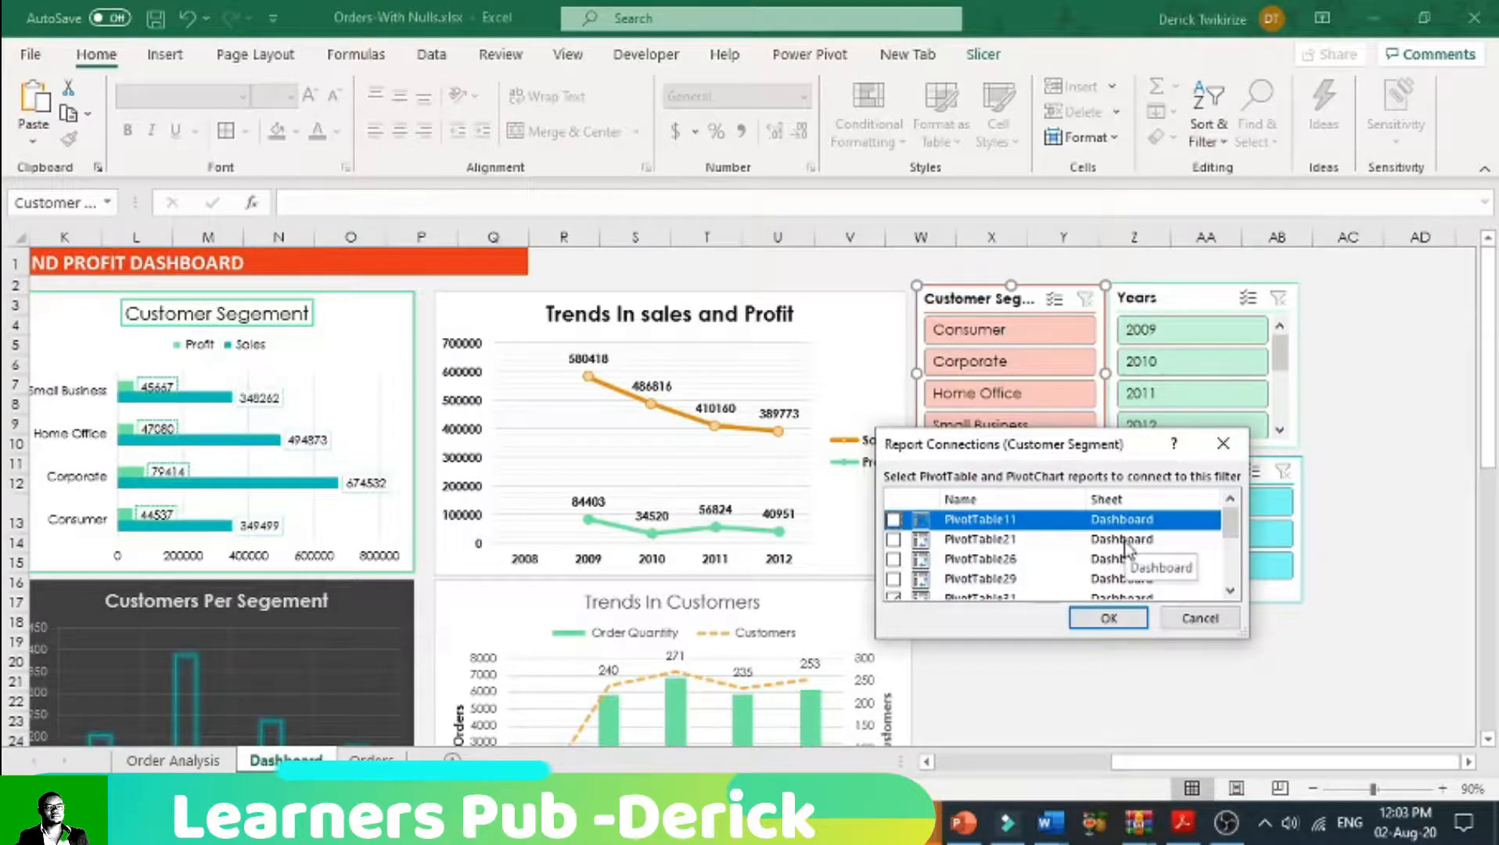
scroll(1127, 548, down, 1)
scroll(1125, 563, down, 1)
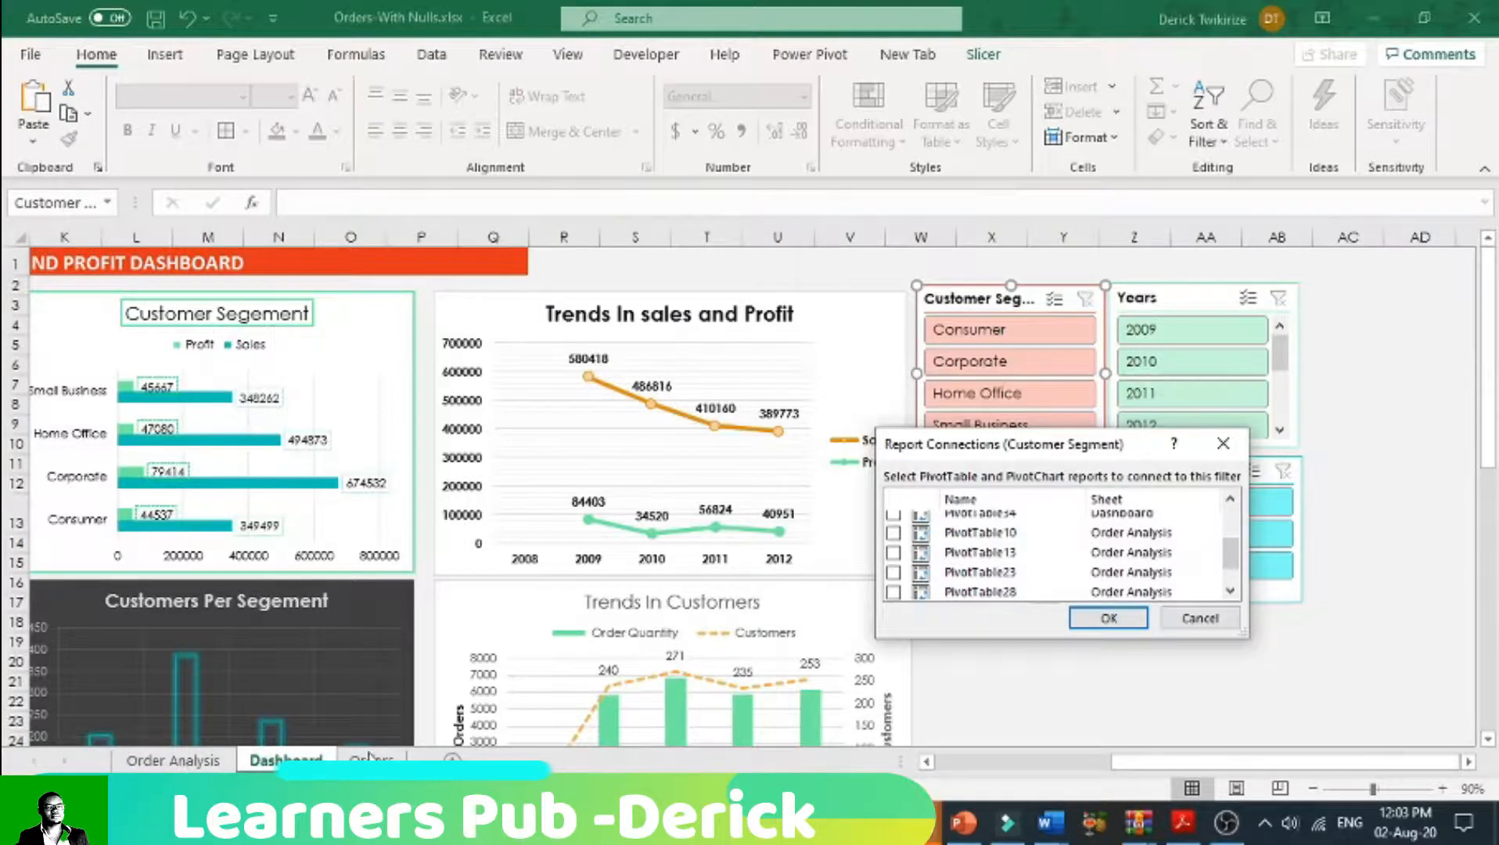
scroll(1046, 576, up, 2)
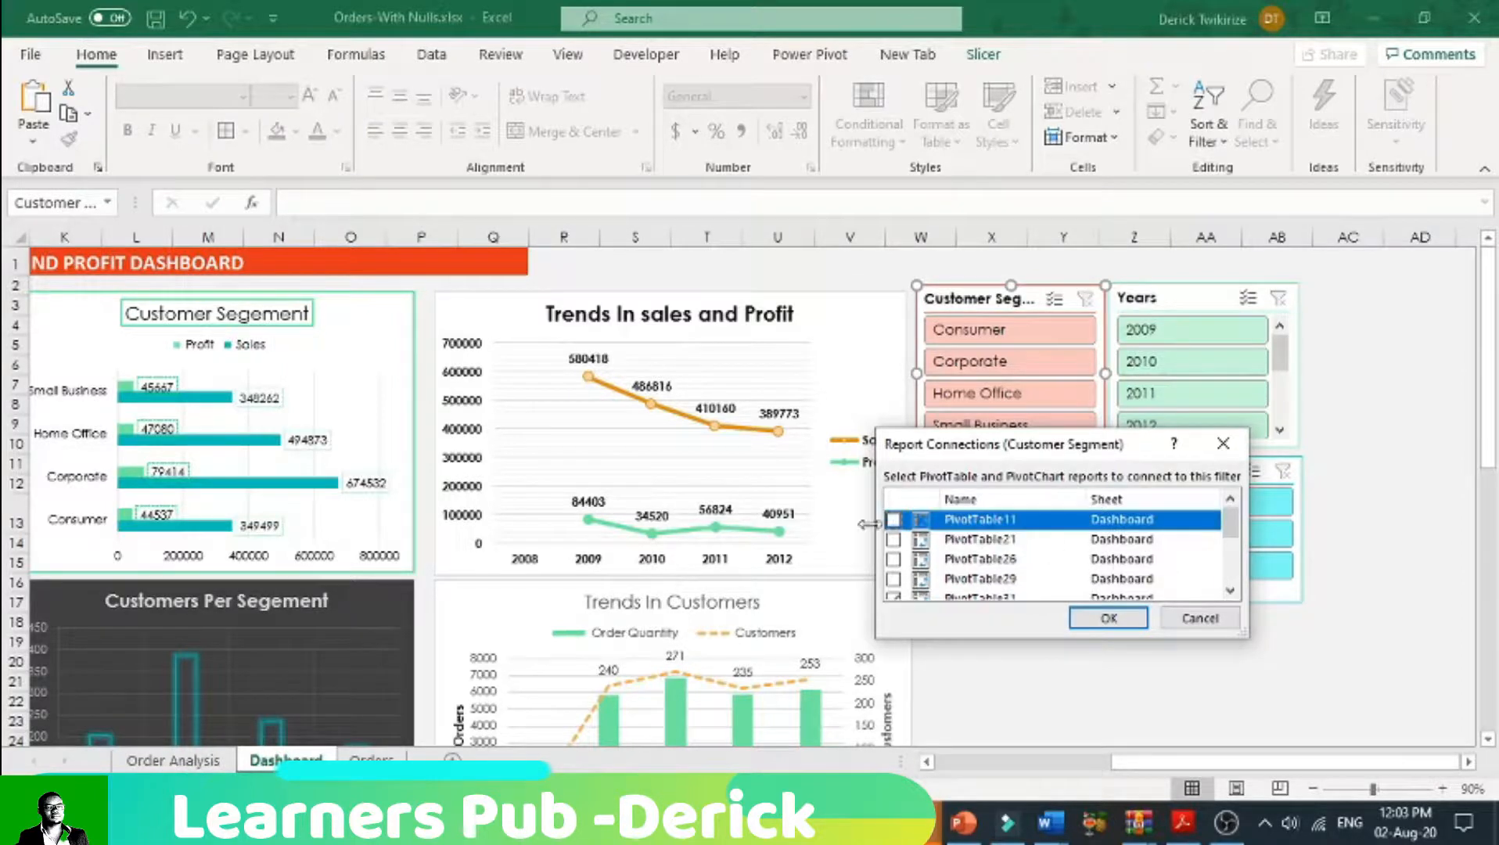
click(894, 539)
click(893, 559)
click(893, 579)
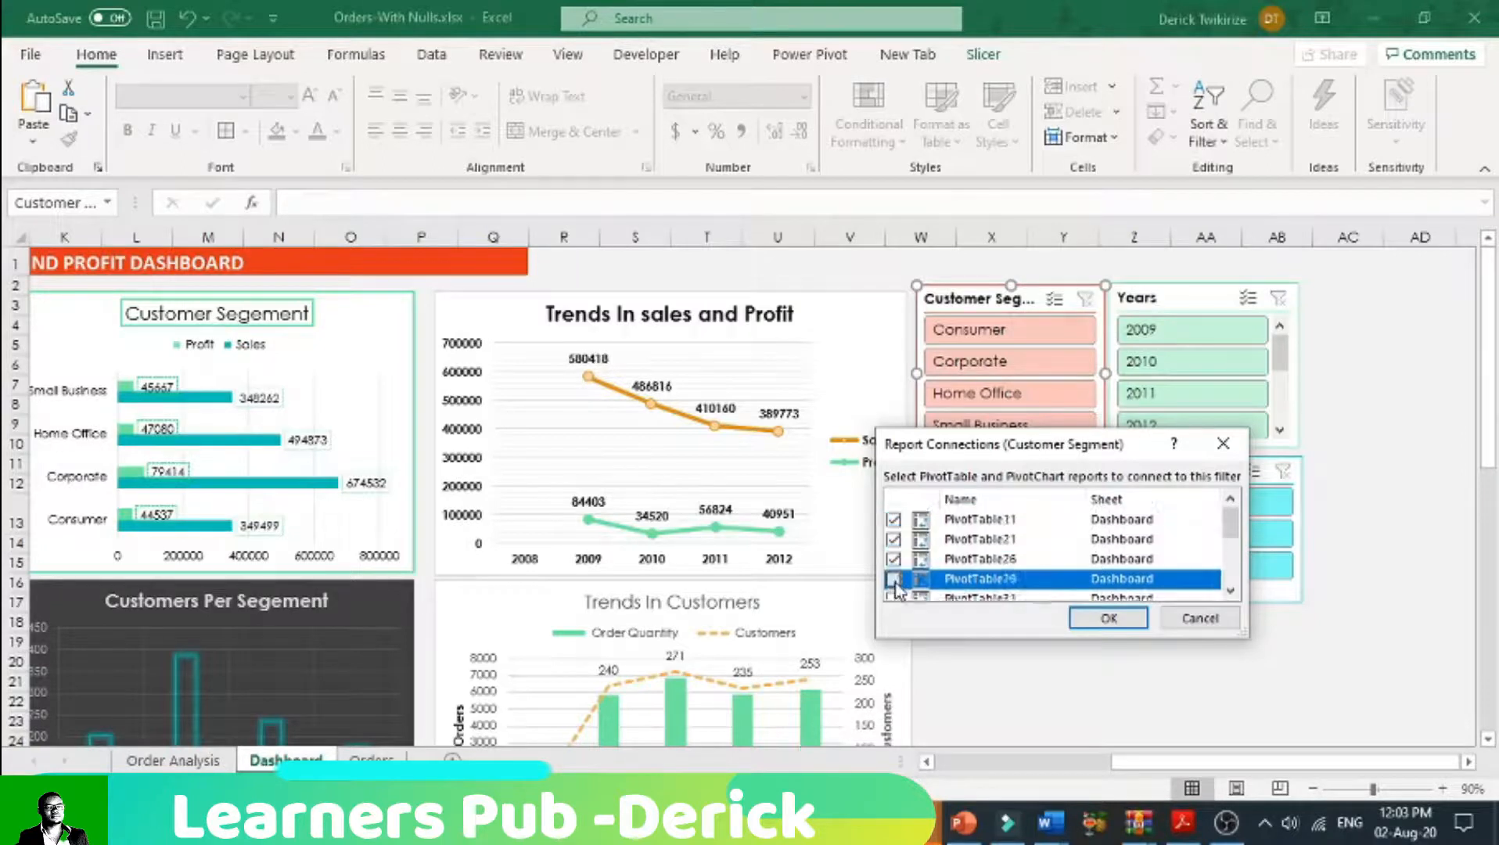
scroll(918, 560, down, 1)
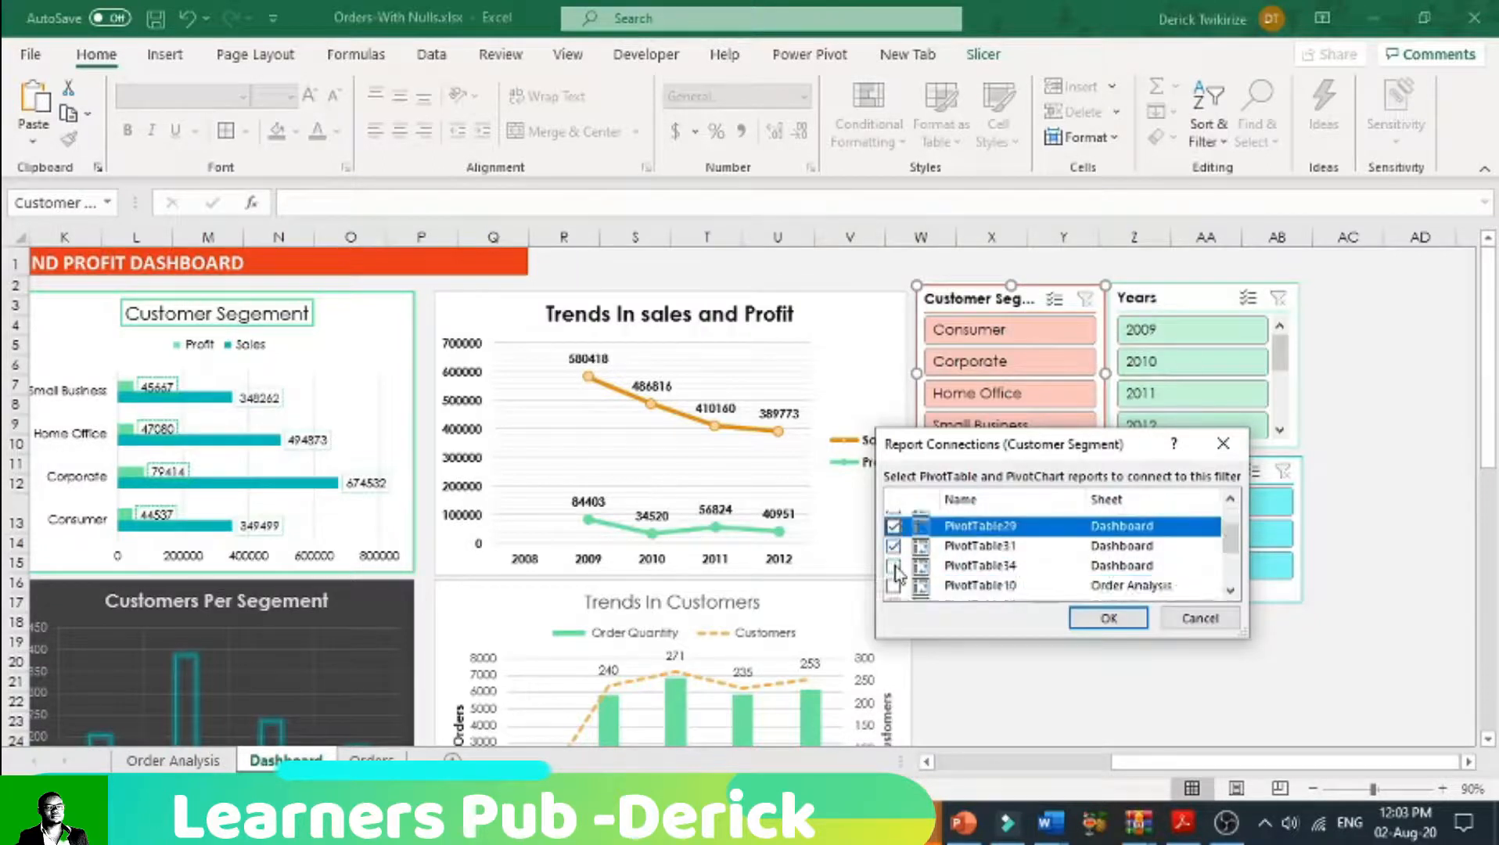
click(894, 567)
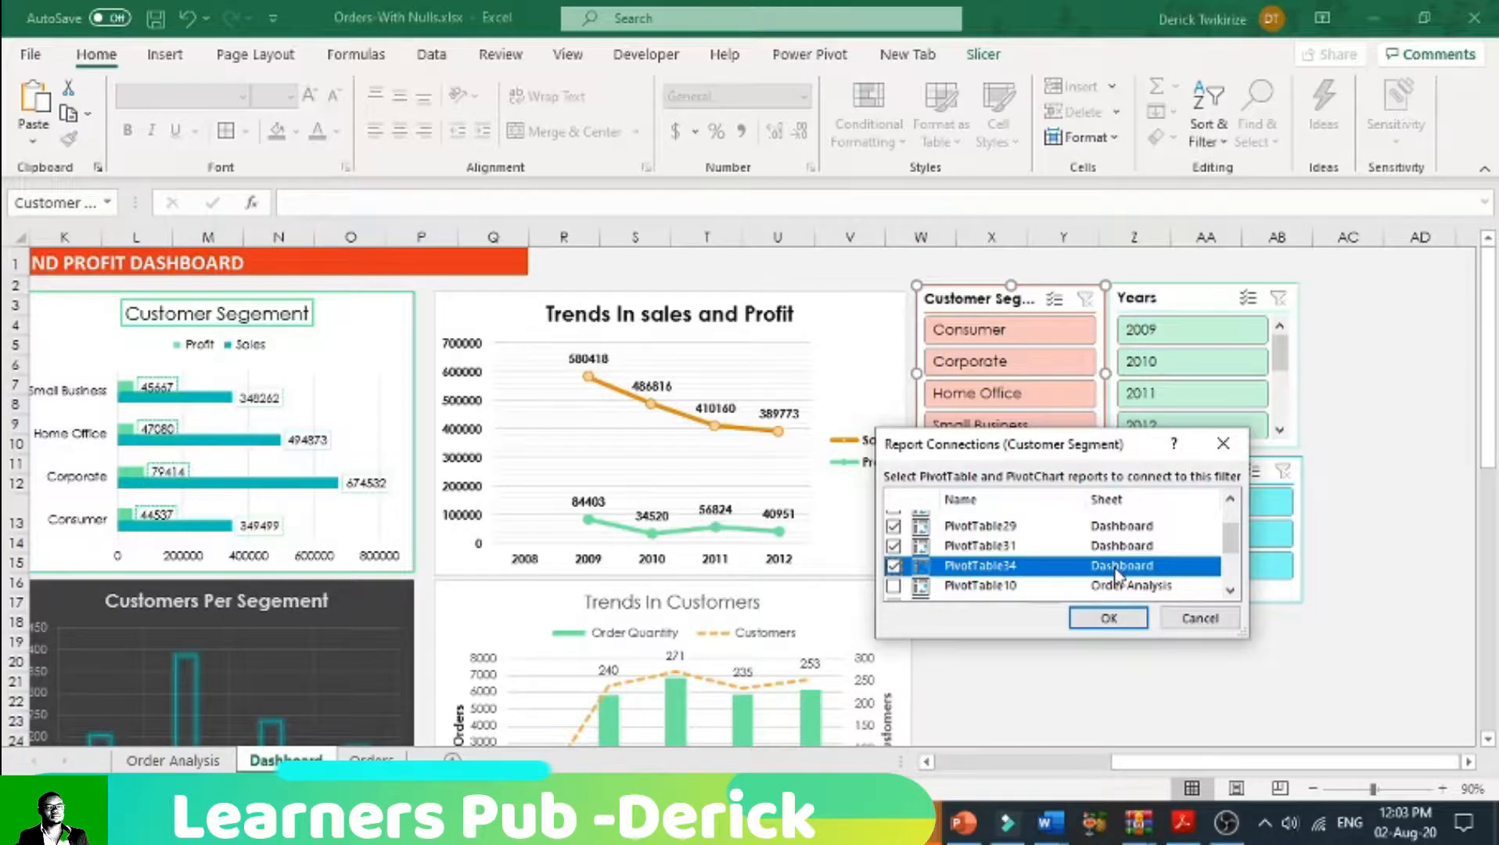
click(1111, 618)
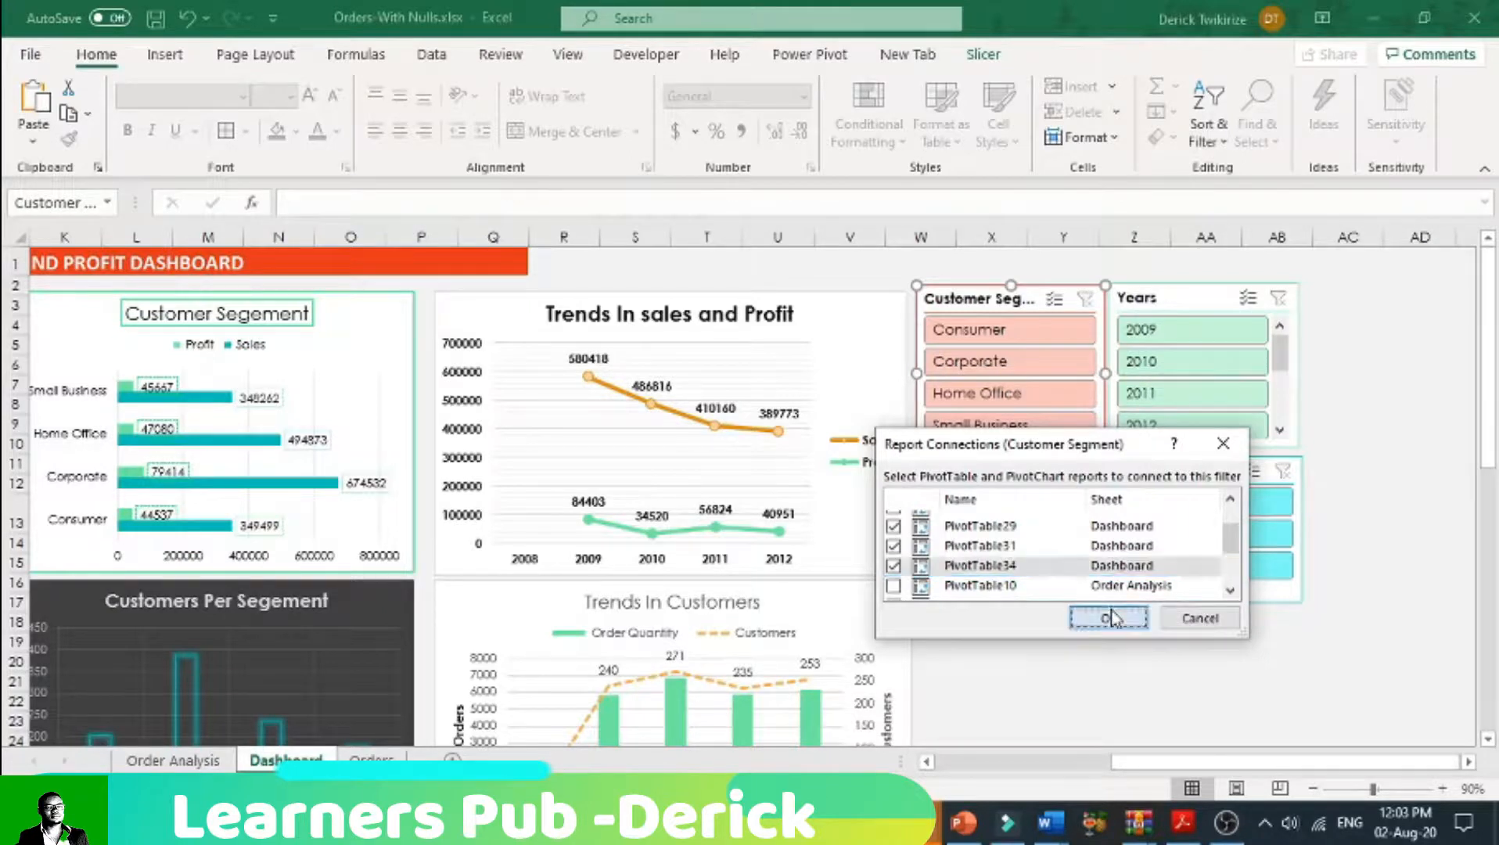
Step: Connect the Years slicer to PivotTable11, PivotTable21, PivotTable26 and PivotTable29 on the Dashboard sheet through its report connections
right_click(1174, 356)
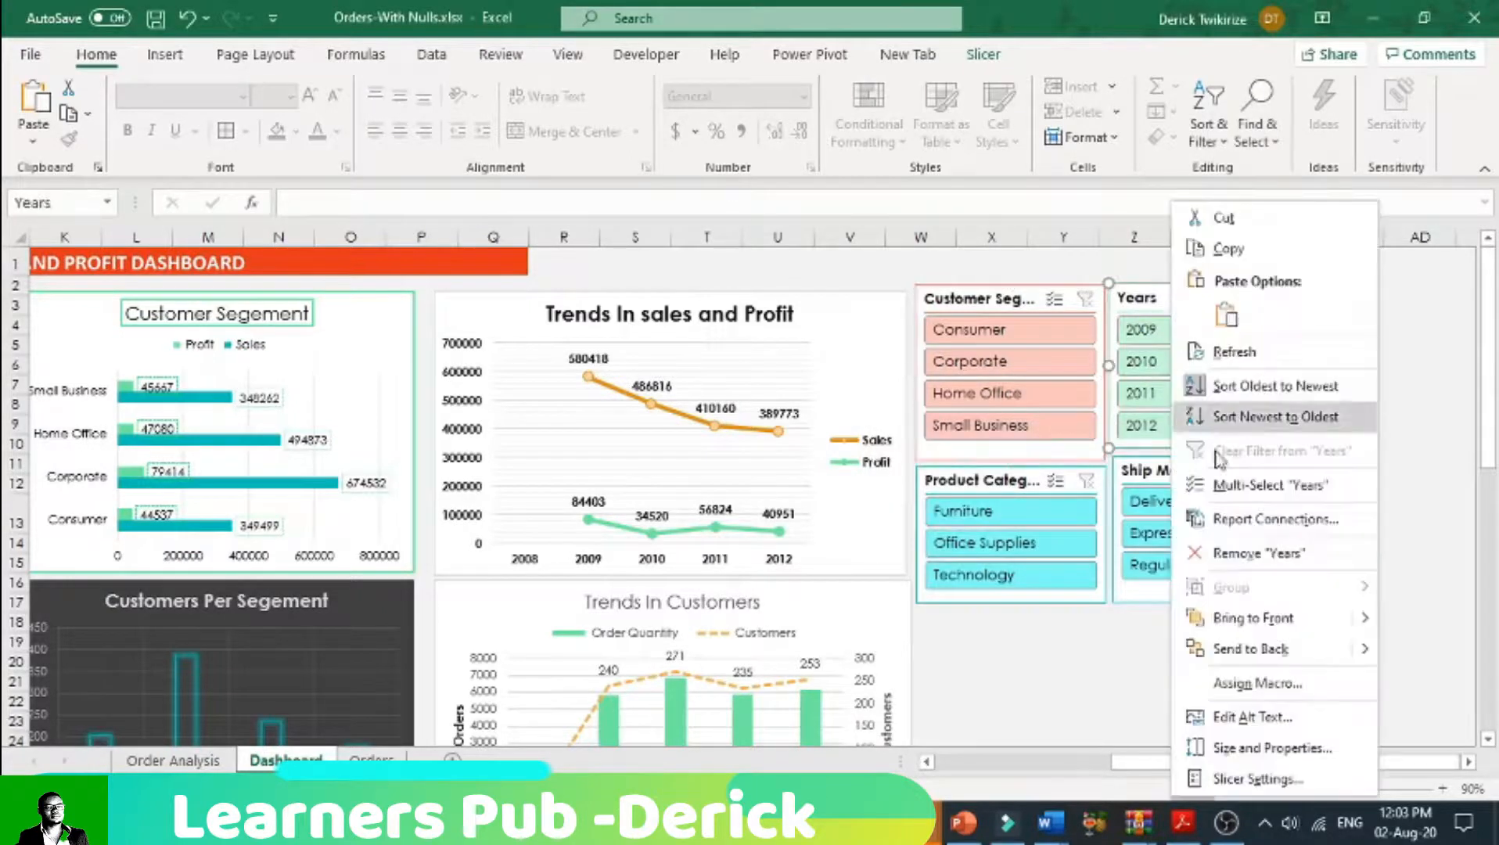
click(1233, 519)
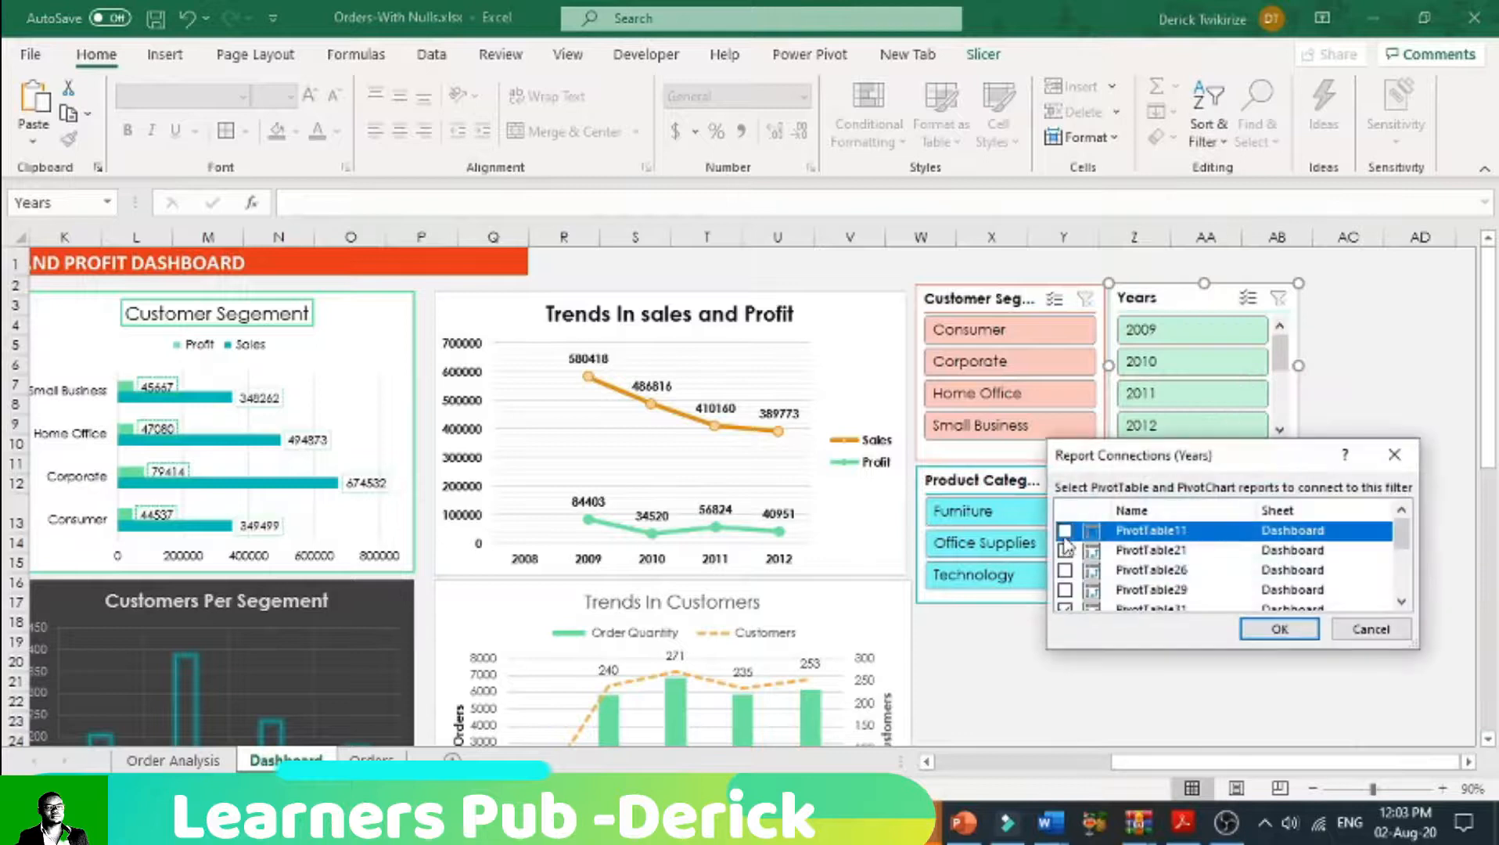
scroll(1084, 560, down, 1)
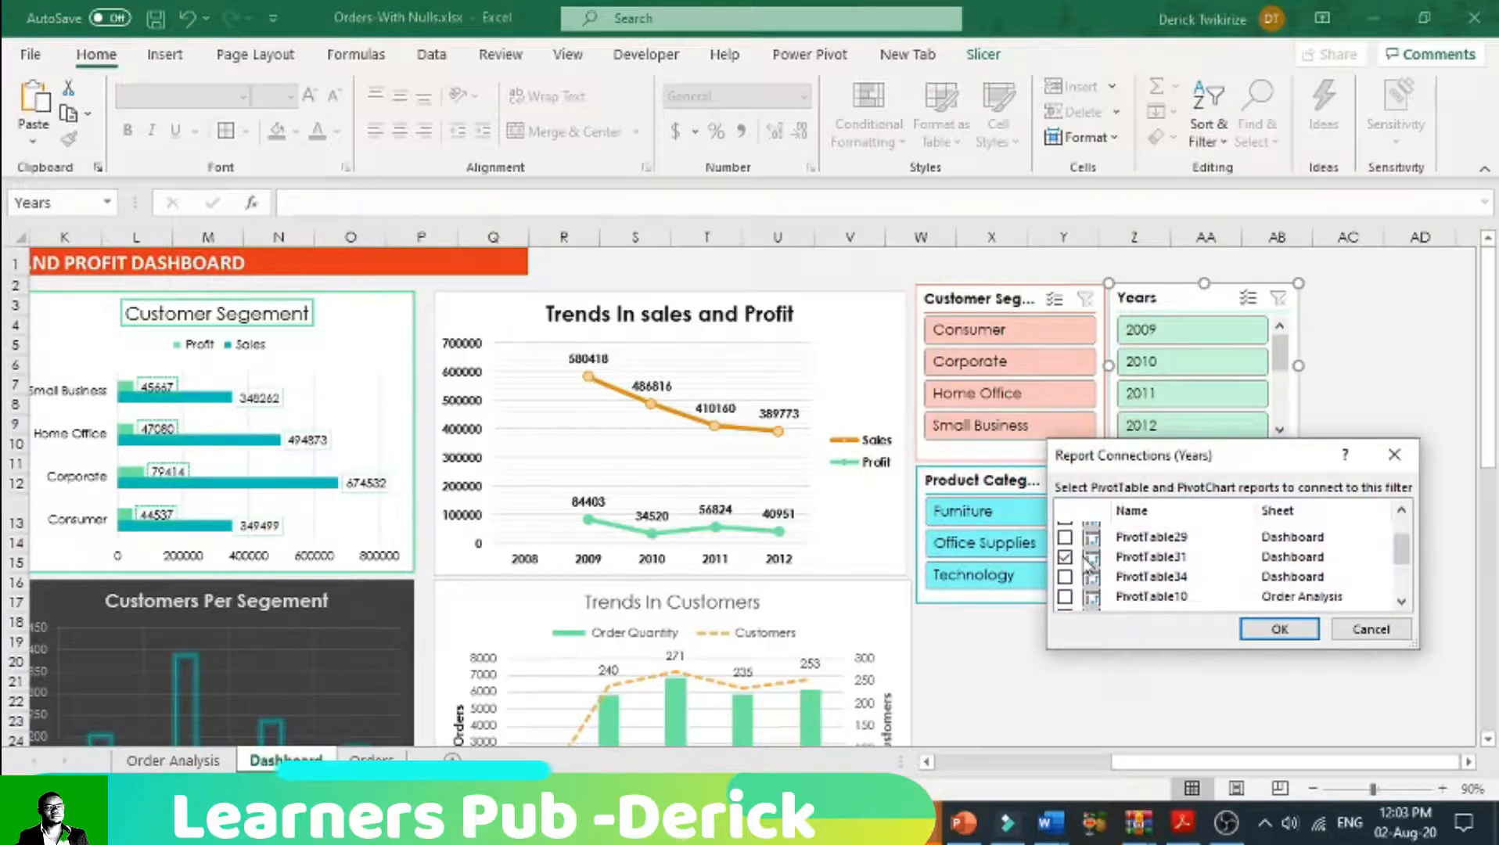
scroll(1085, 555, up, 1)
click(1066, 532)
click(1067, 551)
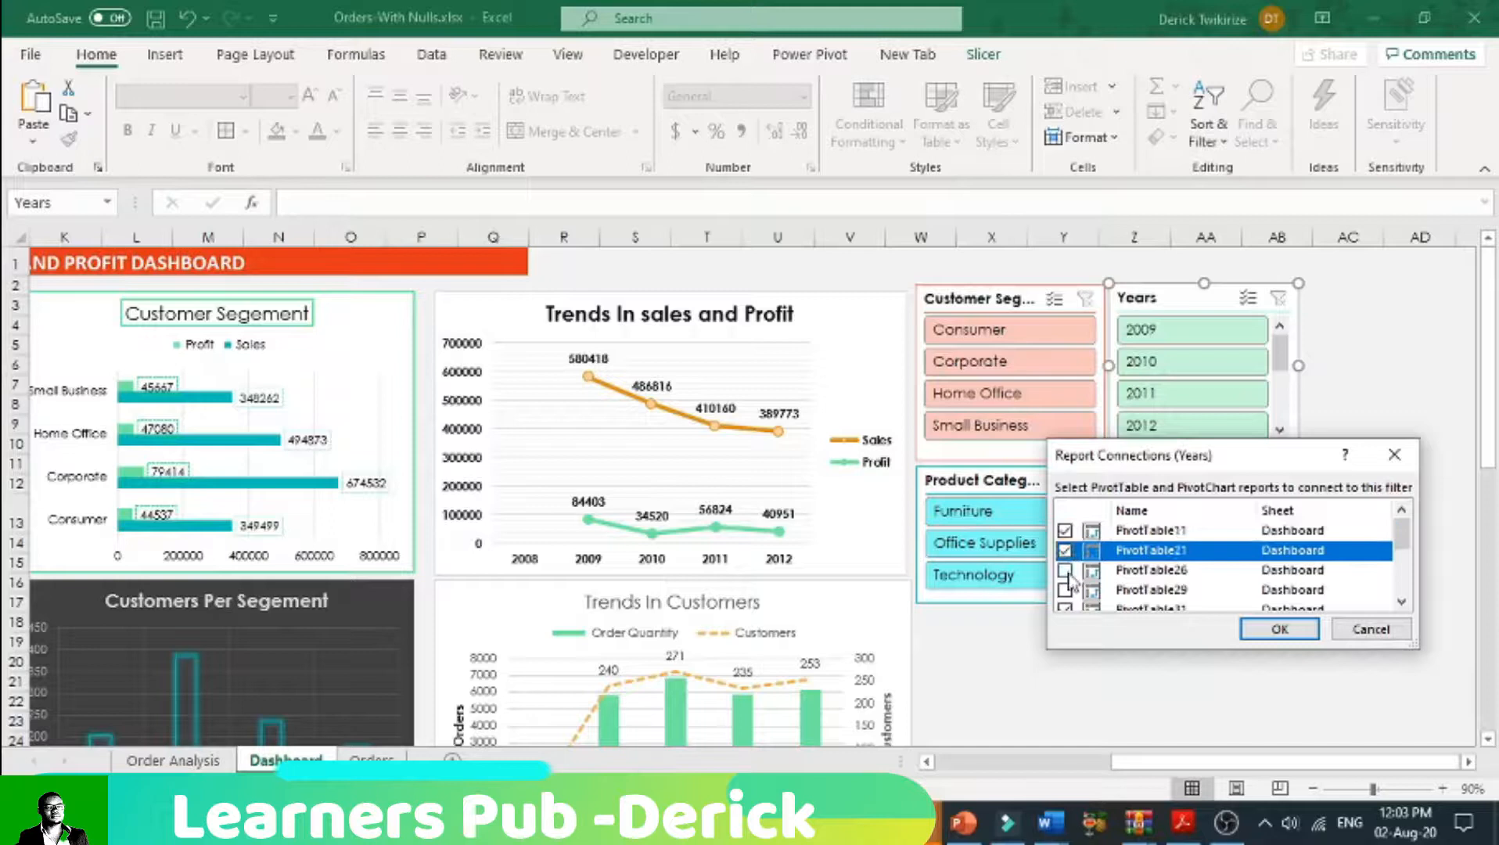
click(1067, 571)
click(1069, 590)
scroll(1259, 557, down, 2)
scroll(1260, 557, up, 2)
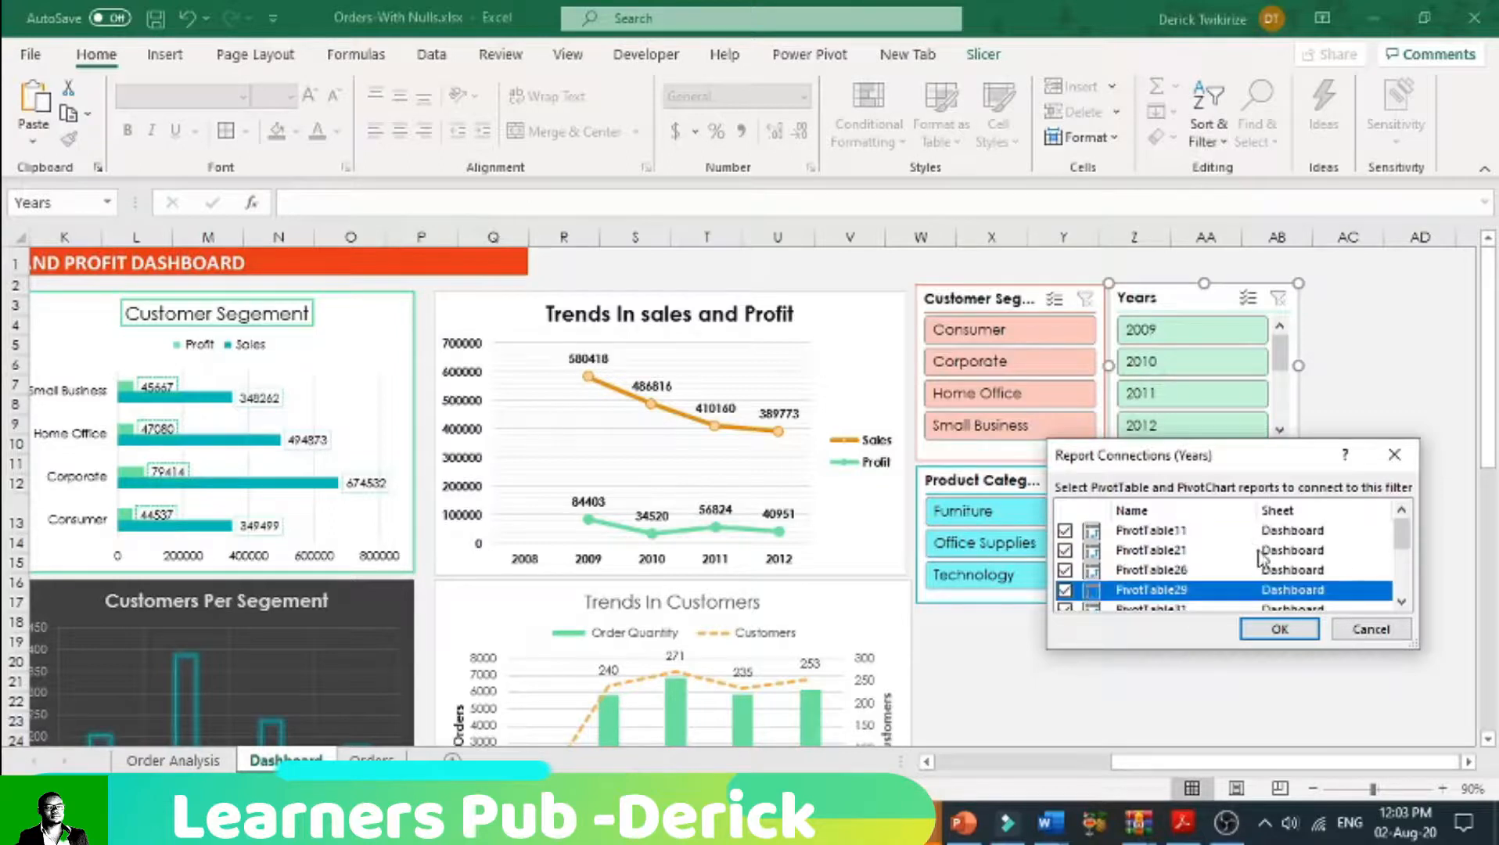
click(1283, 628)
Step: Connect the Product Category slicer to the Dashboard reports PivotTable11, PivotTable21, PivotTable26, PivotTable29 and PivotTable34
click(1000, 485)
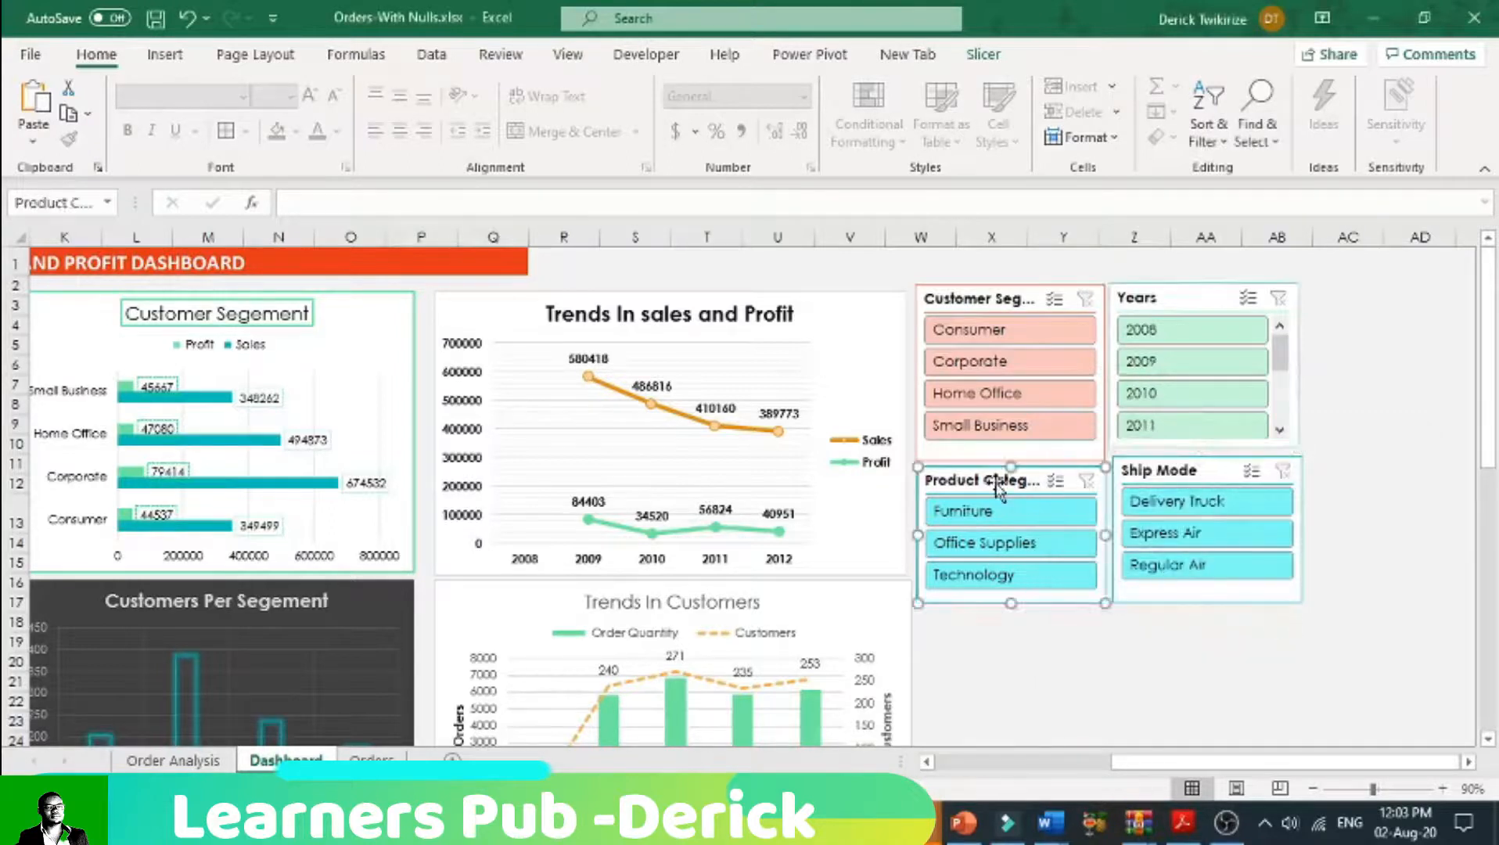
right_click(1002, 488)
click(1103, 518)
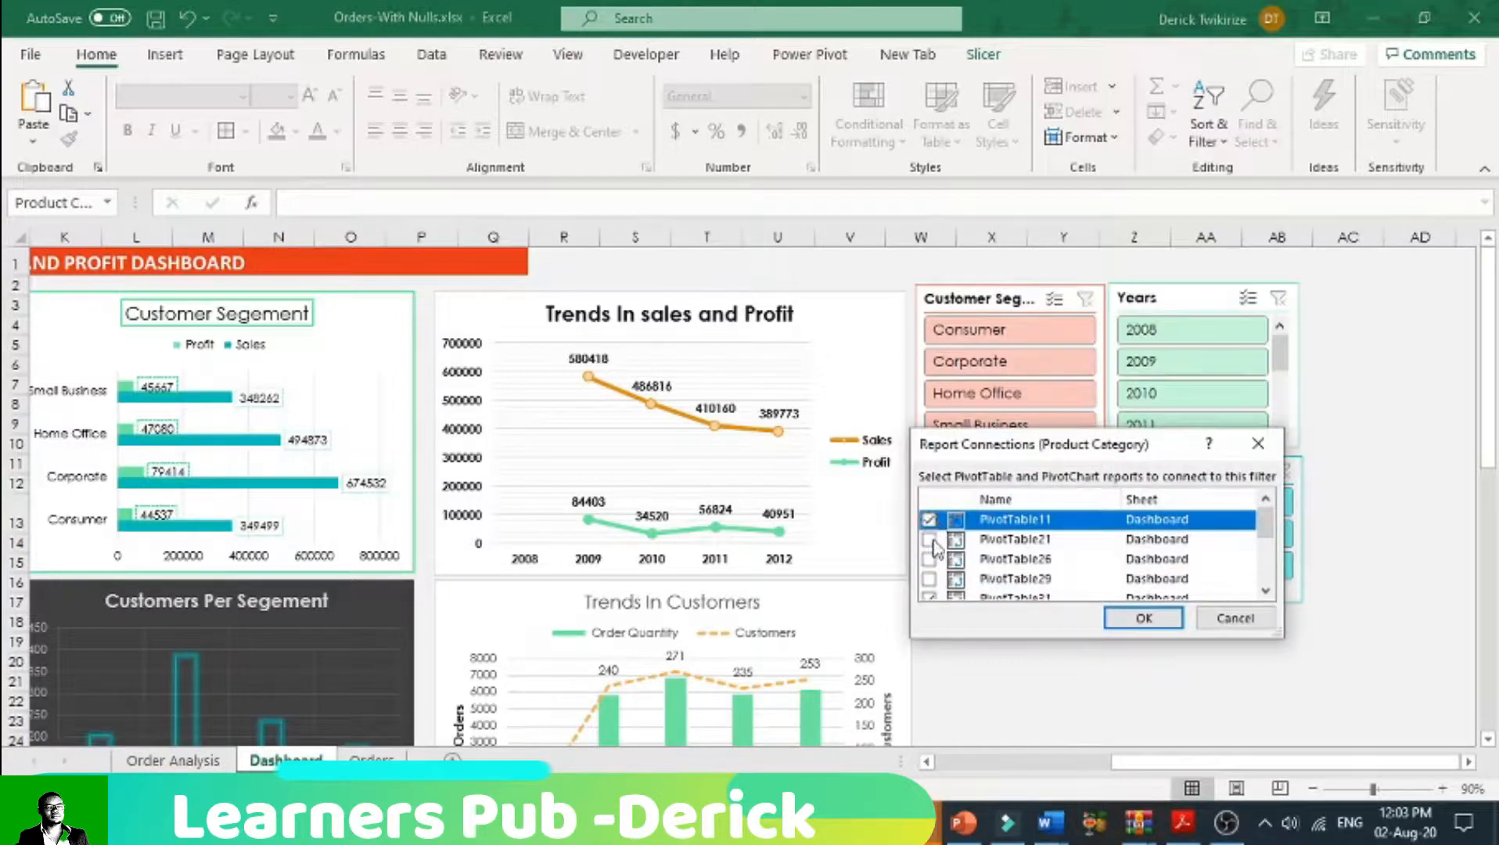
click(929, 539)
click(929, 559)
click(928, 579)
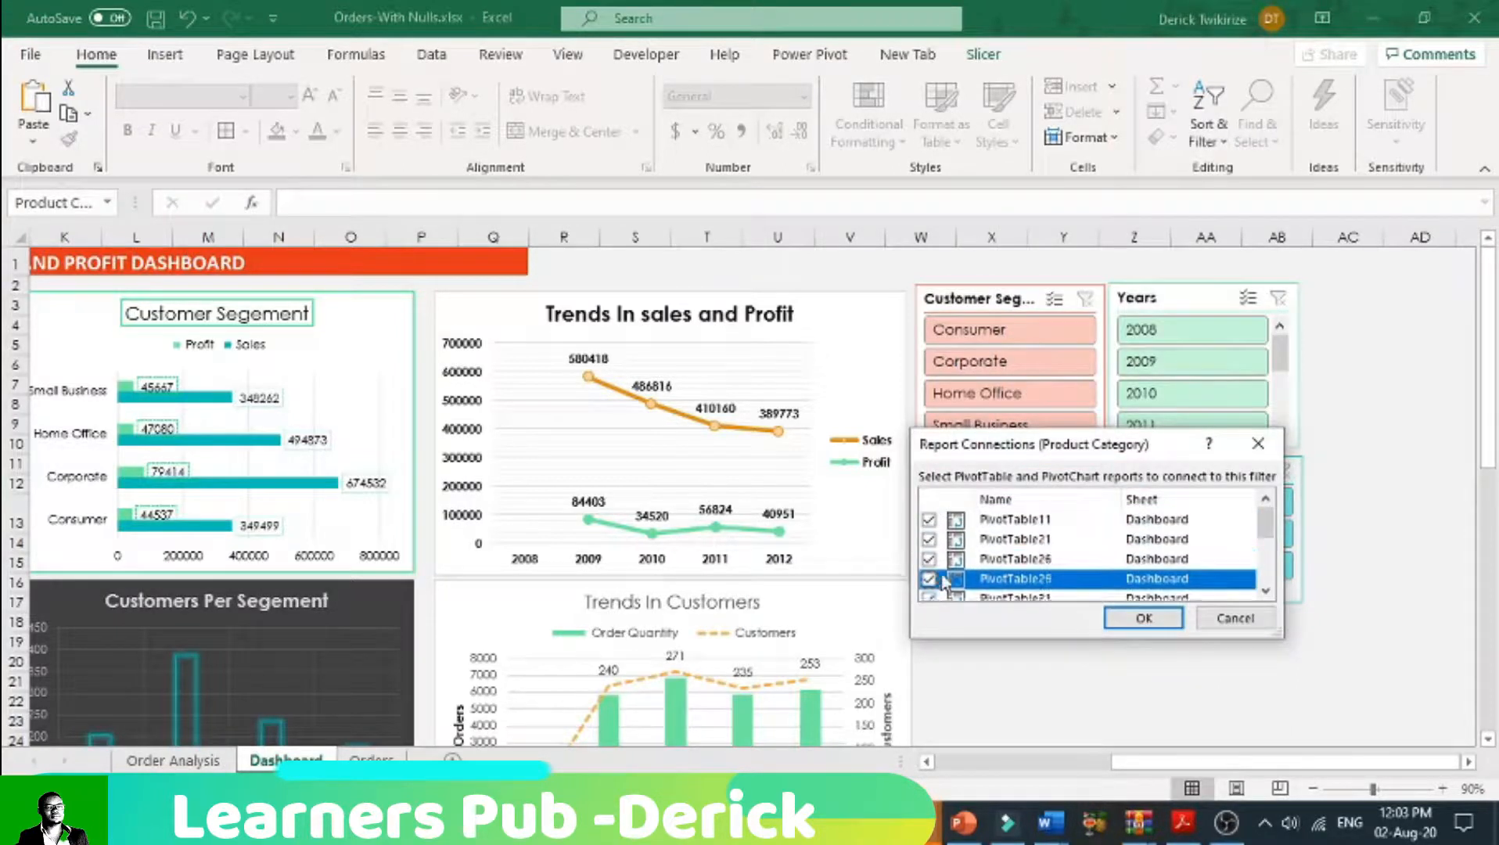
scroll(951, 575, down, 1)
click(929, 565)
click(1143, 618)
Step: Connect the Ship Mode slicer to the Dashboard reports PivotTable11, PivotTable21, PivotTable26, PivotTable29 and PivotTable34
click(1209, 473)
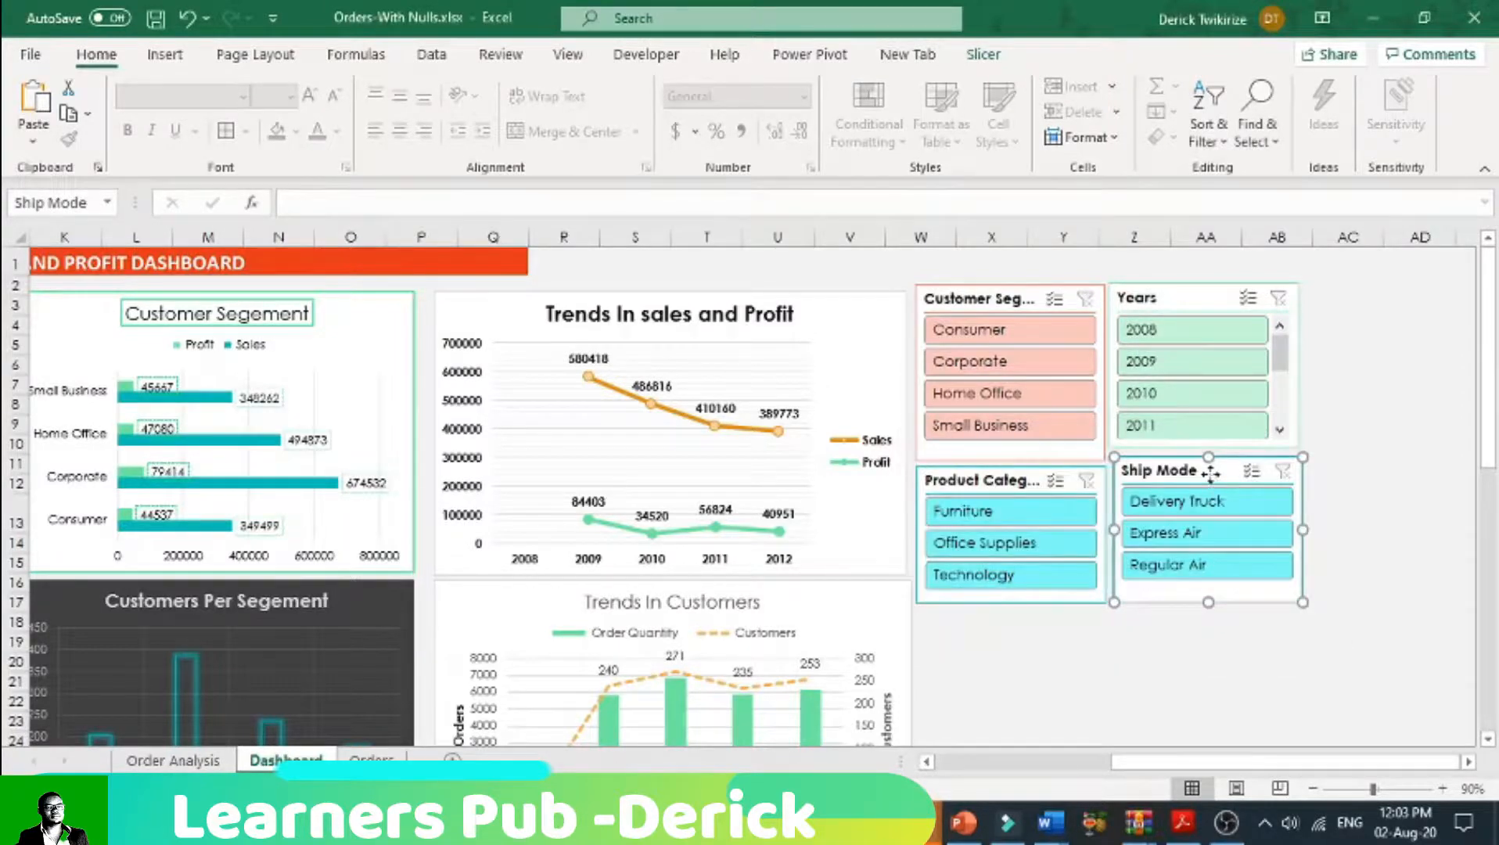
right_click(1211, 475)
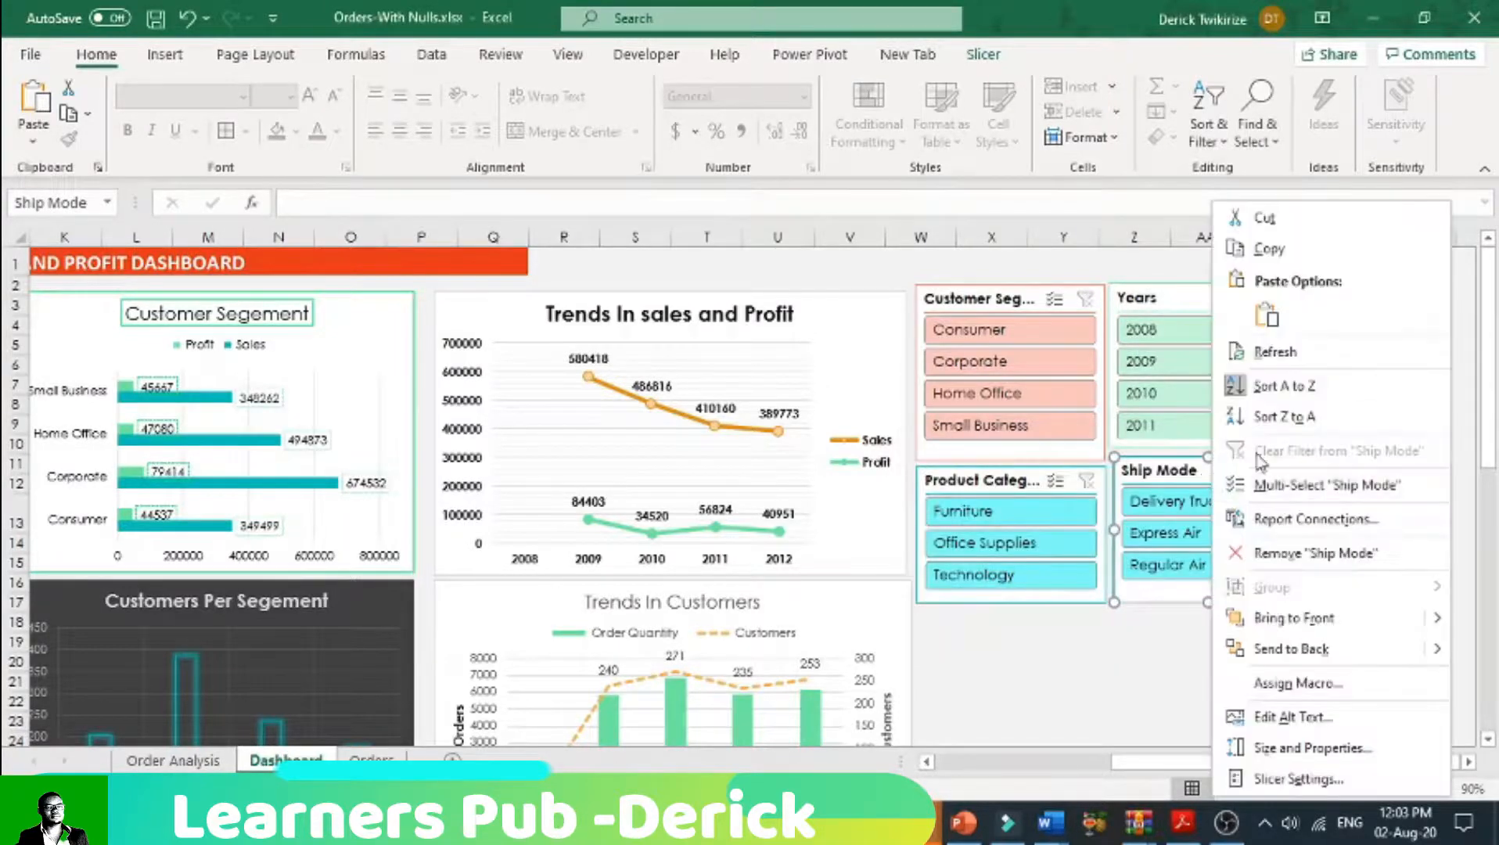
click(1314, 518)
click(1132, 523)
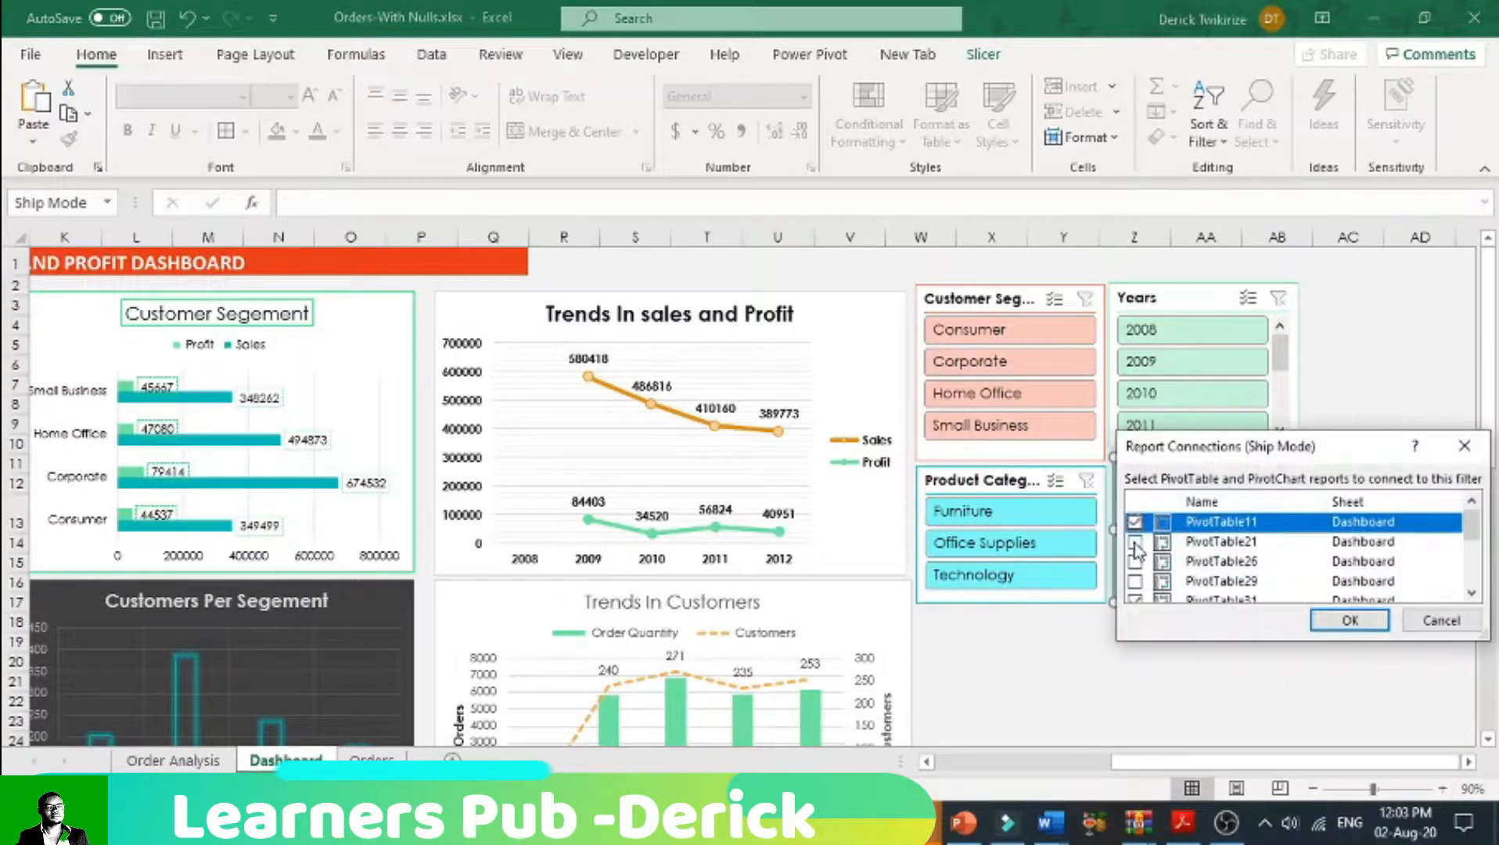
click(1133, 542)
click(1134, 561)
click(1134, 581)
scroll(1149, 571, down, 1)
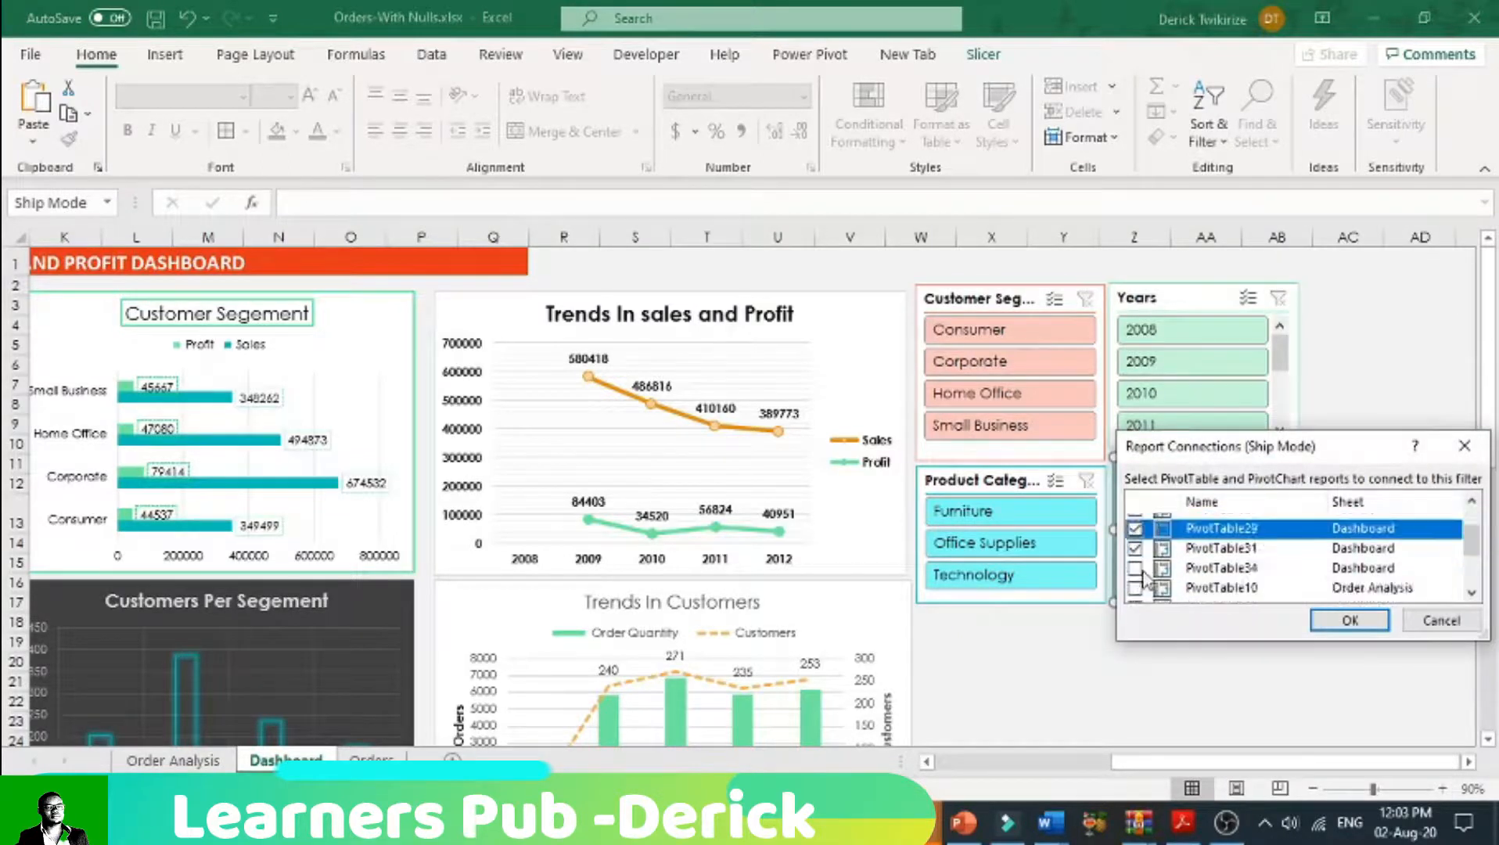
click(1135, 568)
click(1349, 620)
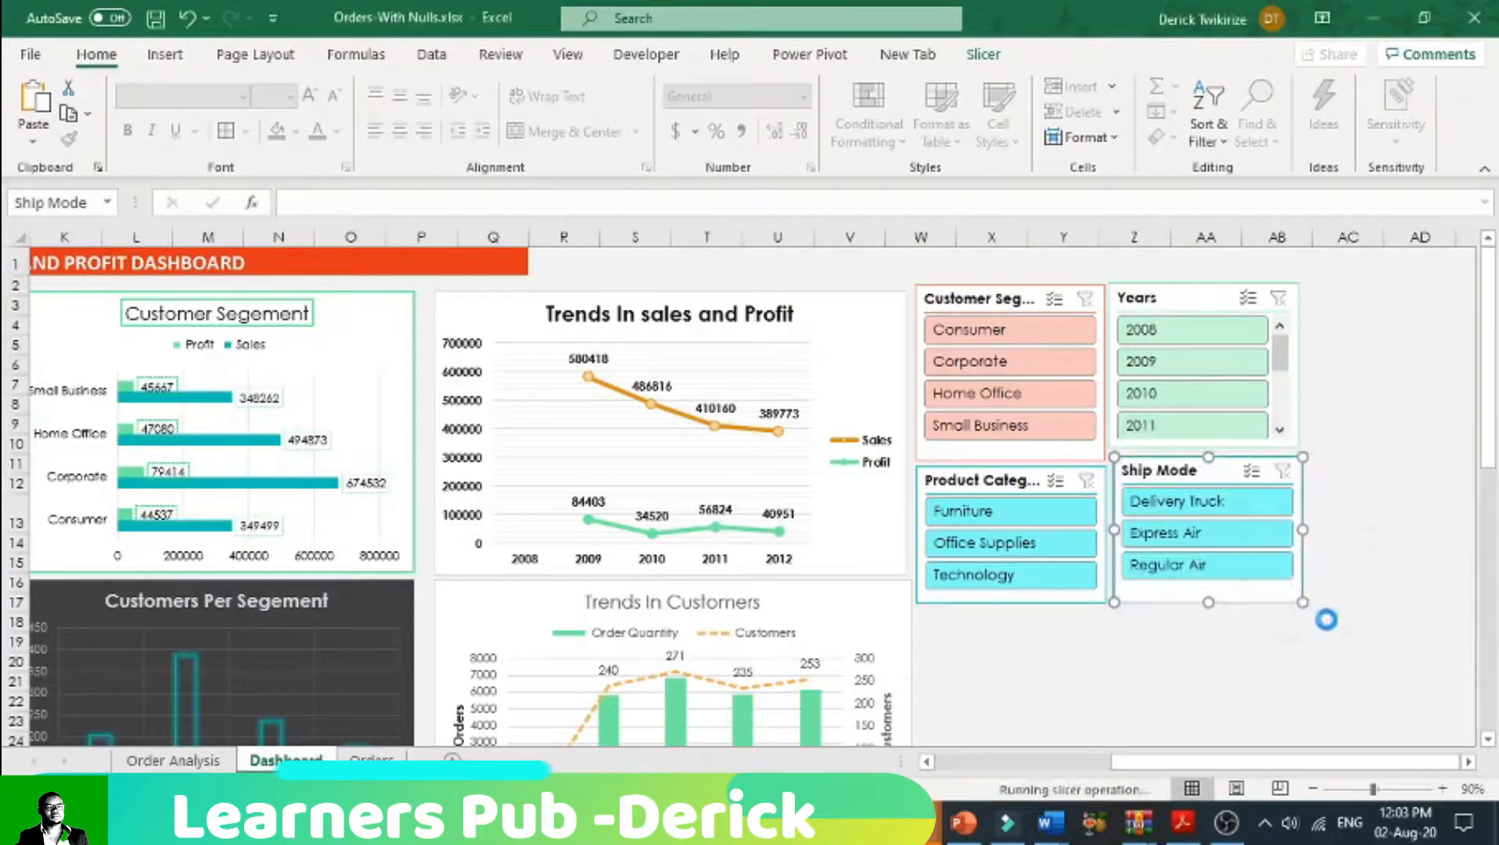
Step: Add PivotTable34 on the Dashboard sheet to the Years slicer's report connections
right_click(1166, 306)
click(1228, 522)
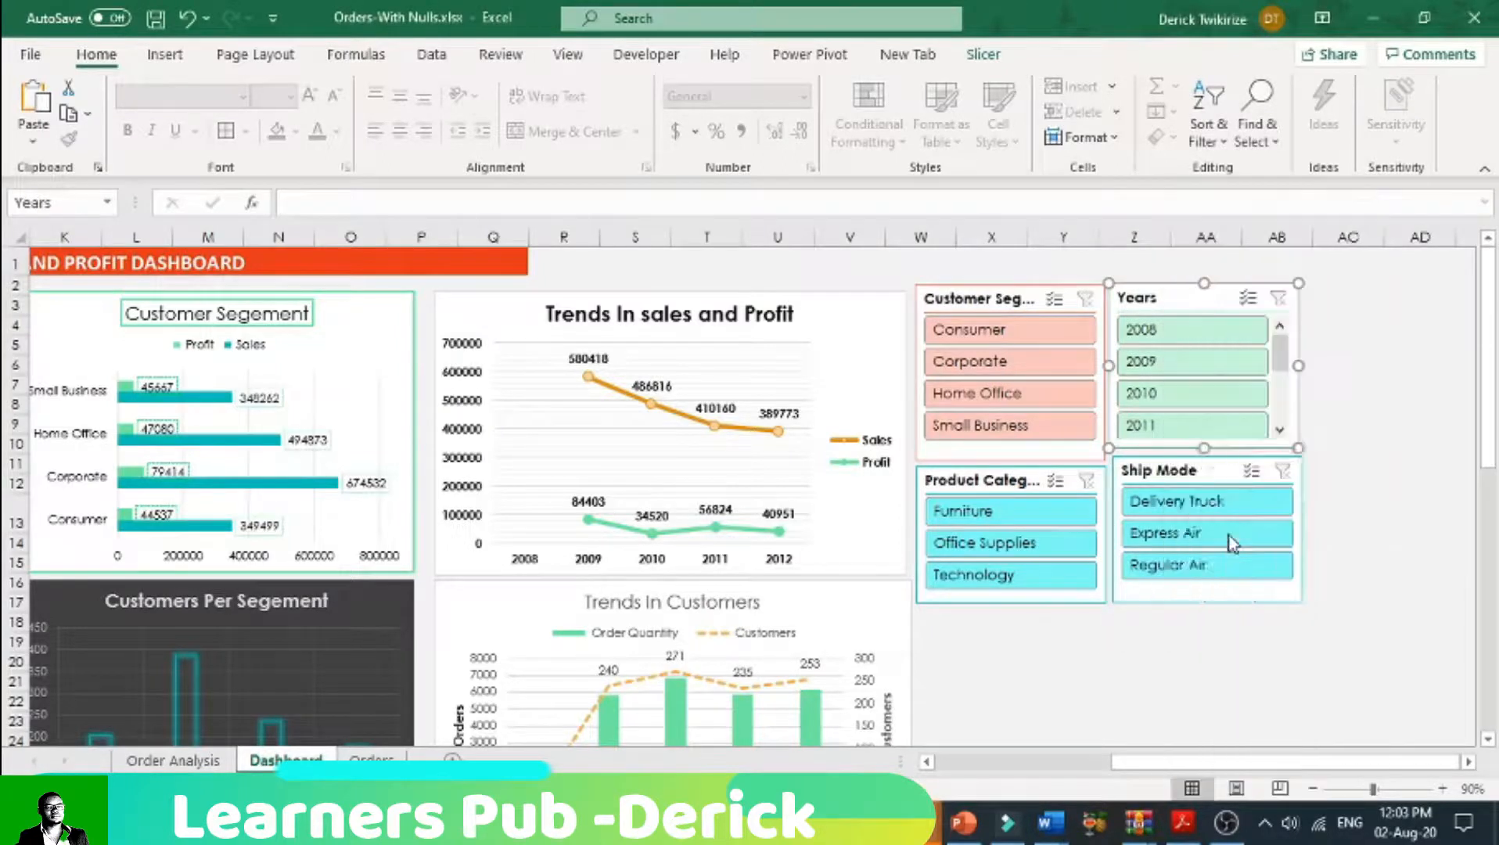
scroll(1078, 610, down, 1)
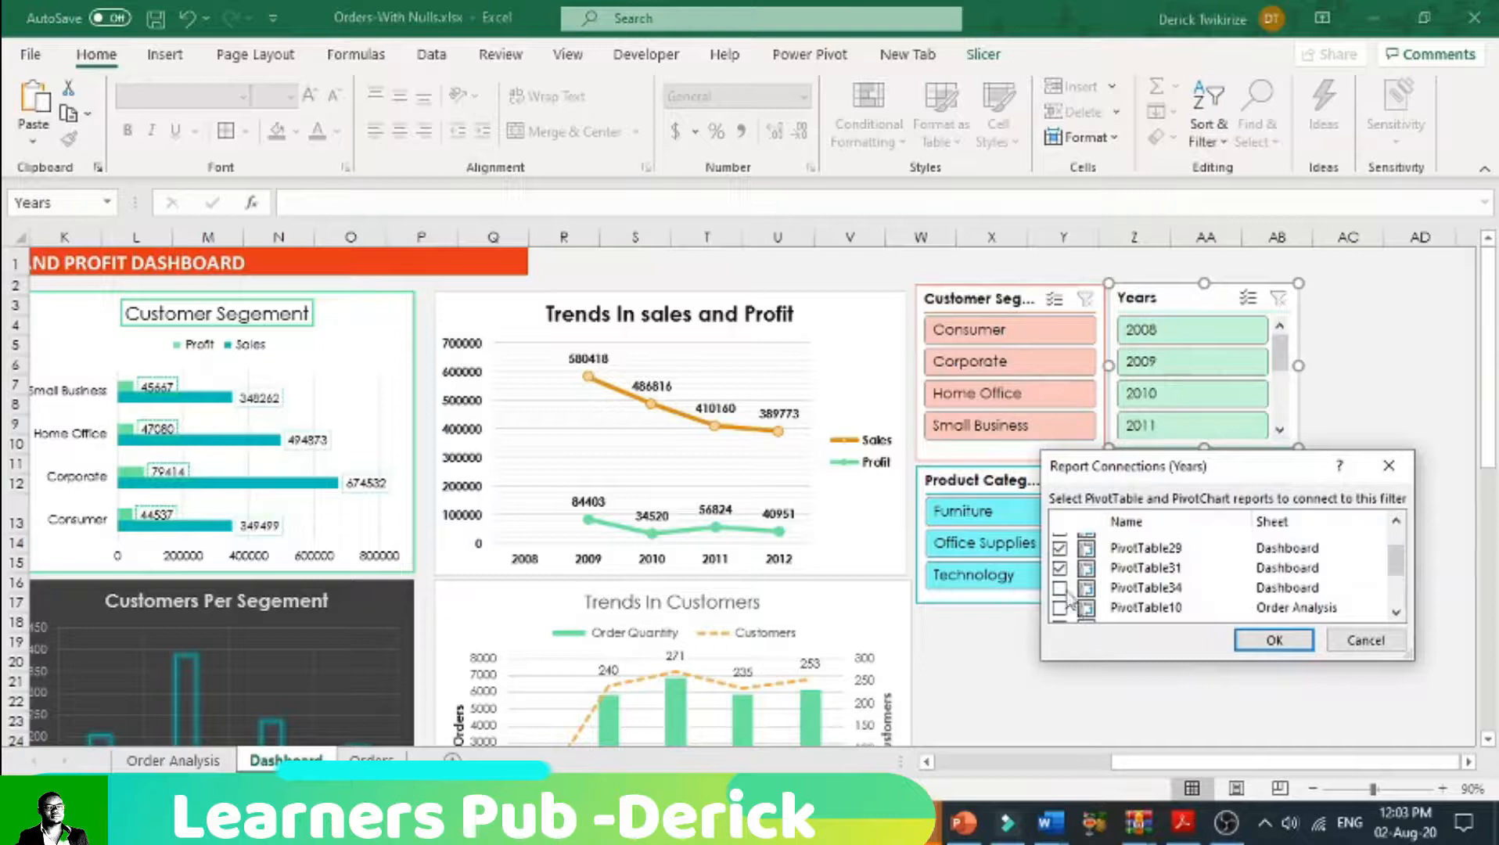
click(1061, 588)
click(1275, 642)
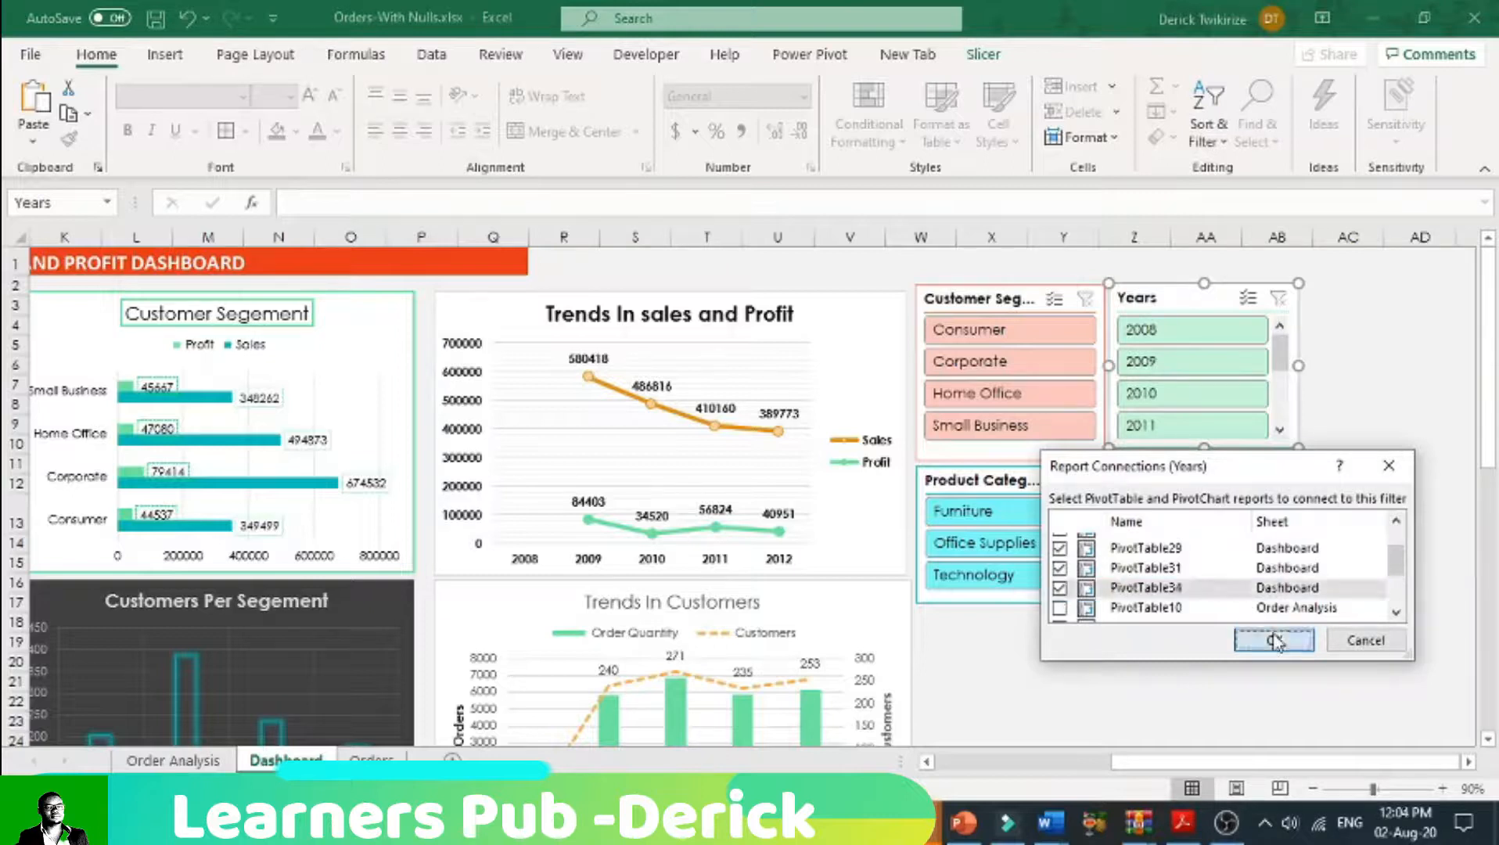
Step: Deselect the slicer and zoom the Dashboard sheet out to 70% so all charts and slicers fit in view
click(1172, 664)
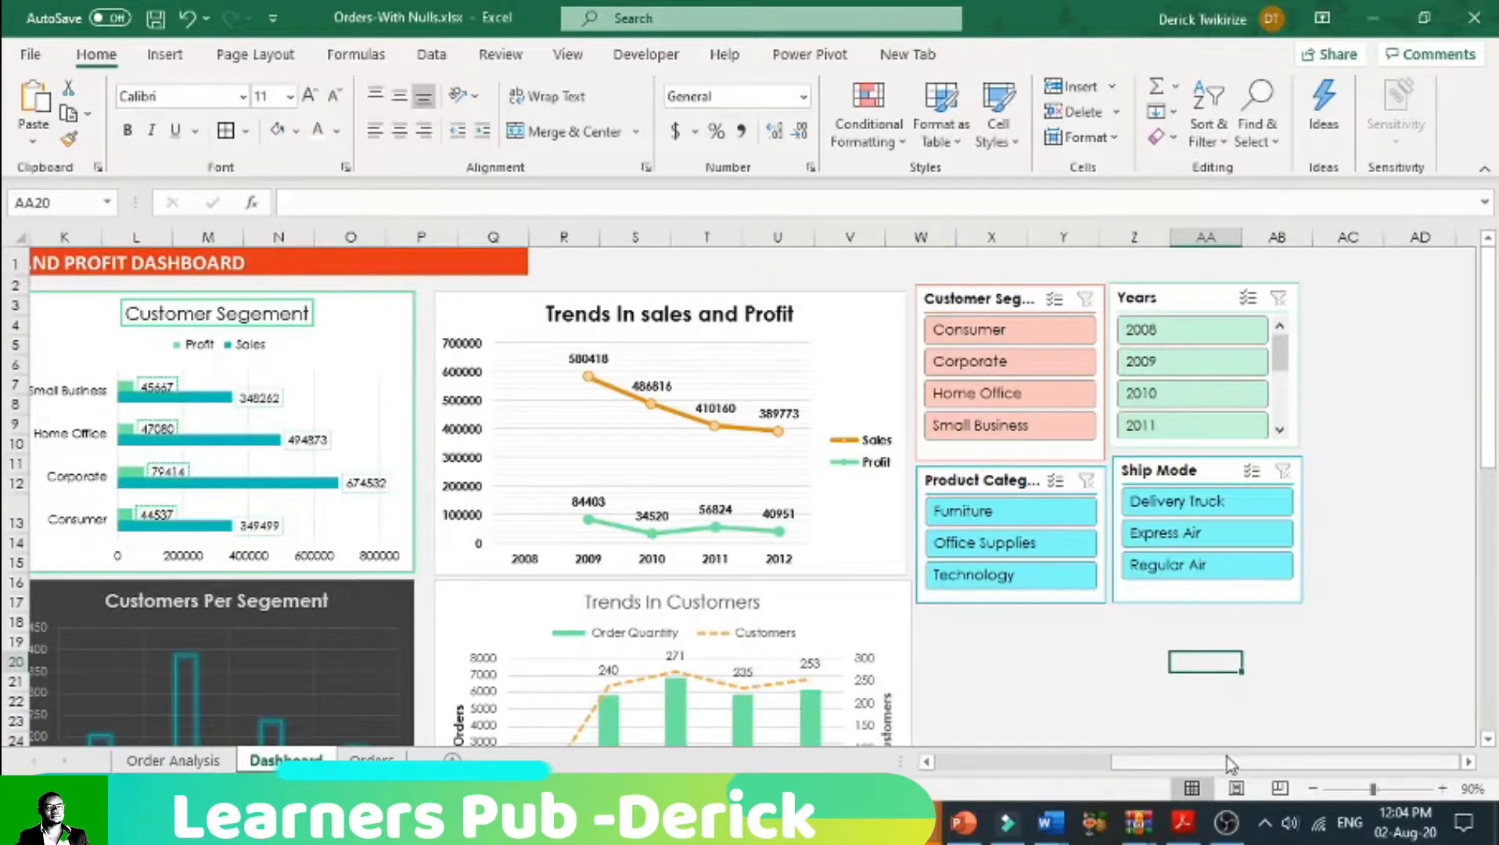
click(1312, 789)
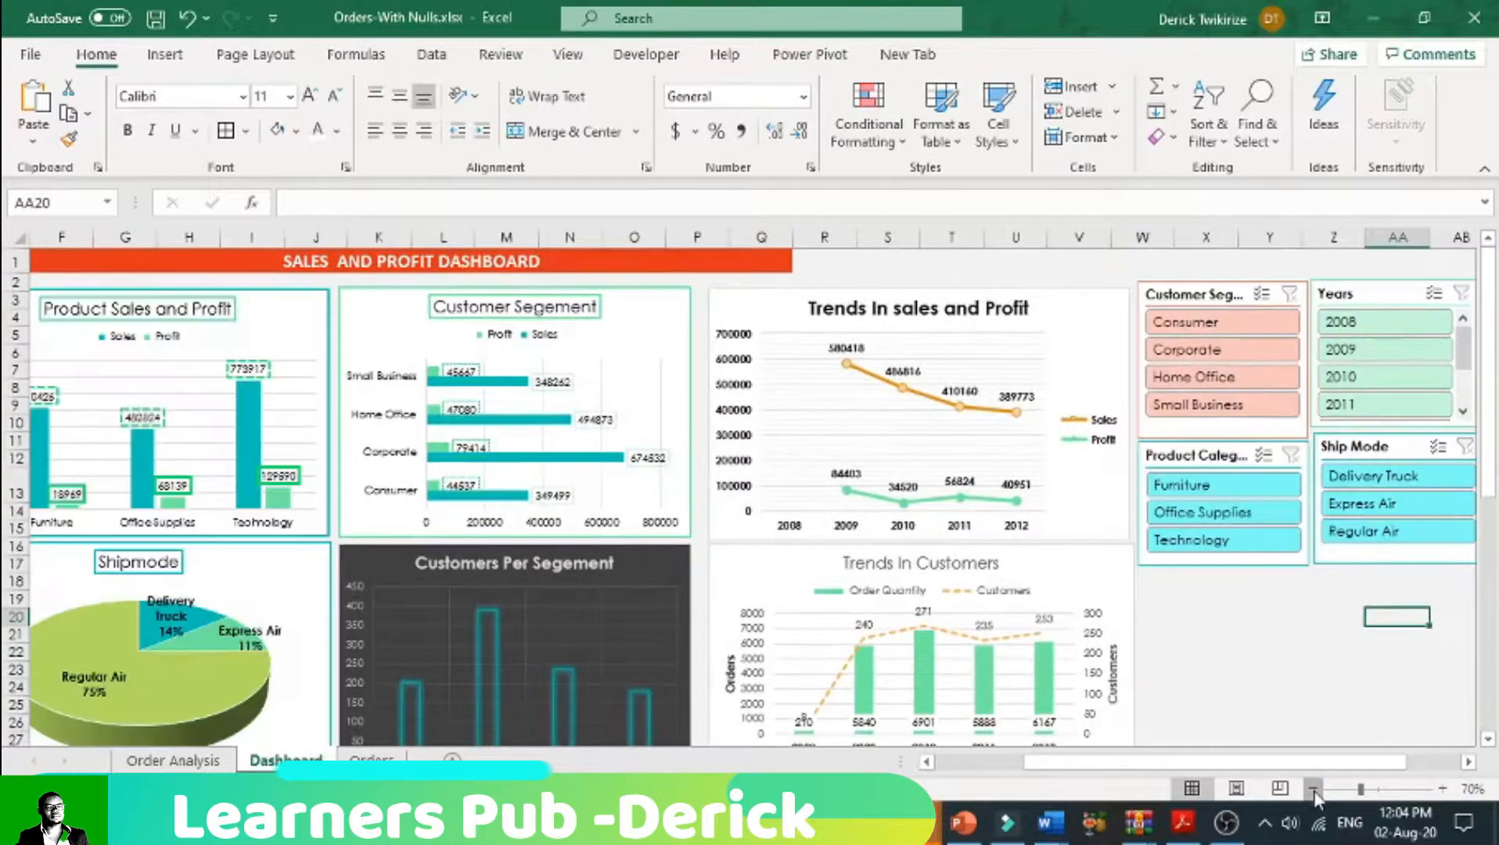
click(1313, 788)
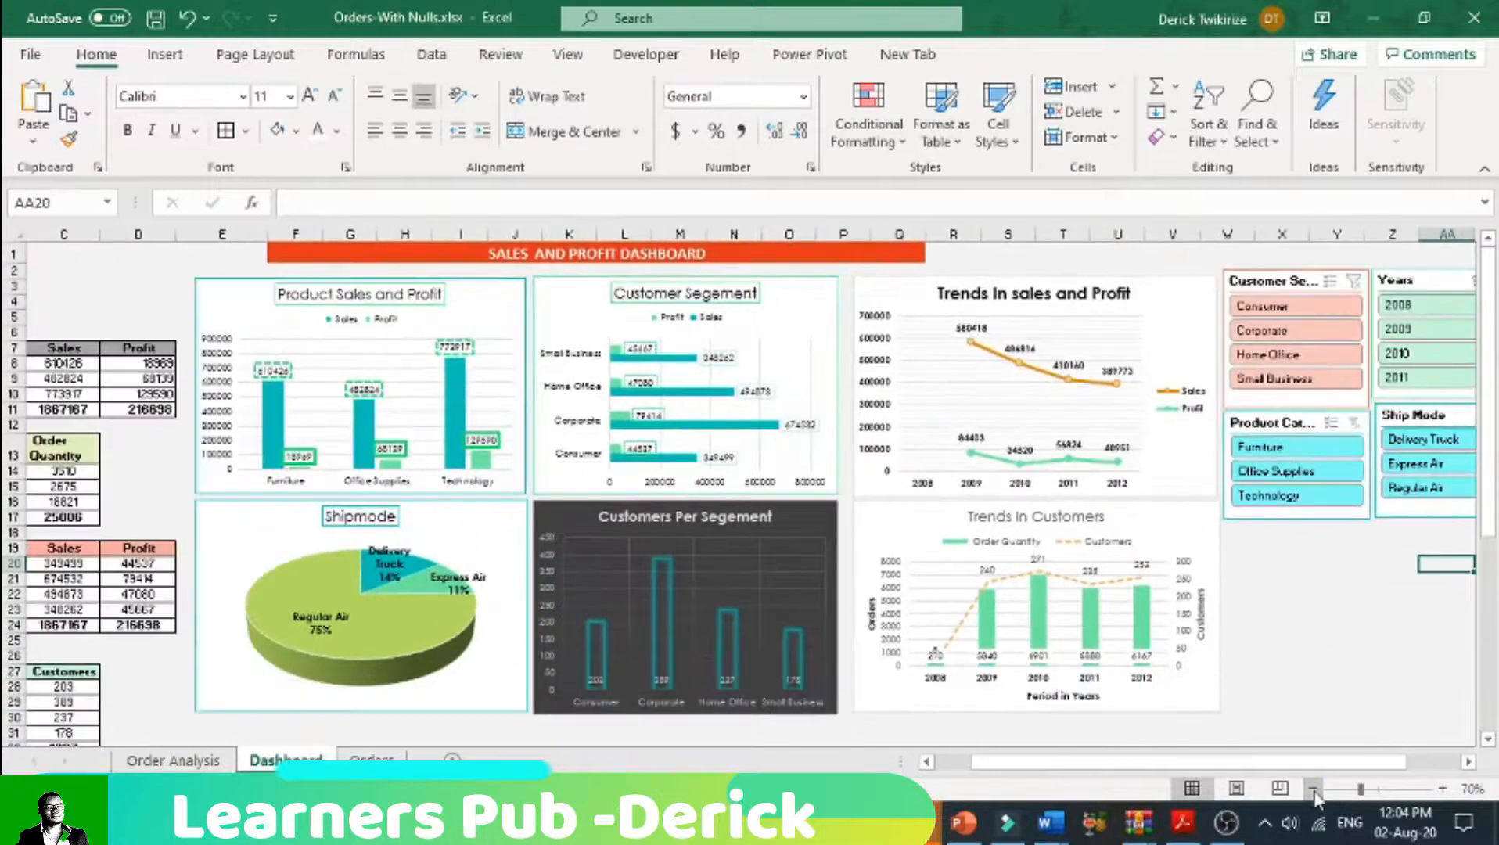
click(1469, 762)
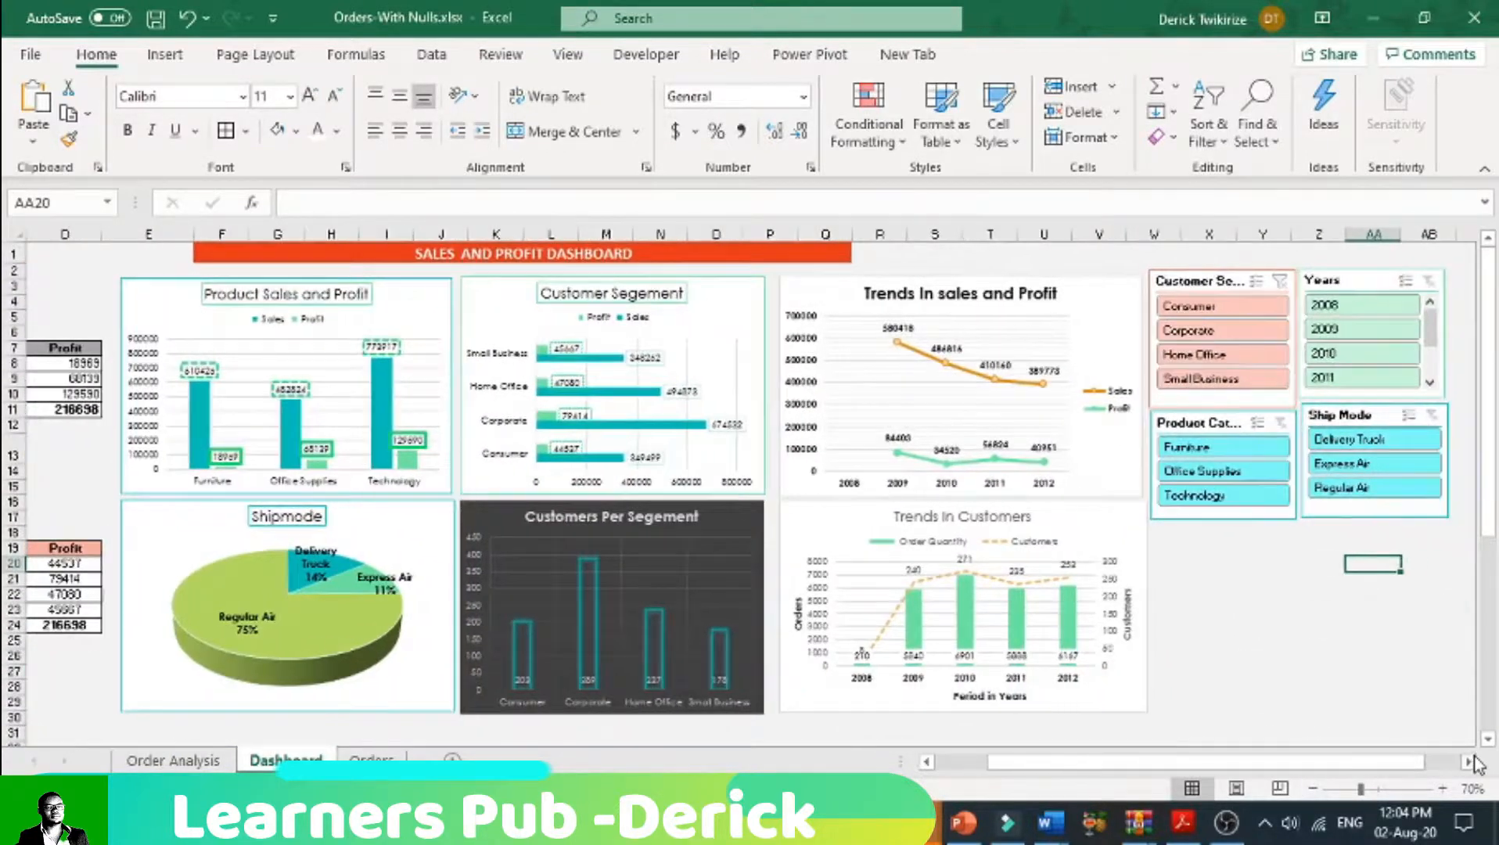
Step: Collapse the ribbon and zoom the Dashboard sheet to 80%
click(1487, 170)
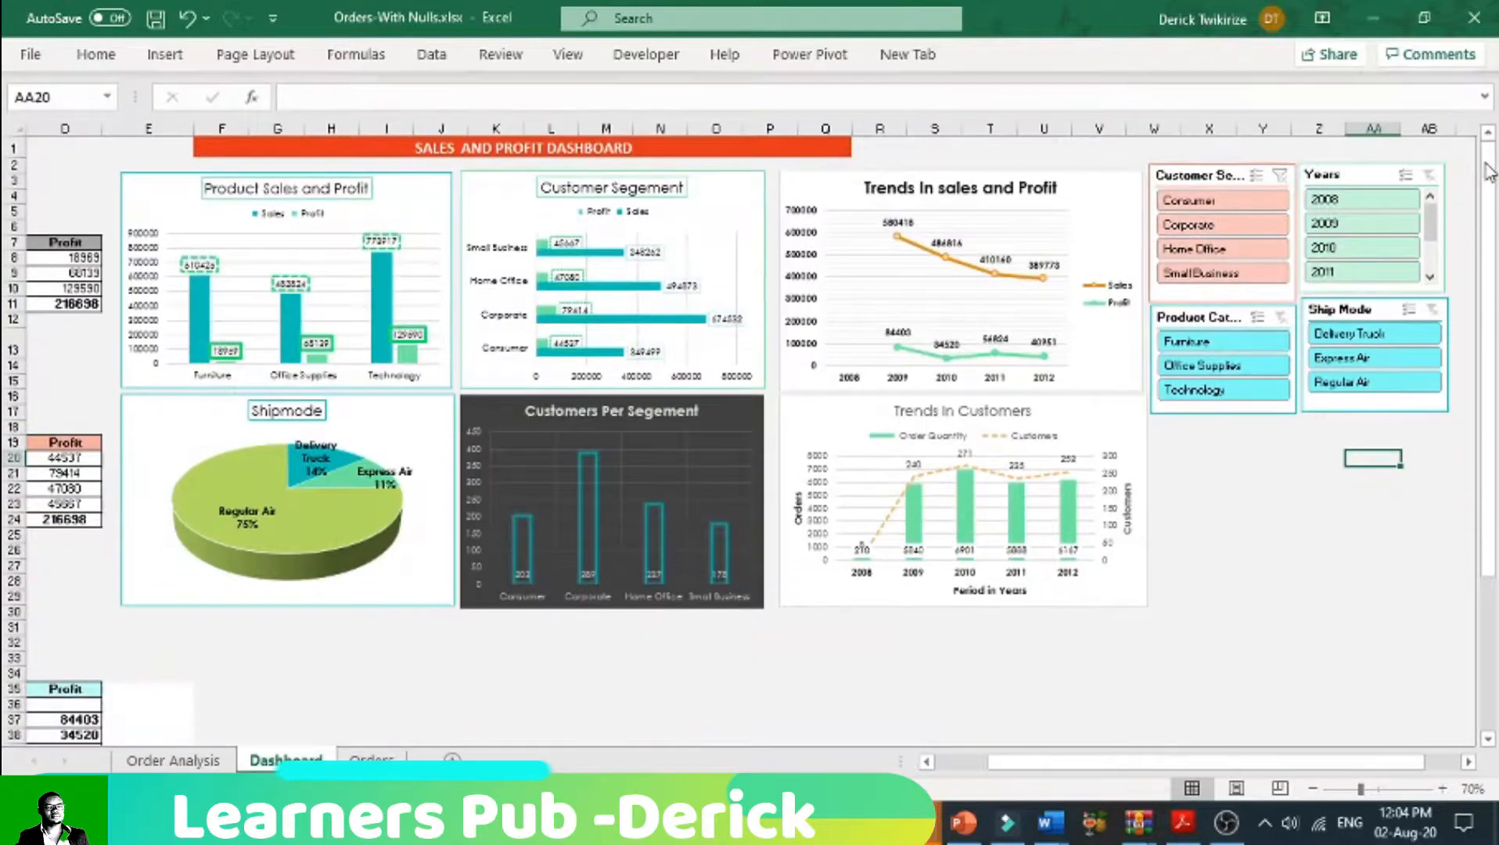
click(1441, 790)
scroll(1362, 666, up, 1)
drag(1222, 762, 1006, 755)
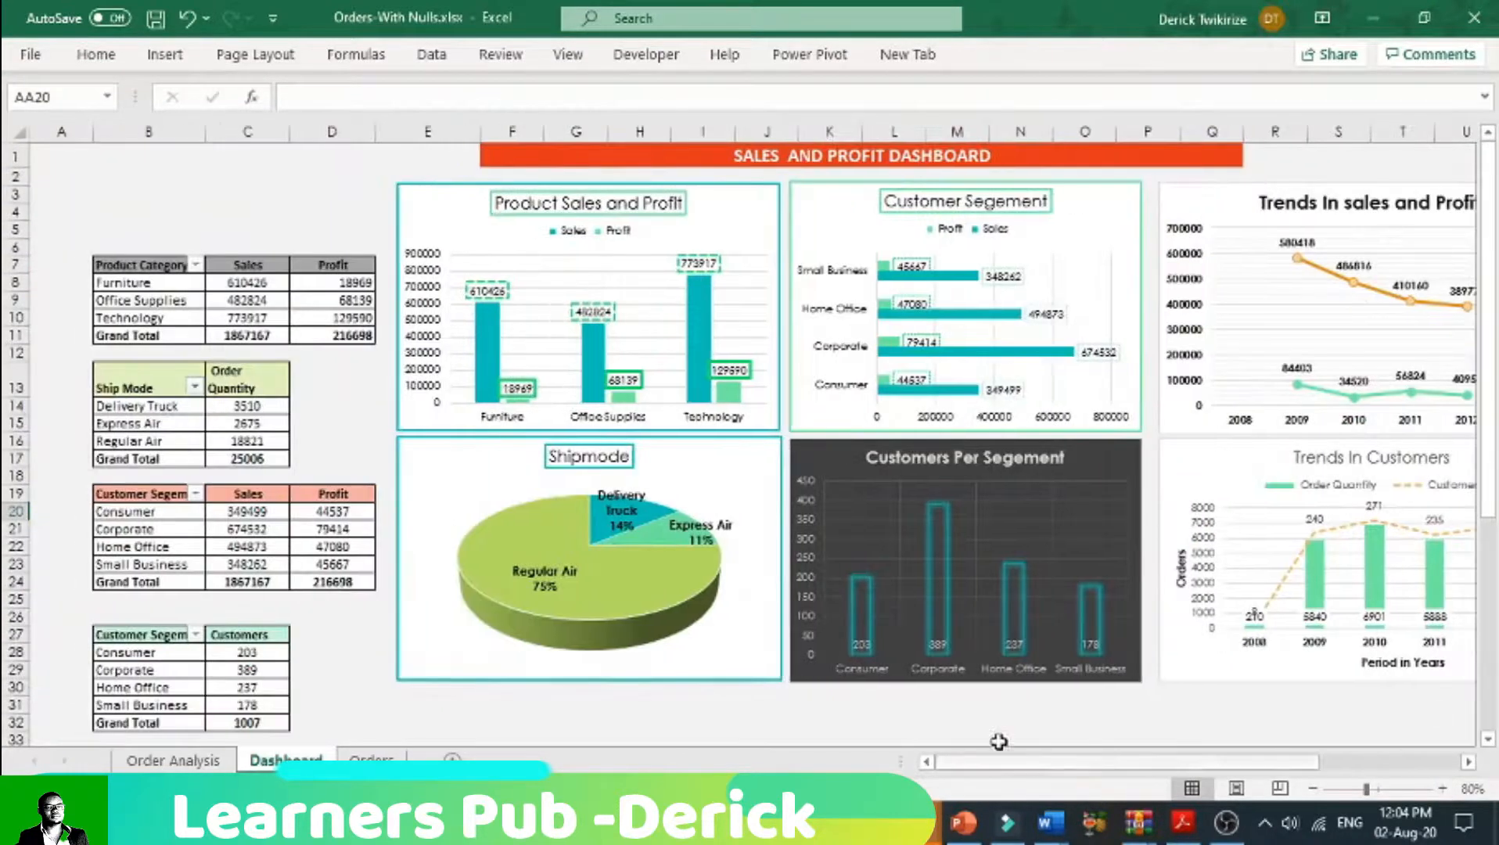
Step: Filter the dashboard charts to Corporate with the Customer Segment slicer
drag(1162, 763, 1265, 771)
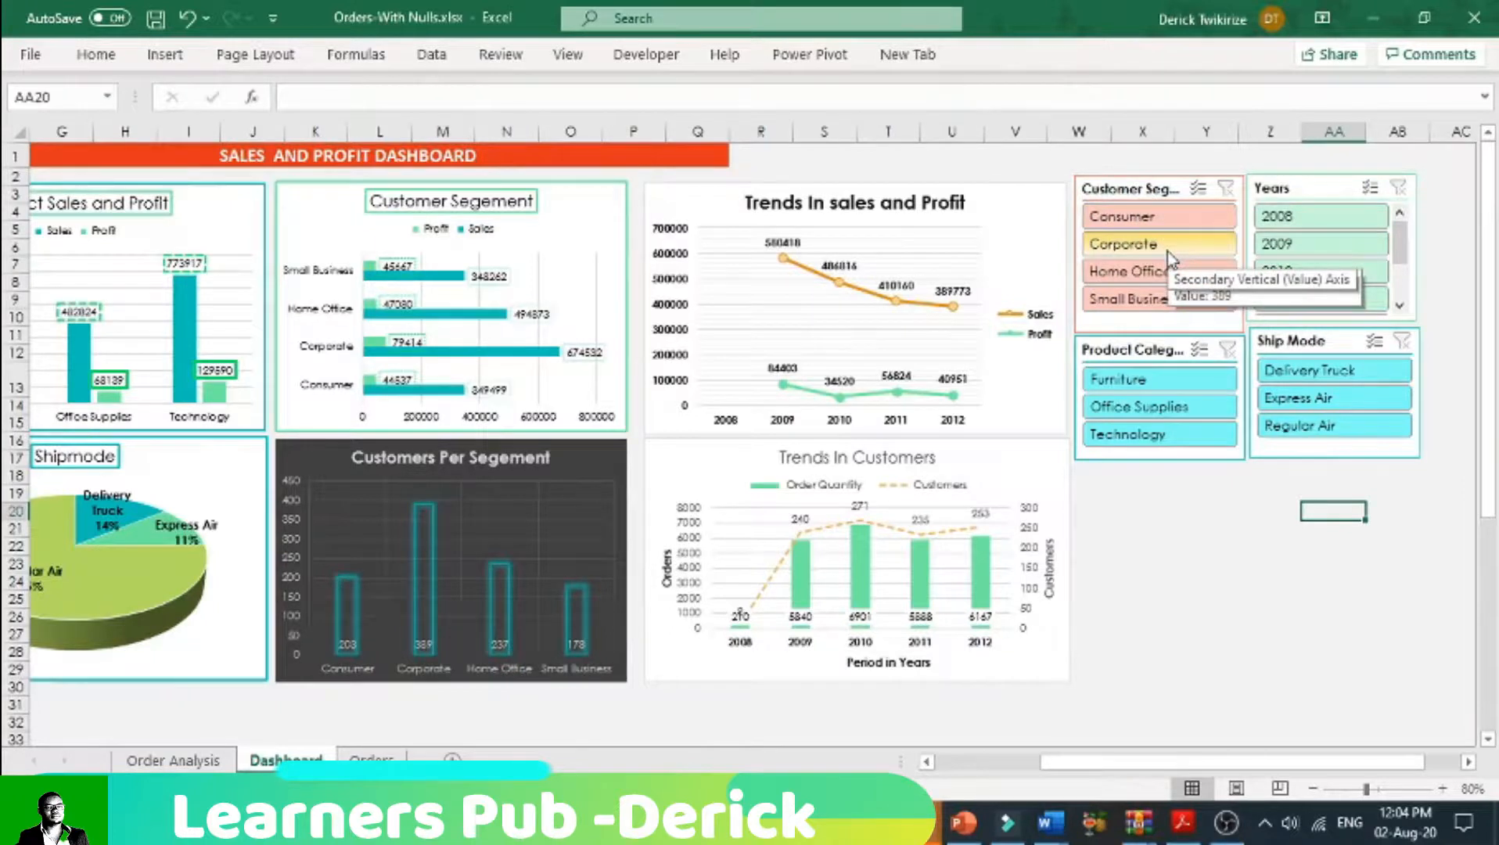
drag(1205, 762, 1168, 760)
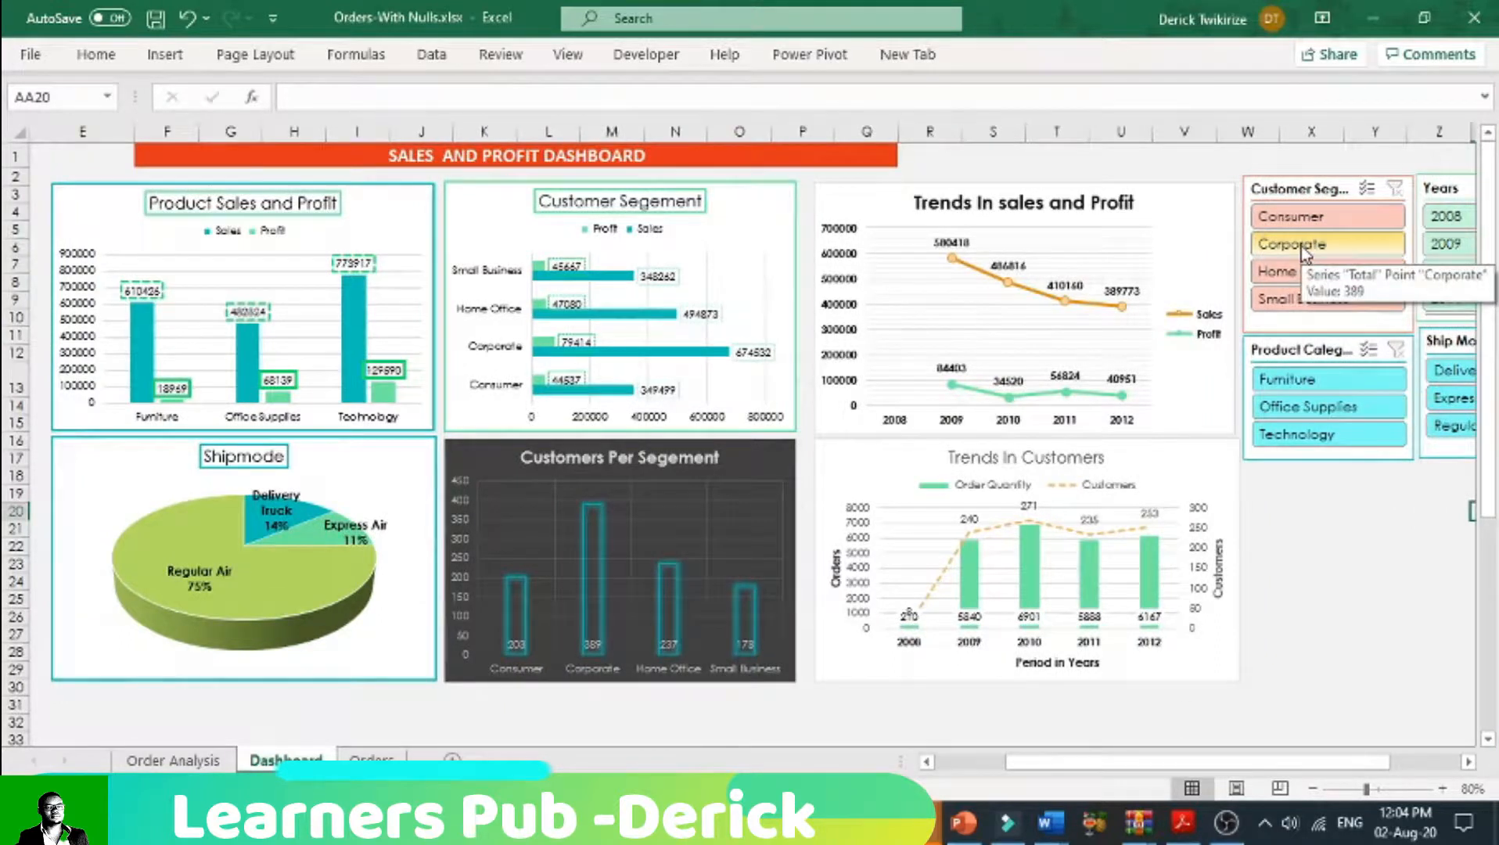
click(1302, 249)
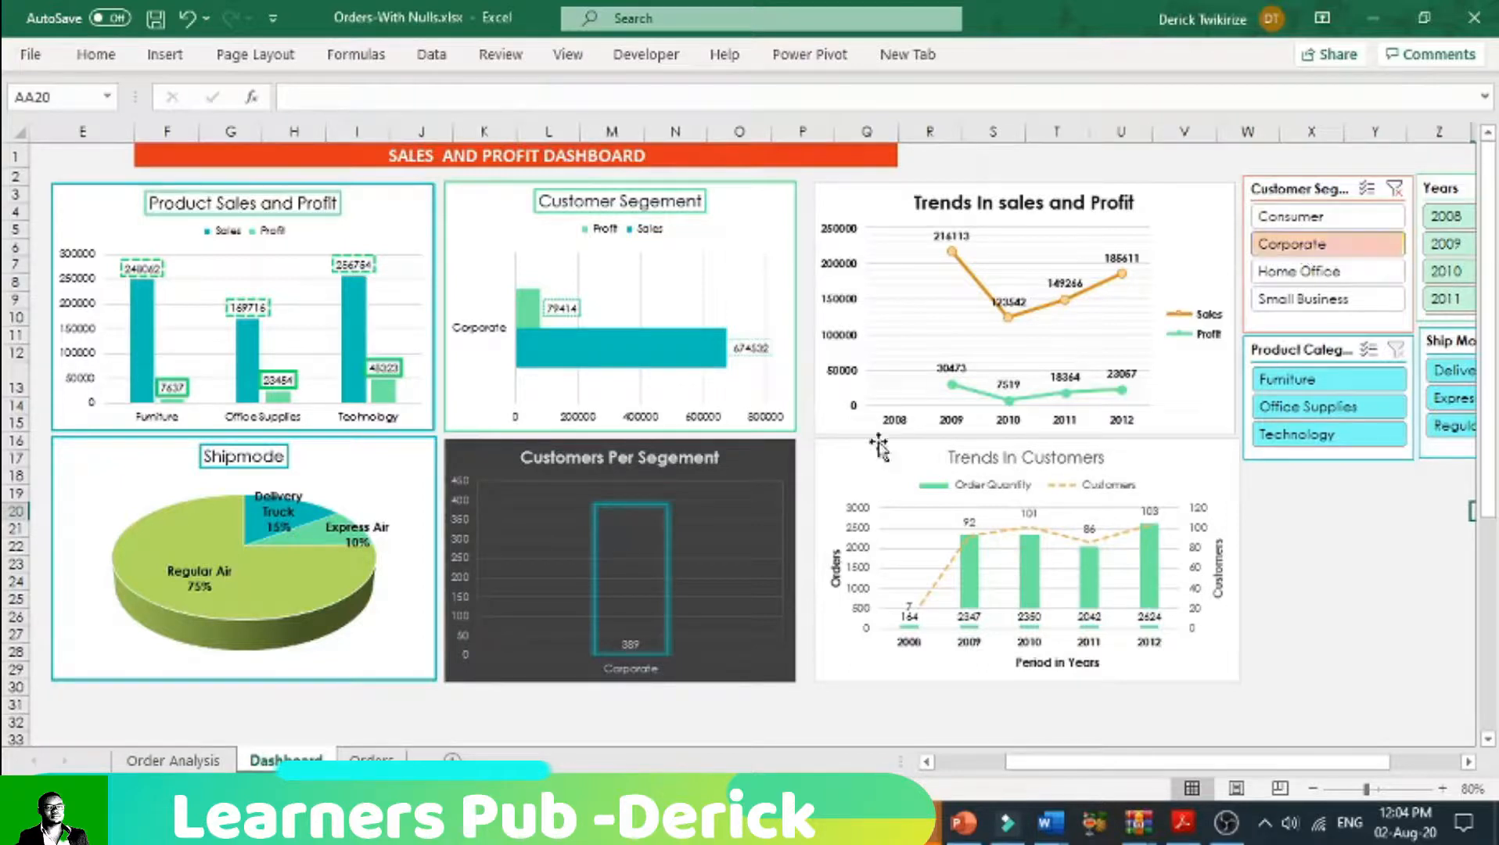
Step: Make all text in the Trends In Customers chart bold
click(890, 463)
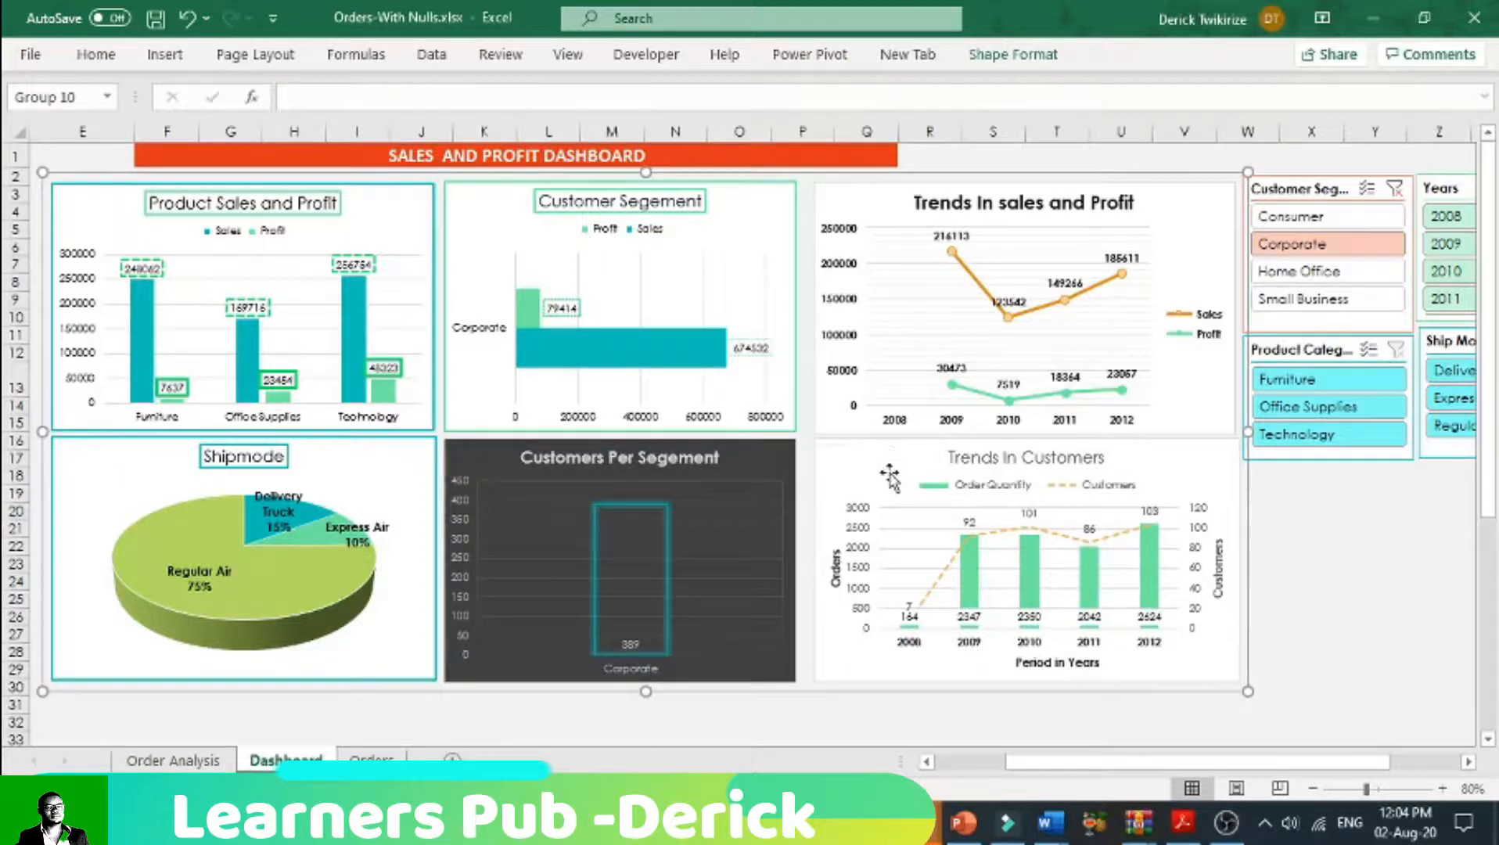
click(890, 463)
click(97, 59)
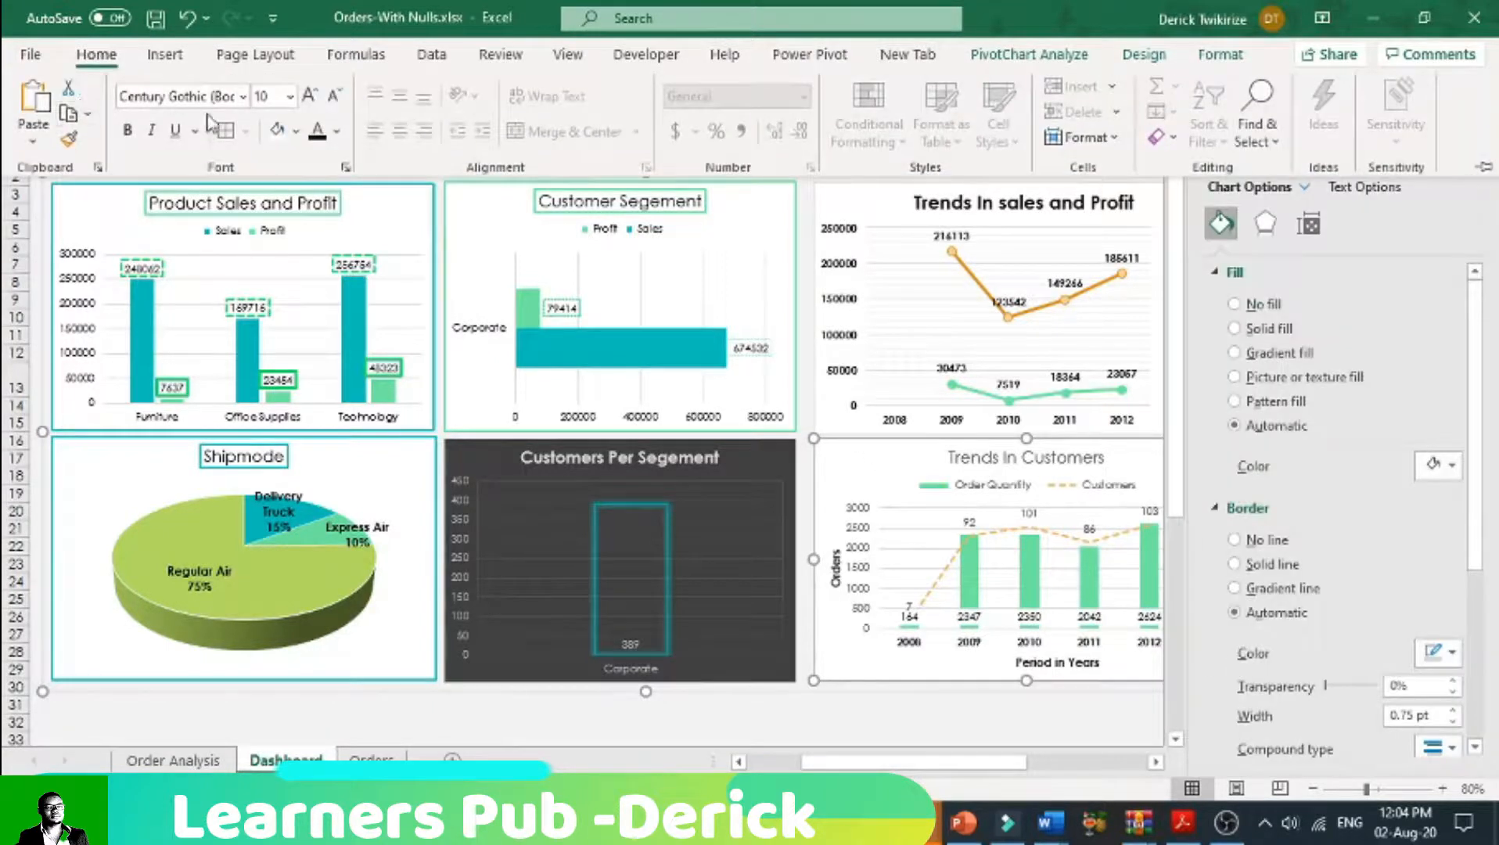
click(128, 131)
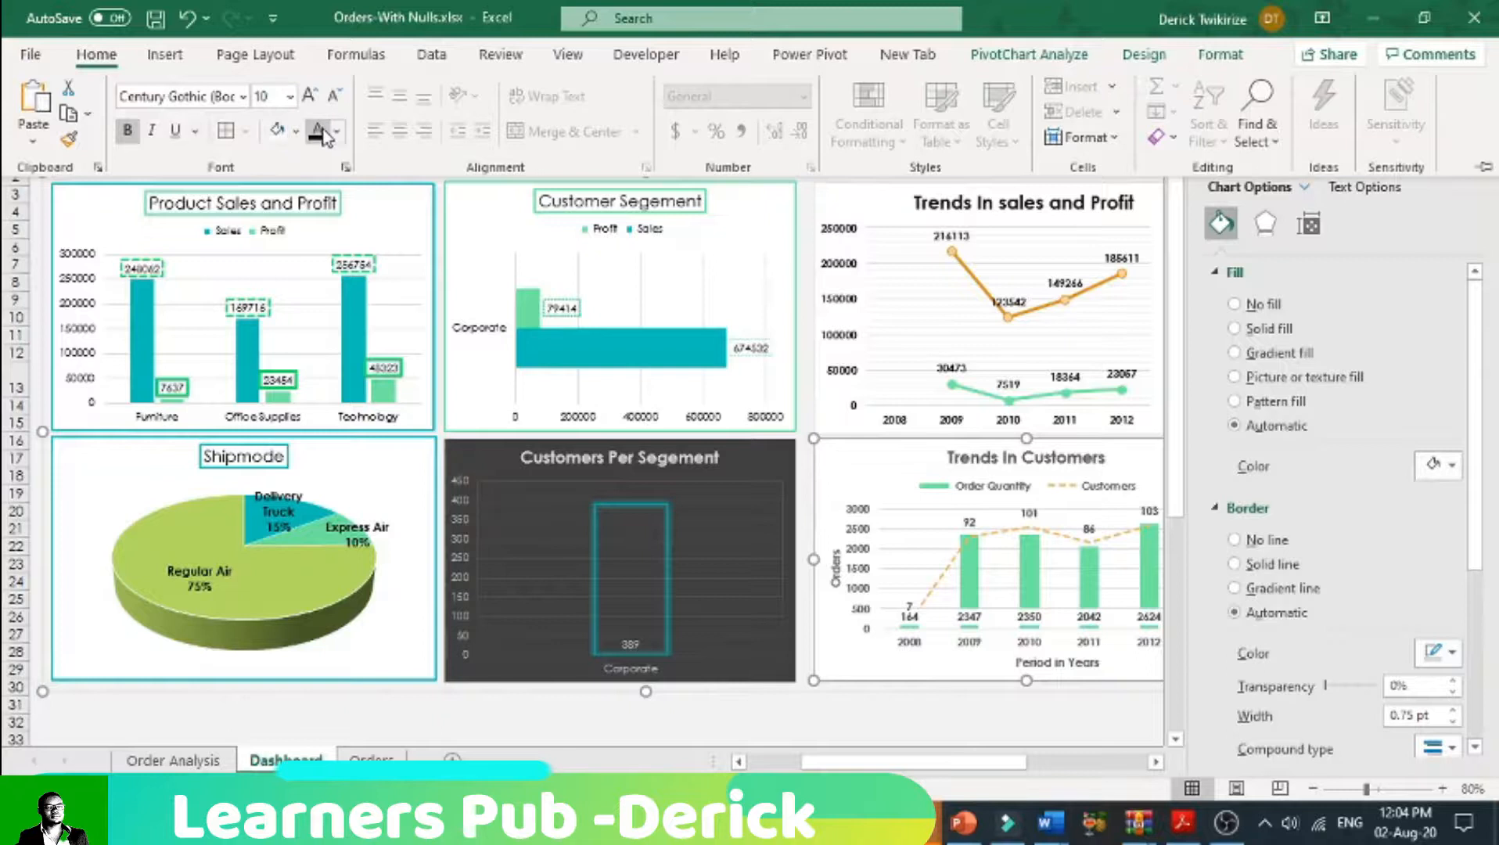
click(838, 740)
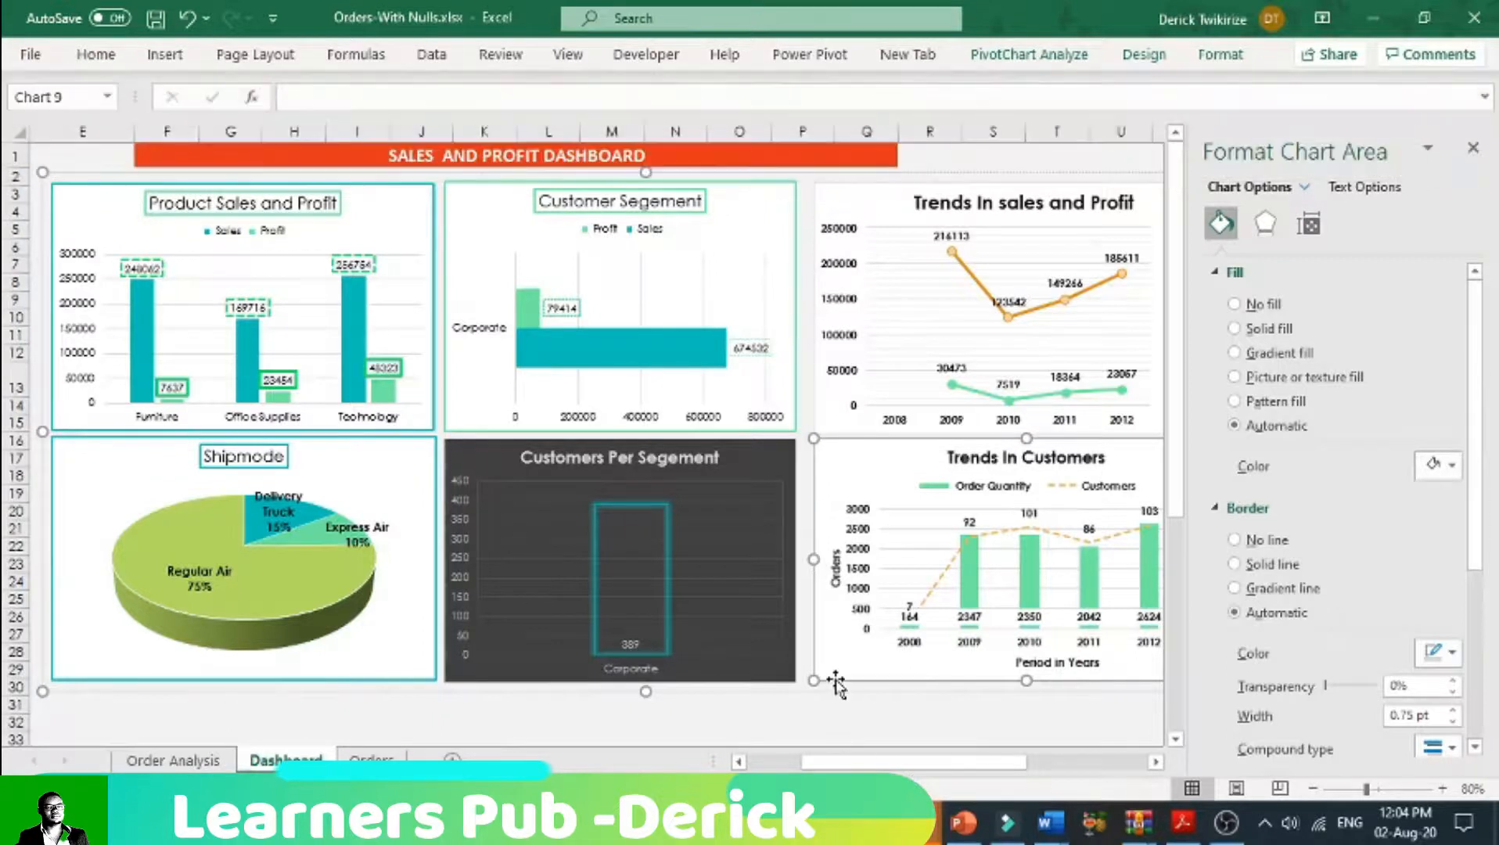
Step: Apply the Integral theme to the workbook and collapse the ribbon again
click(493, 161)
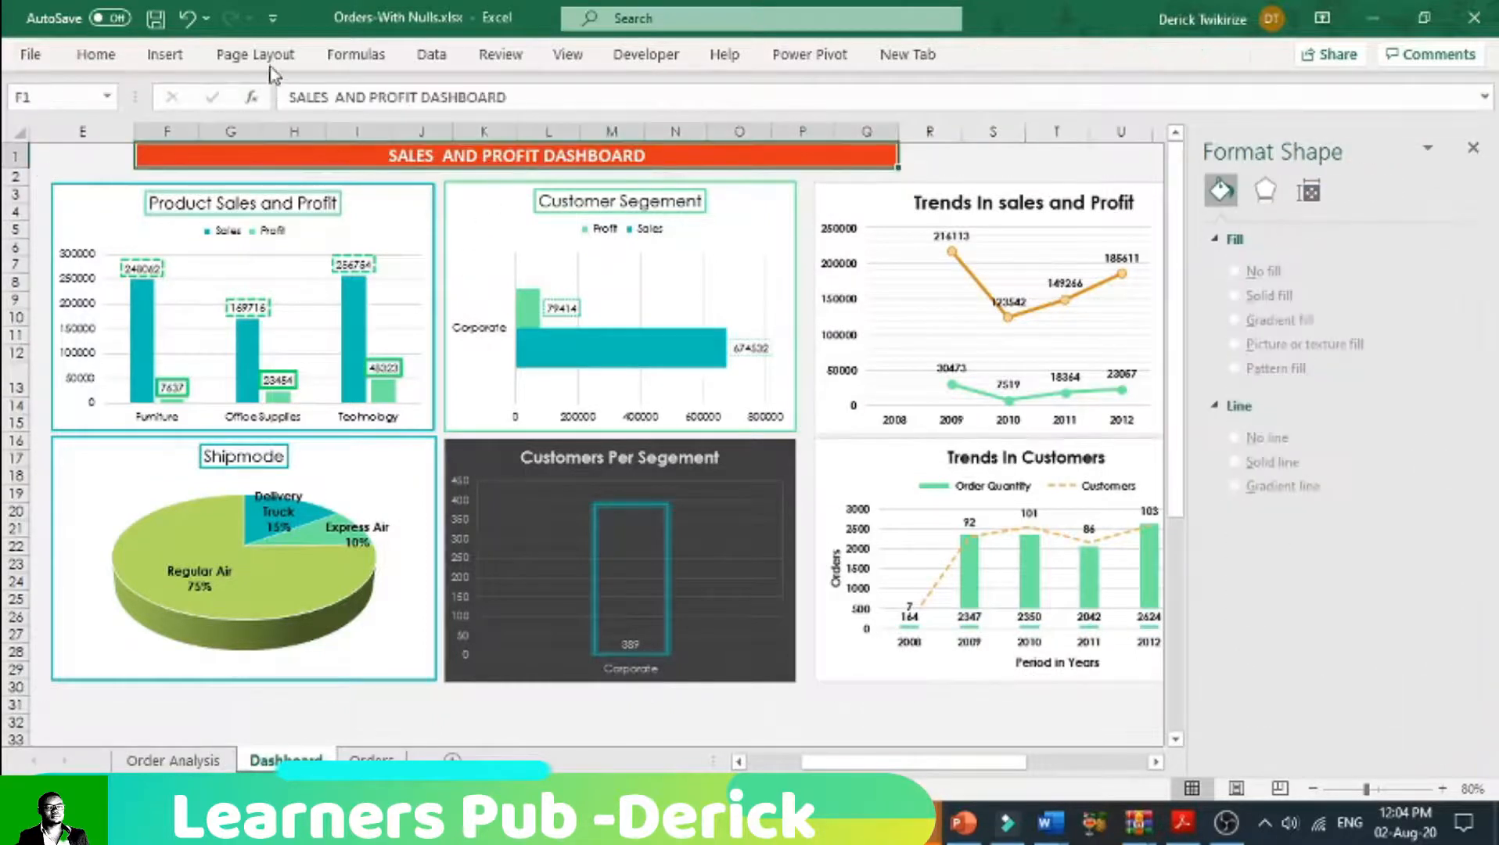
click(255, 54)
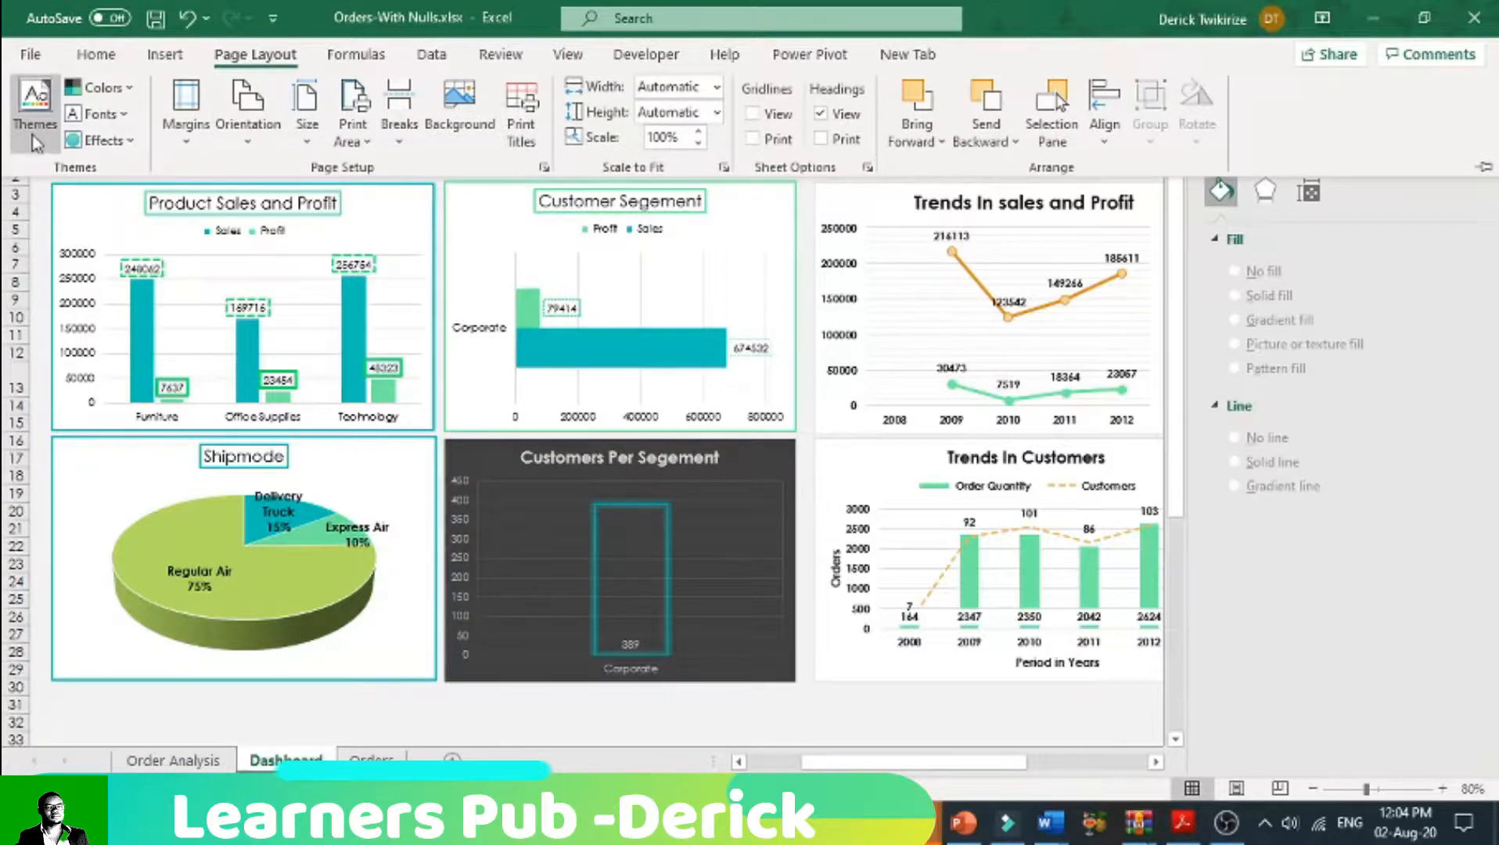
click(35, 141)
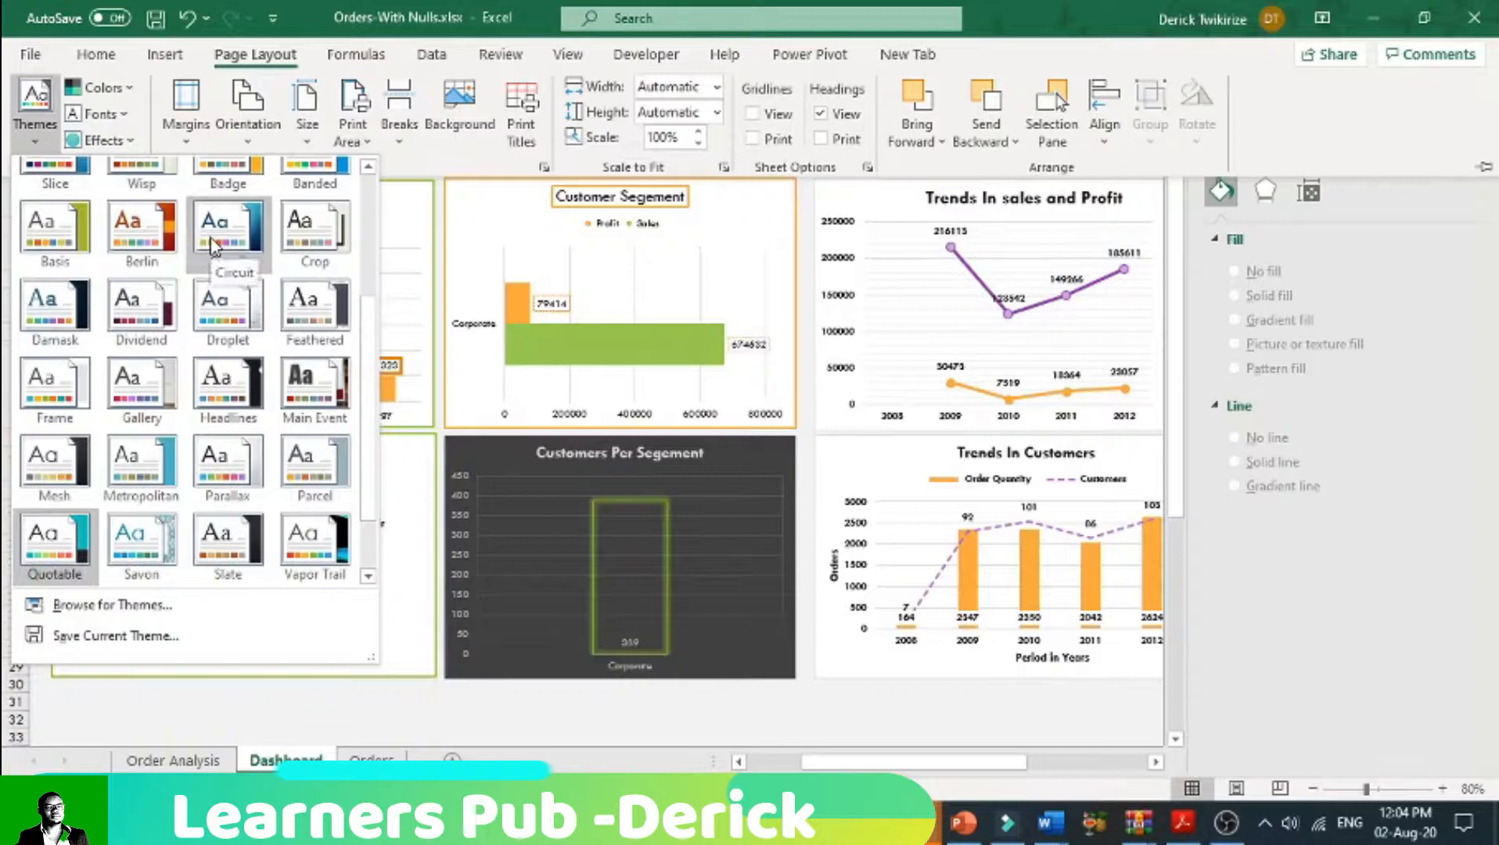
scroll(235, 224, up, 3)
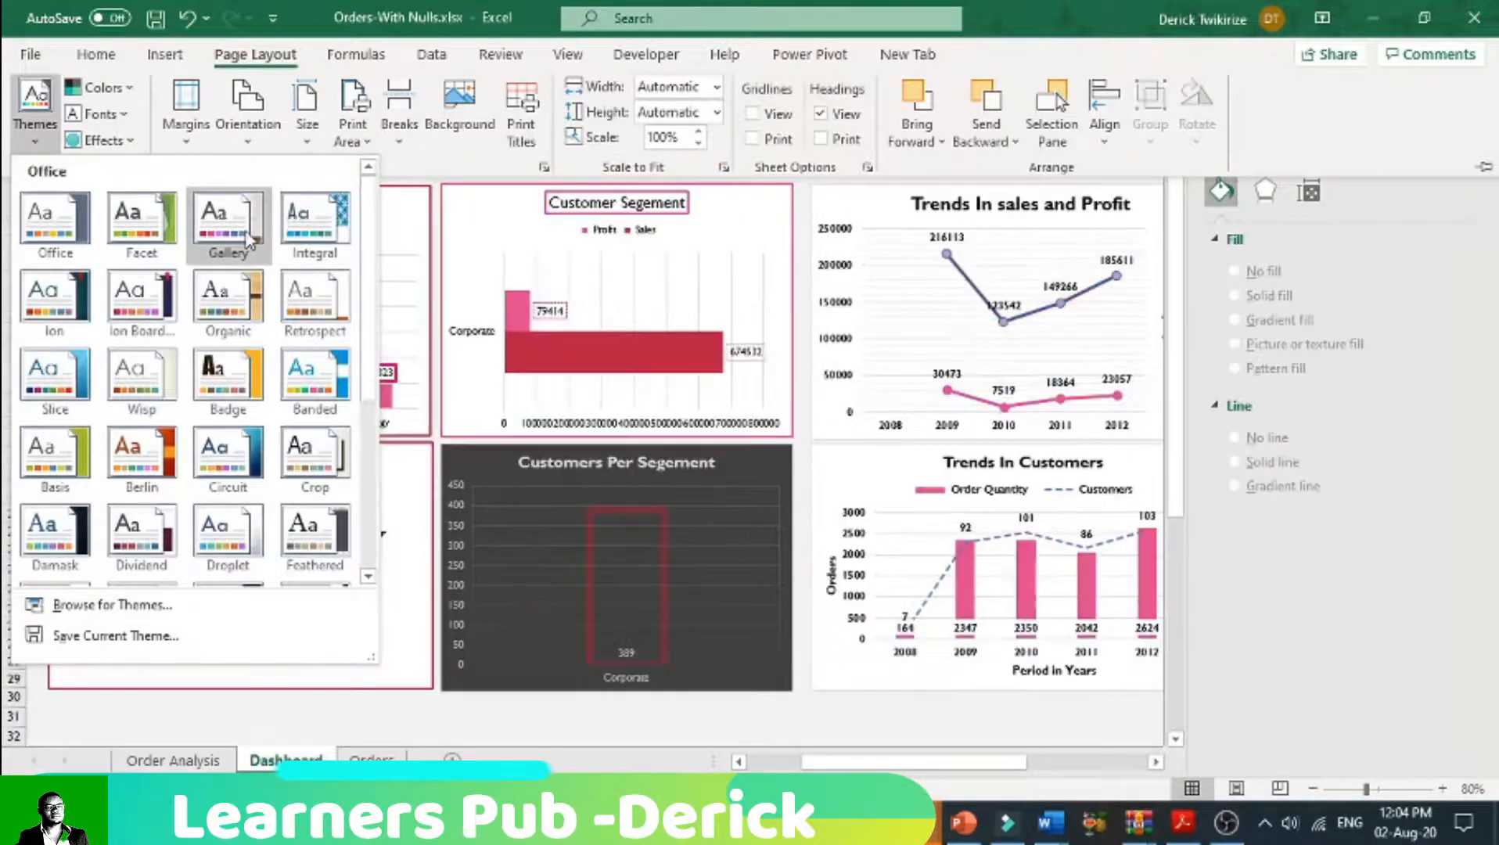
click(297, 239)
key(ctrl+F1)
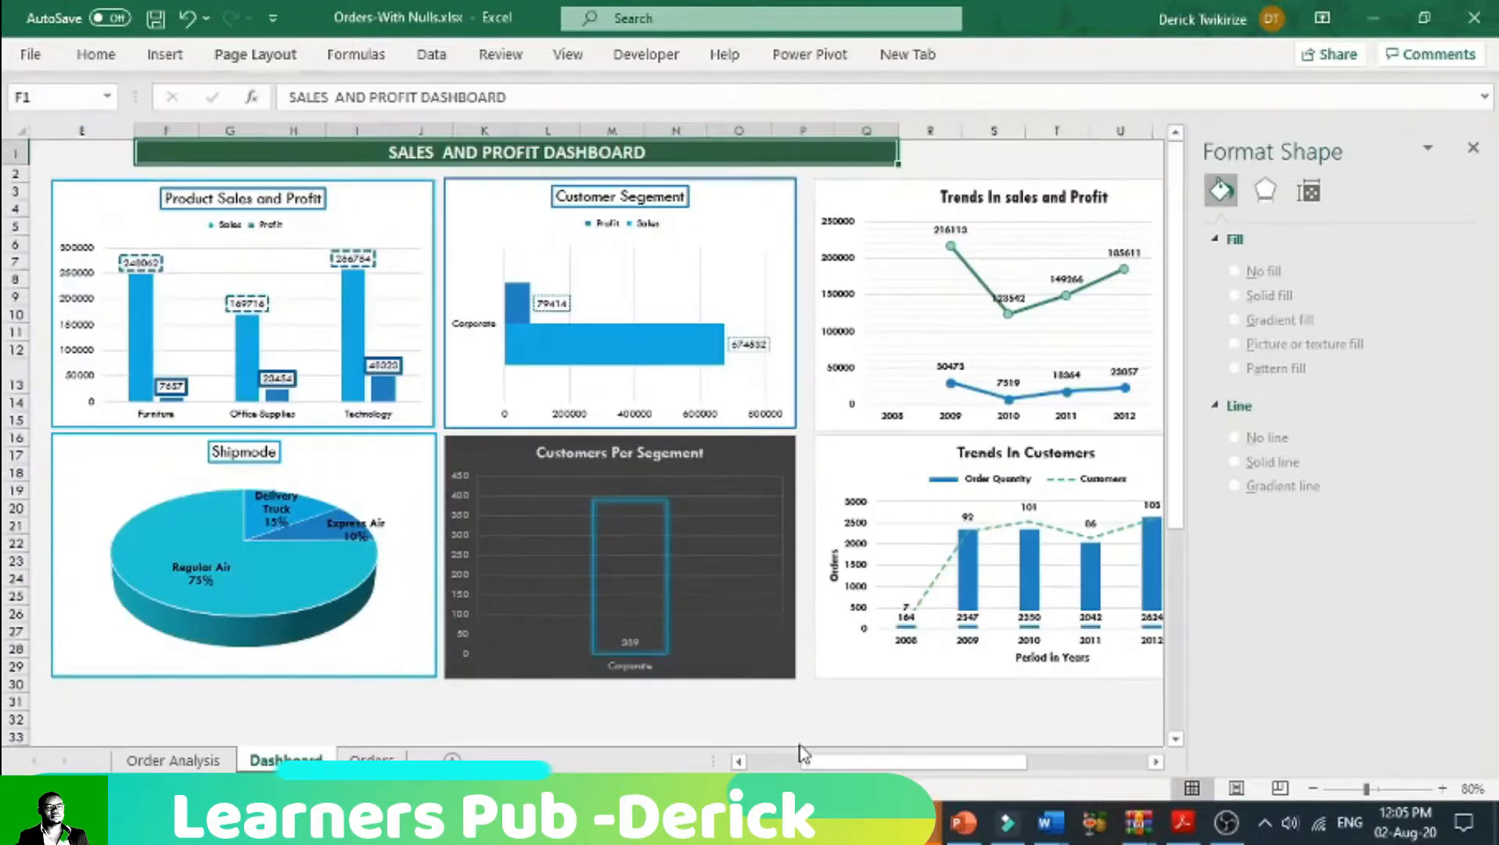
Step: Switch the Customer Segment slicer's filter to Home Office and check the trend charts
drag(978, 762, 1049, 777)
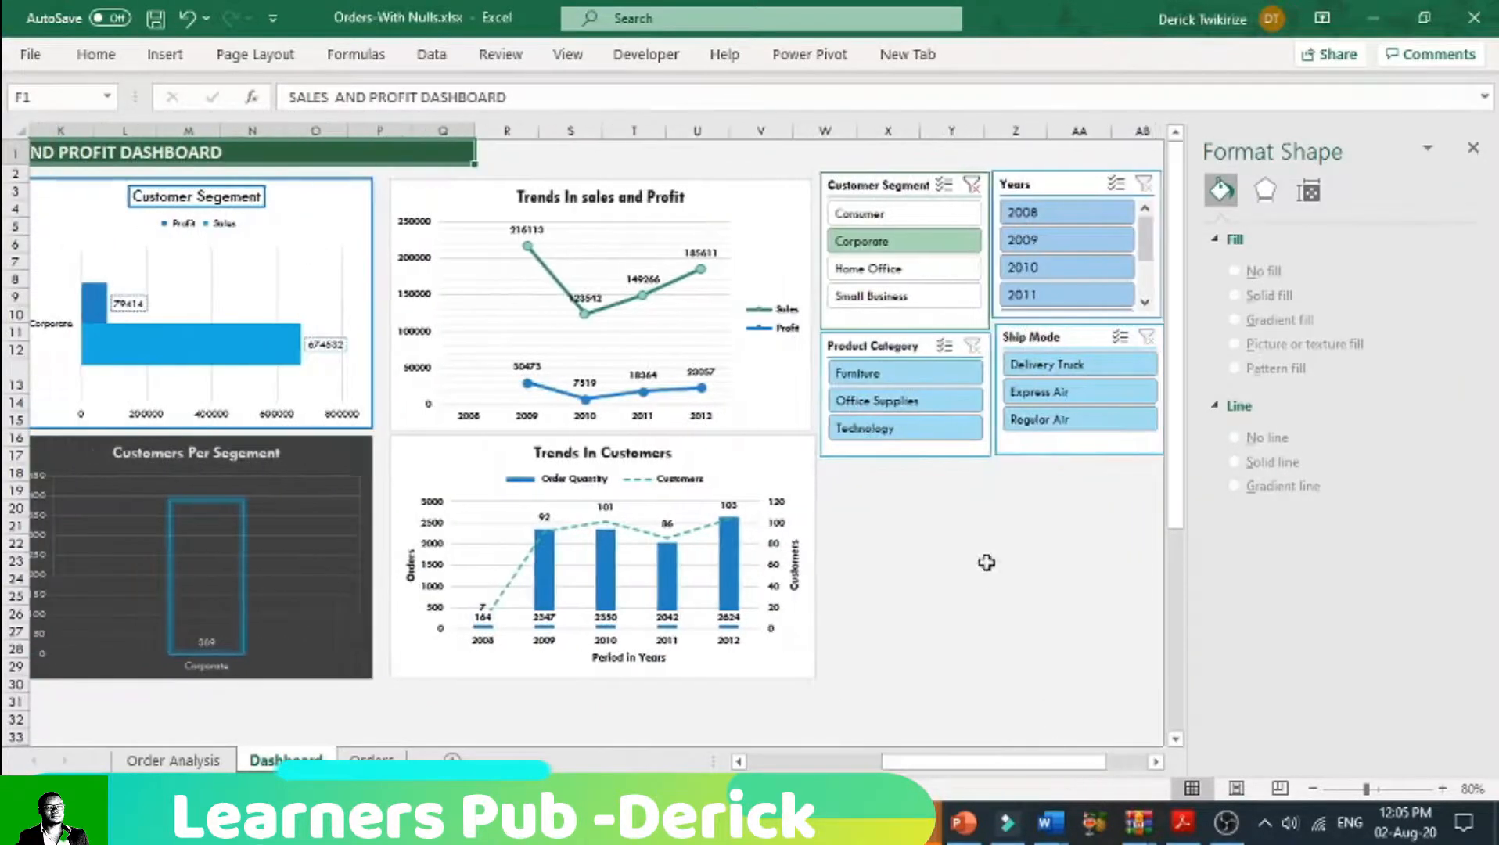
click(921, 269)
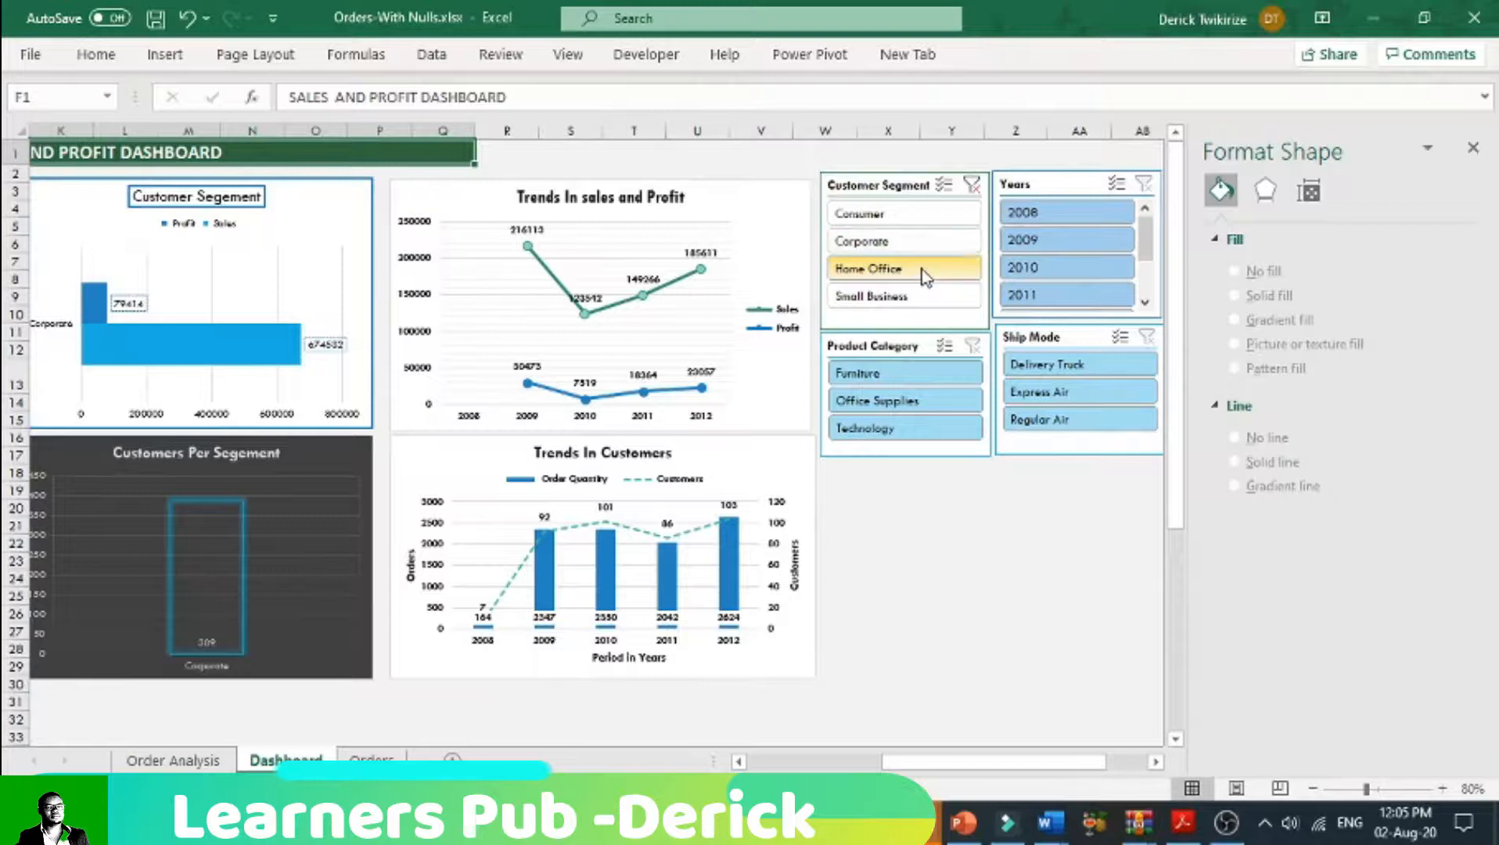
drag(1004, 763, 1050, 765)
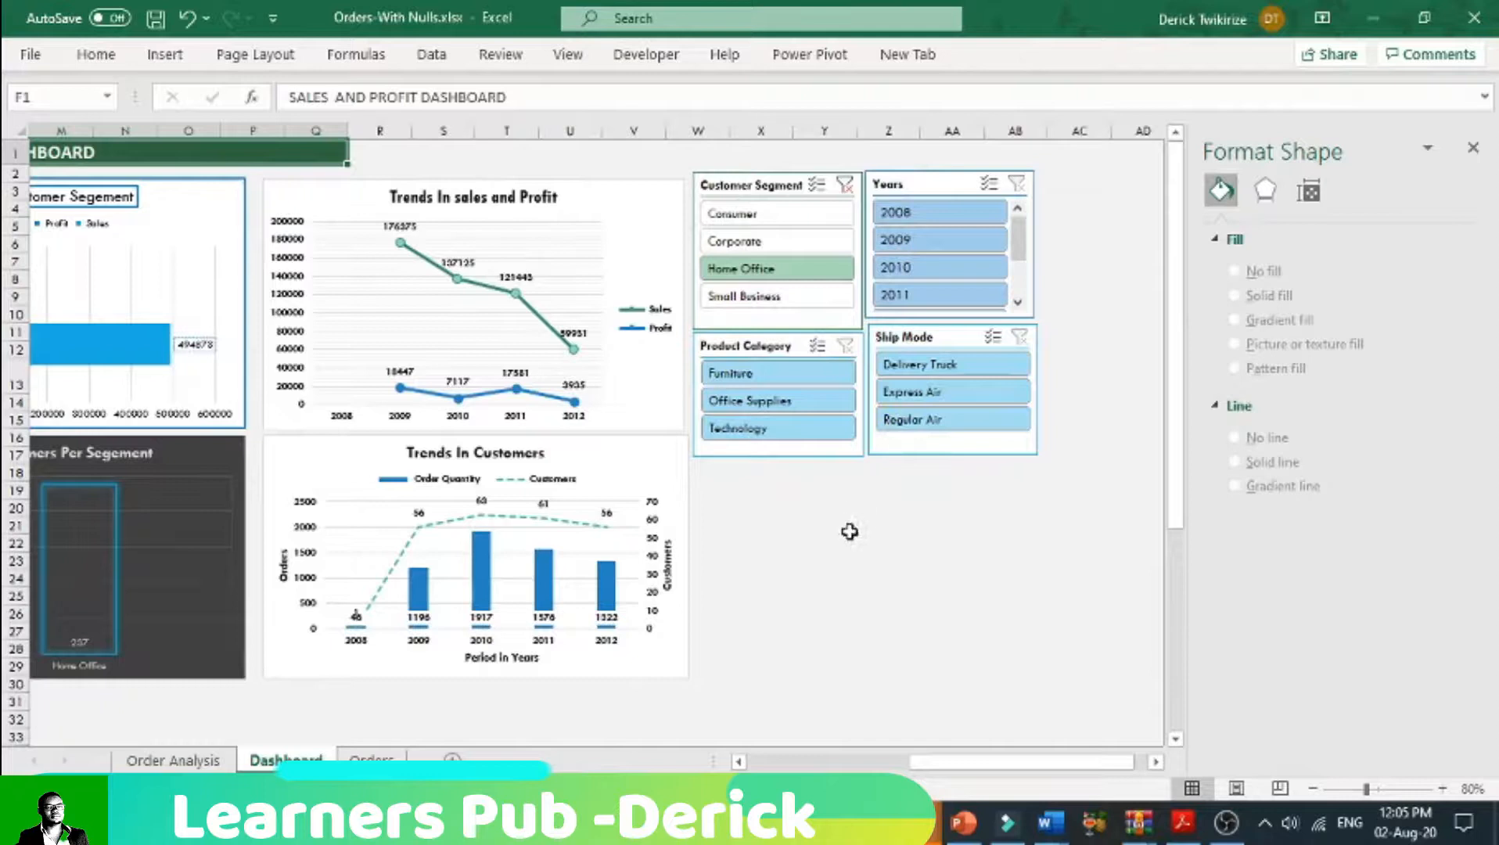
Step: Clear the Customer Segment slicer's filter and close the Format Shape pane
click(845, 186)
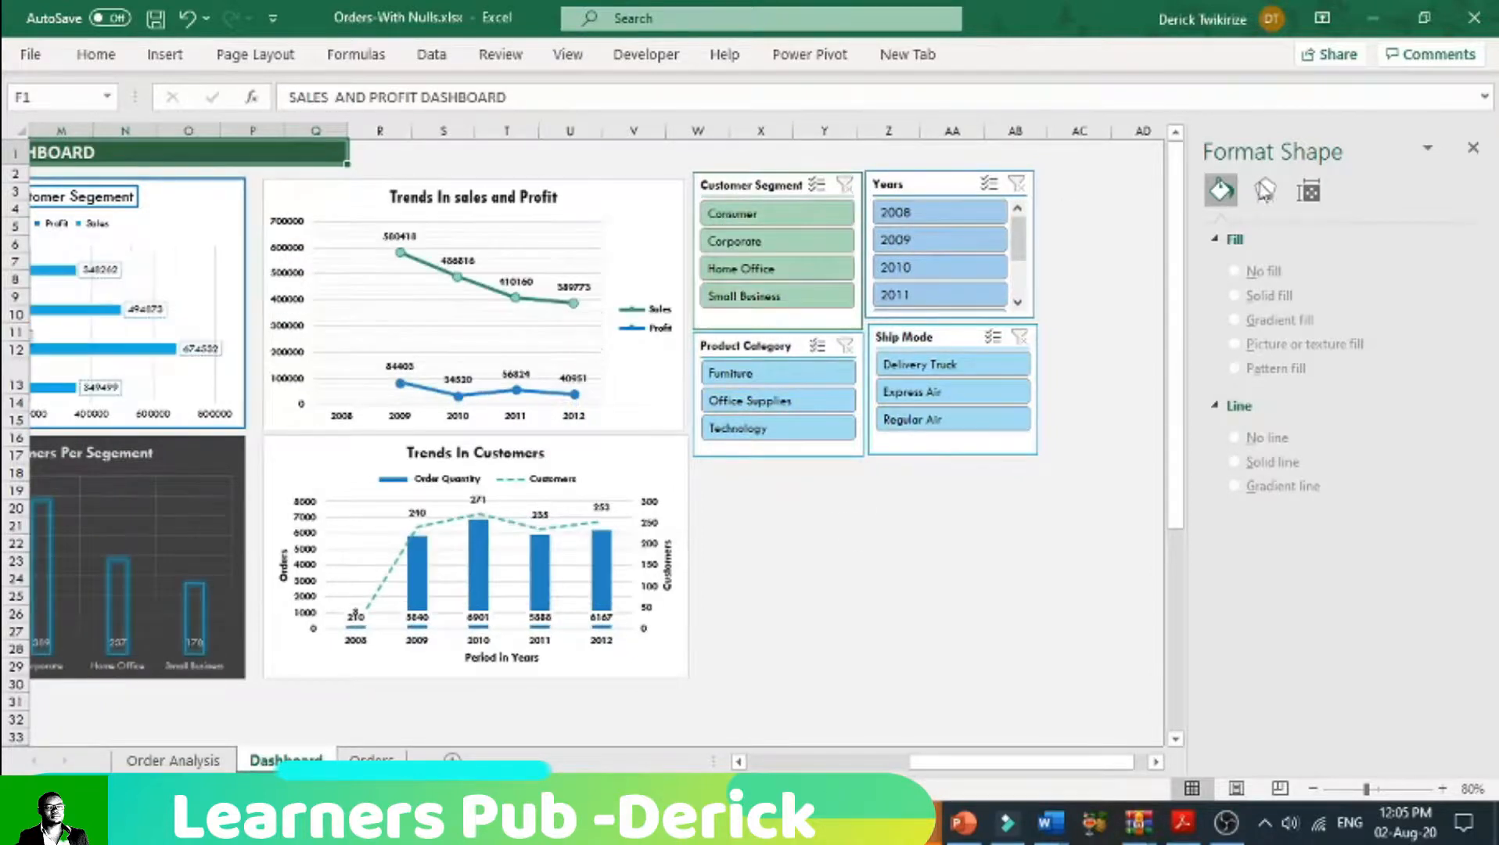
click(1473, 148)
drag(1186, 765, 1052, 785)
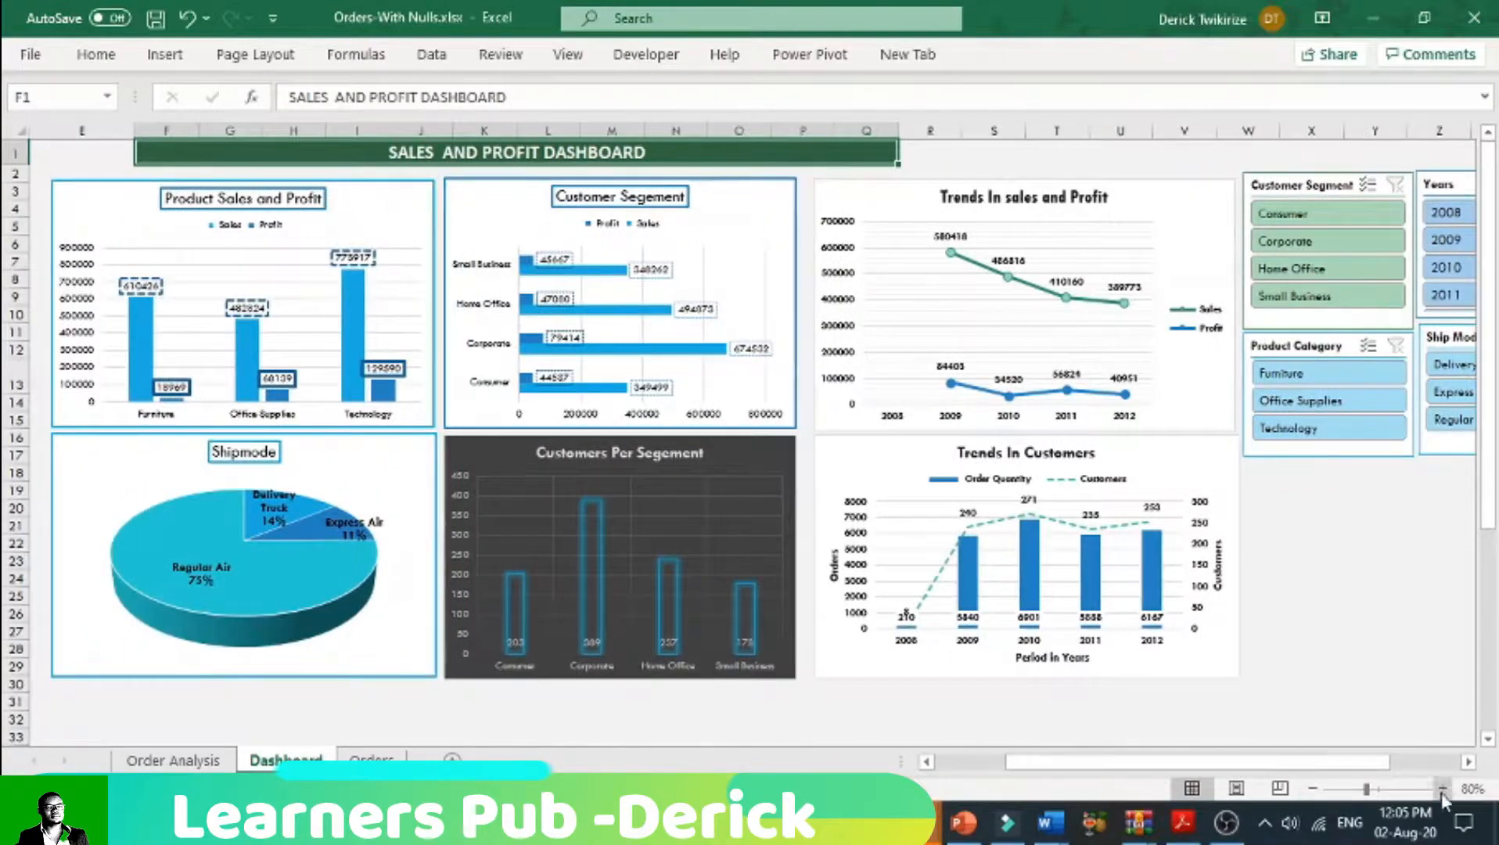
Step: Filter the dashboard to 2010 with the Years slicer and select the Furniture profit label in the Product Sales and Profit chart
click(1451, 266)
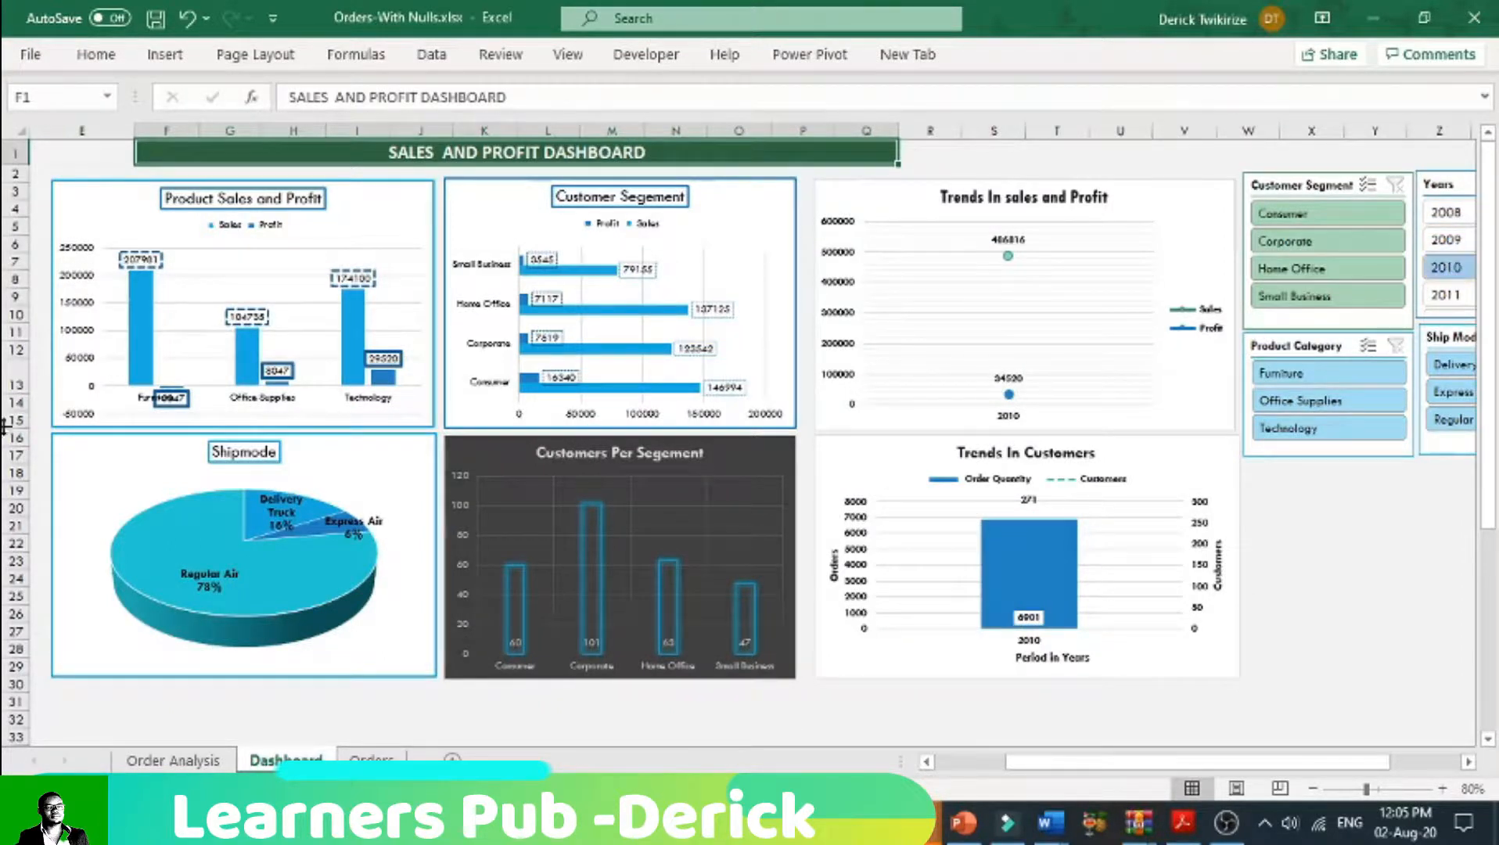
click(210, 285)
double_click(210, 286)
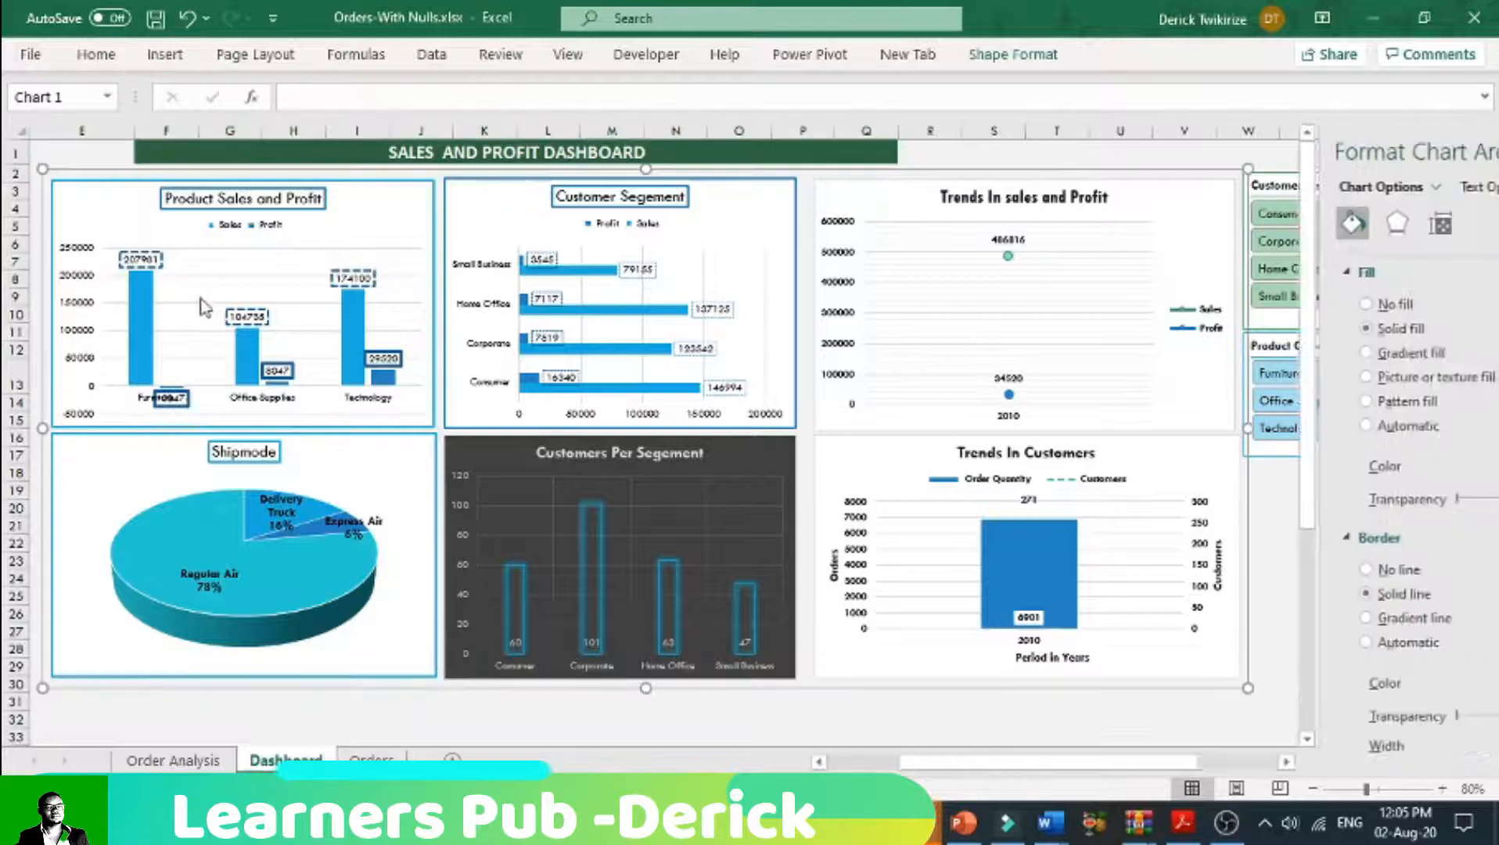
click(186, 393)
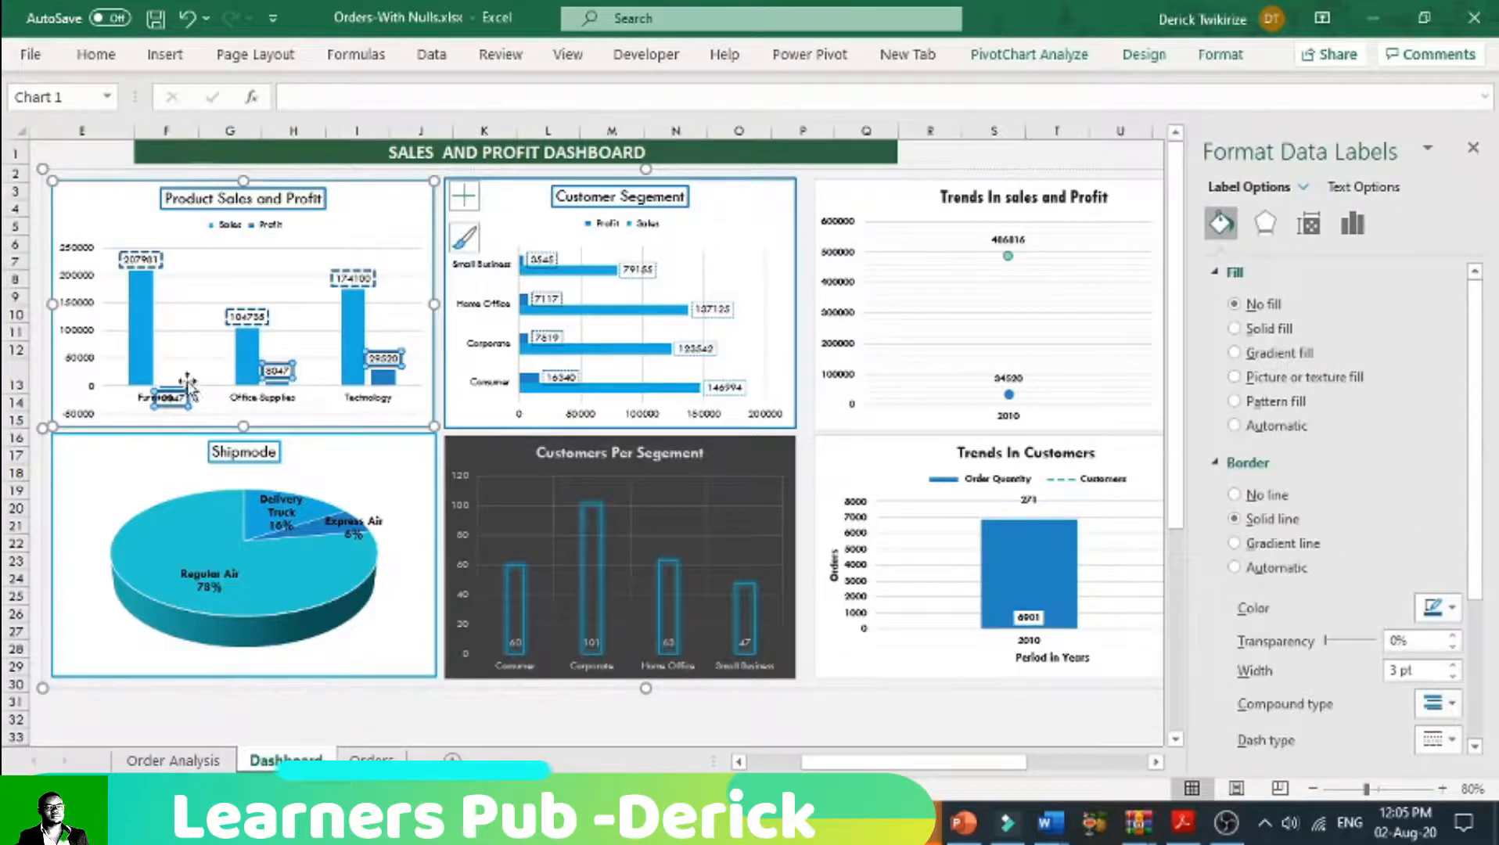
click(185, 395)
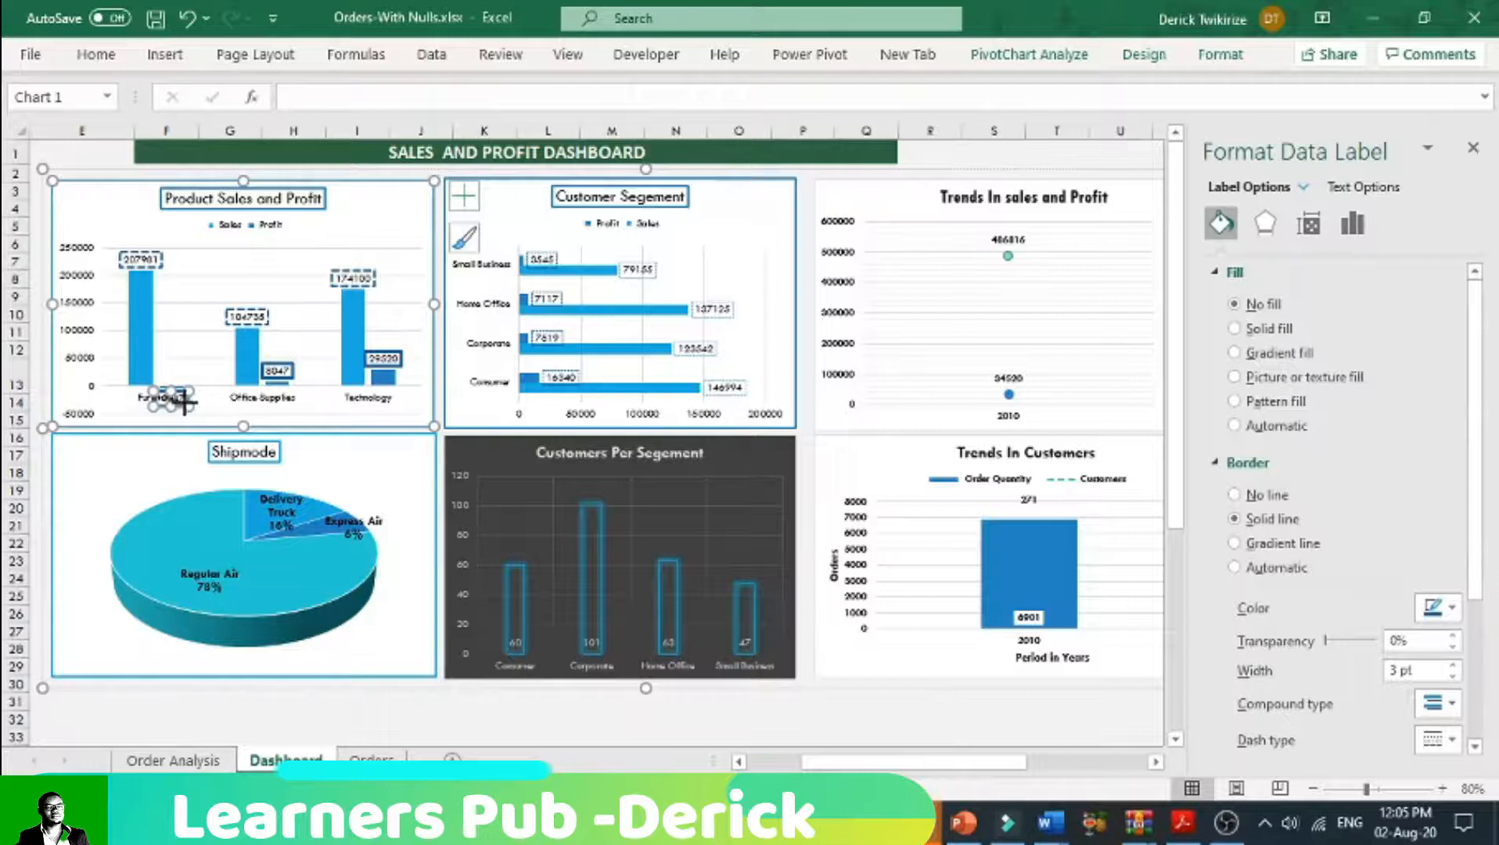
Step: Undo the 2010 filter on the Years slicer and close the formatting pane
key(ctrl+z)
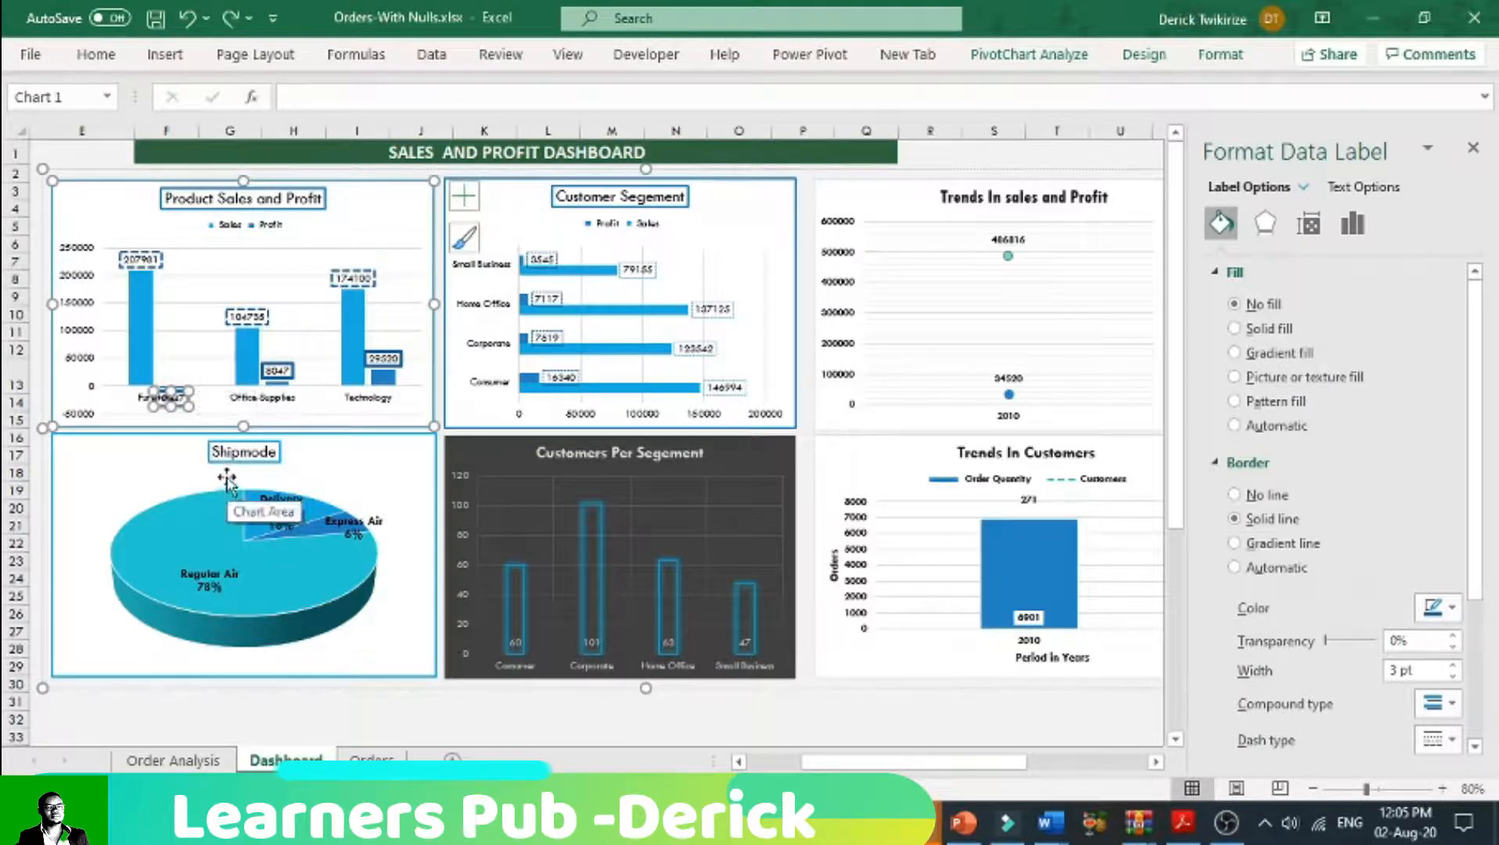
key(ctrl+z)
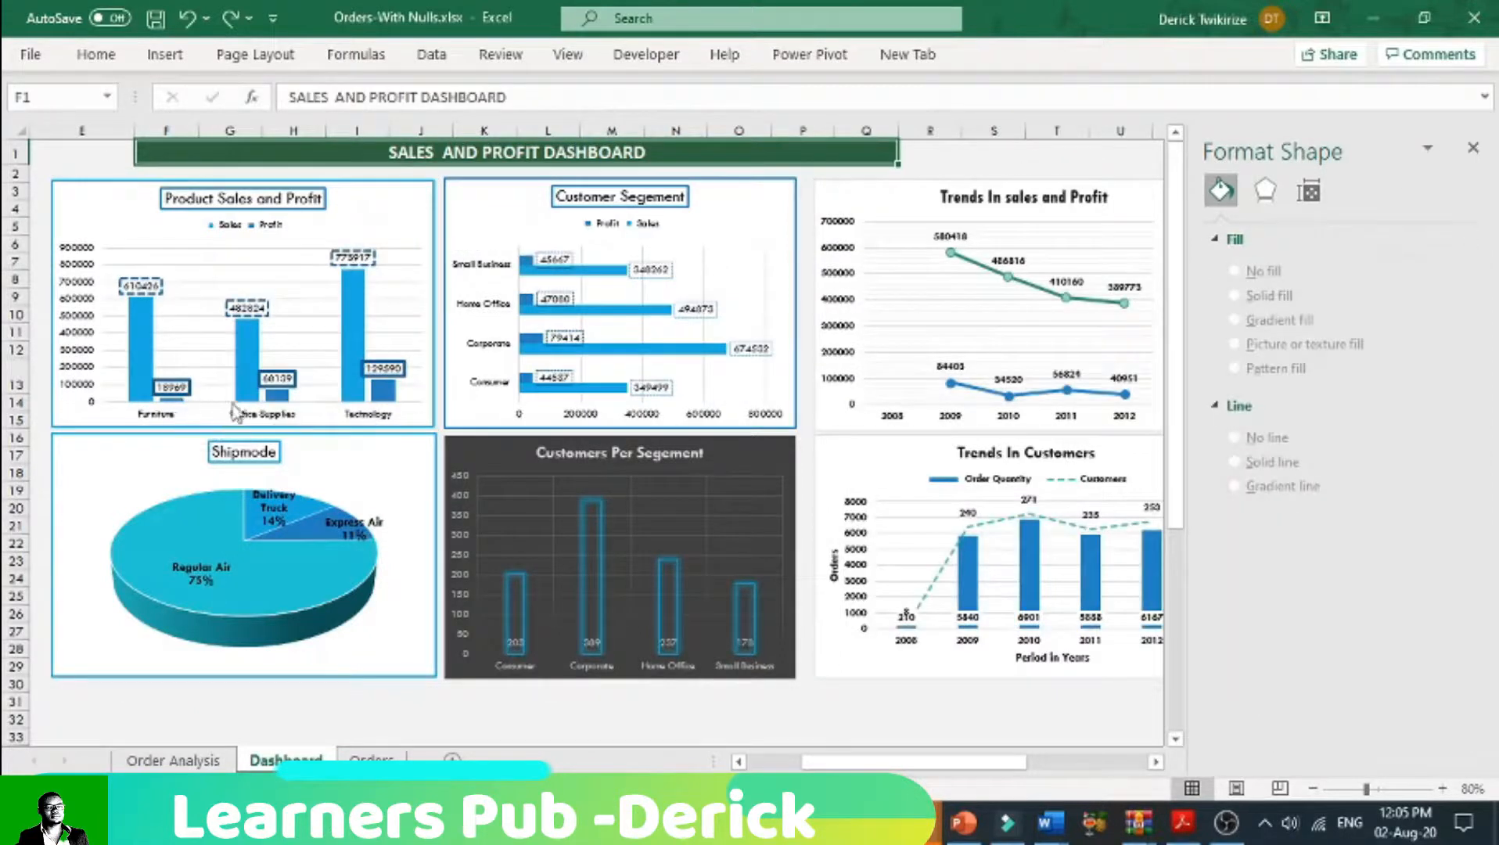
click(1473, 147)
drag(1225, 769, 1147, 773)
Step: Examine the pivot tables on the Order Analysis sheet up close, ending at 120% zoom
click(173, 761)
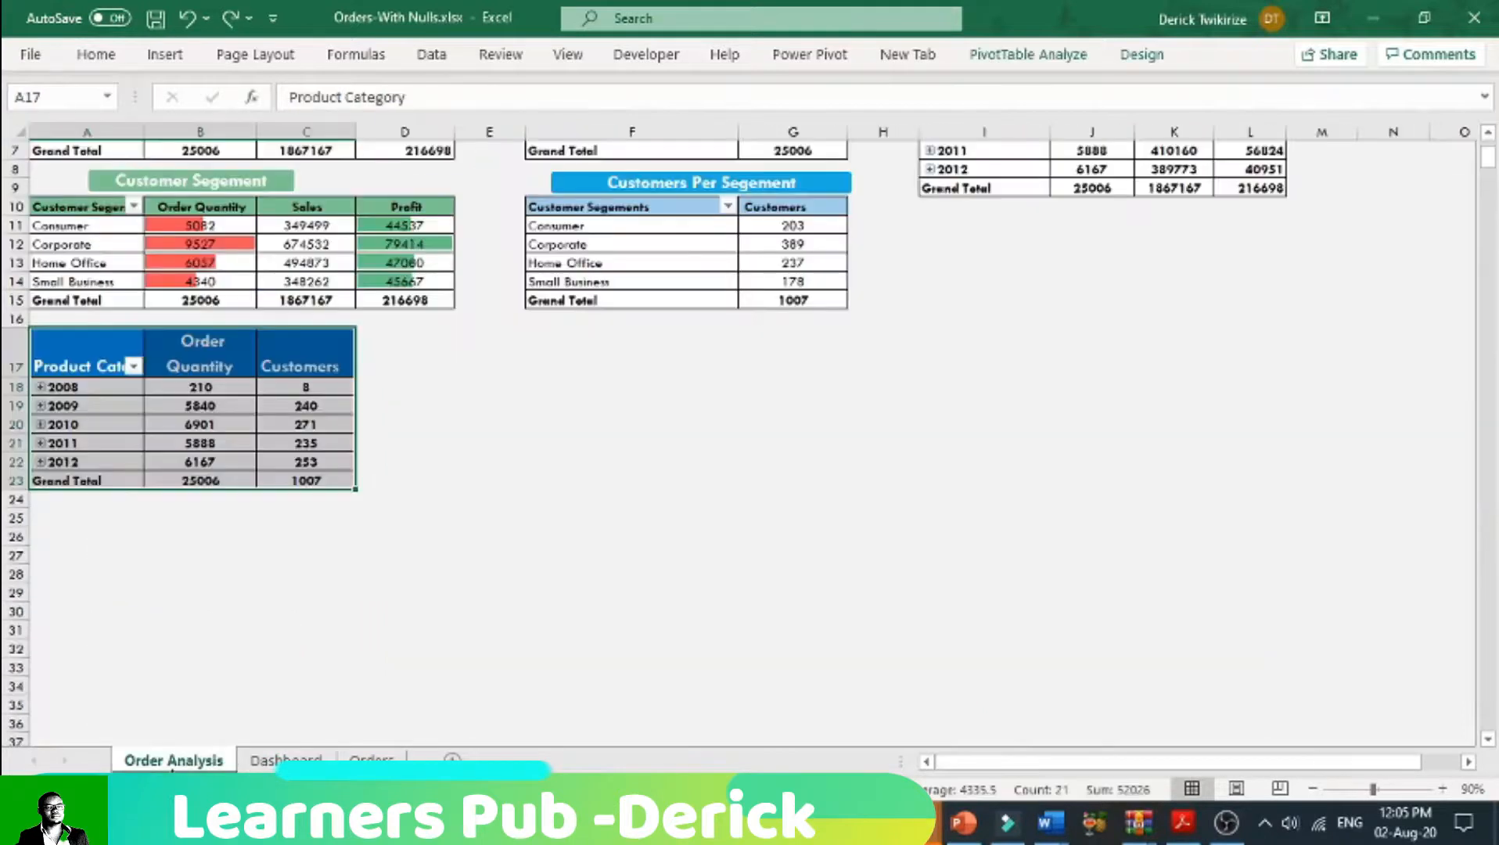
scroll(225, 685, up, 2)
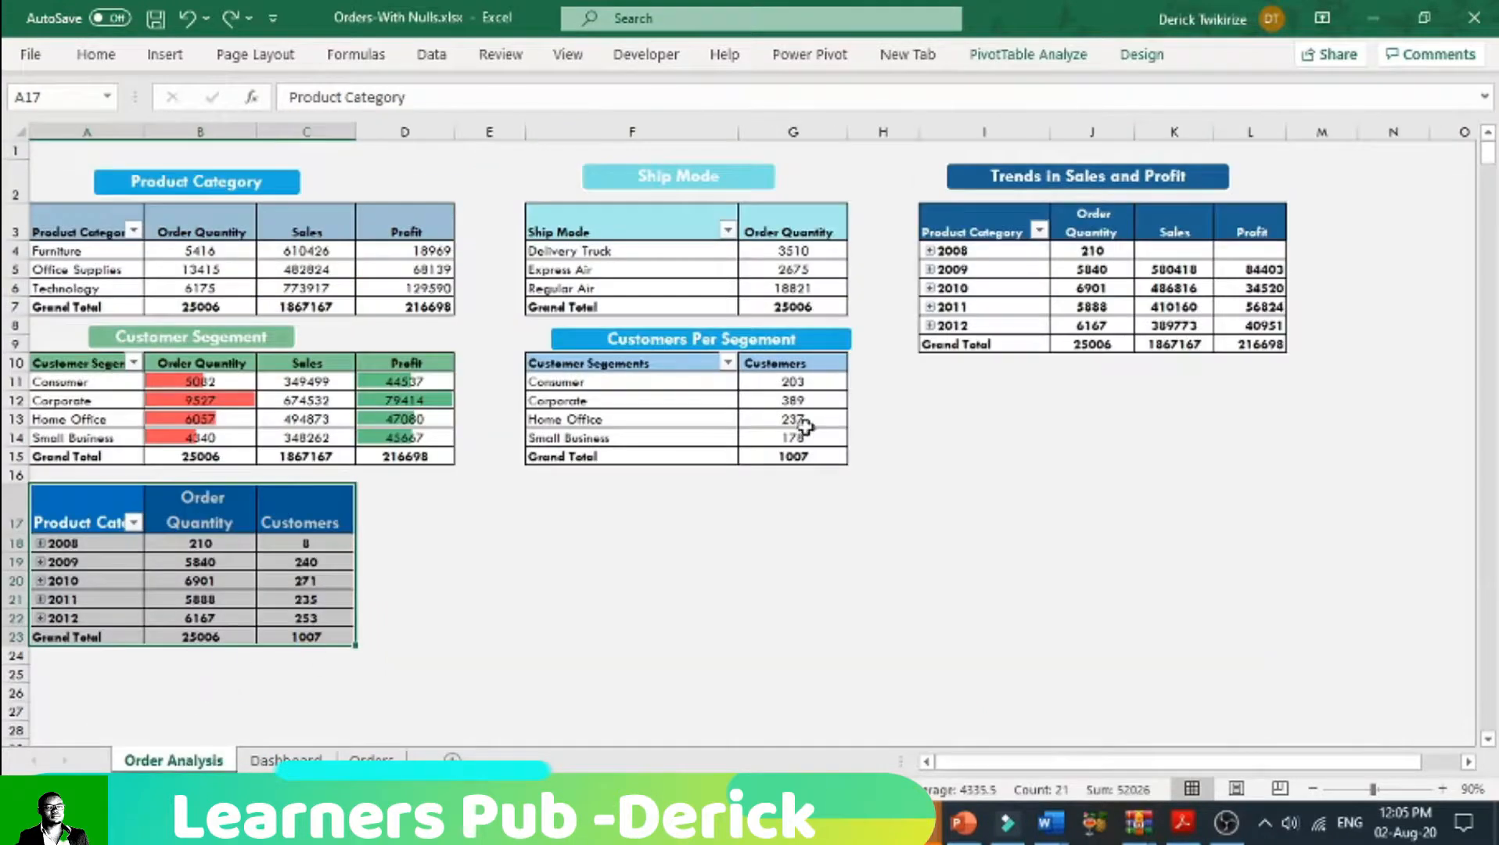
click(1442, 789)
click(1441, 790)
click(1441, 789)
click(1442, 790)
click(1442, 789)
click(1442, 790)
click(1442, 789)
click(1427, 790)
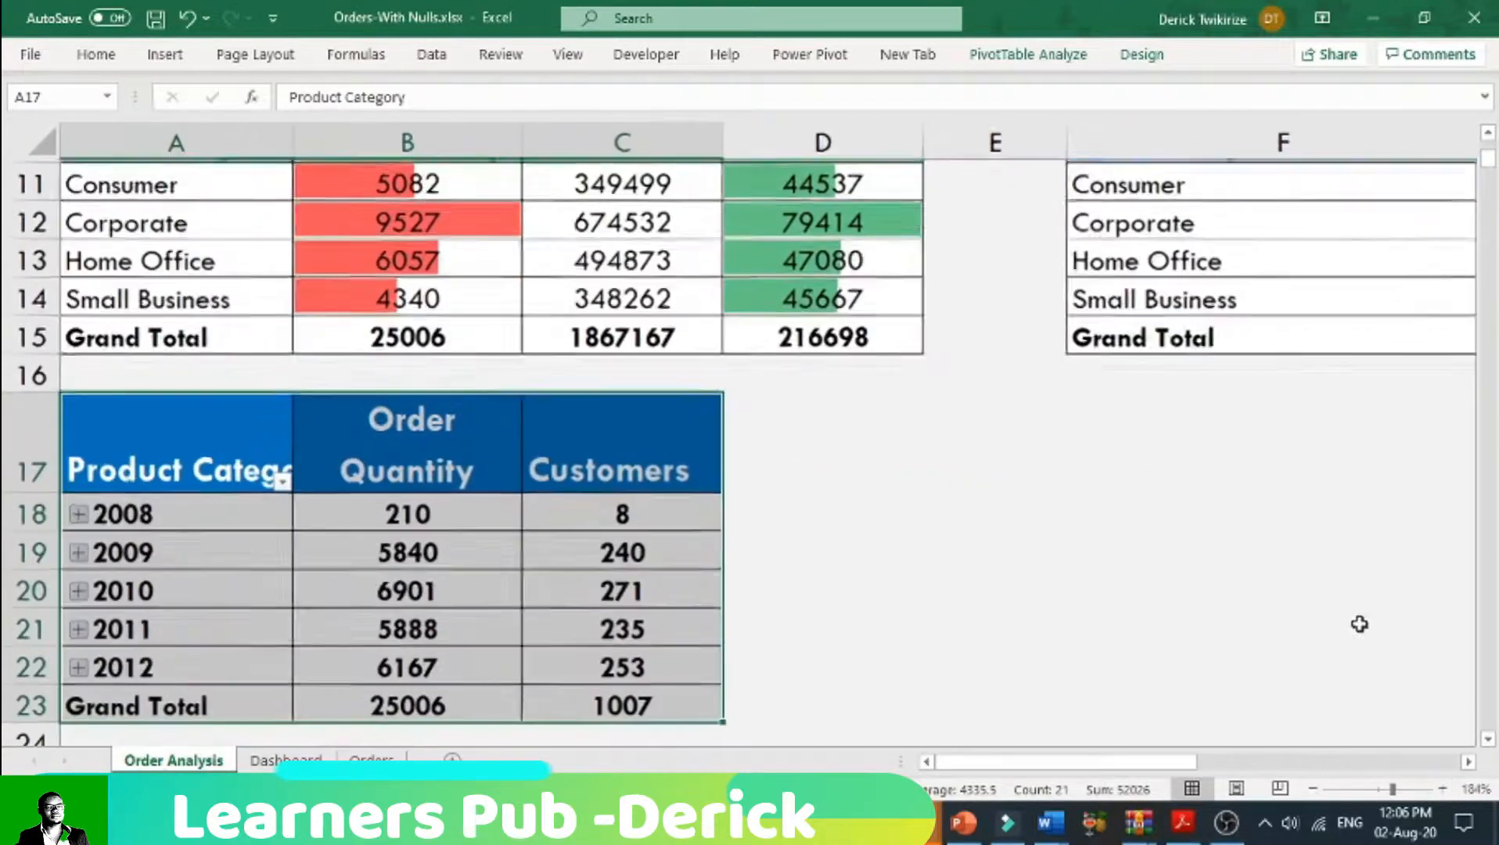
scroll(1343, 613, down, 3)
scroll(1343, 613, up, 6)
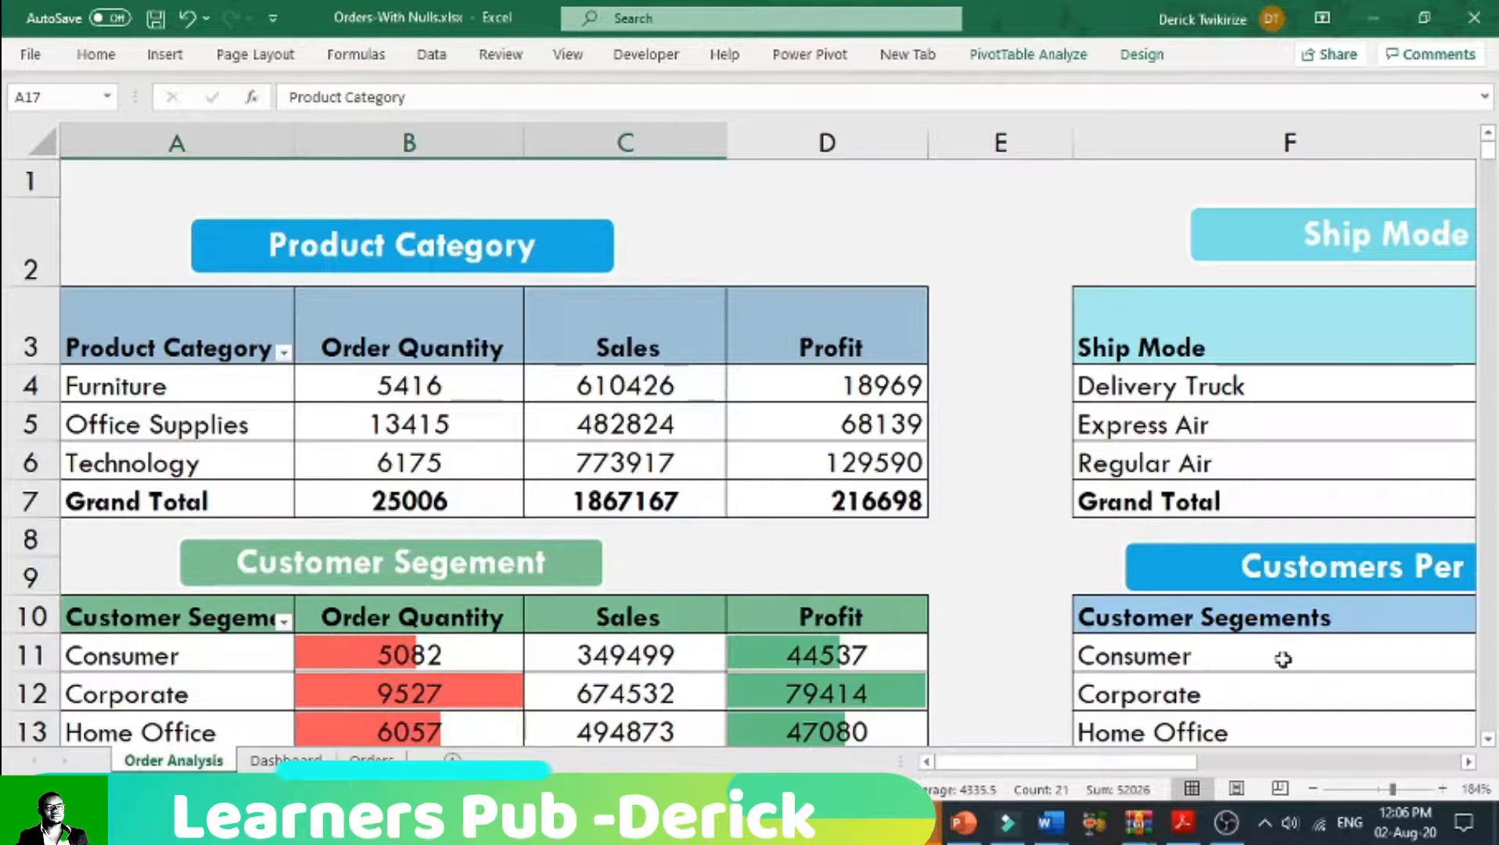
click(1313, 789)
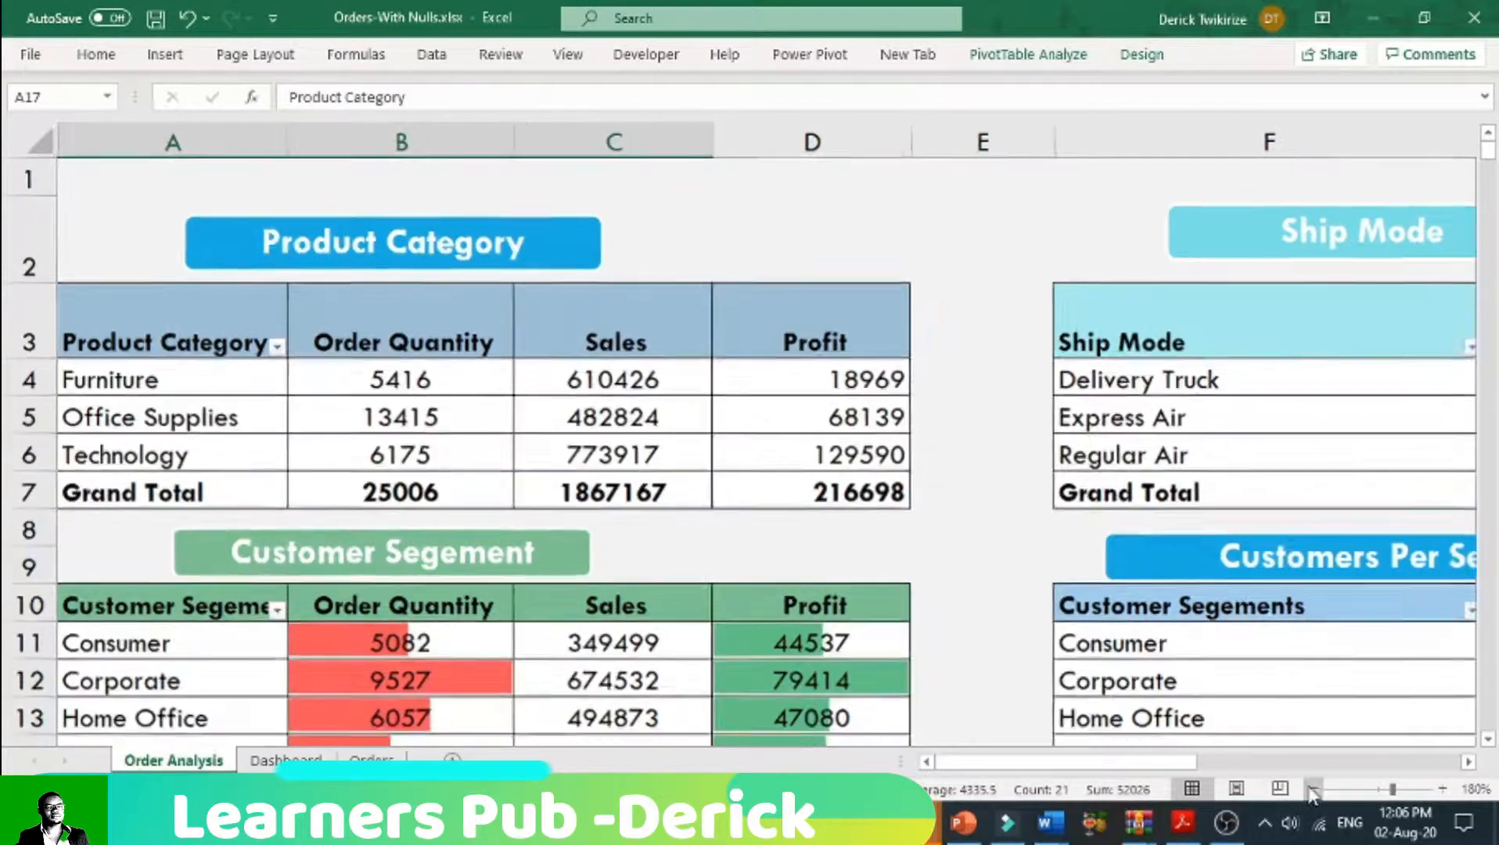
click(1313, 789)
click(1313, 790)
click(1313, 790)
click(1313, 790)
click(1312, 790)
click(1313, 790)
scroll(1170, 587, up, 1)
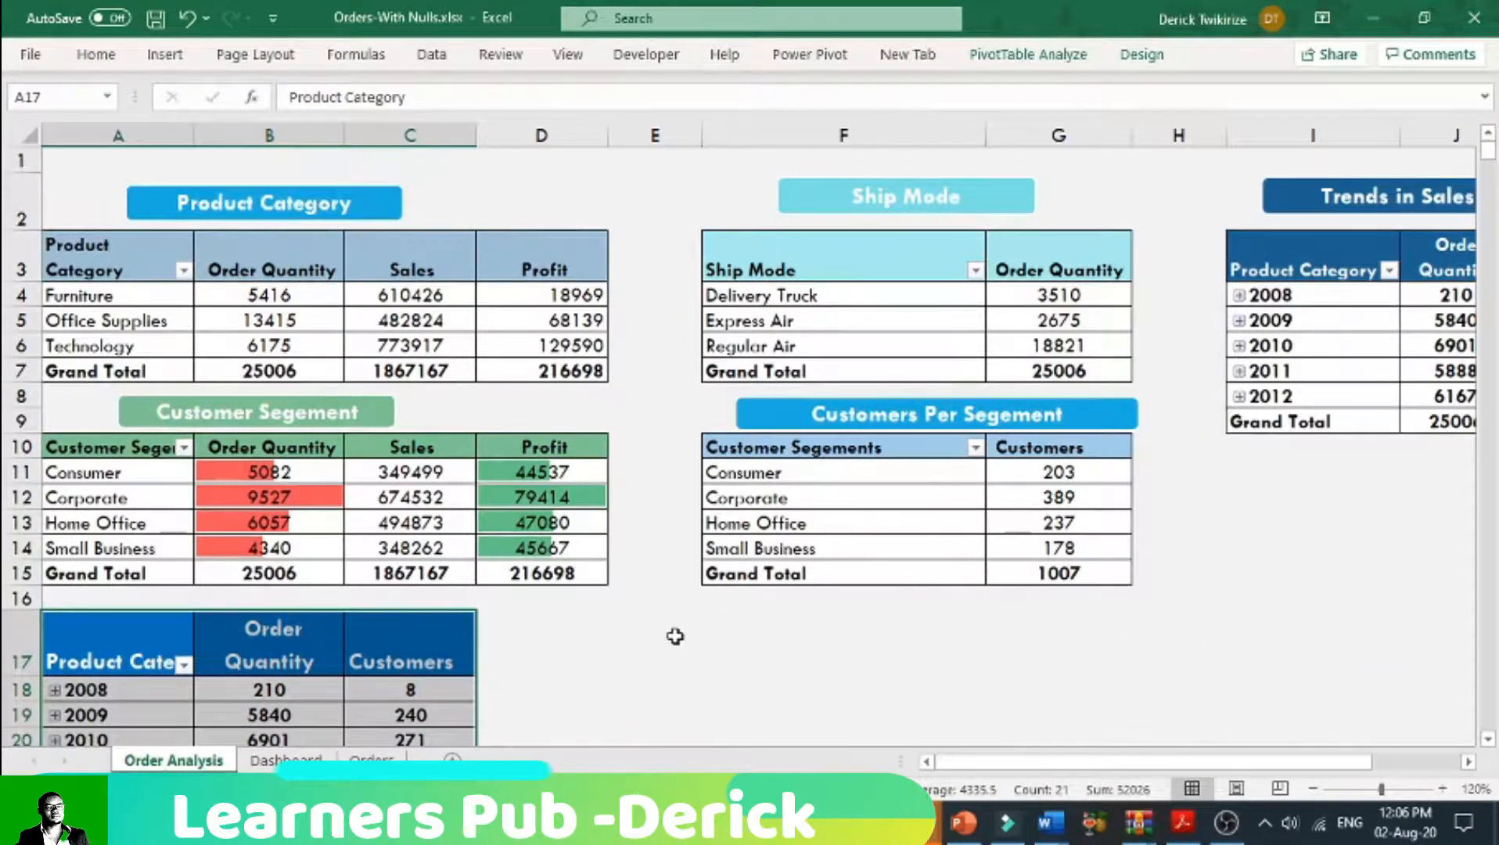
drag(675, 636, 896, 713)
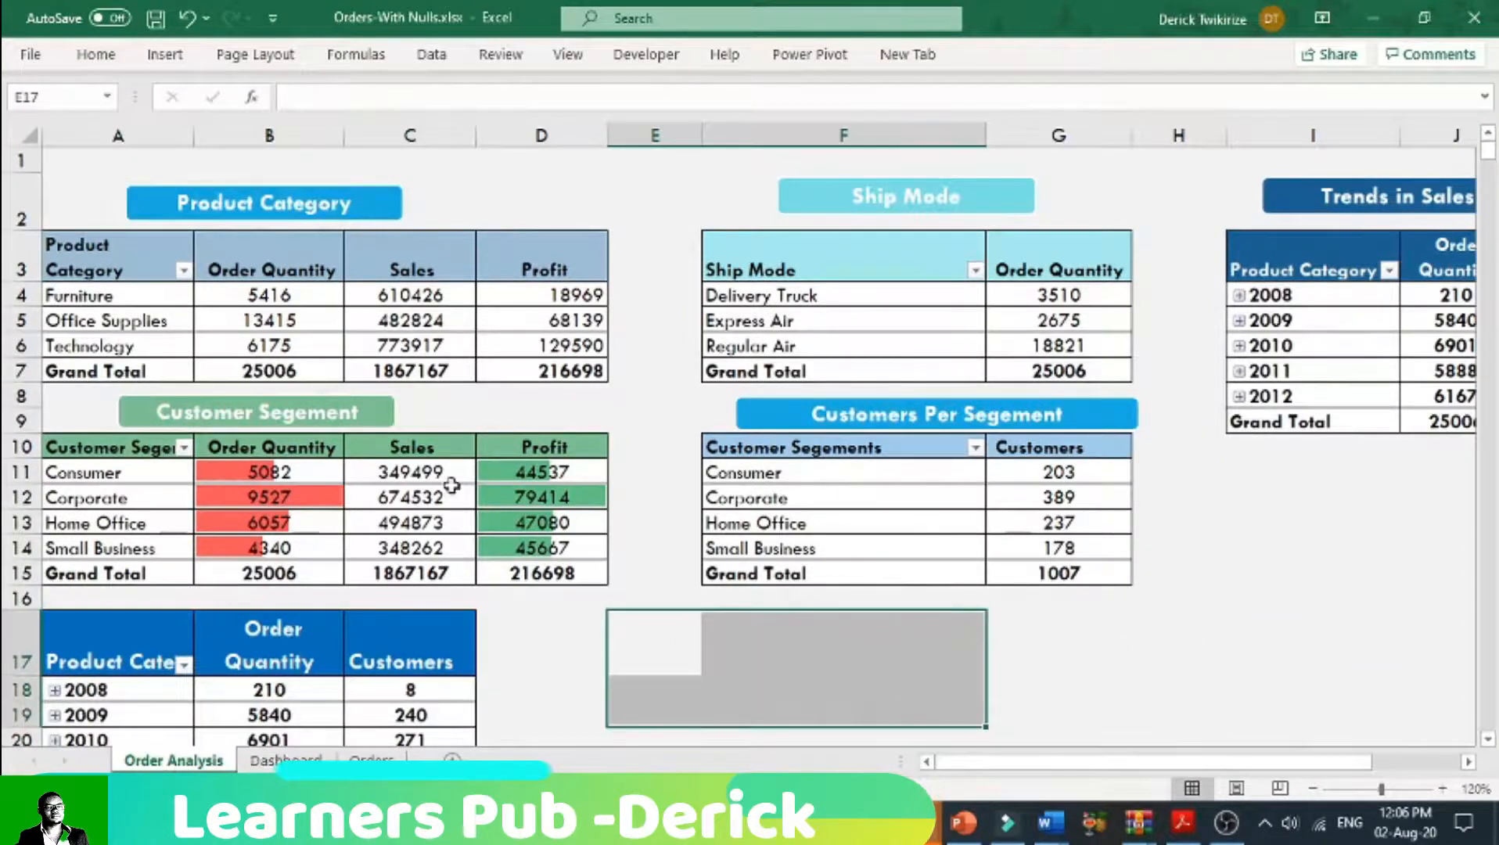
click(166, 54)
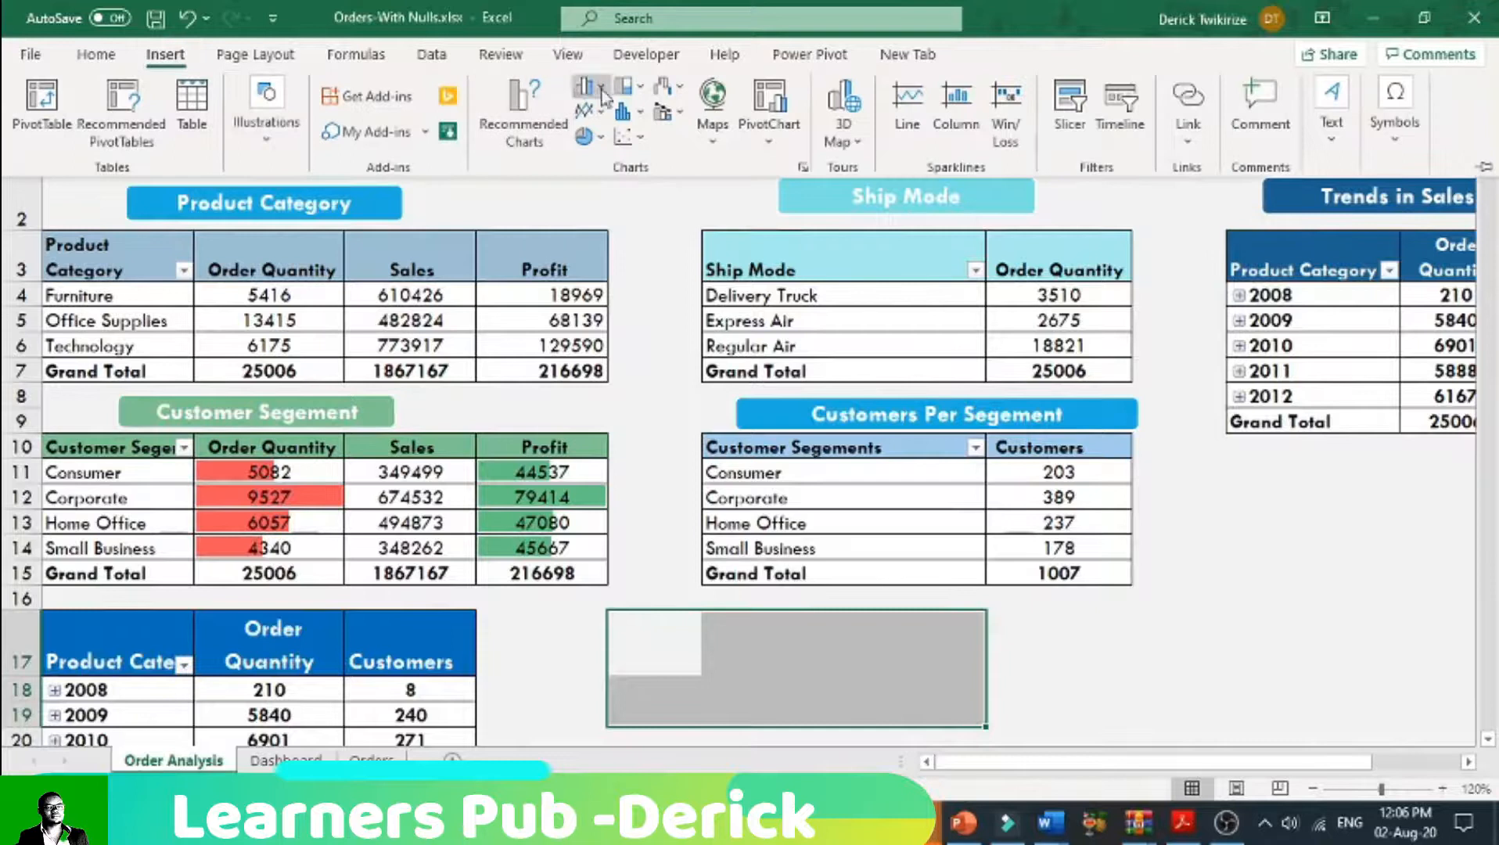
click(1069, 102)
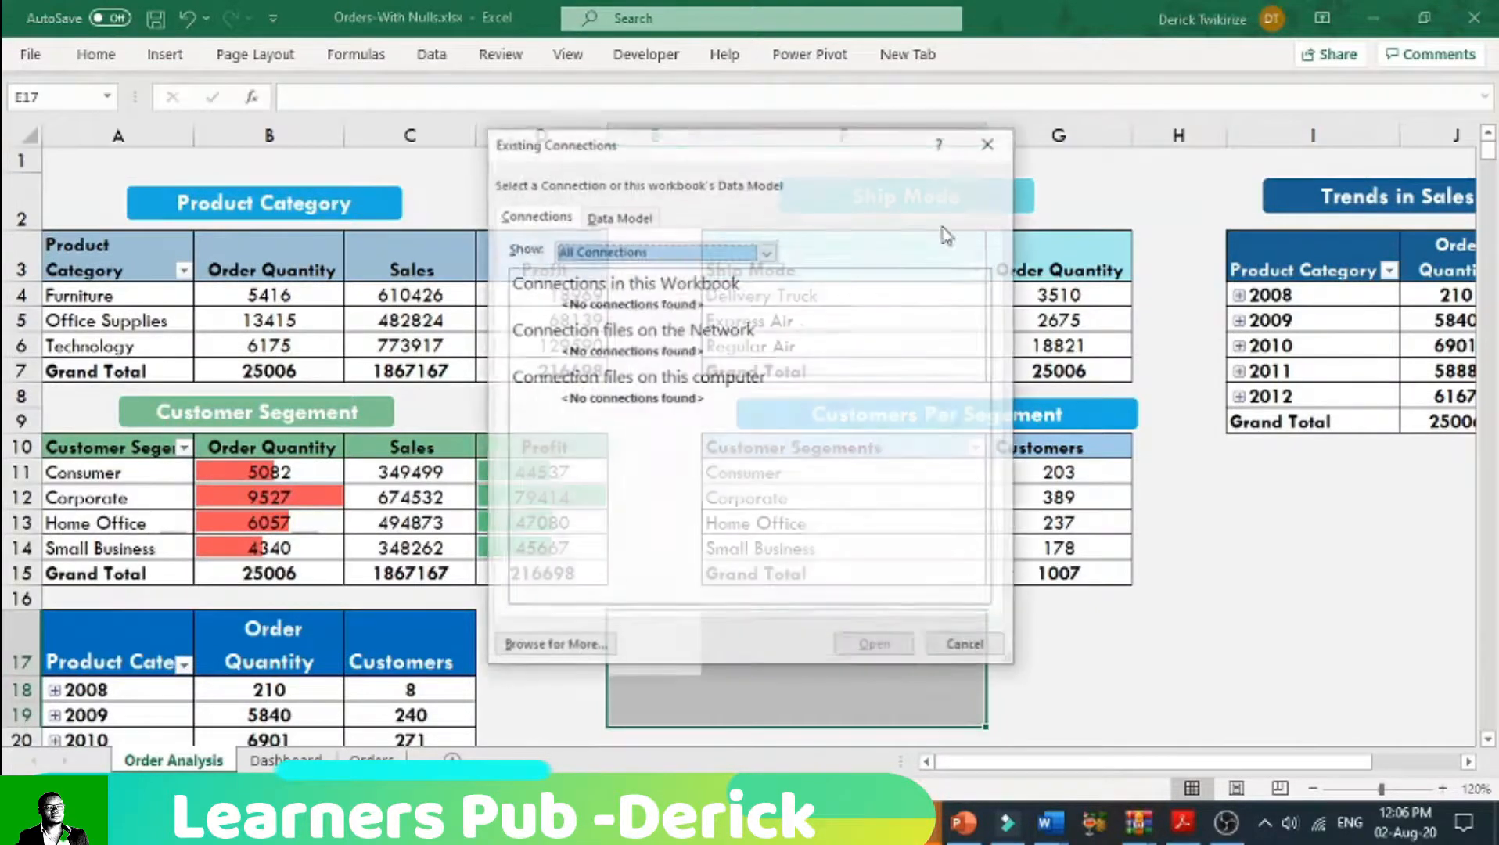
click(965, 644)
Step: Insert slicers for Years, Product Category, Customer Segment and Ship Mode from the Customers Per Segment pivot table
click(877, 457)
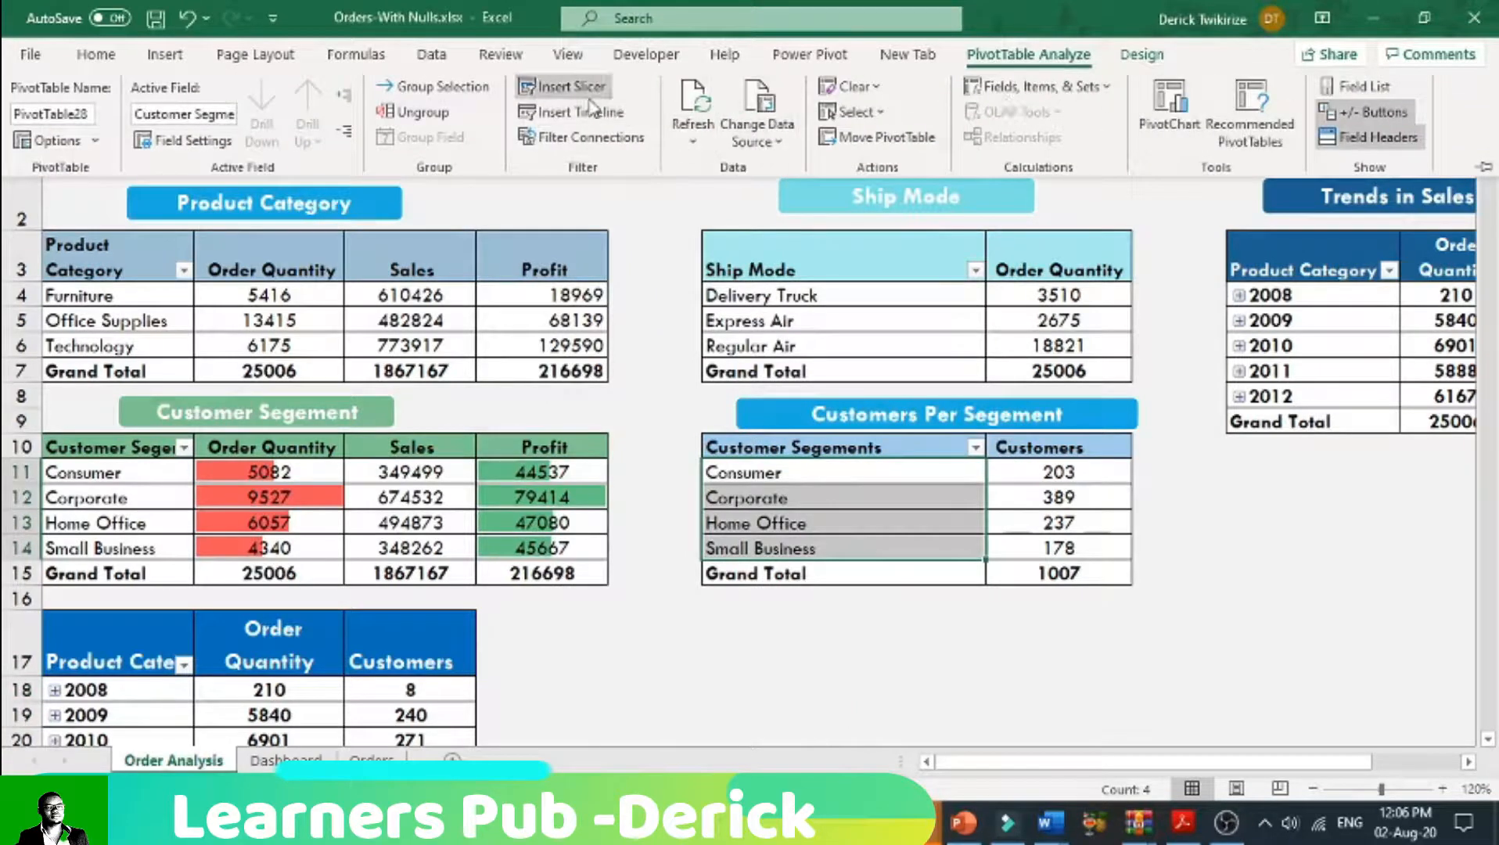
click(561, 86)
click(592, 528)
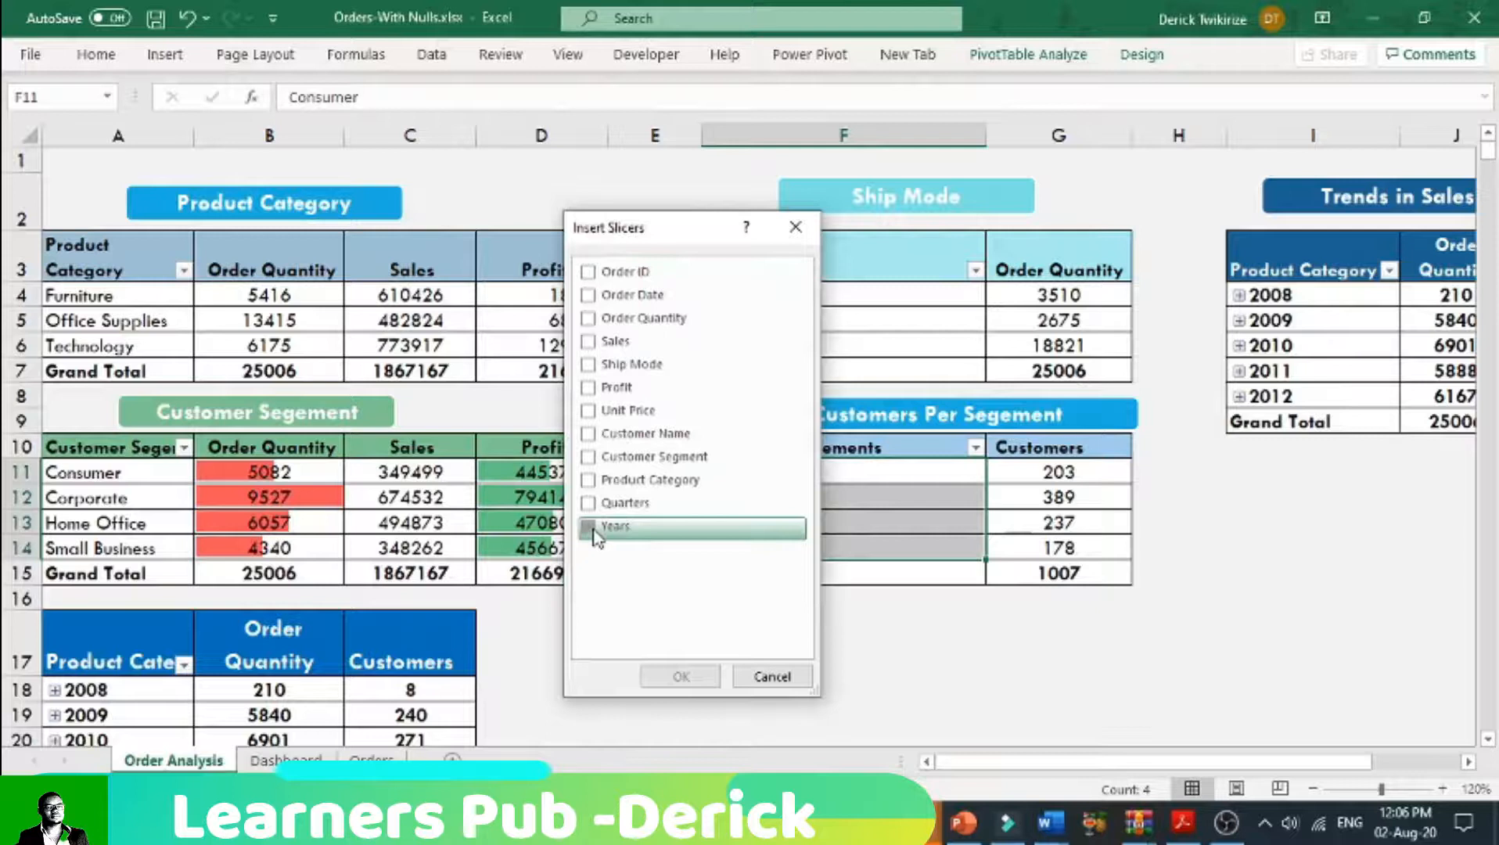
click(591, 482)
click(592, 460)
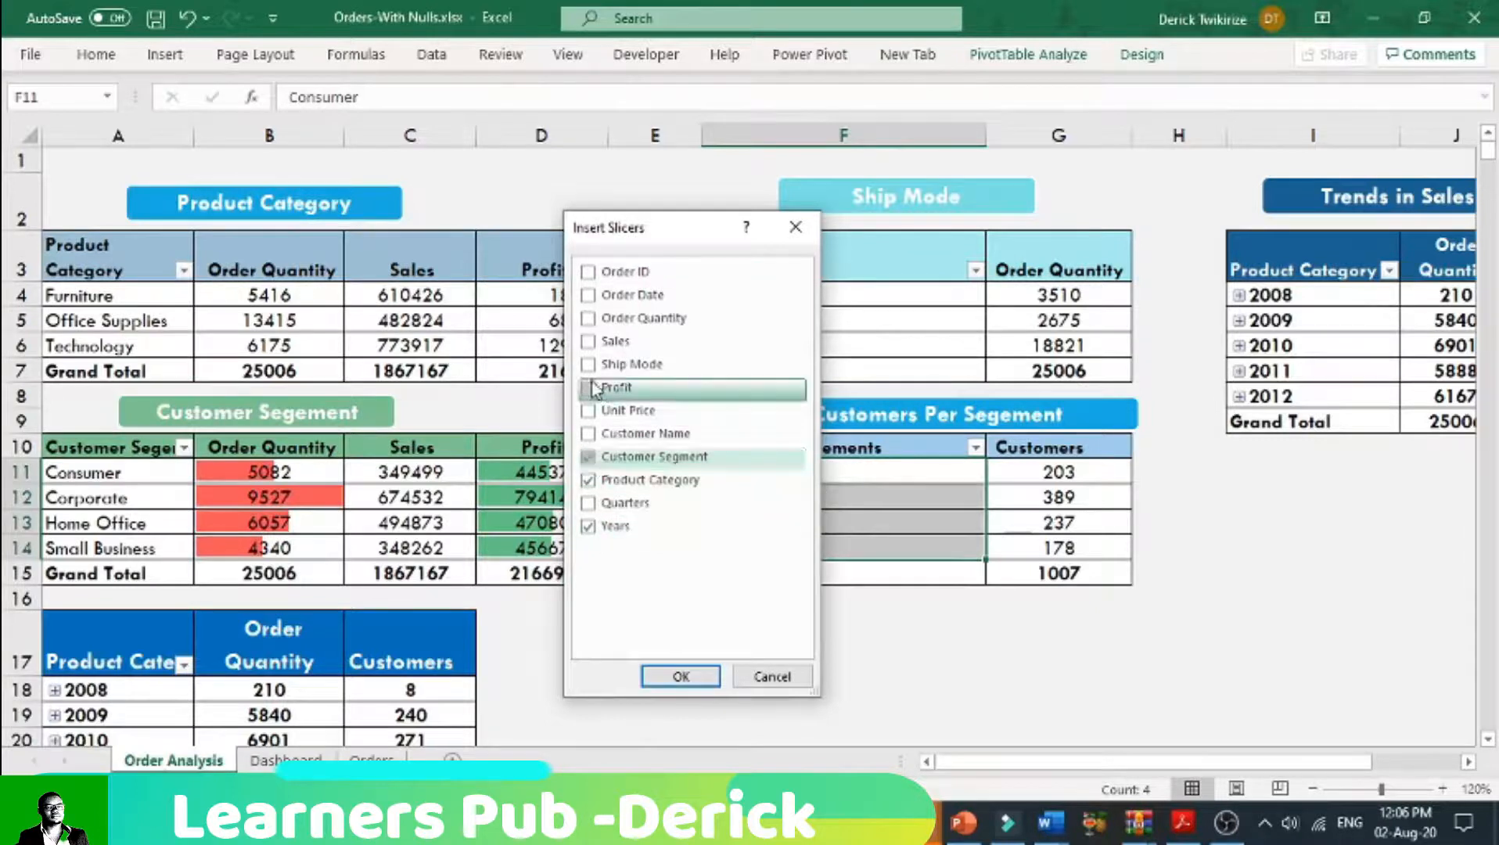
click(592, 365)
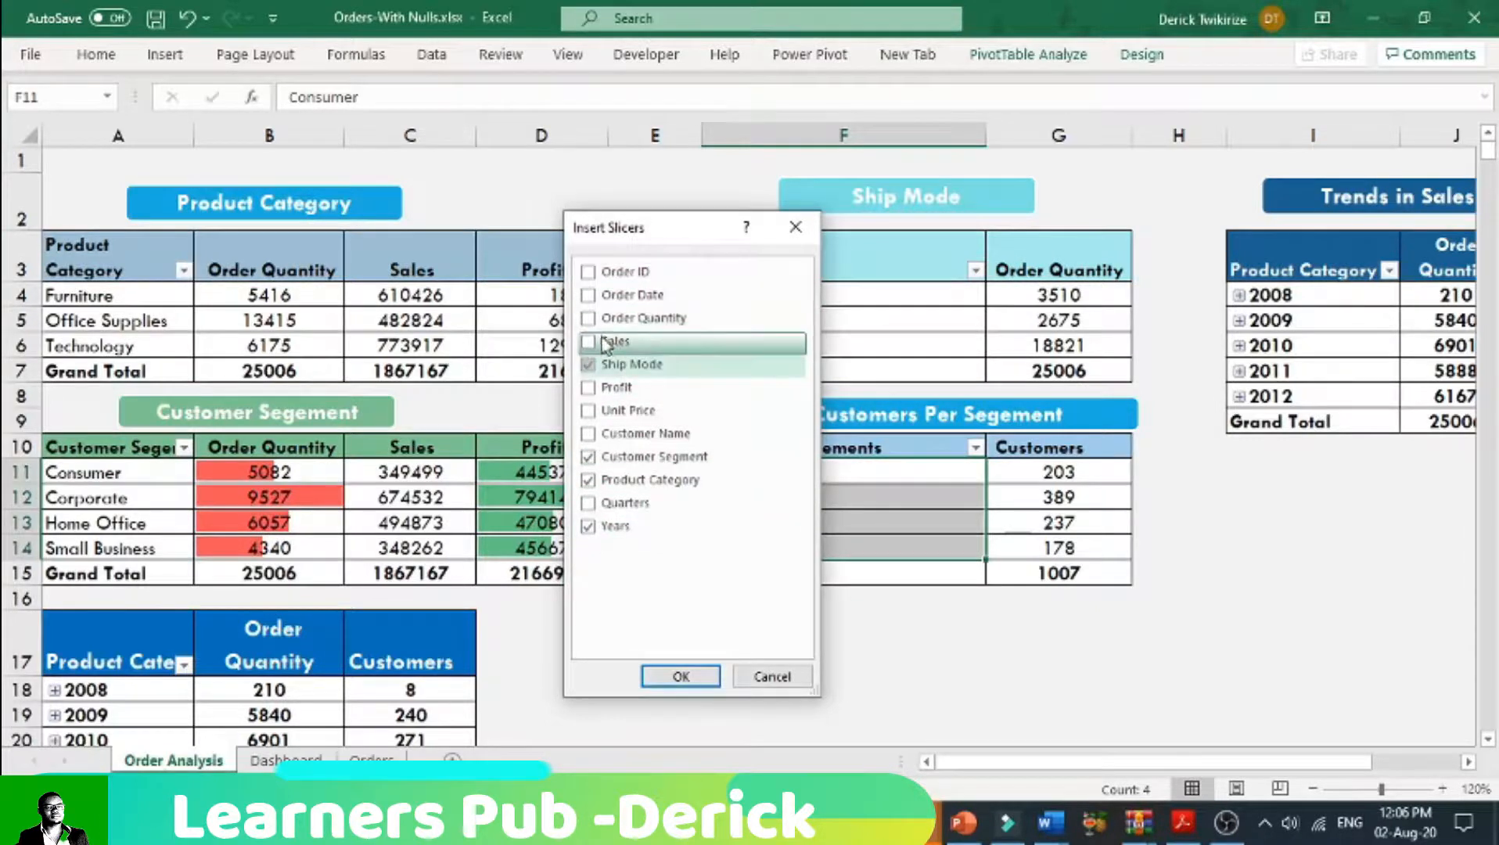
click(681, 677)
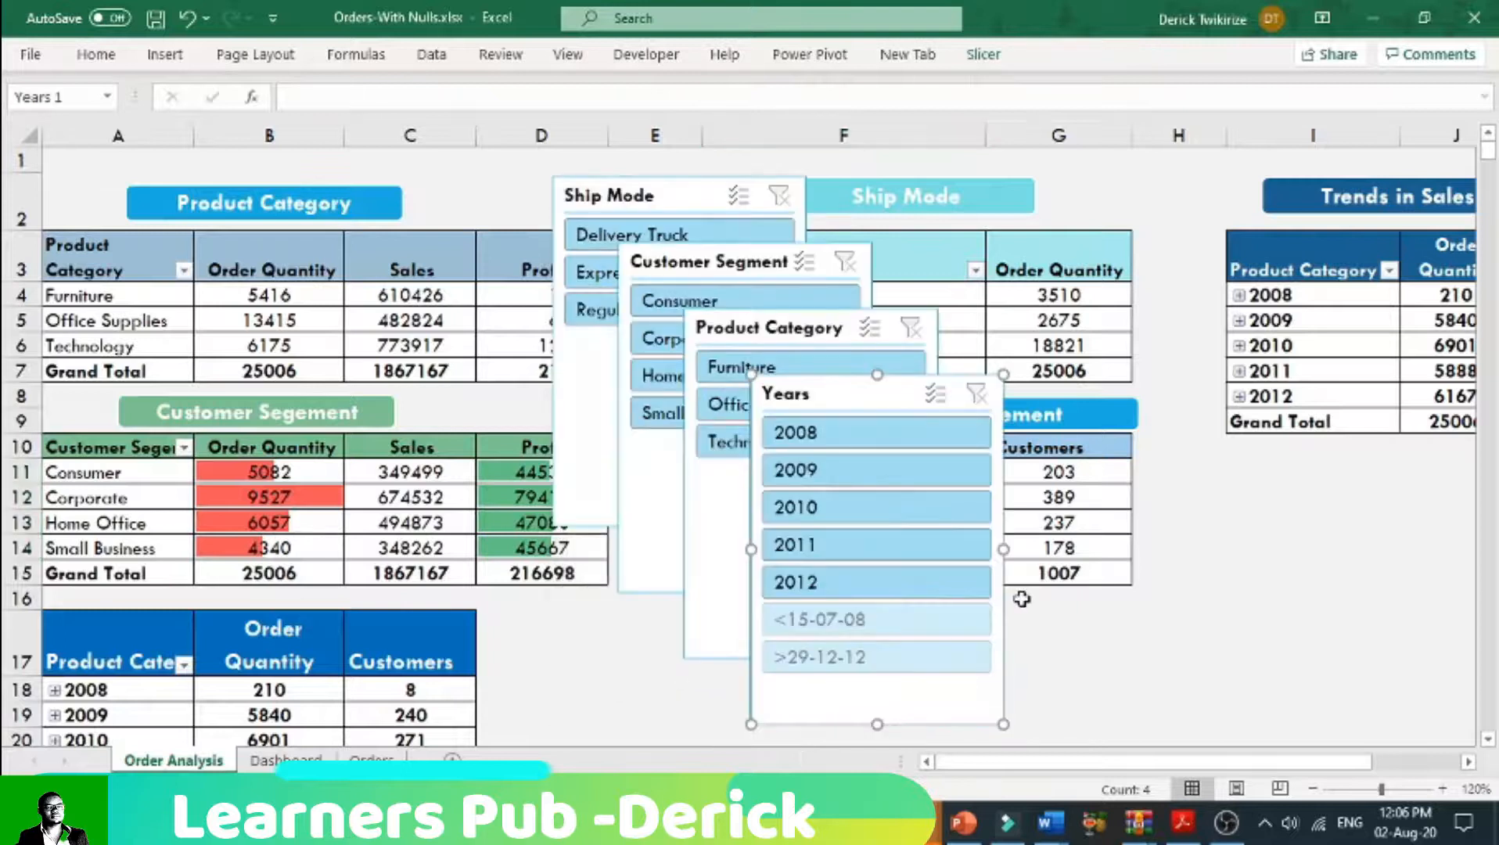
Step: Shorten the Years slicer and place it in the empty area below the Customers Per Segment table
drag(843, 415, 1330, 391)
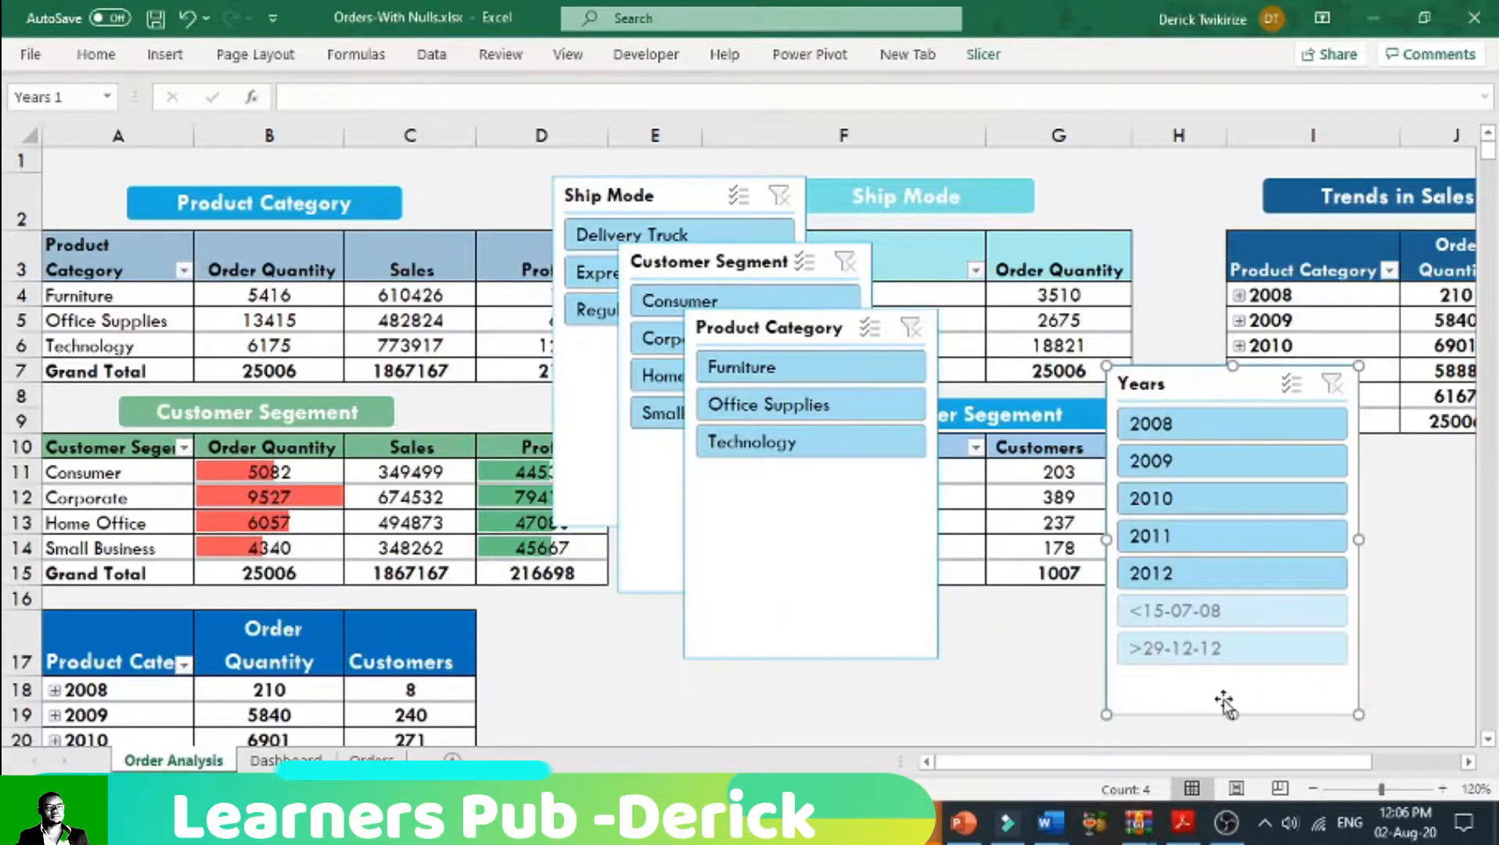
drag(1232, 718, 1218, 600)
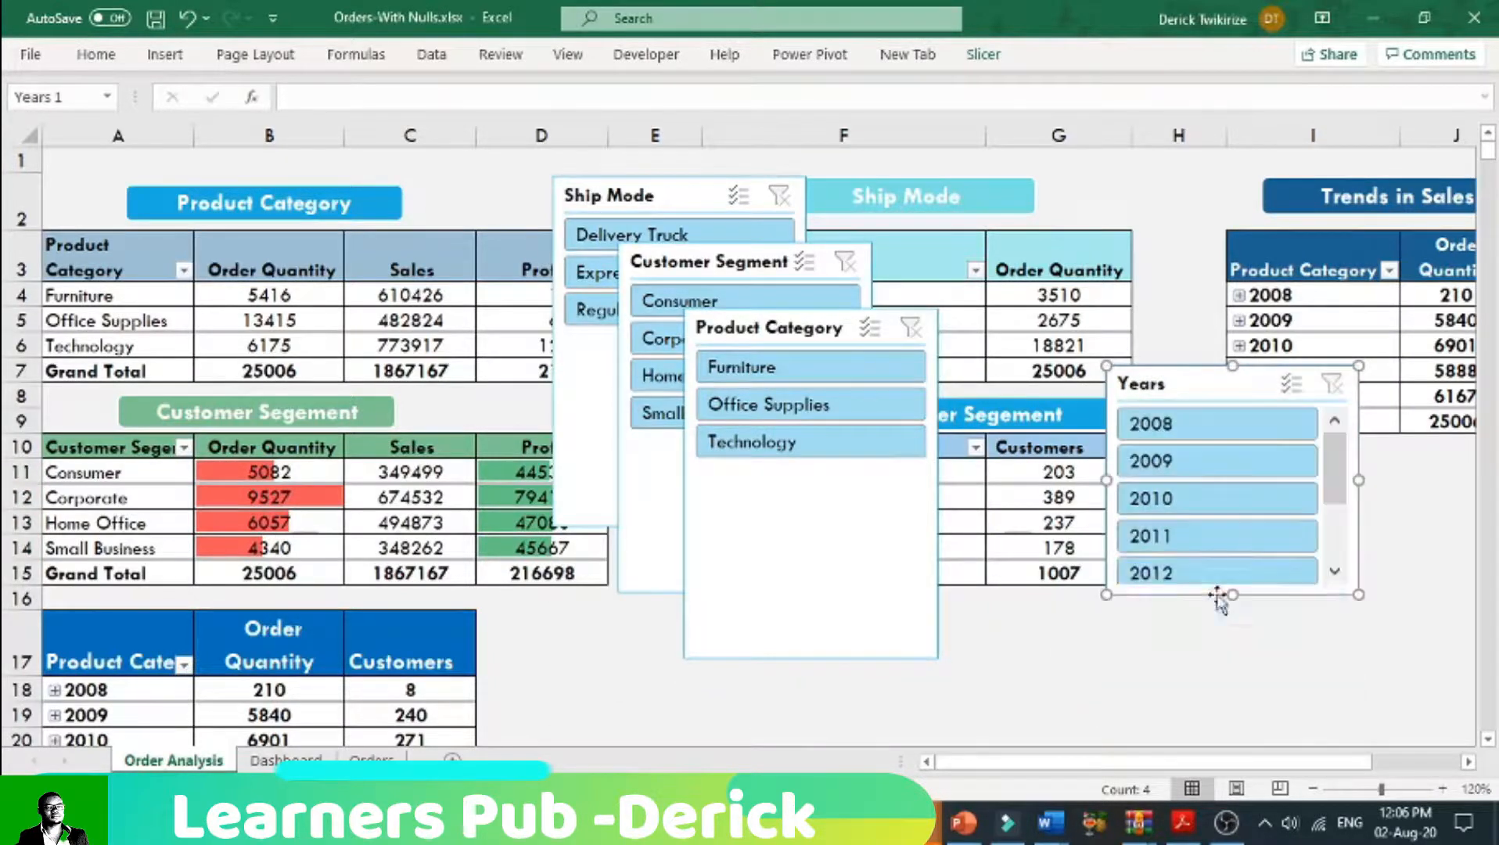
drag(1197, 391, 1115, 630)
Step: Place the Product Category slicer directly beside the Years slicer and shorten it to a similar height
drag(776, 365, 802, 525)
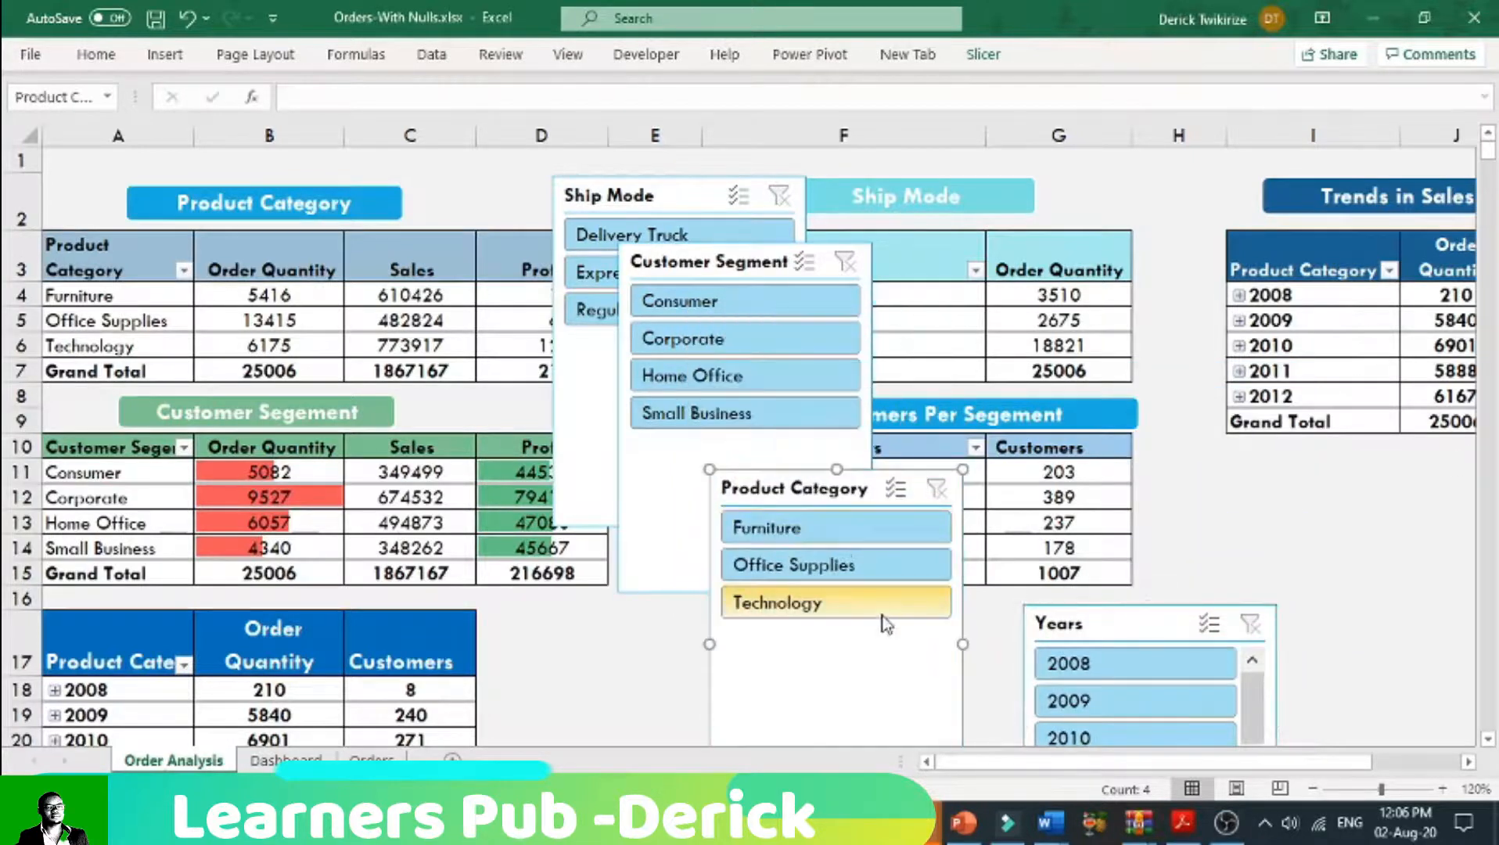
click(1303, 551)
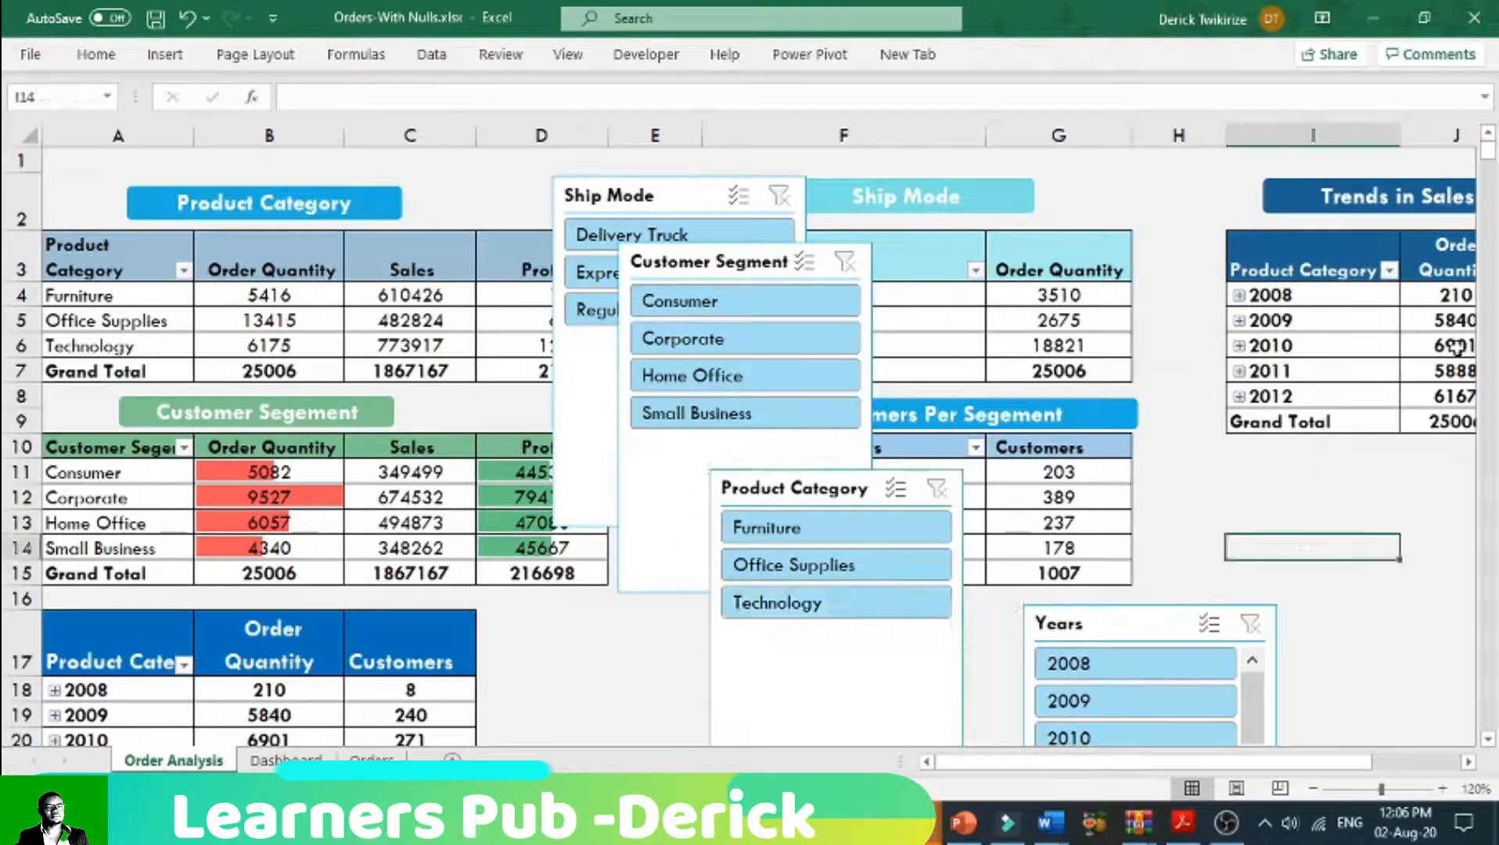
click(1487, 739)
drag(863, 316, 912, 442)
scroll(1252, 728, down, 1)
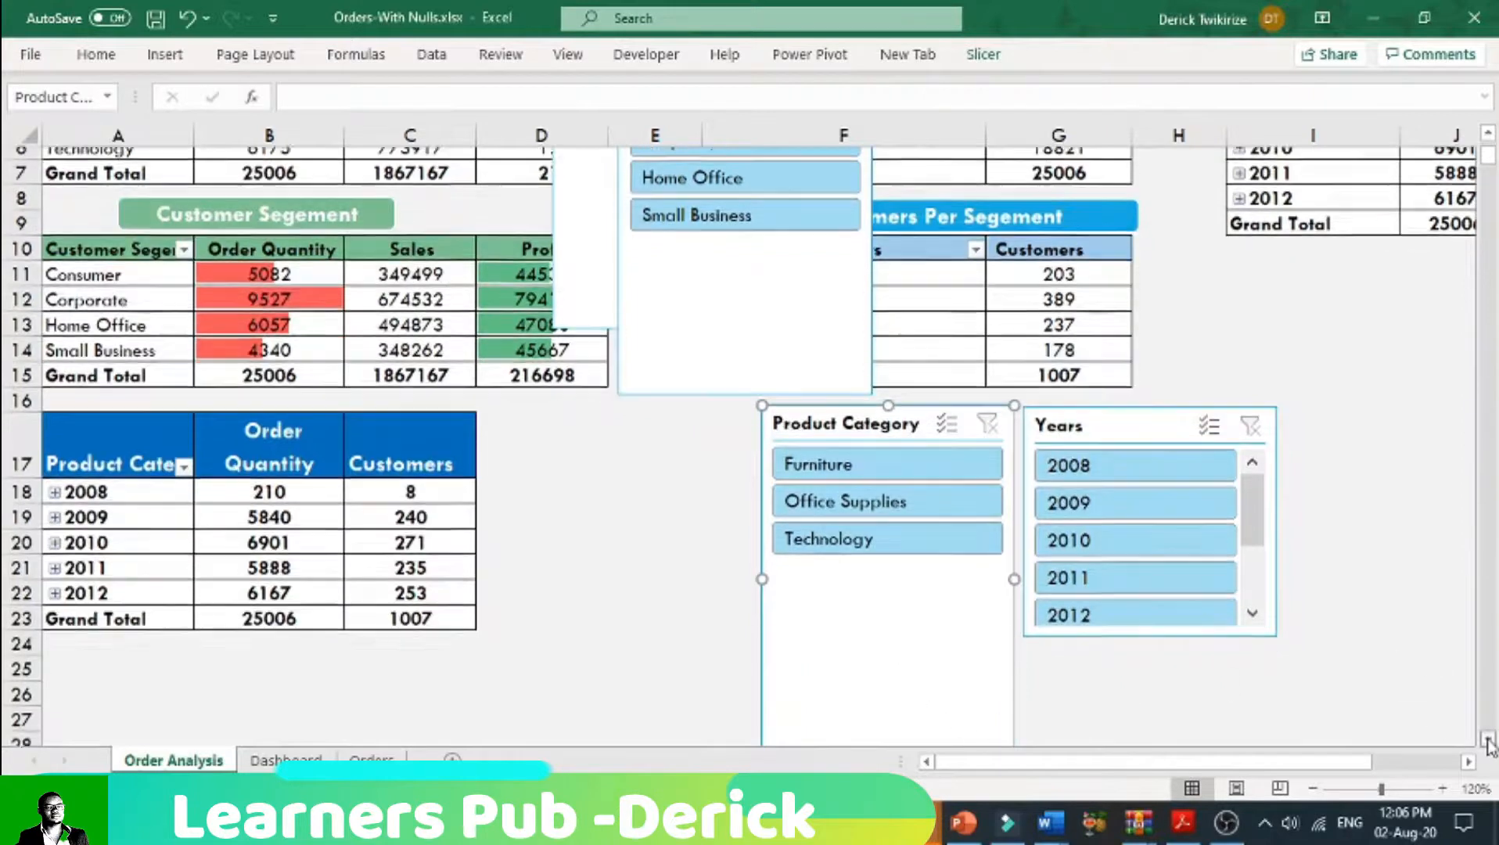
drag(888, 695, 888, 572)
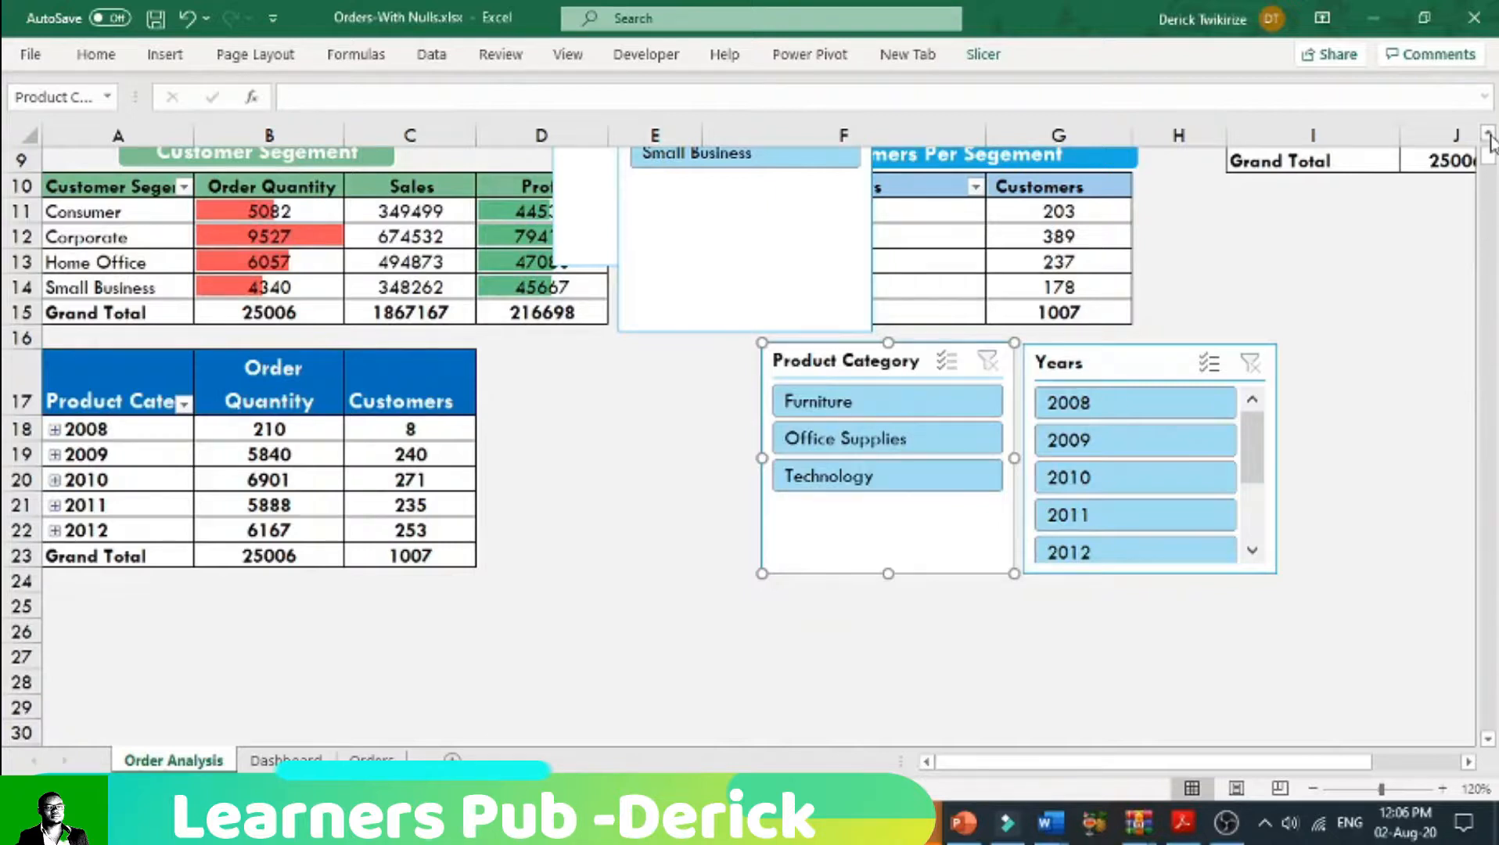
Step: Narrow the Years and Product Category slicers and turn on multi-select for the Years slicer
scroll(1488, 135, up, 3)
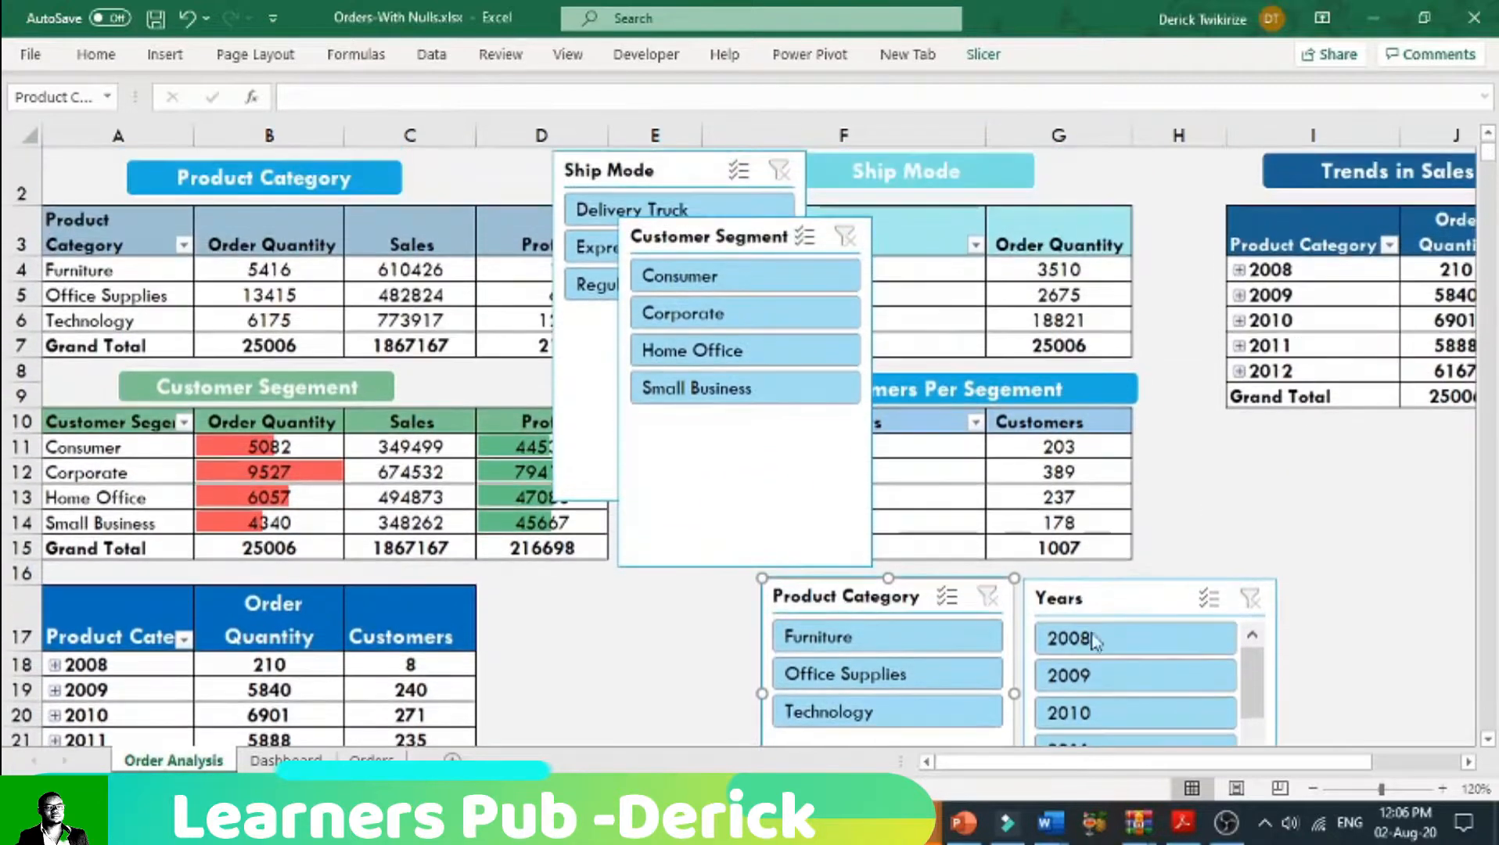
drag(1014, 577, 1005, 579)
click(1209, 597)
click(1276, 587)
drag(1277, 579, 1188, 593)
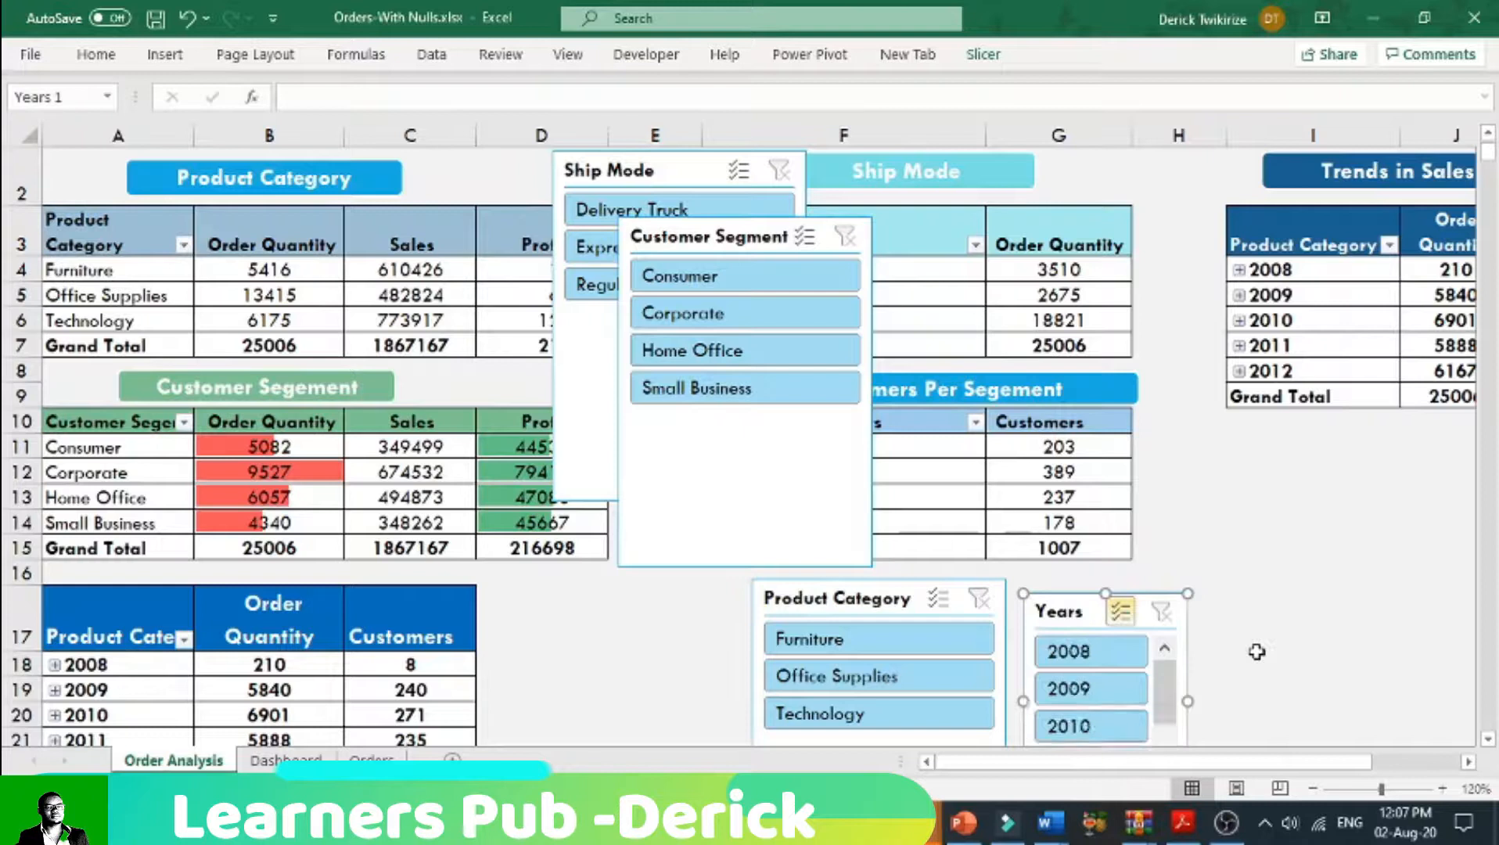
click(736, 662)
drag(751, 699, 829, 695)
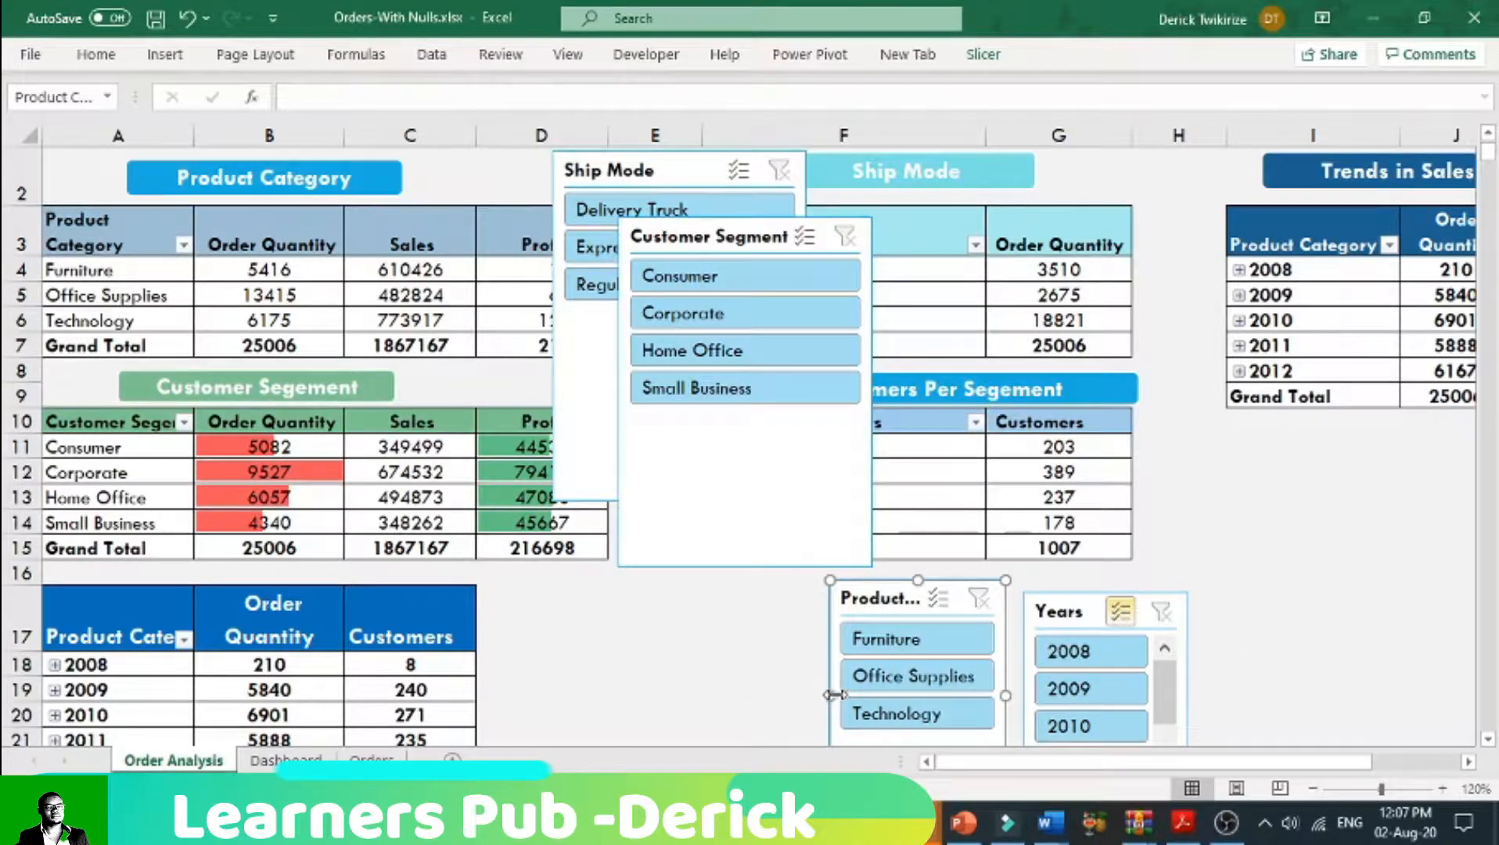
Step: Move the Product Category slicer to the other side of the Years slicer and widen the Years slicer slightly
scroll(782, 470, down, 2)
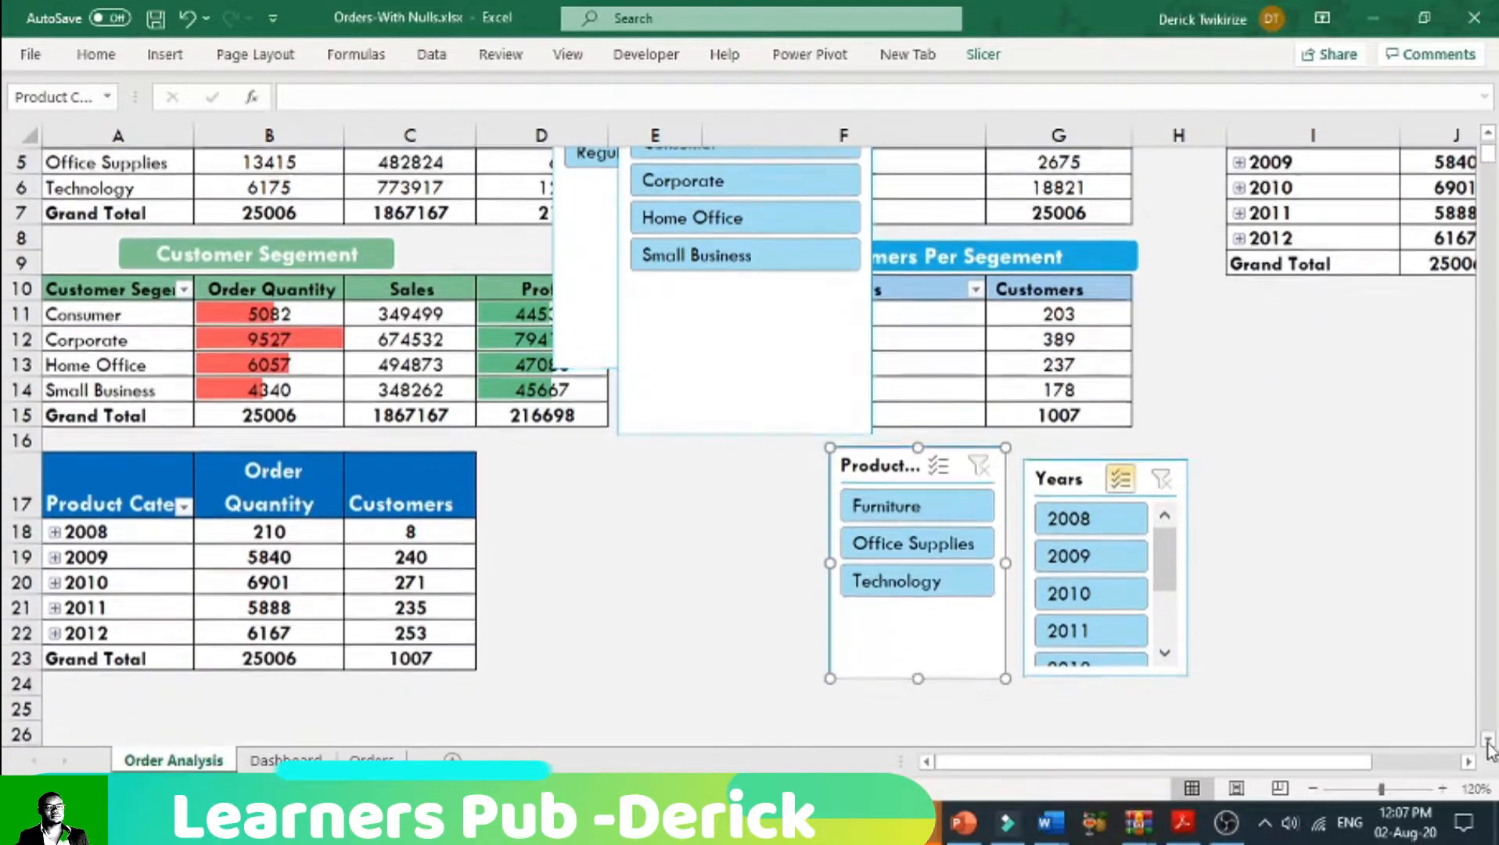
drag(864, 462, 1234, 473)
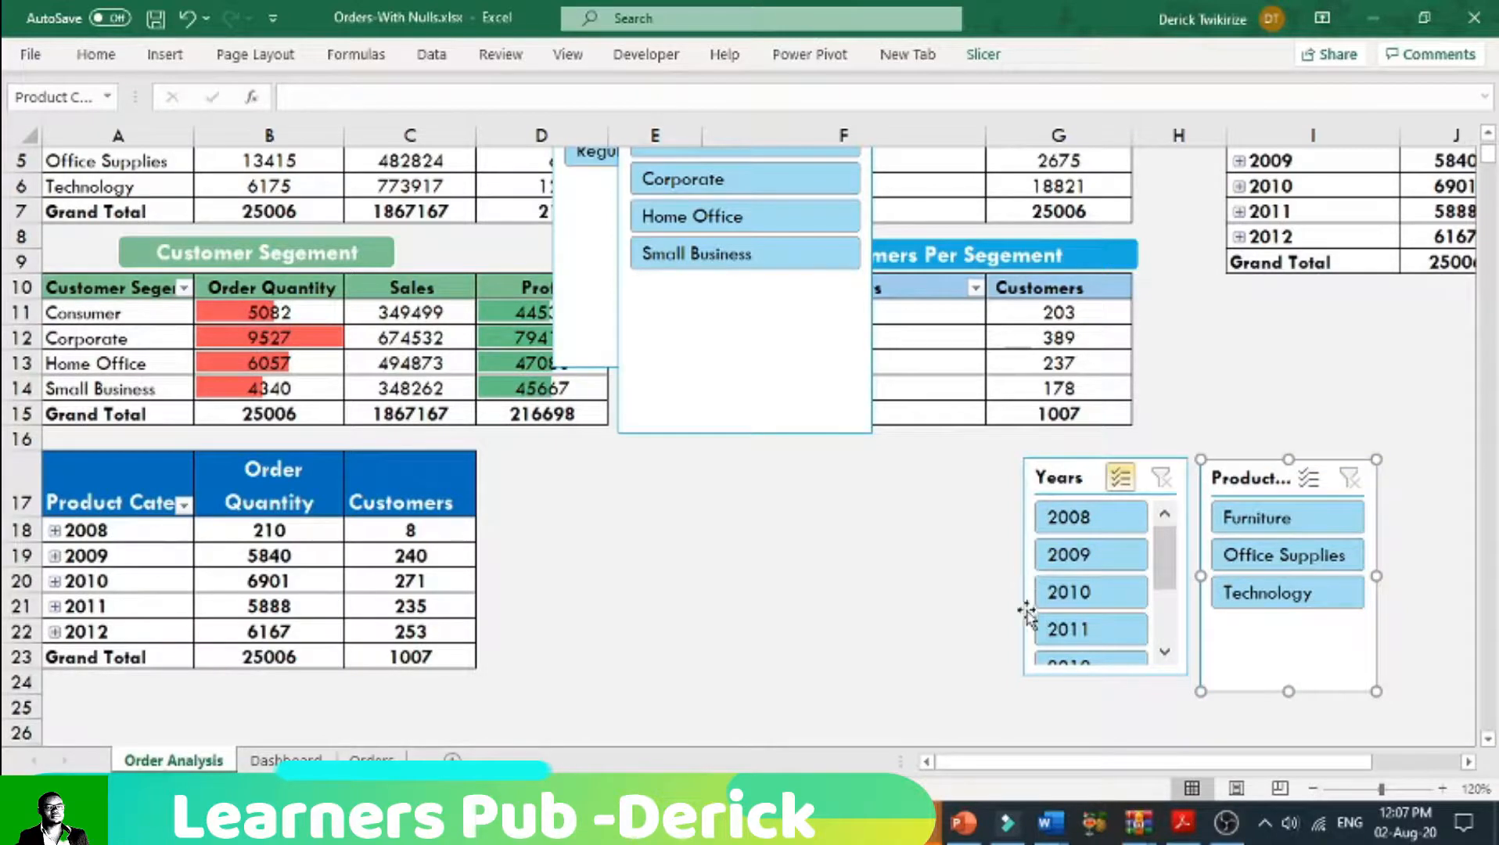
click(1031, 475)
drag(1022, 568, 1012, 568)
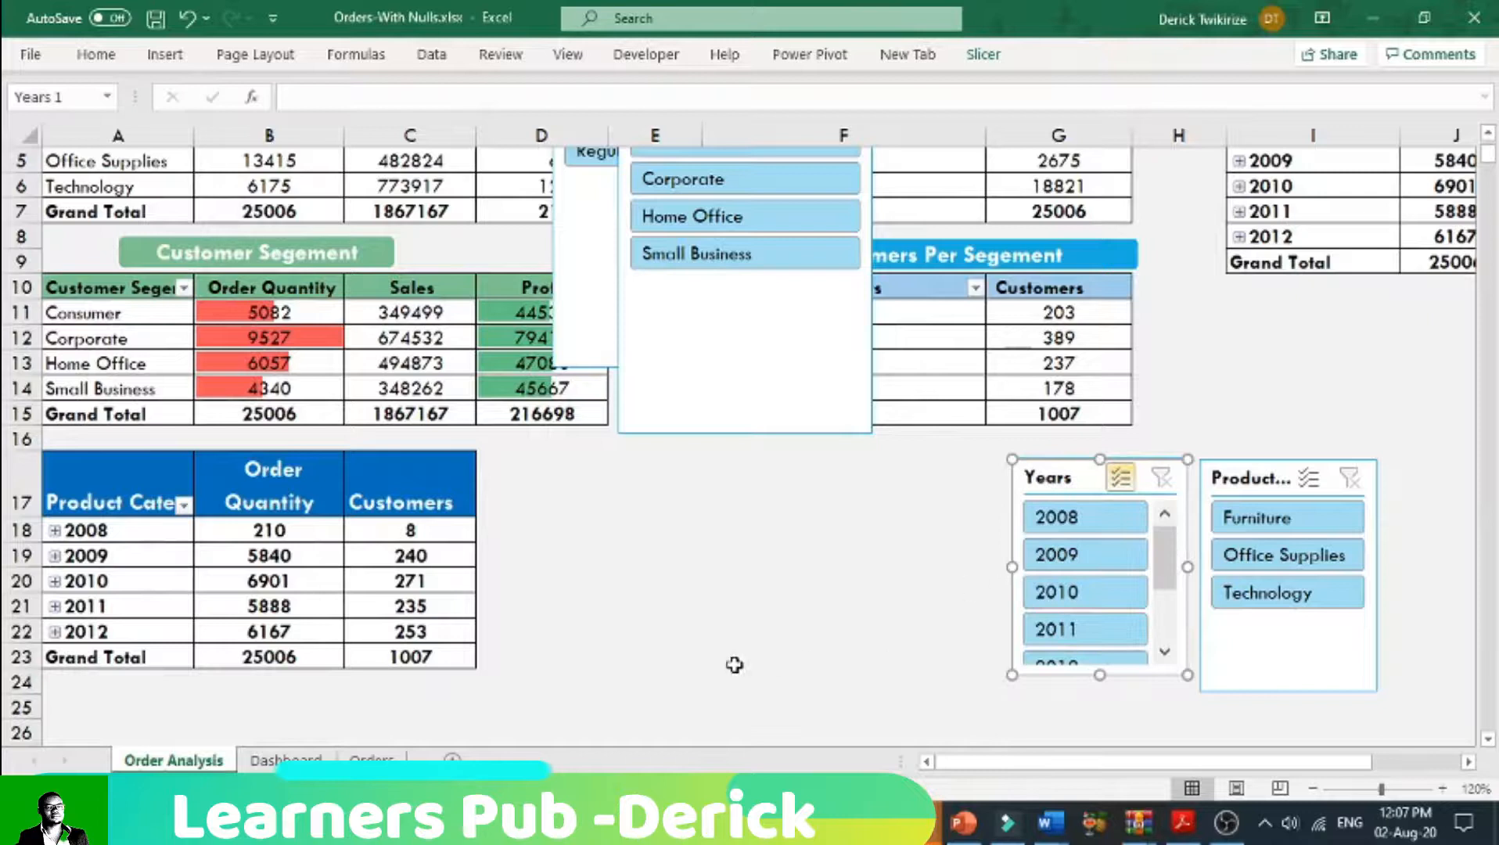
Step: Shorten the Customer Segment slicer and move it below the Customers Per Segment table, beside the Years slicer
click(1488, 135)
click(1488, 135)
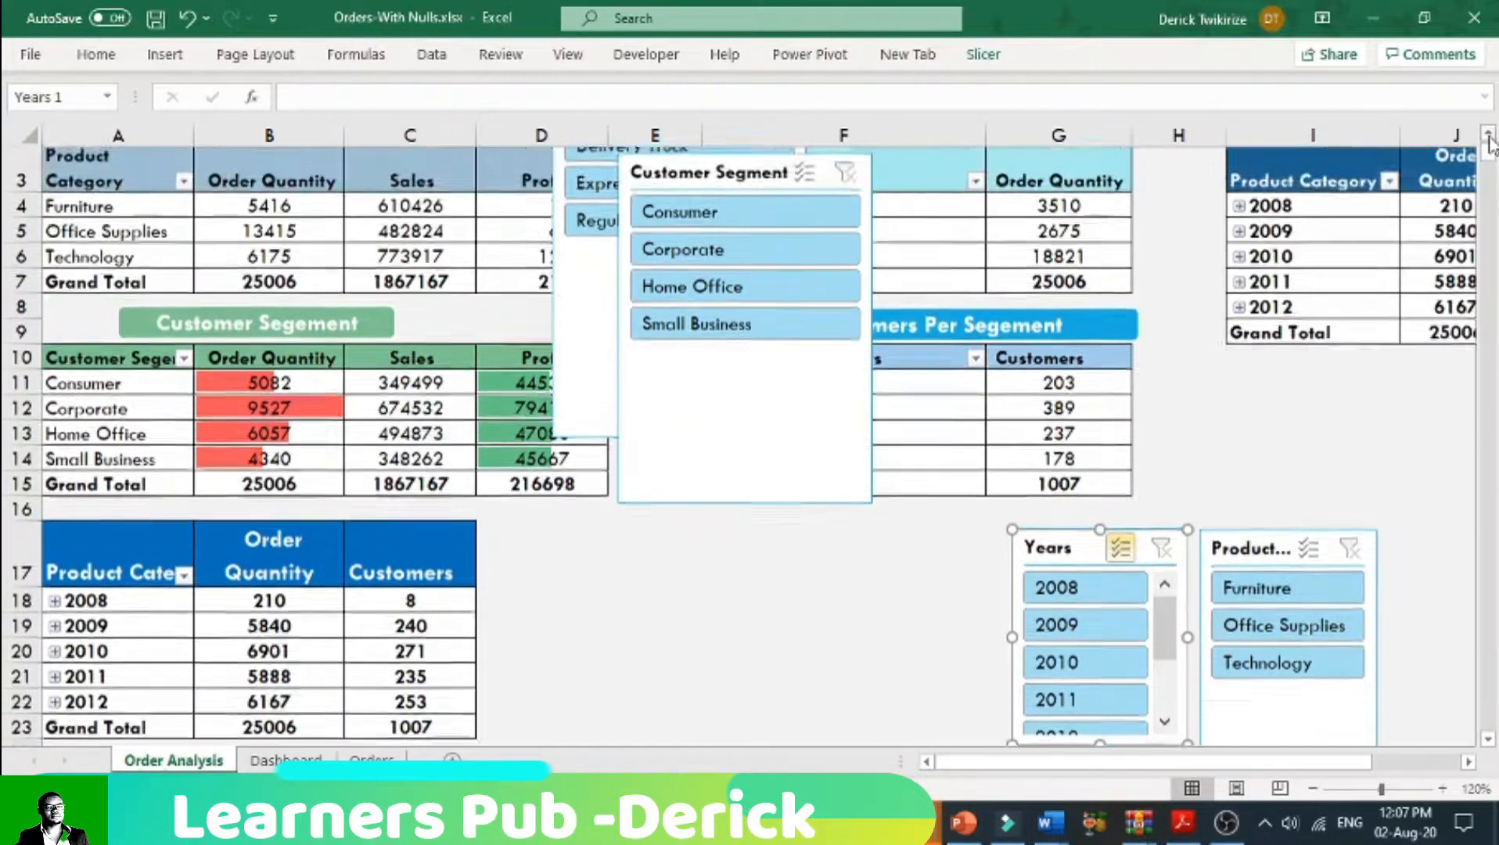
click(1488, 134)
click(1488, 134)
click(773, 517)
drag(747, 592, 756, 442)
drag(748, 290, 852, 633)
Step: Move the Ship Mode slicer beside the yearly customers pivot table, then narrow and shorten it to fit its three items
drag(613, 194, 554, 636)
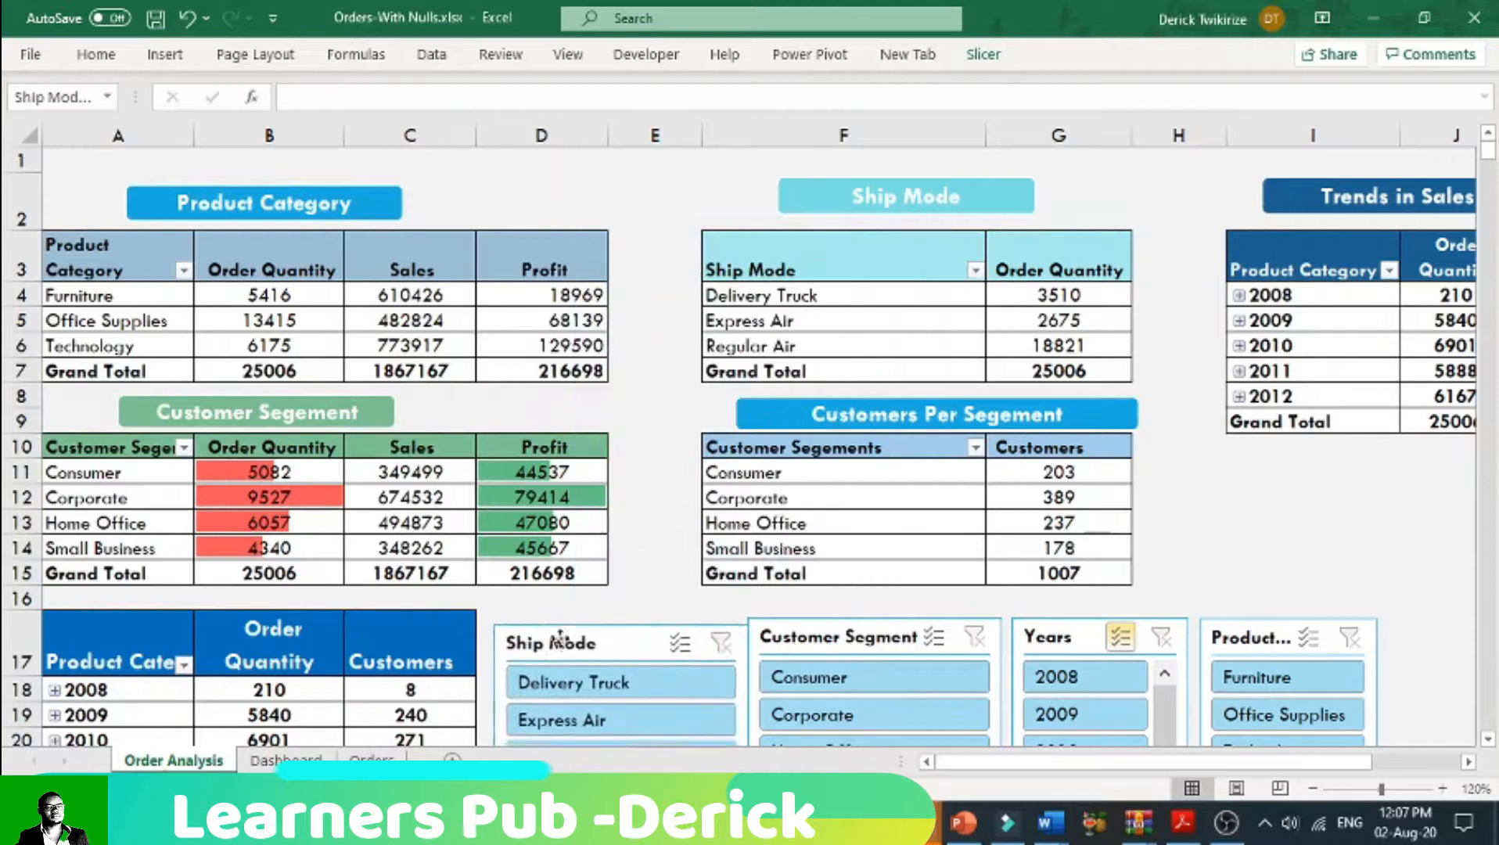
click(1488, 742)
drag(742, 611, 663, 609)
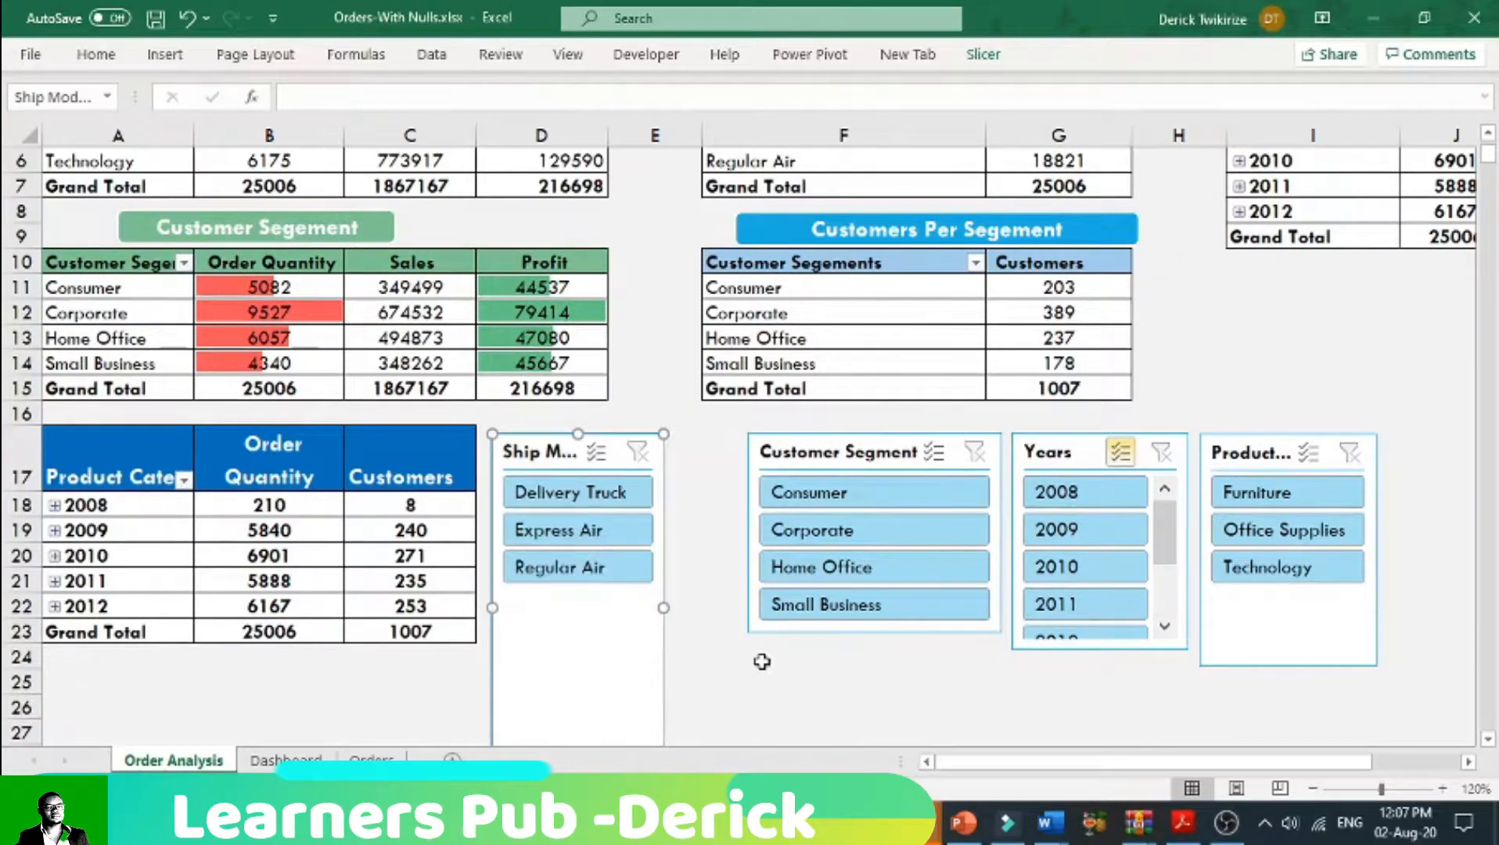
scroll(974, 728, down, 1)
drag(577, 706, 577, 521)
Step: Narrow the Customer Segment slicer and line up the Customer Segment, Years and Product Category slicers closely after the Ship Mode slicer
click(879, 377)
drag(998, 457, 922, 457)
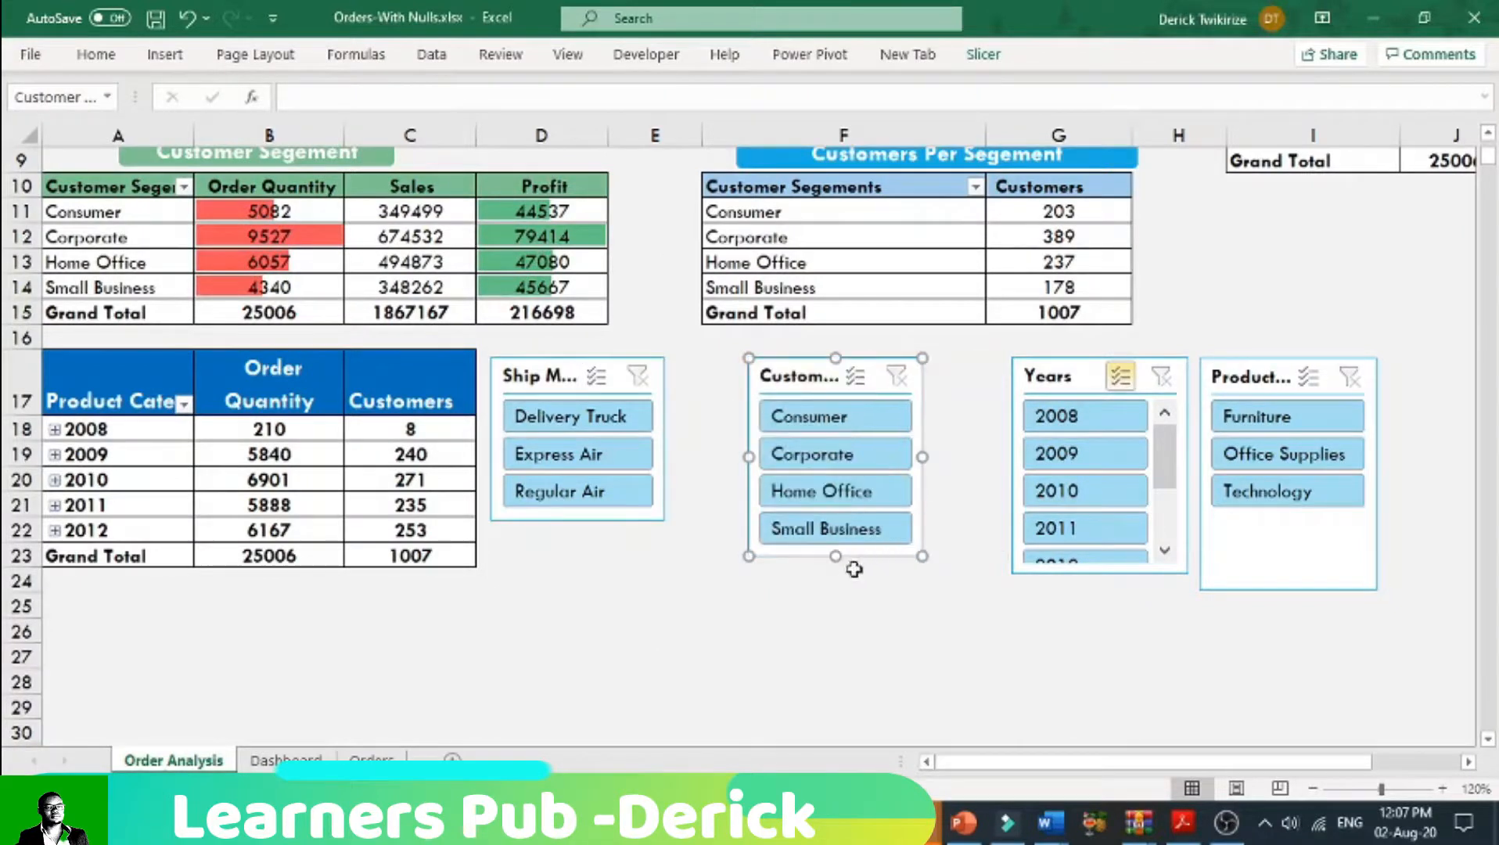
drag(799, 351, 721, 372)
drag(1079, 389, 923, 383)
drag(1260, 384, 1099, 382)
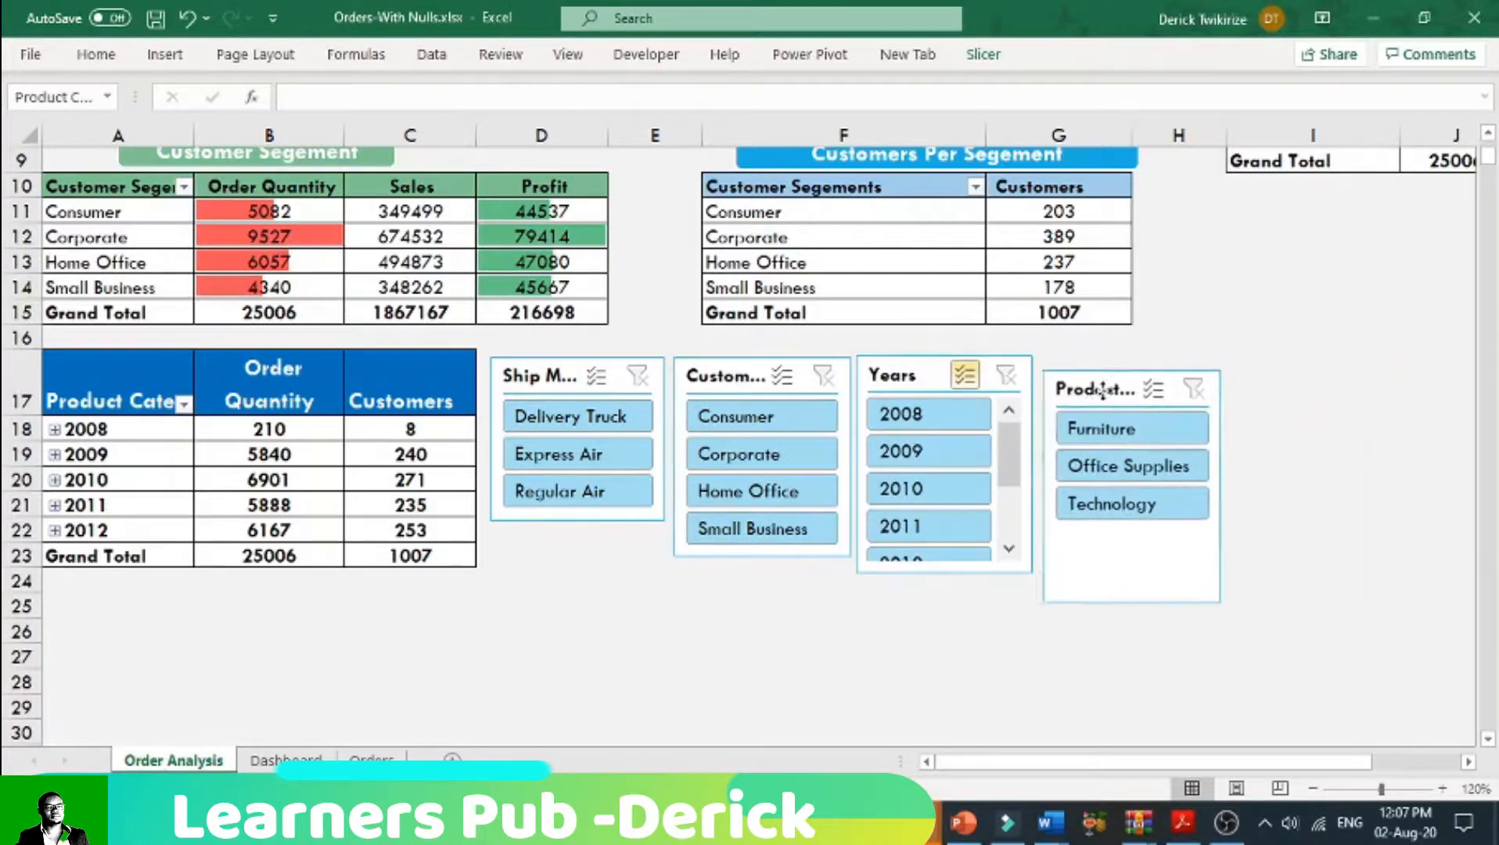
click(528, 381)
ctrl+click(751, 376)
ctrl+click(881, 380)
ctrl+click(1101, 379)
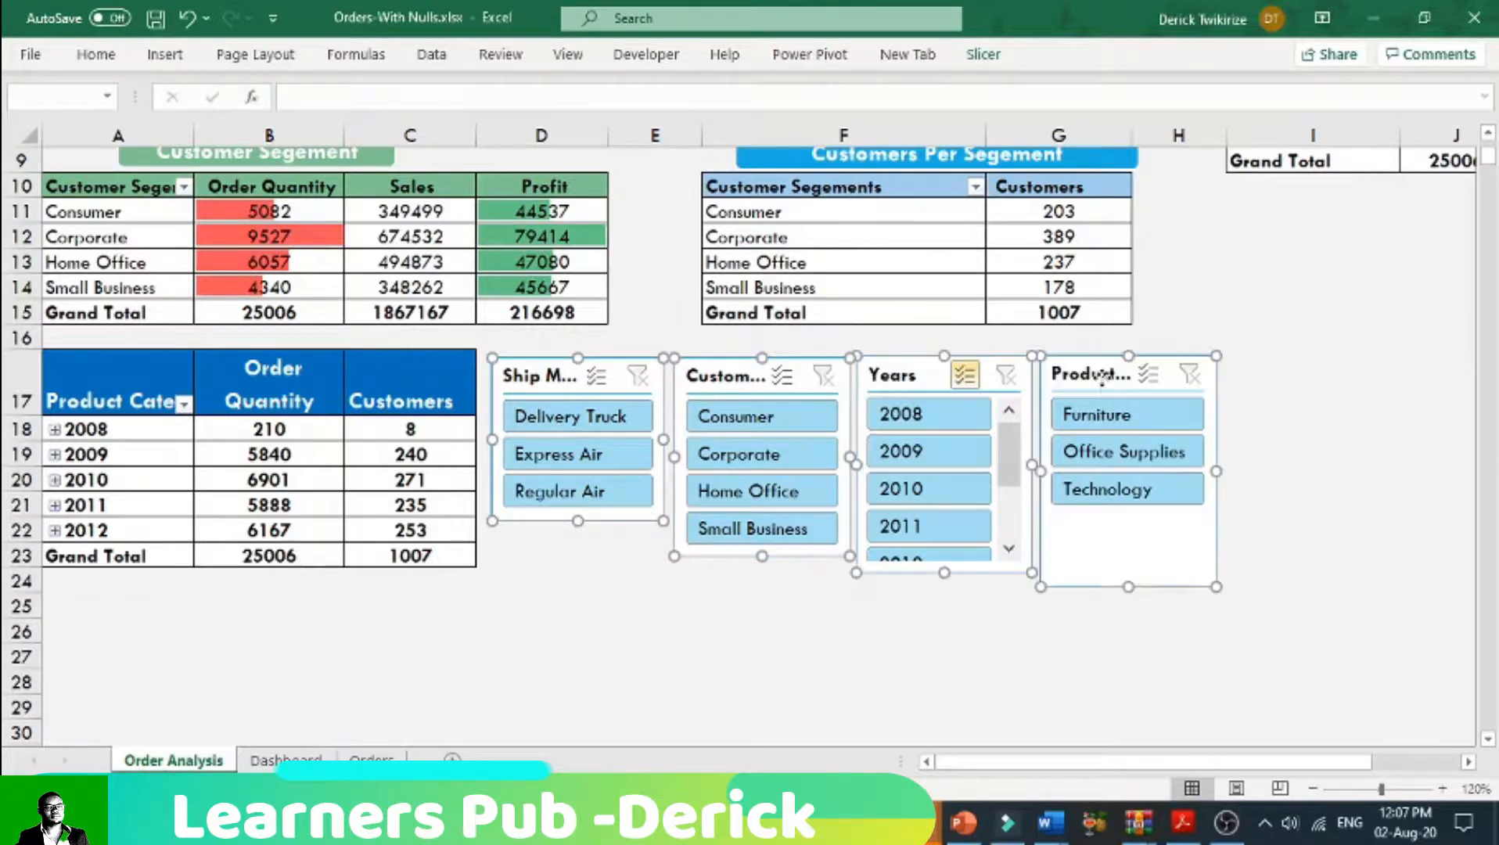
right_click(1101, 379)
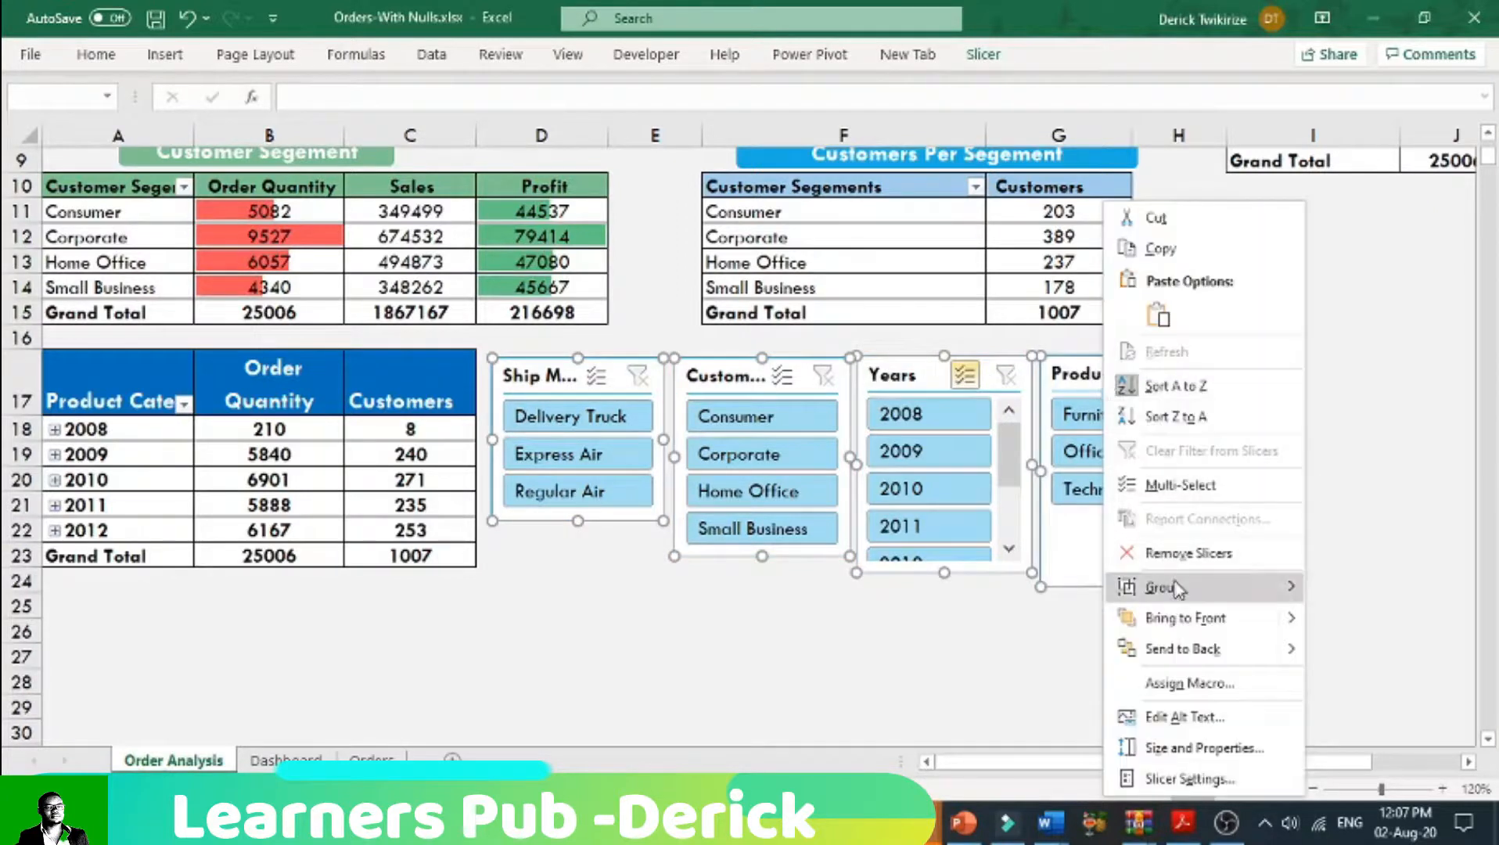
mouse_move(1178, 590)
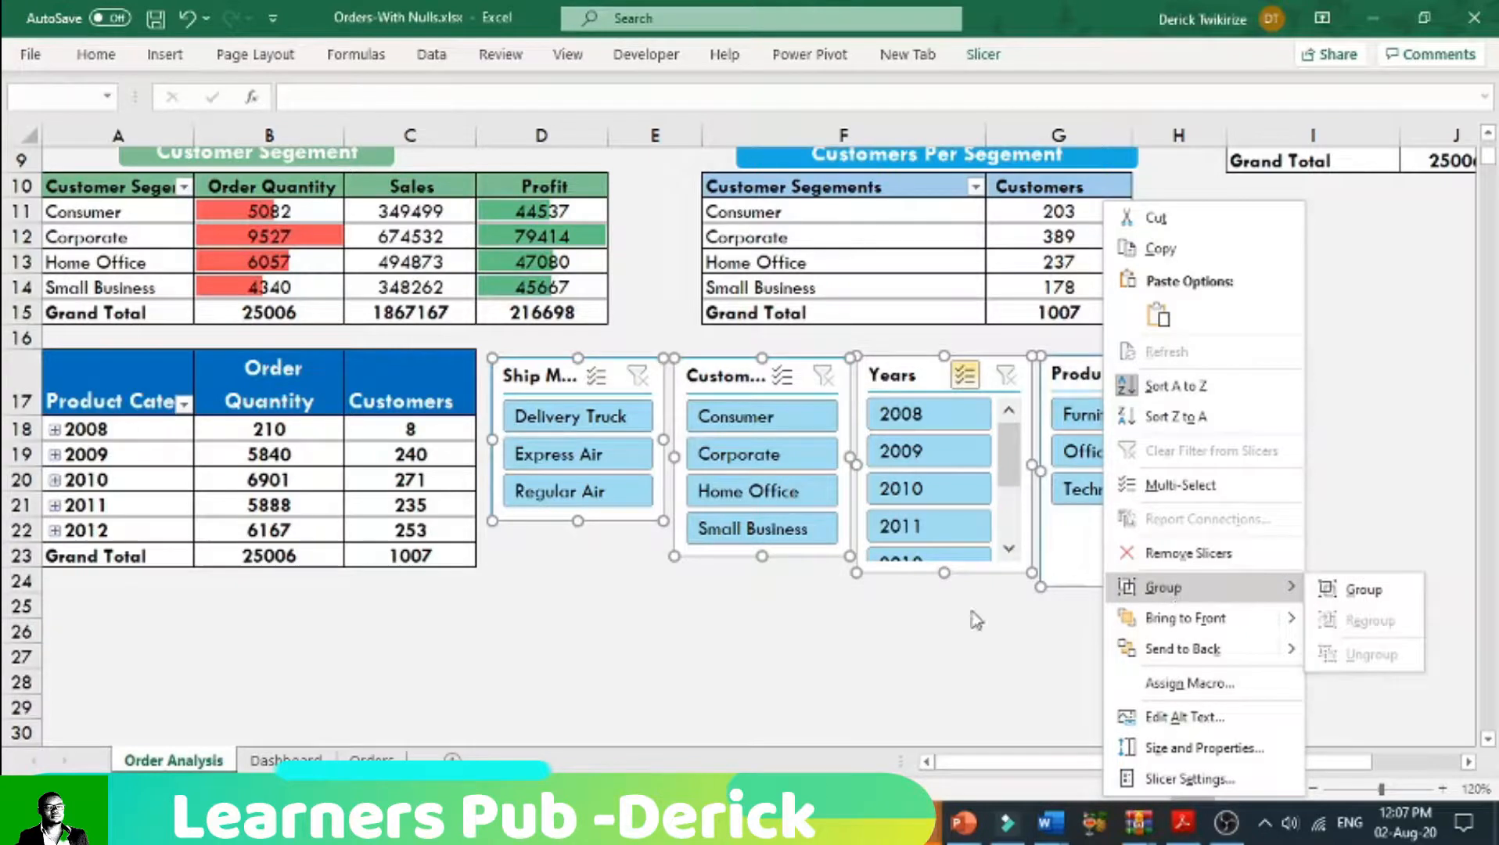
key(Escape)
click(542, 630)
Step: Connect the Ship Mode slicer to PivotTable10, PivotTable13, PivotTable23, PivotTable30 and PivotTable32 on the Order Analysis sheet
click(560, 379)
right_click(560, 380)
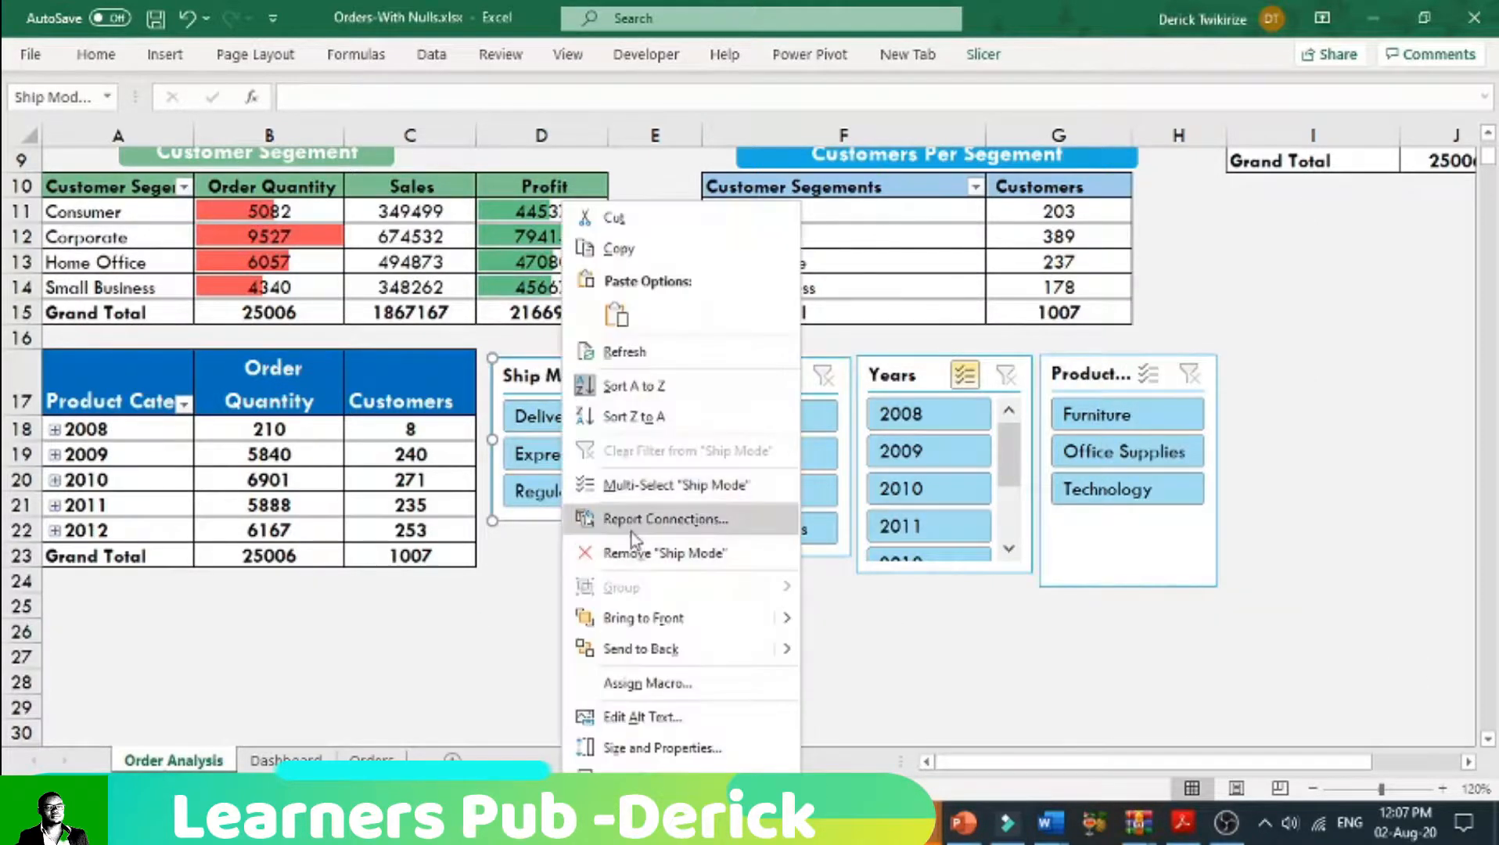
click(635, 519)
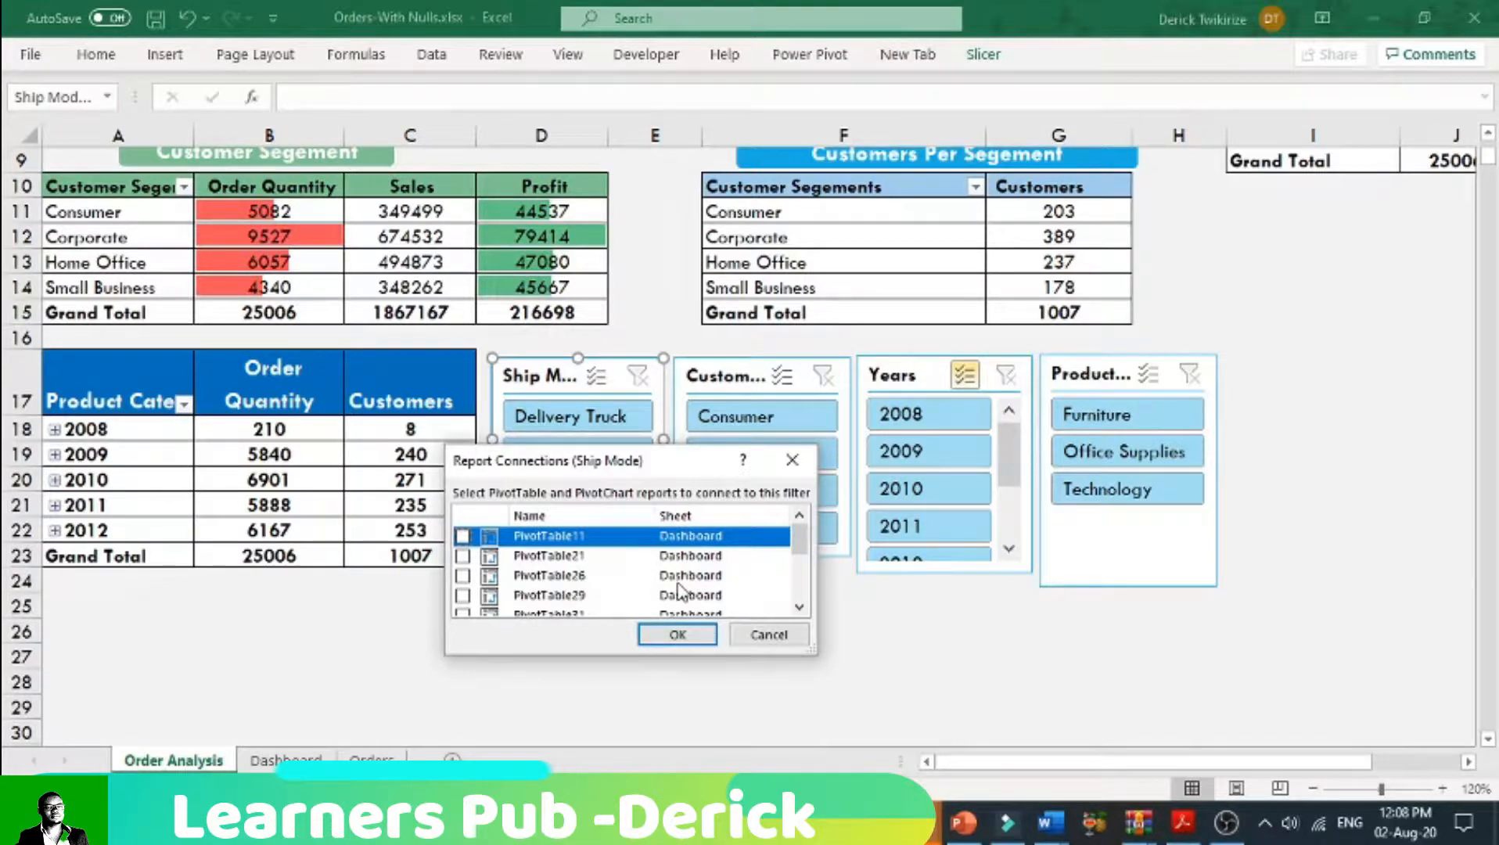
scroll(649, 596, down, 2)
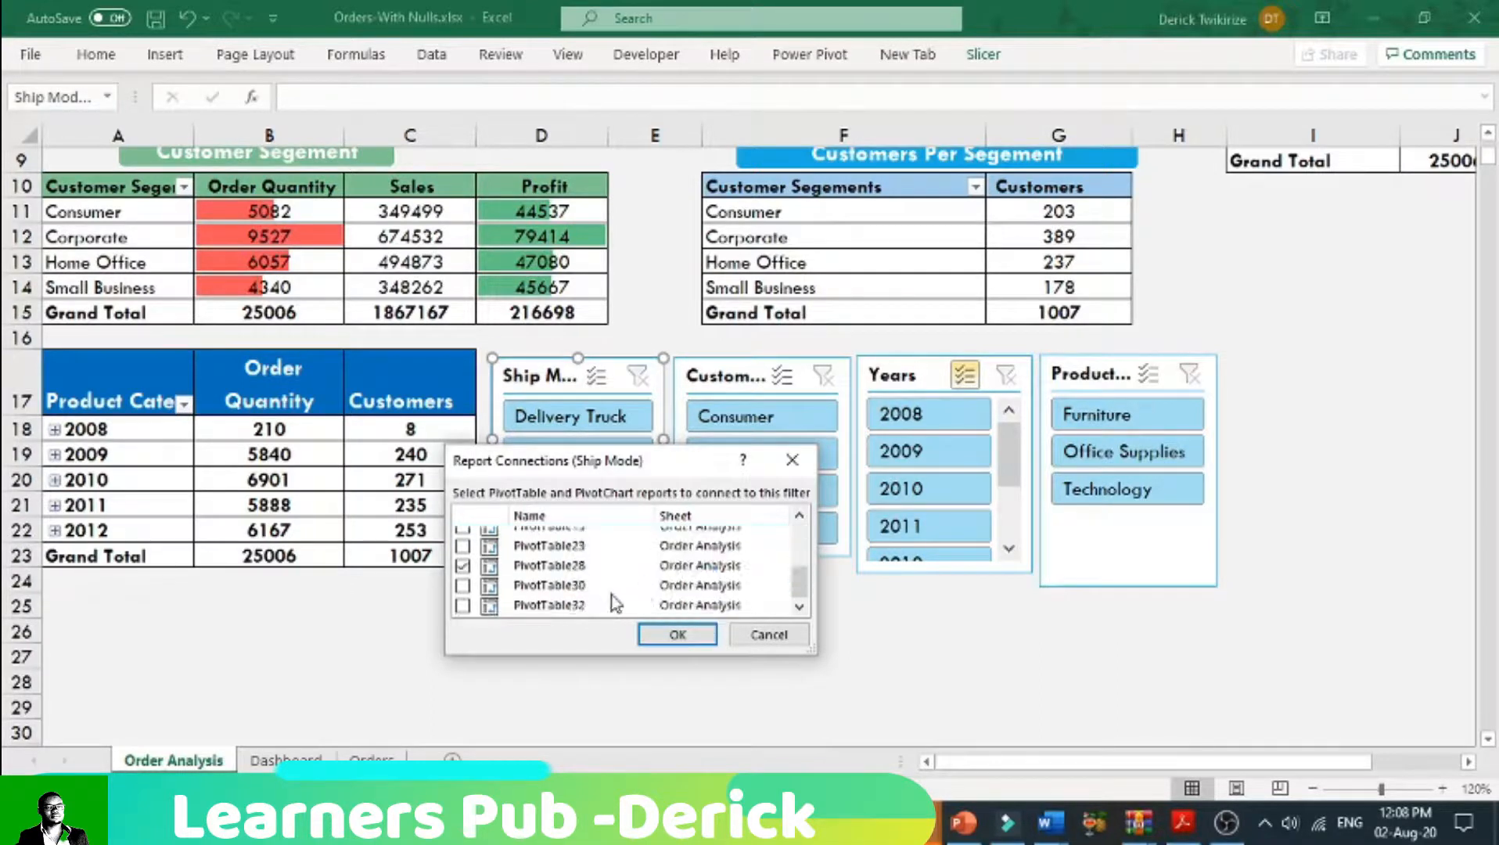
scroll(580, 595, up, 1)
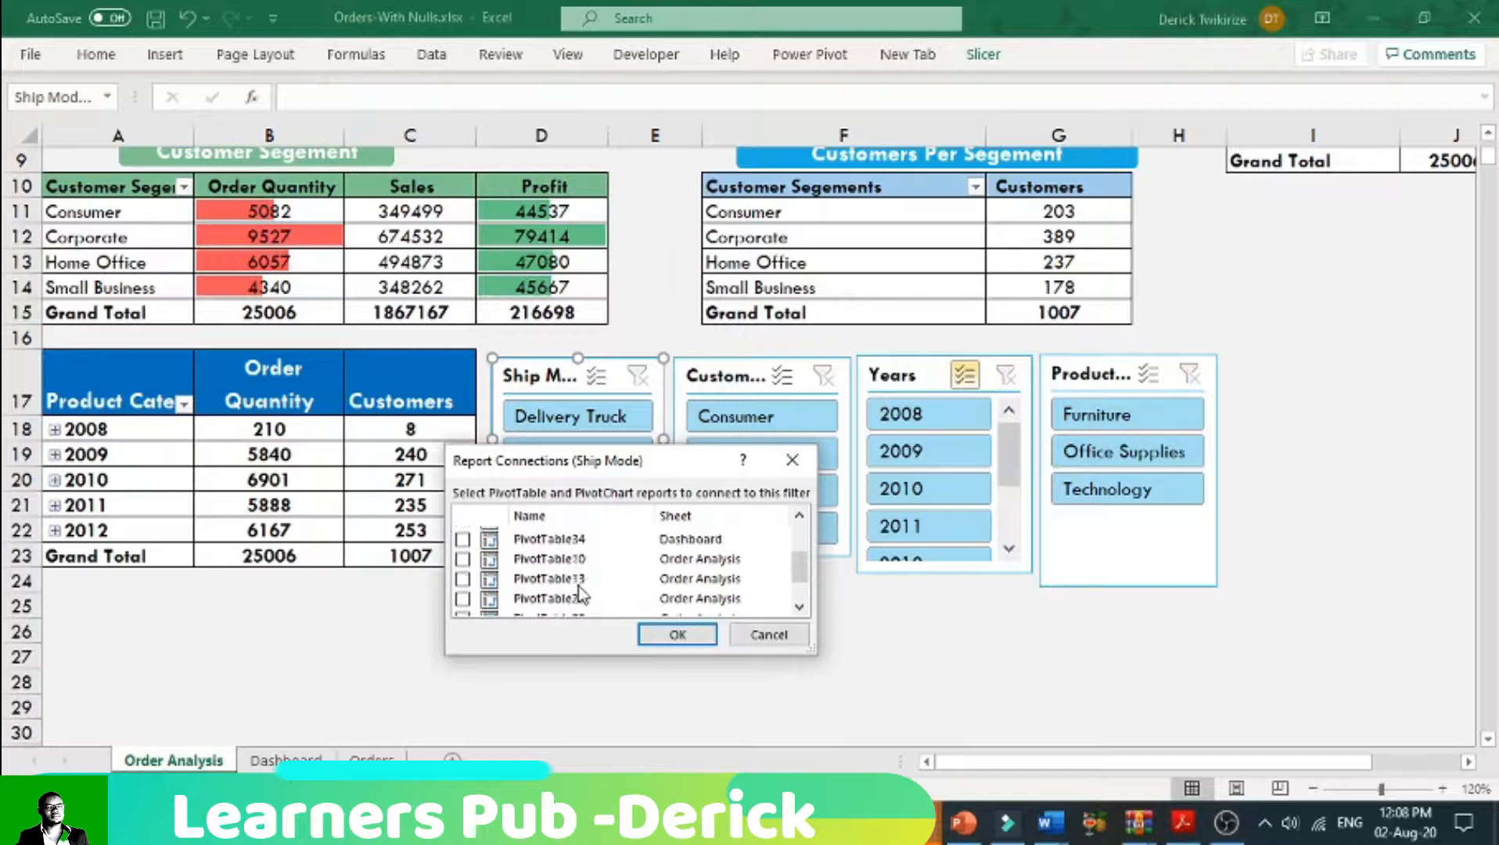
click(462, 559)
click(463, 579)
click(462, 598)
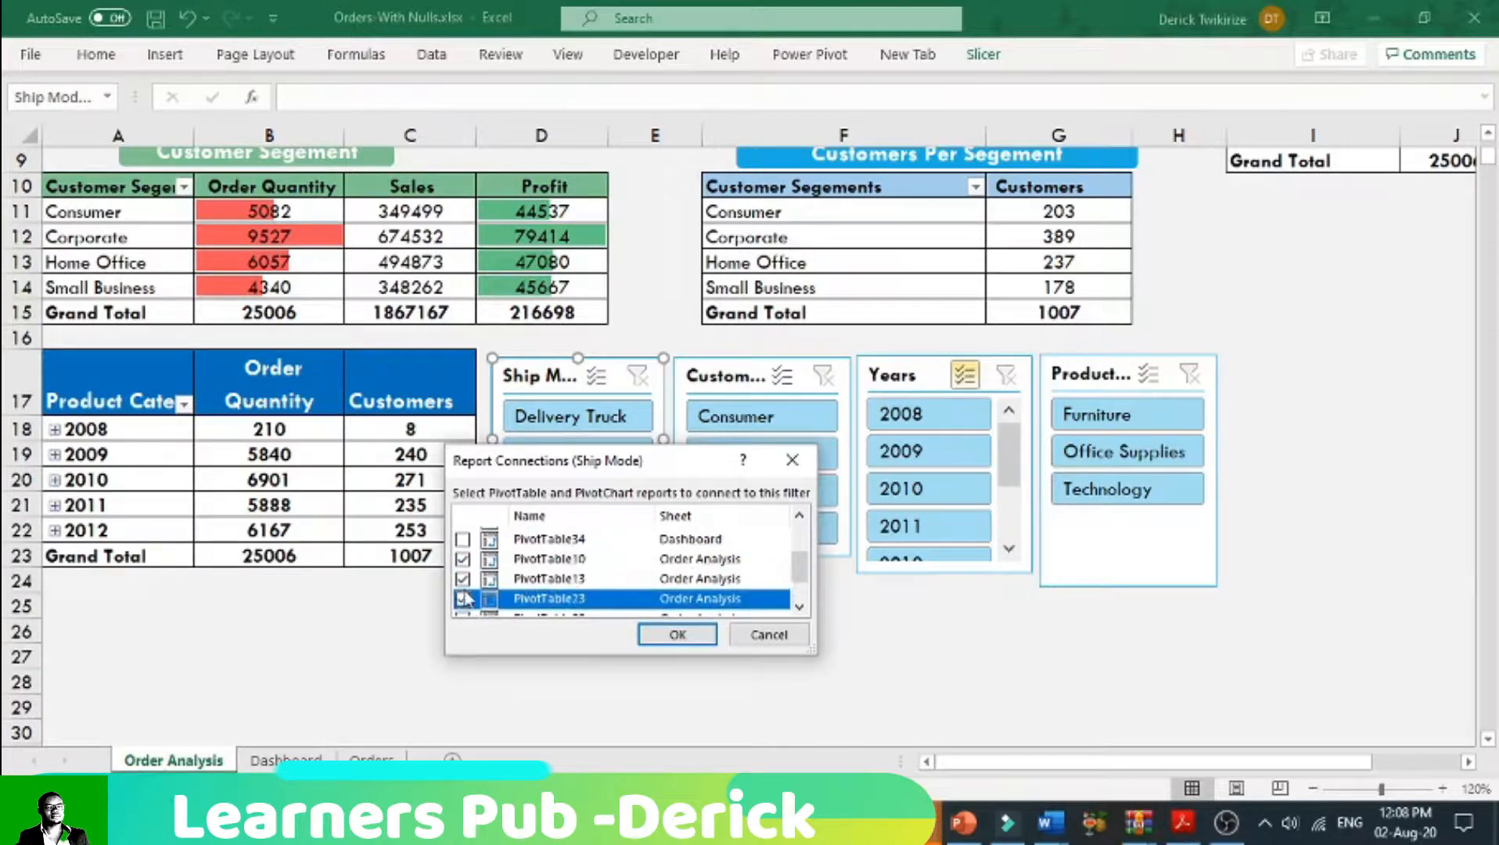
scroll(465, 596, down, 1)
click(462, 586)
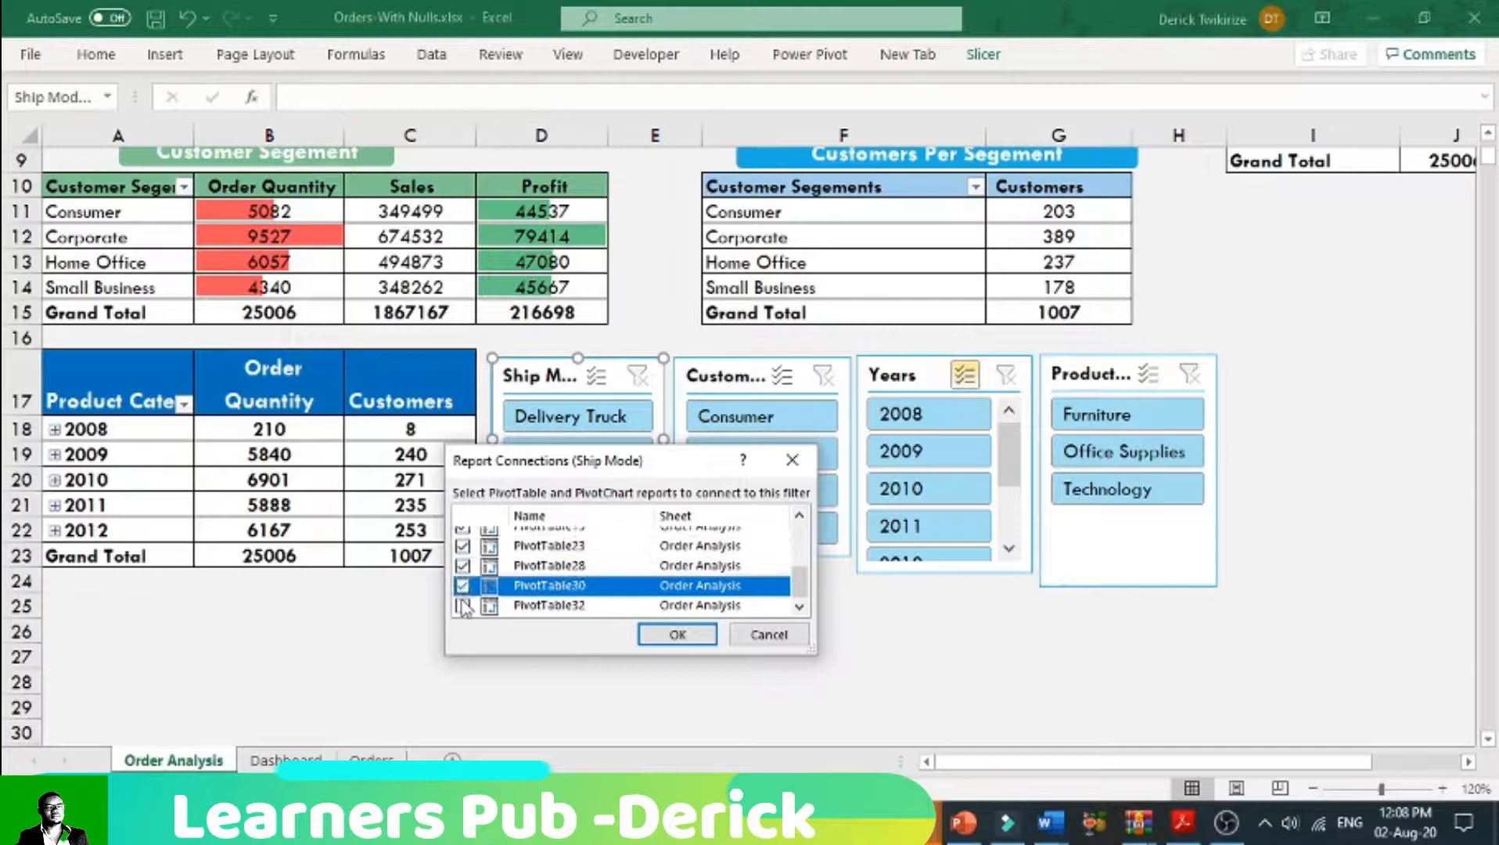
click(462, 605)
click(676, 635)
Step: Connect the Customer Segment slicer to PivotTable10, PivotTable13, PivotTable23, PivotTable30 and PivotTable32 on the Order Analysis sheet
right_click(726, 383)
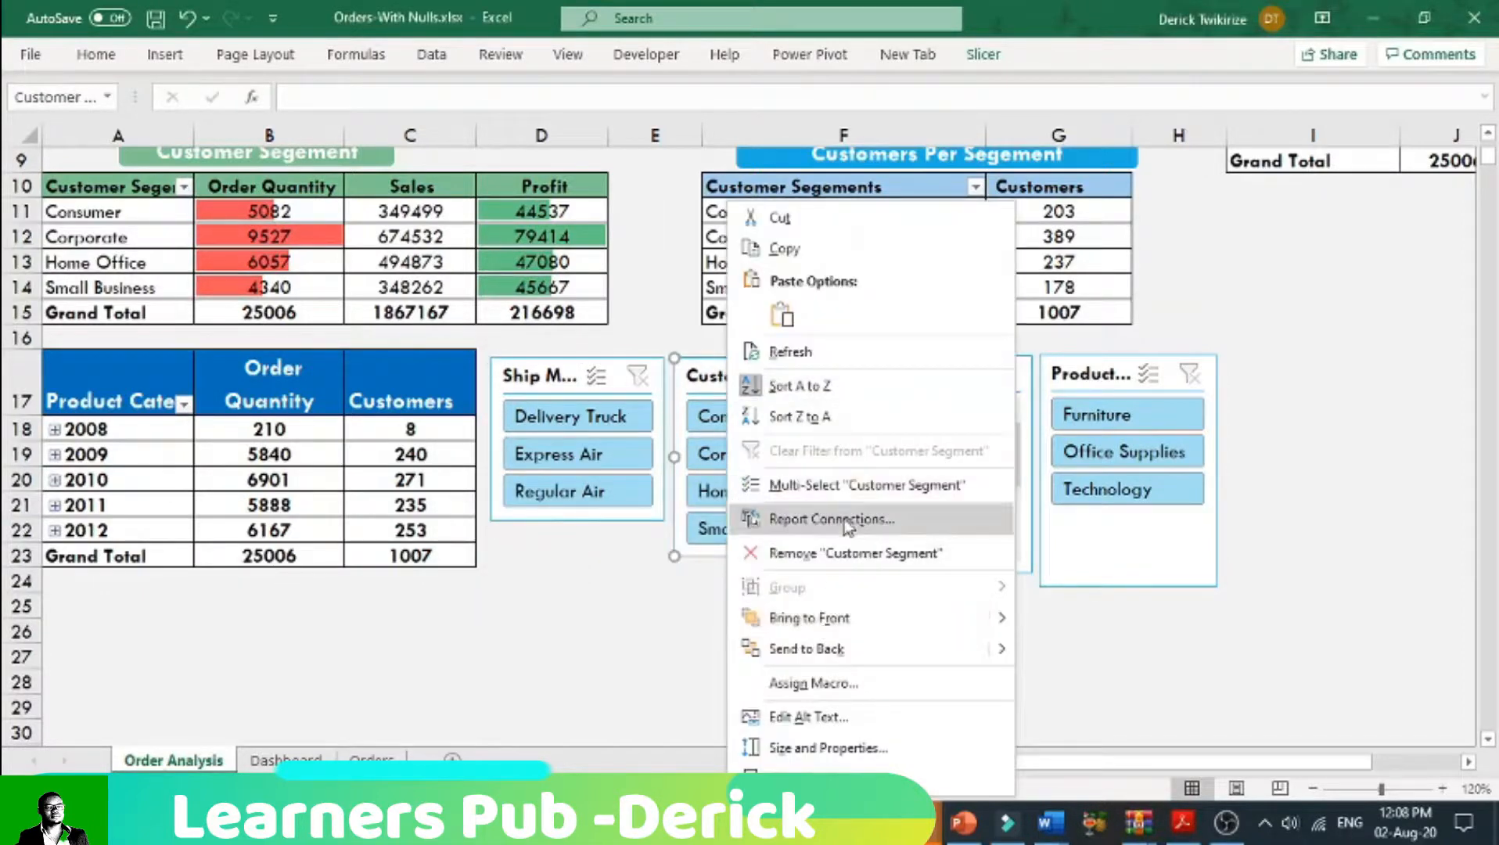
click(845, 519)
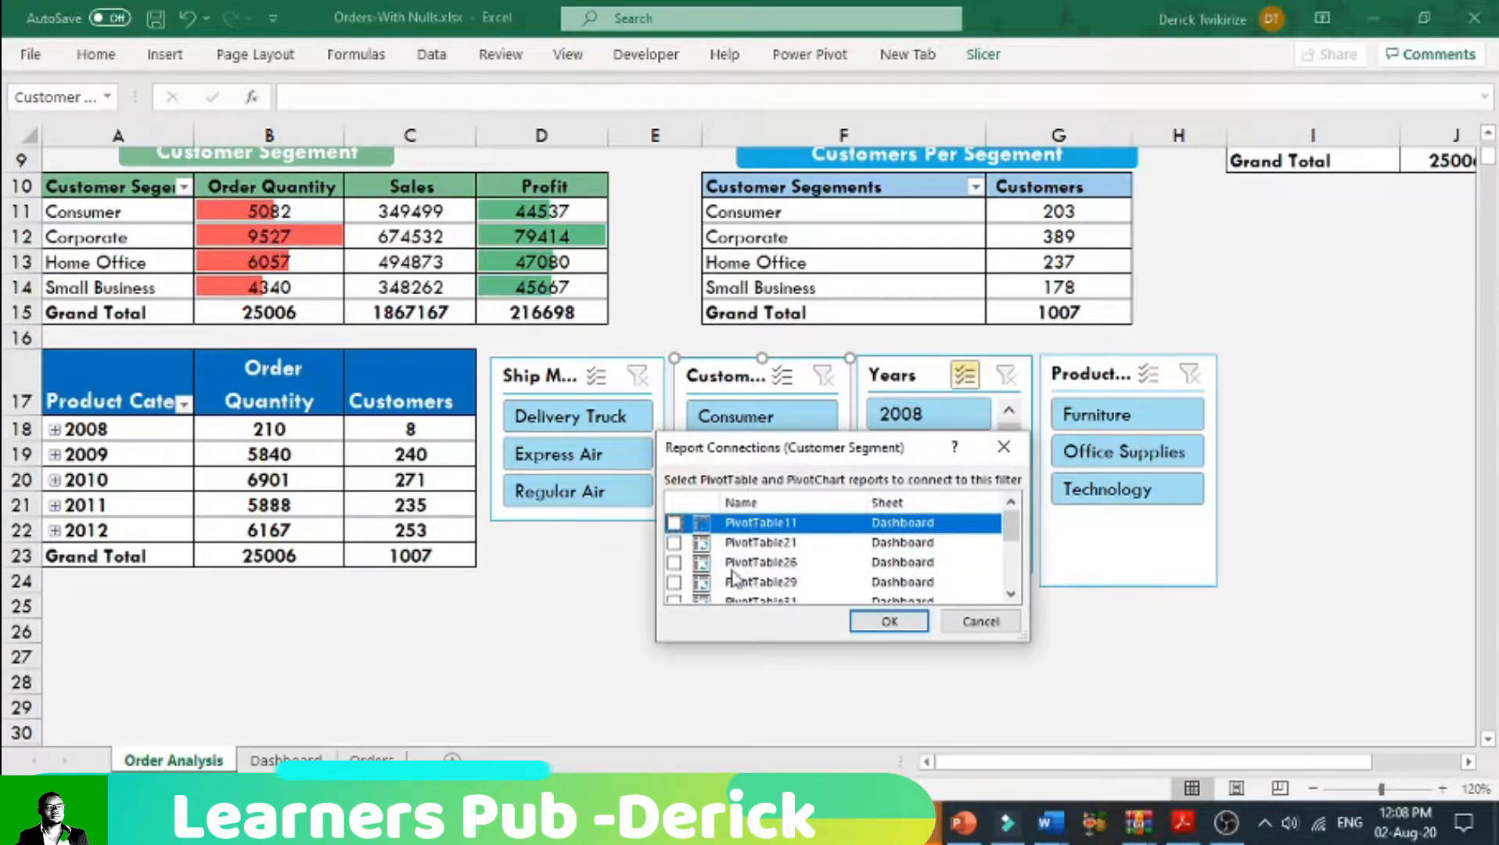
scroll(741, 585, down, 1)
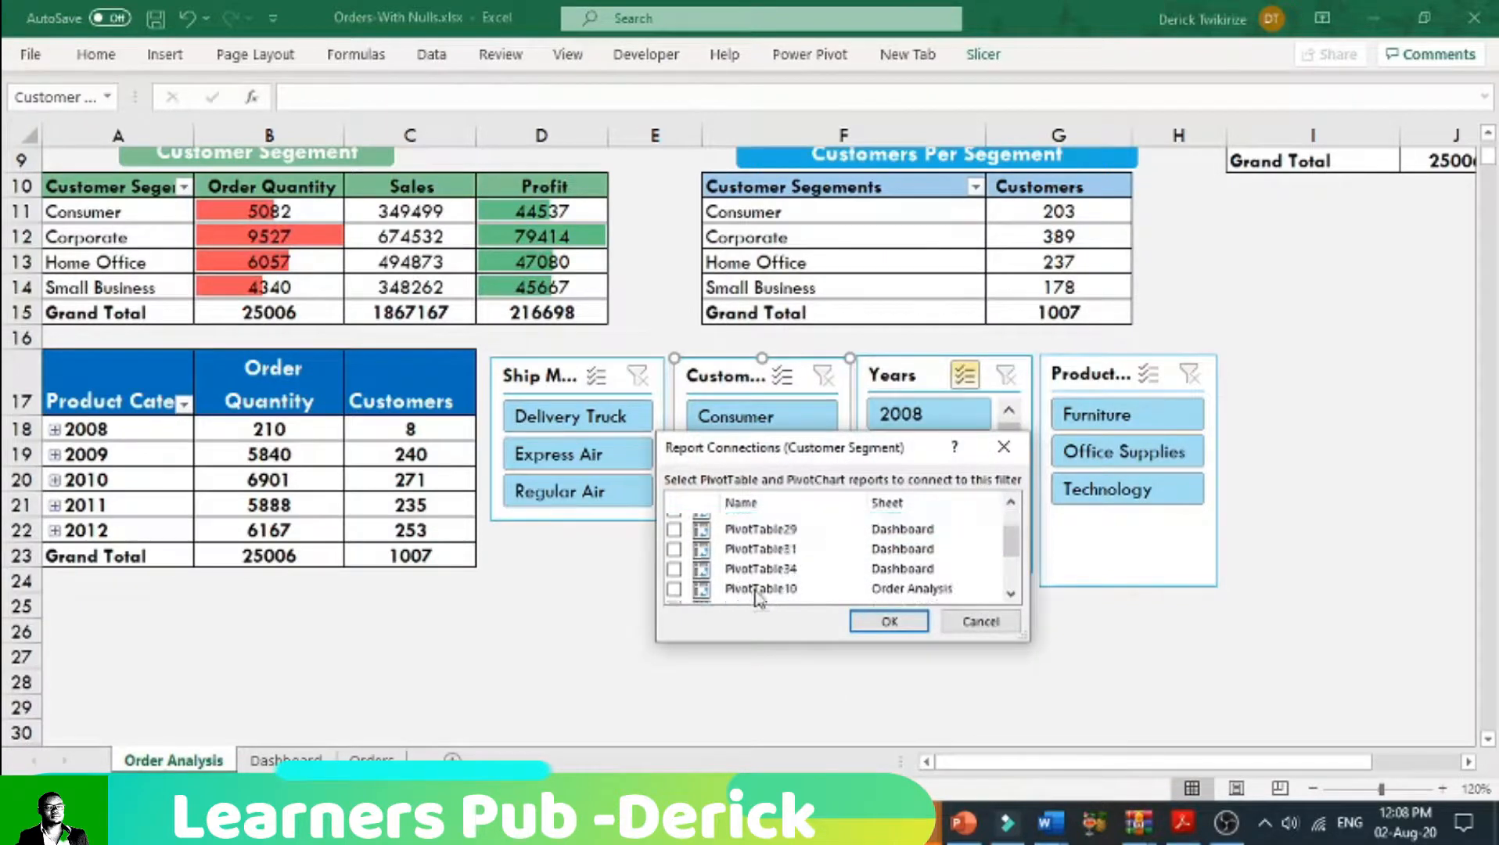
scroll(757, 598, down, 1)
scroll(756, 599, down, 1)
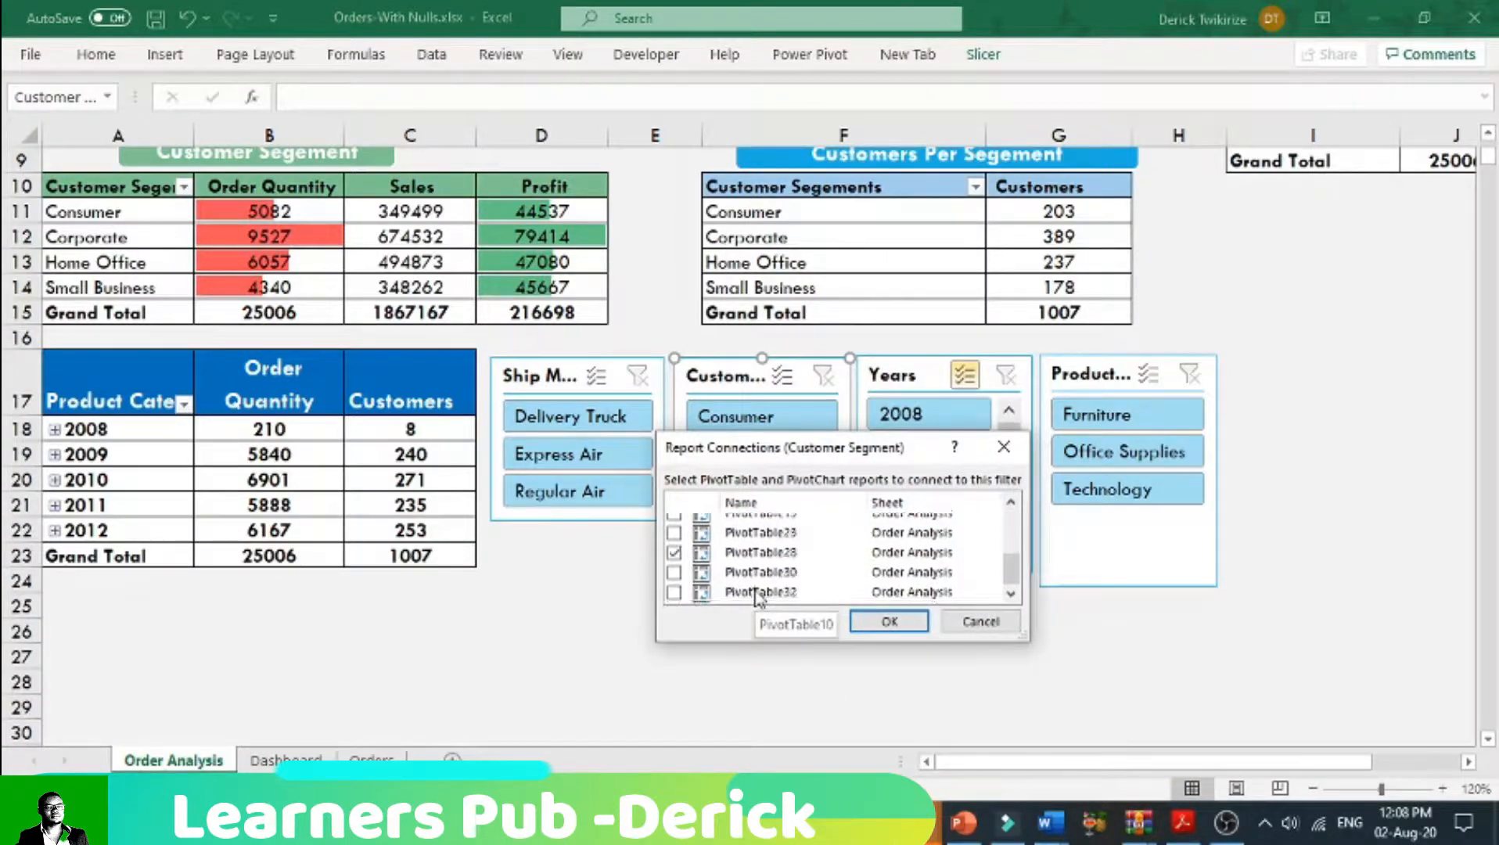
click(674, 592)
click(673, 573)
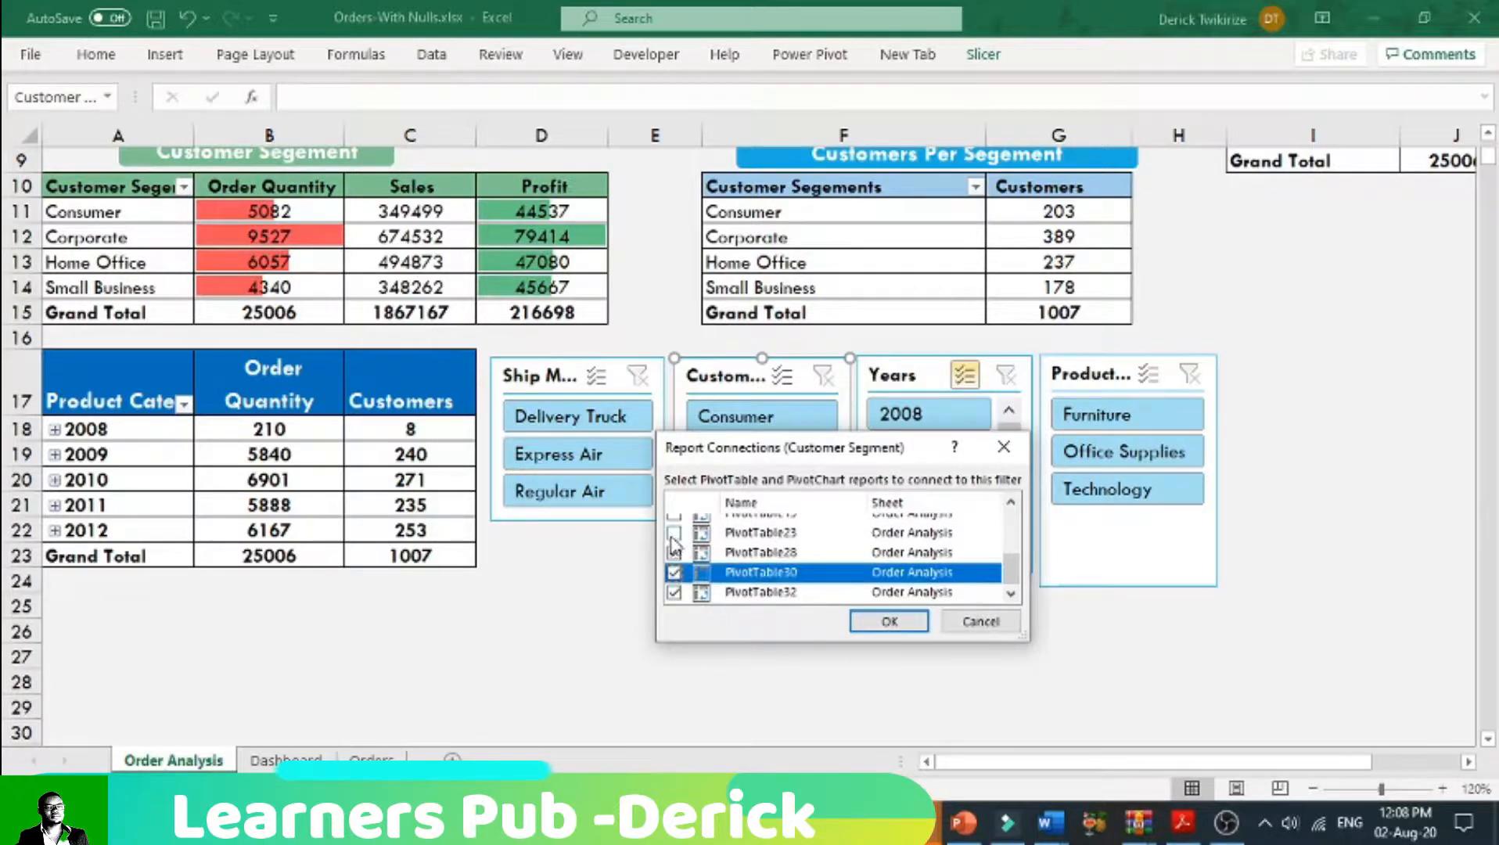
click(673, 533)
scroll(688, 563, up, 1)
click(672, 567)
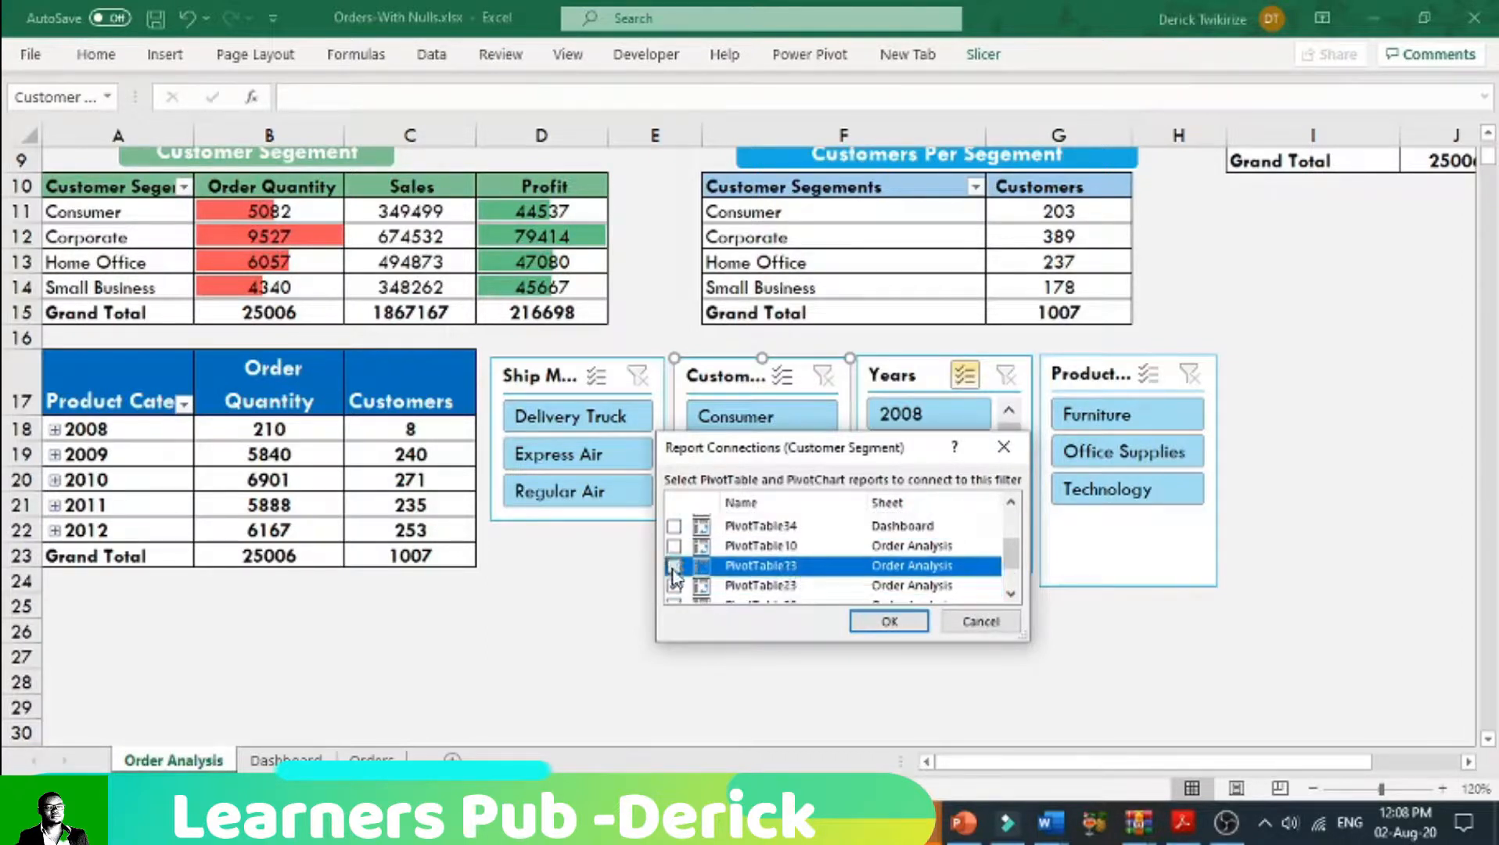
click(673, 553)
scroll(731, 583, up, 1)
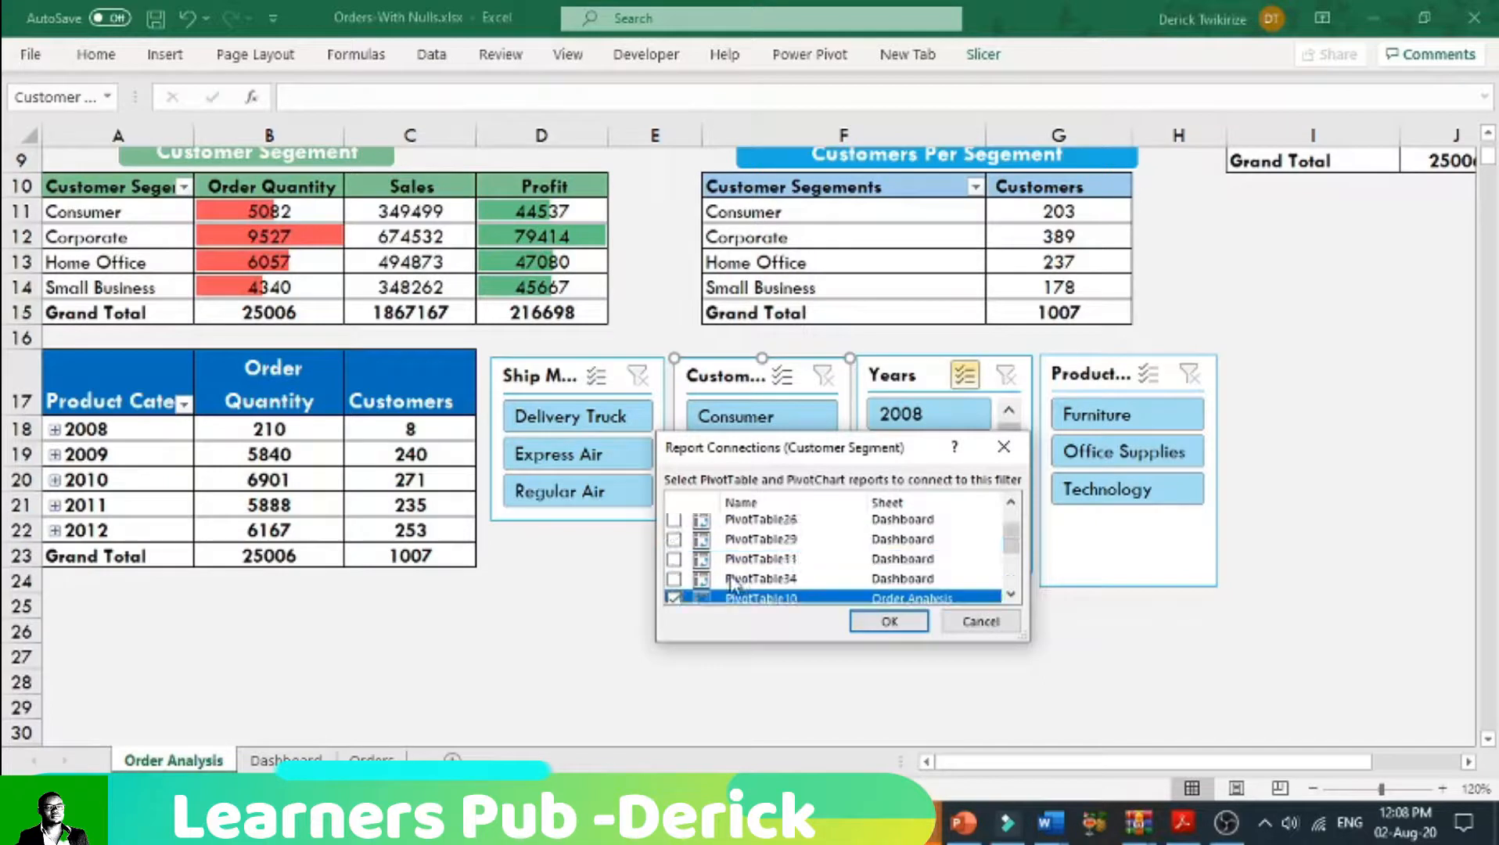
scroll(730, 583, down, 2)
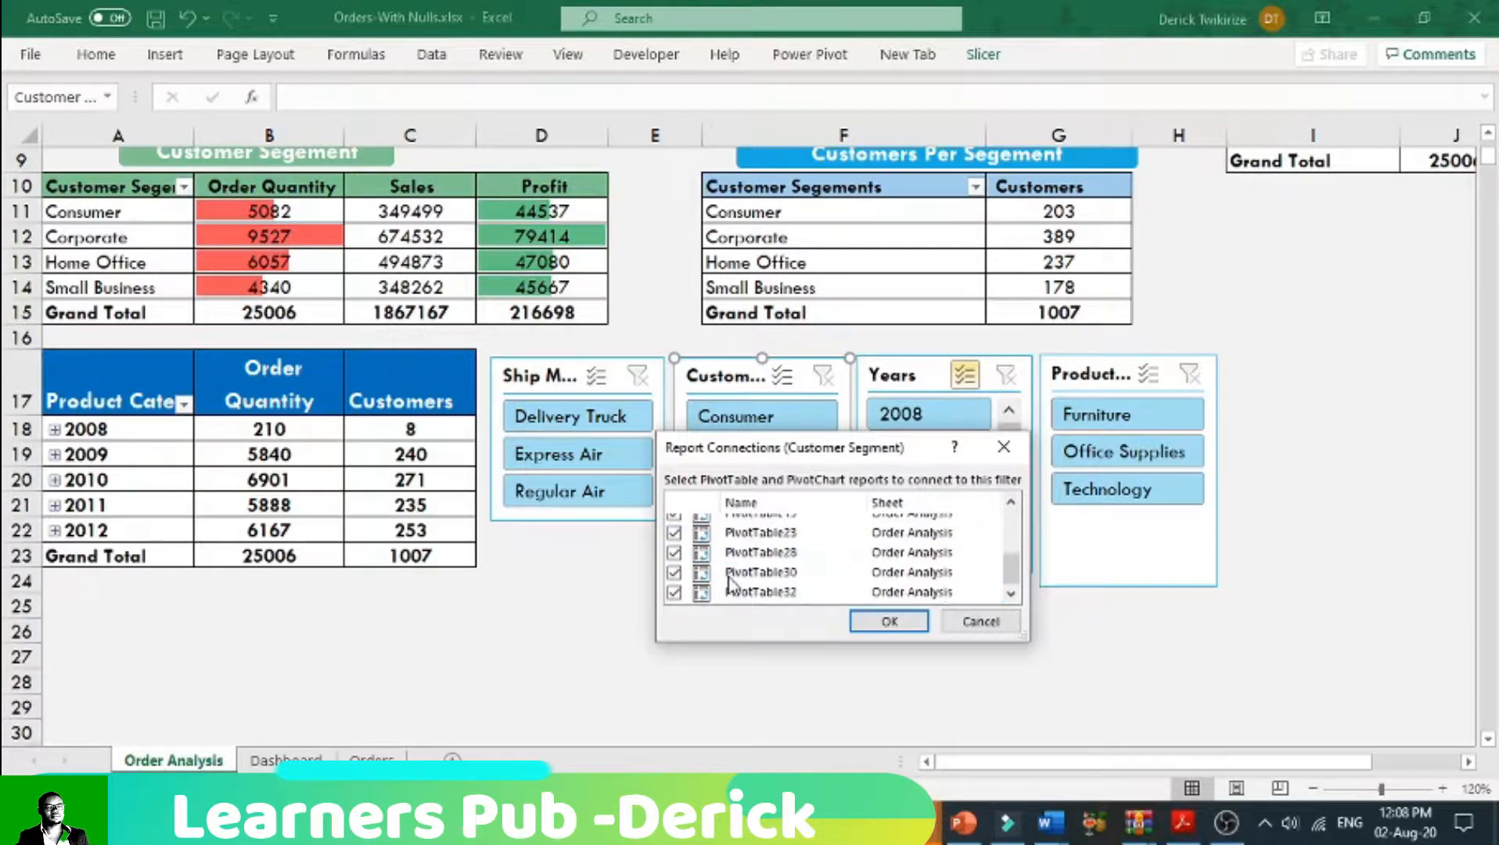
scroll(730, 583, down, 3)
click(888, 621)
Step: Connect the Years slicer to PivotTable10, PivotTable13, PivotTable23, PivotTable30 and PivotTable32 on the Order Analysis sheet
click(908, 379)
right_click(908, 379)
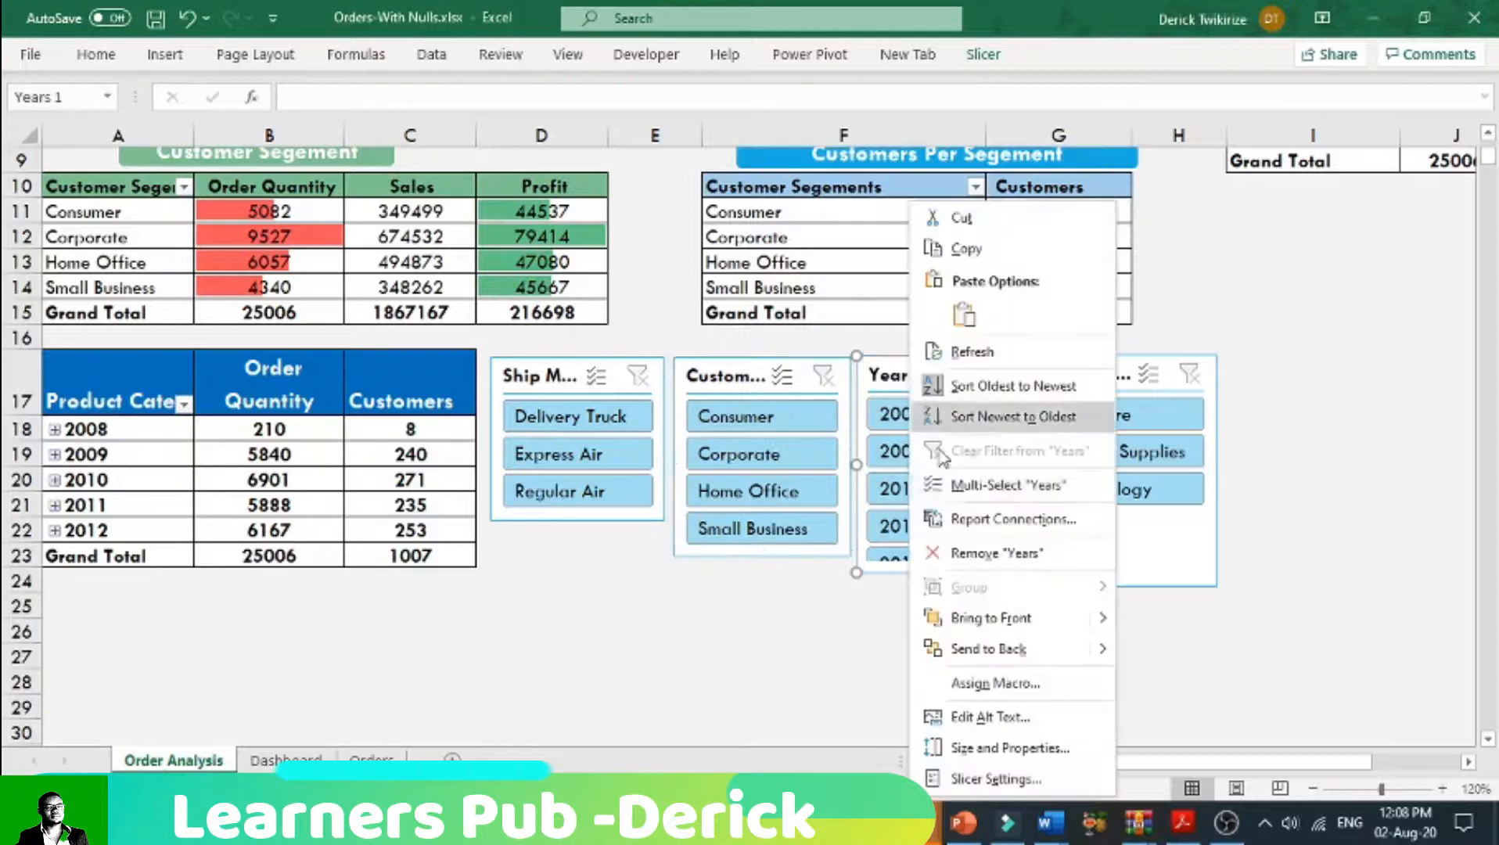
click(986, 526)
scroll(851, 596, down, 1)
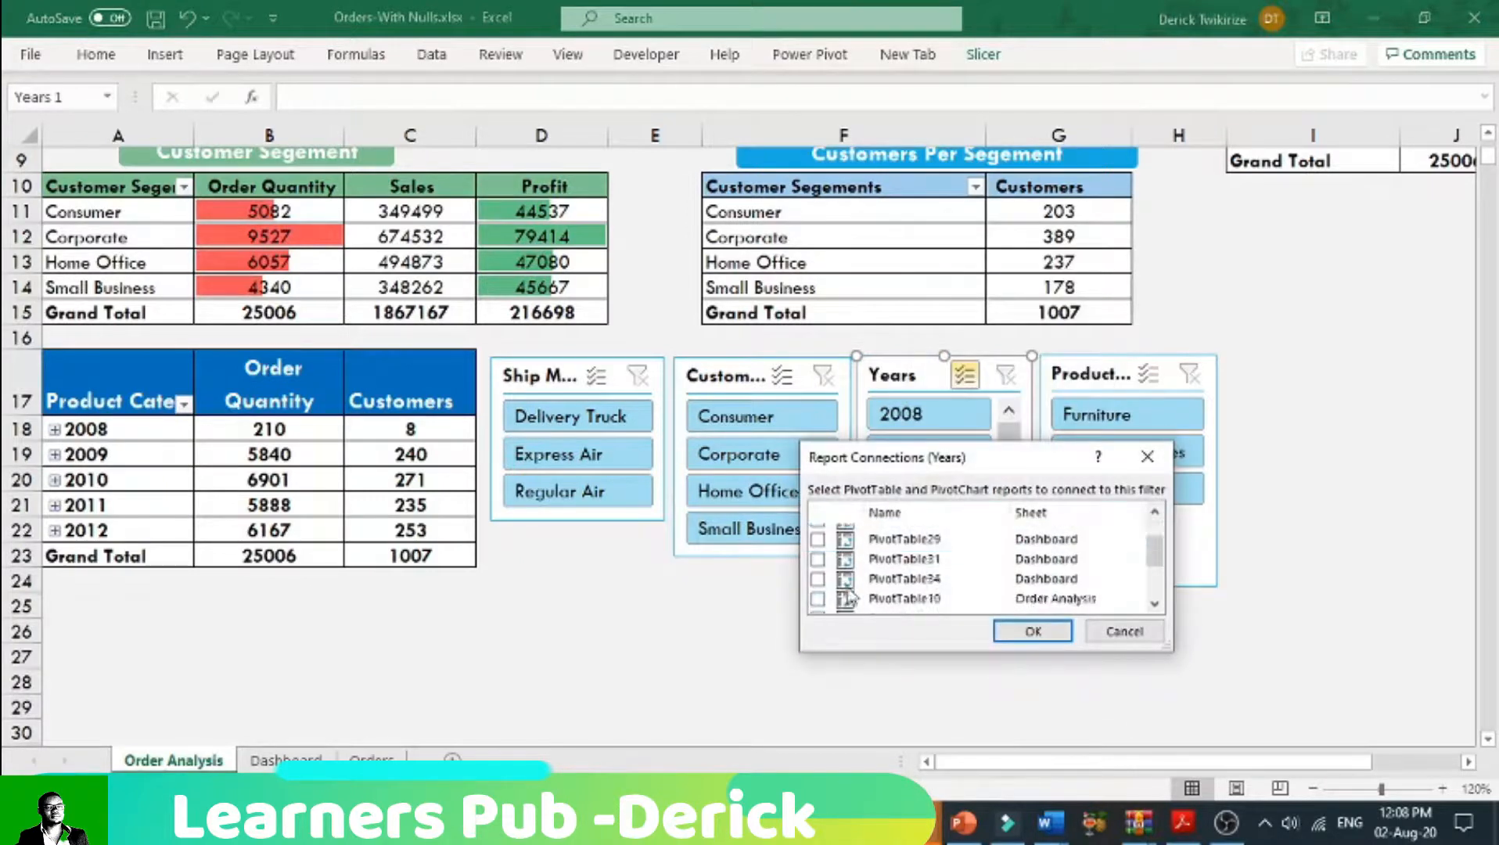
scroll(847, 601, down, 2)
click(829, 604)
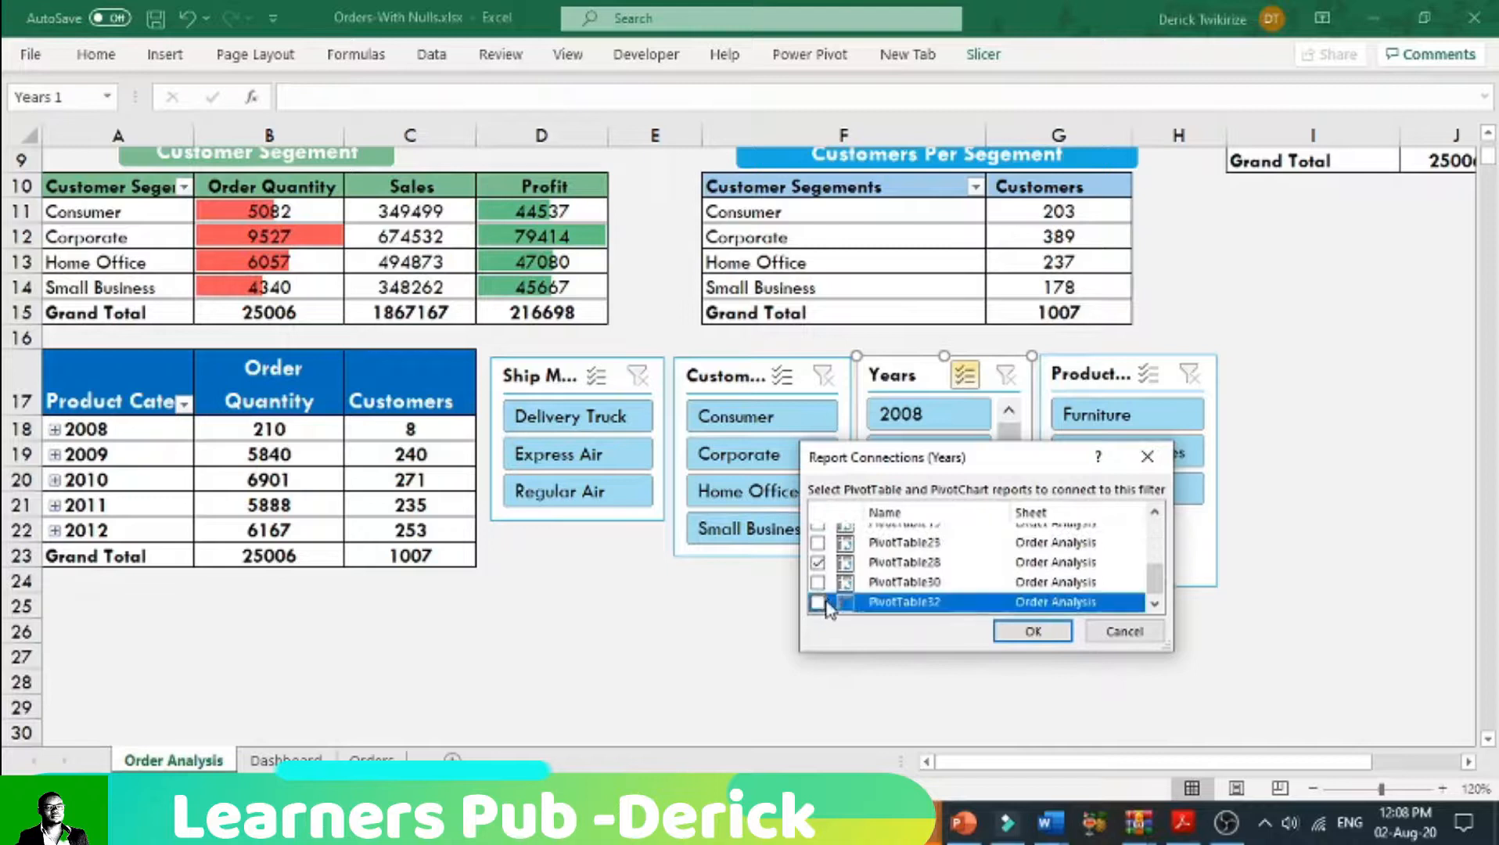
click(818, 583)
click(852, 601)
scroll(853, 601, up, 1)
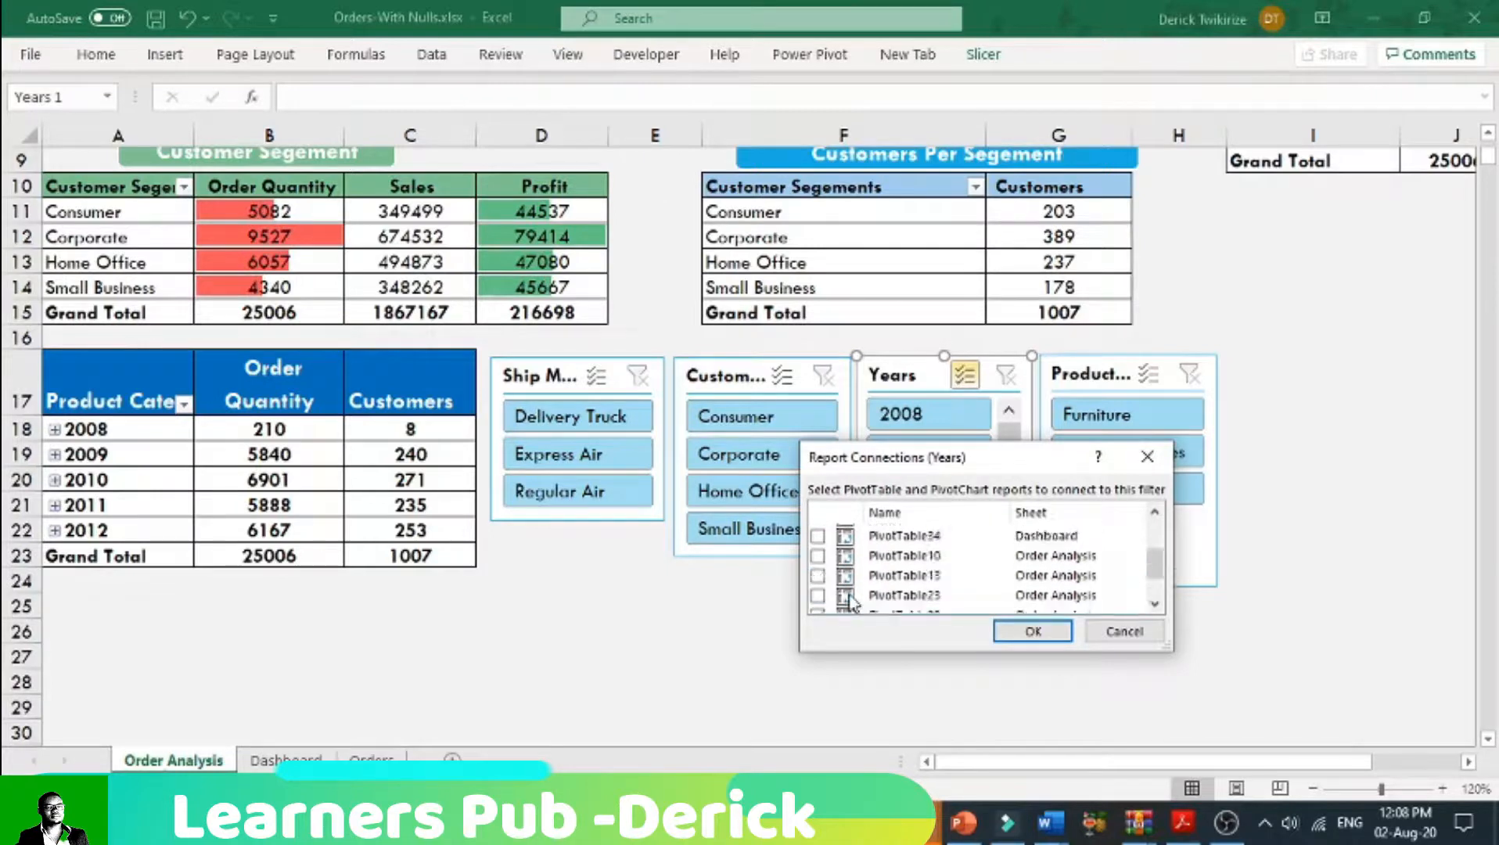
click(820, 596)
click(819, 576)
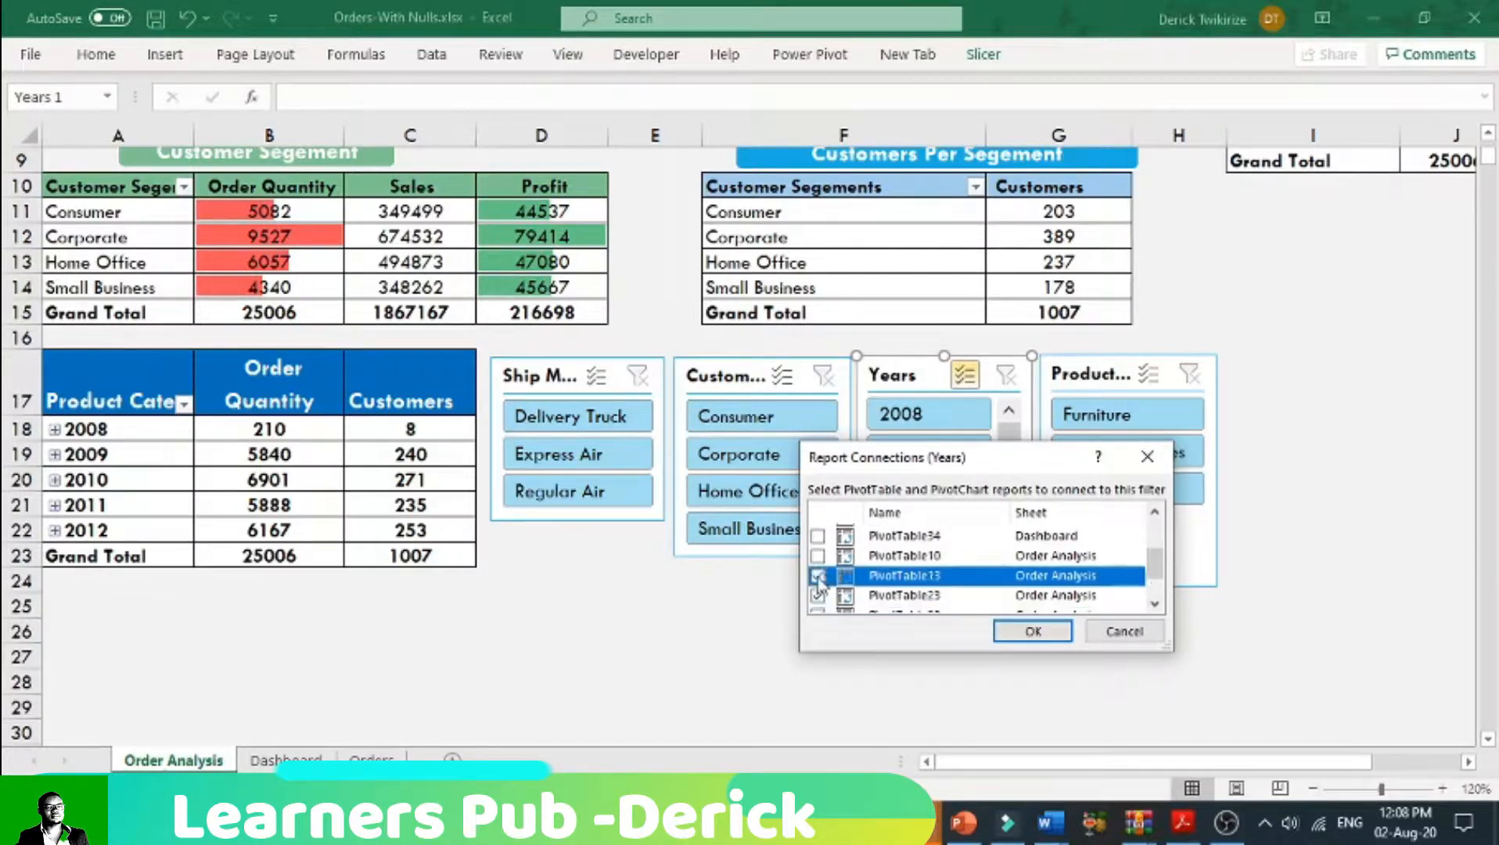
click(819, 556)
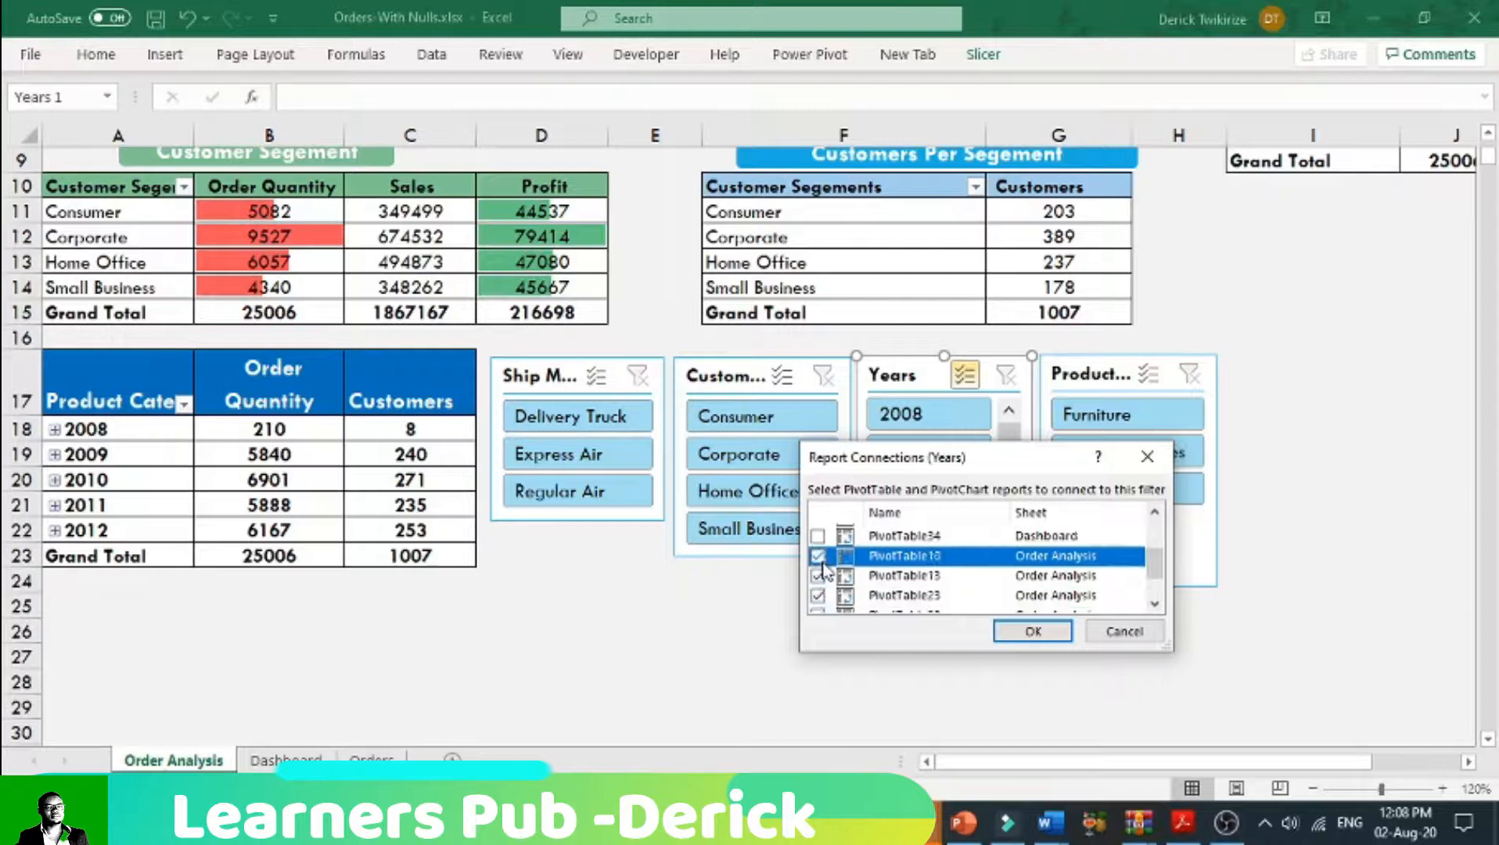
click(1035, 630)
Step: Connect the Product Category slicer to PivotTable10, PivotTable13, PivotTable23, PivotTable30 and PivotTable32 on the Order Analysis sheet
right_click(1096, 374)
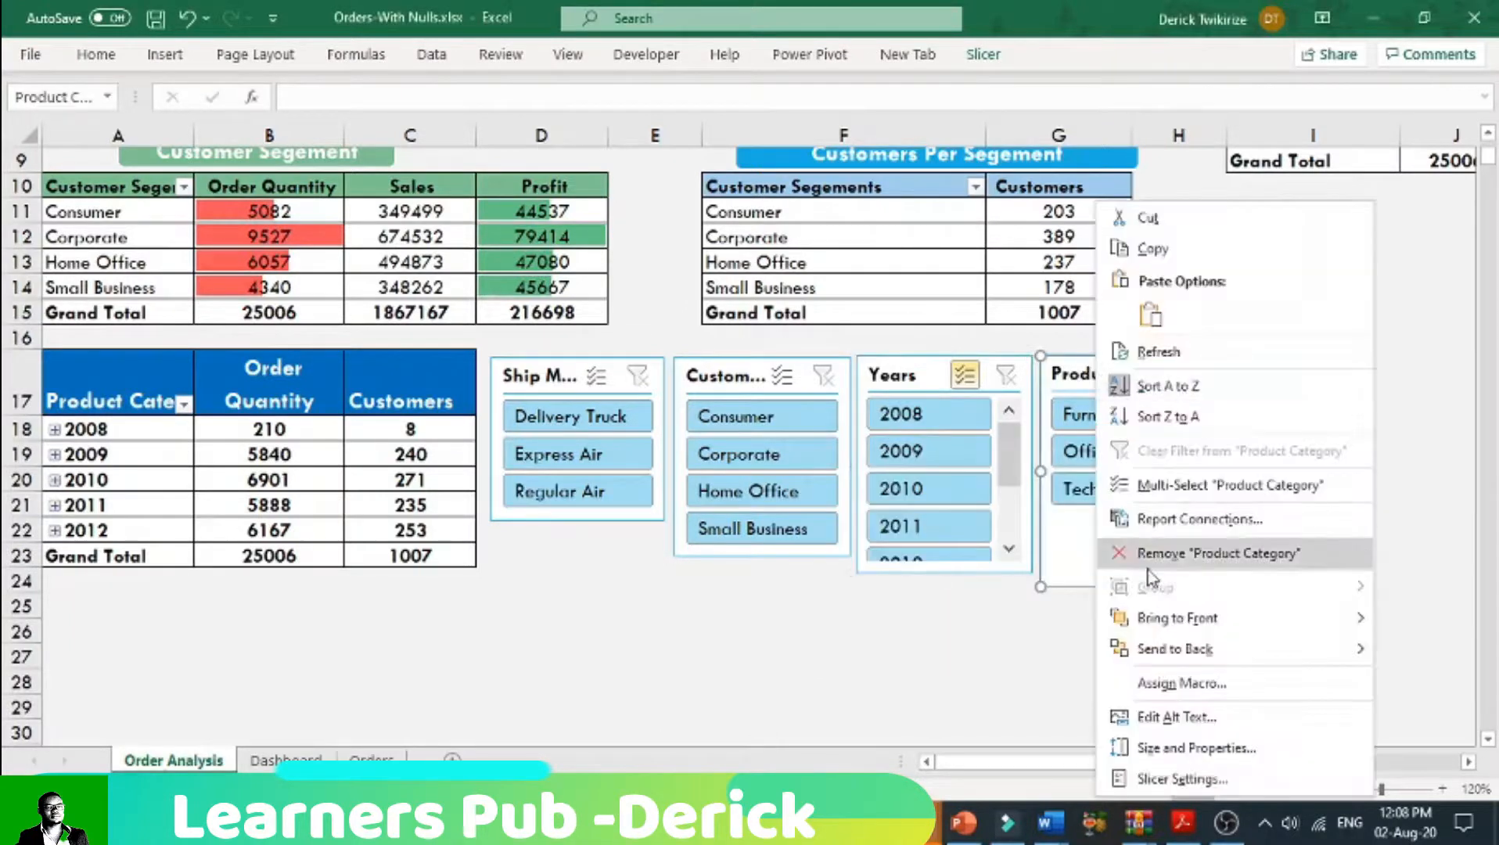
click(1199, 518)
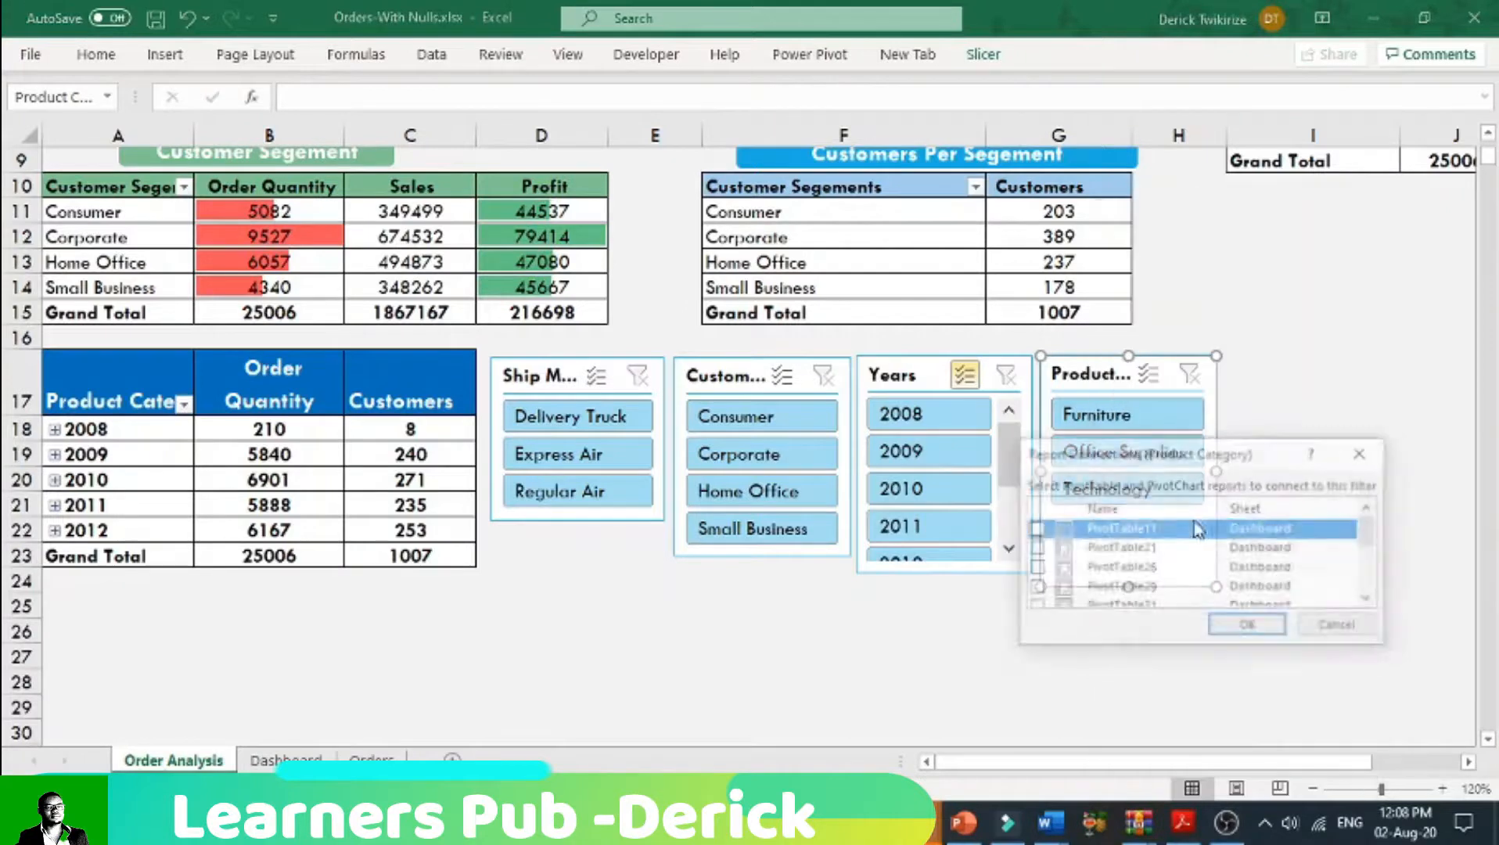
scroll(1234, 552, down, 3)
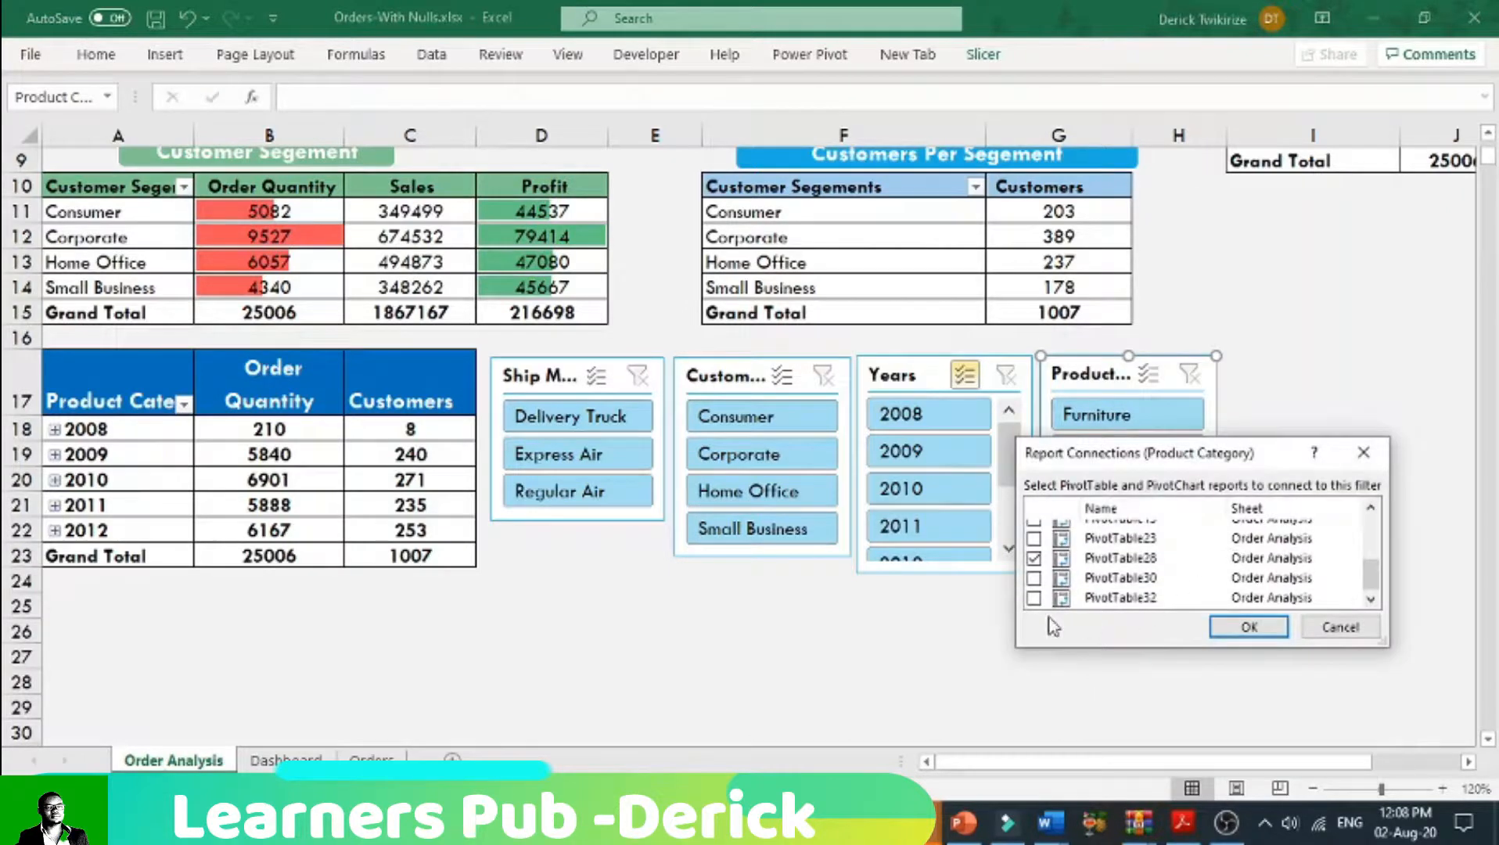
click(1034, 599)
click(1035, 577)
click(1034, 539)
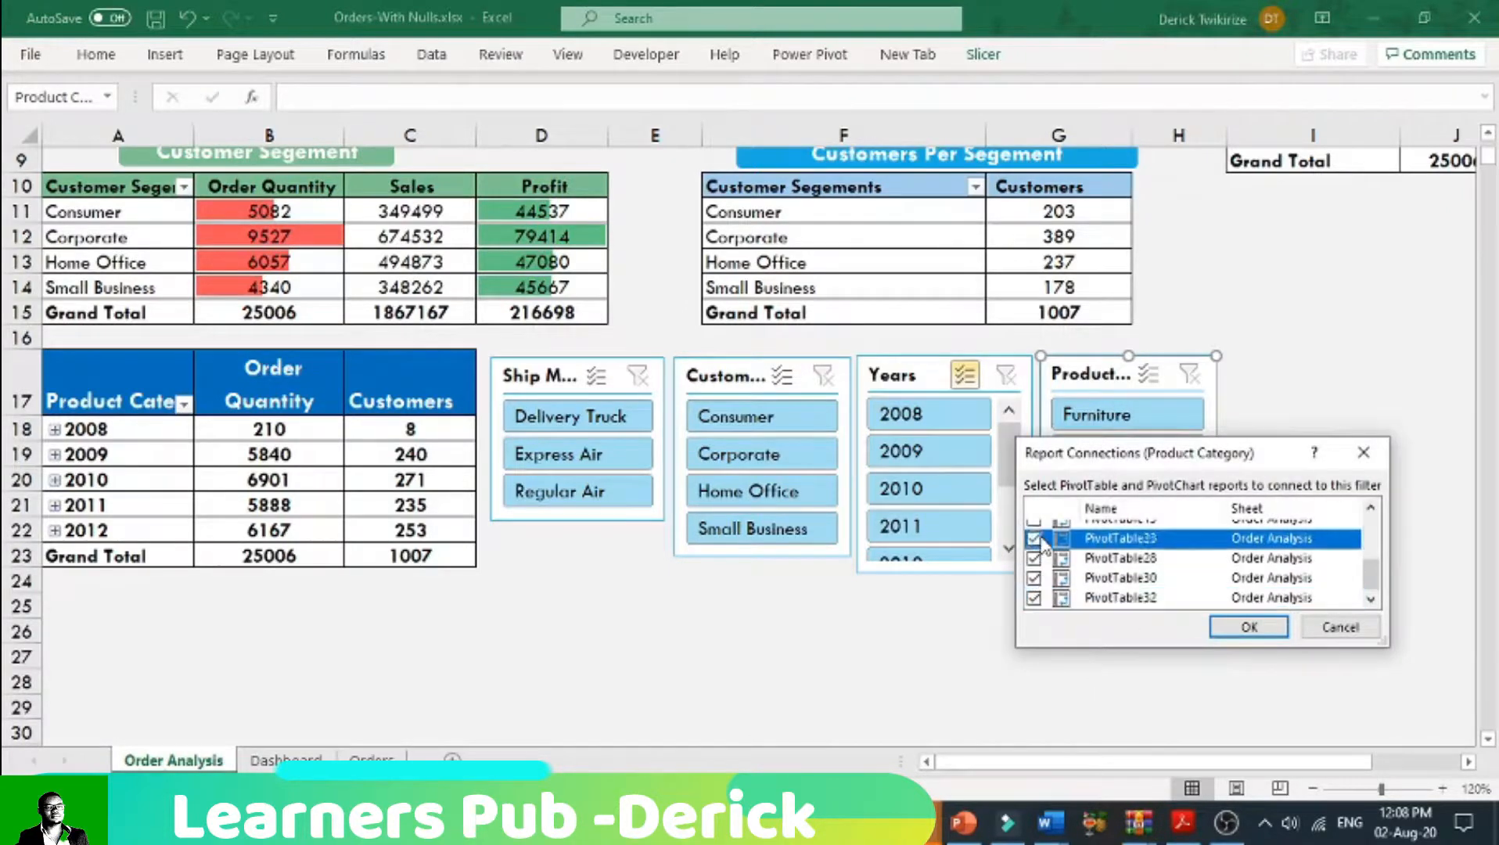
scroll(1045, 552, up, 1)
click(1033, 572)
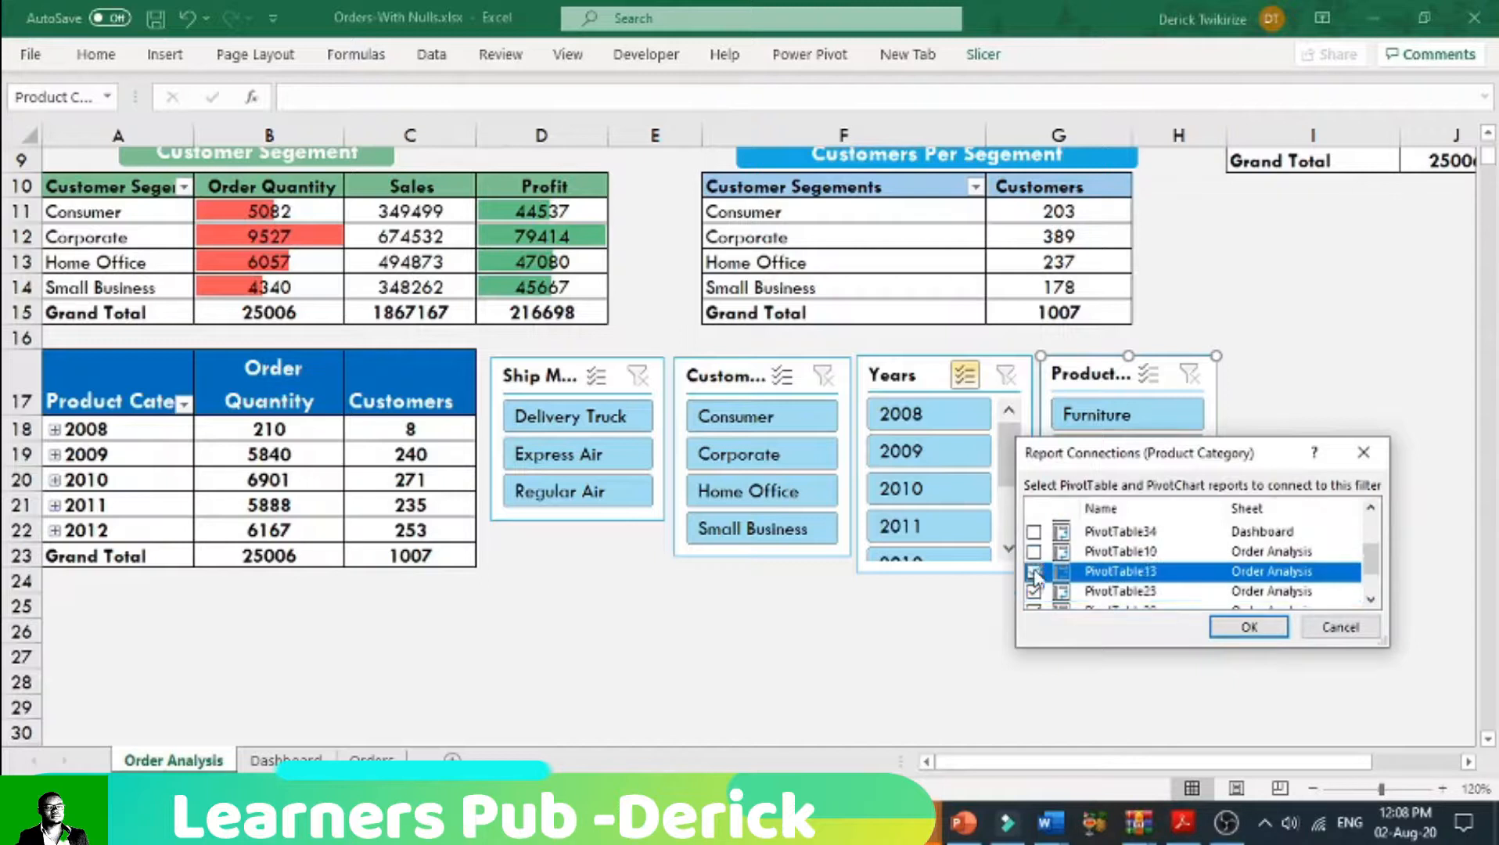
click(1034, 553)
click(1215, 623)
click(1190, 629)
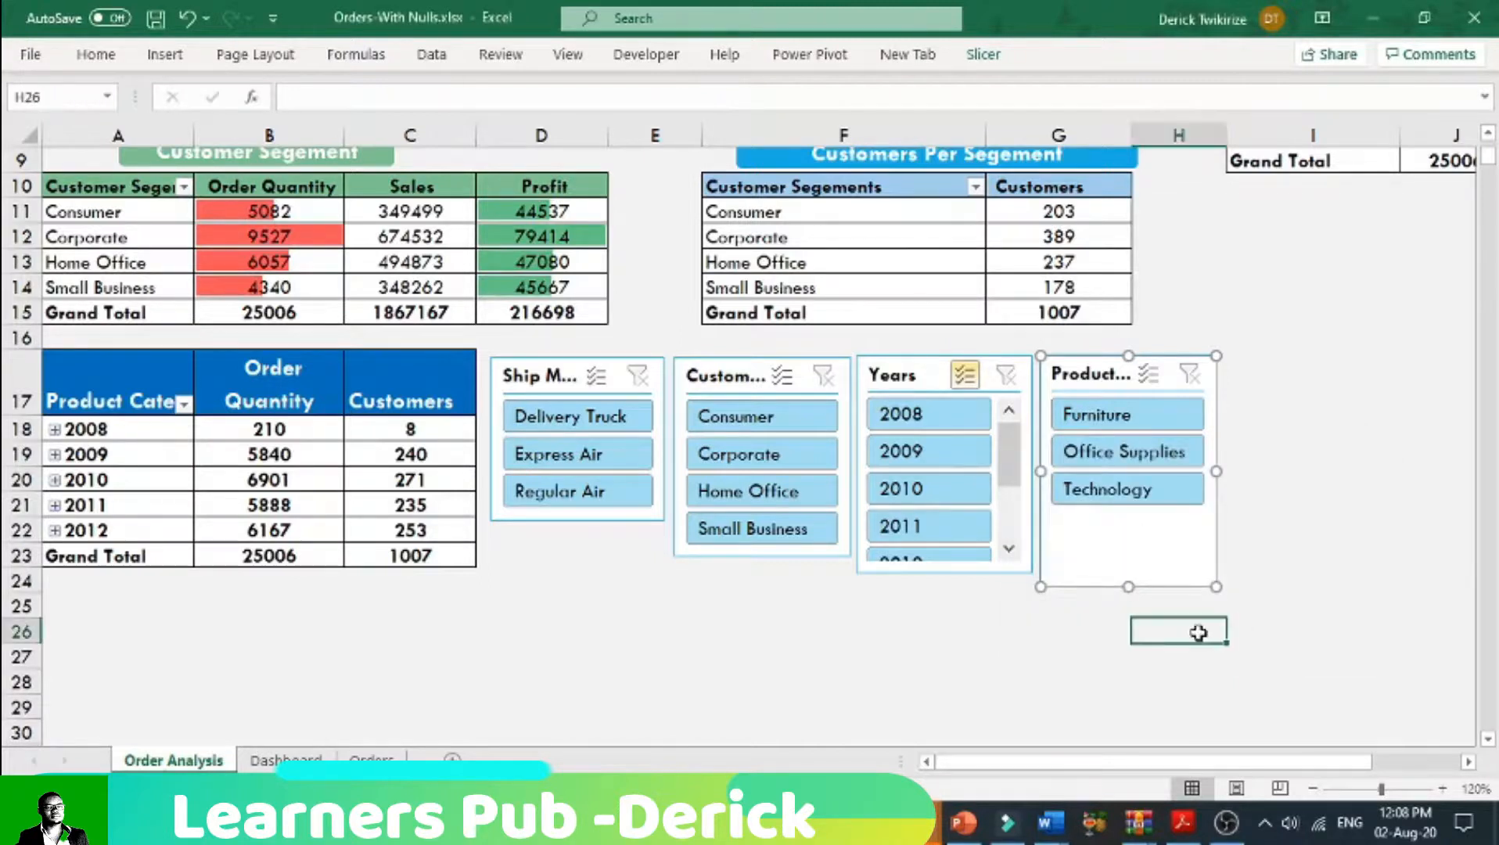
Step: Group the Ship Mode, Customer Segment, Years and Product Category slicers into one object
click(576, 376)
ctrl+click(756, 377)
ctrl+click(924, 374)
ctrl+click(1047, 374)
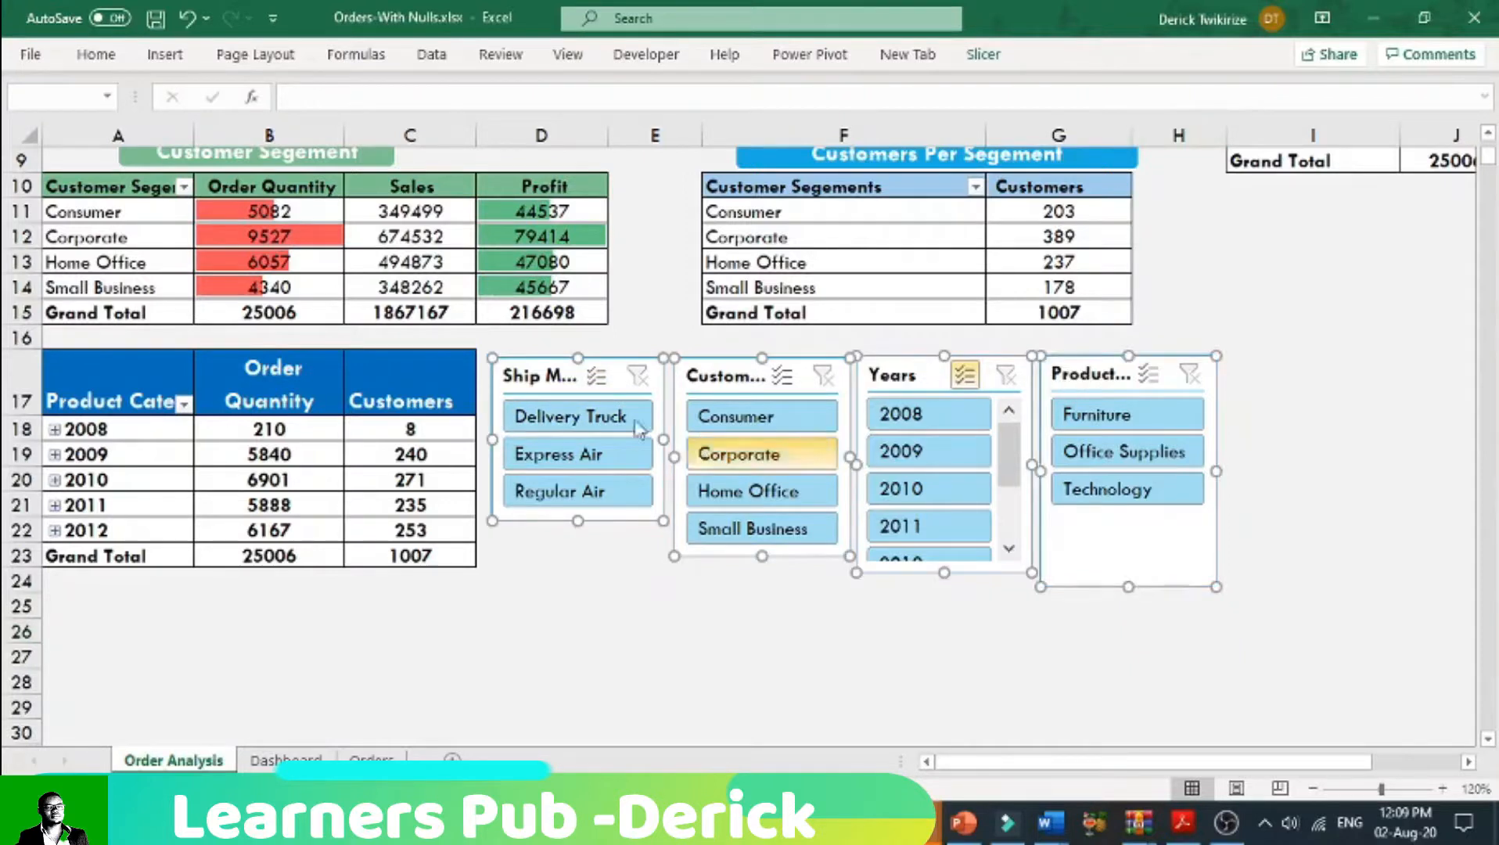
right_click(964, 452)
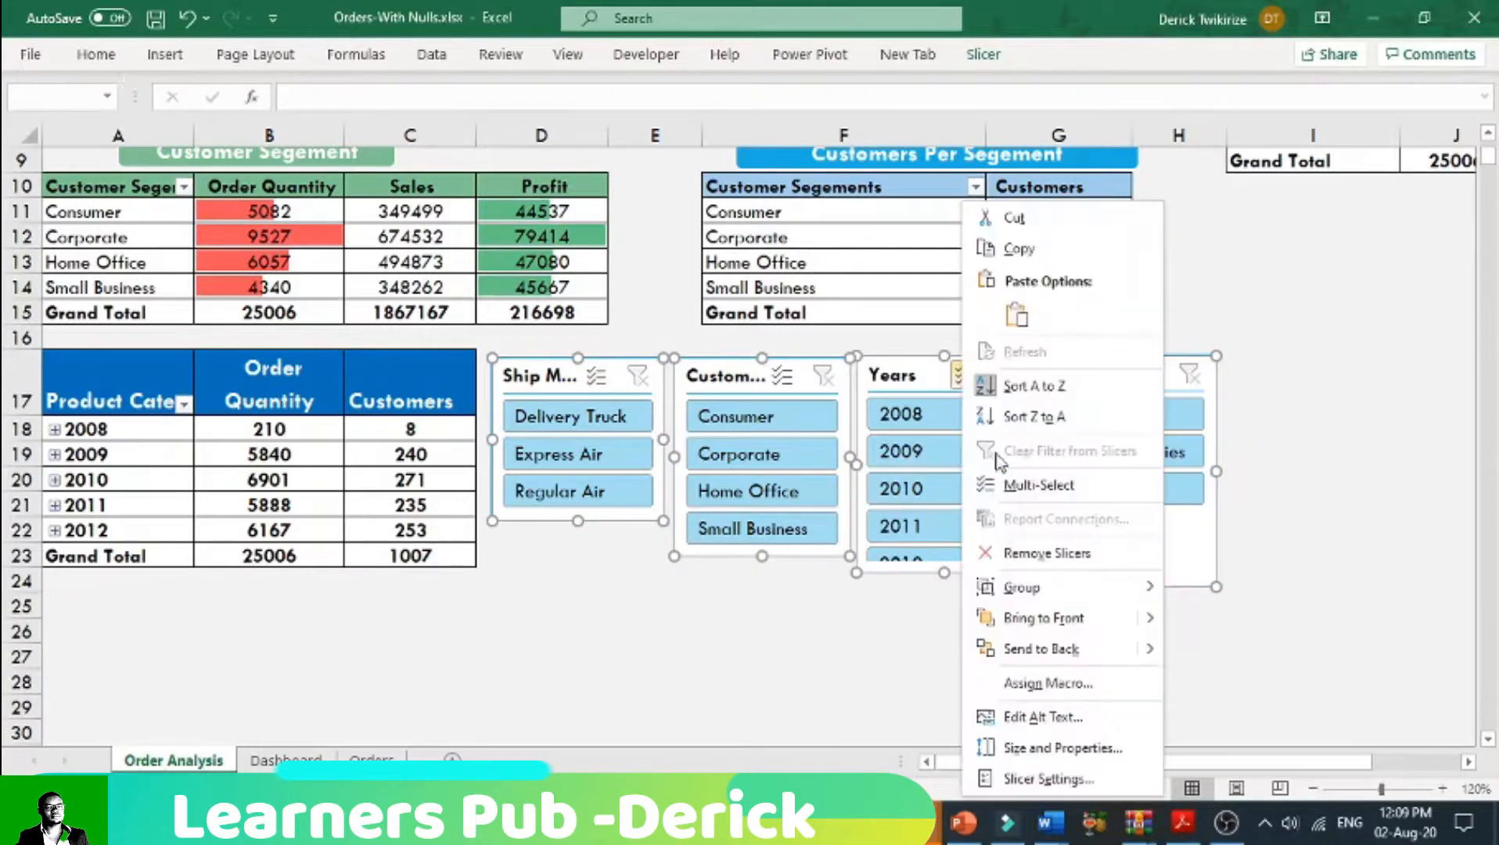
click(1219, 586)
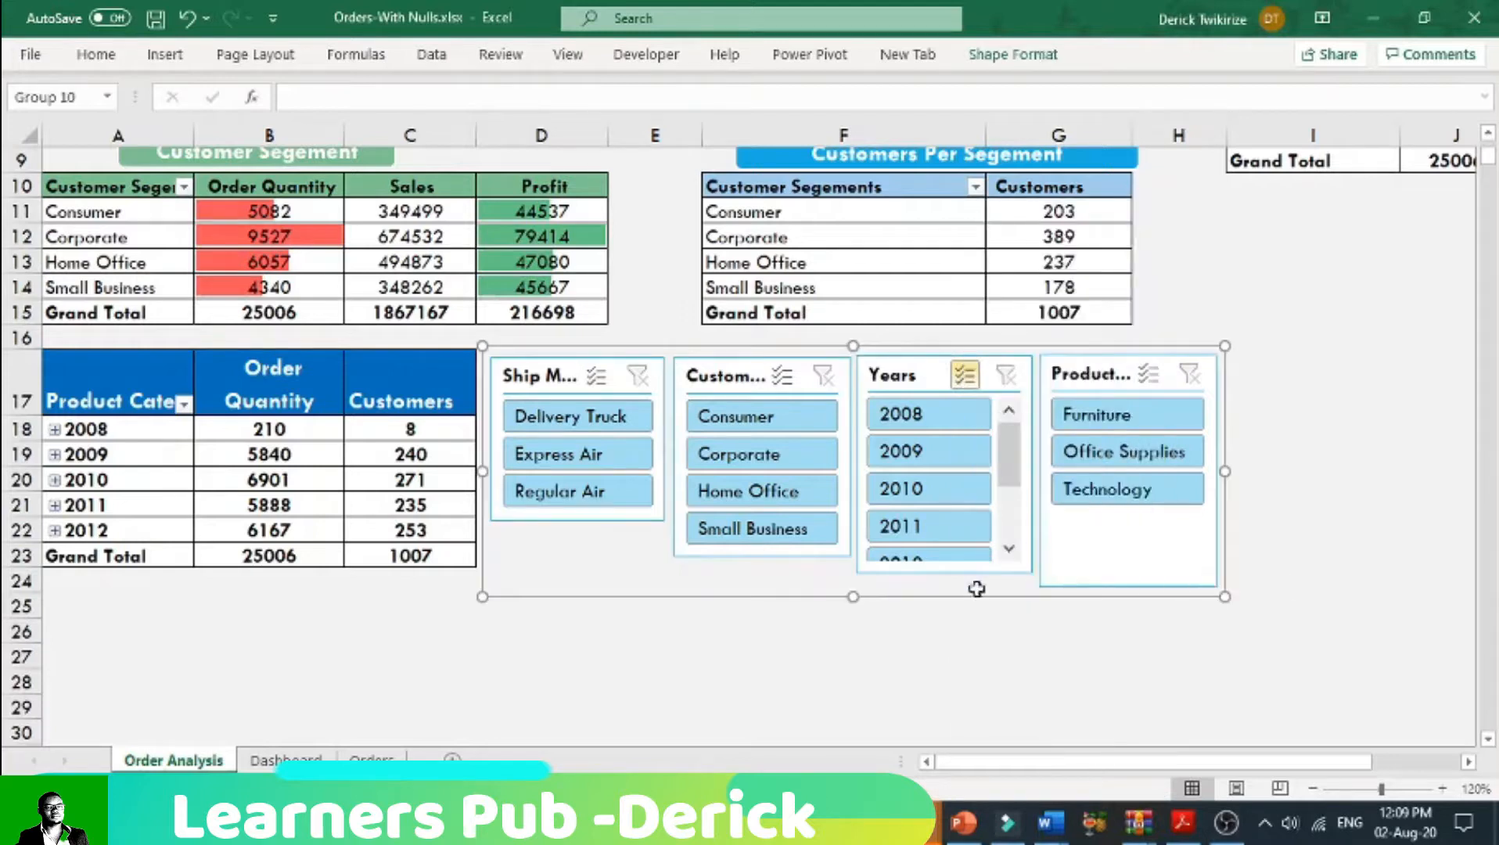
Step: Draw a rectangle about 6.02 in wide and 2.16 in high that covers all four slicers
click(166, 55)
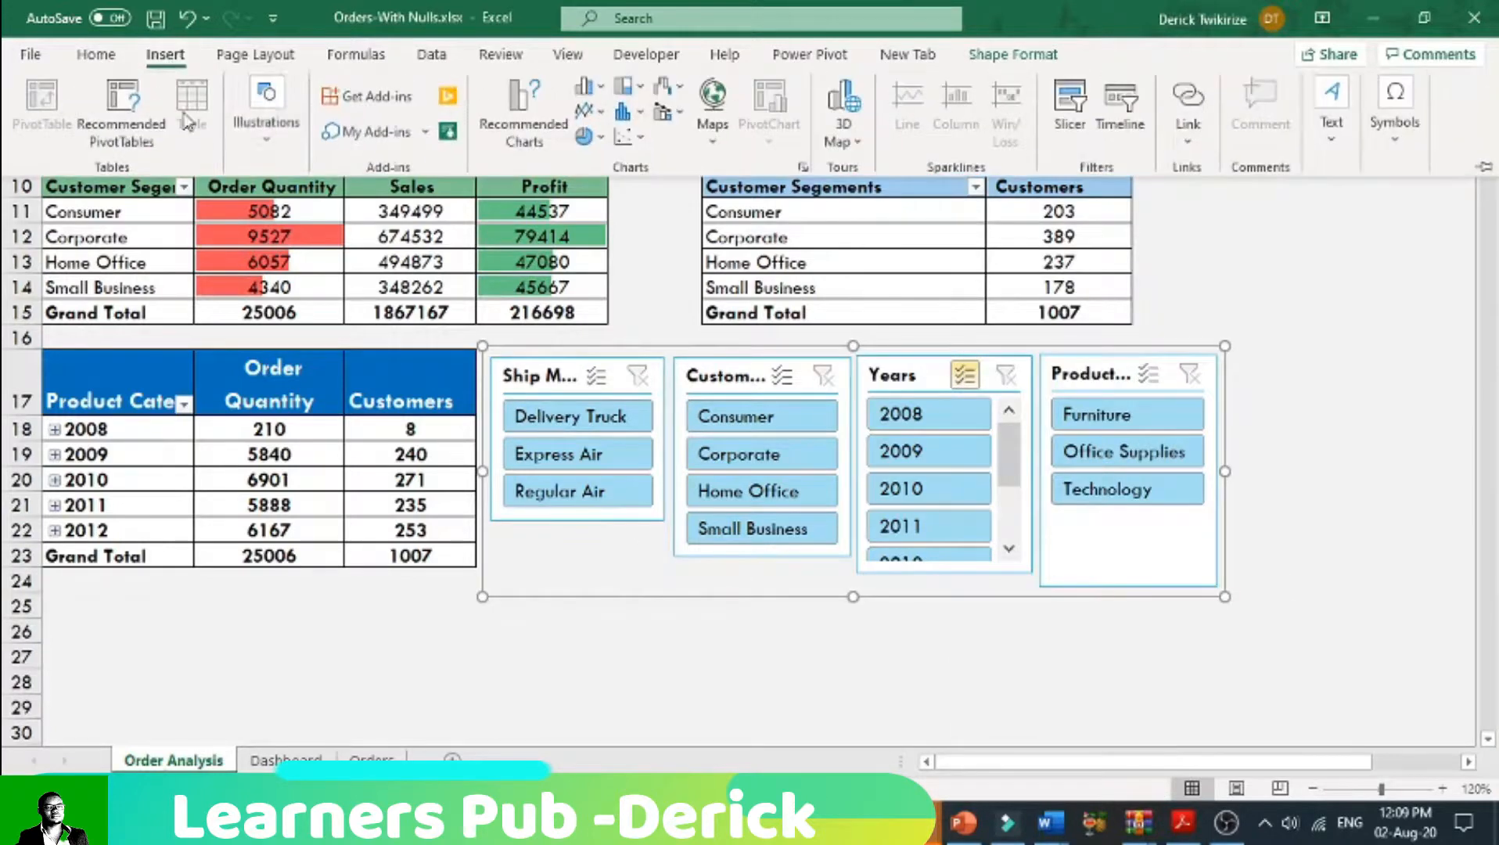
click(257, 147)
click(306, 210)
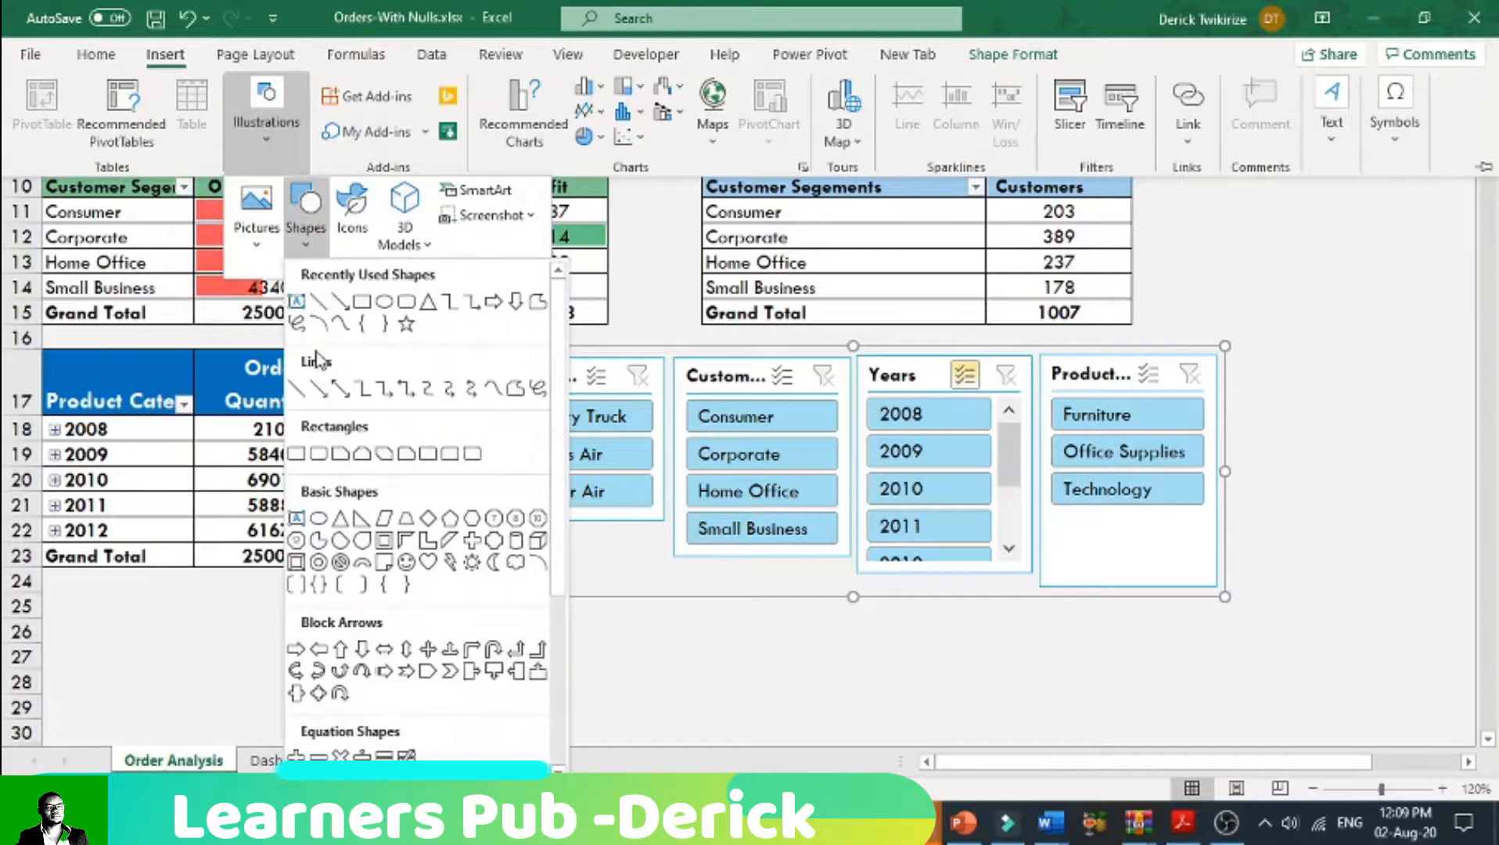
click(301, 462)
drag(477, 333, 1240, 606)
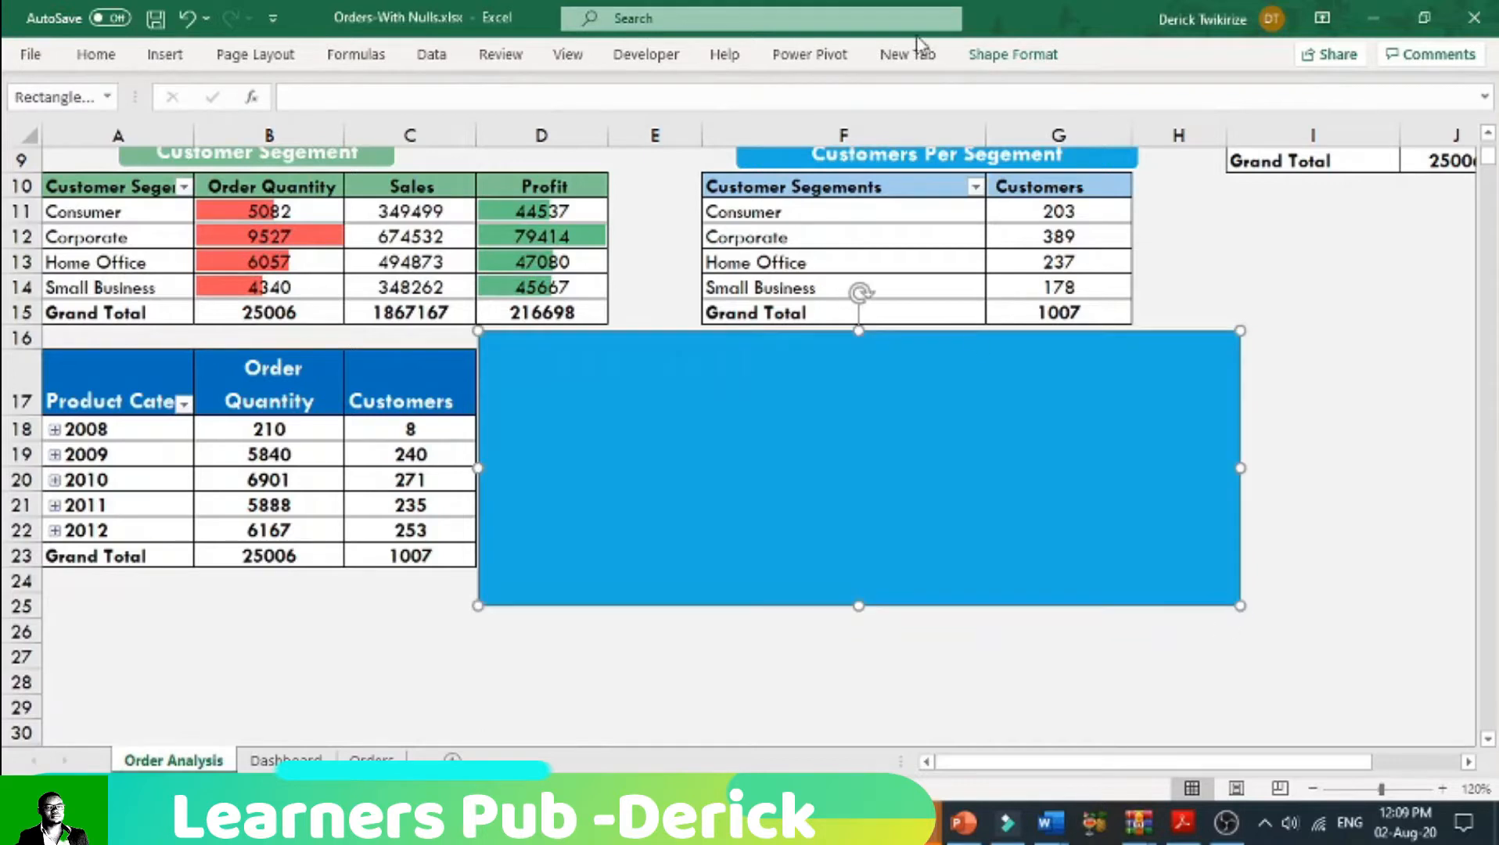
Step: Send the rectangle behind the slicers and pull its upper-left corner slightly inward, clear of the yearly customers pivot table
click(1009, 55)
click(1111, 114)
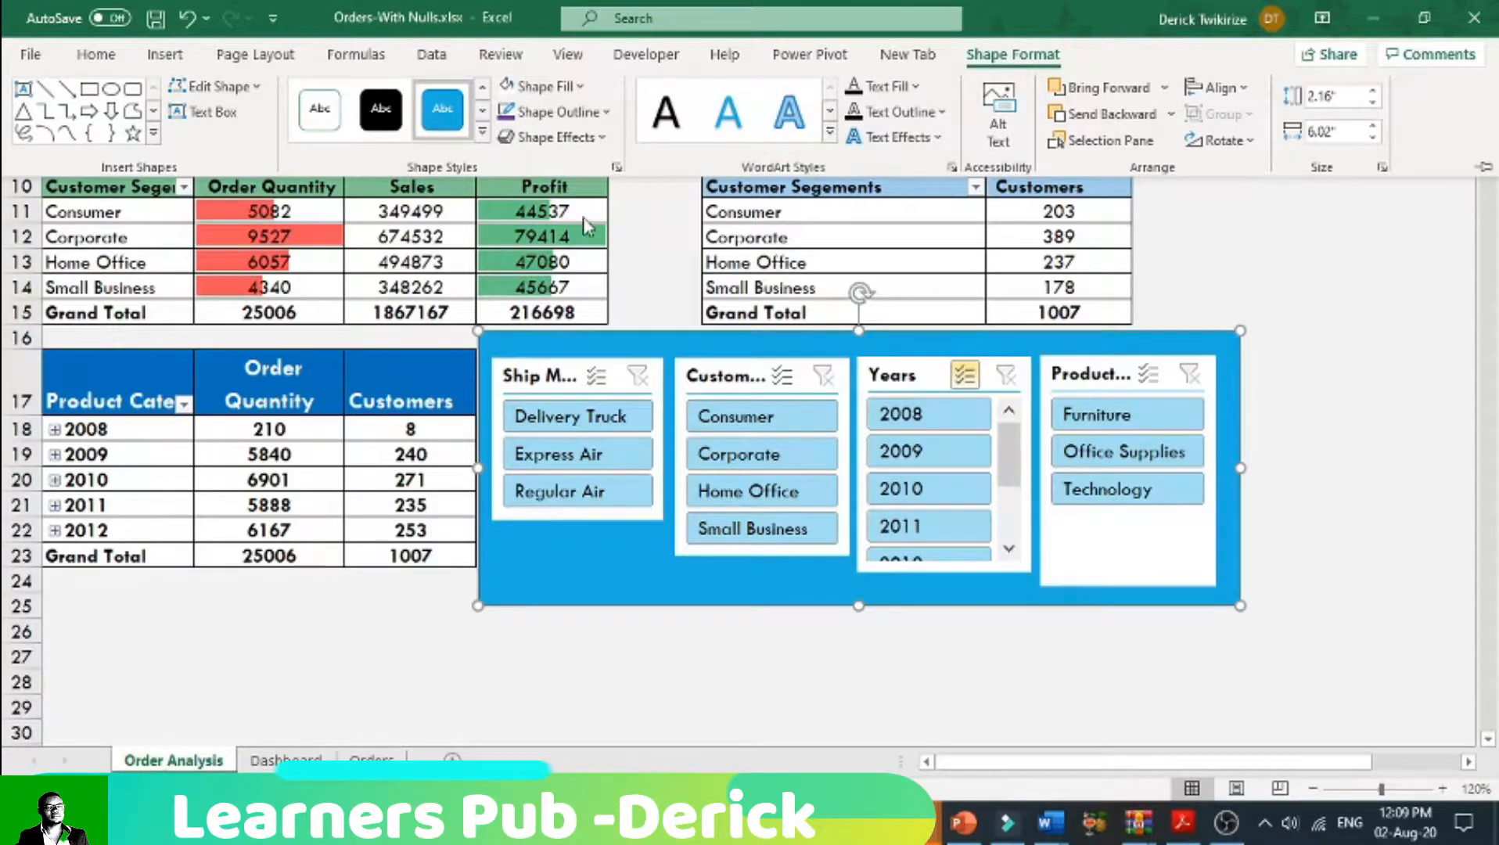
click(490, 337)
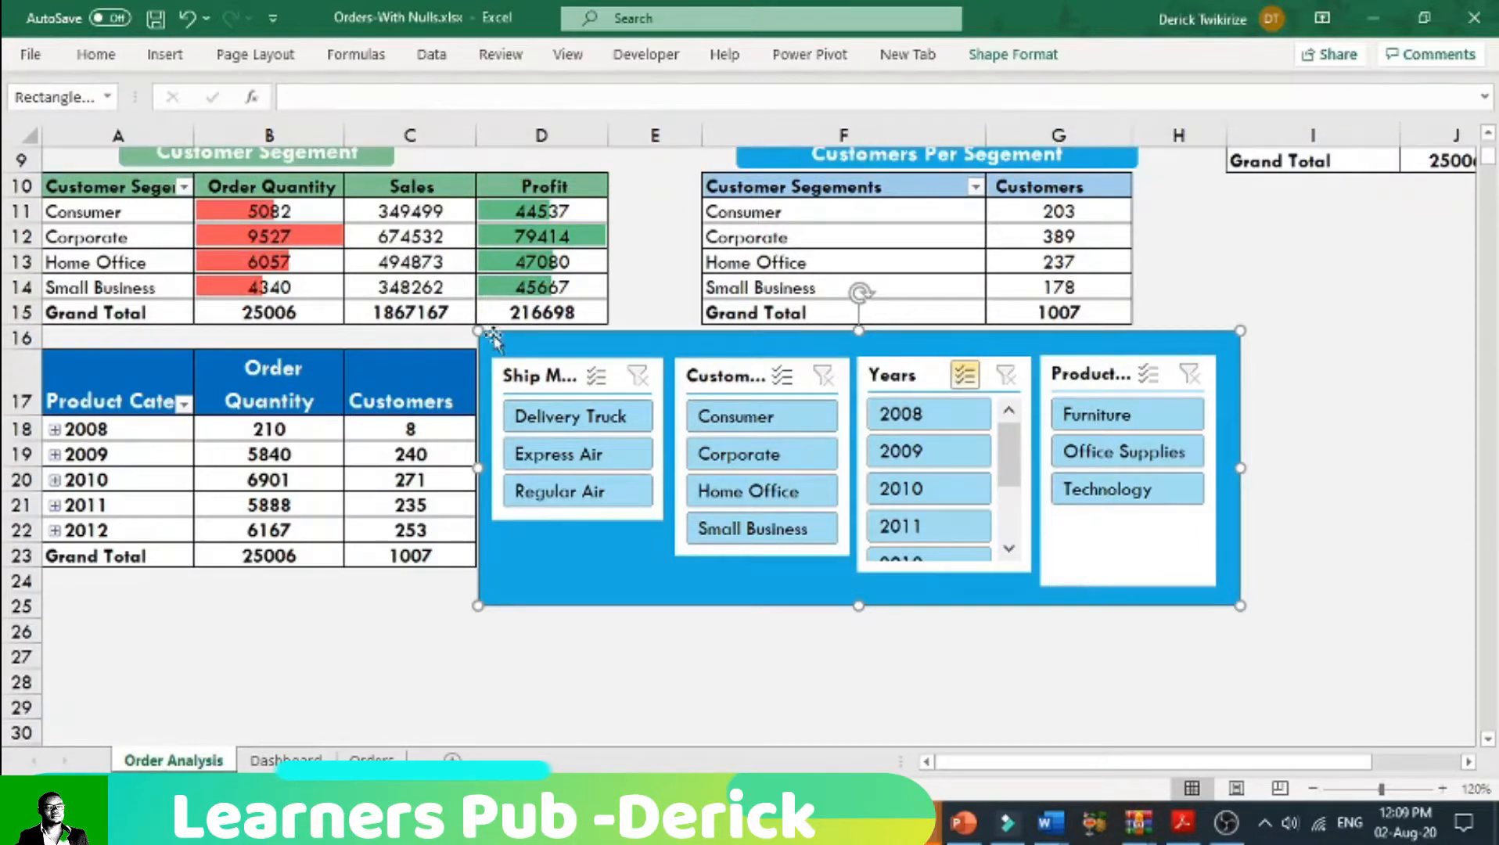
drag(479, 327, 484, 336)
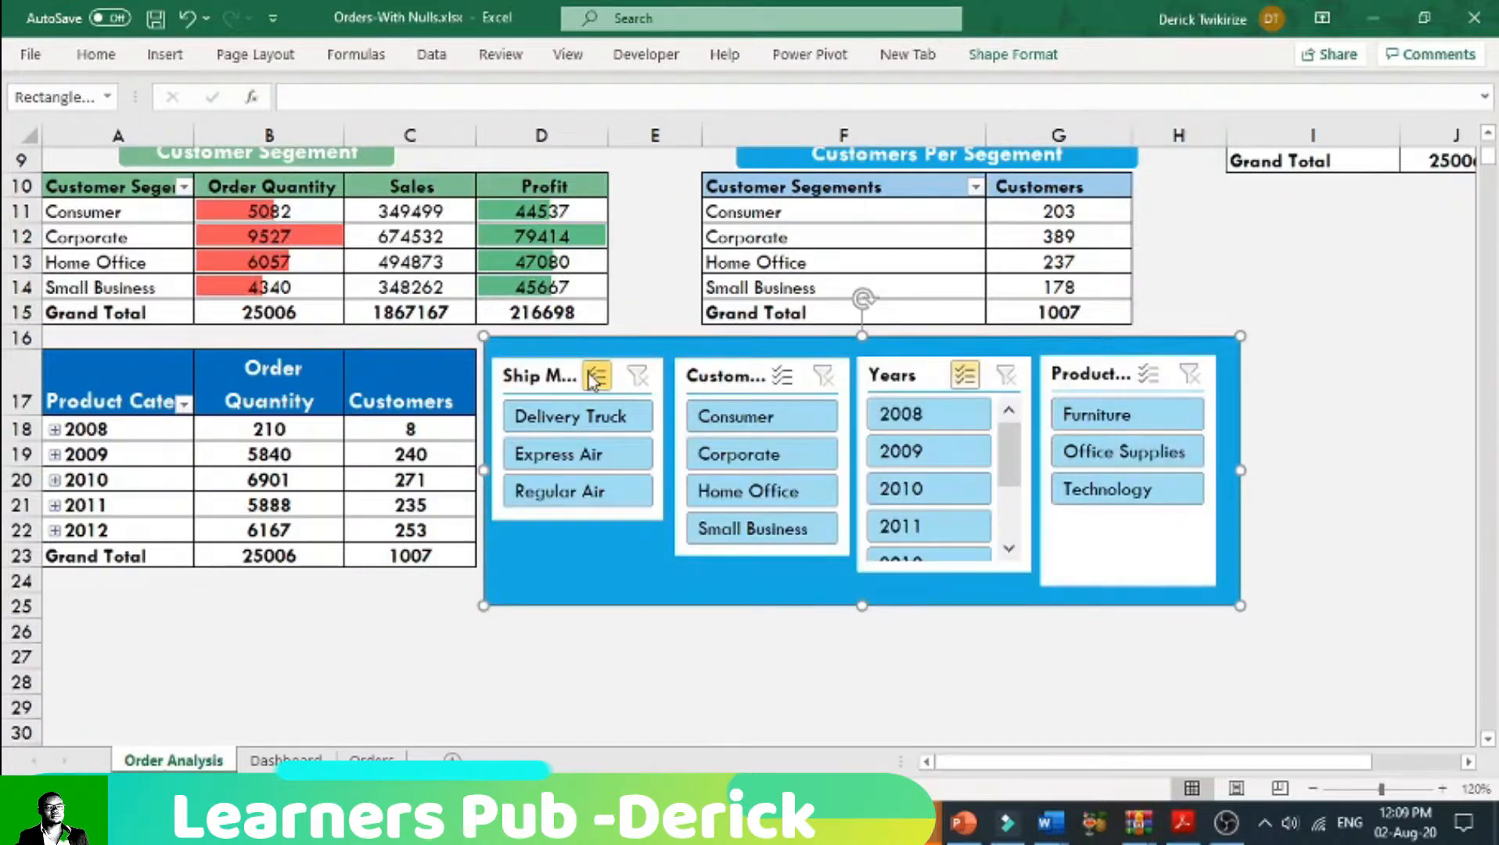
ctrl+click(545, 374)
right_click(545, 375)
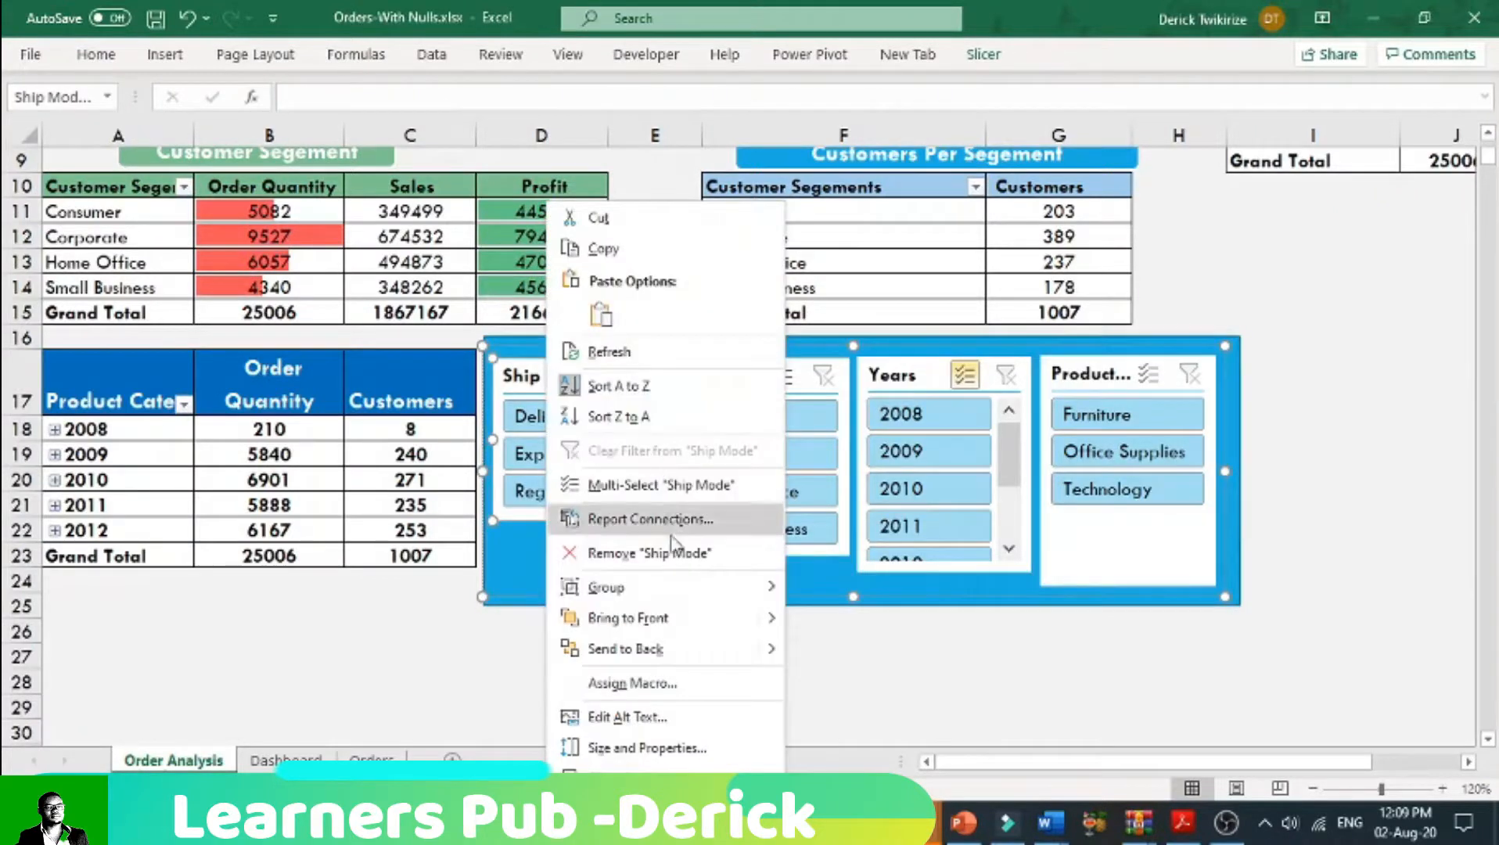
mouse_move(676, 591)
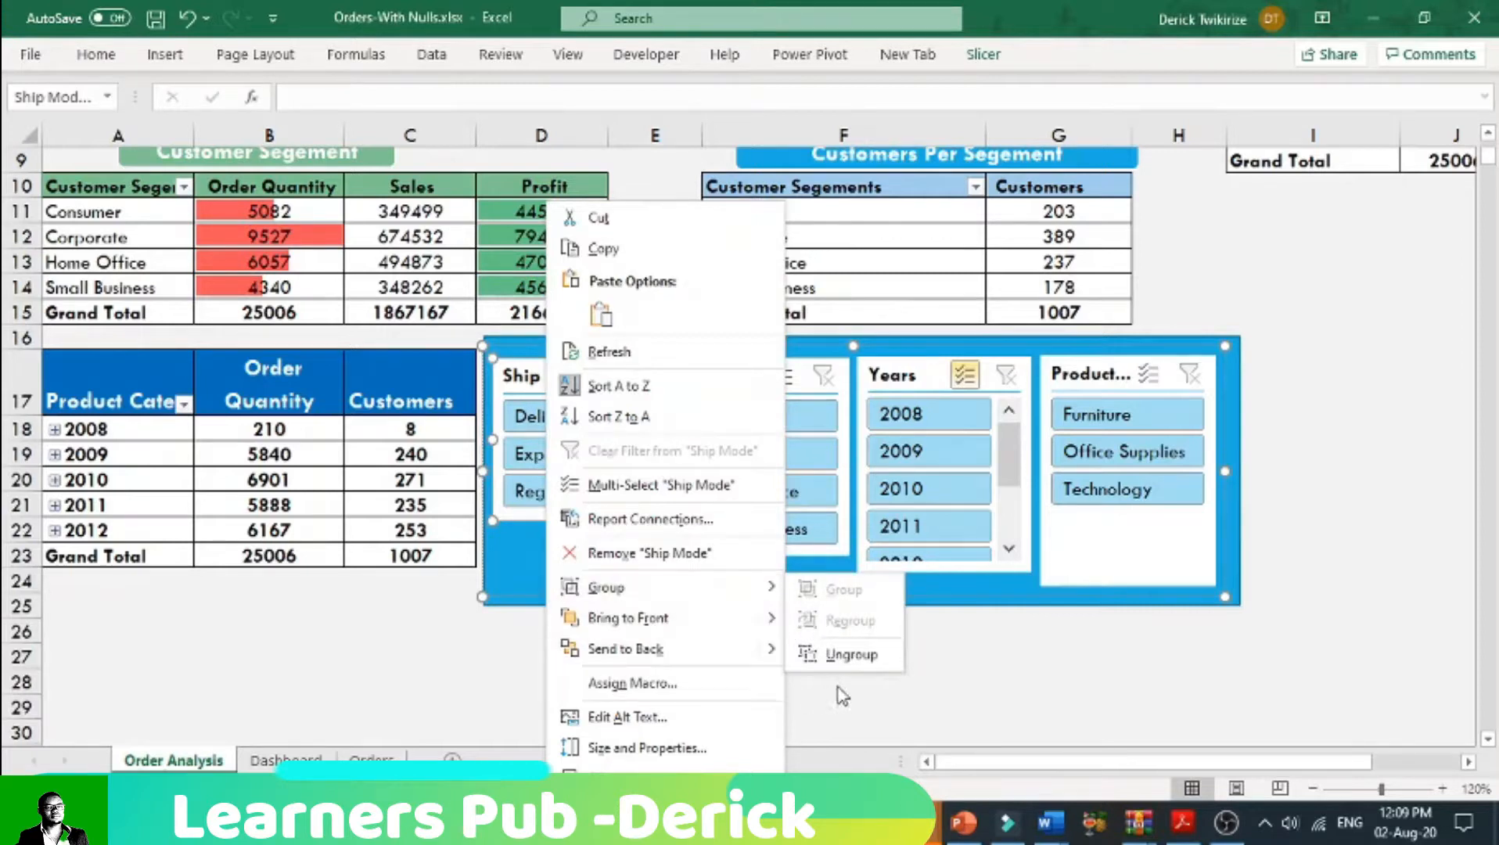
click(982, 662)
click(1233, 491)
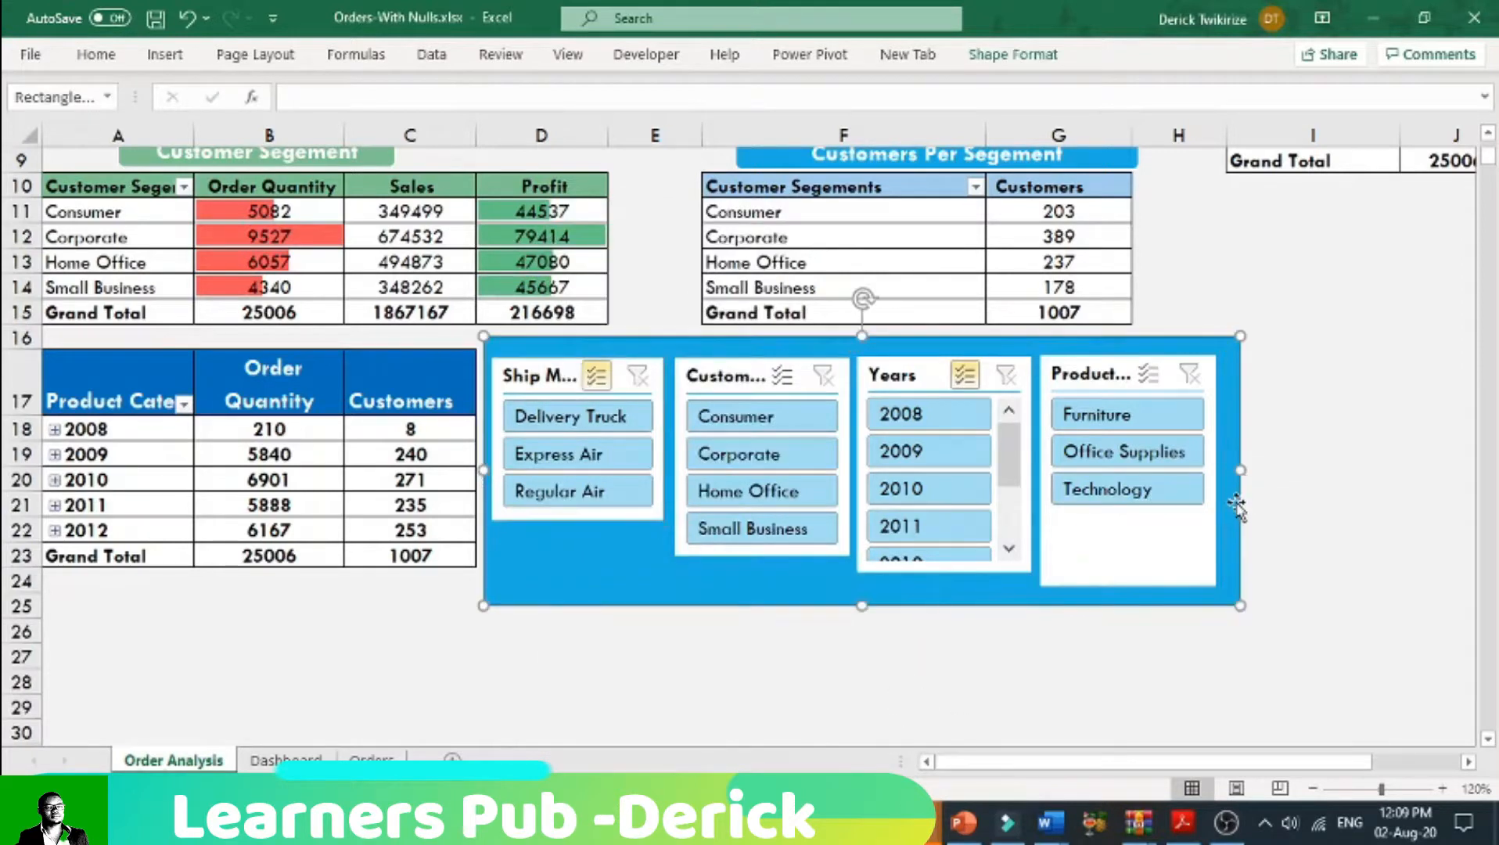
Step: Ungroup the four slicers on top of the blue rectangle
click(725, 375)
click(727, 376)
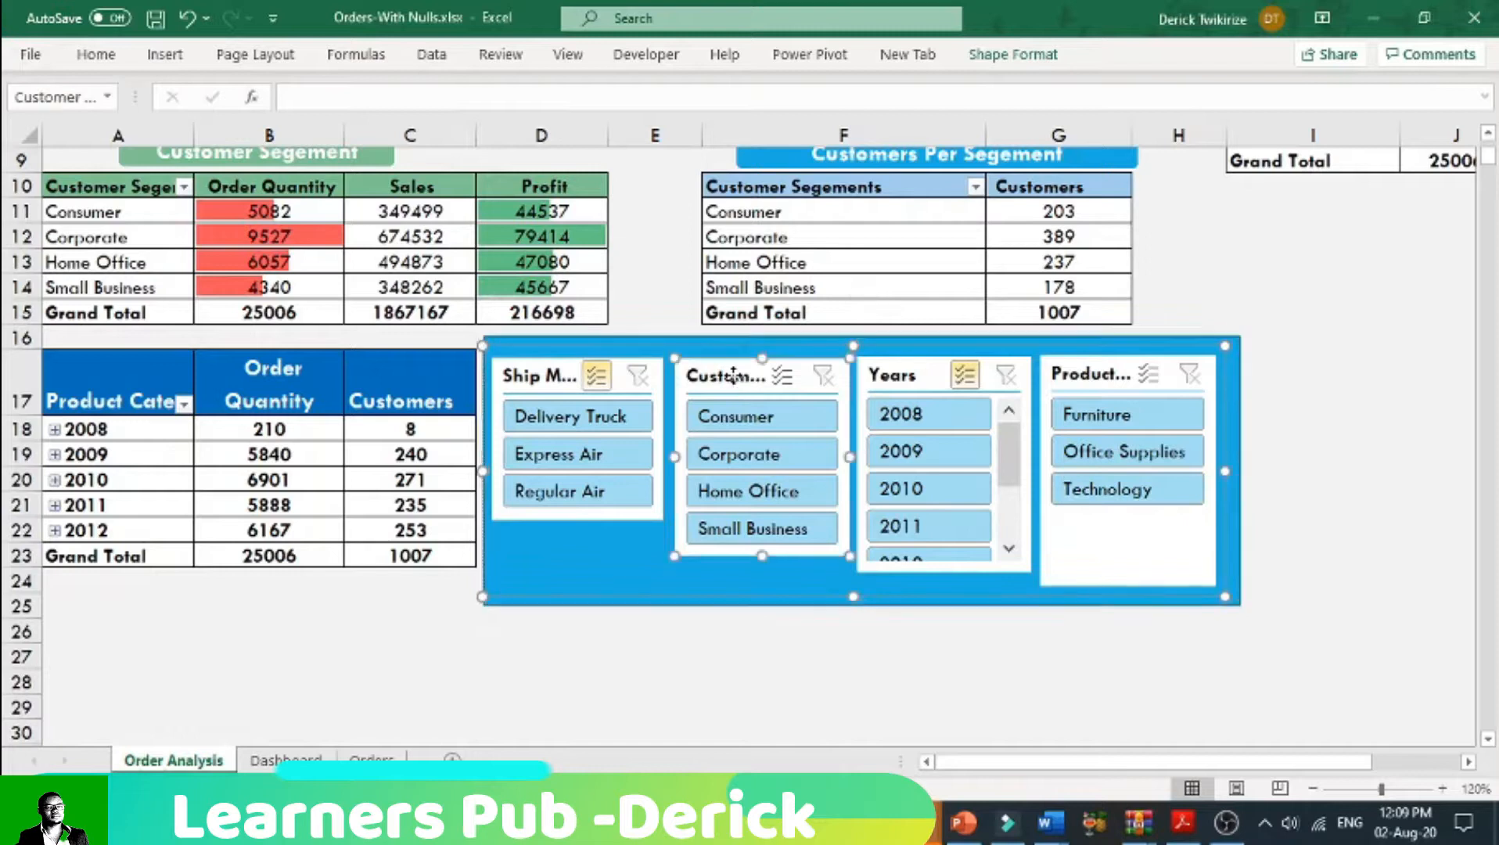
right_click(731, 377)
mouse_move(893, 596)
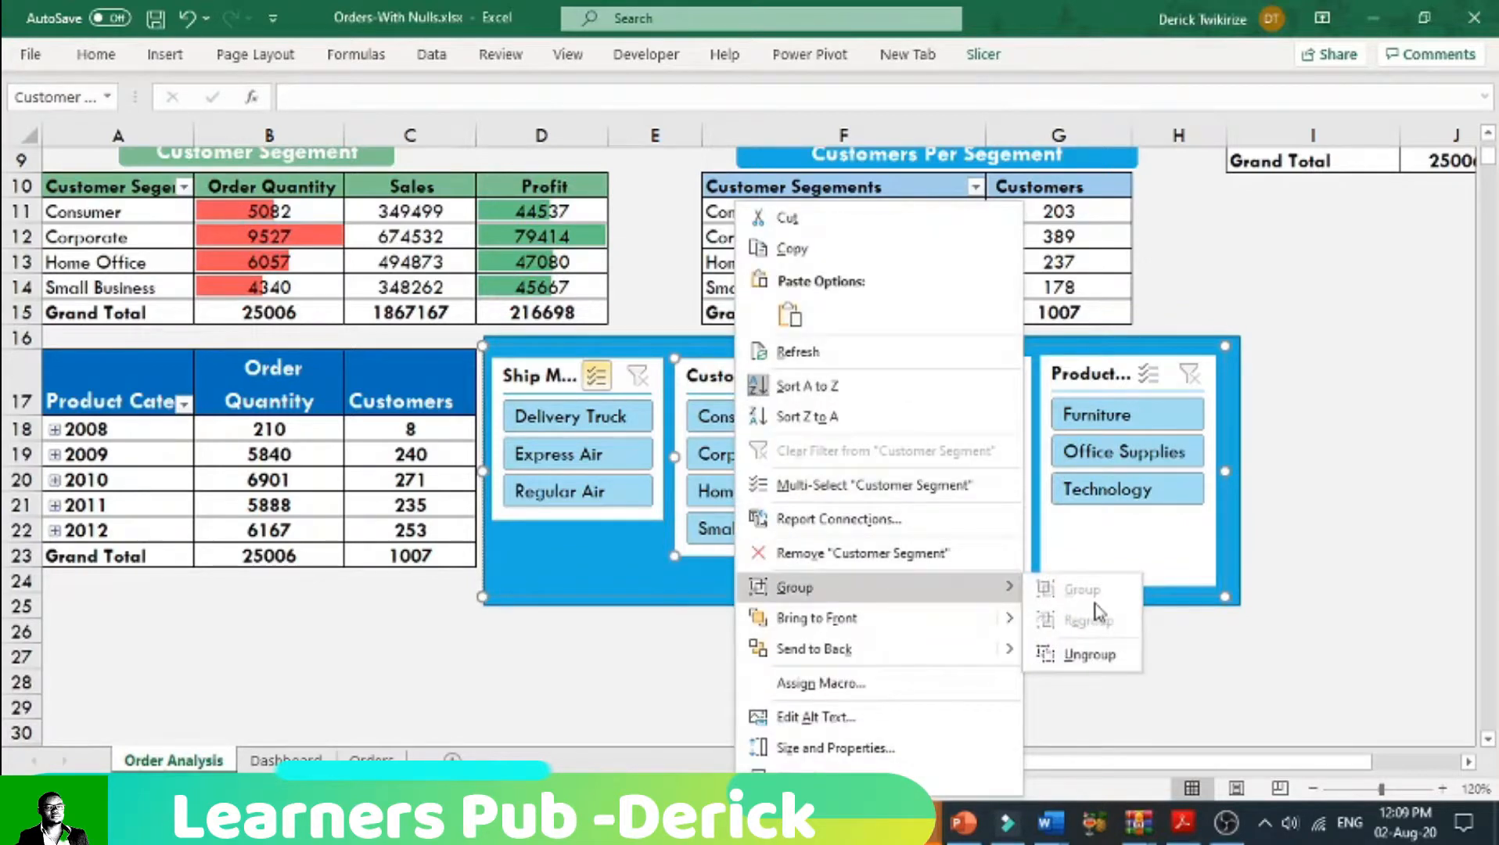
click(1085, 657)
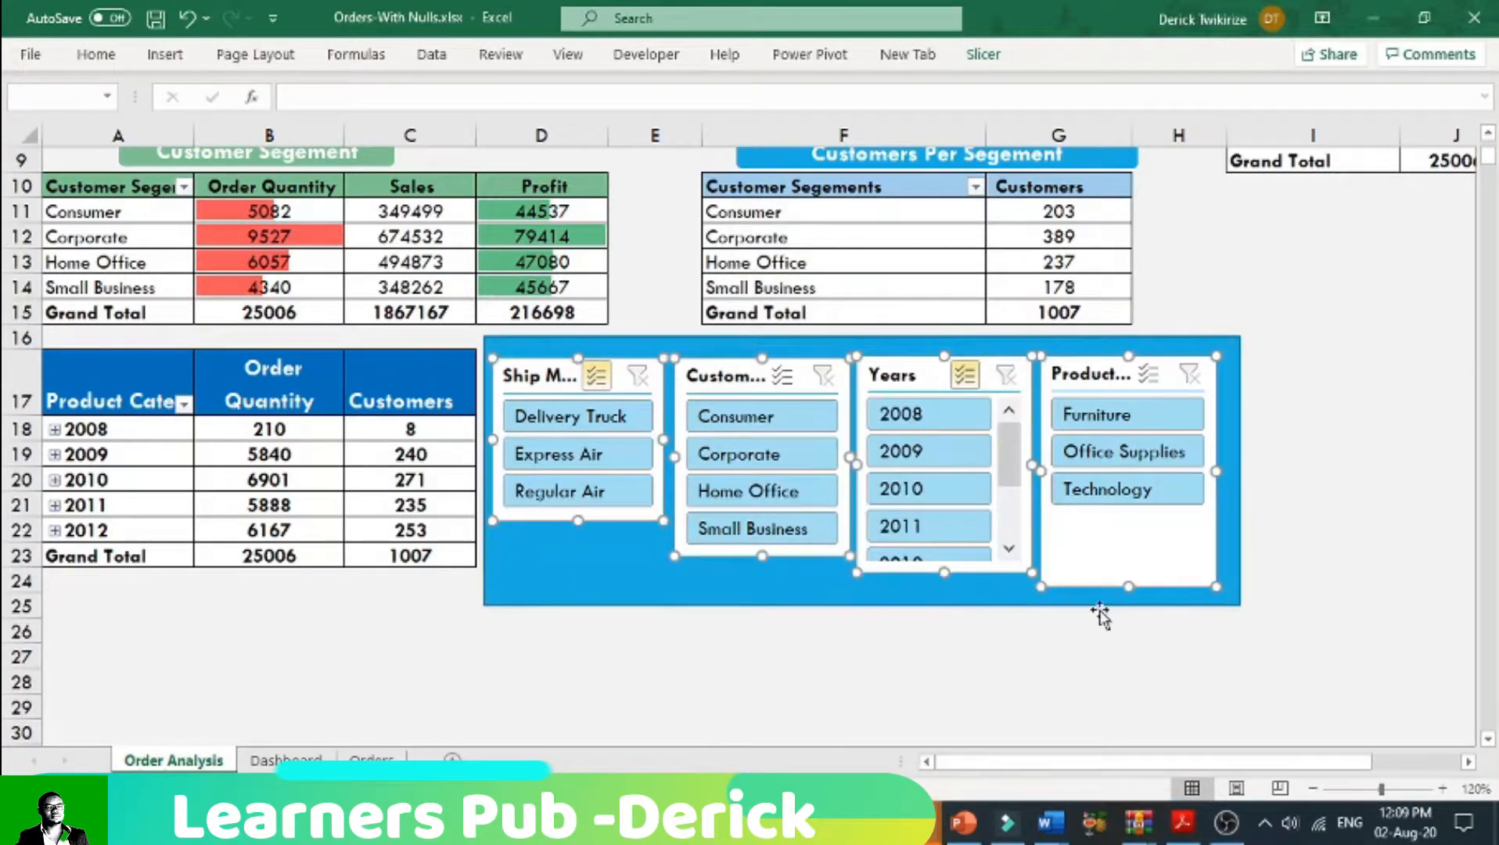
Step: Group the blue rectangle with its four slicers and move the group slightly away from the yearly customers pivot table
shift+click(1238, 405)
right_click(1232, 395)
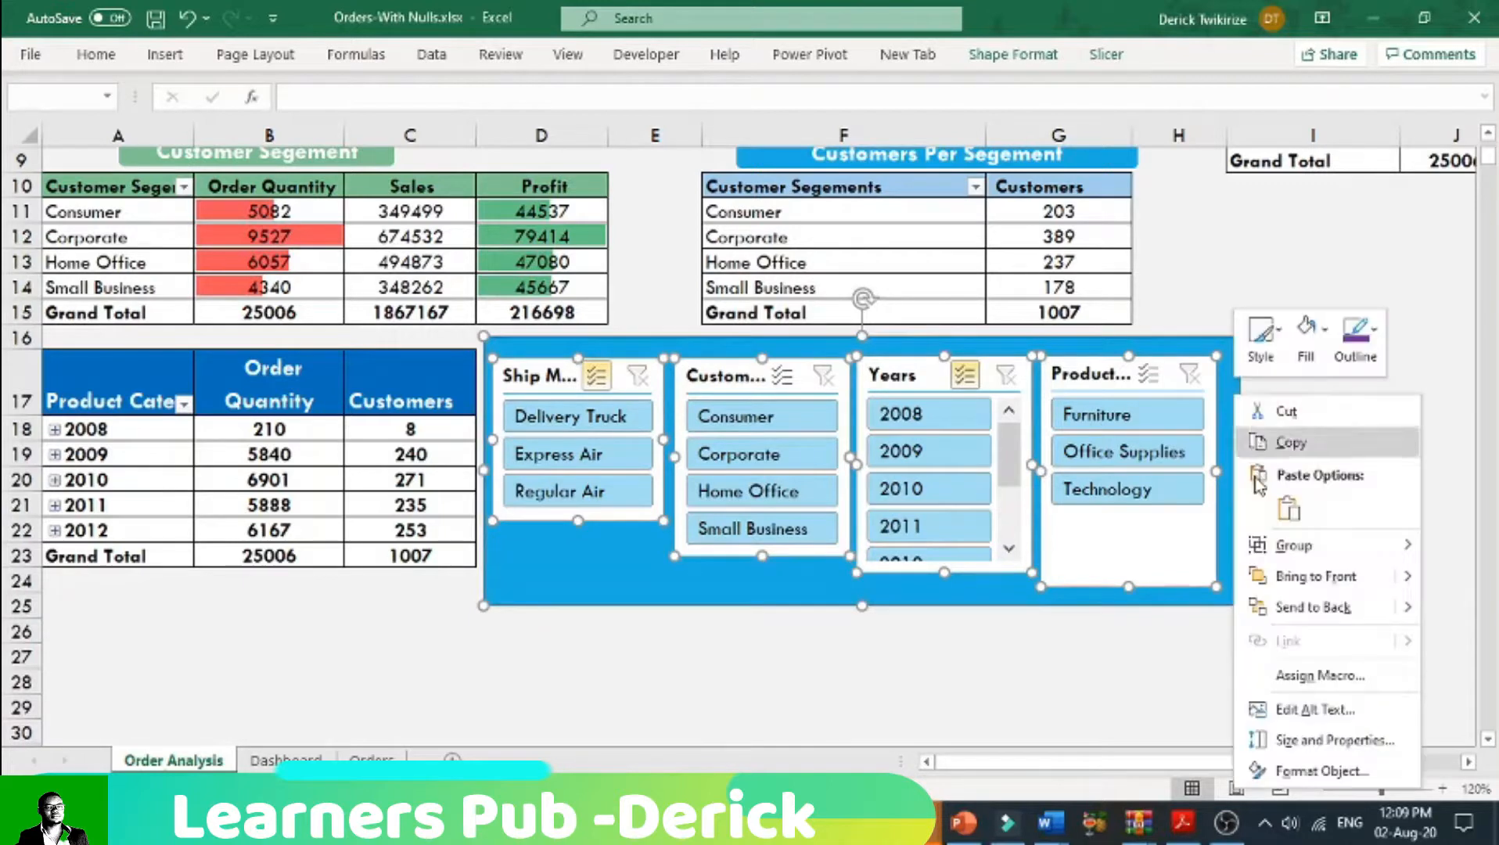
mouse_move(1342, 553)
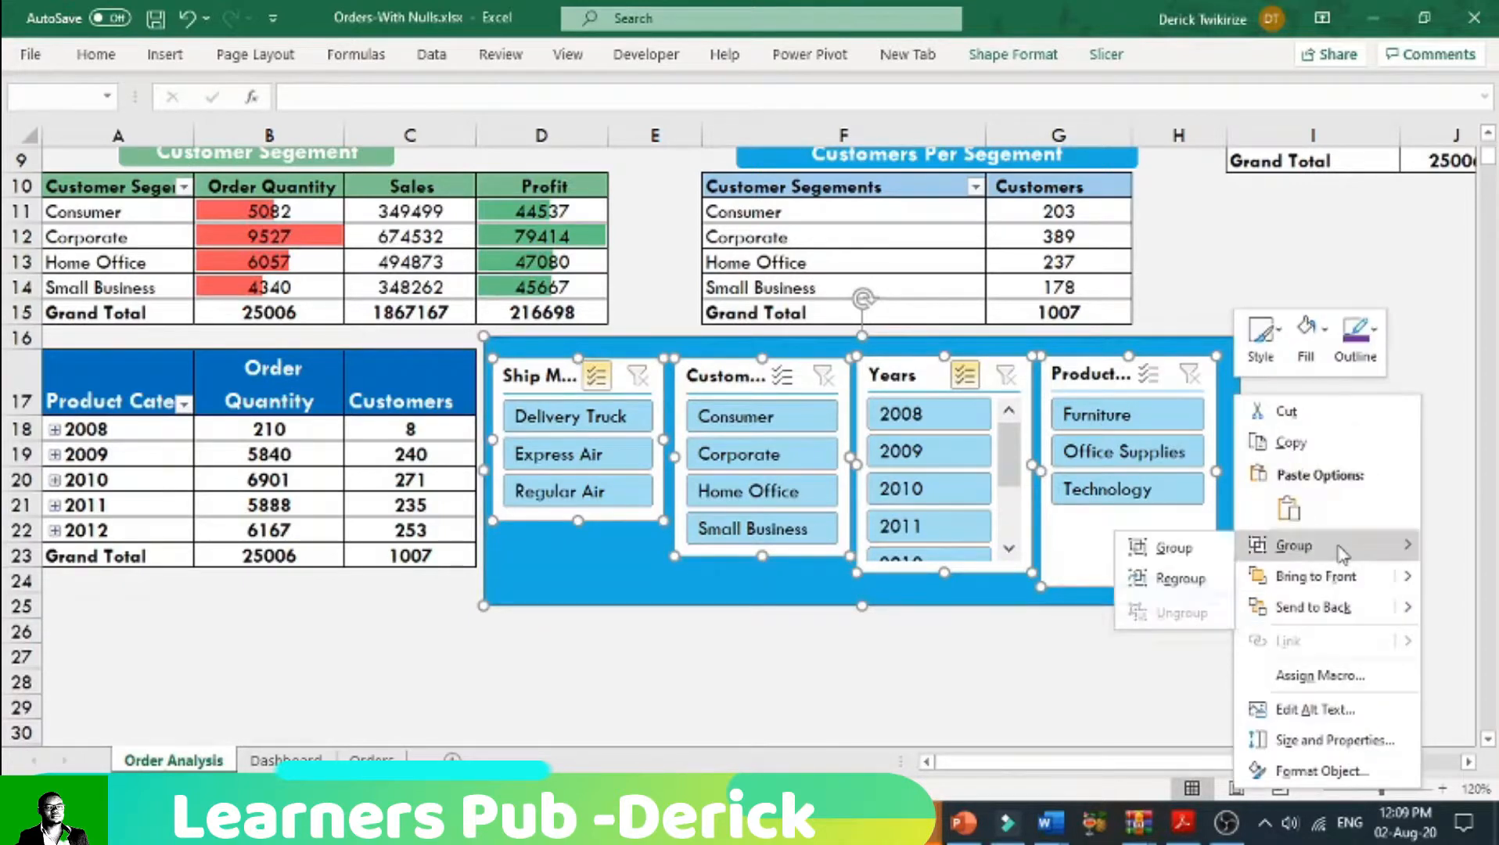
click(1150, 547)
click(978, 649)
drag(641, 346, 676, 347)
click(981, 655)
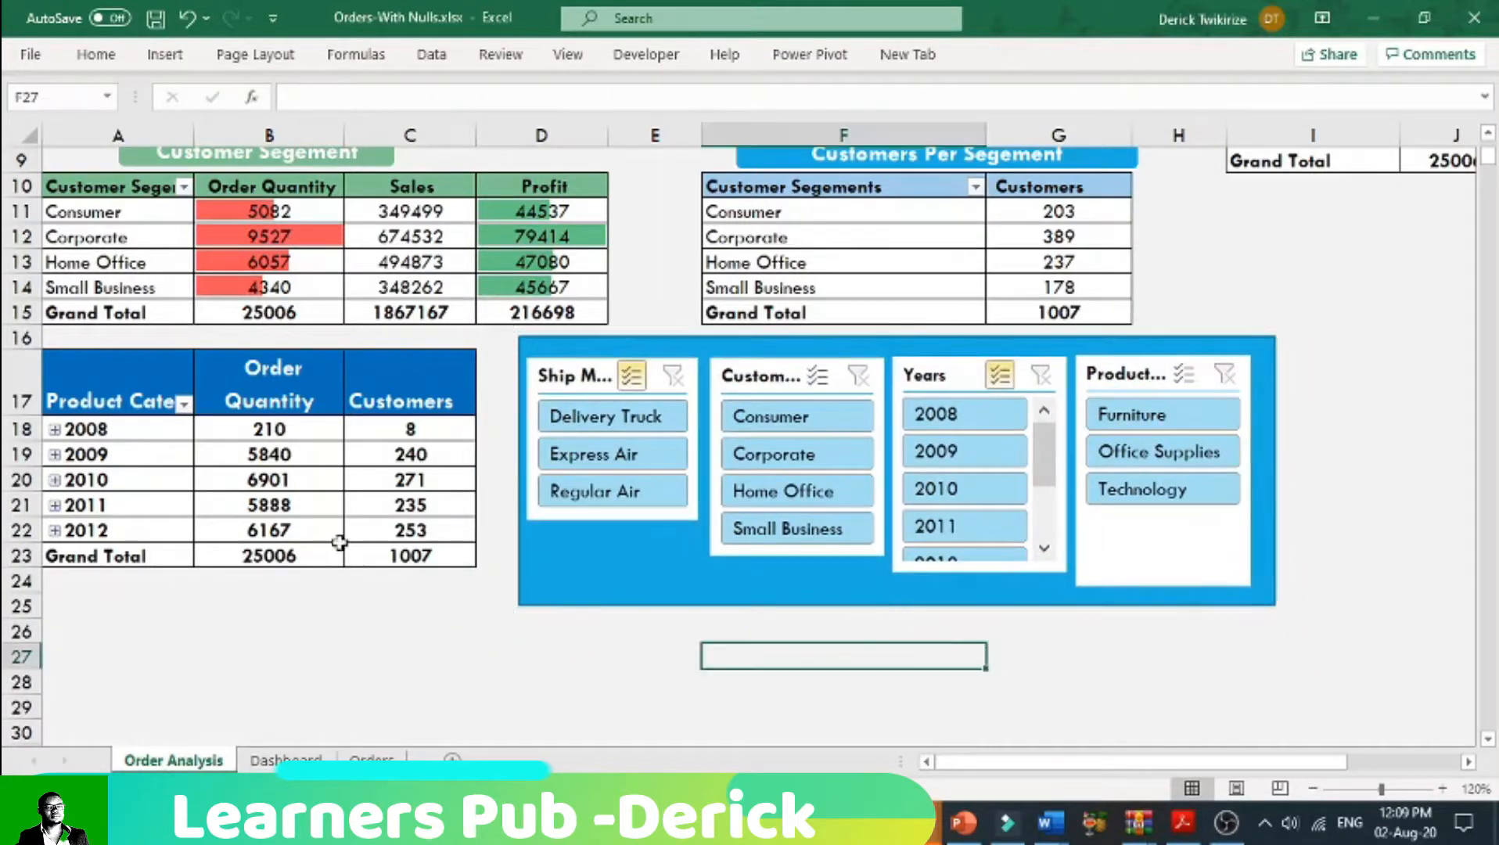
Step: Examine the Order Analysis layout at 90% zoom and check the PivotTable name of the yearly customers pivot table
click(602, 587)
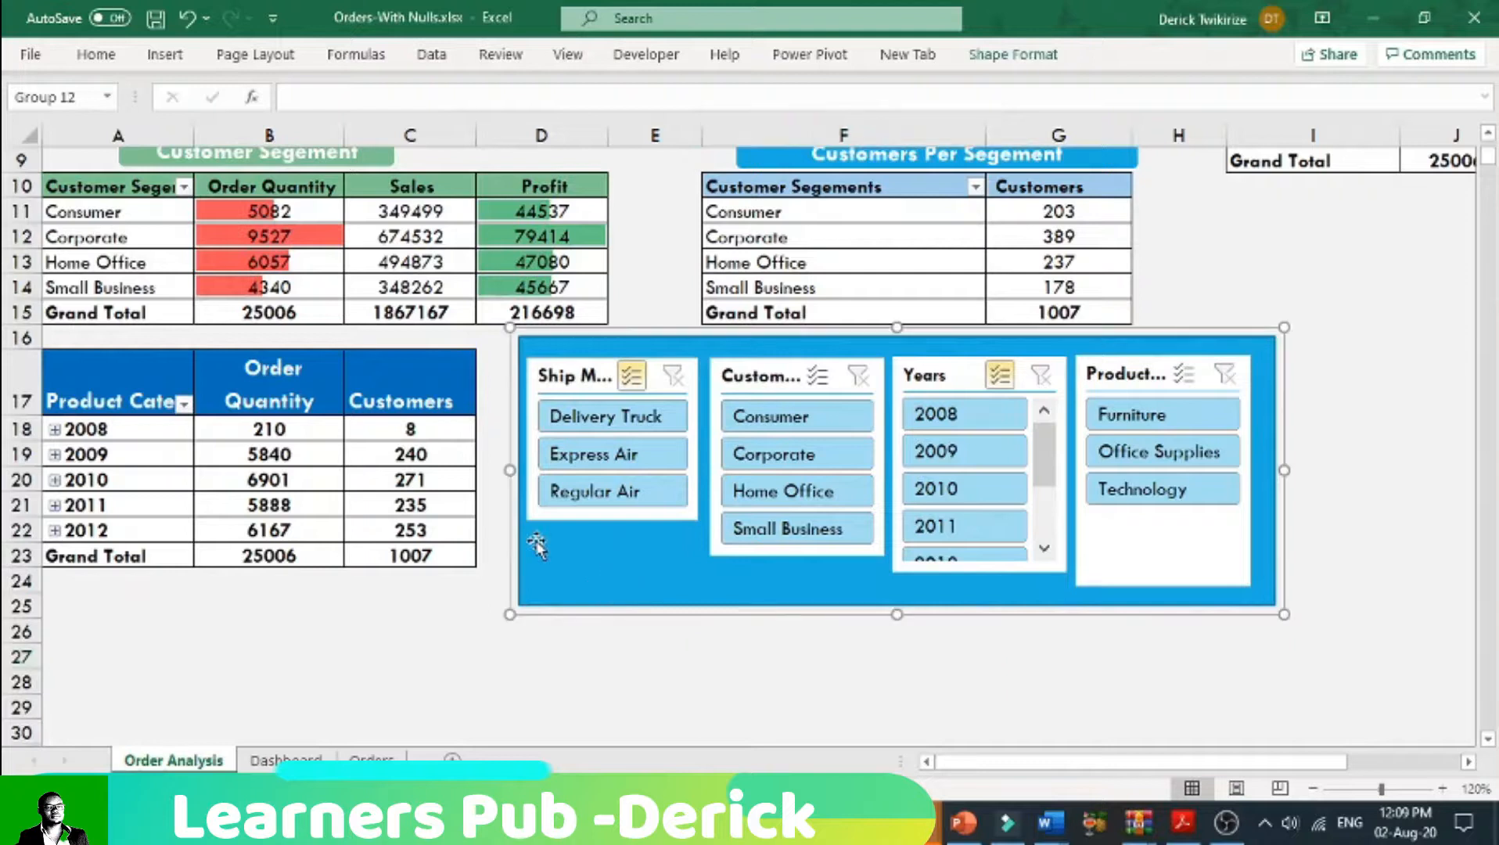
click(1312, 787)
click(1312, 787)
click(1312, 787)
scroll(1181, 632, up, 2)
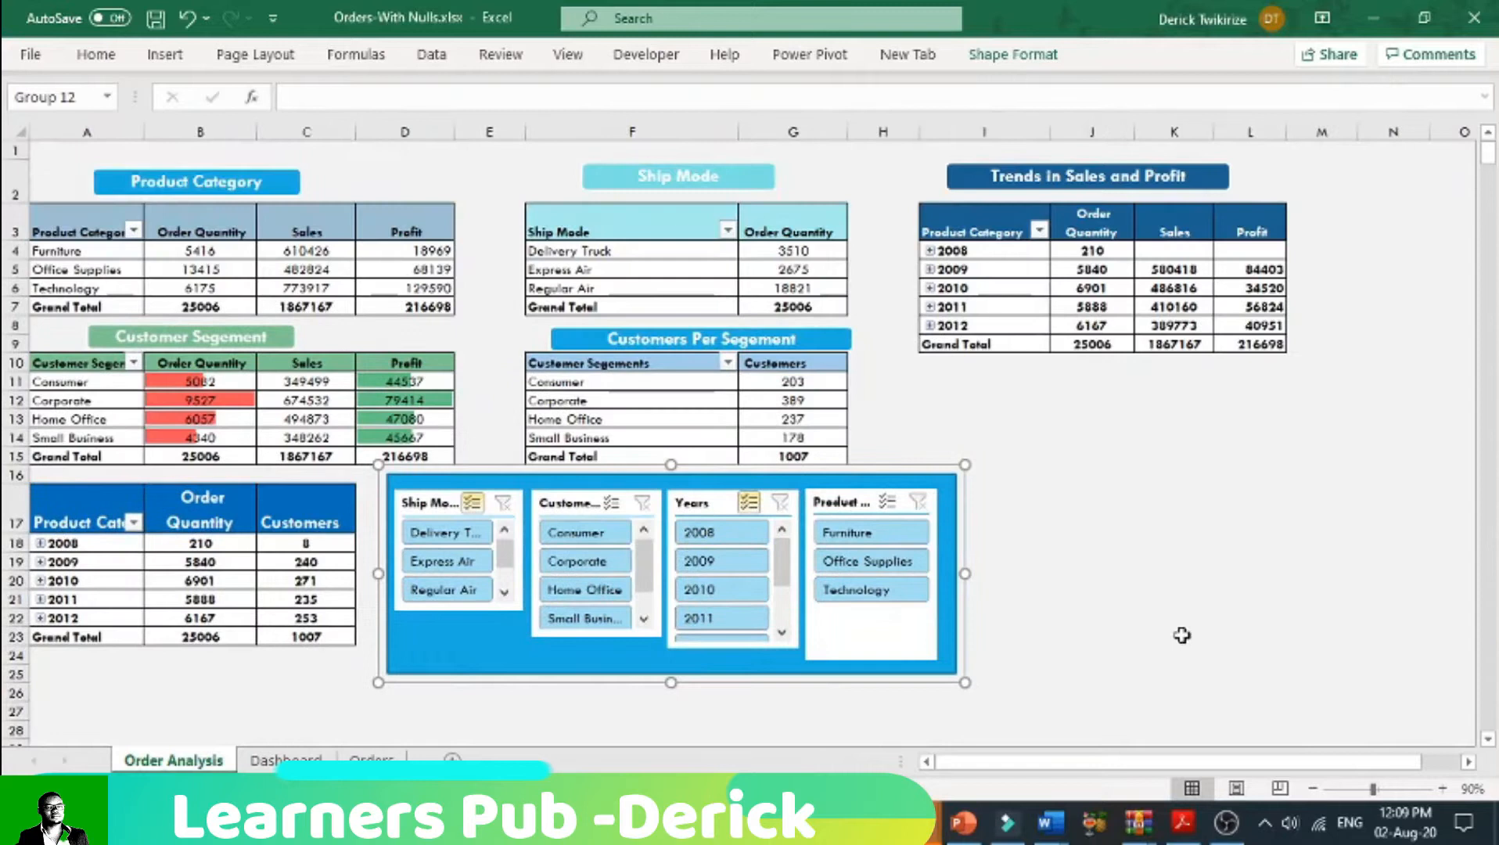
click(1053, 521)
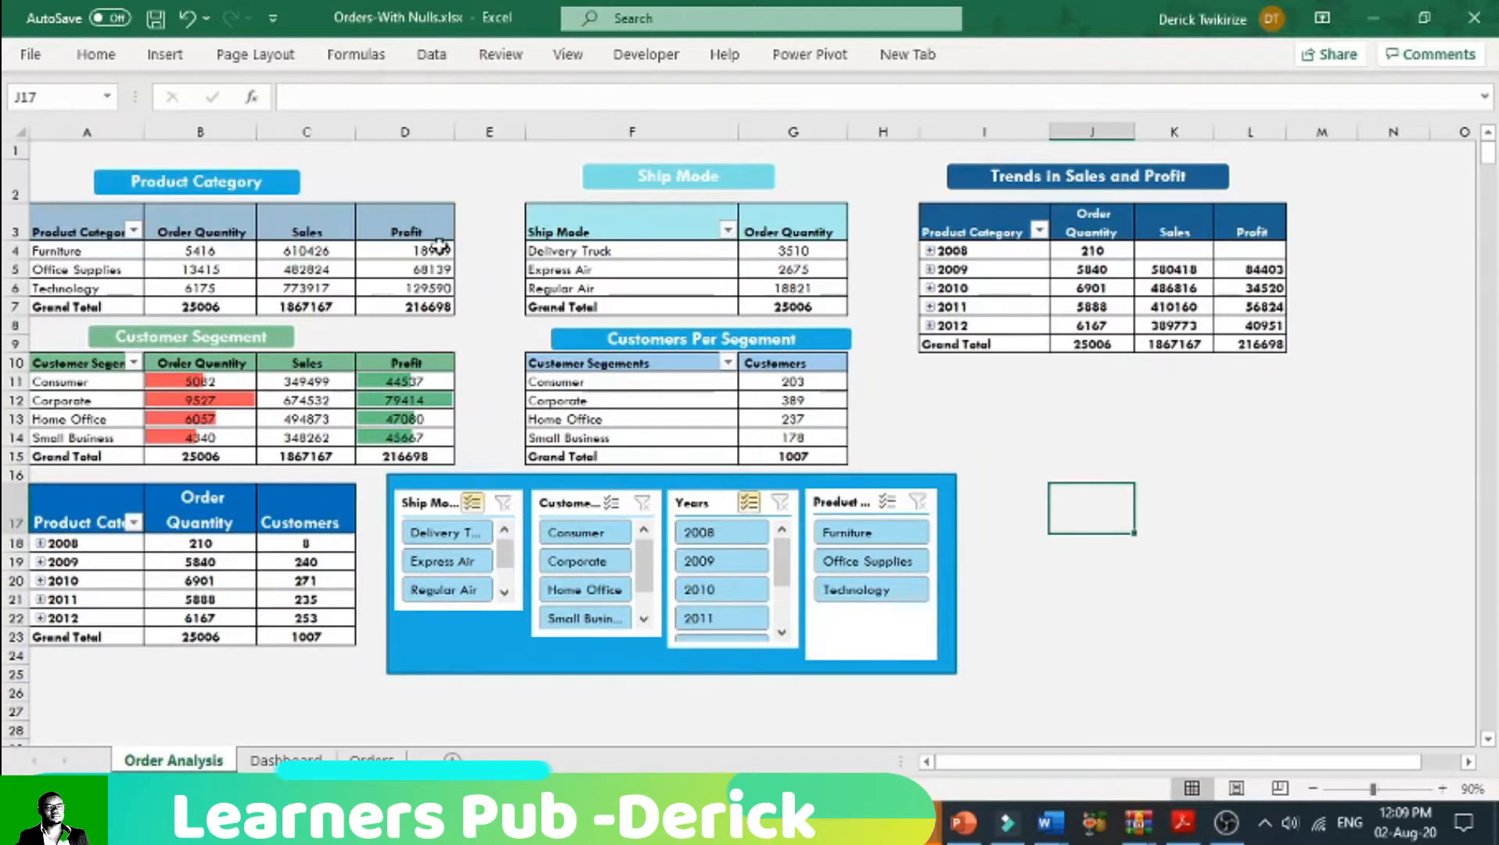
click(90, 507)
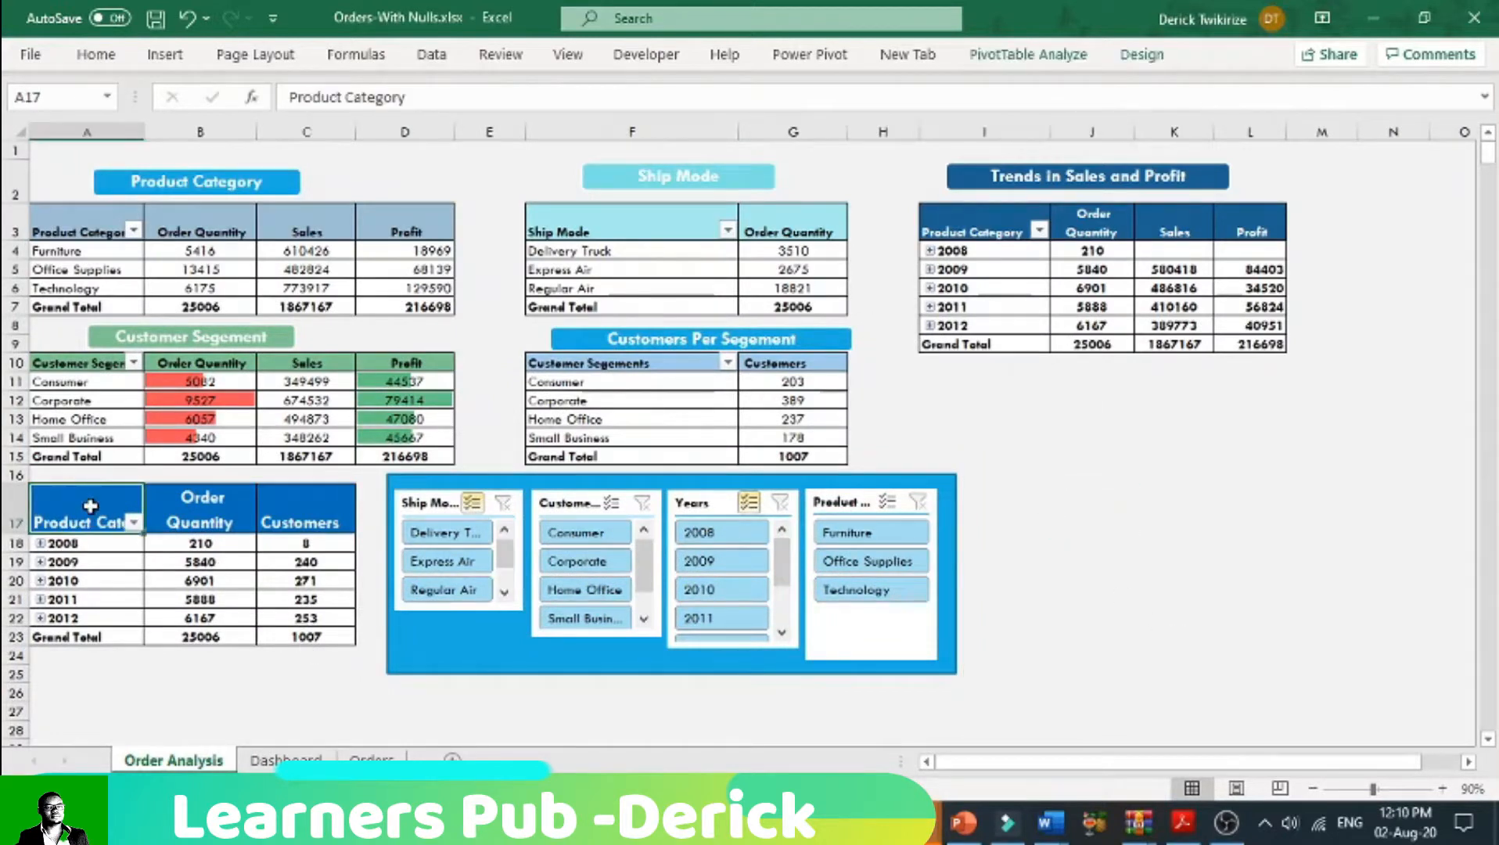
click(1019, 56)
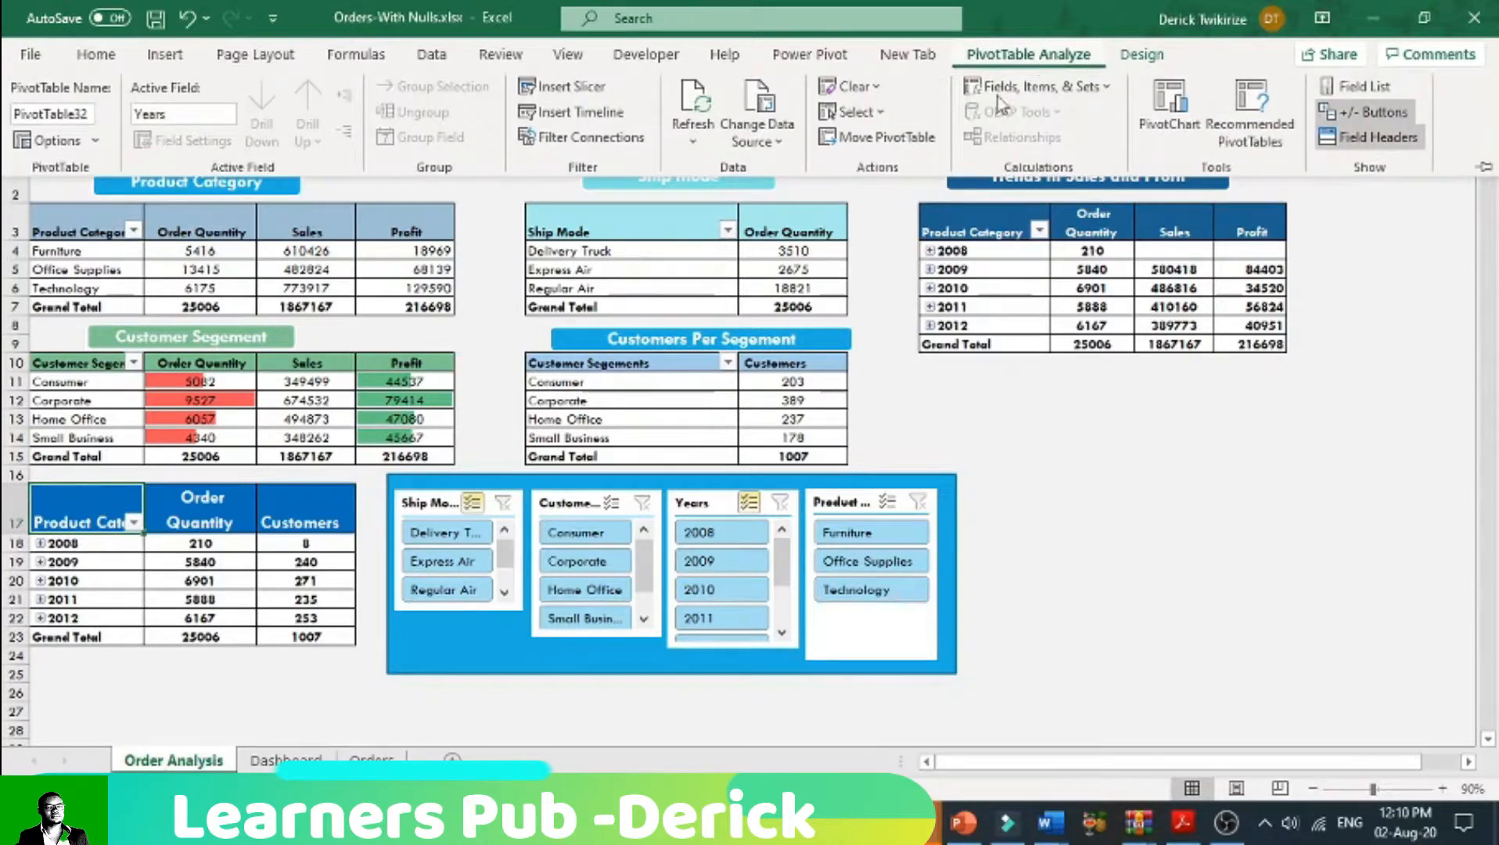
click(83, 115)
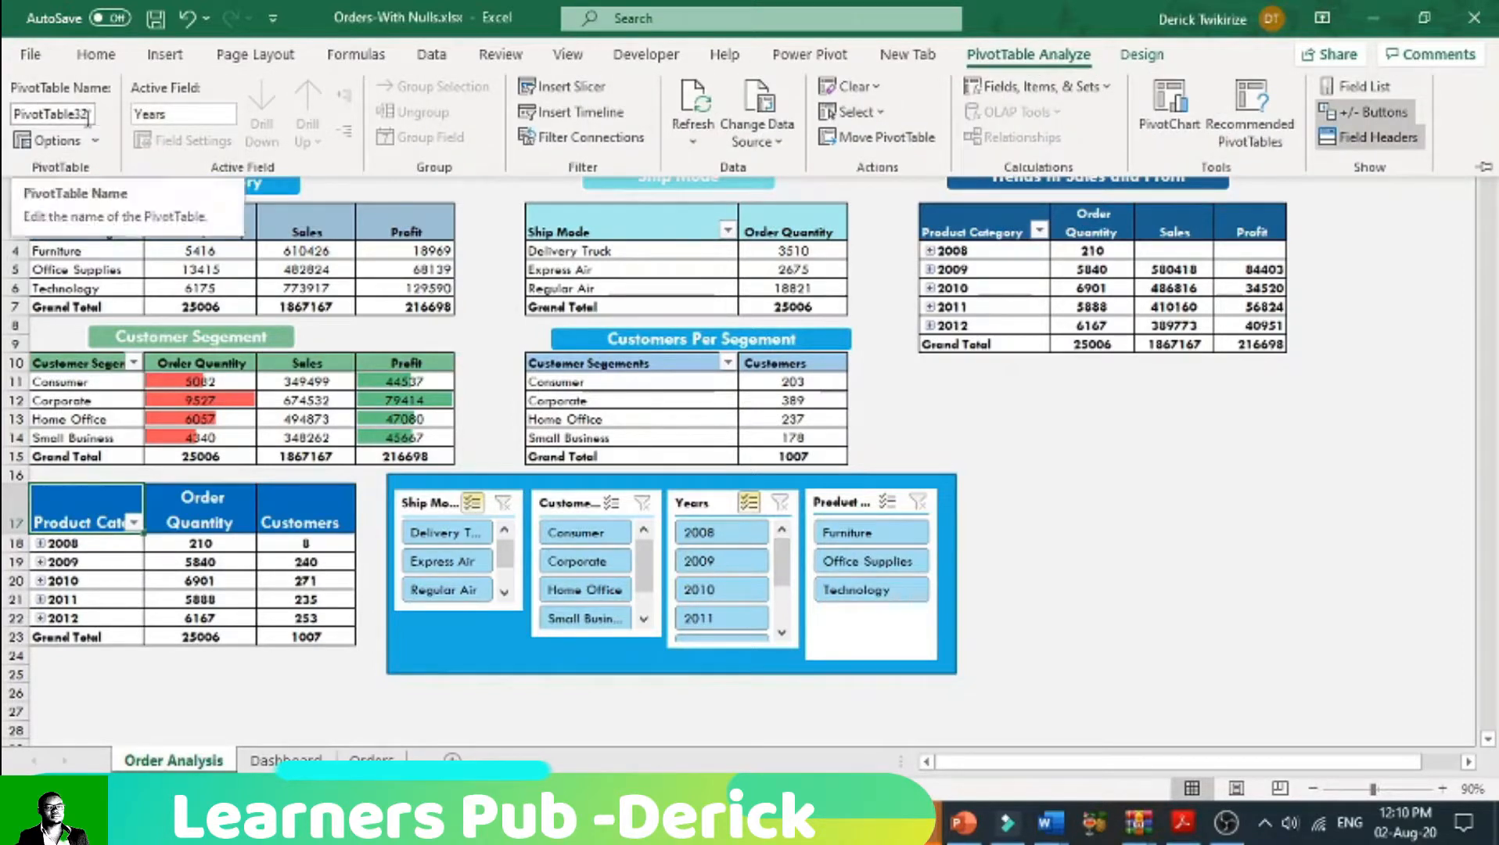
Step: Rename the green Customer Segement pivot table as Customersegement
click(147, 379)
click(151, 381)
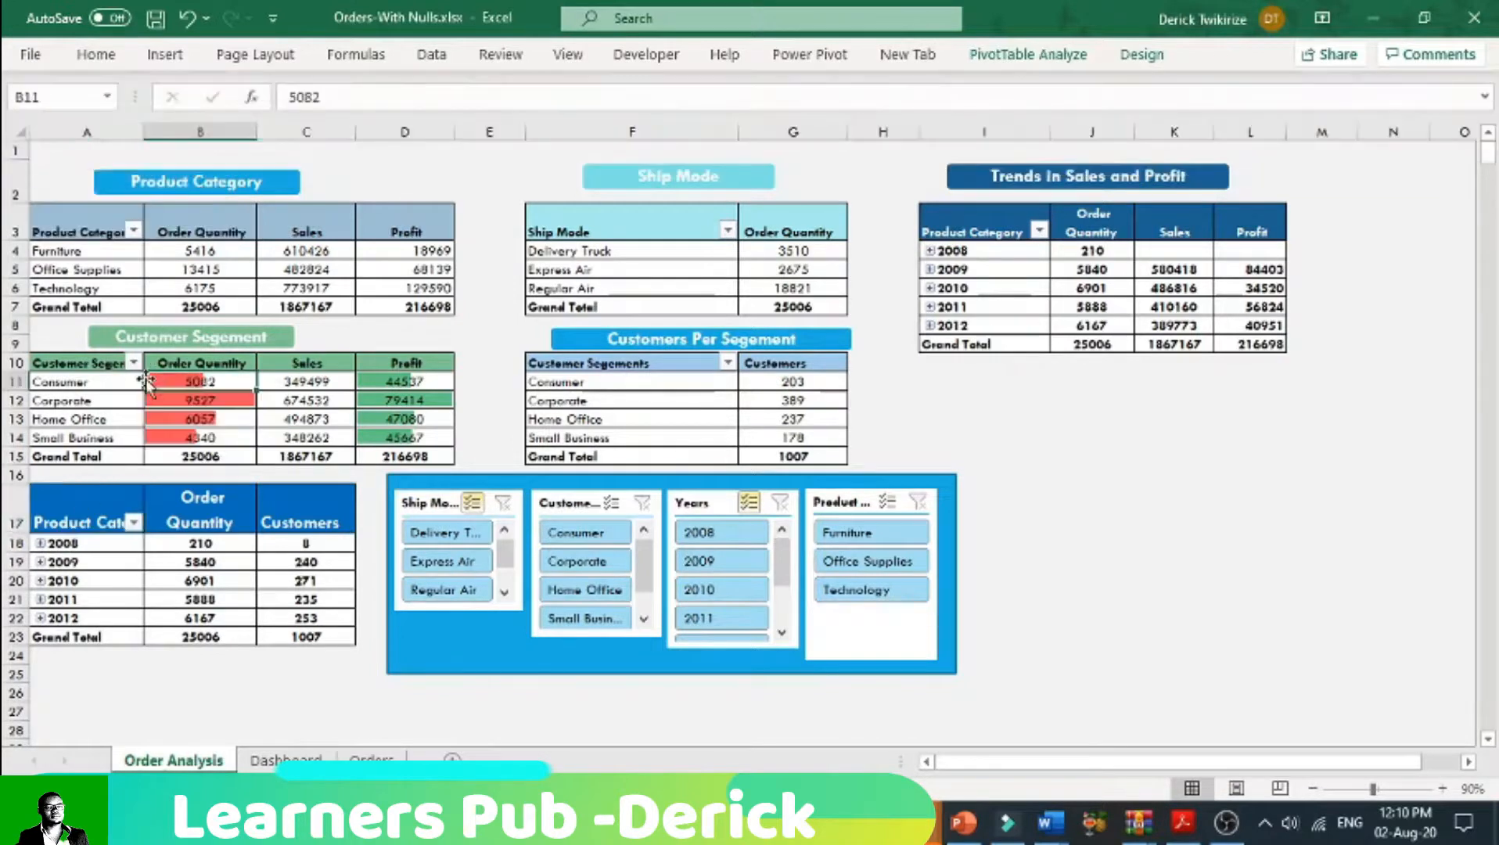
click(88, 379)
click(107, 363)
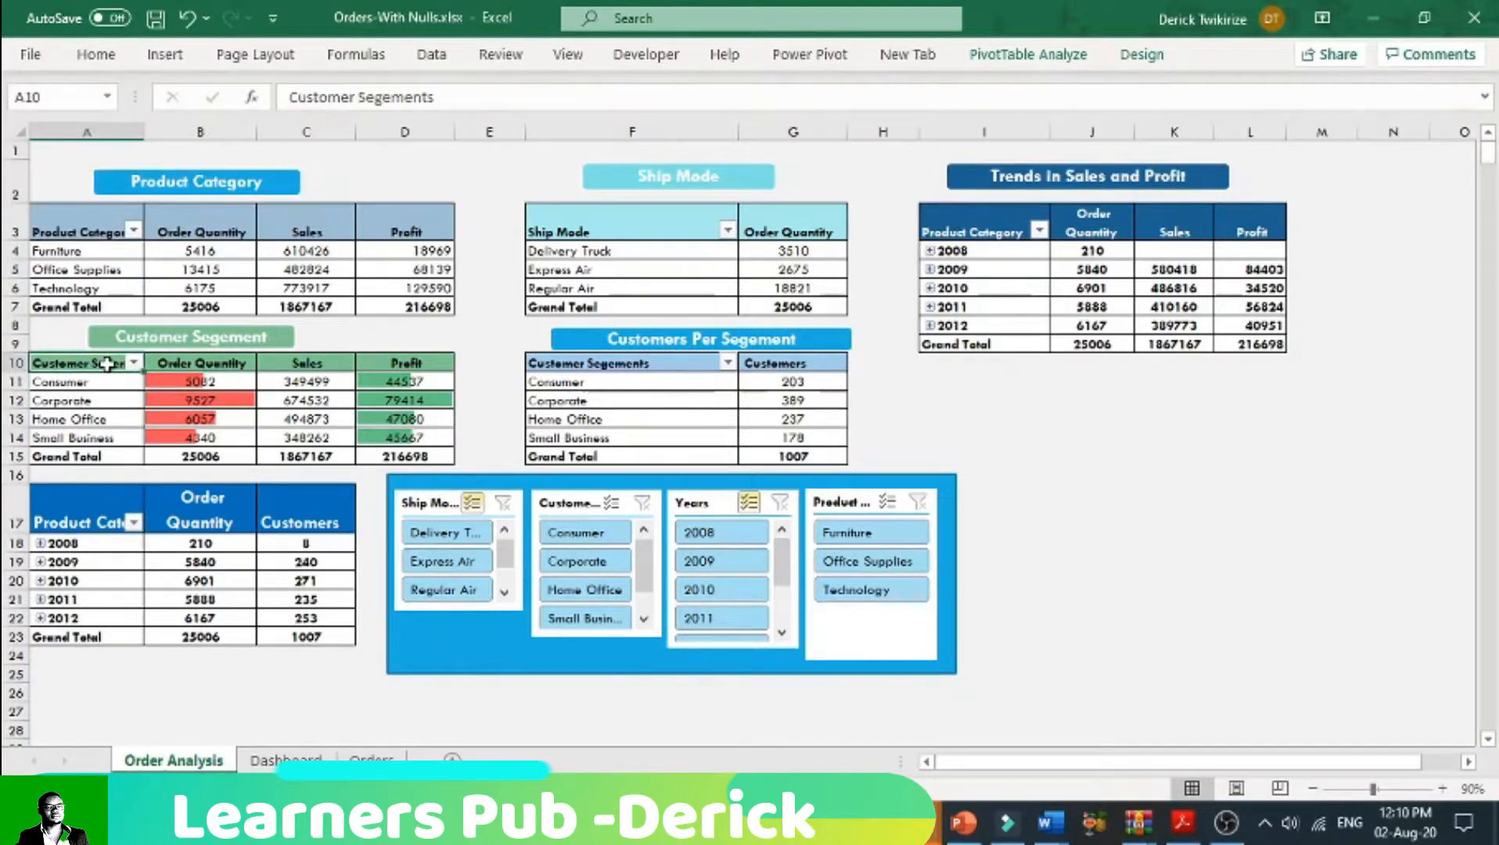
click(97, 54)
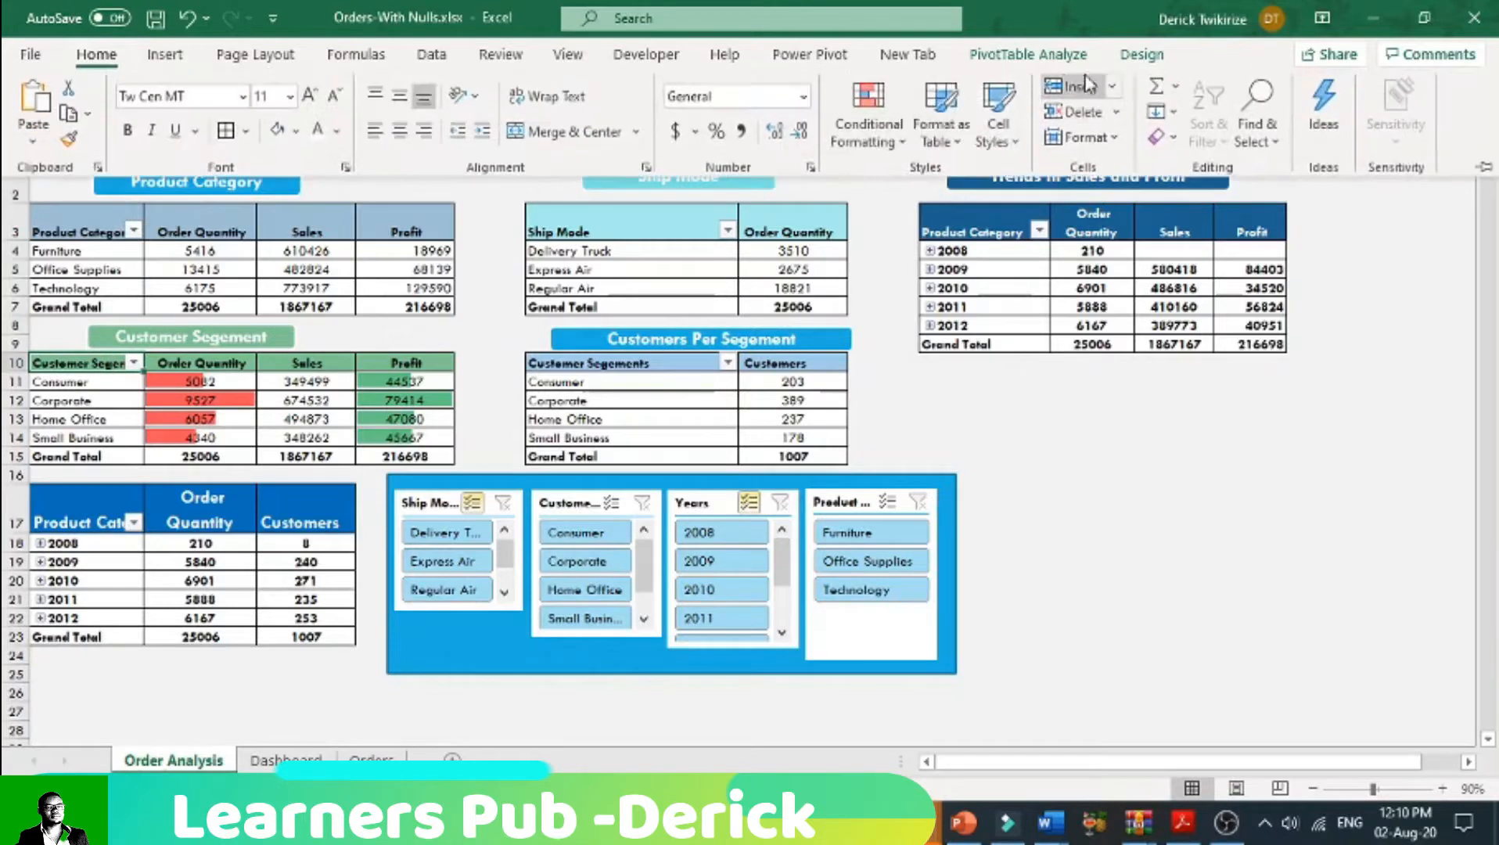
click(1048, 61)
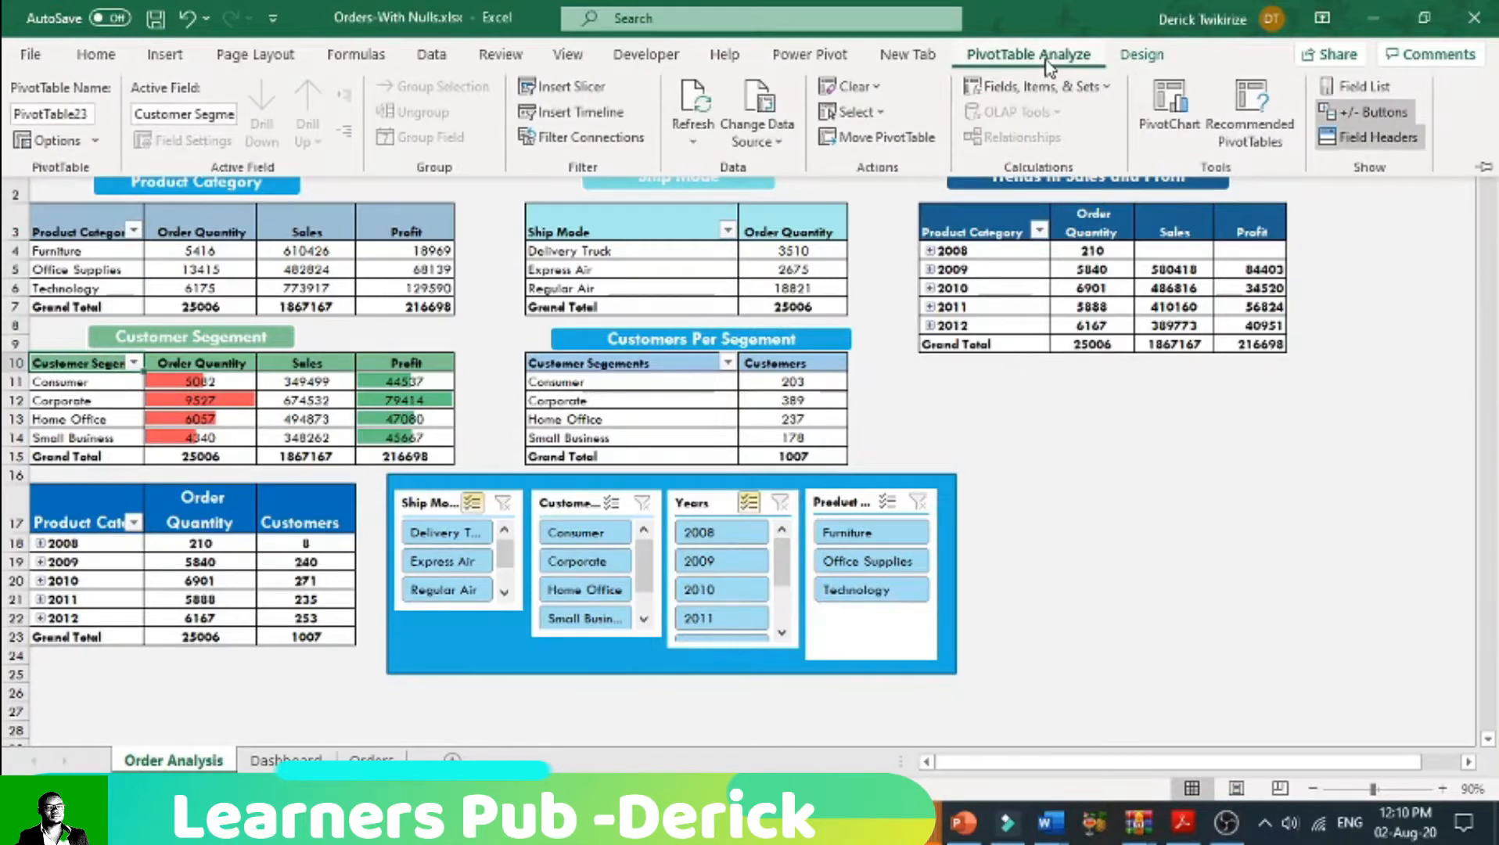
click(92, 115)
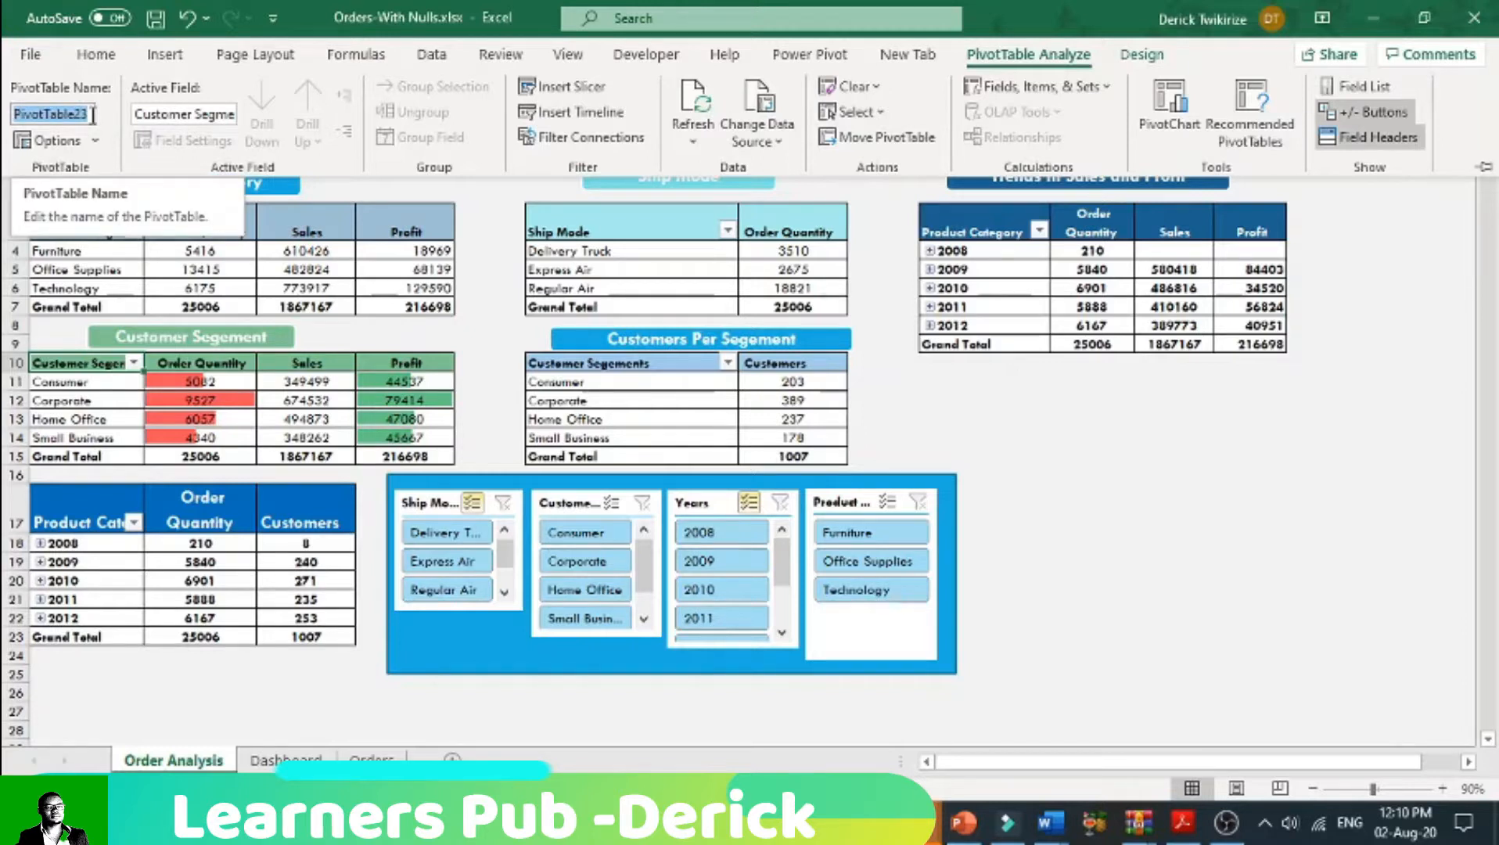
text(Customerseg)
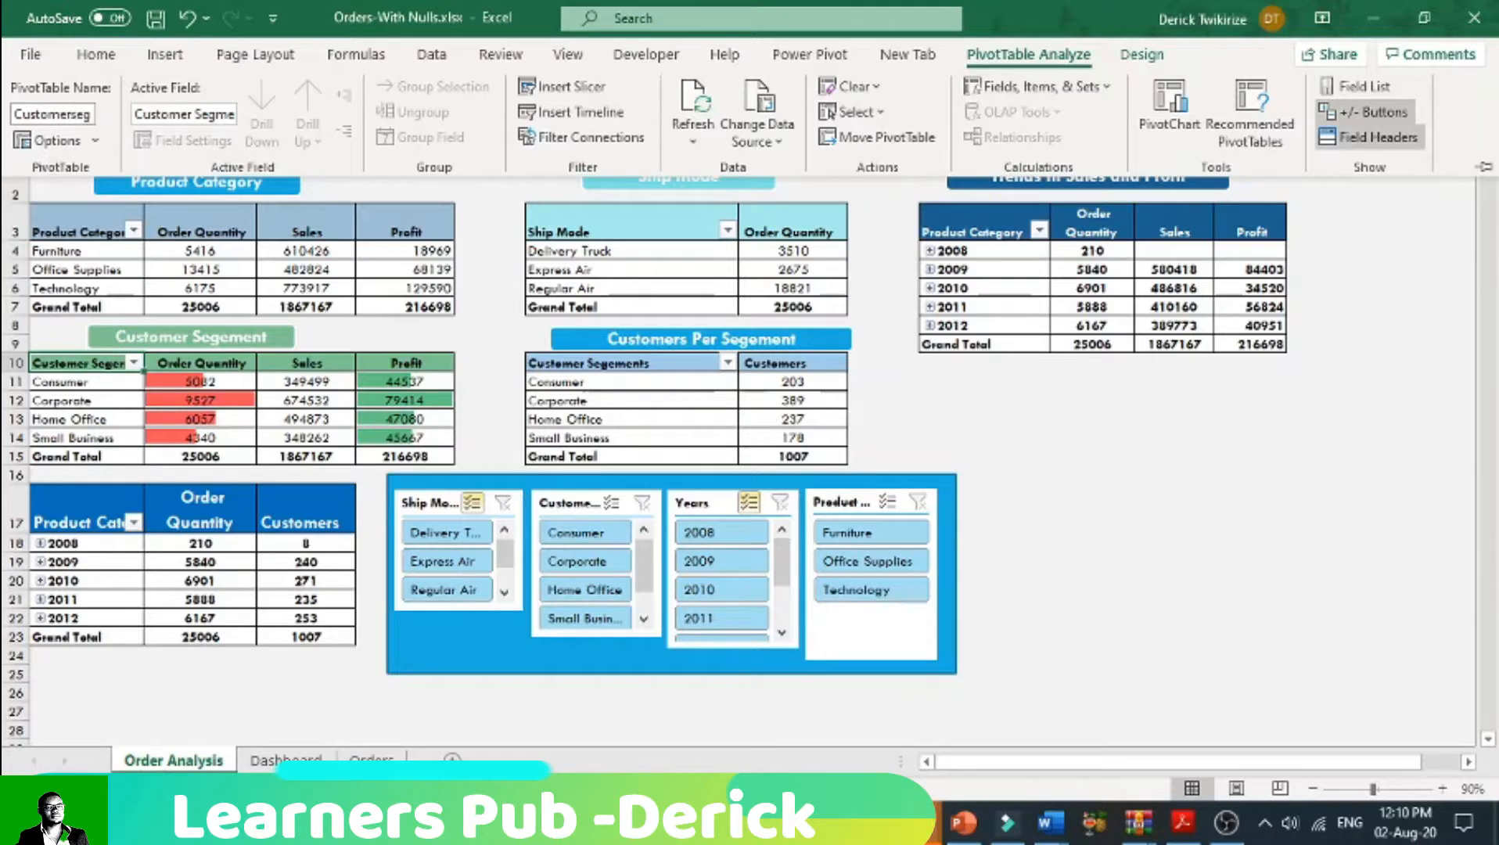
text(ement)
key(Return)
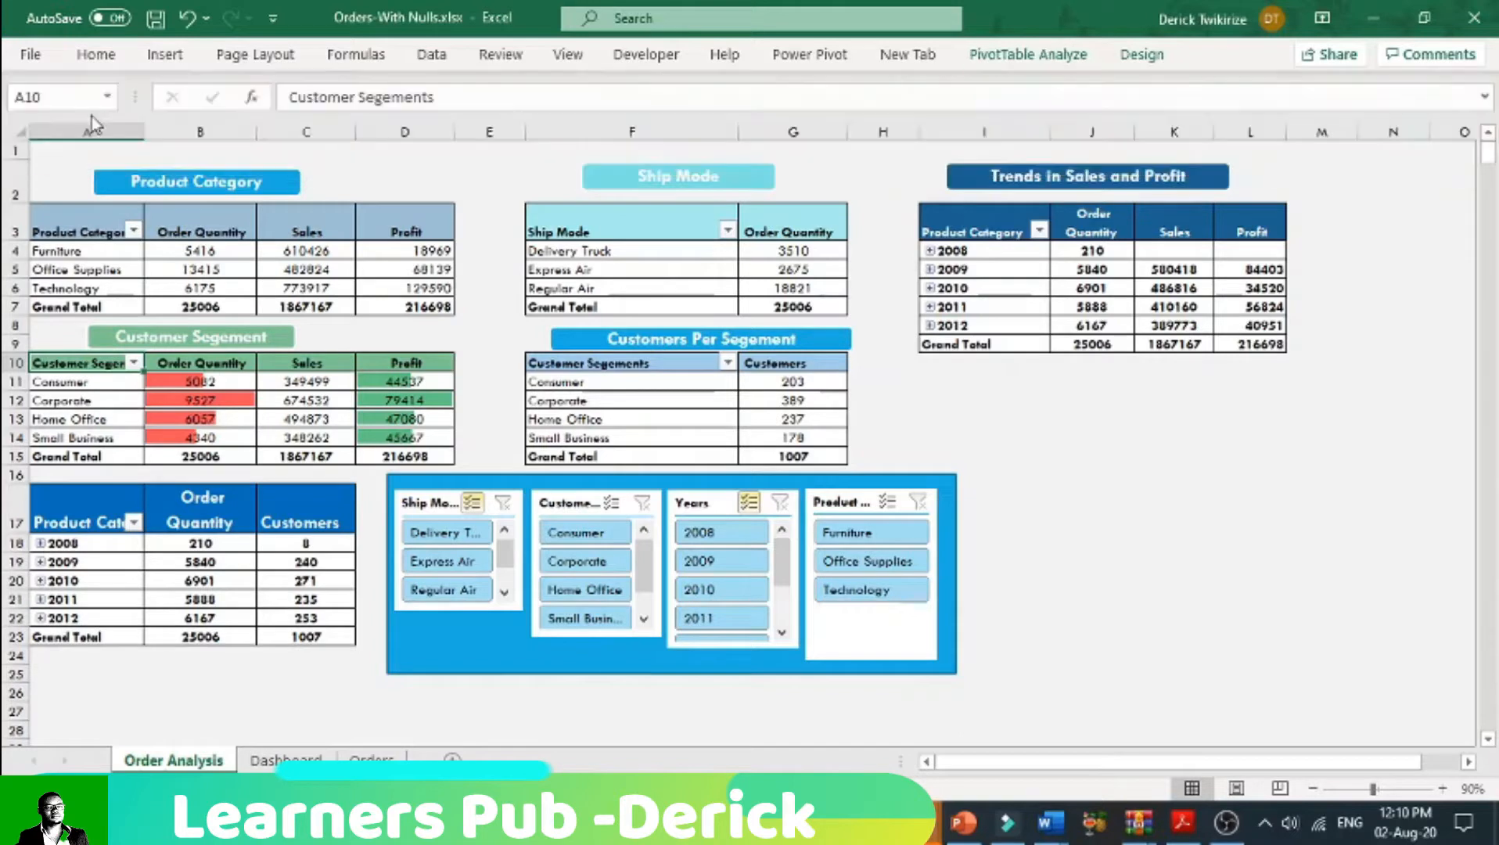
Step: Check the Ship Mode slicer's report connections for the Customersegement pivot table and the other connected pivot tables
click(260, 382)
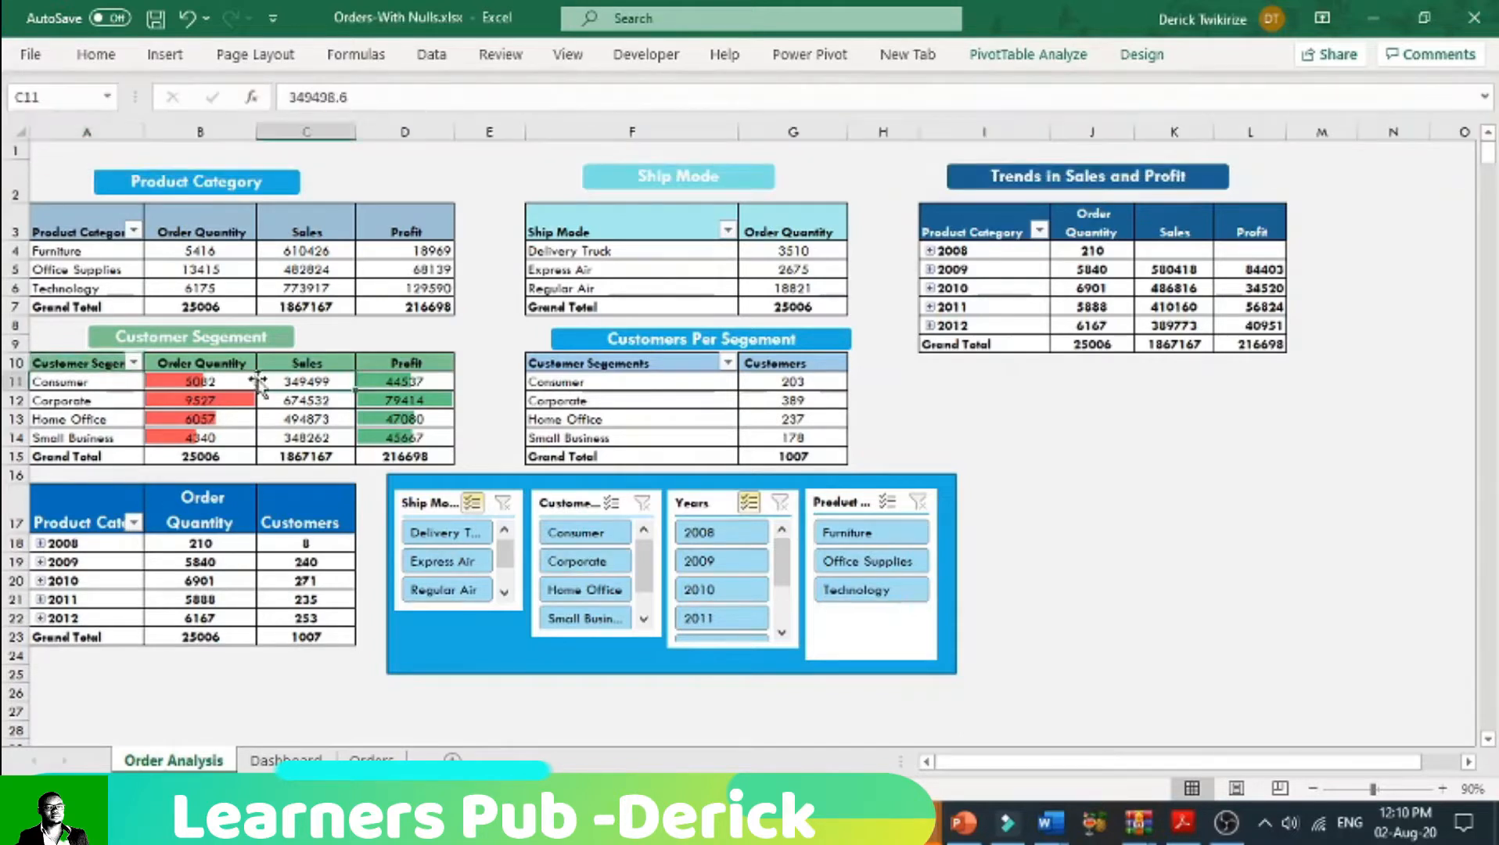
click(428, 502)
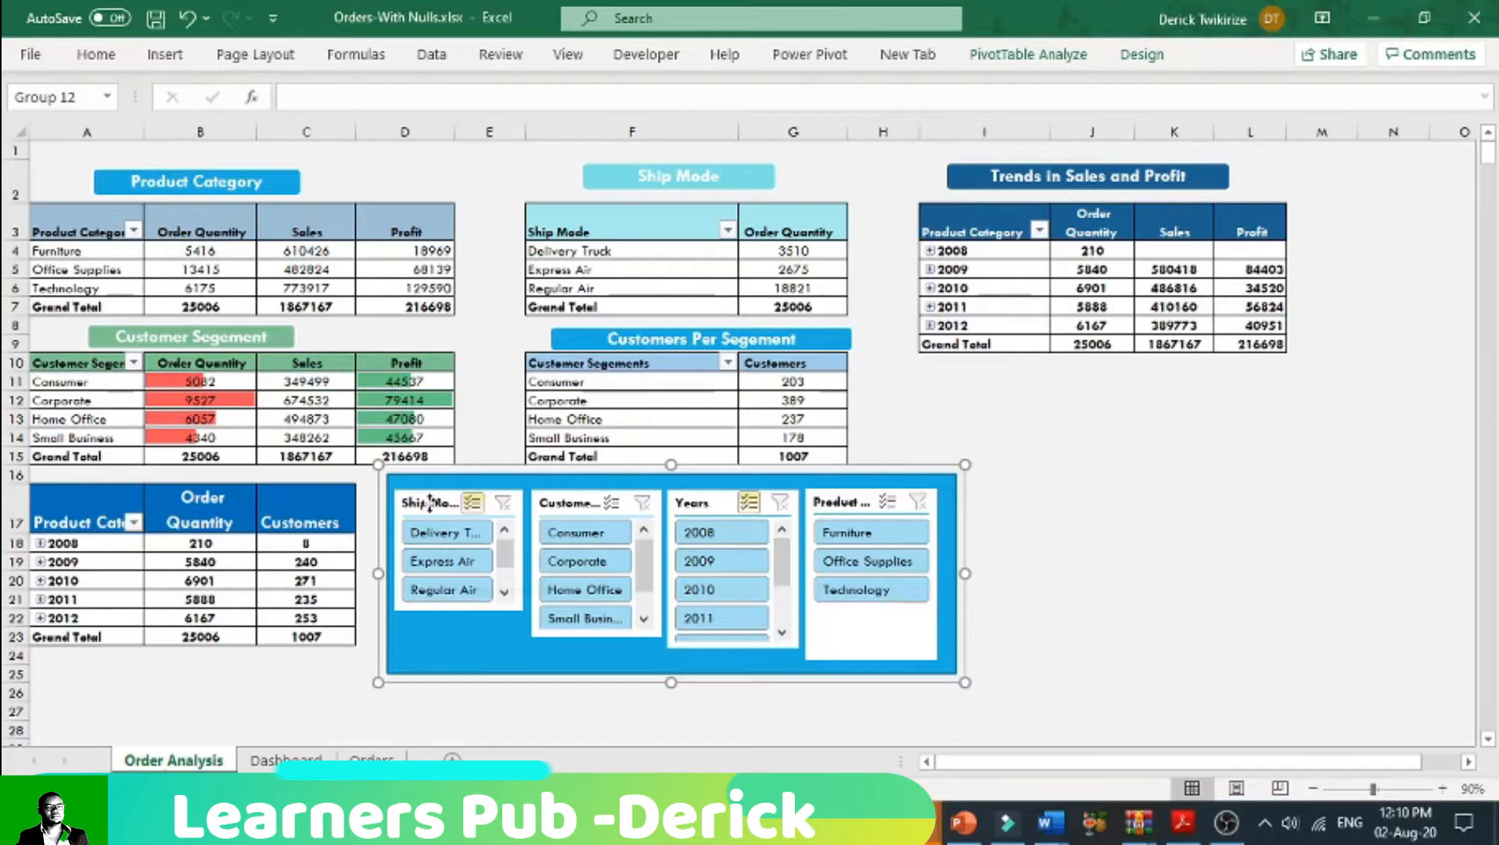
right_click(431, 505)
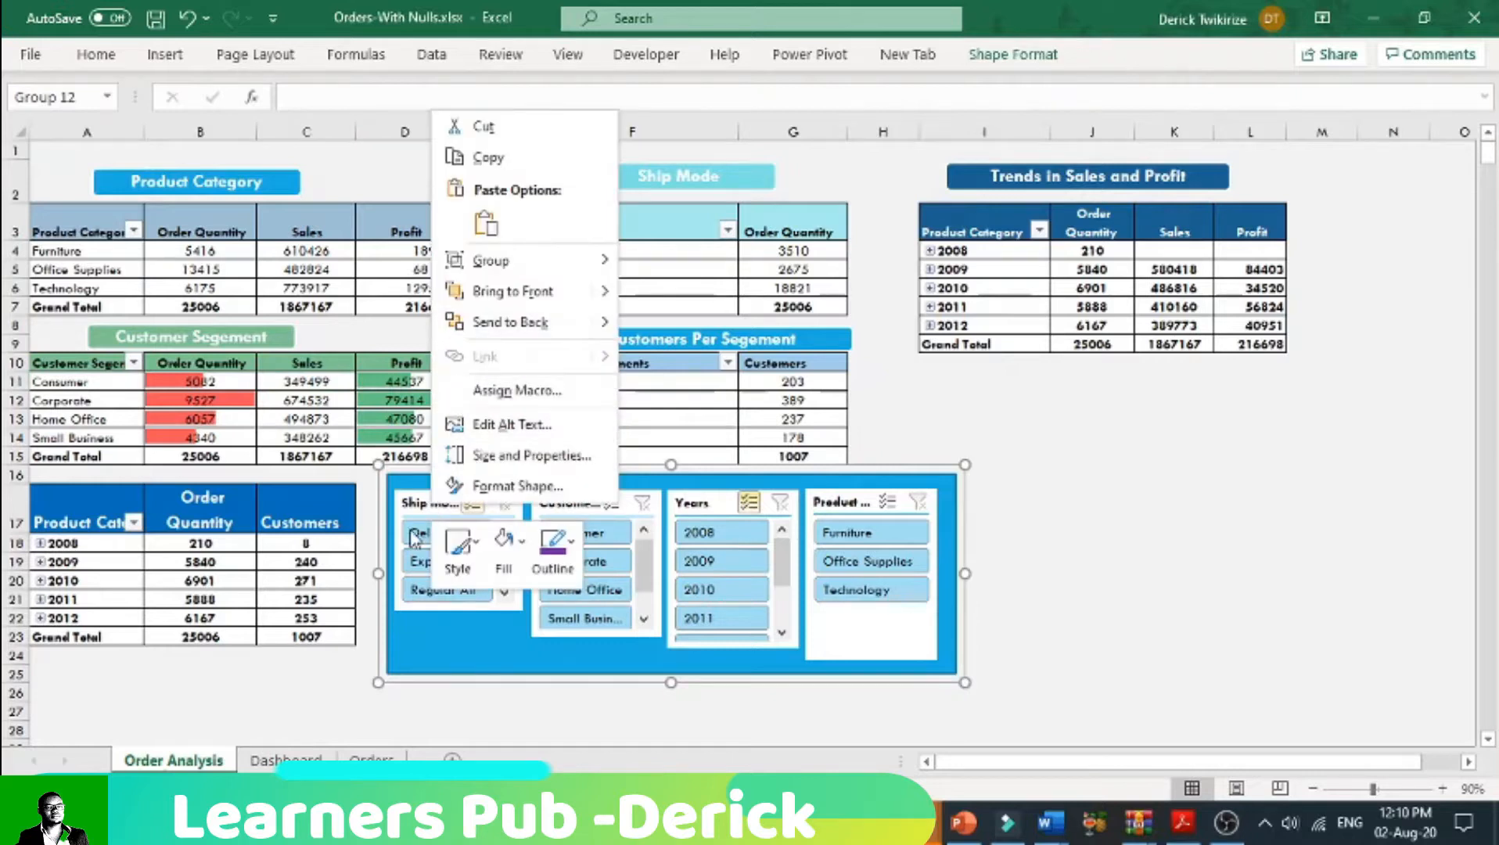
click(427, 502)
click(424, 505)
right_click(427, 504)
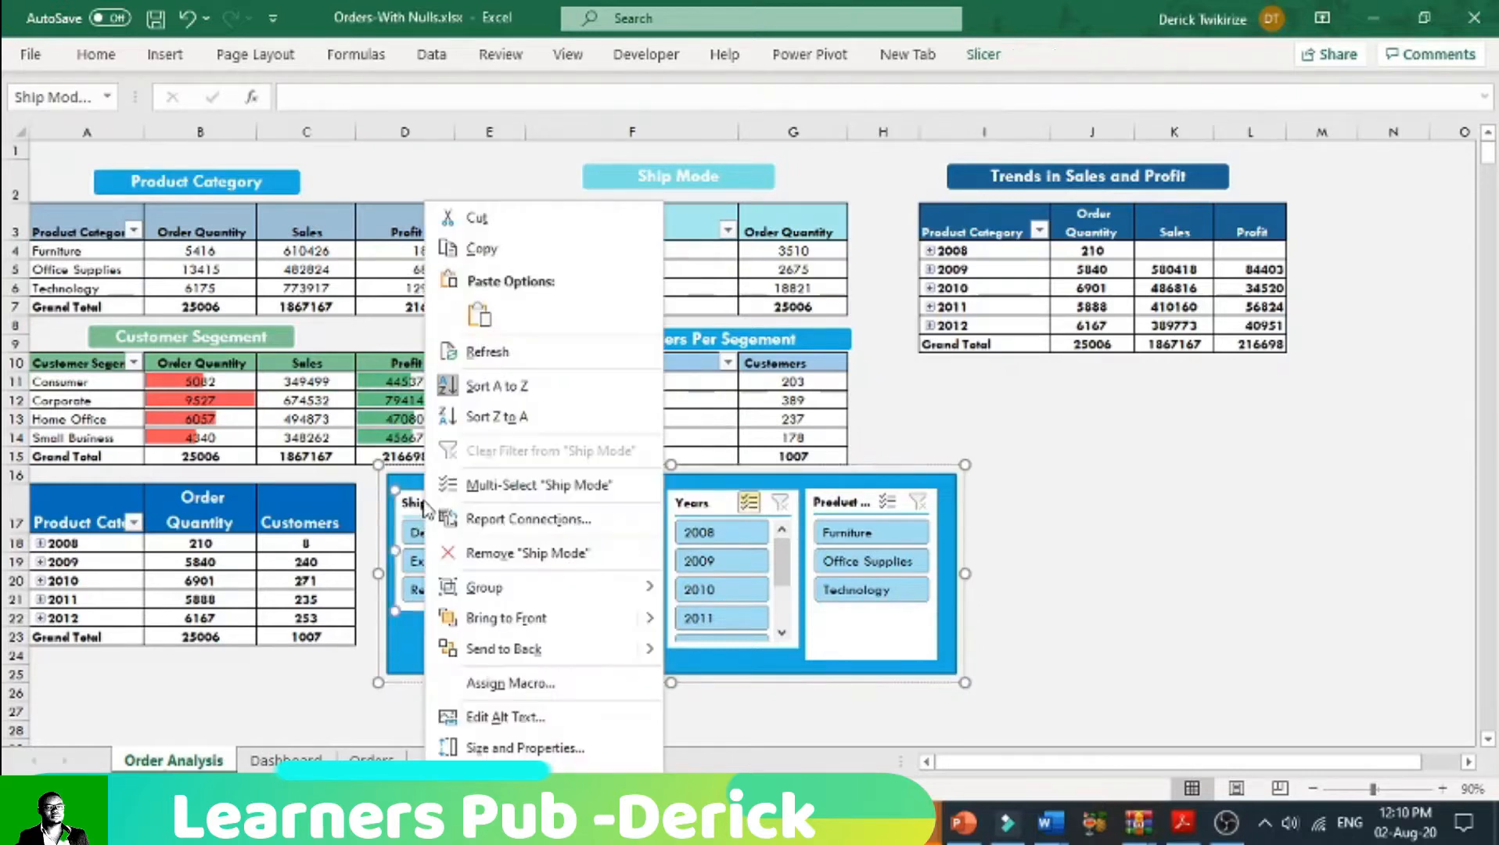
click(529, 518)
scroll(592, 561, down, 3)
scroll(518, 569, up, 2)
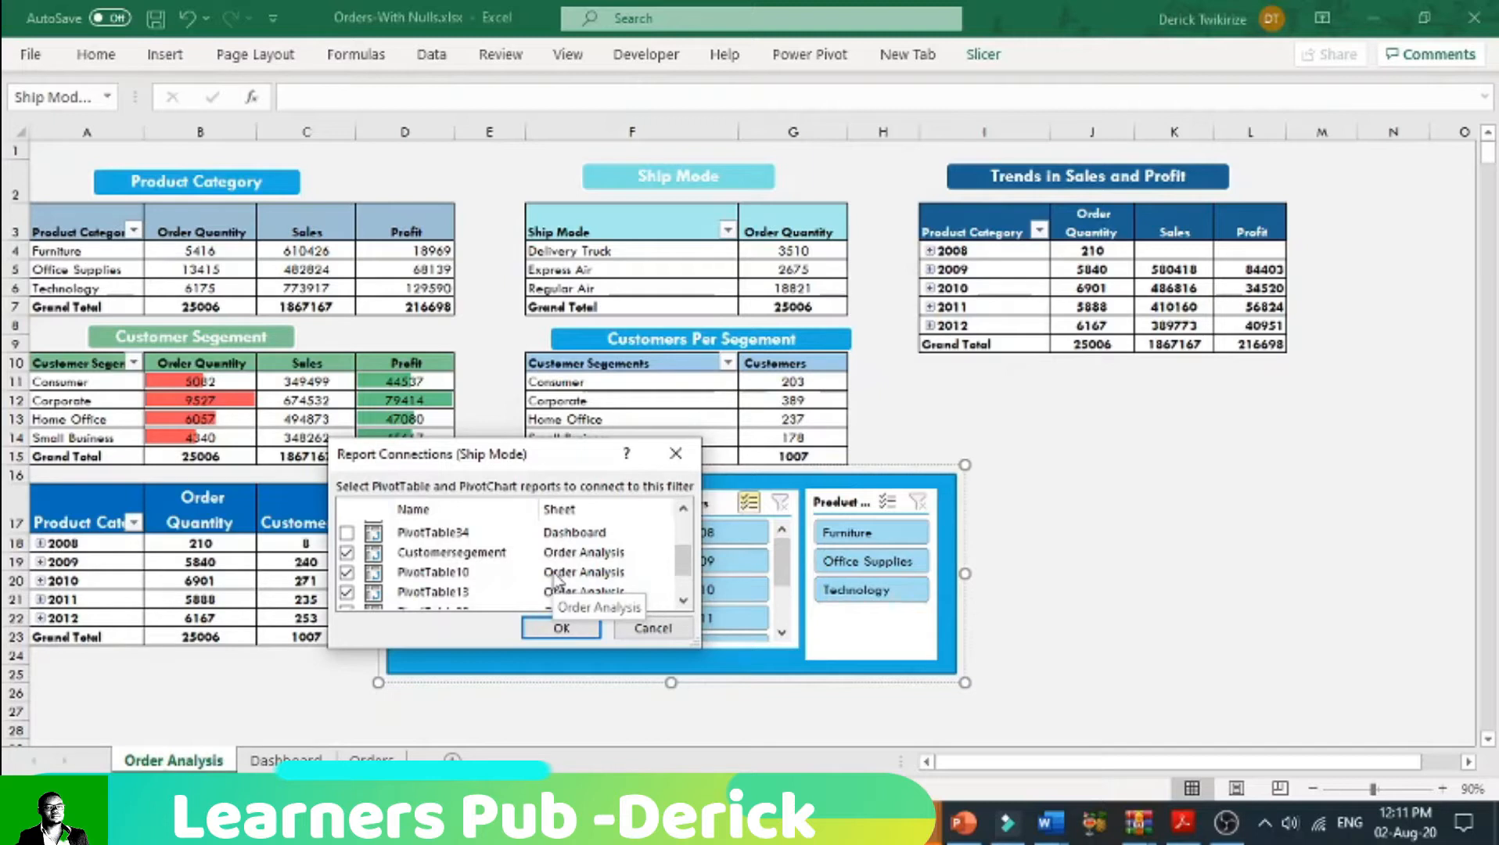
click(563, 628)
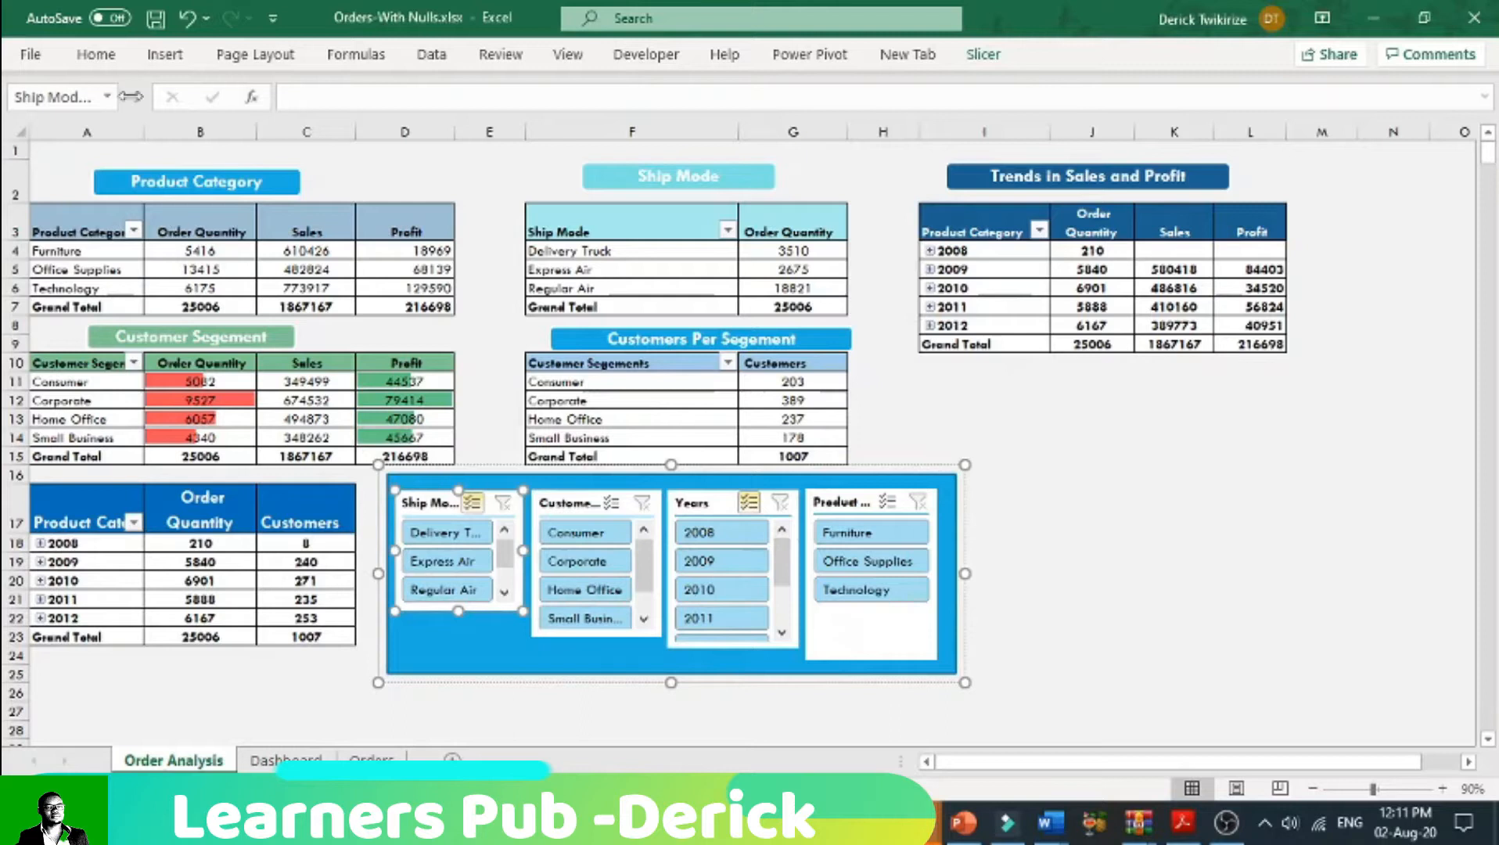
Step: On the Dashboard sheet, group the Customer Segment, Years, Product Category and Ship Mode slicers into one object
click(120, 59)
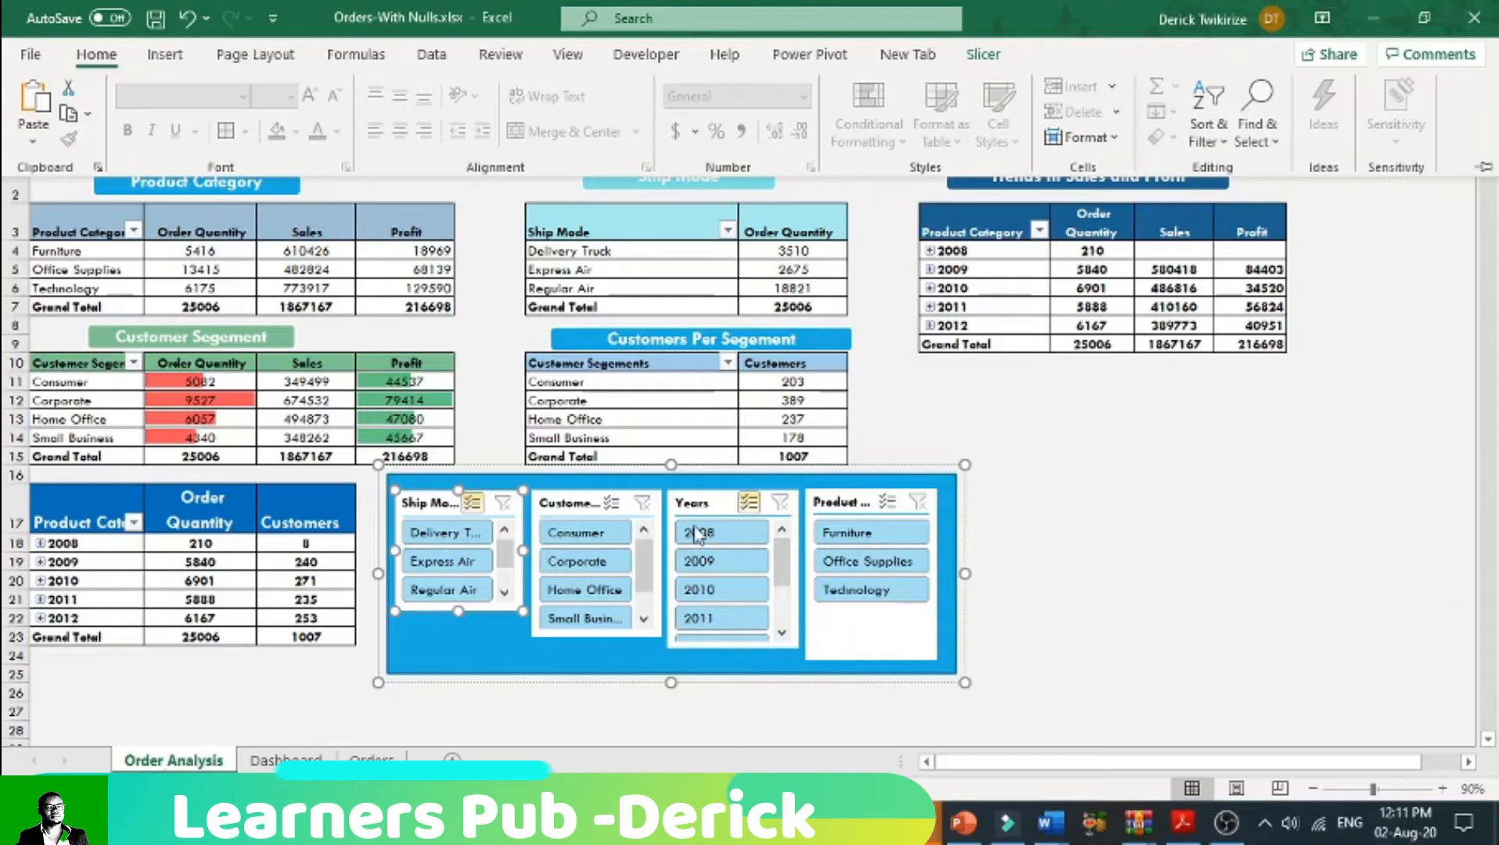
key(ctrl+F1)
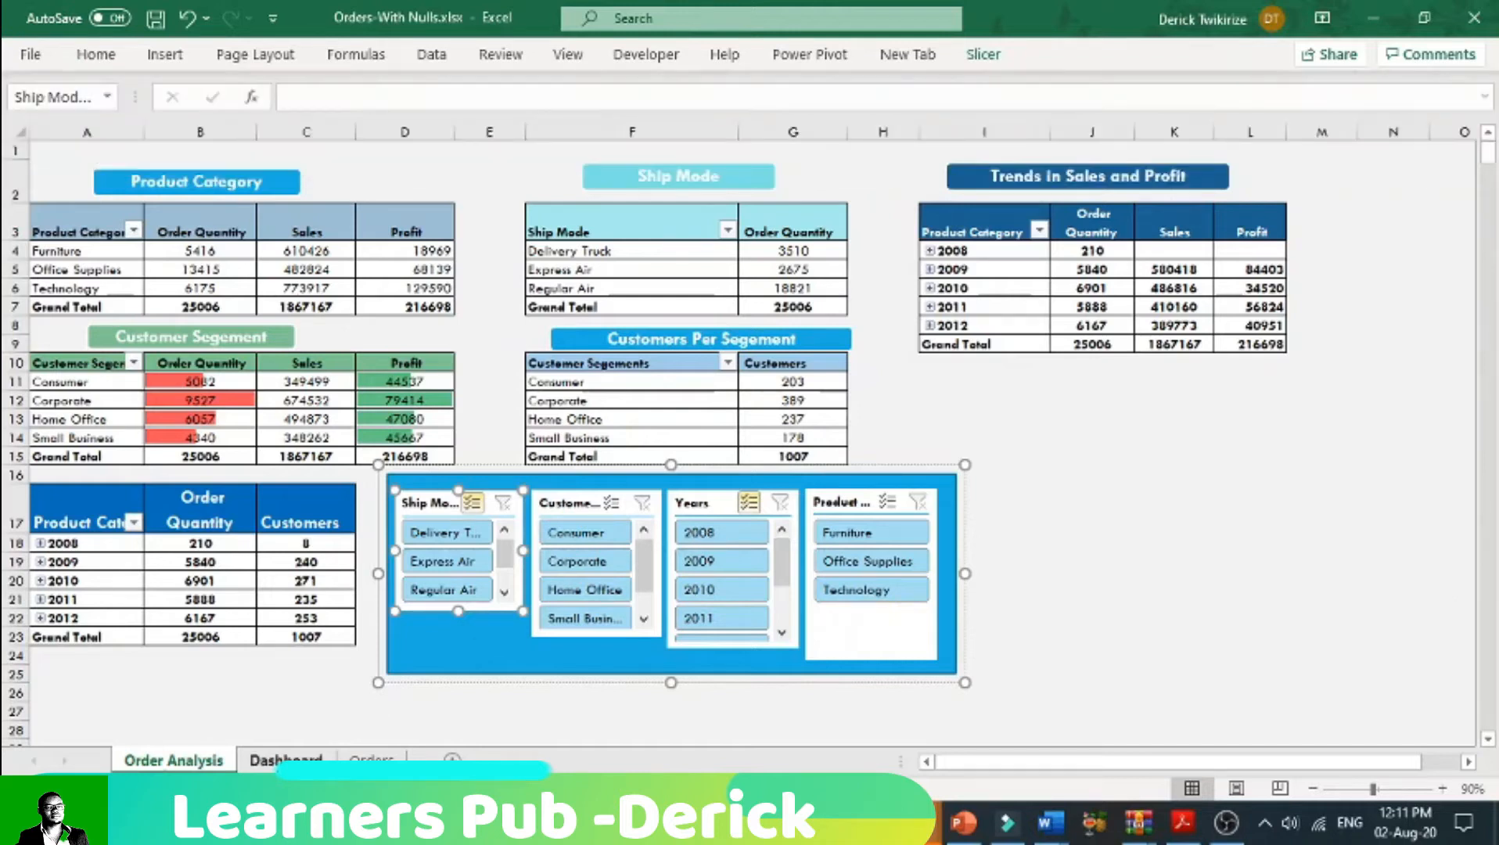
key(ctrl+Page_Down)
drag(992, 773, 1141, 768)
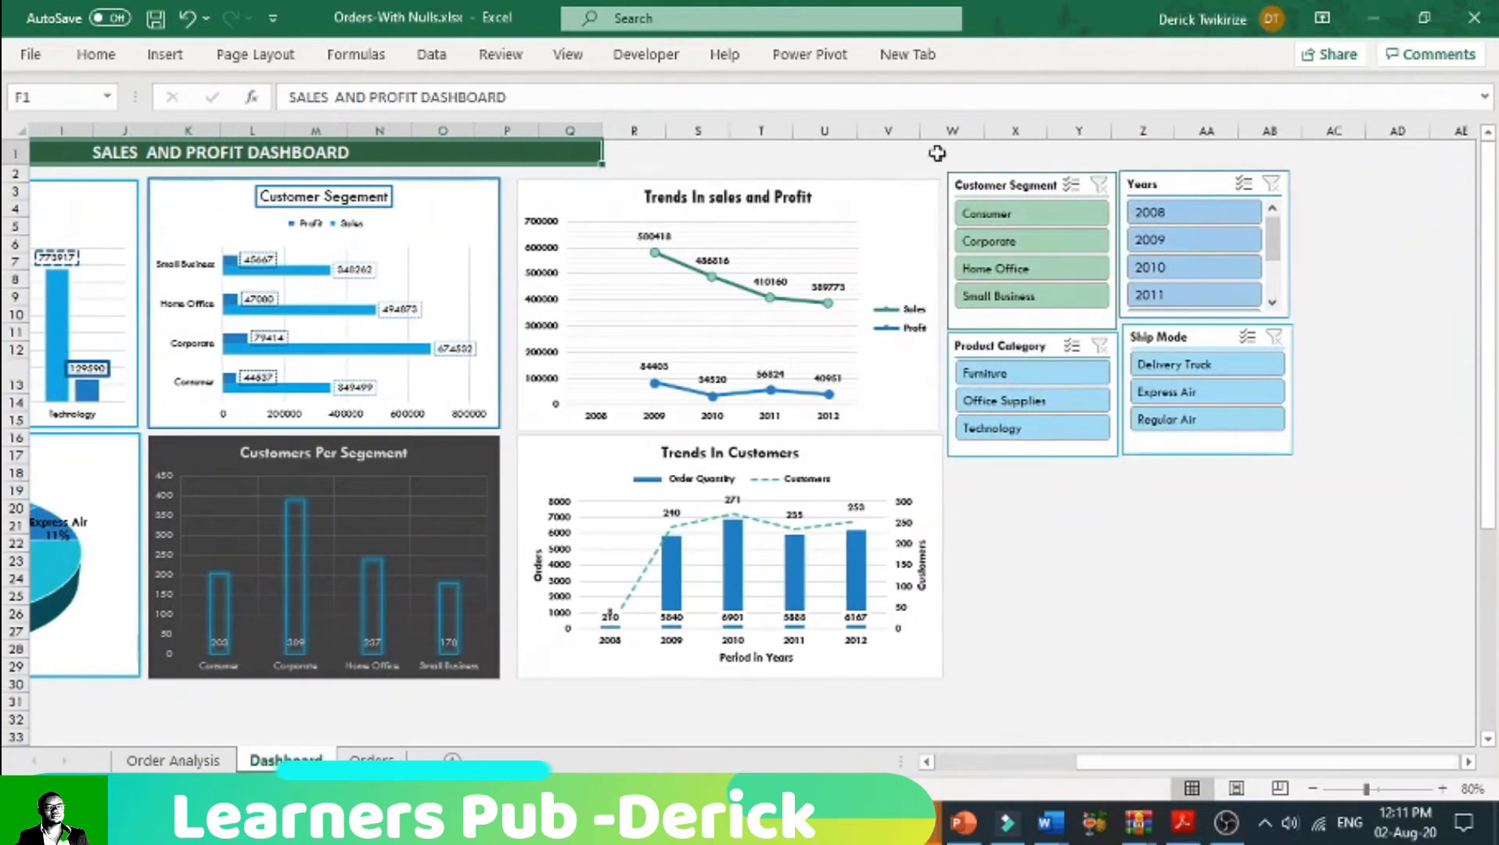
click(978, 186)
ctrl+click(1170, 184)
ctrl+click(1041, 345)
ctrl+click(1190, 344)
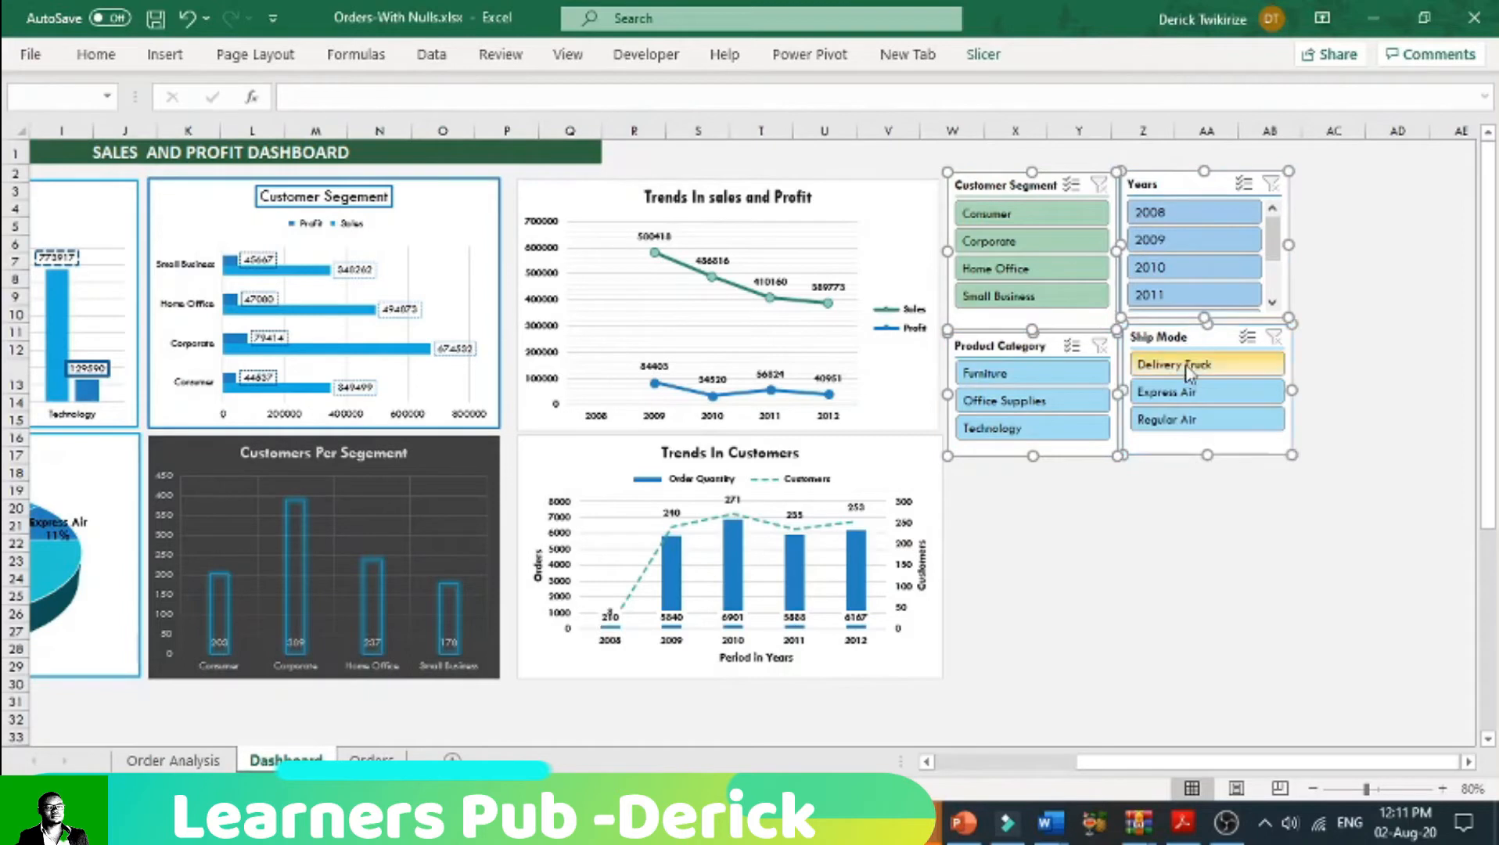
right_click(1007, 176)
mouse_move(1087, 558)
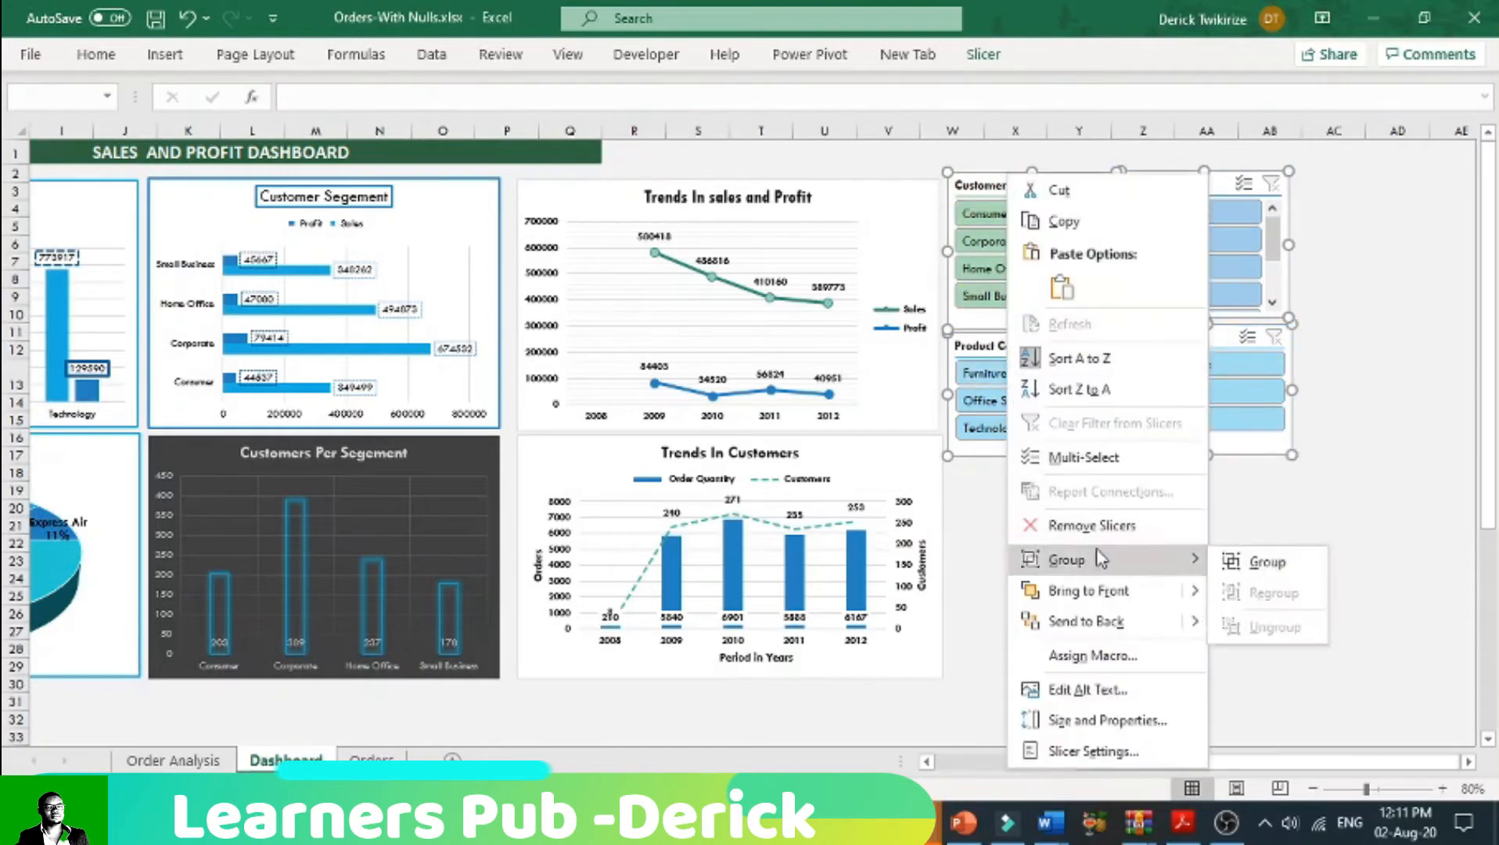
click(1248, 559)
drag(1234, 763, 1094, 762)
Step: On the Order Analysis sheet, exclude 2010, 2009 and 2008 with the Years slicer
click(175, 761)
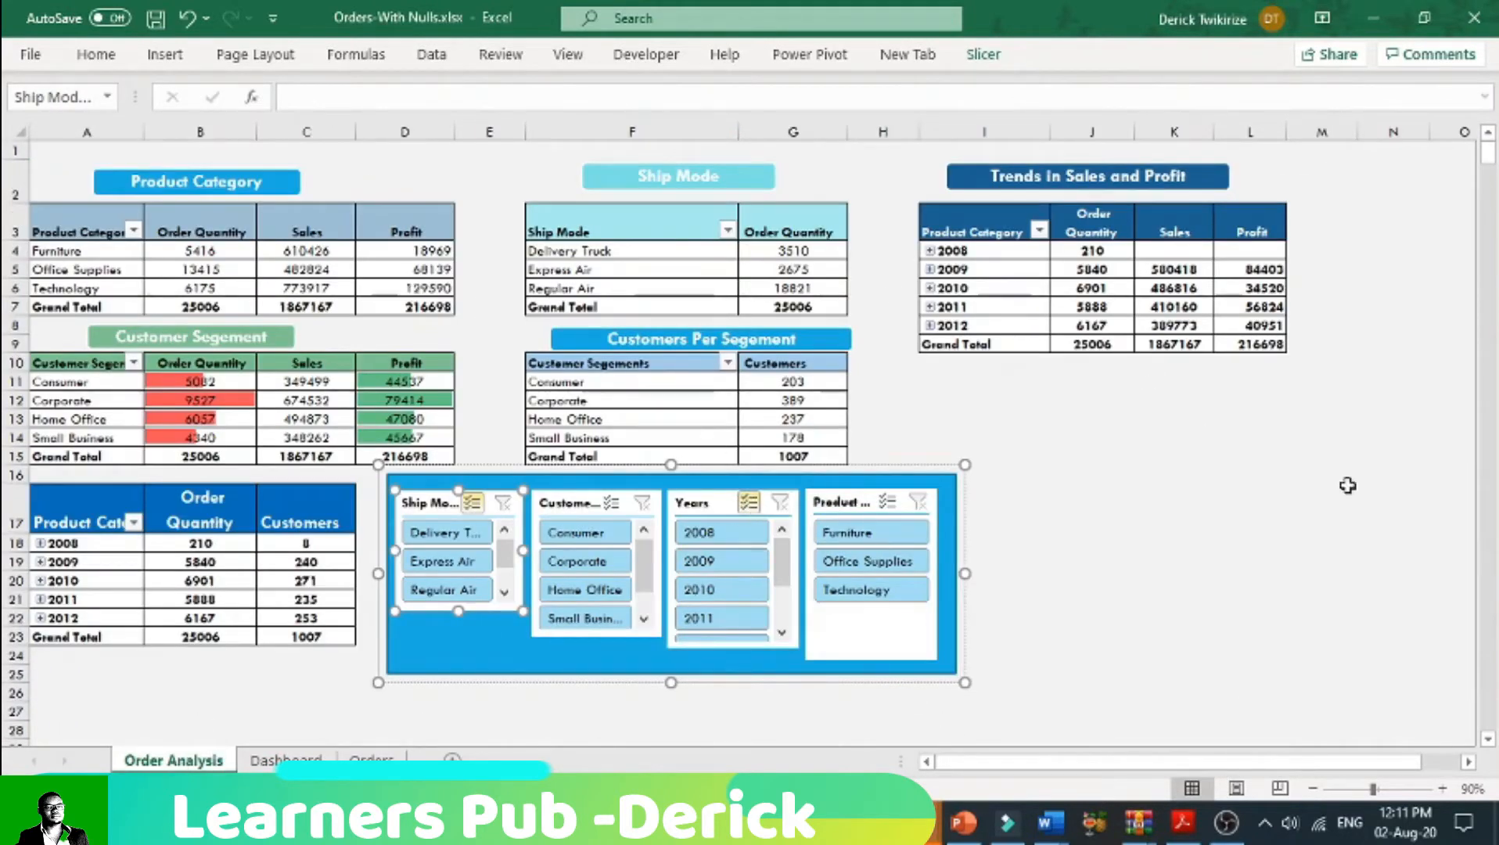
click(1441, 787)
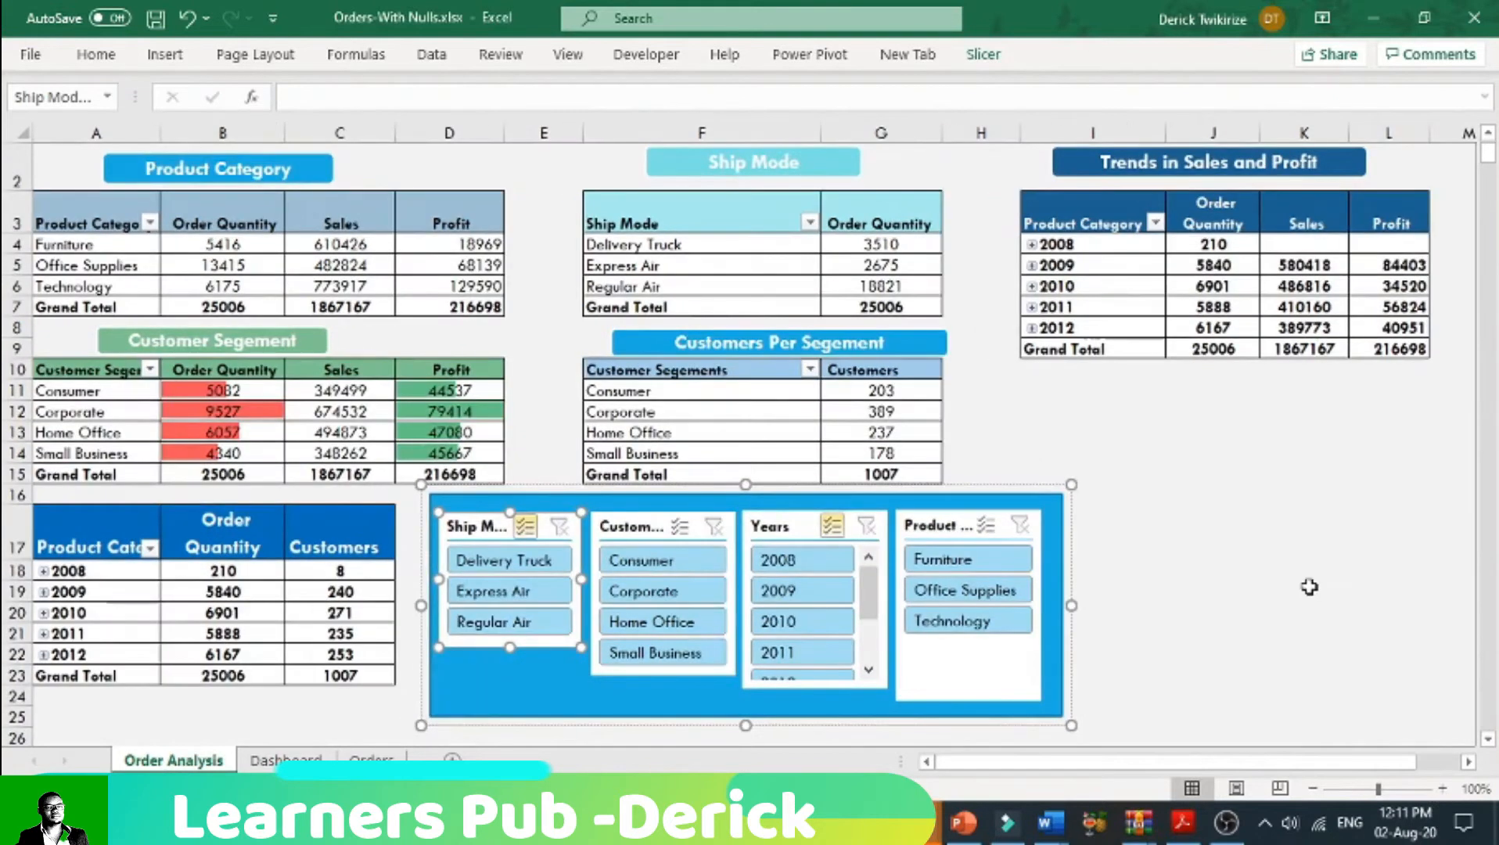
click(822, 626)
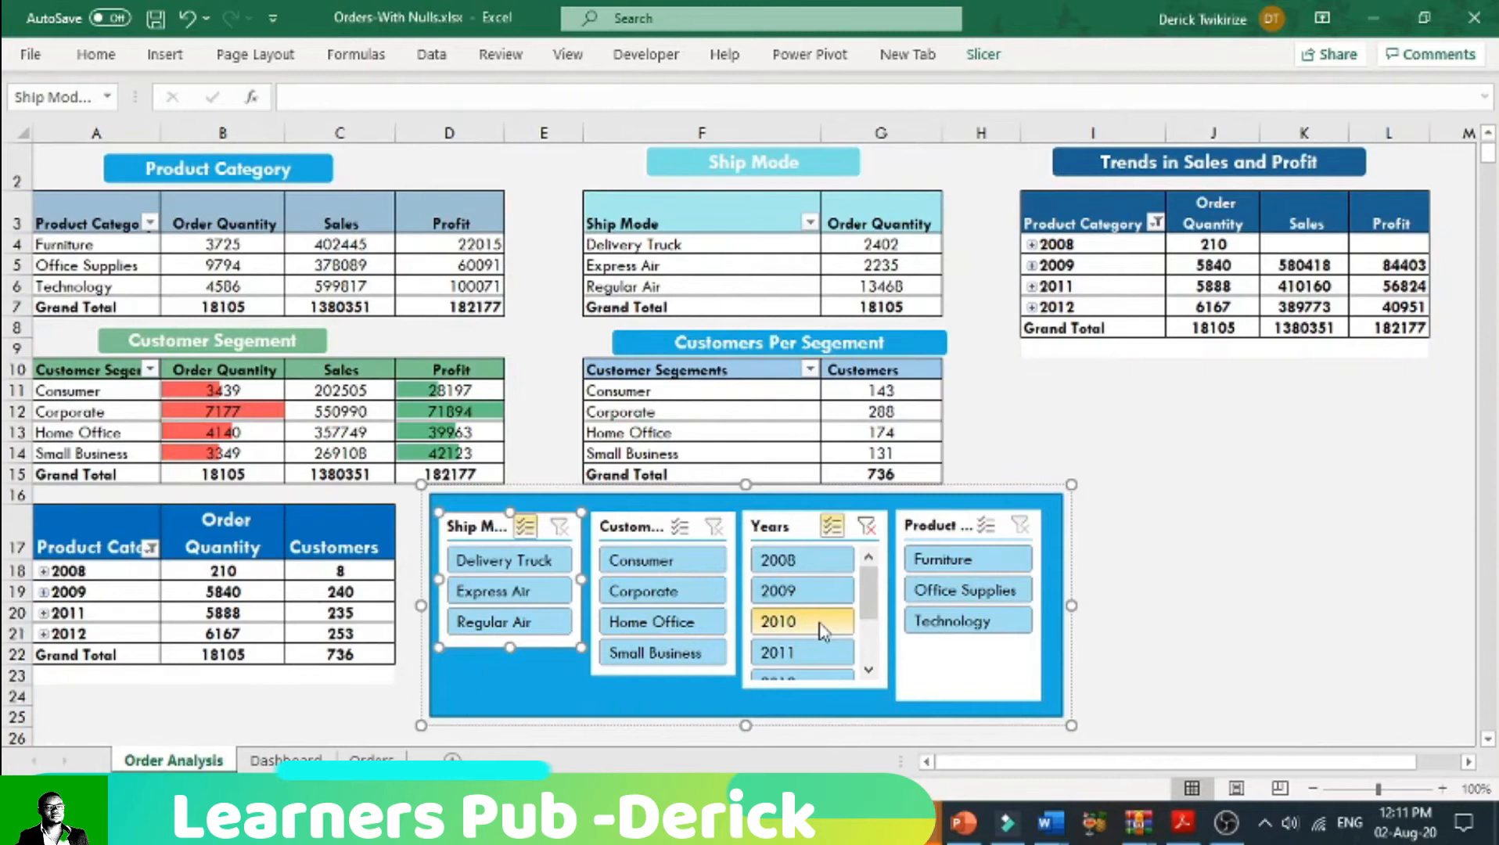
click(822, 600)
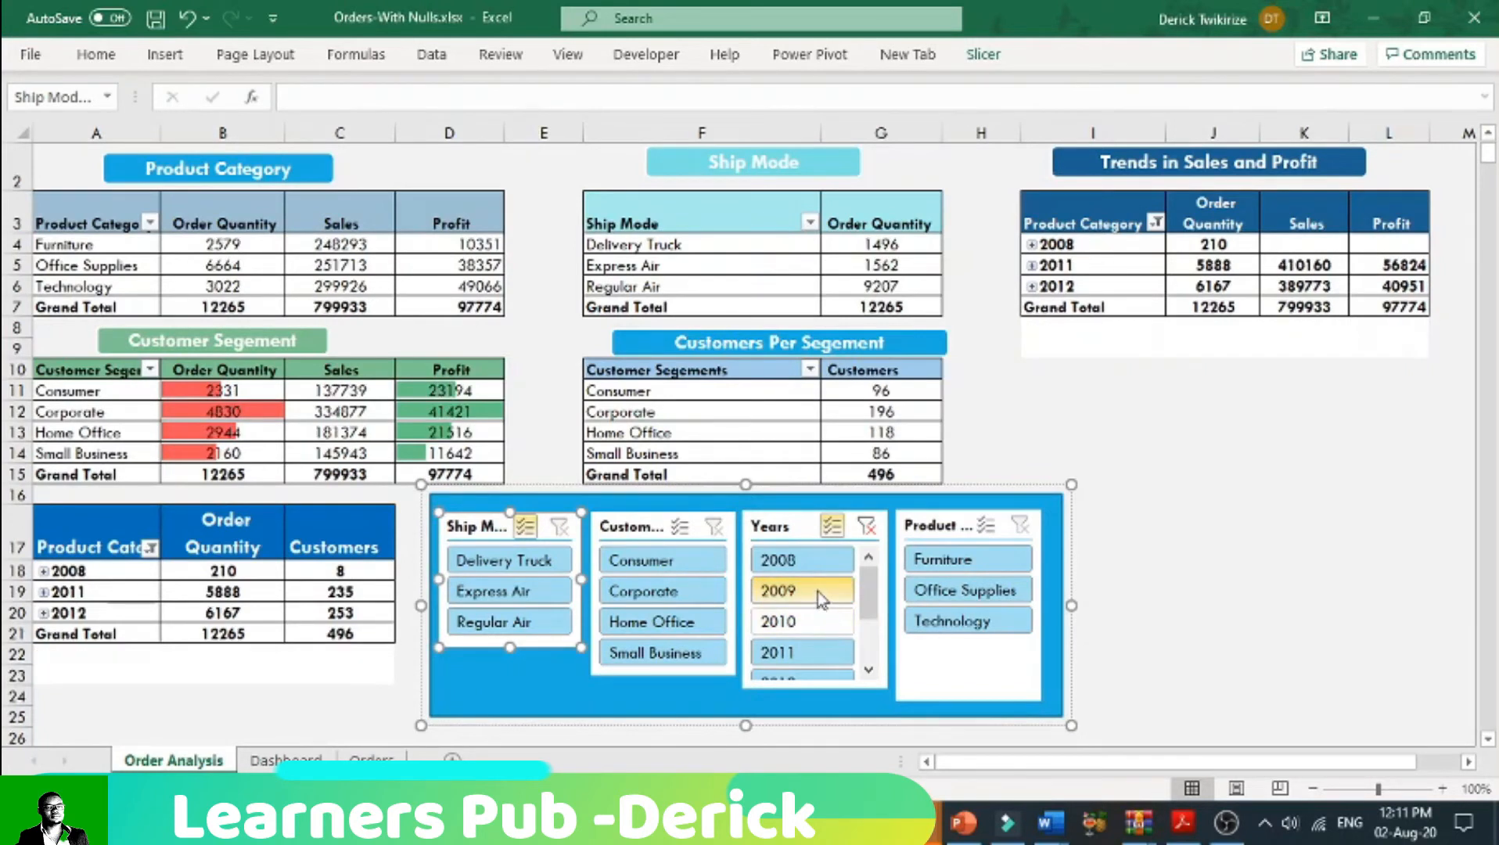
click(790, 560)
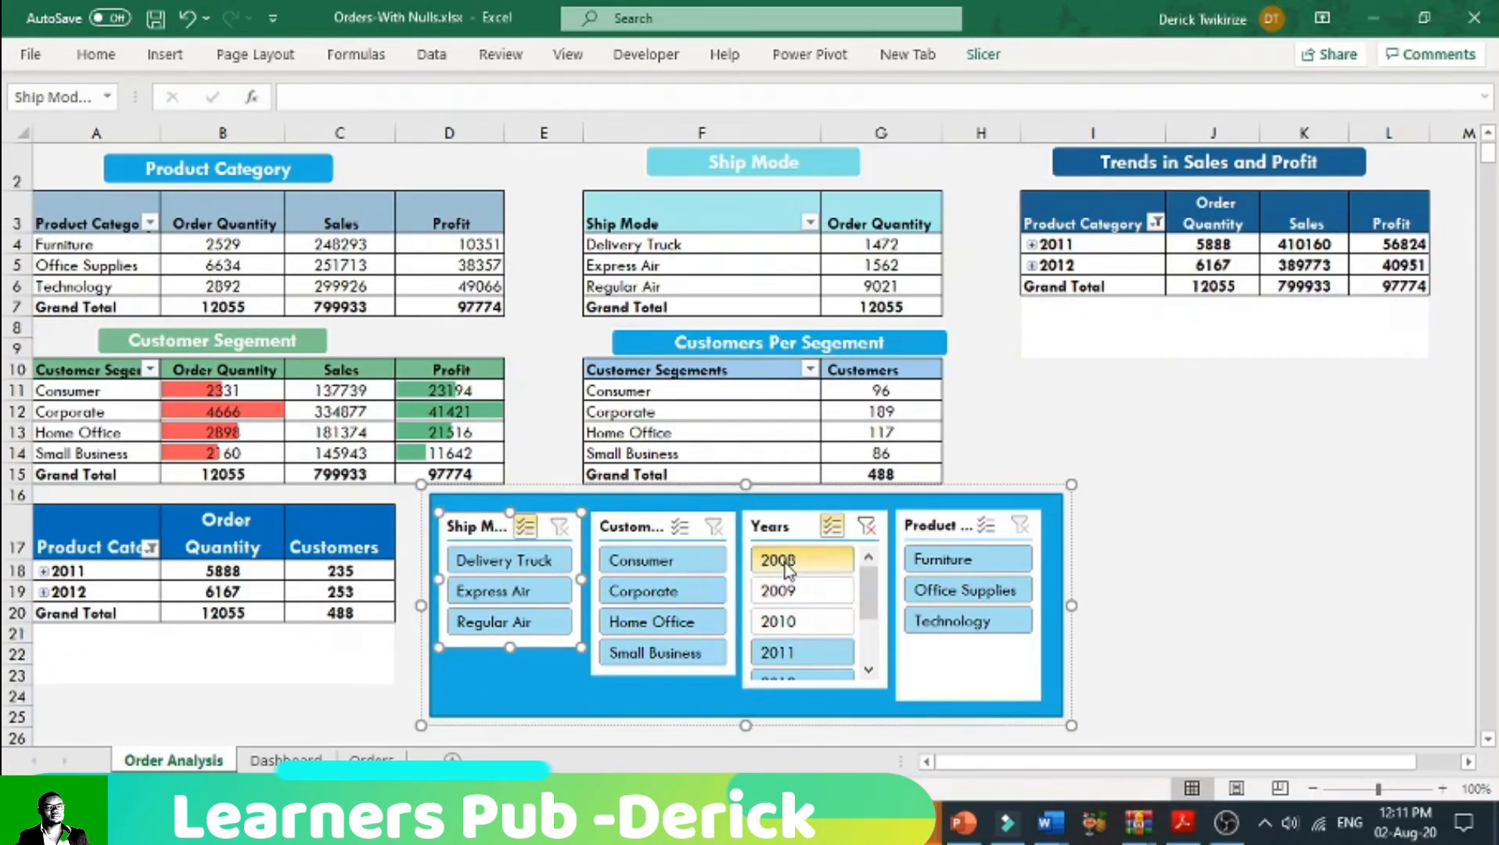
Step: Test the slicers with Home Office, Corporate and Technology in turn, clearing the Customer Segment, Years and Product Category filters
click(649, 622)
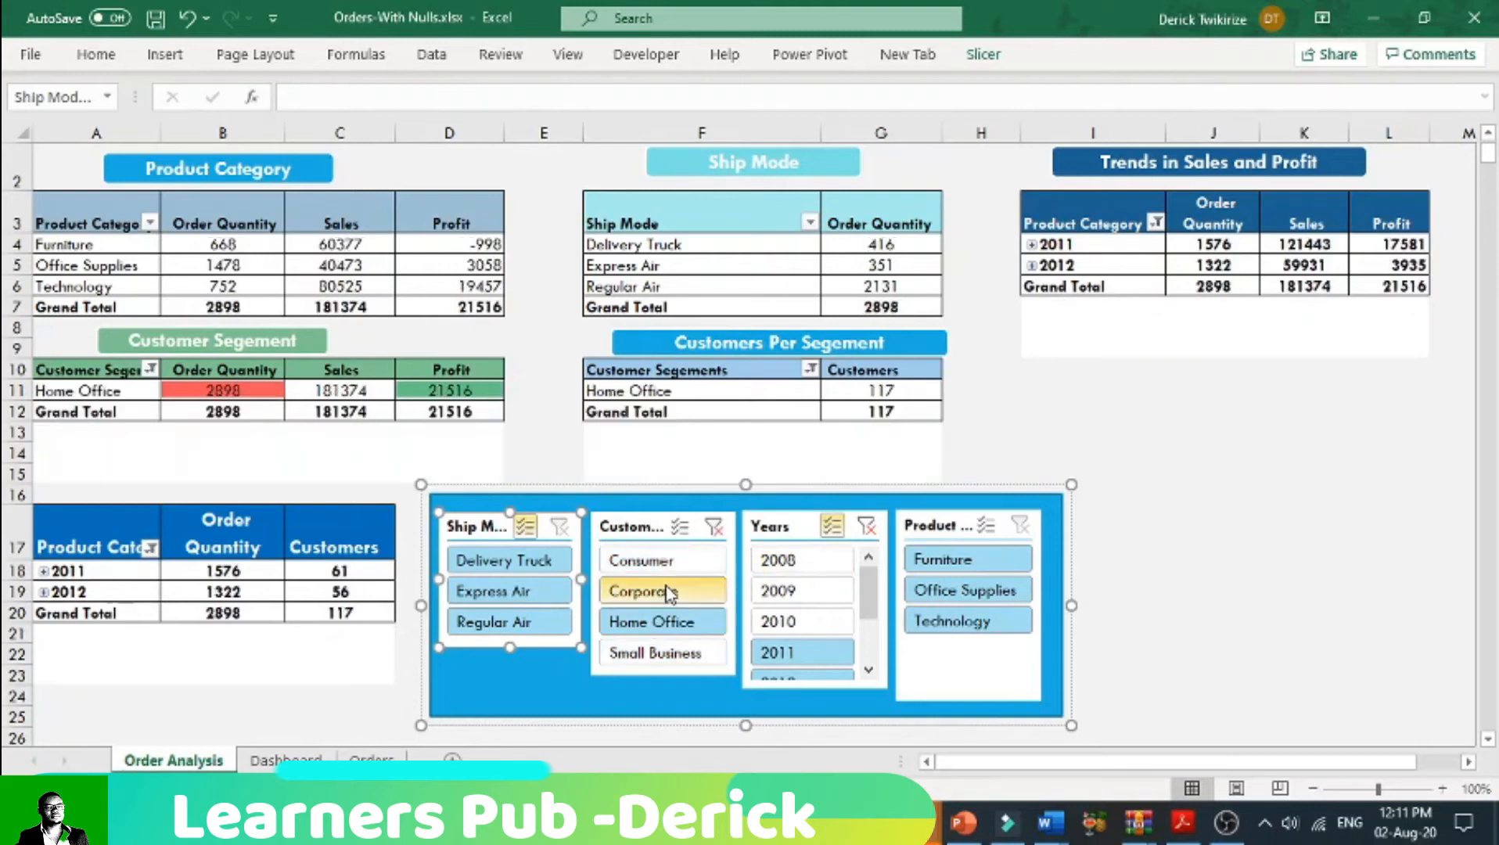
click(665, 592)
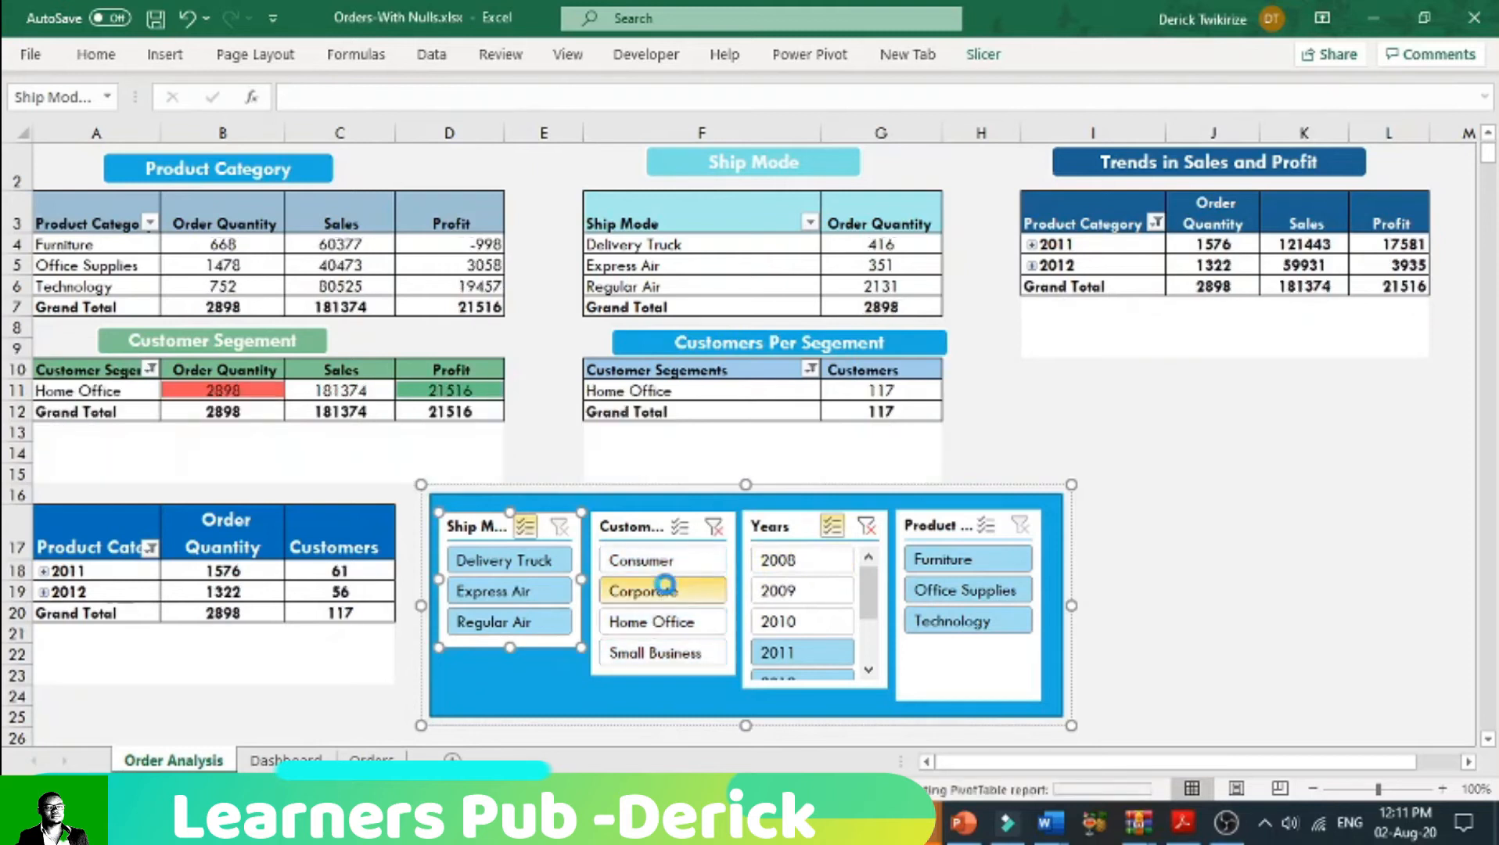
click(717, 529)
click(866, 526)
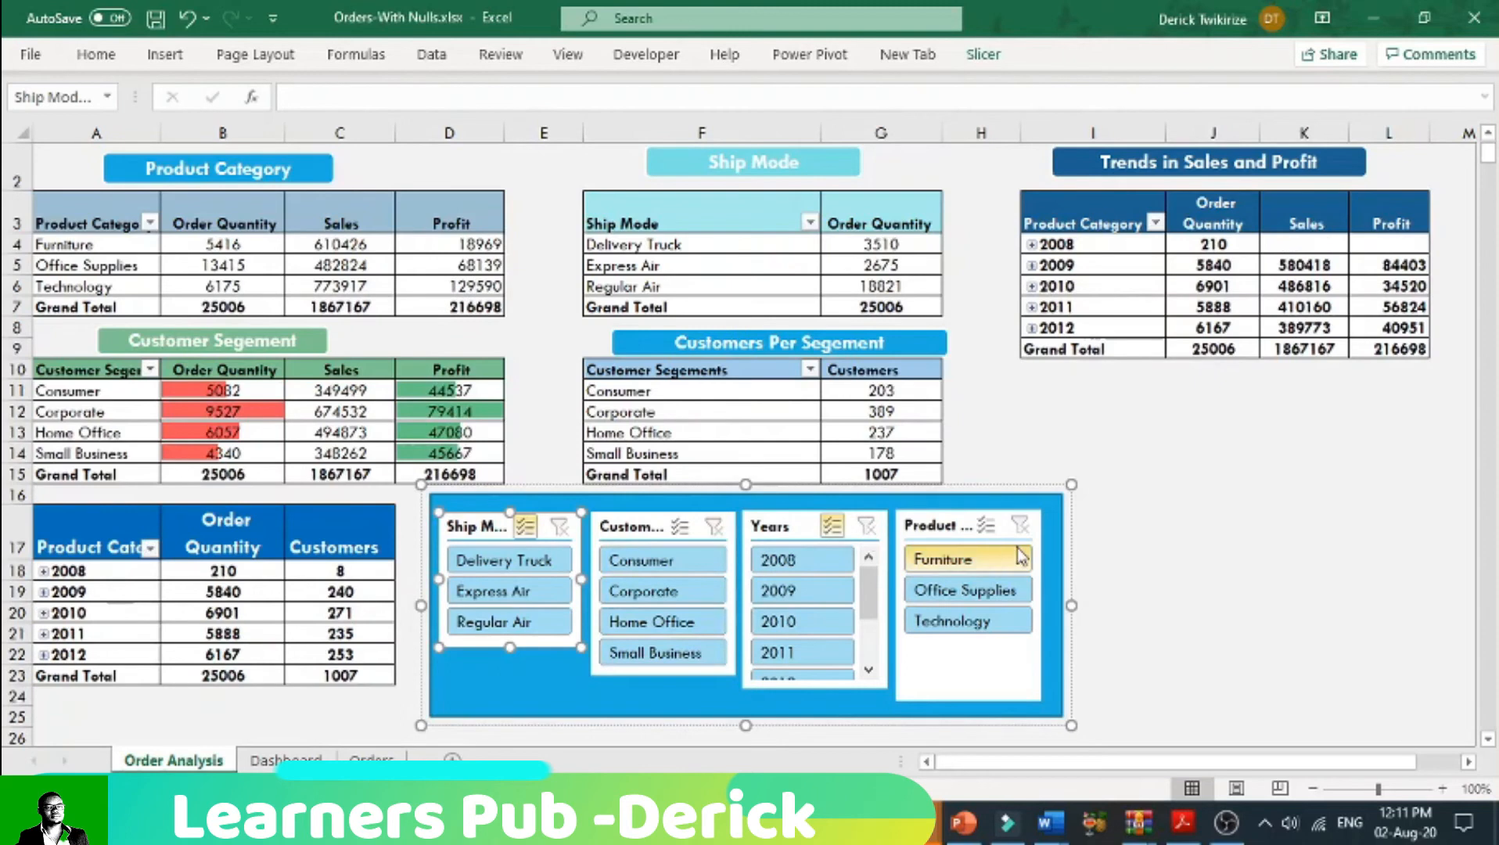
click(953, 619)
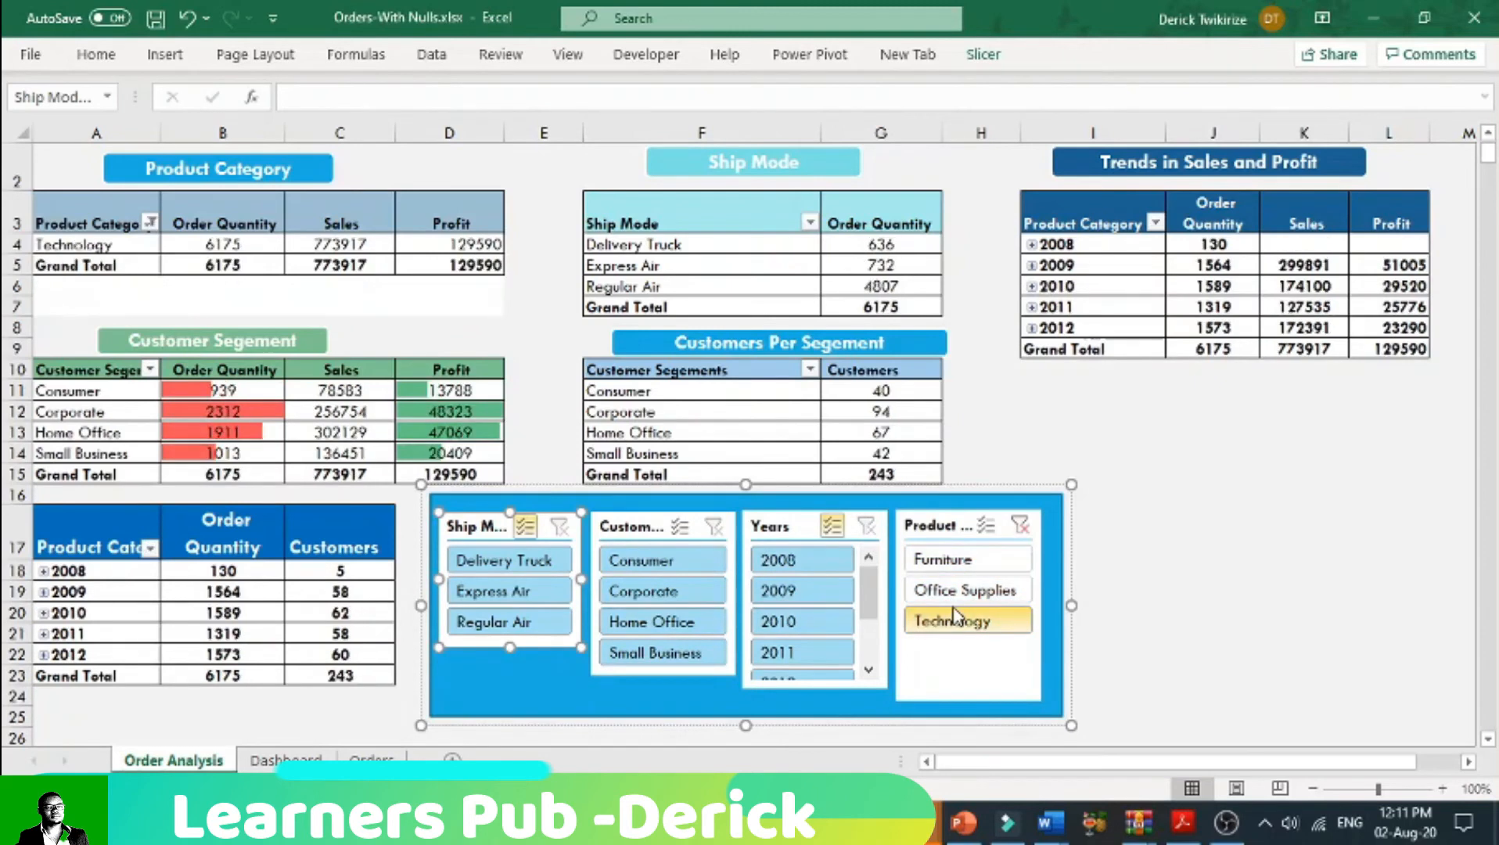
click(1020, 525)
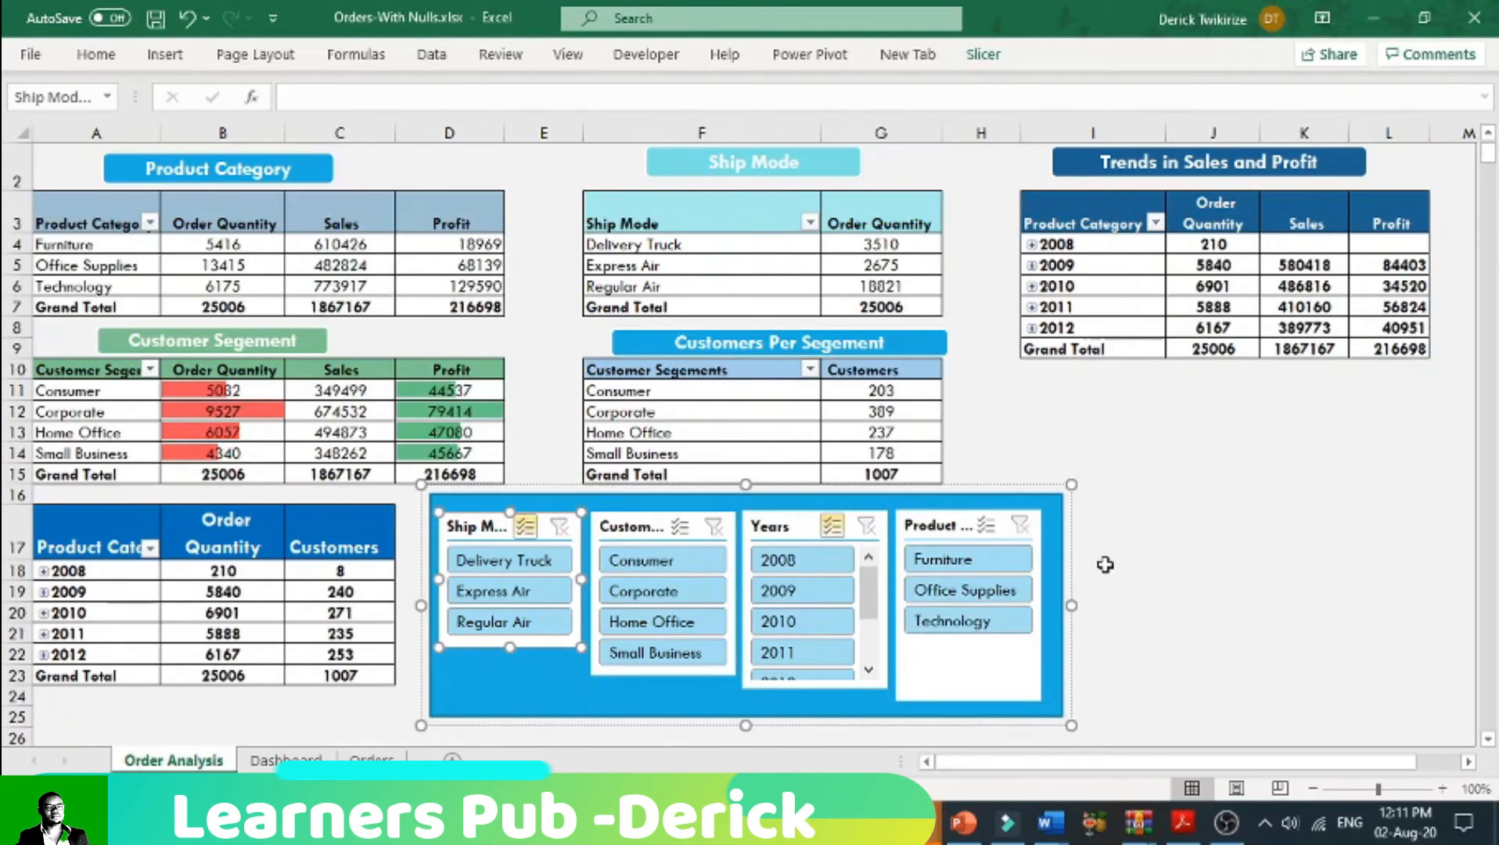
Step: Widen the grouped rectangle and slicers on the Order Analysis sheet out to the start of column J
drag(1071, 606, 1183, 606)
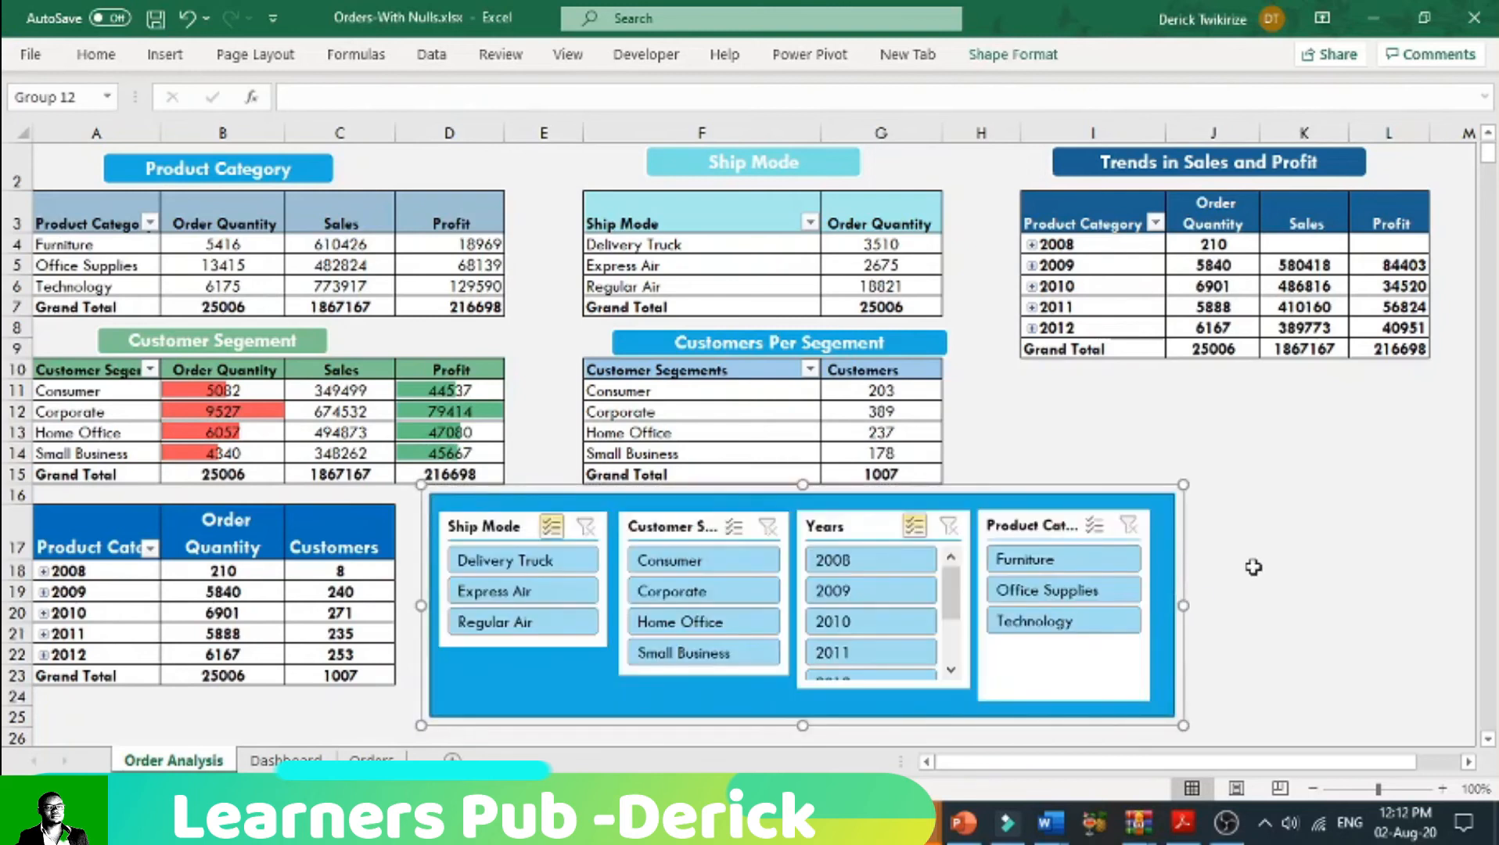